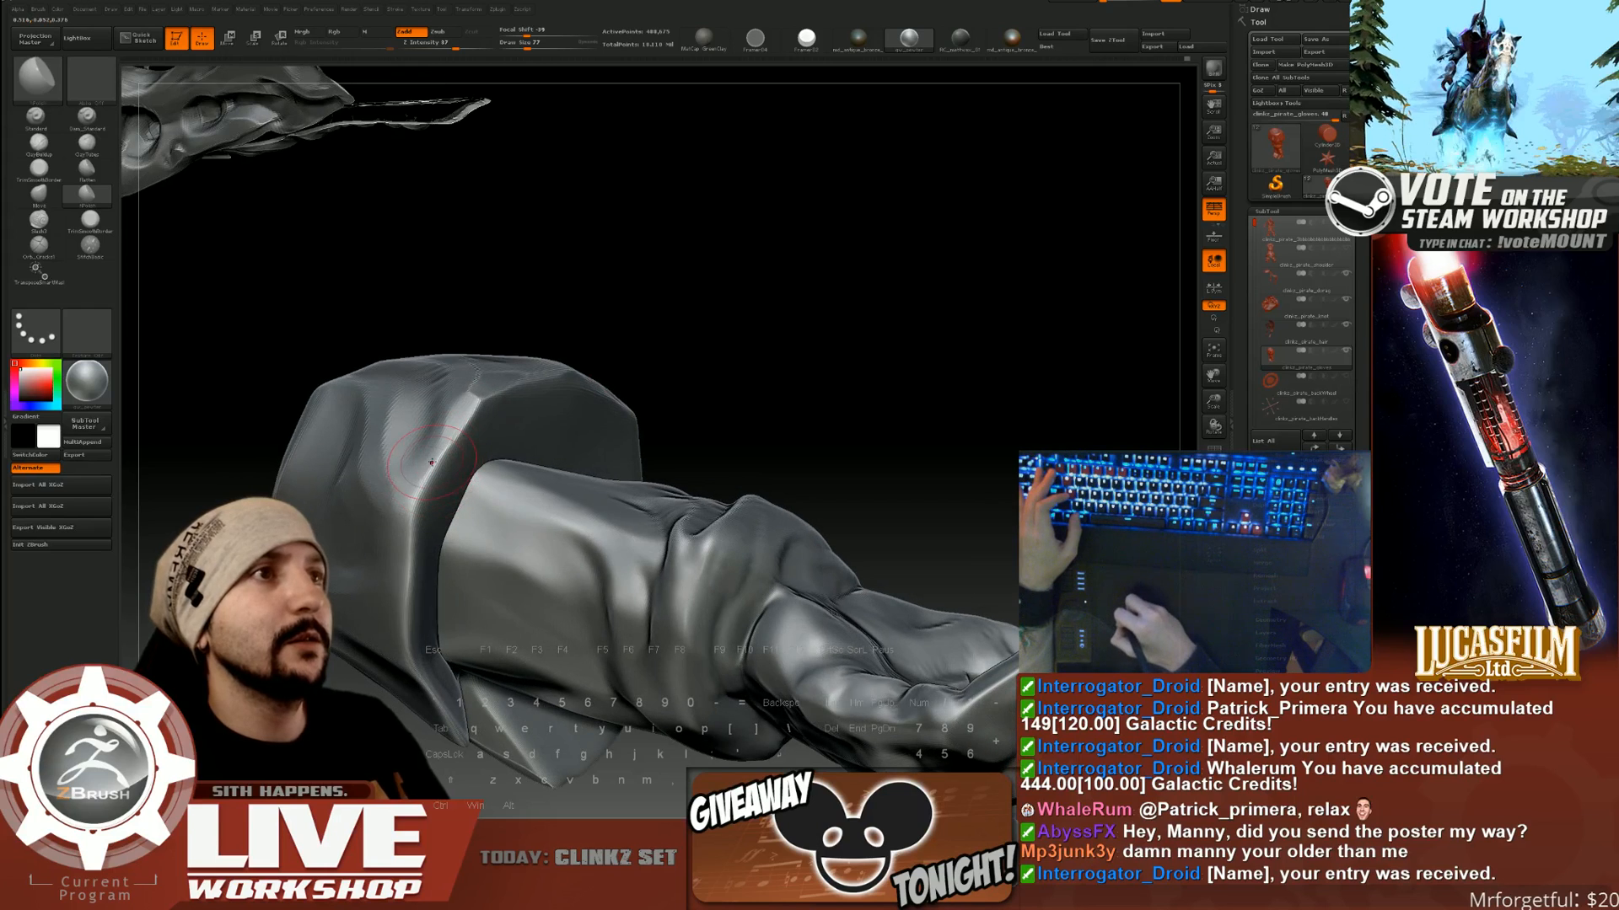
# Sculpt and smooth the angular ridge along the edge of the glove's flared cuff, next to the forearm sleeve.
pyautogui.moveTo(692, 341); pyautogui.dragTo(486, 397)
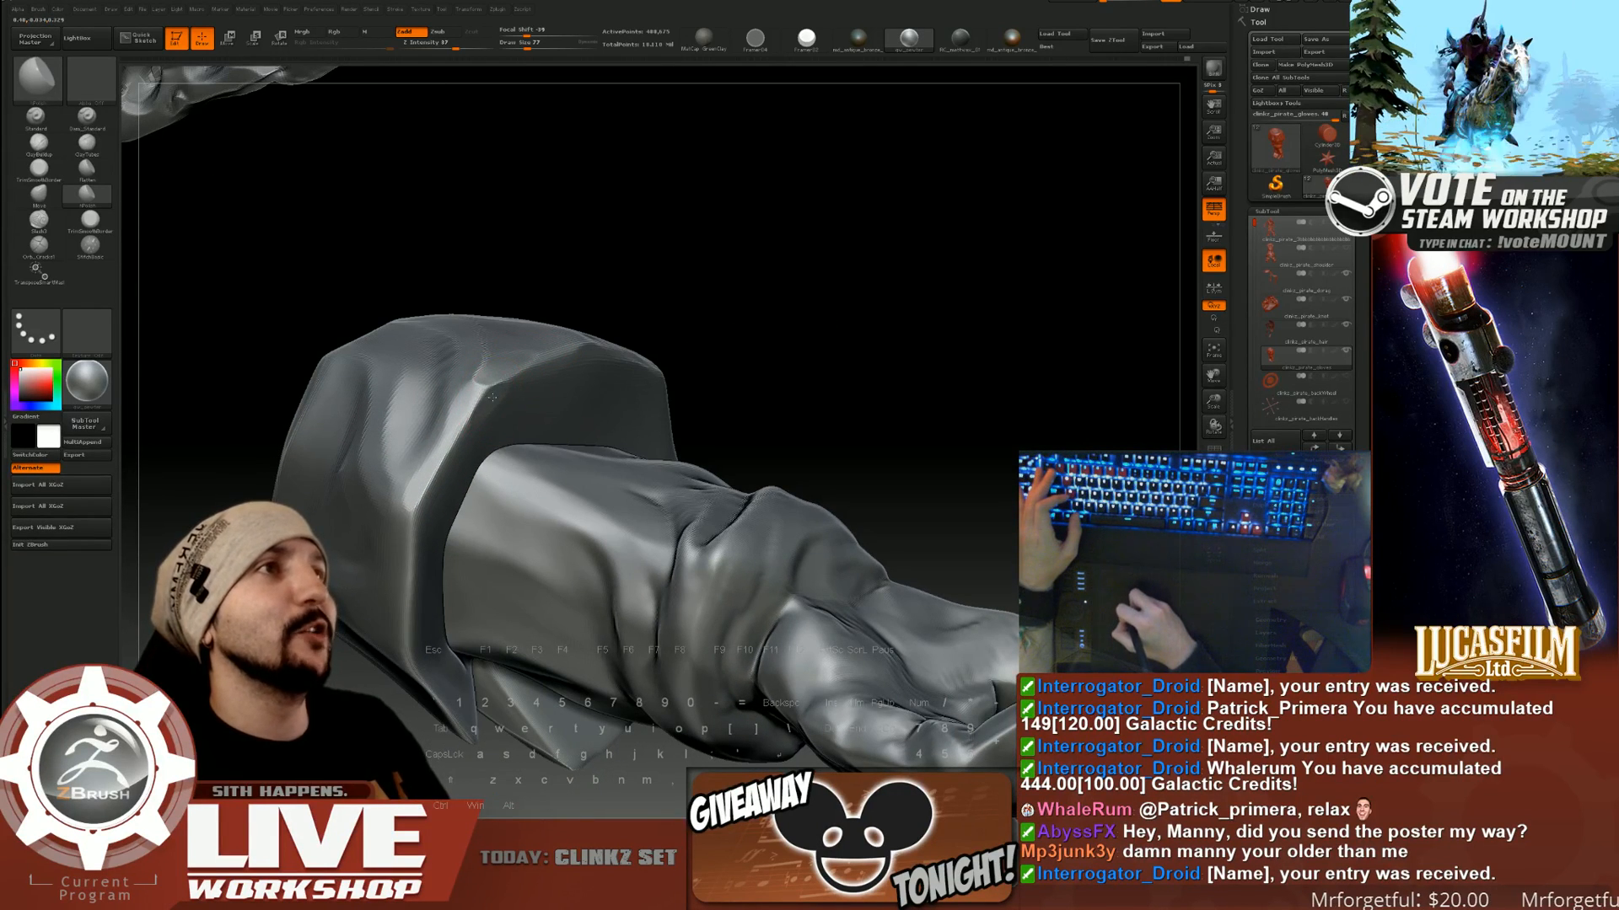
pyautogui.moveTo(629, 345)
pyautogui.mouseDown()
pyautogui.moveTo(435, 451)
pyautogui.moveTo(440, 483)
pyautogui.moveTo(457, 441)
pyautogui.moveTo(455, 525)
pyautogui.moveTo(467, 418)
pyautogui.mouseUp()
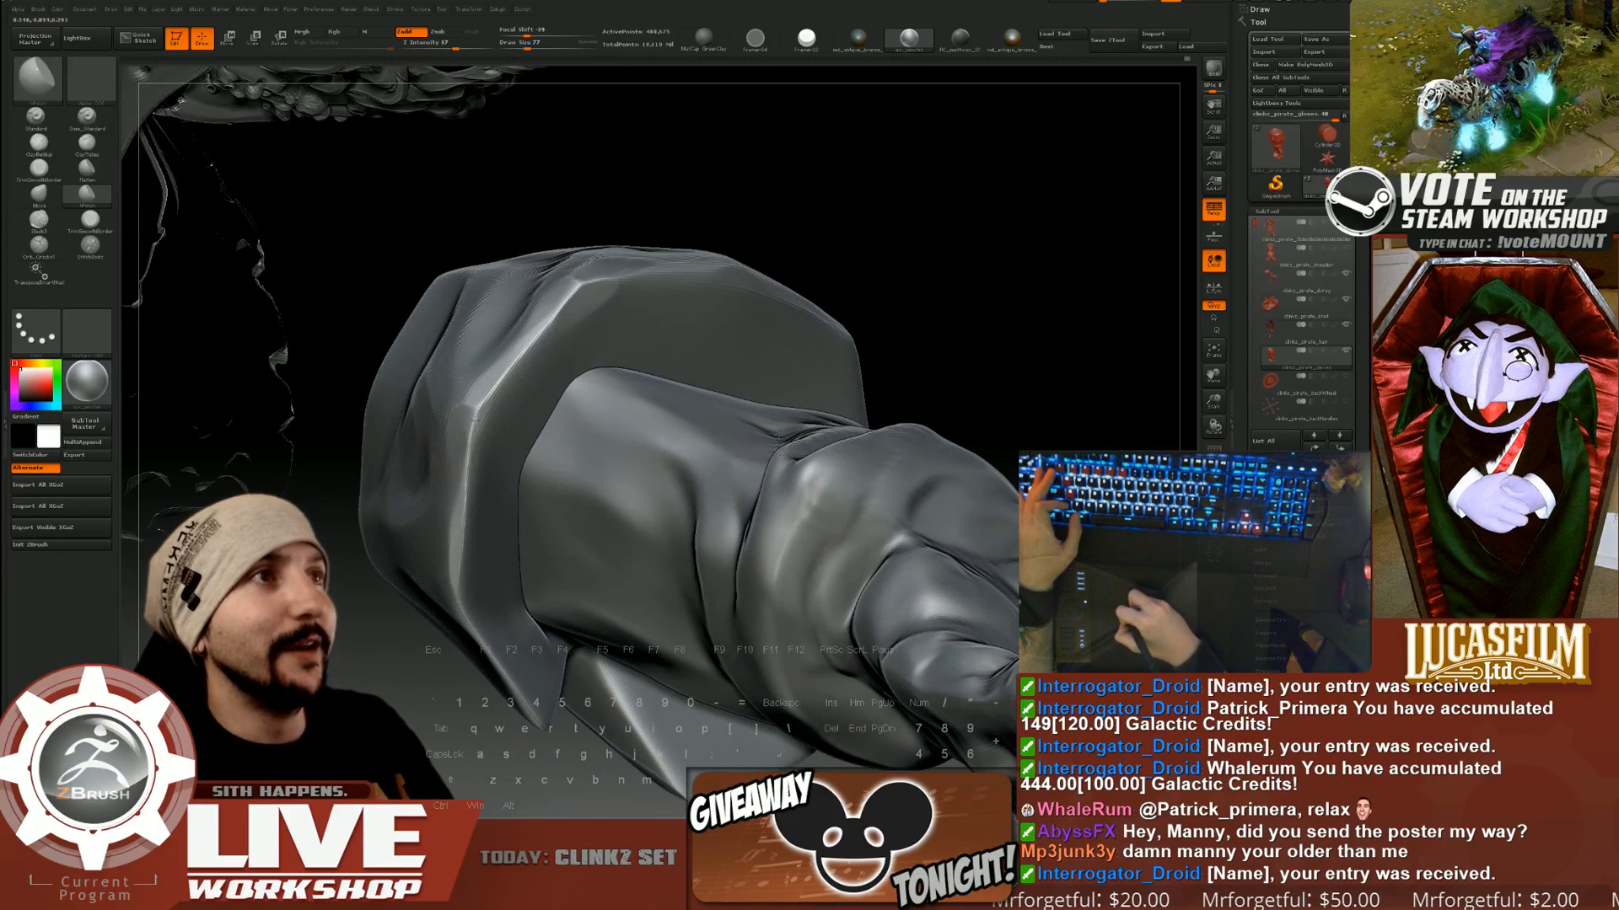
pyautogui.press('shift')
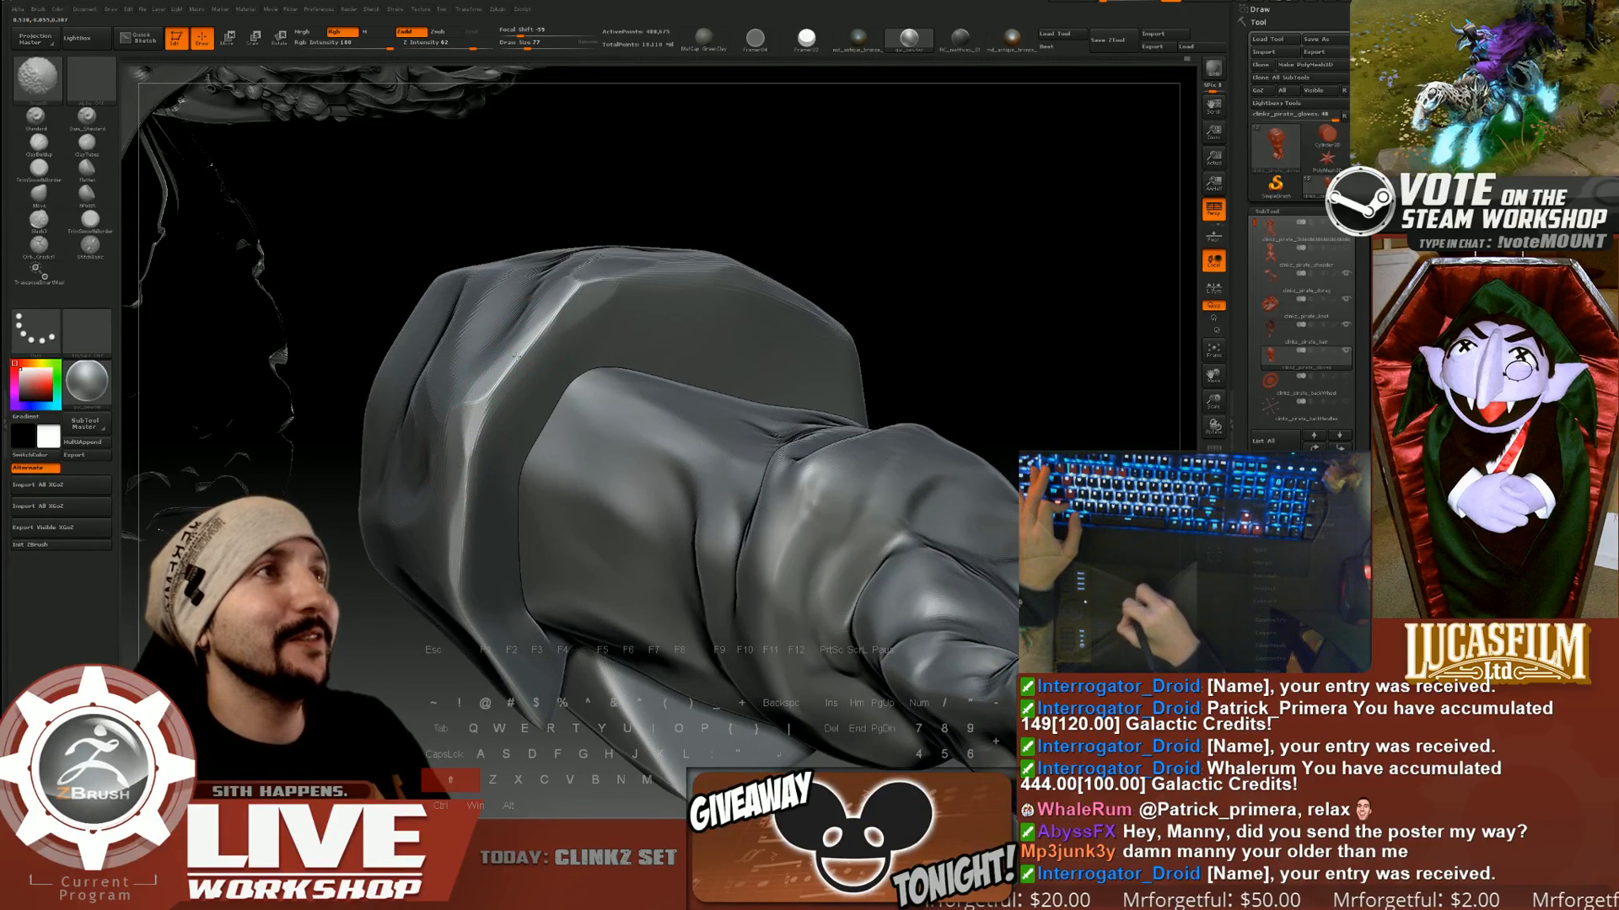
pyautogui.moveTo(843, 245)
pyautogui.mouseDown()
pyautogui.moveTo(914, 253)
pyautogui.moveTo(795, 310)
pyautogui.moveTo(791, 249)
pyautogui.moveTo(800, 303)
pyautogui.moveTo(478, 431)
pyautogui.mouseUp()
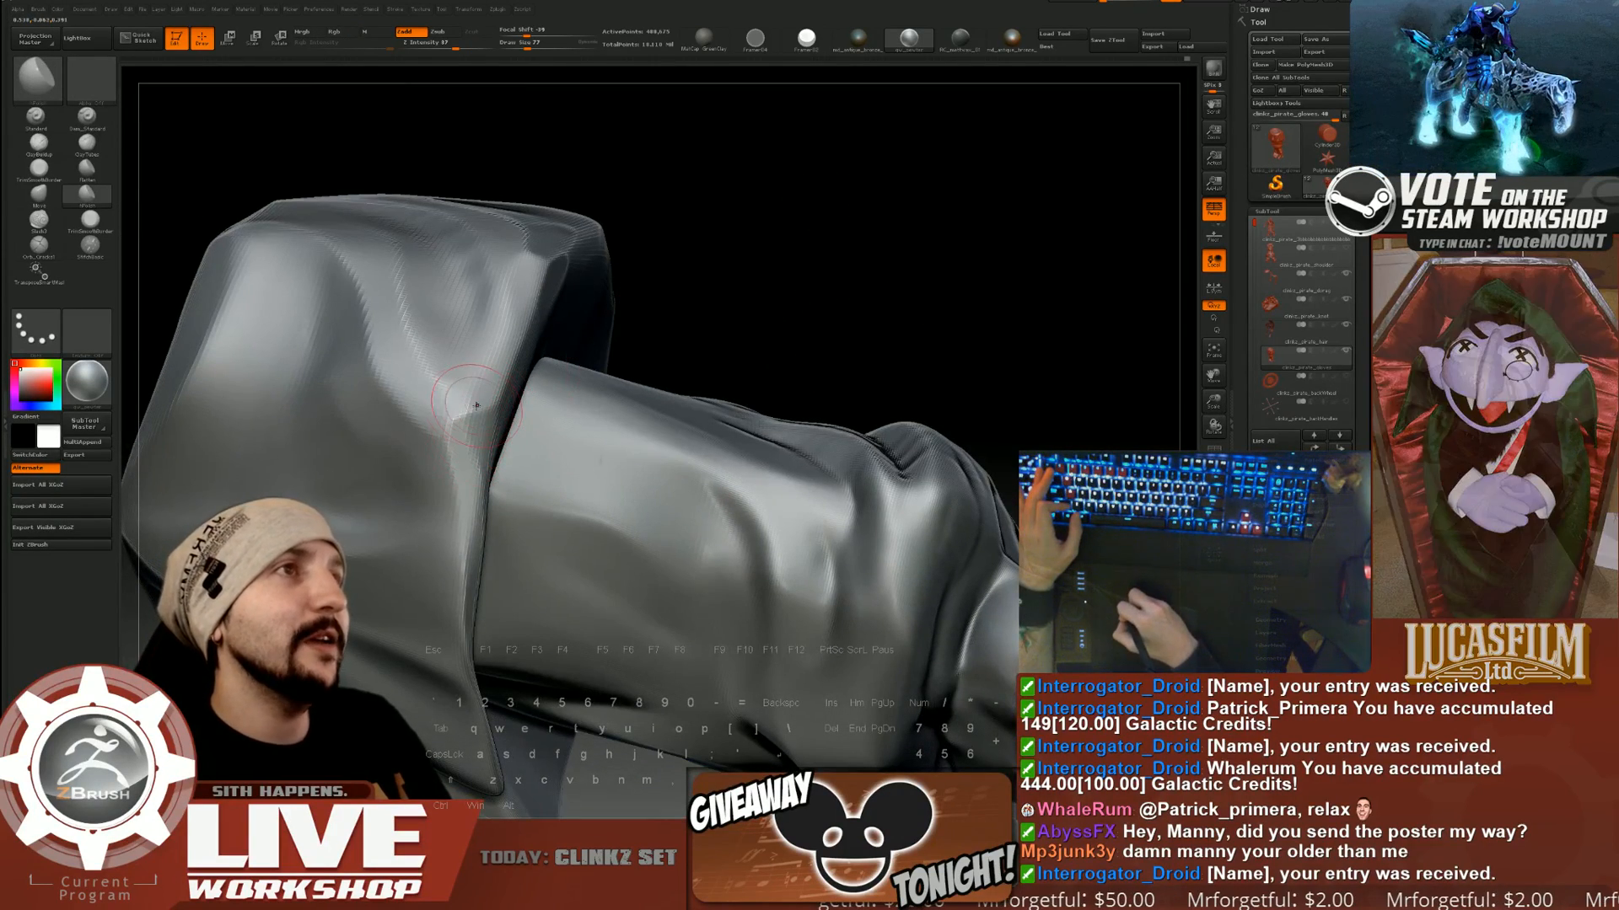
pyautogui.keyDown('alt'); pyautogui.moveTo(841, 318); pyautogui.dragTo(680, 275); pyautogui.keyUp('alt')
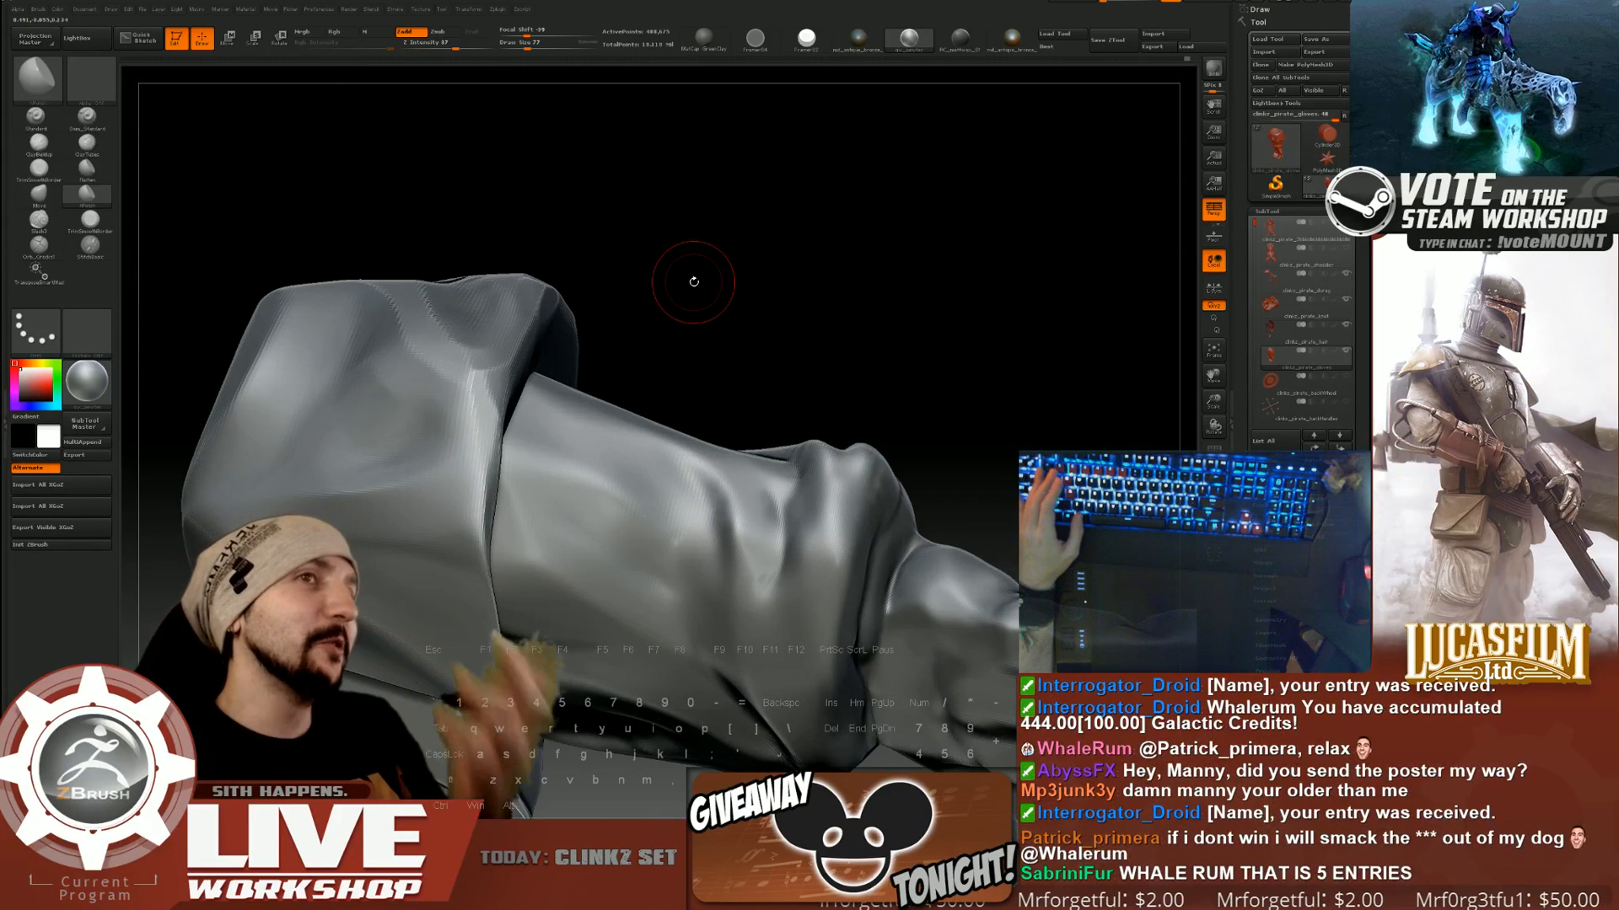
pyautogui.keyDown('alt'); pyautogui.moveTo(784, 271); pyautogui.dragTo(838, 289); pyautogui.keyUp('alt')
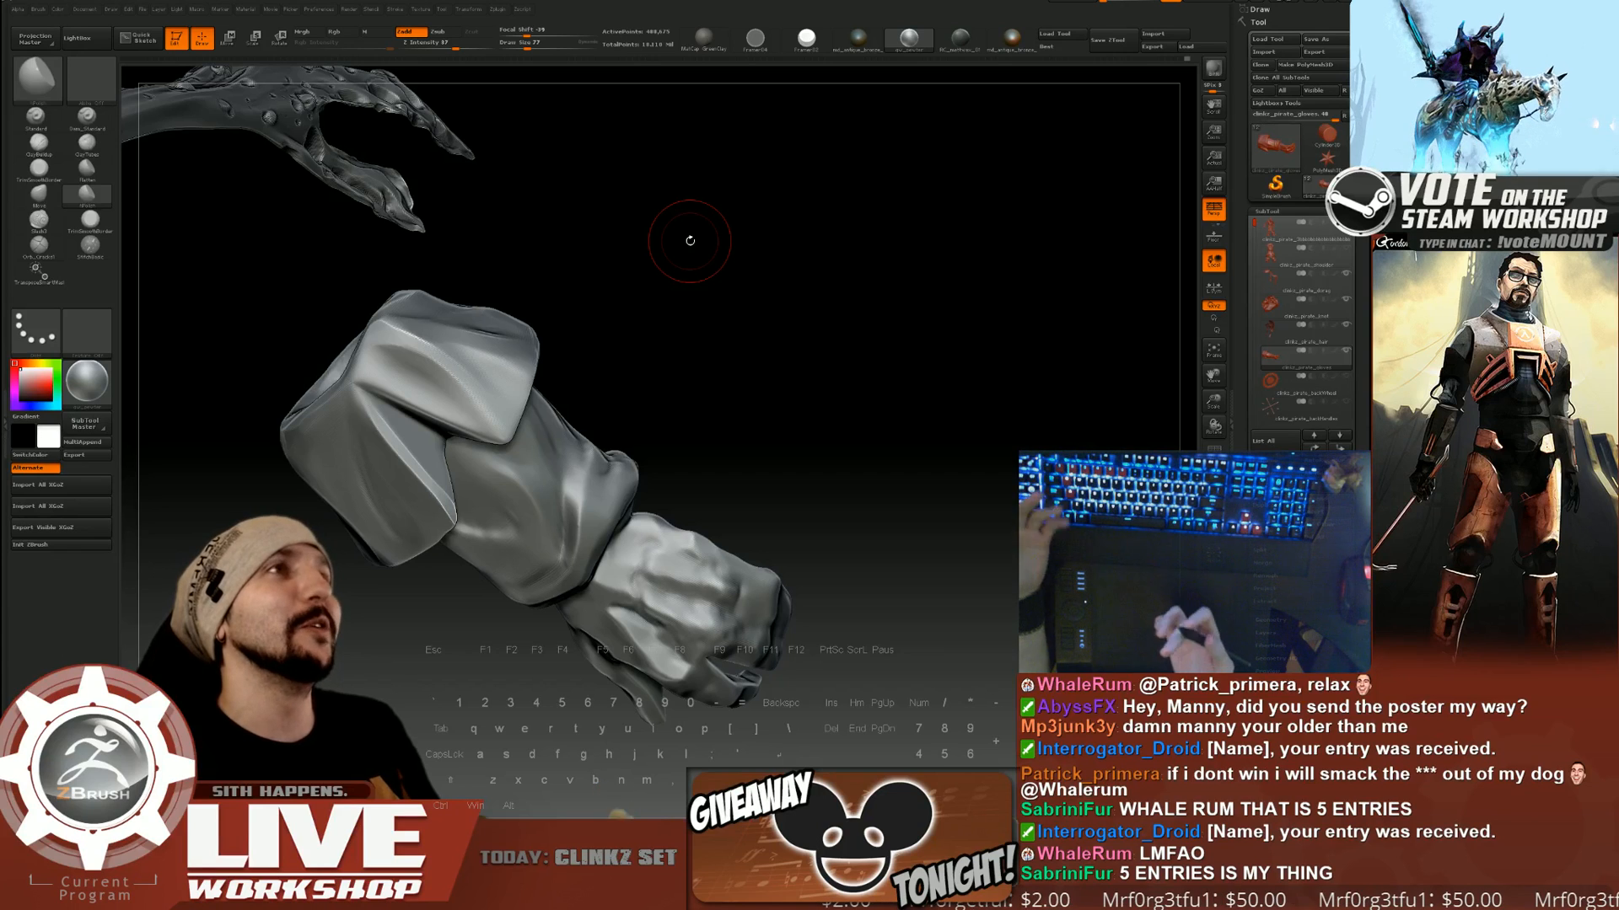
# Shape the raised ridge and planes of the overlapping flap on the side of the glove cuff.
pyautogui.moveTo(860, 253); pyautogui.dragTo(910, 314)
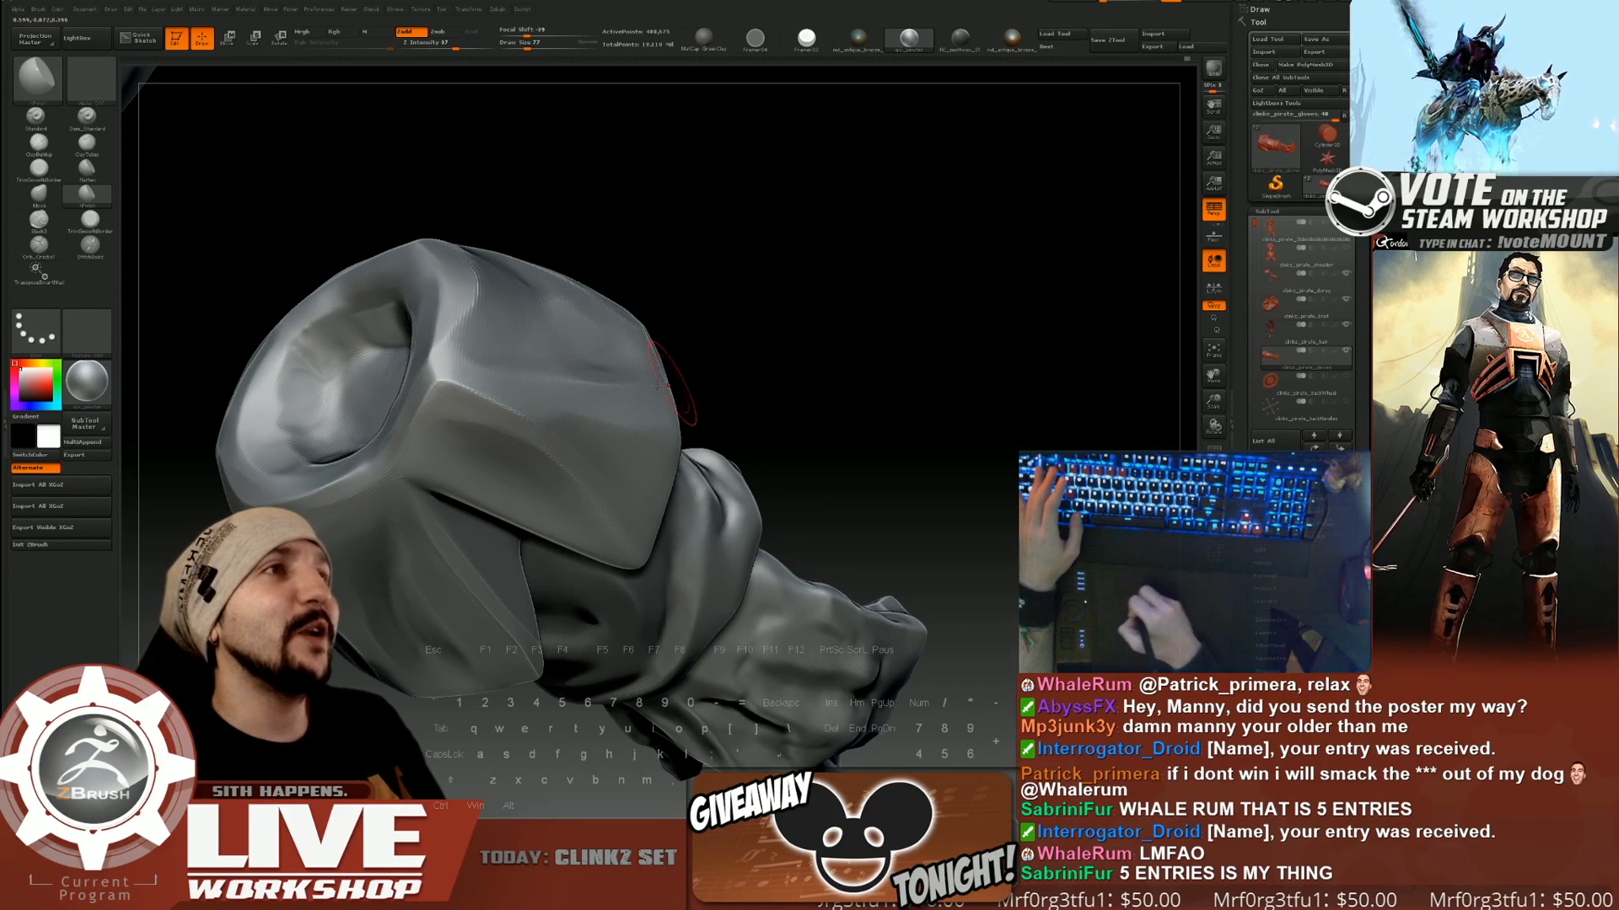
pyautogui.moveTo(906, 325)
pyautogui.mouseDown()
pyautogui.moveTo(856, 336)
pyautogui.moveTo(827, 285)
pyautogui.moveTo(916, 329)
pyautogui.moveTo(936, 315)
pyautogui.moveTo(858, 335)
pyautogui.mouseUp()
pyautogui.moveTo(442, 379); pyautogui.dragTo(470, 385)
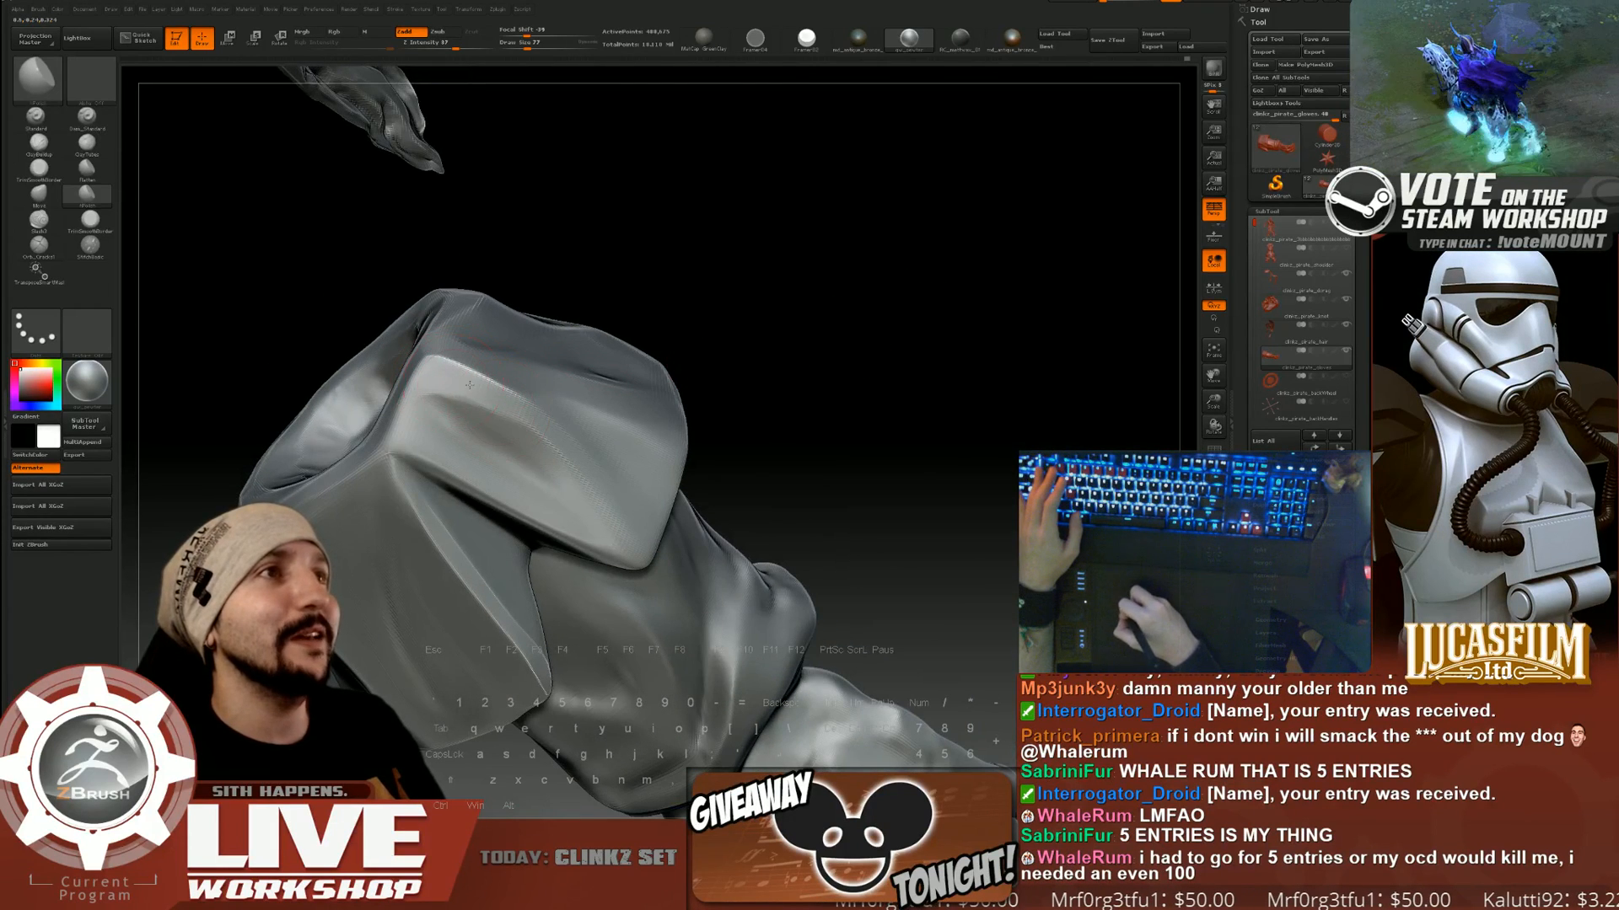
pyautogui.moveTo(759, 375); pyautogui.dragTo(826, 358)
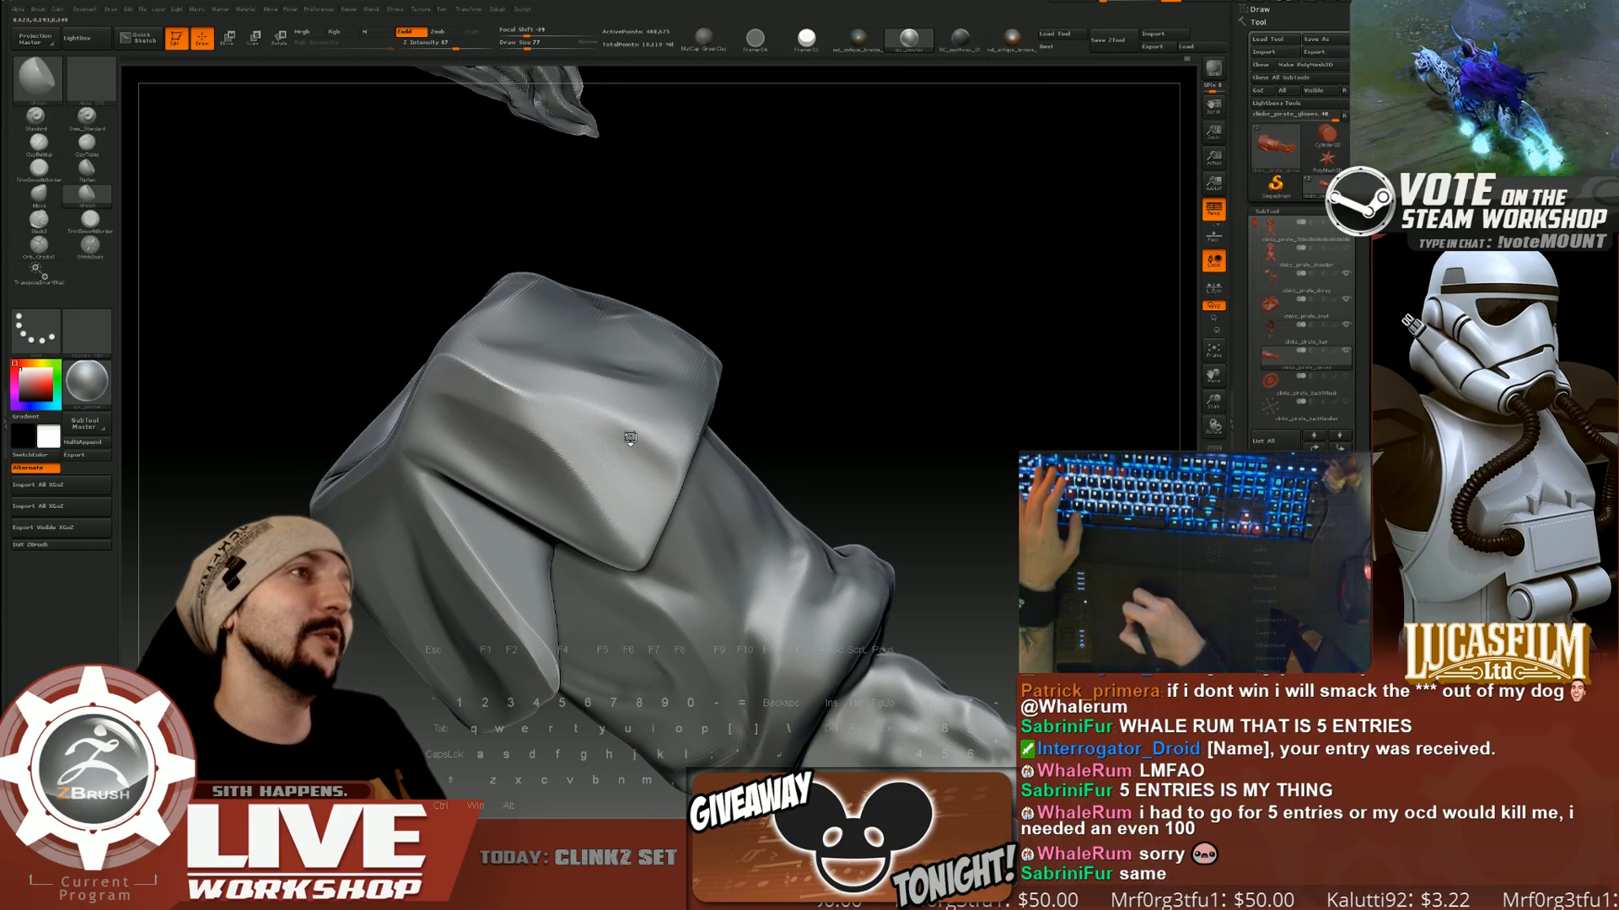
pyautogui.moveTo(725, 392); pyautogui.dragTo(830, 329)
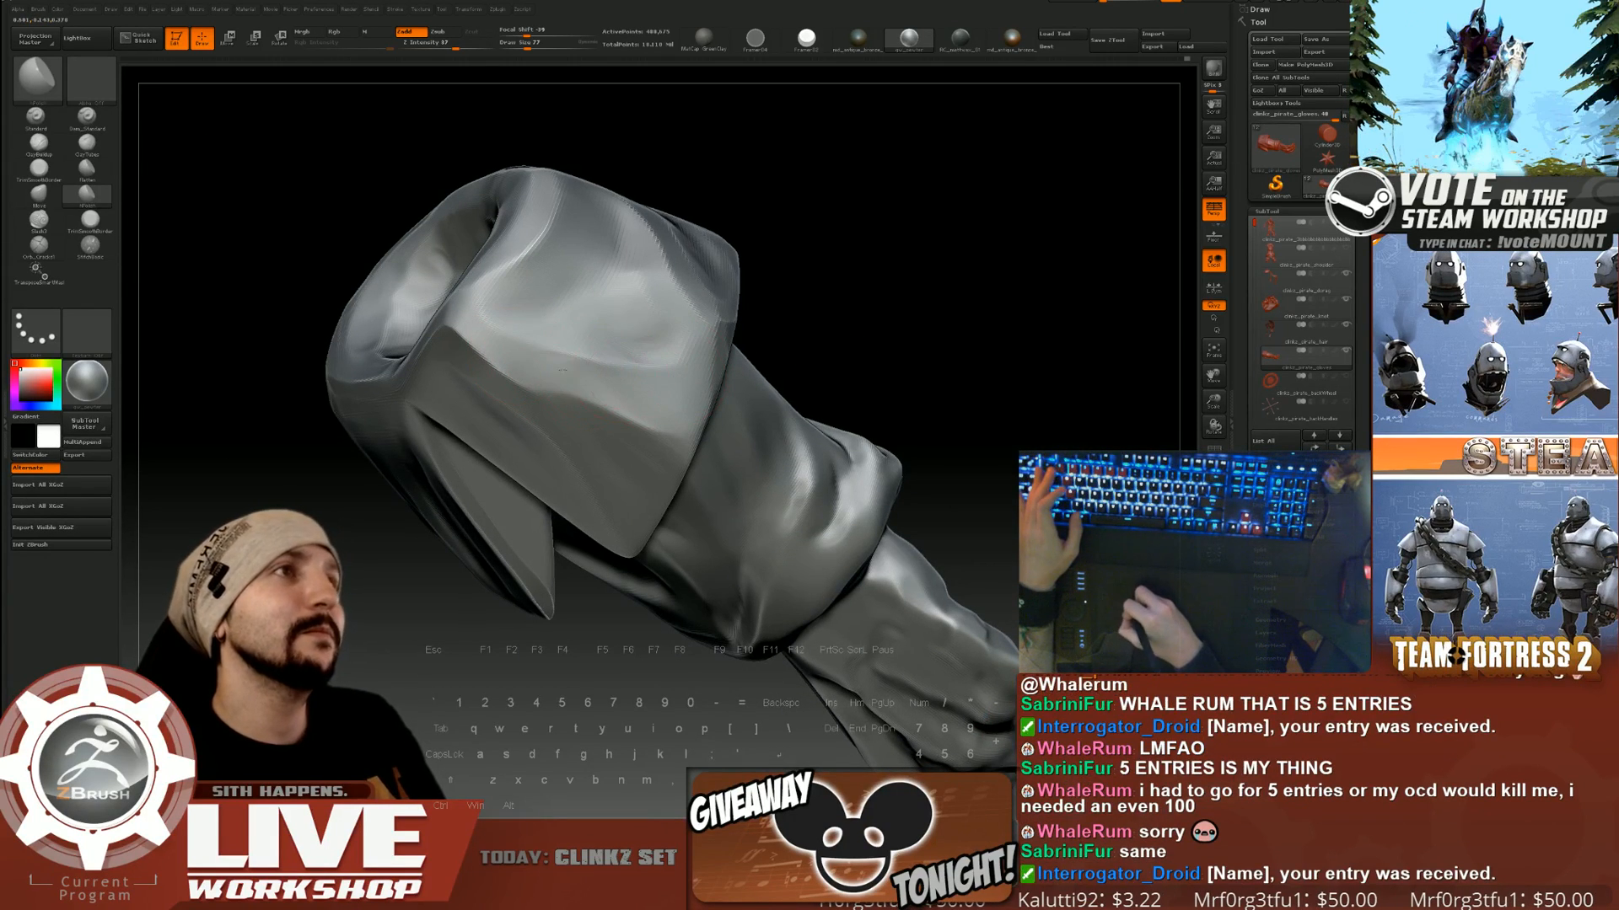
# Smooth the broad face above the overlapping flap and refine the ridge running toward the cuff's hem.
pyautogui.moveTo(927, 355); pyautogui.dragTo(842, 329)
pyautogui.keyDown('shift'); pyautogui.moveTo(585, 337); pyautogui.dragTo(564, 371); pyautogui.keyUp('shift')
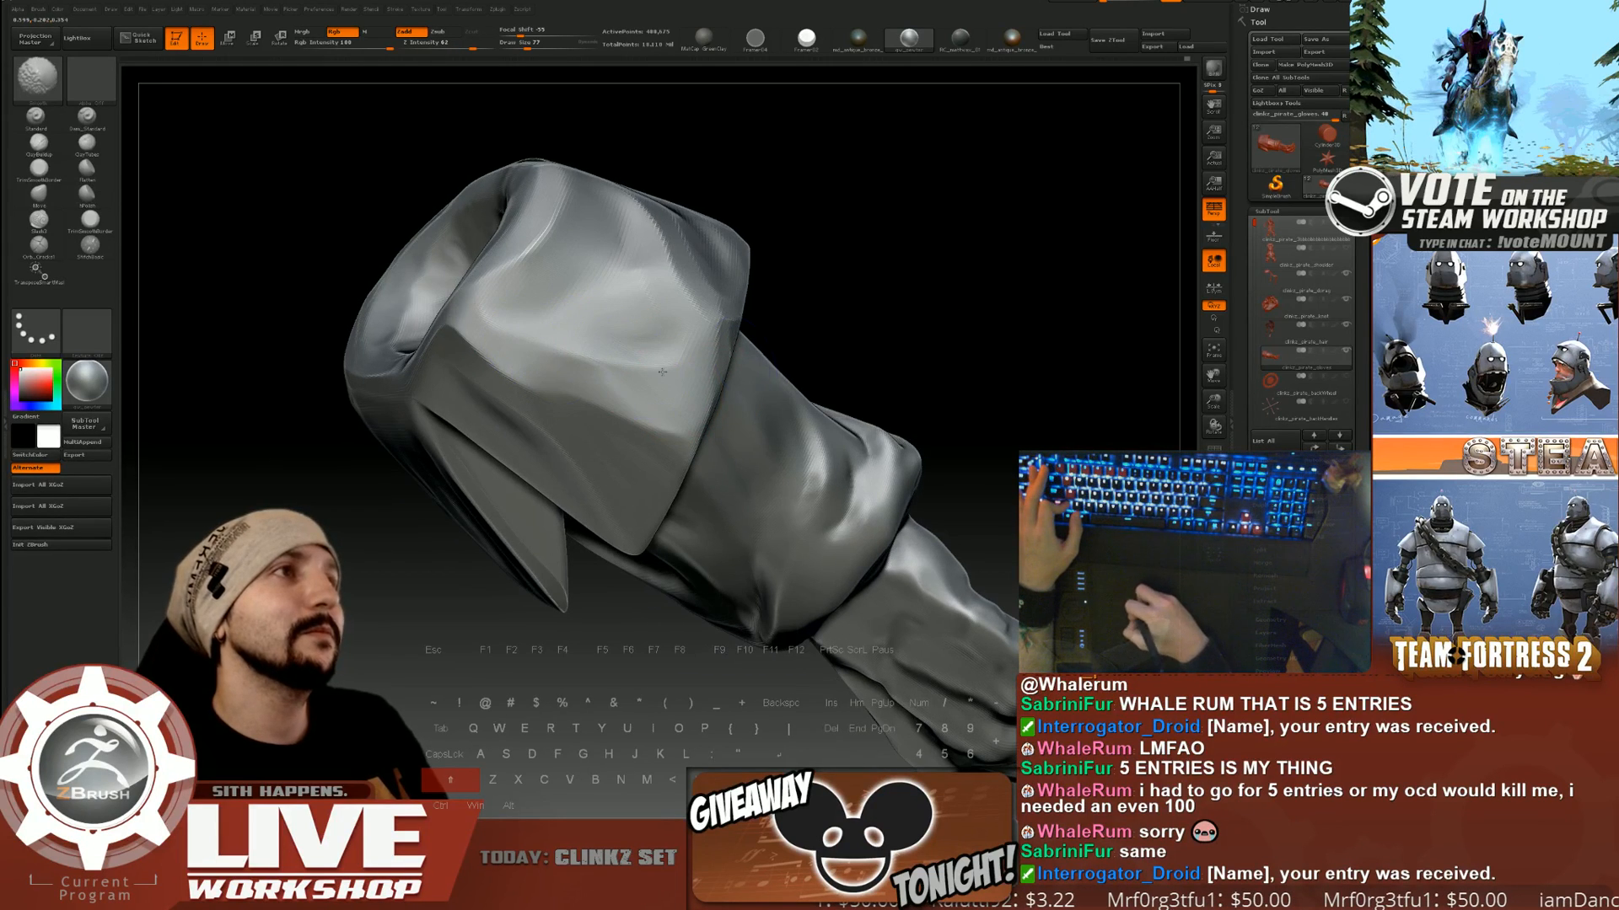
pyautogui.moveTo(839, 316); pyautogui.dragTo(749, 306)
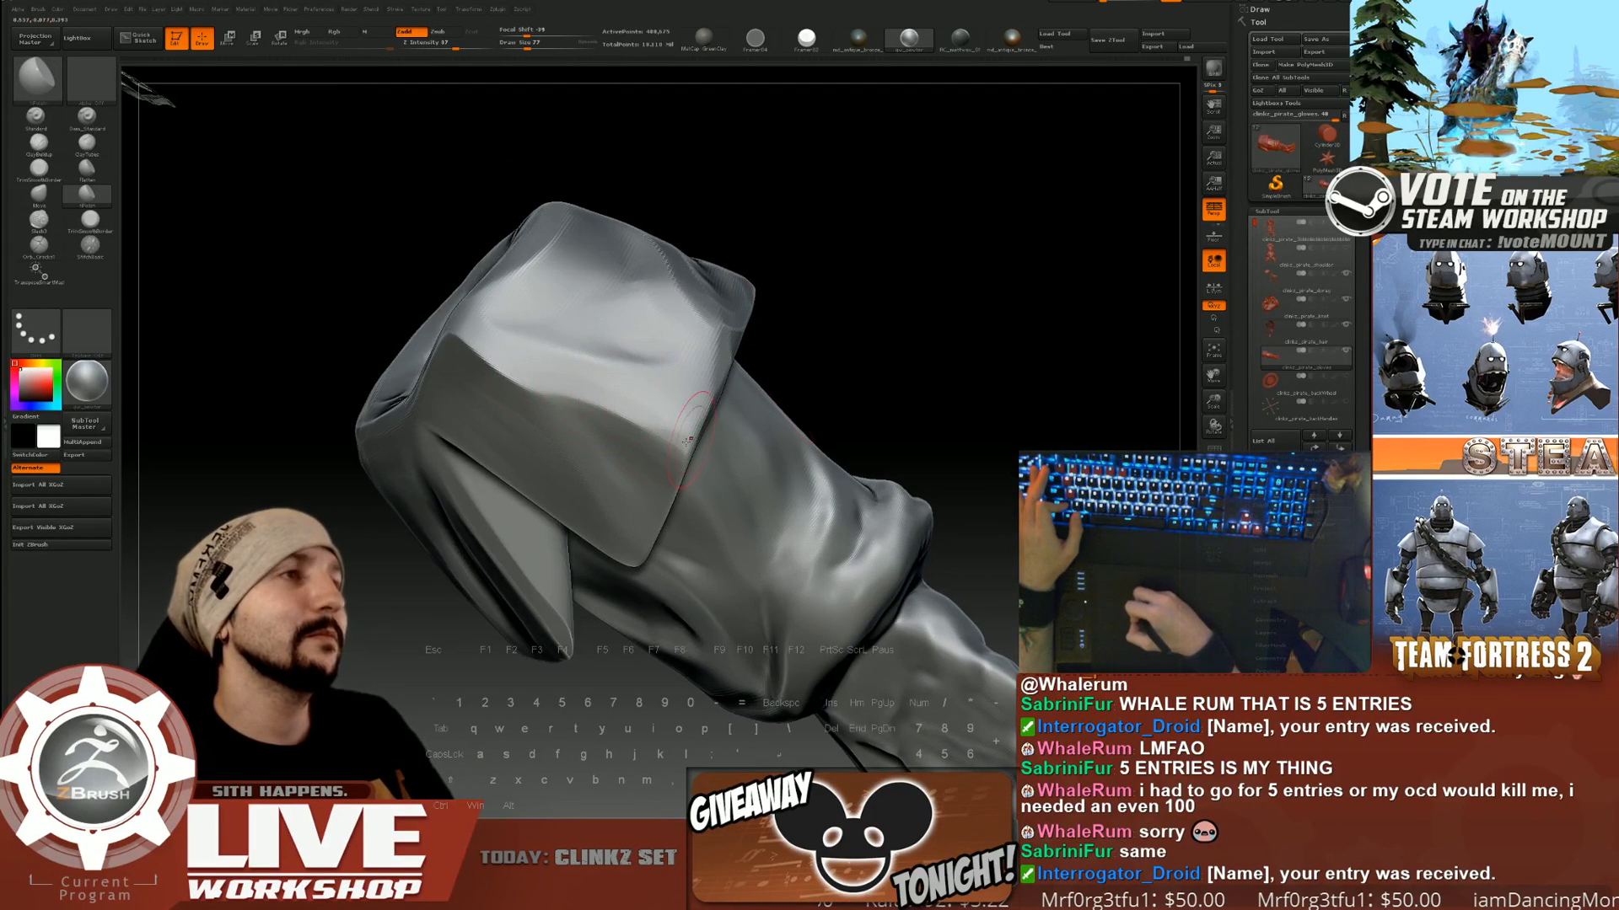
pyautogui.moveTo(780, 390); pyautogui.dragTo(647, 454)
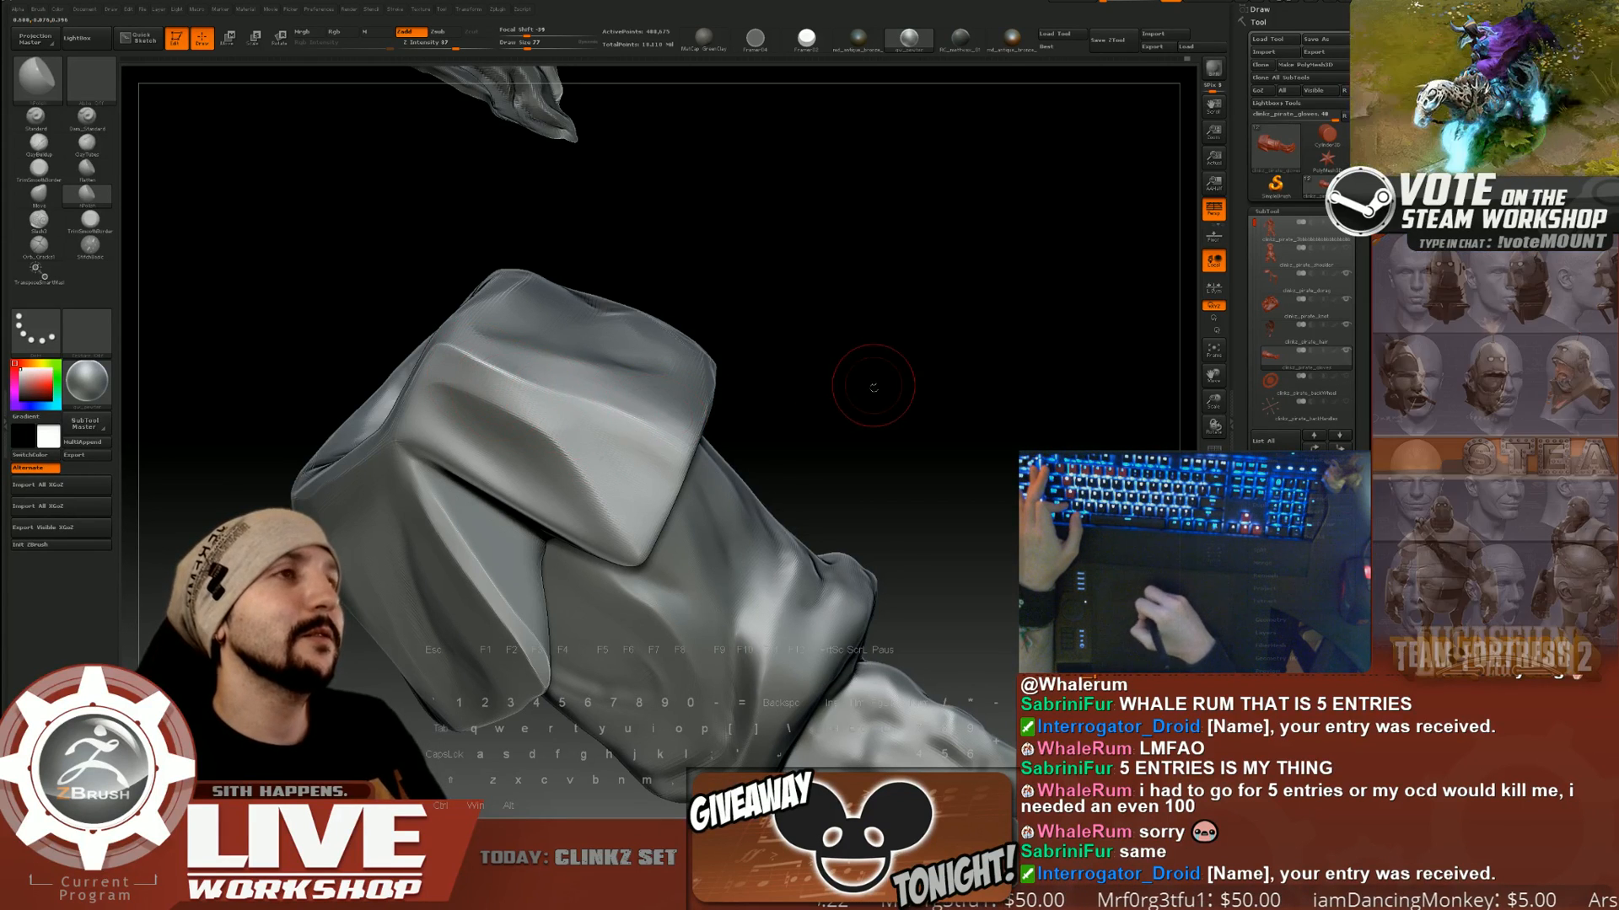
pyautogui.moveTo(867, 372); pyautogui.dragTo(633, 429)
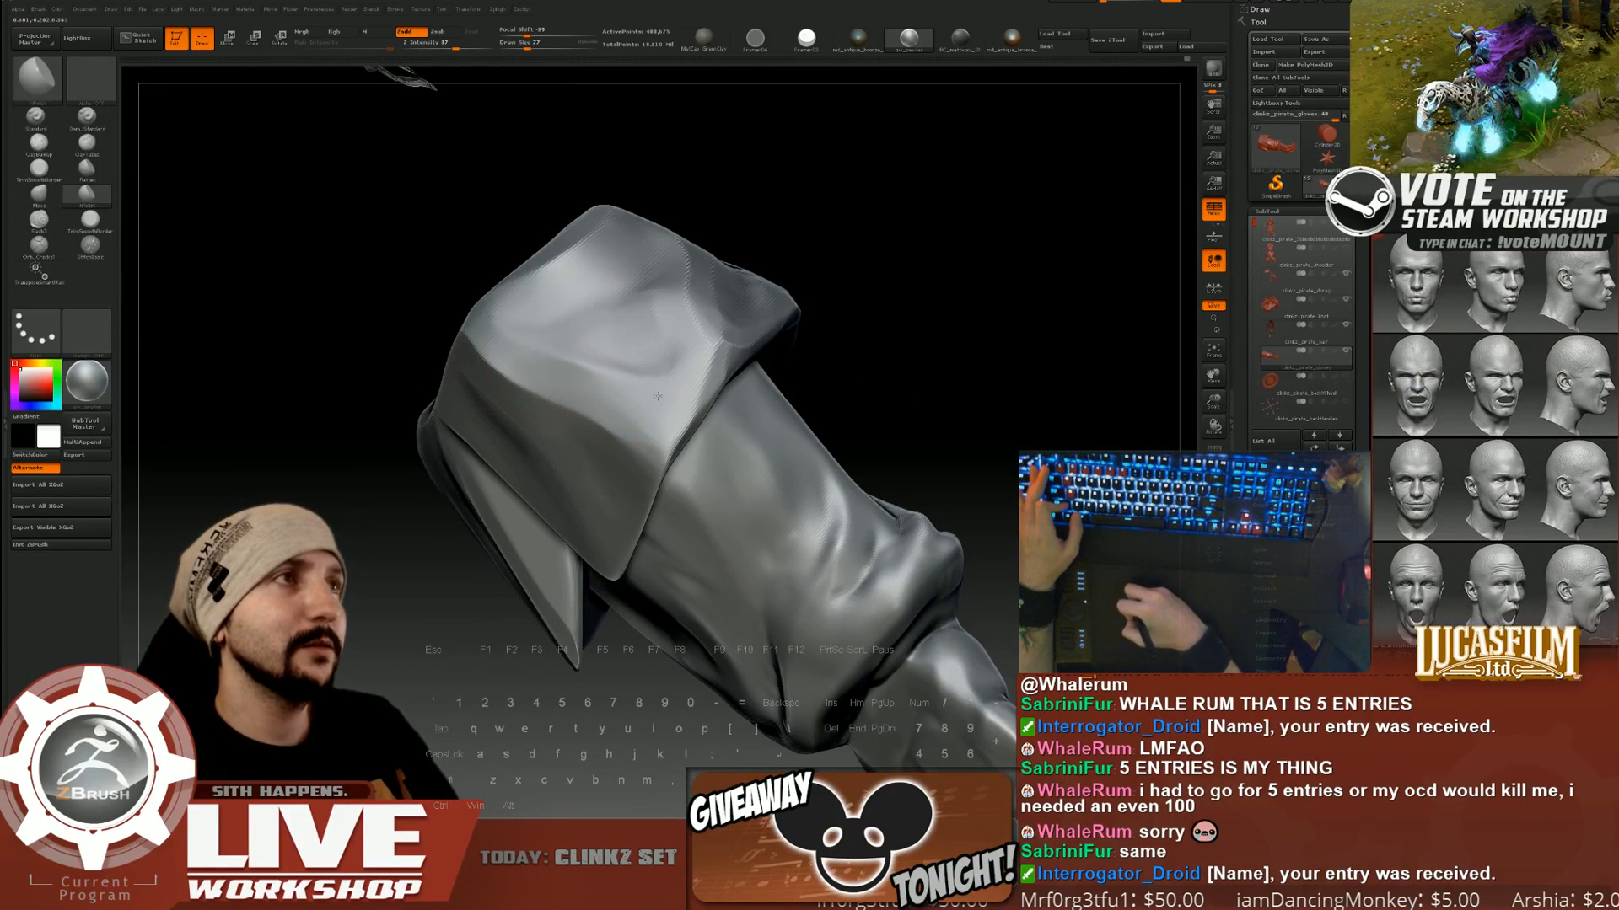
pyautogui.moveTo(921, 306)
pyautogui.mouseDown()
pyautogui.moveTo(801, 354)
pyautogui.moveTo(657, 327)
pyautogui.mouseUp()
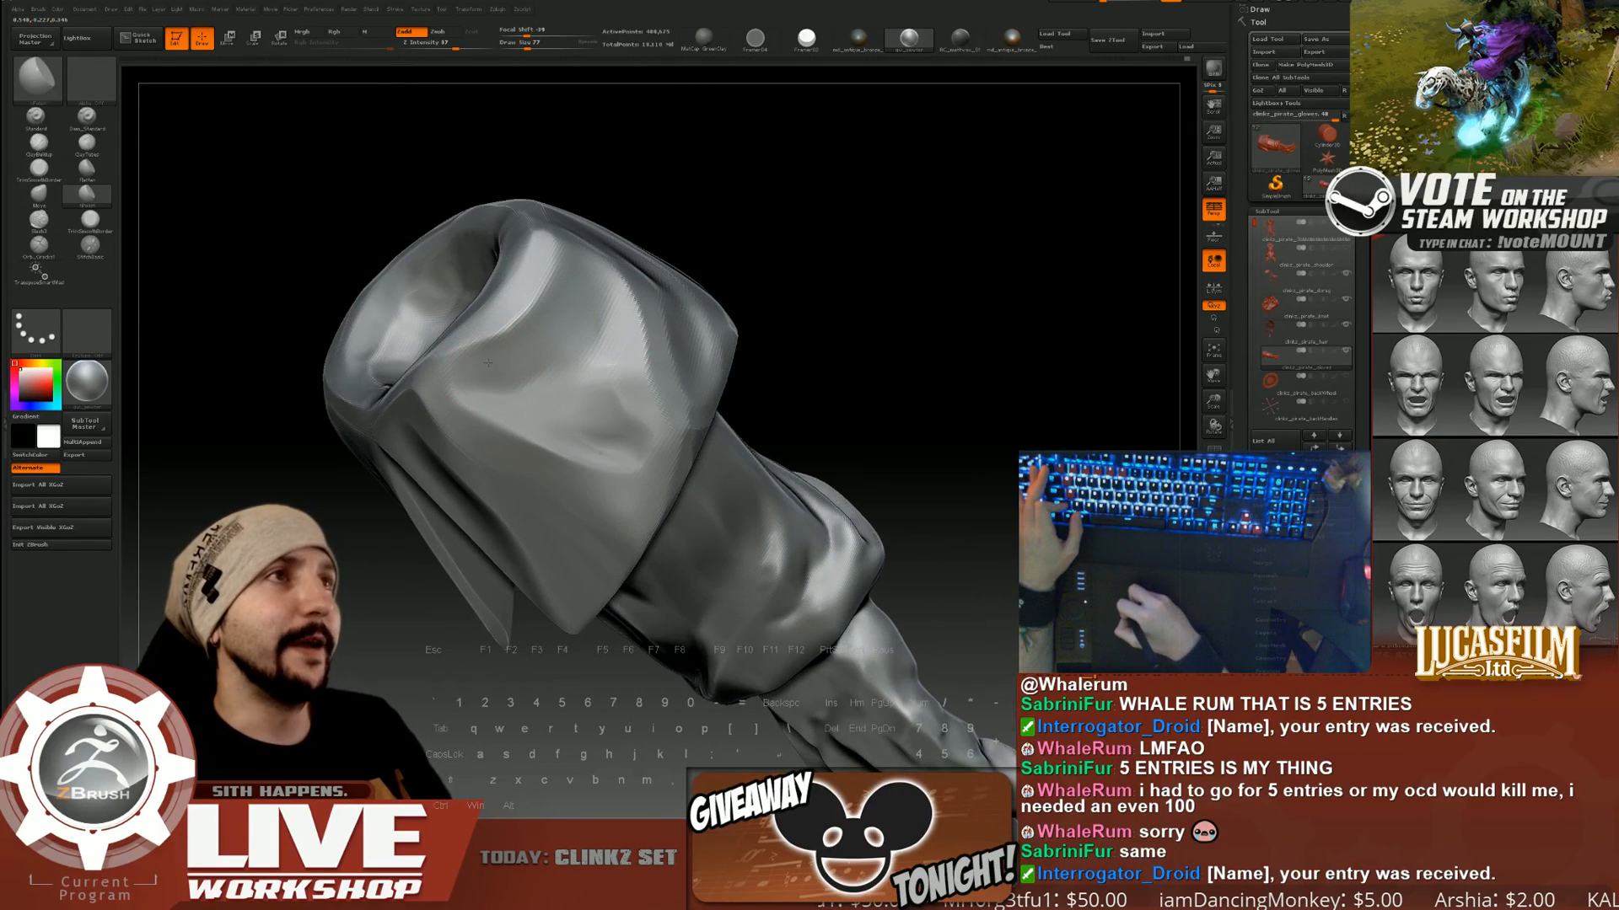
# Adjust the brush size and soften the dents and folds across the cuff's outer face with sculpting and smoothing strokes.
pyautogui.moveTo(666, 223); pyautogui.dragTo(679, 336)
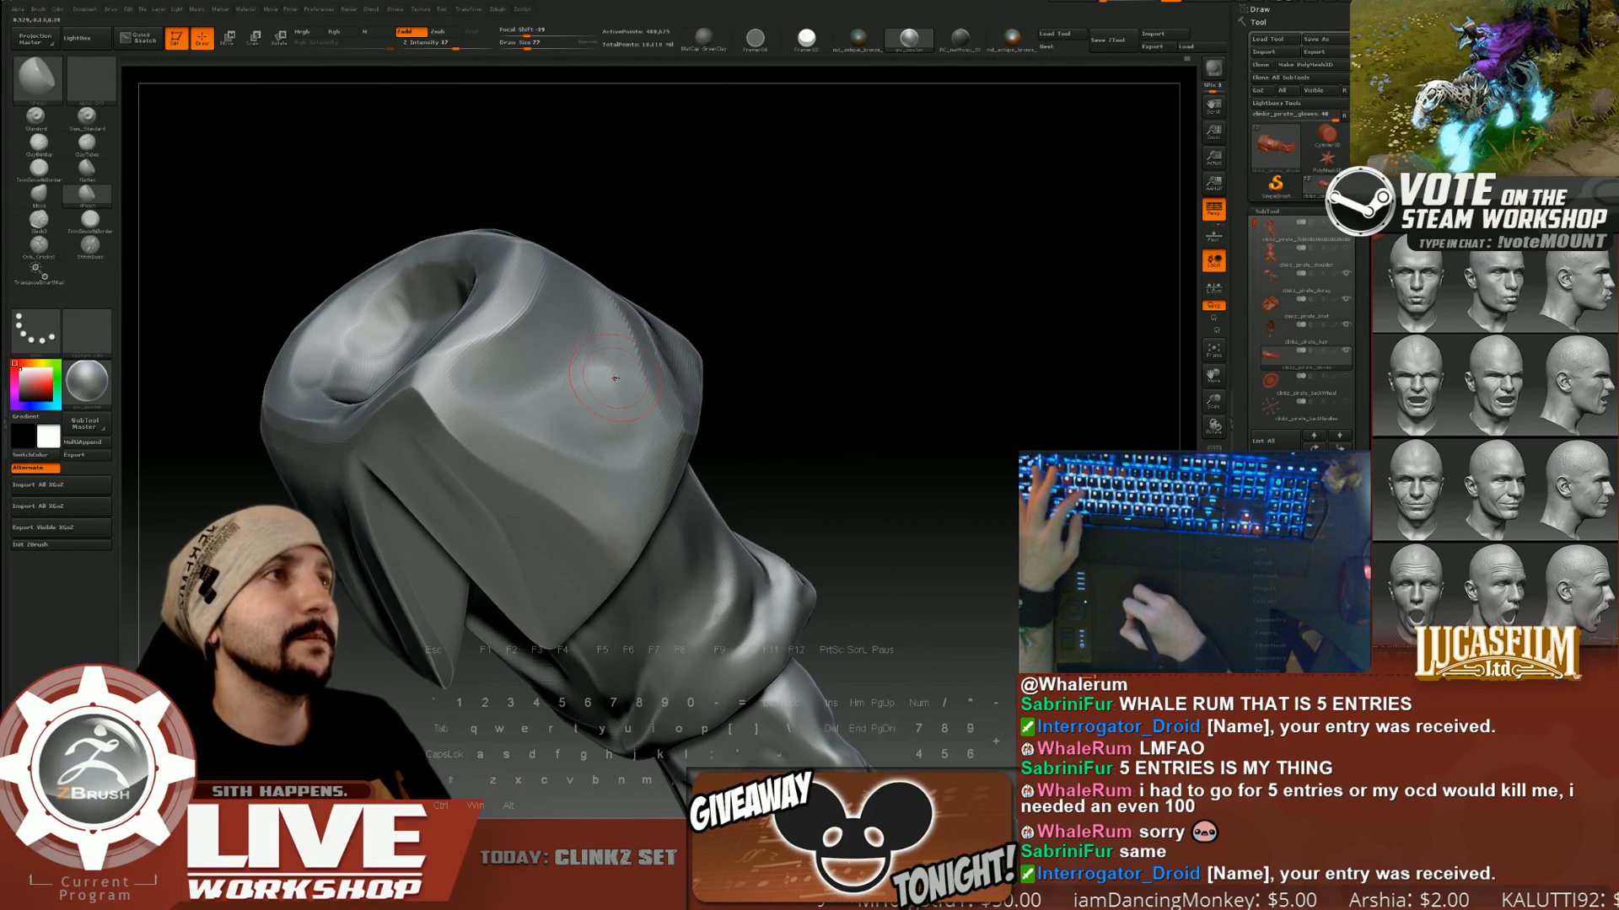
pyautogui.moveTo(776, 307); pyautogui.dragTo(734, 310)
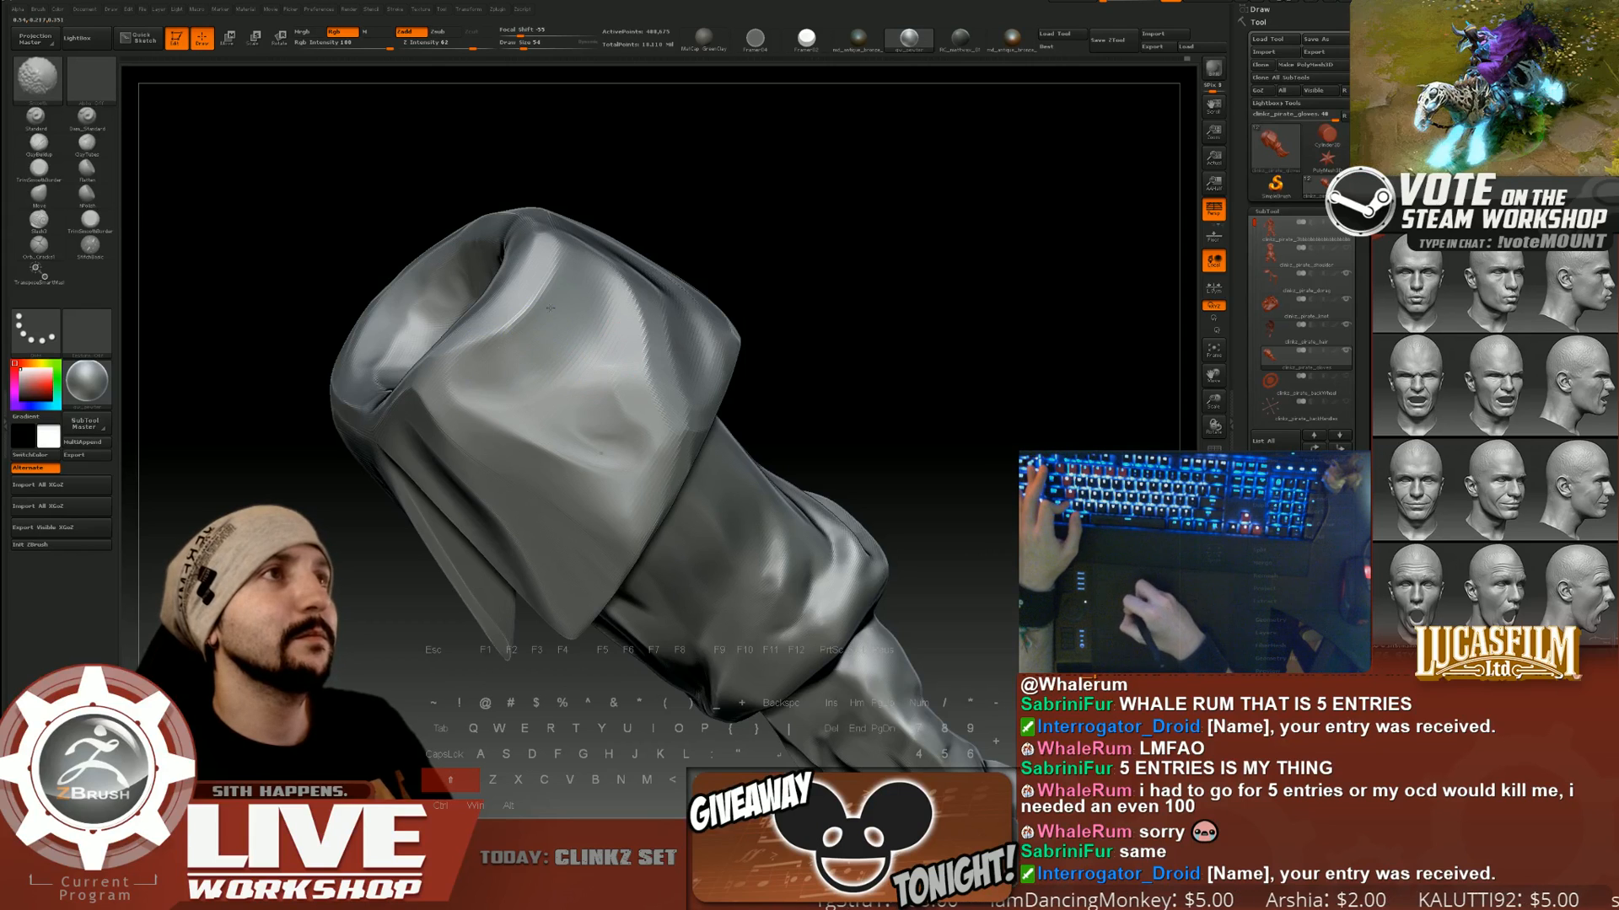
pyautogui.keyDown('shift'); pyautogui.moveTo(550, 307); pyautogui.dragTo(487, 351); pyautogui.keyUp('shift')
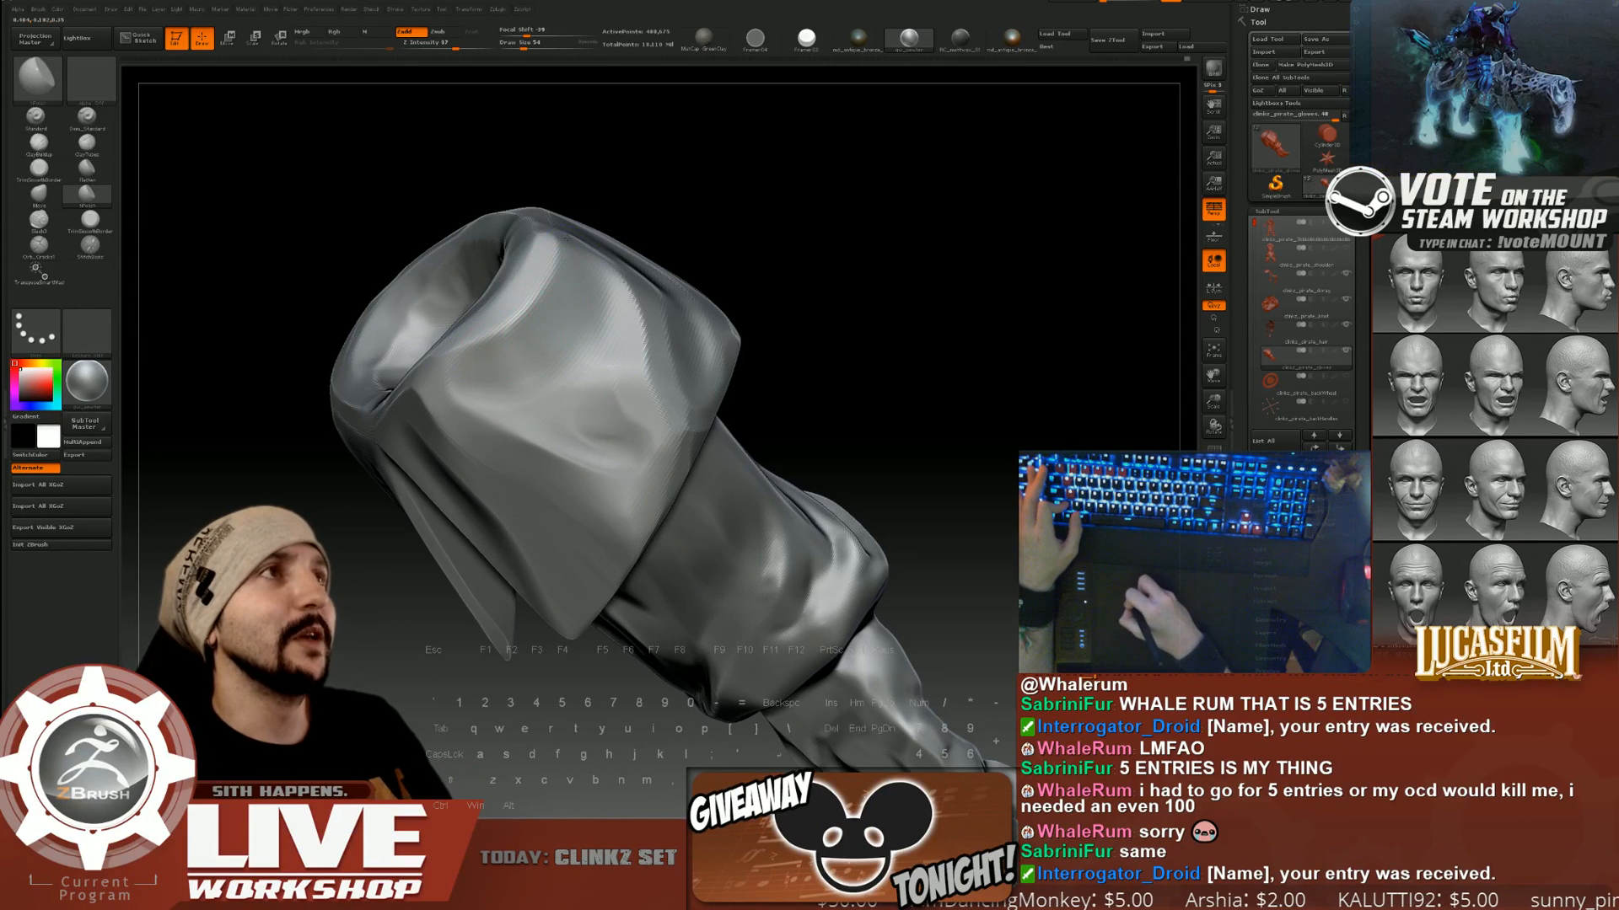
pyautogui.press('s')
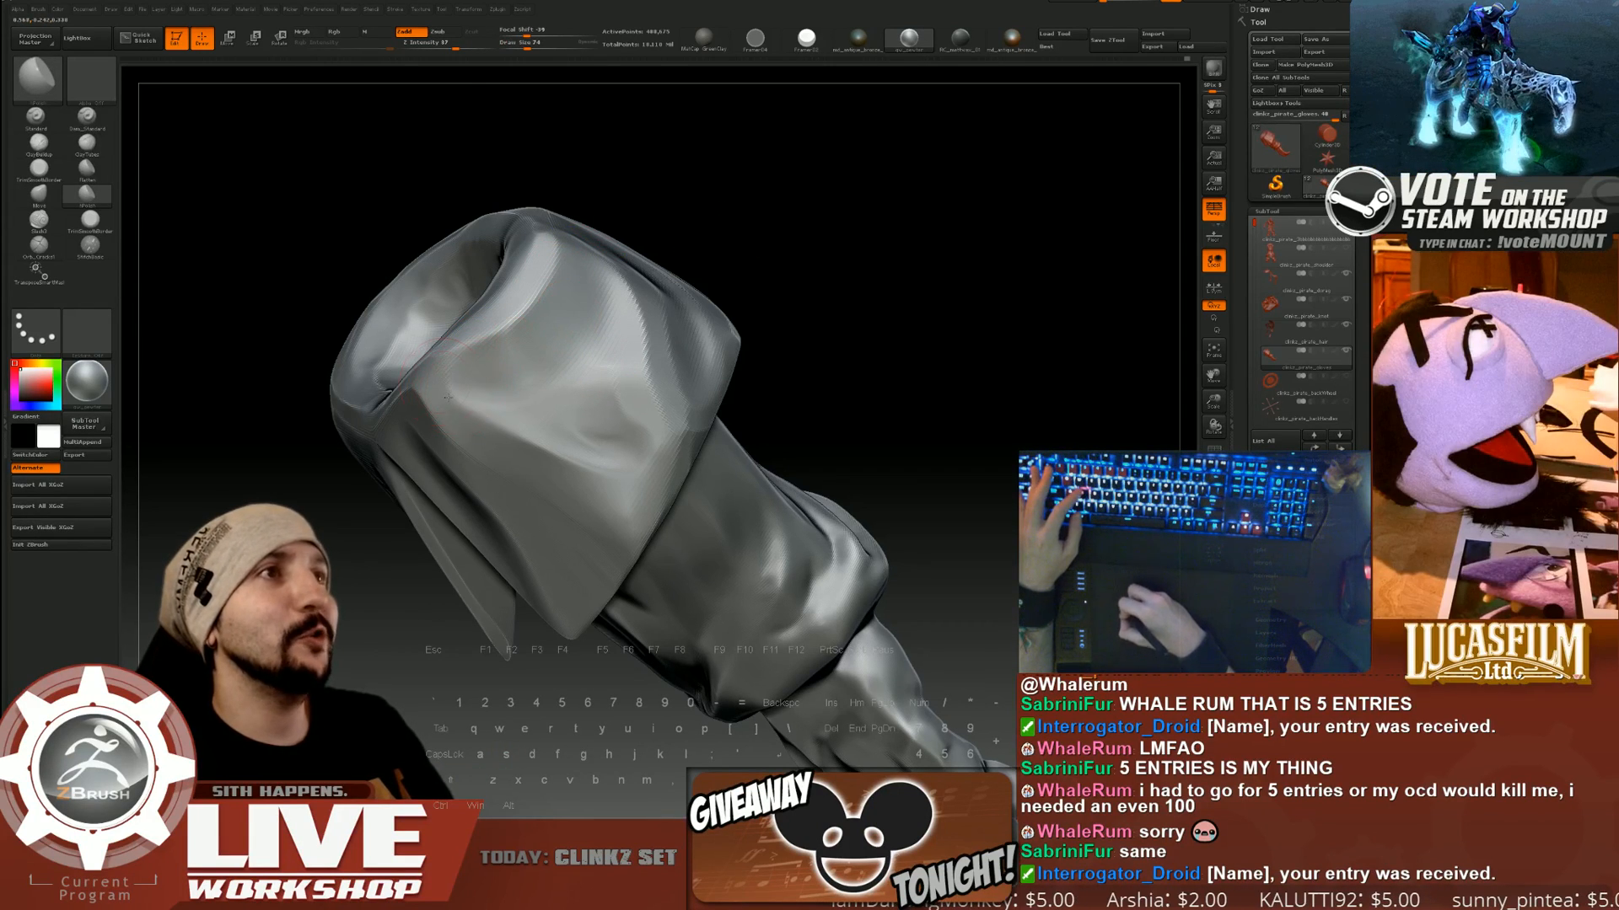
pyautogui.press('shift')
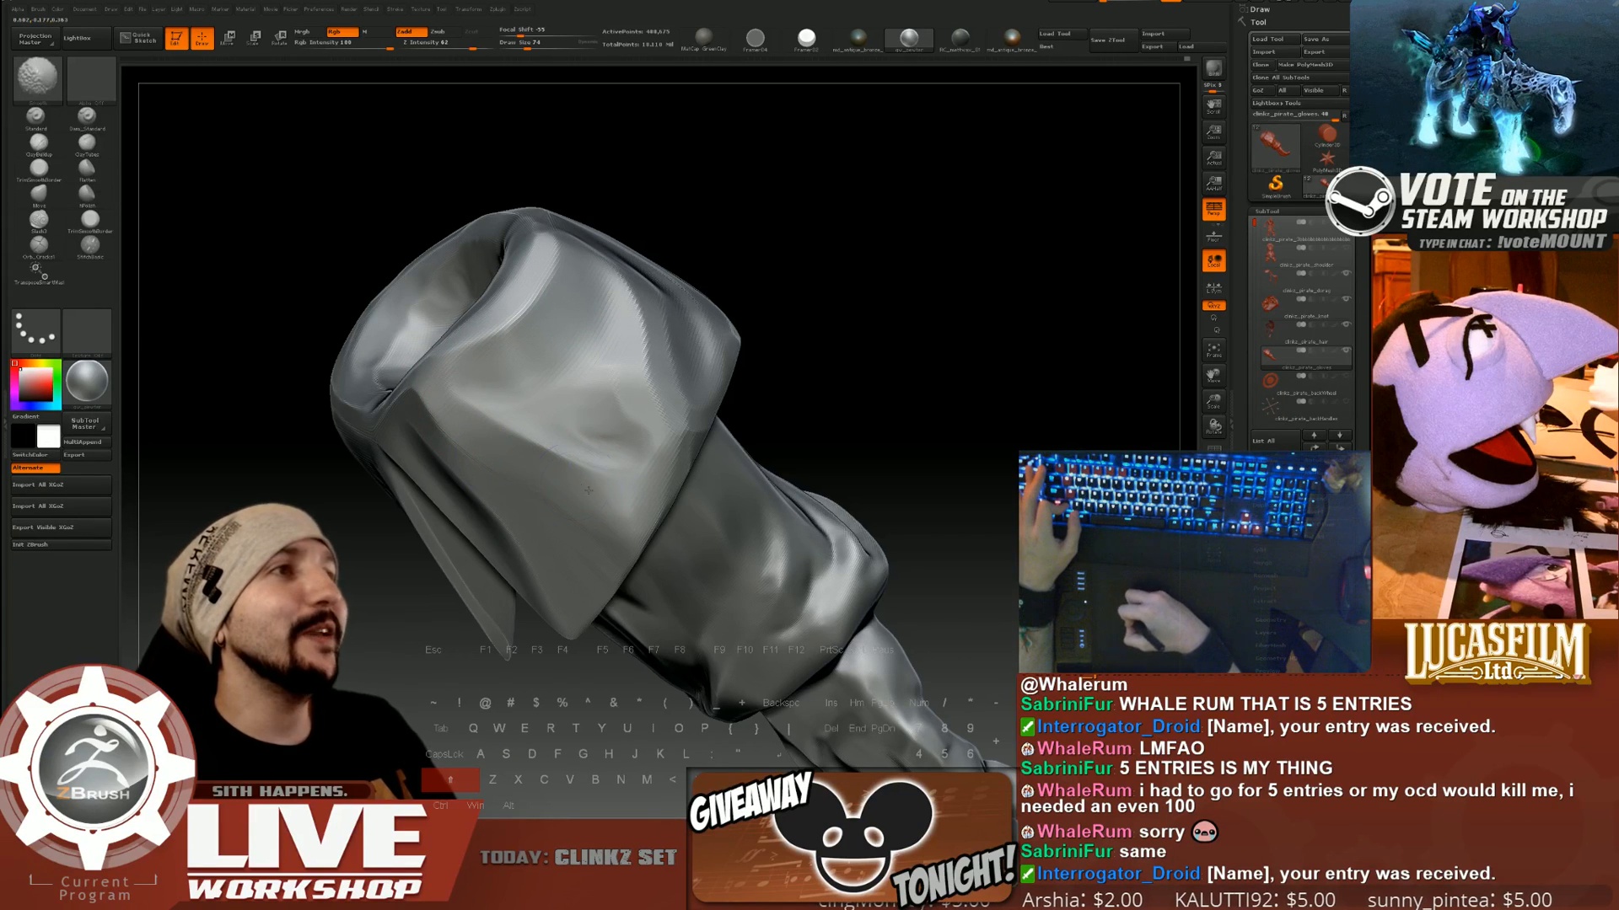
pyautogui.keyDown('shift'); pyautogui.moveTo(589, 490); pyautogui.dragTo(609, 506); pyautogui.keyUp('shift')
pyautogui.keyDown('shift'); pyautogui.moveTo(574, 452); pyautogui.dragTo(628, 464); pyautogui.keyUp('shift')
pyautogui.moveTo(752, 321)
pyautogui.mouseDown()
pyautogui.moveTo(762, 355)
pyautogui.moveTo(885, 296)
pyautogui.moveTo(810, 328)
pyautogui.mouseUp()
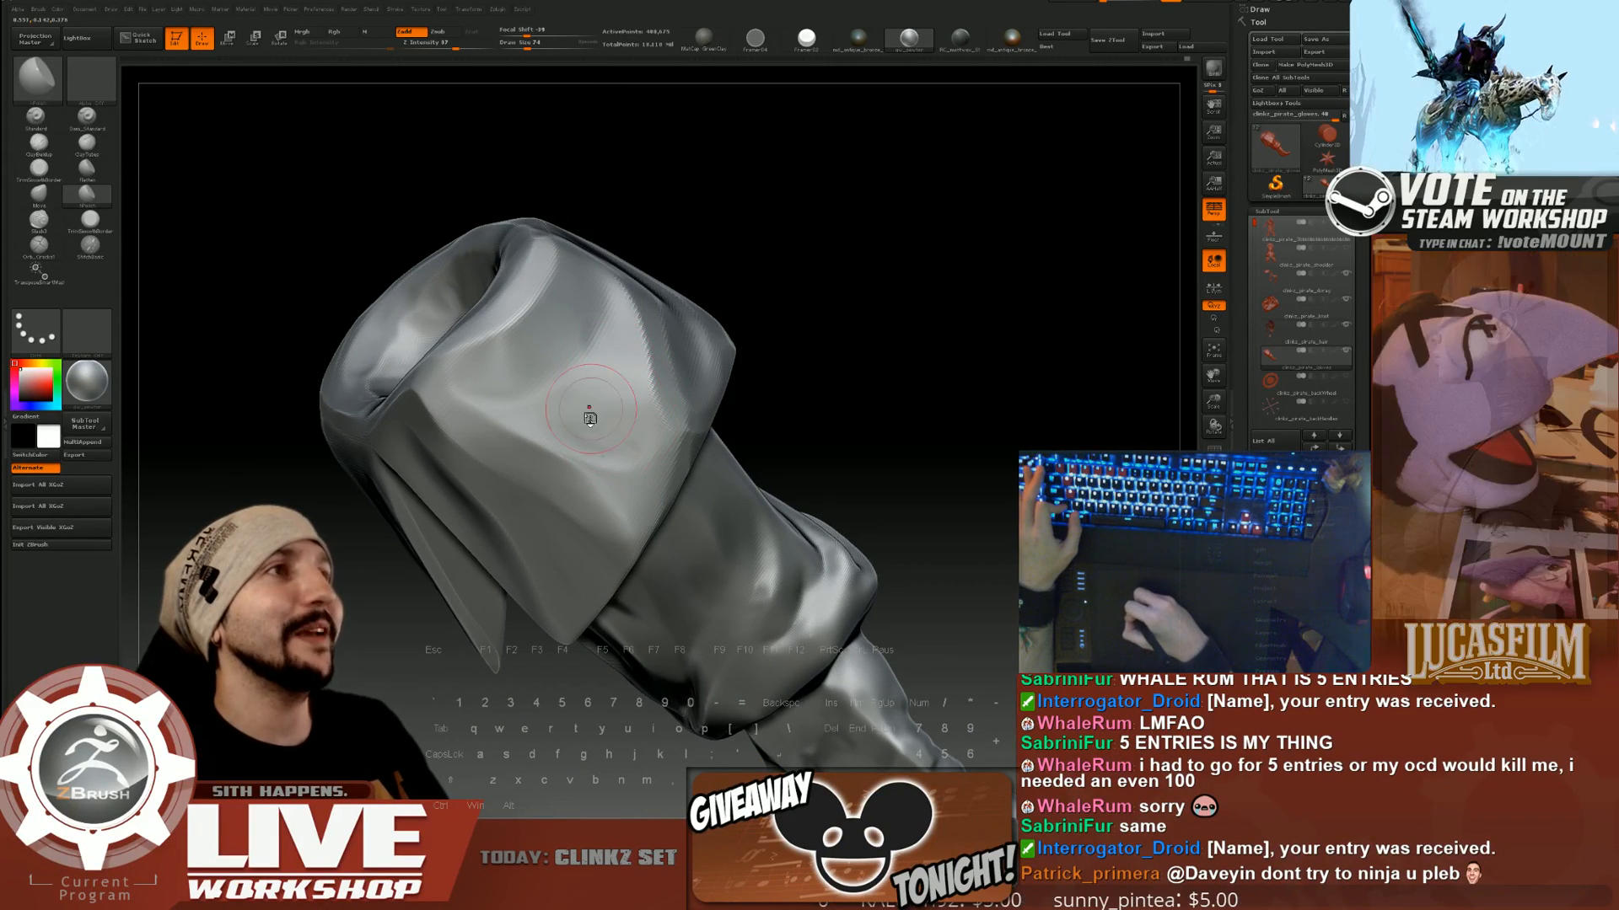
# Sculpt the long curved fold running from the cuff's opening rim down to its hem.
pyautogui.moveTo(886, 310); pyautogui.dragTo(782, 310)
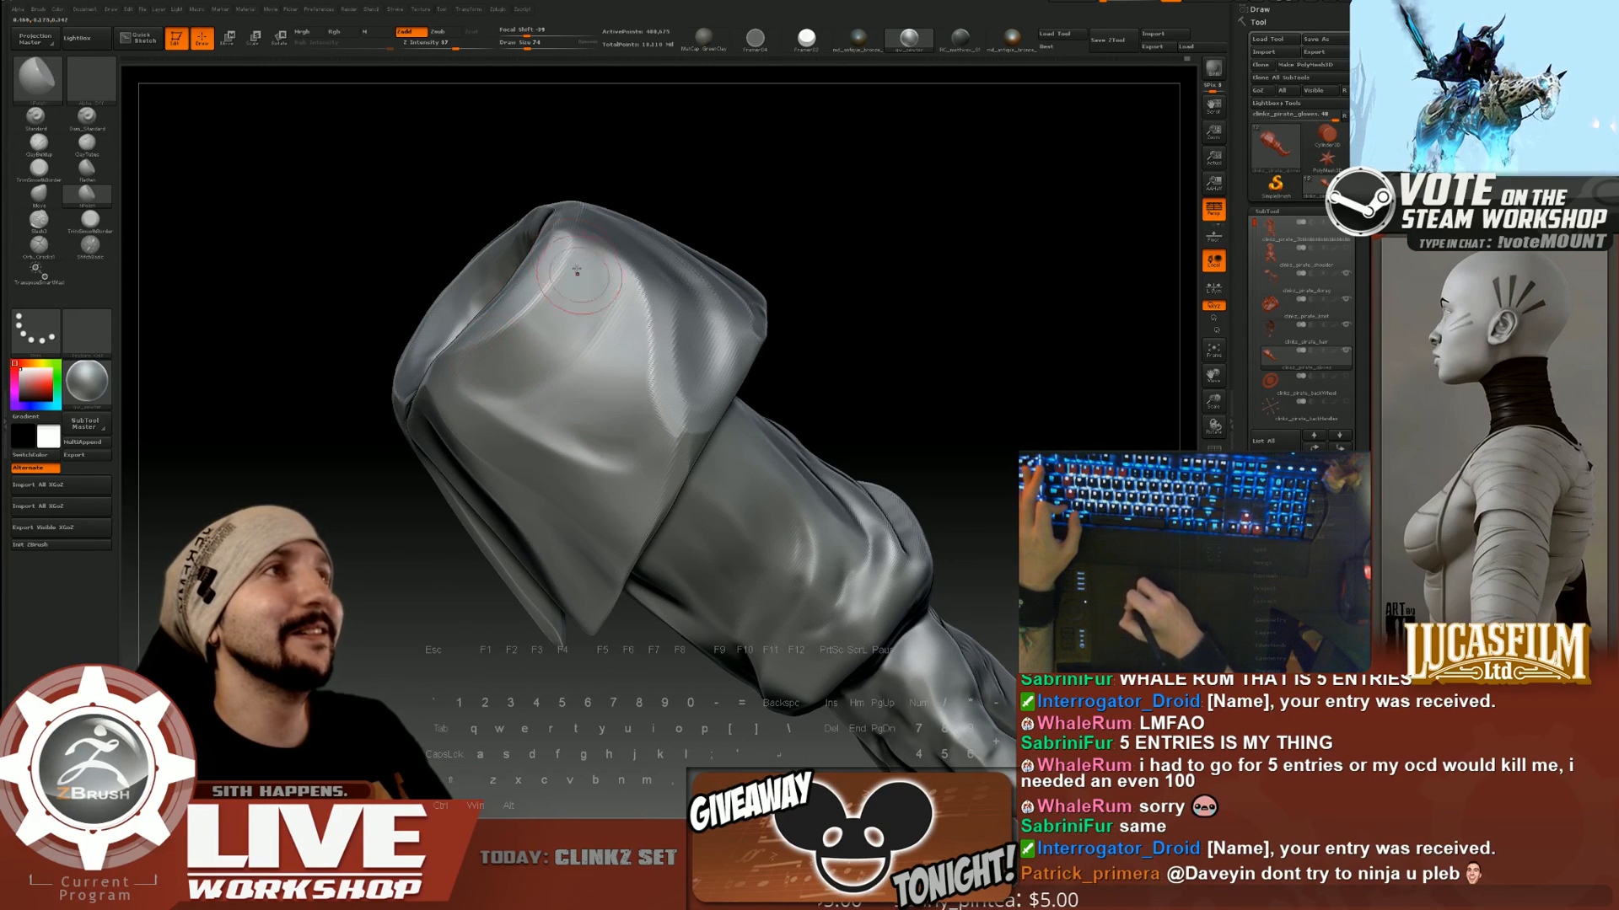
pyautogui.moveTo(831, 210); pyautogui.dragTo(540, 348)
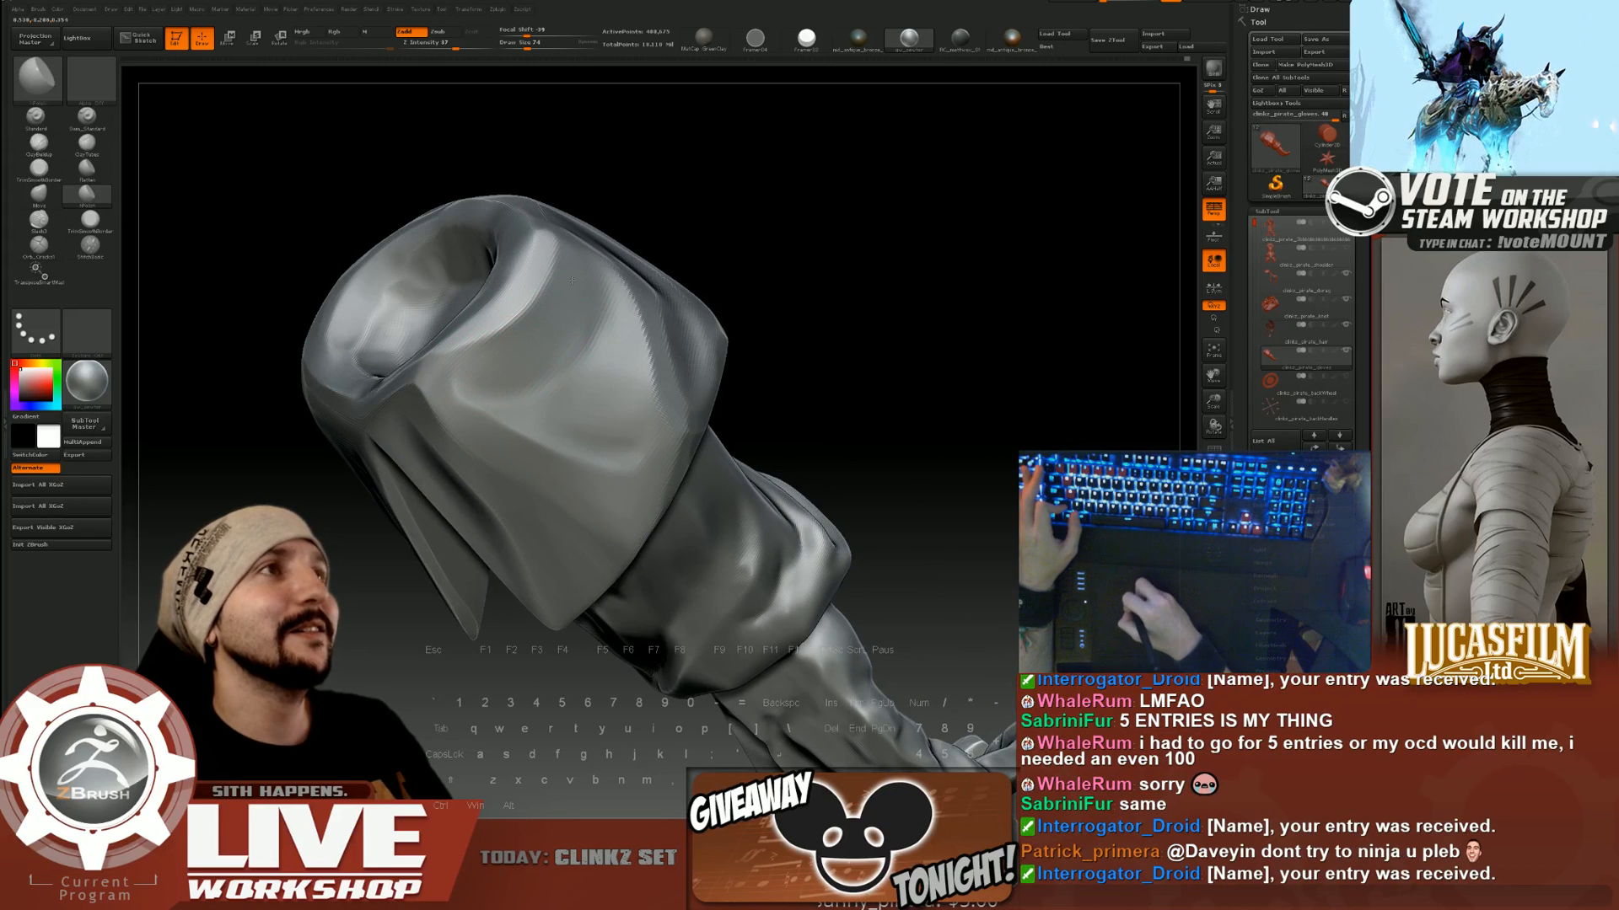
pyautogui.keyDown('alt'); pyautogui.moveTo(852, 213); pyautogui.dragTo(607, 291); pyautogui.keyUp('alt')
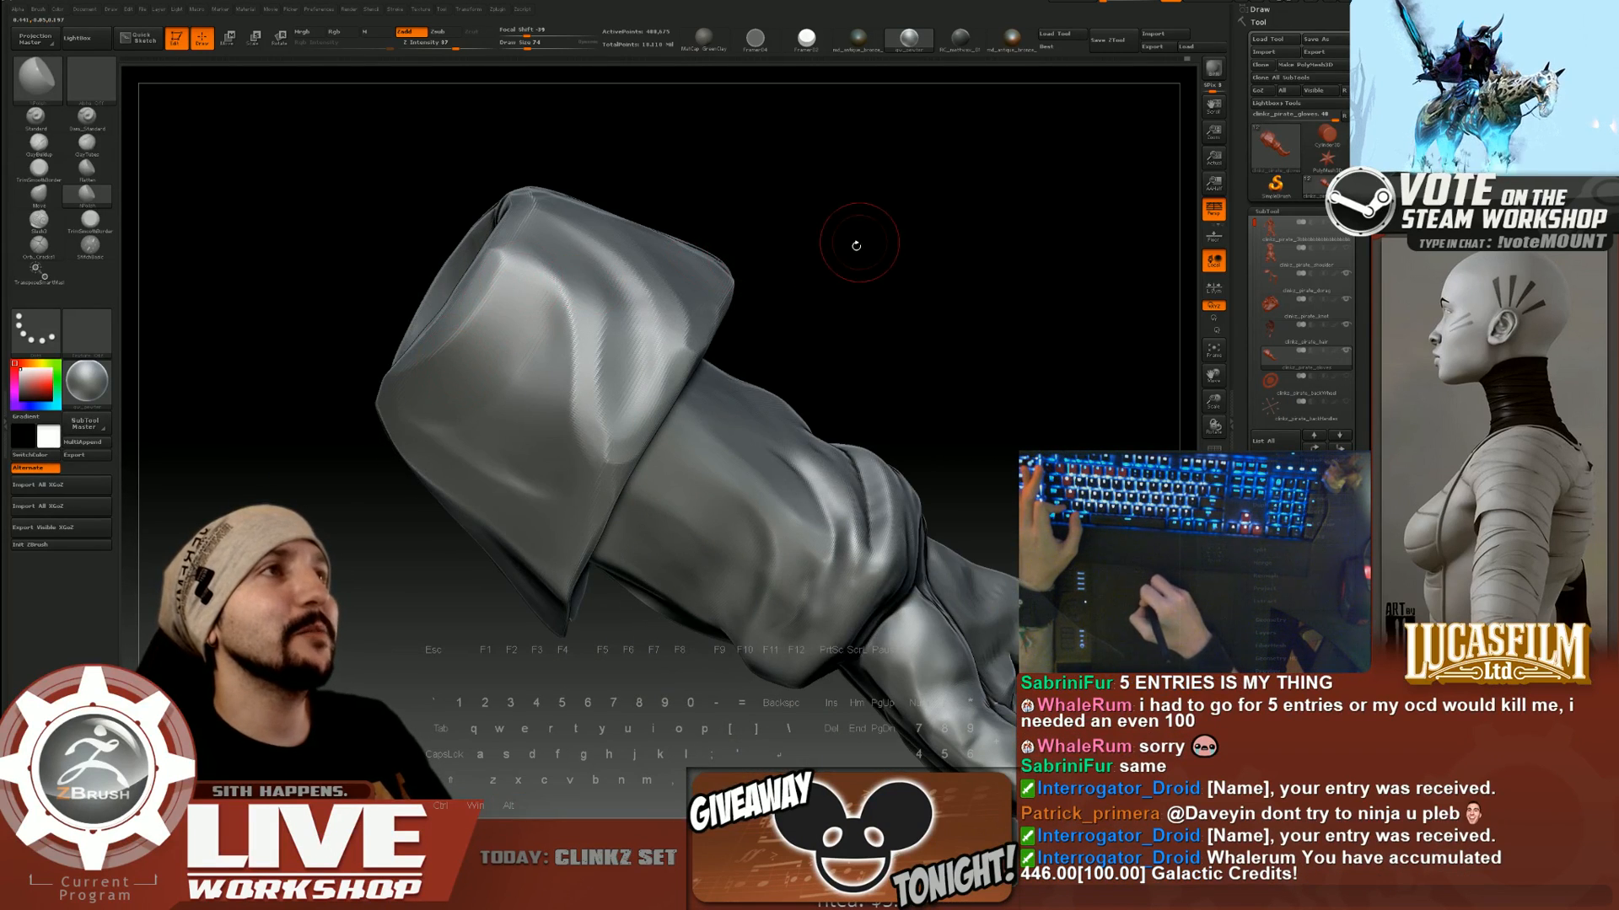
pyautogui.moveTo(856, 245); pyautogui.dragTo(564, 304)
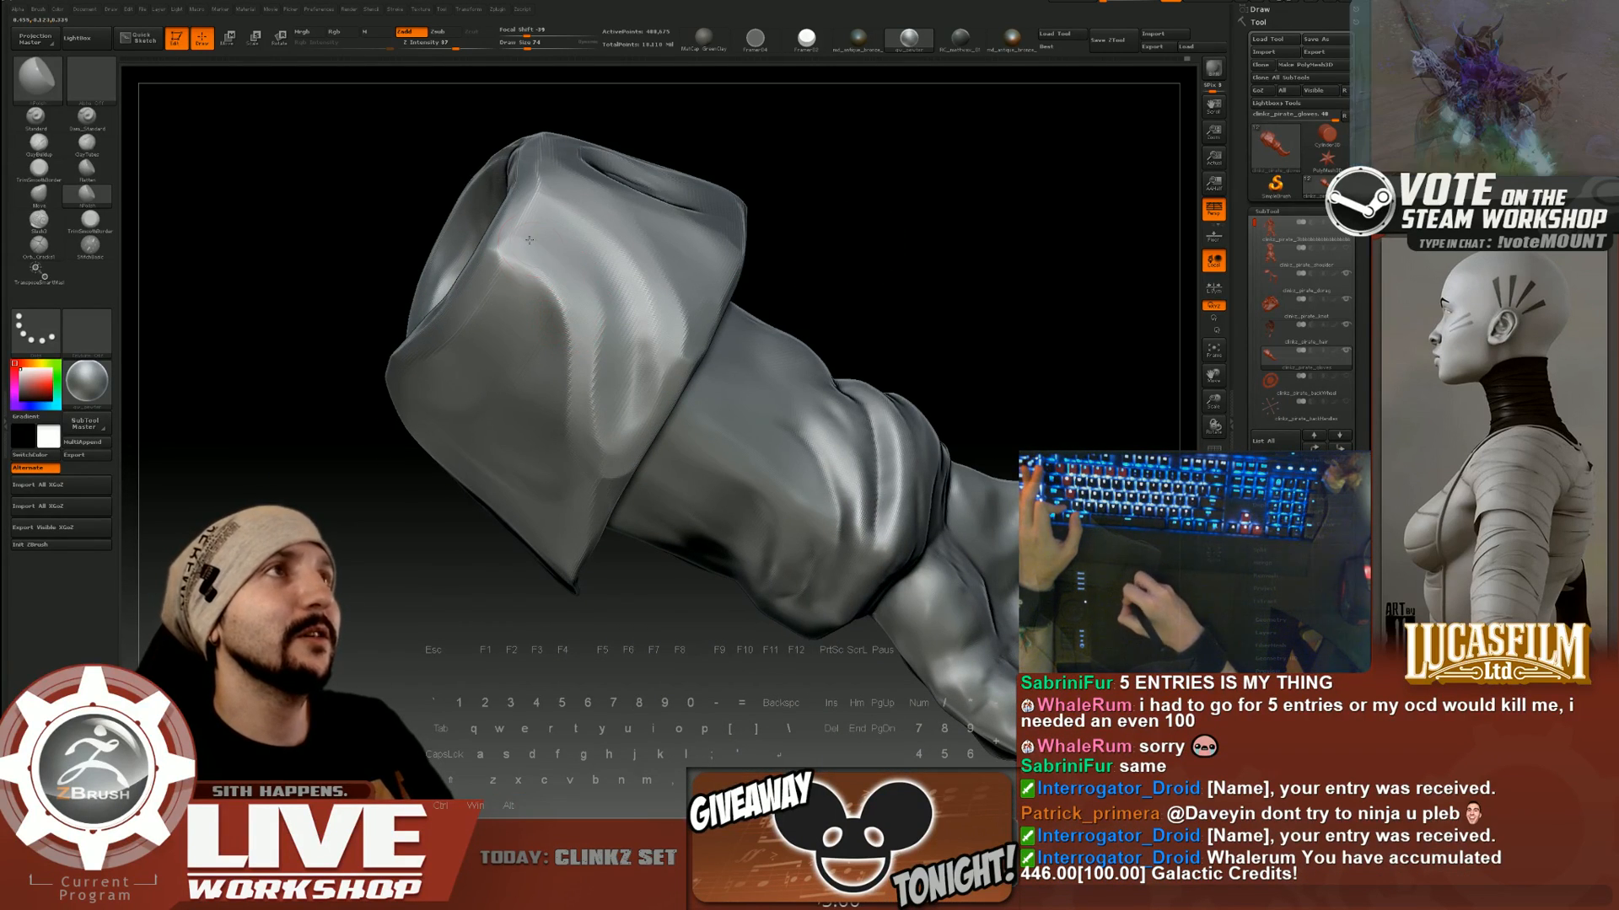
pyautogui.moveTo(893, 148); pyautogui.dragTo(924, 206)
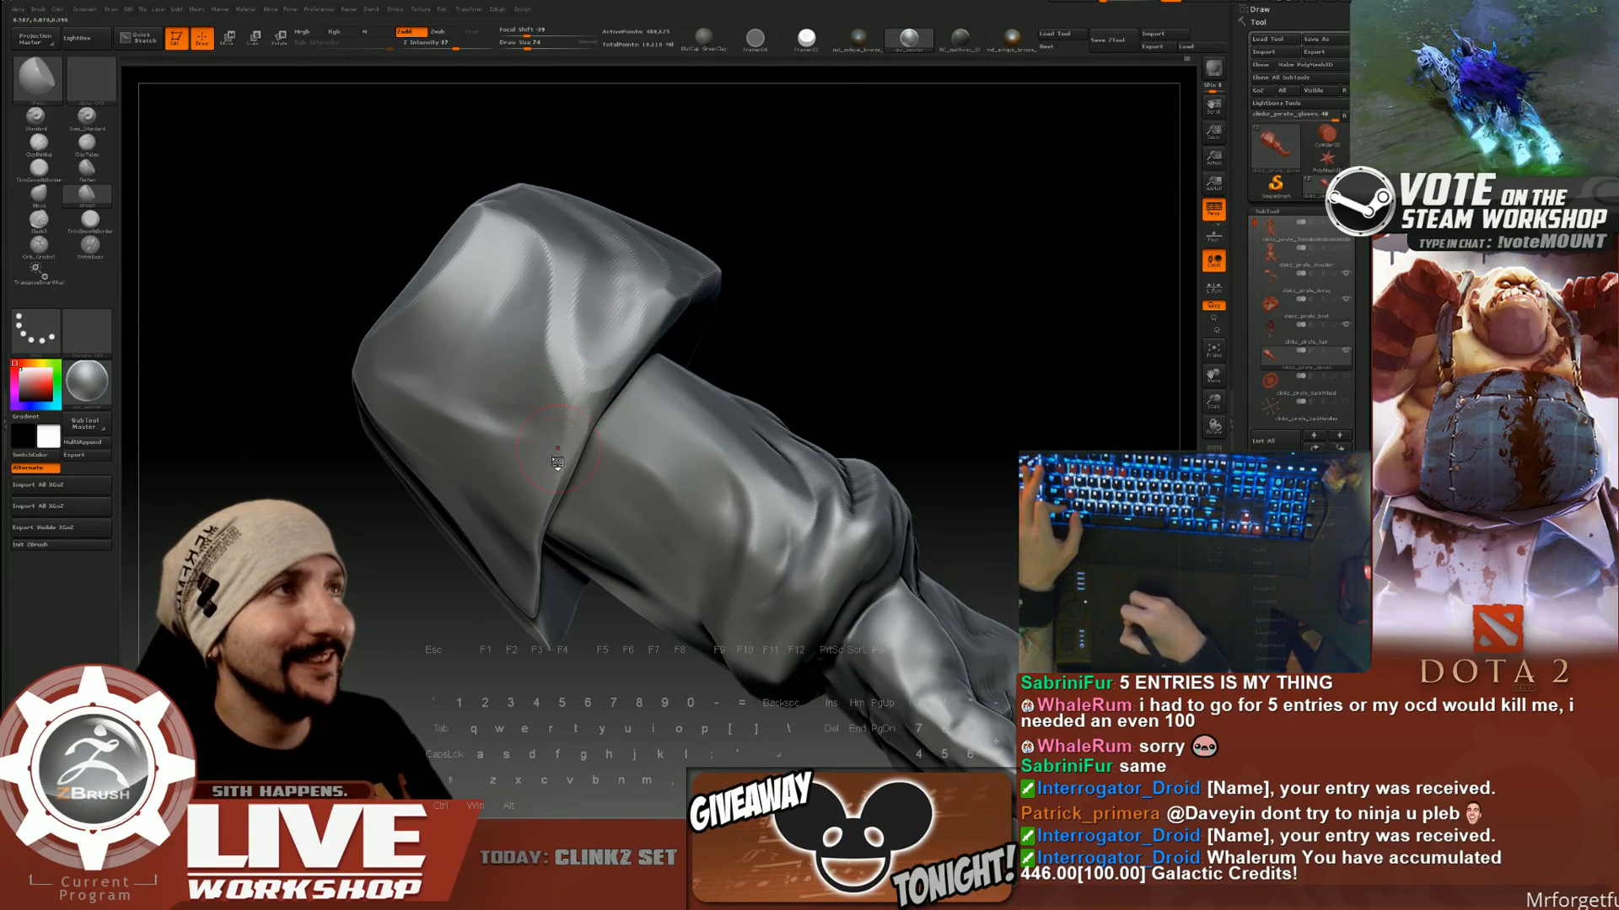
# Refine the overlapping flap's ridge and pointed lower corner, and smooth the surface between them.
pyautogui.moveTo(576, 384); pyautogui.dragTo(618, 323, button='right')
pyautogui.moveTo(538, 474)
pyautogui.mouseDown(button='right')
pyautogui.moveTo(460, 472)
pyautogui.moveTo(413, 434)
pyautogui.mouseUp(button='right')
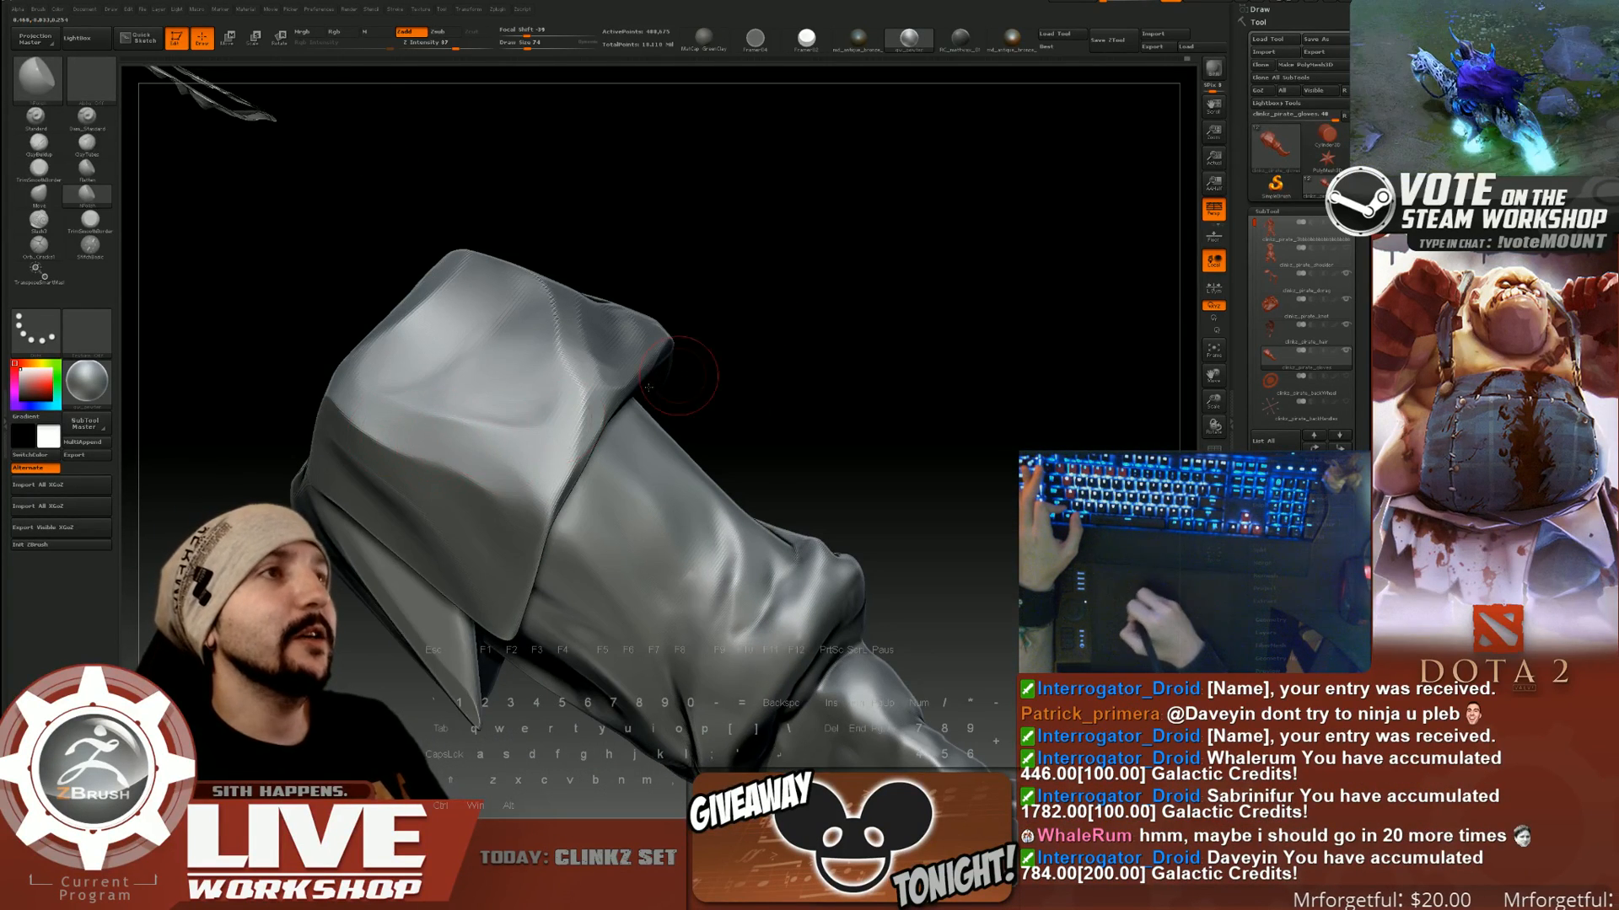
pyautogui.moveTo(678, 376); pyautogui.dragTo(788, 321, button='right')
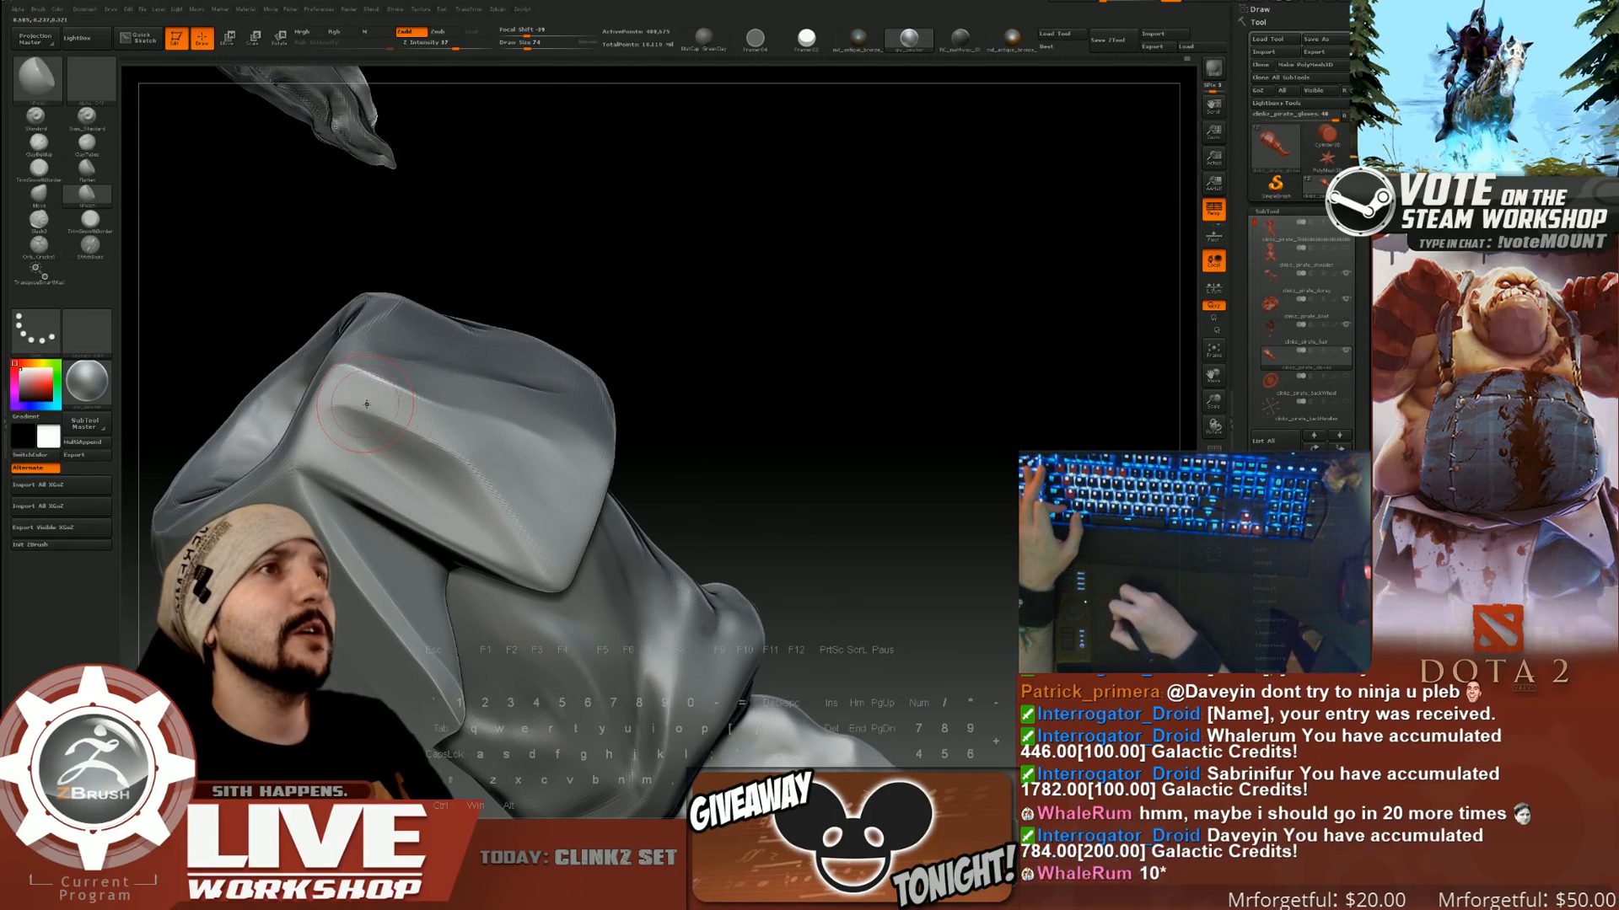
pyautogui.moveTo(366, 405)
pyautogui.mouseDown(button='right')
pyautogui.moveTo(473, 369)
pyautogui.moveTo(539, 386)
pyautogui.moveTo(559, 360)
pyautogui.mouseUp(button='right')
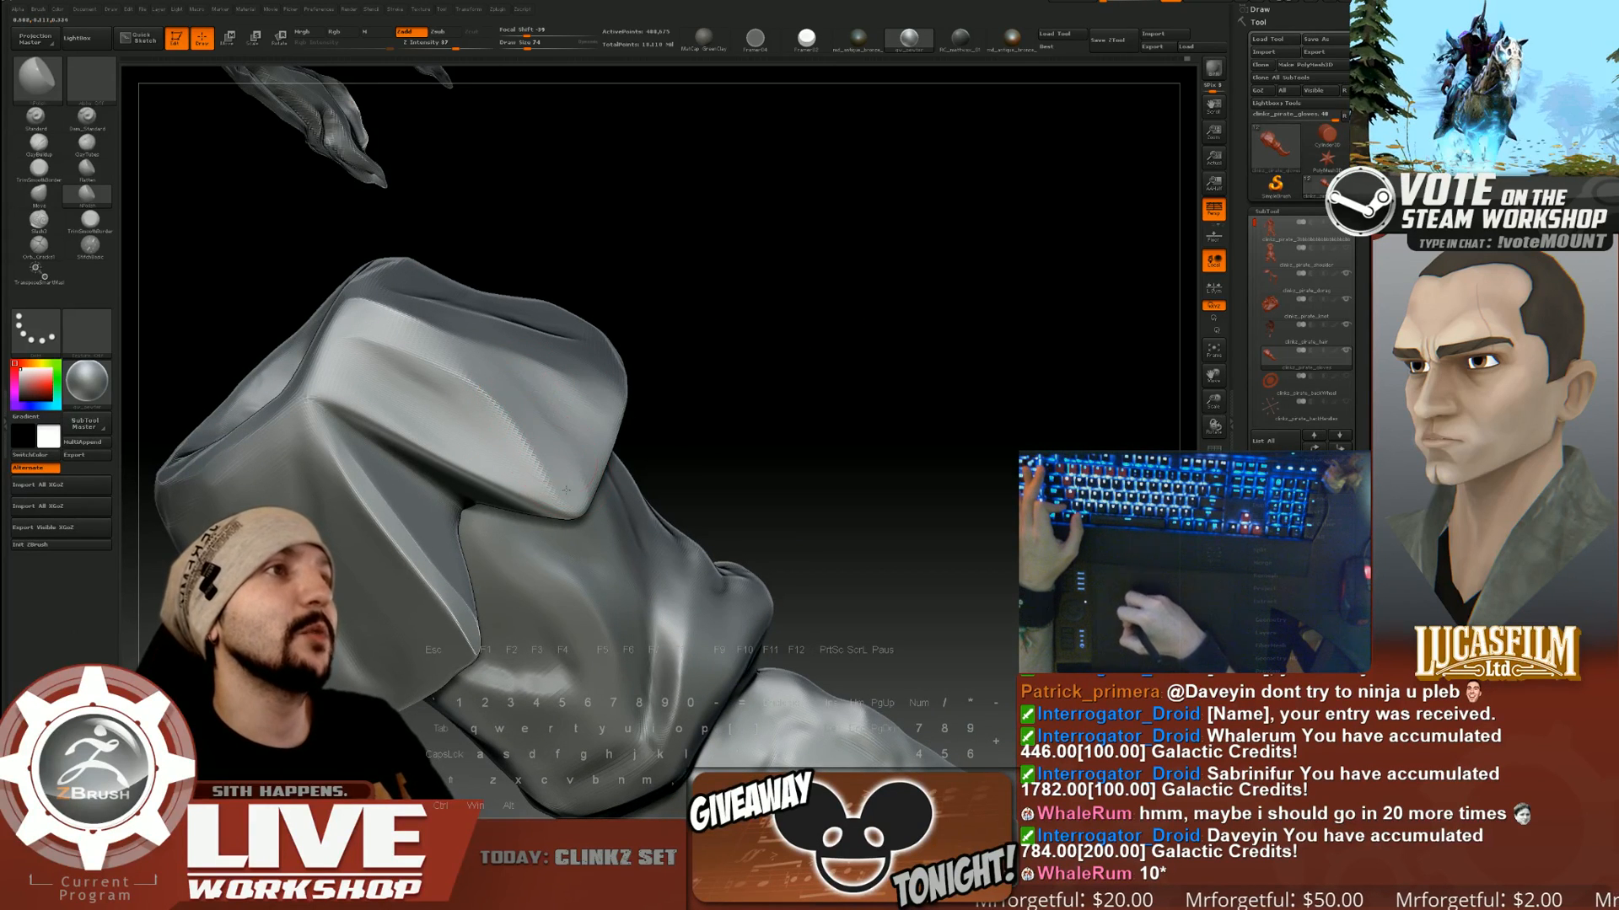
pyautogui.moveTo(793, 356); pyautogui.dragTo(781, 314, button='right')
pyautogui.moveTo(550, 425)
pyautogui.keyDown('shift'); pyautogui.mouseDown()
pyautogui.moveTo(538, 392)
pyautogui.moveTo(560, 384)
pyautogui.mouseUp(); pyautogui.keyUp('shift')
pyautogui.moveTo(560, 385); pyautogui.dragTo(584, 420, button='right')
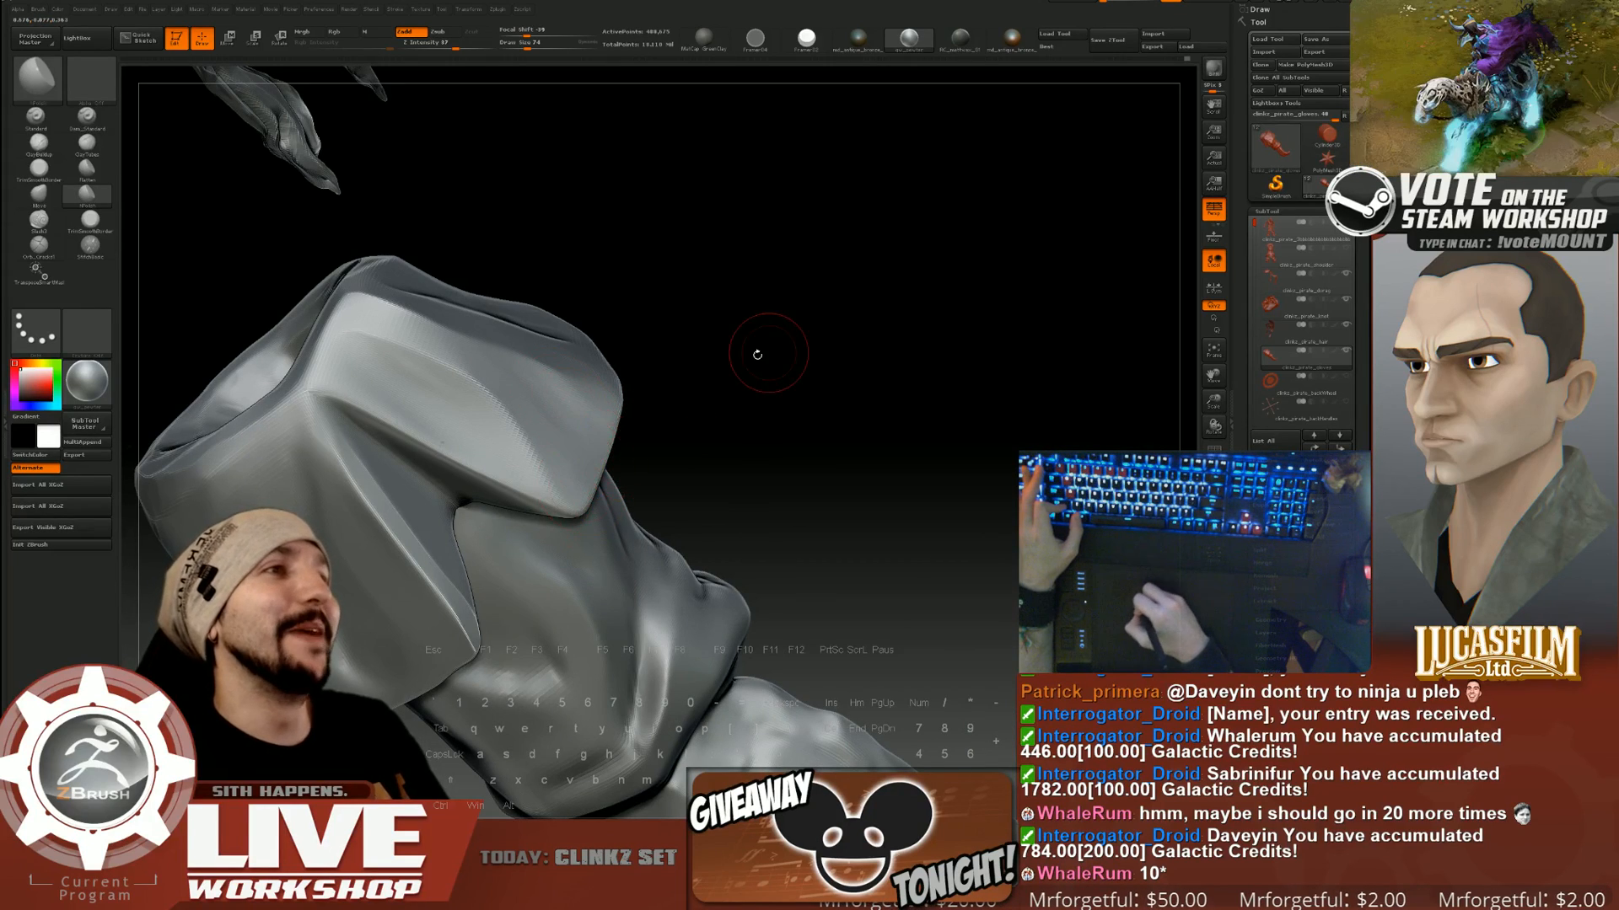
# Sharpen the overlapping flap's lower edge and the crease where the two cuff flaps meet.
pyautogui.moveTo(757, 354); pyautogui.dragTo(412, 363, button='right')
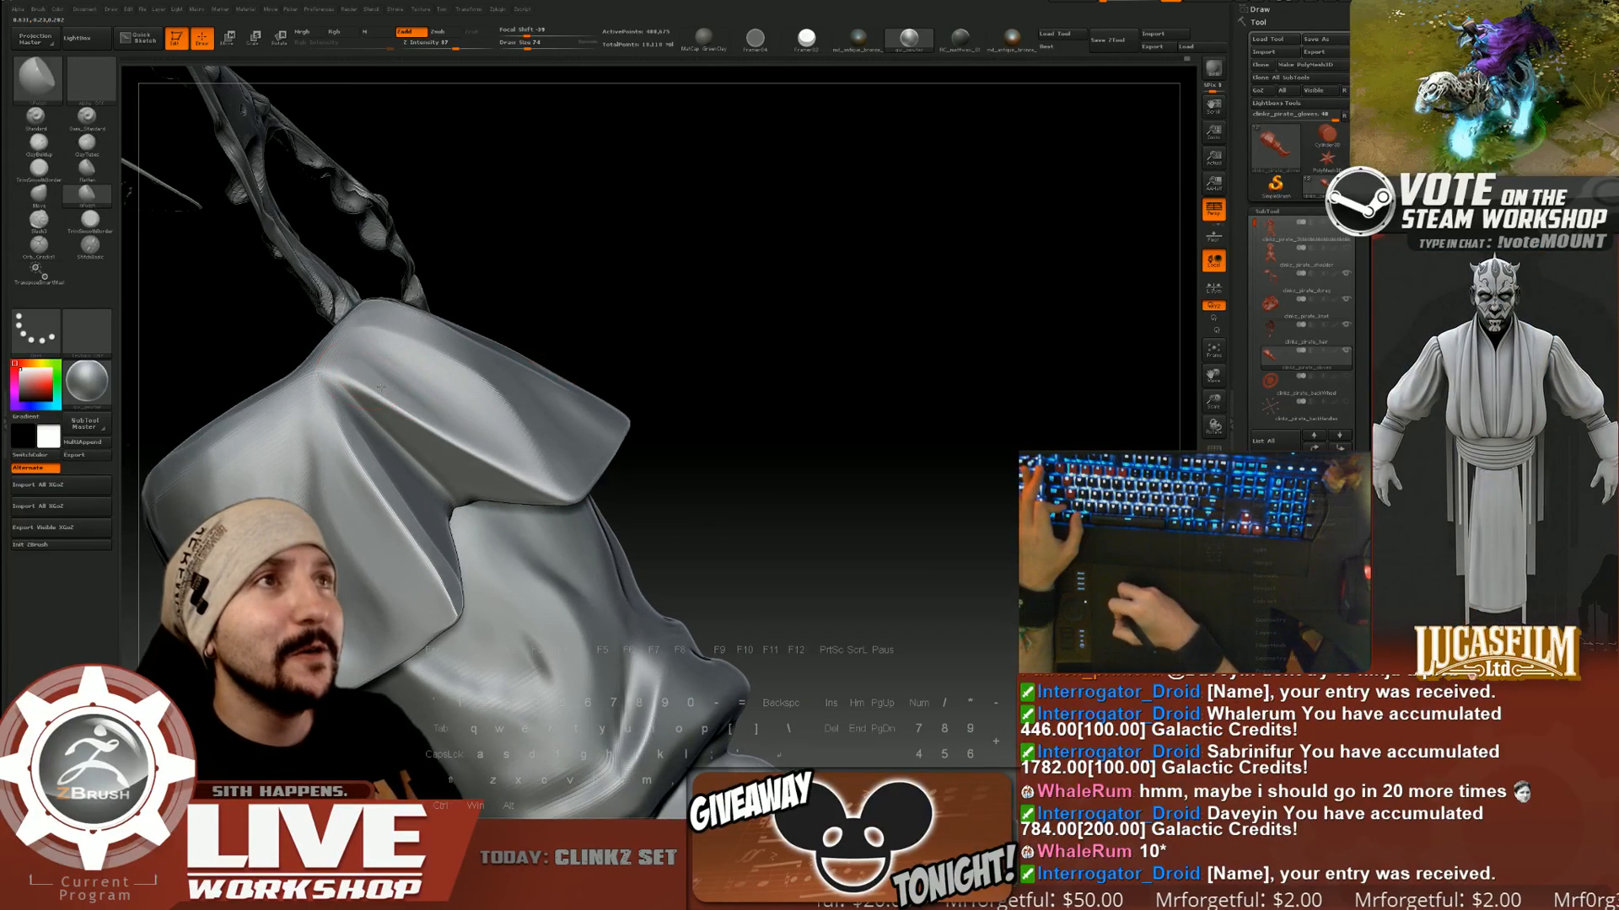
pyautogui.press('shift')
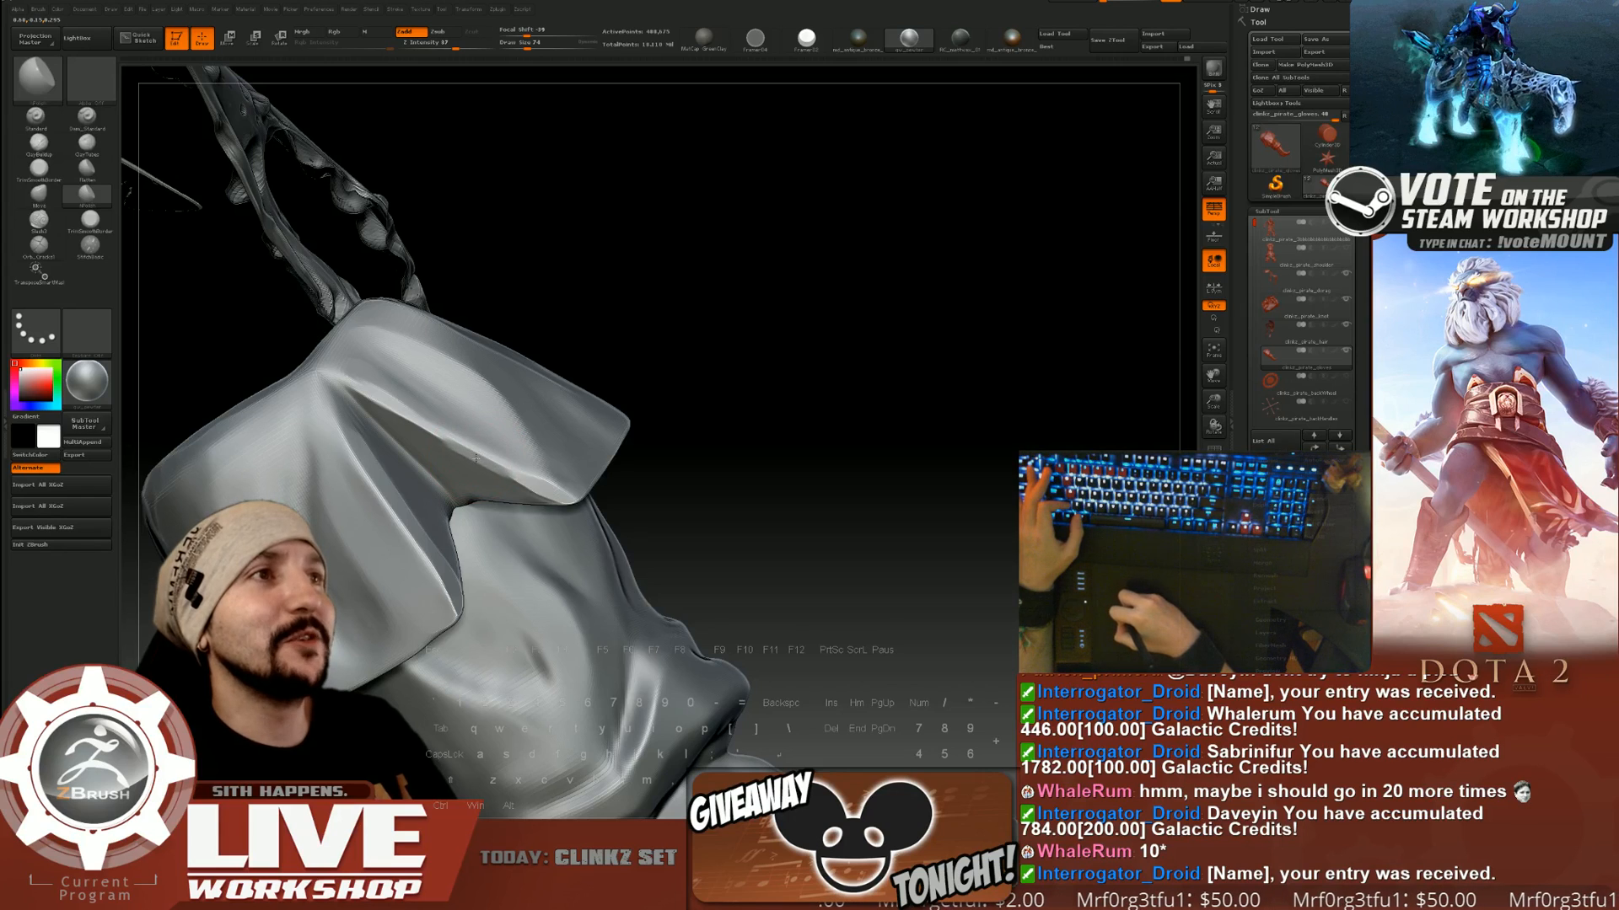
pyautogui.moveTo(451, 370); pyautogui.dragTo(462, 409, button='right')
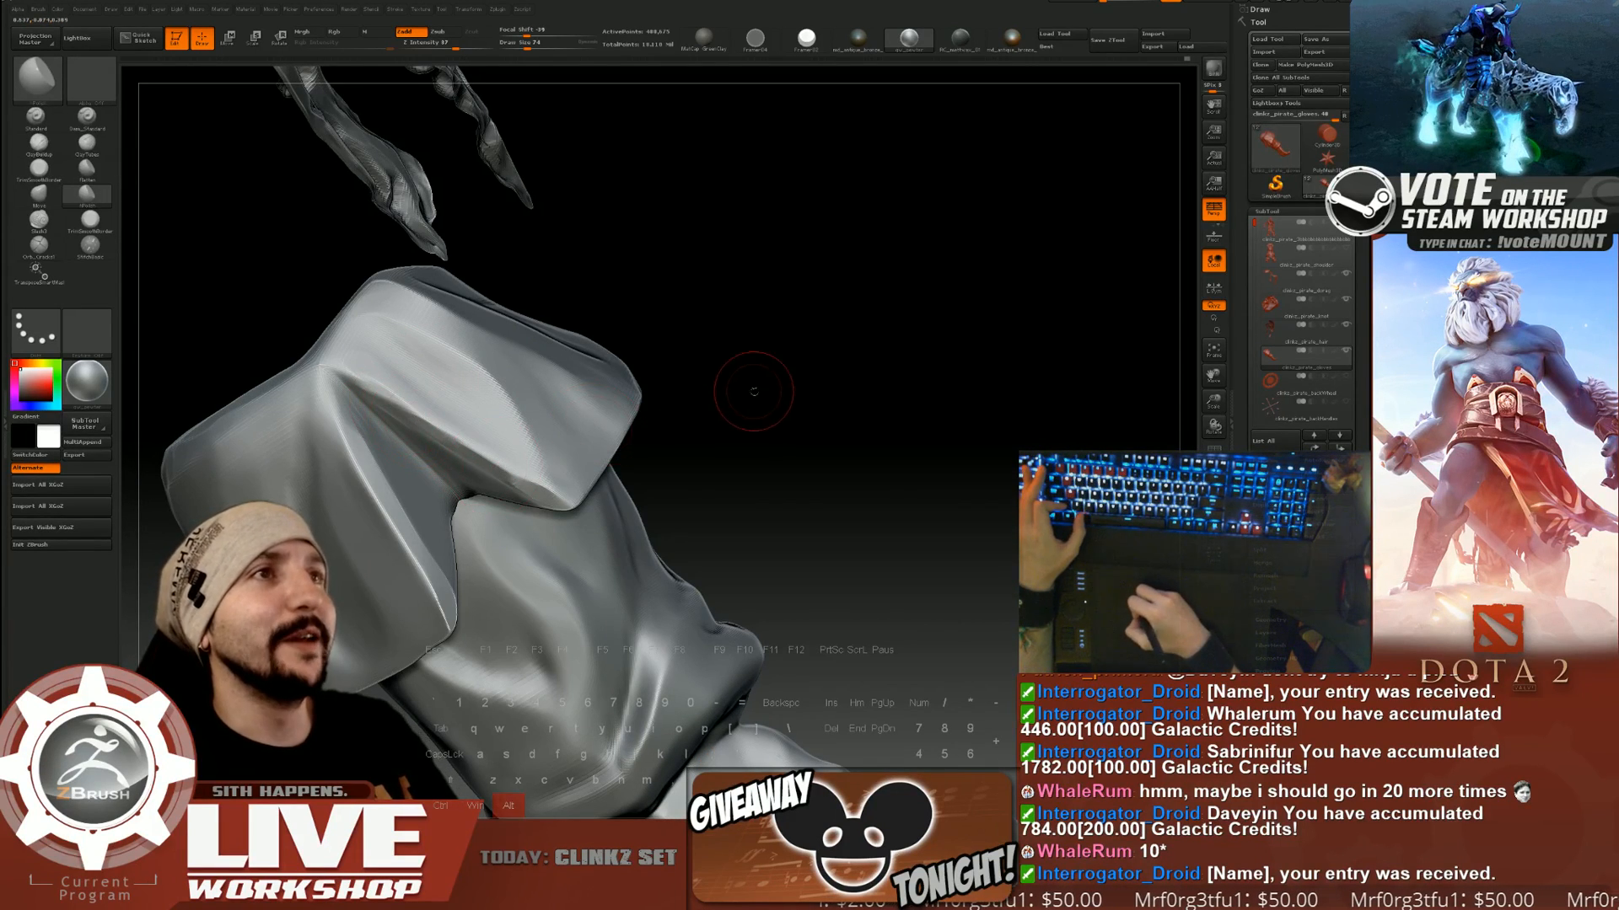
# Adjust the brush size and sculpt the top of the flap split and the upper flap's sloping face.
pyautogui.moveTo(748, 387); pyautogui.dragTo(666, 370, button='right')
pyautogui.press('s')
pyautogui.press('s')
pyautogui.moveTo(386, 434); pyautogui.dragTo(354, 373)
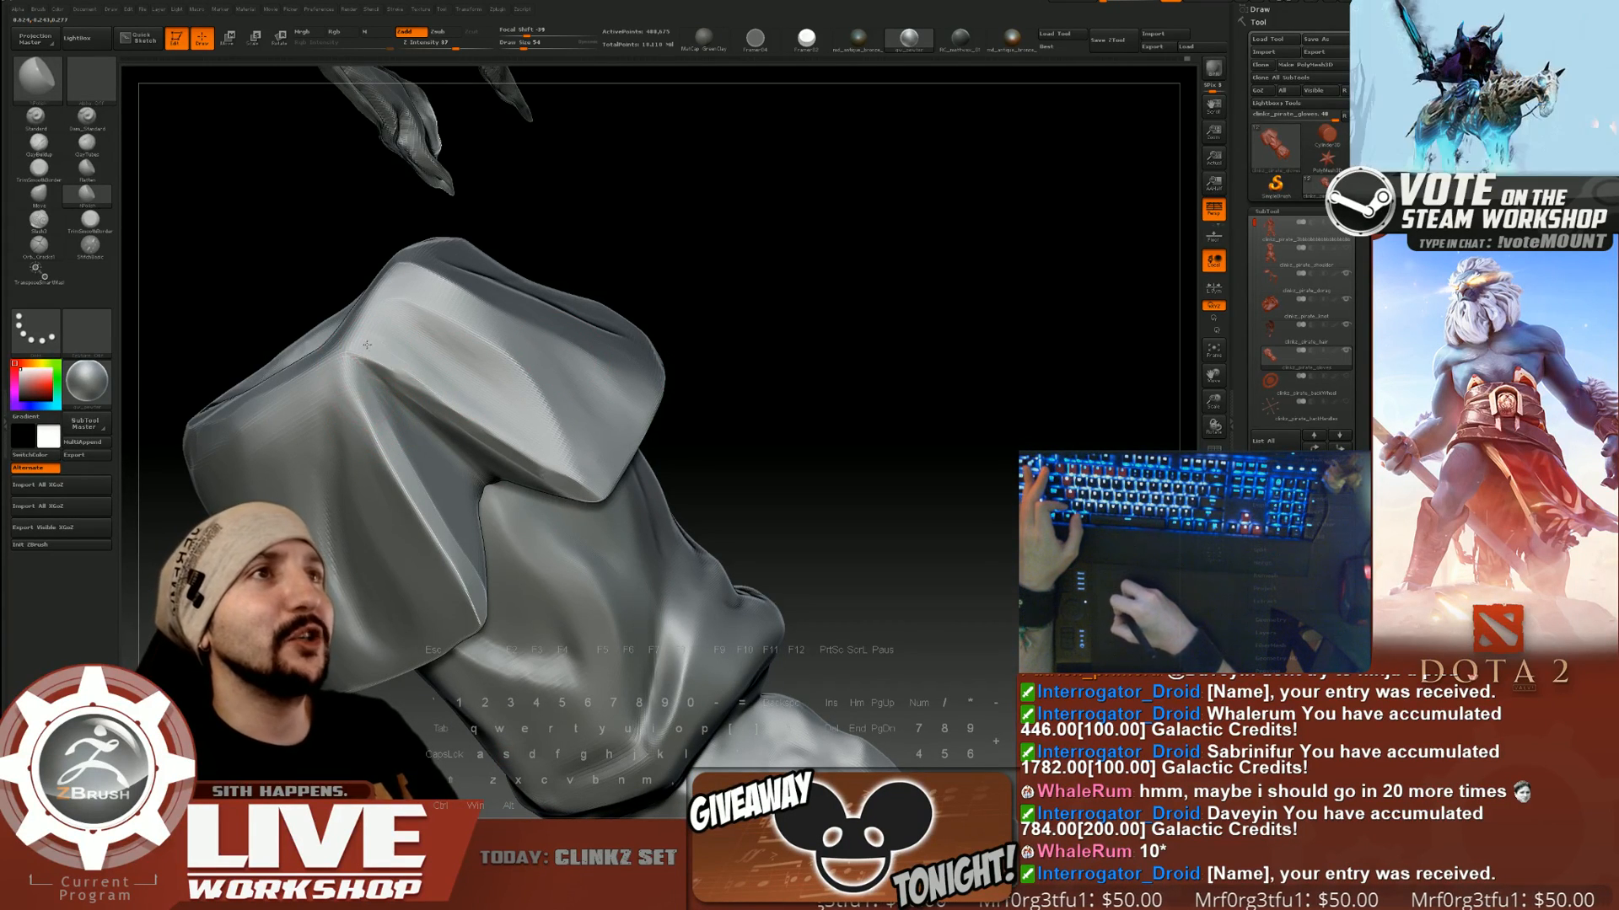
pyautogui.moveTo(455, 372); pyautogui.dragTo(531, 435)
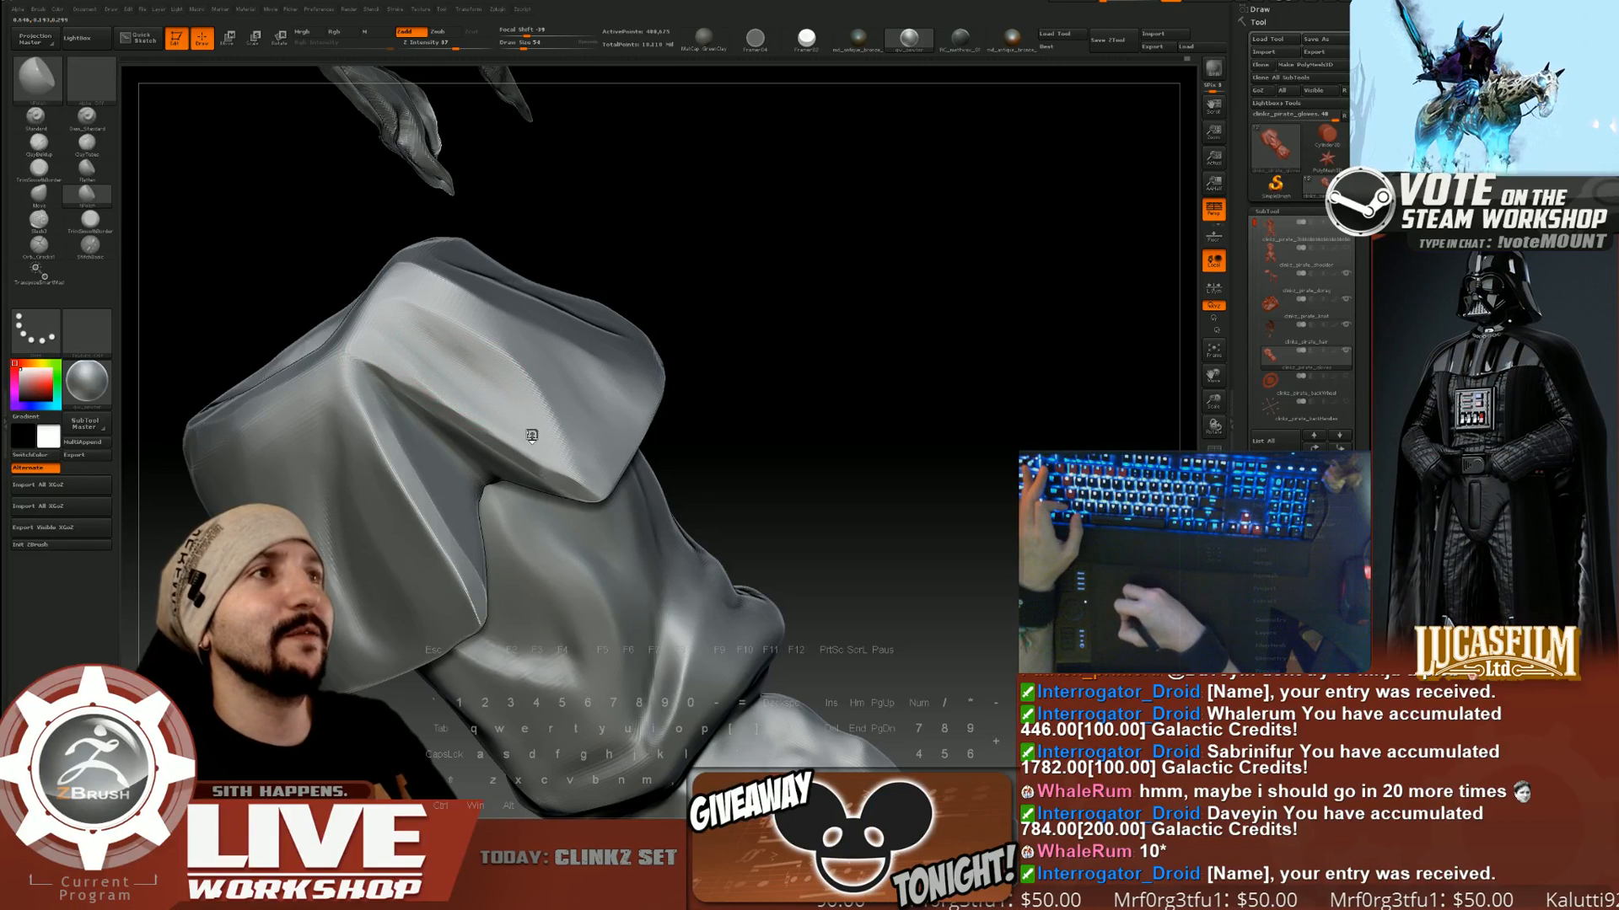
# Refine the ridge of the overlapping flap down to its pointed lower corner.
pyautogui.moveTo(751, 328); pyautogui.dragTo(683, 363)
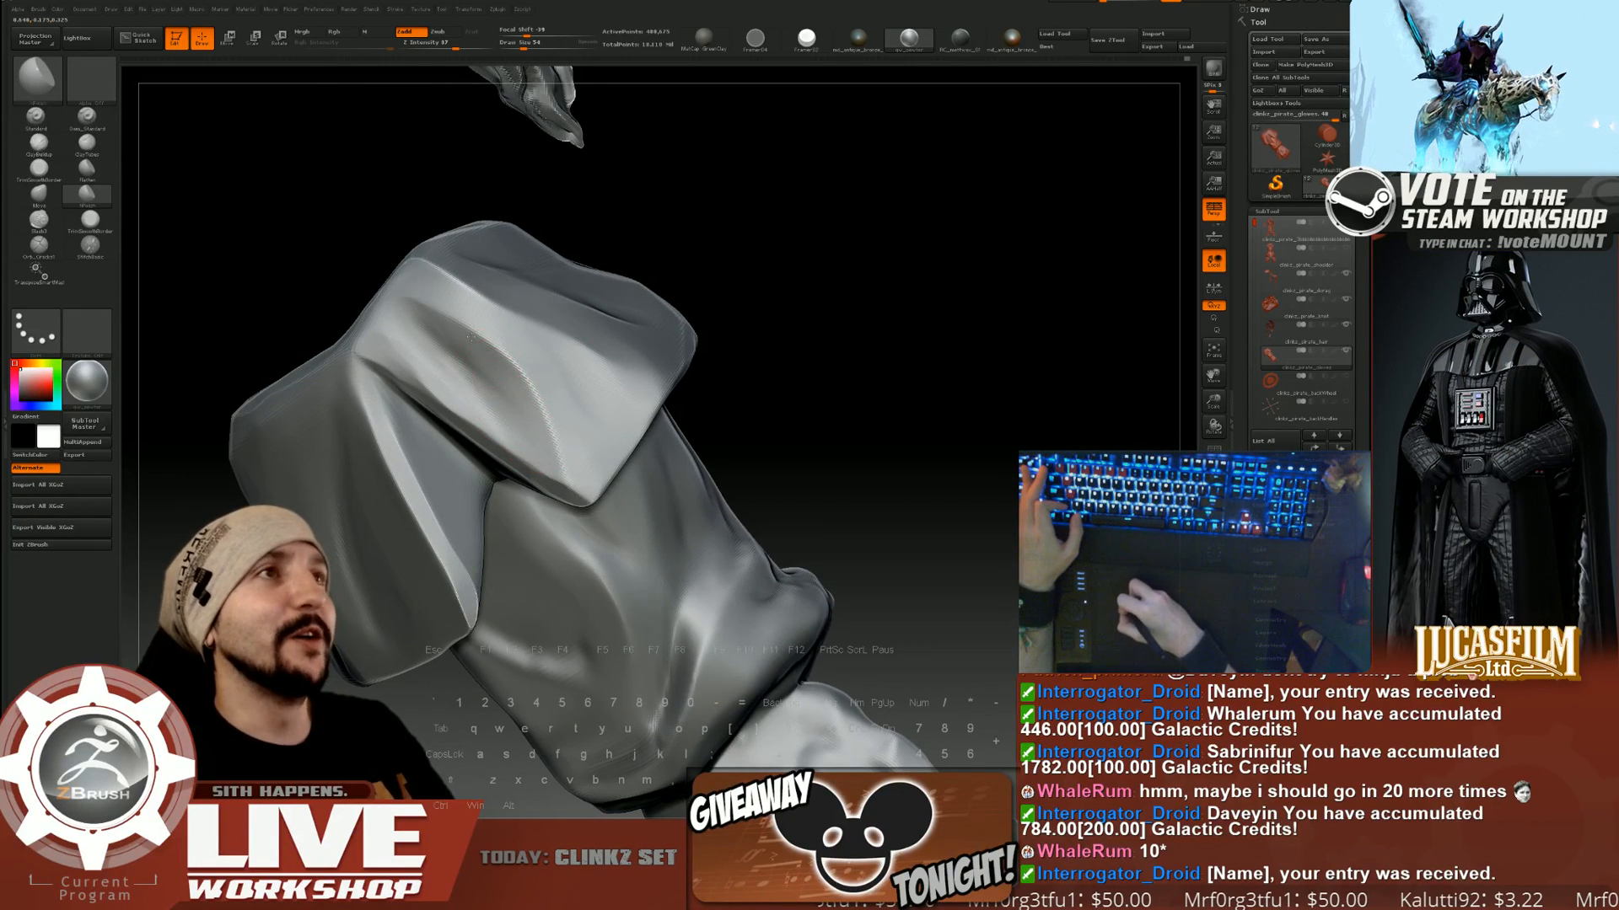
pyautogui.moveTo(570, 472); pyautogui.dragTo(579, 495)
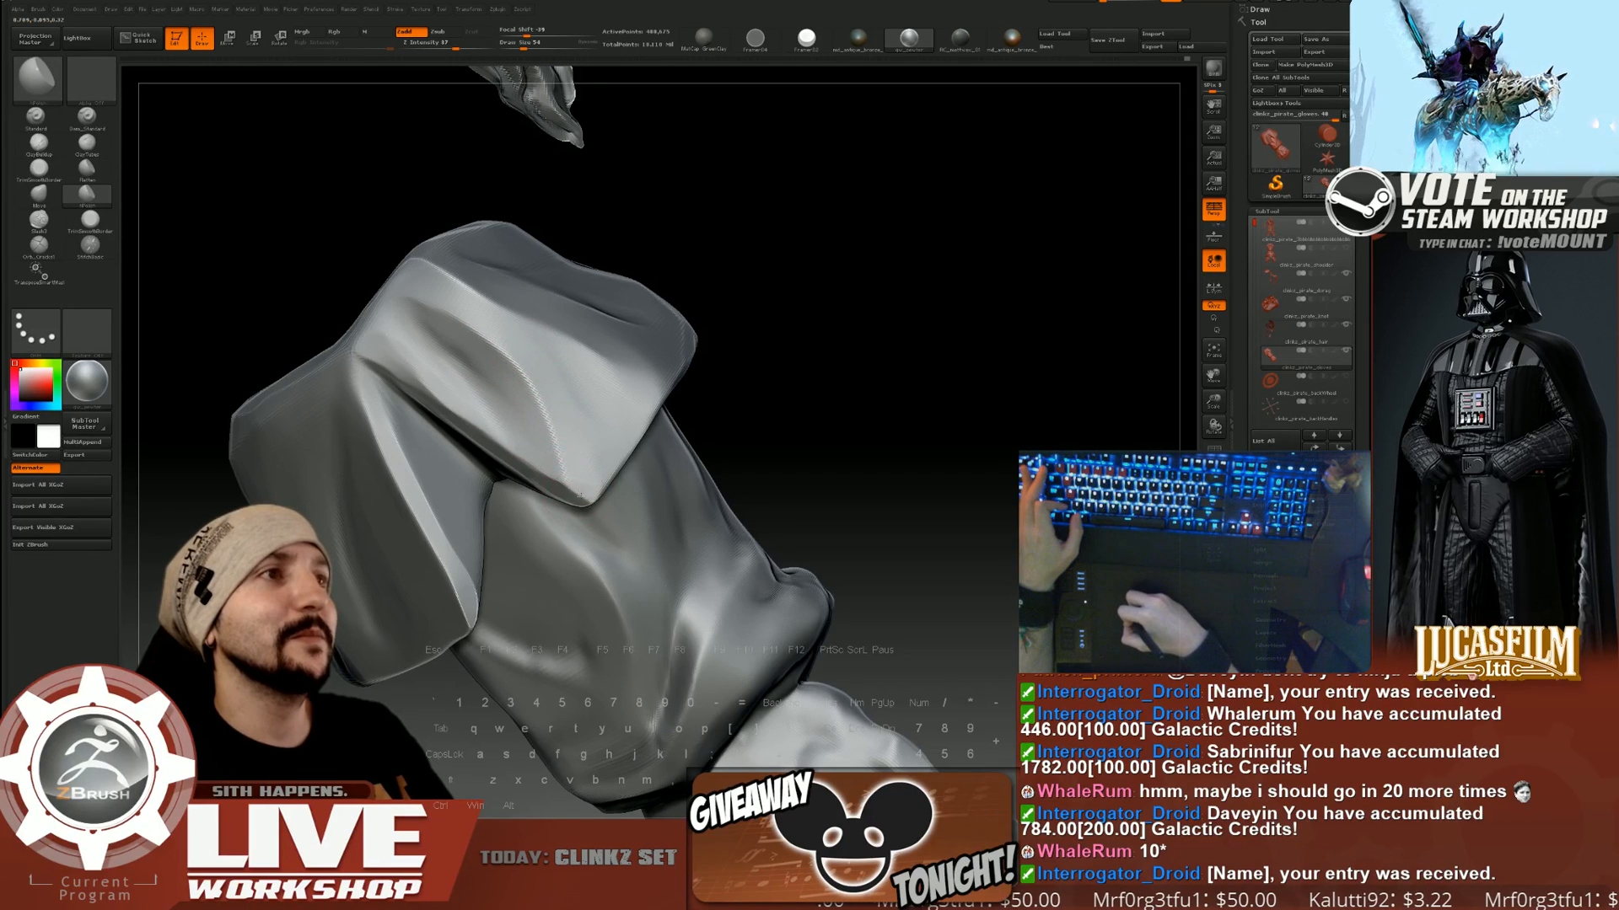
pyautogui.moveTo(809, 338); pyautogui.dragTo(830, 266)
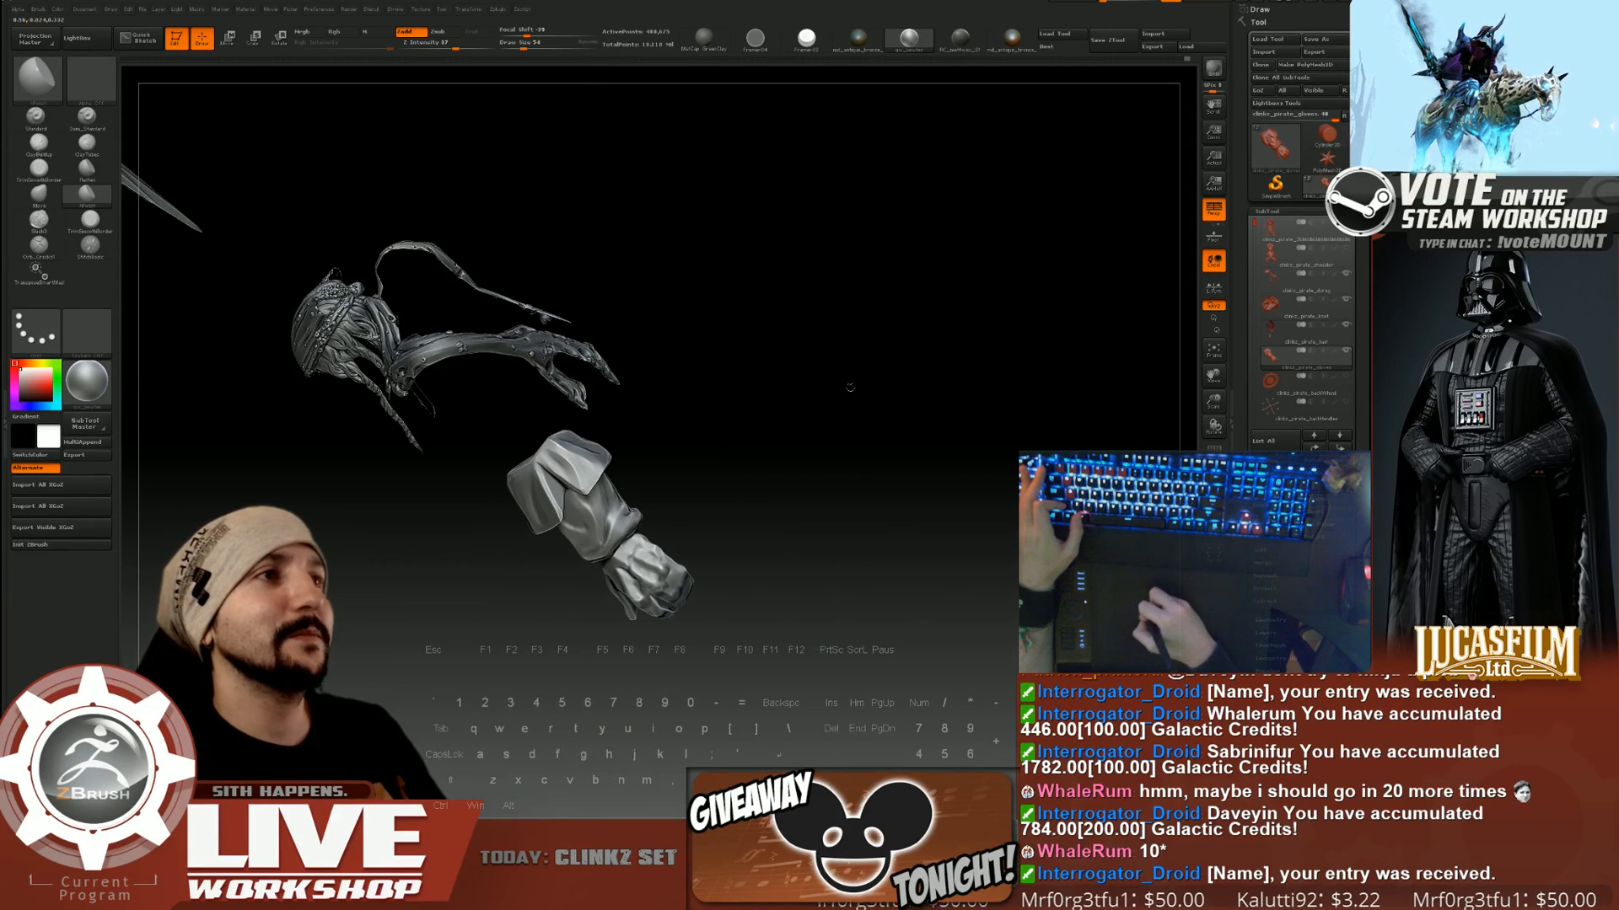
# Sculpt the curved fold on the wide flap toward its hem and enlarge the brush.
pyautogui.moveTo(852, 387); pyautogui.dragTo(877, 362)
pyautogui.moveTo(438, 456); pyautogui.dragTo(443, 489)
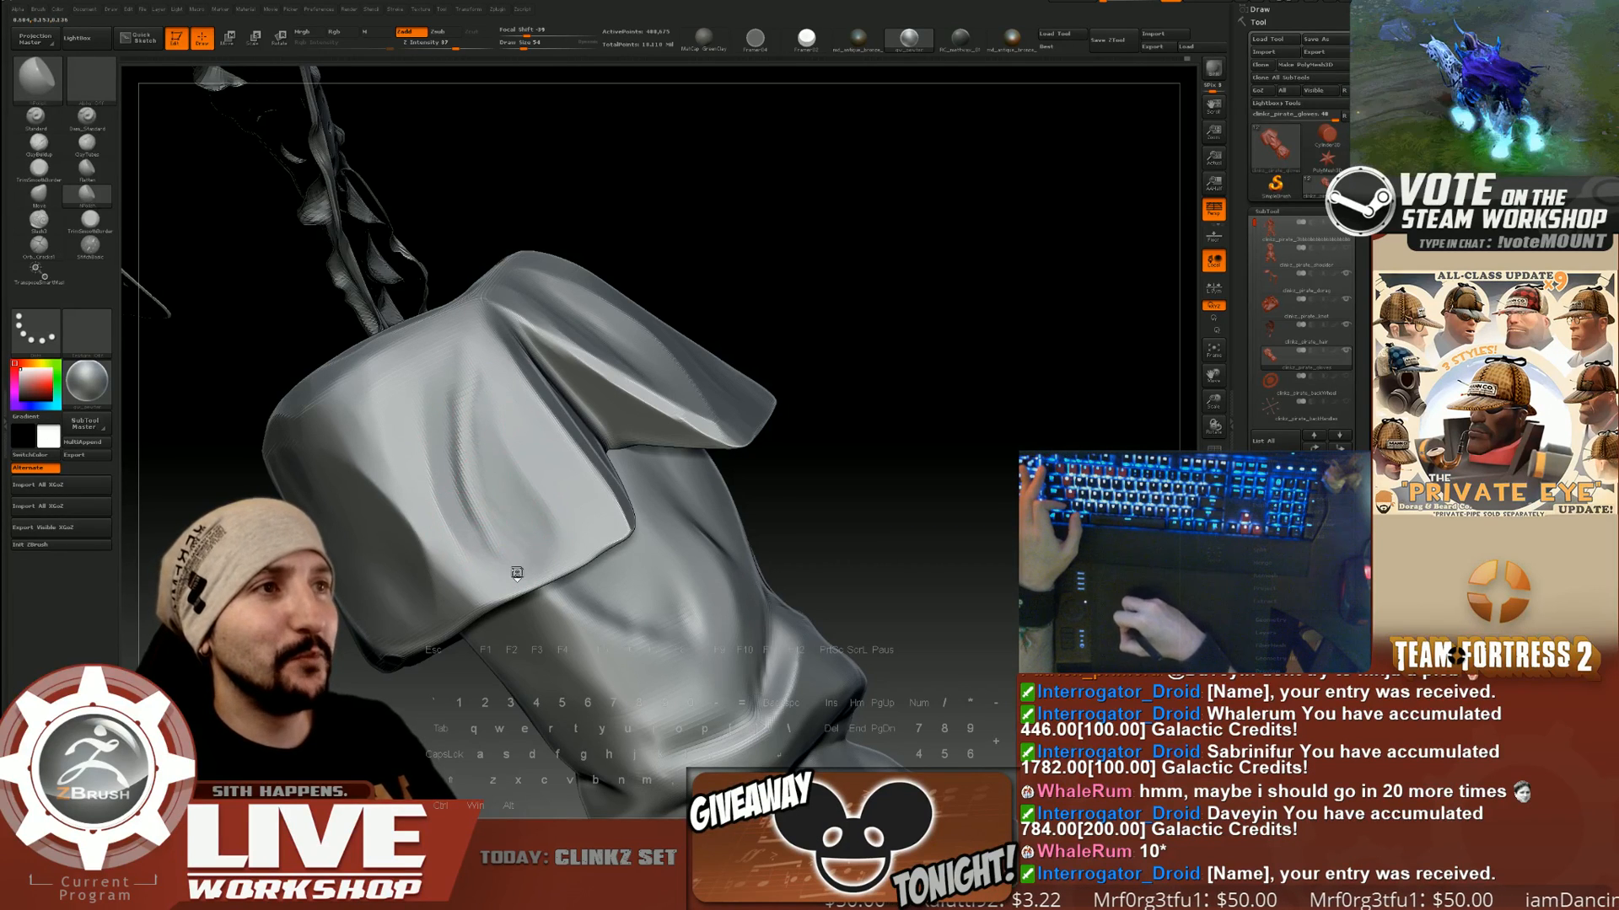
pyautogui.moveTo(756, 473); pyautogui.dragTo(478, 581)
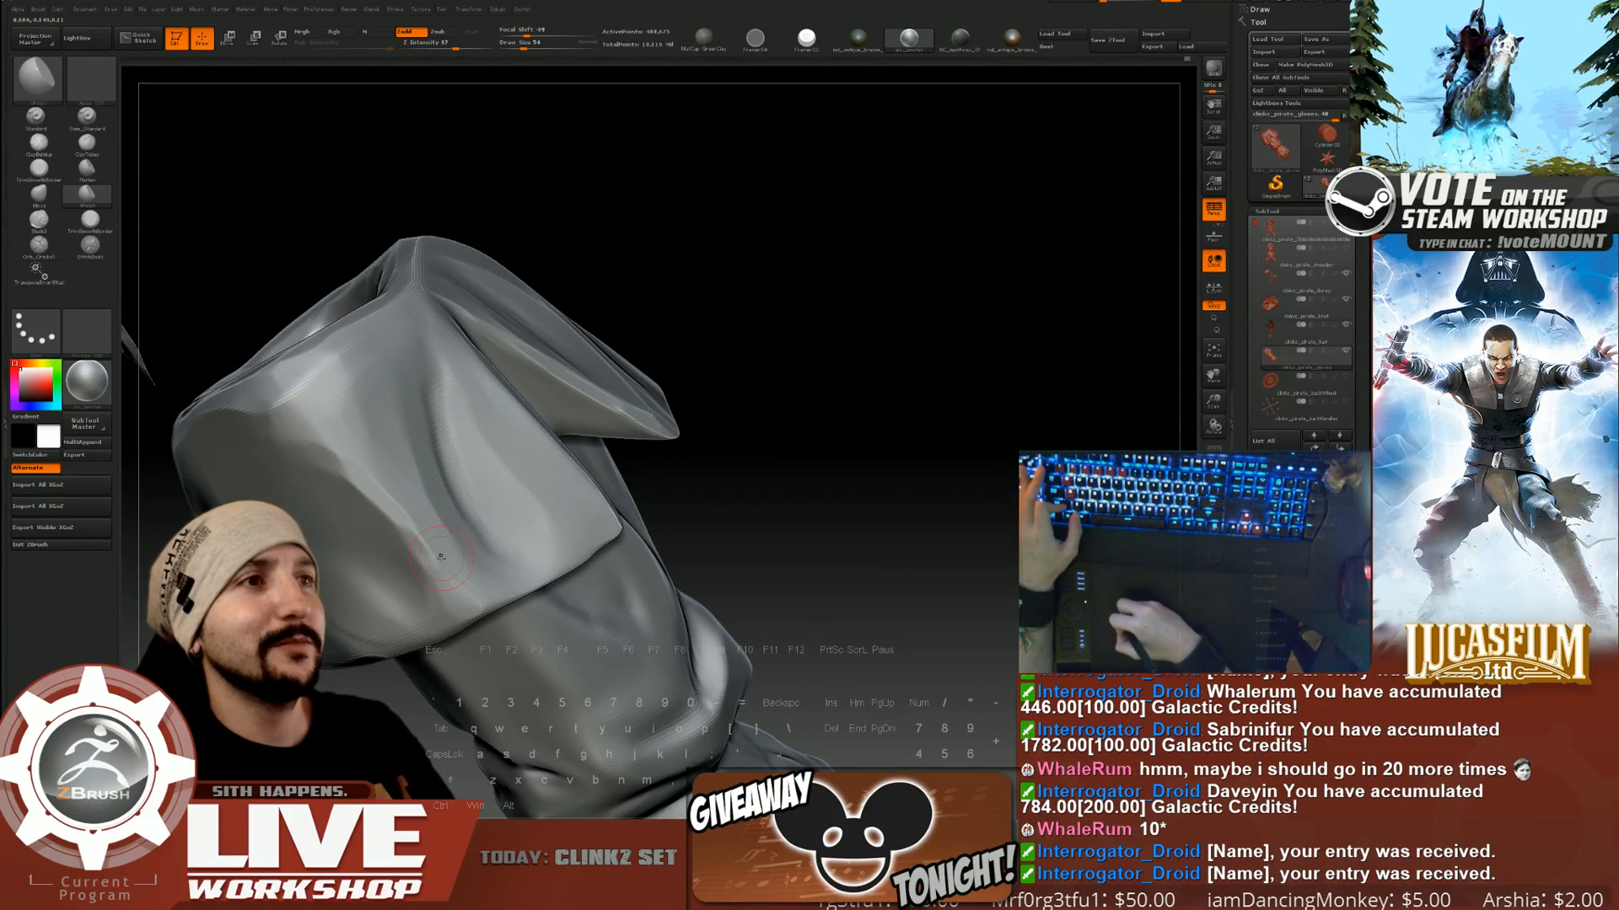
pyautogui.press(']')
pyautogui.press(']')
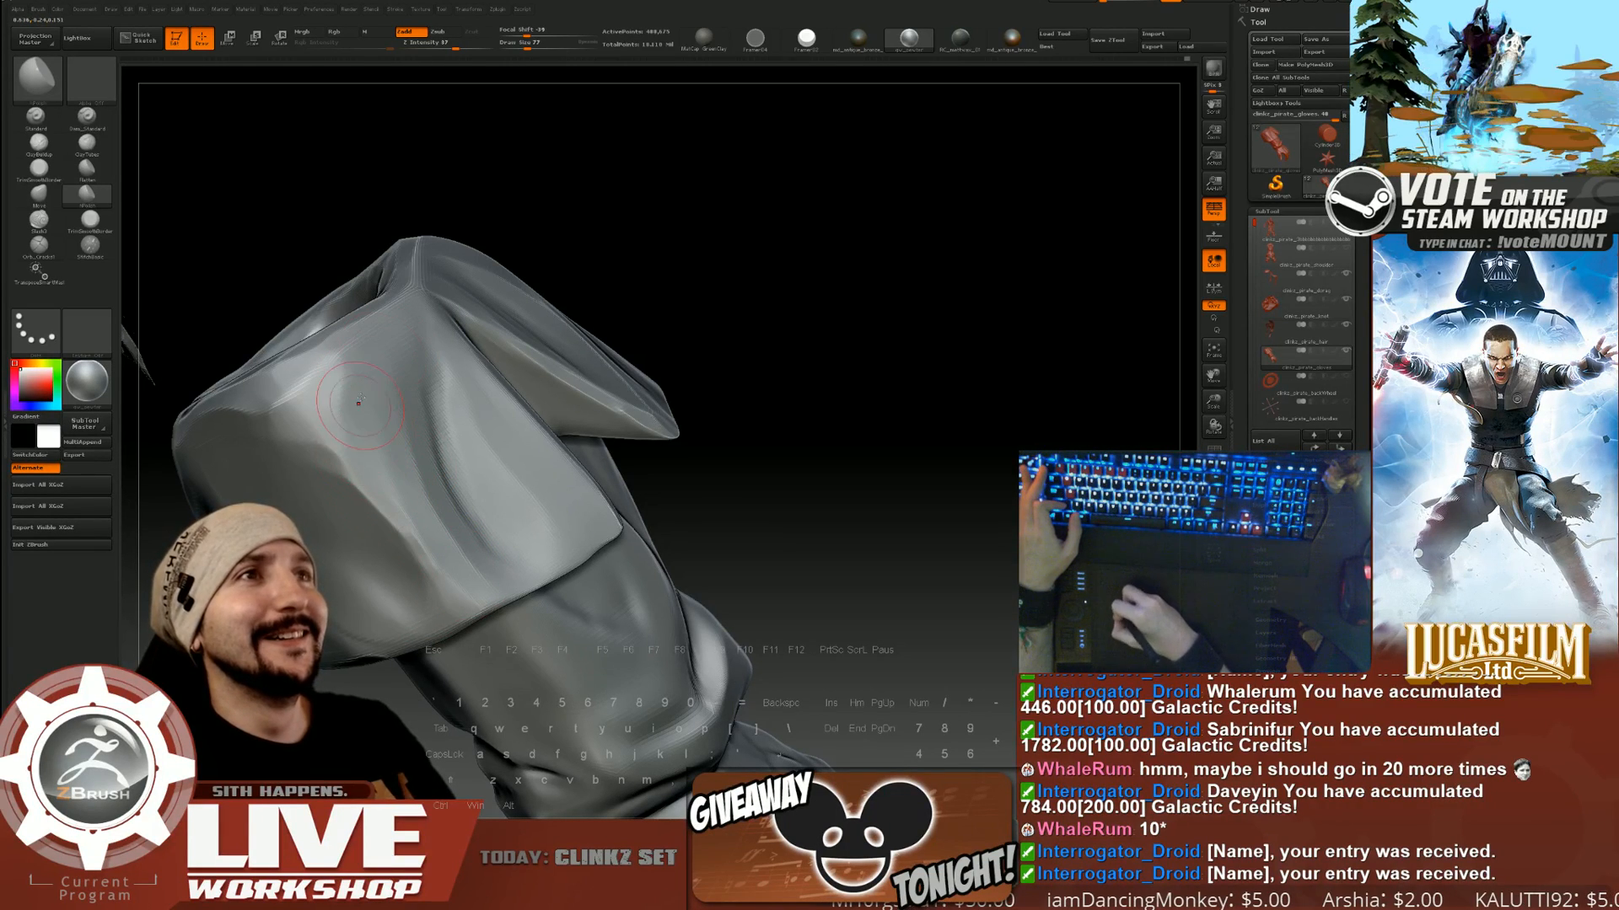
# Shape the wide flap's upper corner below the opening rim and the surface just above its hem.
pyautogui.moveTo(736, 266); pyautogui.dragTo(732, 316)
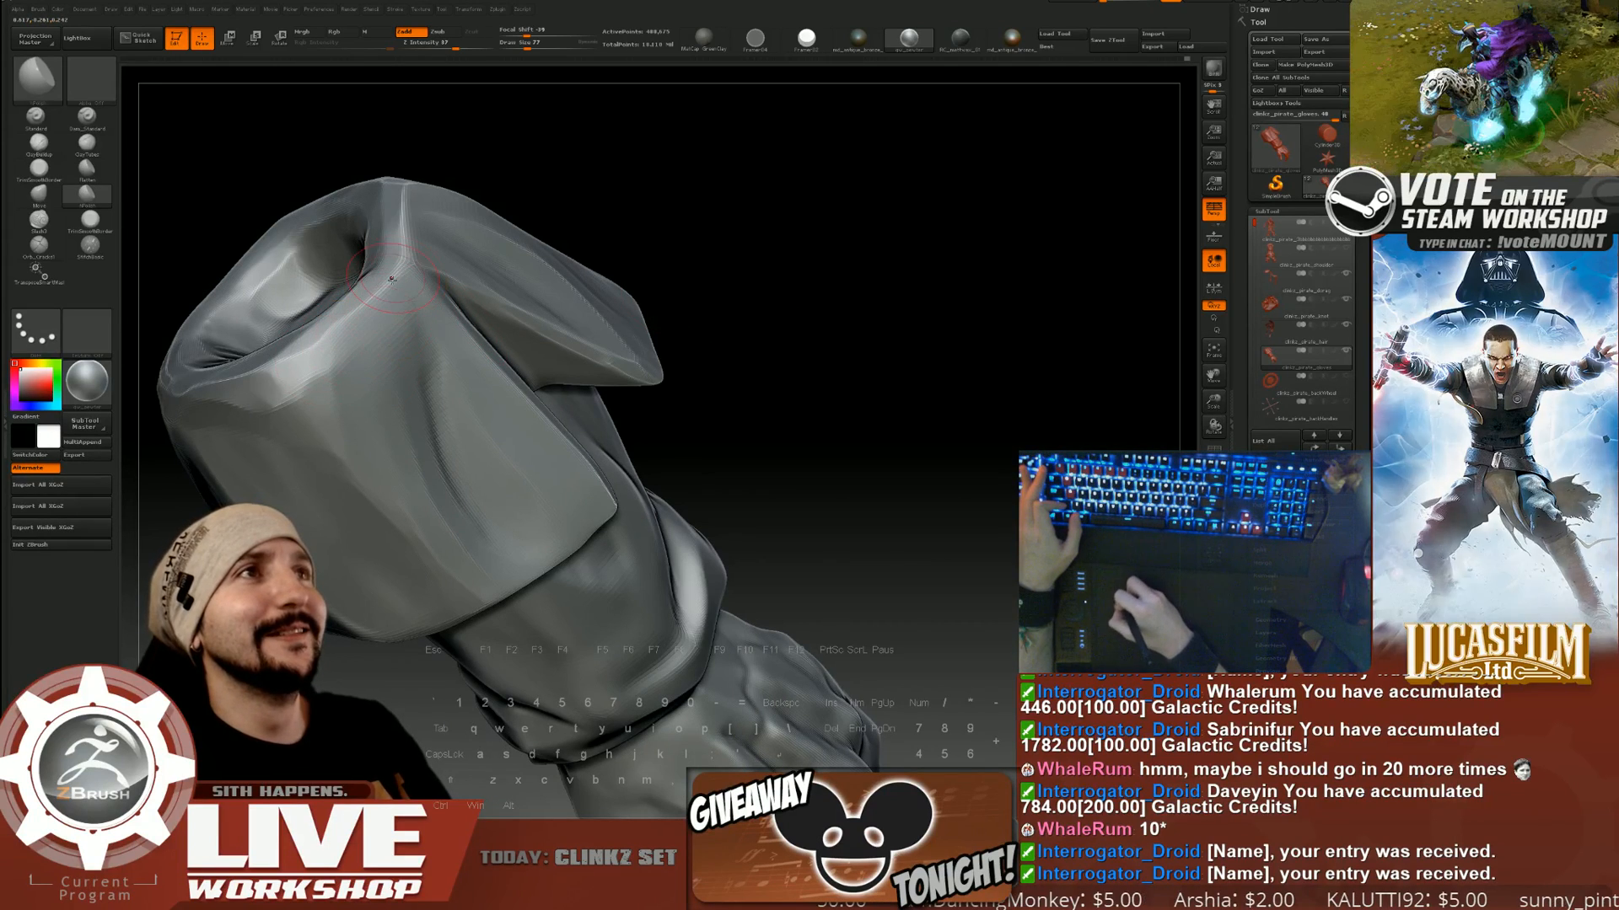
pyautogui.moveTo(389, 272); pyautogui.dragTo(344, 320)
pyautogui.moveTo(843, 317)
pyautogui.keyDown('alt'); pyautogui.mouseDown()
pyautogui.moveTo(846, 202)
pyautogui.moveTo(834, 250)
pyautogui.moveTo(742, 363)
pyautogui.mouseUp(); pyautogui.keyUp('alt')
pyautogui.moveTo(353, 456); pyautogui.dragTo(368, 485)
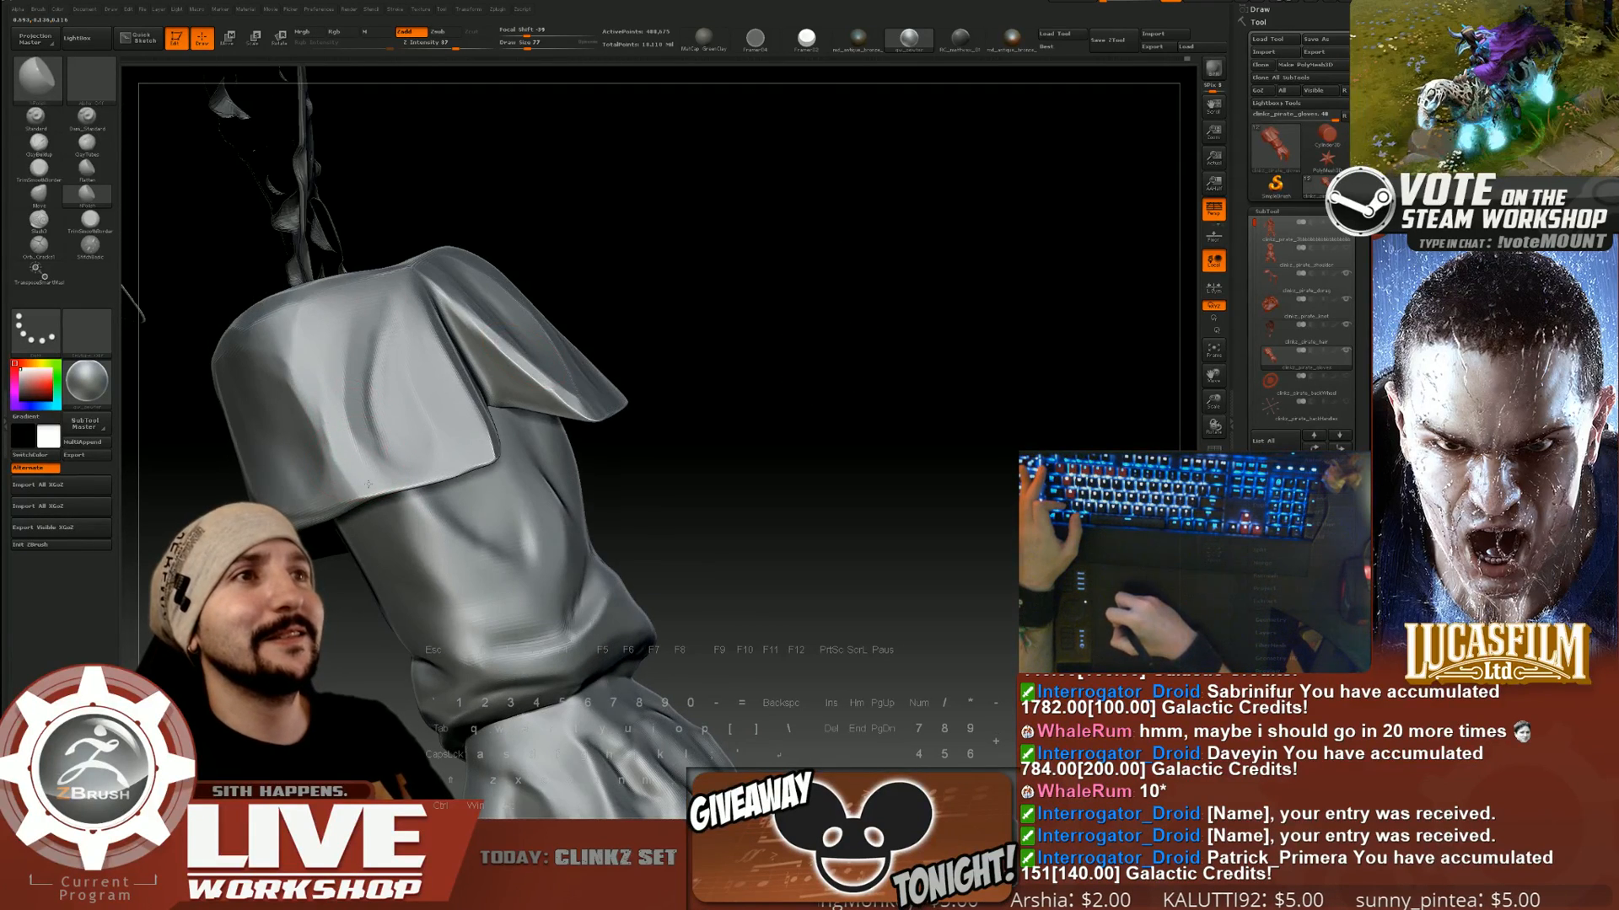
# Try smoothing the fold near the wide flap's split edge, and undo the last stroke.
pyautogui.moveTo(769, 524)
pyautogui.keyDown('alt'); pyautogui.mouseDown()
pyautogui.moveTo(738, 373)
pyautogui.moveTo(781, 513)
pyautogui.mouseUp(); pyautogui.keyUp('alt')
pyautogui.moveTo(443, 413)
pyautogui.keyDown('shift'); pyautogui.mouseDown()
pyautogui.moveTo(404, 428)
pyautogui.moveTo(444, 433)
pyautogui.mouseUp(); pyautogui.keyUp('shift')
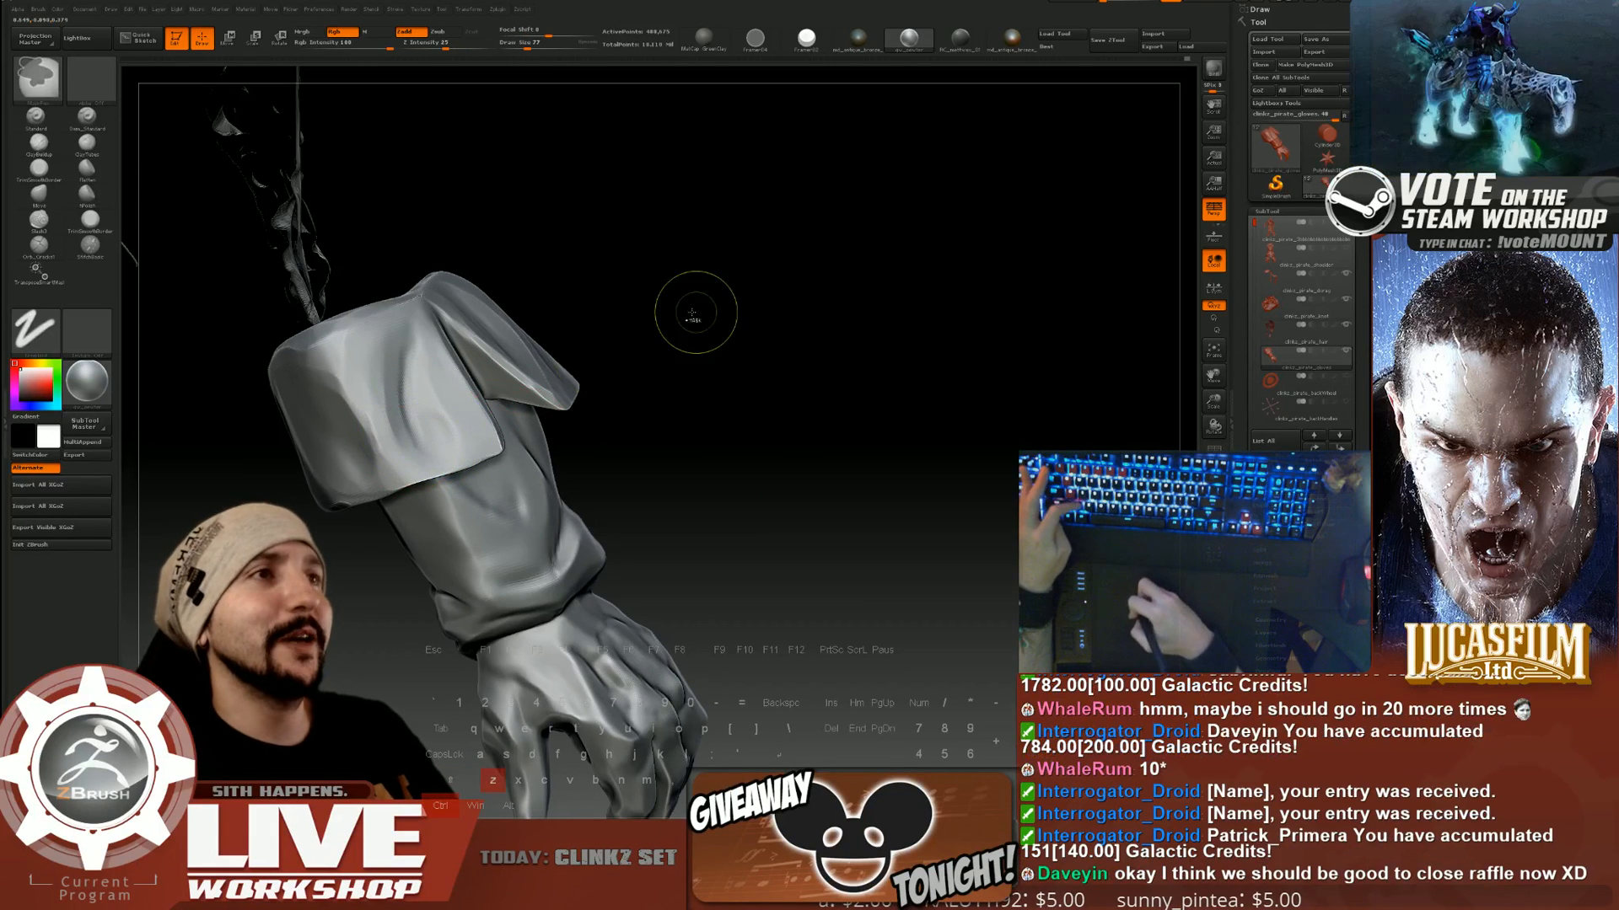
pyautogui.keyDown('alt'); pyautogui.moveTo(776, 332); pyautogui.dragTo(784, 371); pyautogui.keyUp('alt')
pyautogui.hotkey('ctrl', 'z')
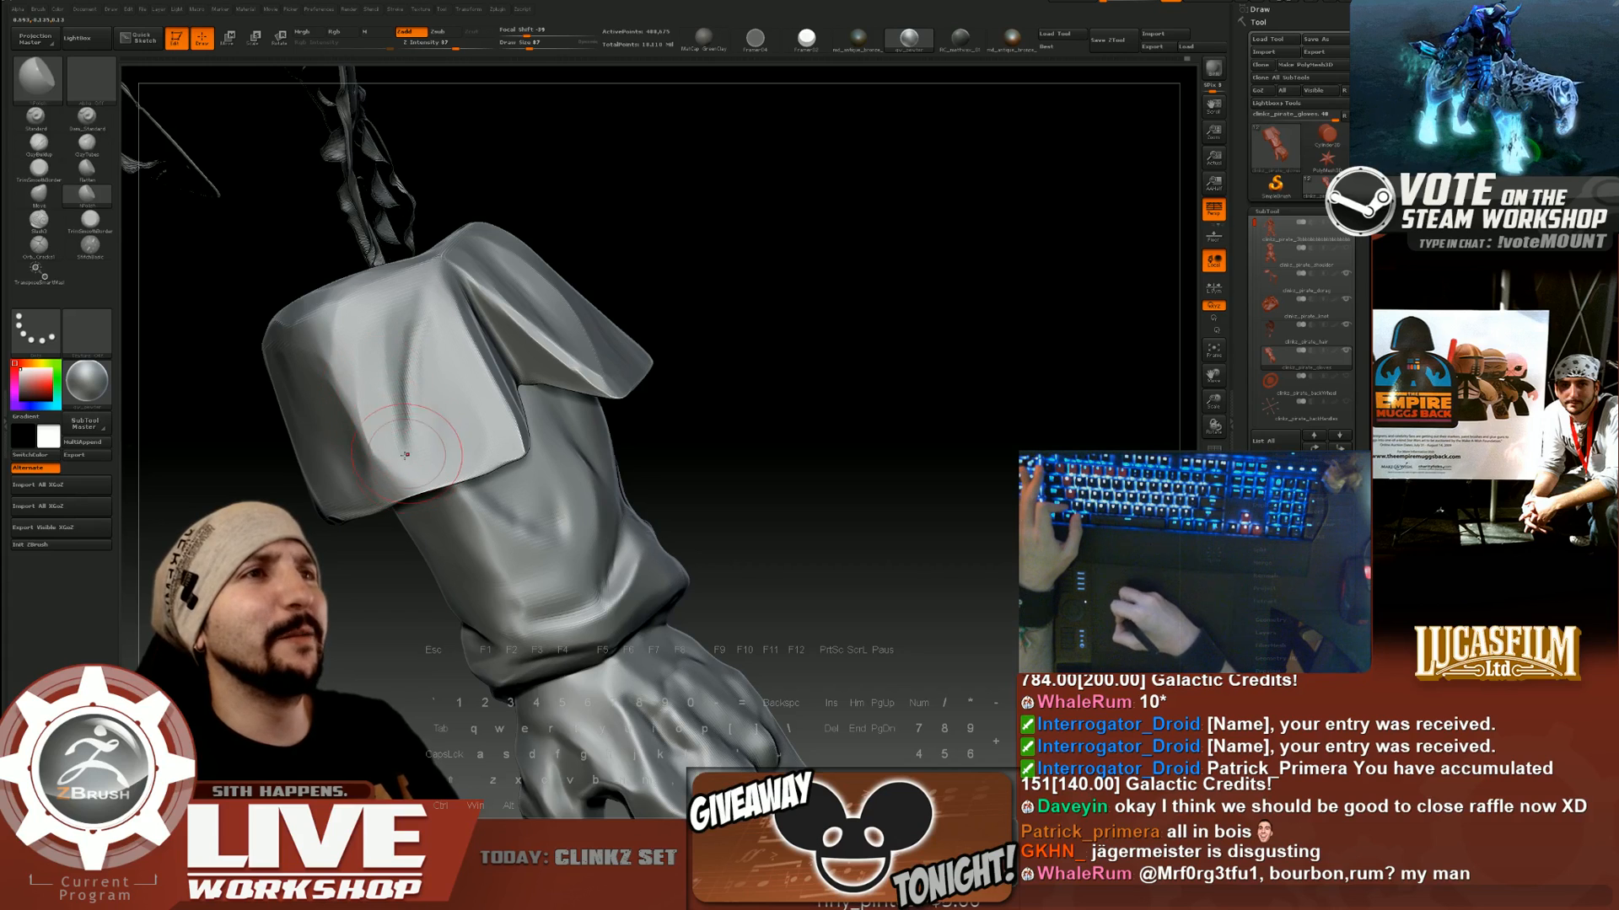
# Sculpt and smooth the broad folds and flat planes across the wide flap and around the cuff's side.
pyautogui.moveTo(673, 358); pyautogui.dragTo(680, 362)
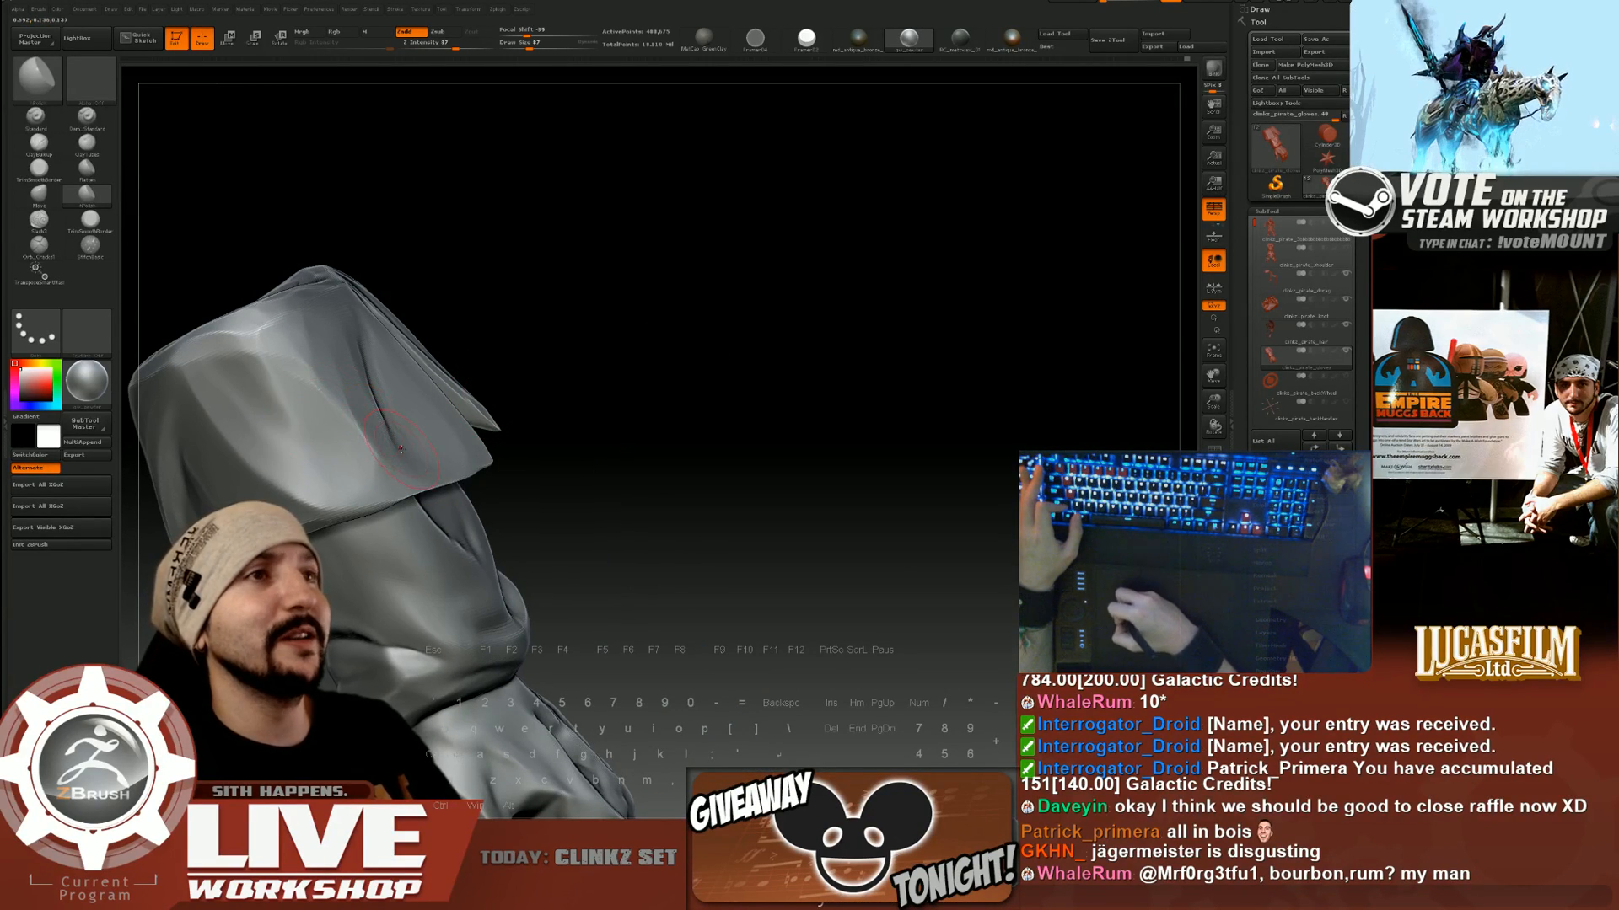
pyautogui.moveTo(559, 332); pyautogui.dragTo(581, 337)
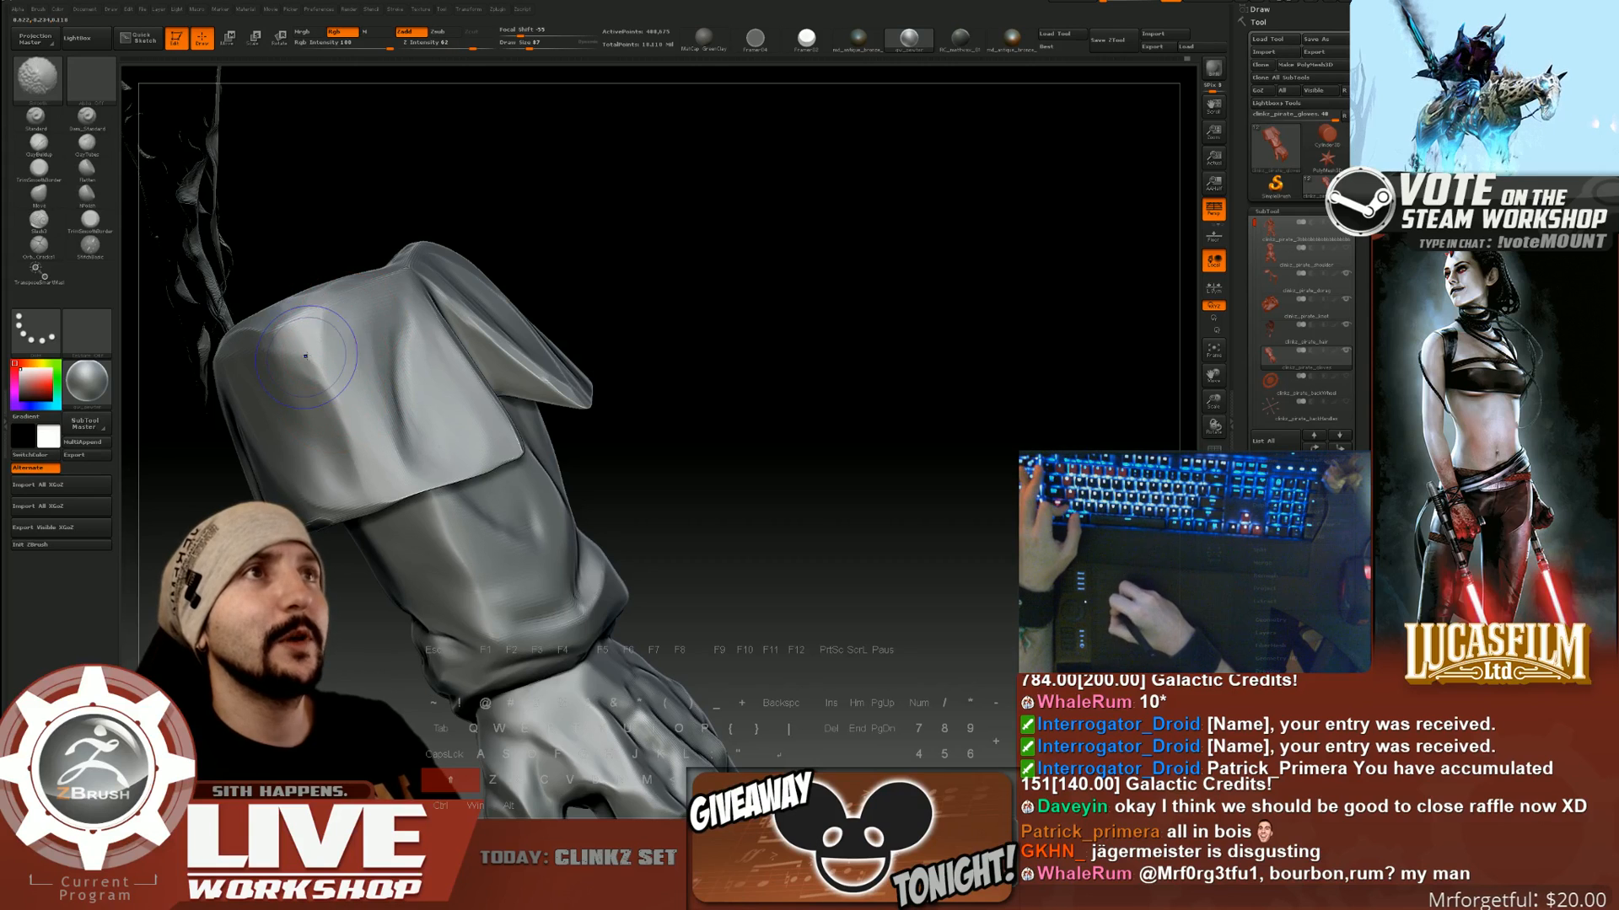
pyautogui.moveTo(824, 271); pyautogui.dragTo(859, 366)
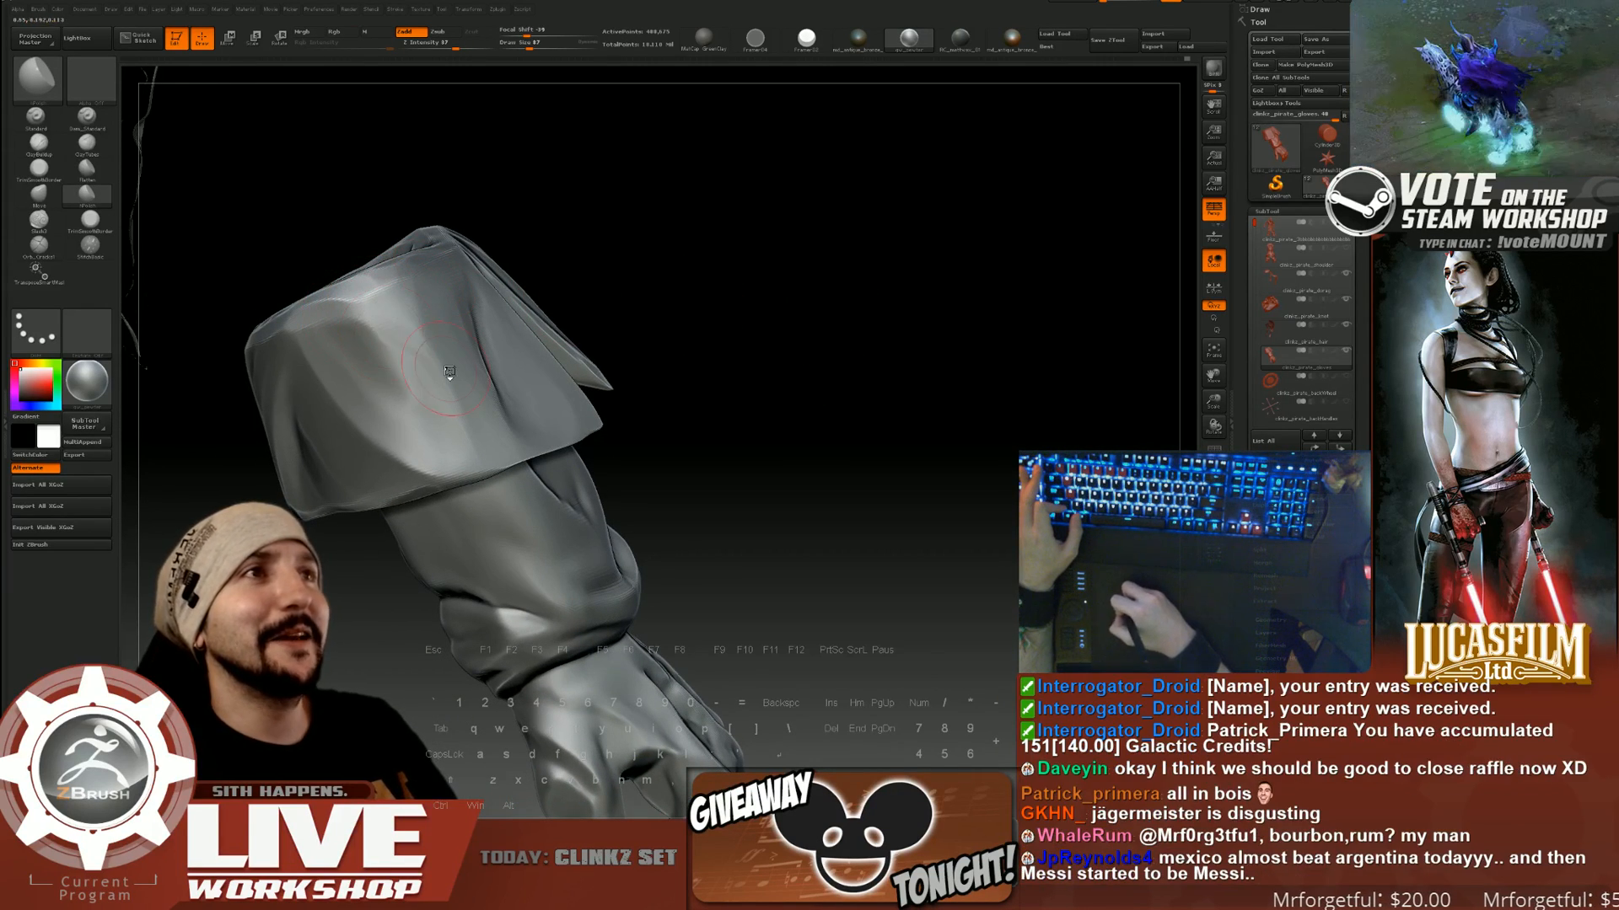
pyautogui.moveTo(634, 302); pyautogui.dragTo(555, 332)
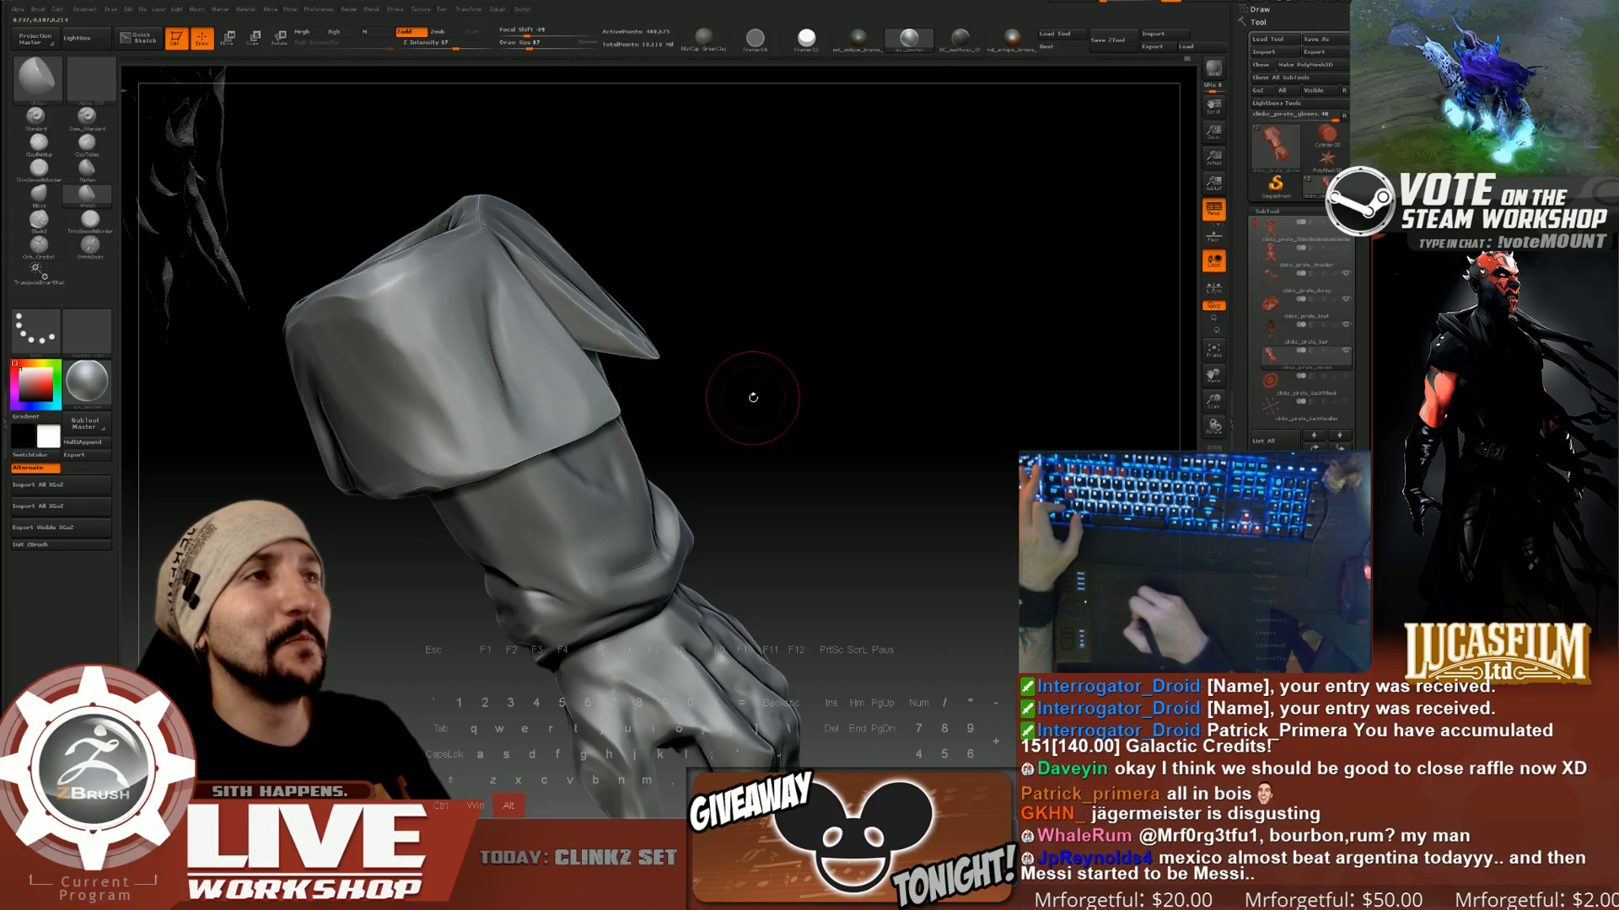
pyautogui.keyDown('alt'); pyautogui.moveTo(751, 397); pyautogui.dragTo(885, 384); pyautogui.keyUp('alt')
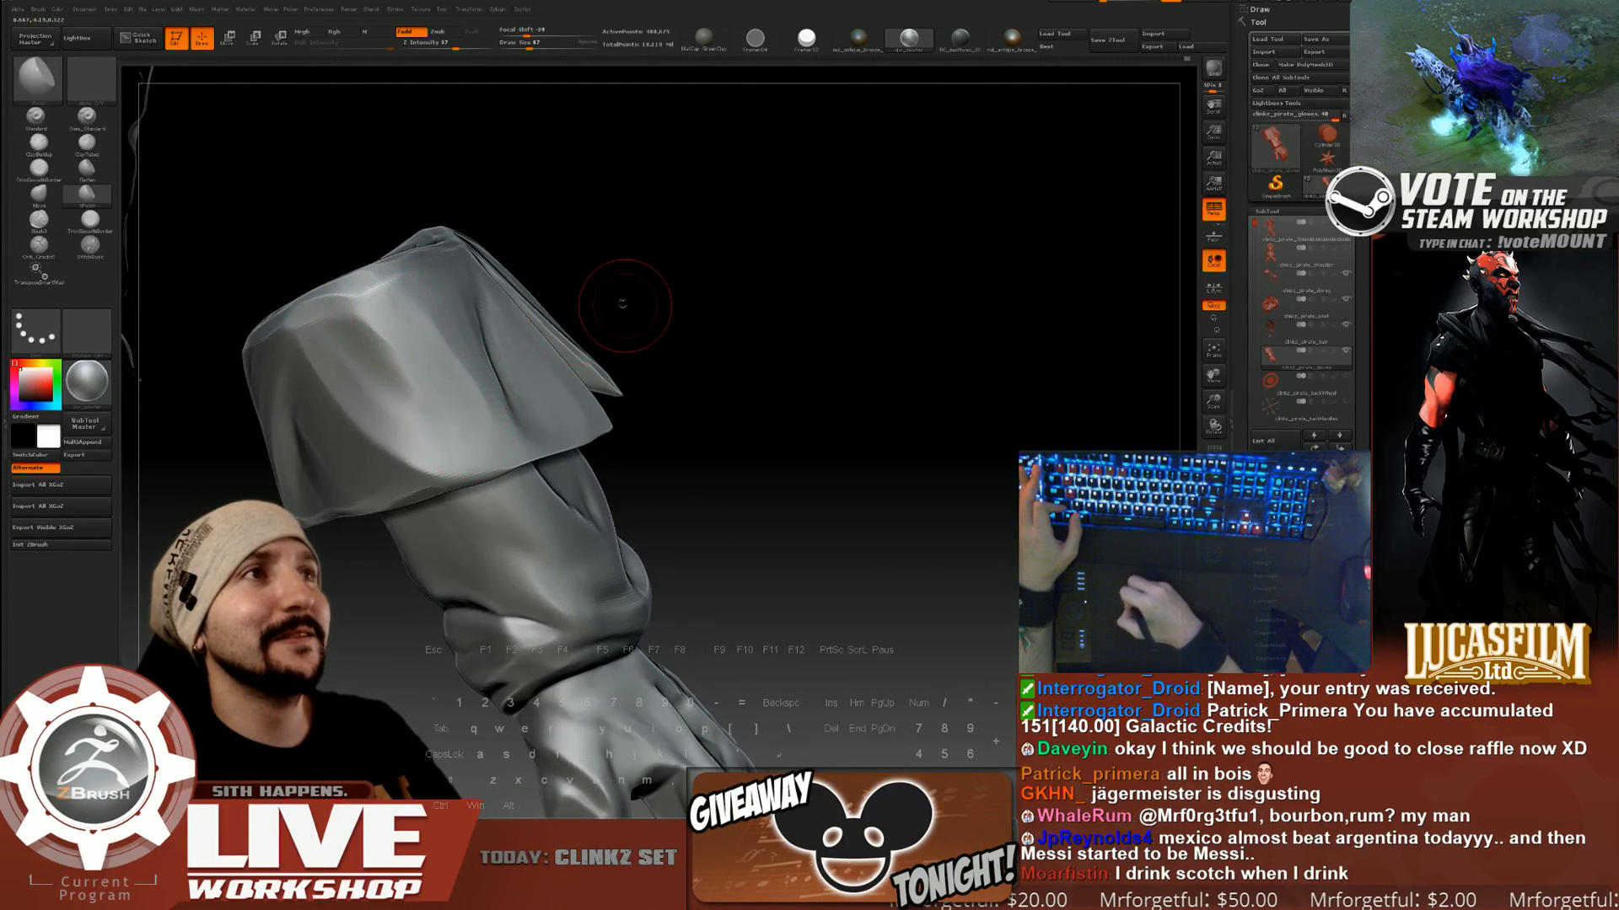
pyautogui.moveTo(622, 305); pyautogui.dragTo(548, 311)
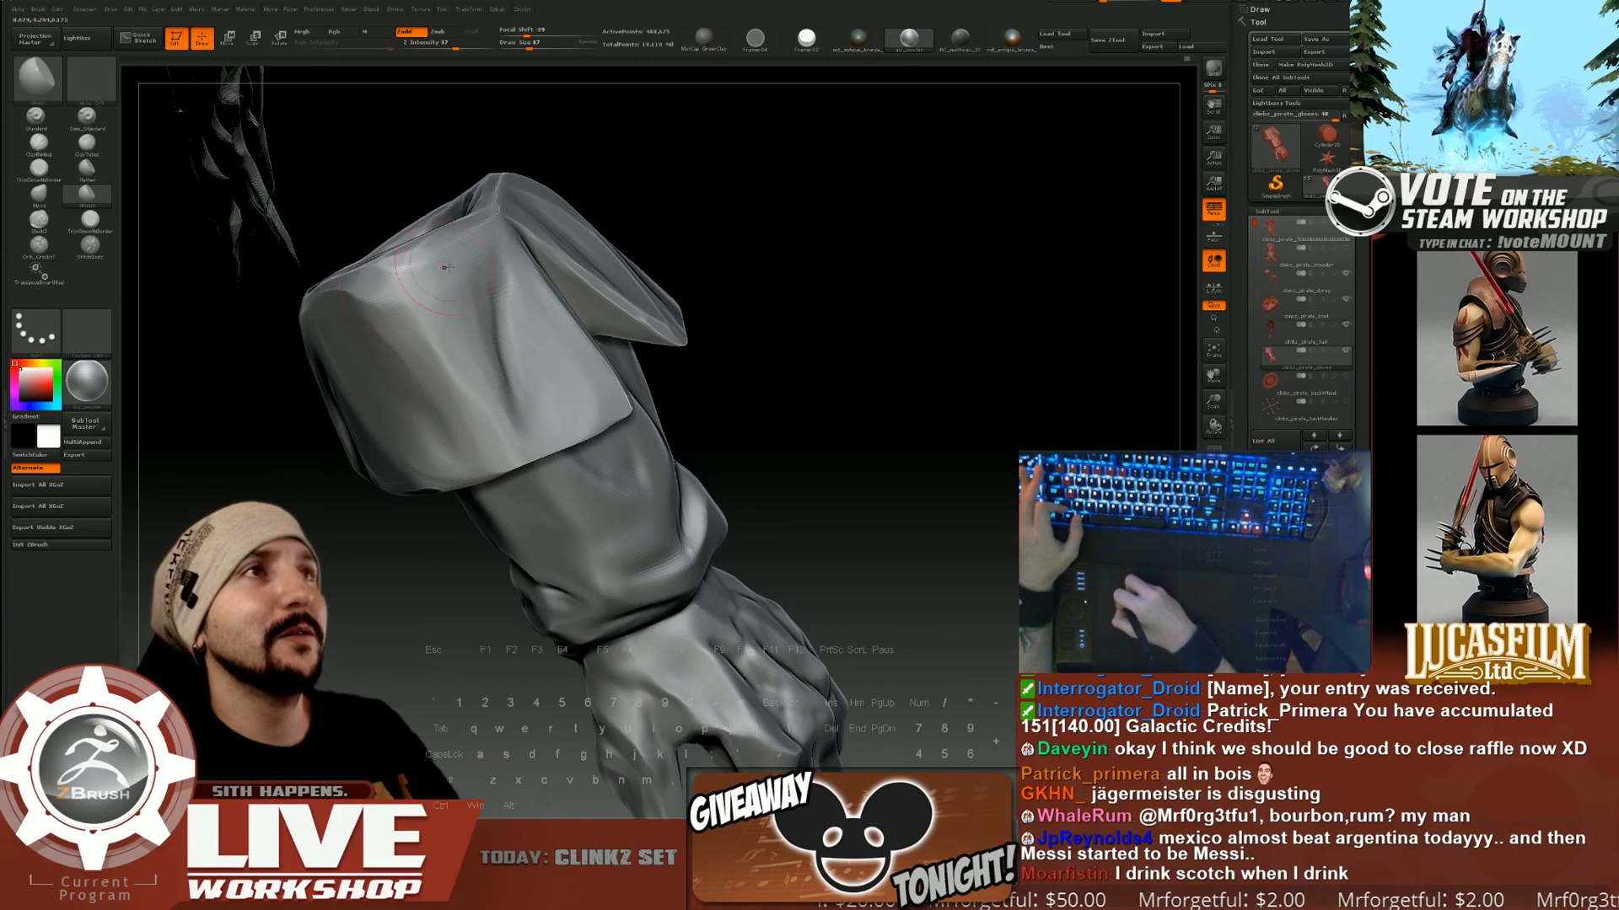
pyautogui.moveTo(741, 278)
pyautogui.mouseDown()
pyautogui.moveTo(824, 318)
pyautogui.moveTo(766, 258)
pyautogui.mouseUp()
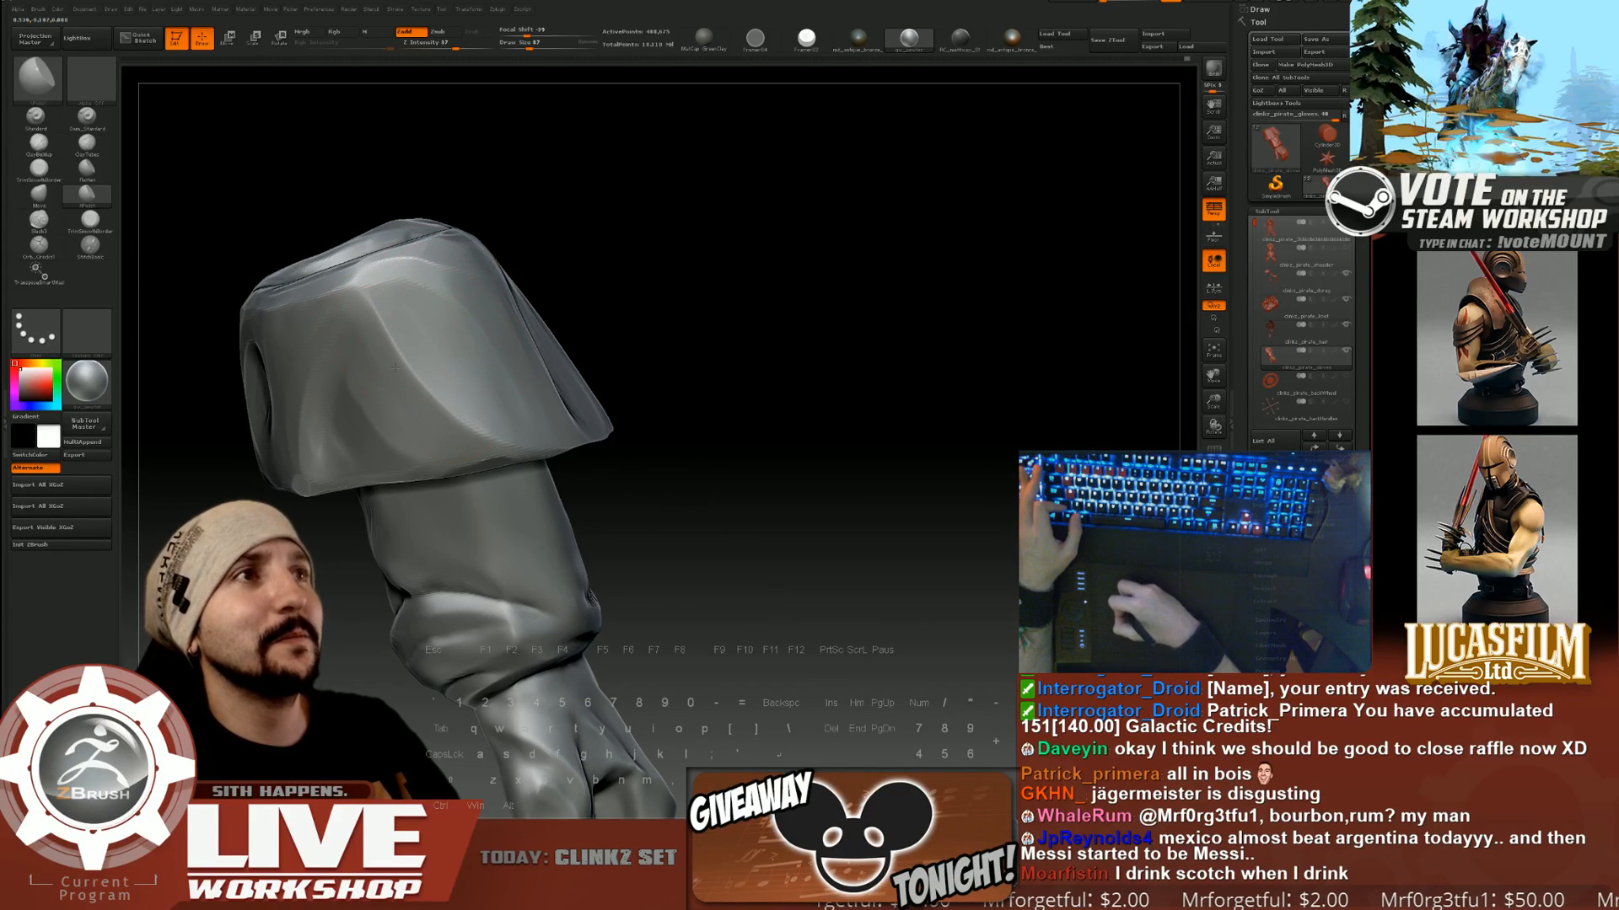
pyautogui.moveTo(650, 318); pyautogui.dragTo(635, 318)
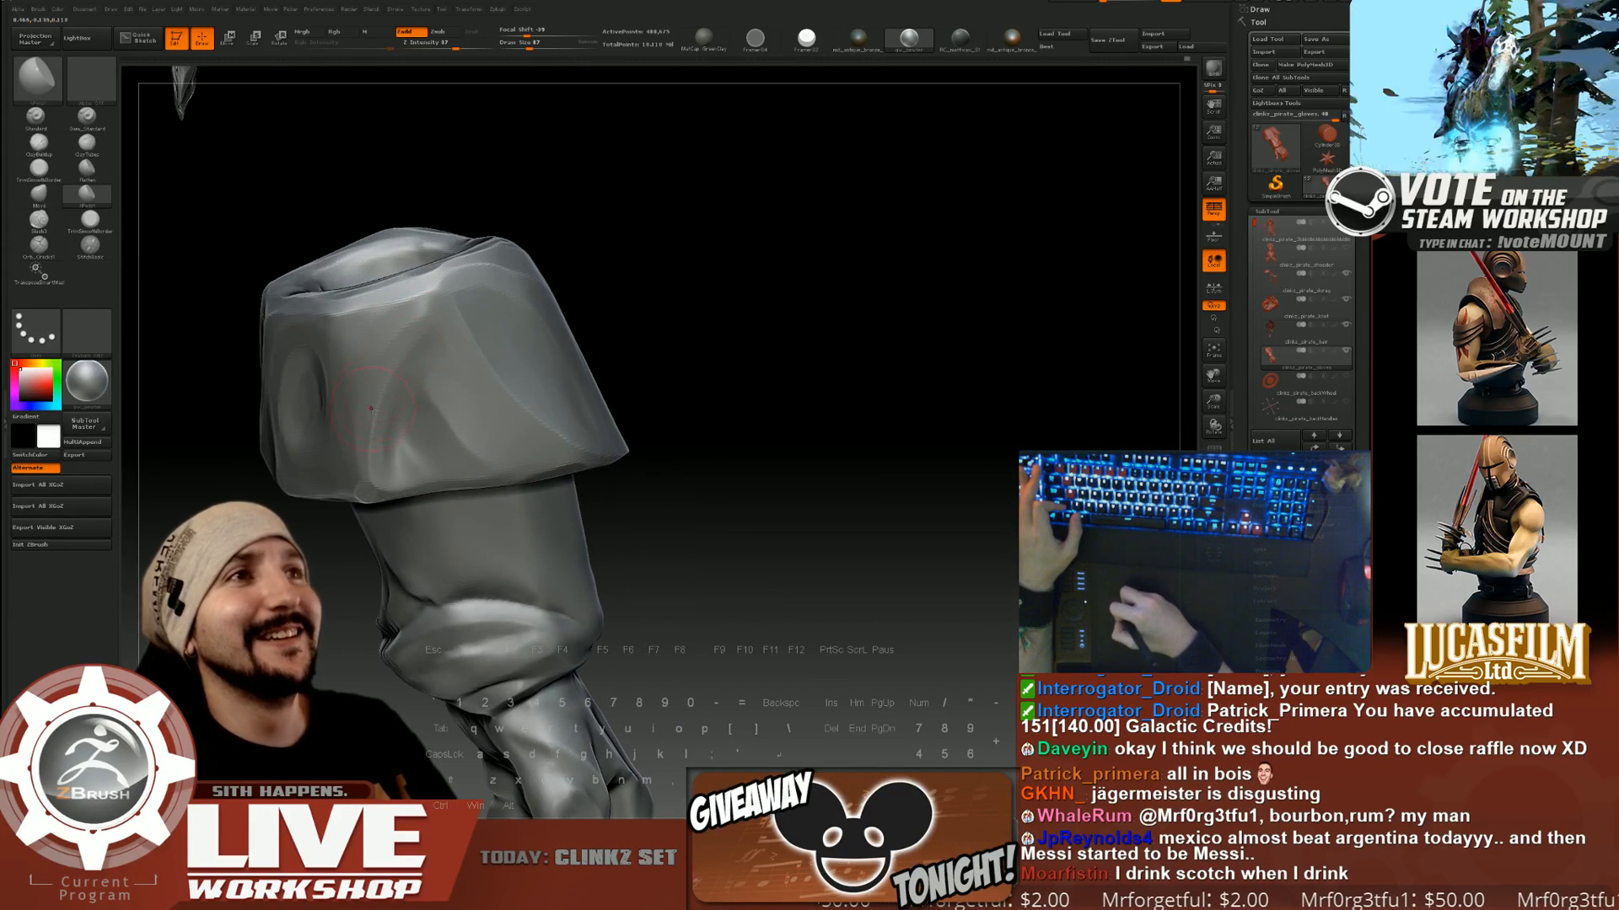
# Adjust the brush size and sculpt the broad diagonal fold across the back of the cuff.
pyautogui.moveTo(562, 266); pyautogui.dragTo(634, 311)
pyautogui.moveTo(440, 262)
pyautogui.mouseDown()
pyautogui.moveTo(394, 282)
pyautogui.moveTo(447, 268)
pyautogui.mouseUp()
pyautogui.moveTo(600, 258)
pyautogui.mouseDown()
pyautogui.moveTo(668, 244)
pyautogui.moveTo(560, 458)
pyautogui.moveTo(342, 336)
pyautogui.mouseUp()
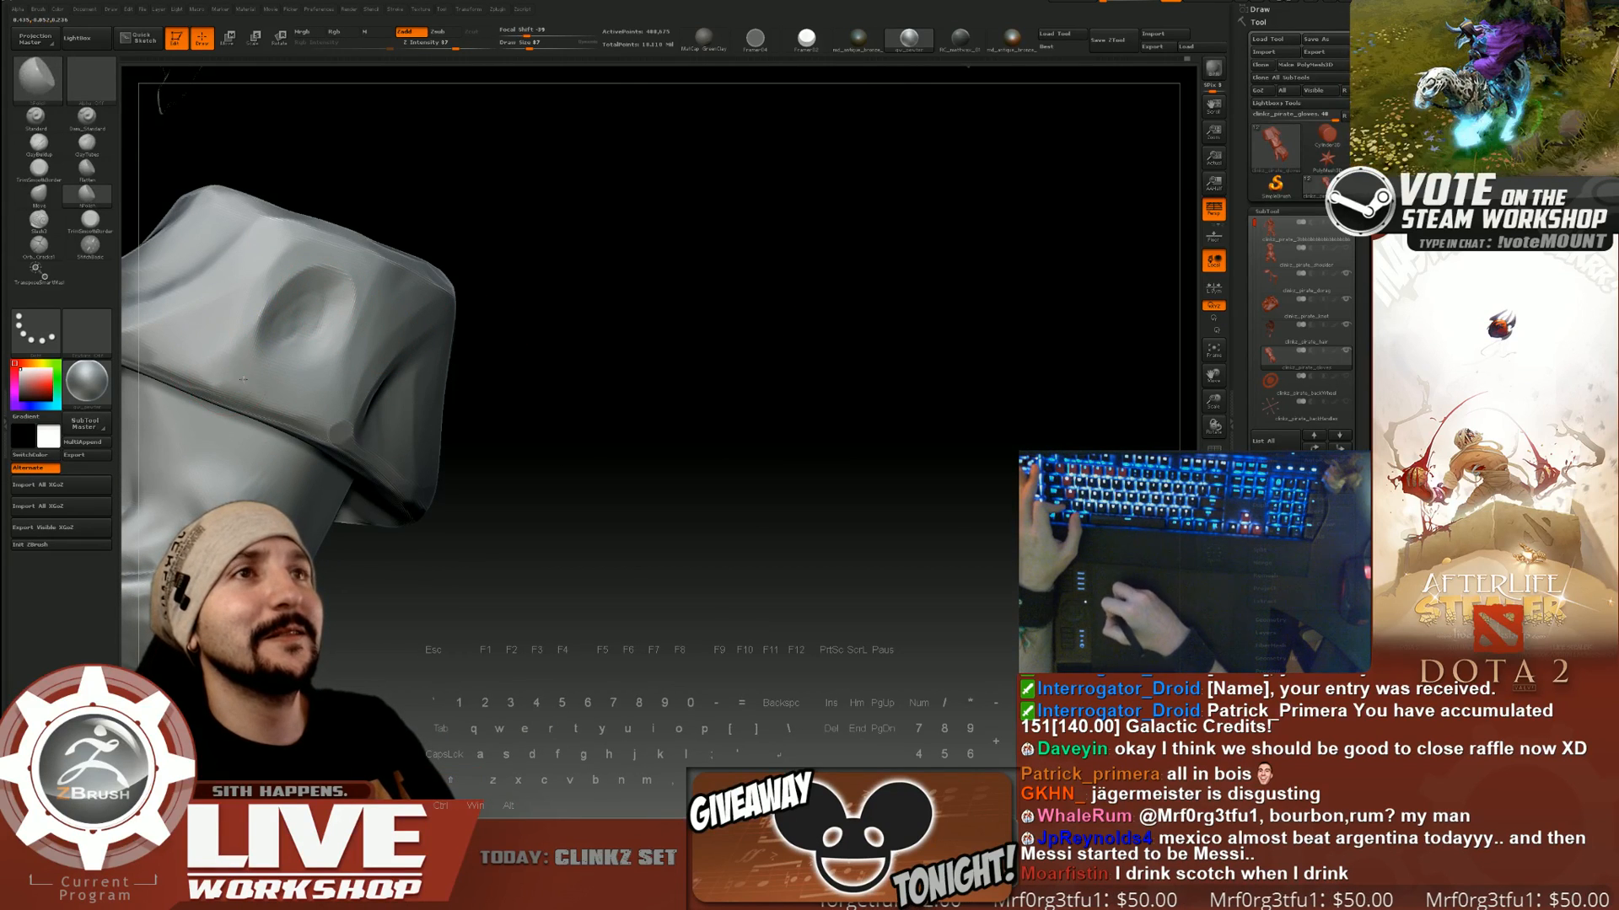
pyautogui.press('s')
pyautogui.moveTo(232, 337)
pyautogui.mouseDown()
pyautogui.moveTo(289, 260)
pyautogui.moveTo(273, 283)
pyautogui.mouseUp()
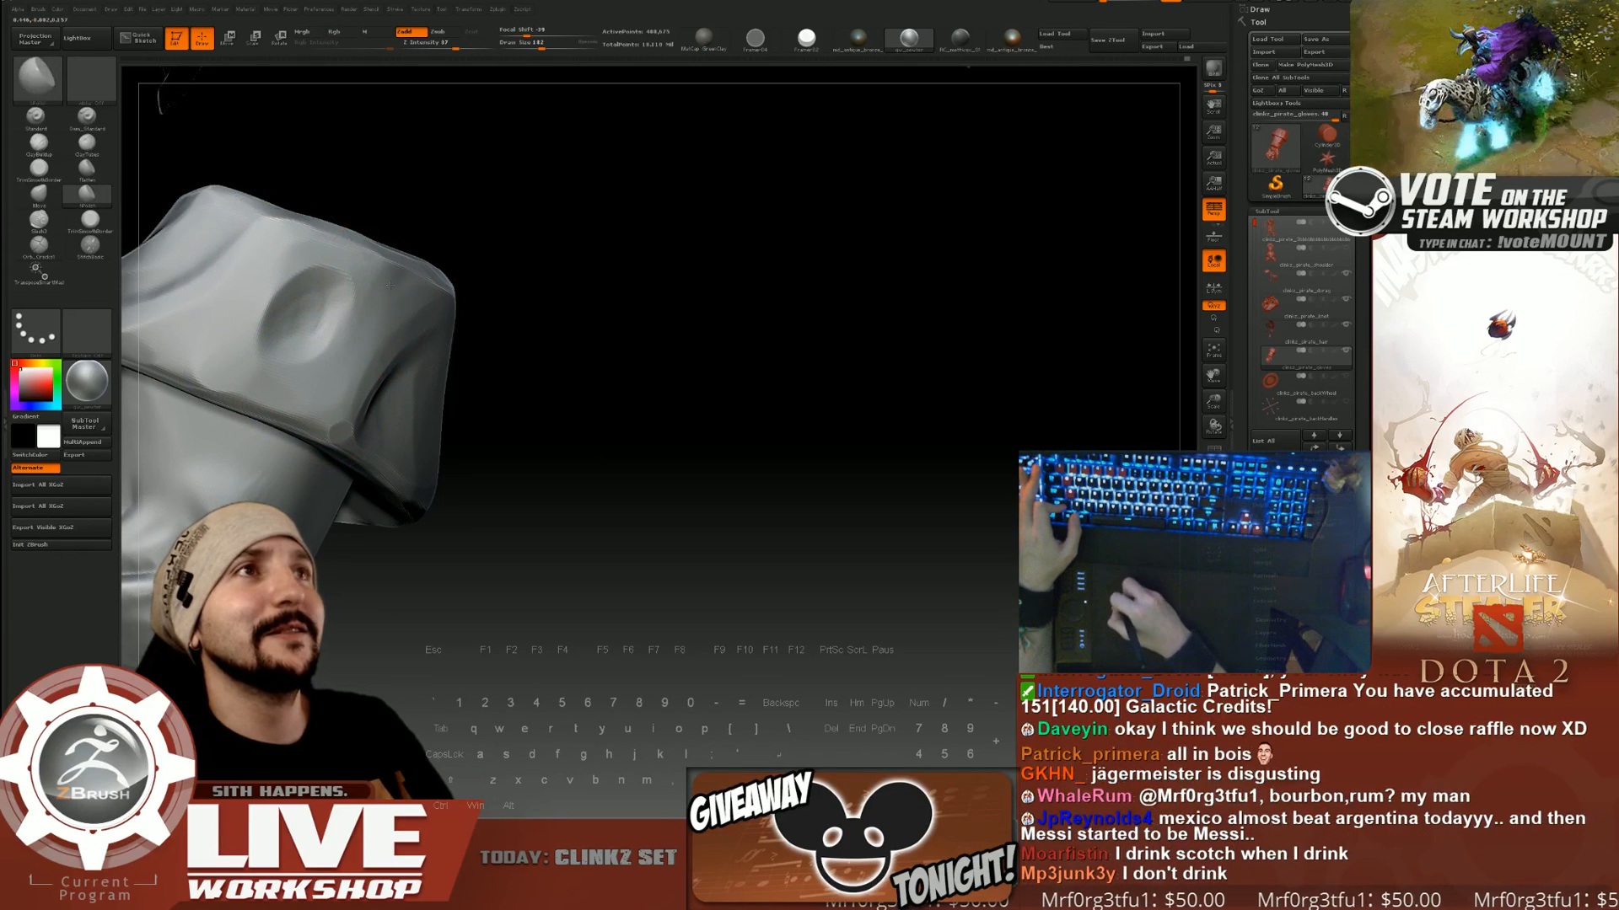
pyautogui.moveTo(745, 337)
pyautogui.keyDown('alt'); pyautogui.mouseDown()
pyautogui.moveTo(774, 335)
pyautogui.moveTo(784, 390)
pyautogui.moveTo(861, 404)
pyautogui.mouseUp(); pyautogui.keyUp('alt')
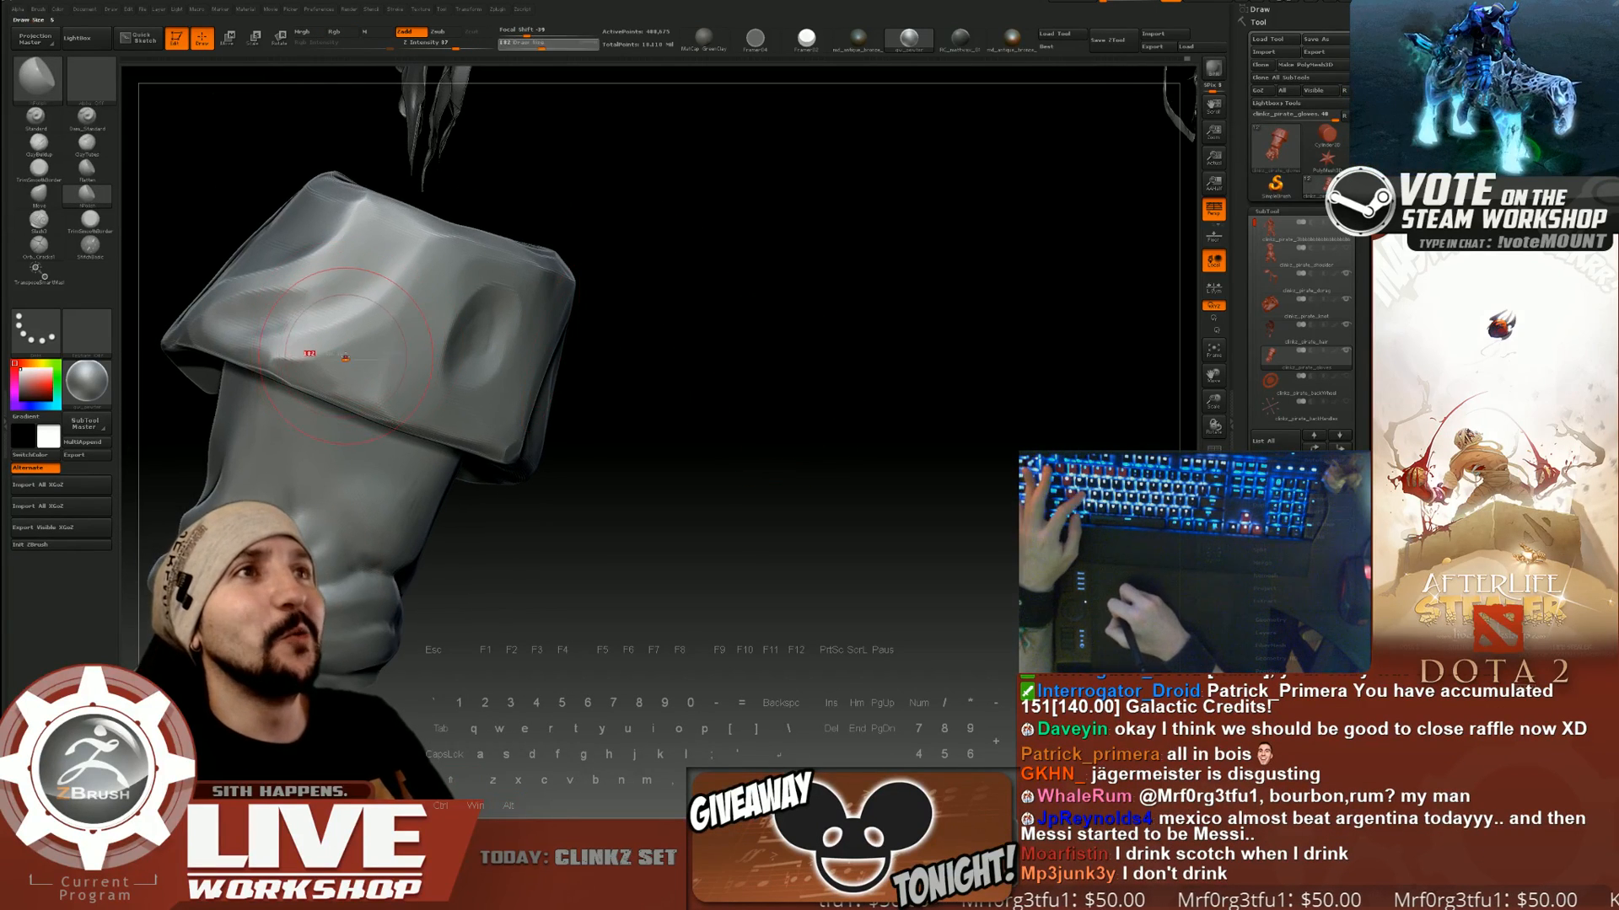
pyautogui.click(537, 44)
pyautogui.moveTo(295, 365)
pyautogui.mouseDown()
pyautogui.moveTo(420, 312)
pyautogui.moveTo(311, 286)
pyautogui.mouseUp()
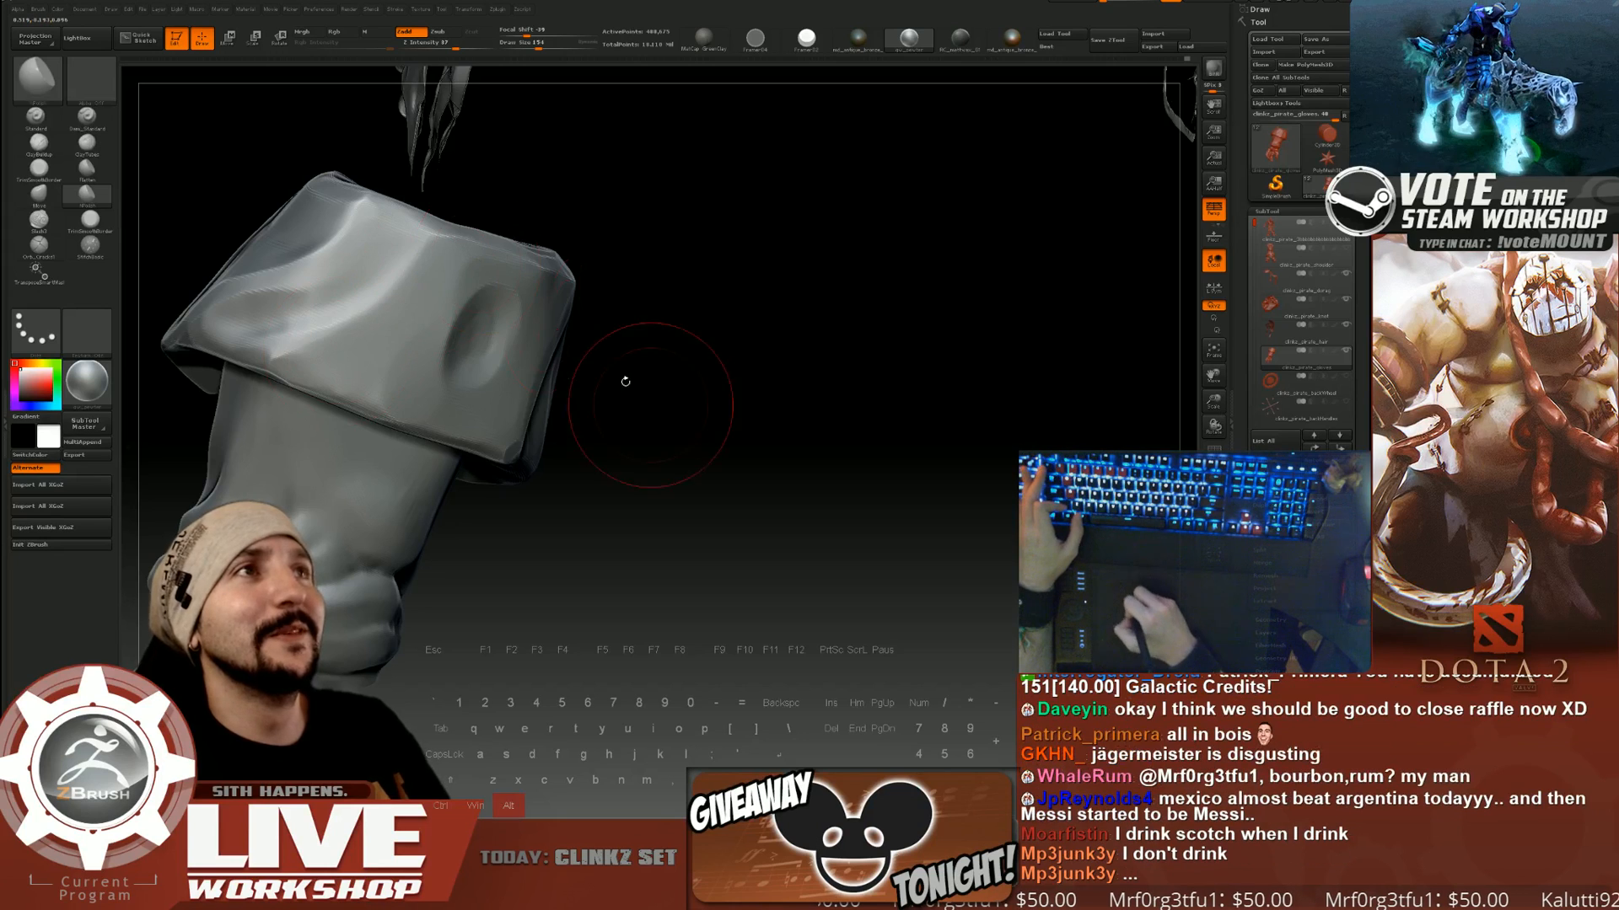
pyautogui.moveTo(621, 379)
pyautogui.keyDown('alt'); pyautogui.mouseDown()
pyautogui.moveTo(632, 479)
pyautogui.moveTo(711, 495)
pyautogui.moveTo(704, 365)
pyautogui.moveTo(706, 438)
pyautogui.mouseUp(); pyautogui.keyUp('alt')
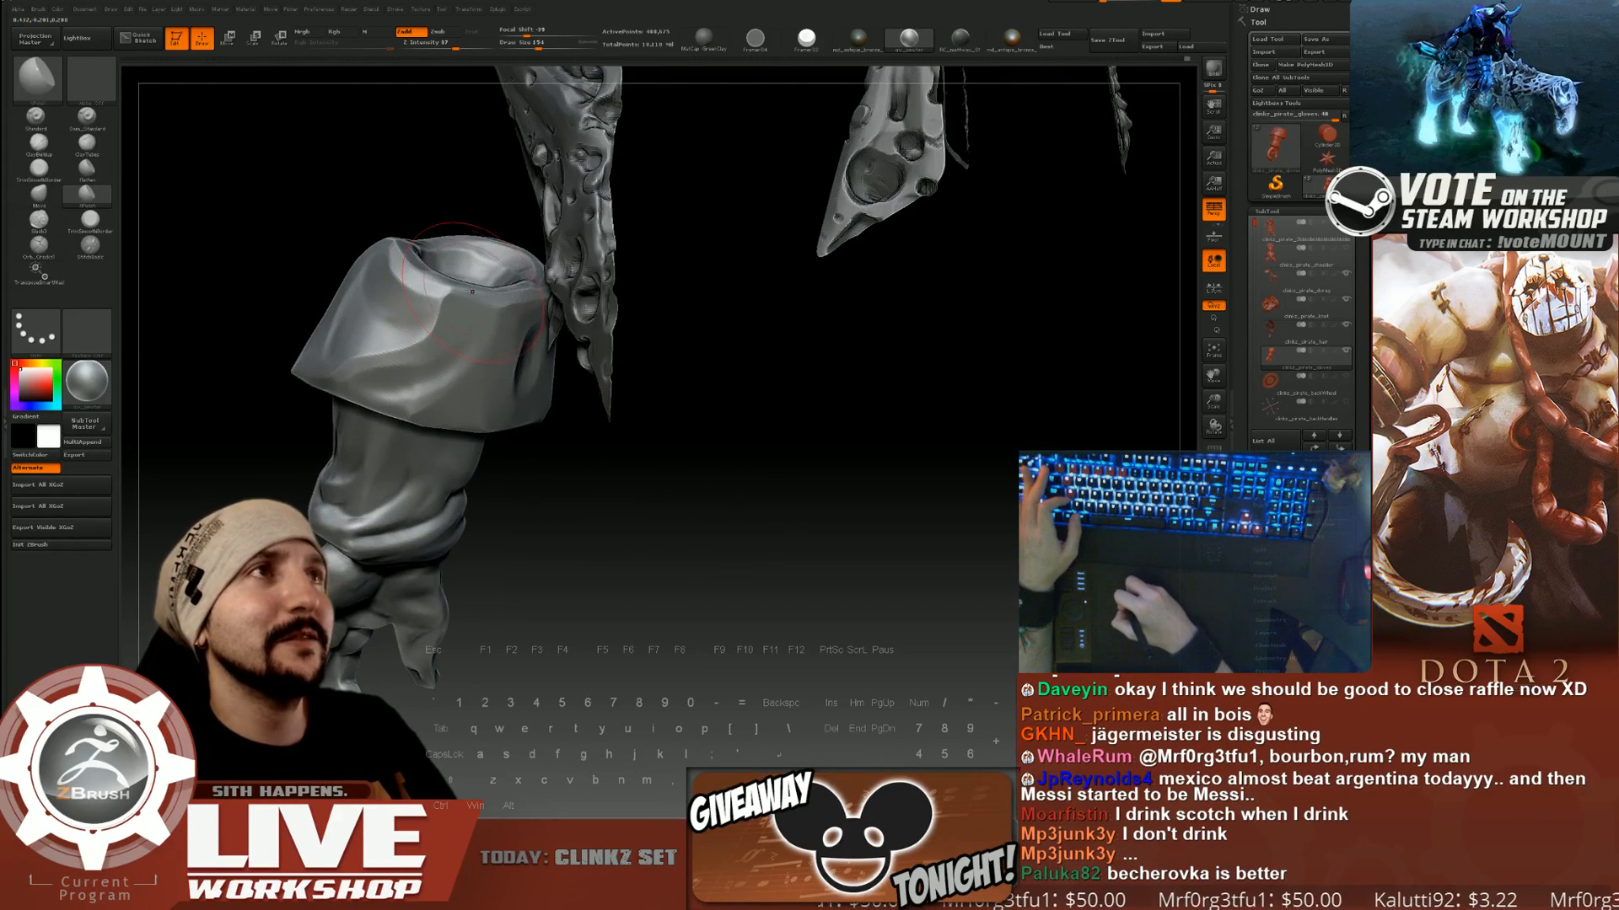
# Reshape the opening rim at the back of the cuff and reduce the brush size.
pyautogui.moveTo(450, 288); pyautogui.dragTo(458, 292)
pyautogui.moveTo(597, 460)
pyautogui.keyDown('alt'); pyautogui.mouseDown()
pyautogui.moveTo(601, 540)
pyautogui.moveTo(619, 422)
pyautogui.moveTo(633, 426)
pyautogui.mouseUp(); pyautogui.keyUp('alt')
pyautogui.moveTo(420, 297); pyautogui.dragTo(452, 310)
pyautogui.press('[')
pyautogui.press('[')
pyautogui.press('[')
pyautogui.press('[')
pyautogui.press('[')
pyautogui.press('[')
pyautogui.moveTo(590, 459); pyautogui.dragTo(626, 510)
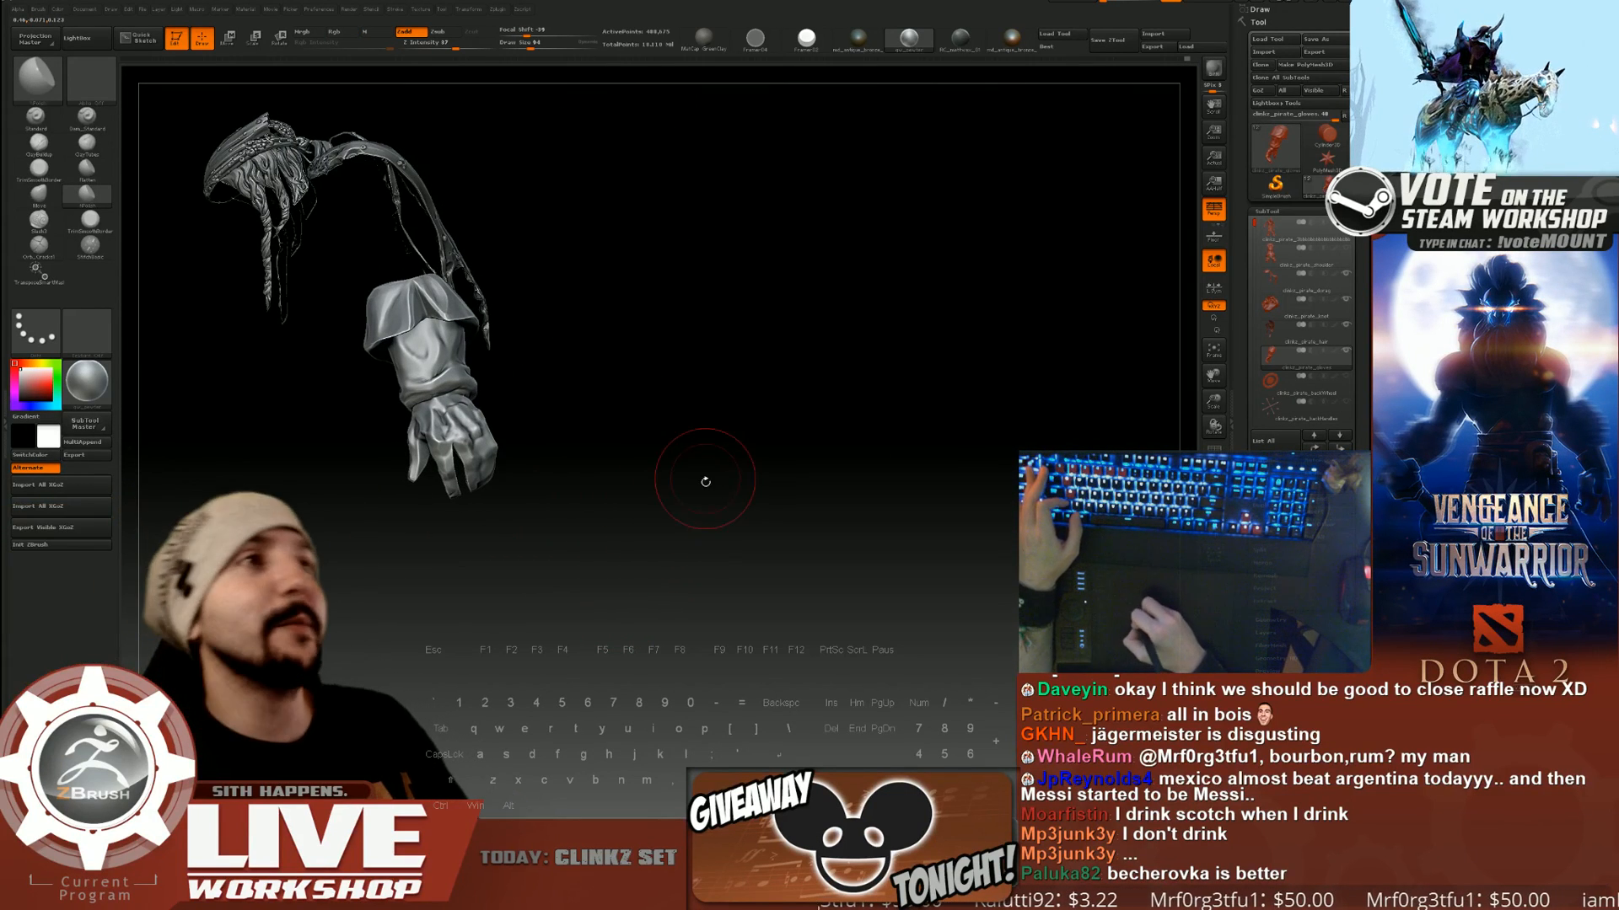
# Adjust the brush size and sculpt a crisp bevel along the opening rim above the wide flap.
pyautogui.moveTo(705, 481); pyautogui.dragTo(851, 397)
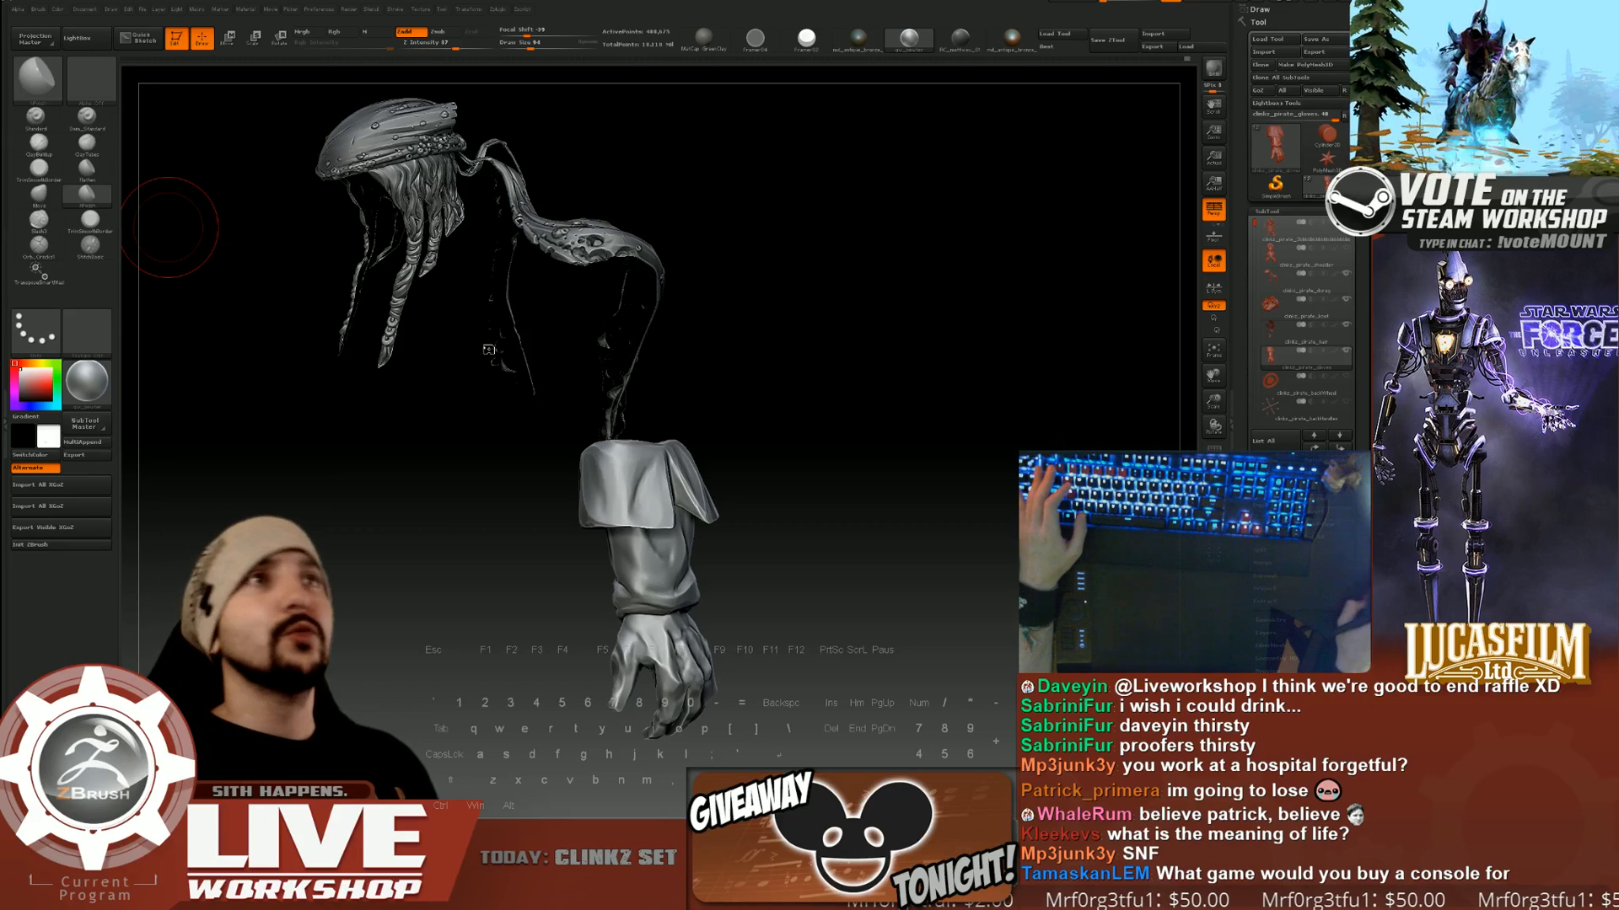
pyautogui.moveTo(733, 420); pyautogui.dragTo(933, 350)
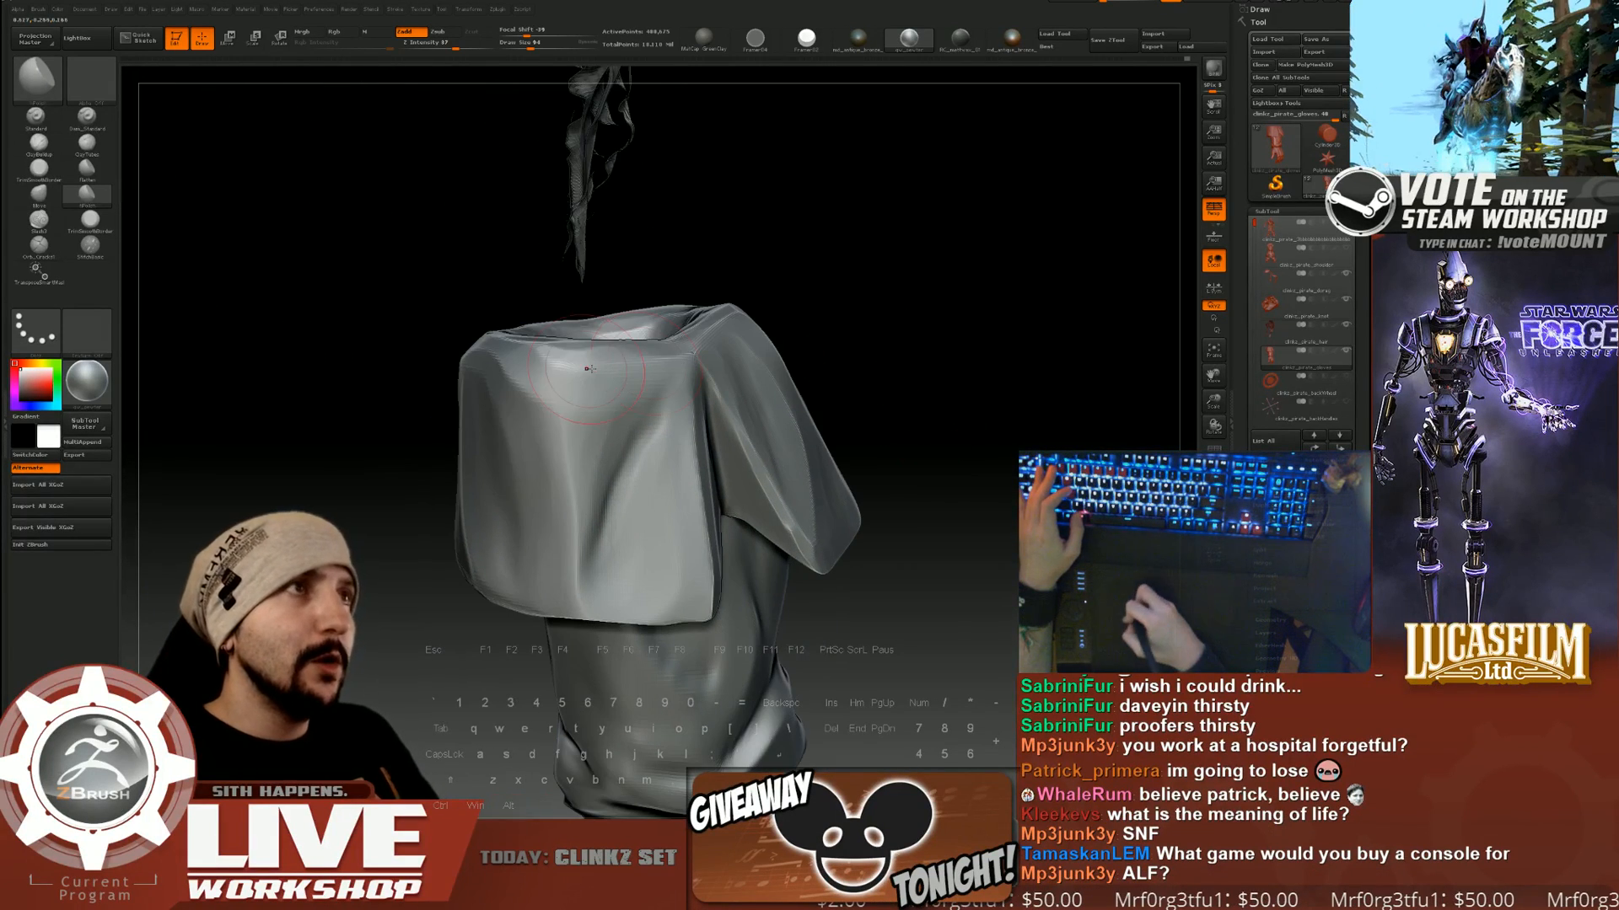
pyautogui.moveTo(660, 371); pyautogui.dragTo(666, 451, button='right')
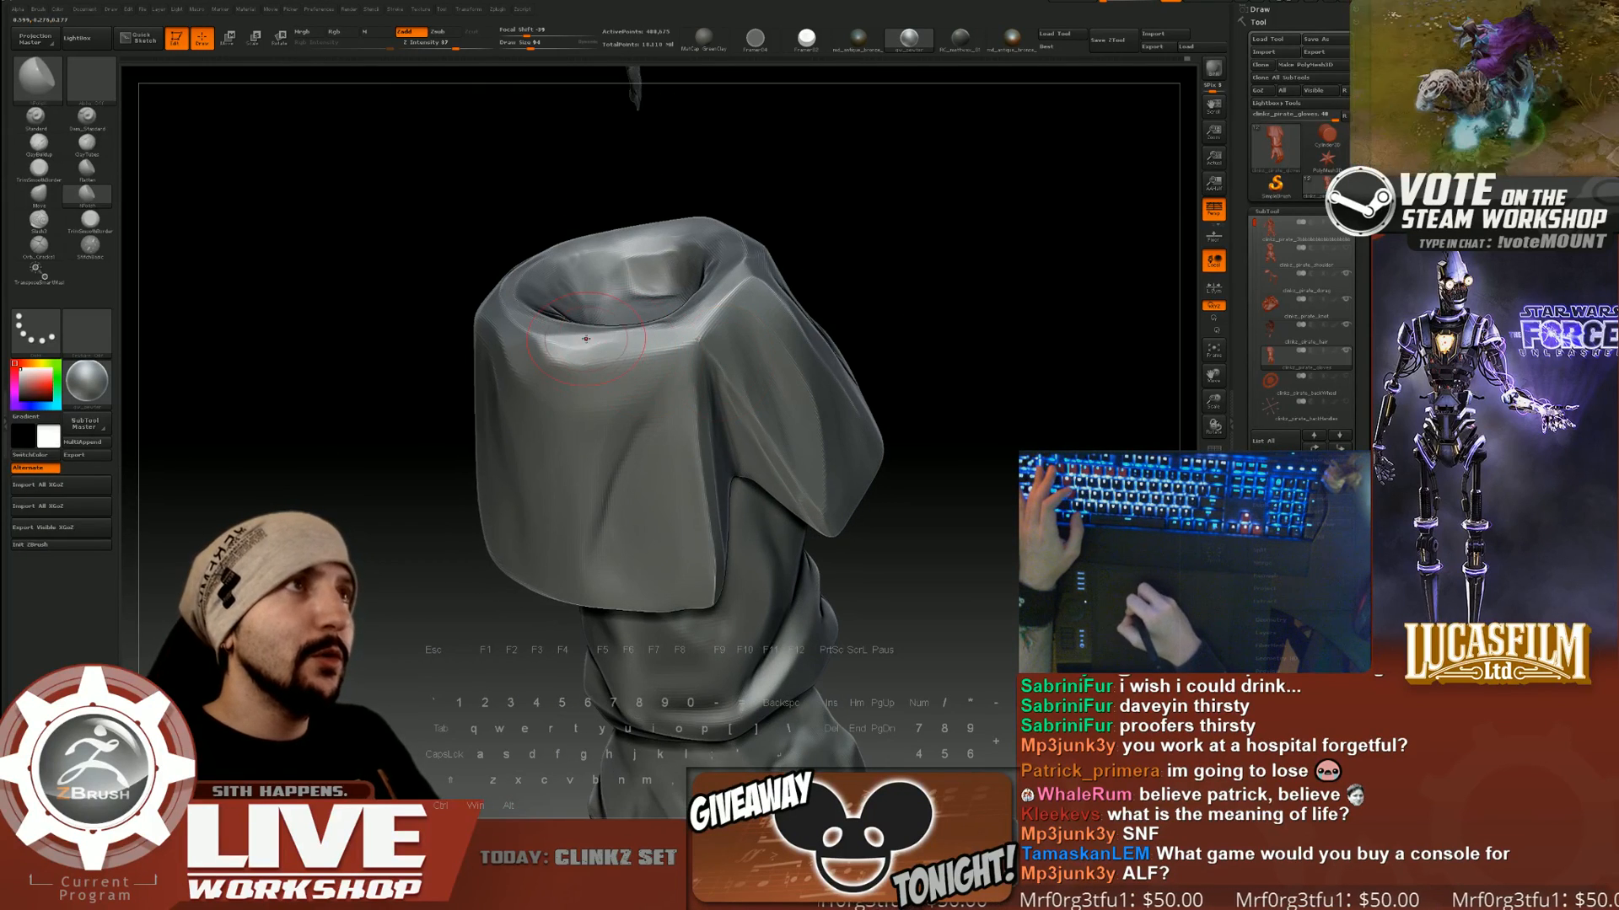
pyautogui.moveTo(548, 342); pyautogui.dragTo(579, 342)
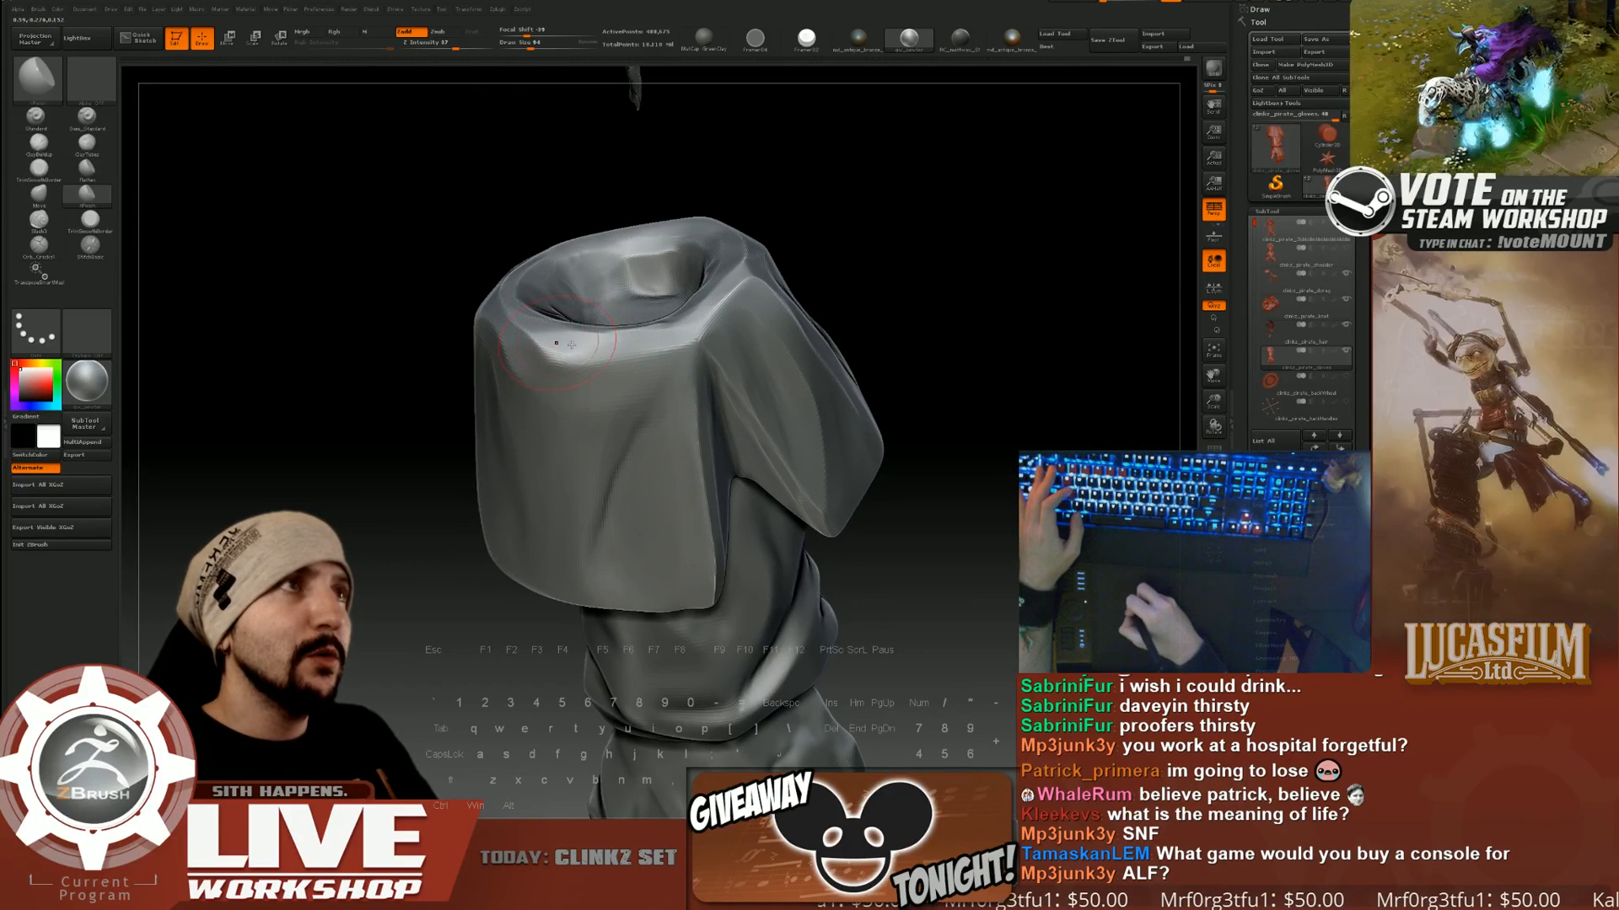
pyautogui.moveTo(903, 292)
pyautogui.mouseDown()
pyautogui.moveTo(872, 253)
pyautogui.moveTo(894, 309)
pyautogui.mouseUp()
pyautogui.press('s')
pyautogui.press('s')
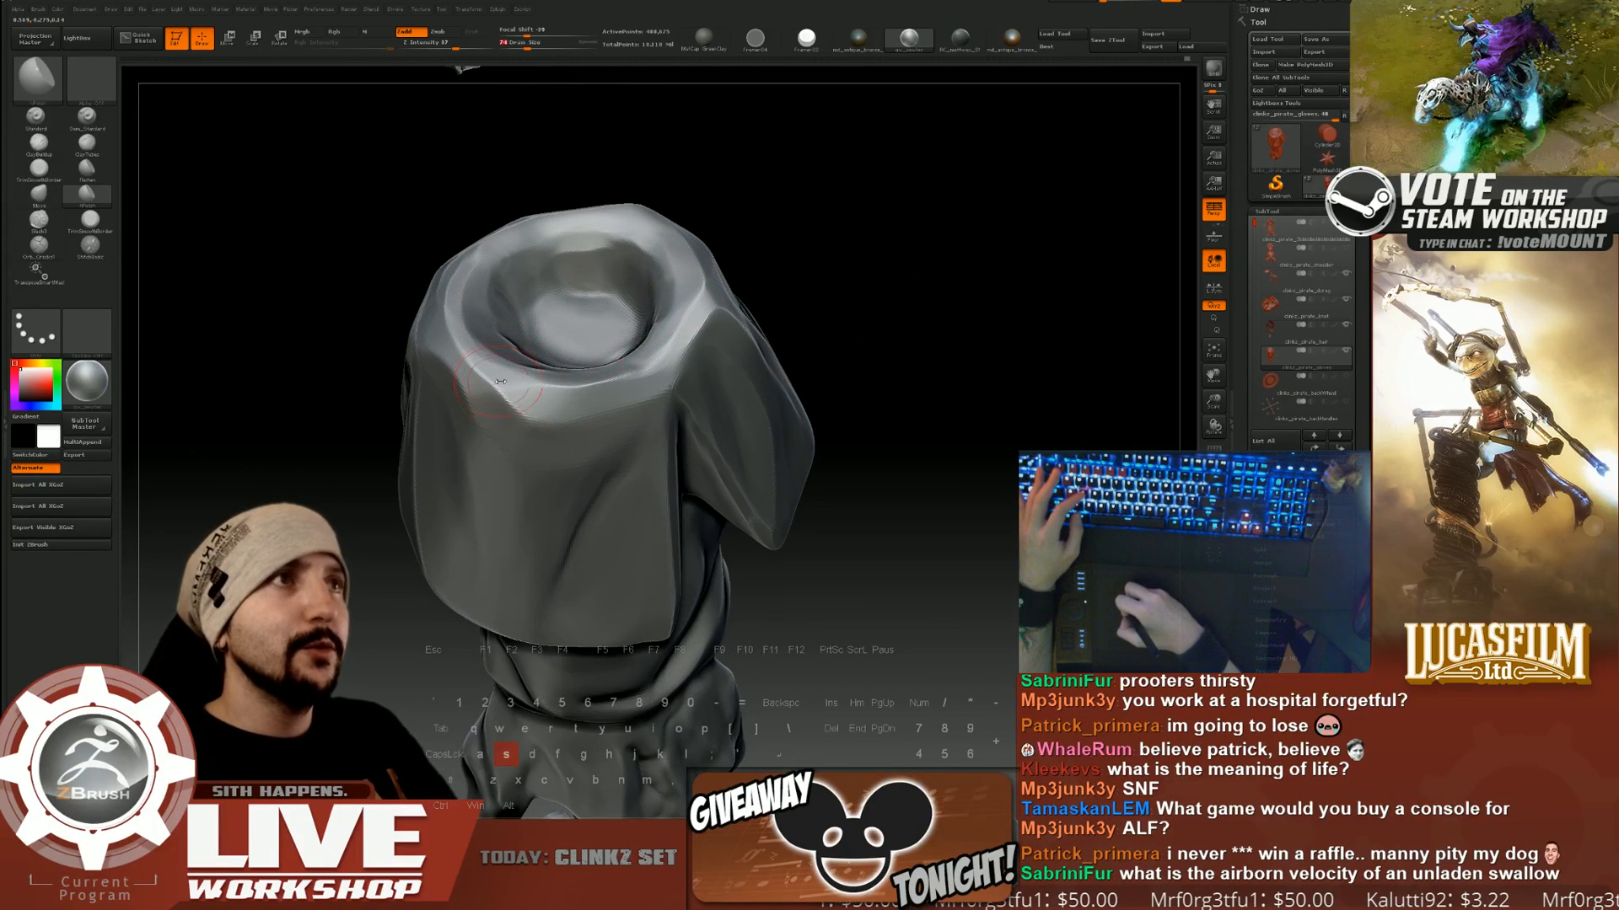
pyautogui.moveTo(504, 390); pyautogui.dragTo(501, 378)
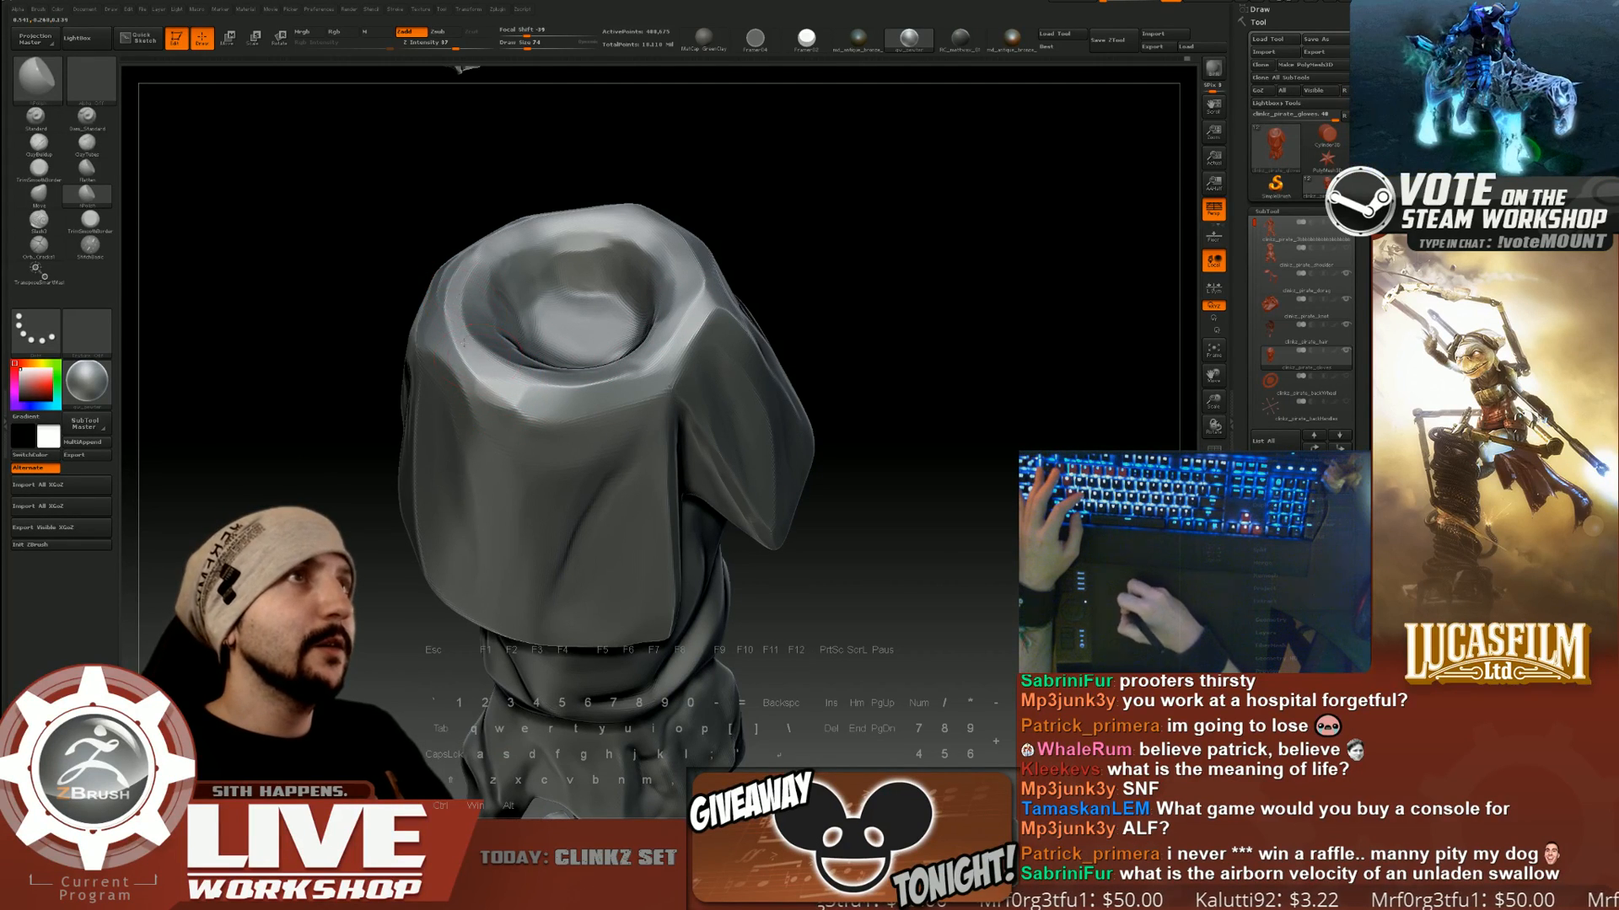
# Undo the last two brush strokes on the cuff's opening rim.
pyautogui.moveTo(824, 304); pyautogui.dragTo(721, 321)
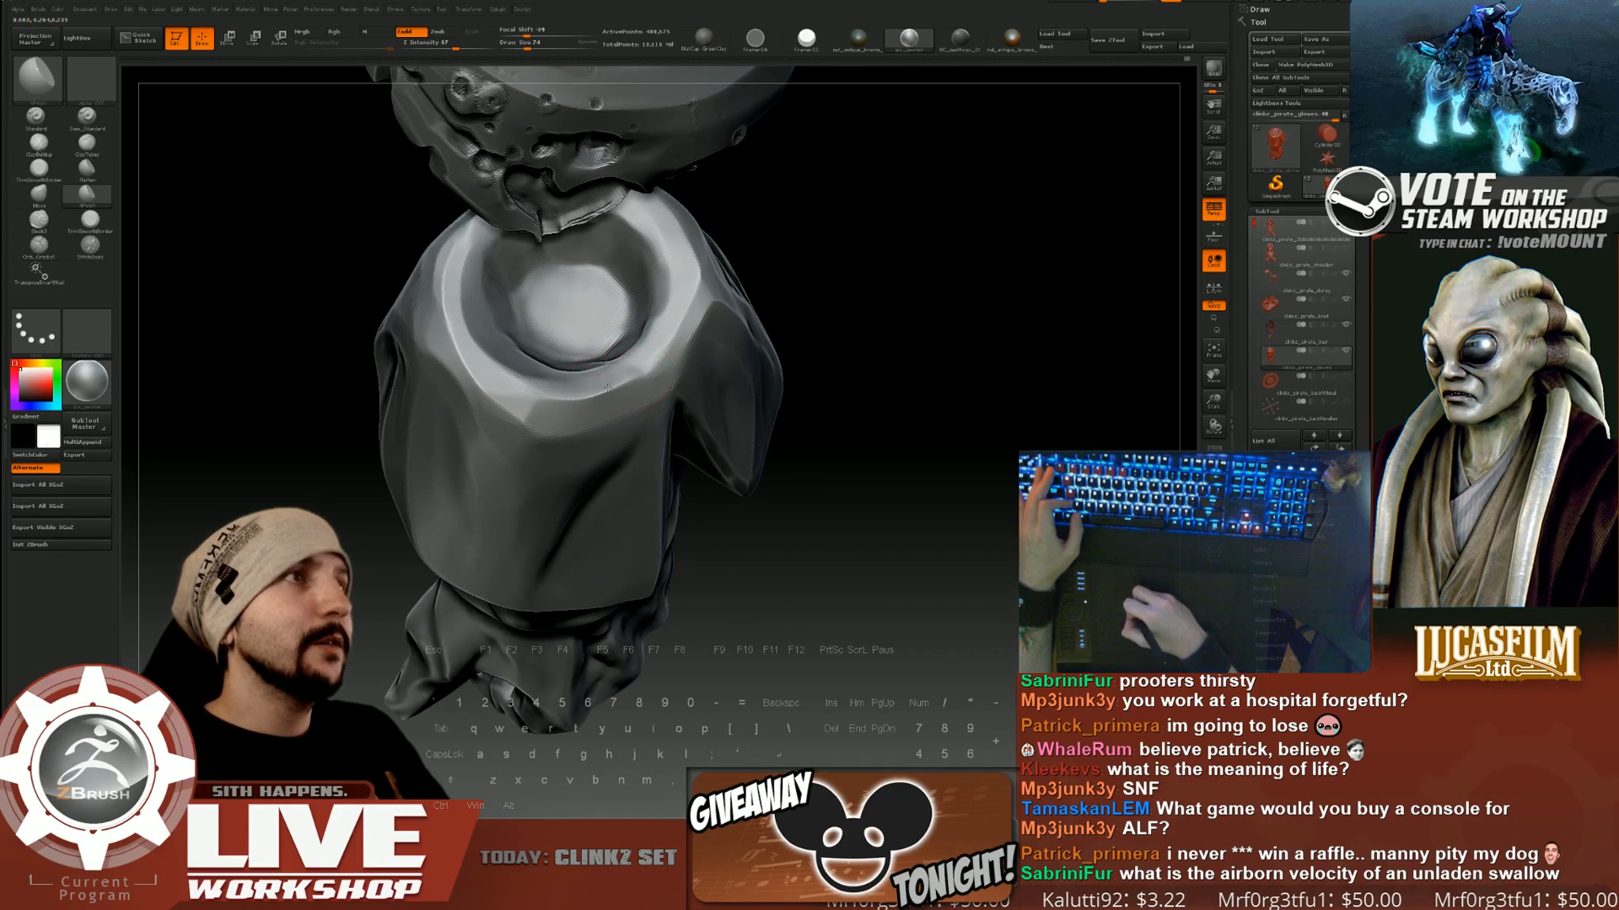
pyautogui.hotkey('ctrl', 'z')
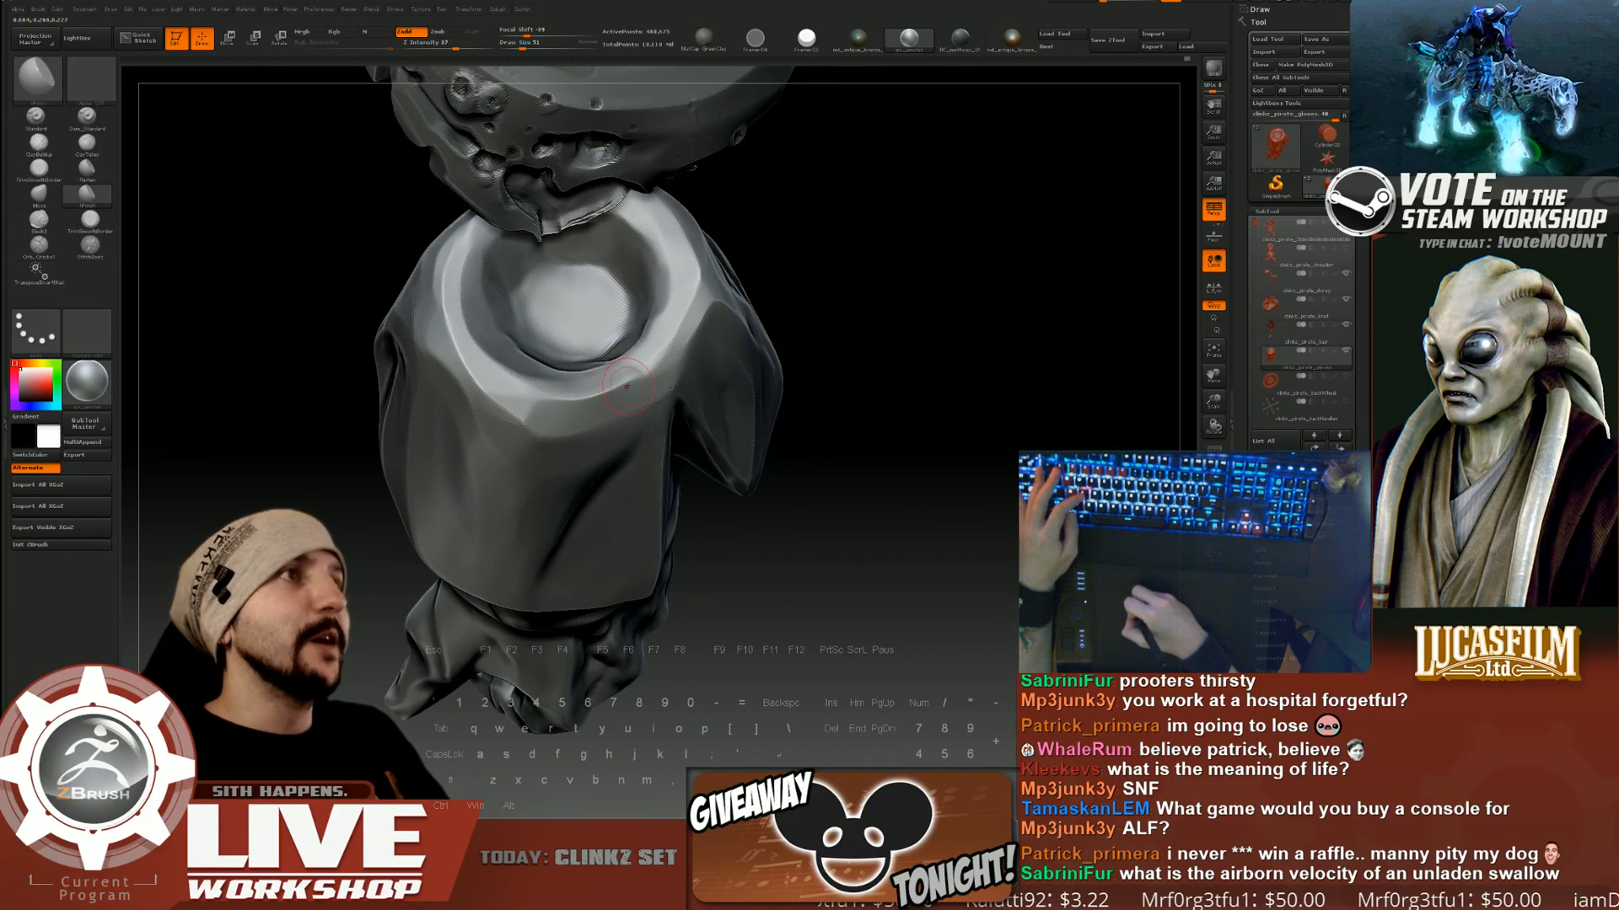
pyautogui.hotkey('ctrl', 'z')
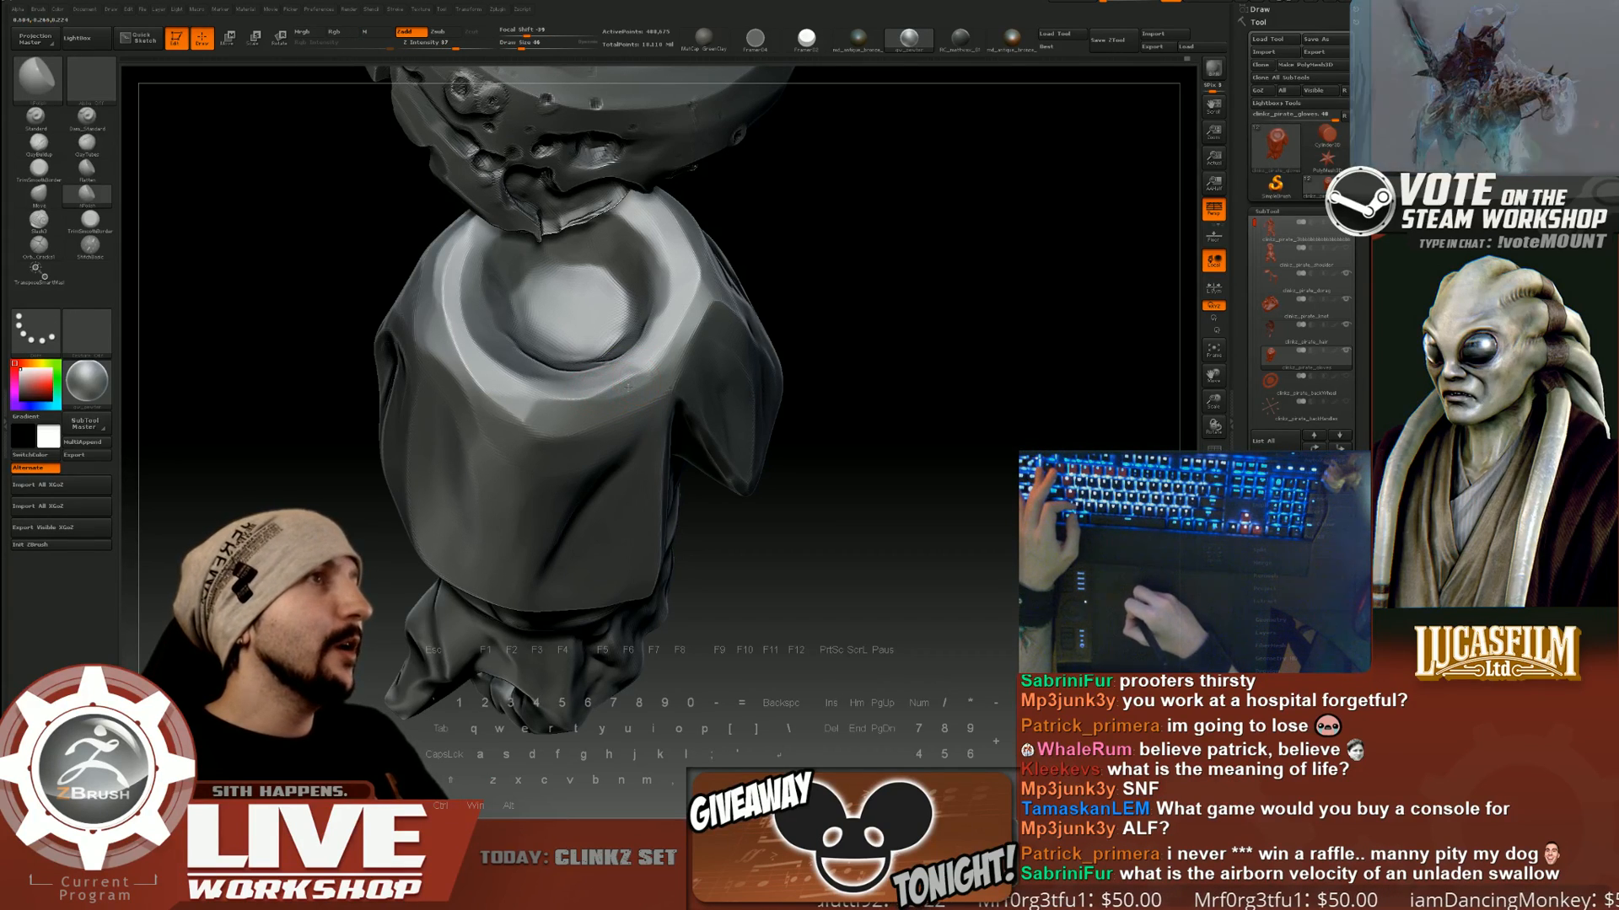
# Sculpt soft vertical folds on the wide flap and sharpen the ridge running down the neighbouring pointed flap.
pyautogui.moveTo(883, 324)
pyautogui.mouseDown()
pyautogui.moveTo(839, 227)
pyautogui.moveTo(830, 295)
pyautogui.moveTo(824, 278)
pyautogui.moveTo(876, 307)
pyautogui.moveTo(849, 263)
pyautogui.moveTo(834, 269)
pyautogui.mouseUp()
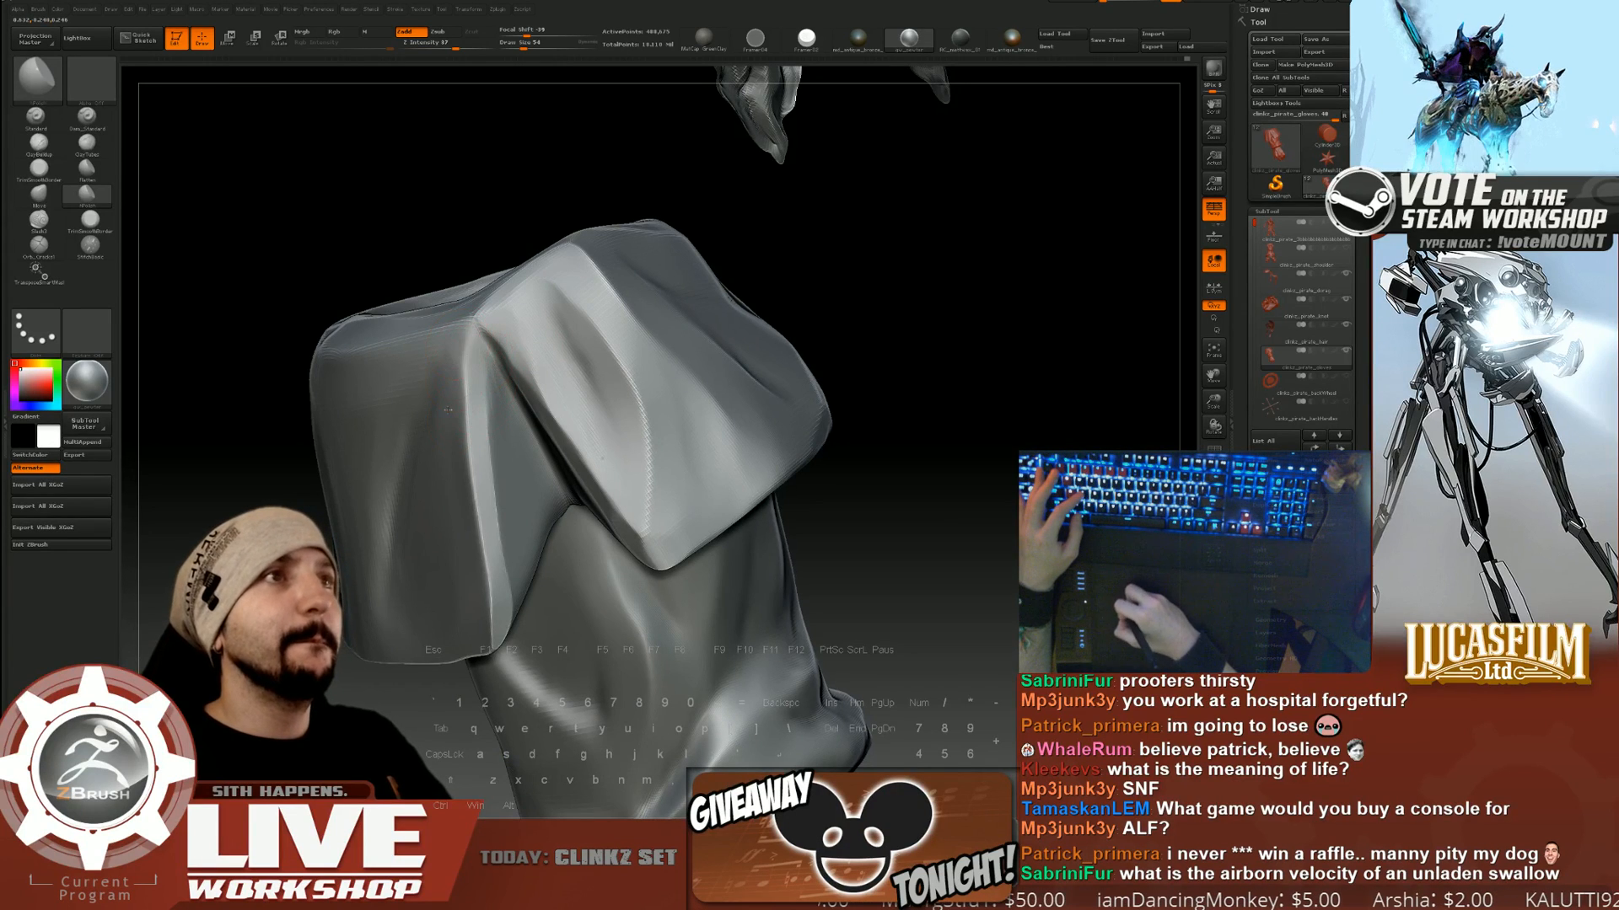
pyautogui.moveTo(464, 504); pyautogui.dragTo(461, 361)
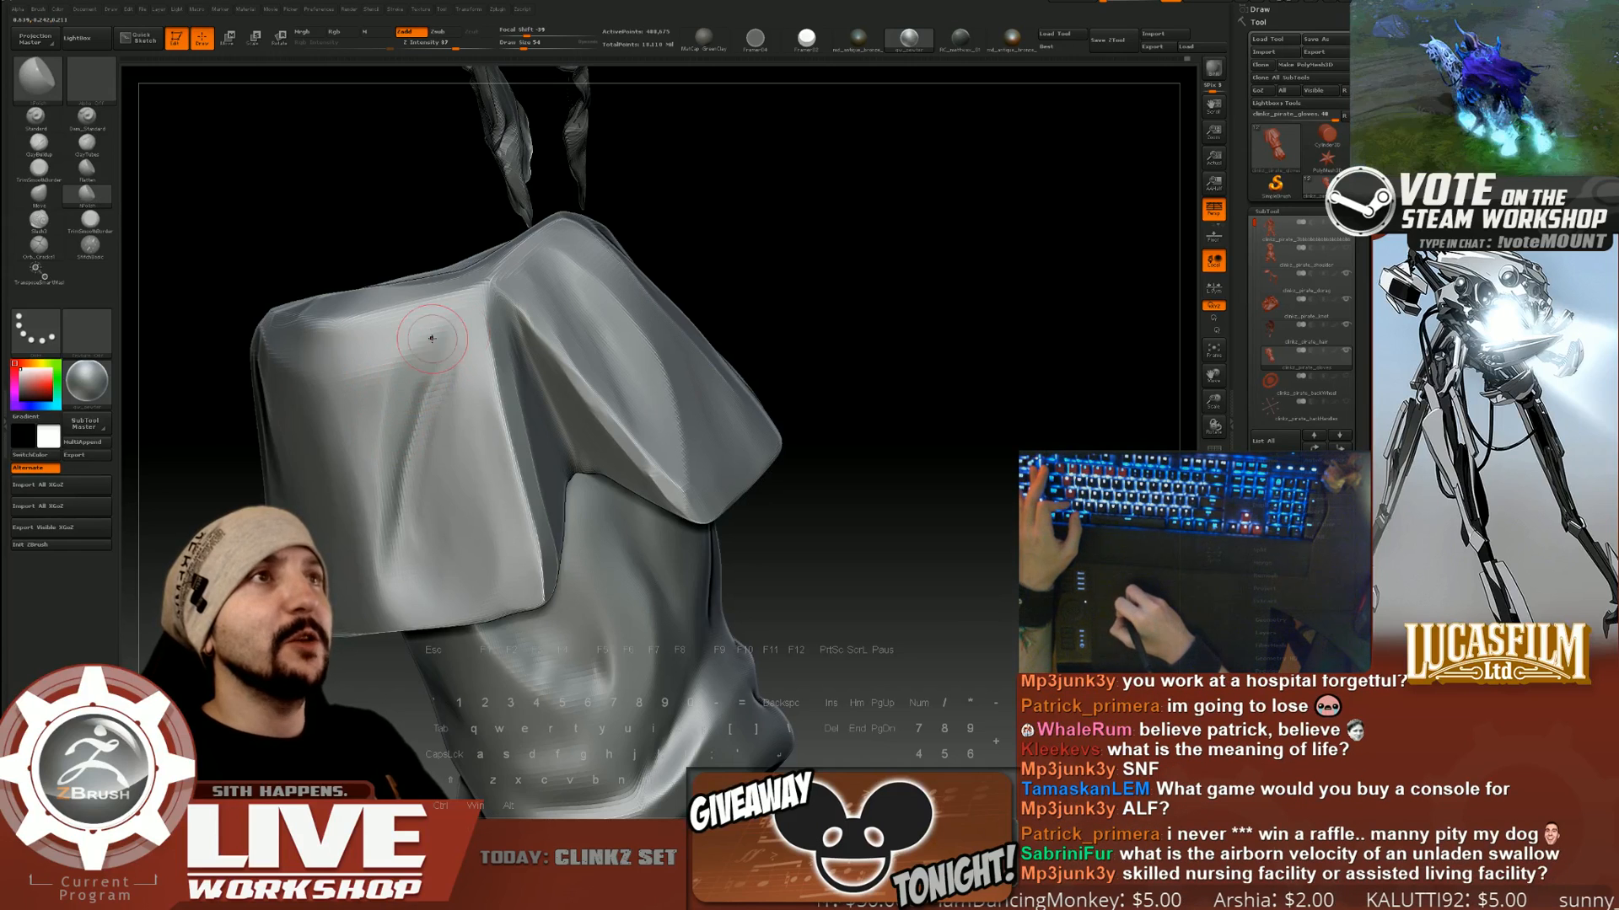
pyautogui.moveTo(893, 232); pyautogui.dragTo(847, 337)
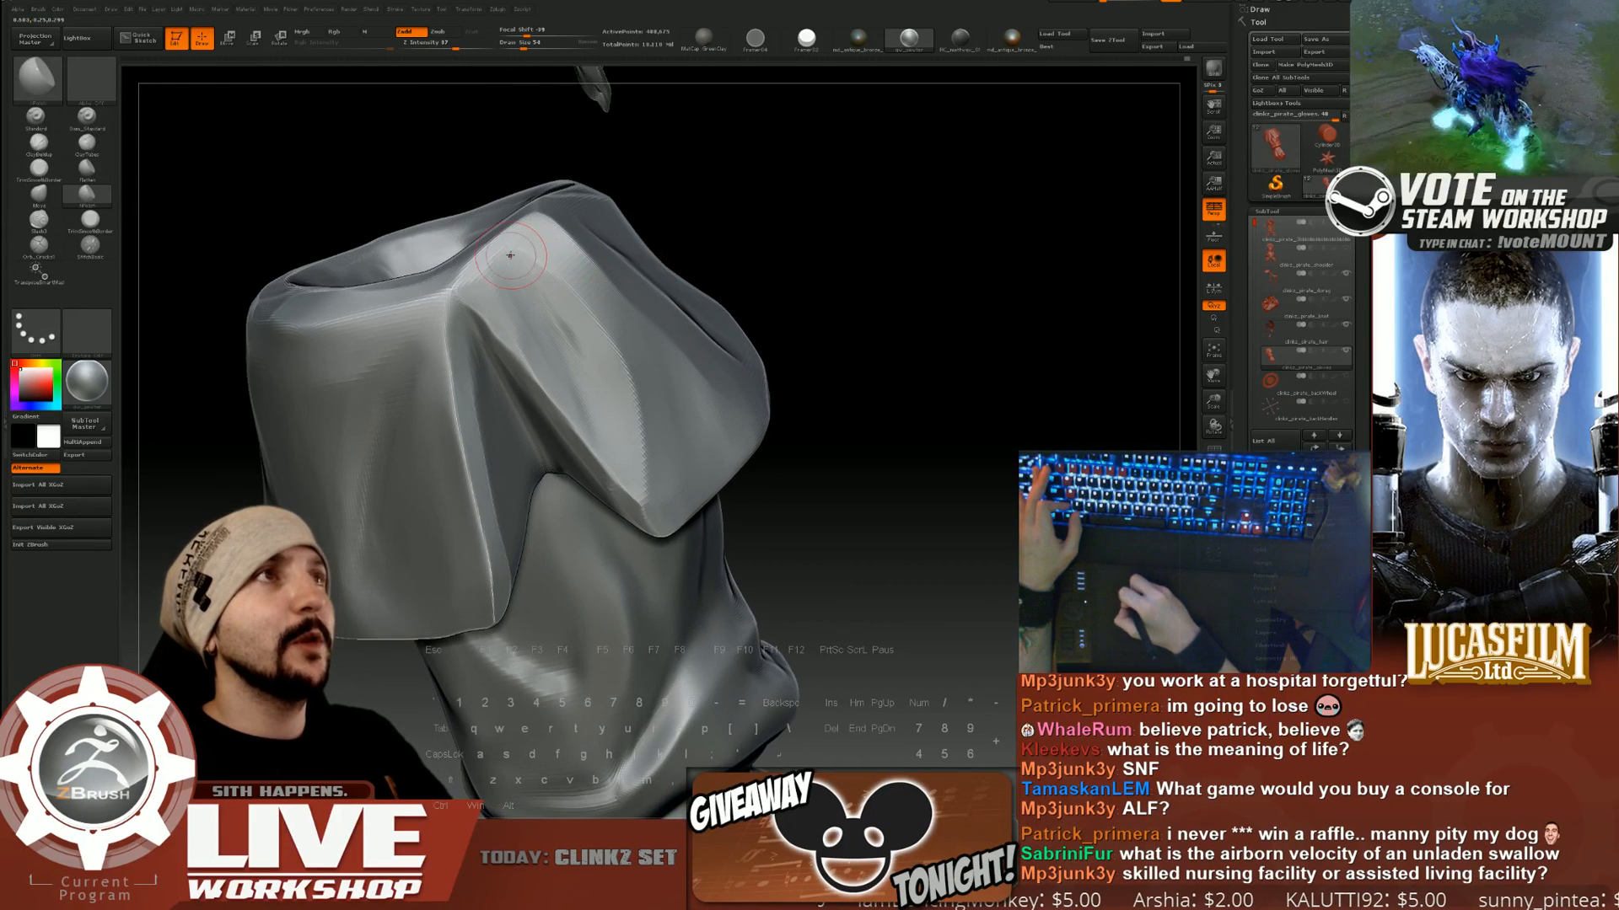
pyautogui.moveTo(605, 301); pyautogui.dragTo(641, 359)
pyautogui.moveTo(541, 253); pyautogui.dragTo(651, 371)
# Sculpt a flattened bevel along the cuff's opening rim above the pointed flap.
pyautogui.moveTo(838, 161); pyautogui.dragTo(831, 241)
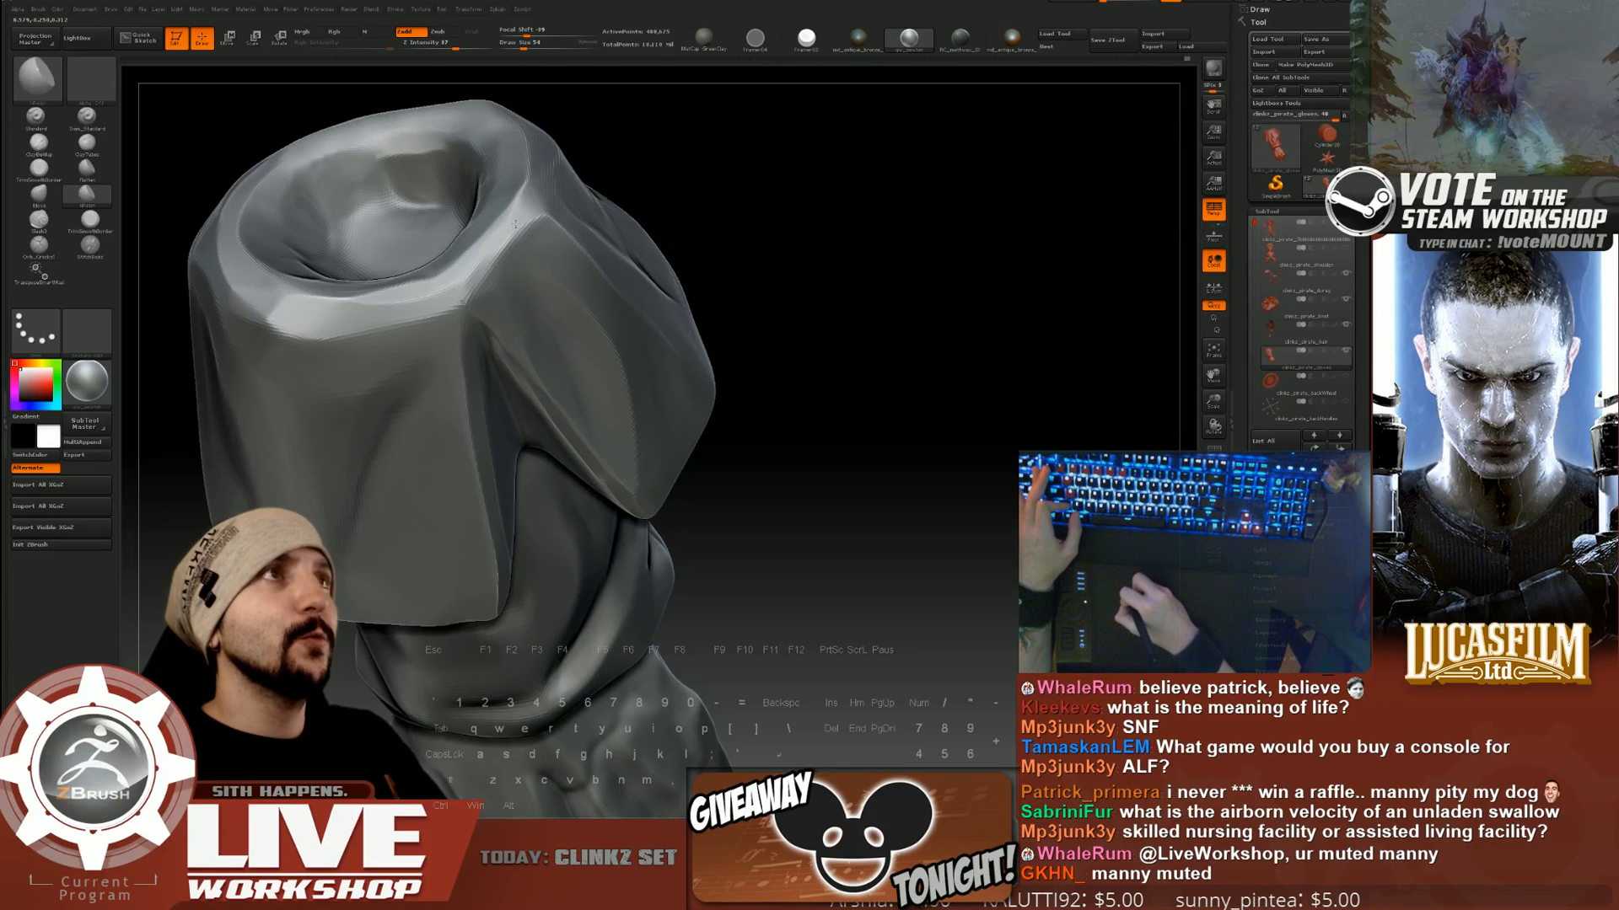
pyautogui.moveTo(658, 160)
pyautogui.keyDown('alt'); pyautogui.mouseDown()
pyautogui.moveTo(577, 241)
pyautogui.moveTo(611, 295)
pyautogui.mouseUp(); pyautogui.keyUp('alt')
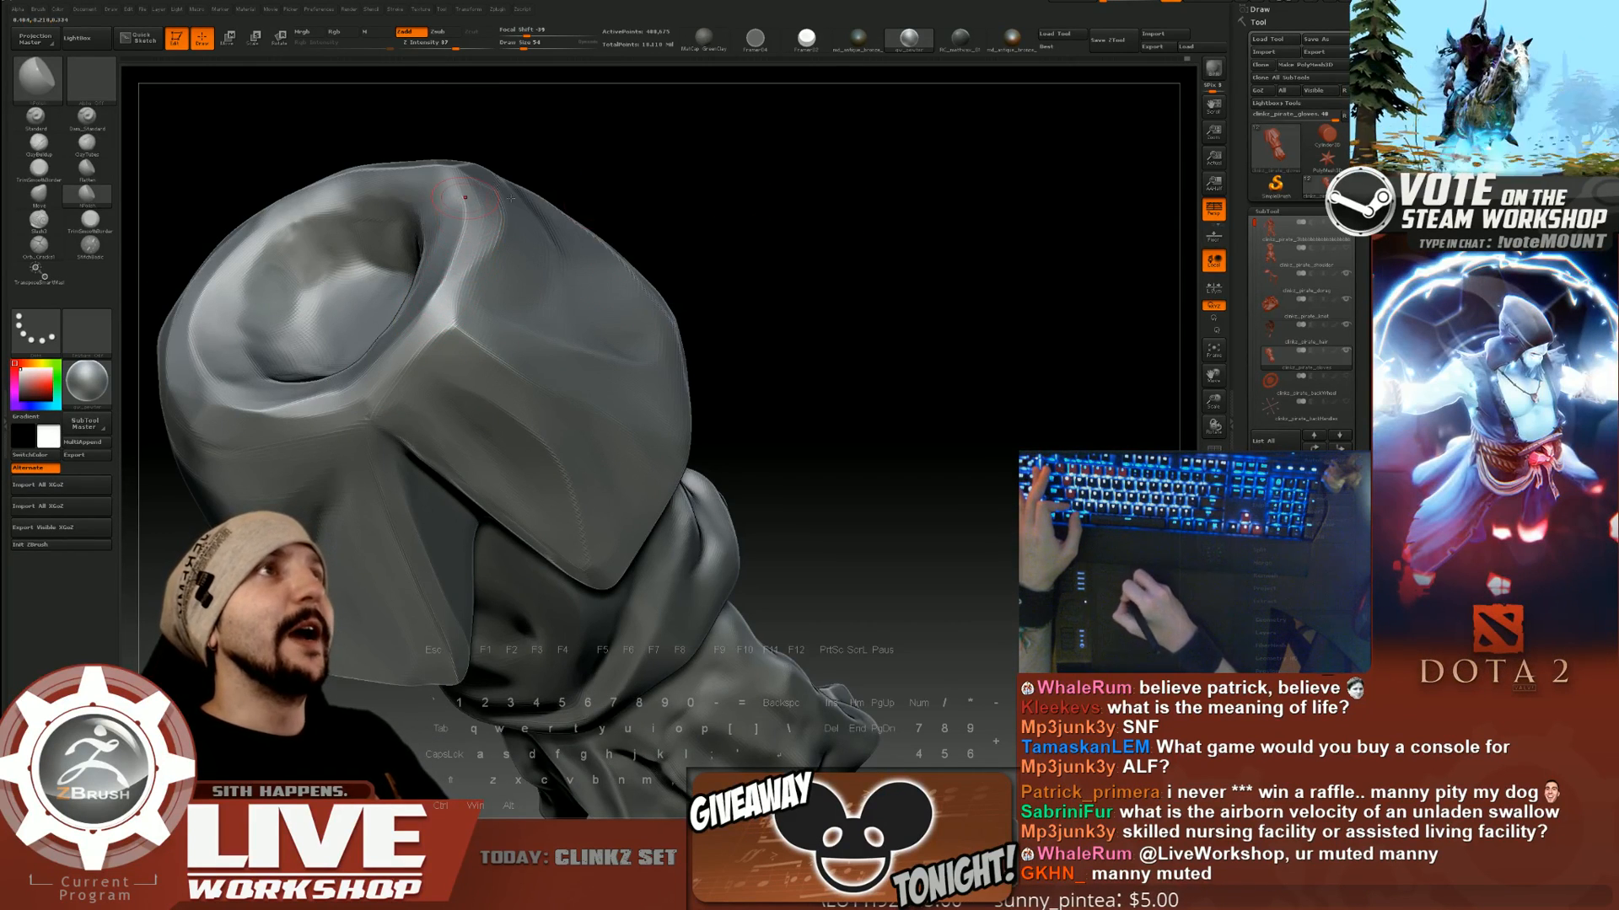
pyautogui.moveTo(771, 198); pyautogui.dragTo(809, 295)
pyautogui.moveTo(829, 210); pyautogui.dragTo(822, 291)
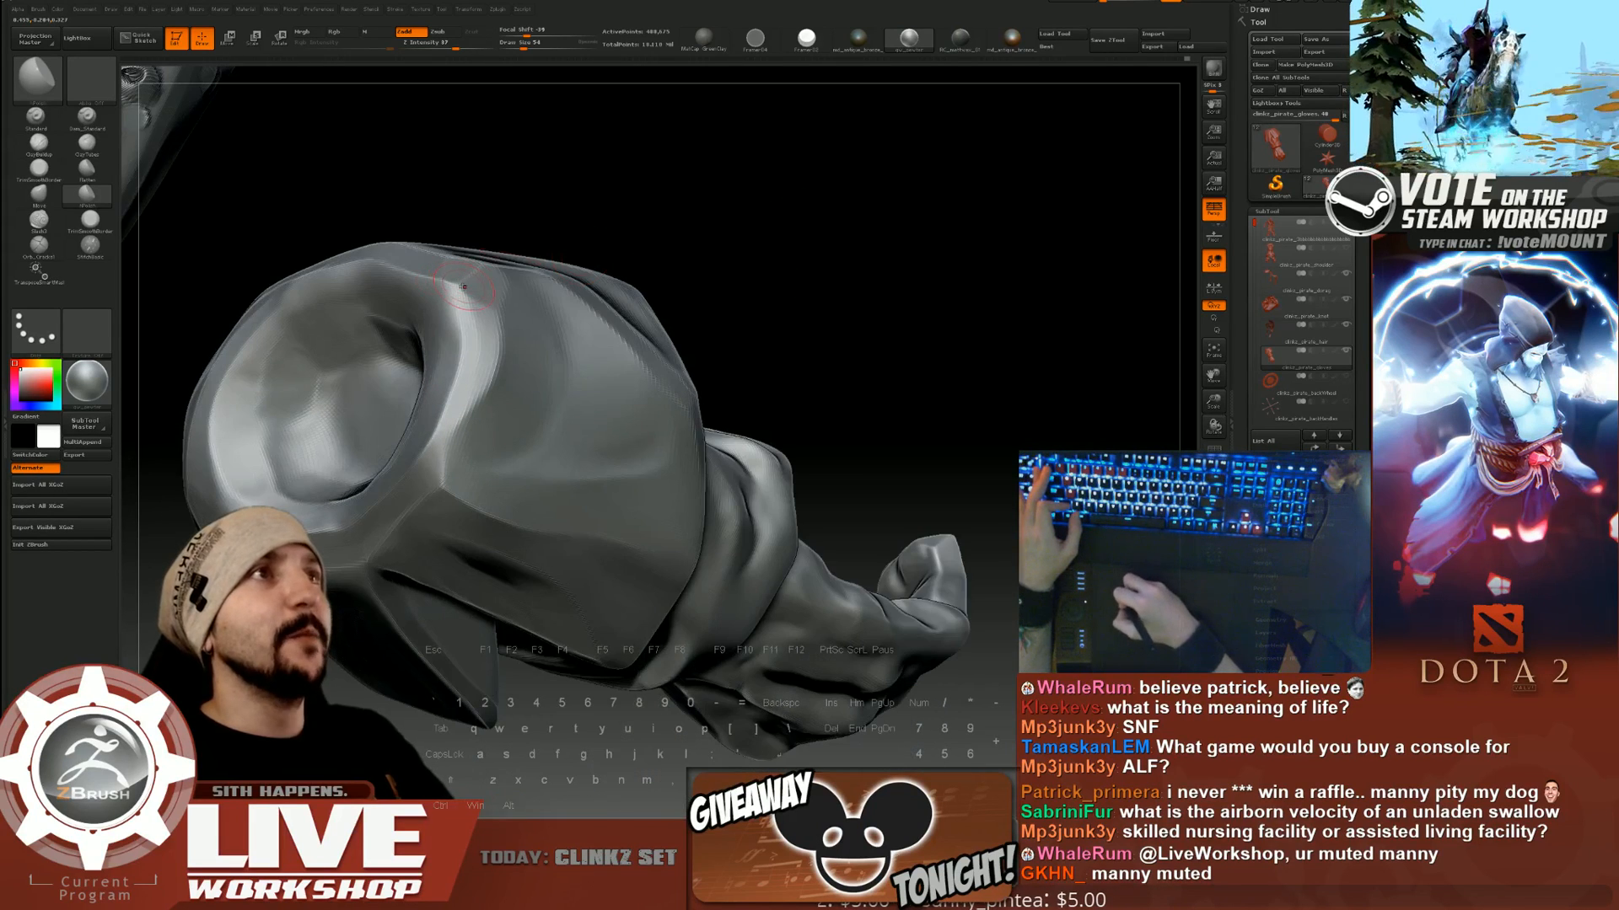
pyautogui.moveTo(639, 216); pyautogui.dragTo(648, 266)
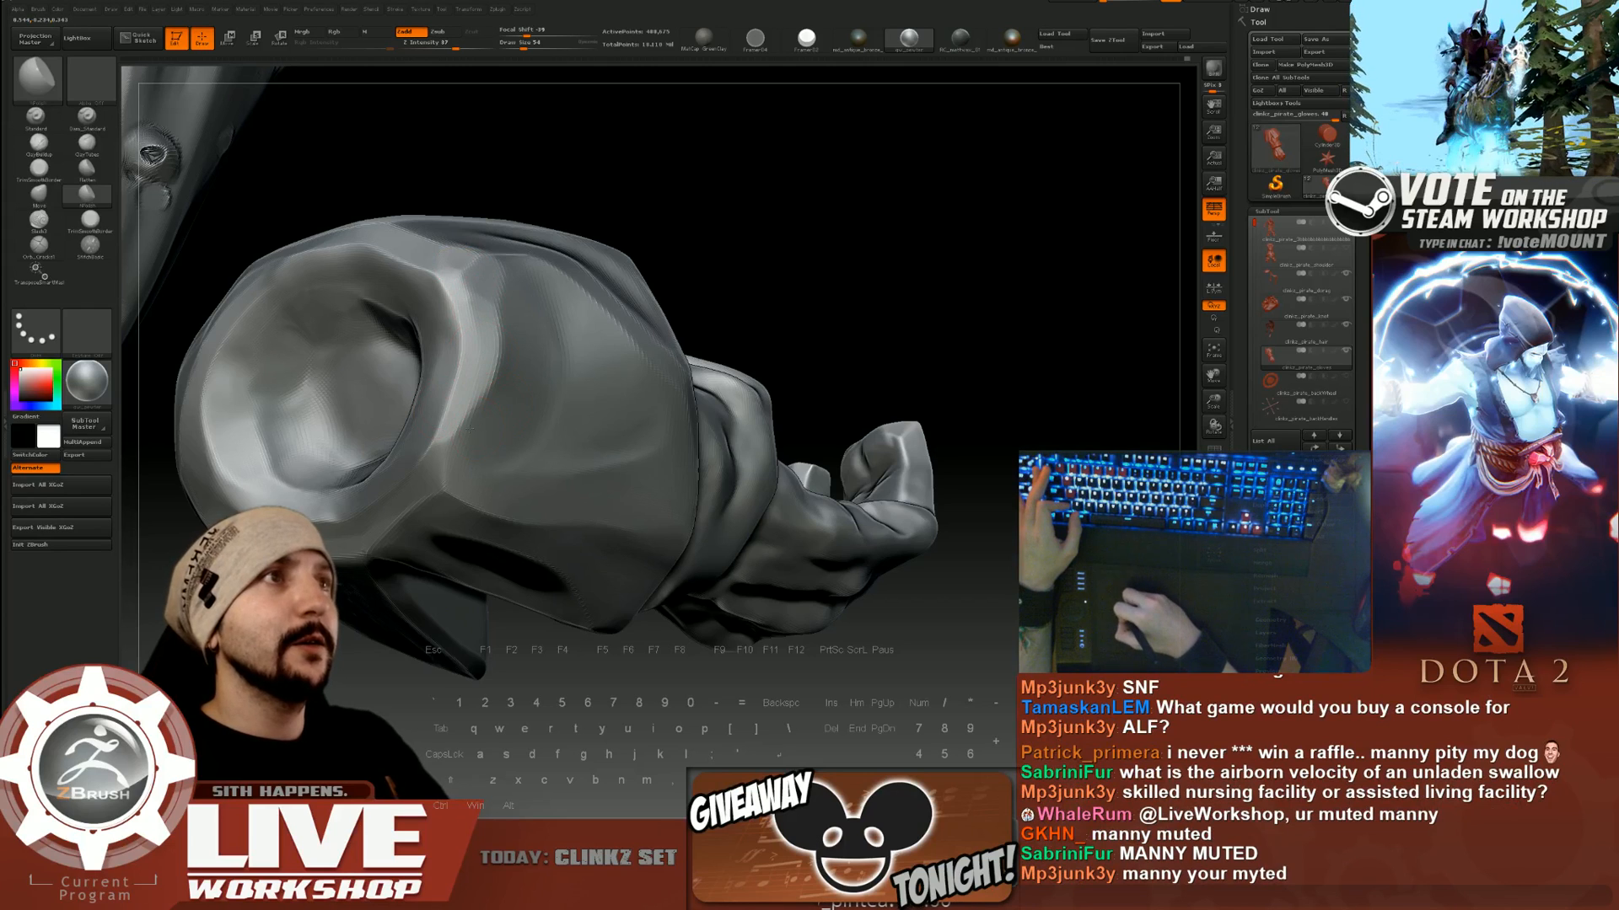
pyautogui.moveTo(814, 206); pyautogui.dragTo(831, 282)
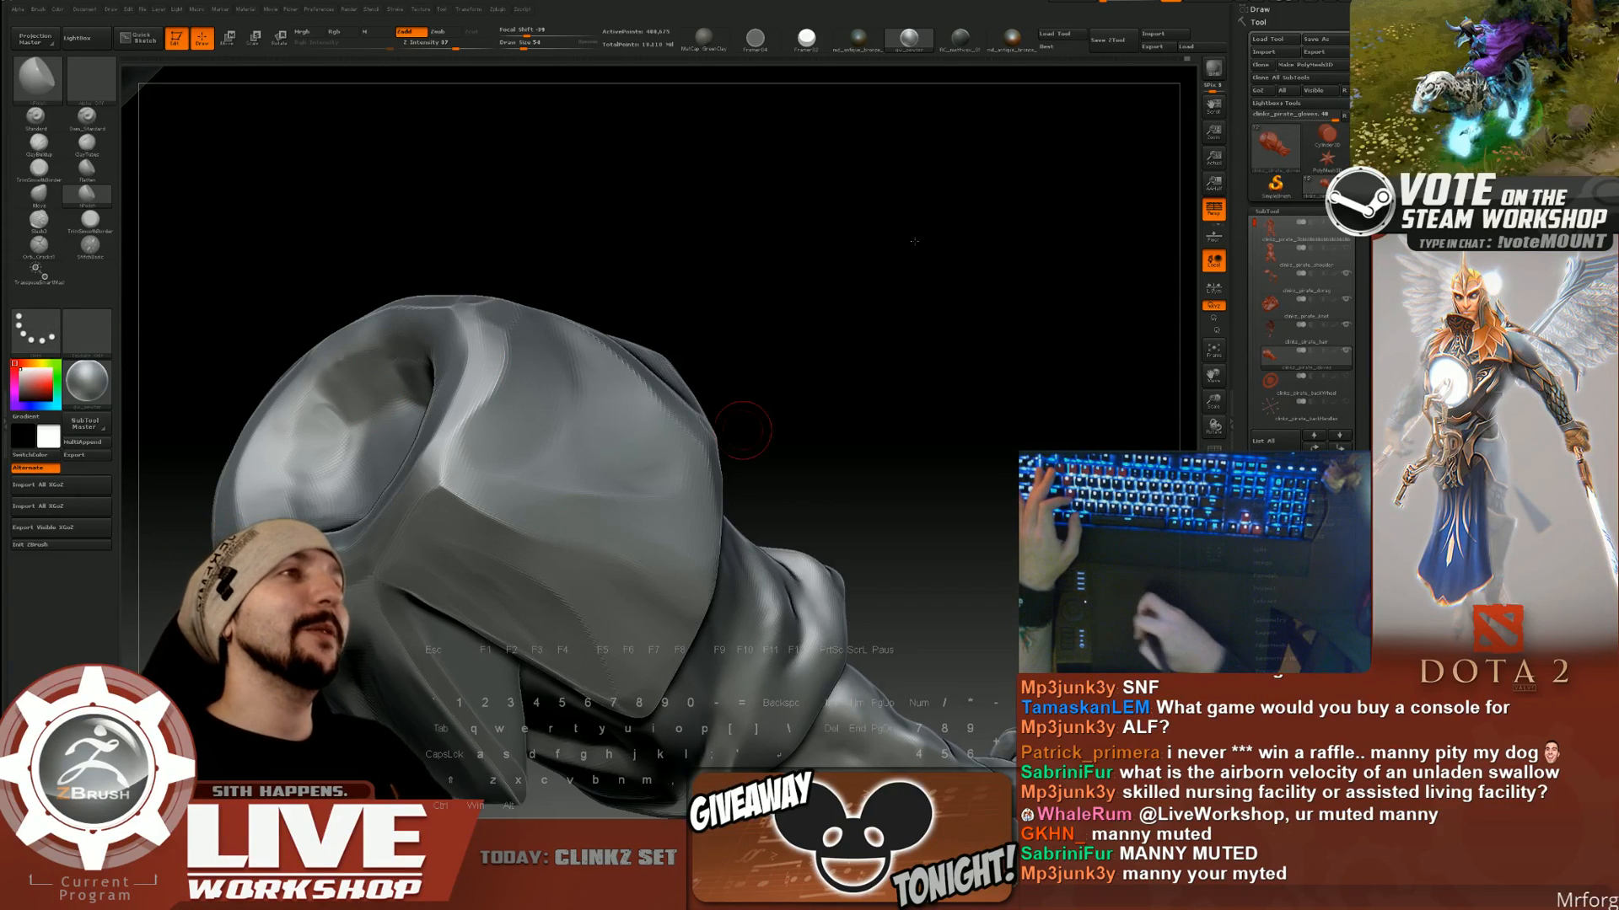
# Adjust the brush size and sculpt angular creases and flat planes across the broad pointed flap below the rim.
pyautogui.moveTo(970, 295)
pyautogui.mouseDown()
pyautogui.moveTo(948, 367)
pyautogui.moveTo(927, 371)
pyautogui.mouseUp()
pyautogui.press('s')
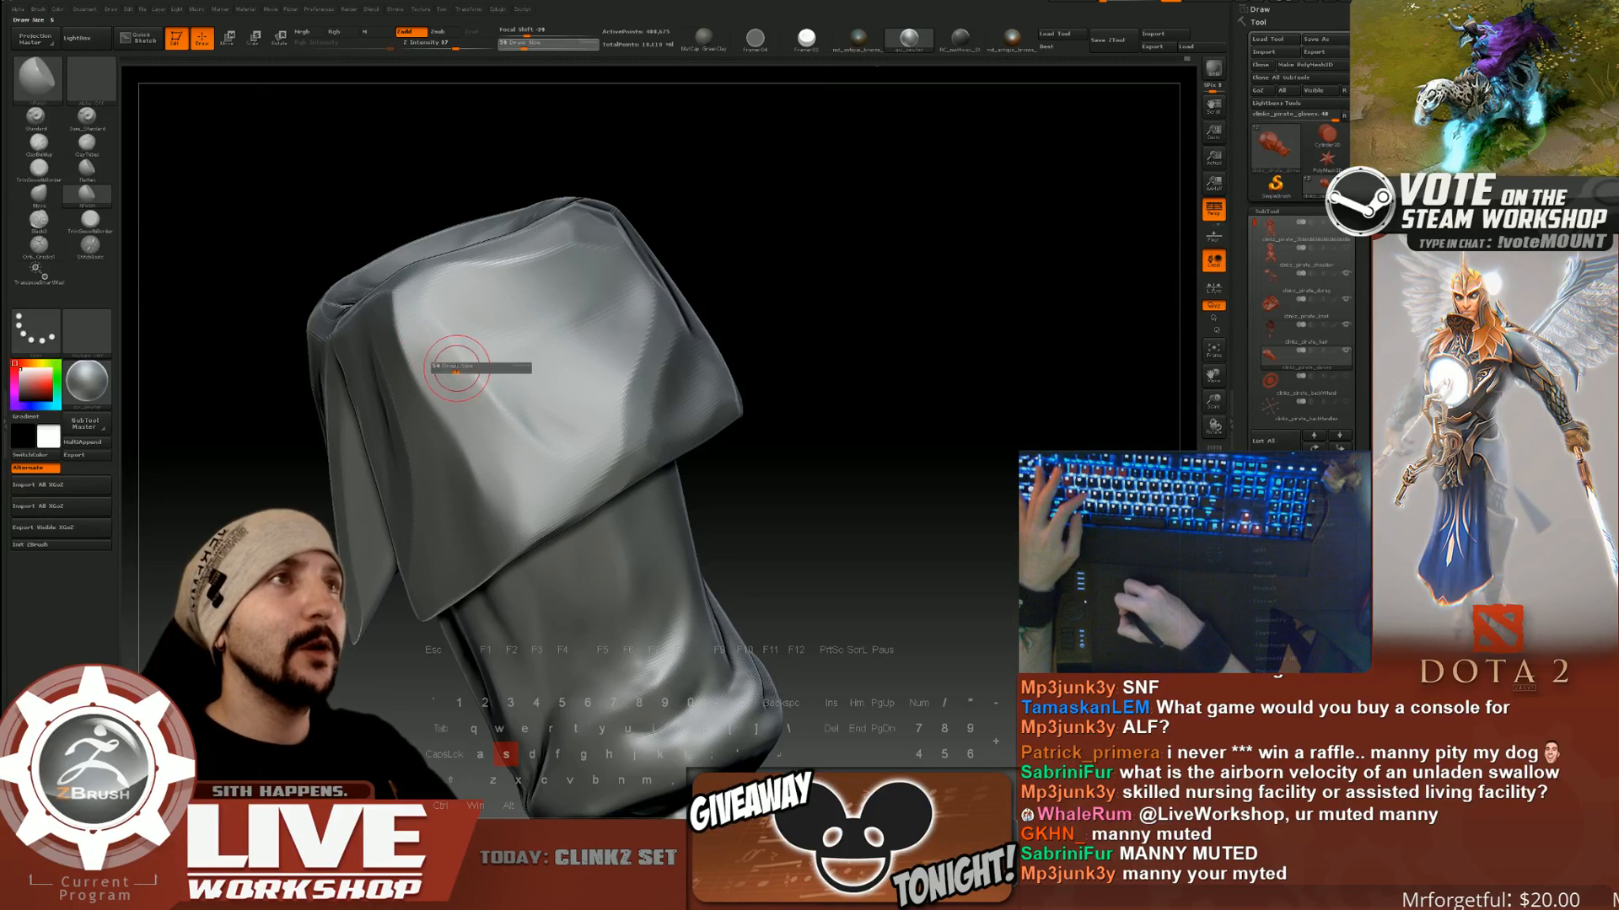
pyautogui.click(459, 361)
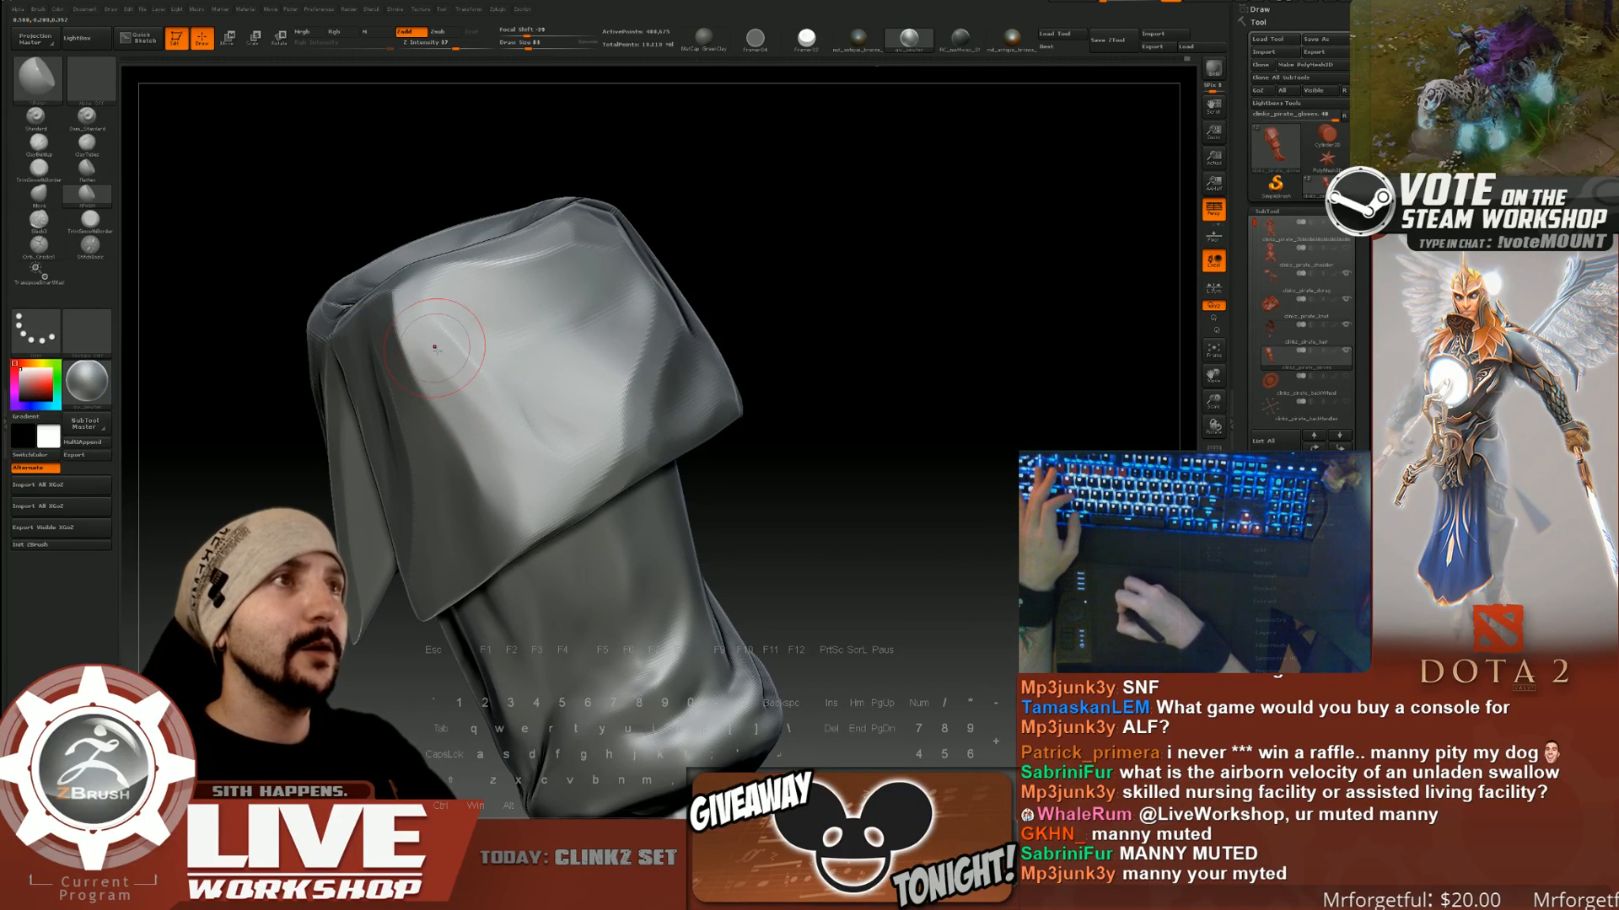
pyautogui.moveTo(492, 353)
pyautogui.mouseDown()
pyautogui.moveTo(874, 248)
pyautogui.moveTo(565, 282)
pyautogui.moveTo(681, 319)
pyautogui.moveTo(590, 388)
pyautogui.mouseUp()
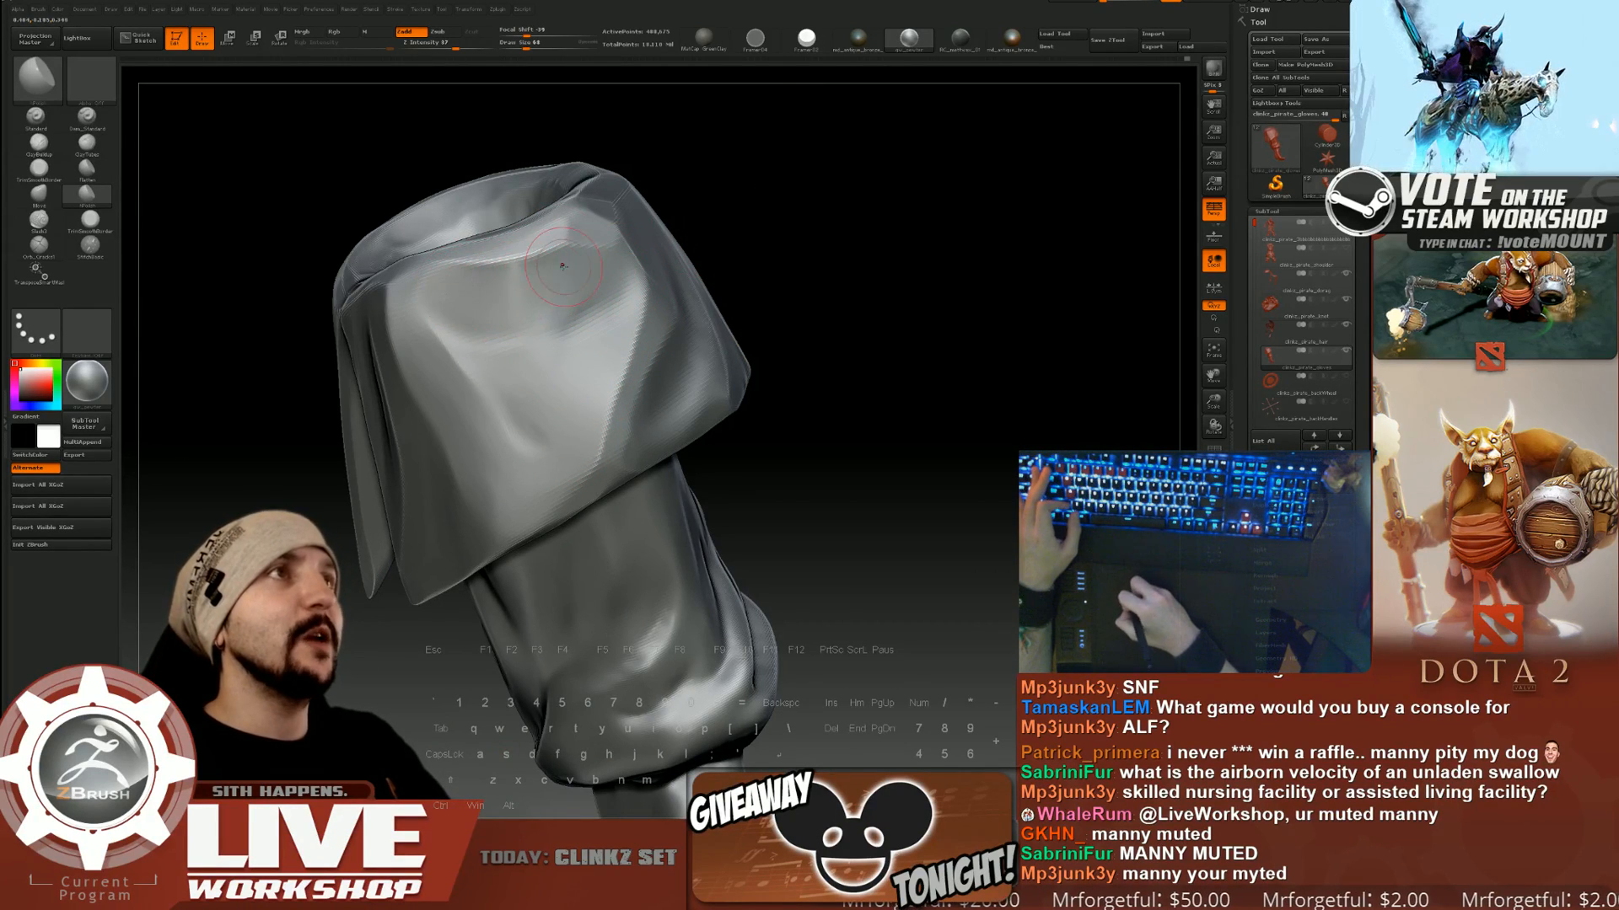
pyautogui.moveTo(552, 286); pyautogui.dragTo(443, 273)
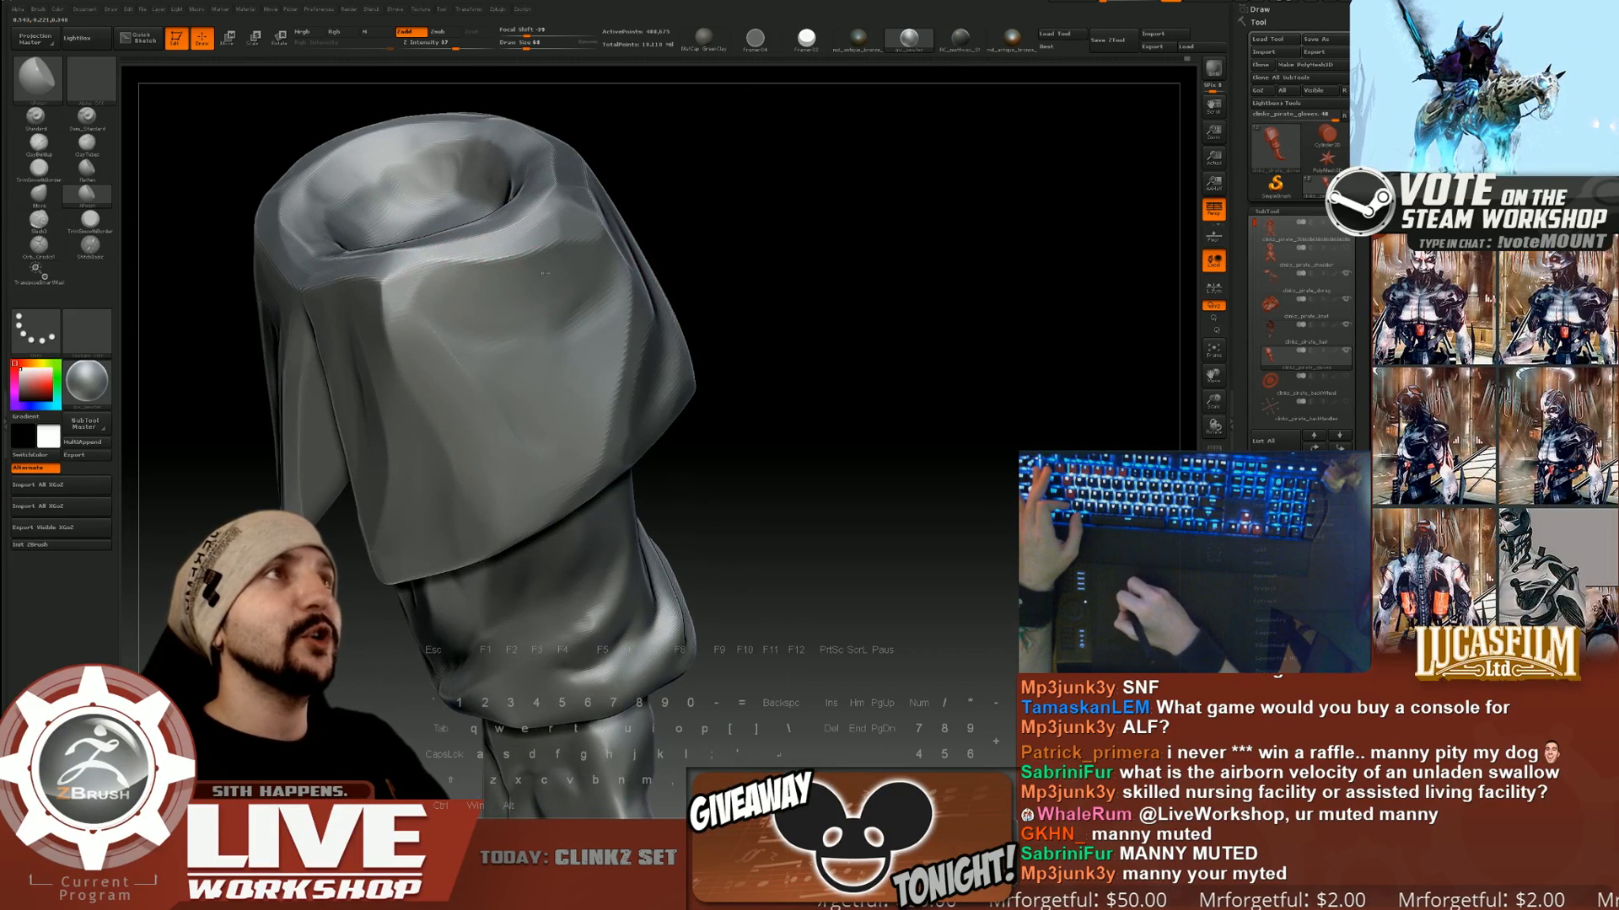
pyautogui.moveTo(802, 253)
pyautogui.mouseDown()
pyautogui.moveTo(841, 270)
pyautogui.moveTo(752, 259)
pyautogui.mouseUp()
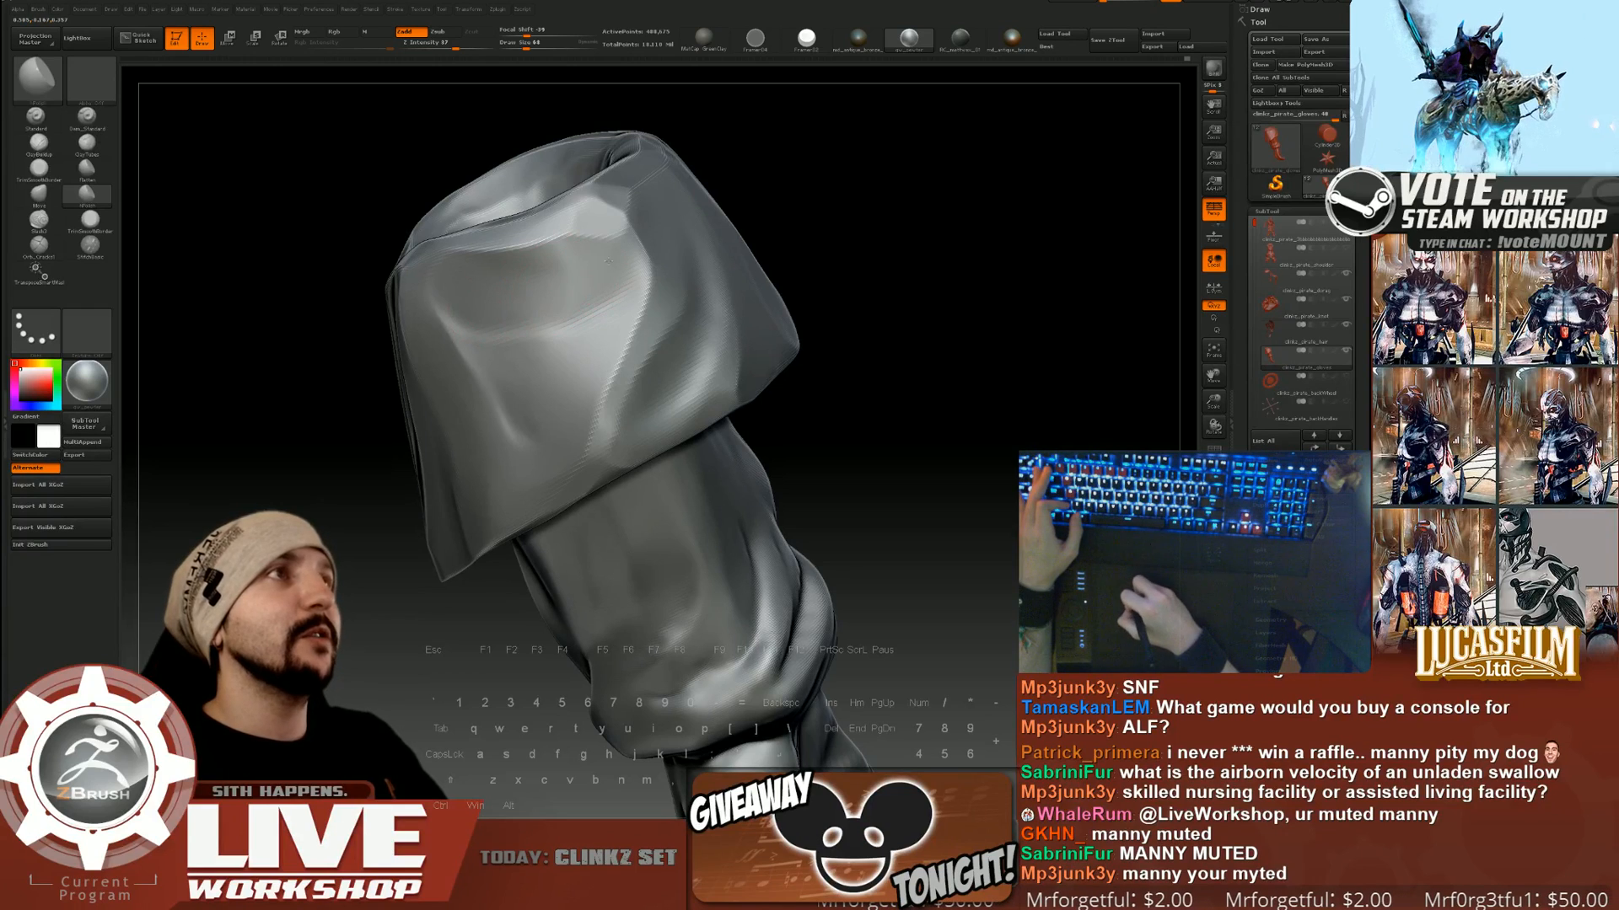
pyautogui.moveTo(504, 320); pyautogui.dragTo(574, 338, button='right')
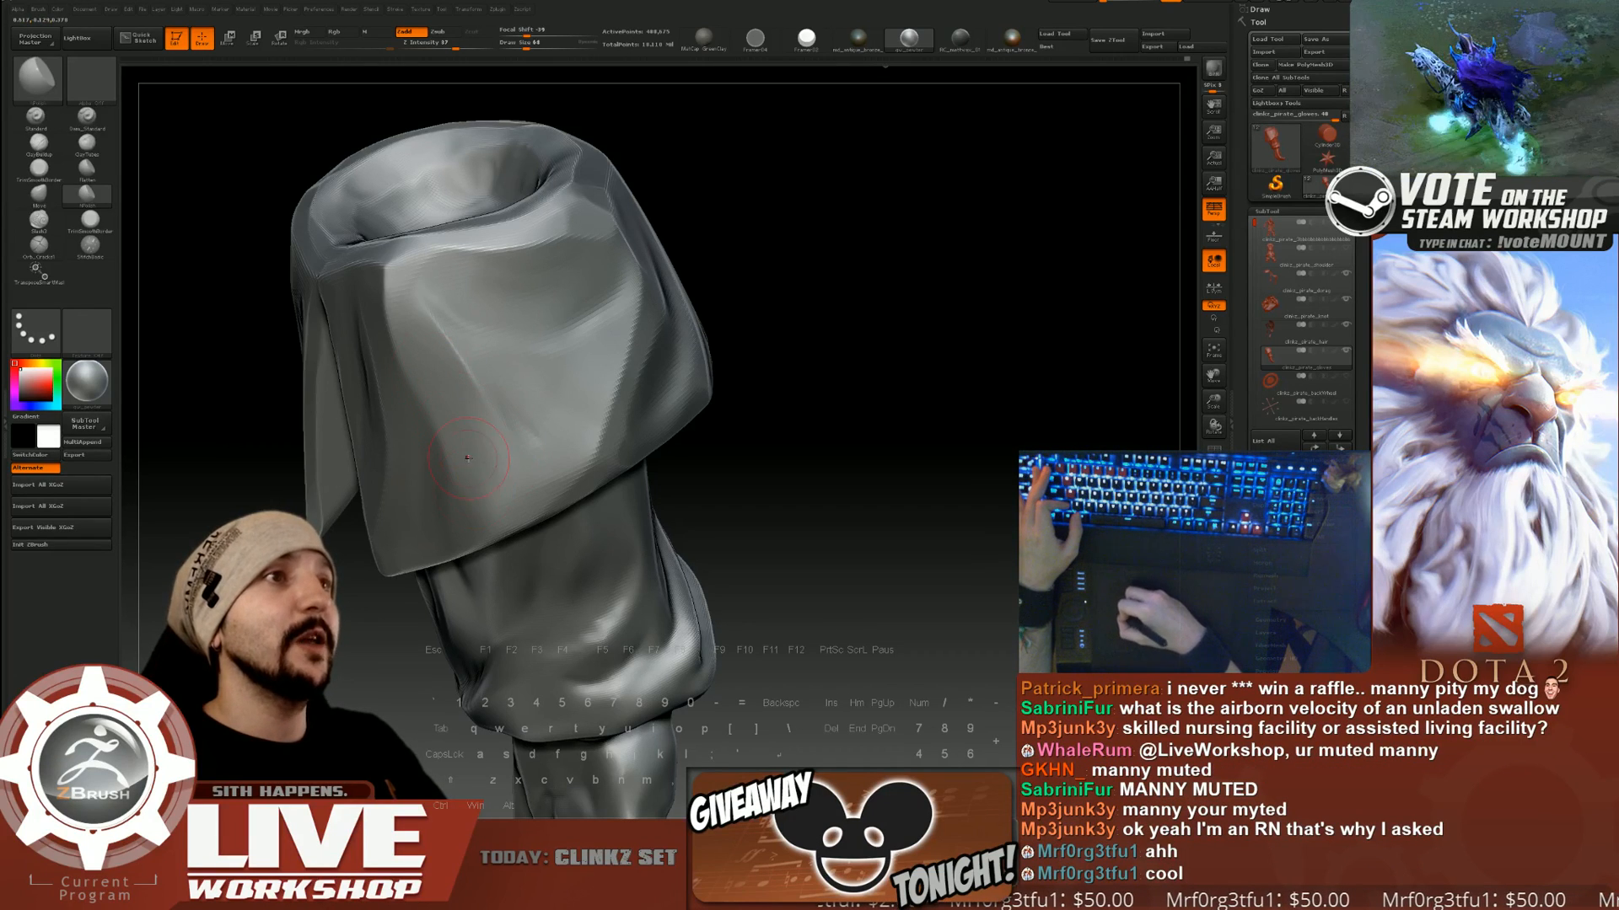
# Sharpen the diagonal ridge on the broad flap and define the fold beside it, from the rim down to the hem.
pyautogui.moveTo(743, 389)
pyautogui.mouseDown()
pyautogui.moveTo(932, 318)
pyautogui.moveTo(871, 326)
pyautogui.mouseUp()
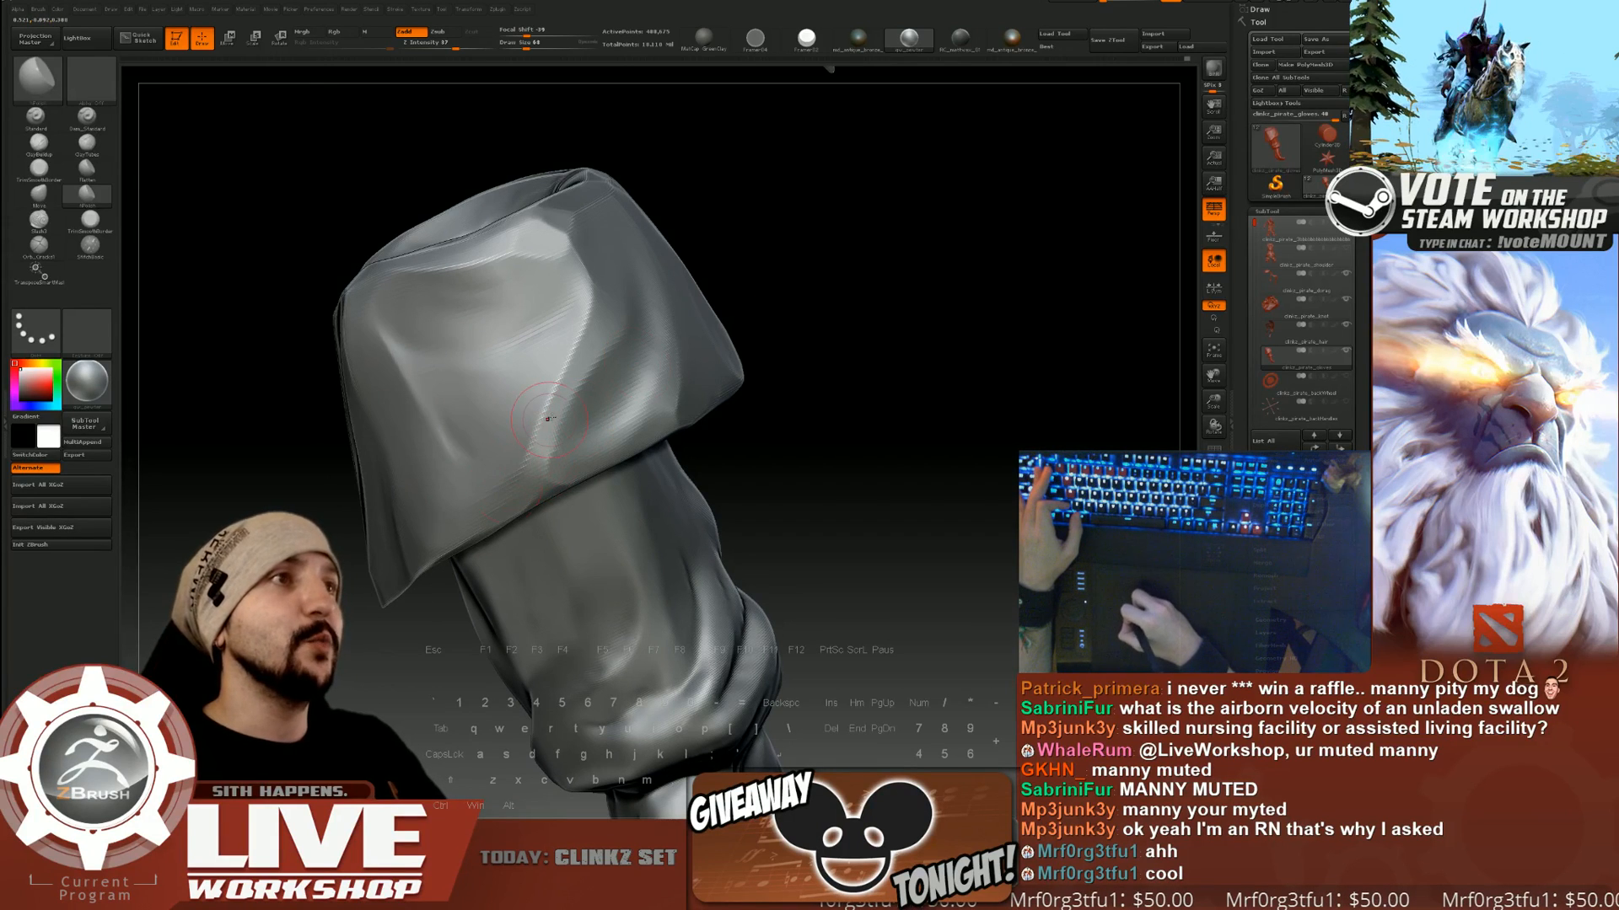
pyautogui.moveTo(831, 67); pyautogui.dragTo(750, 80)
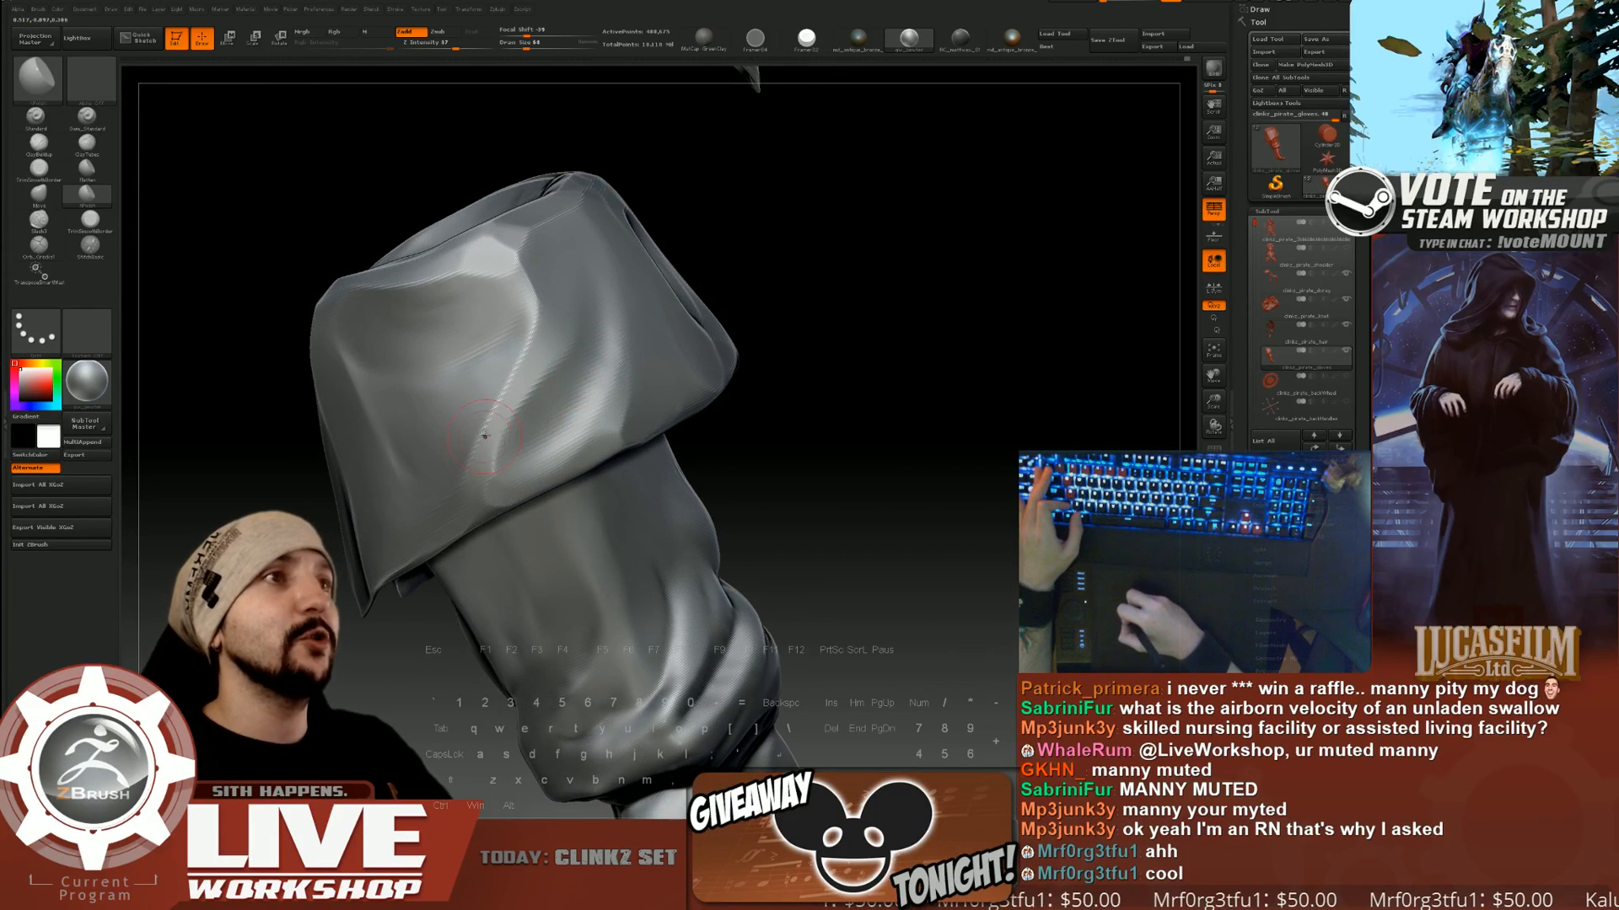
pyautogui.moveTo(569, 269); pyautogui.dragTo(831, 281)
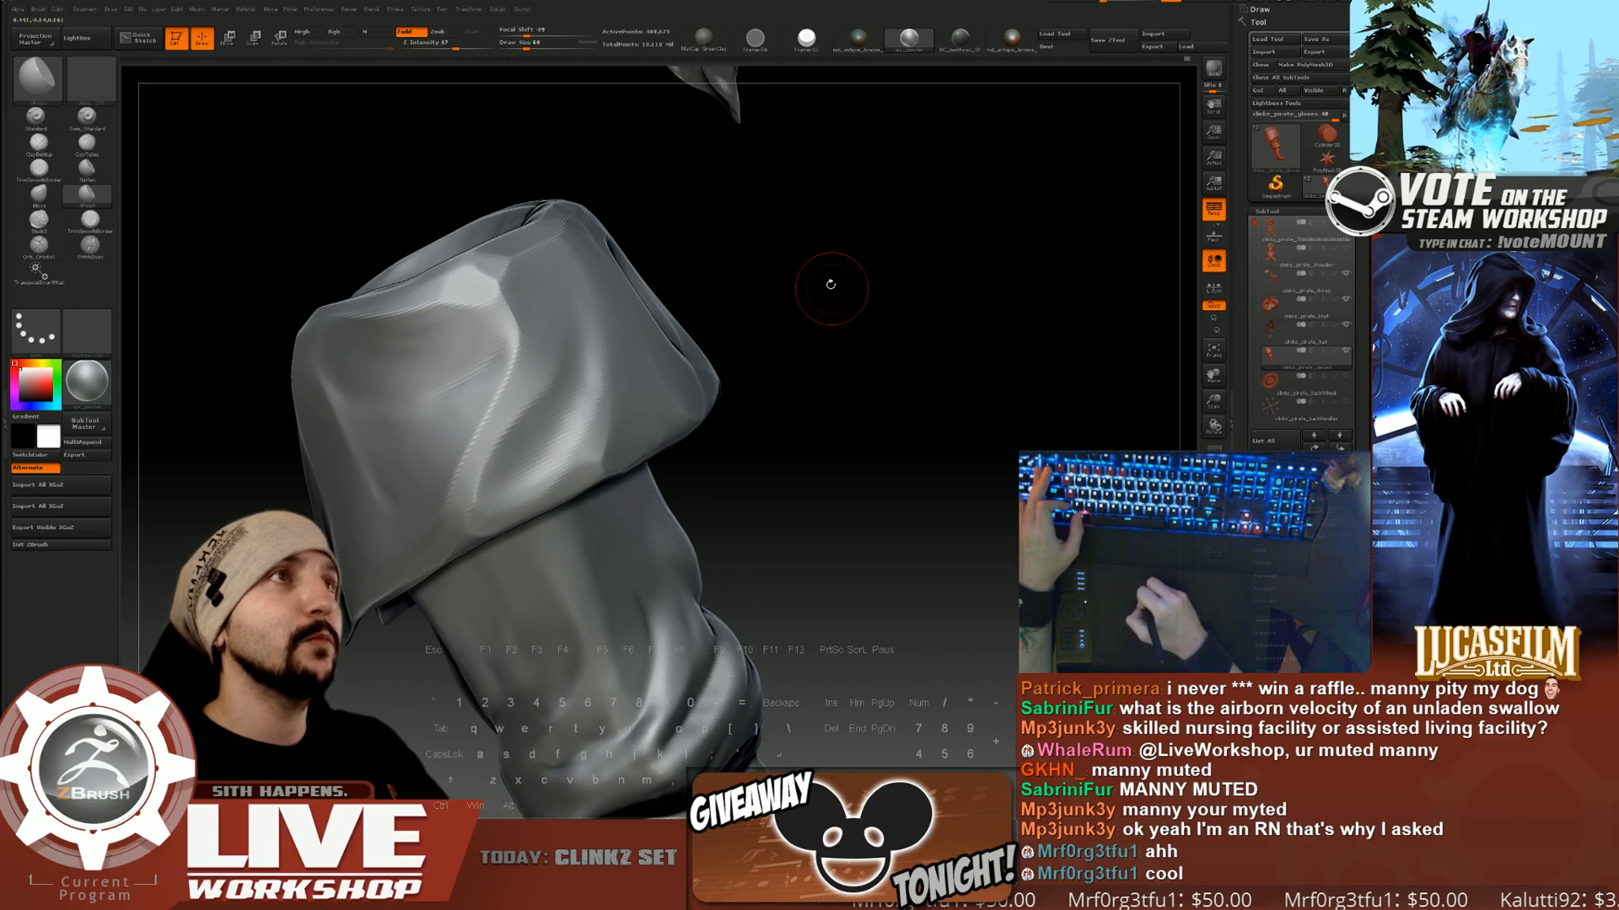
pyautogui.moveTo(520, 329); pyautogui.dragTo(511, 358)
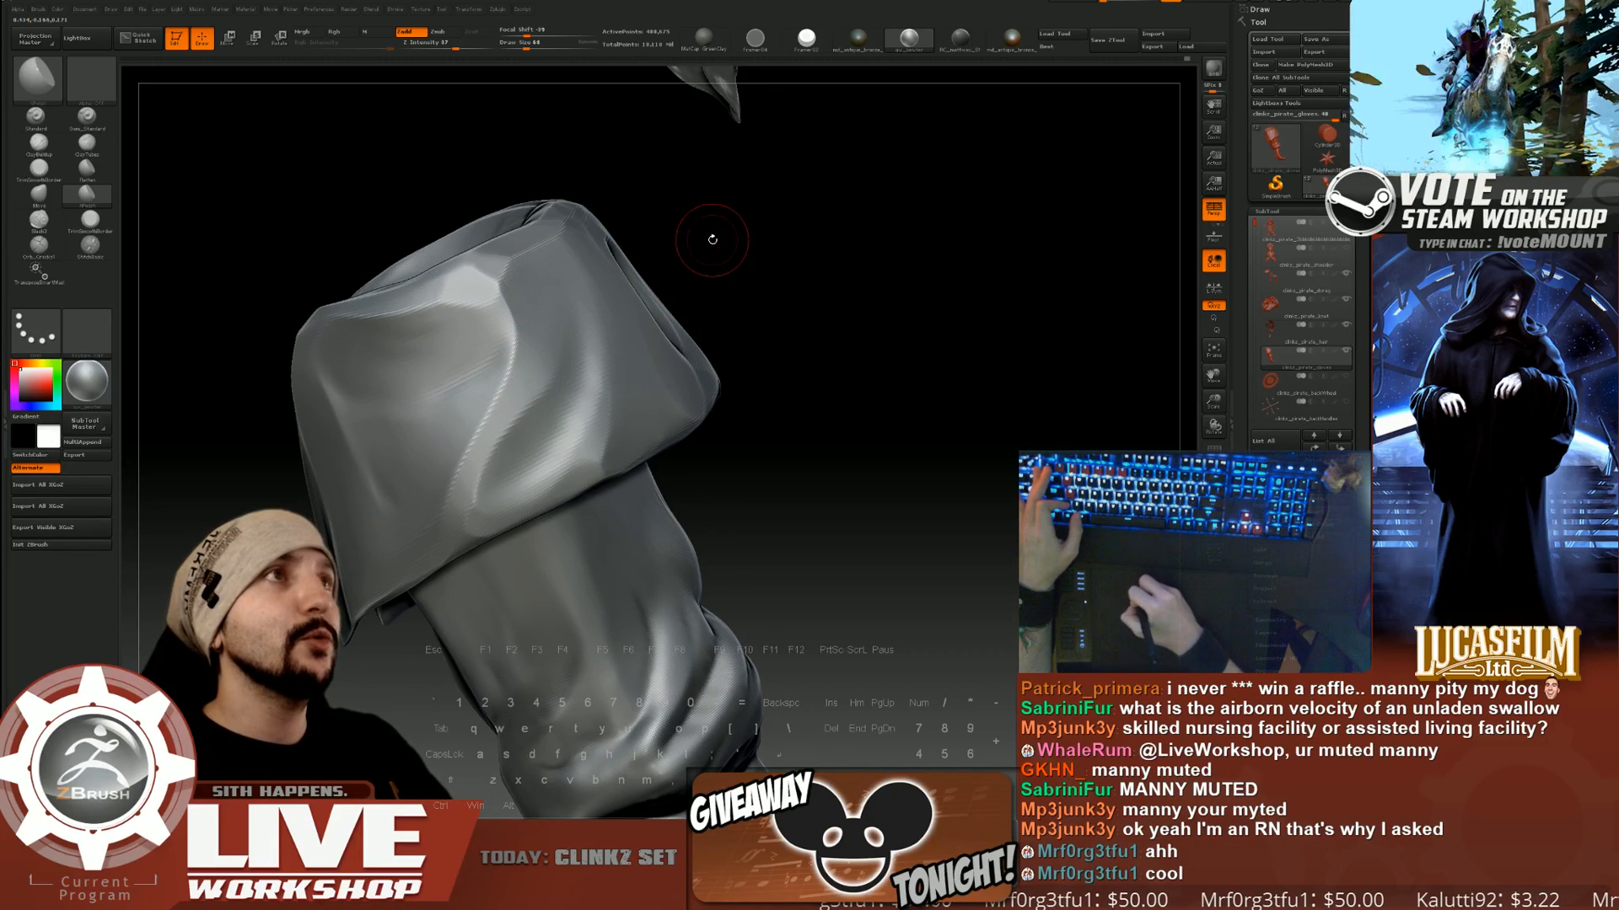
pyautogui.moveTo(711, 238); pyautogui.dragTo(714, 290)
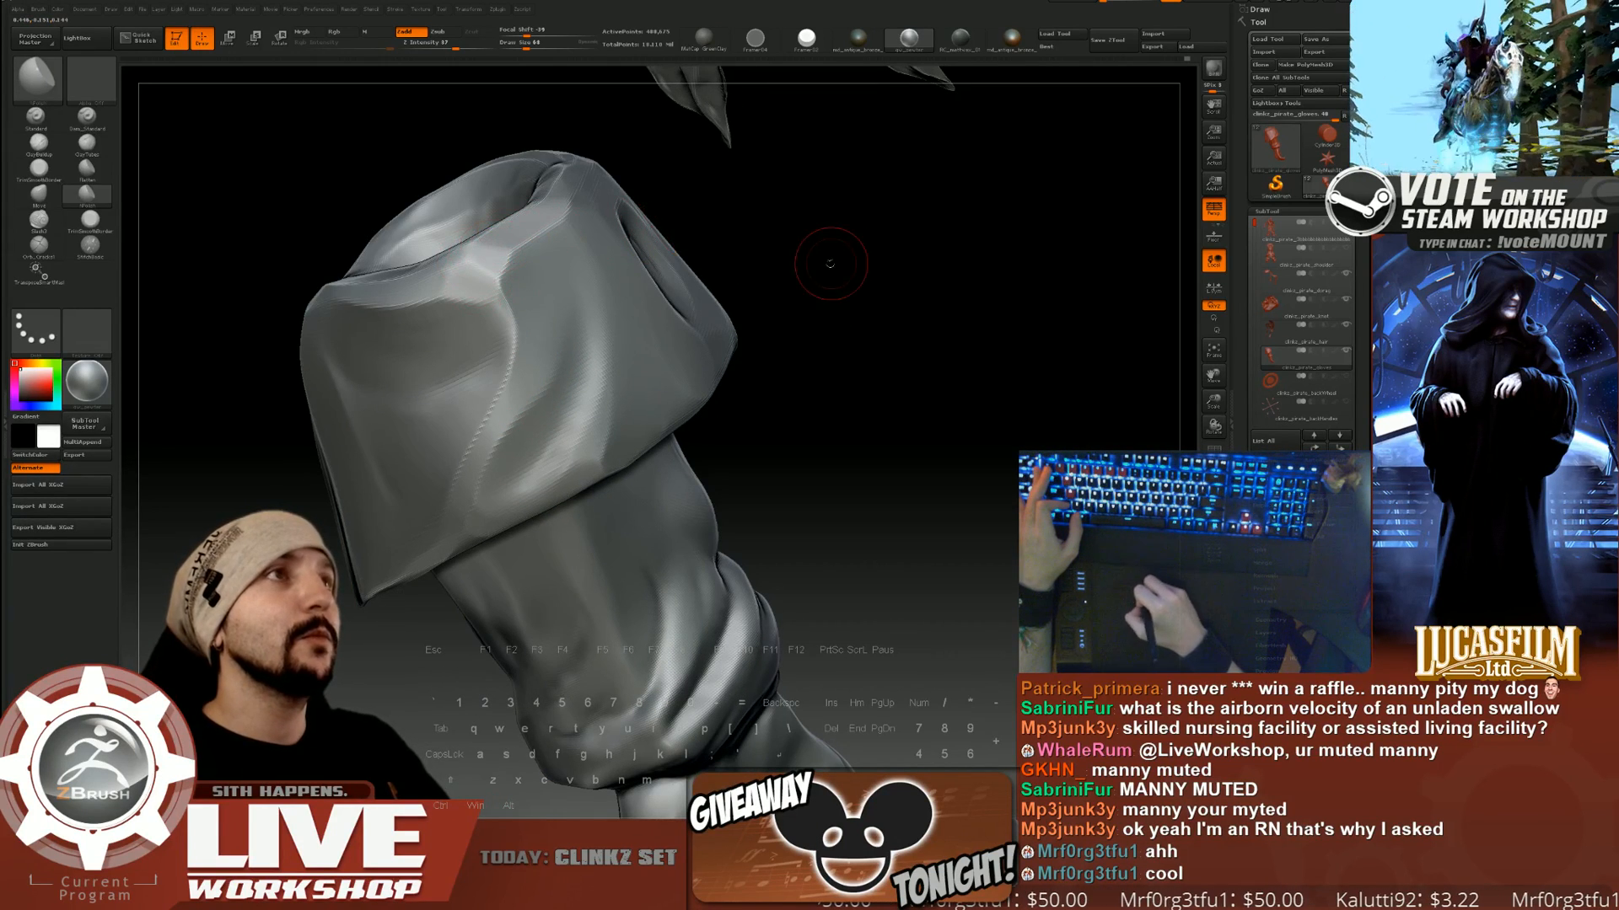
pyautogui.moveTo(823, 264); pyautogui.dragTo(781, 309)
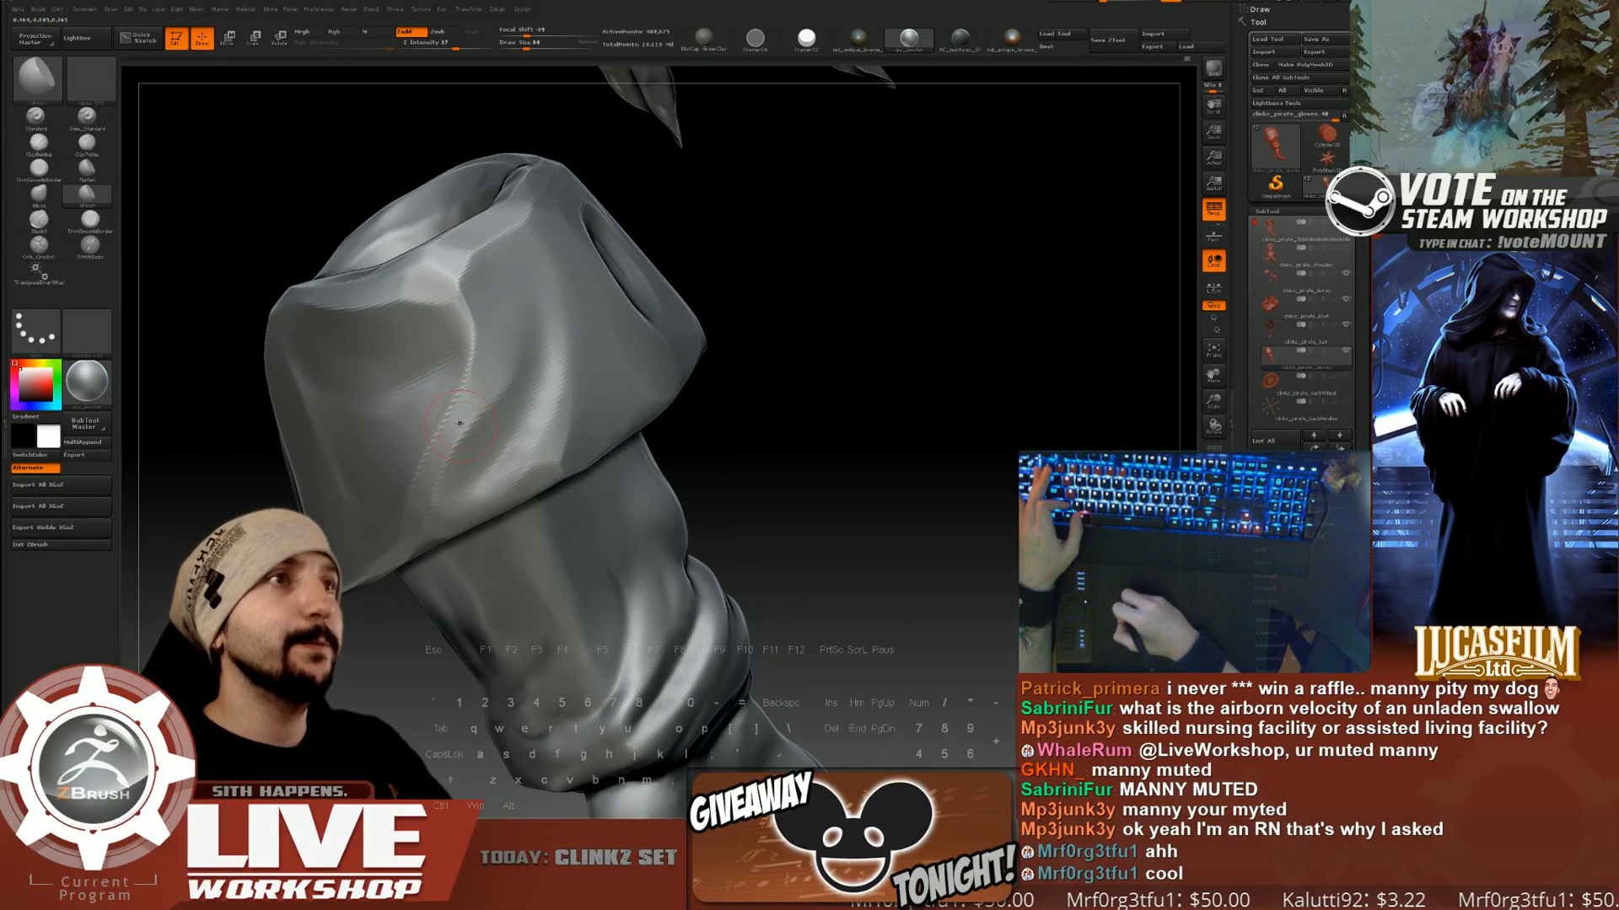
pyautogui.moveTo(774, 376); pyautogui.dragTo(717, 331)
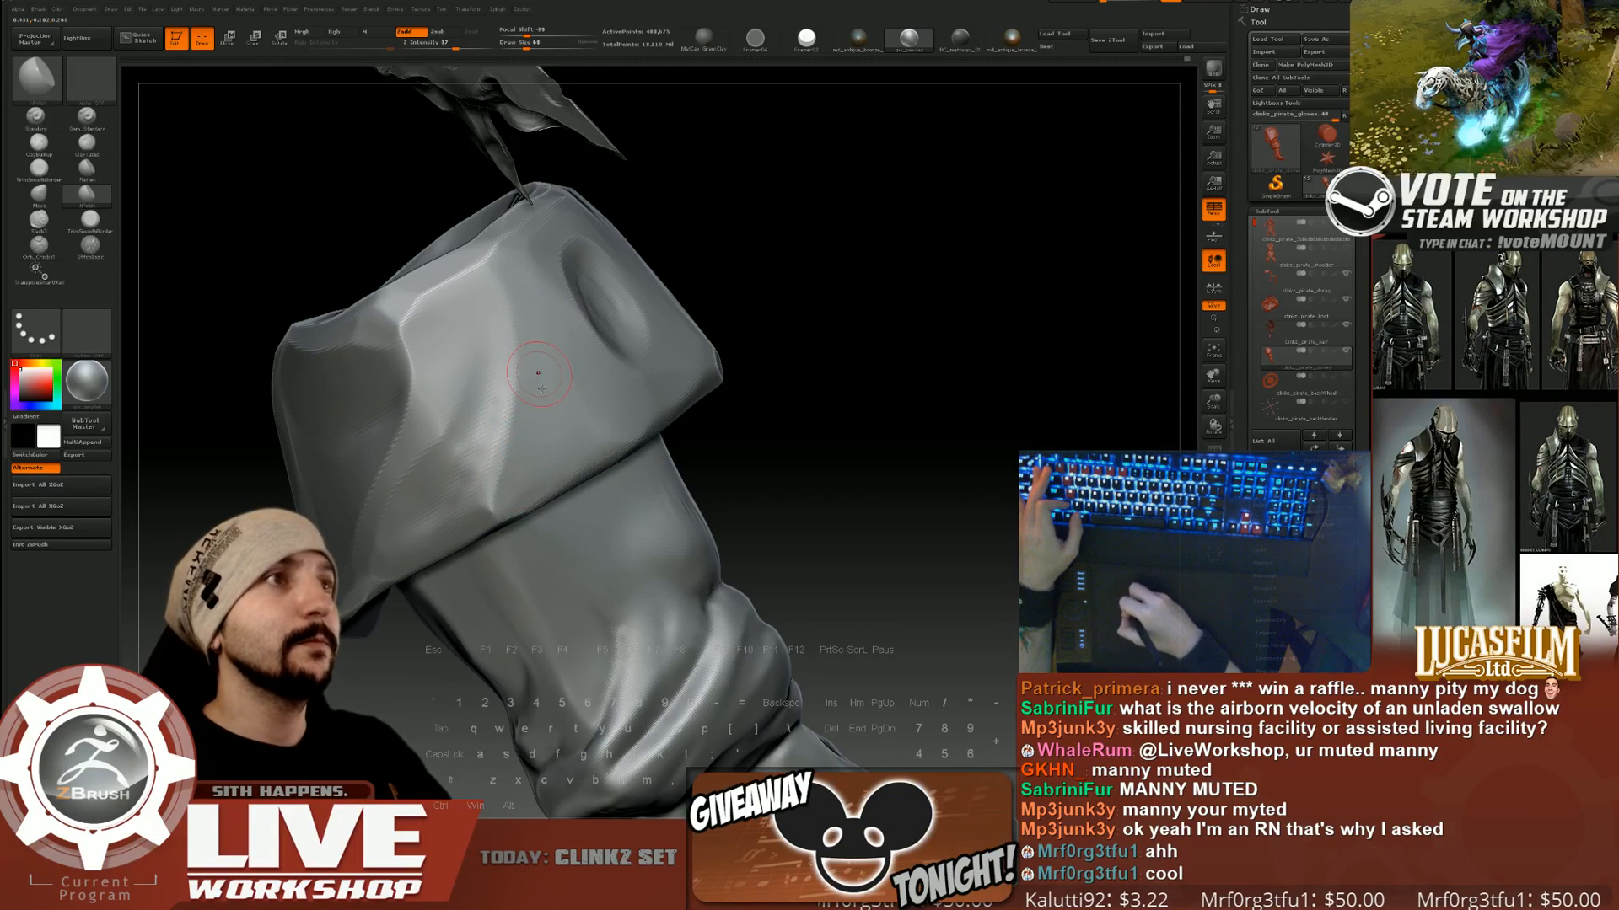
# Sculpt an uneven, chiselled bevel along the cuff's lower hem beneath the diagonal folds and the oval dent.
pyautogui.moveTo(793, 446); pyautogui.dragTo(843, 384)
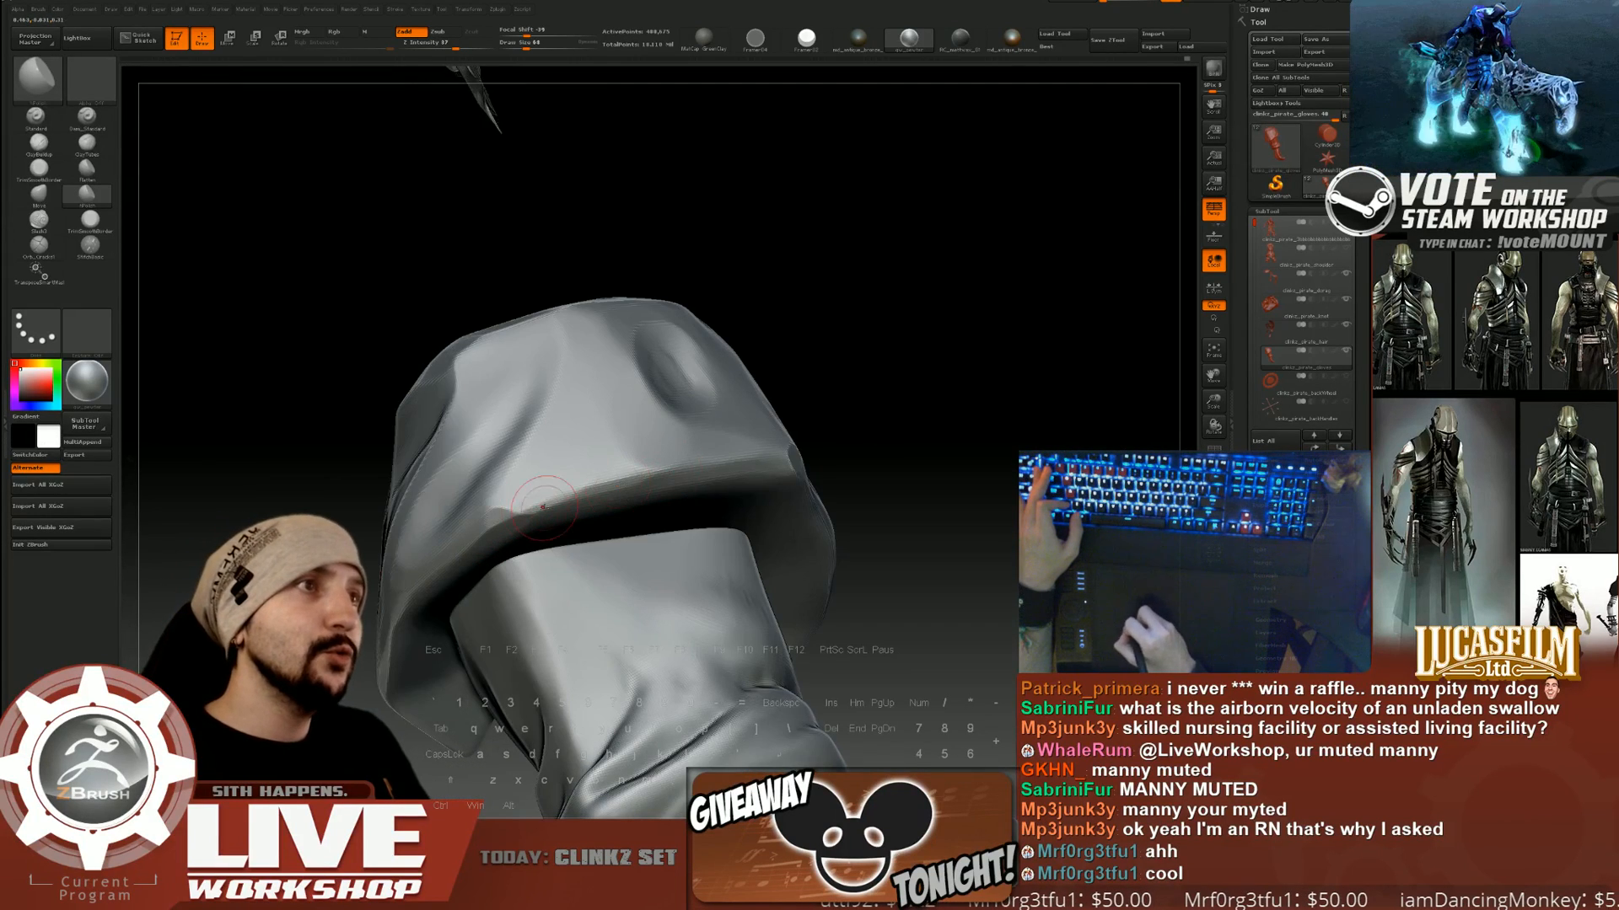
pyautogui.moveTo(847, 462); pyautogui.dragTo(822, 497)
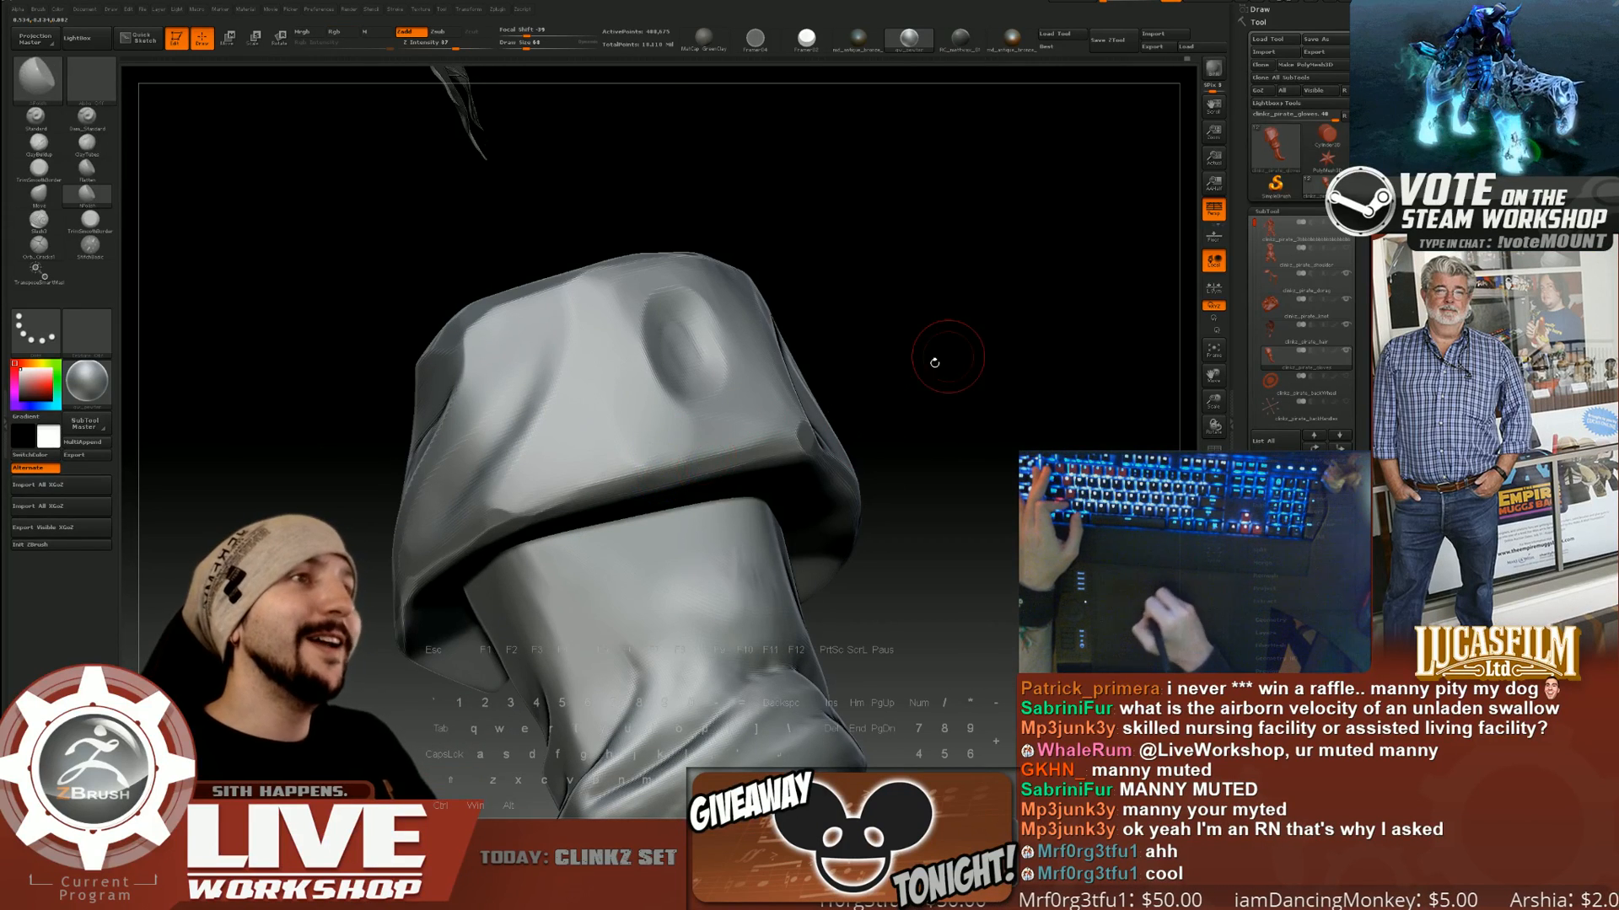
pyautogui.moveTo(946, 351); pyautogui.dragTo(537, 491)
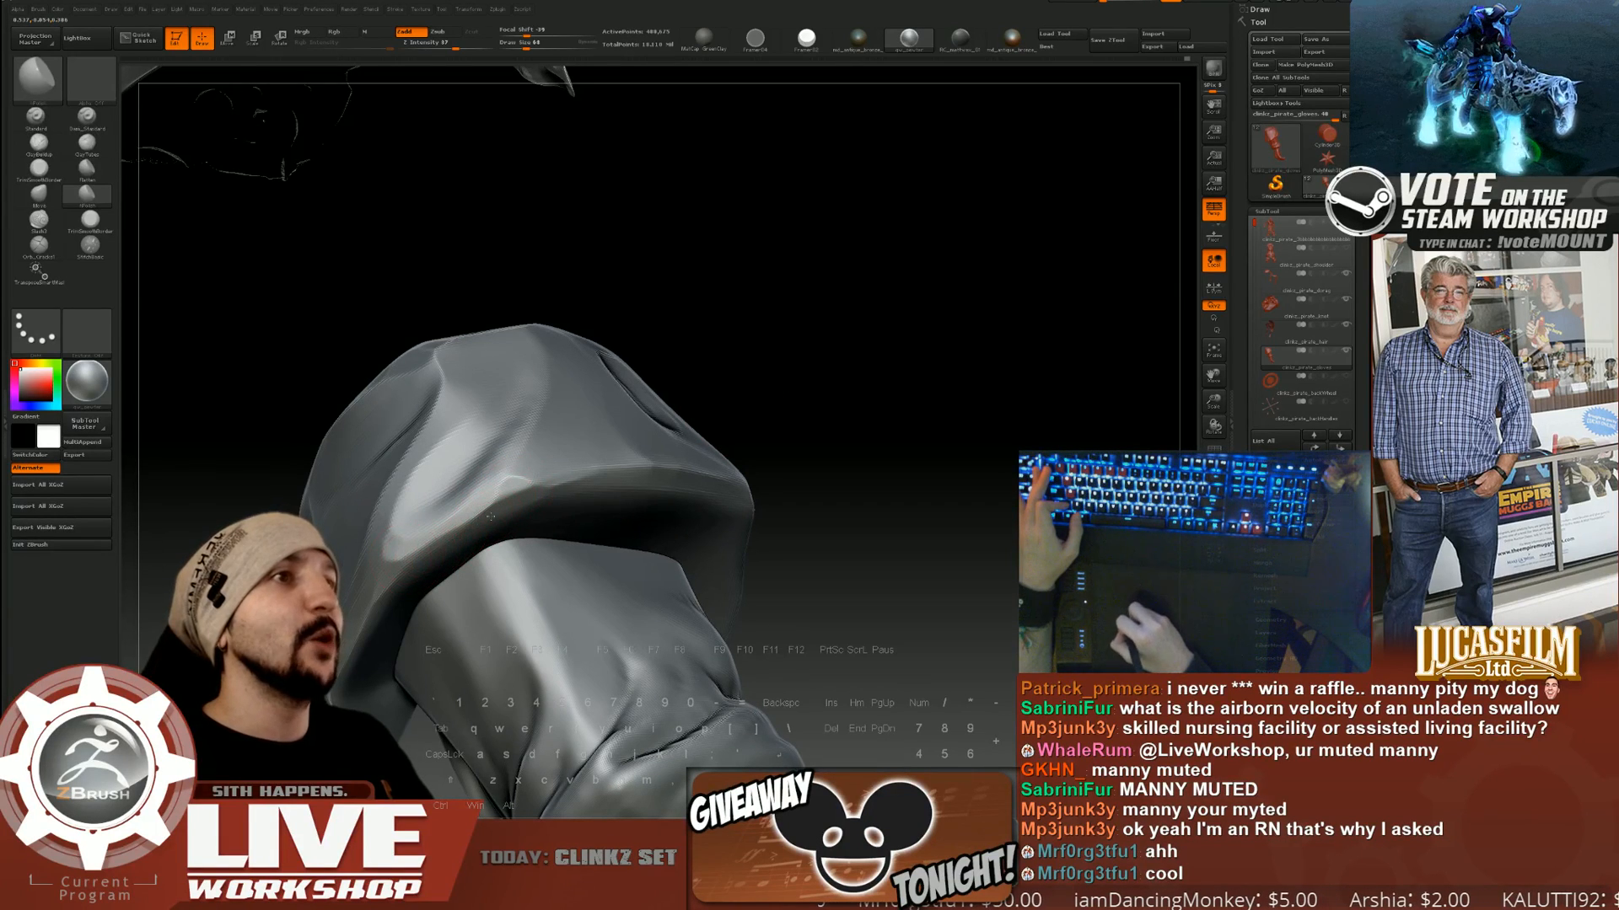
pyautogui.moveTo(978, 358); pyautogui.dragTo(912, 387)
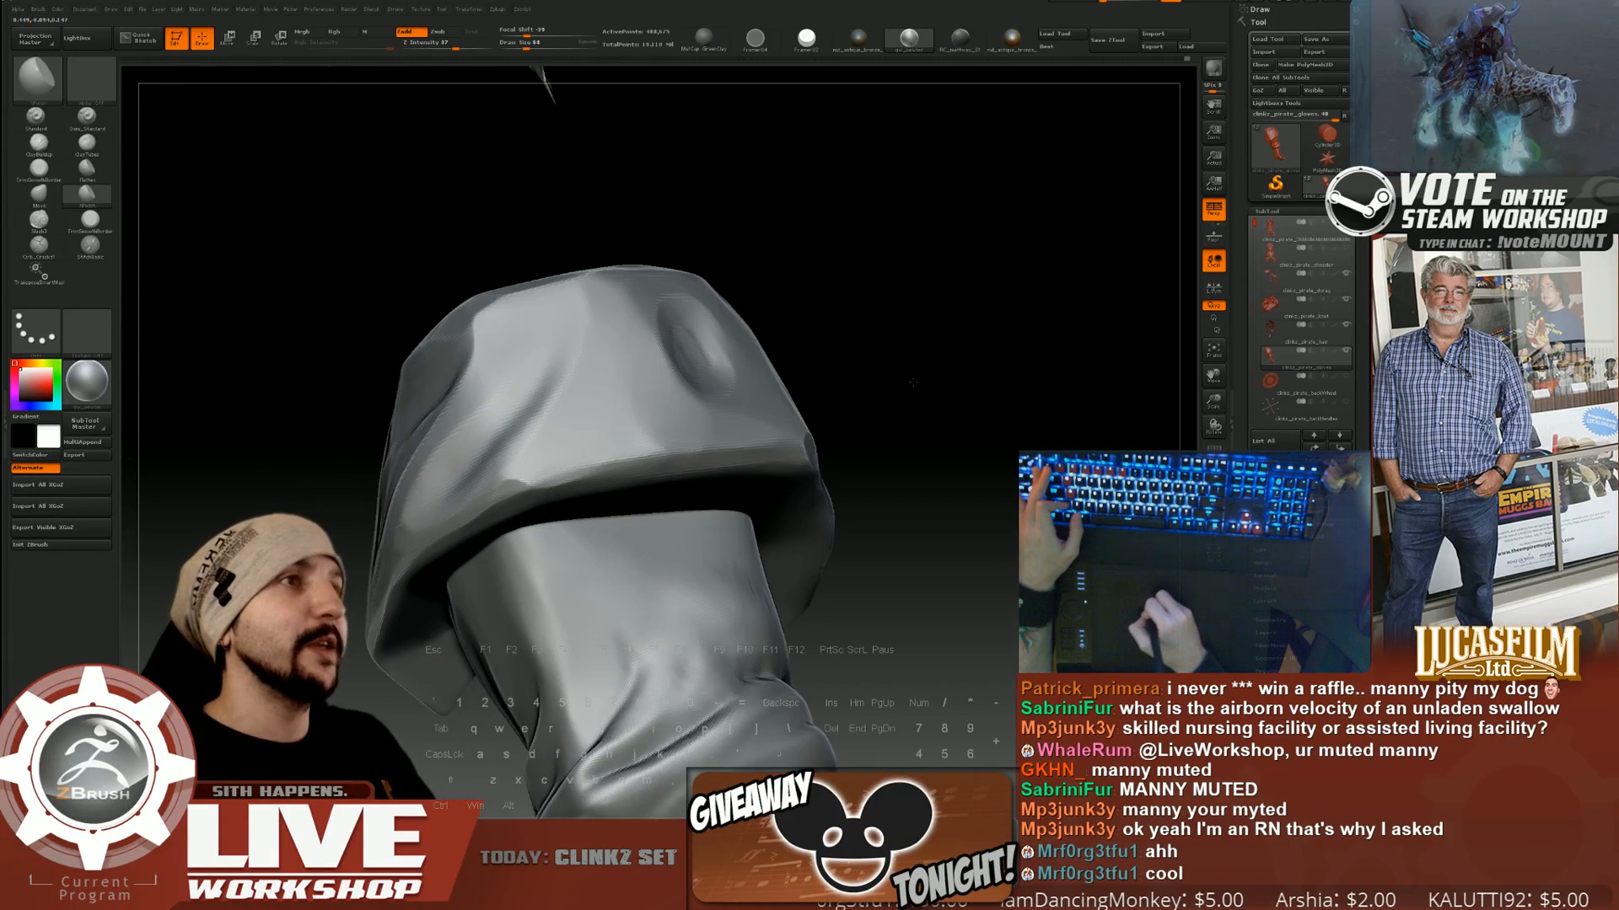
pyautogui.keyDown('alt'); pyautogui.moveTo(1042, 297); pyautogui.dragTo(950, 334); pyautogui.keyUp('alt')
pyautogui.moveTo(434, 499); pyautogui.dragTo(449, 509)
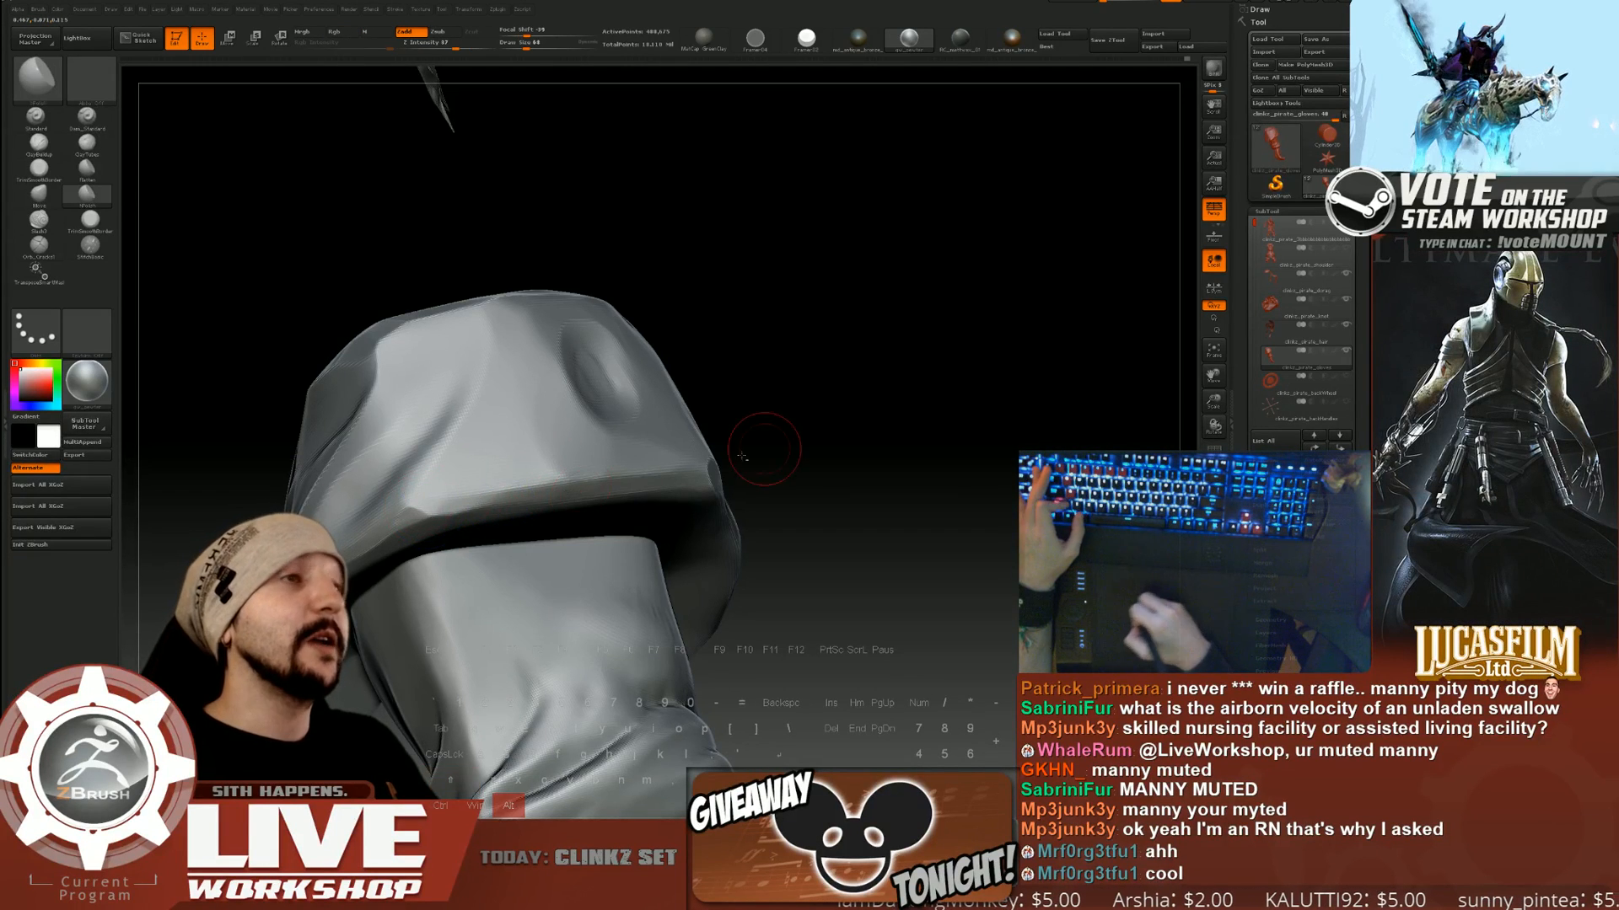
pyautogui.keyDown('alt'); pyautogui.moveTo(995, 384); pyautogui.dragTo(911, 334); pyautogui.keyUp('alt')
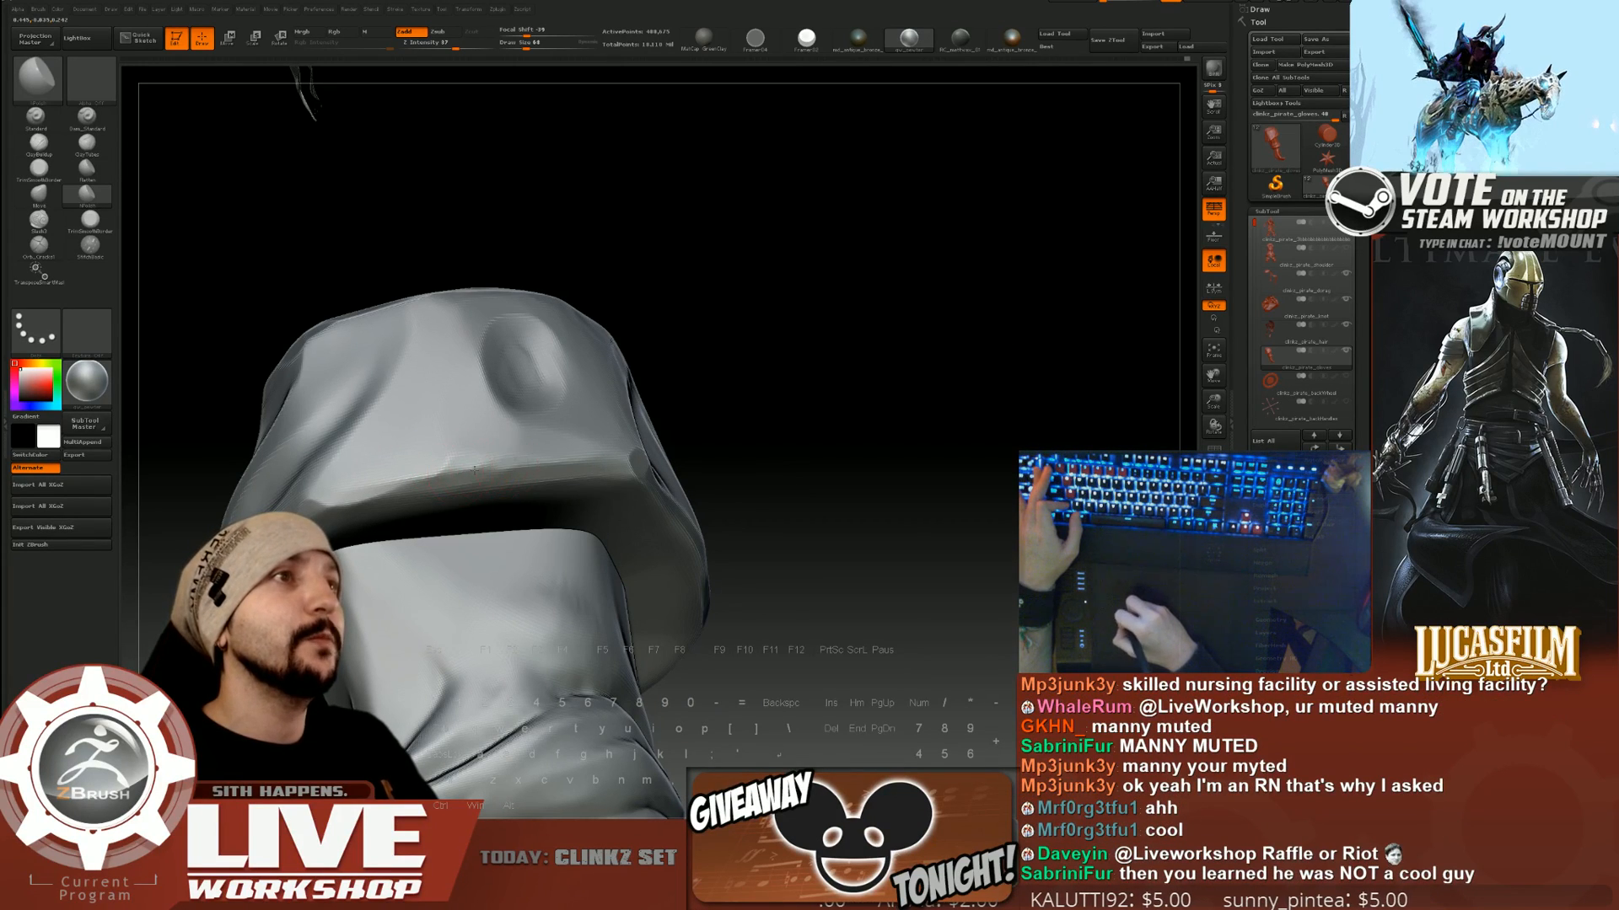
# Shape the hem corner at the base of the fold beside the oval dent into a crisp faceted point.
pyautogui.moveTo(633, 437); pyautogui.dragTo(627, 460)
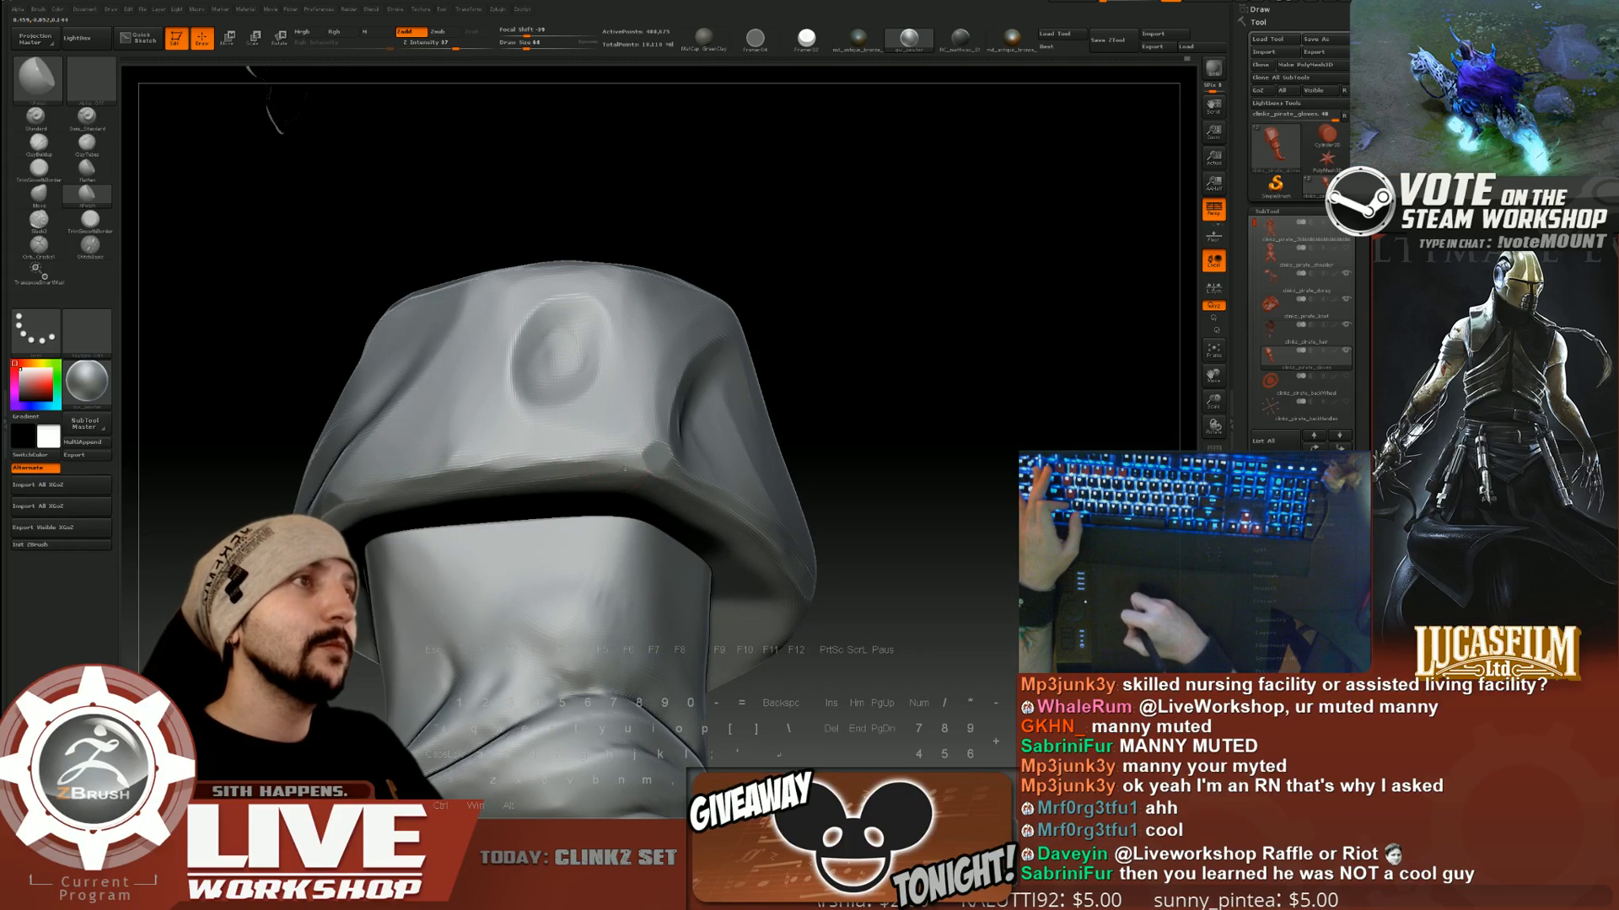
pyautogui.moveTo(867, 401); pyautogui.dragTo(758, 381)
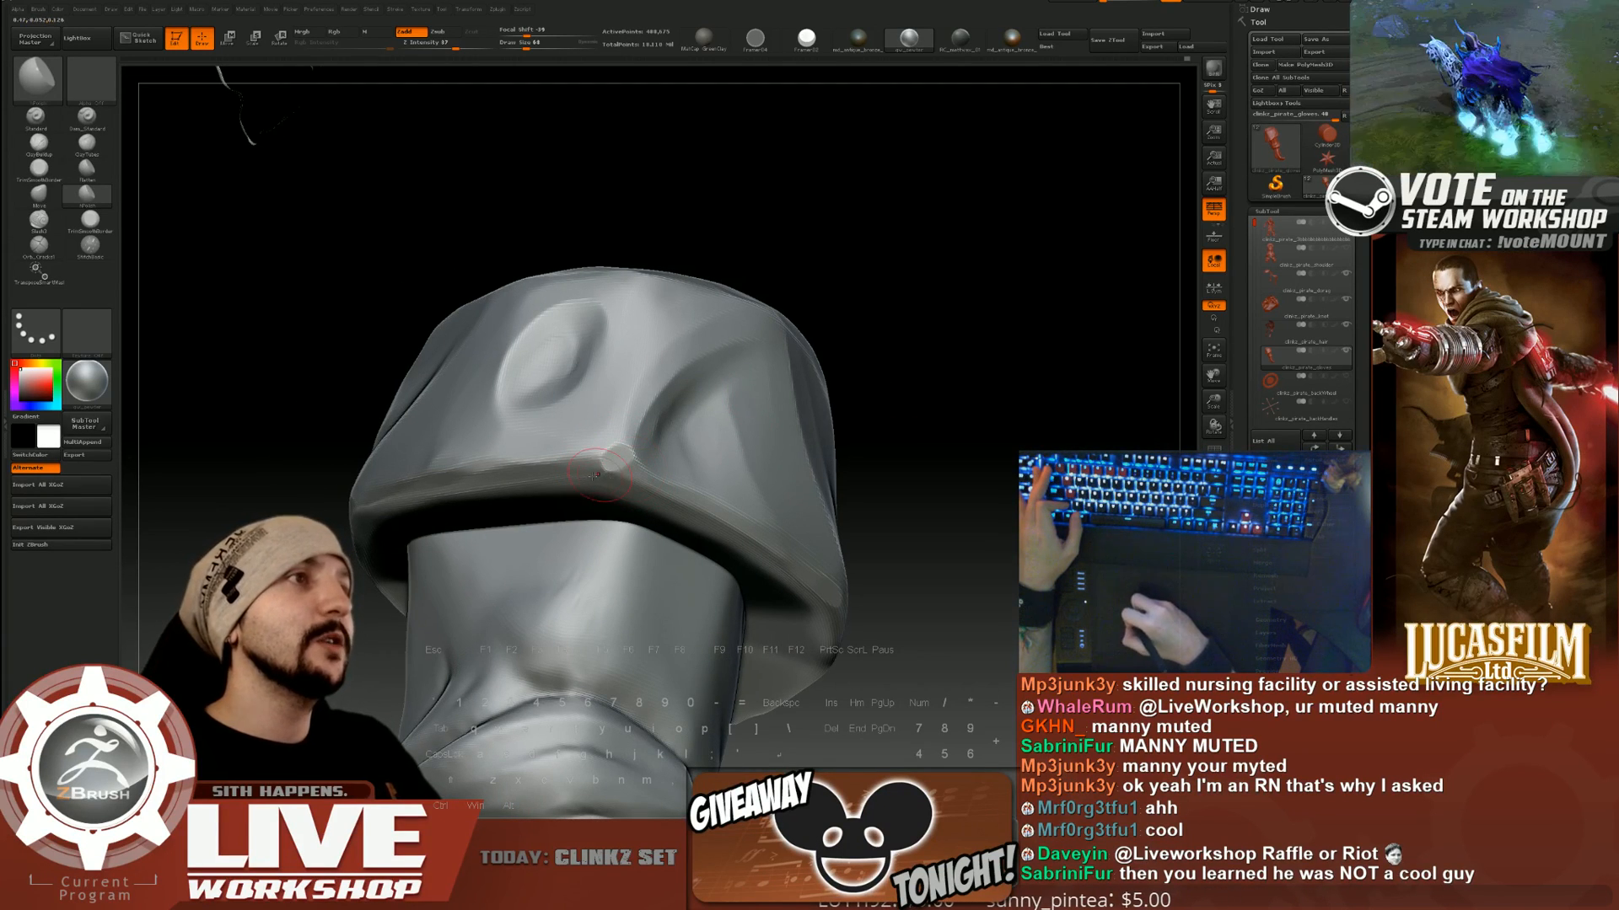
pyautogui.moveTo(1011, 337); pyautogui.dragTo(982, 380)
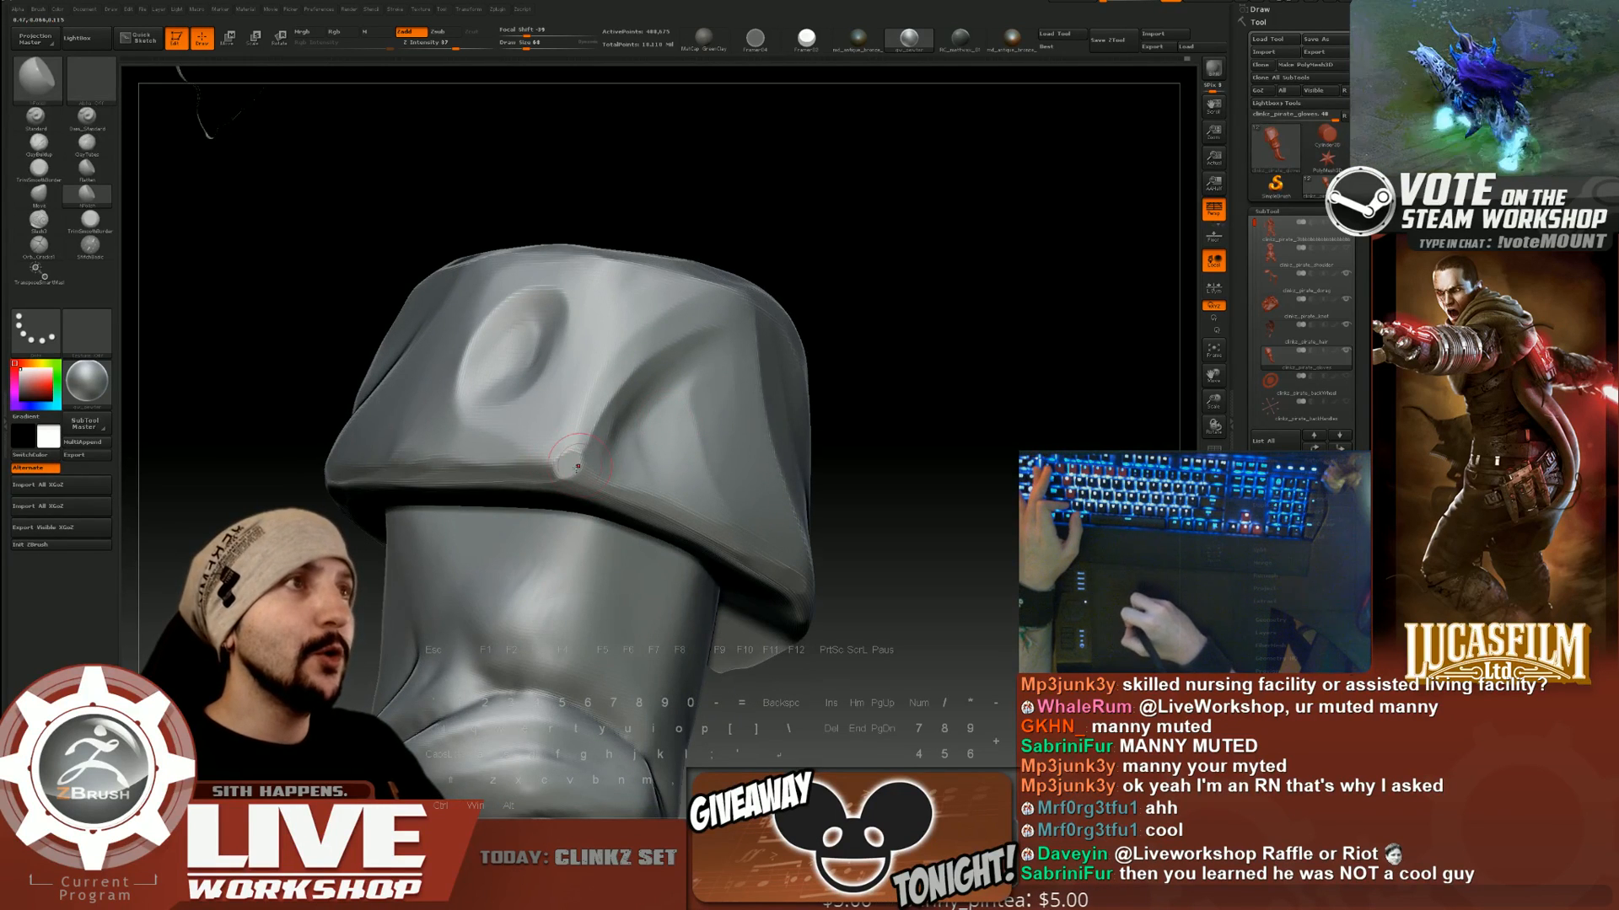
pyautogui.moveTo(881, 290); pyautogui.dragTo(877, 368)
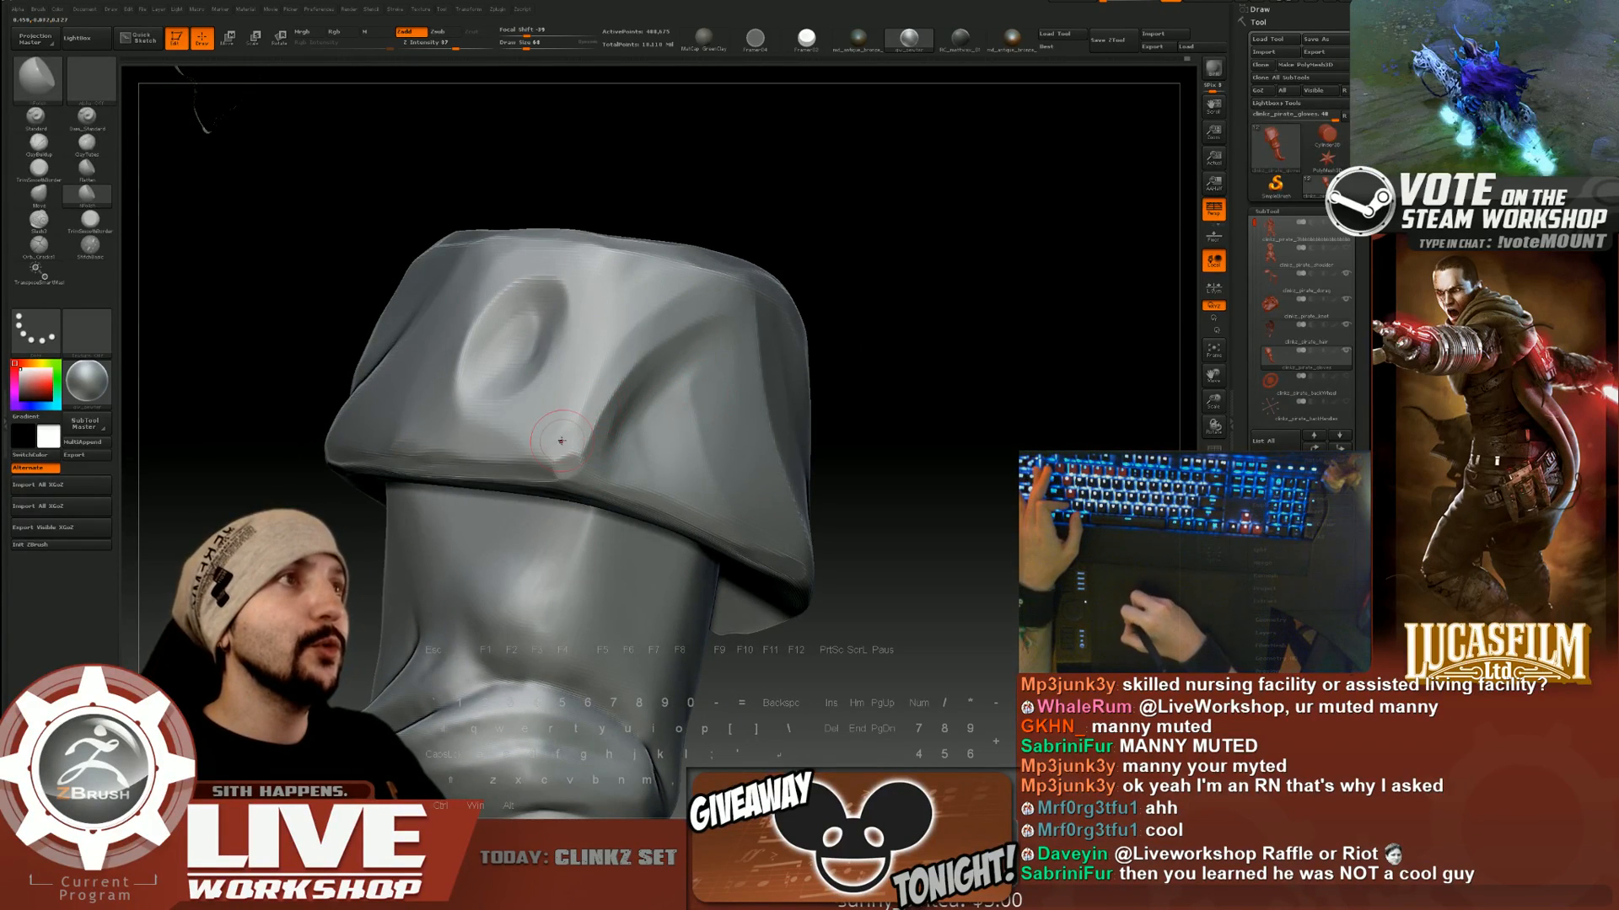
pyautogui.moveTo(961, 263); pyautogui.dragTo(777, 290)
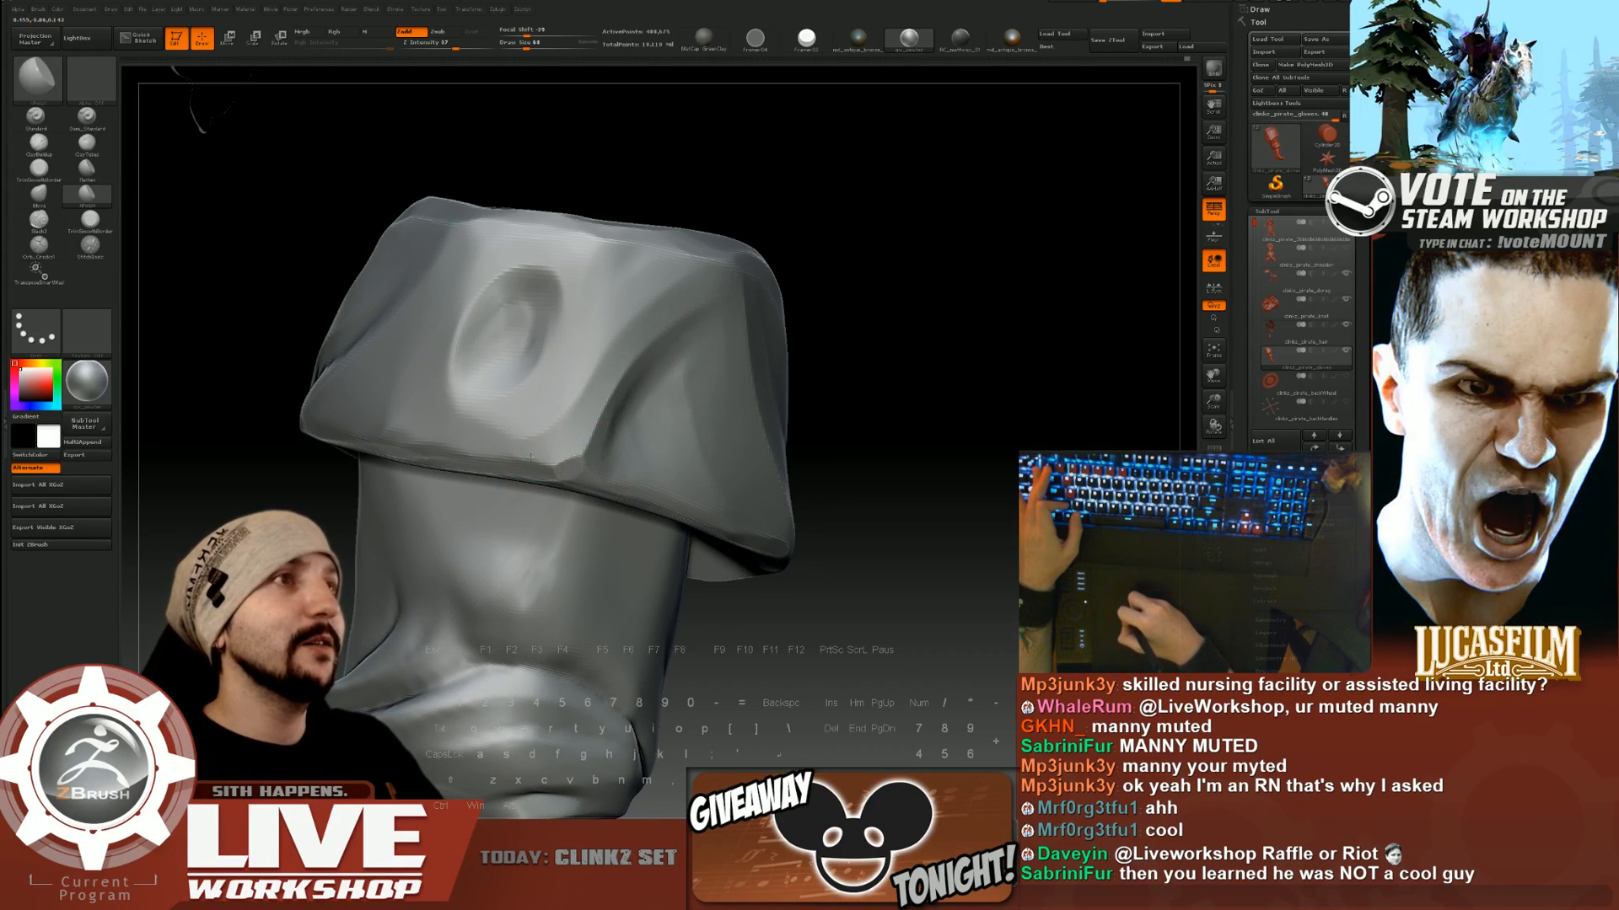
# Refine the faceted edge of the opening rim above the oval dent and the neighbouring diagonal fold.
pyautogui.moveTo(822, 313); pyautogui.dragTo(897, 342)
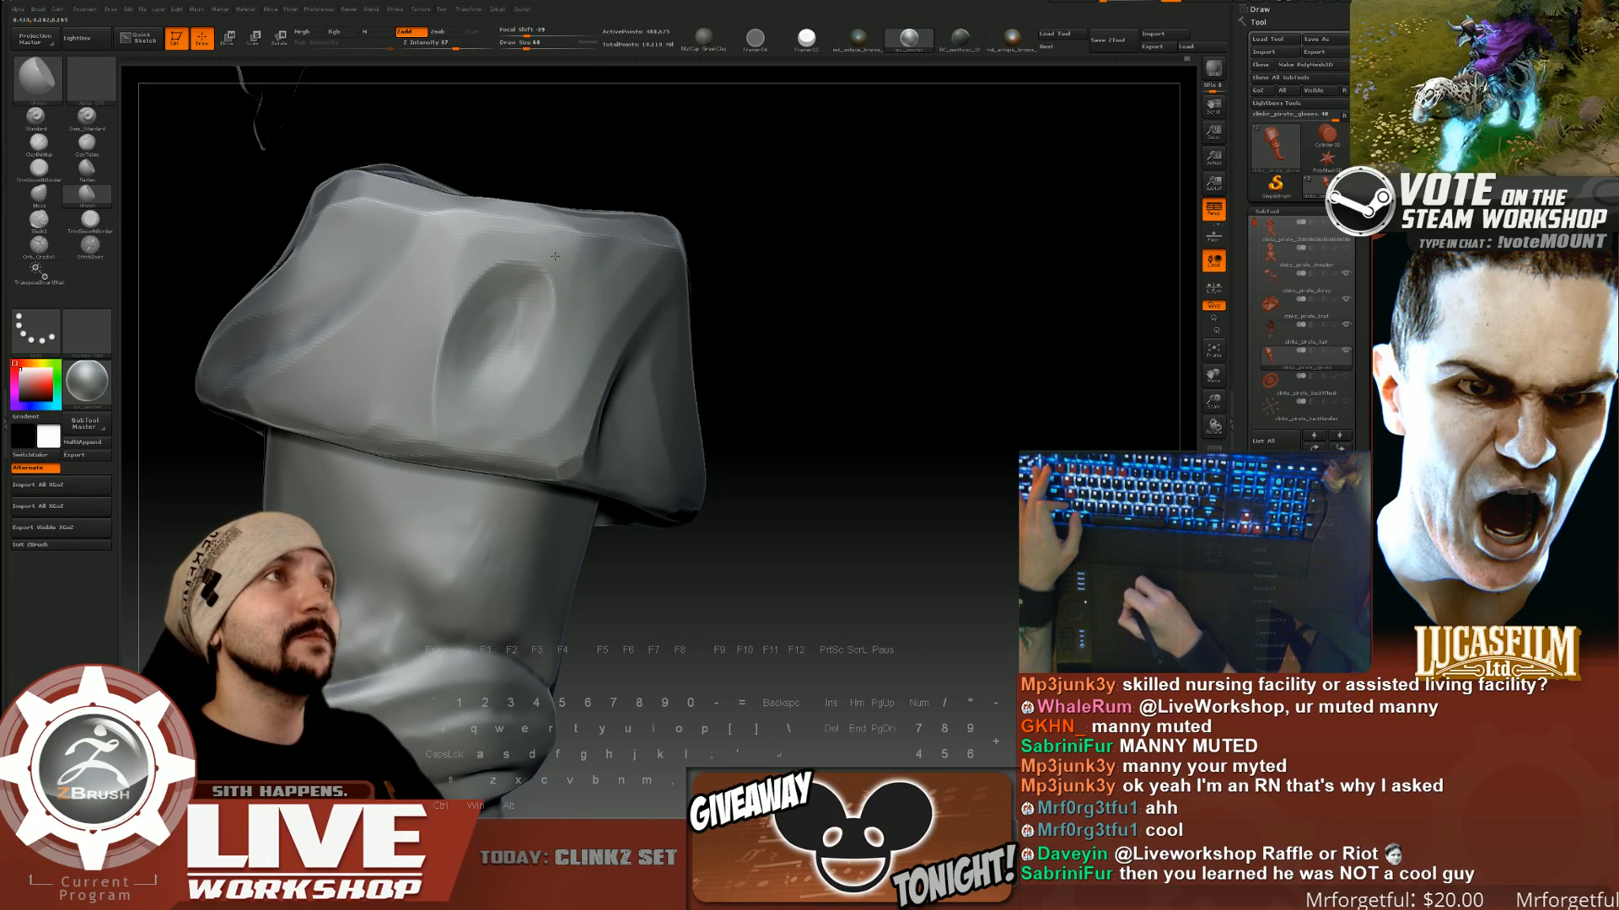
pyautogui.moveTo(752, 329); pyautogui.dragTo(716, 405)
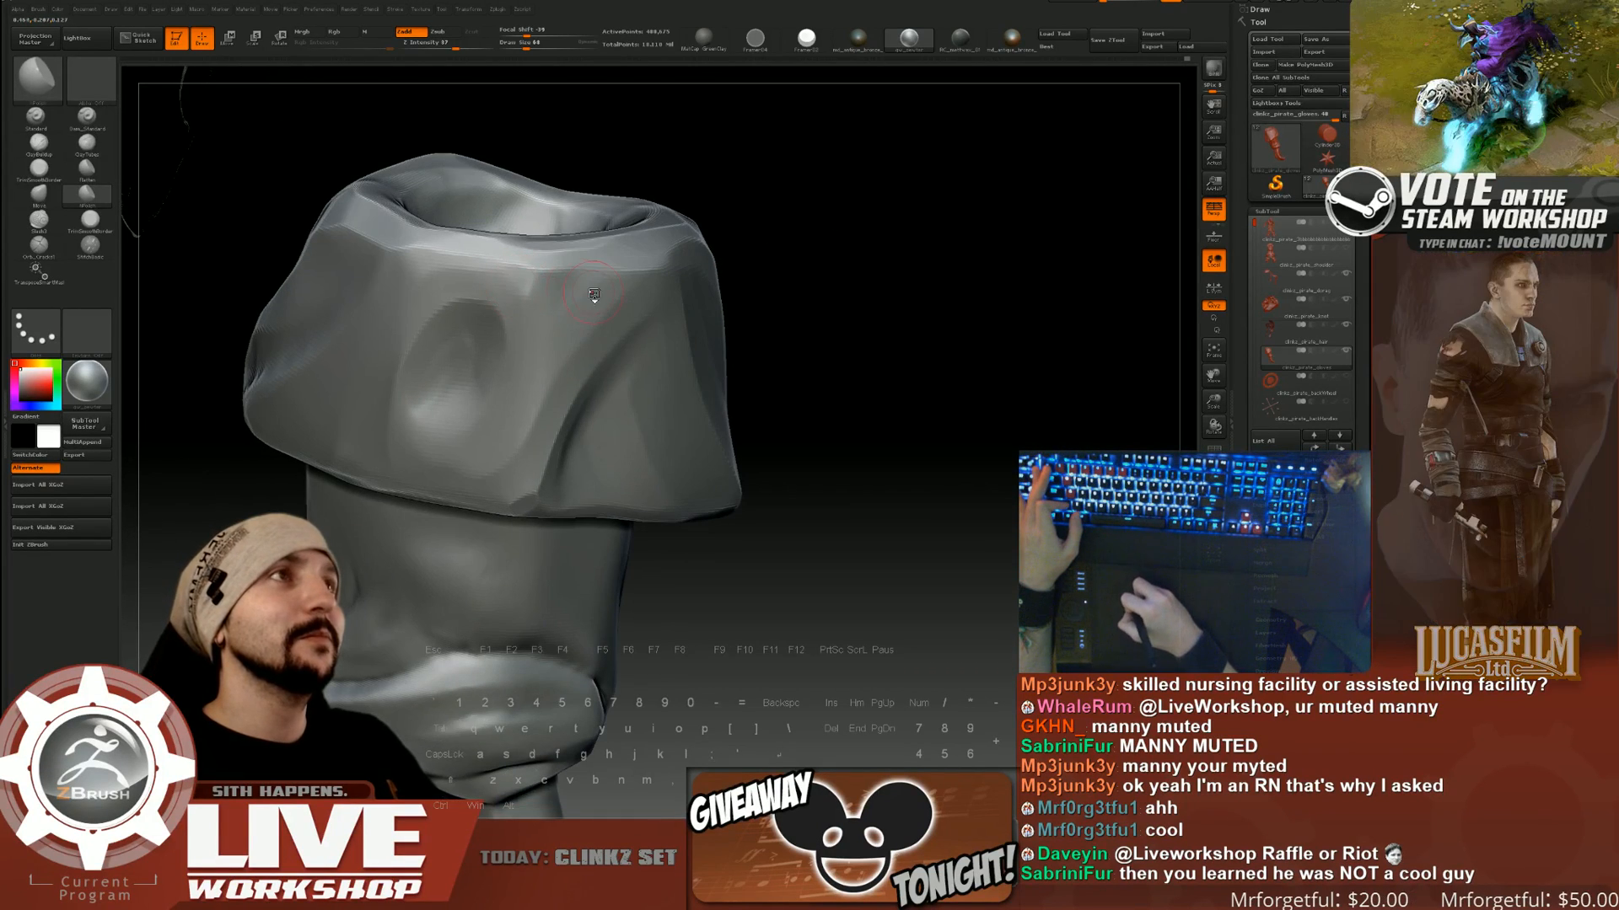
pyautogui.moveTo(785, 265); pyautogui.dragTo(466, 315)
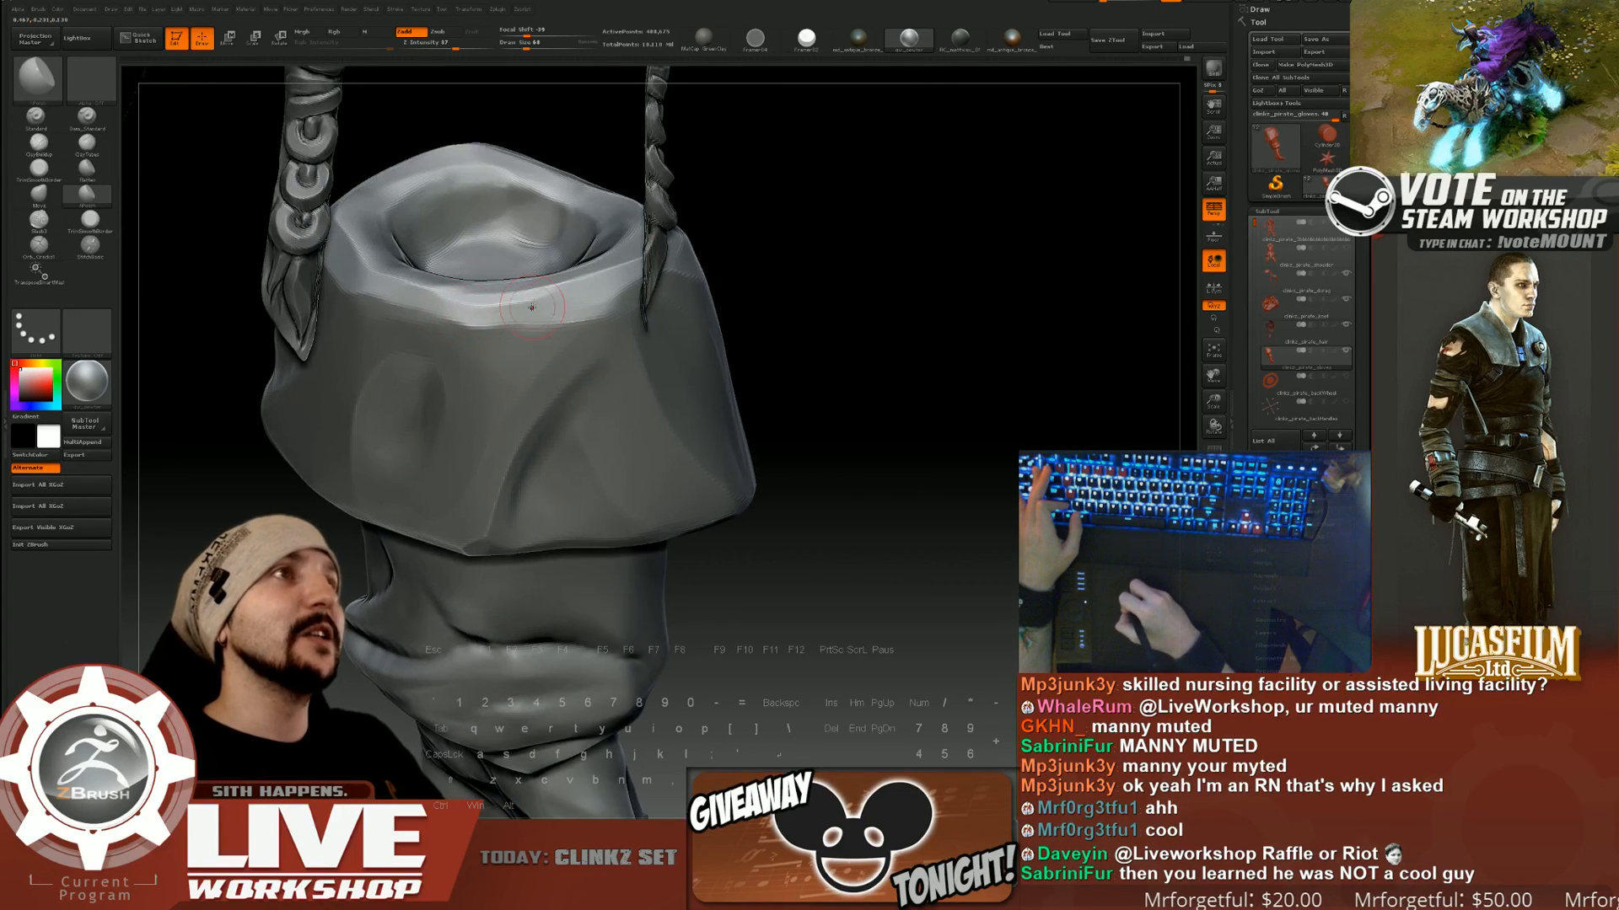
pyautogui.moveTo(910, 291); pyautogui.dragTo(575, 298)
pyautogui.moveTo(783, 309); pyautogui.dragTo(737, 217)
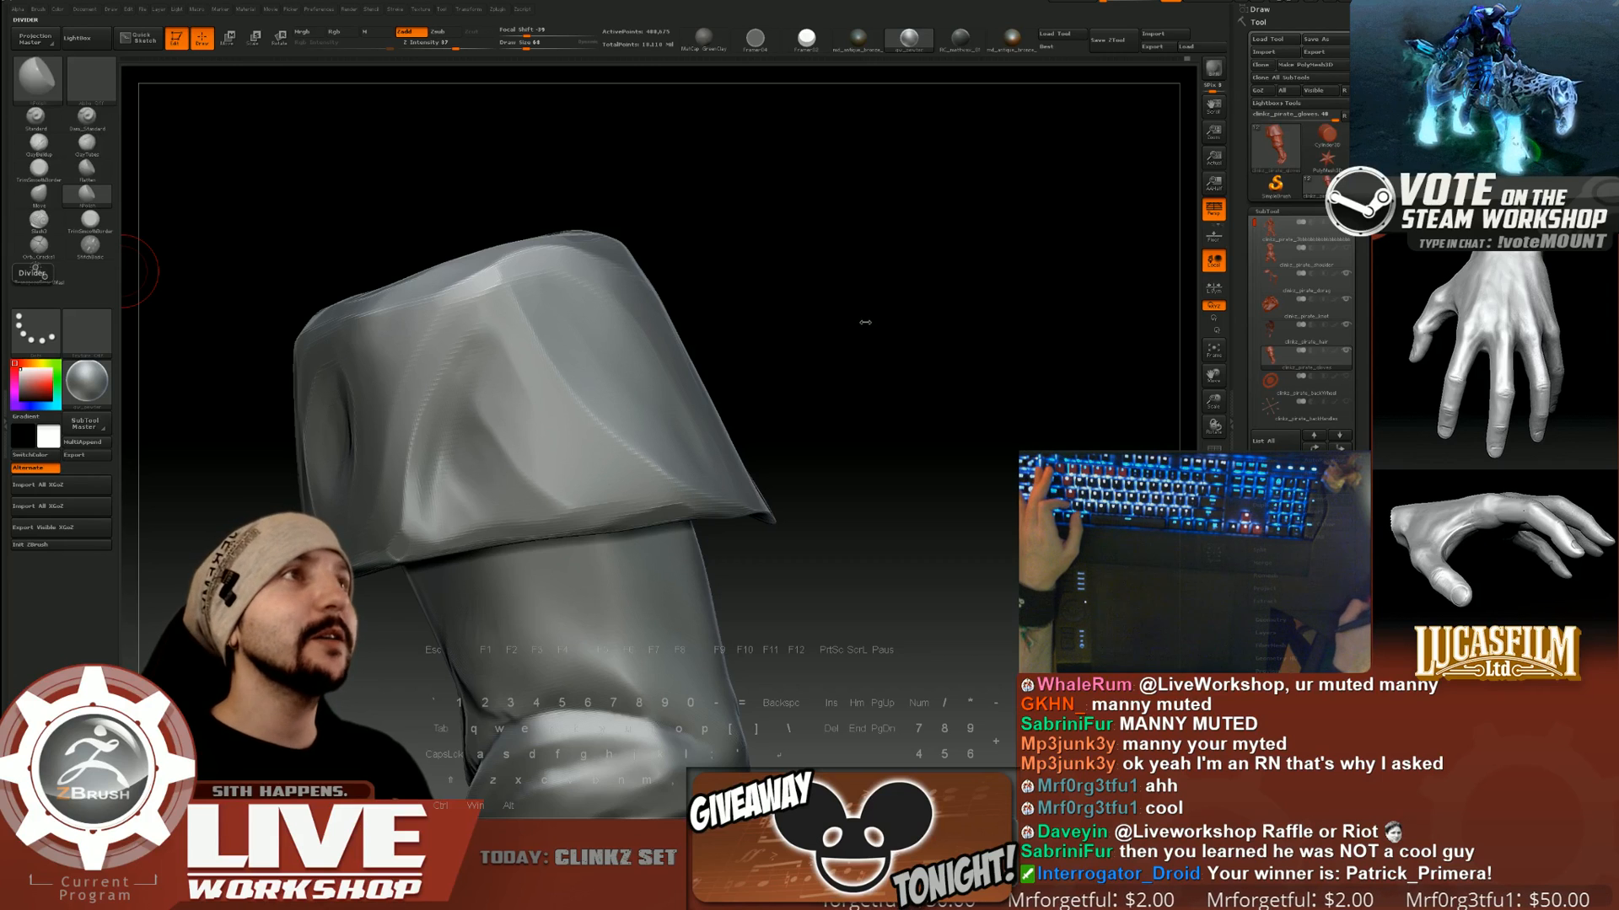
# Sculpt the arched fold beside the oval dent and shape the smooth planes across the adjoining broad flap.
pyautogui.moveTo(866, 322); pyautogui.dragTo(914, 289)
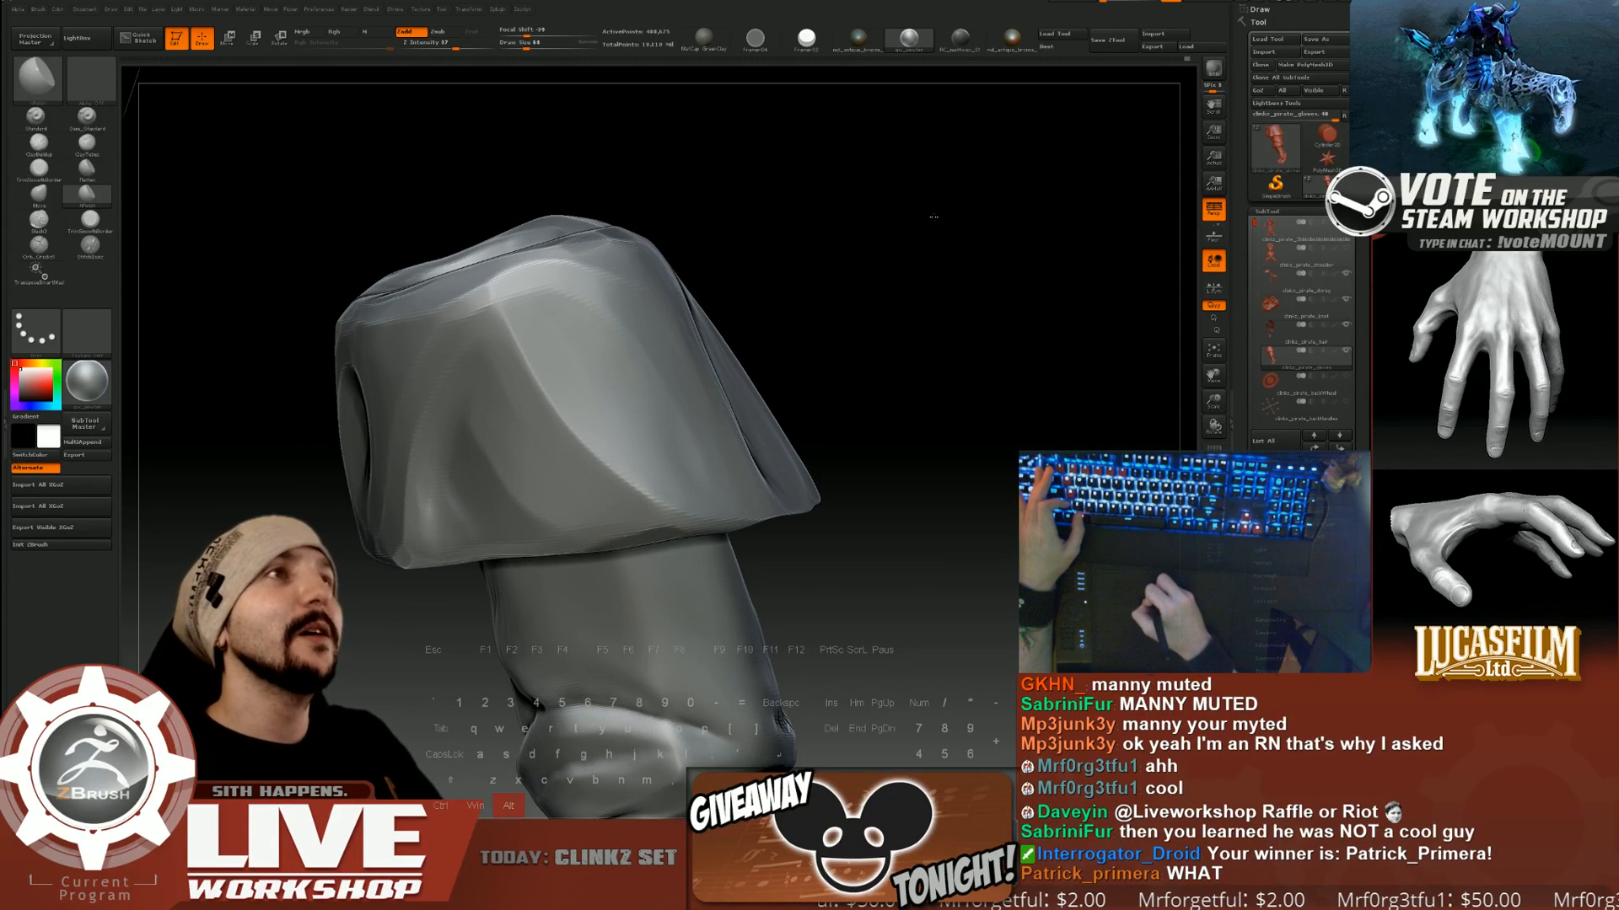
pyautogui.moveTo(933, 217); pyautogui.dragTo(512, 283)
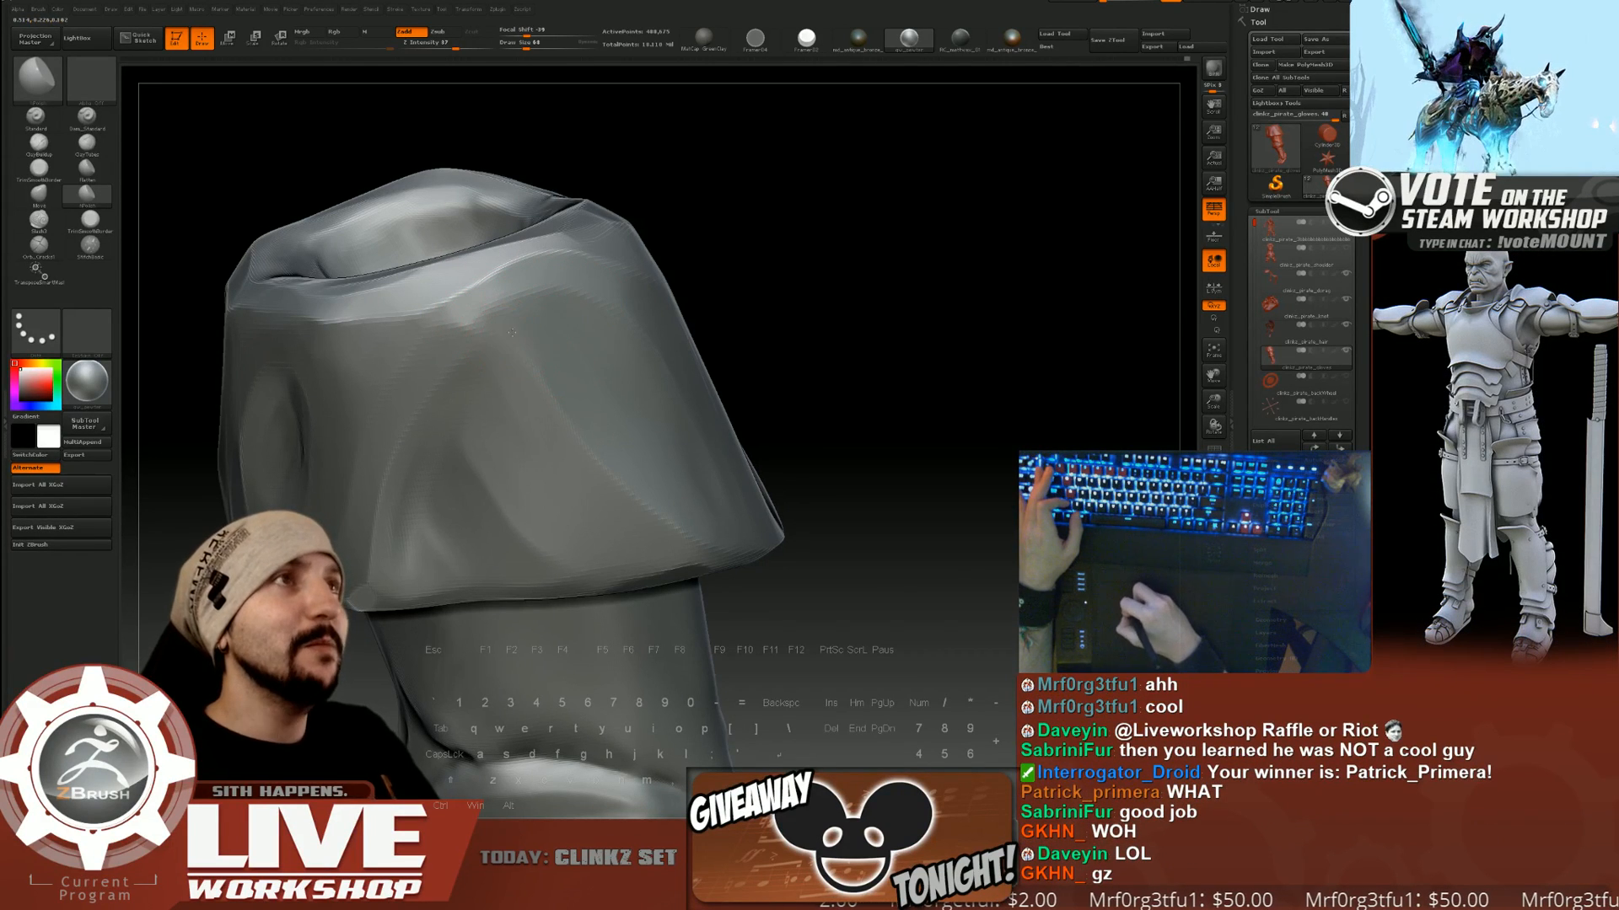
pyautogui.moveTo(867, 311); pyautogui.dragTo(548, 320)
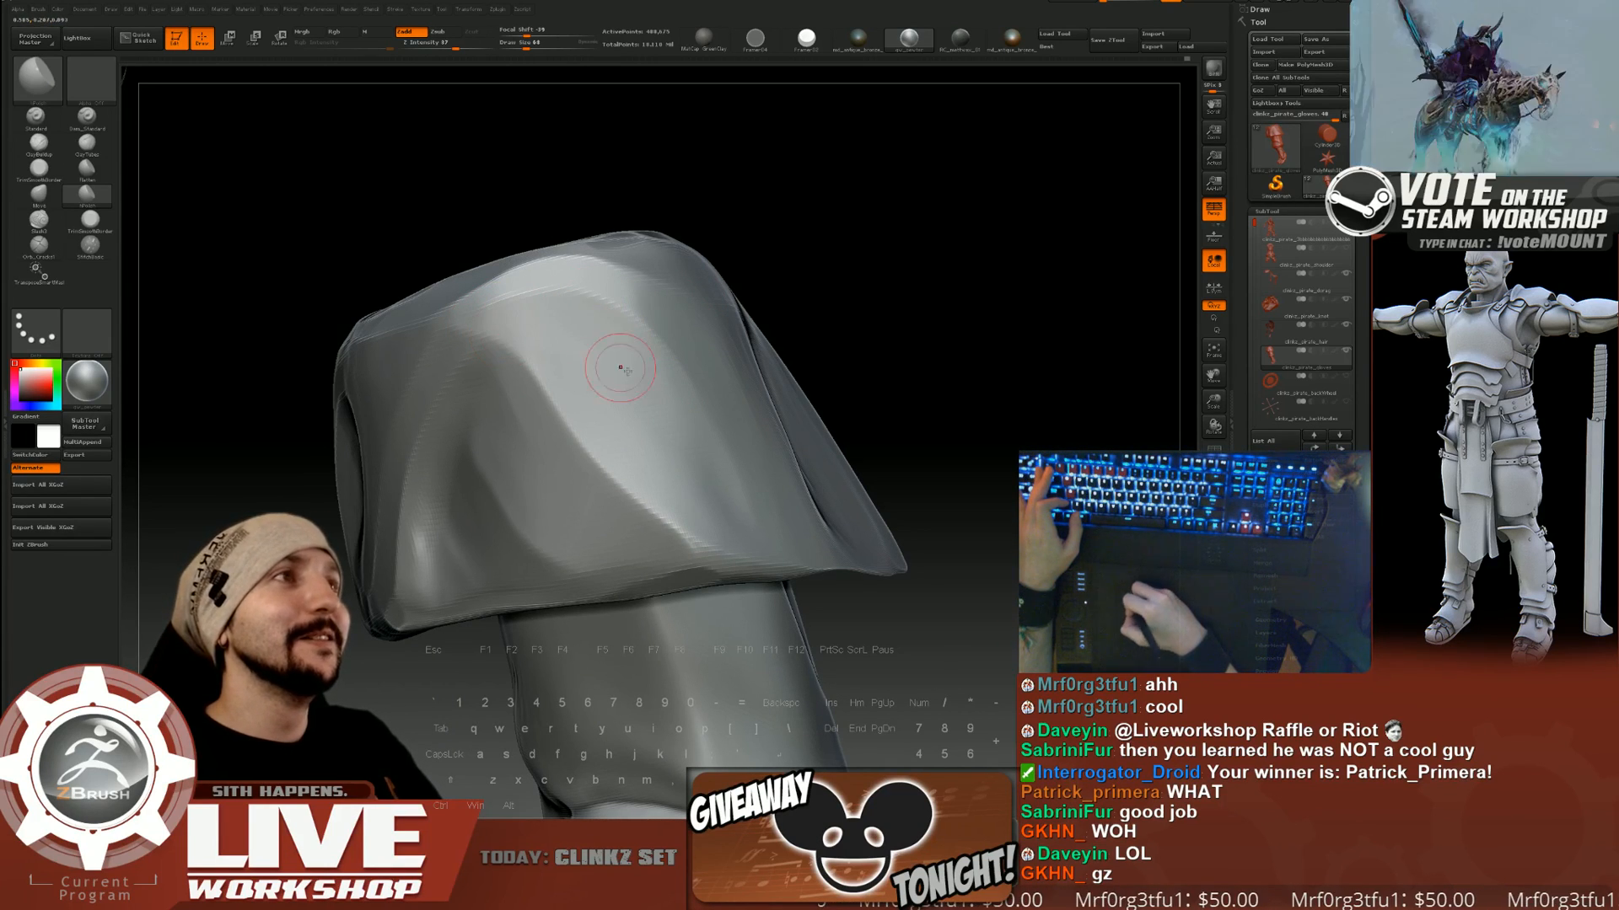
pyautogui.moveTo(831, 278); pyautogui.dragTo(956, 292)
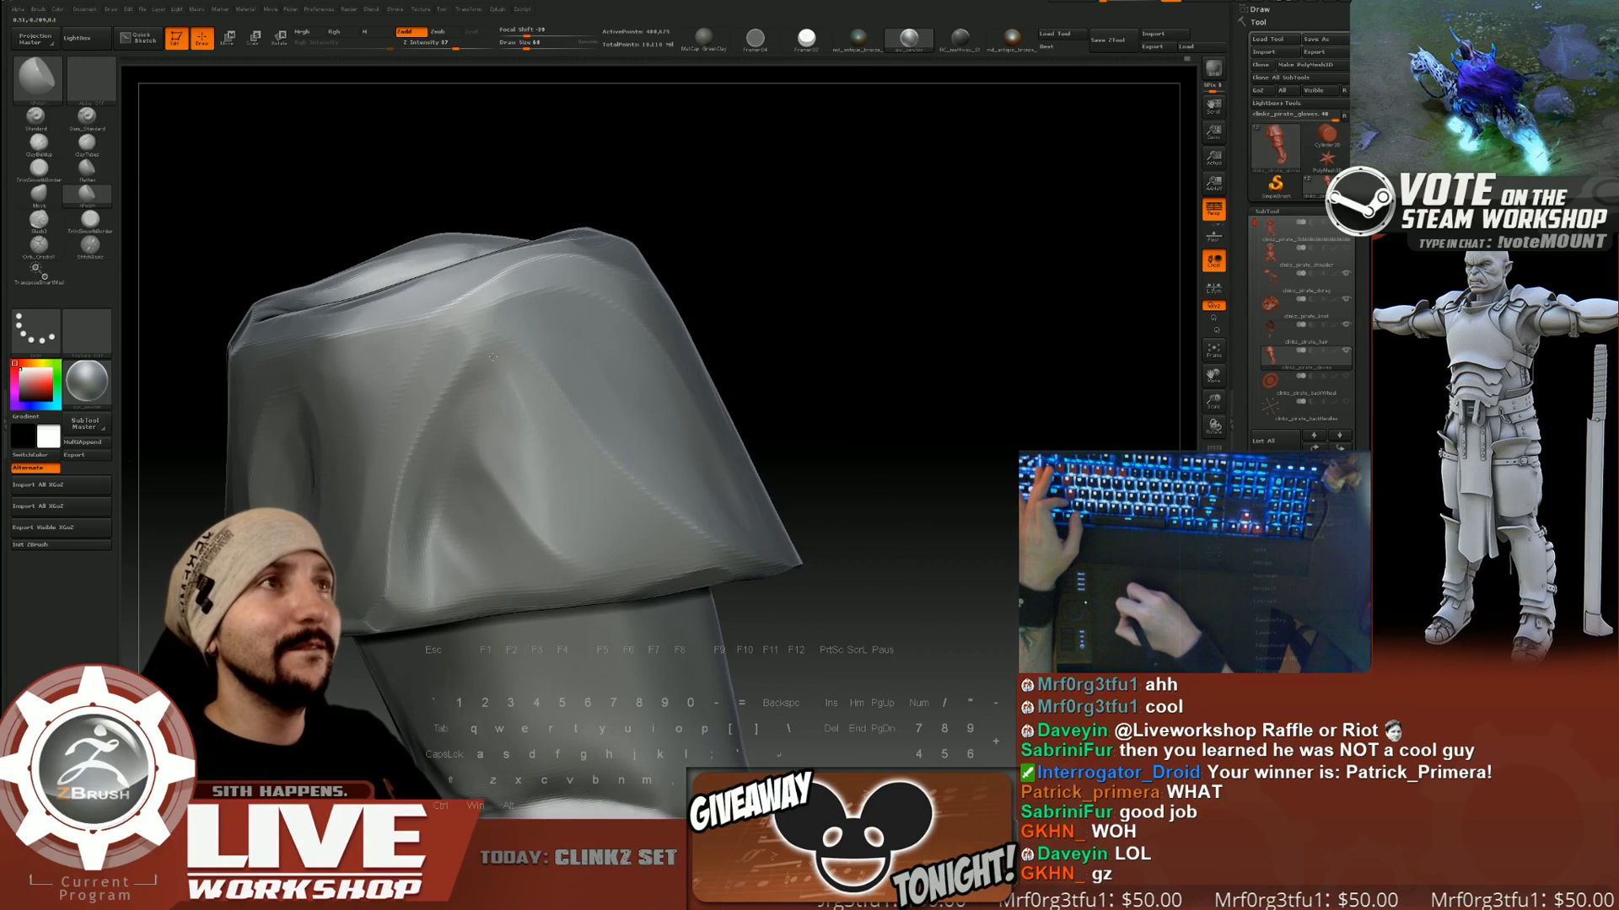
pyautogui.moveTo(831, 337)
pyautogui.mouseDown()
pyautogui.moveTo(906, 354)
pyautogui.moveTo(872, 316)
pyautogui.mouseUp()
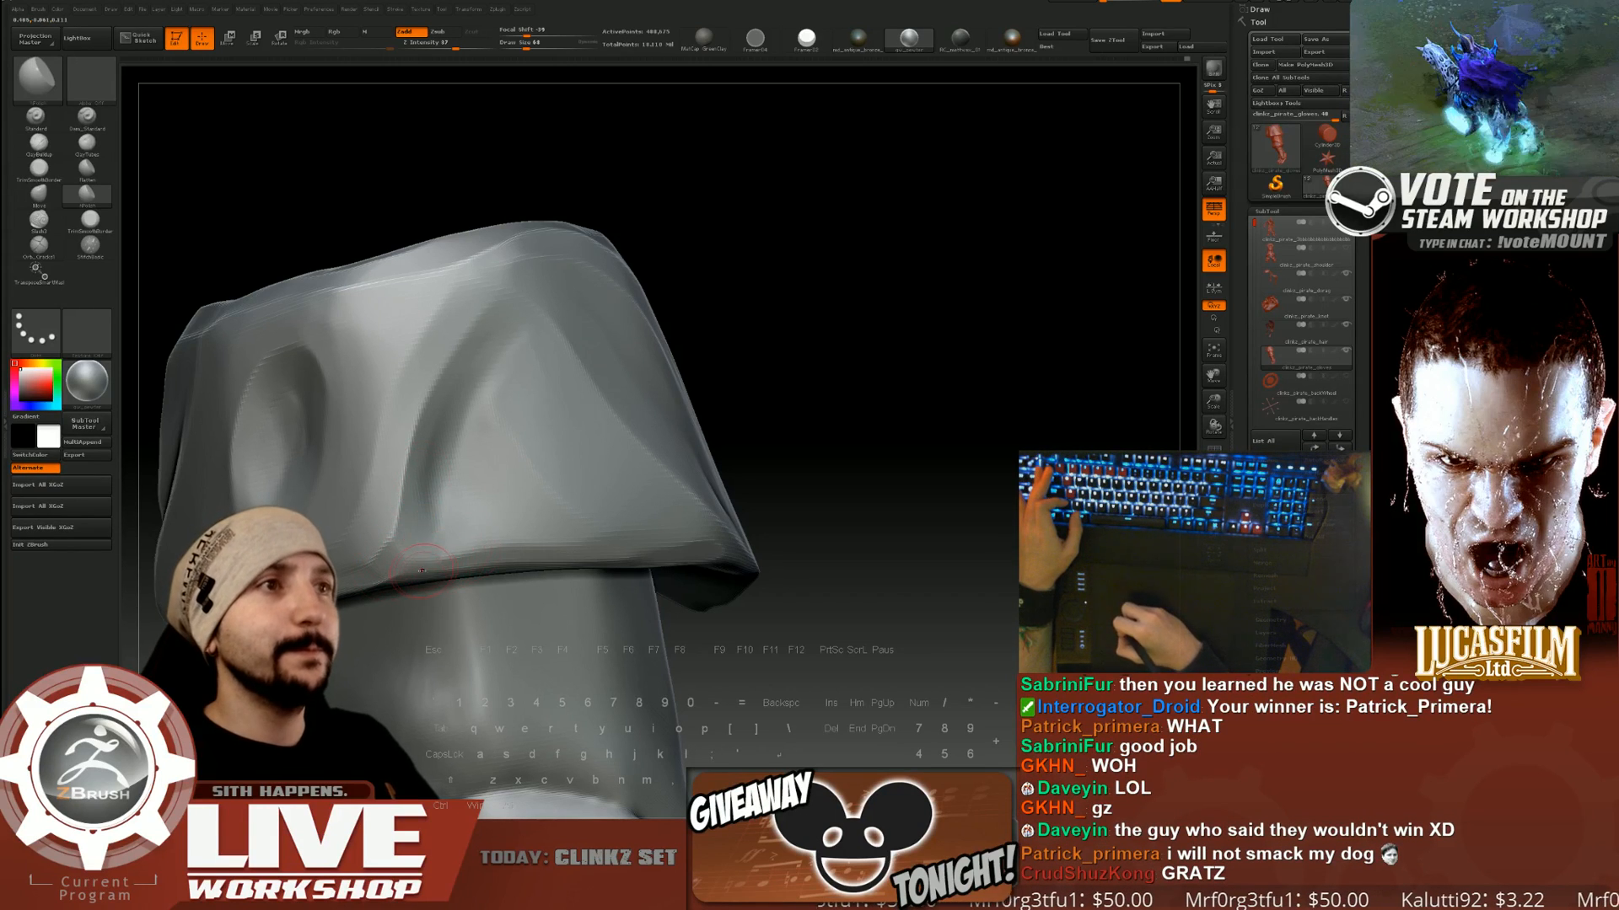
# Adjust the brush size and refine the cuff's lower hem beneath the arched fold and the broad flap.
pyautogui.moveTo(779, 403); pyautogui.dragTo(788, 443)
pyautogui.moveTo(852, 324)
pyautogui.mouseDown()
pyautogui.moveTo(915, 272)
pyautogui.moveTo(919, 308)
pyautogui.moveTo(970, 324)
pyautogui.moveTo(885, 354)
pyautogui.mouseUp()
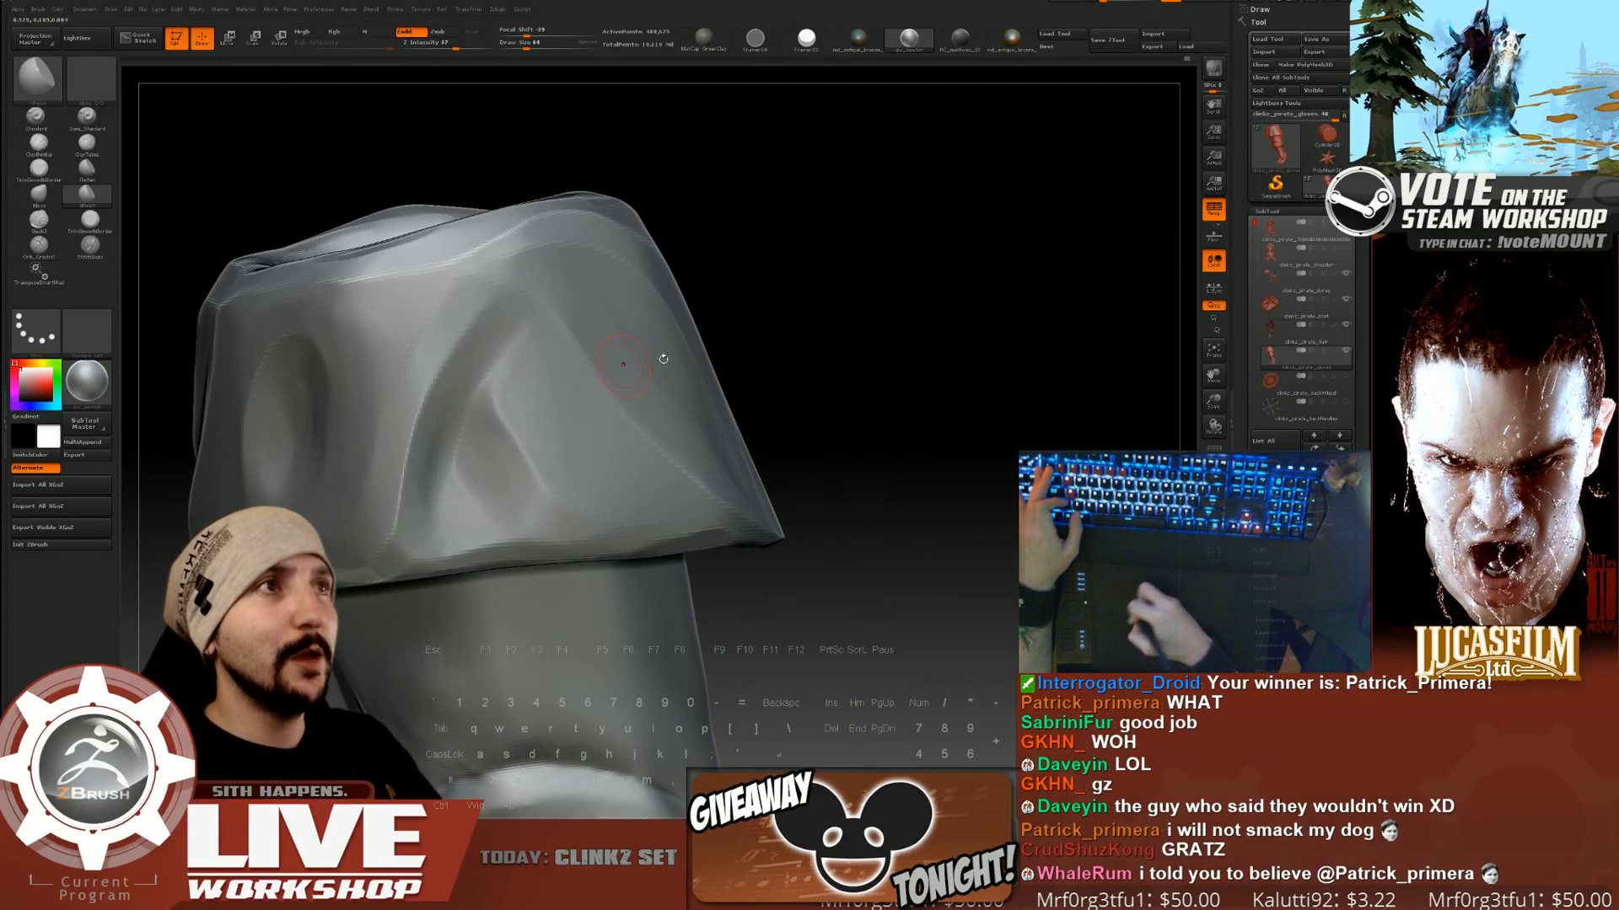
pyautogui.press('s')
pyautogui.press('shift')
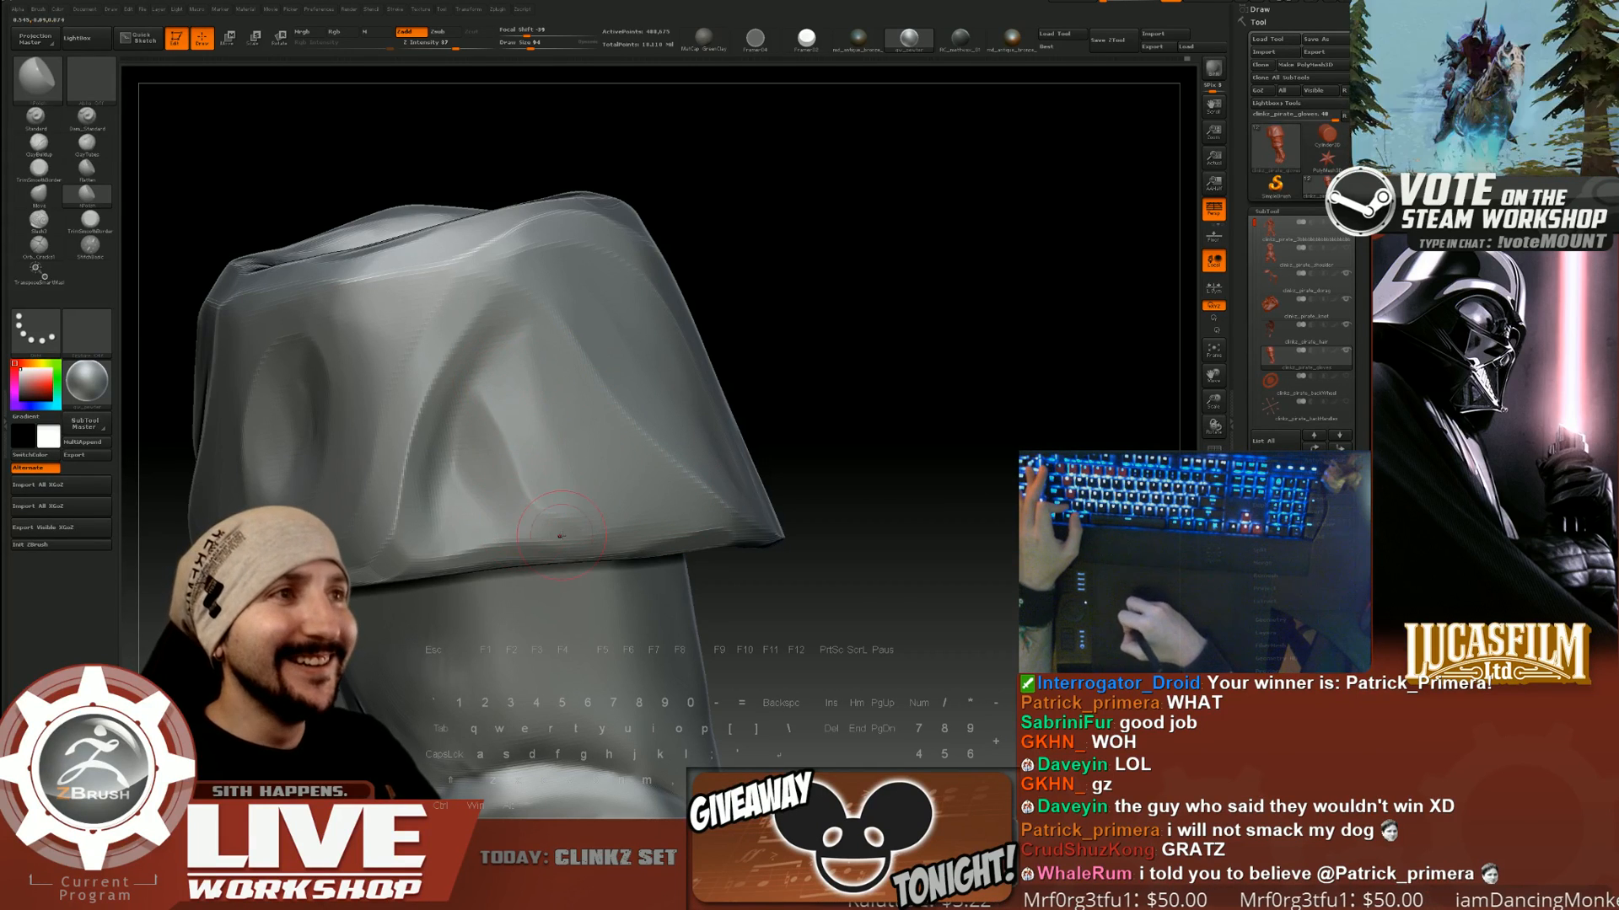
pyautogui.moveTo(832, 560)
pyautogui.keyDown('alt'); pyautogui.mouseDown()
pyautogui.moveTo(830, 342)
pyautogui.moveTo(765, 459)
pyautogui.moveTo(843, 540)
pyautogui.moveTo(955, 429)
pyautogui.moveTo(894, 438)
pyautogui.moveTo(877, 540)
pyautogui.mouseUp(); pyautogui.keyUp('alt')
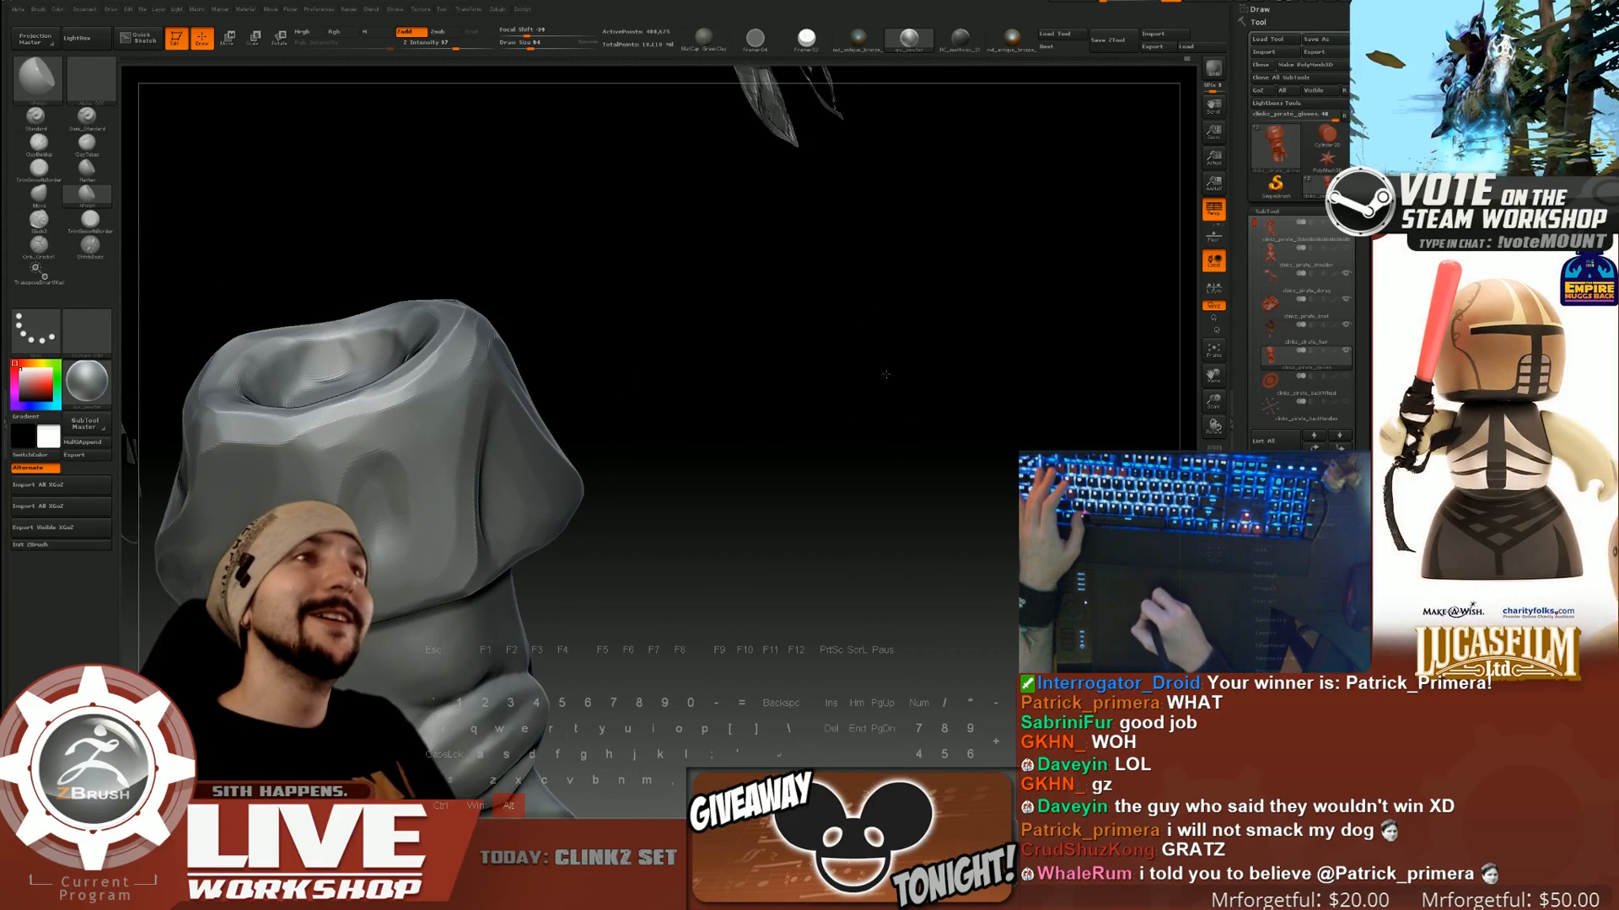
# Chisel uneven planes along the opening rim, from above the oval dent around to the top of the diagonal ridge.
pyautogui.moveTo(895, 380)
pyautogui.mouseDown()
pyautogui.moveTo(935, 361)
pyautogui.moveTo(894, 388)
pyautogui.mouseUp()
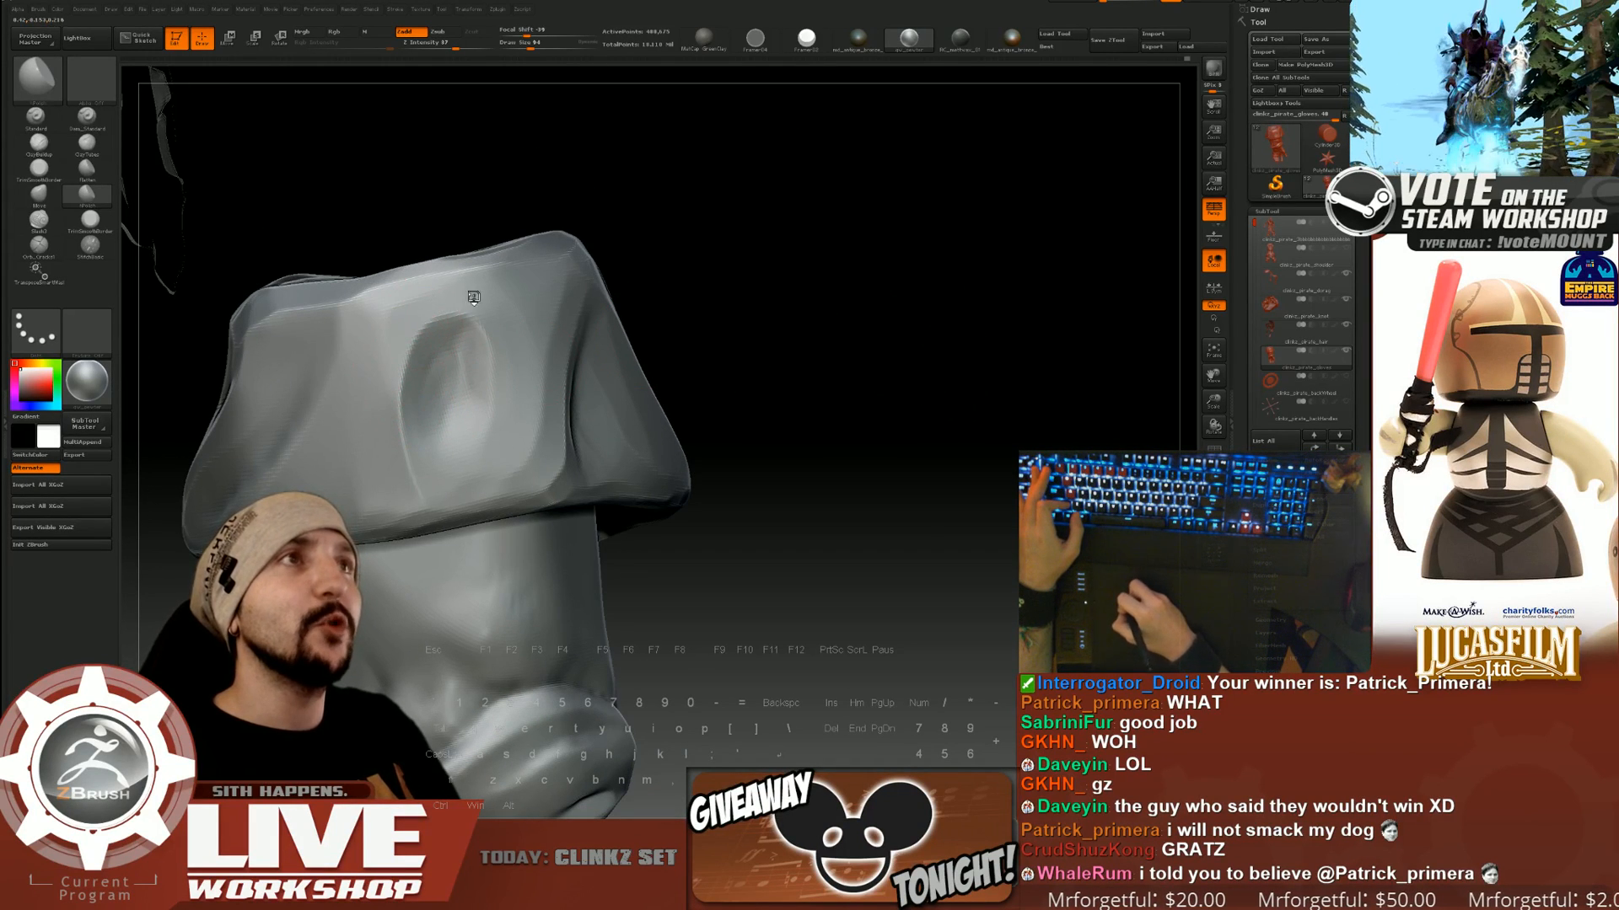
pyautogui.moveTo(690, 275)
pyautogui.mouseDown()
pyautogui.moveTo(360, 404)
pyautogui.moveTo(286, 403)
pyautogui.mouseUp()
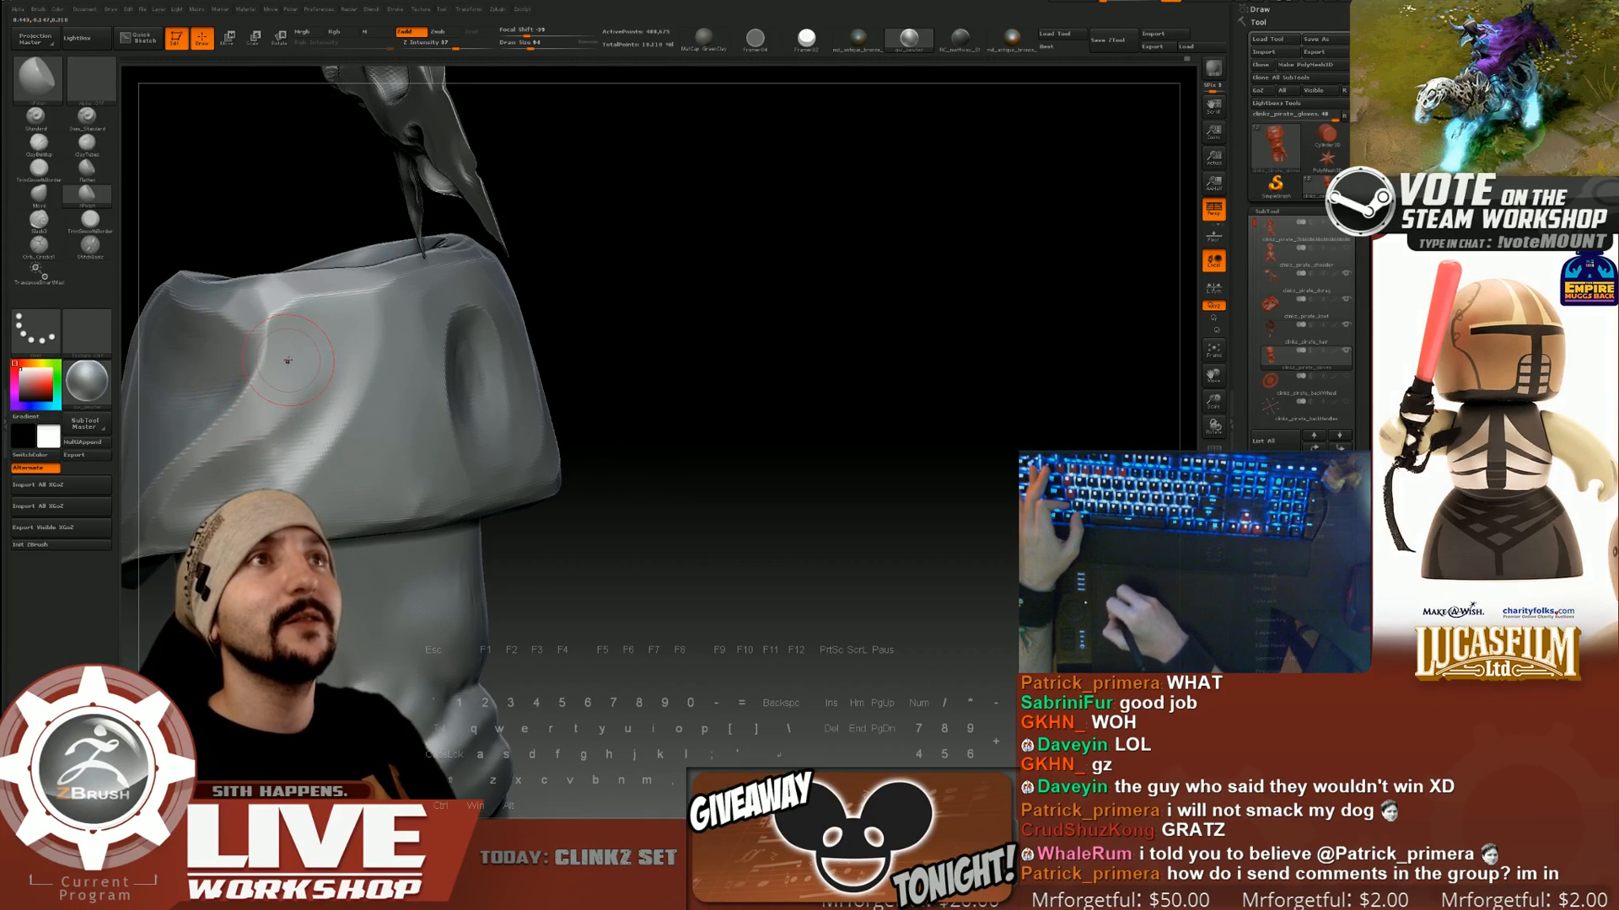
pyautogui.moveTo(287, 360); pyautogui.dragTo(479, 296)
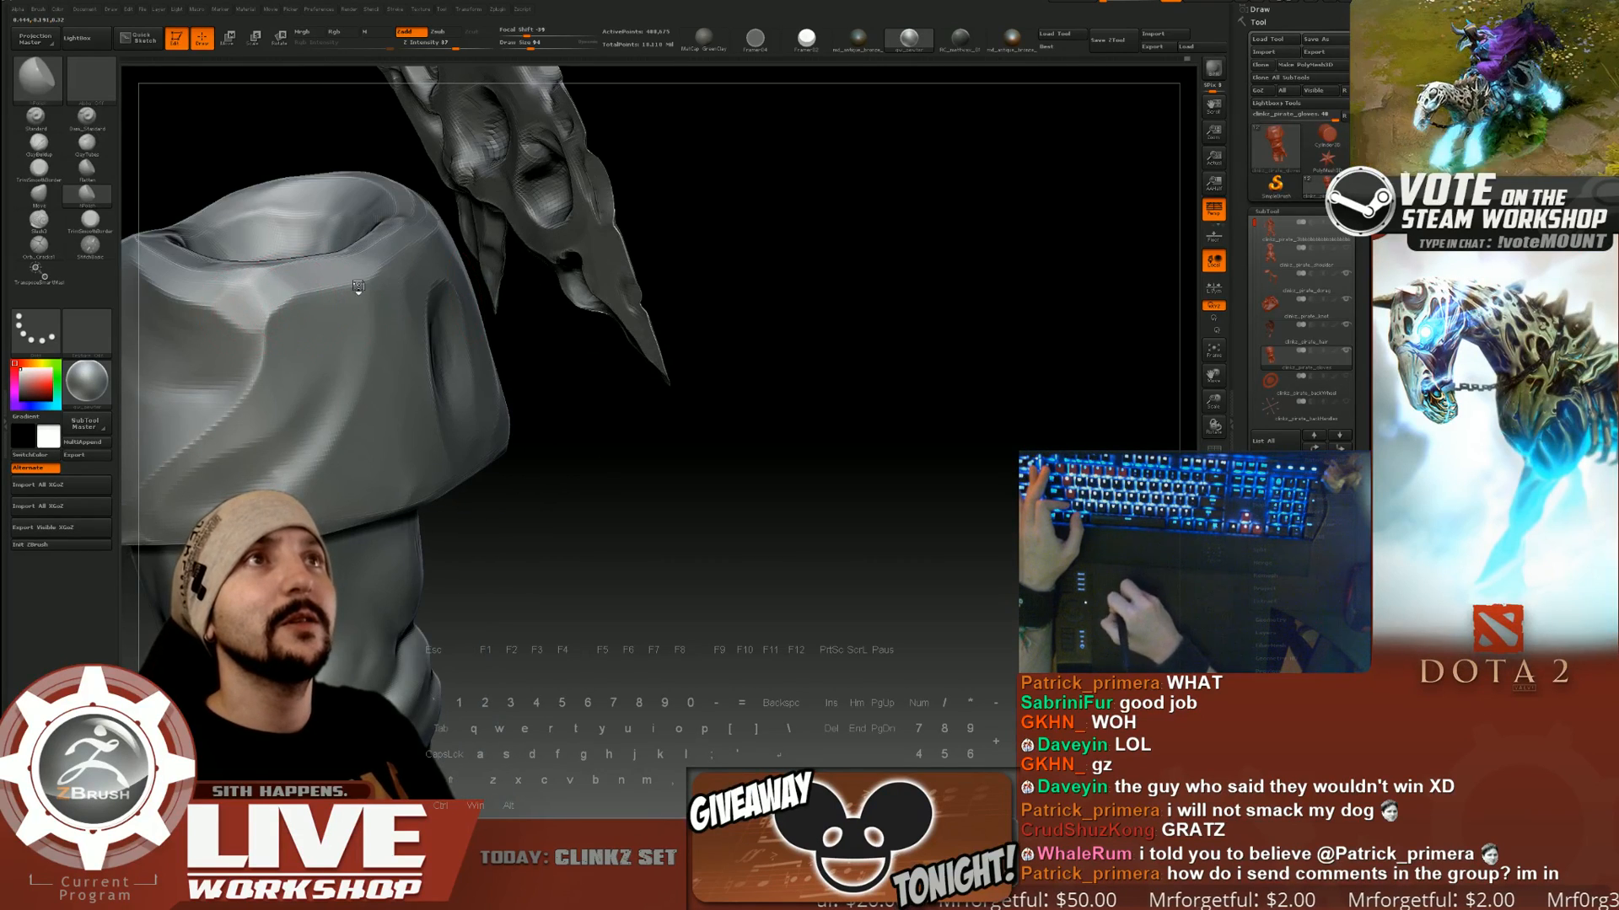
pyautogui.moveTo(359, 286)
pyautogui.mouseDown()
pyautogui.moveTo(722, 469)
pyautogui.moveTo(317, 260)
pyautogui.moveTo(358, 240)
pyautogui.moveTo(393, 291)
pyautogui.mouseUp()
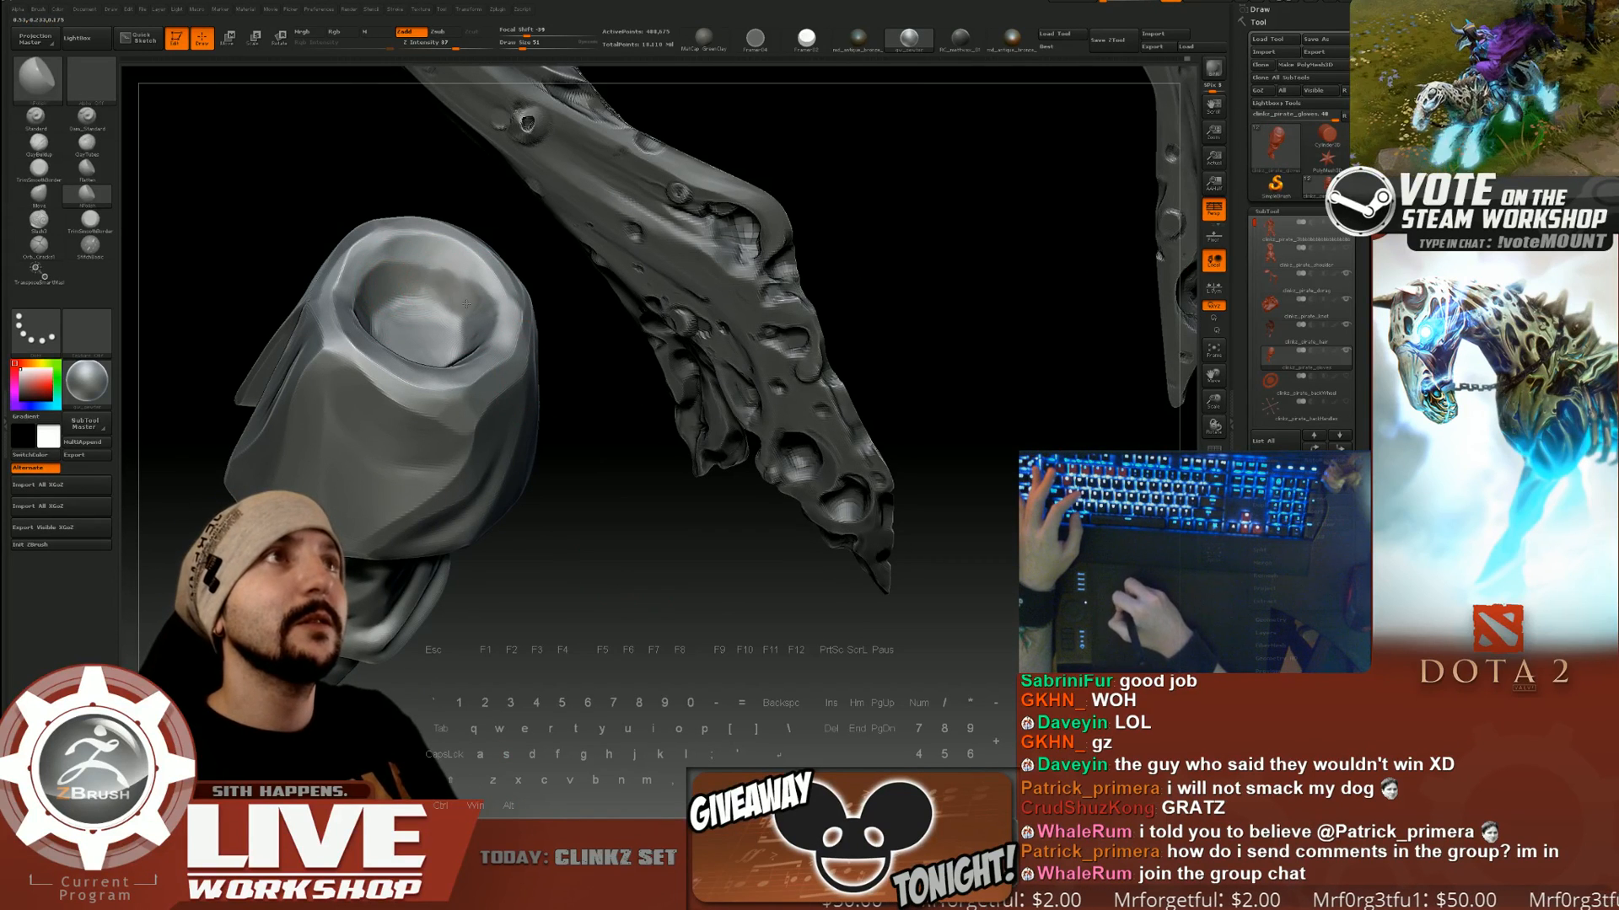
pyautogui.moveTo(377, 304)
pyautogui.mouseDown()
pyautogui.moveTo(481, 331)
pyautogui.moveTo(381, 366)
pyautogui.moveTo(419, 387)
pyautogui.moveTo(353, 331)
pyautogui.moveTo(338, 365)
pyautogui.mouseUp()
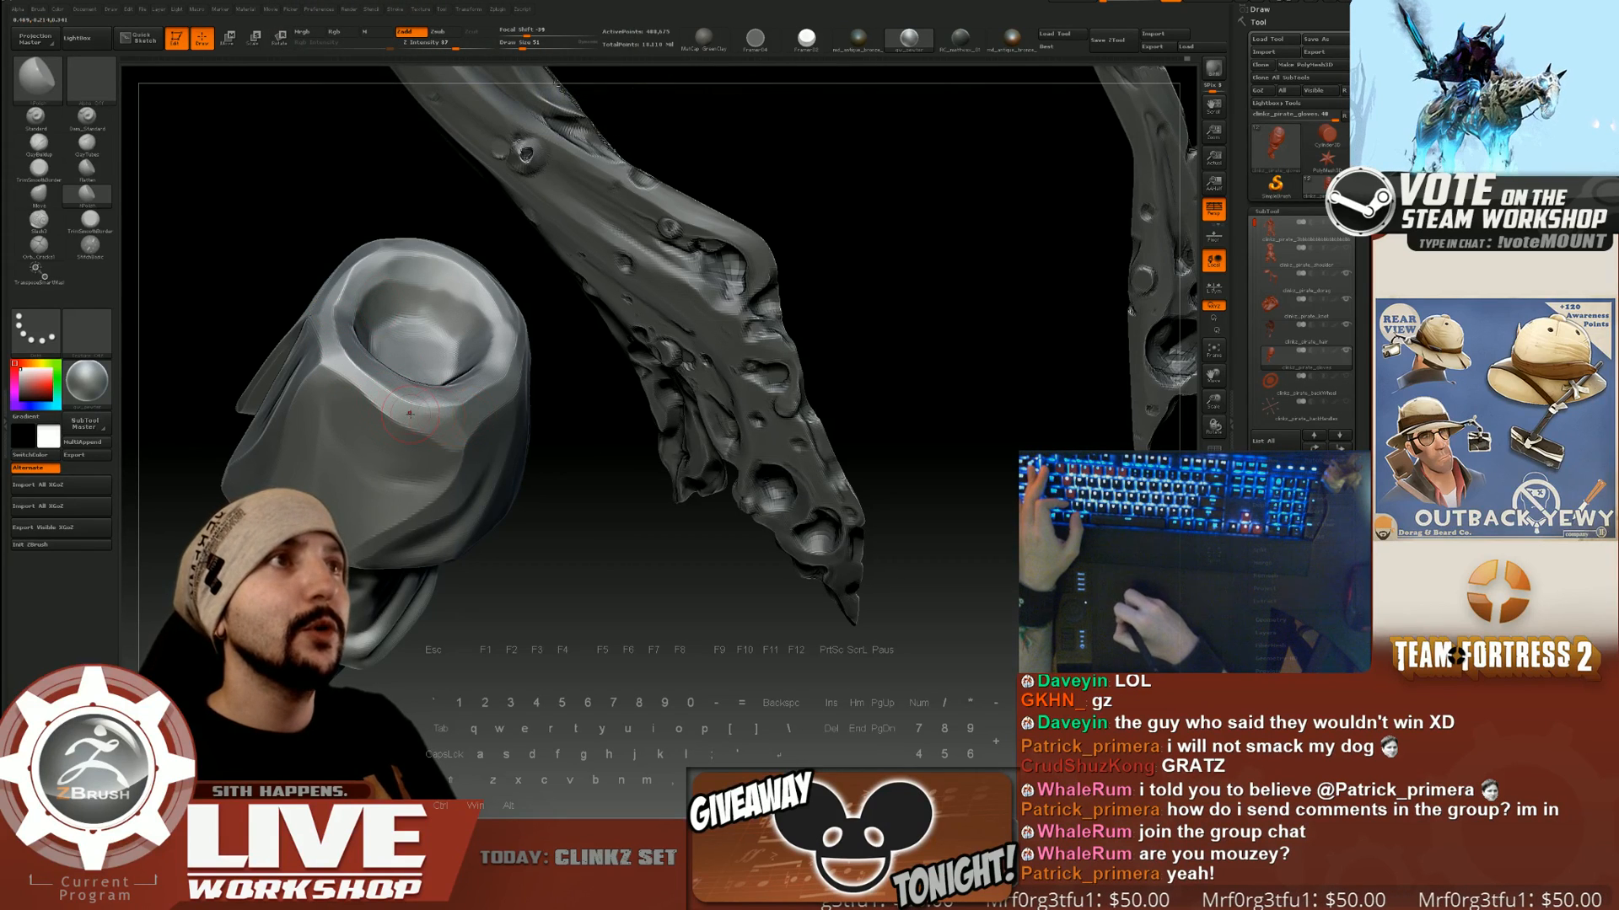
pyautogui.moveTo(410, 414); pyautogui.dragTo(479, 360)
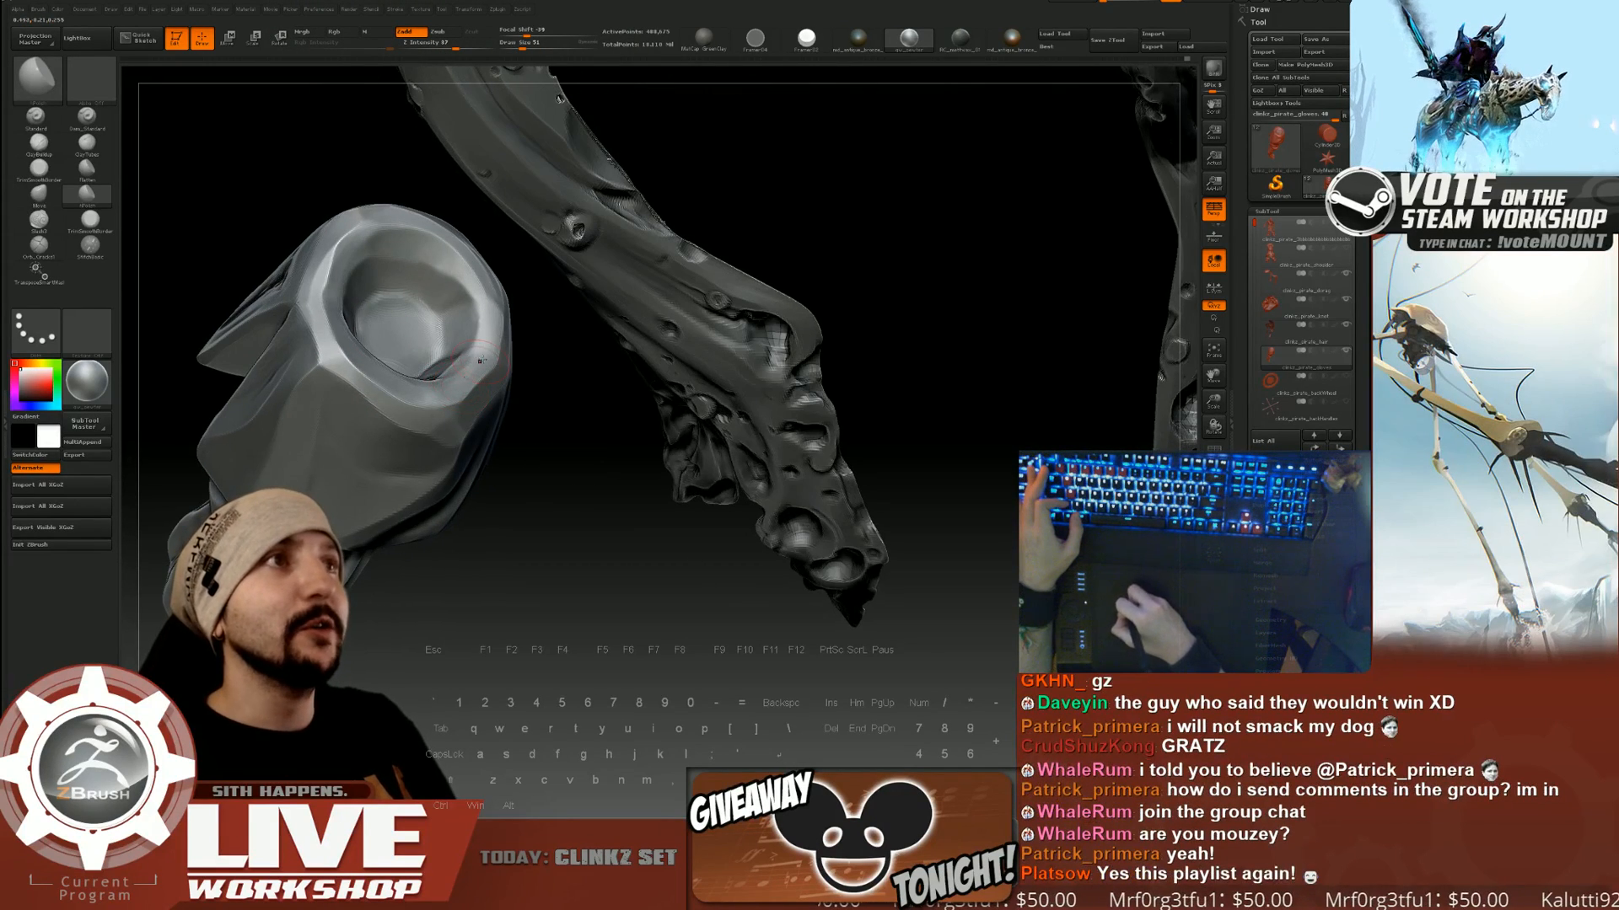
# Sharpen and smooth the diagonal ridge running from the rim to the hem on the flap beside the oval dent.
pyautogui.moveTo(554, 582); pyautogui.dragTo(395, 366)
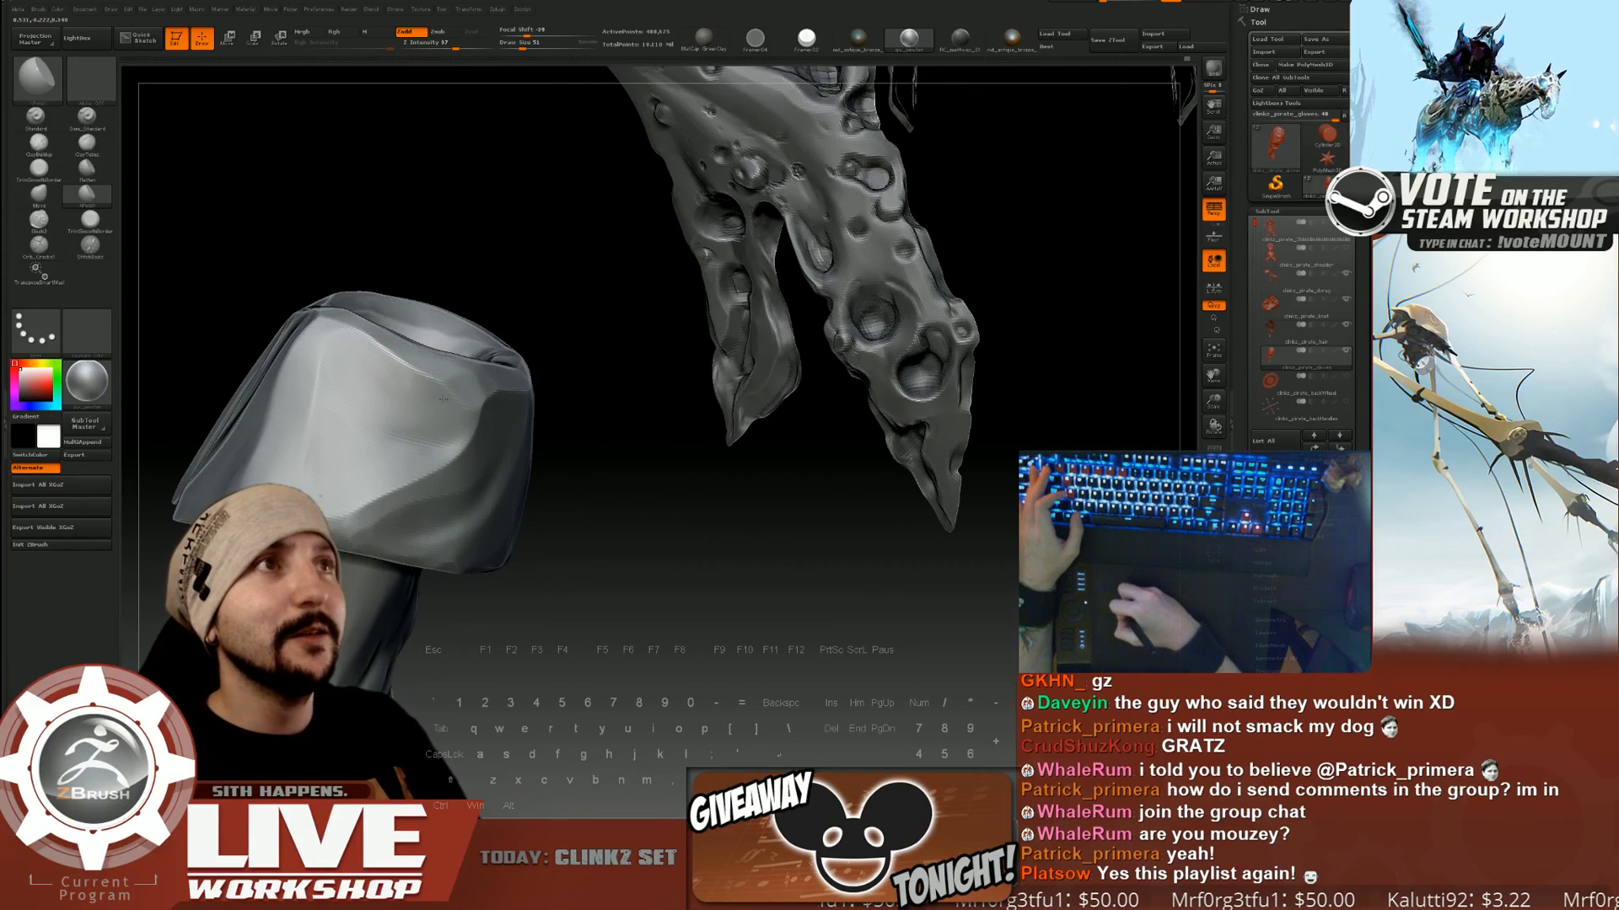
pyautogui.moveTo(579, 476); pyautogui.dragTo(483, 458)
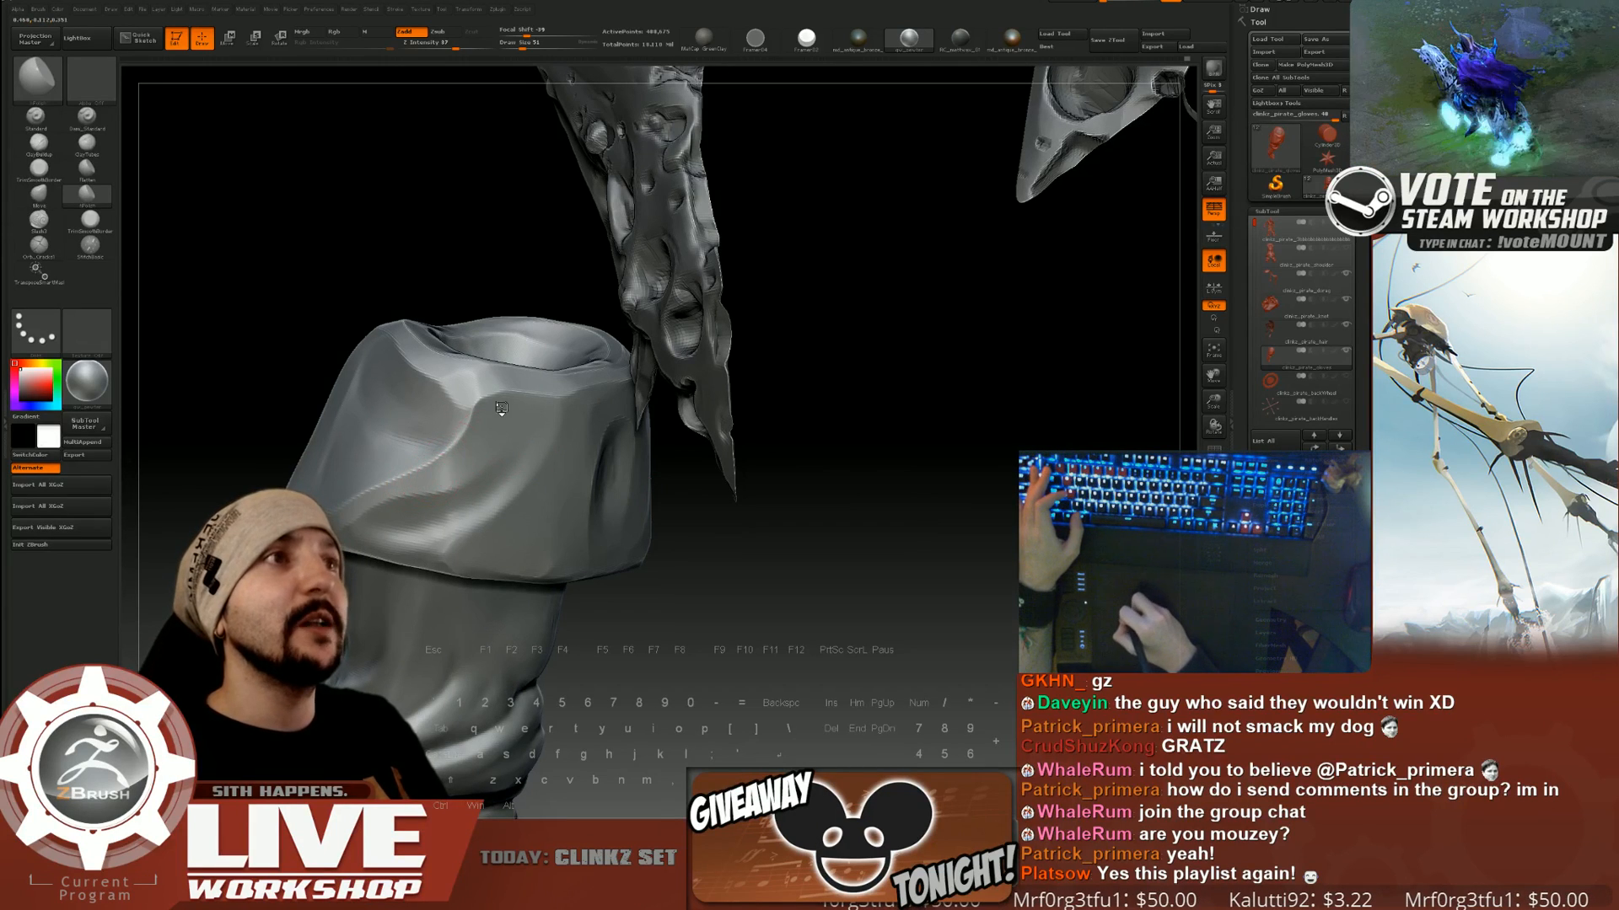
pyautogui.press('shift')
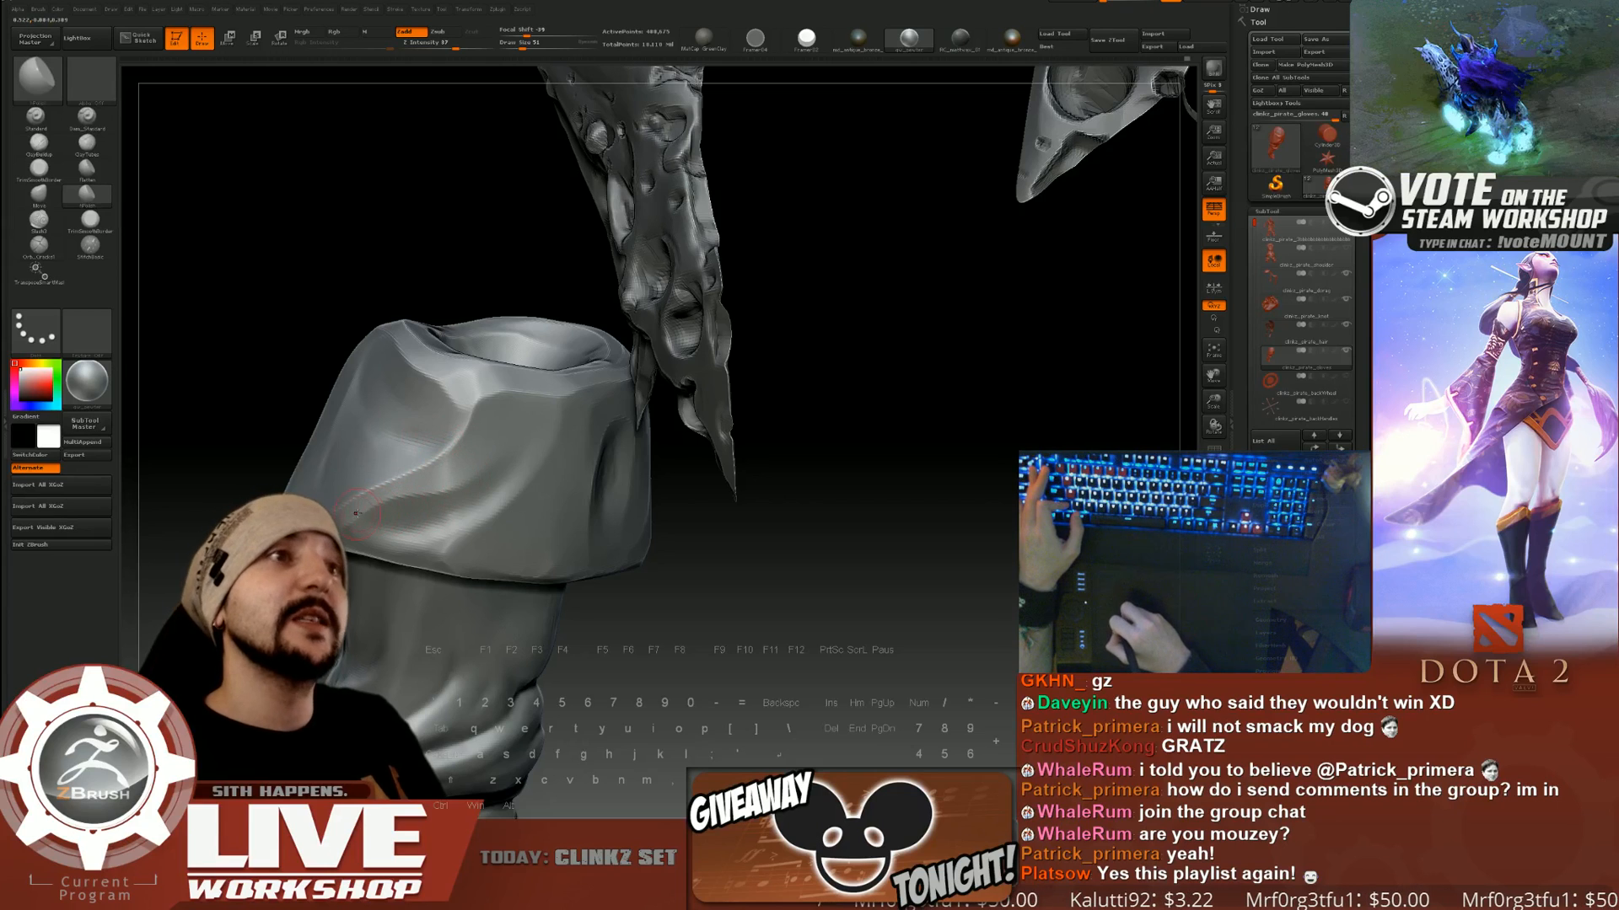
pyautogui.press('shift')
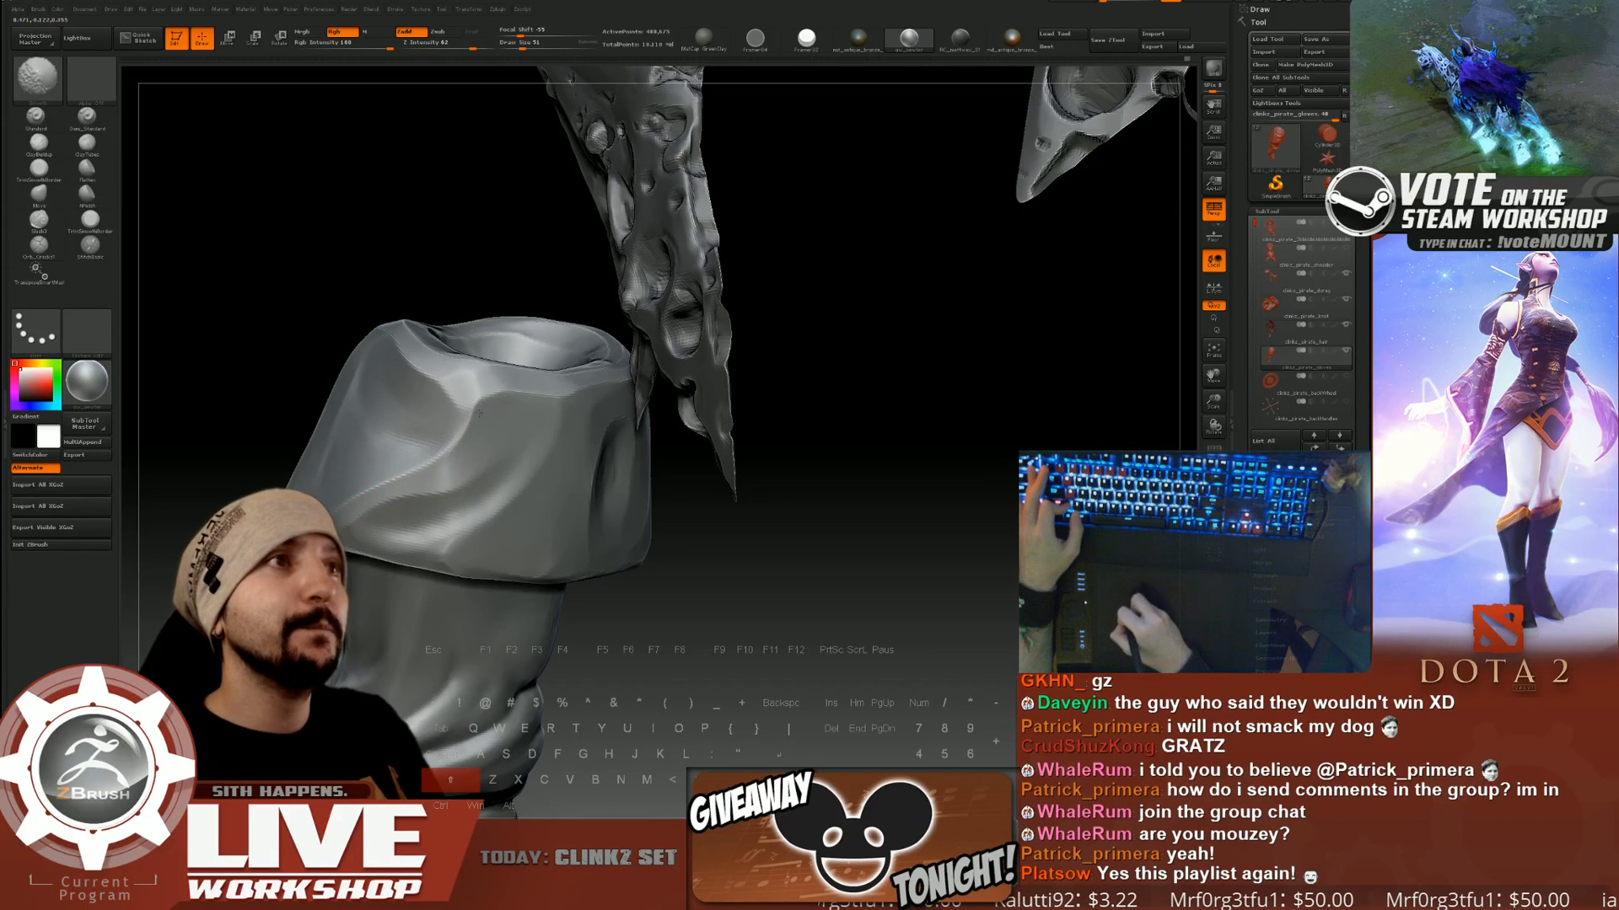
pyautogui.moveTo(556, 419); pyautogui.dragTo(505, 354, button='right')
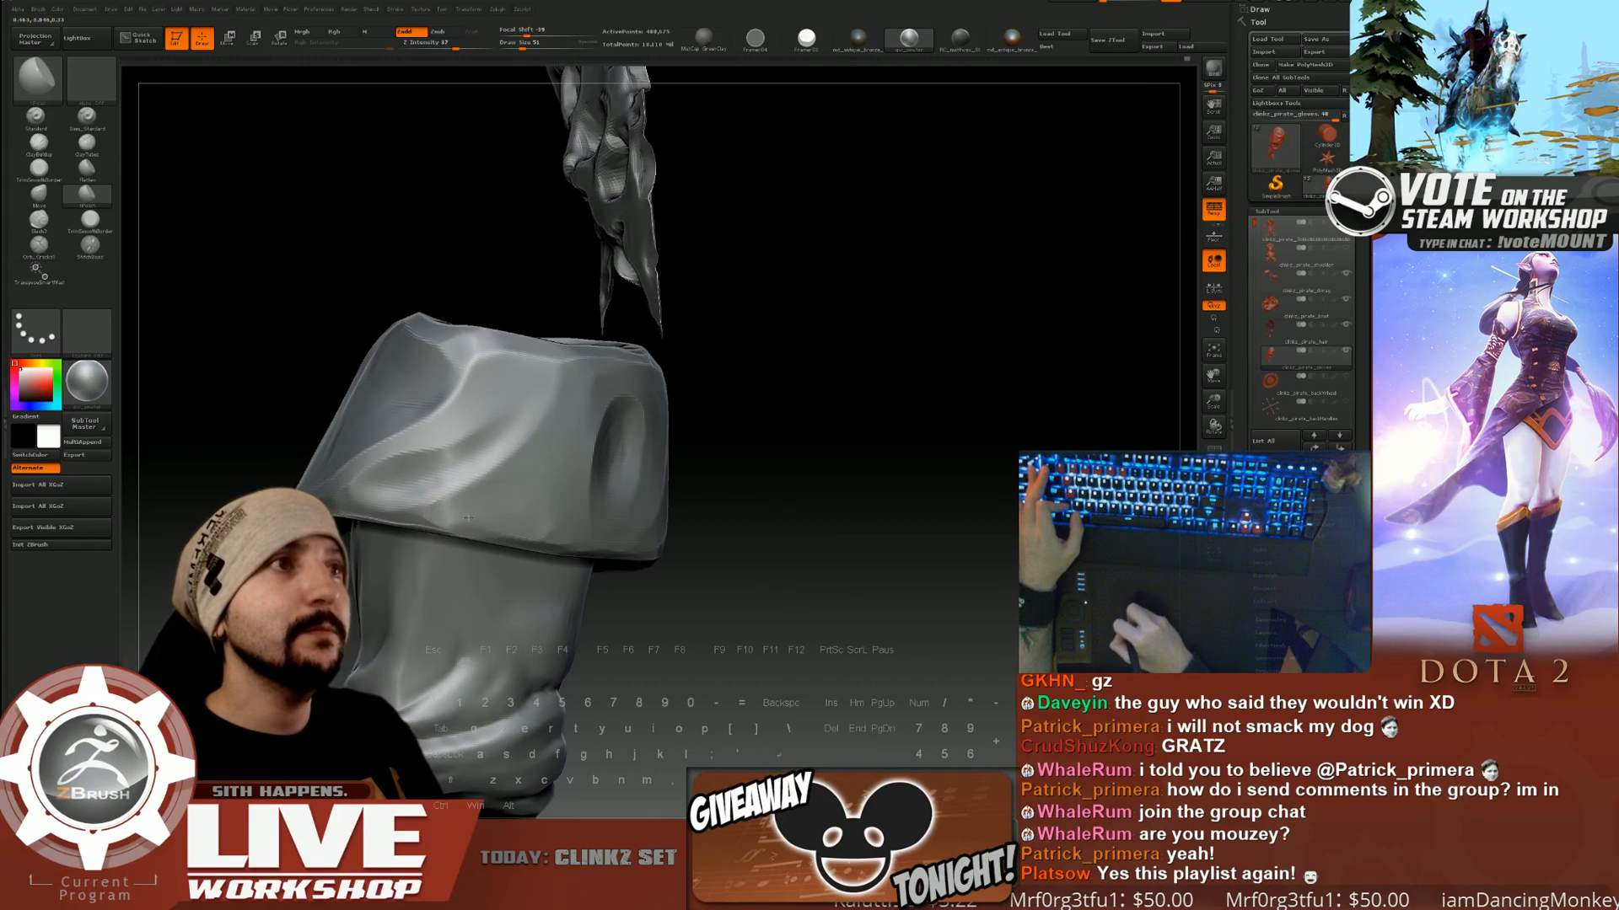
# Examine the forearm sleeve's folds and the bunched cloth at the wrist beneath the cuff from several sides.
pyautogui.moveTo(468, 518)
pyautogui.mouseDown(button='right')
pyautogui.moveTo(840, 441)
pyautogui.moveTo(882, 473)
pyautogui.moveTo(784, 469)
pyautogui.mouseUp(button='right')
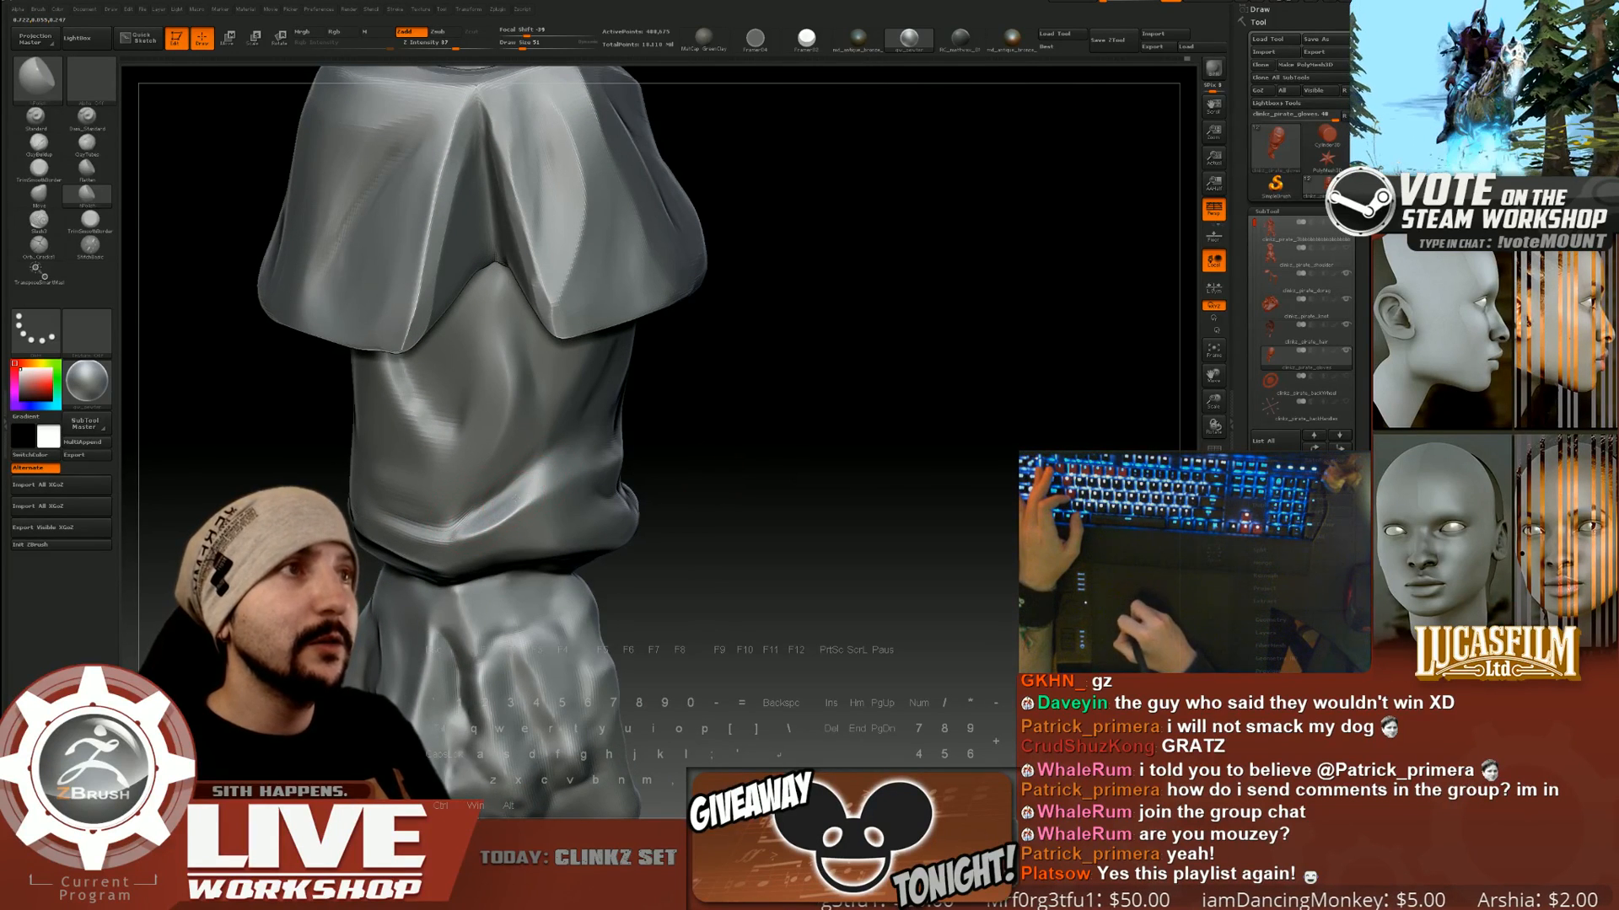
pyautogui.moveTo(509, 500); pyautogui.dragTo(614, 449, button='right')
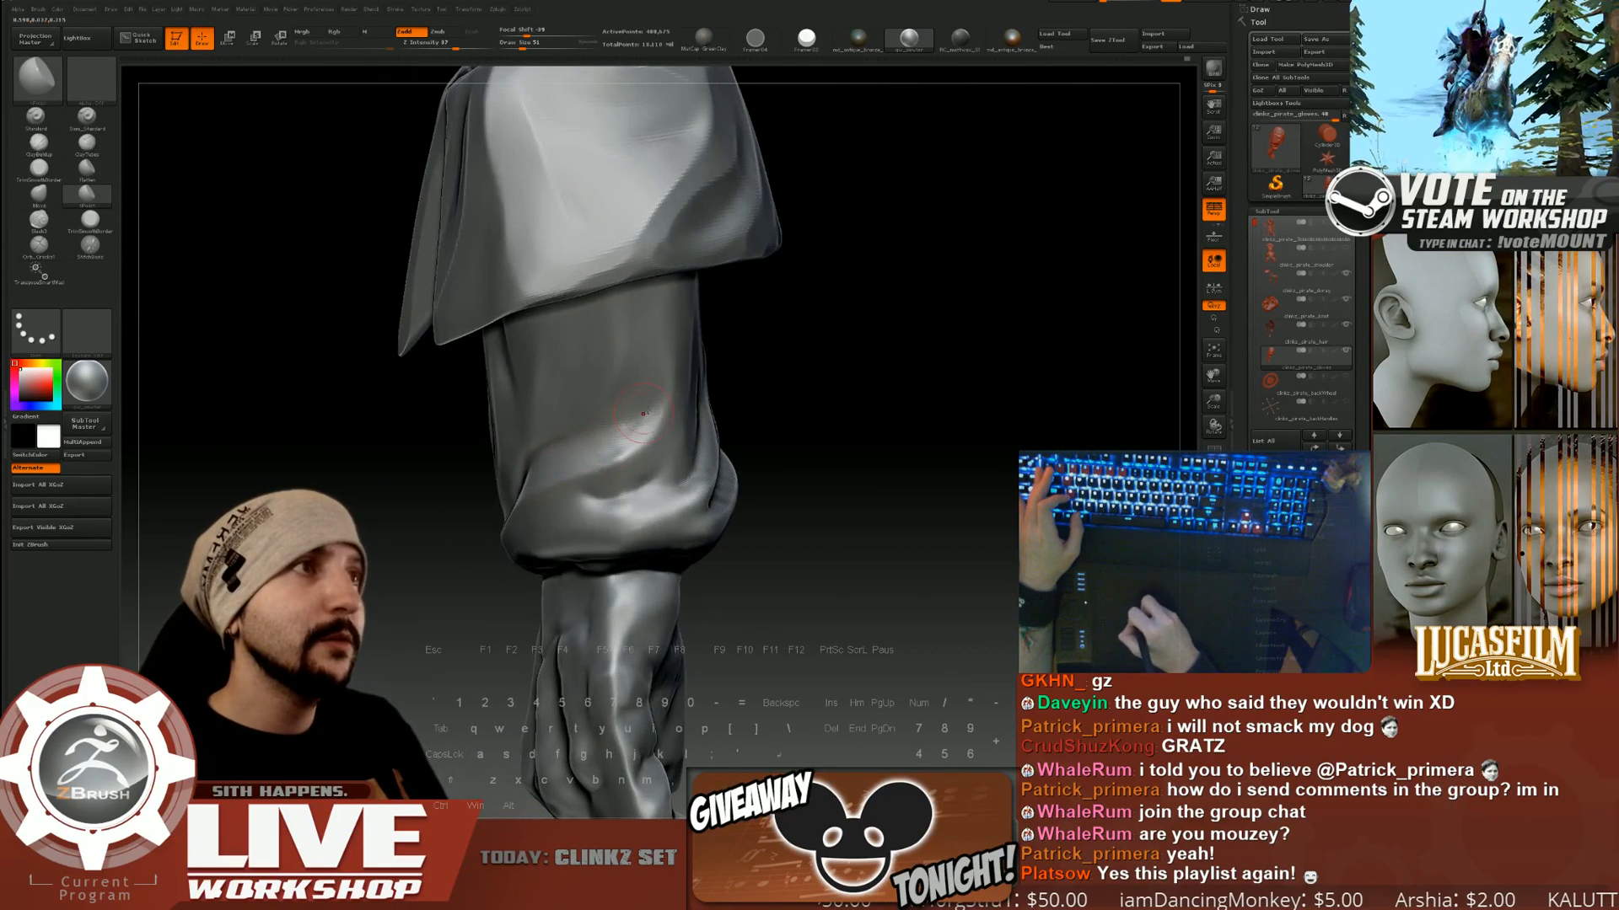
pyautogui.moveTo(844, 401); pyautogui.dragTo(707, 365, button='right')
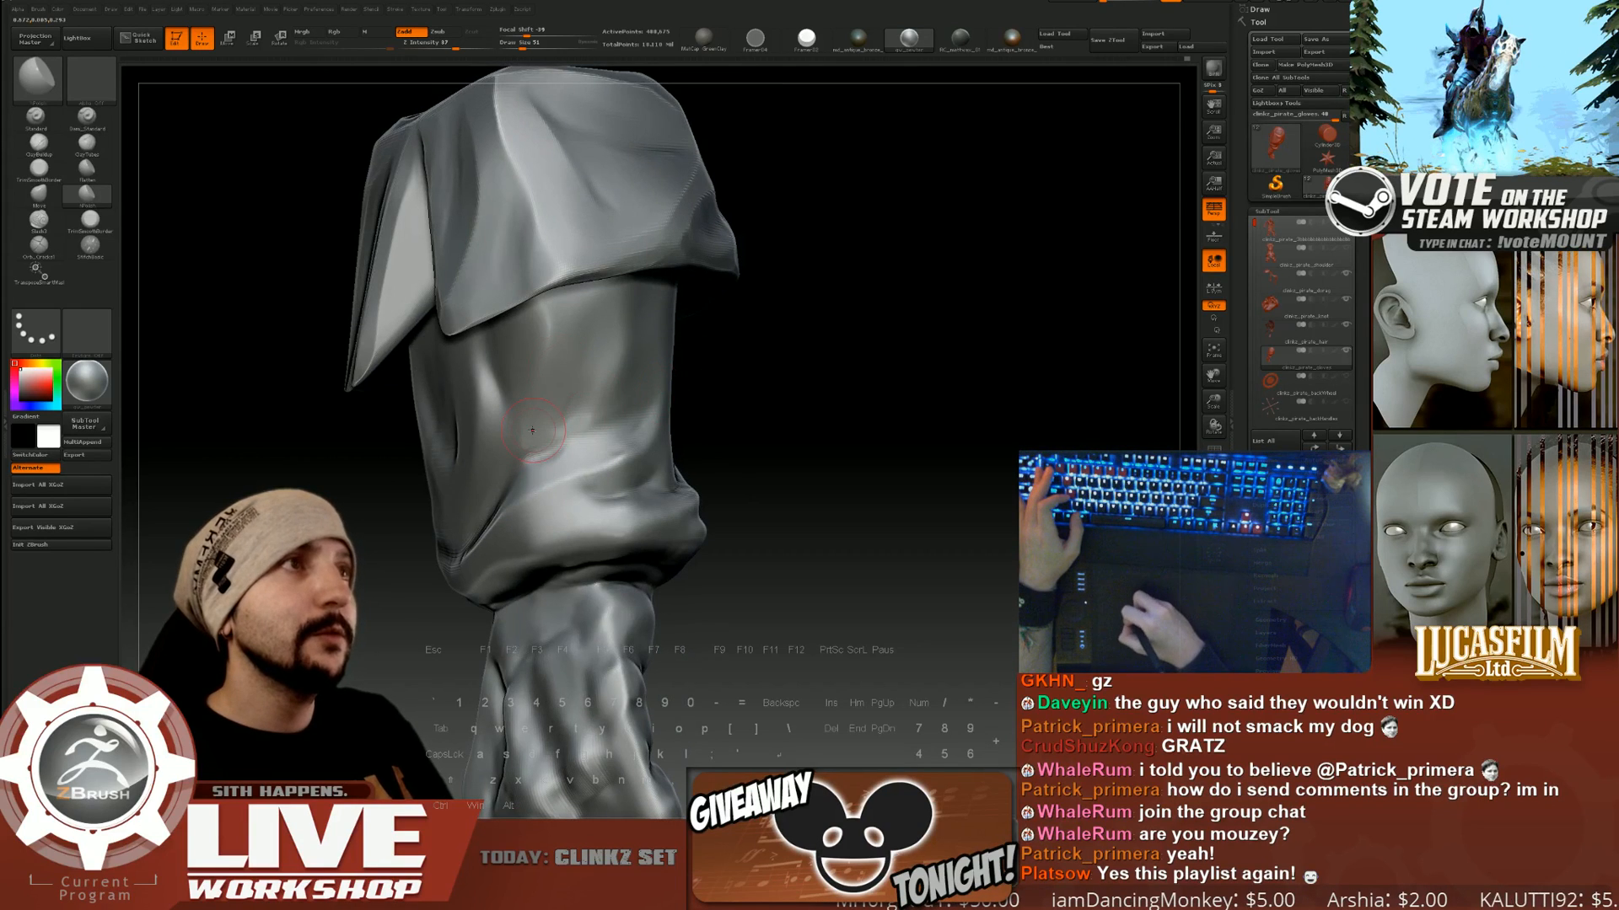
pyautogui.moveTo(559, 304); pyautogui.dragTo(586, 369, button='right')
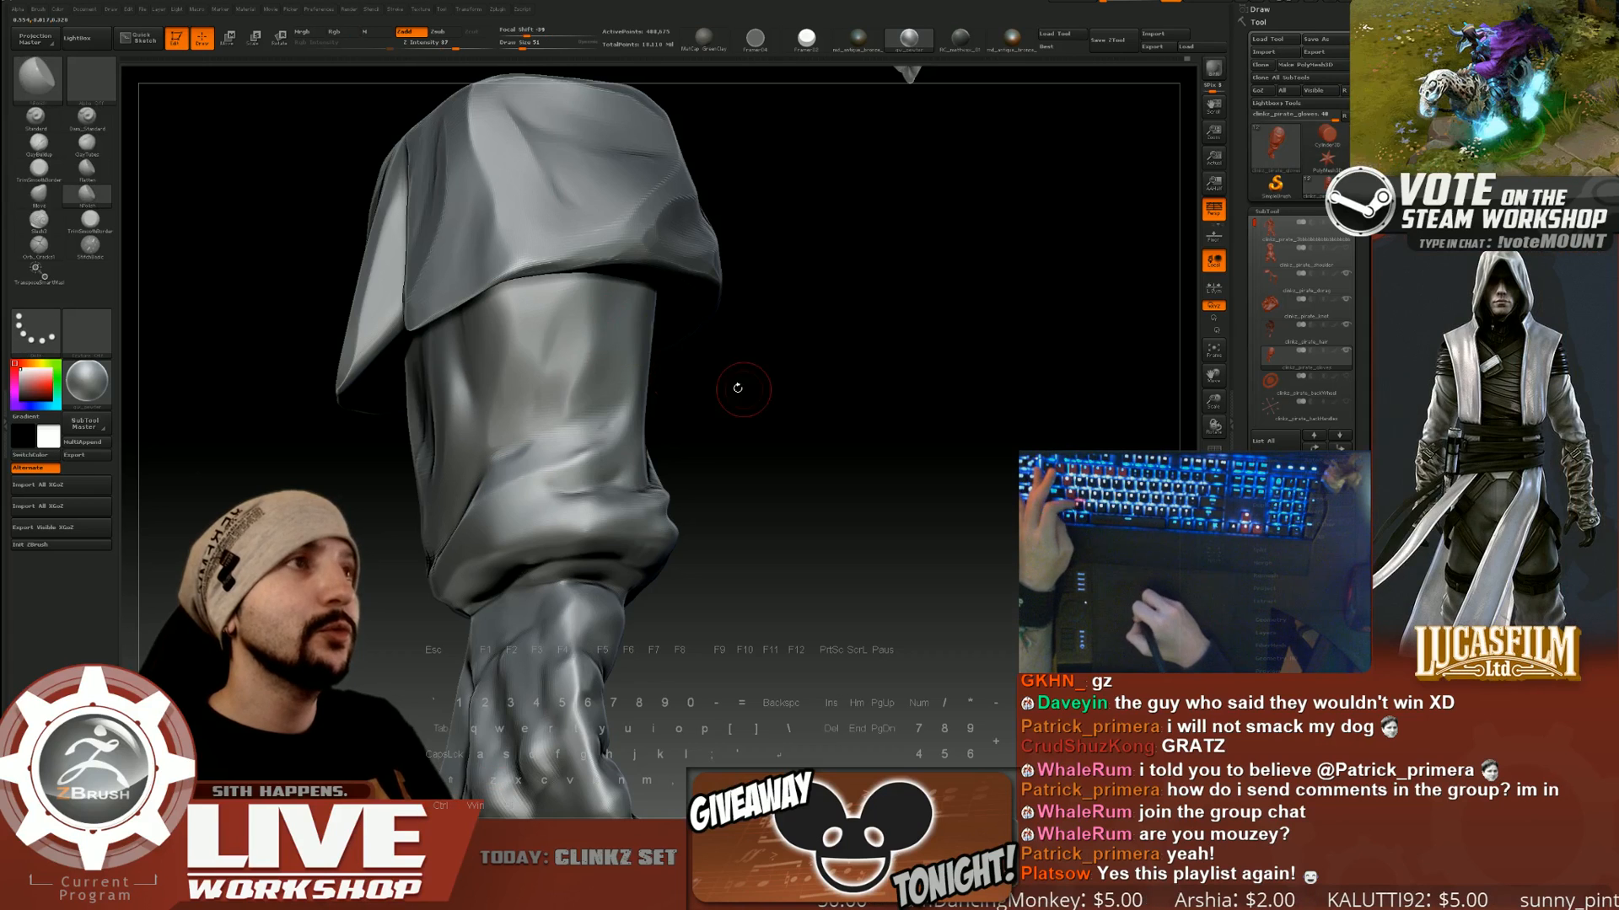
pyautogui.moveTo(738, 388); pyautogui.dragTo(598, 378, button='right')
pyautogui.moveTo(770, 371); pyautogui.dragTo(639, 328, button='right')
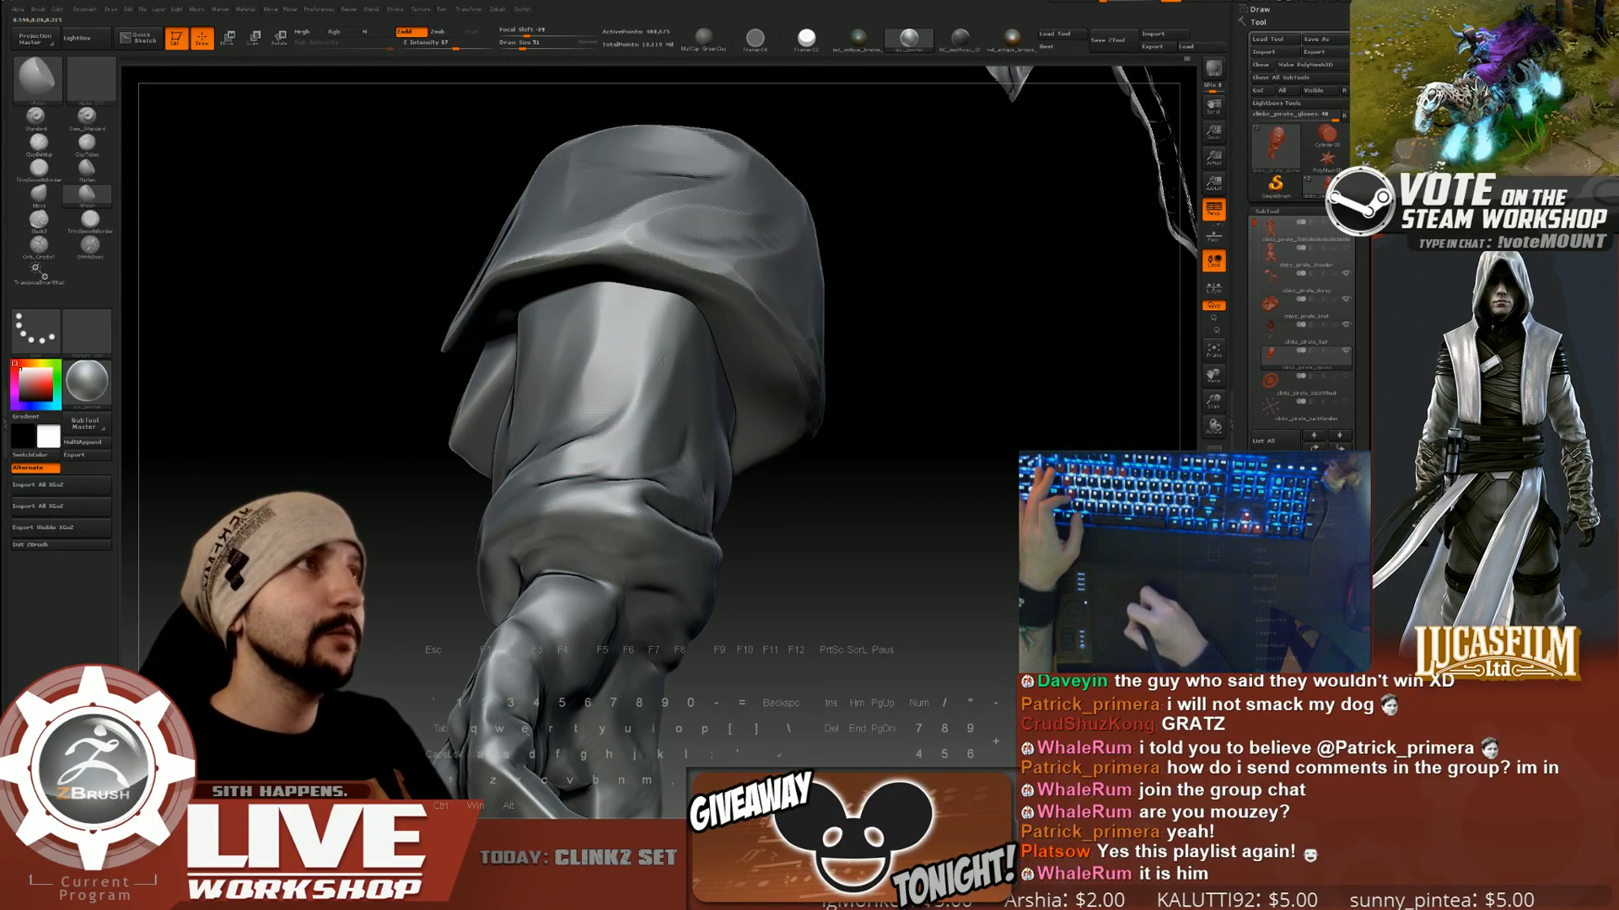
pyautogui.moveTo(936, 503)
pyautogui.mouseDown(button='right')
pyautogui.moveTo(620, 424)
pyautogui.moveTo(539, 446)
pyautogui.moveTo(579, 363)
pyautogui.mouseUp(button='right')
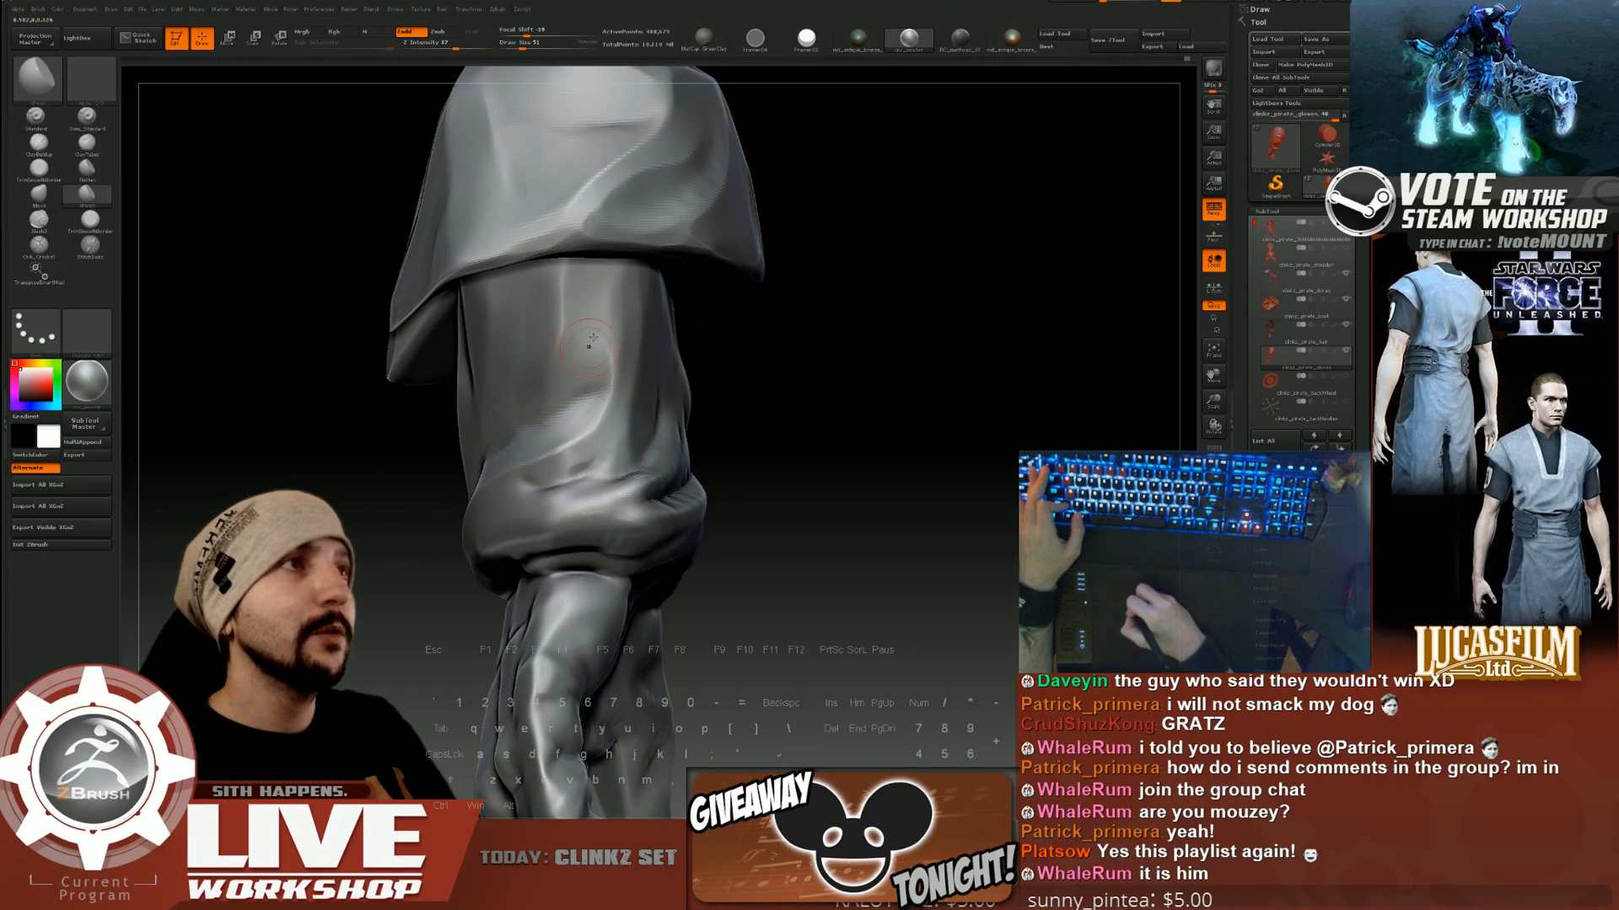
pyautogui.moveTo(589, 346); pyautogui.dragTo(778, 321, button='right')
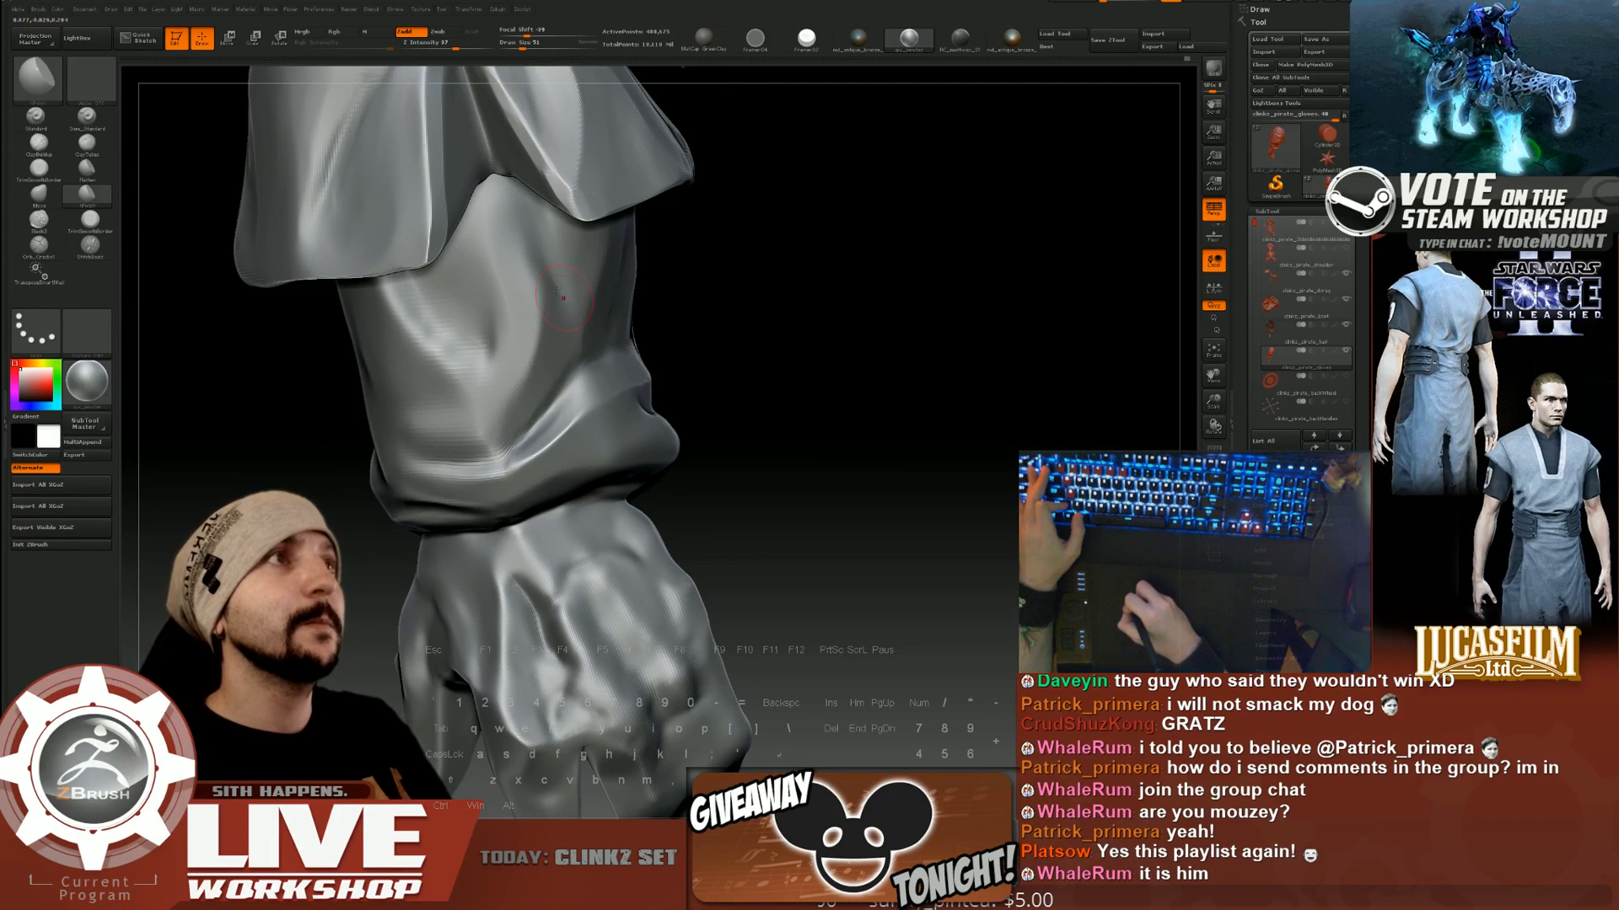
# Refine the curved folds on the forearm sleeve between the split cuff flaps and the bunched cloth at the wrist.
pyautogui.moveTo(787, 345)
pyautogui.mouseDown()
pyautogui.moveTo(835, 323)
pyautogui.moveTo(846, 401)
pyautogui.mouseUp()
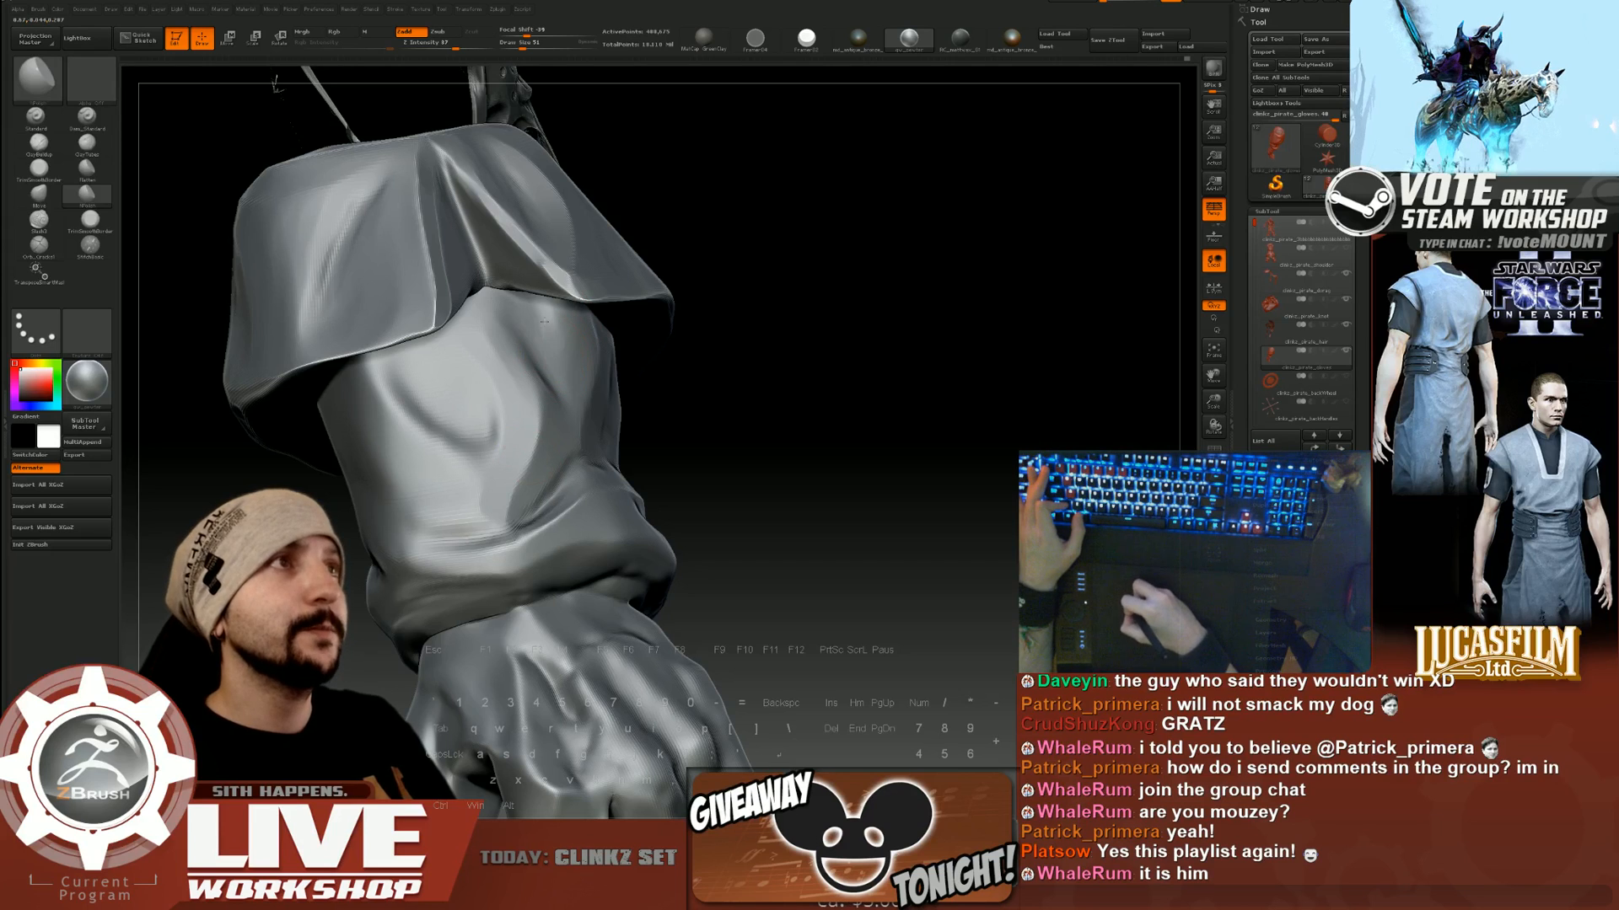
pyautogui.moveTo(676, 386); pyautogui.dragTo(643, 381)
pyautogui.moveTo(394, 390); pyautogui.dragTo(440, 442)
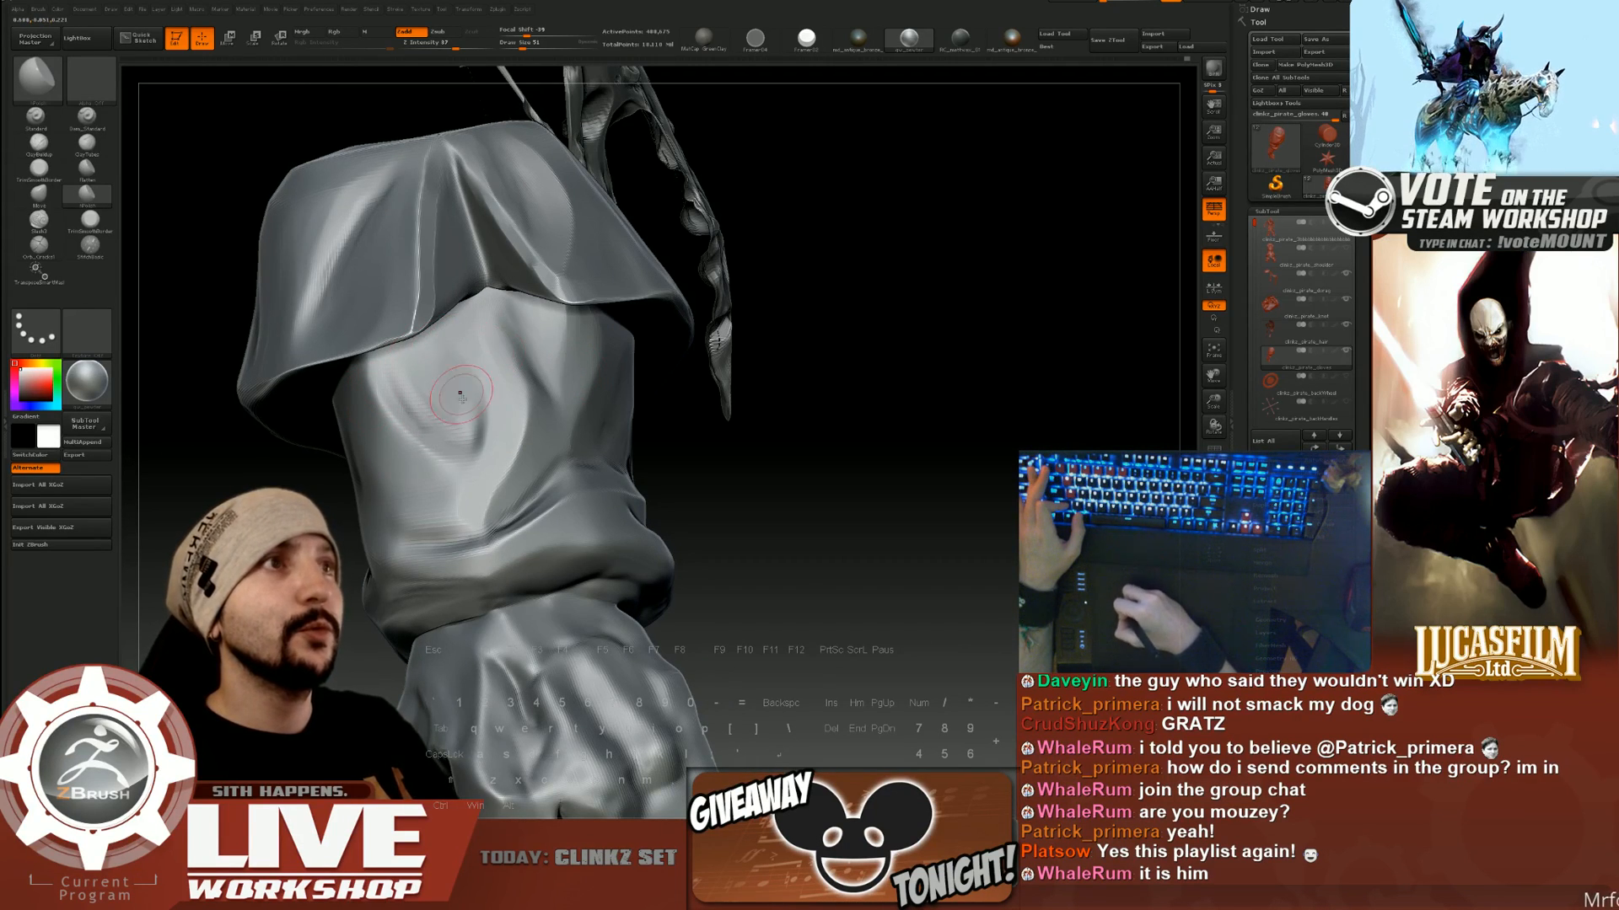
pyautogui.moveTo(707, 455)
pyautogui.mouseDown()
pyautogui.moveTo(832, 457)
pyautogui.moveTo(430, 381)
pyautogui.moveTo(487, 435)
pyautogui.moveTo(794, 456)
pyautogui.mouseUp()
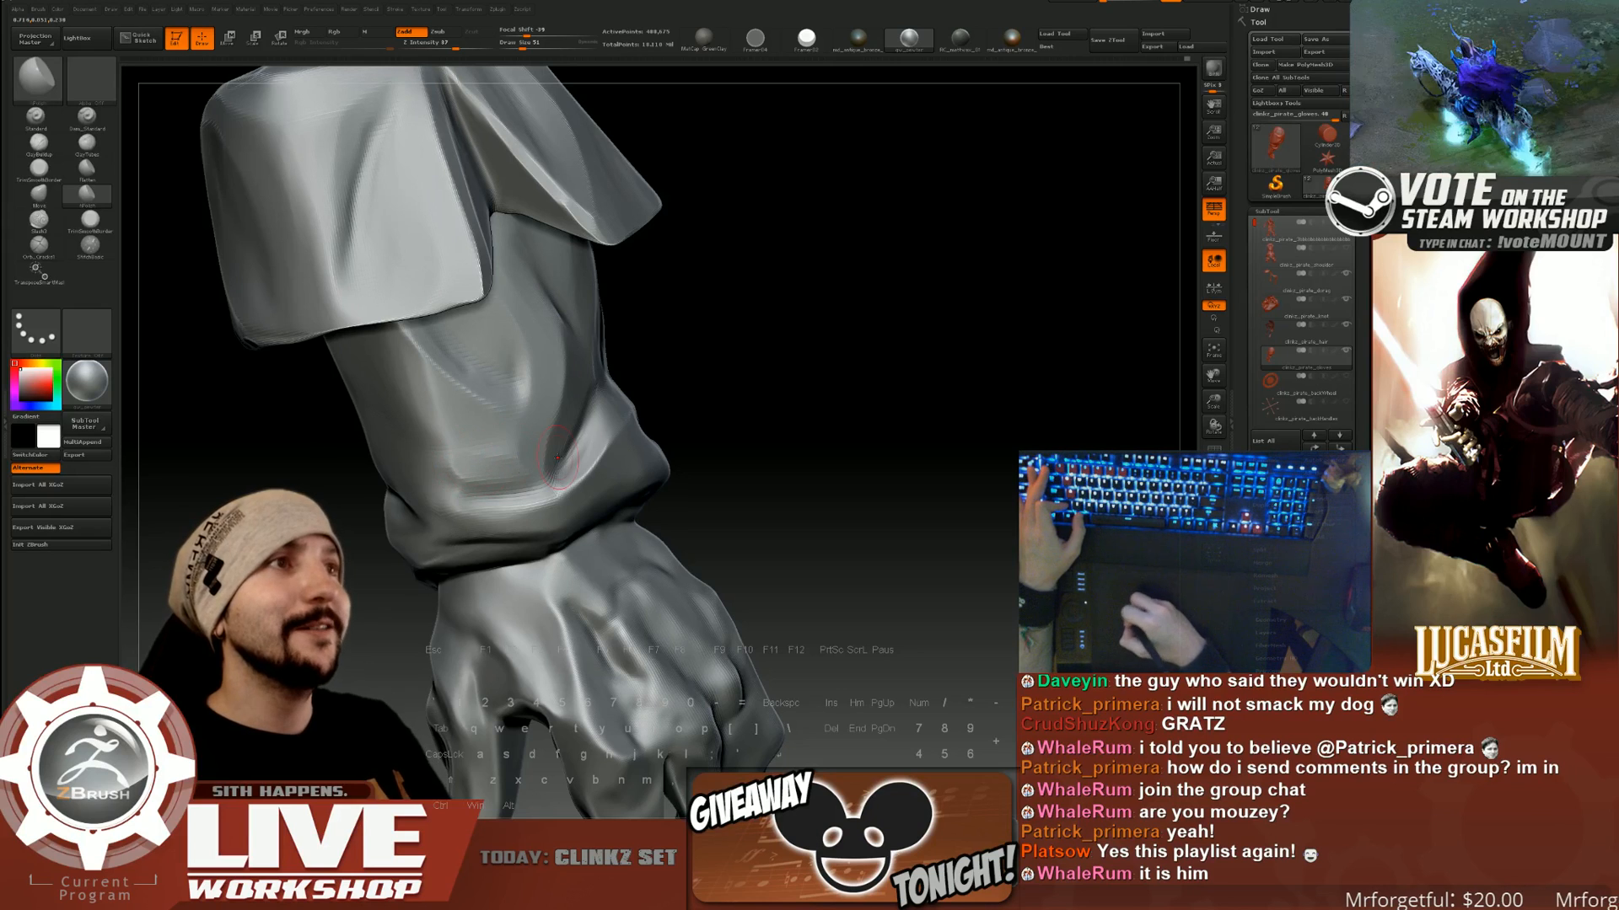
pyautogui.moveTo(784, 375)
pyautogui.mouseDown()
pyautogui.moveTo(856, 354)
pyautogui.moveTo(807, 334)
pyautogui.moveTo(717, 388)
pyautogui.mouseUp()
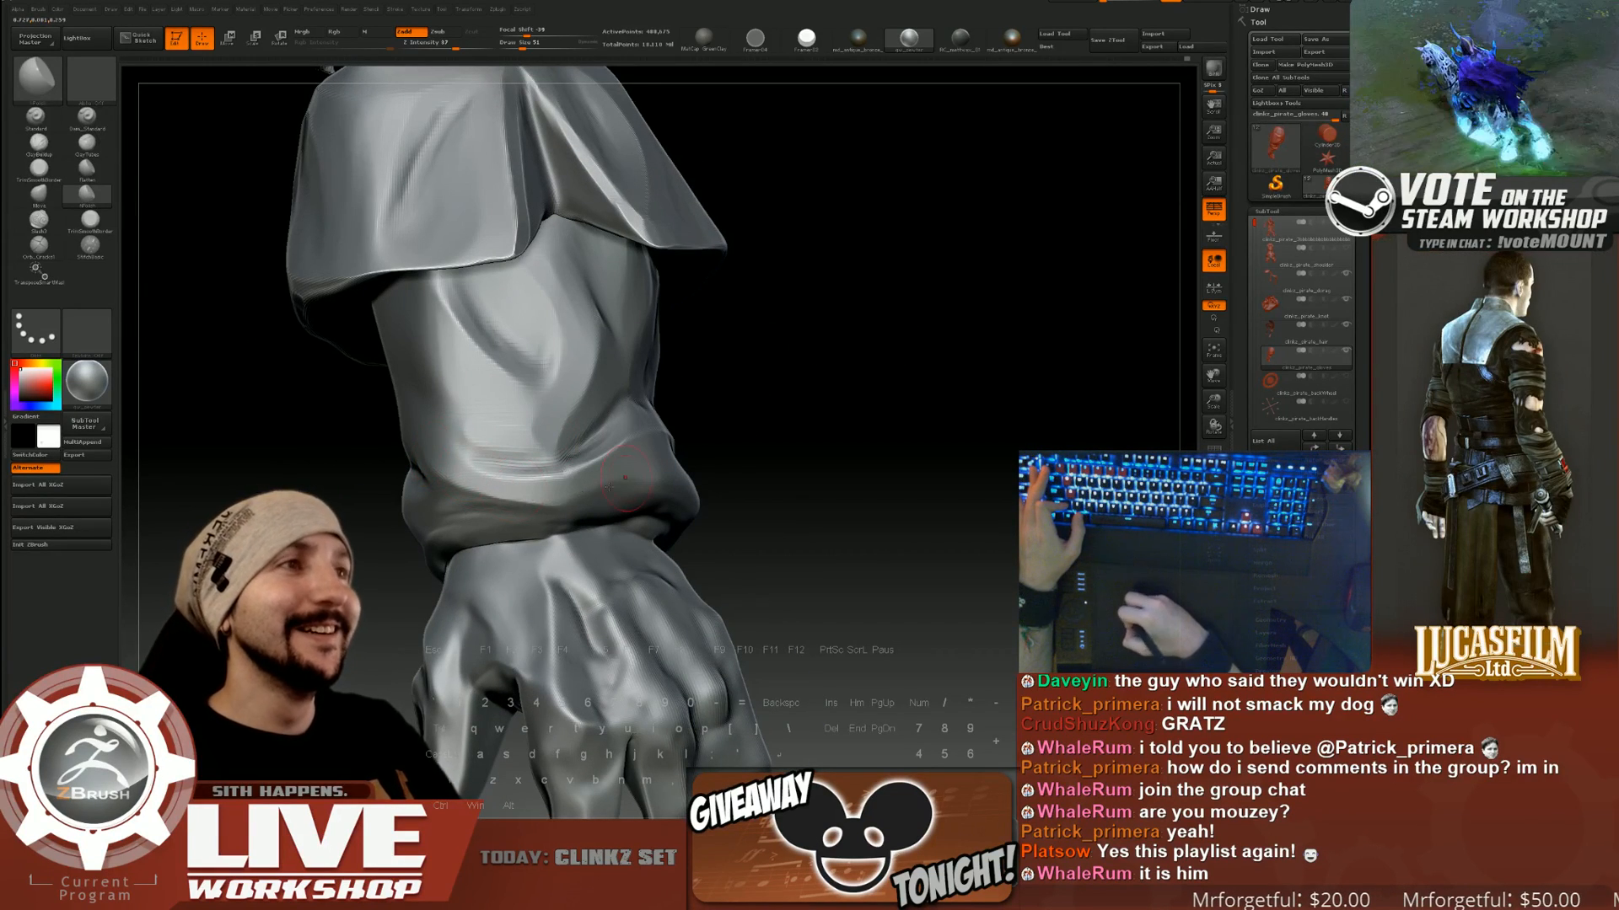
pyautogui.moveTo(771, 439); pyautogui.dragTo(674, 462)
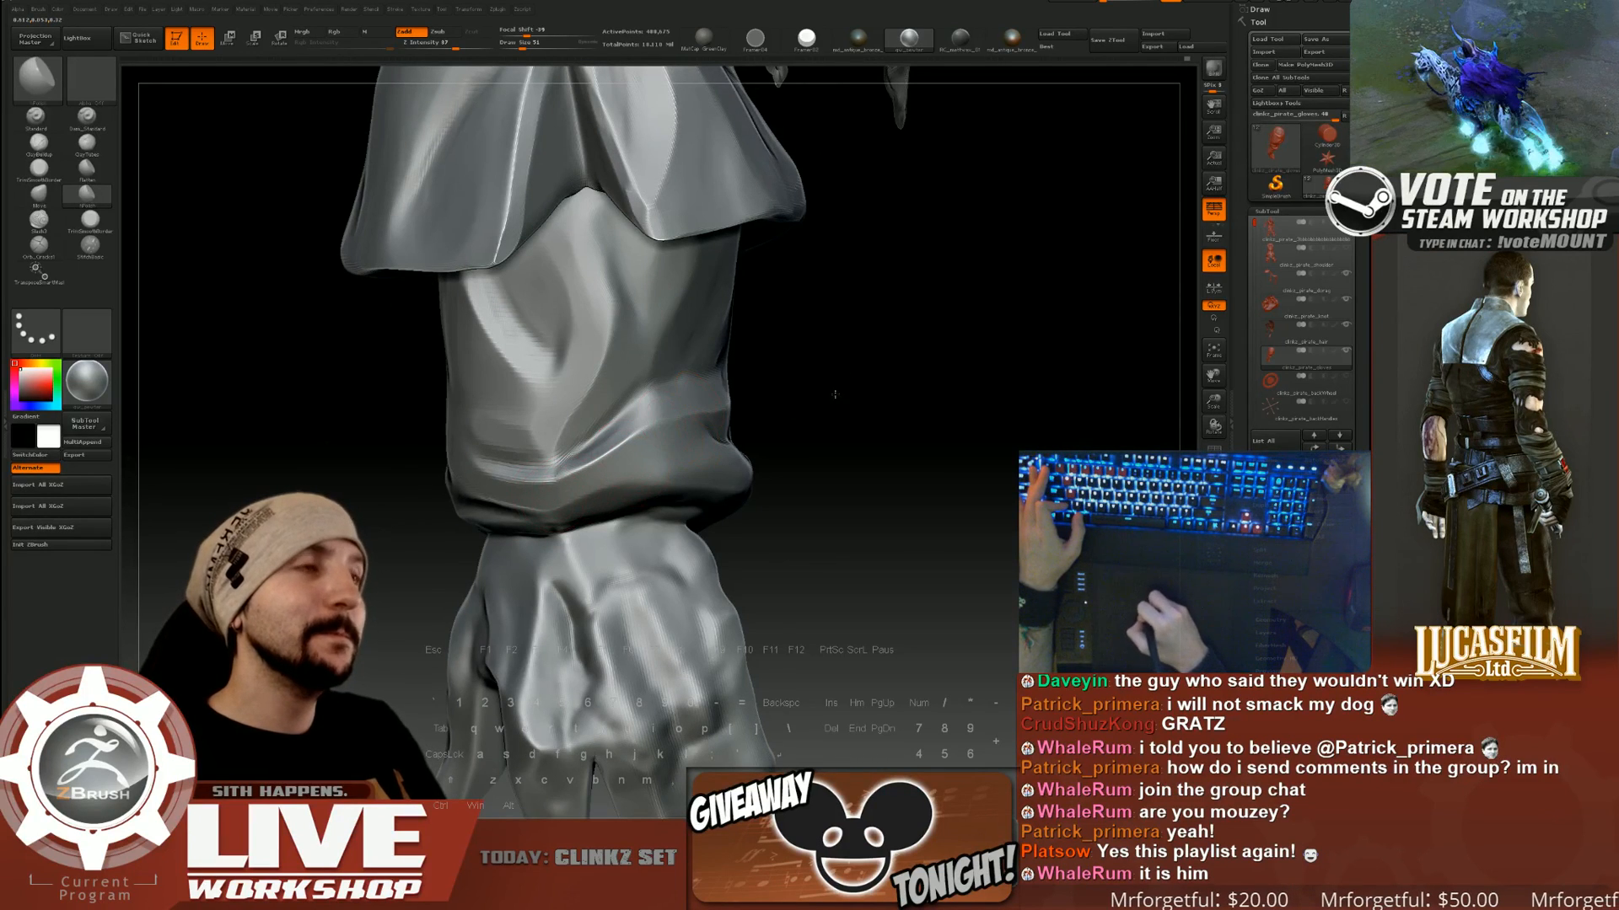
# Reshape and soften the diagonal sleeve fold and the creases where the forearm sleeve meets the bunched wrist cloth.
pyautogui.moveTo(834, 394); pyautogui.dragTo(597, 434)
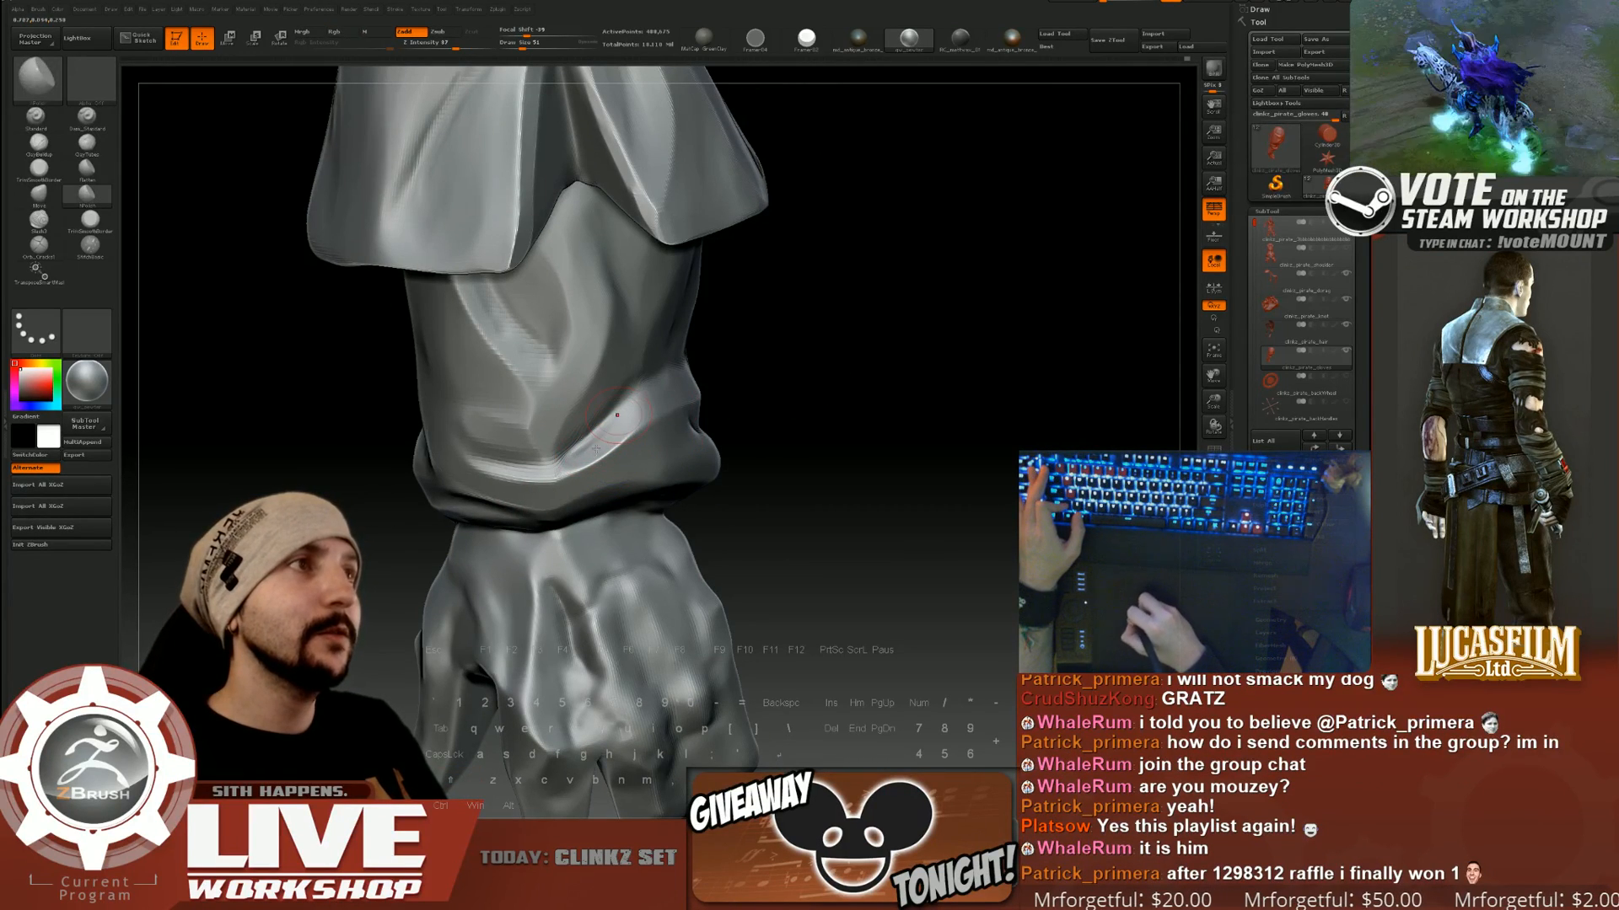
pyautogui.moveTo(816, 358); pyautogui.dragTo(750, 361)
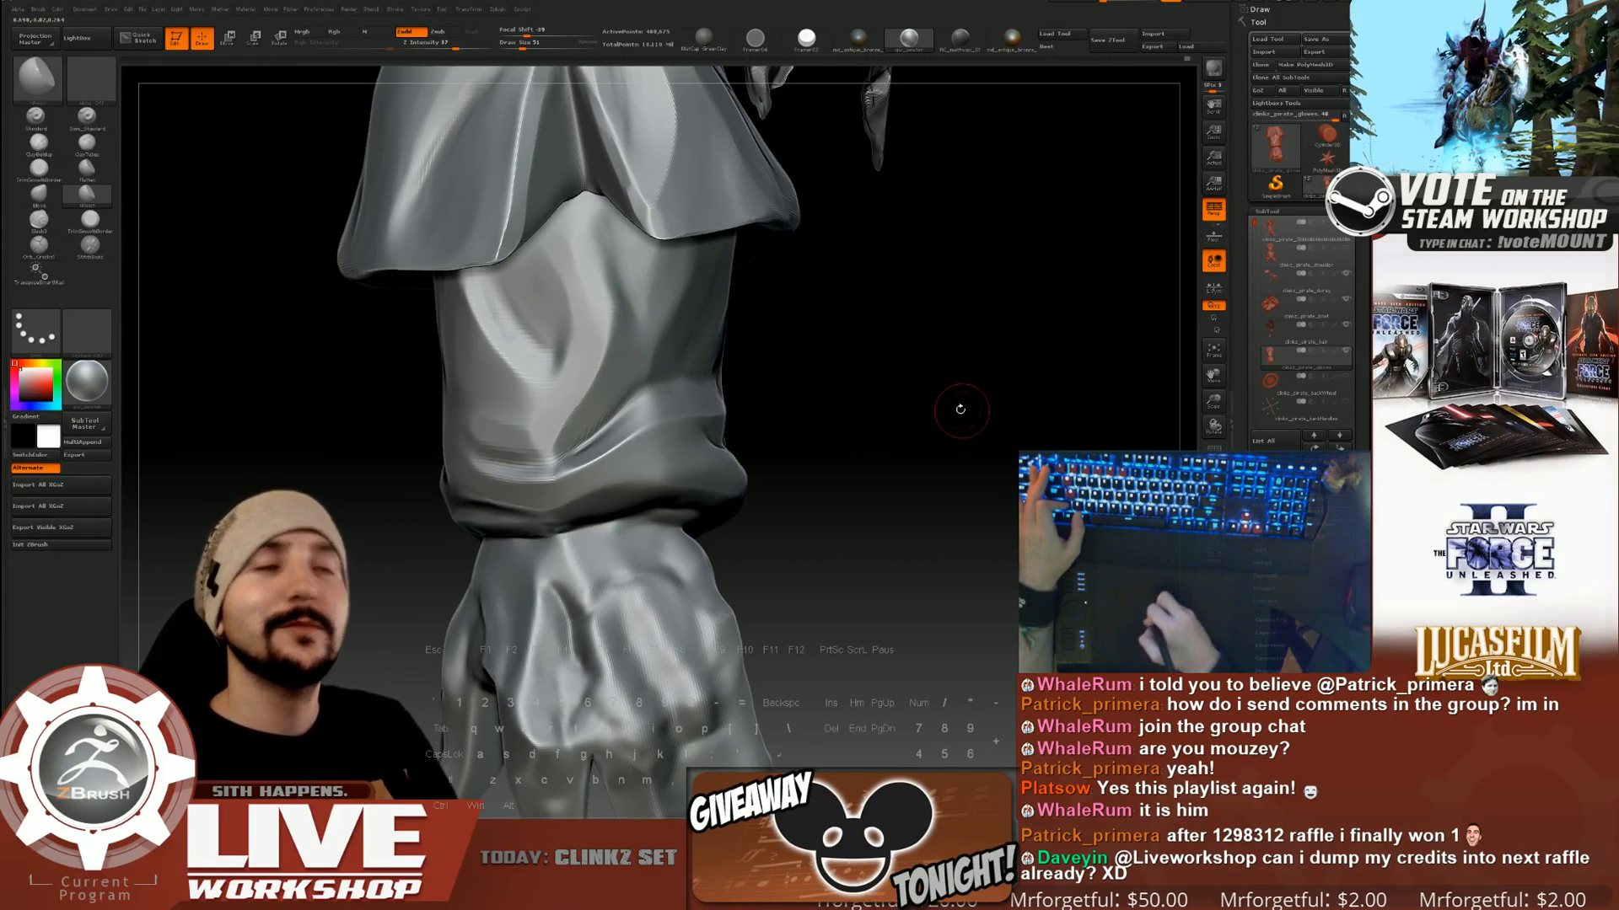
pyautogui.moveTo(950, 343); pyautogui.dragTo(775, 380)
pyautogui.moveTo(877, 365); pyautogui.dragTo(513, 436)
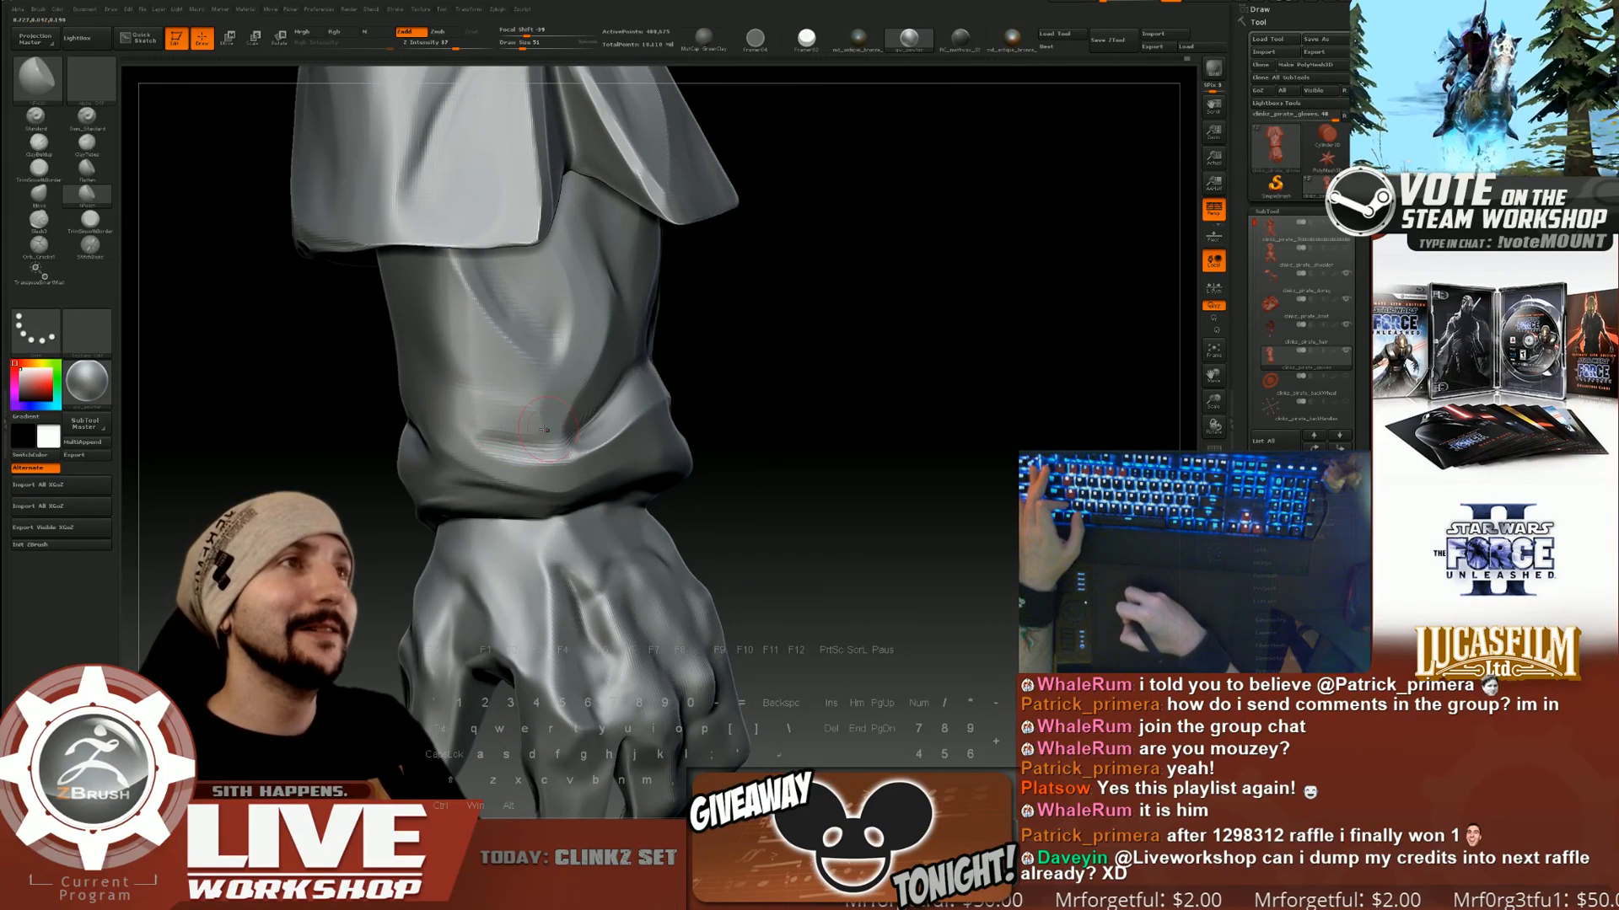
pyautogui.moveTo(741, 376); pyautogui.dragTo(624, 367)
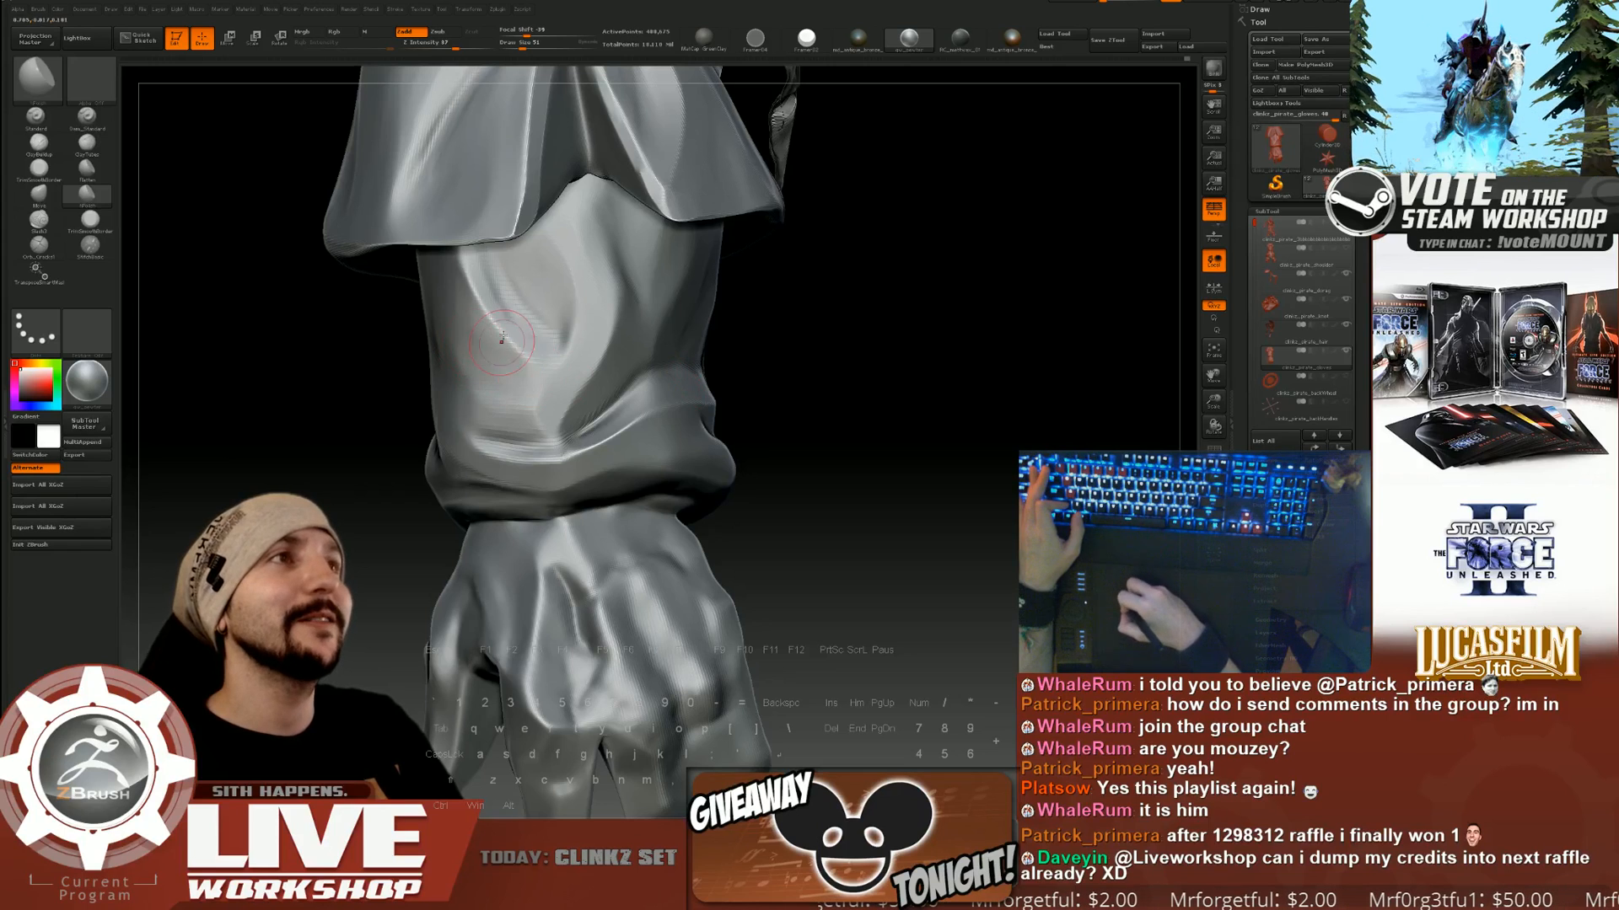
pyautogui.moveTo(679, 308); pyautogui.dragTo(513, 306)
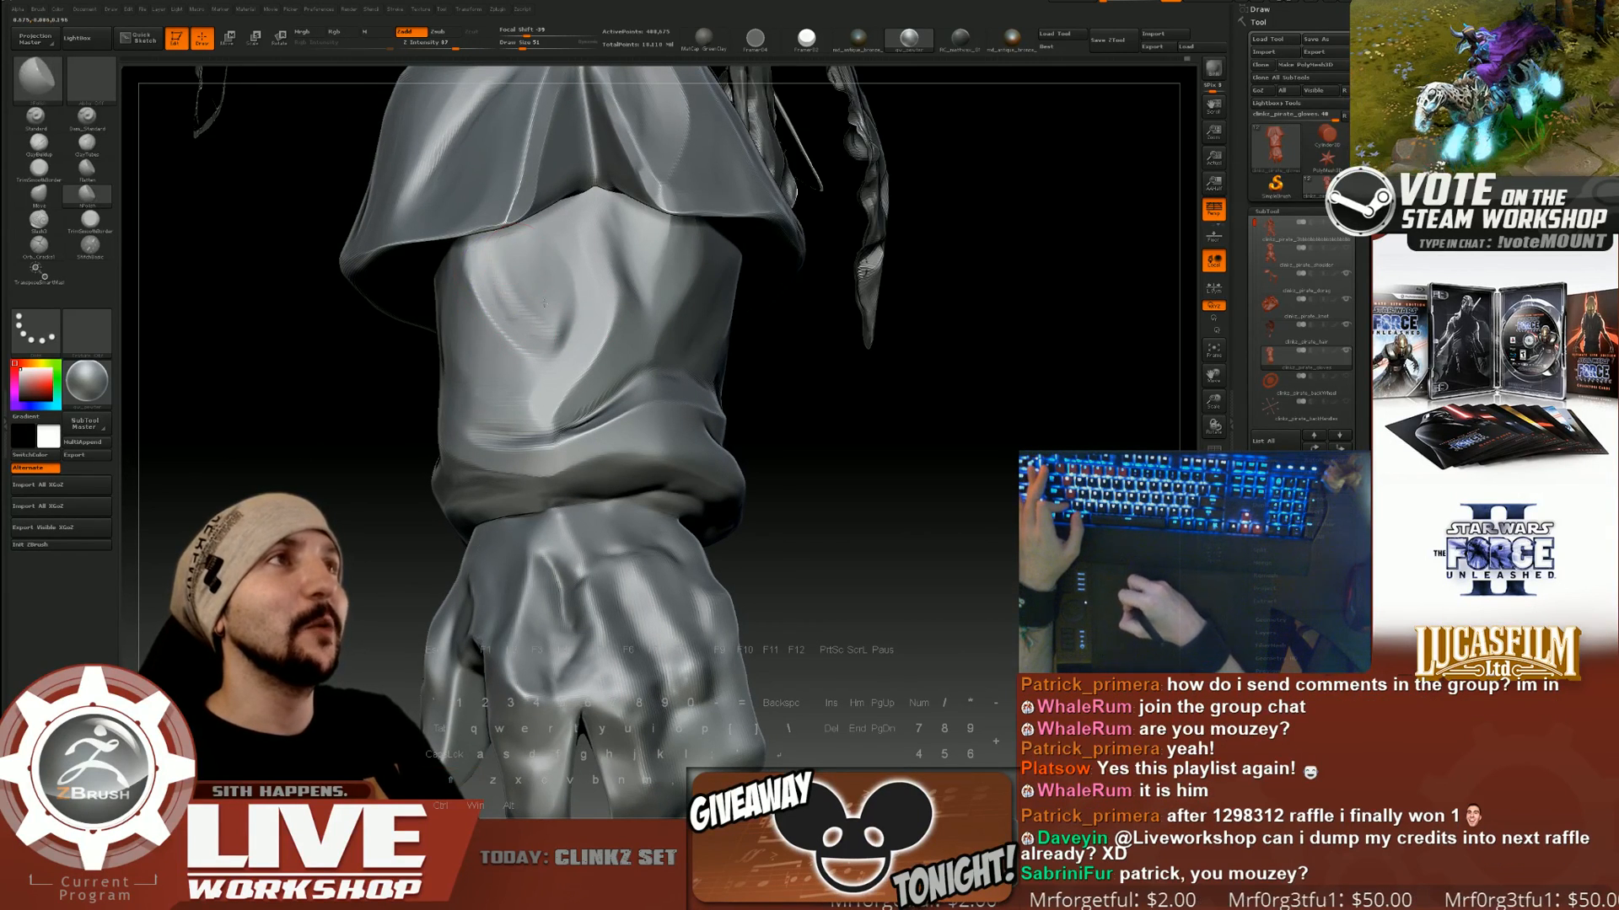
pyautogui.press('shift')
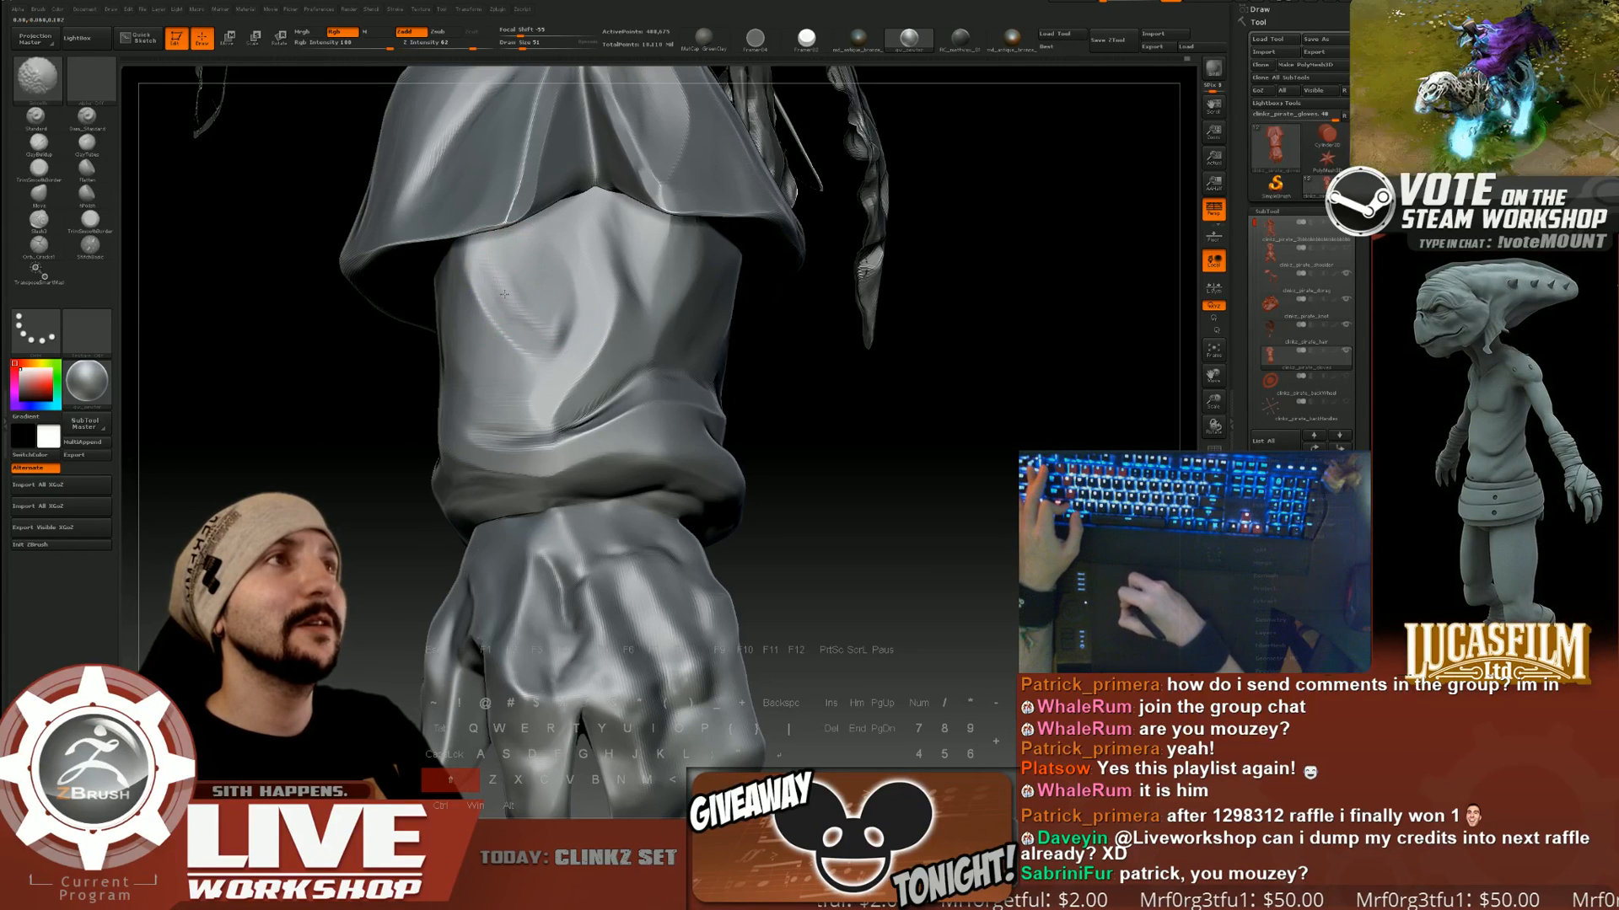
pyautogui.moveTo(807, 372)
pyautogui.mouseDown()
pyautogui.moveTo(752, 405)
pyautogui.moveTo(697, 317)
pyautogui.mouseUp()
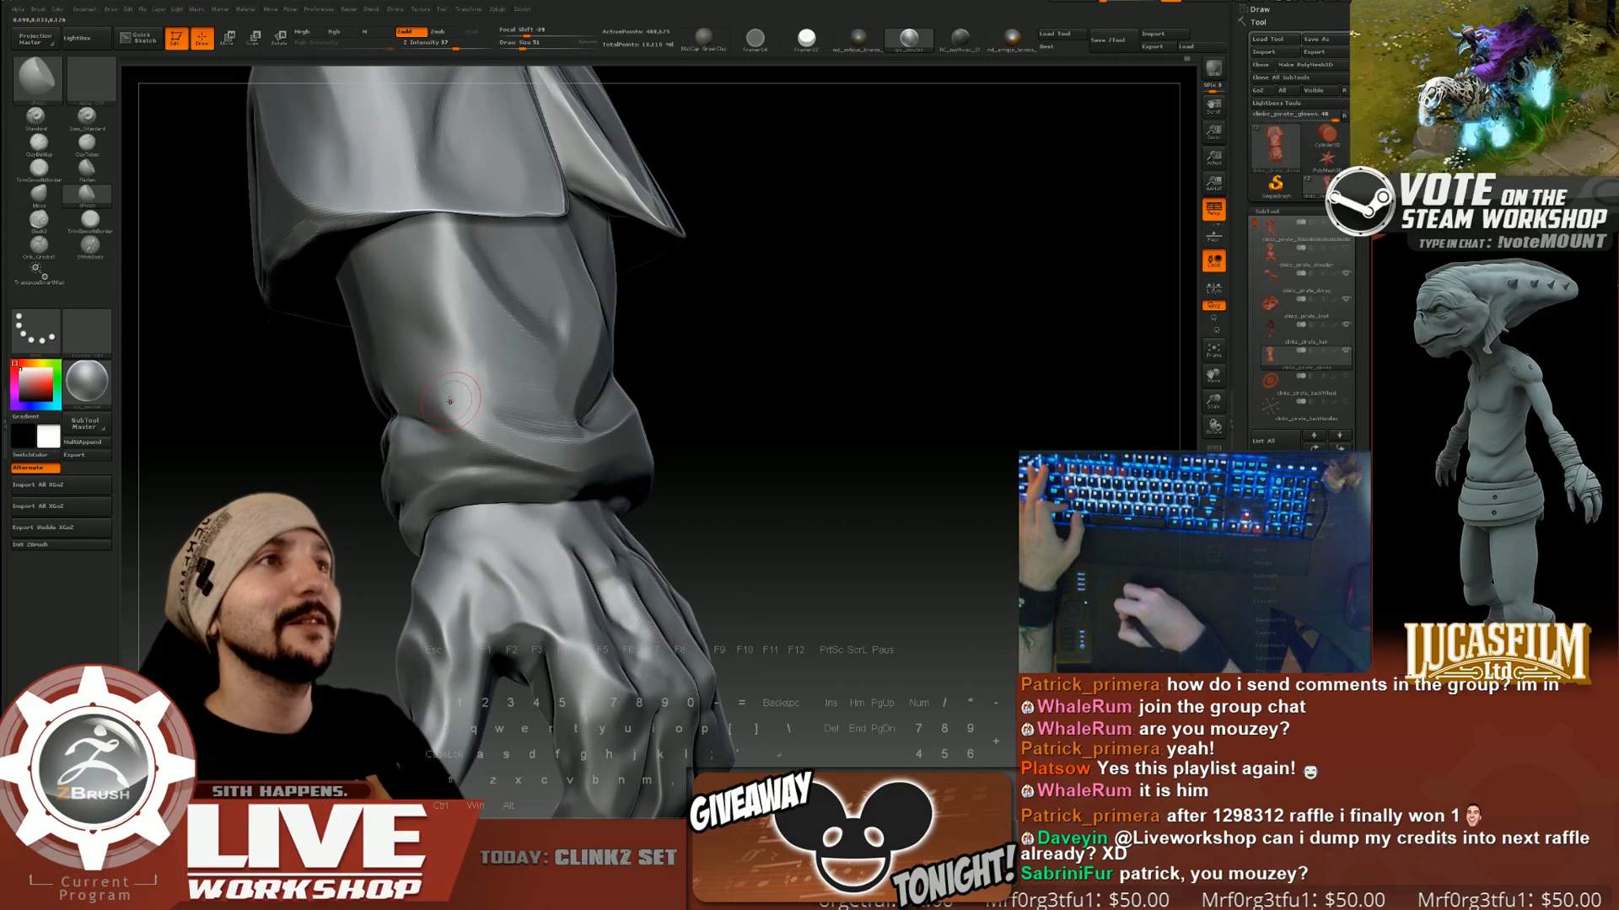
# Define the lengthwise ridge and flat planes on the thumb side of the forearm sleeve, below the cuff hem.
pyautogui.moveTo(548, 372); pyautogui.dragTo(466, 303, button='right')
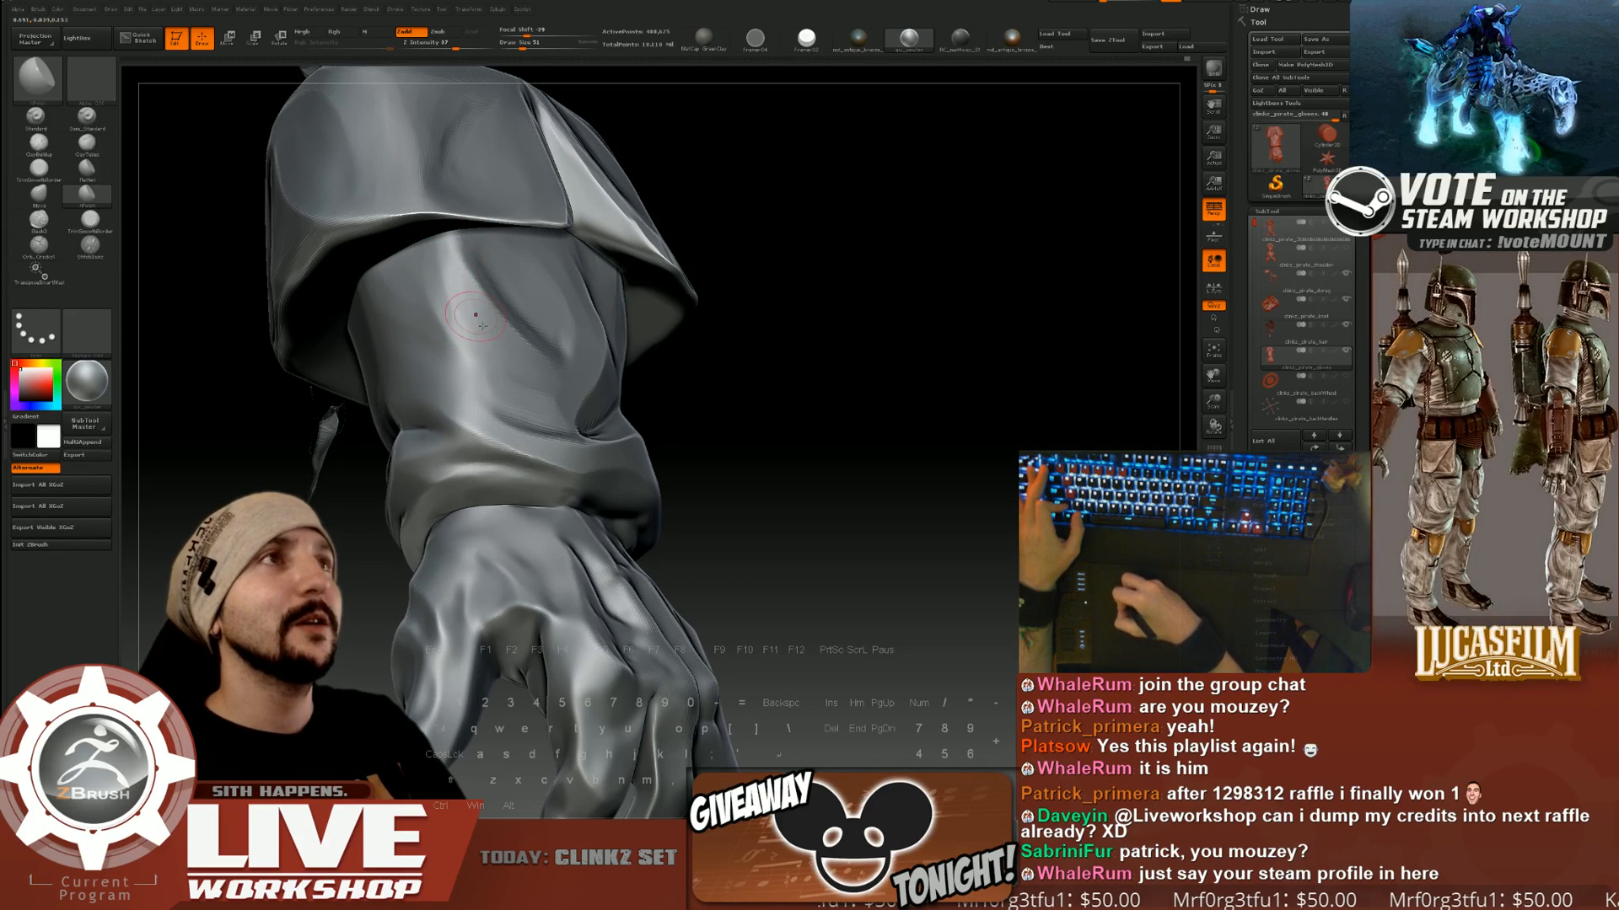
pyautogui.moveTo(626, 360)
pyautogui.mouseDown(button='right')
pyautogui.moveTo(885, 394)
pyautogui.moveTo(906, 380)
pyautogui.mouseUp(button='right')
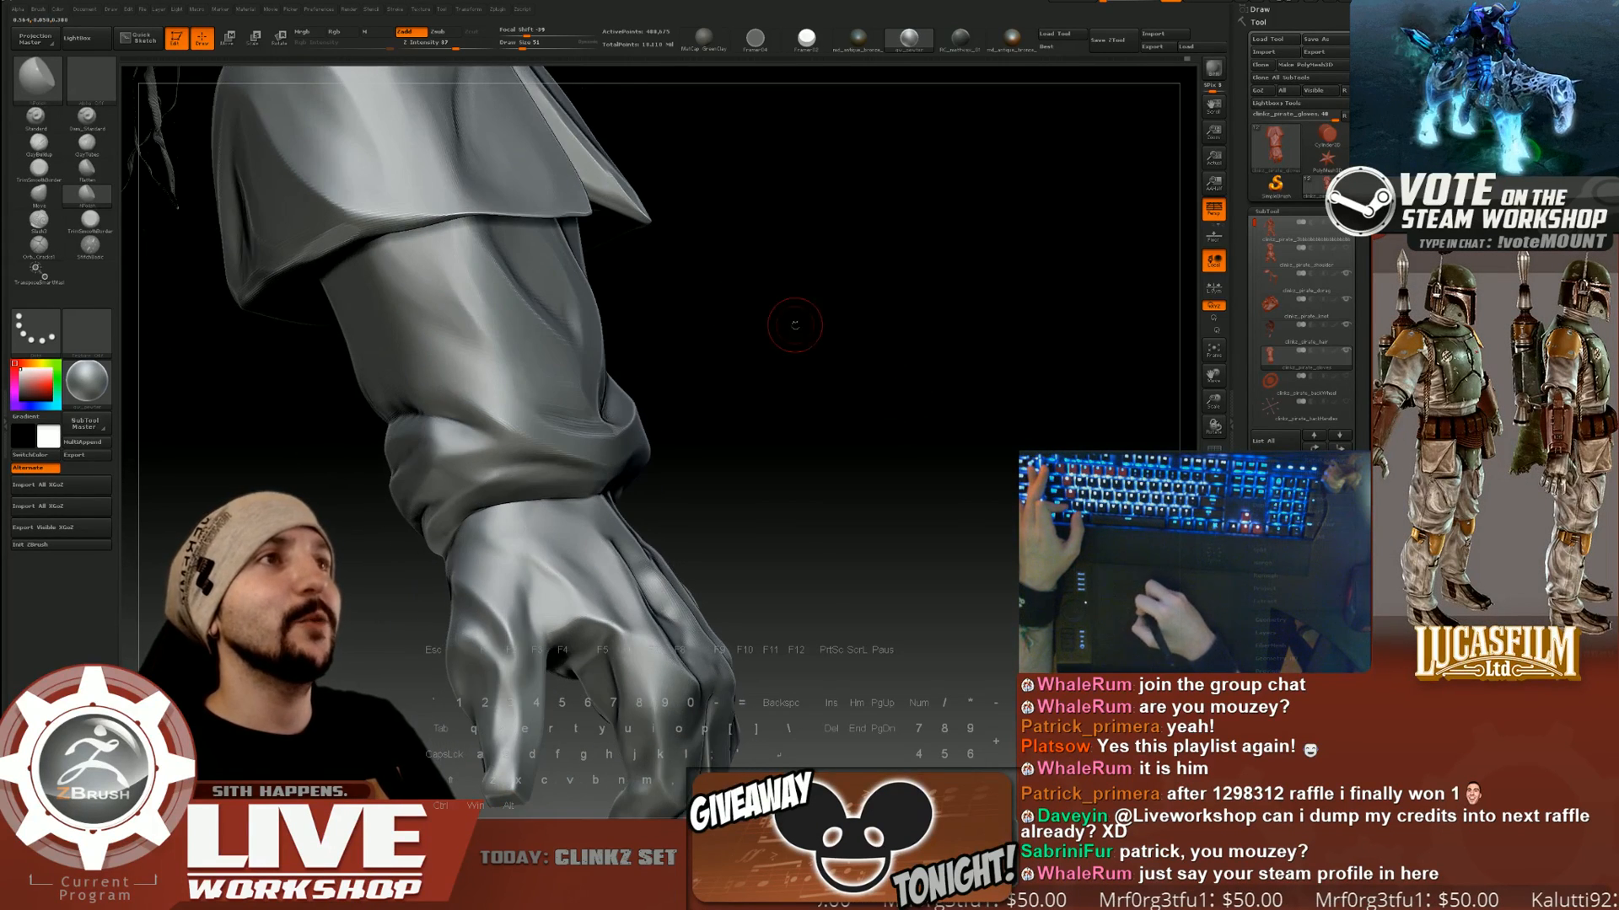
pyautogui.moveTo(794, 324)
pyautogui.mouseDown(button='right')
pyautogui.moveTo(473, 373)
pyautogui.moveTo(474, 390)
pyautogui.mouseUp(button='right')
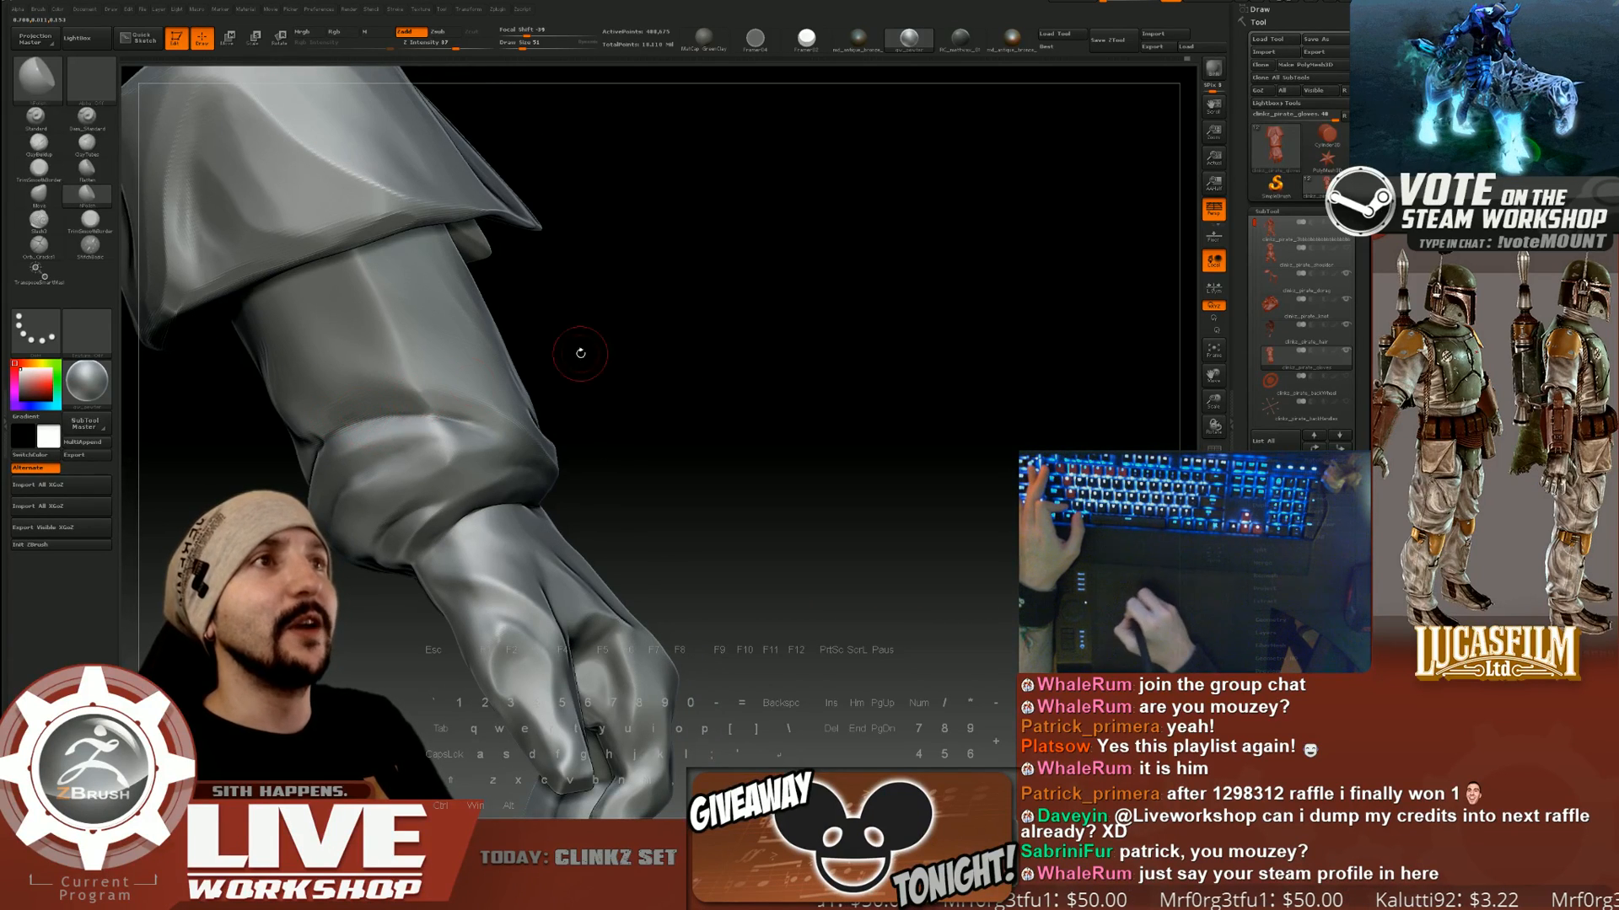
pyautogui.moveTo(580, 353)
pyautogui.mouseDown()
pyautogui.moveTo(737, 325)
pyautogui.moveTo(744, 354)
pyautogui.mouseUp()
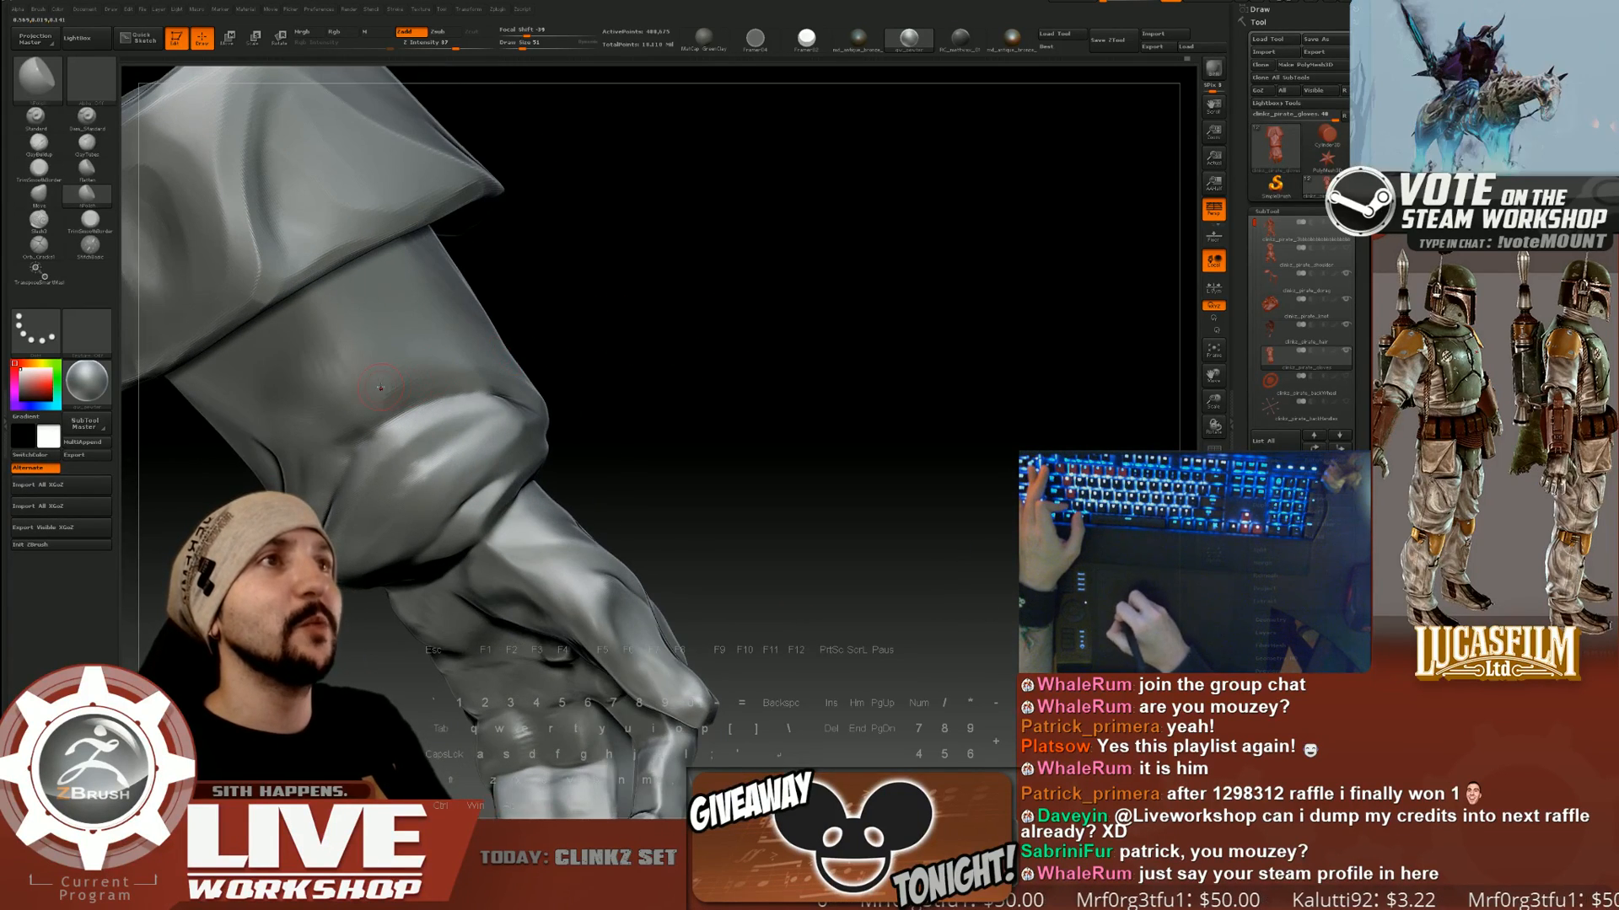
# Sculpt the overlapping folds of the bunched wrist cloth on the thumb side.
pyautogui.moveTo(532, 359); pyautogui.dragTo(408, 426)
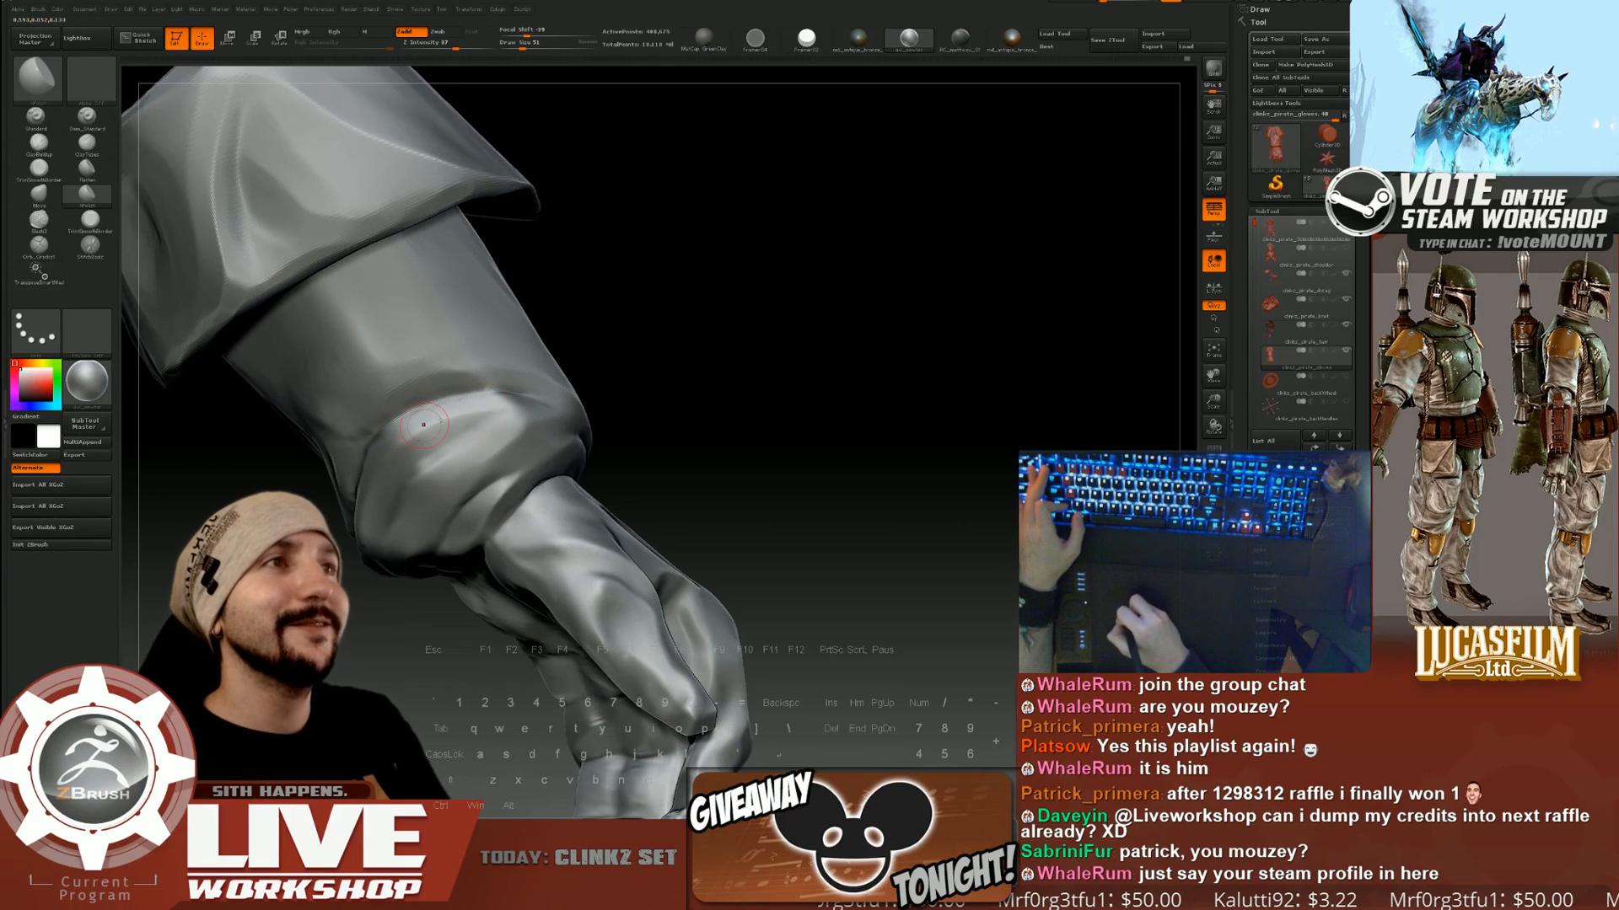
pyautogui.moveTo(581, 375)
pyautogui.mouseDown()
pyautogui.moveTo(590, 354)
pyautogui.moveTo(633, 371)
pyautogui.mouseUp()
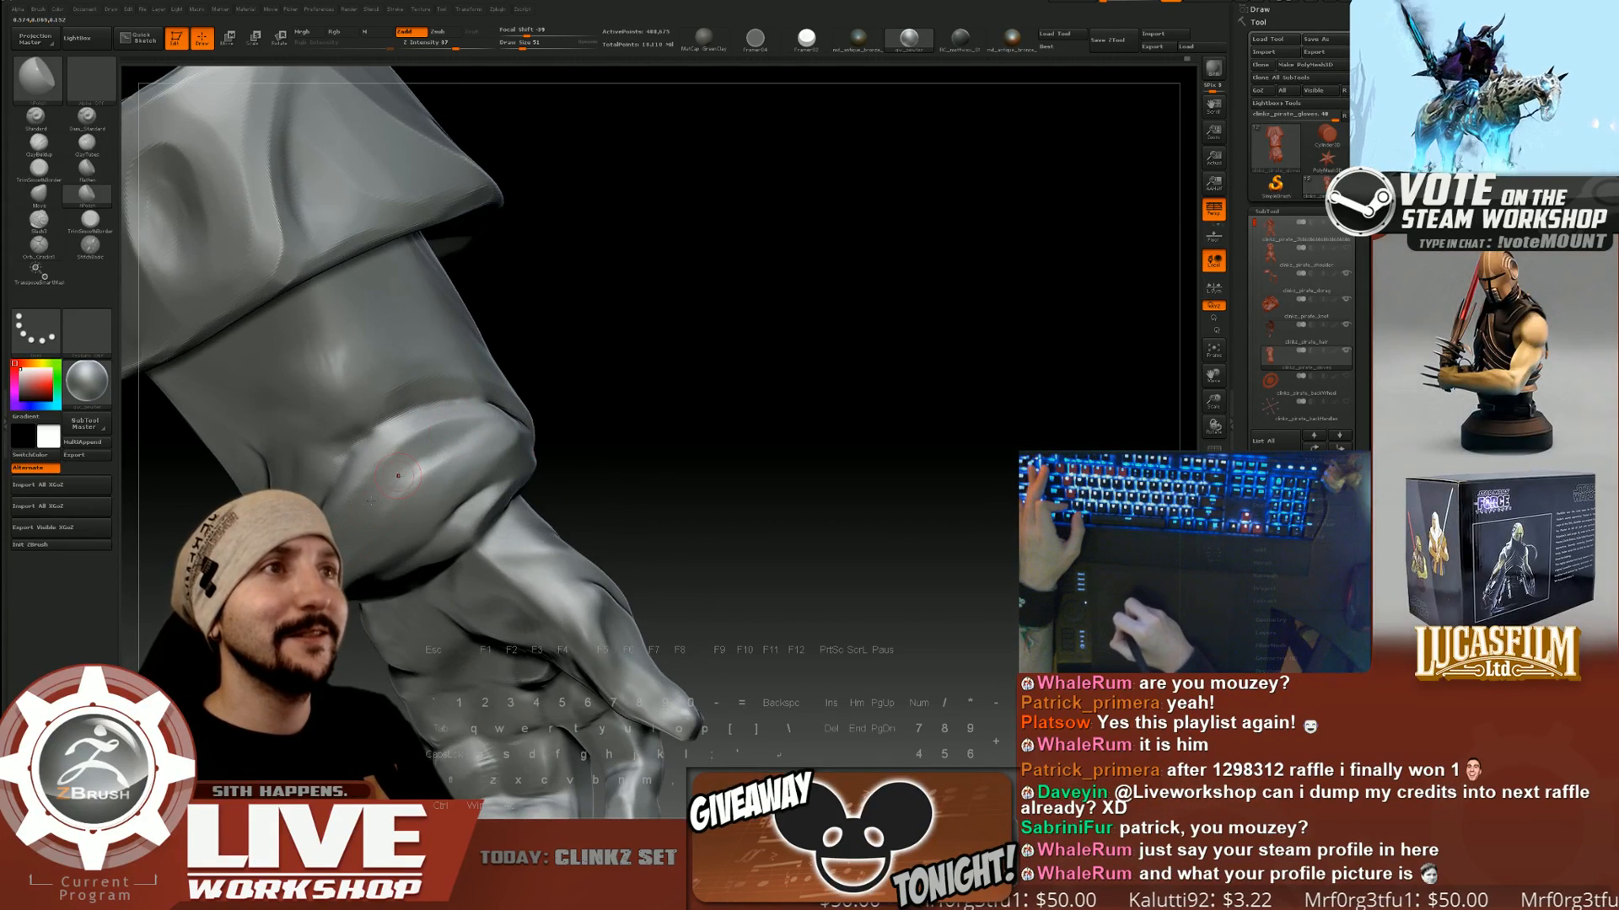
pyautogui.moveTo(378, 480); pyautogui.dragTo(529, 390)
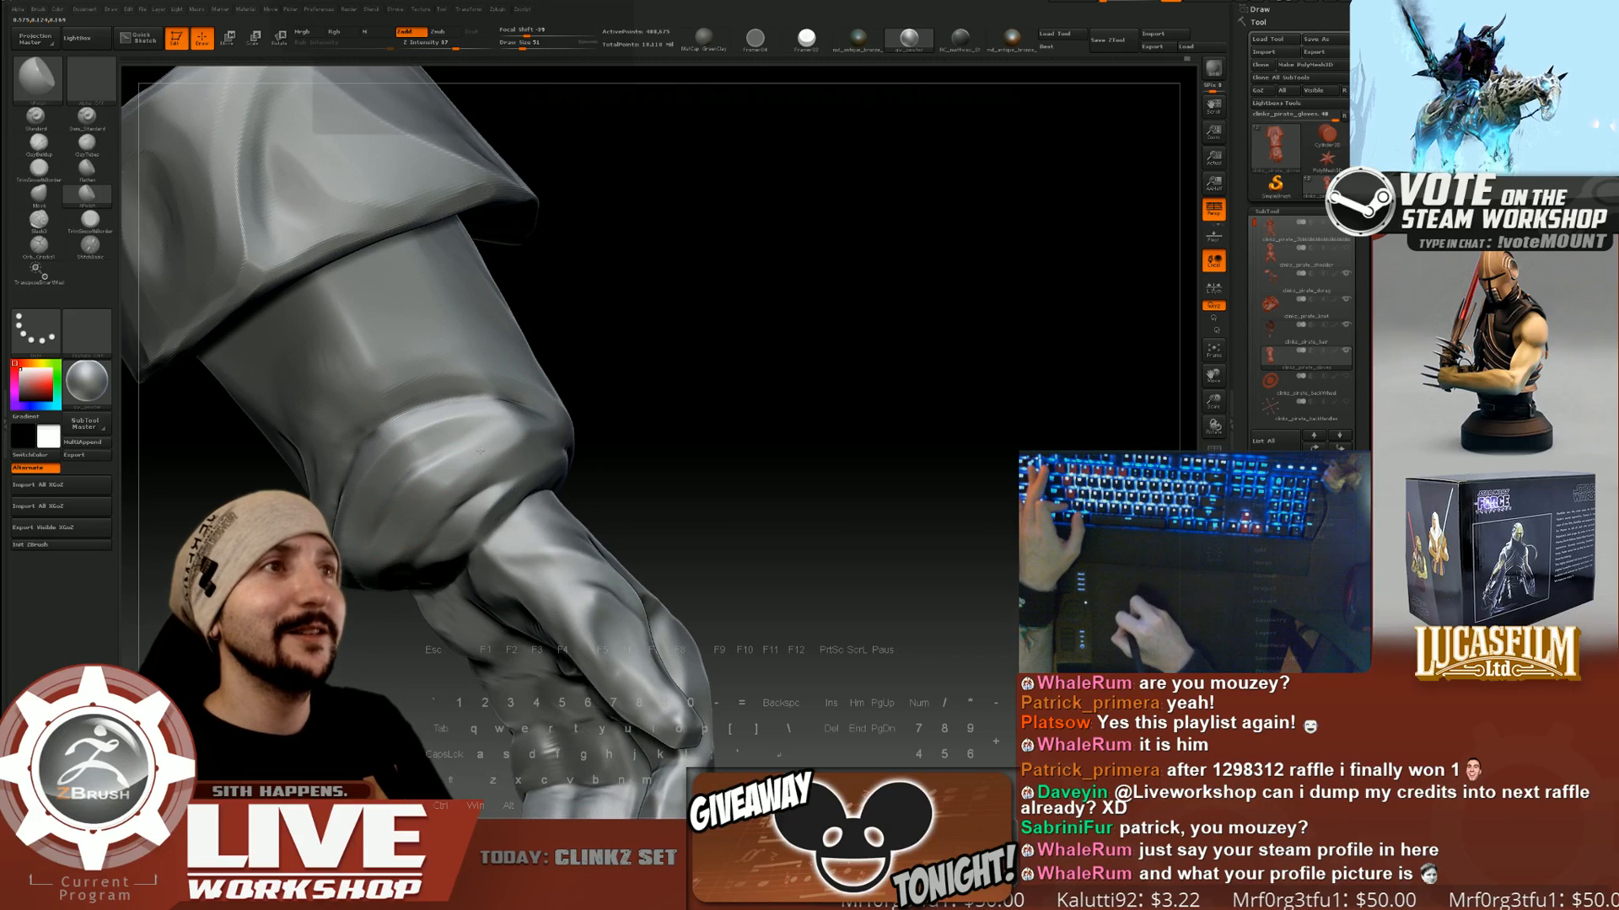
pyautogui.moveTo(407, 505)
pyautogui.mouseDown()
pyautogui.moveTo(558, 396)
pyautogui.moveTo(522, 466)
pyautogui.moveTo(524, 501)
pyautogui.moveTo(621, 503)
pyautogui.moveTo(597, 452)
pyautogui.mouseUp()
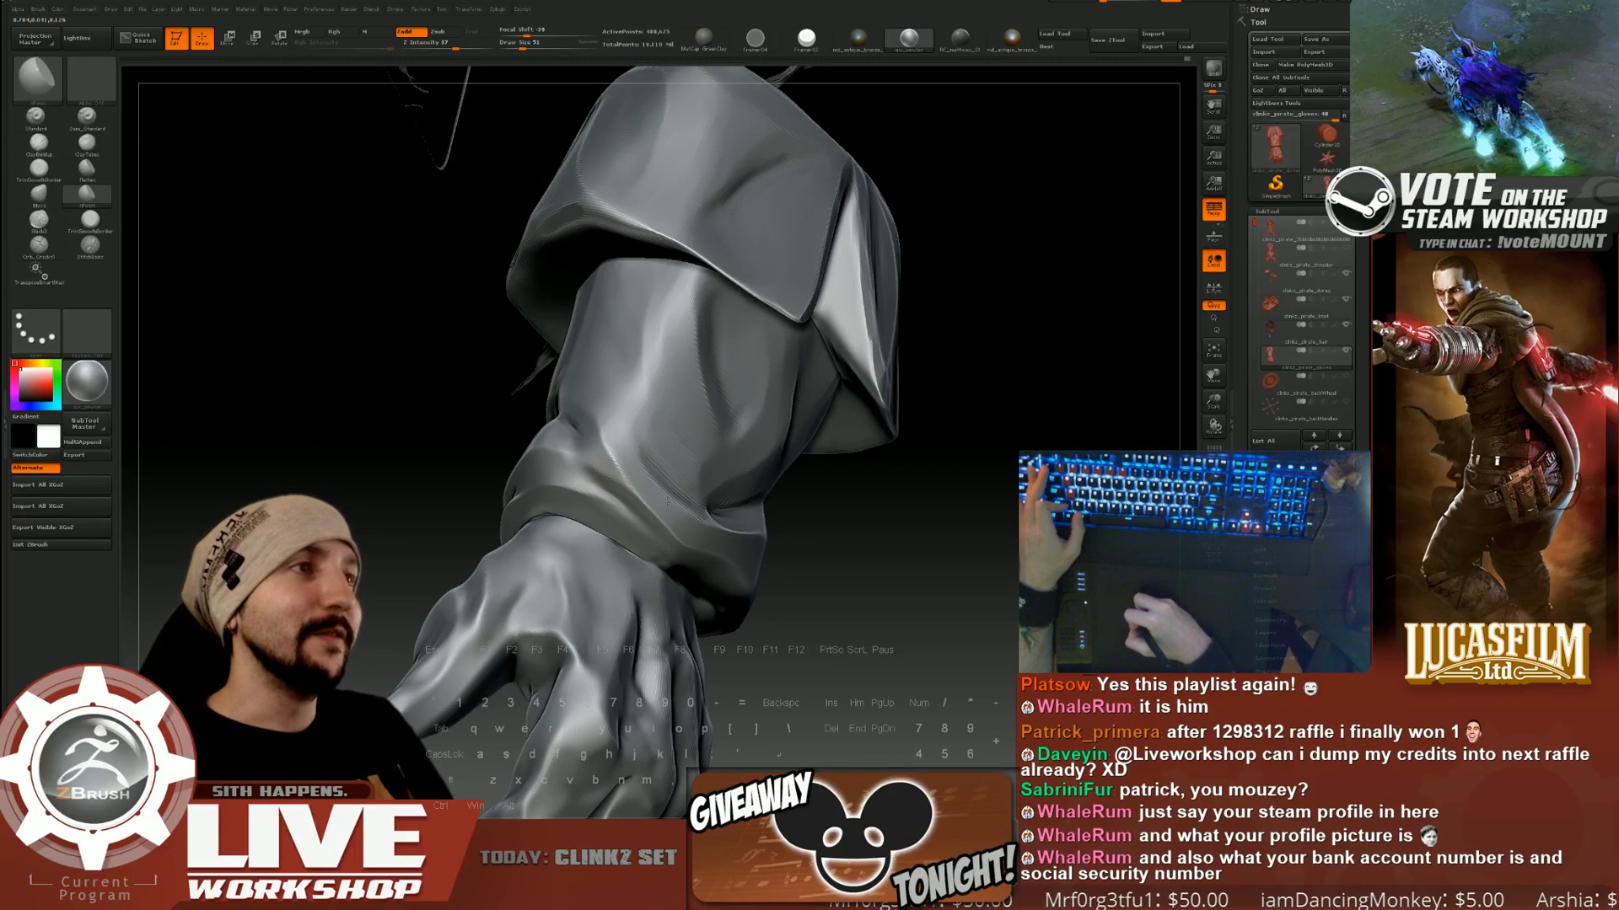
# Refine the transition from the sleeve's ridge into the bunched wrist cloth above the back of the hand.
pyautogui.moveTo(639, 480); pyautogui.dragTo(602, 465)
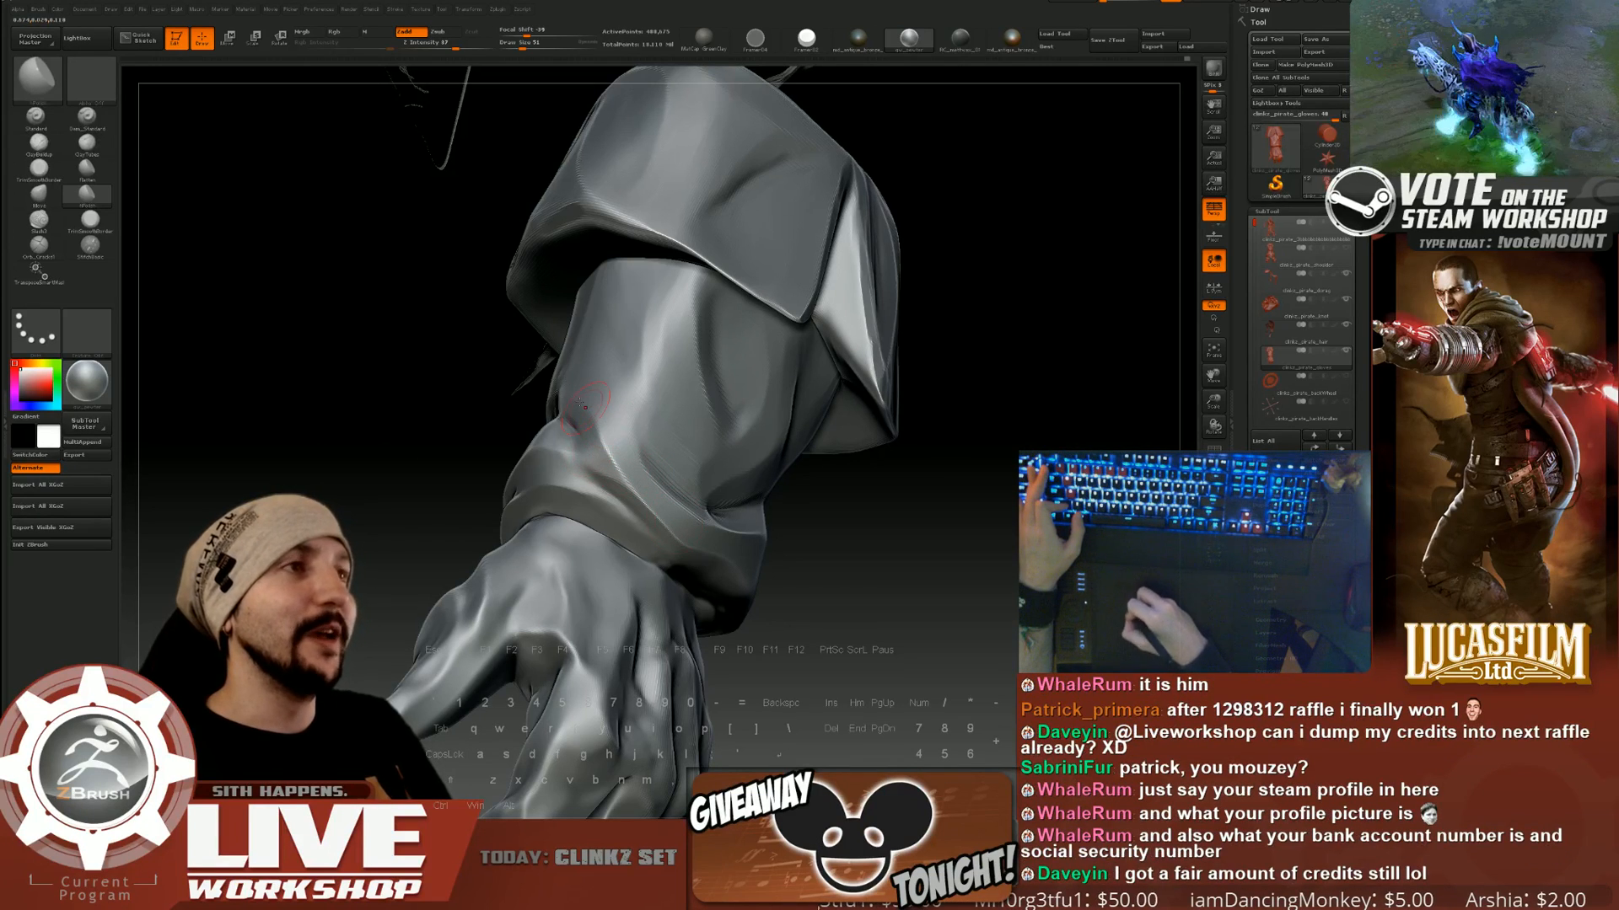
pyautogui.moveTo(852, 552)
pyautogui.mouseDown()
pyautogui.moveTo(925, 534)
pyautogui.moveTo(902, 565)
pyautogui.mouseUp()
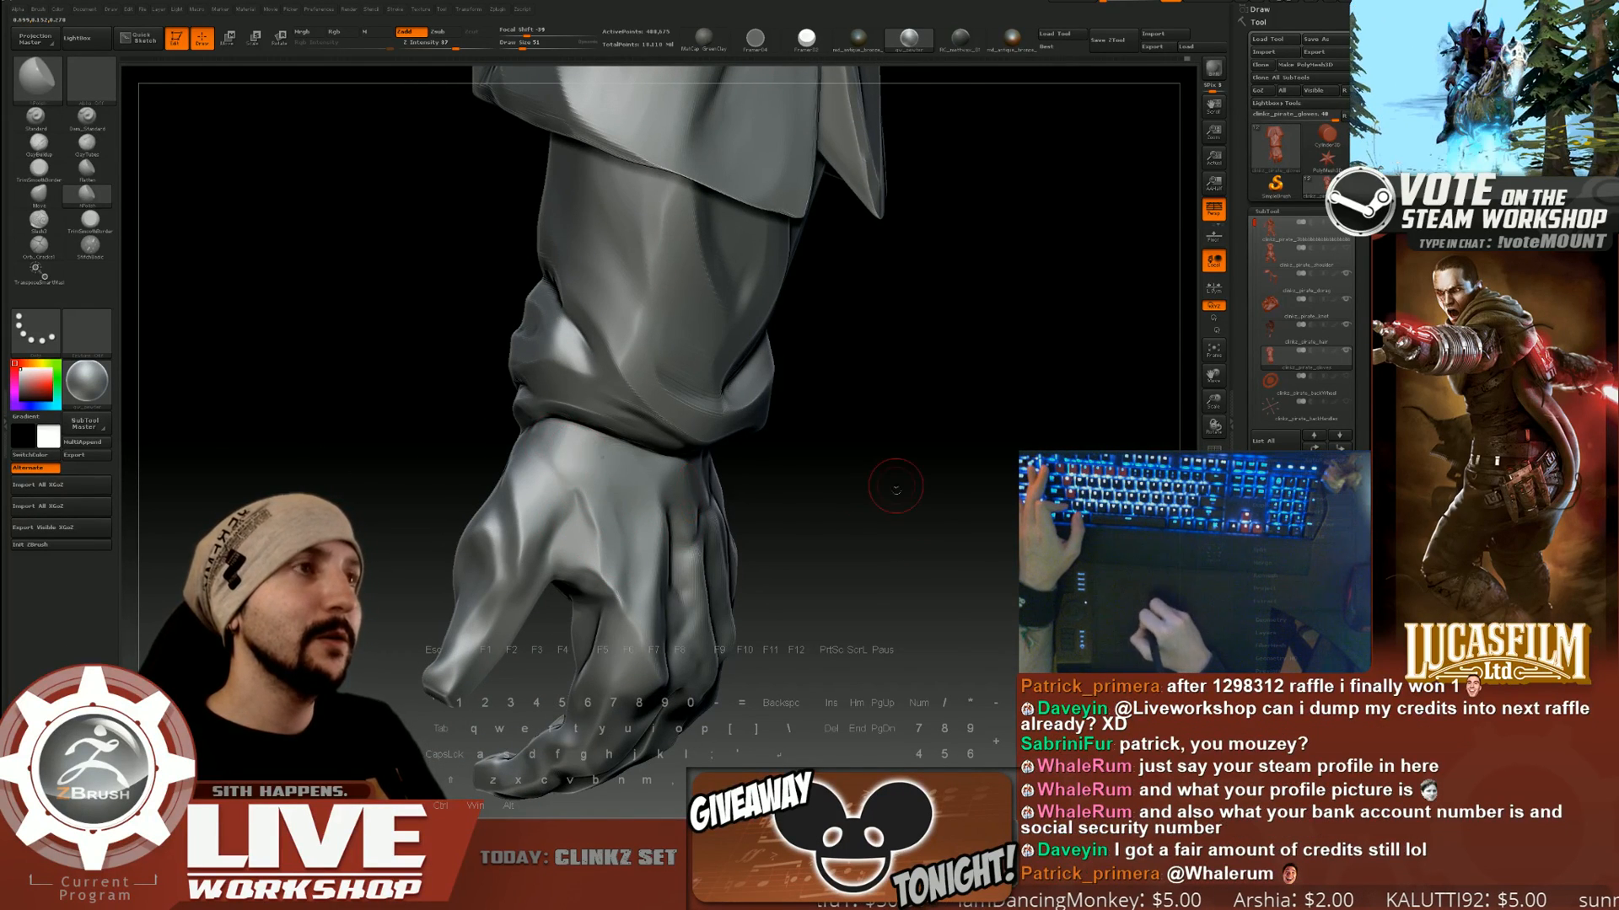
pyautogui.moveTo(896, 483); pyautogui.dragTo(809, 473)
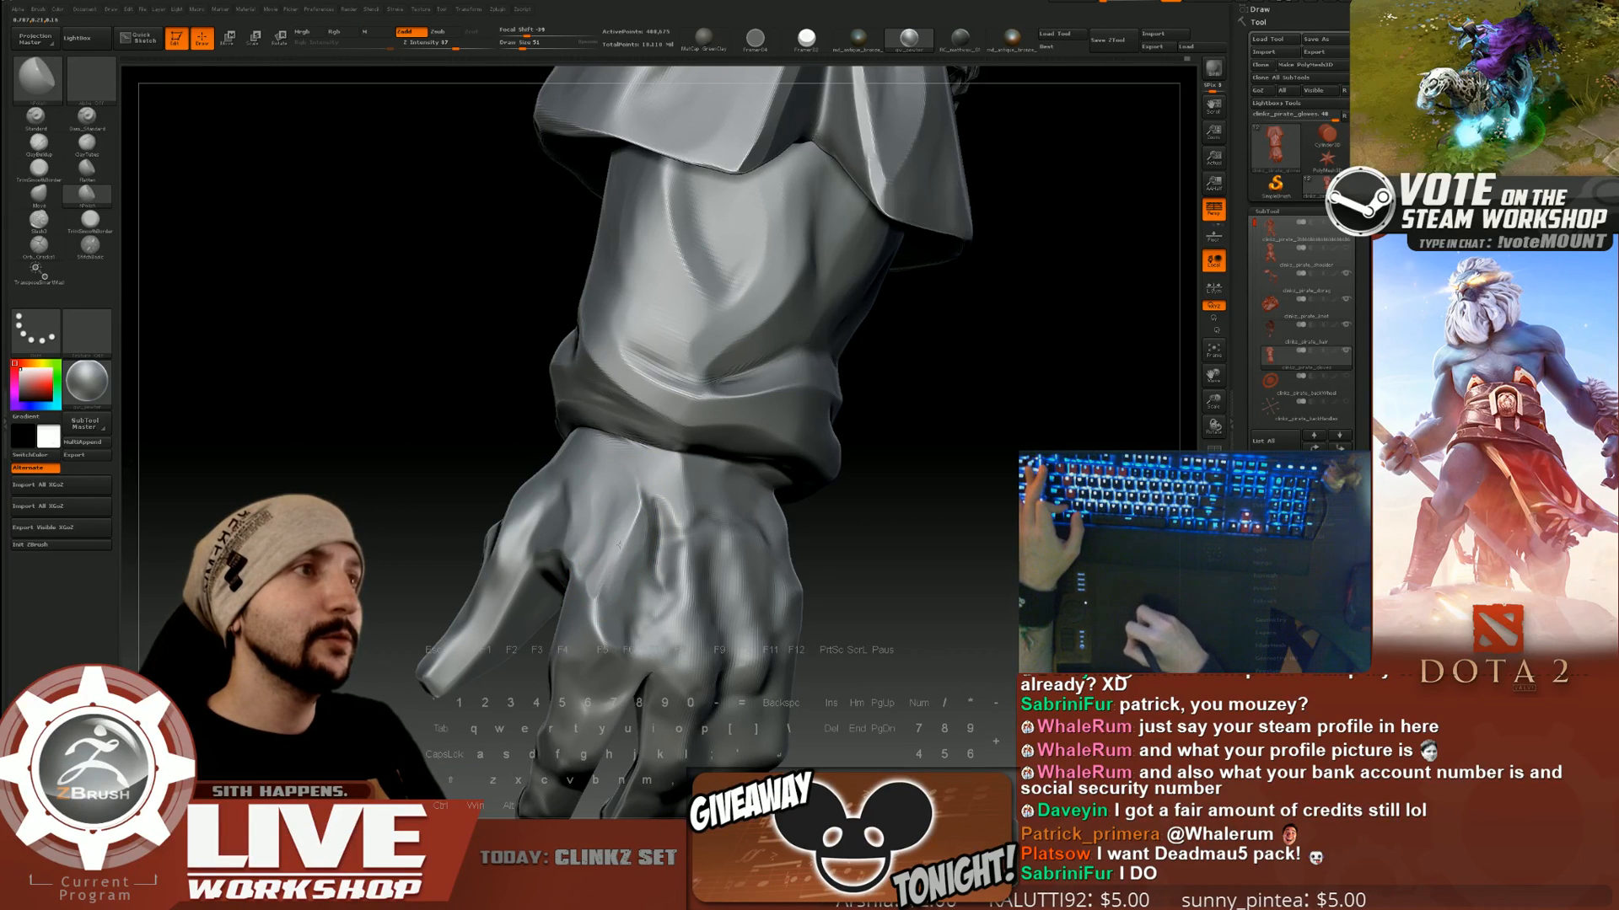
pyautogui.press('shift')
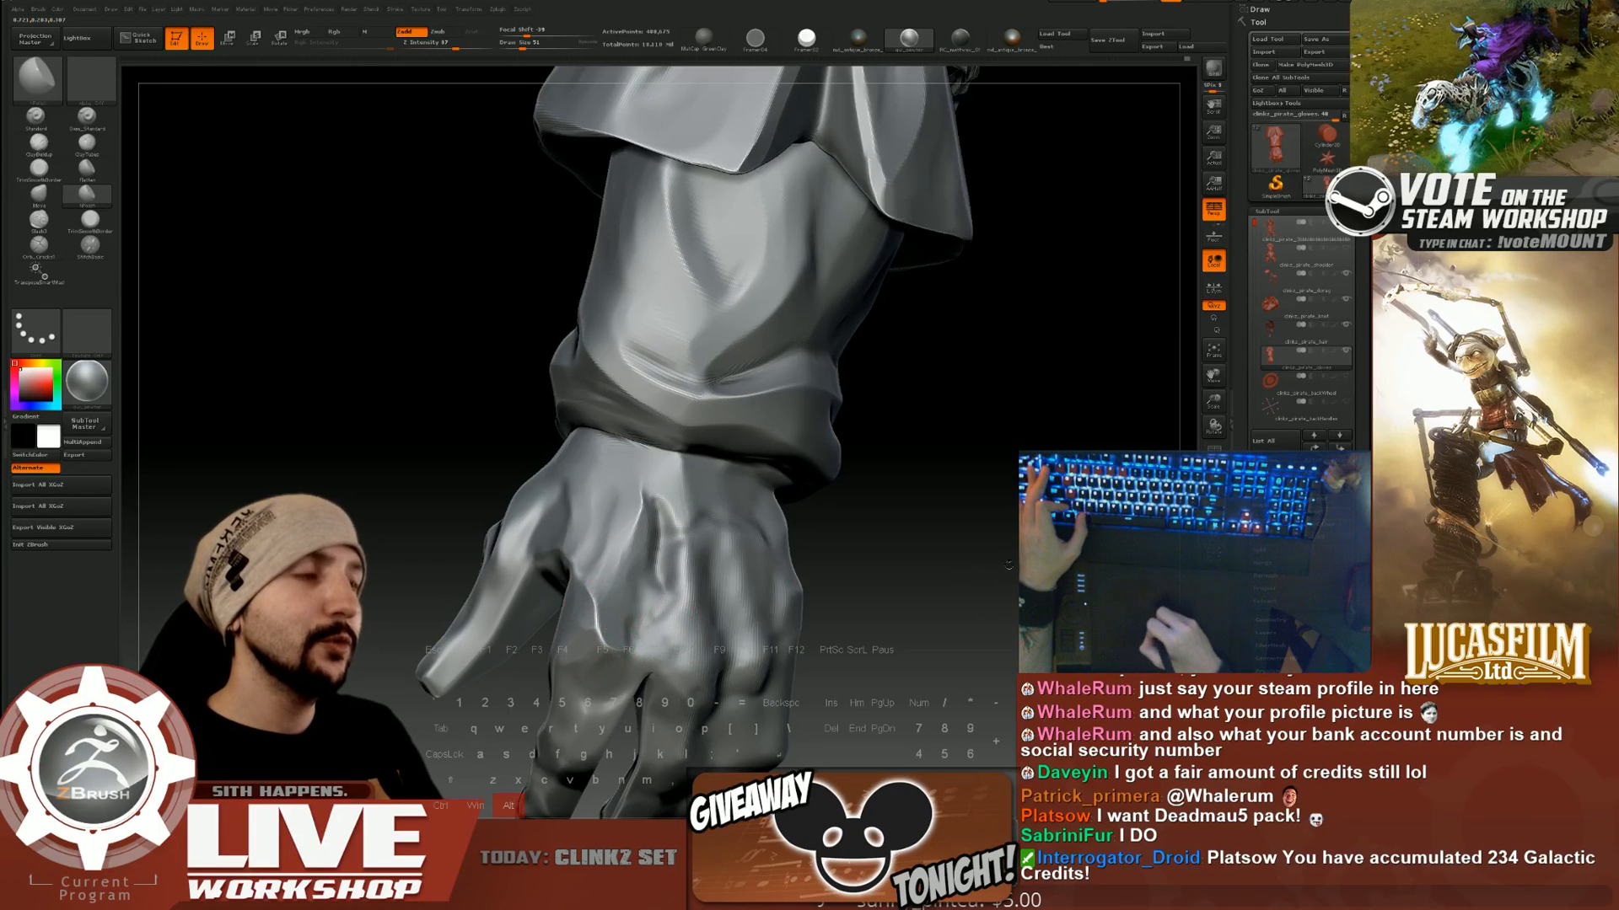
# Chisel angular planes along the index finger from the knuckle toward the fingertip.
pyautogui.keyDown('alt'); pyautogui.moveTo(877, 539); pyautogui.dragTo(834, 515); pyautogui.keyUp('alt')
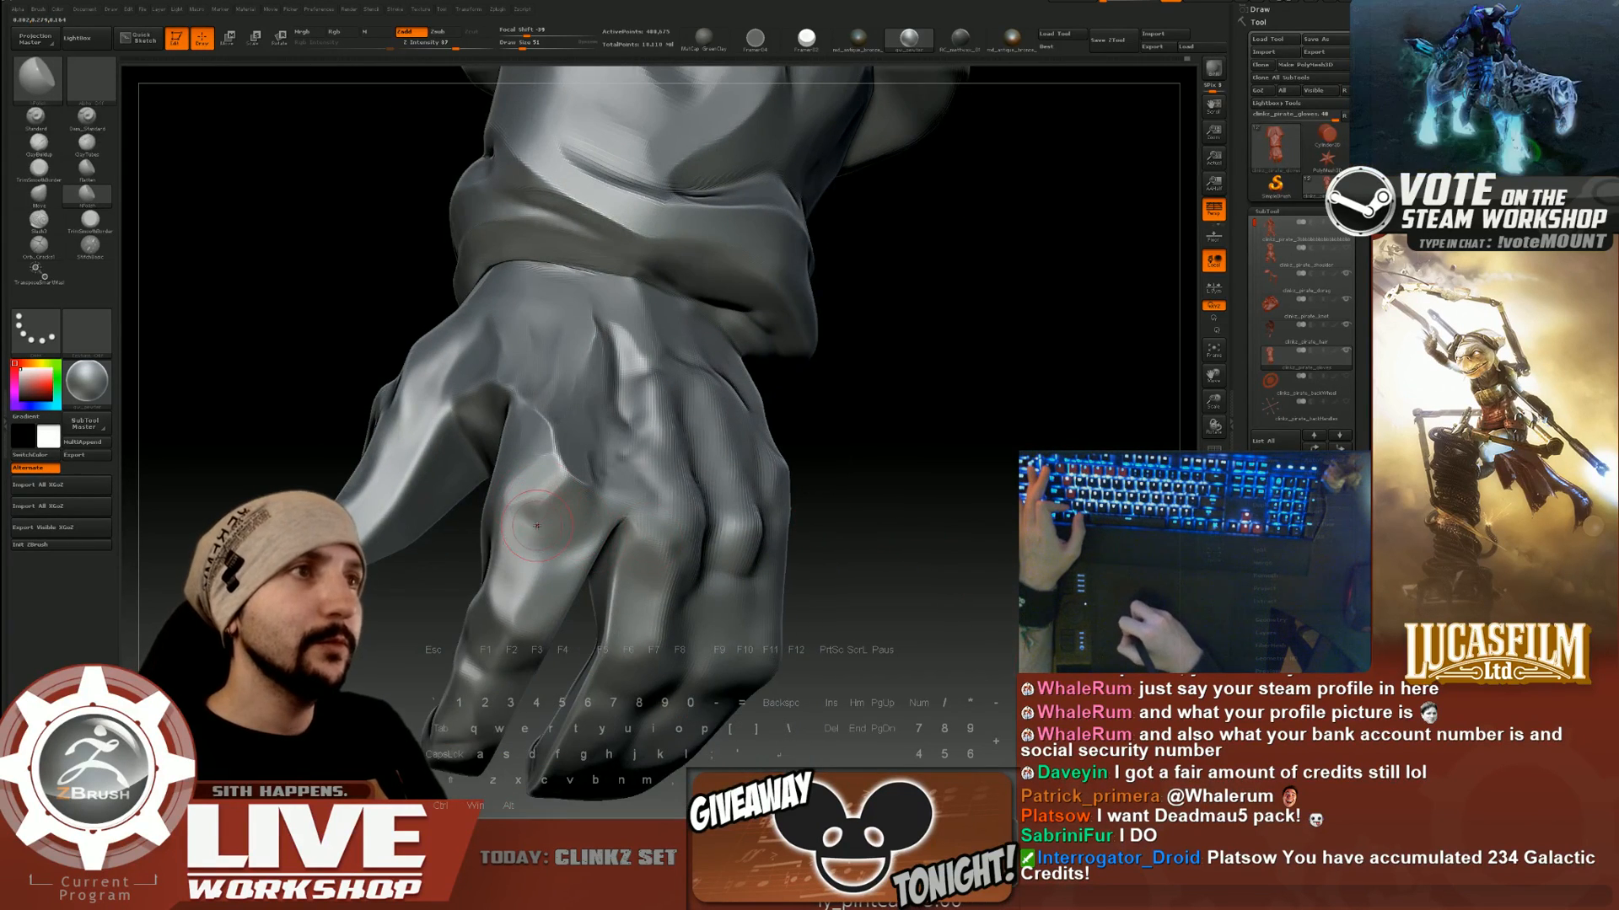
pyautogui.moveTo(557, 521); pyautogui.dragTo(544, 533, button='right')
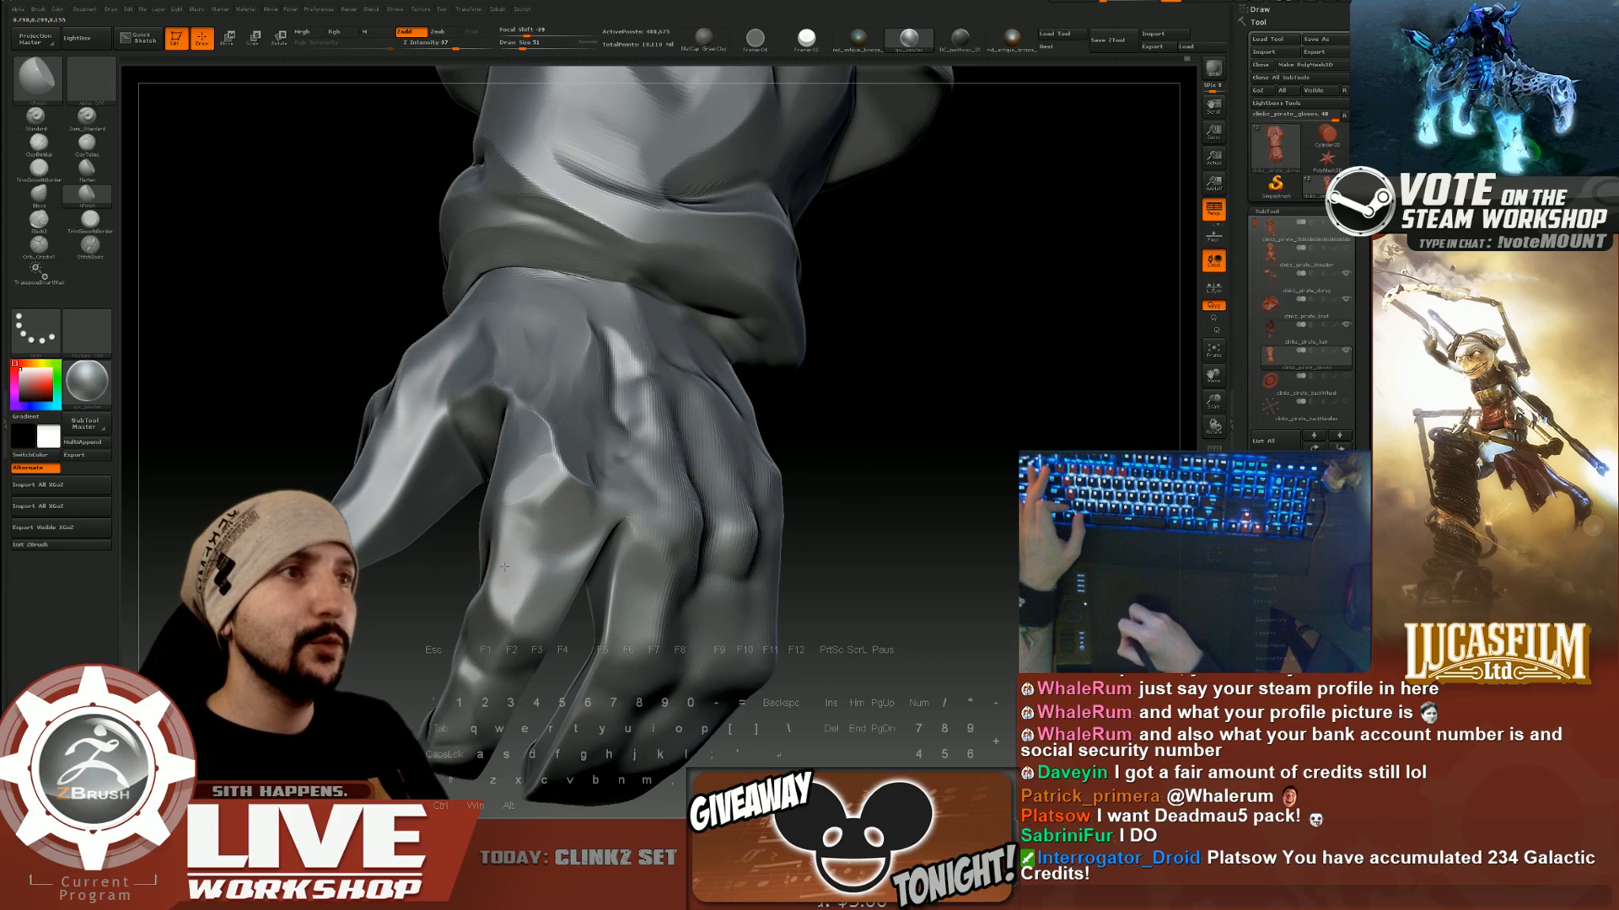
pyautogui.moveTo(506, 607); pyautogui.dragTo(940, 496, button='right')
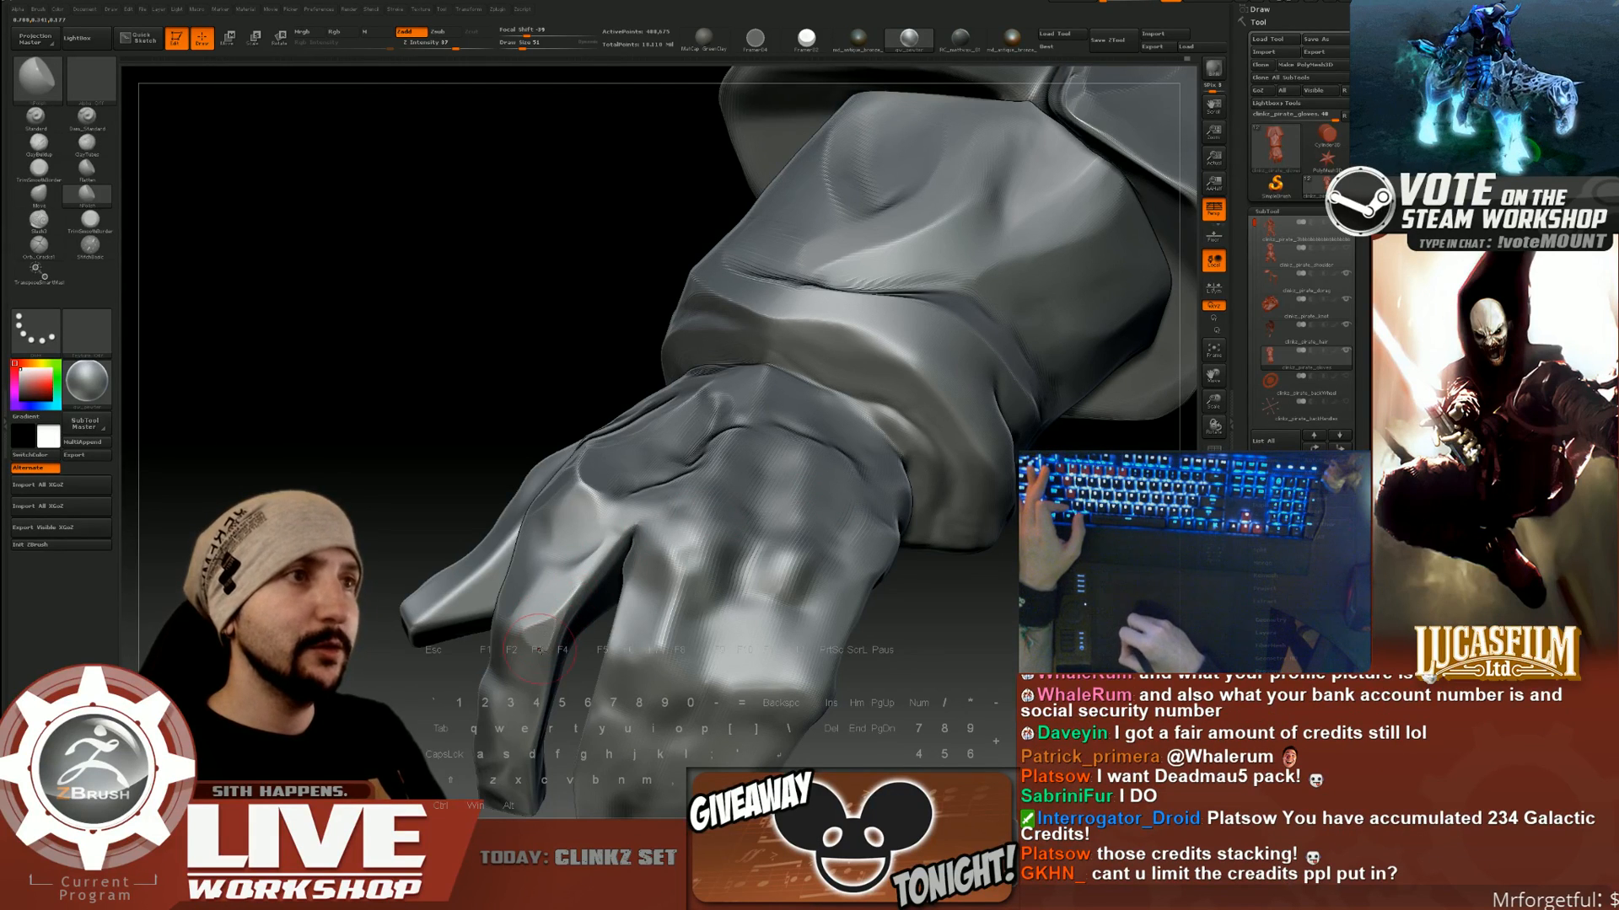
pyautogui.moveTo(539, 628); pyautogui.dragTo(497, 595, button='right')
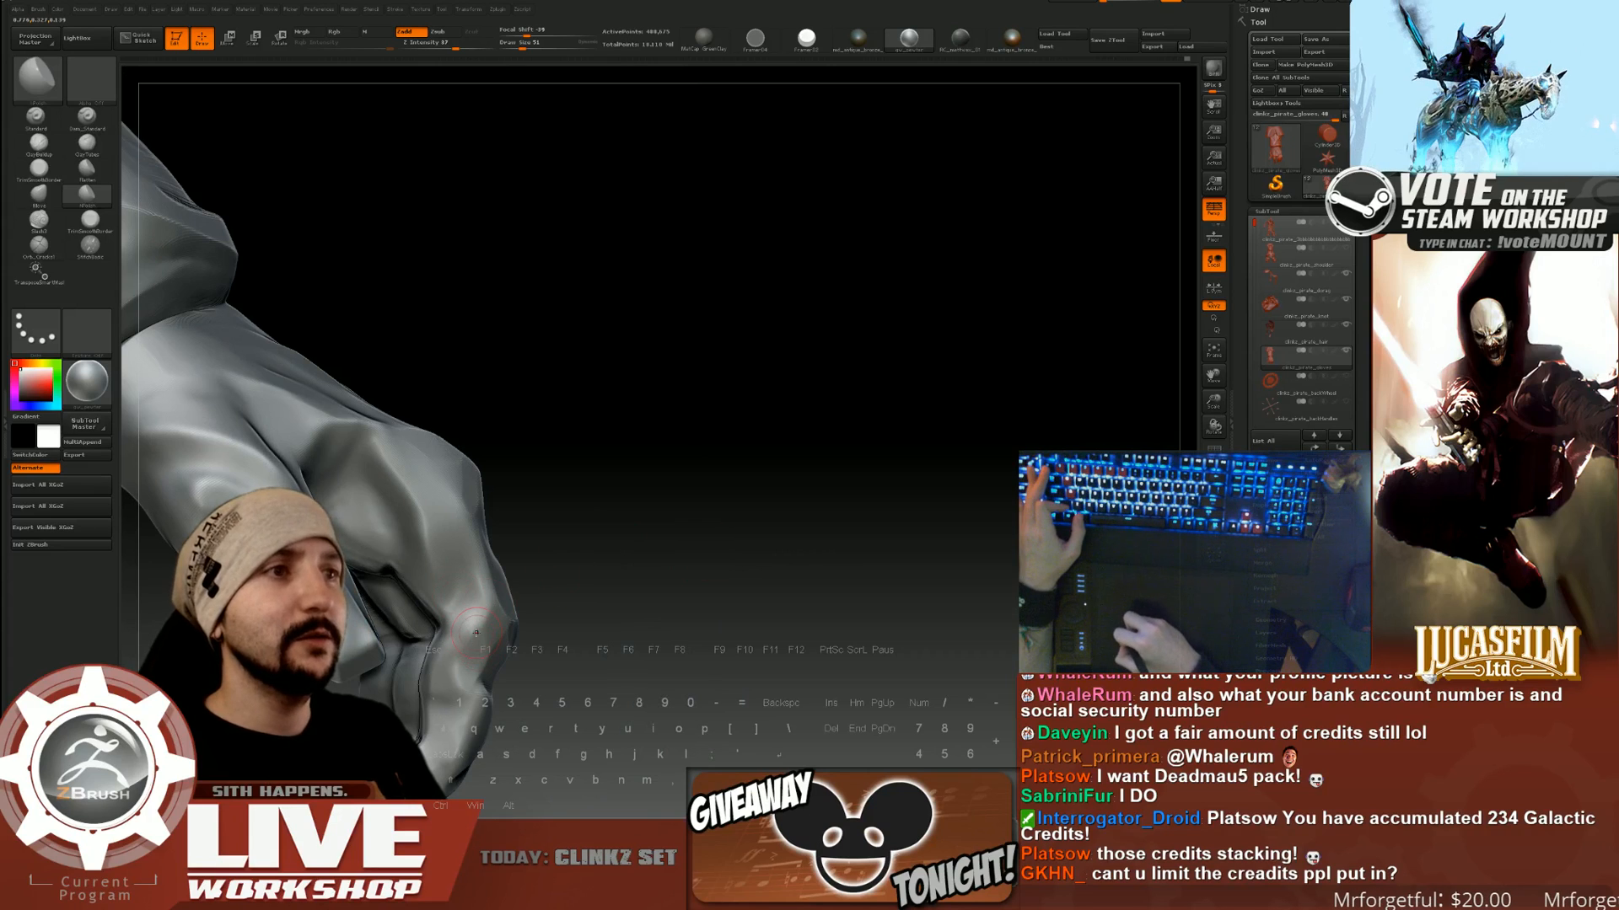
pyautogui.moveTo(565, 562); pyautogui.dragTo(422, 550)
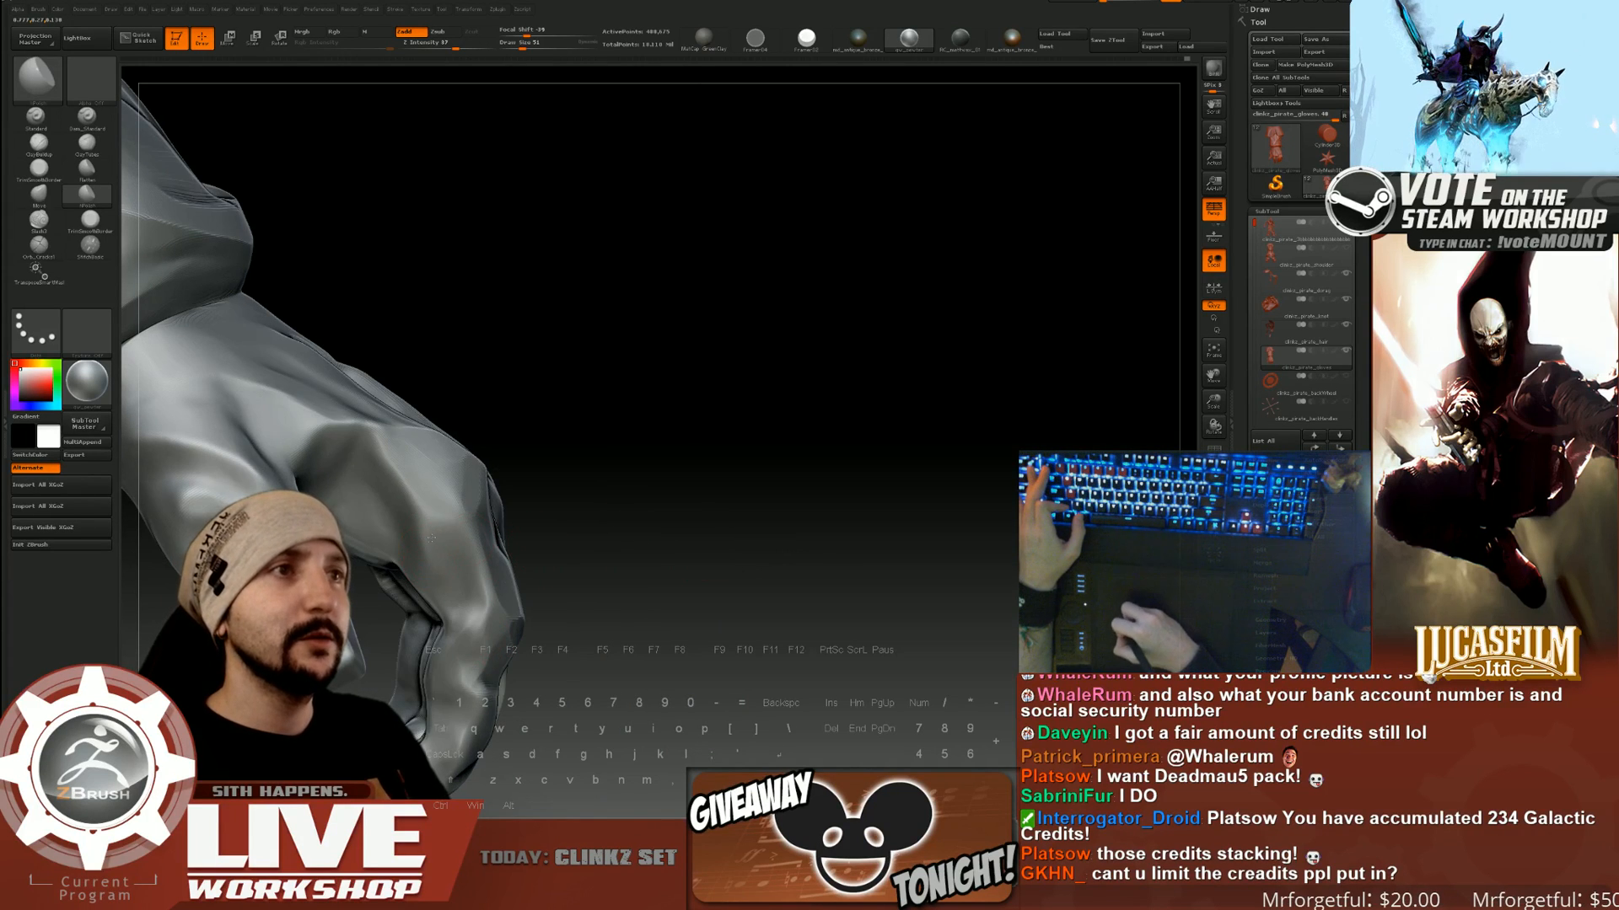
pyautogui.moveTo(568, 495); pyautogui.dragTo(535, 473)
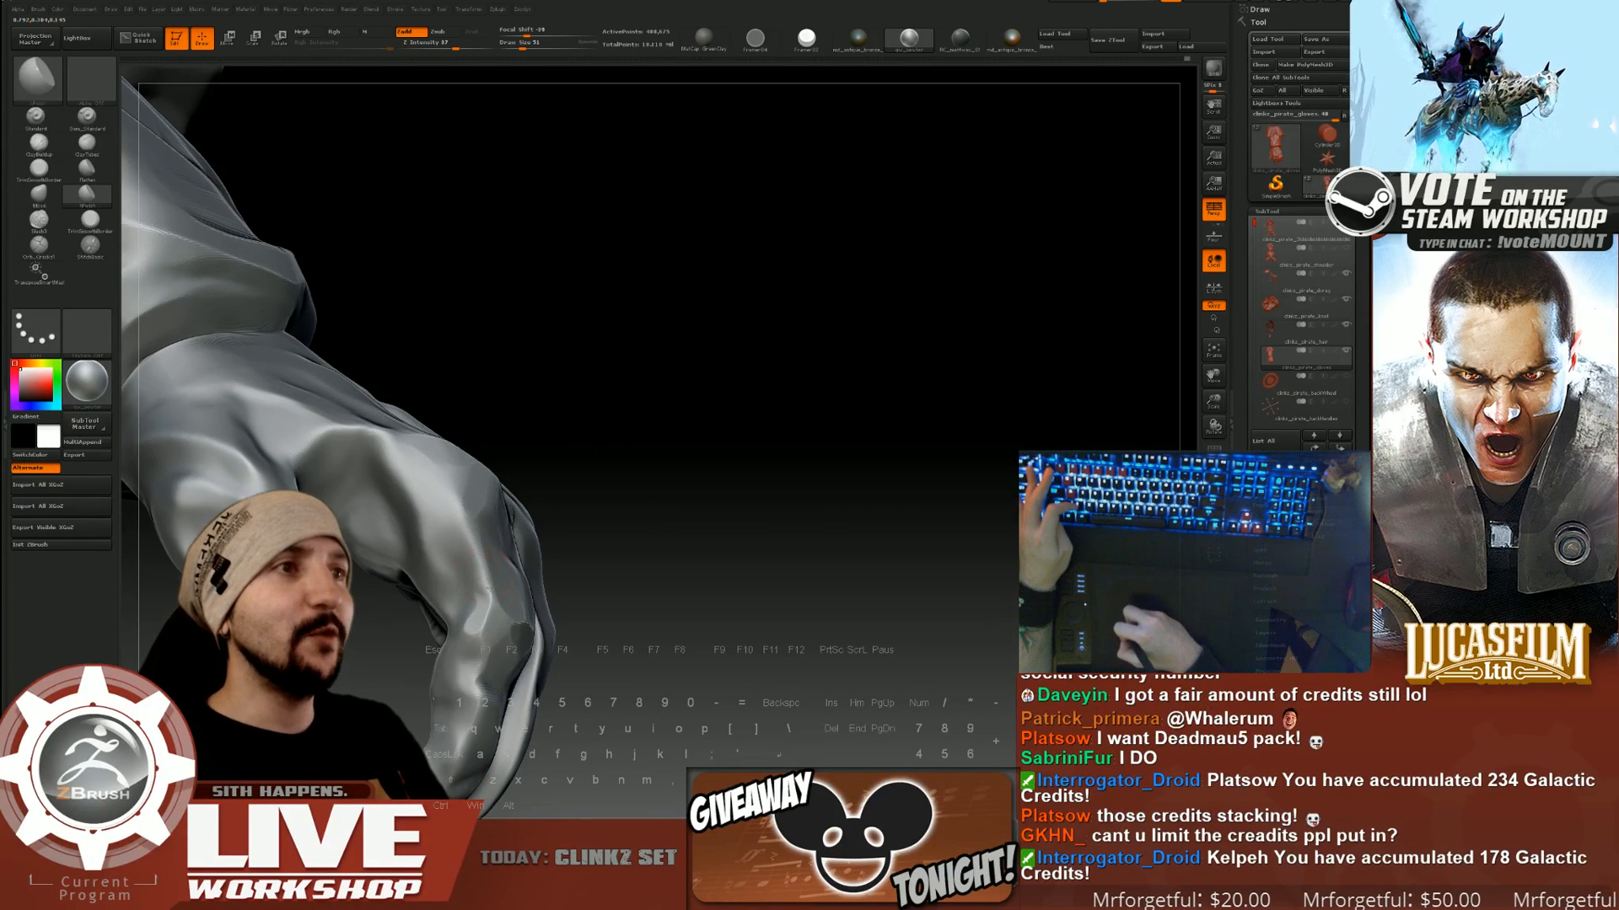
# Sculpt and smooth the planes on the back of the hand between the thumb web and the index knuckle.
pyautogui.moveTo(633, 455)
pyautogui.mouseDown()
pyautogui.moveTo(576, 393)
pyautogui.moveTo(359, 402)
pyautogui.moveTo(280, 434)
pyautogui.mouseUp()
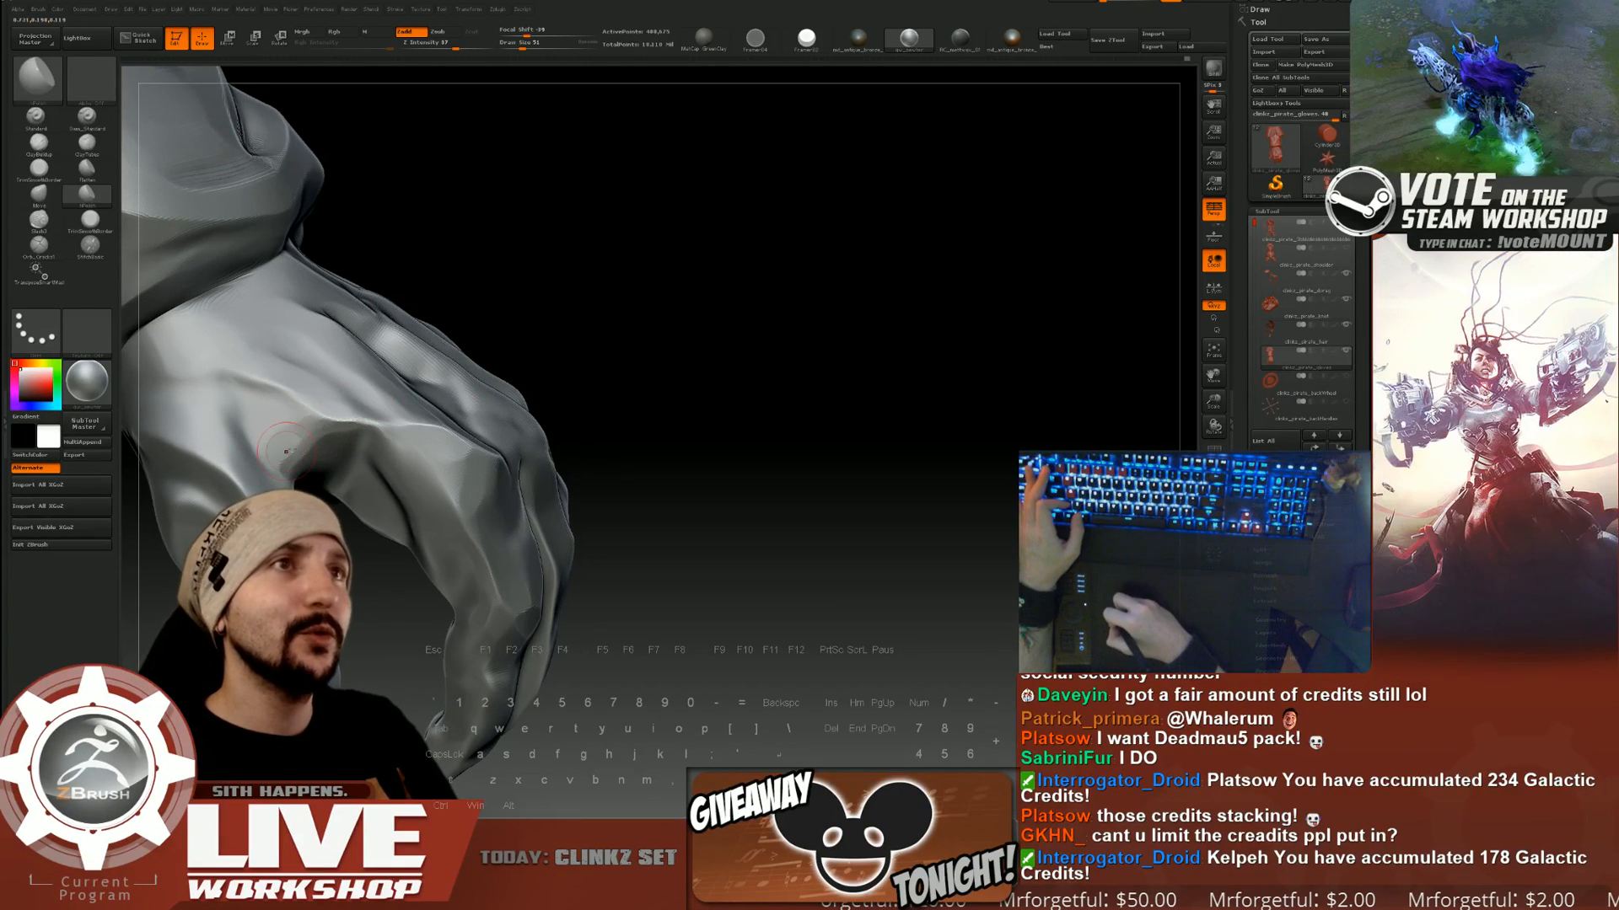
pyautogui.moveTo(361, 421); pyautogui.dragTo(312, 405, button='right')
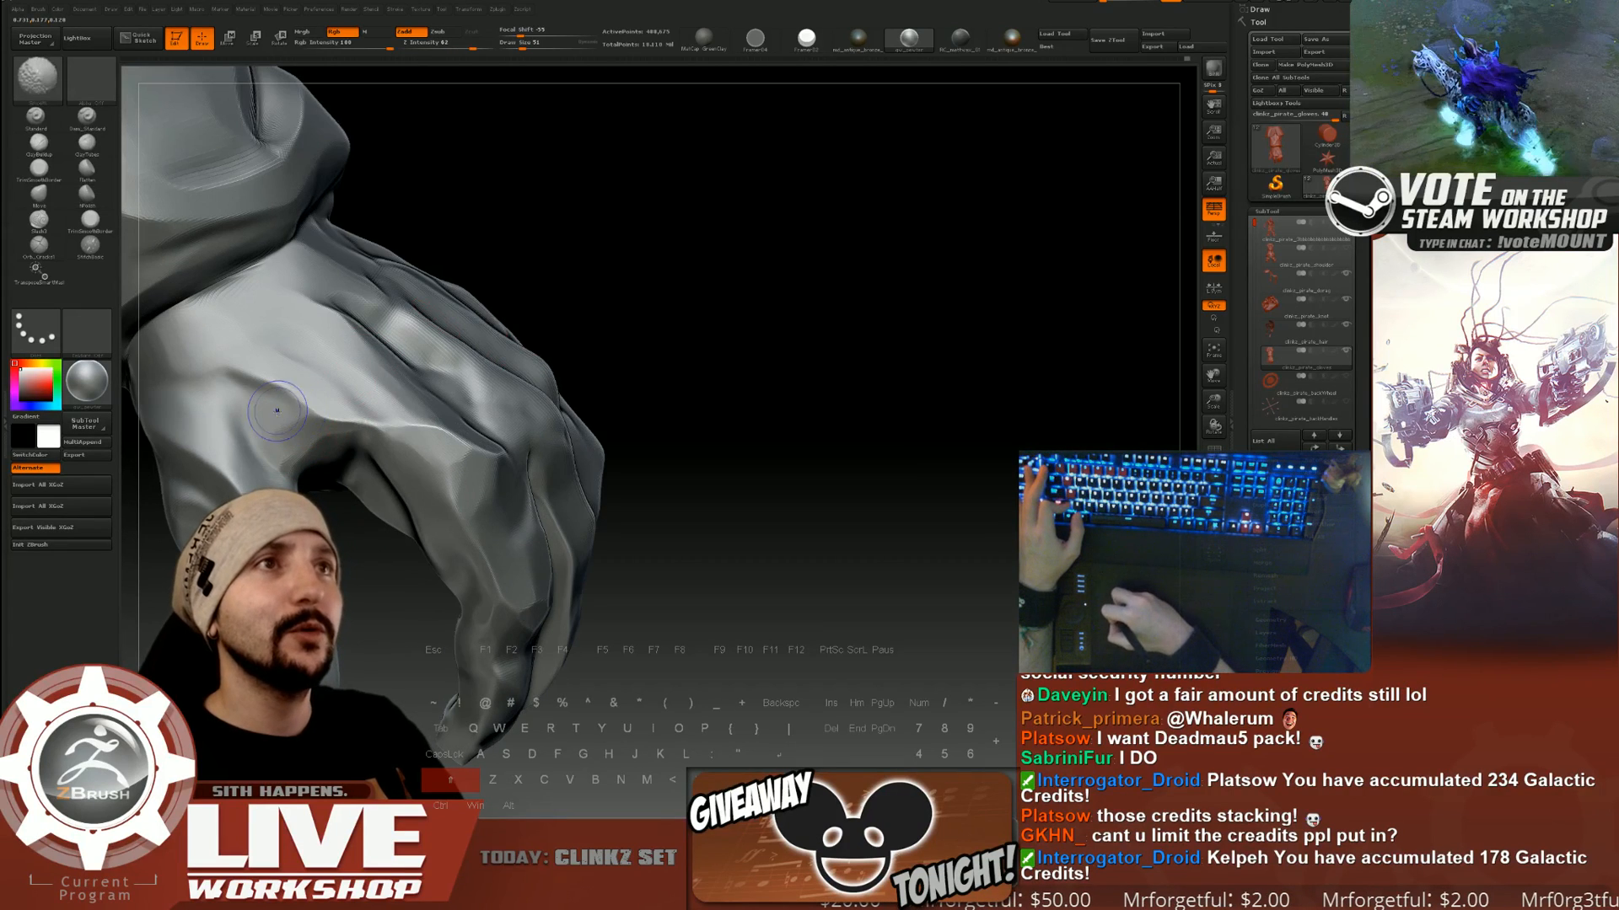
pyautogui.moveTo(286, 400)
pyautogui.keyDown('shift'); pyautogui.mouseDown()
pyautogui.moveTo(271, 408)
pyautogui.moveTo(279, 389)
pyautogui.mouseUp(); pyautogui.keyUp('shift')
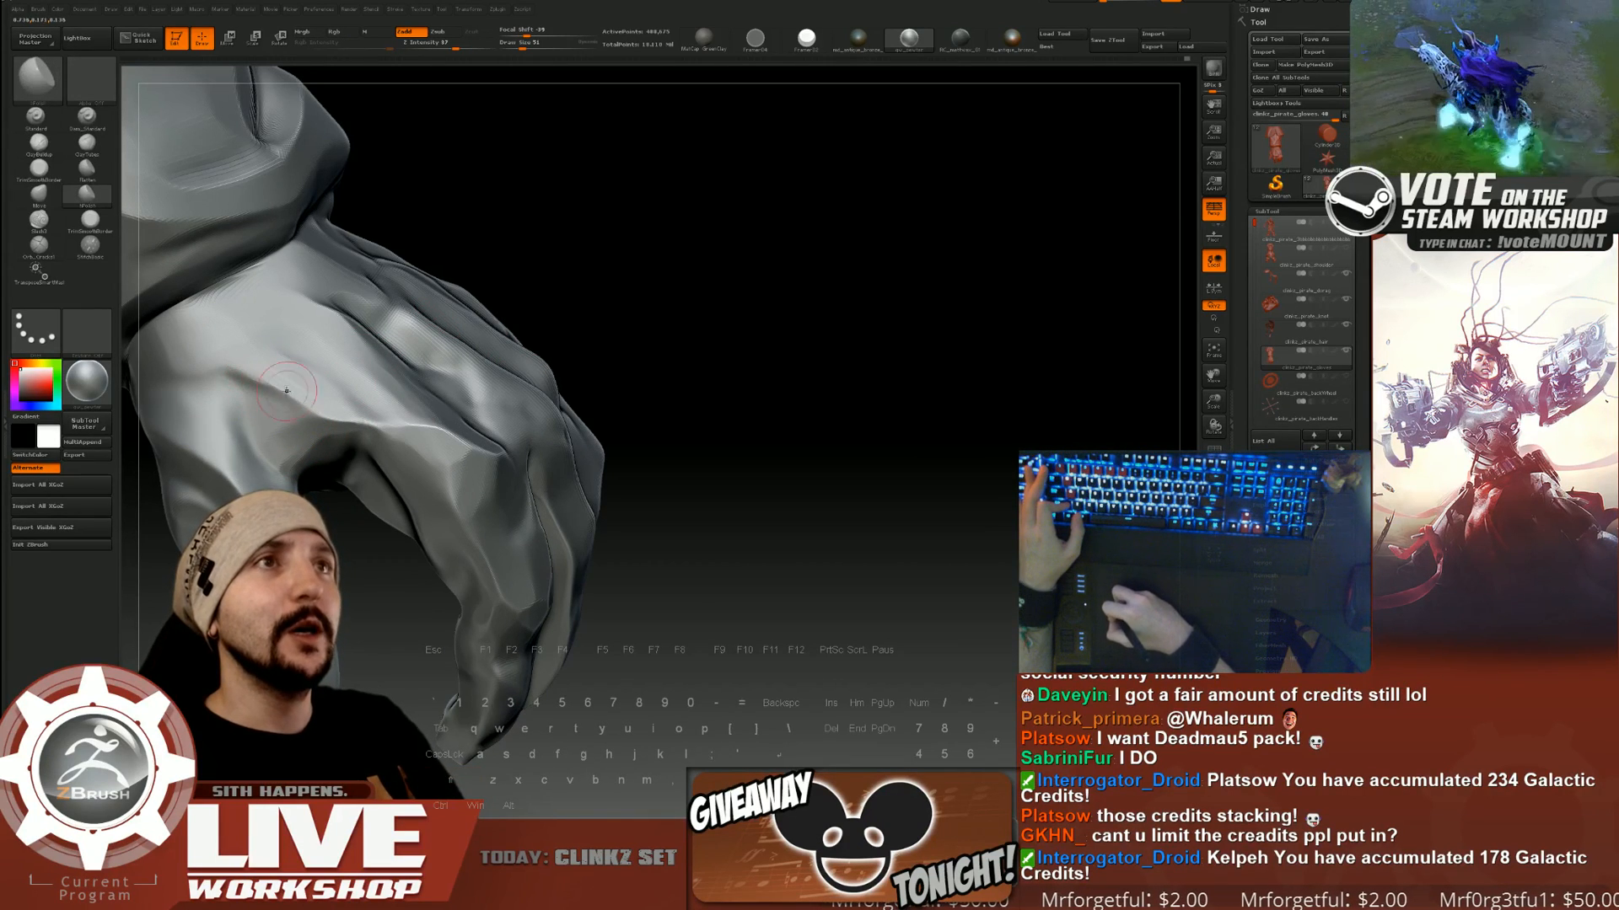
pyautogui.moveTo(640, 265); pyautogui.dragTo(691, 264)
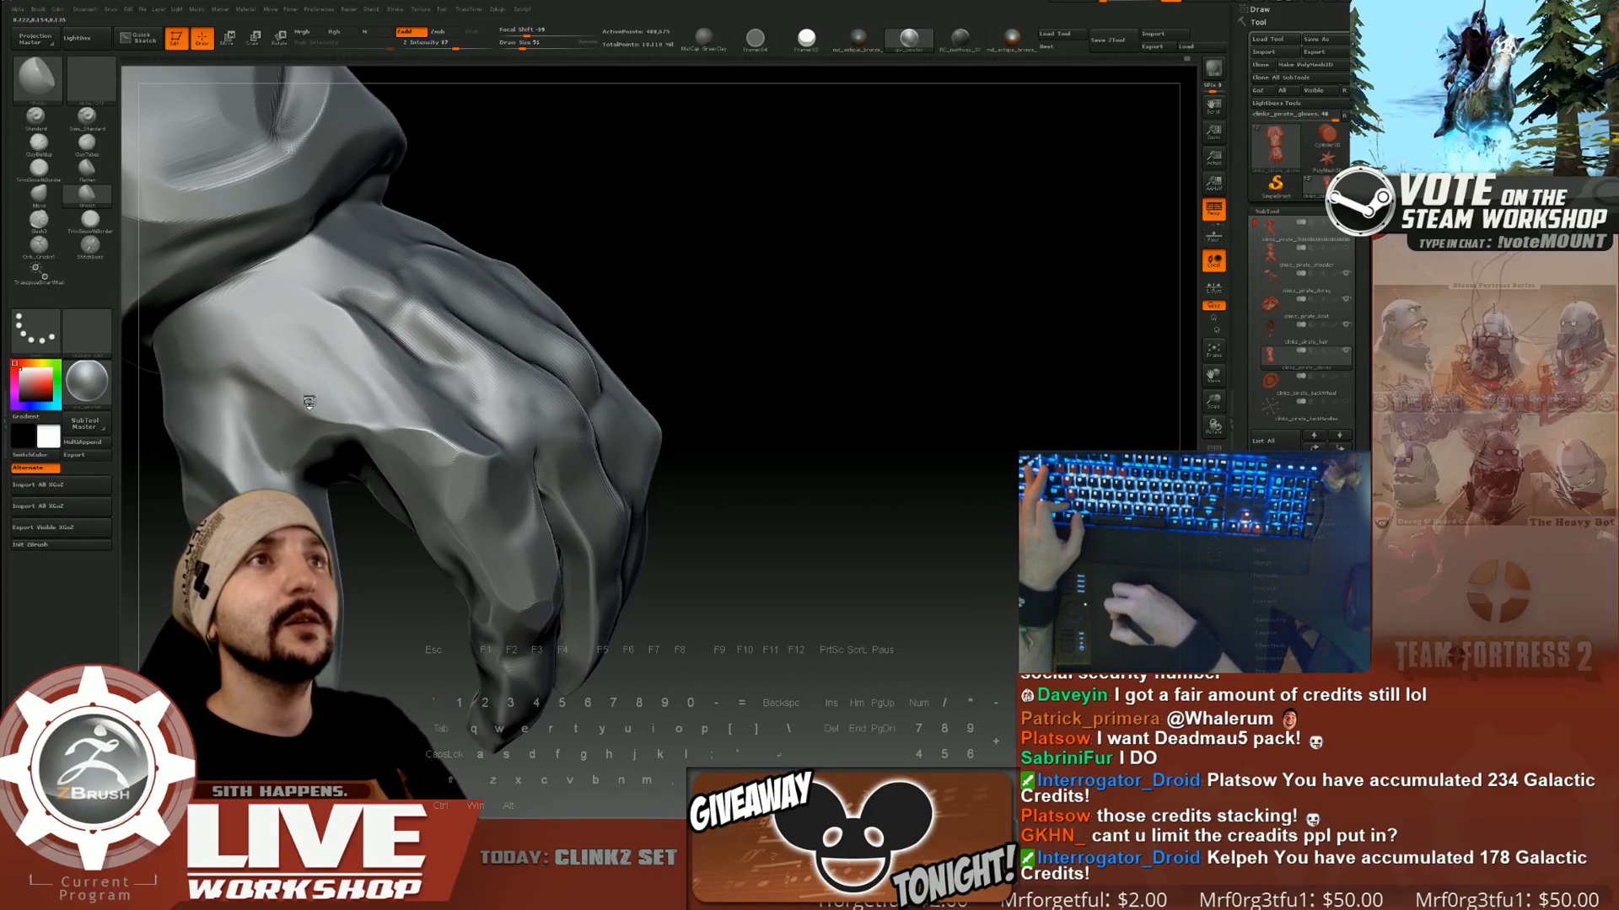
pyautogui.moveTo(704, 291); pyautogui.dragTo(666, 315)
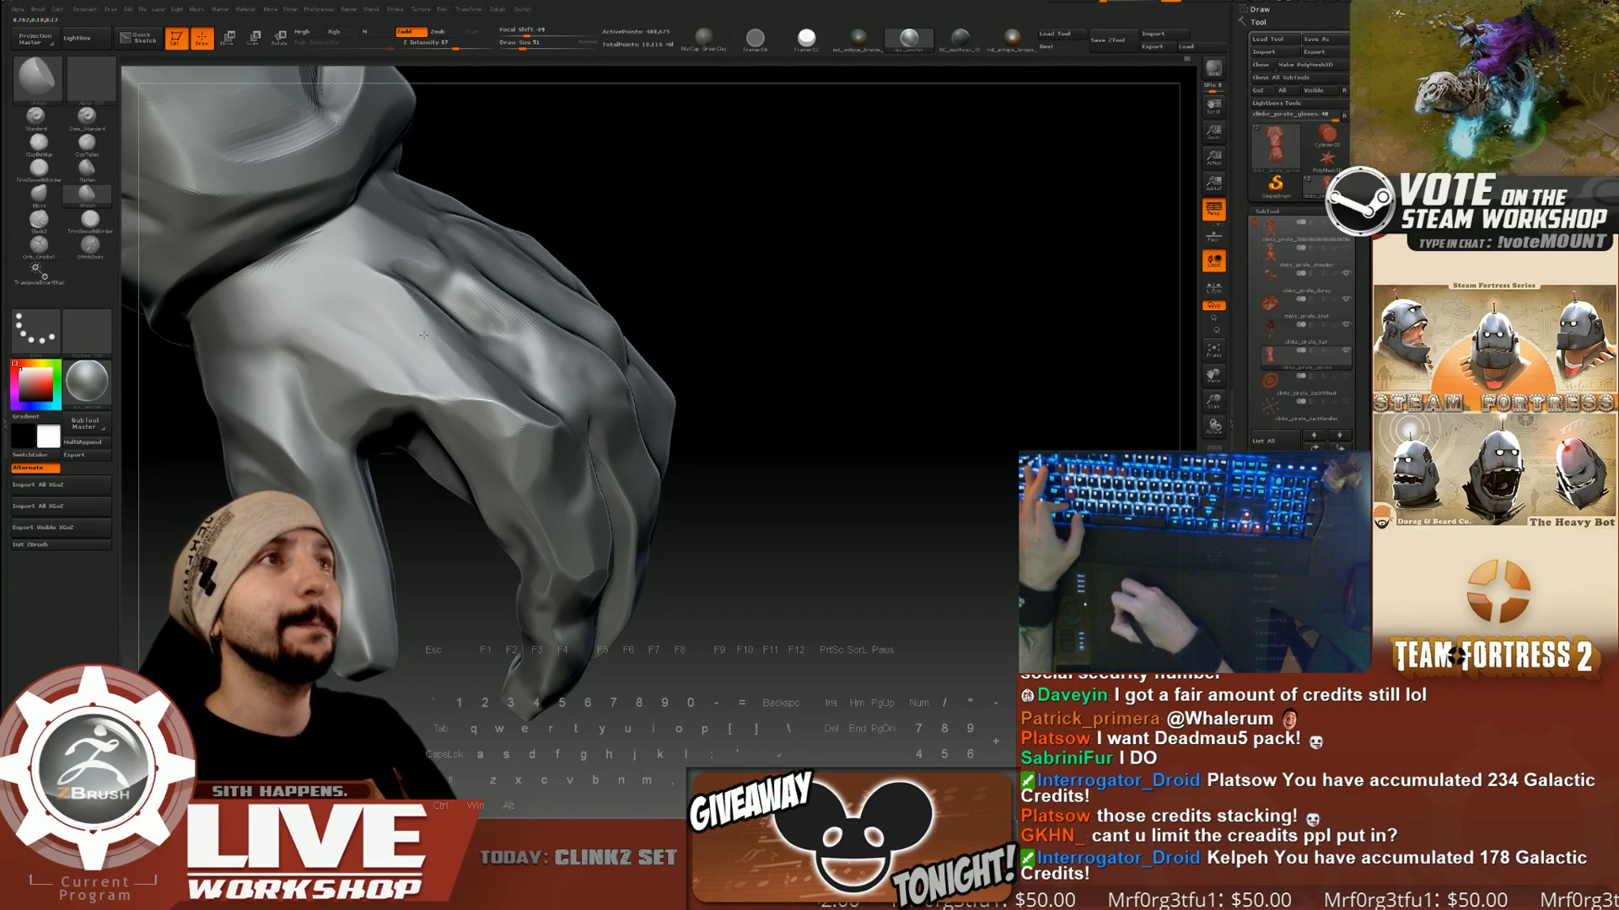
pyautogui.moveTo(703, 318)
pyautogui.mouseDown()
pyautogui.moveTo(728, 278)
pyautogui.moveTo(707, 309)
pyautogui.mouseUp()
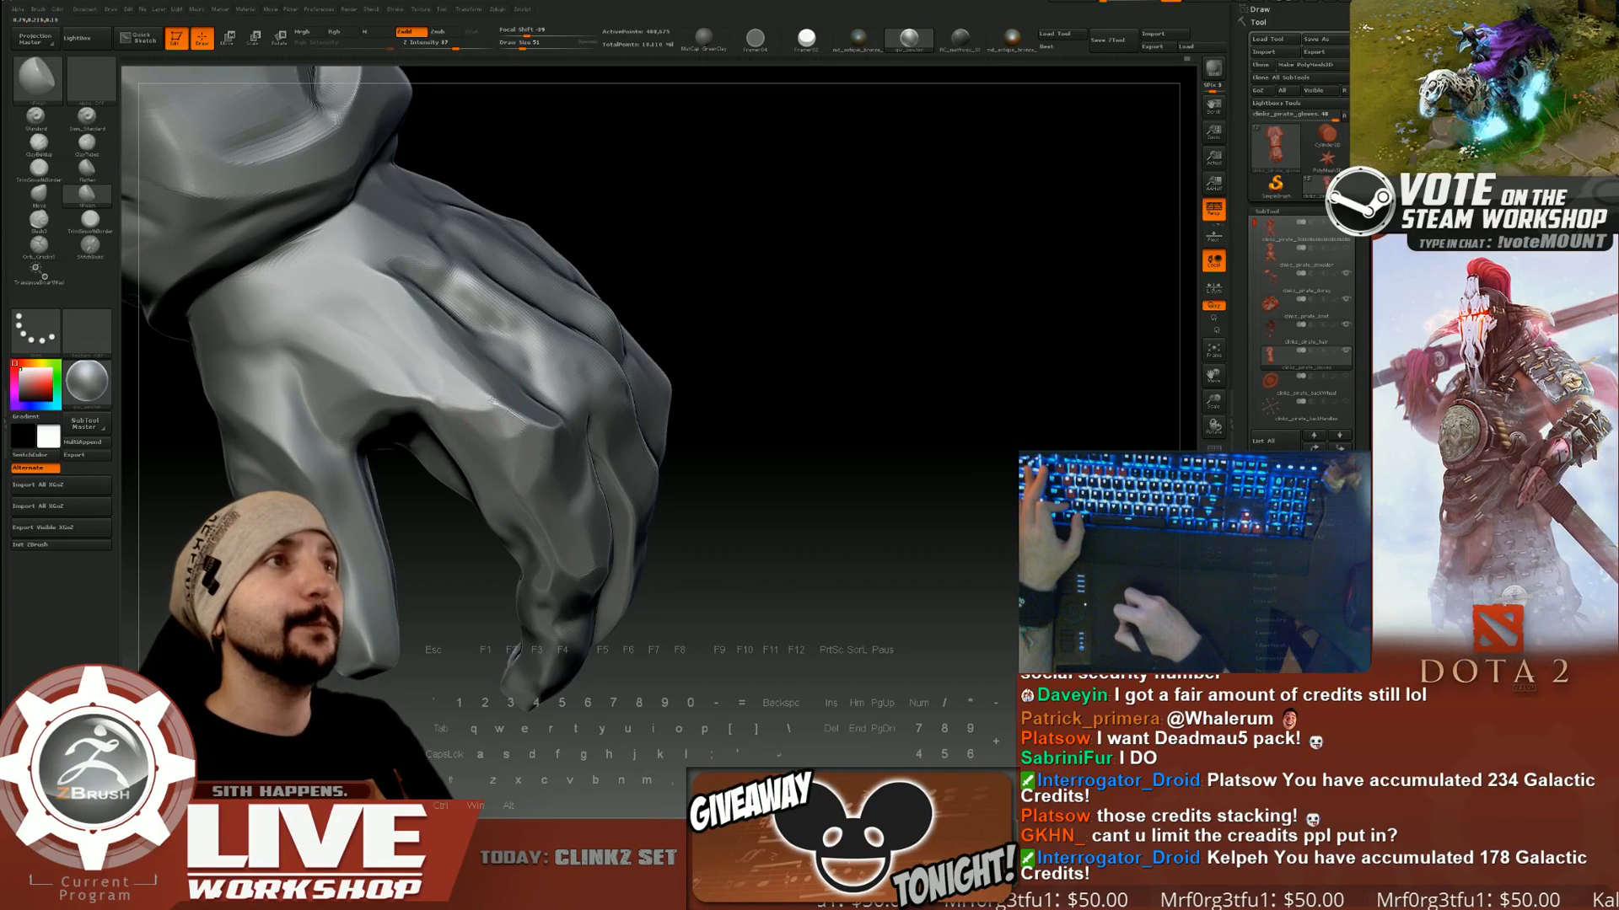
pyautogui.moveTo(776, 362); pyautogui.dragTo(388, 389)
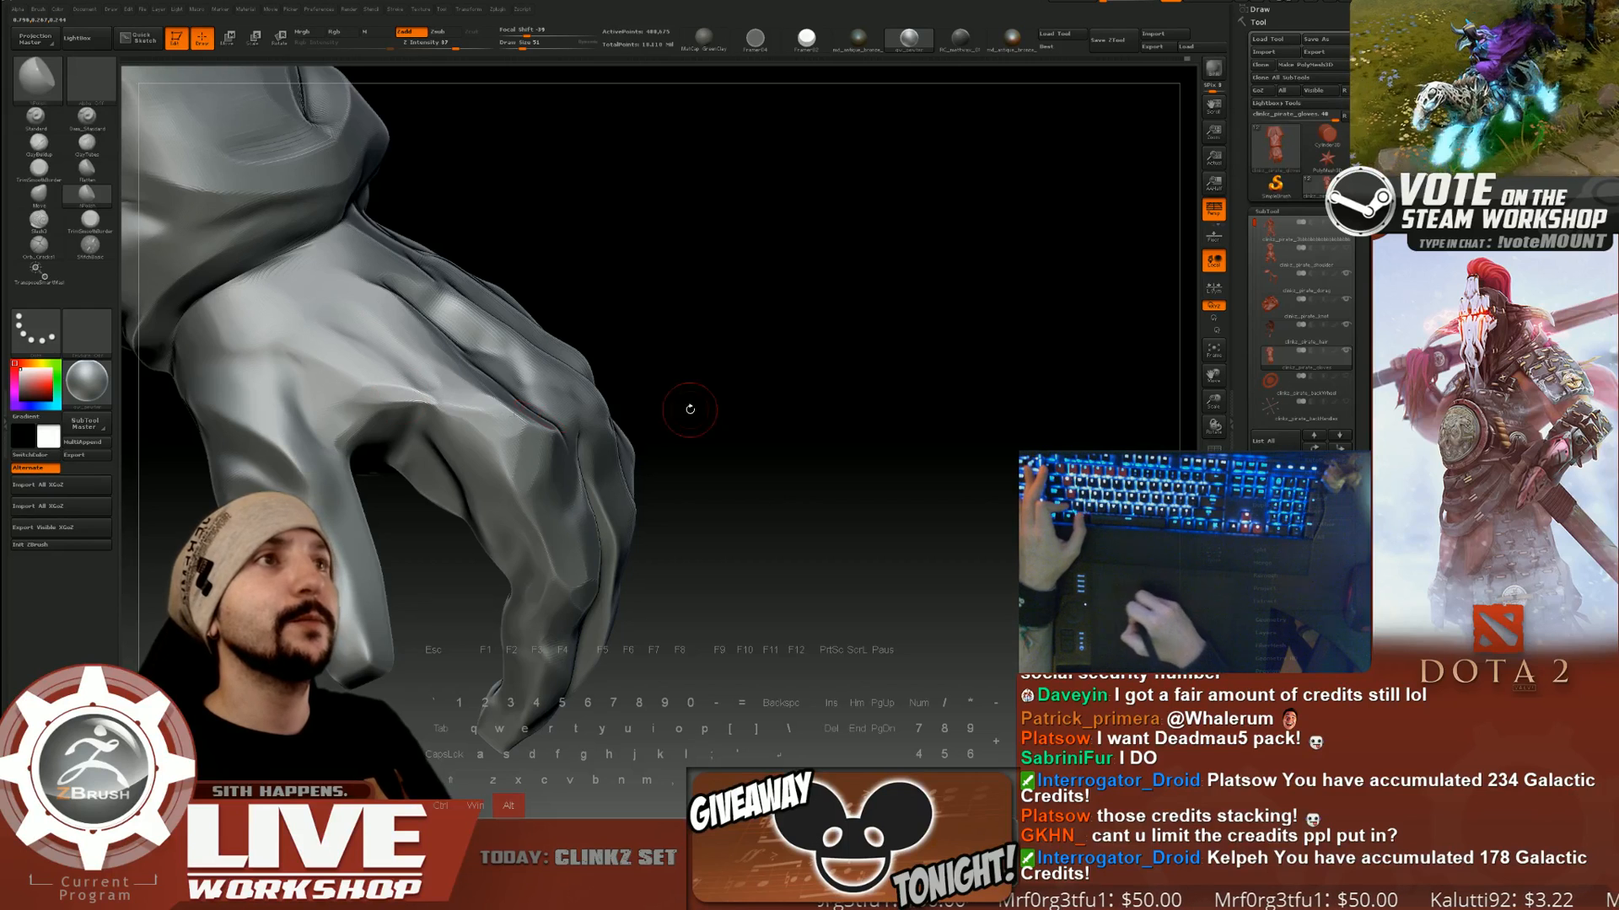
# Chisel and refine the planes along the index finger and the web between it and the thumb.
pyautogui.moveTo(421, 400); pyautogui.dragTo(709, 314)
pyautogui.press('s')
pyautogui.moveTo(464, 397); pyautogui.dragTo(482, 430)
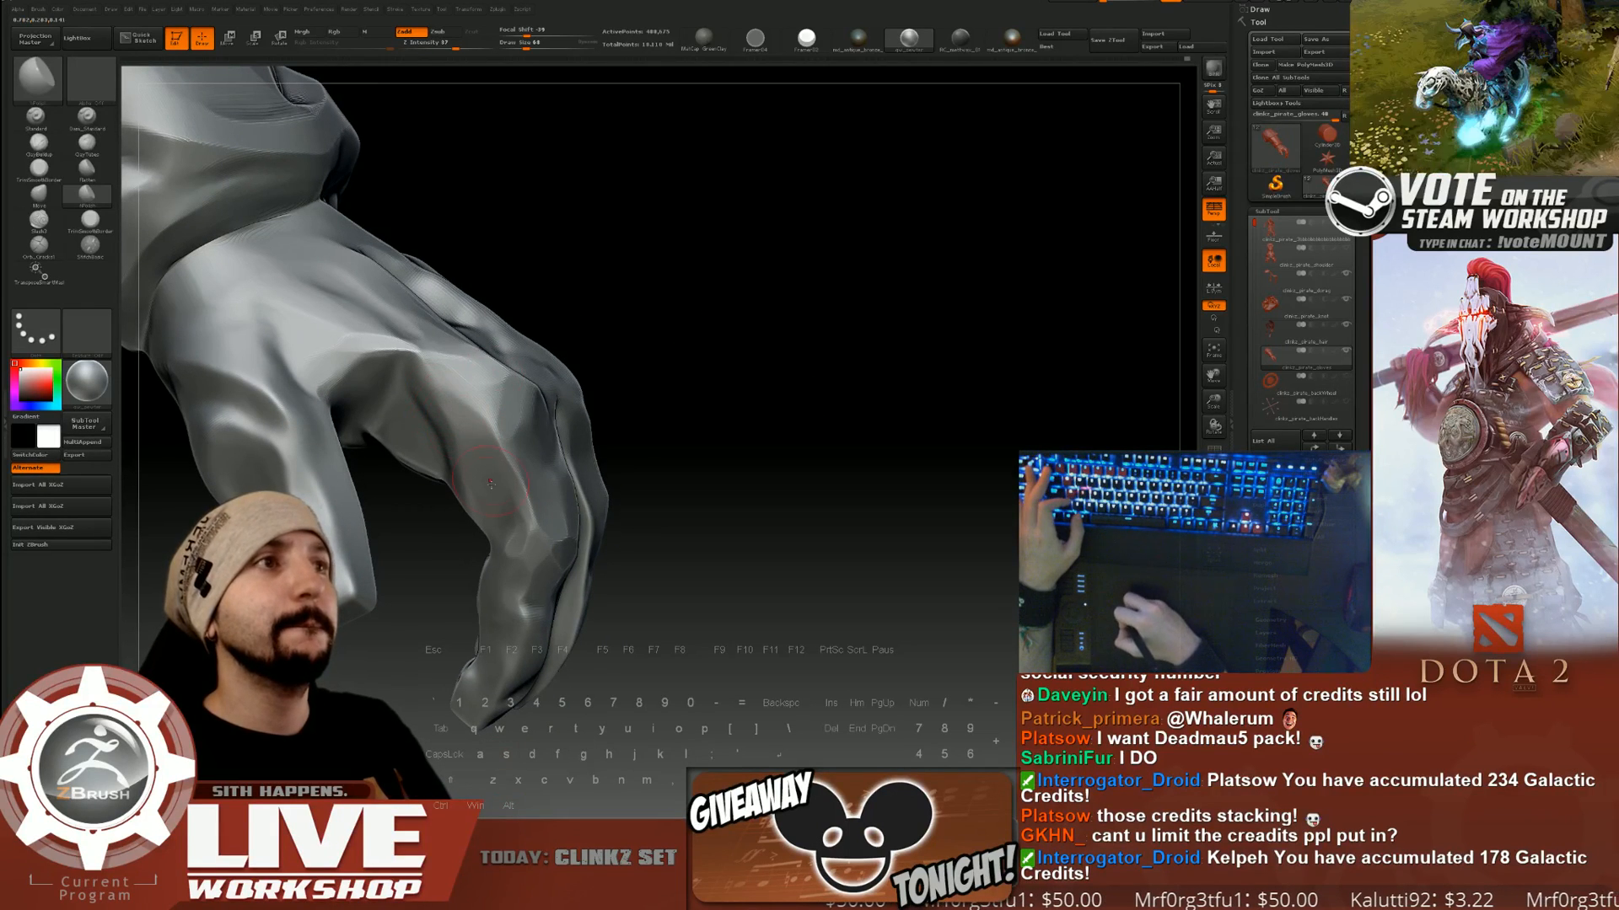
pyautogui.moveTo(699, 368)
pyautogui.mouseDown()
pyautogui.moveTo(698, 389)
pyautogui.moveTo(548, 343)
pyautogui.moveTo(581, 324)
pyautogui.moveTo(539, 358)
pyautogui.mouseUp()
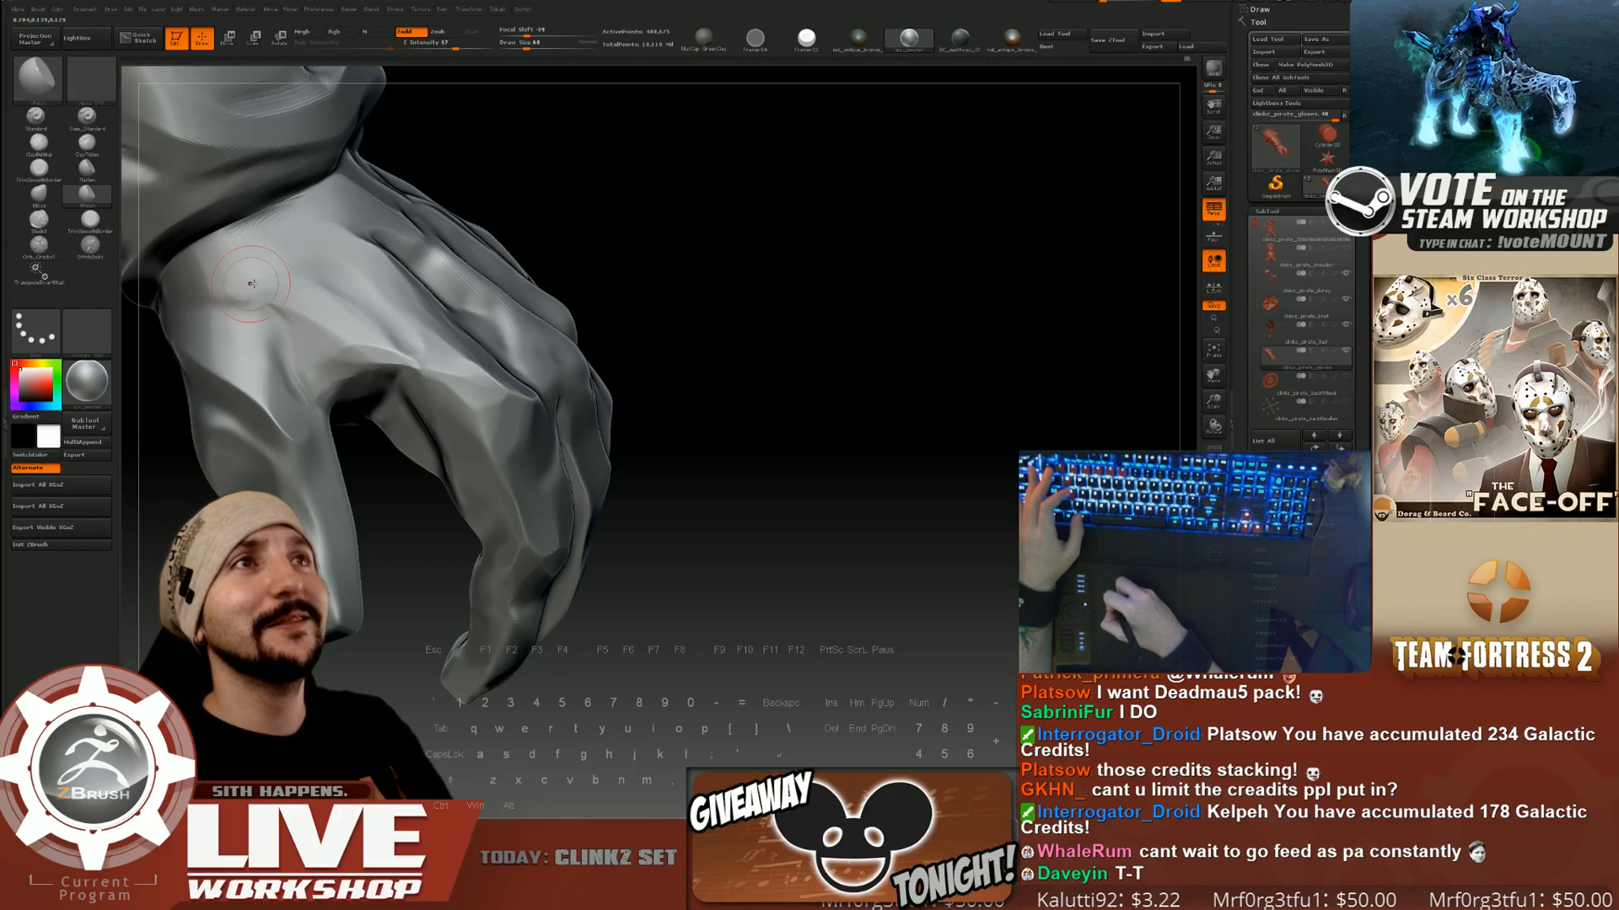
pyautogui.moveTo(765, 310)
pyautogui.mouseDown()
pyautogui.moveTo(893, 264)
pyautogui.moveTo(378, 371)
pyautogui.mouseUp()
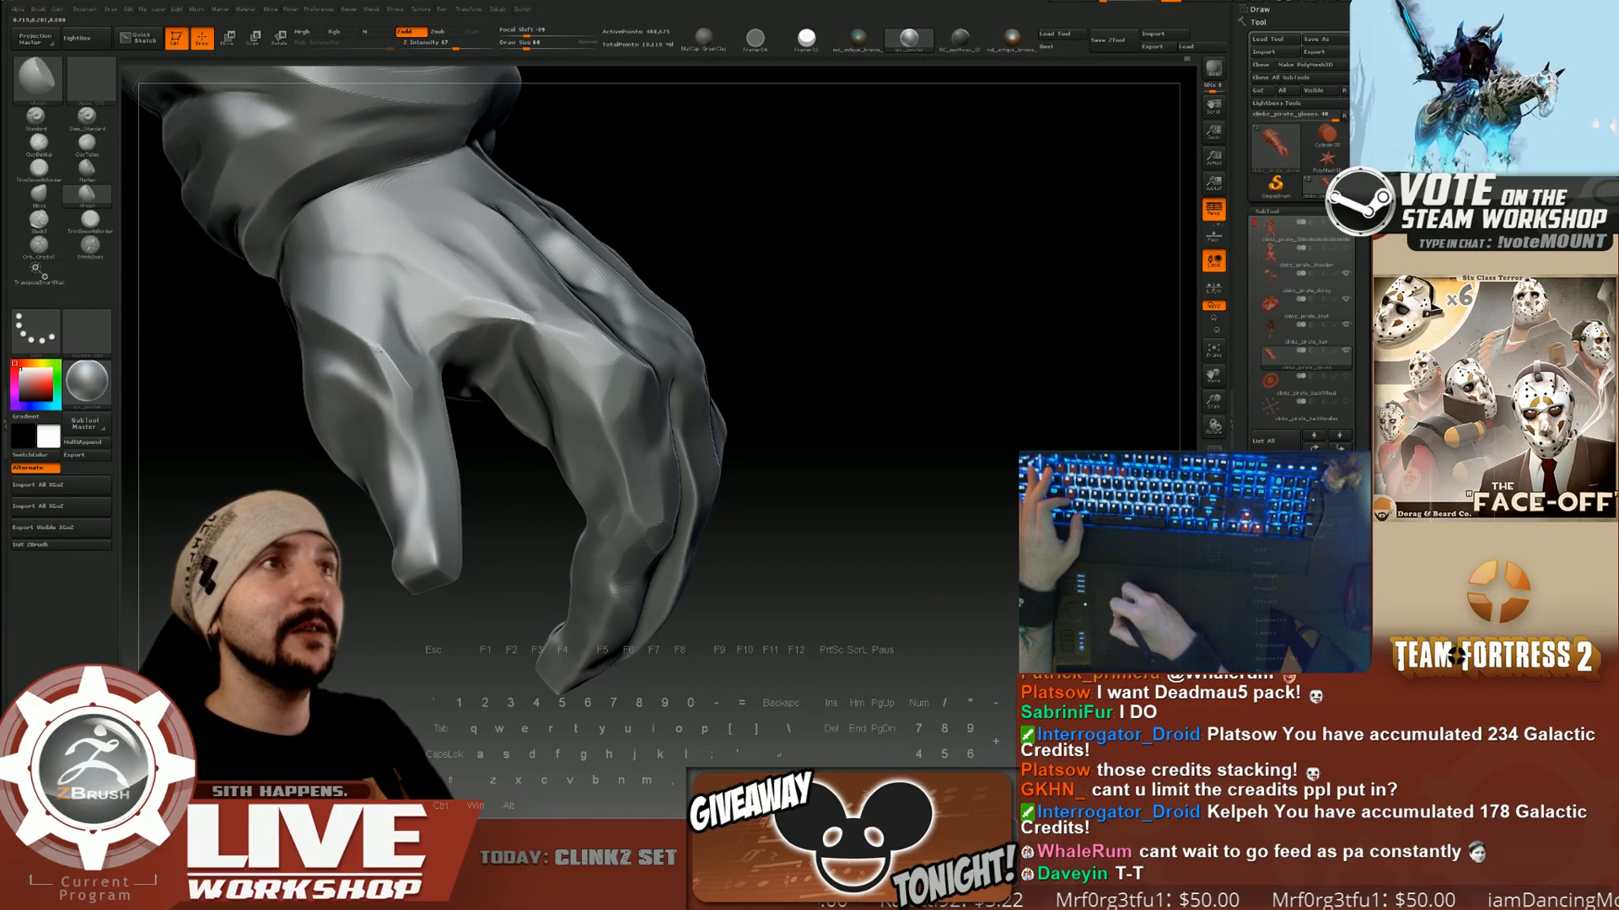
# Flatten and smooth the back of the hand between the wrist cloth, the thumb web and the index tendon ridge.
pyautogui.moveTo(877, 447)
pyautogui.keyDown('alt'); pyautogui.mouseDown()
pyautogui.moveTo(887, 430)
pyautogui.moveTo(809, 258)
pyautogui.moveTo(824, 405)
pyautogui.moveTo(822, 379)
pyautogui.mouseUp(); pyautogui.keyUp('alt')
pyautogui.moveTo(915, 189)
pyautogui.keyDown('alt'); pyautogui.mouseDown()
pyautogui.moveTo(918, 282)
pyautogui.moveTo(851, 295)
pyautogui.mouseUp(); pyautogui.keyUp('alt')
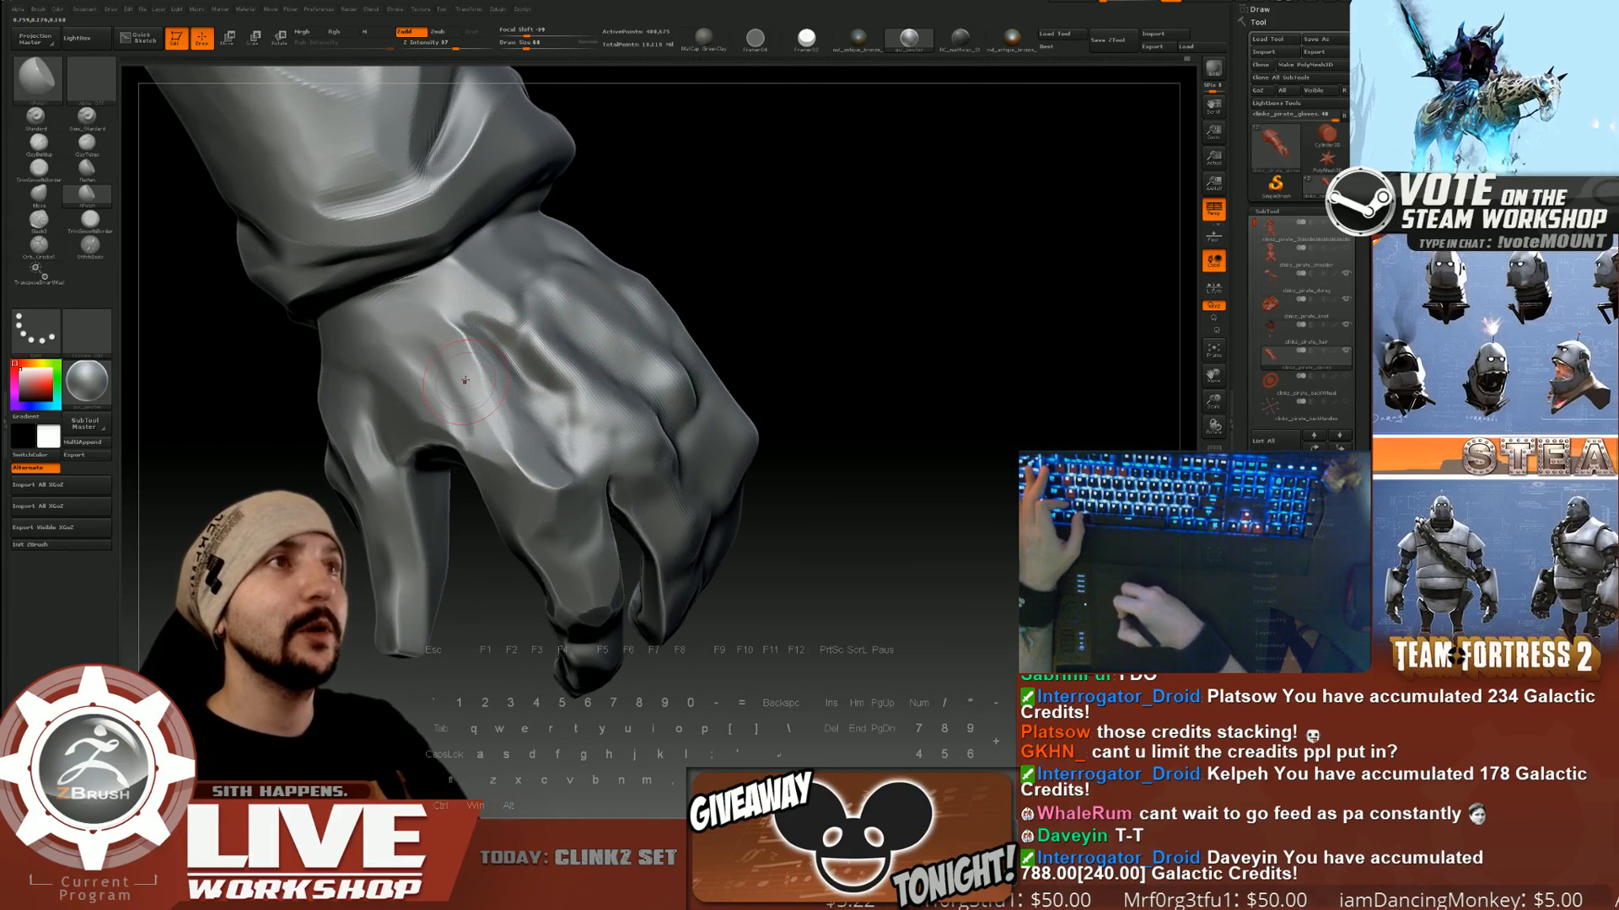
pyautogui.moveTo(456, 377)
pyautogui.mouseDown()
pyautogui.moveTo(469, 406)
pyautogui.moveTo(442, 309)
pyautogui.moveTo(484, 303)
pyautogui.moveTo(452, 315)
pyautogui.moveTo(460, 331)
pyautogui.mouseUp()
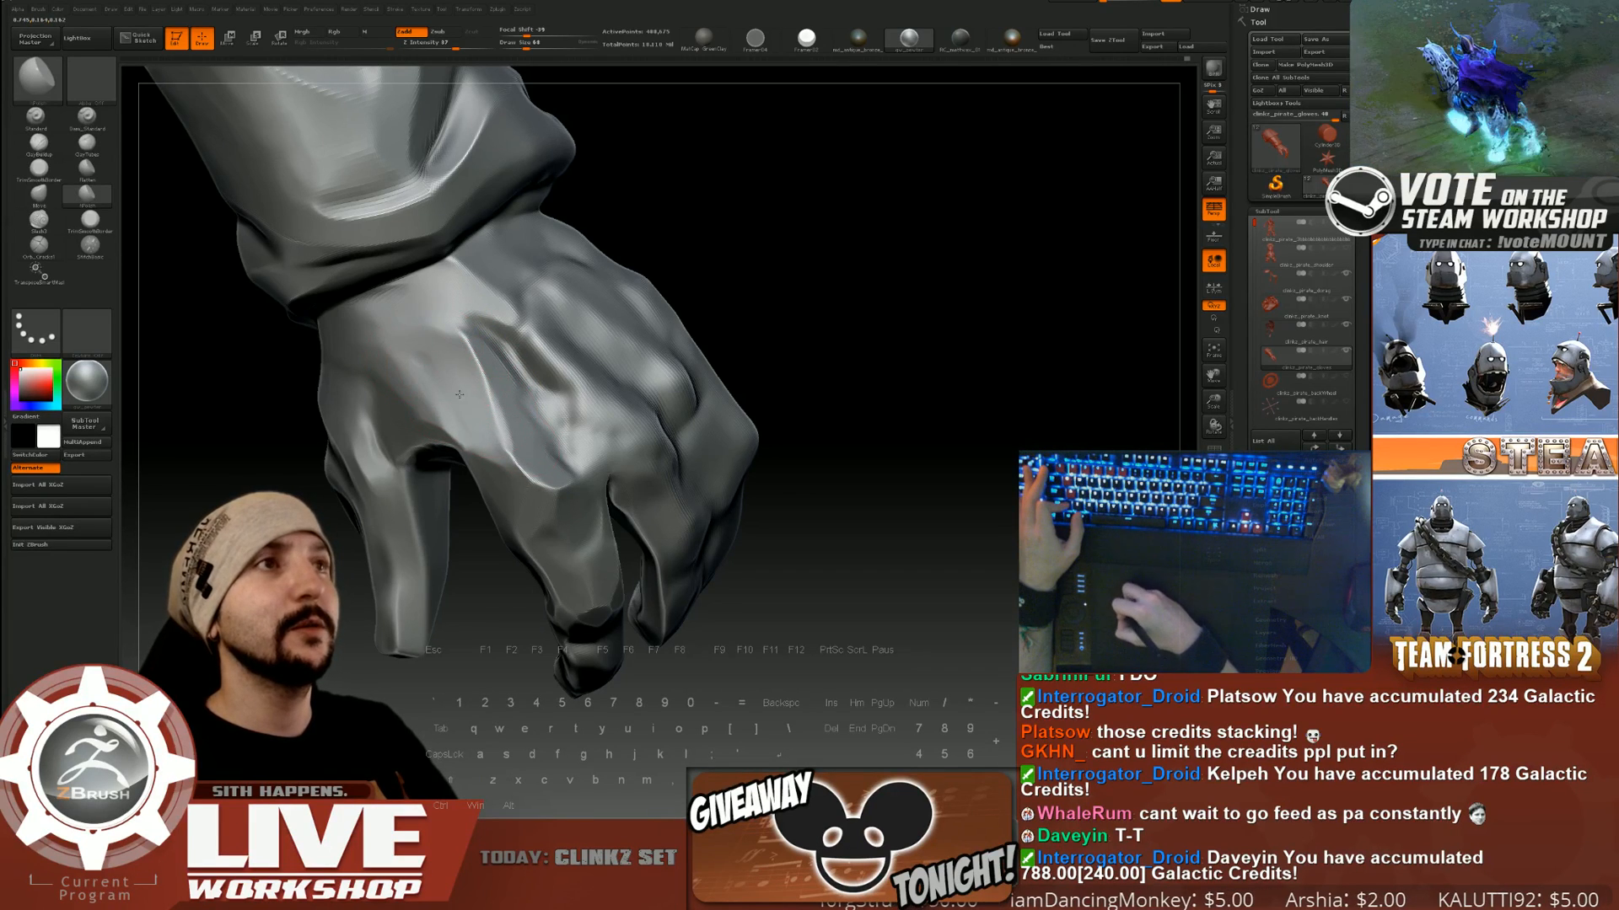
pyautogui.moveTo(384, 365)
pyautogui.keyDown('shift'); pyautogui.mouseDown()
pyautogui.moveTo(456, 380)
pyautogui.moveTo(479, 326)
pyautogui.mouseUp(); pyautogui.keyUp('shift')
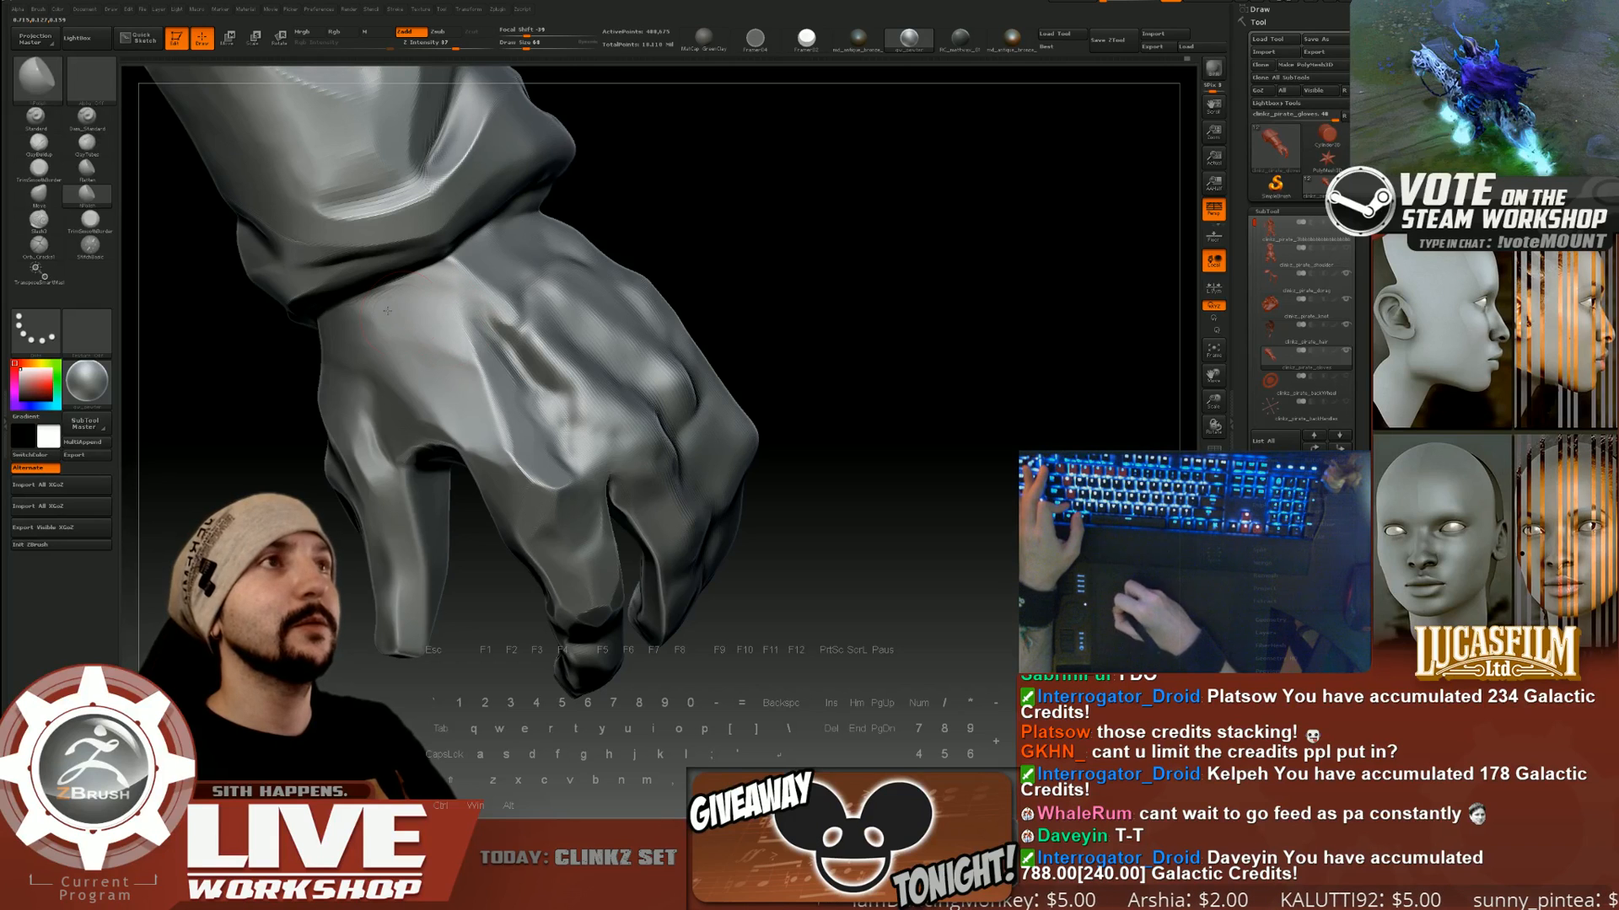
# Sharpen the faceted planes on the index knuckle and along the finger to its middle joint, smoothing the knuckle lightly.
pyautogui.moveTo(799, 421)
pyautogui.keyDown('alt'); pyautogui.mouseDown()
pyautogui.moveTo(776, 307)
pyautogui.moveTo(794, 293)
pyautogui.moveTo(913, 462)
pyautogui.moveTo(899, 434)
pyautogui.mouseUp(); pyautogui.keyUp('alt')
pyautogui.moveTo(827, 361)
pyautogui.keyDown('alt'); pyautogui.mouseDown()
pyautogui.moveTo(838, 332)
pyautogui.moveTo(792, 346)
pyautogui.mouseUp(); pyautogui.keyUp('alt')
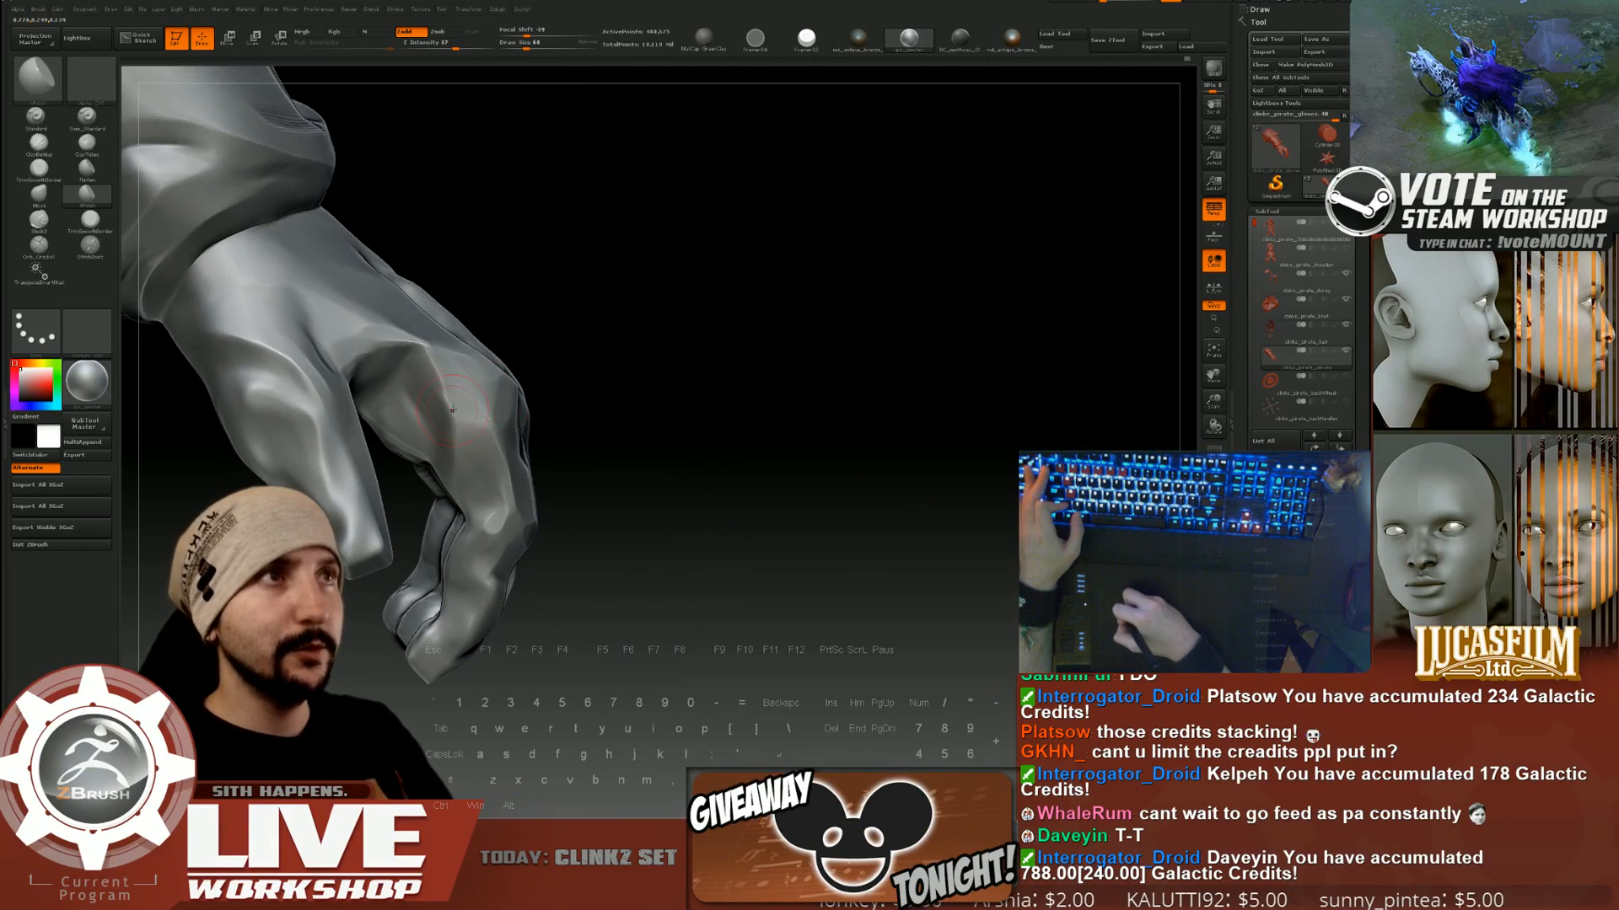
pyautogui.moveTo(460, 430); pyautogui.dragTo(421, 367)
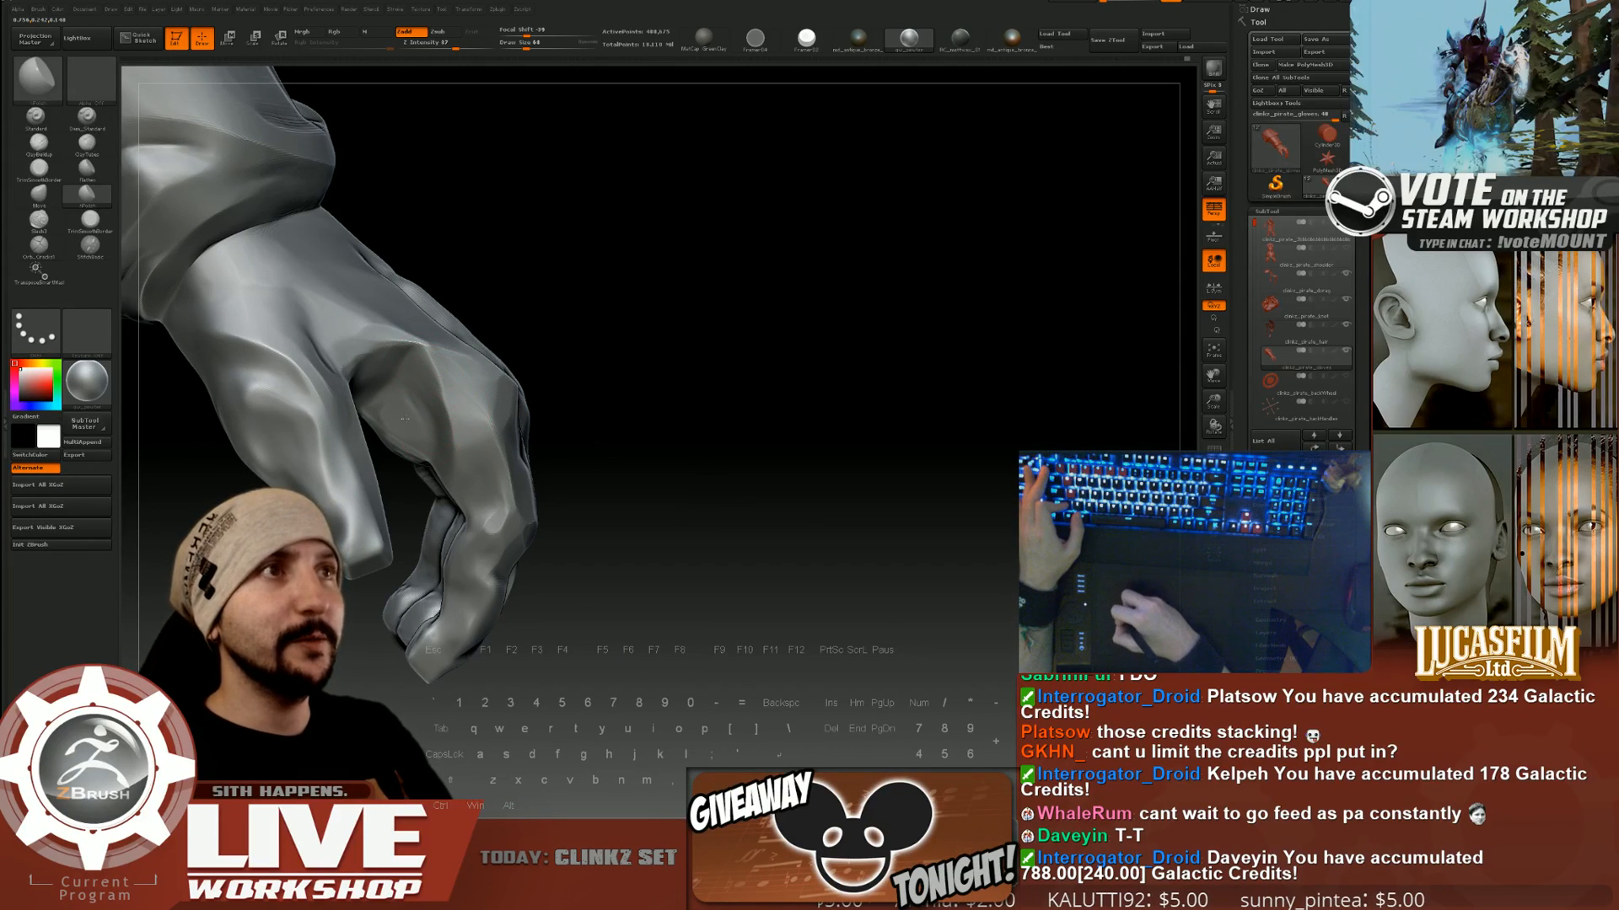
pyautogui.moveTo(568, 454); pyautogui.dragTo(519, 491)
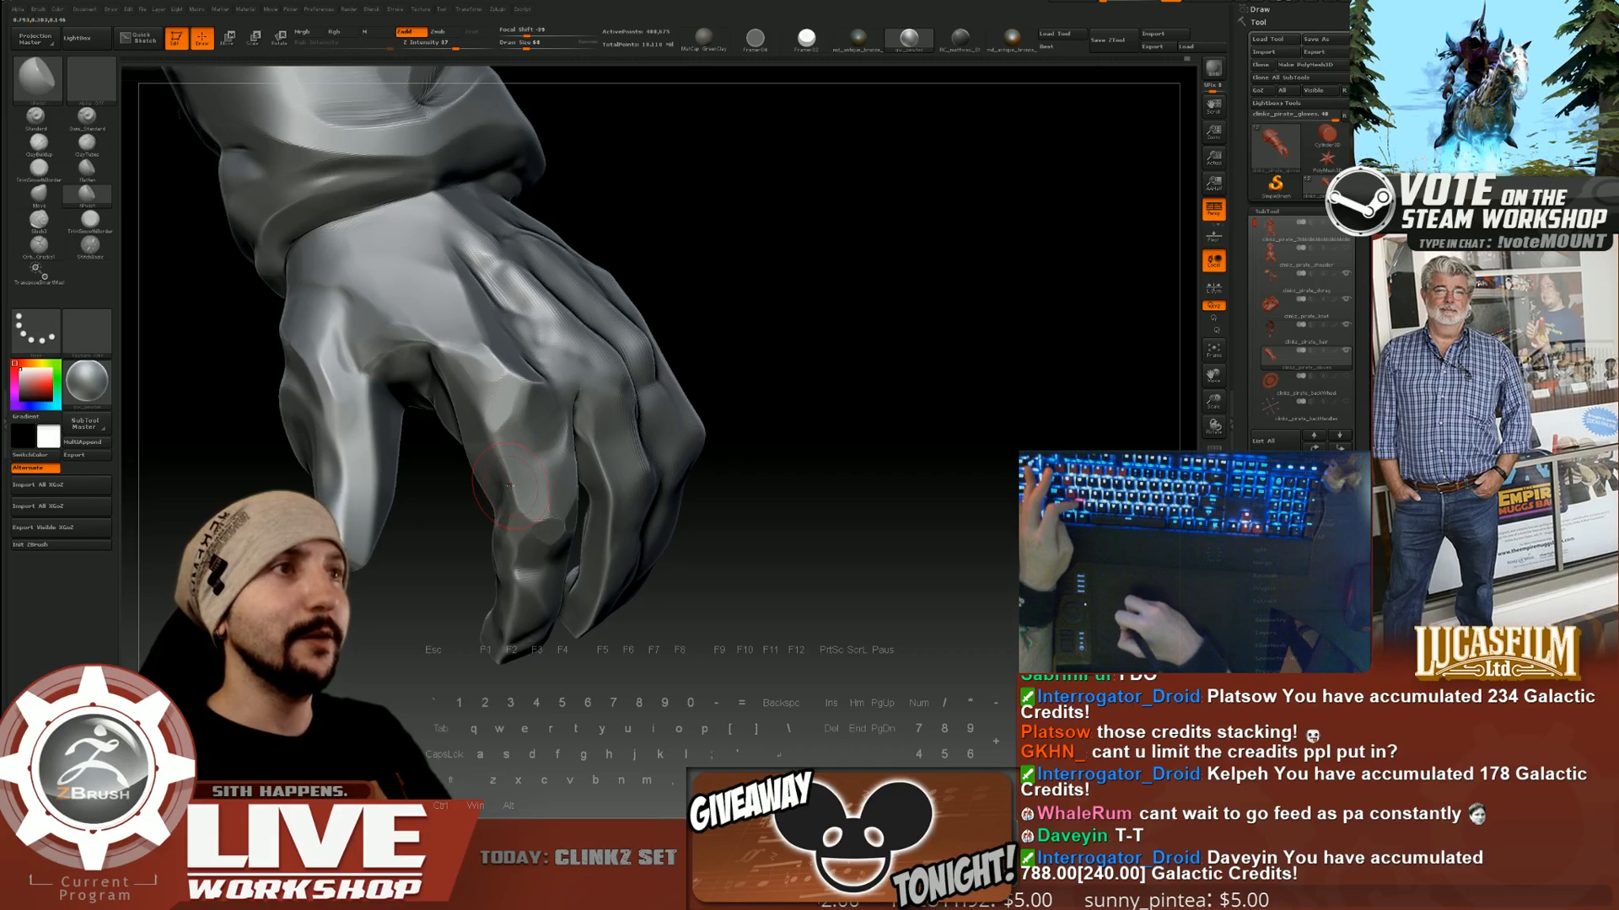
pyautogui.moveTo(823, 345)
pyautogui.mouseDown()
pyautogui.moveTo(536, 422)
pyautogui.moveTo(536, 457)
pyautogui.mouseUp()
pyautogui.moveTo(557, 385)
pyautogui.keyDown('shift'); pyautogui.mouseDown()
pyautogui.moveTo(521, 379)
pyautogui.moveTo(544, 376)
pyautogui.moveTo(542, 419)
pyautogui.mouseUp(); pyautogui.keyUp('shift')
pyautogui.moveTo(851, 396)
pyautogui.keyDown('alt'); pyautogui.mouseDown()
pyautogui.moveTo(843, 320)
pyautogui.moveTo(898, 337)
pyautogui.moveTo(937, 415)
pyautogui.mouseUp(); pyautogui.keyUp('alt')
pyautogui.moveTo(937, 415); pyautogui.dragTo(893, 388)
pyautogui.press('s')
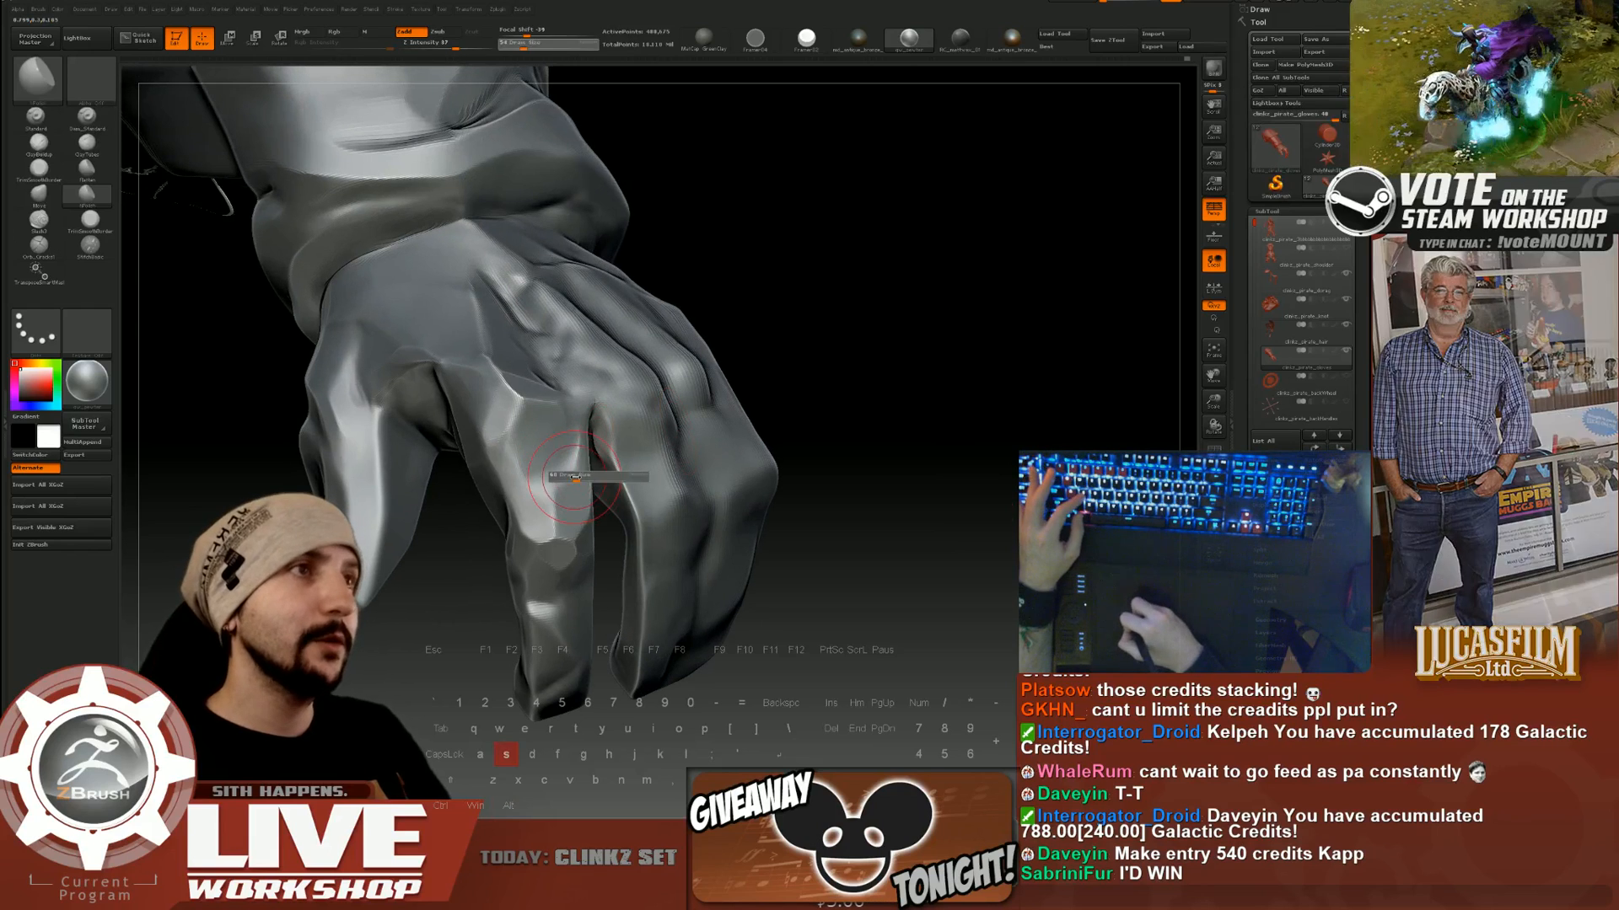
pyautogui.moveTo(595, 477); pyautogui.dragTo(550, 482)
pyautogui.press('z')
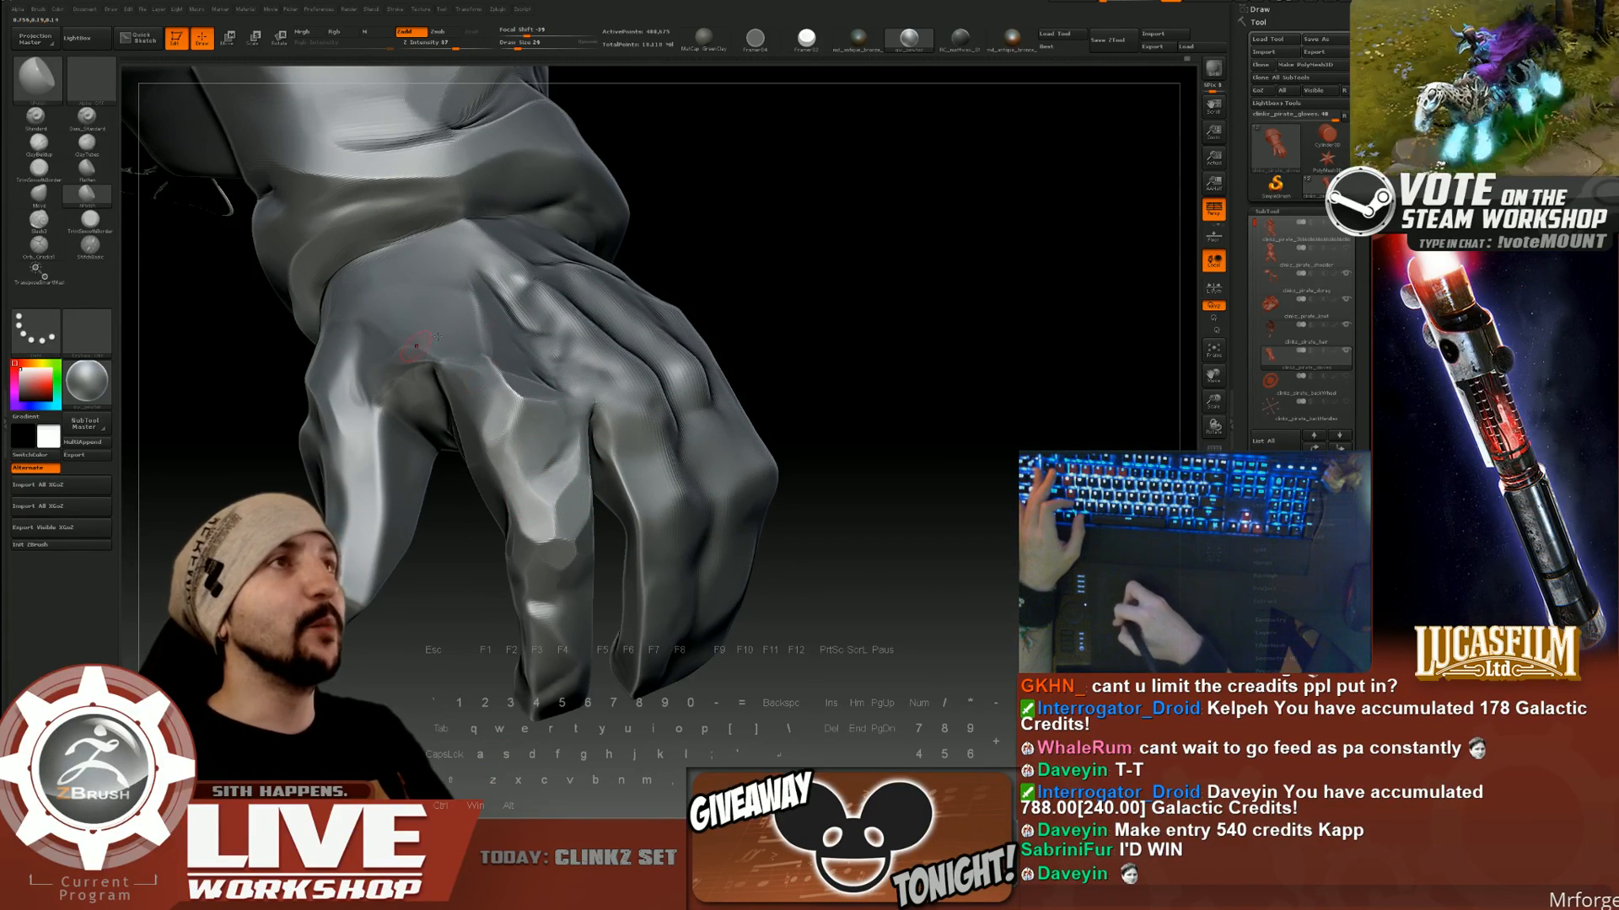
# Switch to a freehand carving brush and cut the first jagged tear edges beside and between the knuckles on the back of the hand.
pyautogui.moveTo(889, 329); pyautogui.dragTo(969, 215)
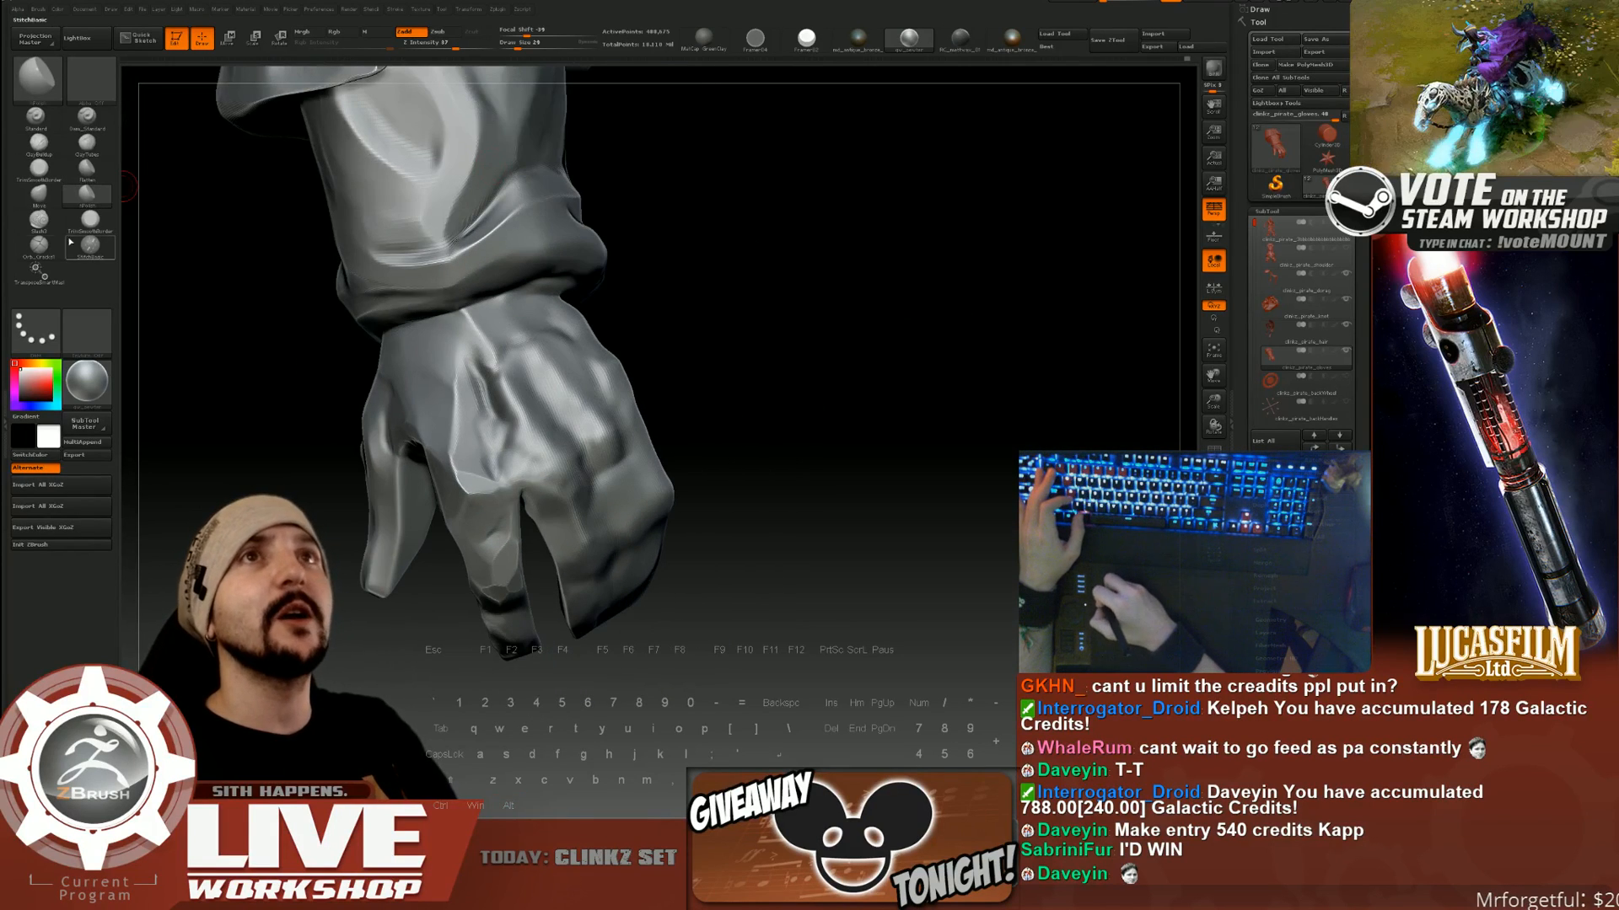
pyautogui.click(40, 245)
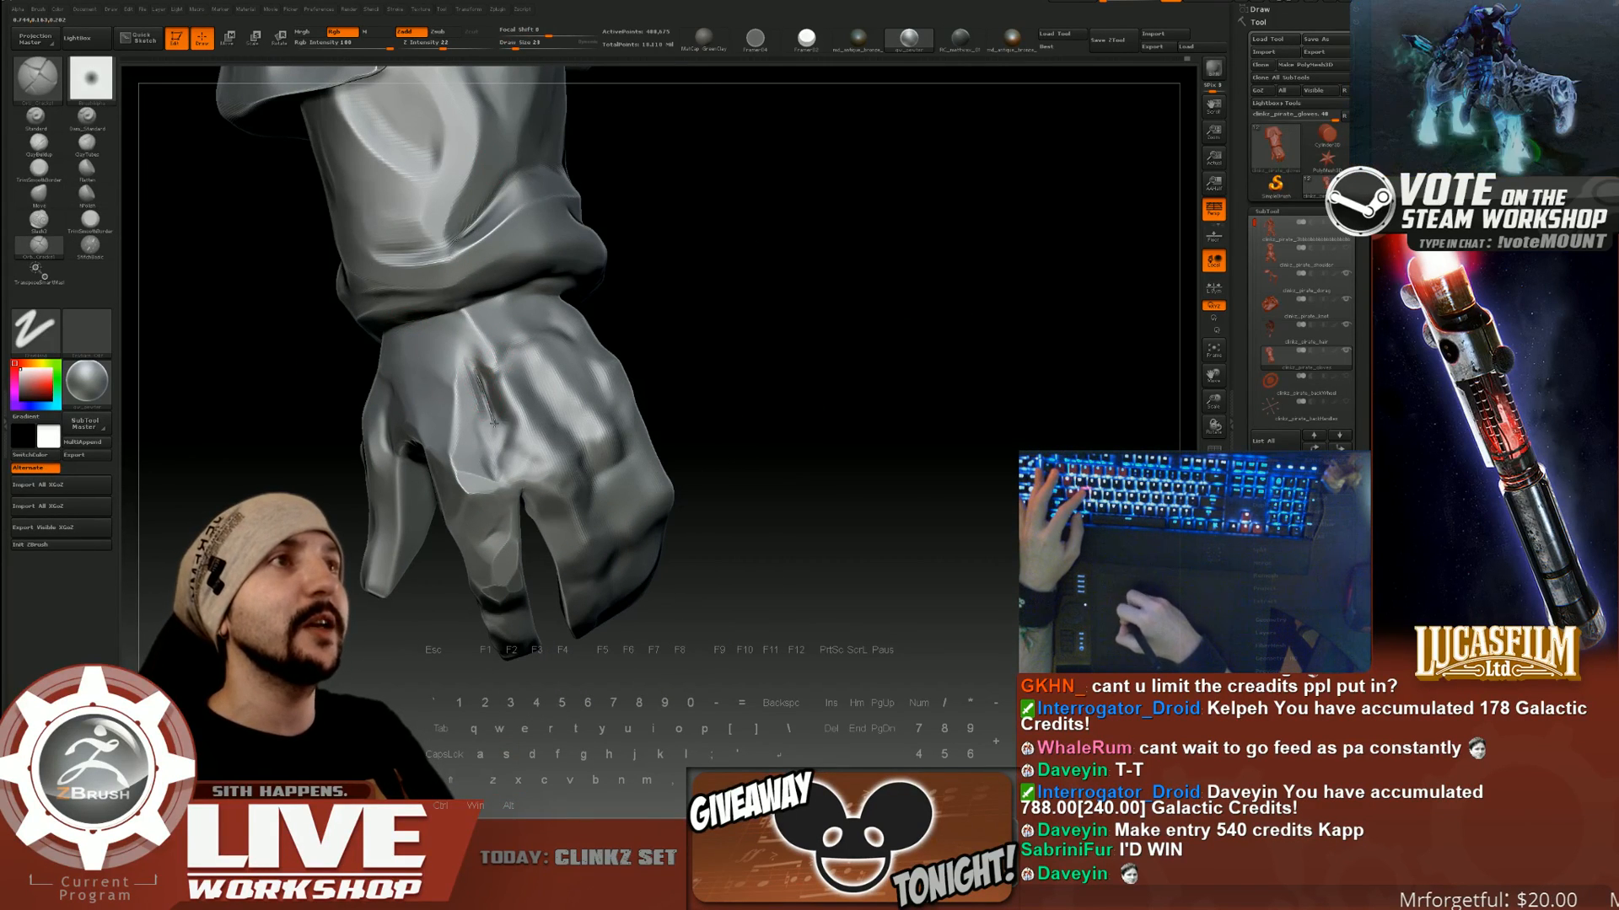
pyautogui.press(']')
pyautogui.press(']')
pyautogui.press(']')
pyautogui.moveTo(476, 364)
pyautogui.mouseDown()
pyautogui.moveTo(481, 440)
pyautogui.moveTo(507, 479)
pyautogui.mouseUp()
pyautogui.moveTo(742, 396); pyautogui.dragTo(727, 370)
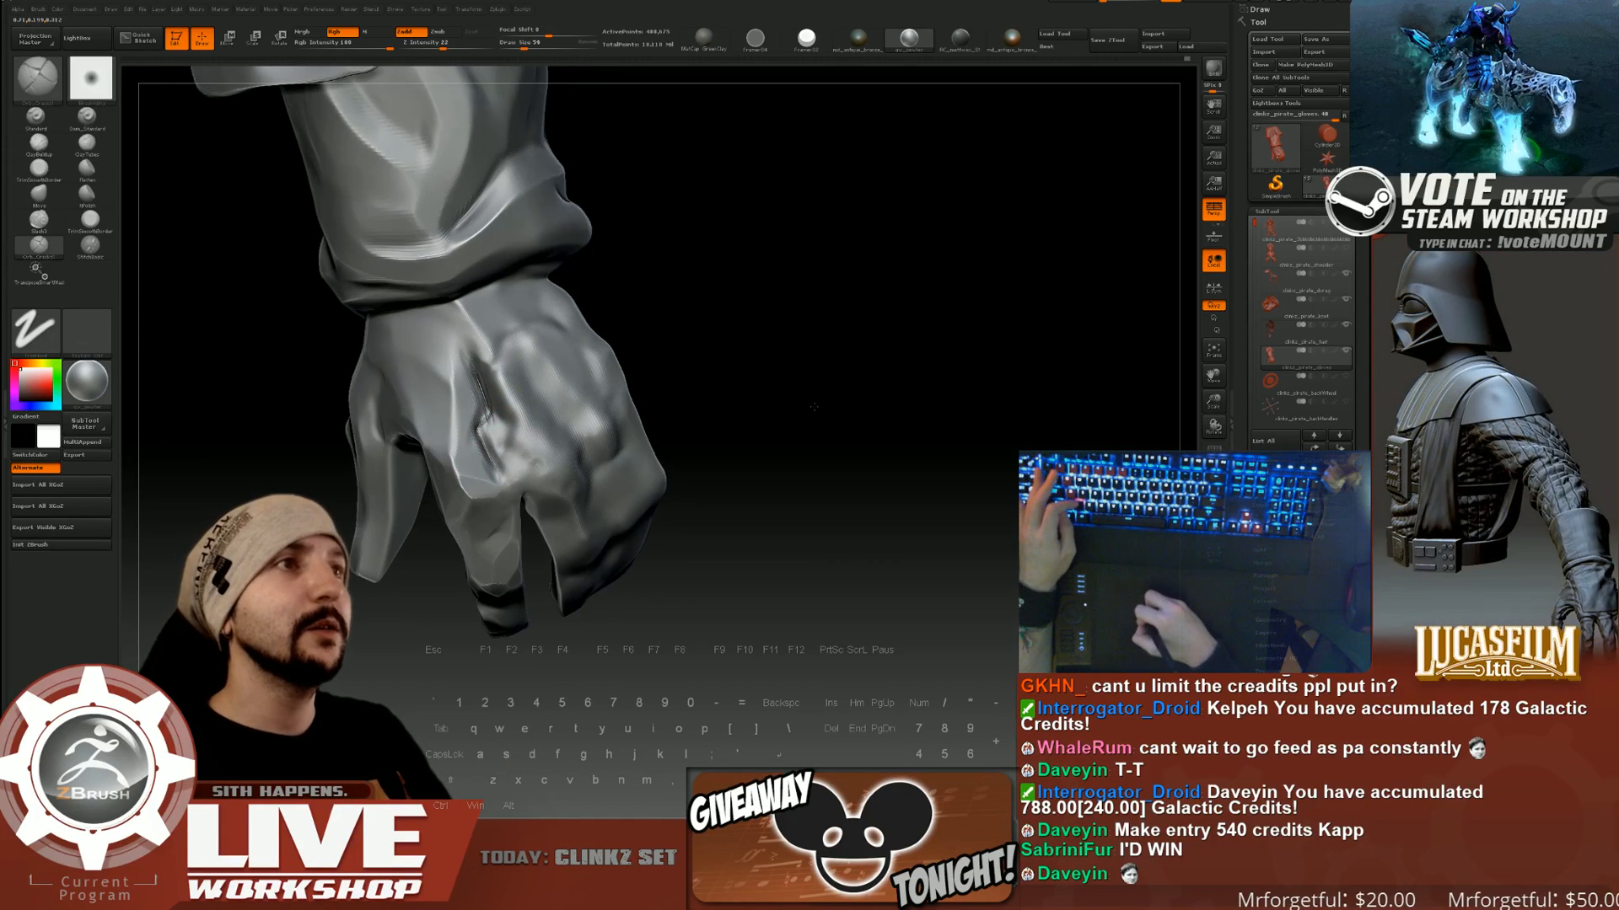
pyautogui.moveTo(498, 464)
pyautogui.mouseDown()
pyautogui.moveTo(507, 434)
pyautogui.moveTo(552, 464)
pyautogui.mouseUp()
pyautogui.press('s')
pyautogui.moveTo(800, 375); pyautogui.dragTo(691, 396)
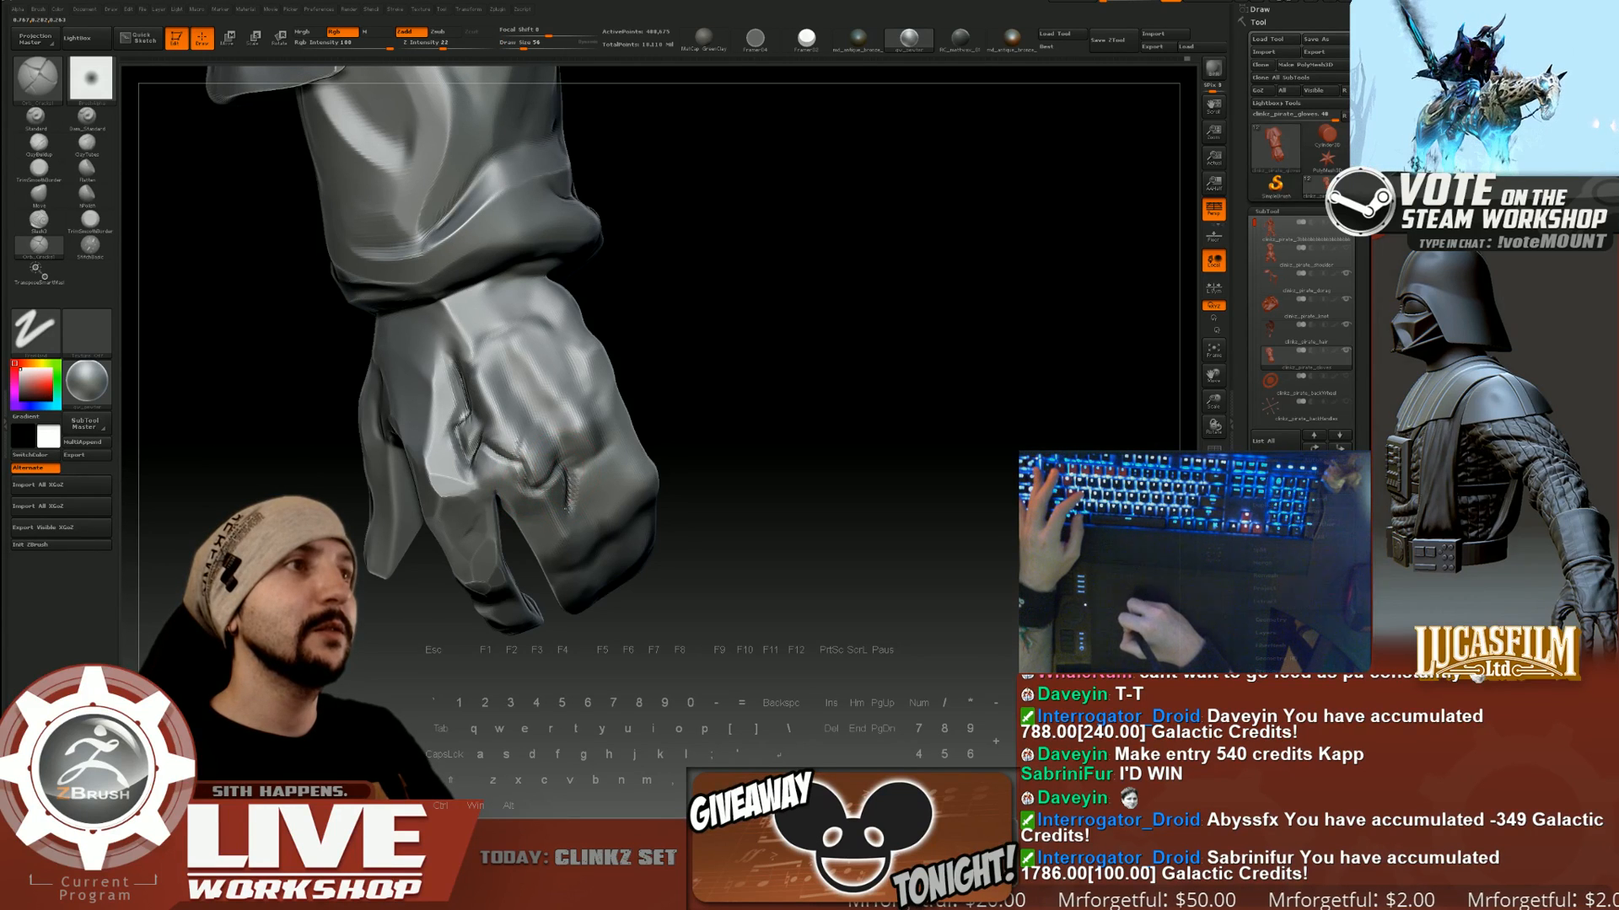
# Carve the tear's jagged outline across the upper back of the hand and down its little-finger side.
pyautogui.keyDown('alt'); pyautogui.moveTo(739, 330); pyautogui.dragTo(705, 387); pyautogui.keyUp('alt')
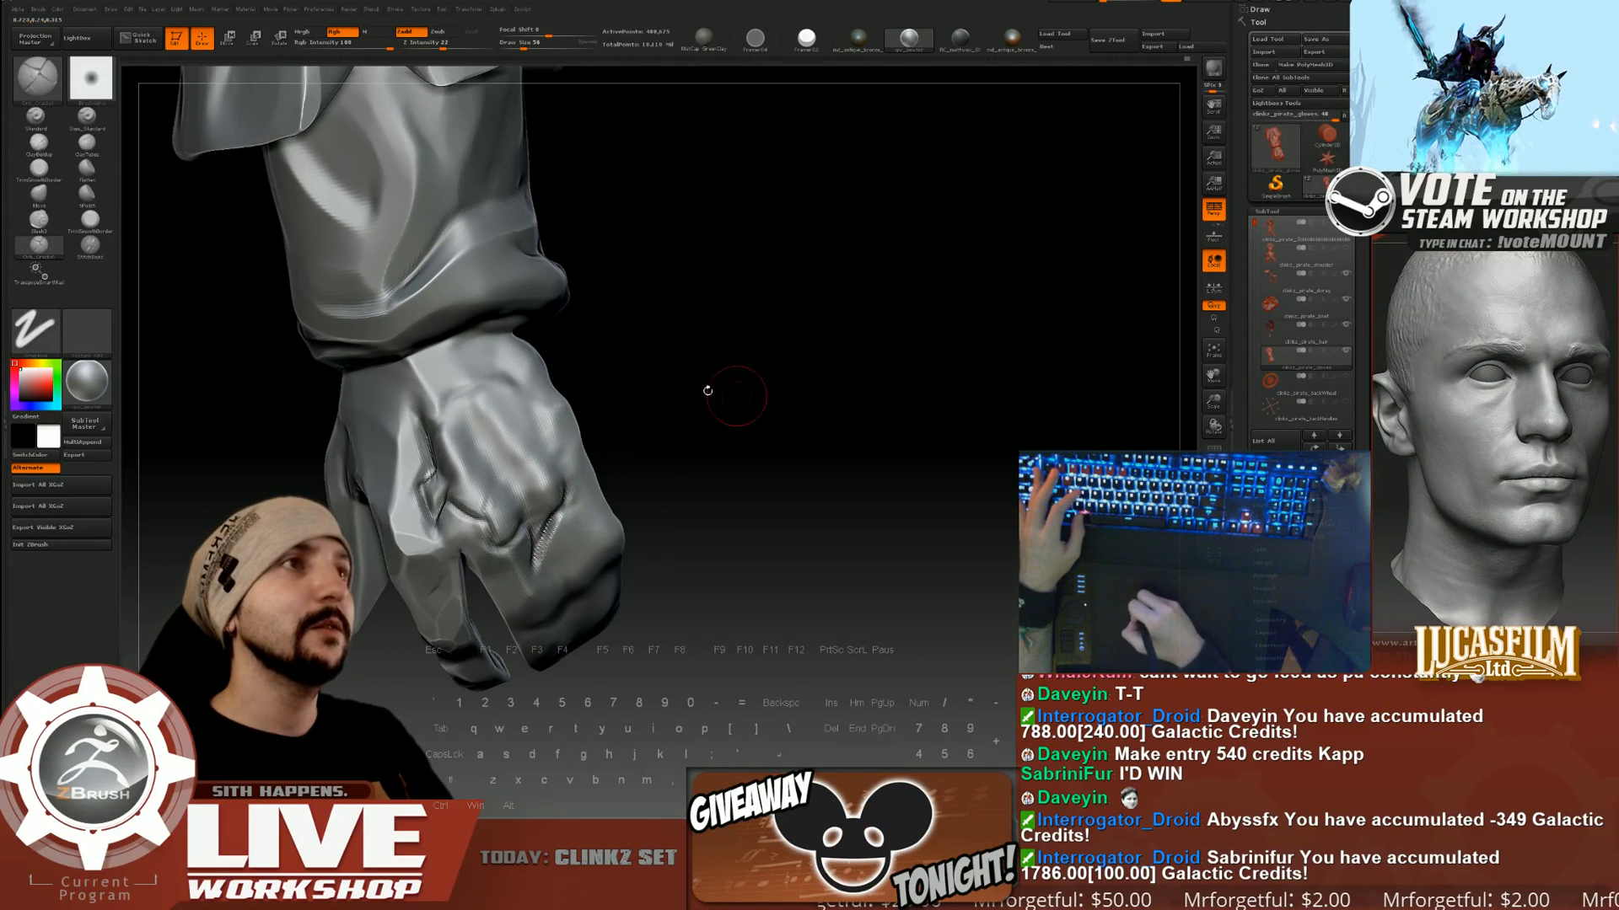
pyautogui.moveTo(464, 400); pyautogui.dragTo(444, 413)
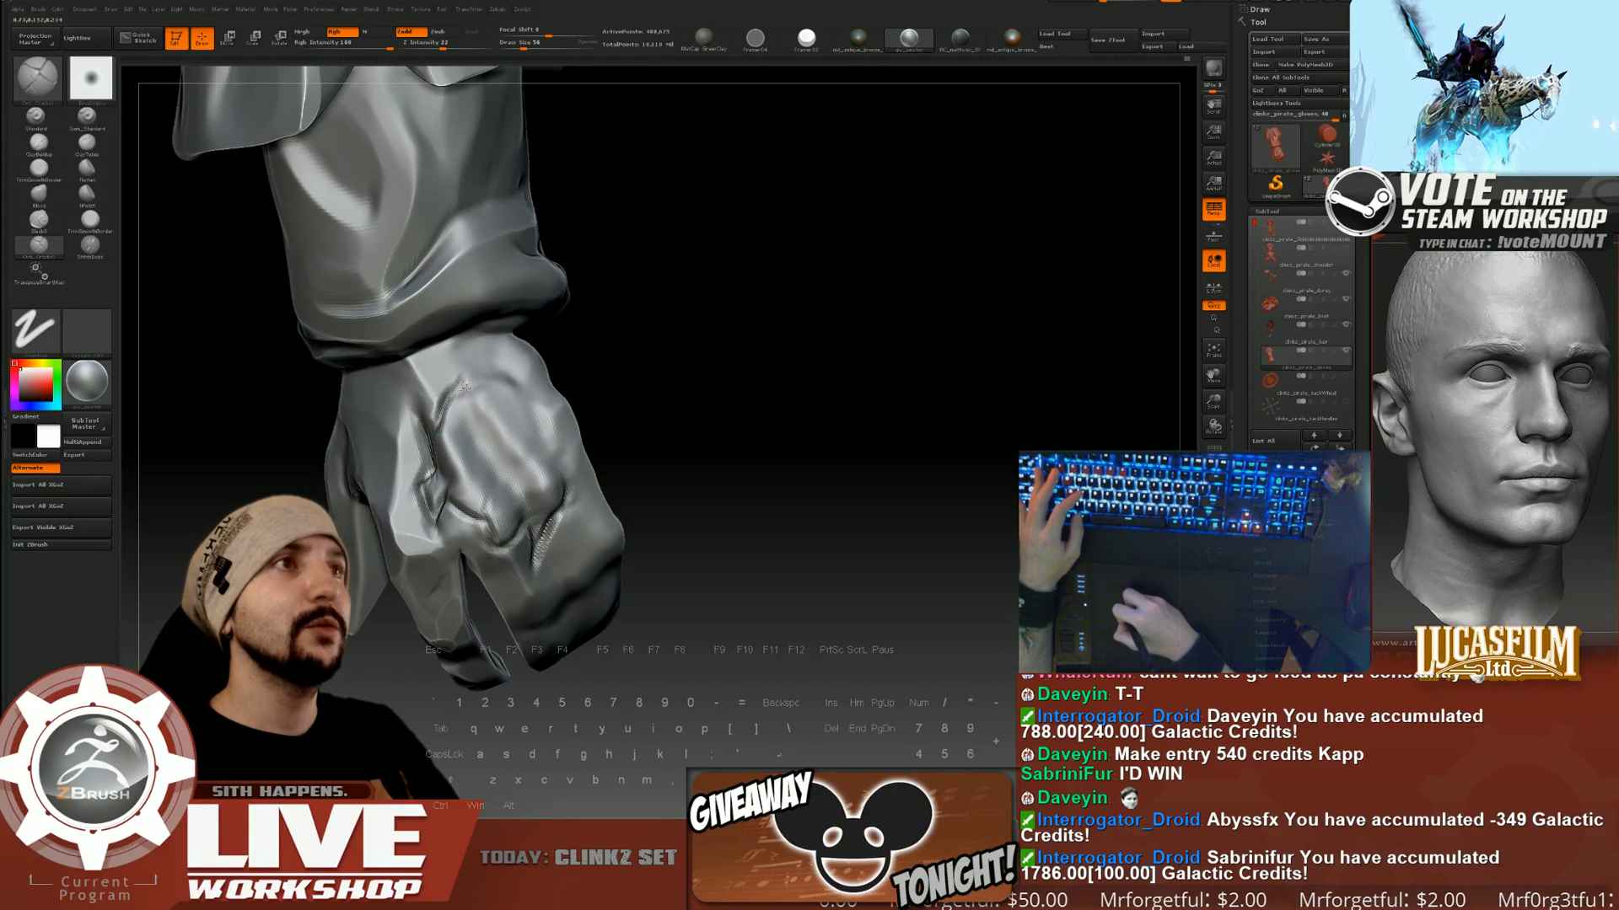
pyautogui.moveTo(644, 371); pyautogui.dragTo(661, 361)
pyautogui.moveTo(463, 390)
pyautogui.mouseDown()
pyautogui.moveTo(491, 364)
pyautogui.moveTo(487, 343)
pyautogui.moveTo(496, 379)
pyautogui.mouseUp()
pyautogui.press('s')
pyautogui.press('s')
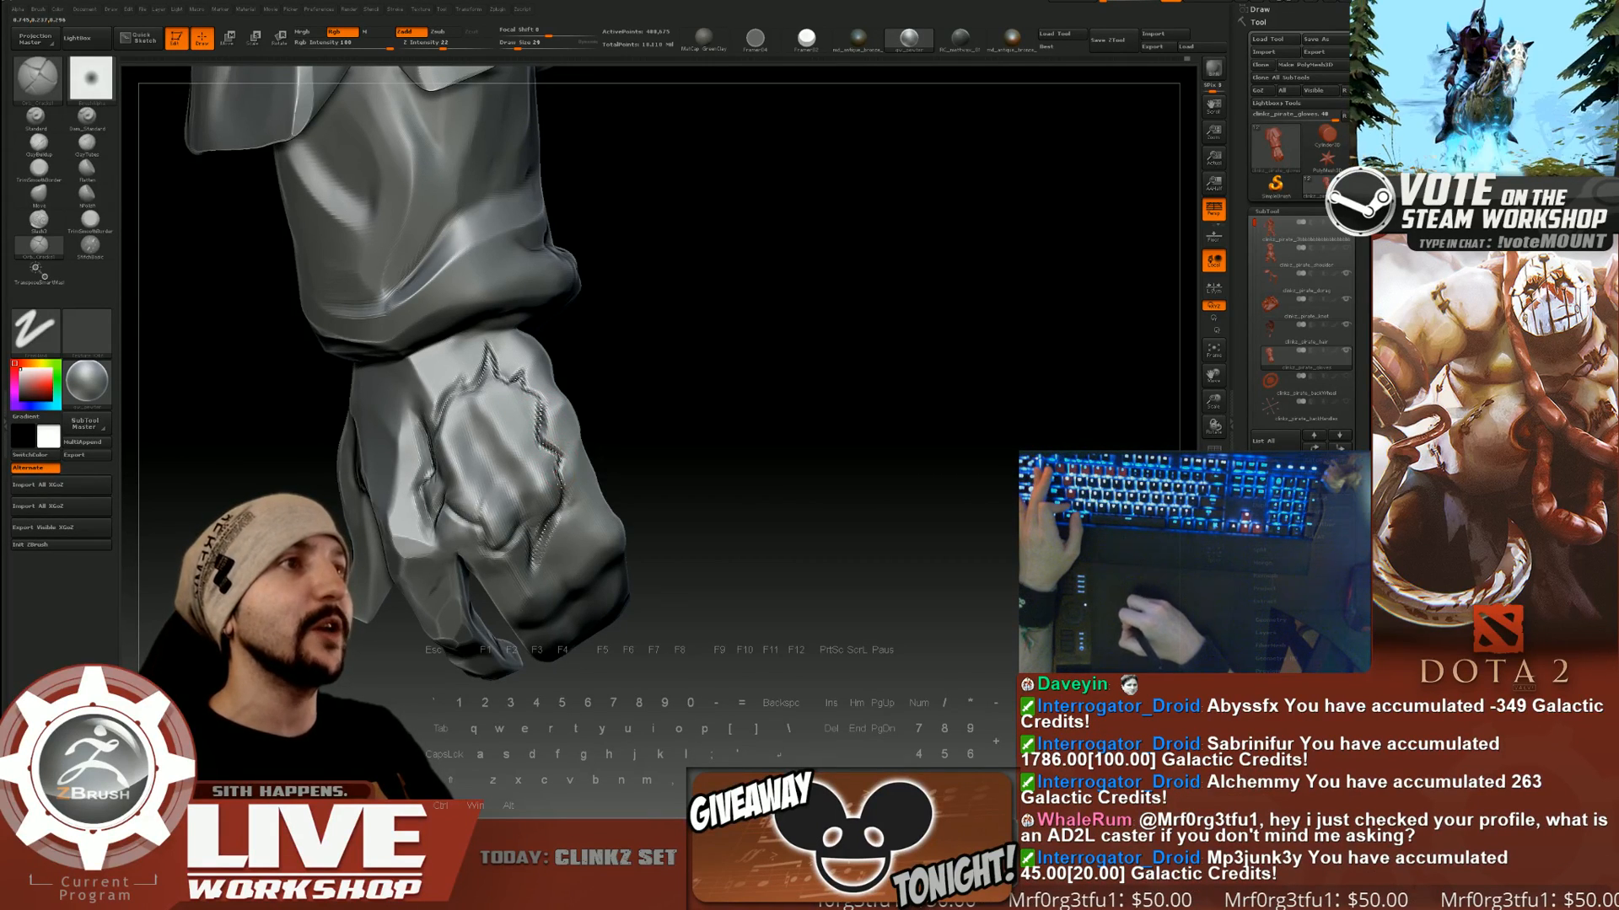
# Deepen and refine the jagged edges around the torn opening, including the thumb-side rim.
pyautogui.moveTo(643, 419); pyautogui.dragTo(661, 409)
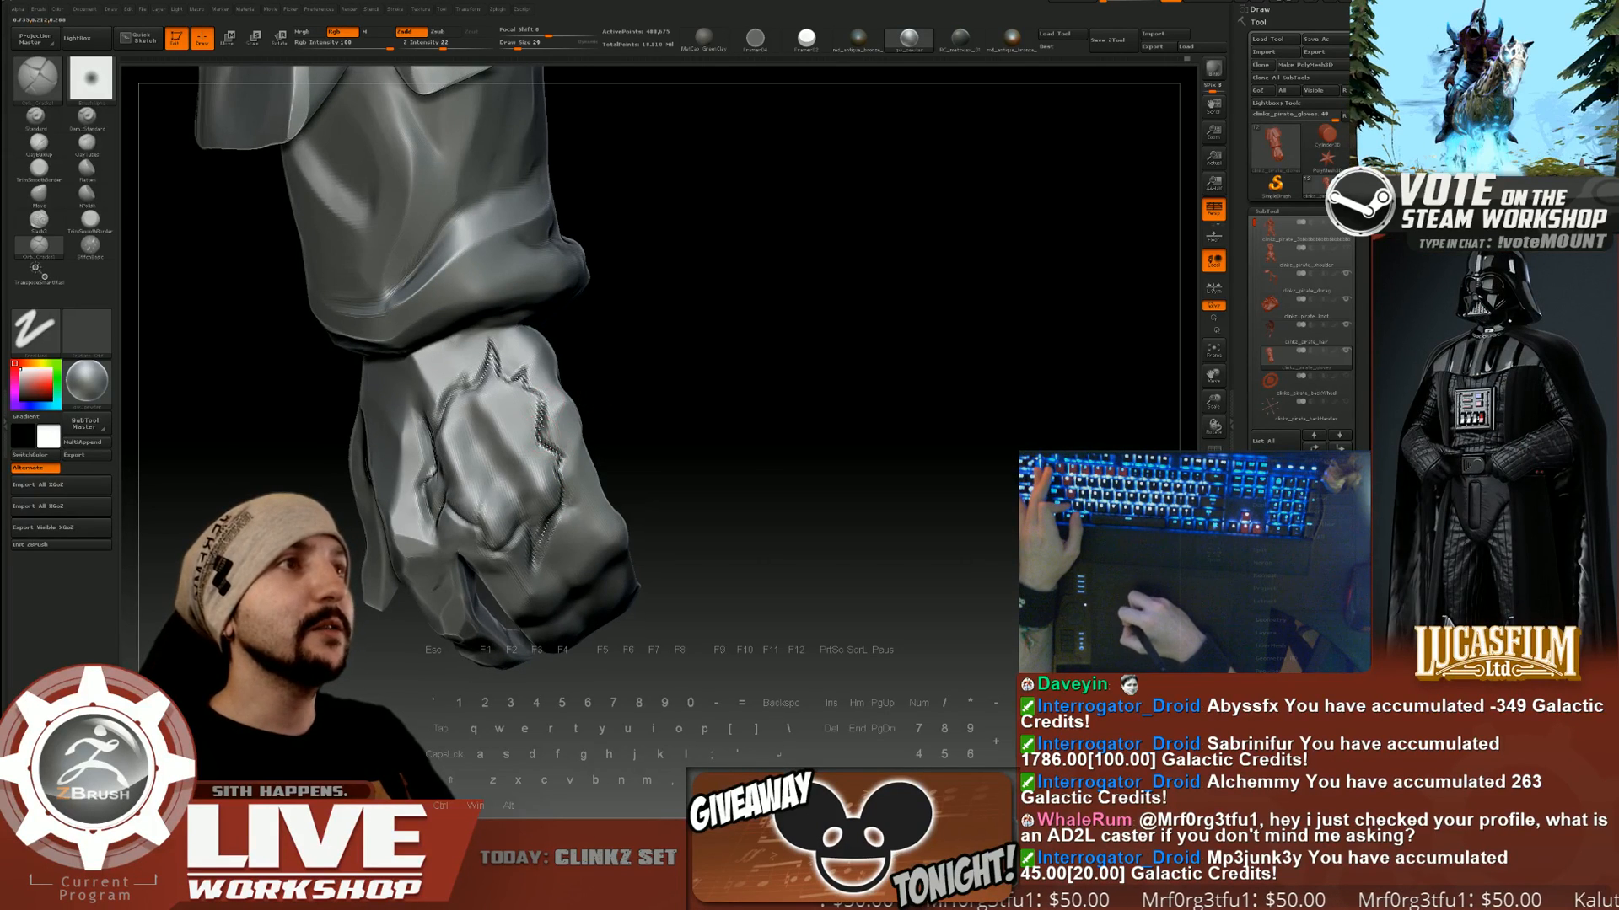
pyautogui.press('s')
pyautogui.moveTo(539, 411); pyautogui.dragTo(528, 392)
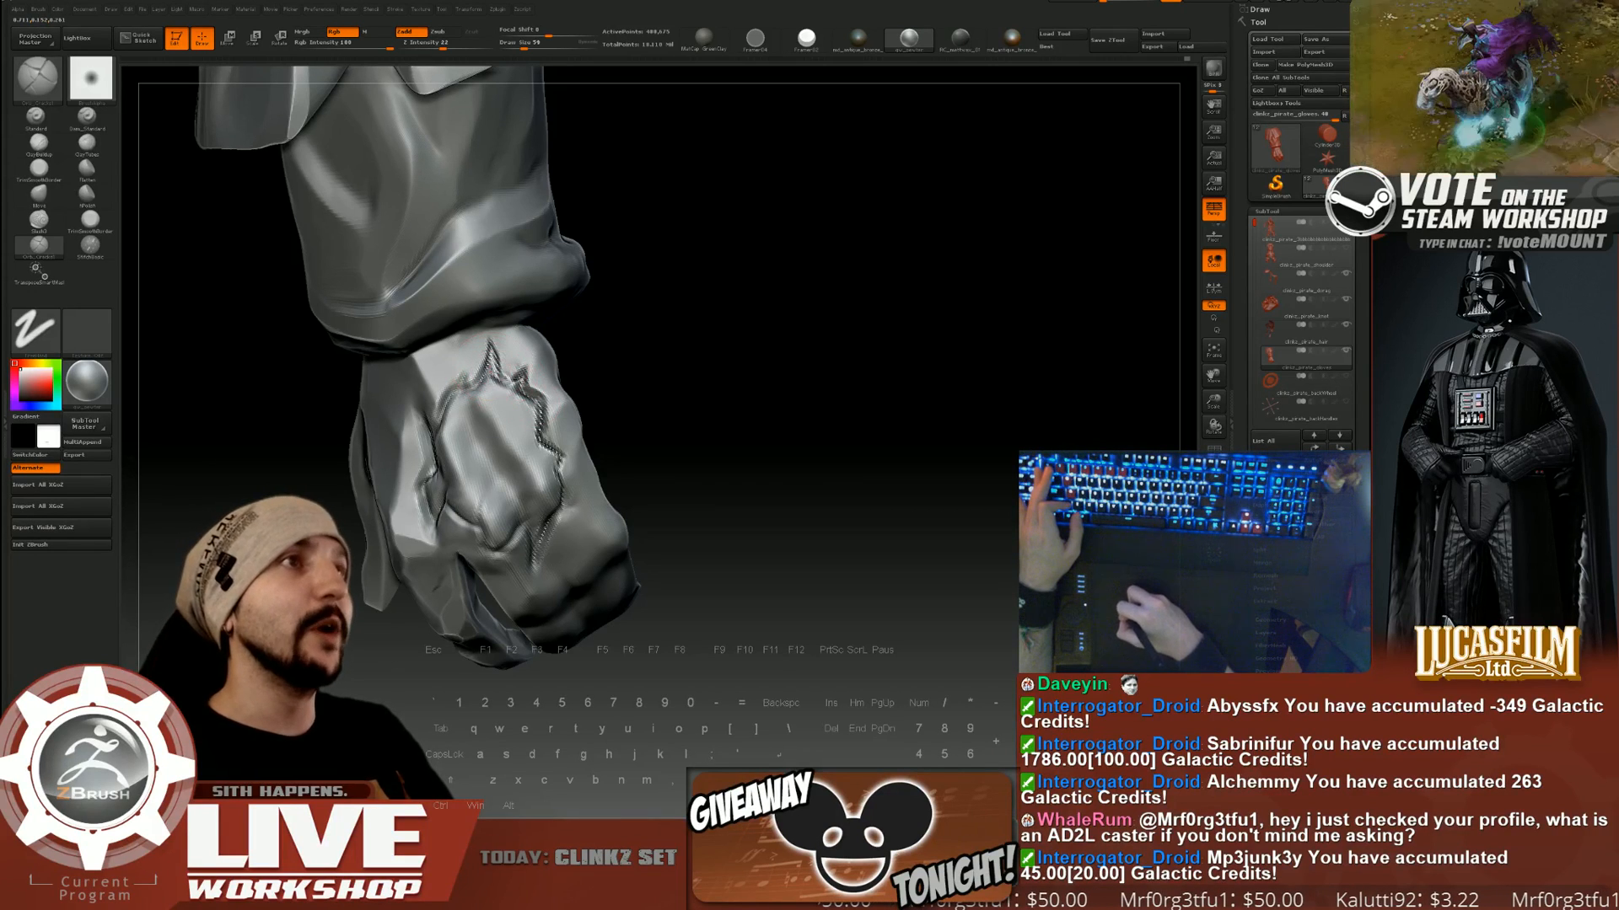
pyautogui.moveTo(491, 364); pyautogui.dragTo(463, 389)
pyautogui.moveTo(661, 344); pyautogui.dragTo(734, 346)
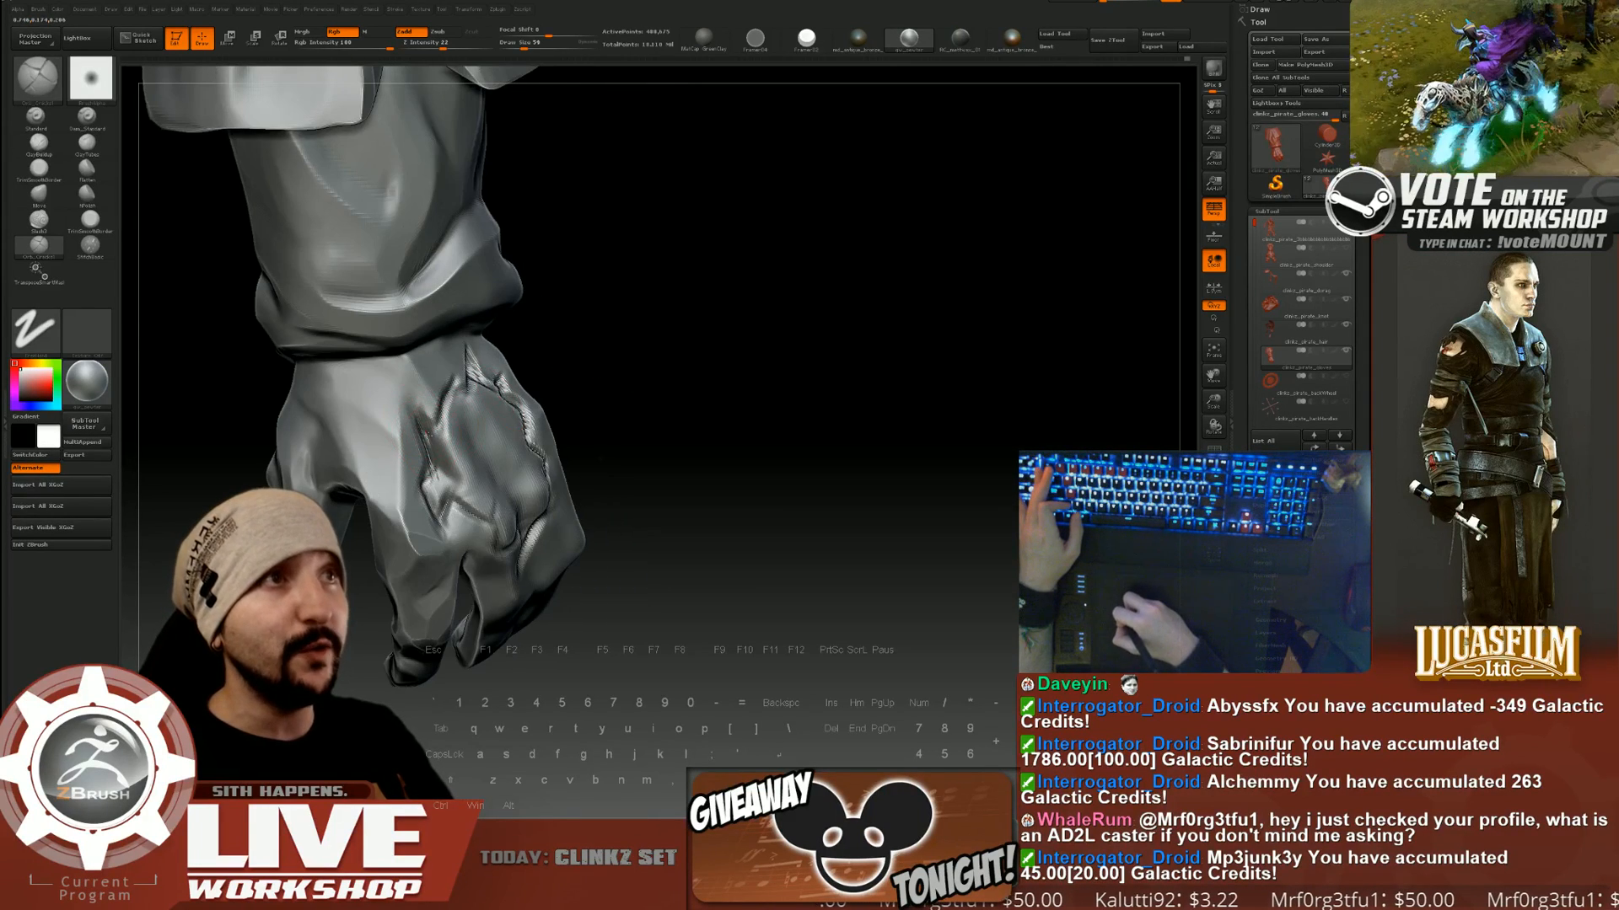
pyautogui.moveTo(435, 441); pyautogui.dragTo(430, 431)
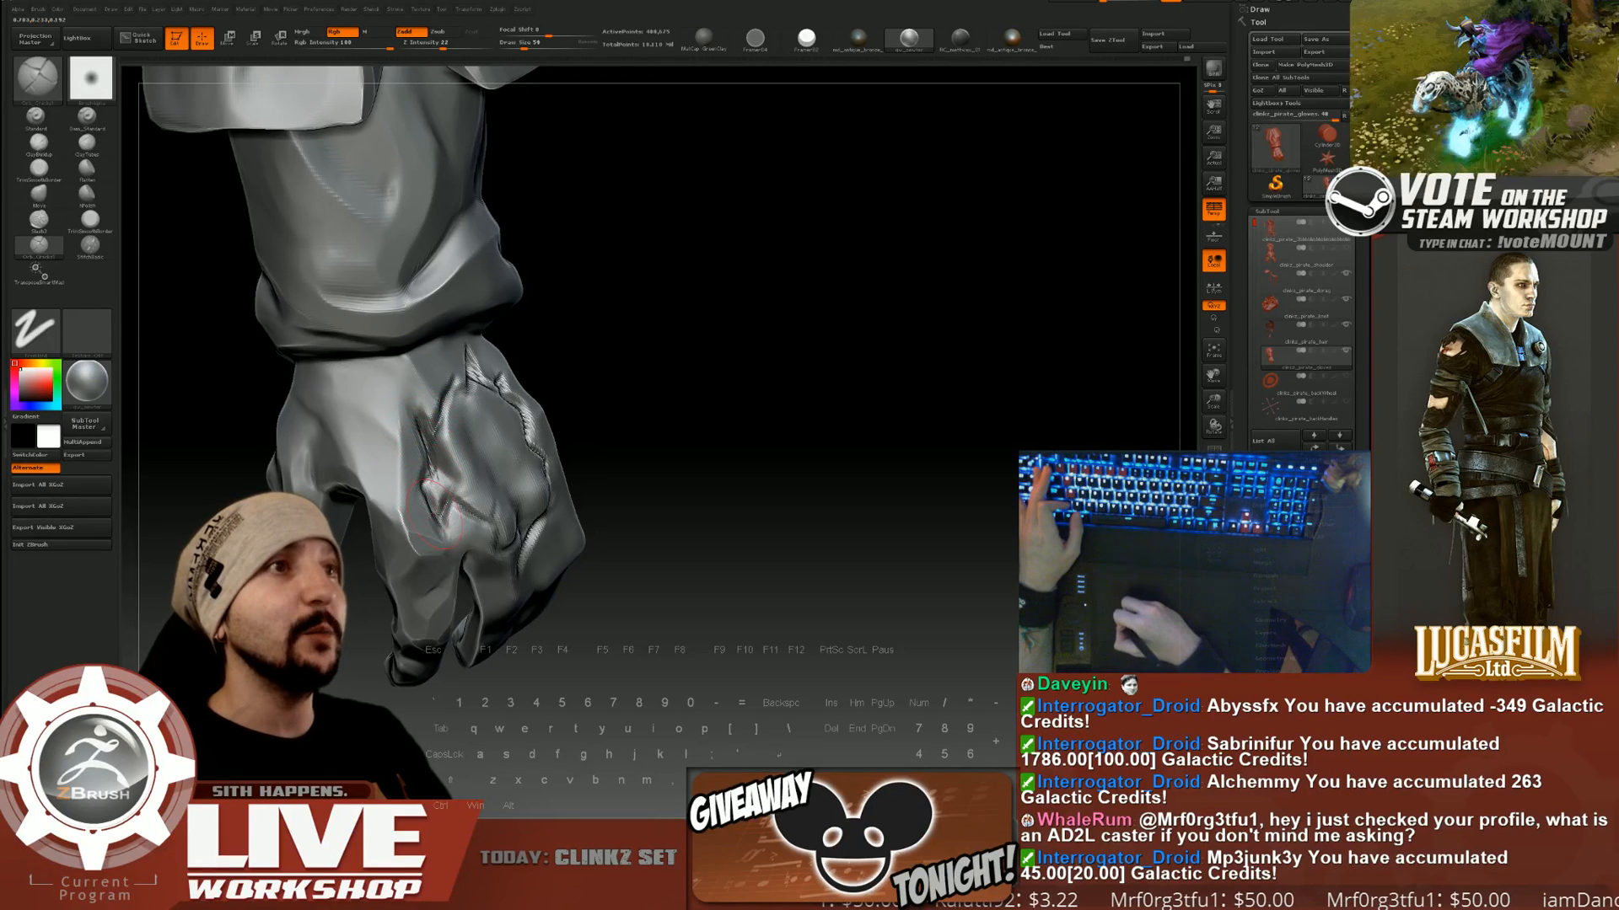
pyautogui.moveTo(582, 417); pyautogui.dragTo(538, 415)
pyautogui.moveTo(638, 416); pyautogui.dragTo(602, 411)
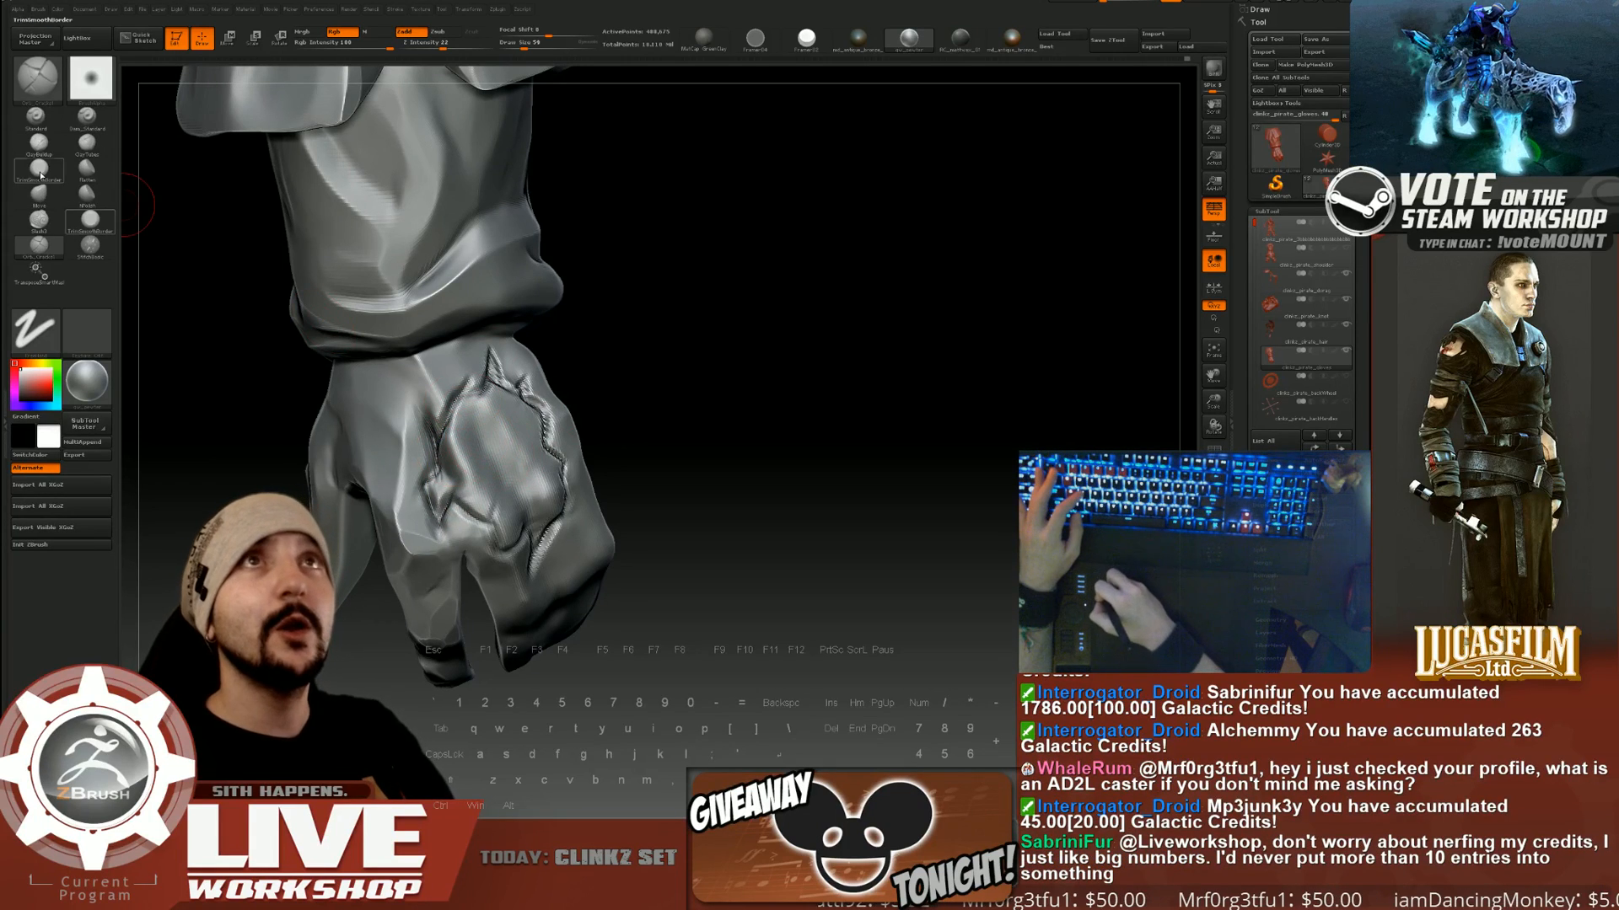
# Lower the brush intensity, enlarge the brush and sculpt bony ridges ending in rounded knuckles inside the torn opening.
pyautogui.moveTo(442, 45); pyautogui.dragTo(434, 45)
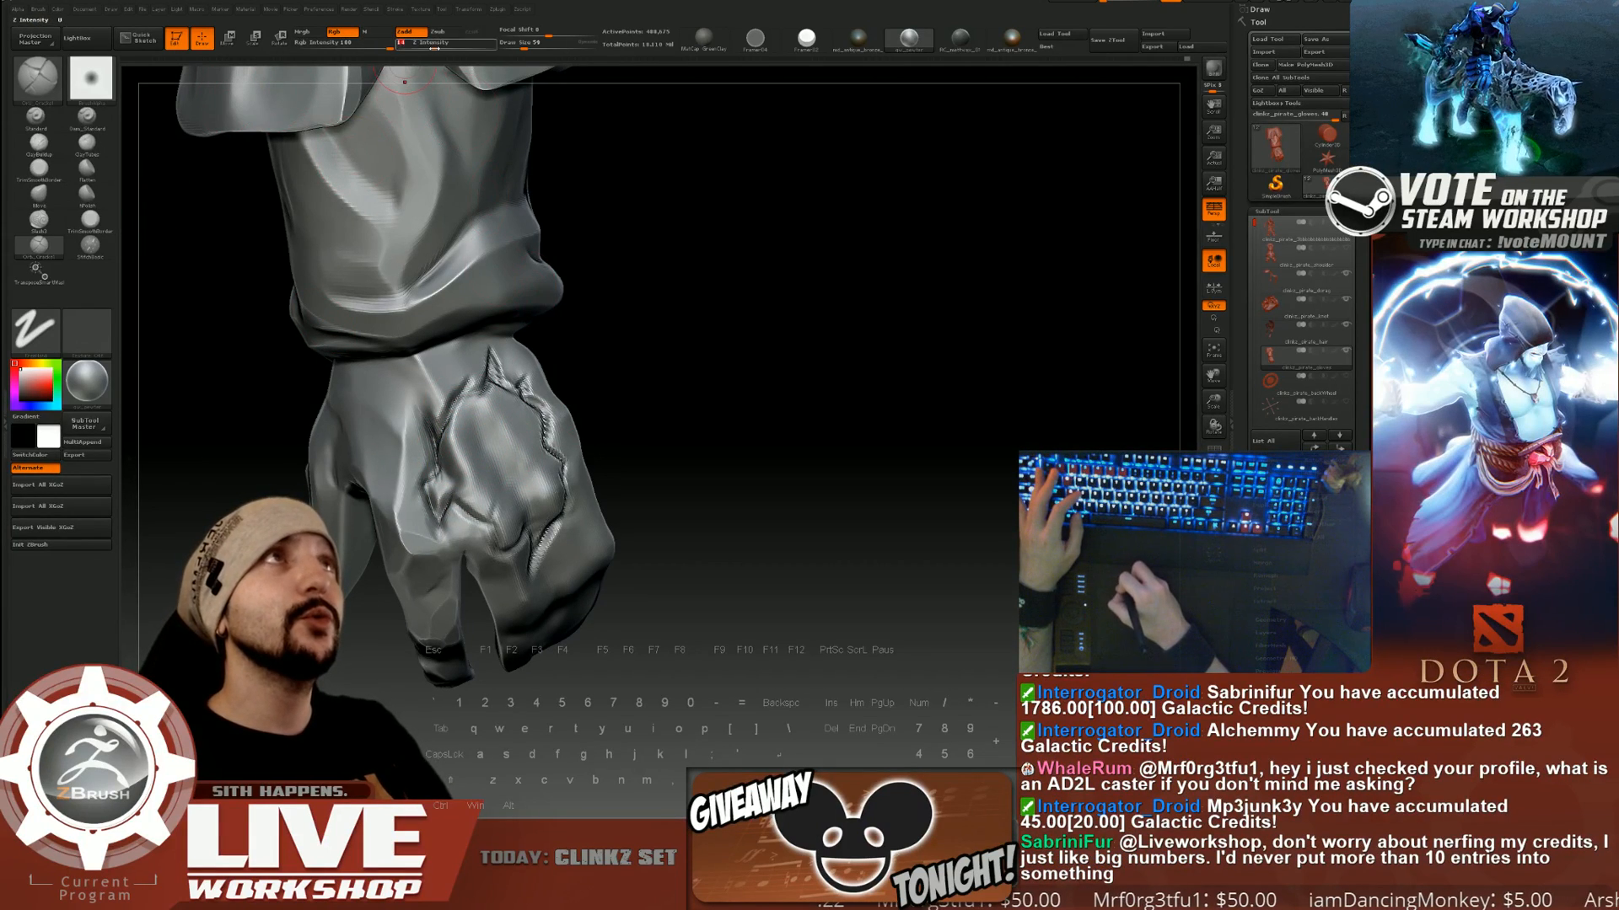
pyautogui.moveTo(726, 270); pyautogui.dragTo(735, 313)
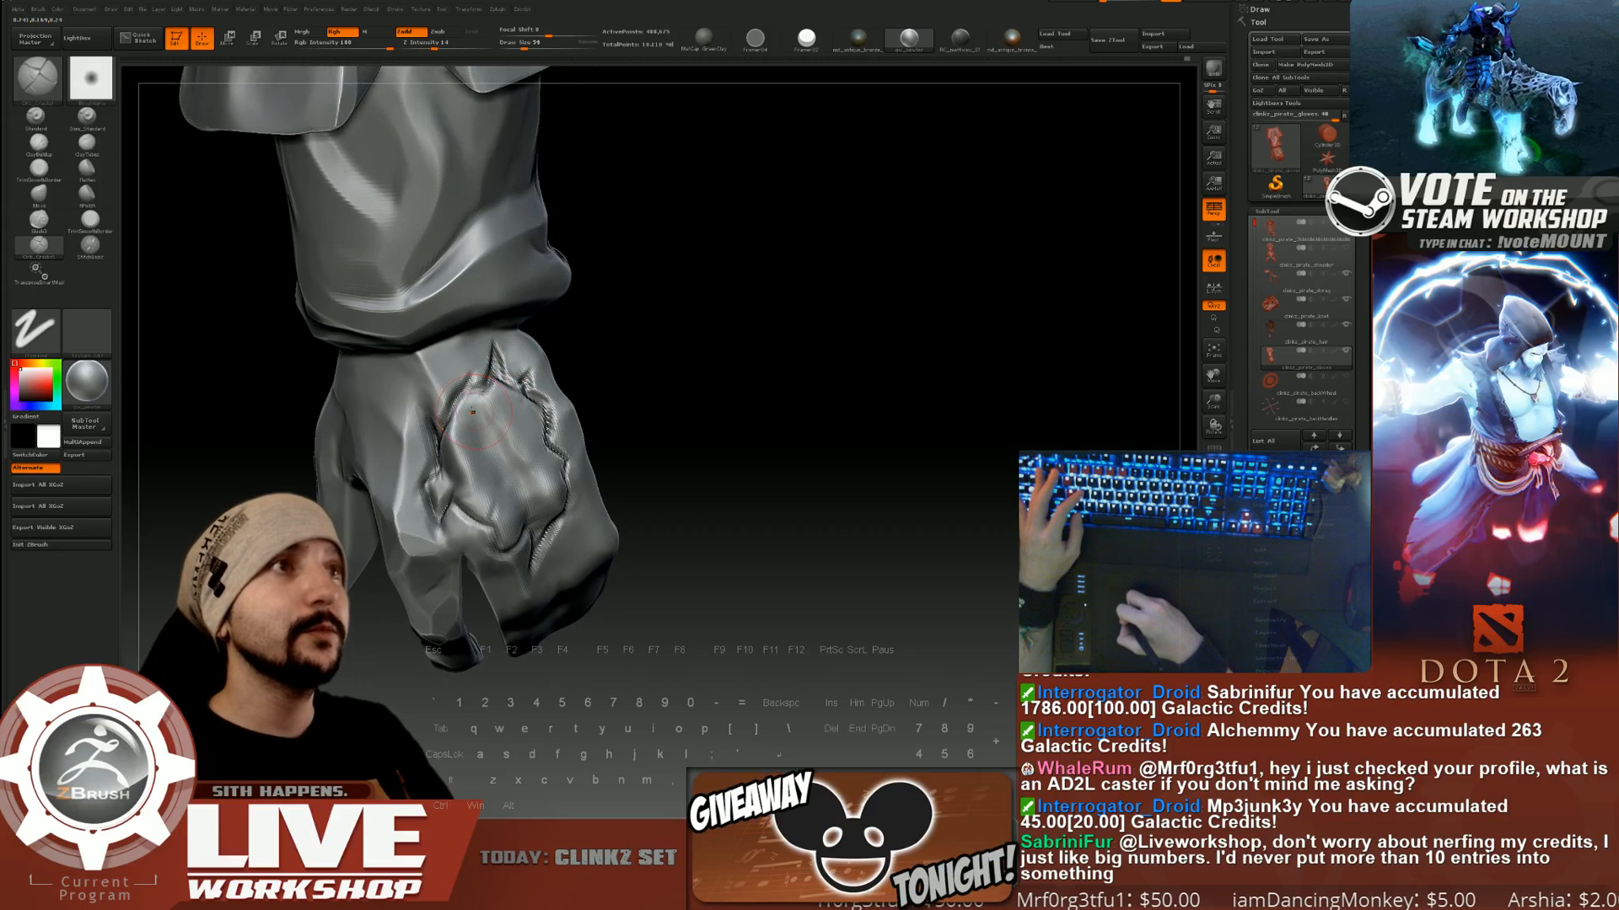
pyautogui.moveTo(635, 387); pyautogui.dragTo(625, 388)
pyautogui.press(']')
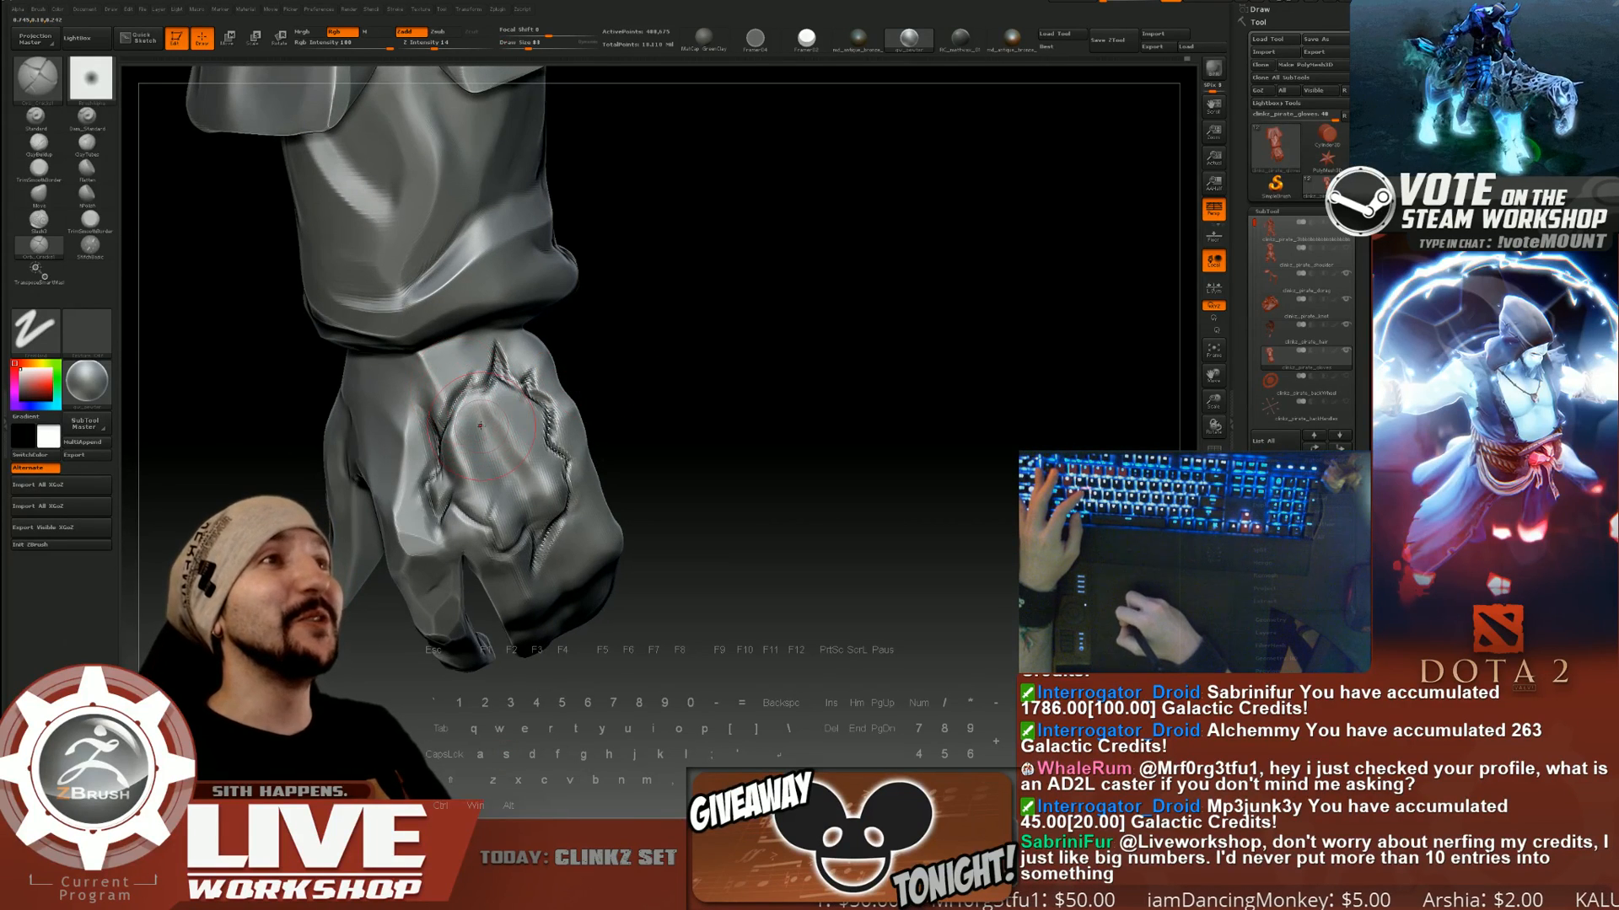
pyautogui.press(']')
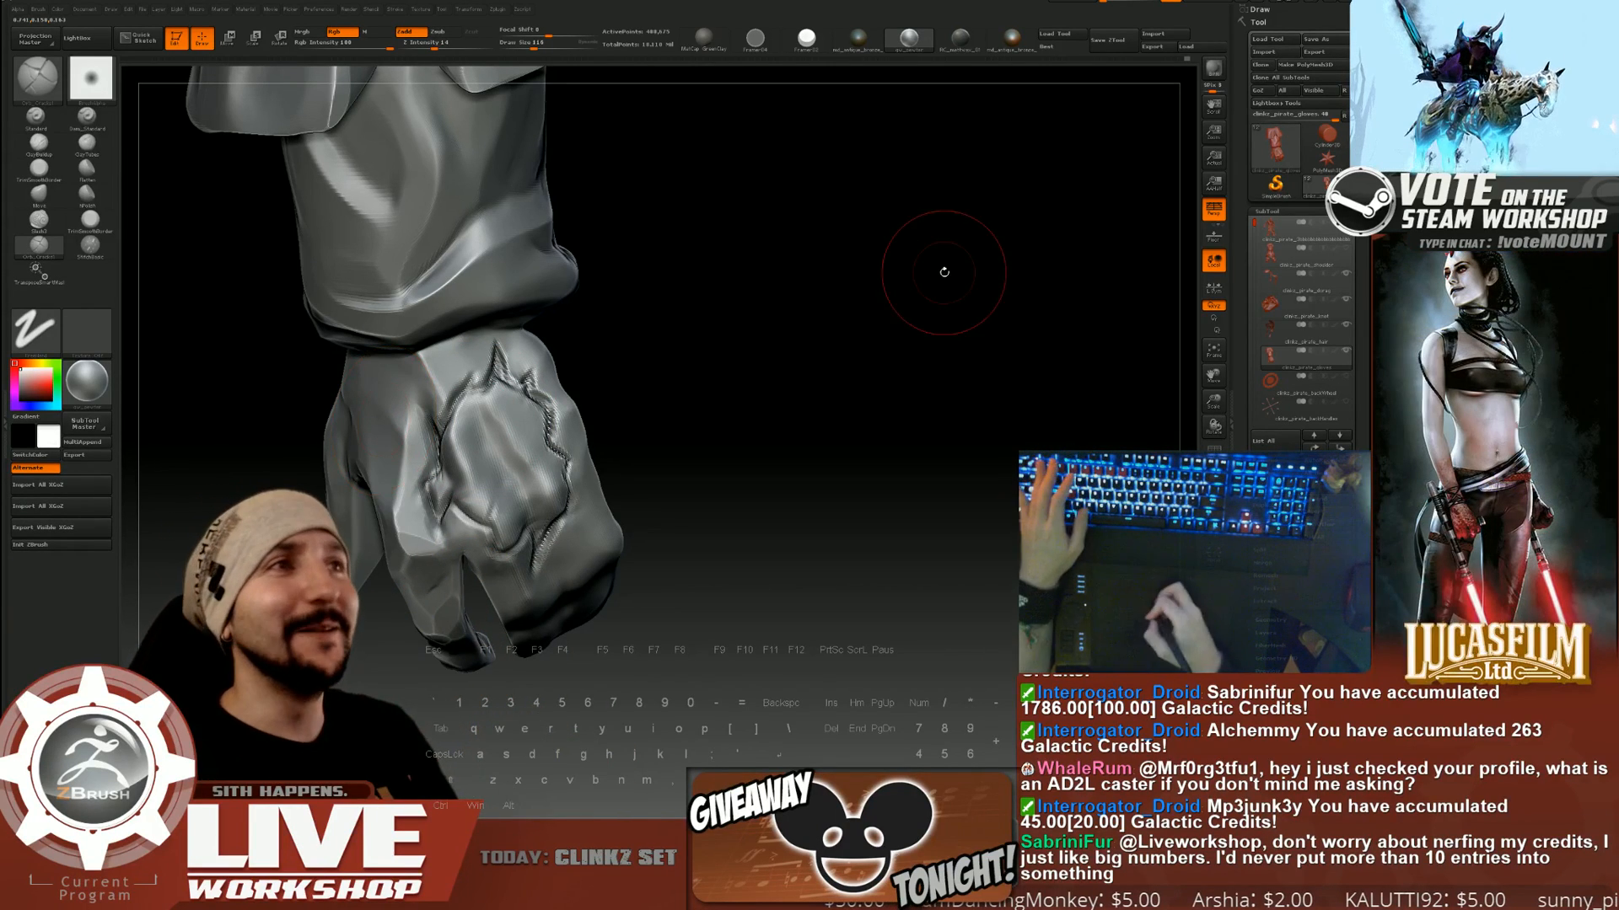
pyautogui.moveTo(942, 267)
pyautogui.mouseDown()
pyautogui.moveTo(832, 341)
pyautogui.moveTo(769, 330)
pyautogui.moveTo(792, 335)
pyautogui.mouseUp()
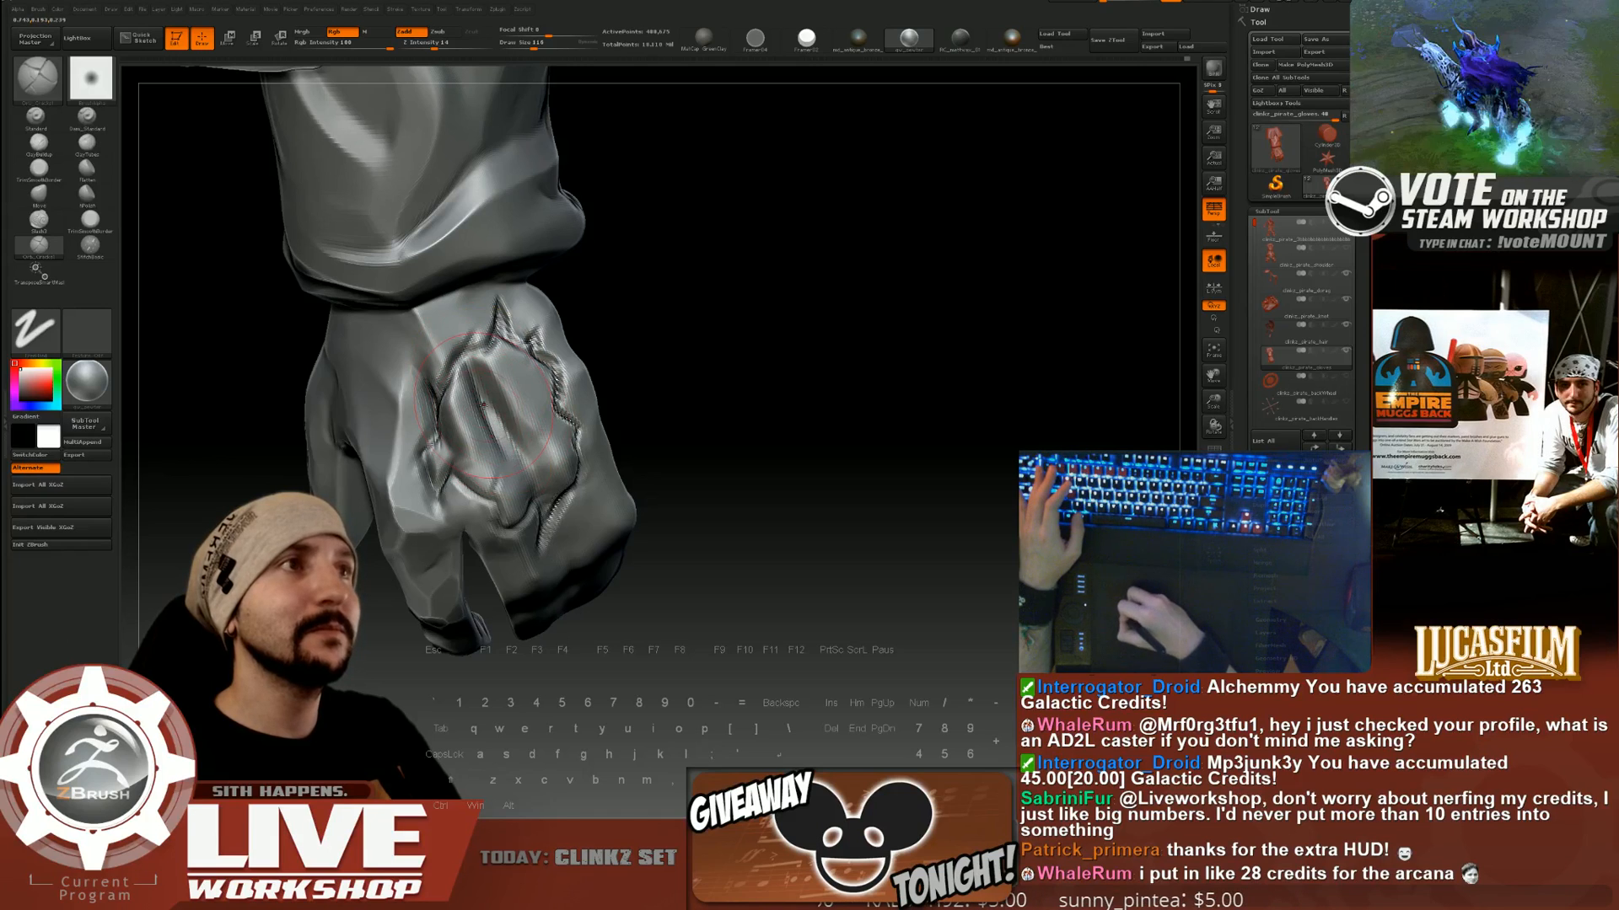
pyautogui.moveTo(668, 393); pyautogui.dragTo(614, 398)
pyautogui.click(526, 46)
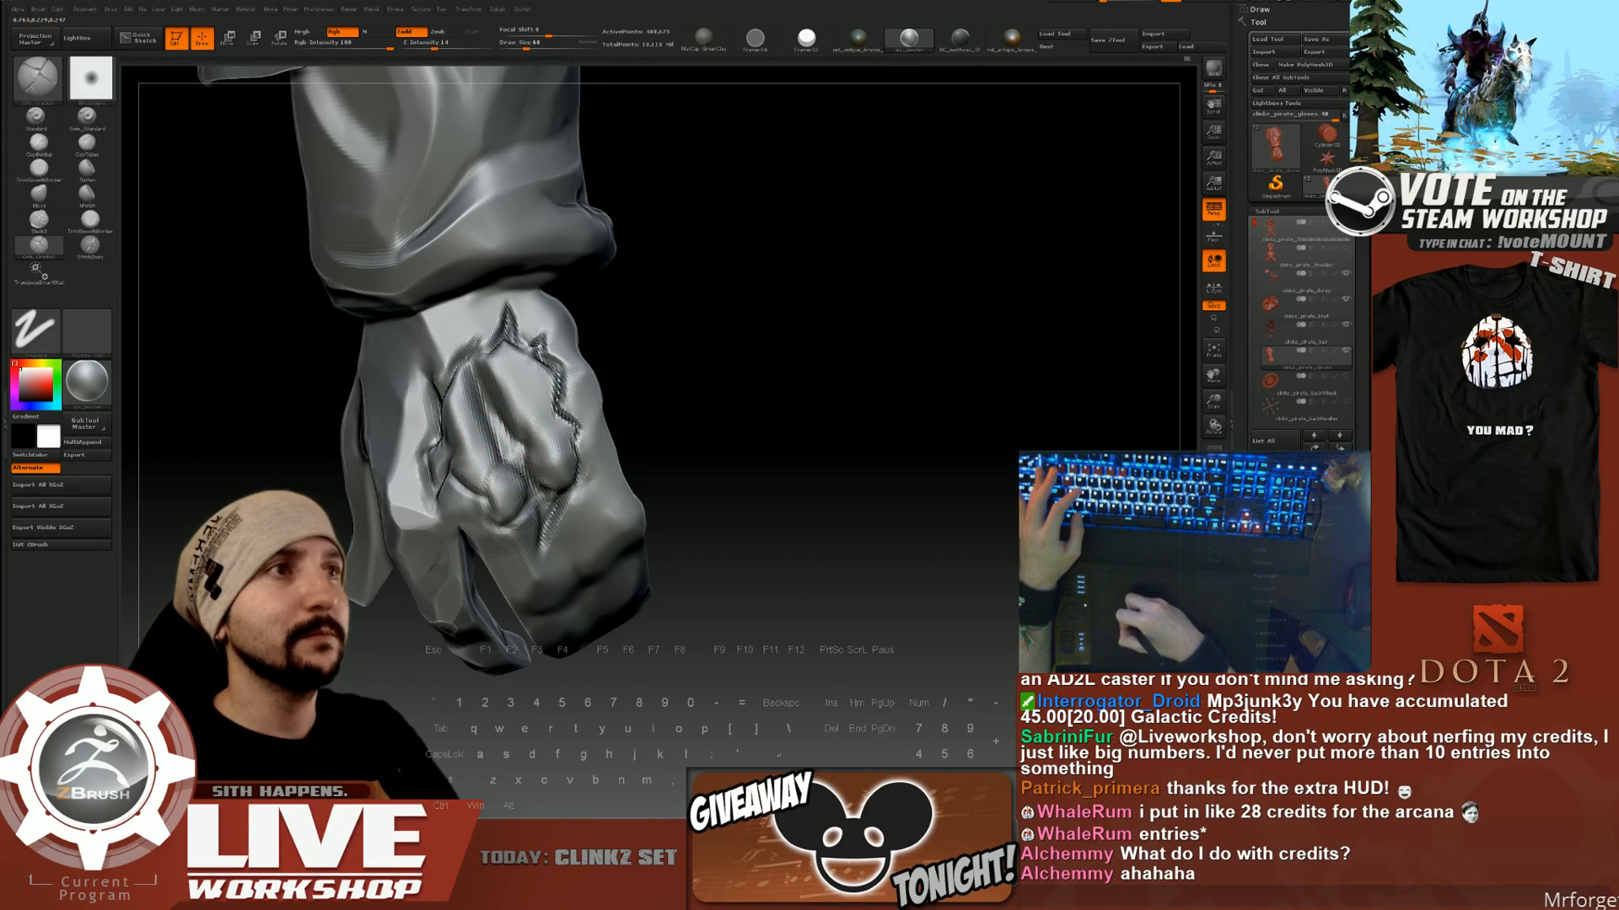
# Deepen the grooves between the exposed hand bones and define their long ridges inside the tear.
pyautogui.moveTo(737, 351); pyautogui.dragTo(632, 364)
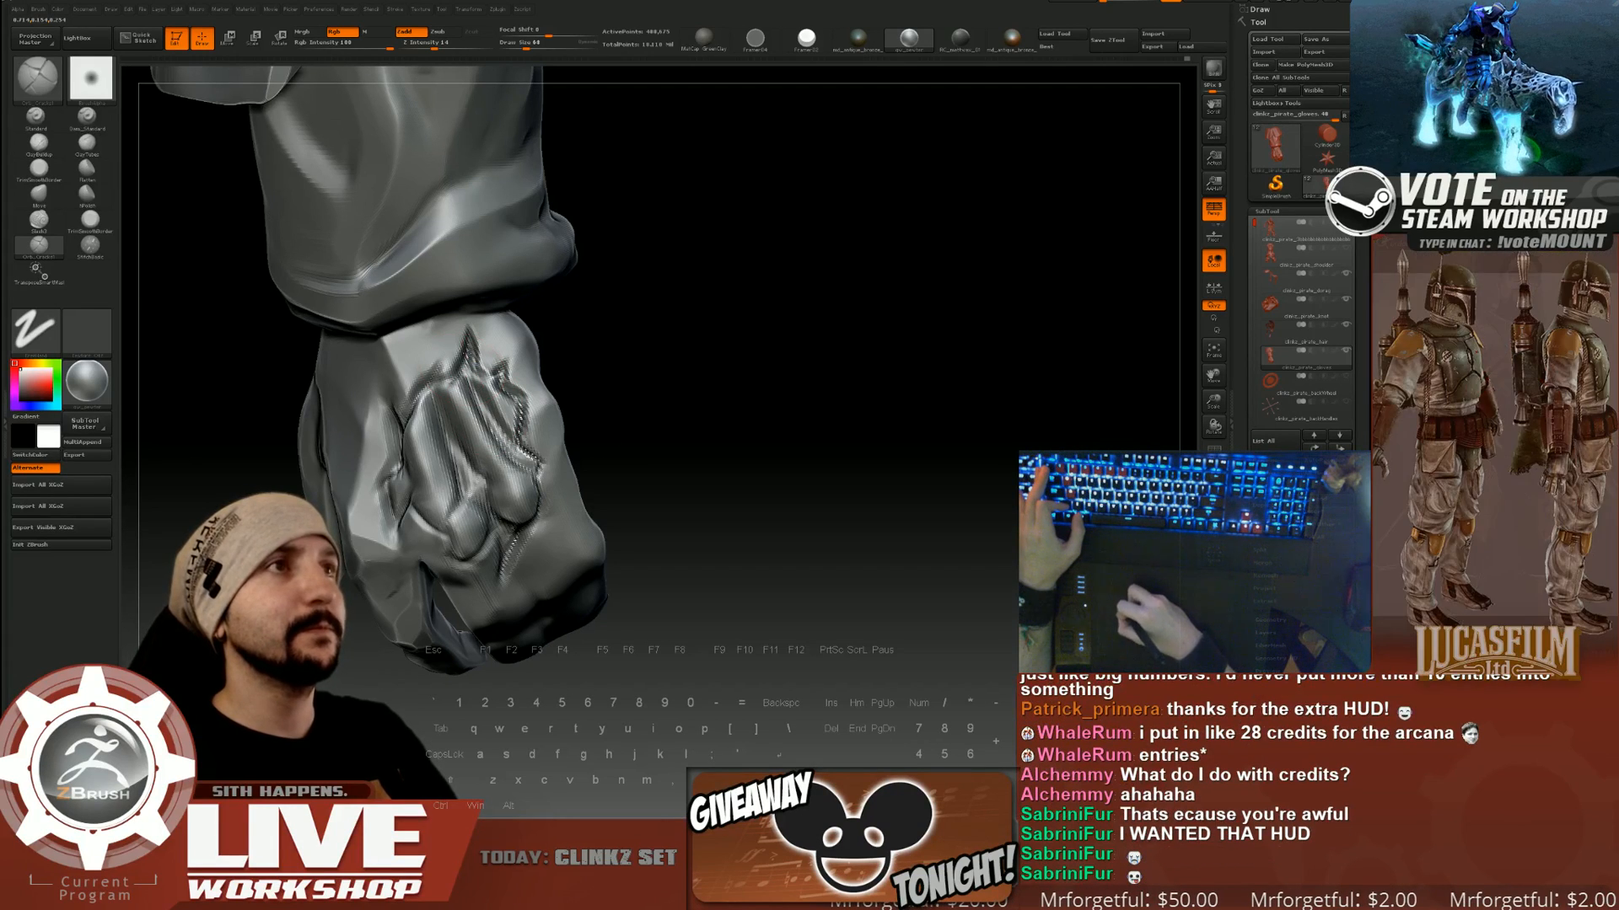
pyautogui.moveTo(468, 388); pyautogui.dragTo(504, 457)
pyautogui.moveTo(625, 484)
pyautogui.keyDown('alt'); pyautogui.mouseDown()
pyautogui.moveTo(686, 315)
pyautogui.moveTo(726, 372)
pyautogui.mouseUp(); pyautogui.keyUp('alt')
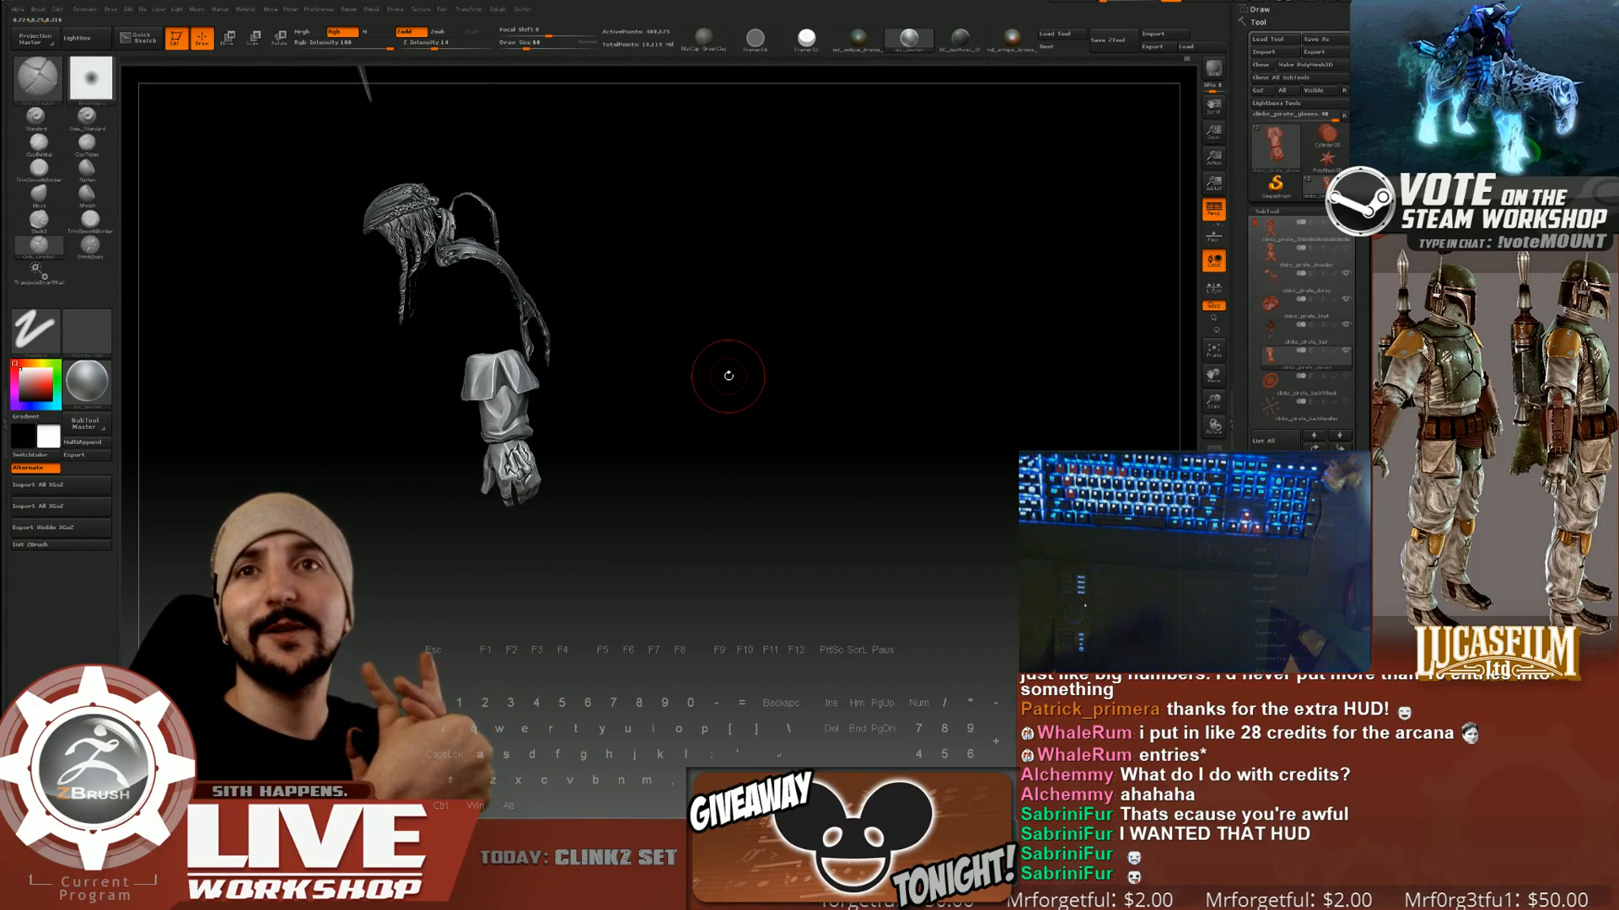
pyautogui.moveTo(729, 375); pyautogui.dragTo(717, 573)
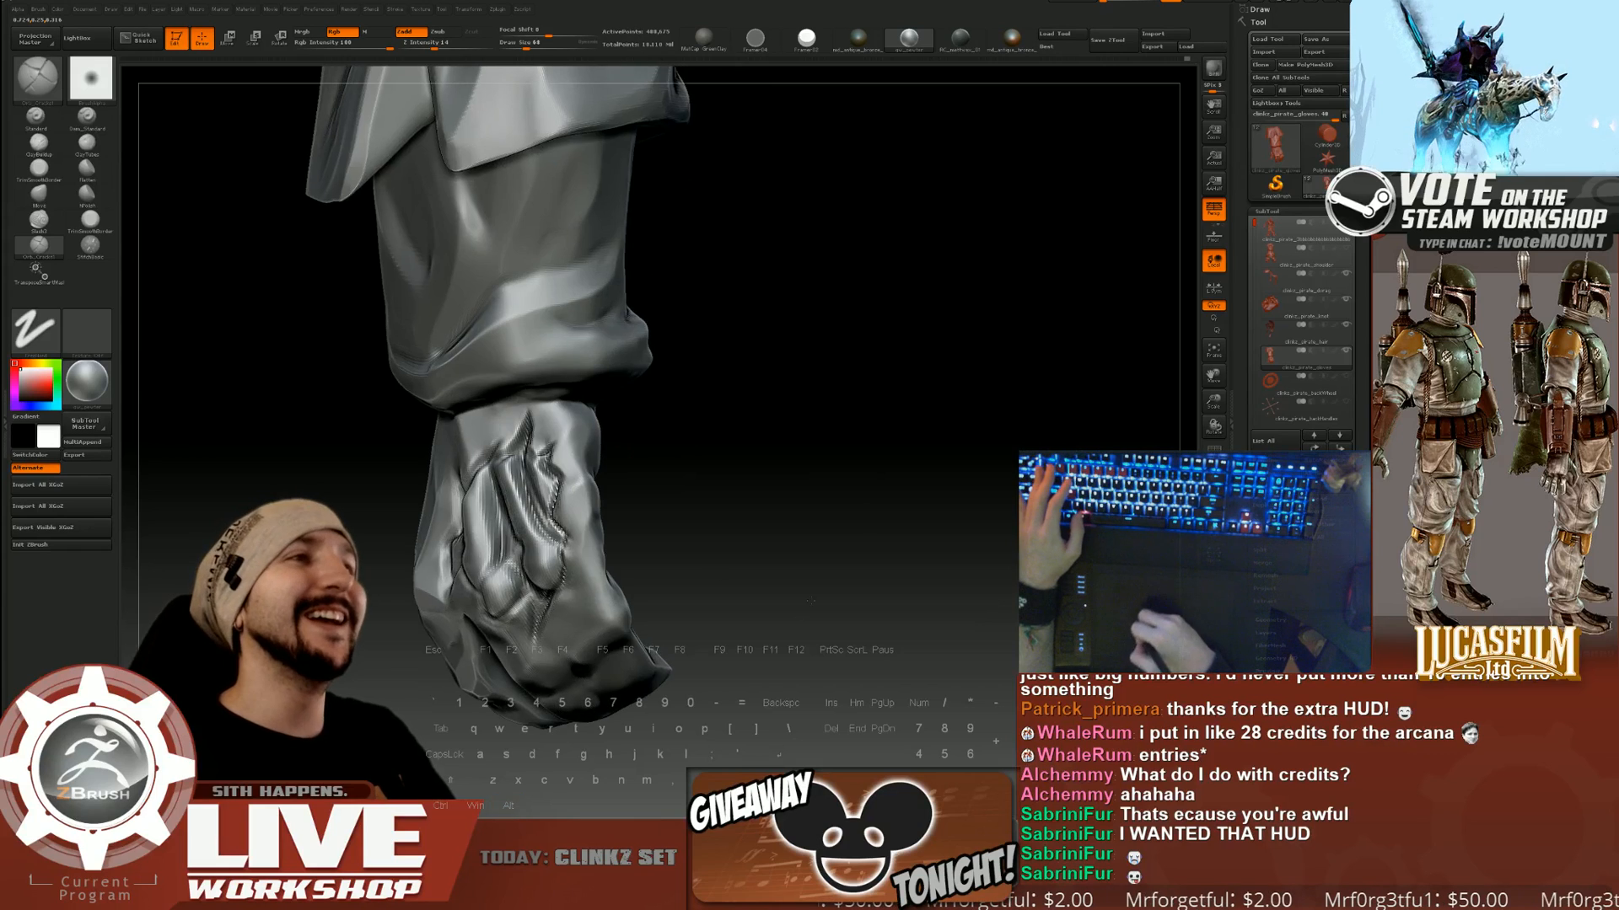
pyautogui.moveTo(881, 460)
pyautogui.mouseDown()
pyautogui.moveTo(863, 459)
pyautogui.moveTo(860, 483)
pyautogui.mouseUp()
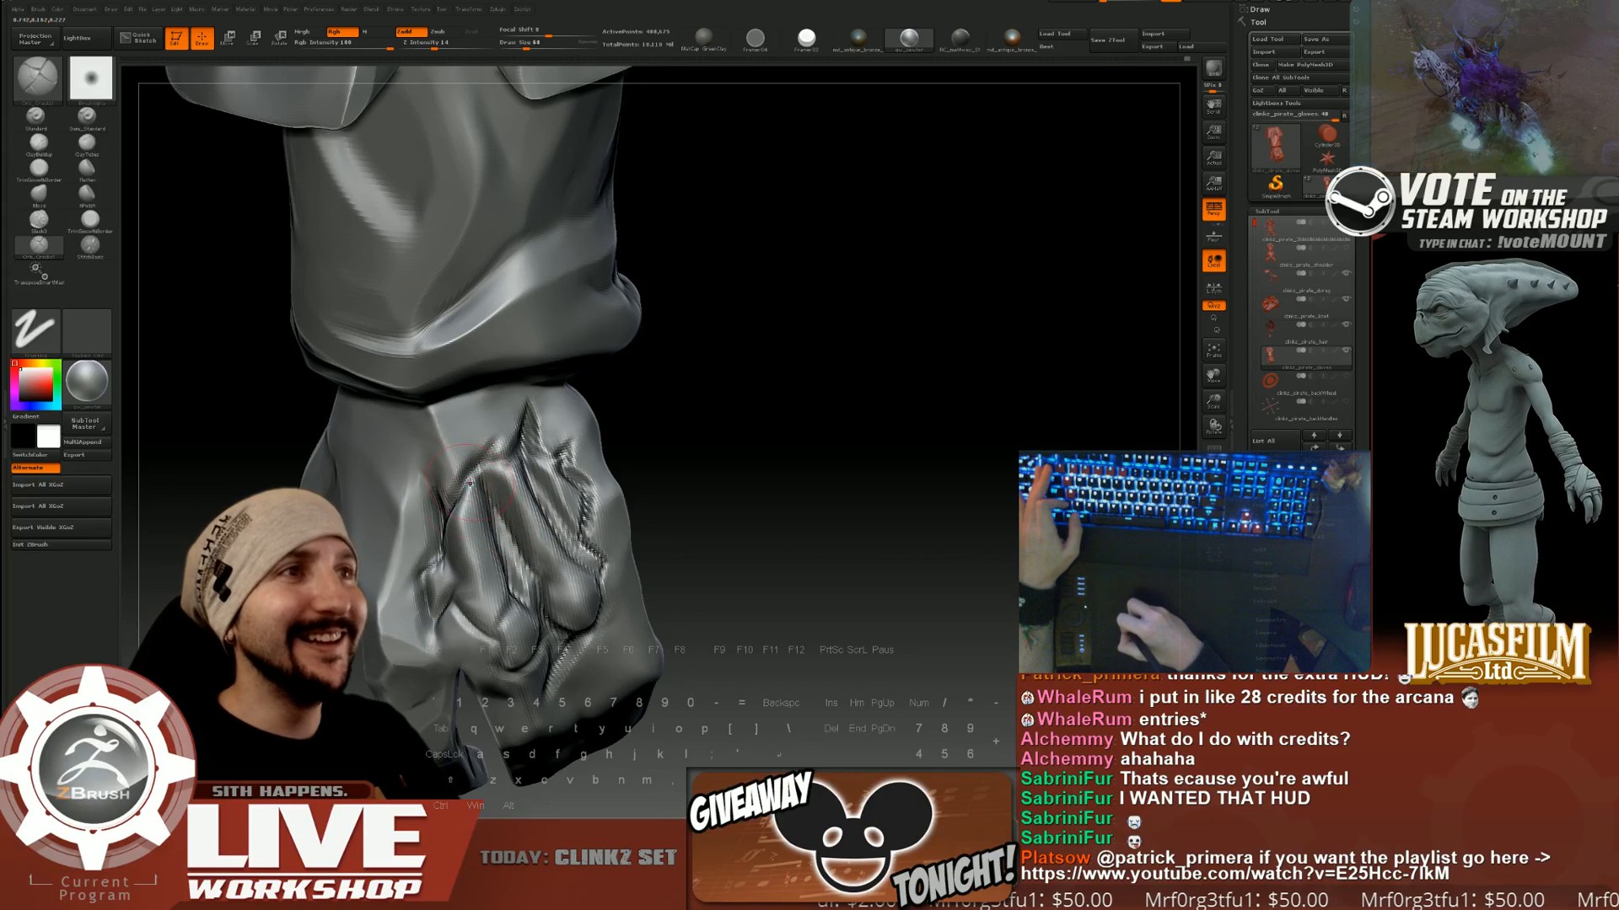
pyautogui.moveTo(676, 416); pyautogui.dragTo(669, 387)
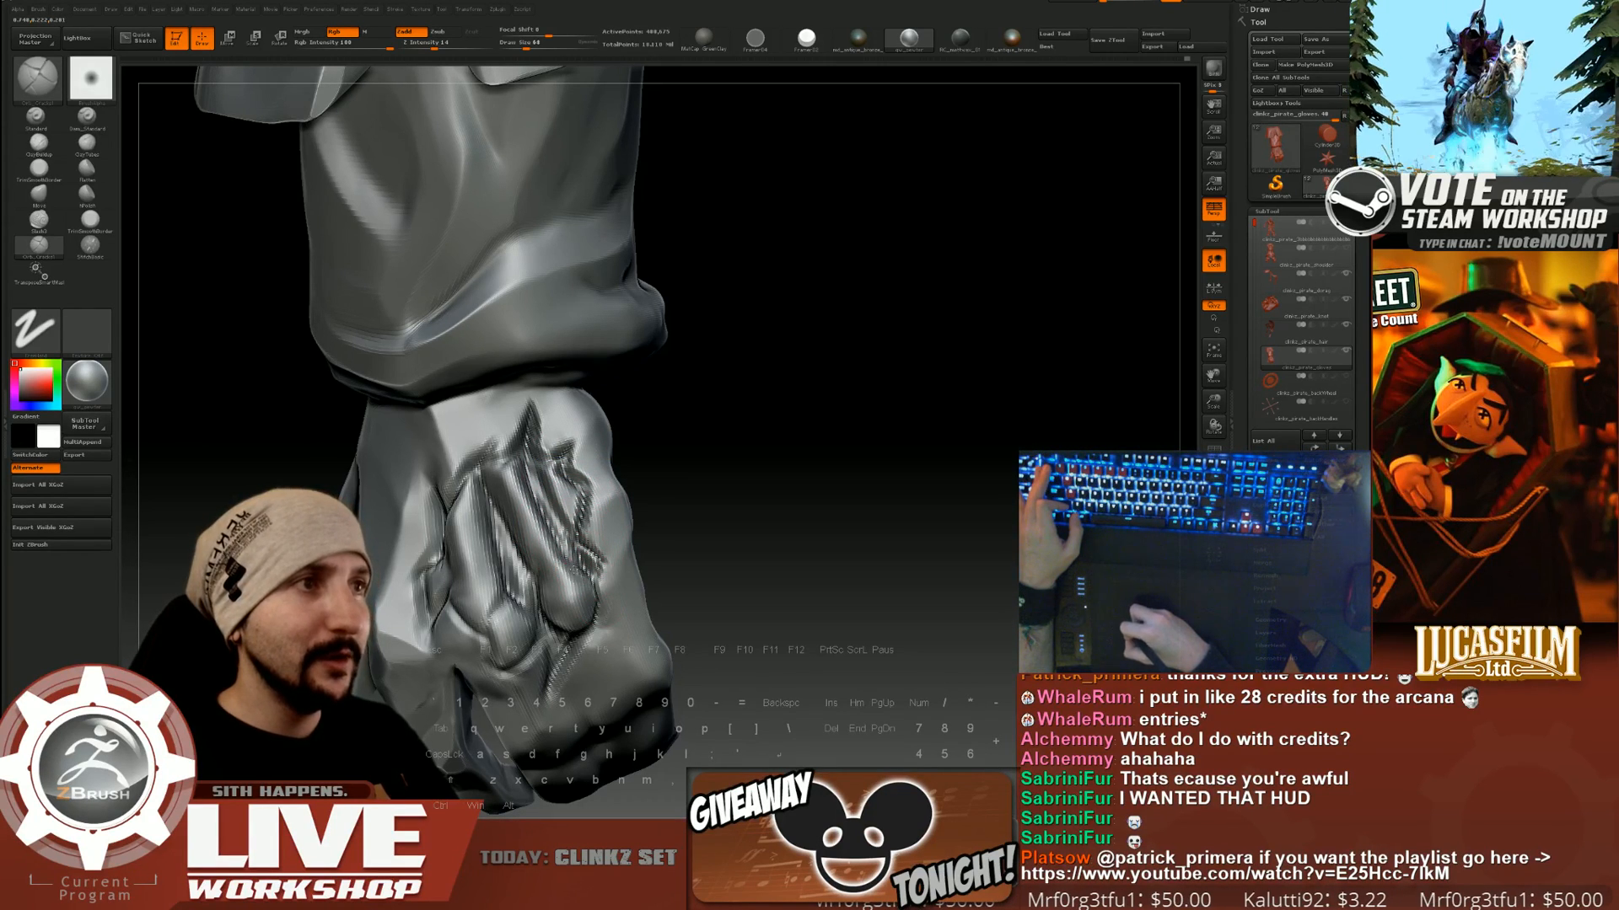
pyautogui.keyDown('alt'); pyautogui.moveTo(534, 585); pyautogui.dragTo(506, 504, button='right'); pyautogui.keyUp('alt')
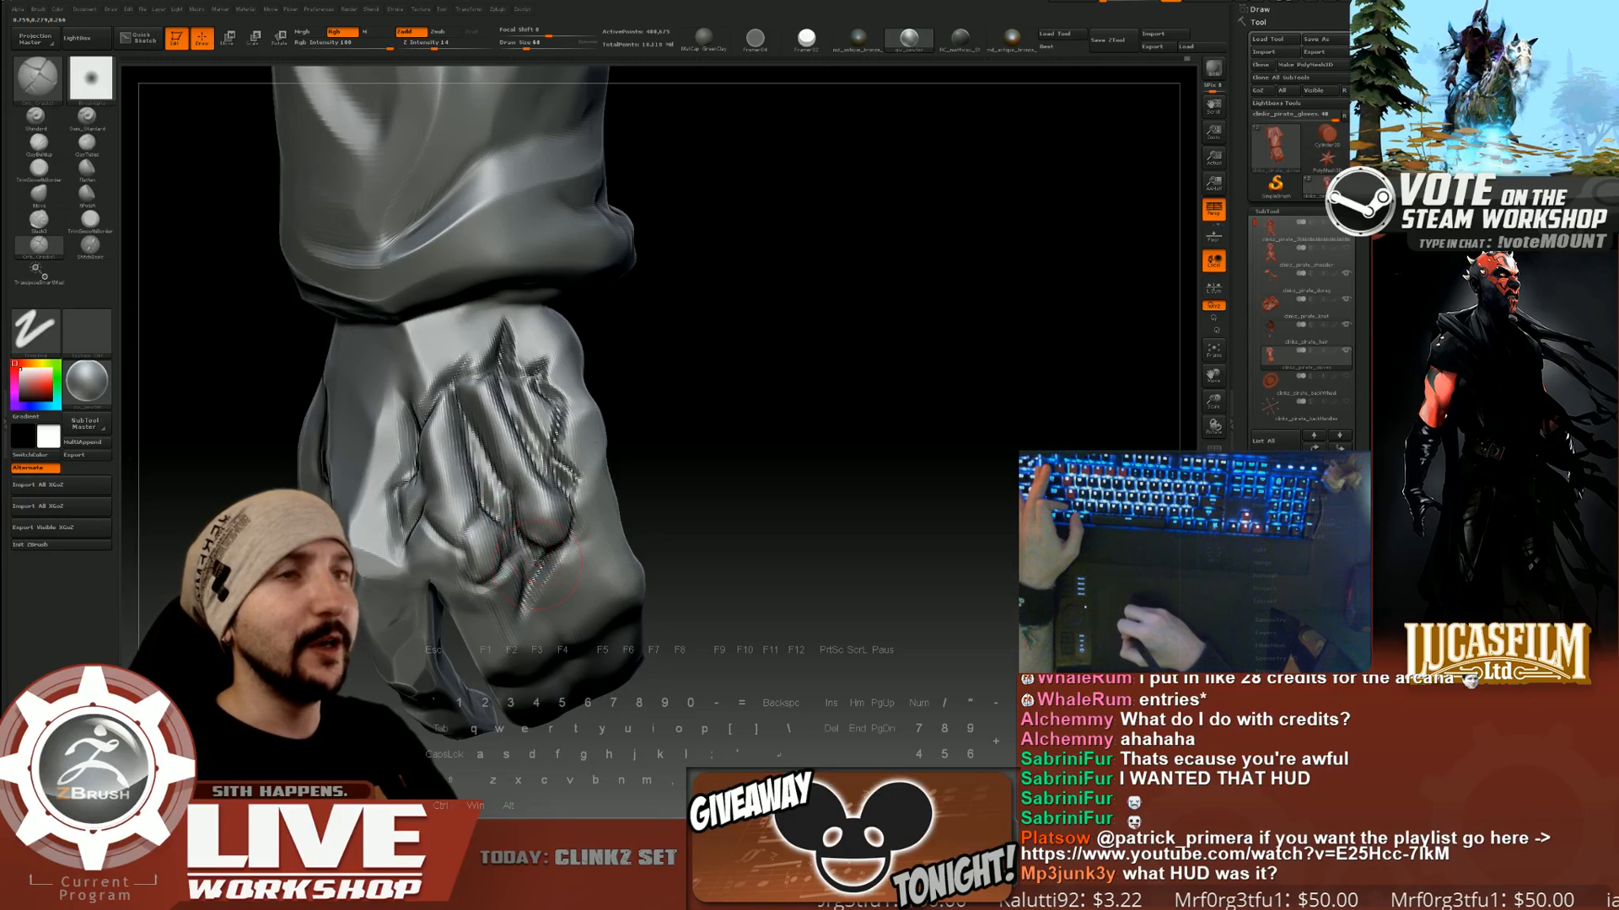
# Touch up the exposed bones and the tear's lower edge on the back of the hand, and save the project.
pyautogui.moveTo(882, 364); pyautogui.dragTo(926, 363)
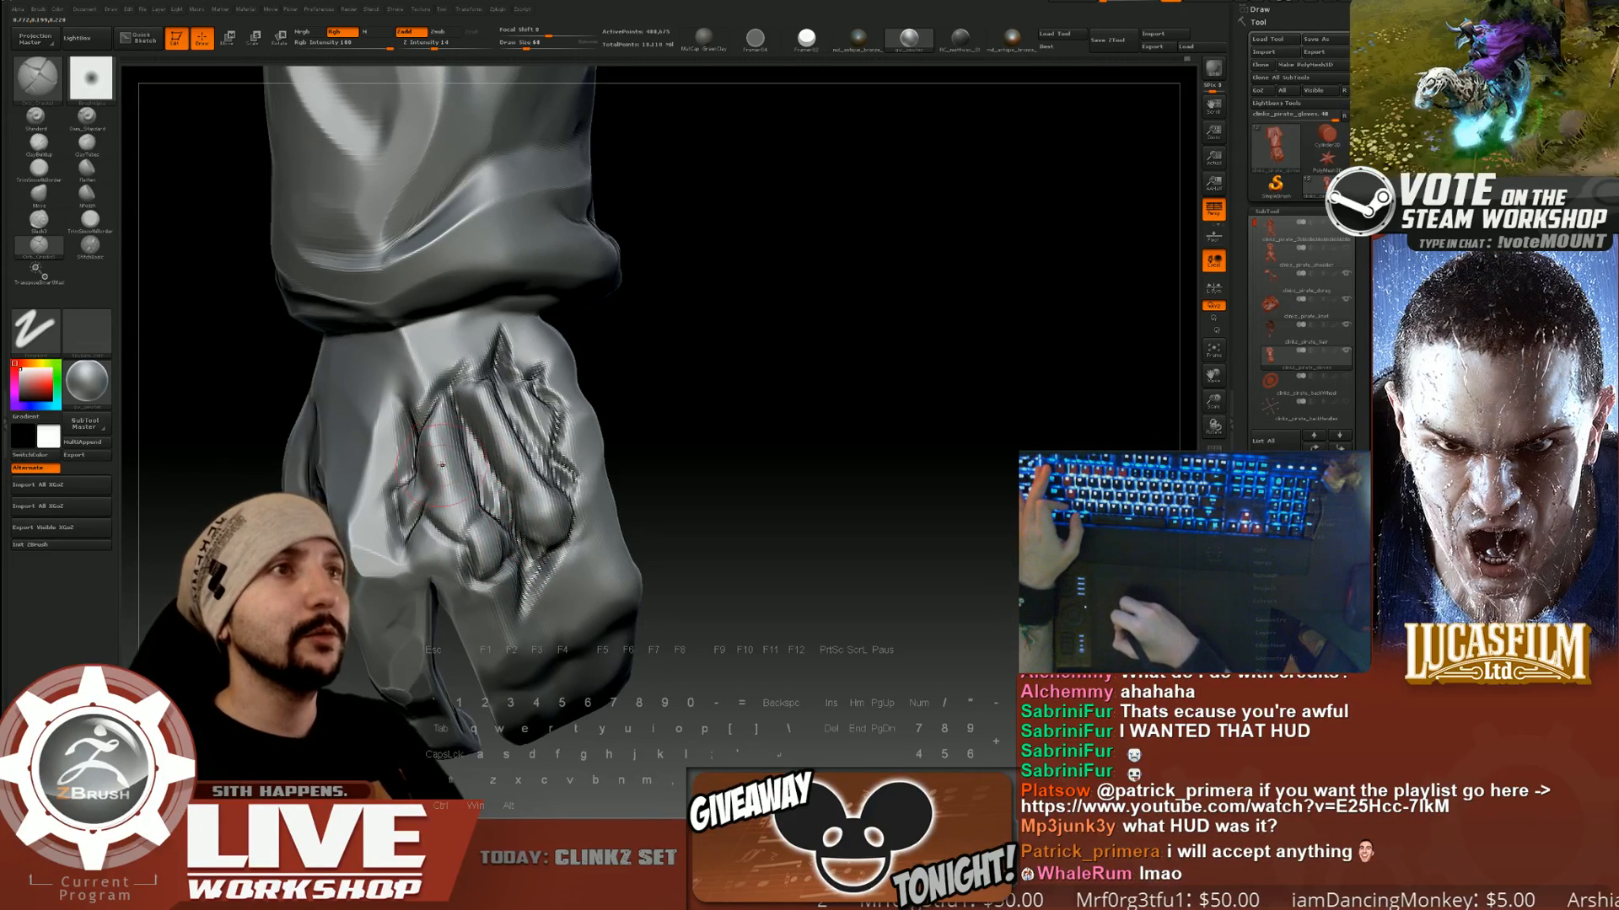
pyautogui.moveTo(642, 385); pyautogui.dragTo(697, 372)
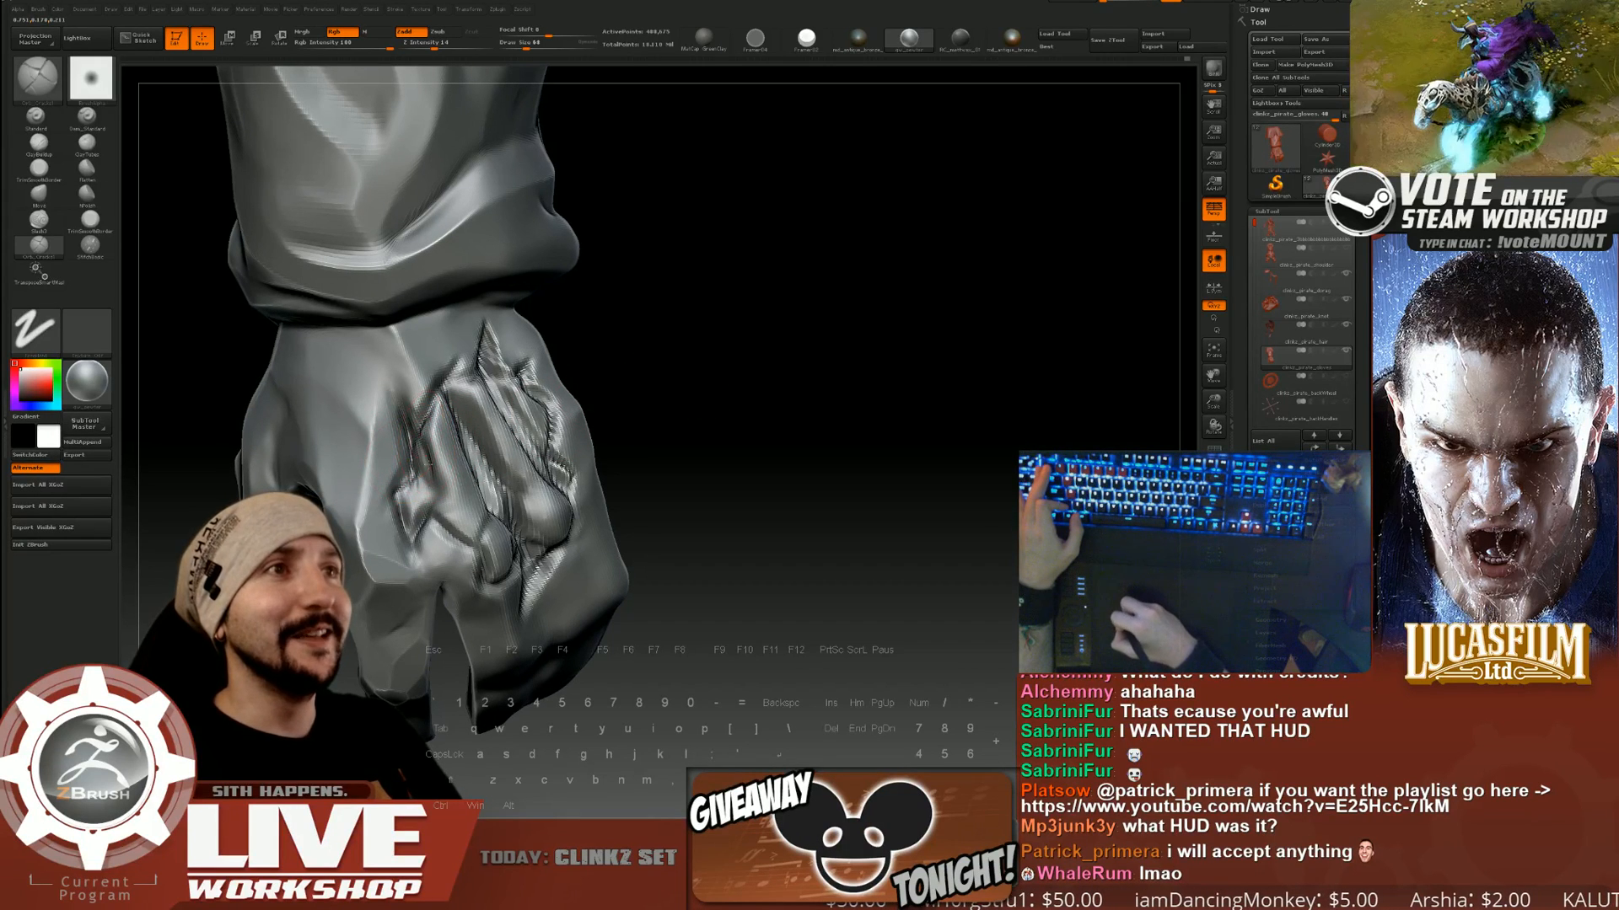
pyautogui.hotkey('ctrl', 's')
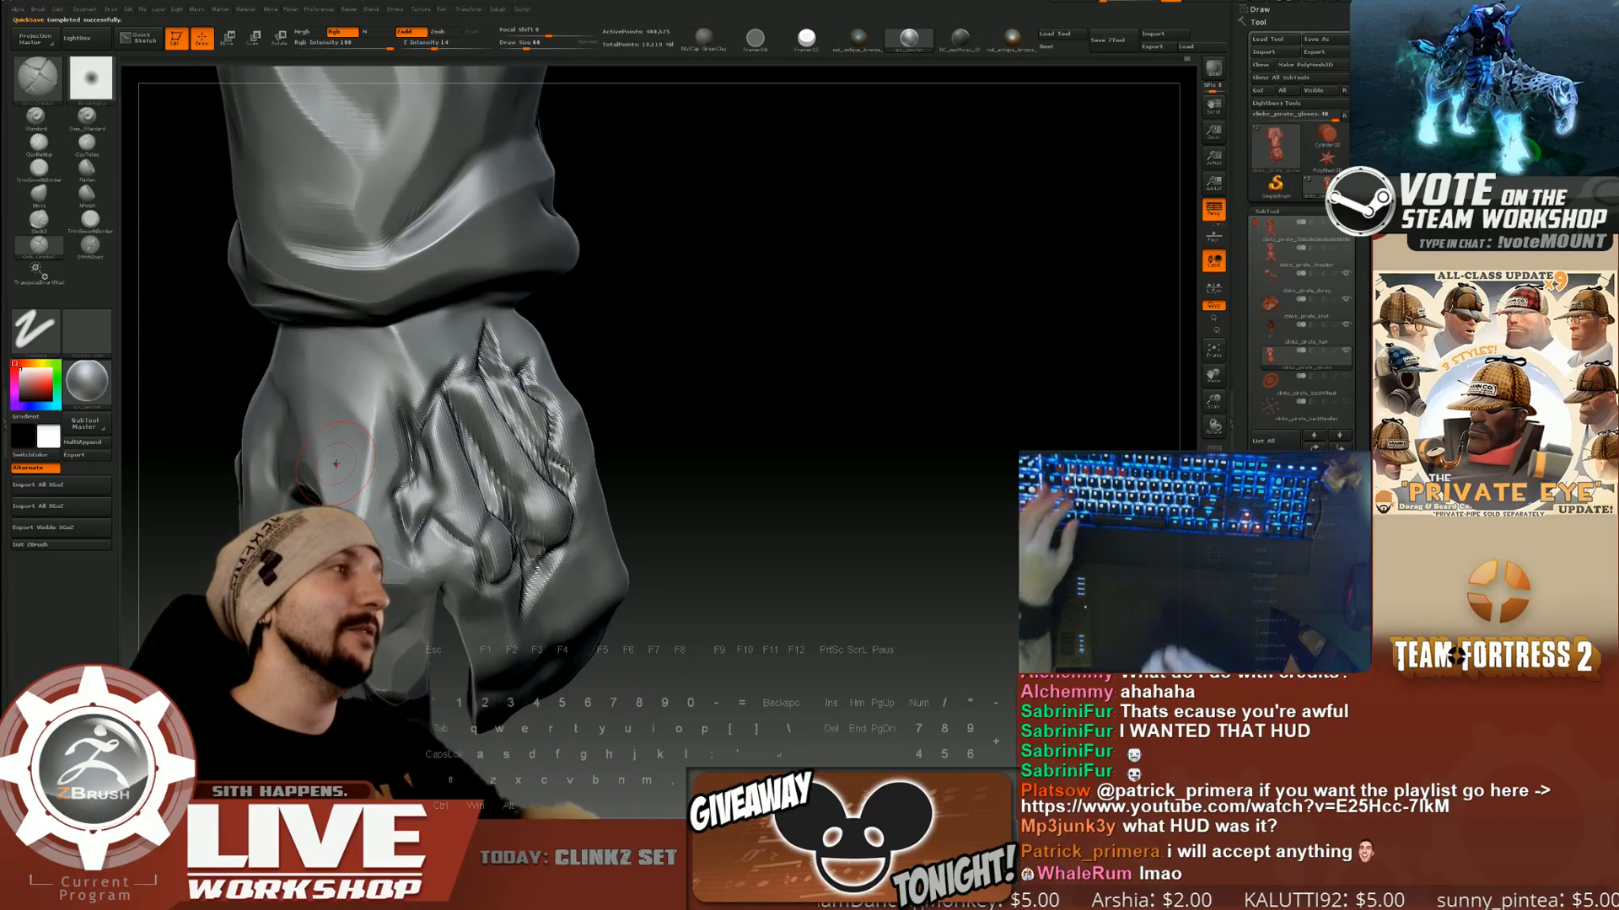
# Reduce the brush size and refine the tear's thumb-side rim and the adjoining bone ridge.
pyautogui.keyDown('alt'); pyautogui.moveTo(804, 372); pyautogui.dragTo(830, 352); pyautogui.keyUp('alt')
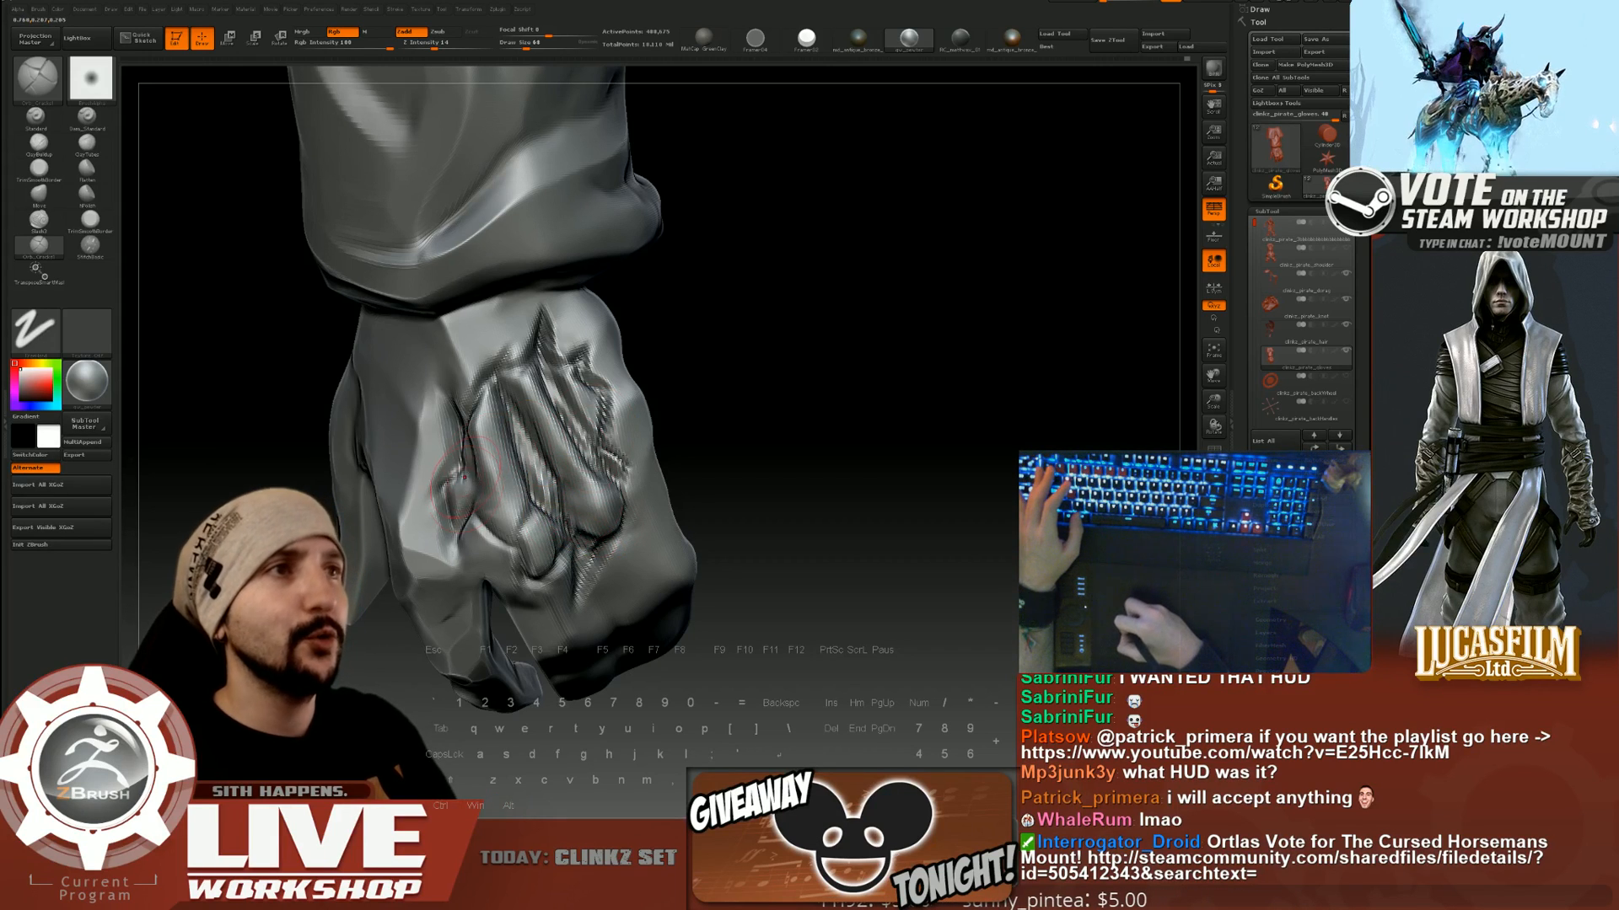
pyautogui.moveTo(536, 473); pyautogui.dragTo(575, 395, button='right')
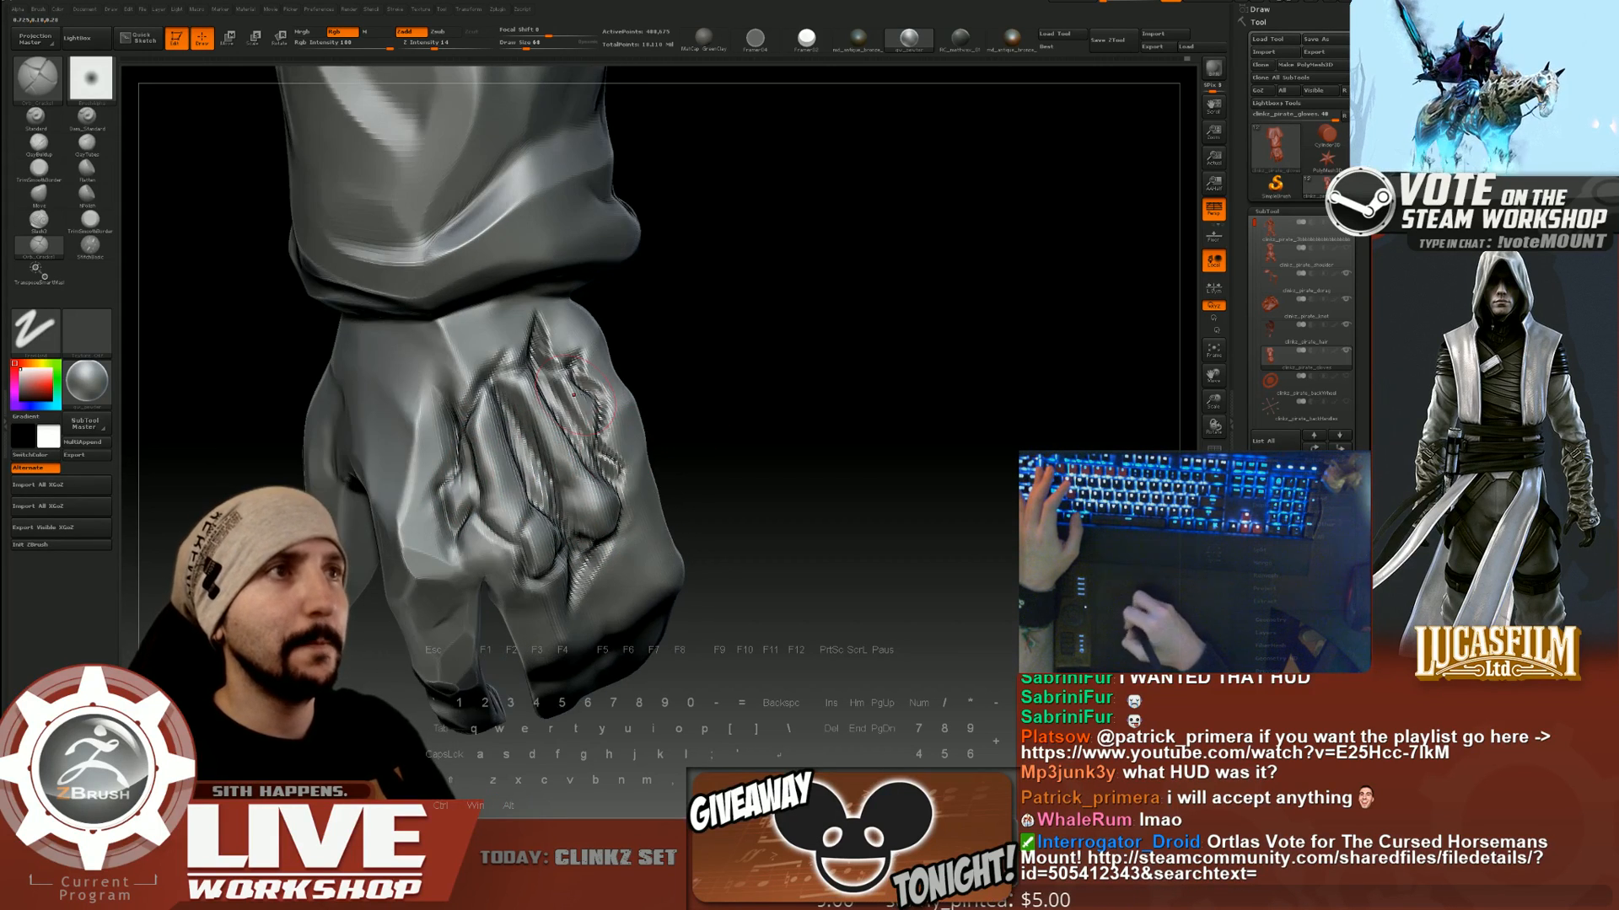
pyautogui.moveTo(459, 430); pyautogui.dragTo(643, 365, button='right')
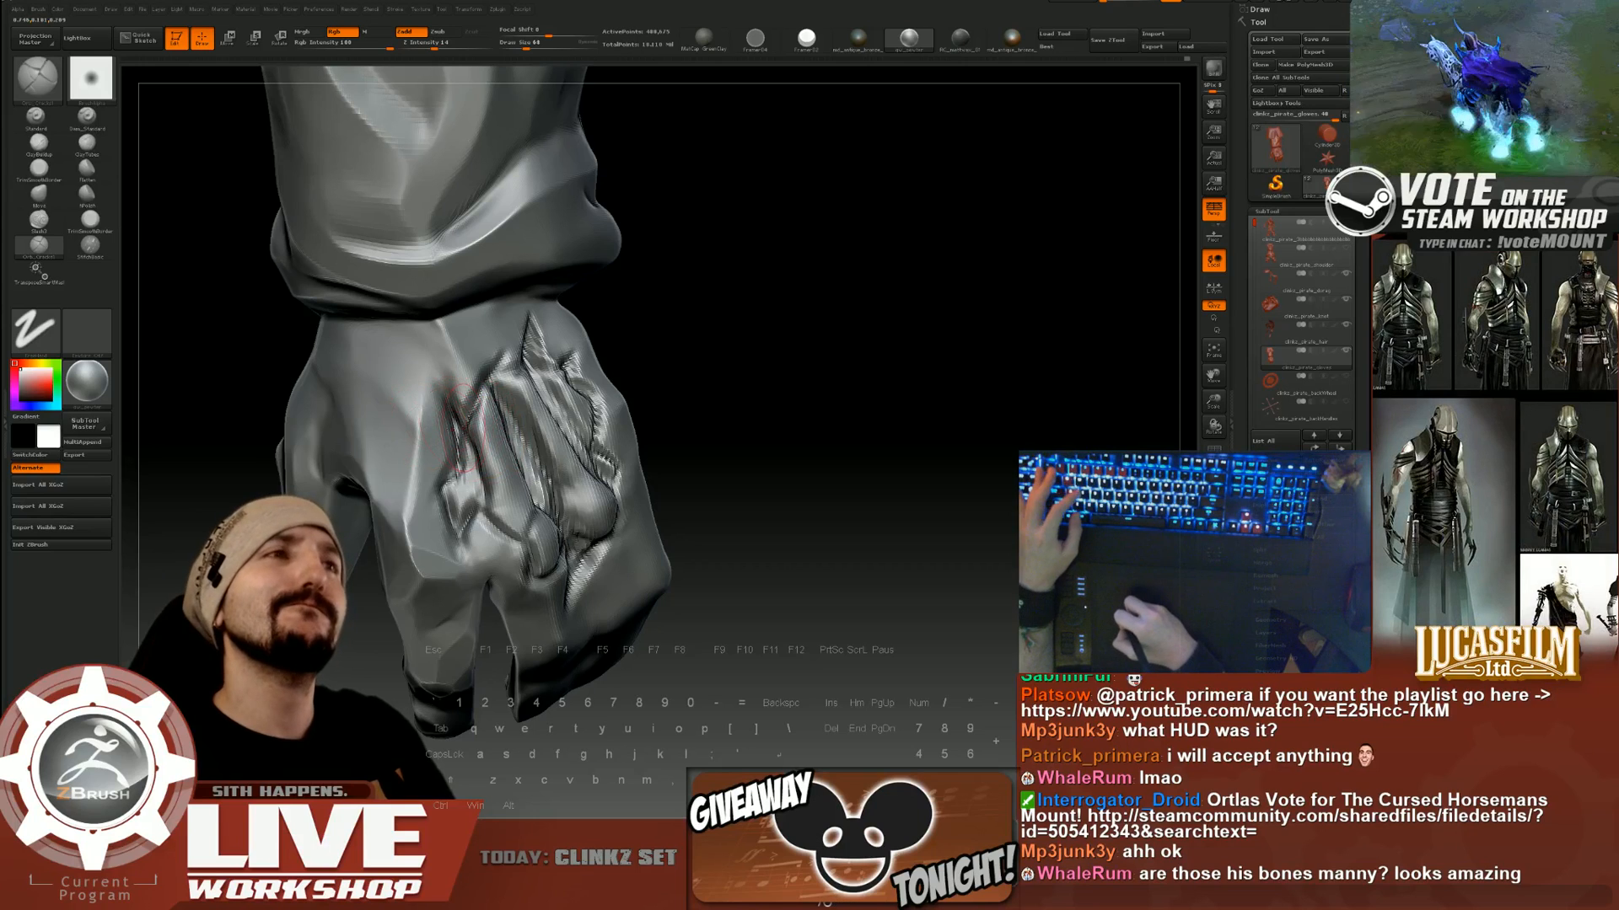
pyautogui.press('[')
pyautogui.press('[')
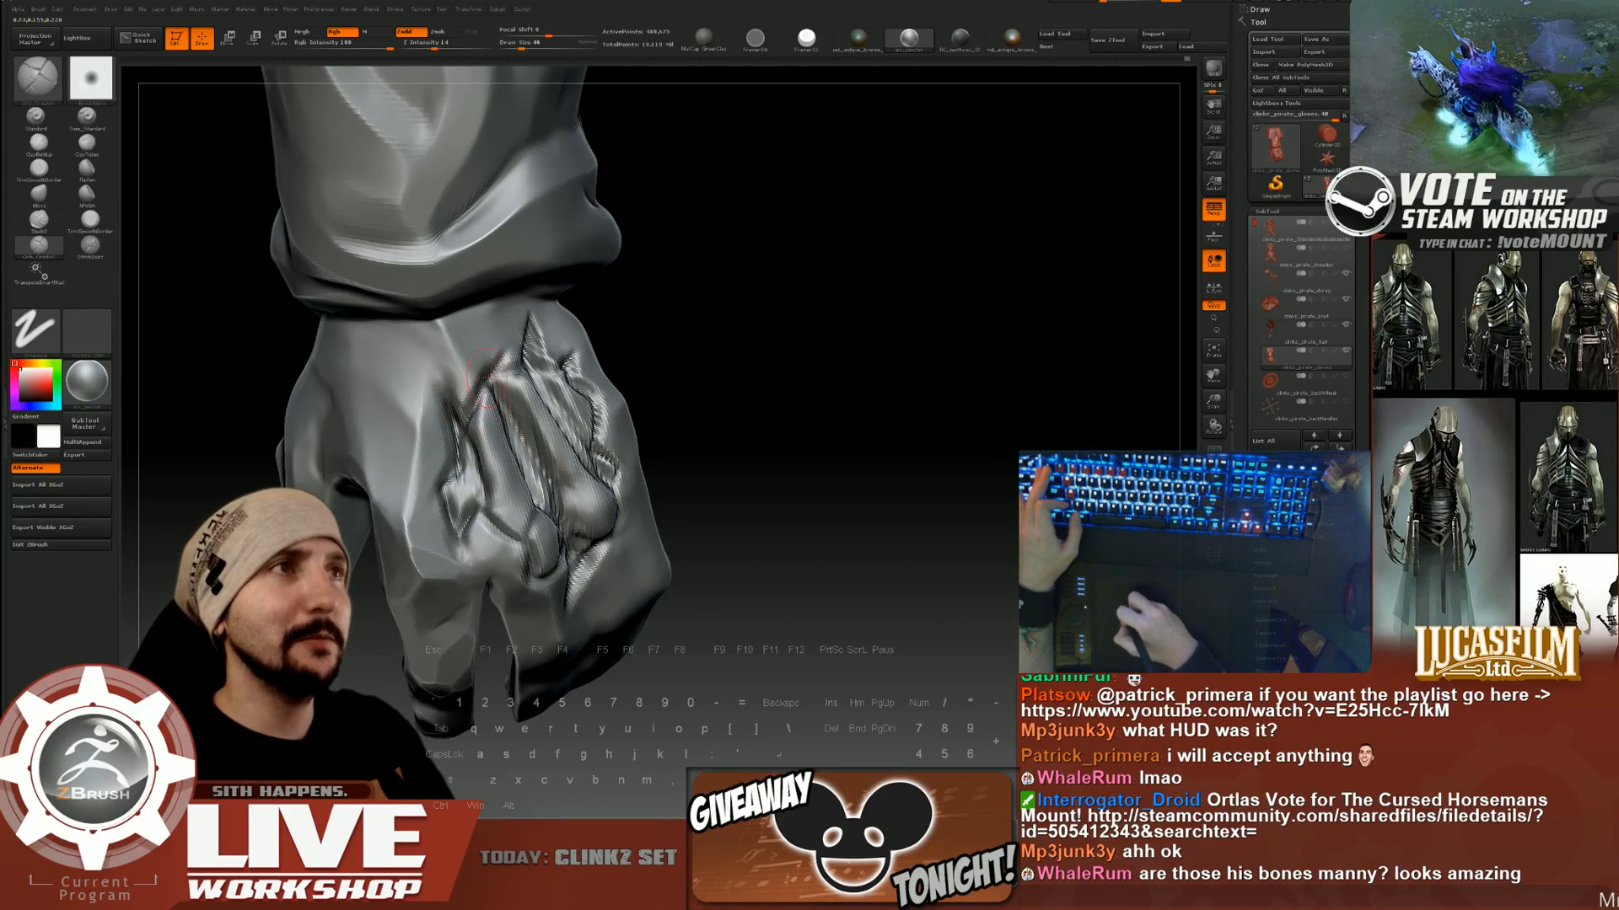
pyautogui.press('alt')
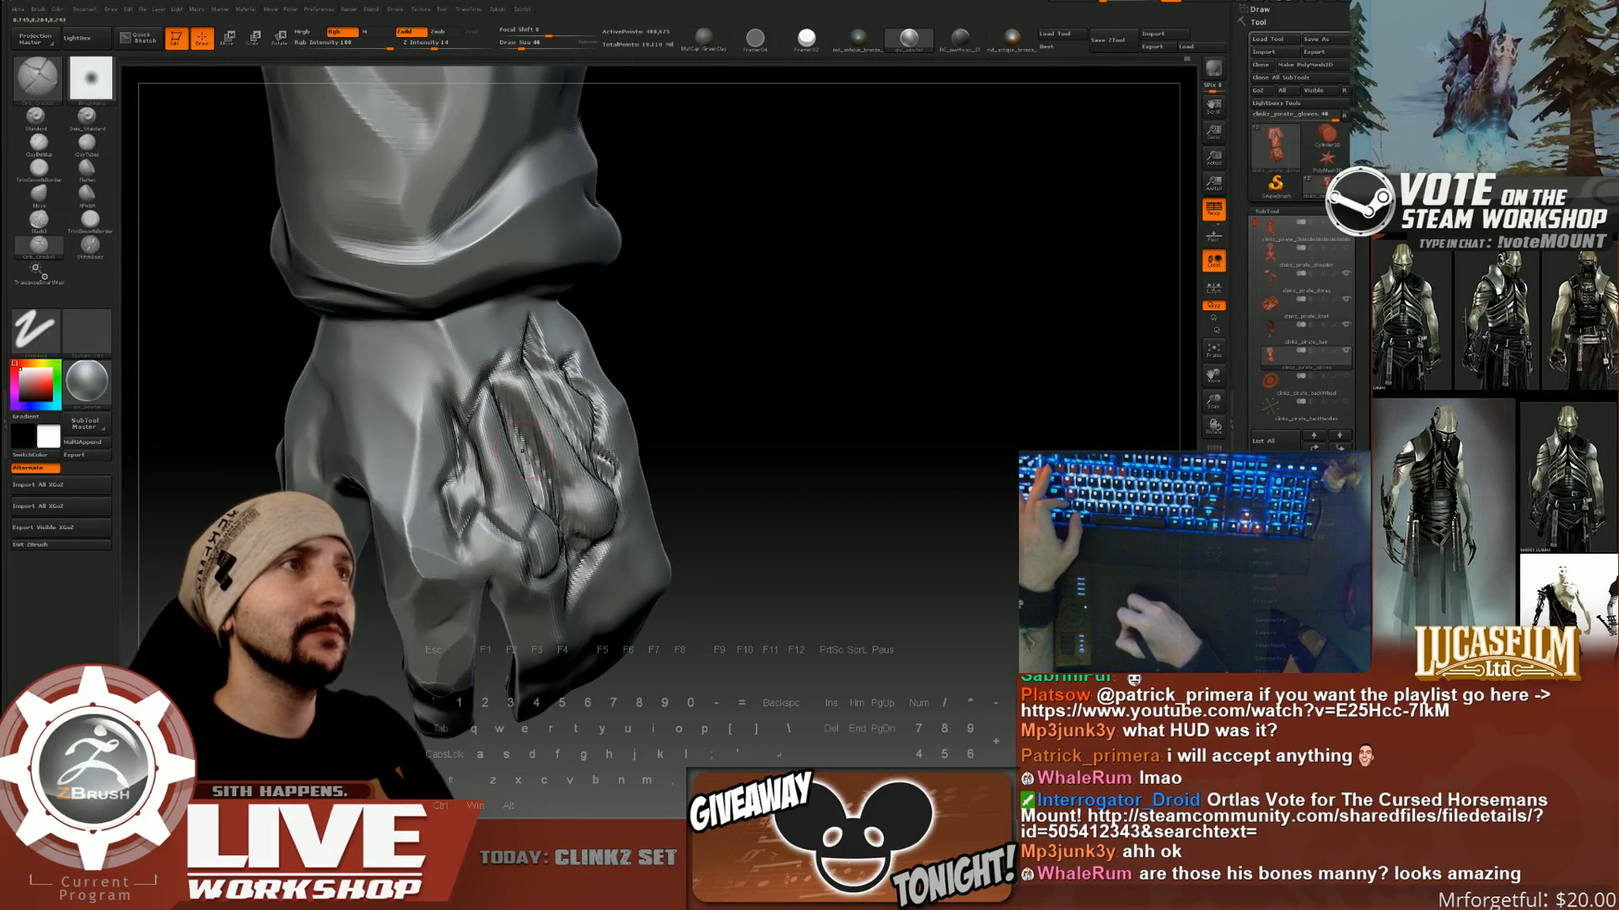
# Deepen the groove between the two main hand bones and smooth the surfaces around the thumb-side rim.
pyautogui.moveTo(726, 395); pyautogui.dragTo(490, 436)
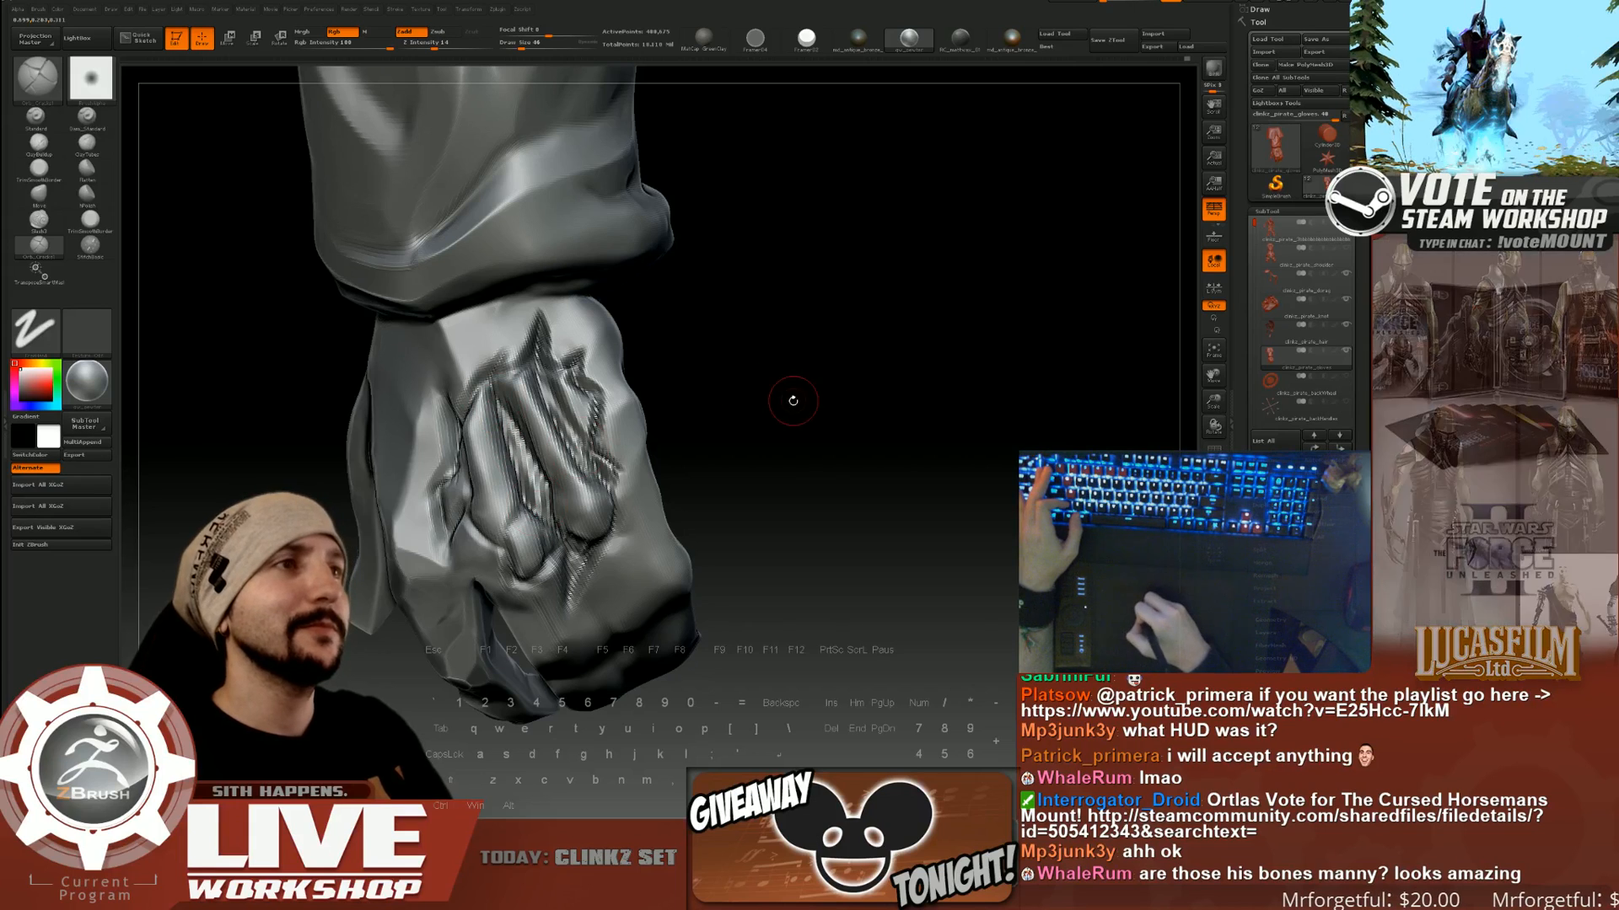
pyautogui.keyDown('alt'); pyautogui.moveTo(506, 419); pyautogui.dragTo(539, 501); pyautogui.keyUp('alt')
pyautogui.moveTo(706, 397)
pyautogui.mouseDown()
pyautogui.moveTo(781, 396)
pyautogui.moveTo(737, 365)
pyautogui.mouseUp()
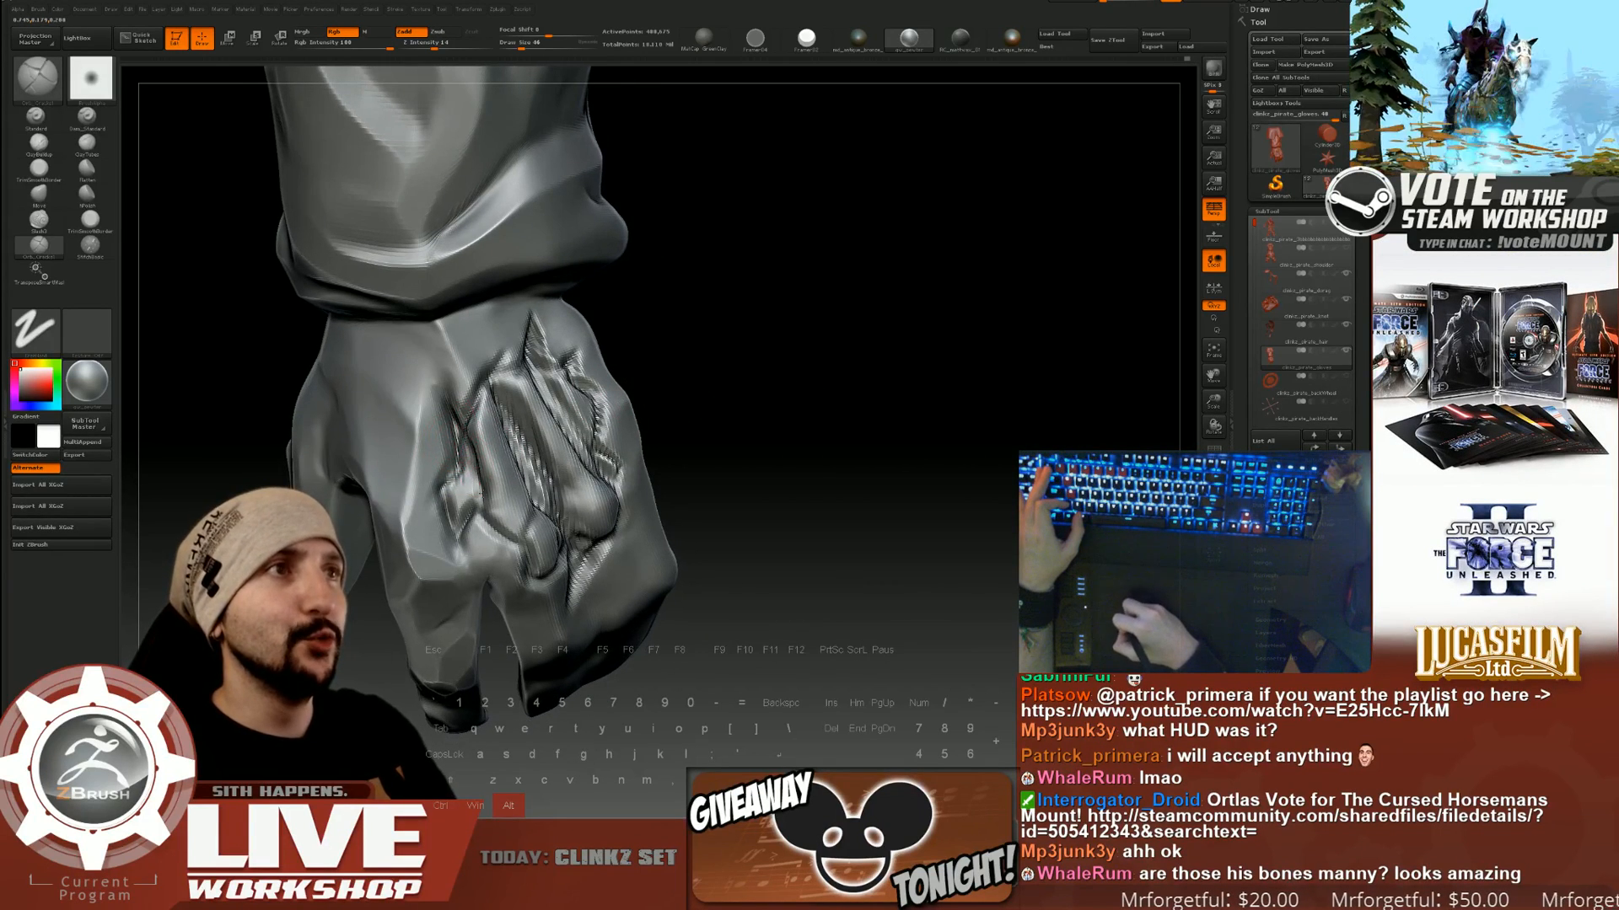
pyautogui.moveTo(693, 366); pyautogui.dragTo(737, 360)
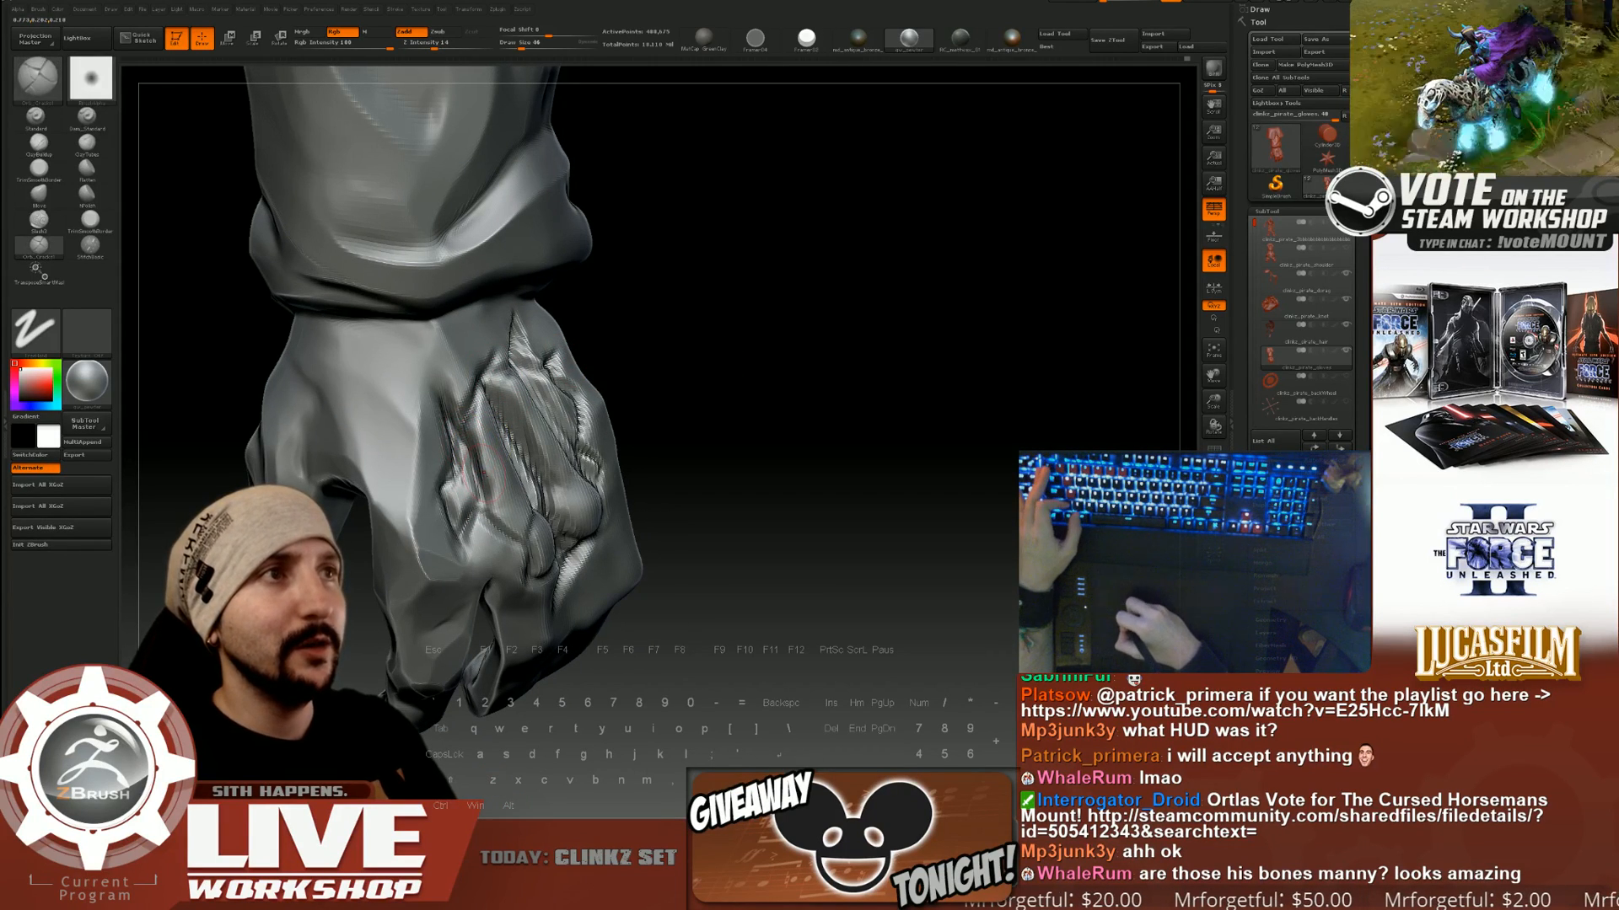
pyautogui.press('shift')
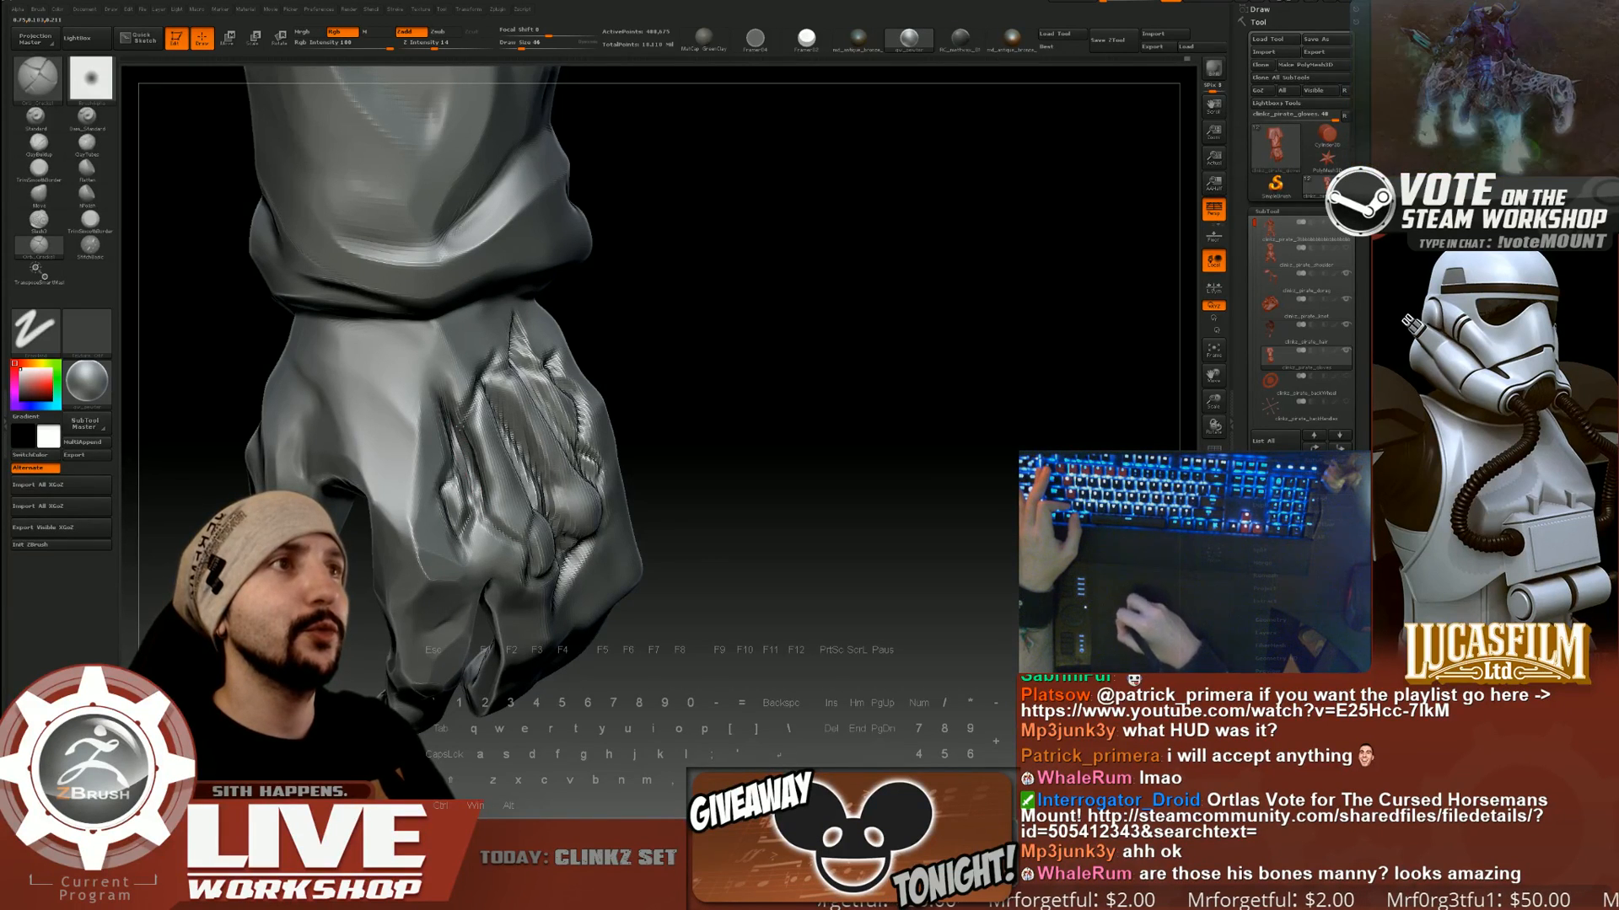
# Inspect the whole glove from a distance and from the thumb side, alongside the other Clinkz set pieces.
pyautogui.moveTo(755, 388); pyautogui.dragTo(717, 409)
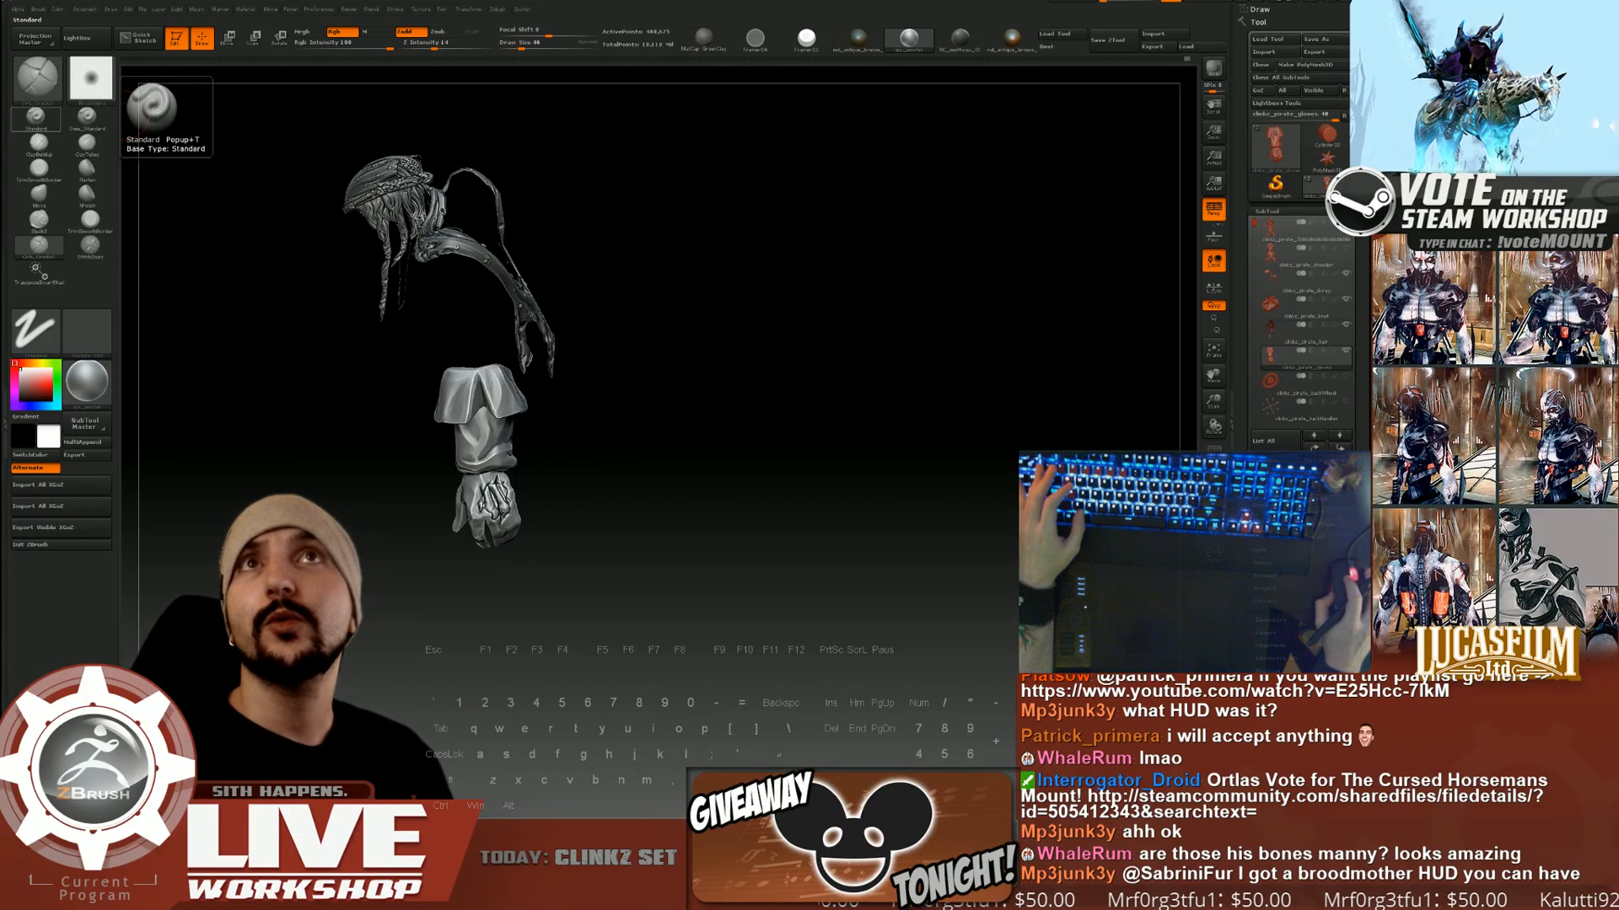
pyautogui.keyDown('alt'); pyautogui.moveTo(845, 318); pyautogui.dragTo(853, 419); pyautogui.keyUp('alt')
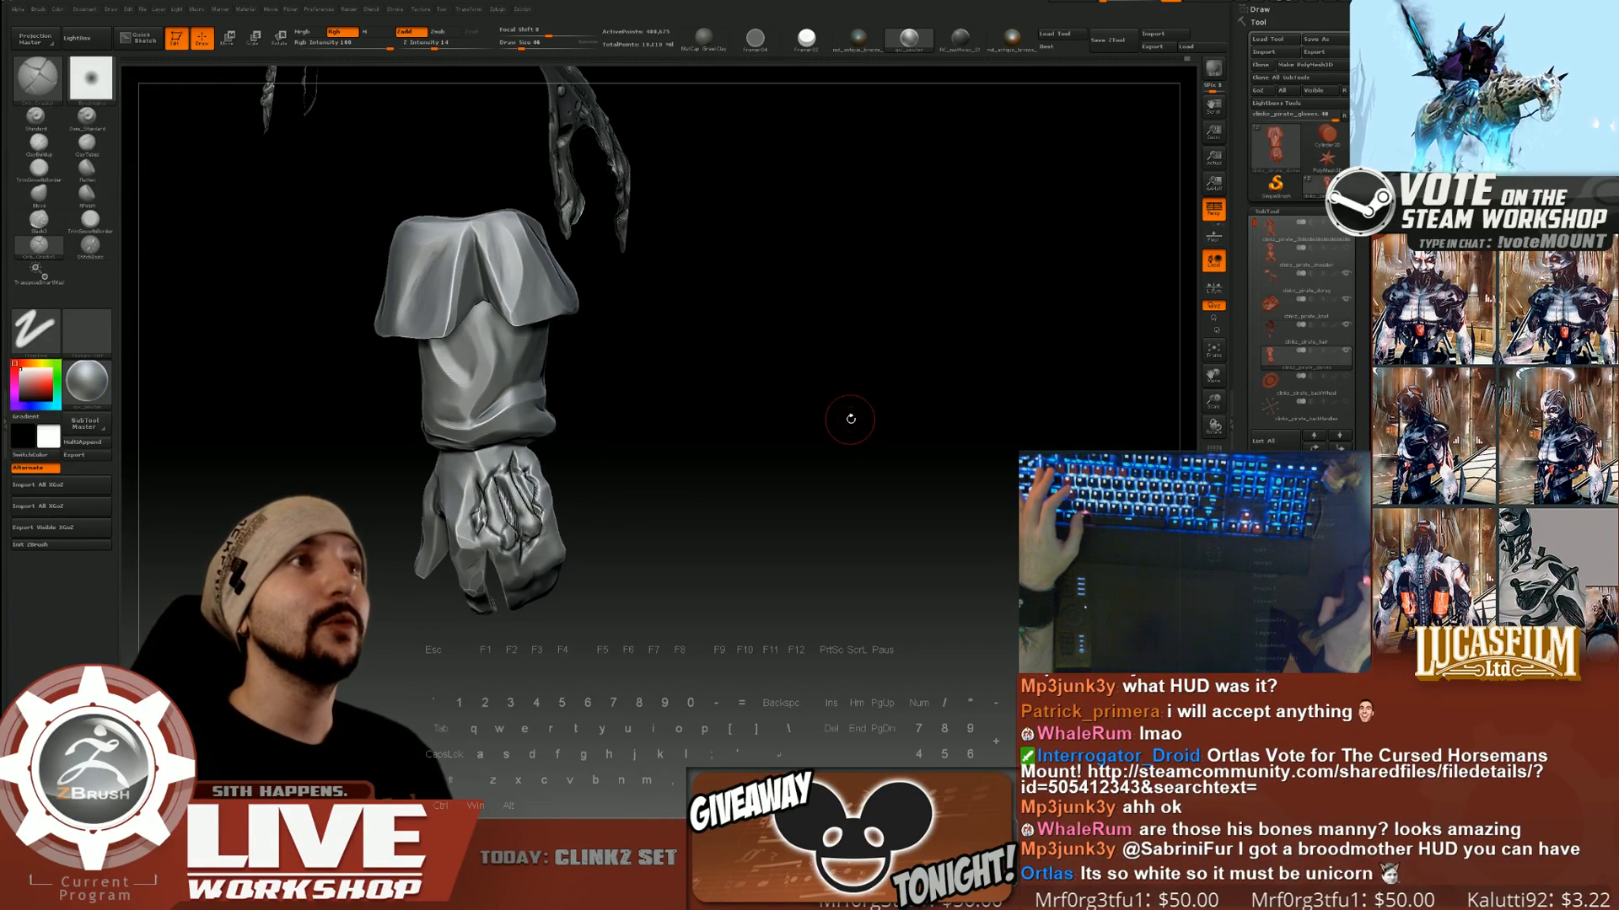
pyautogui.moveTo(797, 342)
pyautogui.mouseDown()
pyautogui.moveTo(840, 336)
pyautogui.moveTo(834, 351)
pyautogui.moveTo(816, 326)
pyautogui.moveTo(837, 362)
pyautogui.moveTo(820, 292)
pyautogui.moveTo(742, 329)
pyautogui.moveTo(716, 318)
pyautogui.moveTo(911, 350)
pyautogui.mouseUp()
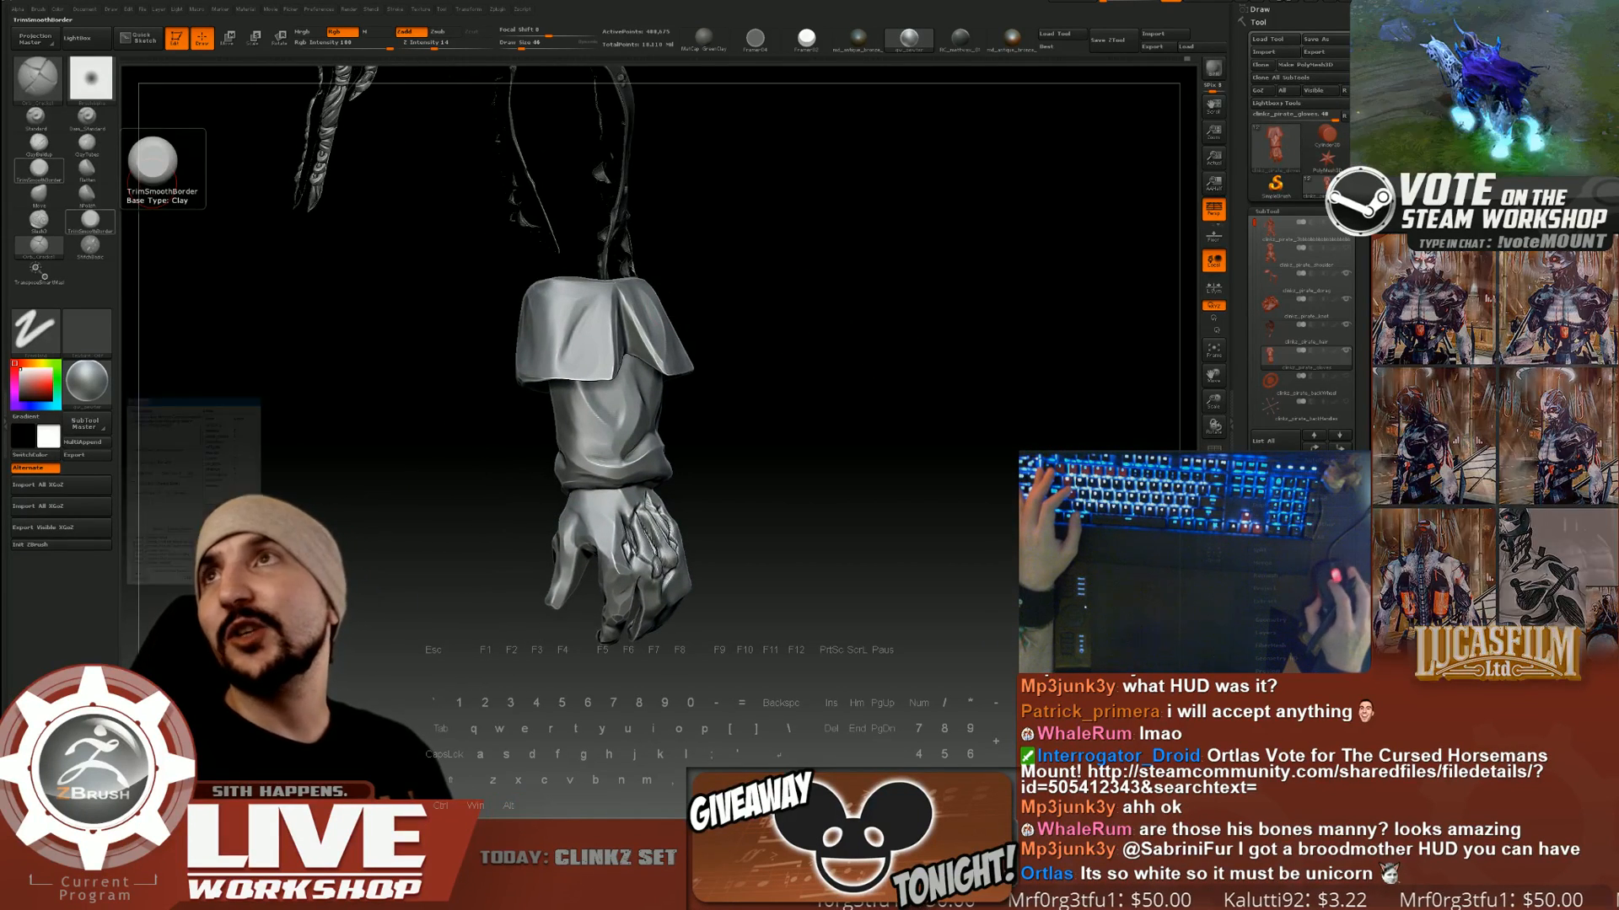
pyautogui.press('super')
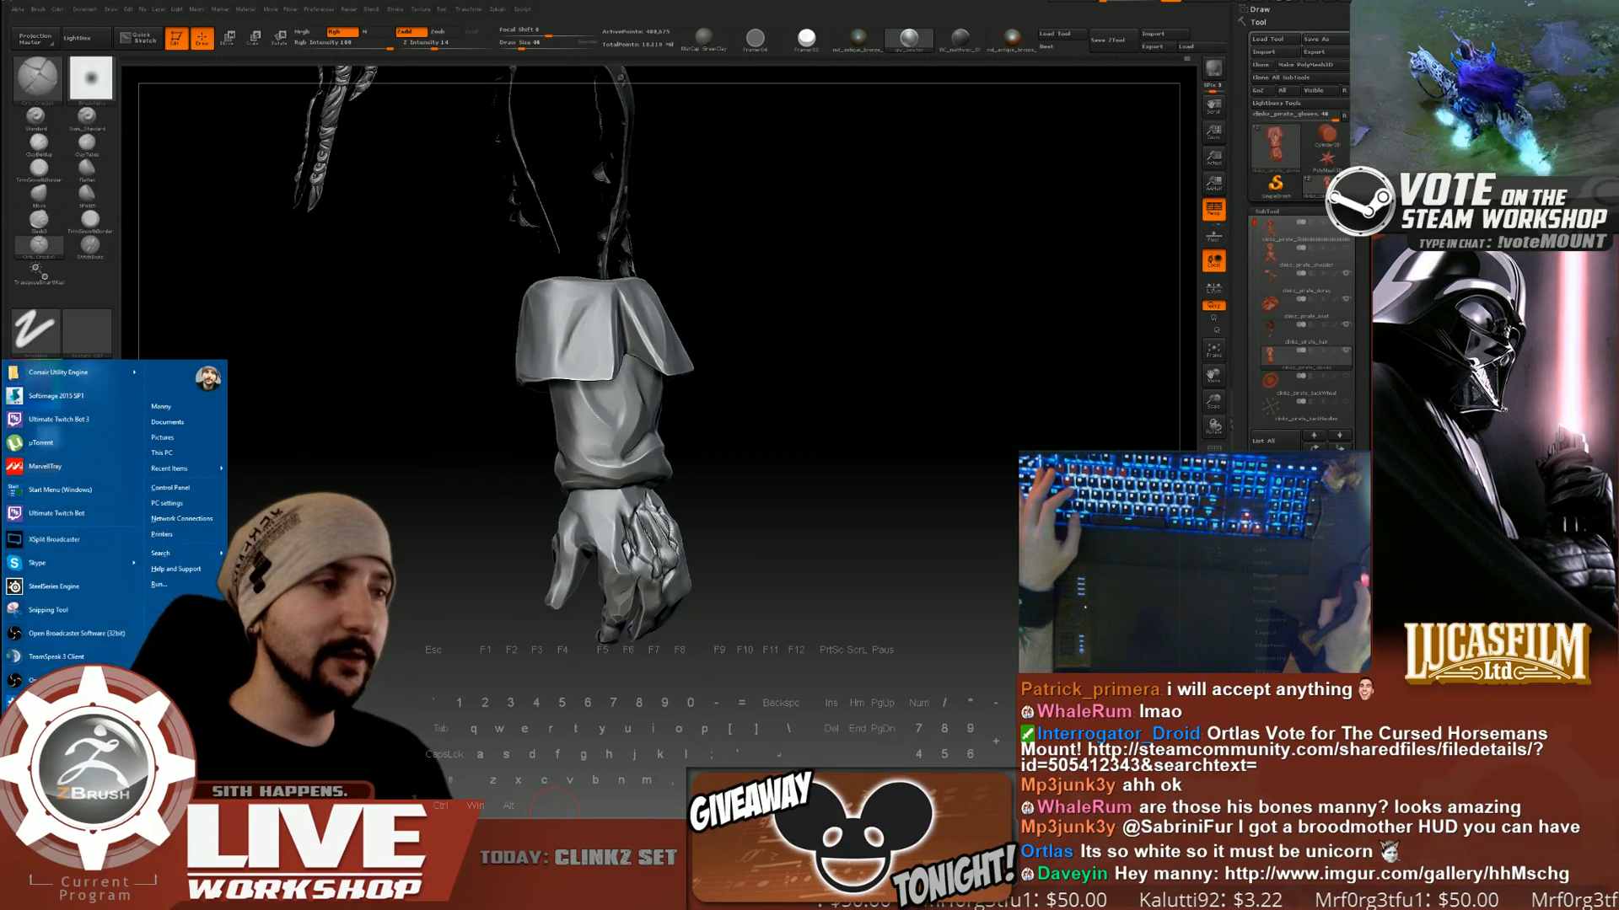
pyautogui.press('Escape')
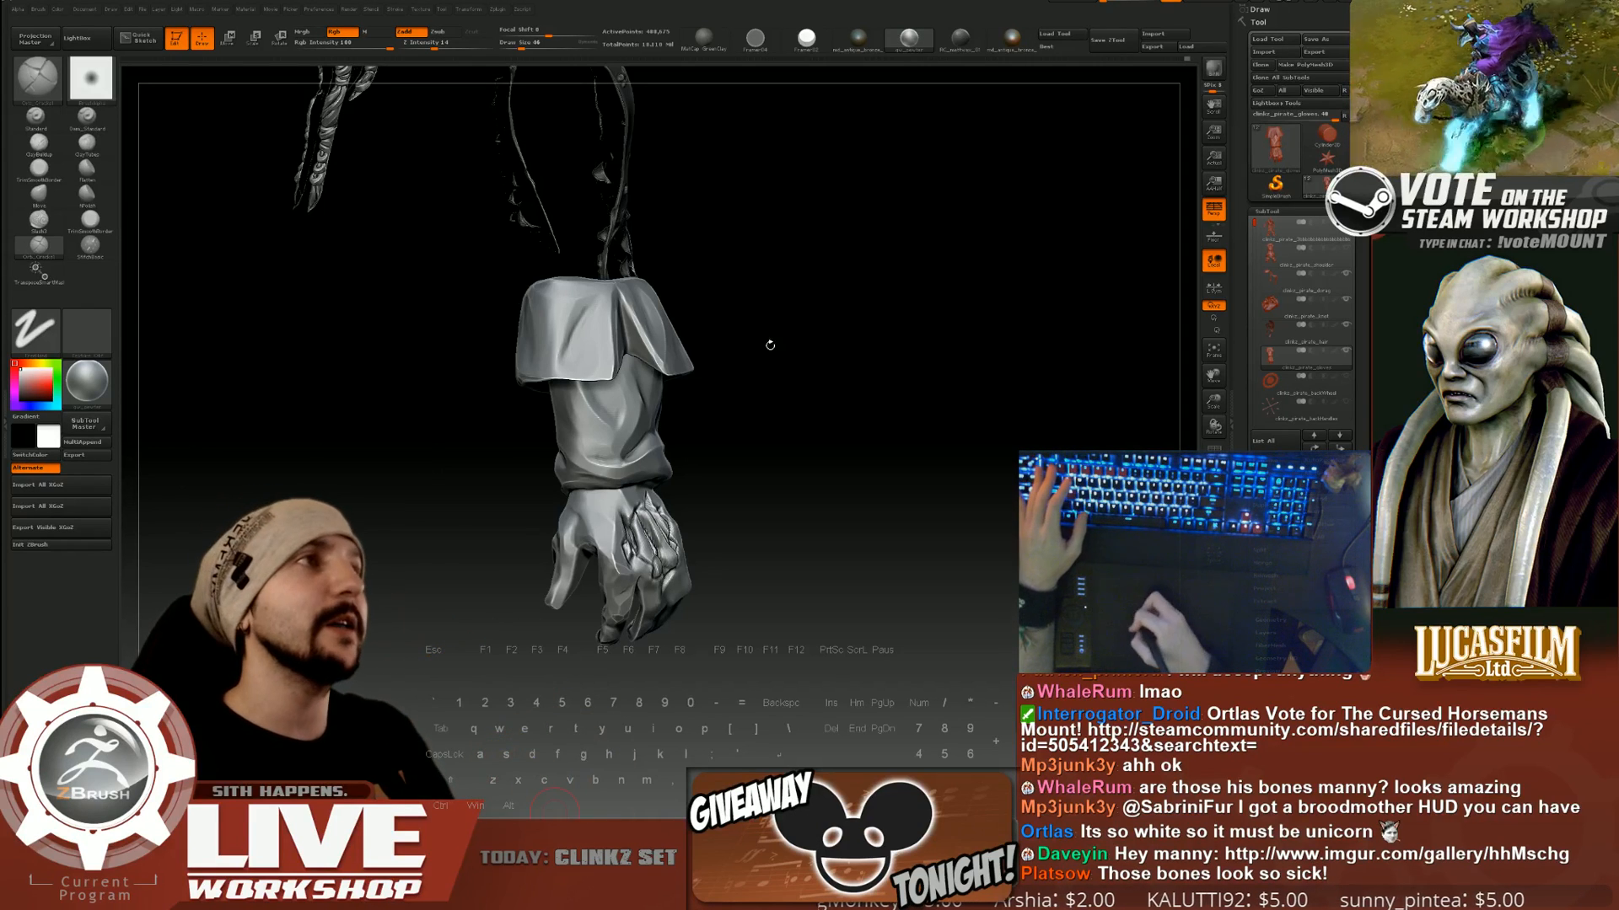
# Switch to the Move brush and adjust the shape of the sleeve cuff's flaps around the front slit.
pyautogui.moveTo(835, 330); pyautogui.dragTo(881, 385)
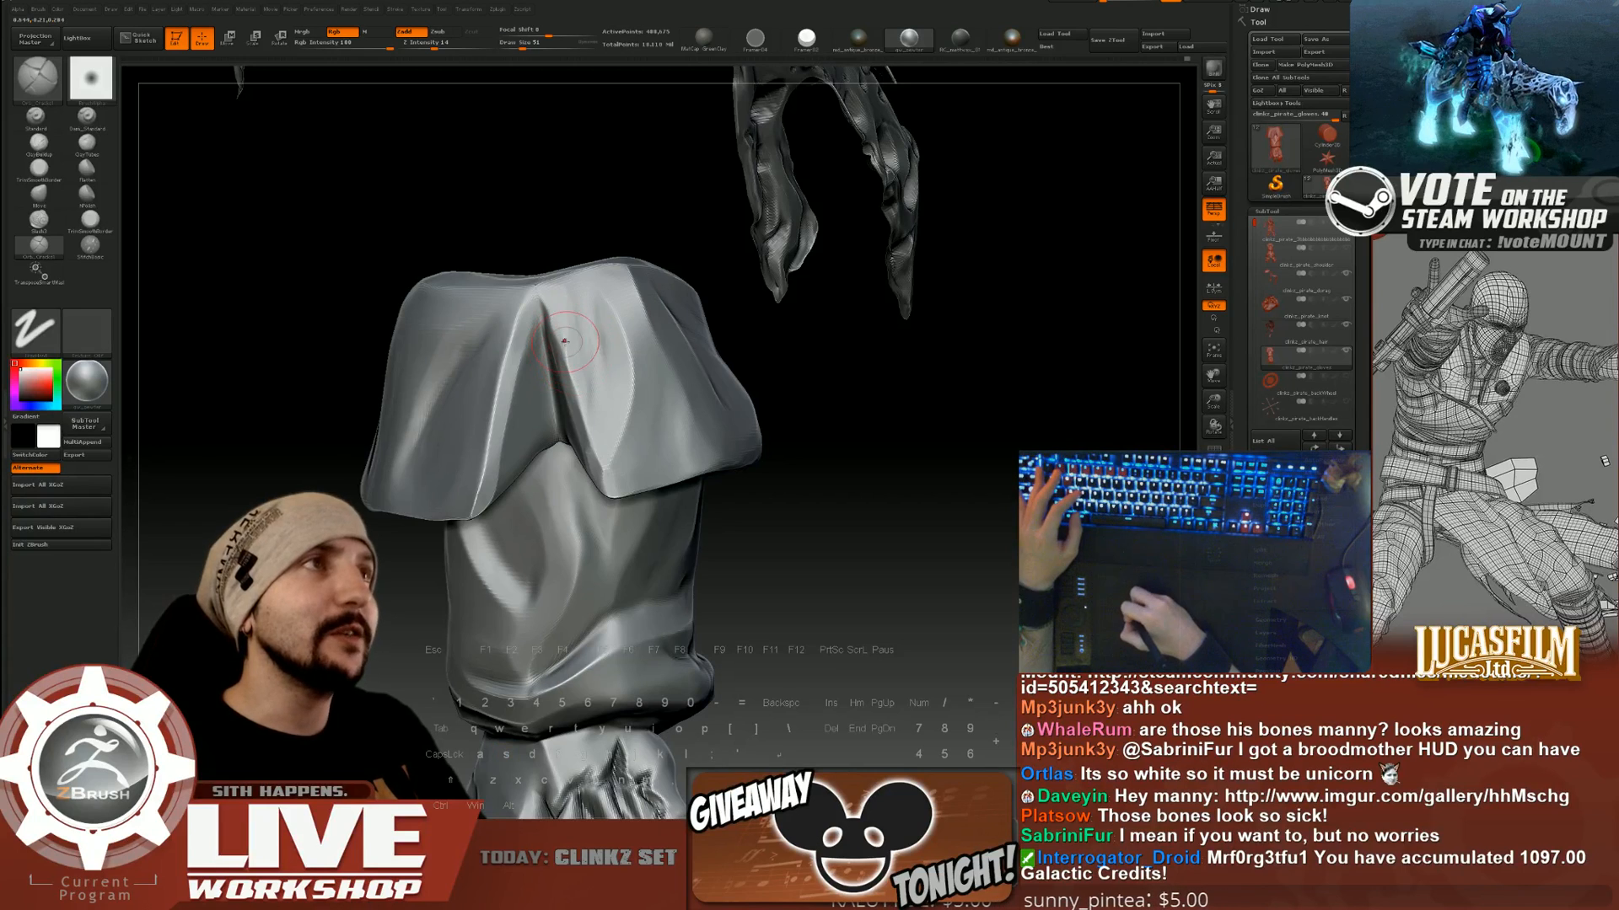
pyautogui.press('3')
pyautogui.press('4')
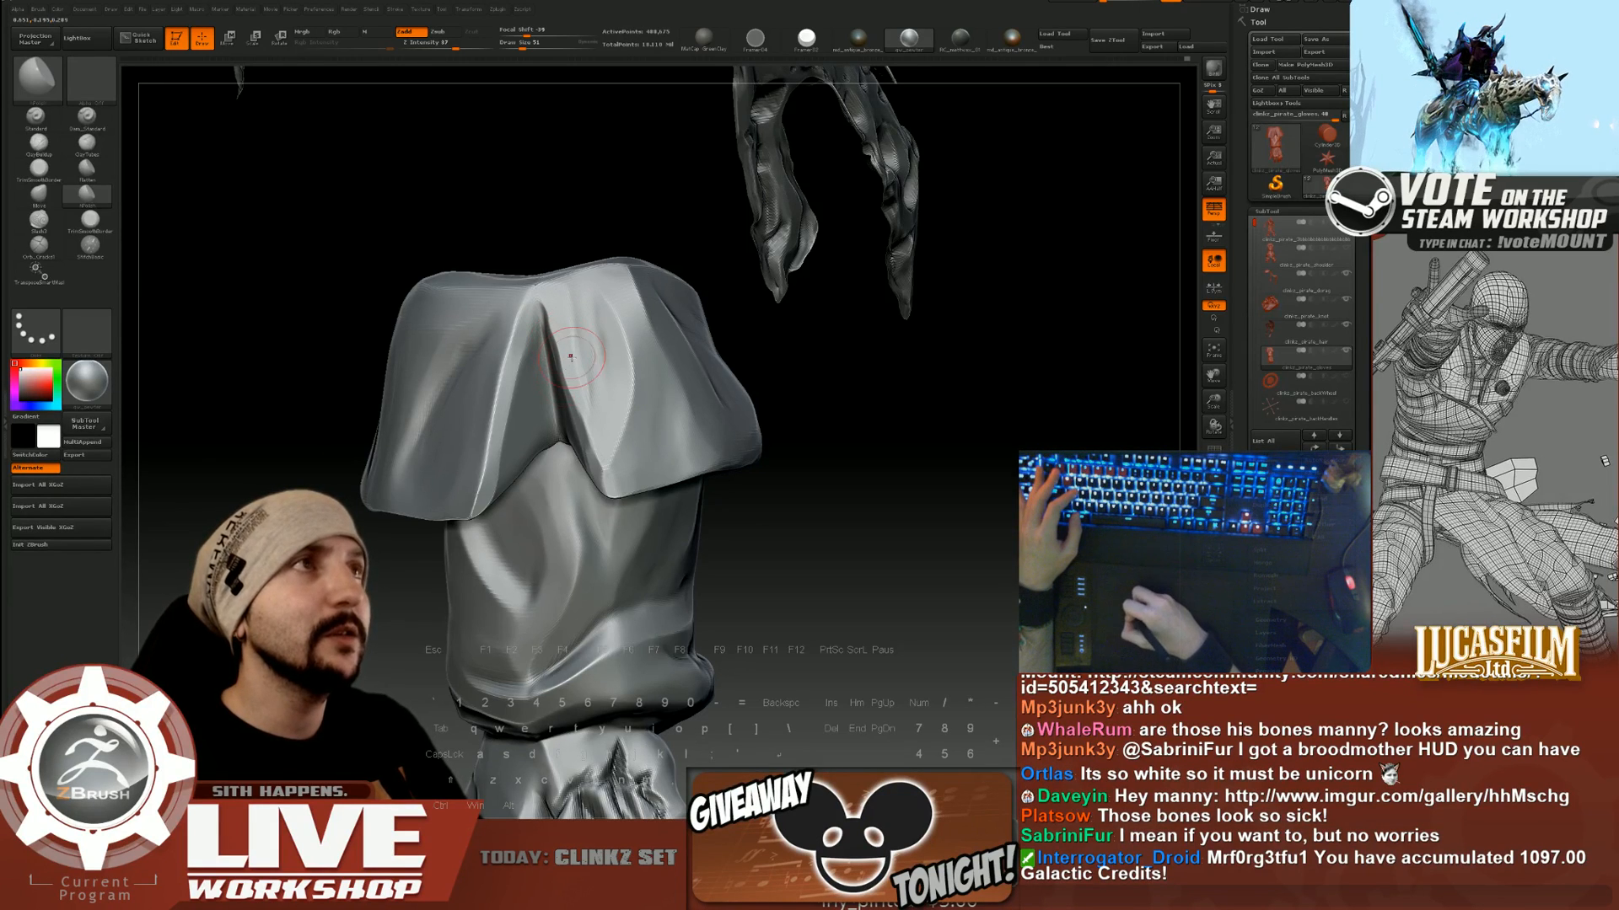
pyautogui.moveTo(865, 329); pyautogui.dragTo(790, 301)
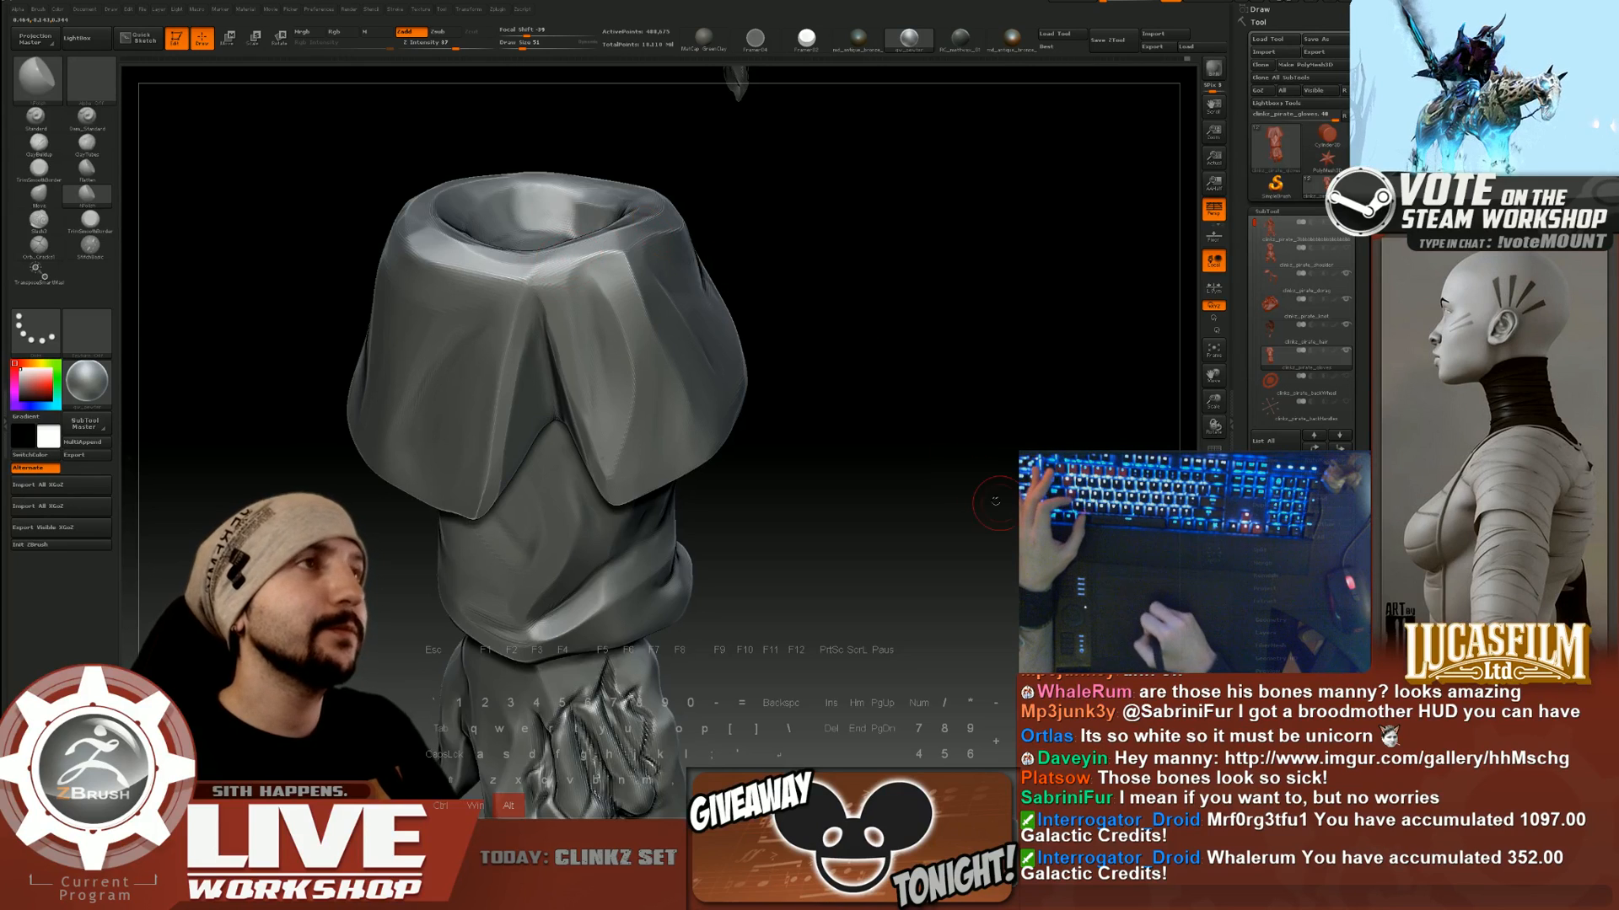
pyautogui.keyDown('alt'); pyautogui.moveTo(993, 506); pyautogui.dragTo(816, 371); pyautogui.keyUp('alt')
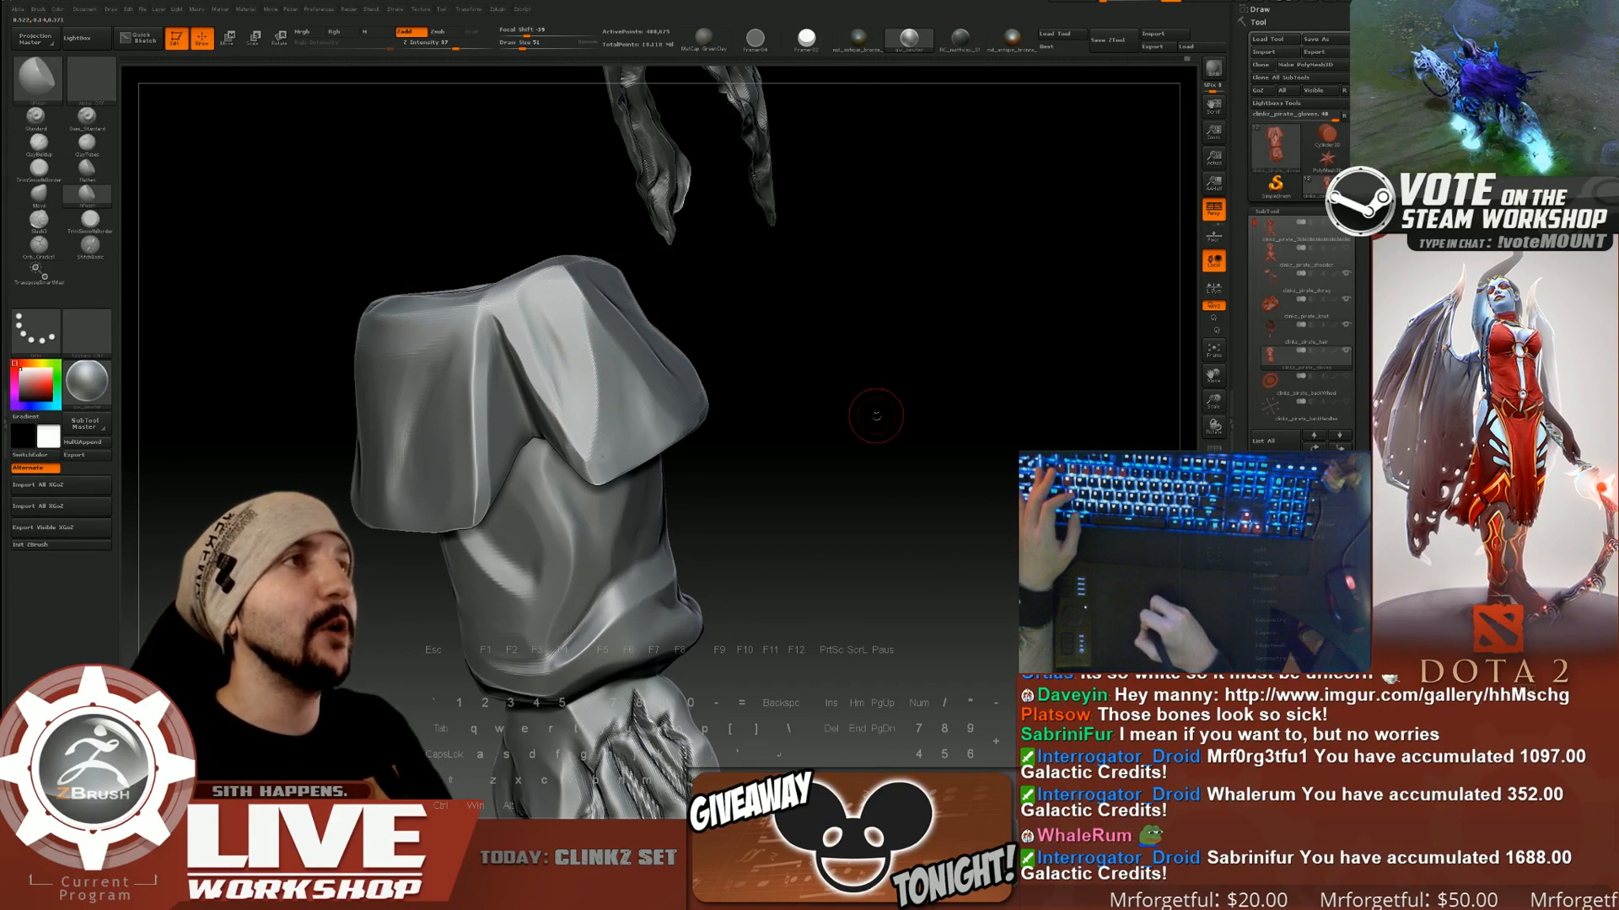
# Adjust the pointed cuff flap's corner, lower hem and outer side from several angles.
pyautogui.moveTo(885, 423); pyautogui.dragTo(502, 338)
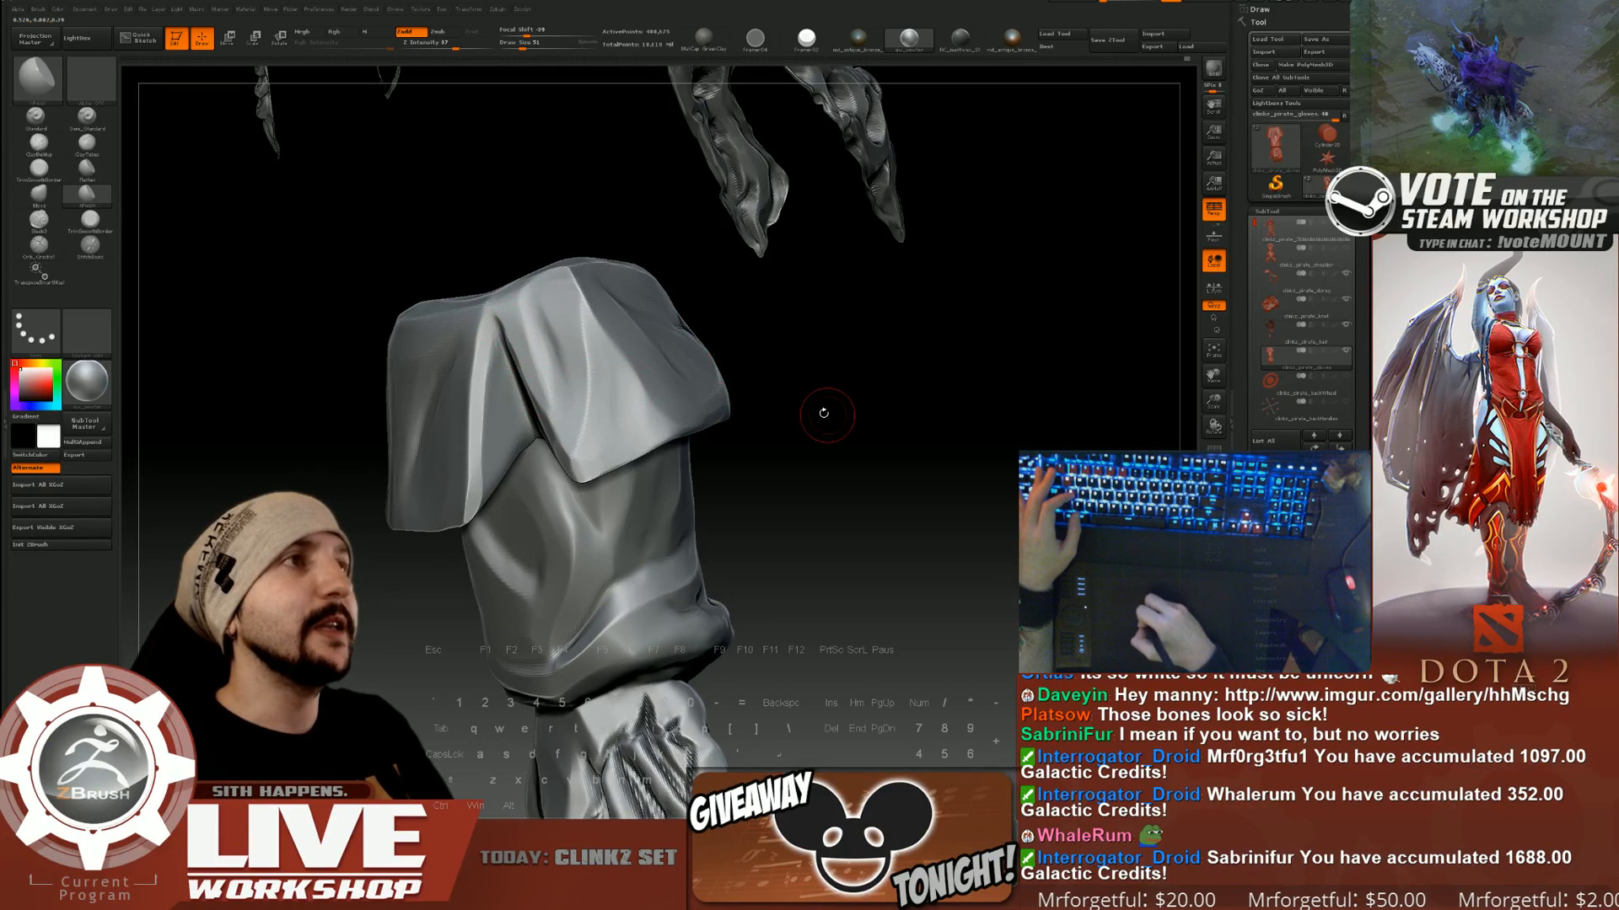
pyautogui.moveTo(817, 408); pyautogui.dragTo(620, 368)
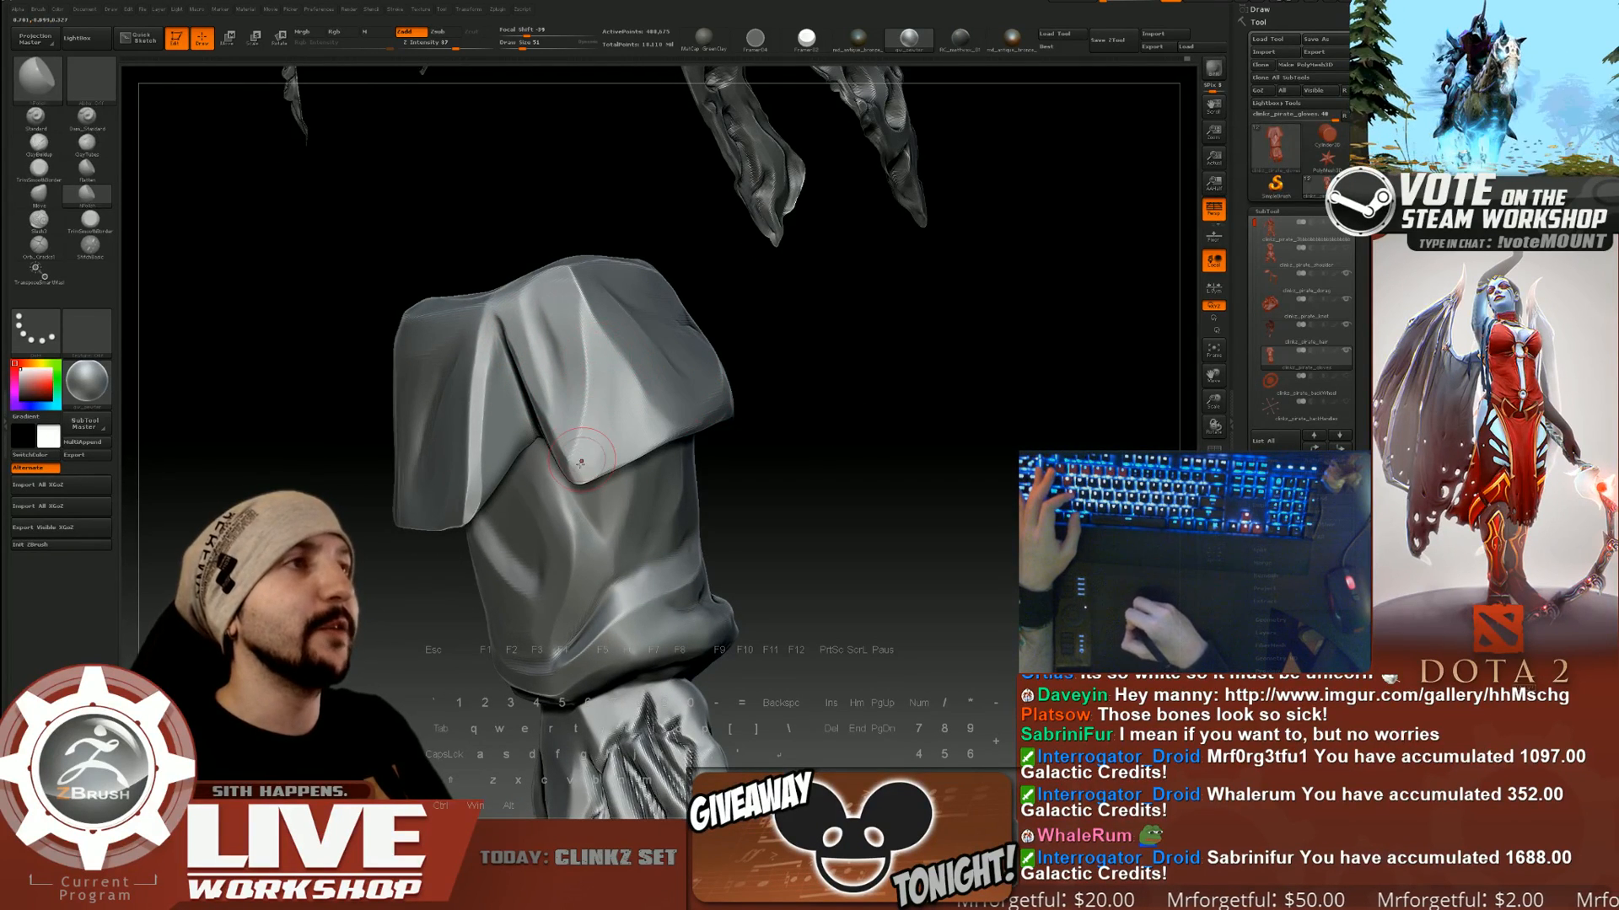
pyautogui.moveTo(852, 439); pyautogui.dragTo(624, 325)
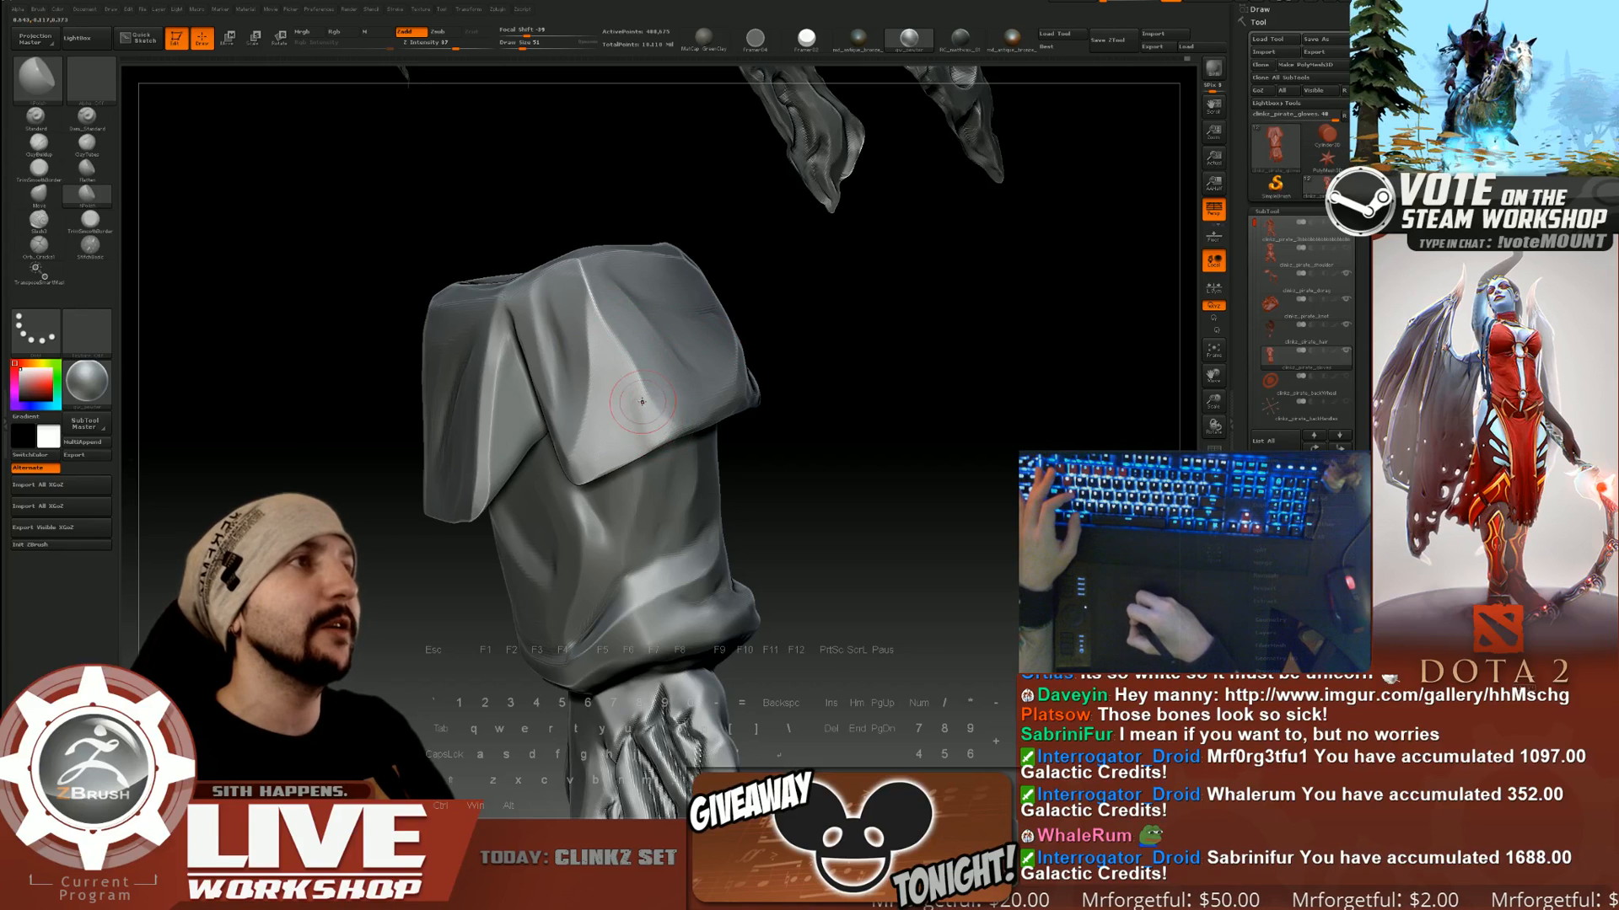
pyautogui.moveTo(923, 430); pyautogui.dragTo(833, 417)
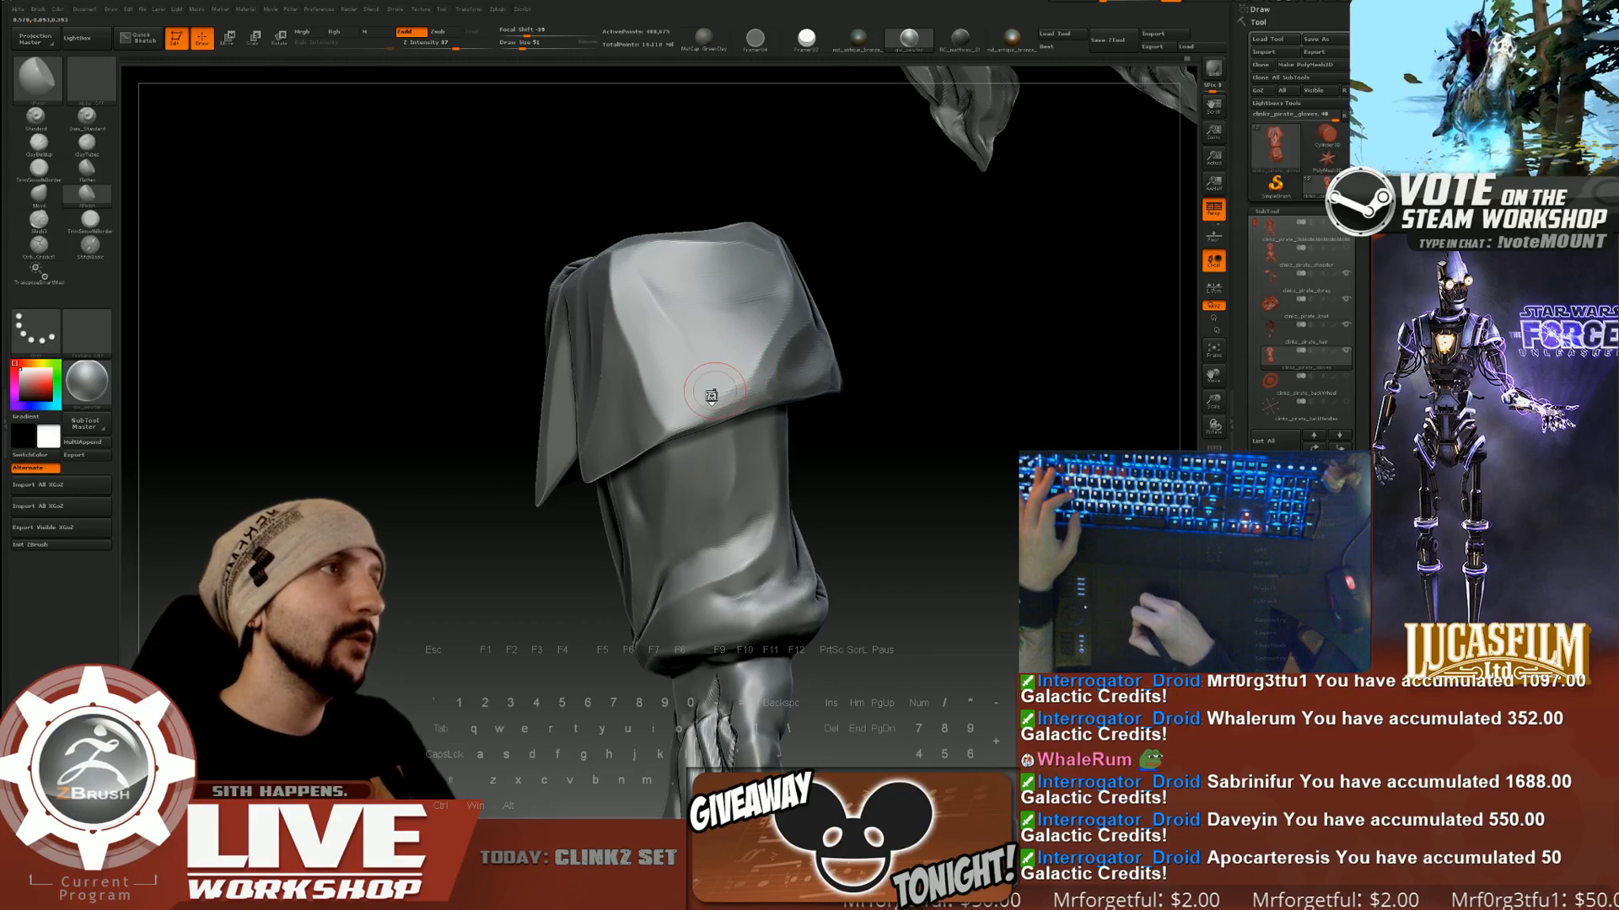
pyautogui.moveTo(880, 283); pyautogui.dragTo(878, 341)
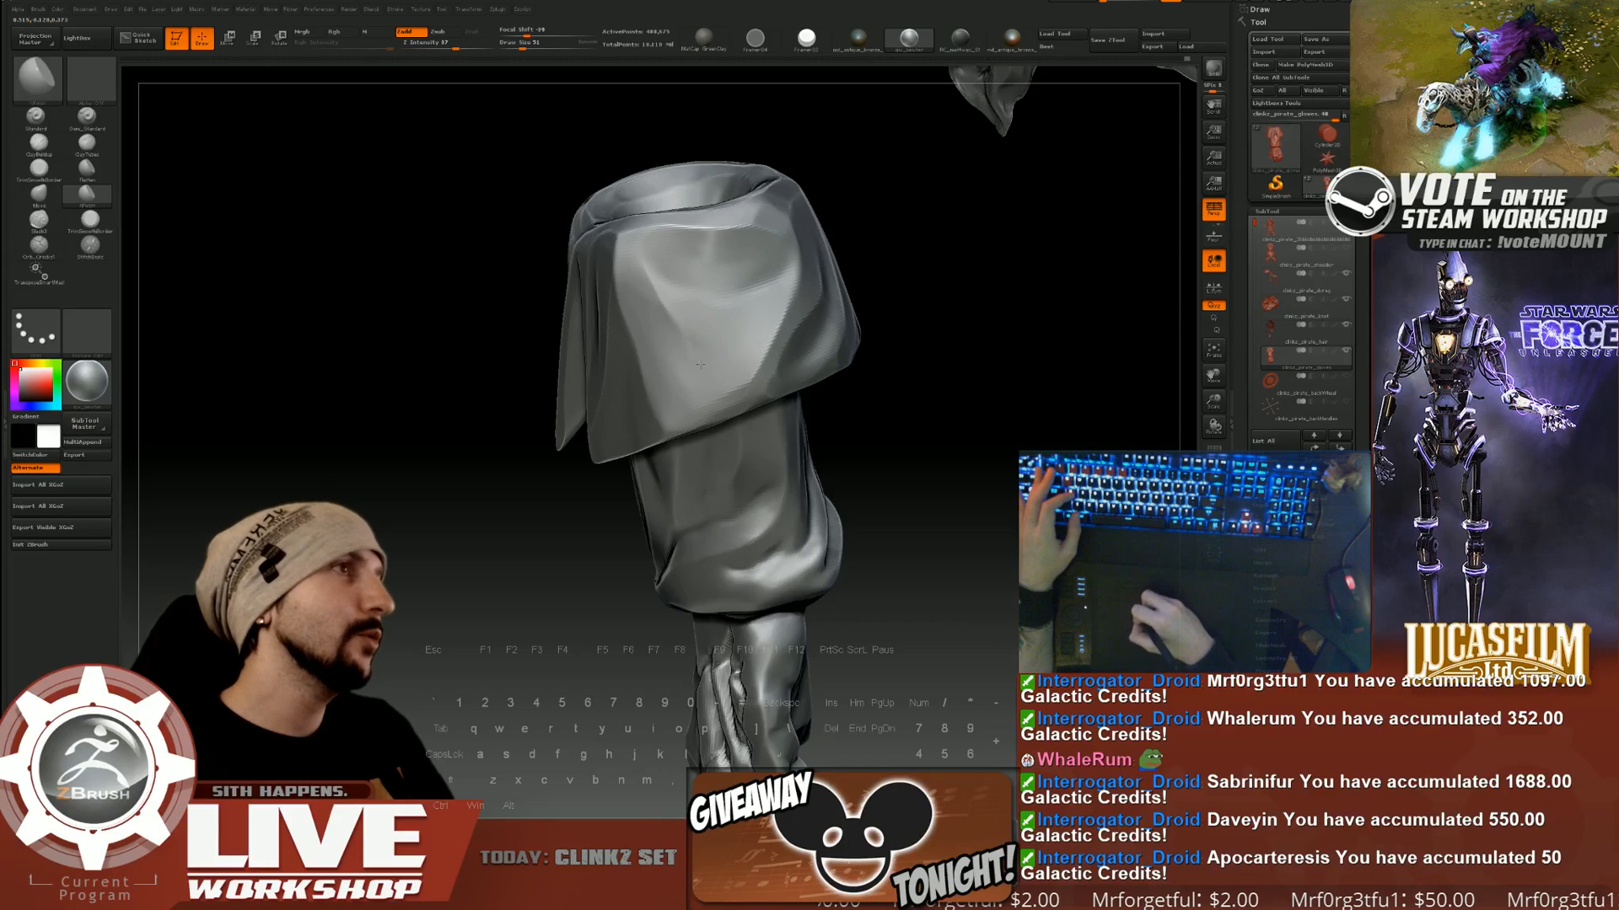
# View the full glove, switch to Photoshop and enlarge the clinkz_shoulder.psd texture to 50%.
pyautogui.keyDown('alt'); pyautogui.moveTo(948, 472); pyautogui.dragTo(893, 405); pyautogui.keyUp('alt')
pyautogui.press('super')
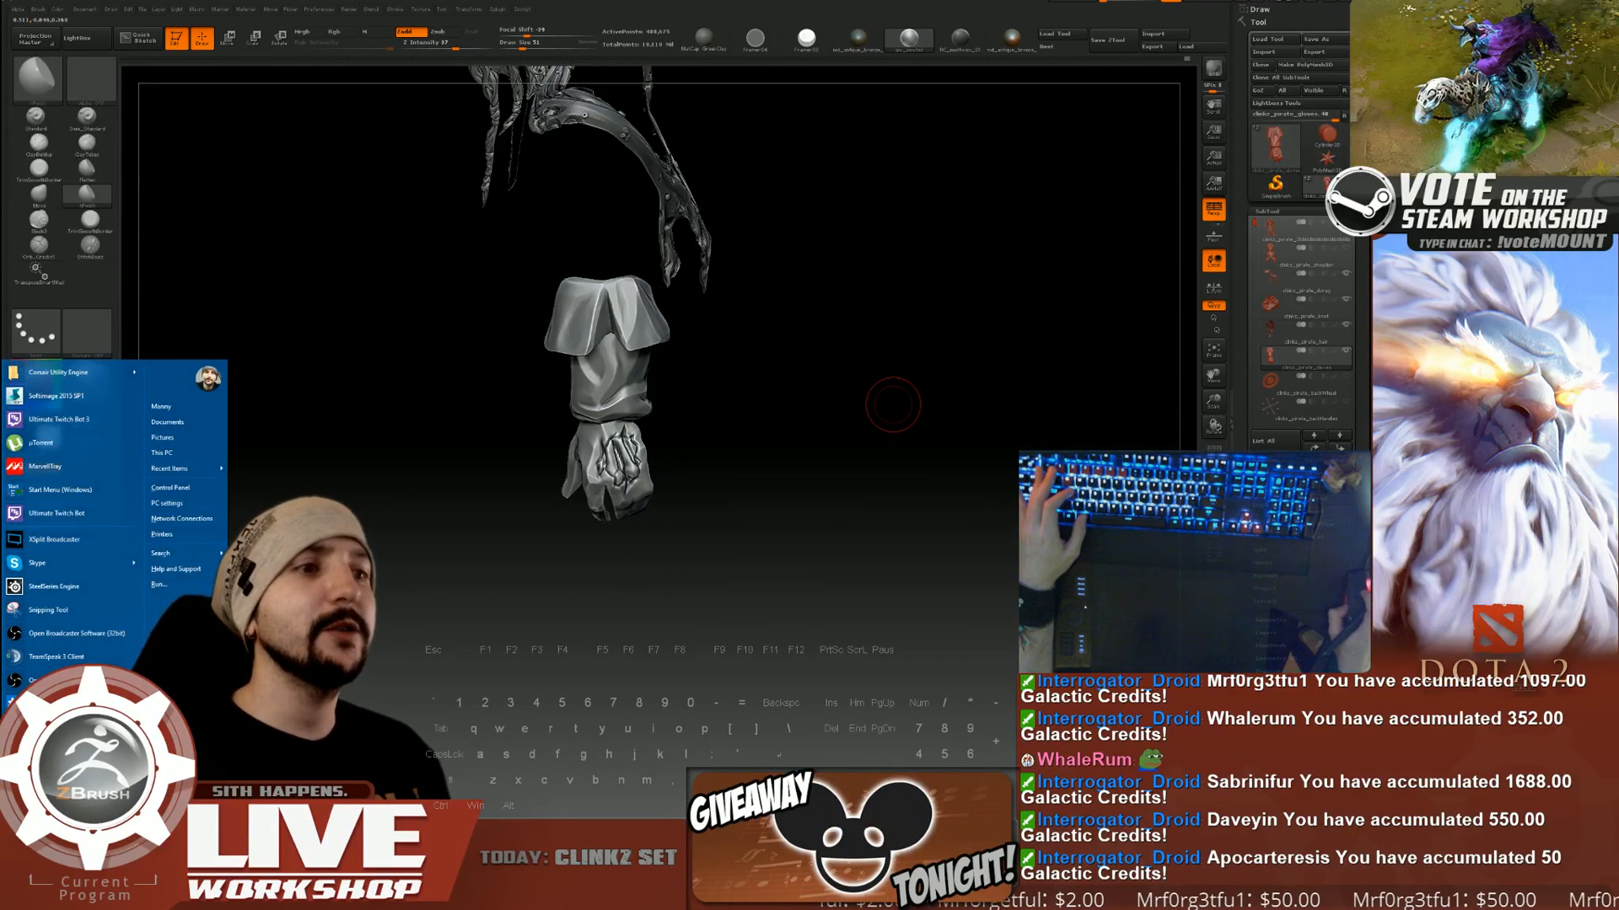
pyautogui.hotkey('alt', 'Tab')
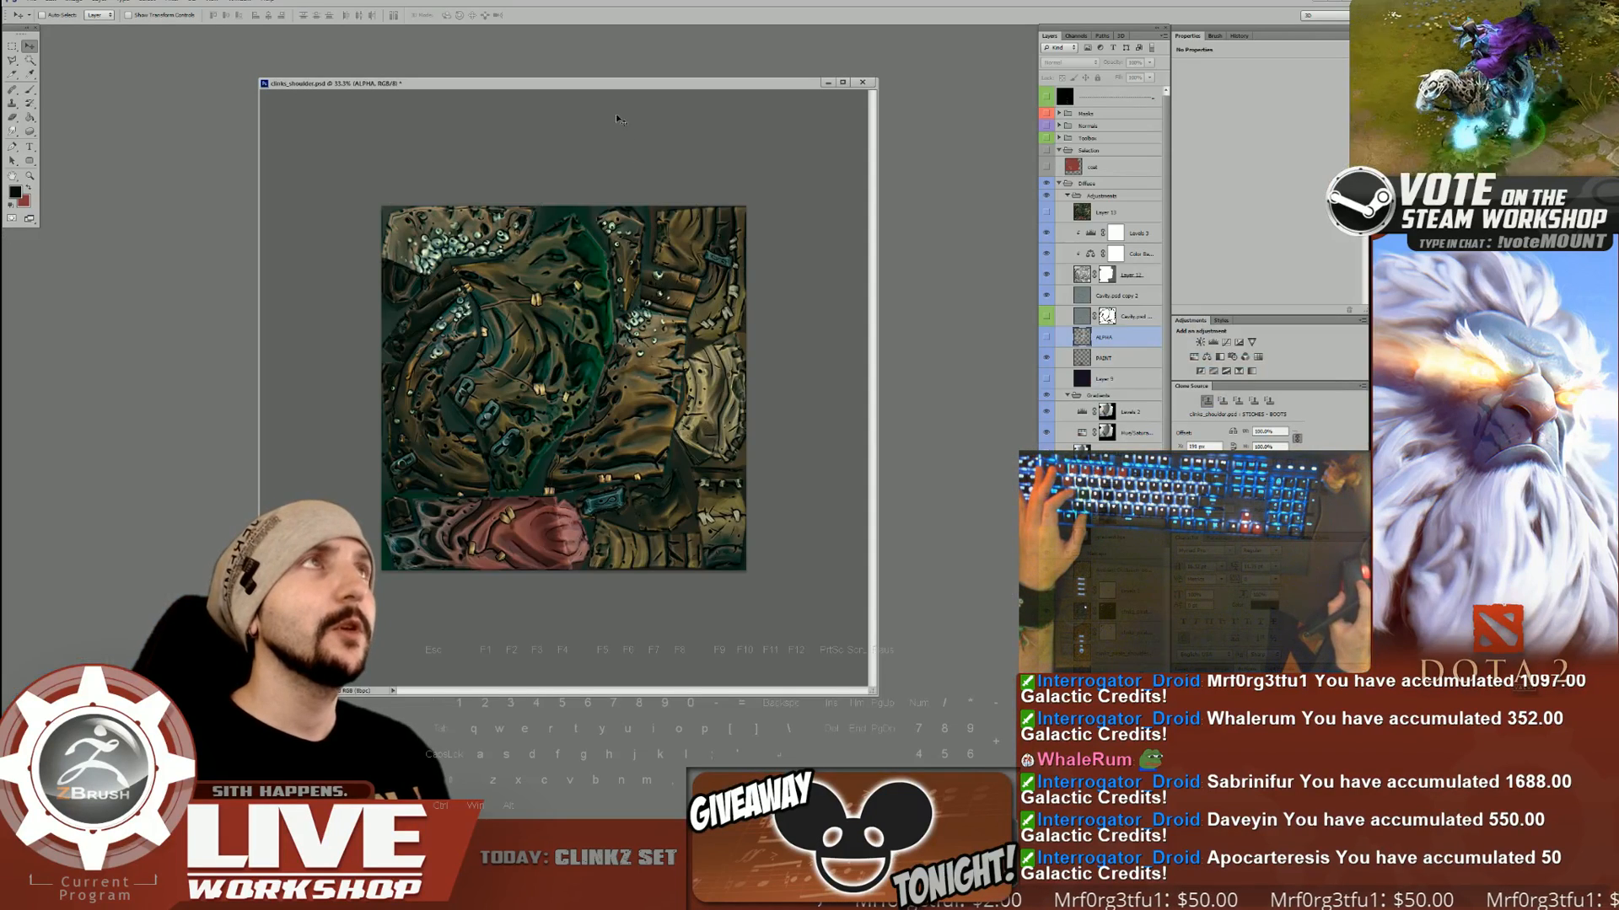
pyautogui.hotkey('ctrl', '+')
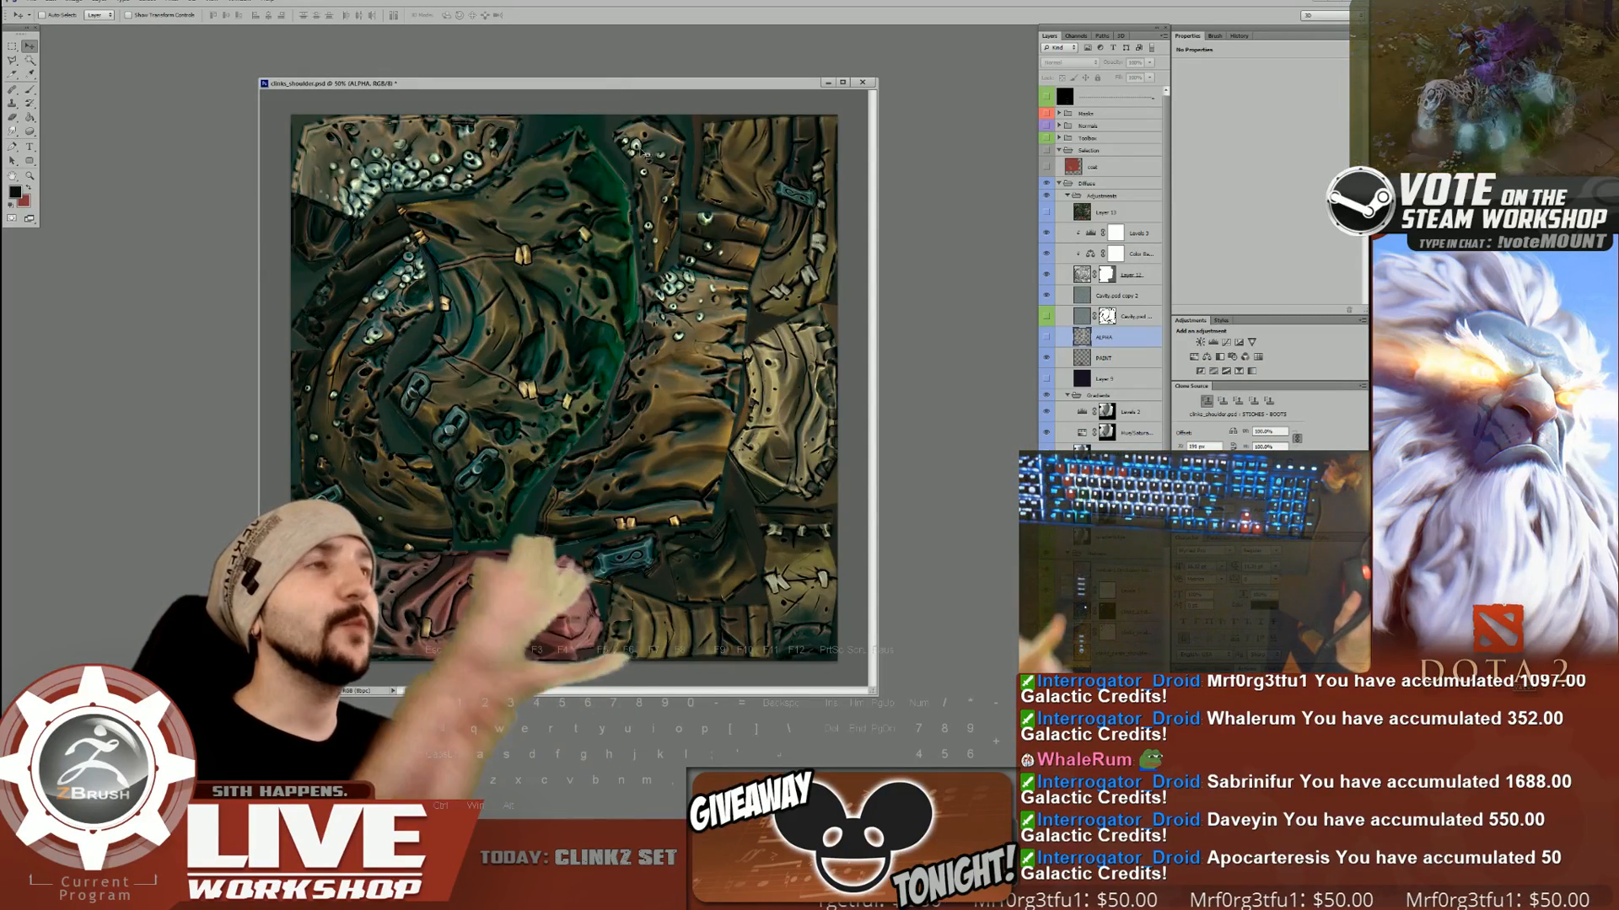
# Duplicate Layer 12 above the Selection group, set the copy's blending to Normal to view its baked shading, and delete the copy.
pyautogui.scroll(-1, 1075, 252)
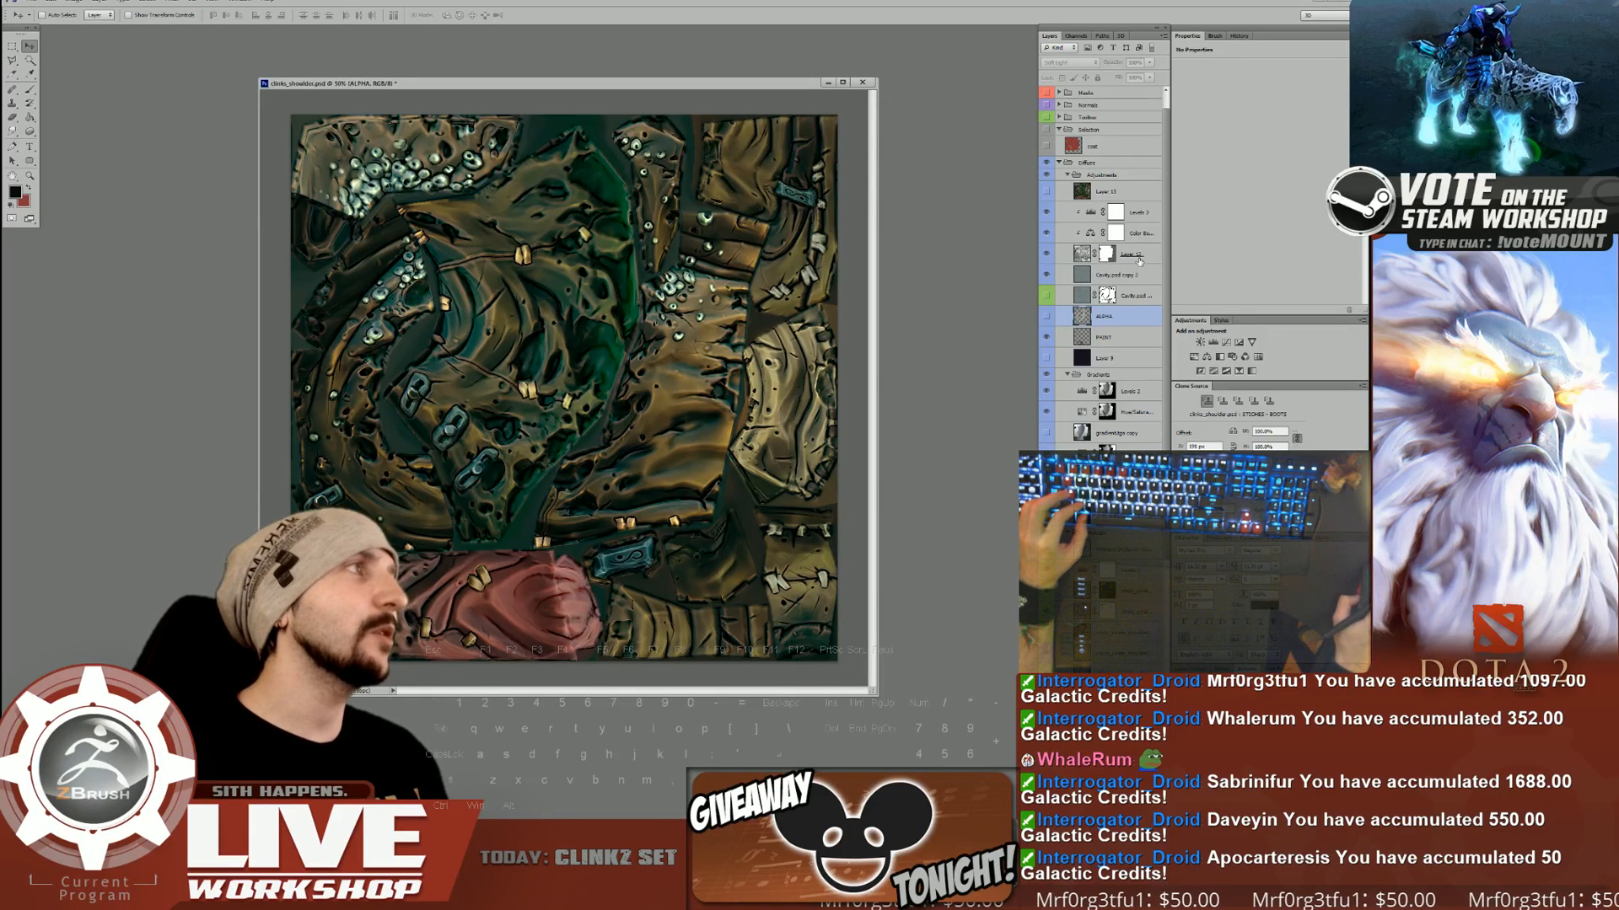
pyautogui.moveTo(1084, 255); pyautogui.dragTo(1069, 126)
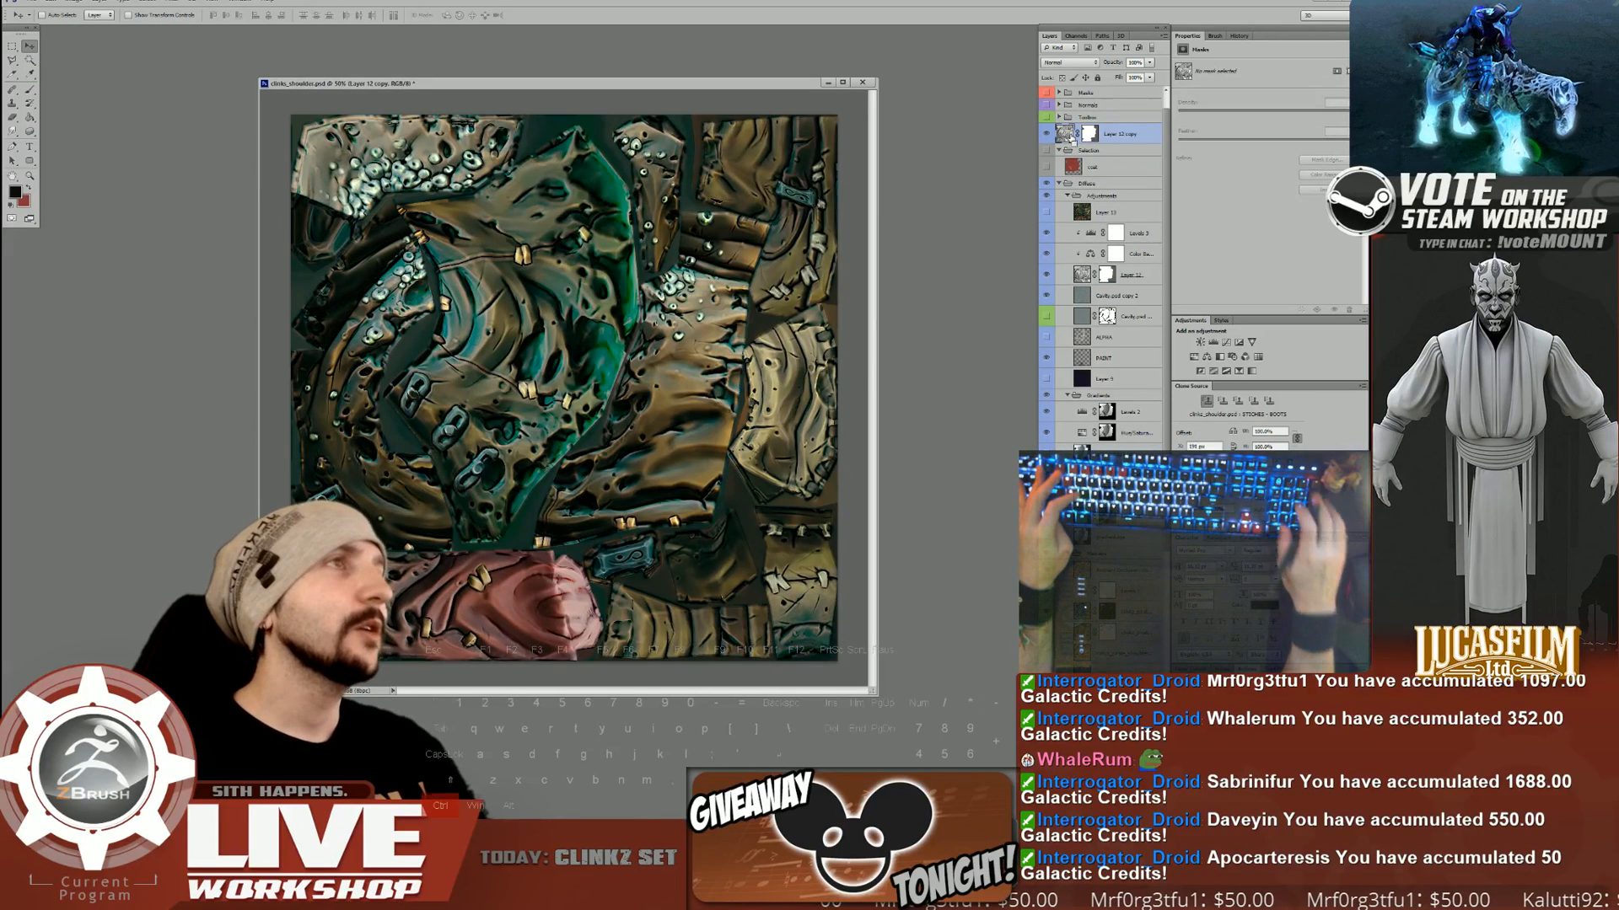
pyautogui.hotkey('shift', 'alt', 'n')
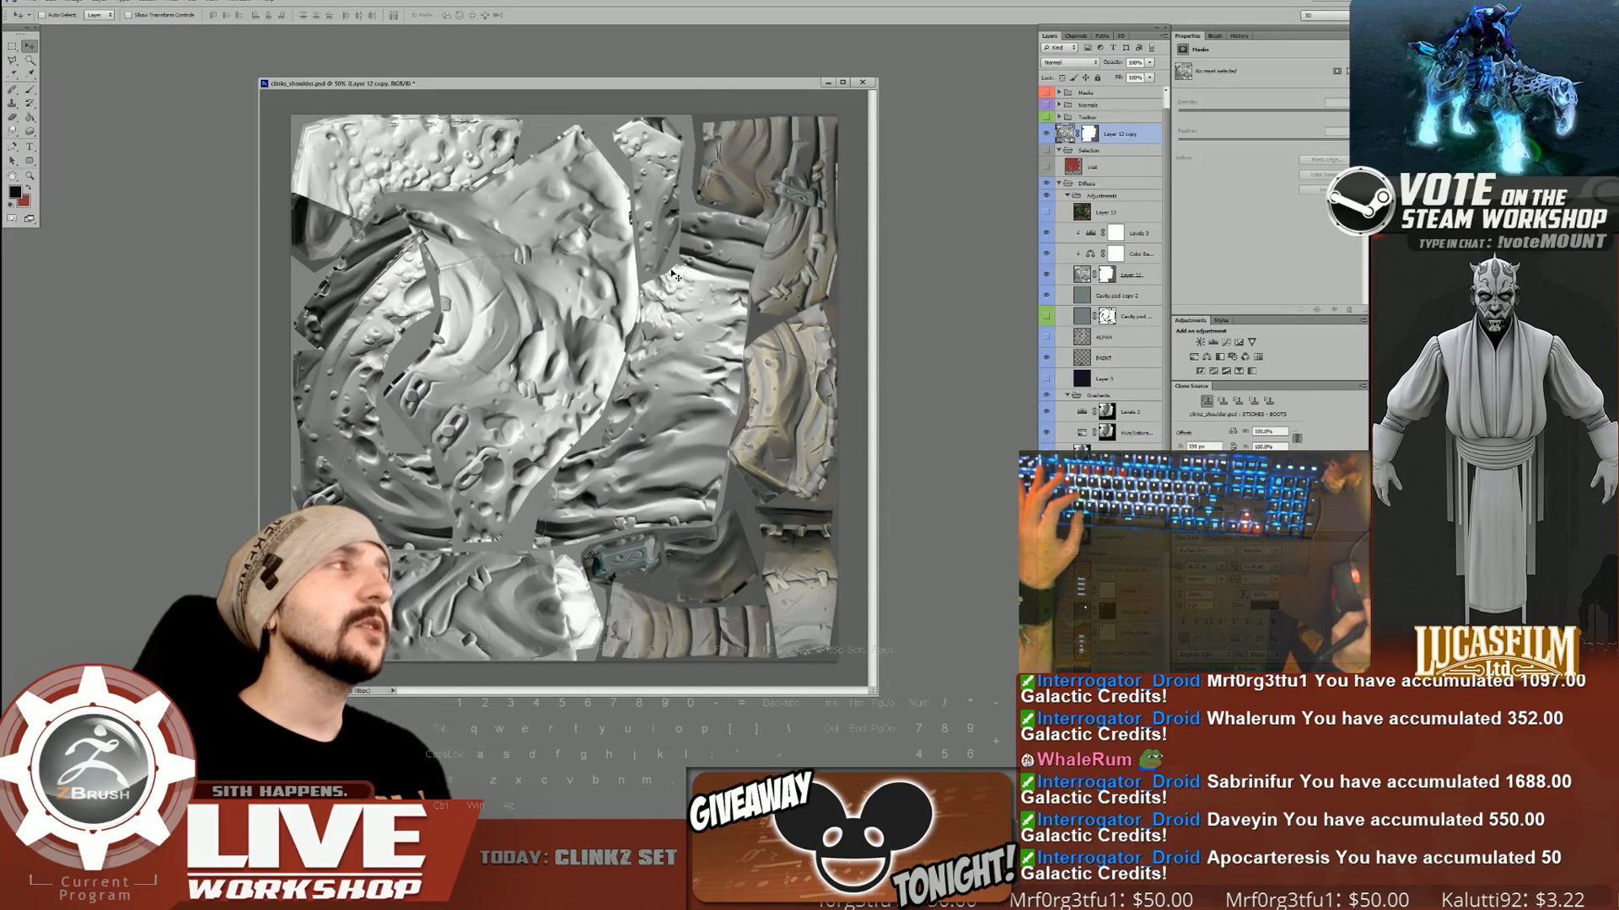
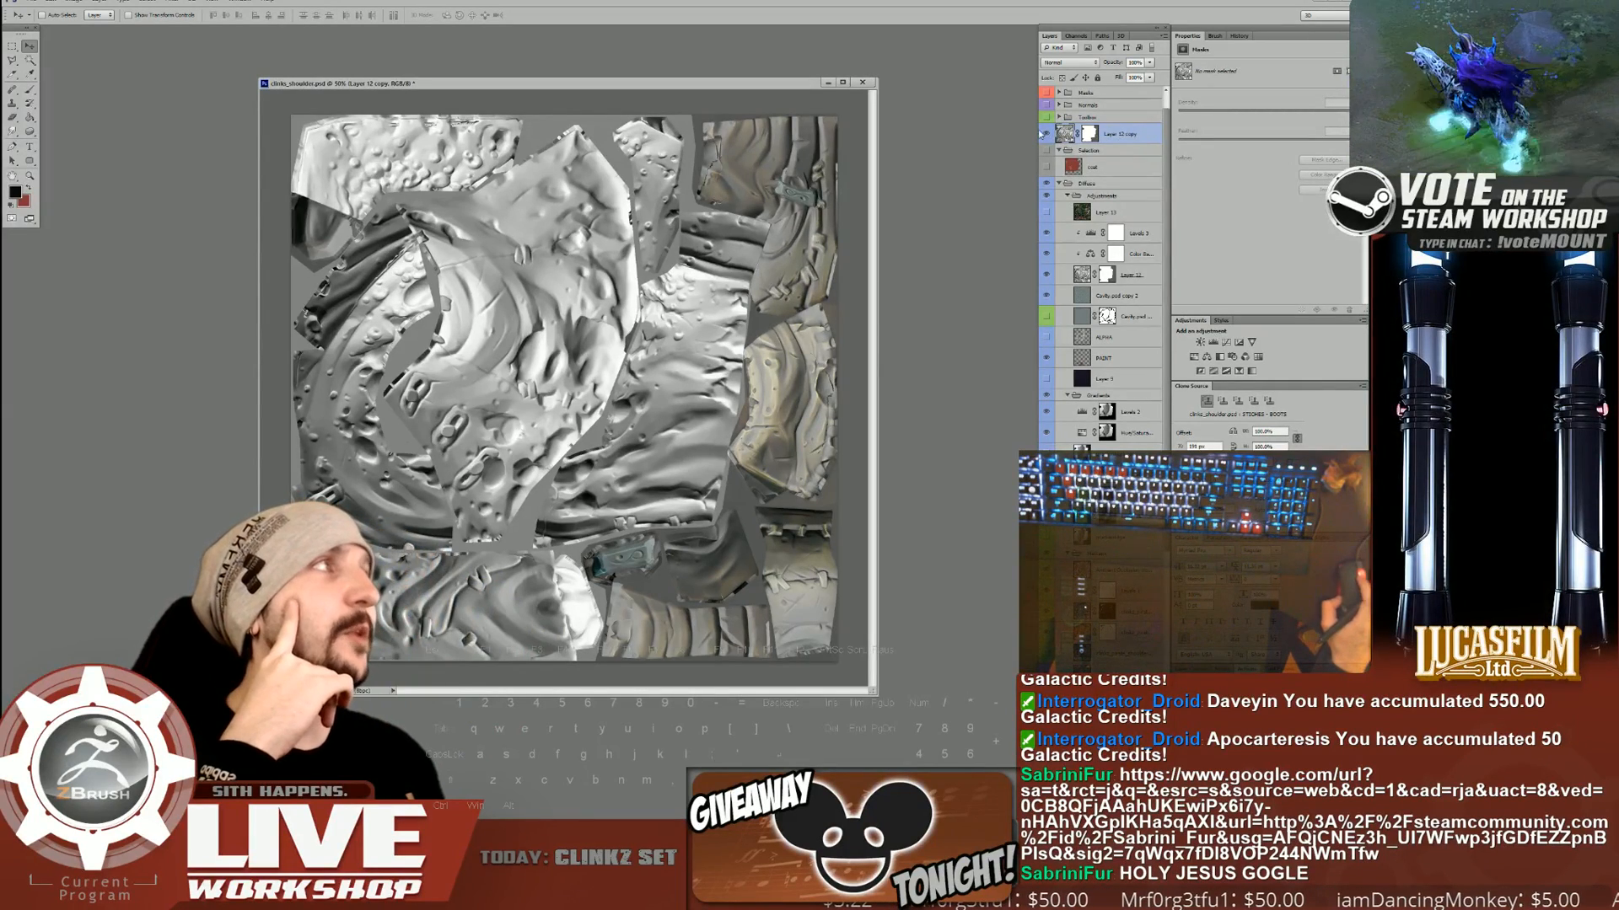
pyautogui.press('Delete')
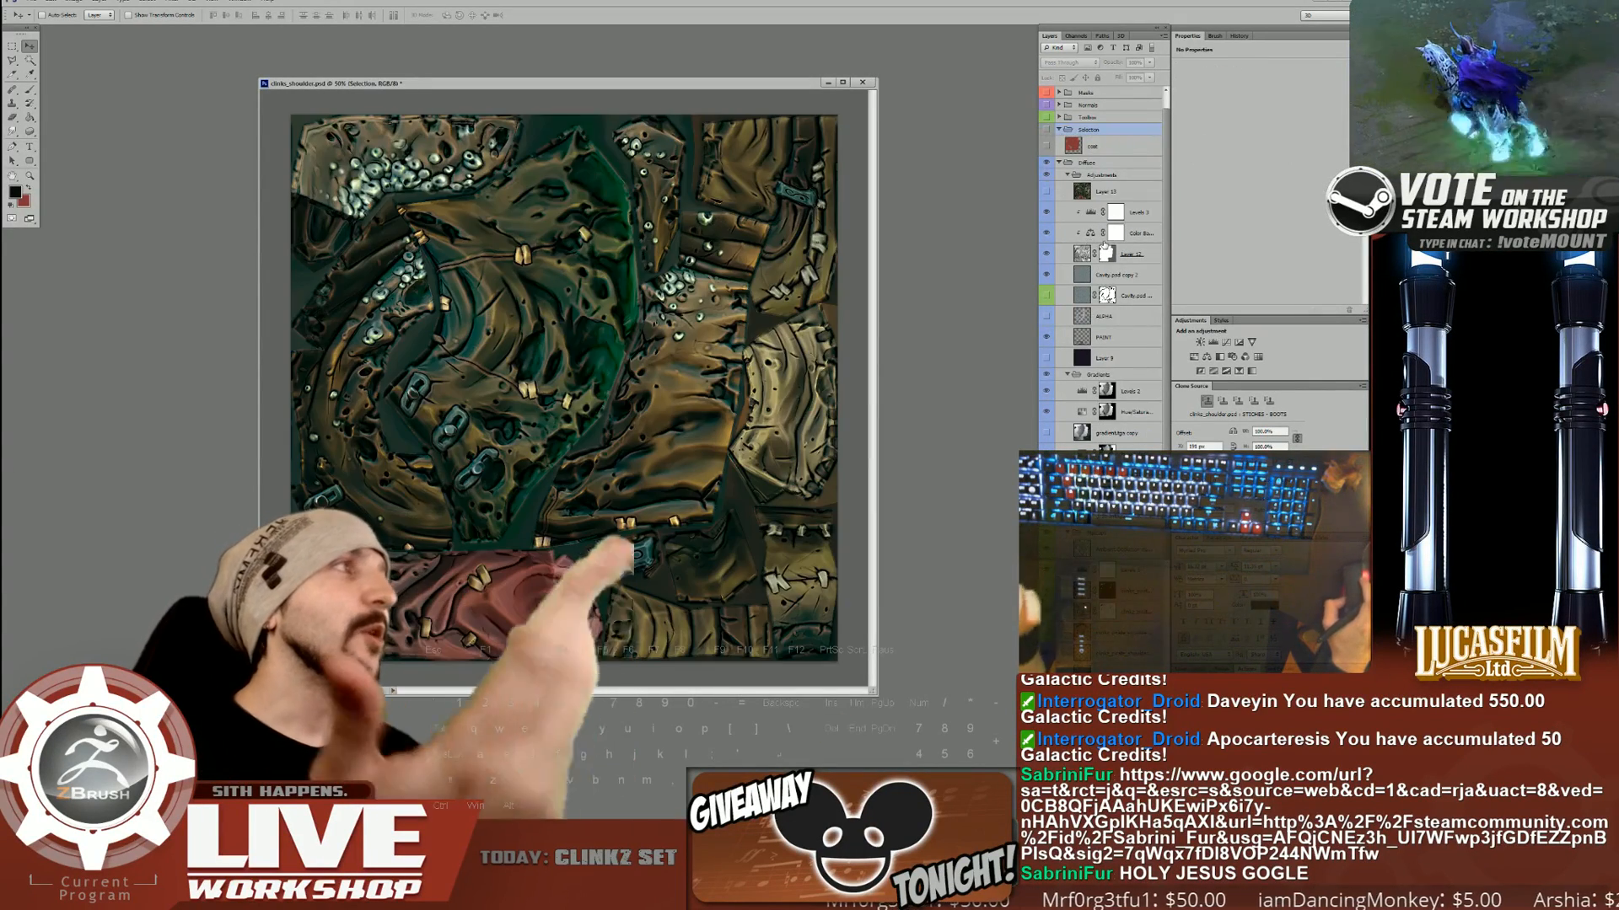
pyautogui.scroll(-1, 1104, 404)
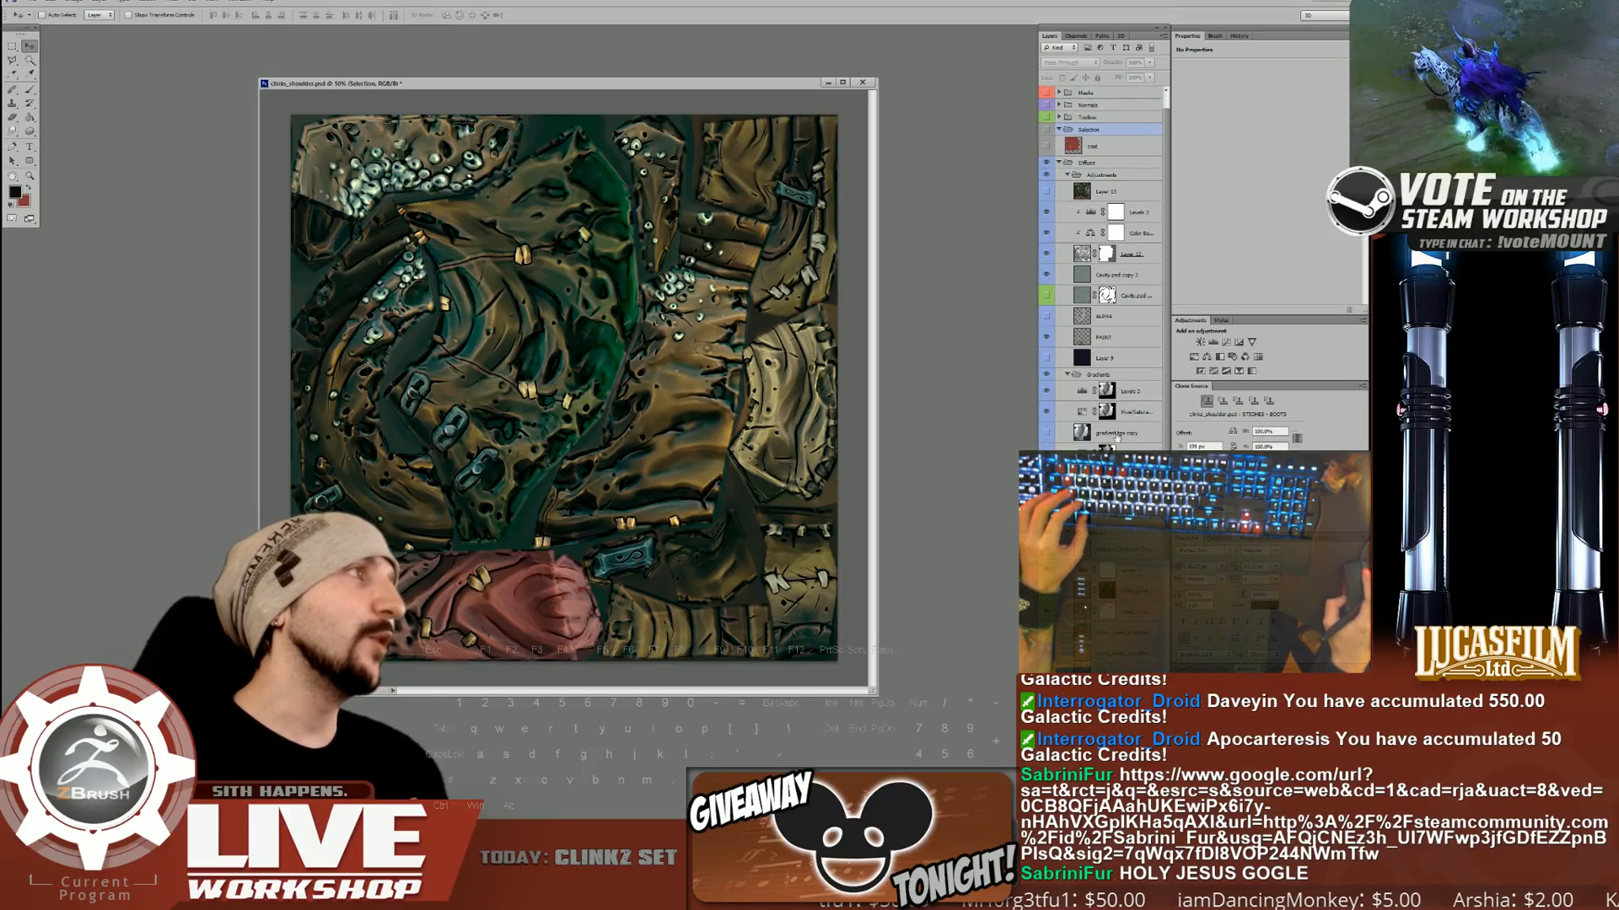
# Examine the shoulder texture's lower layers and inspect the red cloth area and metal clasps up close and at full view.
pyautogui.scroll(-5, 1073, 296)
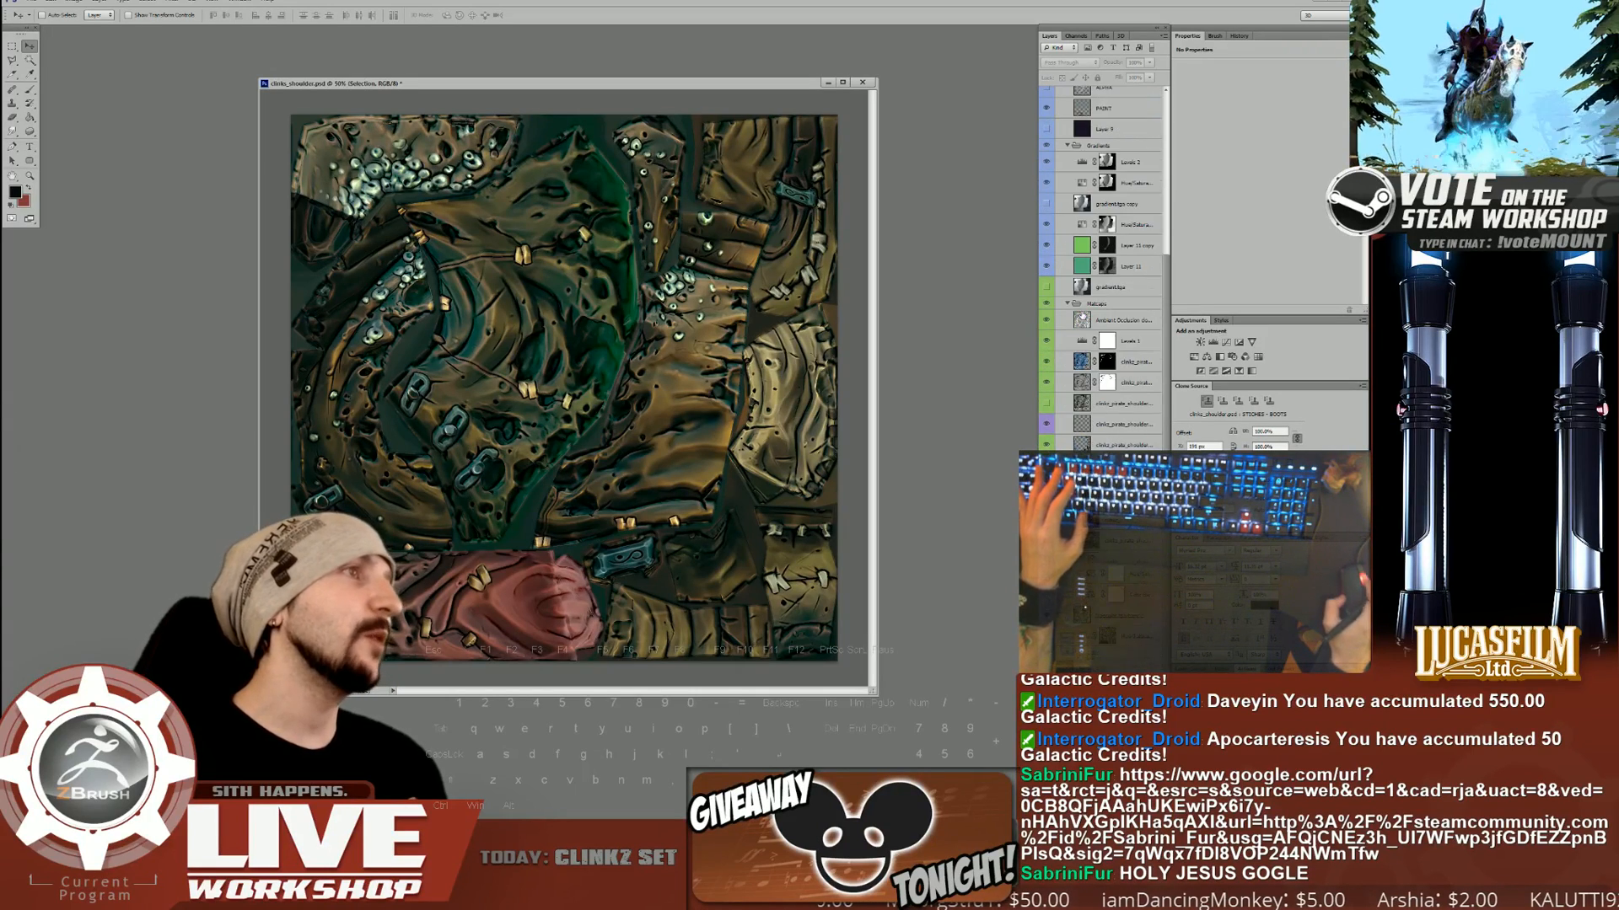
pyautogui.scroll(-5, 1082, 318)
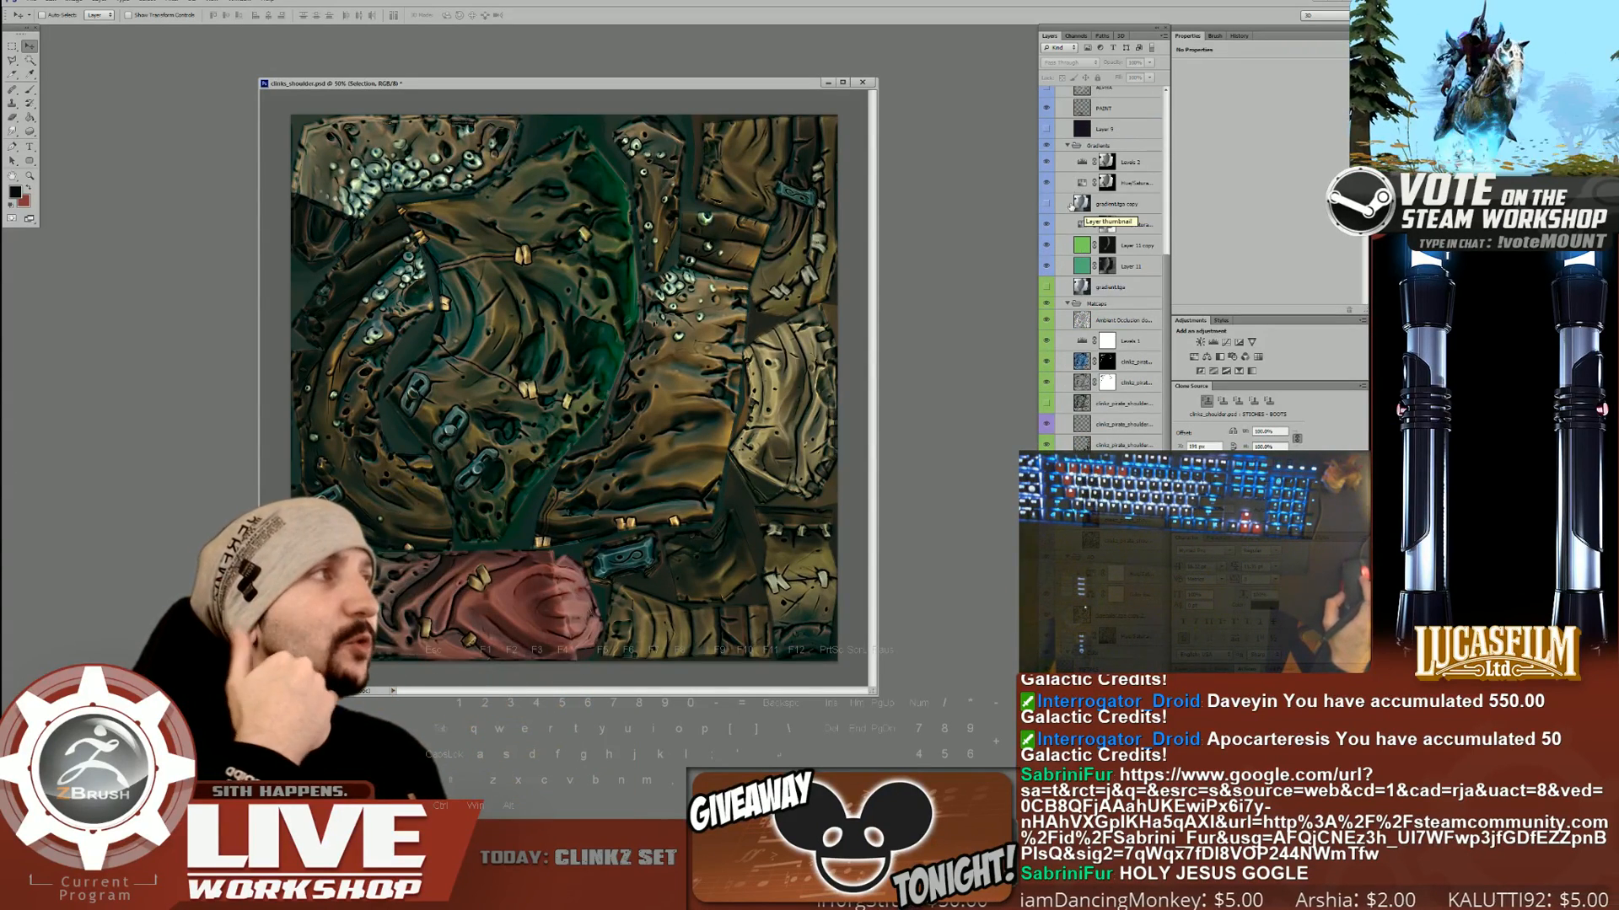
pyautogui.scroll(-6, 1101, 396)
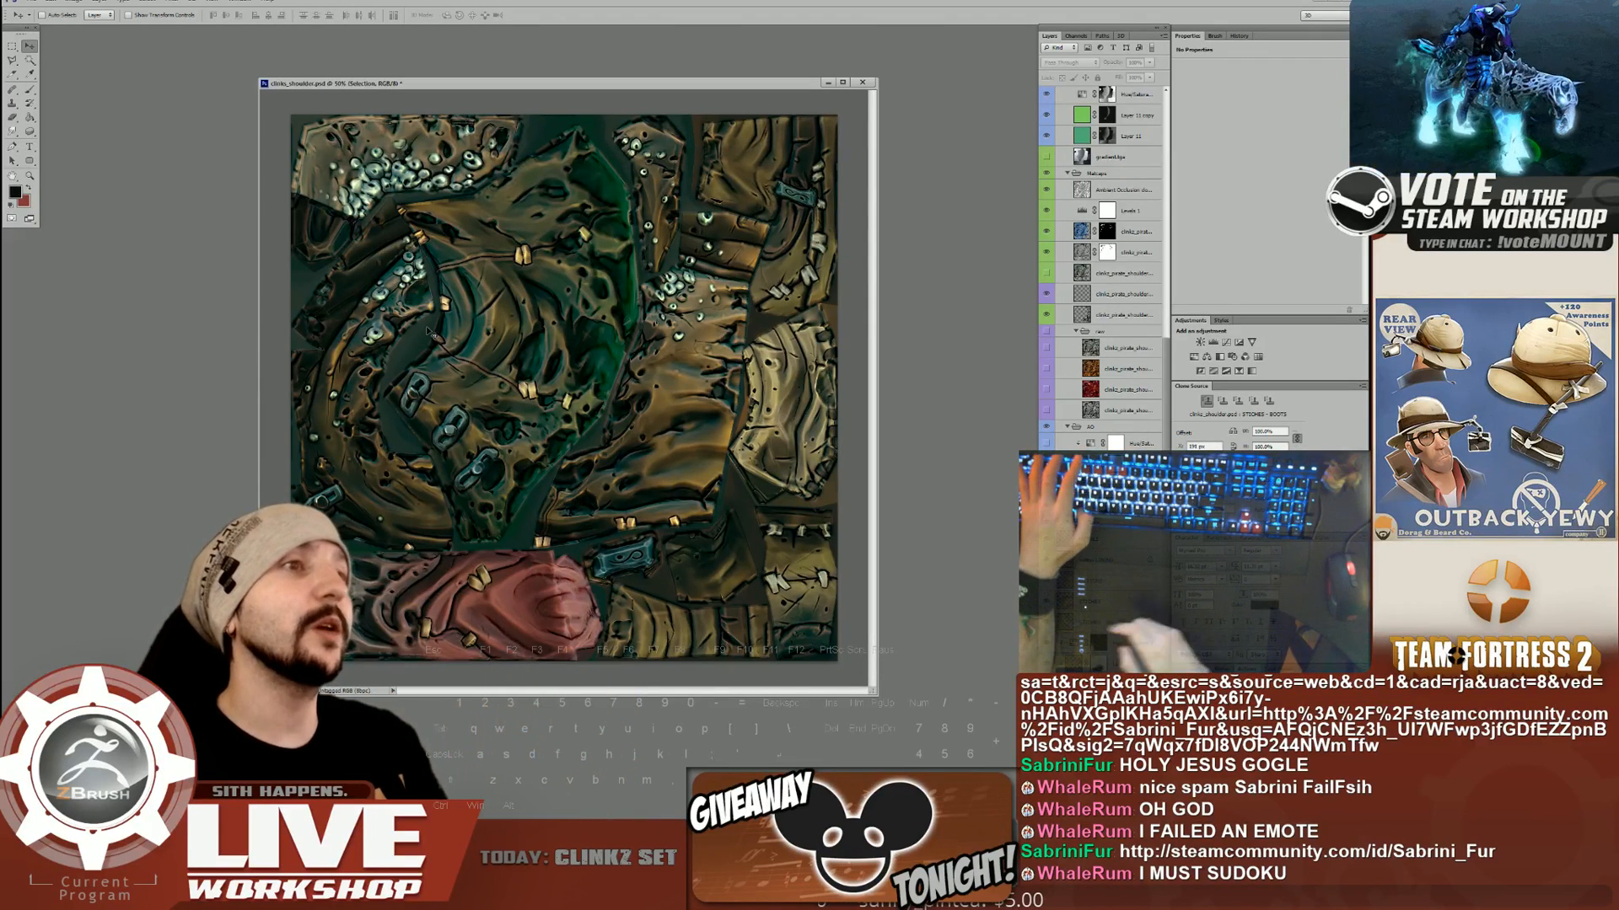
pyautogui.hotkey('ctrl', '+')
pyautogui.hotkey('ctrl', '+')
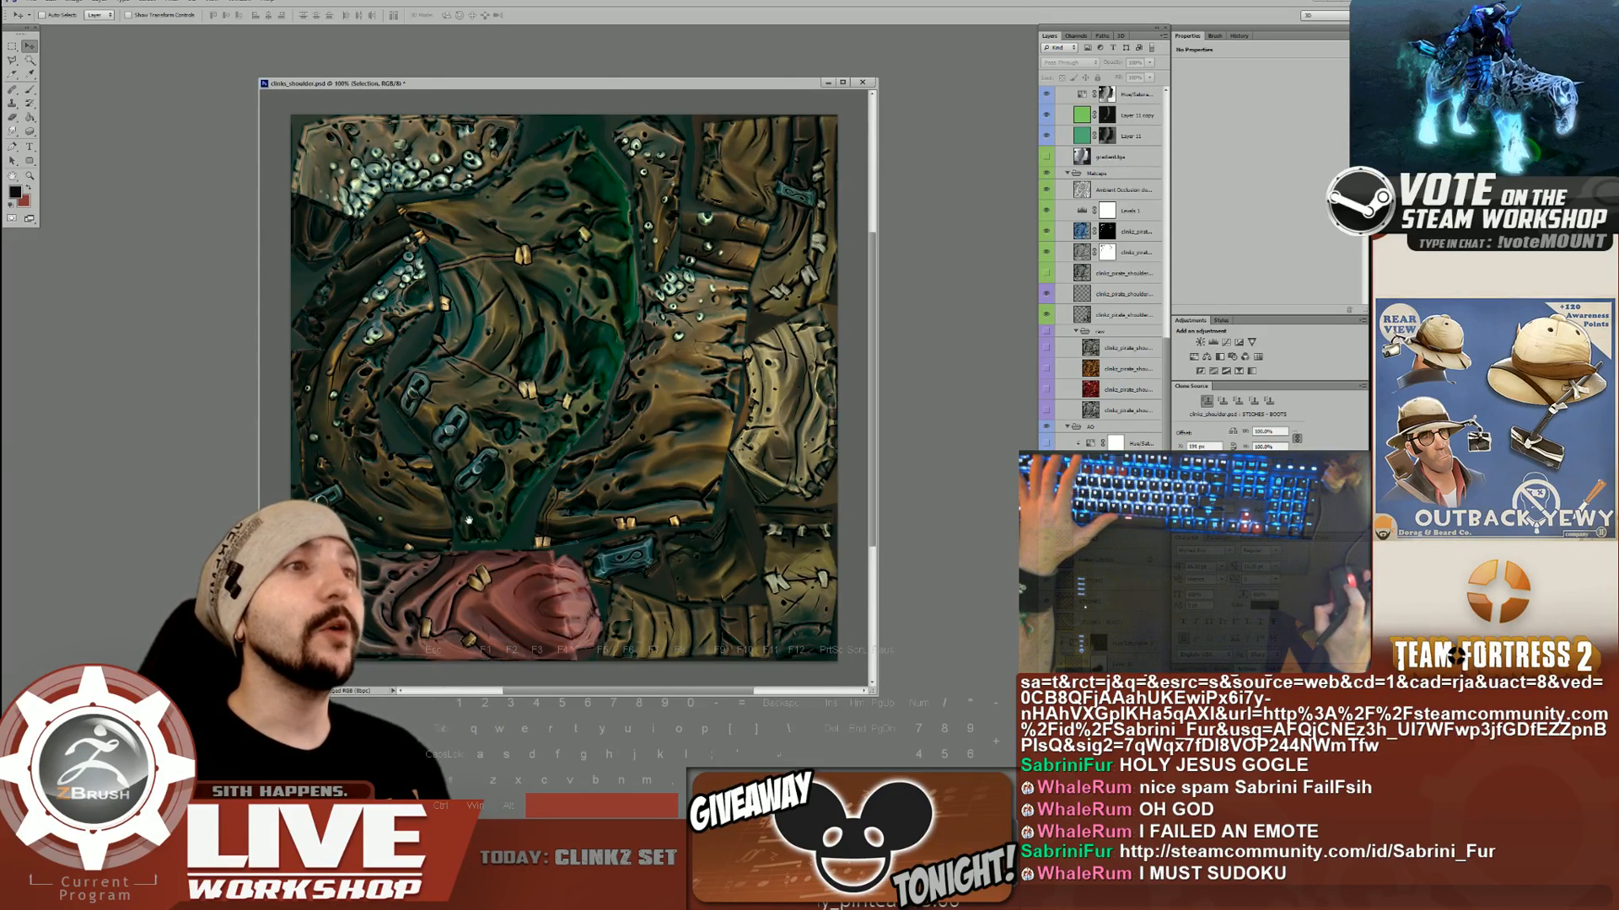
pyautogui.moveTo(524, 624)
pyautogui.mouseDown()
pyautogui.moveTo(716, 387)
pyautogui.moveTo(742, 379)
pyautogui.mouseUp()
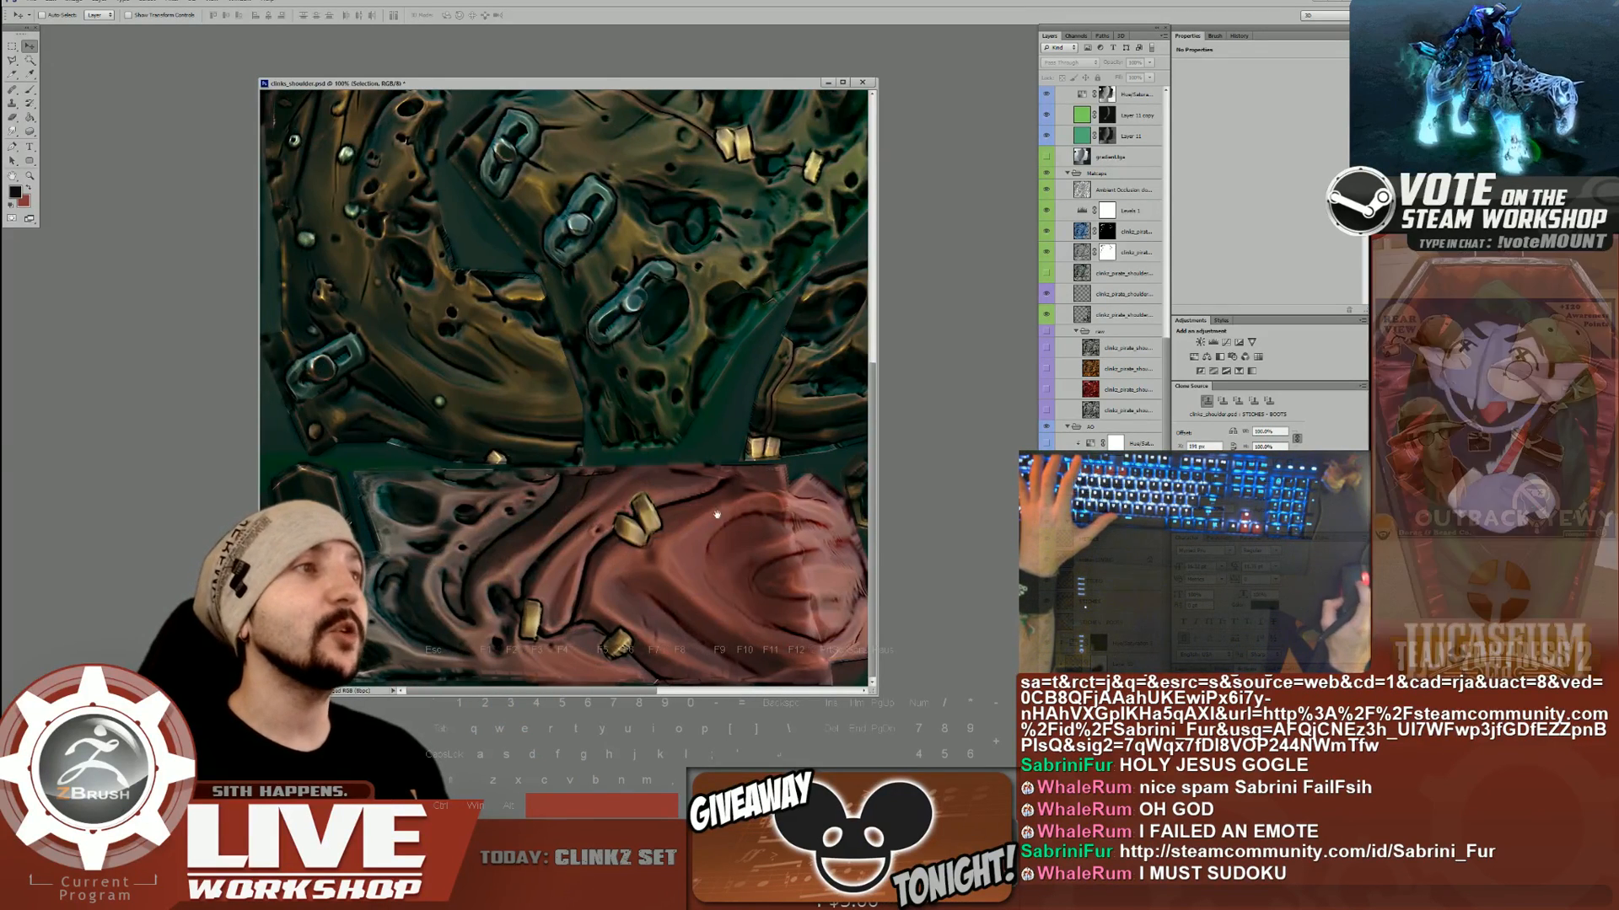
pyautogui.hotkey('ctrl', '-')
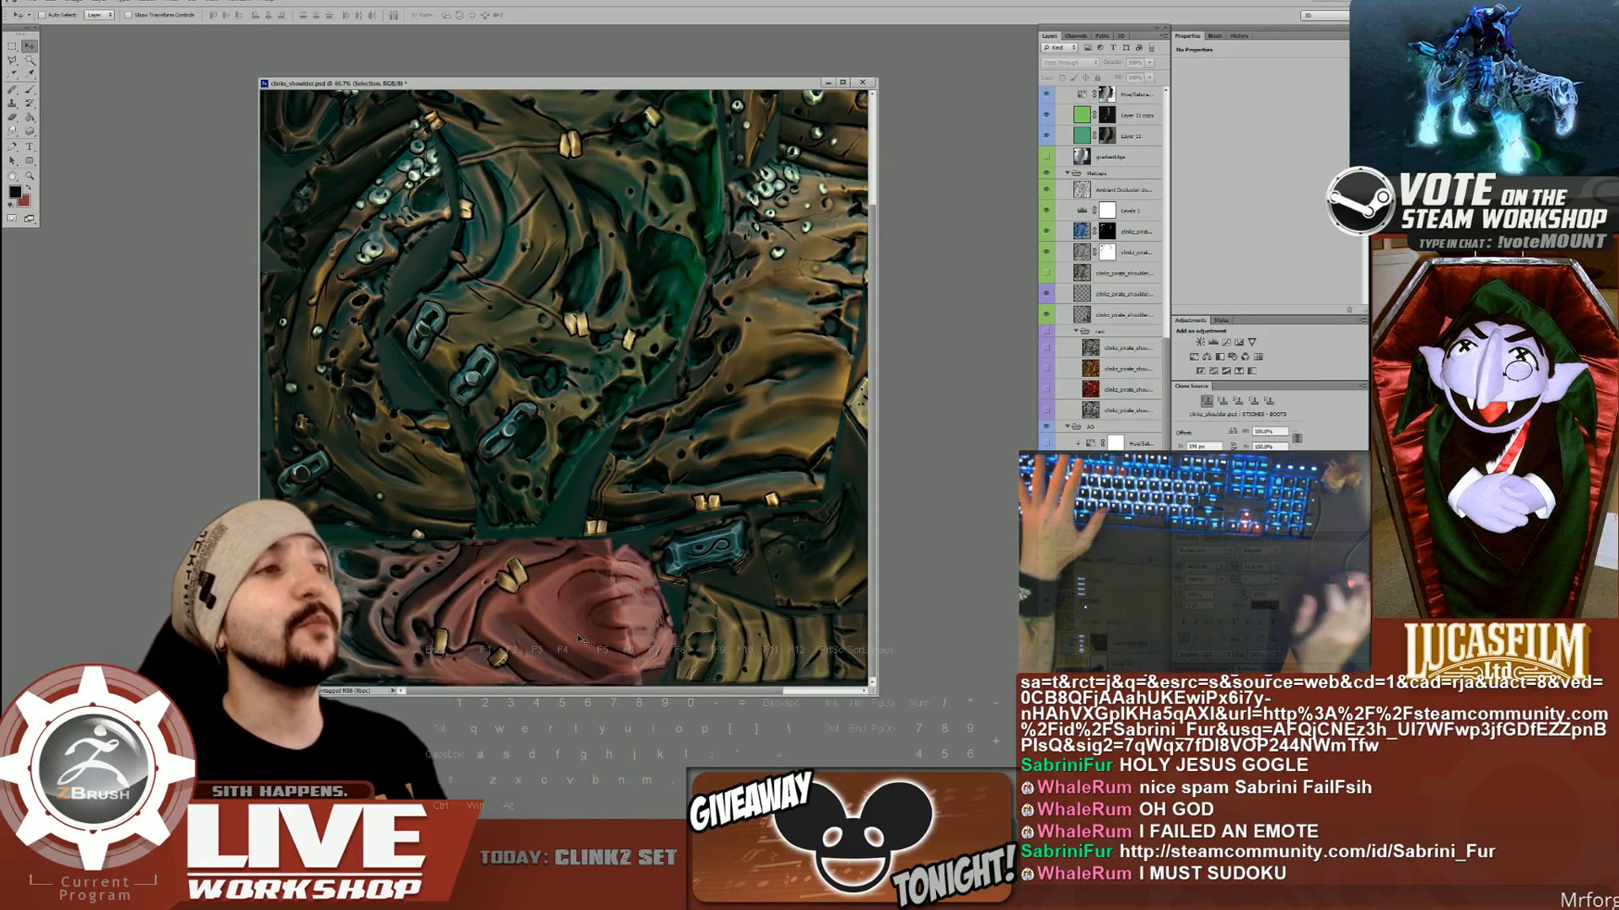
pyautogui.hotkey('ctrl', '-')
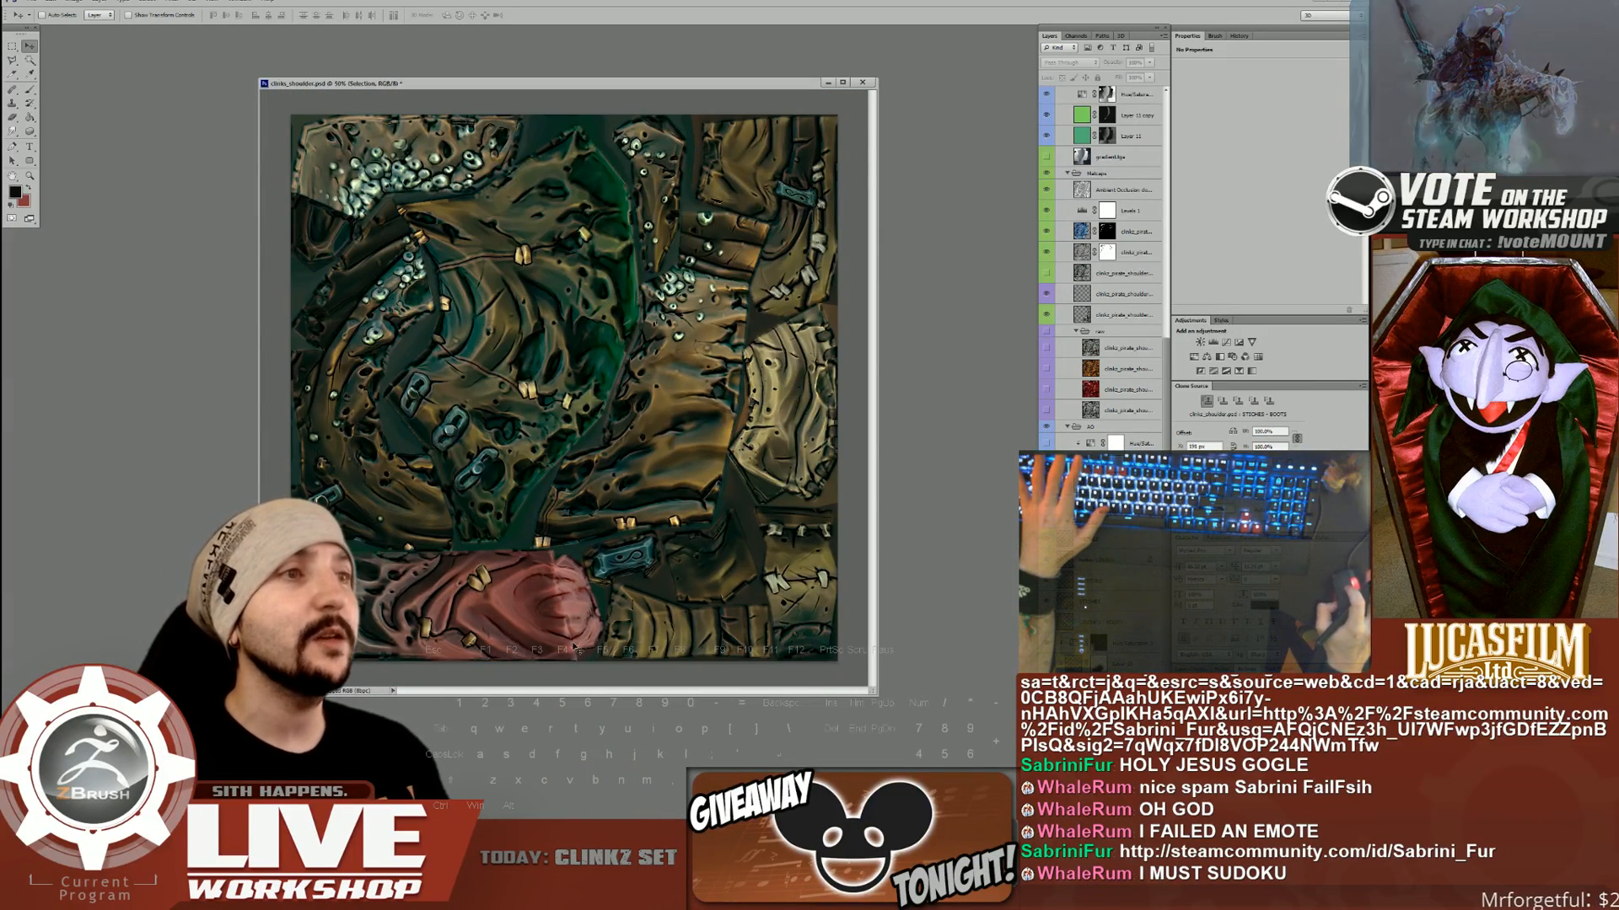
pyautogui.hotkey('ctrl', '-')
pyautogui.hotkey('ctrl', '+')
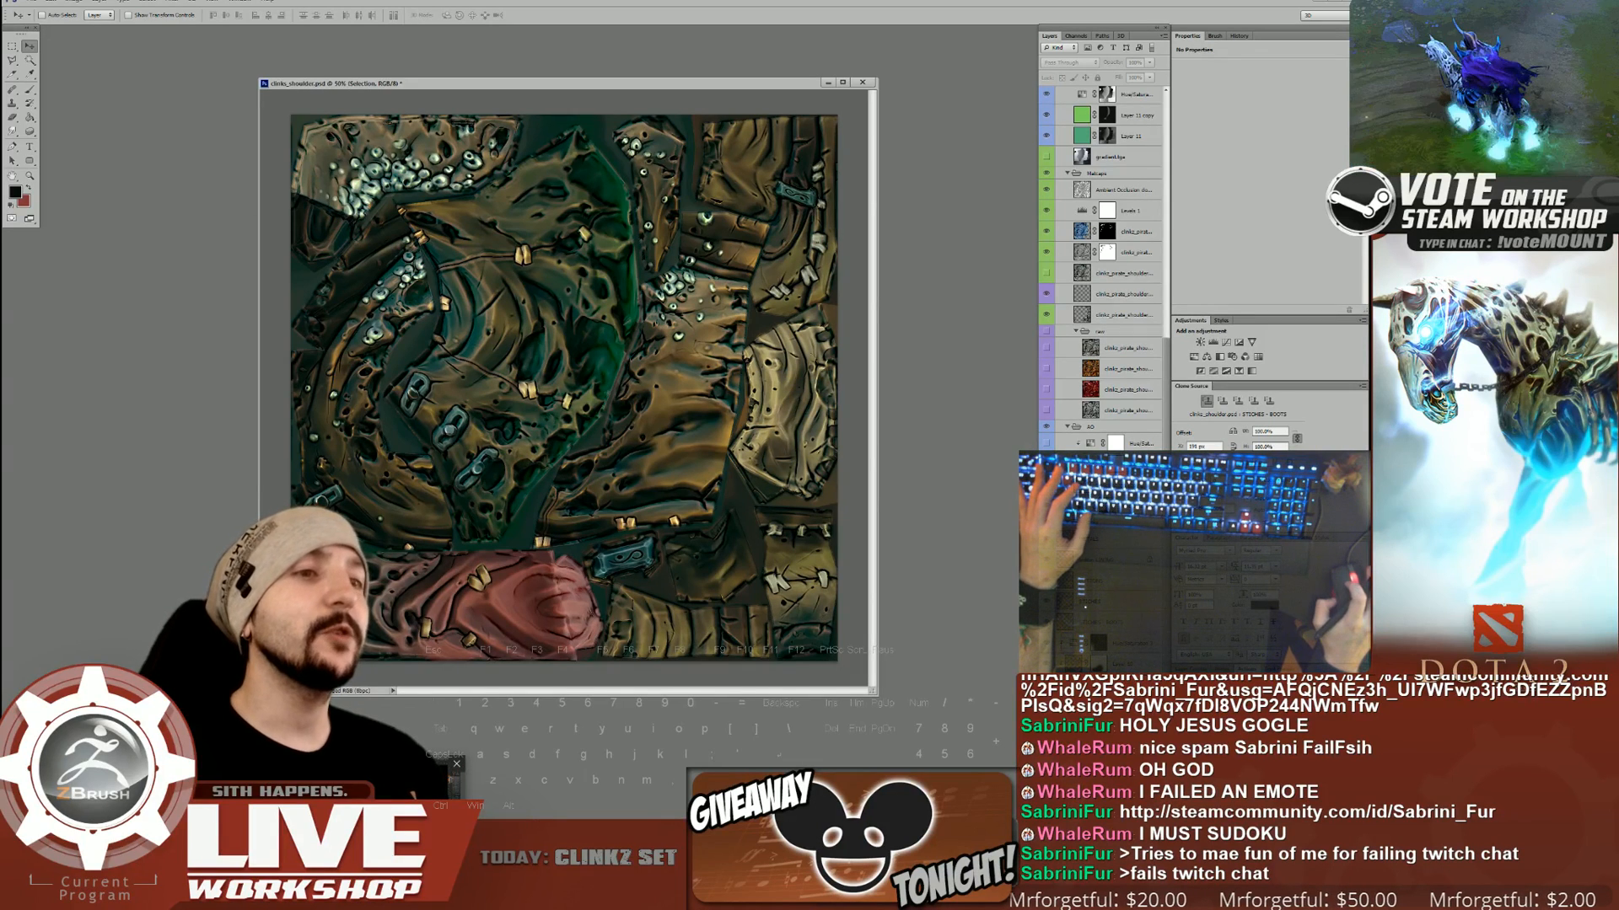
# Switch back to ZBrush, adjust the brush size, and sculpt a raised fold down the cuff flap beside the front slit.
pyautogui.hotkey('alt', 'Tab')
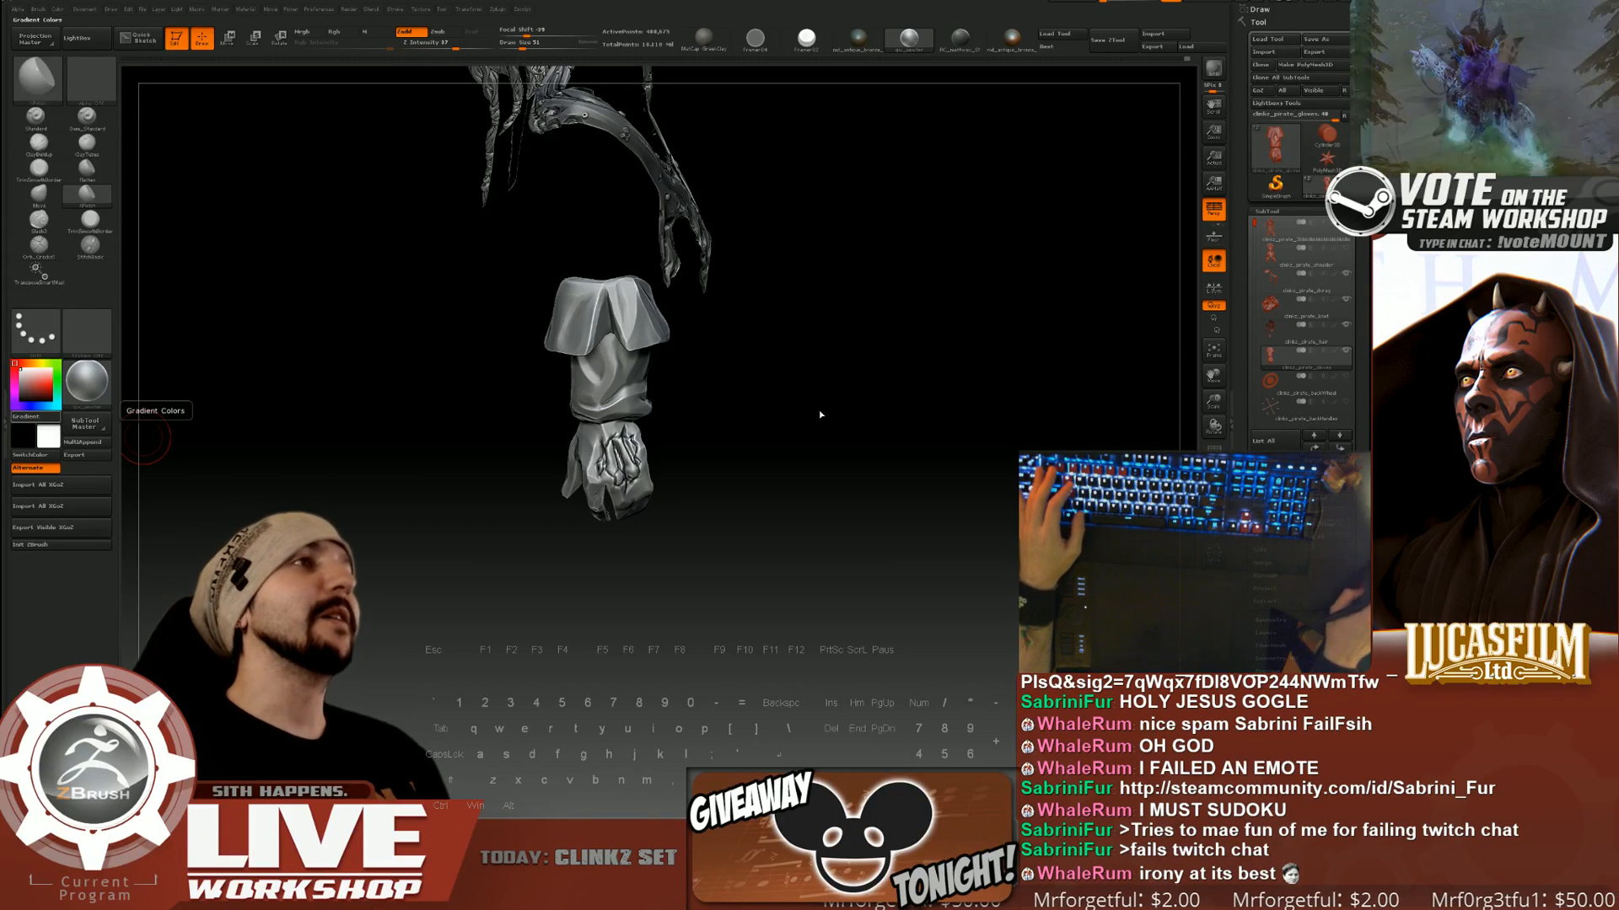
pyautogui.moveTo(820, 296)
pyautogui.keyDown('alt'); pyautogui.mouseDown()
pyautogui.moveTo(857, 459)
pyautogui.moveTo(910, 441)
pyautogui.moveTo(854, 423)
pyautogui.moveTo(870, 426)
pyautogui.mouseUp(); pyautogui.keyUp('alt')
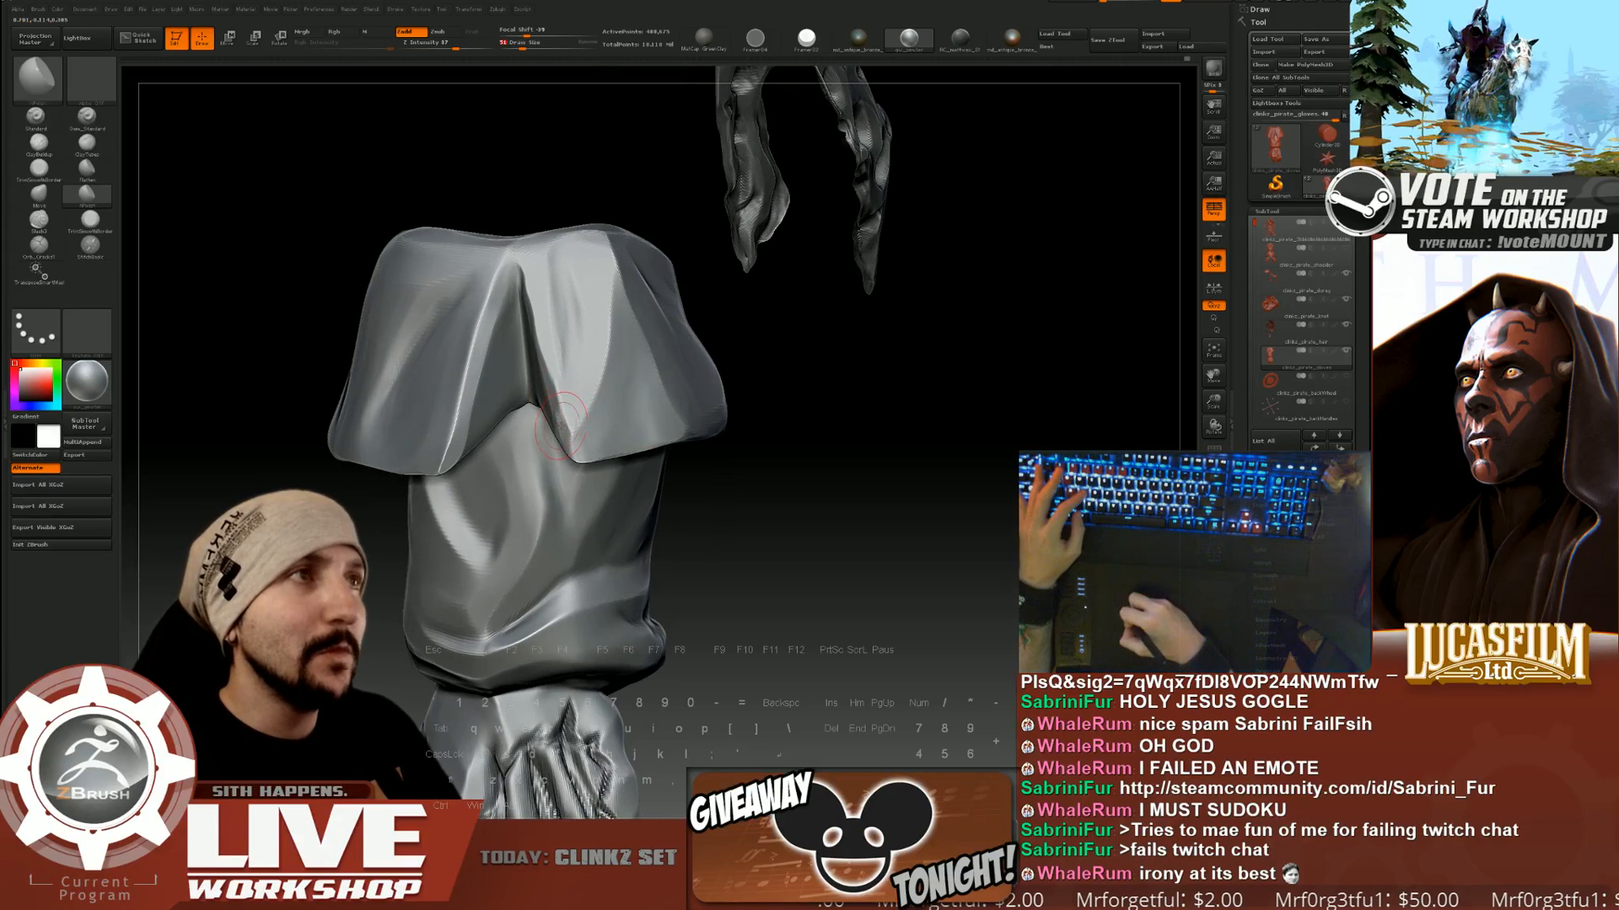
pyautogui.press('s')
pyautogui.click(556, 425)
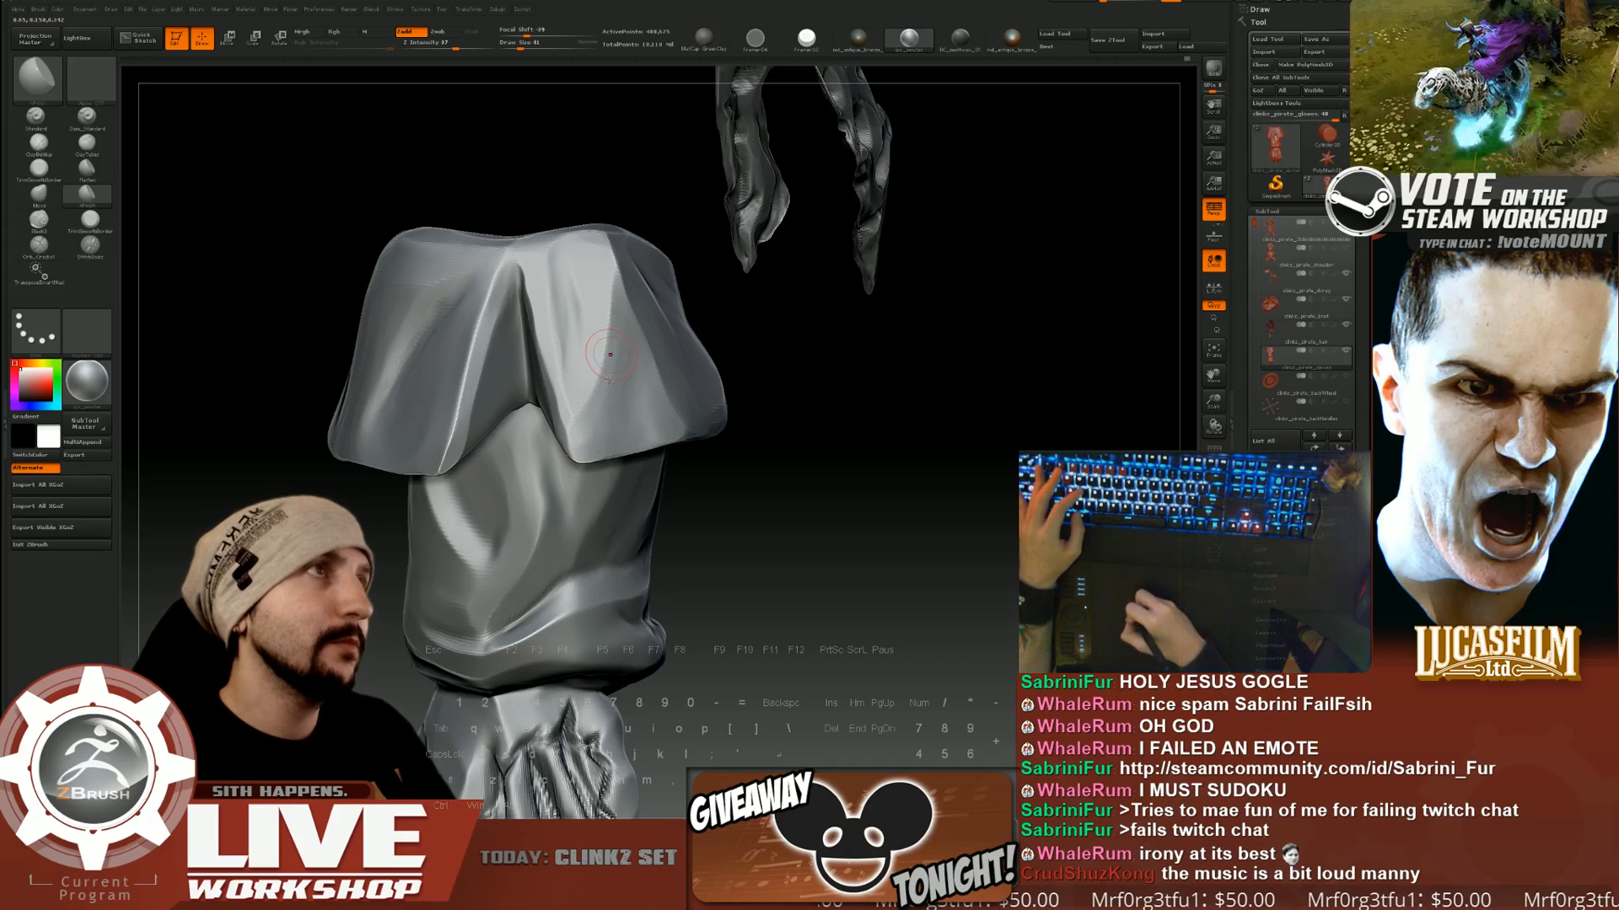
pyautogui.moveTo(812, 389); pyautogui.dragTo(796, 447)
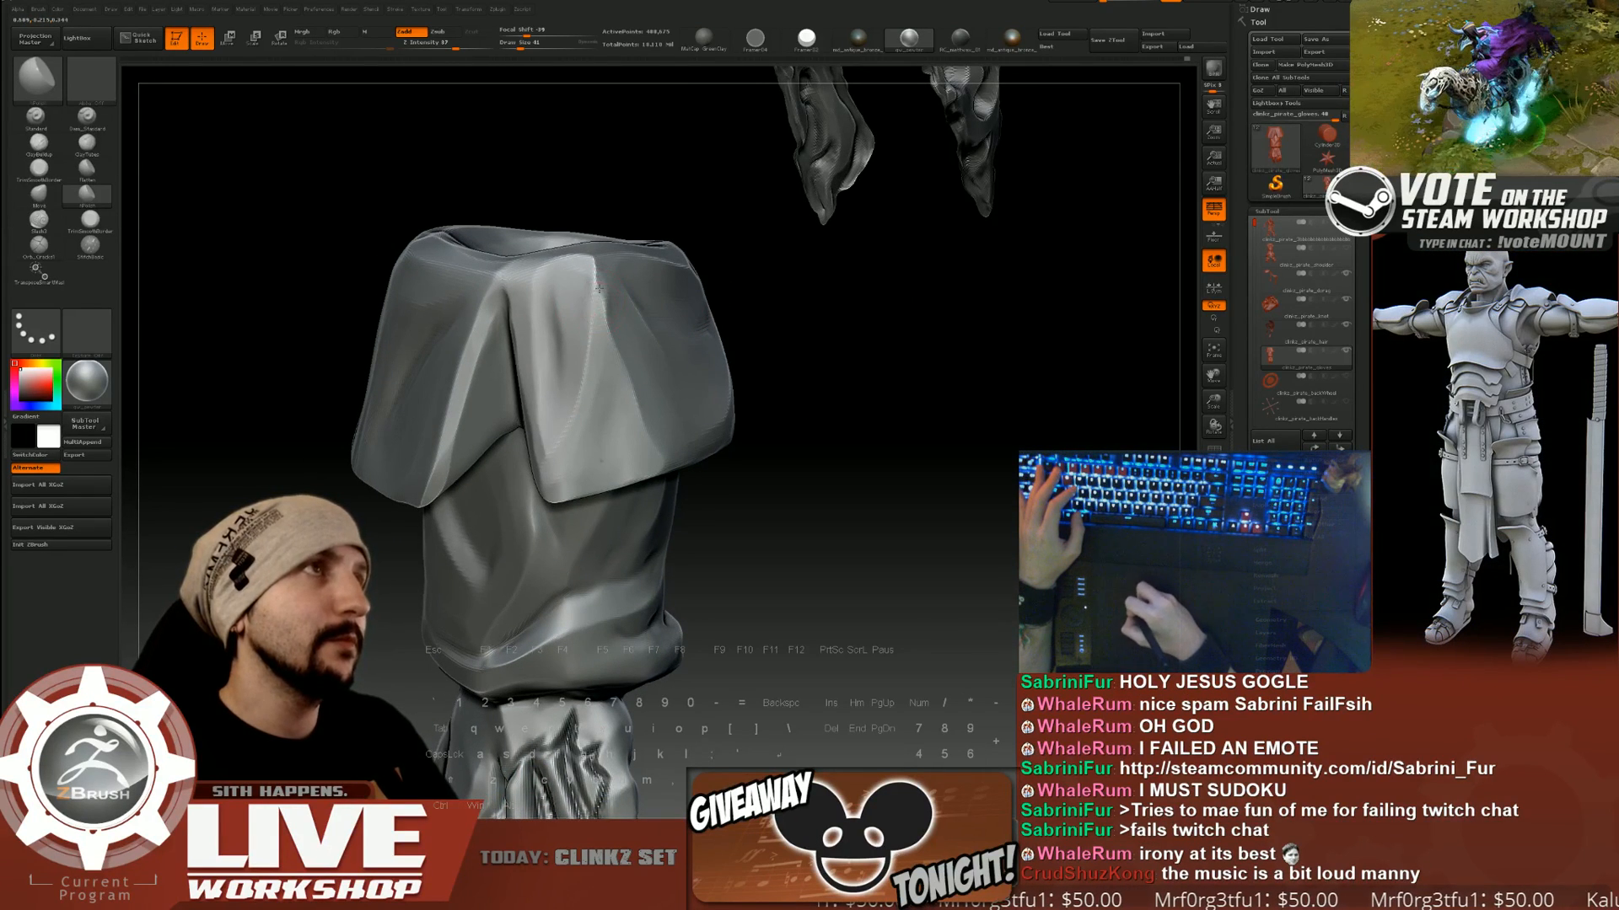
pyautogui.moveTo(748, 291); pyautogui.dragTo(762, 358)
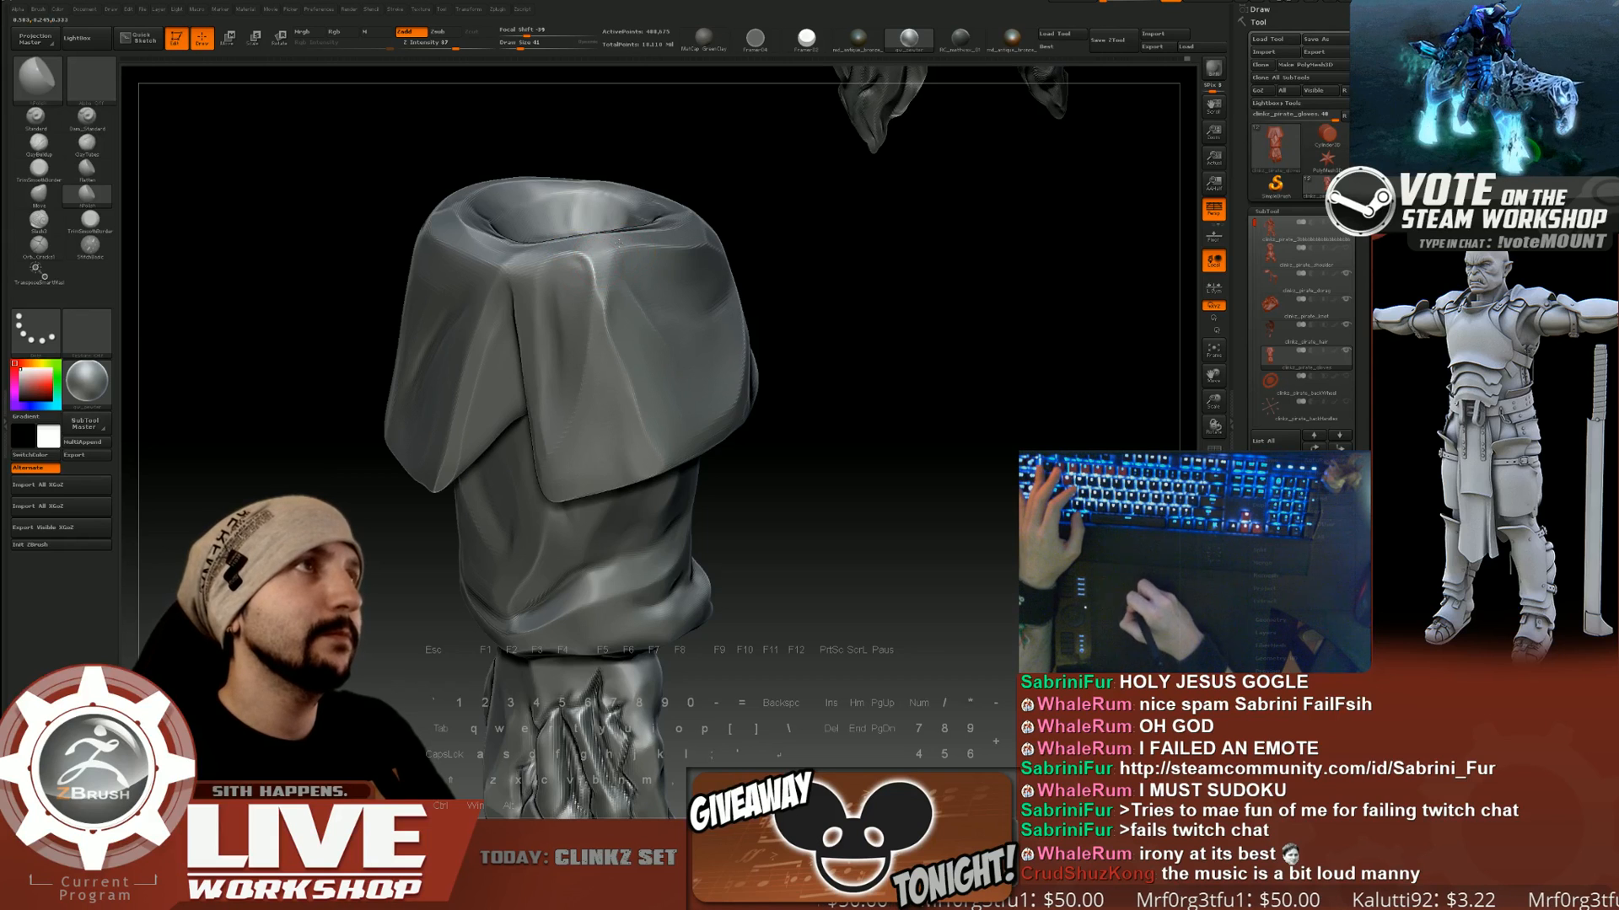
# Sculpt broad planes and folds around the same flap's outer side, up to the cuff's upper rim.
pyautogui.moveTo(832, 271); pyautogui.dragTo(759, 276)
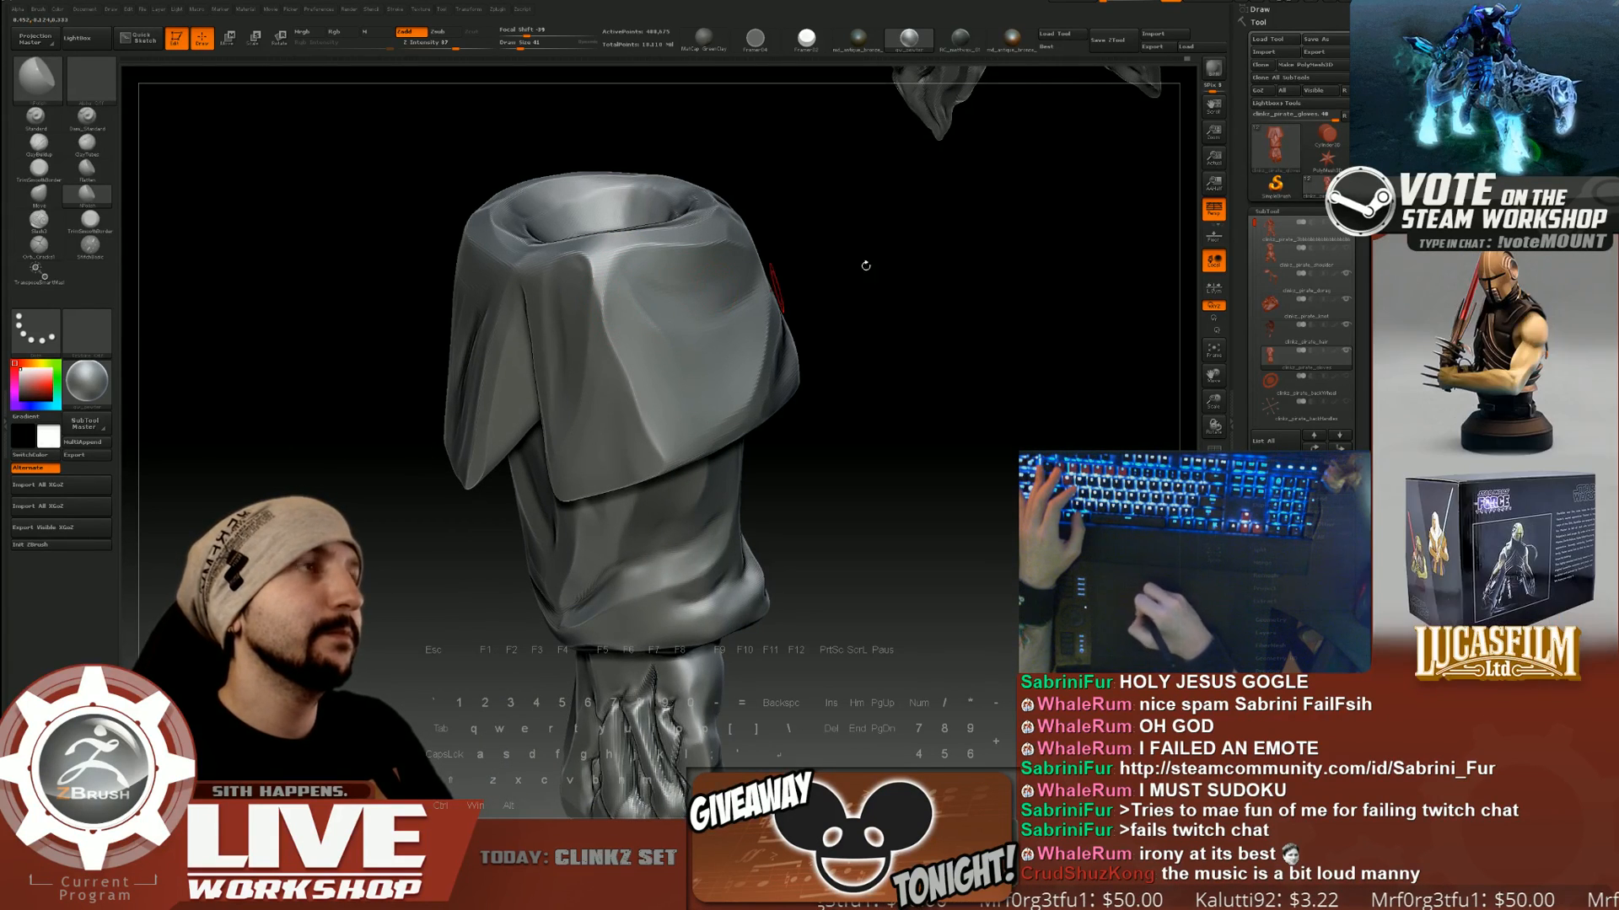
pyautogui.moveTo(860, 264)
pyautogui.mouseDown()
pyautogui.moveTo(881, 318)
pyautogui.moveTo(609, 335)
pyautogui.mouseUp()
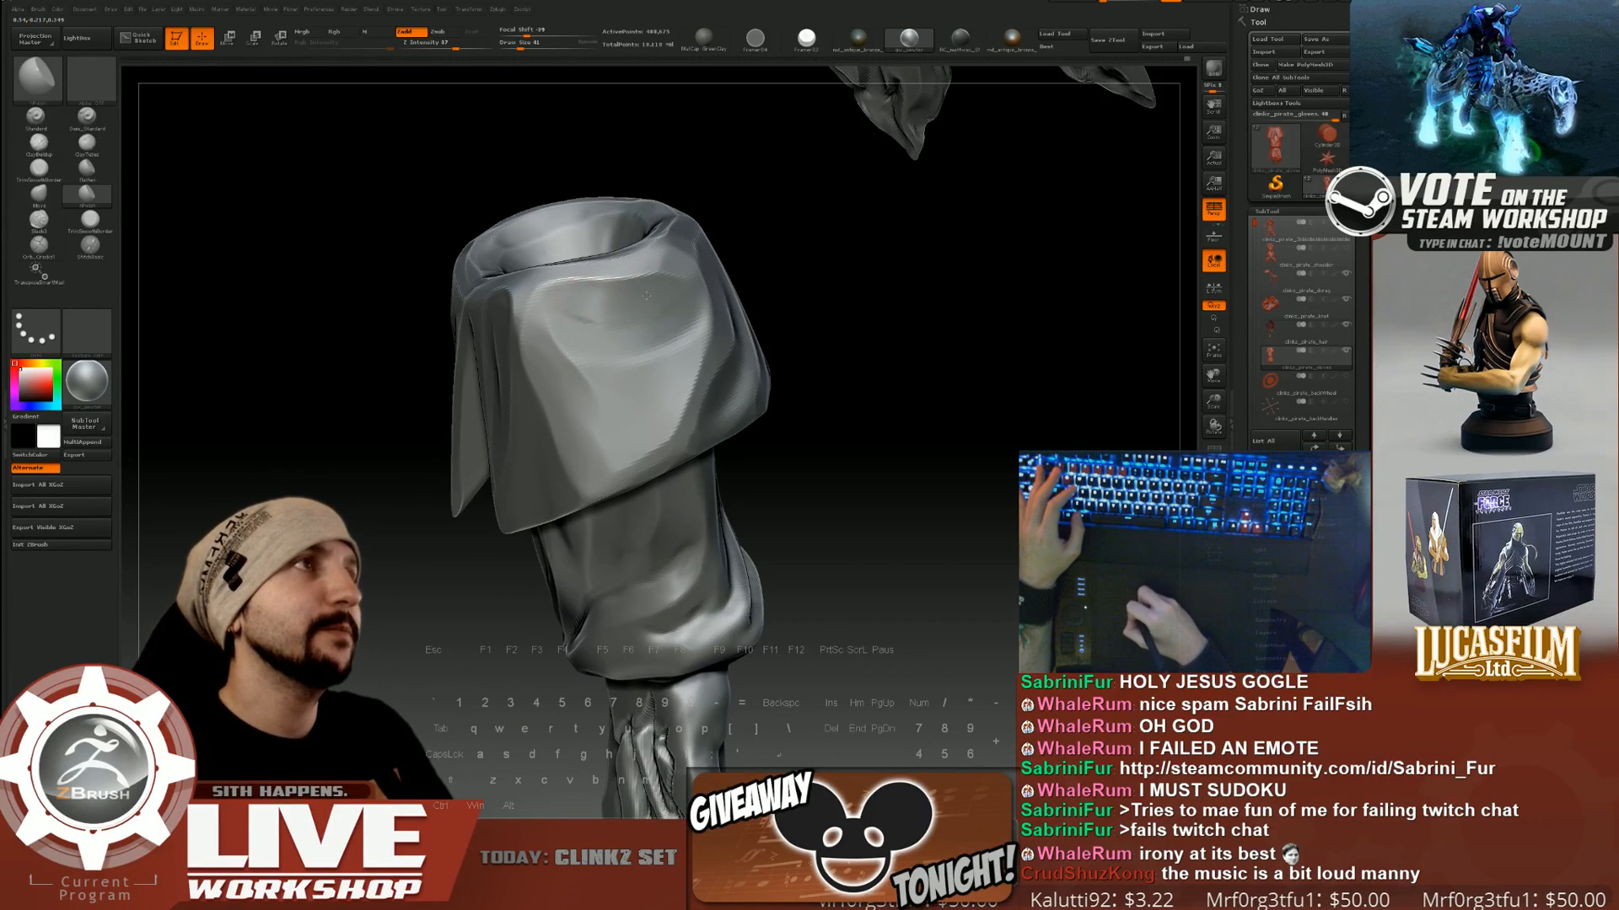
pyautogui.moveTo(787, 287); pyautogui.dragTo(618, 294)
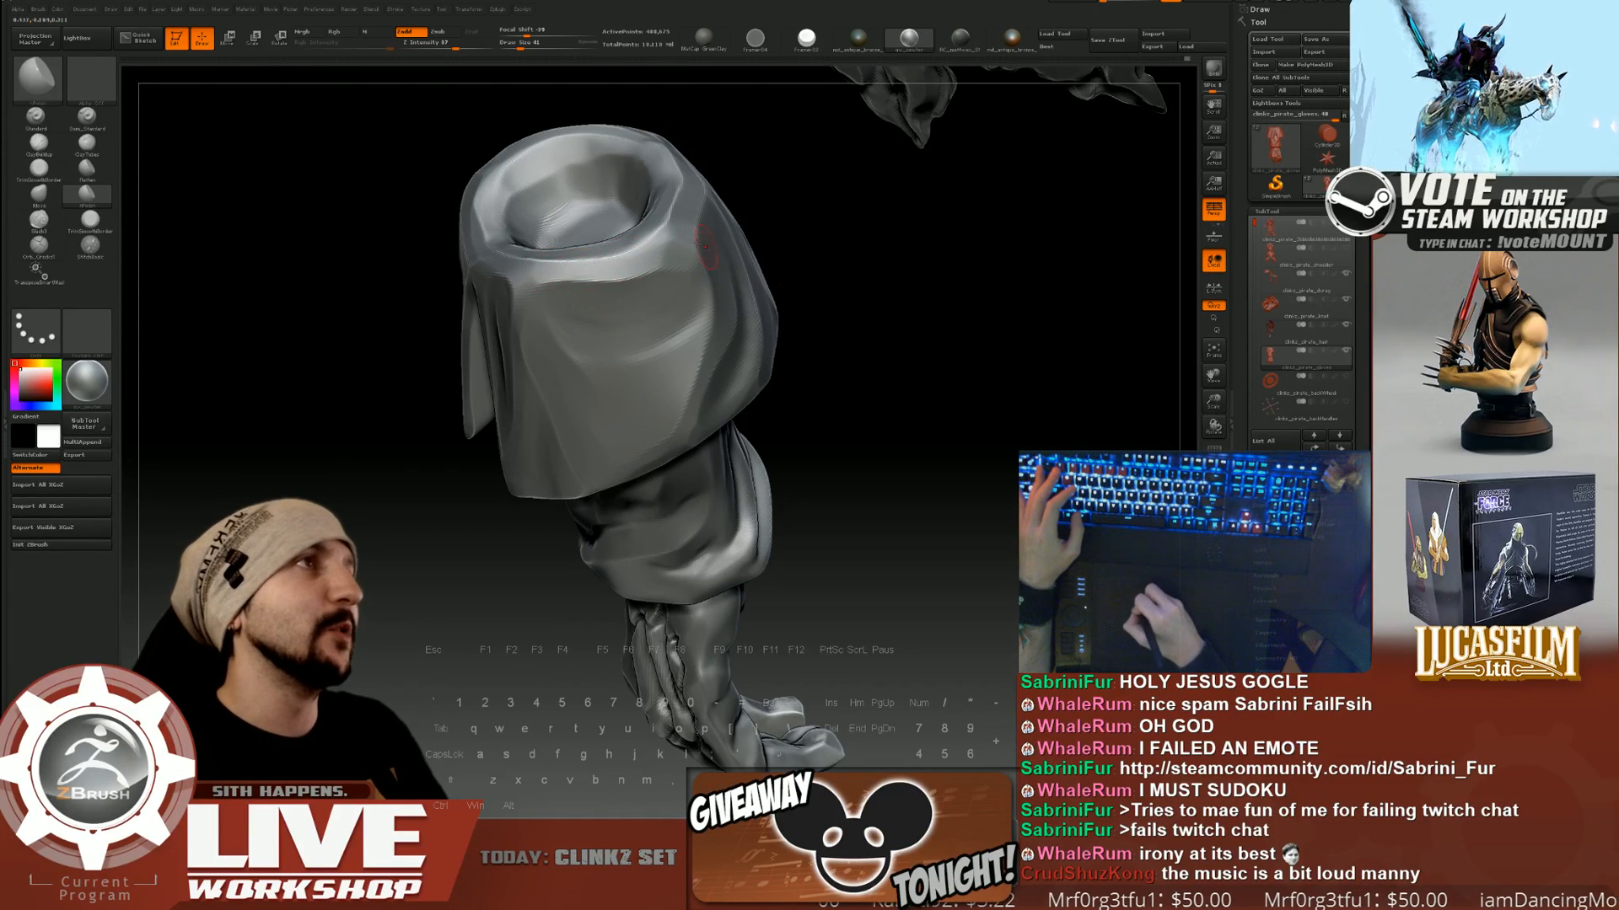
pyautogui.moveTo(865, 309); pyautogui.dragTo(544, 281)
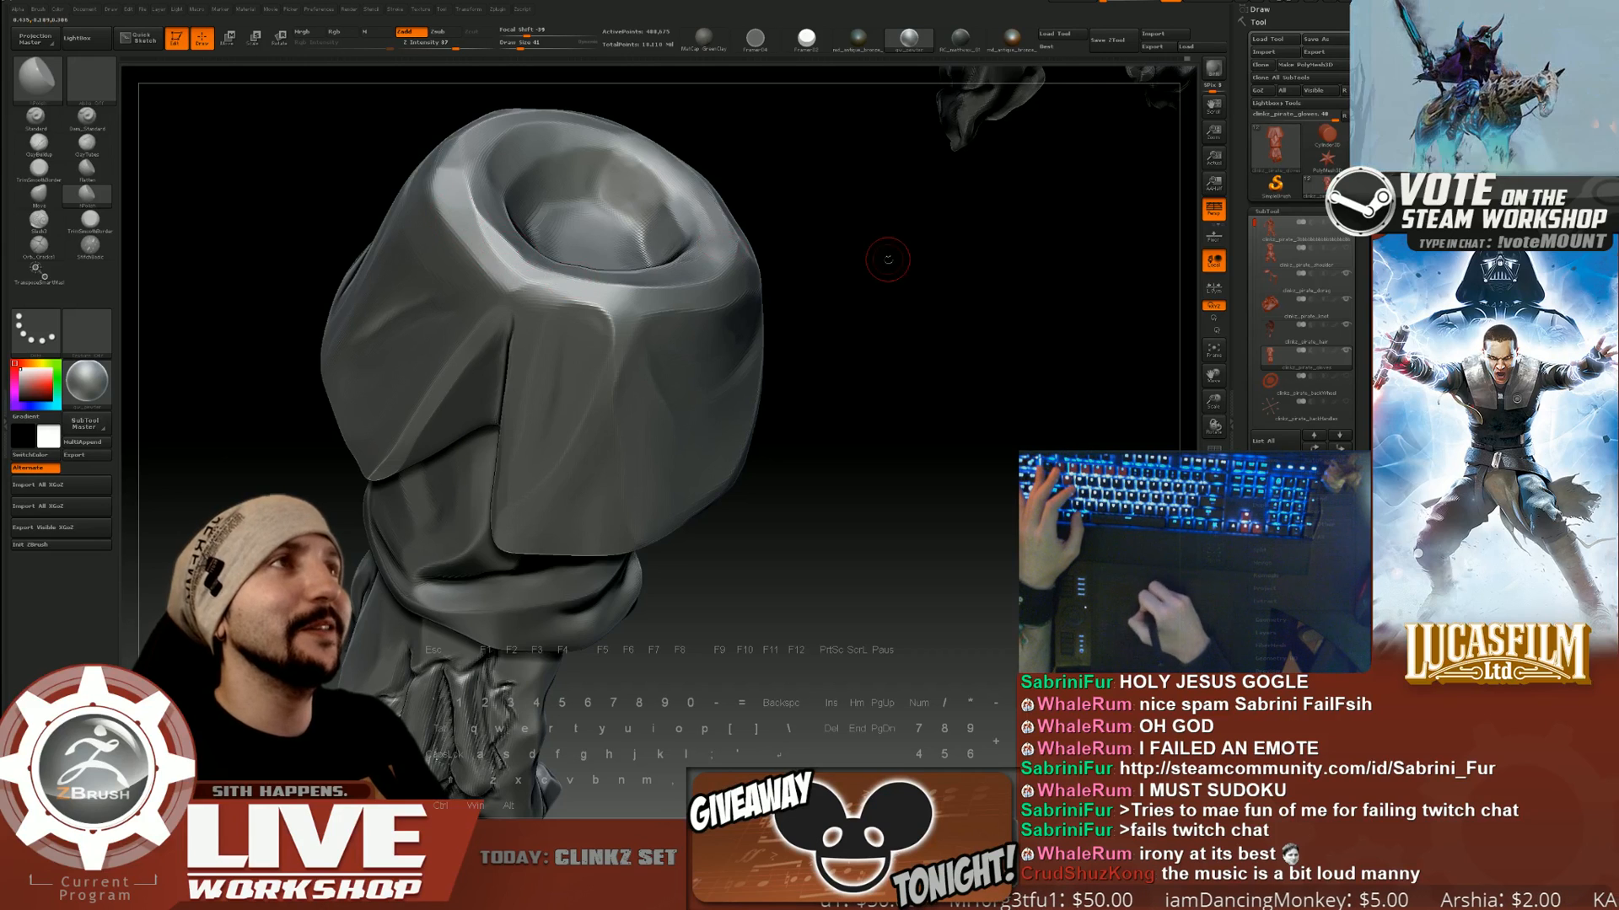
pyautogui.moveTo(888, 259); pyautogui.dragTo(490, 232)
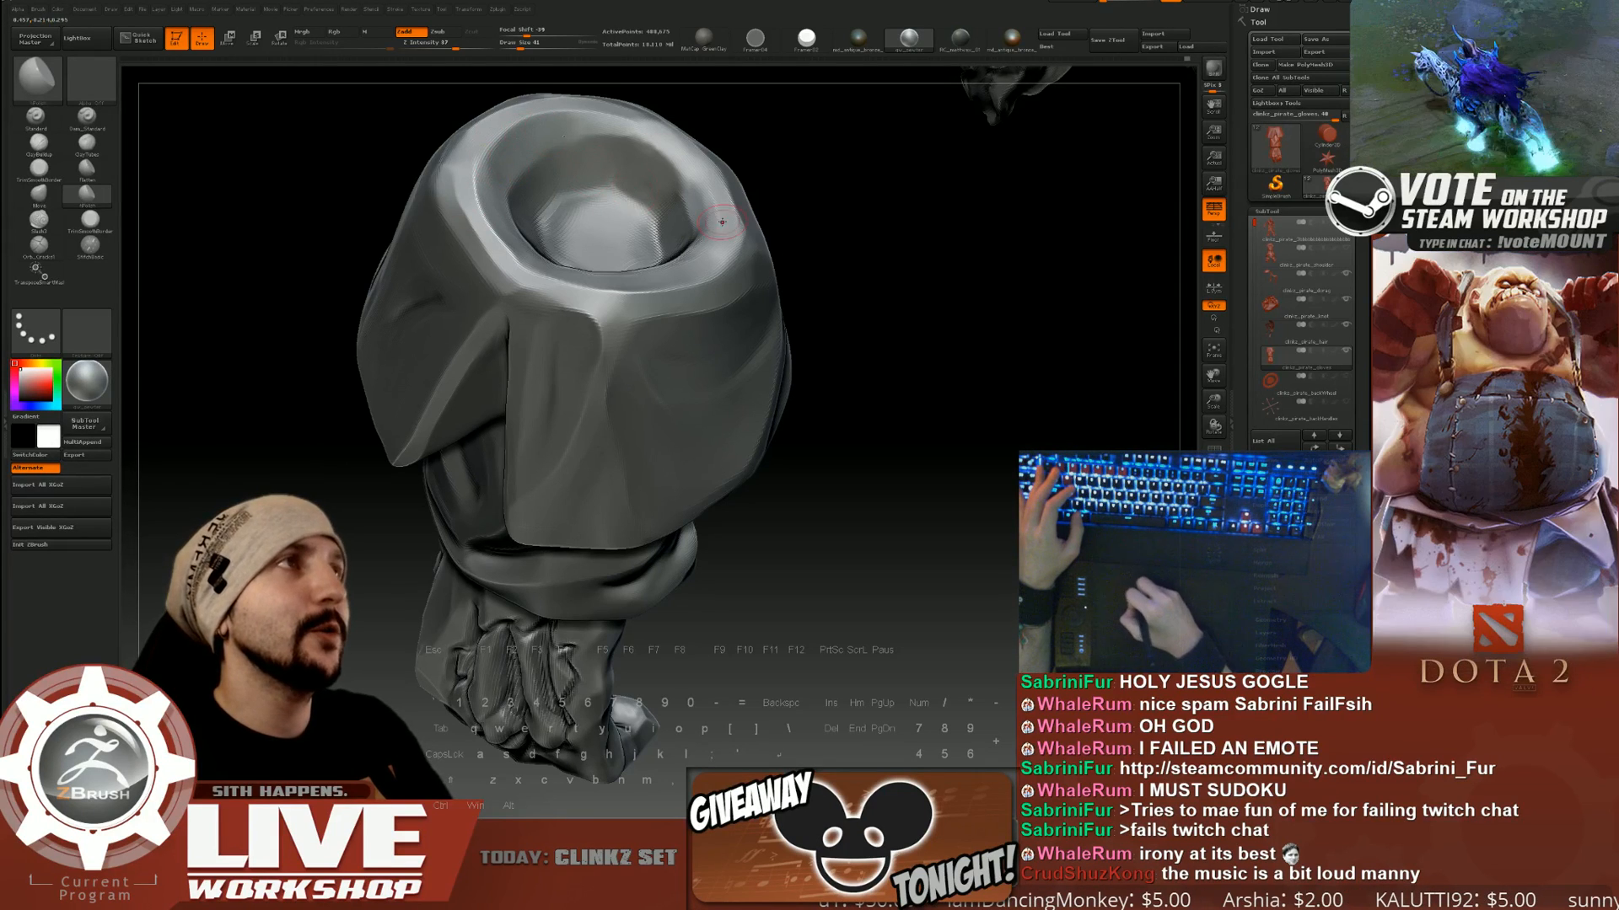
# Refine the long vertical ridge and the flattened planes beside it on the flap, working from front and side views.
pyautogui.moveTo(853, 358); pyautogui.dragTo(872, 274)
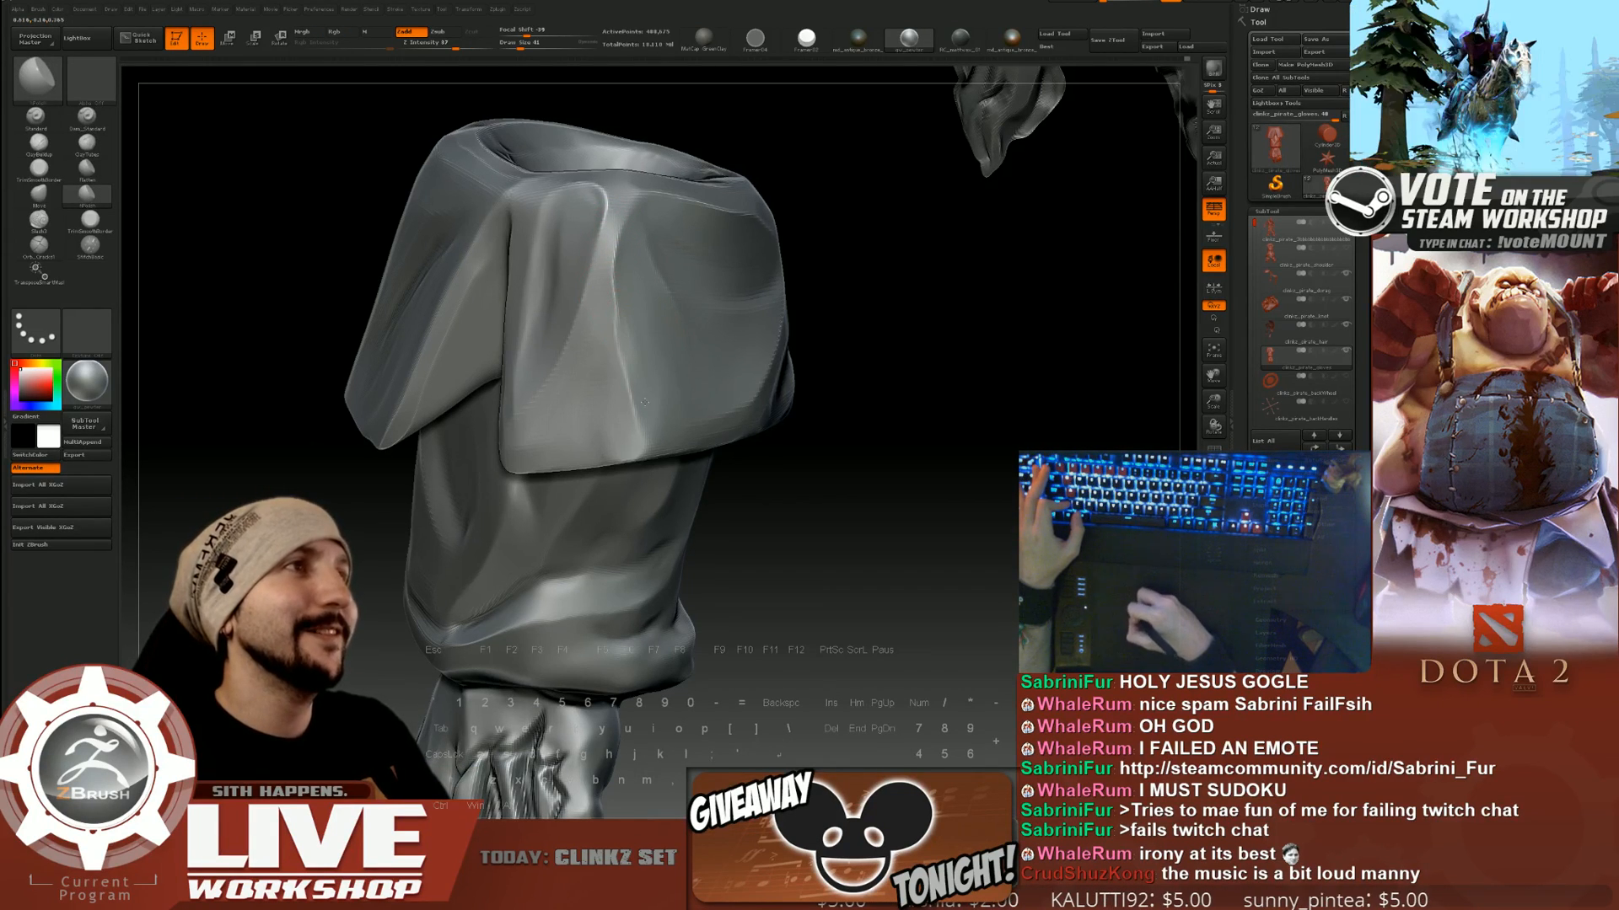
pyautogui.moveTo(688, 224); pyautogui.dragTo(646, 261, button='right')
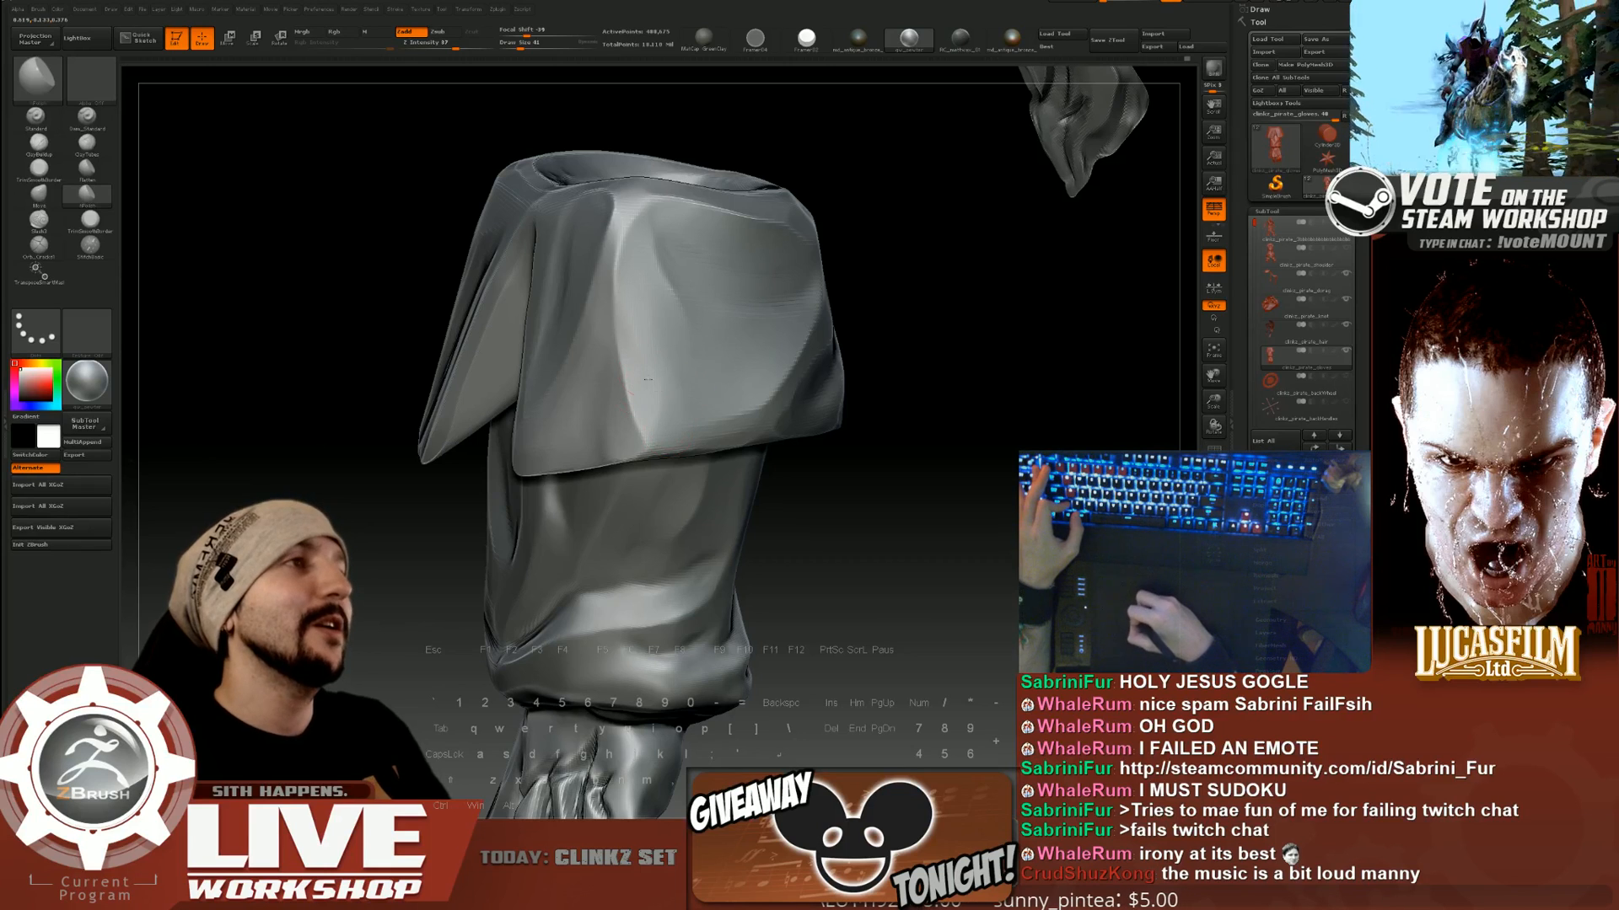
pyautogui.moveTo(804, 359); pyautogui.dragTo(857, 320, button='right')
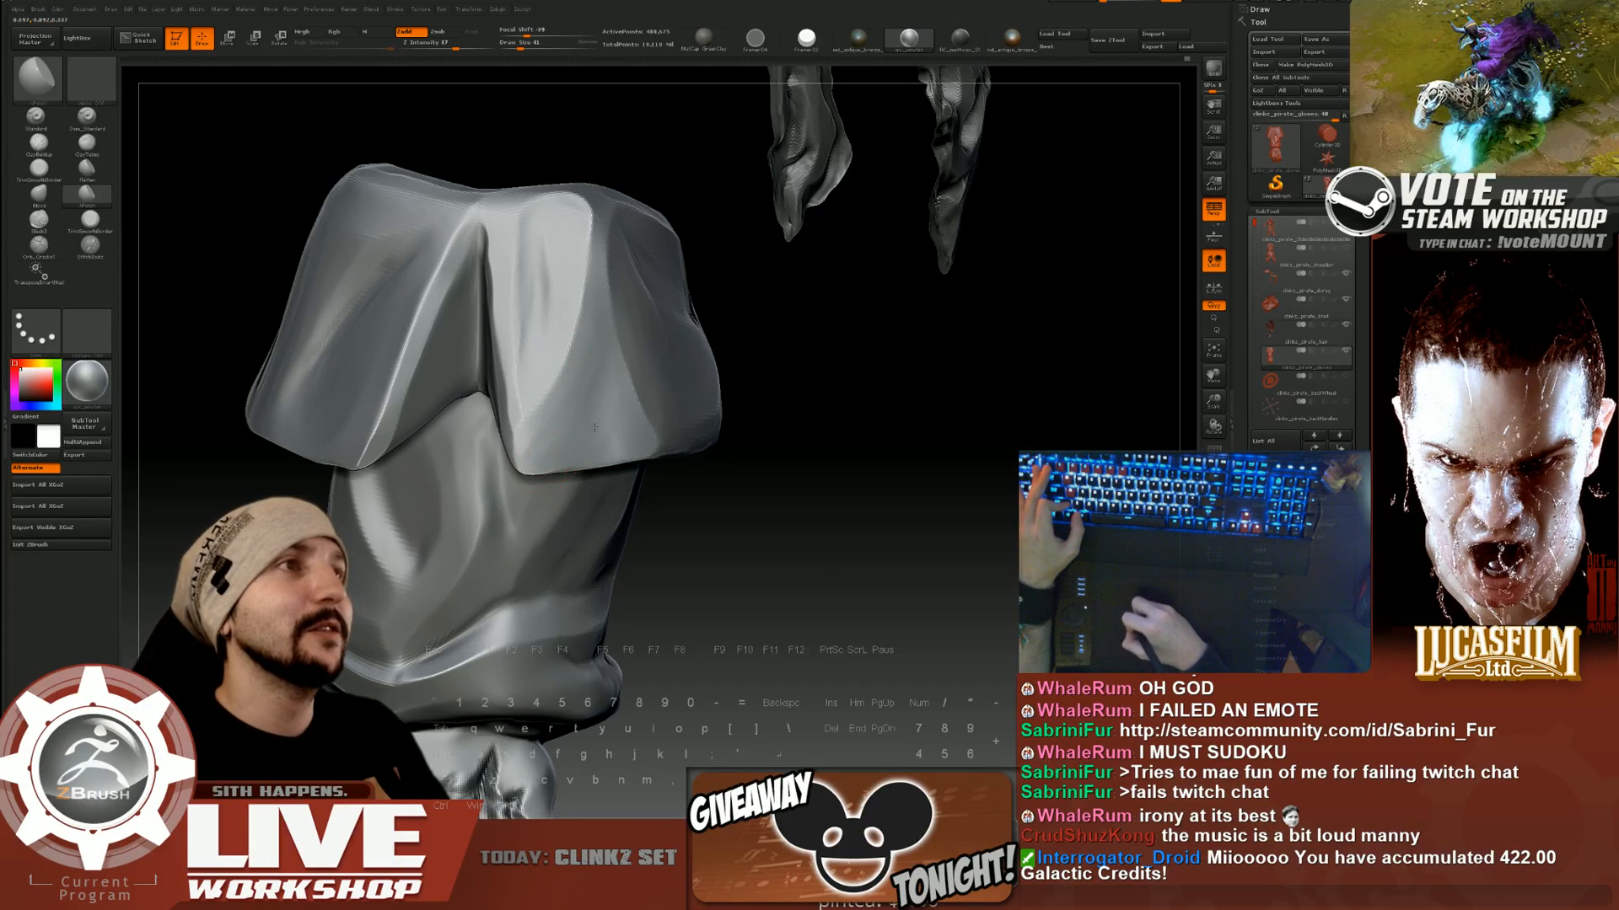
pyautogui.moveTo(851, 590)
pyautogui.keyDown('ctrl'); pyautogui.mouseDown(button='right')
pyautogui.moveTo(881, 479)
pyautogui.moveTo(902, 492)
pyautogui.moveTo(904, 628)
pyautogui.mouseUp(button='right'); pyautogui.keyUp('ctrl')
# Sculpt diagonal creases and a flattened upper edge on the cuff flap across the front slit.
pyautogui.moveTo(700, 290)
pyautogui.mouseDown(button='right')
pyautogui.moveTo(712, 325)
pyautogui.moveTo(792, 278)
pyautogui.mouseUp(button='right')
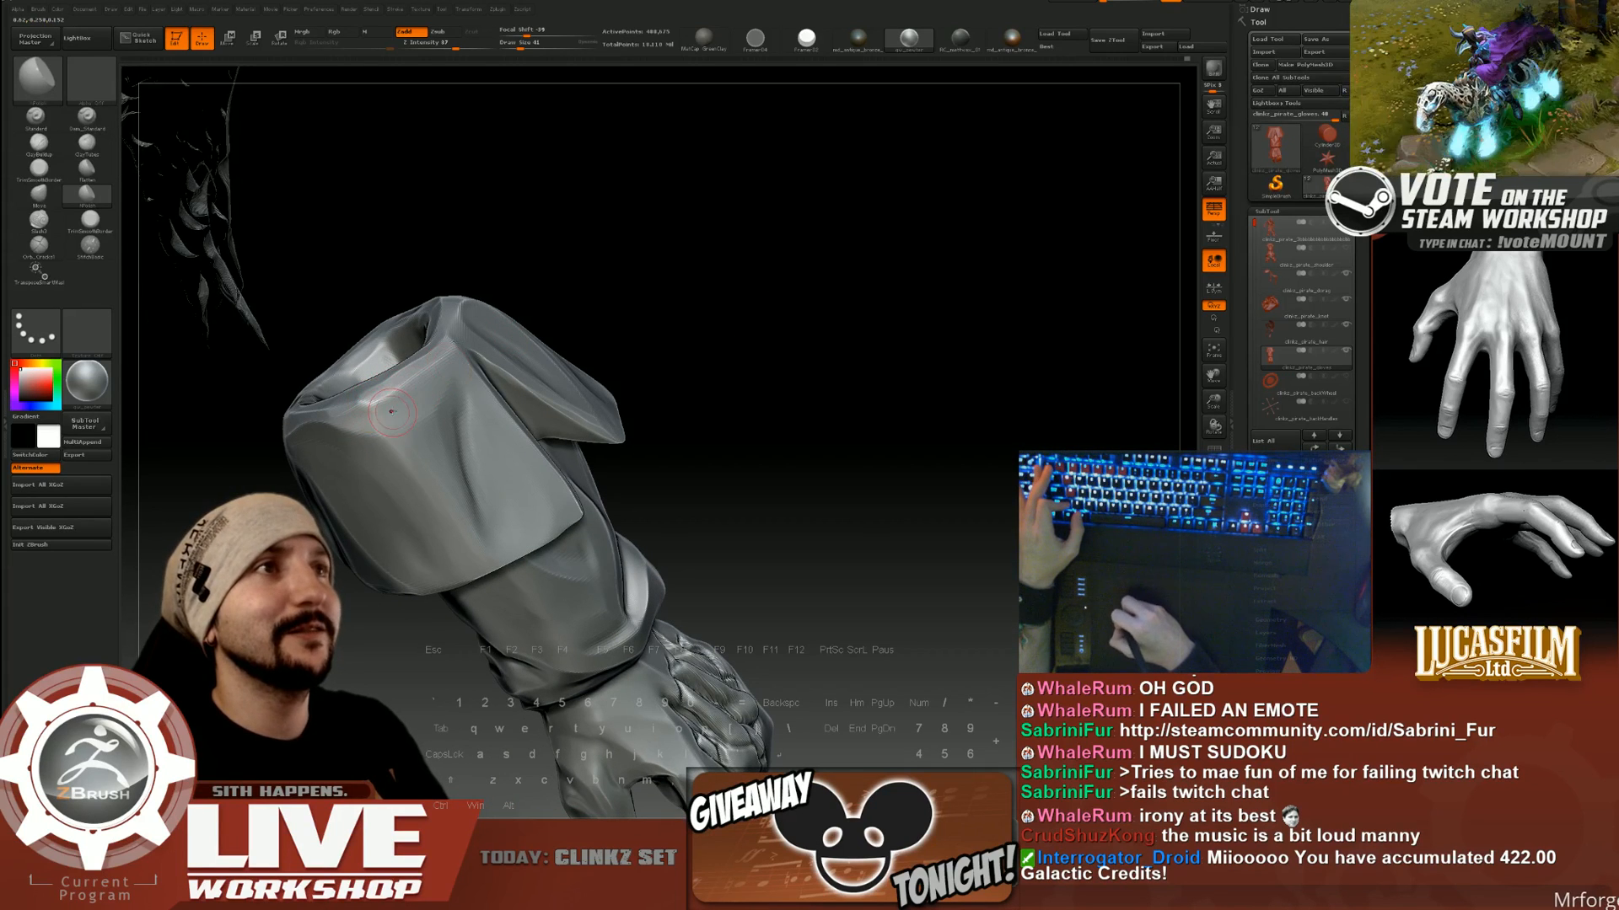
pyautogui.moveTo(658, 309); pyautogui.dragTo(649, 257, button='right')
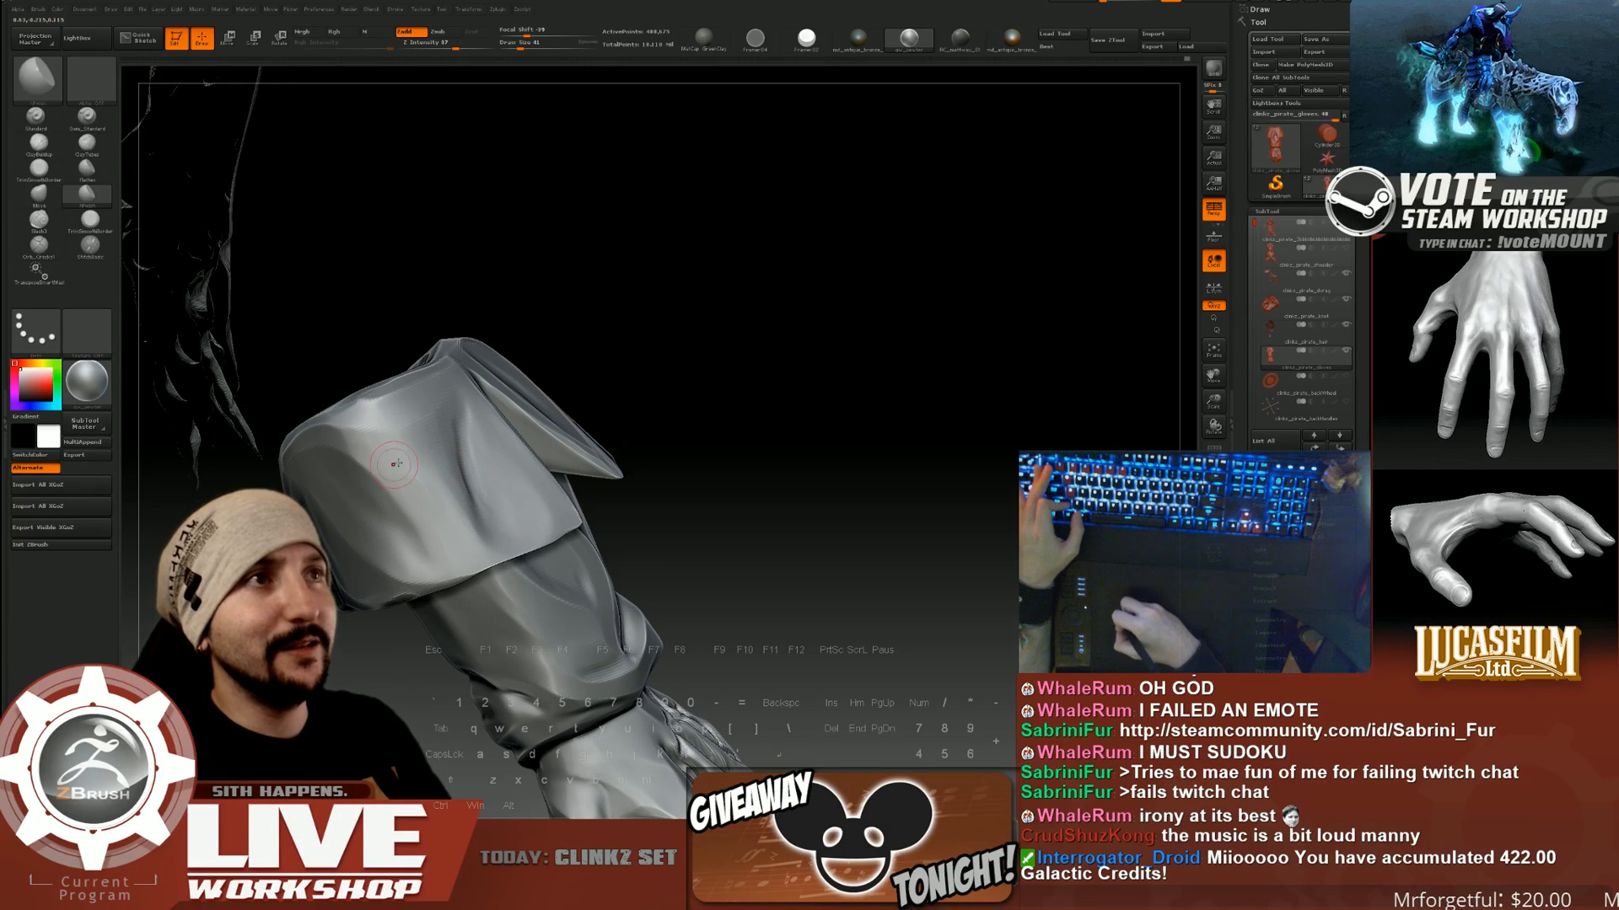
pyautogui.moveTo(417, 489); pyautogui.dragTo(453, 496, button='right')
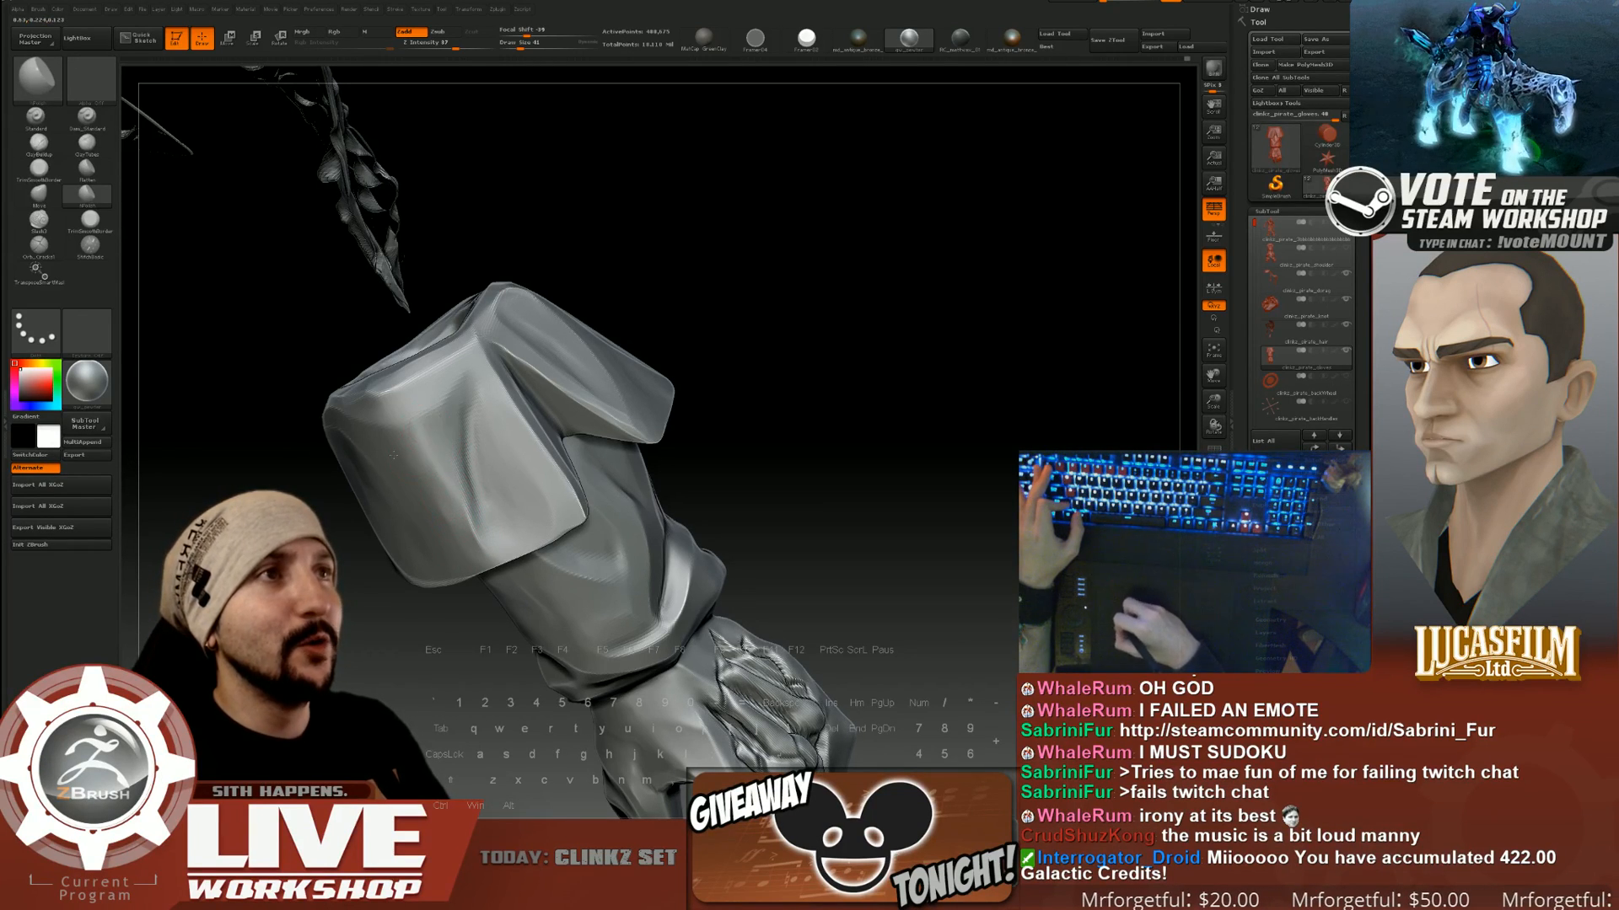
pyautogui.keyDown('alt'); pyautogui.moveTo(991, 462); pyautogui.dragTo(861, 355); pyautogui.keyUp('alt')
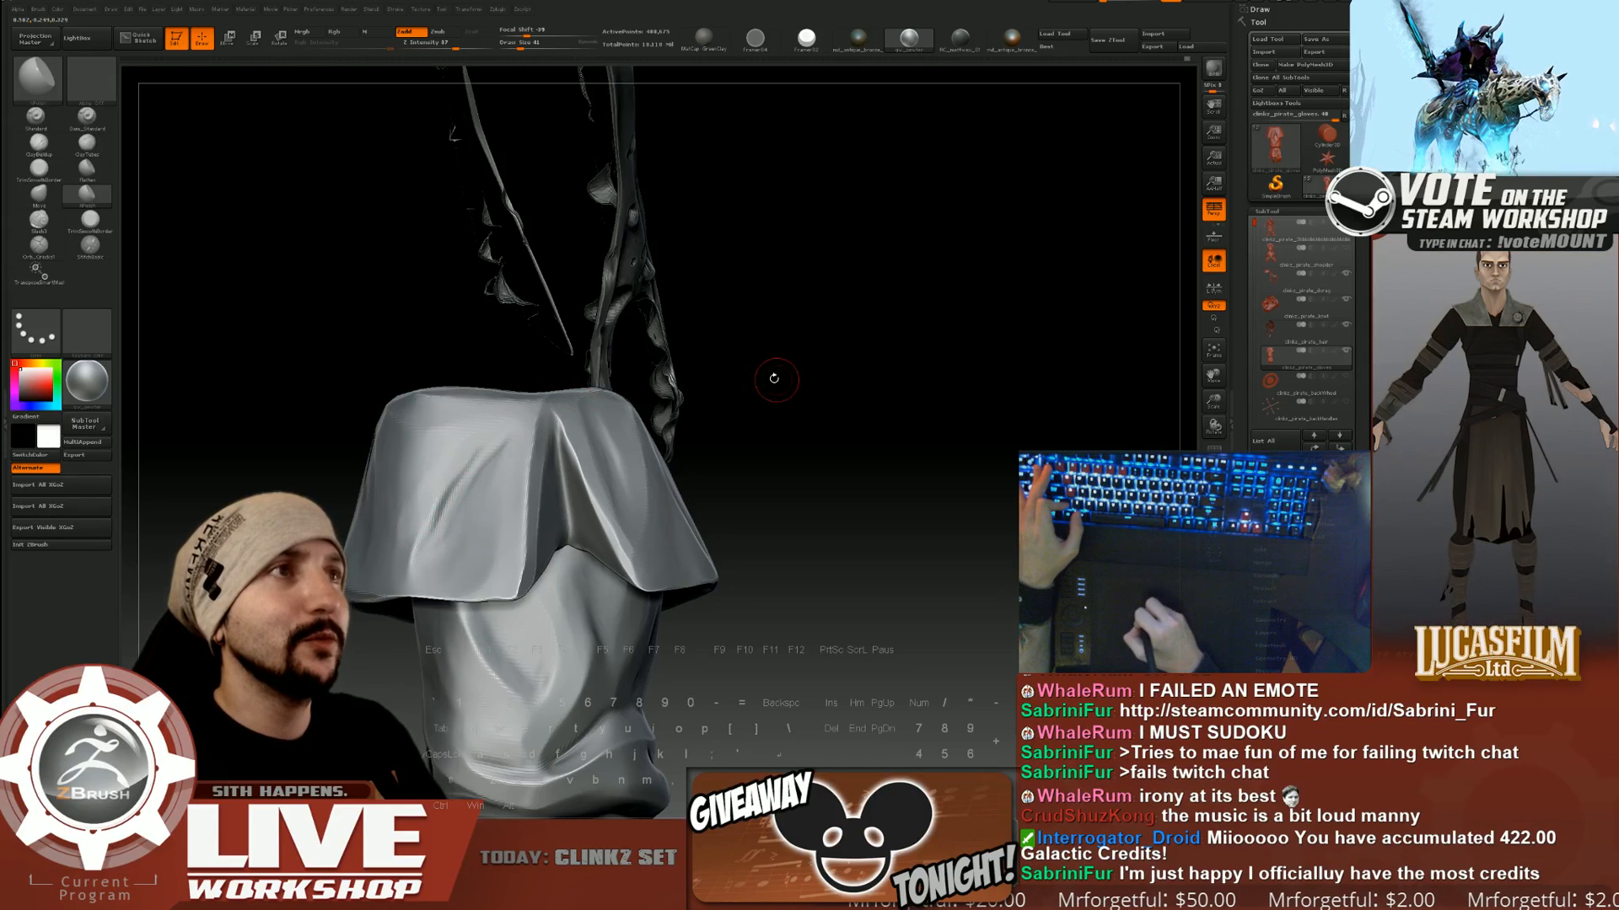
# Deepen the diagonal crease on that broad flap and shape the surrounding cloth folds from several angles.
pyautogui.moveTo(773, 372); pyautogui.dragTo(739, 420)
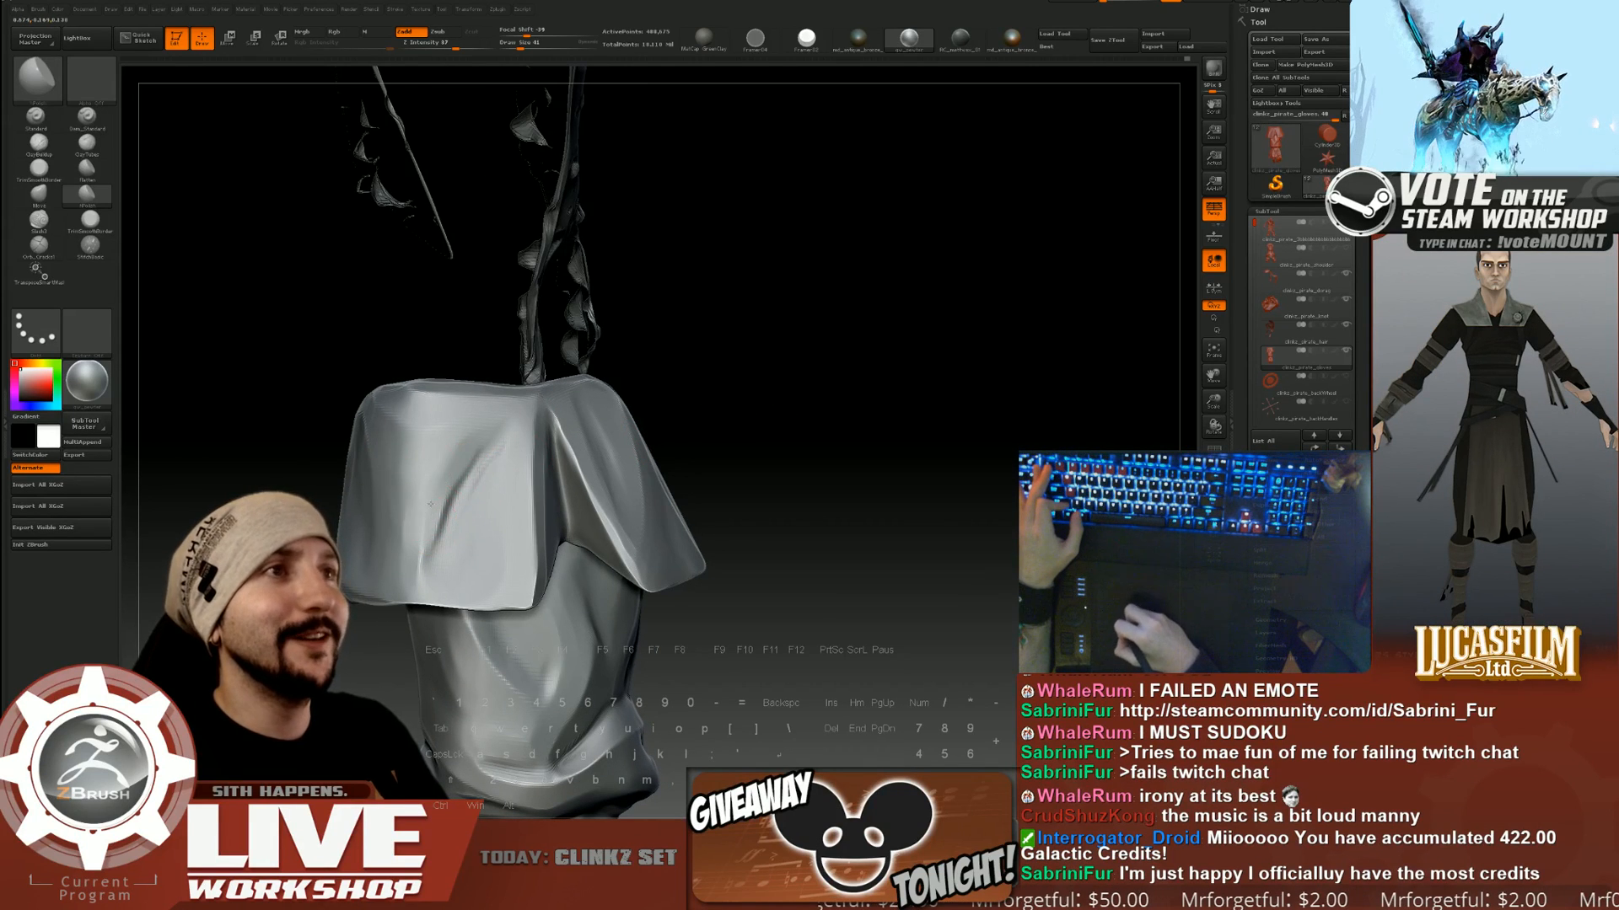
pyautogui.moveTo(718, 426); pyautogui.dragTo(464, 498)
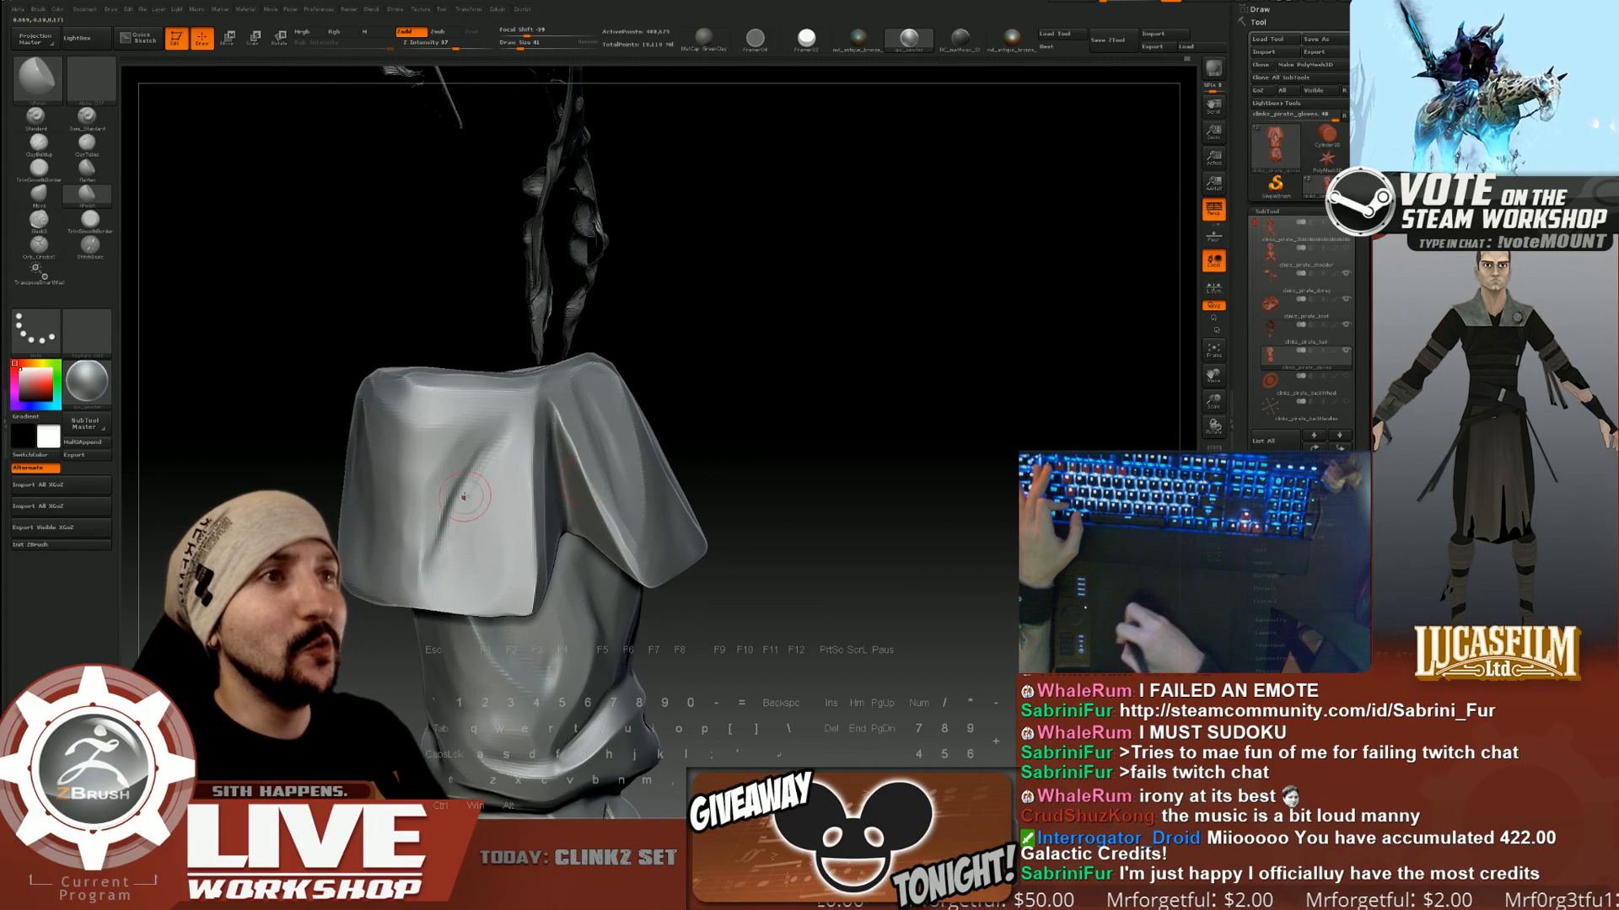
pyautogui.moveTo(704, 453); pyautogui.dragTo(458, 518)
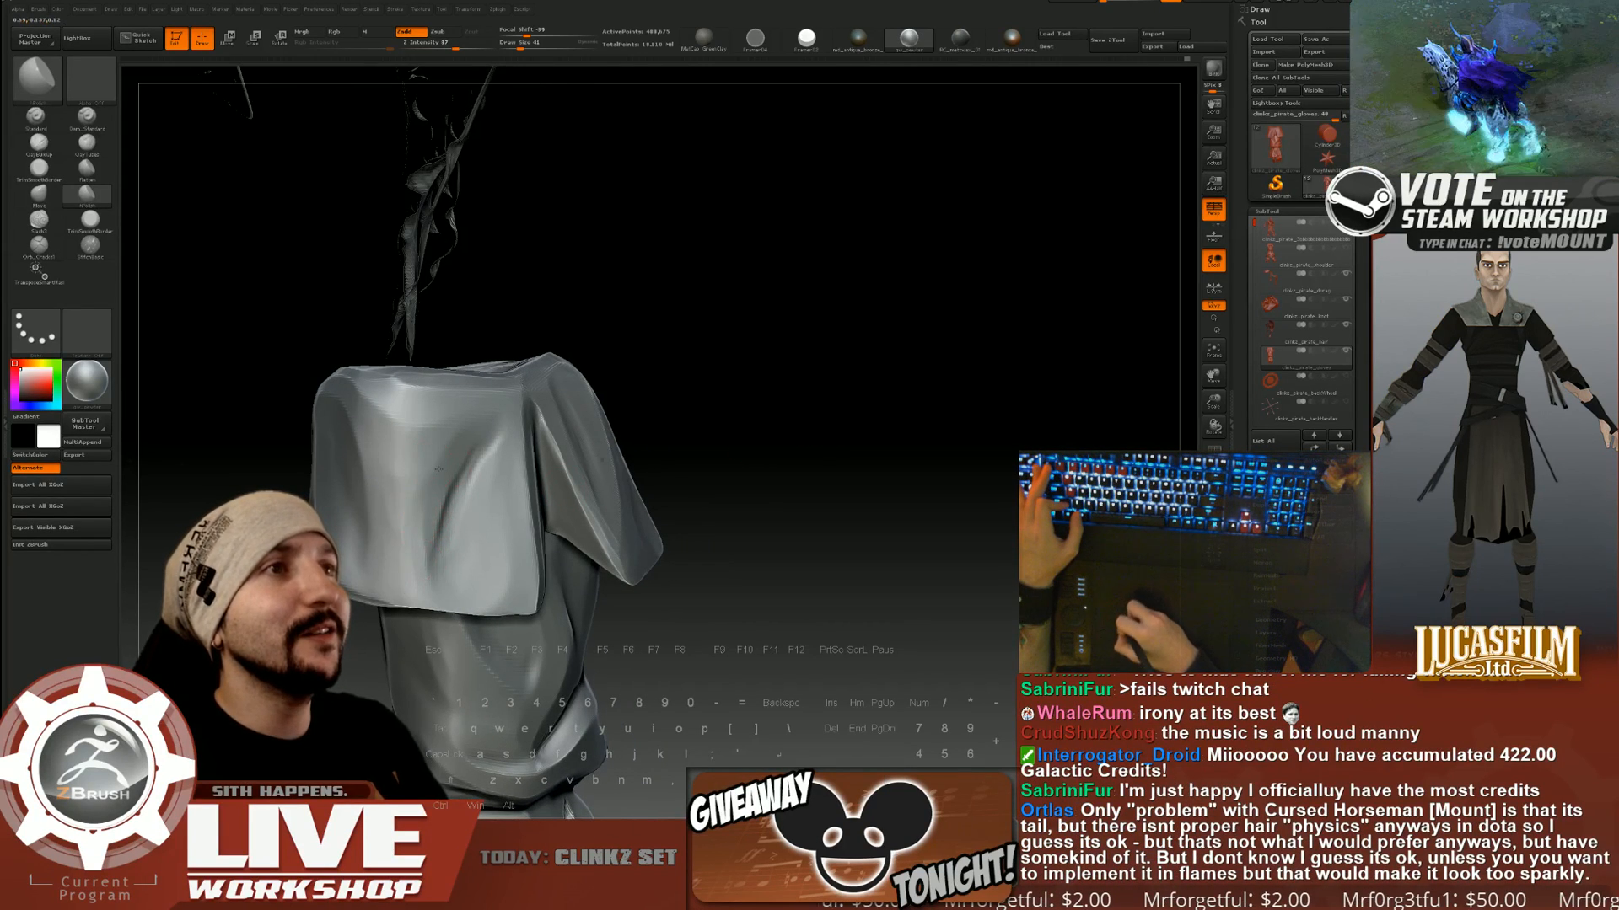
pyautogui.moveTo(604, 452); pyautogui.dragTo(485, 485)
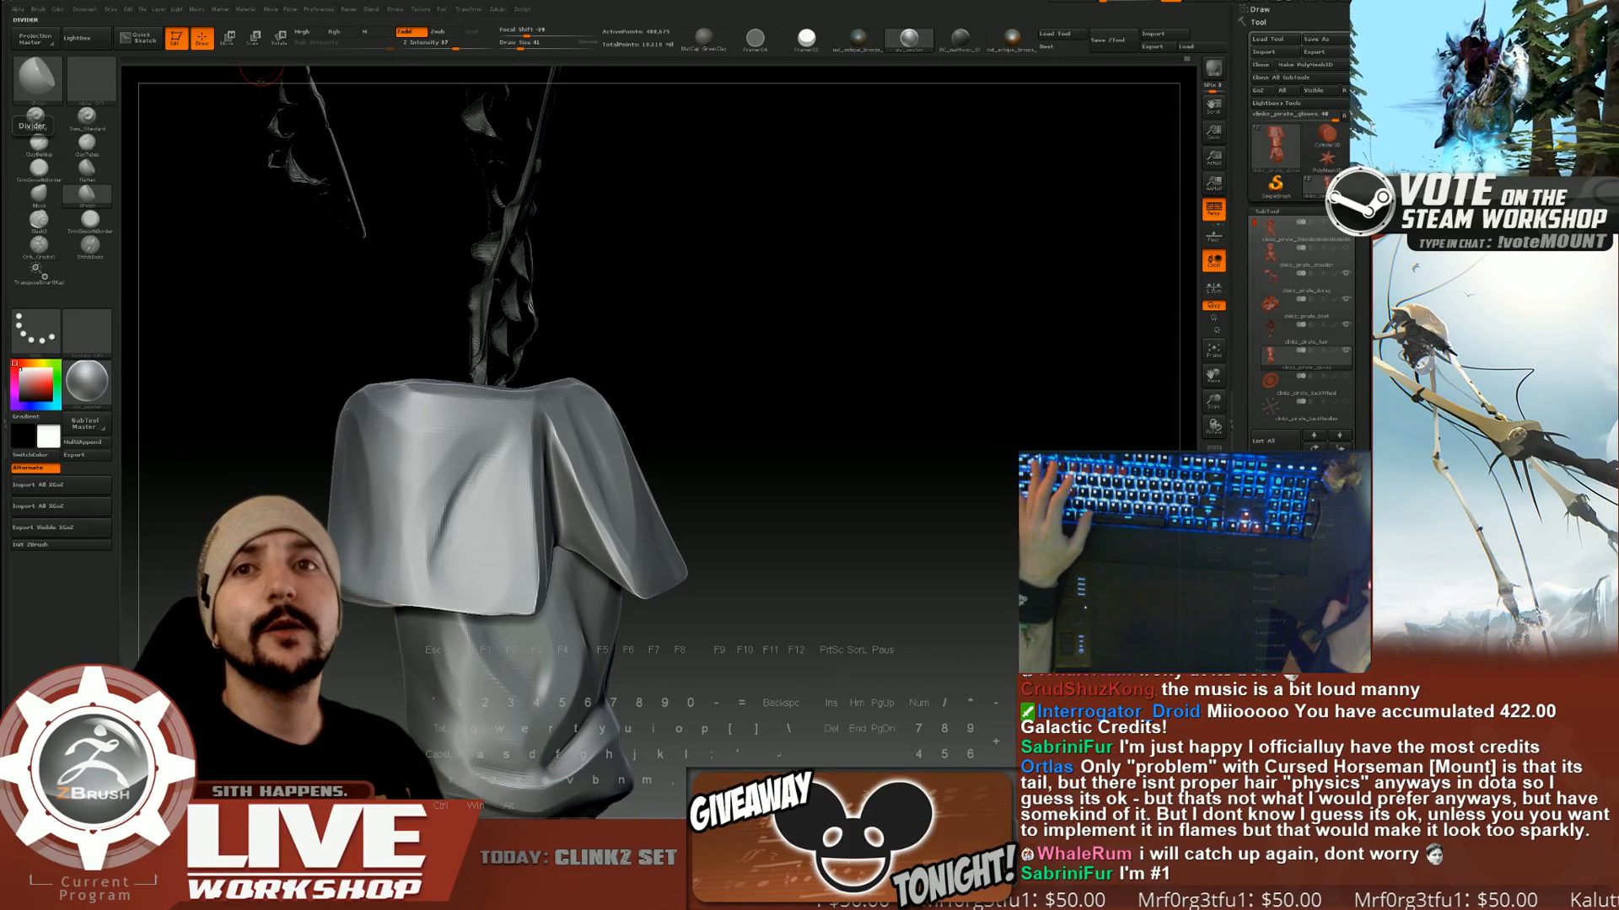
pyautogui.moveTo(835, 393); pyautogui.dragTo(843, 498)
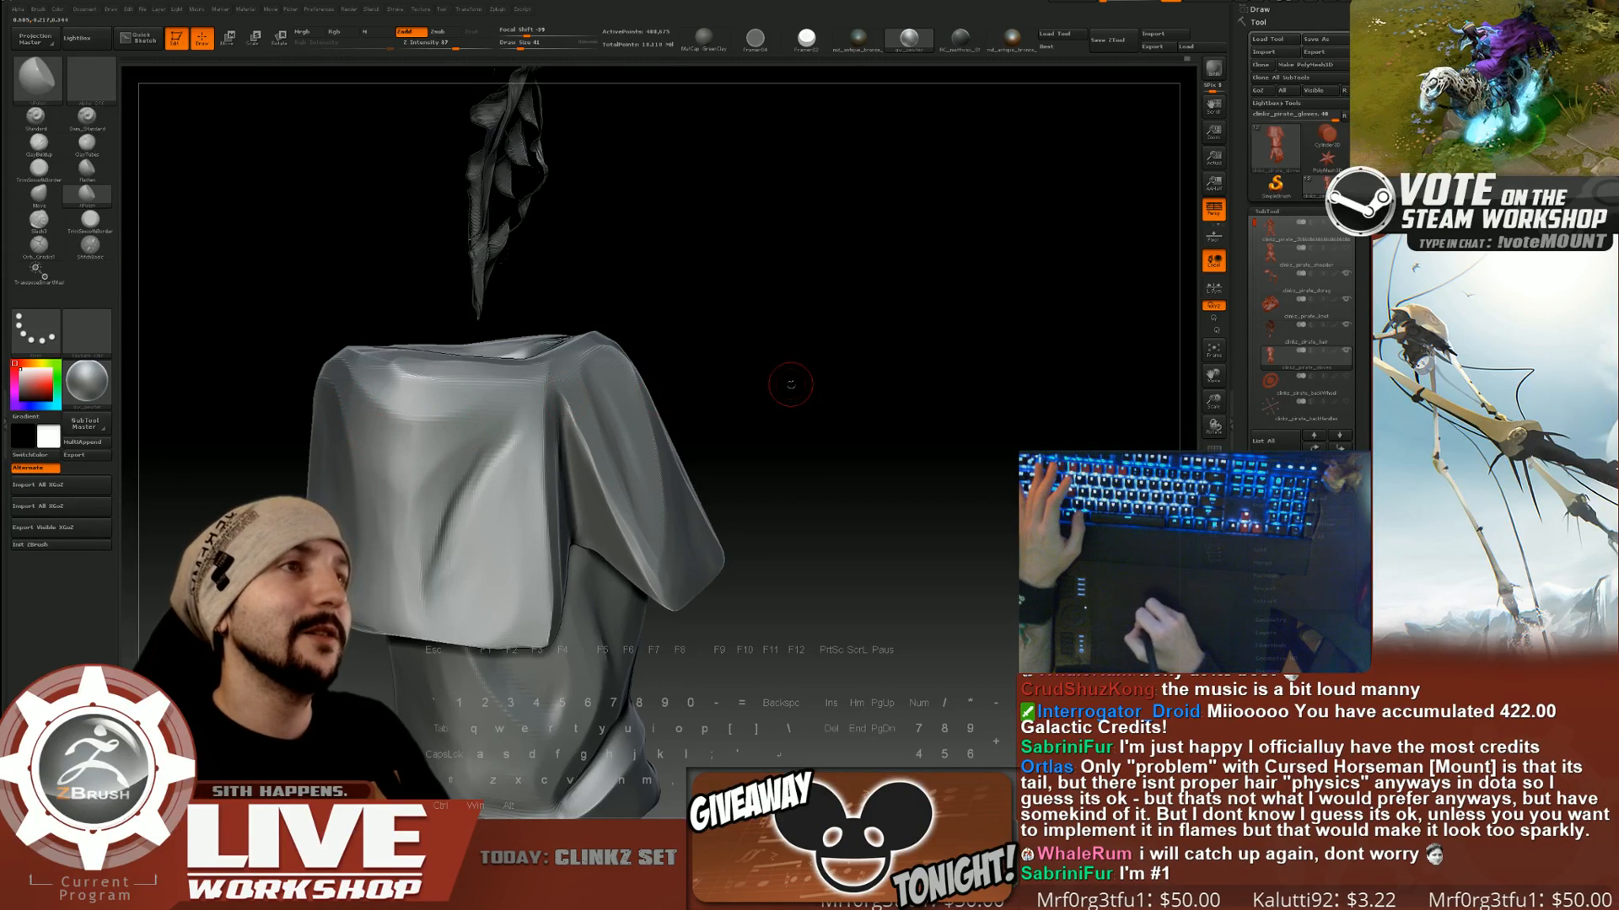
pyautogui.moveTo(791, 382); pyautogui.dragTo(803, 384)
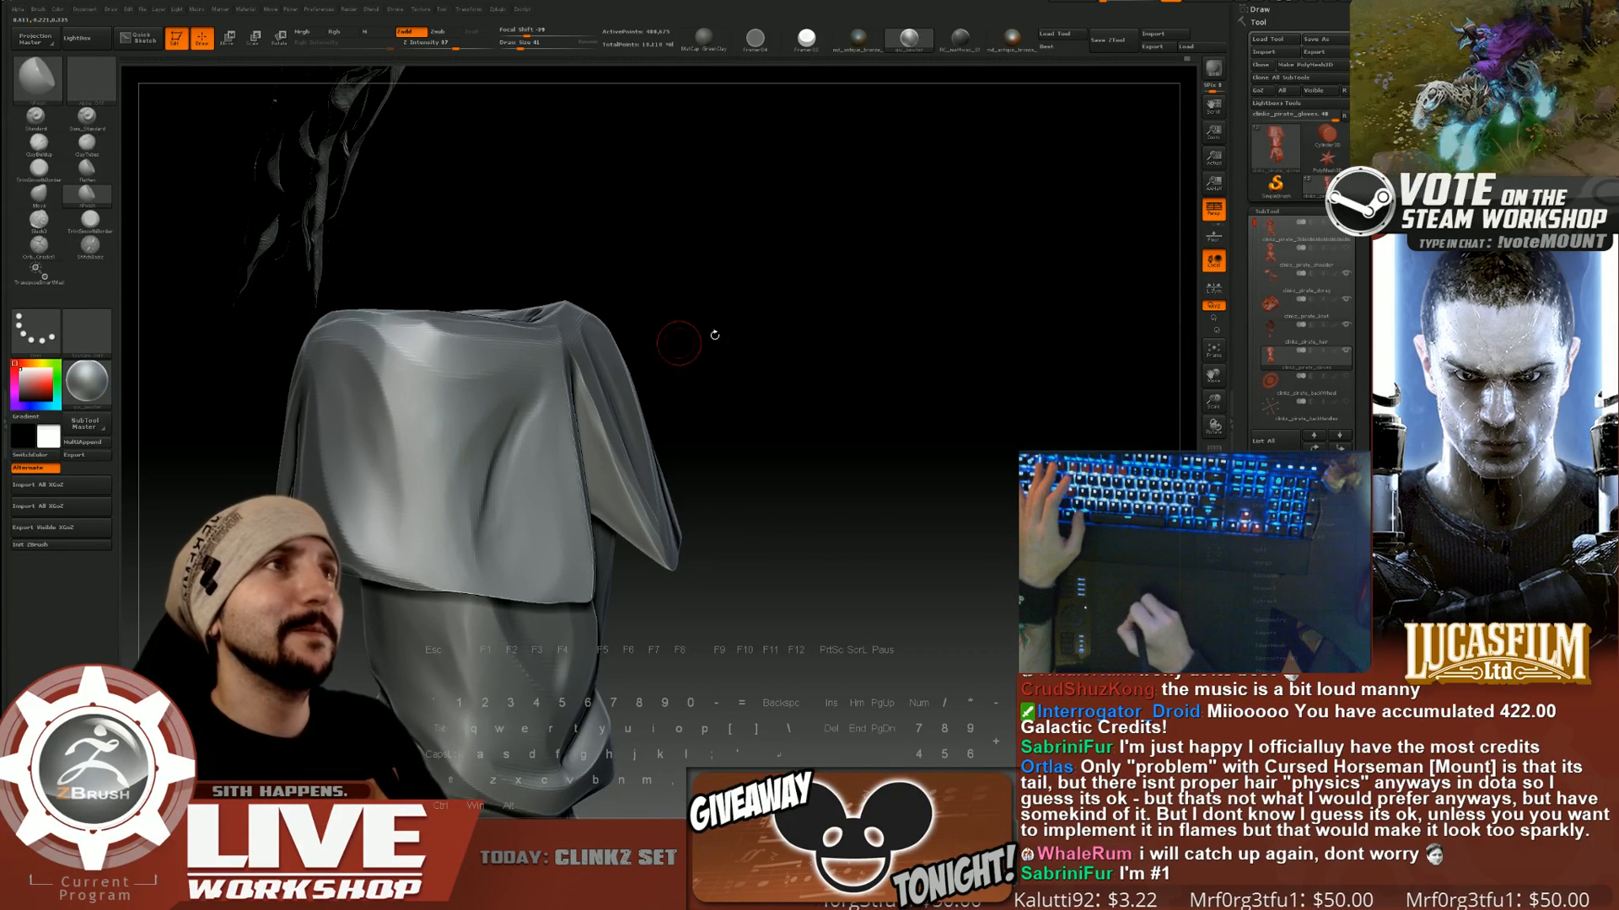
# Shape the cuff's upper rim and sculpt a large curved fold across the back of the cuff.
pyautogui.moveTo(679, 342); pyautogui.dragTo(456, 331)
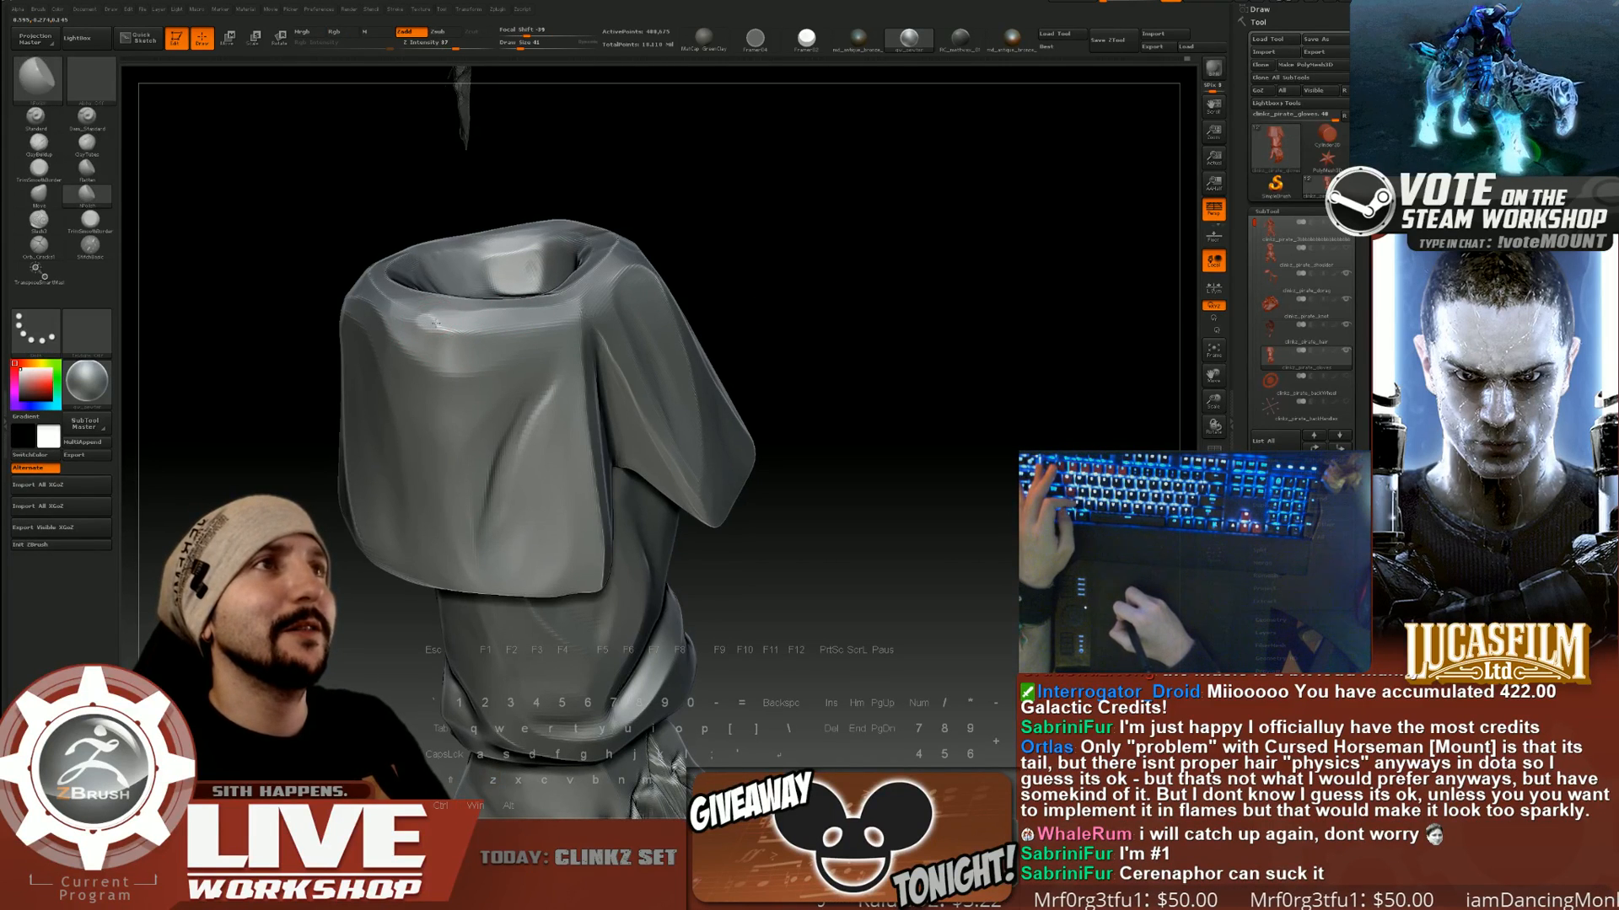
pyautogui.moveTo(697, 307); pyautogui.dragTo(631, 288)
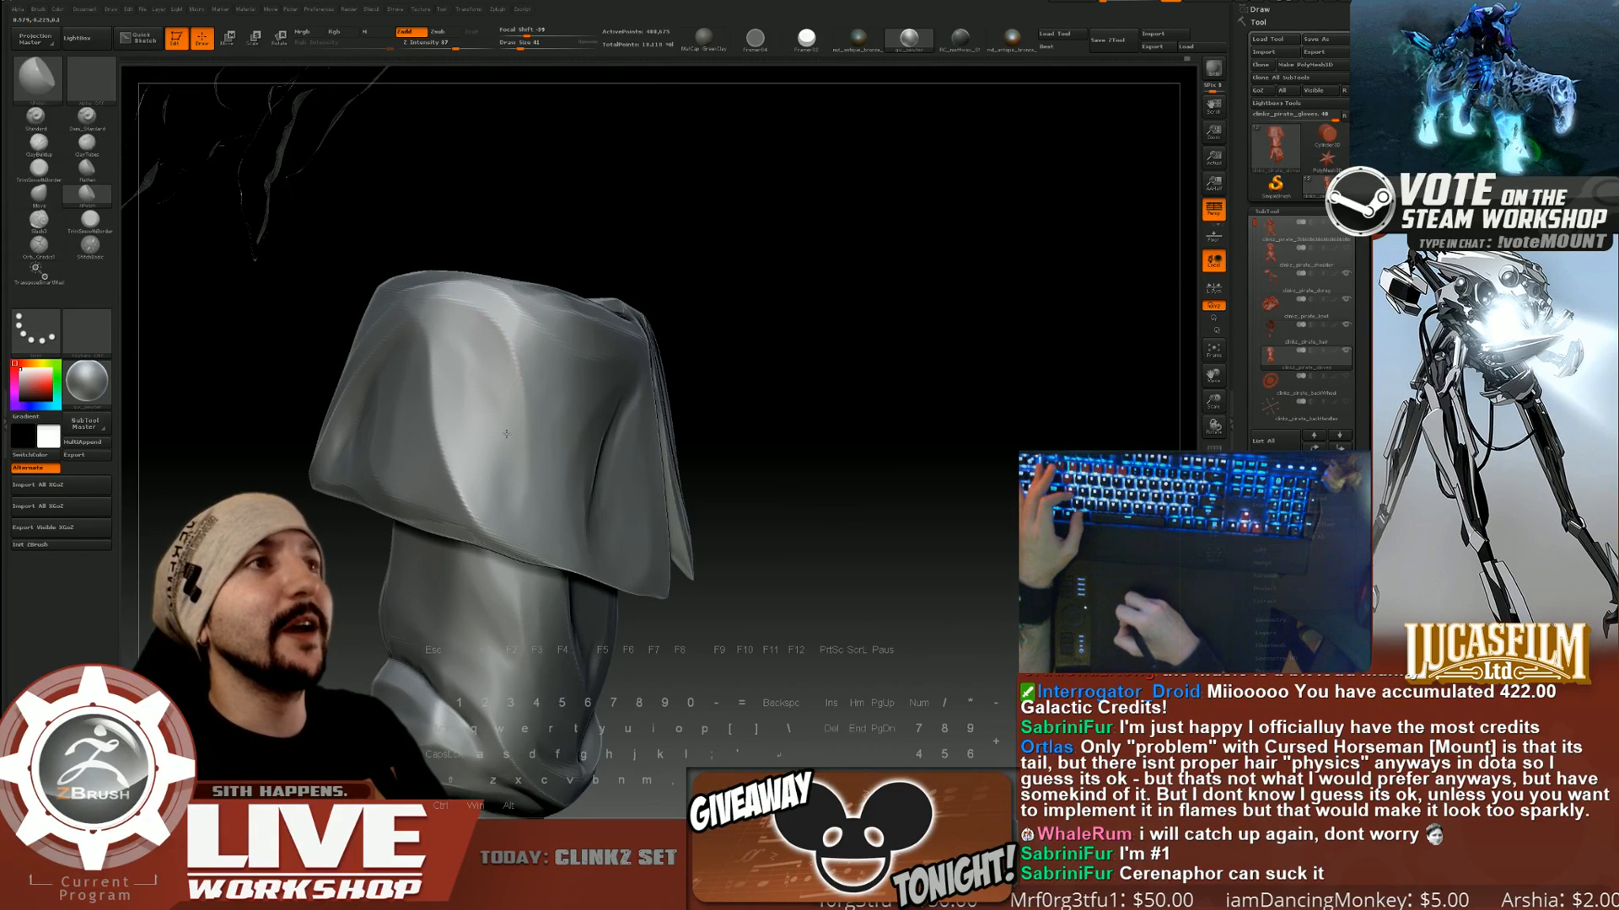
pyautogui.moveTo(838, 347); pyautogui.dragTo(817, 329)
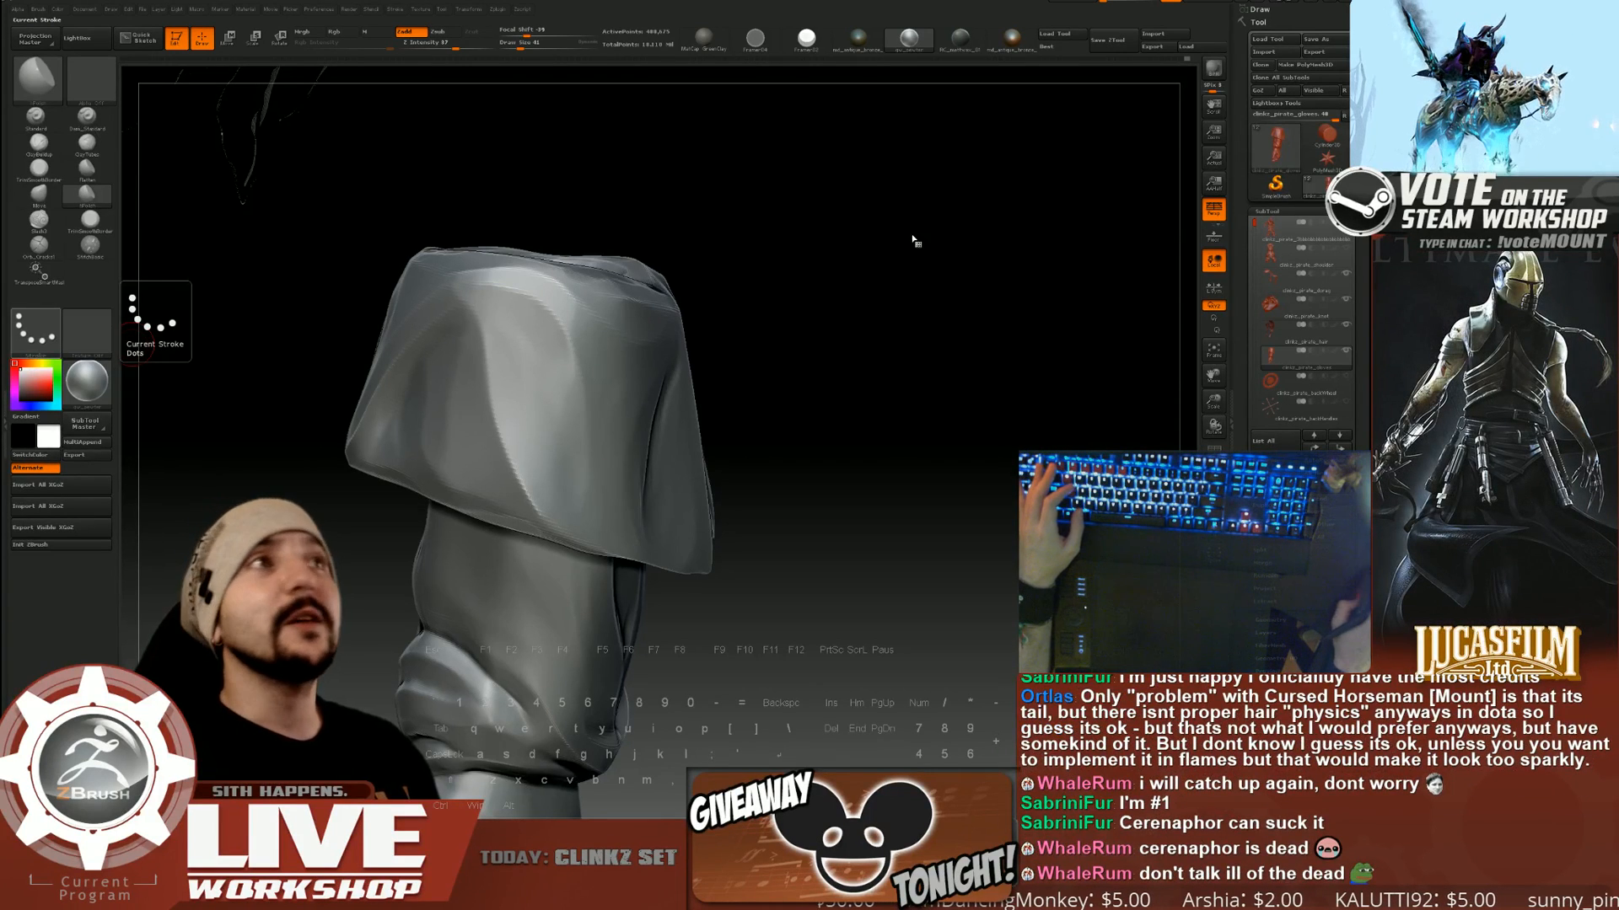
pyautogui.moveTo(911, 245)
pyautogui.mouseDown()
pyautogui.moveTo(852, 232)
pyautogui.moveTo(868, 318)
pyautogui.moveTo(885, 320)
pyautogui.moveTo(916, 226)
pyautogui.moveTo(942, 230)
pyautogui.mouseUp()
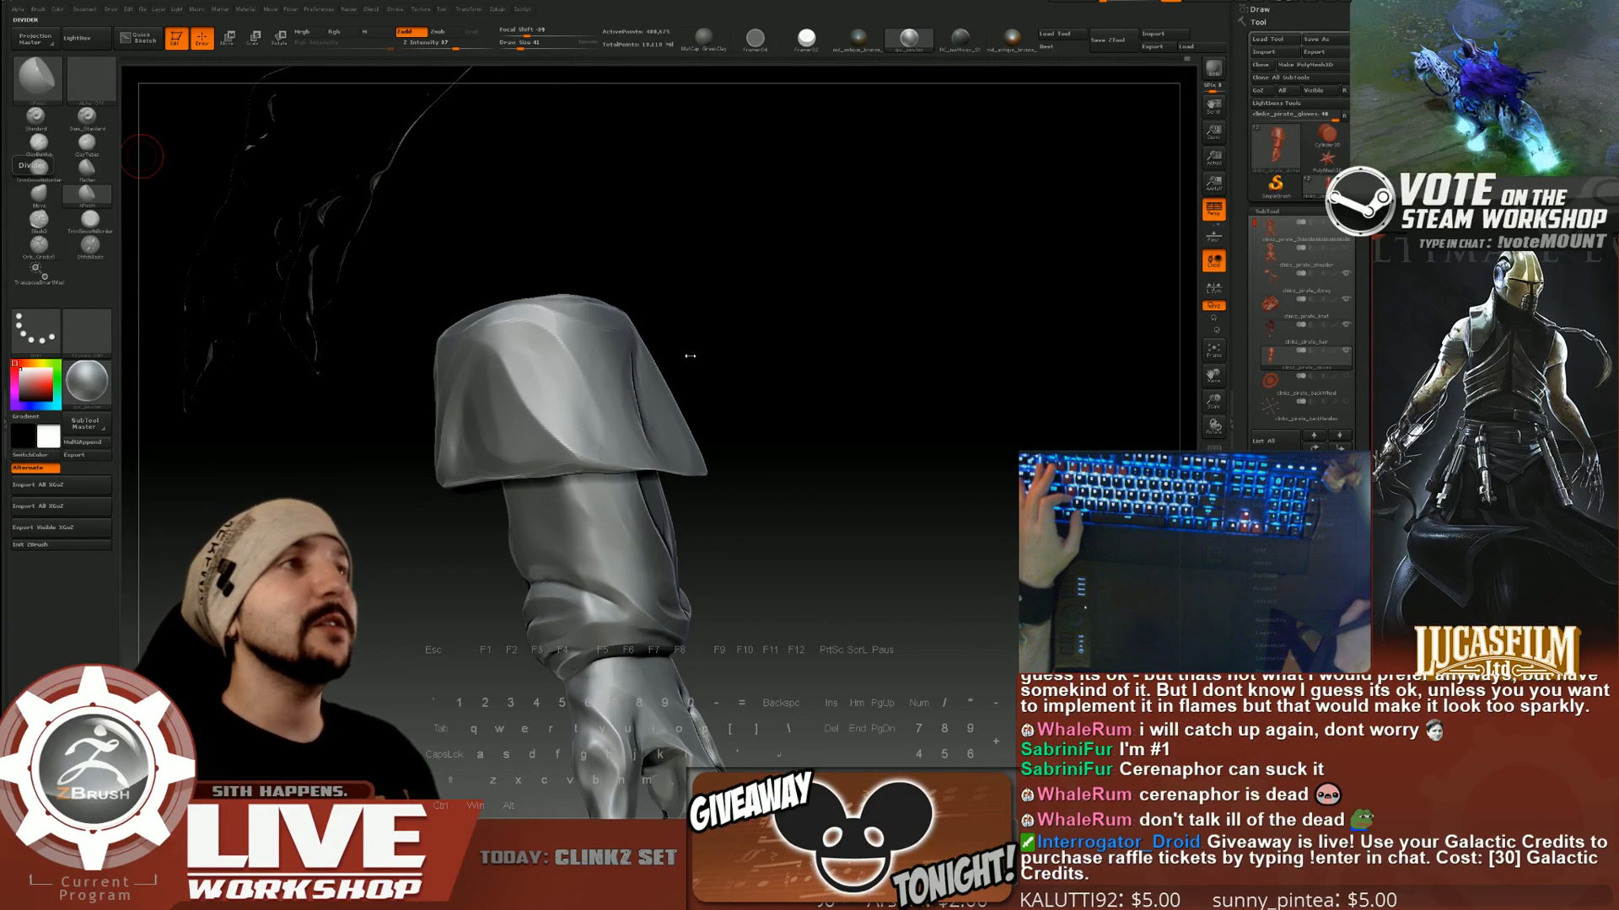
# Sculpt an oval dent into the back of the cuff and shape the cloth surface around it.
pyautogui.moveTo(882, 299); pyautogui.dragTo(863, 321)
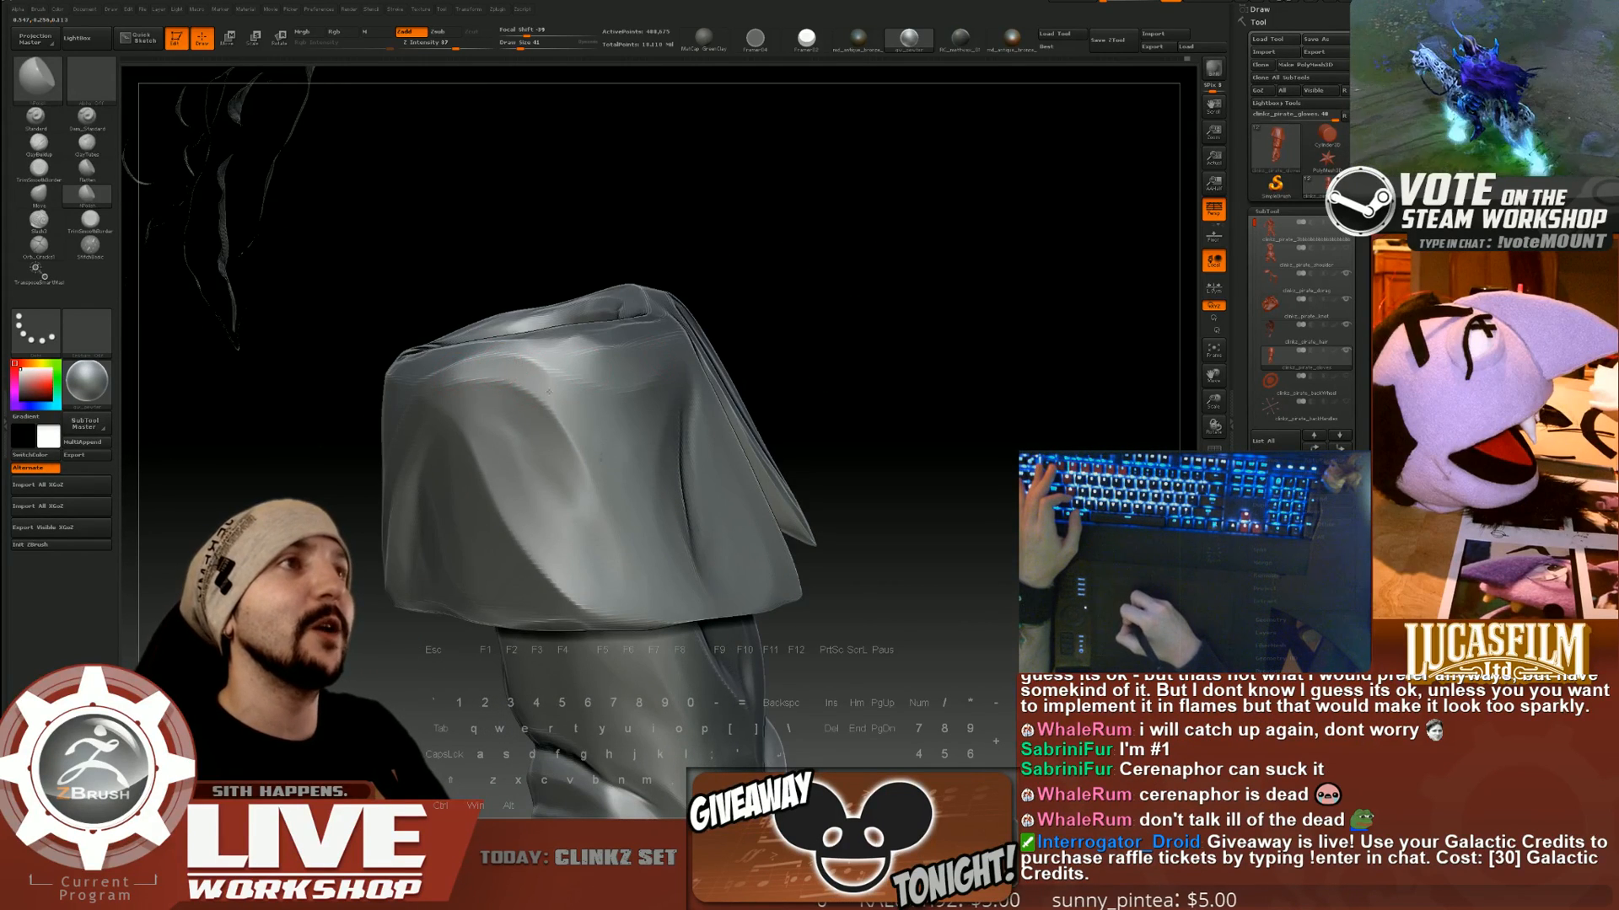
pyautogui.moveTo(885, 306)
pyautogui.mouseDown()
pyautogui.moveTo(978, 305)
pyautogui.moveTo(906, 325)
pyautogui.mouseUp()
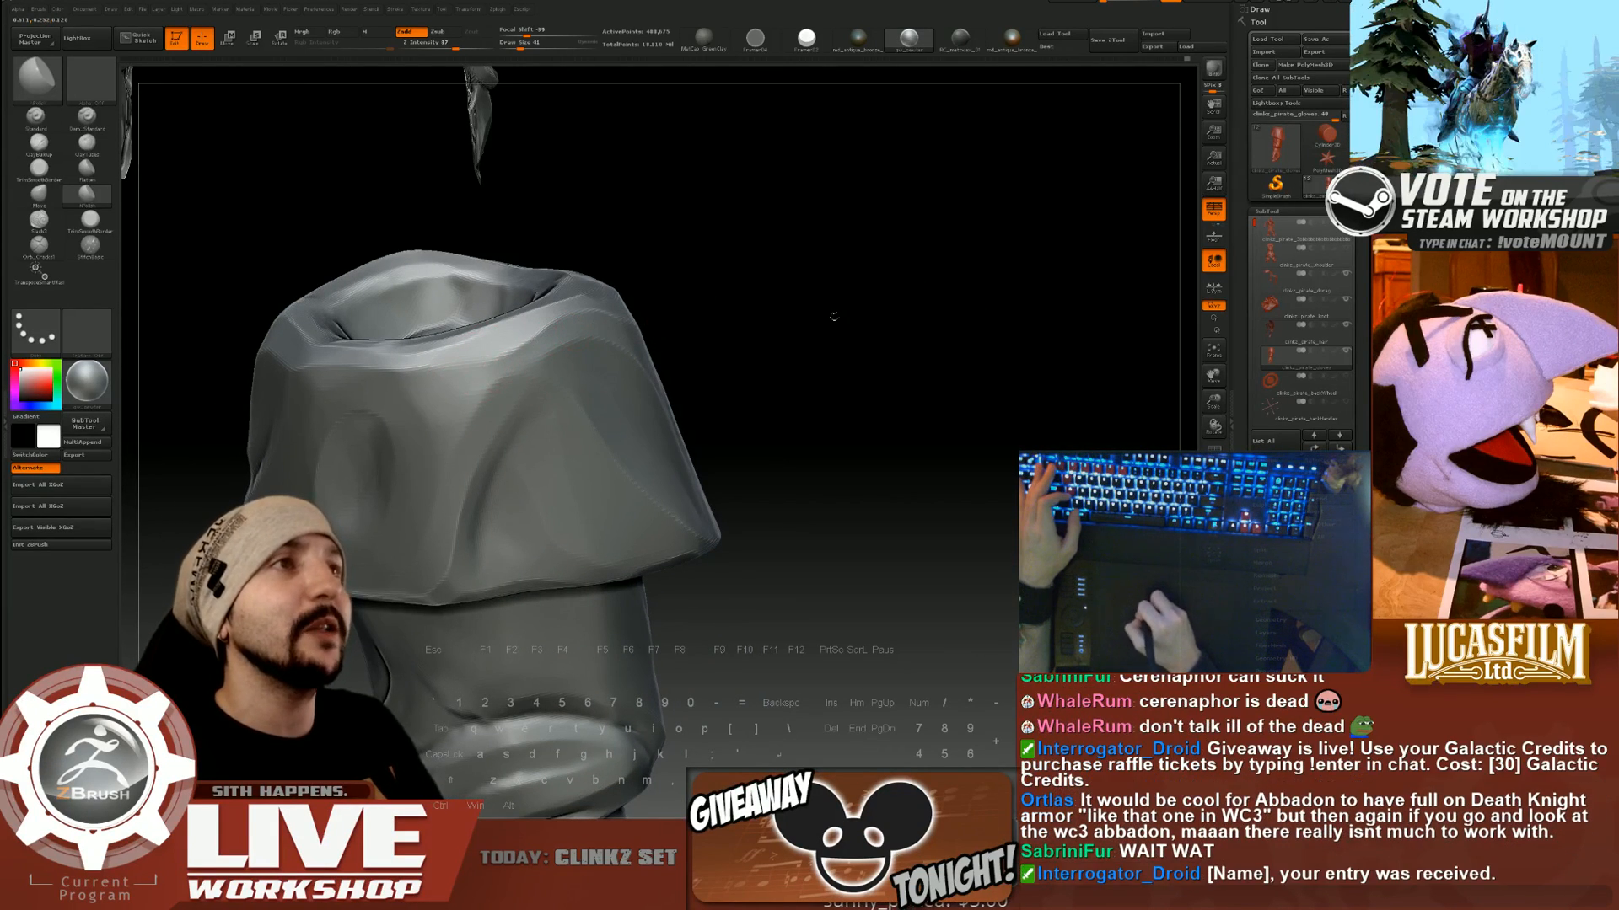
pyautogui.moveTo(834, 314); pyautogui.dragTo(753, 369)
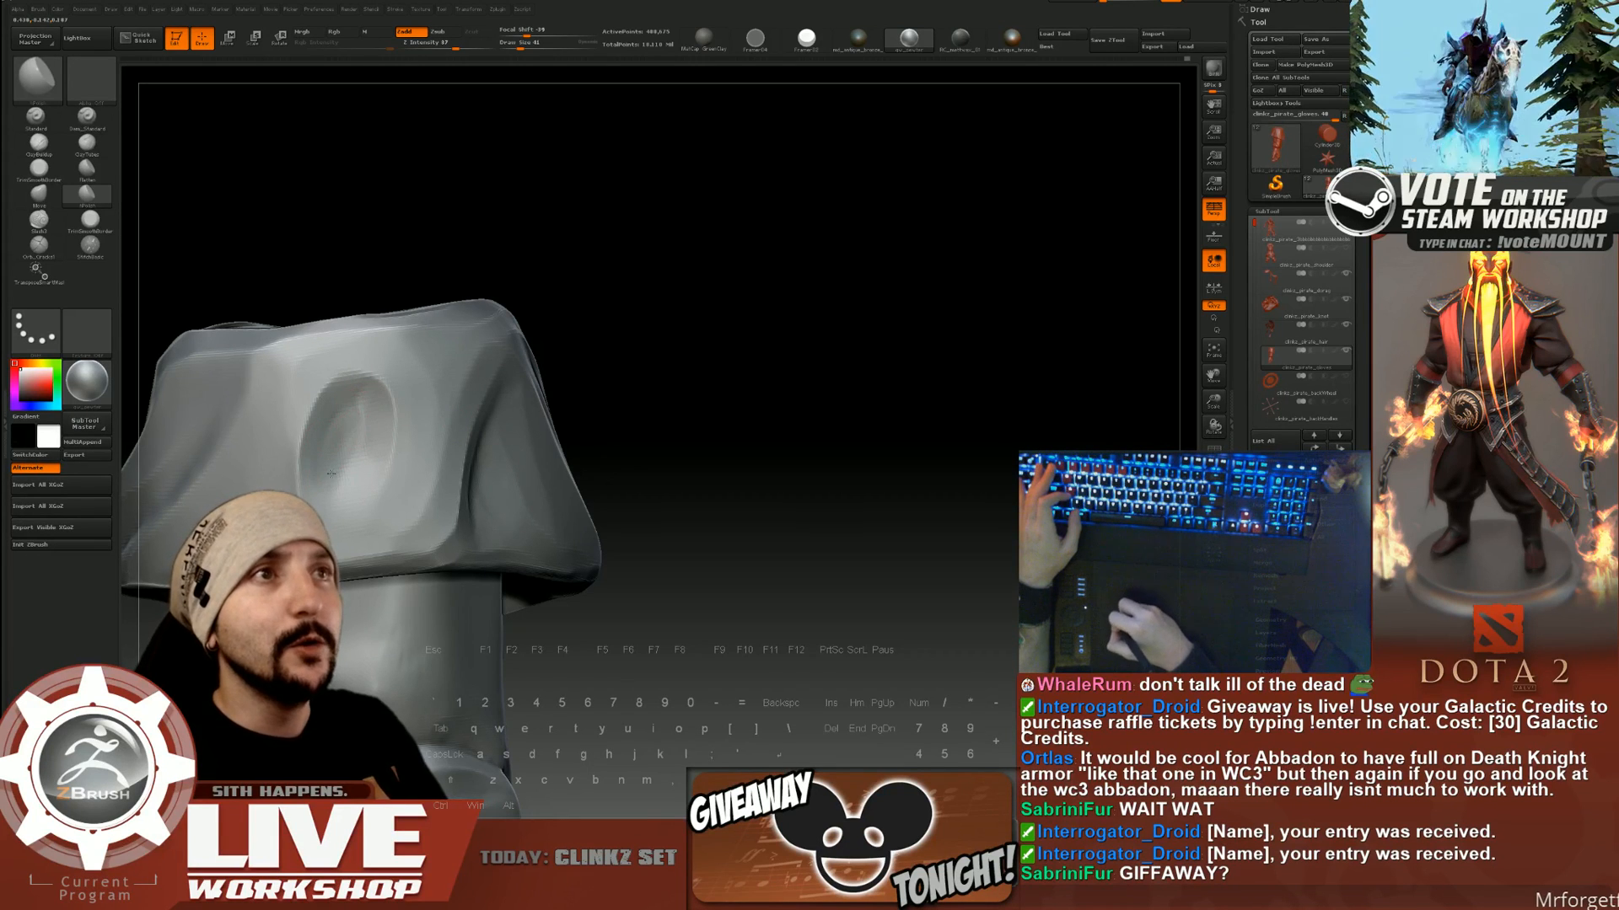
pyautogui.press('s')
pyautogui.moveTo(331, 474); pyautogui.dragTo(338, 473)
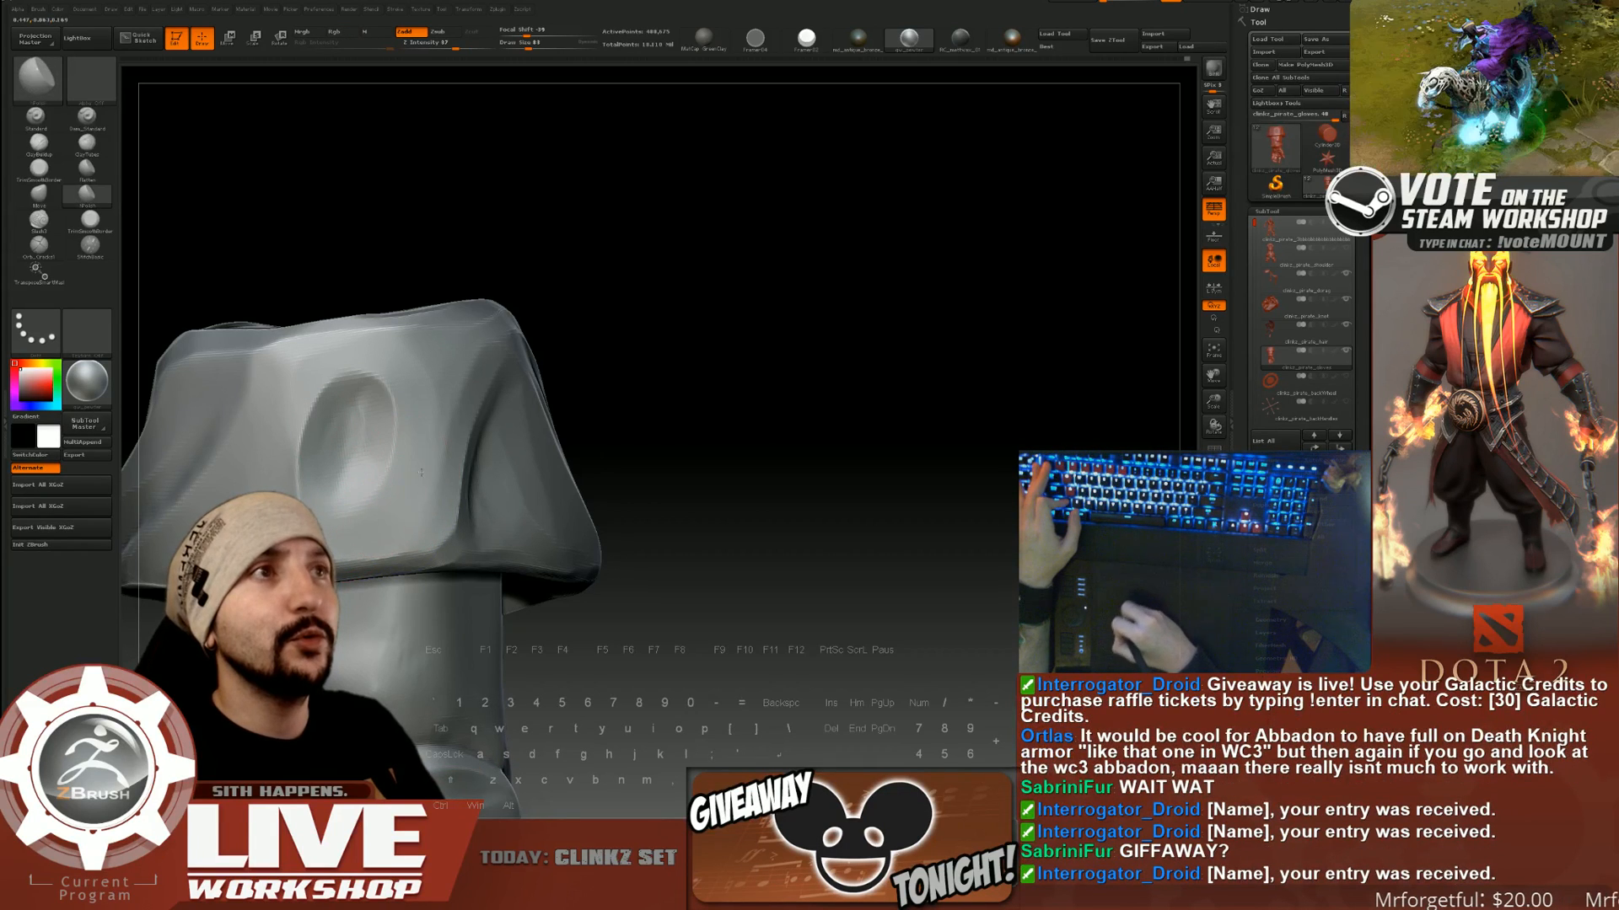
# Sharpen the diagonal fold on the cuff's side and smooth the neighbouring planes across the front flaps.
pyautogui.moveTo(746, 364)
pyautogui.mouseDown()
pyautogui.moveTo(814, 344)
pyautogui.moveTo(957, 346)
pyautogui.mouseUp()
pyautogui.moveTo(415, 362); pyautogui.dragTo(408, 330)
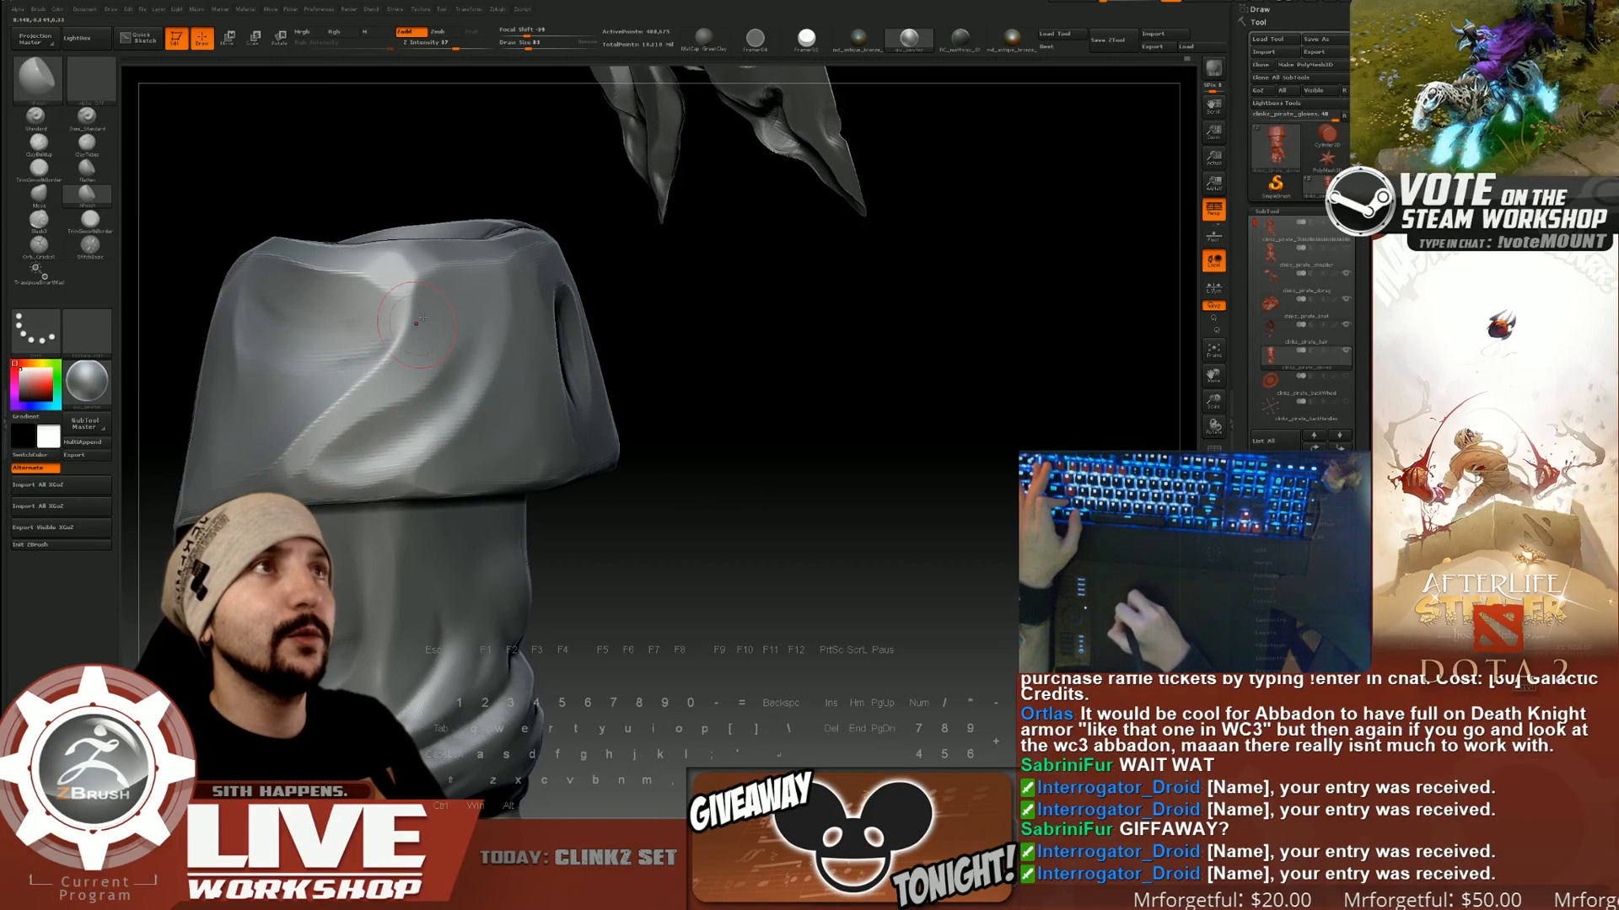
pyautogui.moveTo(701, 358); pyautogui.dragTo(772, 337)
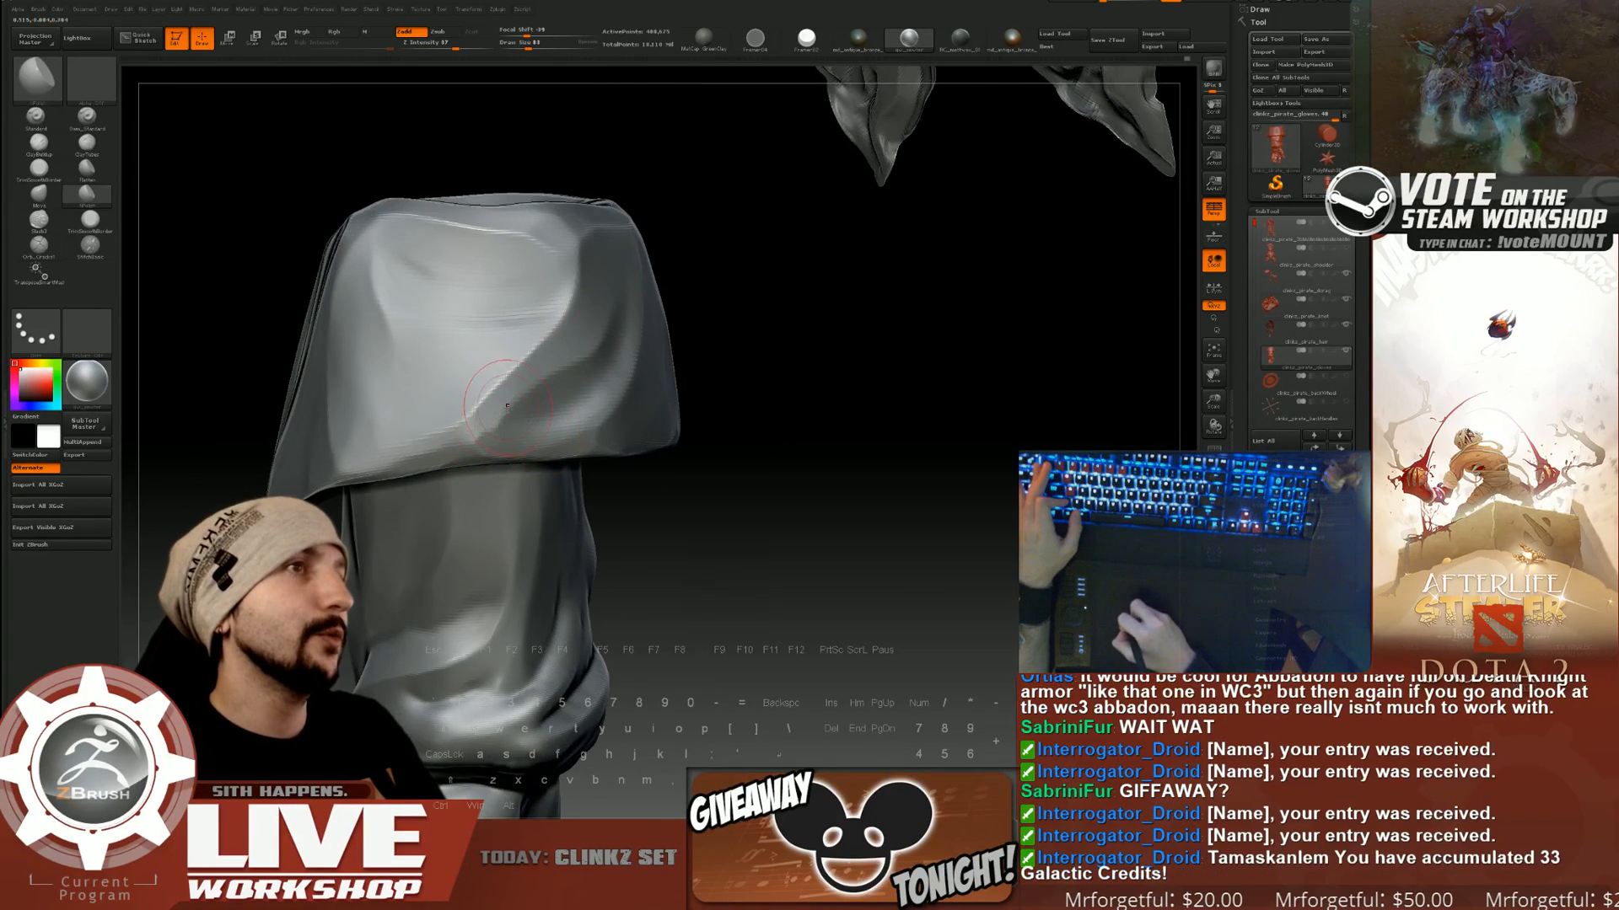
pyautogui.moveTo(742, 430); pyautogui.dragTo(797, 371)
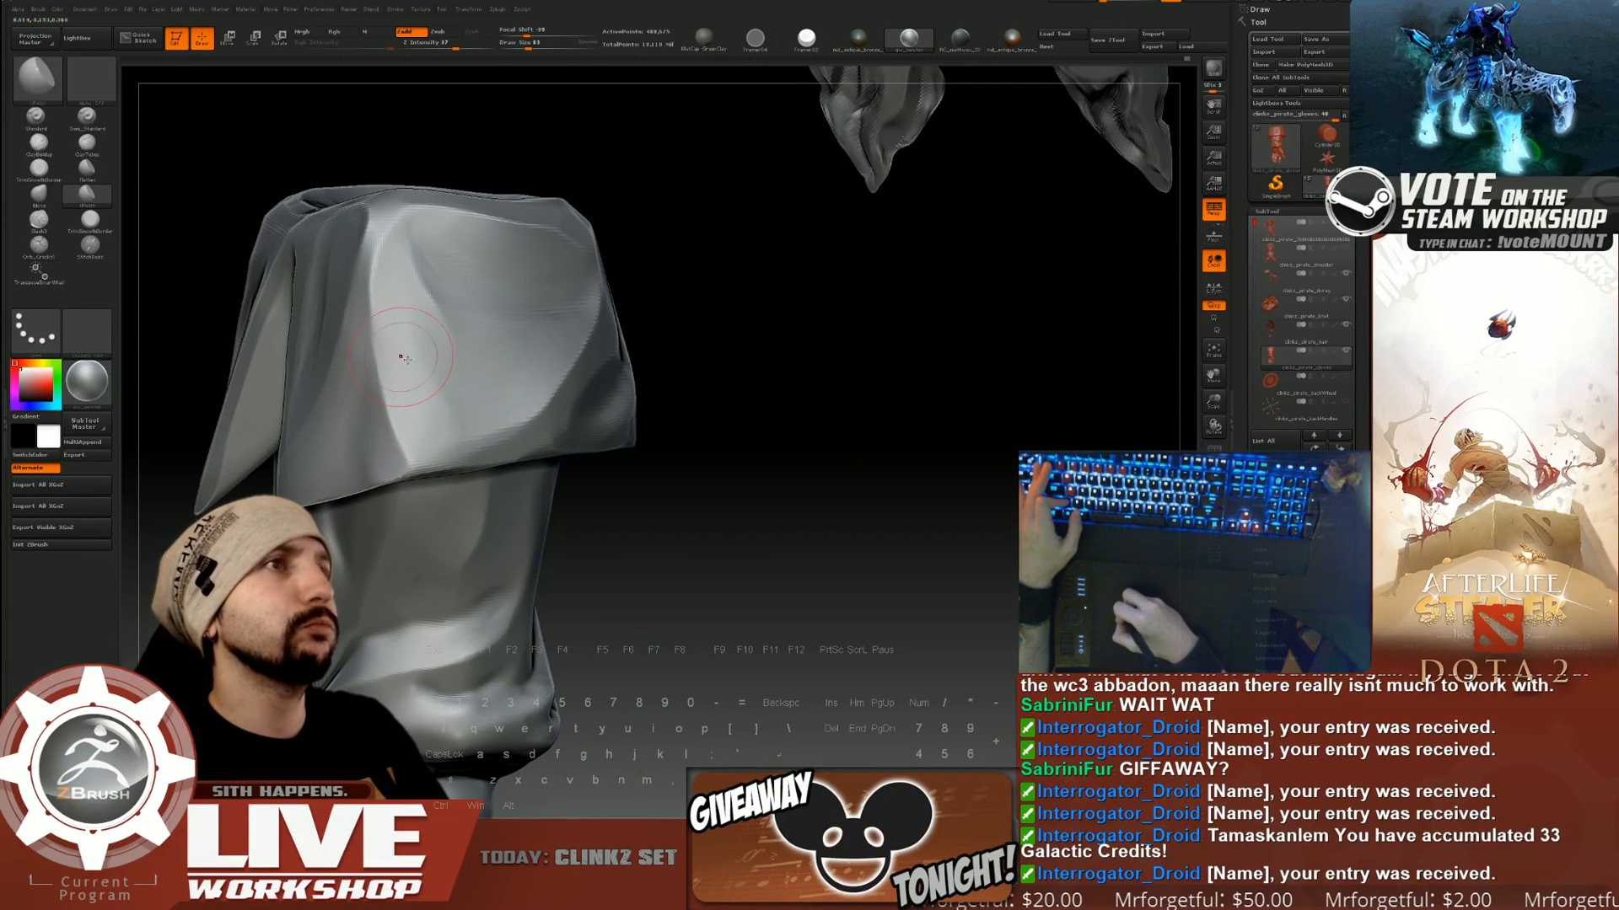
pyautogui.moveTo(762, 400)
pyautogui.keyDown('alt'); pyautogui.mouseDown()
pyautogui.moveTo(772, 343)
pyautogui.moveTo(665, 445)
pyautogui.moveTo(674, 539)
pyautogui.moveTo(877, 430)
pyautogui.mouseUp(); pyautogui.keyUp('alt')
pyautogui.keyDown('alt'); pyautogui.moveTo(717, 271); pyautogui.dragTo(907, 324); pyautogui.keyUp('alt')
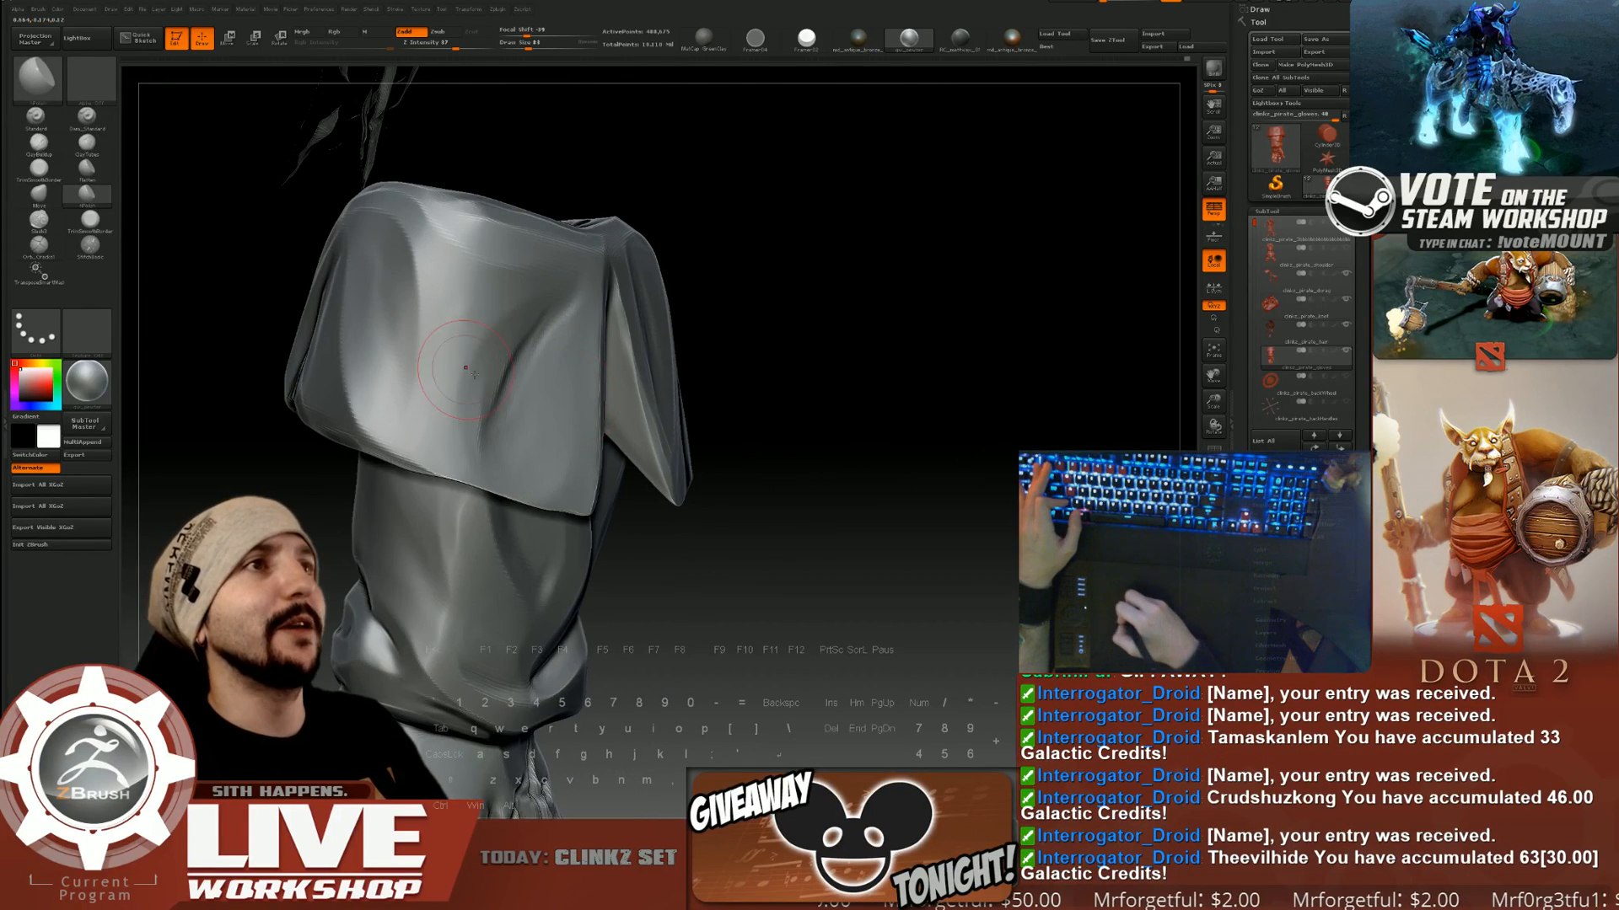
pyautogui.moveTo(797, 446)
pyautogui.mouseDown()
pyautogui.moveTo(759, 361)
pyautogui.moveTo(824, 372)
pyautogui.moveTo(711, 416)
pyautogui.moveTo(814, 389)
pyautogui.mouseUp()
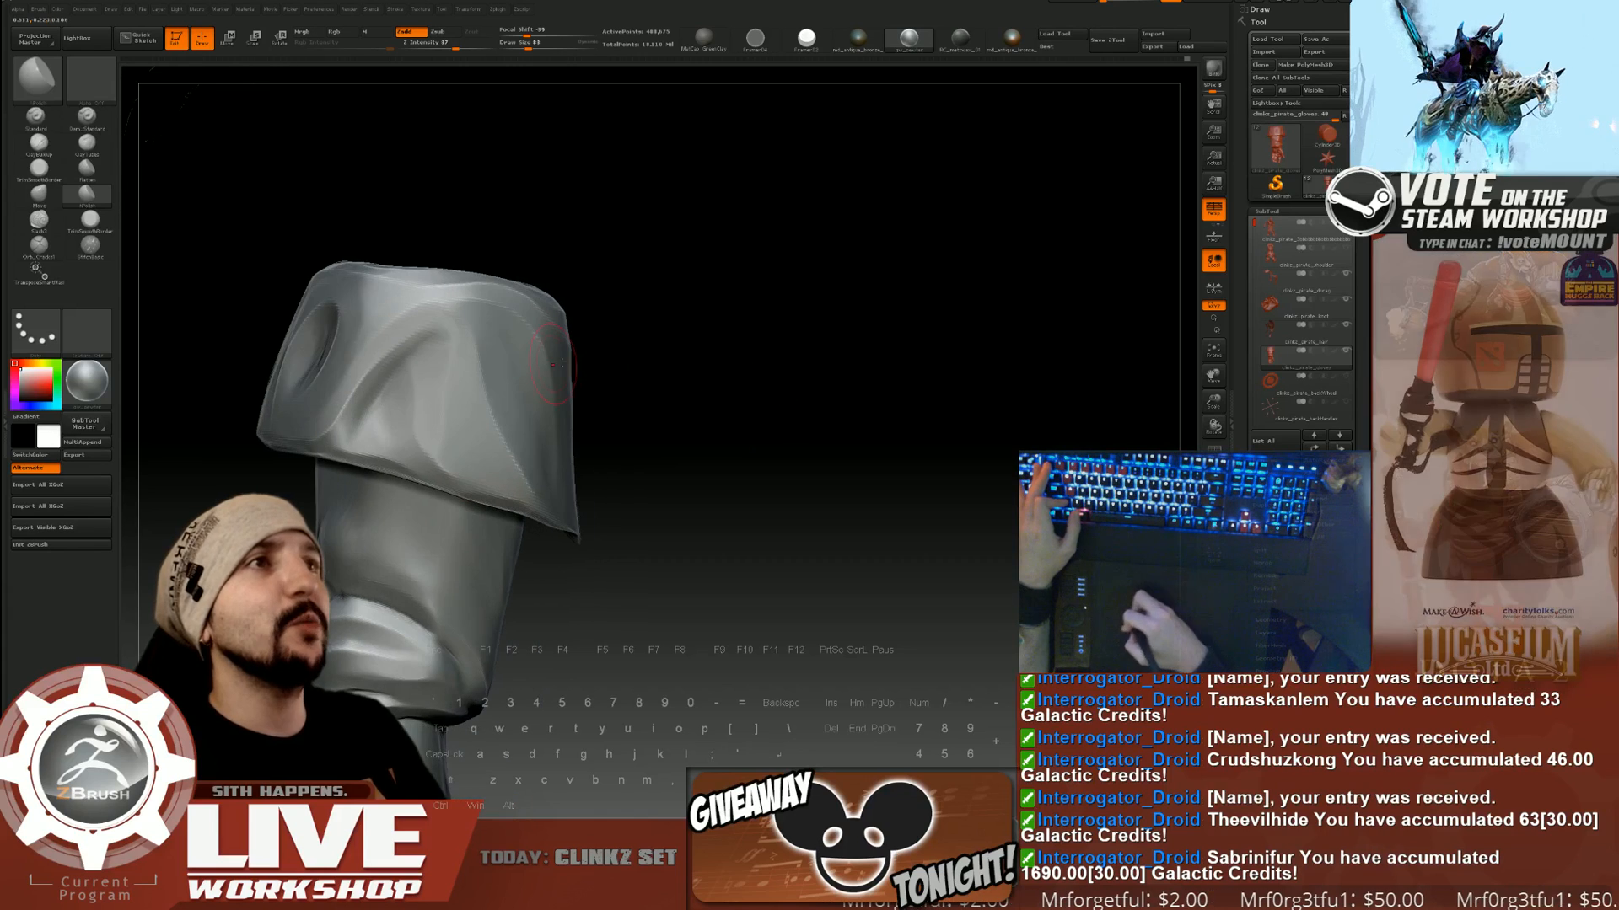
# Flatten the cuff's upper rim into angular planes around the arm opening.
pyautogui.moveTo(728, 352); pyautogui.dragTo(689, 384)
pyautogui.moveTo(685, 280)
pyautogui.mouseDown()
pyautogui.moveTo(771, 343)
pyautogui.moveTo(780, 371)
pyautogui.moveTo(641, 362)
pyautogui.mouseUp()
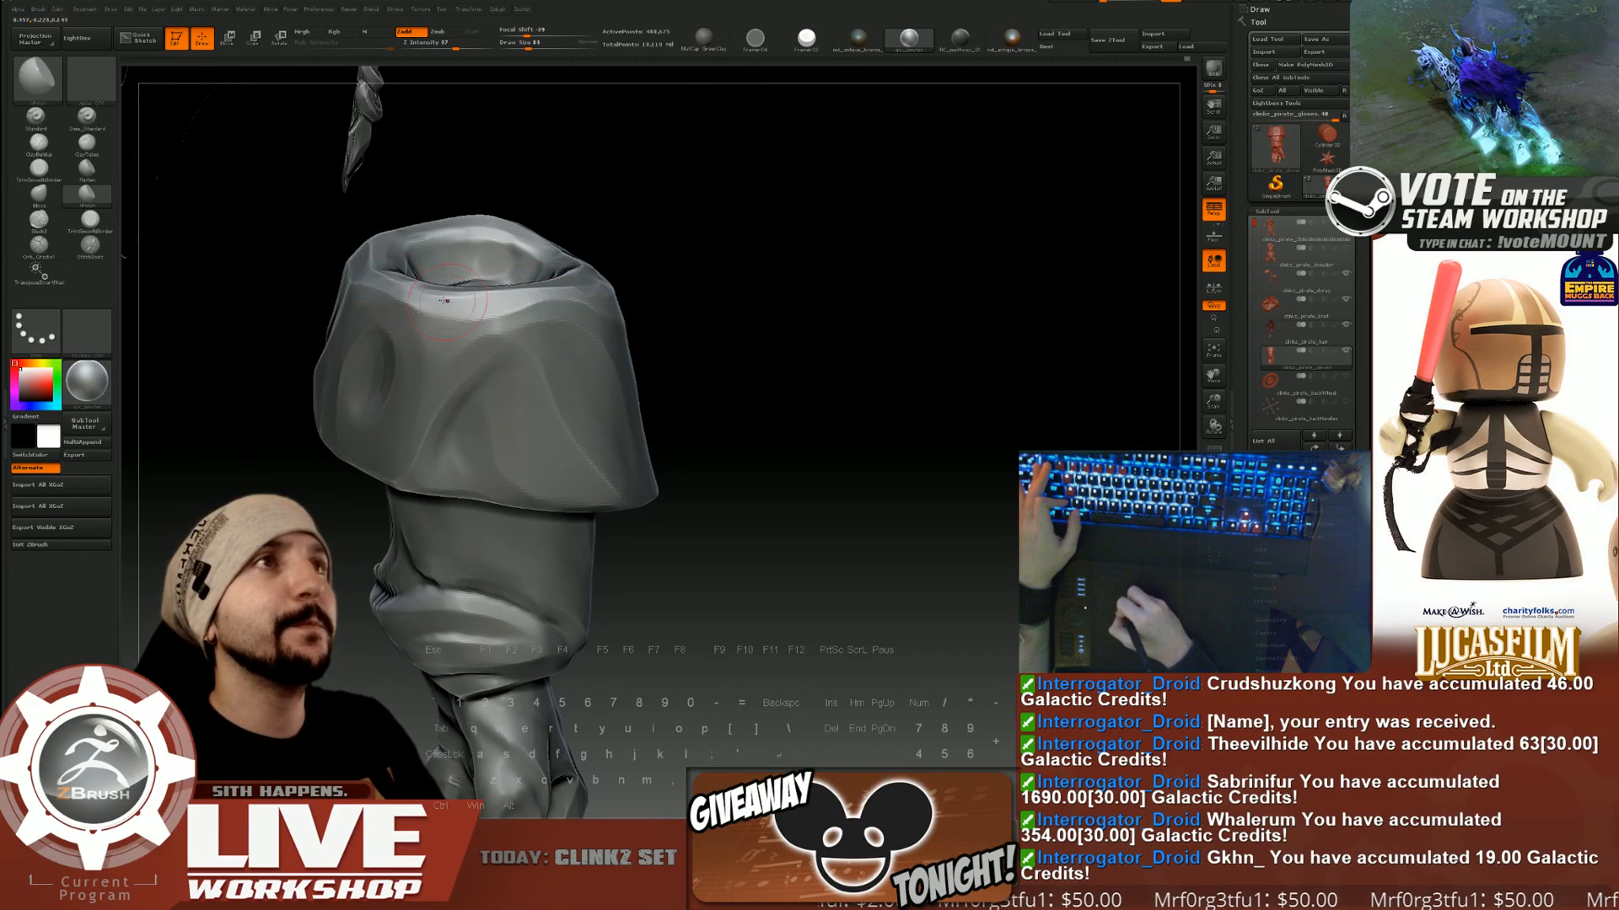
pyautogui.moveTo(829, 295); pyautogui.dragTo(745, 301)
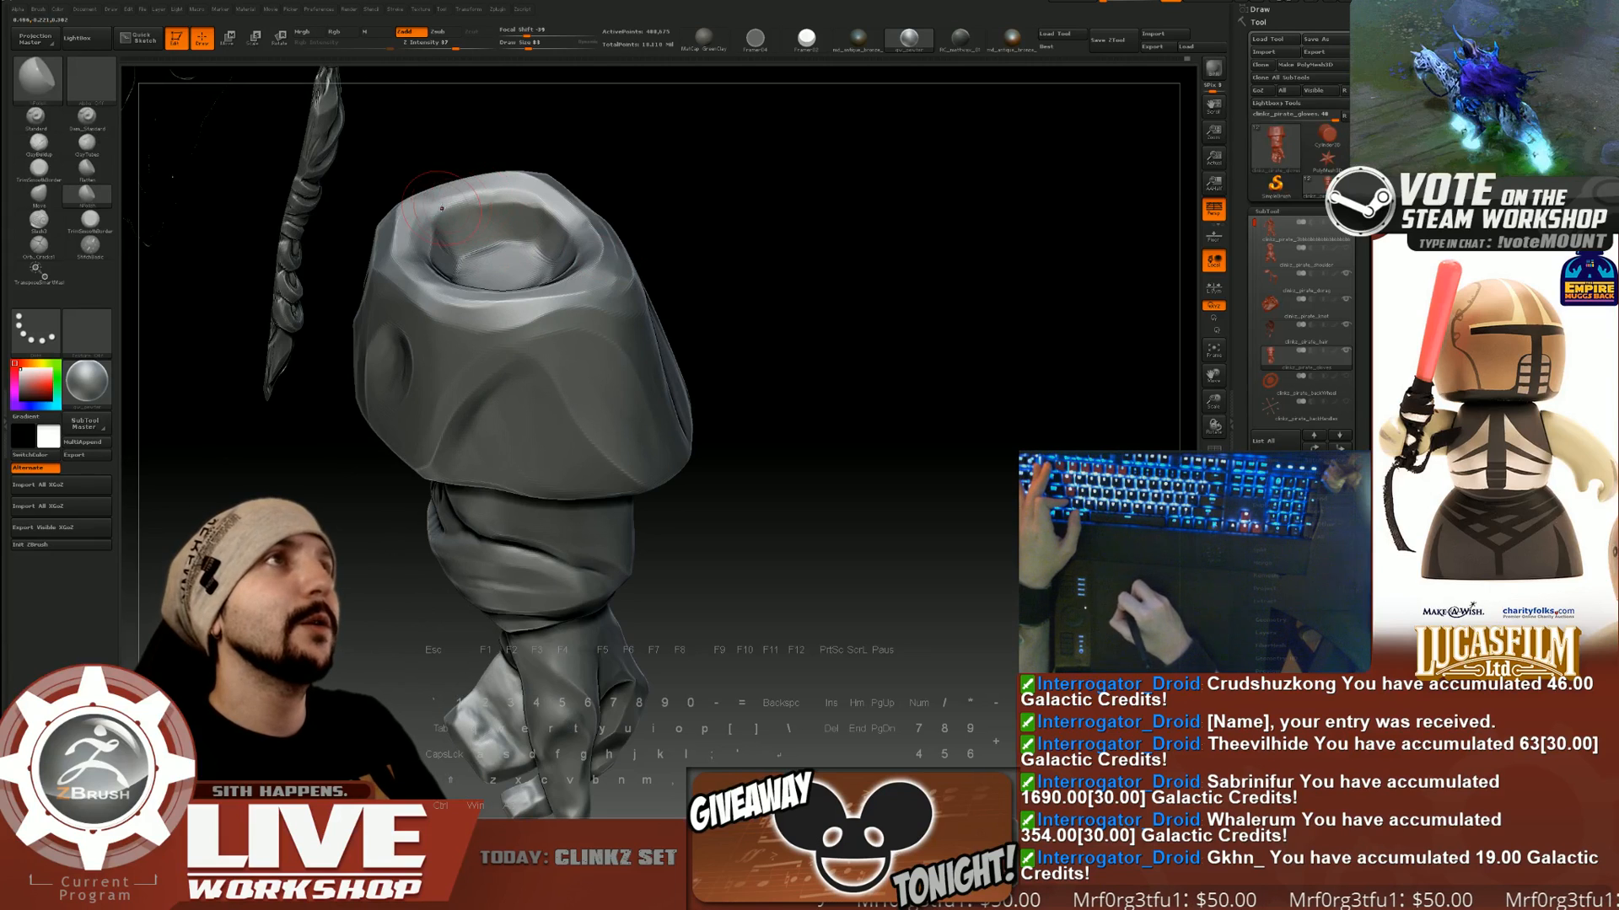
pyautogui.press('s')
pyautogui.moveTo(440, 208); pyautogui.dragTo(437, 208)
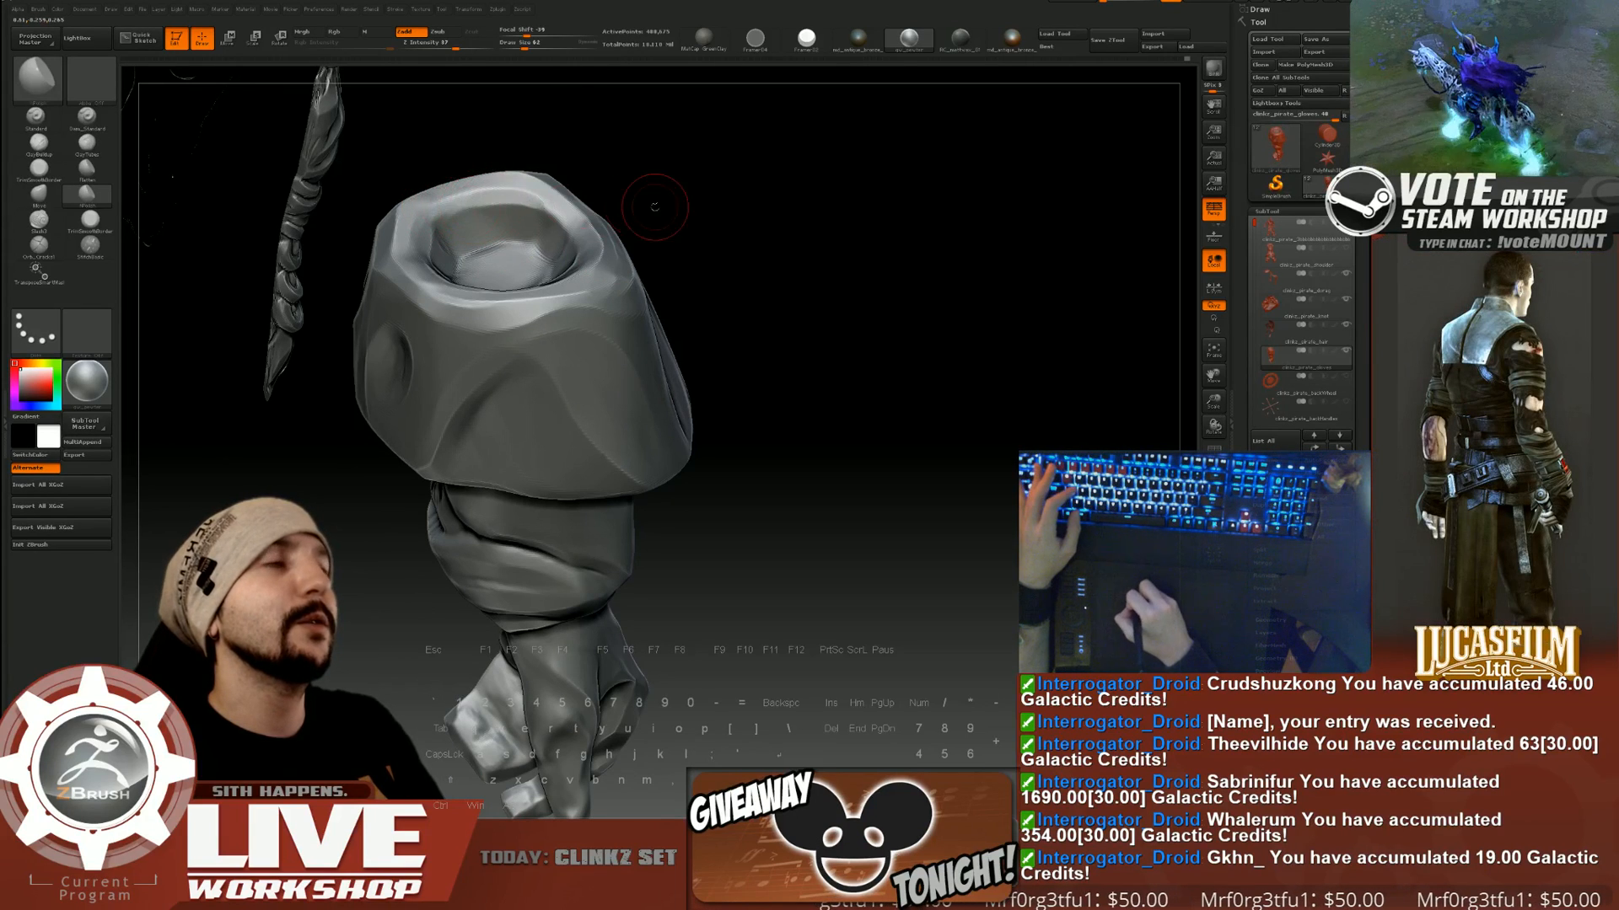
pyautogui.moveTo(655, 206); pyautogui.dragTo(565, 220)
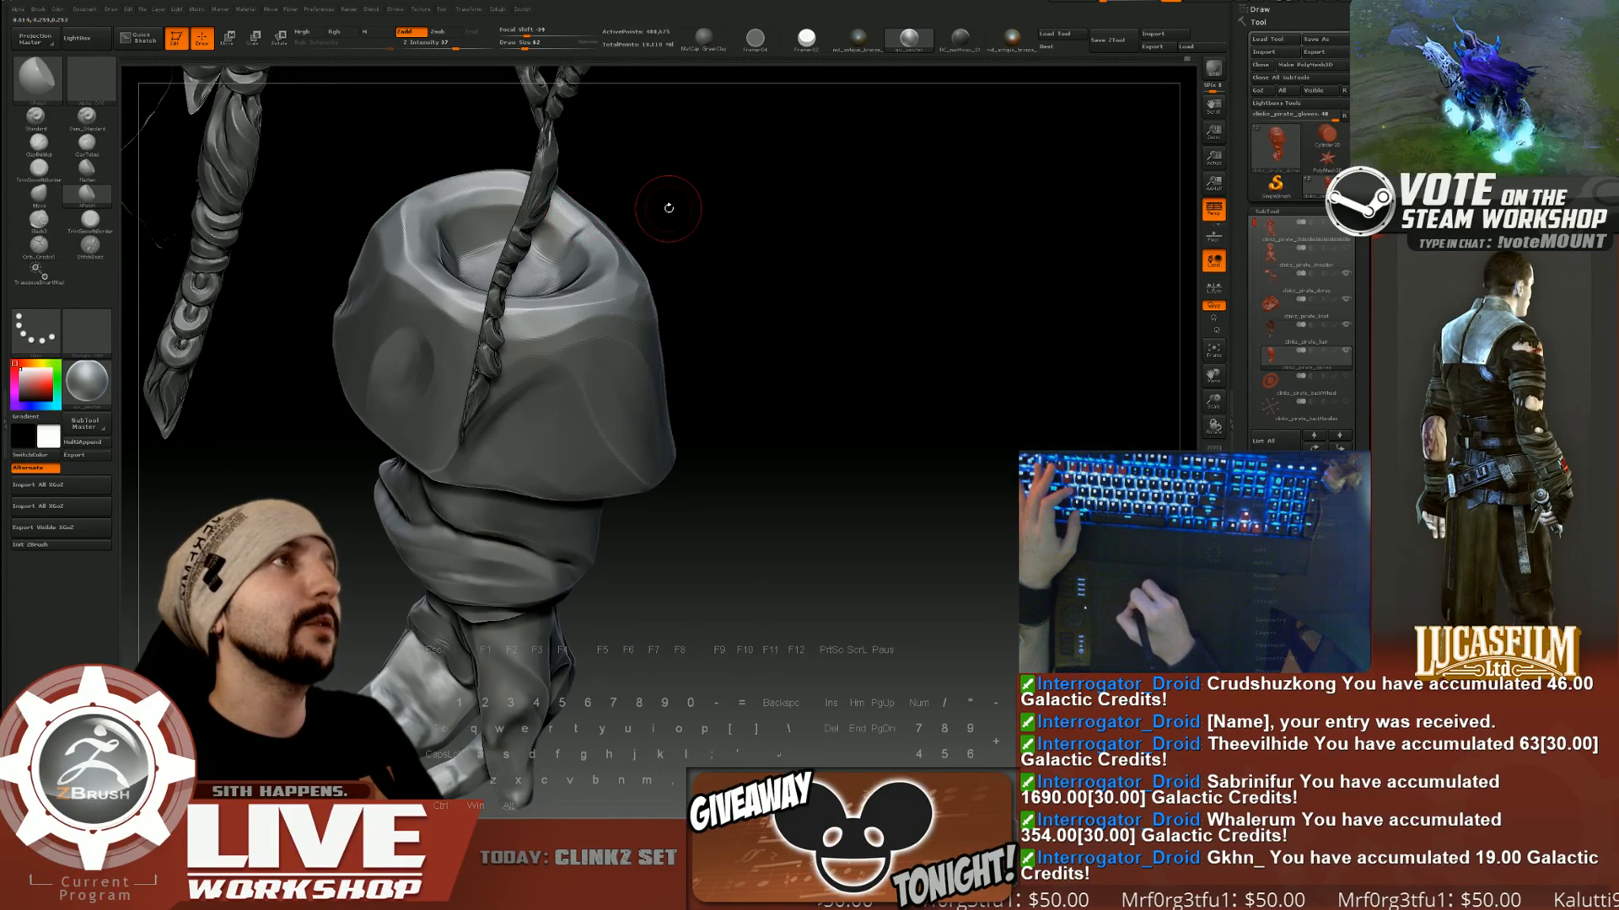
pyautogui.moveTo(669, 208); pyautogui.dragTo(445, 246)
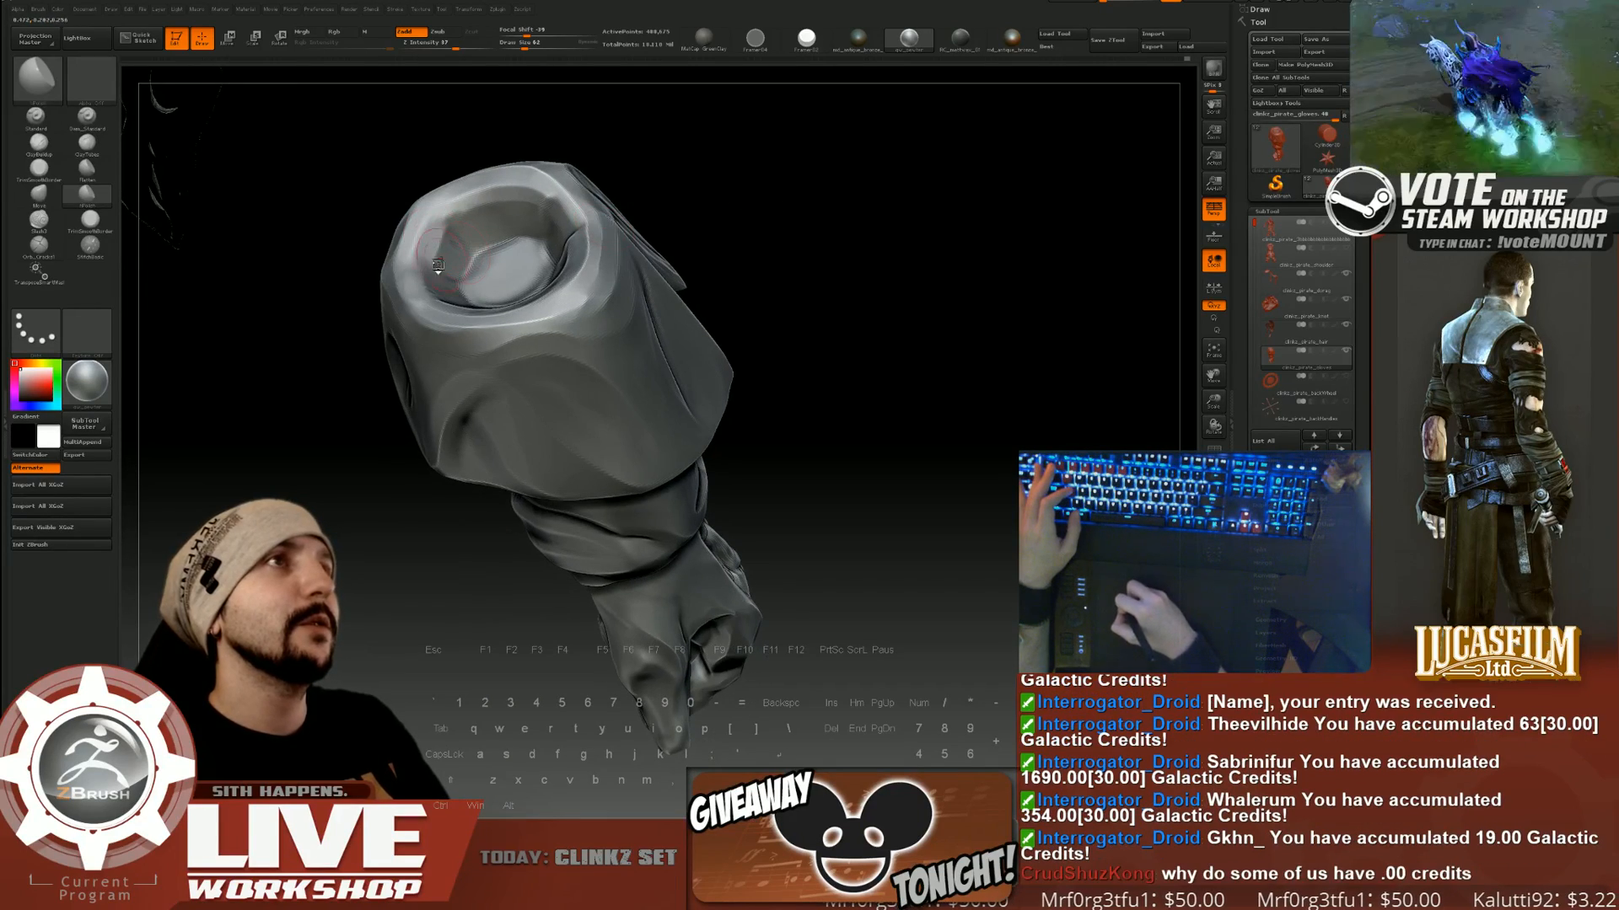
pyautogui.moveTo(666, 210)
pyautogui.mouseDown()
pyautogui.moveTo(716, 207)
pyautogui.moveTo(724, 240)
pyautogui.moveTo(689, 193)
pyautogui.moveTo(619, 265)
pyautogui.moveTo(482, 322)
pyautogui.mouseUp()
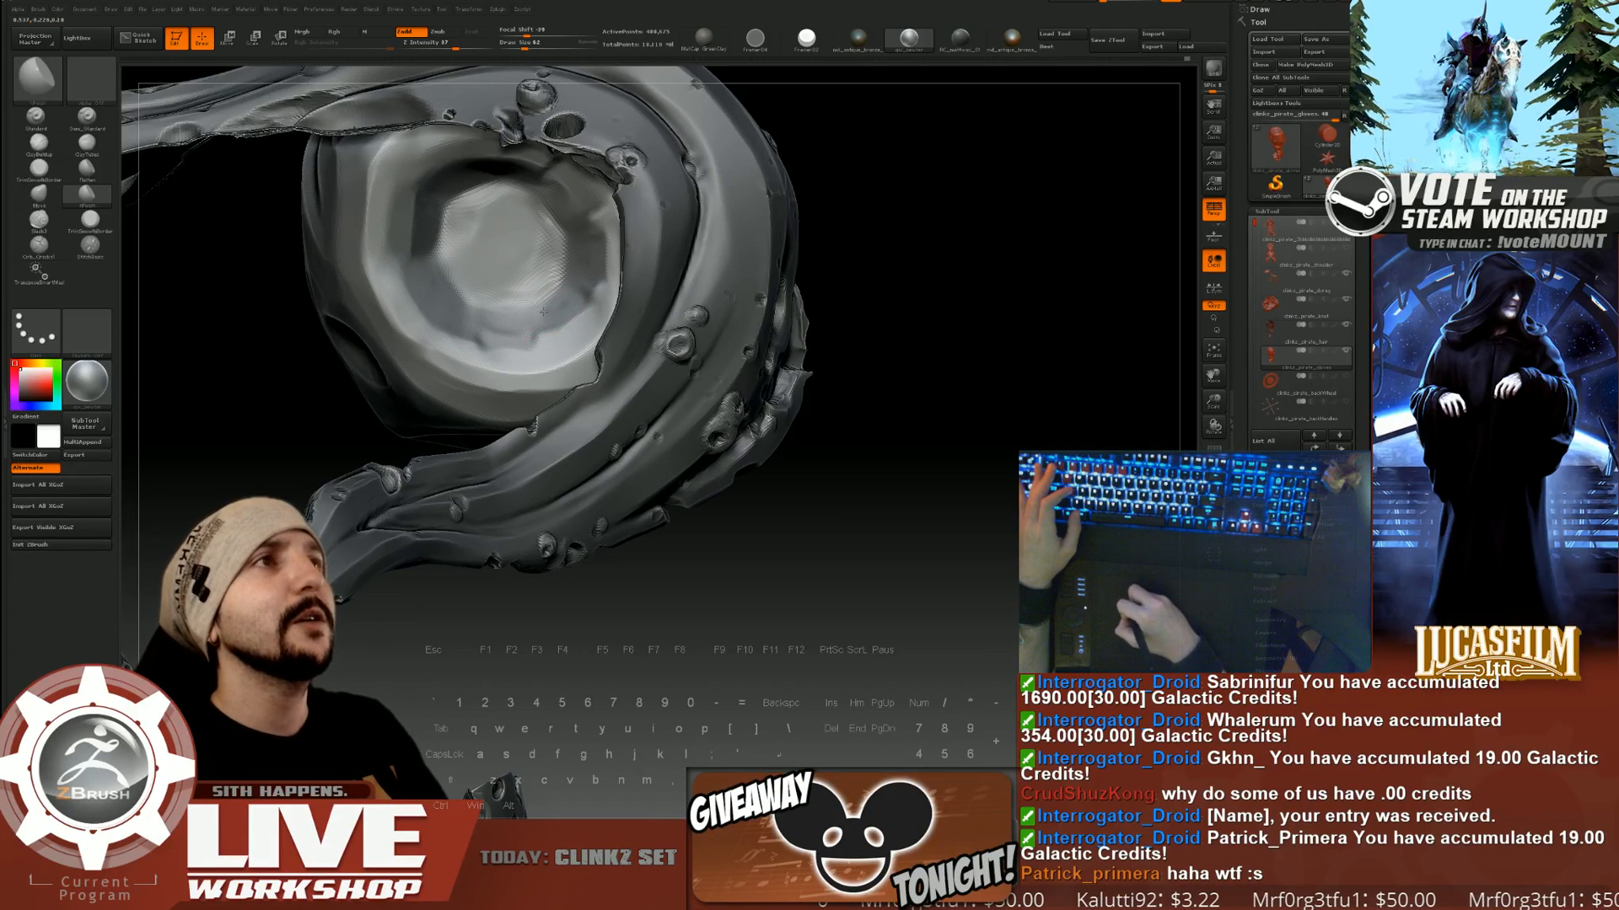
# Refine the cloth around the oval dent, softening its lower end toward the cuff's hem with a larger brush.
pyautogui.moveTo(875, 337)
pyautogui.keyDown('alt'); pyautogui.mouseDown()
pyautogui.moveTo(867, 260)
pyautogui.moveTo(902, 341)
pyautogui.moveTo(899, 304)
pyautogui.moveTo(883, 350)
pyautogui.mouseUp(); pyautogui.keyUp('alt')
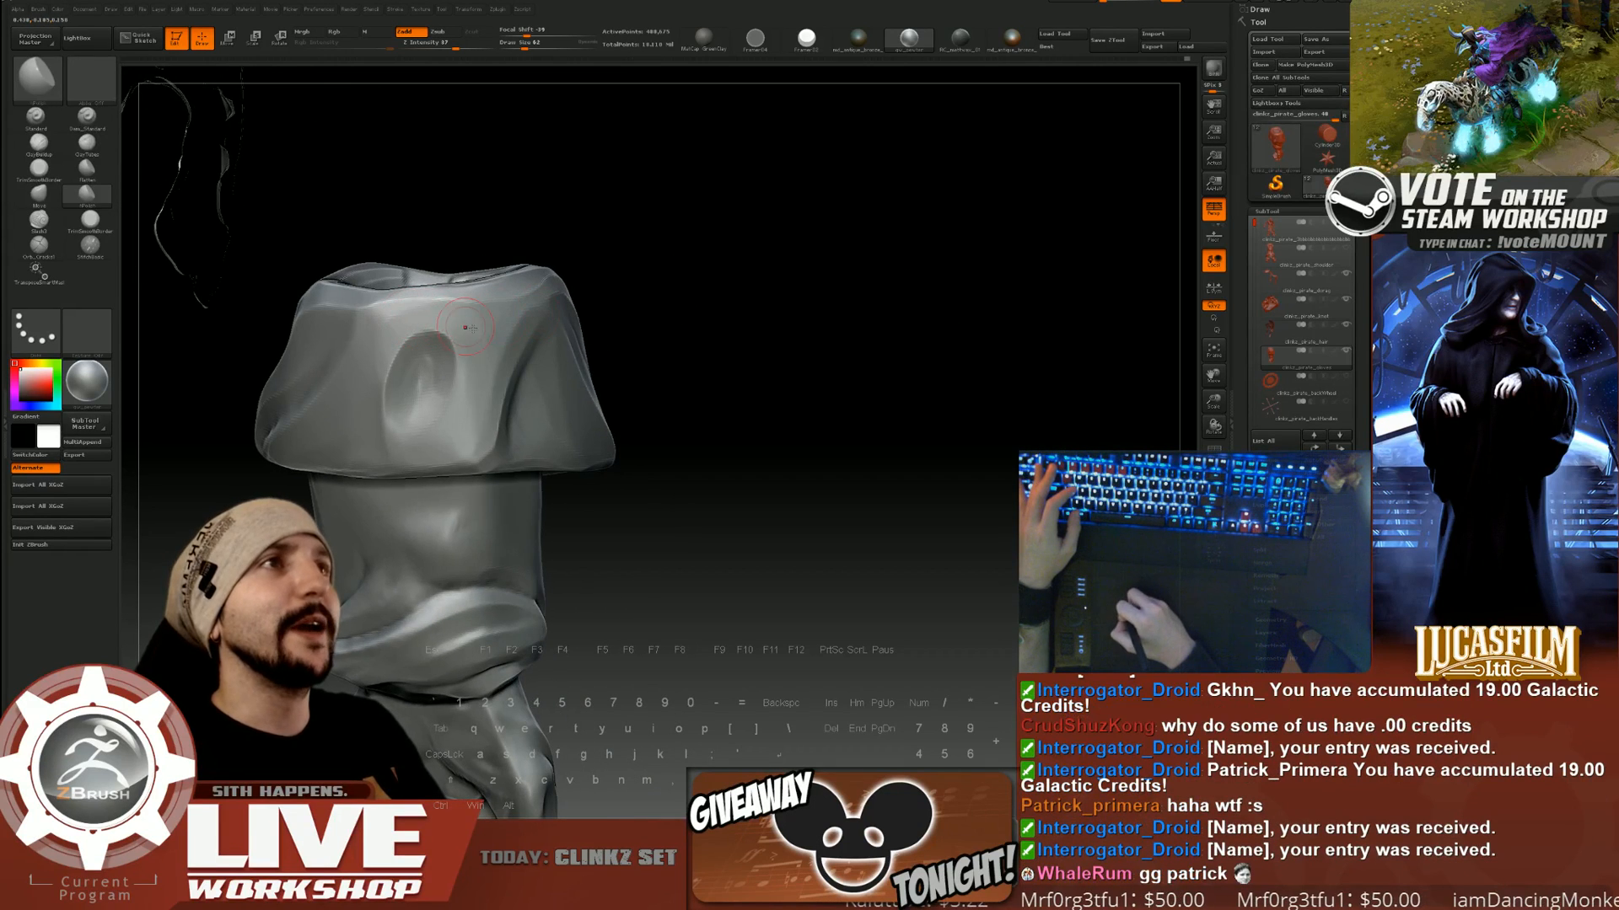
pyautogui.moveTo(663, 263); pyautogui.dragTo(651, 296)
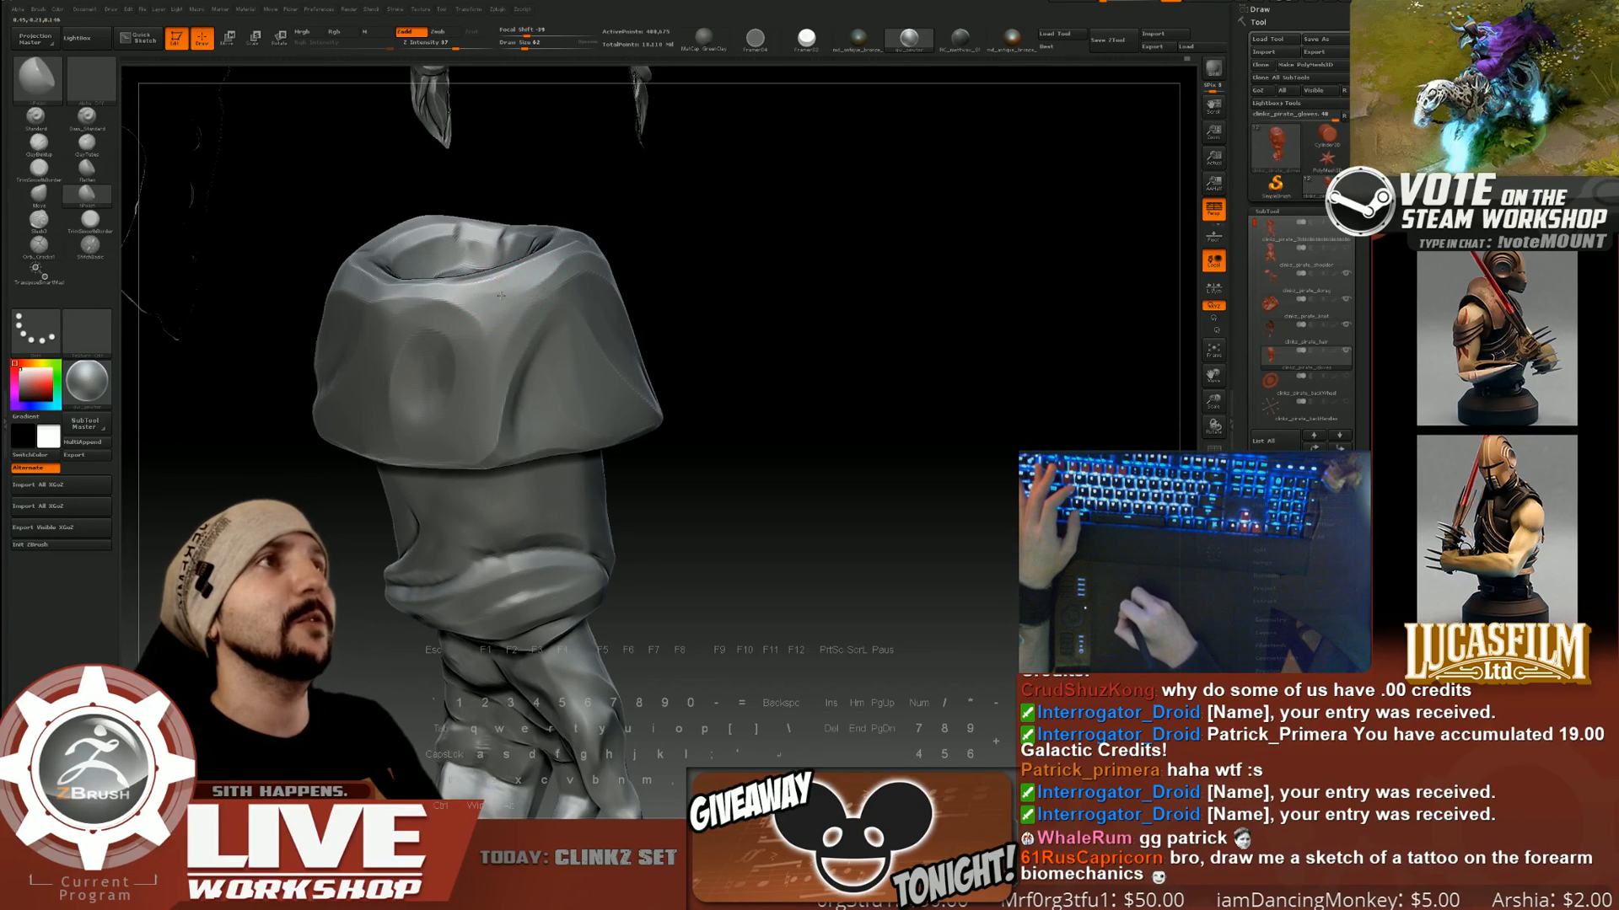
pyautogui.moveTo(697, 256); pyautogui.dragTo(715, 222)
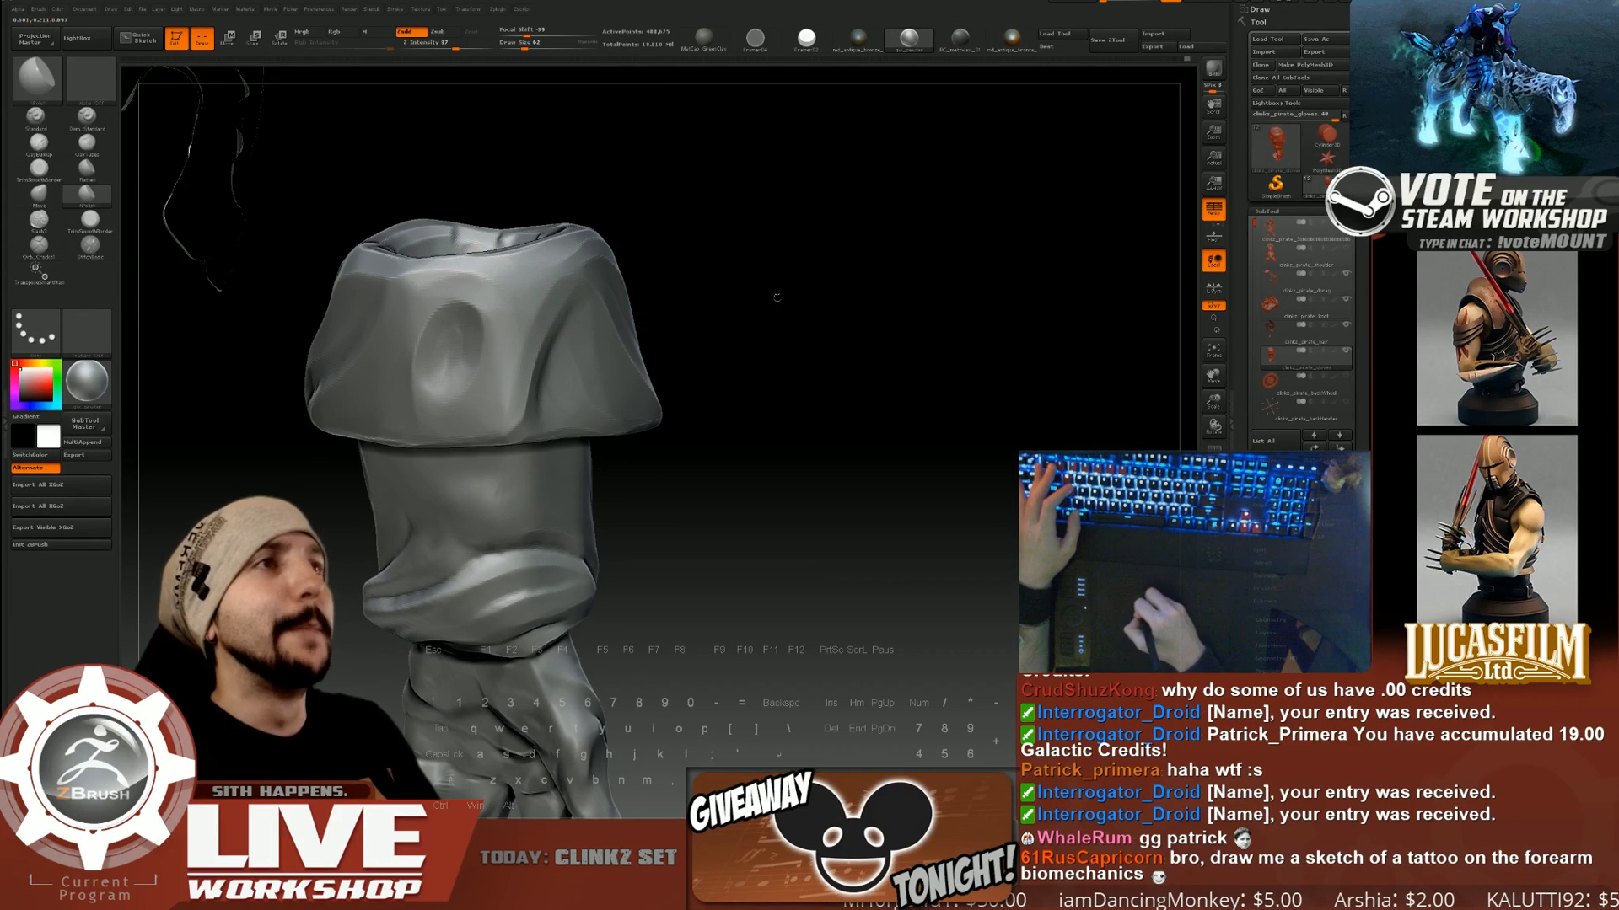
pyautogui.moveTo(777, 297); pyautogui.dragTo(471, 346)
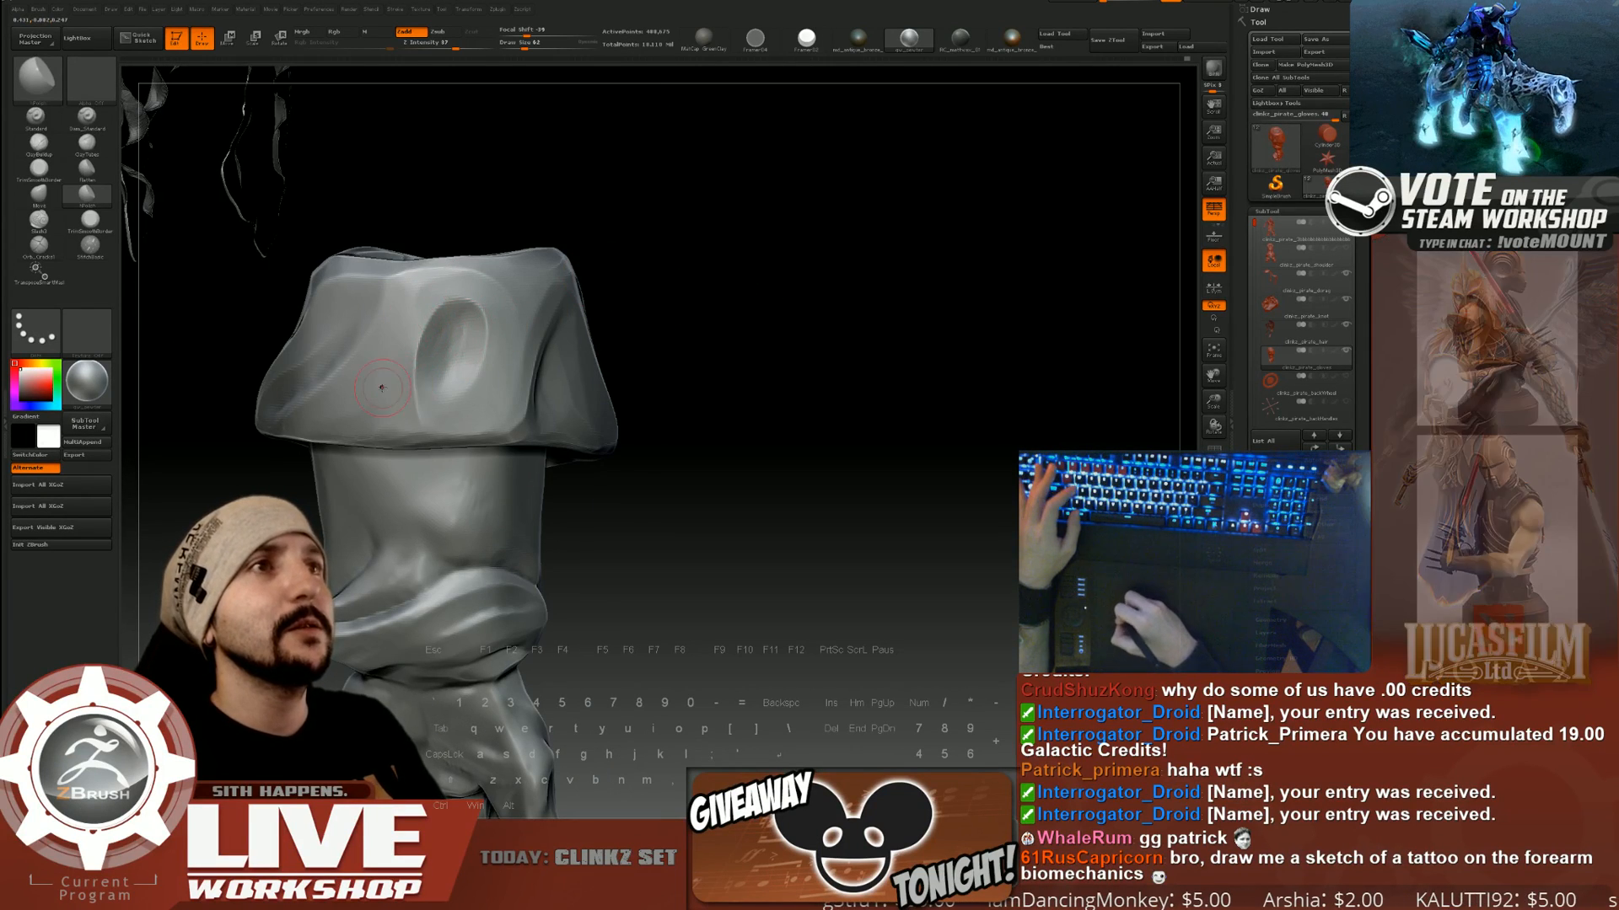
pyautogui.press(']')
pyautogui.press(']')
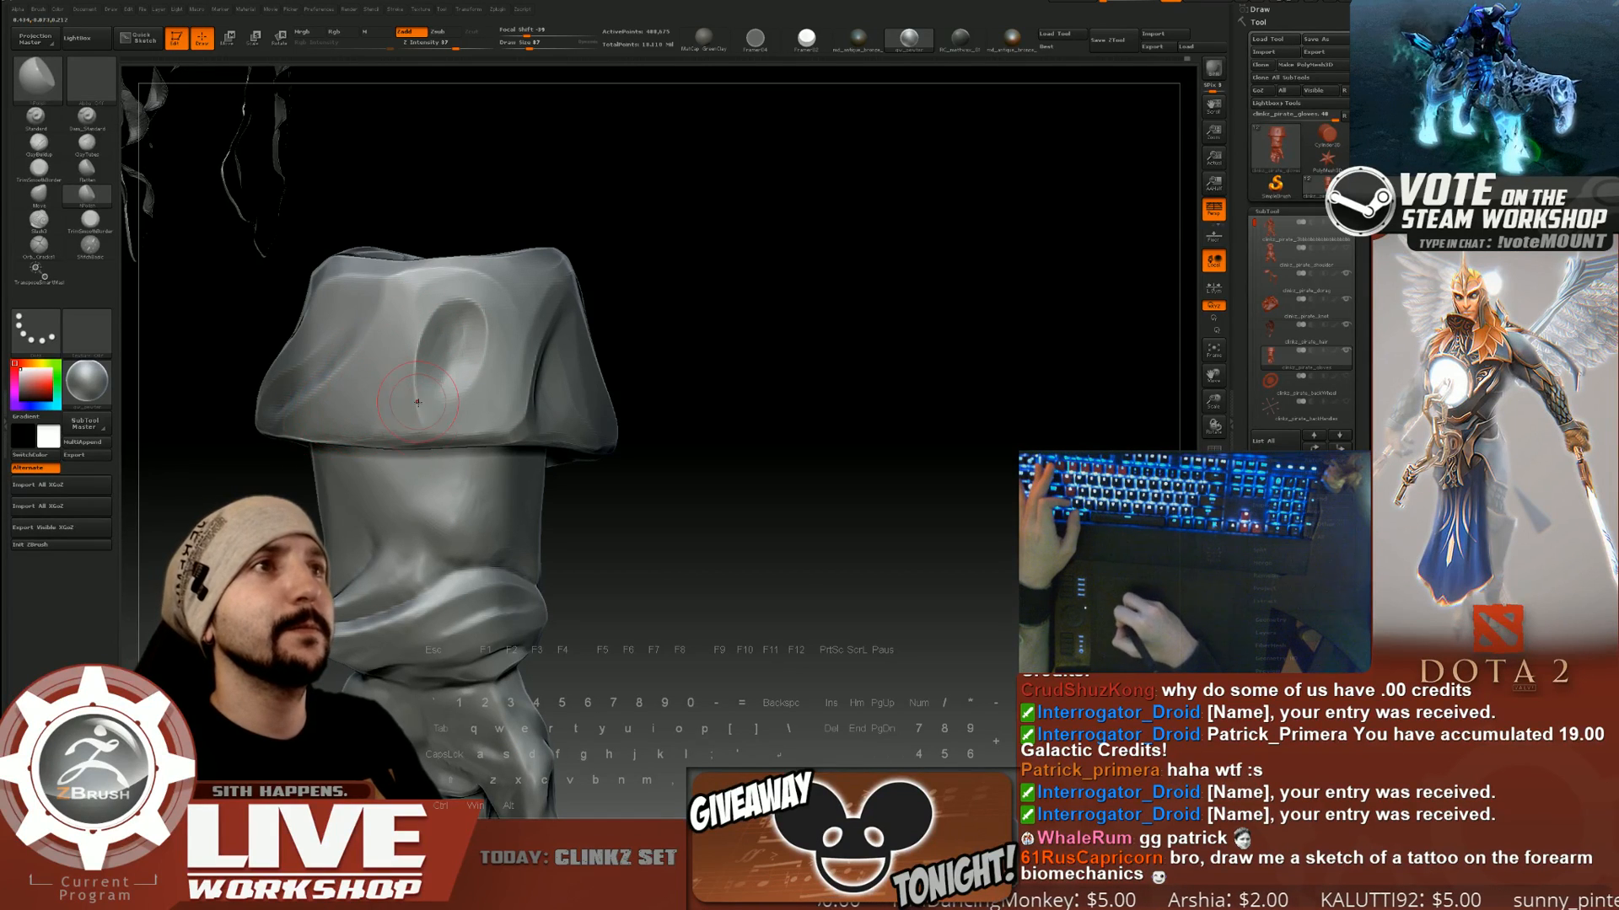
pyautogui.moveTo(638, 359); pyautogui.dragTo(675, 358)
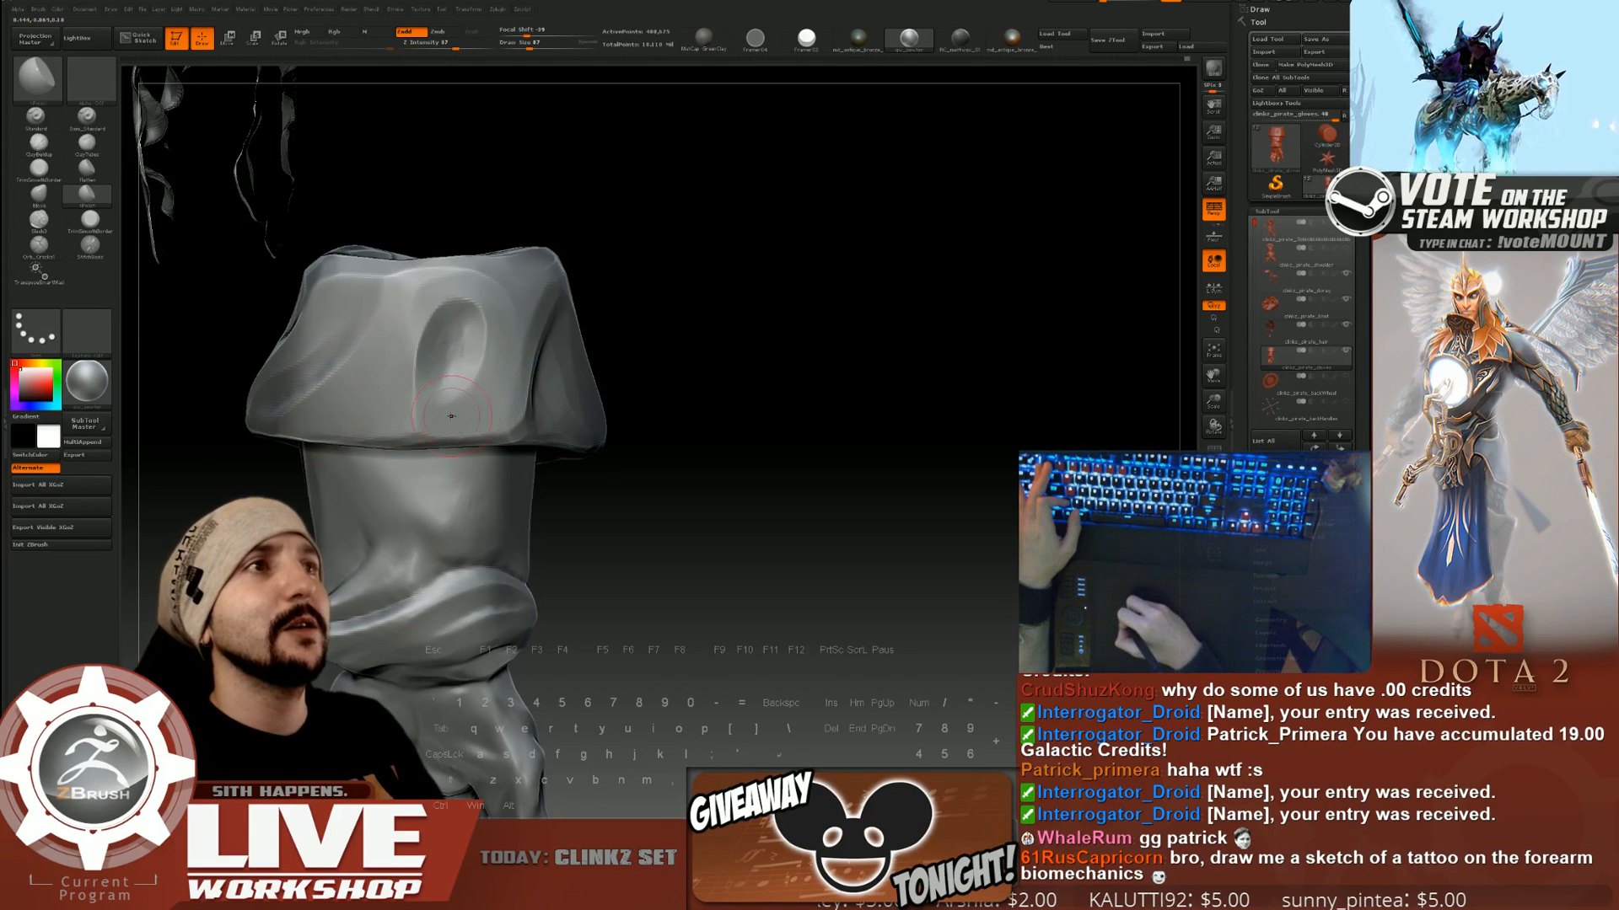
pyautogui.moveTo(737, 336); pyautogui.dragTo(756, 297)
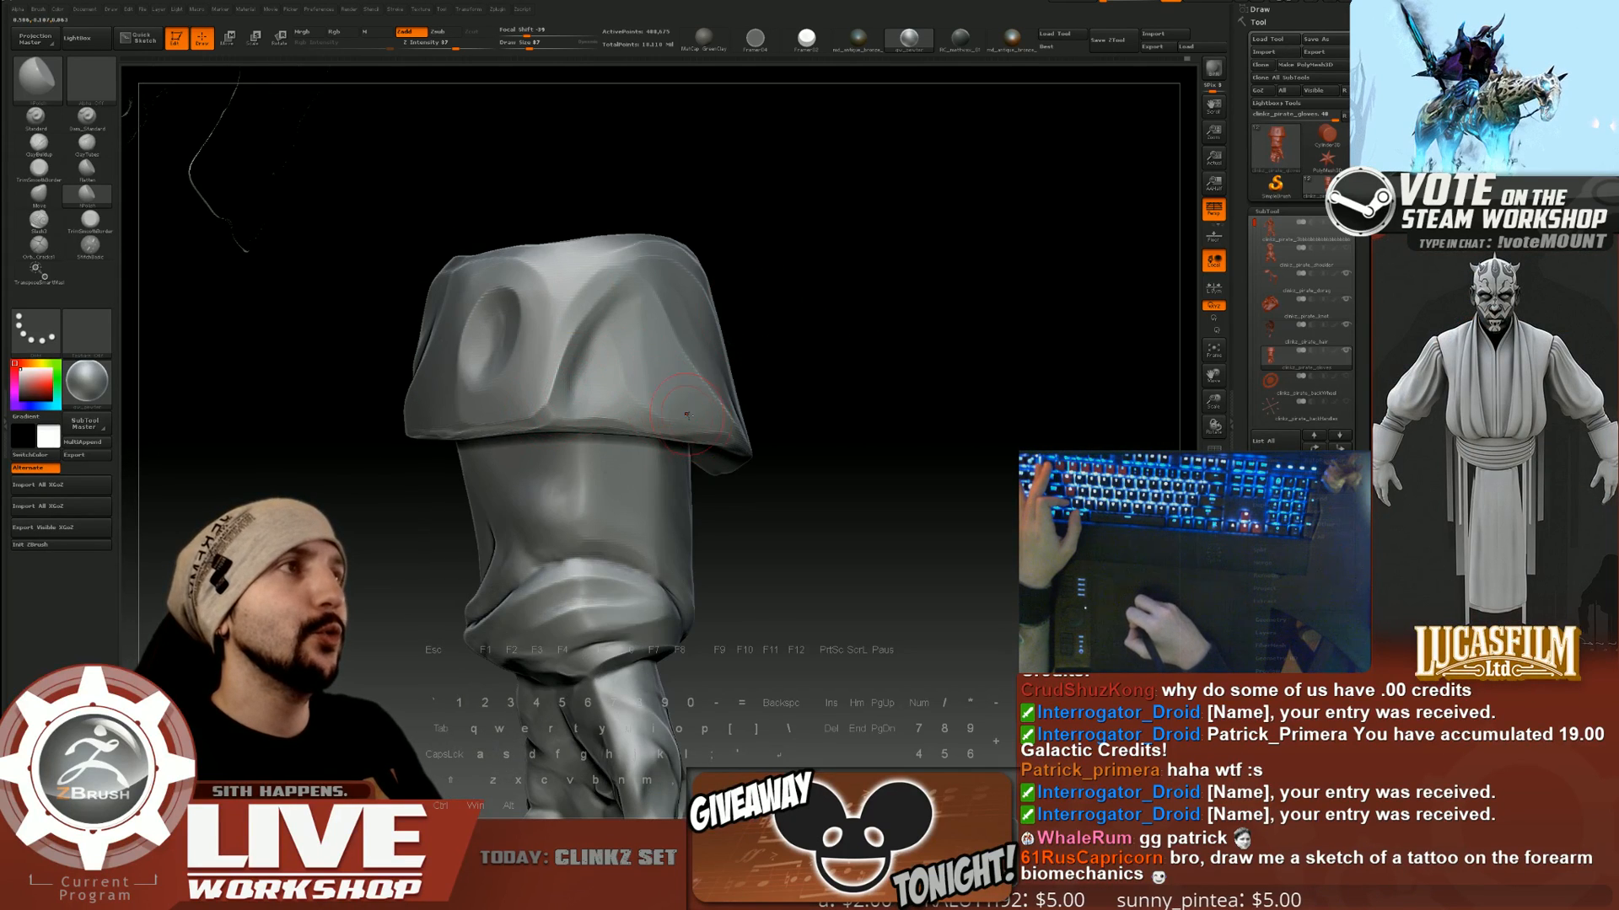
# Extend the diagonal crease on the cuff's side toward the hem and shape the smaller fold beside it.
pyautogui.moveTo(853, 389); pyautogui.dragTo(982, 338)
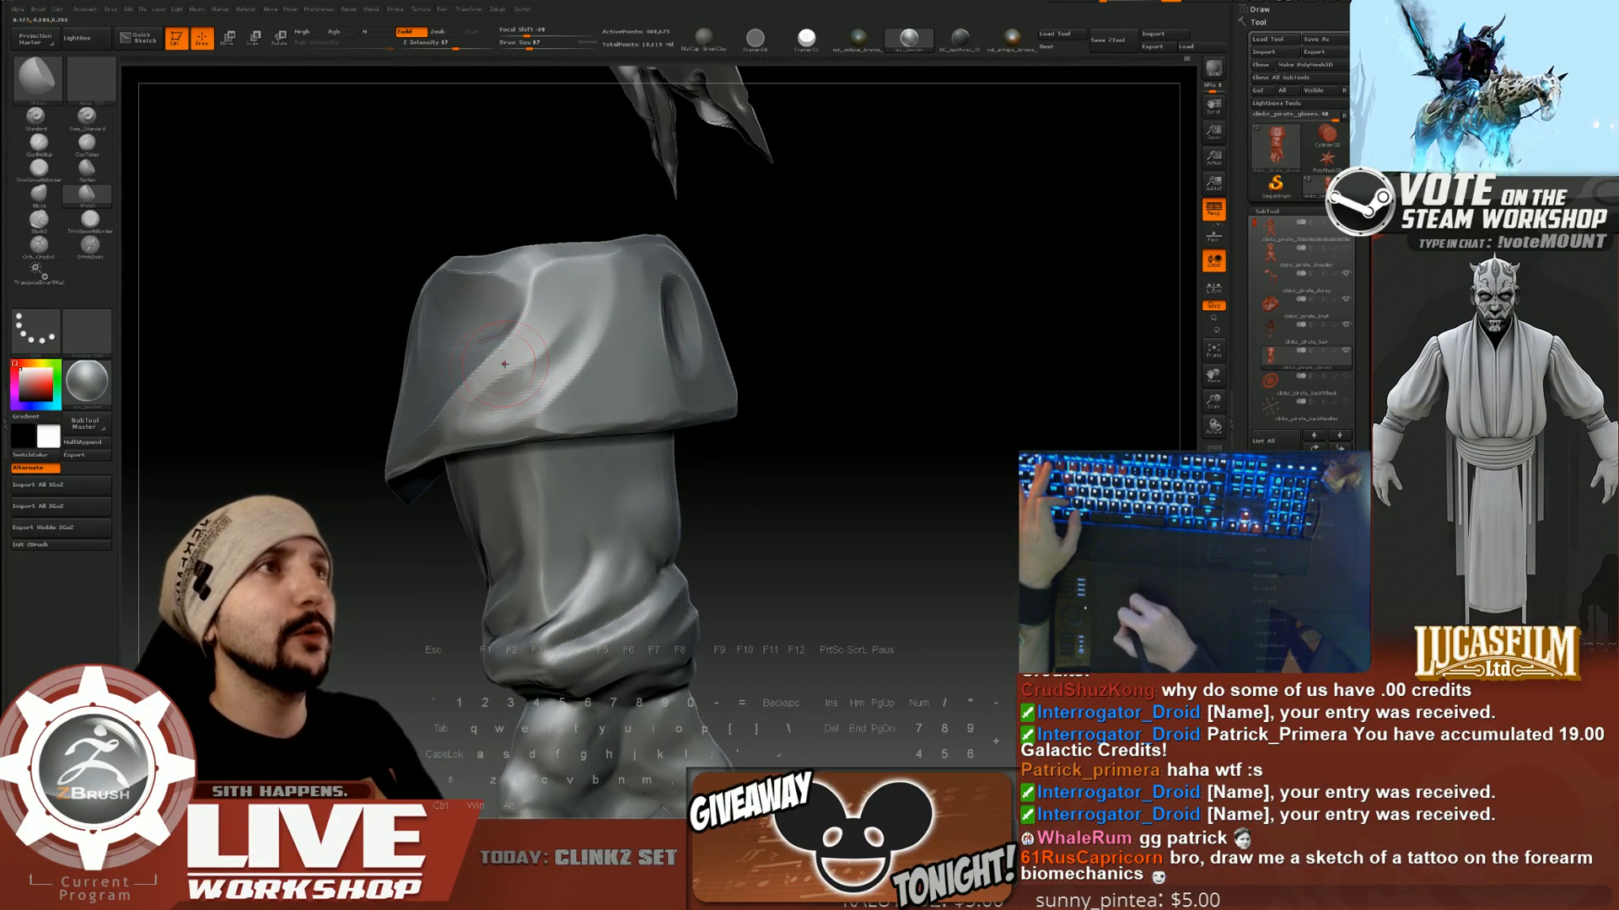
pyautogui.moveTo(801, 389); pyautogui.dragTo(734, 396)
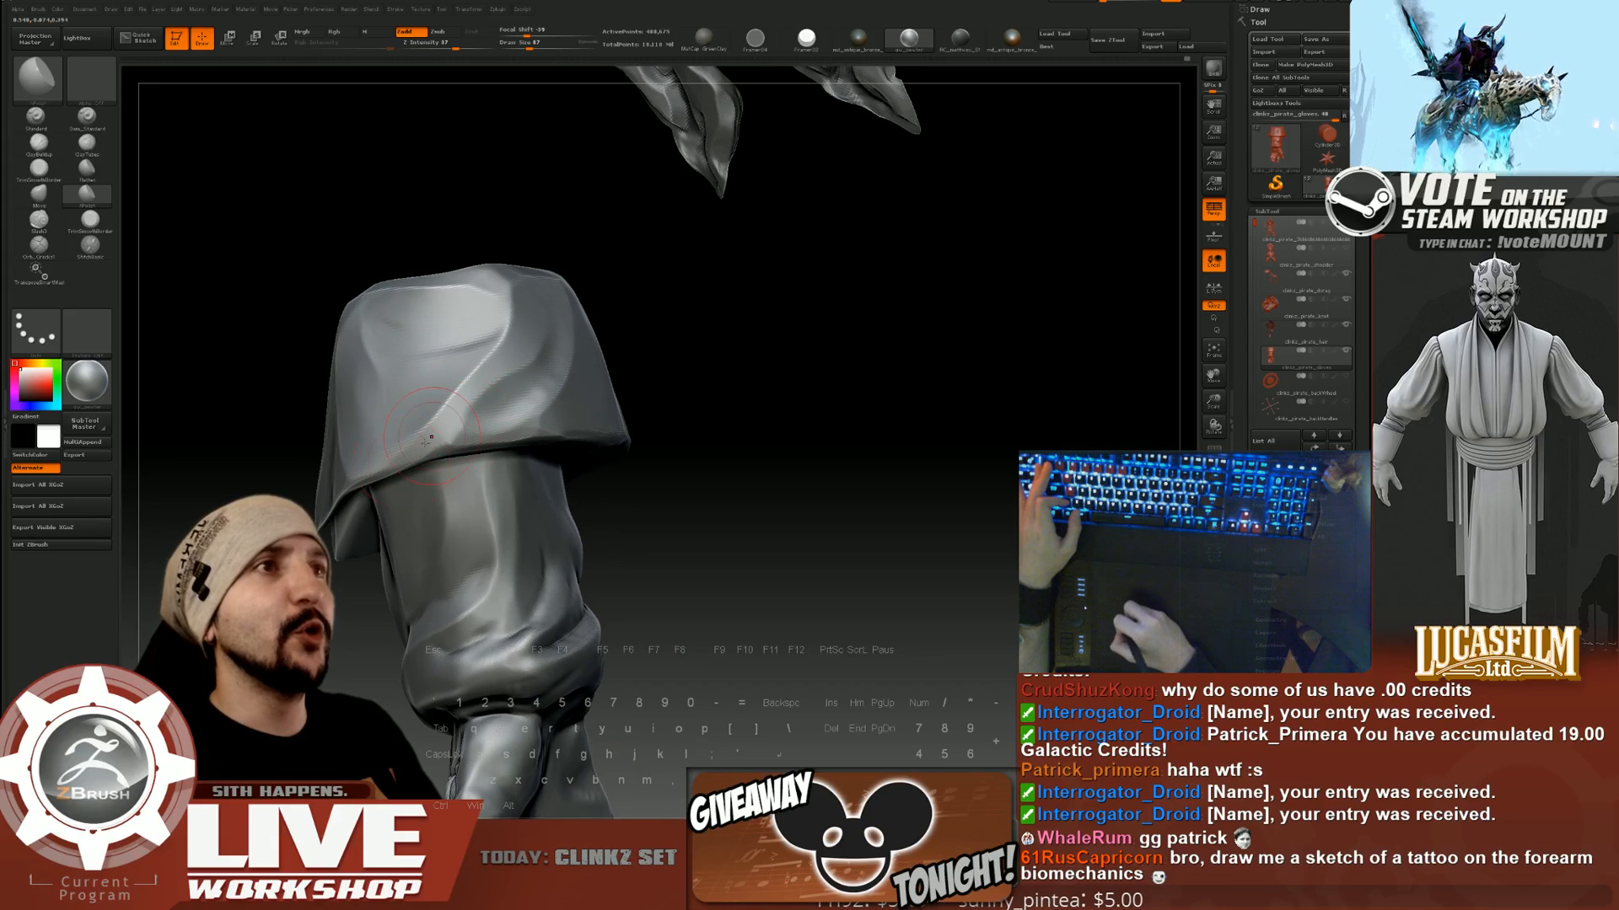
pyautogui.moveTo(725, 330); pyautogui.dragTo(687, 330)
pyautogui.press('s')
pyautogui.moveTo(548, 393); pyautogui.dragTo(530, 394)
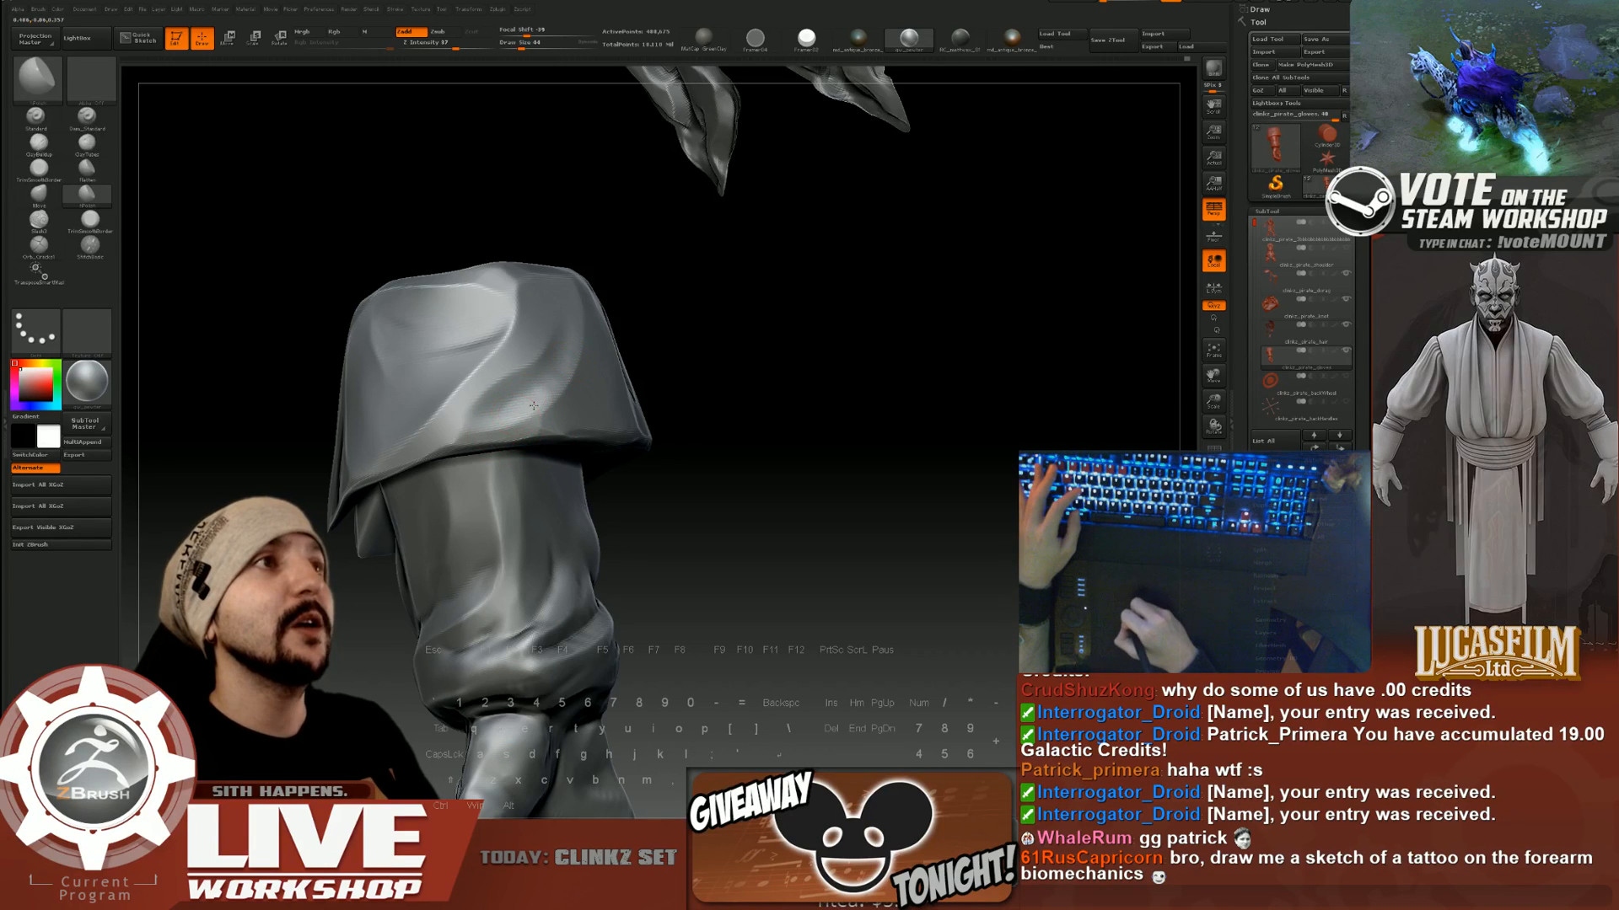
pyautogui.moveTo(652, 314); pyautogui.dragTo(646, 345)
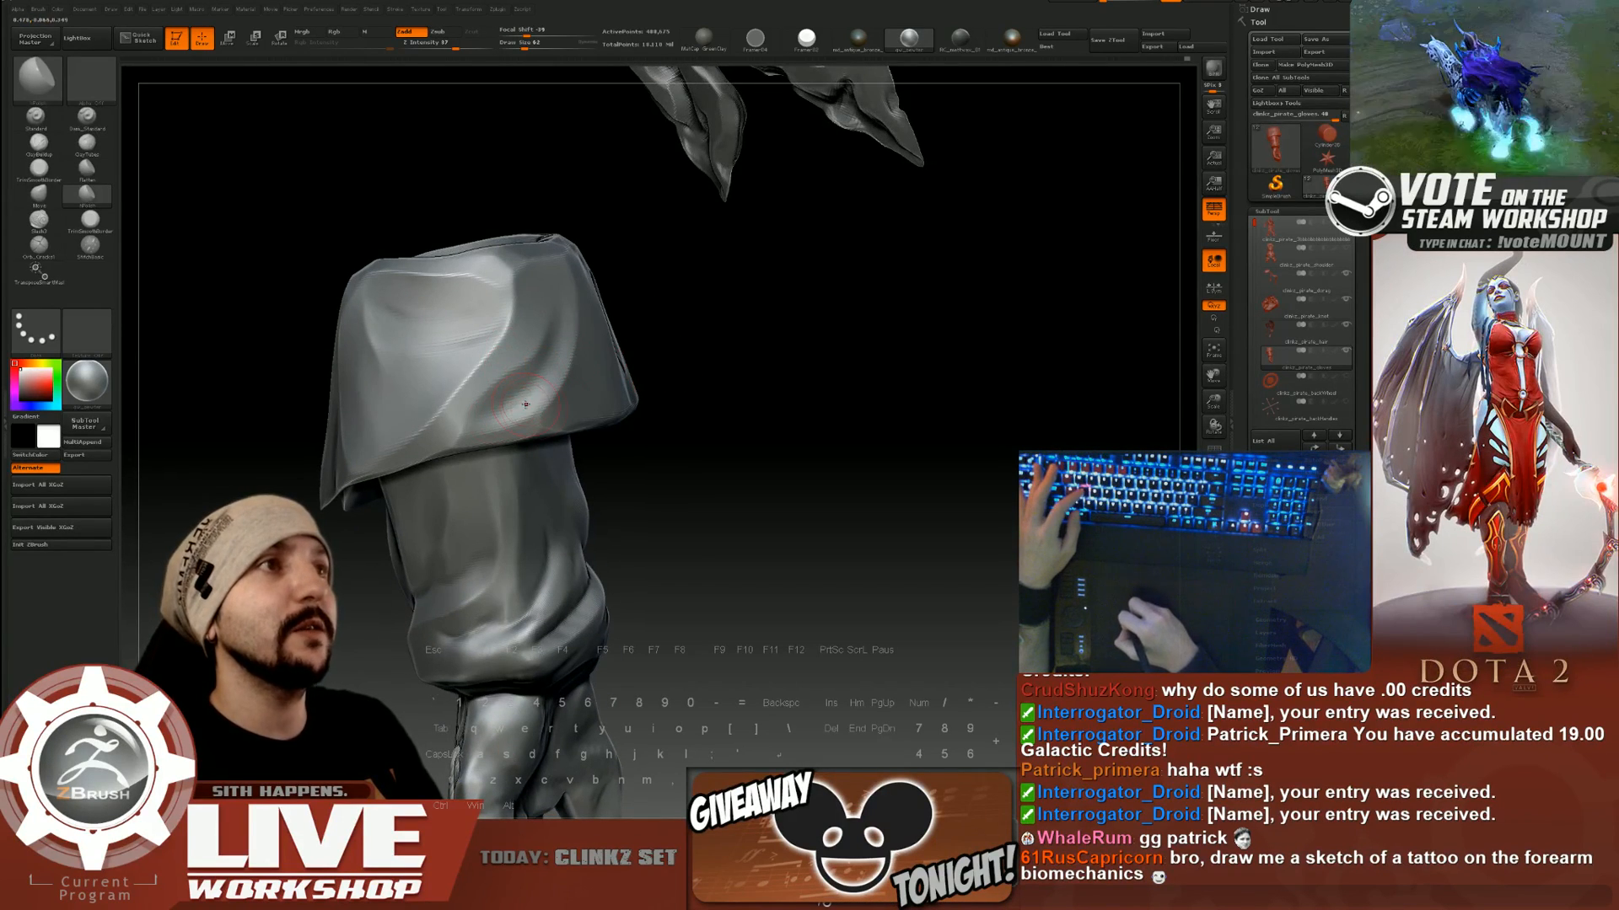
pyautogui.moveTo(628, 361); pyautogui.dragTo(615, 415)
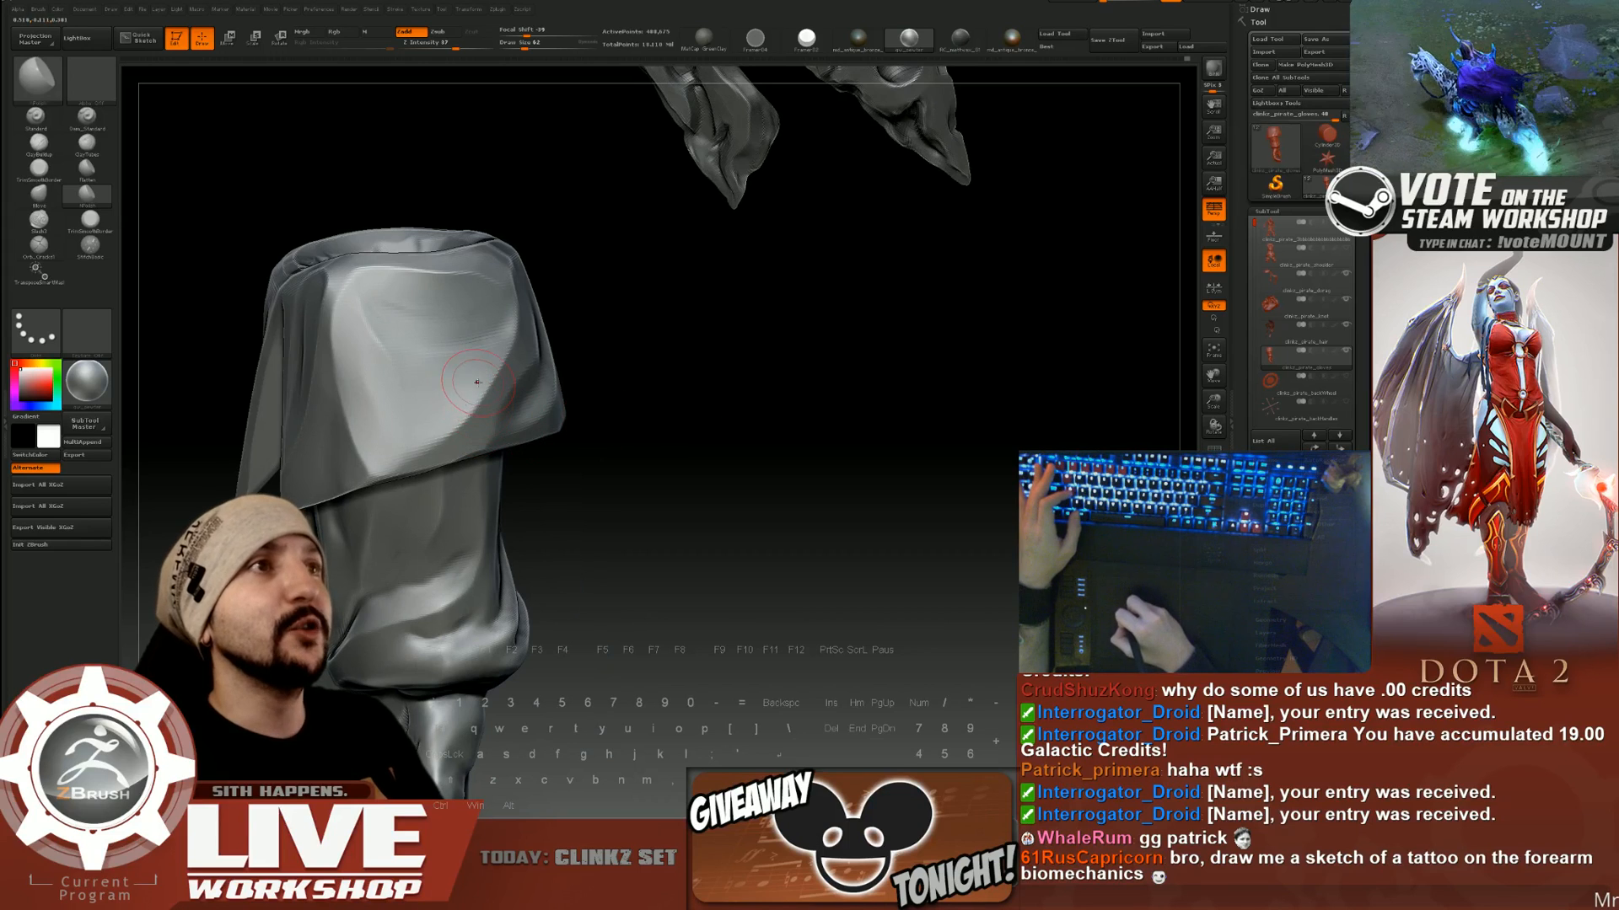
# Enlarge the brush and flatten the broad side flap into planes meeting at a vertical ridge.
pyautogui.press('s')
pyautogui.moveTo(406, 418); pyautogui.dragTo(424, 418)
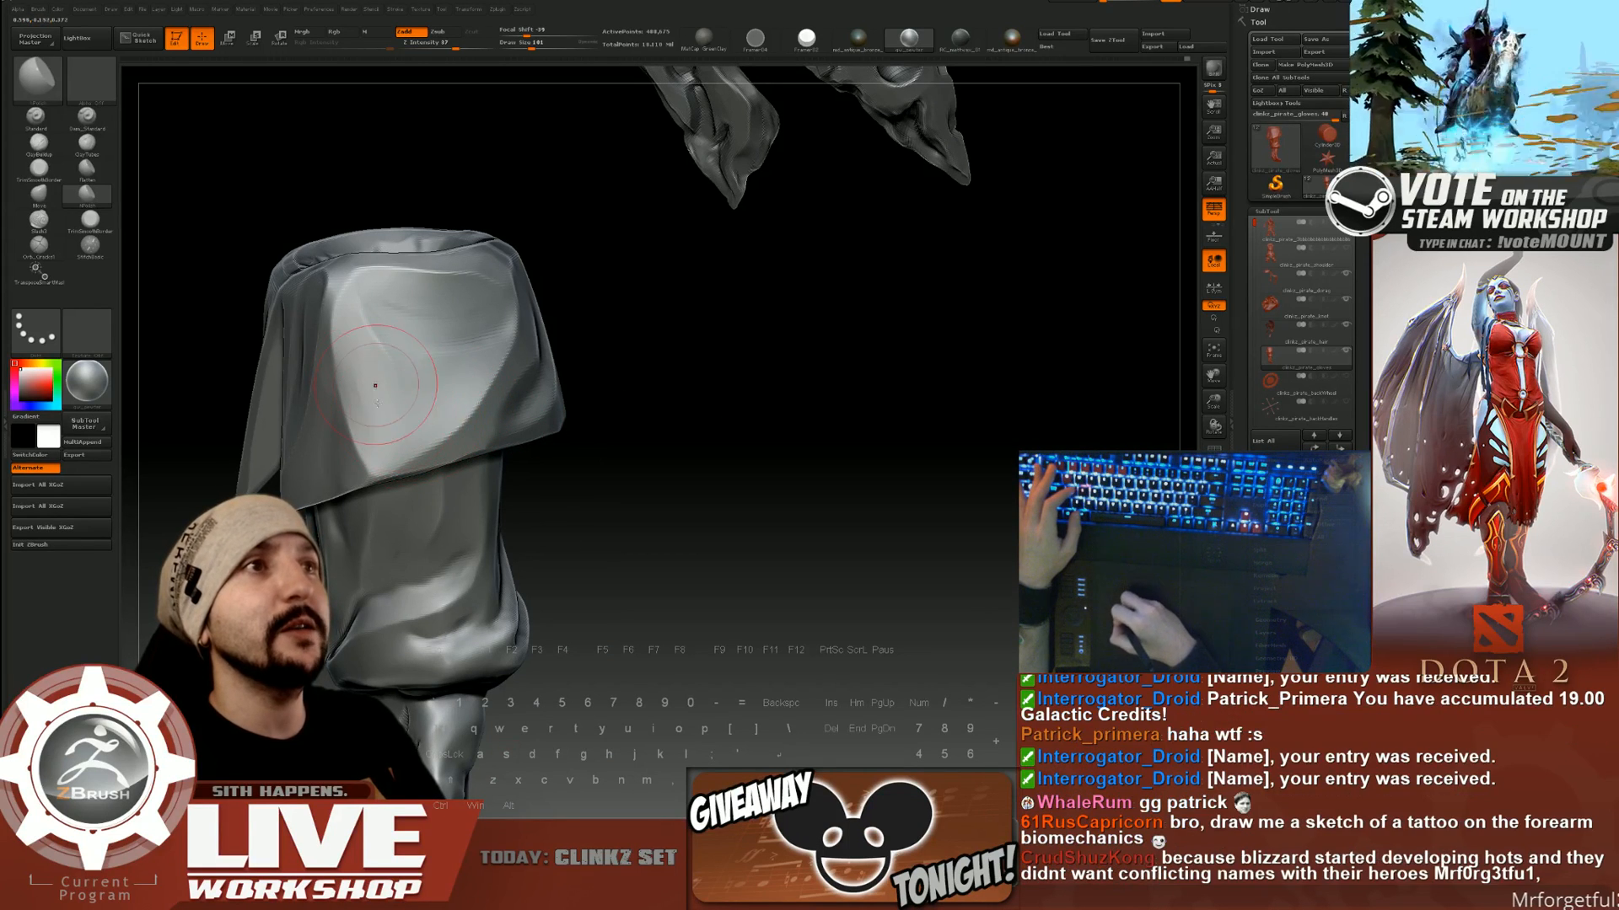
pyautogui.moveTo(607, 452); pyautogui.dragTo(484, 387)
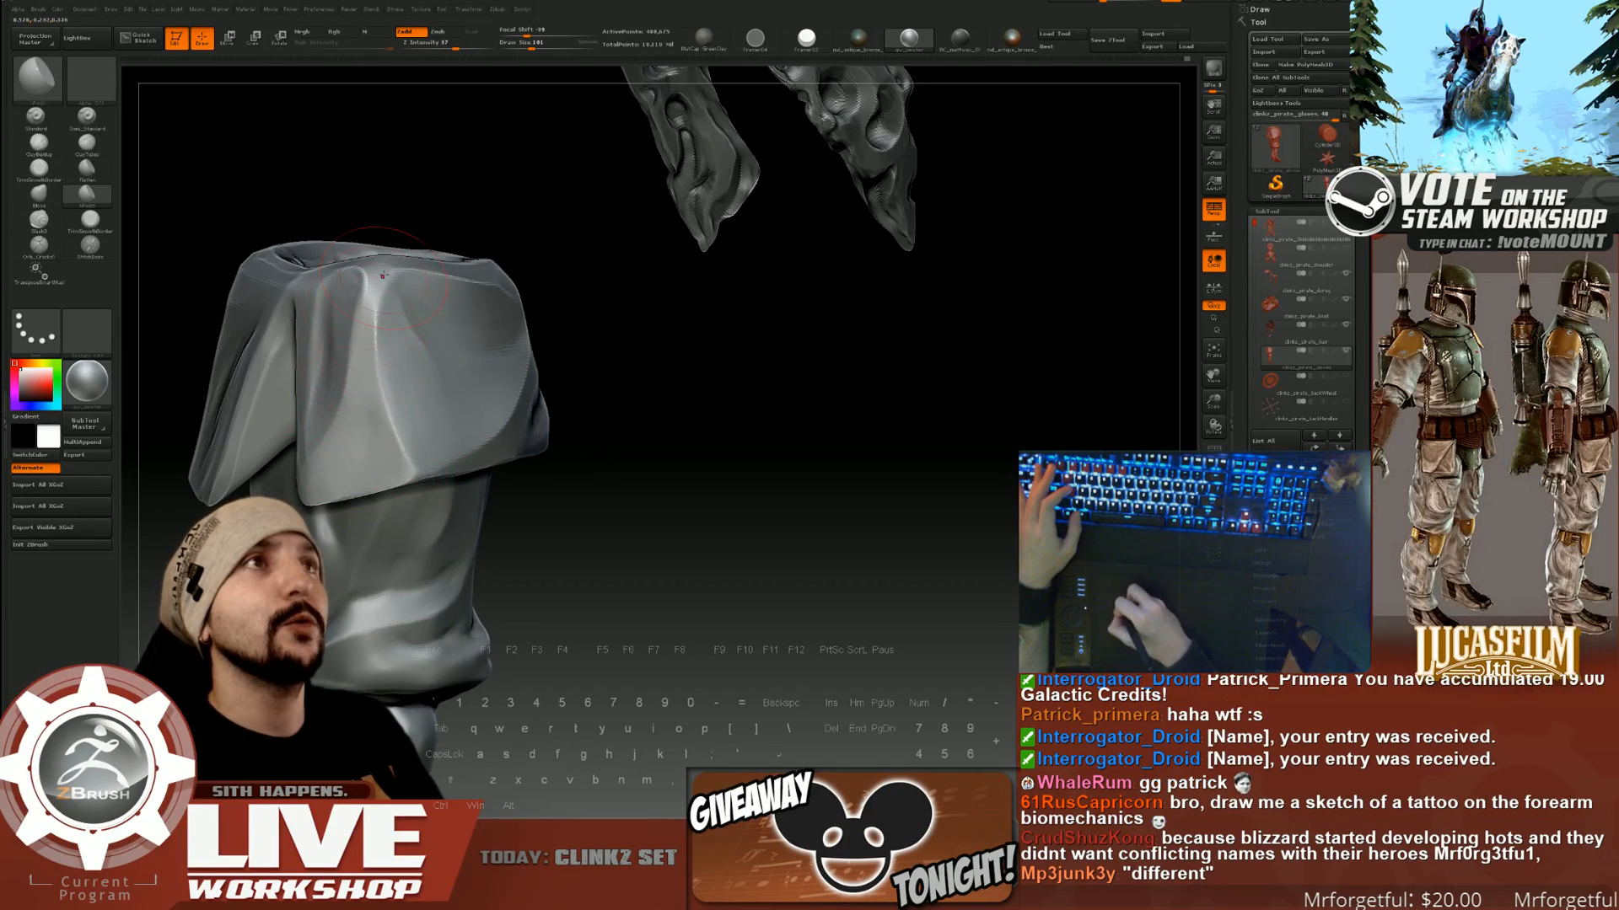
pyautogui.moveTo(668, 361); pyautogui.dragTo(753, 449)
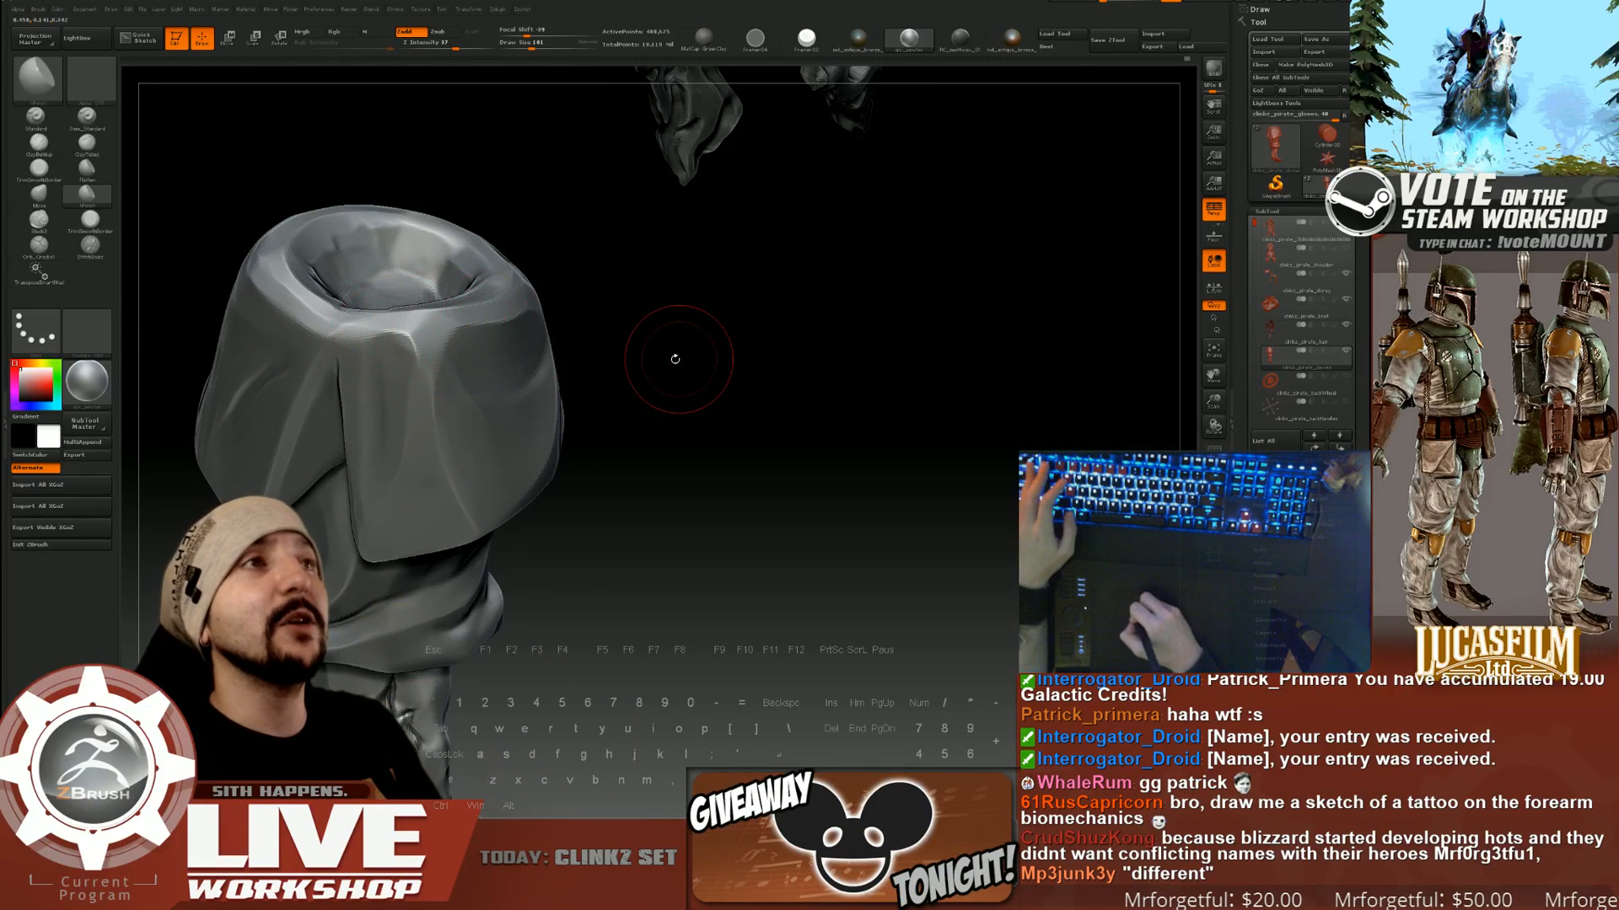
# Refine the planes where the broad side flap meets the cuff's rim, adjusting the brush size for the area above the slit.
pyautogui.moveTo(679, 339); pyautogui.dragTo(391, 351)
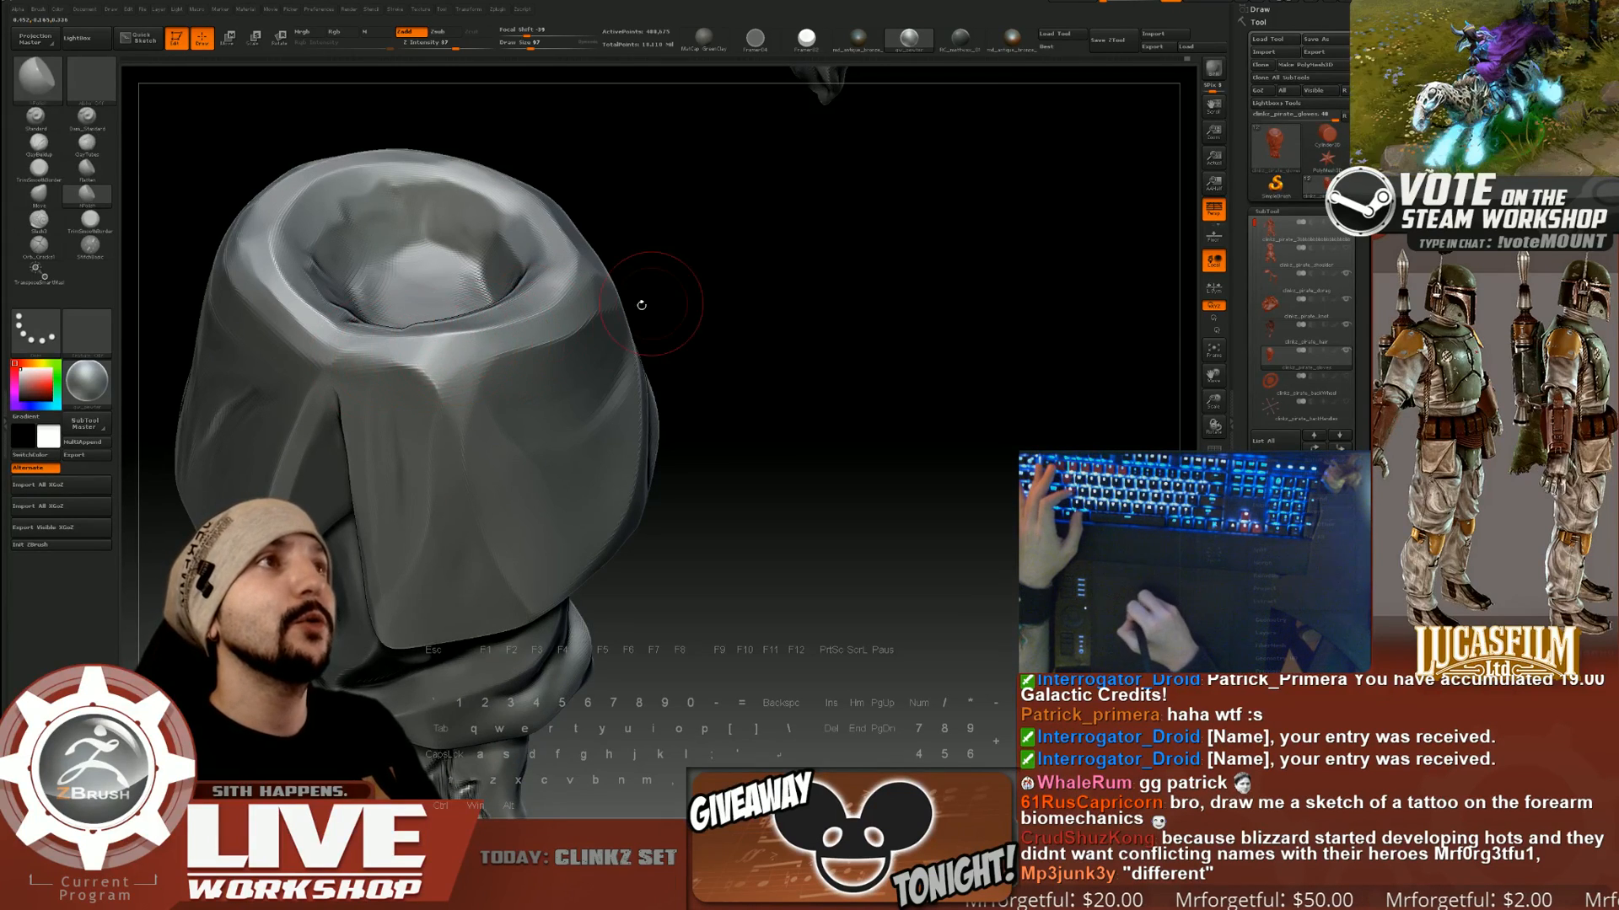
pyautogui.moveTo(636, 304); pyautogui.dragTo(435, 312)
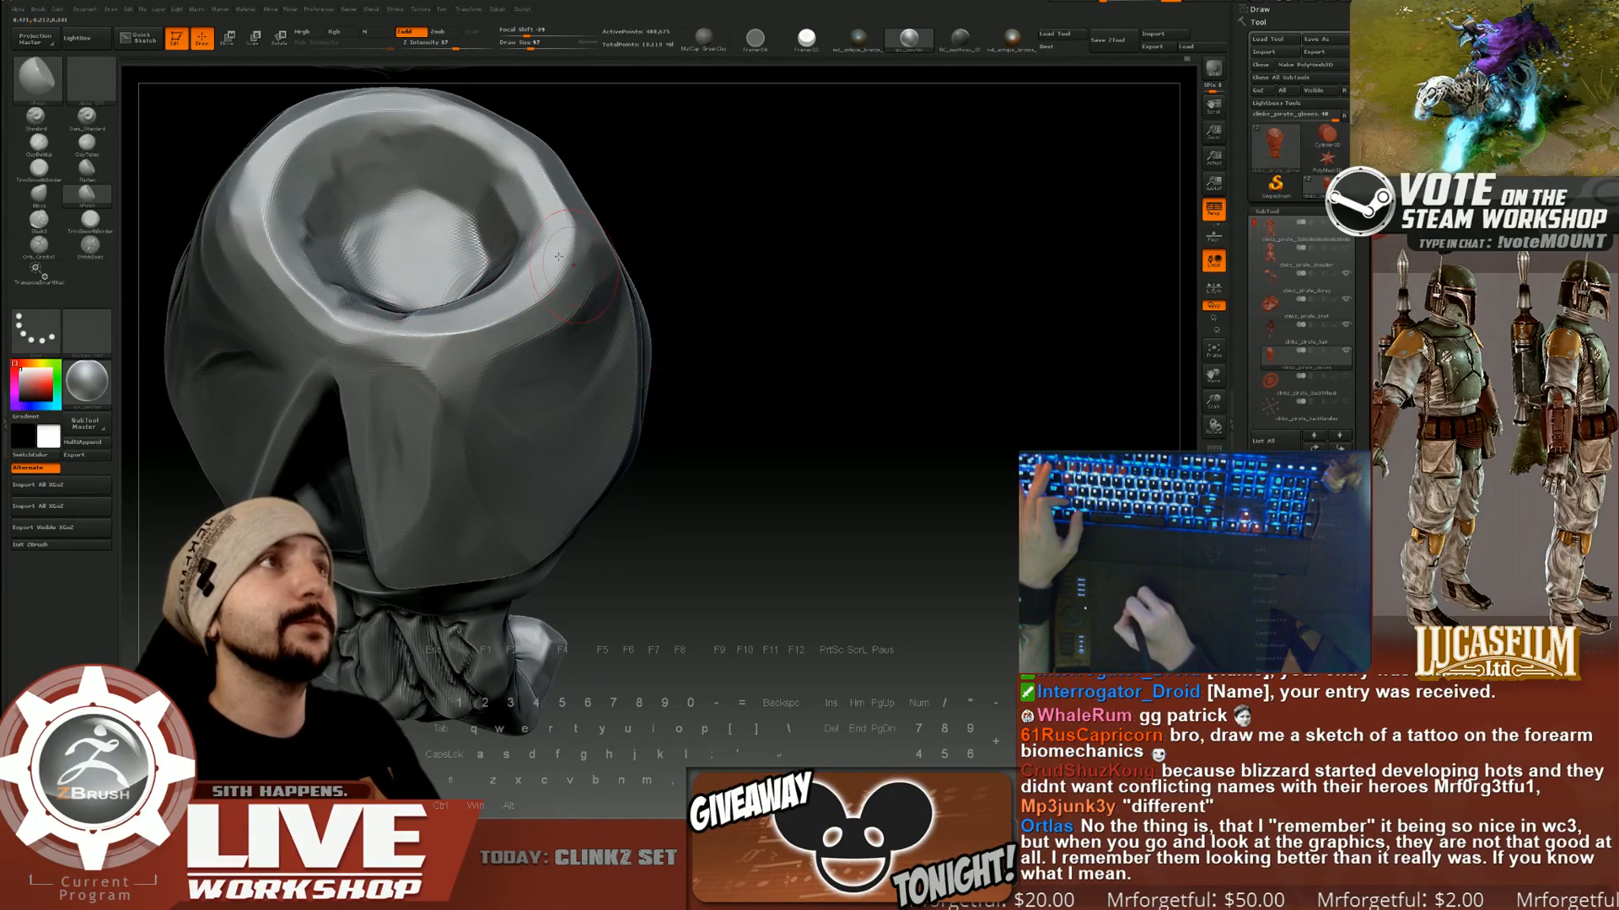
pyautogui.moveTo(558, 256); pyautogui.dragTo(482, 381)
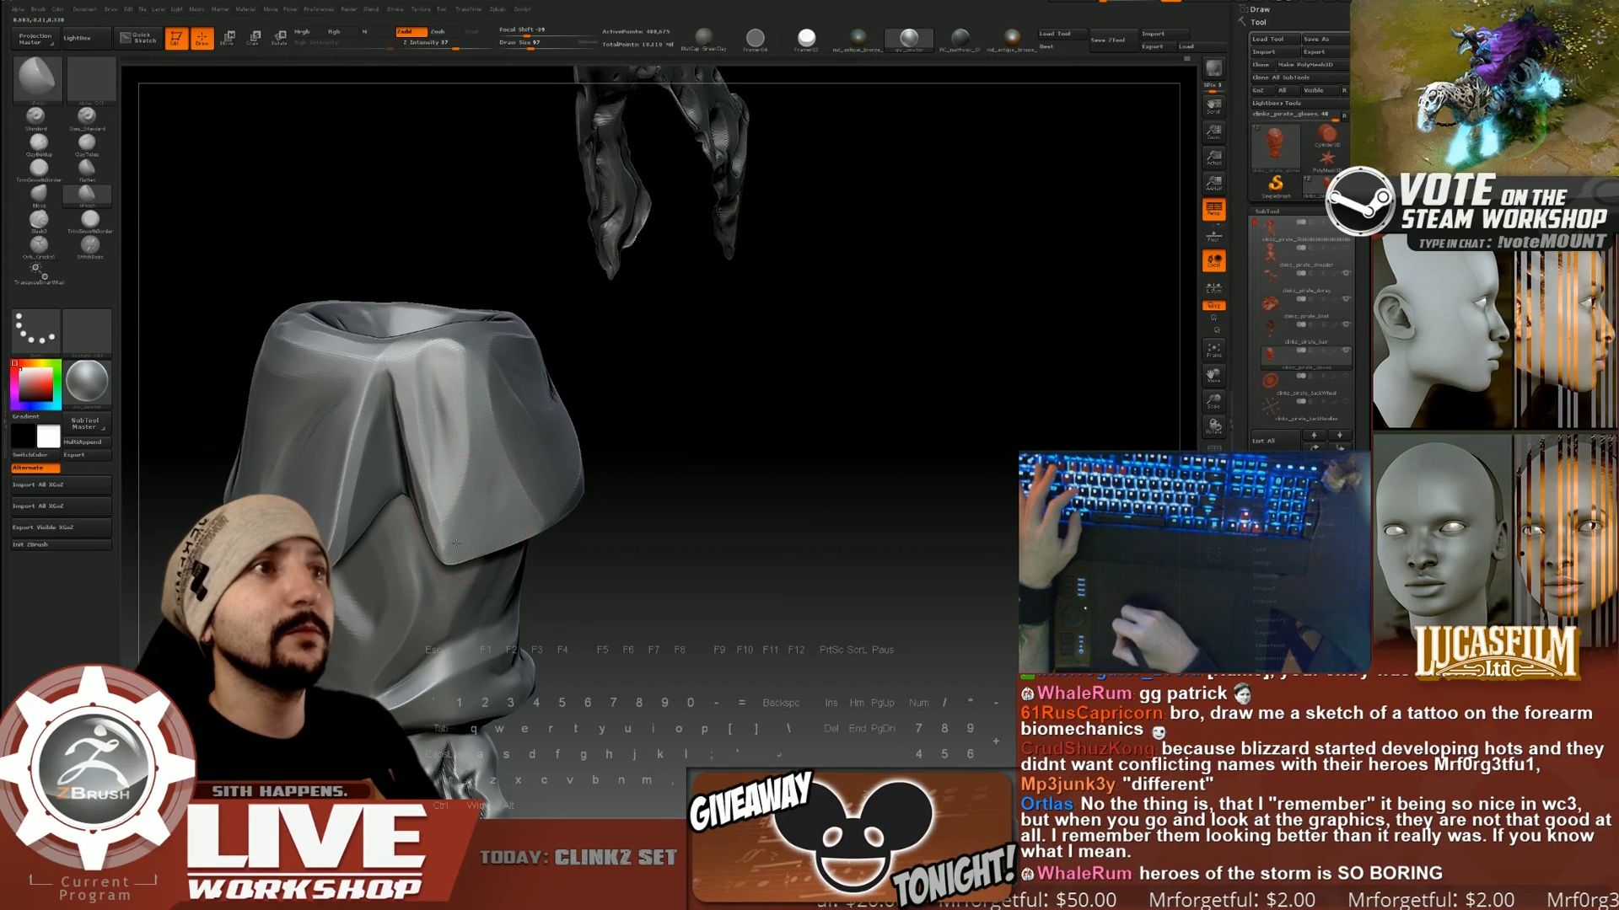
pyautogui.press('s')
pyautogui.moveTo(443, 410); pyautogui.dragTo(436, 410)
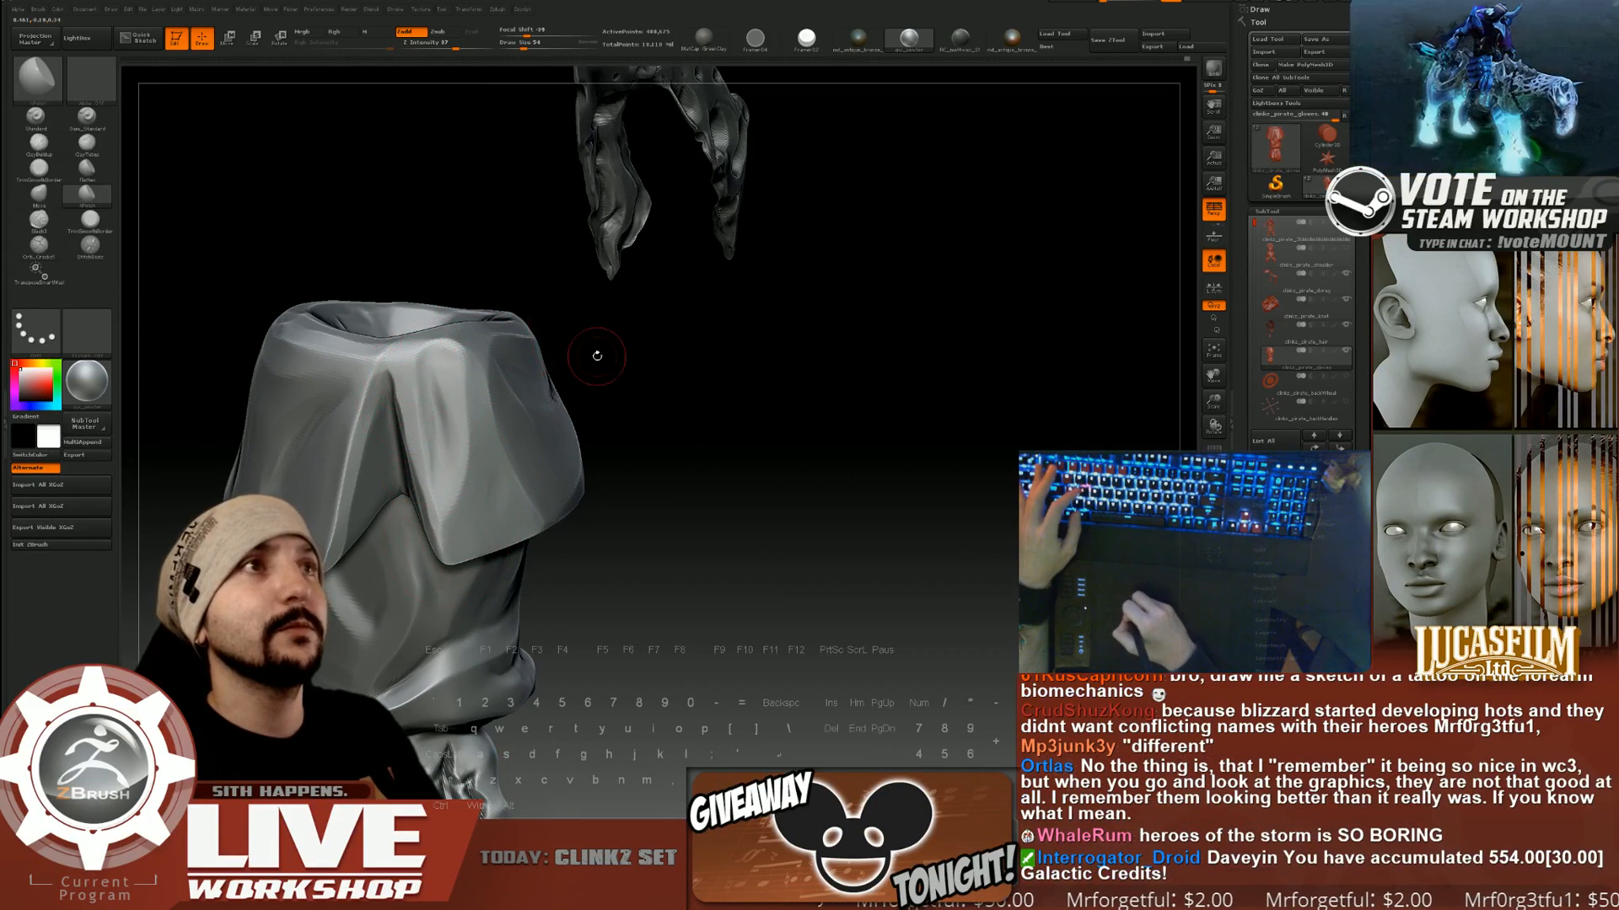
# Flatten the cuff's upper rim above the split between the two flaps into a beveled edge around the arm opening.
pyautogui.moveTo(596, 354); pyautogui.dragTo(632, 401)
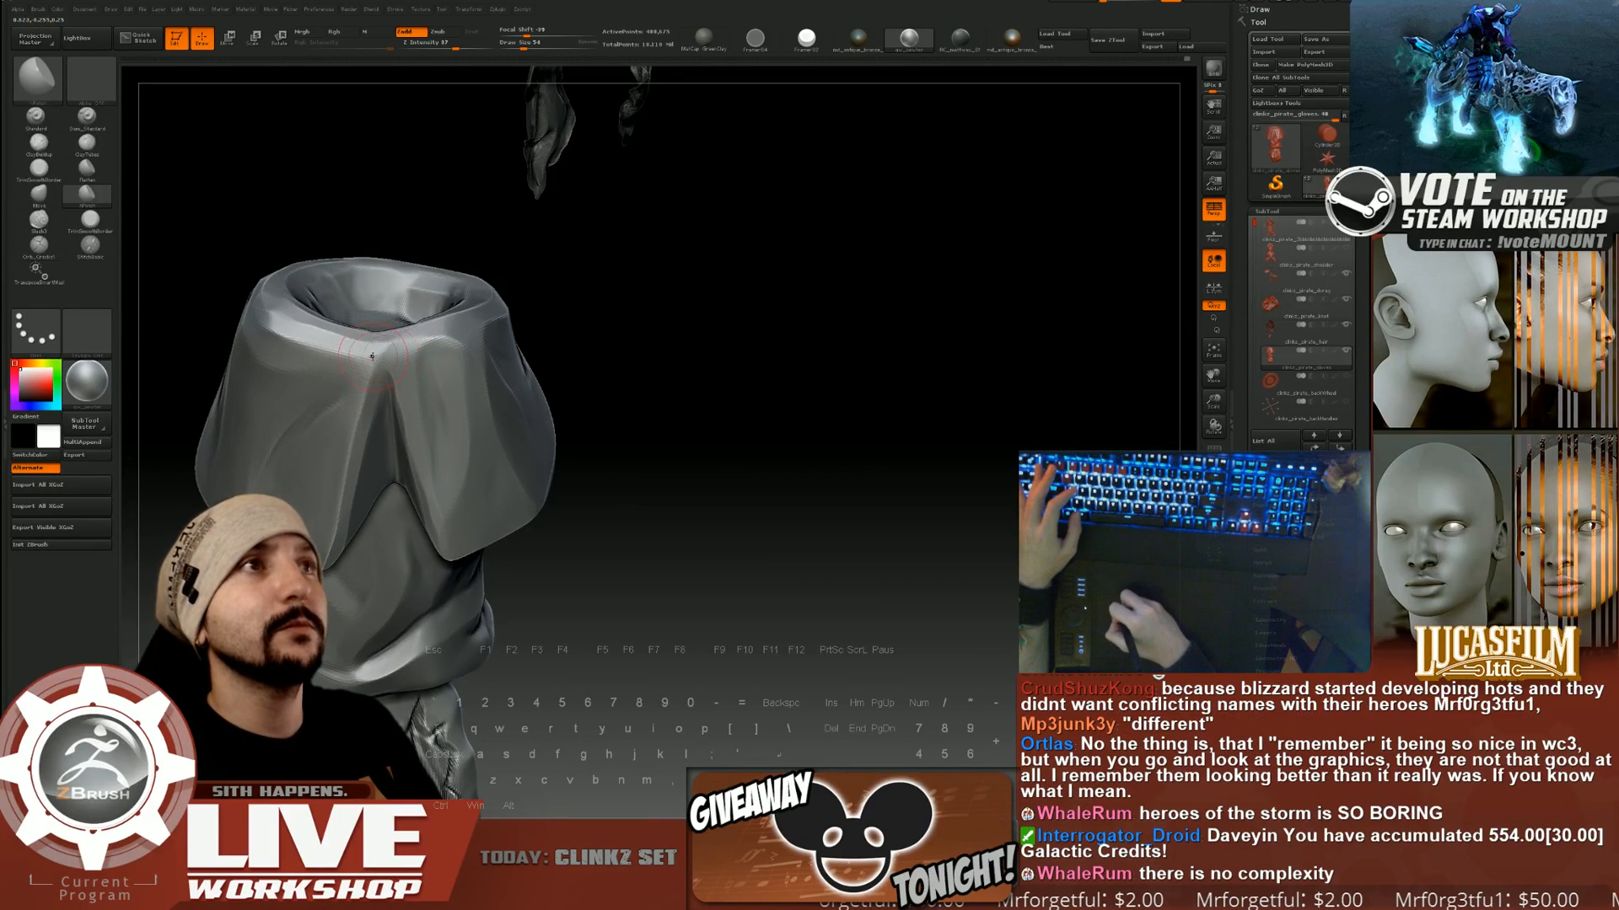
pyautogui.moveTo(582, 353); pyautogui.dragTo(384, 360)
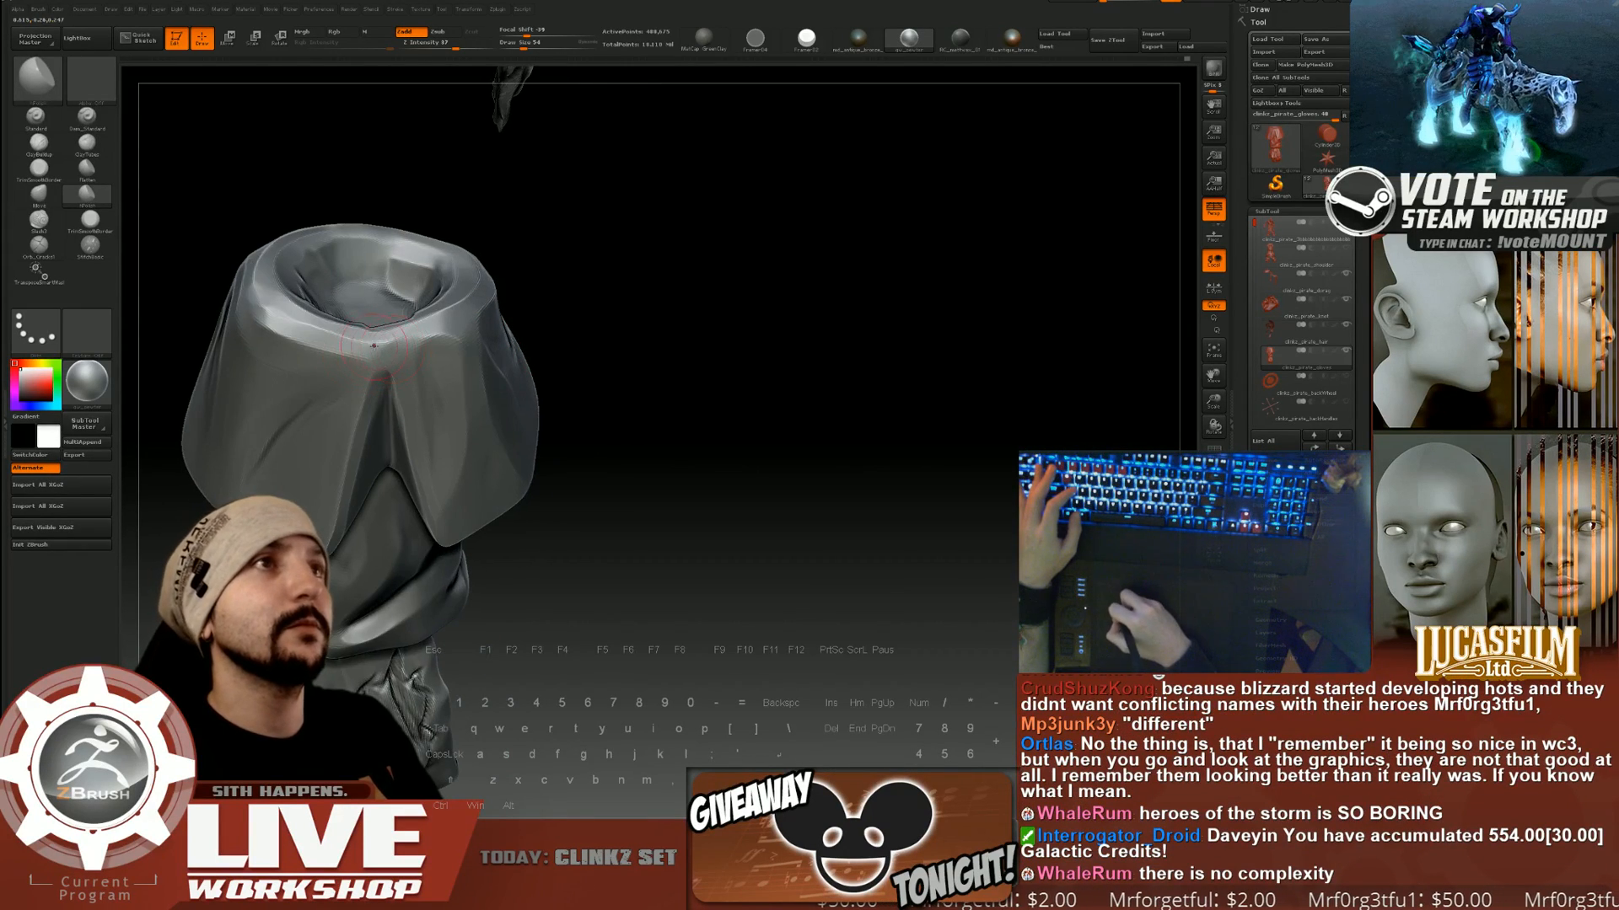
pyautogui.moveTo(558, 320); pyautogui.dragTo(337, 325)
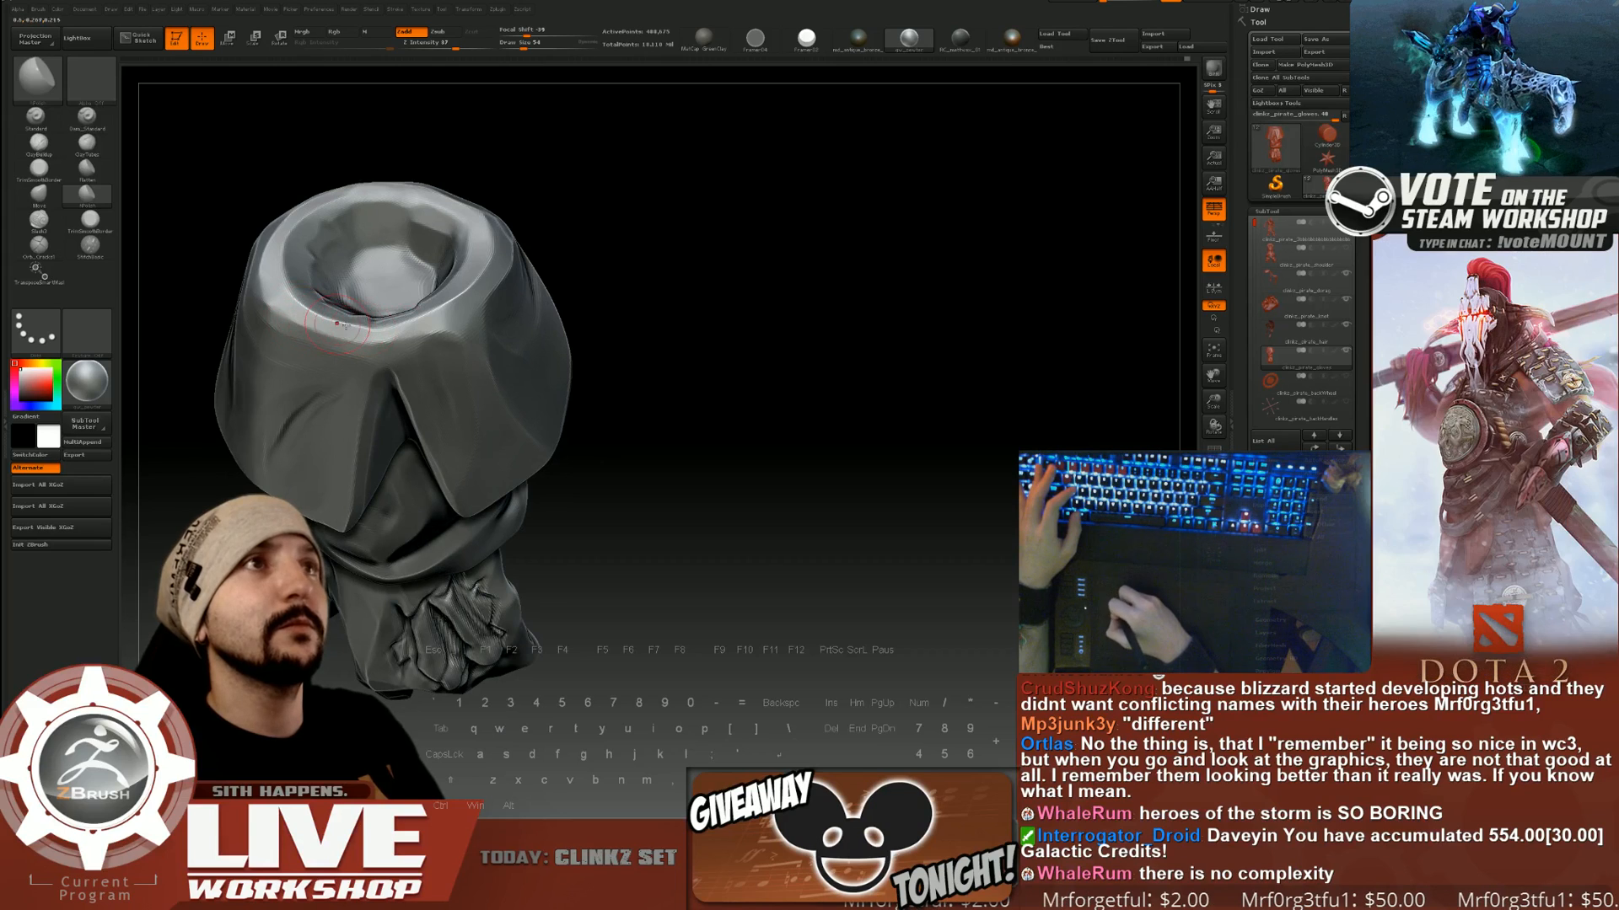
pyautogui.moveTo(797, 331)
pyautogui.mouseDown()
pyautogui.moveTo(762, 336)
pyautogui.moveTo(788, 404)
pyautogui.moveTo(792, 353)
pyautogui.mouseUp()
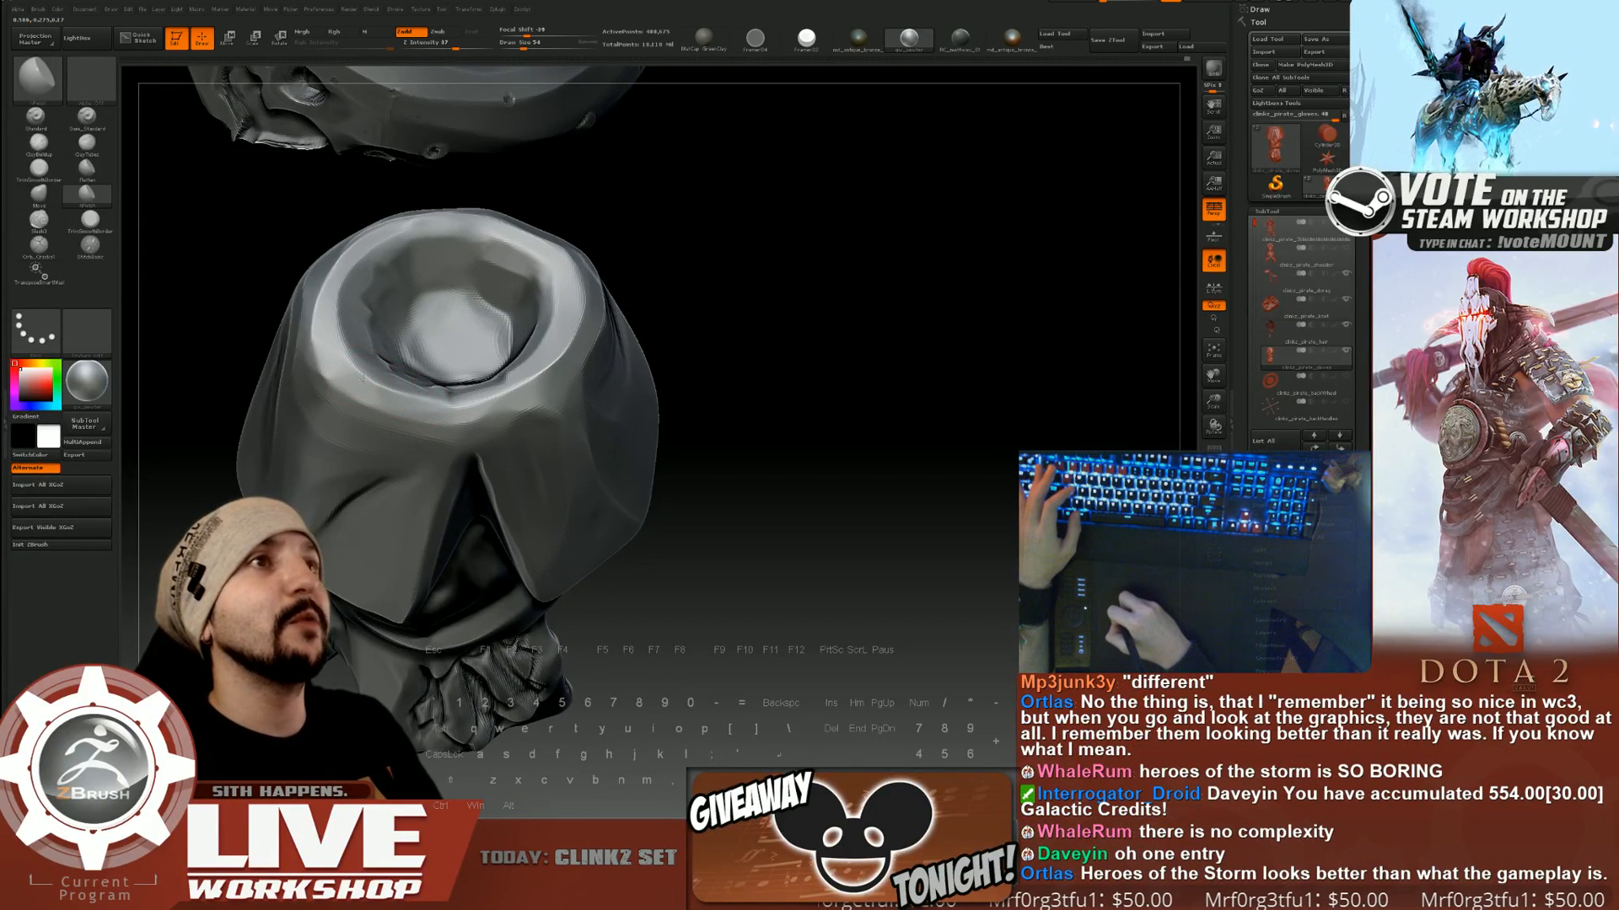
pyautogui.moveTo(735, 296); pyautogui.dragTo(715, 307)
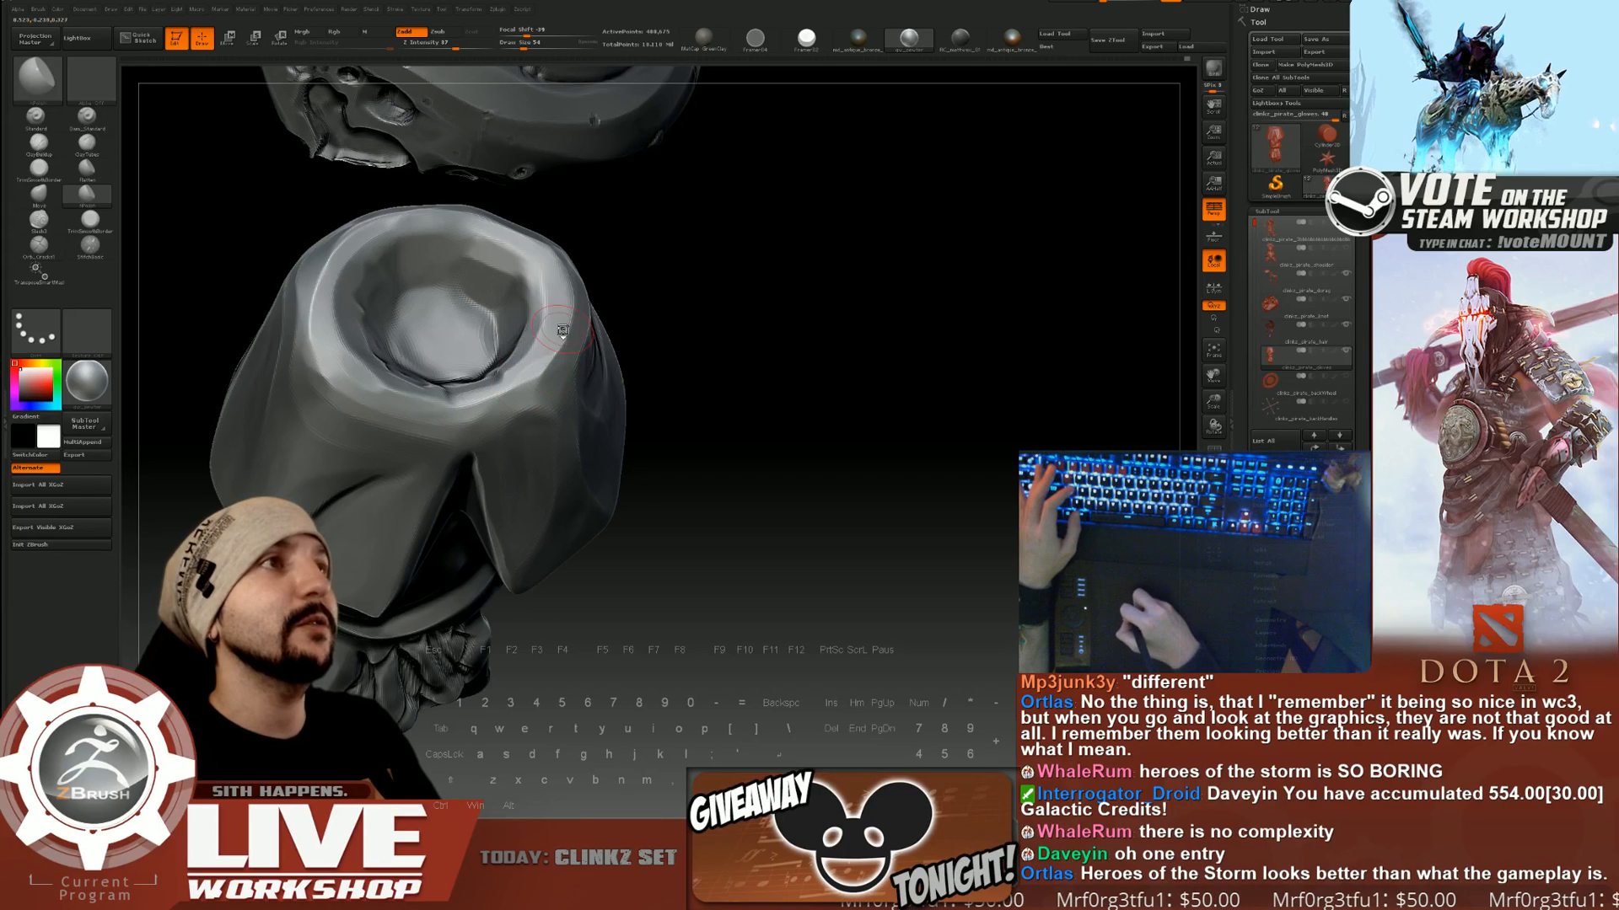
pyautogui.moveTo(658, 292); pyautogui.dragTo(676, 208)
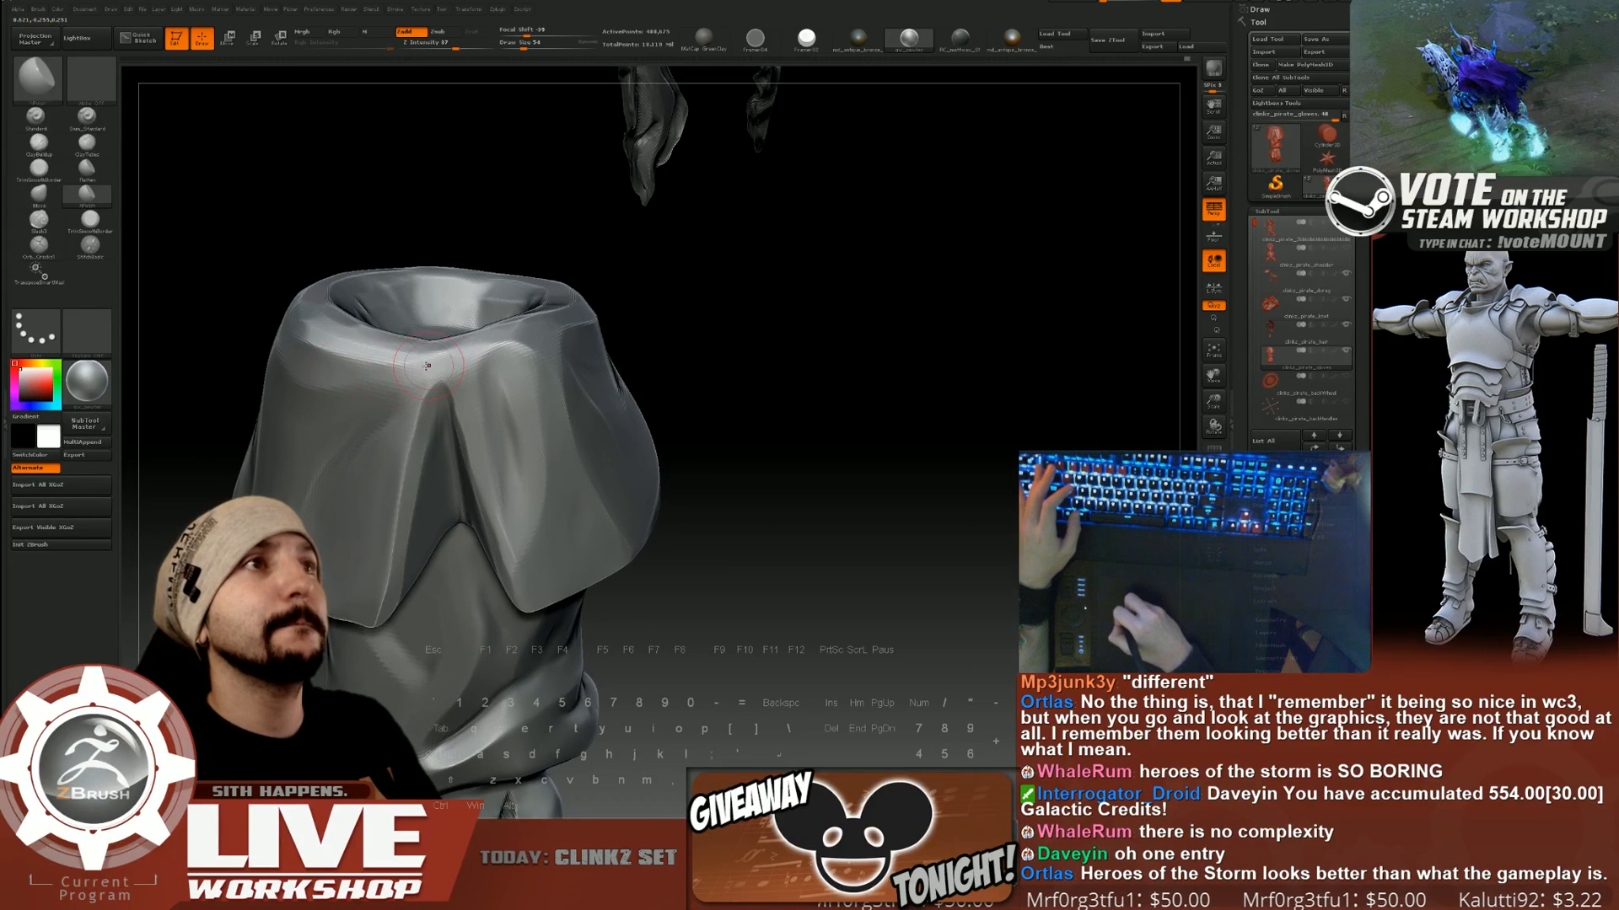
# Refine the diagonal fold and surrounding cloth planes on the flap beside the split.
pyautogui.moveTo(466, 375); pyautogui.dragTo(507, 365, button='right')
pyautogui.moveTo(355, 473); pyautogui.dragTo(384, 437)
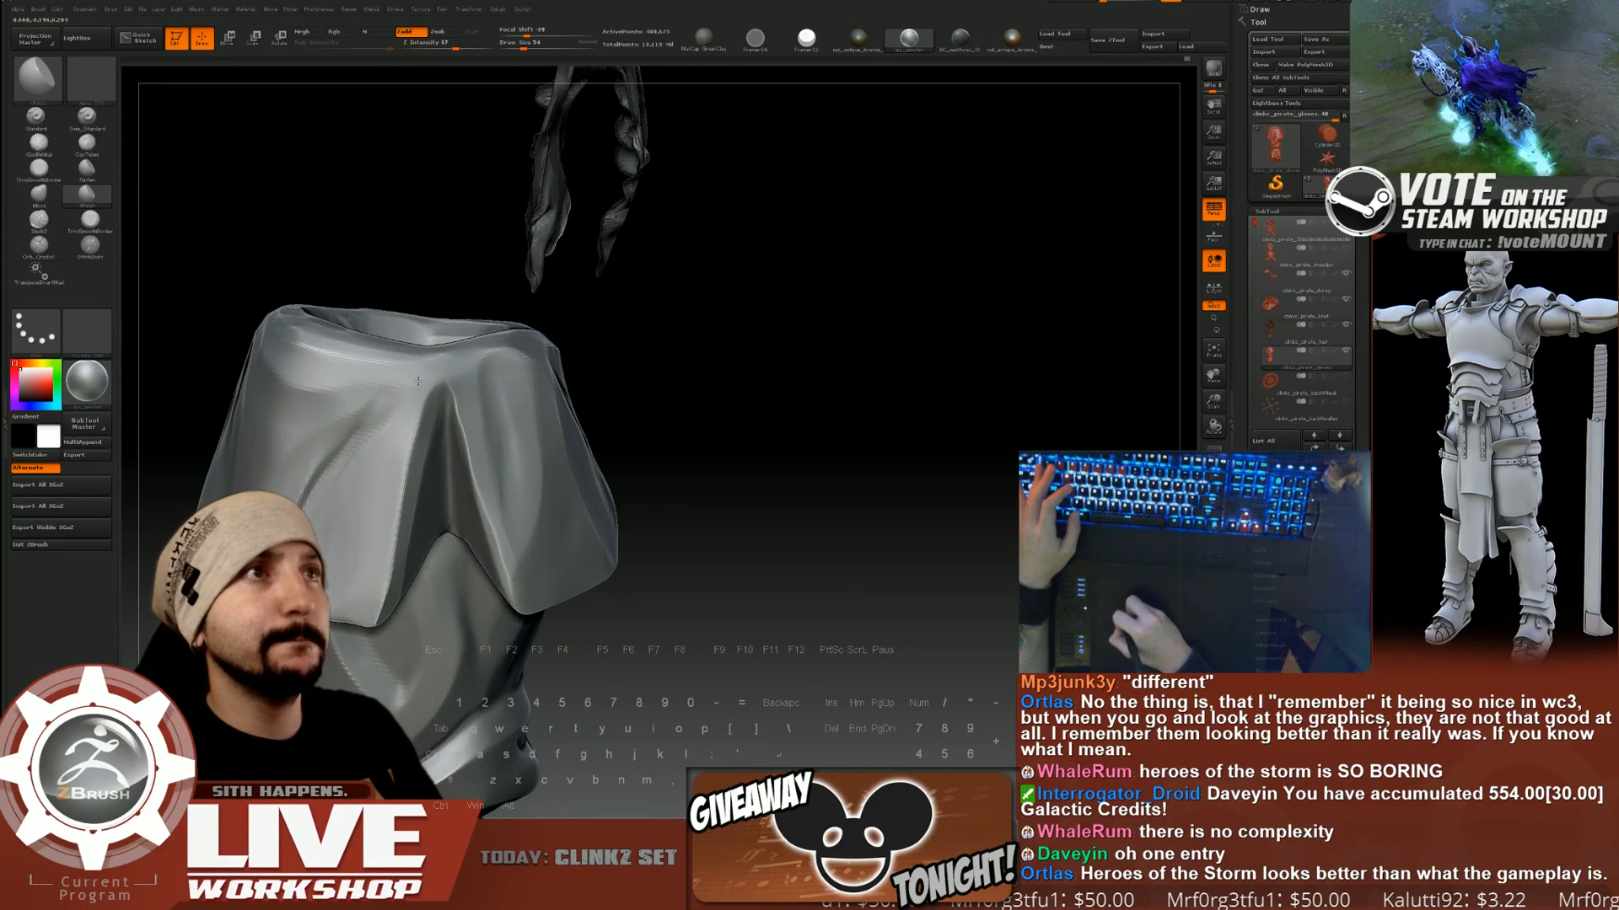
pyautogui.moveTo(609, 358); pyautogui.dragTo(670, 339)
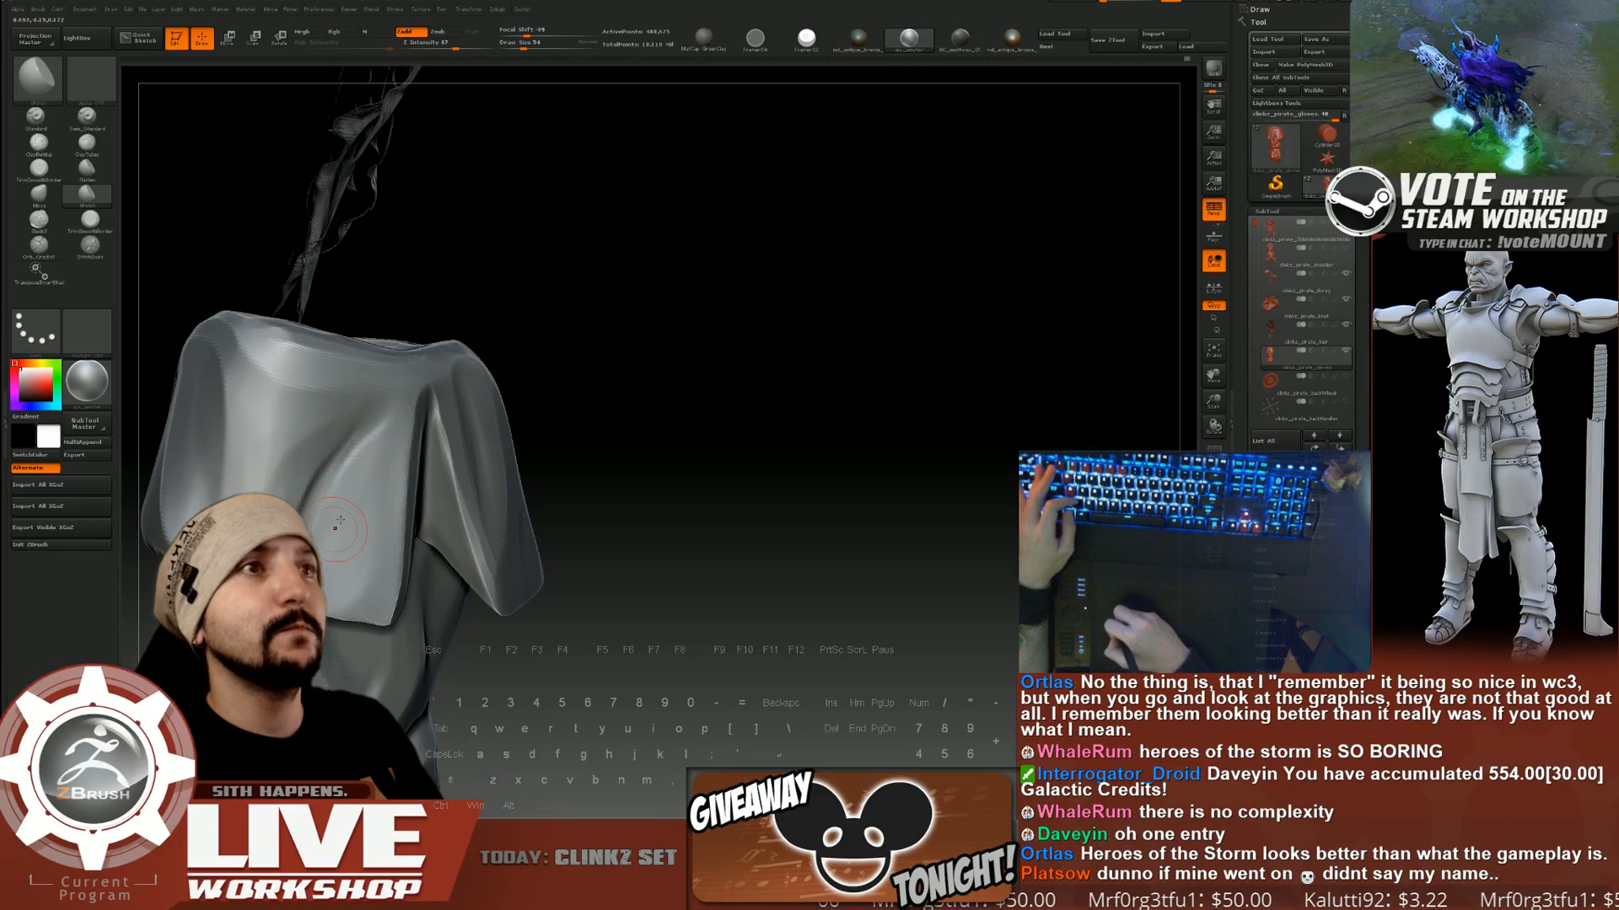
pyautogui.moveTo(583, 394); pyautogui.dragTo(522, 406)
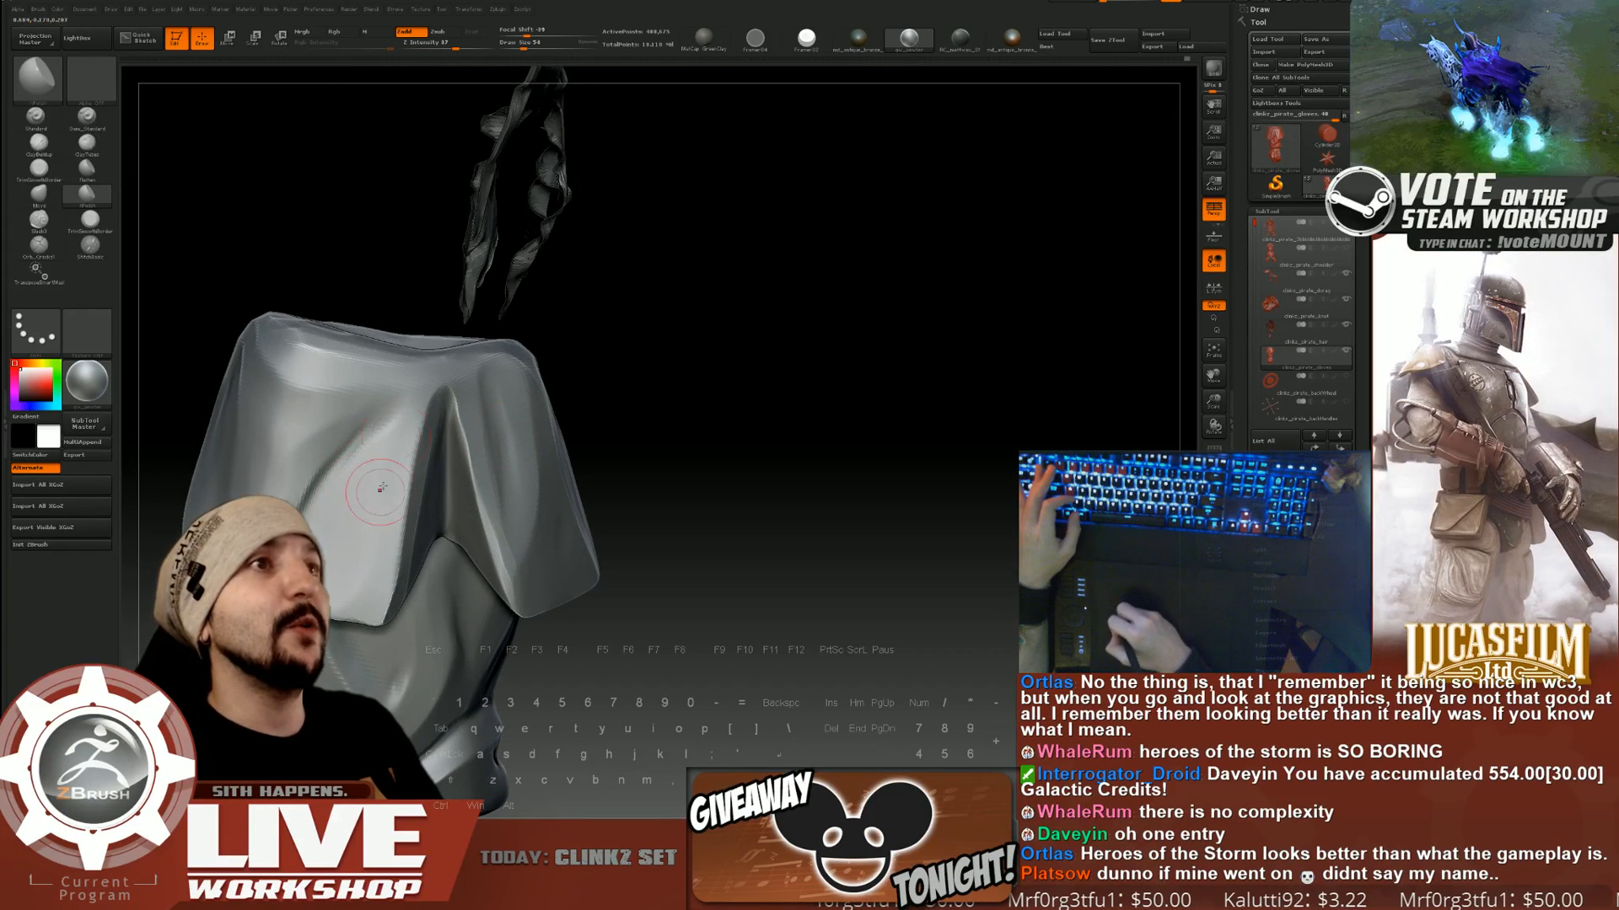
# Shape the facing edges of the two flaps along the split and define the vertical fold on the narrower flap.
pyautogui.moveTo(755, 489); pyautogui.dragTo(525, 561)
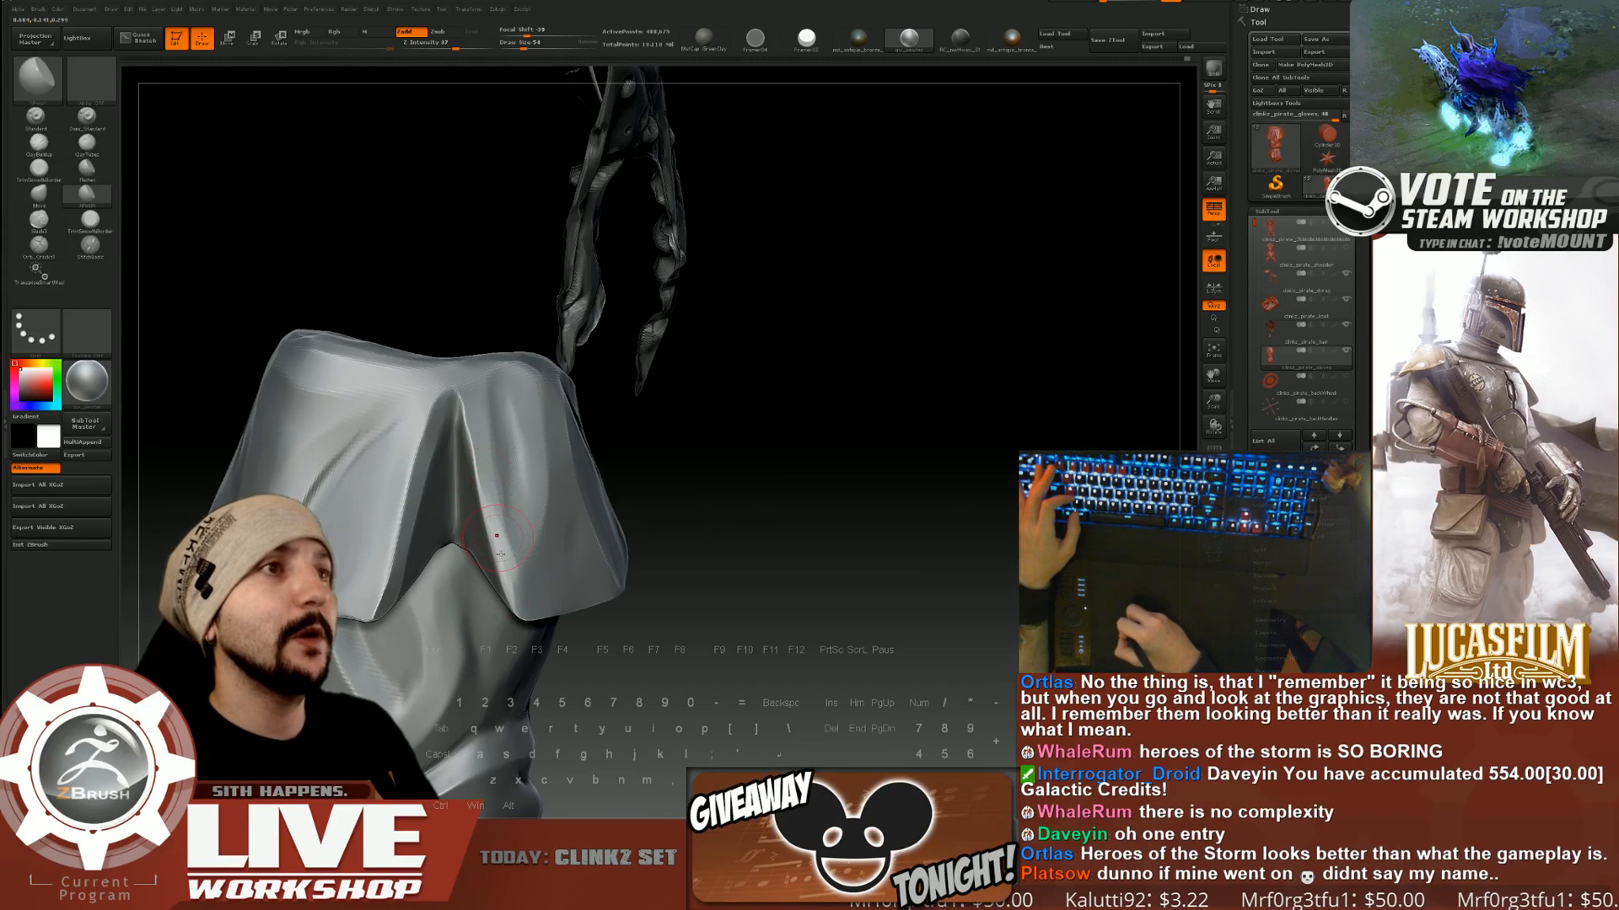
pyautogui.moveTo(674, 533); pyautogui.dragTo(556, 538)
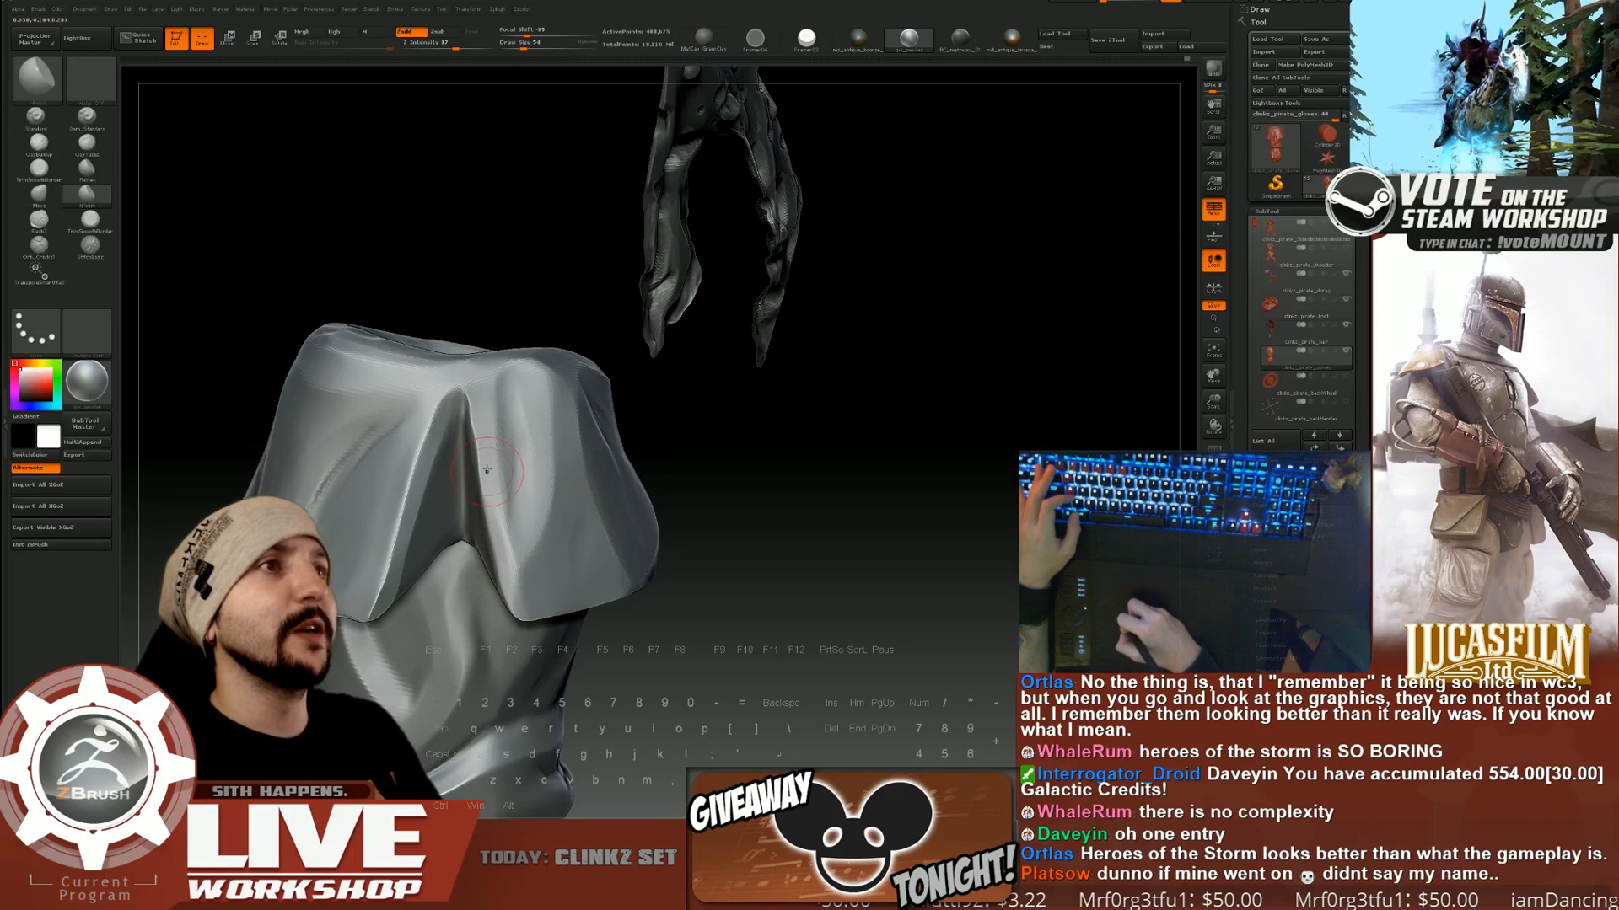
pyautogui.moveTo(519, 392); pyautogui.dragTo(532, 489)
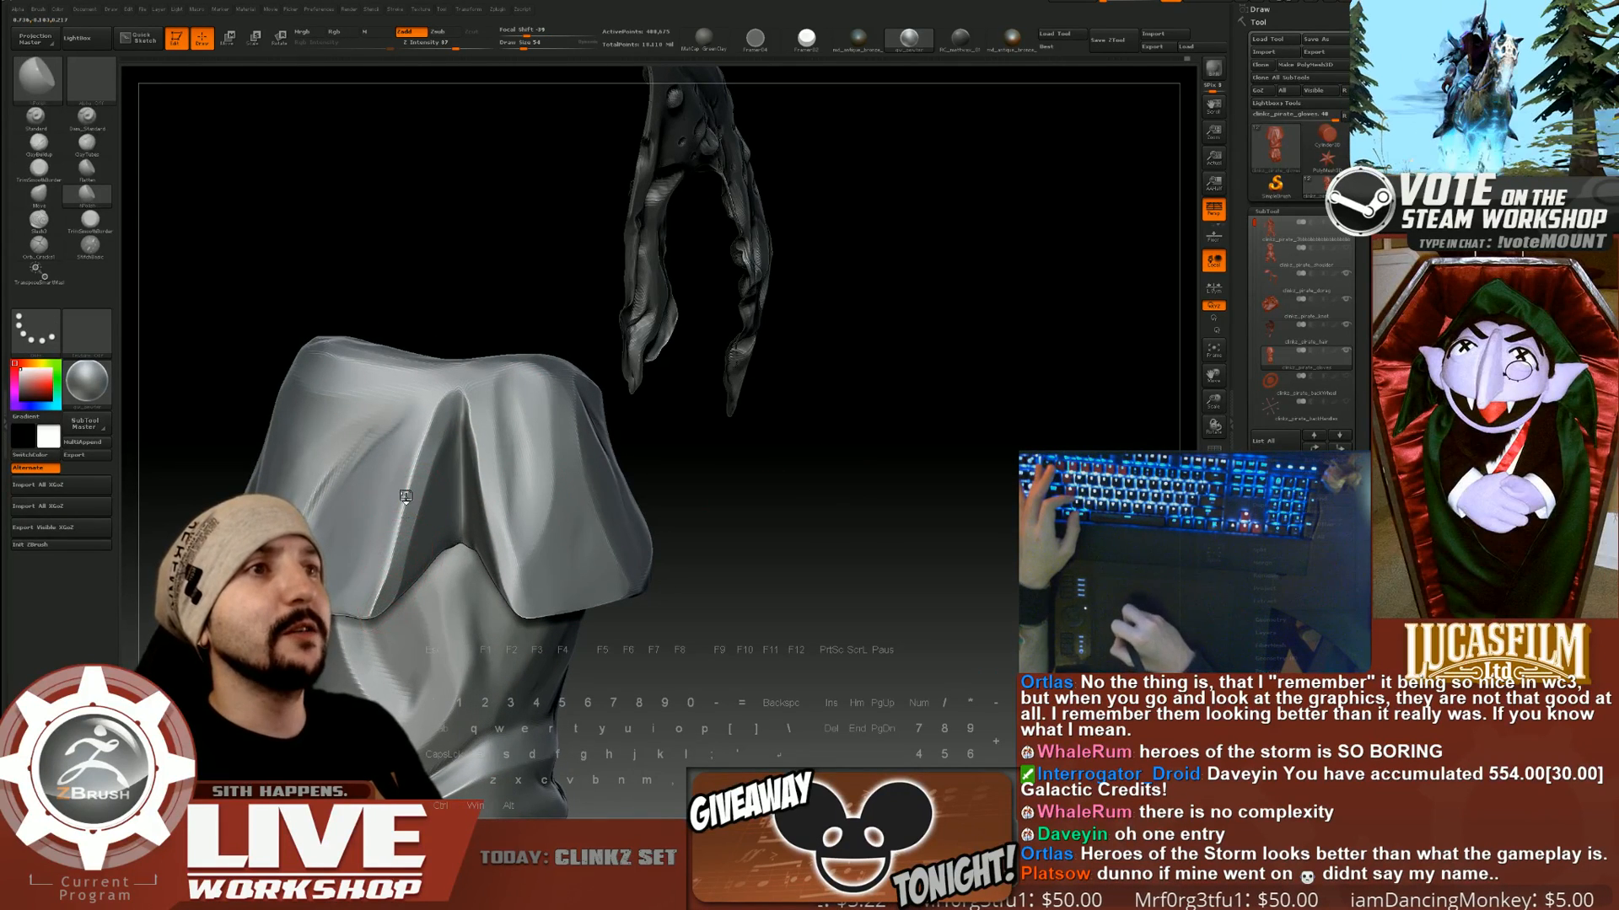
pyautogui.moveTo(670, 462)
pyautogui.mouseDown()
pyautogui.moveTo(361, 561)
pyautogui.moveTo(177, 582)
pyautogui.moveTo(328, 582)
pyautogui.moveTo(350, 473)
pyautogui.mouseUp()
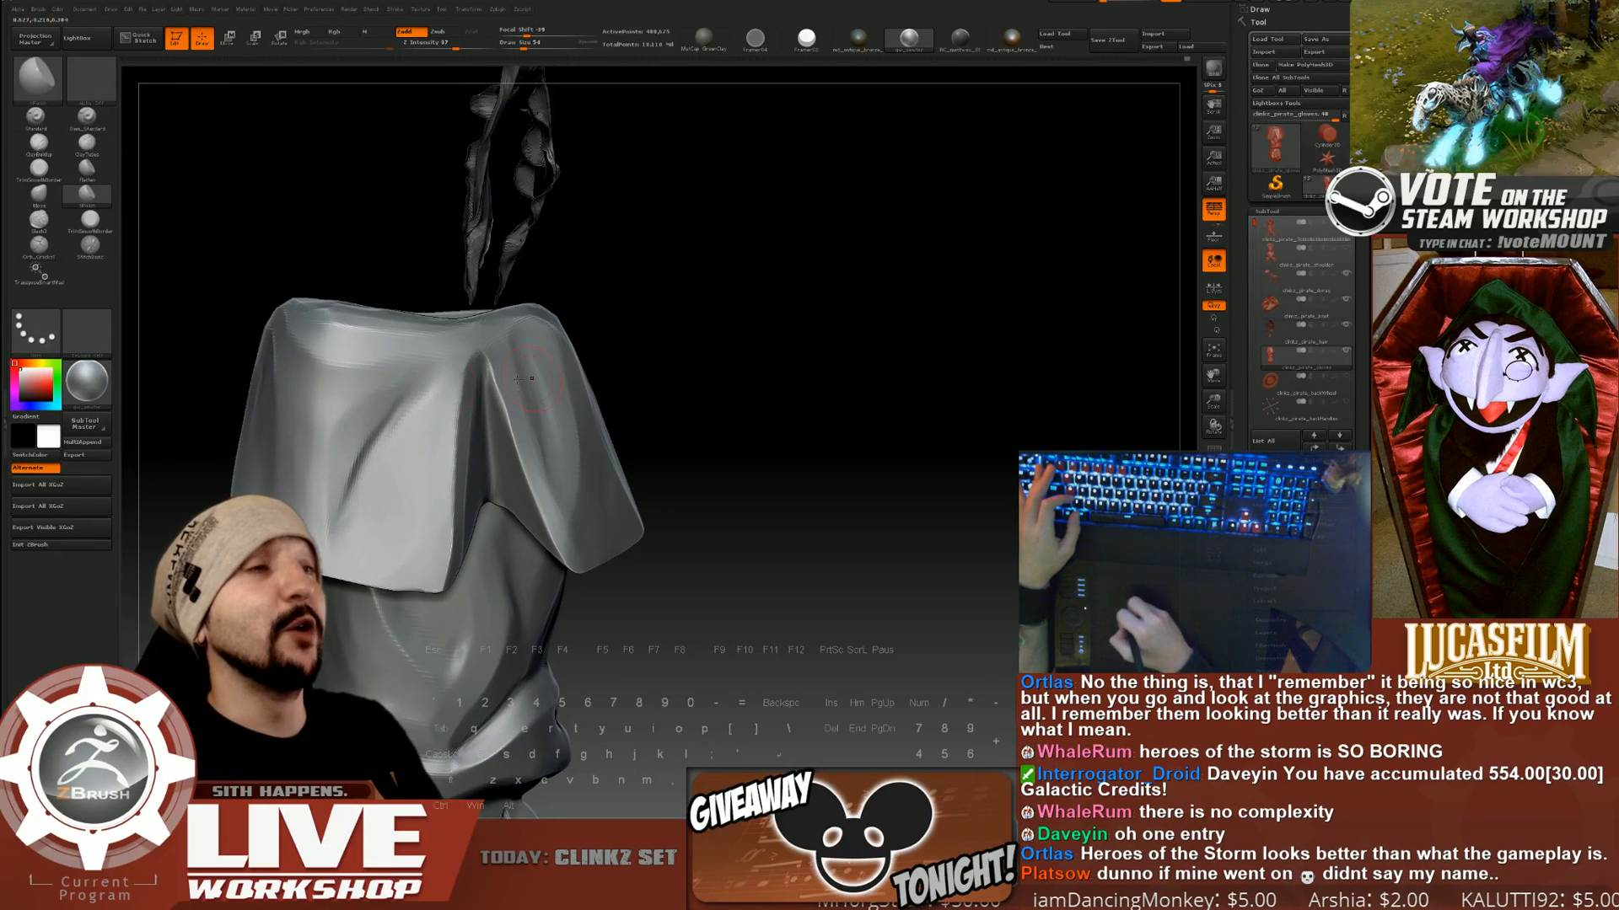
# Smooth the folds of the cuff's broad panel down to its hem and flatten the rim above it, resizing the brush.
pyautogui.moveTo(751, 361); pyautogui.dragTo(384, 417)
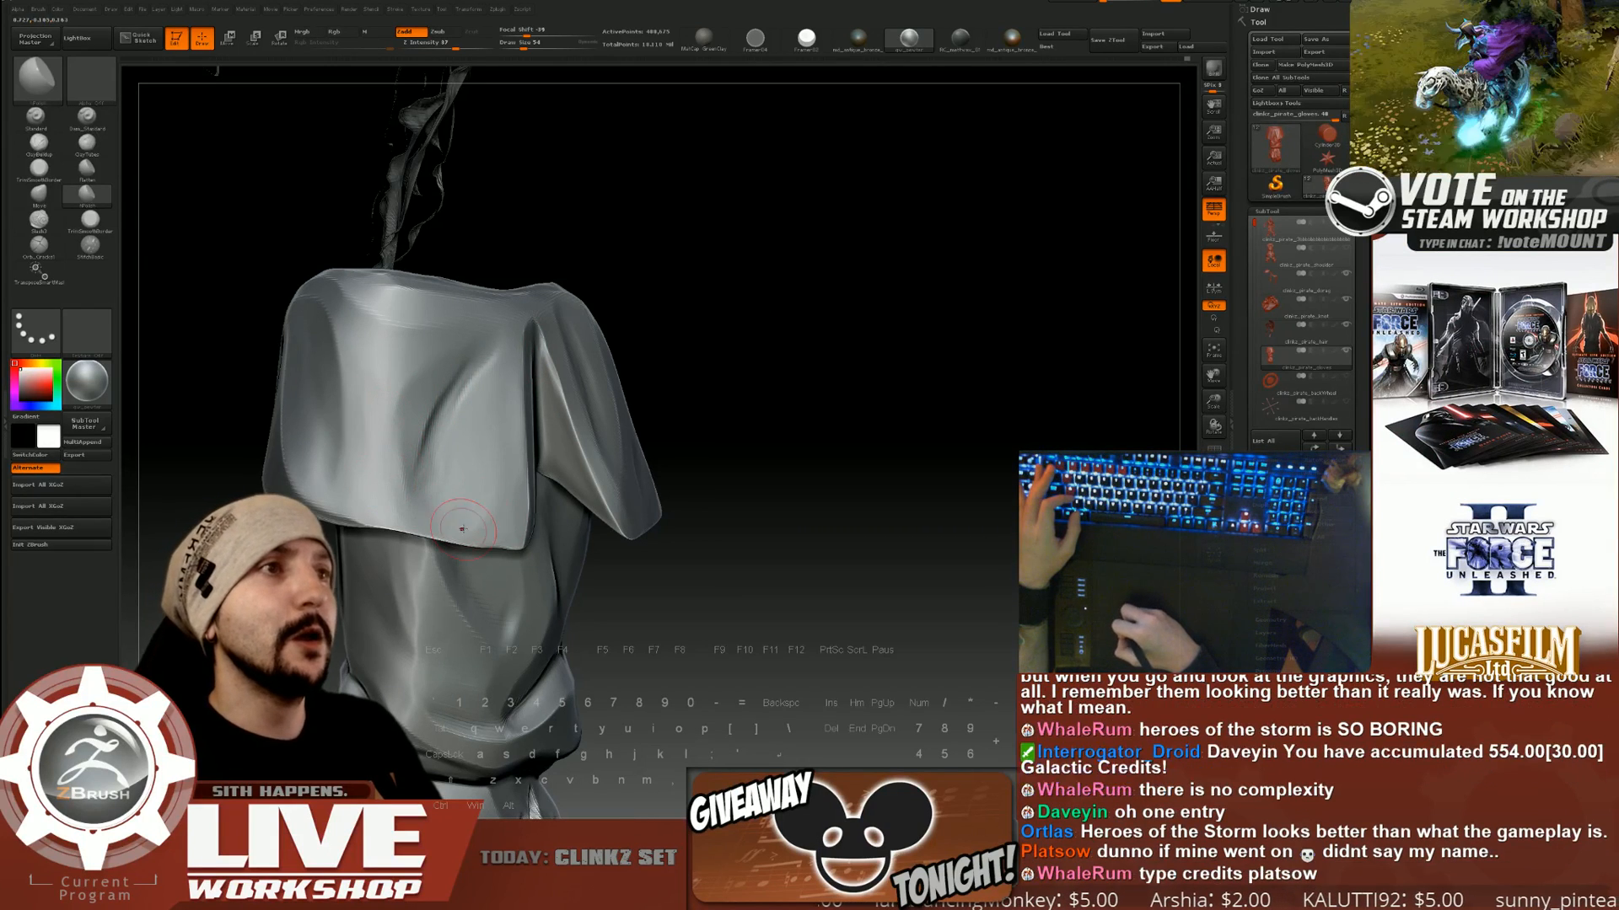
pyautogui.moveTo(692, 466)
pyautogui.mouseDown()
pyautogui.moveTo(355, 478)
pyautogui.moveTo(371, 466)
pyautogui.mouseUp()
pyautogui.press('s')
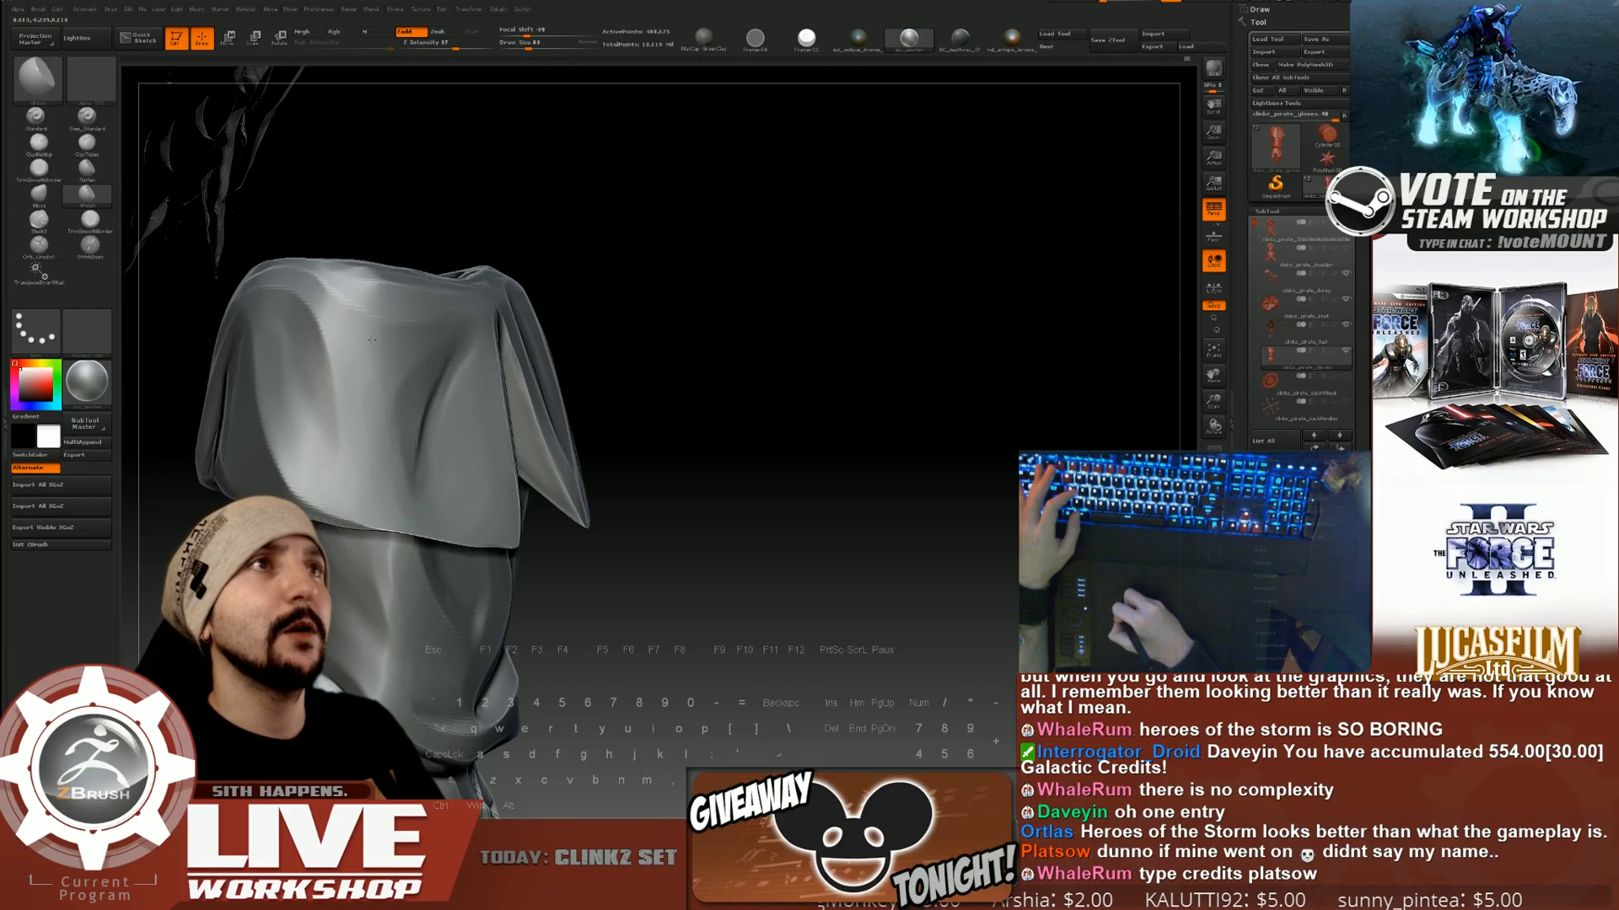
pyautogui.moveTo(634, 291)
pyautogui.mouseDown()
pyautogui.moveTo(671, 311)
pyautogui.moveTo(668, 397)
pyautogui.mouseUp()
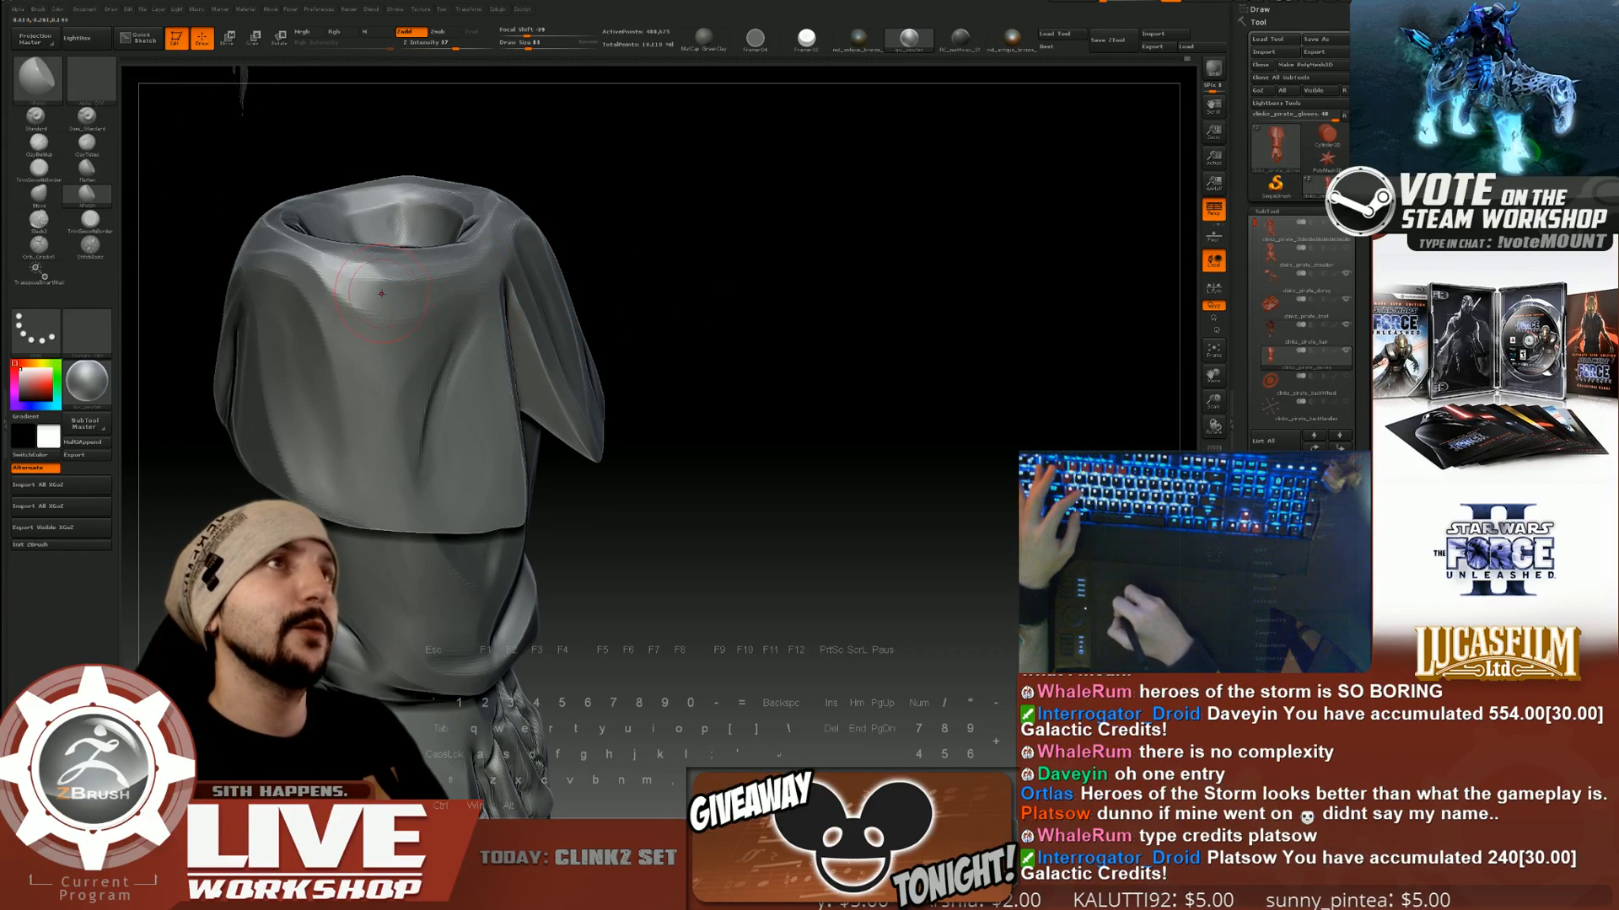
pyautogui.moveTo(663, 250); pyautogui.dragTo(696, 253)
pyautogui.press('s')
pyautogui.moveTo(370, 292); pyautogui.dragTo(364, 292)
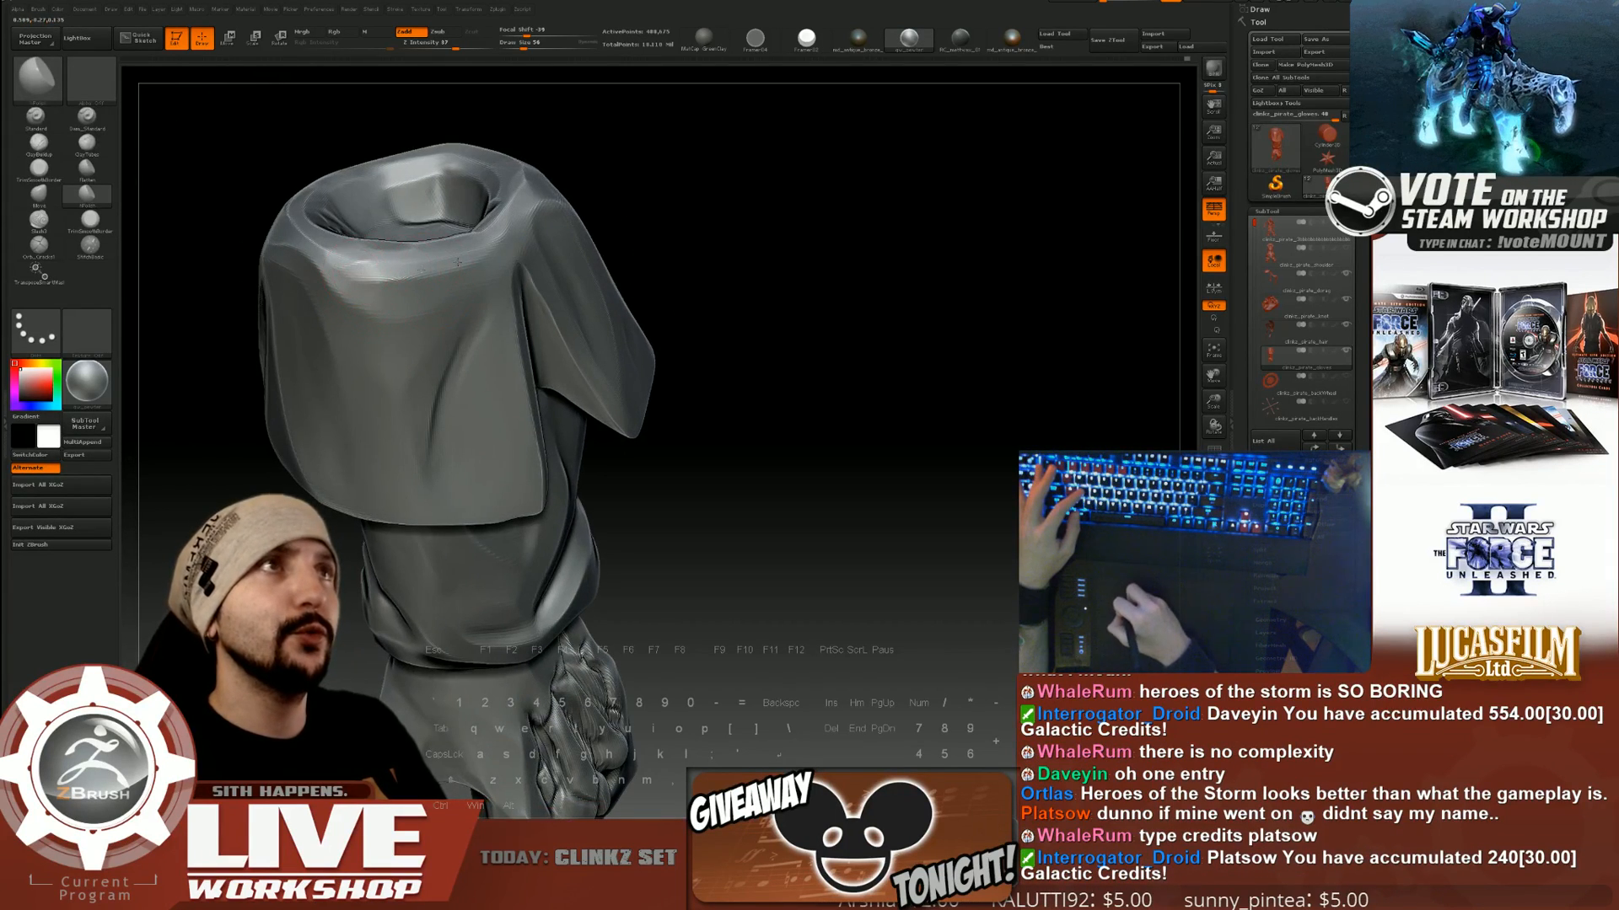
# Reduce the brush size and refine the narrow tear and the neighboring ridge on the back of the glove's hand.
pyautogui.moveTo(732, 337)
pyautogui.keyDown('alt'); pyautogui.mouseDown()
pyautogui.moveTo(733, 194)
pyautogui.moveTo(801, 343)
pyautogui.moveTo(800, 459)
pyautogui.moveTo(812, 350)
pyautogui.moveTo(791, 347)
pyautogui.moveTo(781, 376)
pyautogui.moveTo(804, 352)
pyautogui.moveTo(847, 381)
pyautogui.moveTo(849, 418)
pyautogui.mouseUp(); pyautogui.keyUp('alt')
pyautogui.press('s')
pyautogui.moveTo(498, 495); pyautogui.dragTo(502, 496)
pyautogui.moveTo(670, 410); pyautogui.dragTo(703, 418)
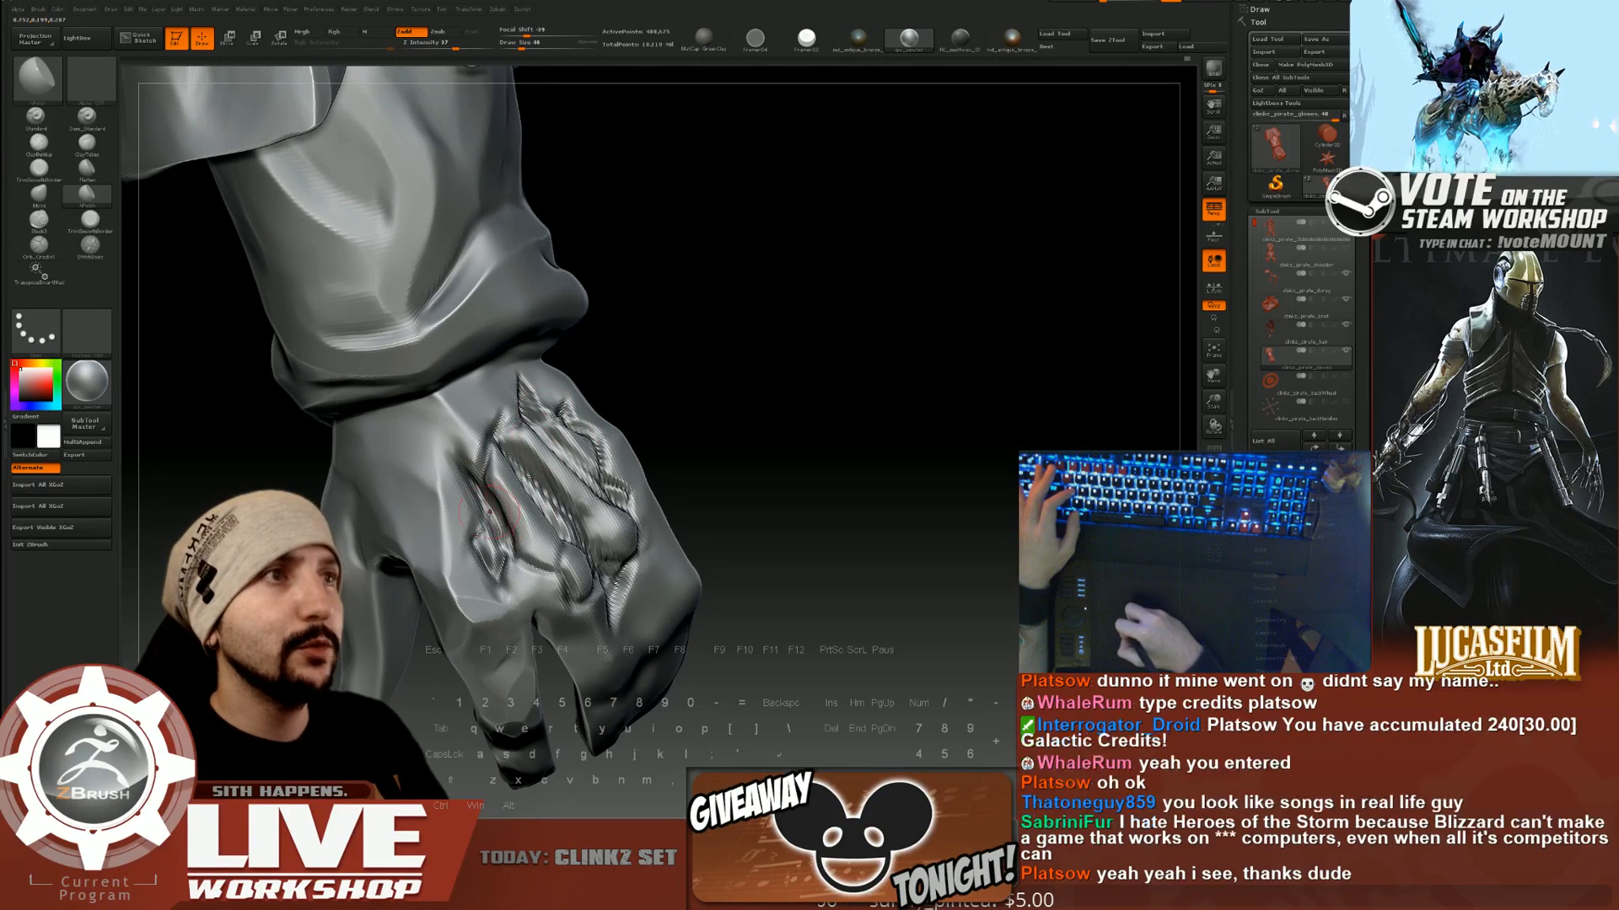
pyautogui.moveTo(495, 528)
pyautogui.mouseDown()
pyautogui.moveTo(478, 489)
pyautogui.moveTo(496, 534)
pyautogui.moveTo(558, 525)
pyautogui.moveTo(531, 480)
pyautogui.moveTo(556, 511)
pyautogui.mouseUp()
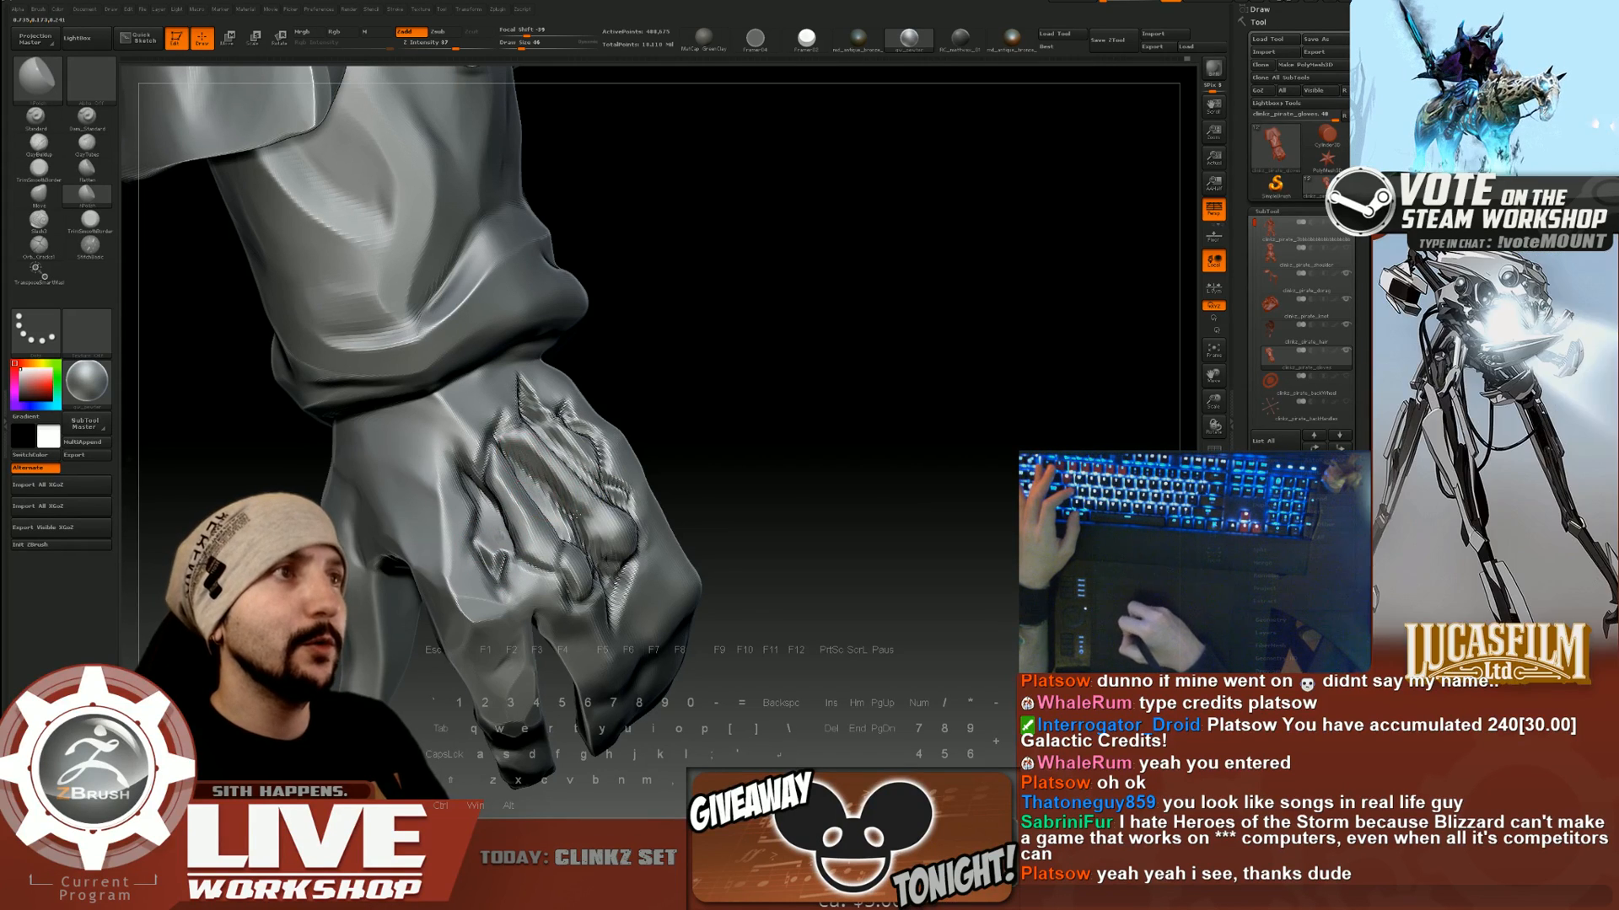
# Sculpt the planes of the long exposed bone and the grooves around it inside the glove's main tear.
pyautogui.moveTo(702, 430); pyautogui.dragTo(559, 478)
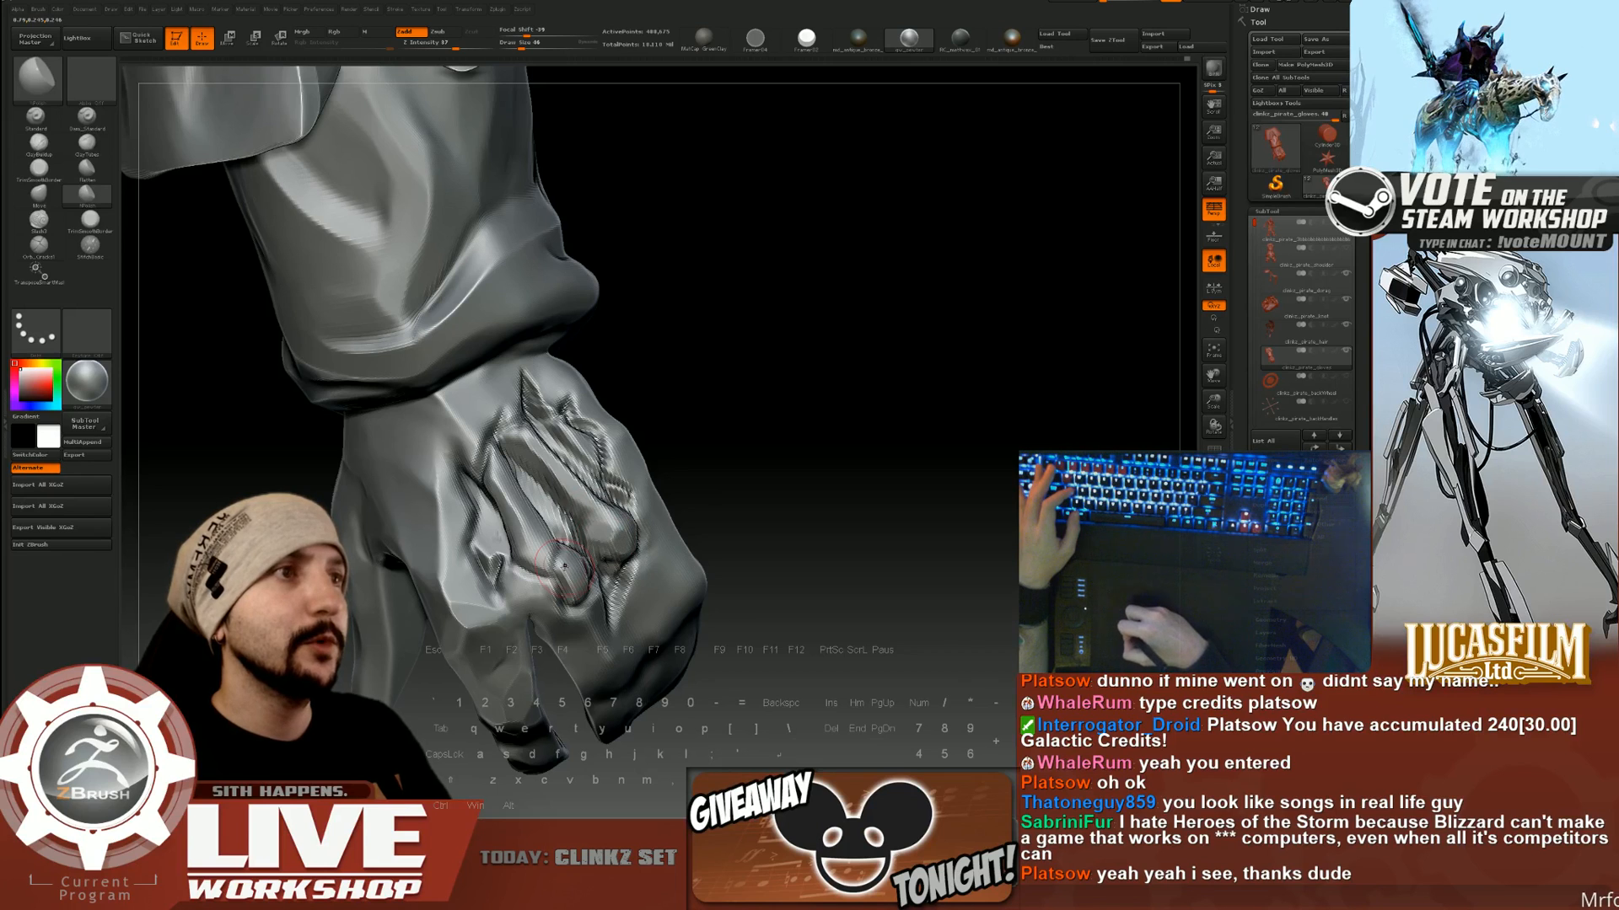
pyautogui.moveTo(750, 472); pyautogui.dragTo(678, 484)
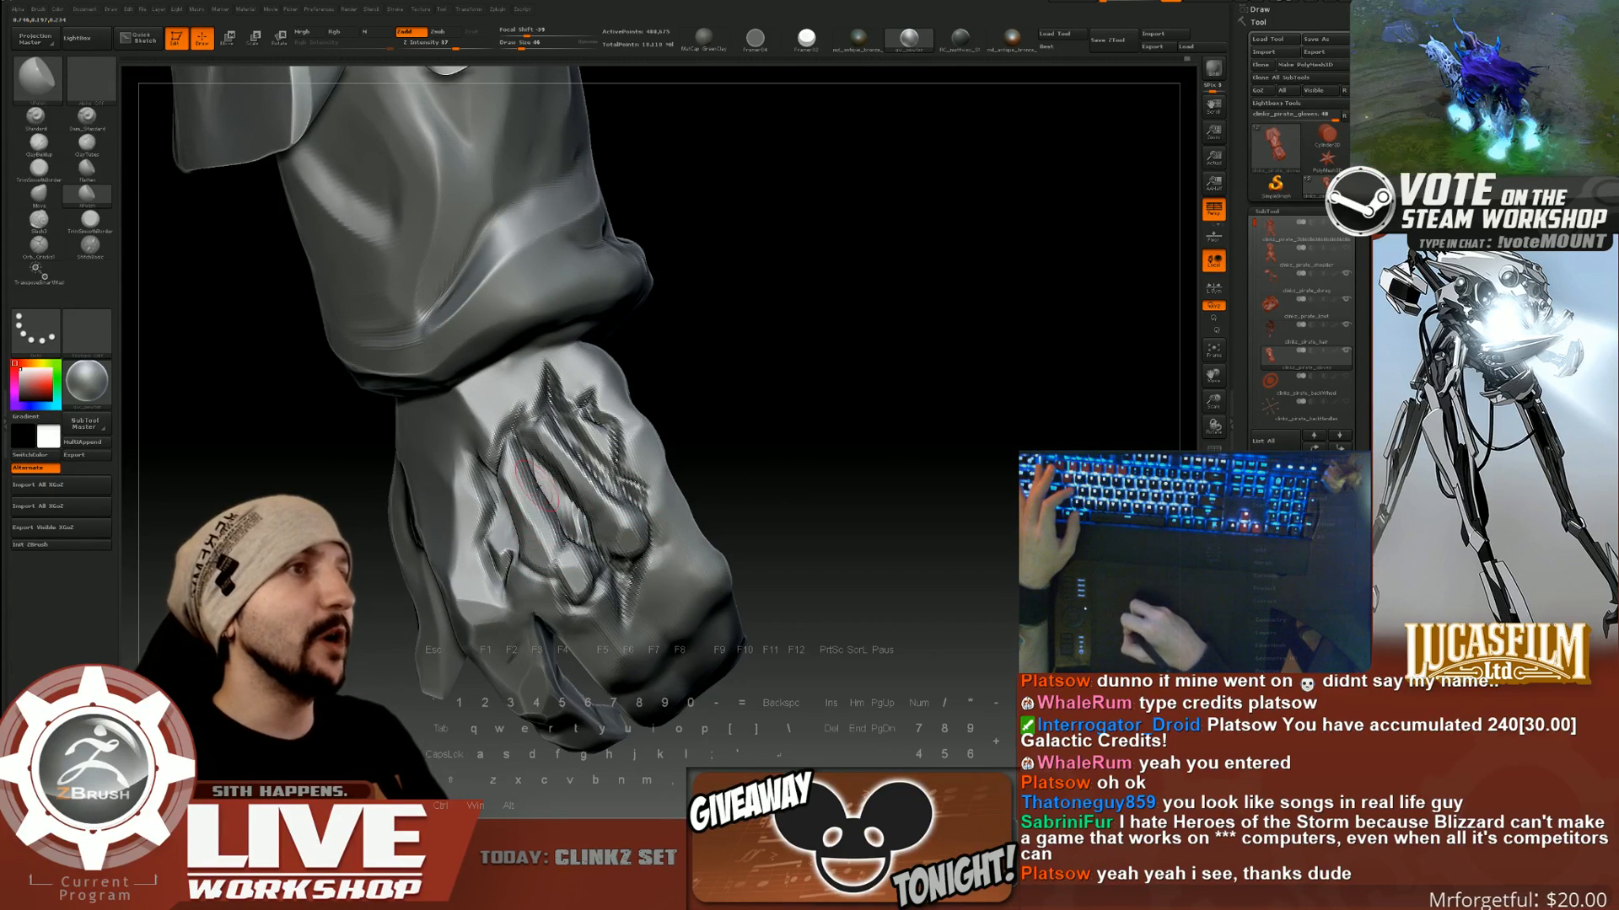
pyautogui.moveTo(742, 476); pyautogui.dragTo(784, 464)
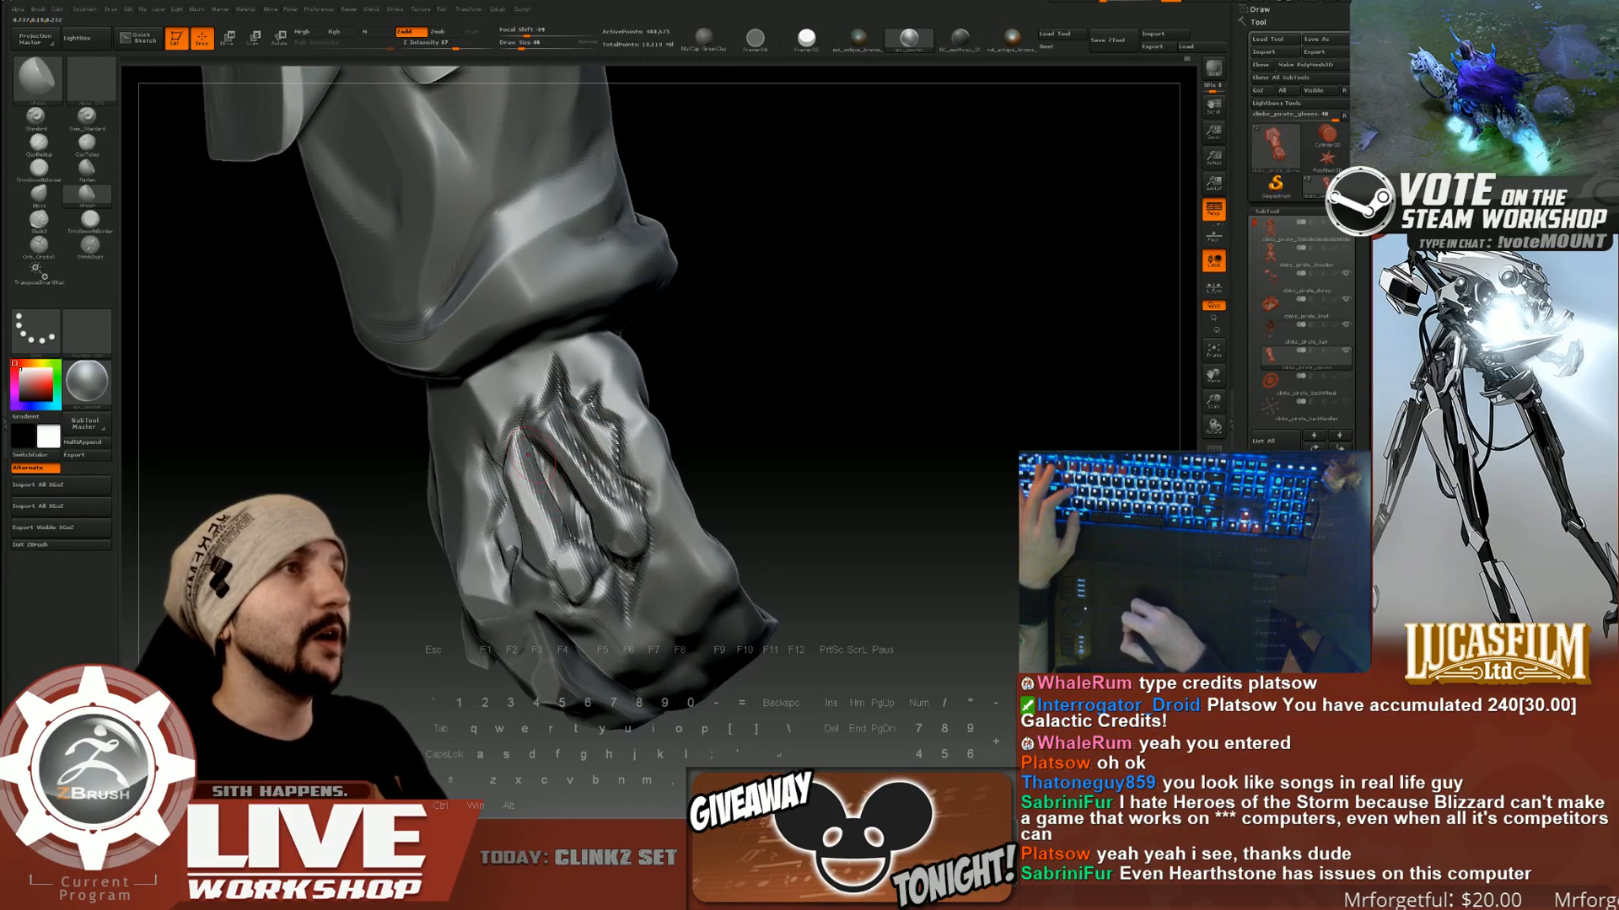
pyautogui.moveTo(763, 375); pyautogui.dragTo(740, 361)
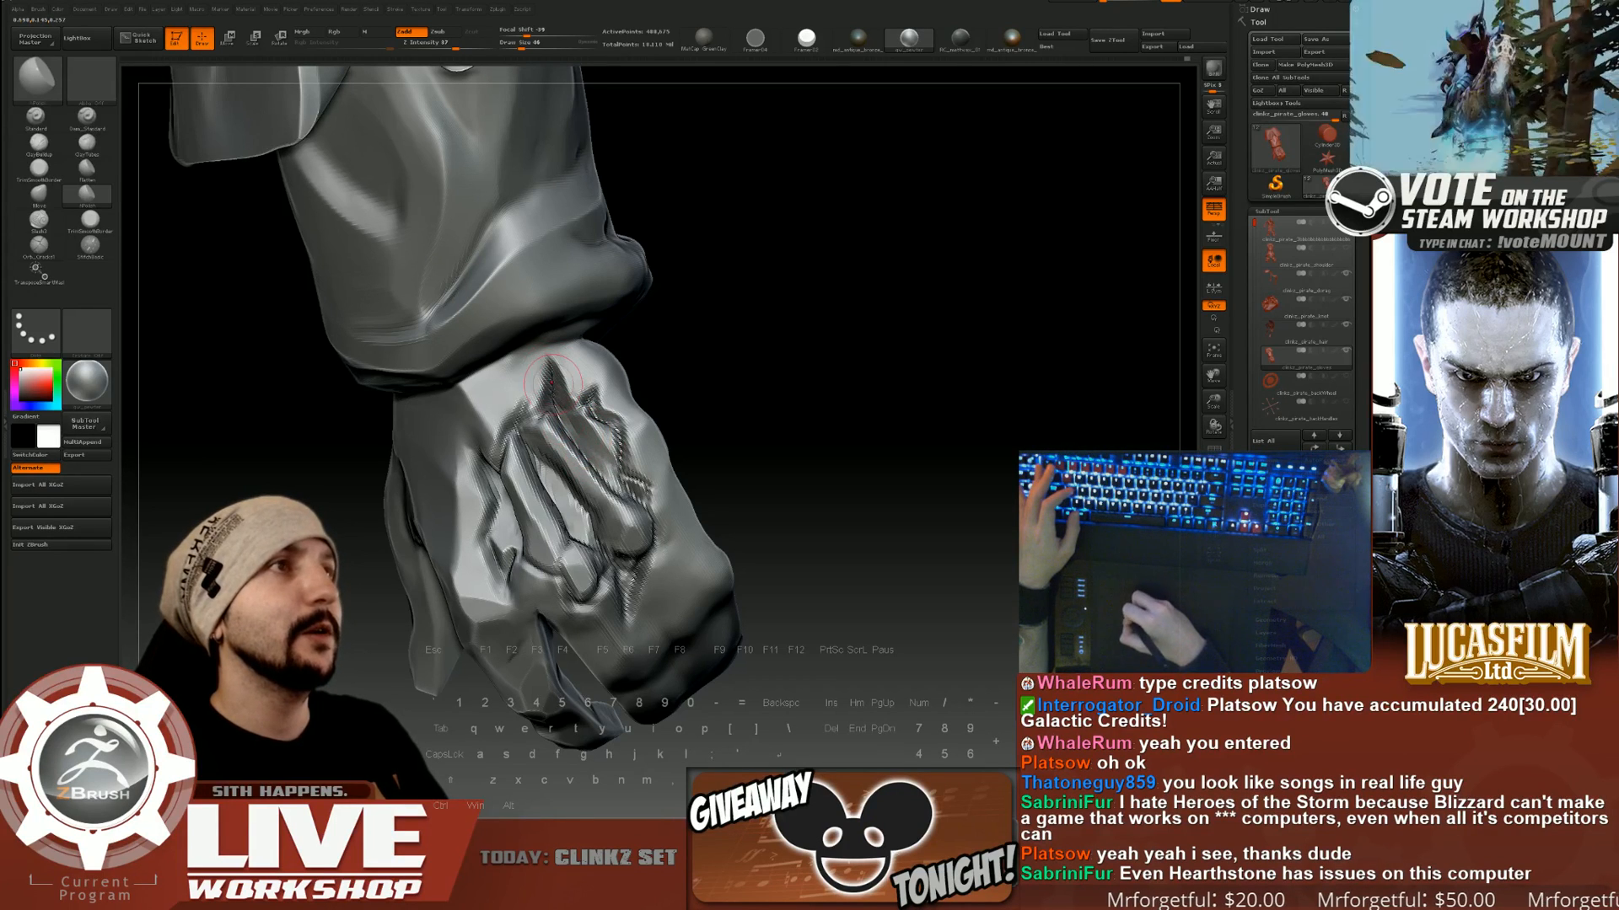
# Adjust the brush size and carve the jagged outer edge of the main tear, from the wrist end toward the knuckle.
pyautogui.press('s')
pyautogui.moveTo(597, 408); pyautogui.dragTo(605, 412)
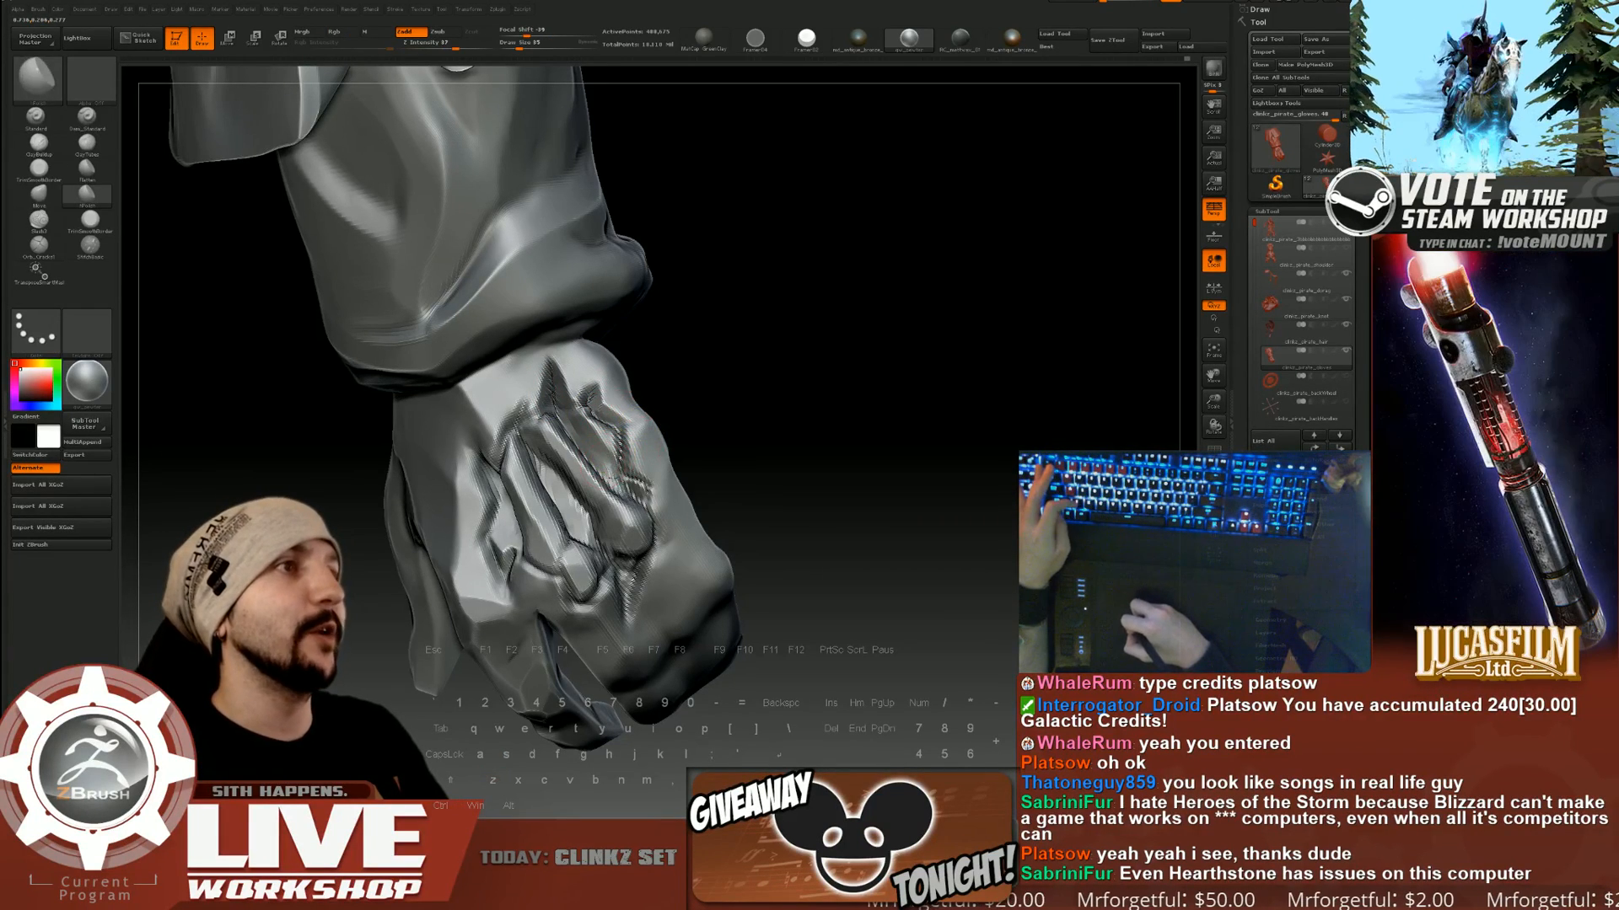
pyautogui.press('s')
pyautogui.moveTo(609, 471); pyautogui.dragTo(606, 471)
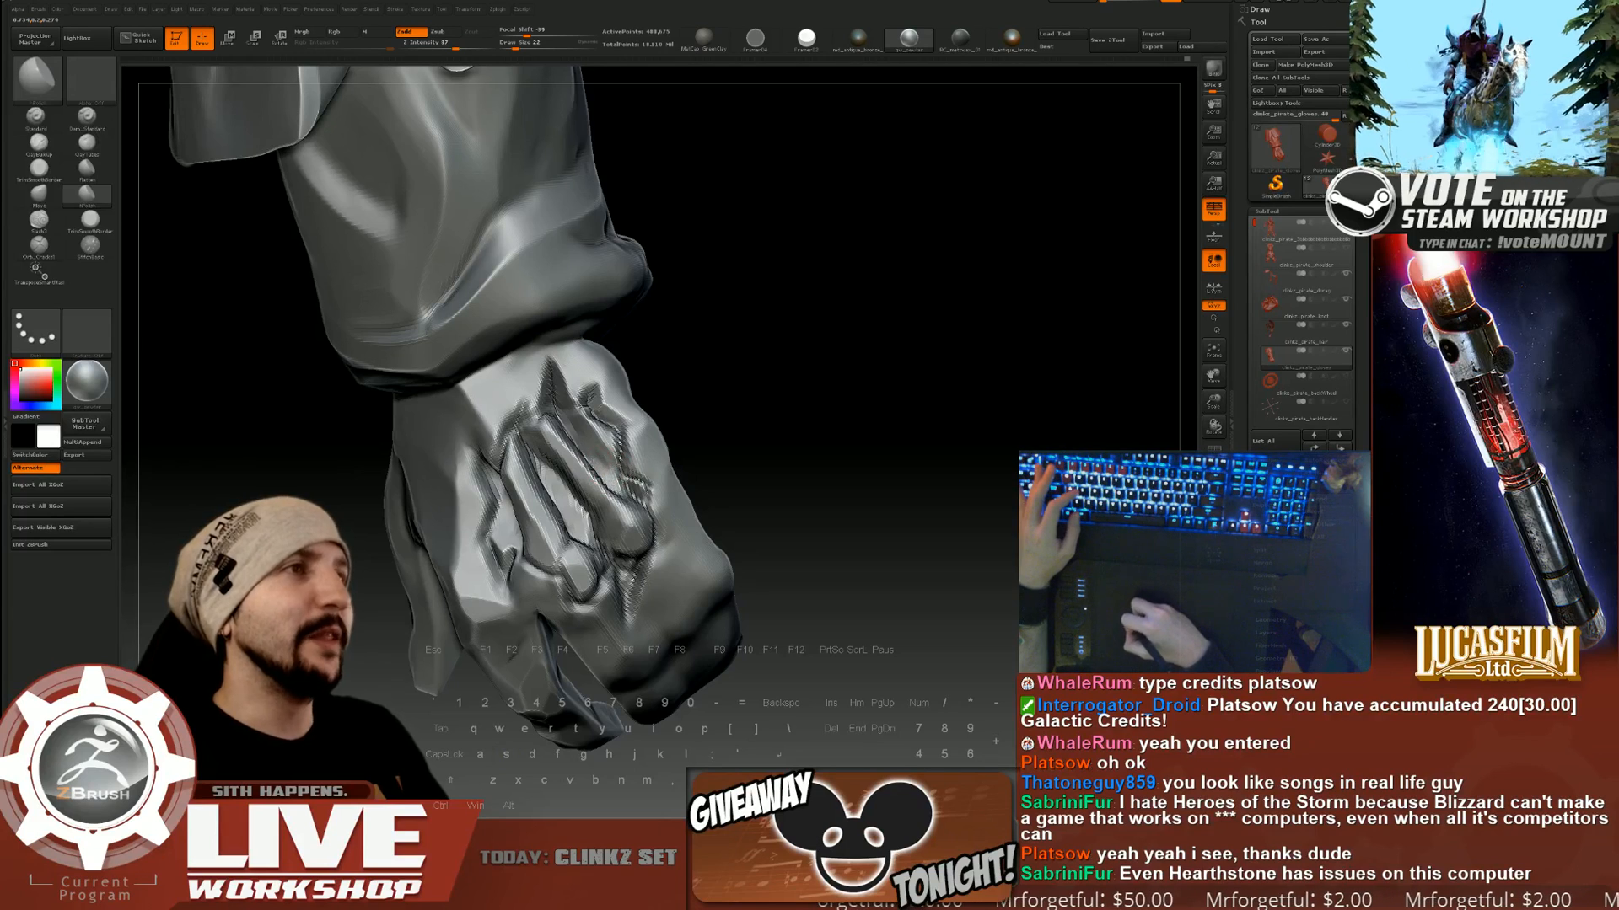
pyautogui.moveTo(758, 426)
pyautogui.mouseDown()
pyautogui.moveTo(817, 397)
pyautogui.moveTo(813, 430)
pyautogui.mouseUp()
pyautogui.press('s')
pyautogui.moveTo(614, 453); pyautogui.dragTo(604, 430)
pyautogui.moveTo(630, 486); pyautogui.dragTo(633, 499)
pyautogui.moveTo(743, 440); pyautogui.dragTo(684, 445)
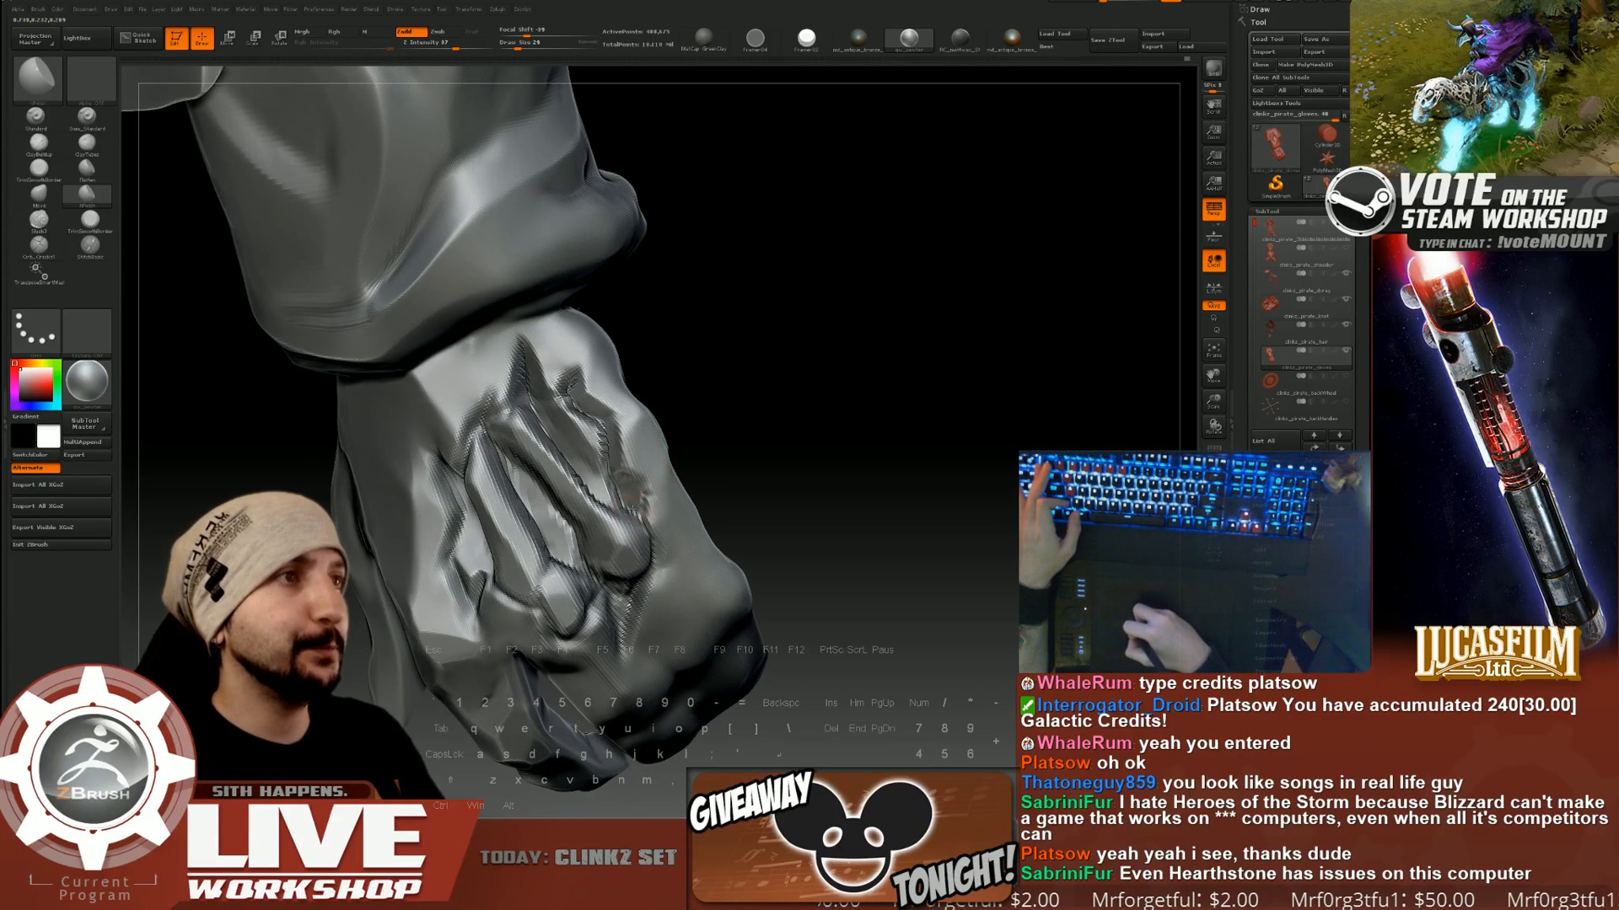
# Resize the brush and shape the rounded knuckle end of the outer exposed bone and the recess beneath it.
pyautogui.press('s')
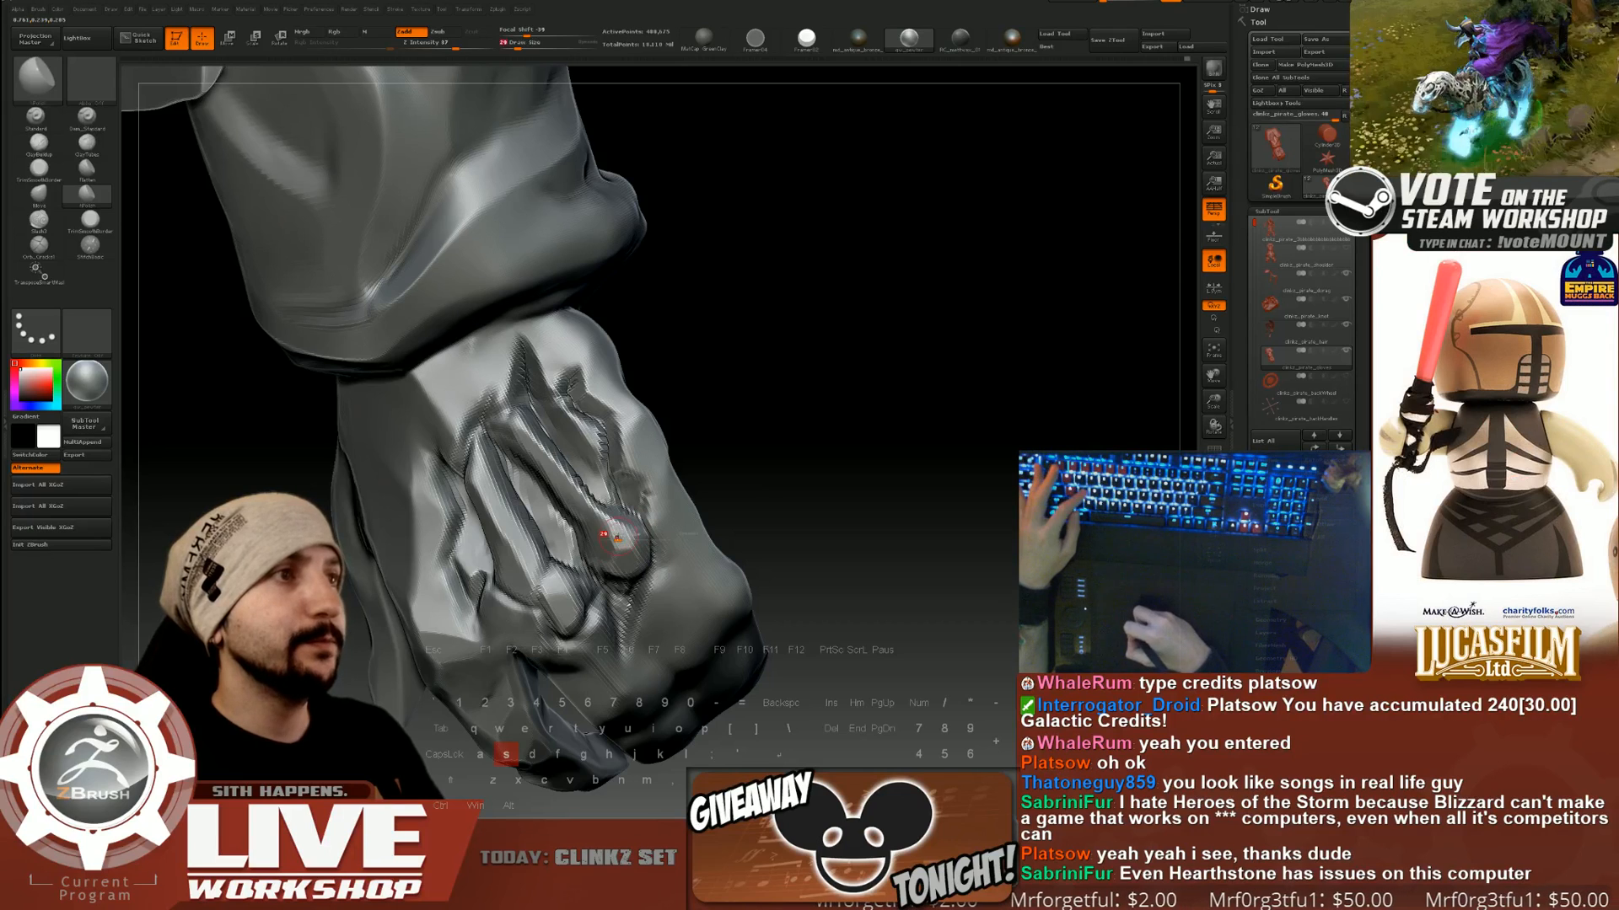
pyautogui.moveTo(618, 538); pyautogui.dragTo(647, 530)
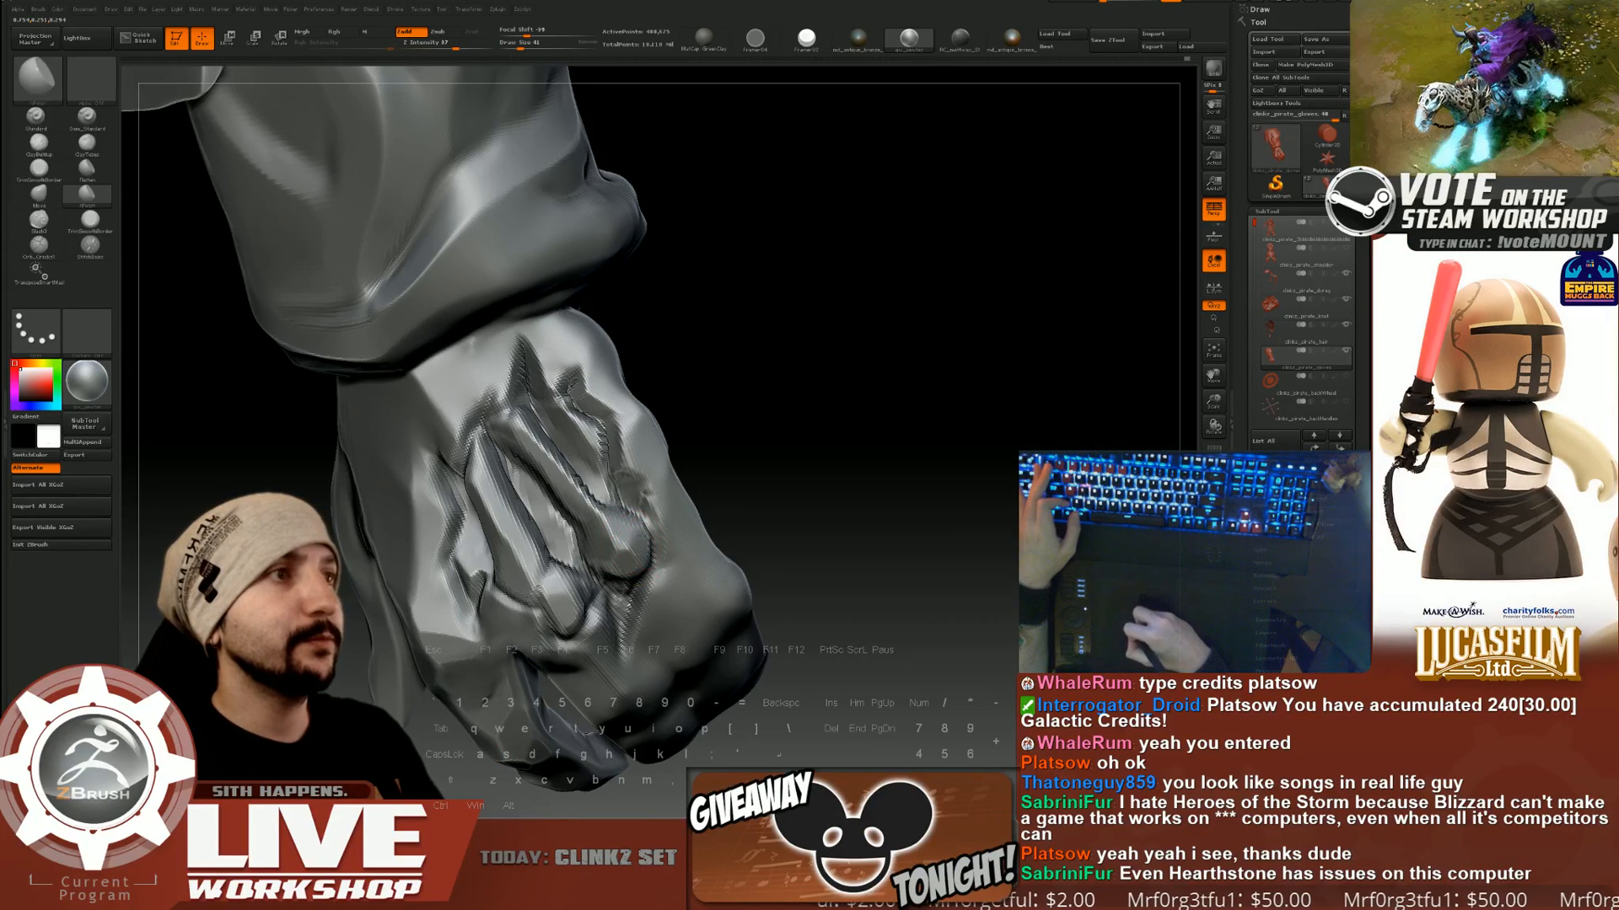
pyautogui.keyDown('alt'); pyautogui.moveTo(773, 473); pyautogui.dragTo(752, 403); pyautogui.keyUp('alt')
pyautogui.moveTo(752, 403); pyautogui.dragTo(780, 383)
pyautogui.moveTo(612, 553)
pyautogui.mouseDown()
pyautogui.moveTo(624, 511)
pyautogui.moveTo(607, 548)
pyautogui.mouseUp()
# Sharpen the groove between the two exposed bones and refine the inner knuckle and the edge of the smaller tear.
pyautogui.moveTo(716, 461); pyautogui.dragTo(656, 469)
pyautogui.moveTo(593, 556); pyautogui.dragTo(574, 531)
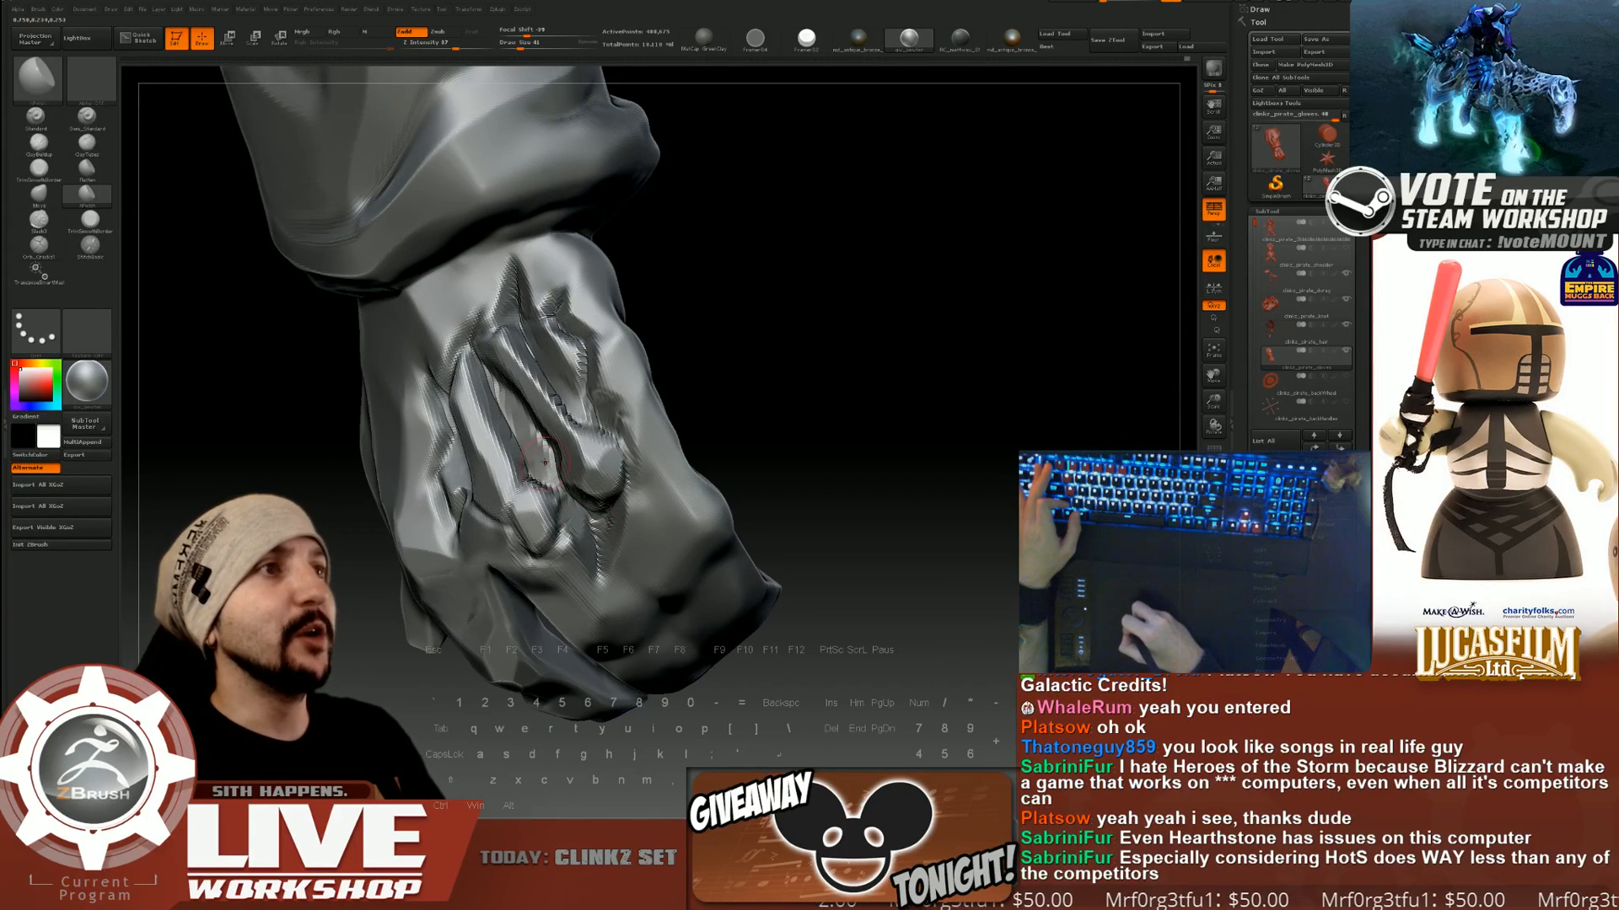
pyautogui.moveTo(746, 360); pyautogui.dragTo(811, 349)
pyautogui.moveTo(556, 534)
pyautogui.mouseDown()
pyautogui.moveTo(569, 548)
pyautogui.moveTo(539, 554)
pyautogui.moveTo(528, 521)
pyautogui.moveTo(484, 509)
pyautogui.mouseUp()
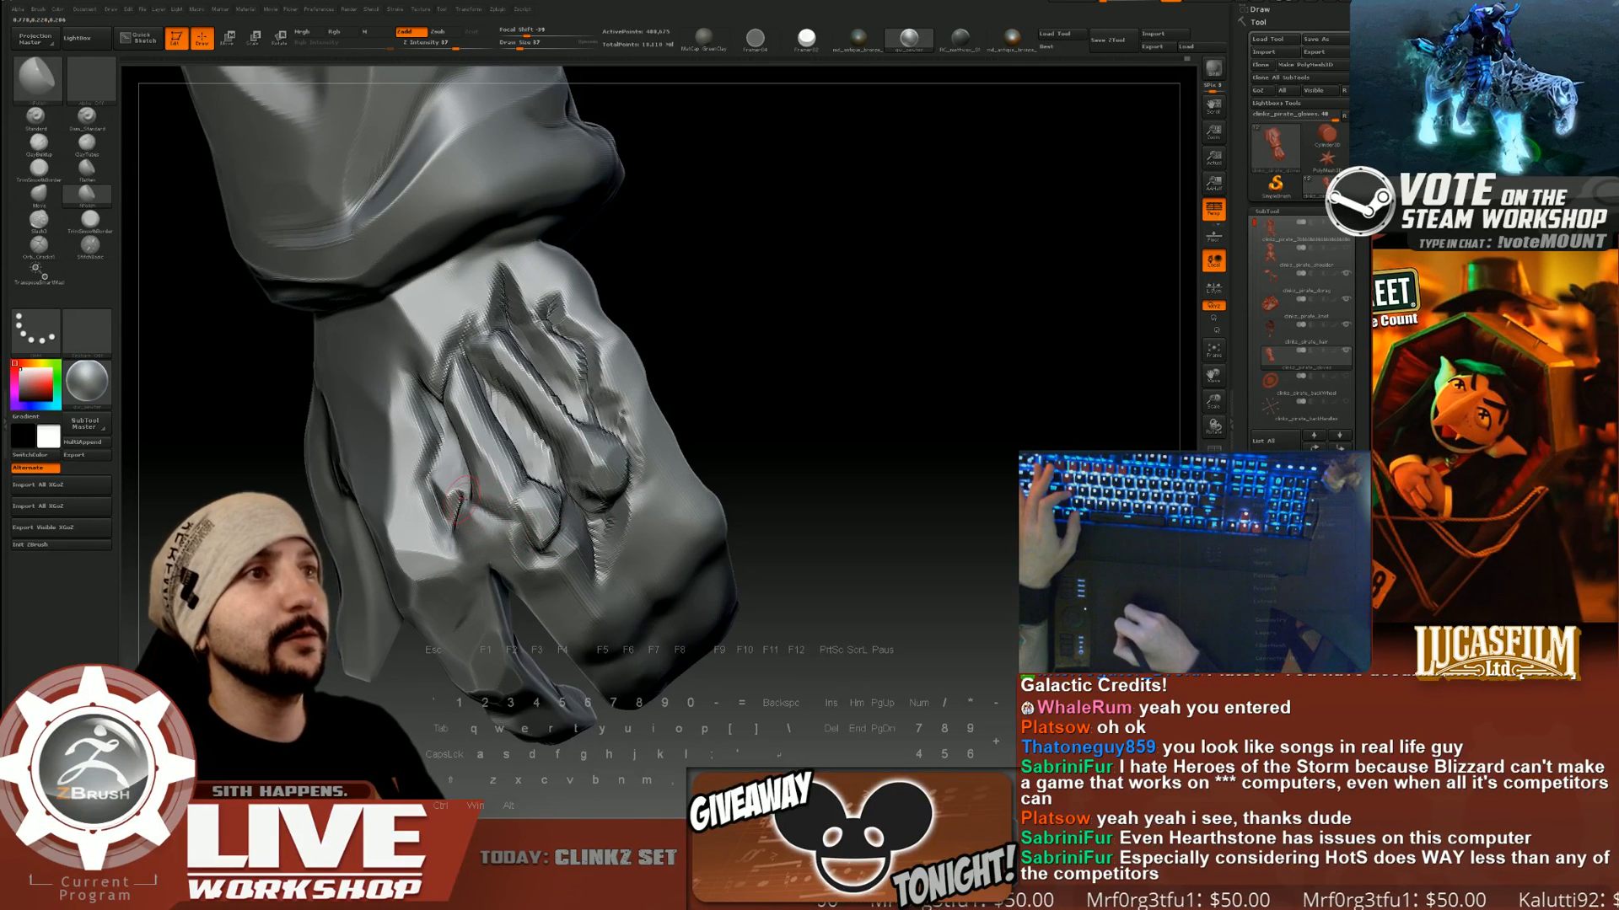
pyautogui.moveTo(835, 361); pyautogui.dragTo(910, 354)
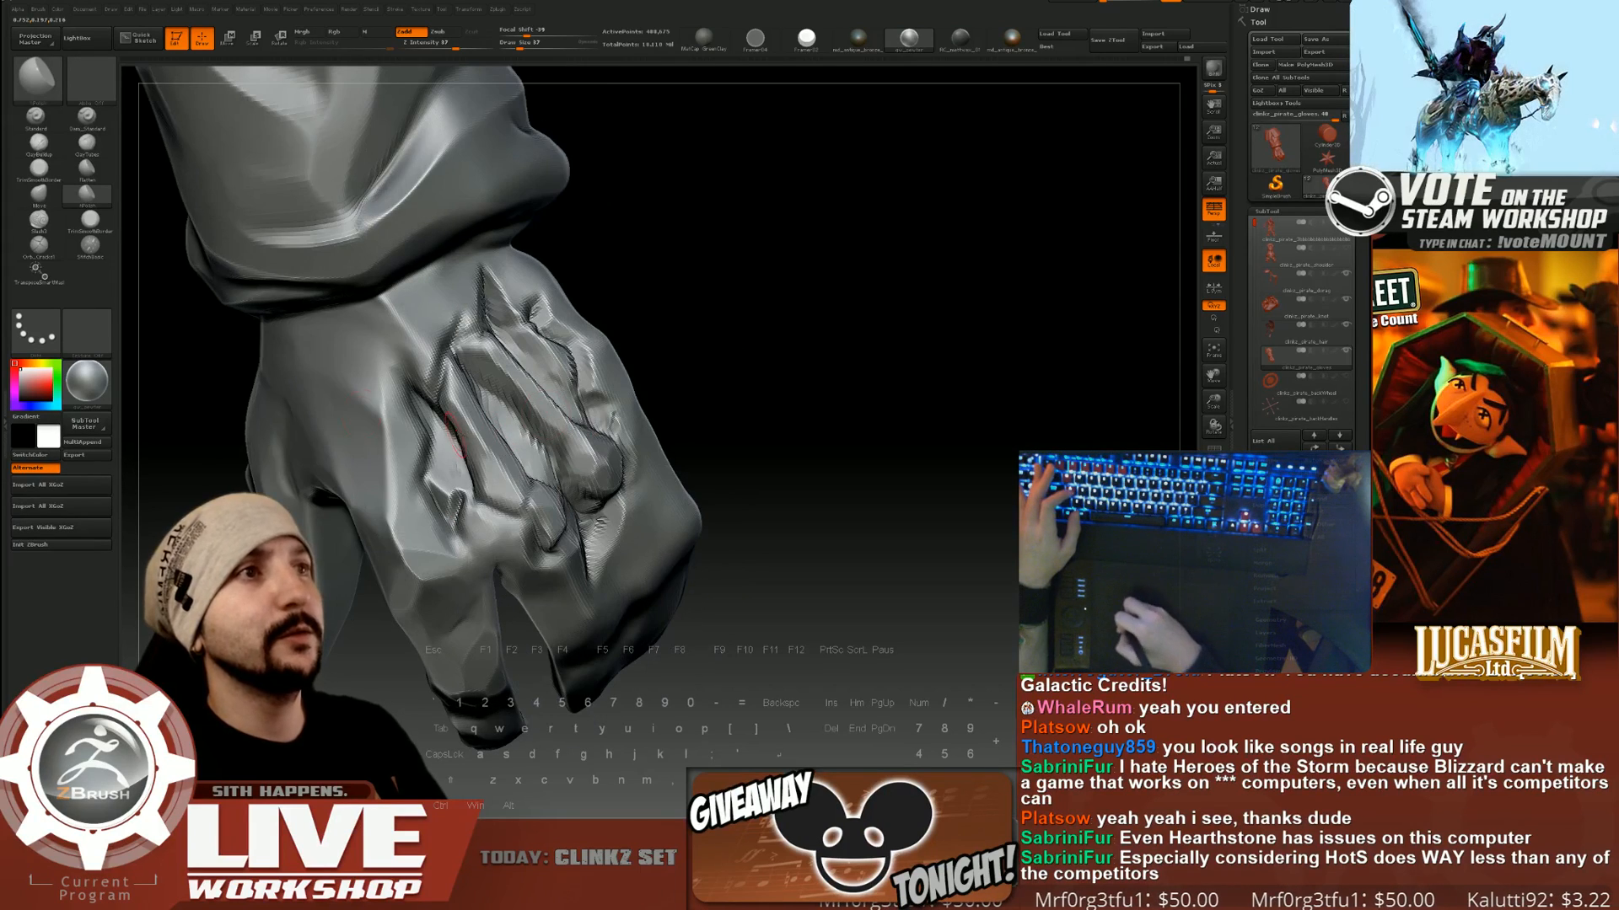
# Switch to a fine carving brush and cut sharp creases along the edges and inside of the smaller tear.
pyautogui.click(39, 246)
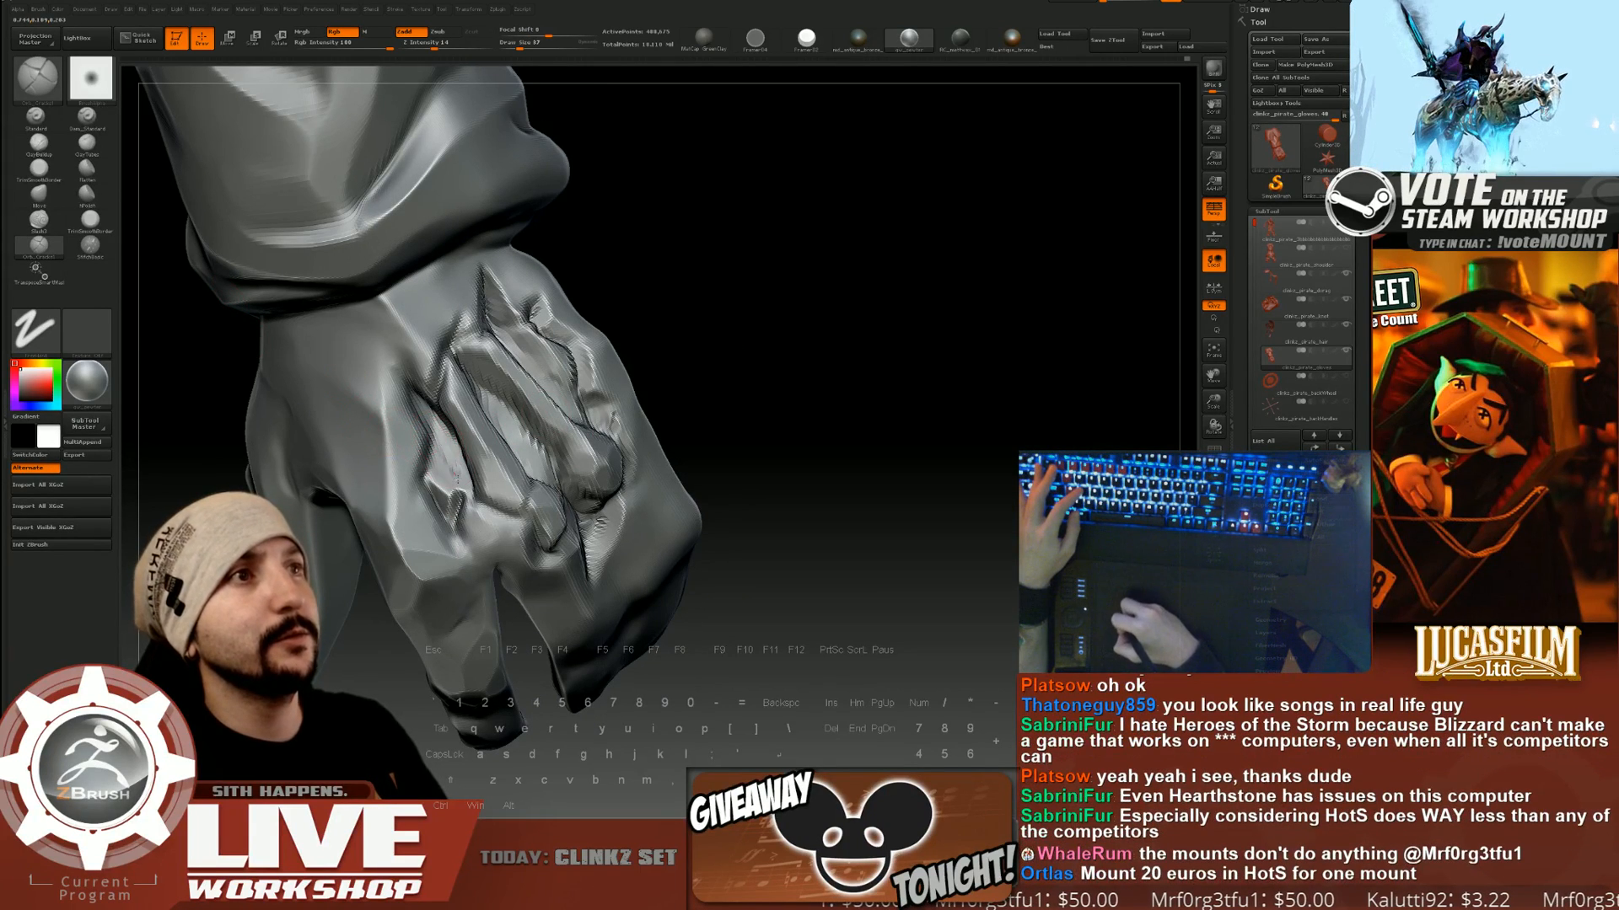
pyautogui.moveTo(430, 415); pyautogui.dragTo(451, 478)
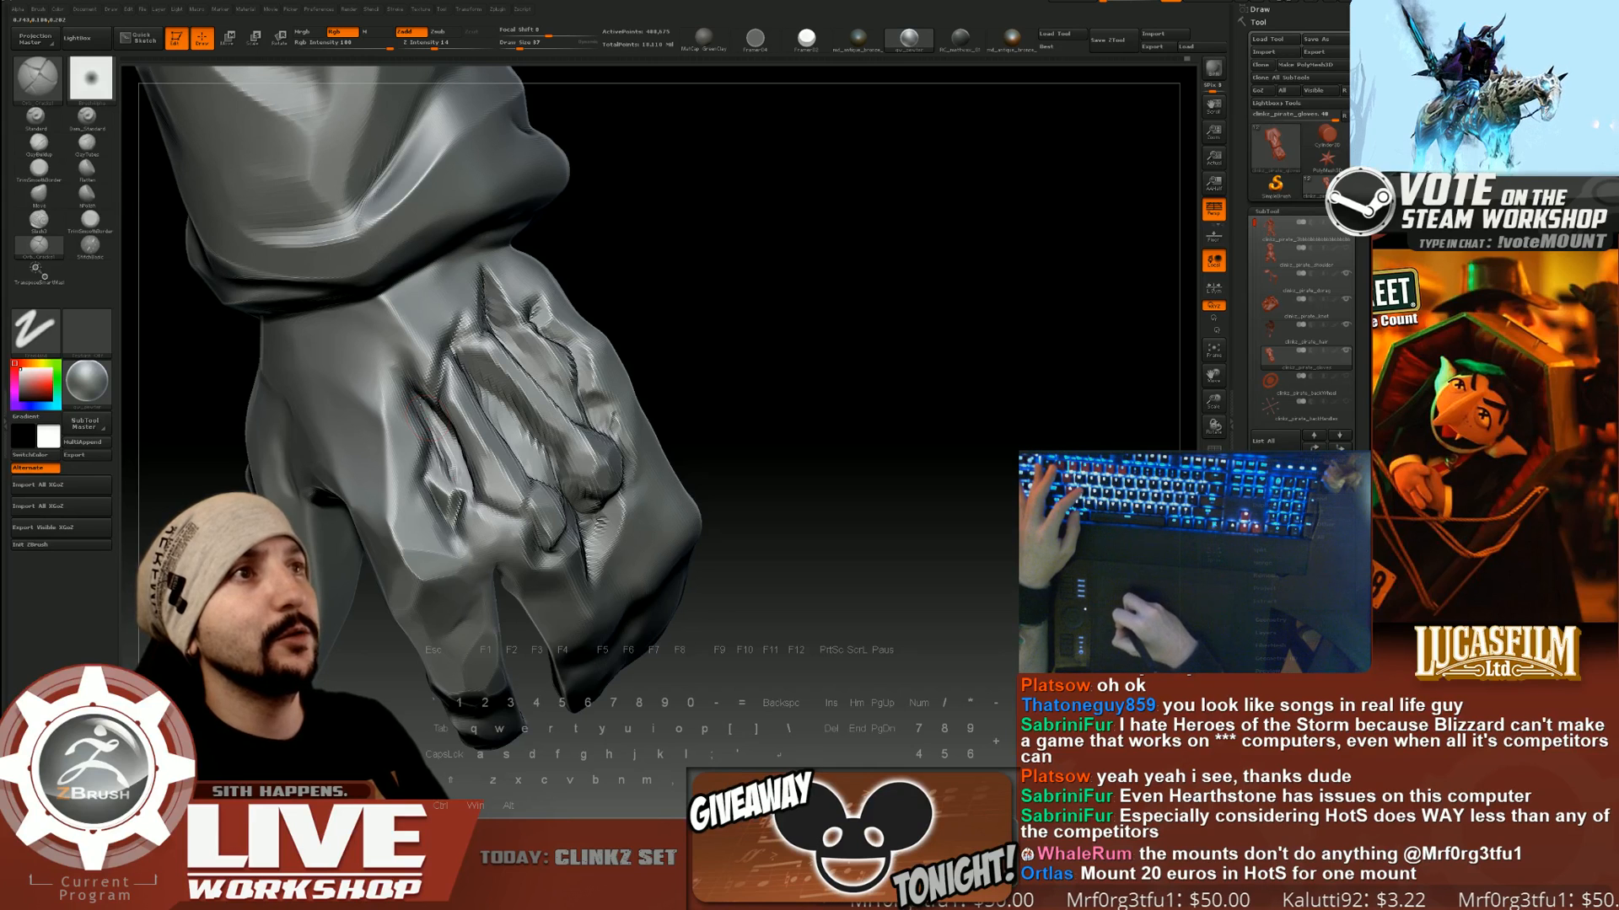
pyautogui.moveTo(417, 398); pyautogui.dragTo(443, 445)
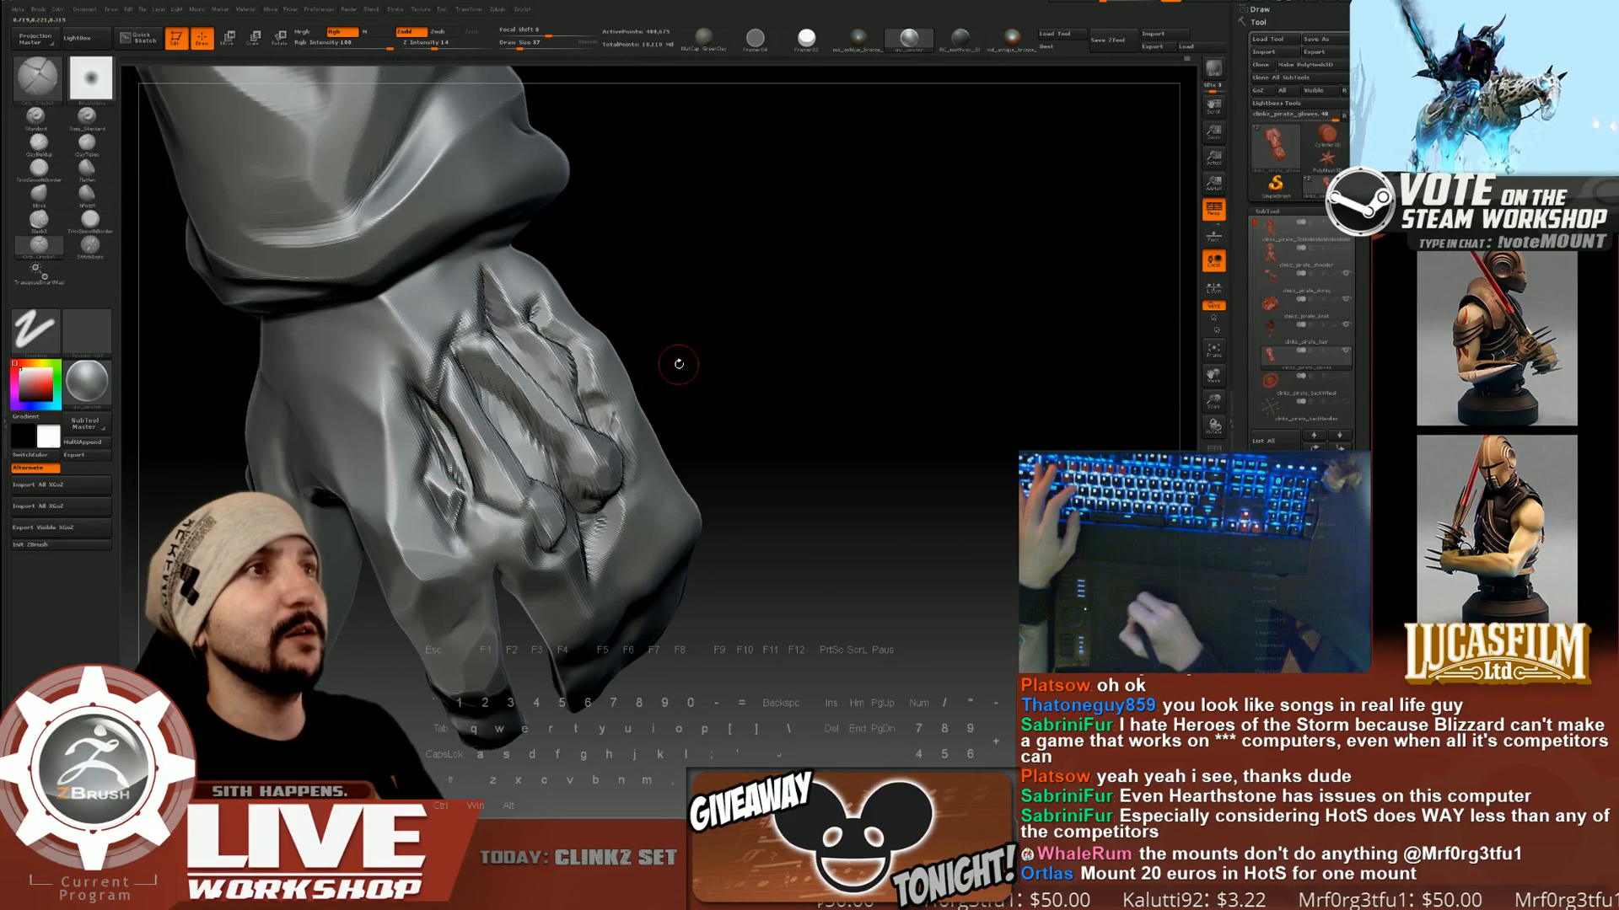
pyautogui.moveTo(686, 354); pyautogui.dragTo(493, 403)
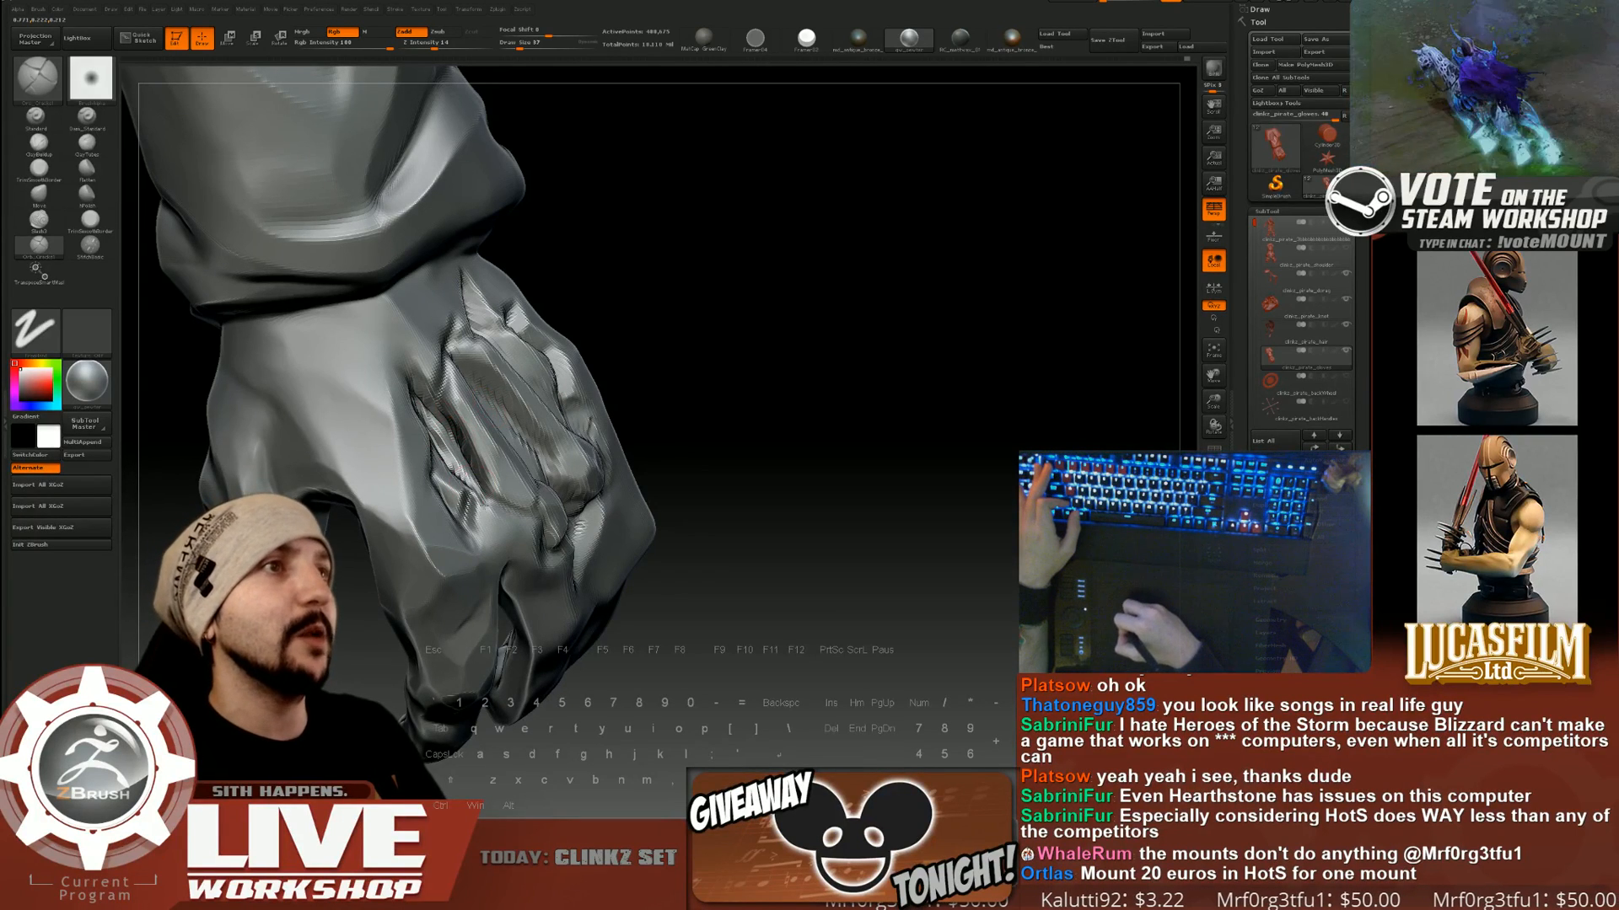
pyautogui.moveTo(597, 412); pyautogui.dragTo(628, 395)
pyautogui.moveTo(430, 409)
pyautogui.mouseDown()
pyautogui.moveTo(489, 508)
pyautogui.moveTo(537, 506)
pyautogui.mouseUp()
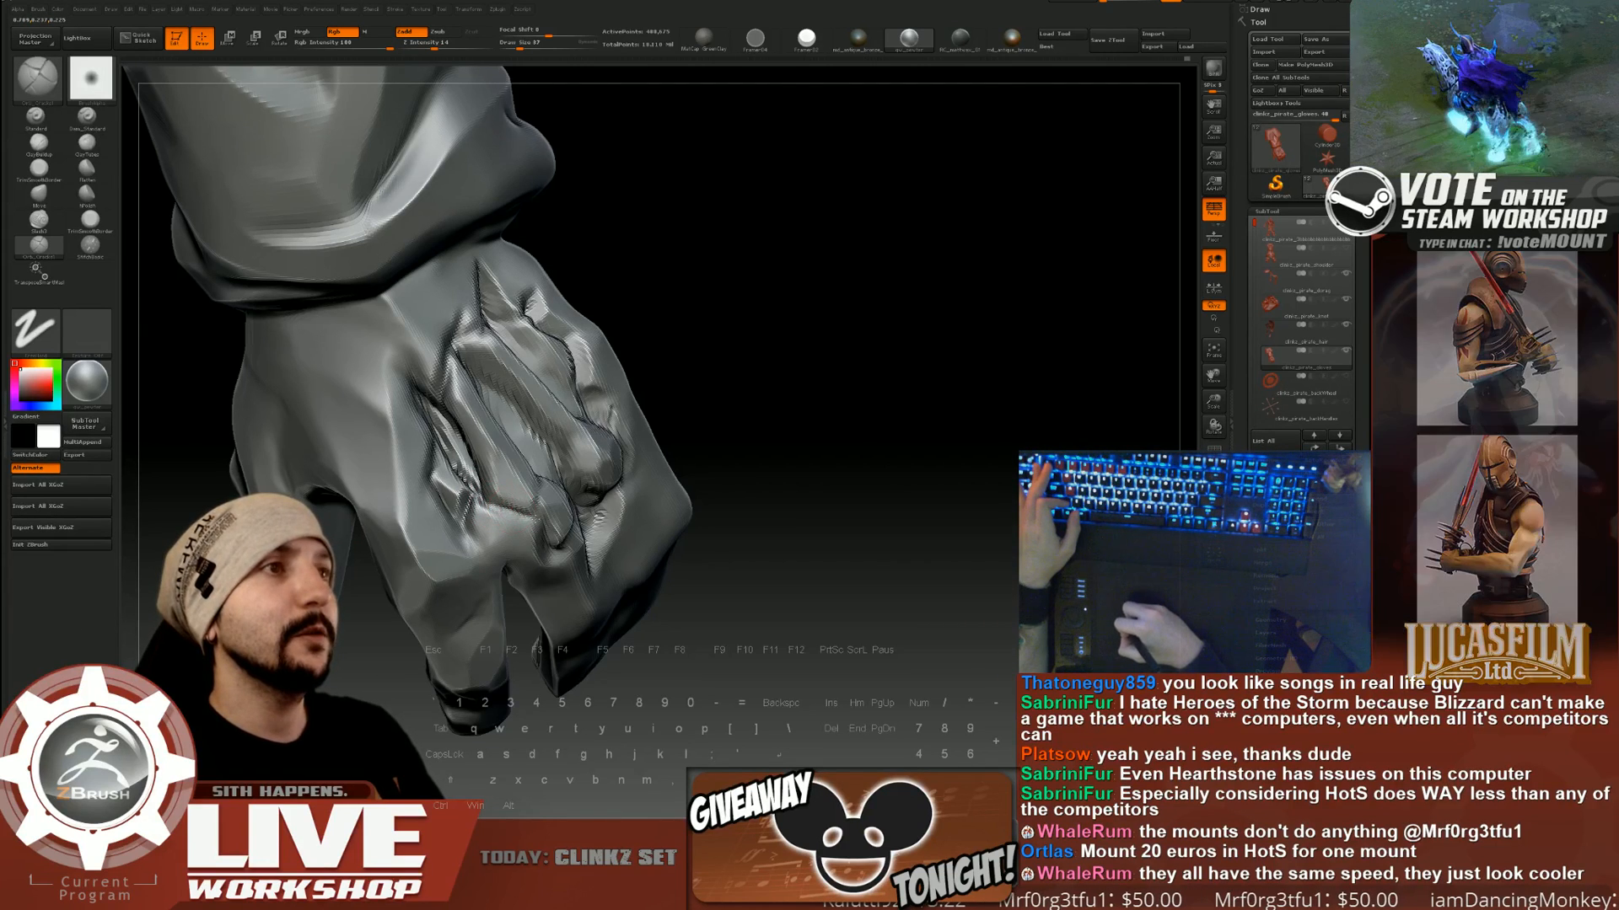
pyautogui.moveTo(527, 491); pyautogui.dragTo(546, 517, button='right')
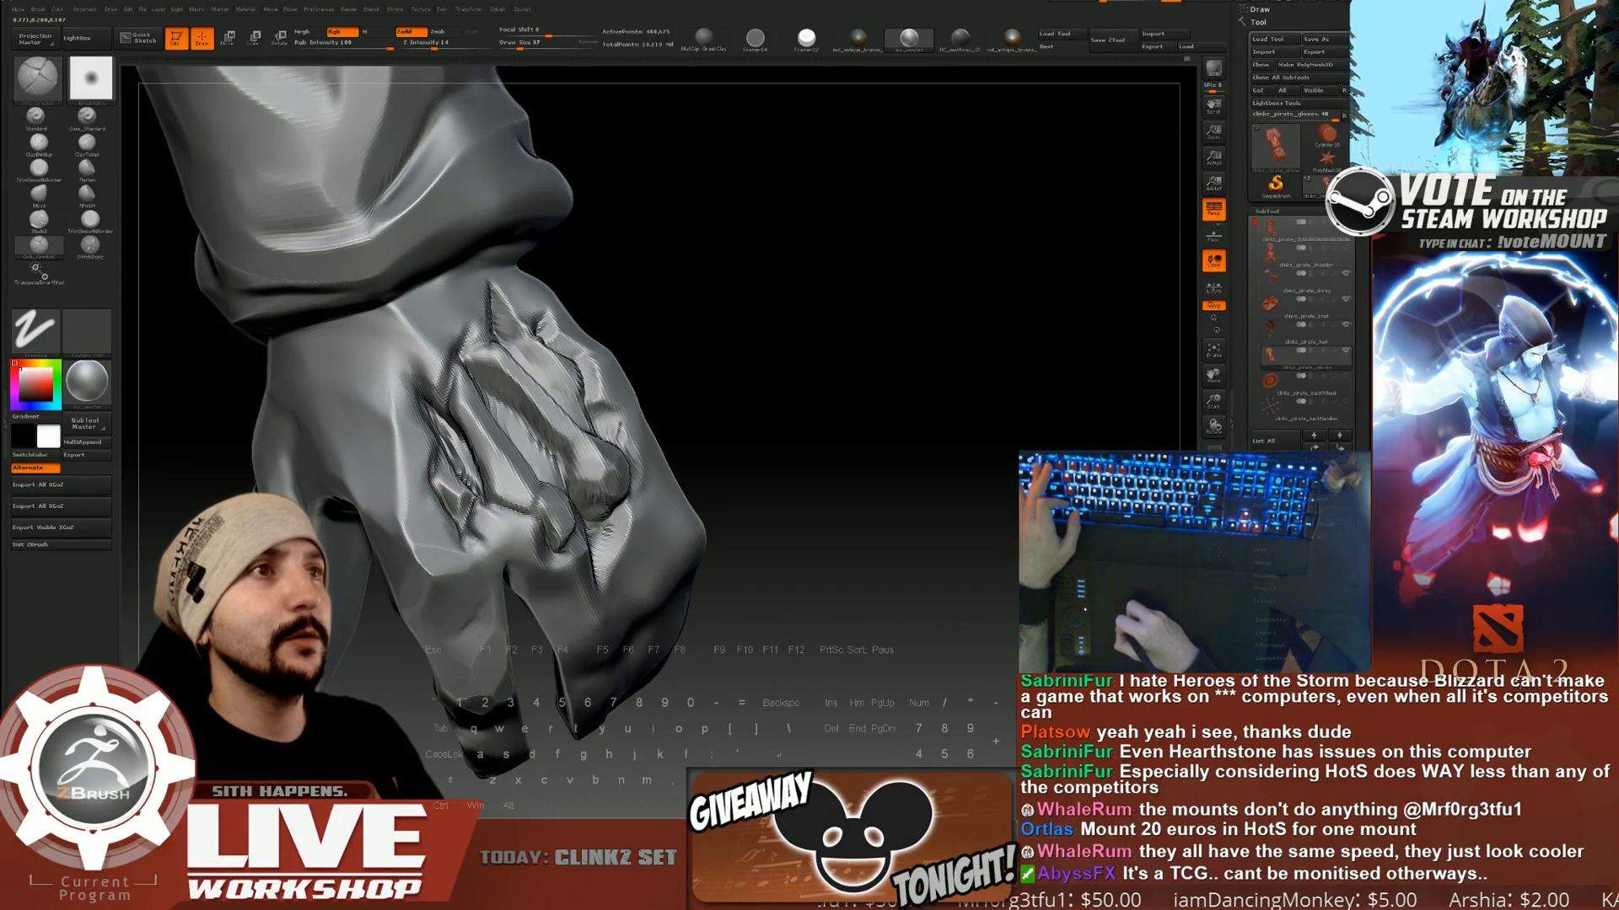
pyautogui.moveTo(432, 419); pyautogui.dragTo(433, 440)
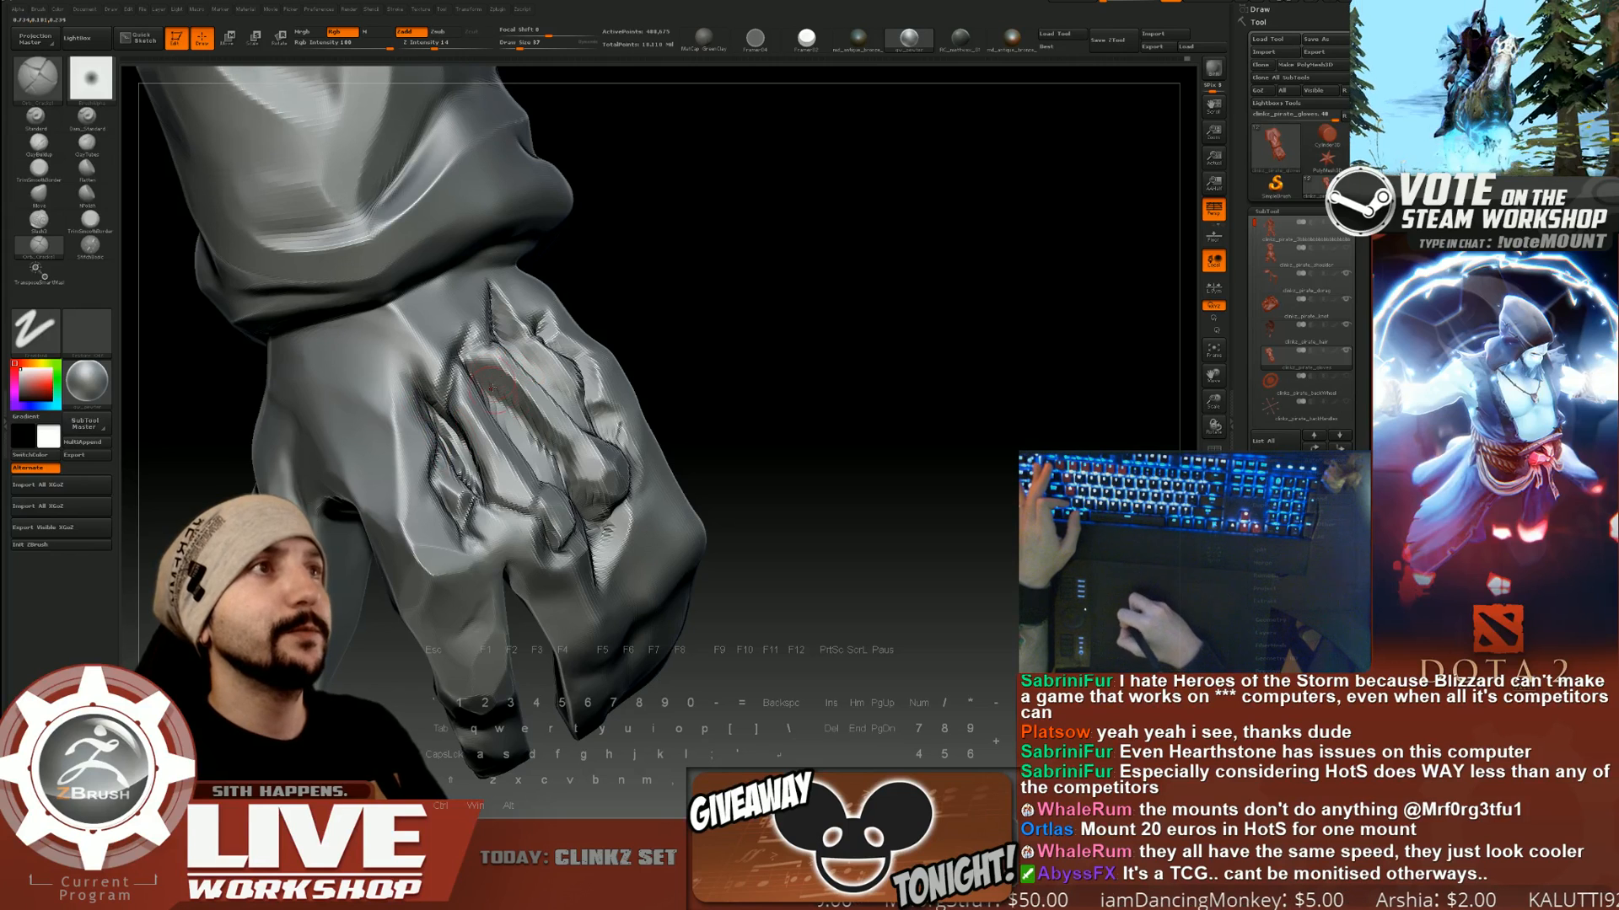
# Smooth the surfaces around the exposed bones and sharpen the grooves and outer edge of the main tear.
pyautogui.moveTo(697, 383); pyautogui.dragTo(669, 376)
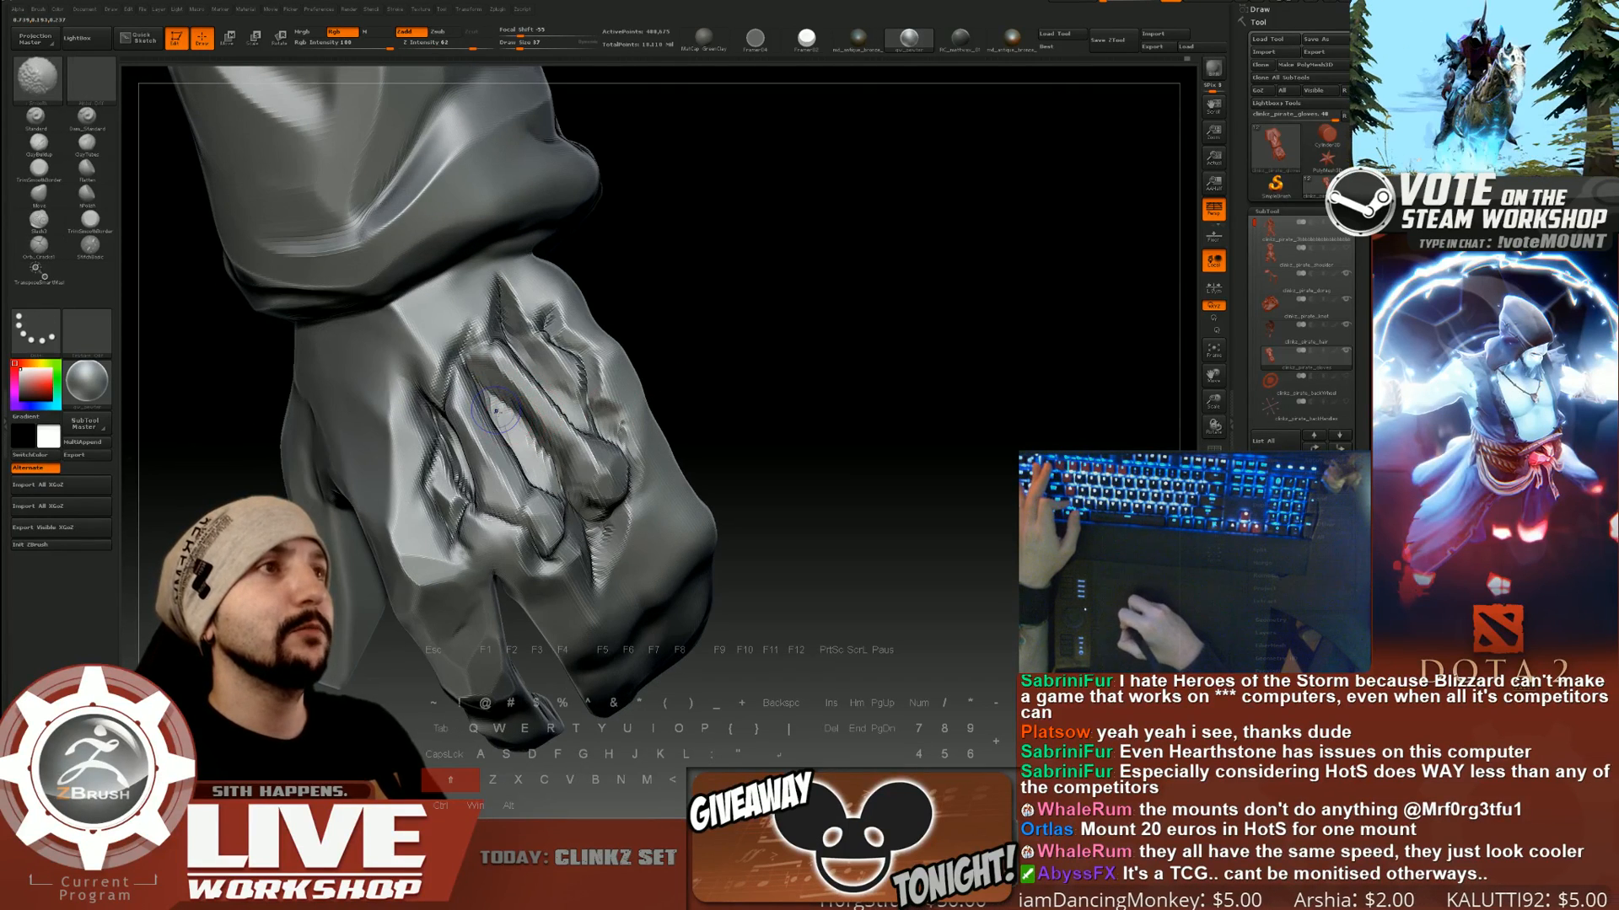
pyautogui.keyDown('shift'); pyautogui.moveTo(494, 417); pyautogui.dragTo(552, 465); pyautogui.keyUp('shift')
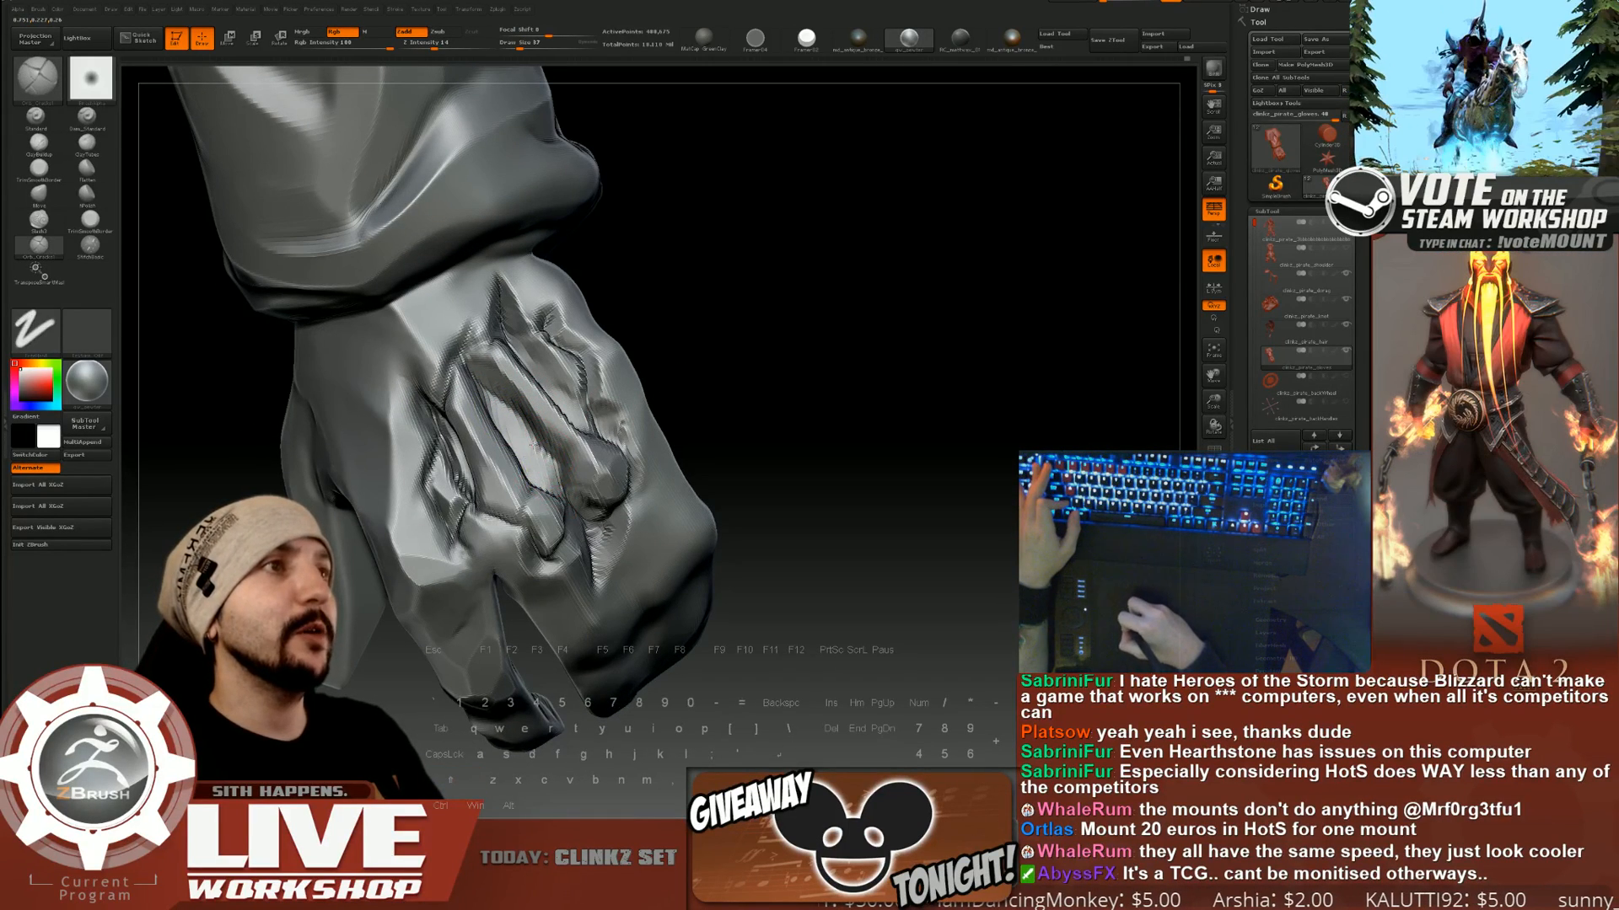
pyautogui.moveTo(736, 396); pyautogui.dragTo(674, 362)
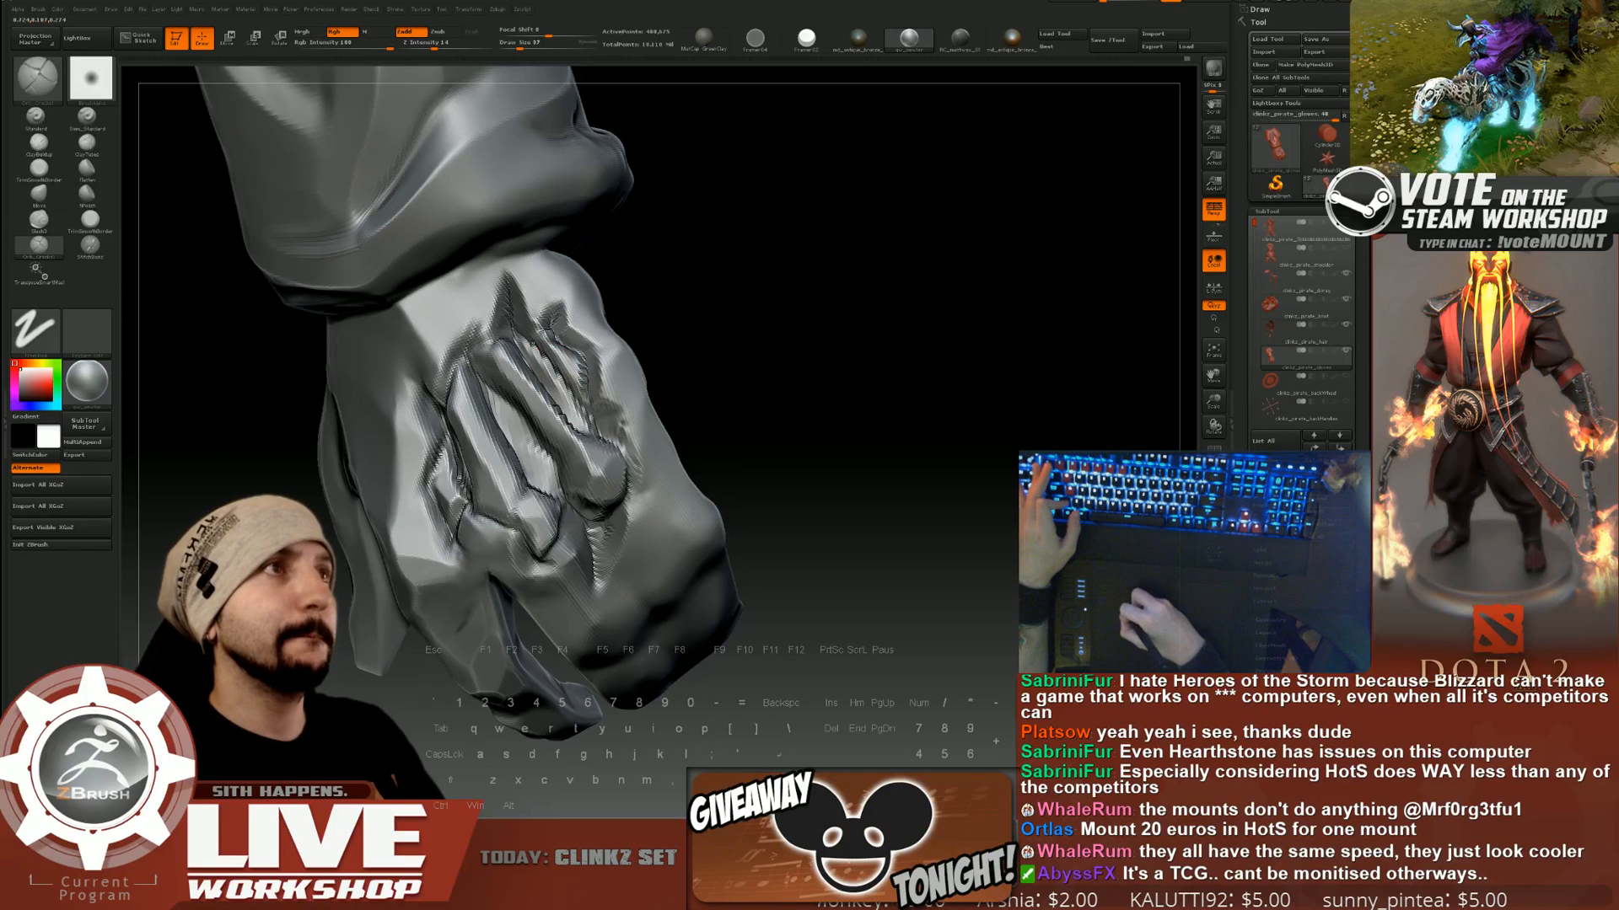
pyautogui.press('shift')
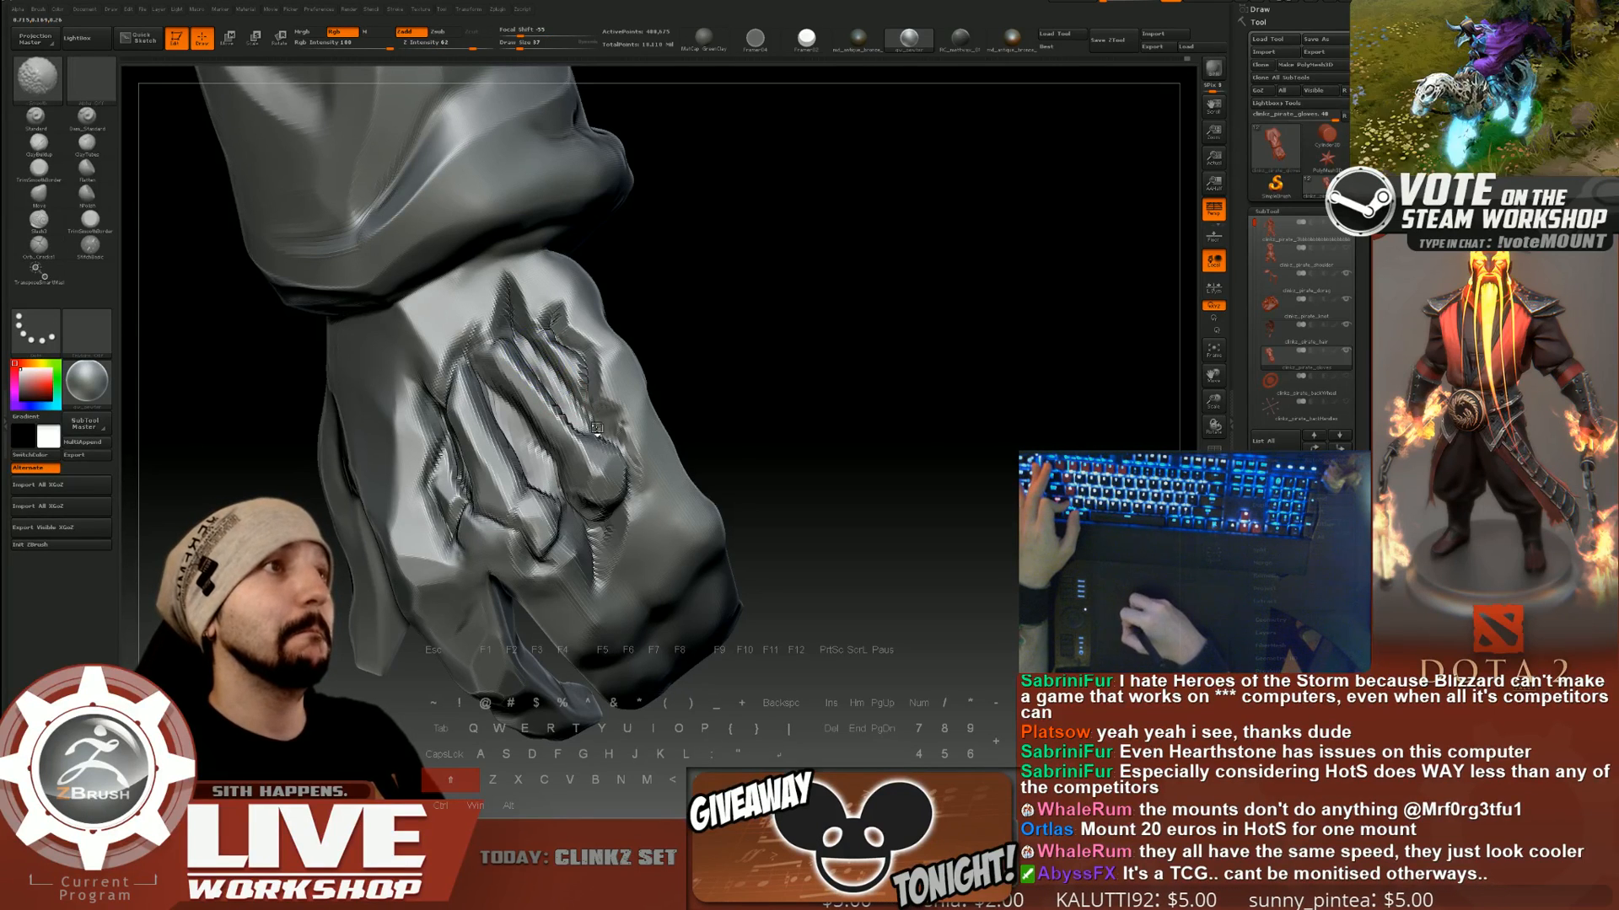
pyautogui.moveTo(787, 329); pyautogui.dragTo(780, 346)
pyautogui.press('shift')
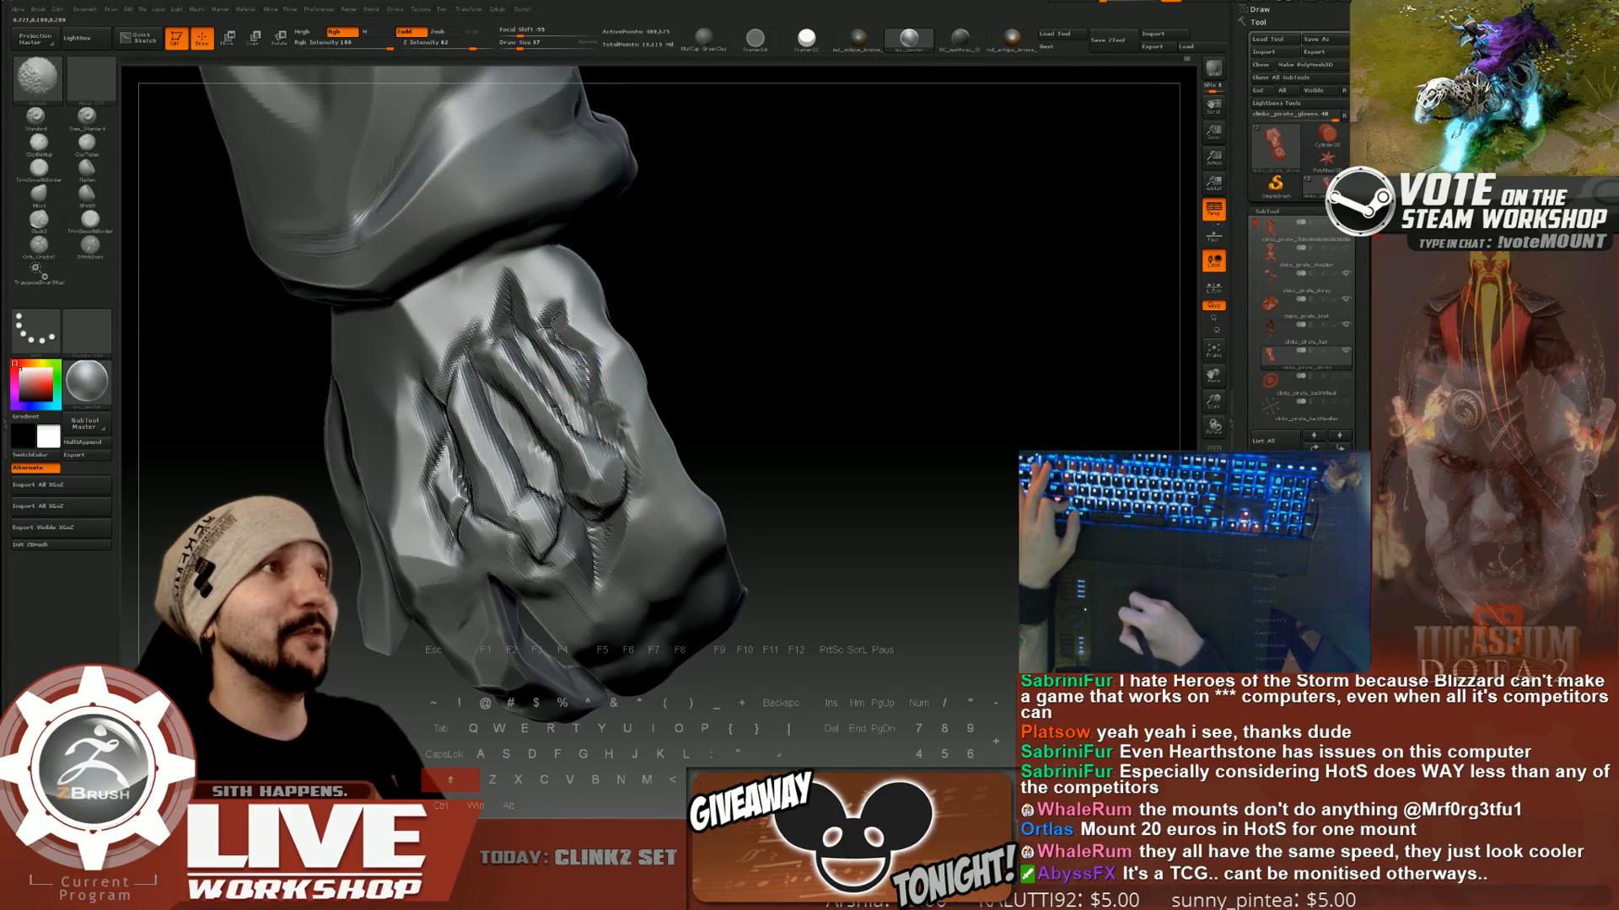
pyautogui.keyDown('shift'); pyautogui.moveTo(588, 364); pyautogui.dragTo(602, 386); pyautogui.keyUp('shift')
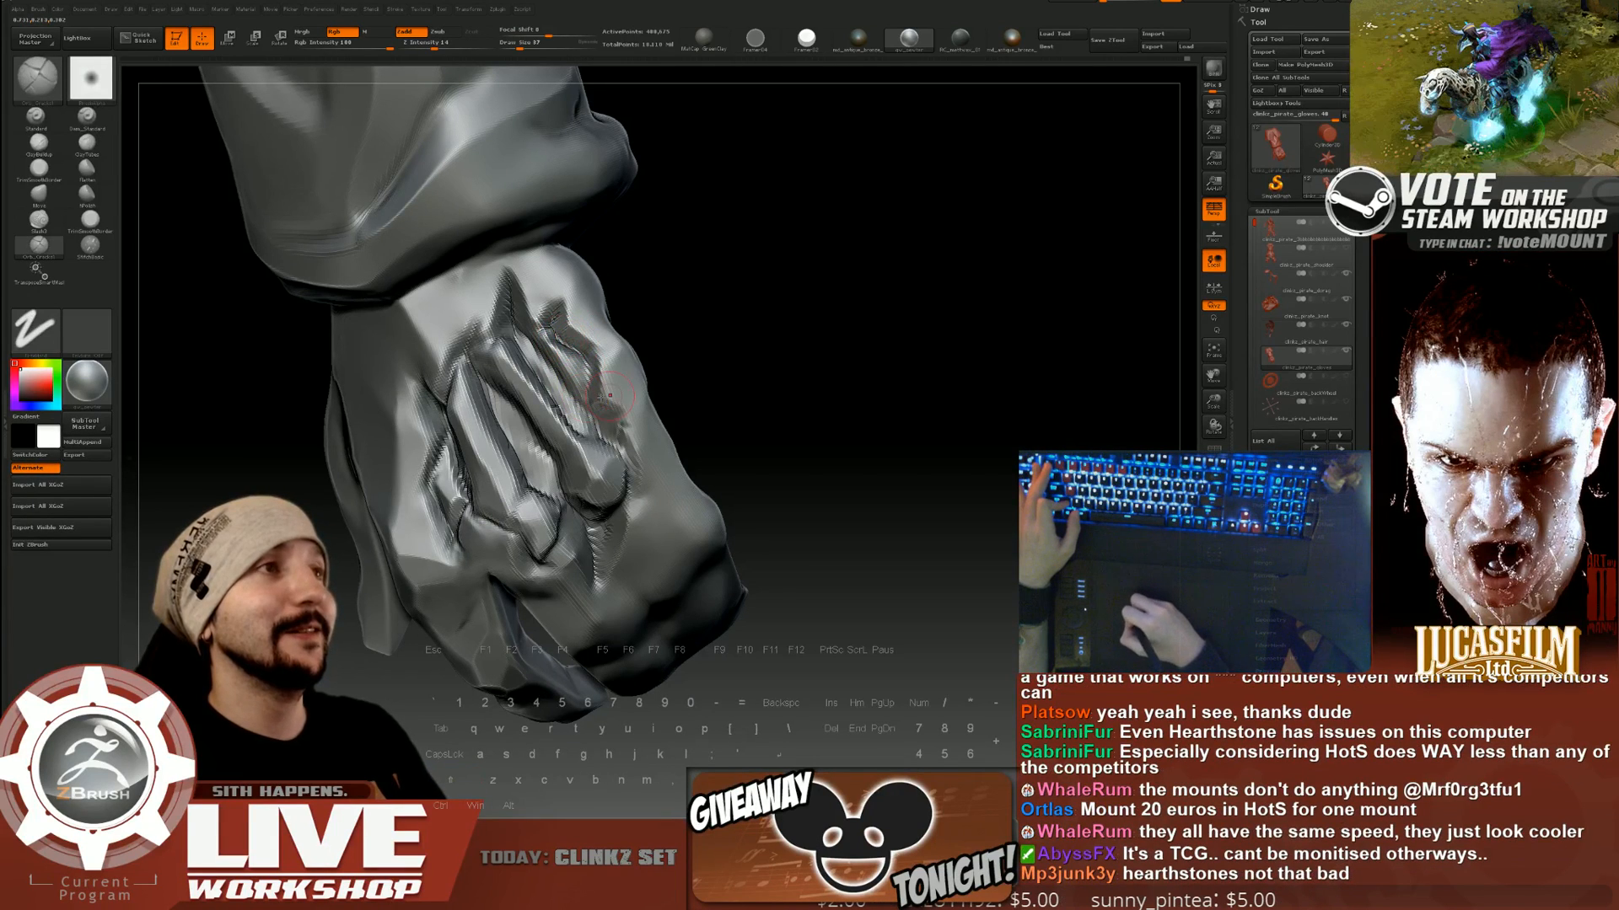
pyautogui.moveTo(610, 396); pyautogui.dragTo(591, 413, button='right')
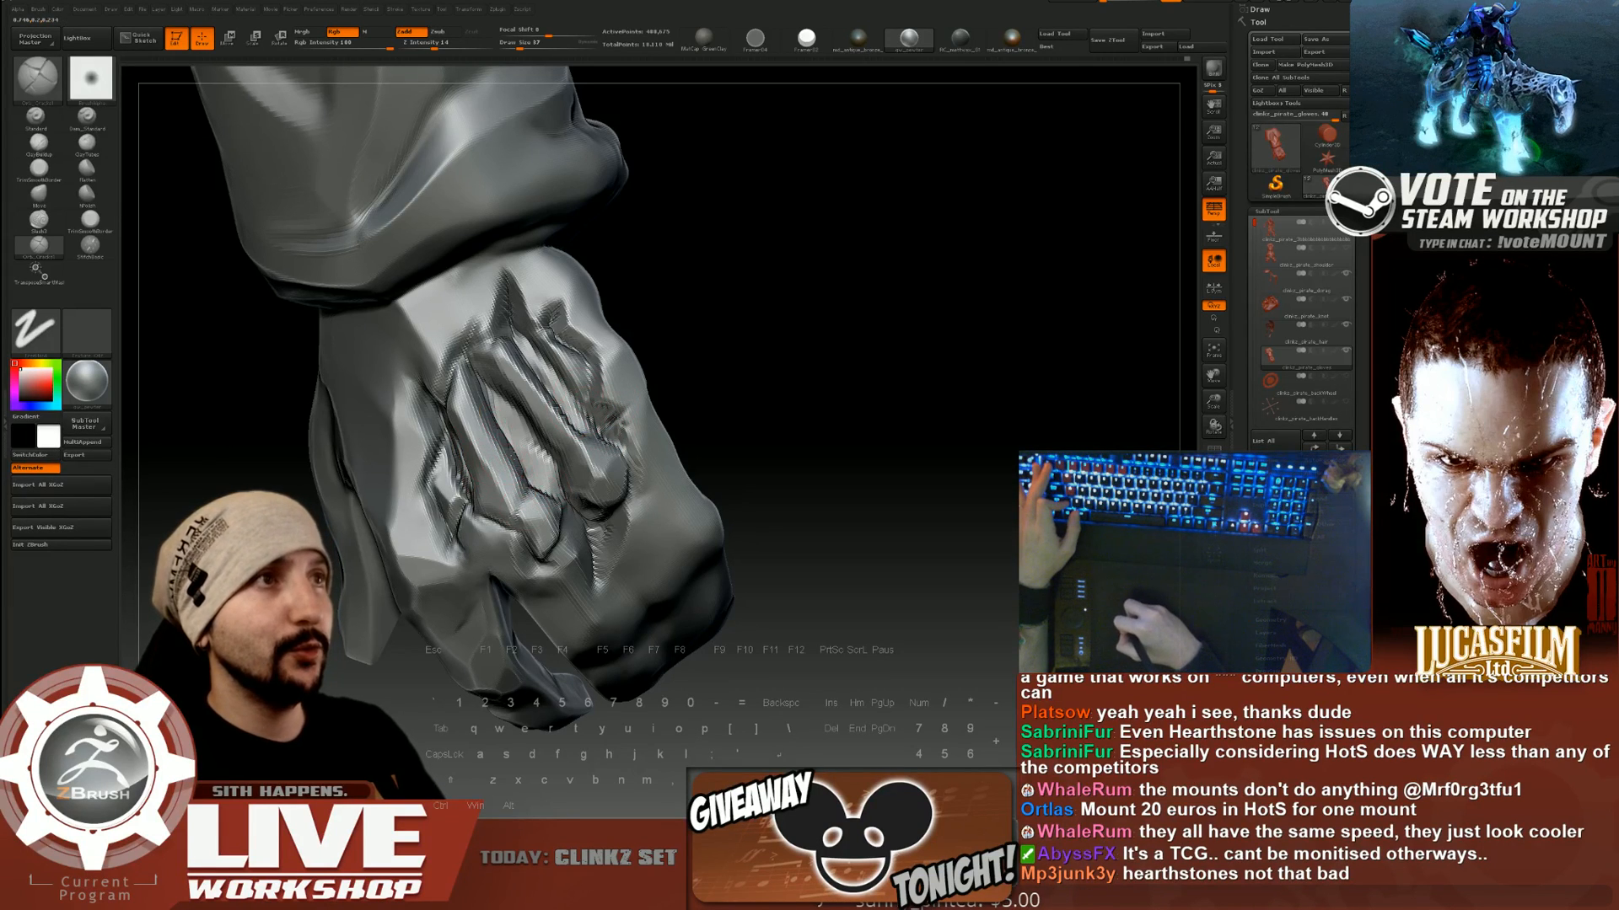
pyautogui.moveTo(508, 432)
pyautogui.keyDown('shift'); pyautogui.mouseDown()
pyautogui.moveTo(536, 477)
pyautogui.moveTo(531, 459)
pyautogui.mouseUp(); pyautogui.keyUp('shift')
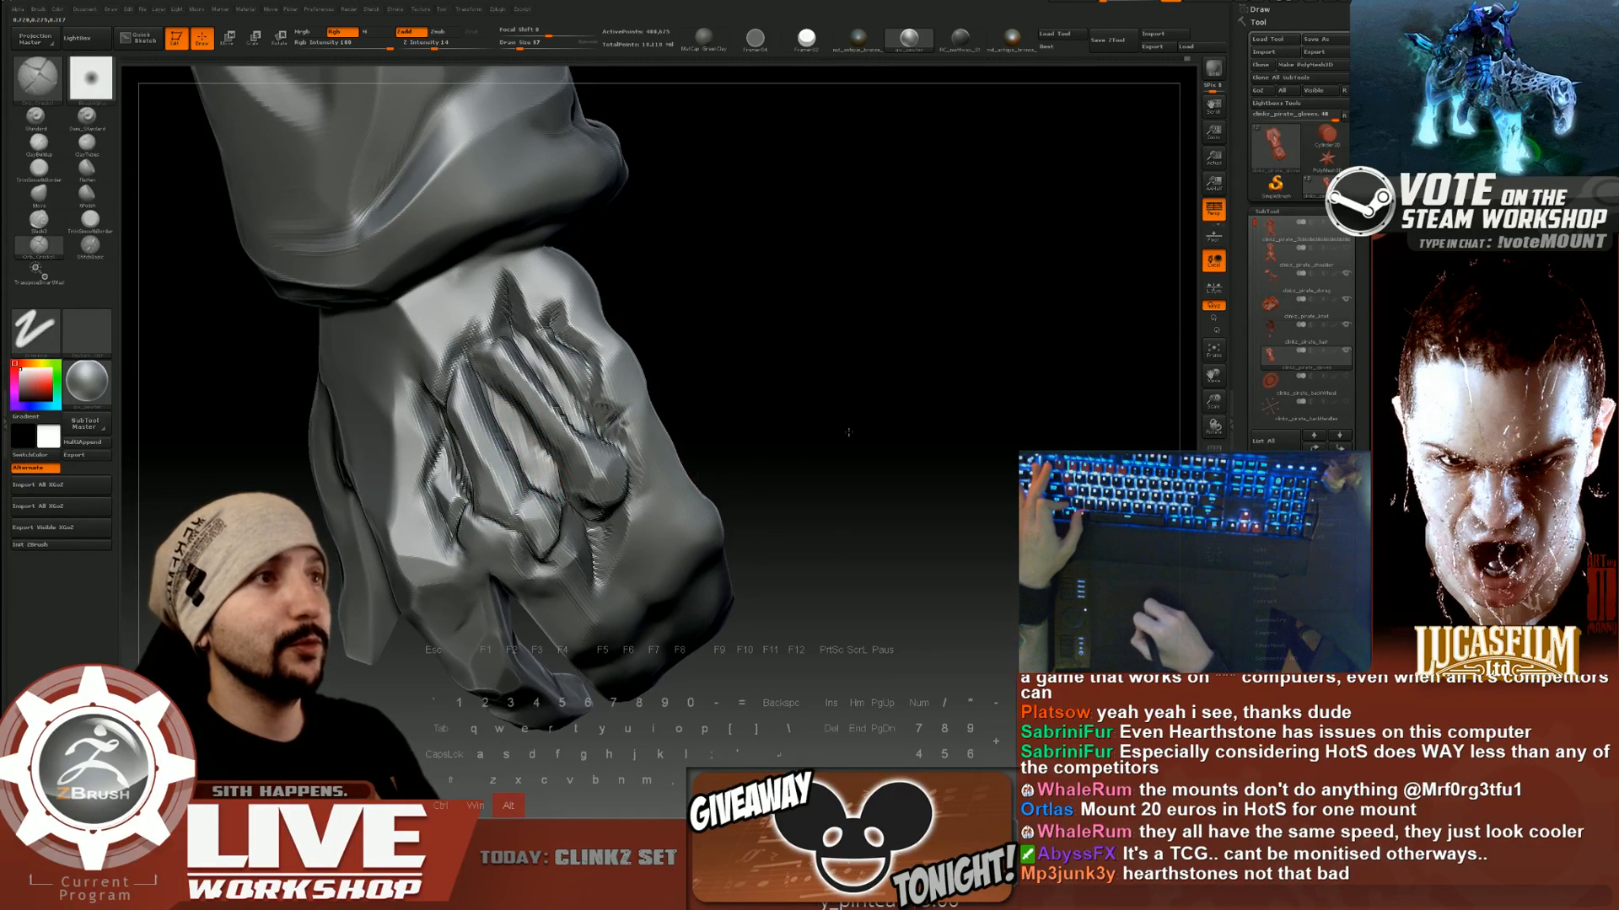
# Refine the smaller tear's knuckle end with creases toward the index finger and soften the surface around it.
pyautogui.moveTo(848, 433)
pyautogui.mouseDown()
pyautogui.moveTo(832, 327)
pyautogui.moveTo(579, 342)
pyautogui.mouseUp()
pyautogui.moveTo(696, 295)
pyautogui.mouseDown()
pyautogui.moveTo(579, 310)
pyautogui.moveTo(615, 282)
pyautogui.mouseUp()
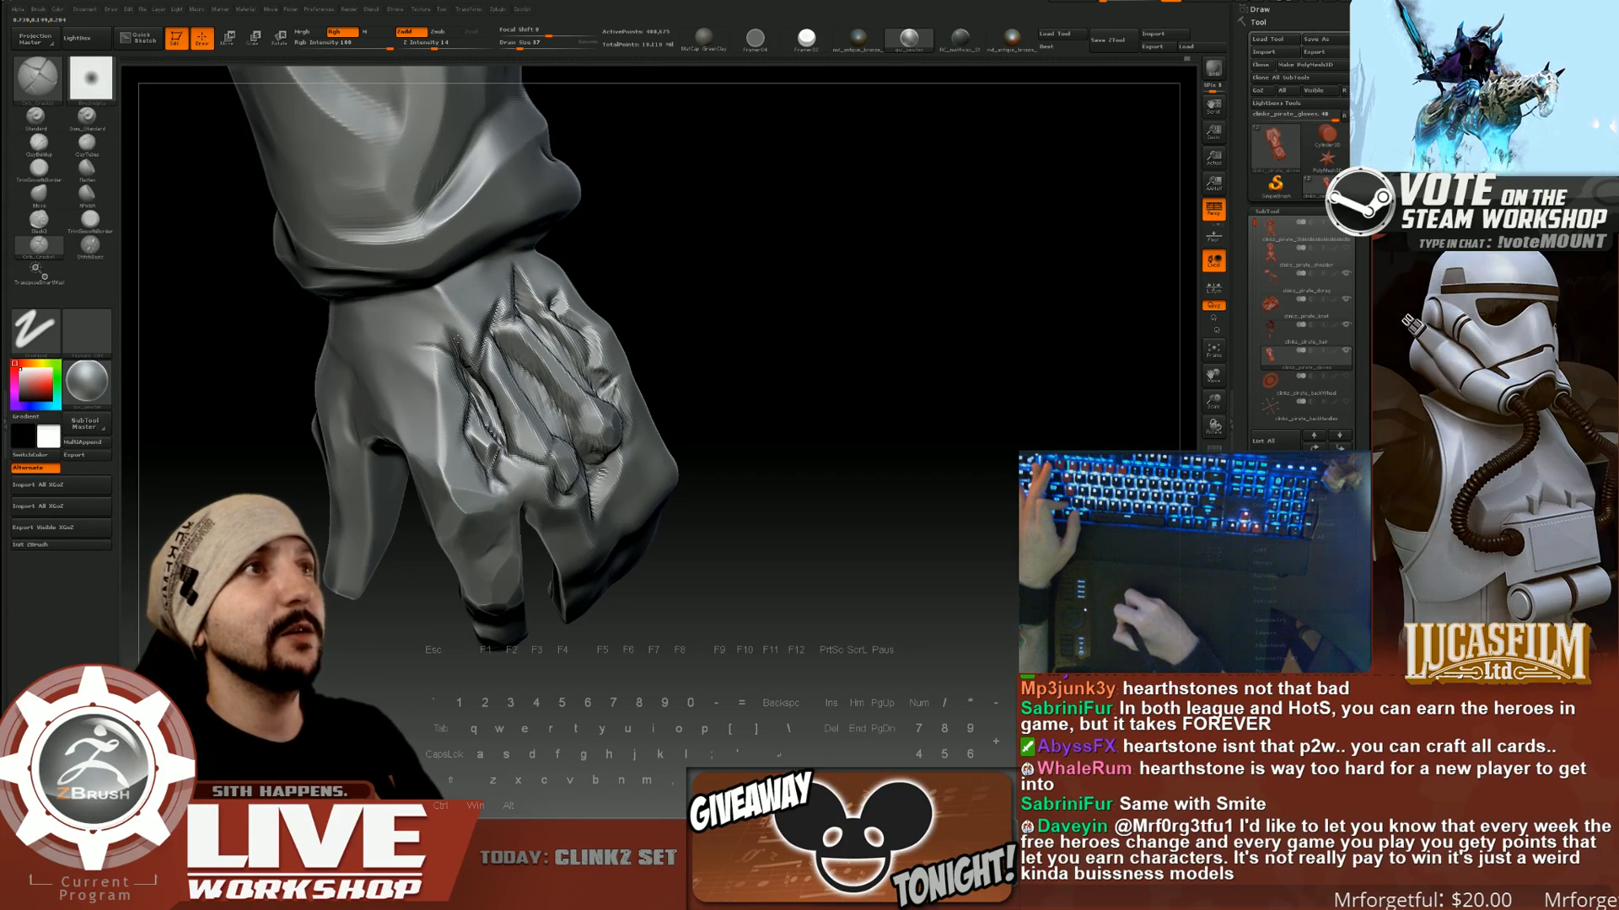
pyautogui.keyDown('alt'); pyautogui.moveTo(714, 348); pyautogui.dragTo(726, 332); pyautogui.keyUp('alt')
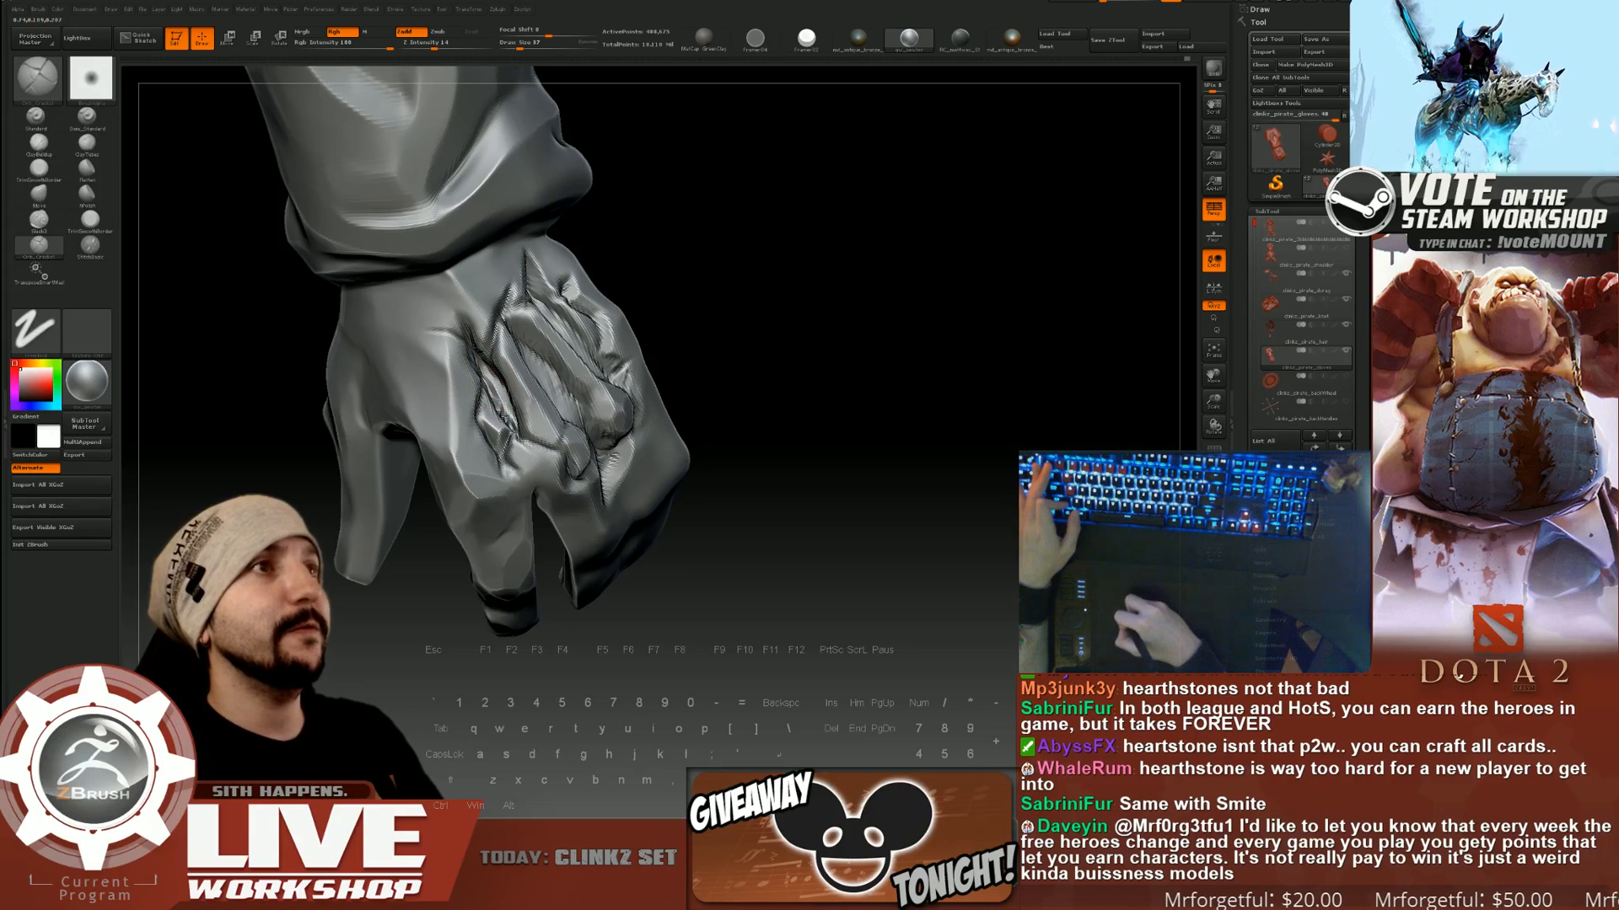
pyautogui.press('shift')
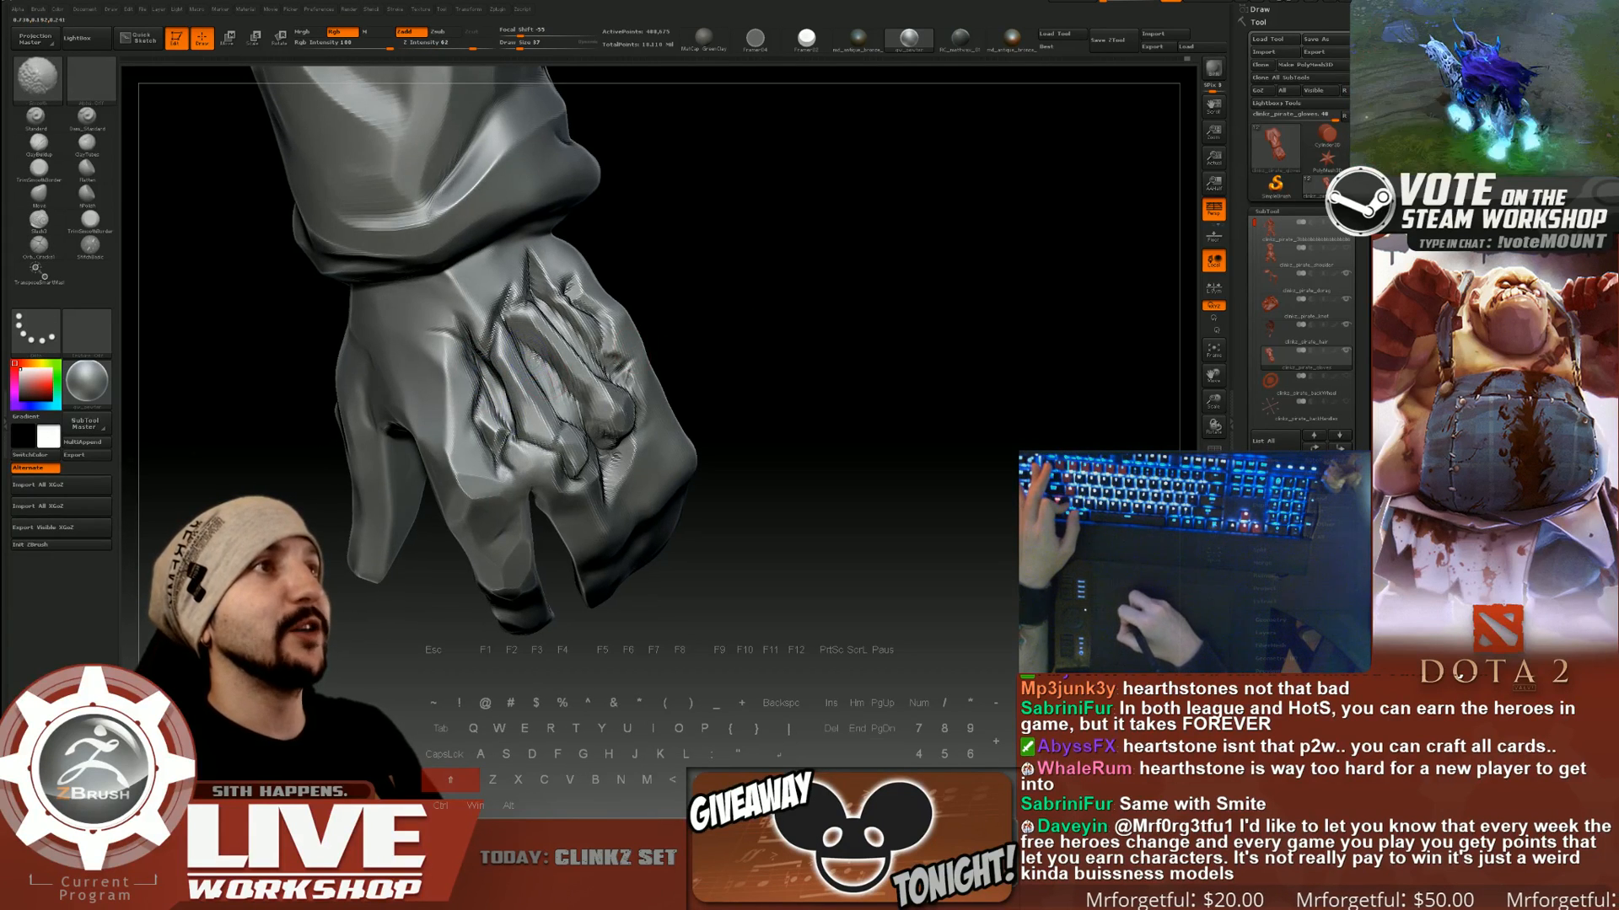
pyautogui.moveTo(804, 325); pyautogui.dragTo(808, 299)
pyautogui.press('shift')
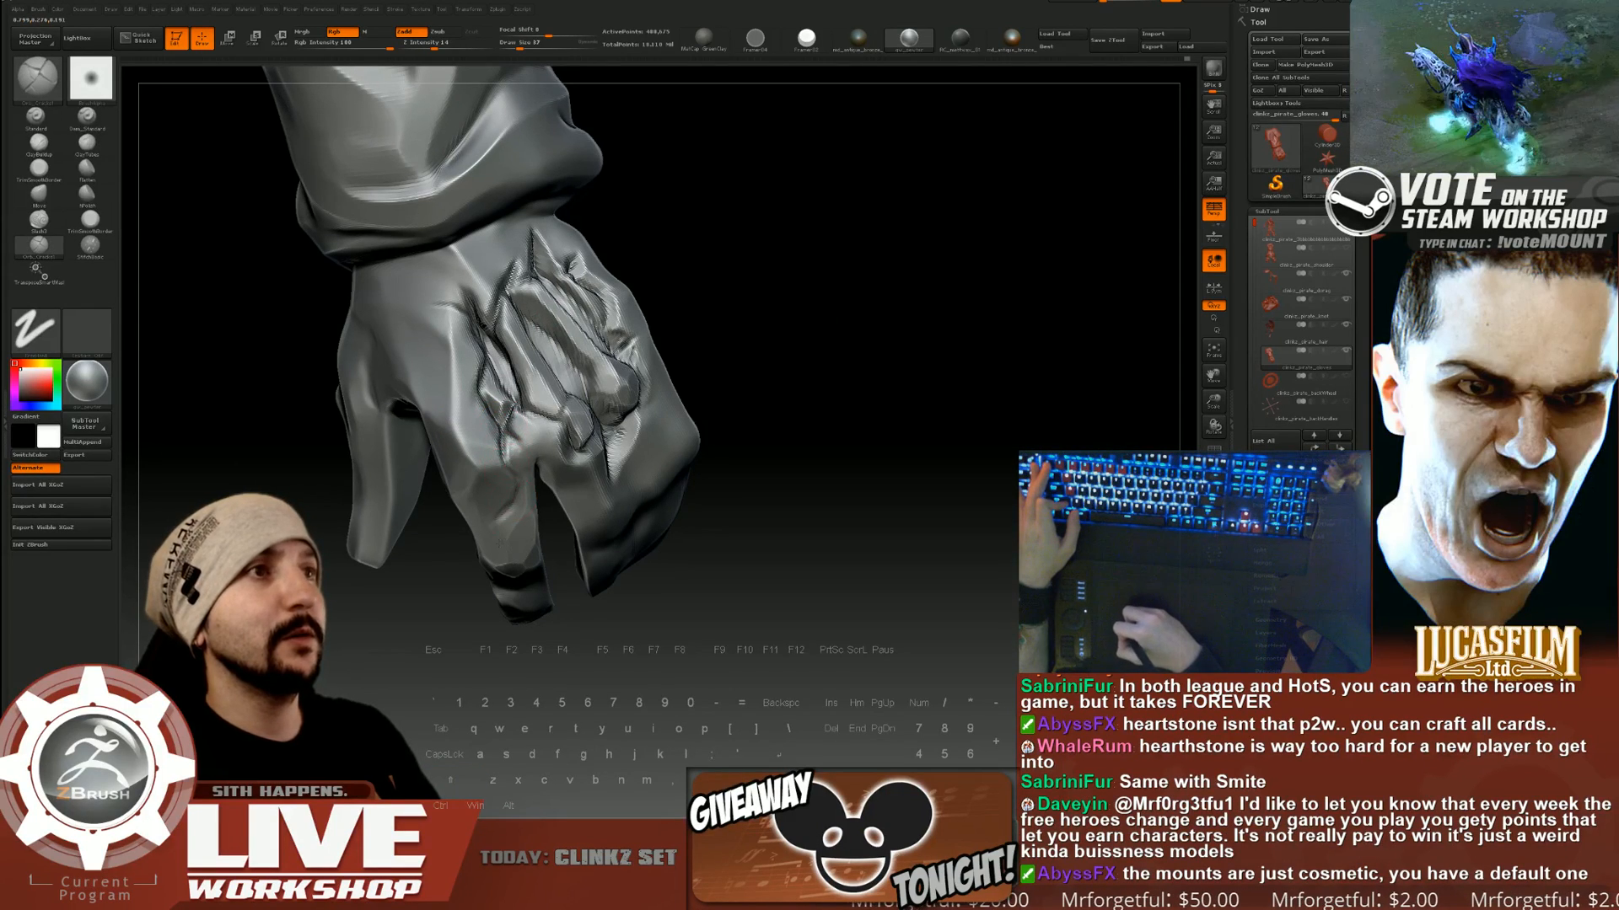
# Sculpt creases and planes along the index finger and its knuckle below the tears.
pyautogui.moveTo(728, 438); pyautogui.dragTo(731, 386)
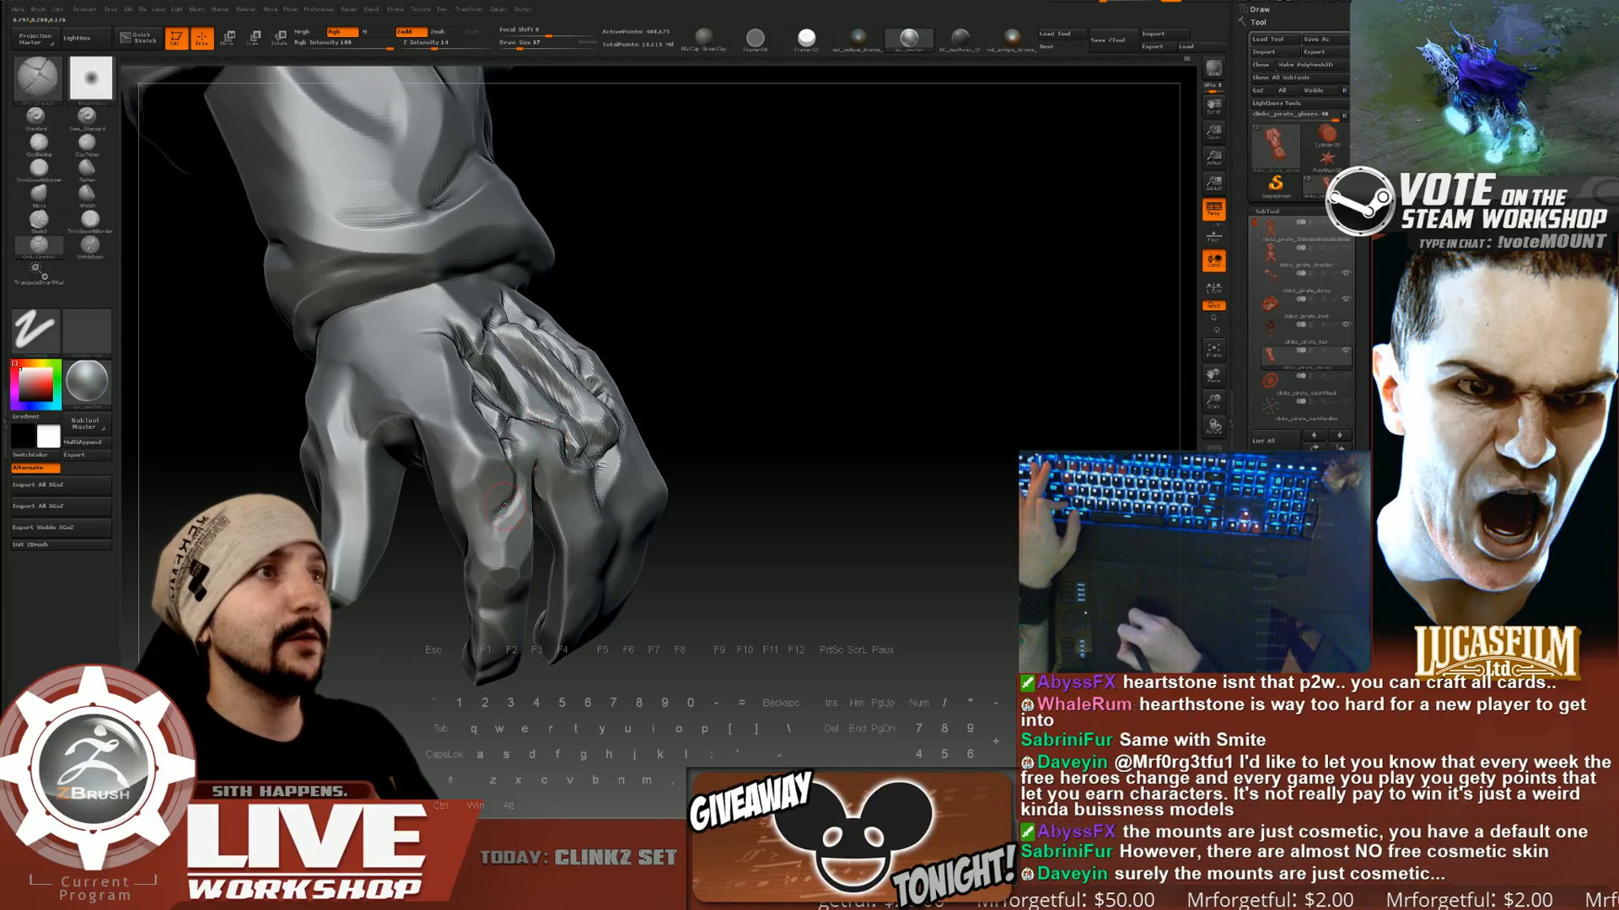
pyautogui.moveTo(857, 286); pyautogui.dragTo(635, 296)
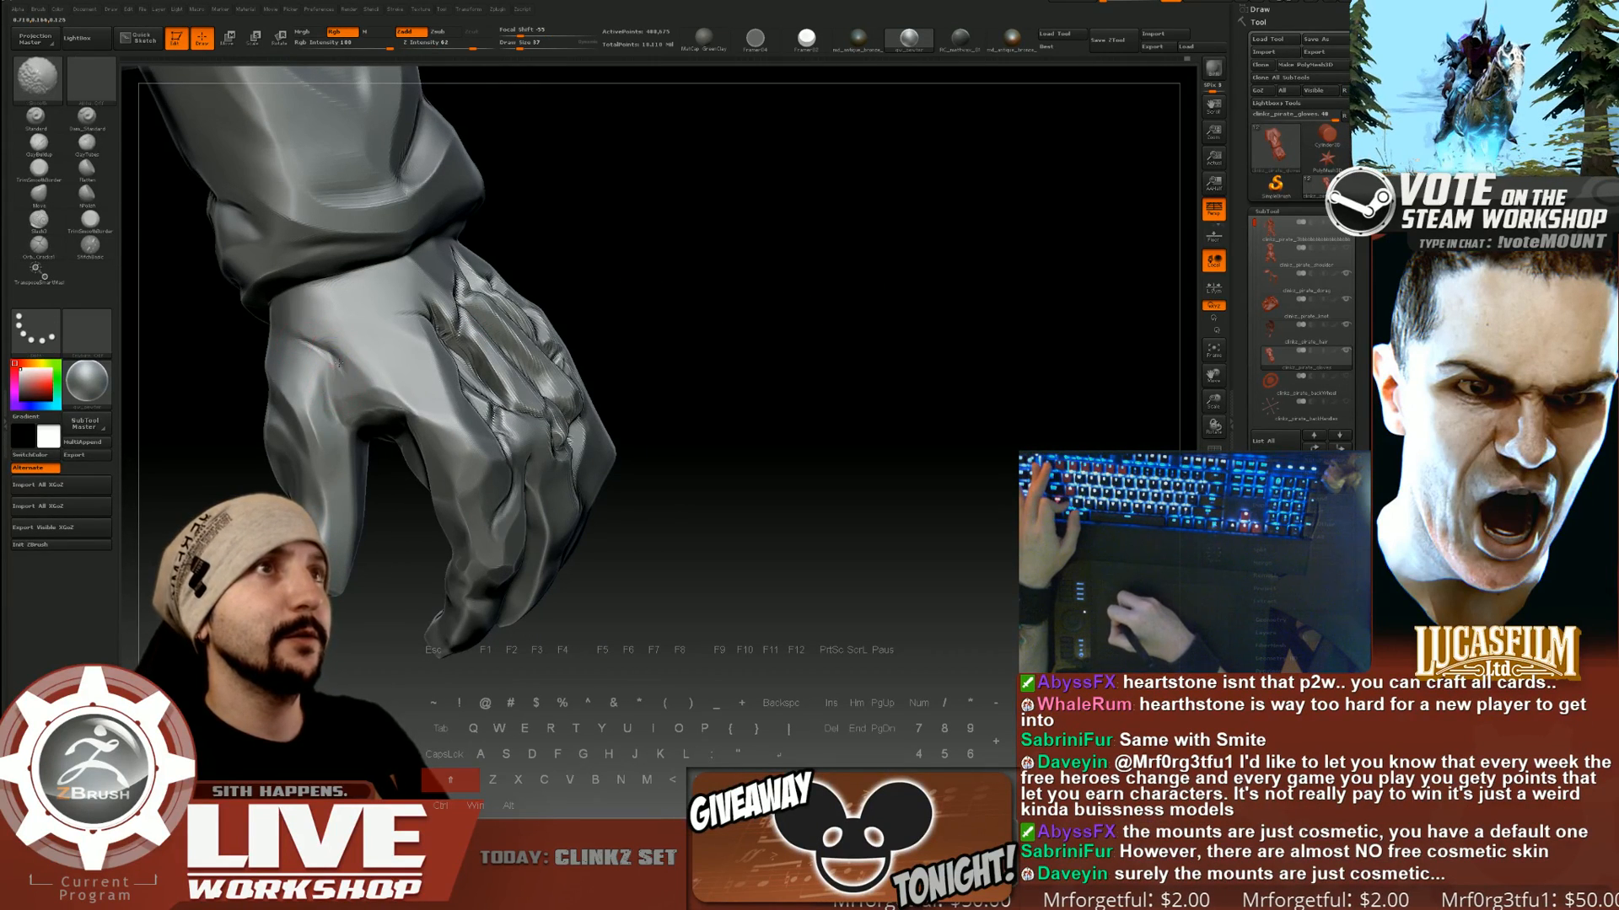
pyautogui.moveTo(539, 278); pyautogui.dragTo(469, 272)
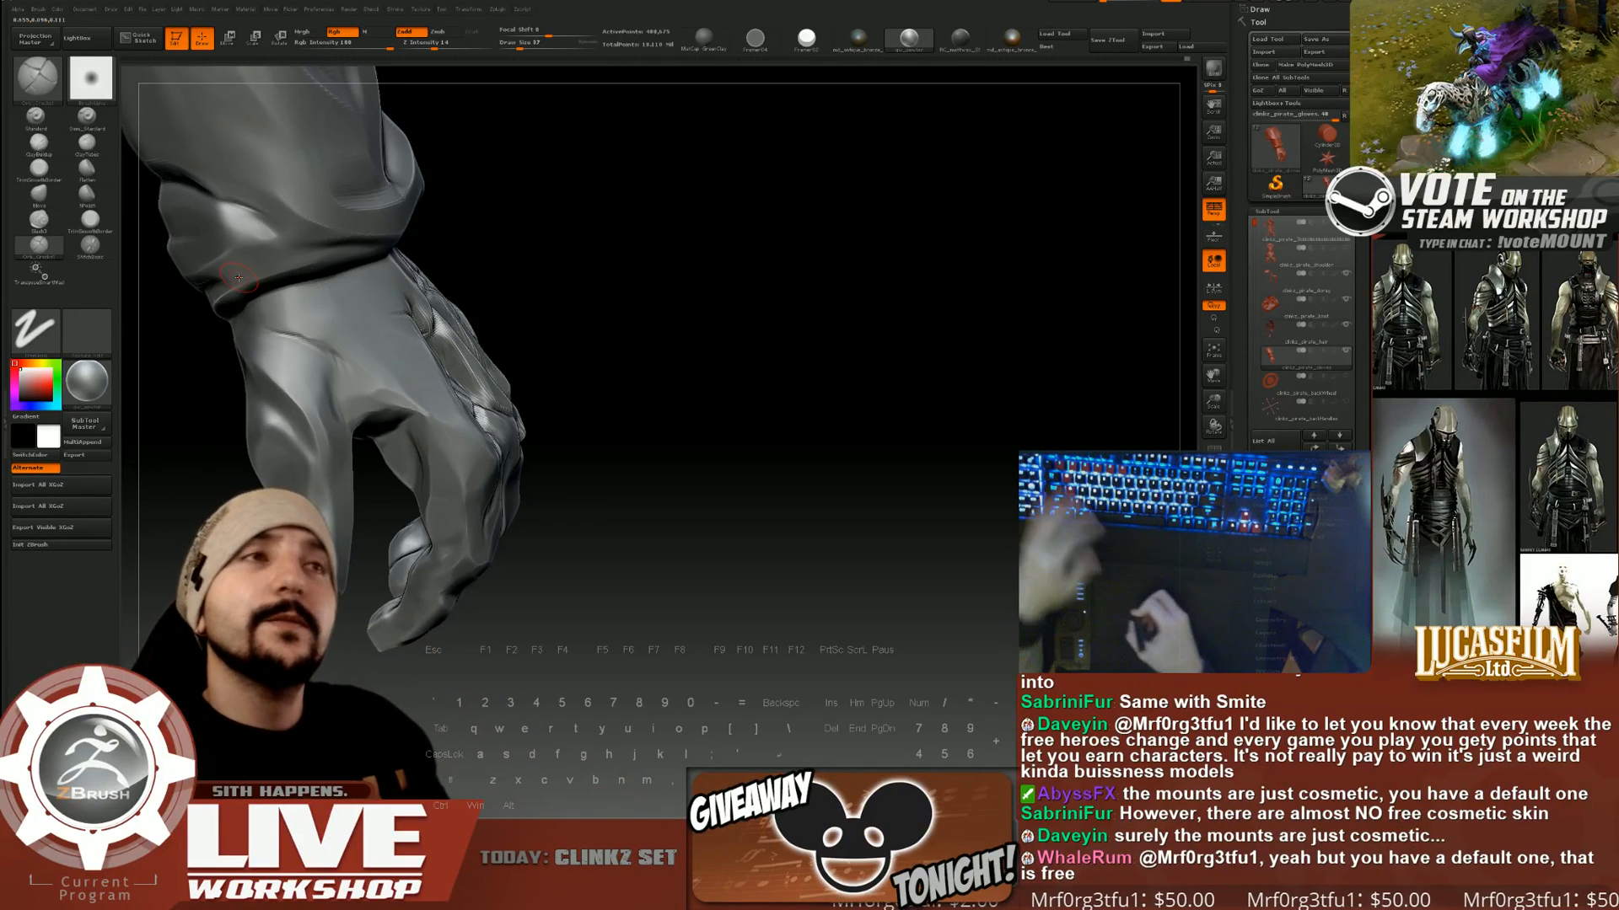
# Carve wrinkles around the base of the thumb and the crease where the cuff's rim meets the wrist.
pyautogui.moveTo(800, 262); pyautogui.dragTo(385, 376)
pyautogui.moveTo(440, 430); pyautogui.dragTo(590, 335)
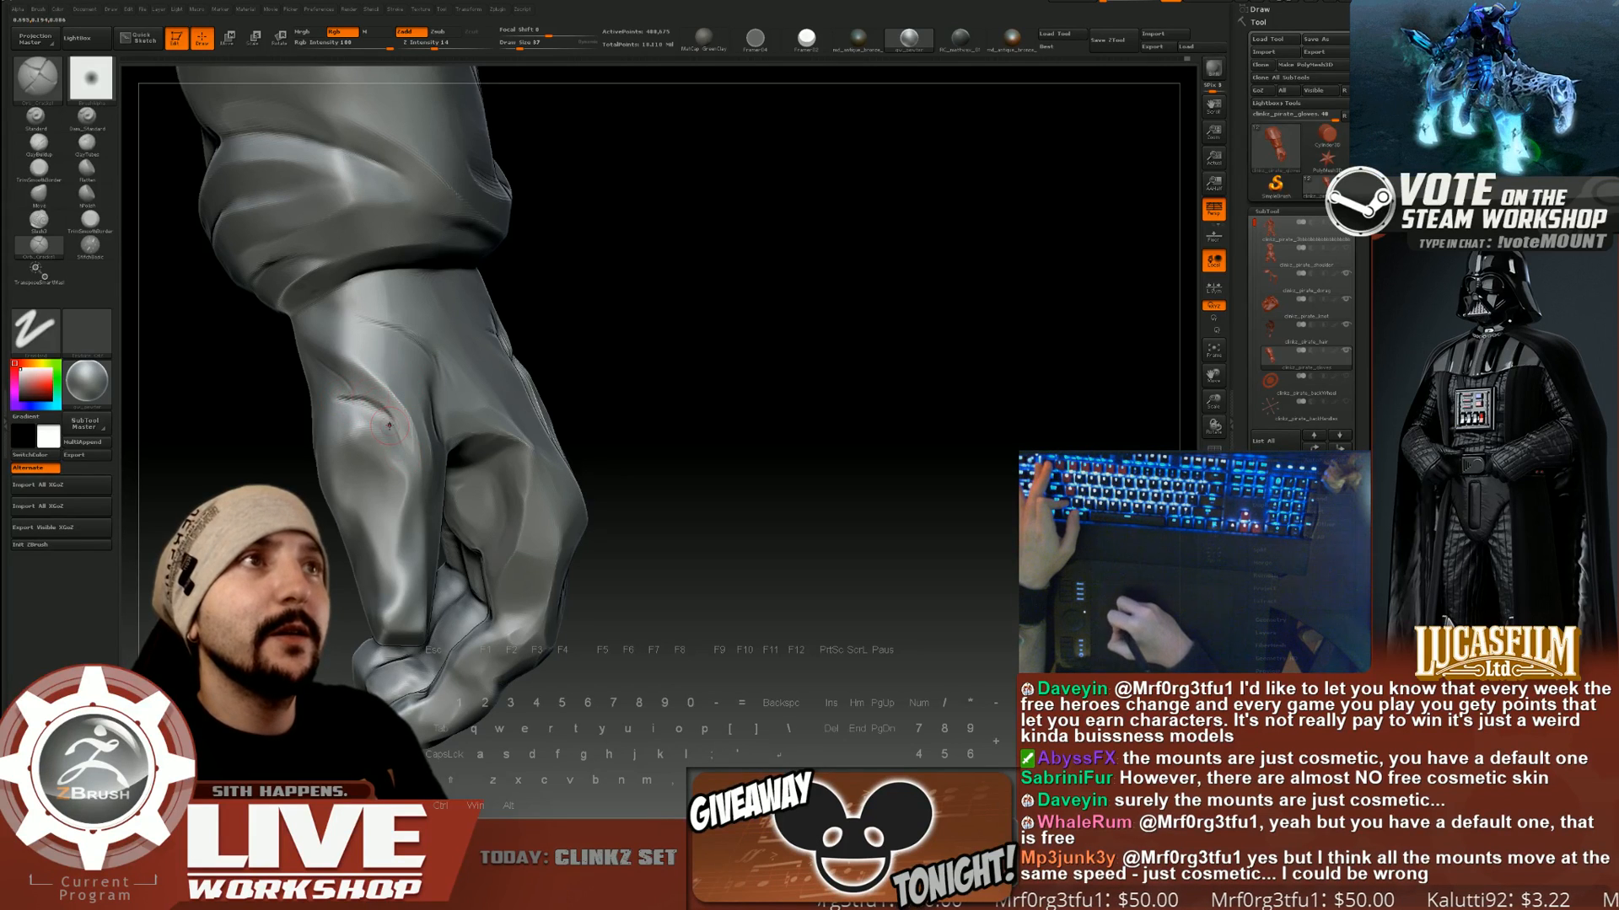
pyautogui.press('shift')
pyautogui.moveTo(636, 311); pyautogui.dragTo(568, 283)
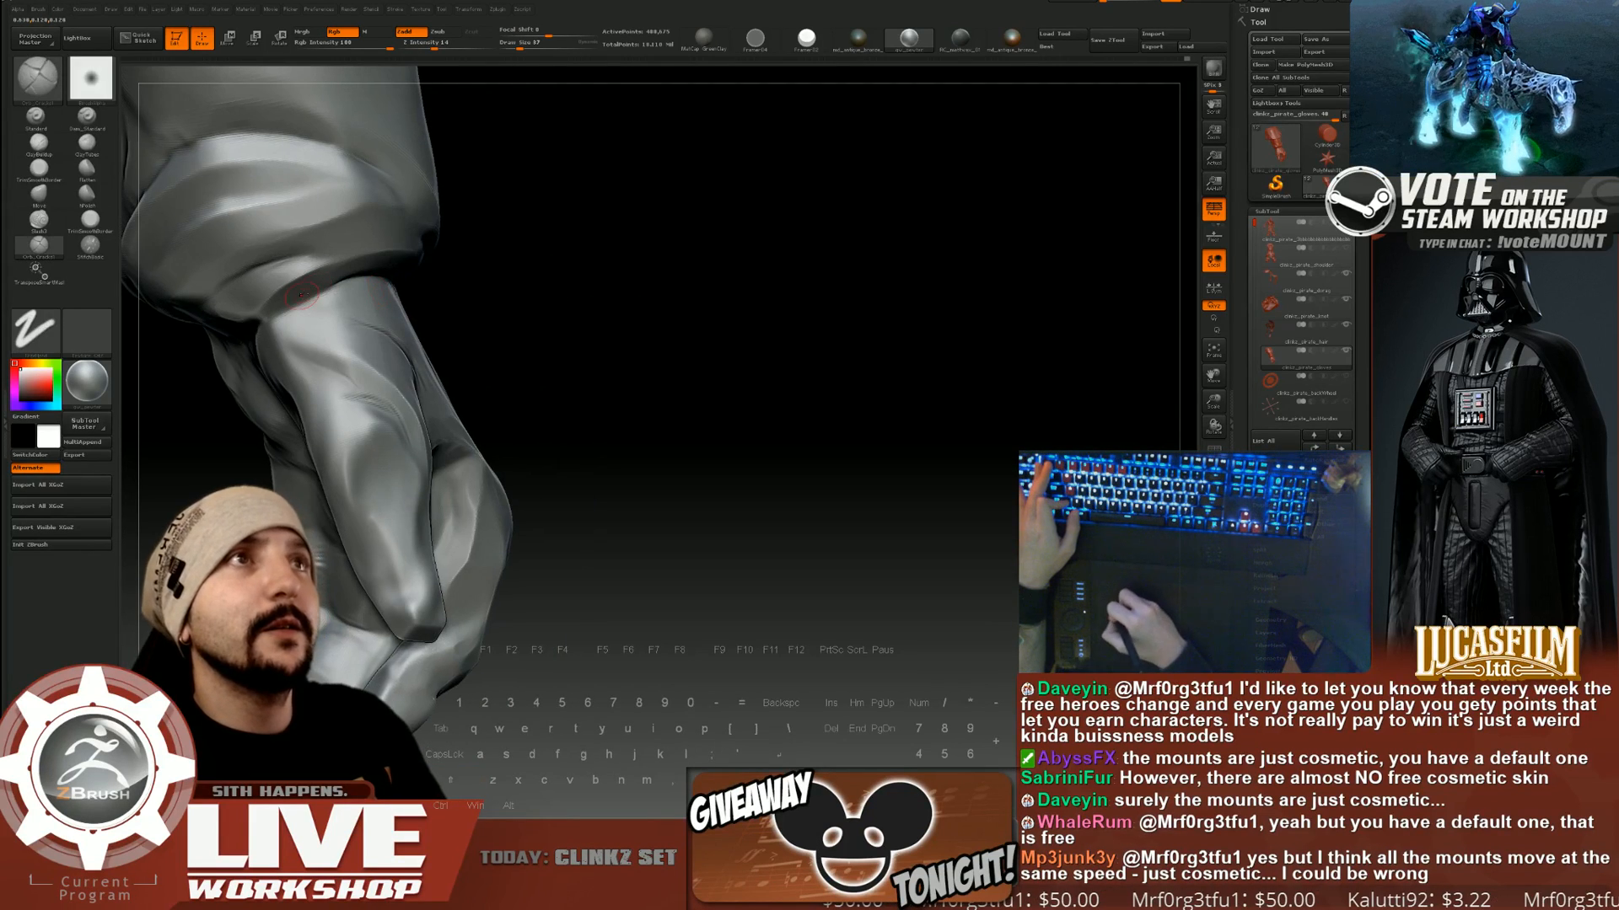
pyautogui.moveTo(282, 315); pyautogui.dragTo(321, 292)
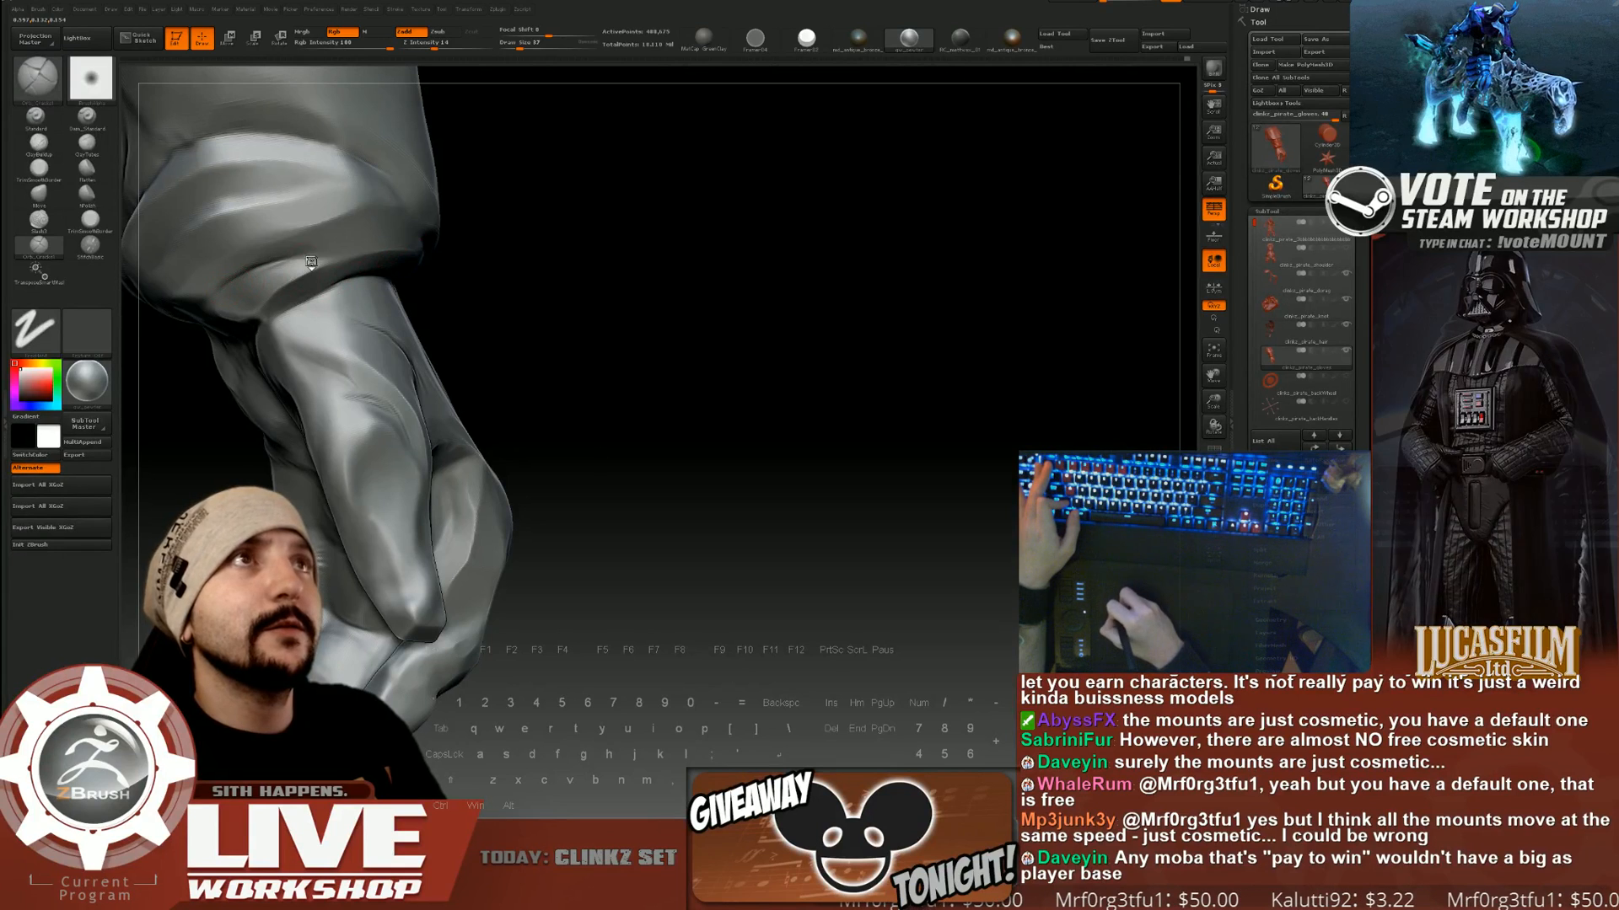
pyautogui.moveTo(563, 245); pyautogui.dragTo(622, 268)
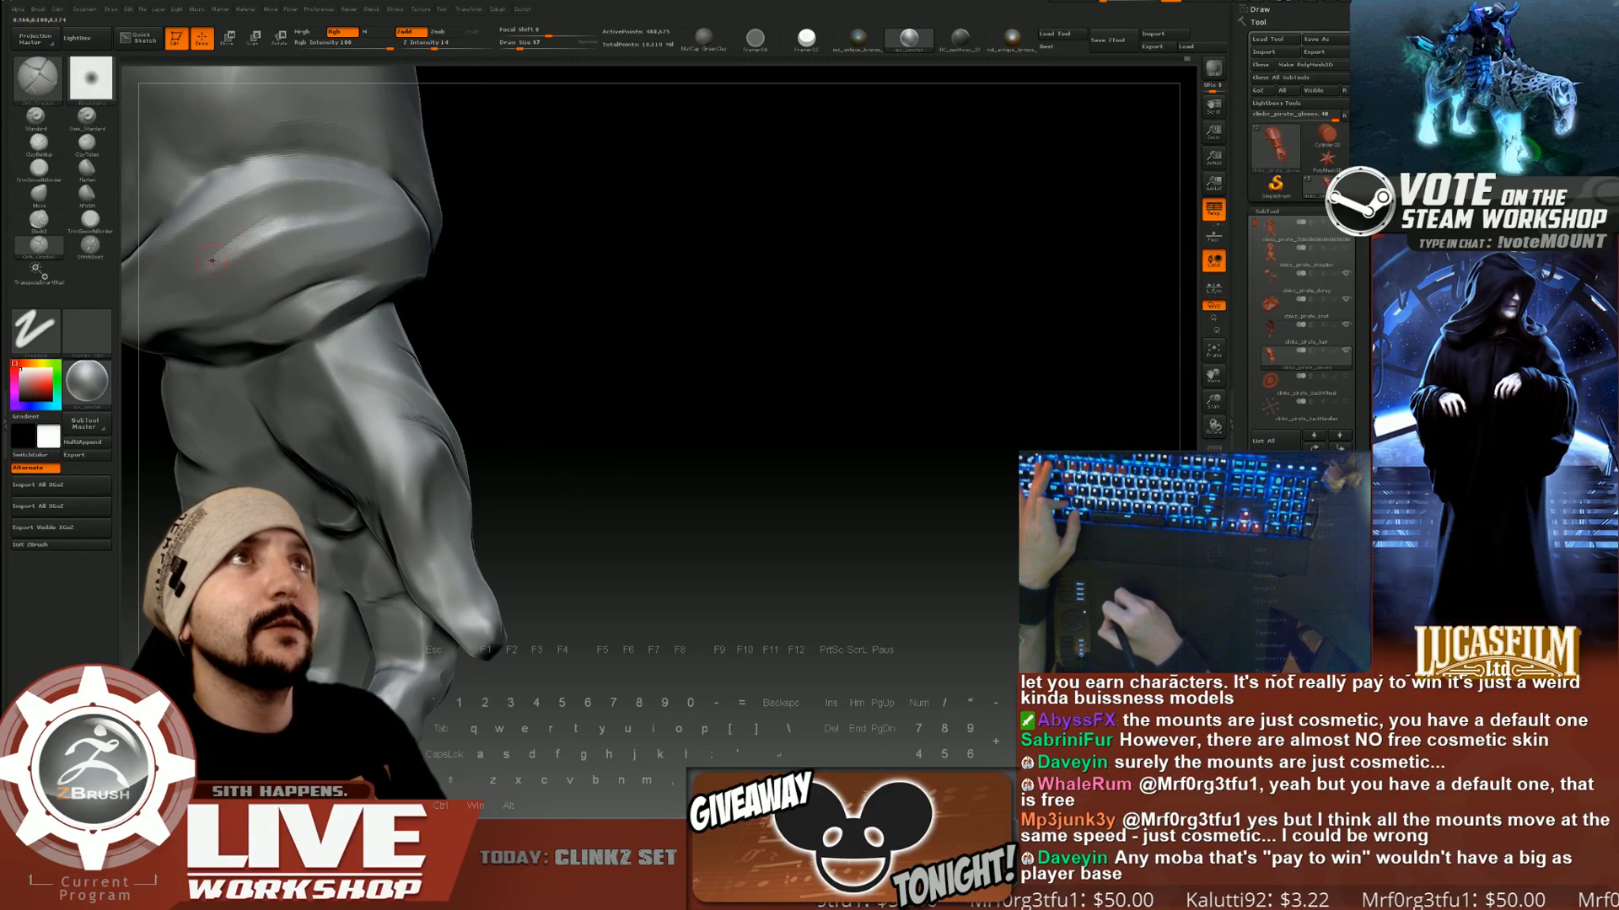
# Sculpt the fold along the upper edge of the glove's wrist cuff, adjusting the brush size between strokes.
pyautogui.moveTo(285, 213); pyautogui.dragTo(303, 210)
pyautogui.press('s')
pyautogui.click(267, 227)
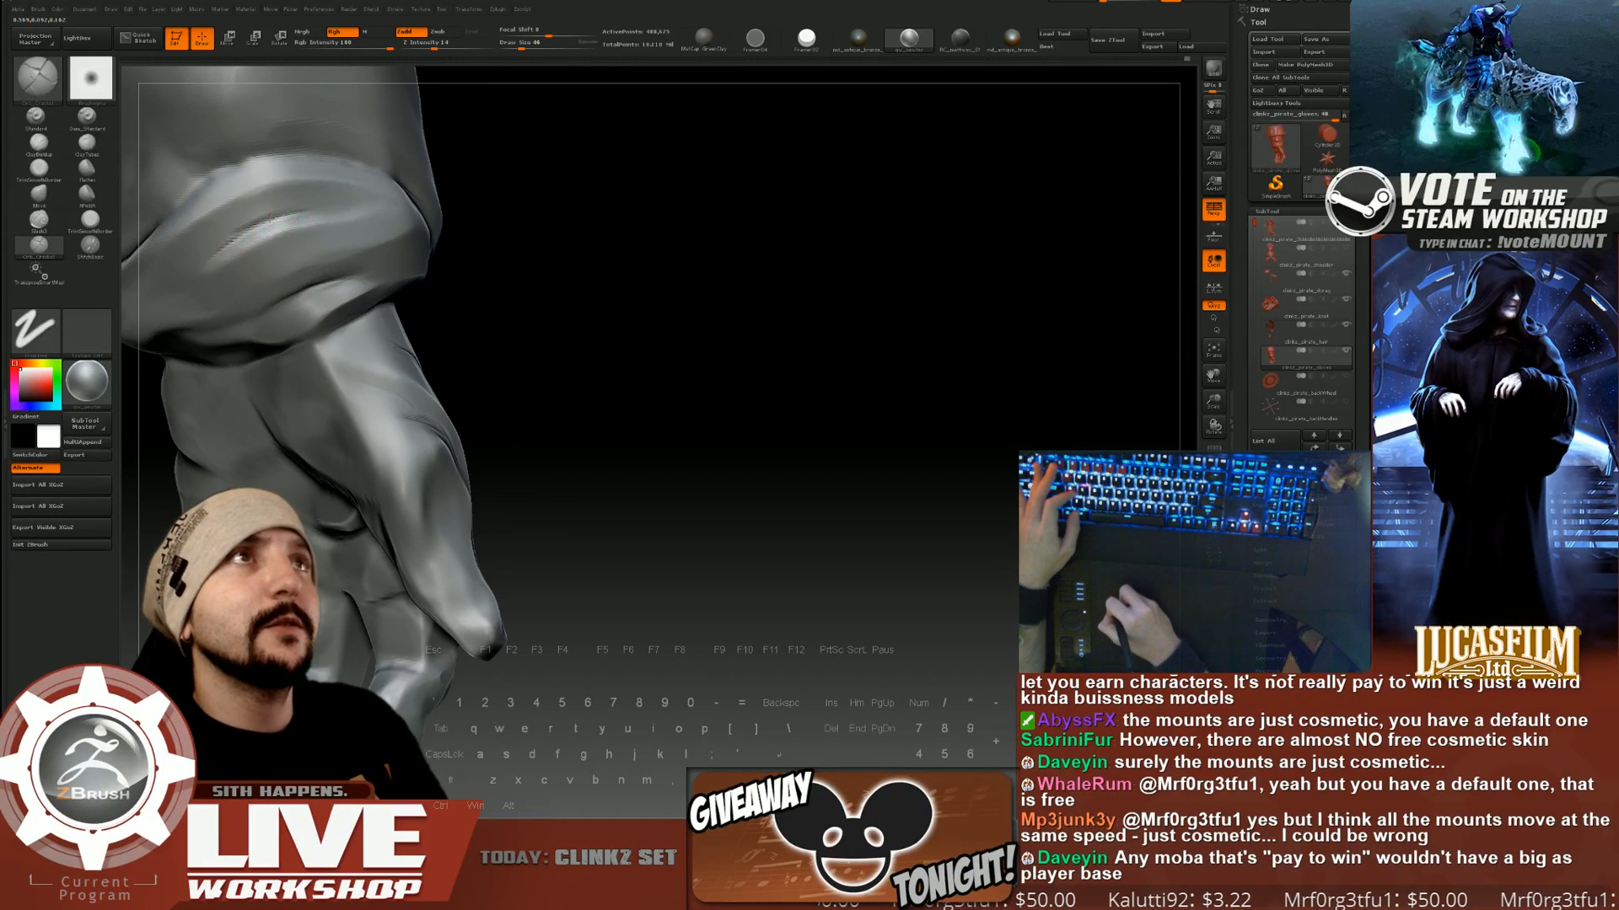
pyautogui.keyDown('alt'); pyautogui.moveTo(458, 207); pyautogui.dragTo(499, 262); pyautogui.keyUp('alt')
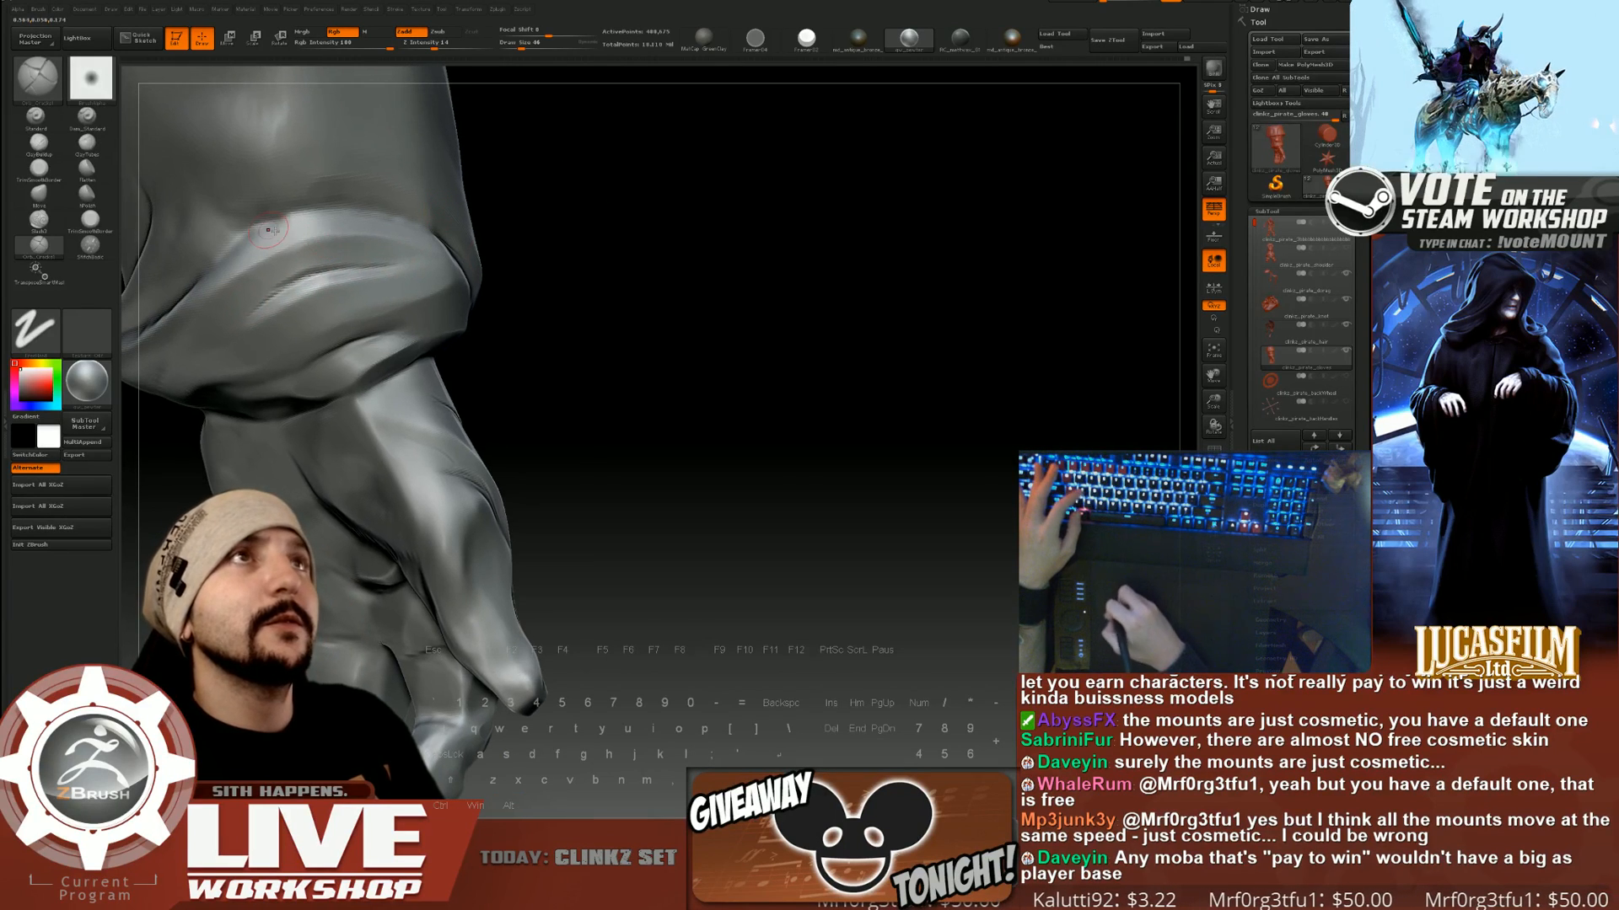
pyautogui.press('s')
pyautogui.click(241, 216)
pyautogui.press('s')
pyautogui.click(240, 218)
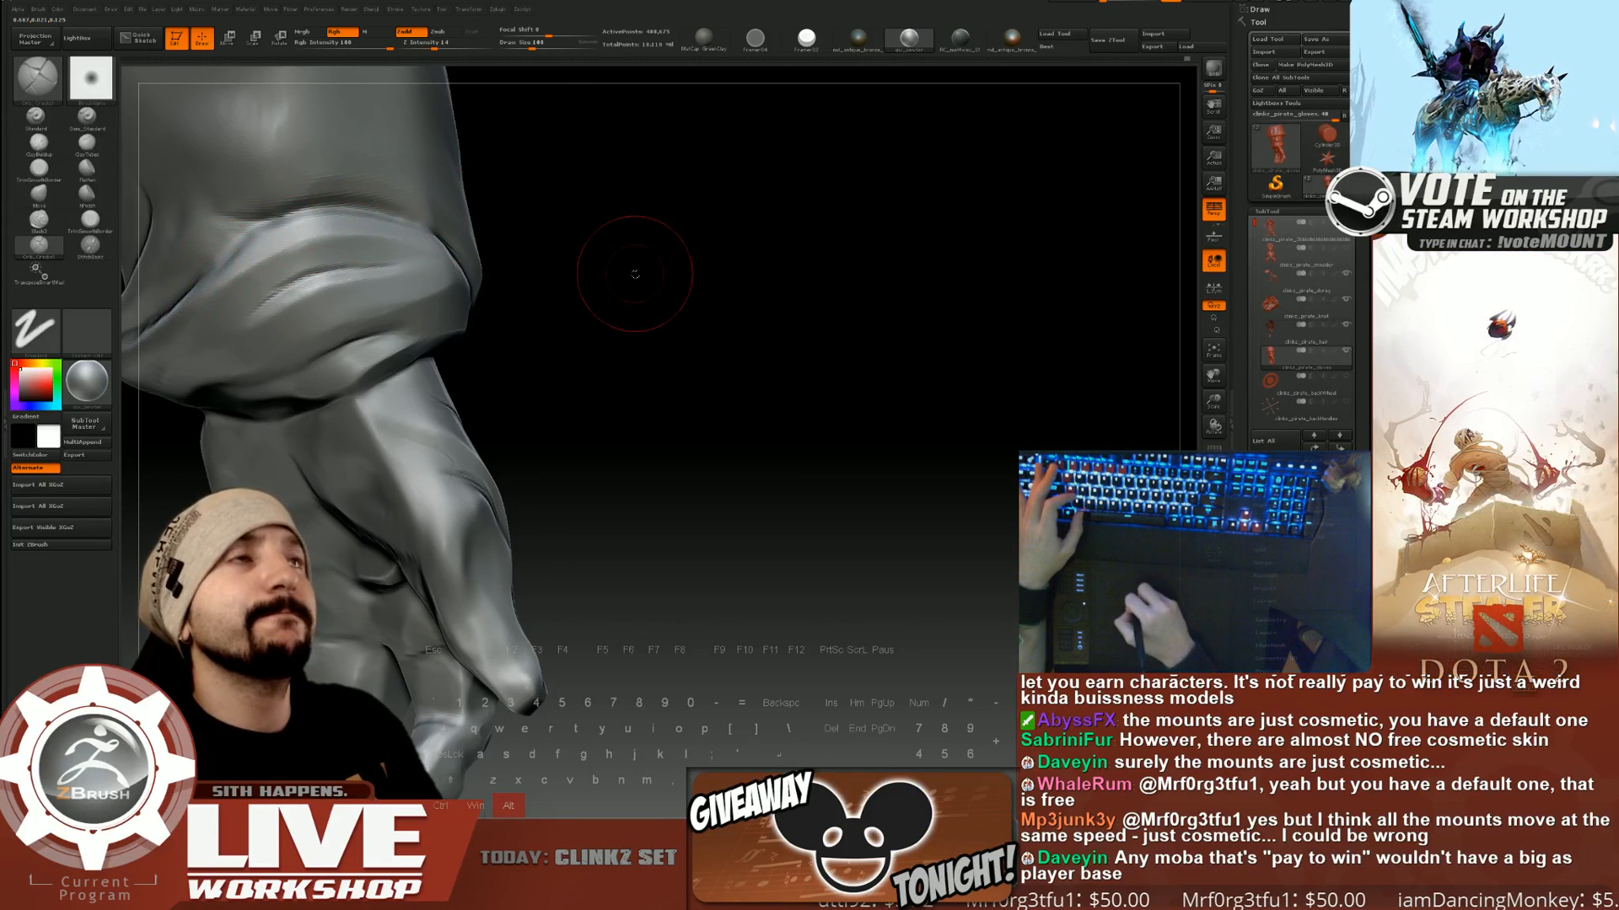
# Refine the bunched cloth folds around the side of the wrist cuff with a smaller brush.
pyautogui.moveTo(635, 274)
pyautogui.mouseDown()
pyautogui.moveTo(788, 267)
pyautogui.moveTo(326, 347)
pyautogui.mouseUp()
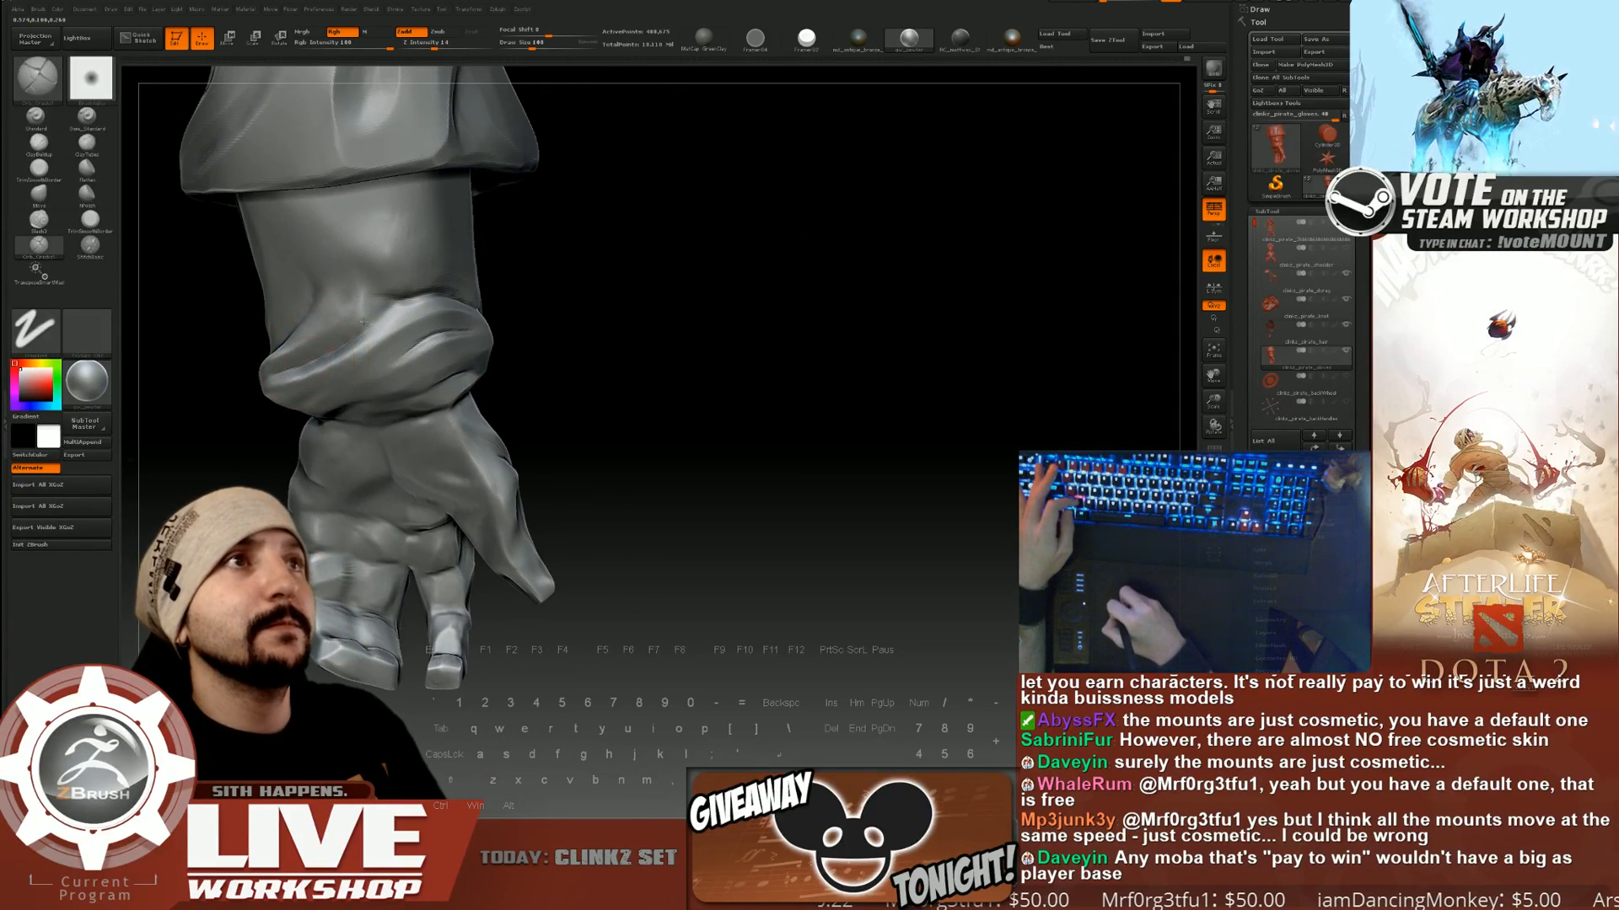
pyautogui.press('[')
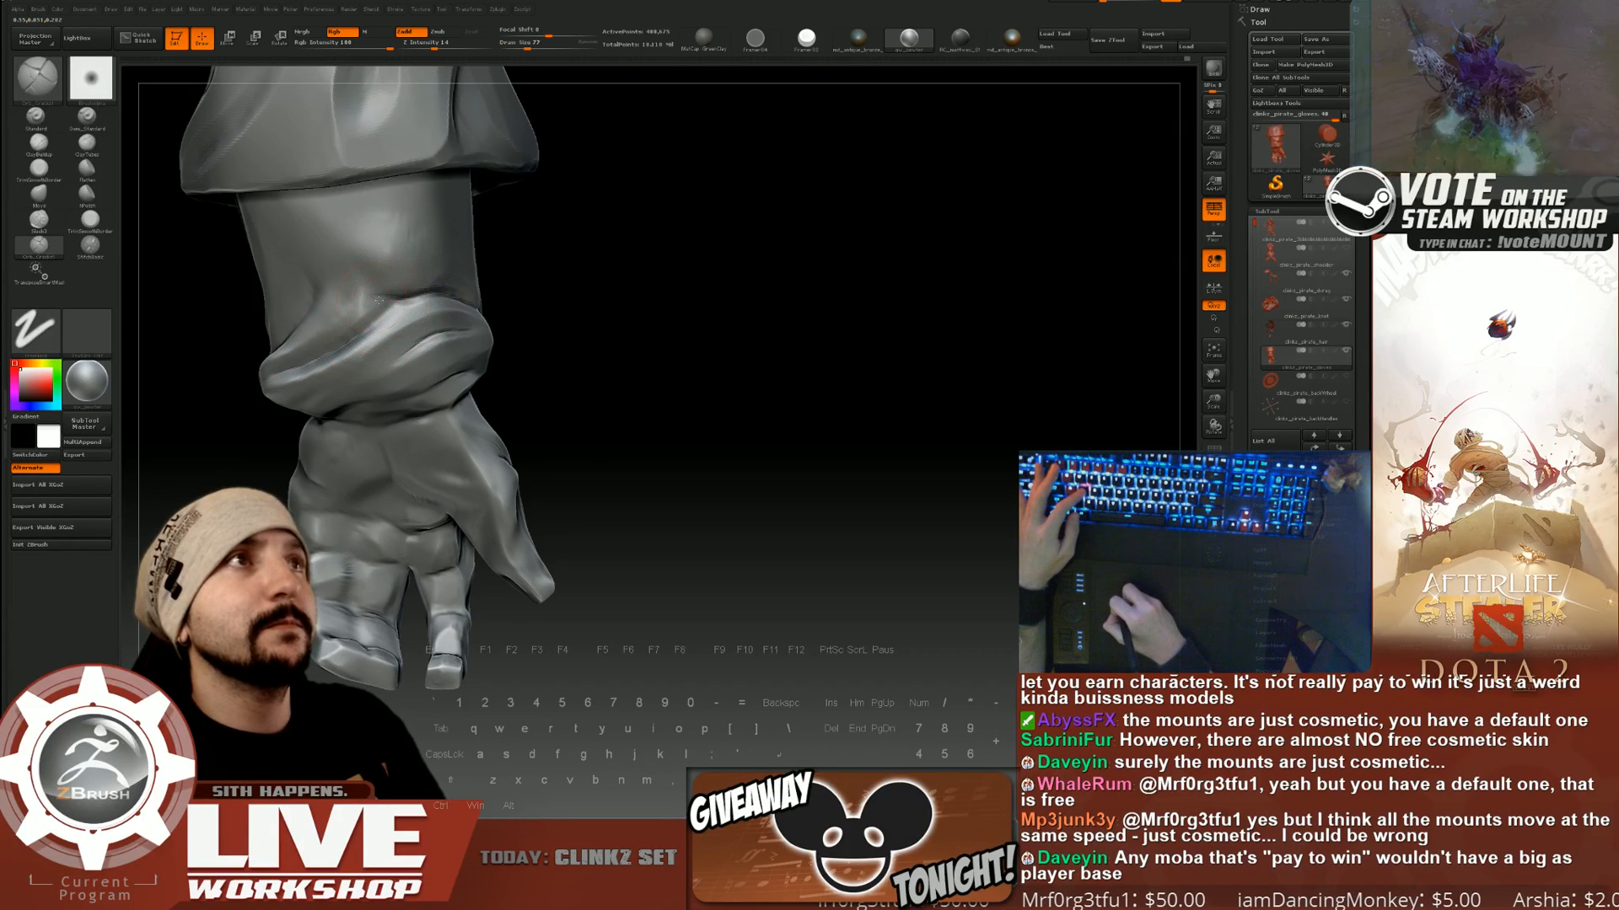
pyautogui.moveTo(488, 288); pyautogui.dragTo(302, 349)
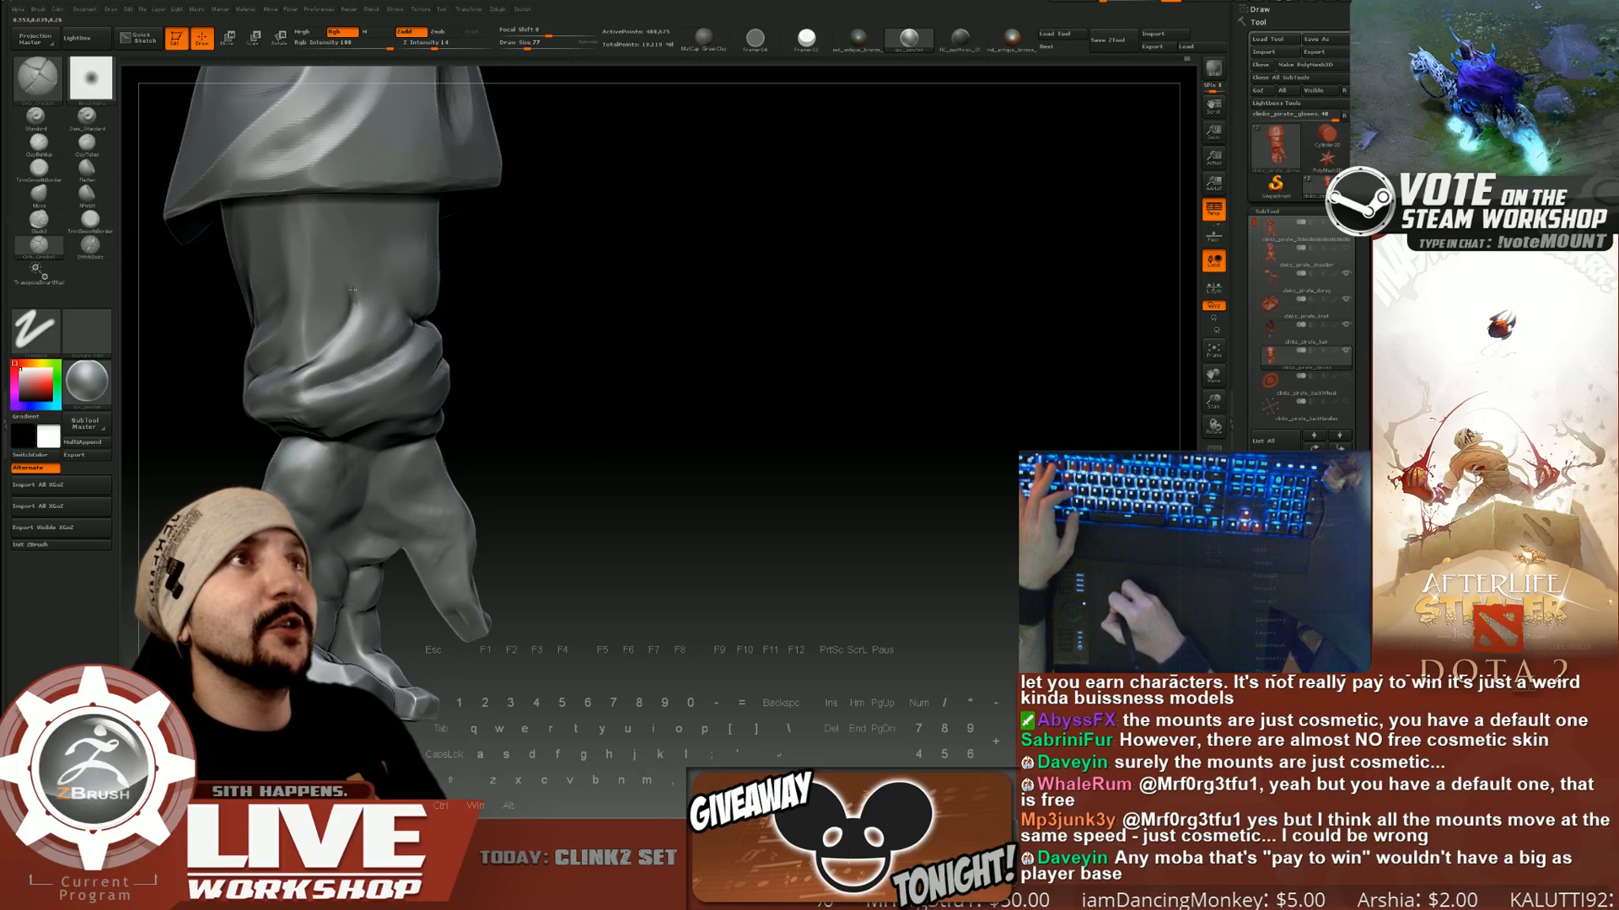
pyautogui.moveTo(621, 318); pyautogui.dragTo(535, 289)
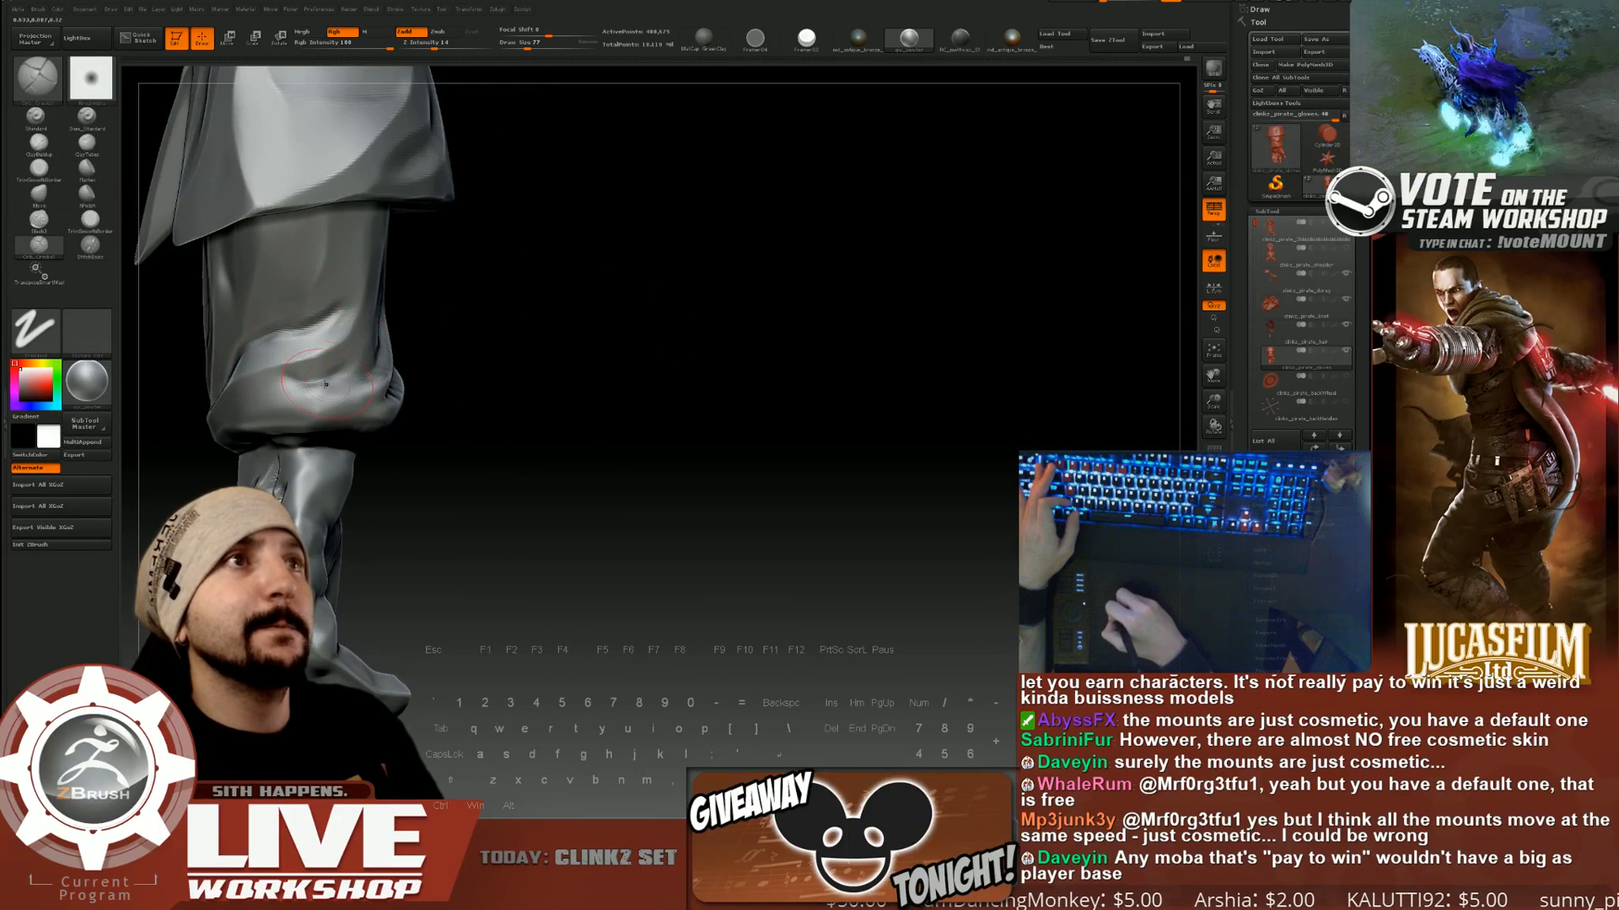
pyautogui.moveTo(579, 379)
pyautogui.mouseDown()
pyautogui.moveTo(622, 362)
pyautogui.moveTo(636, 390)
pyautogui.moveTo(590, 396)
pyautogui.mouseUp()
pyautogui.moveTo(334, 440); pyautogui.dragTo(385, 432)
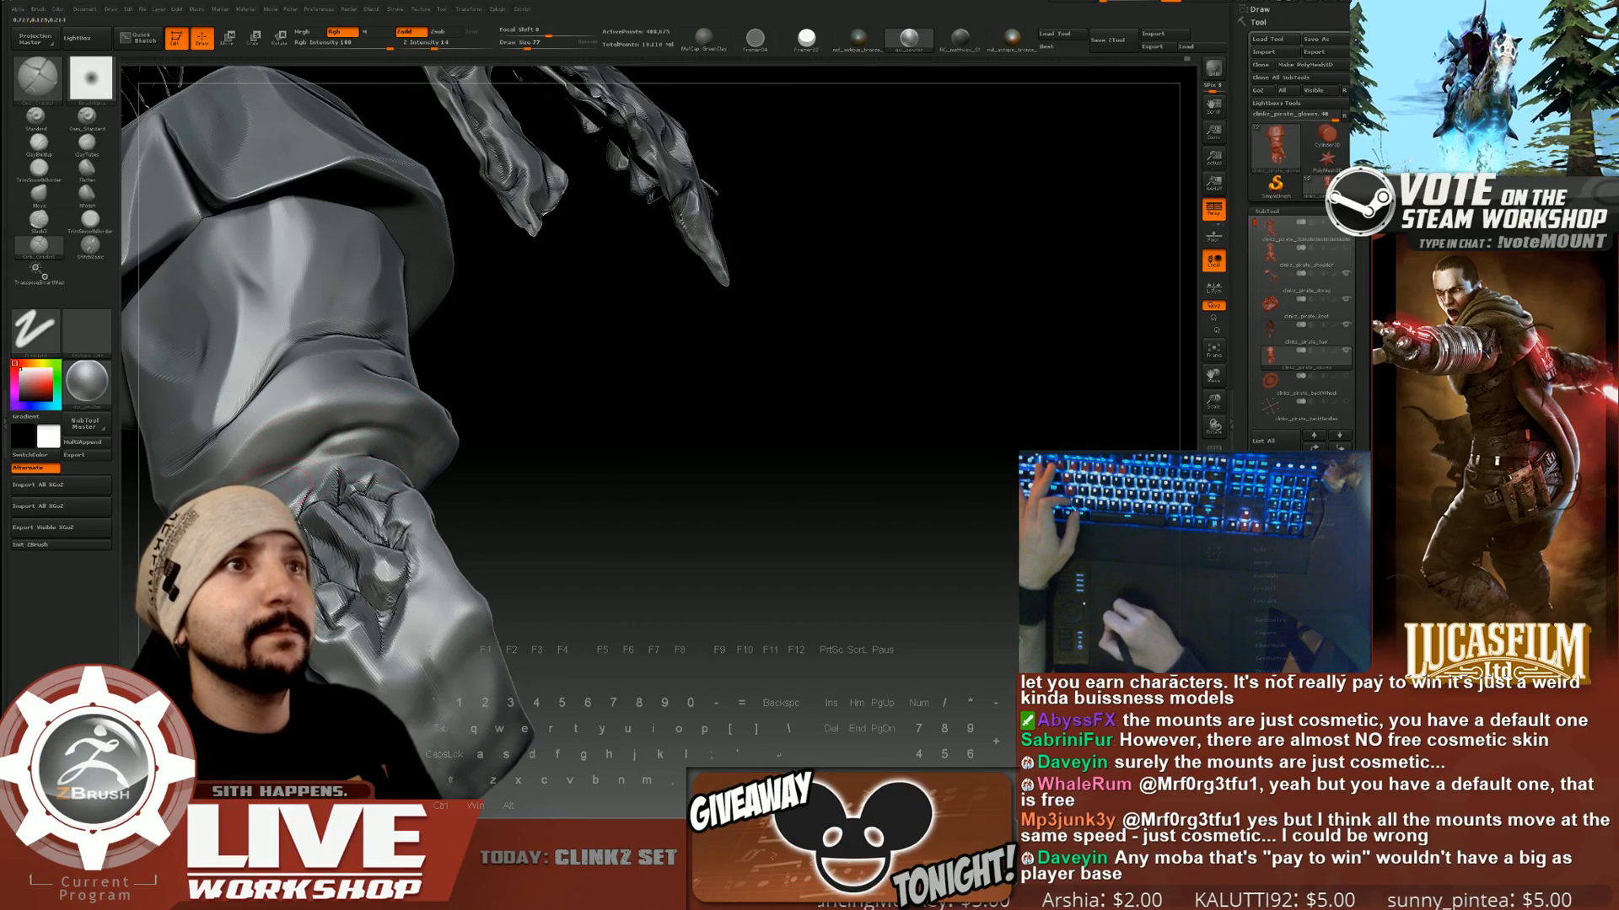
# Resize the brush and define the crease where the cuff meets the back of the hand.
pyautogui.press('s')
pyautogui.moveTo(590, 396); pyautogui.dragTo(742, 384)
pyautogui.moveTo(553, 350); pyautogui.dragTo(603, 359)
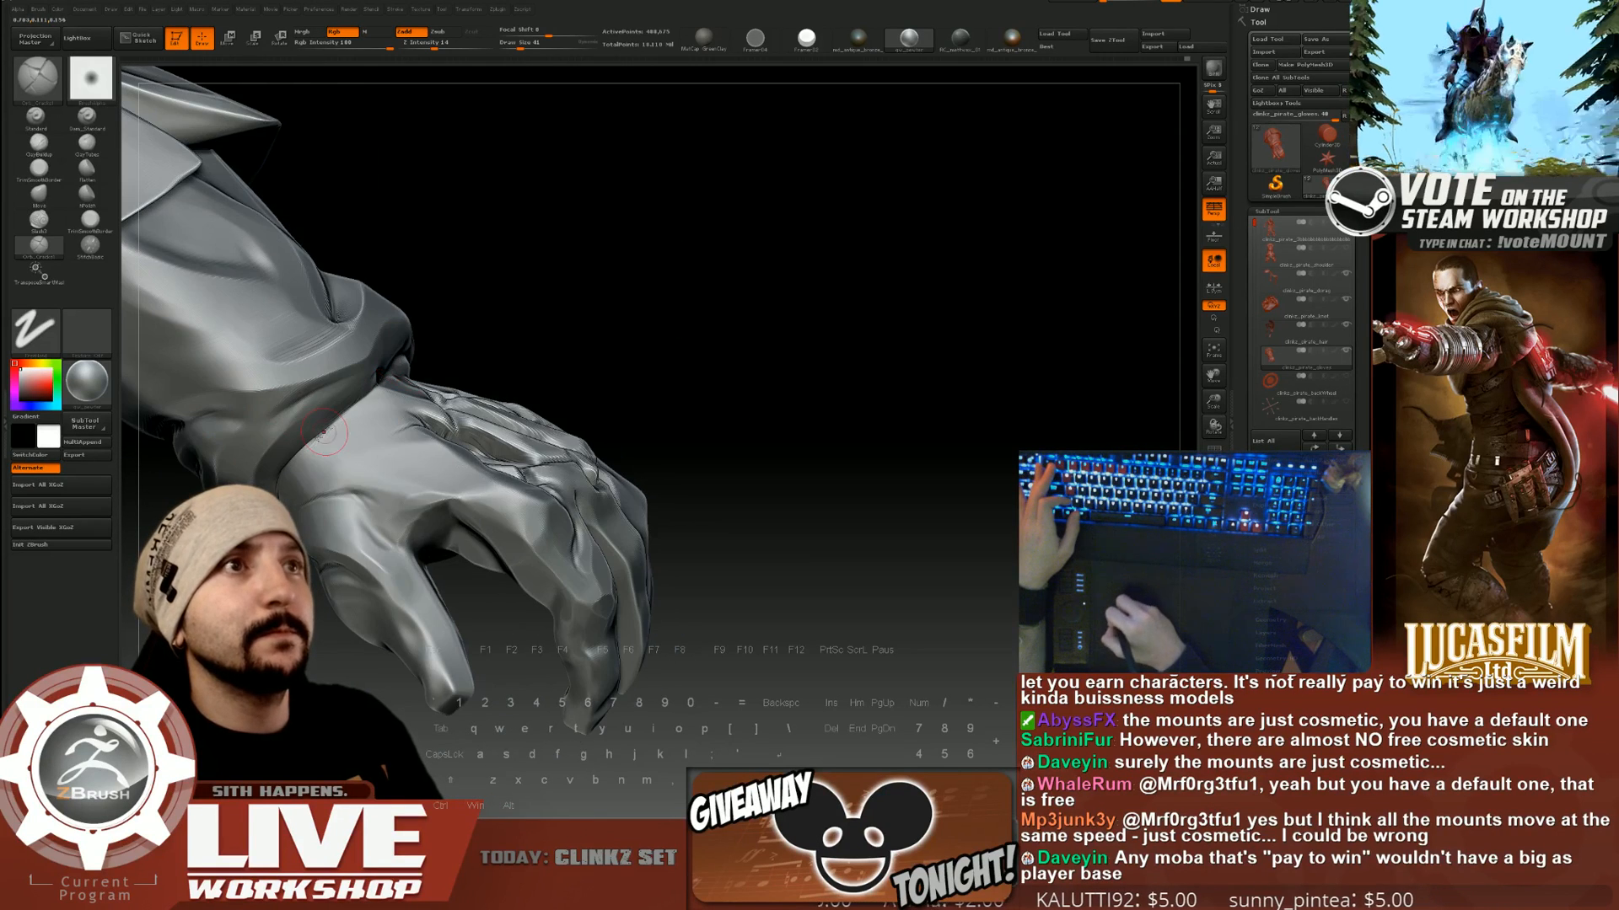
pyautogui.moveTo(462, 325); pyautogui.dragTo(360, 392)
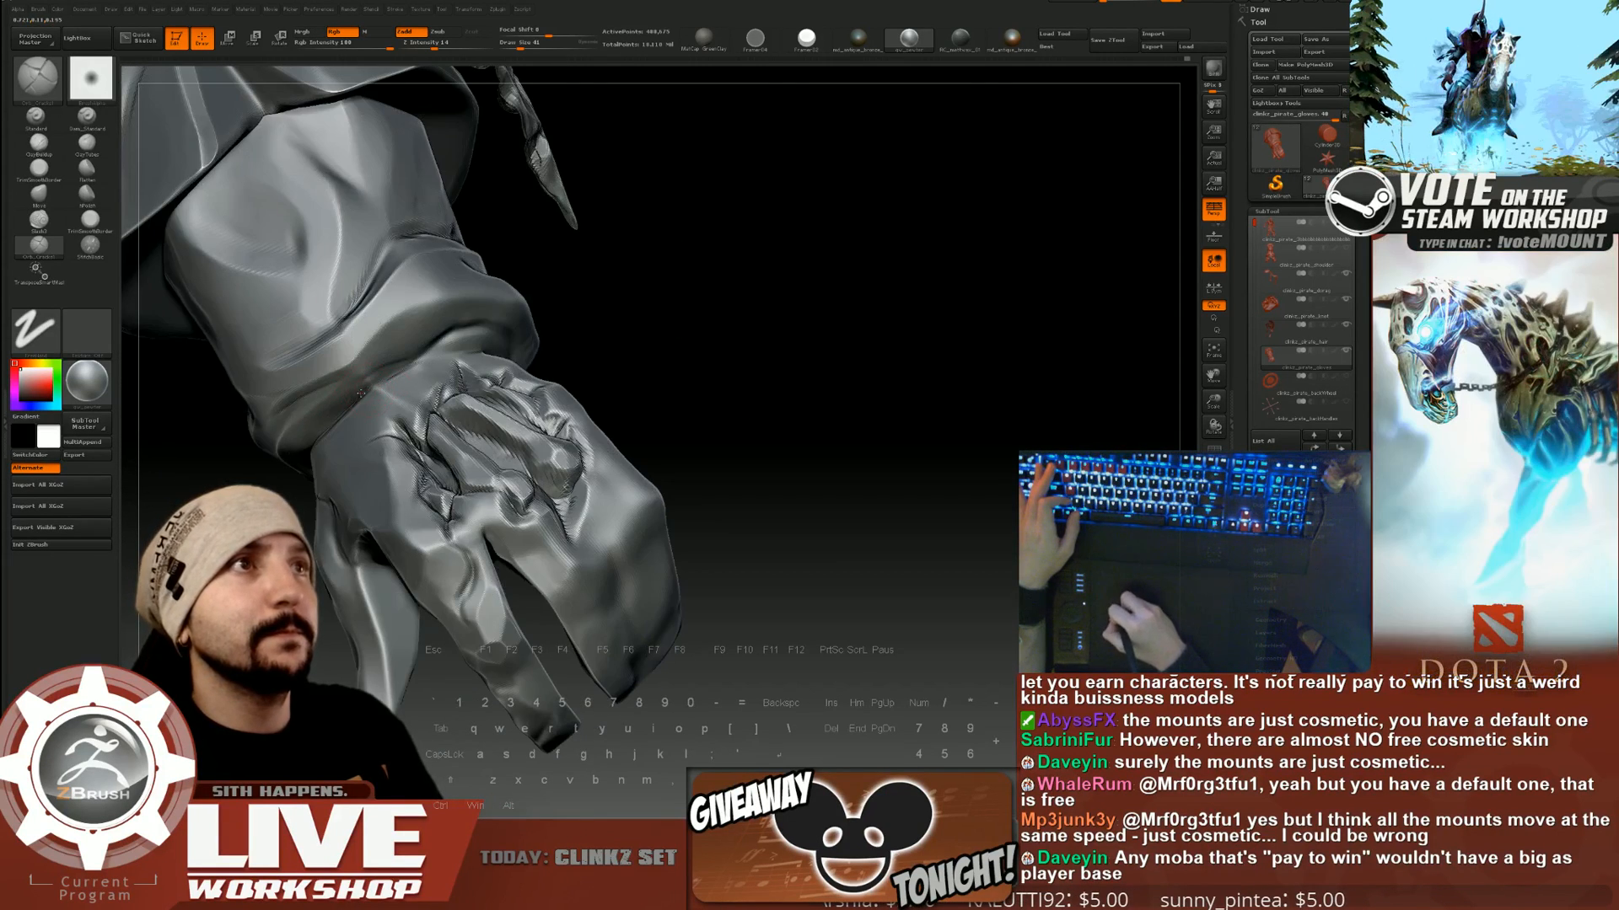
pyautogui.keyDown('alt'); pyautogui.moveTo(688, 373); pyautogui.dragTo(582, 155); pyautogui.keyUp('alt')
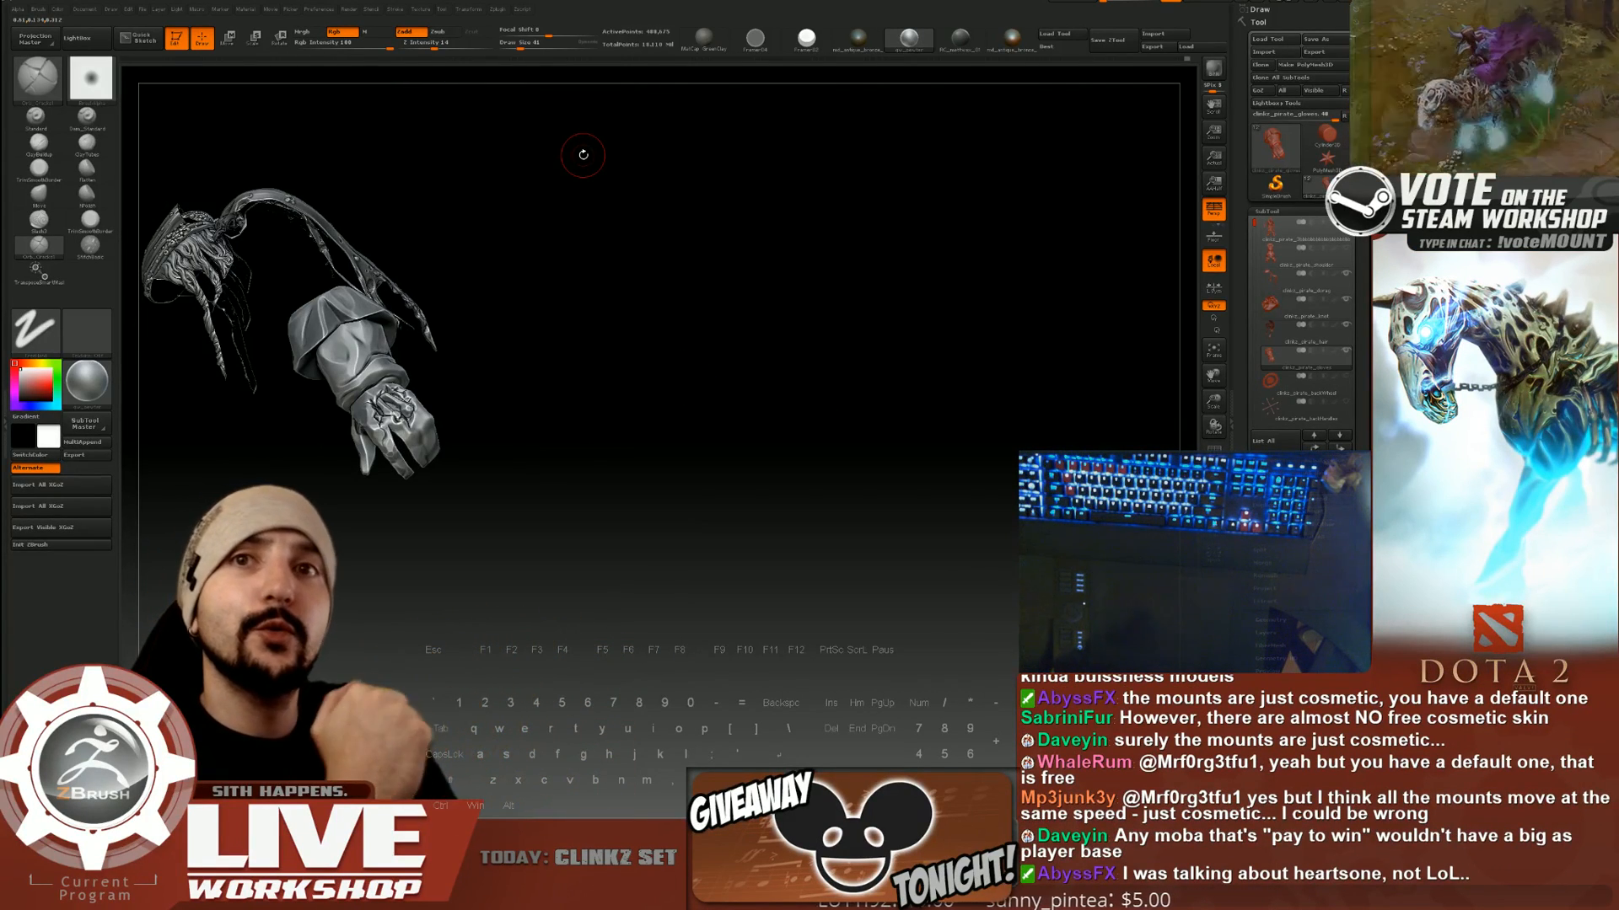
# Sharpen the palm-side cuff folds and the border between cuff and palm, resizing the brush for the palm.
pyautogui.moveTo(741, 365)
pyautogui.mouseDown()
pyautogui.moveTo(762, 427)
pyautogui.moveTo(759, 330)
pyautogui.moveTo(762, 366)
pyautogui.moveTo(697, 336)
pyautogui.moveTo(782, 301)
pyautogui.moveTo(798, 343)
pyautogui.moveTo(820, 340)
pyautogui.moveTo(813, 370)
pyautogui.mouseUp()
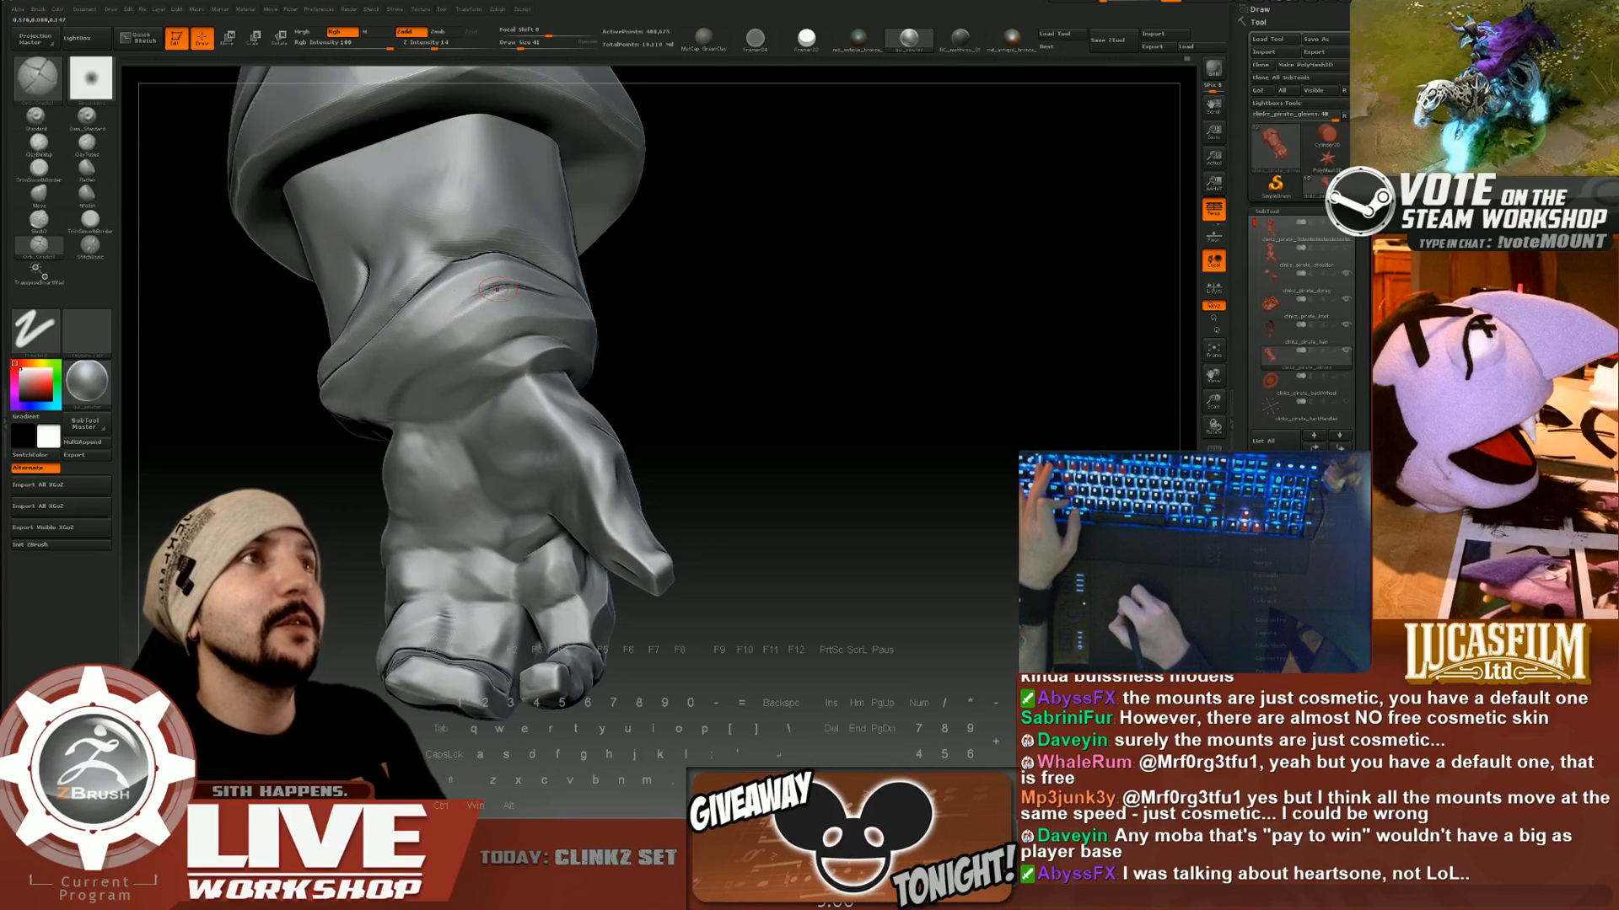
pyautogui.moveTo(691, 295)
pyautogui.mouseDown()
pyautogui.moveTo(680, 311)
pyautogui.moveTo(679, 252)
pyautogui.mouseUp()
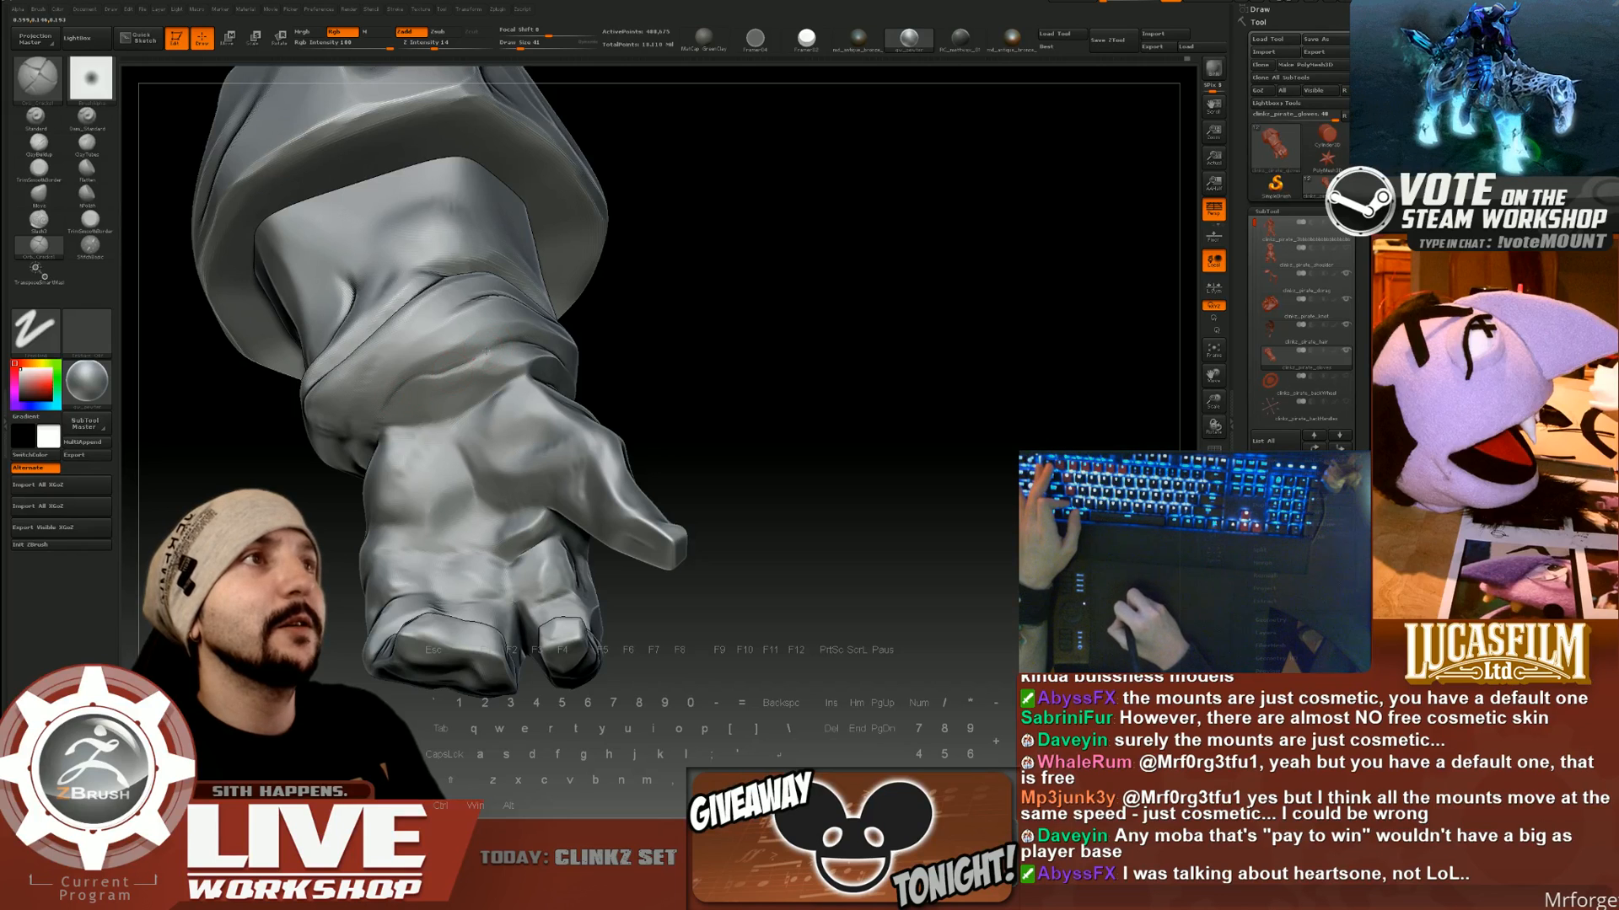
pyautogui.moveTo(703, 321); pyautogui.dragTo(397, 427)
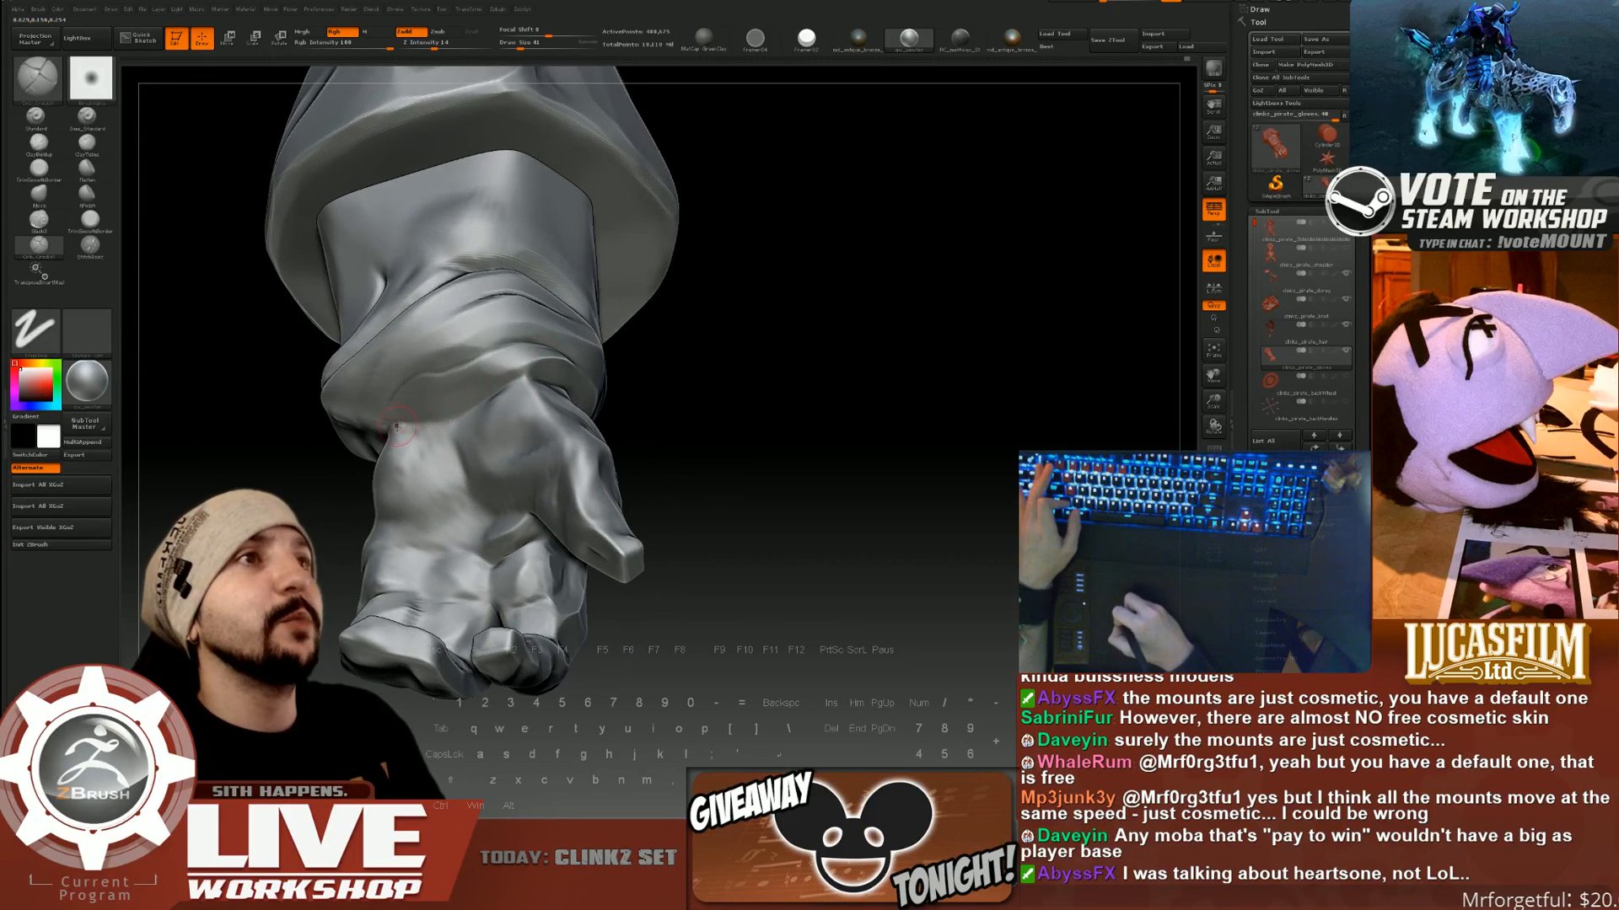
pyautogui.moveTo(715, 372); pyautogui.dragTo(665, 383)
pyautogui.press('s')
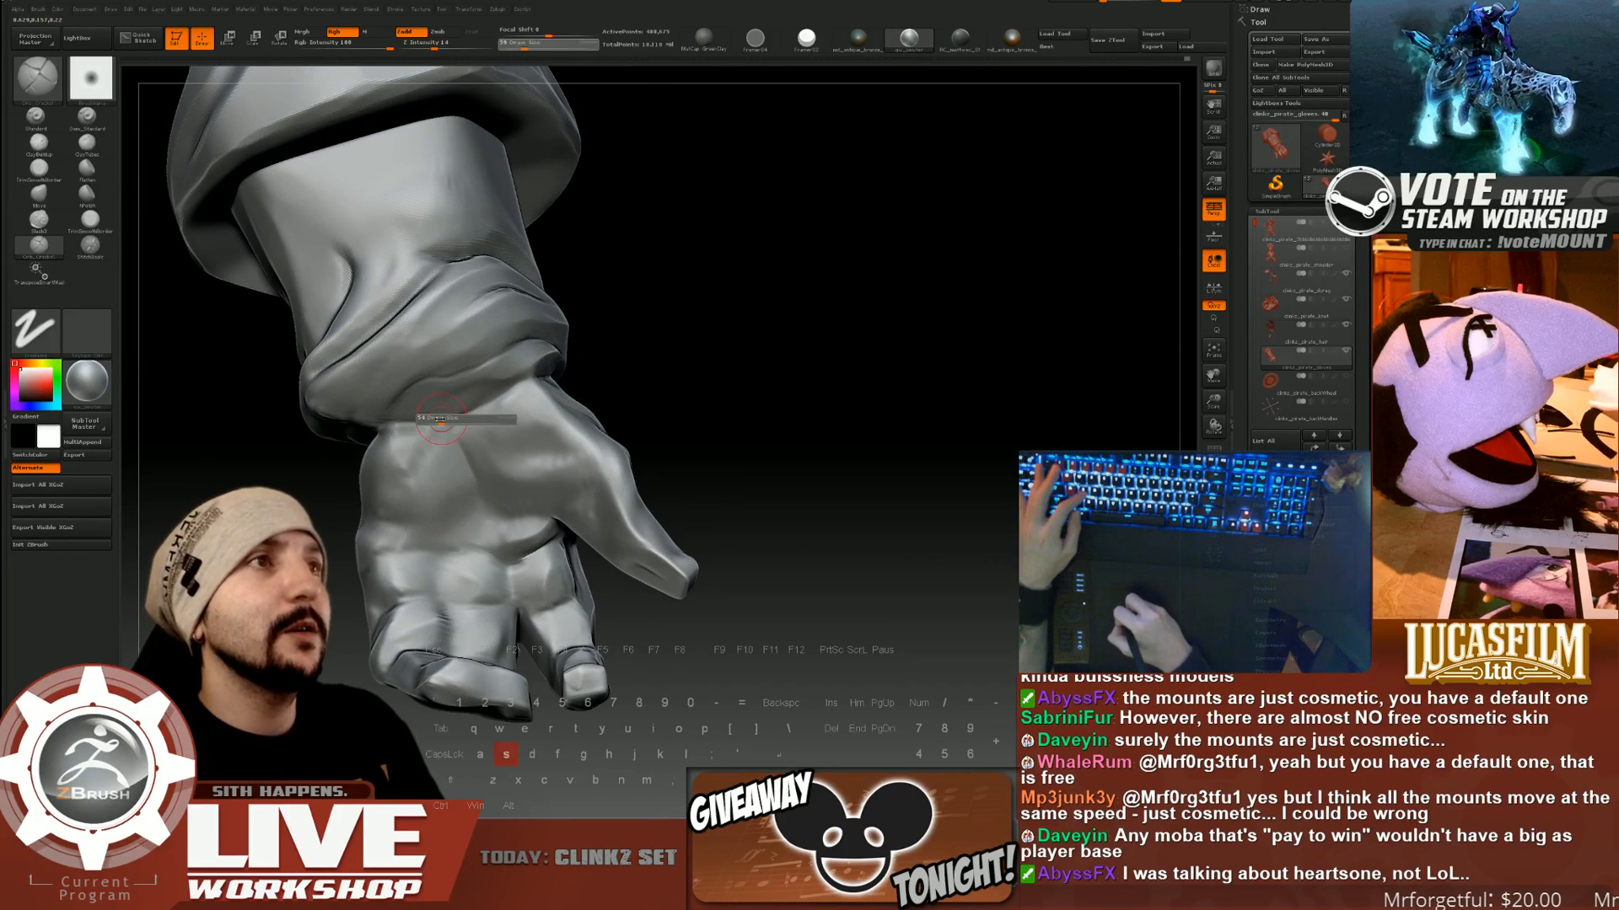
pyautogui.click(444, 427)
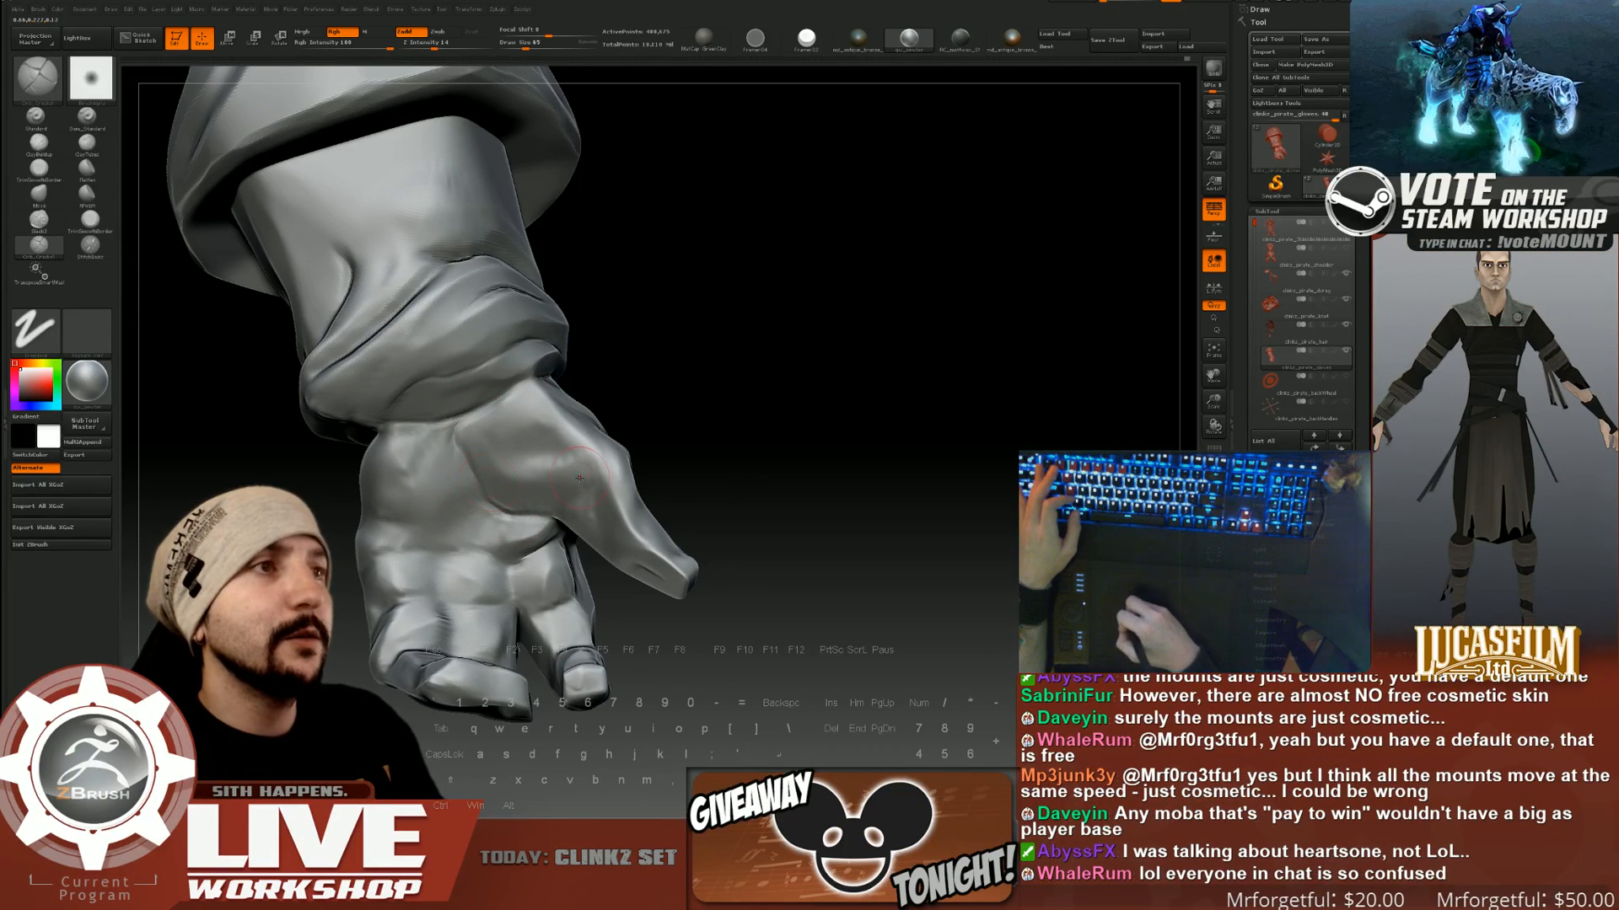
# Sculpt the base of the thumb and the palm planes leading to the fingers.
pyautogui.moveTo(579, 478); pyautogui.dragTo(486, 548)
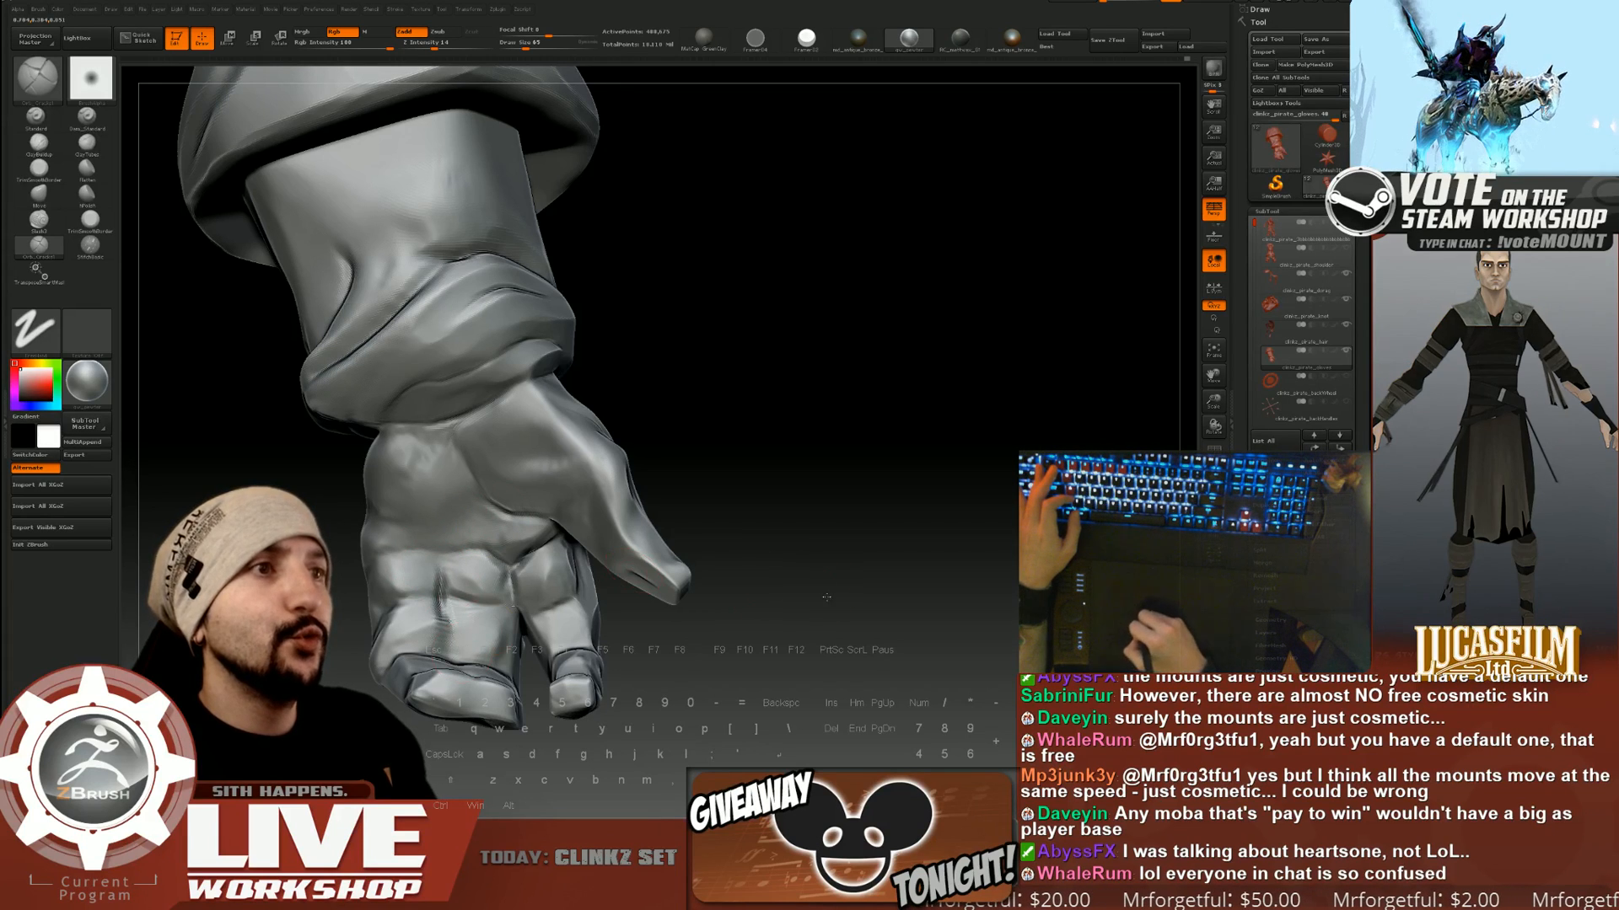
pyautogui.moveTo(507, 548); pyautogui.dragTo(504, 609, button='right')
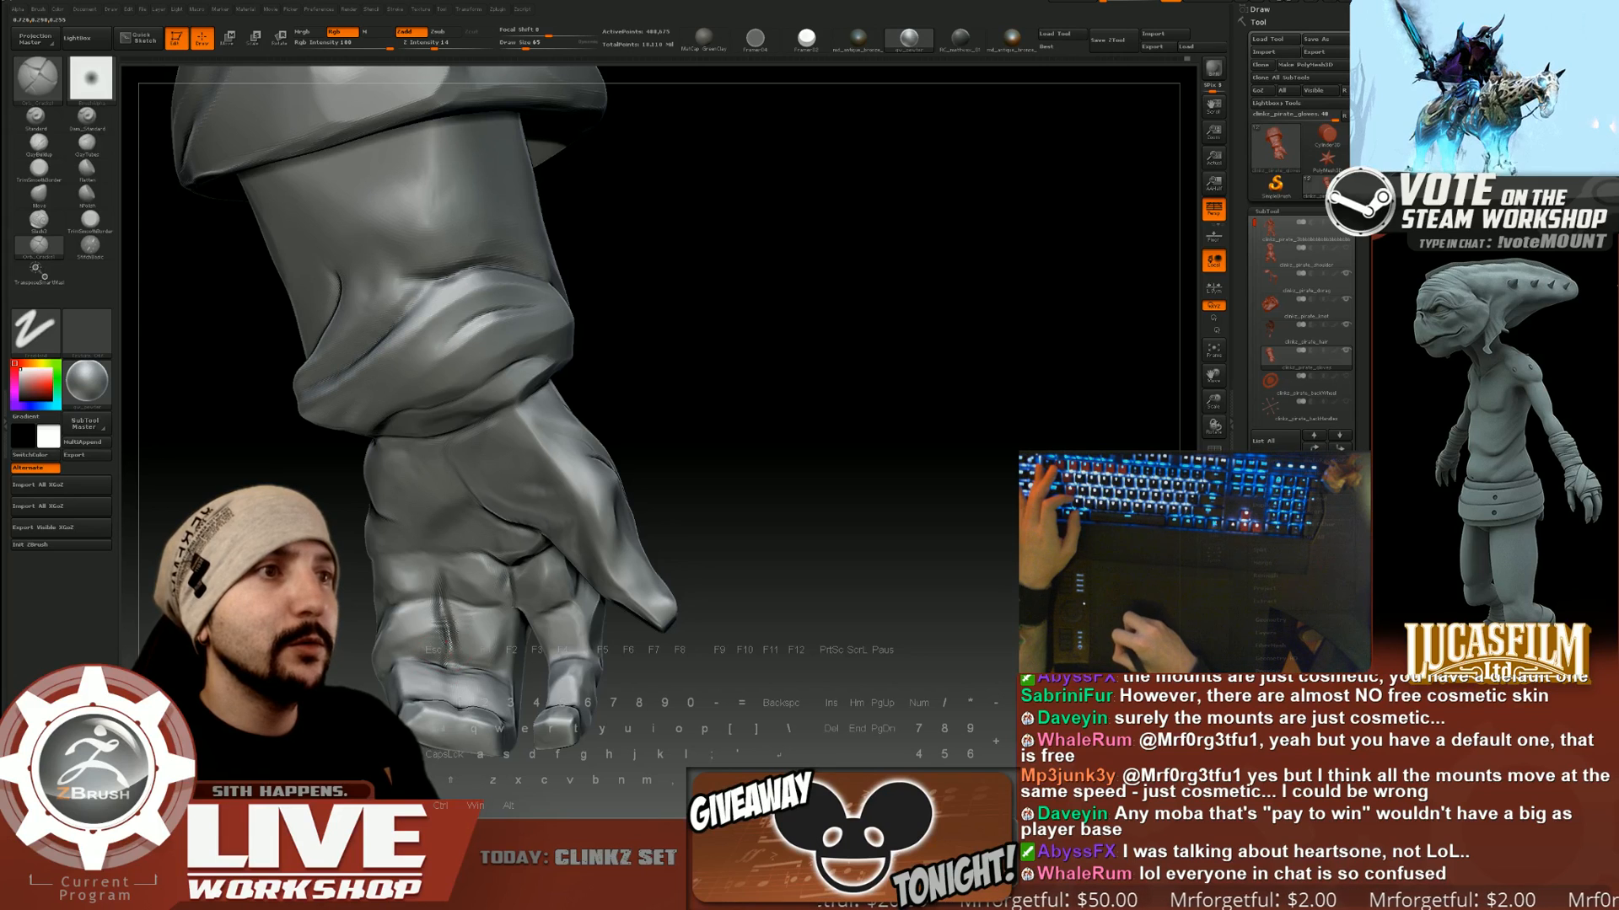
pyautogui.moveTo(822, 563)
pyautogui.keyDown('alt'); pyautogui.mouseDown()
pyautogui.moveTo(823, 499)
pyautogui.moveTo(597, 518)
pyautogui.mouseUp(); pyautogui.keyUp('alt')
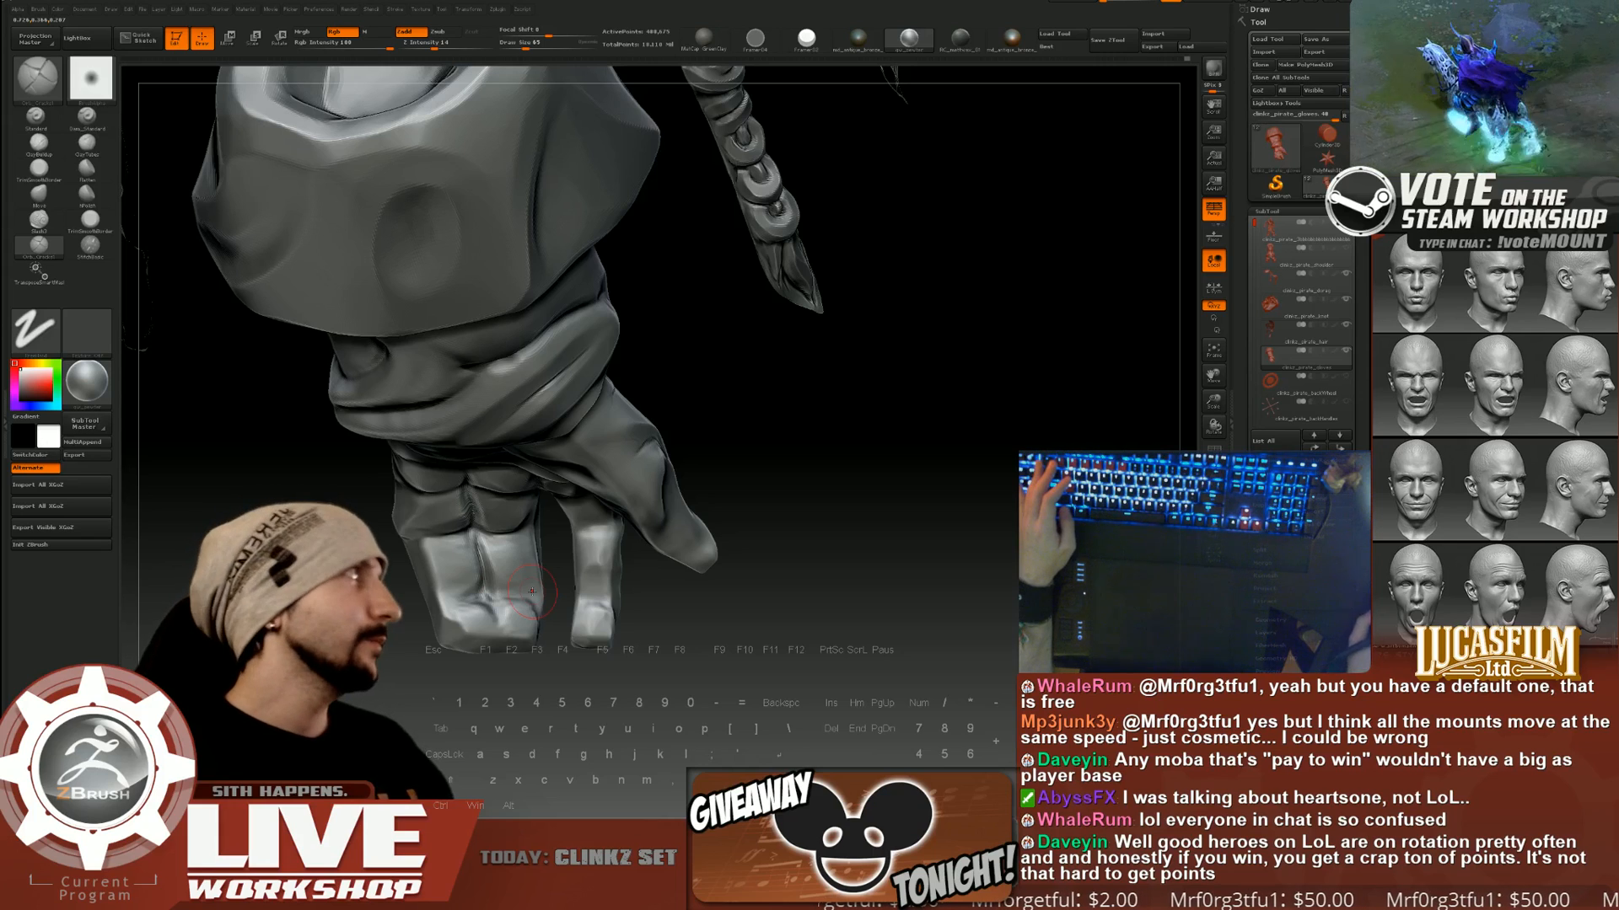
# Shape the rounded pads of the palm and the creases between them and the finger bases.
pyautogui.moveTo(962, 528)
pyautogui.mouseDown()
pyautogui.moveTo(963, 513)
pyautogui.moveTo(422, 526)
pyautogui.mouseUp()
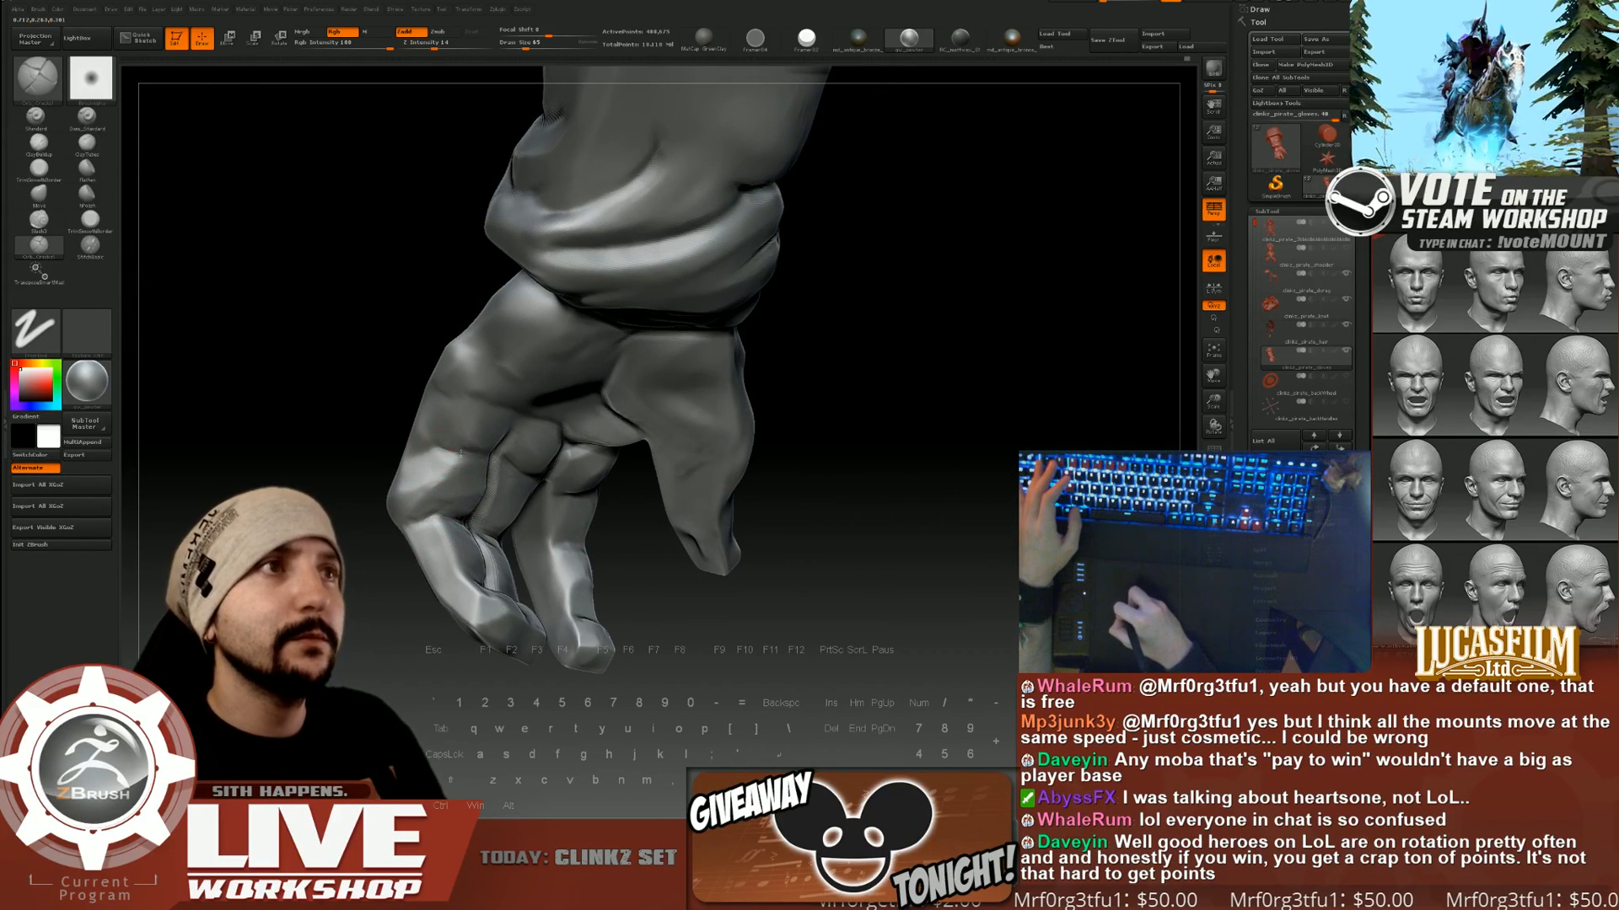
pyautogui.moveTo(532, 449); pyautogui.dragTo(479, 379, button='right')
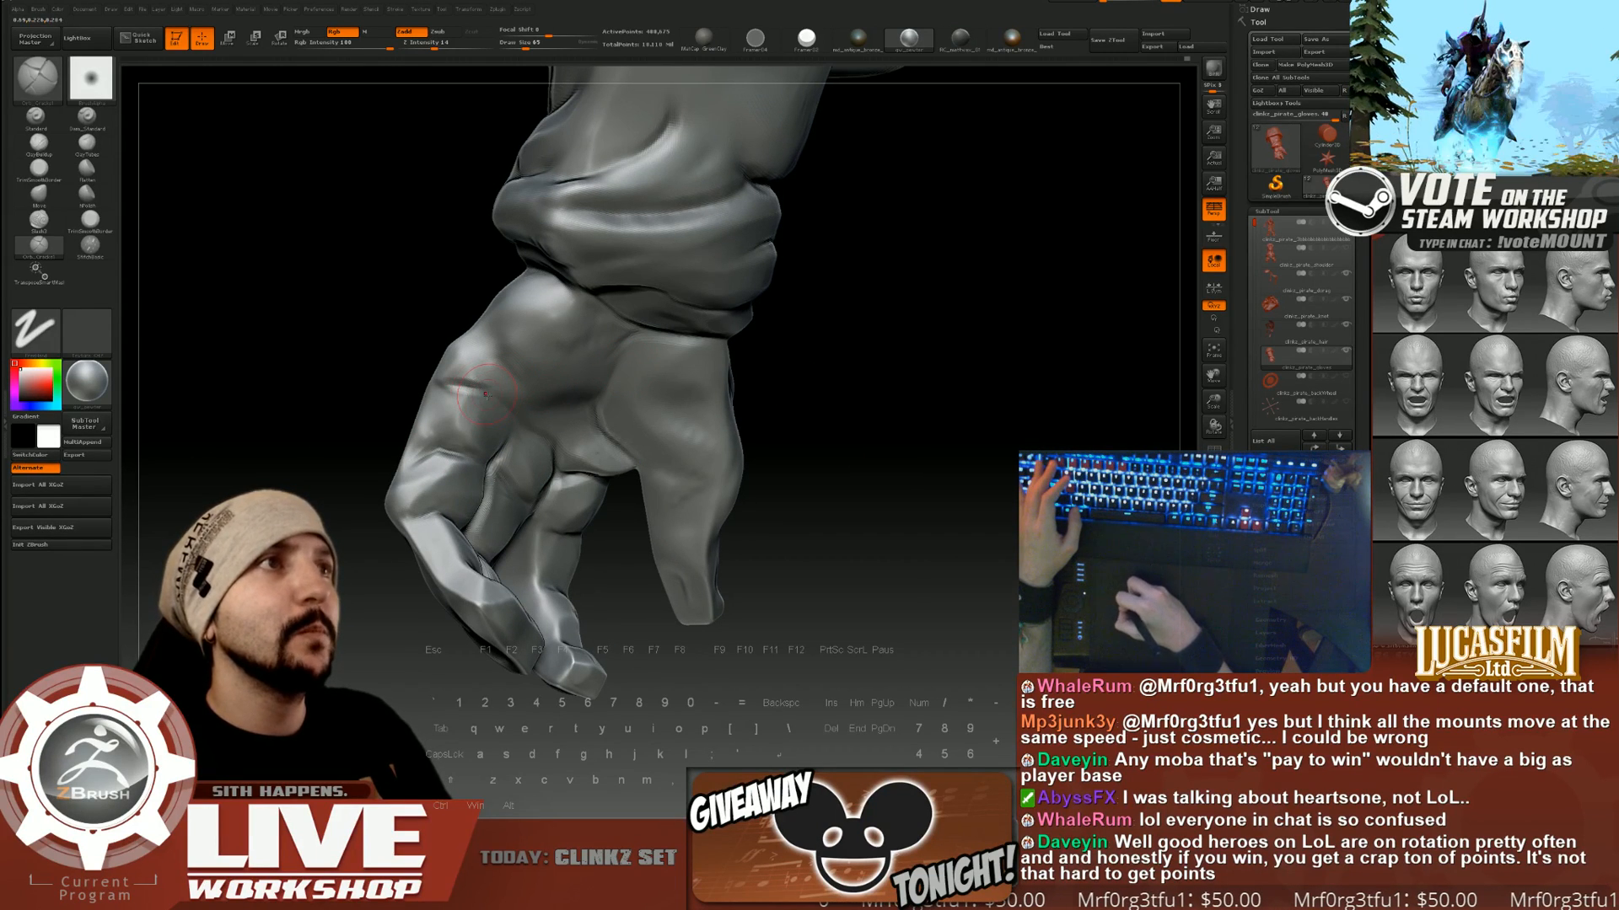
pyautogui.moveTo(486, 394); pyautogui.dragTo(493, 365, button='right')
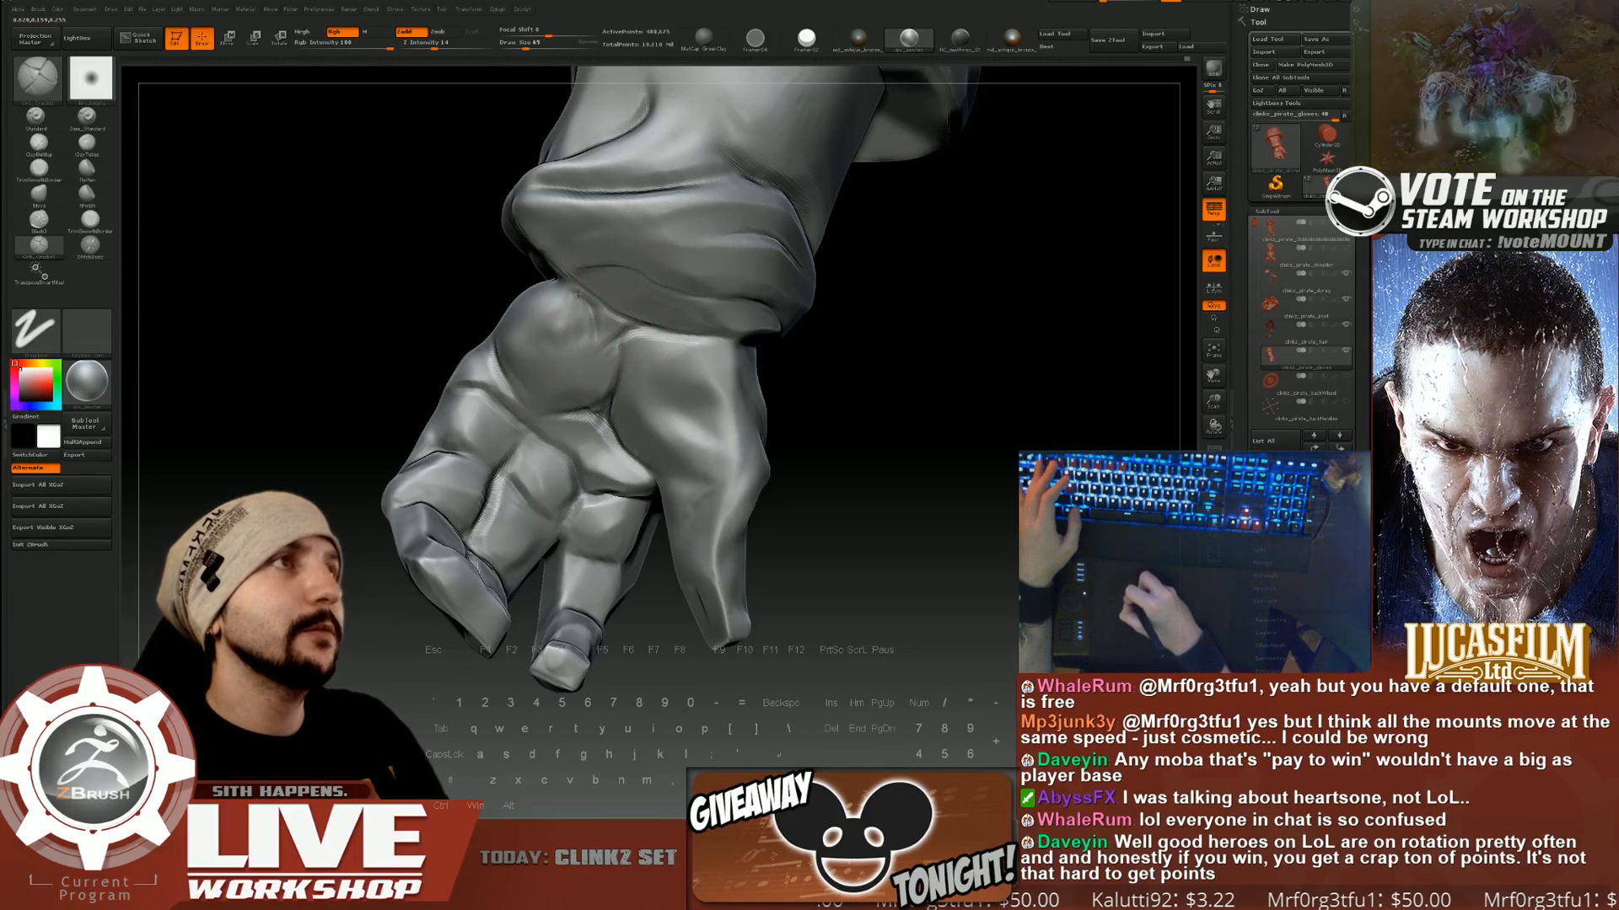
pyautogui.moveTo(910, 334); pyautogui.dragTo(1037, 337)
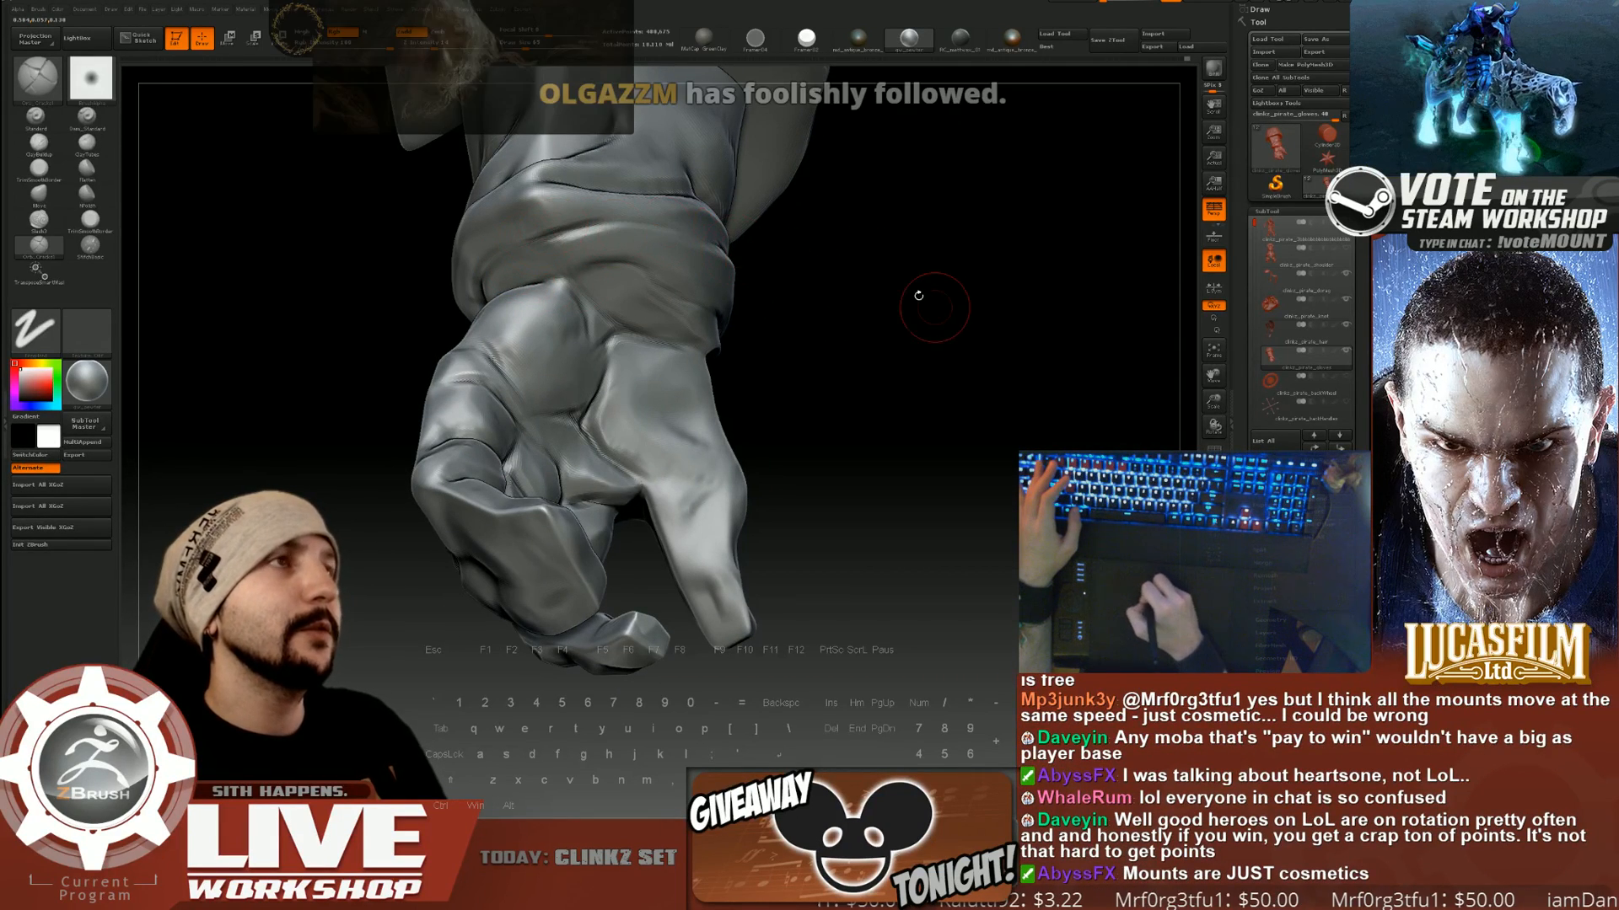
# Sculpt the lower segments and joint planes of the joined fingers near their tips.
pyautogui.moveTo(940, 371)
pyautogui.mouseDown()
pyautogui.moveTo(999, 398)
pyautogui.moveTo(925, 419)
pyautogui.mouseUp()
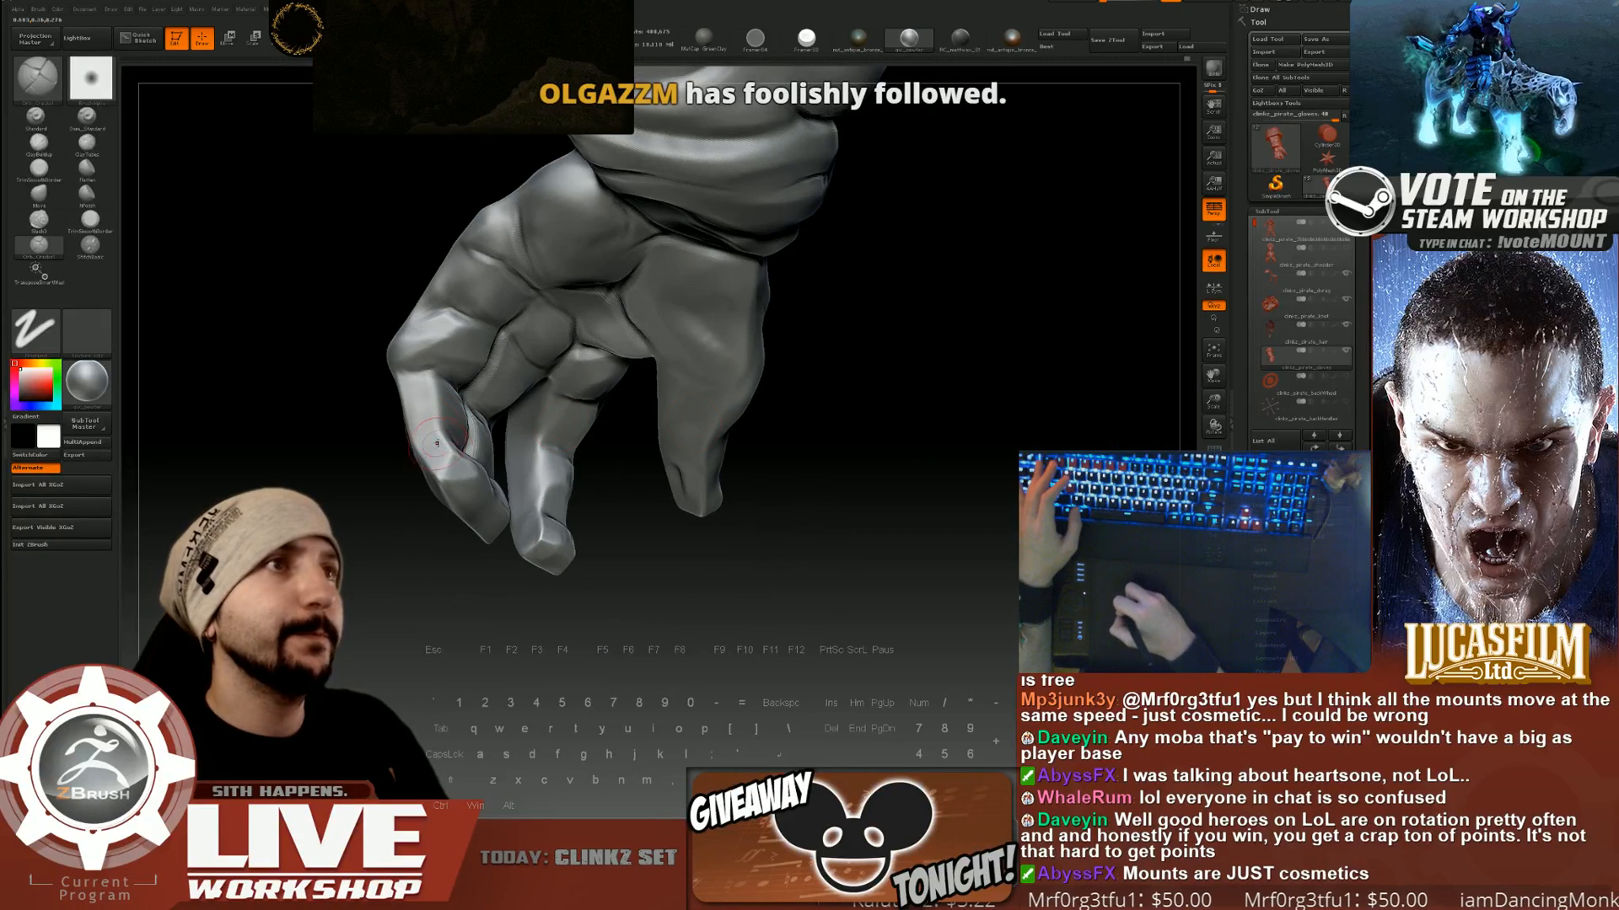
pyautogui.moveTo(367, 440); pyautogui.dragTo(484, 430)
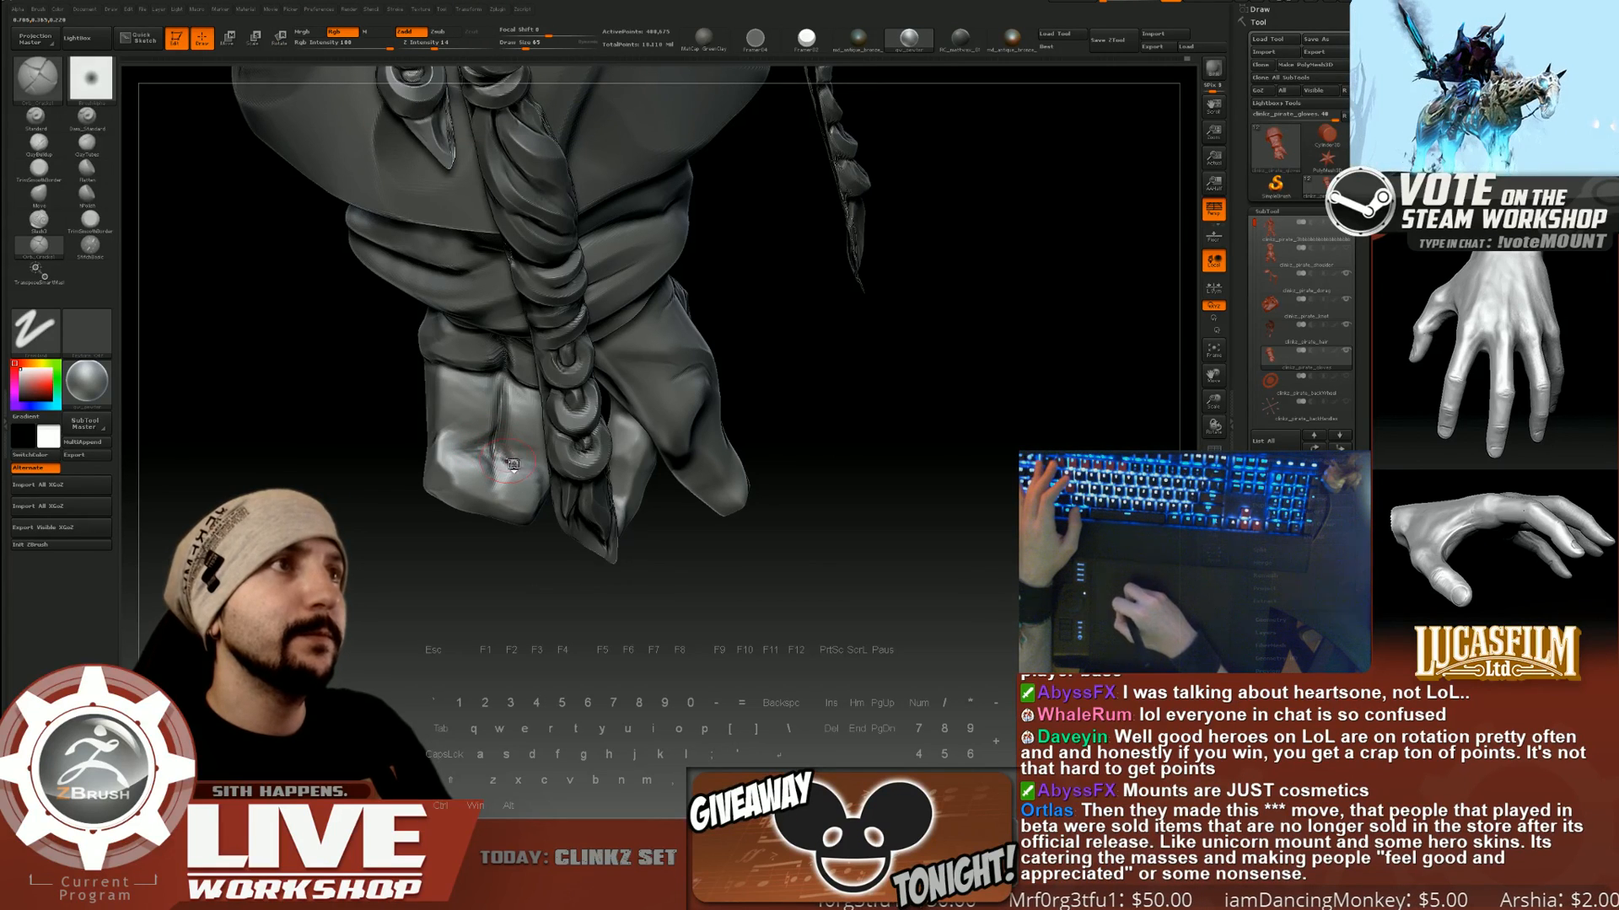
pyautogui.keyDown('ctrl'); pyautogui.moveTo(513, 464); pyautogui.dragTo(516, 422, button='right'); pyautogui.keyUp('ctrl')
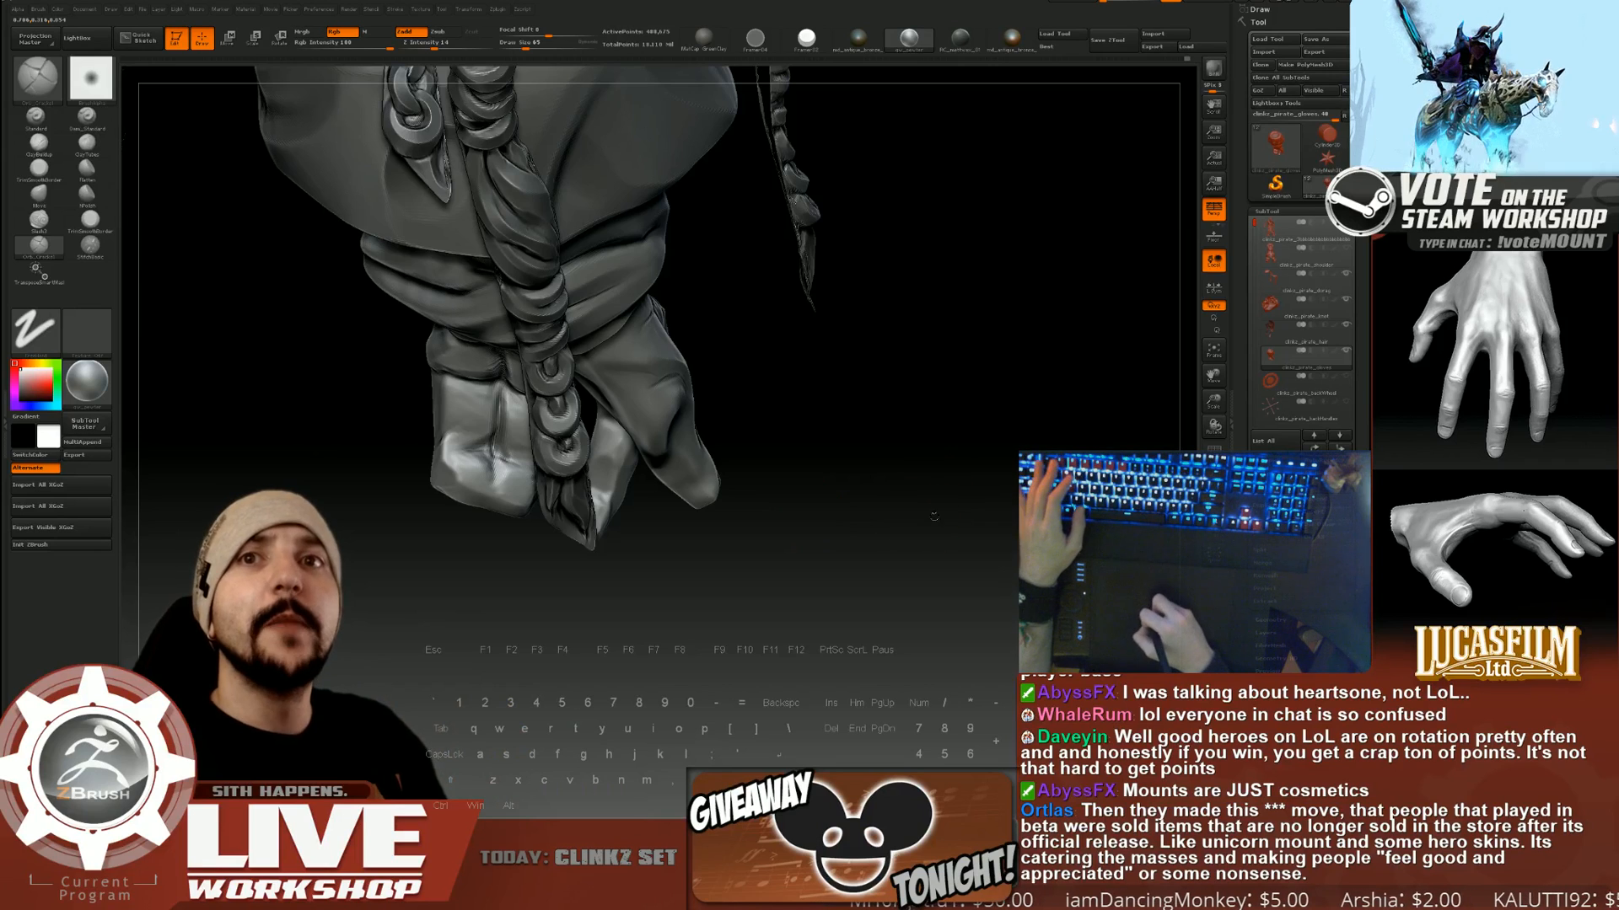
pyautogui.moveTo(934, 516)
pyautogui.mouseDown()
pyautogui.moveTo(978, 515)
pyautogui.moveTo(965, 474)
pyautogui.moveTo(945, 540)
pyautogui.mouseUp()
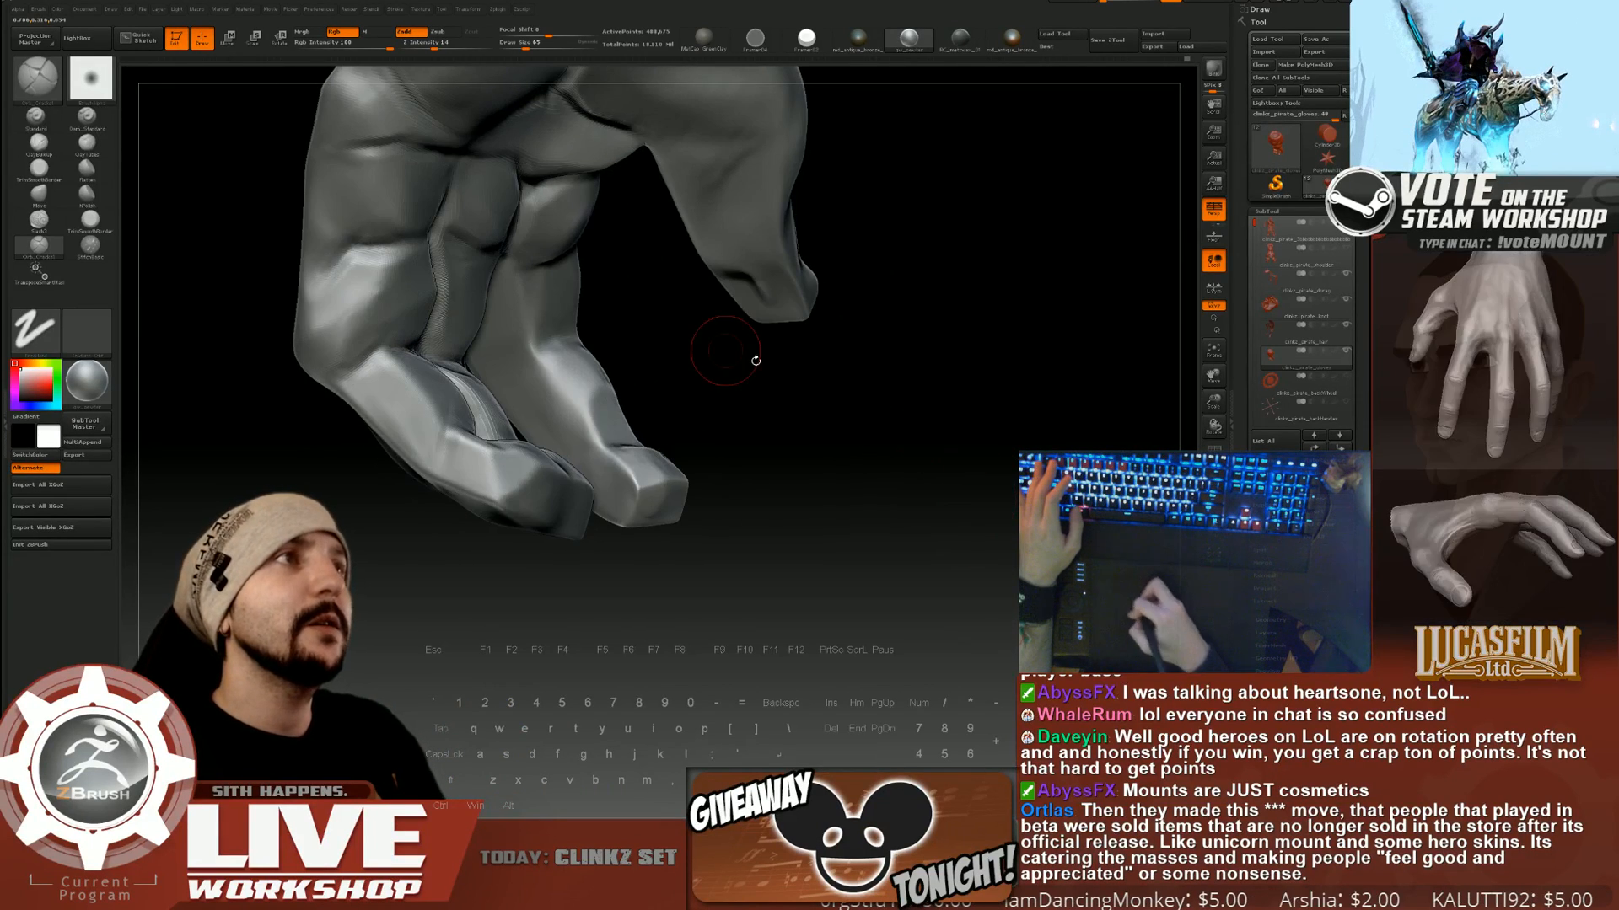
# Enlarge the brush and define the inner joint crease of the separate finger beside the thumb.
pyautogui.moveTo(524, 353); pyautogui.dragTo(567, 332)
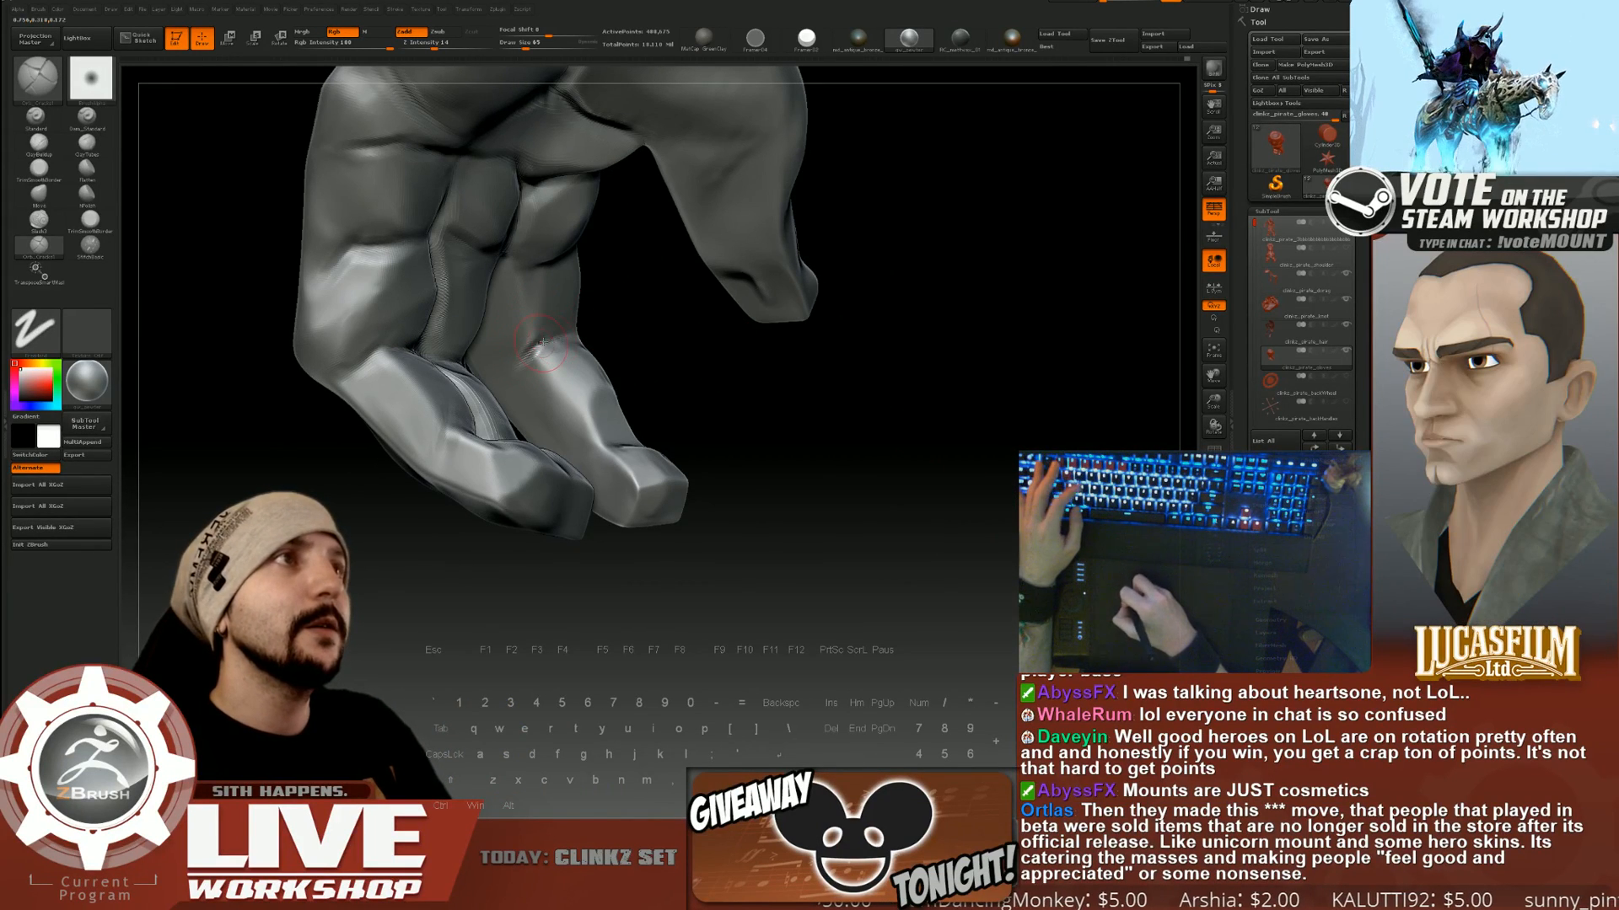
pyautogui.press(']')
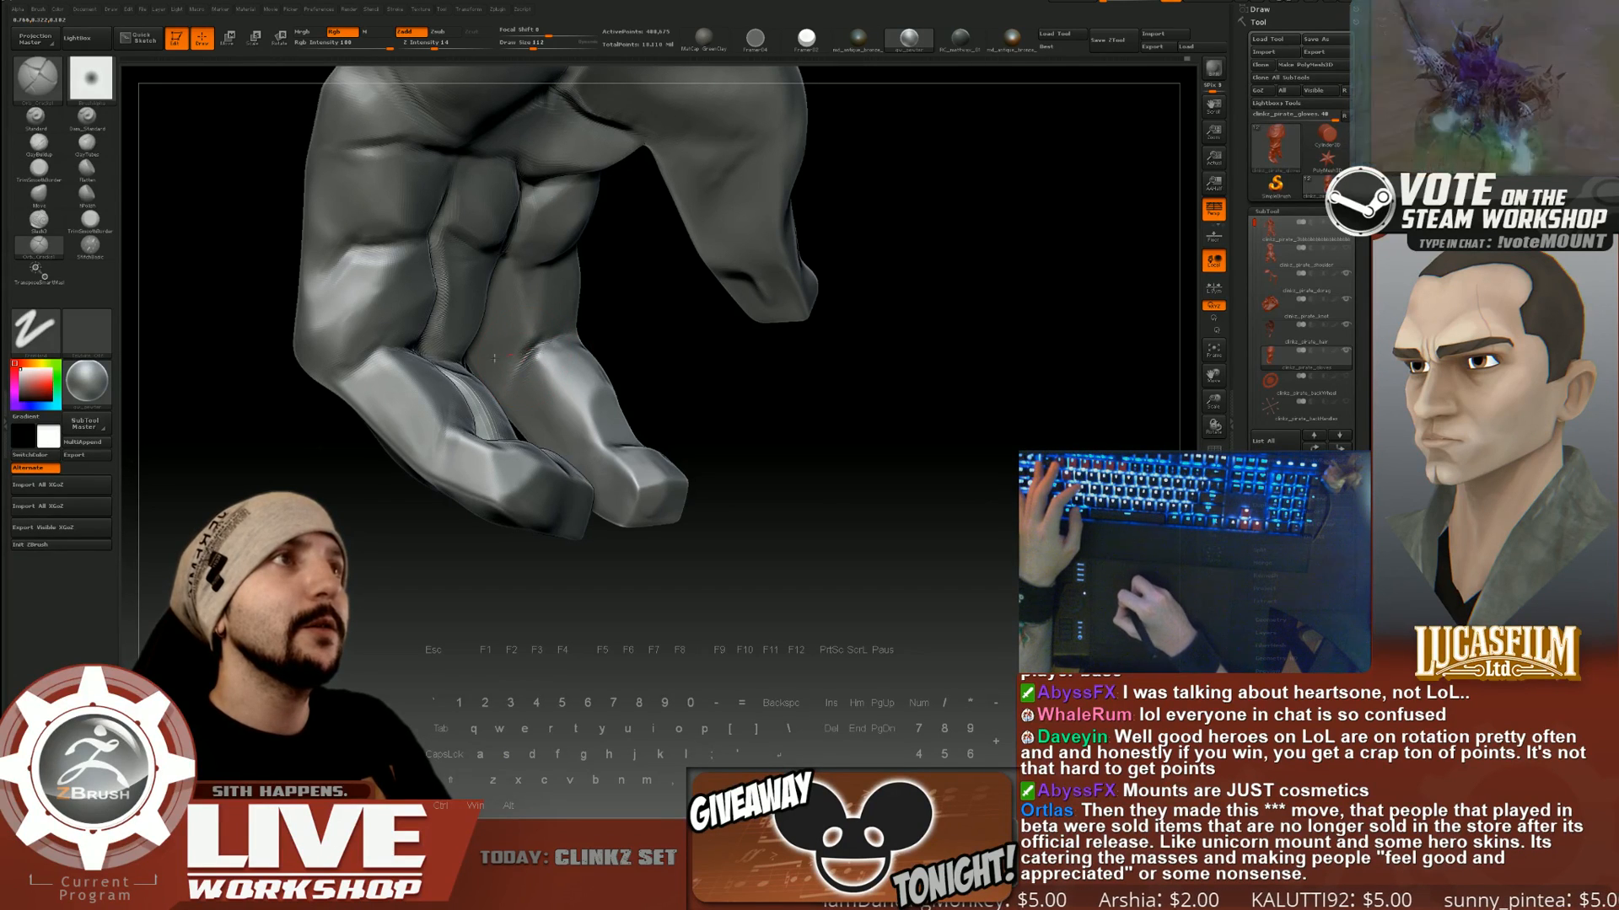
pyautogui.moveTo(497, 355)
pyautogui.mouseDown()
pyautogui.moveTo(563, 331)
pyautogui.moveTo(636, 405)
pyautogui.mouseUp()
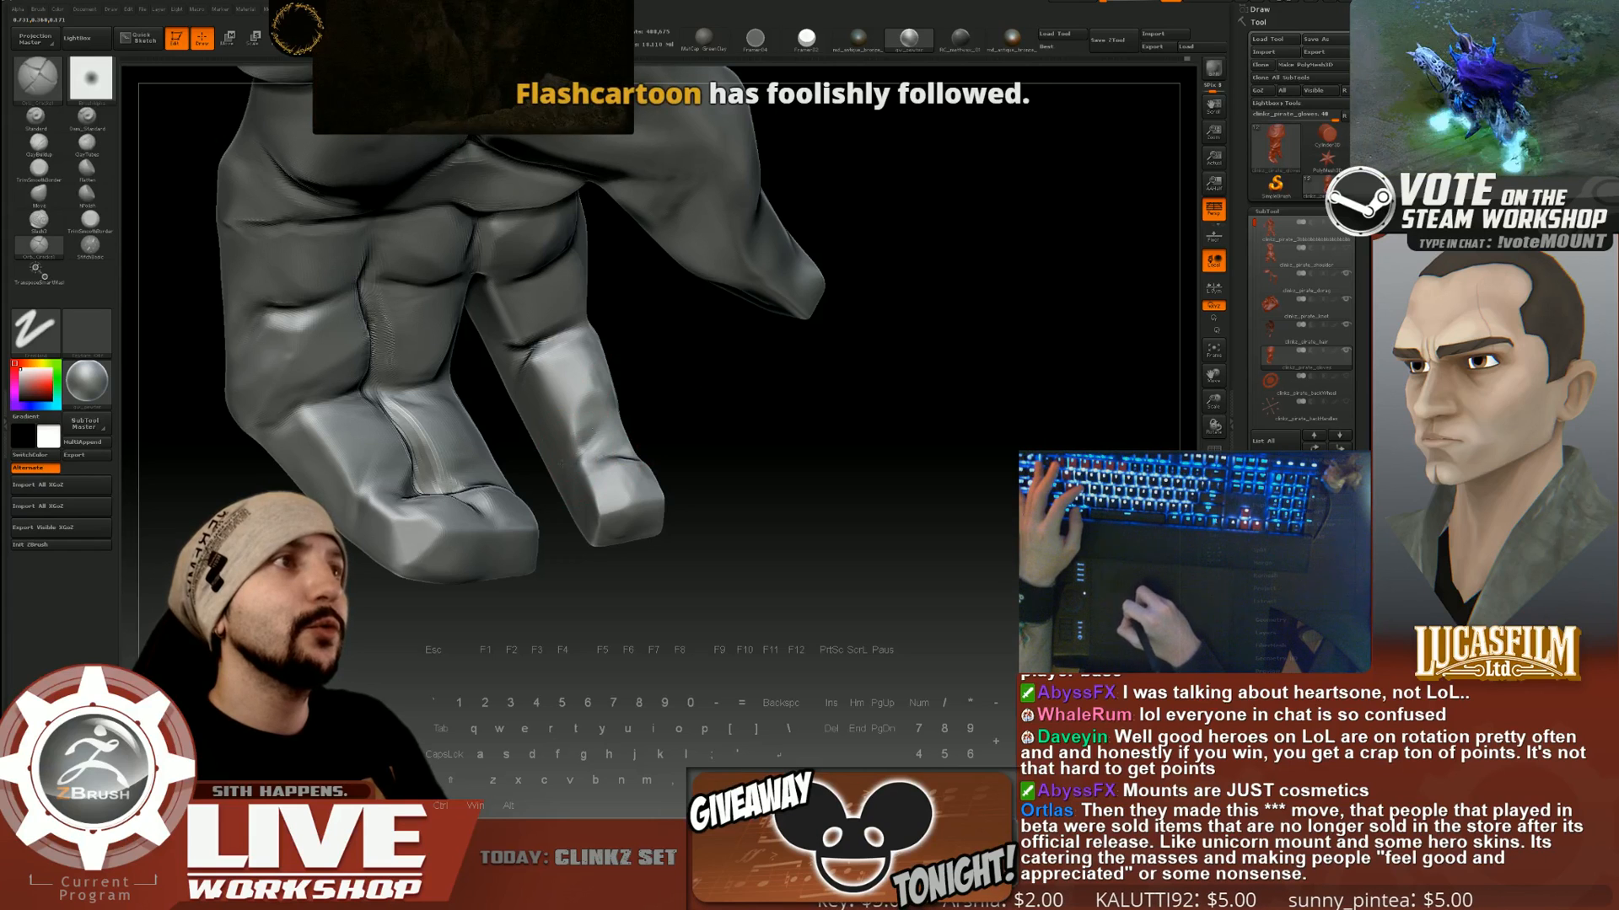
# Refine the seam and joint creases on the underside of the joined fingers.
pyautogui.moveTo(734, 431); pyautogui.dragTo(590, 472)
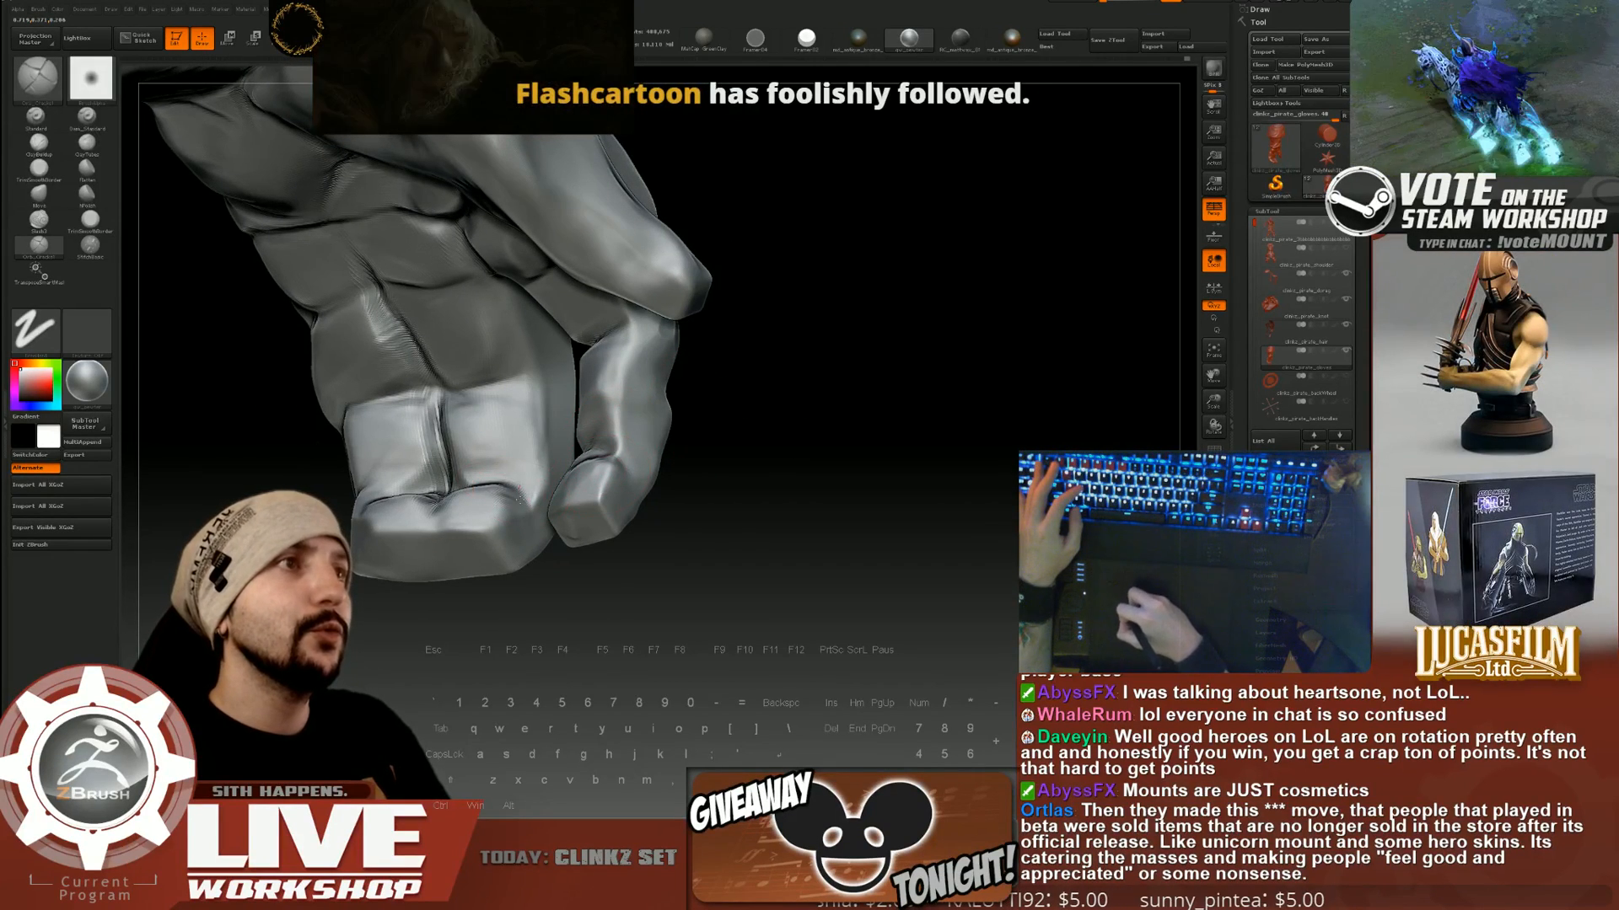
pyautogui.moveTo(713, 455)
pyautogui.mouseDown()
pyautogui.moveTo(796, 453)
pyautogui.moveTo(502, 487)
pyautogui.mouseUp()
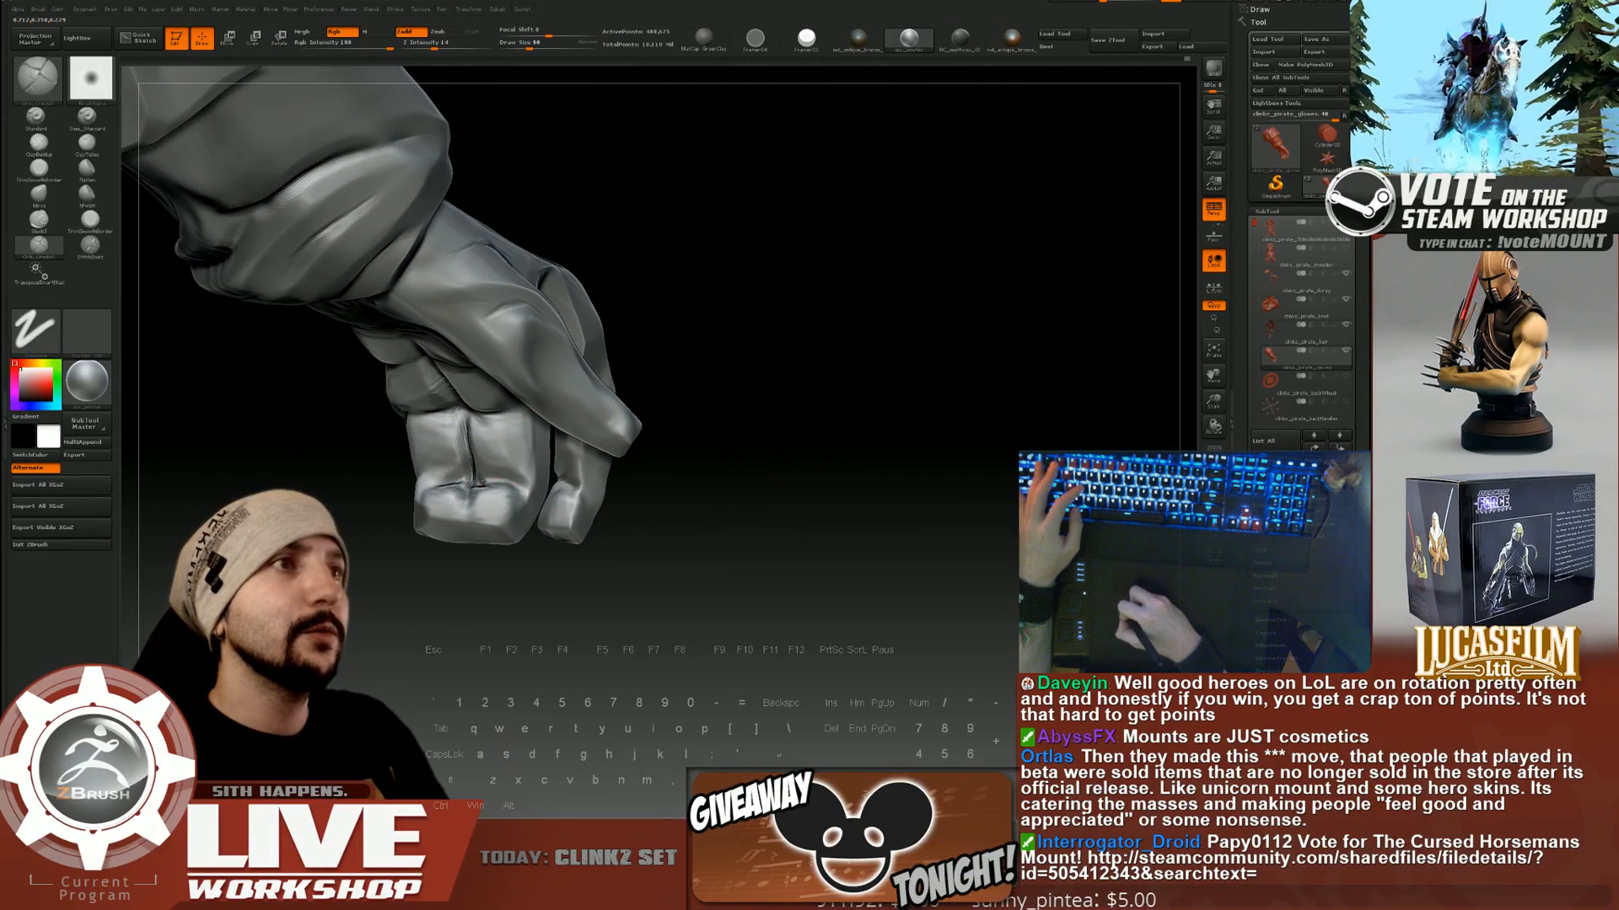
pyautogui.moveTo(759, 459); pyautogui.dragTo(495, 415)
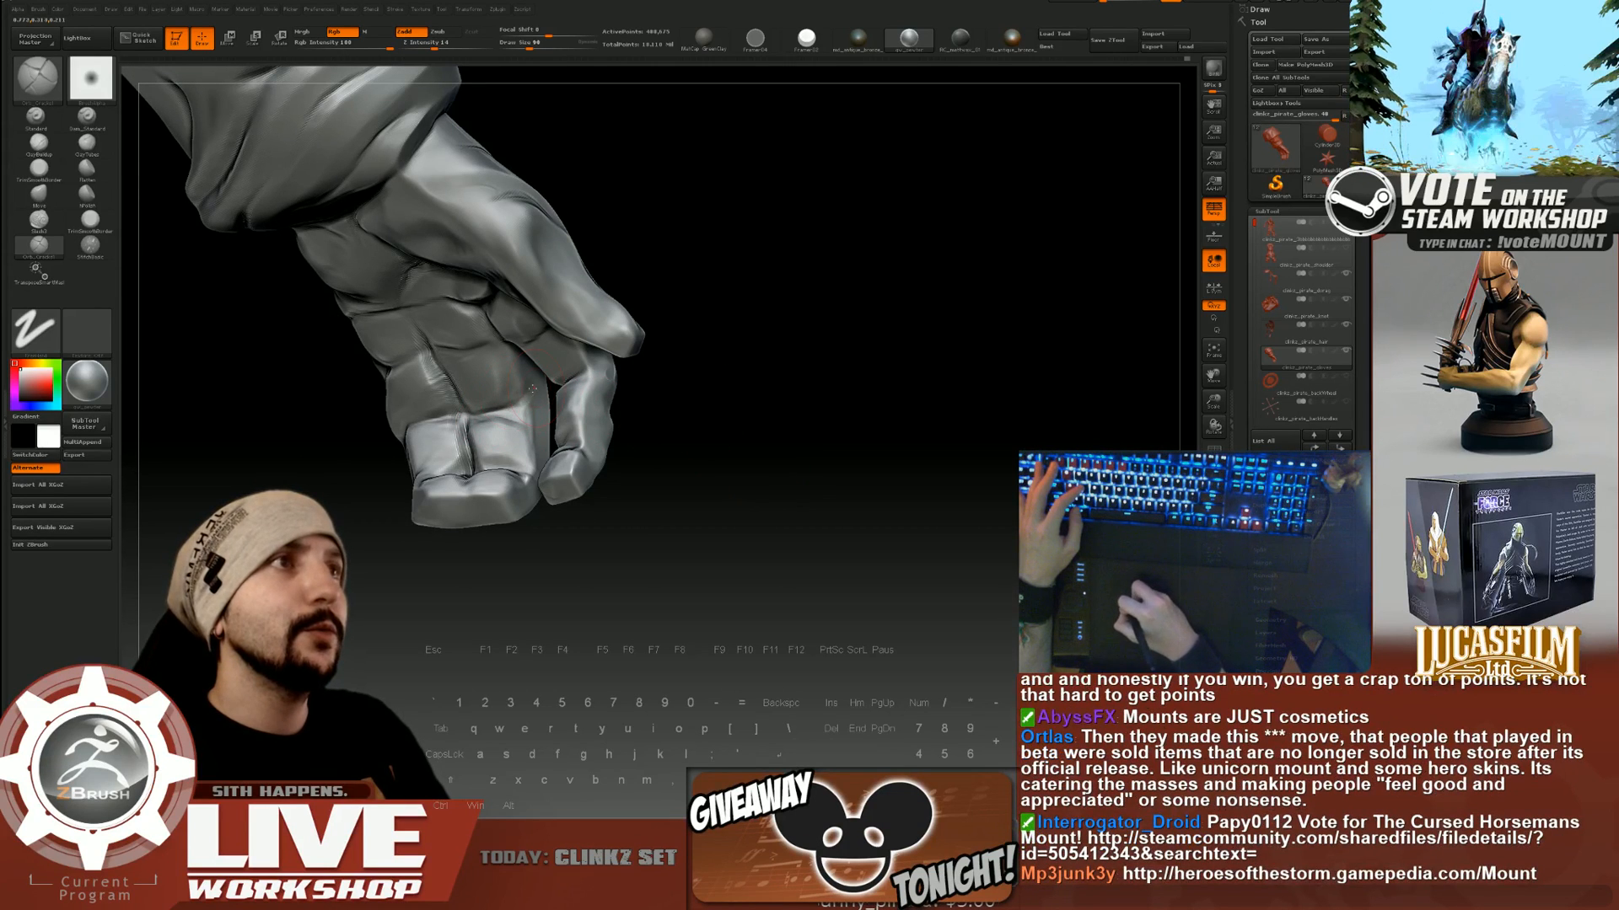
pyautogui.moveTo(708, 397); pyautogui.dragTo(494, 327)
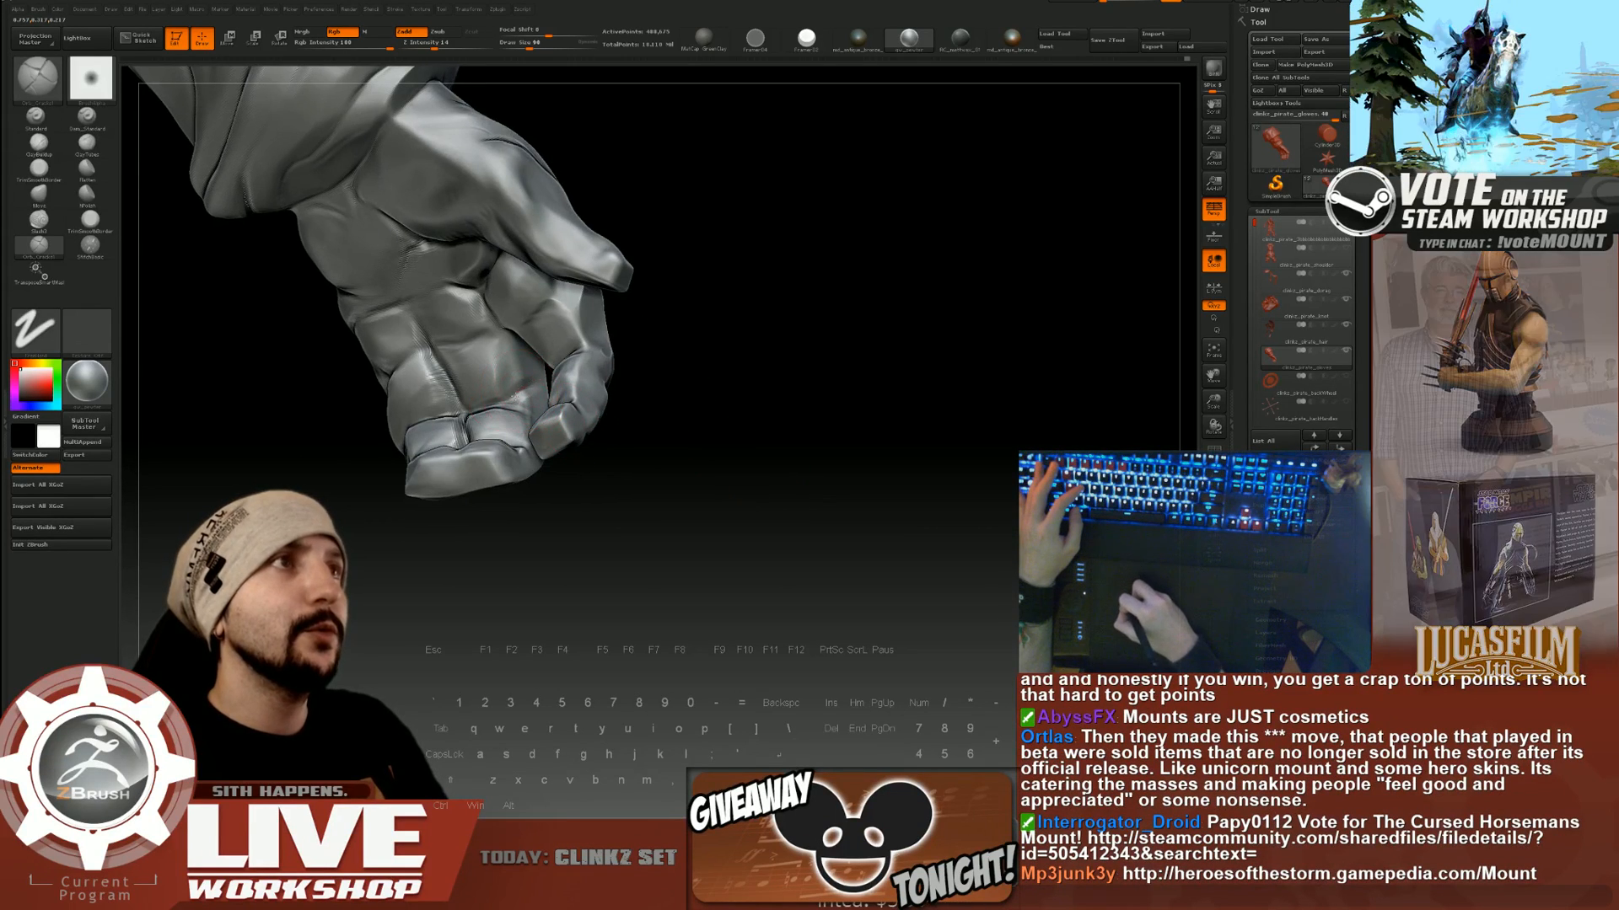
# Switch to a build-up brush, enlarge it, and shape and smooth the tip segment of the separate finger.
pyautogui.moveTo(776, 379)
pyautogui.mouseDown()
pyautogui.moveTo(635, 357)
pyautogui.moveTo(665, 339)
pyautogui.moveTo(648, 337)
pyautogui.moveTo(792, 430)
pyautogui.mouseUp()
pyautogui.click(38, 144)
pyautogui.press(']')
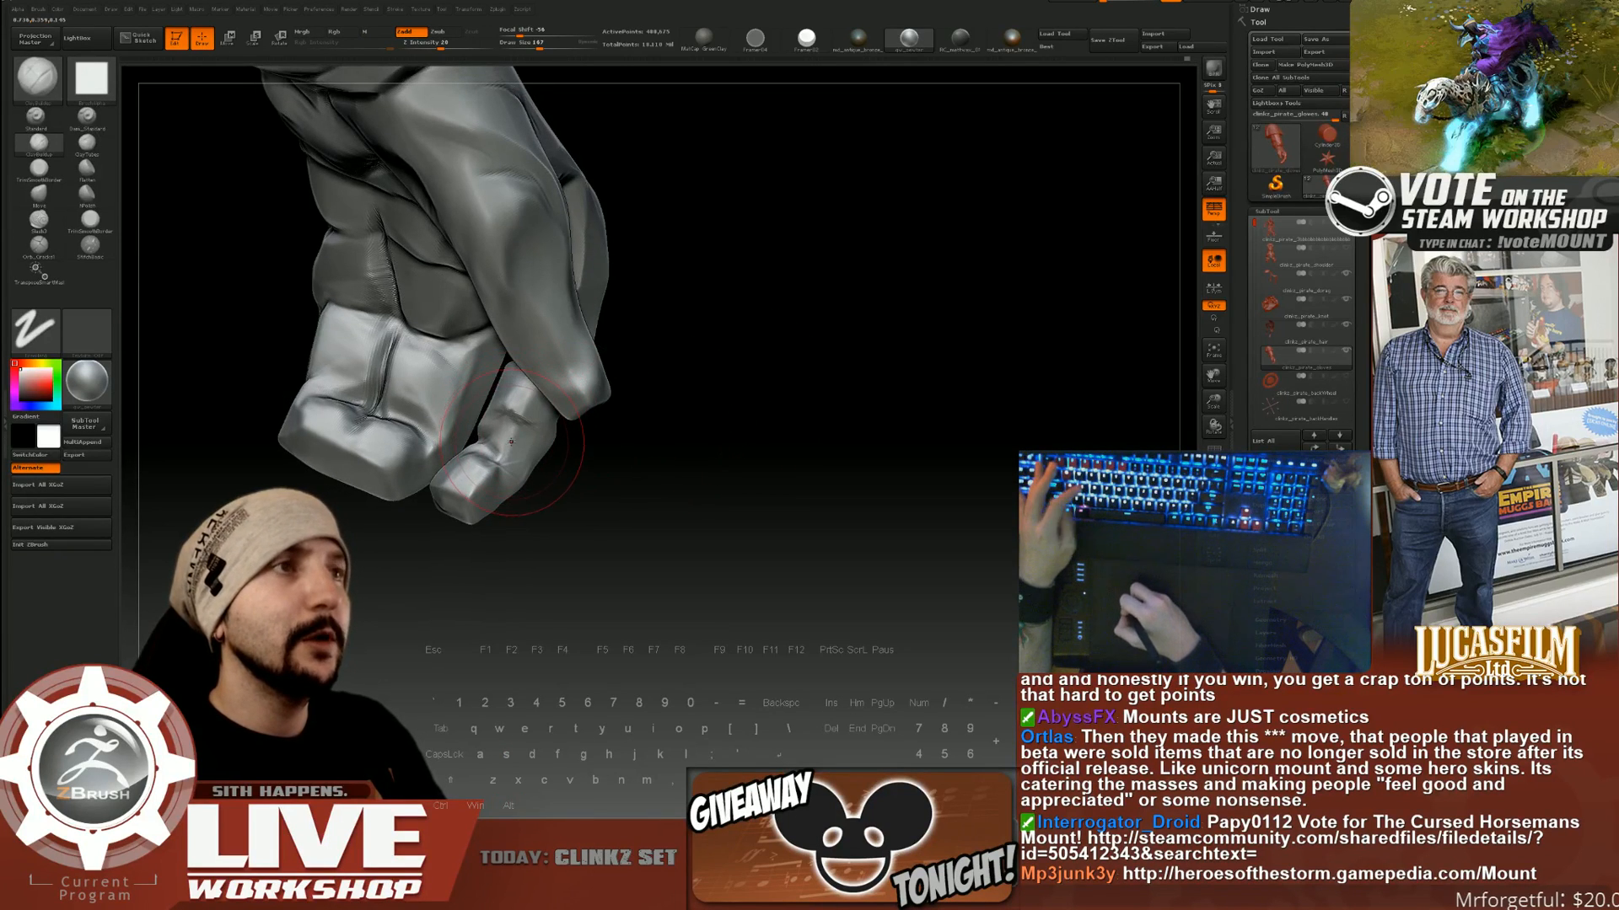
pyautogui.moveTo(509, 422)
pyautogui.keyDown('shift'); pyautogui.mouseDown()
pyautogui.moveTo(523, 425)
pyautogui.moveTo(498, 439)
pyautogui.moveTo(502, 493)
pyautogui.moveTo(491, 481)
pyautogui.mouseUp(); pyautogui.keyUp('shift')
pyautogui.press('[')
pyautogui.press(']')
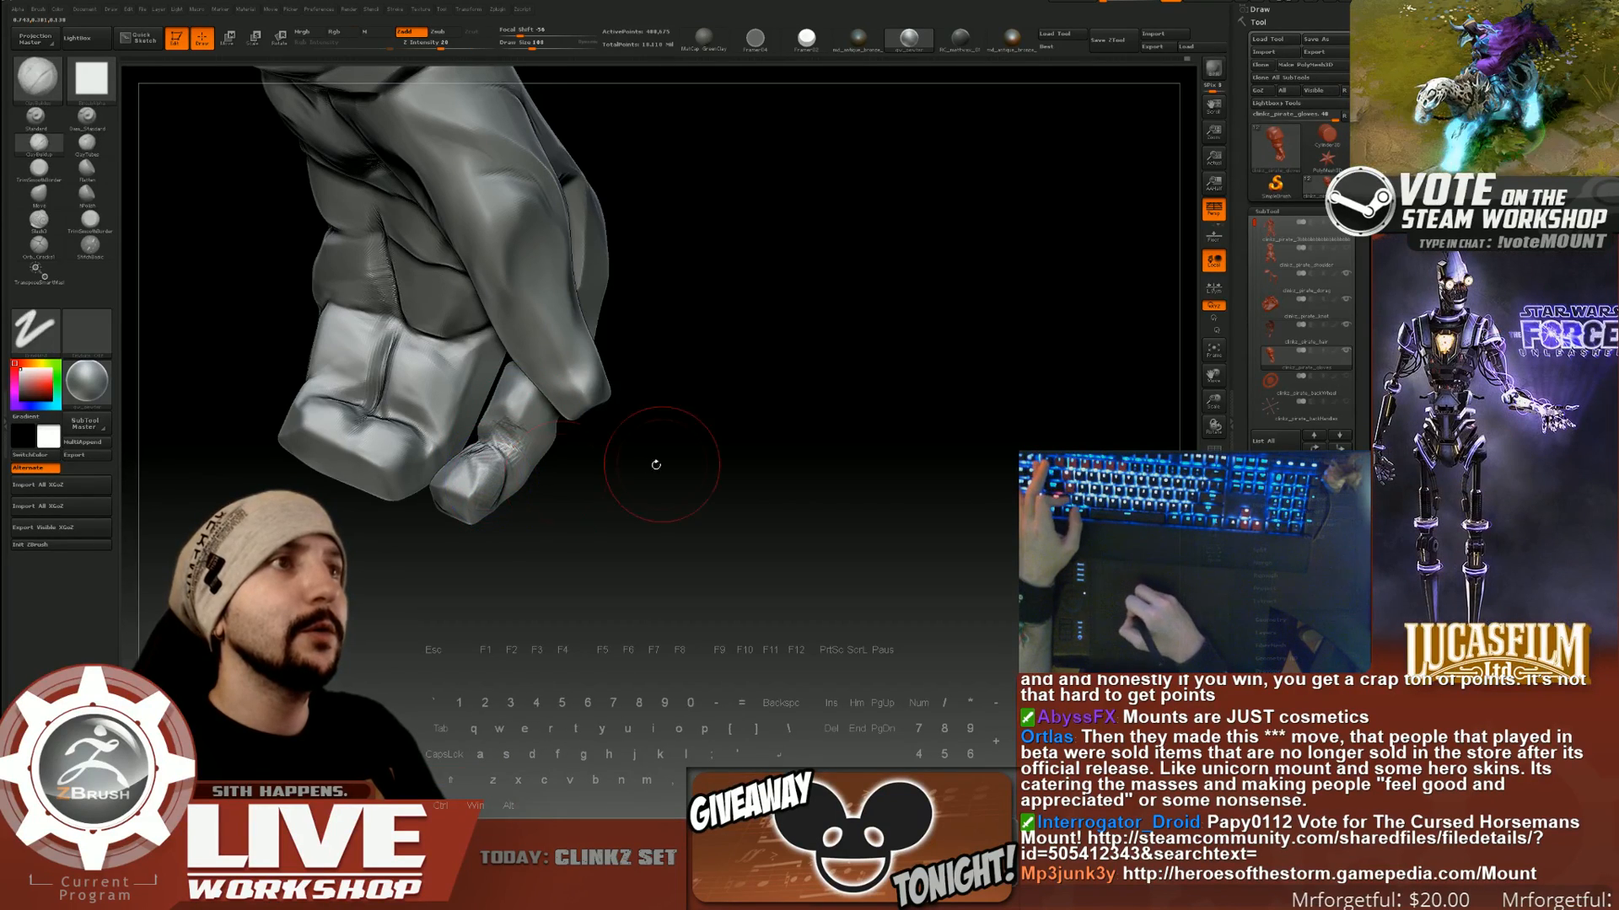
# Build up the side and back of the separate finger around its middle joint and tip.
pyautogui.moveTo(654, 459); pyautogui.dragTo(746, 314)
pyautogui.moveTo(561, 413); pyautogui.dragTo(510, 489)
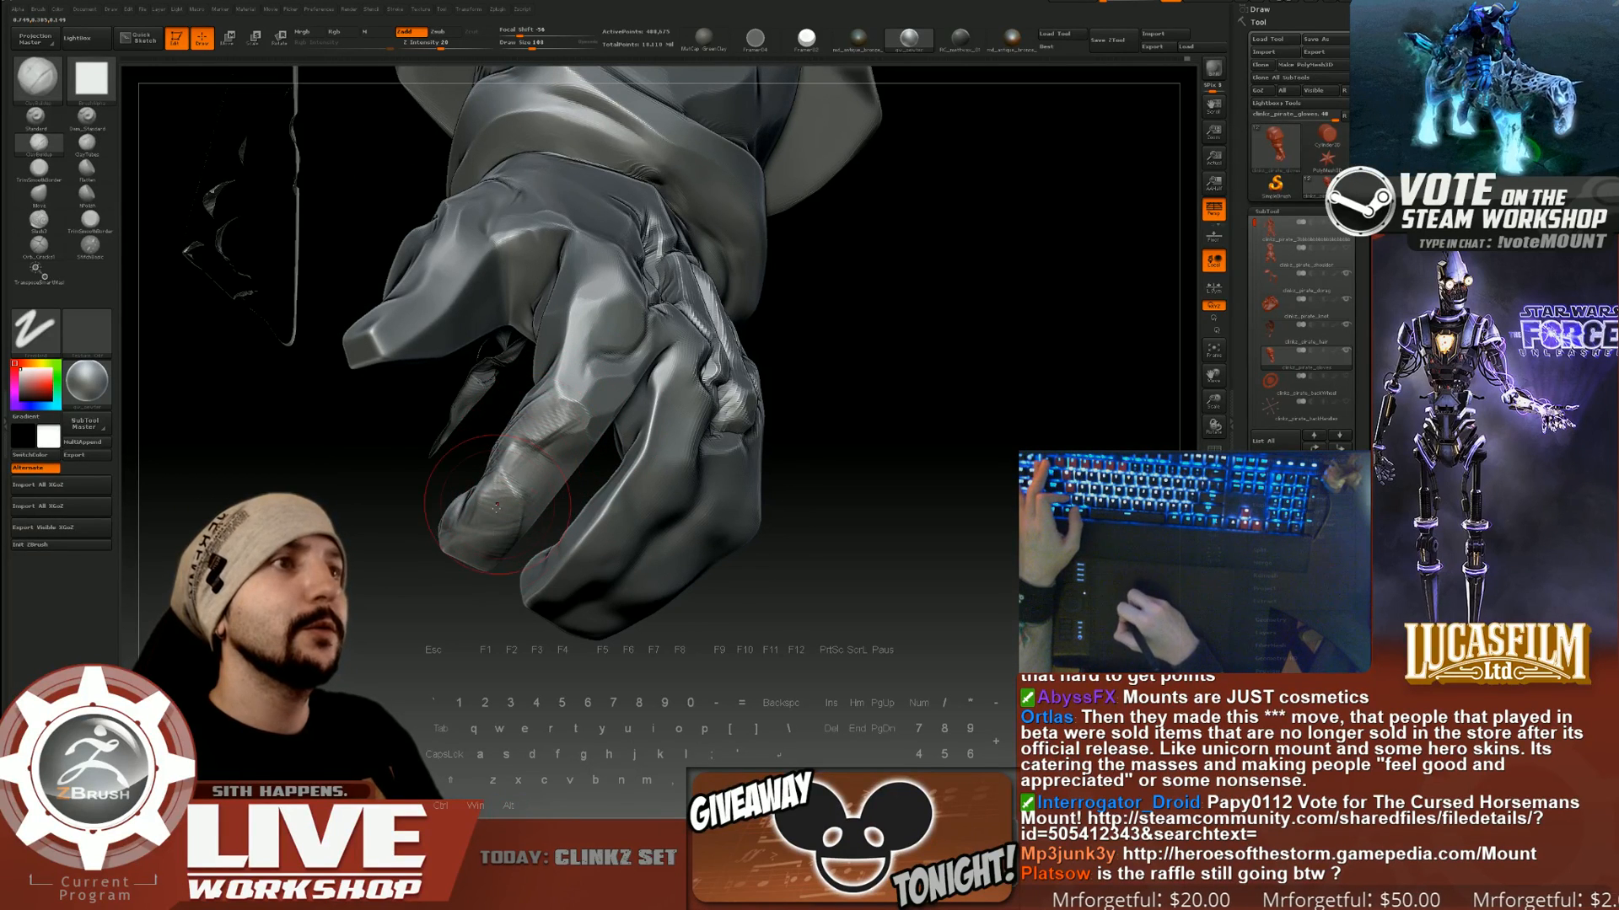
pyautogui.moveTo(896, 444); pyautogui.dragTo(594, 371)
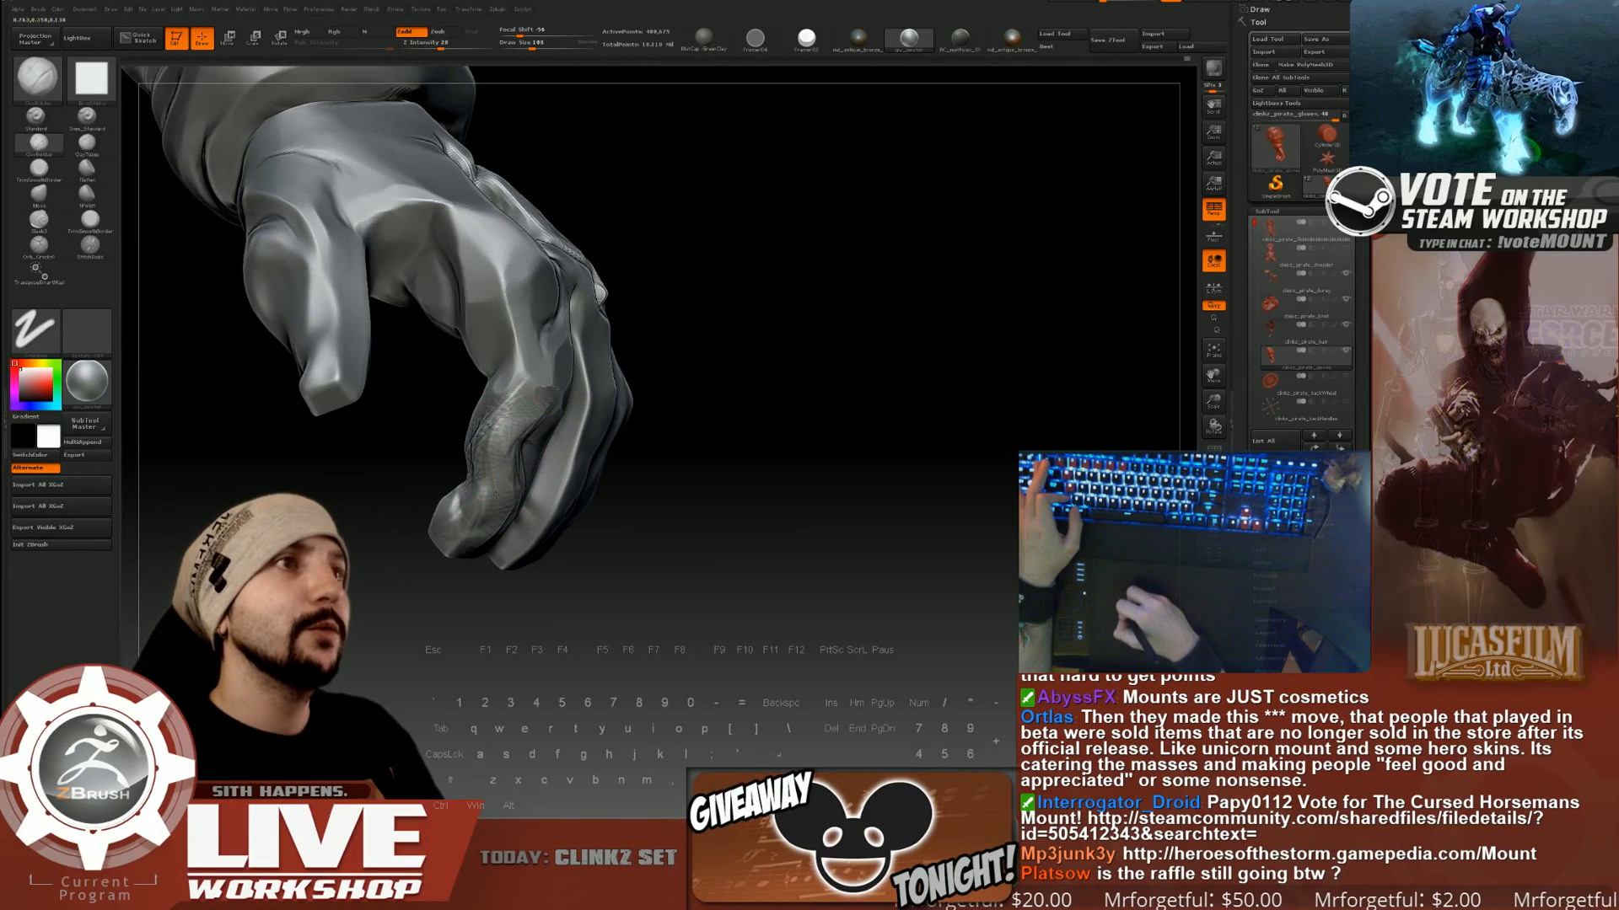
pyautogui.moveTo(495, 495)
pyautogui.mouseDown()
pyautogui.moveTo(506, 464)
pyautogui.moveTo(519, 499)
pyautogui.mouseUp()
pyautogui.moveTo(650, 417); pyautogui.dragTo(518, 448)
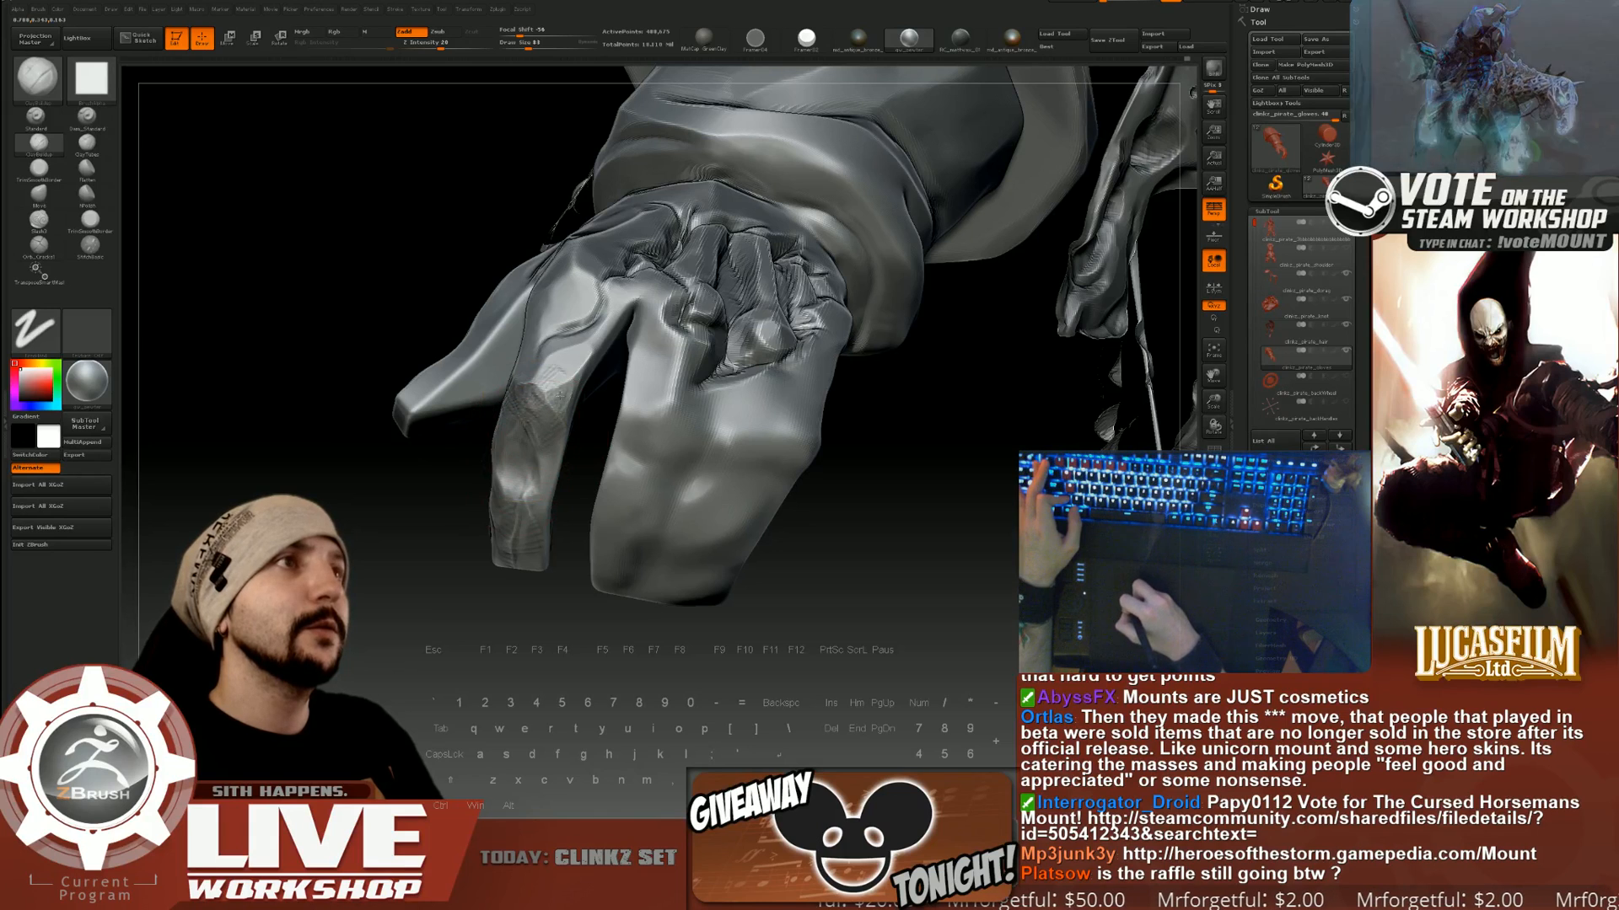
pyautogui.moveTo(557, 392)
pyautogui.mouseDown()
pyautogui.moveTo(582, 390)
pyautogui.moveTo(533, 434)
pyautogui.moveTo(533, 419)
pyautogui.mouseUp()
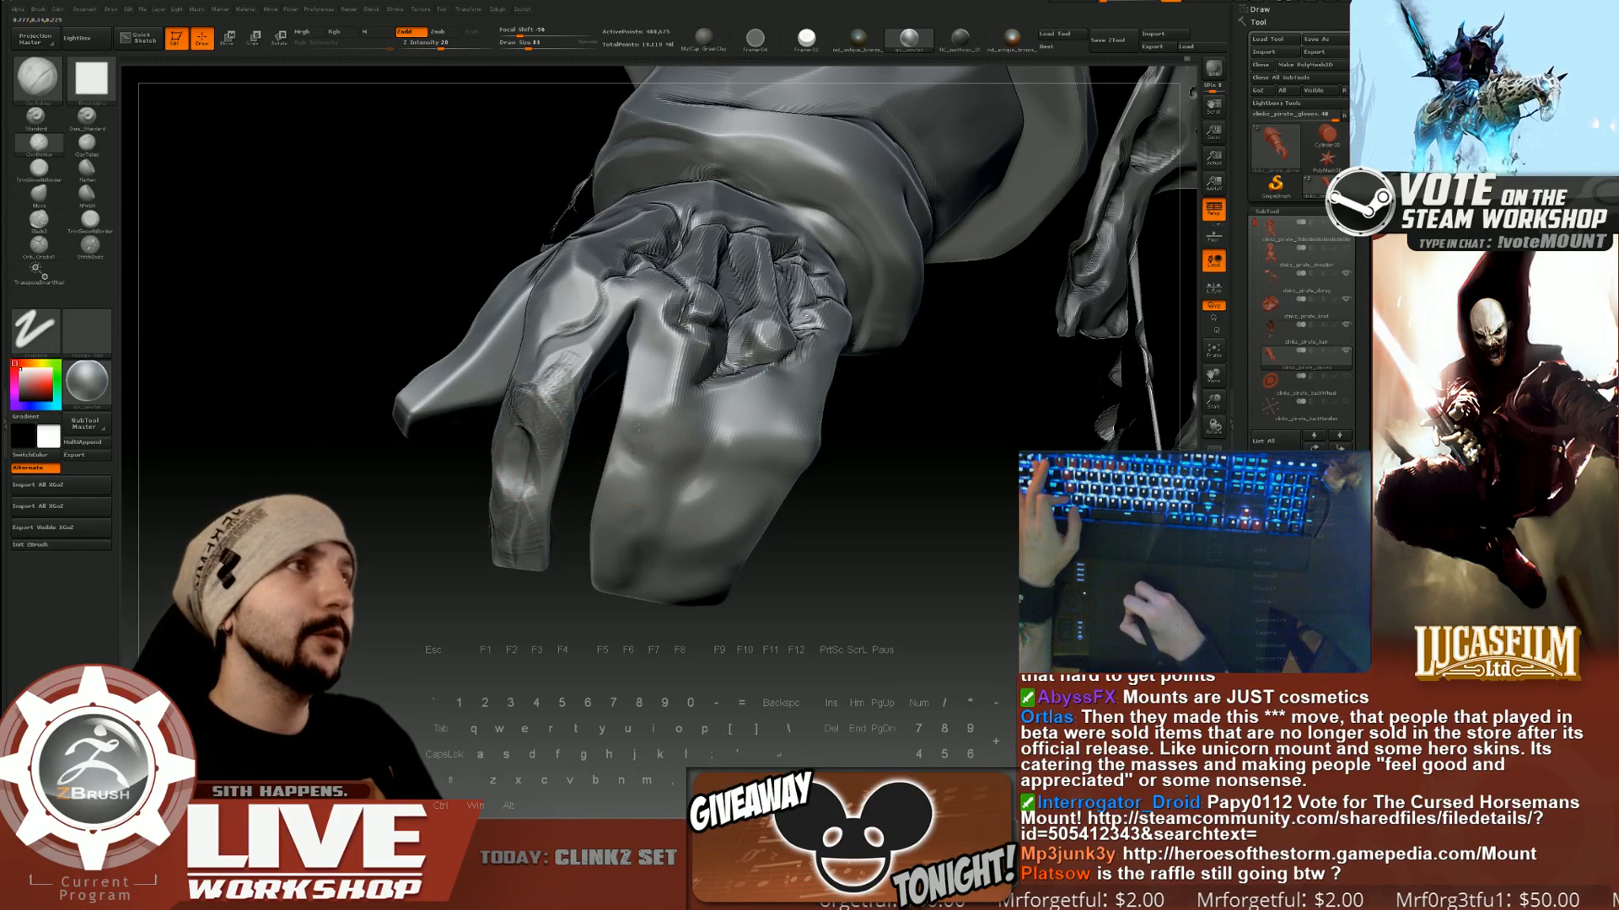
# Change the brush and carve the dividing seam down the back of the joined fingers to their tips.
pyautogui.click(39, 247)
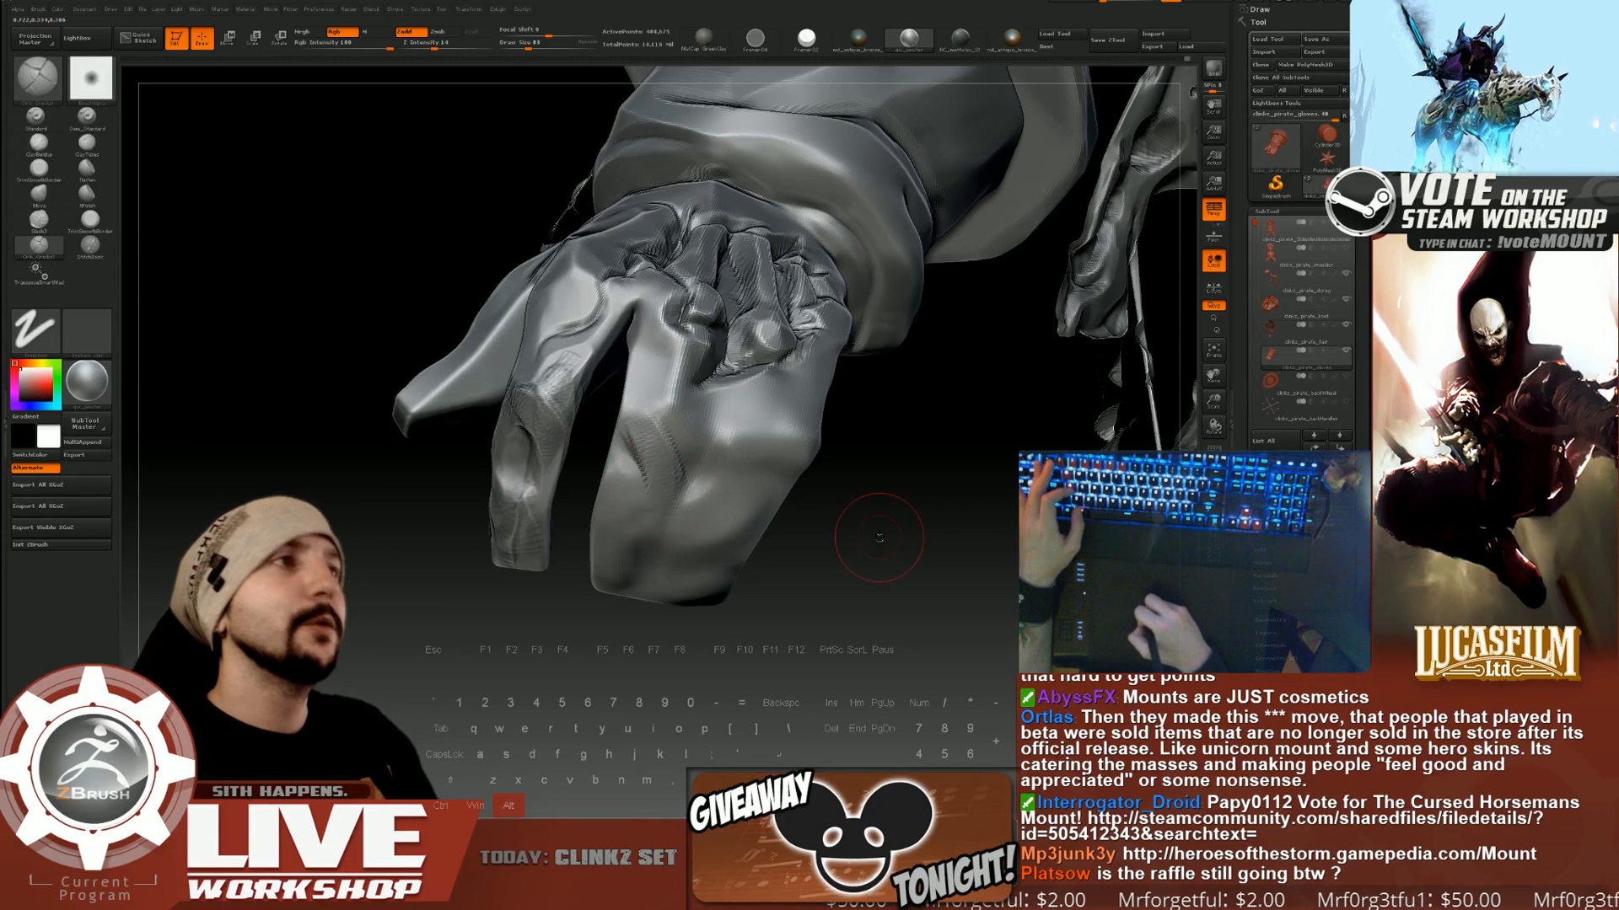
pyautogui.keyDown('alt'); pyautogui.moveTo(903, 542); pyautogui.dragTo(853, 543); pyautogui.keyUp('alt')
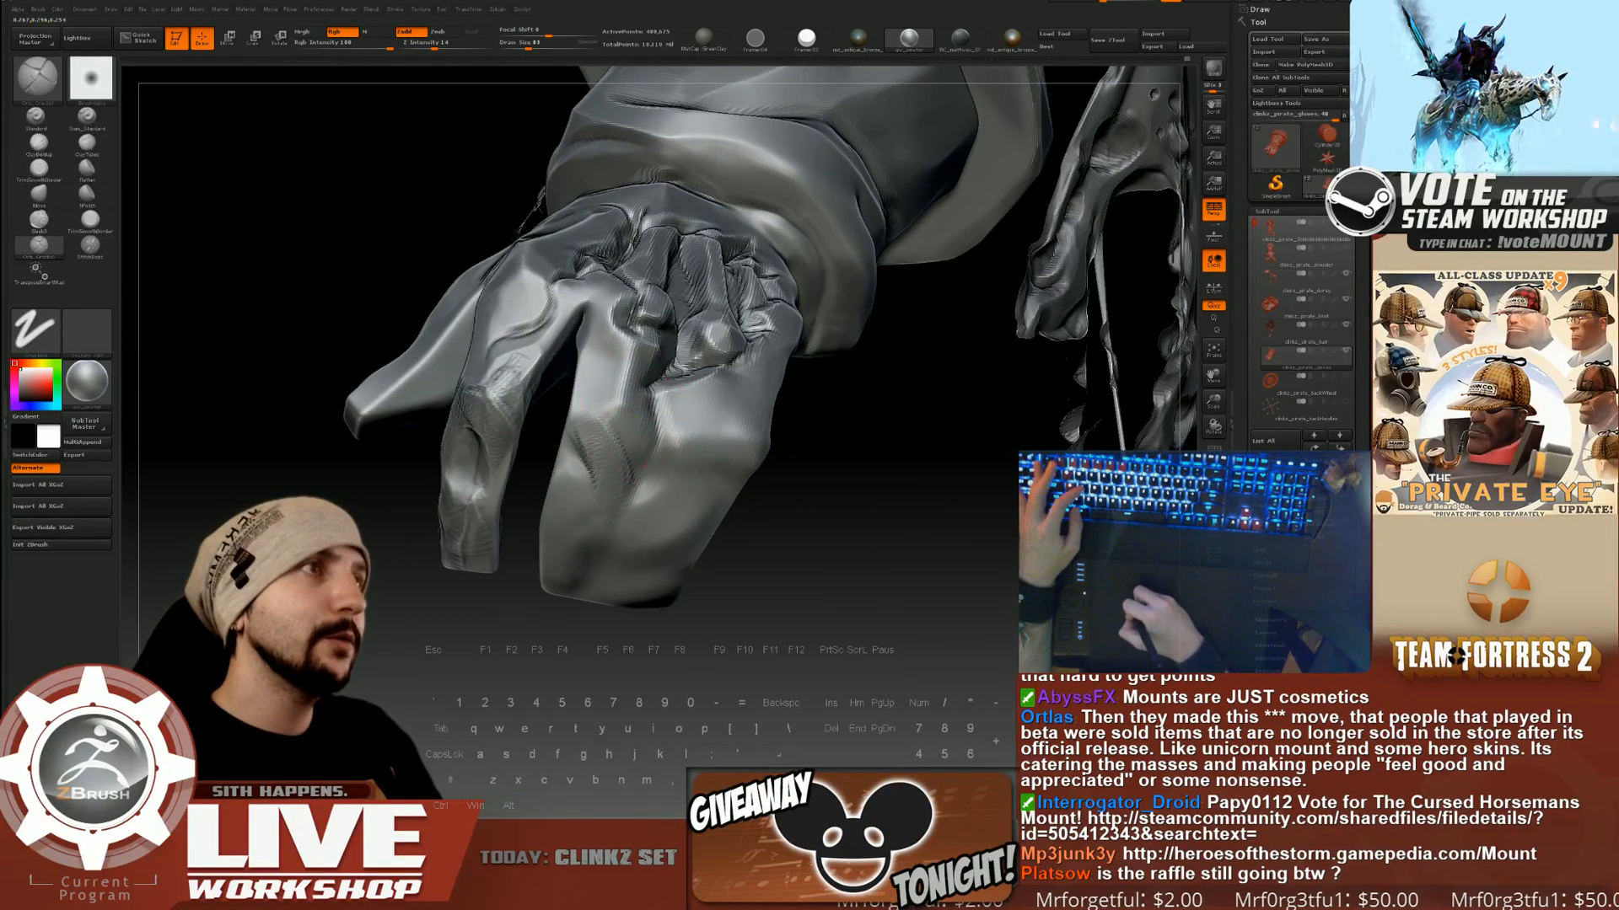
pyautogui.moveTo(643, 455); pyautogui.dragTo(625, 512)
pyautogui.moveTo(830, 539)
pyautogui.mouseDown()
pyautogui.moveTo(805, 523)
pyautogui.moveTo(780, 439)
pyautogui.mouseUp()
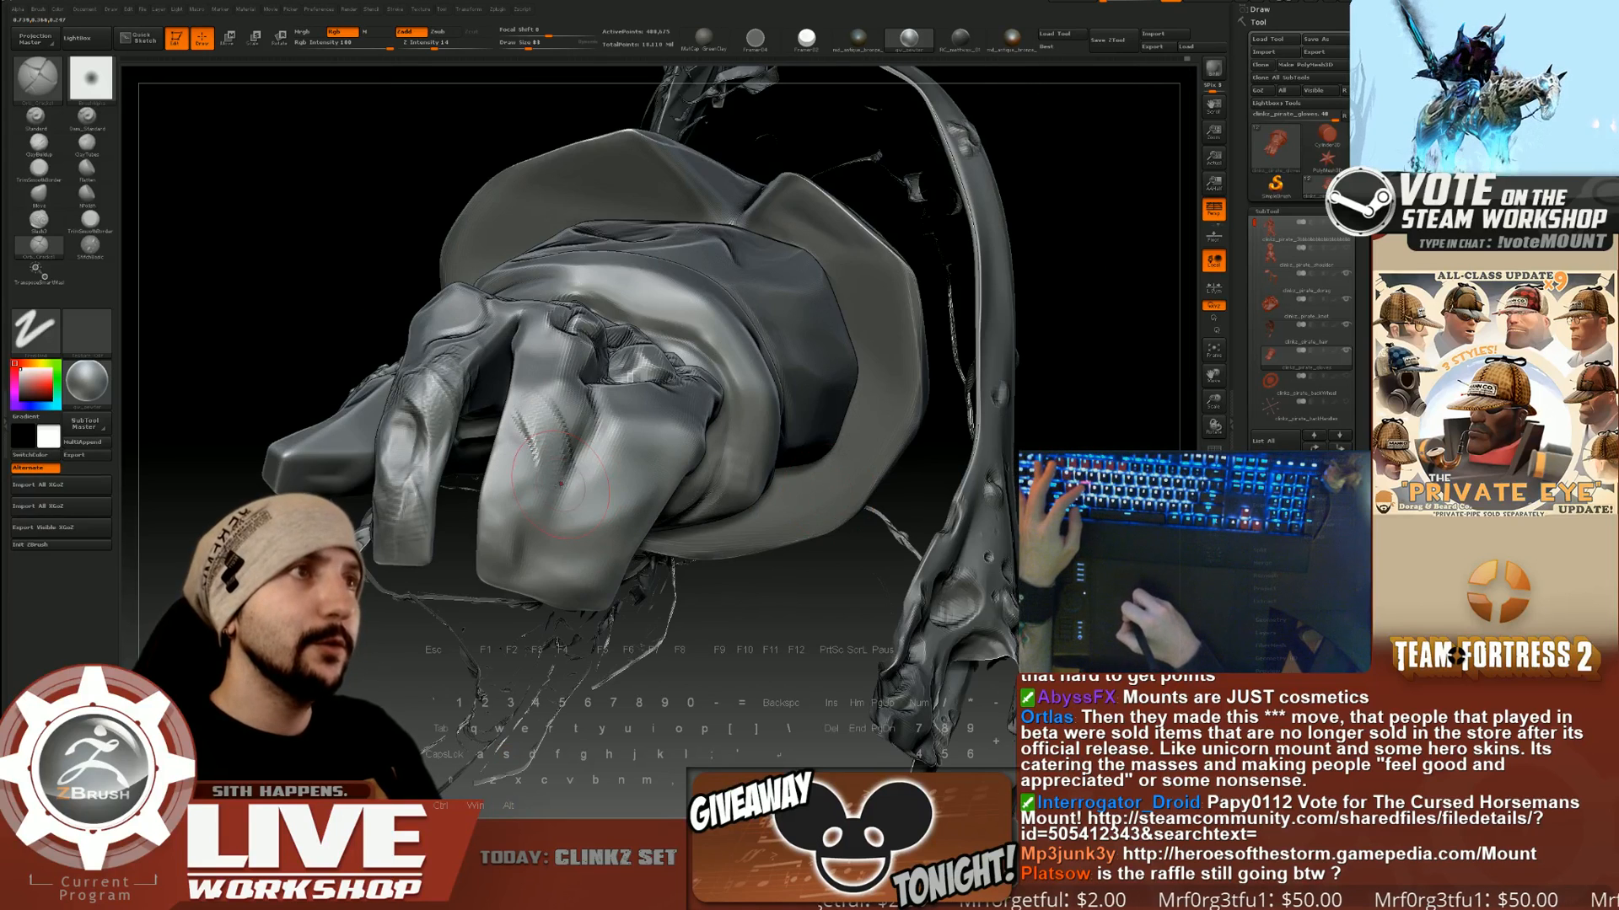
pyautogui.moveTo(567, 466); pyautogui.dragTo(540, 582)
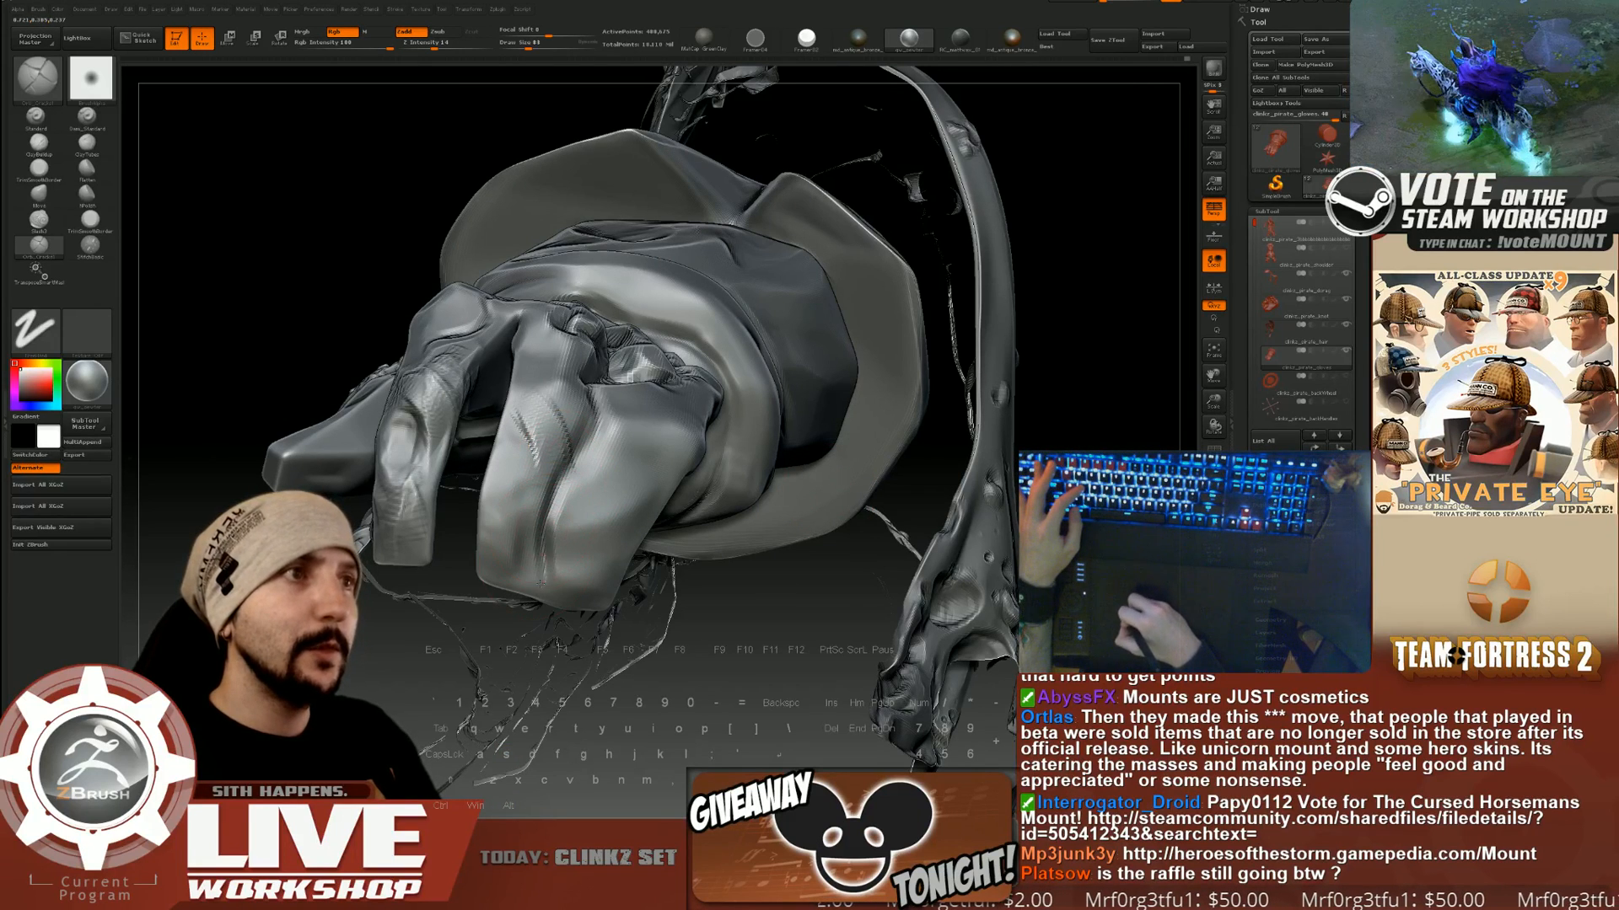
# Refine the creases and segment planes on the palm side of the joined fingers.
pyautogui.moveTo(742, 624); pyautogui.dragTo(756, 433)
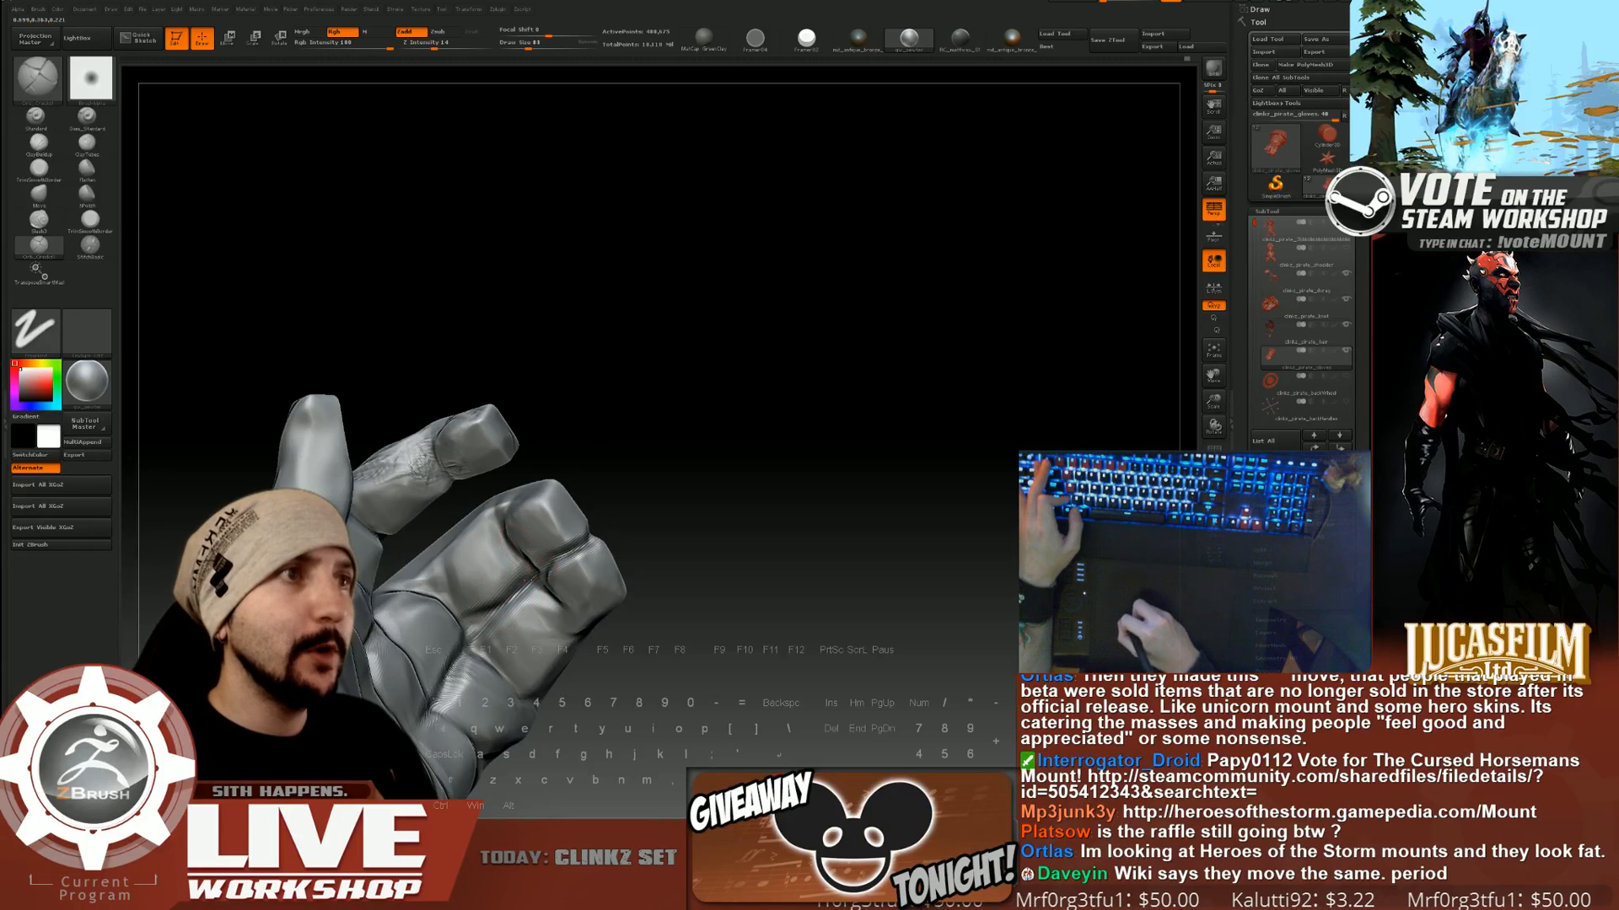
pyautogui.moveTo(725, 483); pyautogui.dragTo(622, 516)
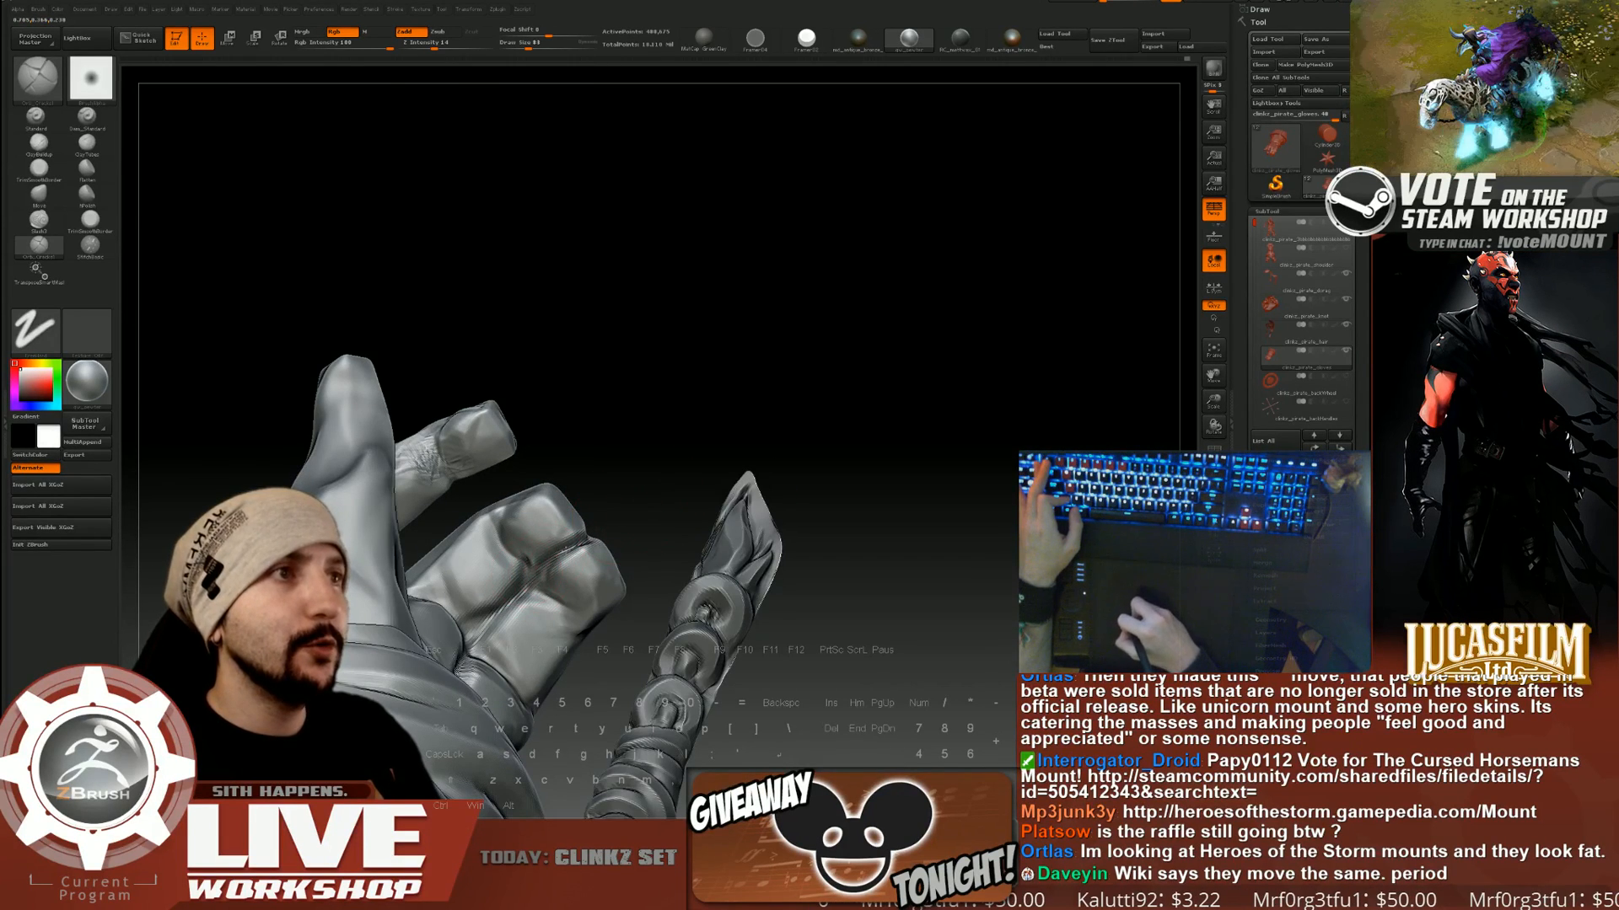
pyautogui.moveTo(643, 478); pyautogui.dragTo(632, 505)
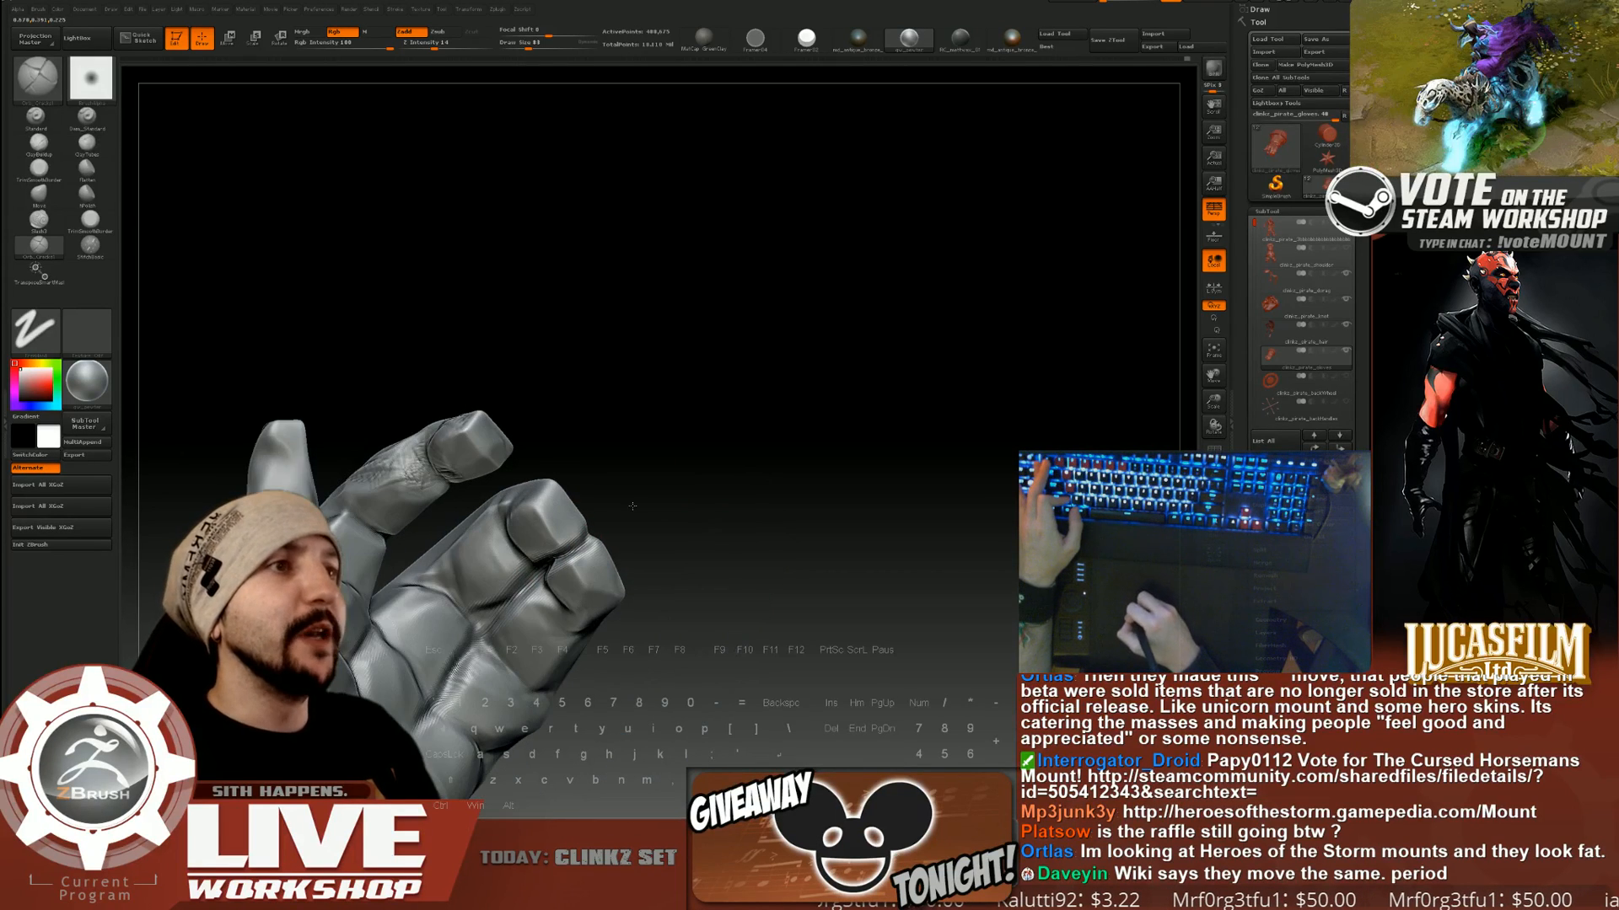
pyautogui.moveTo(549, 581); pyautogui.dragTo(483, 631)
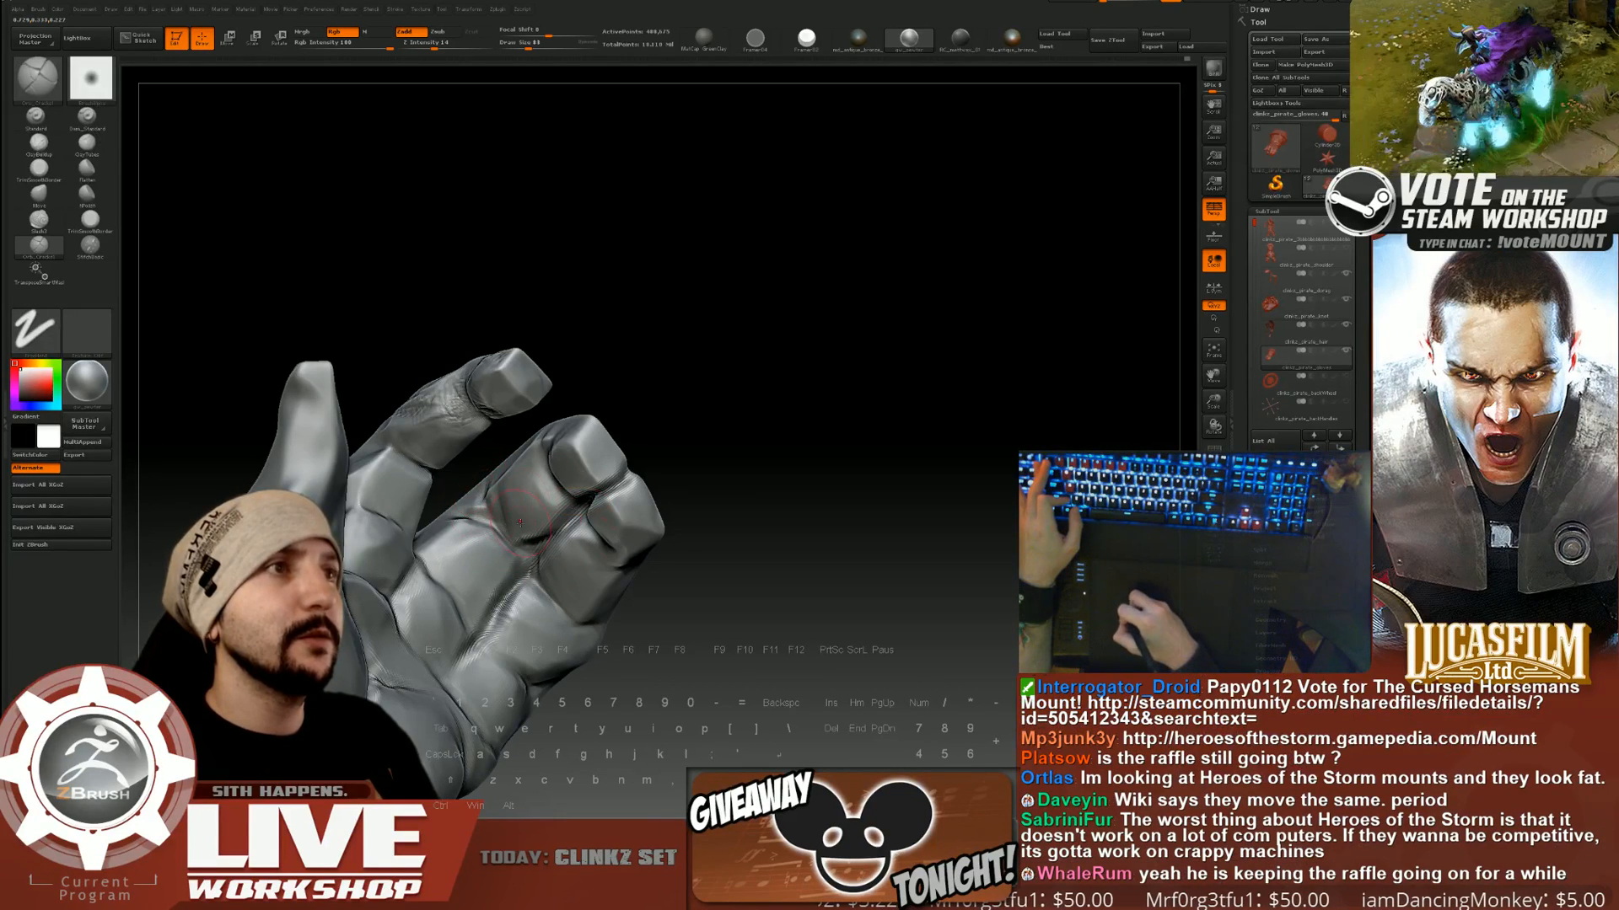
pyautogui.moveTo(520, 521); pyautogui.dragTo(721, 513)
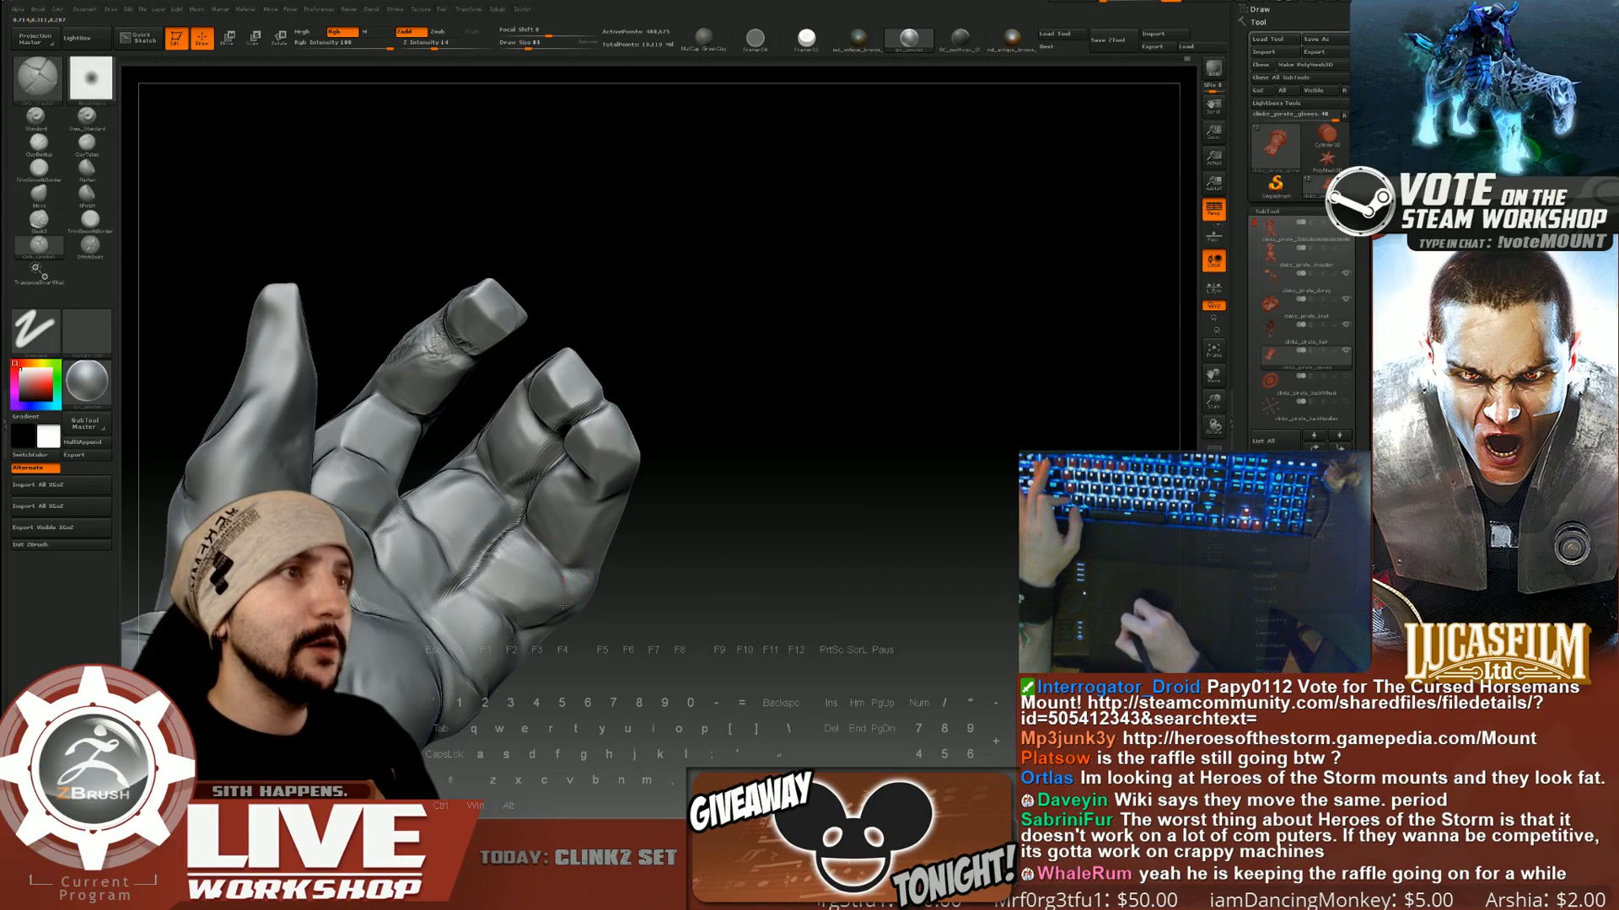
pyautogui.moveTo(564, 604); pyautogui.dragTo(657, 523)
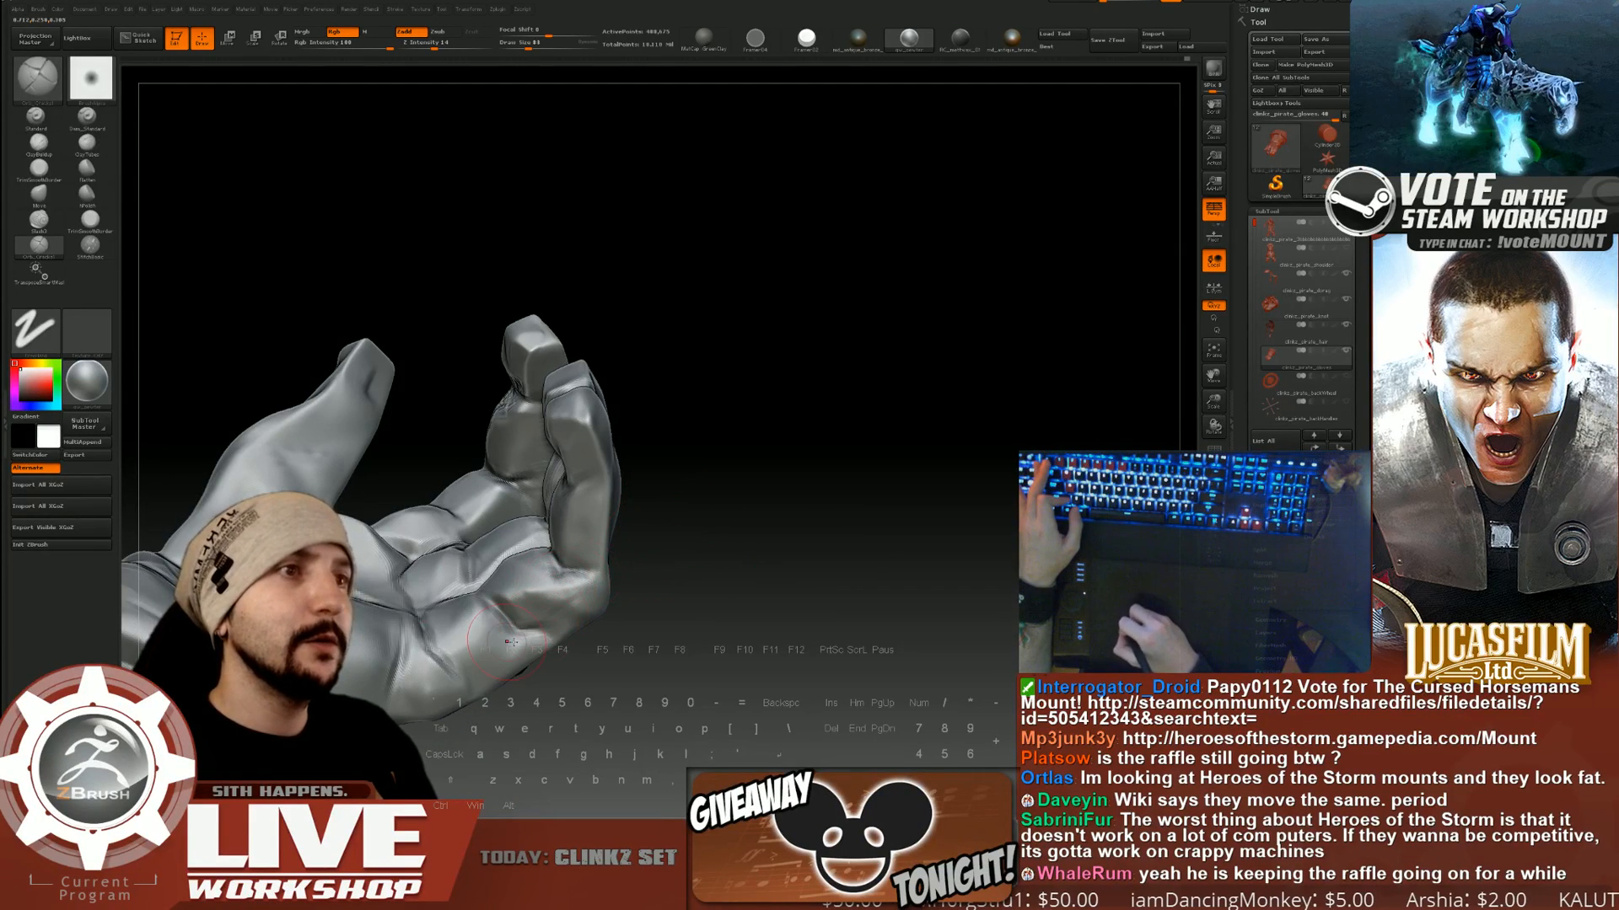
# Unhide all parts of the gloves mesh and save the tool as a new incremental clinkz_pirate_3 ZTL file.
pyautogui.keyDown('alt'); pyautogui.moveTo(717, 641); pyautogui.dragTo(741, 416); pyautogui.keyUp('alt')
pyautogui.moveTo(712, 502); pyautogui.dragTo(777, 506)
pyautogui.keyDown('alt'); pyautogui.moveTo(750, 422); pyautogui.dragTo(881, 449); pyautogui.keyUp('alt')
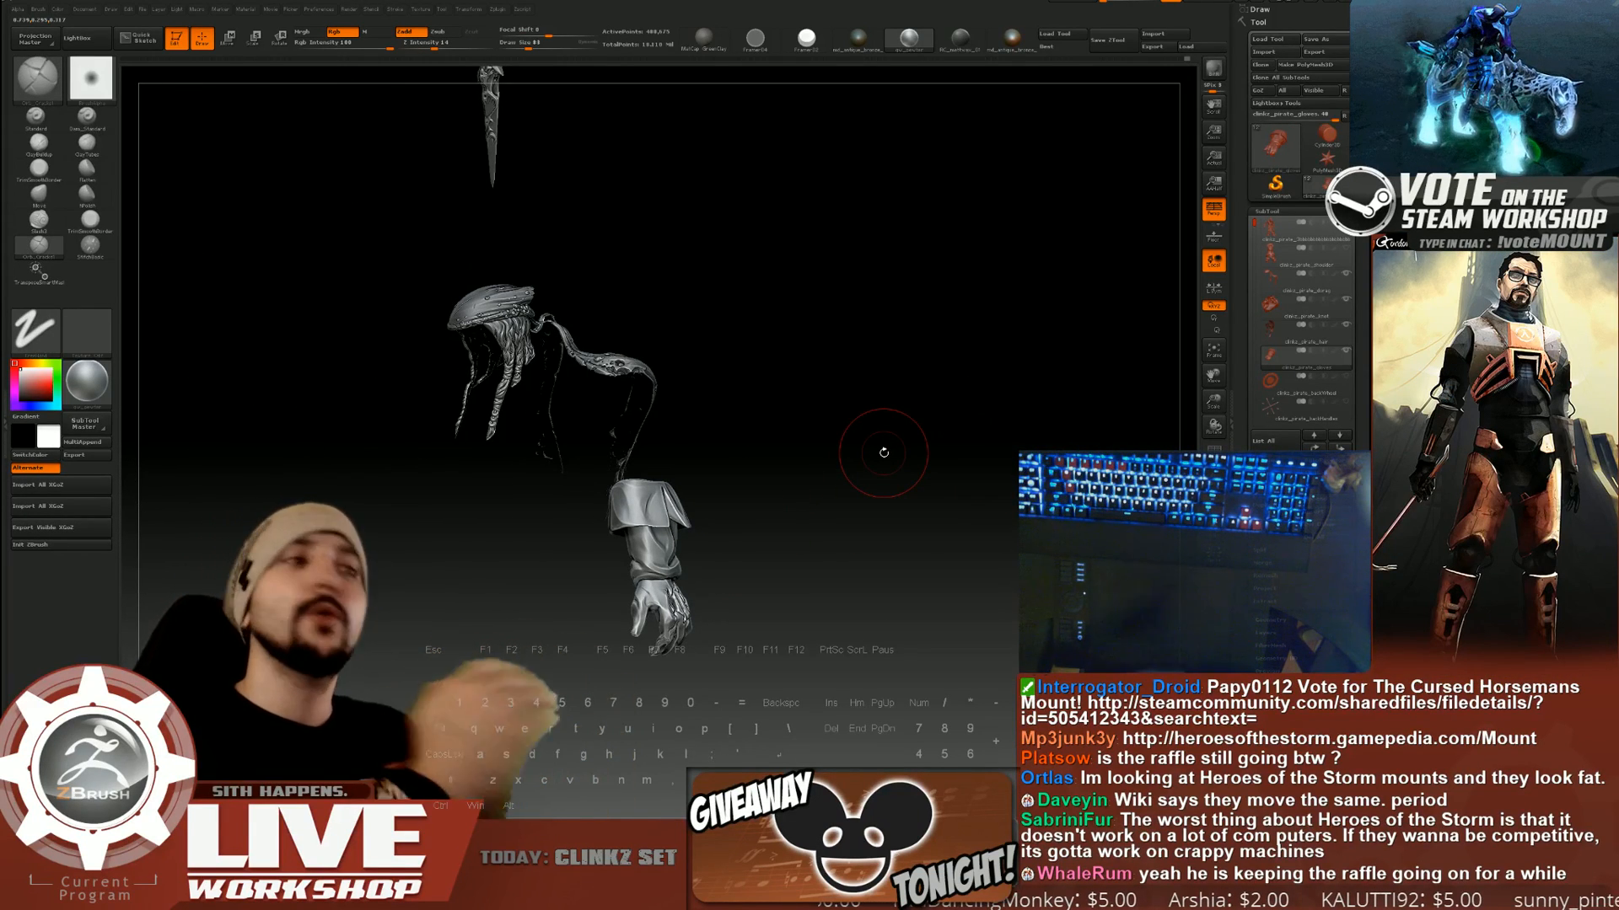
pyautogui.hotkey('ctrl', 'shift', 'alt')
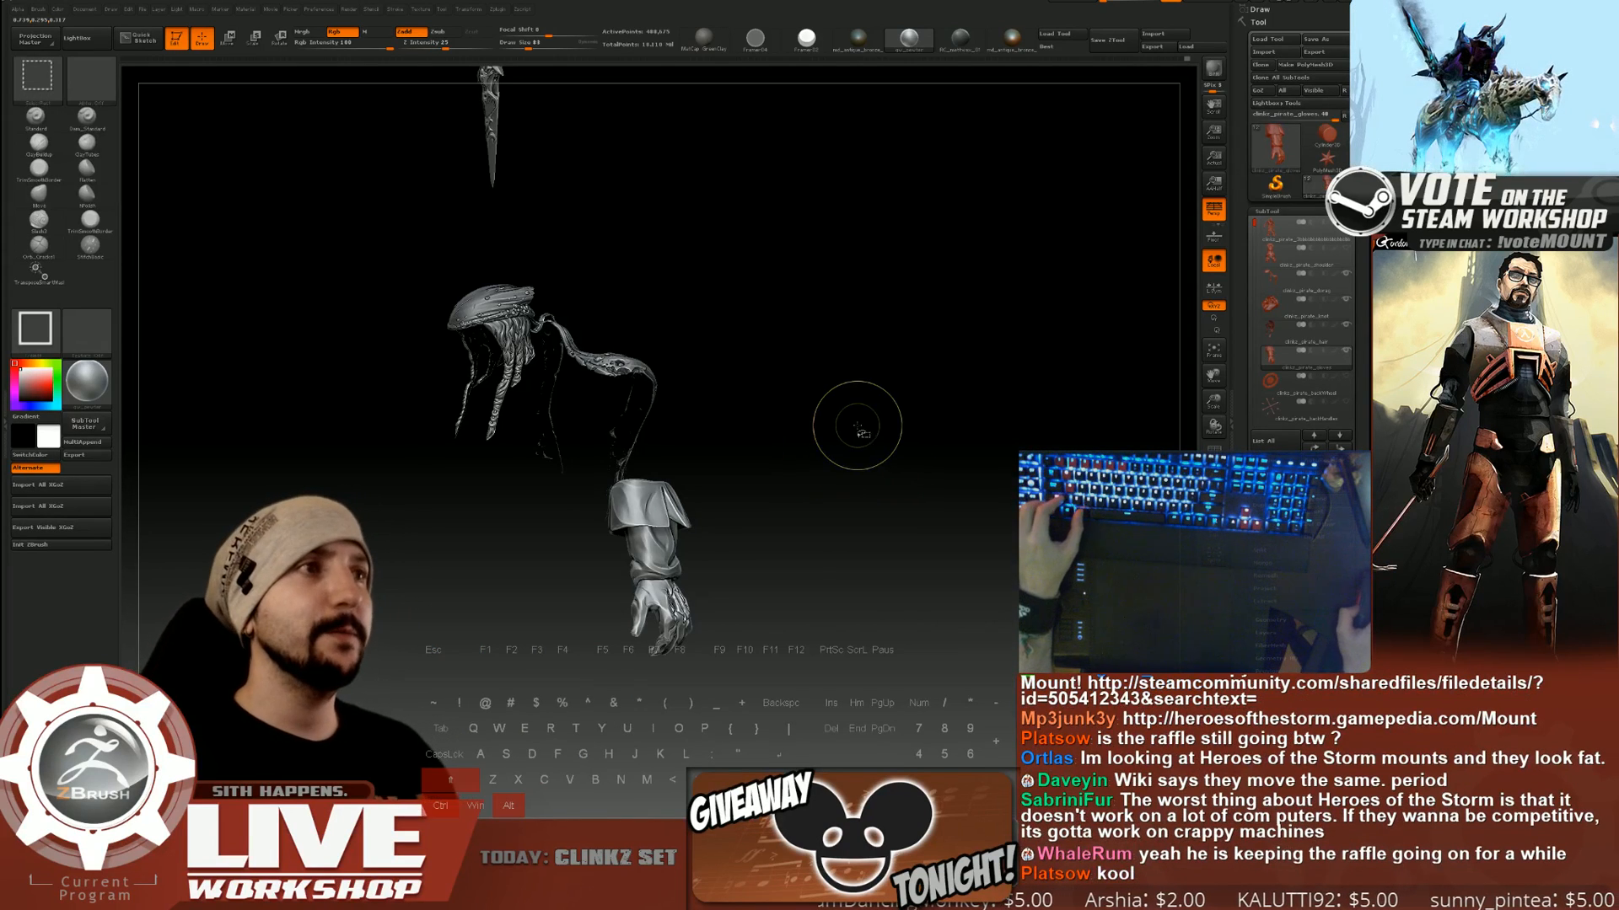
pyautogui.keyDown('ctrl'); pyautogui.keyDown('shift'); pyautogui.moveTo(857, 426); pyautogui.dragTo(839, 410); pyautogui.keyUp('shift'); pyautogui.keyUp('ctrl')
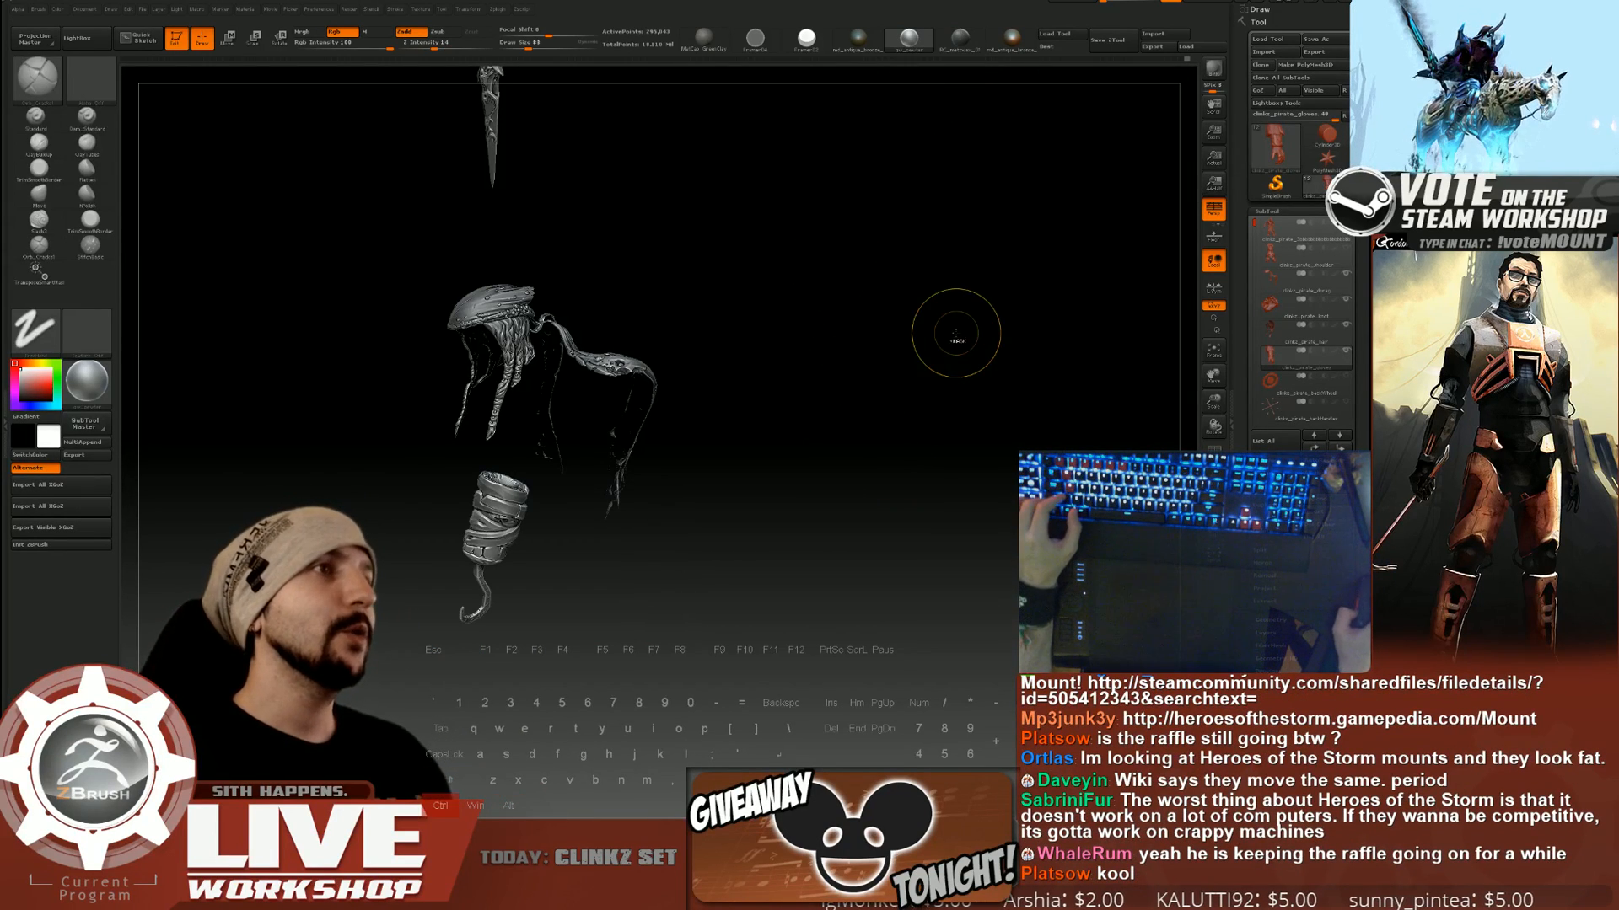
pyautogui.keyDown('ctrl'); pyautogui.keyDown('shift'); pyautogui.click(956, 334); pyautogui.keyUp('shift'); pyautogui.keyUp('ctrl')
pyautogui.click(1105, 41)
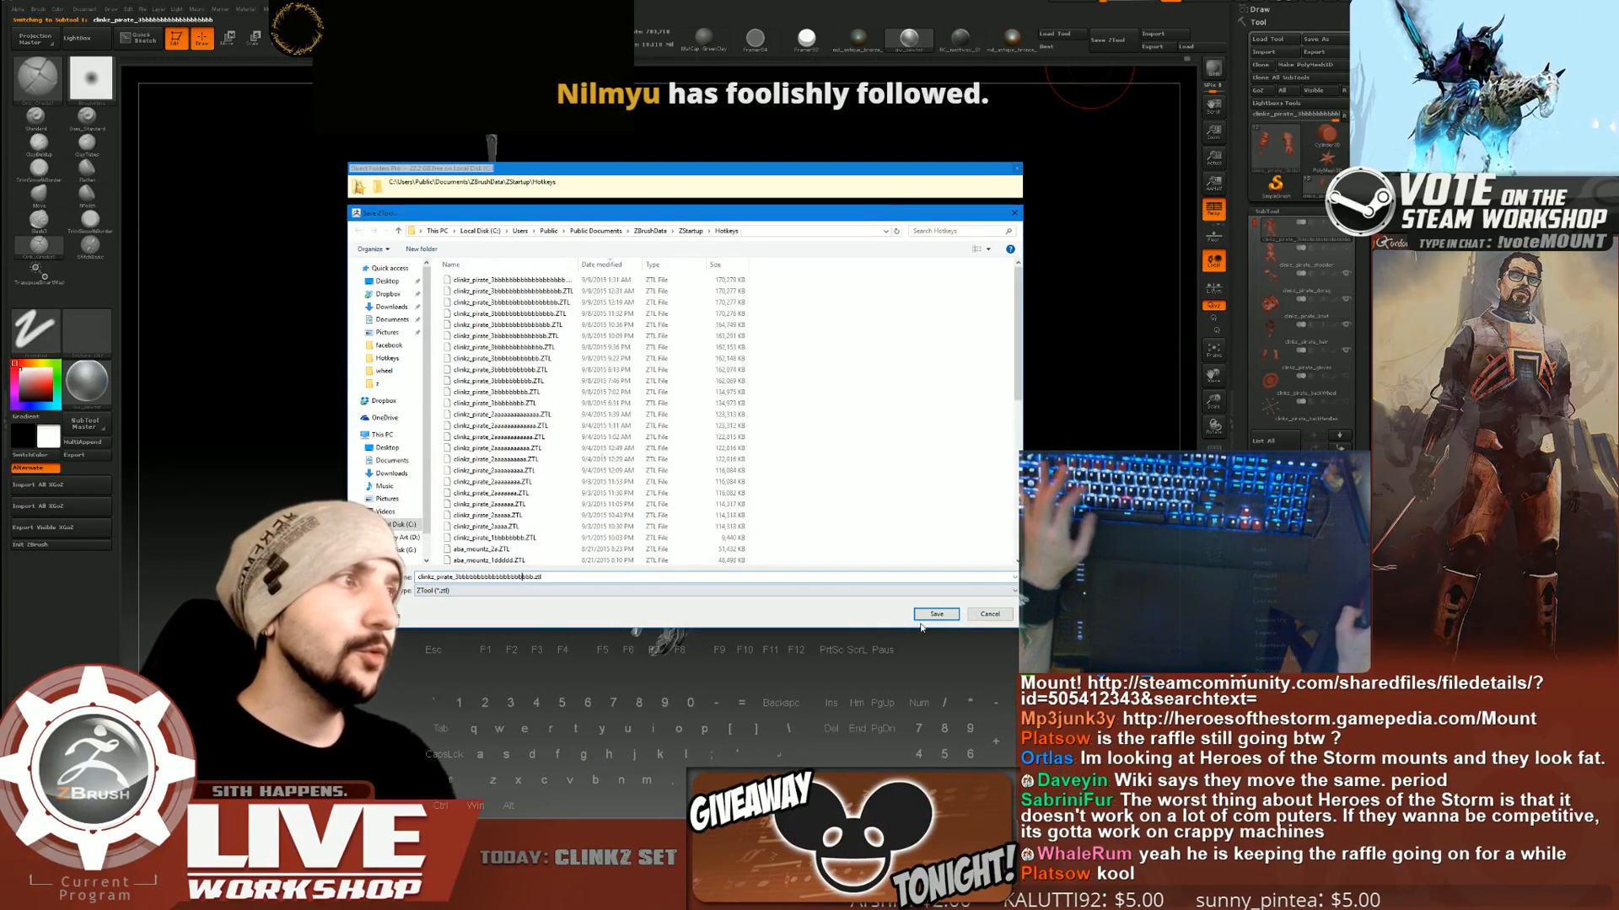
pyautogui.click(936, 613)
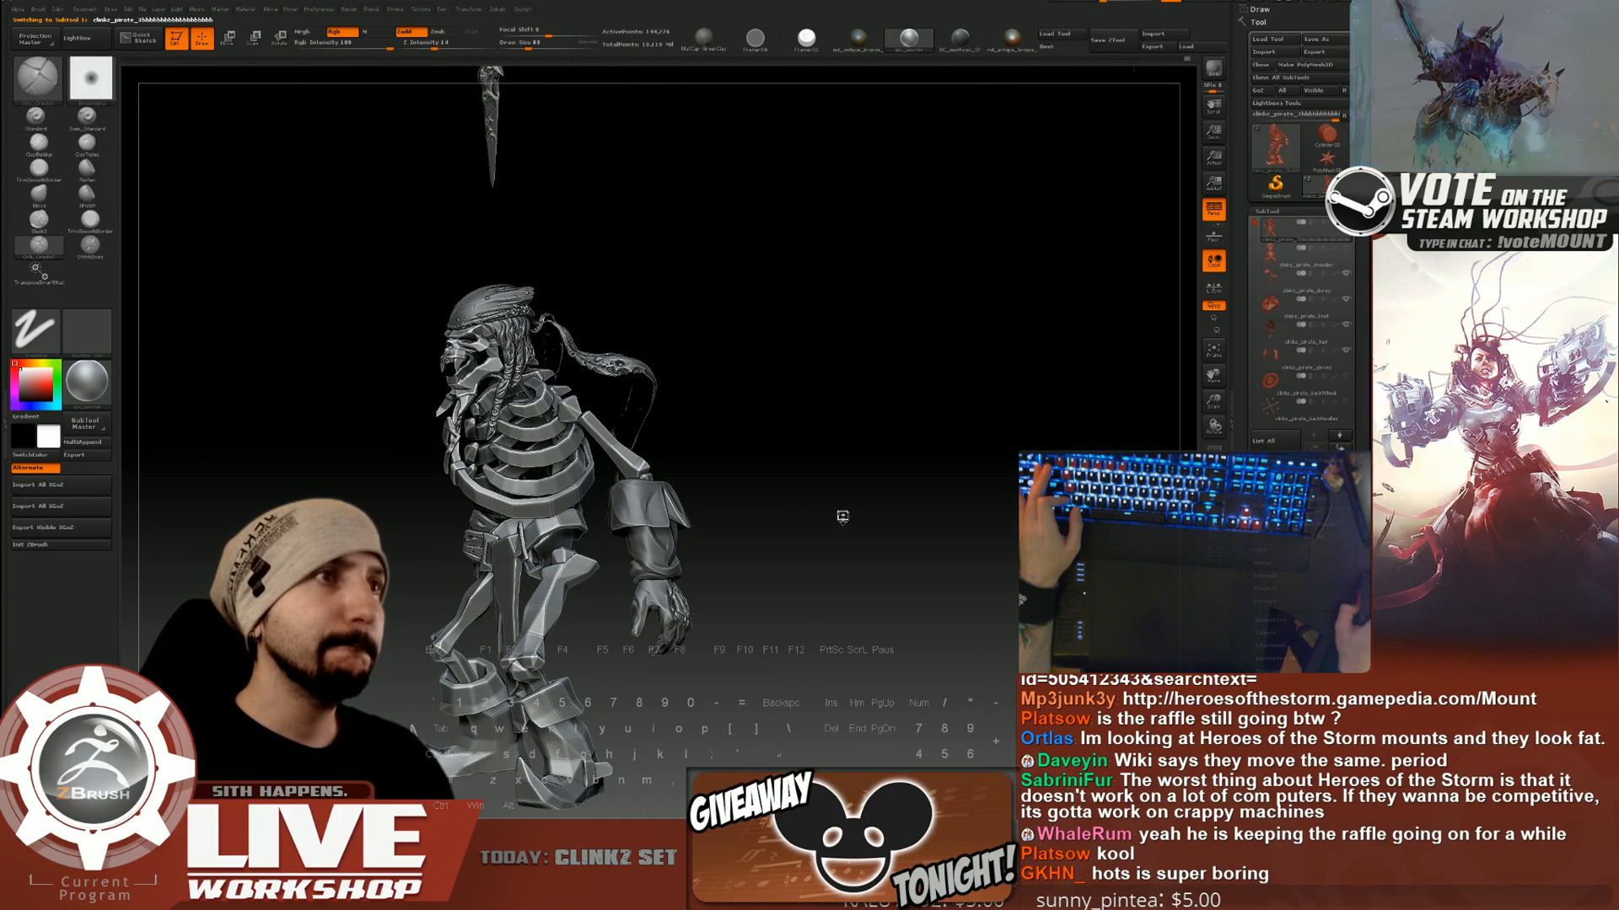
# Switch to a crease-cutting brush and deepen the grooves between the bony ridges on the back of the gloved hand.
pyautogui.moveTo(842, 513); pyautogui.dragTo(928, 498)
pyautogui.keyDown('alt'); pyautogui.moveTo(849, 445); pyautogui.dragTo(1012, 460); pyautogui.keyUp('alt')
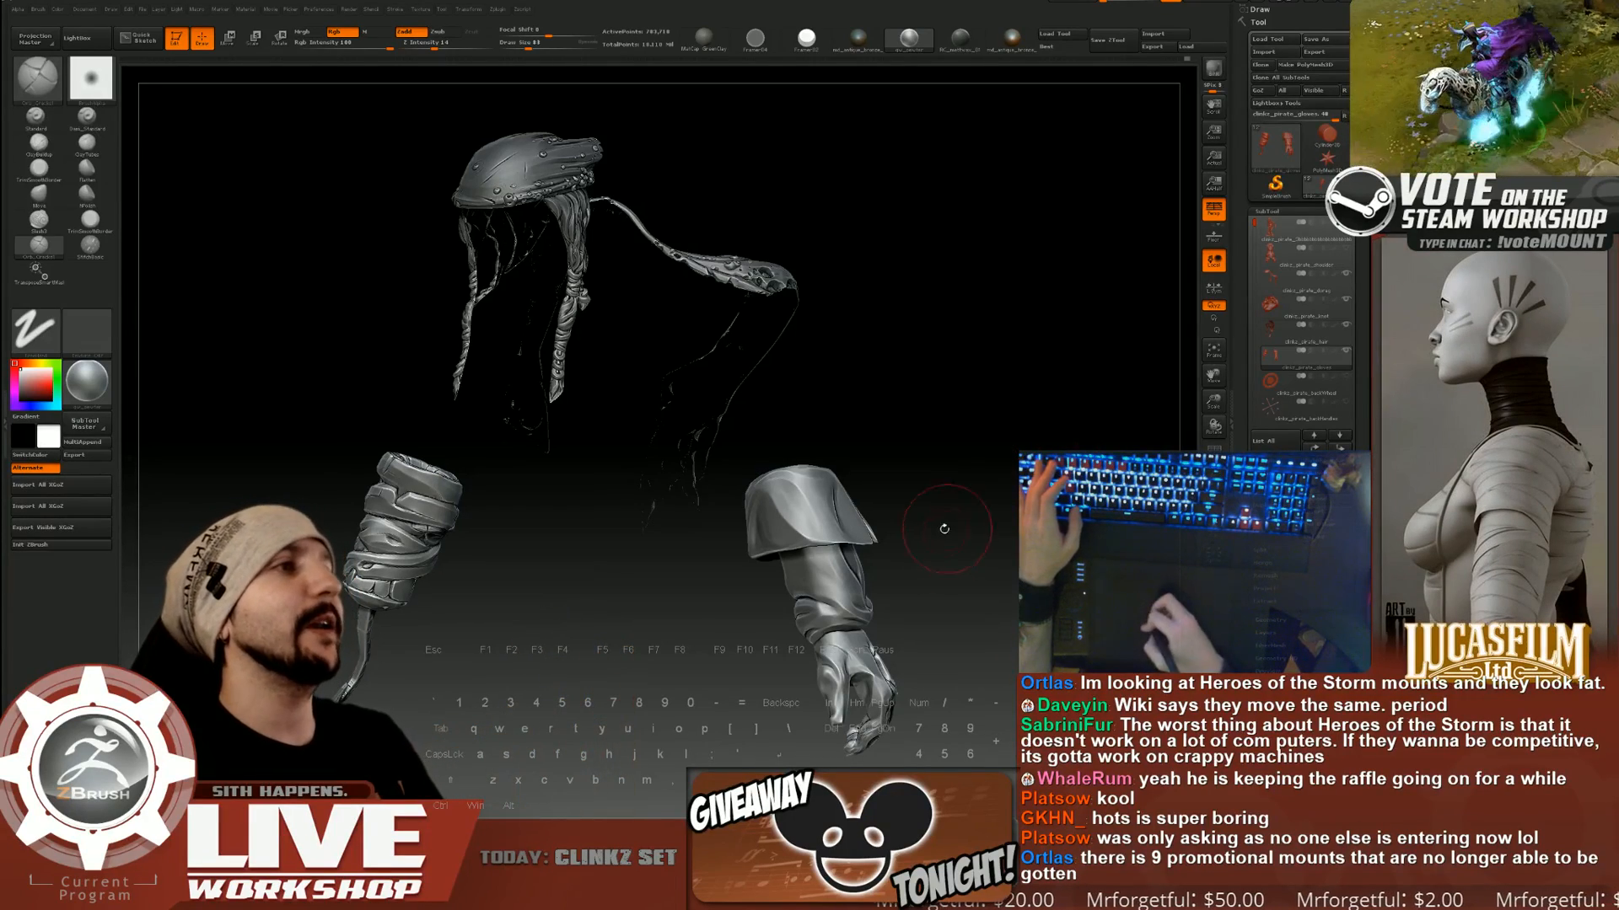
pyautogui.moveTo(943, 528)
pyautogui.keyDown('alt'); pyautogui.mouseDown()
pyautogui.moveTo(853, 520)
pyautogui.moveTo(928, 419)
pyautogui.moveTo(862, 364)
pyautogui.moveTo(950, 547)
pyautogui.mouseUp(); pyautogui.keyUp('alt')
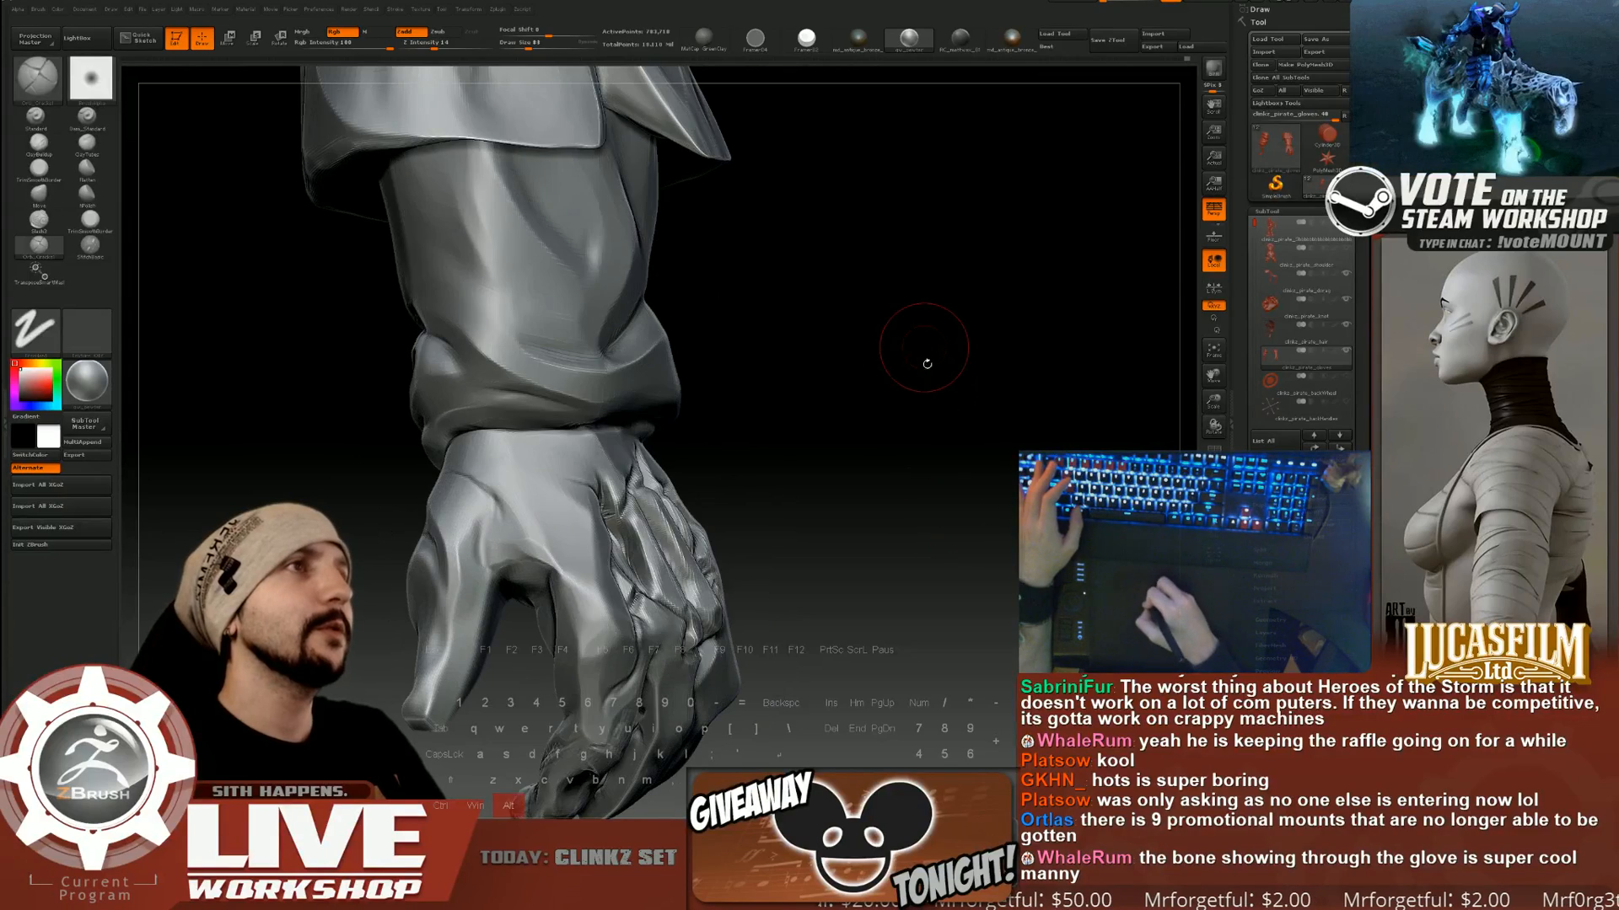
pyautogui.keyDown('alt'); pyautogui.moveTo(925, 360); pyautogui.dragTo(254, 295); pyautogui.keyUp('alt')
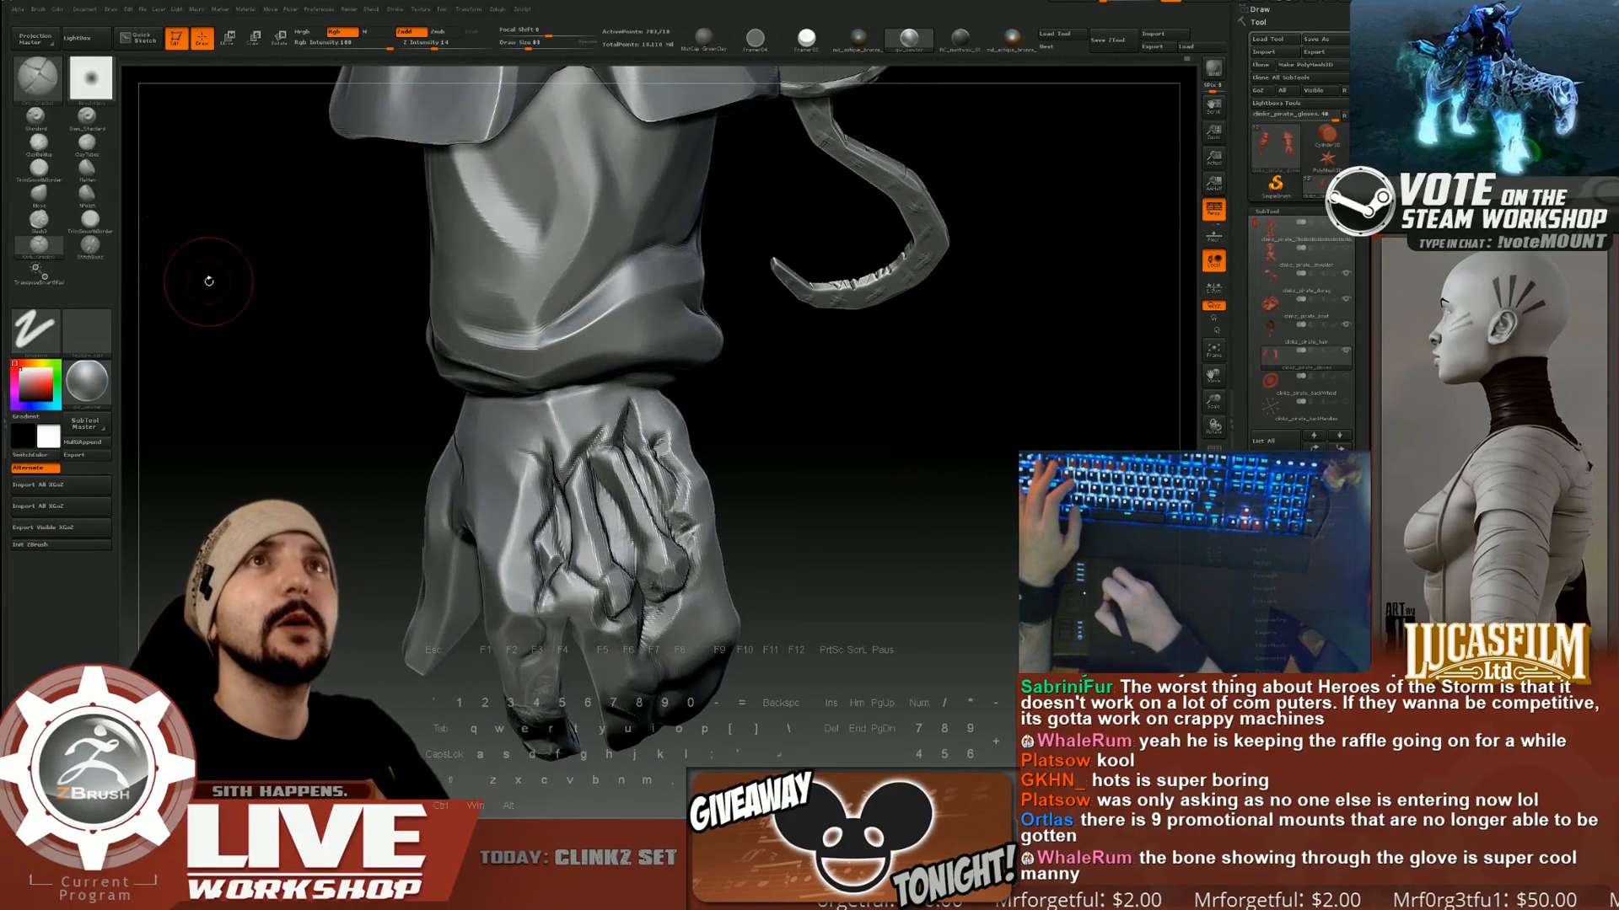
pyautogui.press('2')
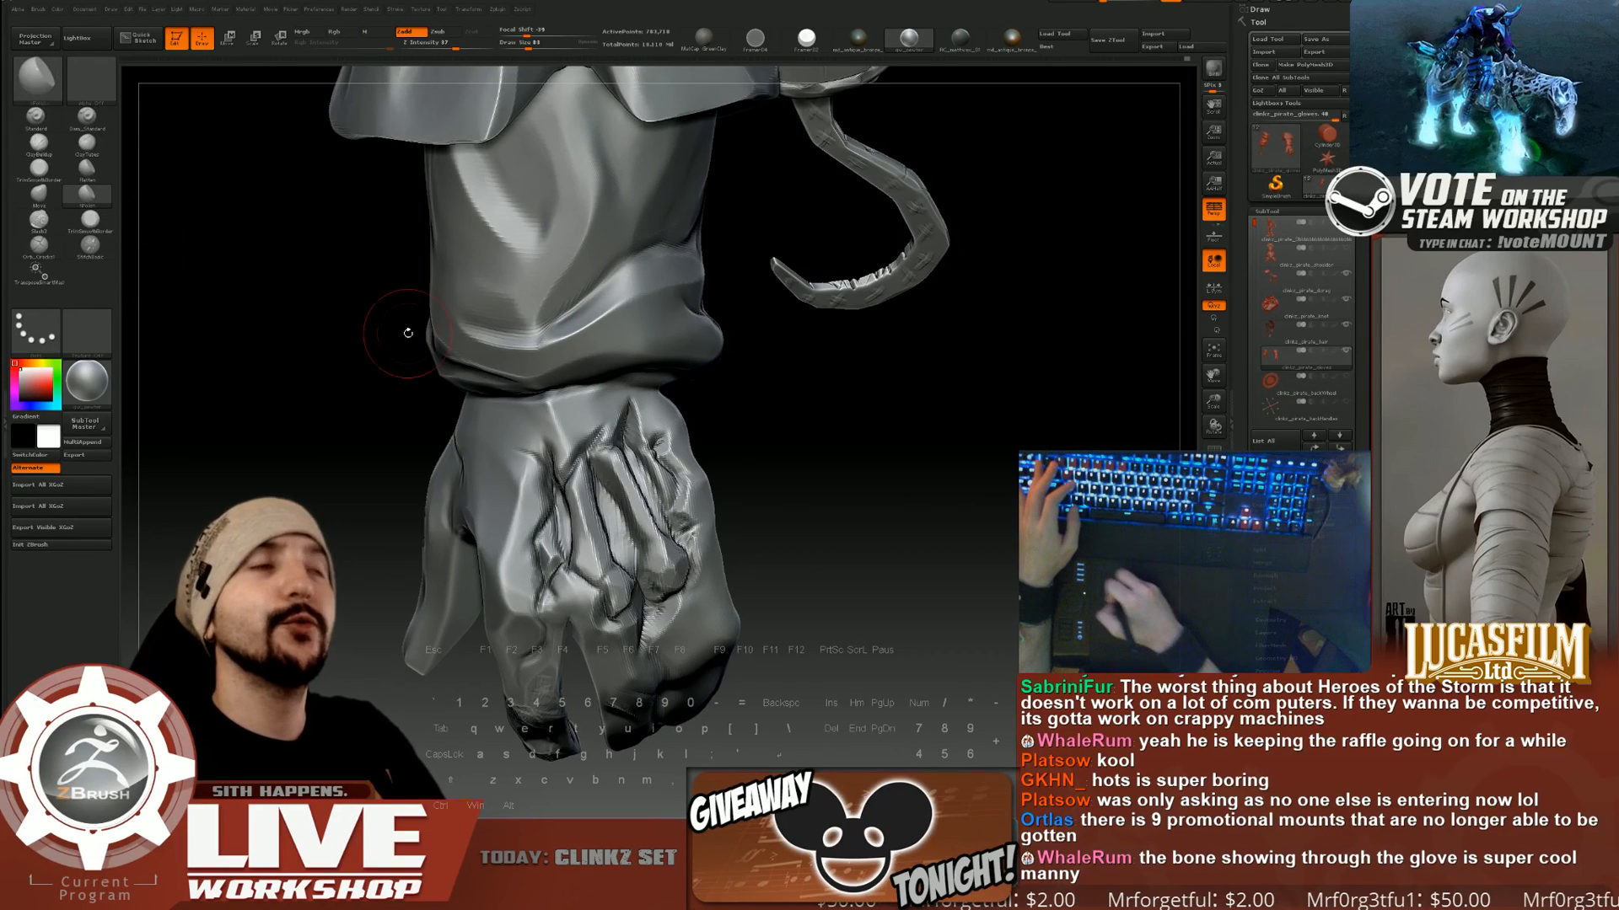
pyautogui.moveTo(877, 405)
pyautogui.keyDown('alt'); pyautogui.mouseDown()
pyautogui.moveTo(889, 478)
pyautogui.moveTo(571, 445)
pyautogui.mouseUp(); pyautogui.keyUp('alt')
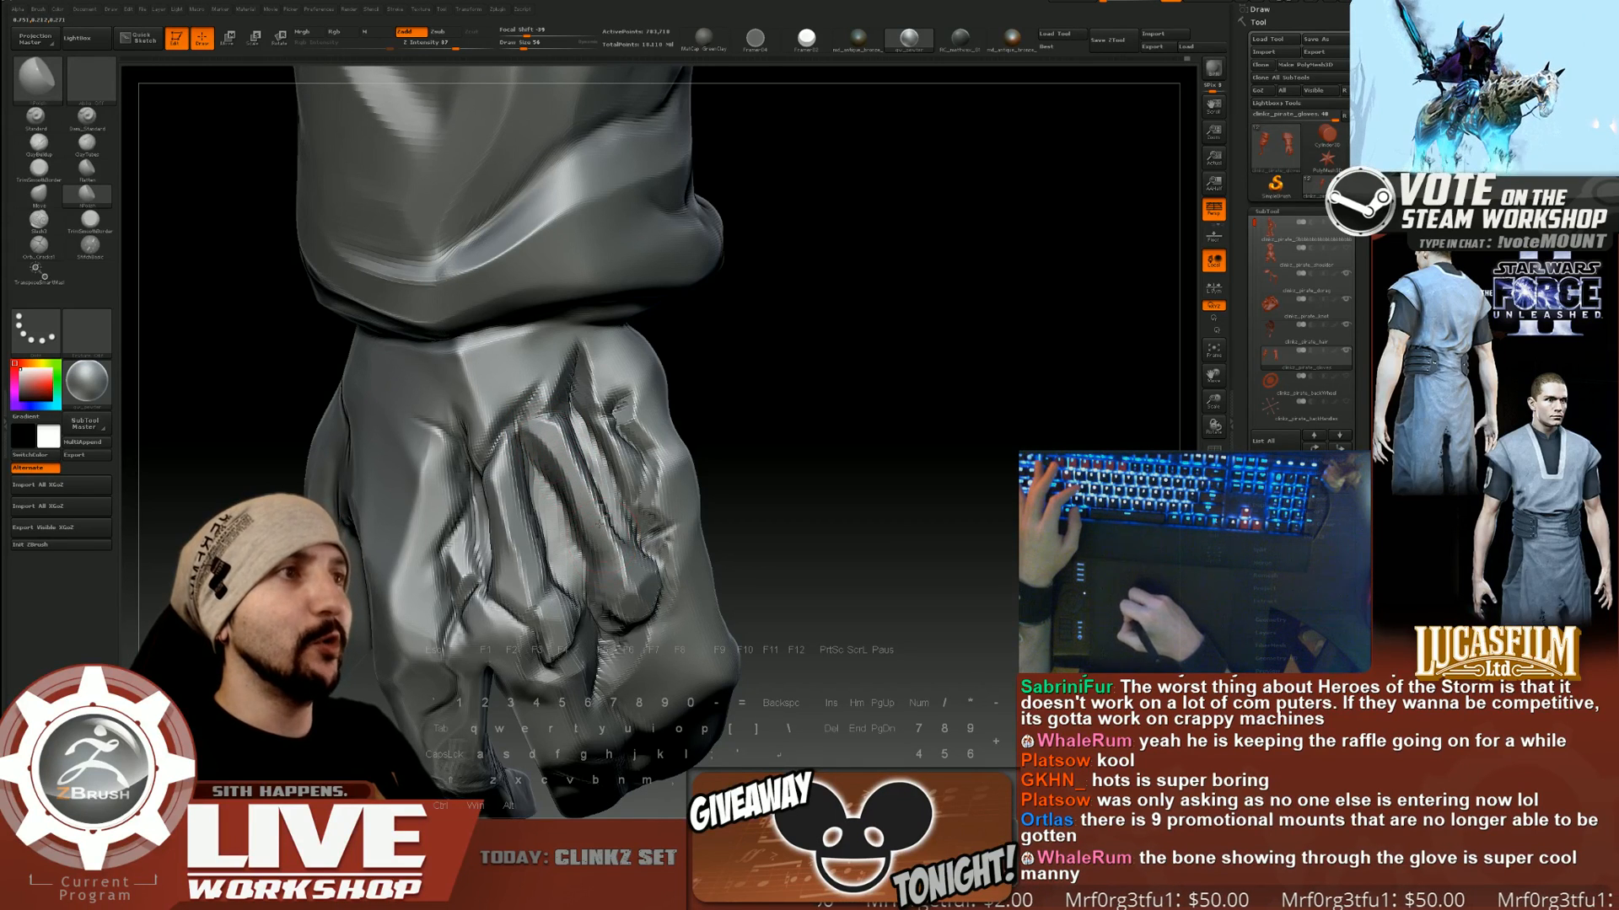
pyautogui.moveTo(600, 546); pyautogui.dragTo(624, 431)
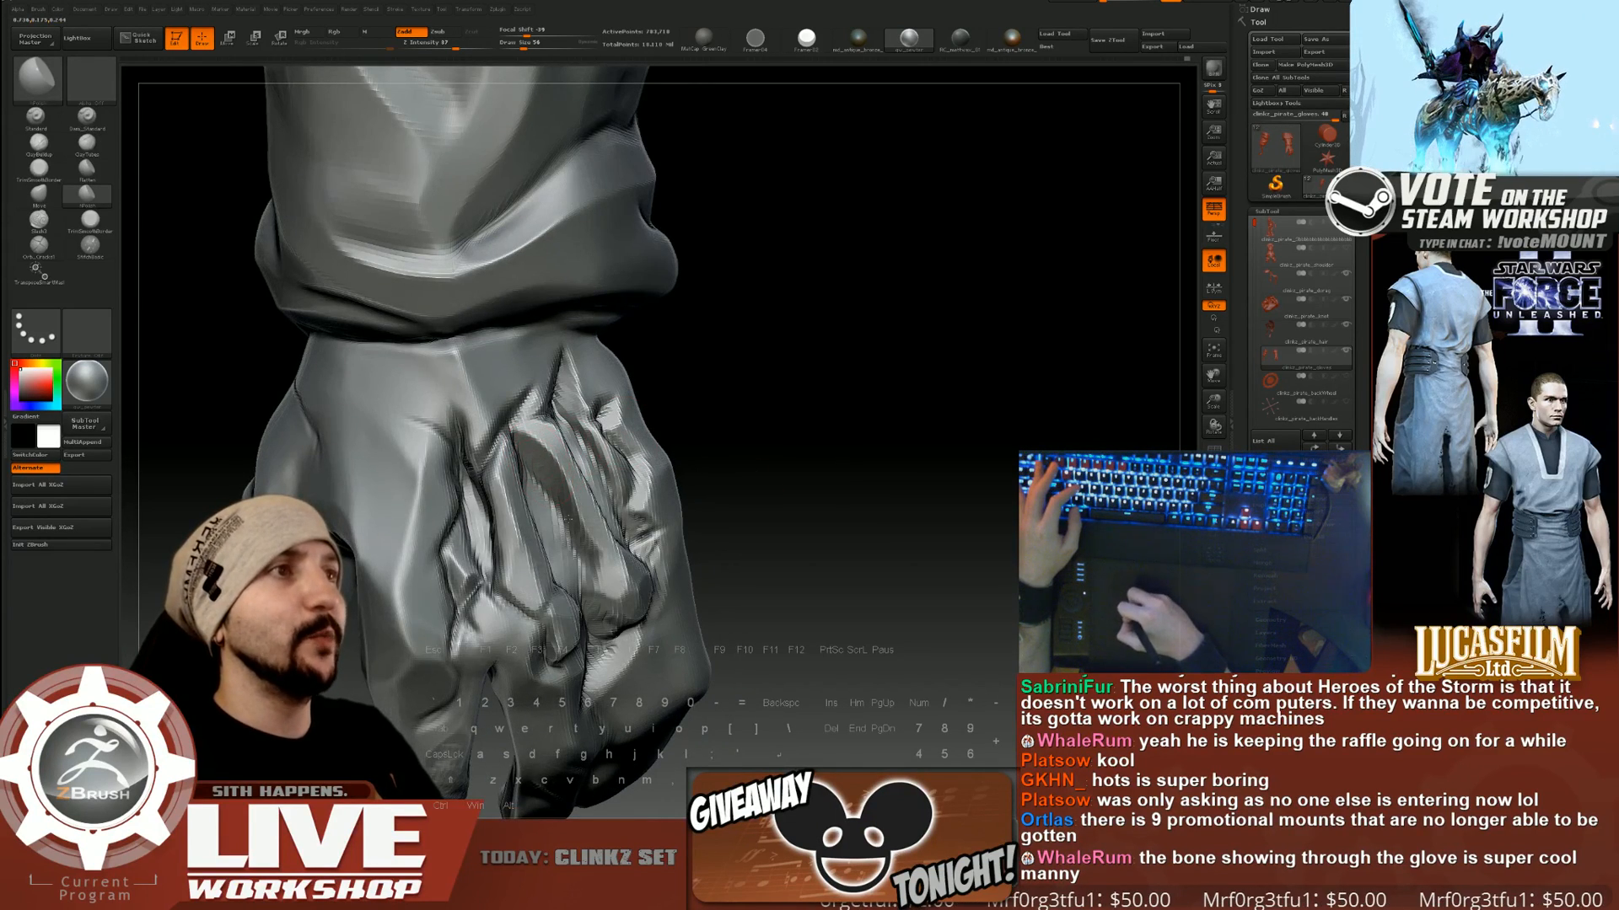
pyautogui.moveTo(593, 581); pyautogui.dragTo(601, 455)
# Shrink the brush and refine the narrow folds beside the outer ridge on the hand's back, undoing the last stroke.
pyautogui.press('[')
pyautogui.press('[')
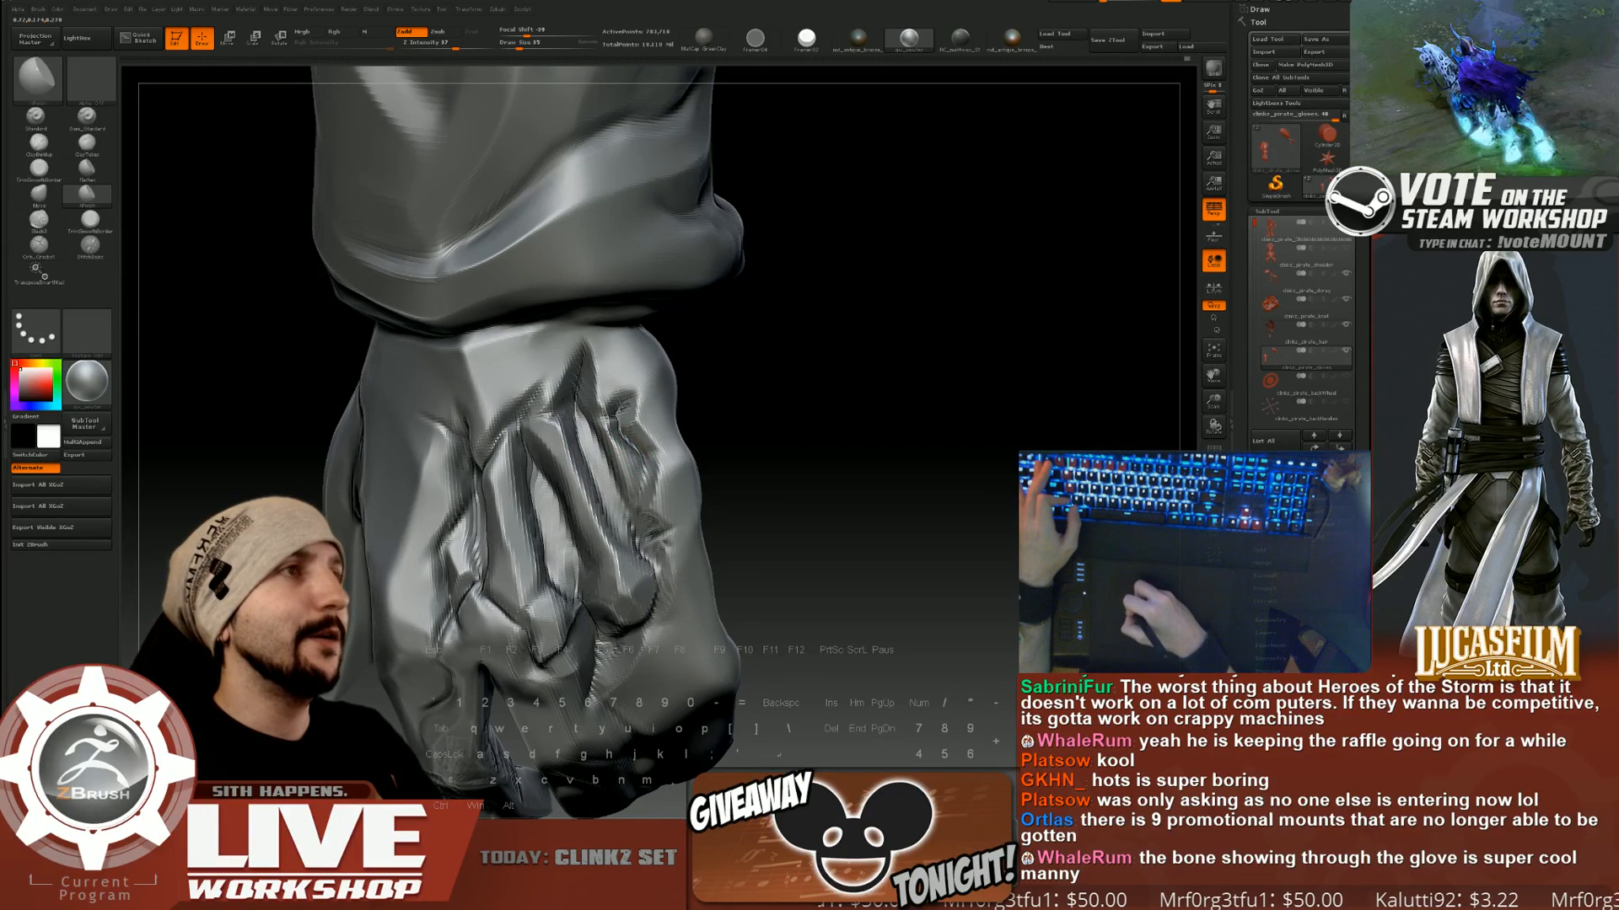
pyautogui.press('shift')
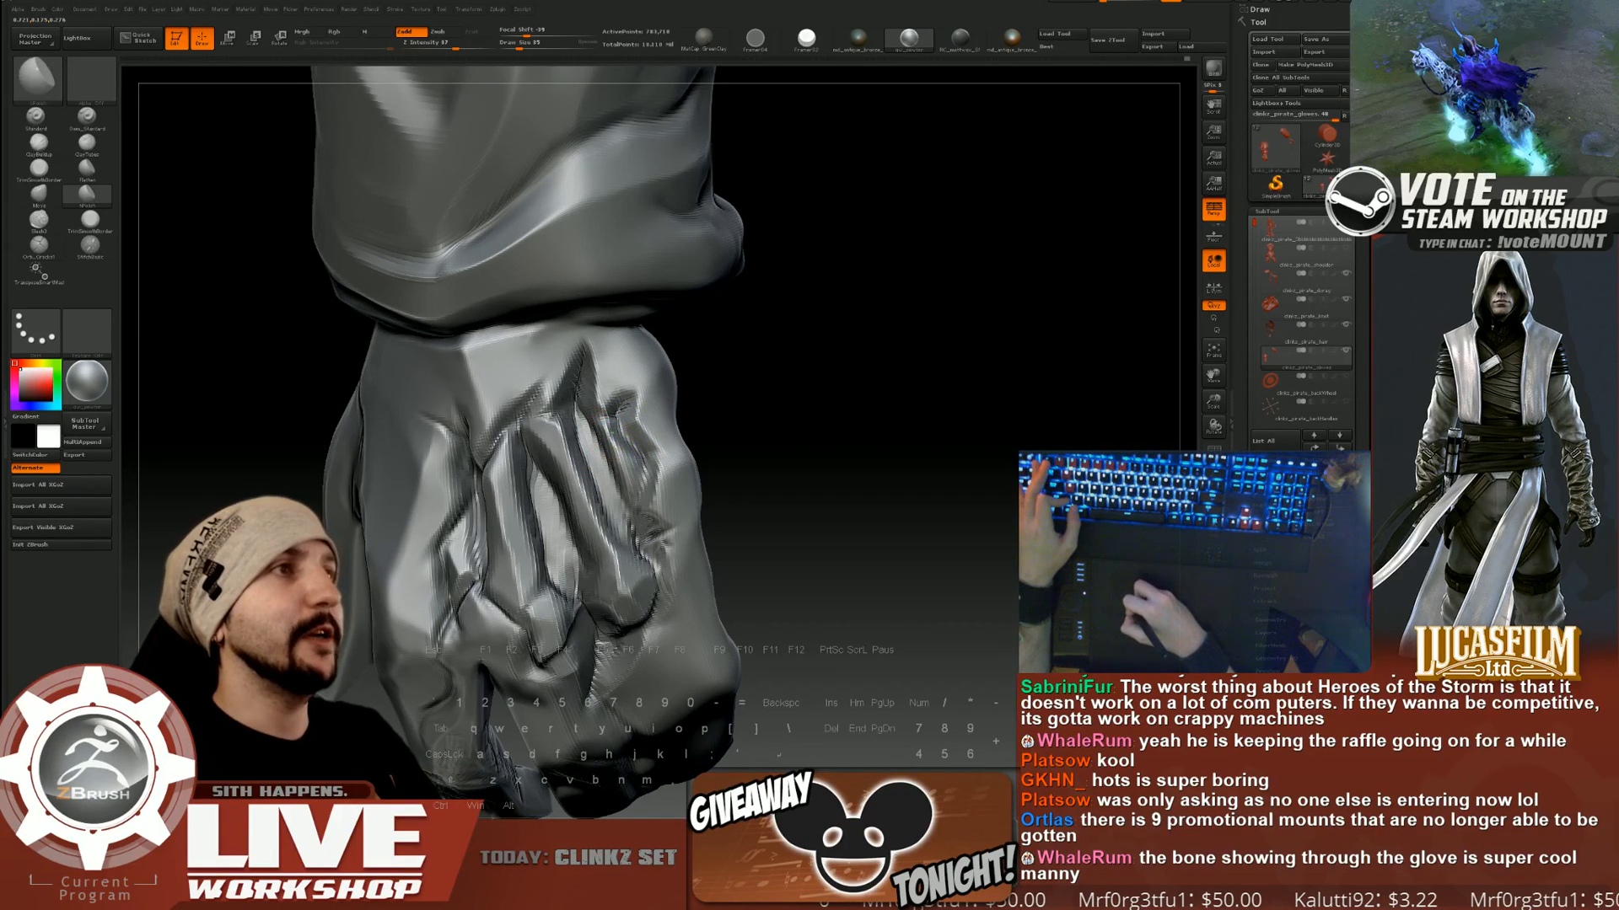
pyautogui.moveTo(612, 434); pyautogui.dragTo(618, 461)
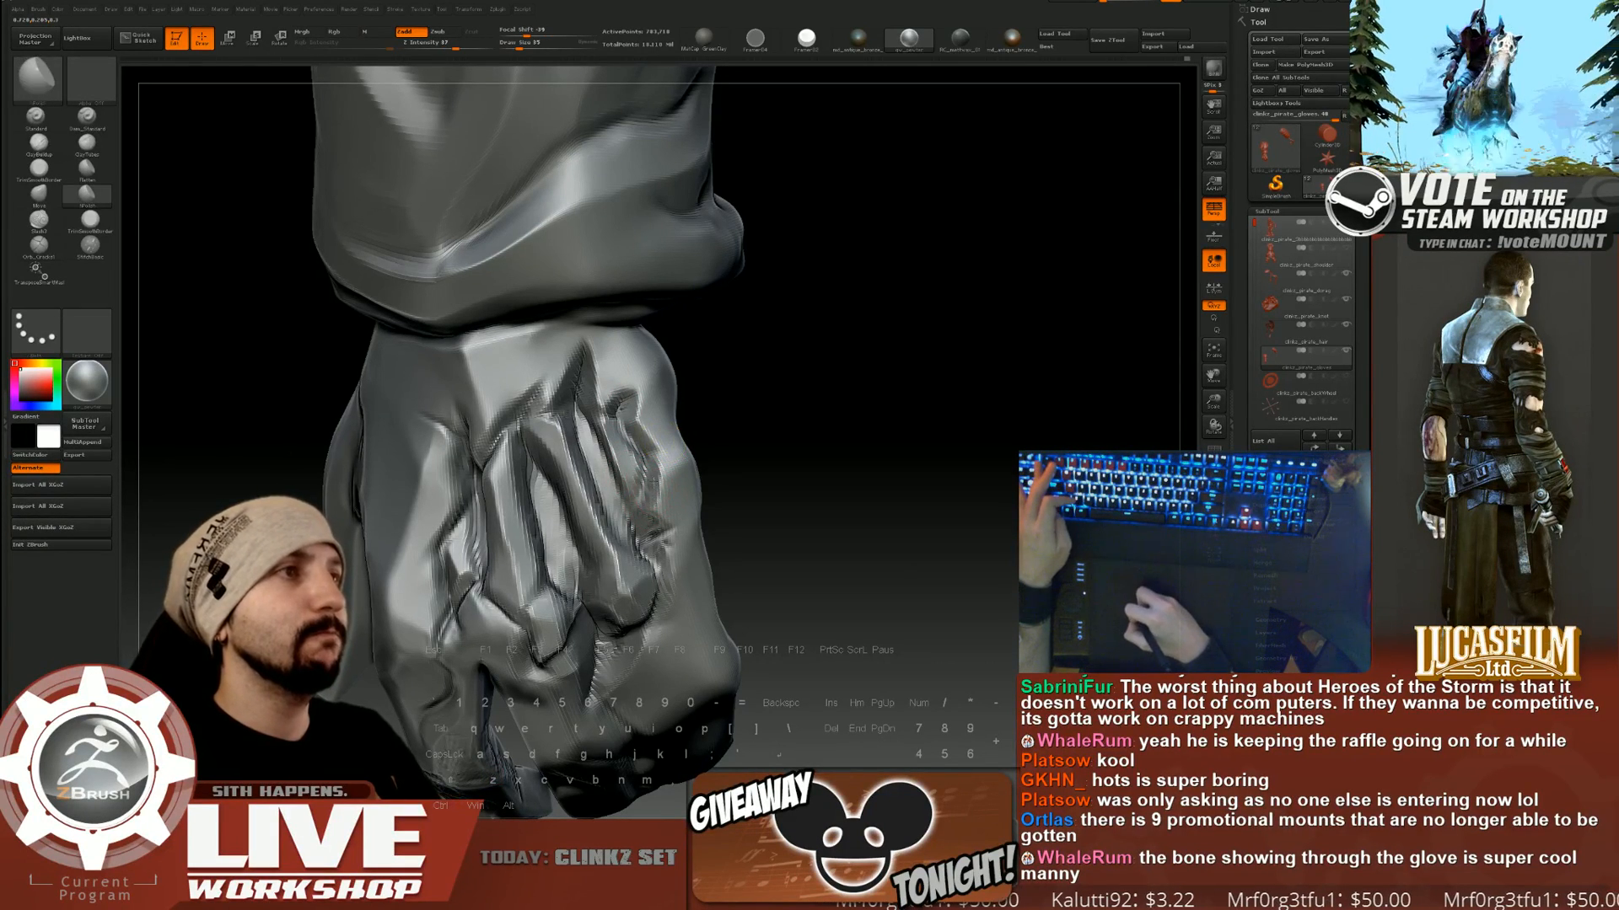
pyautogui.press('z')
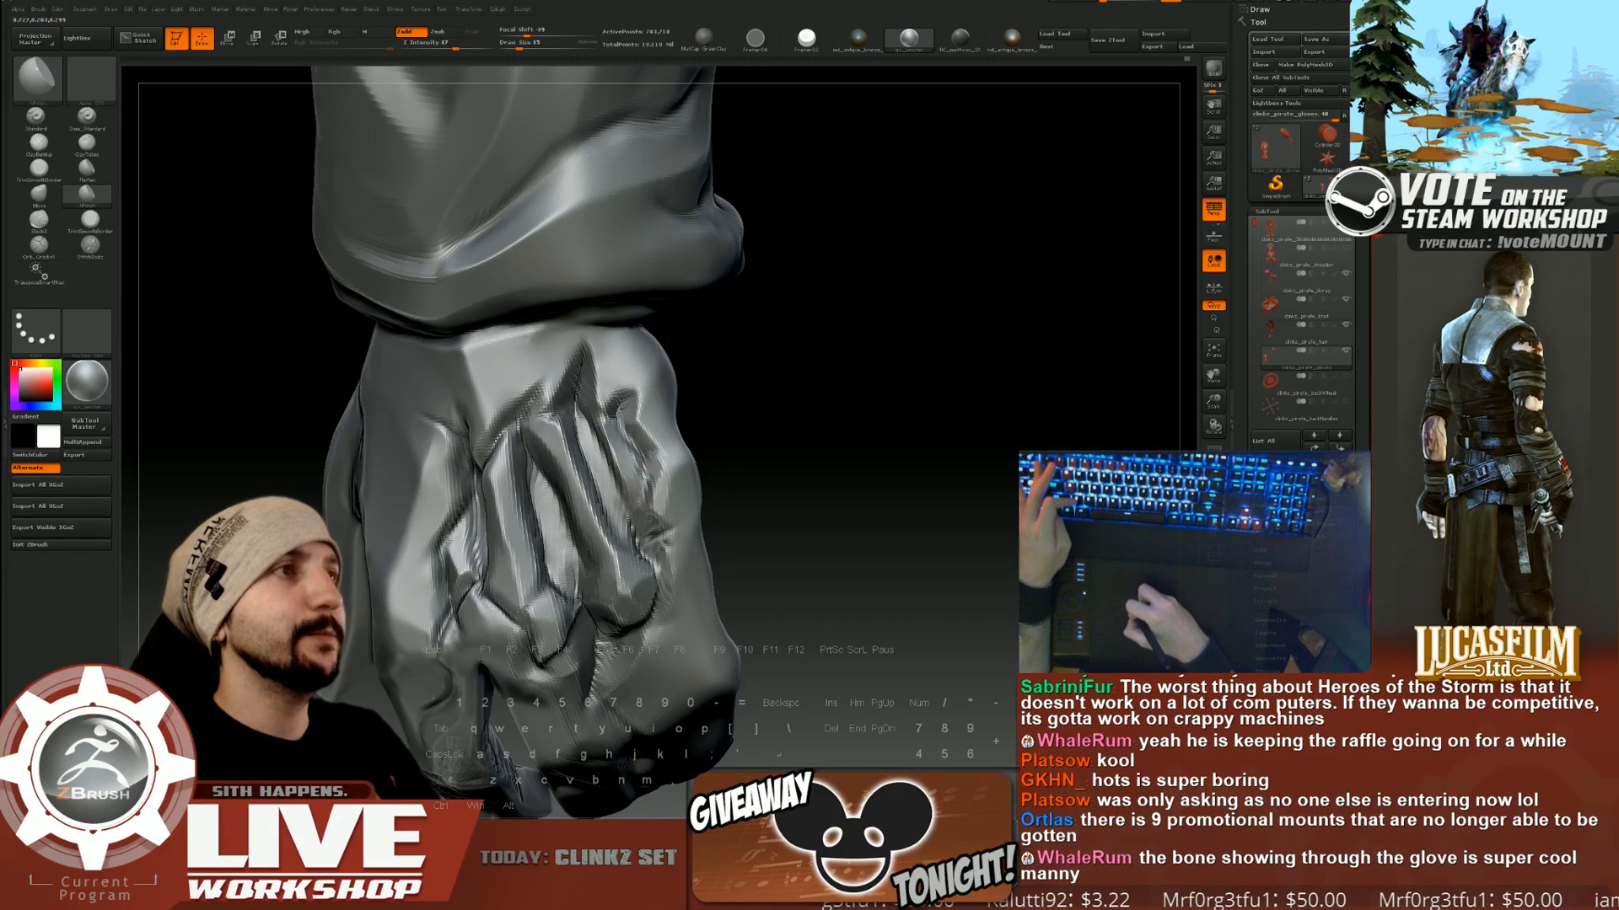
# Sharpen the crease below the outer knuckle where the ridges run into the joined fingers.
pyautogui.keyDown('alt'); pyautogui.moveTo(835, 493); pyautogui.dragTo(877, 371); pyautogui.keyUp('alt')
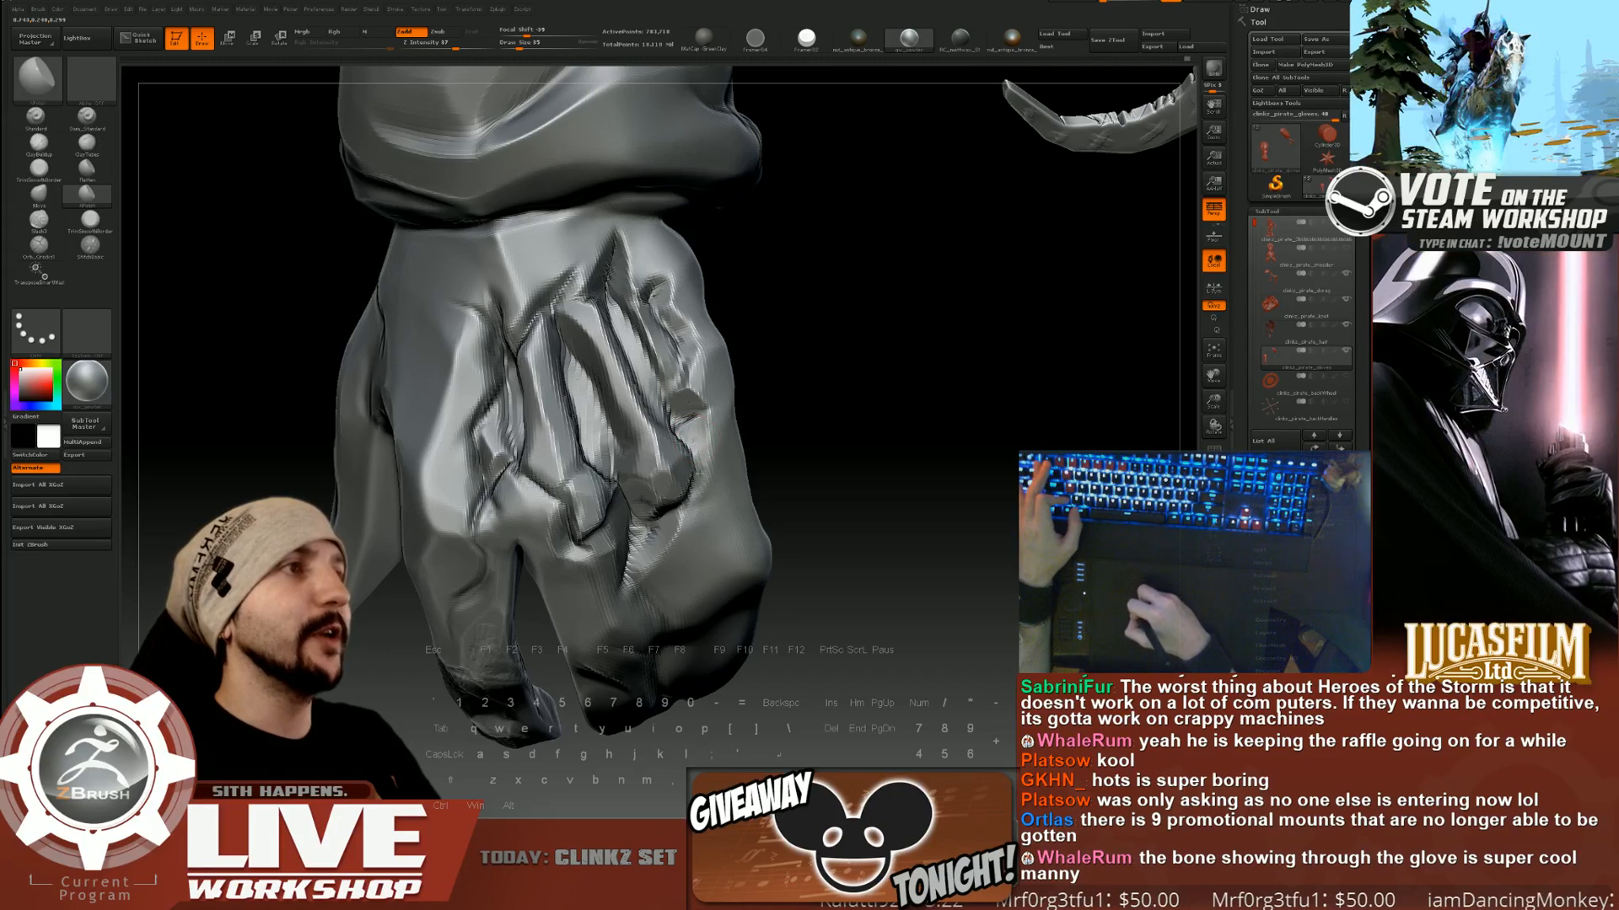
pyautogui.moveTo(697, 489); pyautogui.dragTo(647, 544)
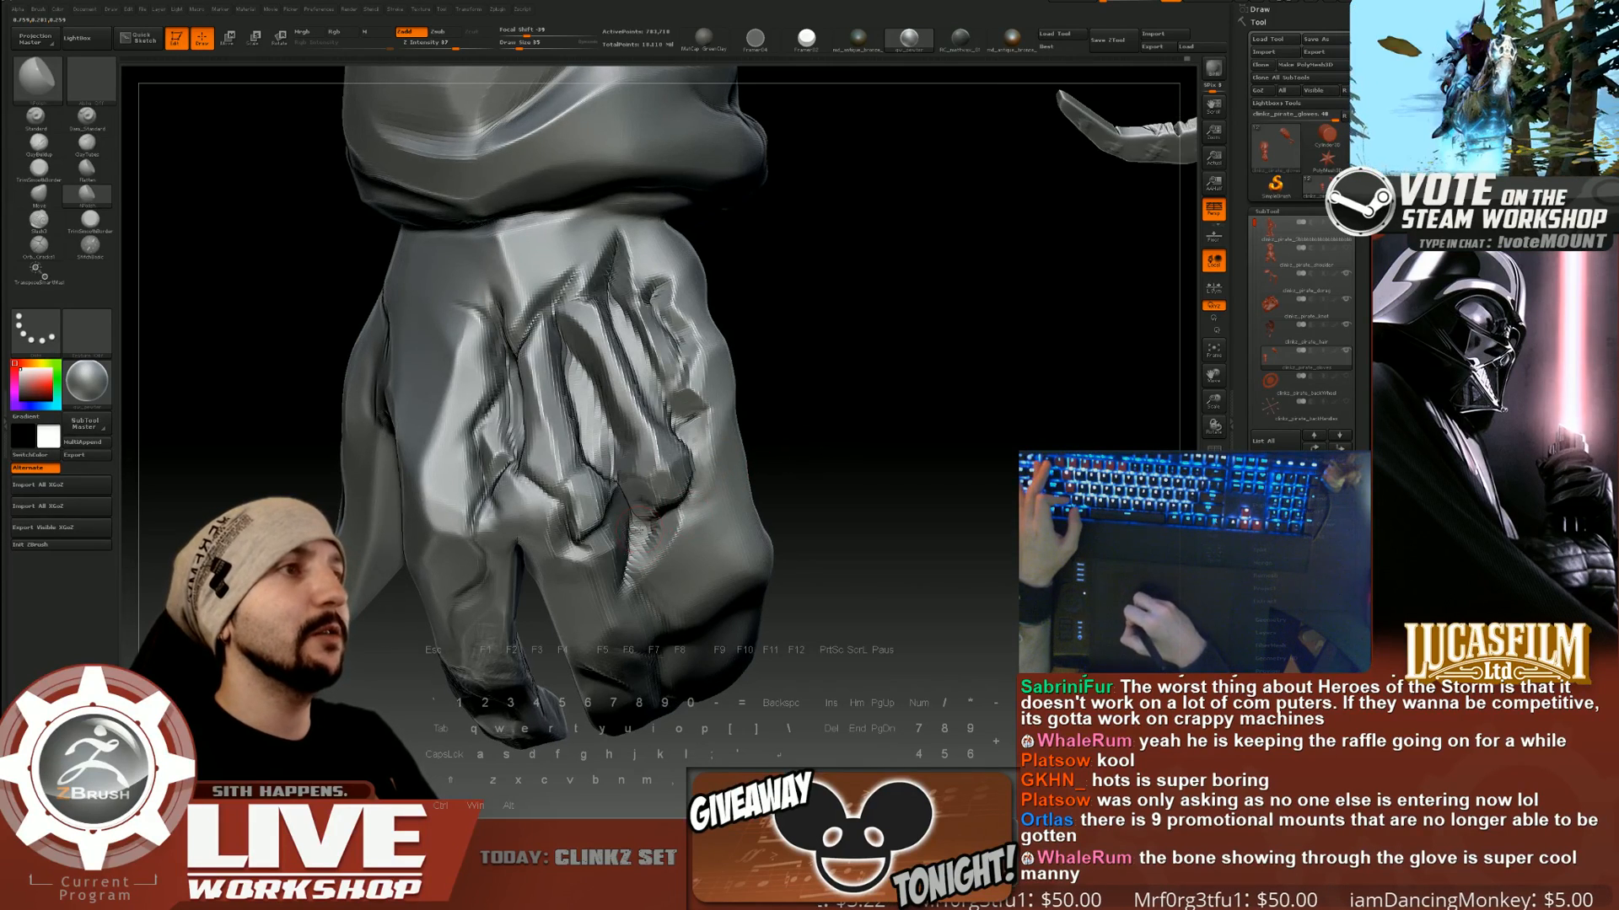
pyautogui.moveTo(865, 523); pyautogui.dragTo(898, 442)
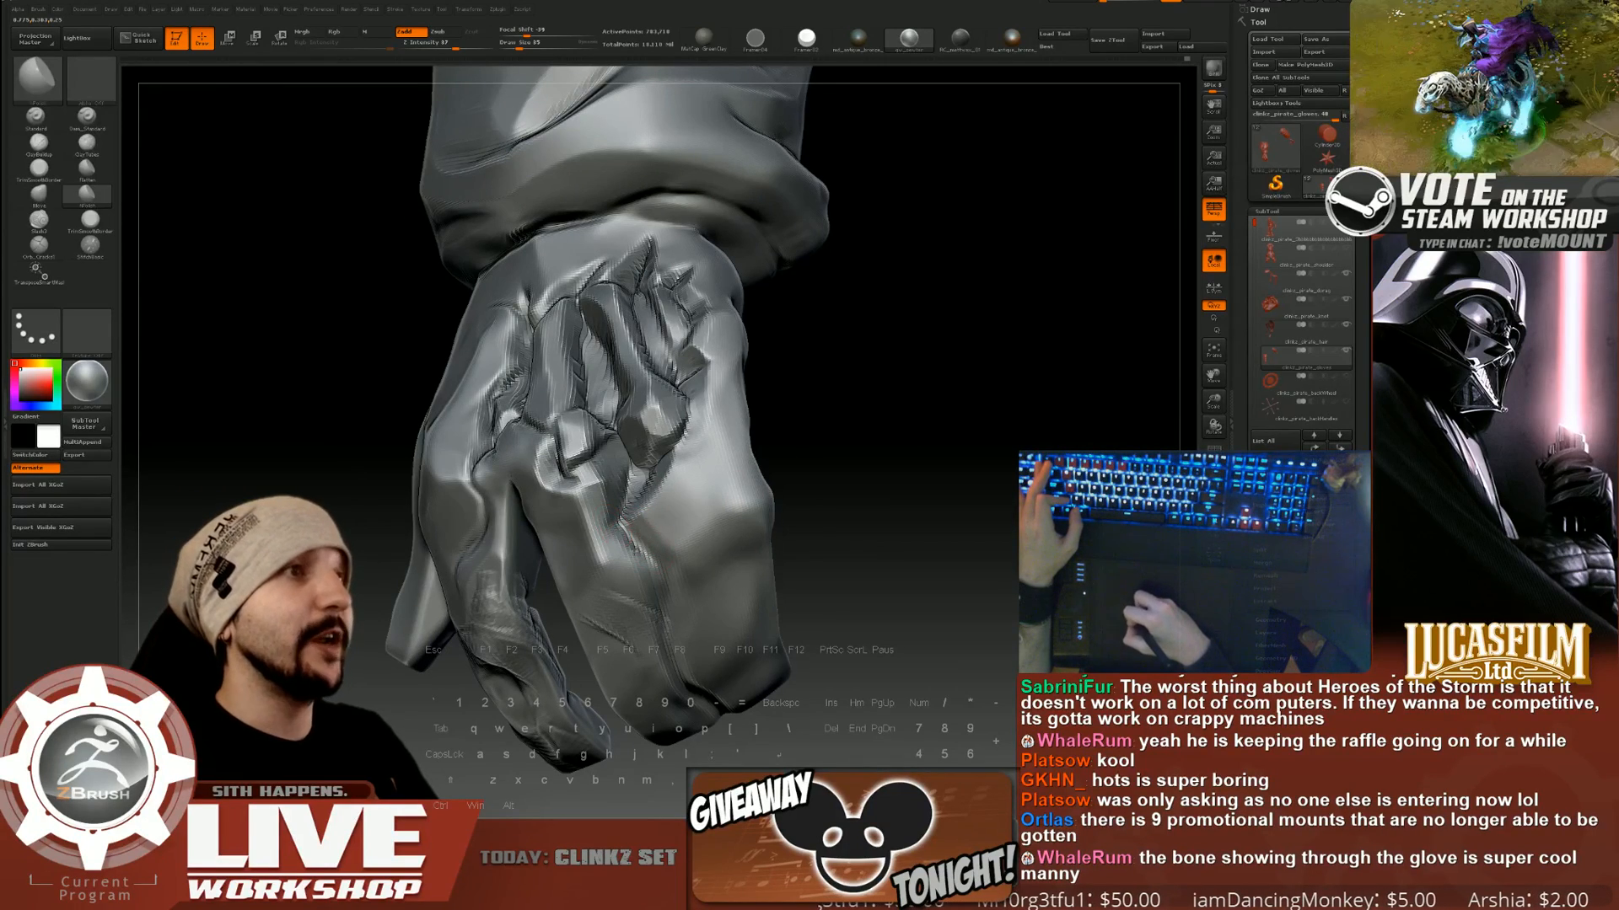
pyautogui.moveTo(842, 506); pyautogui.dragTo(830, 380)
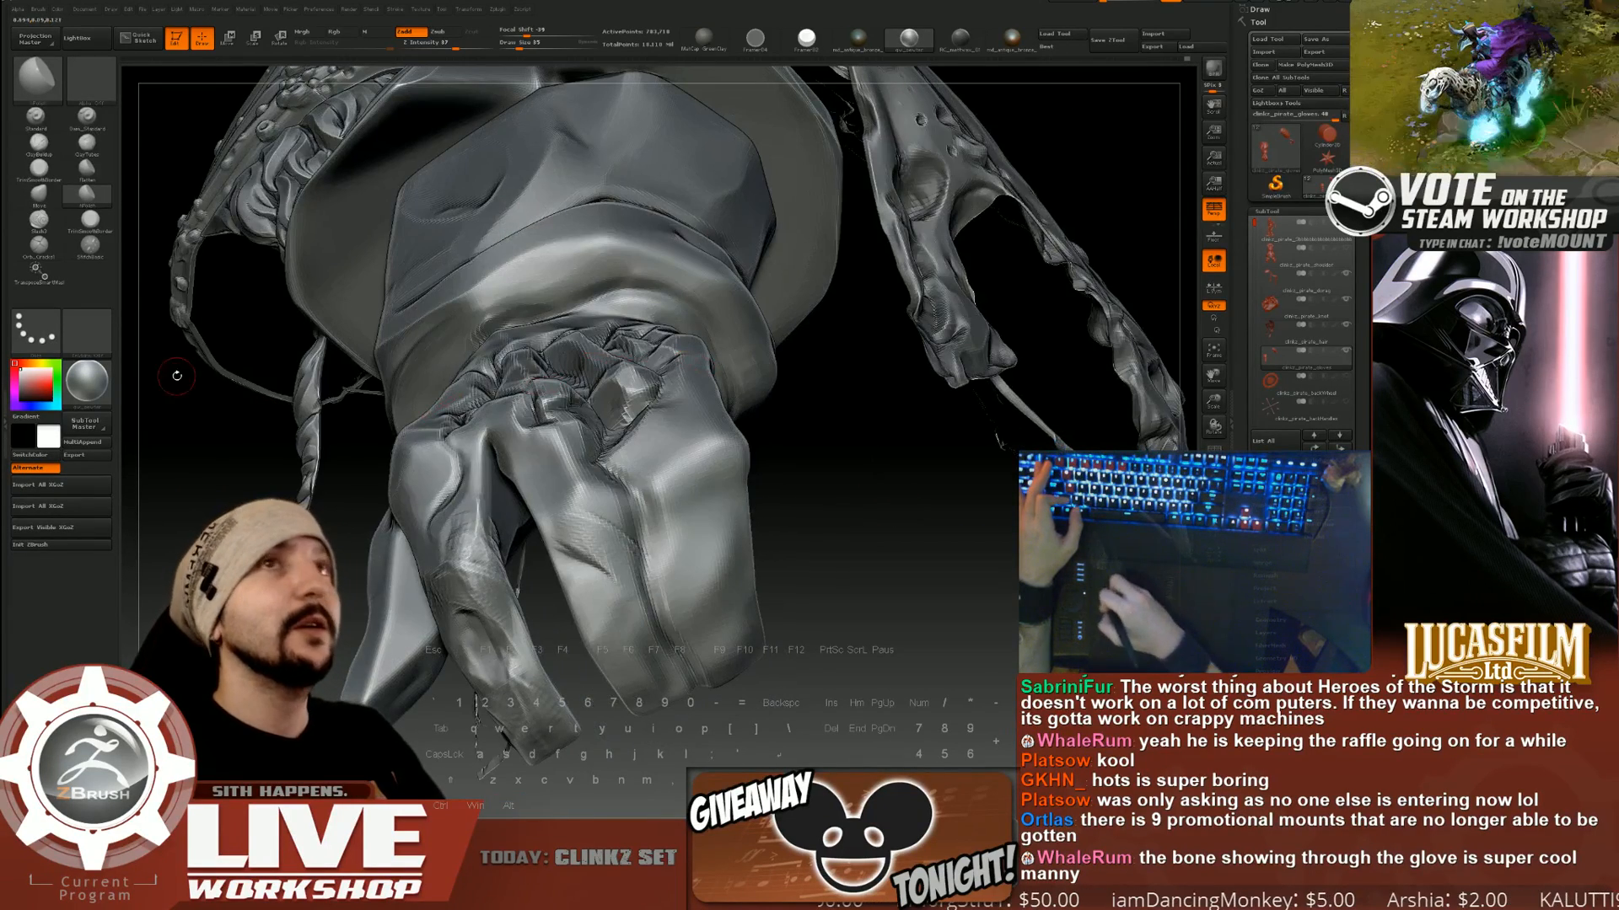
# Switch to a larger crease-cutting brush and deepen the groove between the two joined fingers down to their tips.
pyautogui.click(39, 245)
pyautogui.moveTo(822, 521); pyautogui.dragTo(794, 472)
pyautogui.press(']')
pyautogui.press(']')
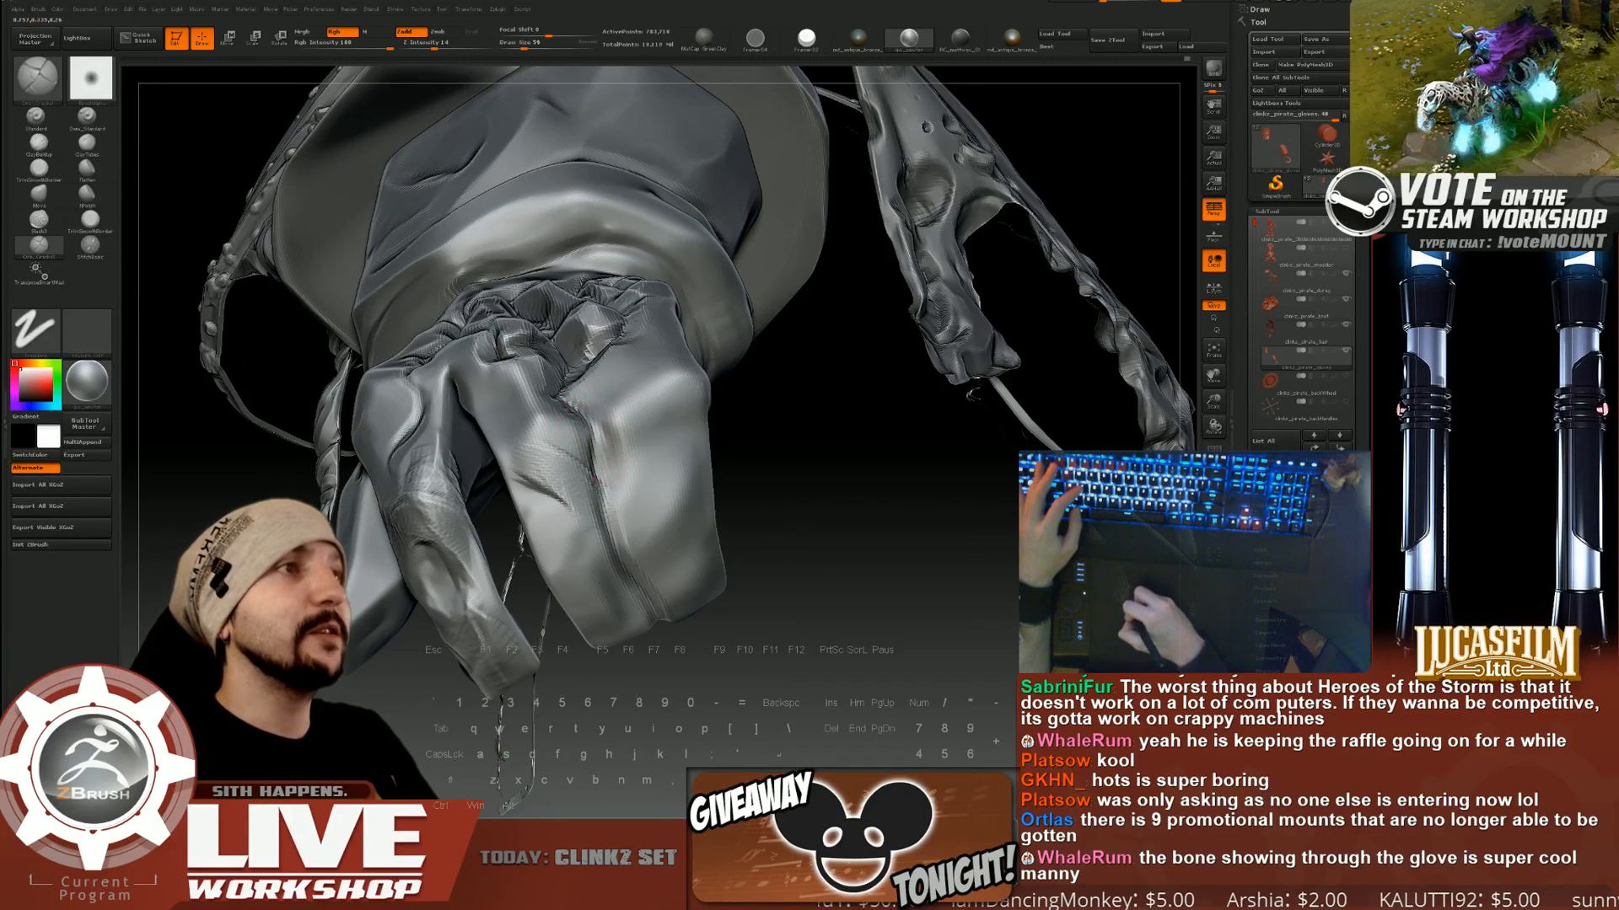
pyautogui.moveTo(608, 516); pyautogui.dragTo(631, 556)
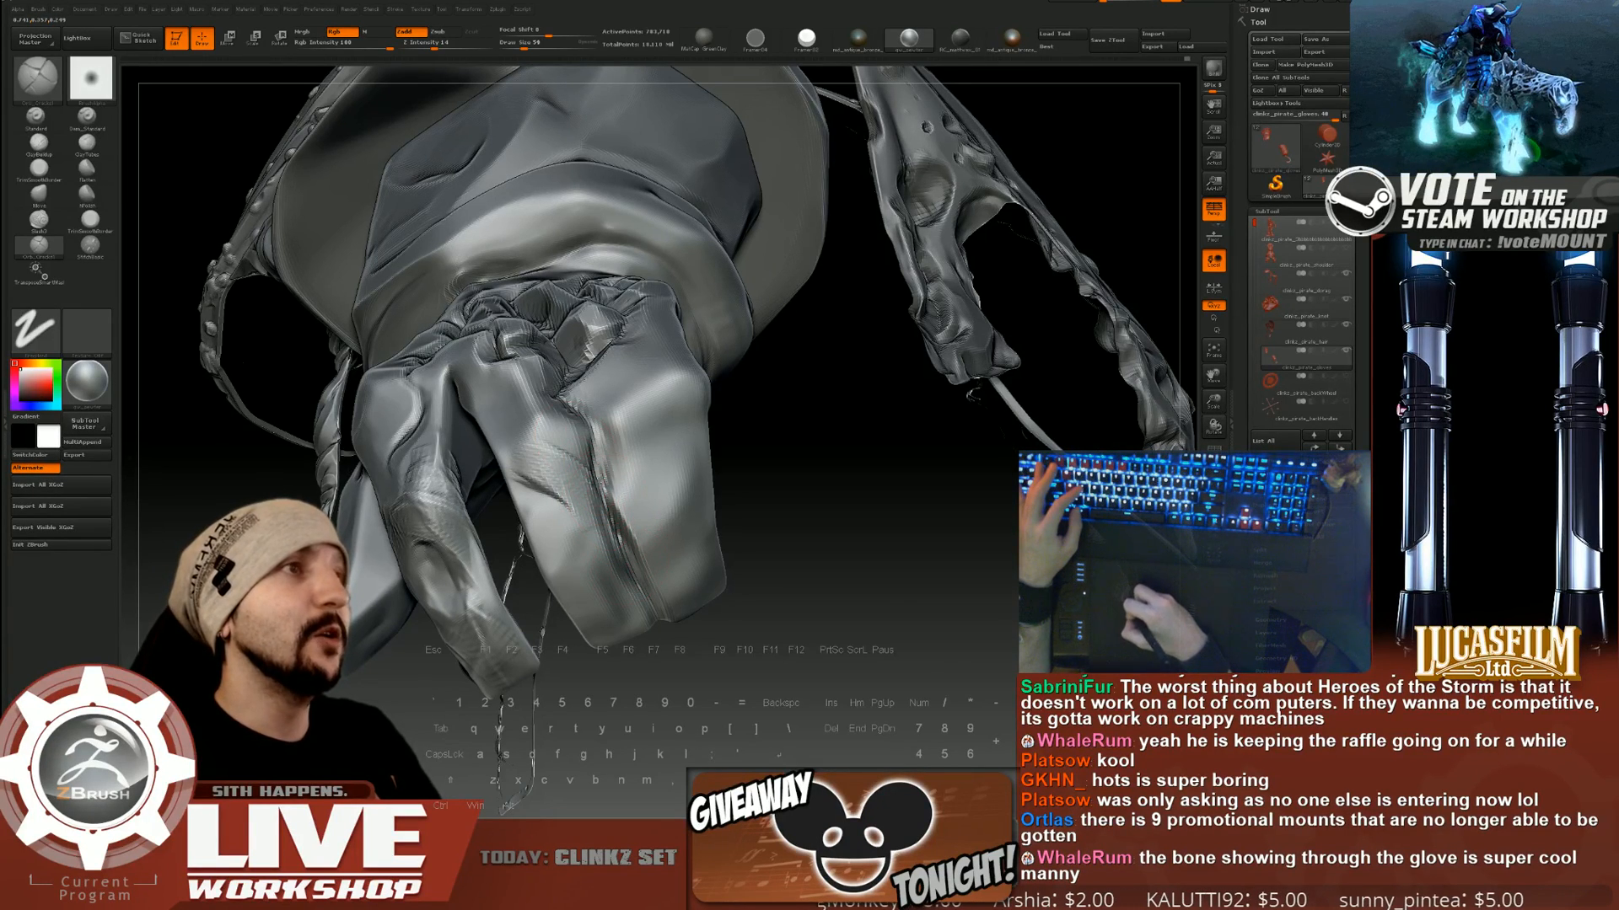
pyautogui.moveTo(729, 376); pyautogui.dragTo(718, 407)
pyautogui.moveTo(839, 403)
pyautogui.mouseDown()
pyautogui.moveTo(776, 422)
pyautogui.moveTo(584, 426)
pyautogui.mouseUp()
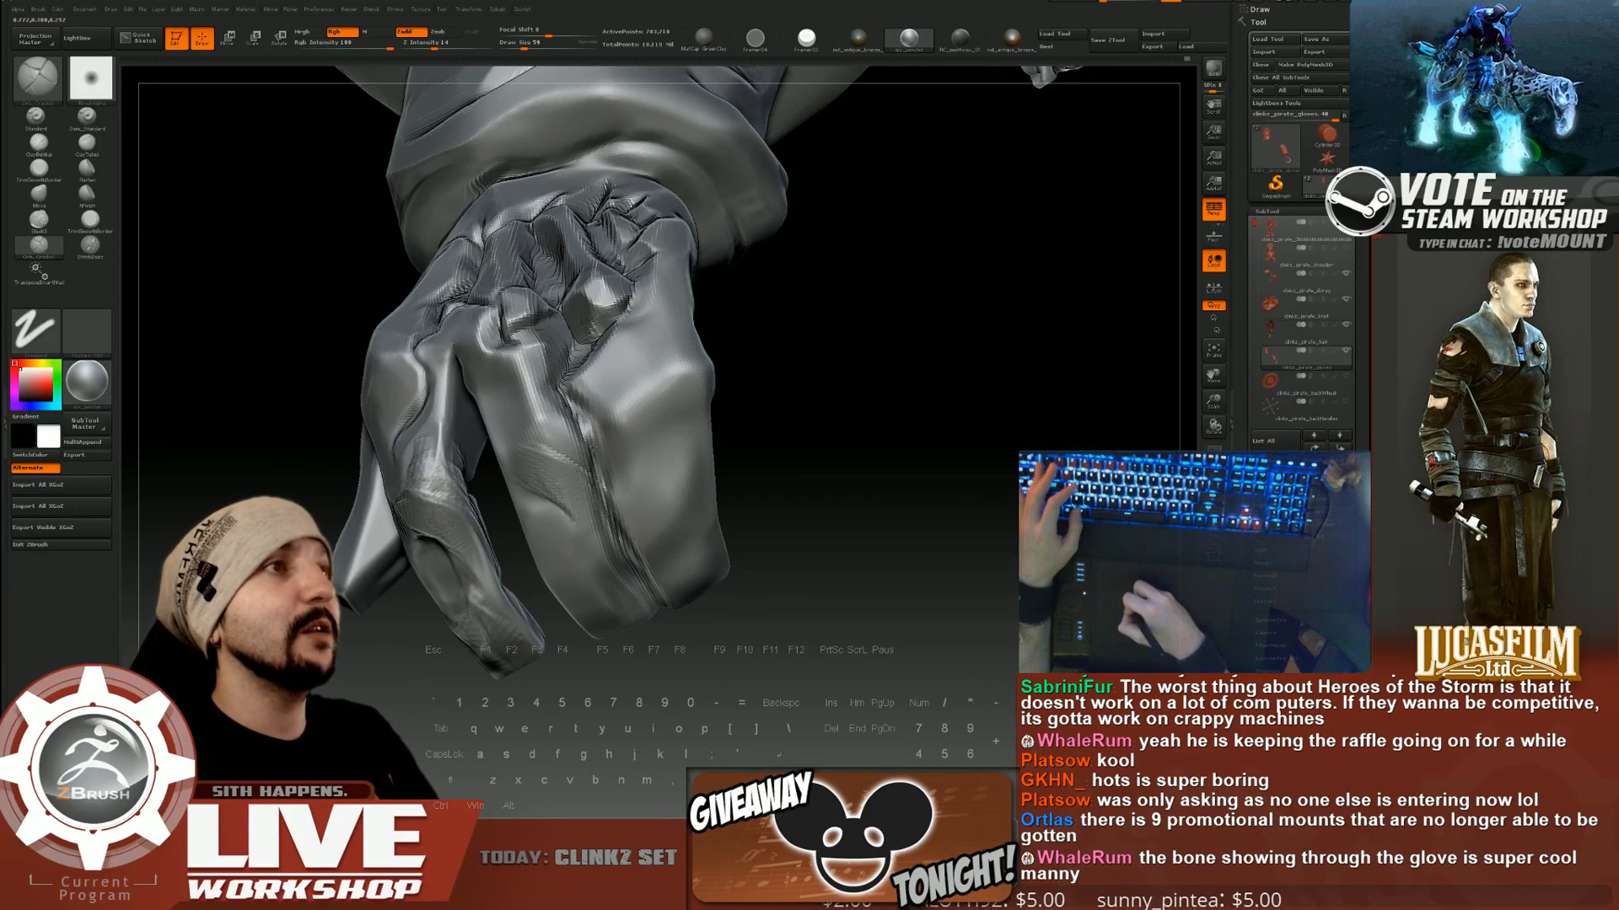
pyautogui.moveTo(591, 447); pyautogui.dragTo(596, 482)
pyautogui.moveTo(817, 433); pyautogui.dragTo(815, 389)
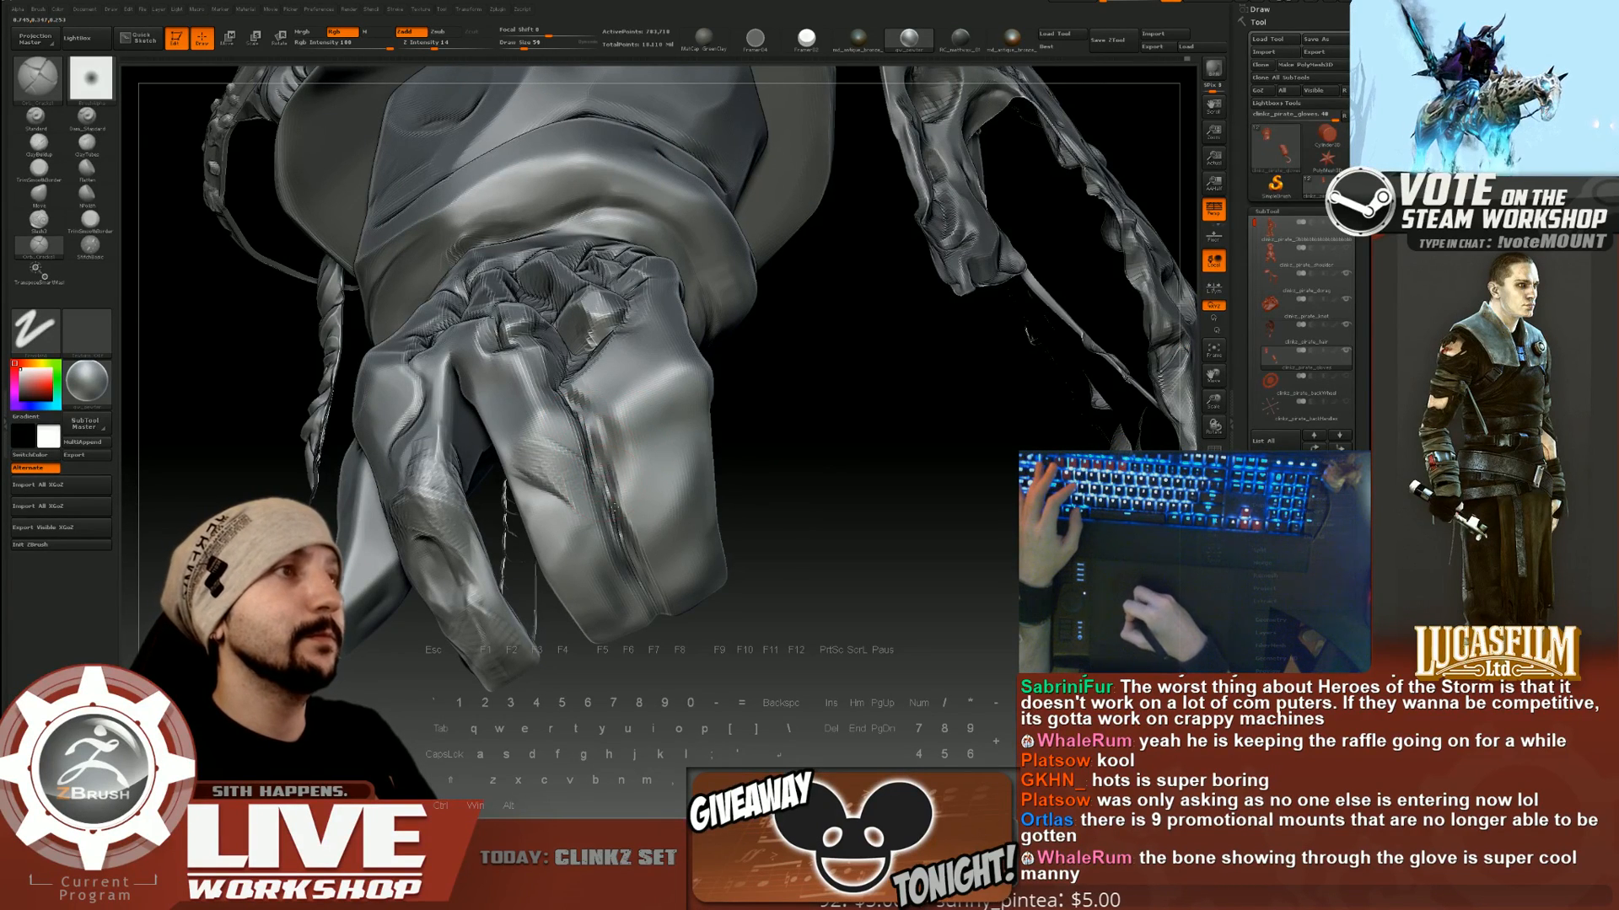
# Carve lengthwise creases along the outer joined finger and continue the split around the fingertips.
pyautogui.moveTo(811, 462); pyautogui.dragTo(780, 447)
pyautogui.moveTo(870, 552); pyautogui.dragTo(658, 590)
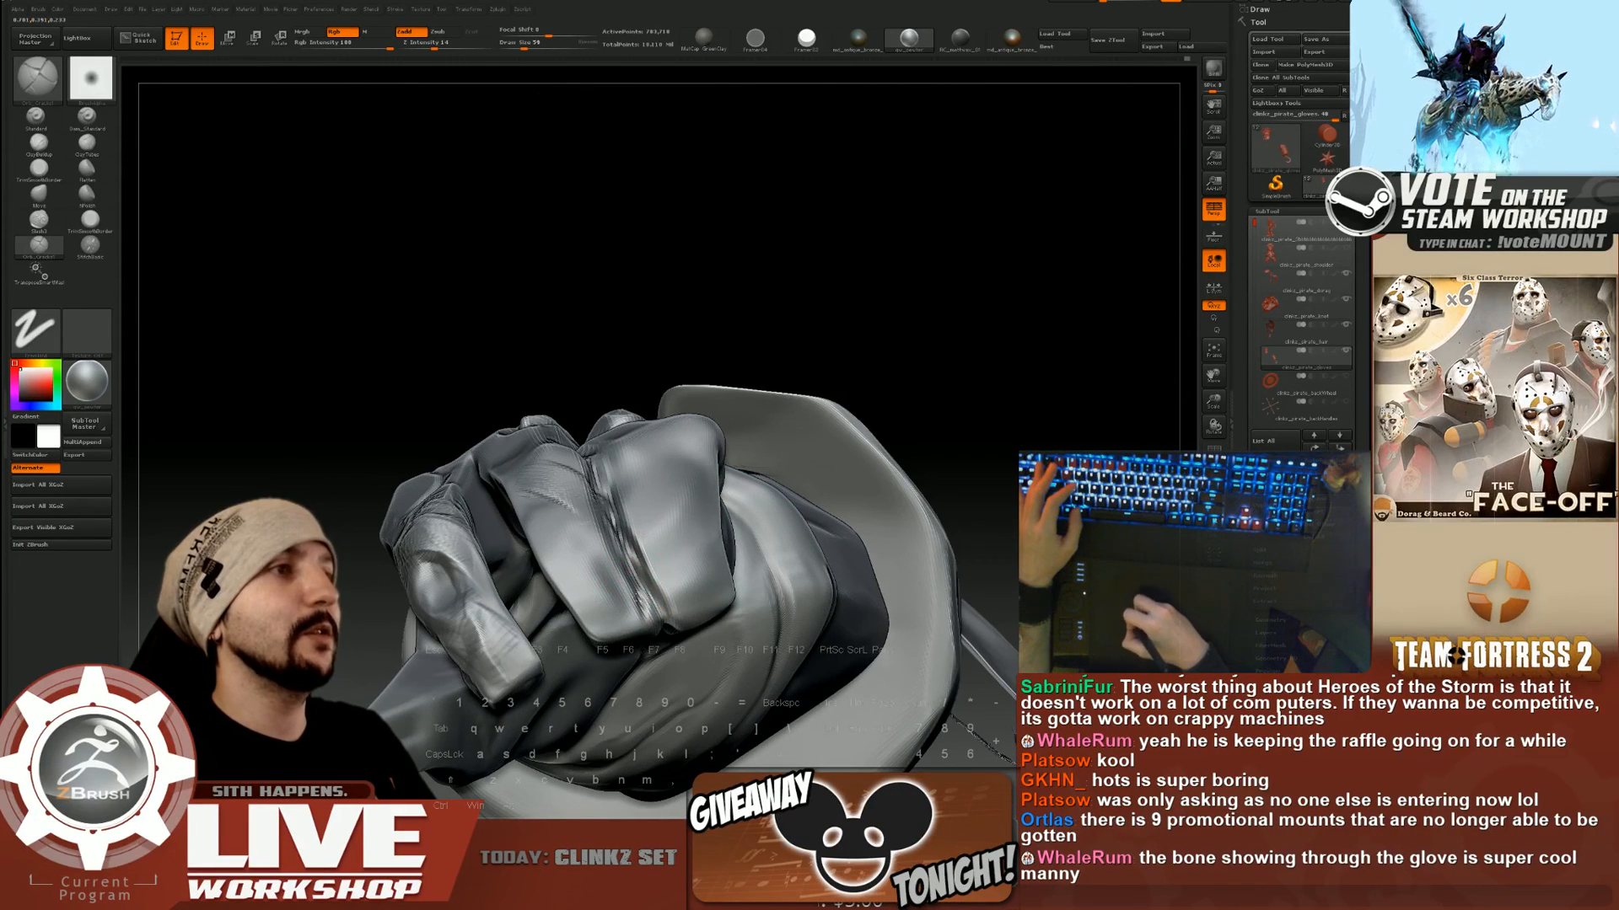
pyautogui.moveTo(936, 472); pyautogui.dragTo(876, 487)
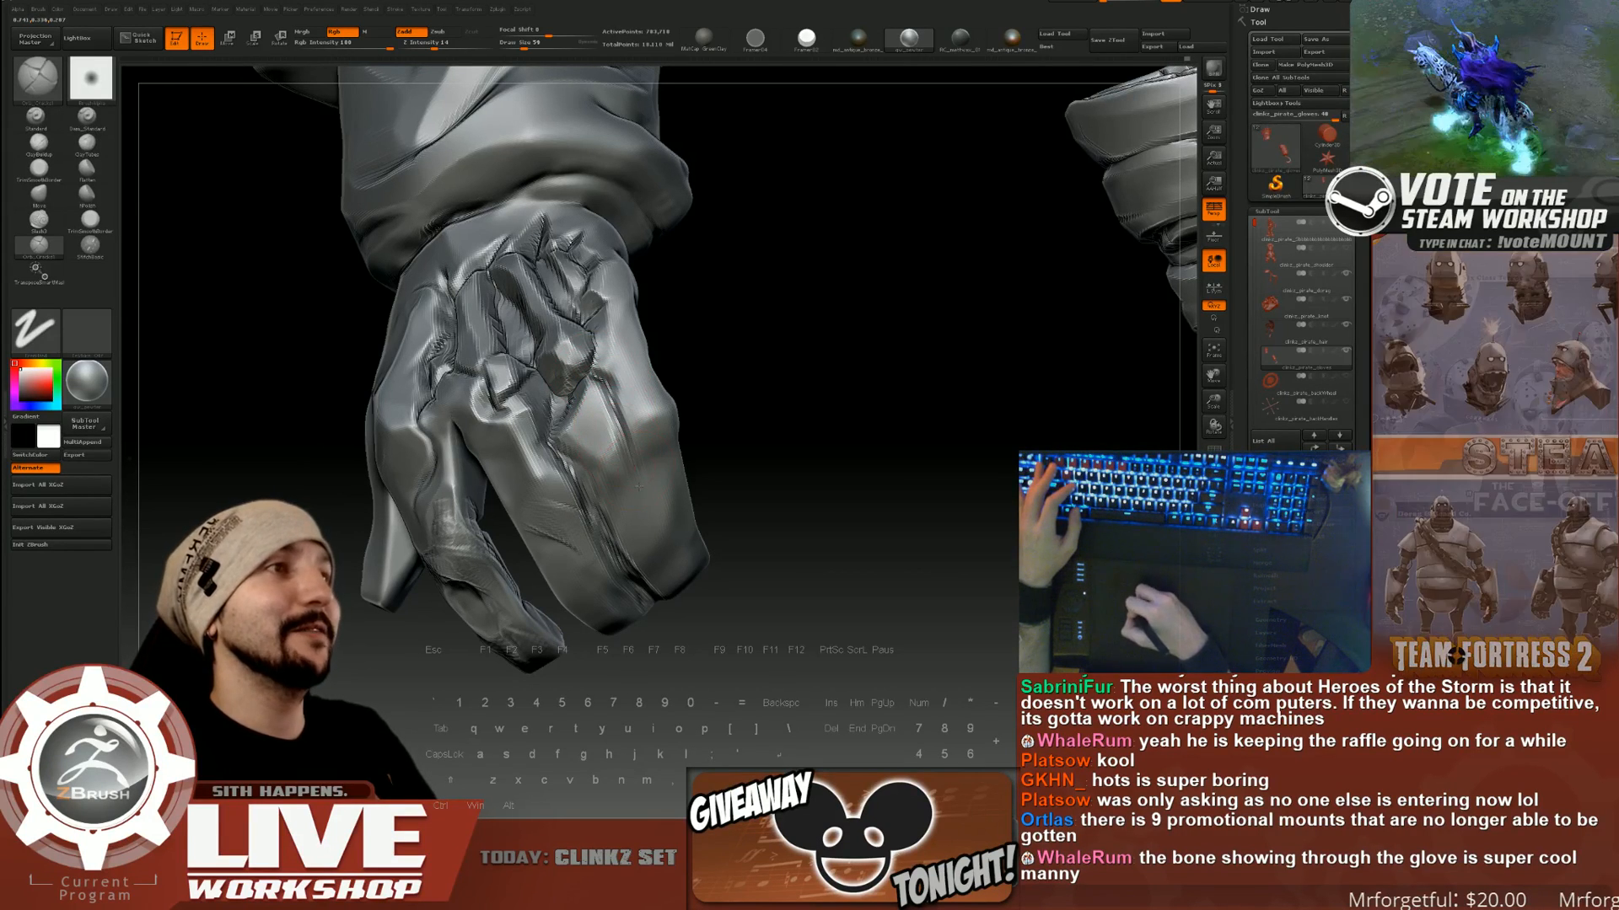
pyautogui.moveTo(646, 503); pyautogui.dragTo(652, 443, button='right')
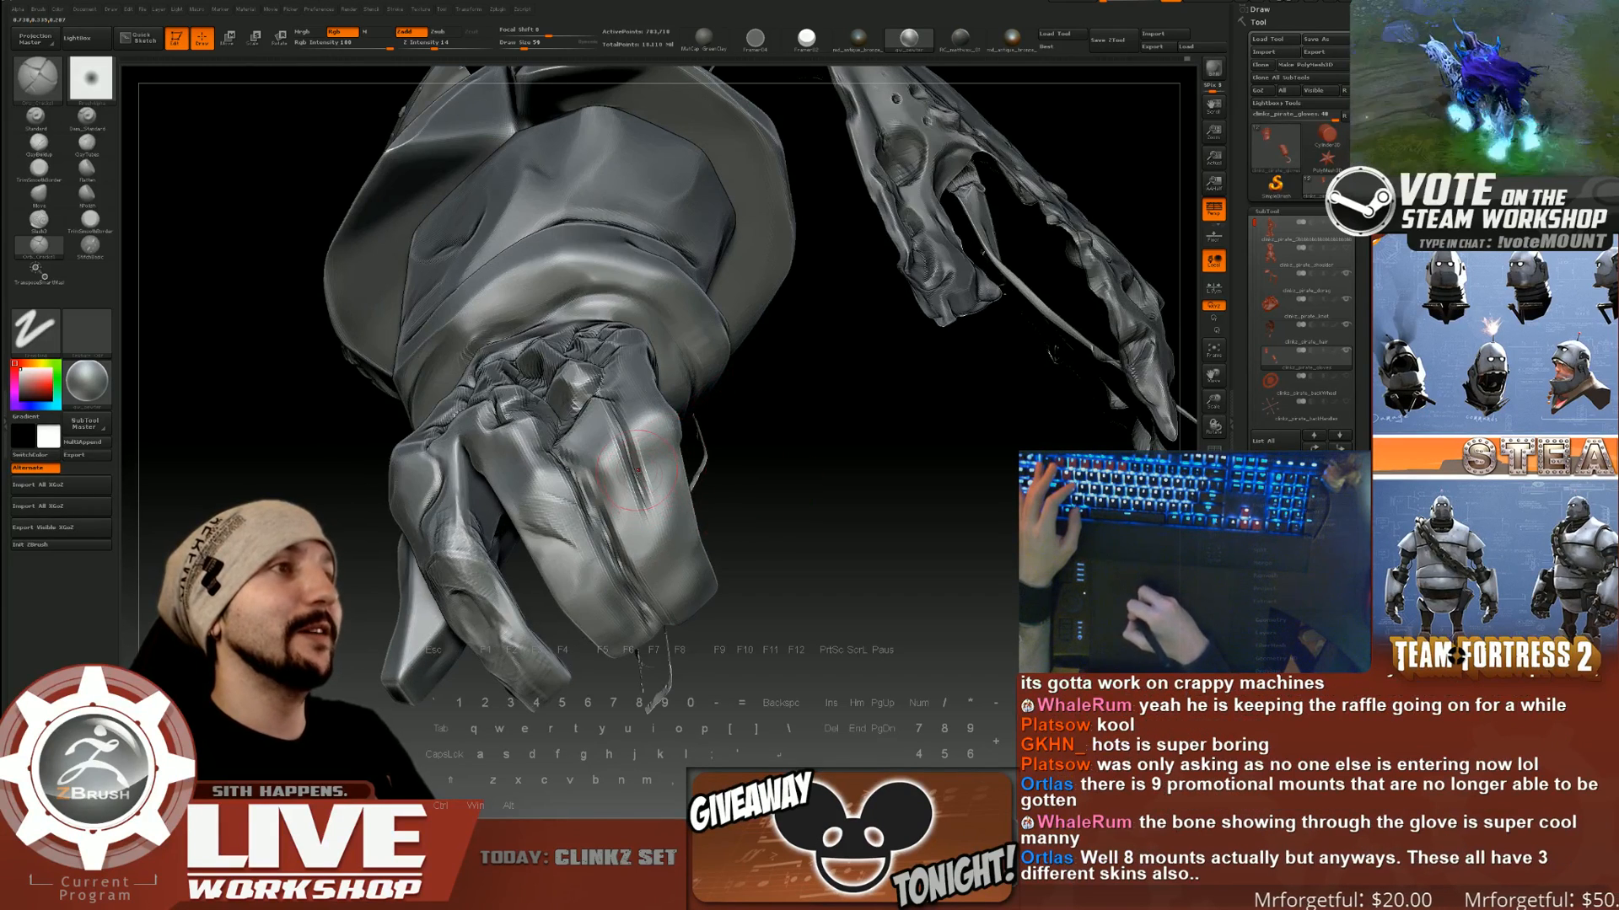
pyautogui.moveTo(638, 480); pyautogui.dragTo(656, 531)
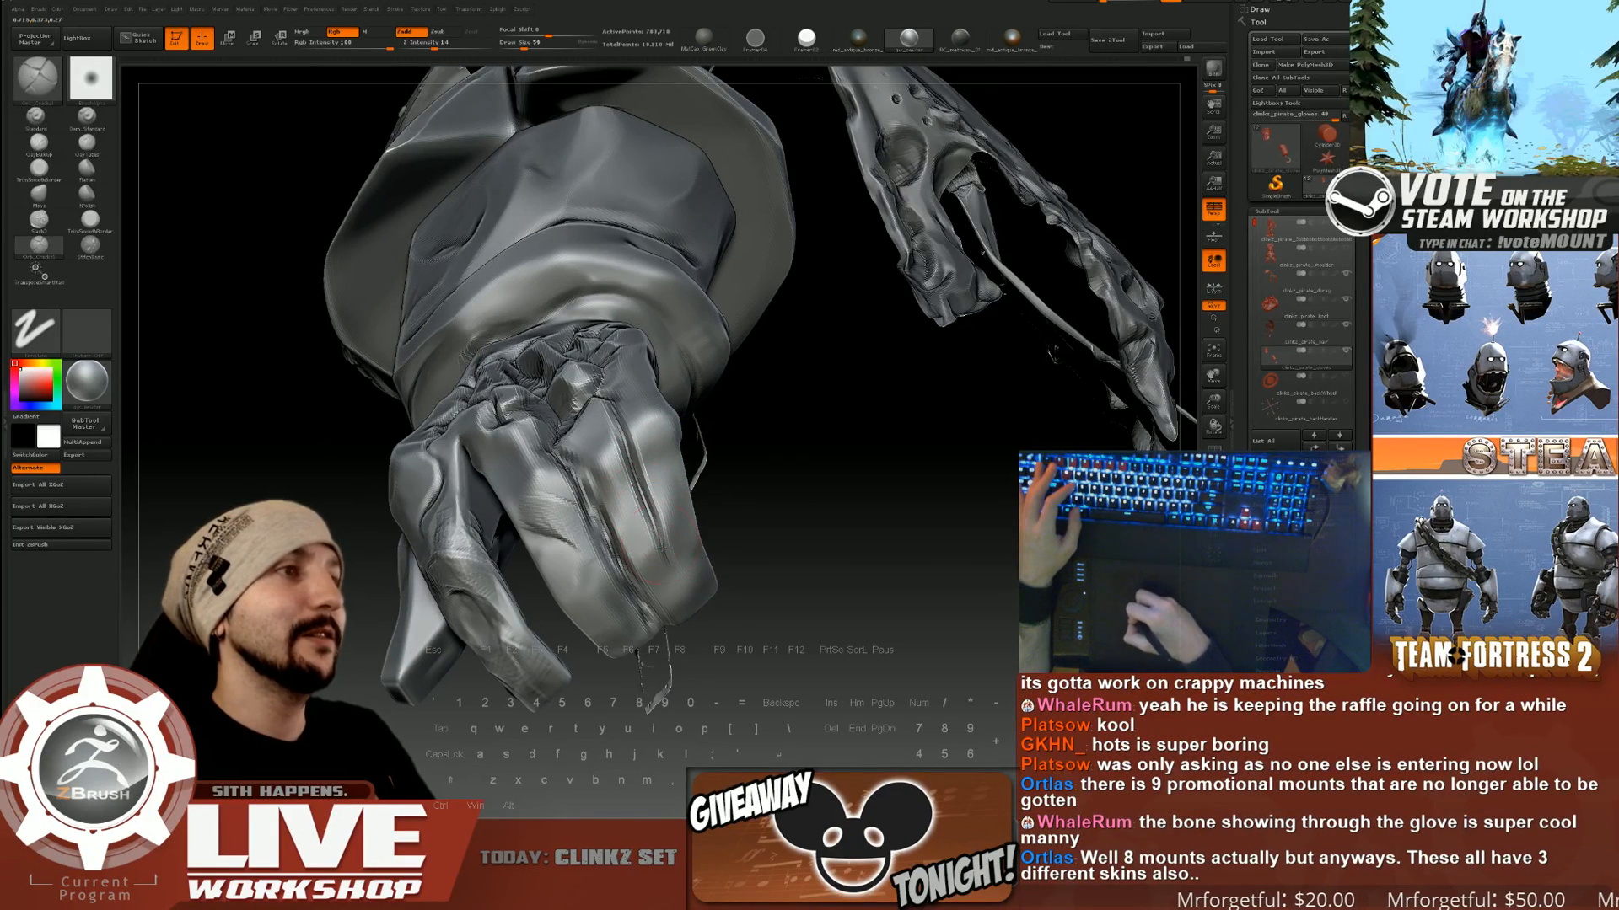
pyautogui.moveTo(635, 597)
pyautogui.mouseDown()
pyautogui.moveTo(823, 462)
pyautogui.moveTo(645, 607)
pyautogui.mouseUp()
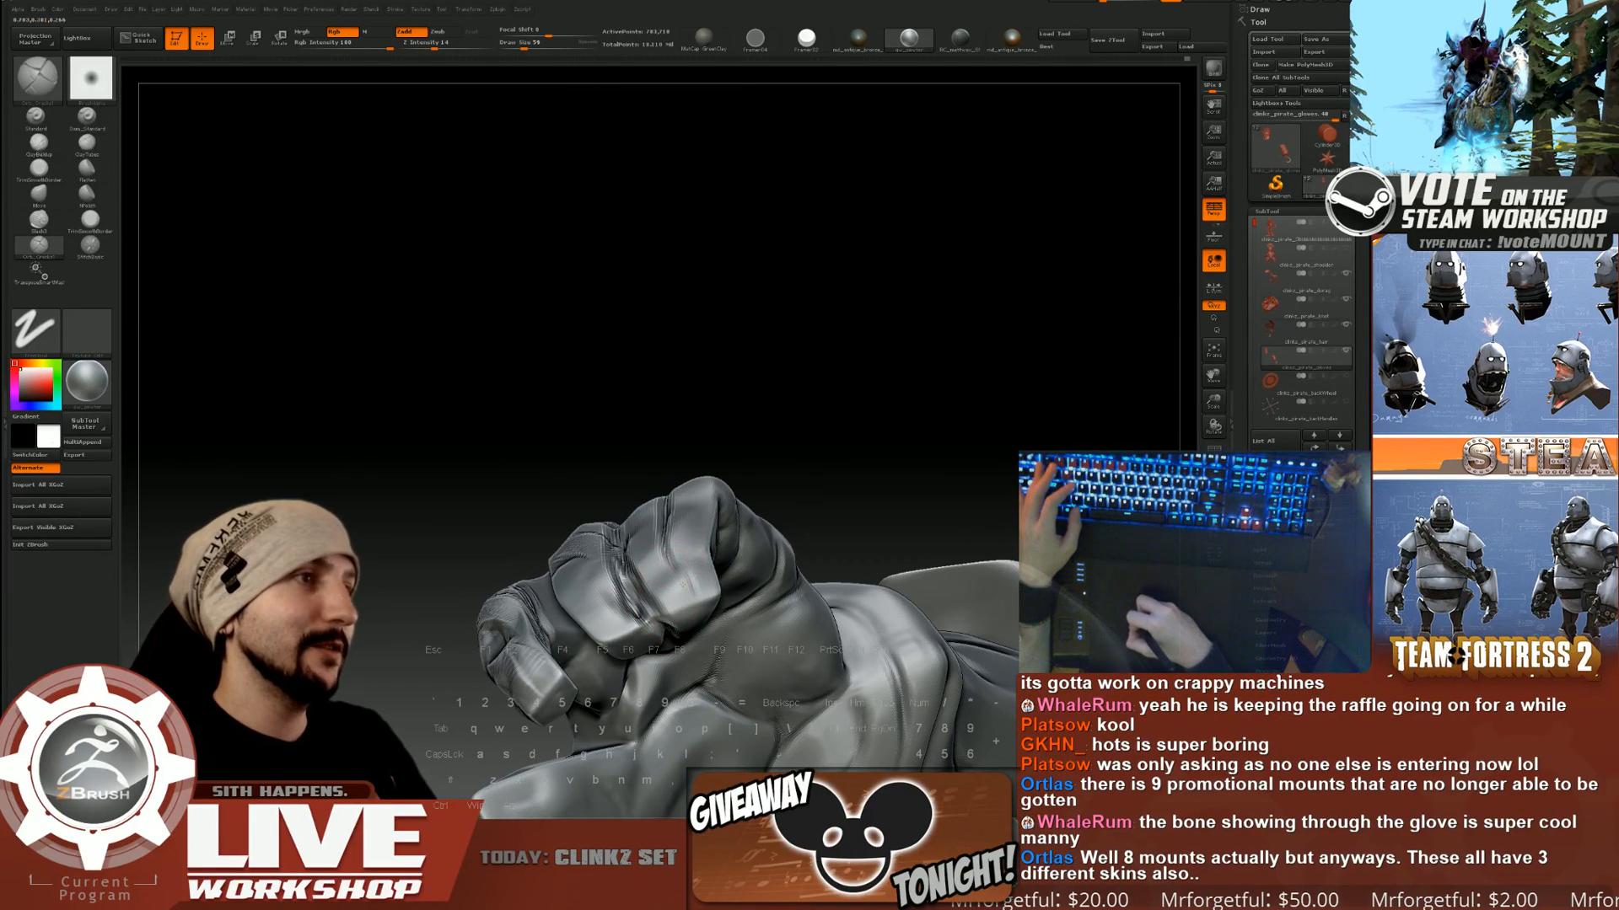
pyautogui.moveTo(692, 590); pyautogui.dragTo(854, 381)
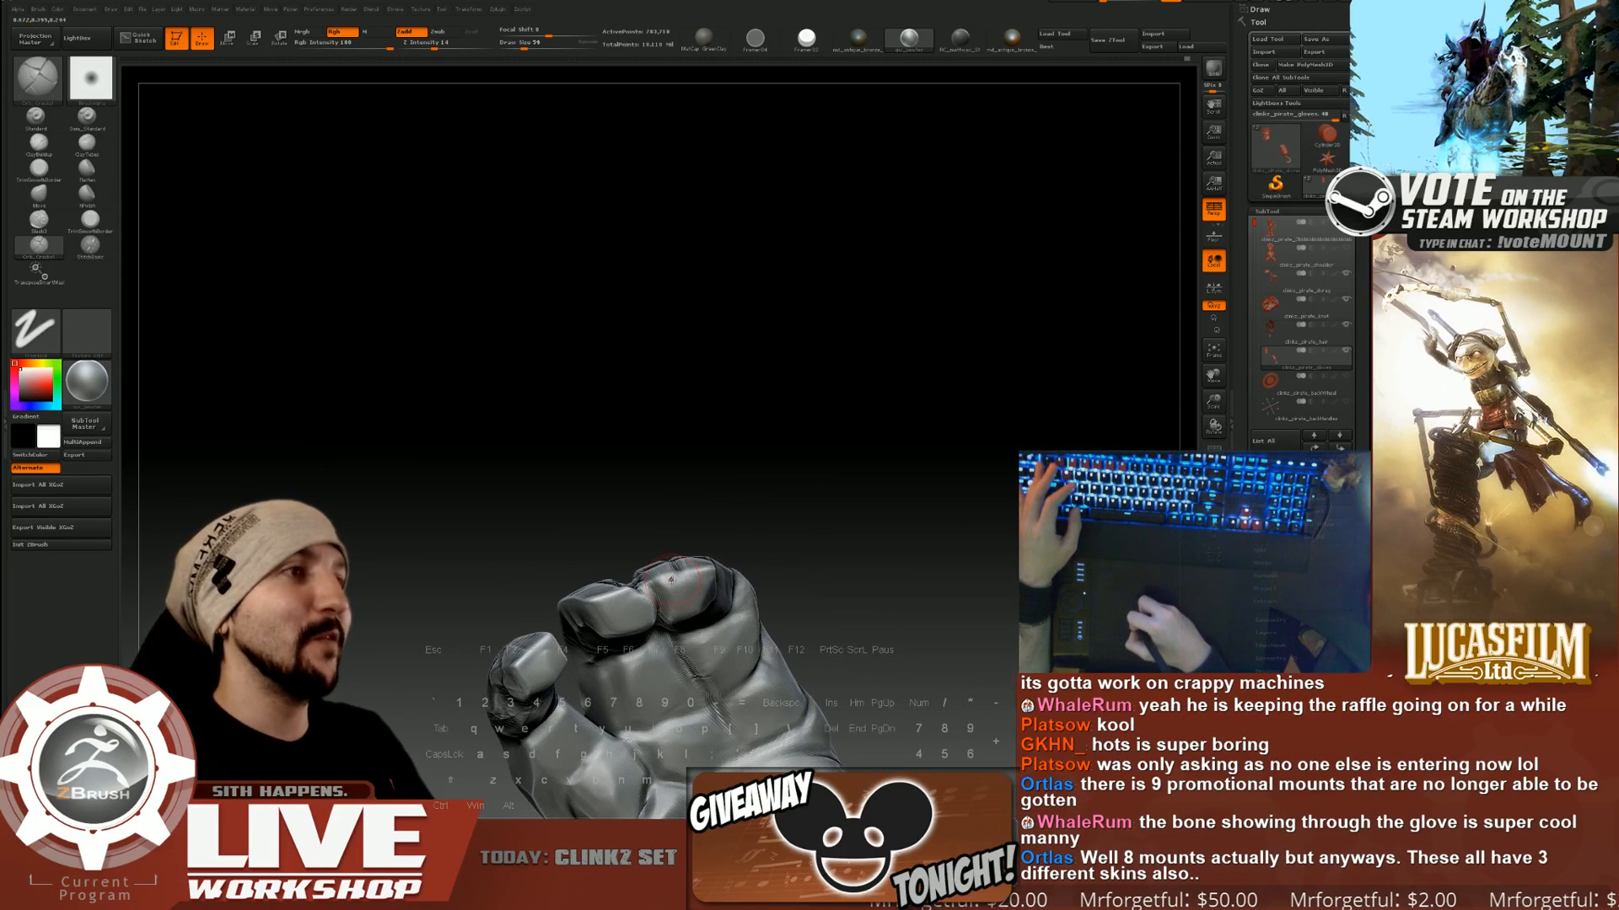
pyautogui.moveTo(721, 546)
pyautogui.mouseDown()
pyautogui.moveTo(594, 633)
pyautogui.moveTo(667, 625)
pyautogui.moveTo(665, 601)
pyautogui.mouseUp()
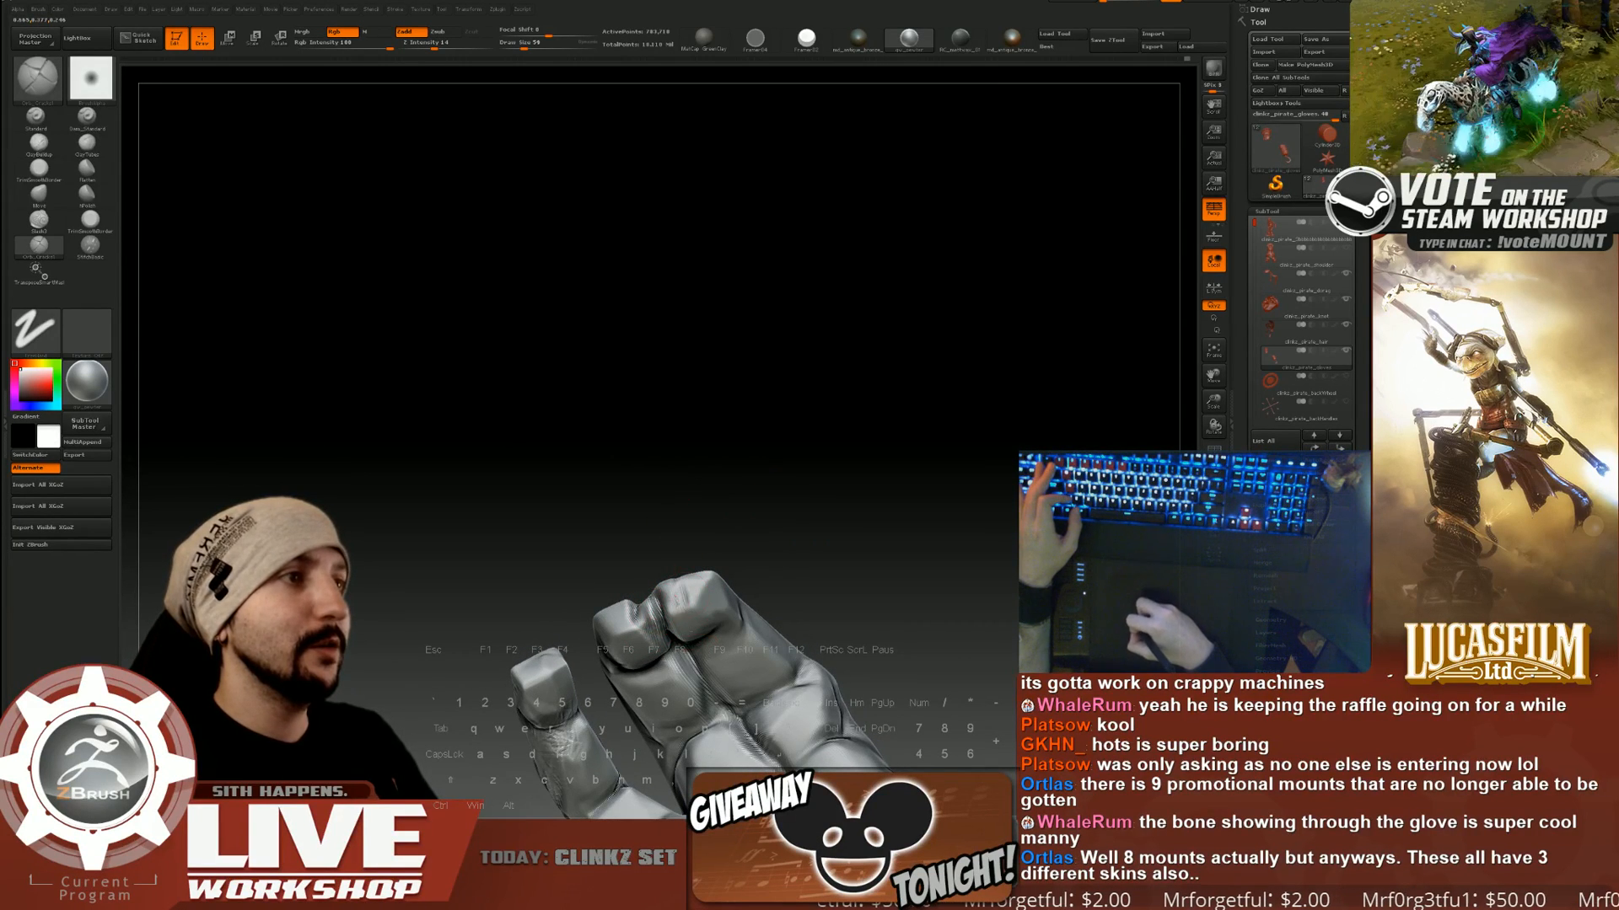
pyautogui.moveTo(804, 558)
pyautogui.mouseDown()
pyautogui.moveTo(700, 605)
pyautogui.moveTo(805, 530)
pyautogui.moveTo(693, 631)
pyautogui.mouseUp()
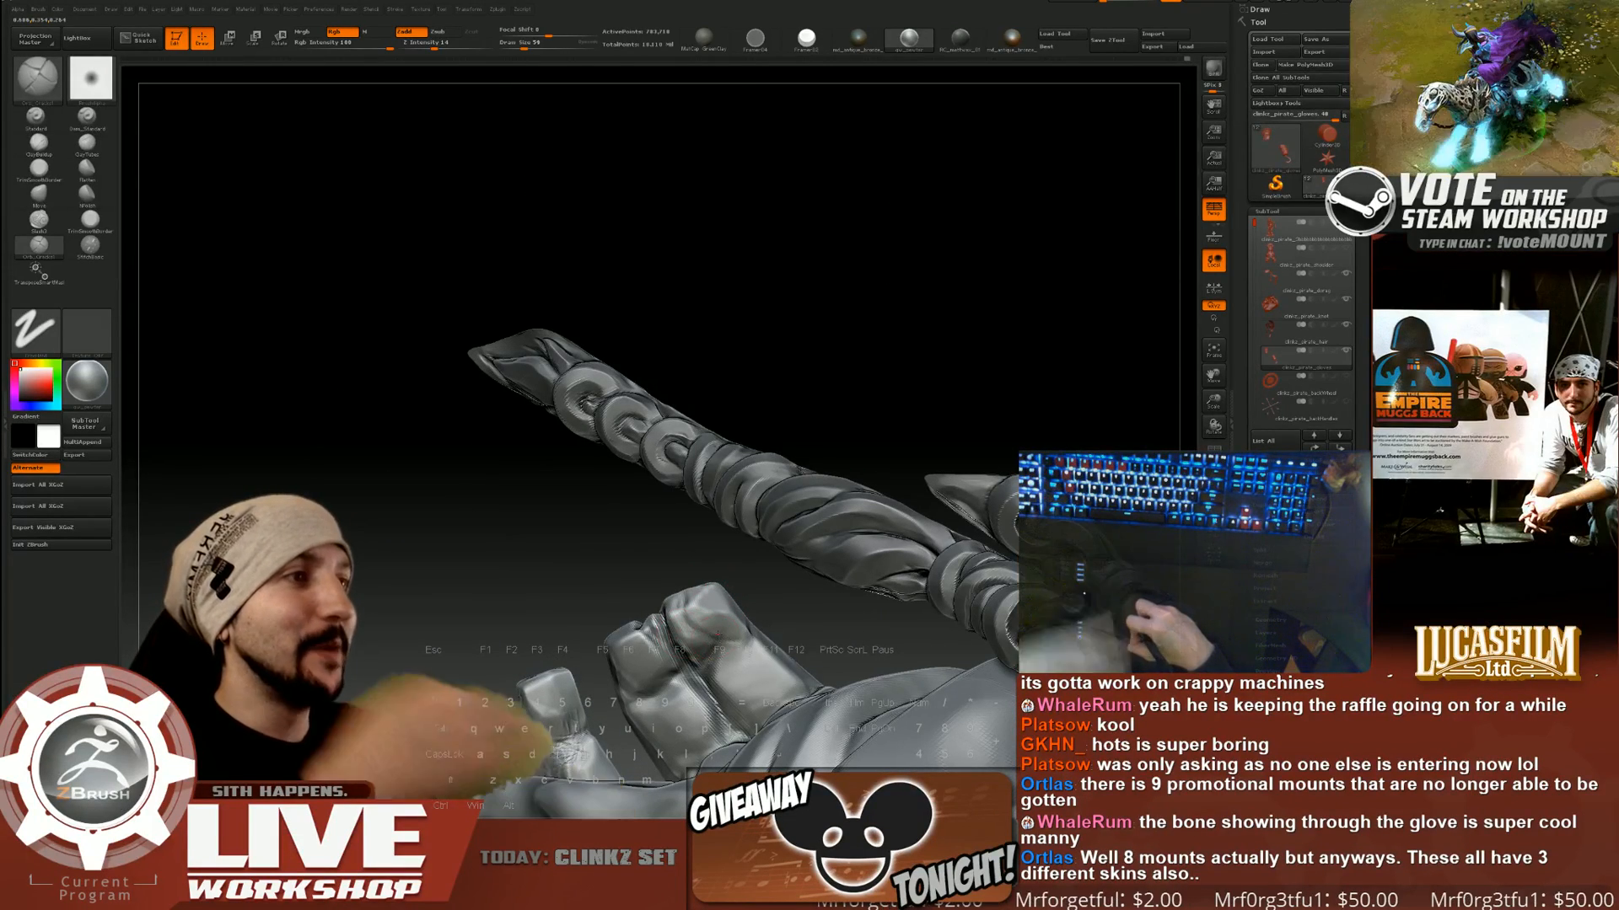
pyautogui.moveTo(693, 632); pyautogui.dragTo(126, 298)
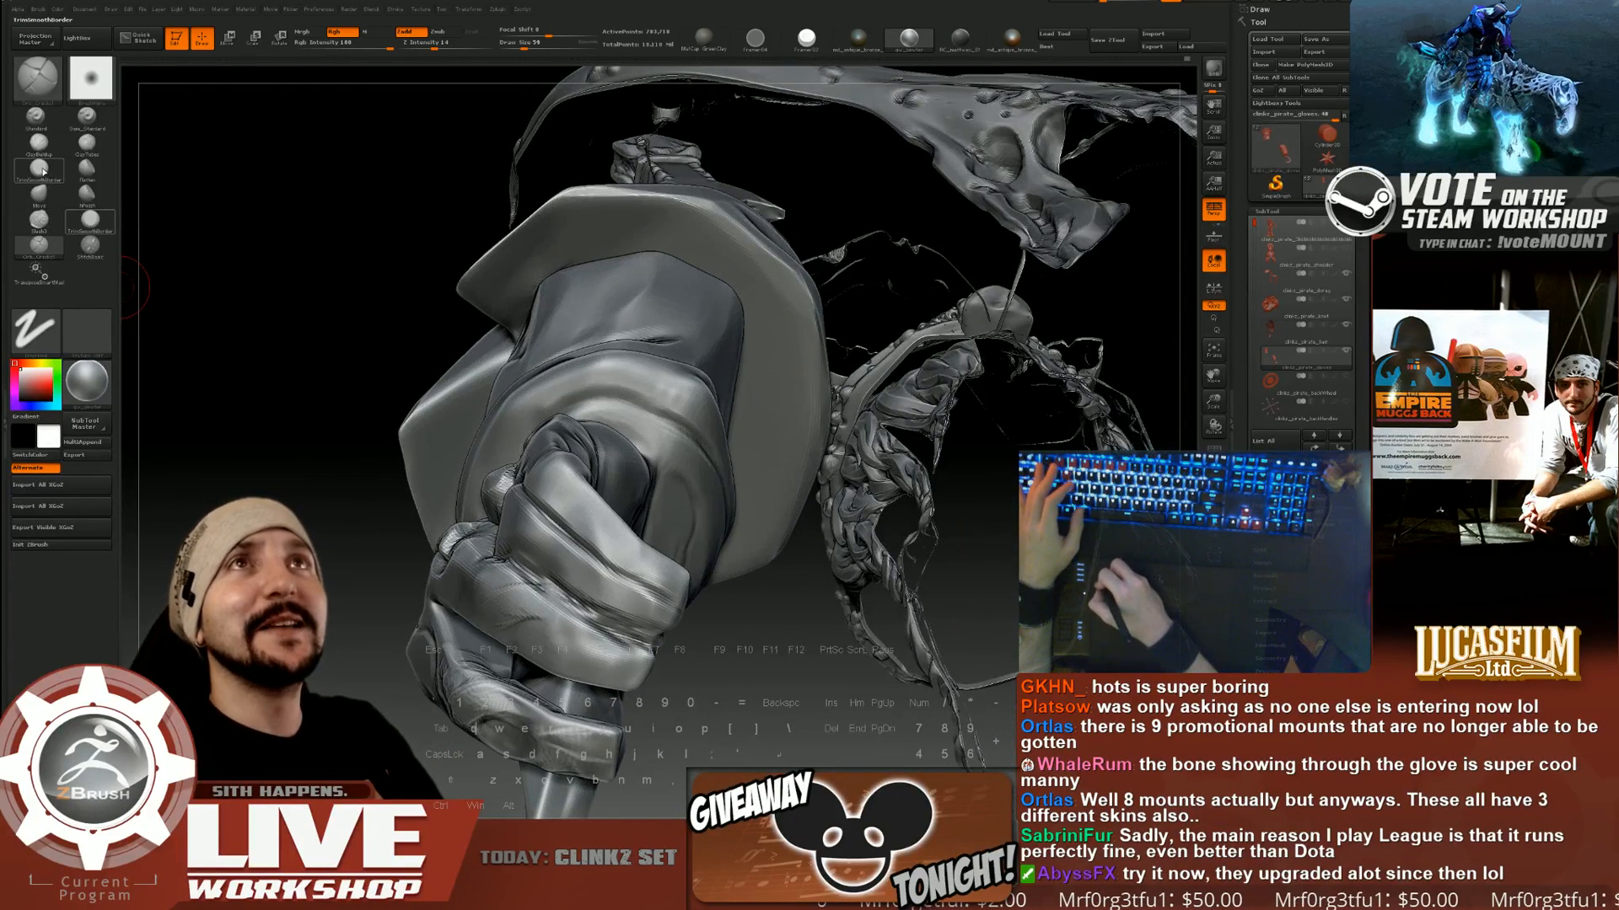
# Switch to a clay build-up brush and add volume along the groove on the backs of the joined fingers.
pyautogui.click(39, 142)
pyautogui.moveTo(292, 470)
pyautogui.mouseDown()
pyautogui.moveTo(733, 455)
pyautogui.moveTo(658, 488)
pyautogui.moveTo(595, 560)
pyautogui.mouseUp()
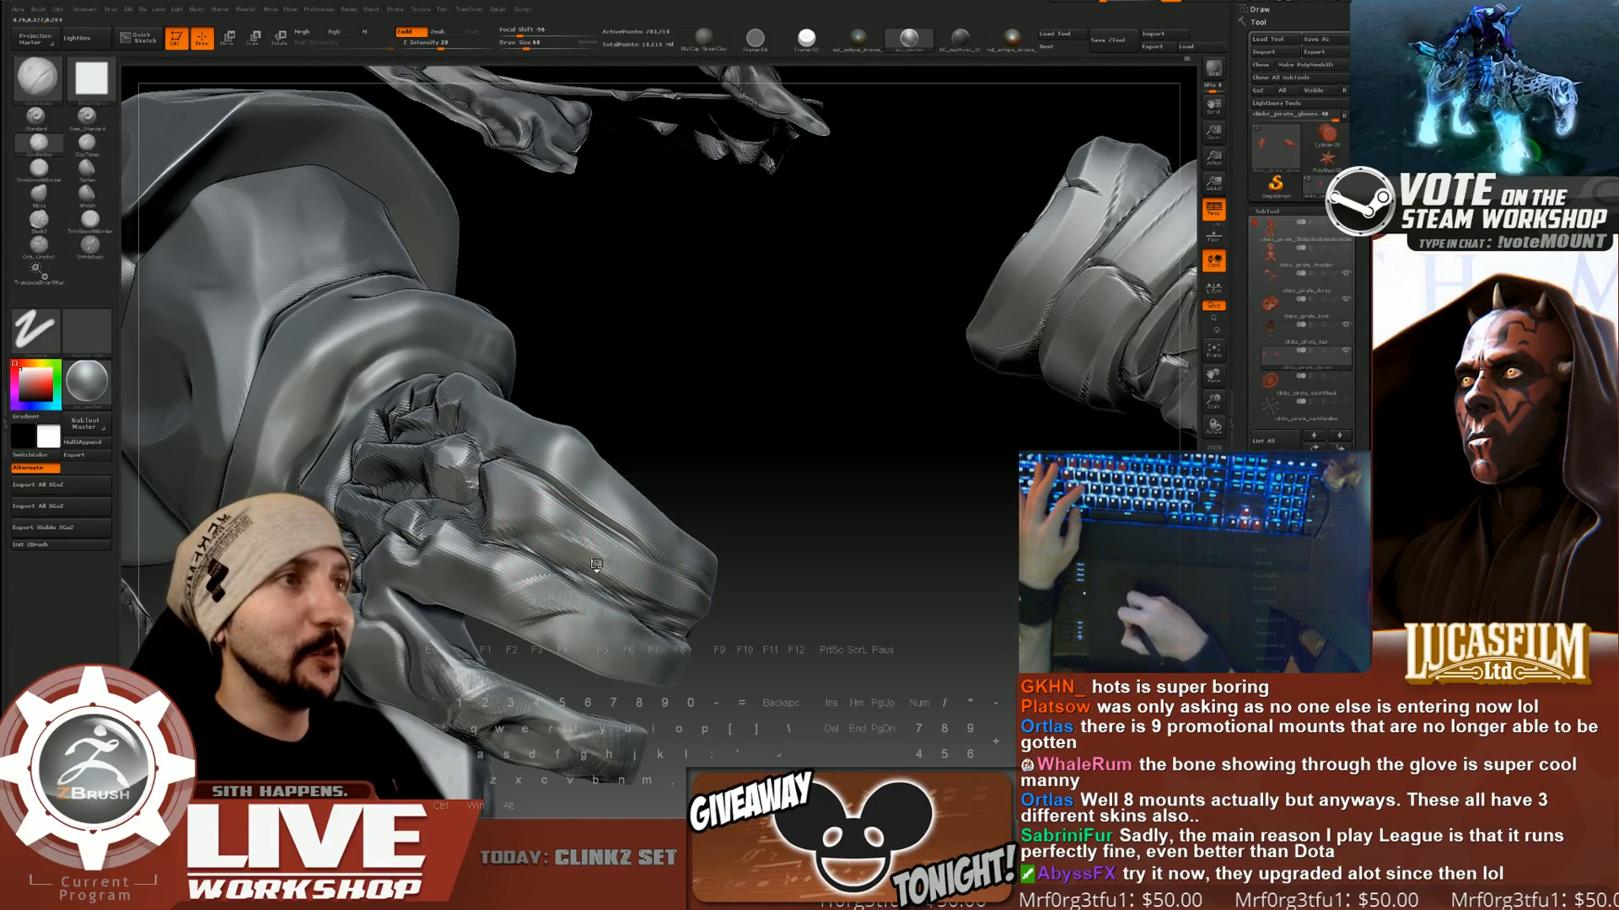
pyautogui.moveTo(527, 540); pyautogui.dragTo(617, 580)
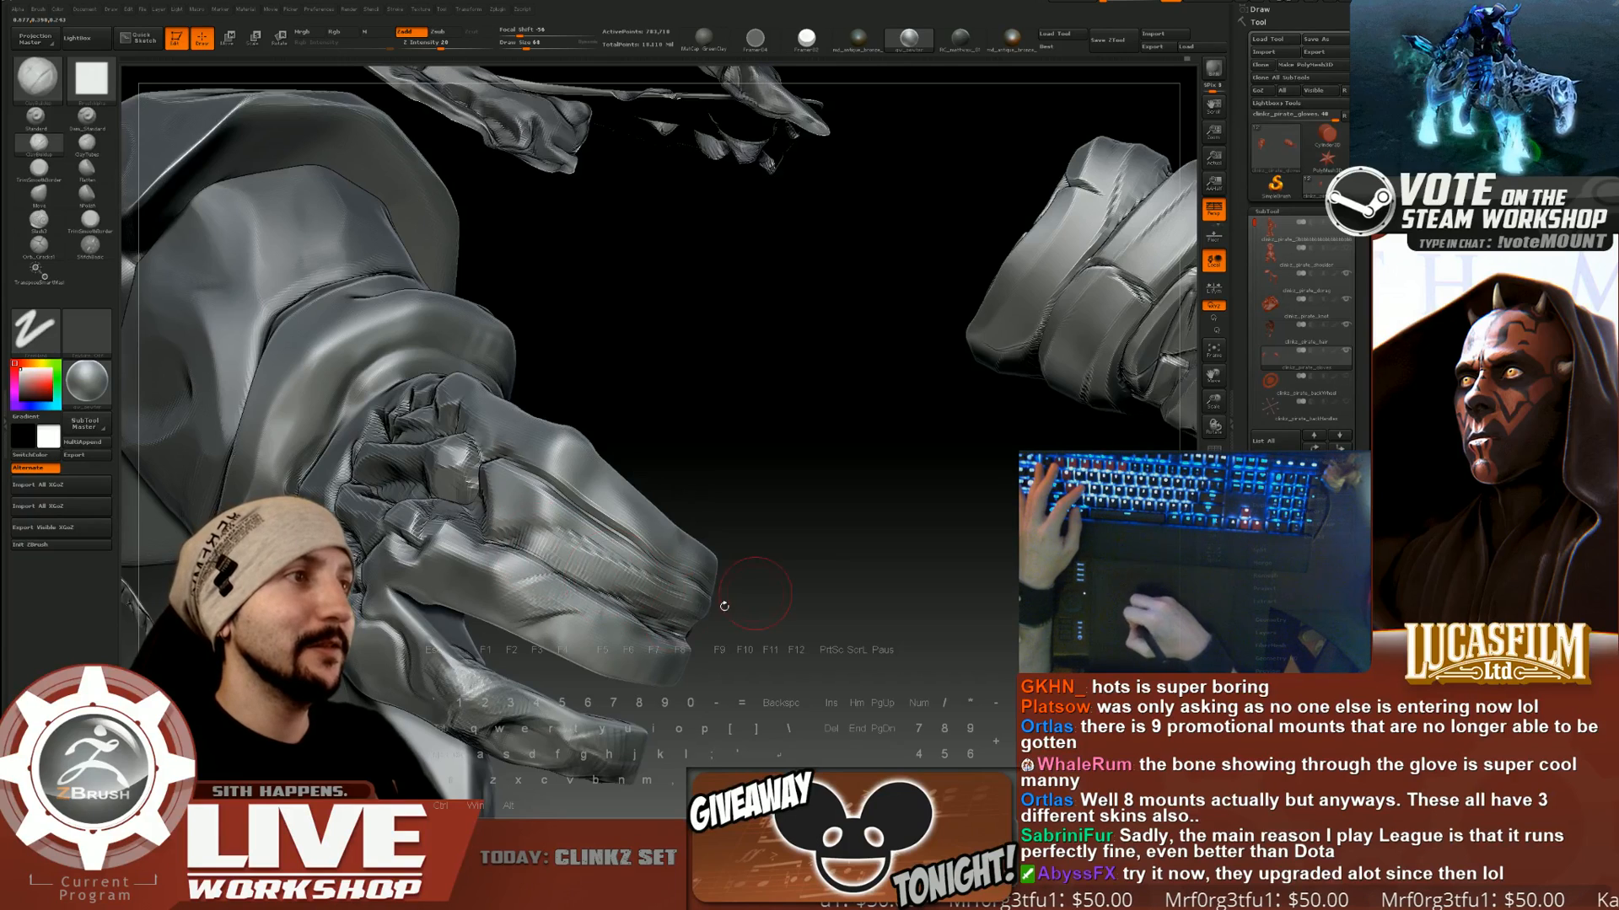
pyautogui.moveTo(724, 606); pyautogui.dragTo(673, 595)
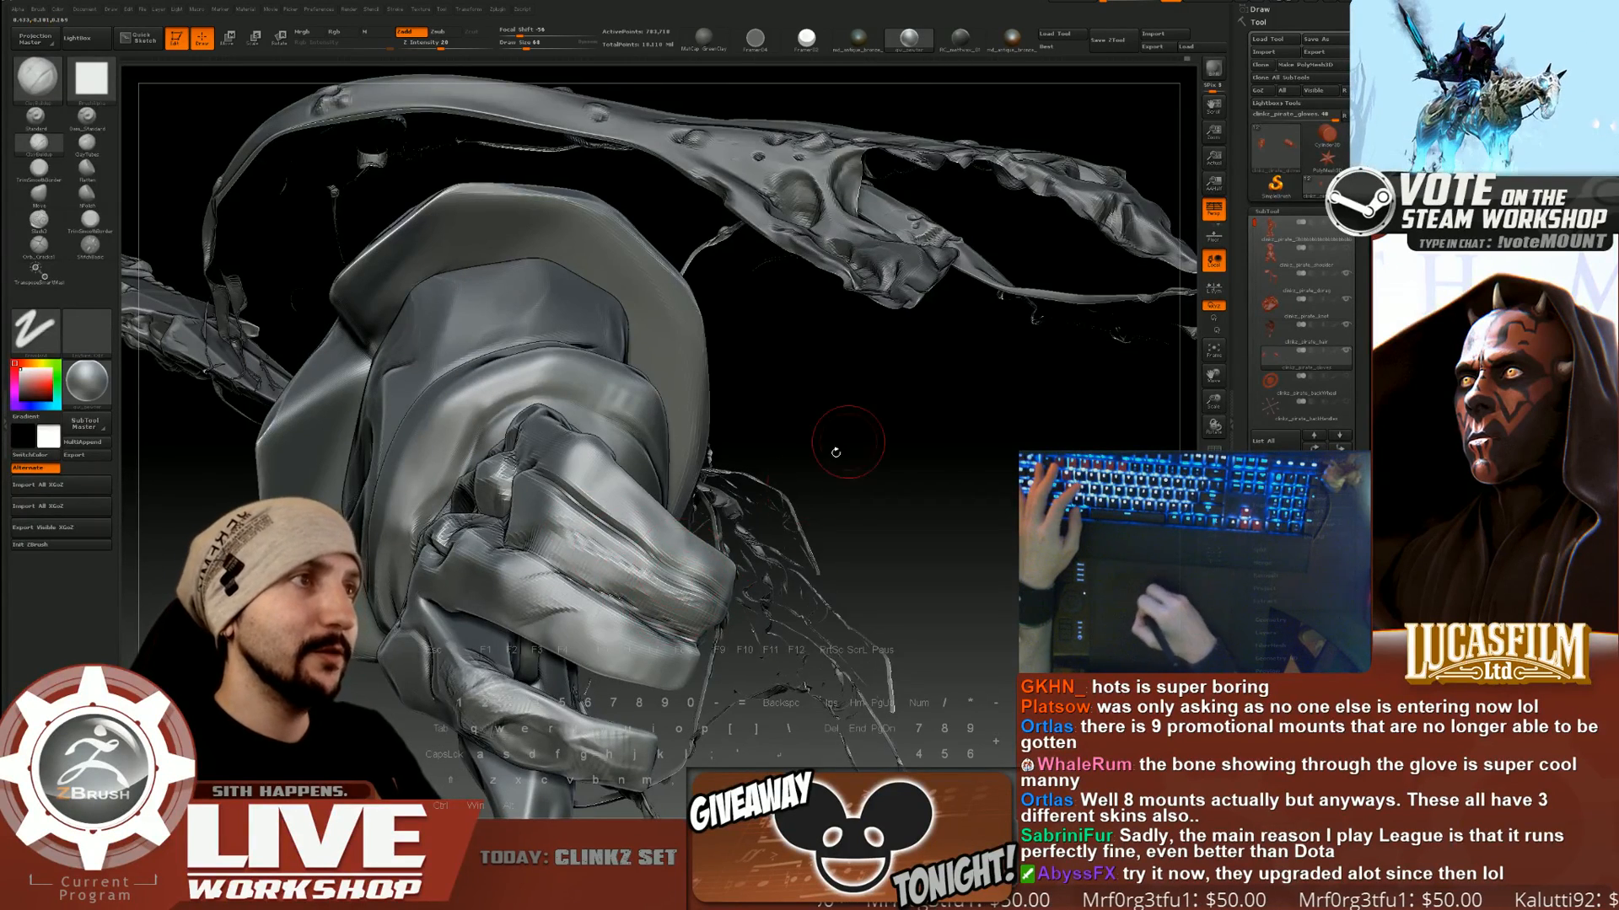
pyautogui.moveTo(581, 529); pyautogui.dragTo(587, 467)
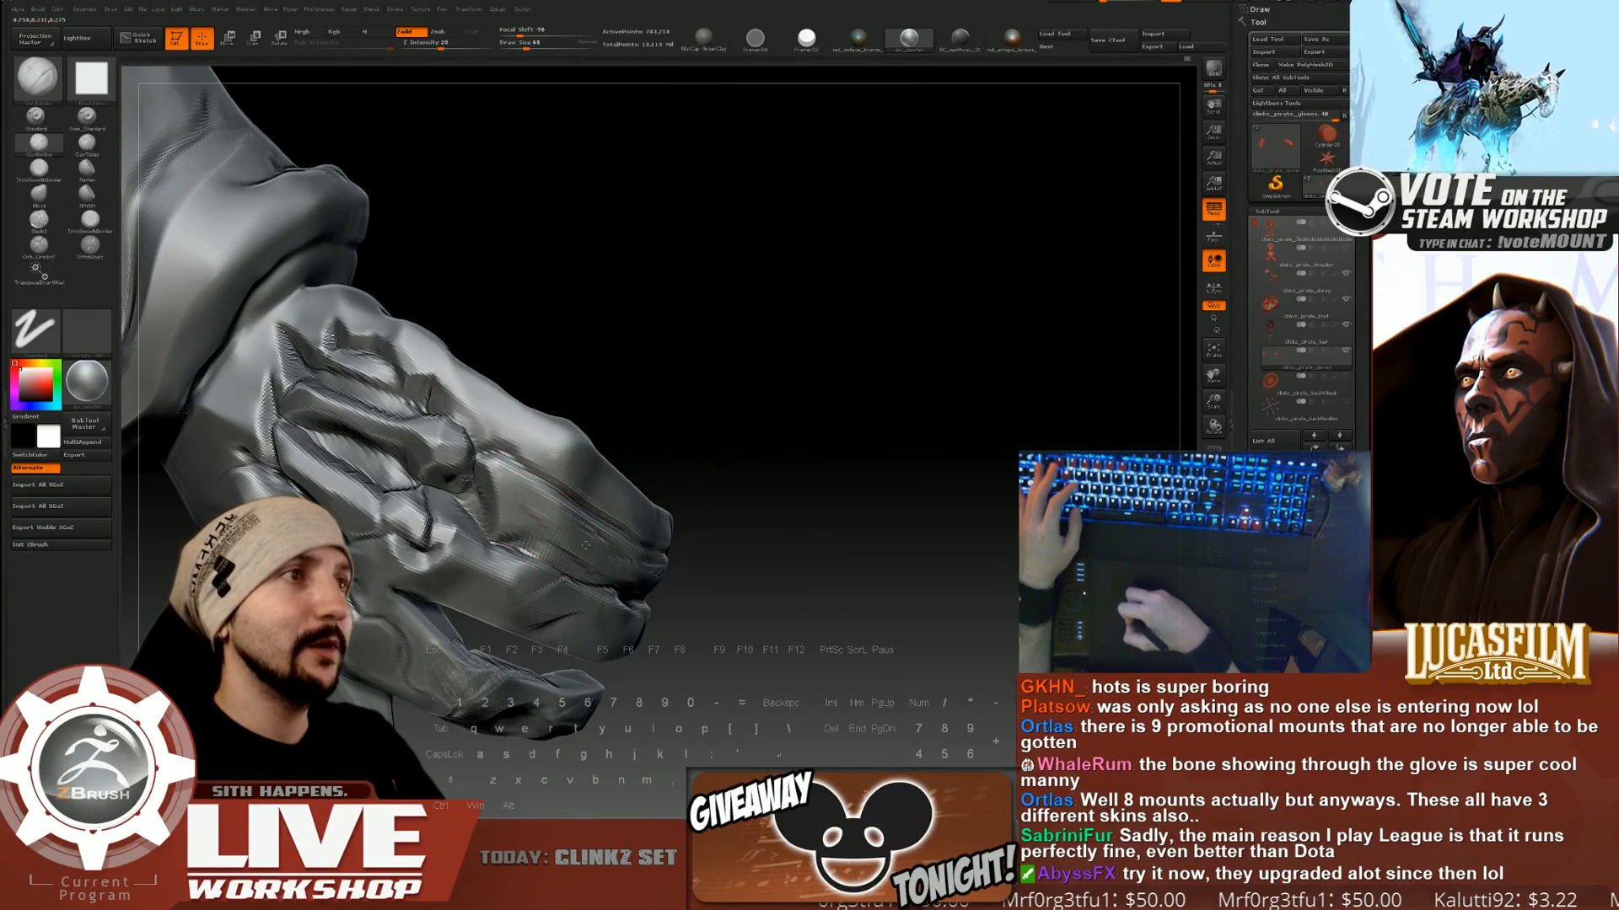
# Build up bony bumps over the middle knuckles and upper segments of the joined fingers.
pyautogui.moveTo(663, 404); pyautogui.dragTo(666, 395)
pyautogui.moveTo(553, 454)
pyautogui.mouseDown()
pyautogui.moveTo(672, 437)
pyautogui.moveTo(604, 507)
pyautogui.moveTo(643, 582)
pyautogui.mouseUp()
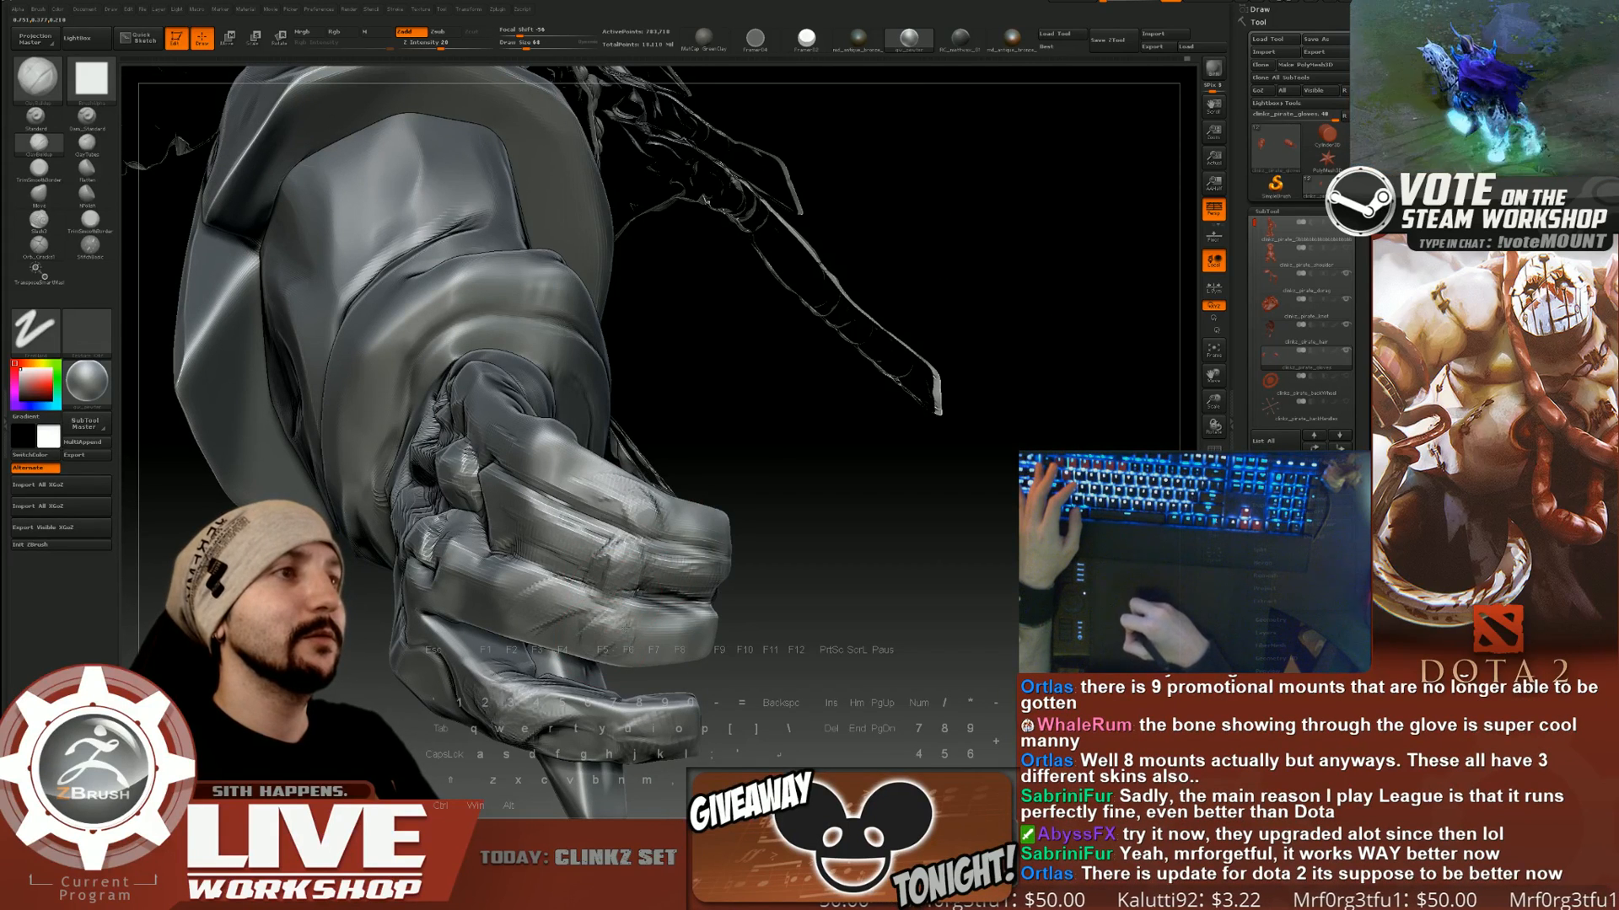
pyautogui.moveTo(684, 524)
pyautogui.mouseDown()
pyautogui.moveTo(534, 569)
pyautogui.moveTo(536, 609)
pyautogui.moveTo(563, 589)
pyautogui.mouseUp()
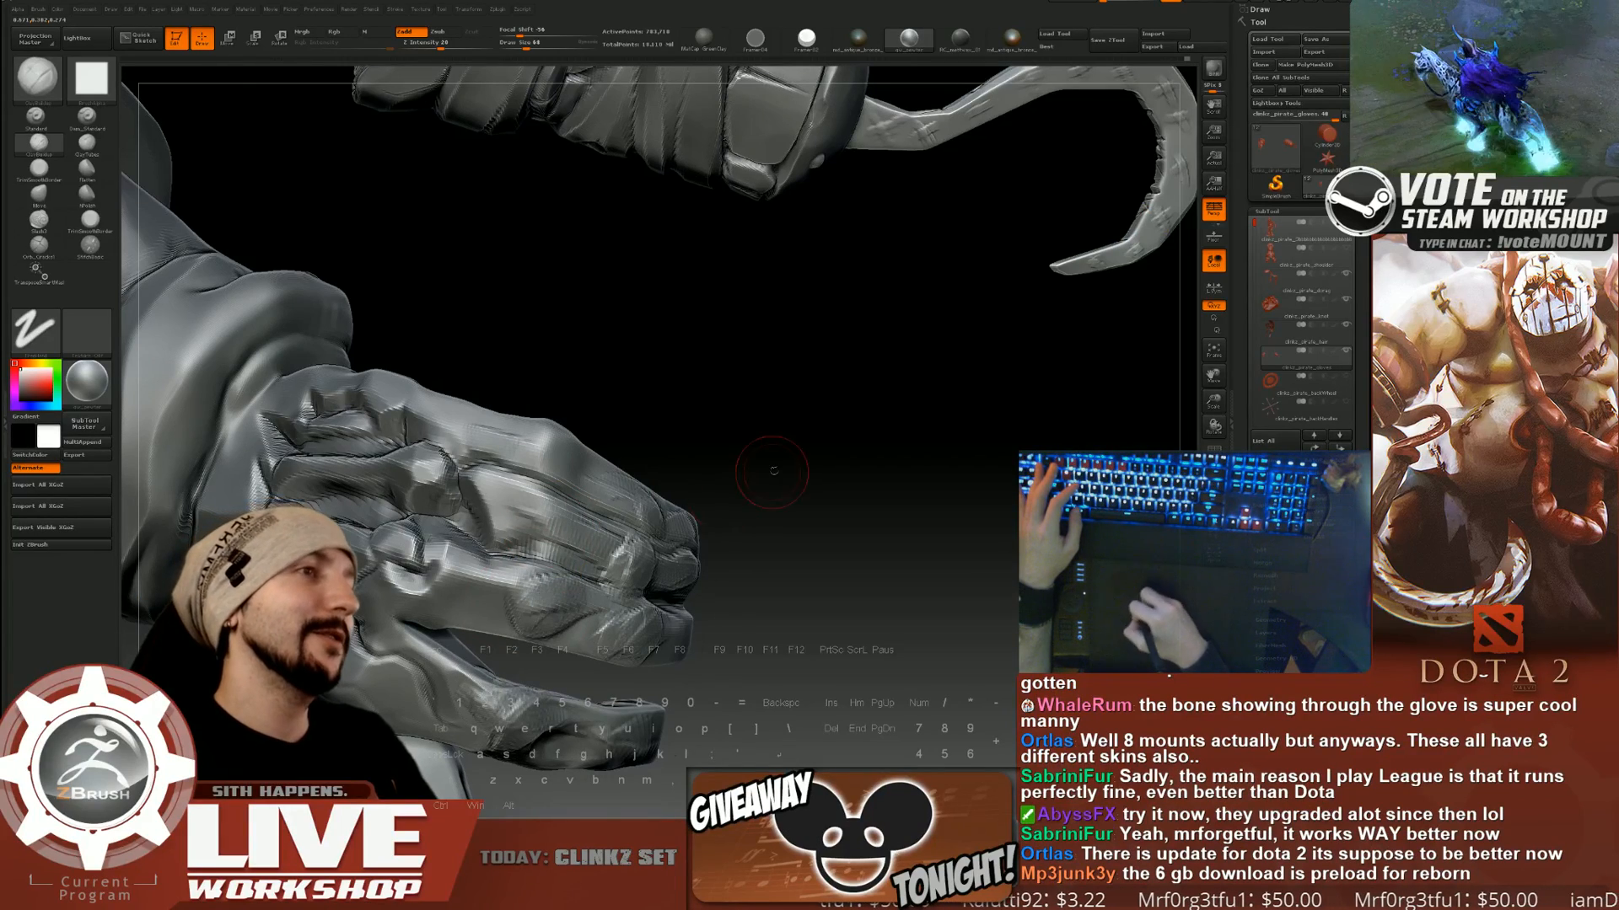
pyautogui.moveTo(770, 469); pyautogui.dragTo(831, 442)
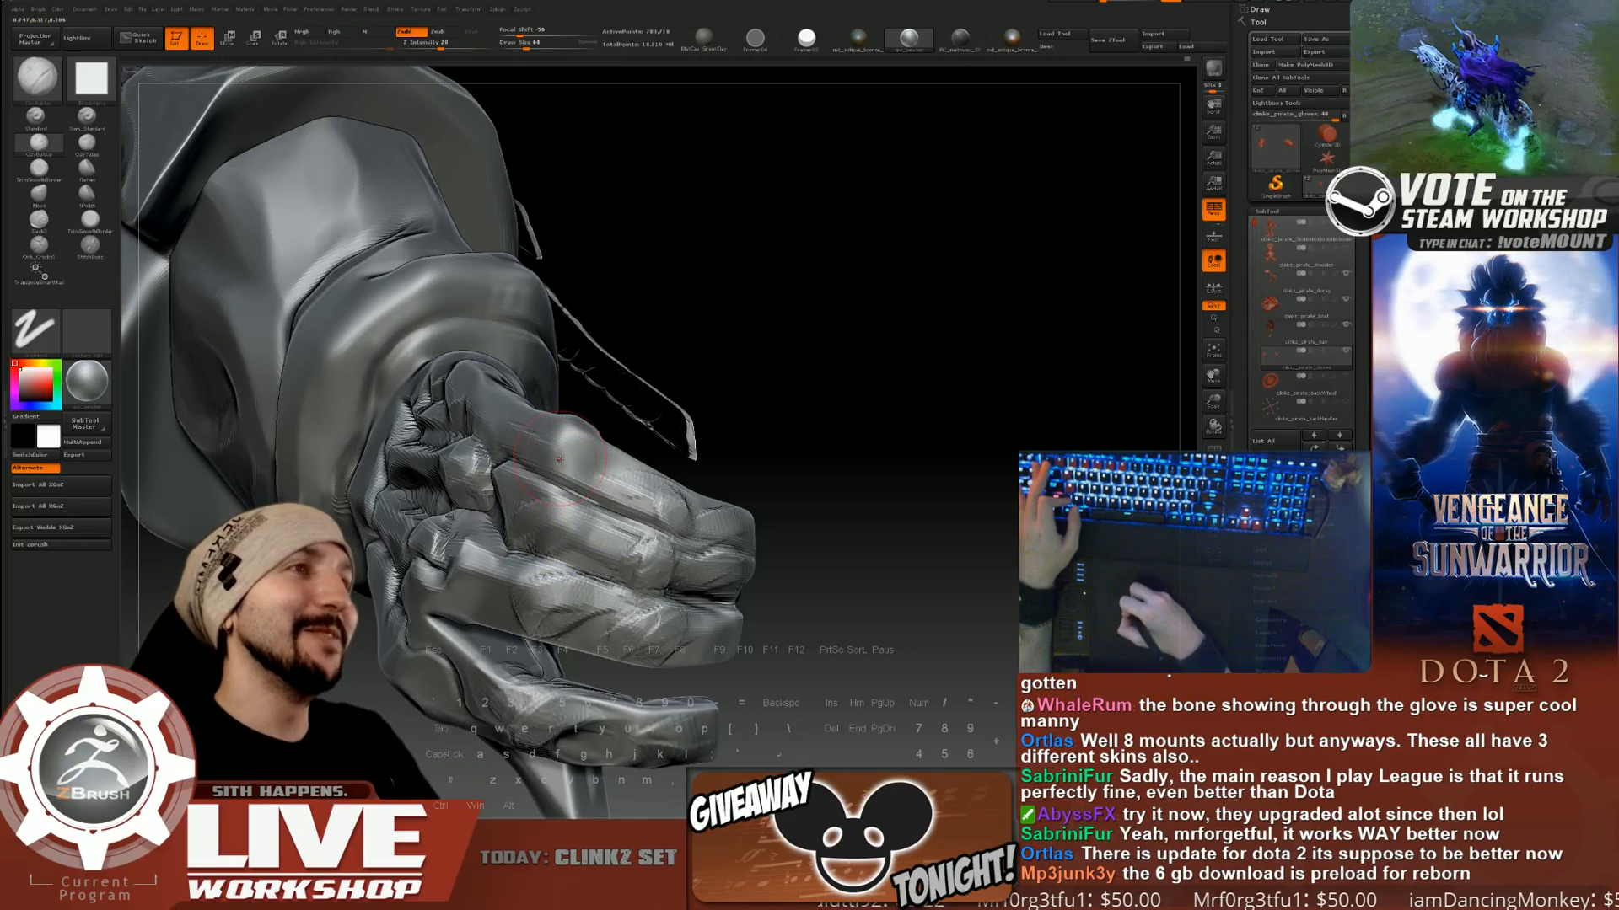
pyautogui.moveTo(890, 428); pyautogui.dragTo(727, 457)
pyautogui.moveTo(494, 481); pyautogui.dragTo(560, 473)
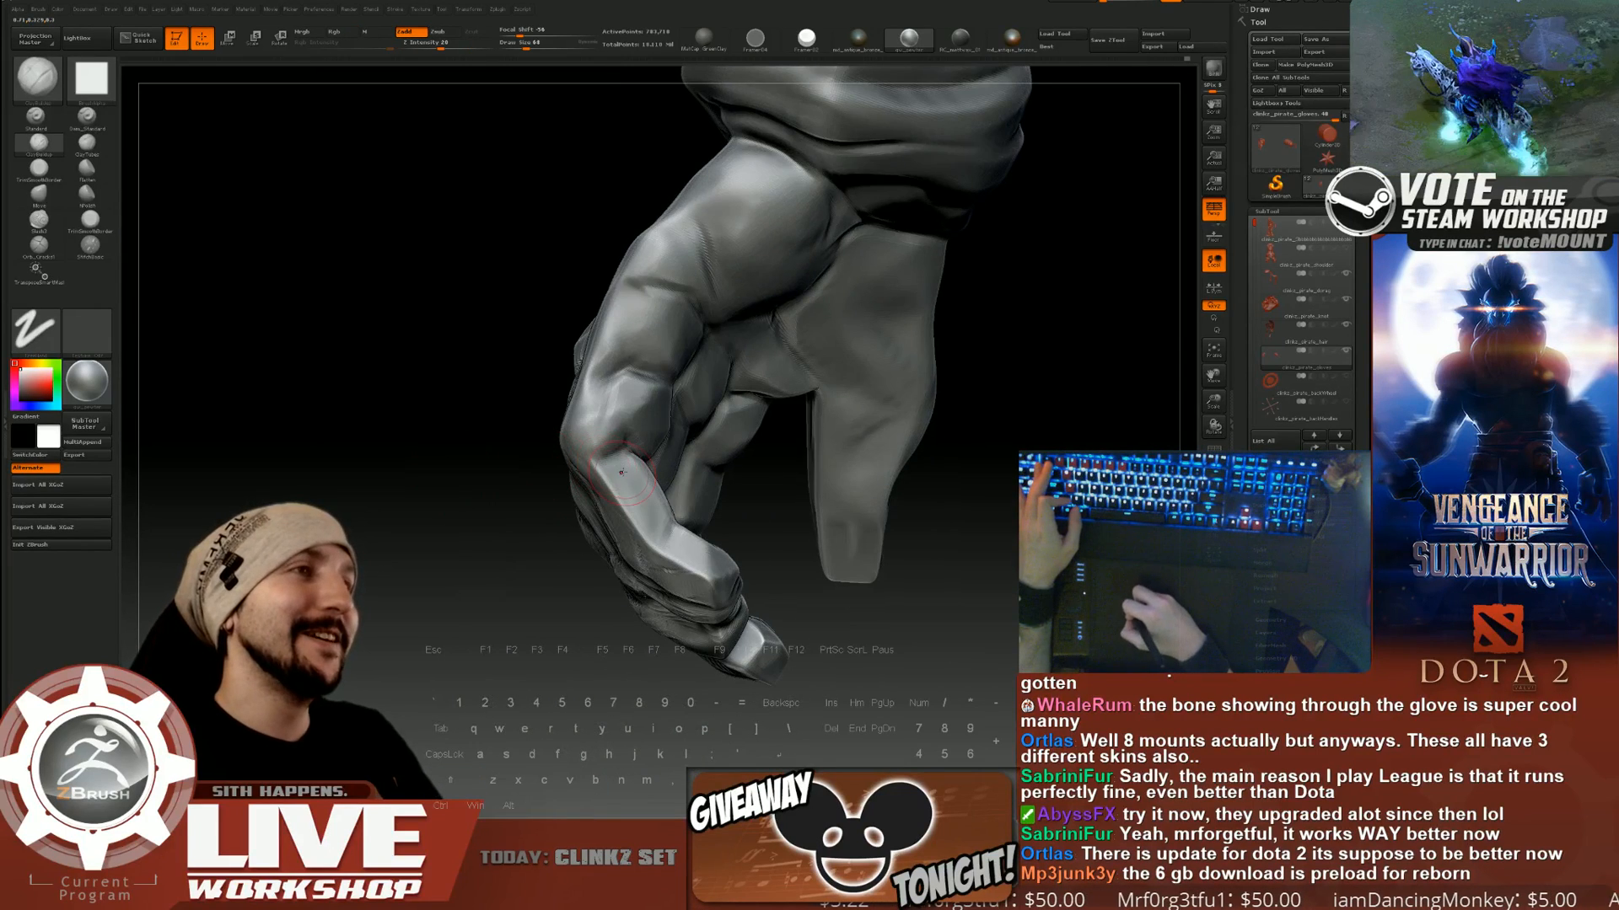
# Carve planes into the outer side of the finger below its middle knuckle, then smooth the end segment.
pyautogui.moveTo(742, 485); pyautogui.dragTo(804, 472)
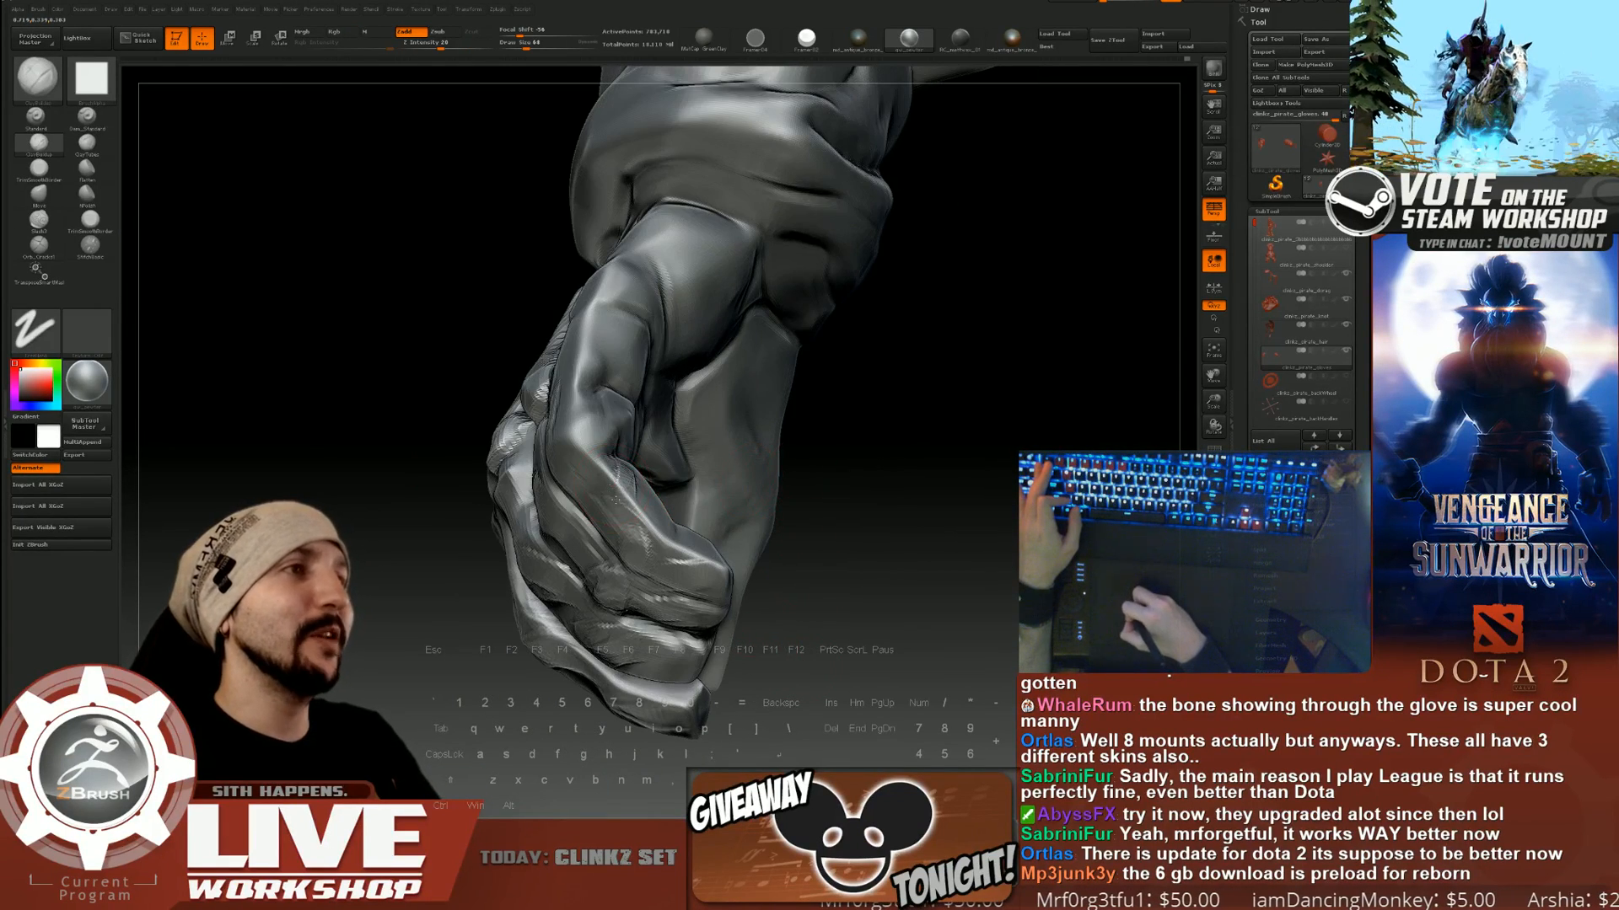
pyautogui.keyDown('alt'); pyautogui.moveTo(625, 499); pyautogui.dragTo(605, 474); pyautogui.keyUp('alt')
pyautogui.moveTo(830, 494); pyautogui.dragTo(750, 489)
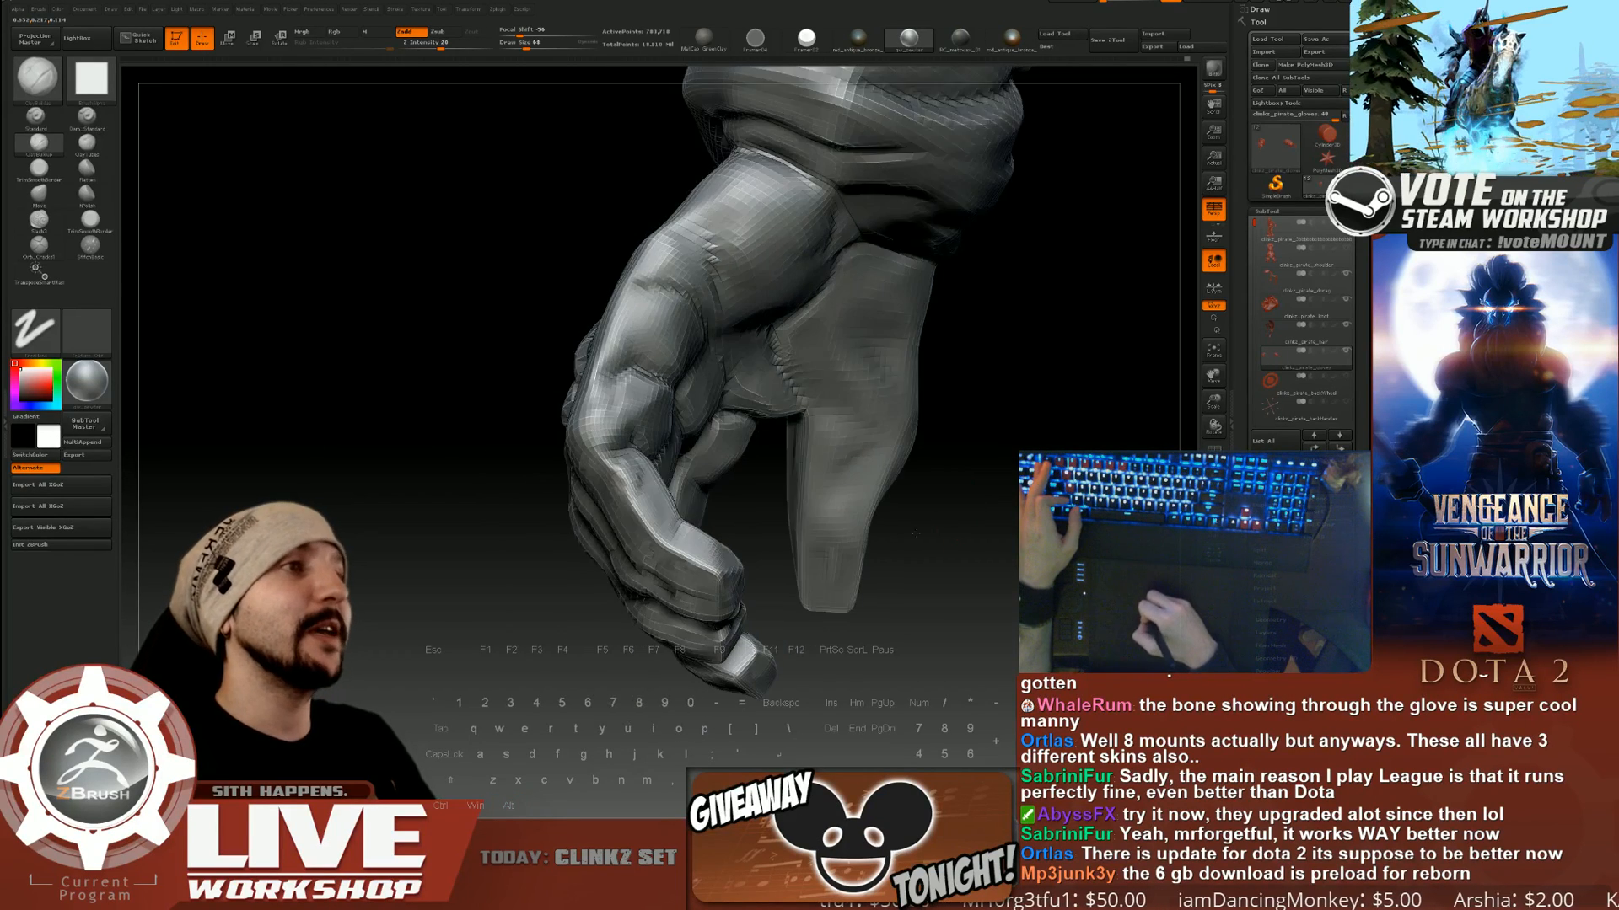
pyautogui.keyDown('alt'); pyautogui.moveTo(633, 497); pyautogui.dragTo(644, 519); pyautogui.keyUp('alt')
pyautogui.moveTo(746, 489)
pyautogui.mouseDown()
pyautogui.moveTo(868, 492)
pyautogui.moveTo(796, 492)
pyautogui.mouseUp()
pyautogui.moveTo(656, 525)
pyautogui.keyDown('alt'); pyautogui.mouseDown()
pyautogui.moveTo(648, 550)
pyautogui.moveTo(654, 527)
pyautogui.mouseUp(); pyautogui.keyUp('alt')
pyautogui.moveTo(810, 506); pyautogui.dragTo(885, 489)
pyautogui.keyDown('shift'); pyautogui.moveTo(684, 534); pyautogui.dragTo(696, 555); pyautogui.keyUp('shift')
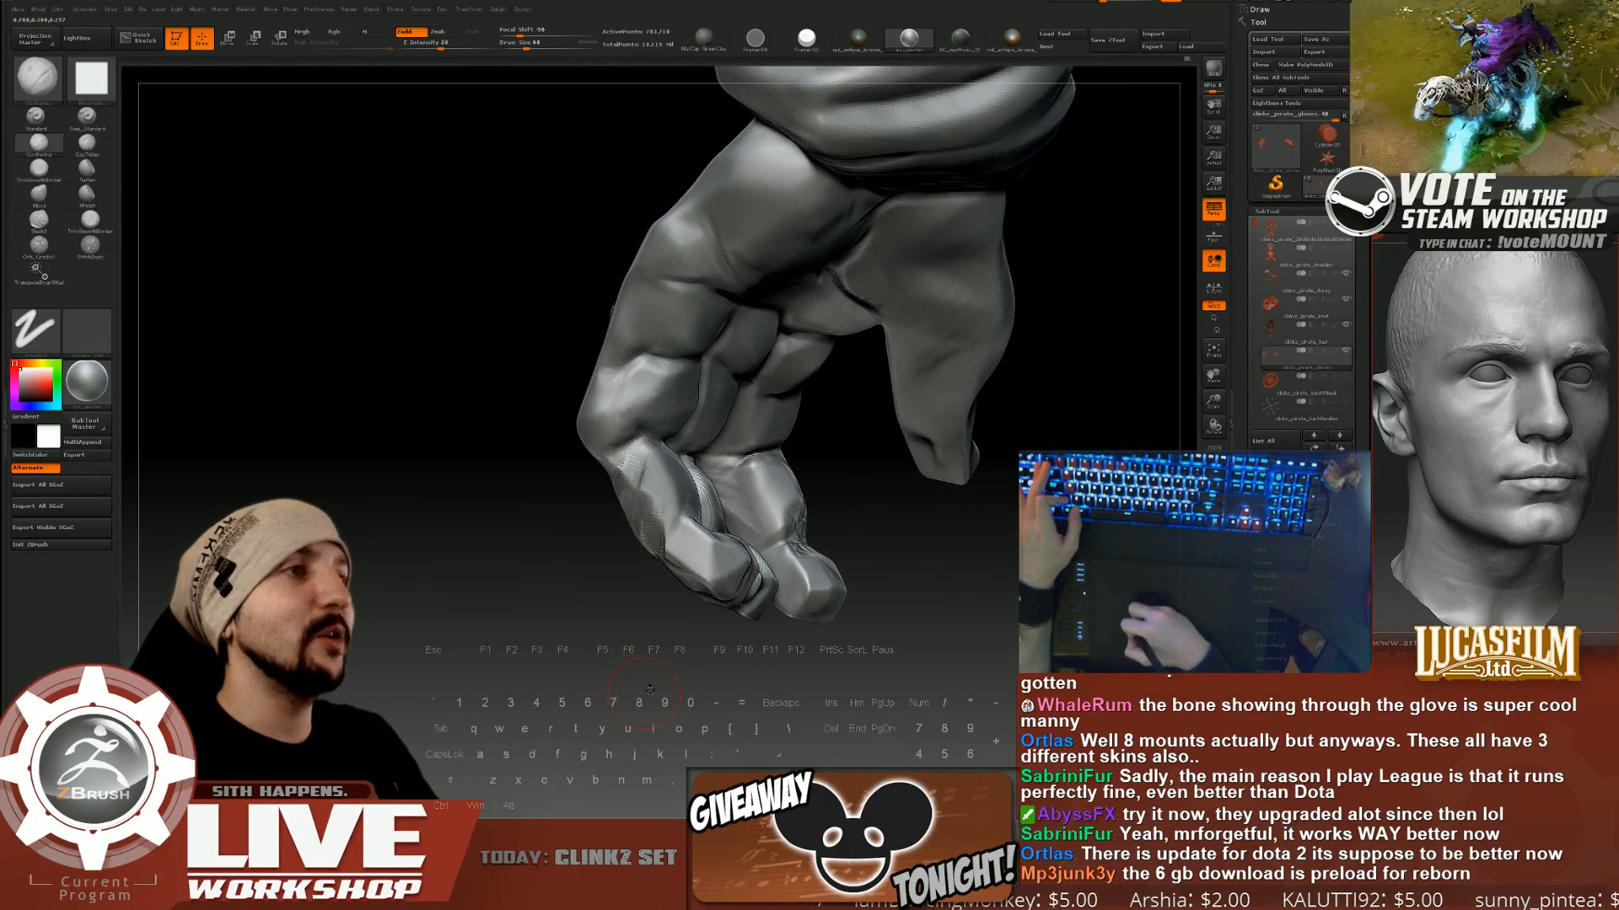
# Shape the palm-side finger ends and build up the seam between the two joined fingertips.
pyautogui.moveTo(650, 689)
pyautogui.mouseDown()
pyautogui.moveTo(663, 547)
pyautogui.moveTo(643, 523)
pyautogui.mouseUp()
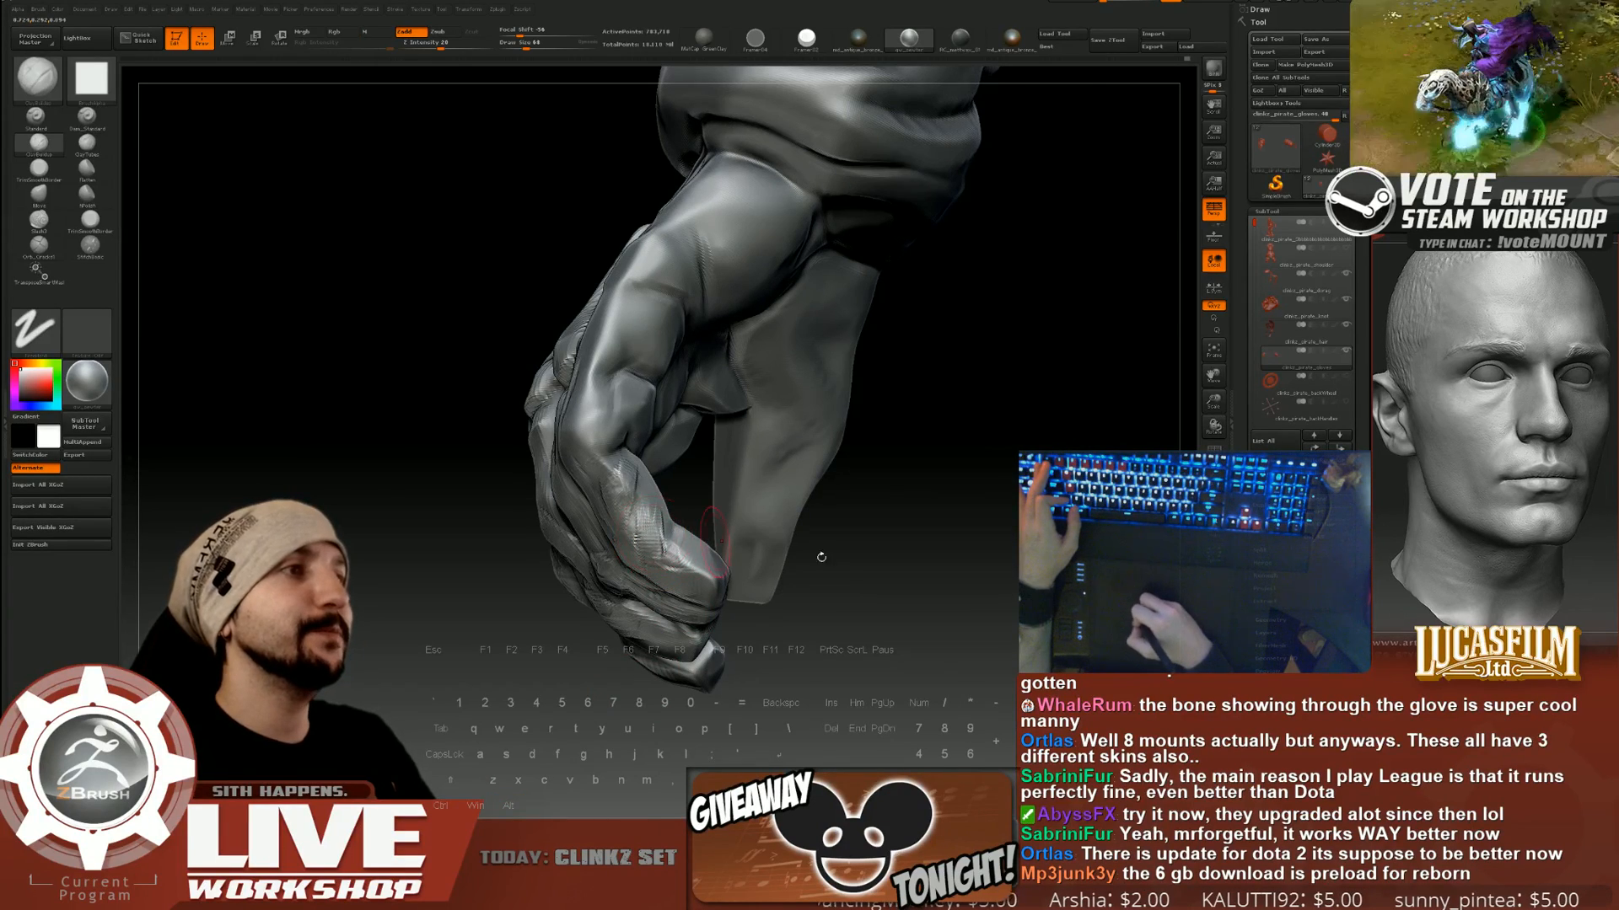
pyautogui.moveTo(820, 557); pyautogui.dragTo(896, 552)
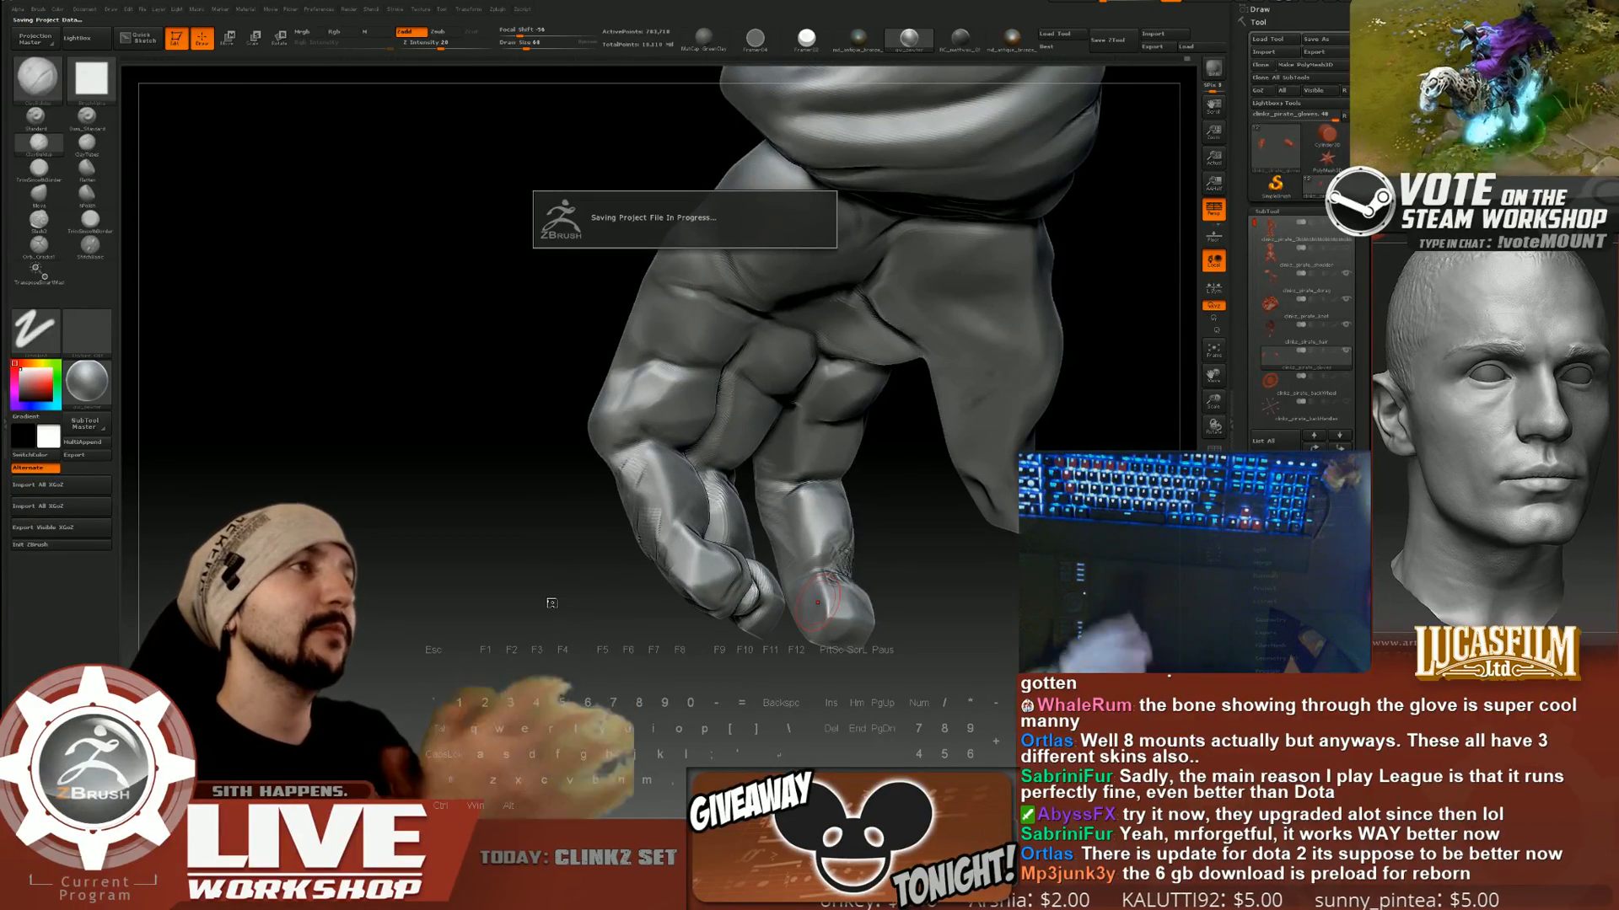
pyautogui.moveTo(485, 493)
pyautogui.mouseDown()
pyautogui.moveTo(506, 498)
pyautogui.moveTo(445, 554)
pyautogui.moveTo(586, 461)
pyautogui.moveTo(563, 484)
pyautogui.moveTo(582, 539)
pyautogui.mouseUp()
pyautogui.press('s')
pyautogui.press('shift')
pyautogui.moveTo(569, 600)
pyautogui.mouseDown()
pyautogui.moveTo(564, 641)
pyautogui.moveTo(645, 595)
pyautogui.mouseUp()
pyautogui.moveTo(645, 671)
pyautogui.mouseDown()
pyautogui.moveTo(749, 677)
pyautogui.moveTo(715, 620)
pyautogui.mouseUp()
pyautogui.moveTo(727, 685); pyautogui.dragTo(752, 727)
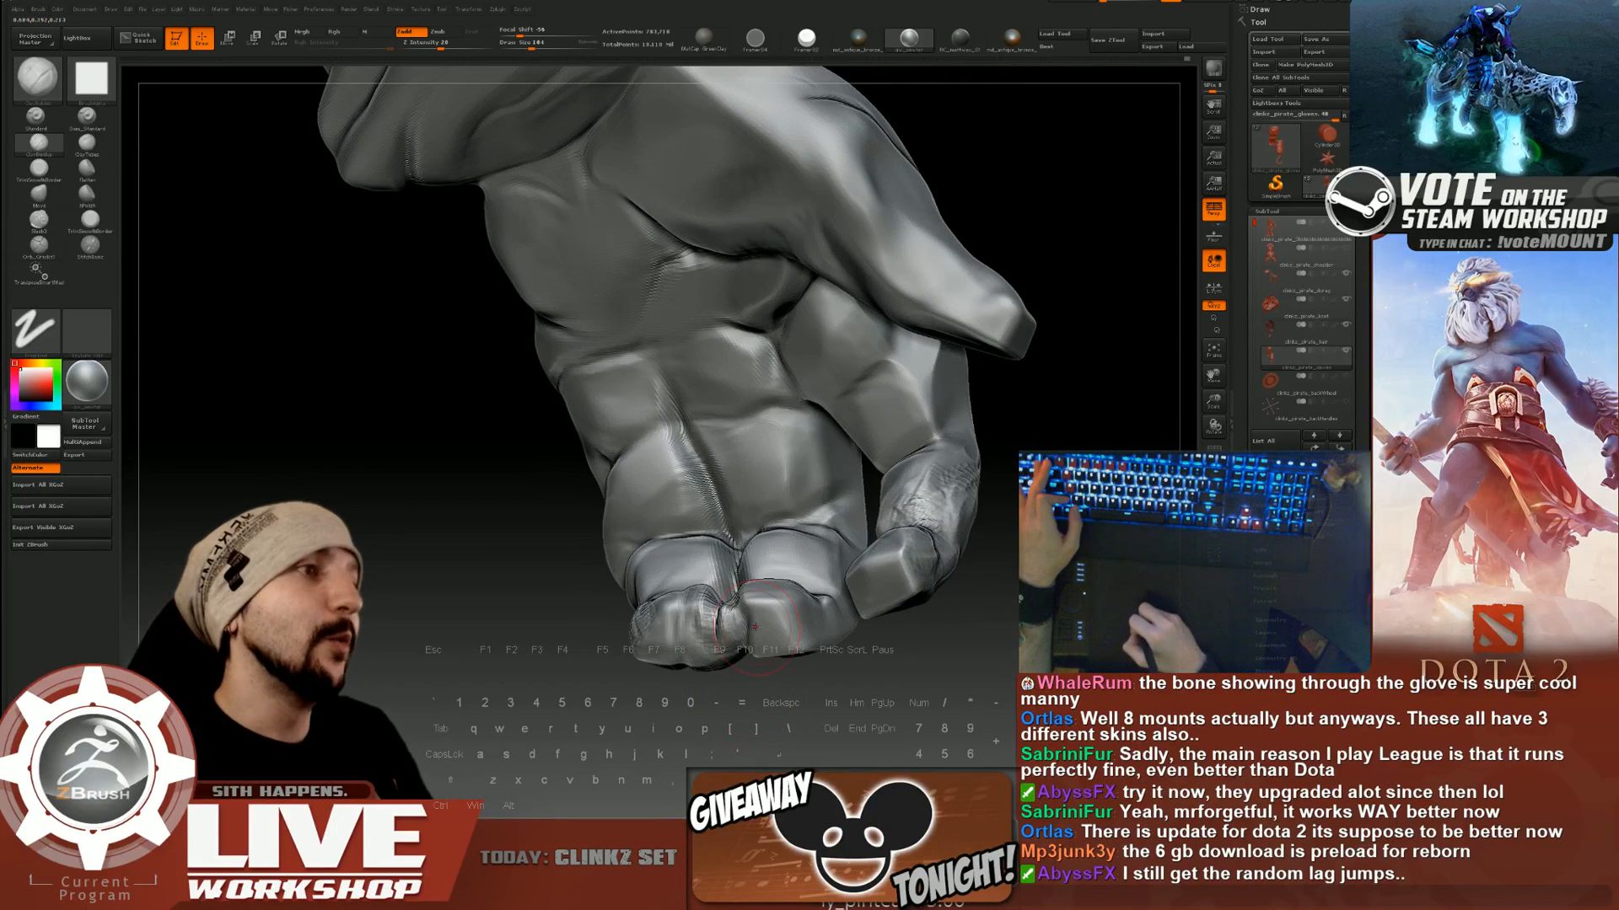
pyautogui.moveTo(715, 614)
pyautogui.mouseDown()
pyautogui.moveTo(707, 651)
pyautogui.moveTo(723, 630)
pyautogui.mouseUp()
pyautogui.moveTo(755, 692); pyautogui.dragTo(769, 727)
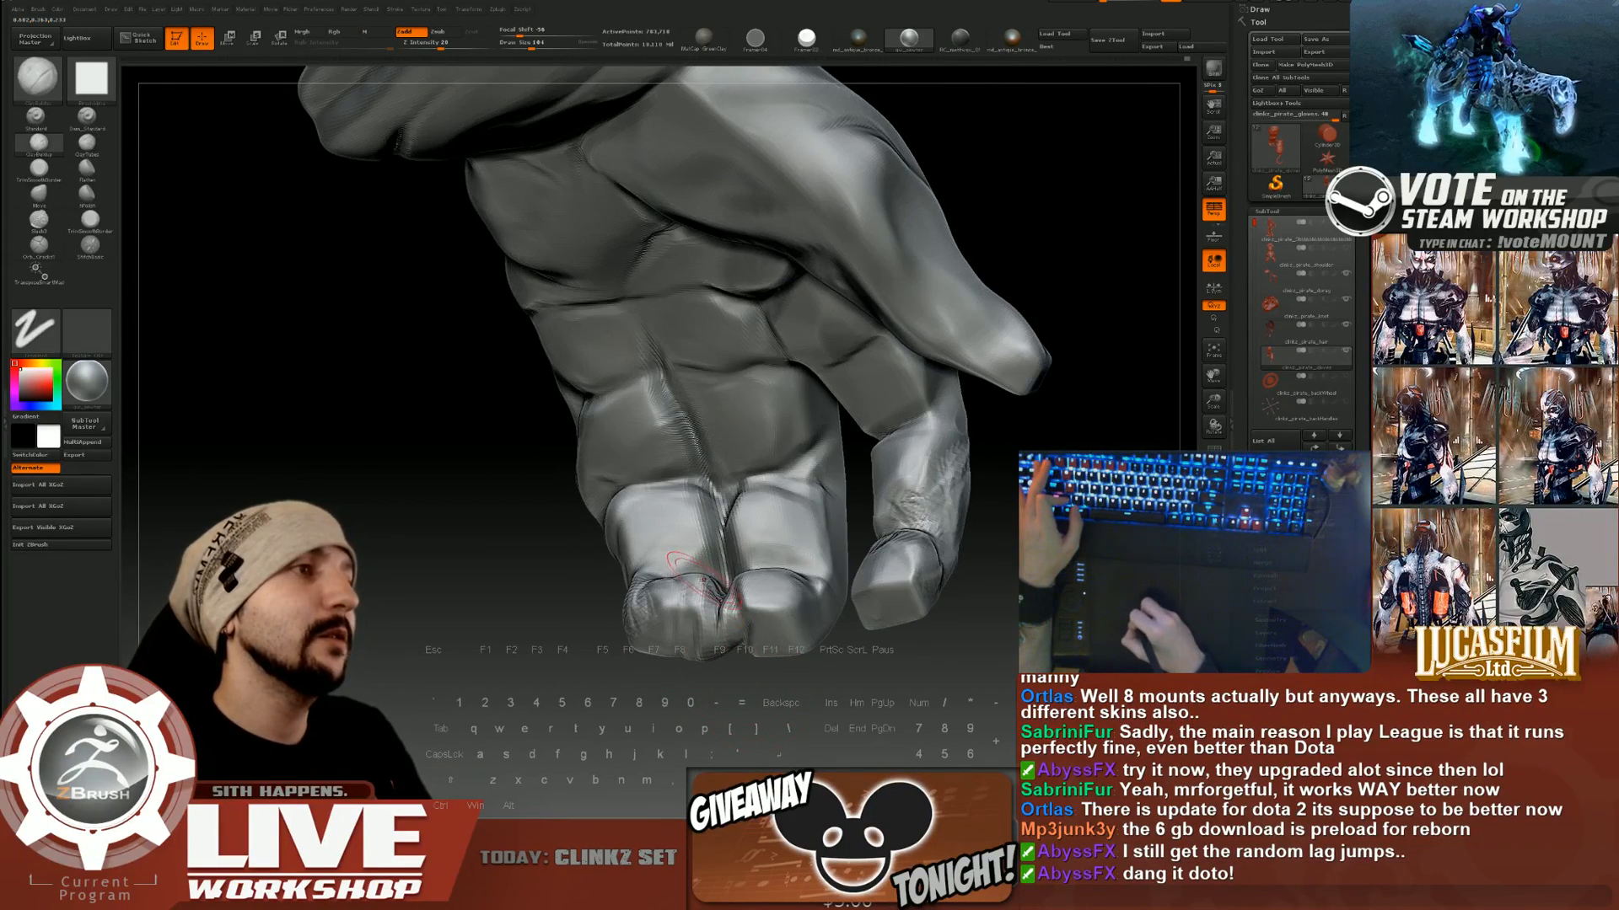
# Carve the joint above the outer fingertip and smooth the neighbouring tip along the seam.
pyautogui.keyDown('alt'); pyautogui.moveTo(680, 560); pyautogui.dragTo(701, 590); pyautogui.keyUp('alt')
pyautogui.moveTo(747, 693); pyautogui.dragTo(723, 730)
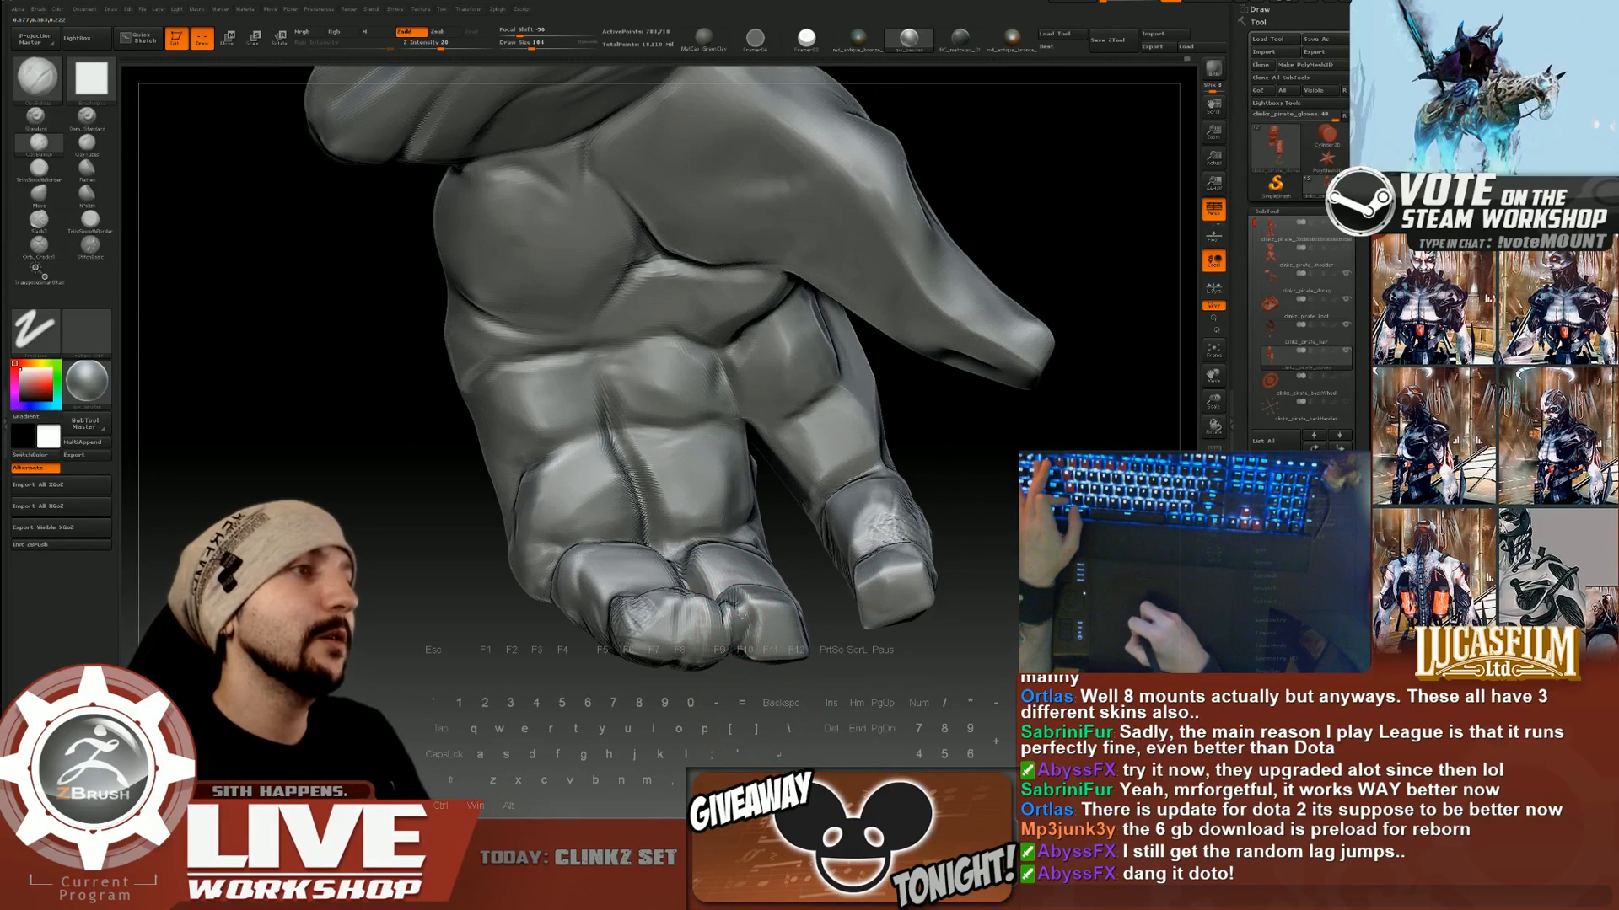
pyautogui.moveTo(742, 616); pyautogui.dragTo(752, 634)
pyautogui.moveTo(756, 716); pyautogui.dragTo(767, 684)
pyautogui.keyDown('shift'); pyautogui.moveTo(753, 614); pyautogui.dragTo(769, 623); pyautogui.keyUp('shift')
pyautogui.moveTo(765, 687)
pyautogui.mouseDown()
pyautogui.moveTo(784, 674)
pyautogui.moveTo(750, 713)
pyautogui.mouseUp()
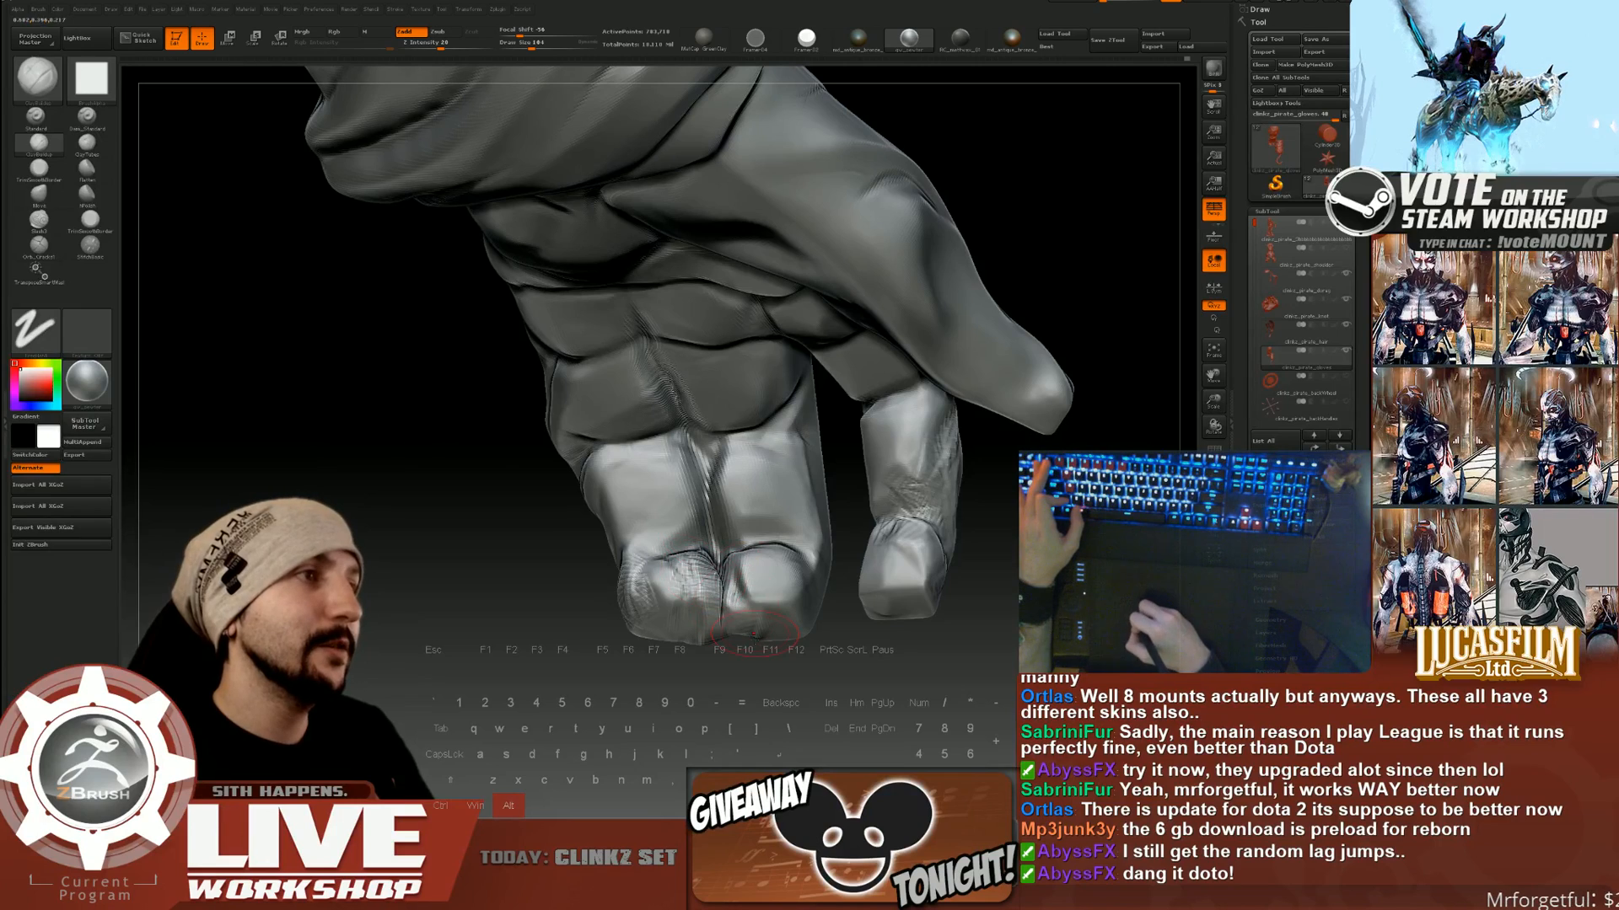
pyautogui.moveTo(742, 566); pyautogui.dragTo(748, 609)
# Refine the rounded ends of the joined fingertips and the crease between them from the front and palm side.
pyautogui.moveTo(789, 716)
pyautogui.keyDown('alt'); pyautogui.mouseDown()
pyautogui.moveTo(820, 662)
pyautogui.moveTo(809, 582)
pyautogui.mouseUp(); pyautogui.keyUp('alt')
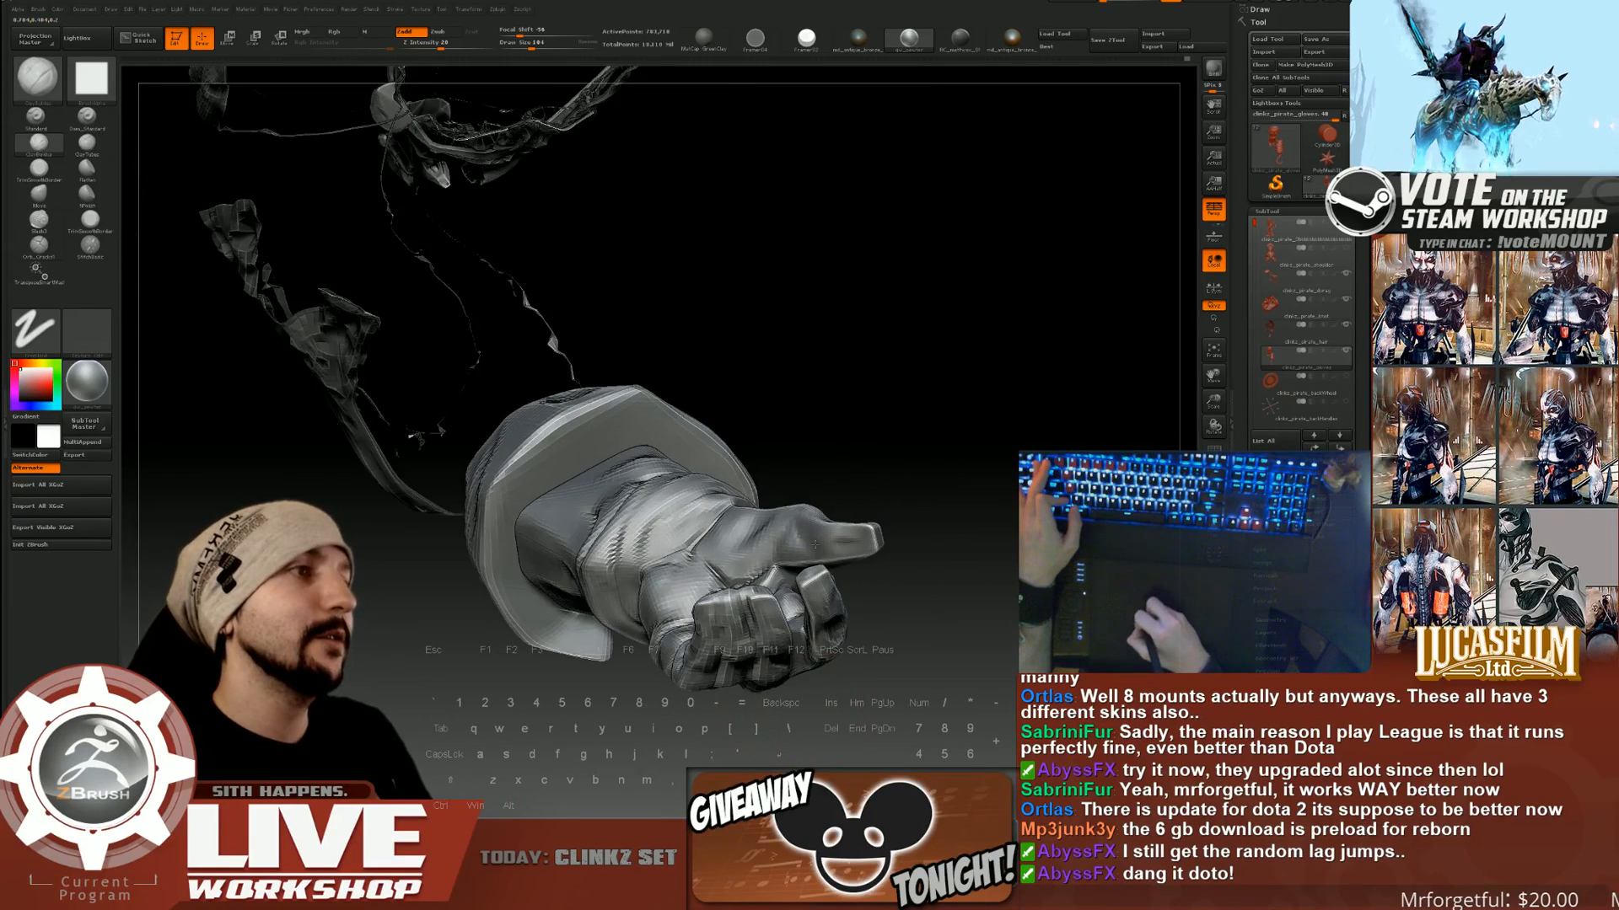
pyautogui.keyDown('alt'); pyautogui.moveTo(801, 649); pyautogui.dragTo(789, 725); pyautogui.keyUp('alt')
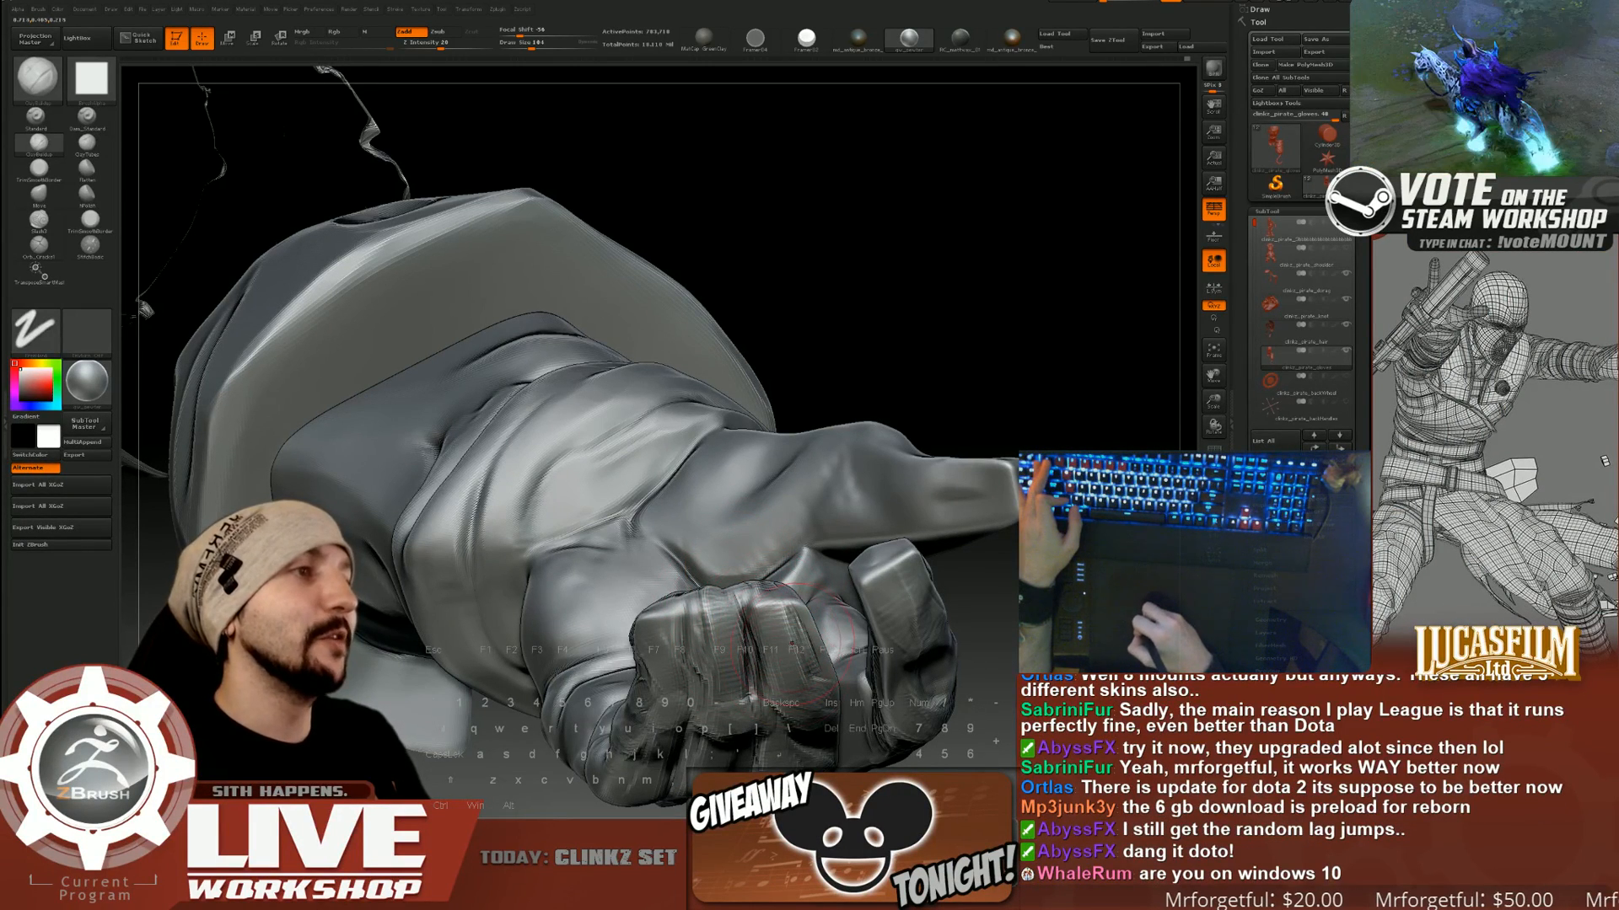
pyautogui.moveTo(953, 582); pyautogui.dragTo(758, 649)
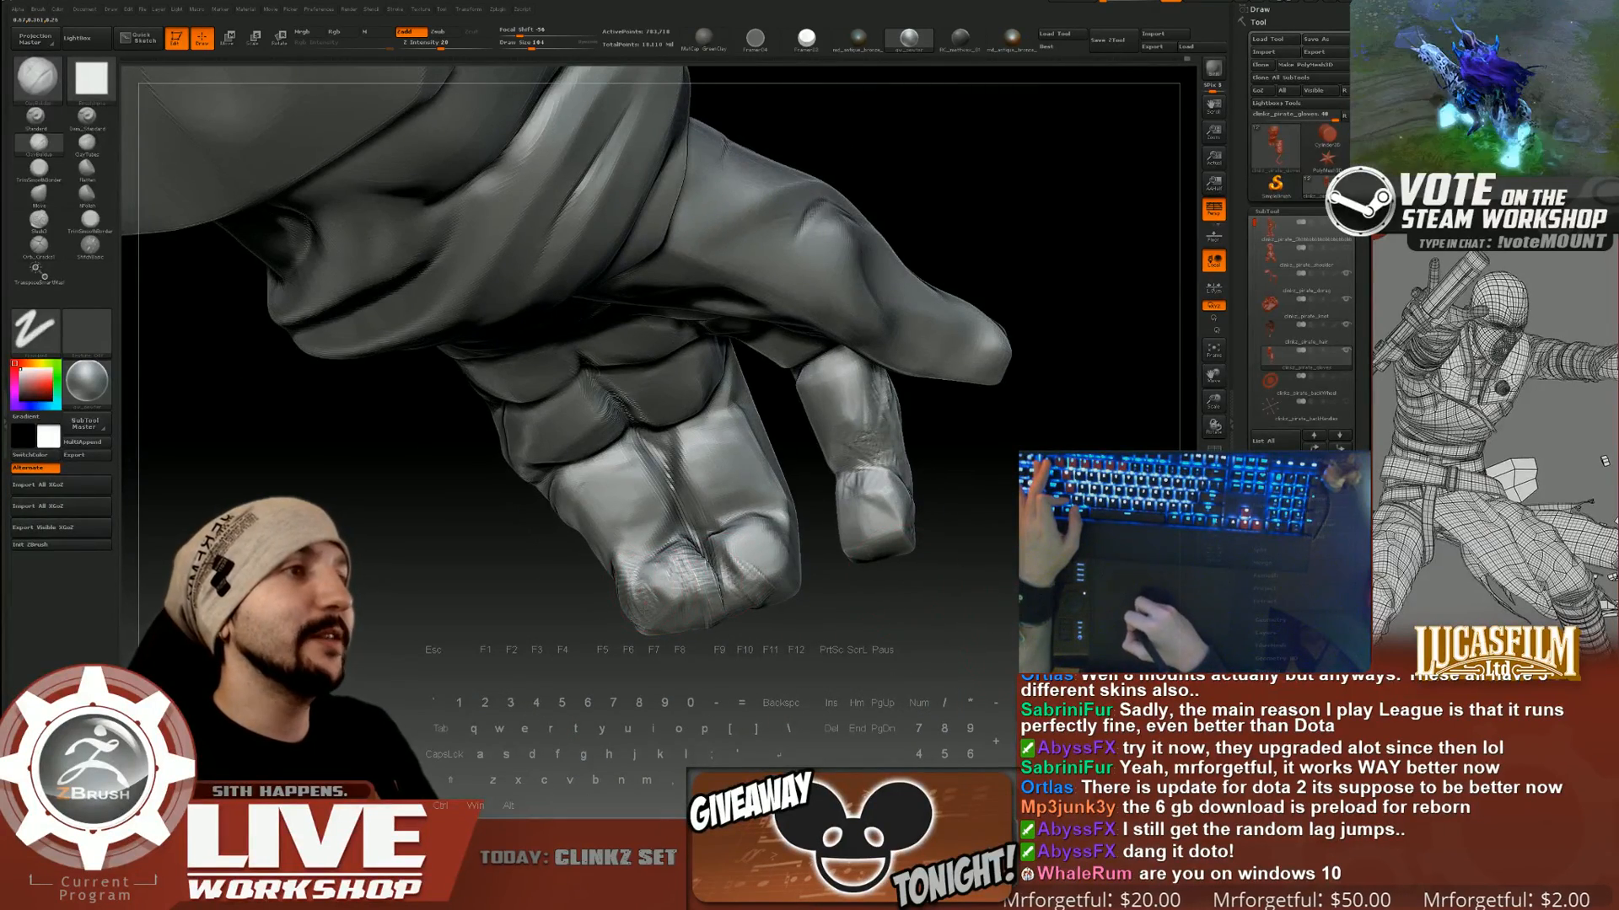
pyautogui.moveTo(843, 602); pyautogui.dragTo(835, 666)
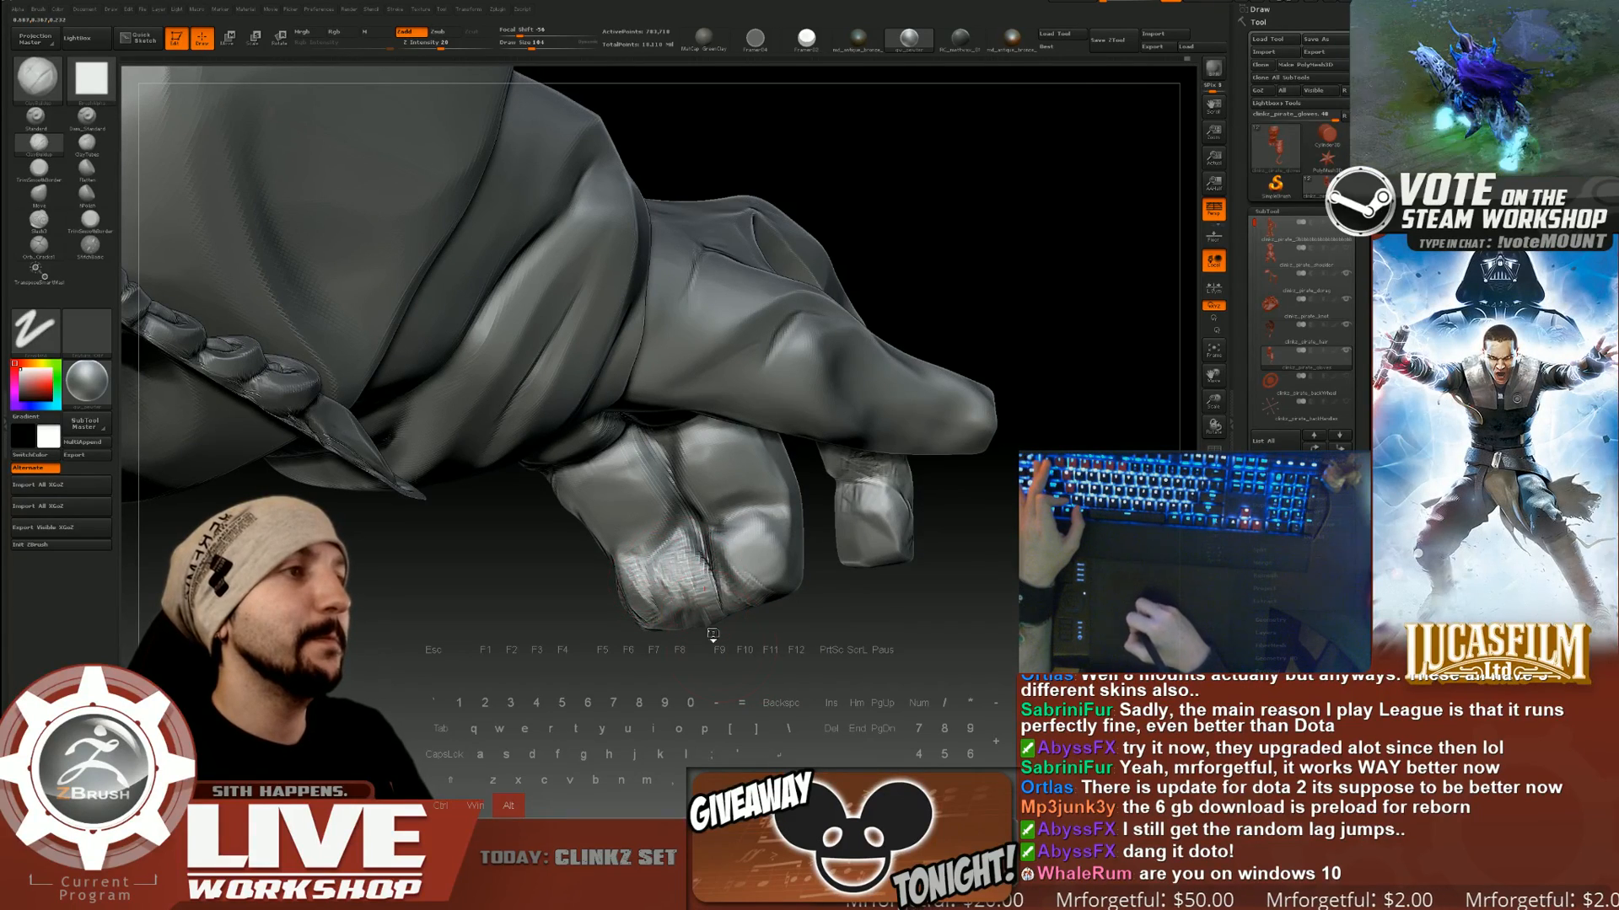
pyautogui.moveTo(712, 634); pyautogui.dragTo(735, 594)
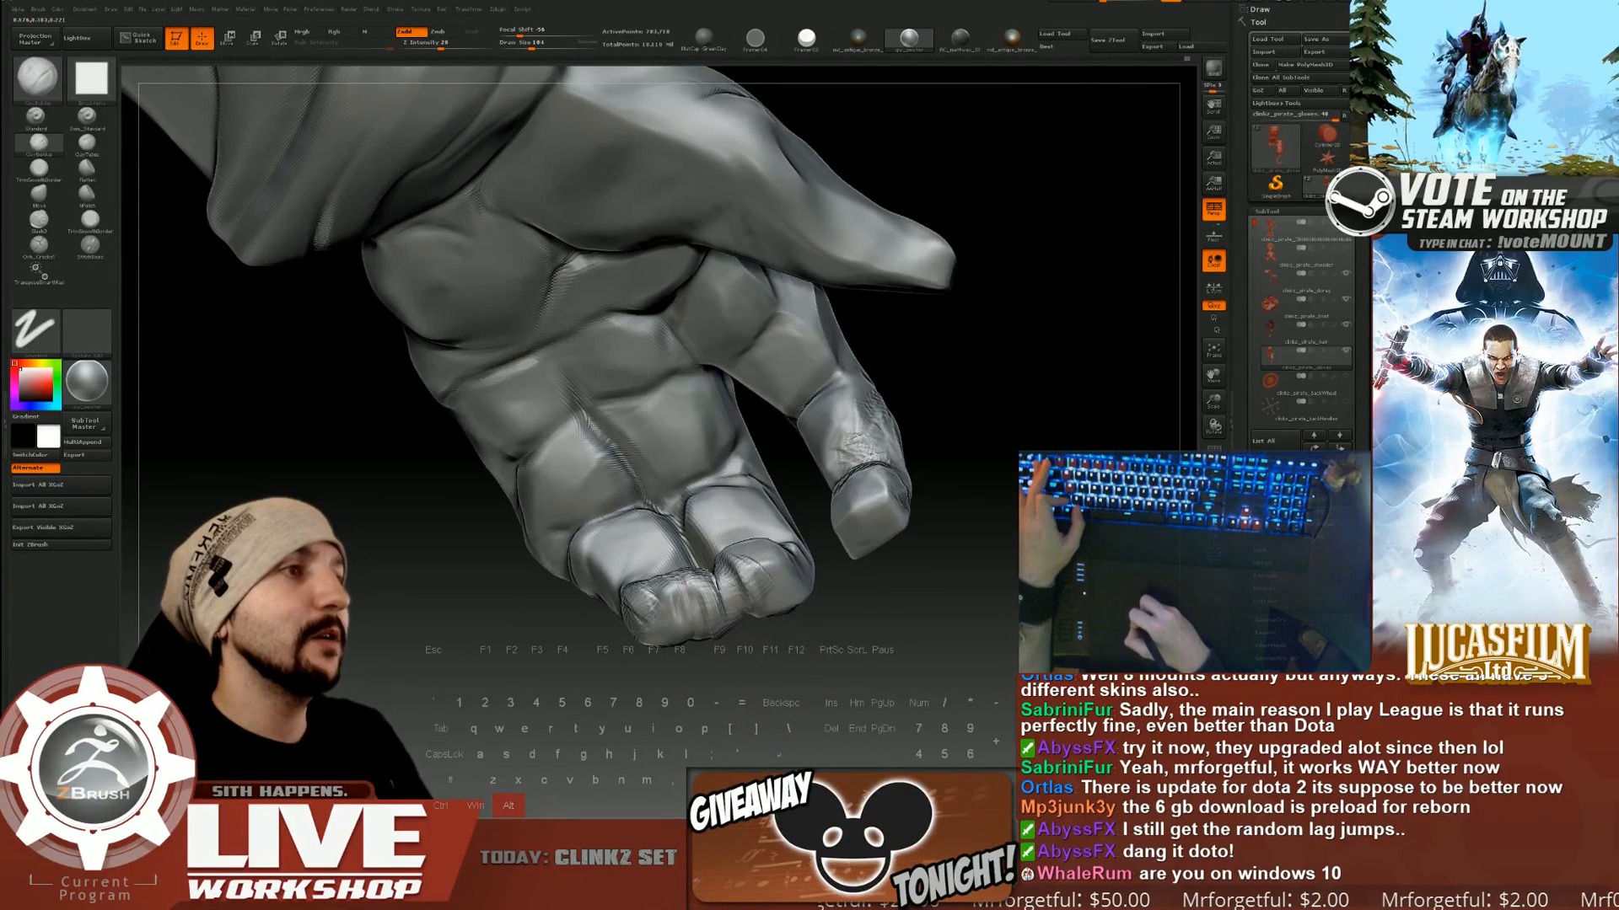
# Sculpt across the rounded ends of the joined fingertips, deepen the seam between them and smooth the rough strokes.
pyautogui.moveTo(774, 580); pyautogui.dragTo(762, 619)
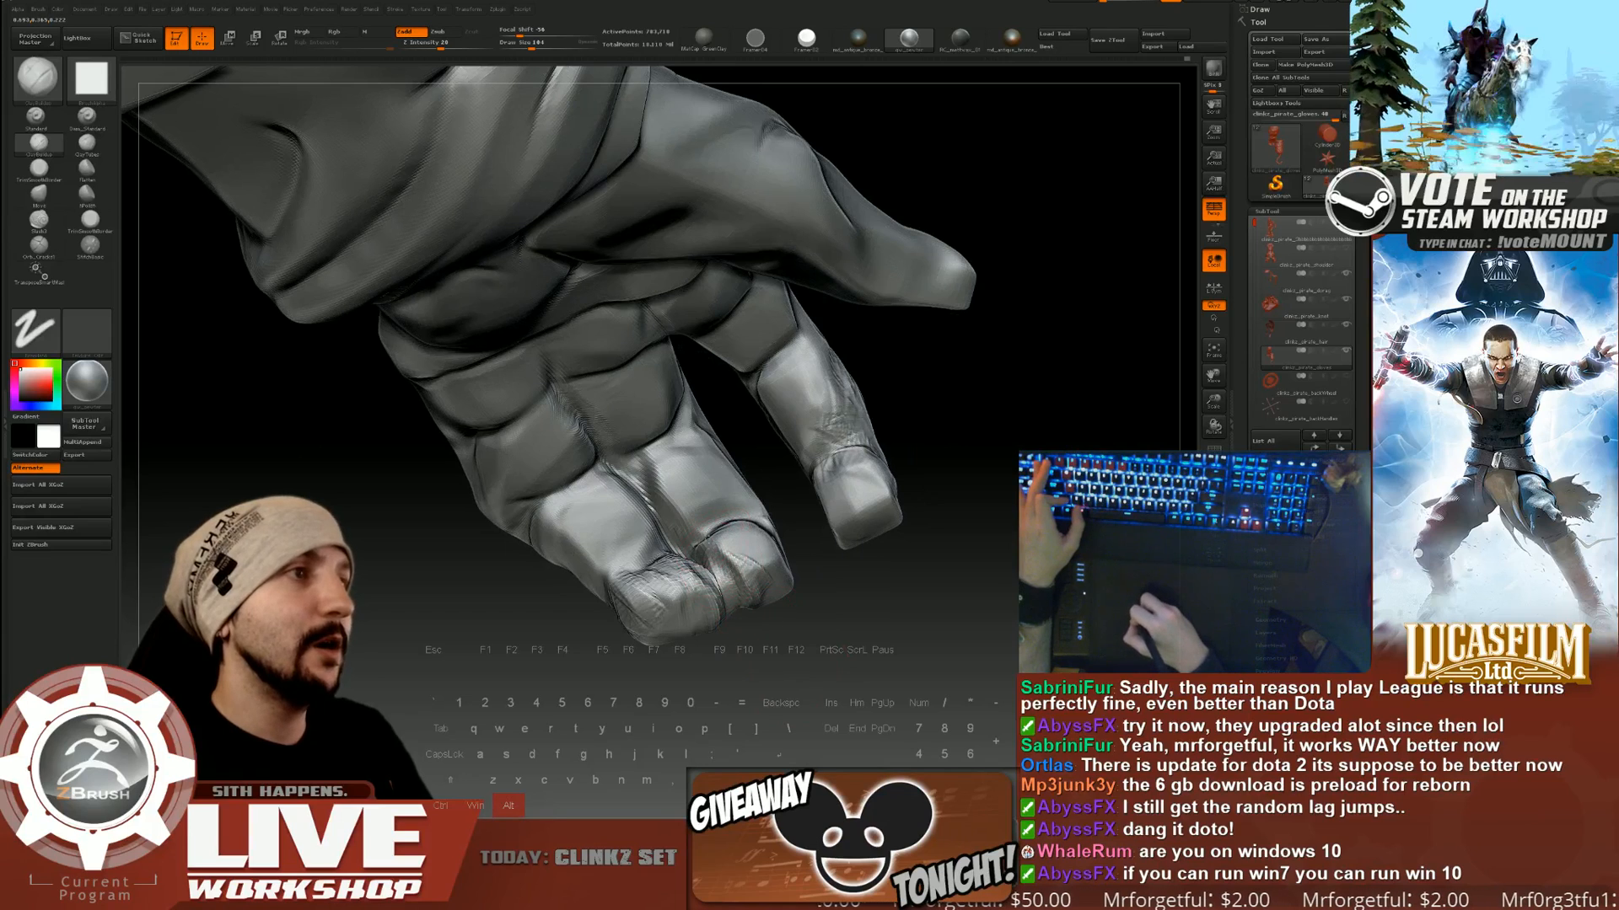
pyautogui.press('shift')
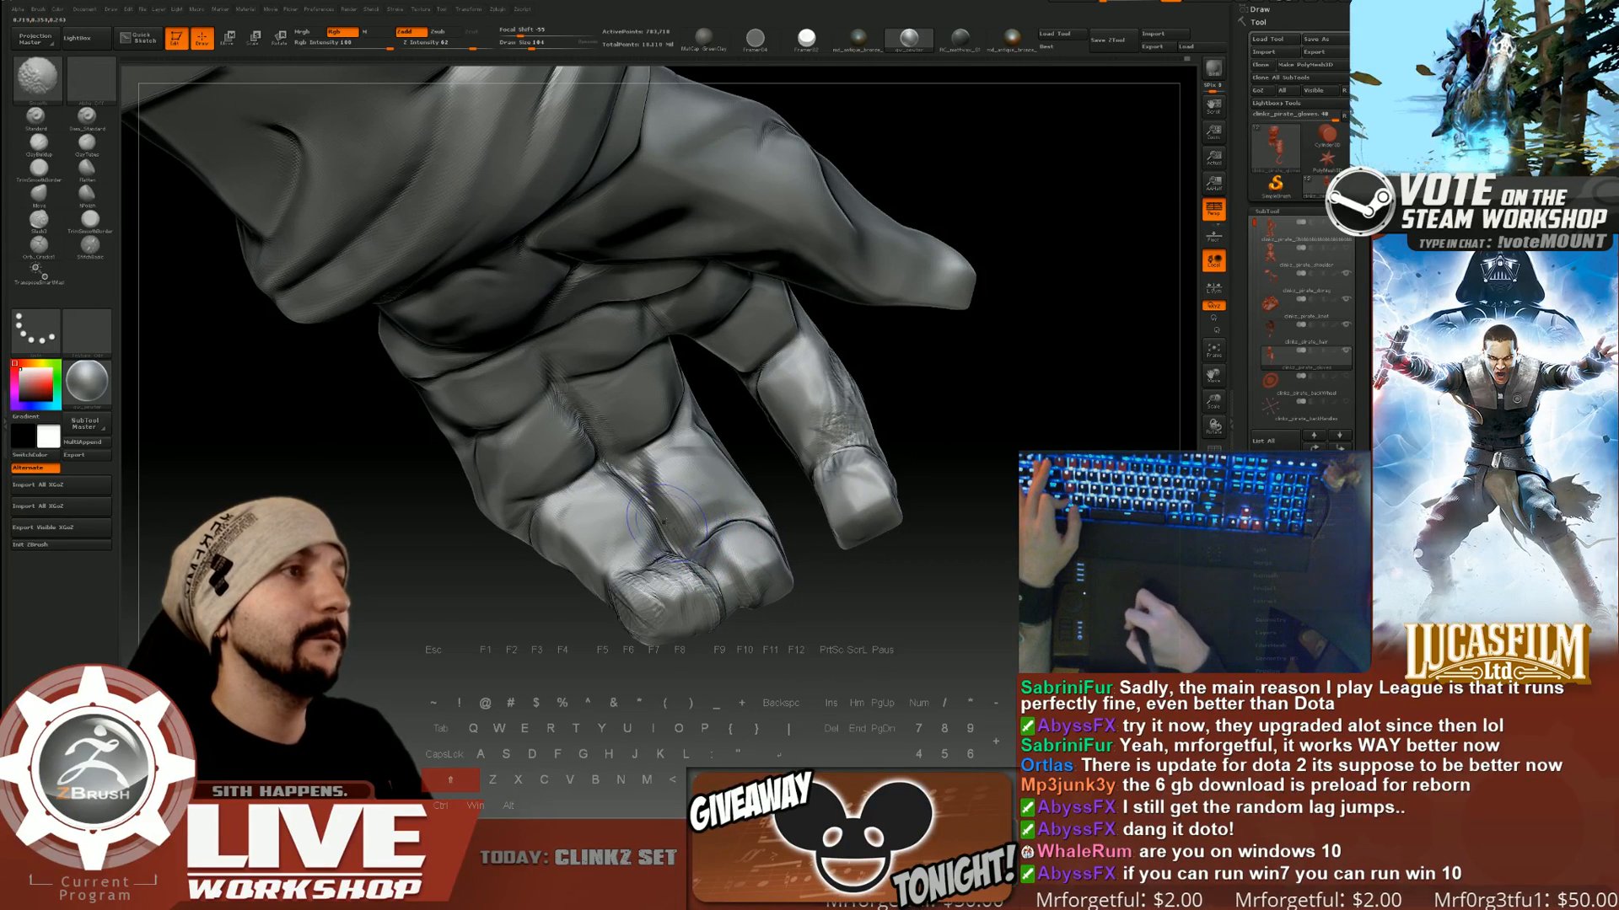
pyautogui.moveTo(771, 628)
pyautogui.mouseDown()
pyautogui.moveTo(803, 633)
pyautogui.moveTo(741, 595)
pyautogui.mouseUp()
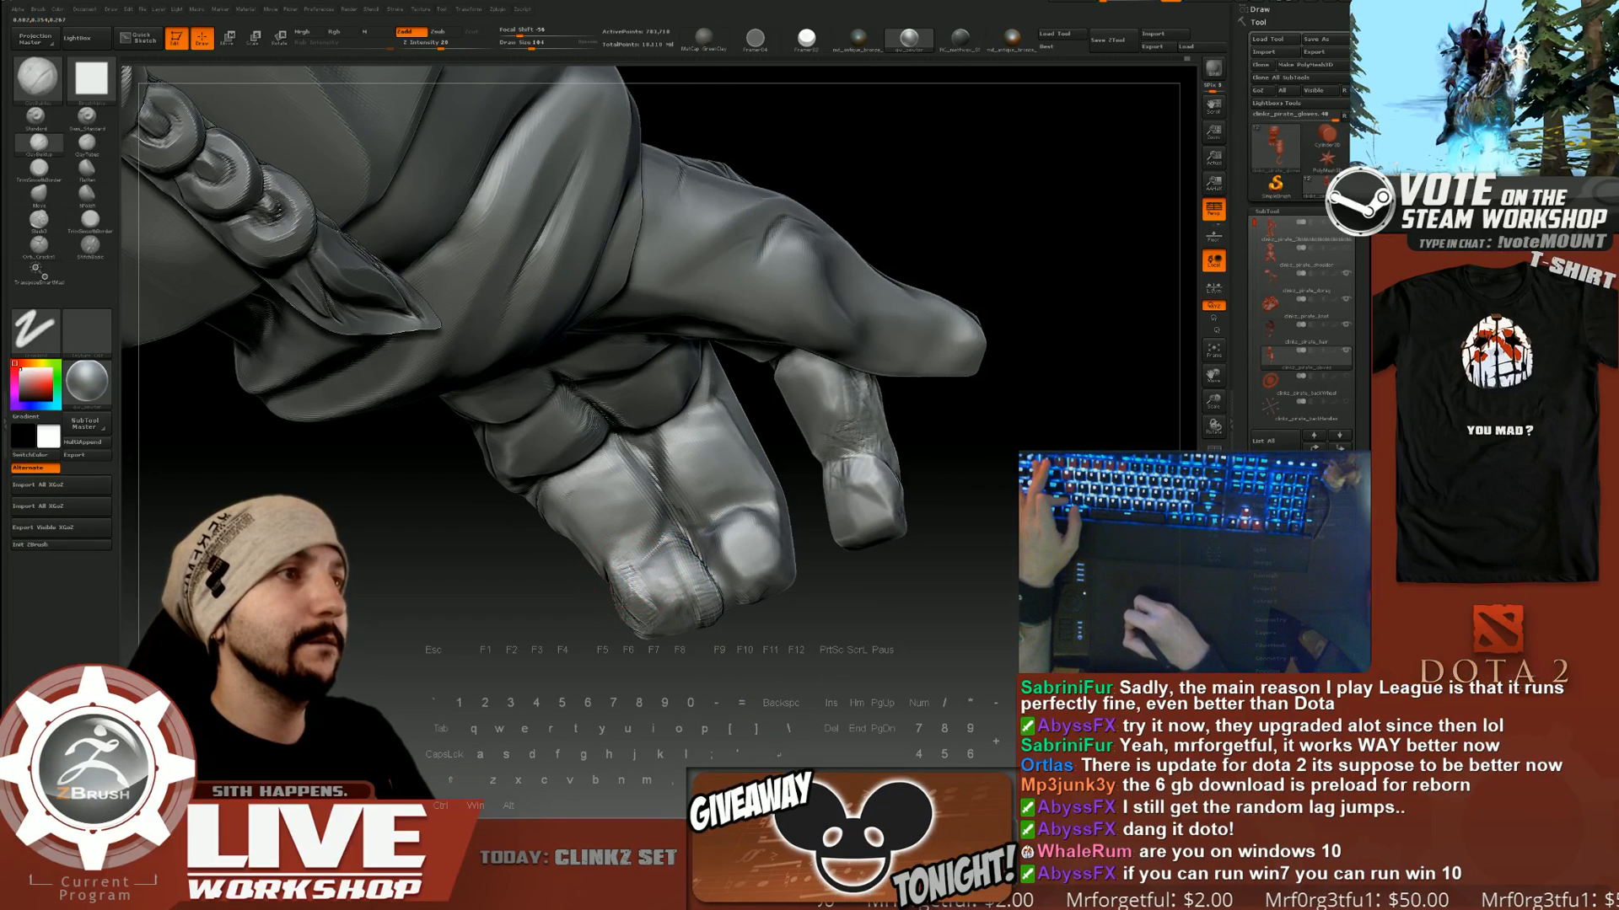
pyautogui.press('alt')
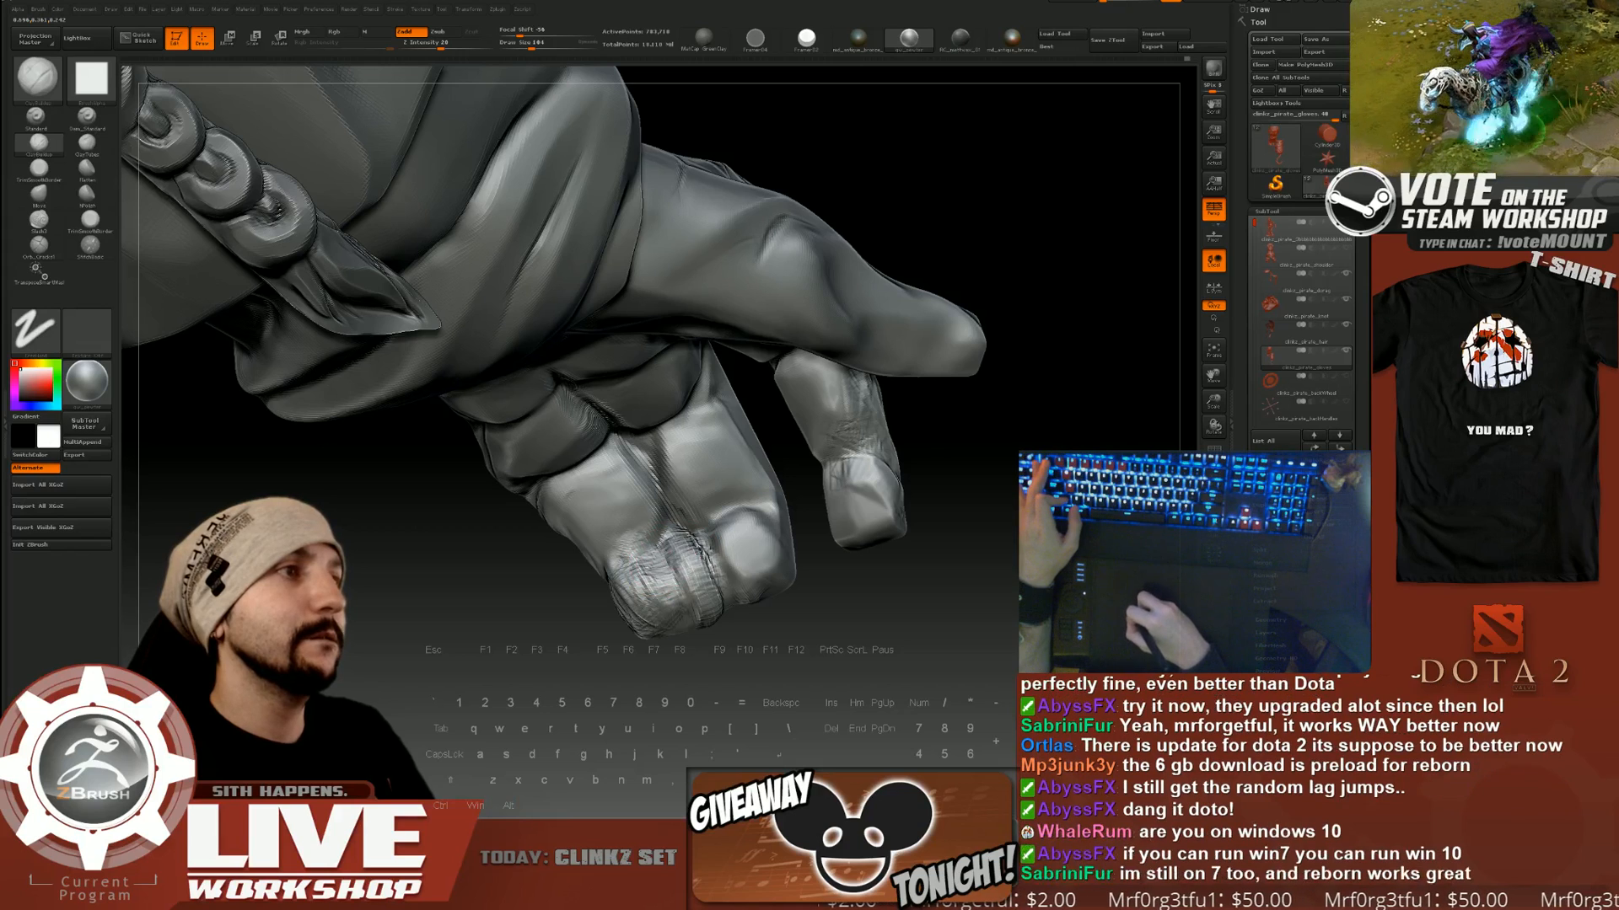
pyautogui.press('shift')
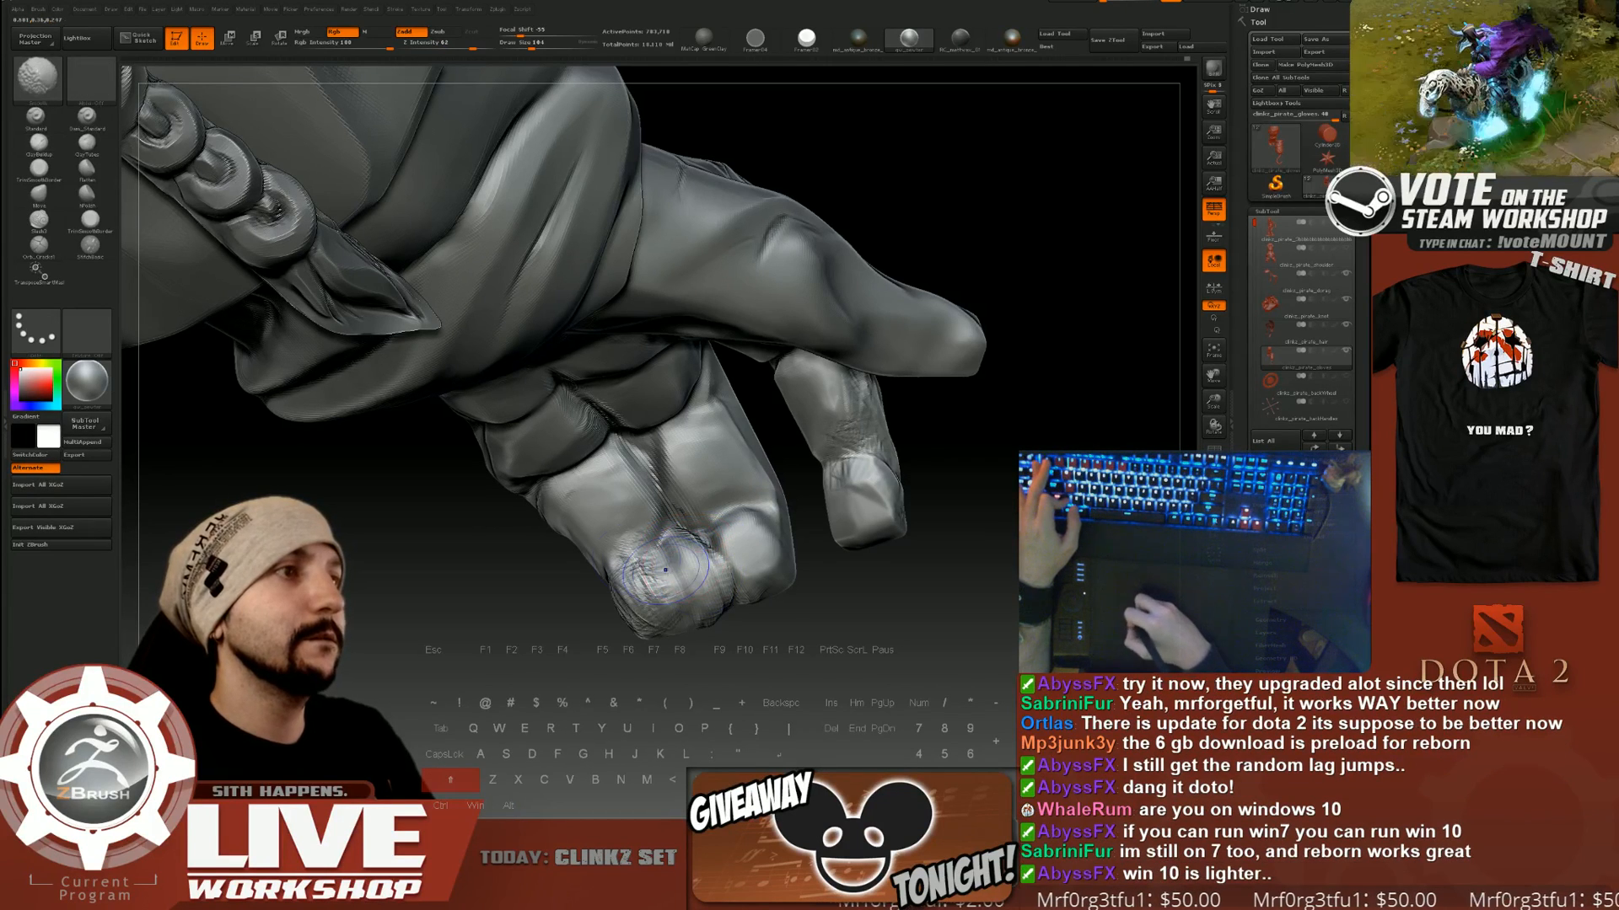
pyautogui.press('s')
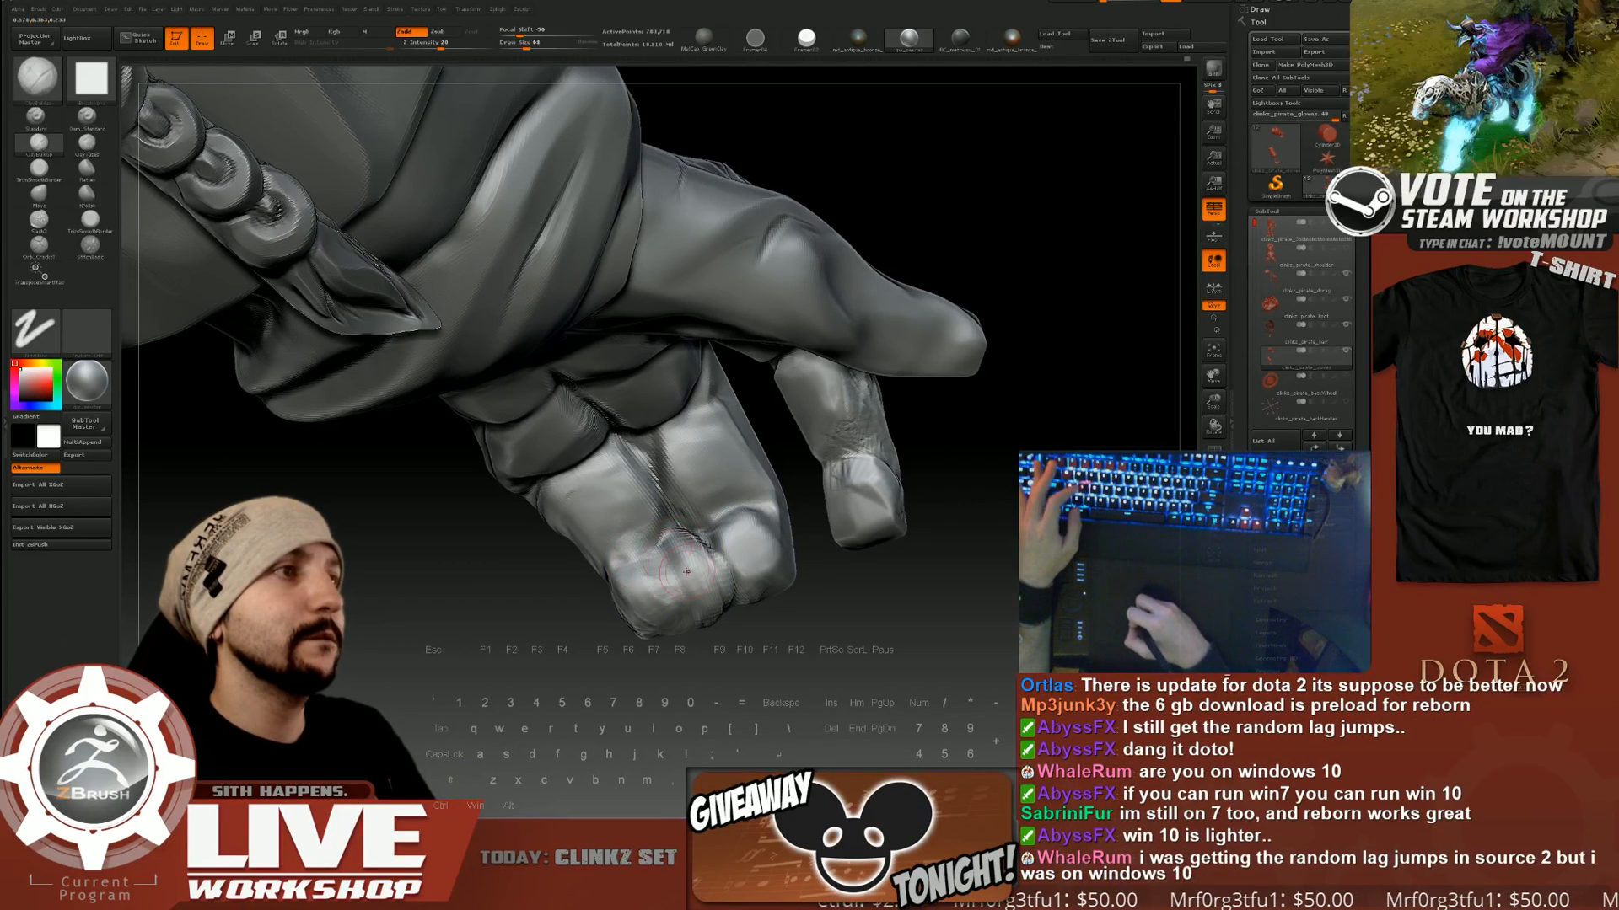
# Carve the palm-side joint just above the outer joined fingertip to separate it from the middle segment.
pyautogui.moveTo(455, 540)
pyautogui.mouseDown()
pyautogui.moveTo(464, 598)
pyautogui.moveTo(819, 574)
pyautogui.moveTo(641, 493)
pyautogui.moveTo(656, 506)
pyautogui.mouseUp()
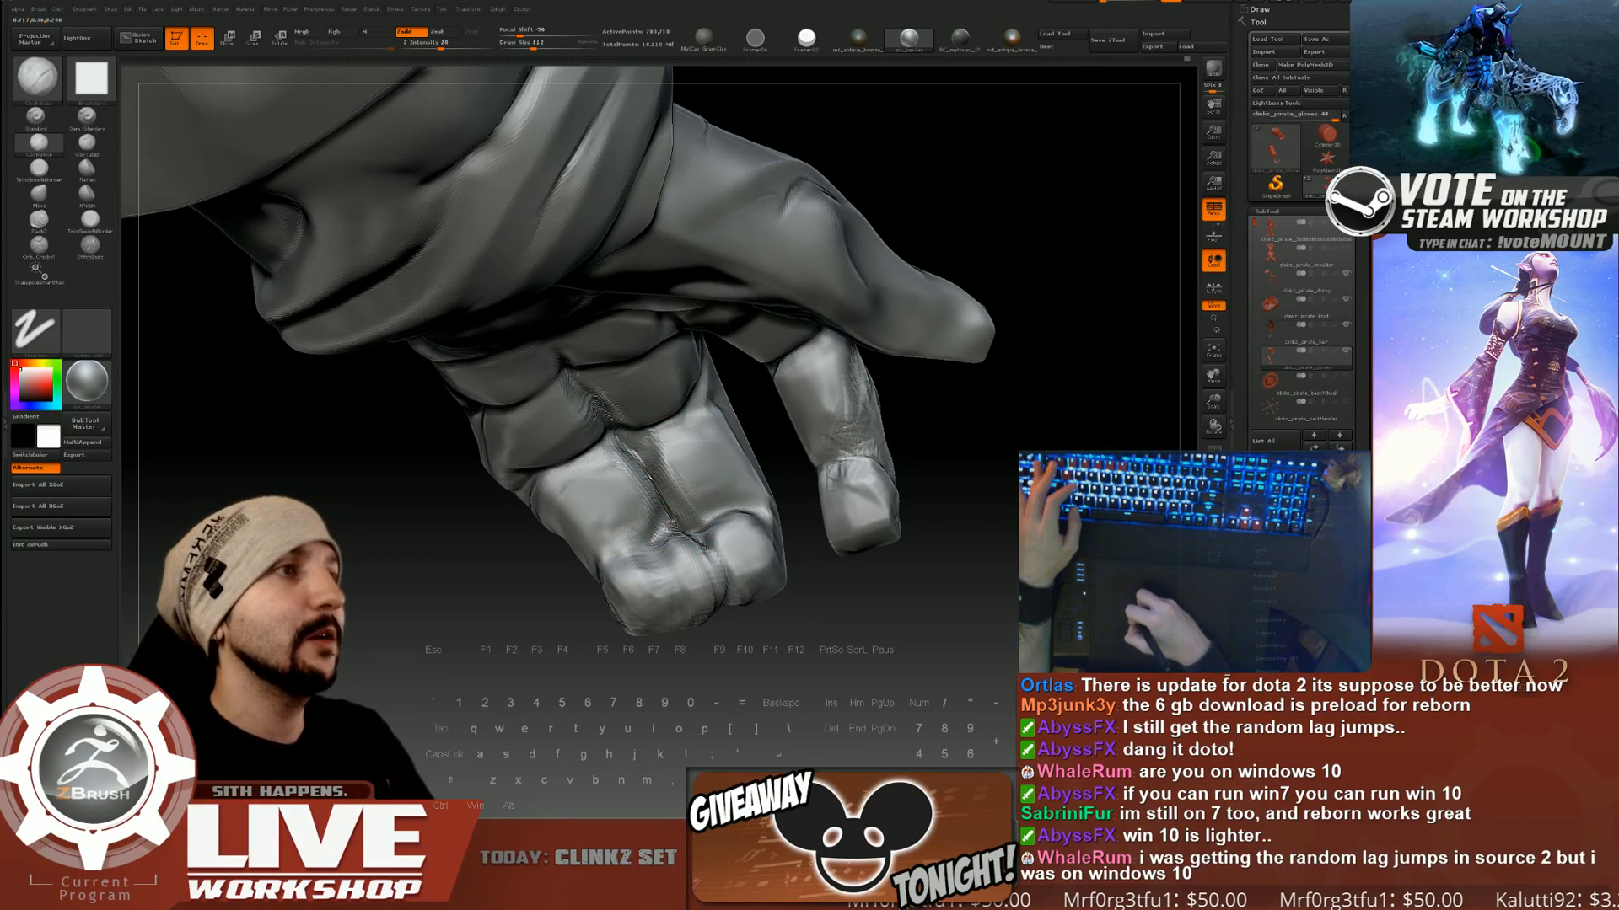
pyautogui.moveTo(661, 514)
pyautogui.mouseDown()
pyautogui.moveTo(647, 558)
pyautogui.moveTo(664, 590)
pyautogui.mouseUp()
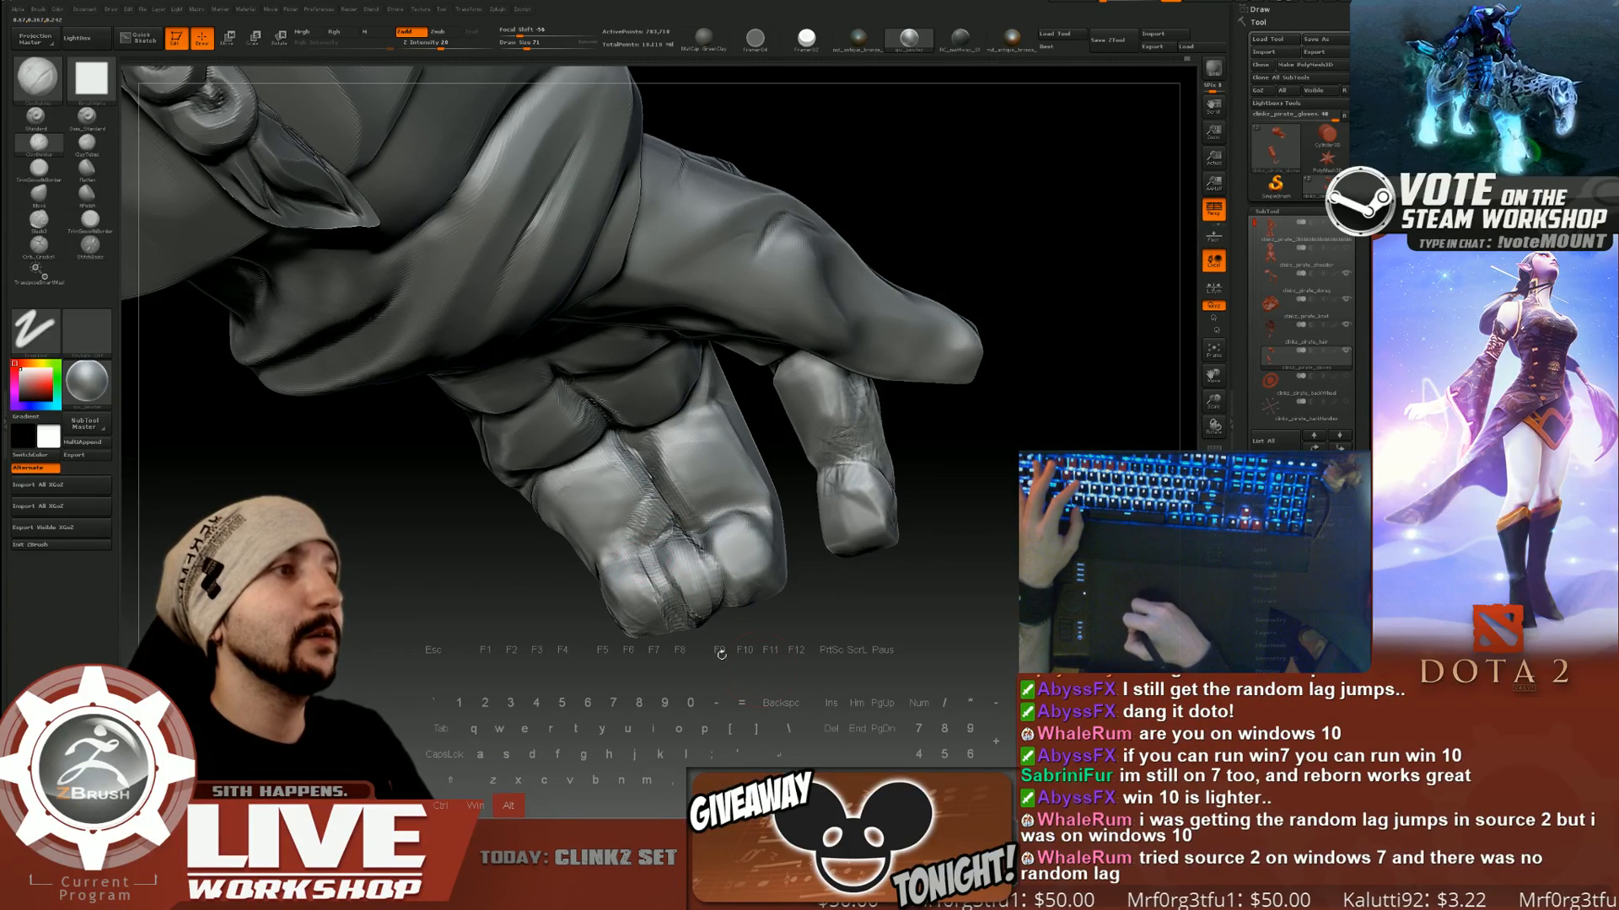
pyautogui.moveTo(722, 655); pyautogui.dragTo(716, 581)
pyautogui.moveTo(711, 660); pyautogui.dragTo(707, 590)
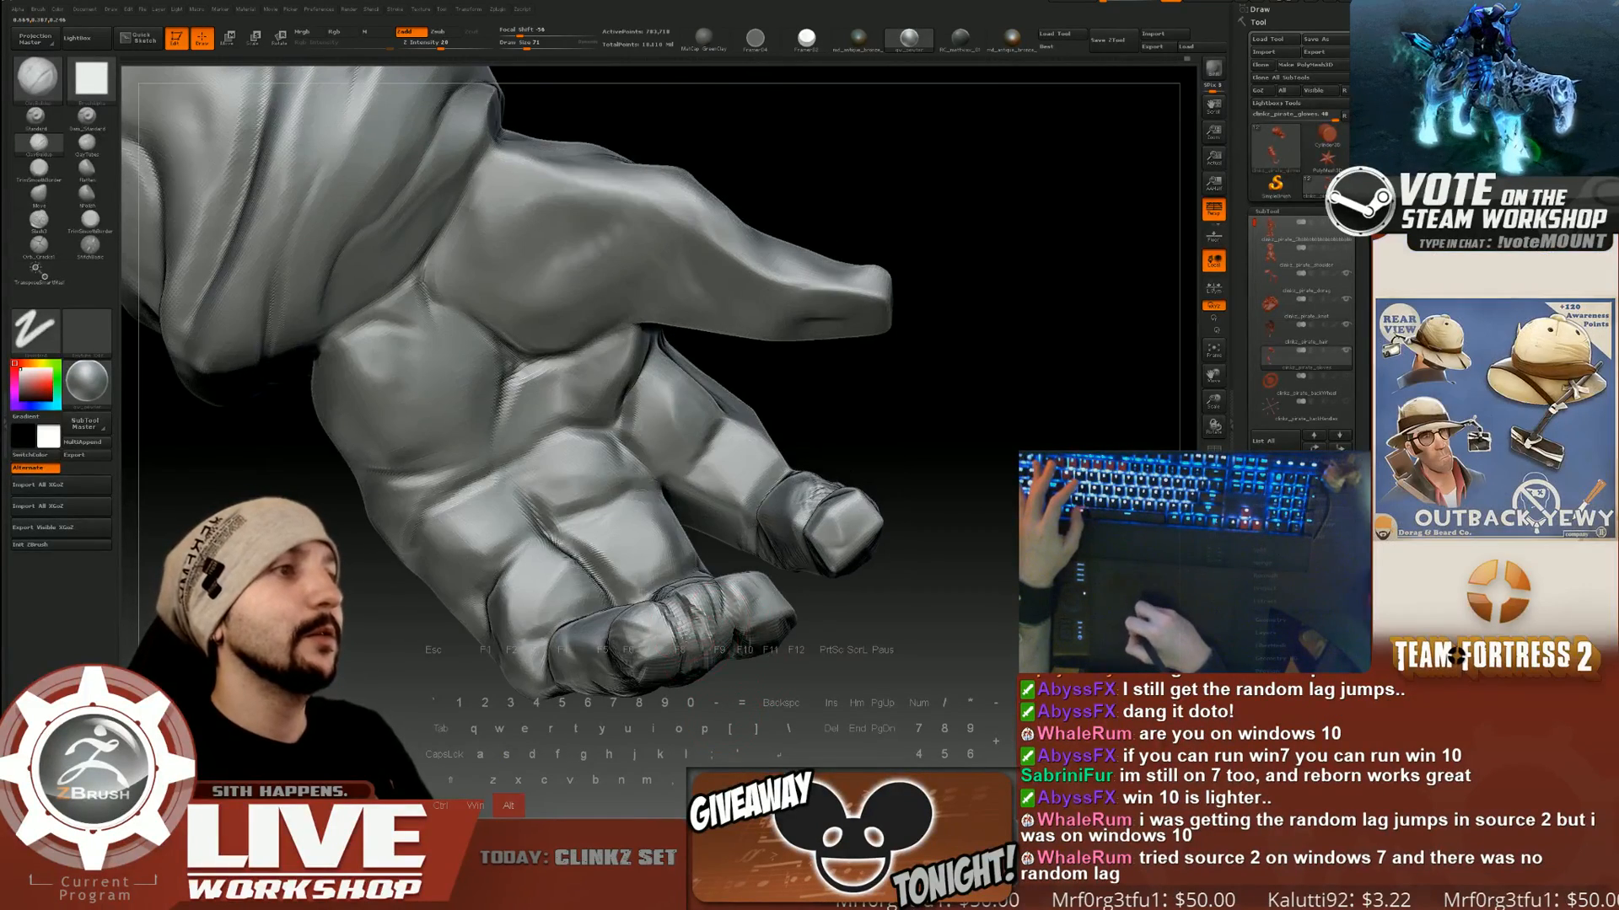
pyautogui.moveTo(688, 641)
pyautogui.mouseDown(button='right')
pyautogui.moveTo(718, 622)
pyautogui.moveTo(742, 649)
pyautogui.moveTo(643, 582)
pyautogui.mouseUp(button='right')
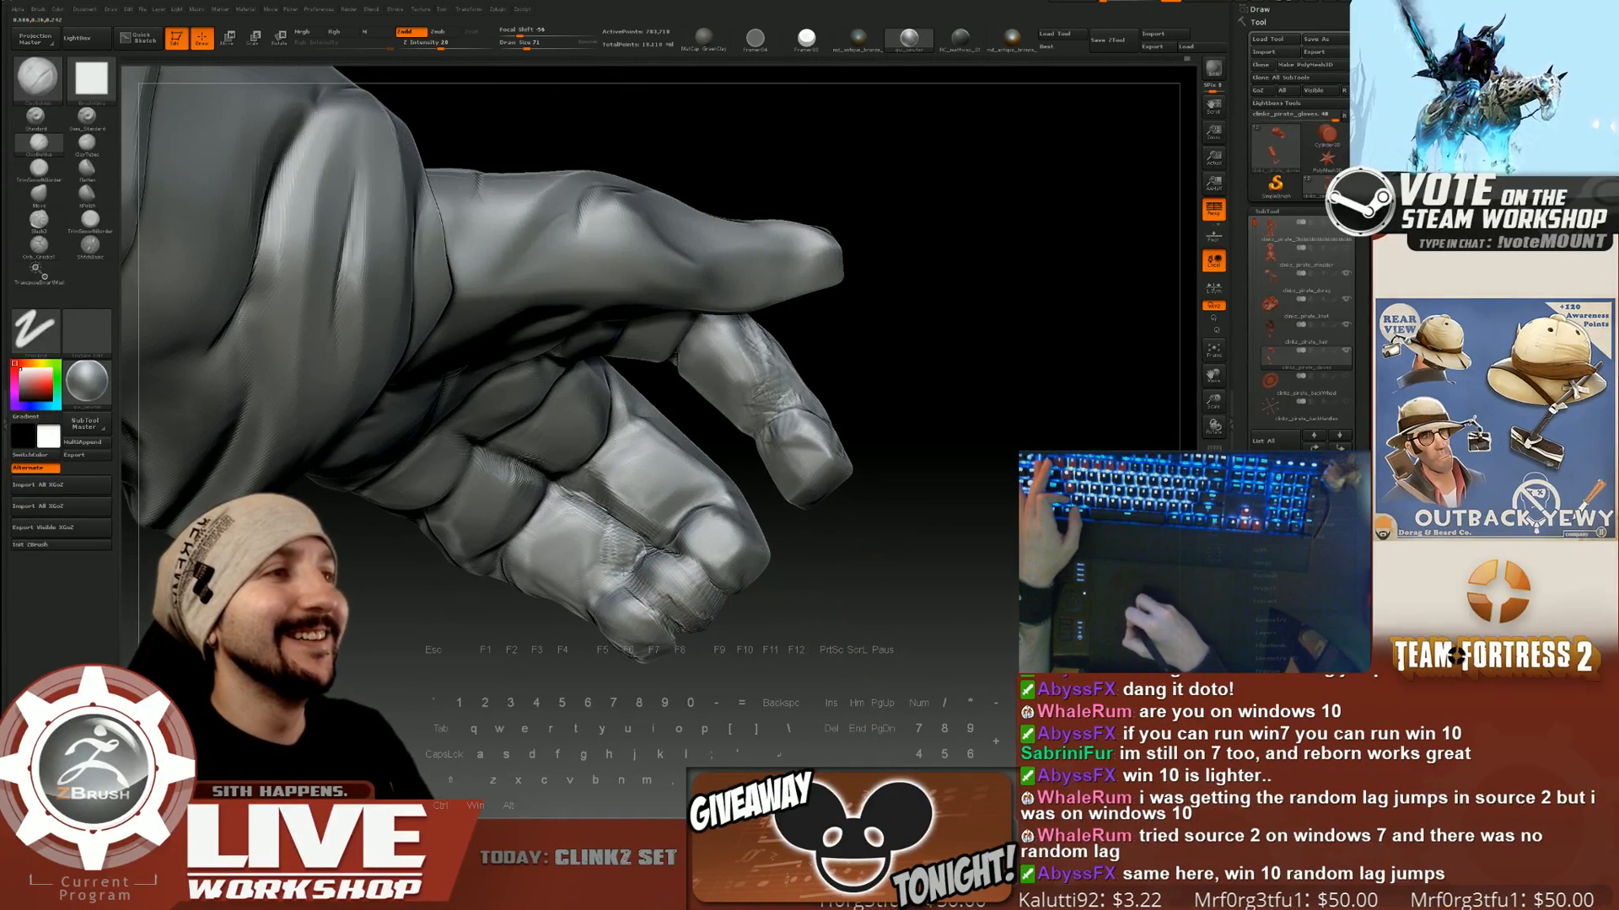
# Carve narrow folds along the palm side of the outer joined finger's middle segment with a smaller brush.
pyautogui.press('[')
pyautogui.moveTo(592, 556)
pyautogui.keyDown('alt'); pyautogui.mouseDown()
pyautogui.moveTo(549, 531)
pyautogui.moveTo(602, 568)
pyautogui.mouseUp(); pyautogui.keyUp('alt')
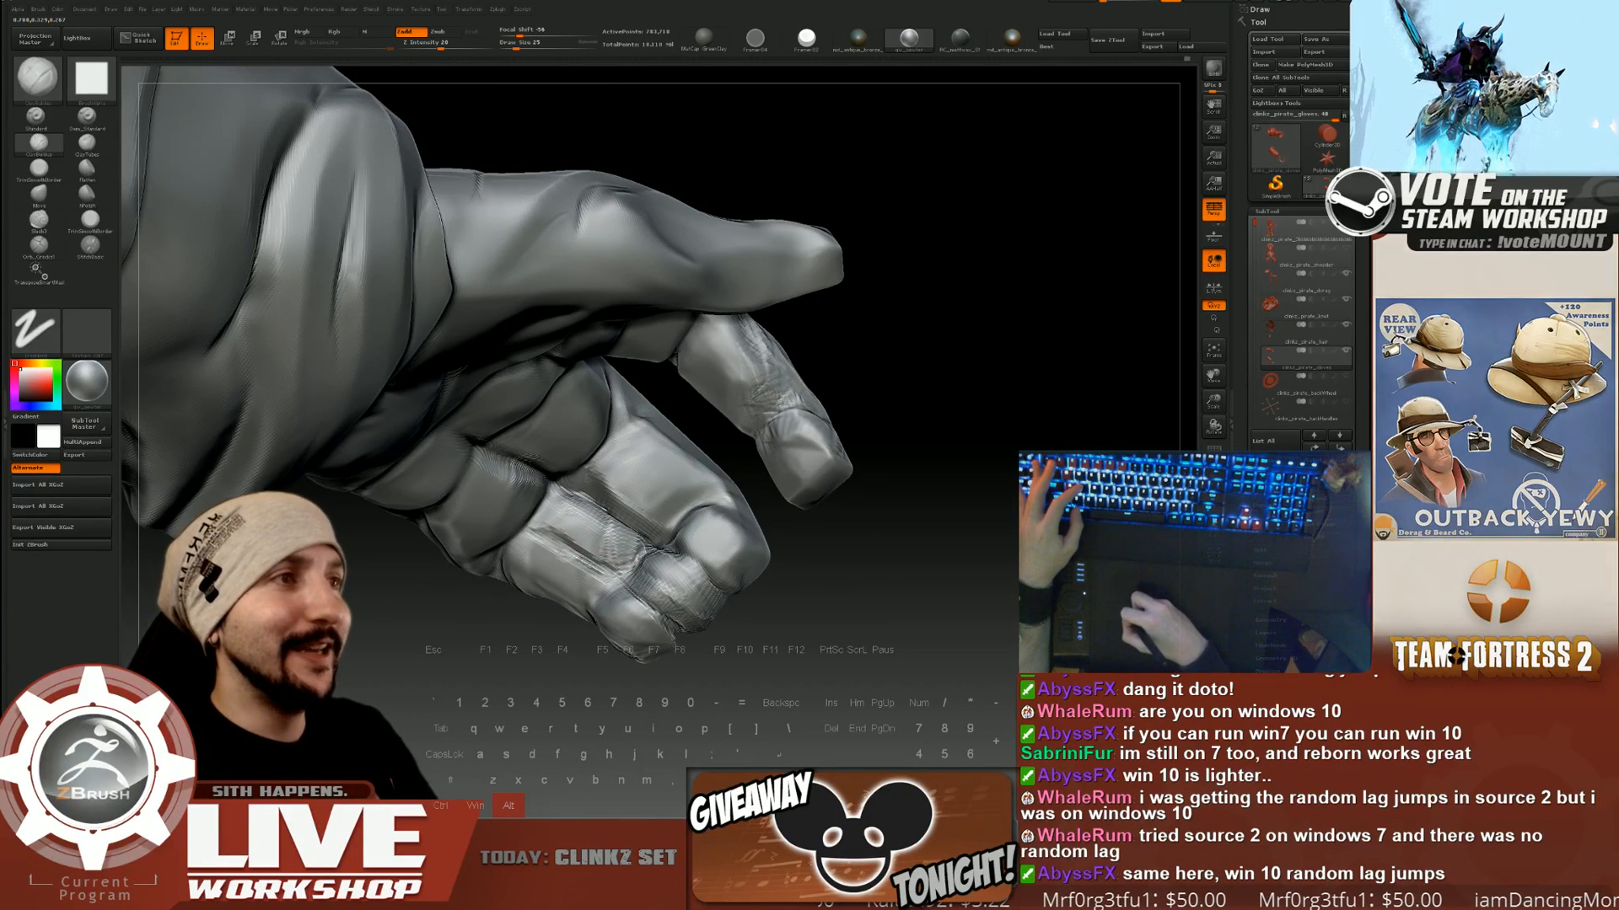
pyautogui.moveTo(550, 516); pyautogui.dragTo(614, 523, button='right')
pyautogui.keyDown('alt'); pyautogui.moveTo(614, 523); pyautogui.dragTo(600, 563); pyautogui.keyUp('alt')
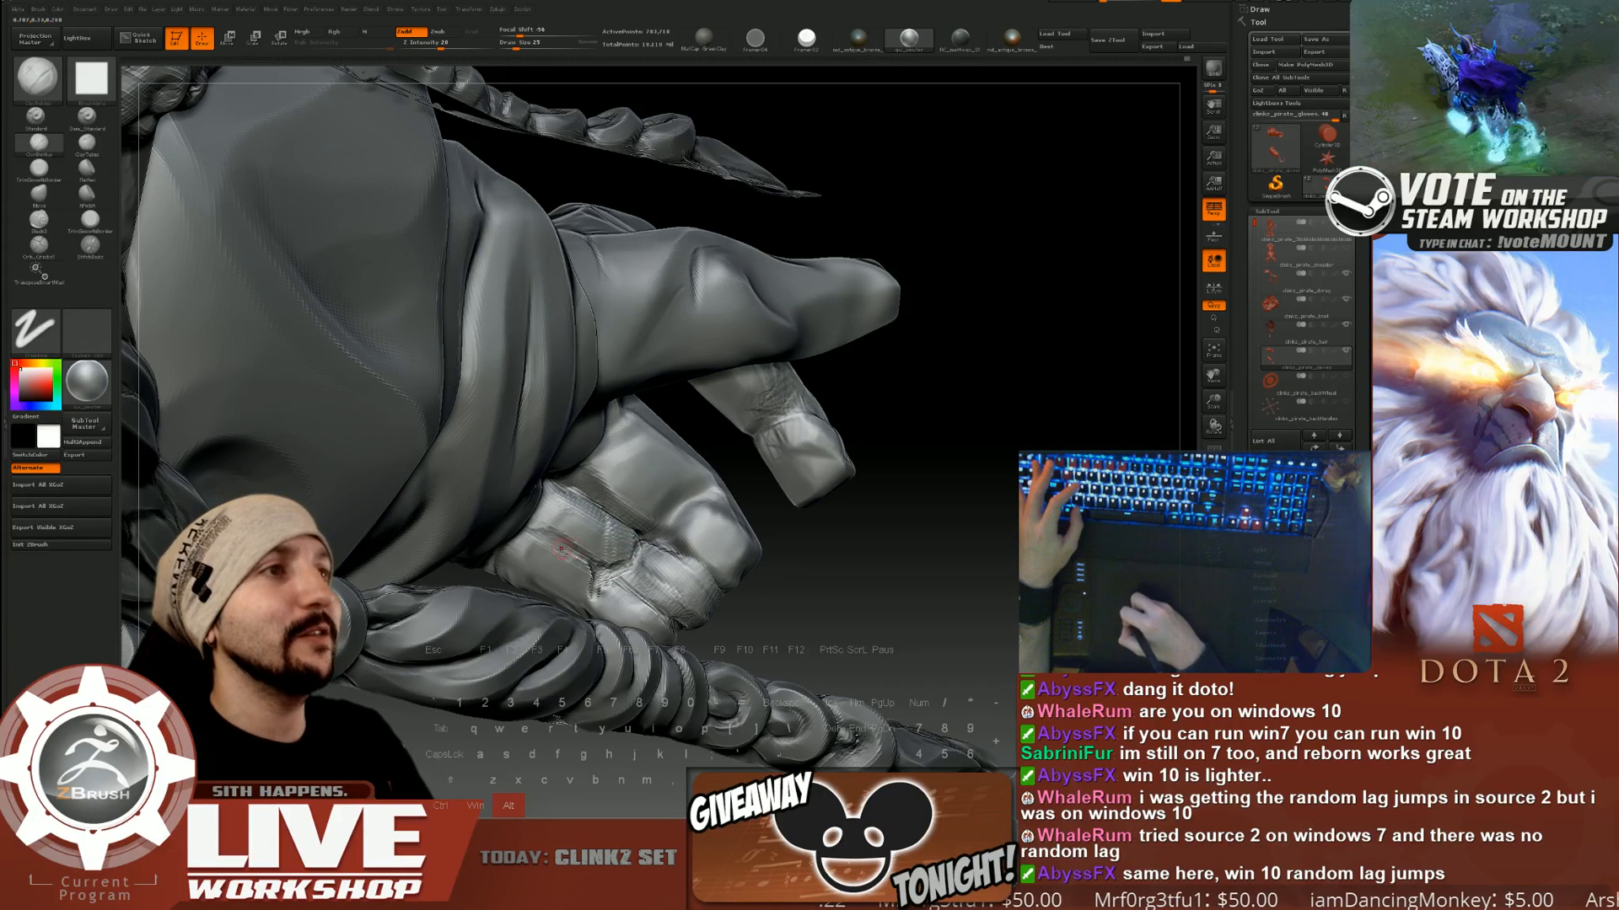
pyautogui.moveTo(561, 549); pyautogui.dragTo(539, 547, button='right')
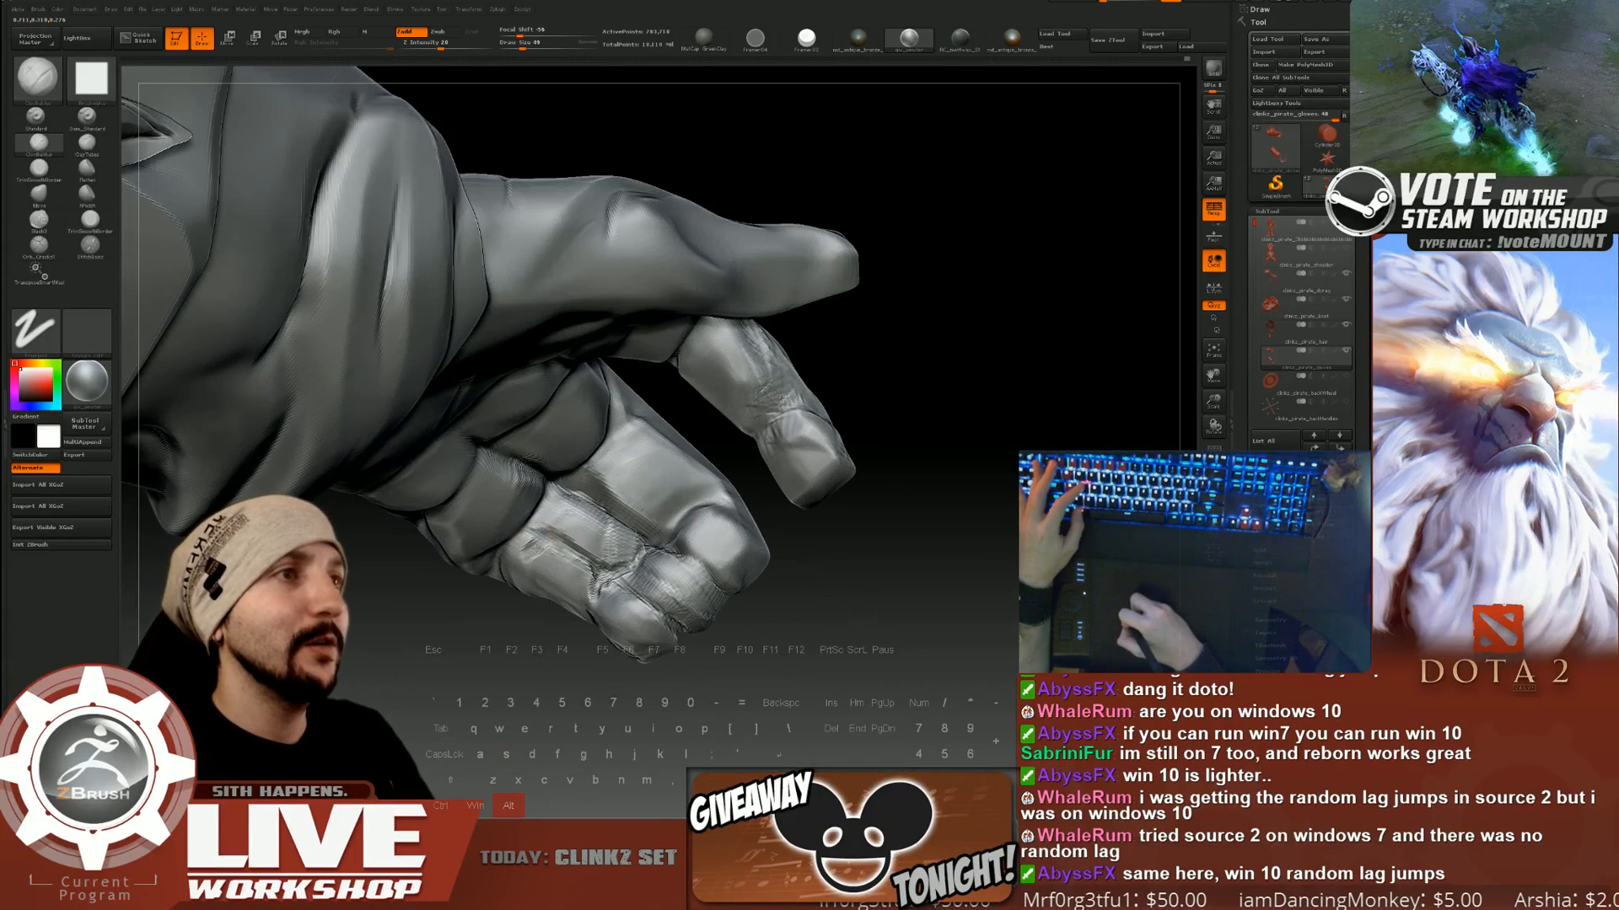
pyautogui.moveTo(552, 541)
pyautogui.keyDown('alt'); pyautogui.mouseDown()
pyautogui.moveTo(526, 563)
pyautogui.moveTo(549, 495)
pyautogui.mouseUp(); pyautogui.keyUp('alt')
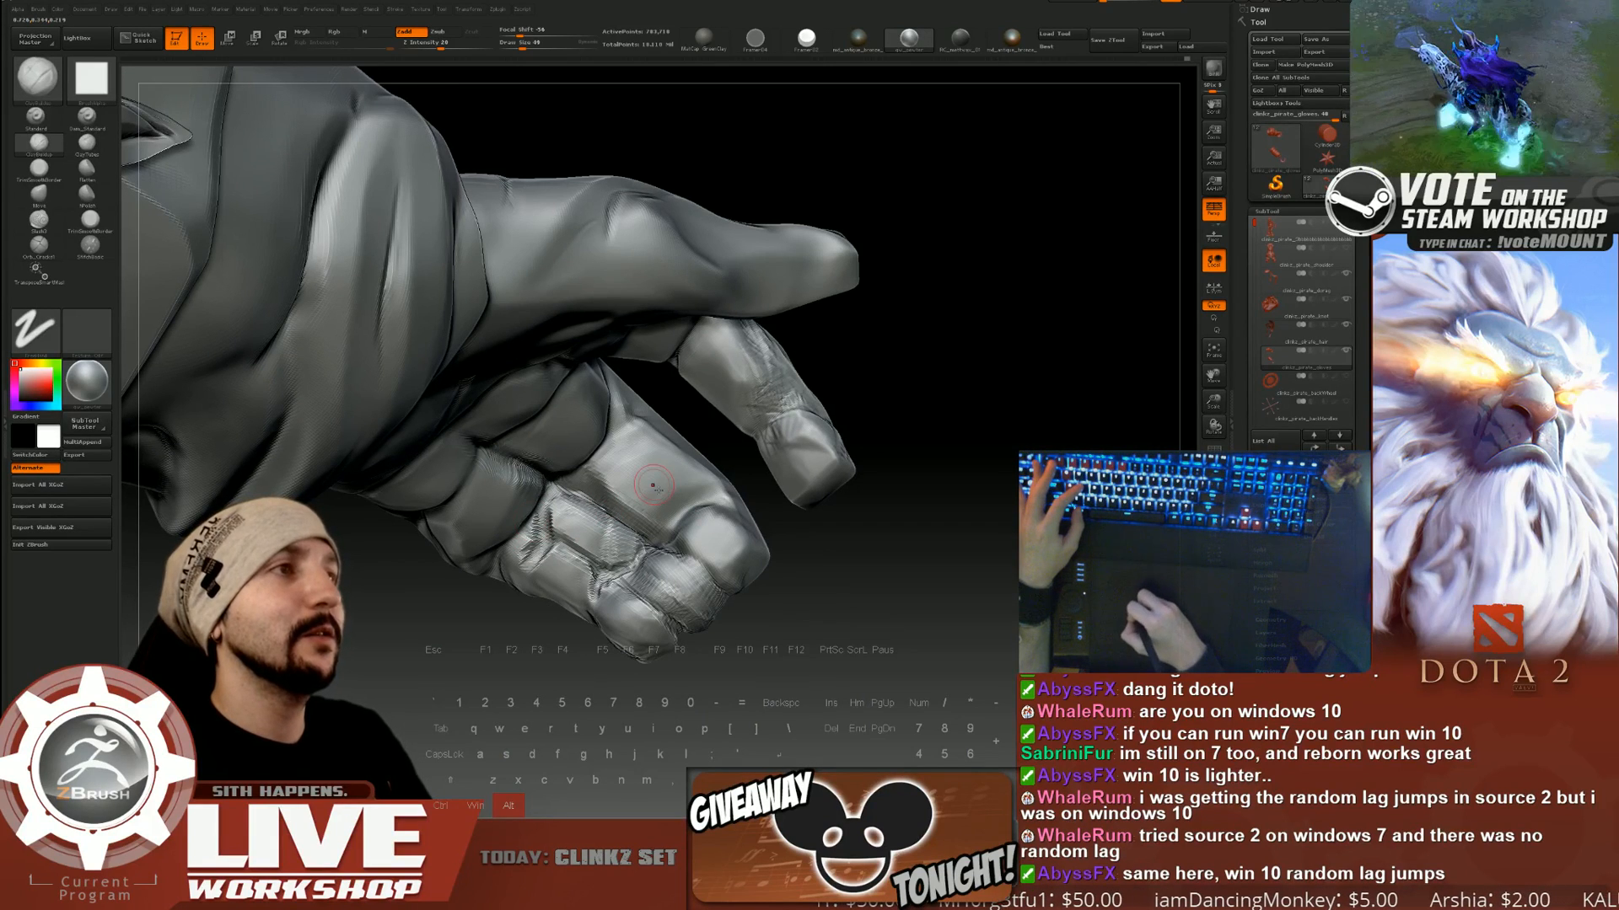
pyautogui.moveTo(609, 477); pyautogui.dragTo(598, 479, button='right')
pyautogui.moveTo(636, 521)
pyautogui.keyDown('alt'); pyautogui.mouseDown()
pyautogui.moveTo(605, 472)
pyautogui.moveTo(631, 496)
pyautogui.mouseUp(); pyautogui.keyUp('alt')
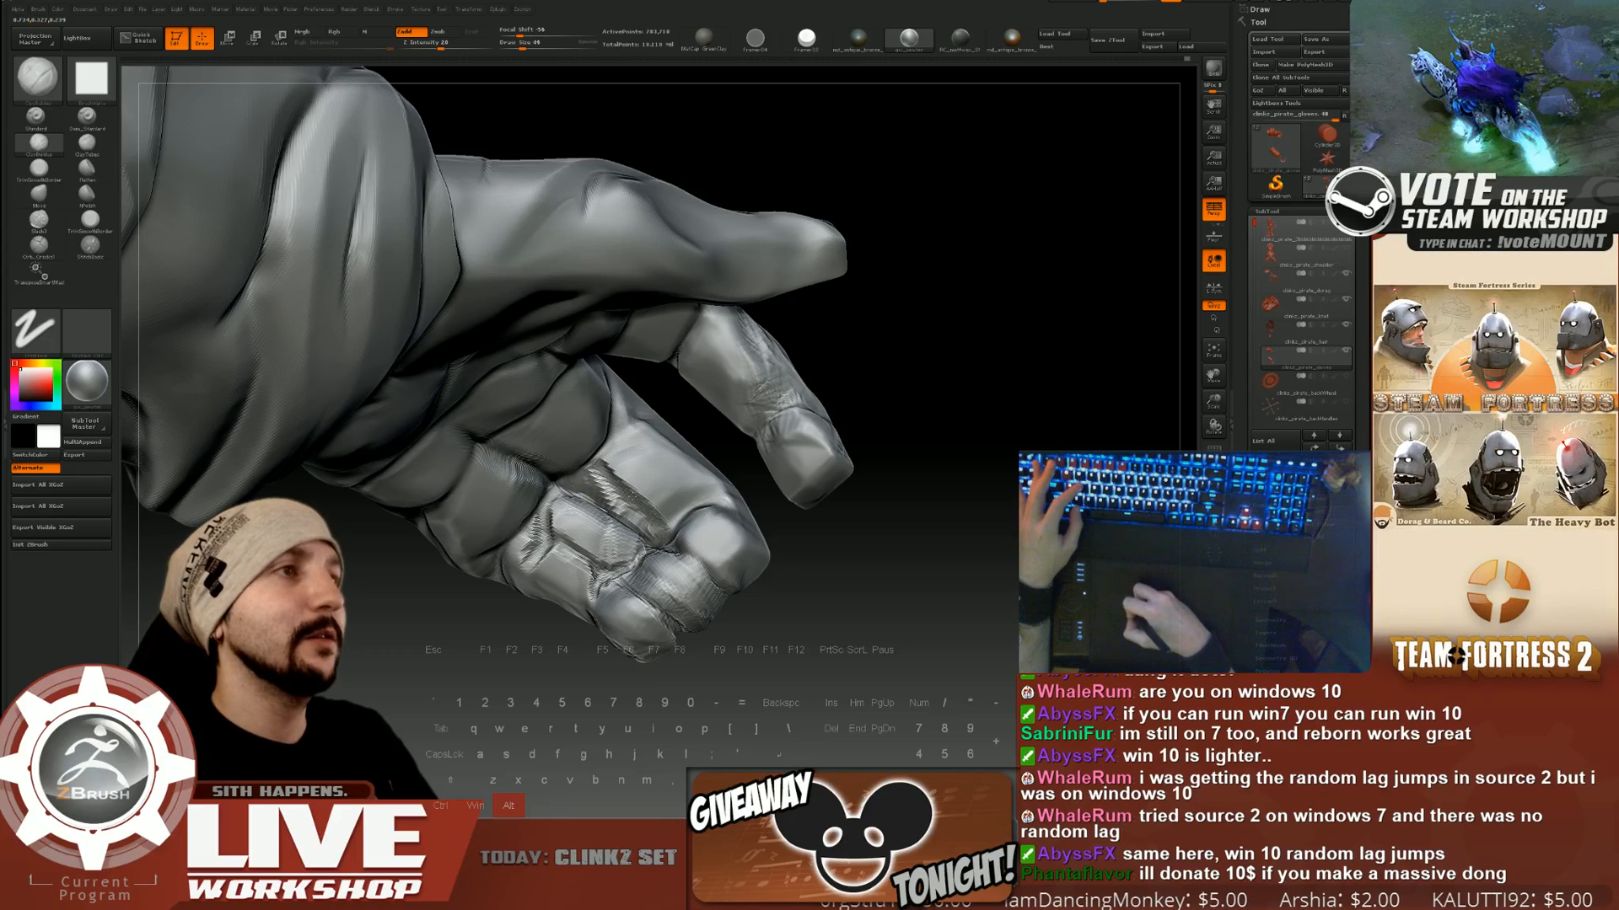
# Build up the folds between the middle segments of the two joined fingers and soften them.
pyautogui.press(']')
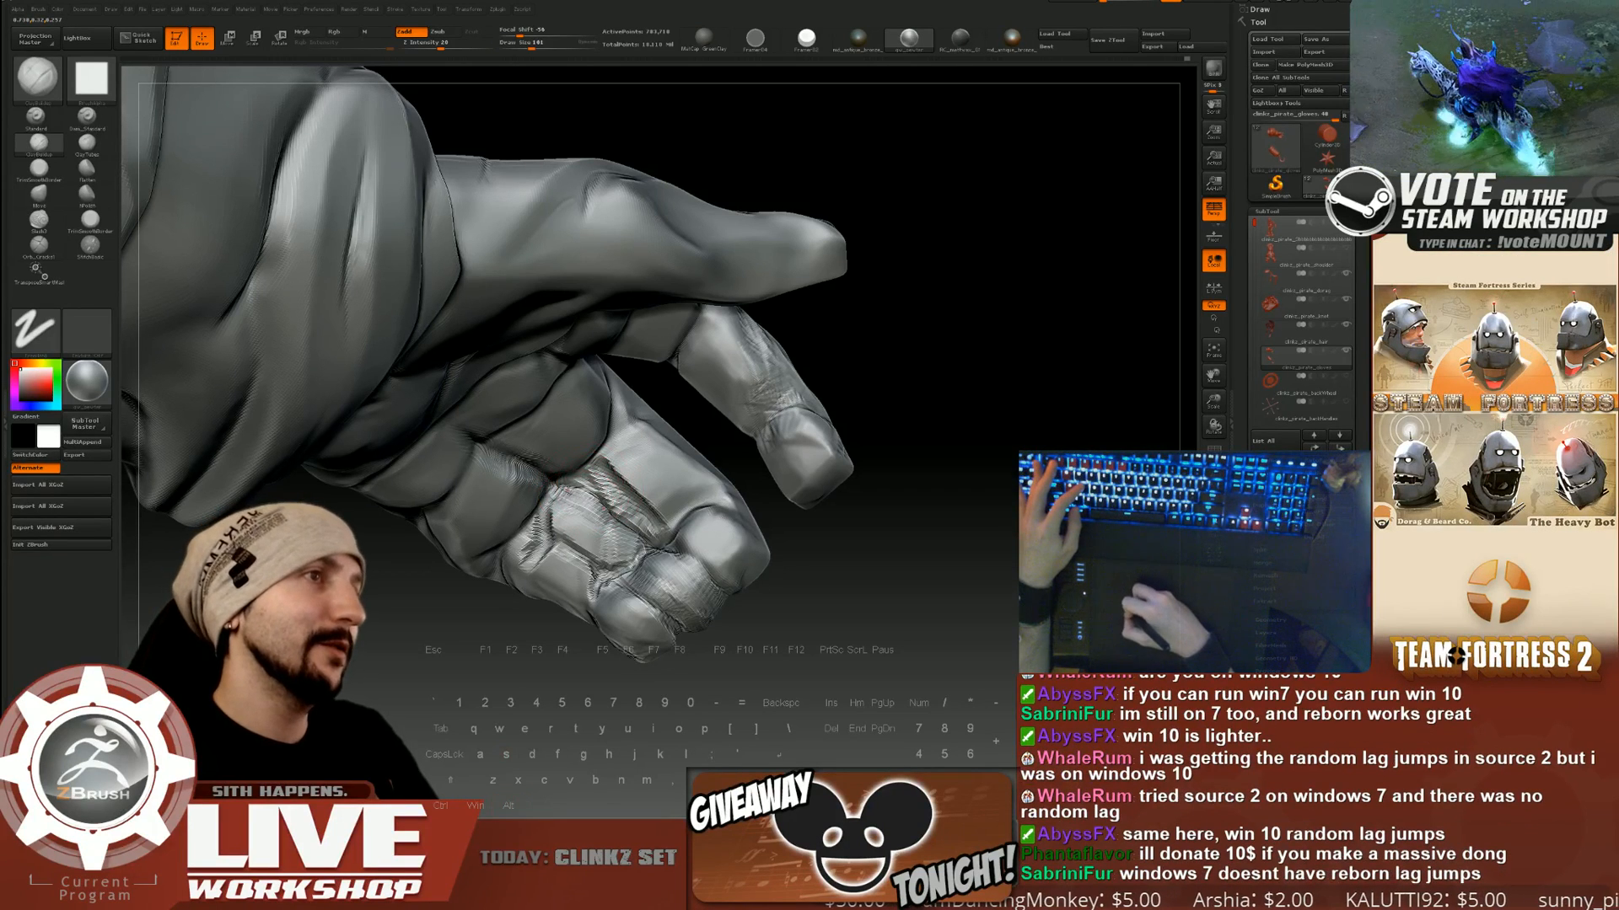
pyautogui.moveTo(622, 529)
pyautogui.mouseDown()
pyautogui.moveTo(626, 543)
pyautogui.moveTo(603, 539)
pyautogui.moveTo(619, 550)
pyautogui.moveTo(612, 539)
pyautogui.mouseUp()
pyautogui.press('[')
pyautogui.moveTo(735, 473)
pyautogui.mouseDown()
pyautogui.moveTo(668, 457)
pyautogui.moveTo(609, 469)
pyautogui.moveTo(658, 527)
pyautogui.moveTo(654, 506)
pyautogui.mouseUp()
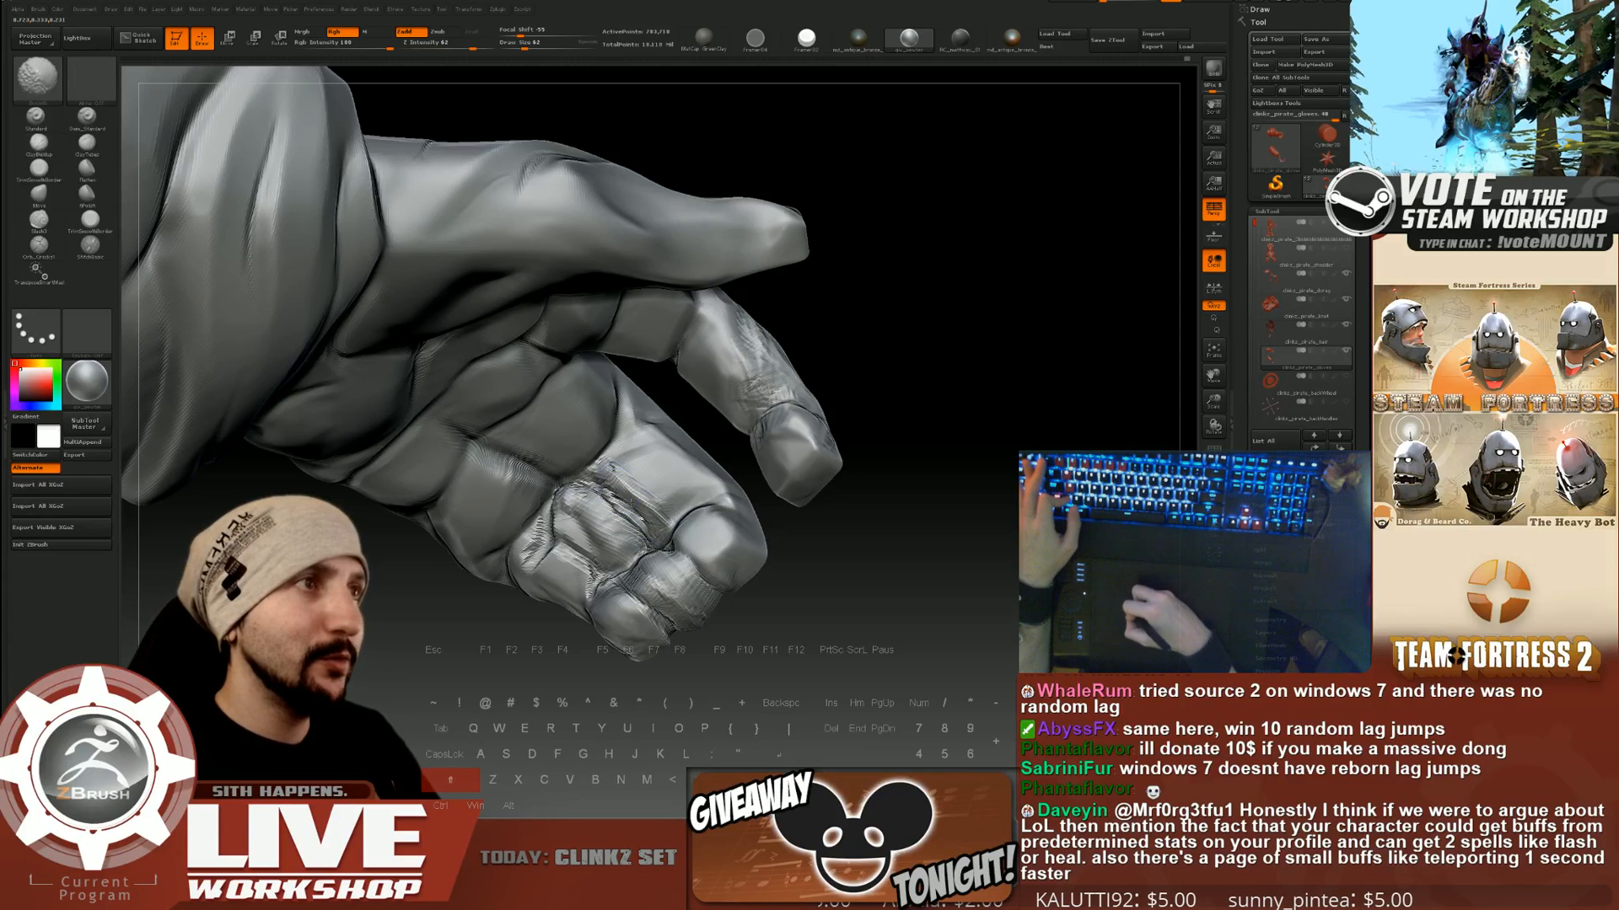
pyautogui.moveTo(932, 360)
pyautogui.mouseDown()
pyautogui.moveTo(588, 469)
pyautogui.moveTo(620, 514)
pyautogui.moveTo(602, 521)
pyautogui.mouseUp()
pyautogui.press('shift')
pyautogui.moveTo(849, 533); pyautogui.dragTo(915, 516)
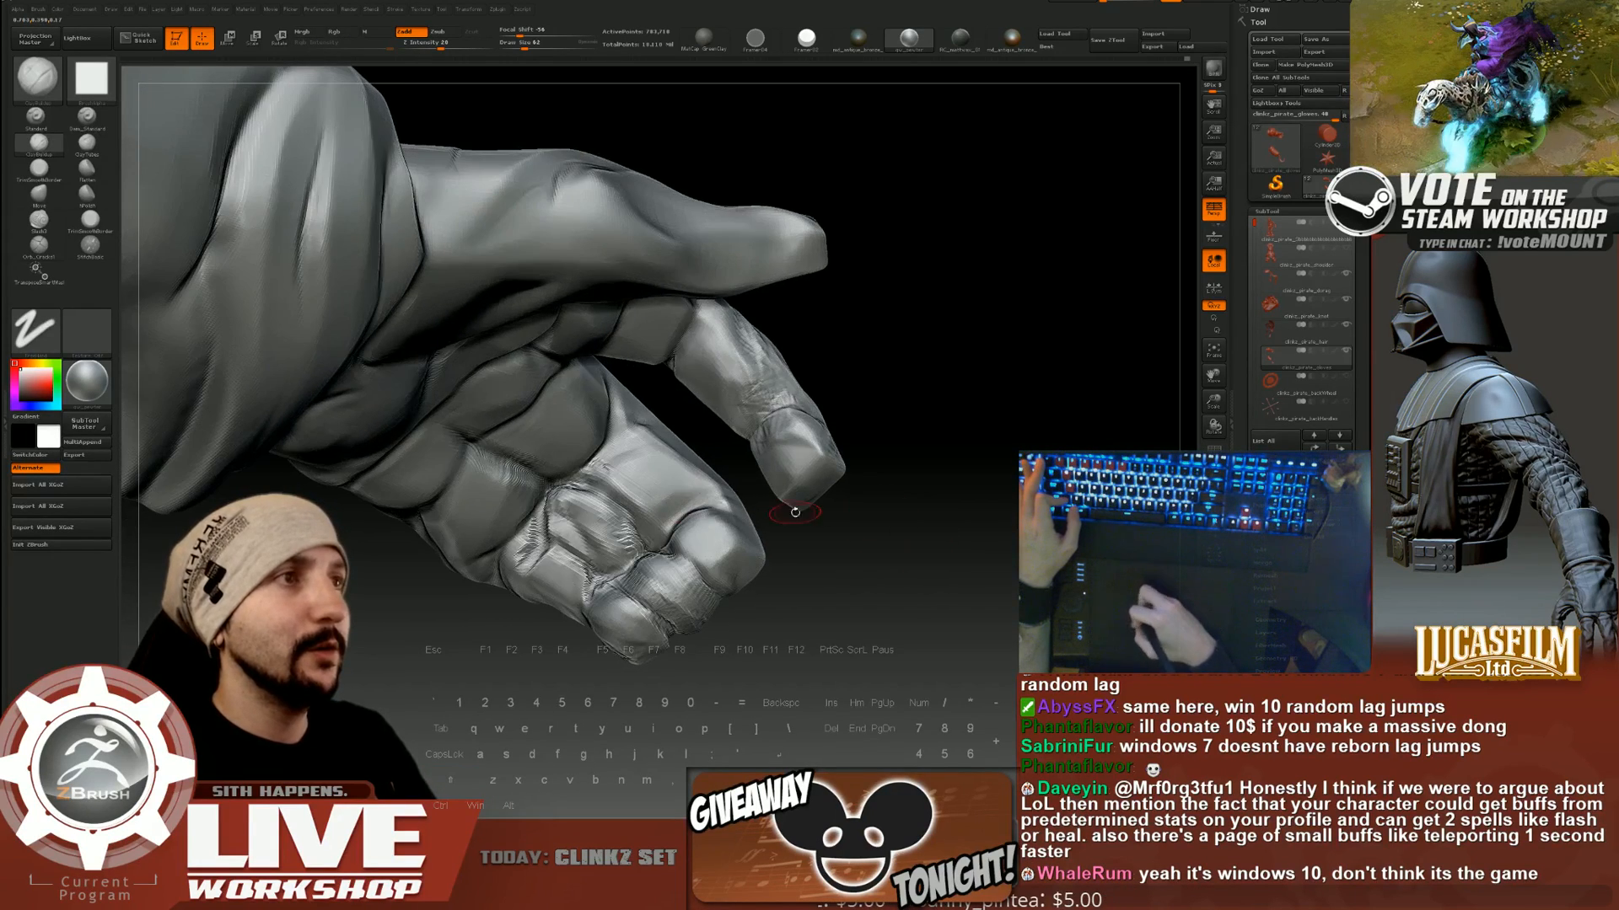
# Rework the ridges on the joined fingers' middle segments and smooth them into broader planes.
pyautogui.keyDown('shift'); pyautogui.moveTo(592, 501); pyautogui.dragTo(643, 530); pyautogui.keyUp('shift')
pyautogui.press('alt')
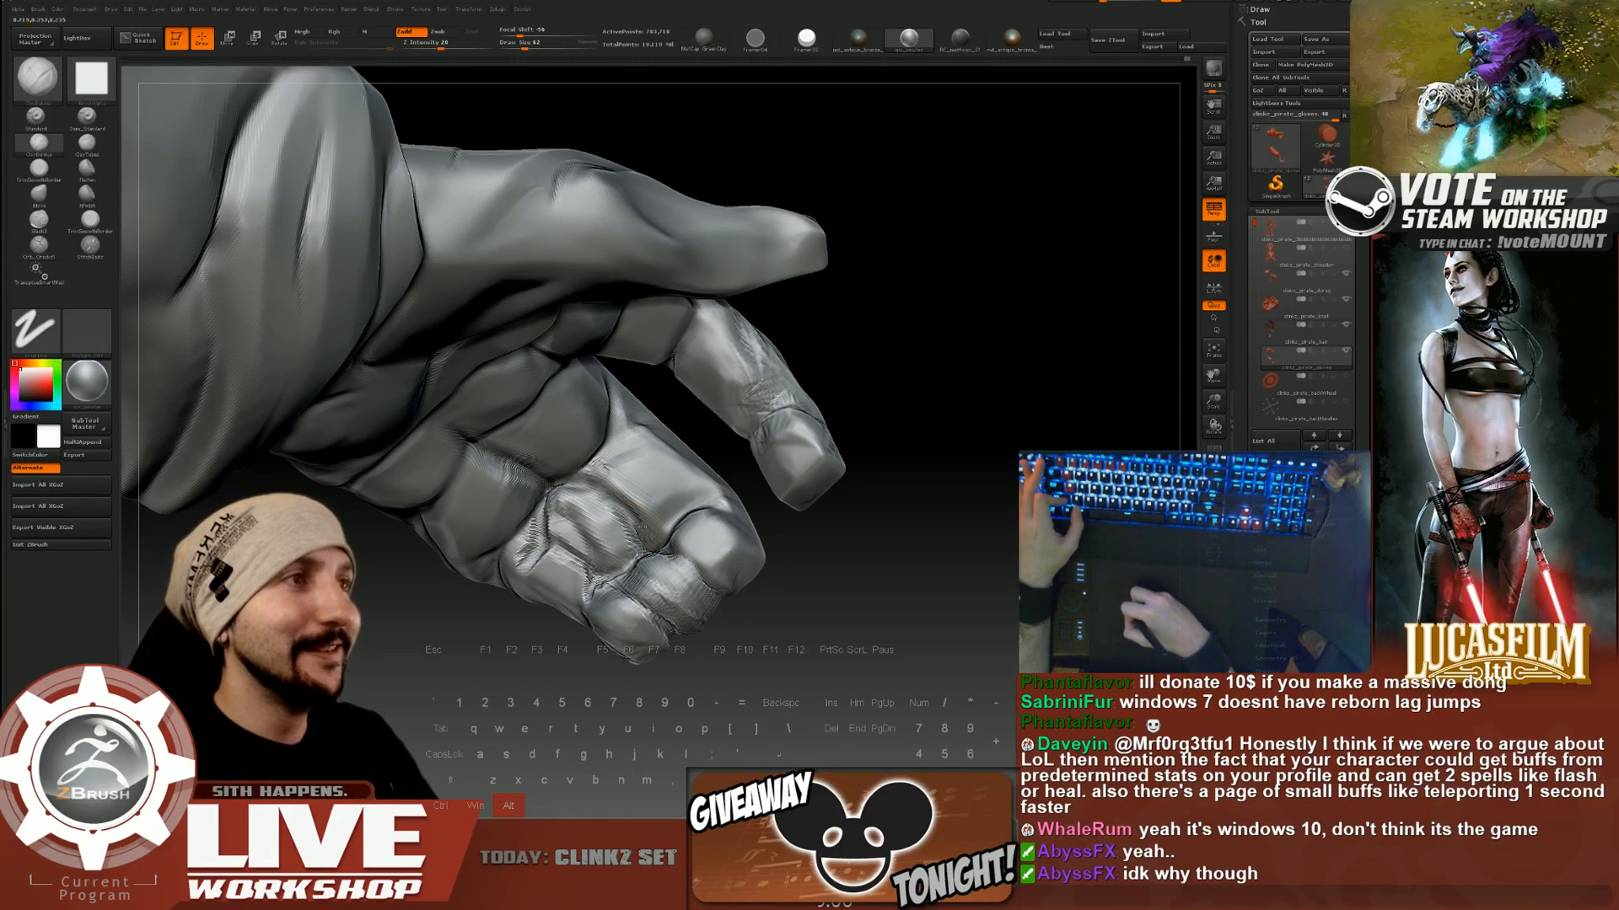
pyautogui.moveTo(609, 503); pyautogui.dragTo(647, 537)
pyautogui.press('shift')
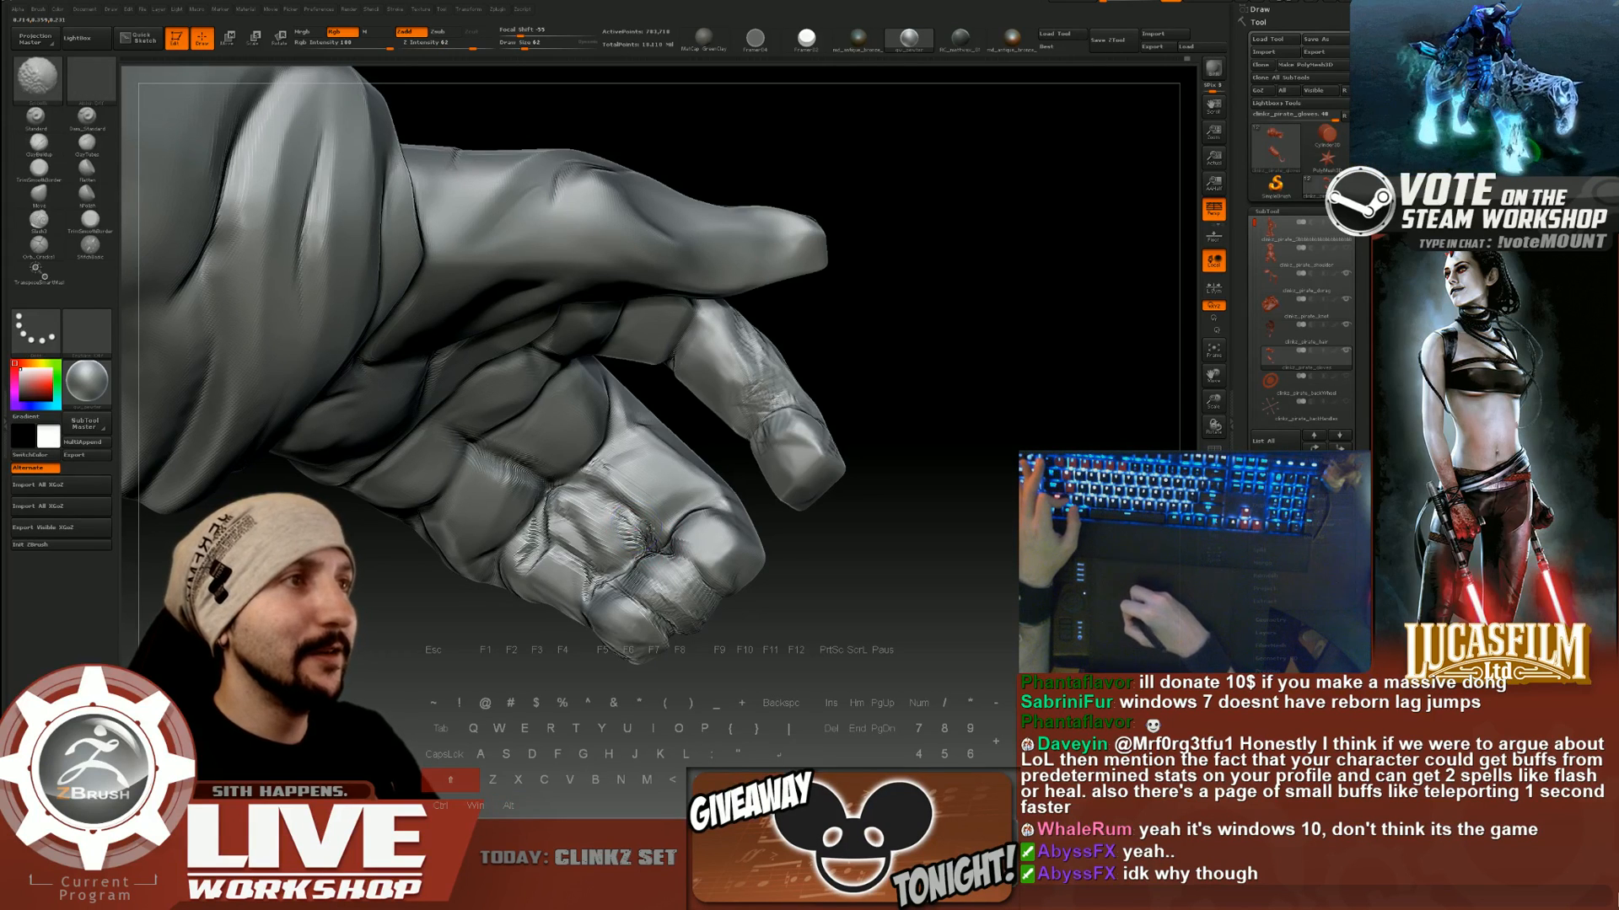
pyautogui.moveTo(597, 512)
pyautogui.mouseDown()
pyautogui.moveTo(629, 542)
pyautogui.moveTo(589, 551)
pyautogui.moveTo(588, 602)
pyautogui.mouseUp()
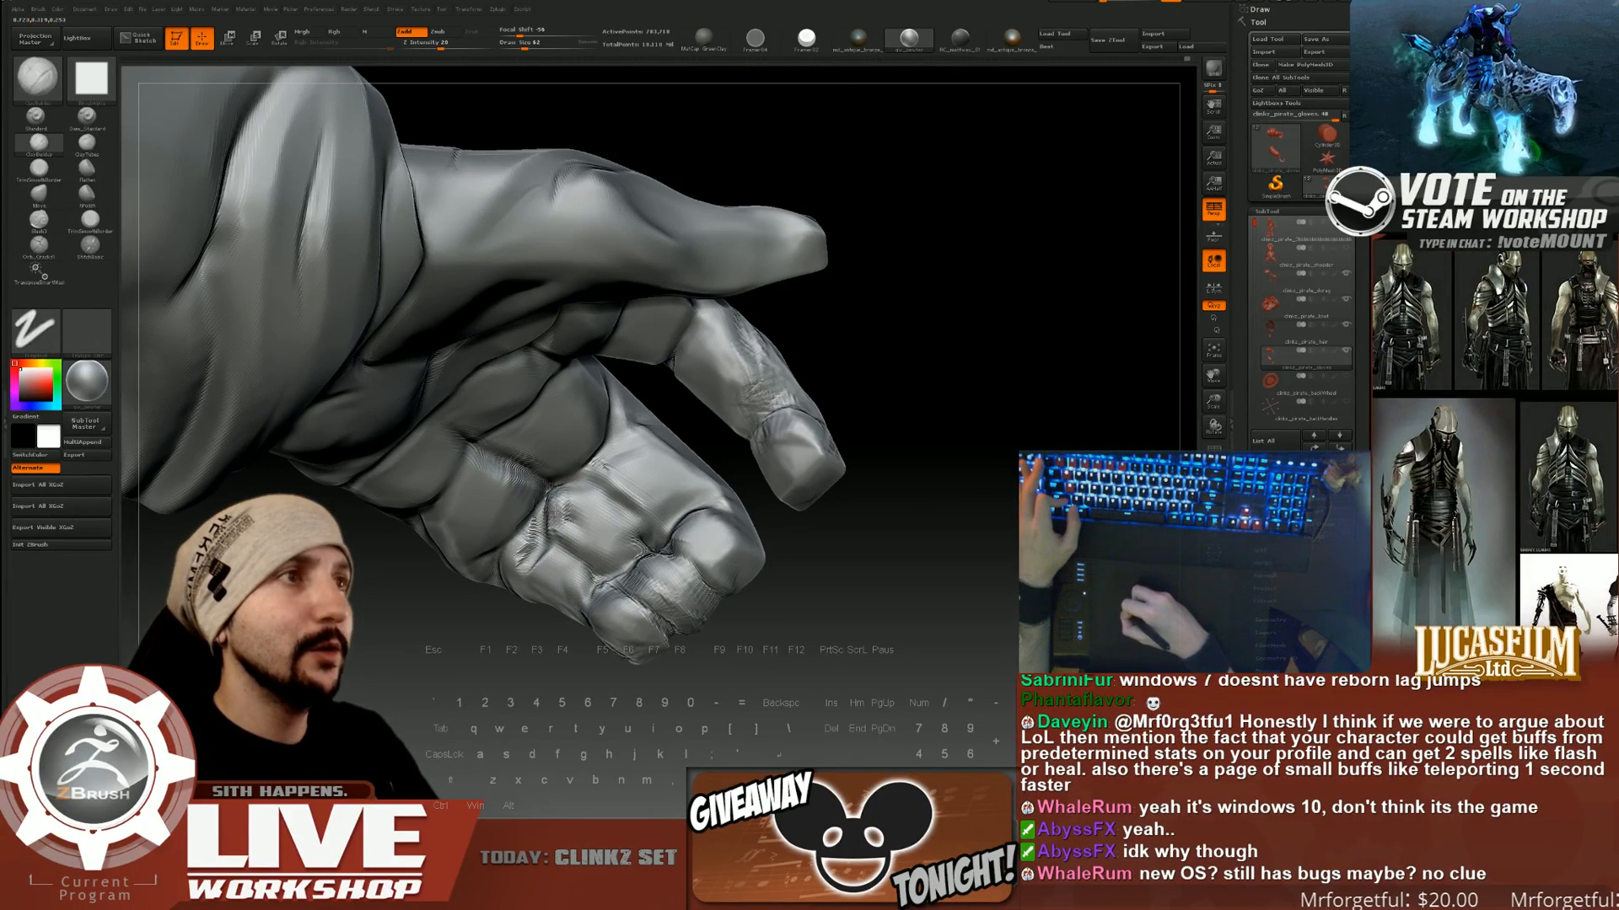
# Shape the palm pad and crease at the base of the joined fingers, smoothing the strokes into the palm.
pyautogui.moveTo(942, 357); pyautogui.dragTo(921, 319)
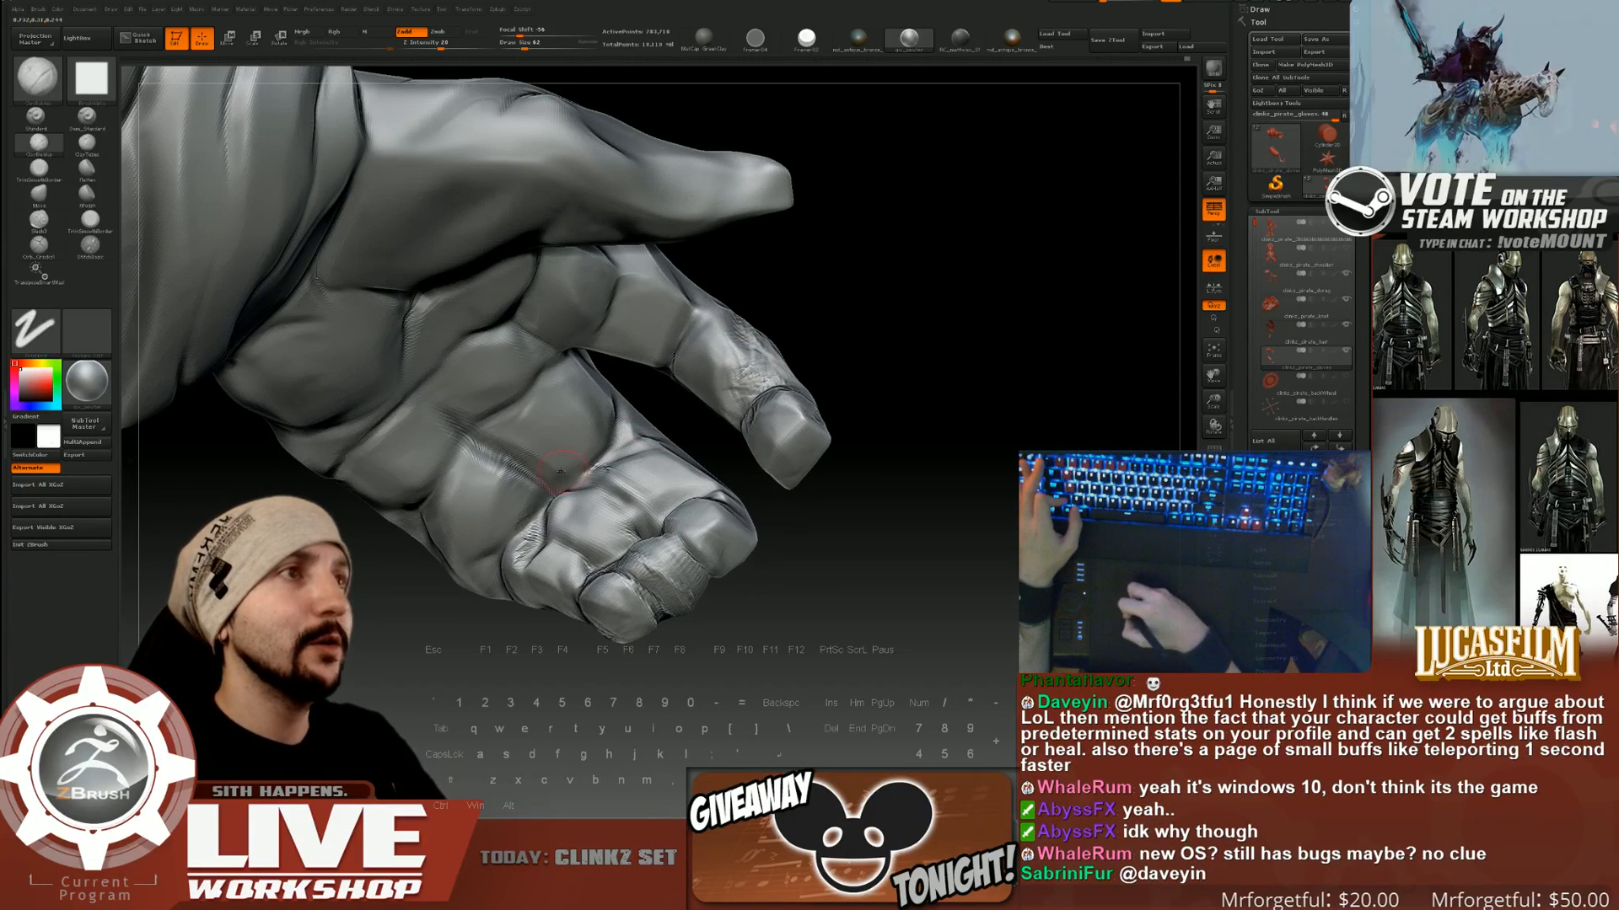
pyautogui.moveTo(543, 463)
pyautogui.keyDown('alt'); pyautogui.mouseDown()
pyautogui.moveTo(577, 483)
pyautogui.moveTo(536, 489)
pyautogui.moveTo(552, 466)
pyautogui.mouseUp(); pyautogui.keyUp('alt')
pyautogui.press('b')
pyautogui.press('c')
pyautogui.press('b')
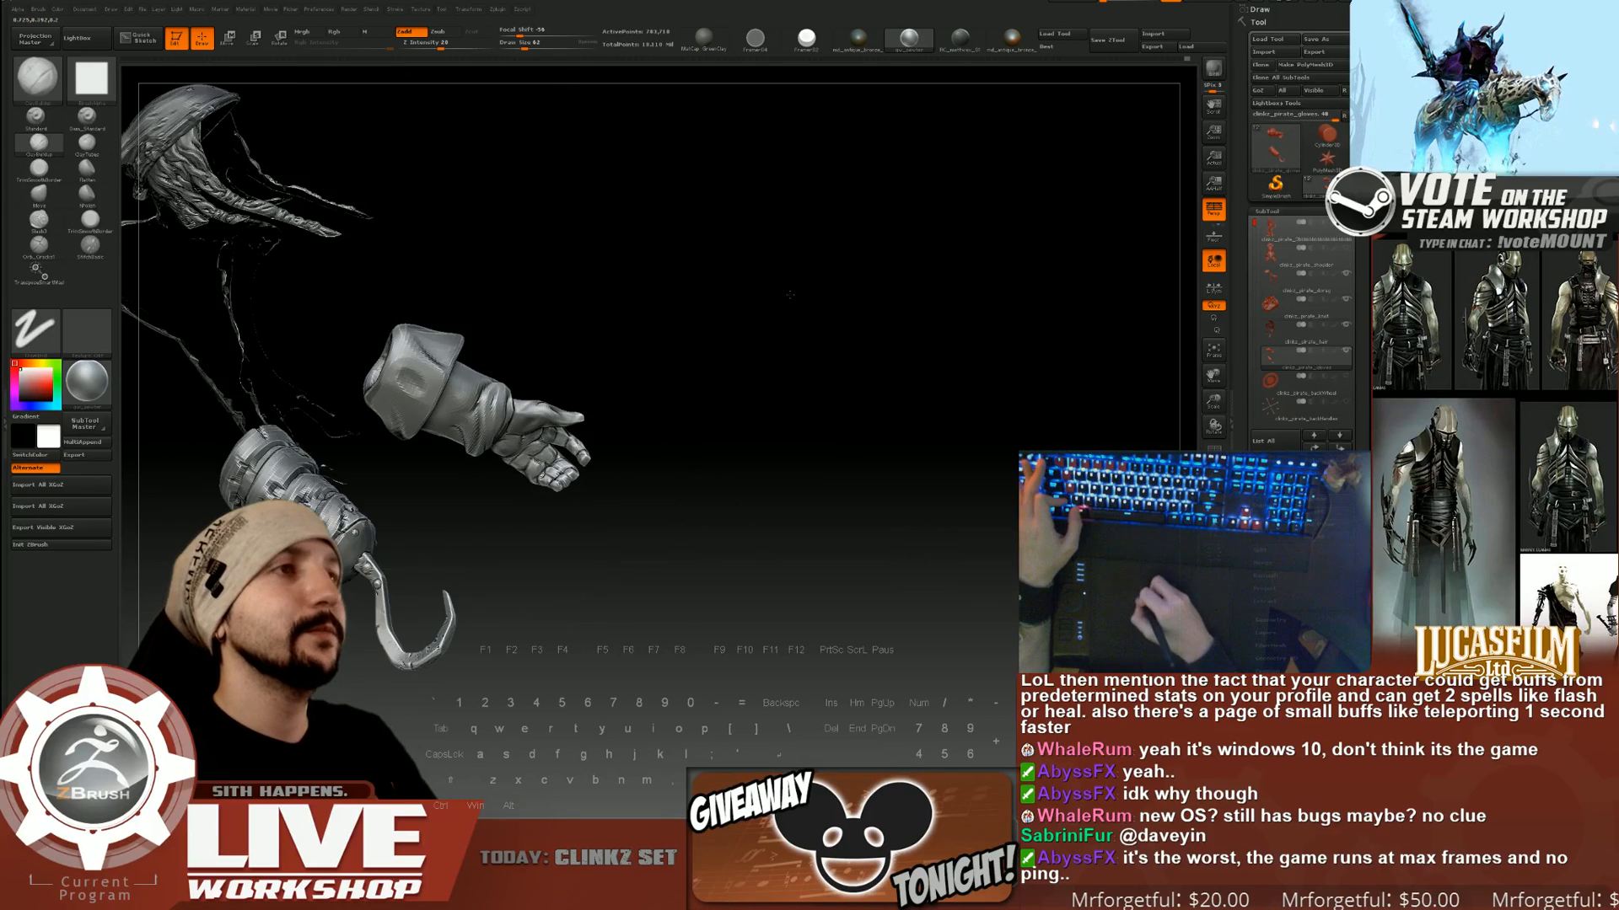
pyautogui.moveTo(563, 481); pyautogui.dragTo(554, 390)
pyautogui.moveTo(805, 363); pyautogui.dragTo(824, 329)
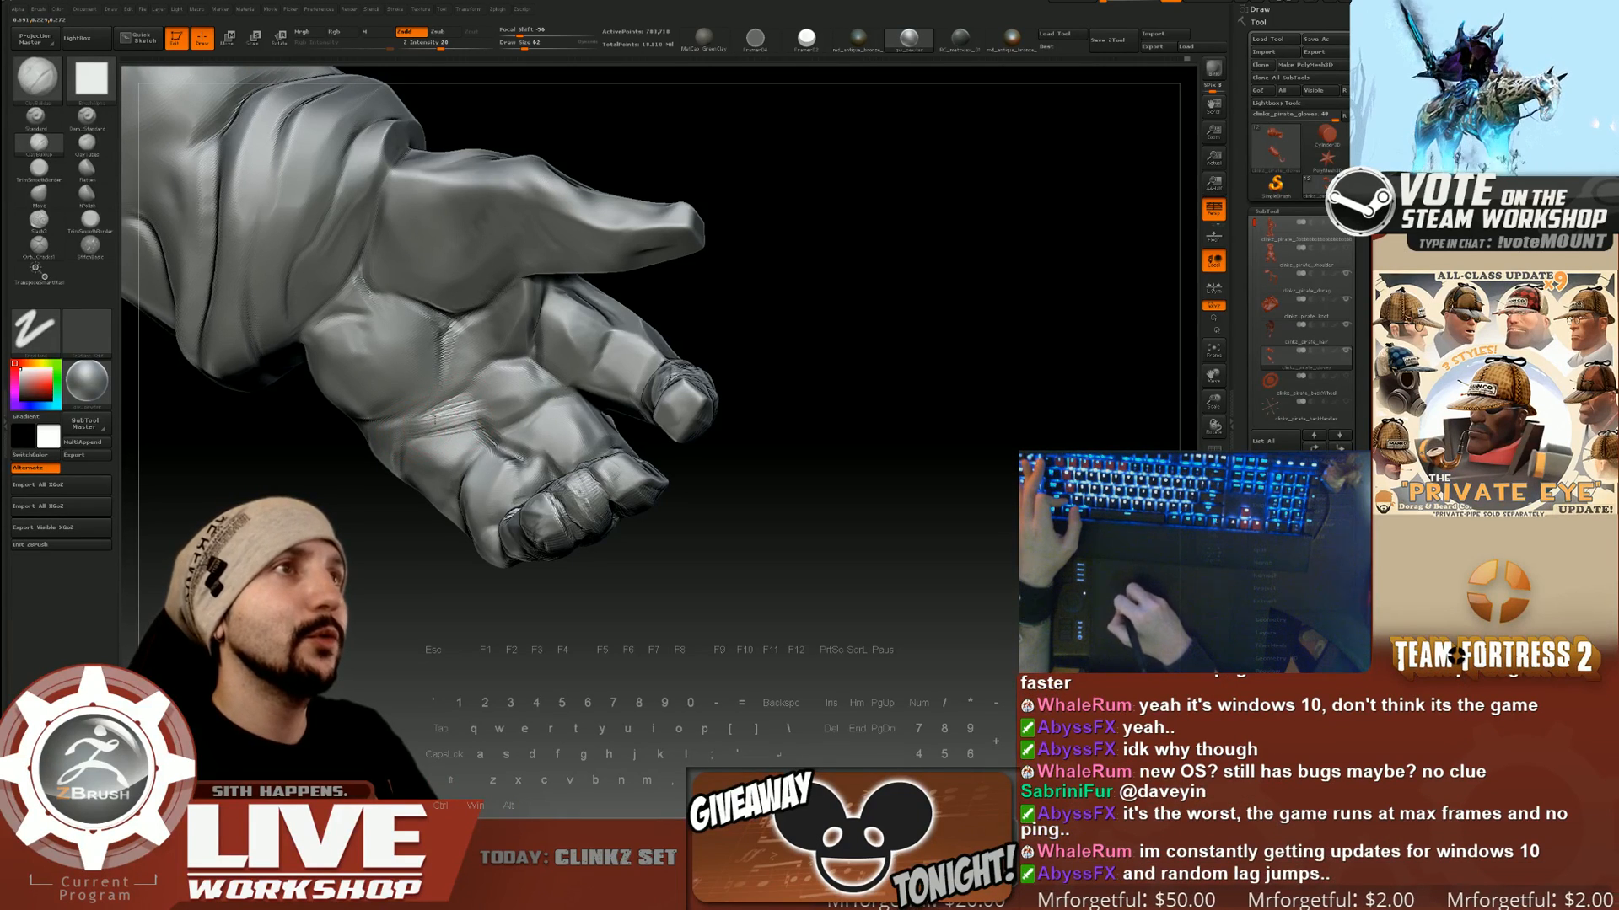
pyautogui.press('shift')
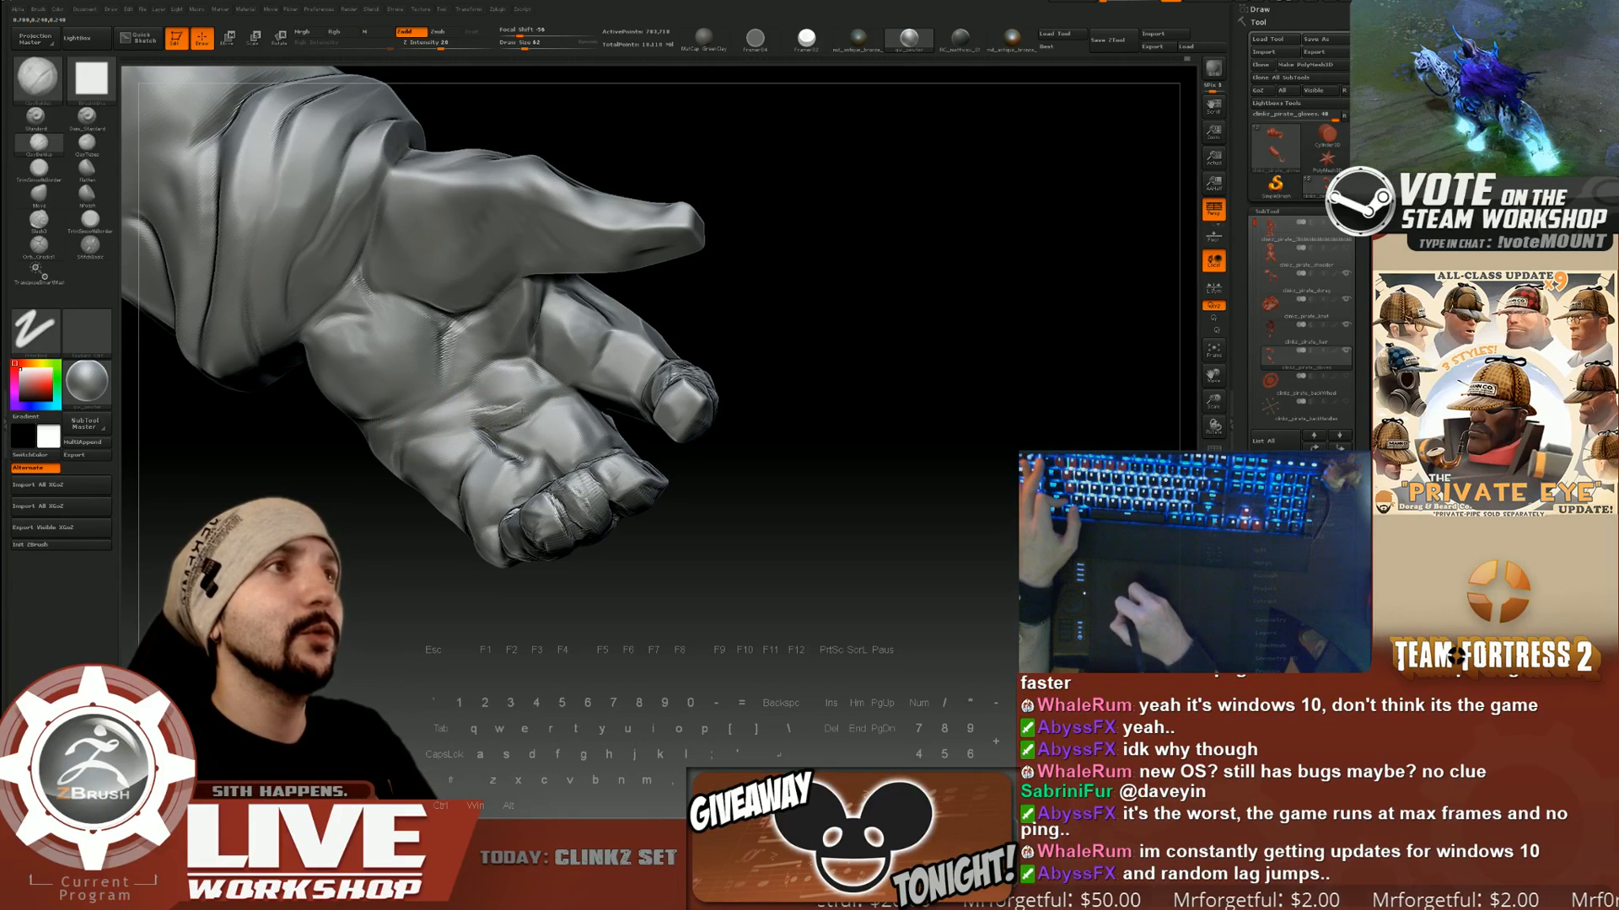
pyautogui.press('shift')
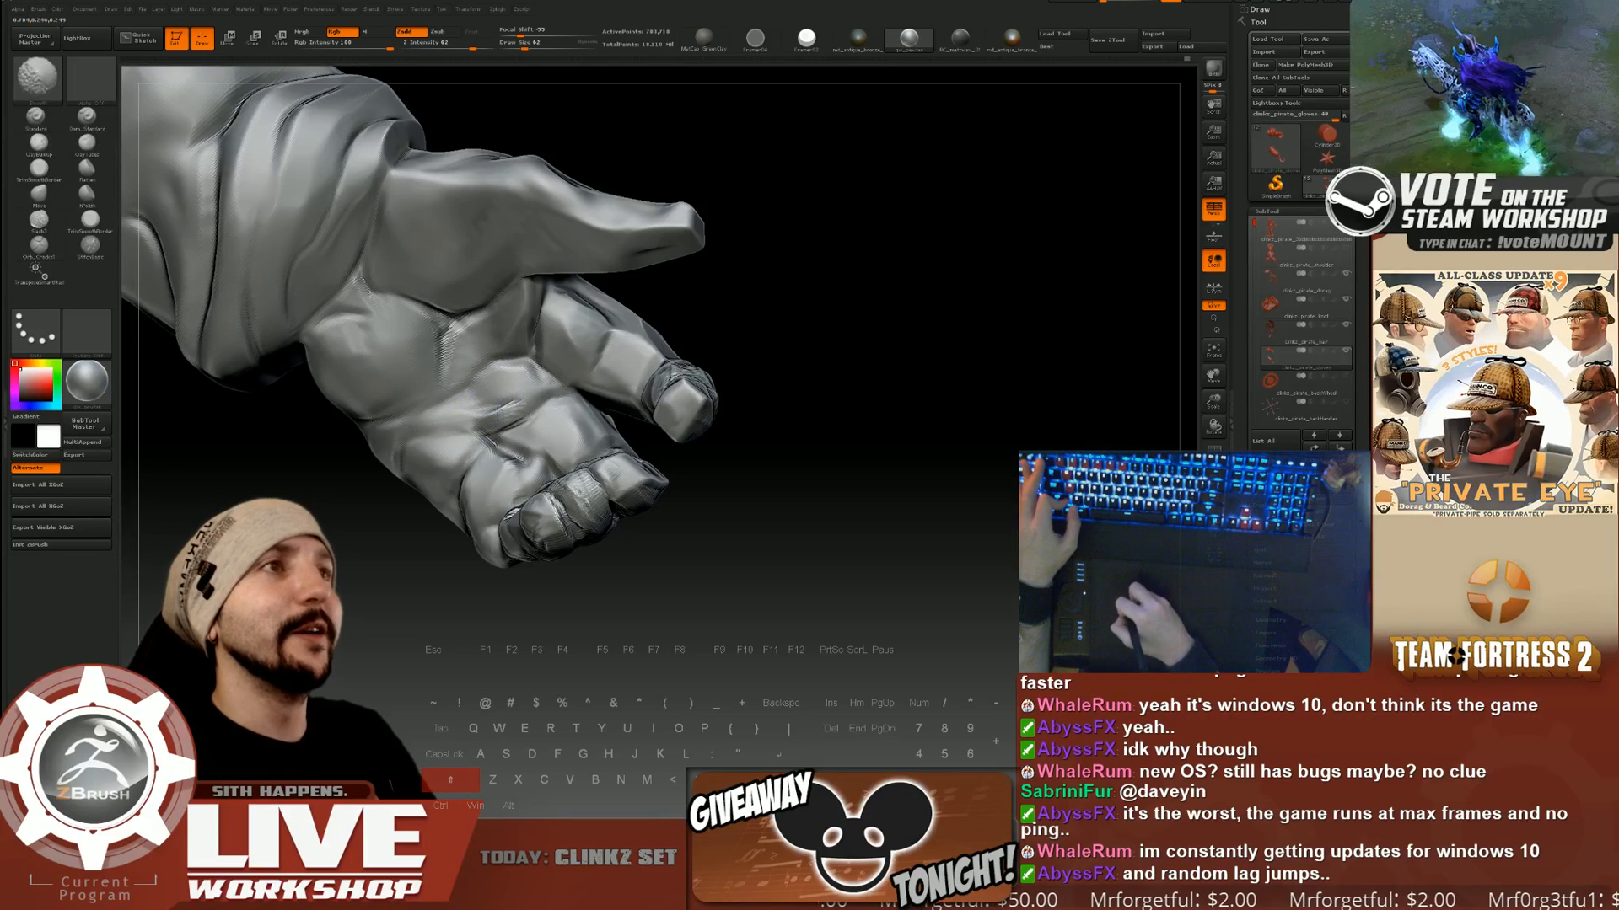
pyautogui.press('shift')
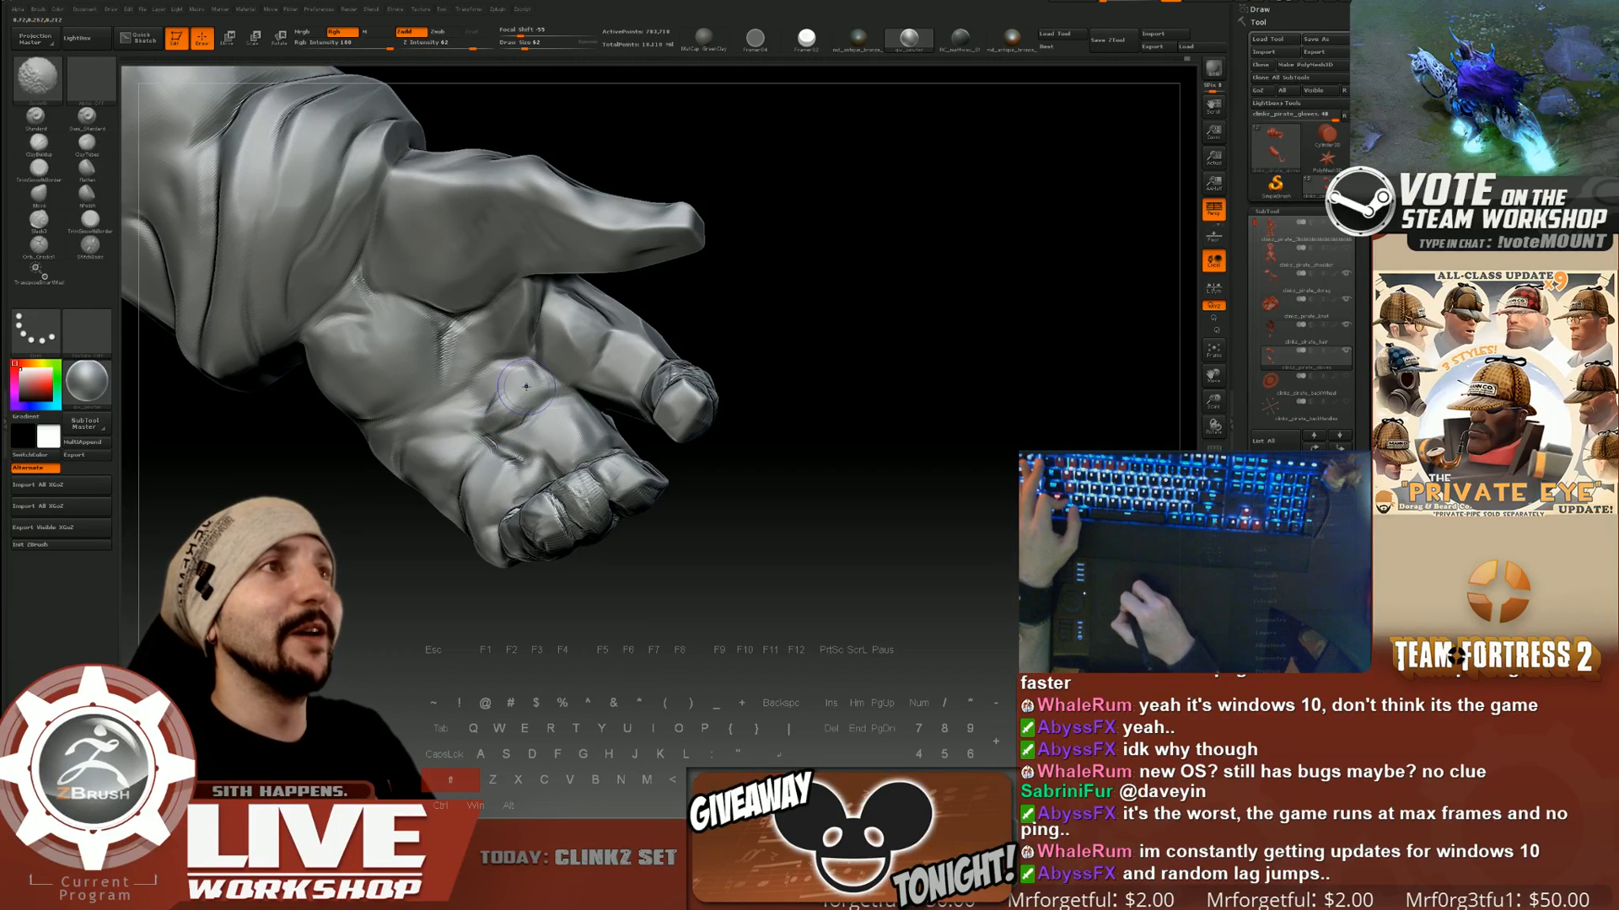
pyautogui.press('shift')
# Carve the diagonal fold in the middle of the palm above the joined fingers' pad and smooth it.
pyautogui.moveTo(610, 292); pyautogui.dragTo(632, 310)
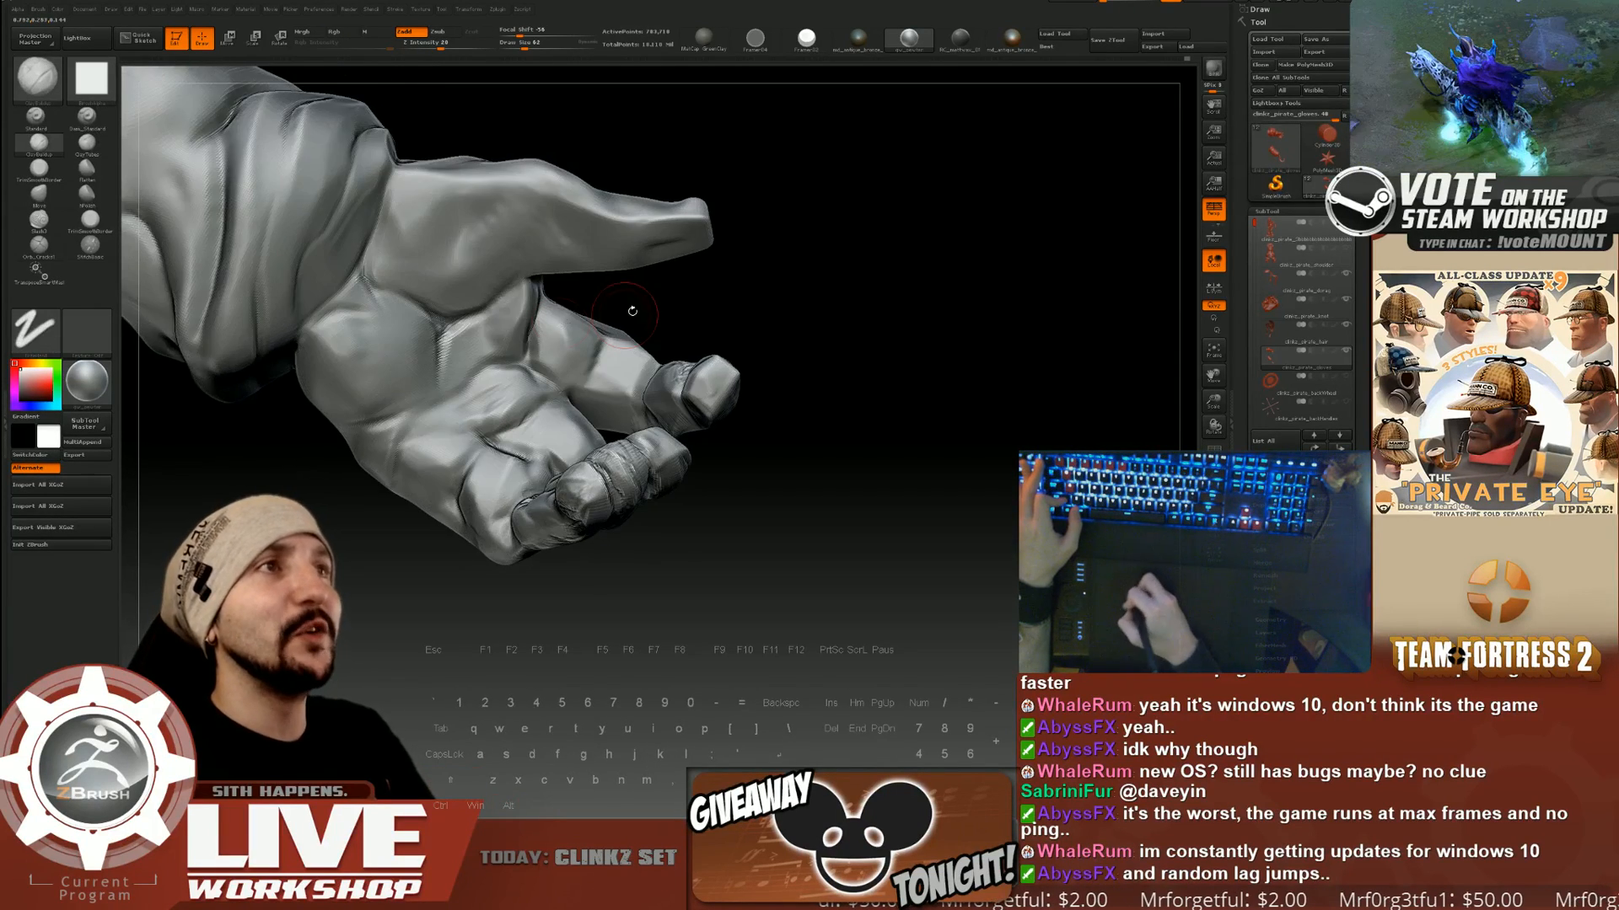
pyautogui.moveTo(454, 377)
pyautogui.keyDown('alt'); pyautogui.mouseDown()
pyautogui.moveTo(450, 334)
pyautogui.moveTo(463, 333)
pyautogui.moveTo(456, 358)
pyautogui.moveTo(450, 335)
pyautogui.mouseUp(); pyautogui.keyUp('alt')
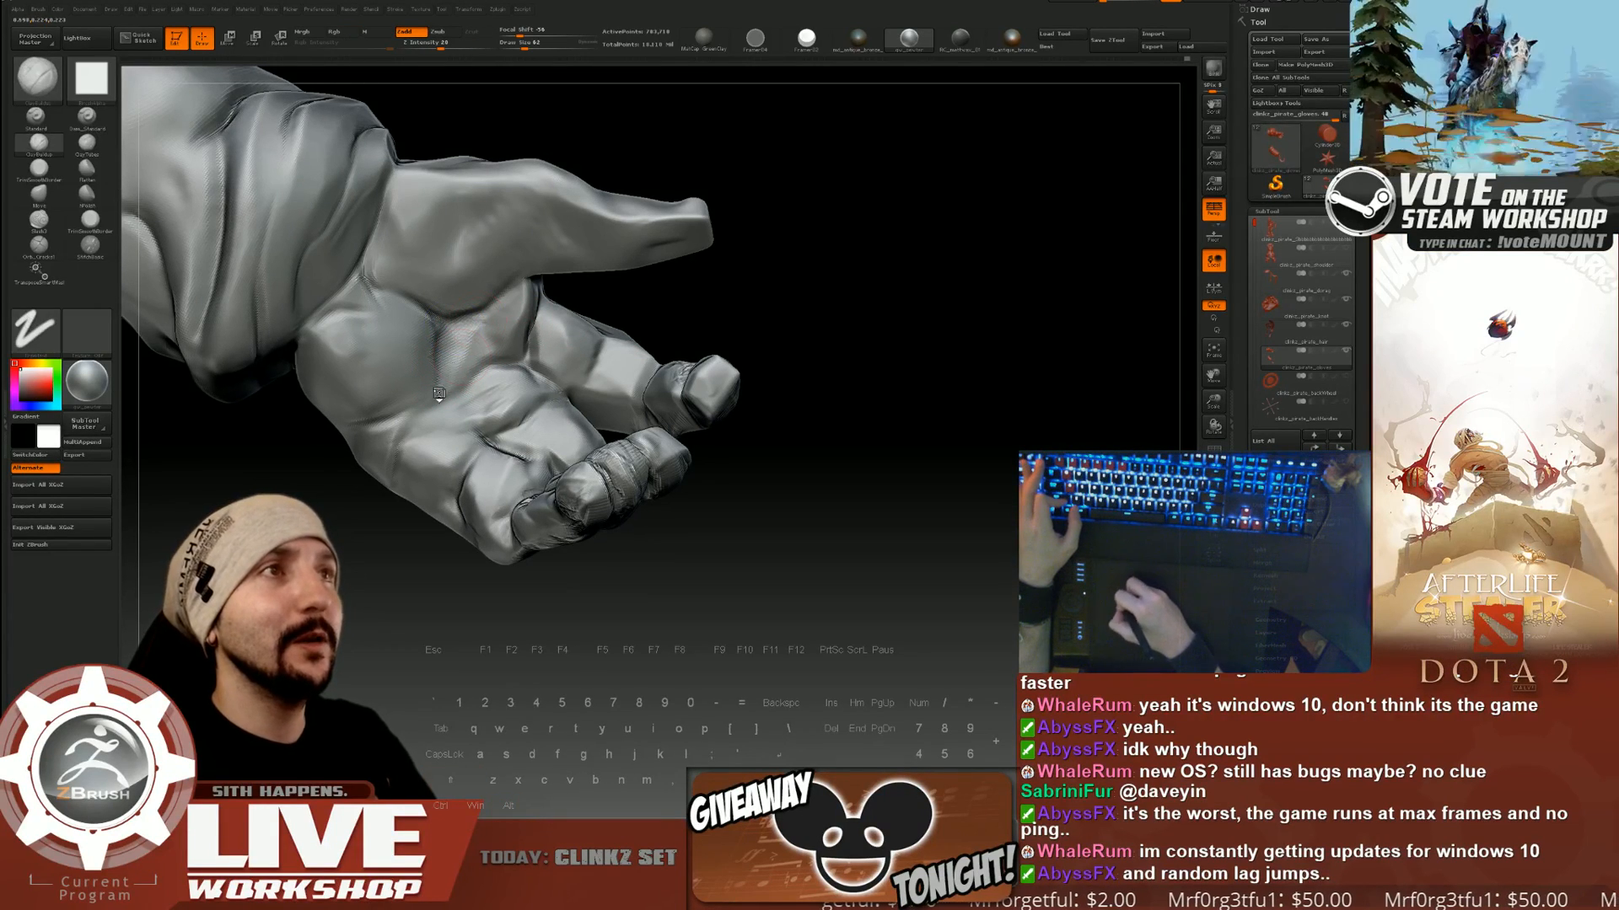
pyautogui.press('shift')
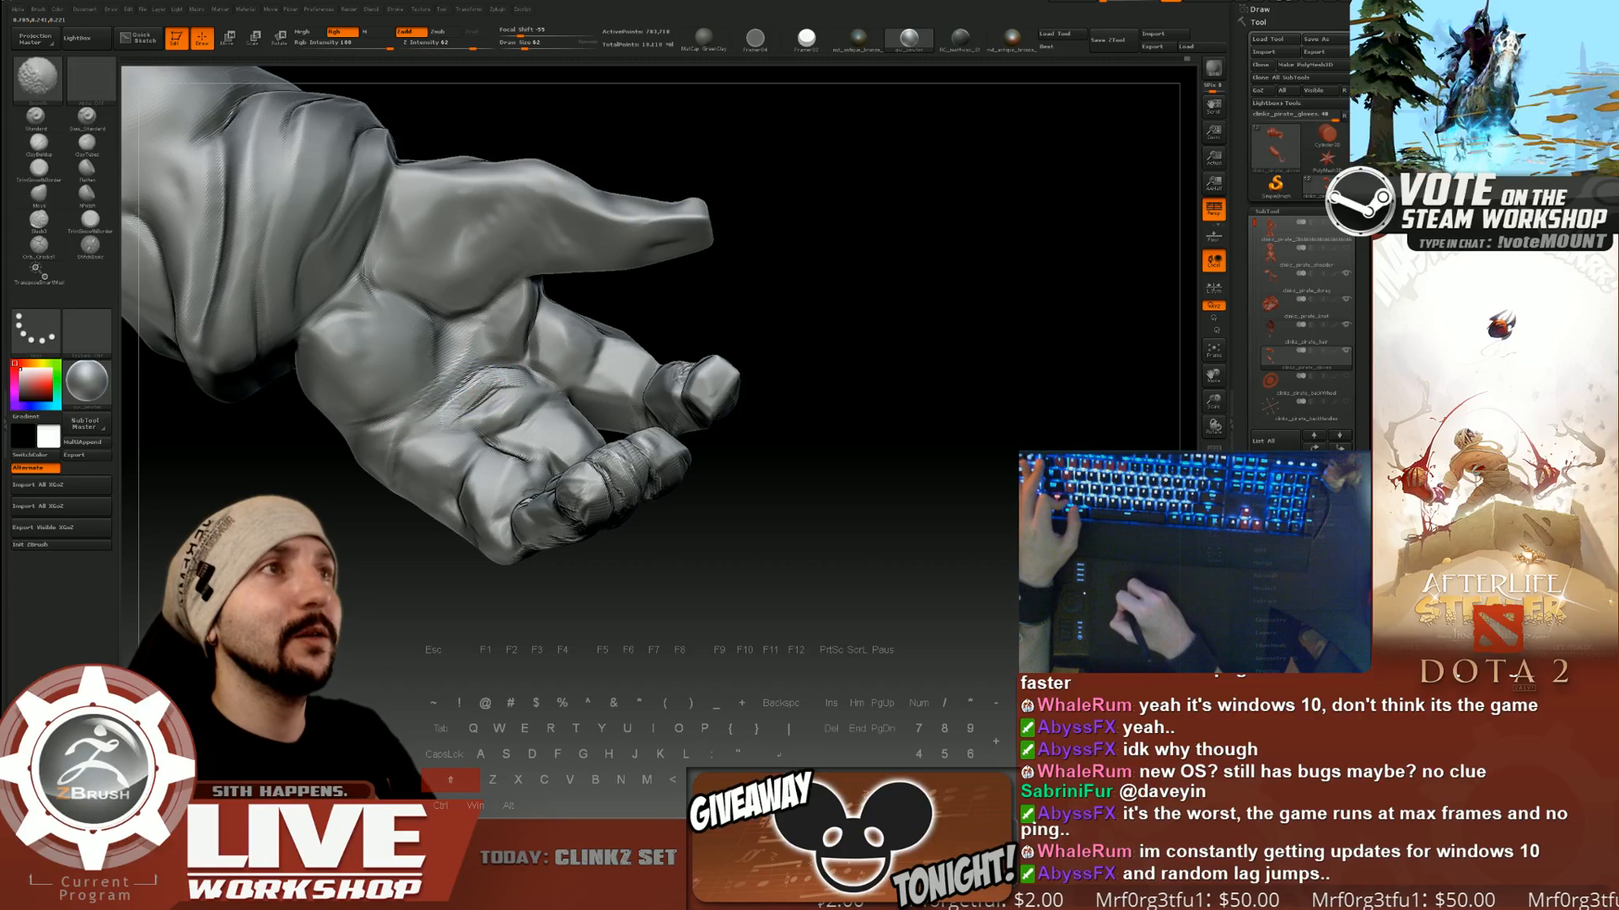
pyautogui.moveTo(730, 307); pyautogui.dragTo(732, 325)
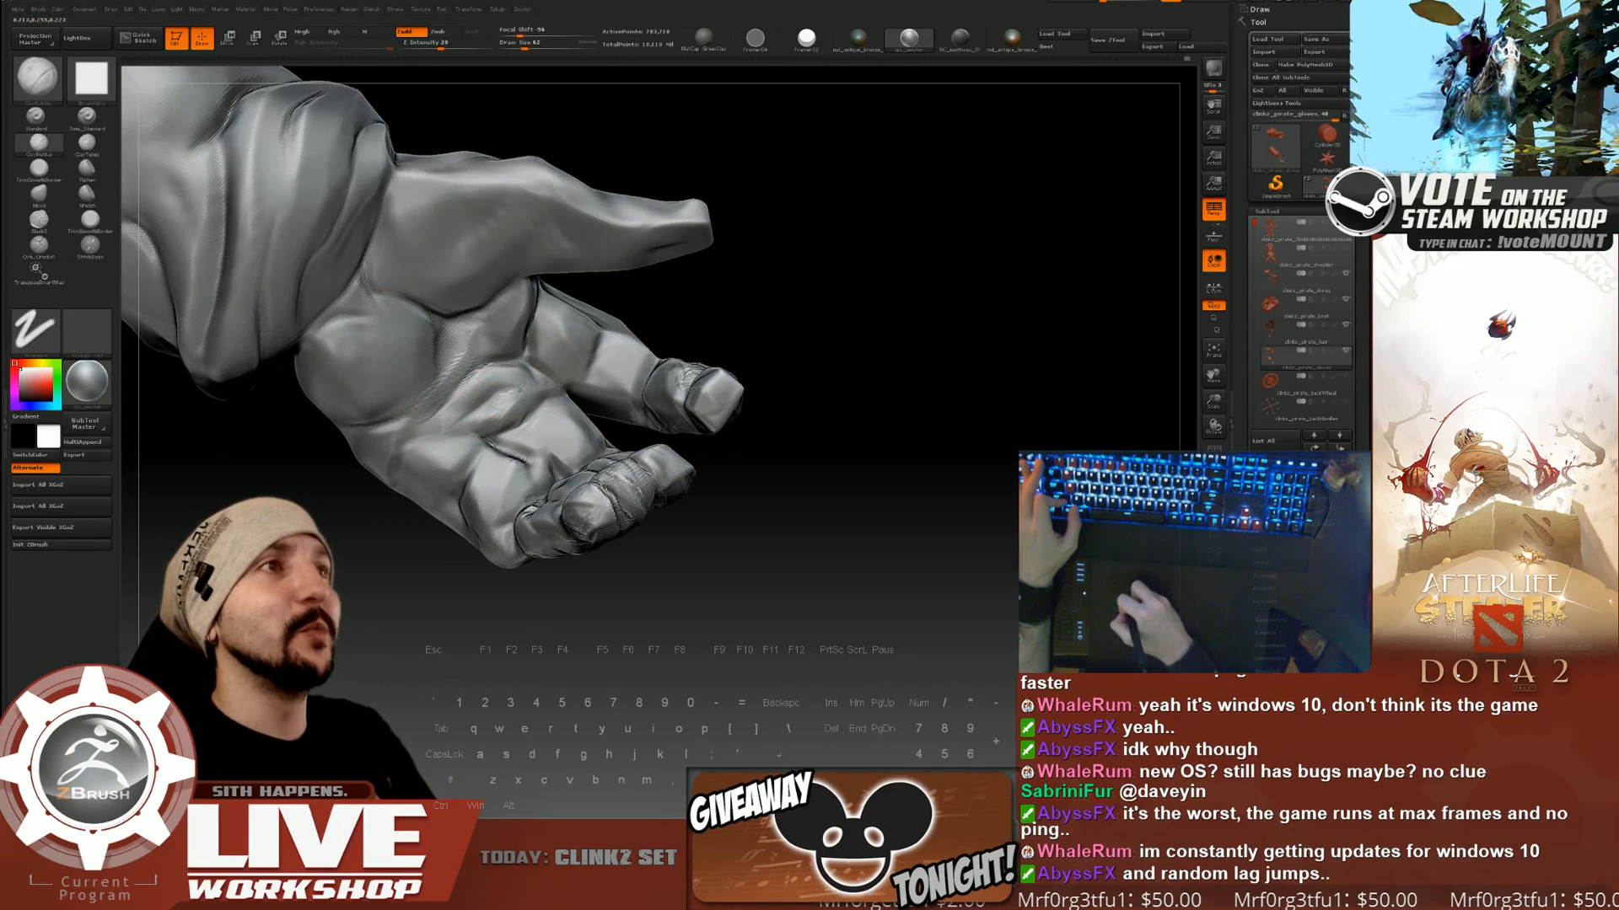
pyautogui.press('shift')
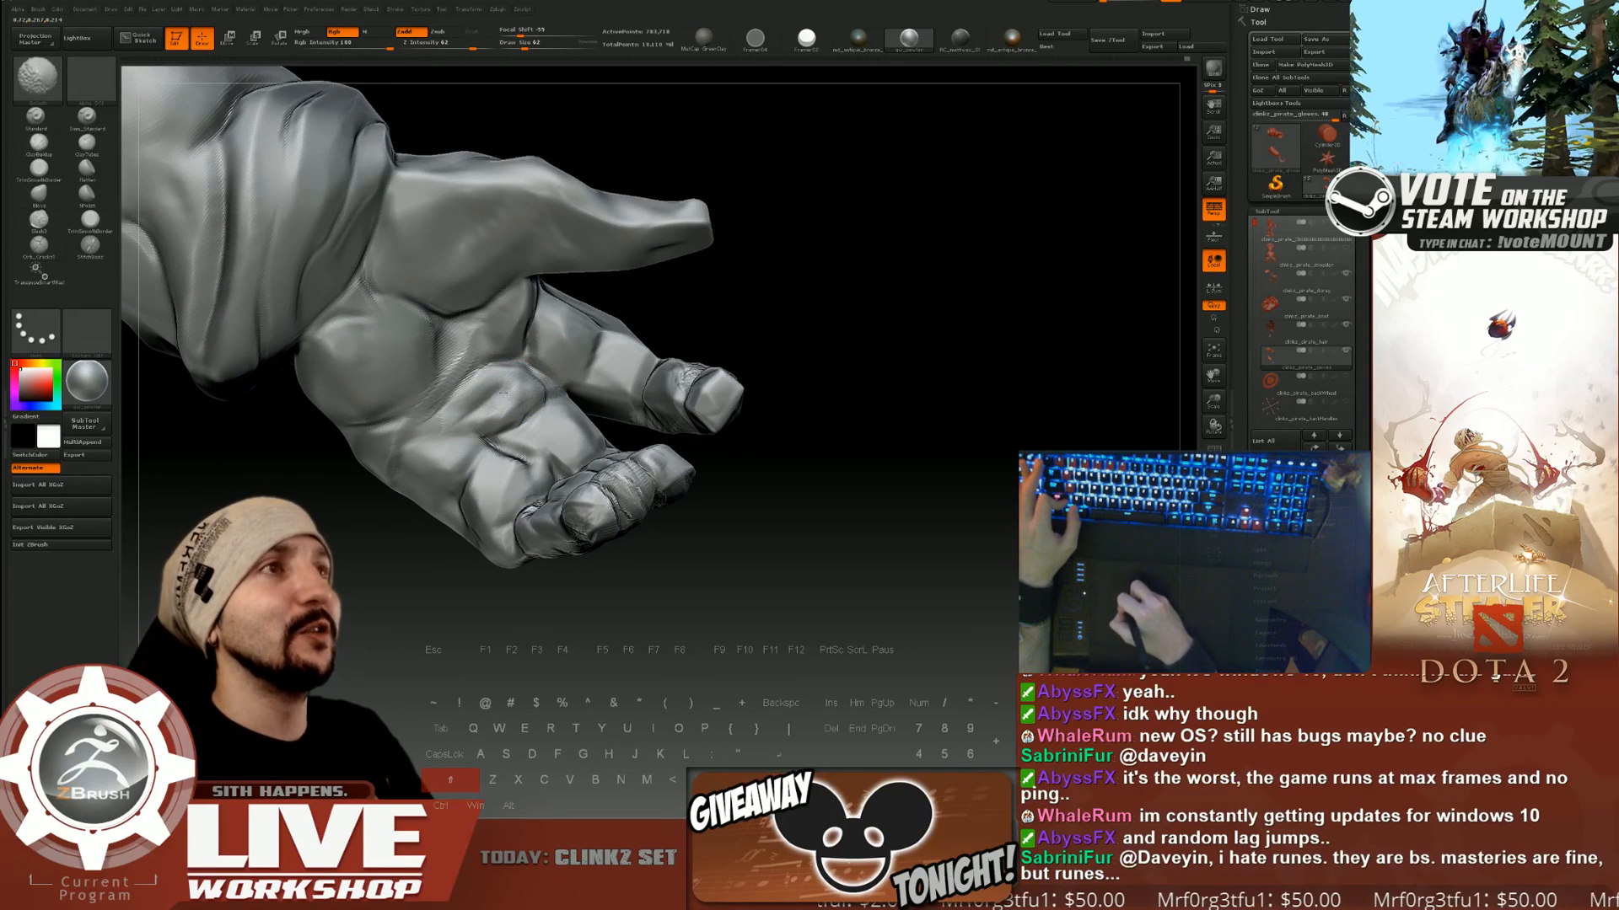
# Adjust the brush size and reshape the fleshy palm-side base of the thumb into a fuller mass.
pyautogui.moveTo(823, 323); pyautogui.dragTo(755, 338)
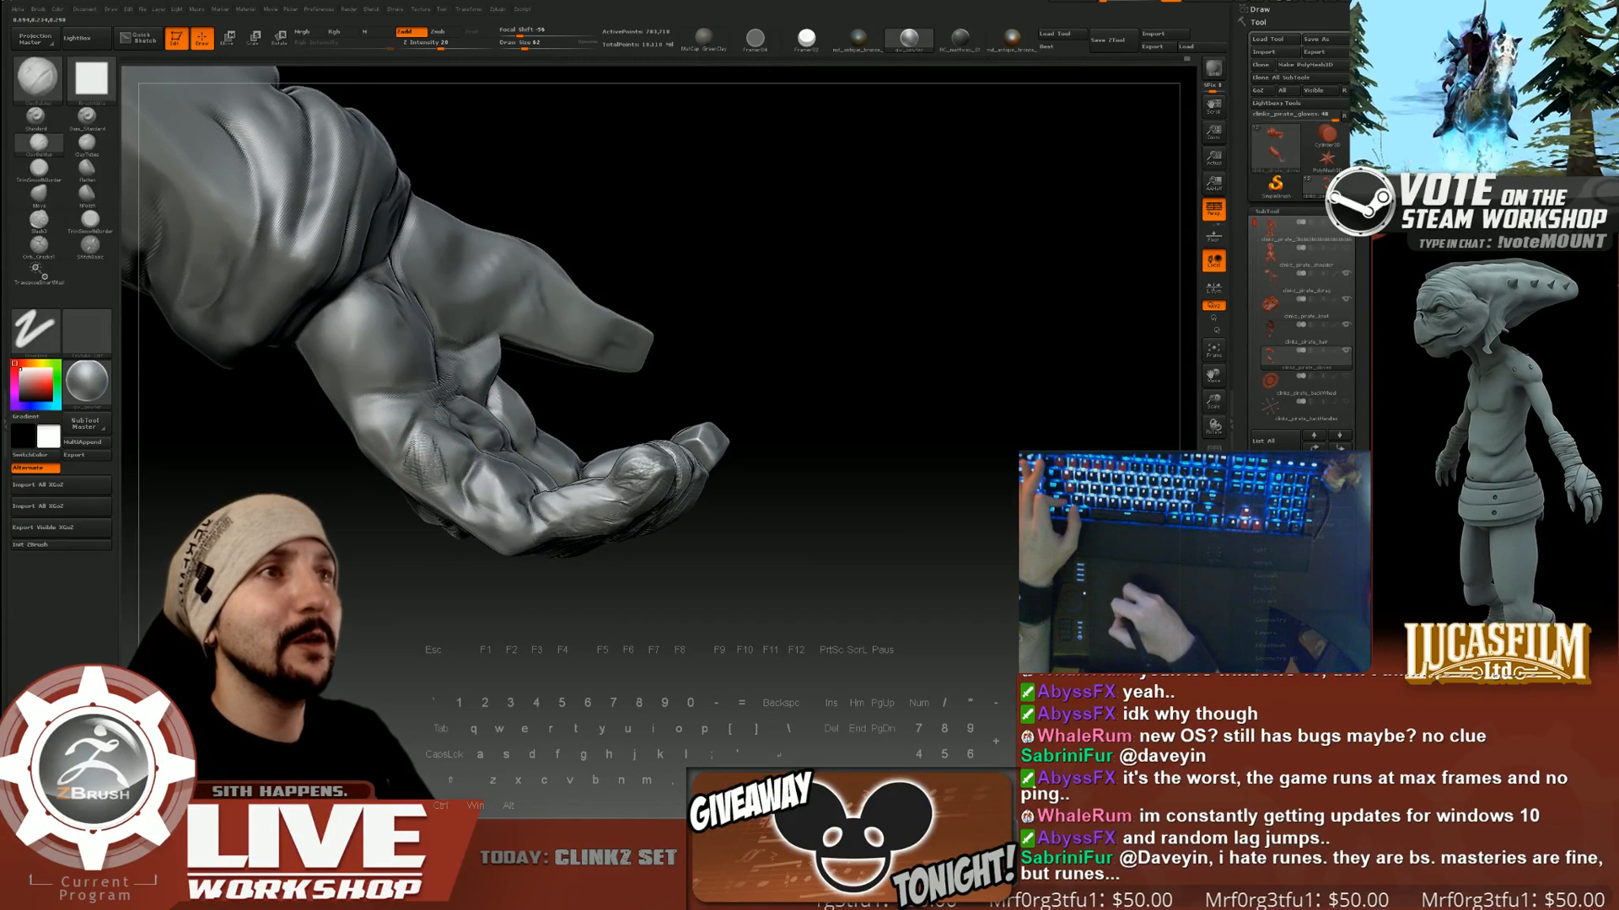
pyautogui.press('shift')
pyautogui.moveTo(763, 282)
pyautogui.mouseDown()
pyautogui.moveTo(823, 292)
pyautogui.moveTo(801, 296)
pyautogui.mouseUp()
pyautogui.press('s')
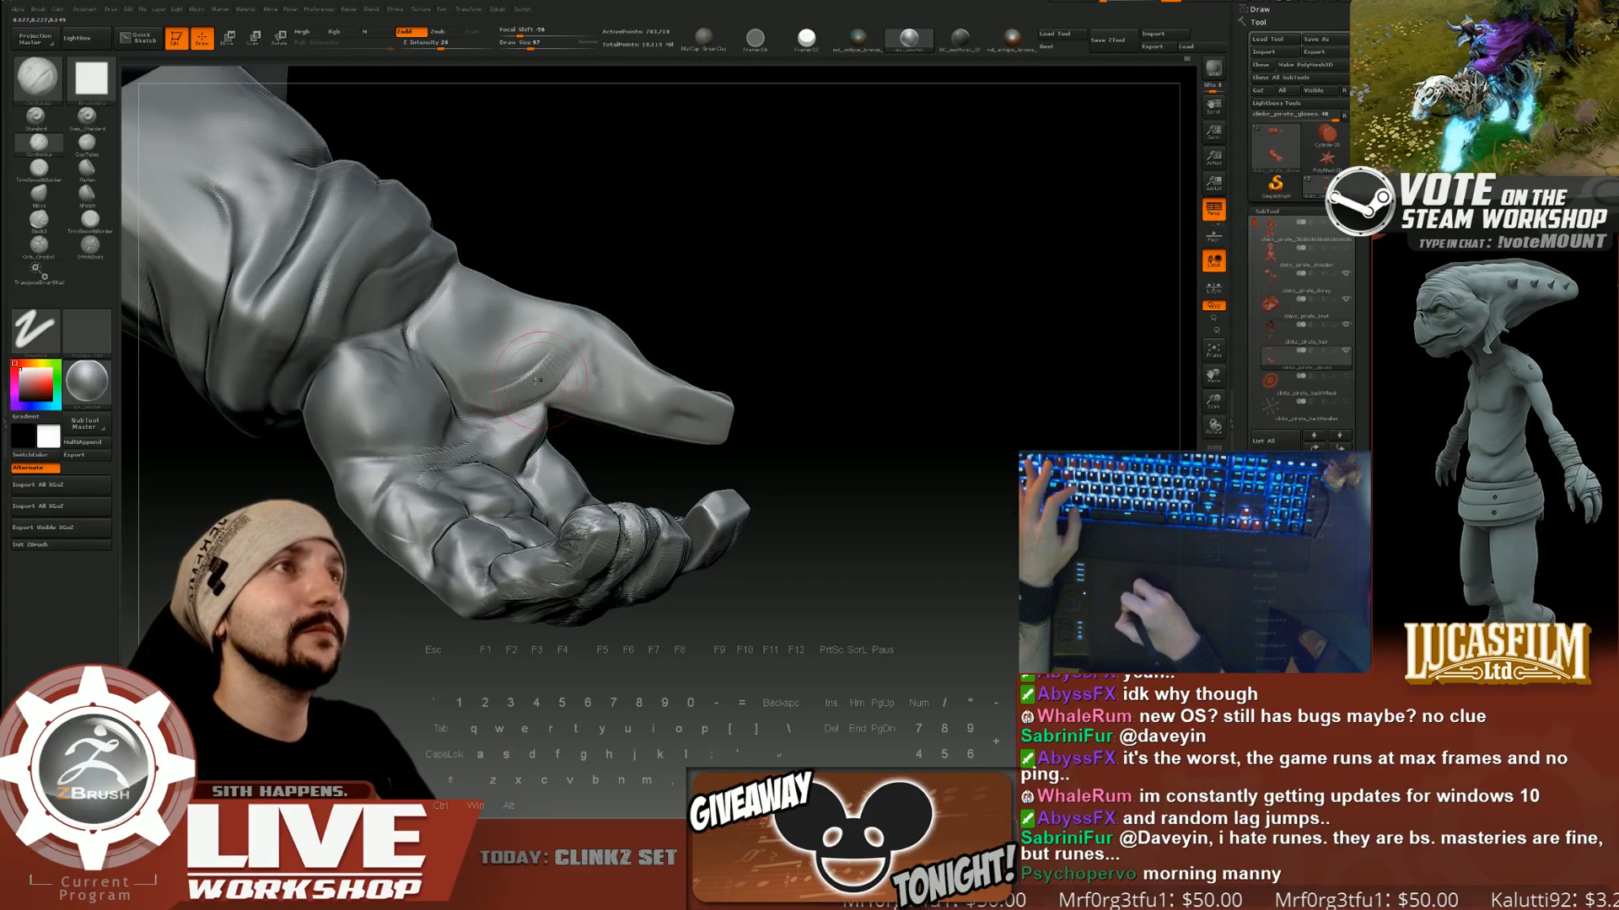
pyautogui.moveTo(550, 365)
pyautogui.mouseDown()
pyautogui.moveTo(493, 392)
pyautogui.moveTo(533, 367)
pyautogui.mouseUp()
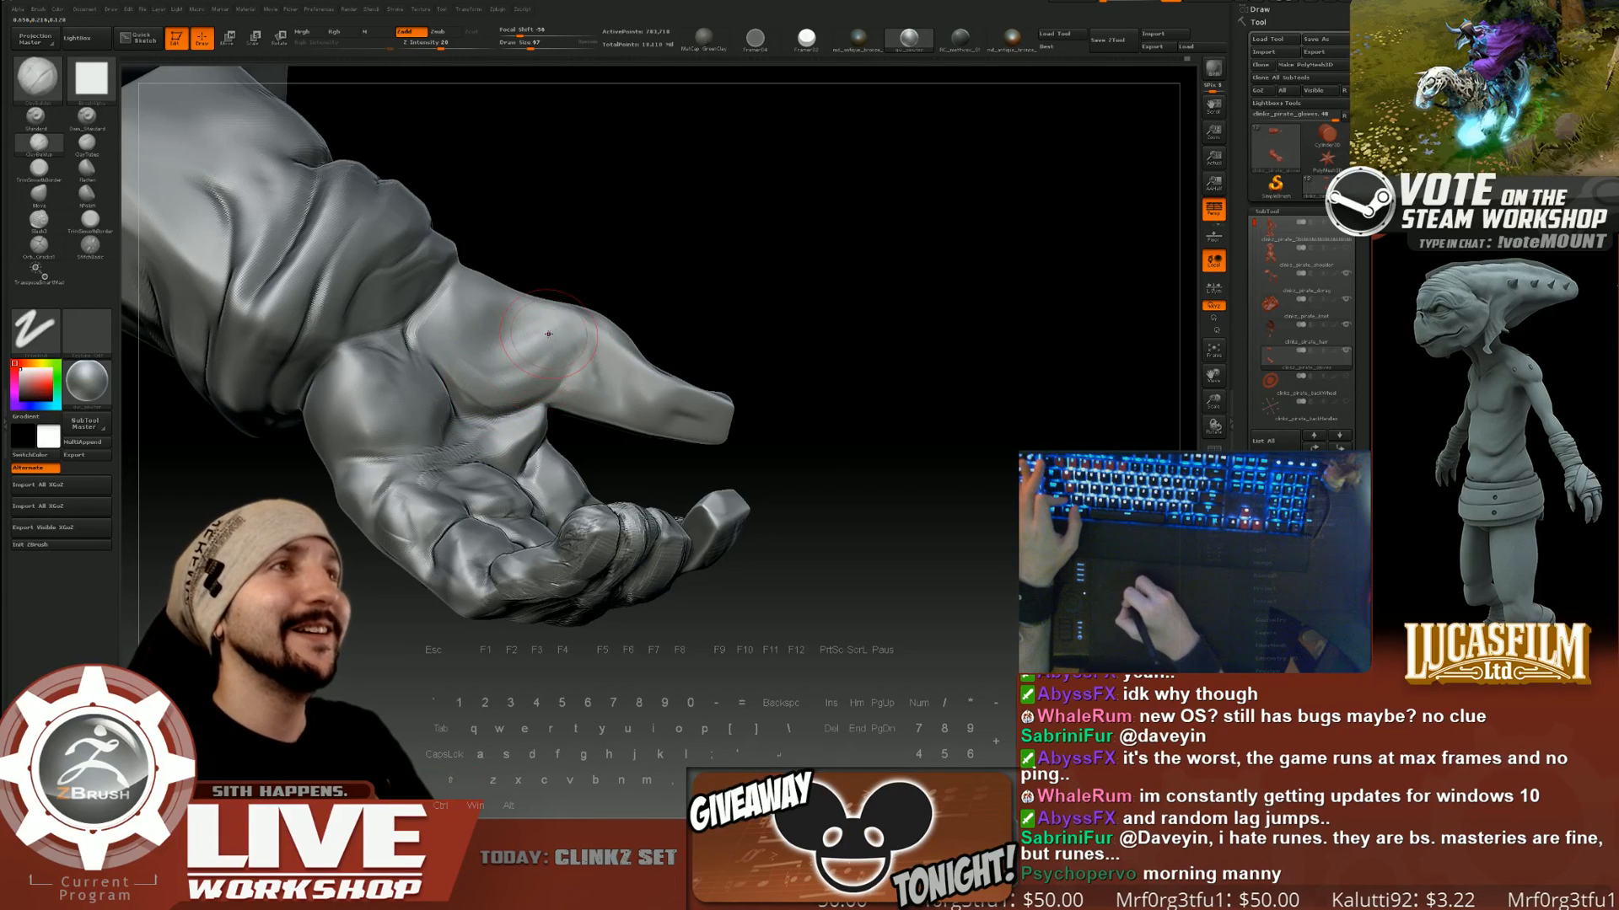
# Switch to a flattening brush, adjust its size, and flatten the wrist side of the thumb base just below the glove cuff.
pyautogui.moveTo(705, 315)
pyautogui.mouseDown()
pyautogui.moveTo(726, 351)
pyautogui.moveTo(641, 405)
pyautogui.moveTo(619, 446)
pyautogui.mouseUp()
pyautogui.press('s')
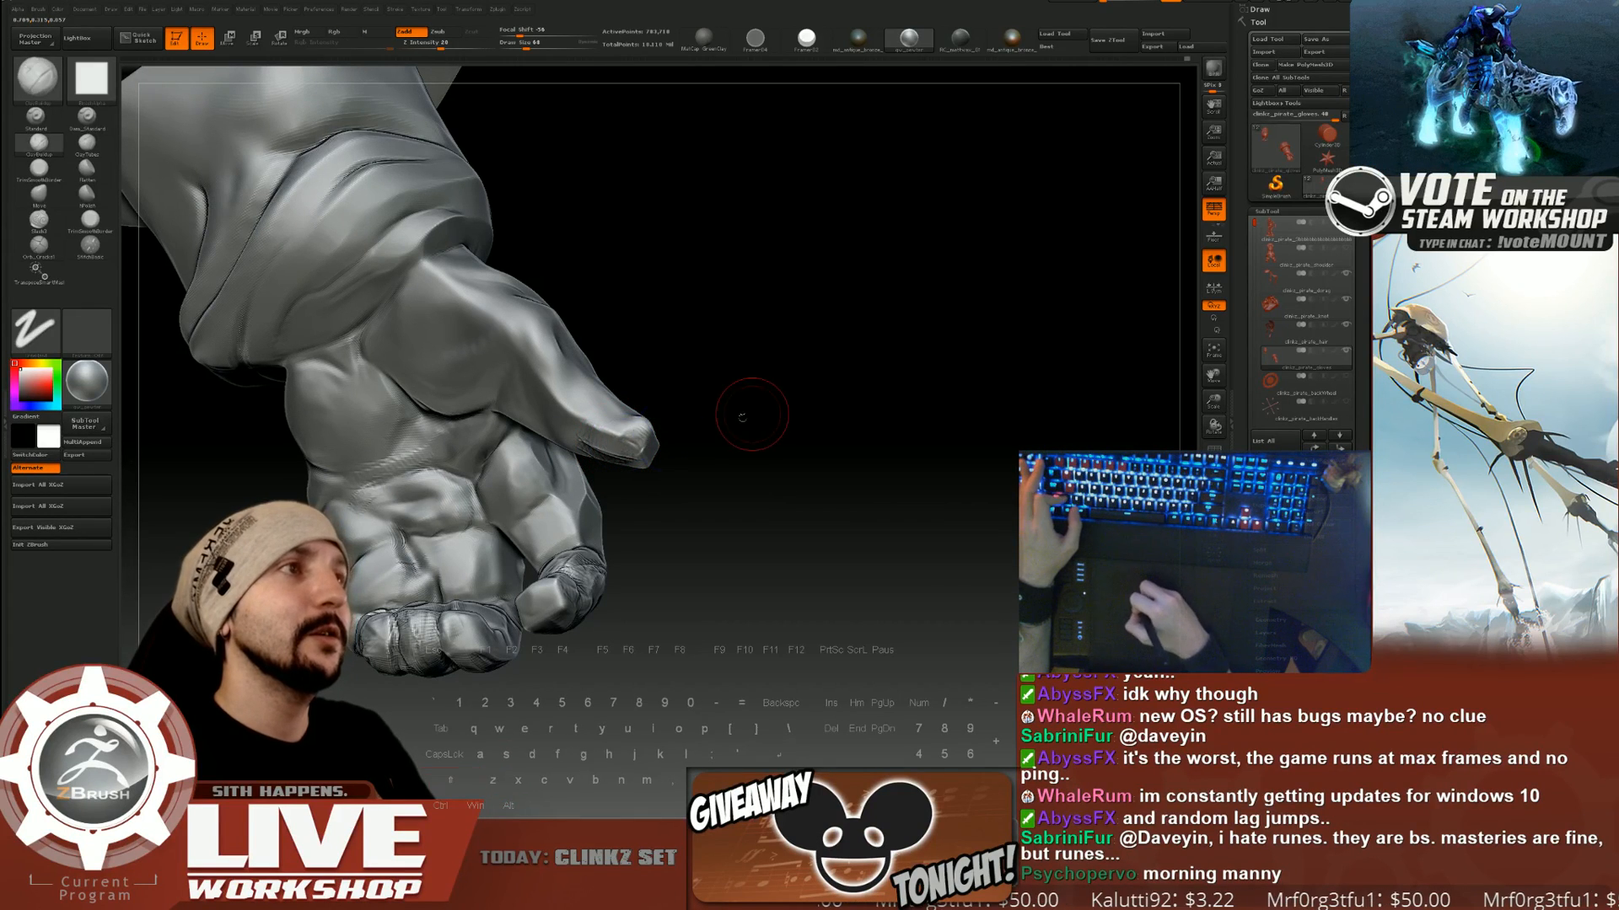
pyautogui.moveTo(740, 415)
pyautogui.mouseDown()
pyautogui.moveTo(671, 466)
pyautogui.moveTo(1003, 400)
pyautogui.moveTo(975, 365)
pyautogui.moveTo(923, 345)
pyautogui.moveTo(975, 390)
pyautogui.moveTo(1059, 332)
pyautogui.moveTo(1000, 408)
pyautogui.moveTo(1001, 447)
pyautogui.mouseUp()
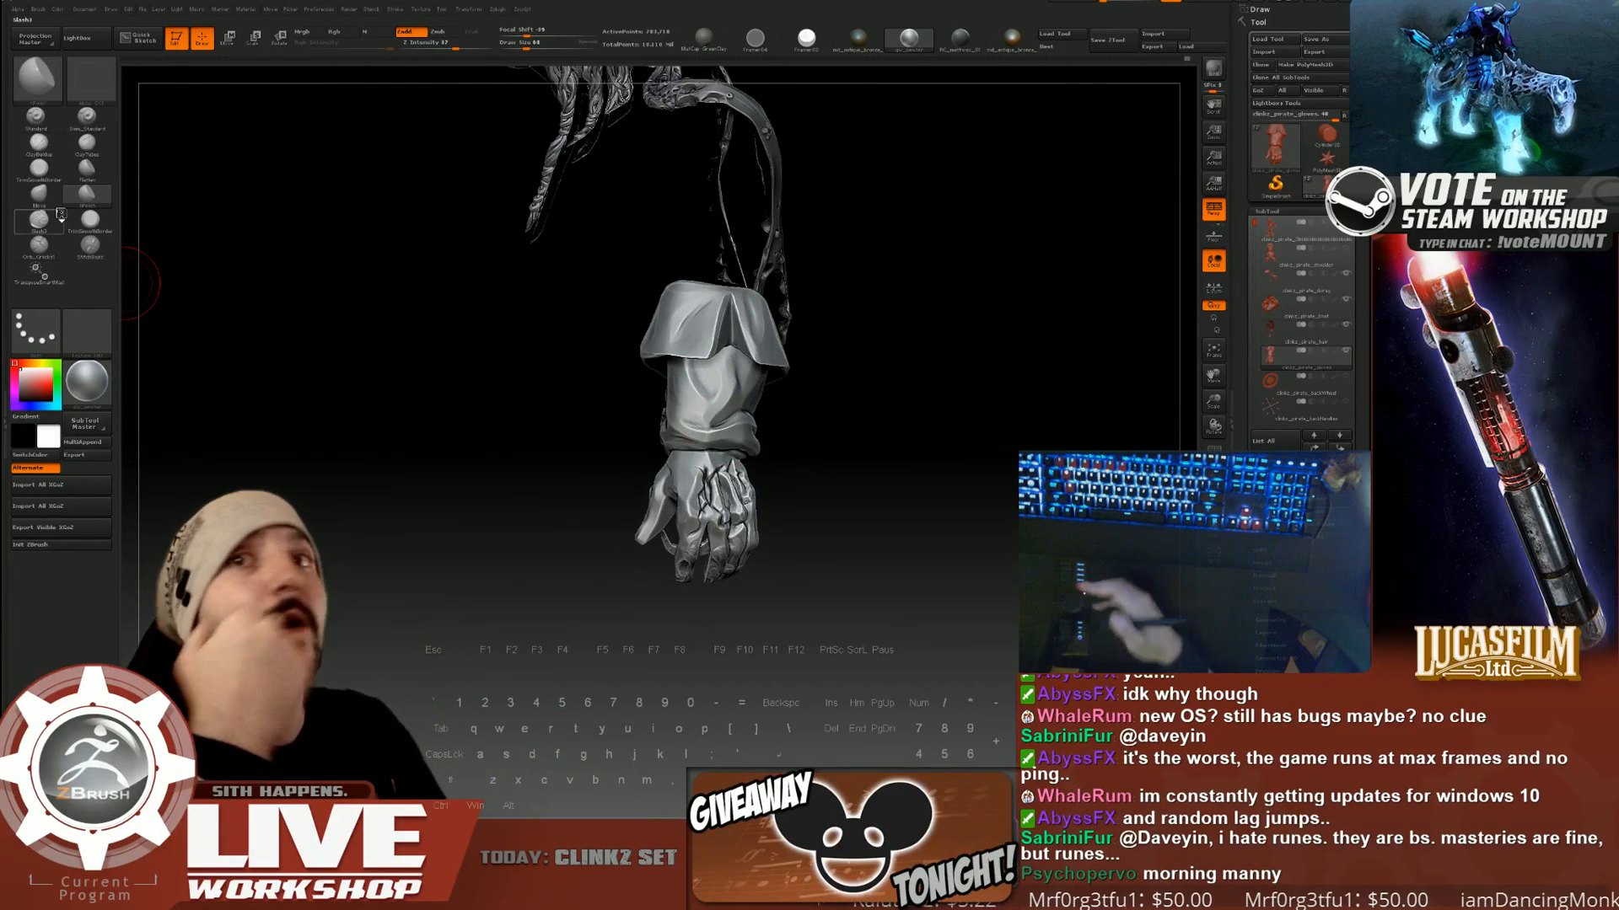
pyautogui.click(59, 217)
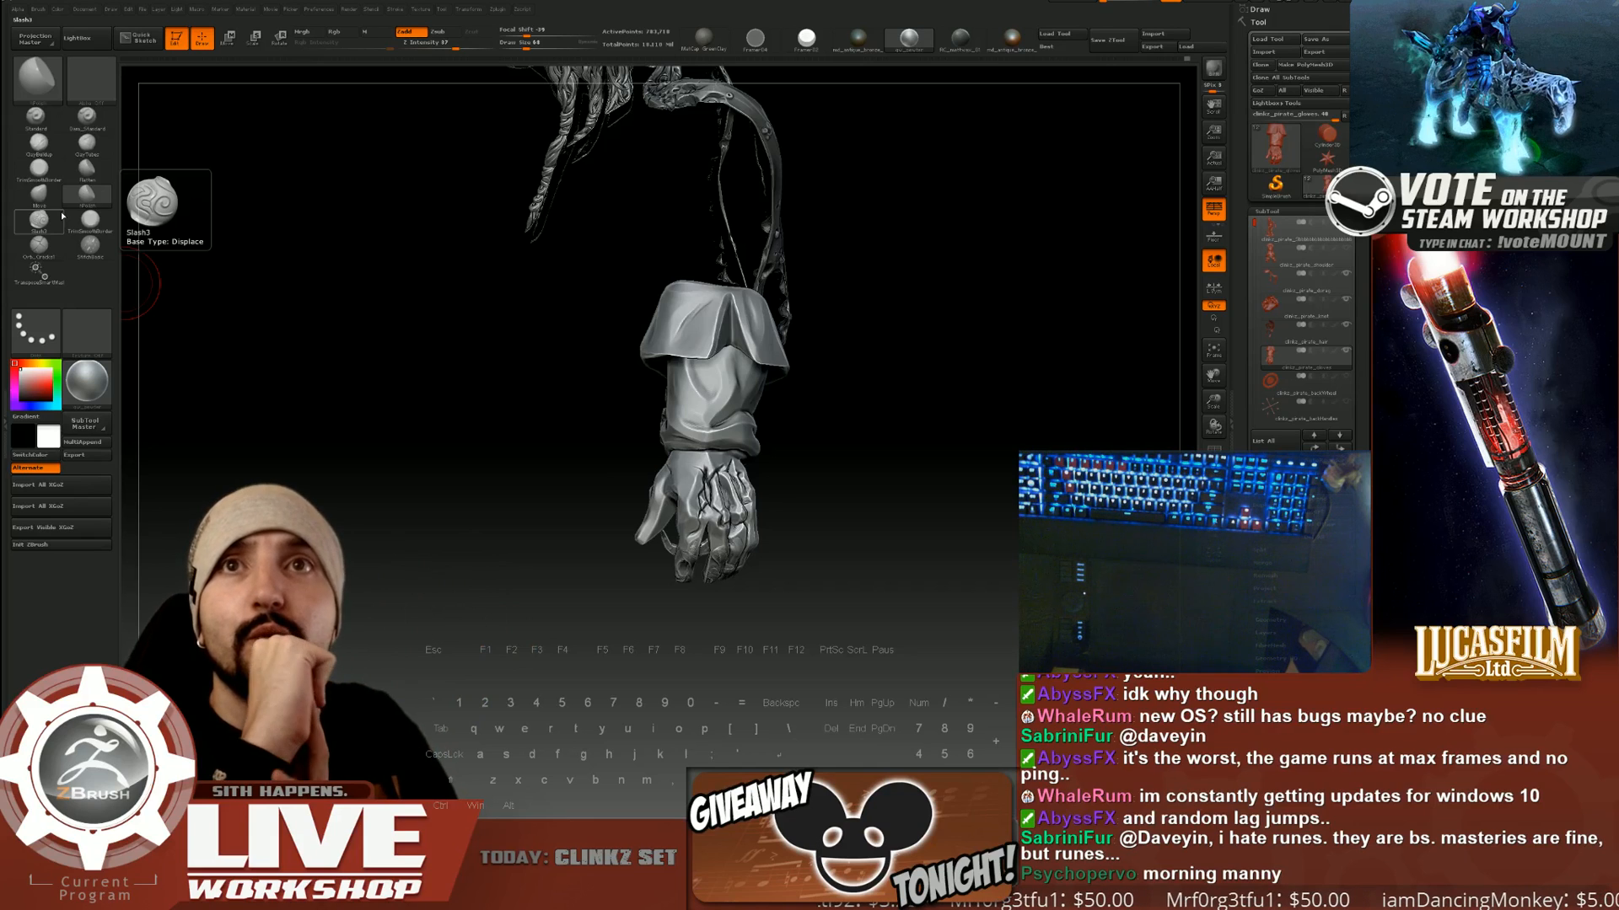
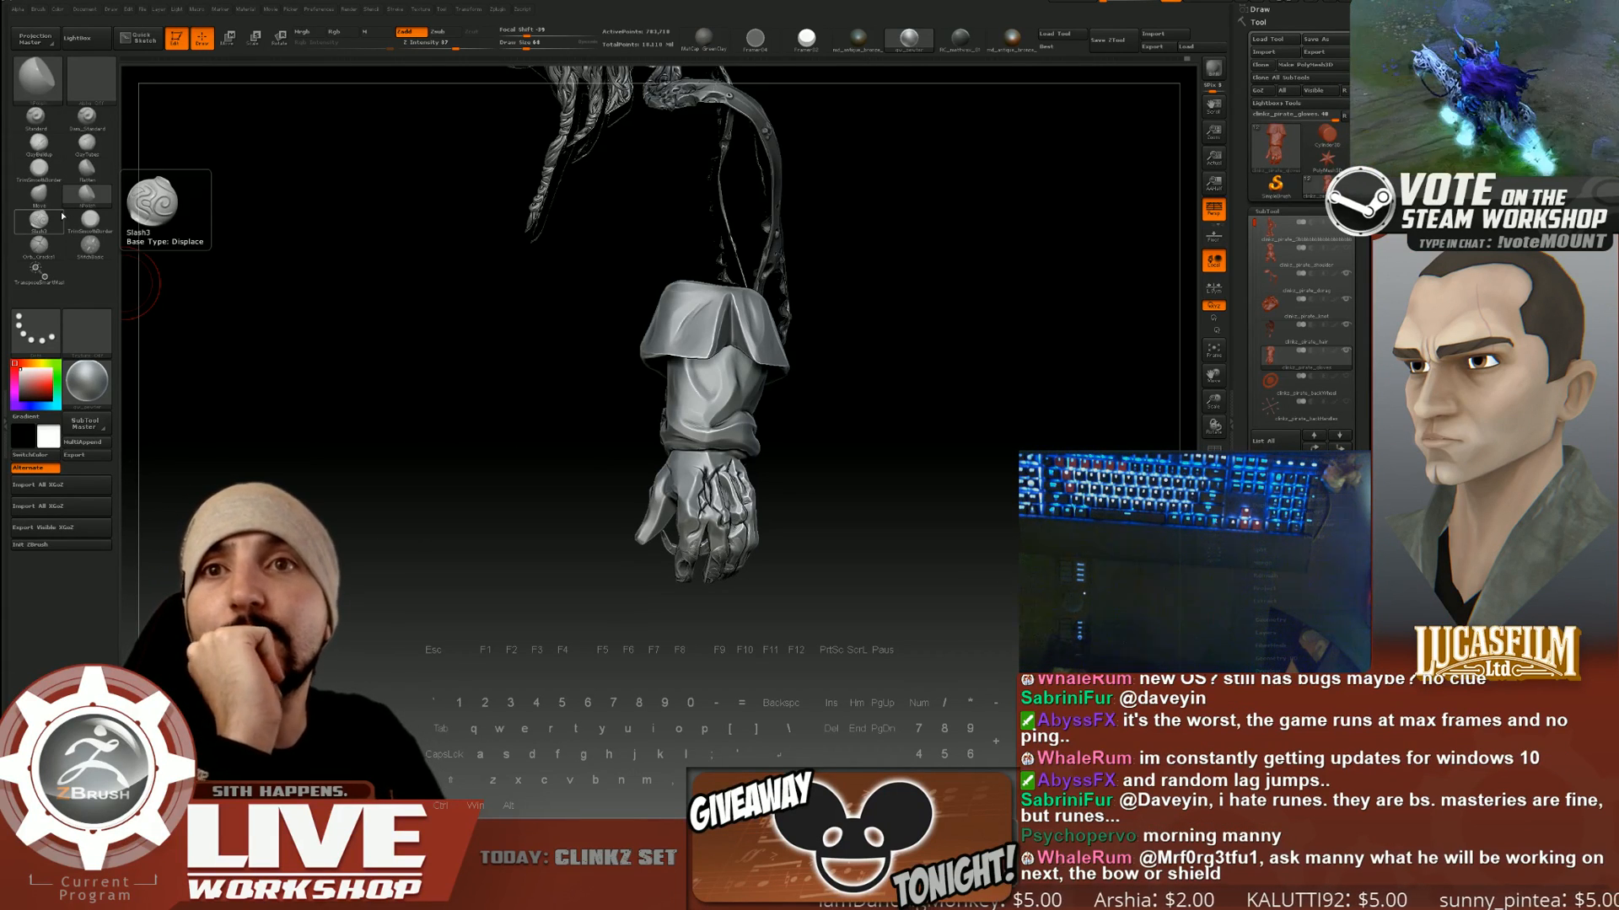
pyautogui.moveTo(838, 452)
pyautogui.keyDown('alt'); pyautogui.mouseDown()
pyautogui.moveTo(884, 476)
pyautogui.moveTo(830, 465)
pyautogui.moveTo(1031, 494)
pyautogui.mouseUp(); pyautogui.keyUp('alt')
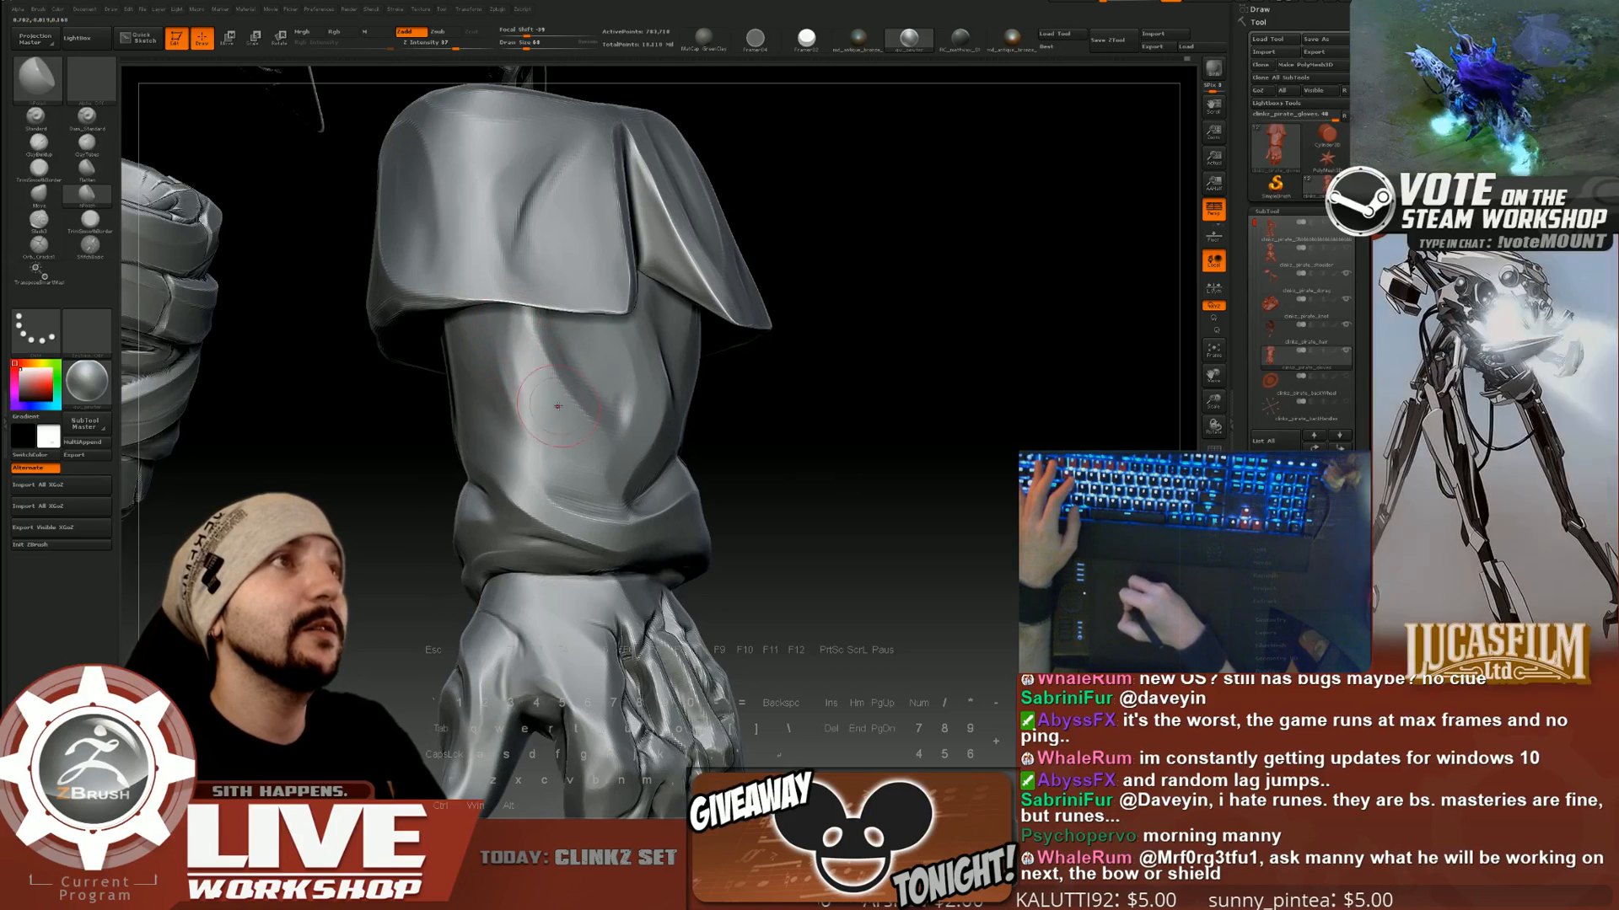
pyautogui.keyDown('alt'); pyautogui.moveTo(899, 525); pyautogui.dragTo(799, 445); pyautogui.keyUp('alt')
pyautogui.press('s')
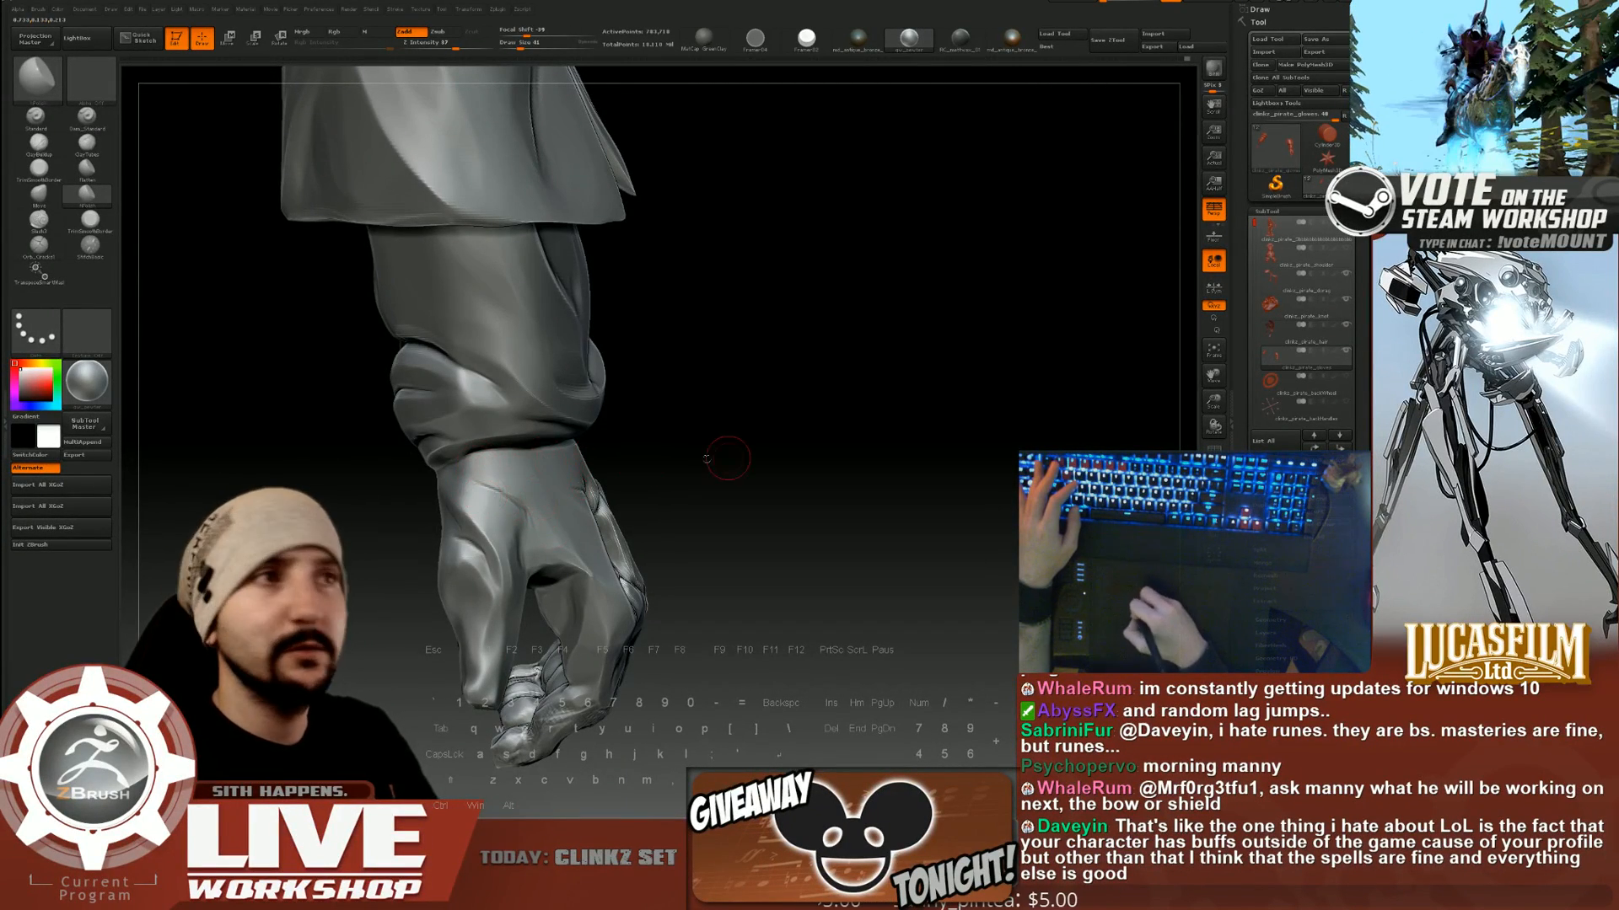
pyautogui.moveTo(707, 458); pyautogui.dragTo(739, 380)
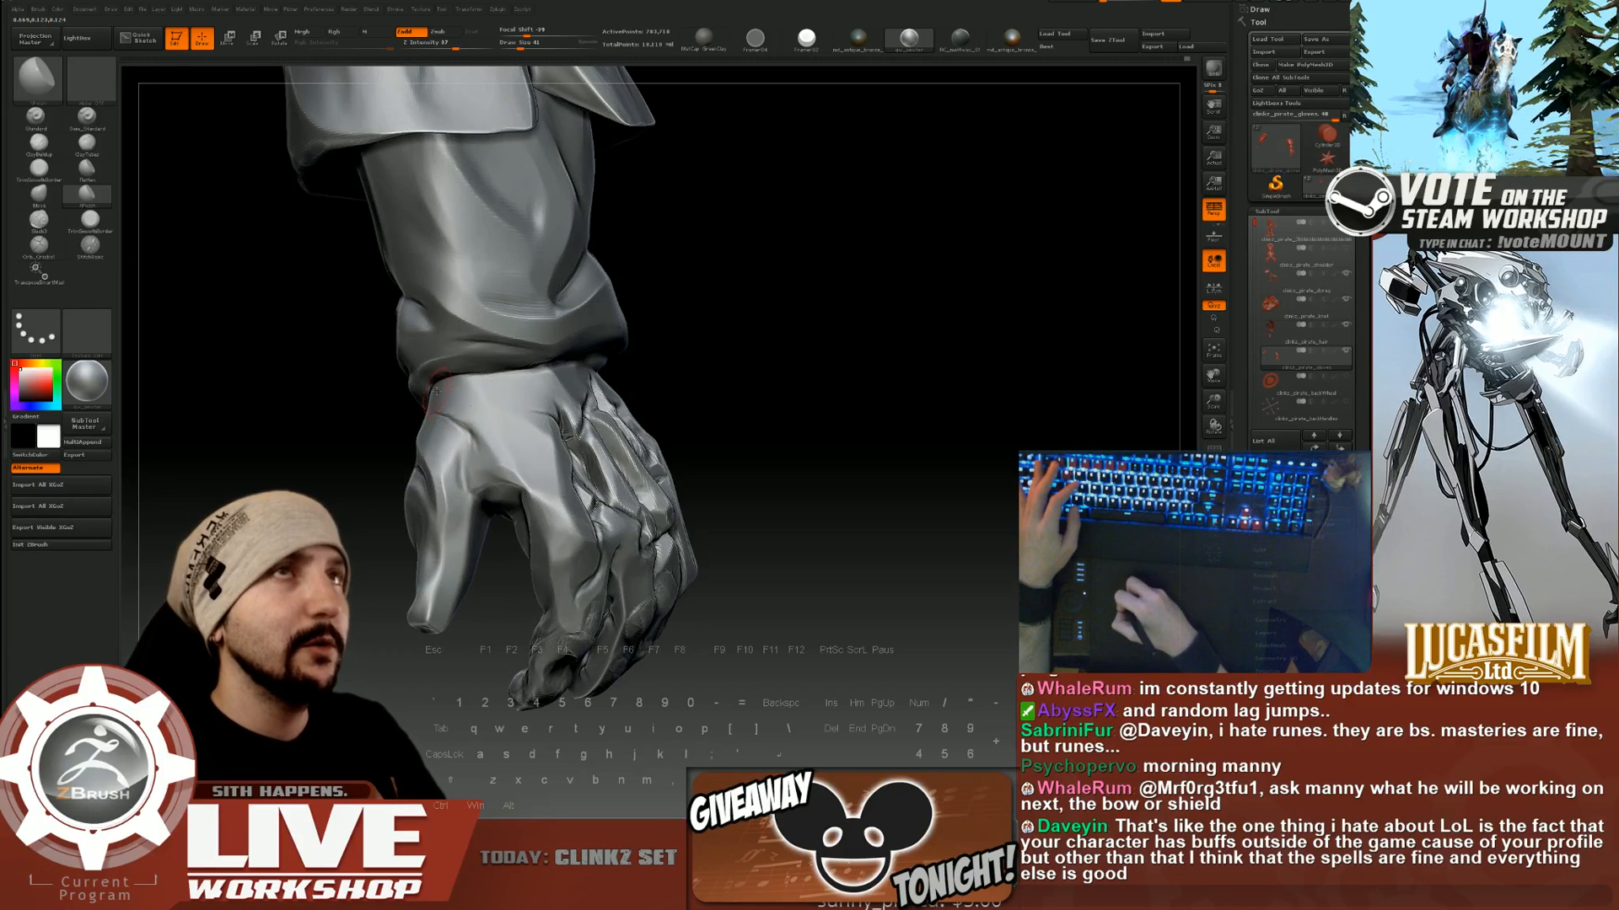
pyautogui.moveTo(640, 389)
pyautogui.mouseDown()
pyautogui.moveTo(798, 340)
pyautogui.moveTo(849, 357)
pyautogui.moveTo(777, 372)
pyautogui.moveTo(560, 362)
pyautogui.moveTo(393, 409)
pyautogui.mouseUp()
pyautogui.press('s')
pyautogui.click(383, 411)
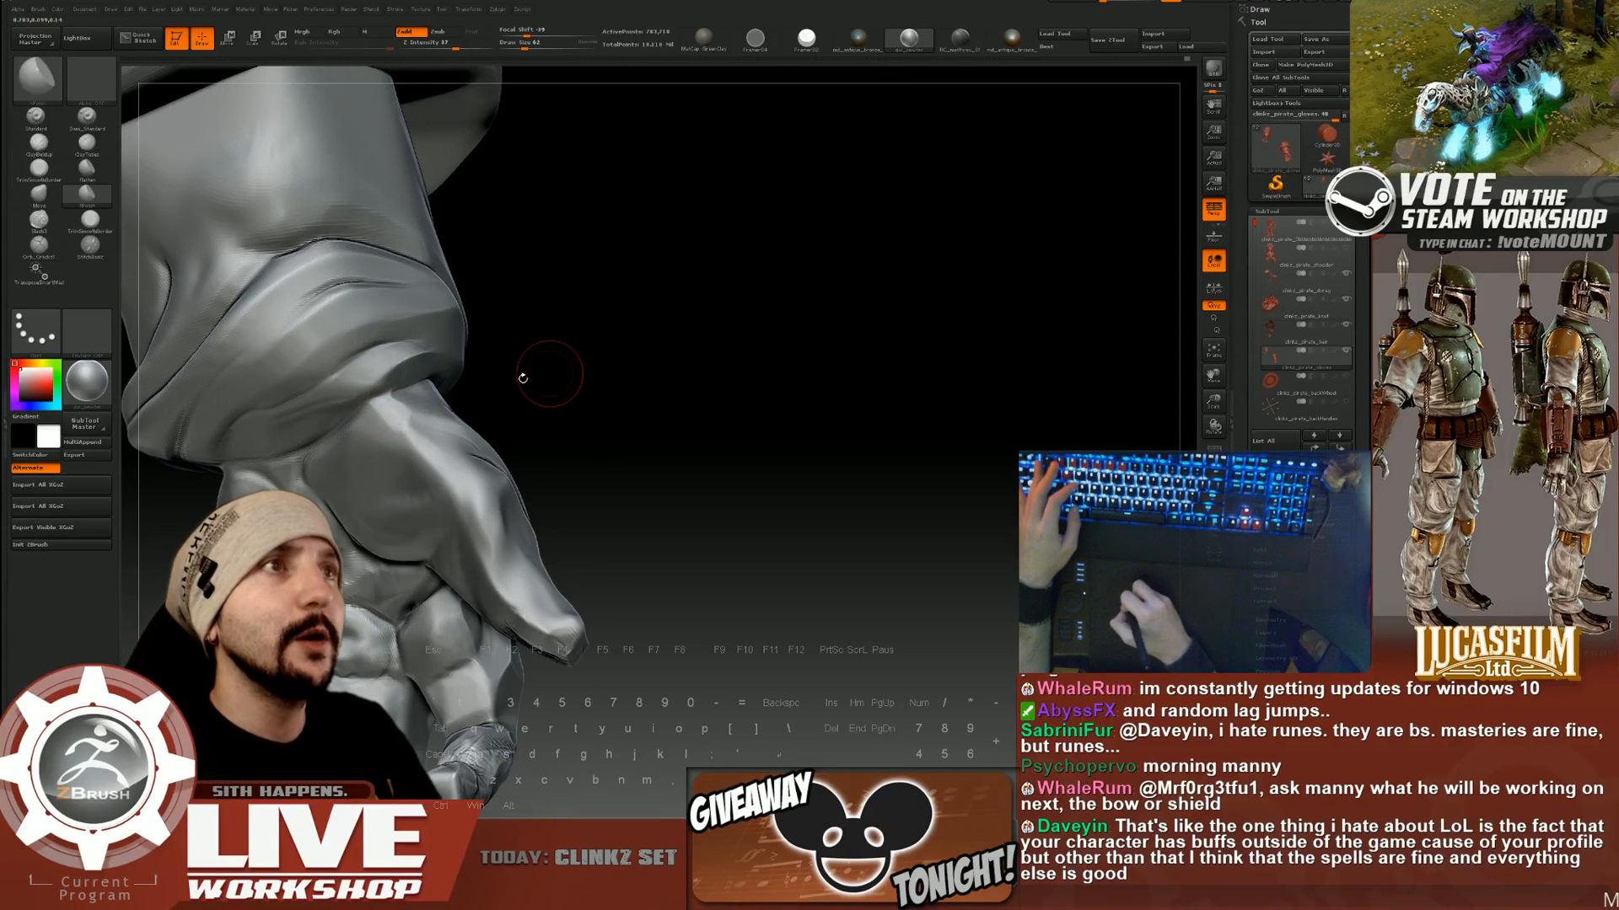
# Refine the planes along the back of the thumb and toward the first knuckle on the back of the hand.
pyautogui.moveTo(522, 377); pyautogui.dragTo(400, 408)
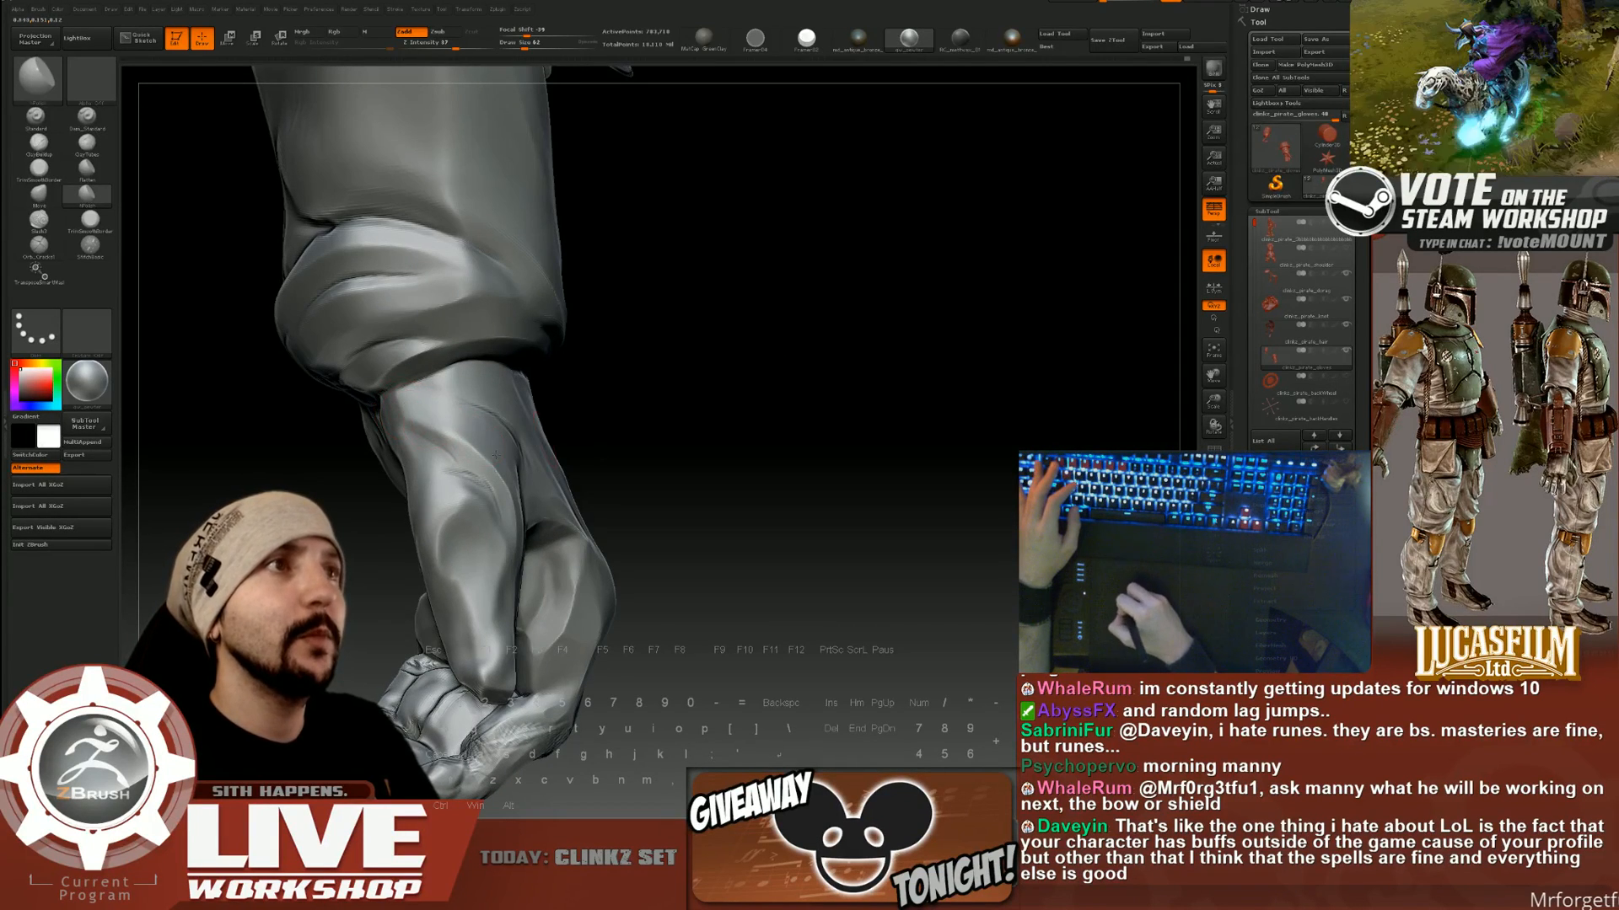
pyautogui.moveTo(495, 456); pyautogui.dragTo(565, 404)
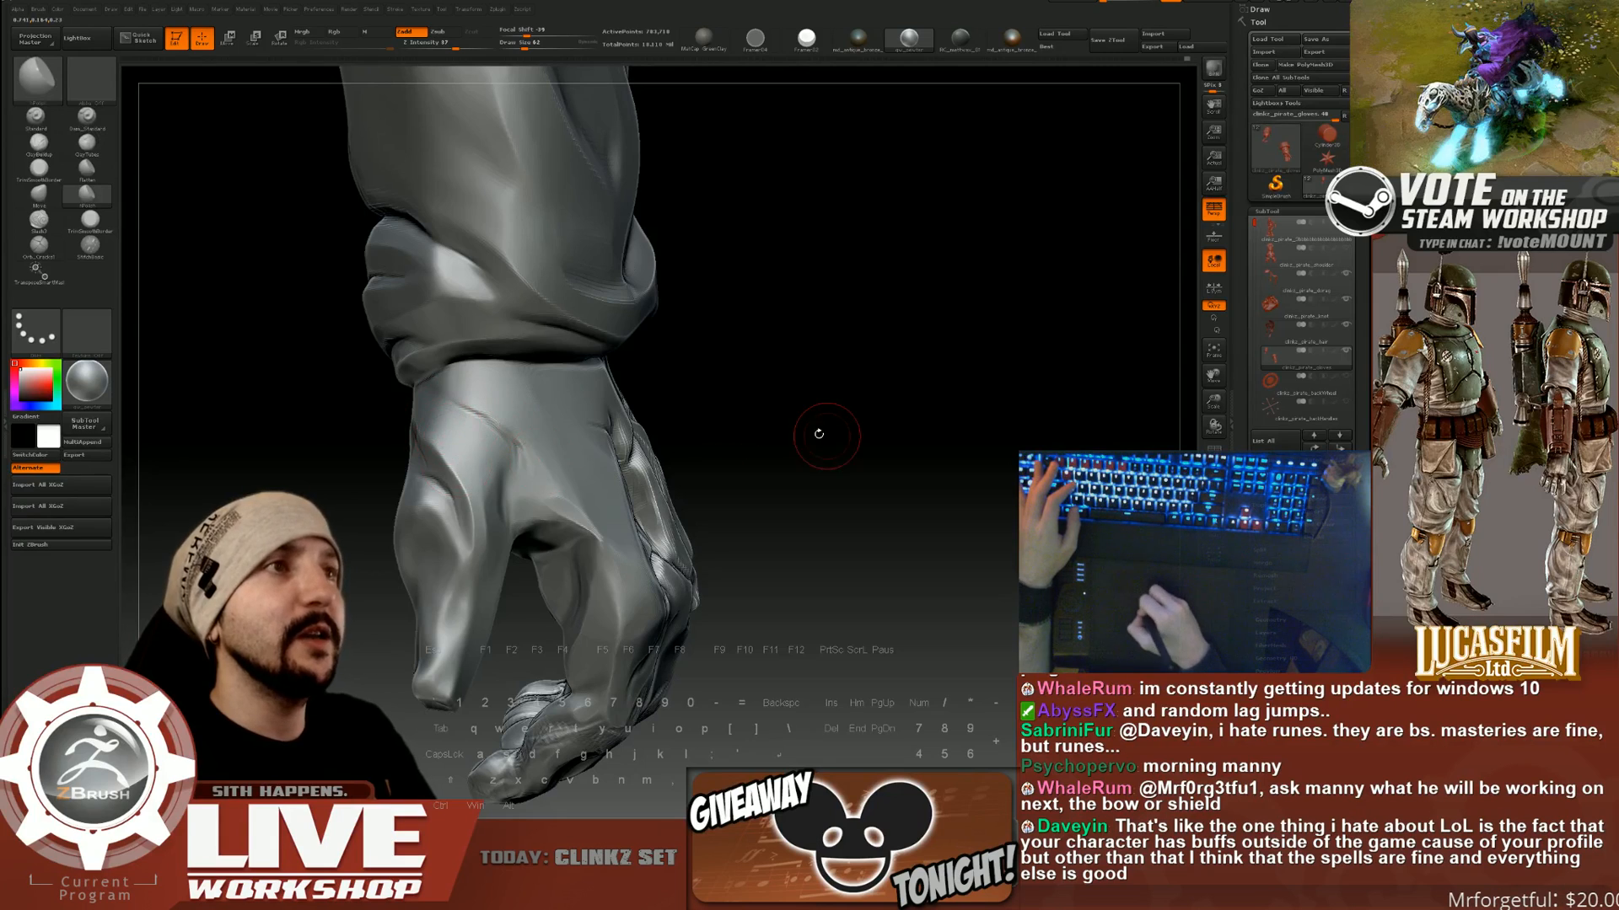
pyautogui.moveTo(818, 434)
pyautogui.mouseDown()
pyautogui.moveTo(784, 404)
pyautogui.moveTo(650, 379)
pyautogui.moveTo(740, 379)
pyautogui.moveTo(709, 381)
pyautogui.mouseUp()
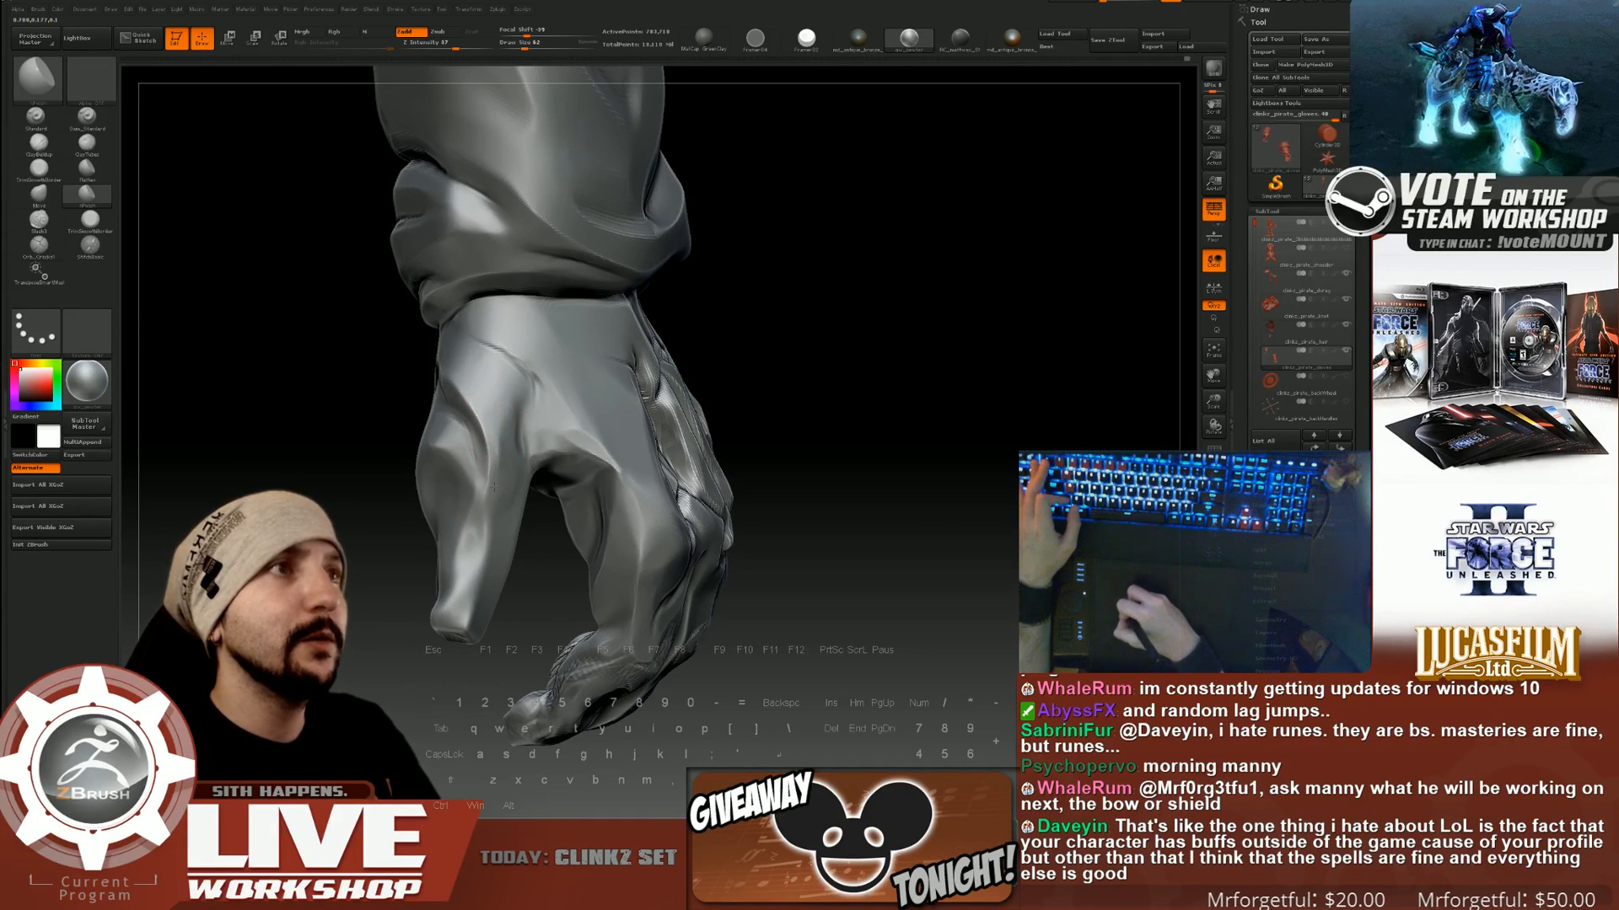
pyautogui.moveTo(763, 421); pyautogui.dragTo(687, 406)
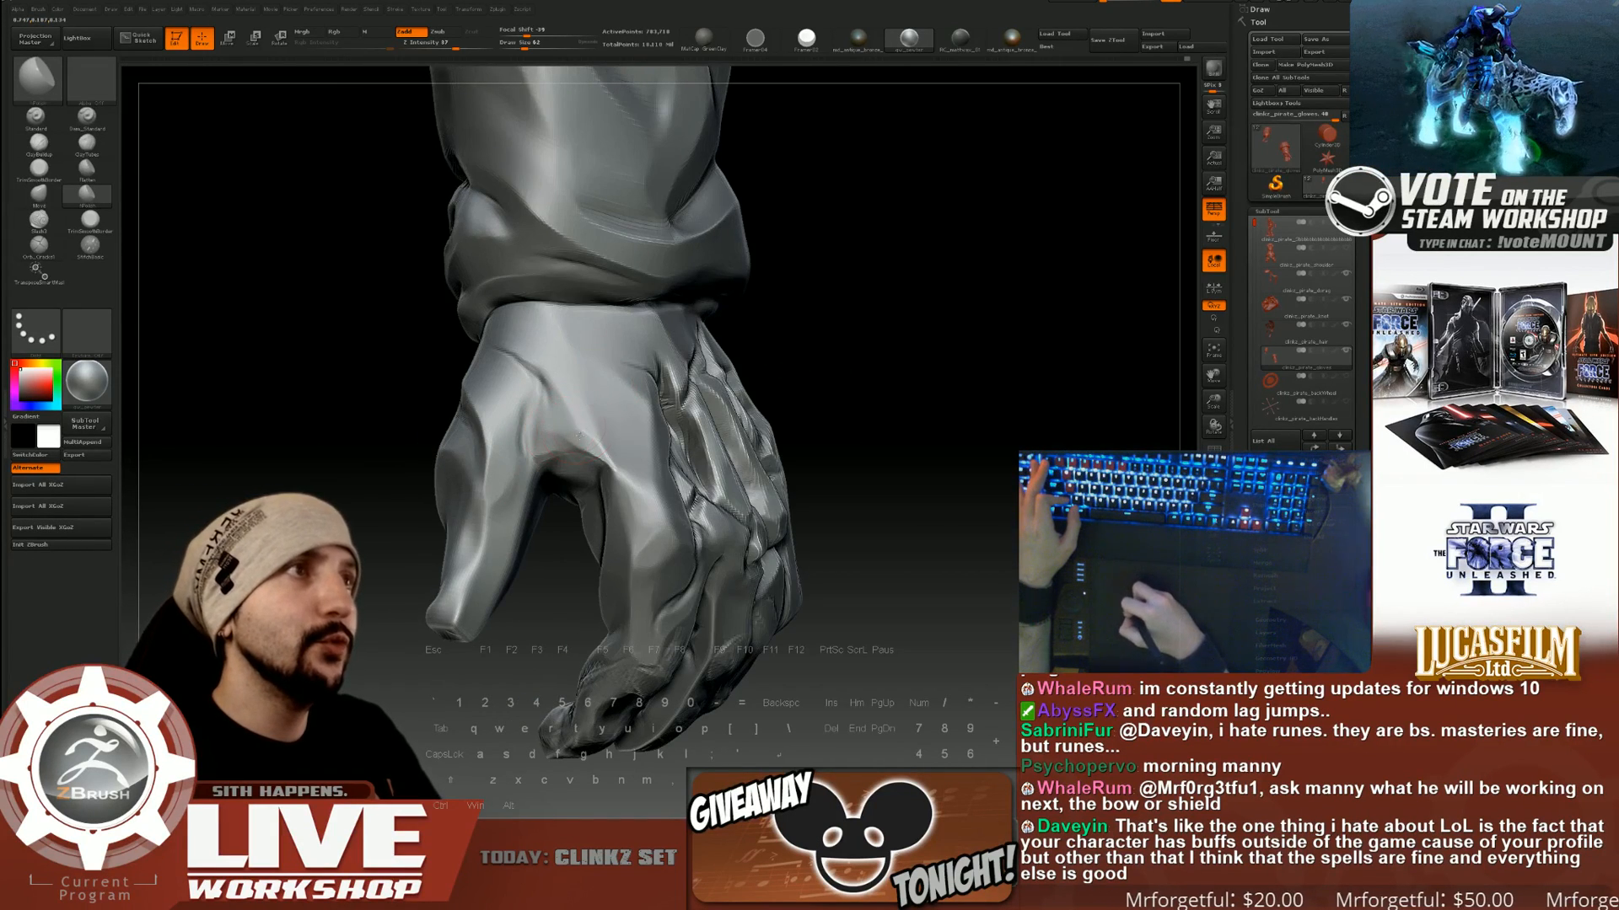
pyautogui.moveTo(838, 369); pyautogui.dragTo(649, 400)
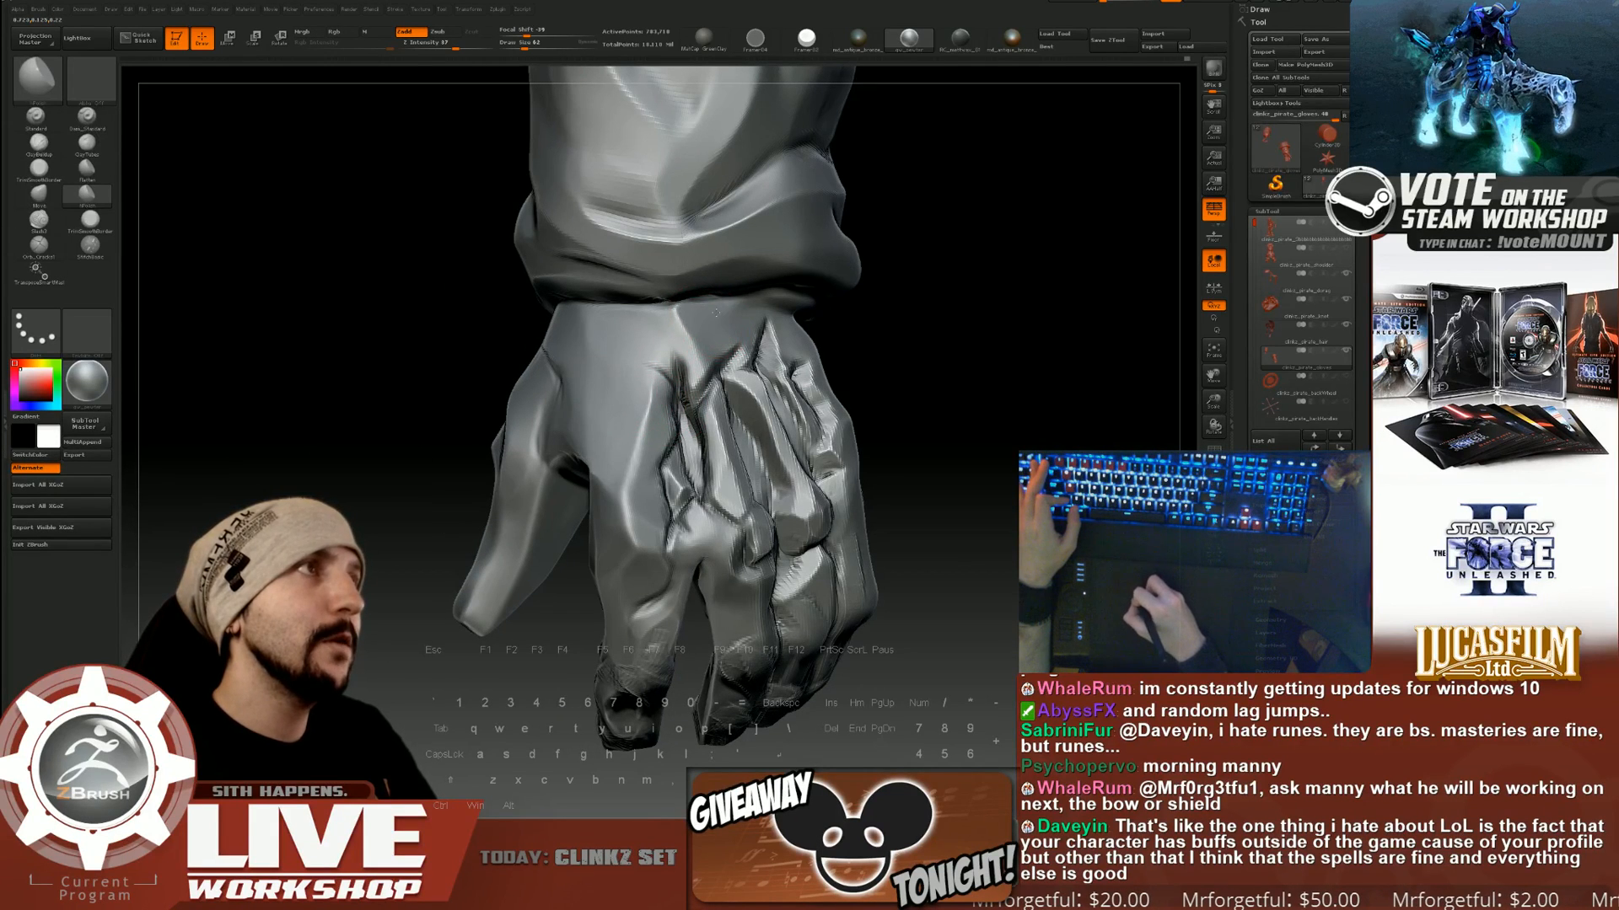
# Flatten the index finger's knuckle and thumb-facing side into angular planes.
pyautogui.keyDown('alt'); pyautogui.moveTo(939, 365); pyautogui.dragTo(875, 300); pyautogui.keyUp('alt')
pyautogui.moveTo(875, 300); pyautogui.dragTo(915, 296)
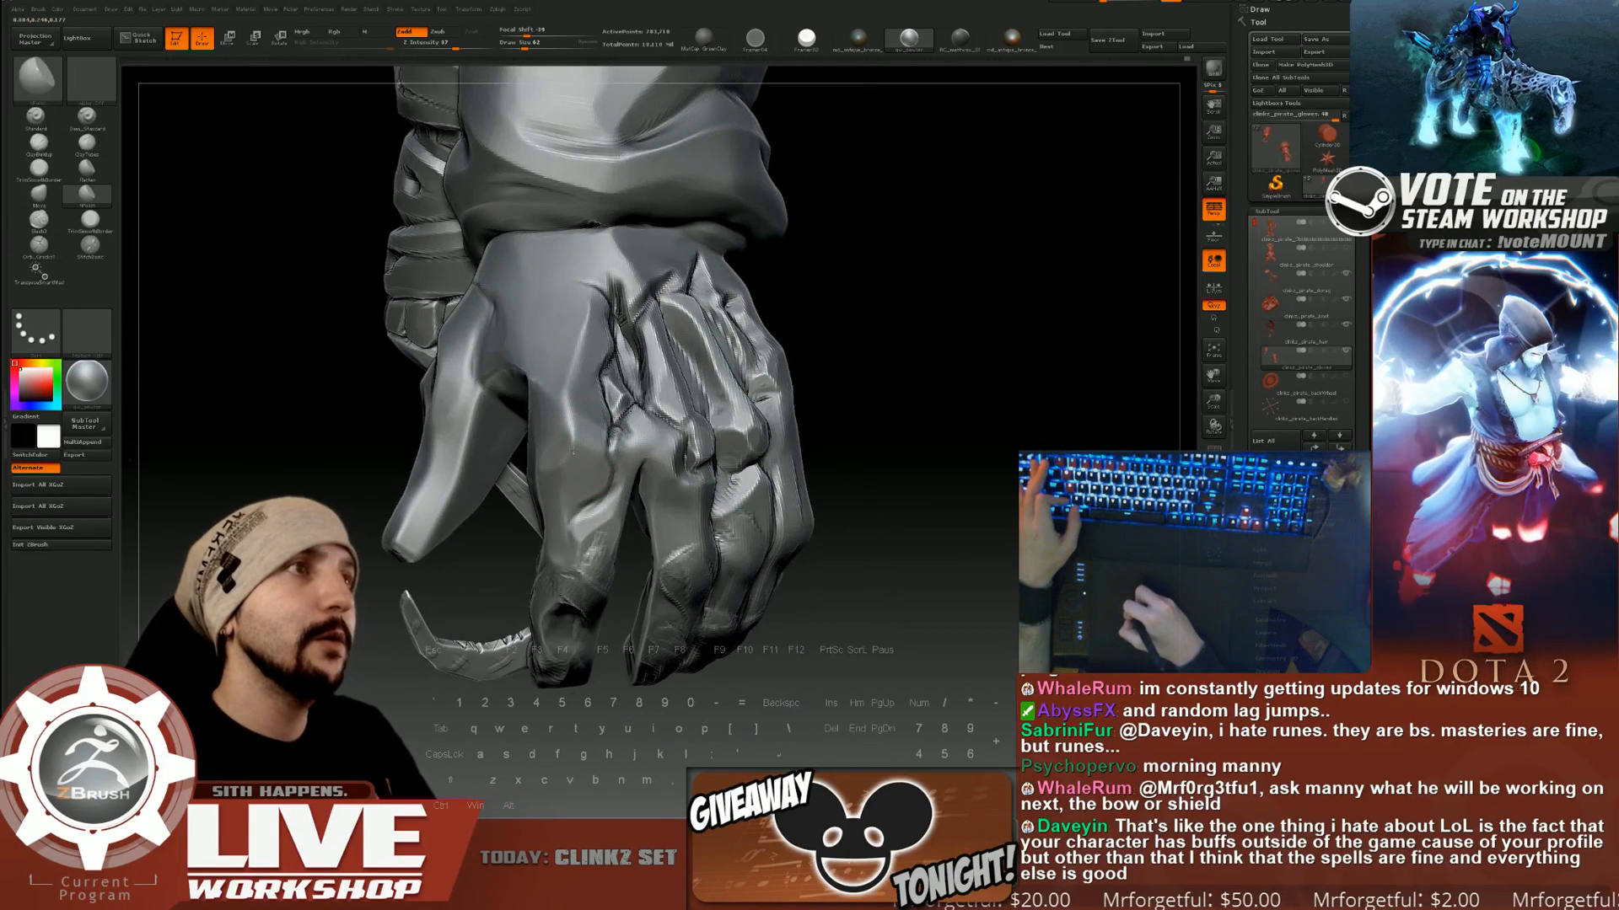
pyautogui.moveTo(839, 371); pyautogui.dragTo(911, 380)
pyautogui.moveTo(740, 390); pyautogui.dragTo(633, 430)
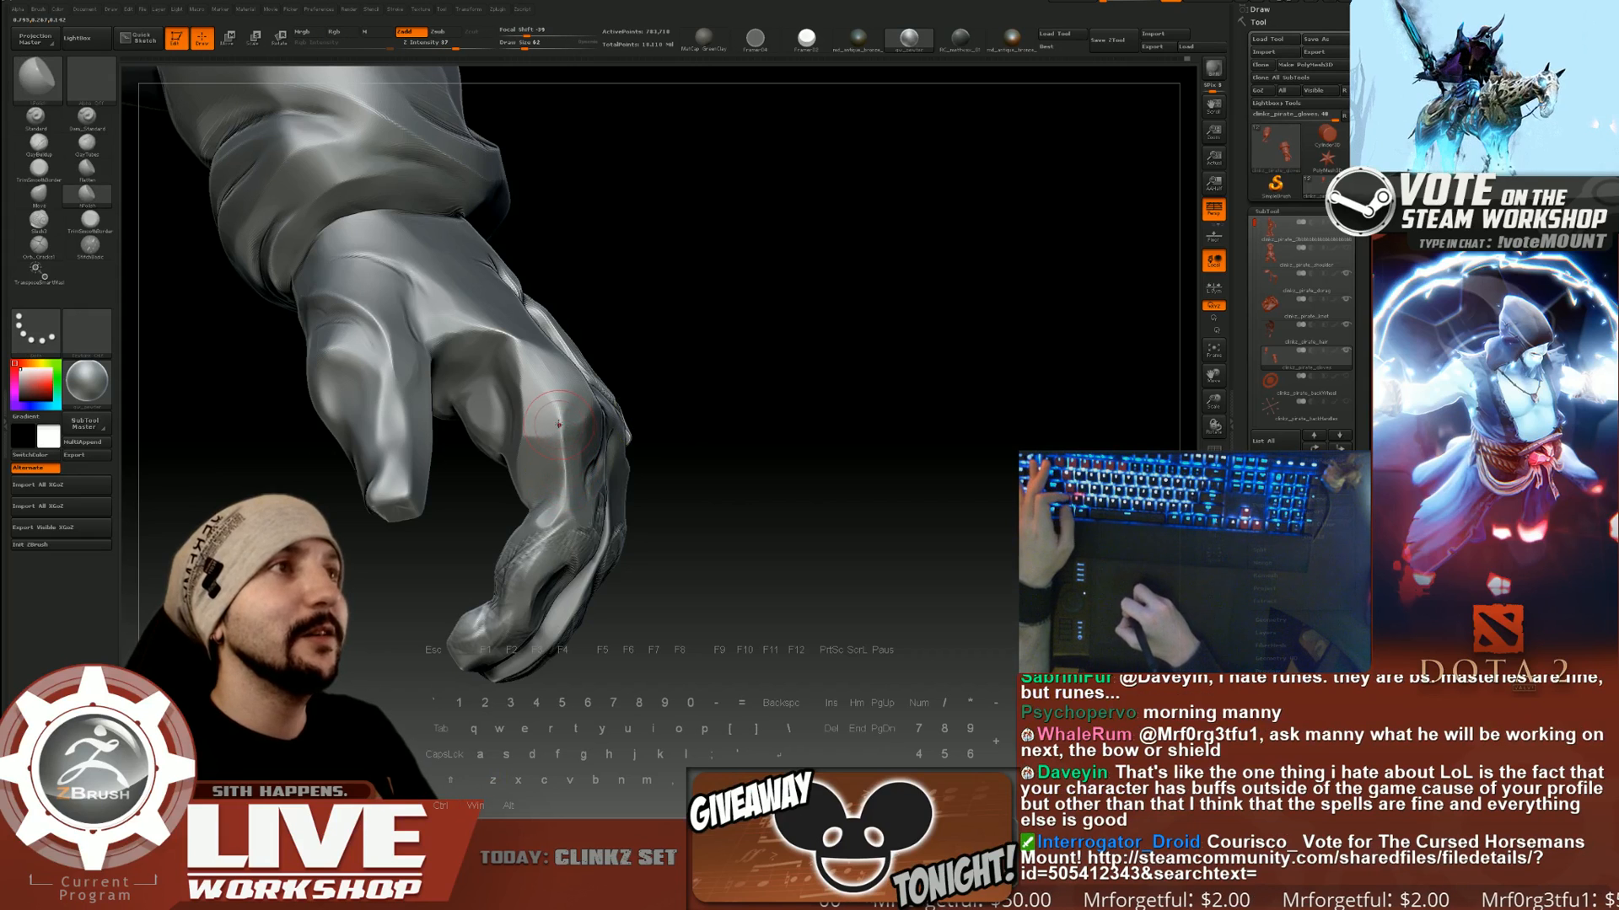
pyautogui.moveTo(565, 415); pyautogui.dragTo(566, 435)
pyautogui.moveTo(789, 365); pyautogui.dragTo(799, 348)
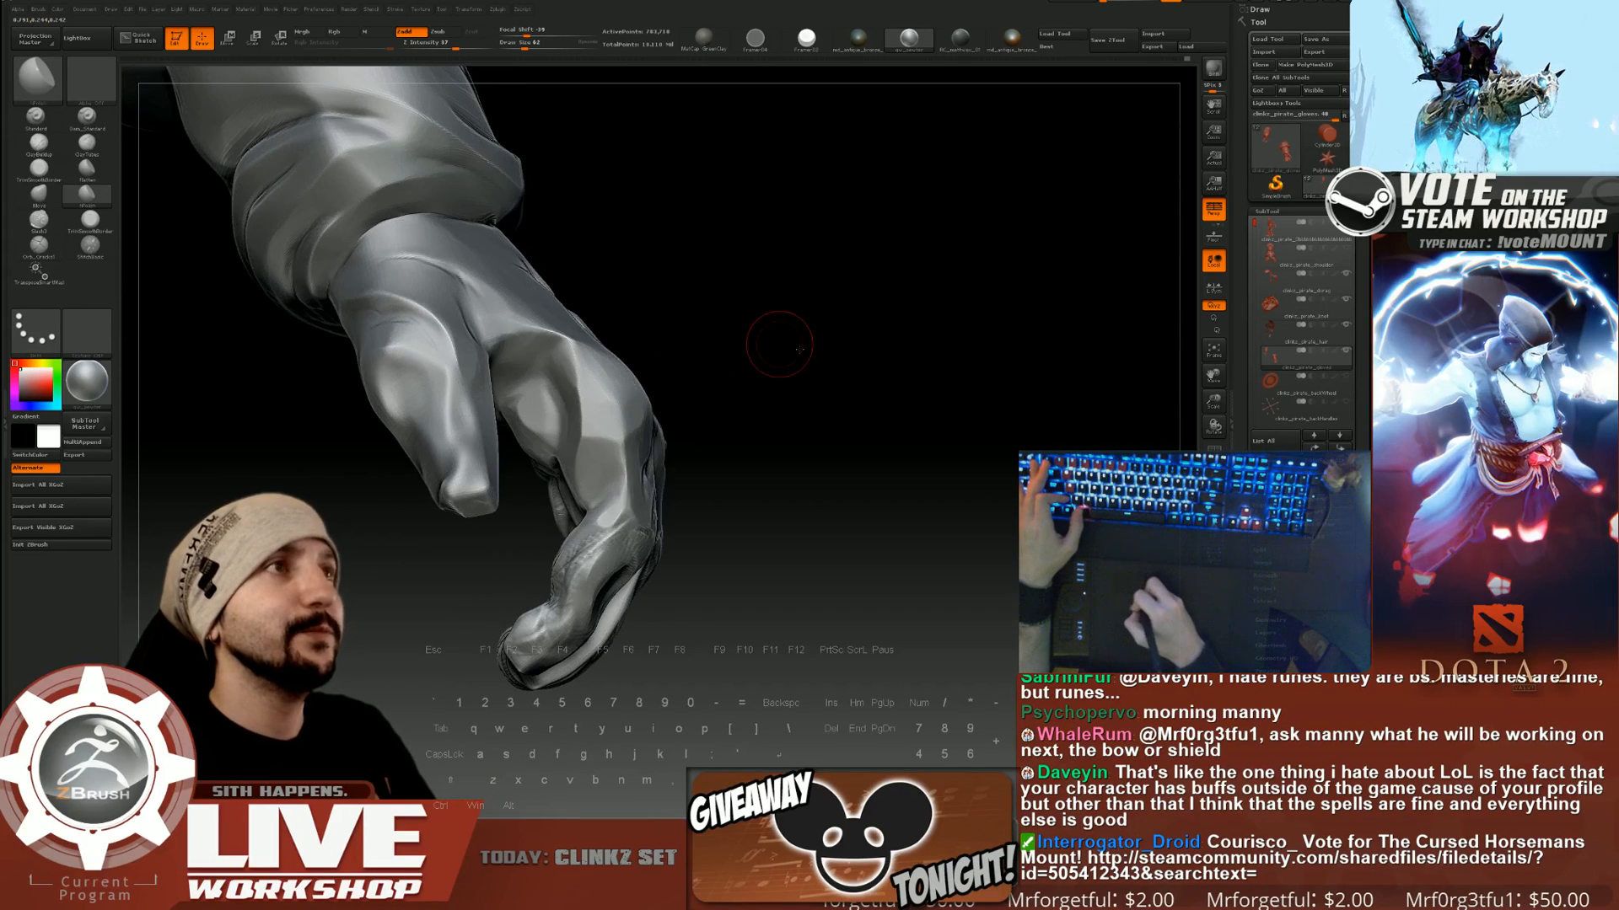
# Flatten the web between the thumb and index finger into broad planes running toward the back of the hand.
pyautogui.moveTo(688, 296); pyautogui.dragTo(651, 309)
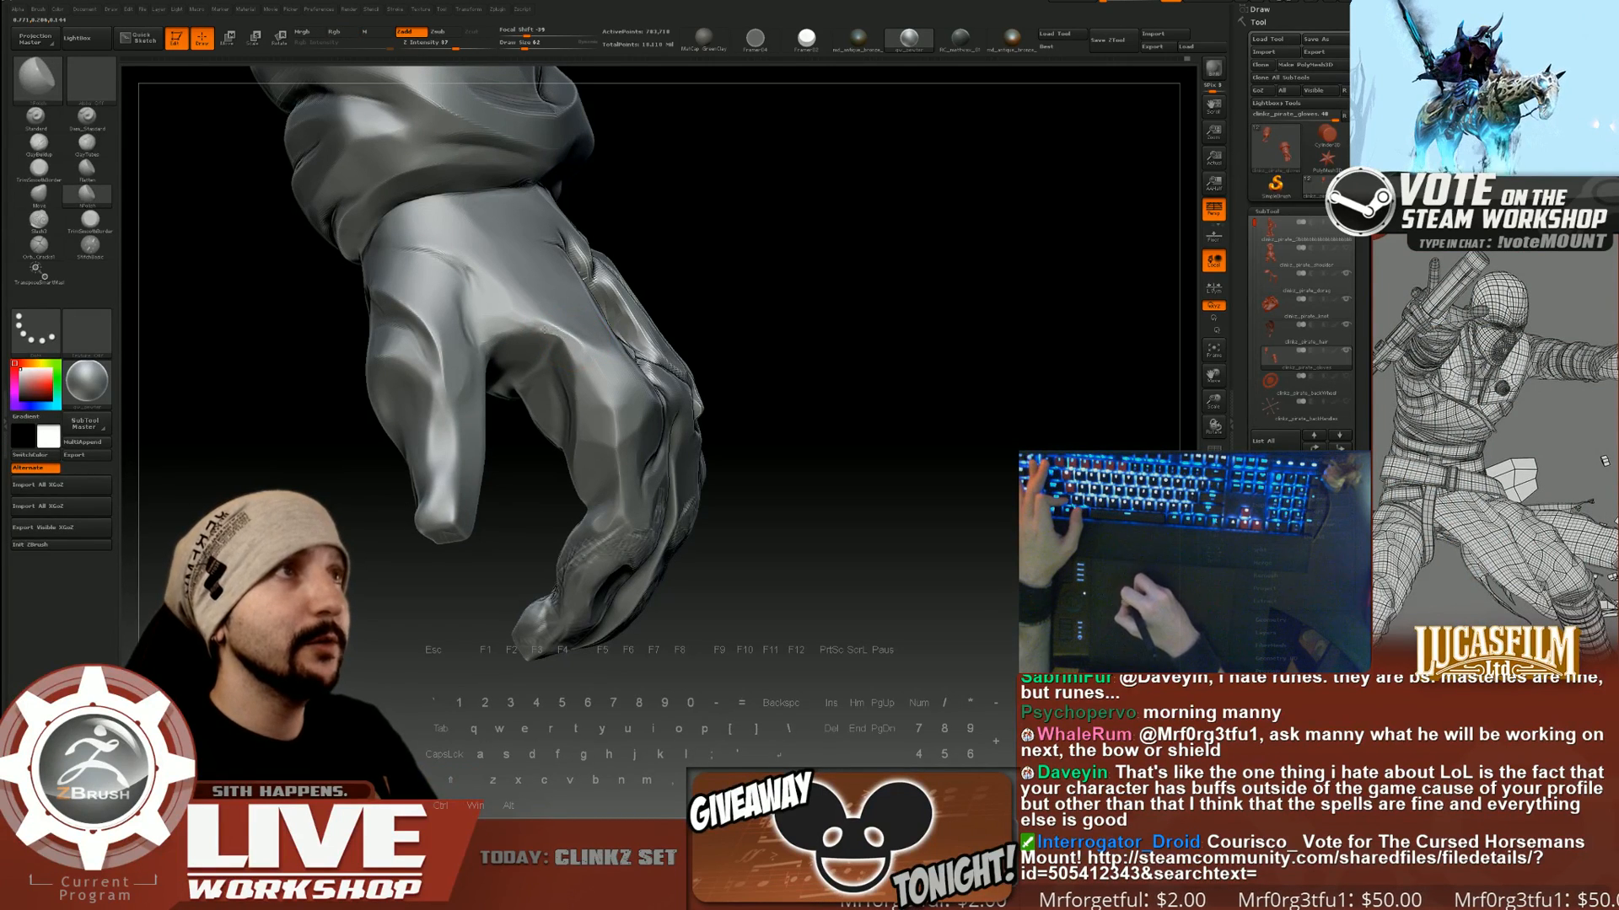
pyautogui.moveTo(546, 330); pyautogui.dragTo(588, 361)
pyautogui.keyDown('alt'); pyautogui.moveTo(830, 278); pyautogui.dragTo(846, 304); pyautogui.keyUp('alt')
pyautogui.moveTo(726, 286)
pyautogui.mouseDown()
pyautogui.moveTo(921, 300)
pyautogui.moveTo(771, 291)
pyautogui.moveTo(666, 319)
pyautogui.mouseUp()
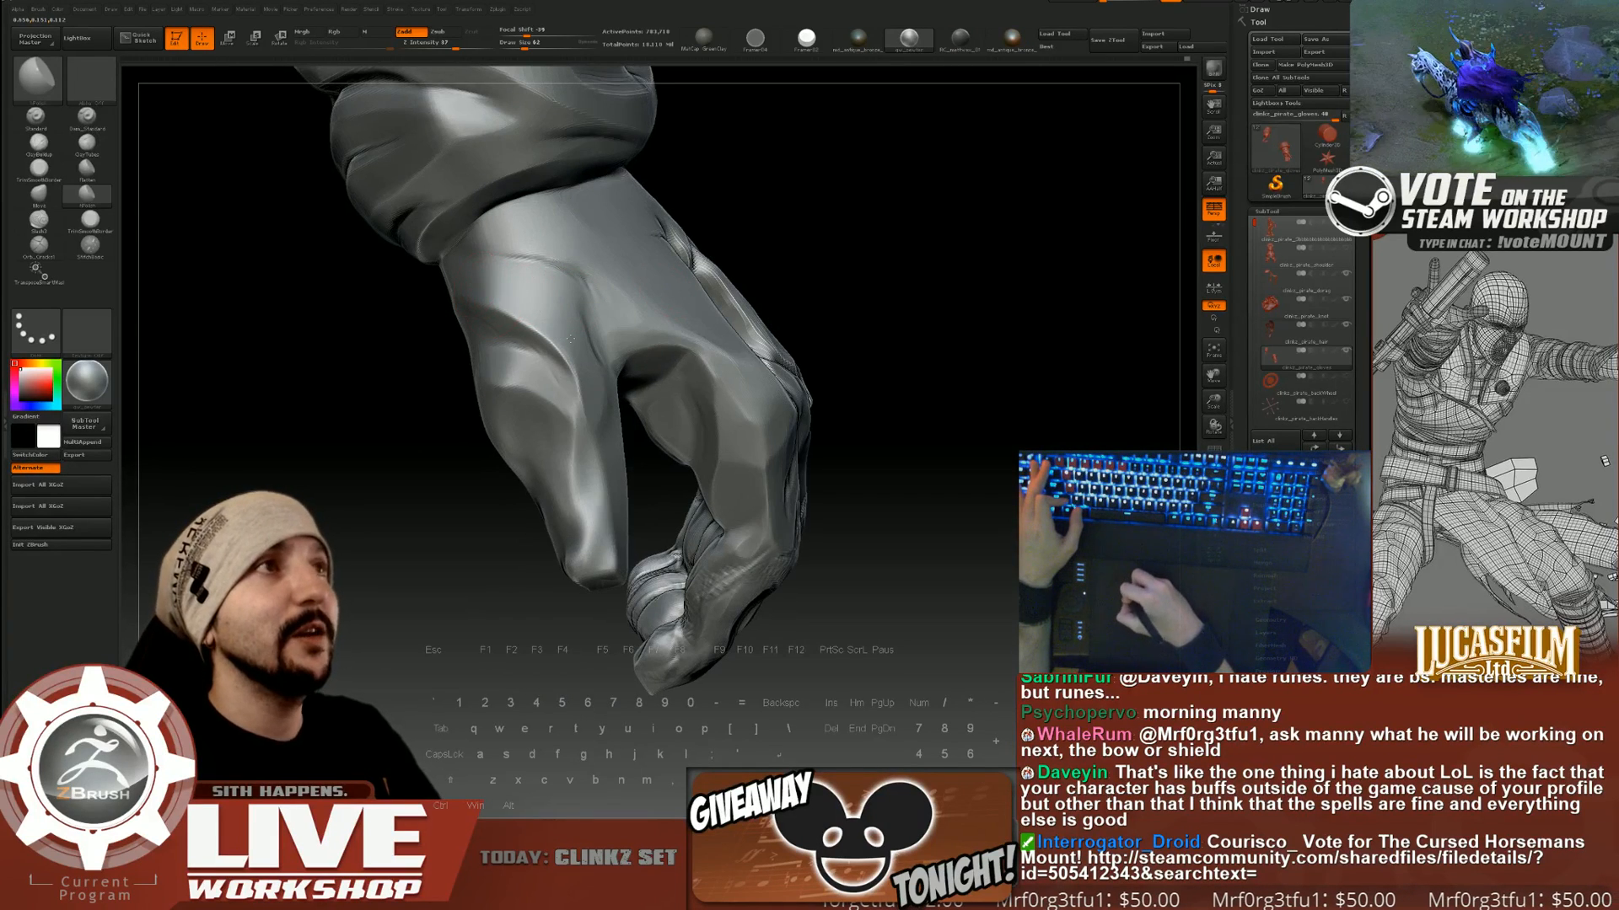
pyautogui.moveTo(851, 268); pyautogui.dragTo(746, 255)
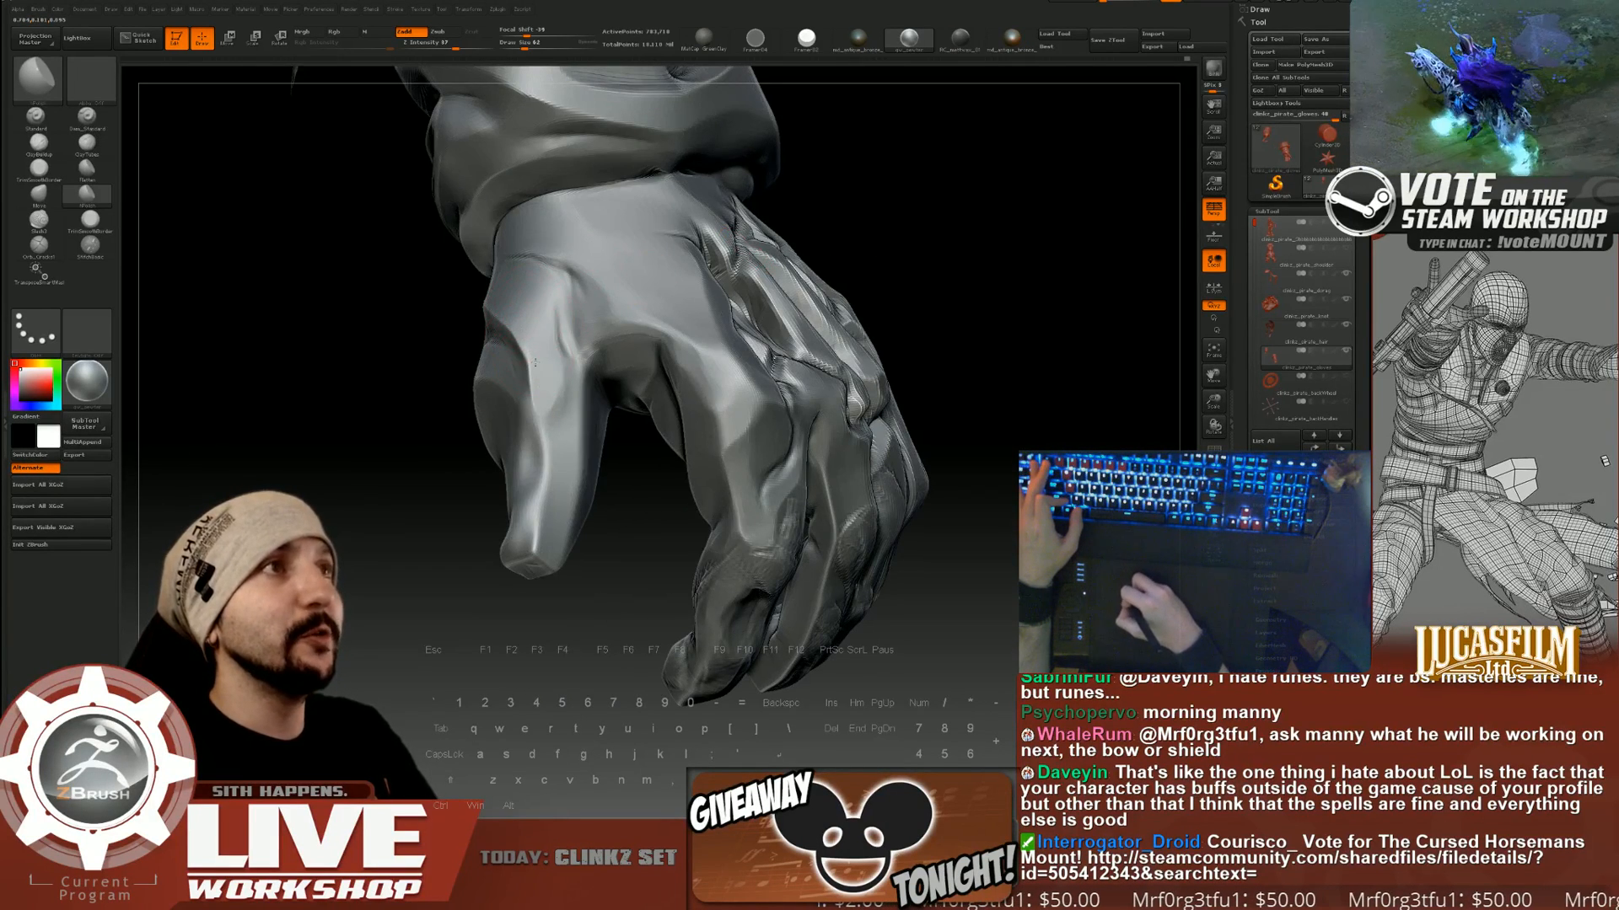
# Flatten the fleshy palm-side base of the thumb into broader, cleaner planes.
pyautogui.moveTo(363, 423); pyautogui.dragTo(556, 396)
pyautogui.moveTo(719, 286); pyautogui.dragTo(742, 246)
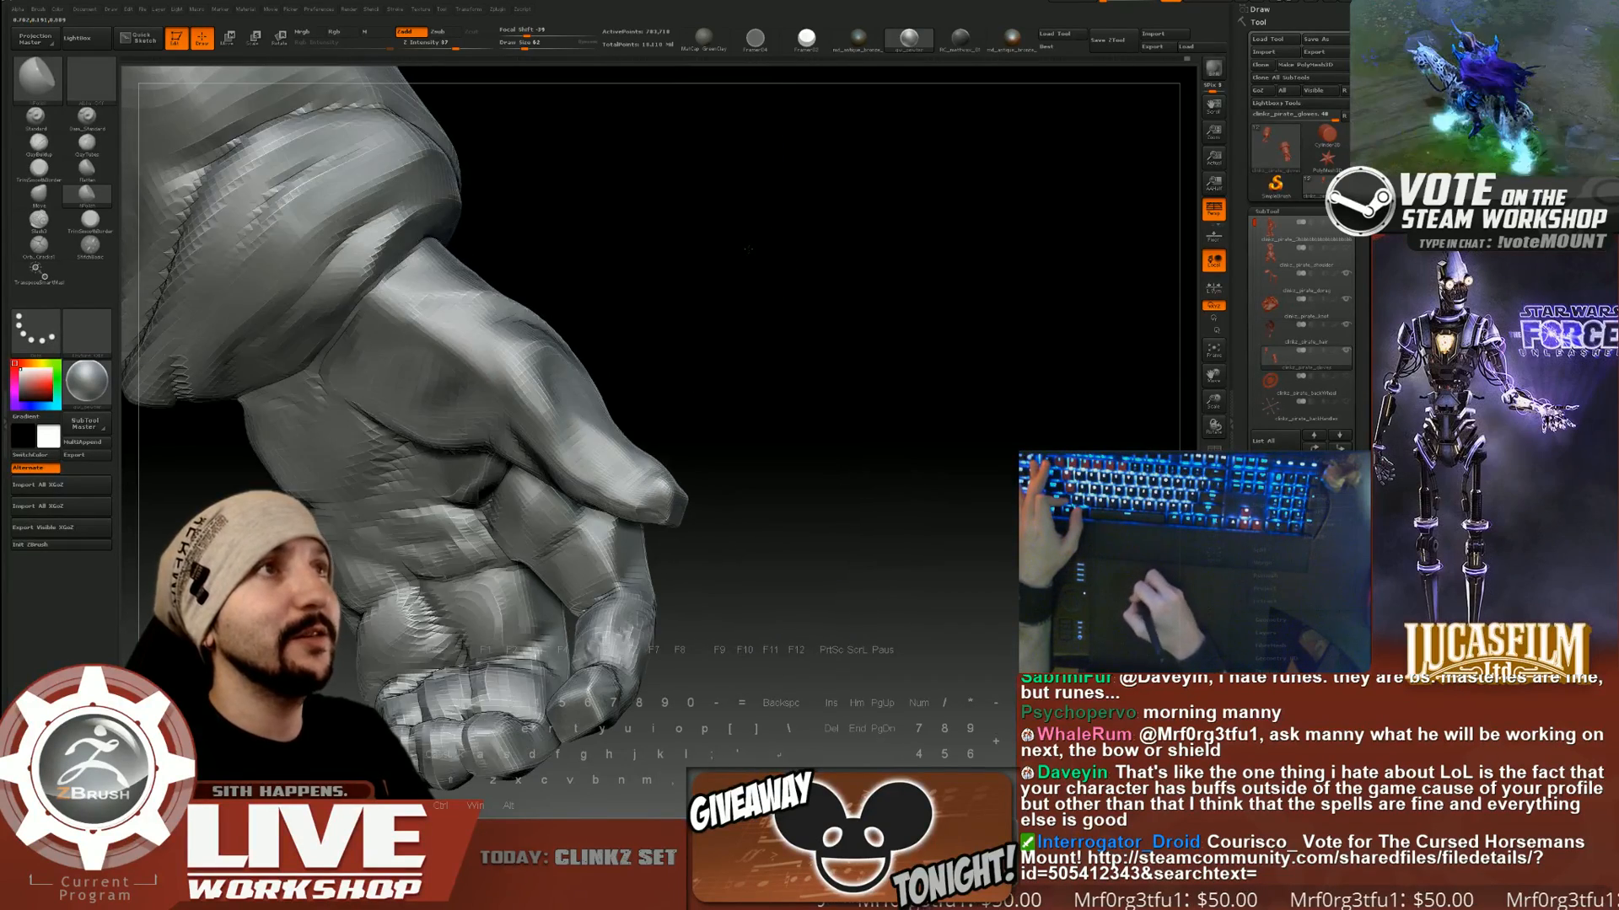
pyautogui.moveTo(631, 297); pyautogui.dragTo(430, 317)
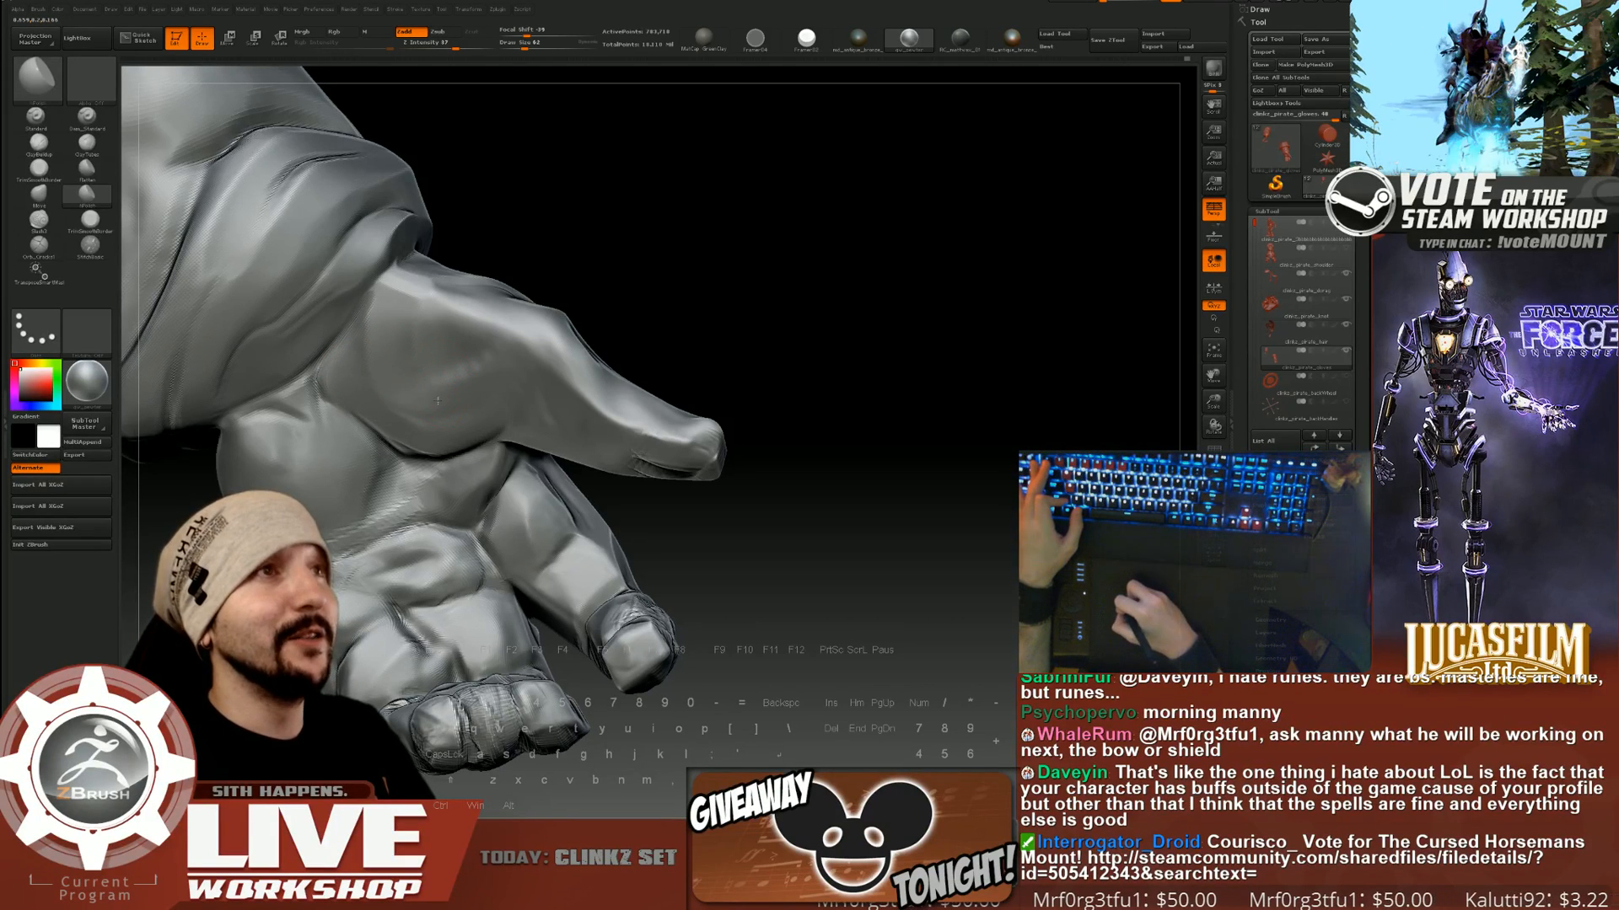
pyautogui.moveTo(667, 267); pyautogui.dragTo(479, 337)
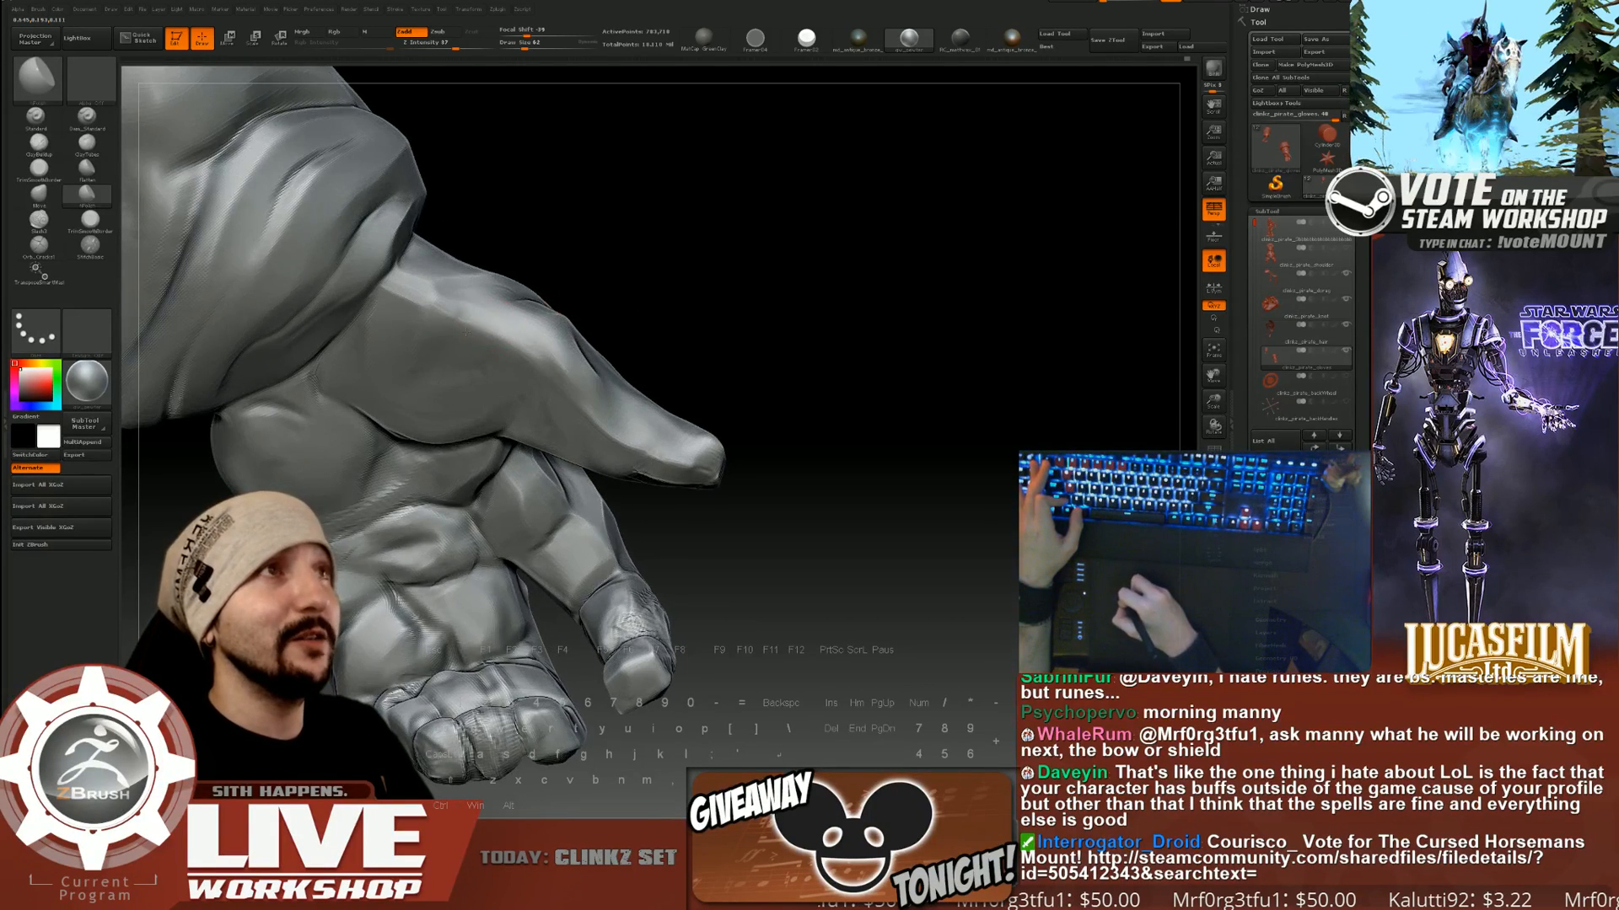
pyautogui.moveTo(579, 267)
pyautogui.mouseDown()
pyautogui.moveTo(487, 297)
pyautogui.moveTo(510, 340)
pyautogui.moveTo(617, 309)
pyautogui.moveTo(524, 330)
pyautogui.moveTo(526, 316)
pyautogui.mouseUp()
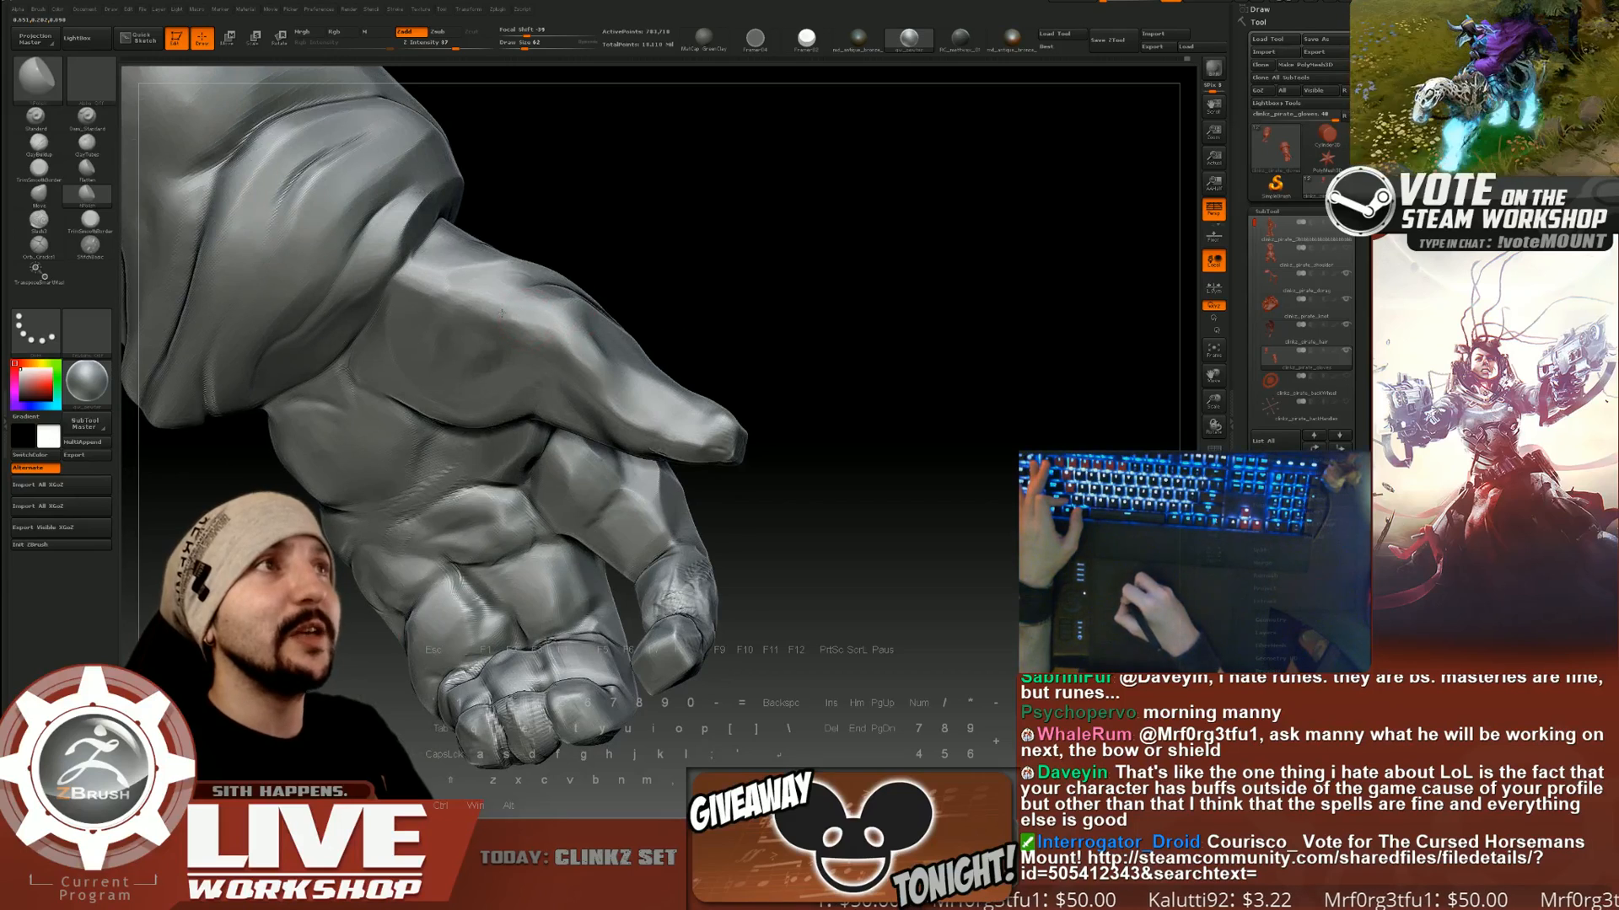
pyautogui.moveTo(619, 286); pyautogui.dragTo(561, 321)
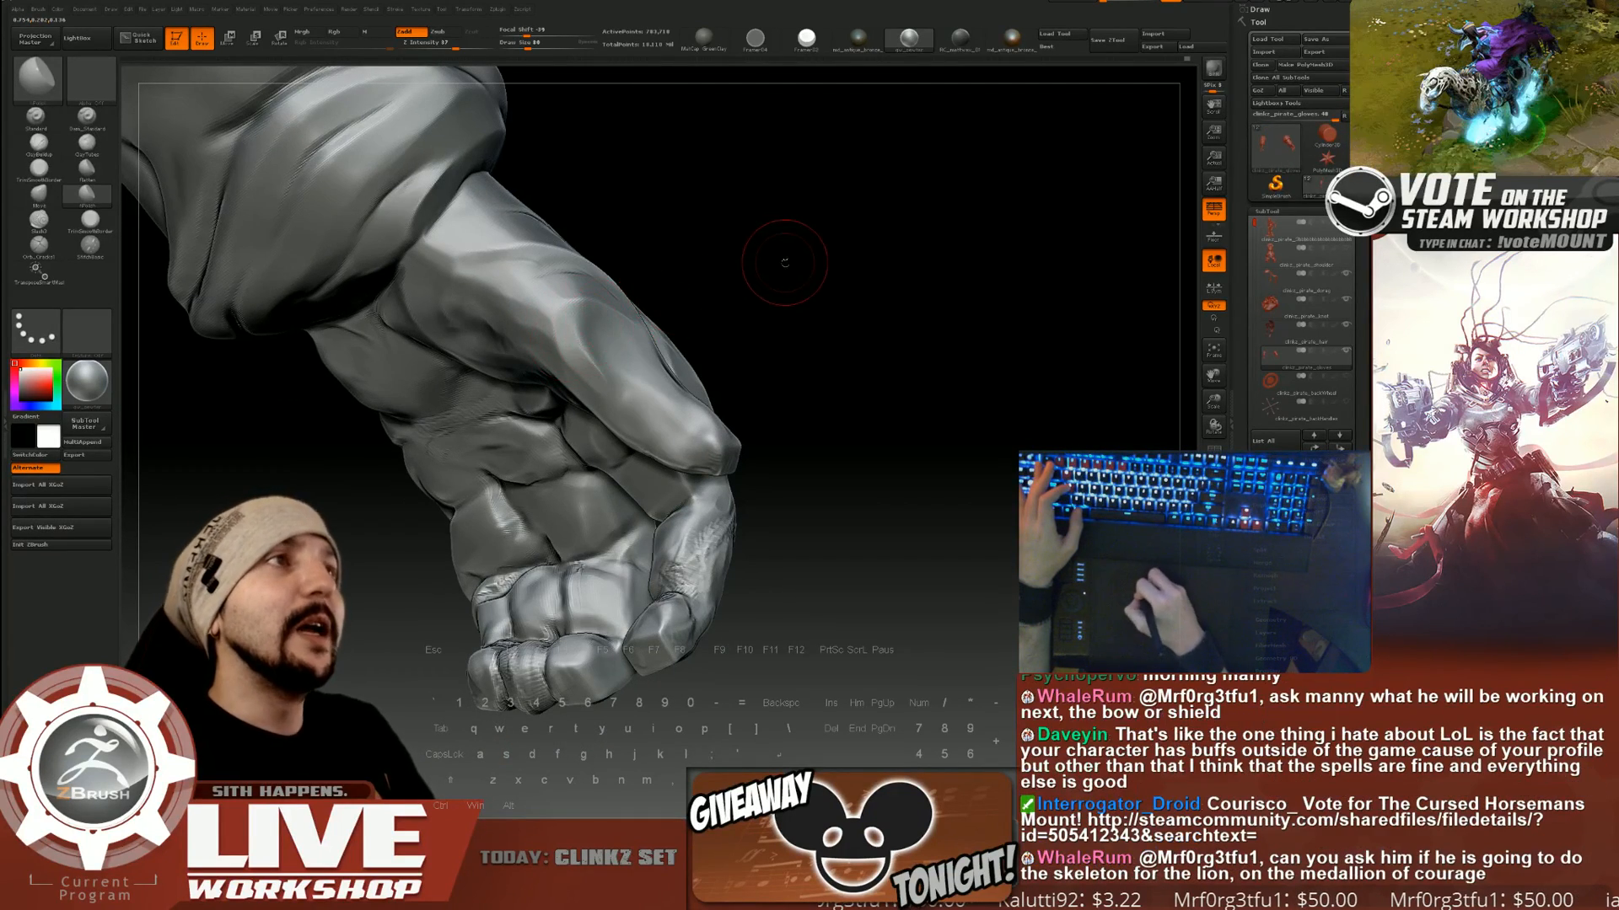
# Reduce the brush size and define planes on the thumb's middle segment between its fleshy base and the tip.
pyautogui.moveTo(785, 262)
pyautogui.mouseDown()
pyautogui.moveTo(751, 256)
pyautogui.moveTo(719, 278)
pyautogui.moveTo(732, 316)
pyautogui.mouseUp()
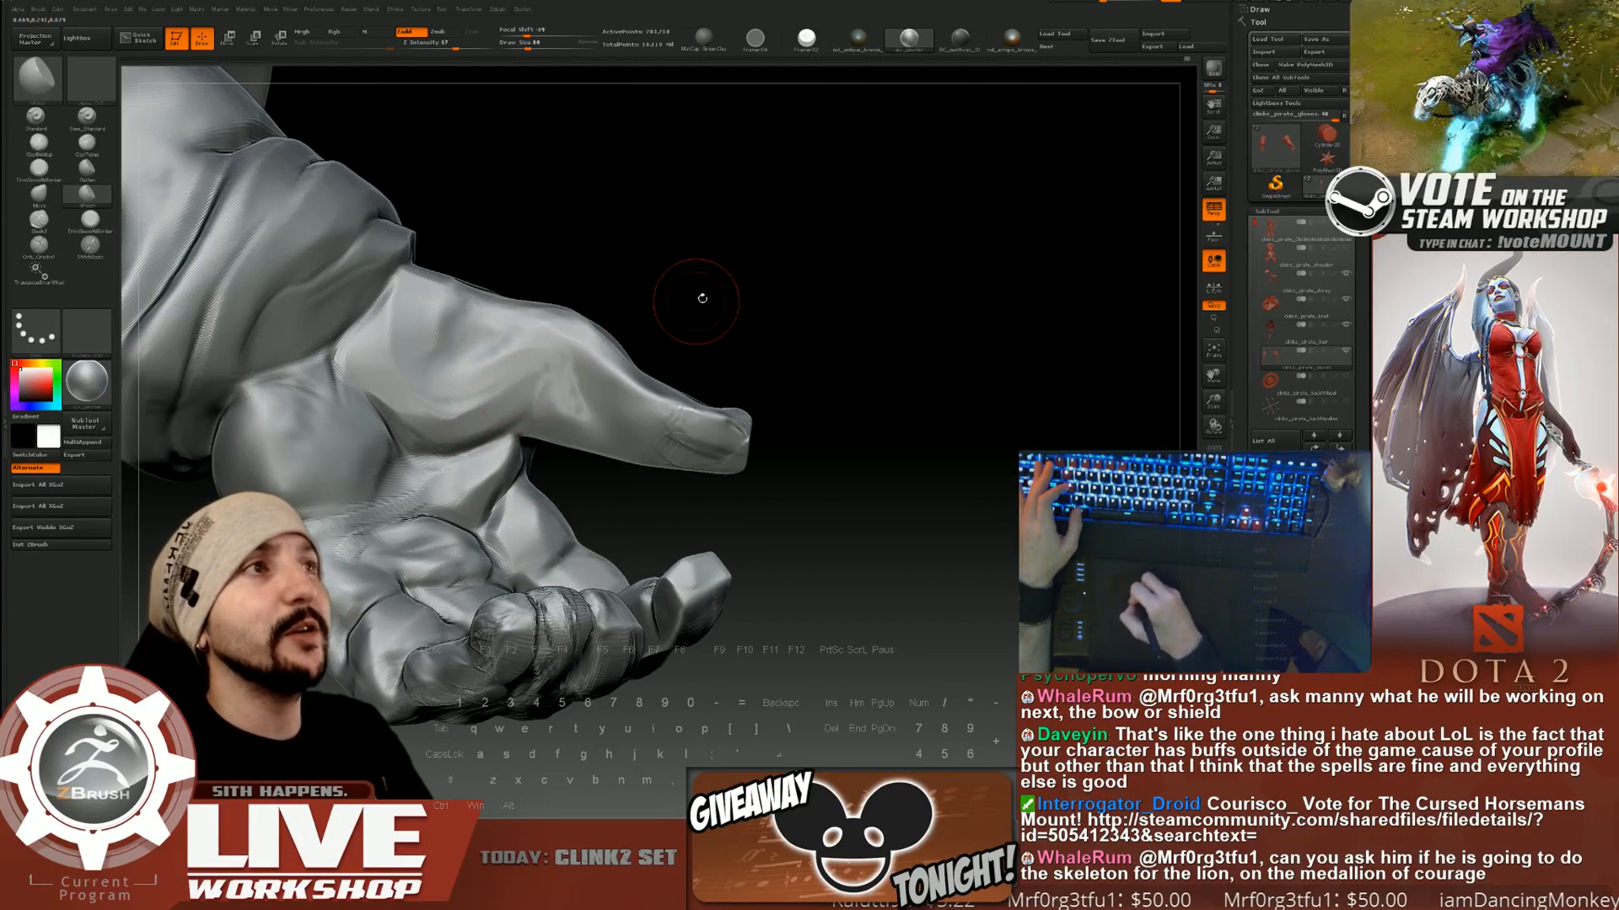
pyautogui.moveTo(573, 424); pyautogui.dragTo(566, 380)
pyautogui.moveTo(733, 318)
pyautogui.mouseDown()
pyautogui.moveTo(759, 310)
pyautogui.moveTo(751, 286)
pyautogui.moveTo(759, 325)
pyautogui.mouseUp()
pyautogui.press('[')
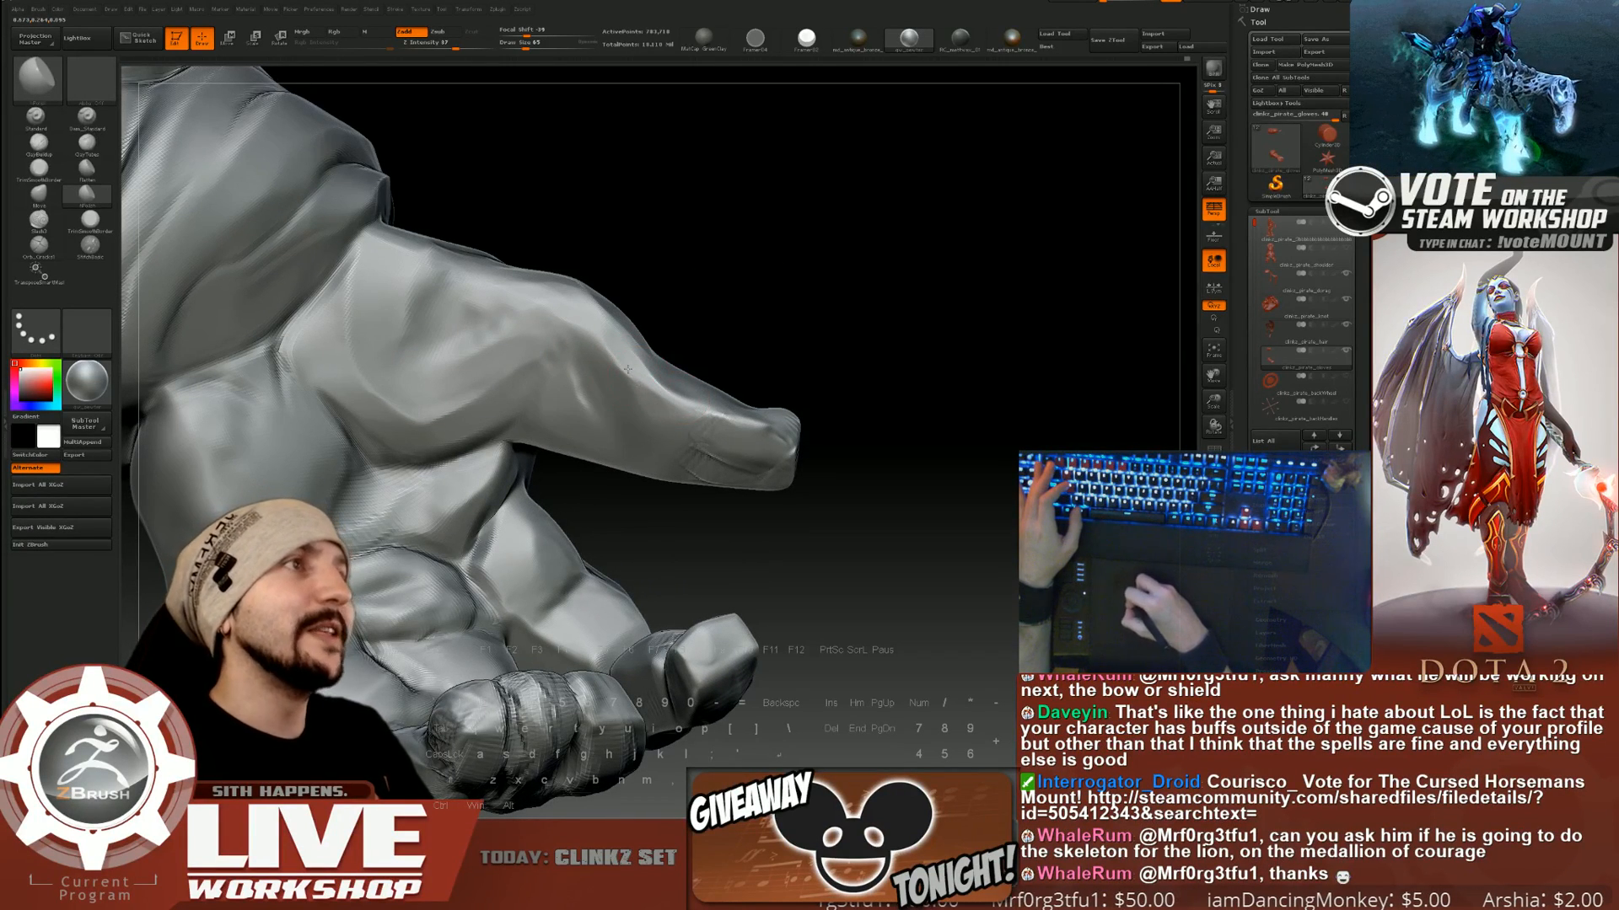
pyautogui.moveTo(717, 312); pyautogui.dragTo(727, 285)
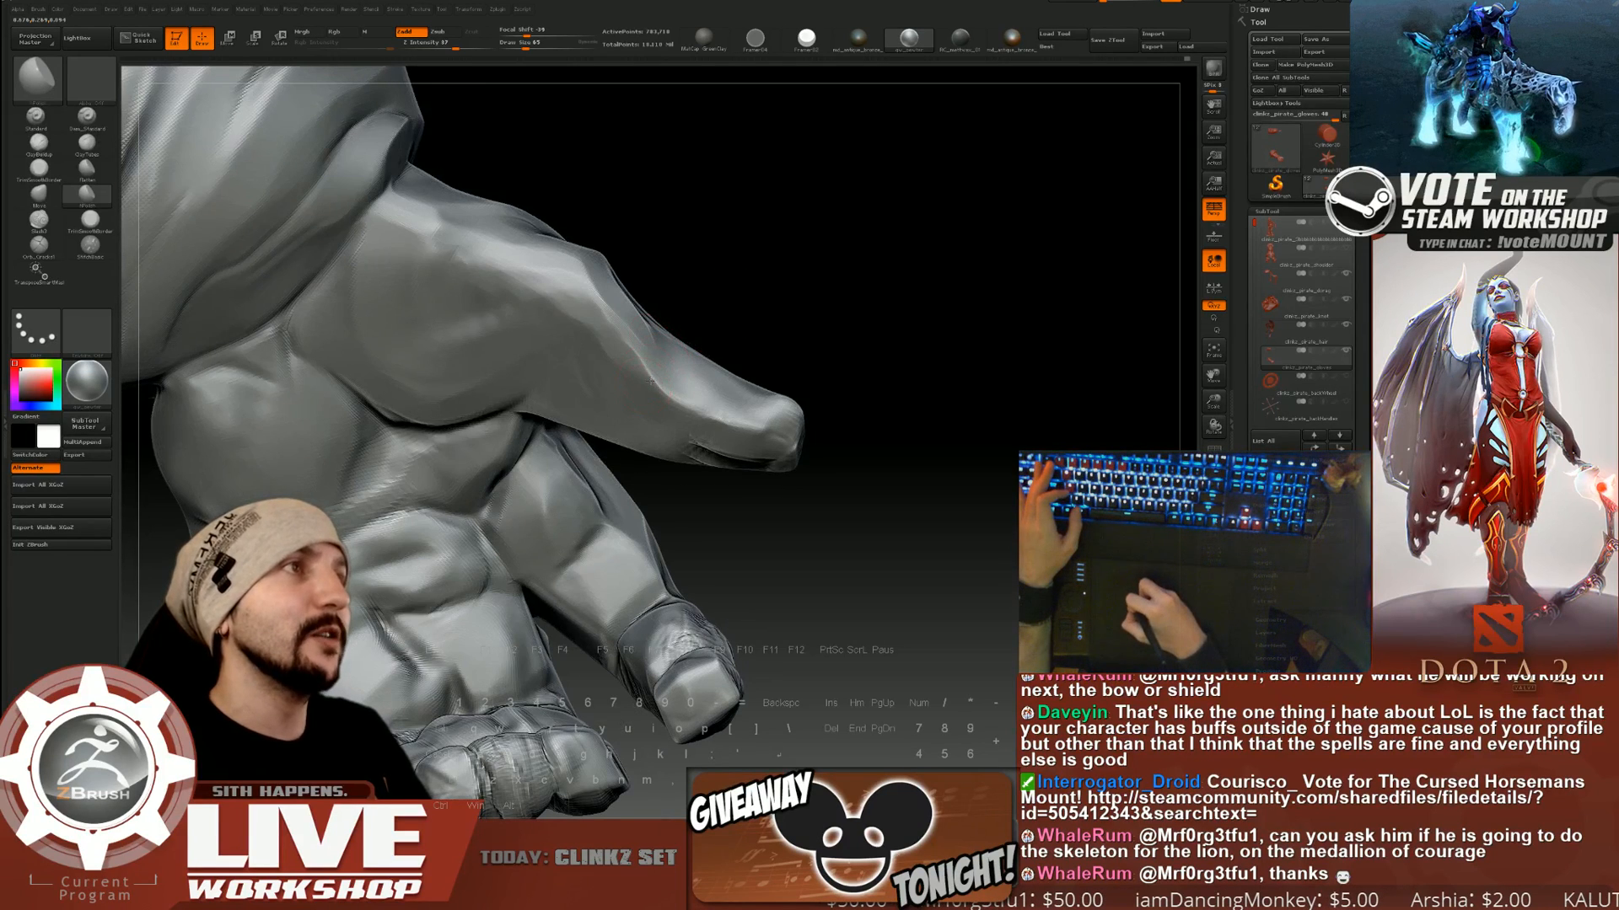
pyautogui.moveTo(826, 325); pyautogui.dragTo(798, 278)
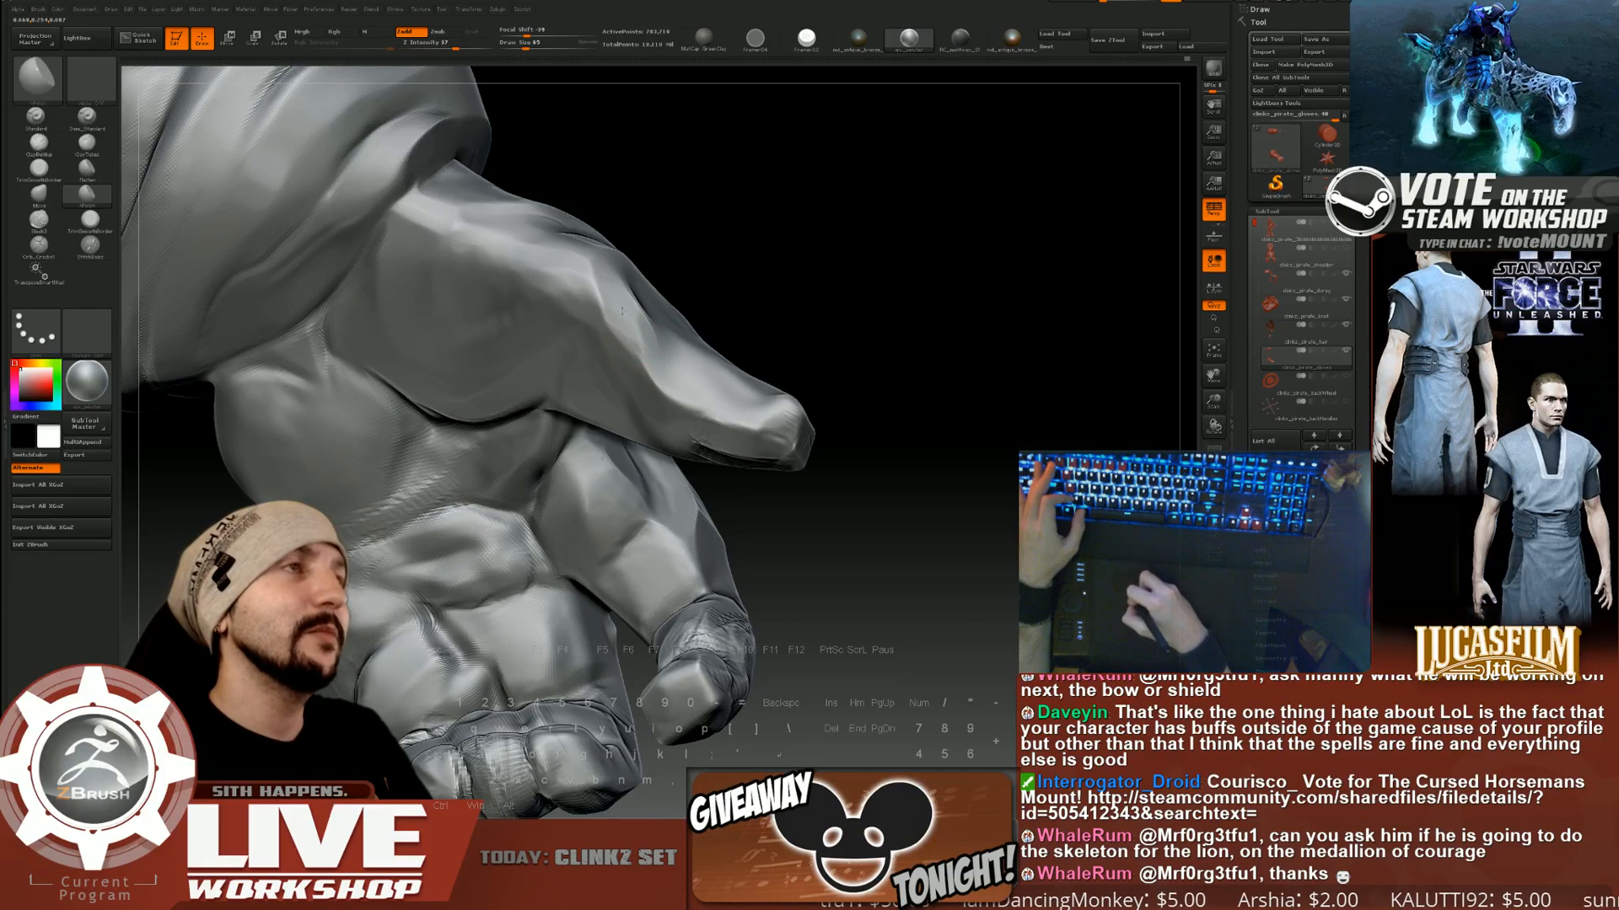
# Sharpen the flat facets along the inner side of the thumb from the middle joint toward the tip.
pyautogui.moveTo(784, 287); pyautogui.dragTo(740, 285)
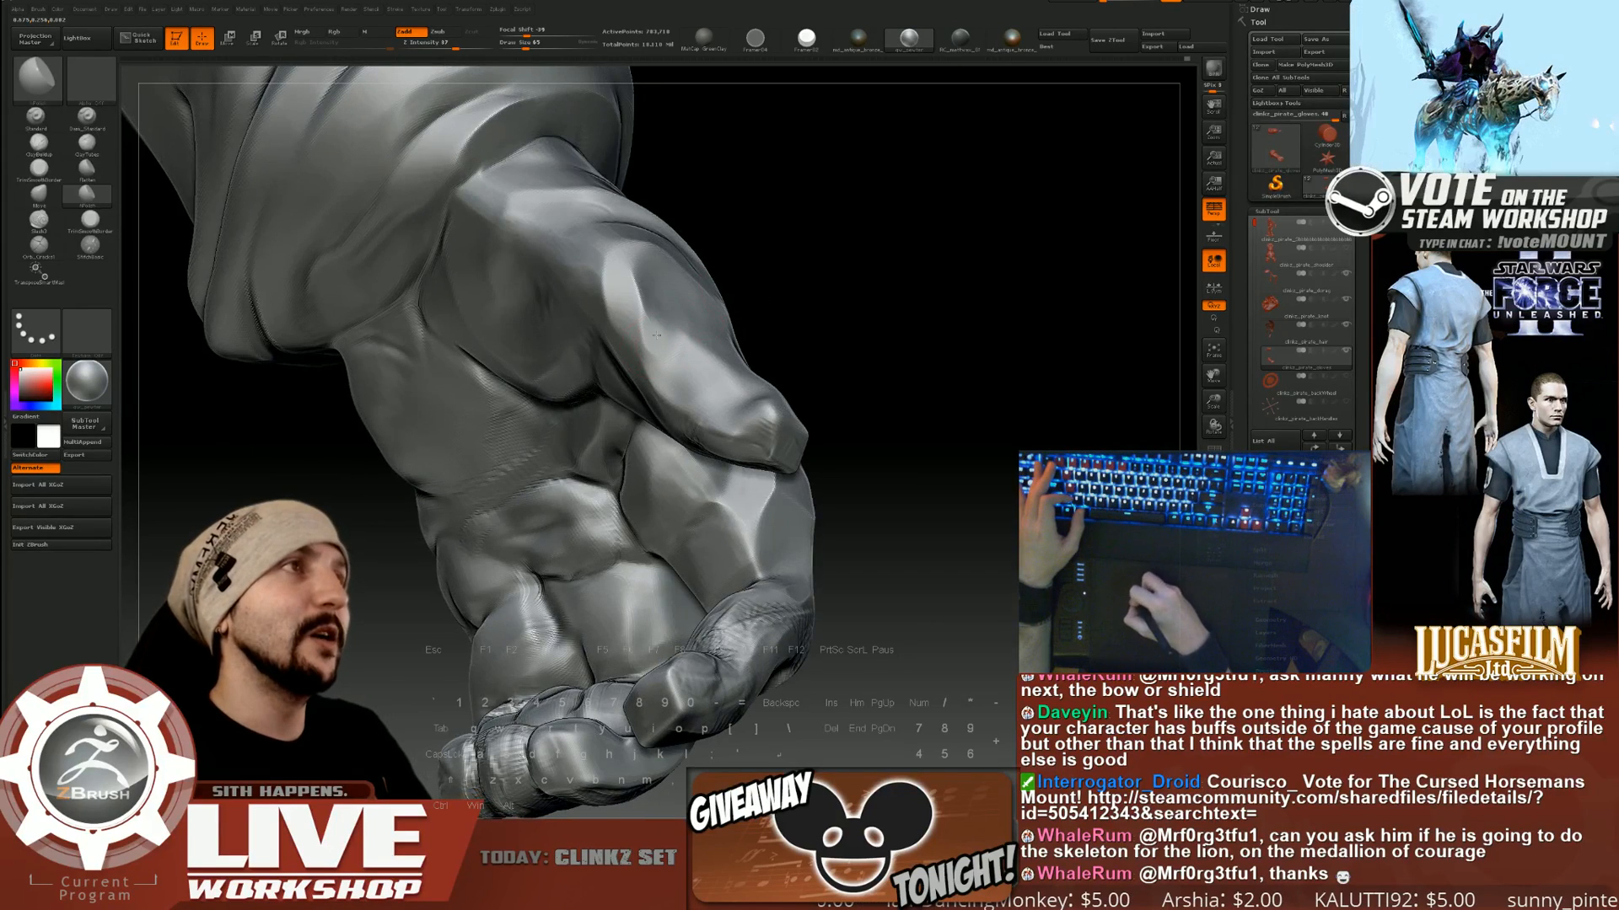
pyautogui.moveTo(656, 335)
pyautogui.mouseDown()
pyautogui.moveTo(638, 290)
pyautogui.moveTo(642, 310)
pyautogui.mouseUp()
pyautogui.moveTo(822, 308); pyautogui.dragTo(792, 358)
pyautogui.moveTo(696, 342); pyautogui.dragTo(691, 388)
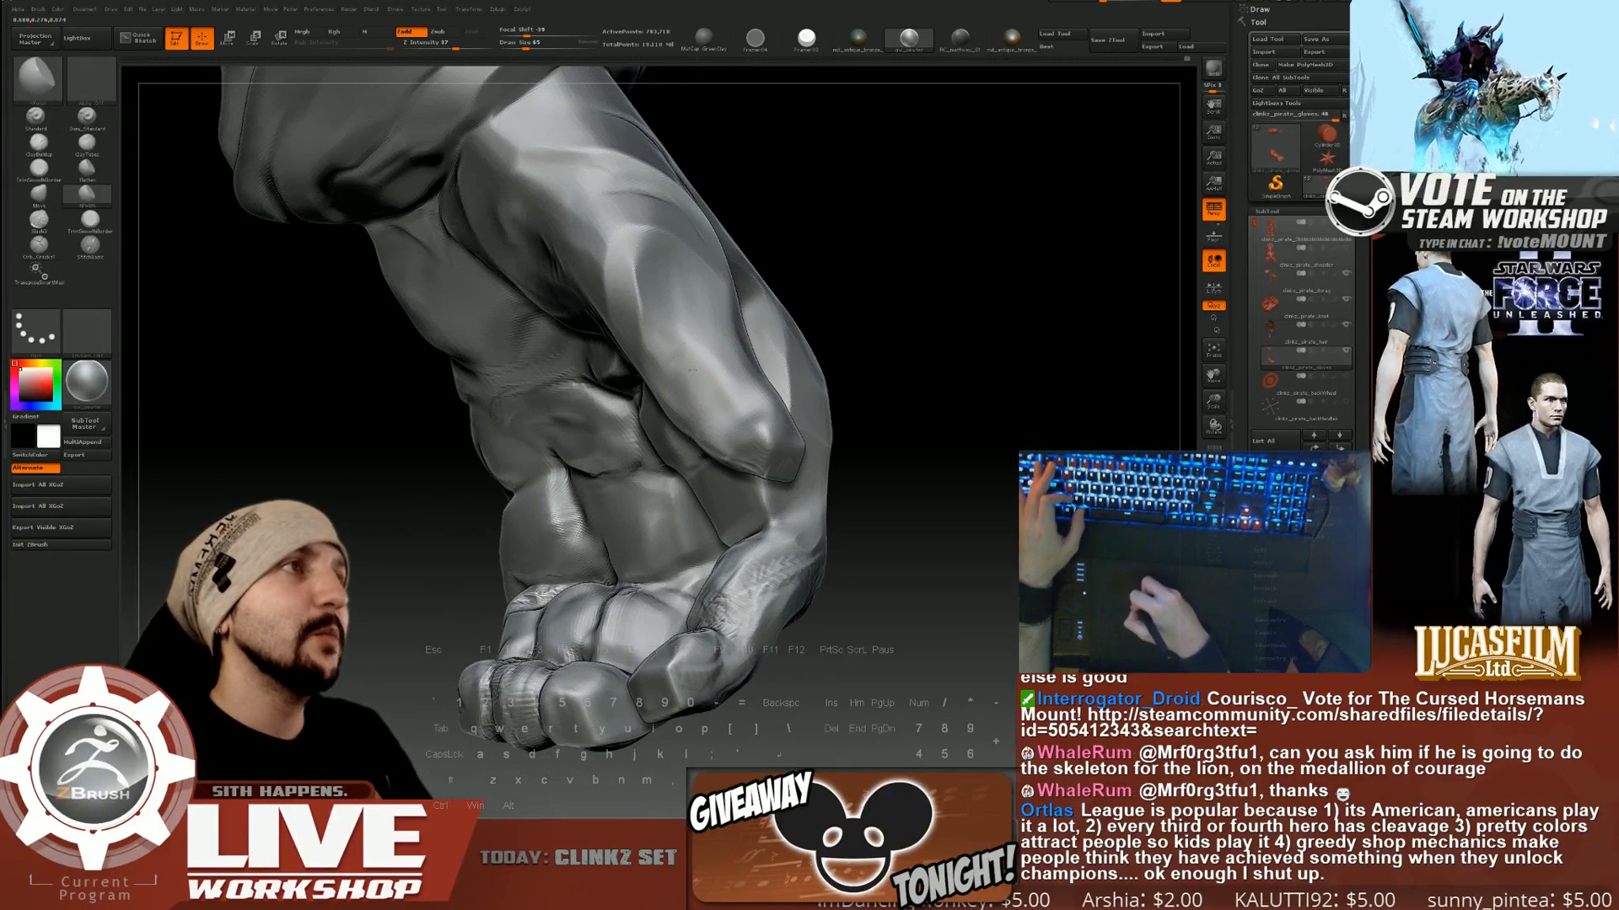
pyautogui.moveTo(784, 295); pyautogui.dragTo(666, 375)
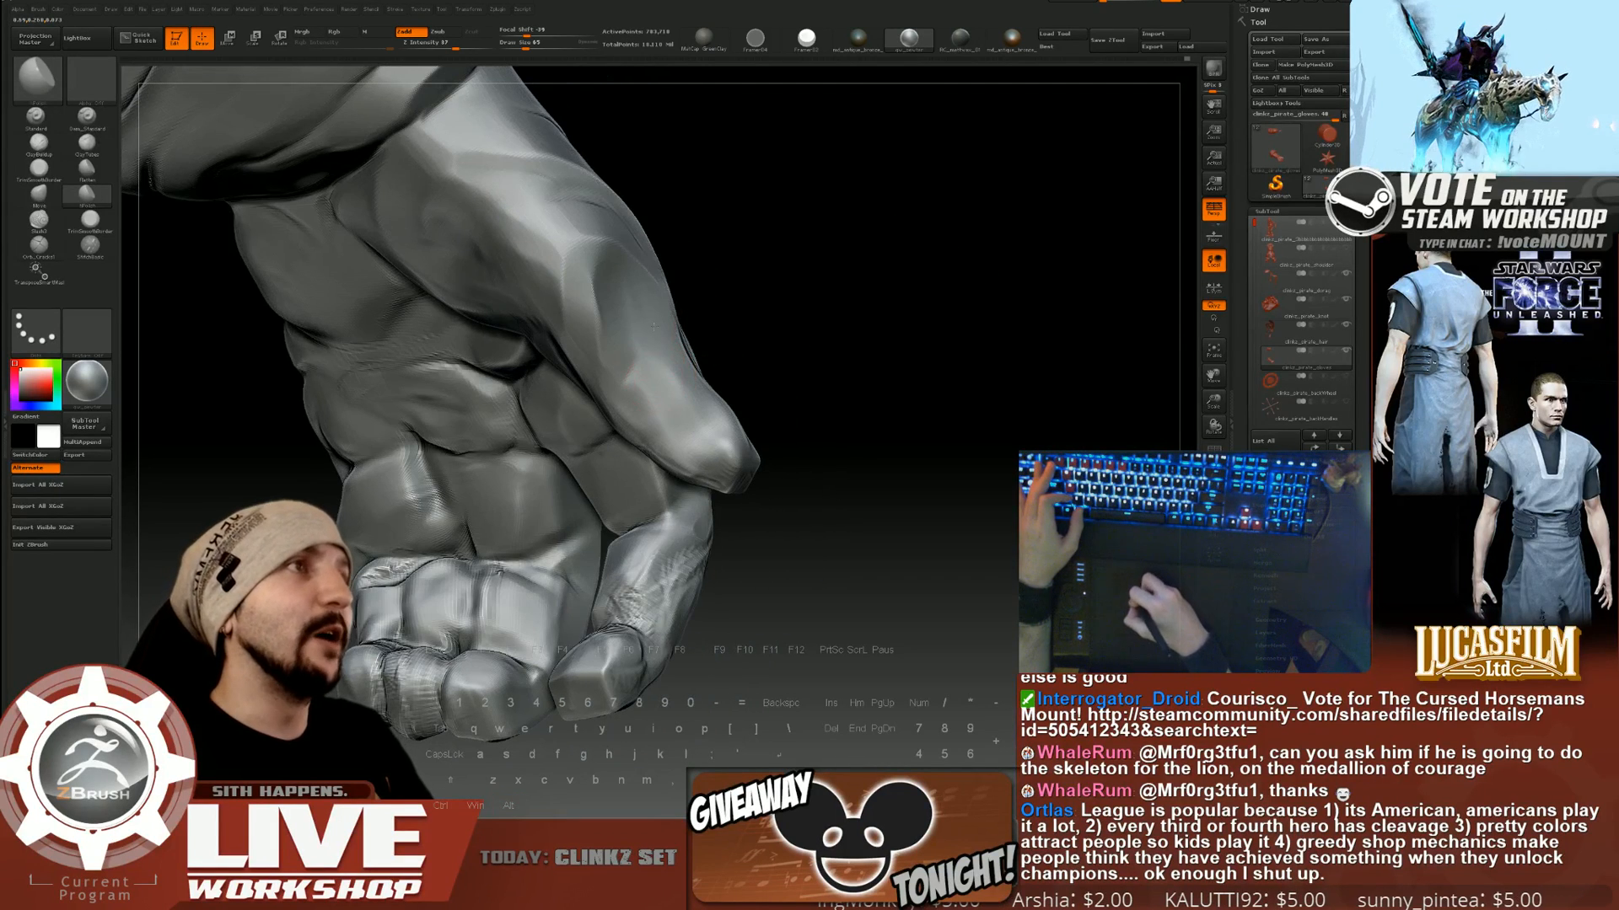
pyautogui.moveTo(780, 305); pyautogui.dragTo(622, 368)
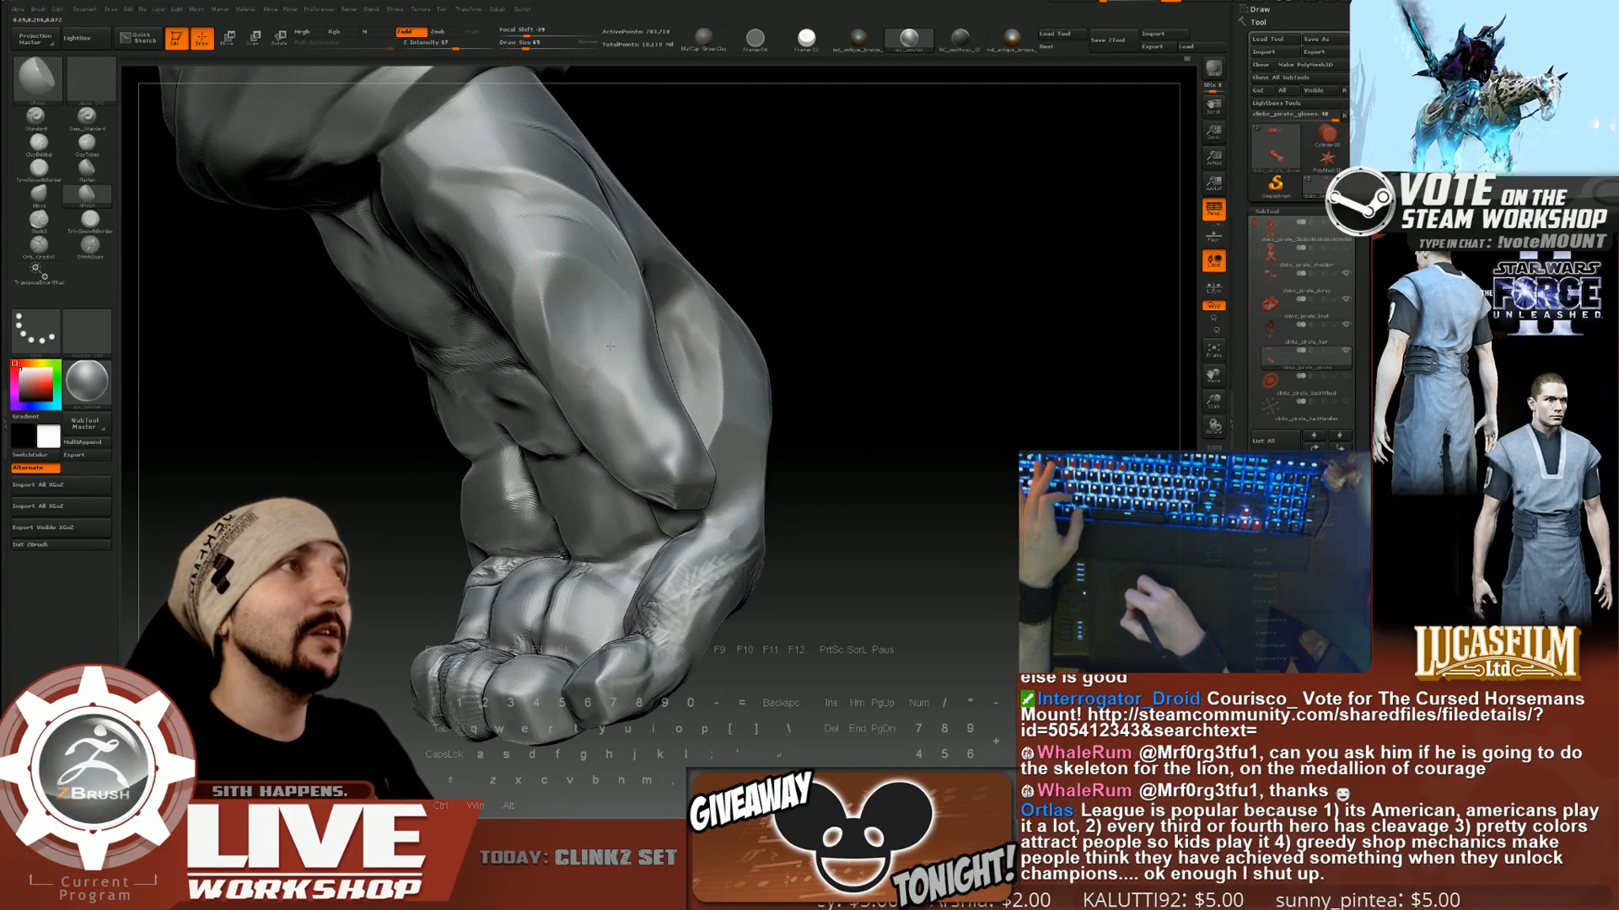
# Flatten the outer side and back of the thumb near its tip.
pyautogui.moveTo(792, 314); pyautogui.dragTo(675, 362)
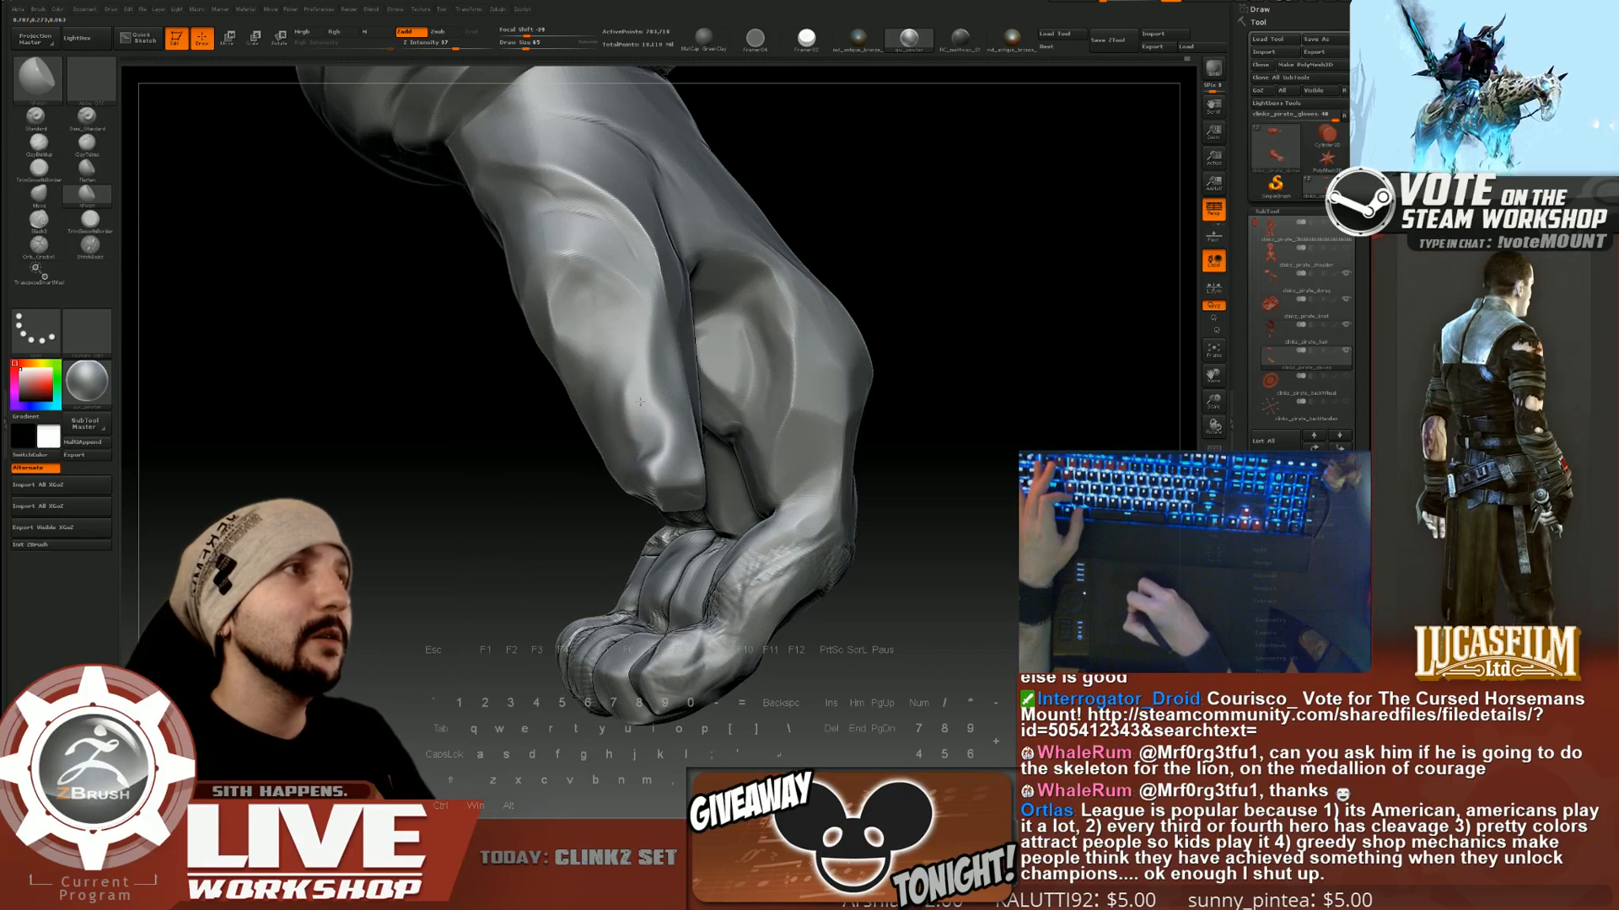
pyautogui.moveTo(873, 256); pyautogui.dragTo(662, 391)
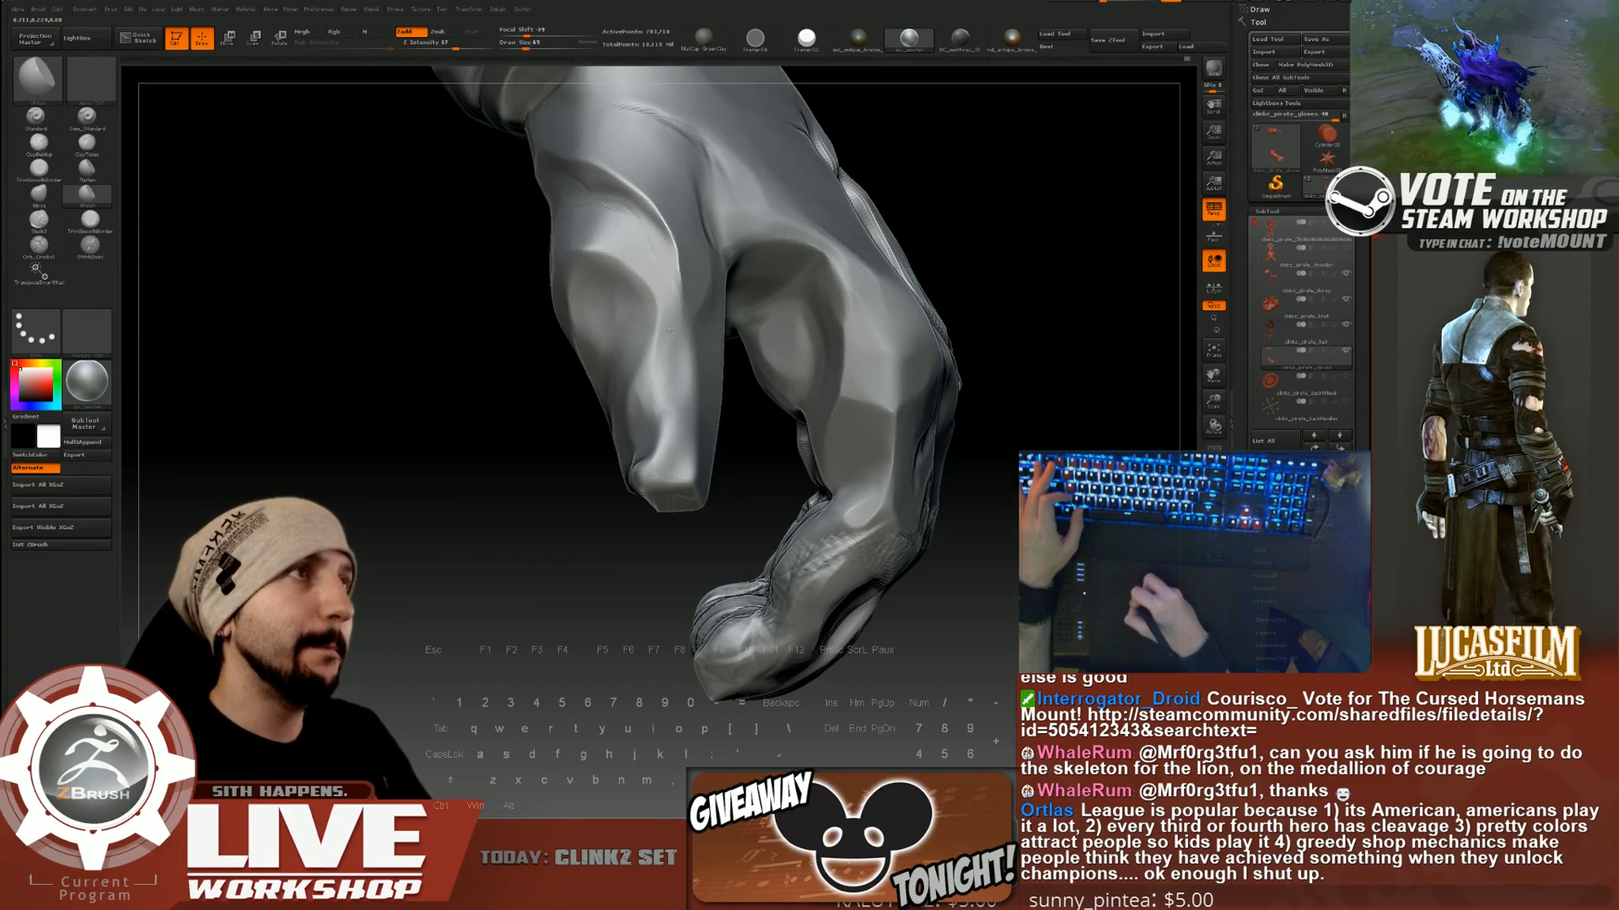
pyautogui.moveTo(763, 379)
pyautogui.mouseDown()
pyautogui.moveTo(663, 431)
pyautogui.moveTo(663, 417)
pyautogui.mouseUp()
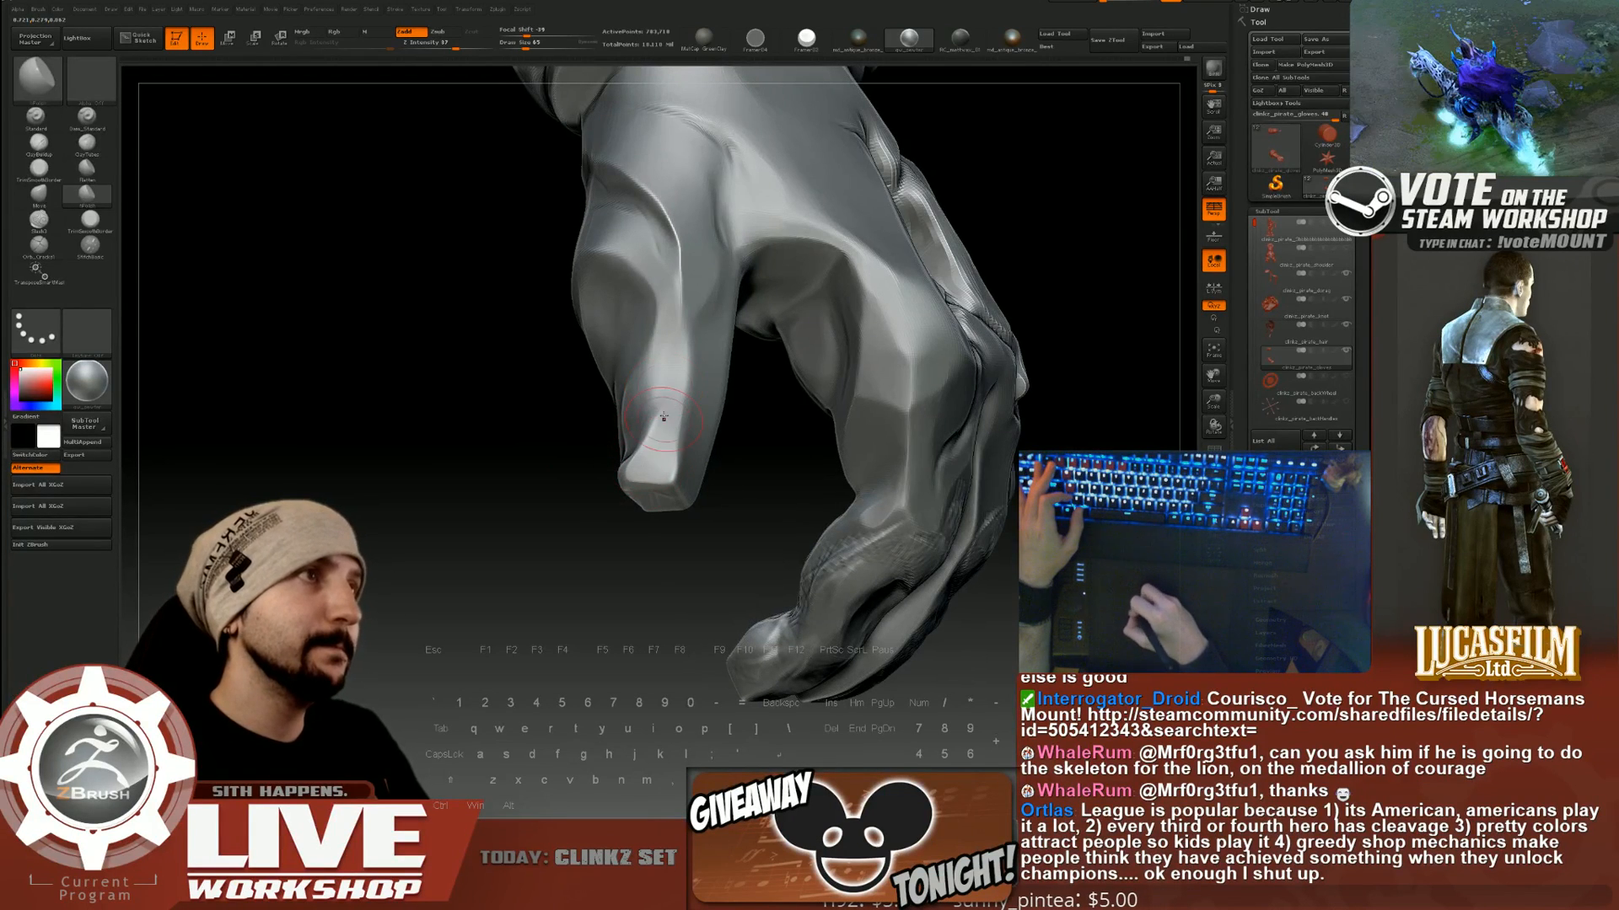
# Refine the flat end of the thumb's tip and the facets just above it.
pyautogui.moveTo(582, 542); pyautogui.dragTo(679, 469)
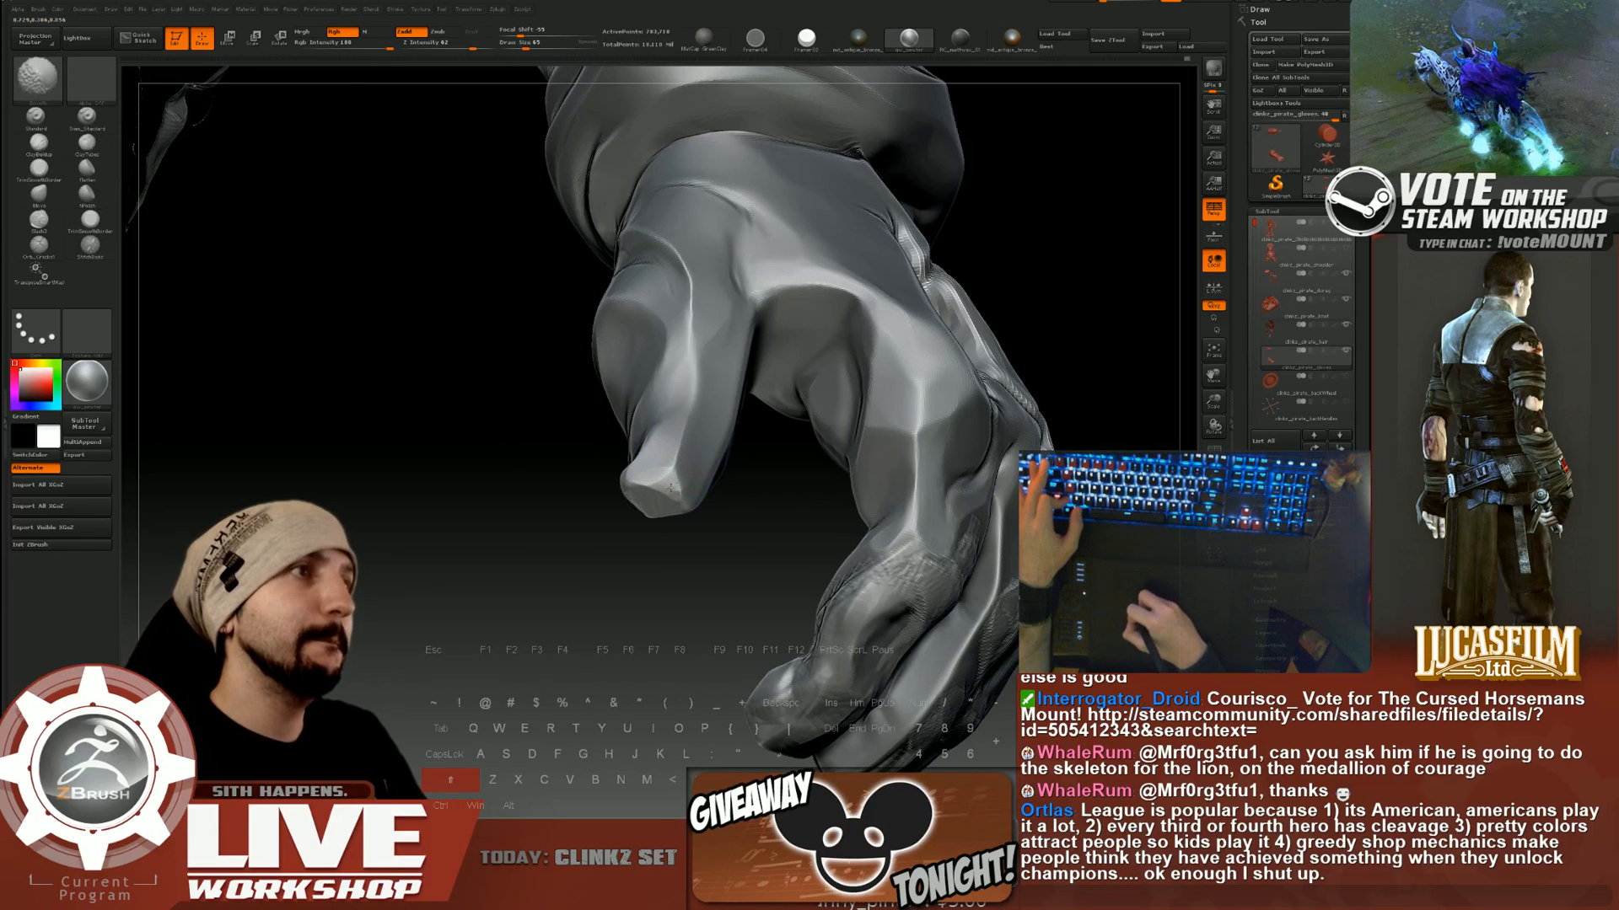
pyautogui.moveTo(582, 506); pyautogui.dragTo(733, 455)
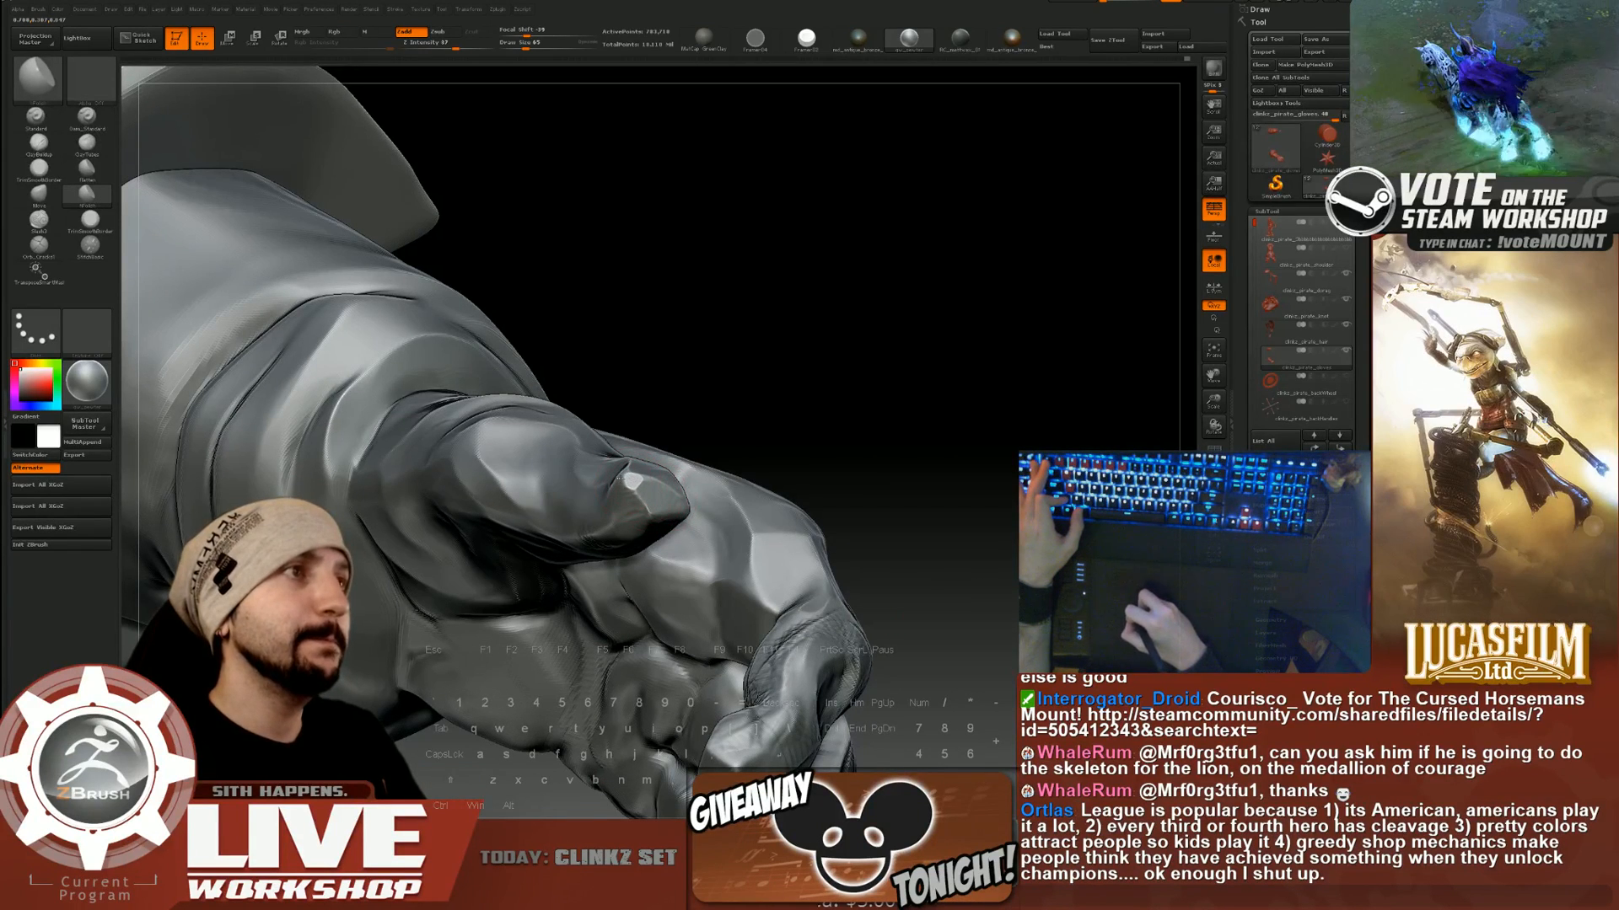
pyautogui.moveTo(732, 438); pyautogui.dragTo(890, 281)
pyautogui.moveTo(890, 396); pyautogui.dragTo(957, 388)
# Switch to Softimage and examine the low-poly ship's wheel with the arrows stuck in it.
pyautogui.press('super')
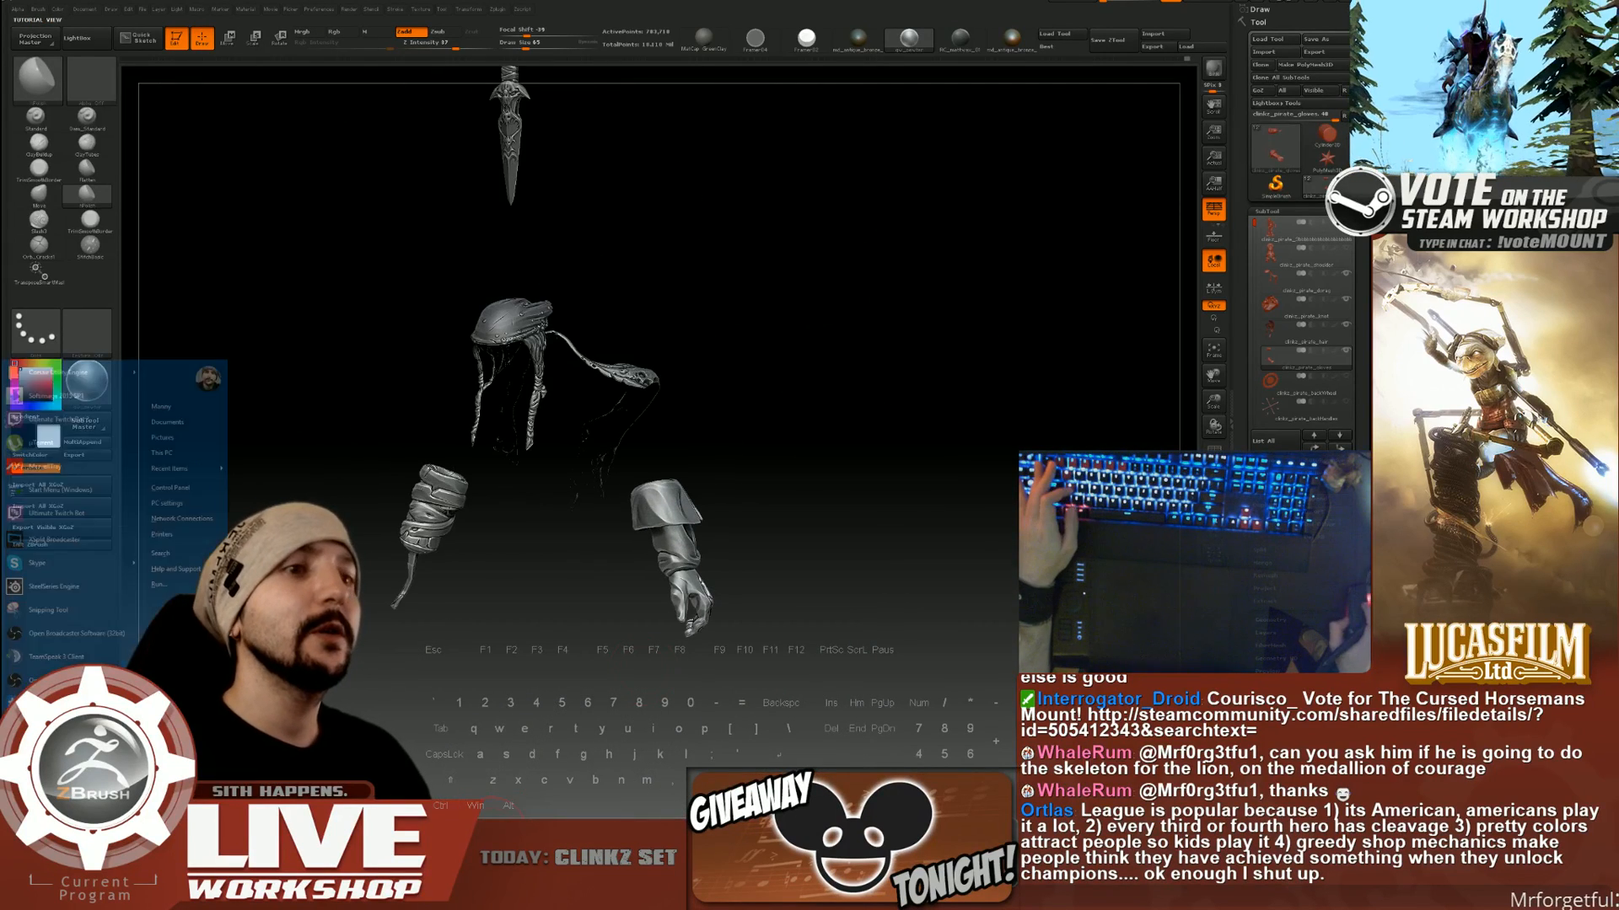
pyautogui.hotkey('alt', 'Tab')
pyautogui.keyDown('alt'); pyautogui.moveTo(854, 311); pyautogui.dragTo(564, 489); pyautogui.keyUp('alt')
pyautogui.moveTo(564, 488); pyautogui.dragTo(907, 523, button='middle')
pyautogui.click(655, 423)
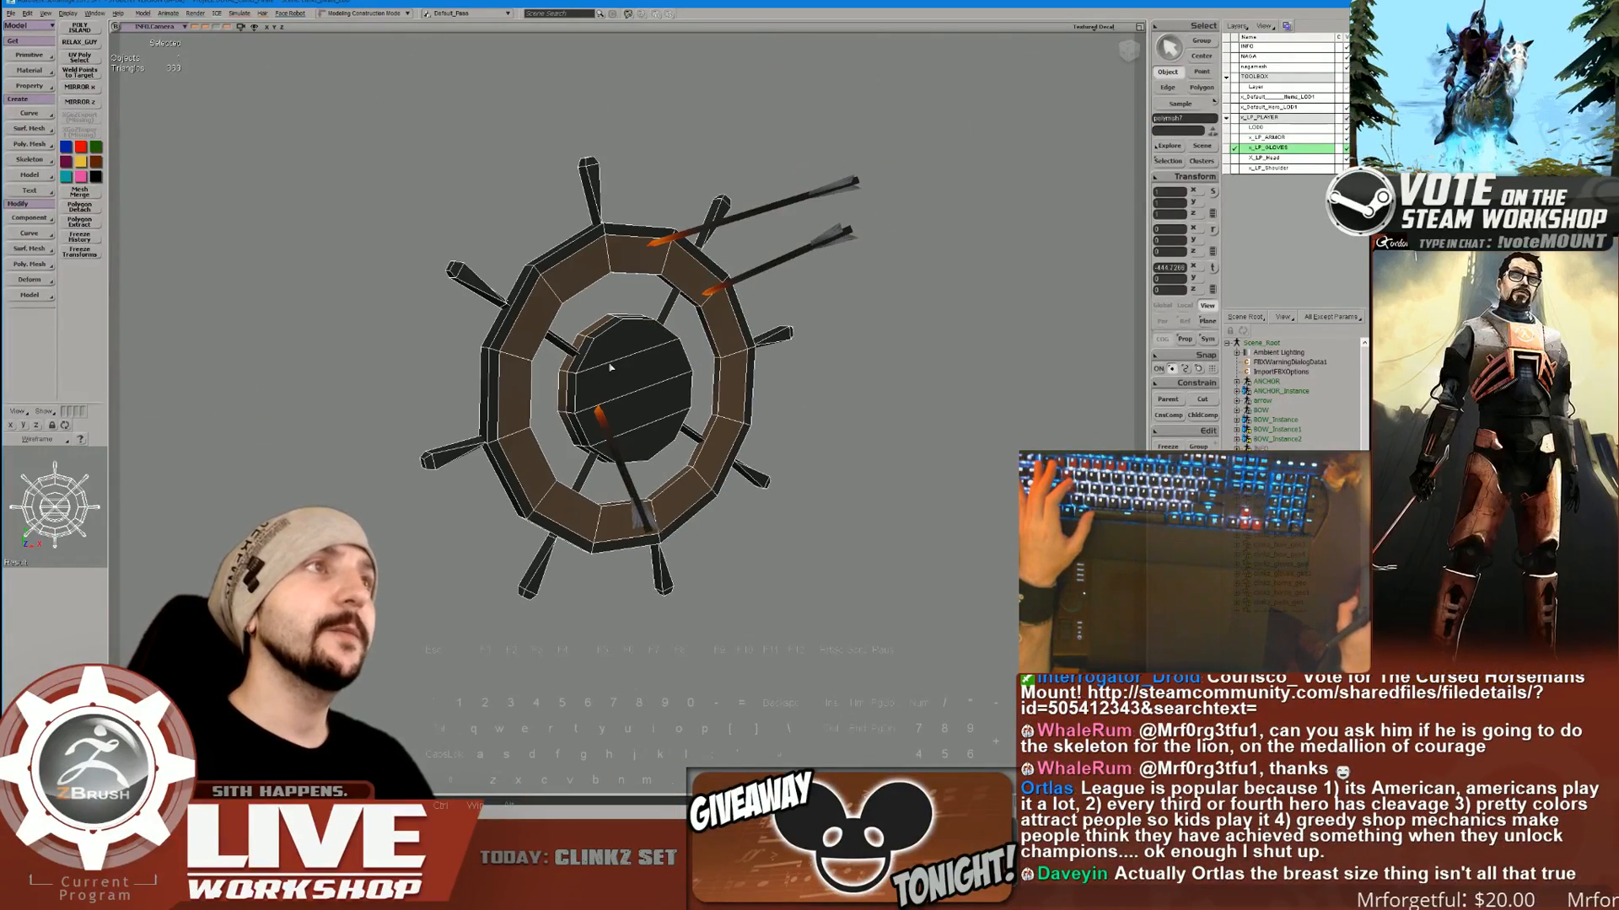
pyautogui.moveTo(655, 424); pyautogui.dragTo(813, 523)
# Inspect the domed disc of the ship's wheel on the character's back alongside the Medallion_of_Courage_icon.png reference.
pyautogui.moveTo(274, 466); pyautogui.dragTo(820, 304, button='right')
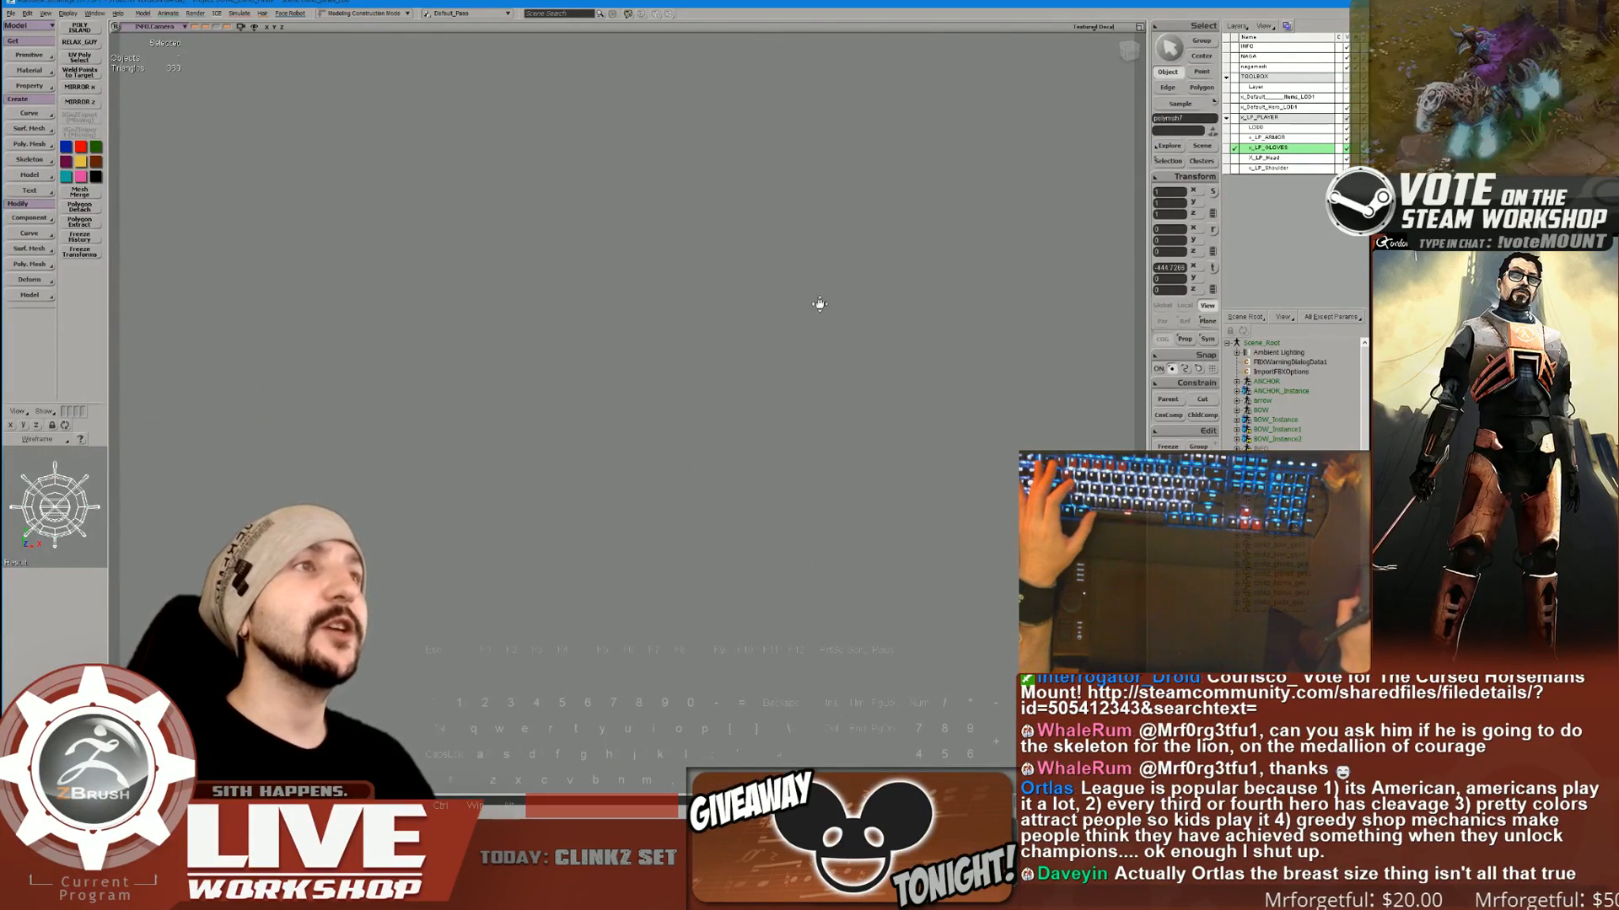
pyautogui.moveTo(820, 304); pyautogui.dragTo(707, 314, button='middle')
pyautogui.moveTo(706, 313); pyautogui.dragTo(810, 328)
pyautogui.click(742, 346)
pyautogui.moveTo(742, 345); pyautogui.dragTo(636, 481, button='right')
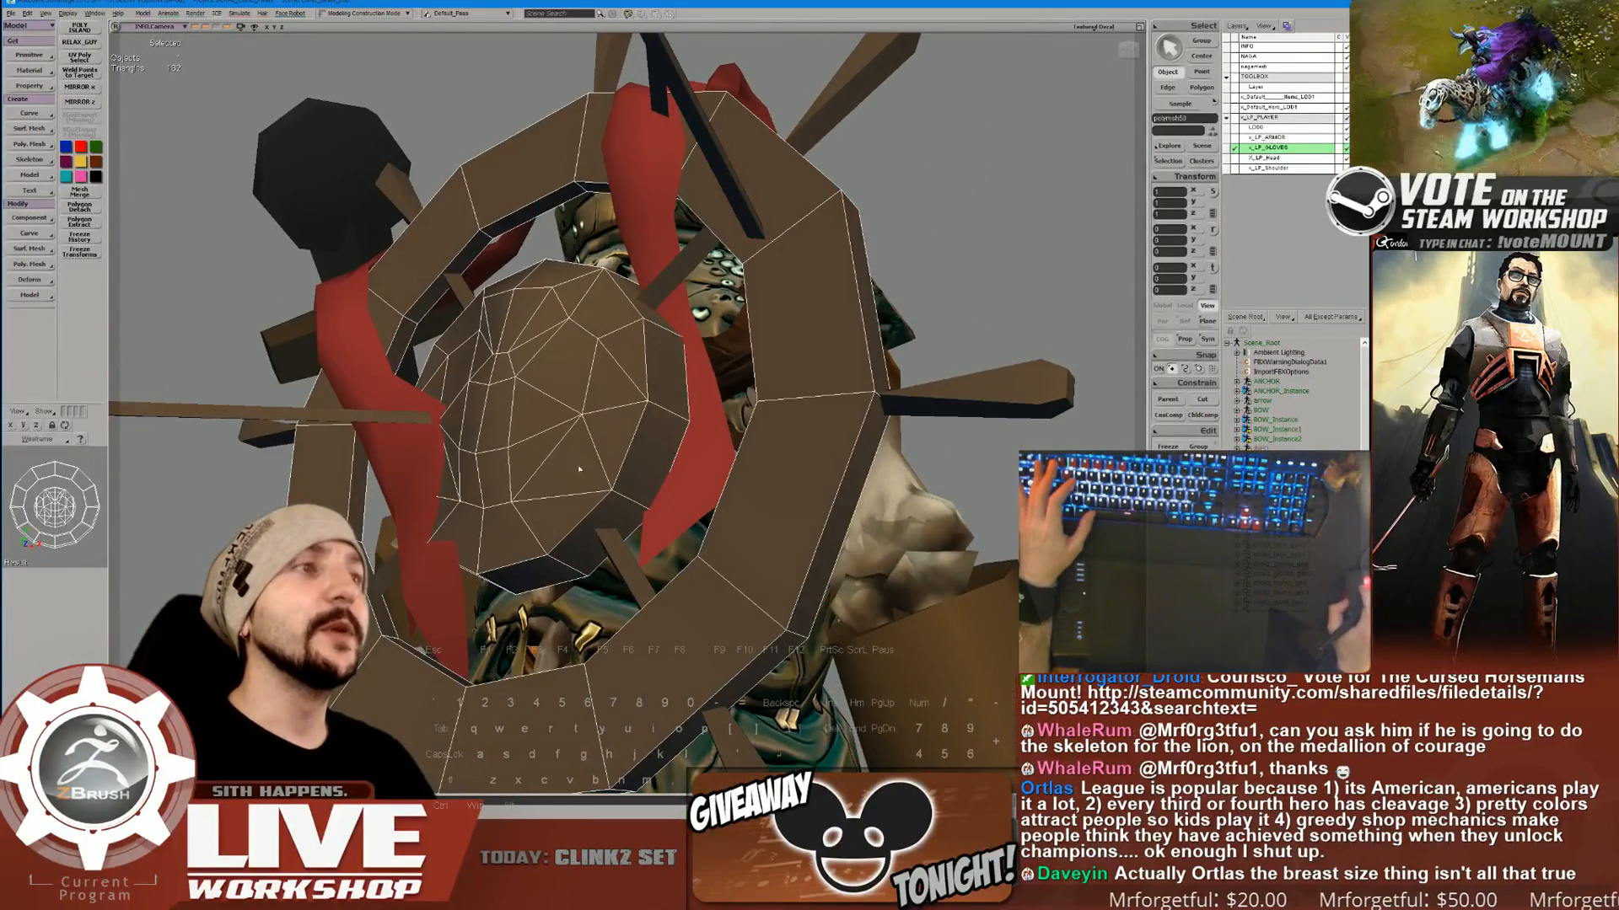
pyautogui.hotkey('alt', 'Tab')
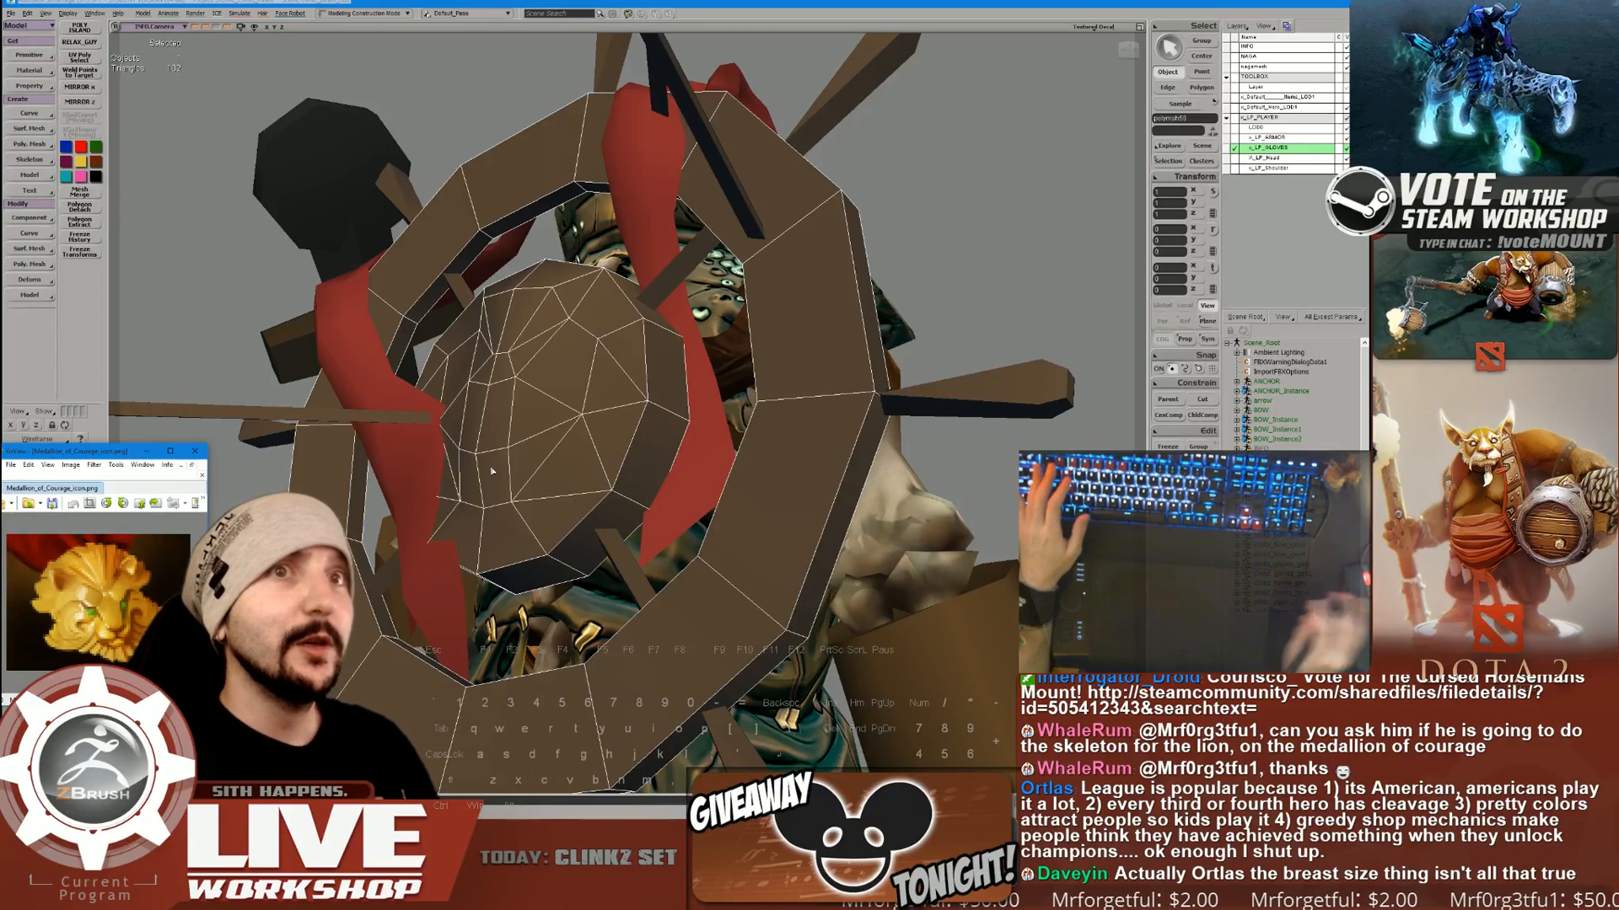
pyautogui.click(962, 239)
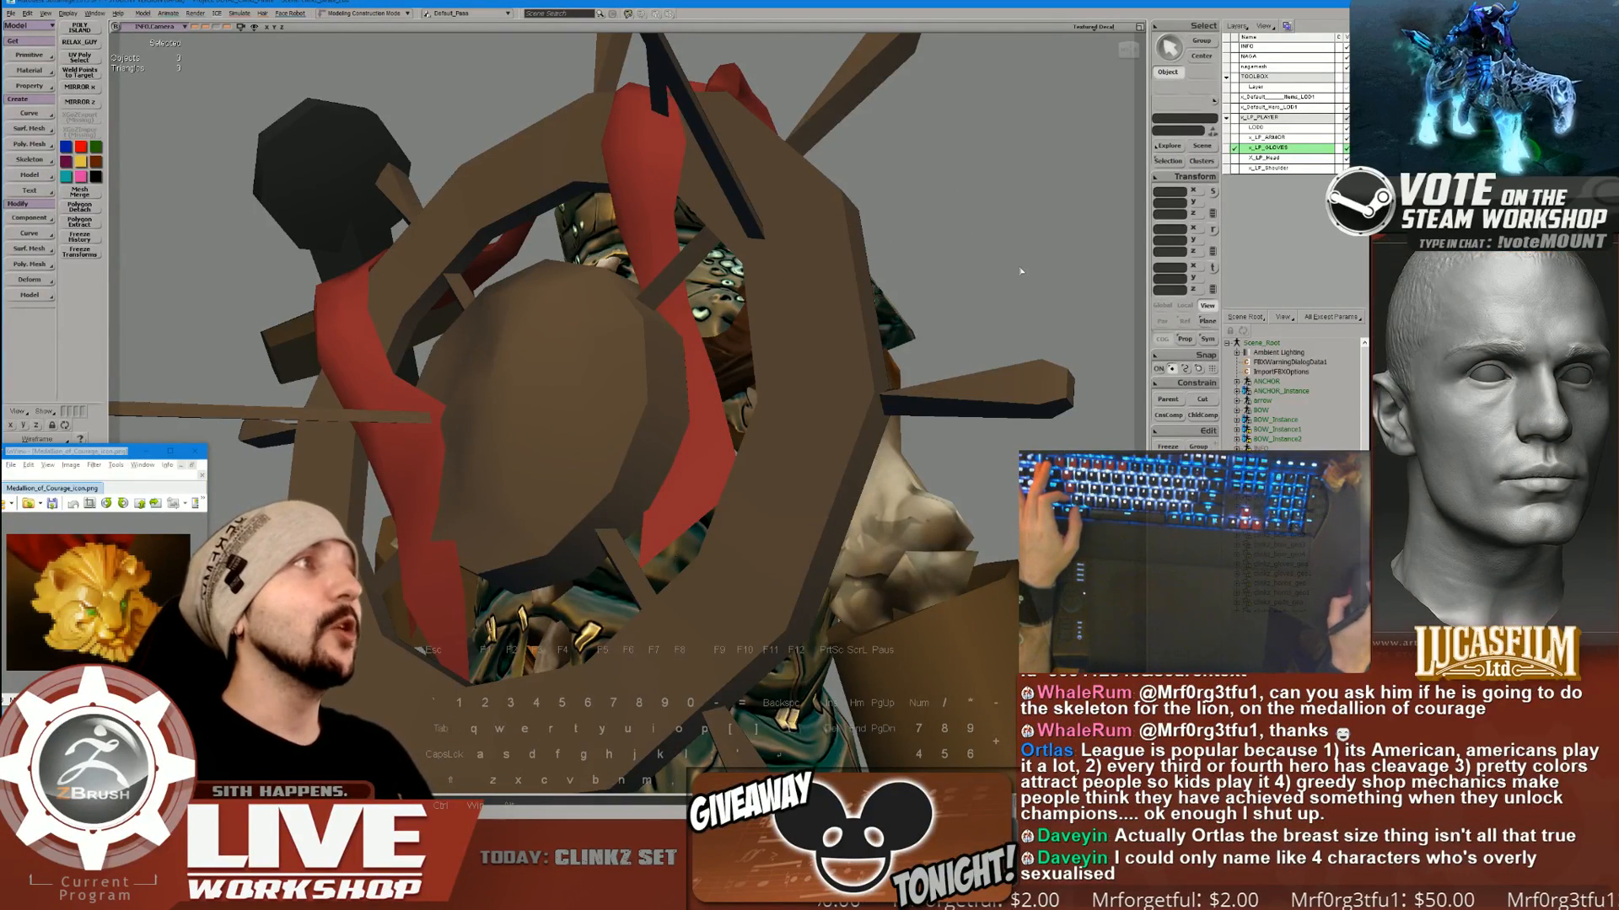
# Place the green dagger in the skeleton's mouth by setting its Y position to 0.
pyautogui.press('space')
pyautogui.moveTo(994, 210); pyautogui.dragTo(830, 274, button='middle')
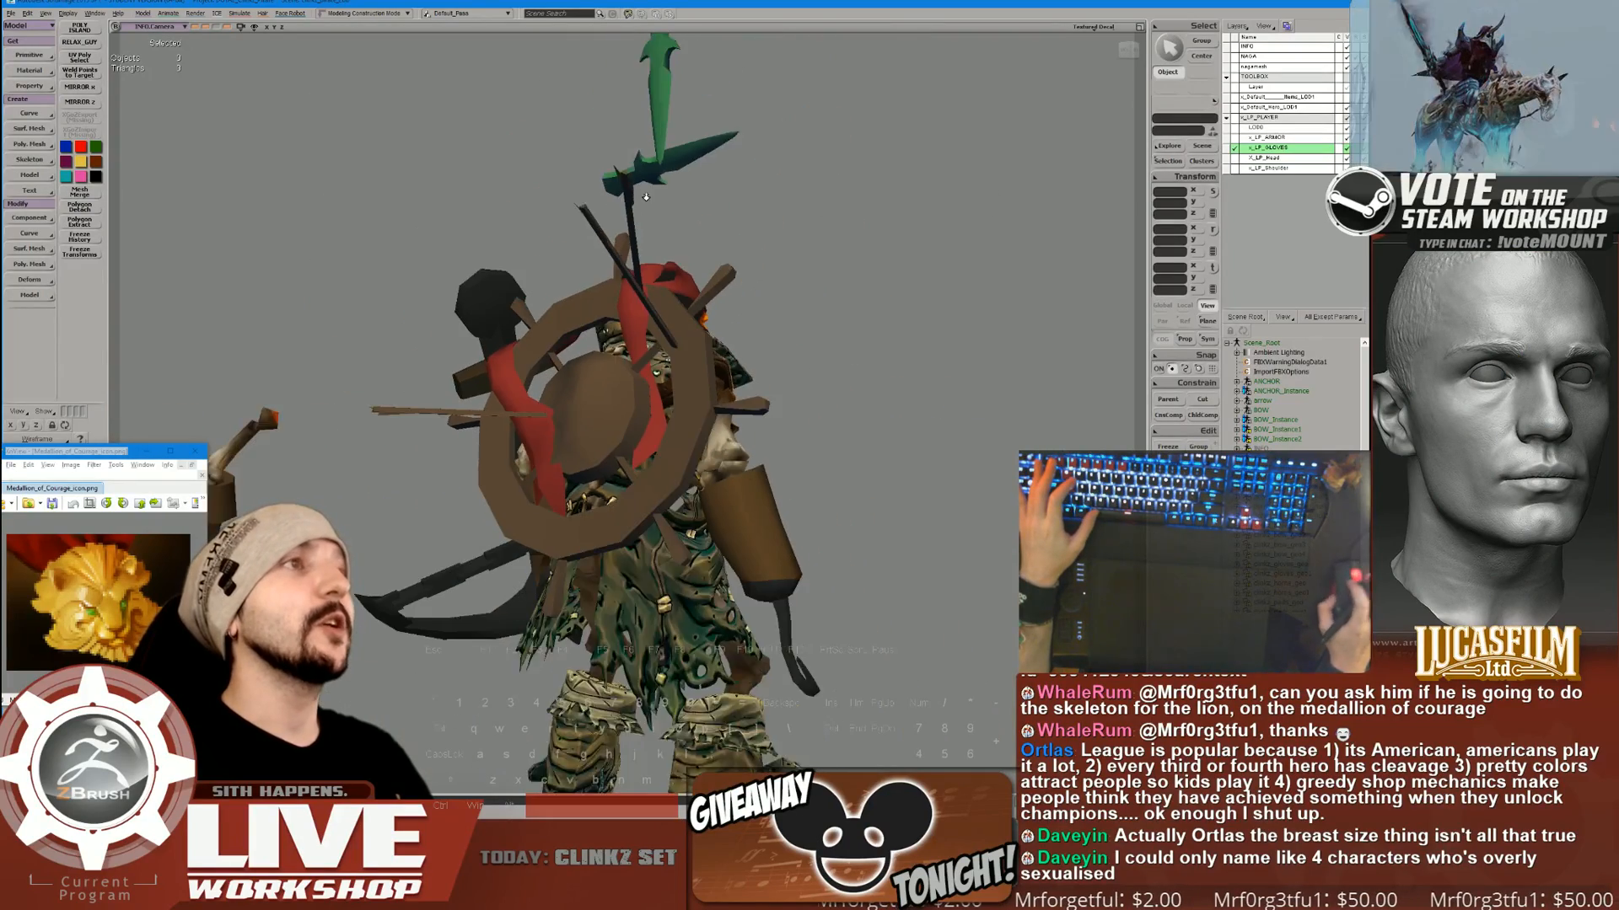
pyautogui.moveTo(830, 274); pyautogui.dragTo(691, 101, button='right')
pyautogui.click(691, 101)
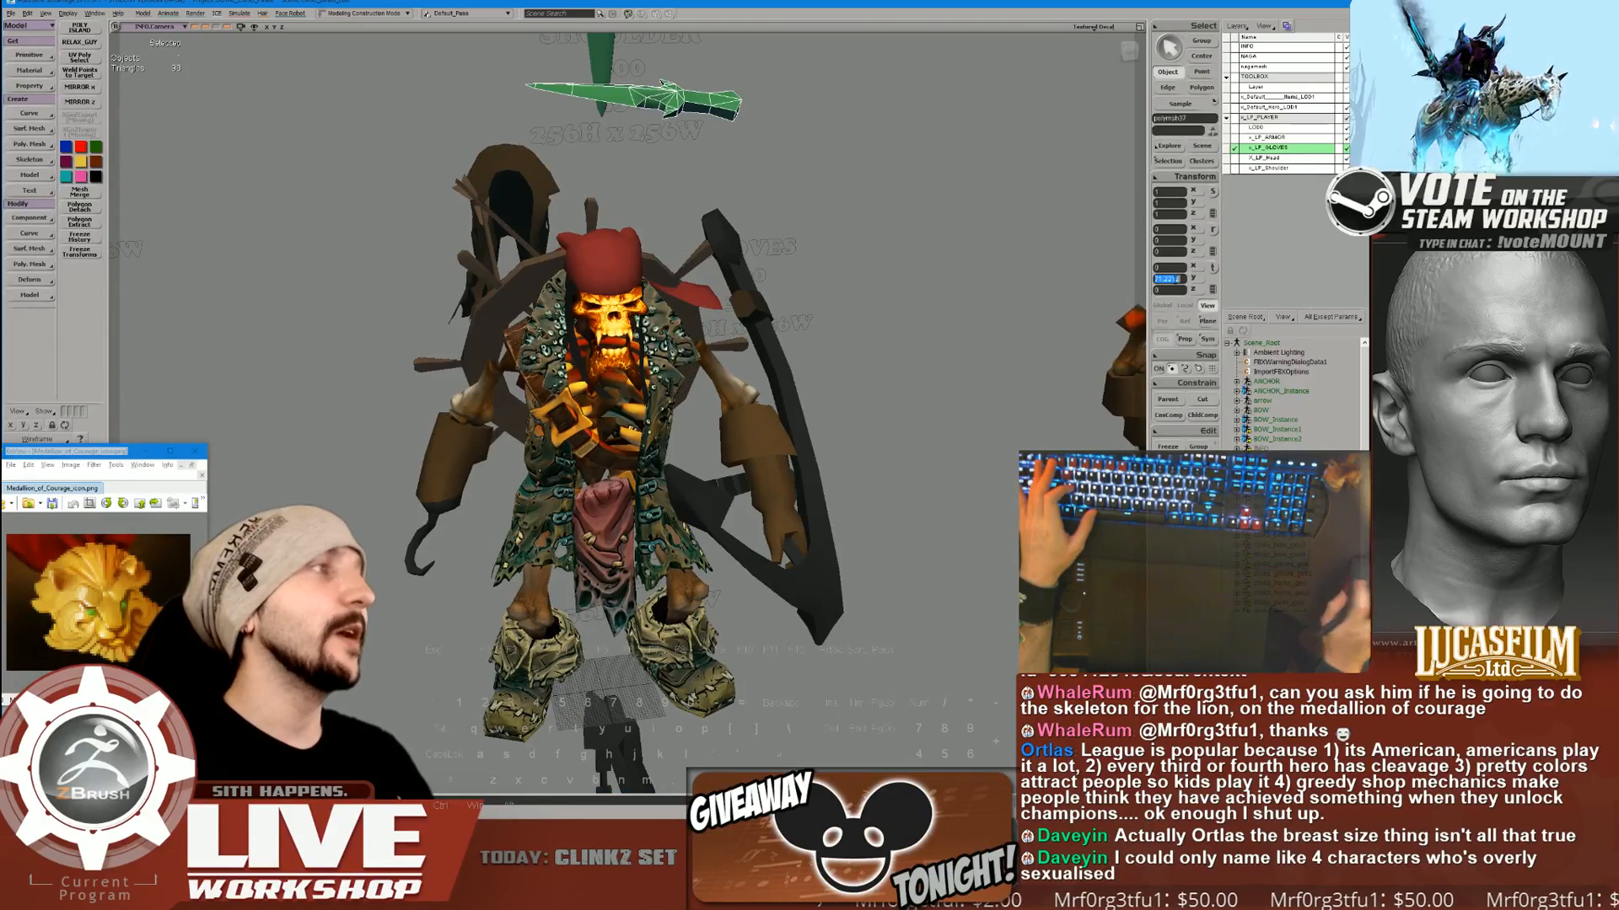
pyautogui.write('0')
pyautogui.press('Return')
pyautogui.click(967, 226)
pyautogui.moveTo(966, 227); pyautogui.dragTo(982, 258, button='right')
pyautogui.moveTo(982, 258); pyautogui.dragTo(1030, 270, button='middle')
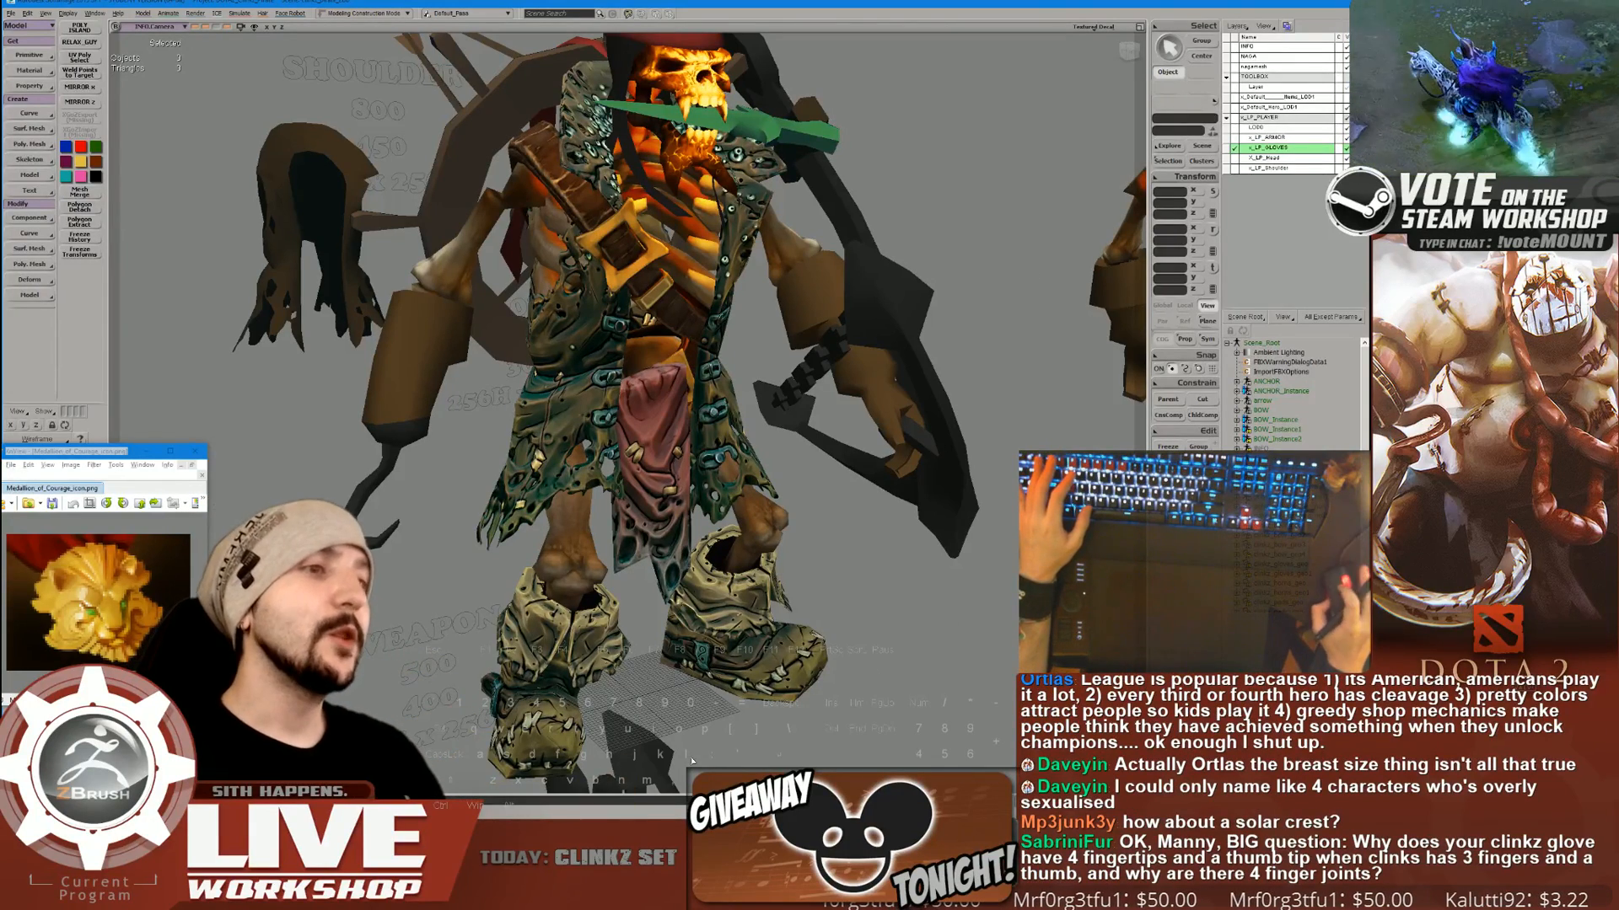
# Switch to ZBrush and inspect the palm side of the gloved hand.
pyautogui.hotkey('alt', 'Tab')
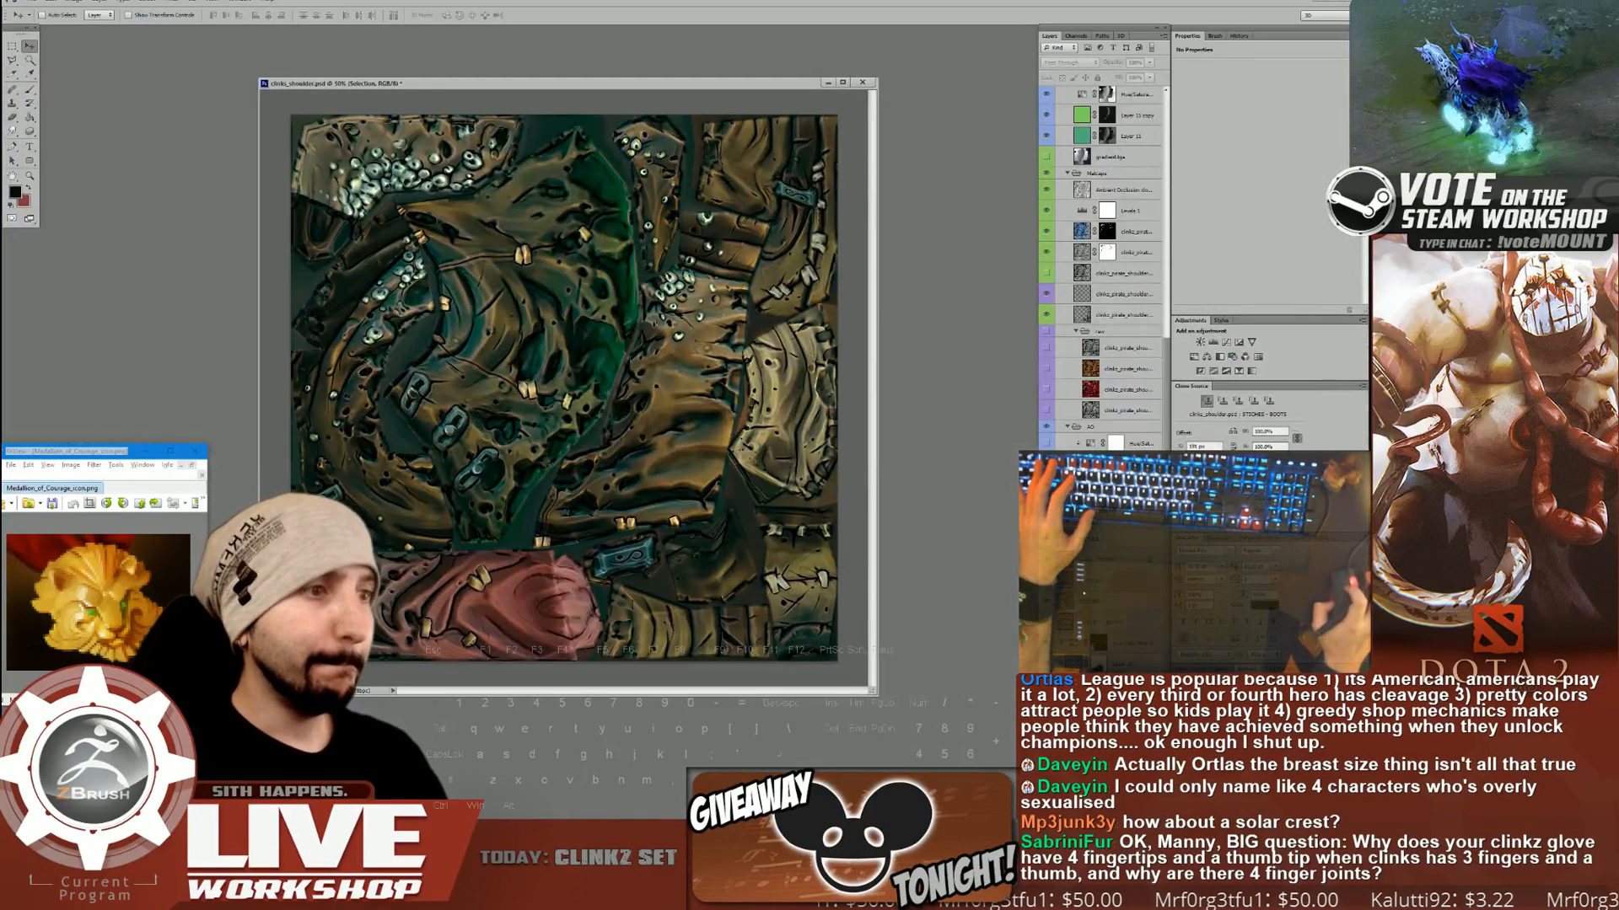
pyautogui.hotkey('alt', 'Tab')
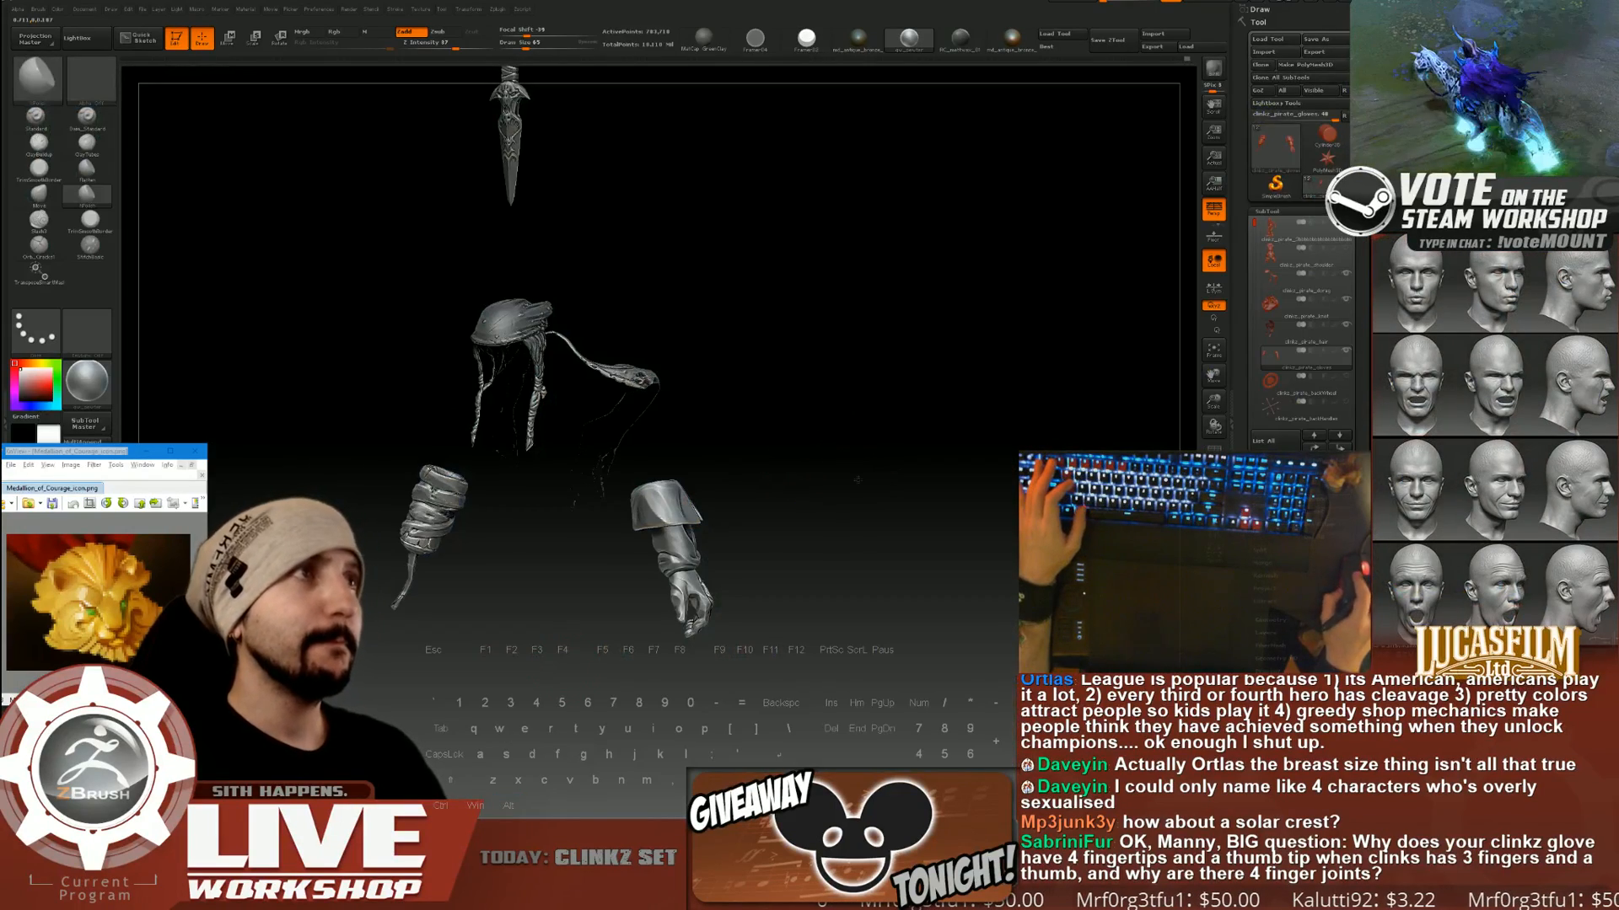
pyautogui.moveTo(809, 396); pyautogui.dragTo(859, 435)
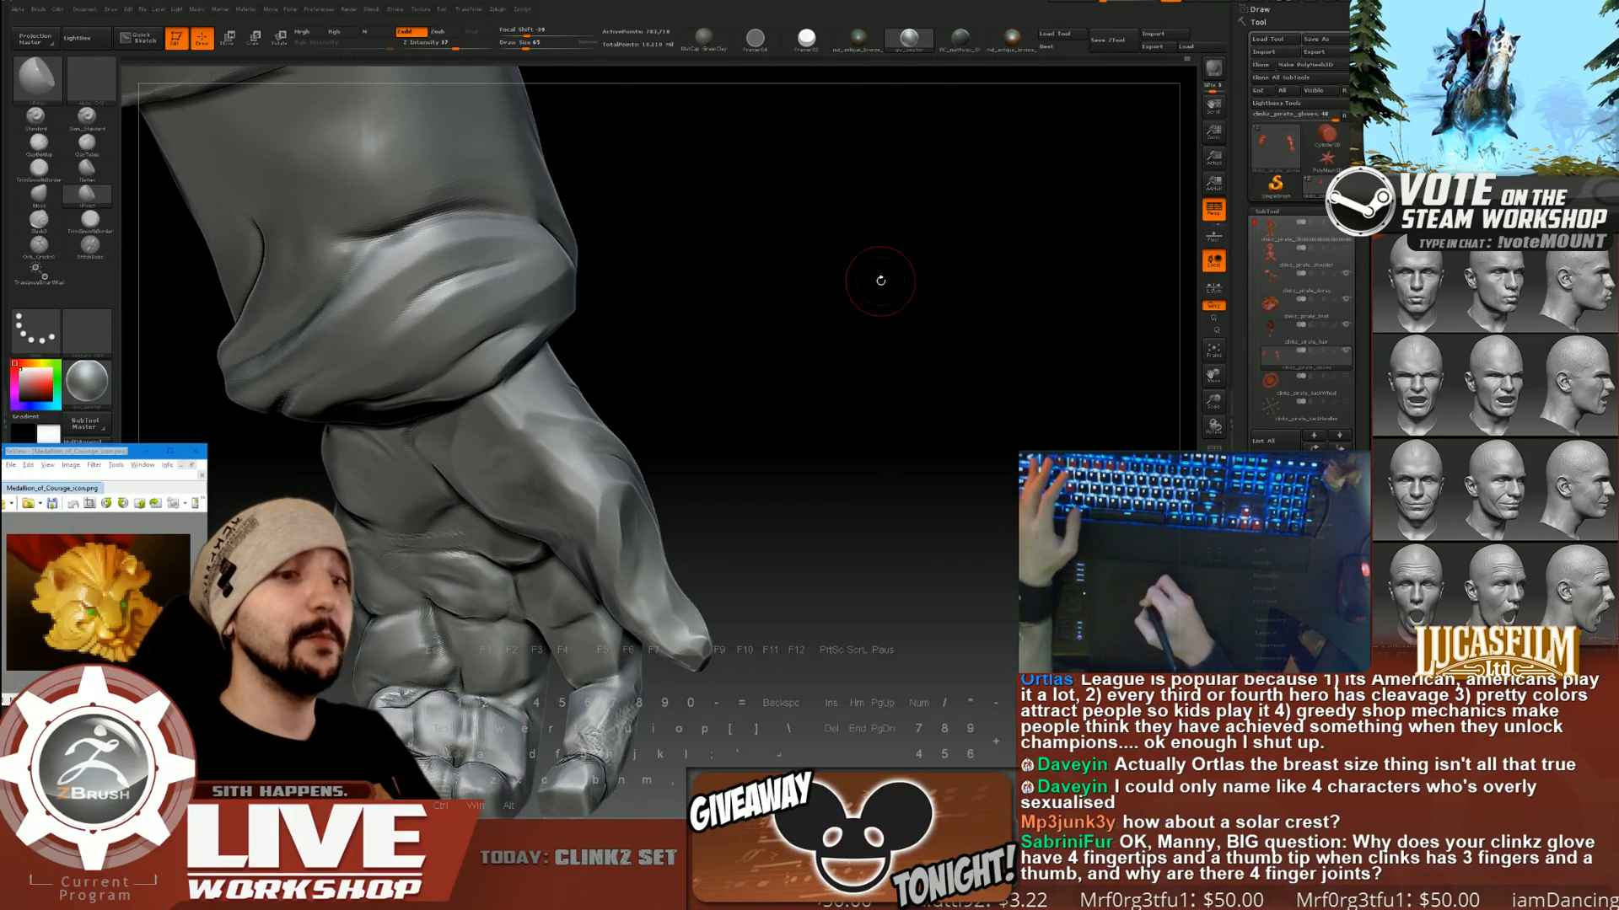
pyautogui.keyDown('alt'); pyautogui.moveTo(883, 284); pyautogui.dragTo(944, 299); pyautogui.keyUp('alt')
# Switch to Softimage and examine the low-poly glove, its fingers and the hook hand on the full character from several angles.
pyautogui.hotkey('alt', 'Tab')
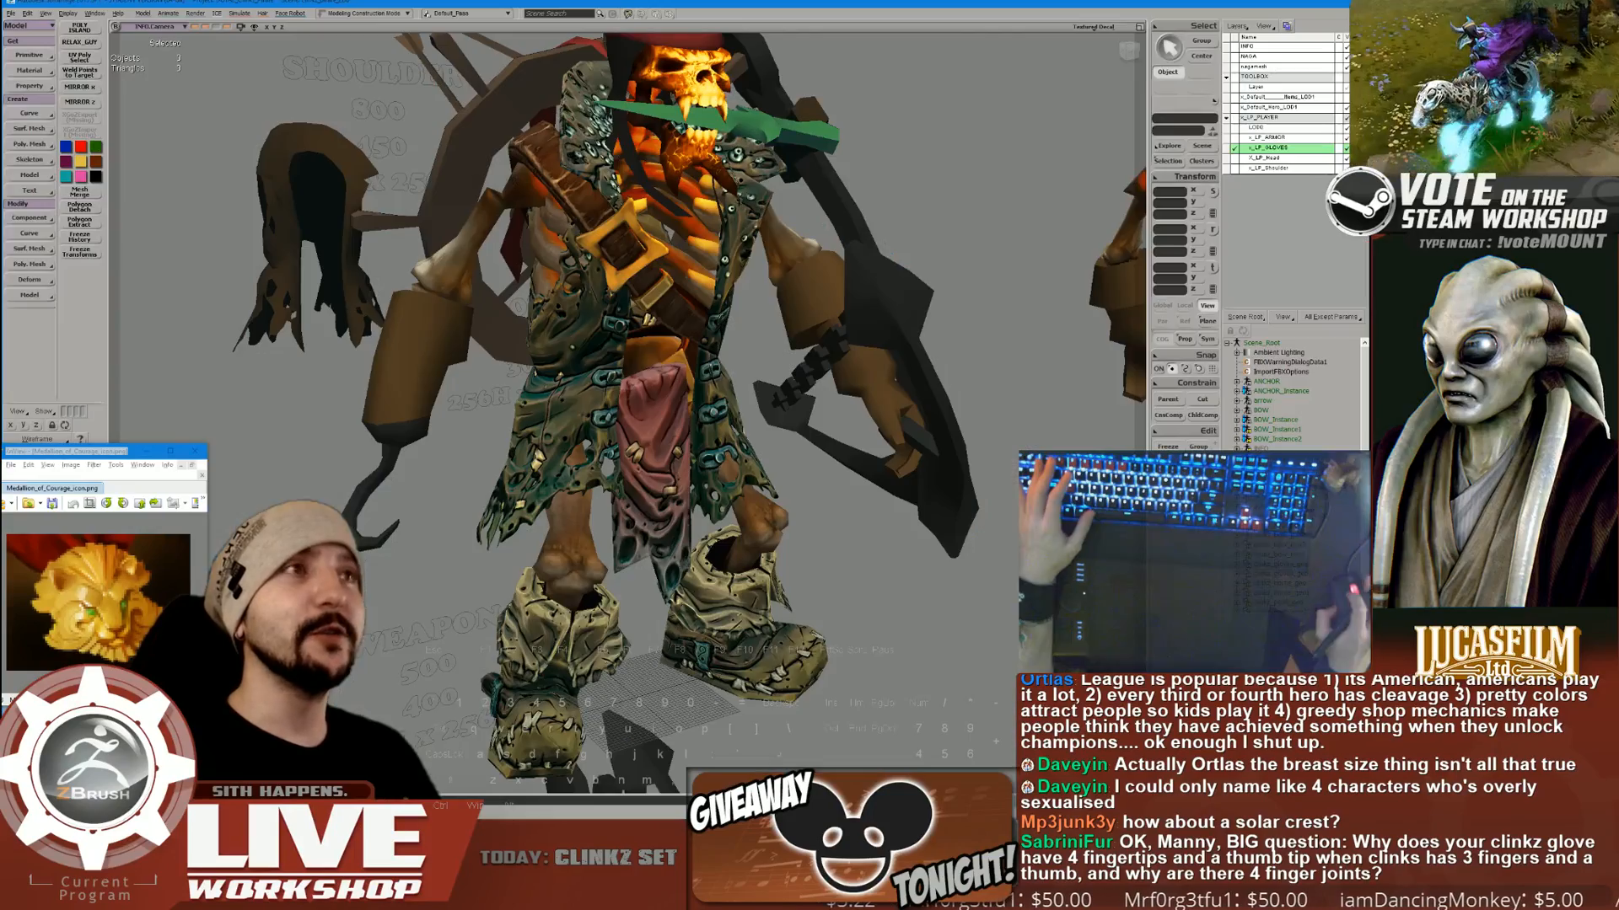
pyautogui.moveTo(900, 628); pyautogui.dragTo(759, 540, button='middle')
pyautogui.moveTo(759, 539); pyautogui.dragTo(780, 472, button='right')
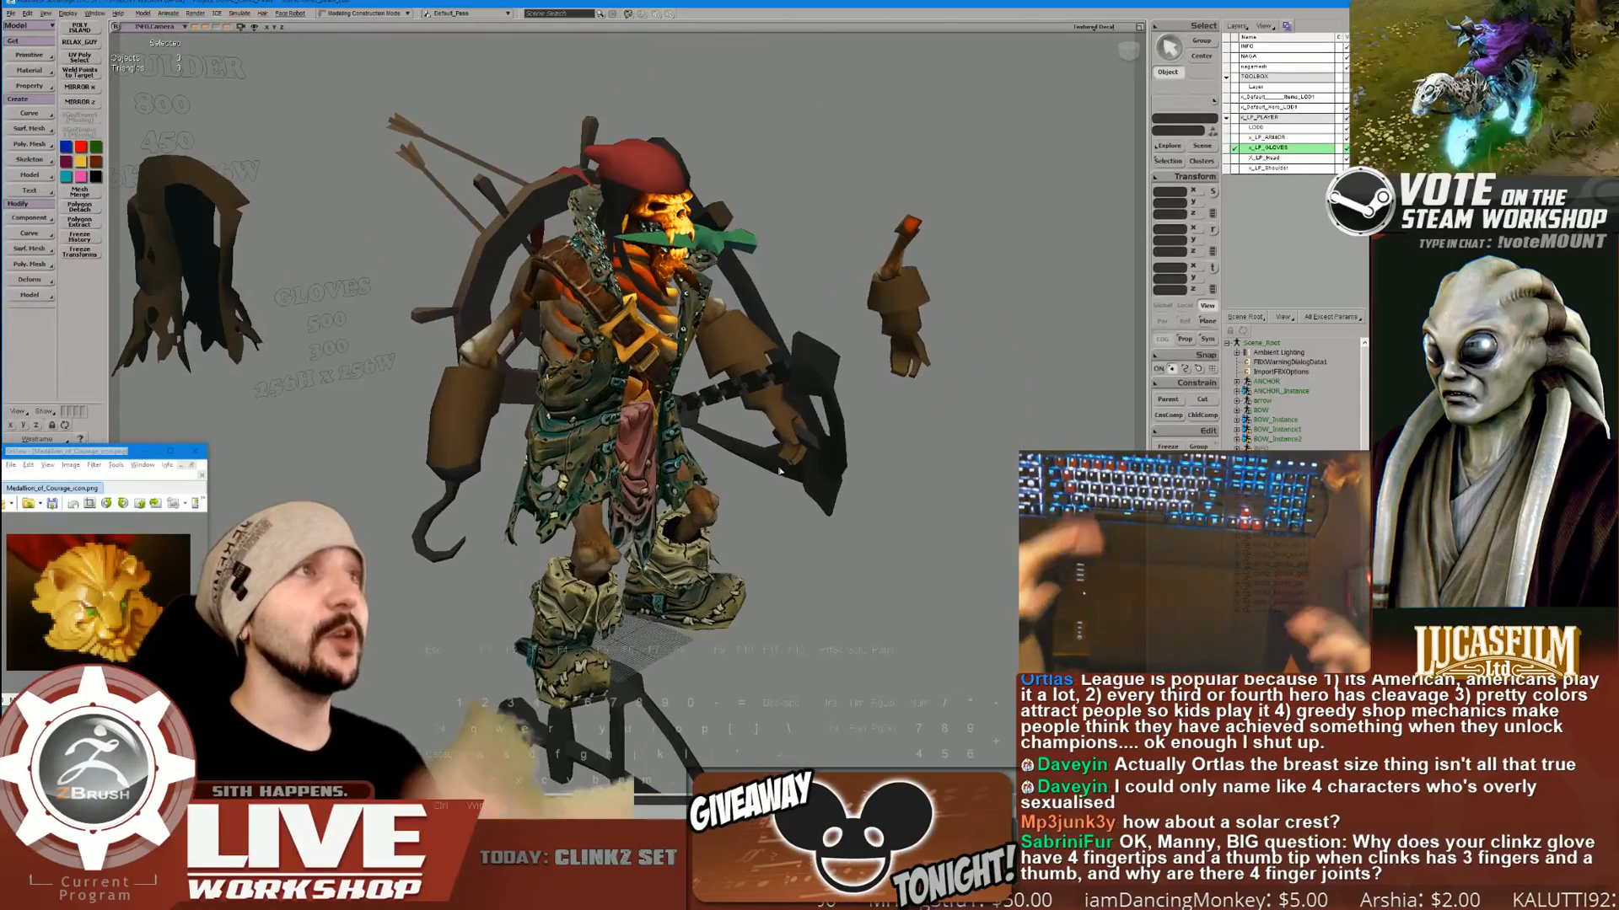
pyautogui.moveTo(780, 472); pyautogui.dragTo(802, 468, button='middle')
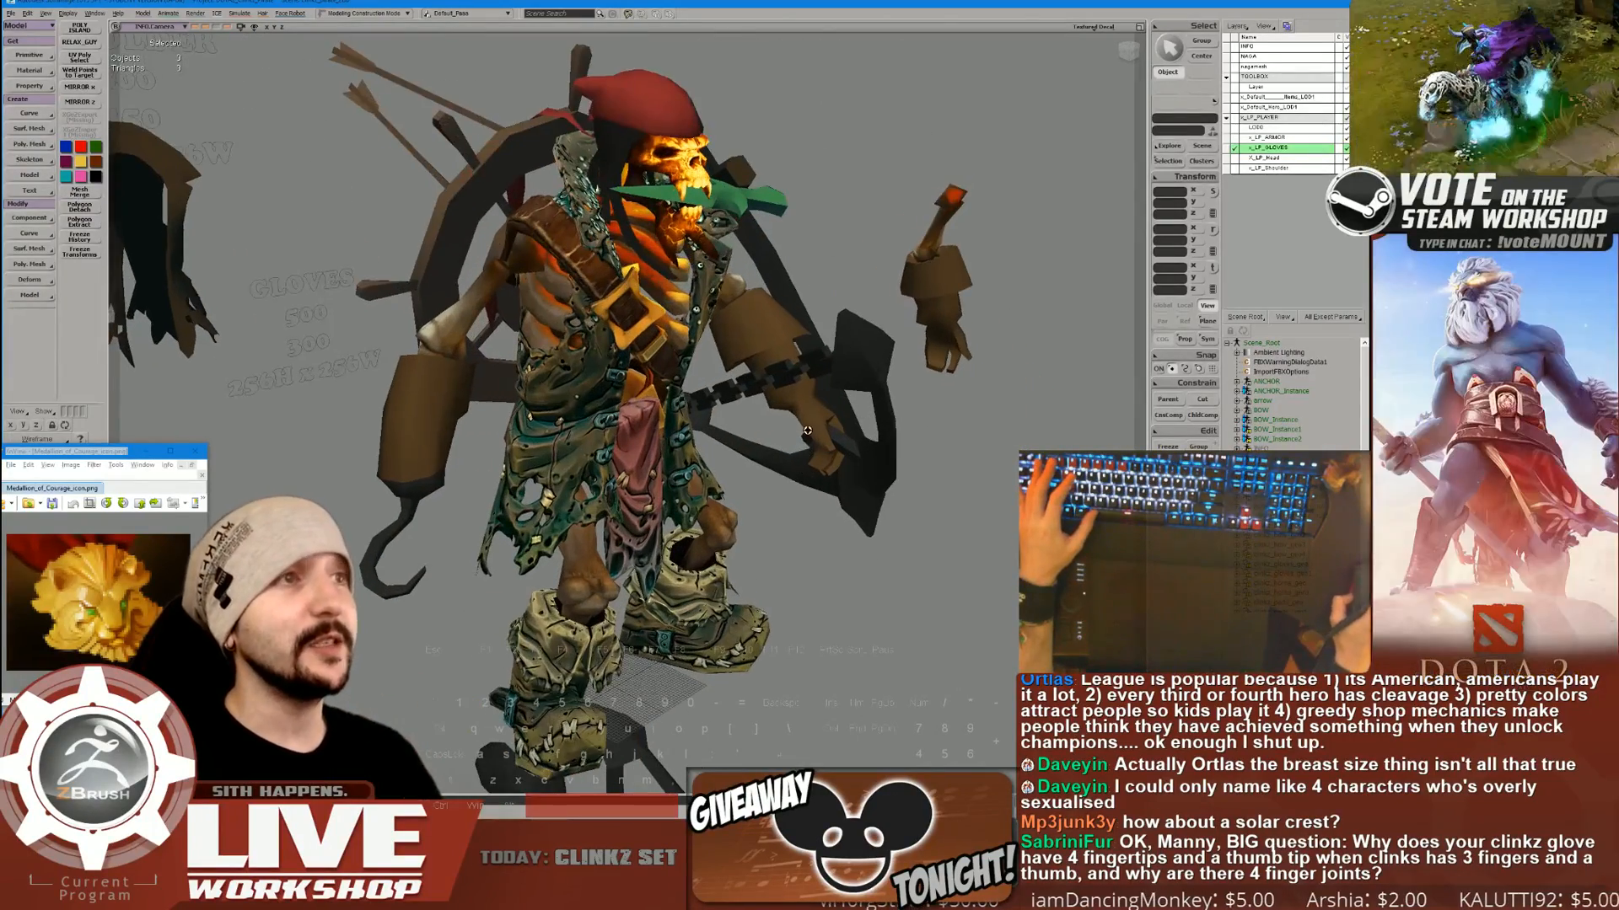
pyautogui.moveTo(802, 469); pyautogui.dragTo(817, 387)
pyautogui.moveTo(817, 387); pyautogui.dragTo(845, 435, button='middle')
pyautogui.moveTo(846, 434); pyautogui.dragTo(797, 452, button='right')
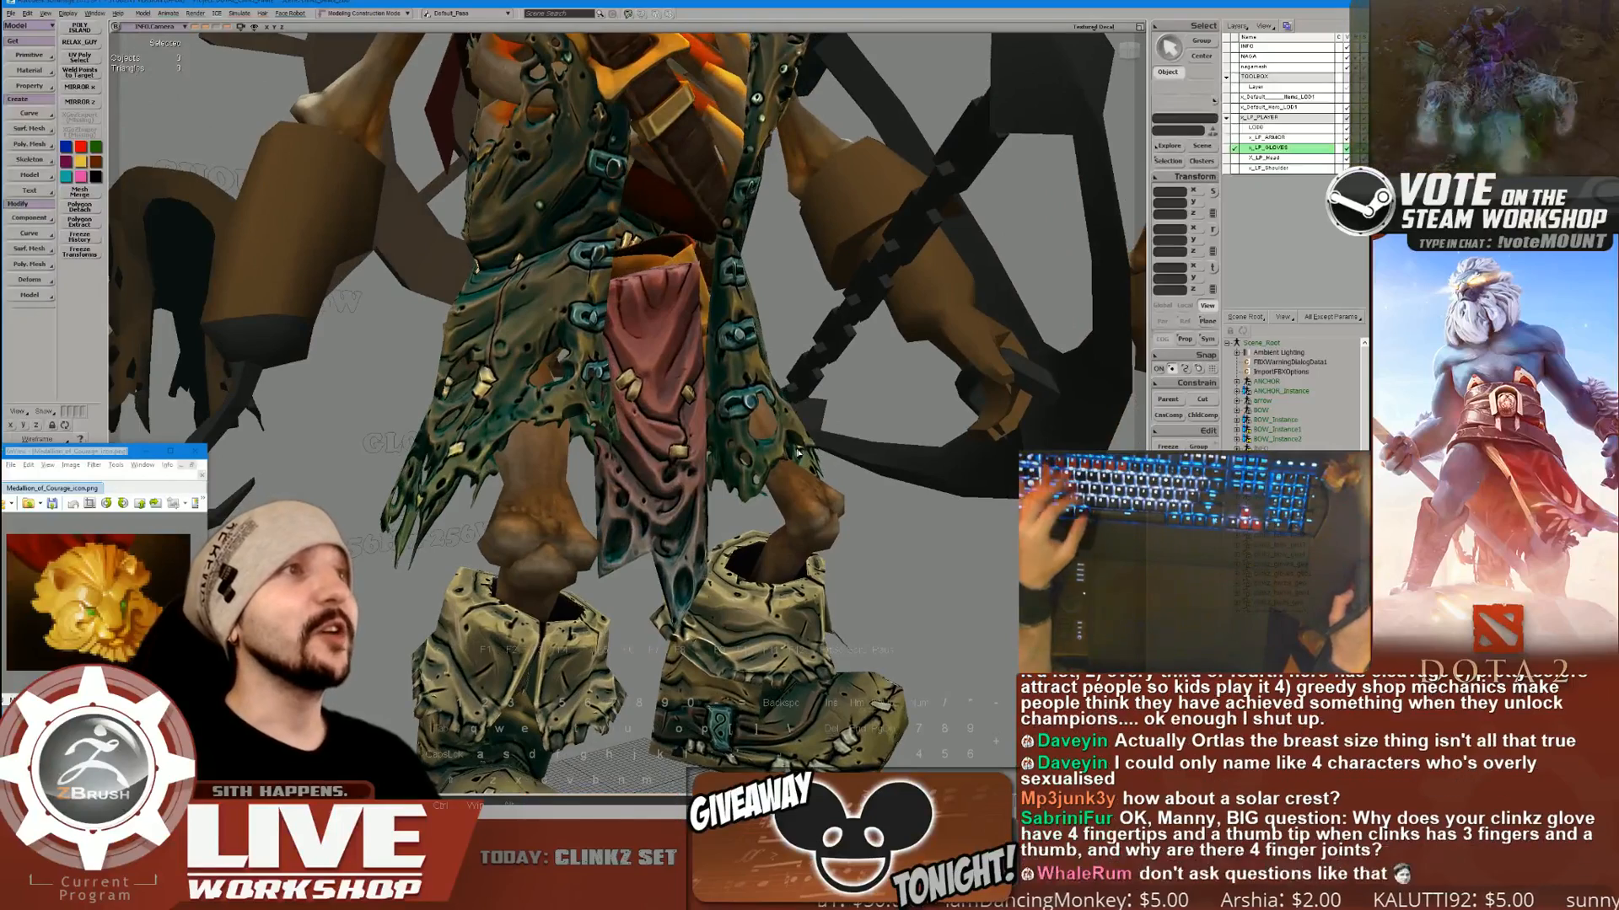
pyautogui.moveTo(797, 453); pyautogui.dragTo(782, 421, button='middle')
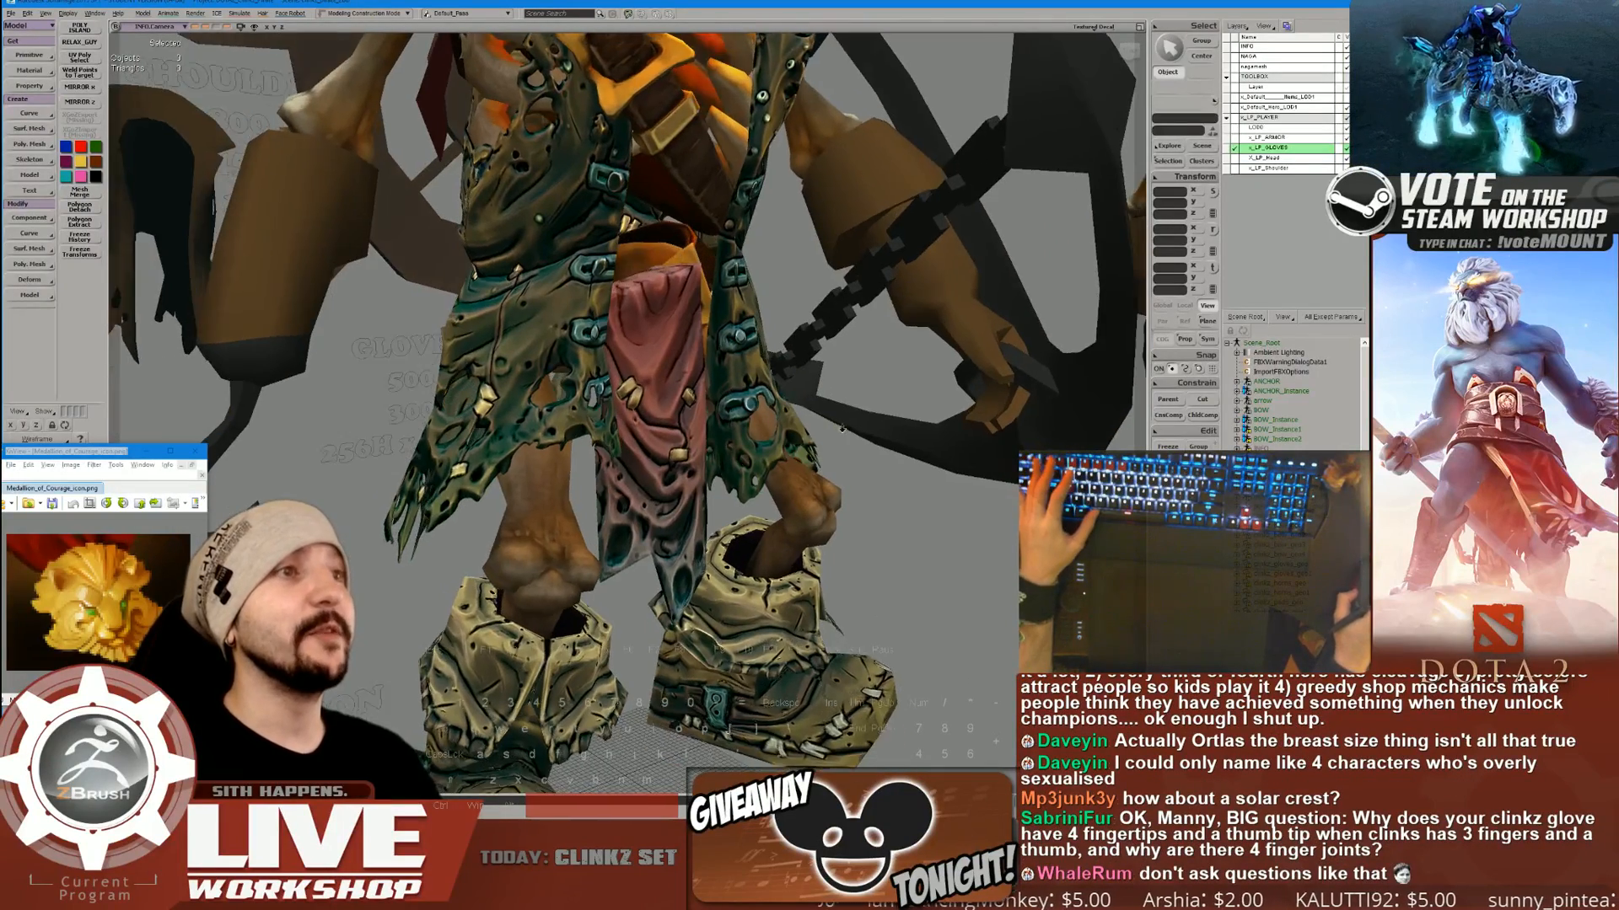
pyautogui.moveTo(782, 422); pyautogui.dragTo(809, 318, button='right')
pyautogui.moveTo(810, 319); pyautogui.dragTo(767, 274, button='middle')
pyautogui.moveTo(767, 274); pyautogui.dragTo(514, 325, button='right')
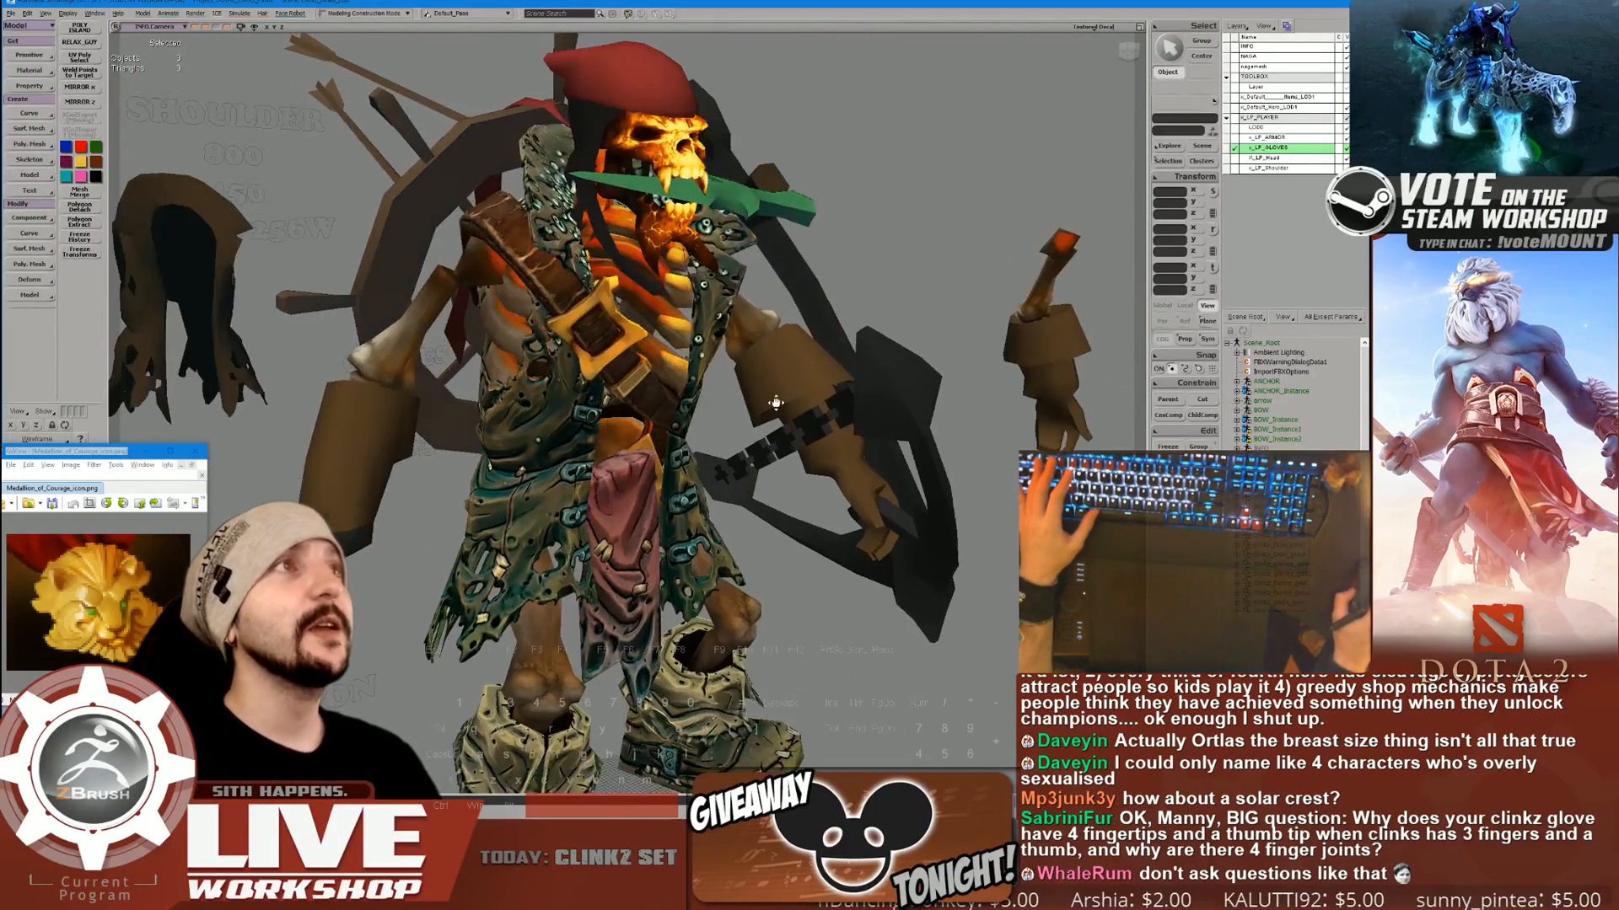
pyautogui.moveTo(514, 325); pyautogui.dragTo(507, 391, button='middle')
pyautogui.moveTo(506, 391); pyautogui.dragTo(573, 405, button='right')
pyautogui.moveTo(574, 405); pyautogui.dragTo(590, 371)
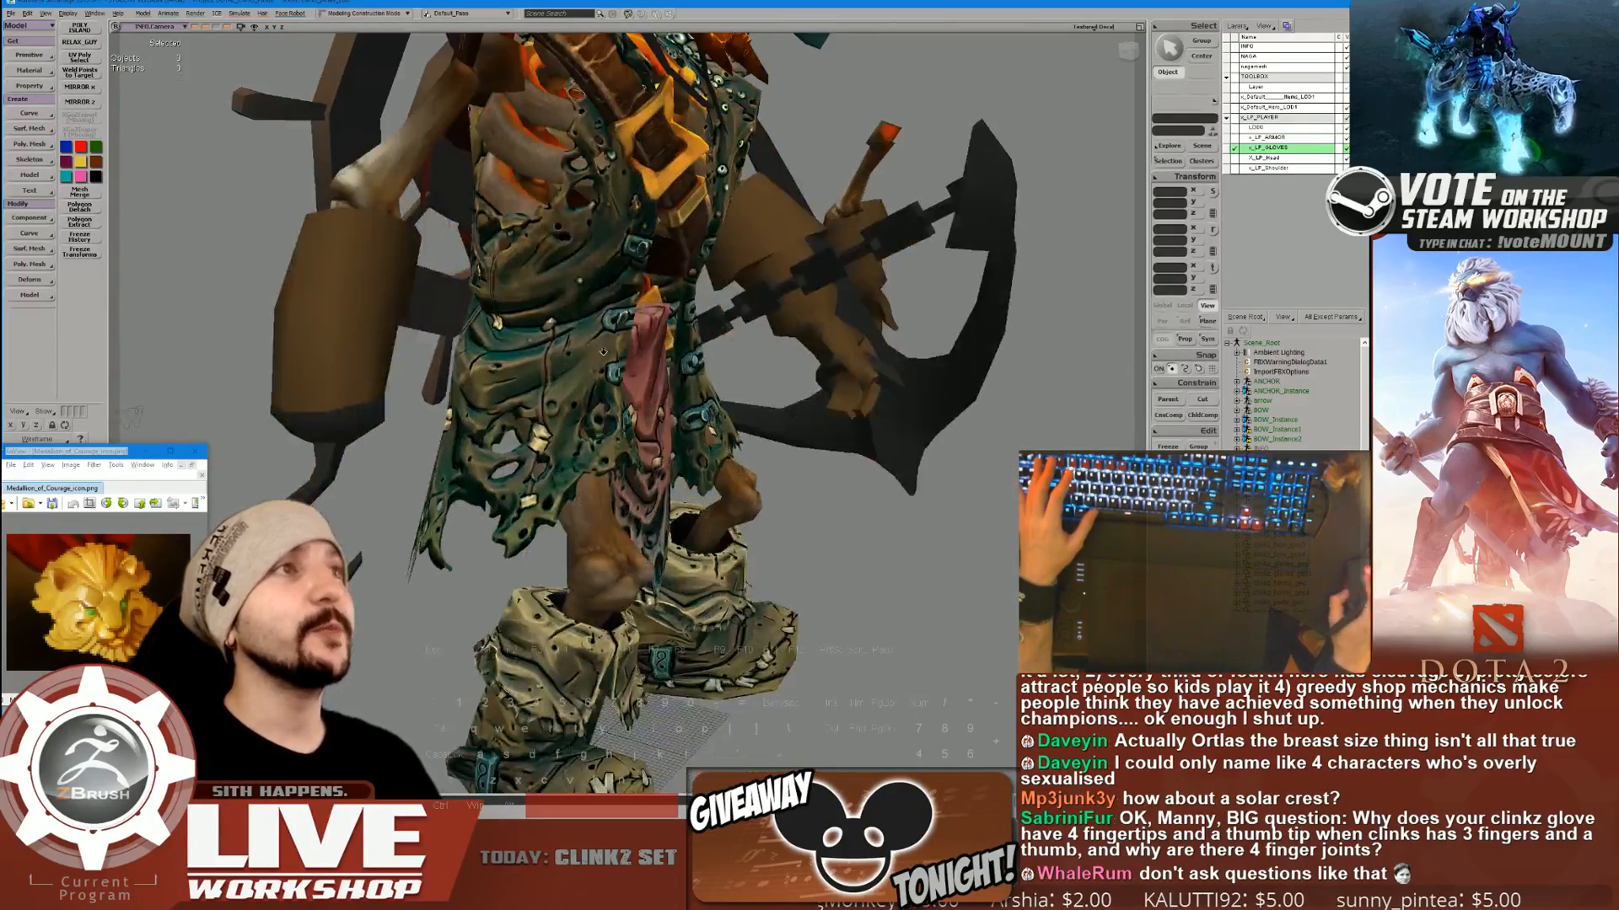
pyautogui.moveTo(590, 371); pyautogui.dragTo(582, 379, button='middle')
pyautogui.moveTo(582, 380); pyautogui.dragTo(734, 397, button='right')
pyautogui.moveTo(733, 397); pyautogui.dragTo(721, 459, button='middle')
# Switch to ZBrush and define the folds of the bunched glove fabric around the wrist on the palm and thumb sides.
pyautogui.hotkey('alt', 'Tab')
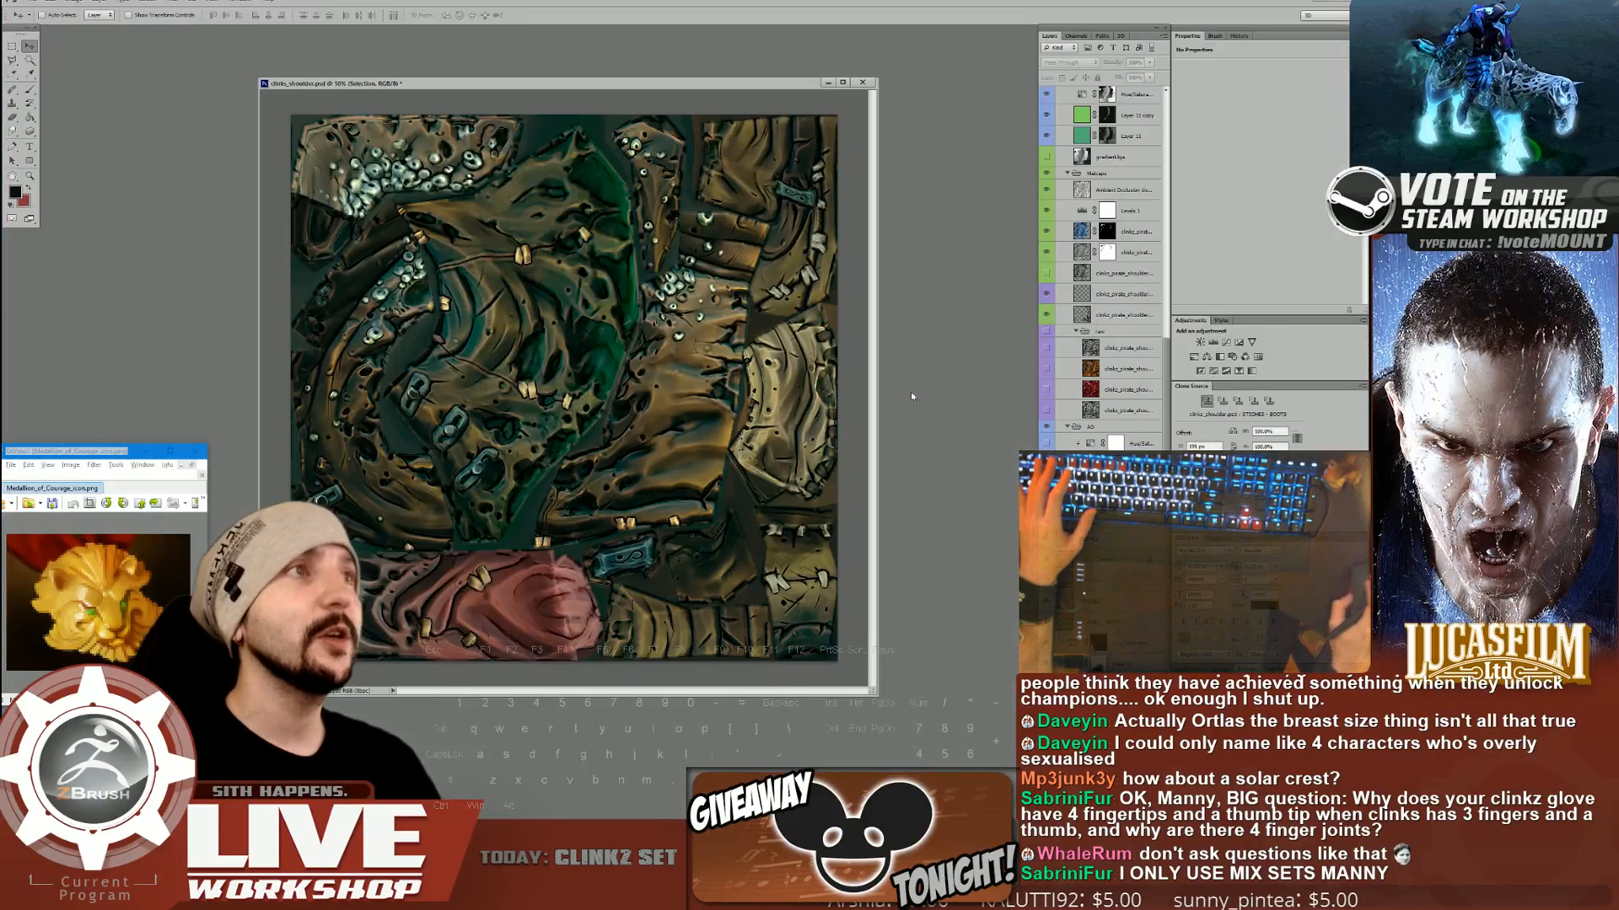
pyautogui.hotkey('alt', 'Tab')
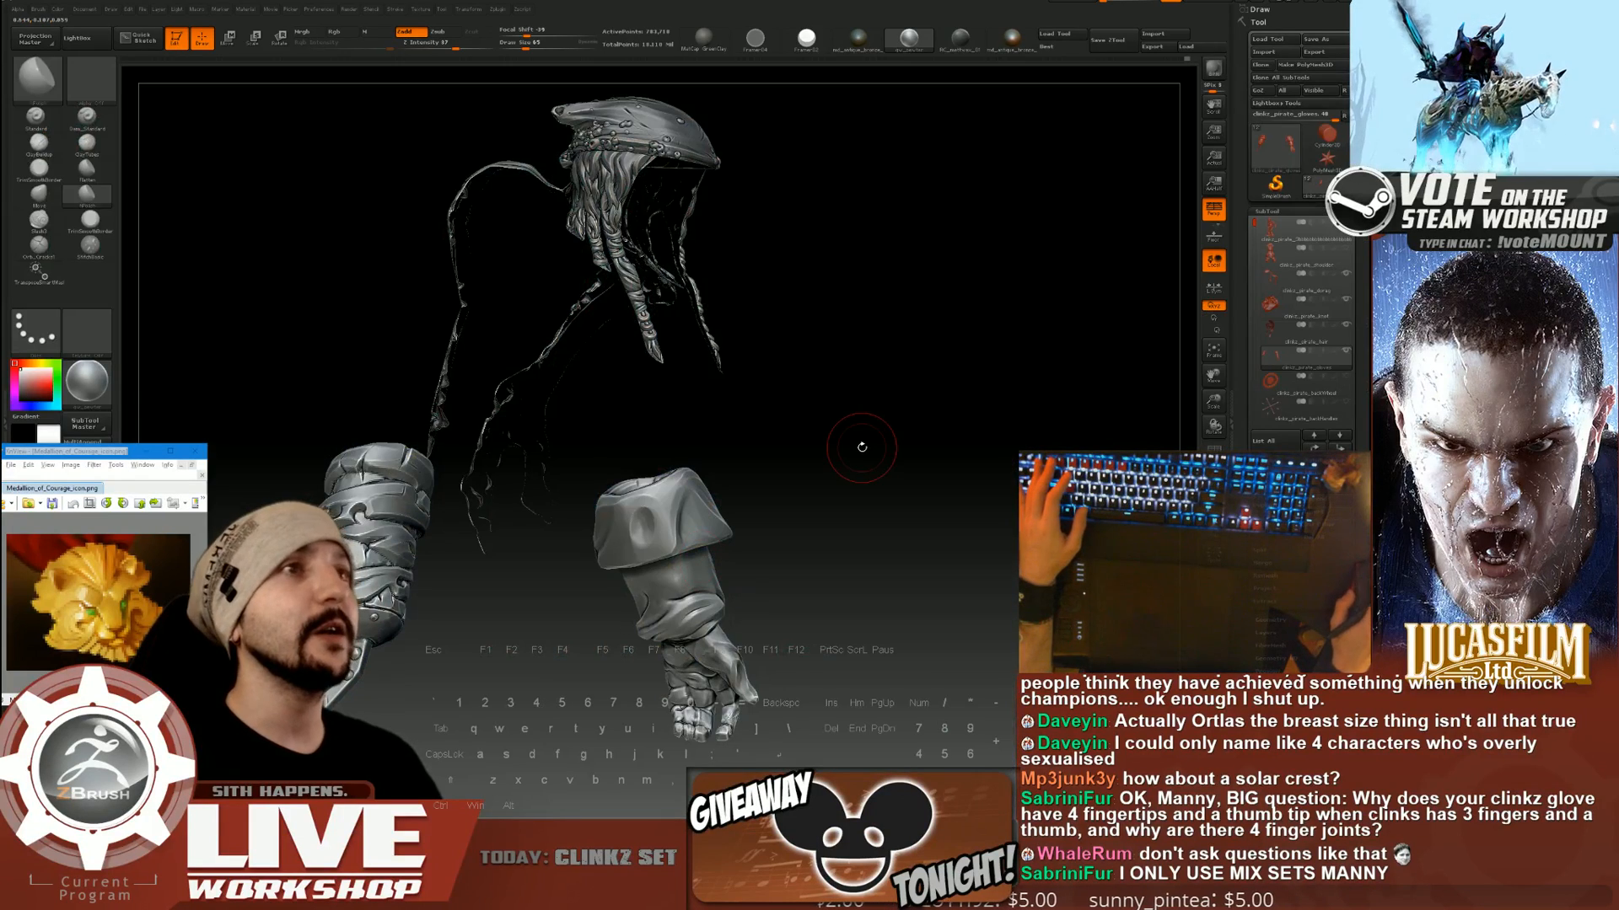
pyautogui.moveTo(928, 412)
pyautogui.mouseDown()
pyautogui.moveTo(951, 362)
pyautogui.moveTo(951, 408)
pyautogui.moveTo(940, 396)
pyautogui.mouseUp()
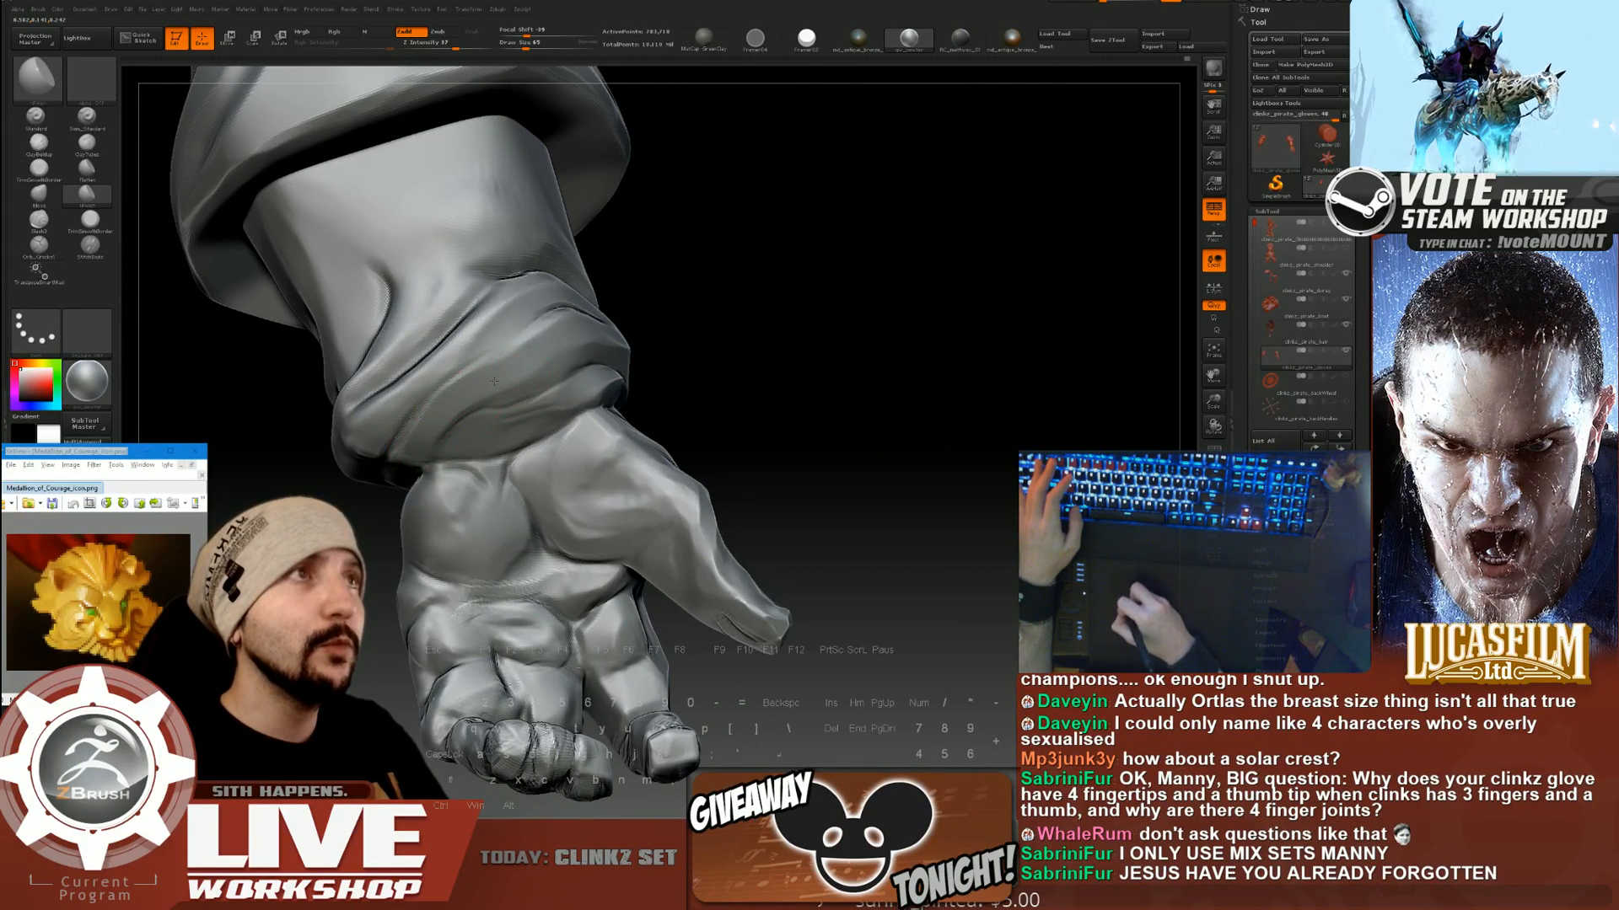
pyautogui.moveTo(746, 296); pyautogui.dragTo(805, 290)
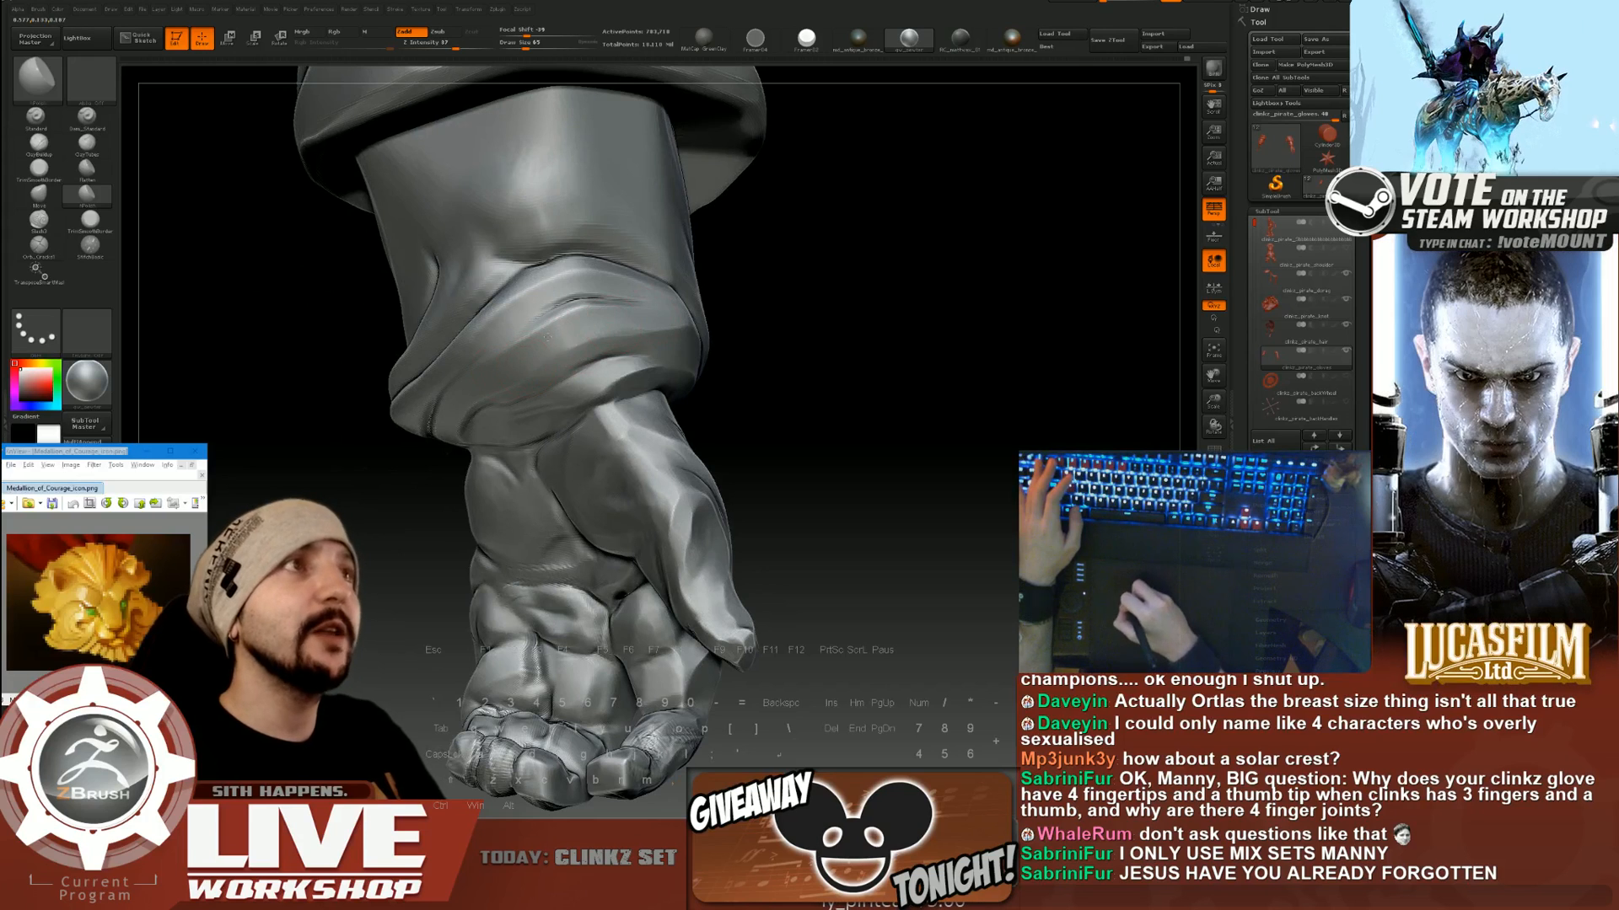
pyautogui.moveTo(354, 327); pyautogui.dragTo(403, 345)
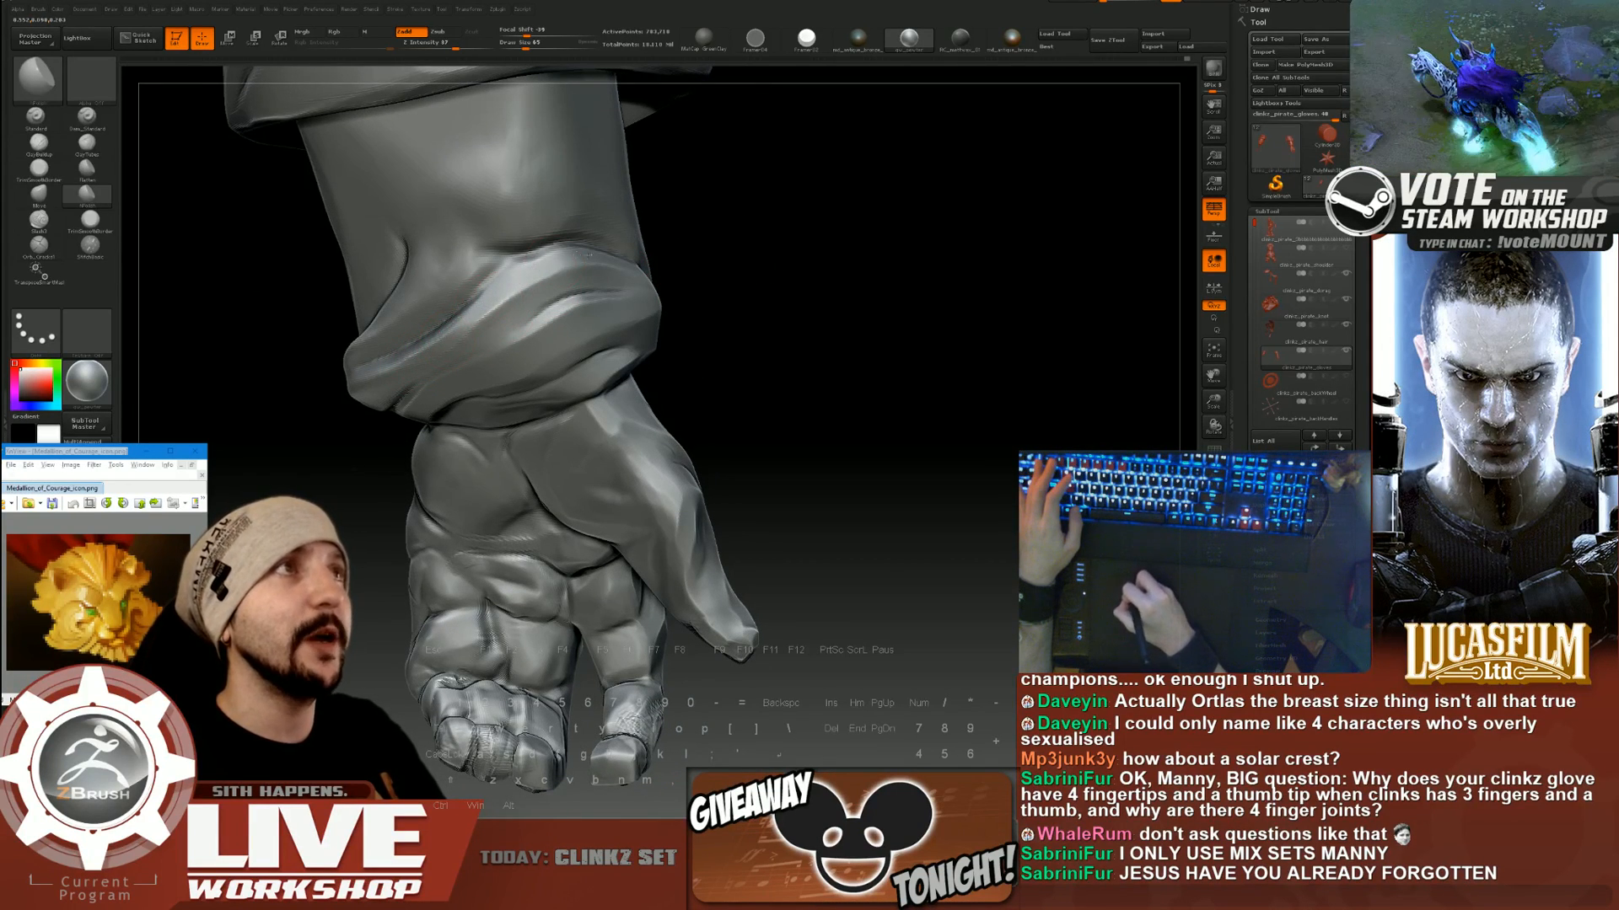
pyautogui.moveTo(699, 251); pyautogui.dragTo(592, 253)
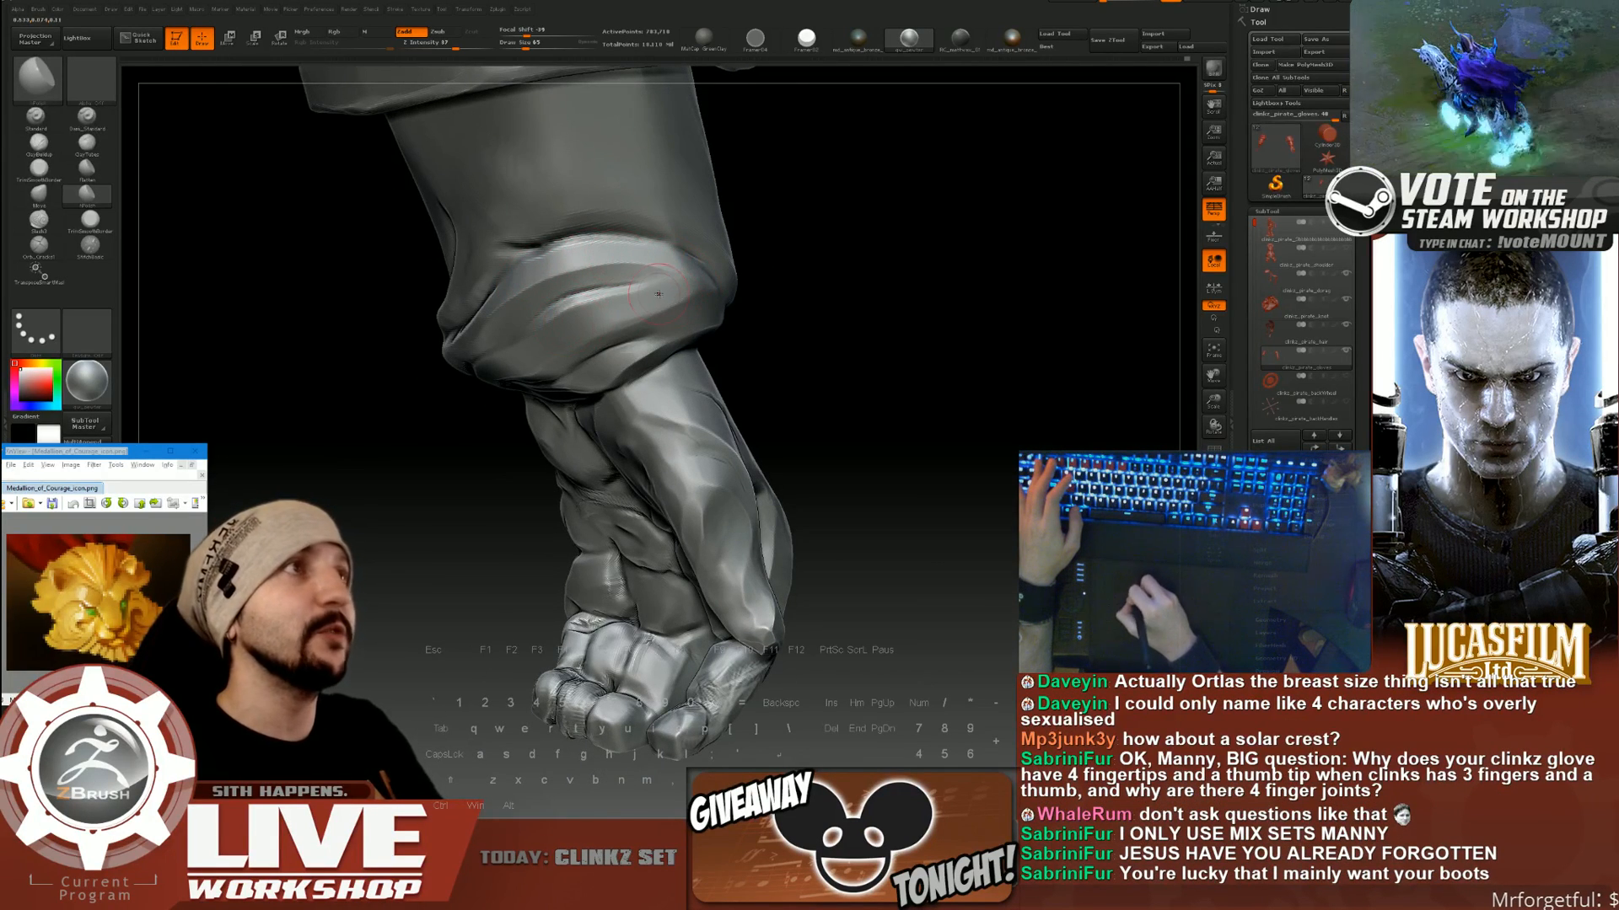
pyautogui.moveTo(659, 293); pyautogui.dragTo(645, 270)
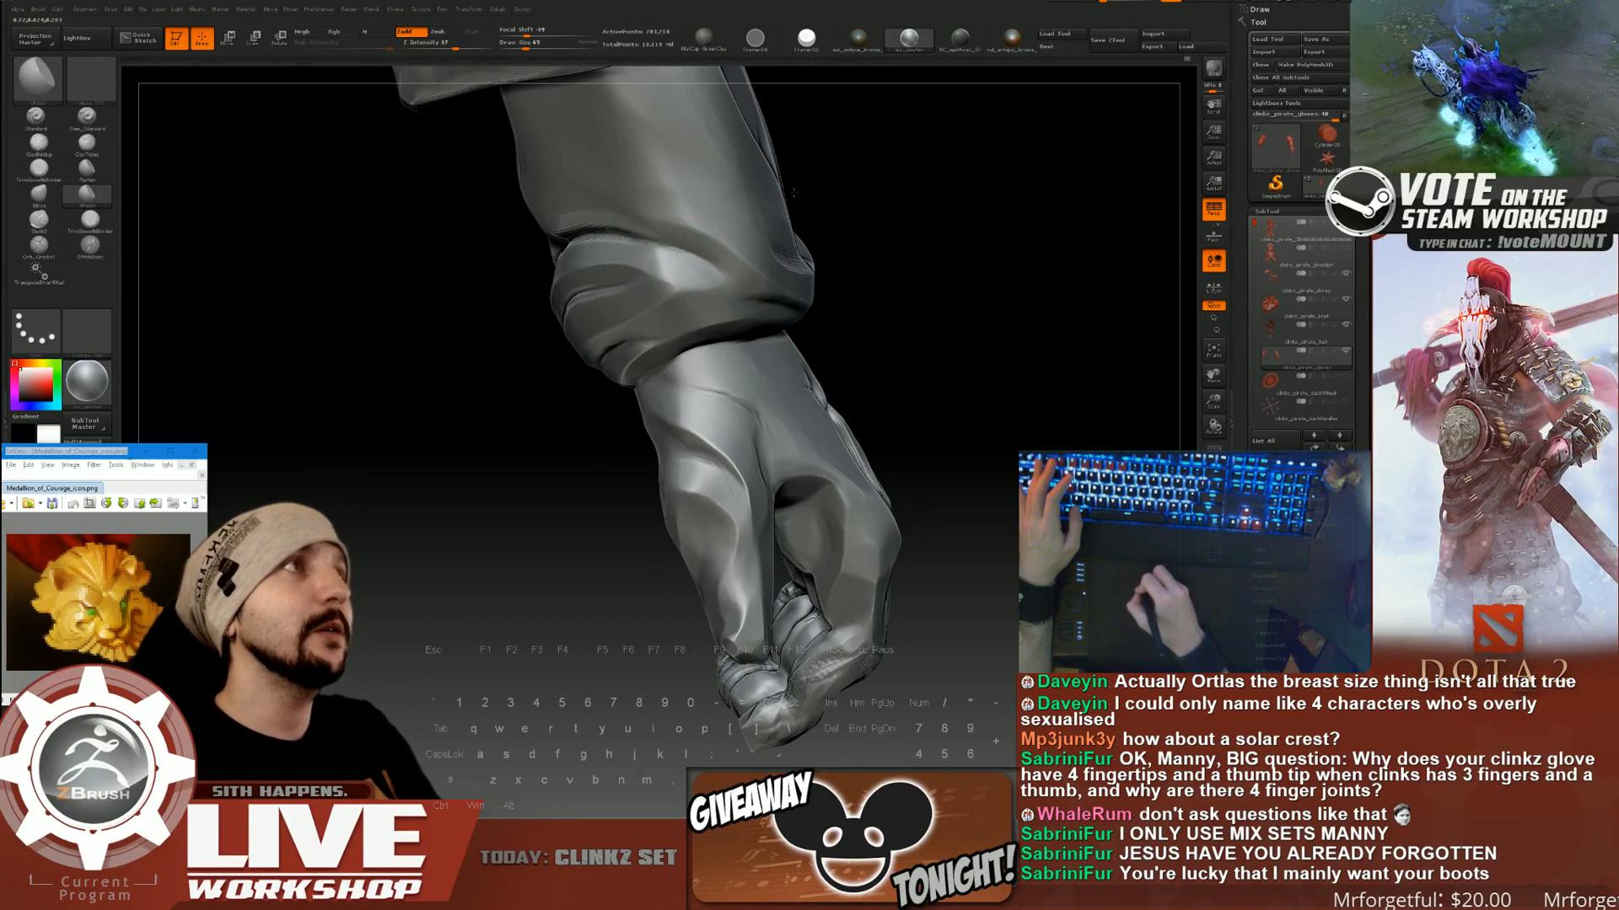
# Sculpt broad flat planes on the forearm section between the flared cuff and the bunched wrist folds.
pyautogui.moveTo(793, 193)
pyautogui.mouseDown()
pyautogui.moveTo(667, 214)
pyautogui.moveTo(767, 257)
pyautogui.moveTo(824, 323)
pyautogui.mouseUp()
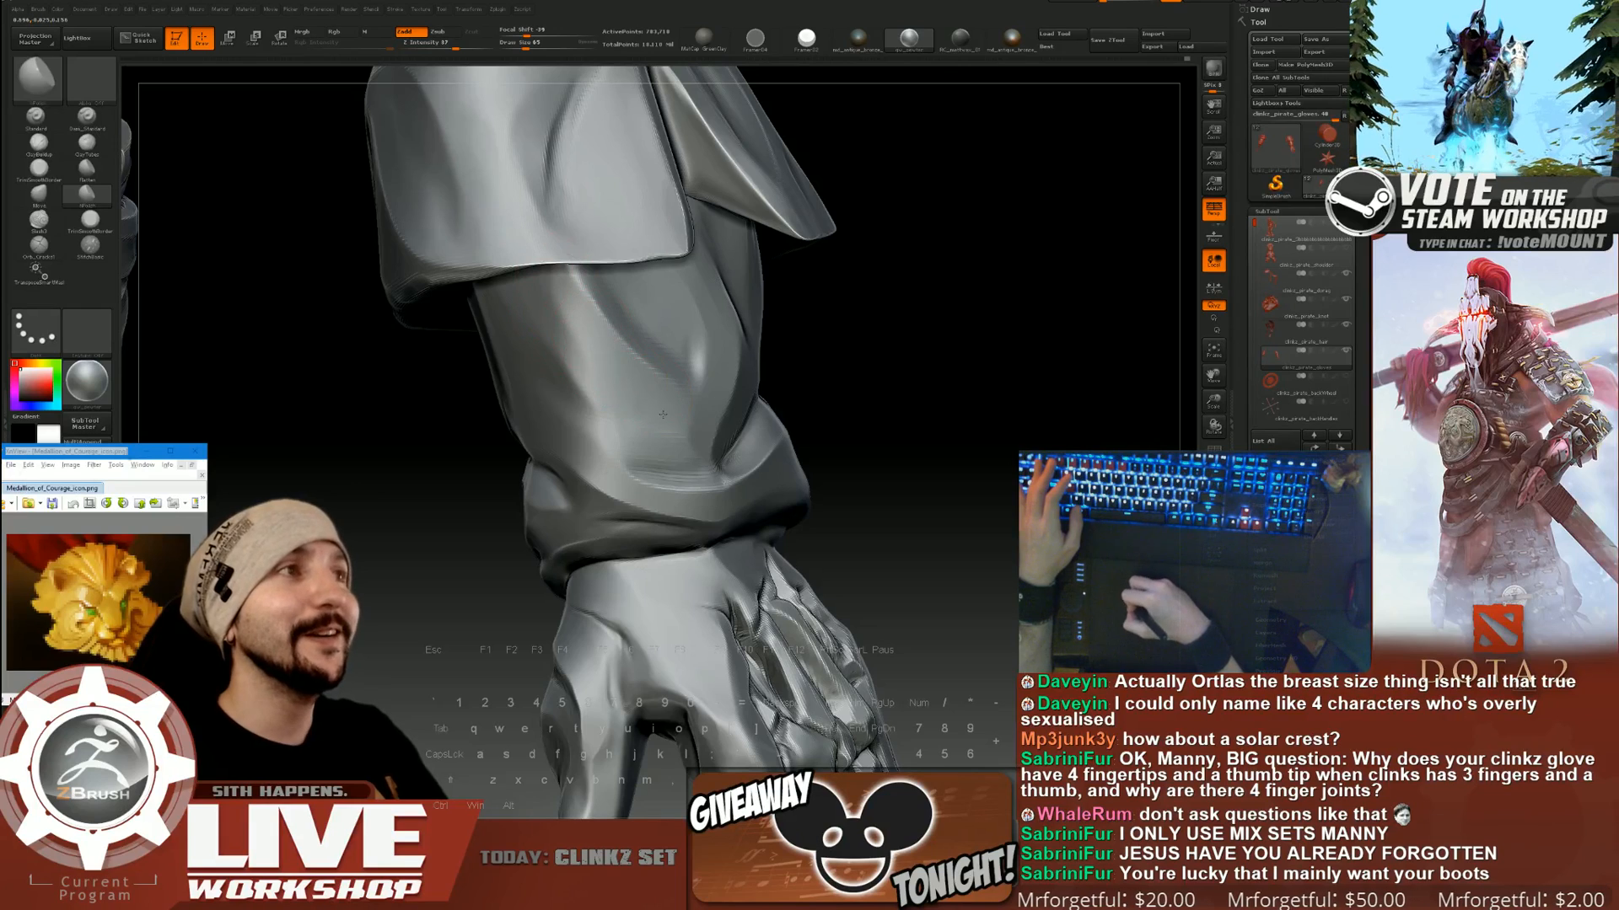
pyautogui.moveTo(977, 384); pyautogui.dragTo(529, 301)
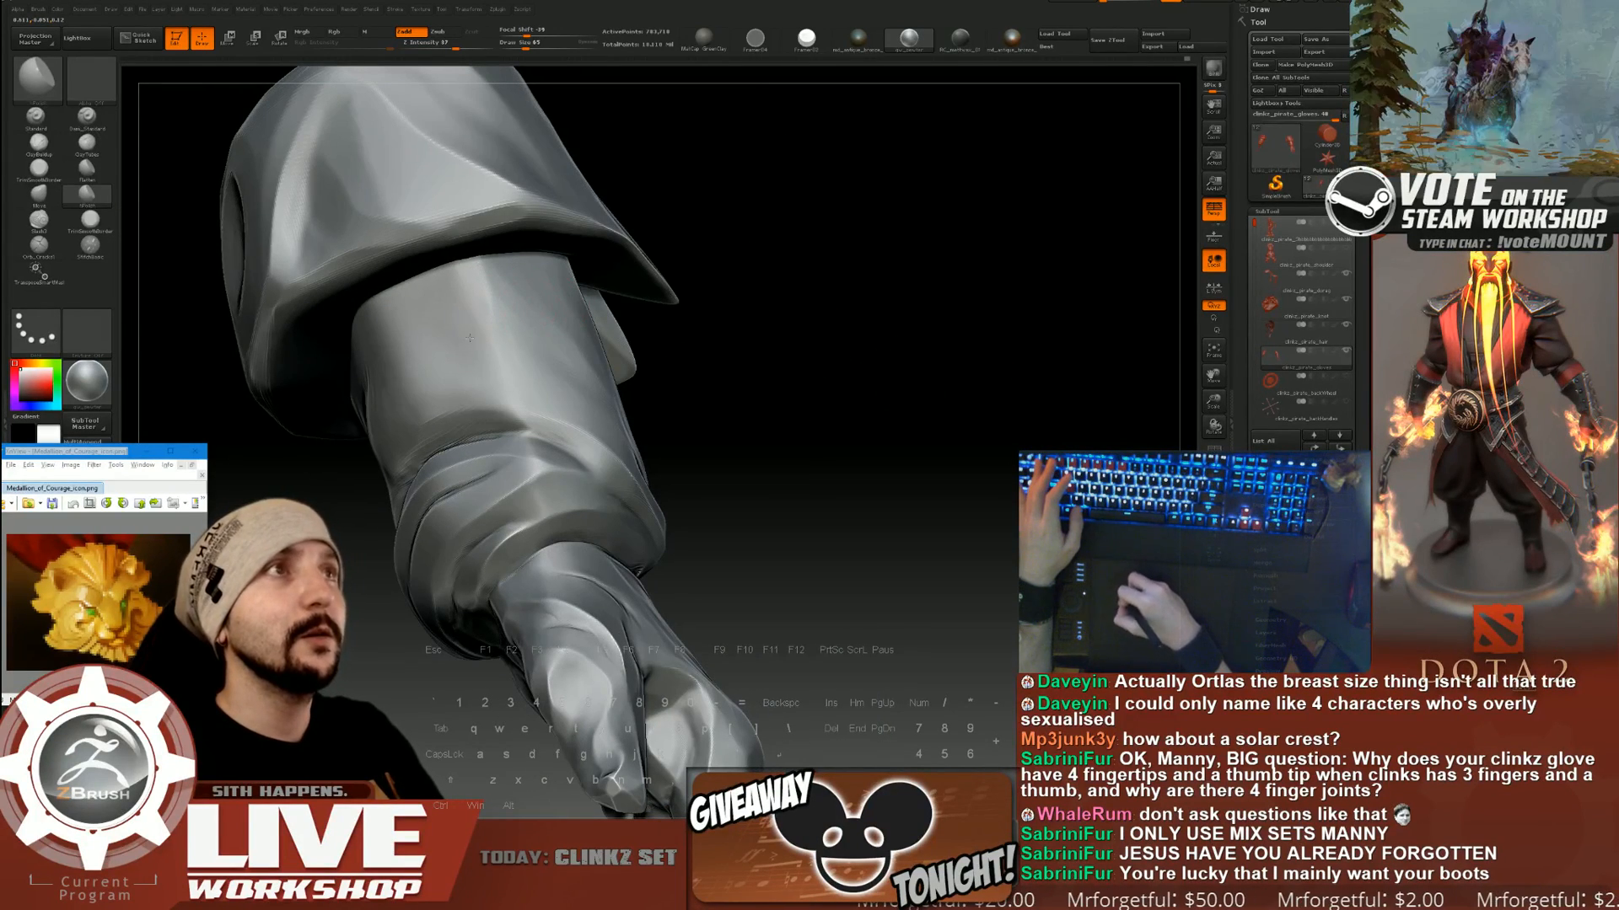
pyautogui.moveTo(751, 342)
pyautogui.mouseDown()
pyautogui.moveTo(892, 317)
pyautogui.moveTo(919, 296)
pyautogui.moveTo(914, 274)
pyautogui.mouseUp()
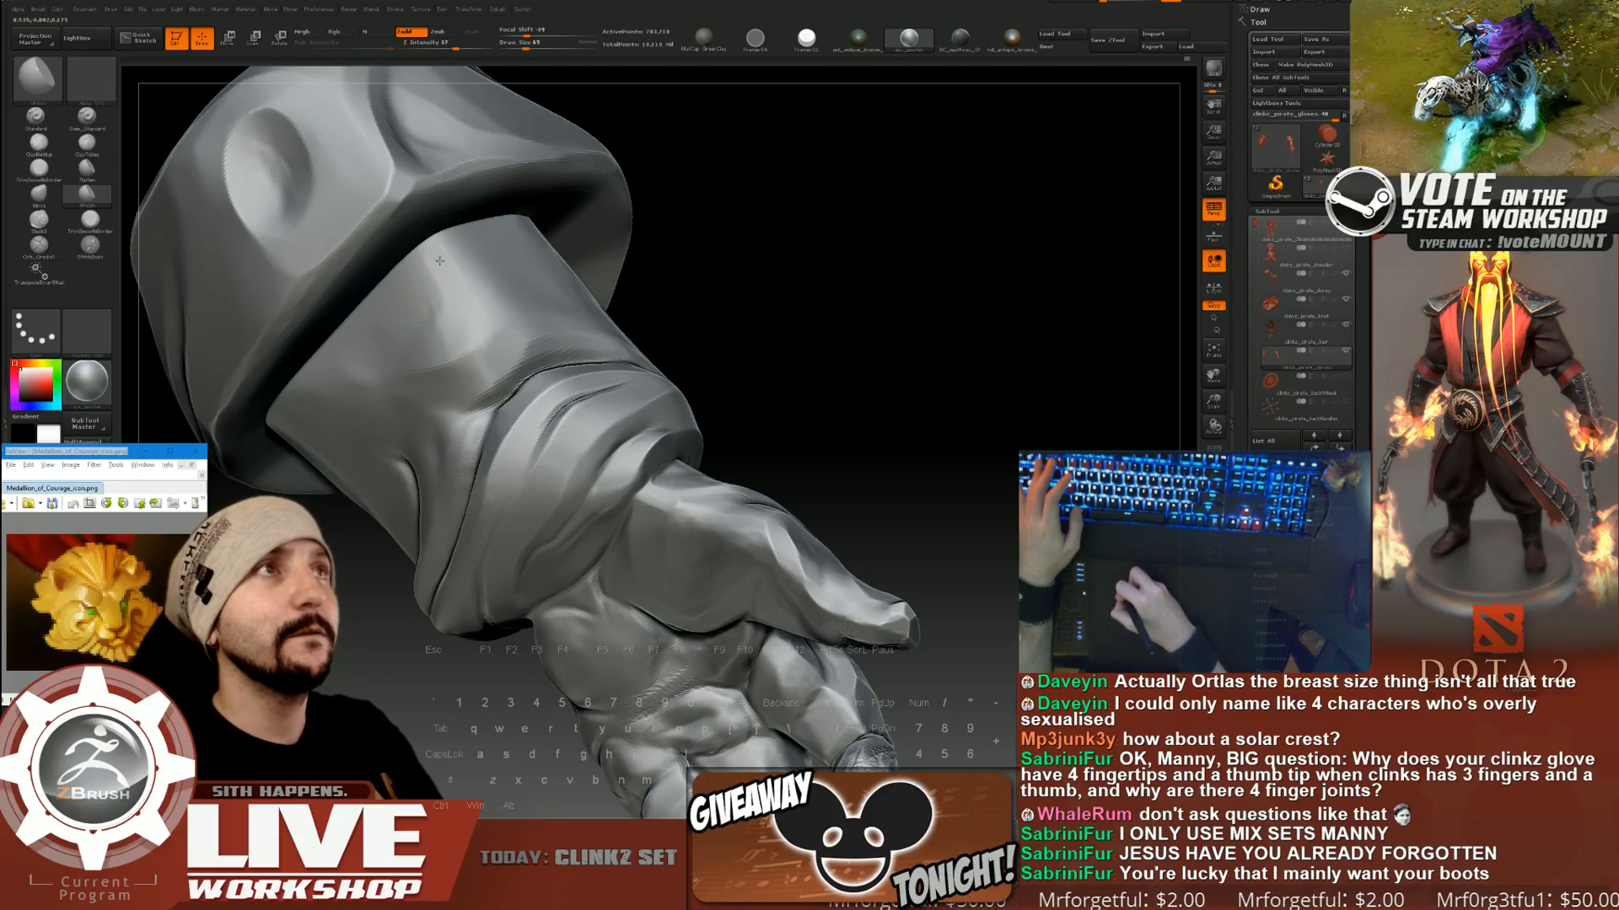
pyautogui.moveTo(784, 325); pyautogui.dragTo(510, 291)
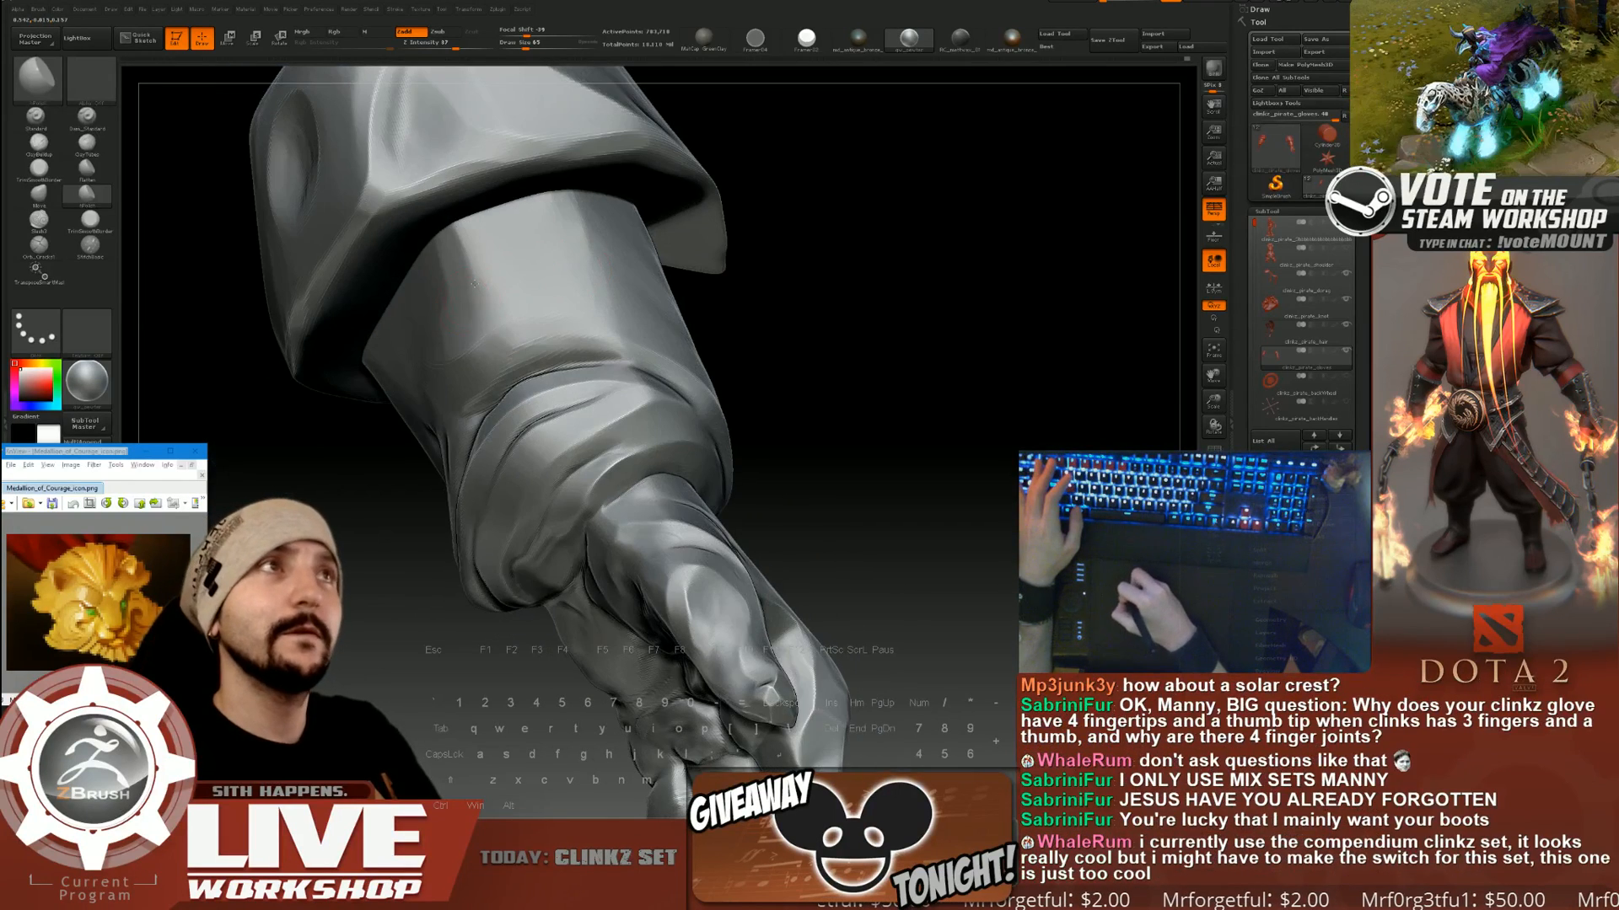
# Sharpen the folds of the bunched glove fabric around the wrist on the little-finger side.
pyautogui.moveTo(796, 295)
pyautogui.mouseDown()
pyautogui.moveTo(922, 314)
pyautogui.moveTo(903, 243)
pyautogui.moveTo(838, 215)
pyautogui.moveTo(896, 215)
pyautogui.moveTo(877, 220)
pyautogui.moveTo(855, 301)
pyautogui.moveTo(756, 273)
pyautogui.mouseUp()
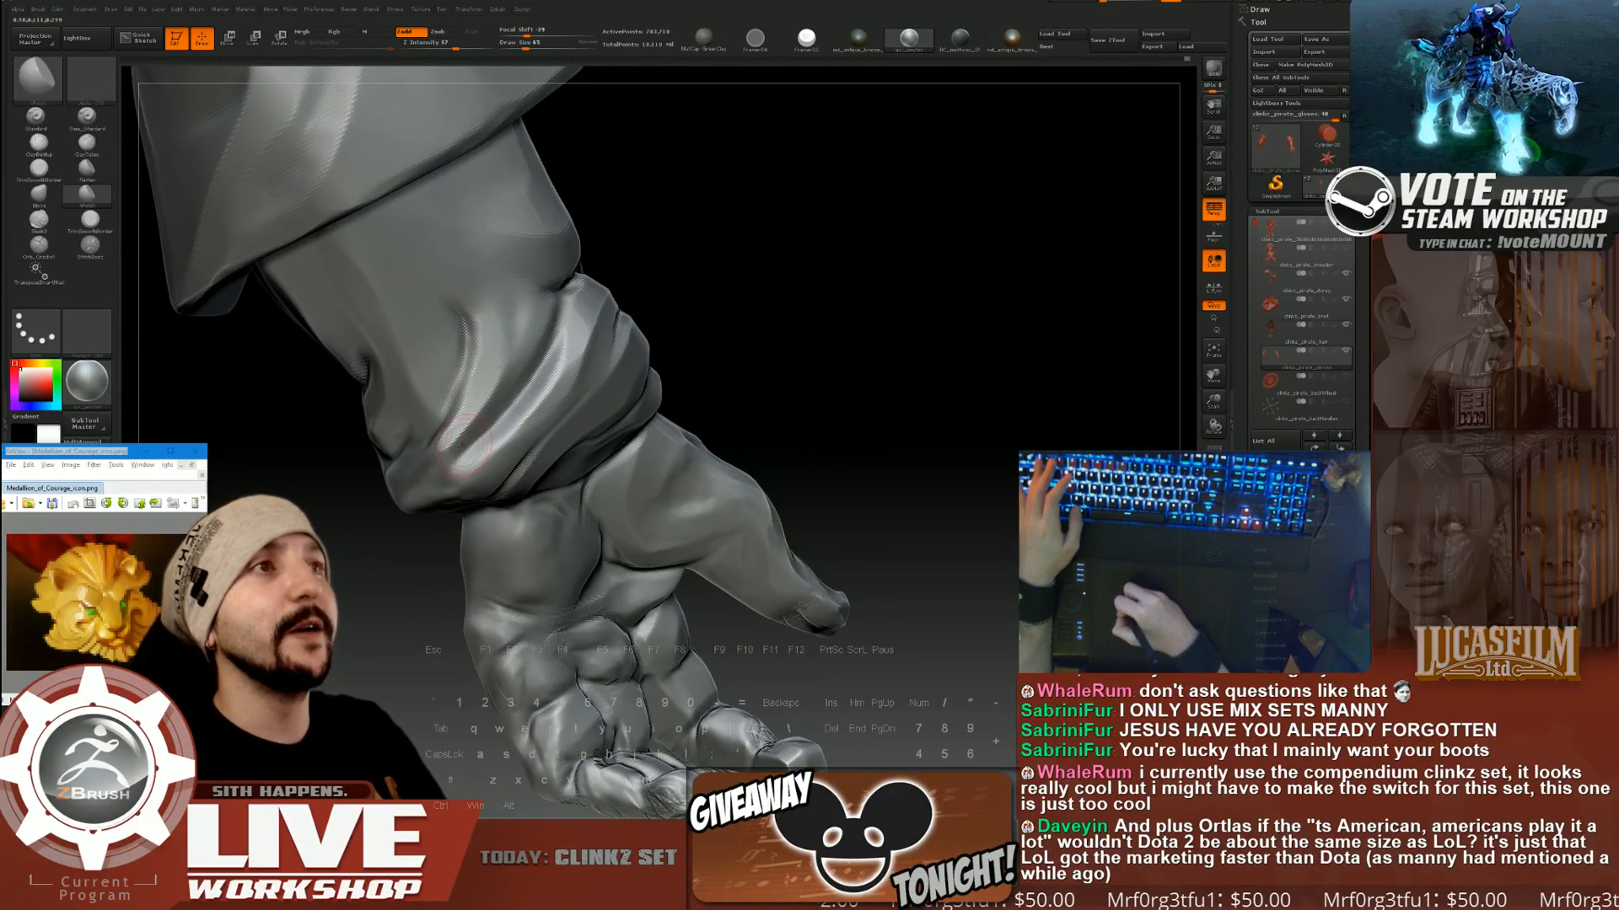
pyautogui.moveTo(825, 257); pyautogui.dragTo(622, 299)
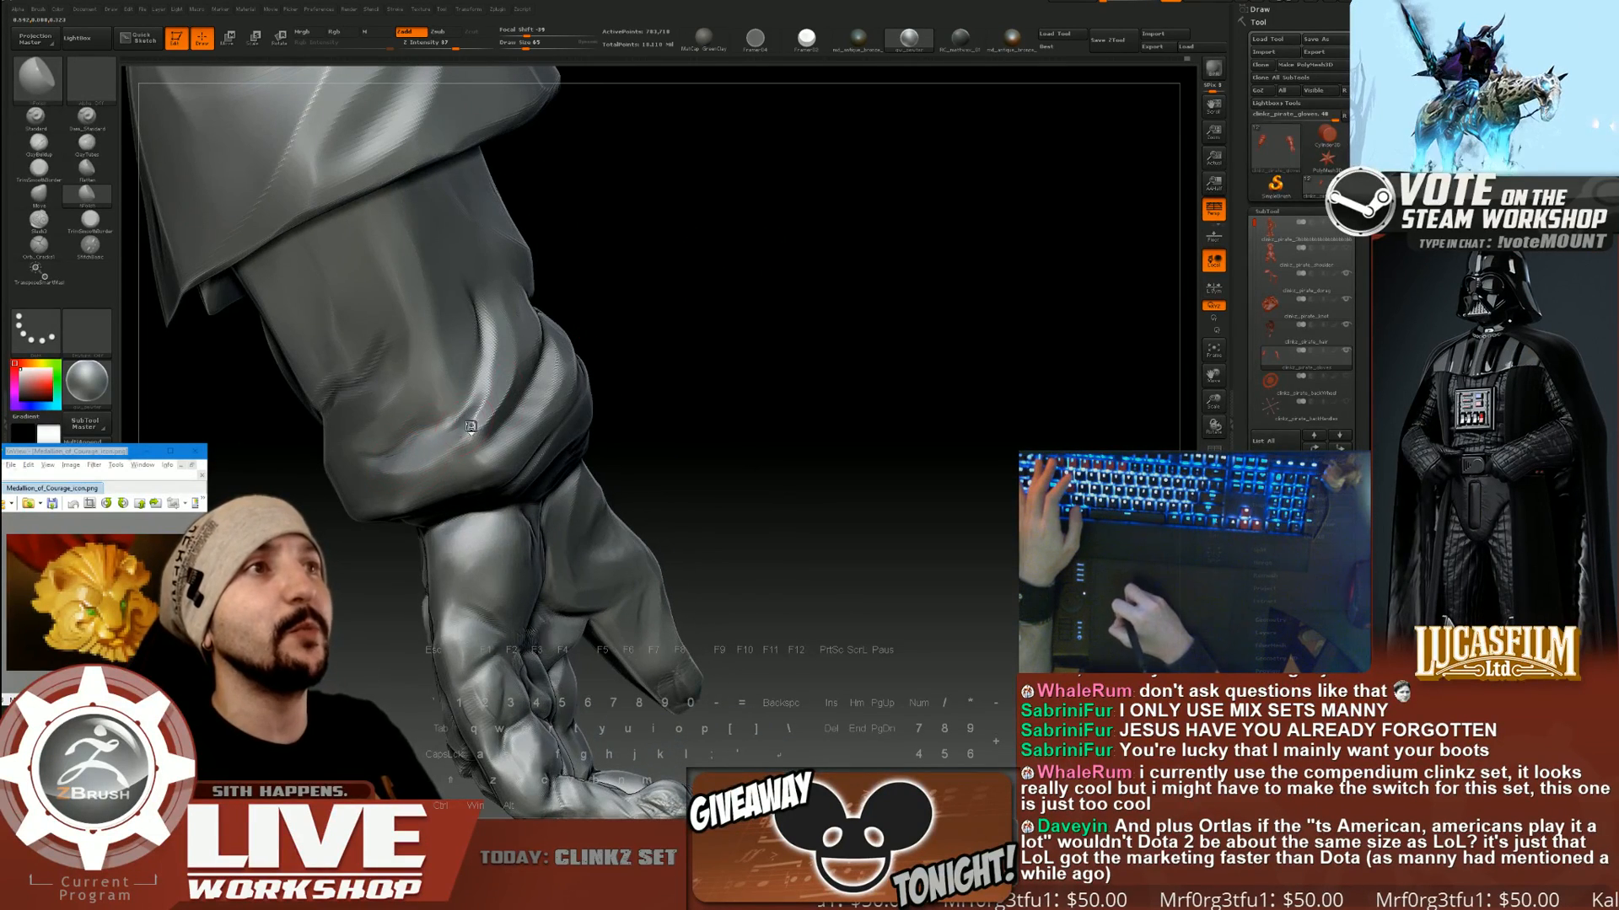
pyautogui.moveTo(610, 374); pyautogui.dragTo(506, 364)
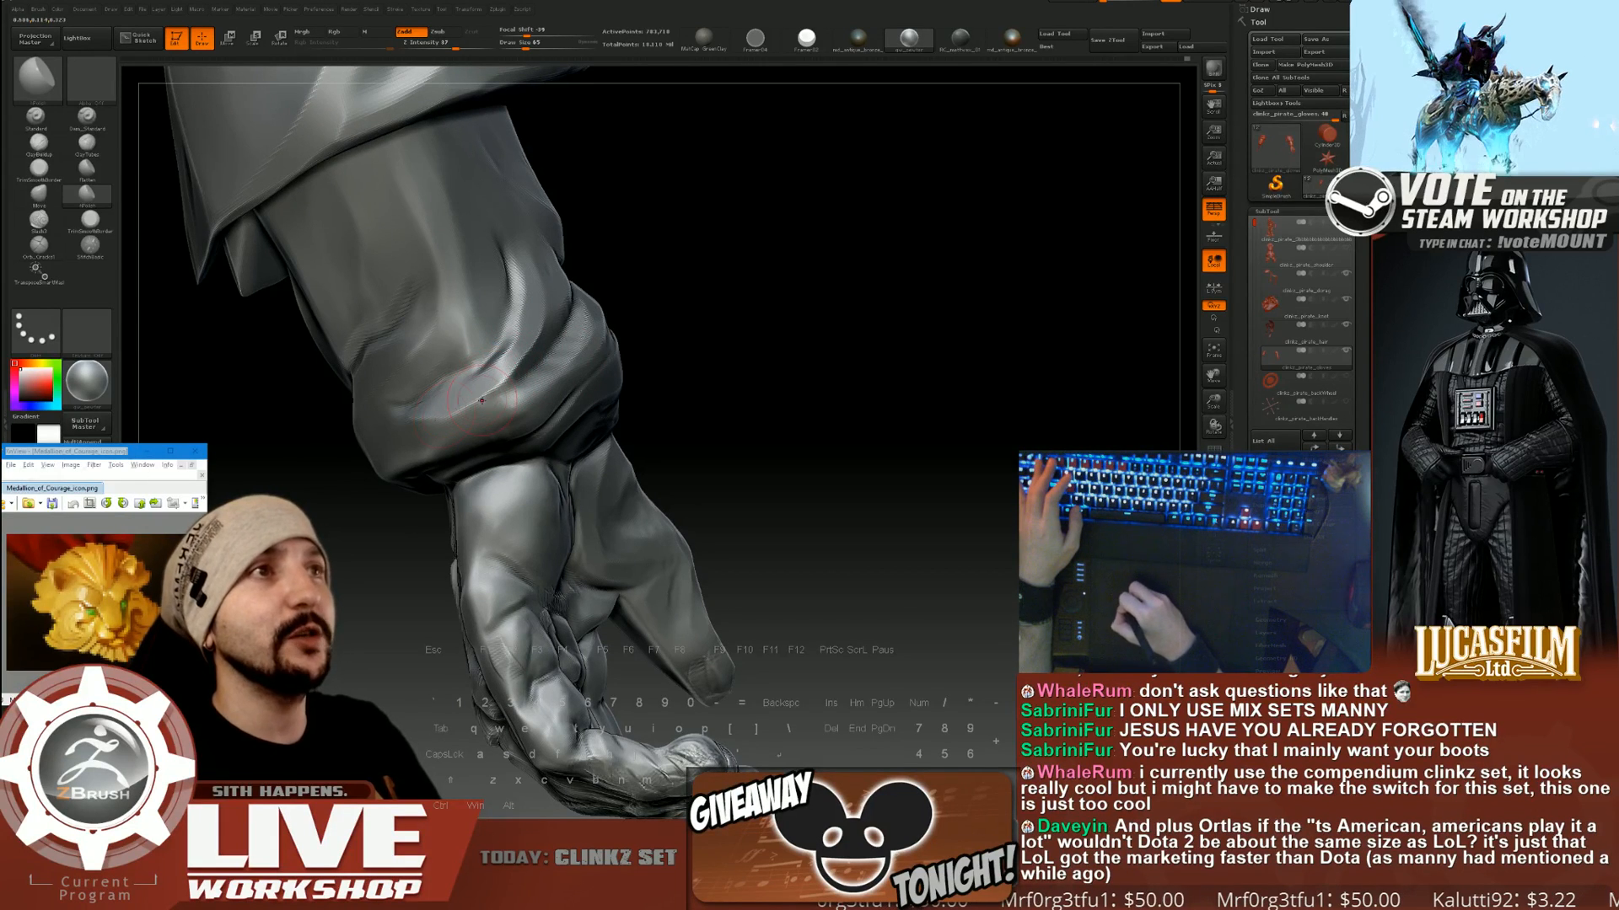
pyautogui.moveTo(481, 400); pyautogui.dragTo(413, 413)
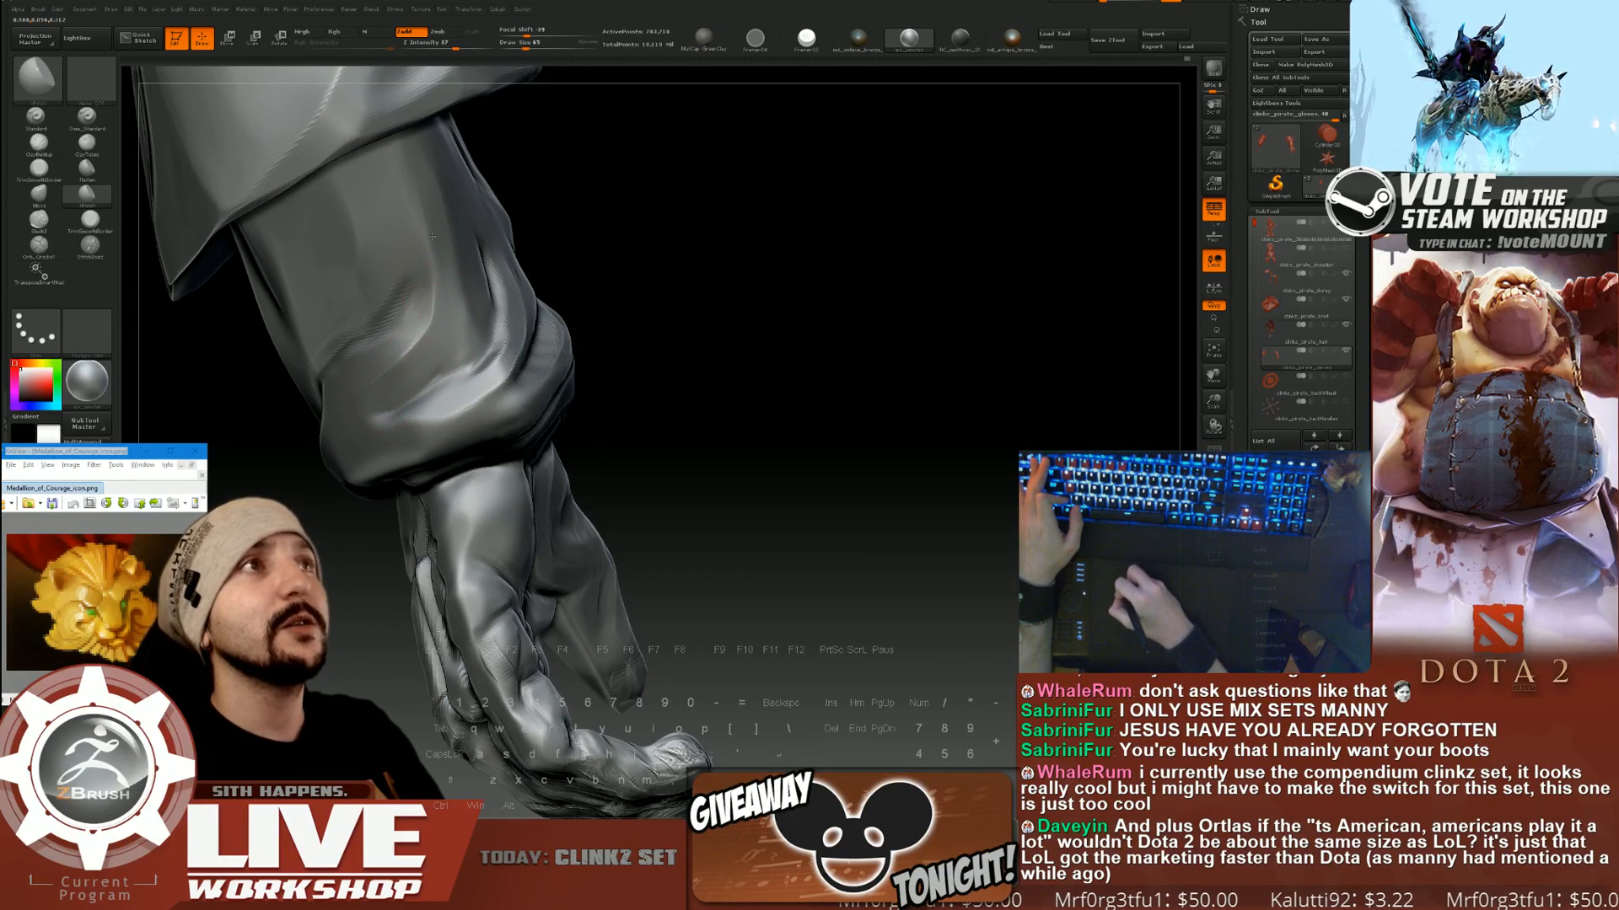
pyautogui.moveTo(560, 238); pyautogui.dragTo(674, 253)
pyautogui.moveTo(521, 258); pyautogui.dragTo(556, 268)
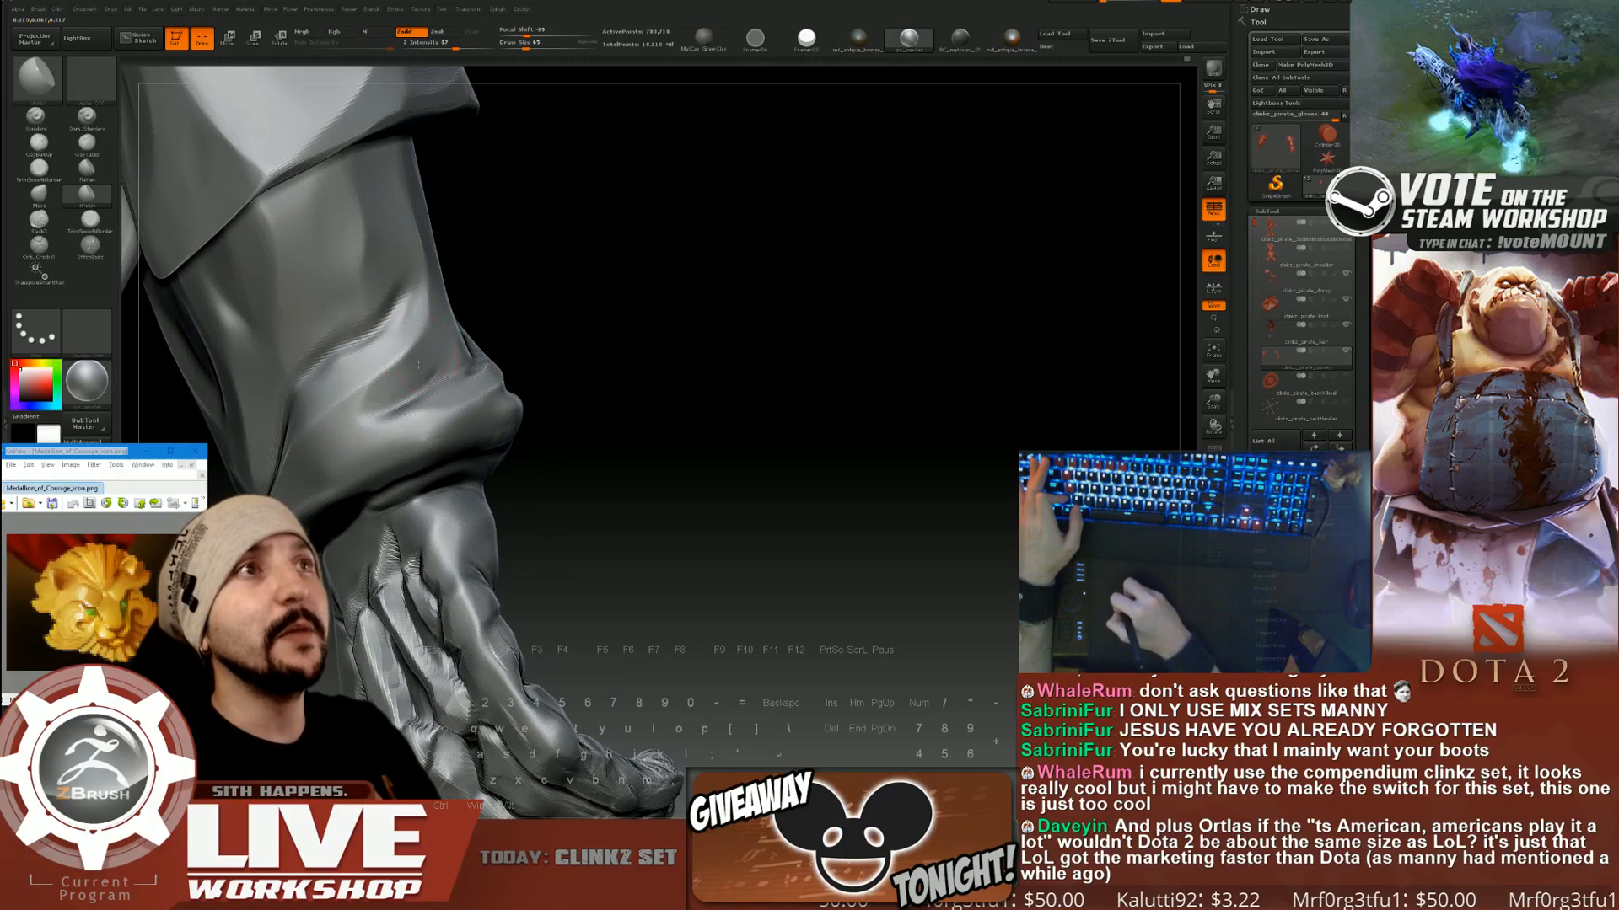
# Flatten and define the overlapping wrist folds above the heel of the palm, blending them into the forearm fabric.
pyautogui.keyDown('alt'); pyautogui.moveTo(551, 376); pyautogui.dragTo(940, 333); pyautogui.keyUp('alt')
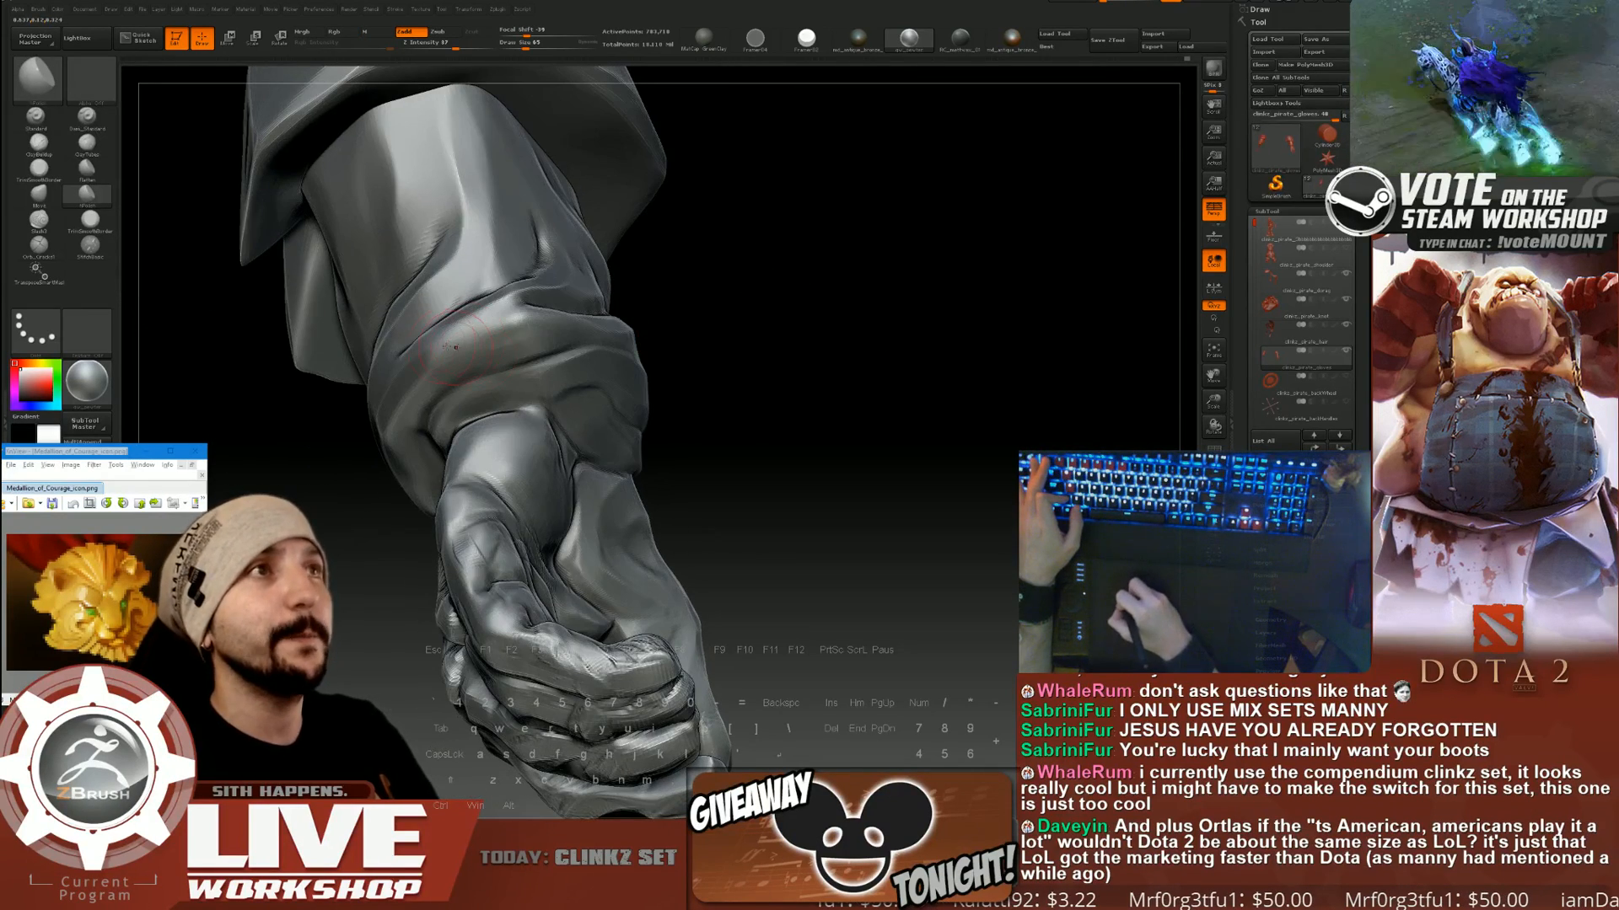
pyautogui.moveTo(762, 308); pyautogui.dragTo(624, 318)
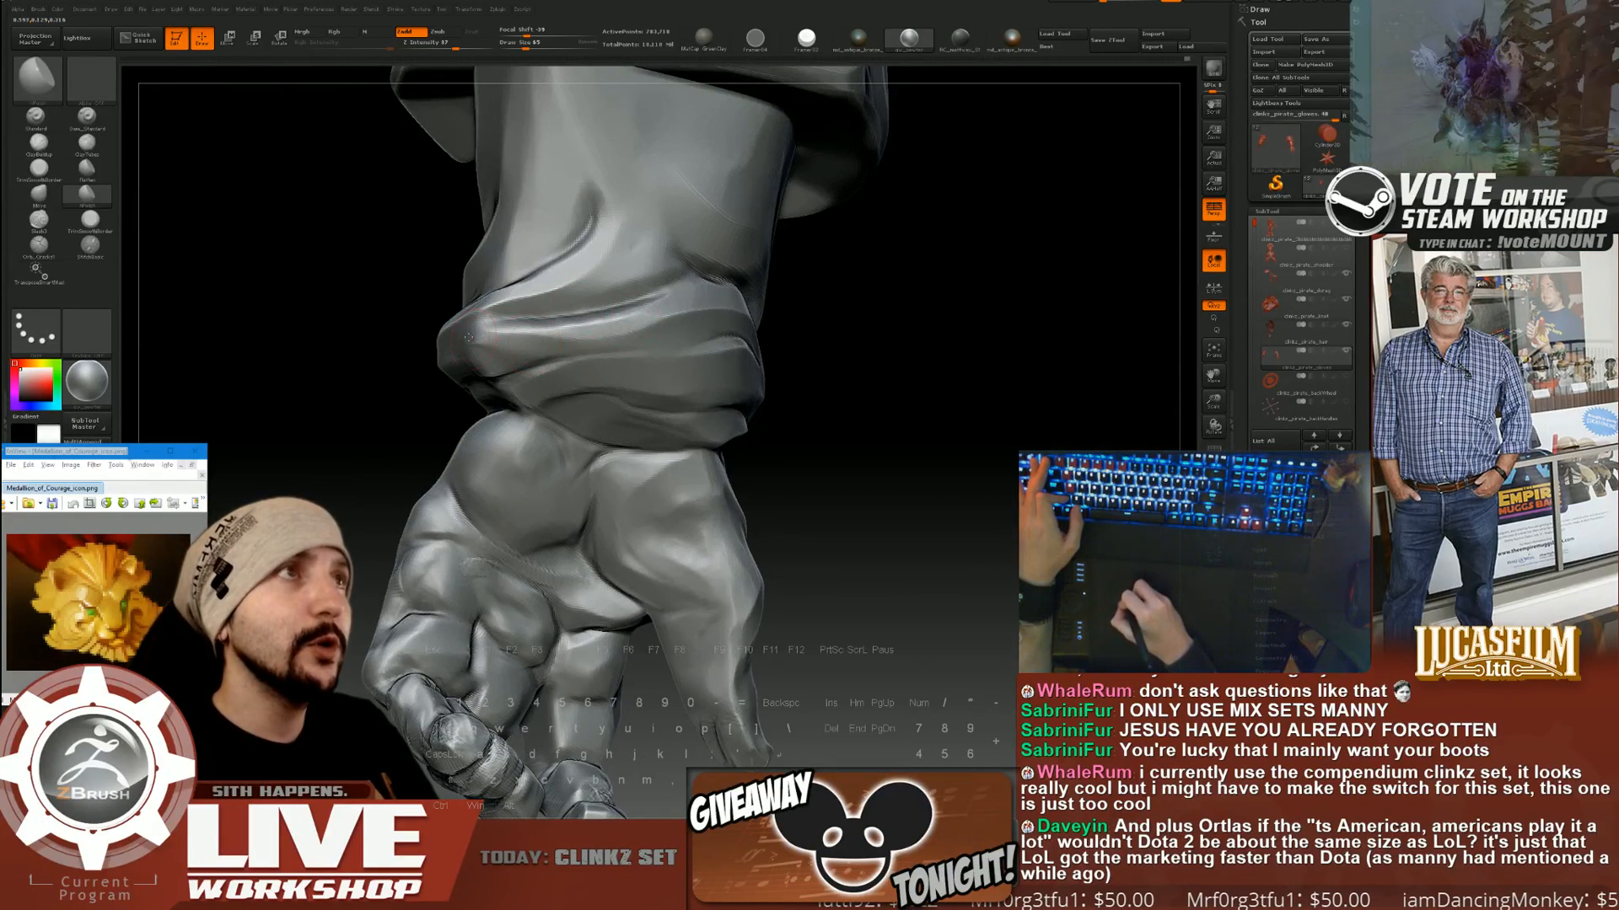
pyautogui.moveTo(873, 319); pyautogui.dragTo(902, 369)
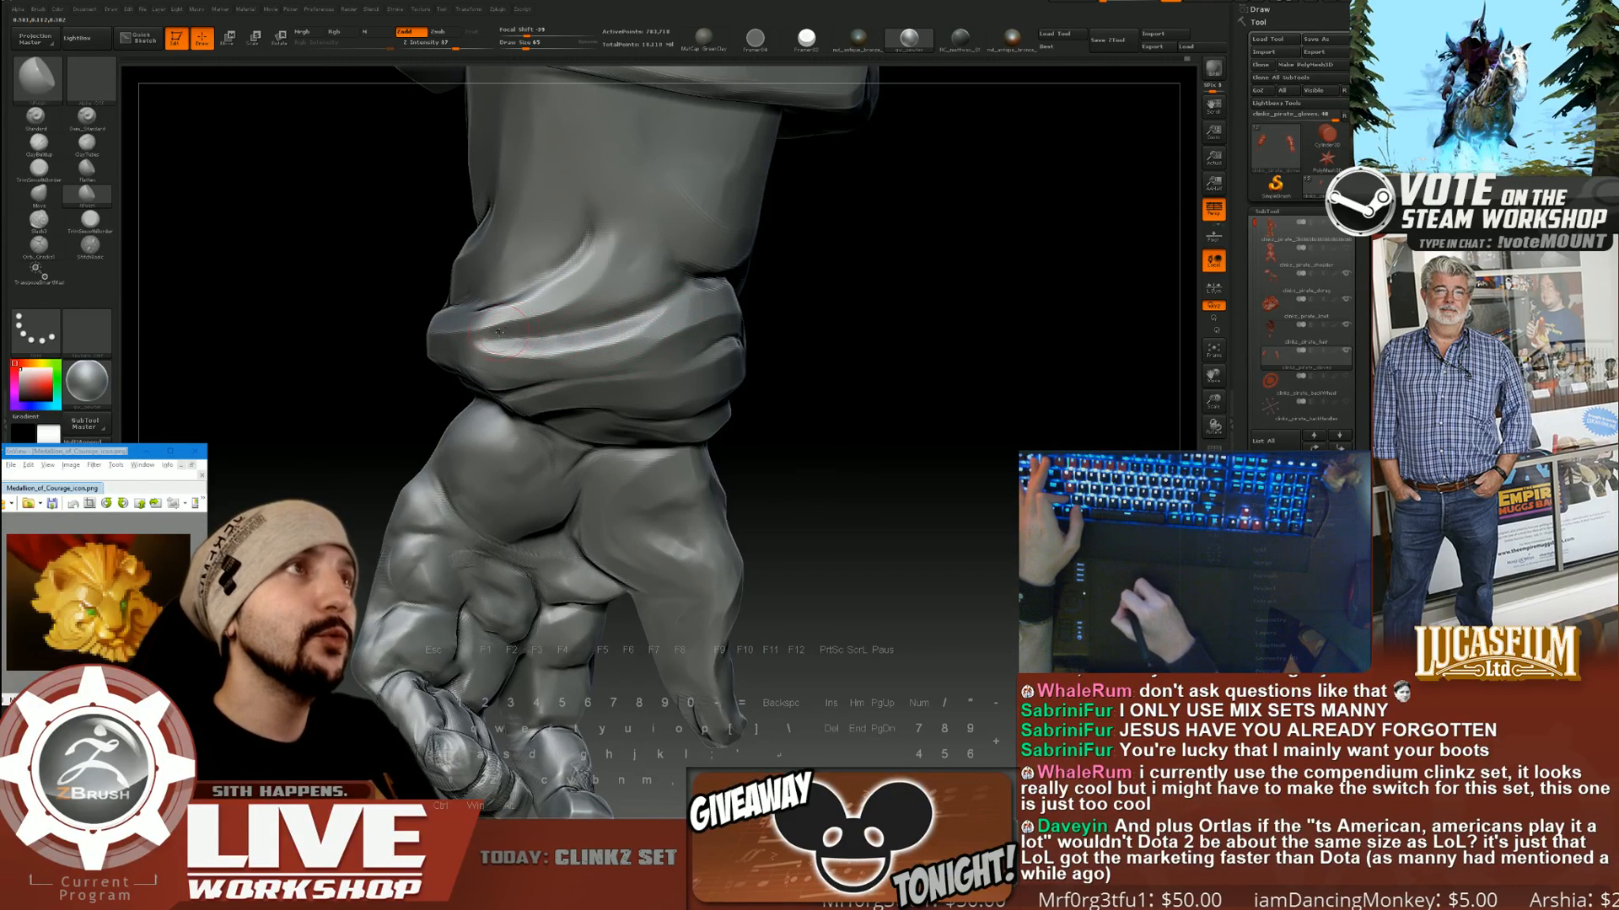
pyautogui.moveTo(647, 256); pyautogui.dragTo(641, 216)
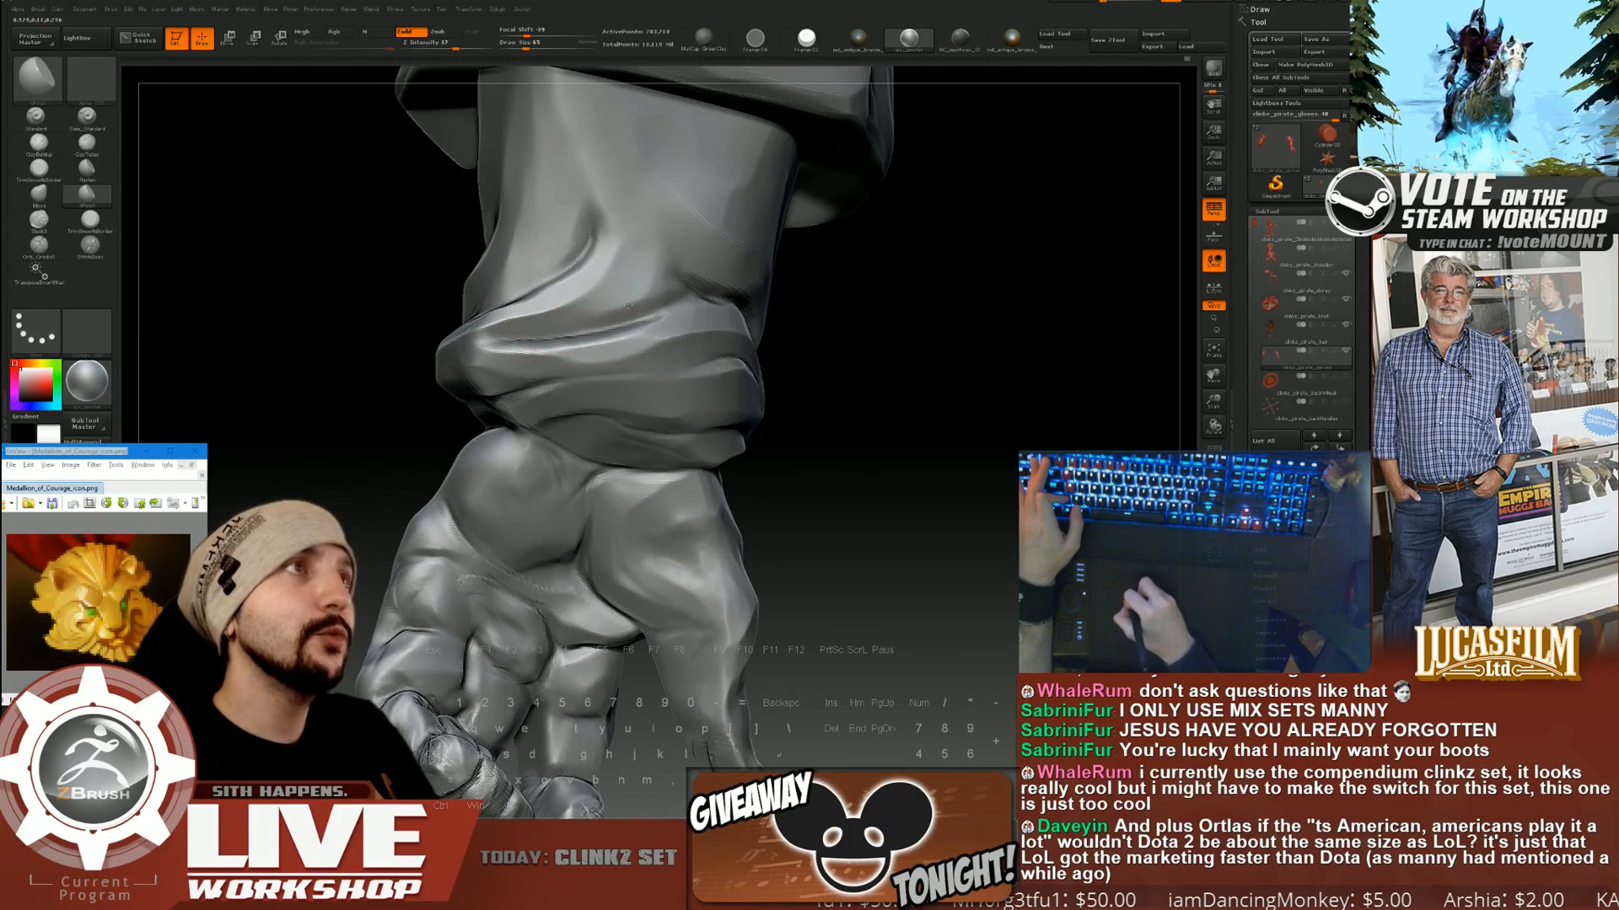
pyautogui.moveTo(791, 333); pyautogui.dragTo(875, 366)
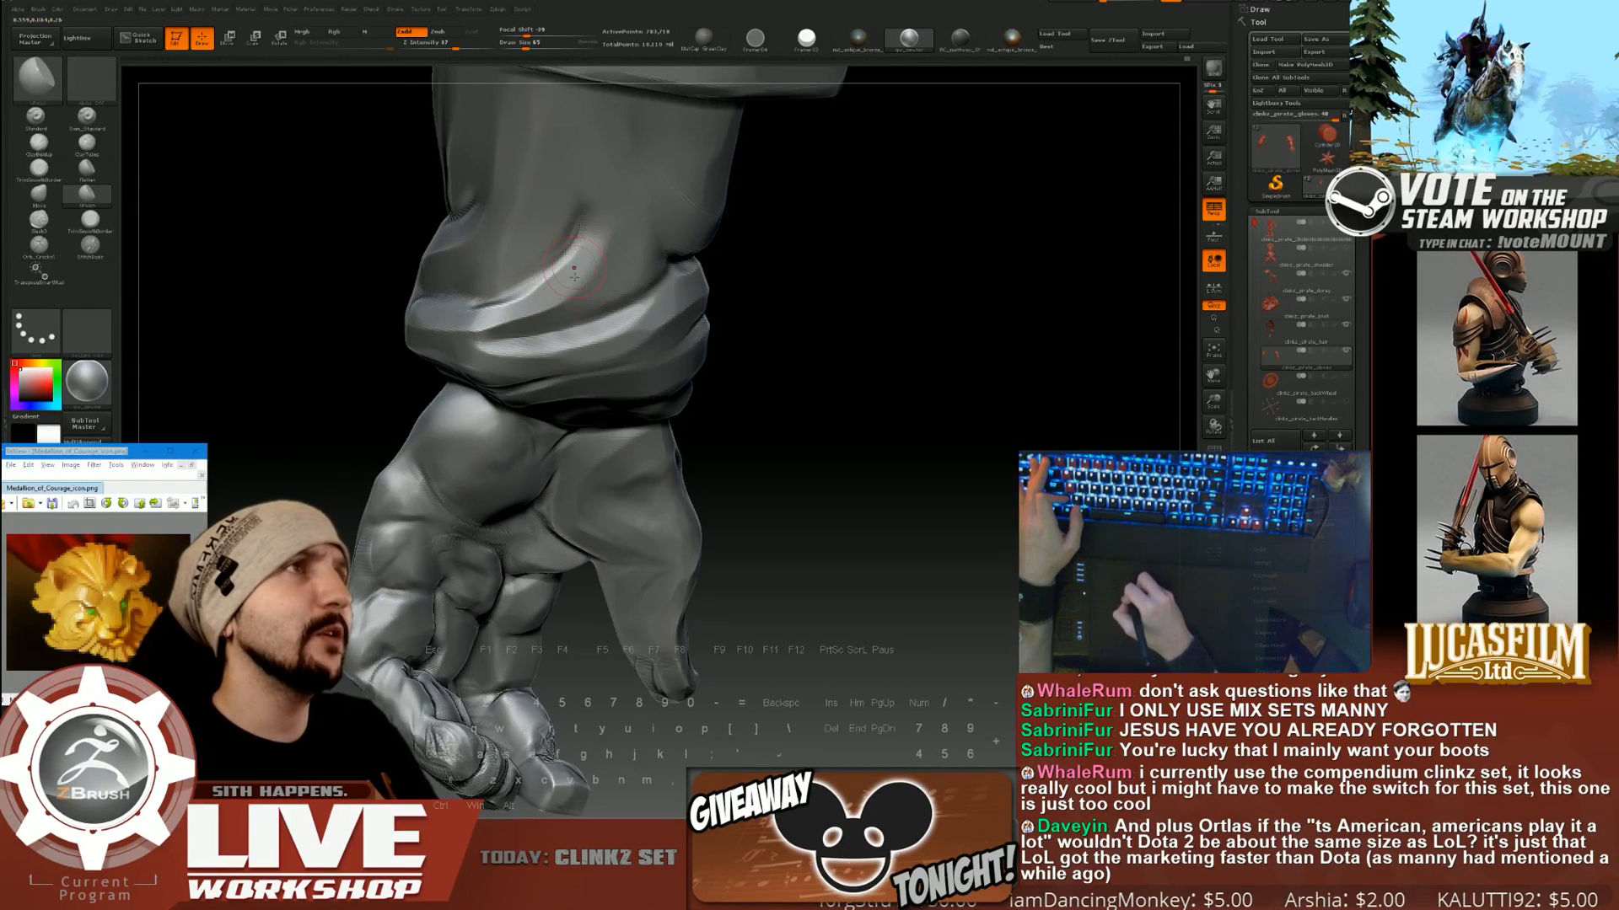
# Examine the gloved hand, its cuff and the hook arm from several angles, including a close view of the thumb and palm.
pyautogui.moveTo(793, 327); pyautogui.dragTo(961, 326)
pyautogui.moveTo(927, 411); pyautogui.dragTo(734, 455)
pyautogui.moveTo(724, 654); pyautogui.dragTo(724, 594)
pyautogui.moveTo(759, 540); pyautogui.dragTo(969, 384)
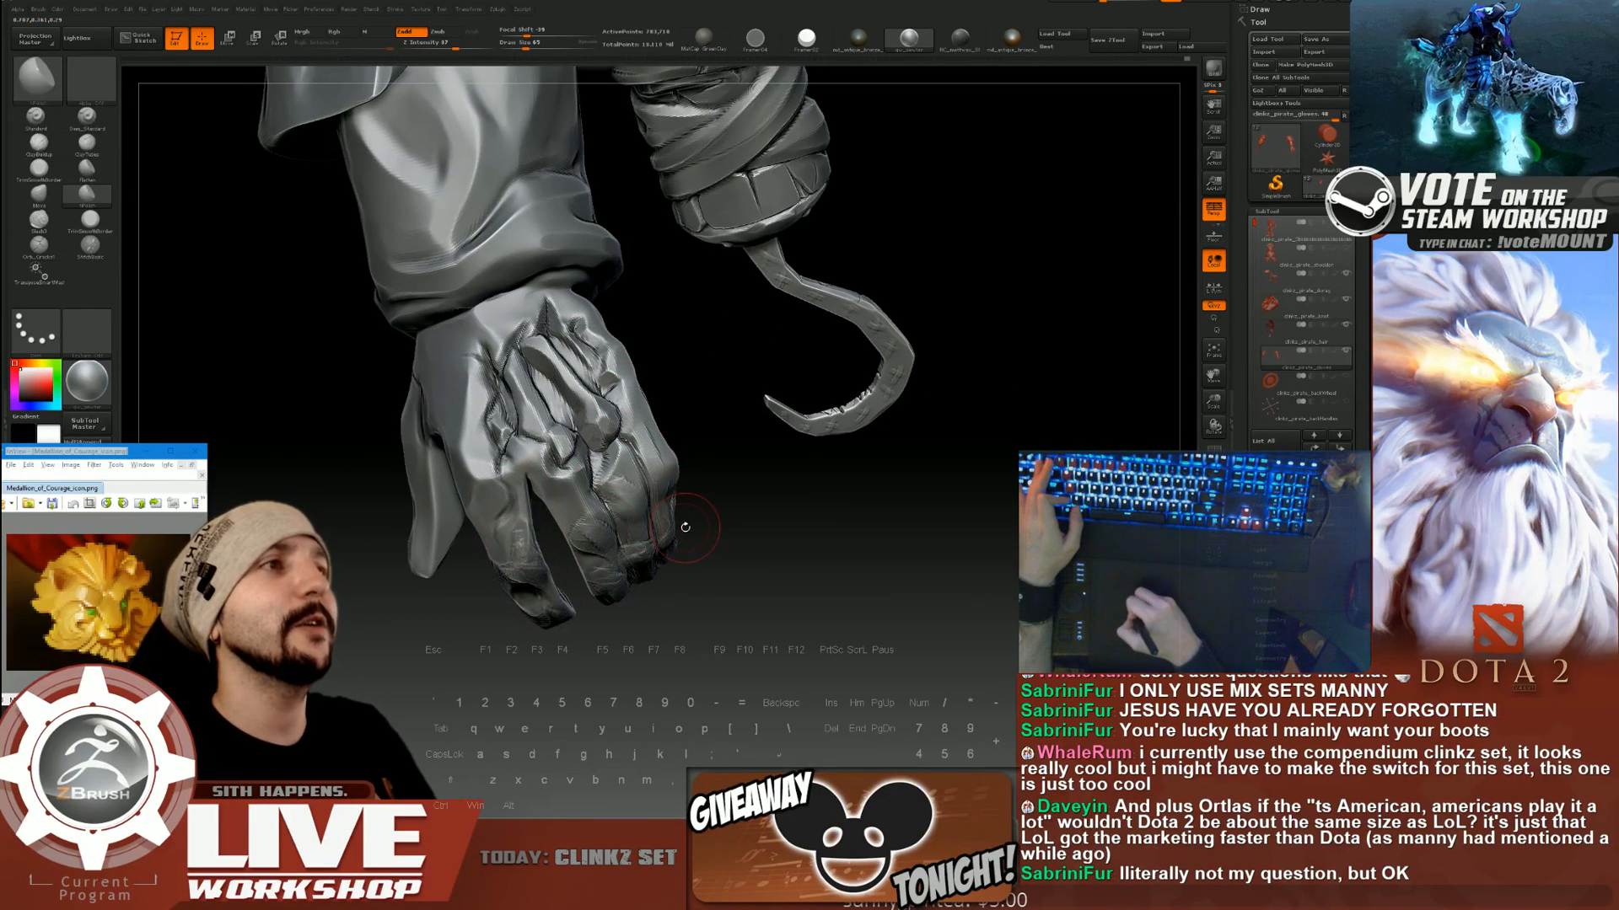
pyautogui.moveTo(799, 579); pyautogui.dragTo(677, 556)
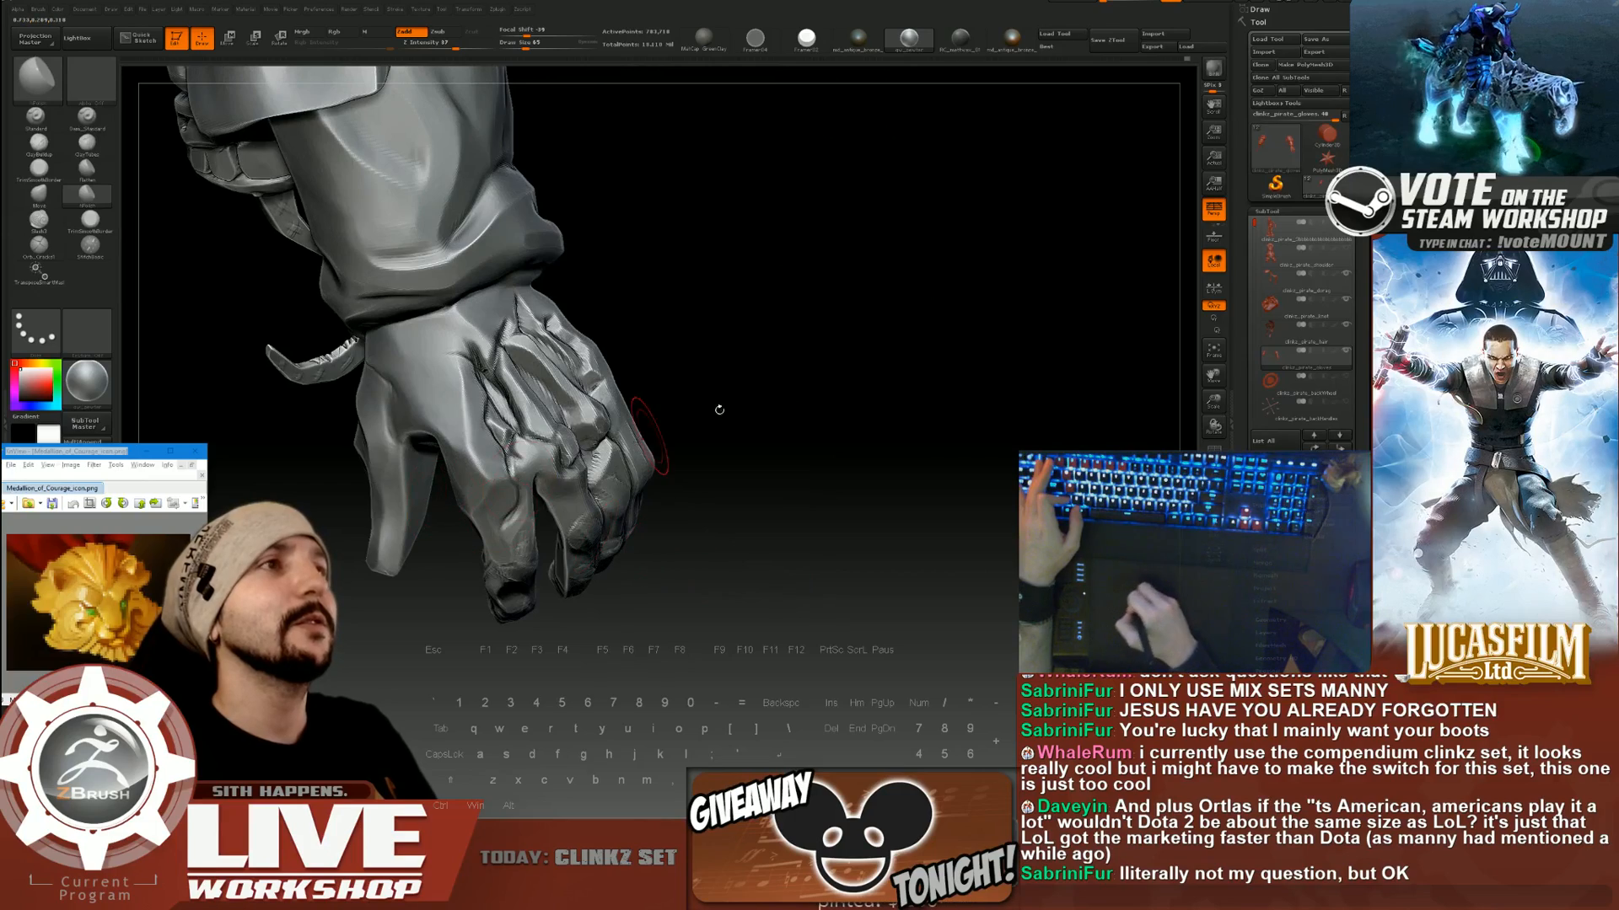
pyautogui.moveTo(719, 409); pyautogui.dragTo(595, 506)
pyautogui.moveTo(703, 501); pyautogui.dragTo(830, 460)
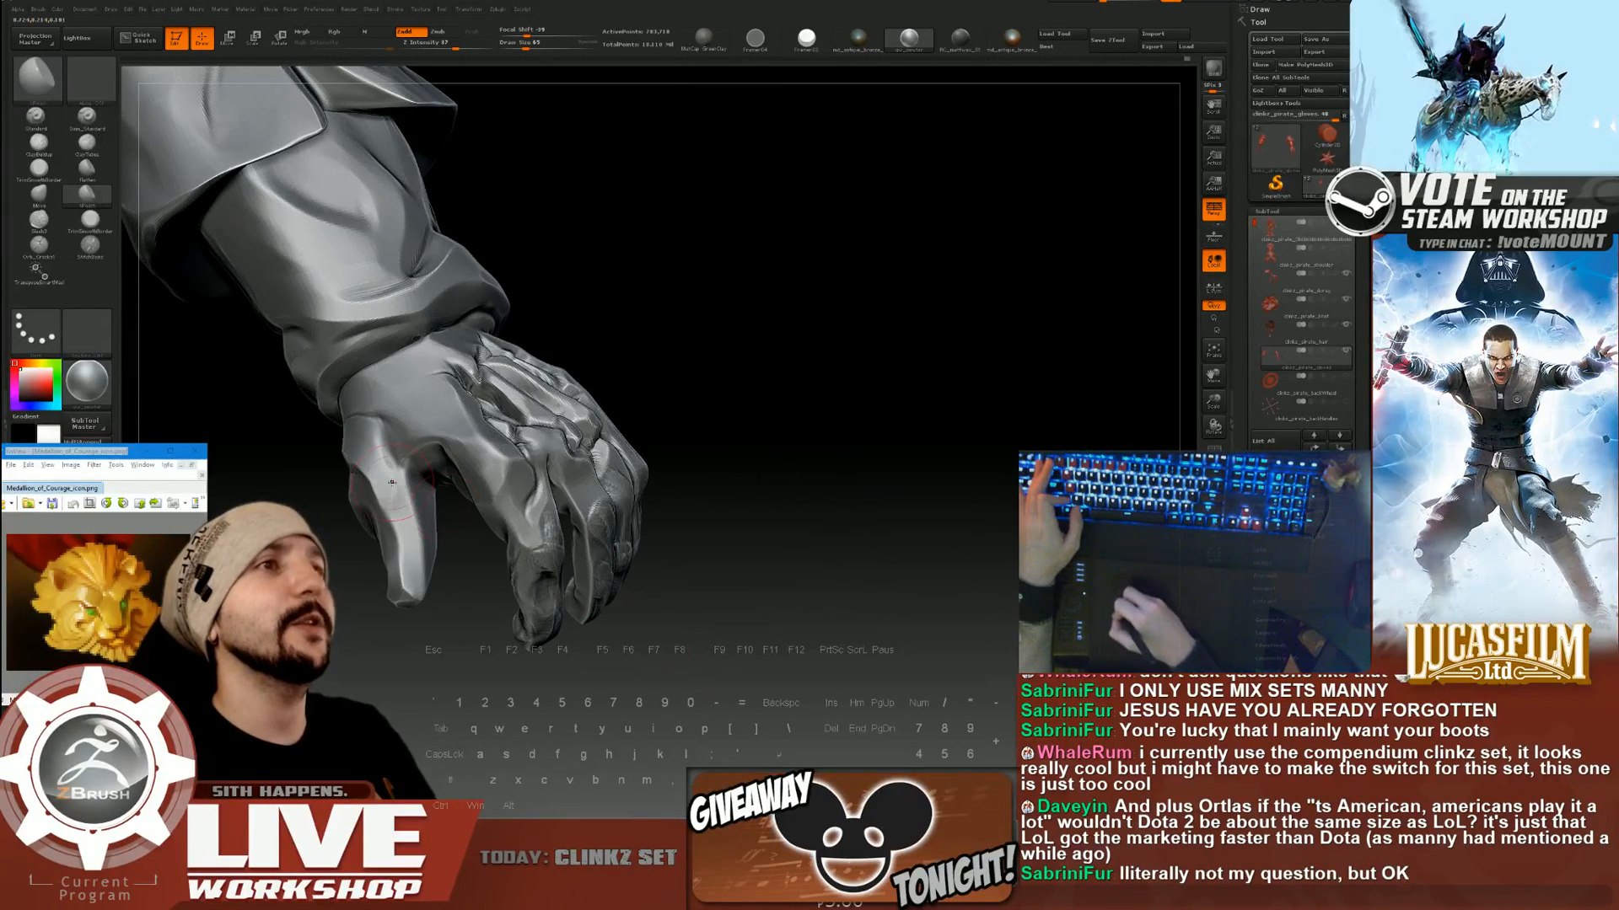
pyautogui.moveTo(792, 387); pyautogui.dragTo(641, 422)
pyautogui.moveTo(863, 439); pyautogui.dragTo(484, 426)
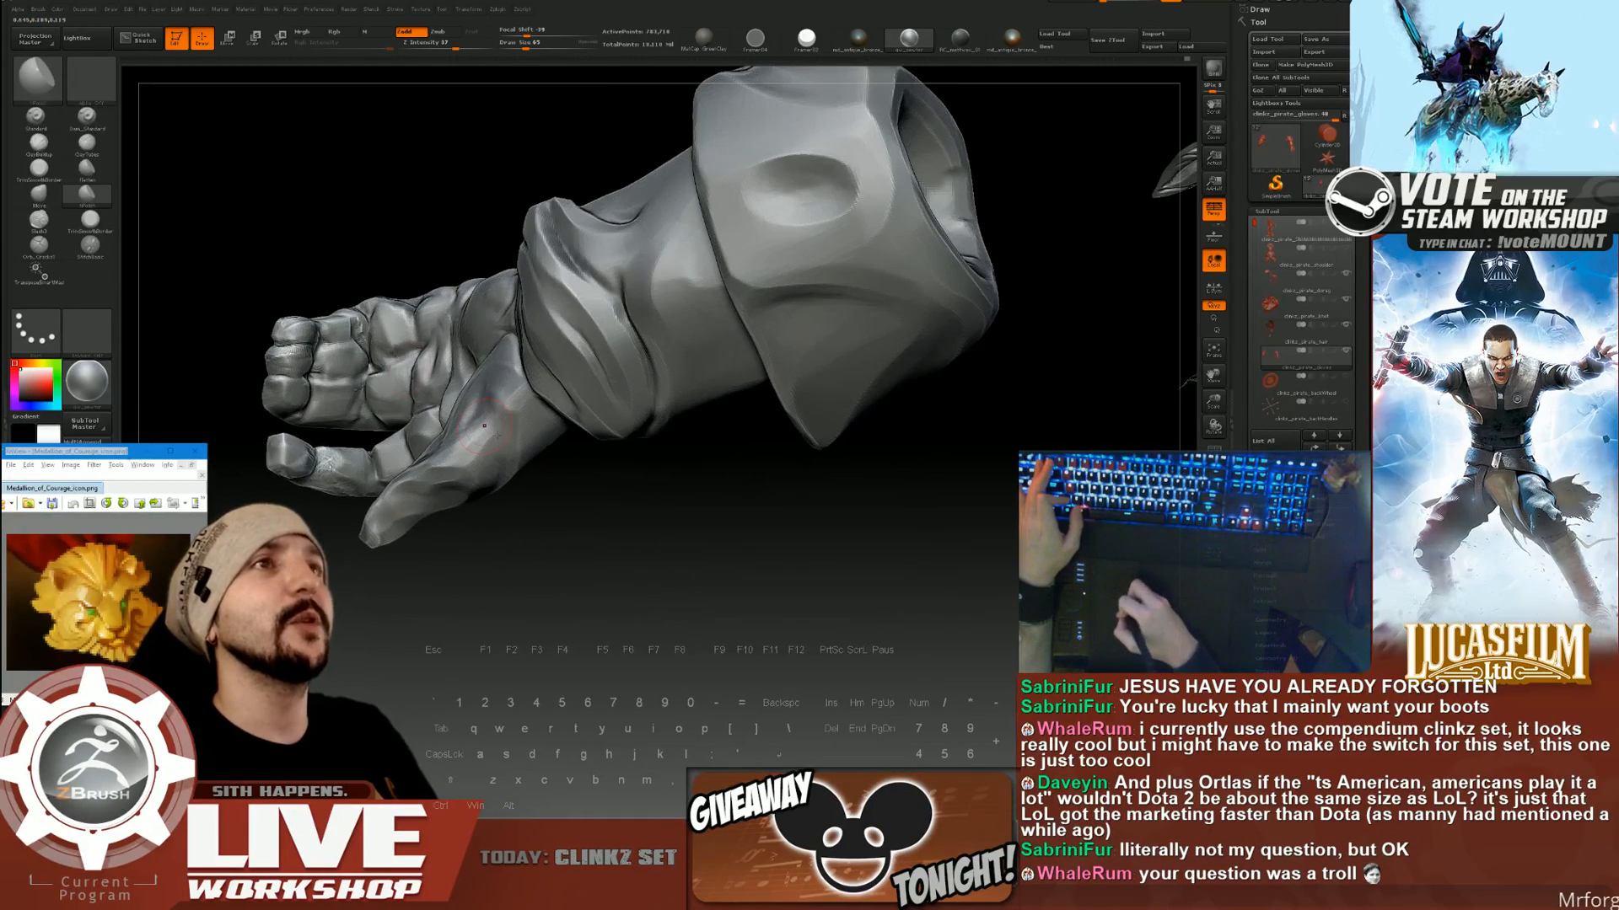
pyautogui.moveTo(603, 532); pyautogui.dragTo(335, 271)
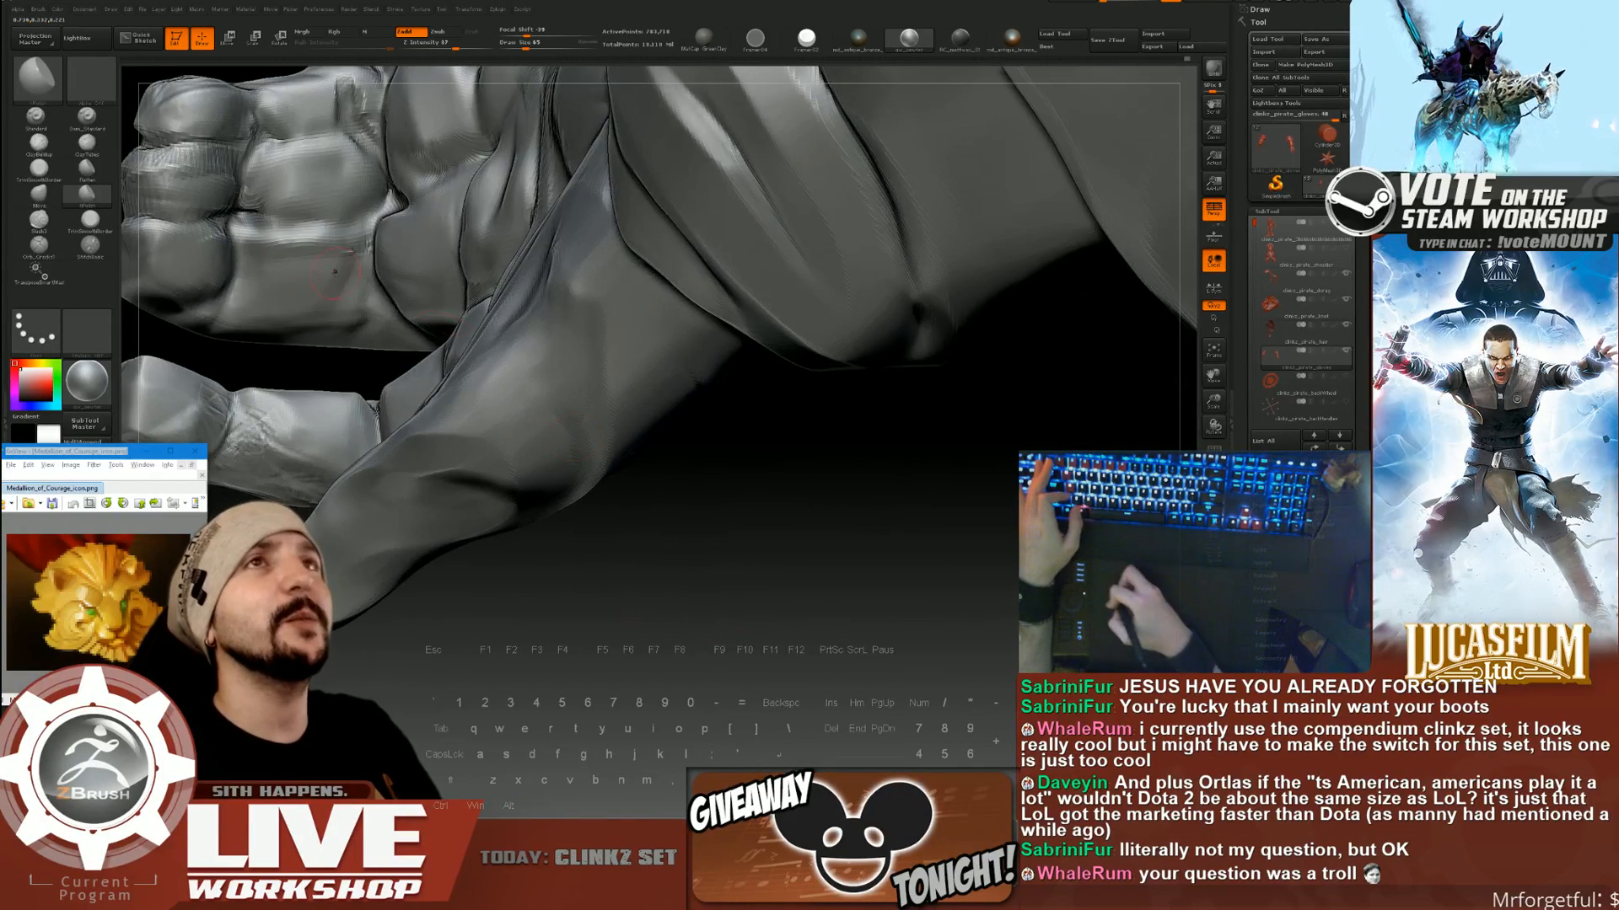
pyautogui.keyDown('alt'); pyautogui.moveTo(716, 560); pyautogui.dragTo(647, 546); pyautogui.keyUp('alt')
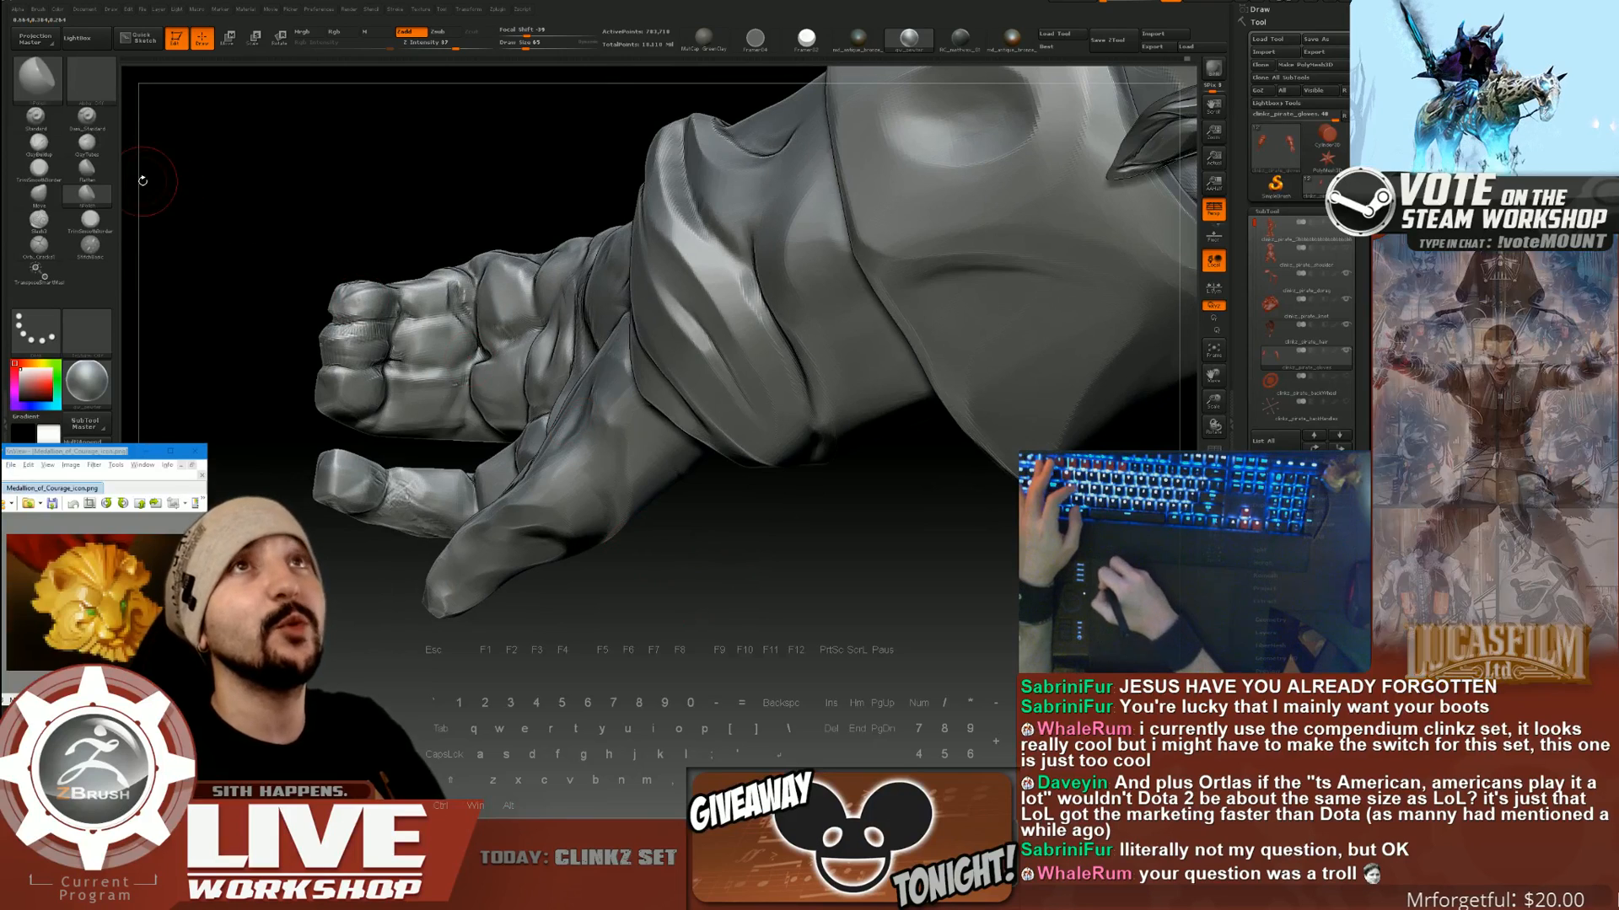
# Build up and separate the finger segments on the palm side of the curled fingers with the ClayBuildup brush.
pyautogui.click(34, 151)
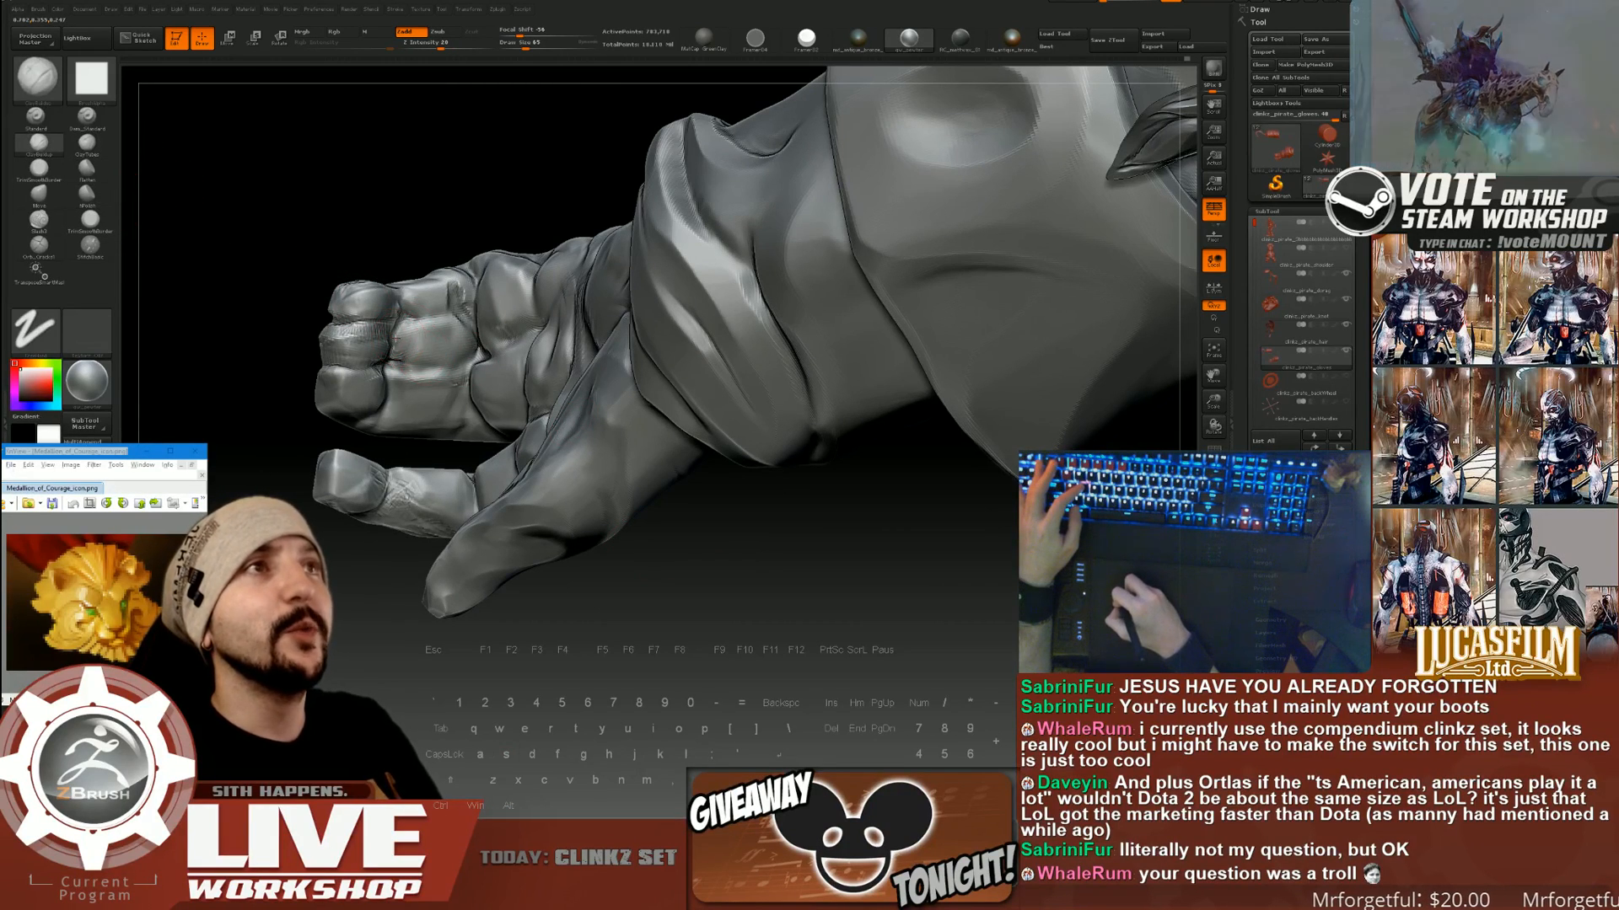
pyautogui.keyDown('alt'); pyautogui.moveTo(661, 549); pyautogui.dragTo(730, 463); pyautogui.keyUp('alt')
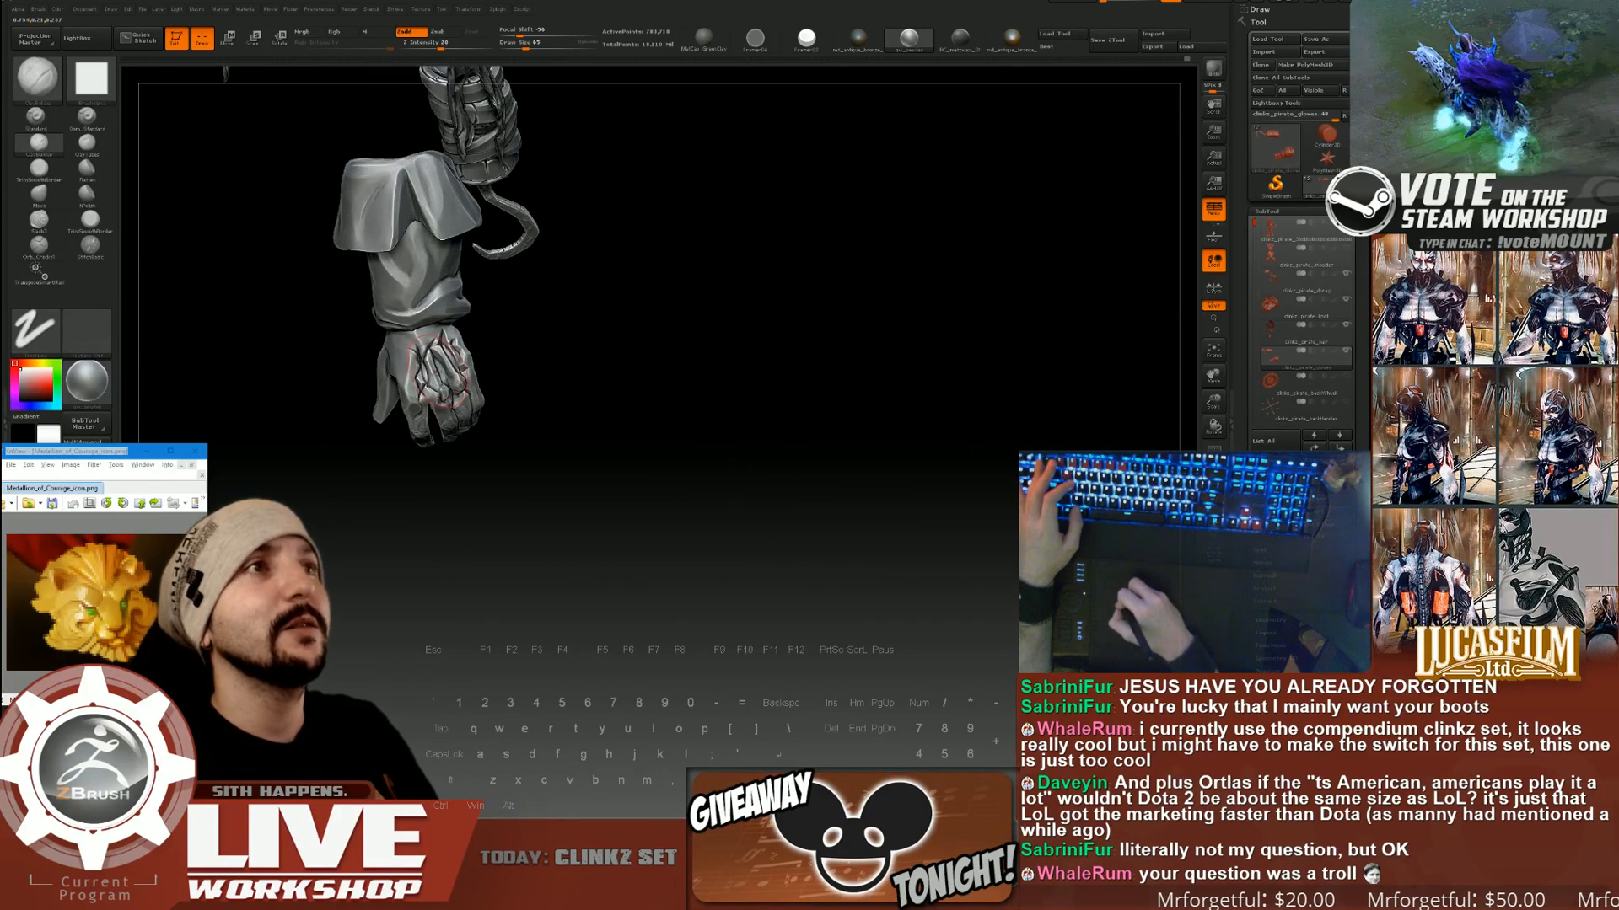
pyautogui.moveTo(622, 369); pyautogui.dragTo(661, 416)
pyautogui.moveTo(843, 253); pyautogui.dragTo(801, 278)
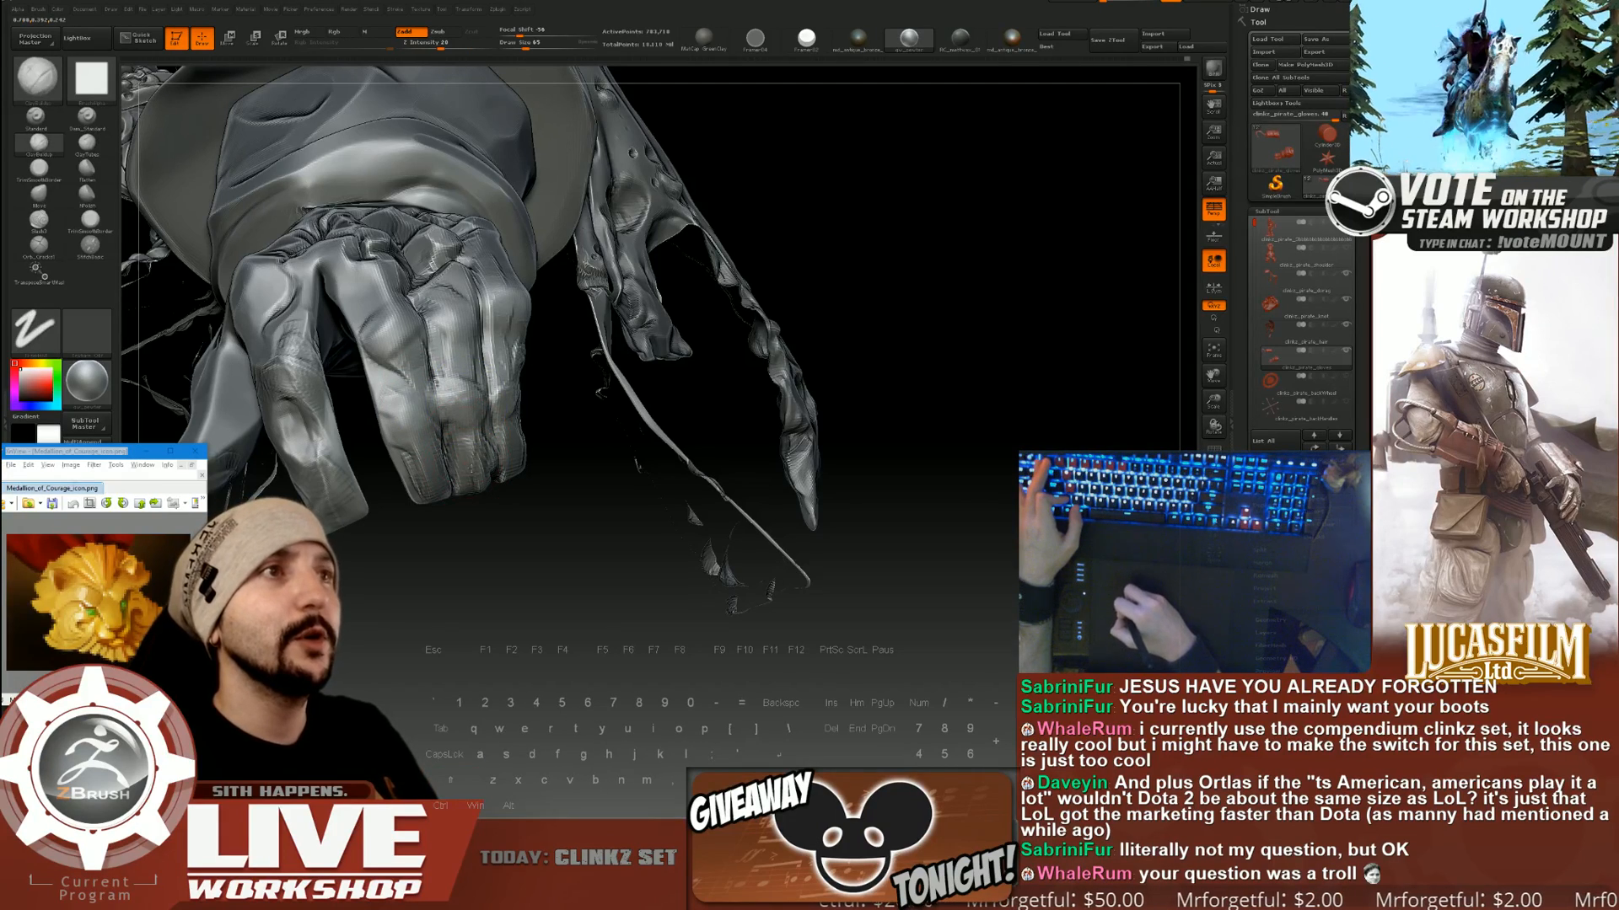
pyautogui.moveTo(454, 466)
pyautogui.mouseDown()
pyautogui.moveTo(573, 425)
pyautogui.moveTo(512, 380)
pyautogui.moveTo(525, 310)
pyautogui.moveTo(586, 305)
pyautogui.moveTo(566, 305)
pyautogui.moveTo(506, 489)
pyautogui.moveTo(517, 420)
pyautogui.moveTo(548, 425)
pyautogui.mouseUp()
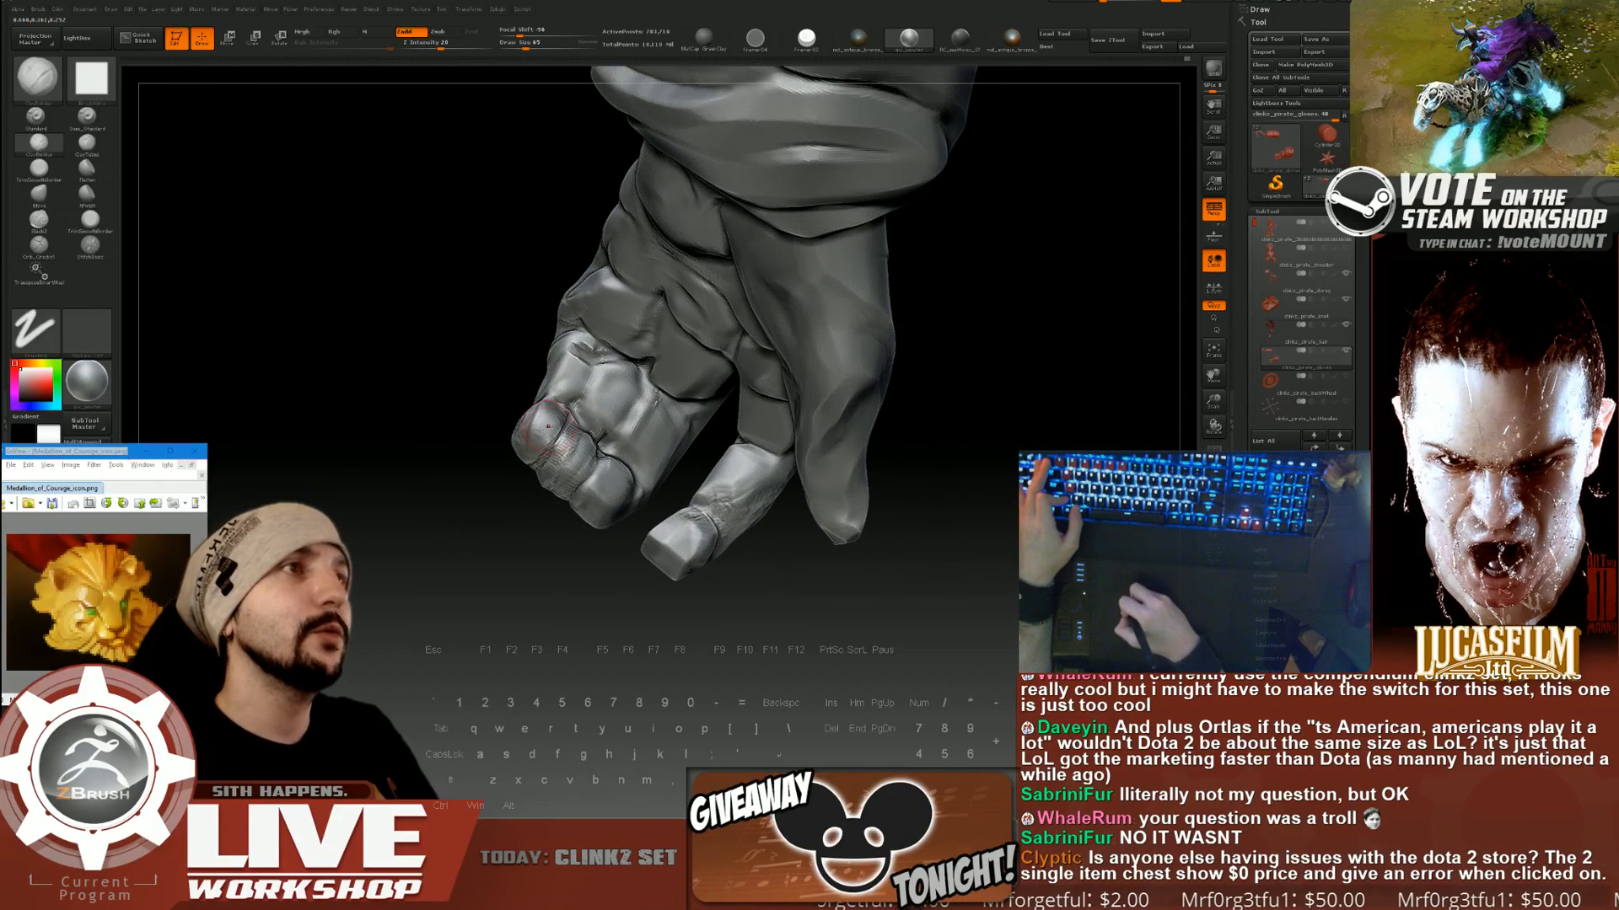
pyautogui.press('alt')
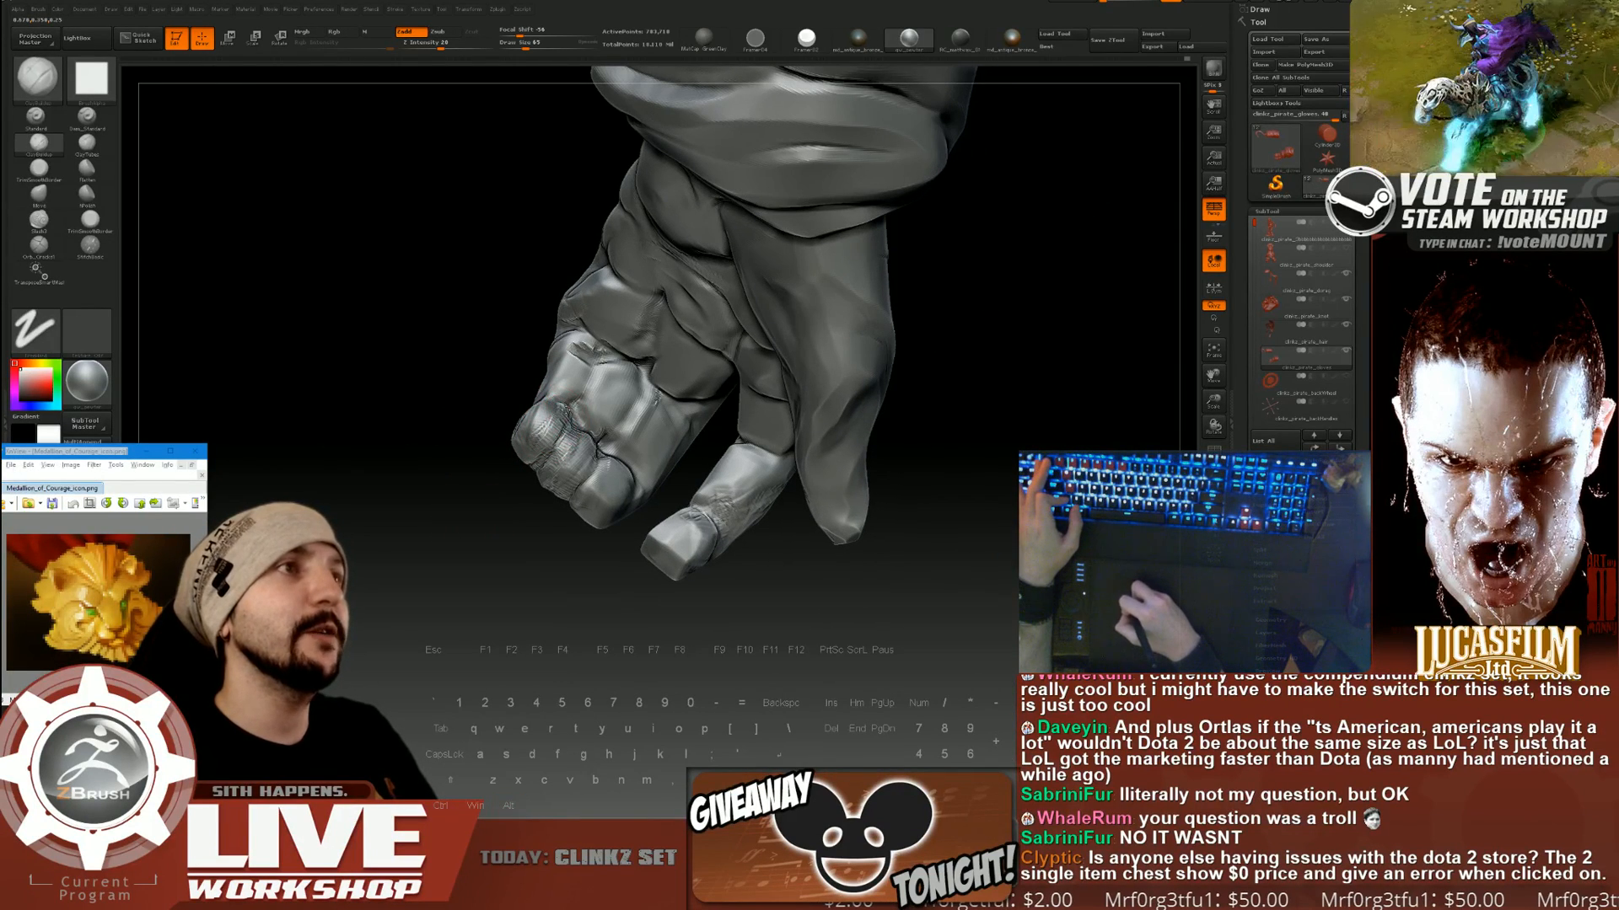
pyautogui.moveTo(541, 427)
pyautogui.mouseDown()
pyautogui.moveTo(580, 464)
pyautogui.moveTo(578, 445)
pyautogui.mouseUp()
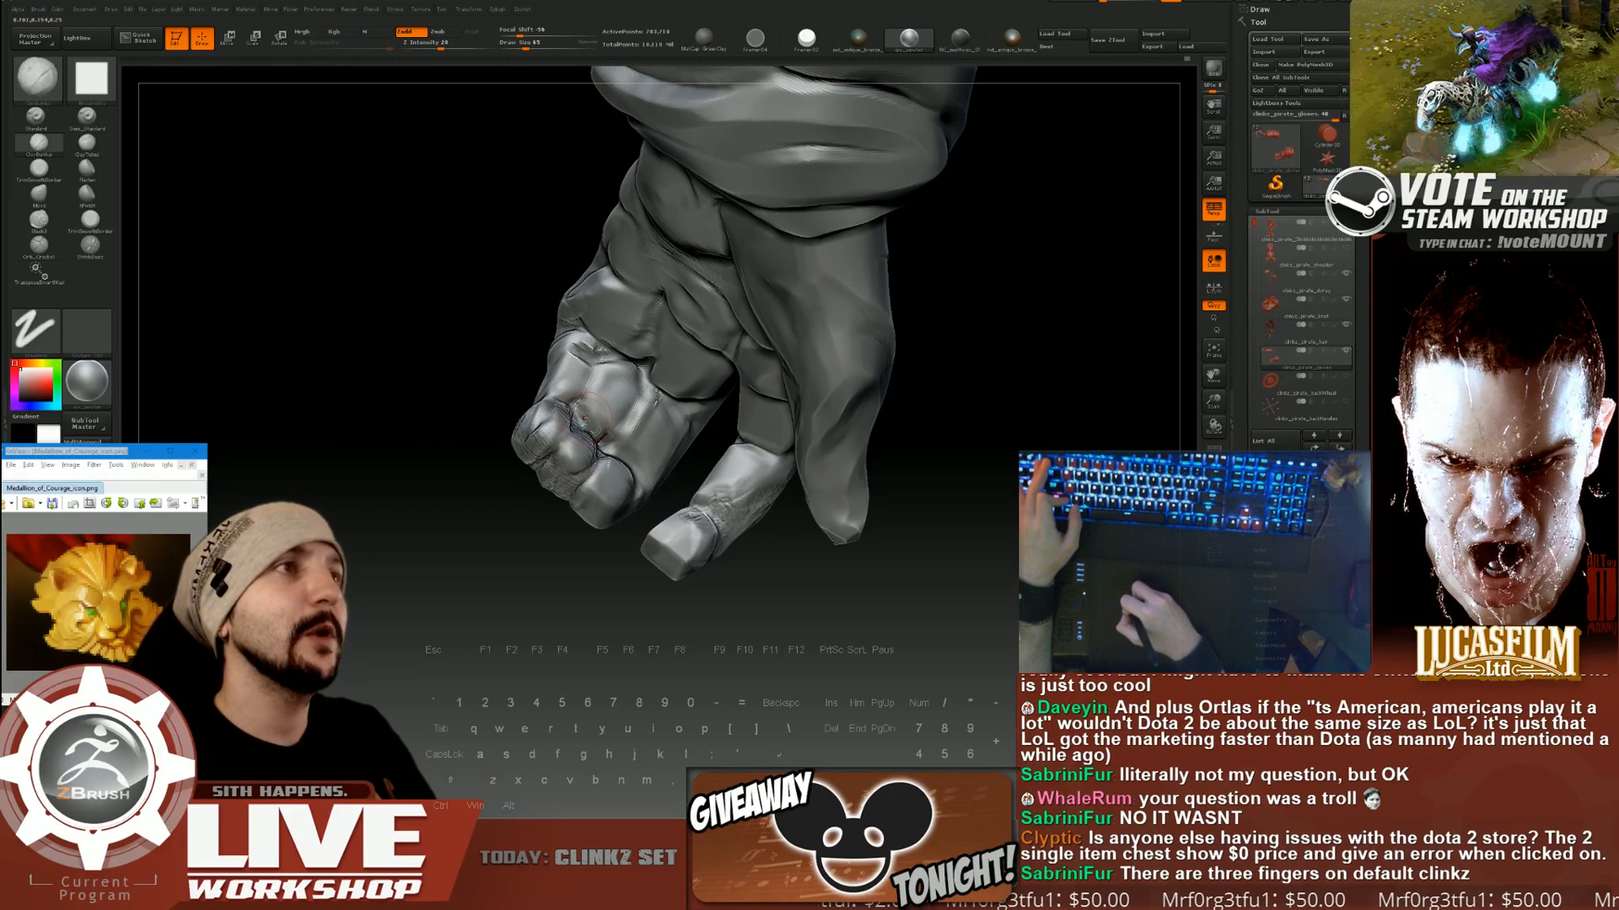
pyautogui.moveTo(614, 390); pyautogui.dragTo(551, 481)
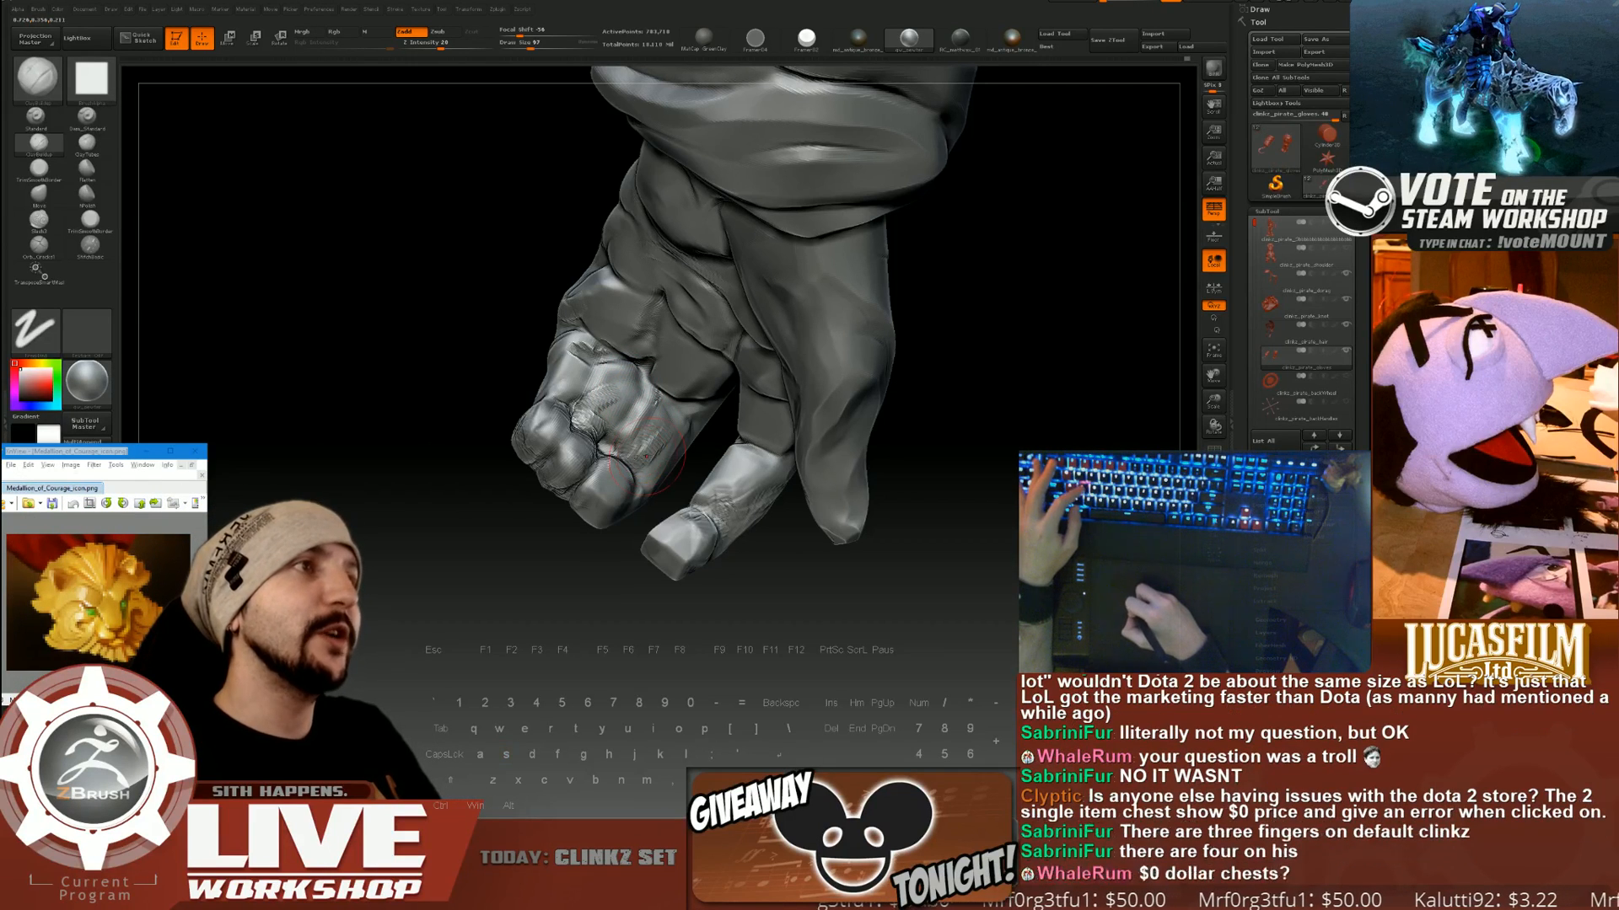
pyautogui.moveTo(646, 452)
pyautogui.mouseDown()
pyautogui.moveTo(609, 387)
pyautogui.moveTo(582, 411)
pyautogui.moveTo(561, 404)
pyautogui.moveTo(625, 428)
pyautogui.moveTo(577, 383)
pyautogui.moveTo(584, 407)
pyautogui.moveTo(621, 412)
pyautogui.mouseUp()
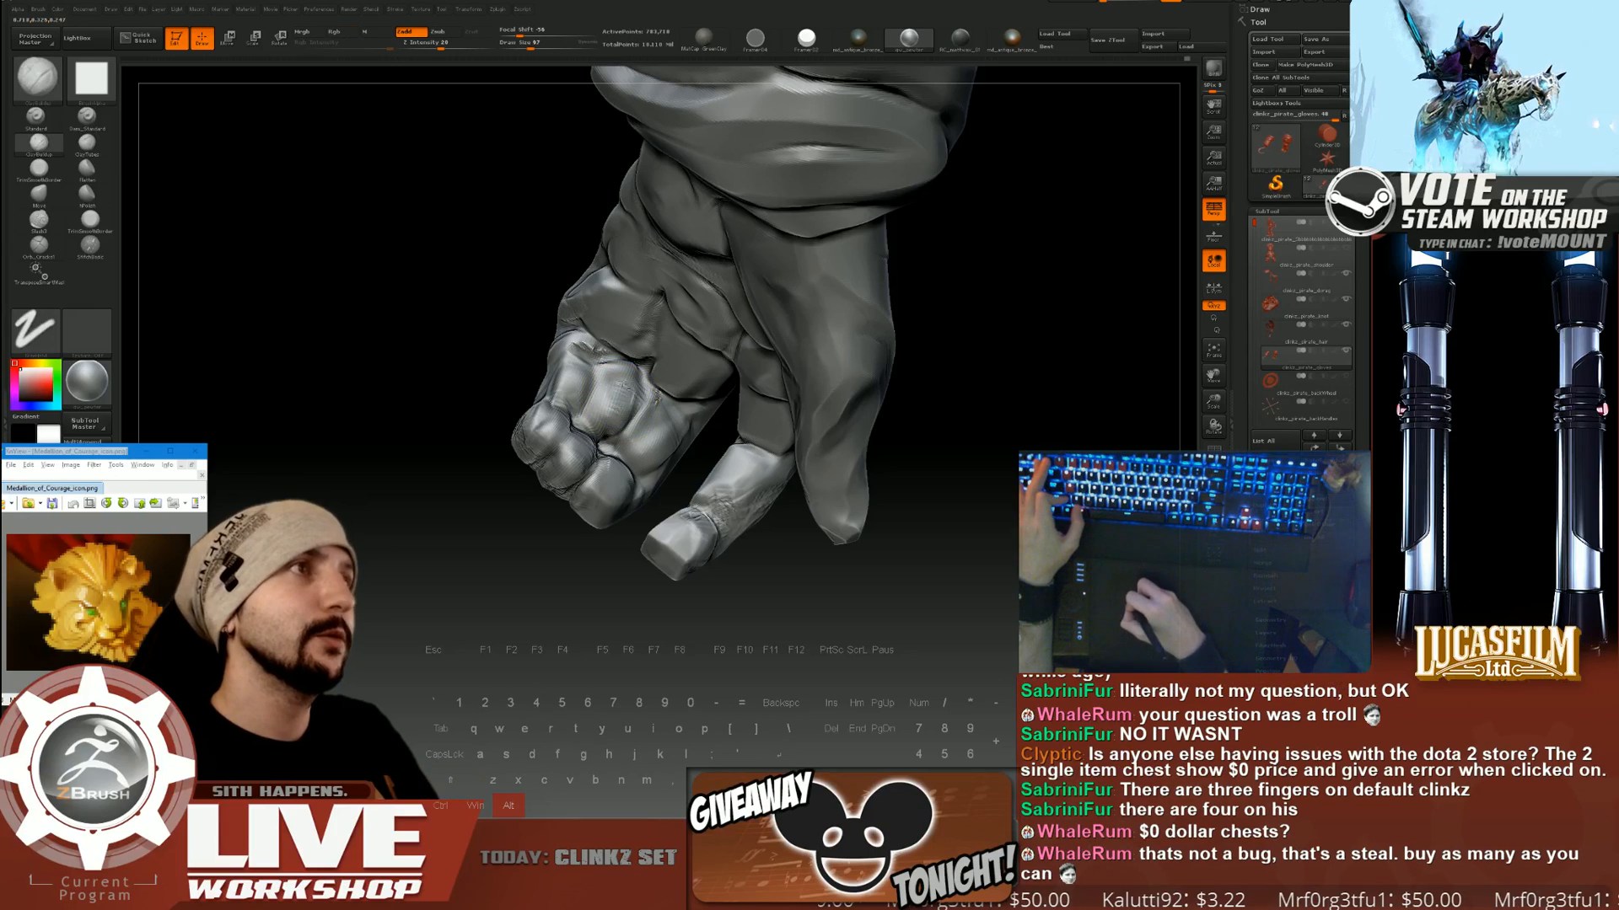
# Smooth the rough clay strokes on the middle finger from its knuckle towards the tip.
pyautogui.keyDown('alt'); pyautogui.moveTo(507, 607); pyautogui.dragTo(504, 527); pyautogui.keyUp('alt')
pyautogui.moveTo(706, 544); pyautogui.dragTo(831, 536)
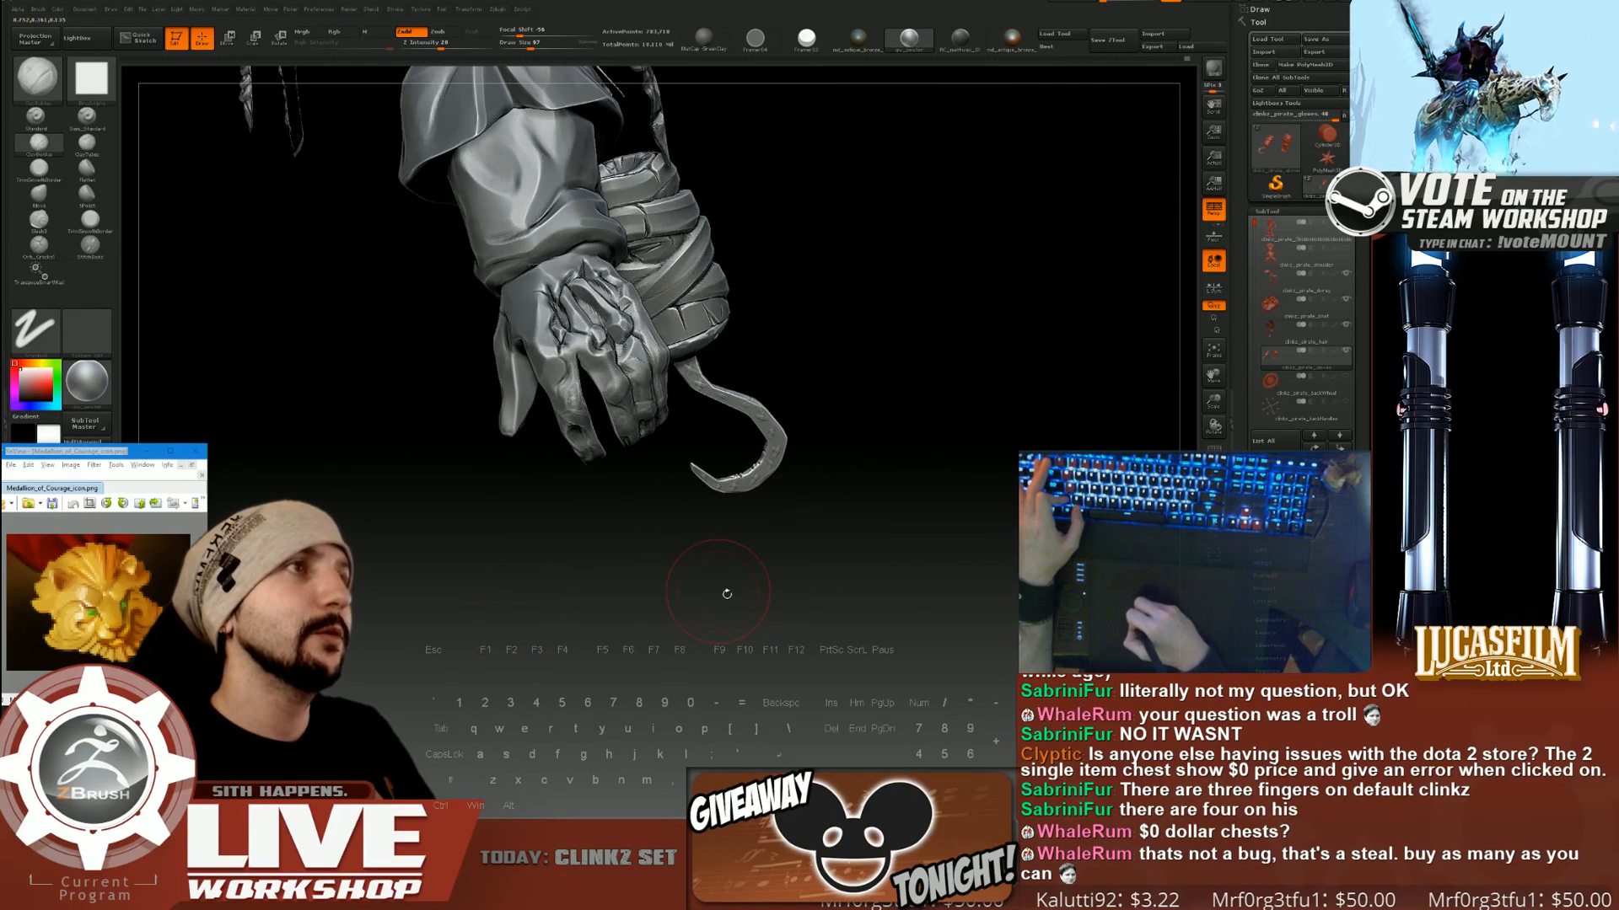
pyautogui.keyDown('alt'); pyautogui.moveTo(726, 593); pyautogui.dragTo(666, 624); pyautogui.keyUp('alt')
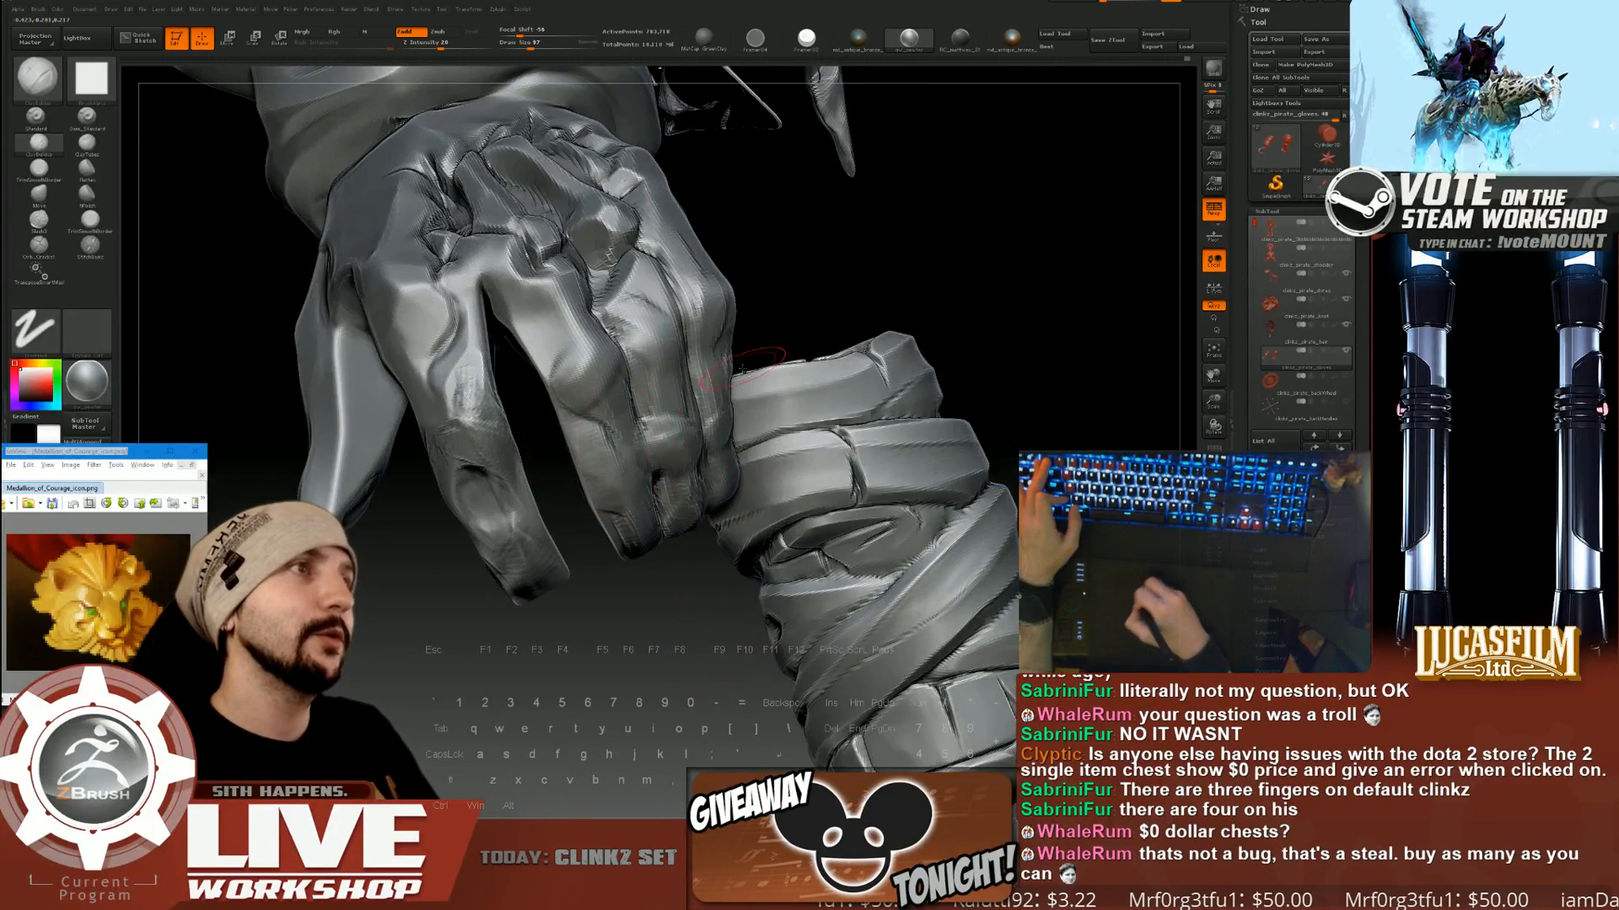
pyautogui.moveTo(801, 316); pyautogui.dragTo(746, 257)
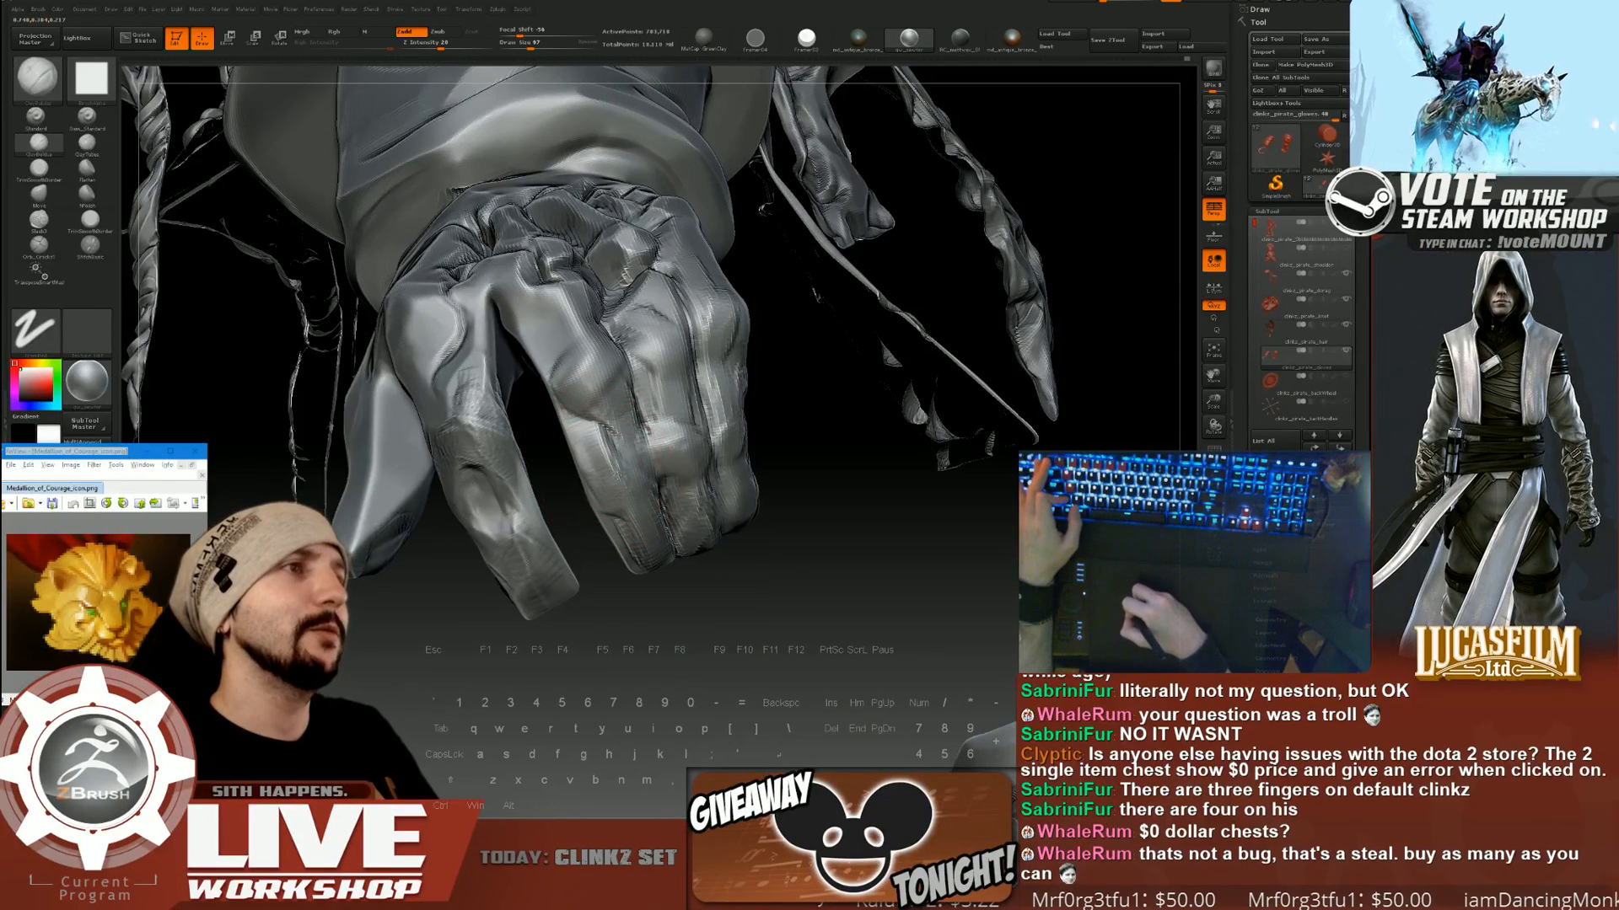
pyautogui.moveTo(876, 567); pyautogui.dragTo(817, 473)
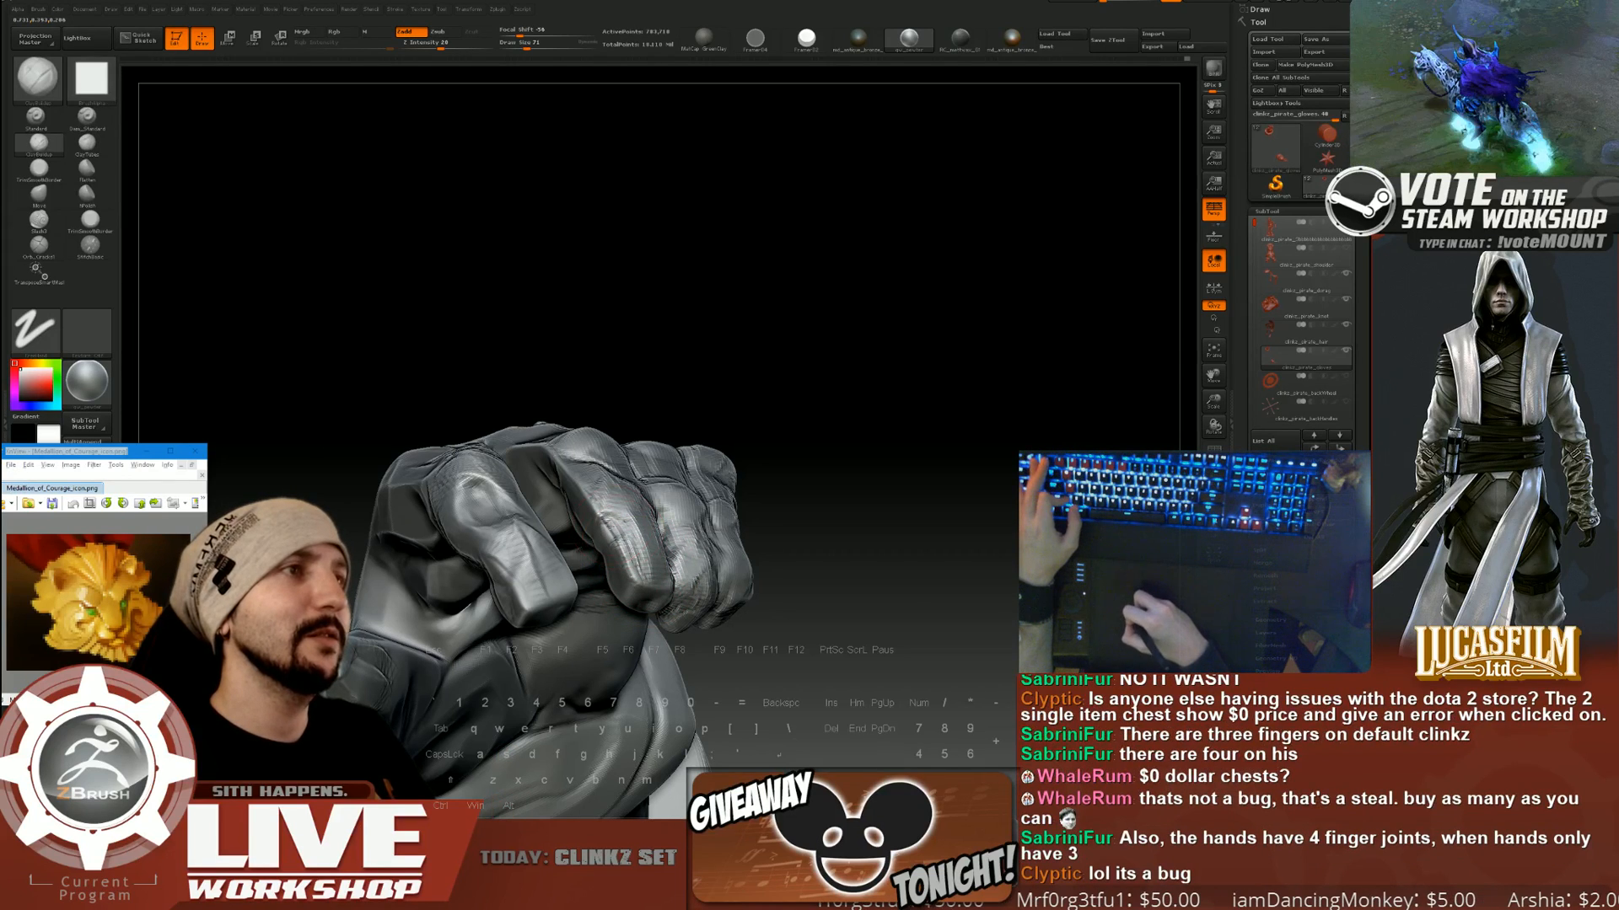
pyautogui.keyDown('shift'); pyautogui.moveTo(639, 558); pyautogui.dragTo(606, 523); pyautogui.keyUp('shift')
pyautogui.moveTo(892, 439); pyautogui.dragTo(890, 539)
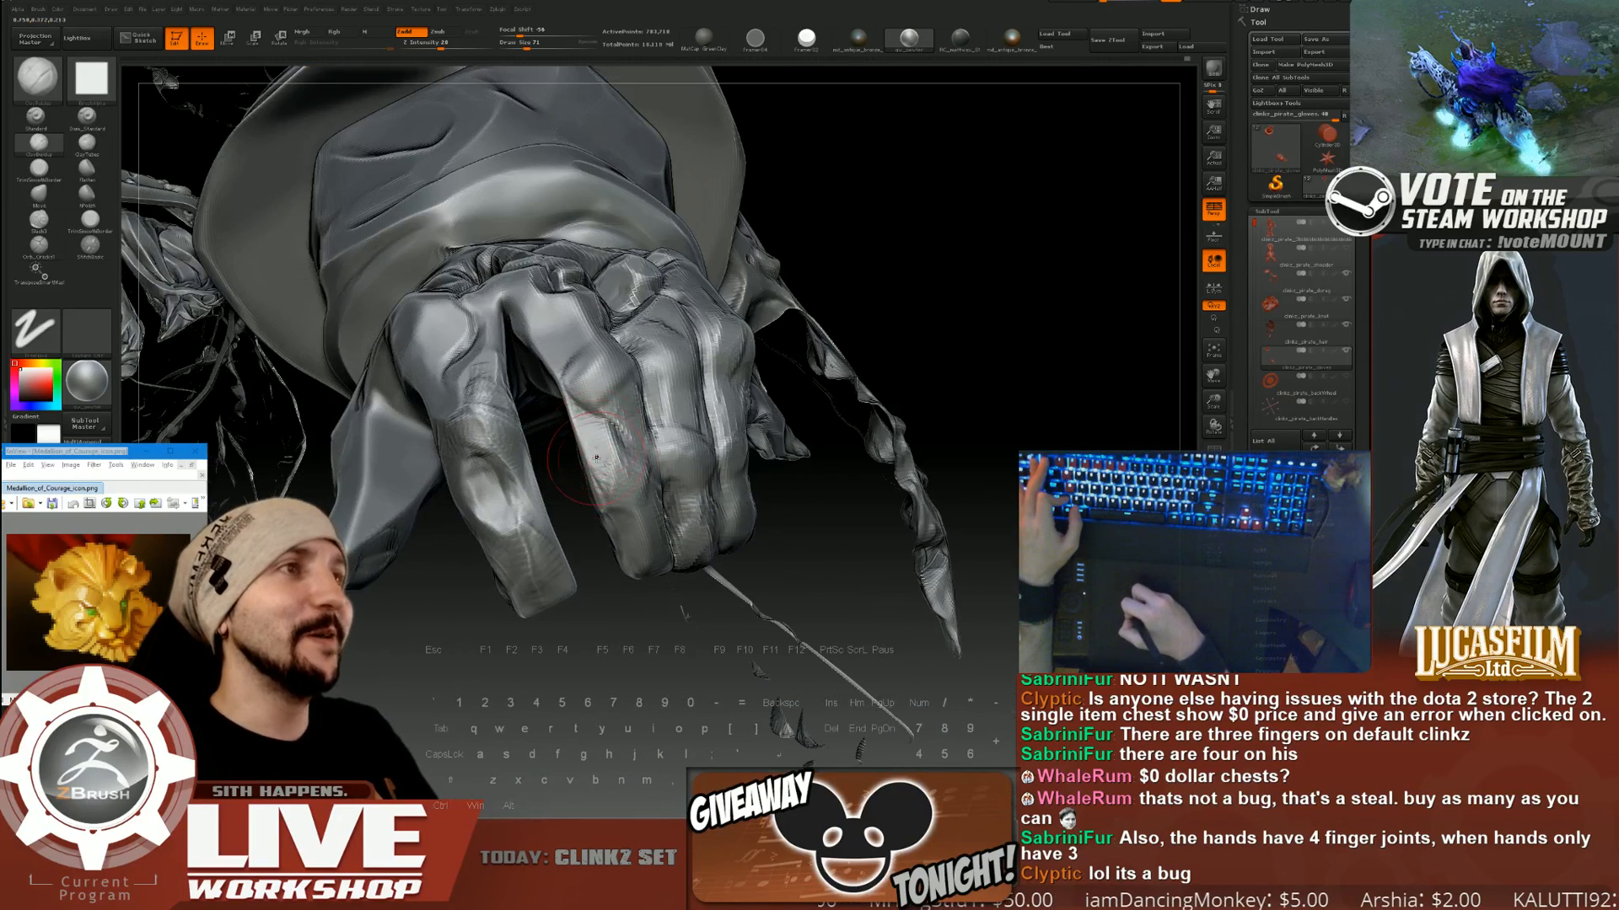
pyautogui.press('shift')
pyautogui.moveTo(598, 419)
pyautogui.keyDown('shift'); pyautogui.mouseDown()
pyautogui.moveTo(664, 430)
pyautogui.moveTo(668, 464)
pyautogui.mouseUp(); pyautogui.keyUp('shift')
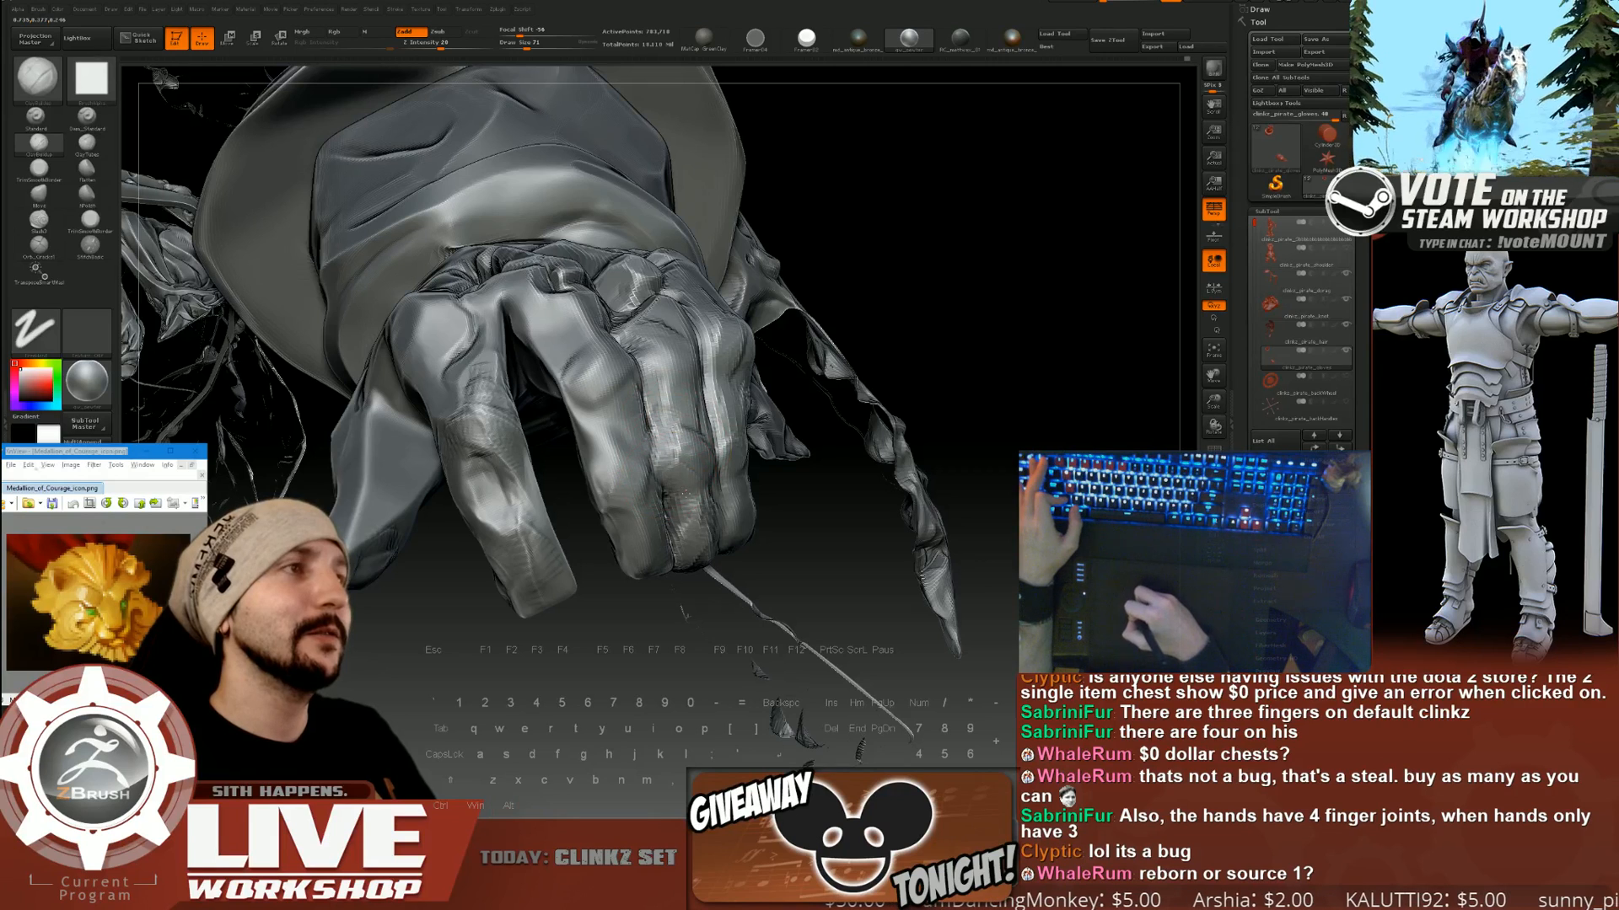
# Build up the index finger's segments and middle joint with clay strokes, smoothing them towards the fingertip.
pyautogui.moveTo(523, 496)
pyautogui.mouseDown()
pyautogui.moveTo(515, 544)
pyautogui.moveTo(540, 532)
pyautogui.mouseUp()
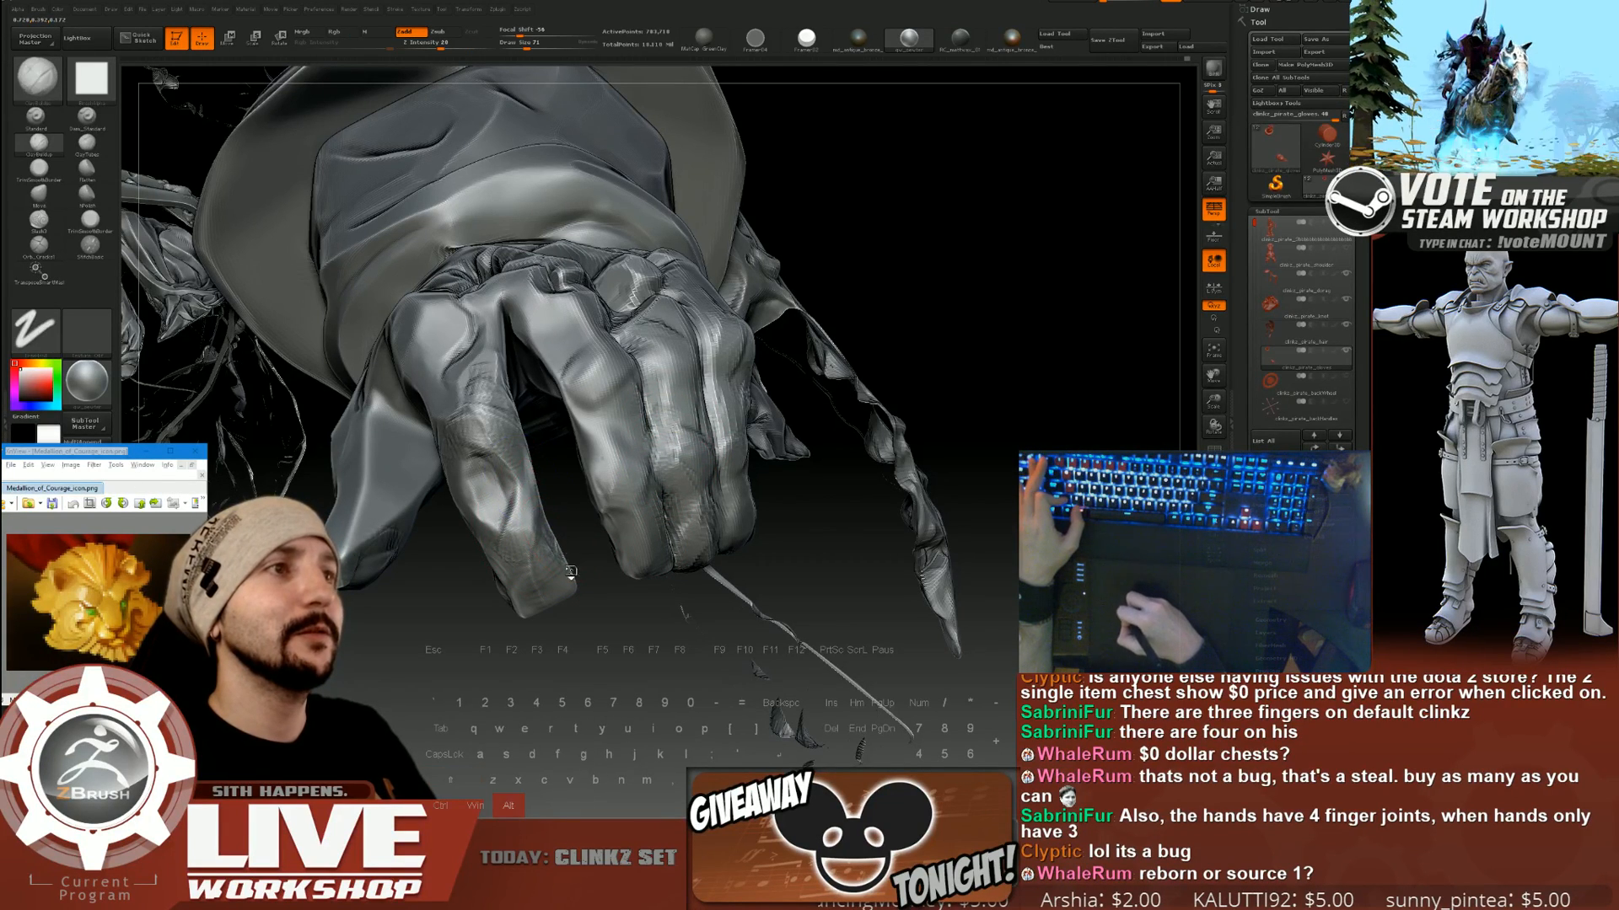
pyautogui.moveTo(784, 540)
pyautogui.keyDown('alt'); pyautogui.mouseDown()
pyautogui.moveTo(722, 296)
pyautogui.moveTo(856, 313)
pyautogui.moveTo(835, 236)
pyautogui.moveTo(843, 409)
pyautogui.mouseUp(); pyautogui.keyUp('alt')
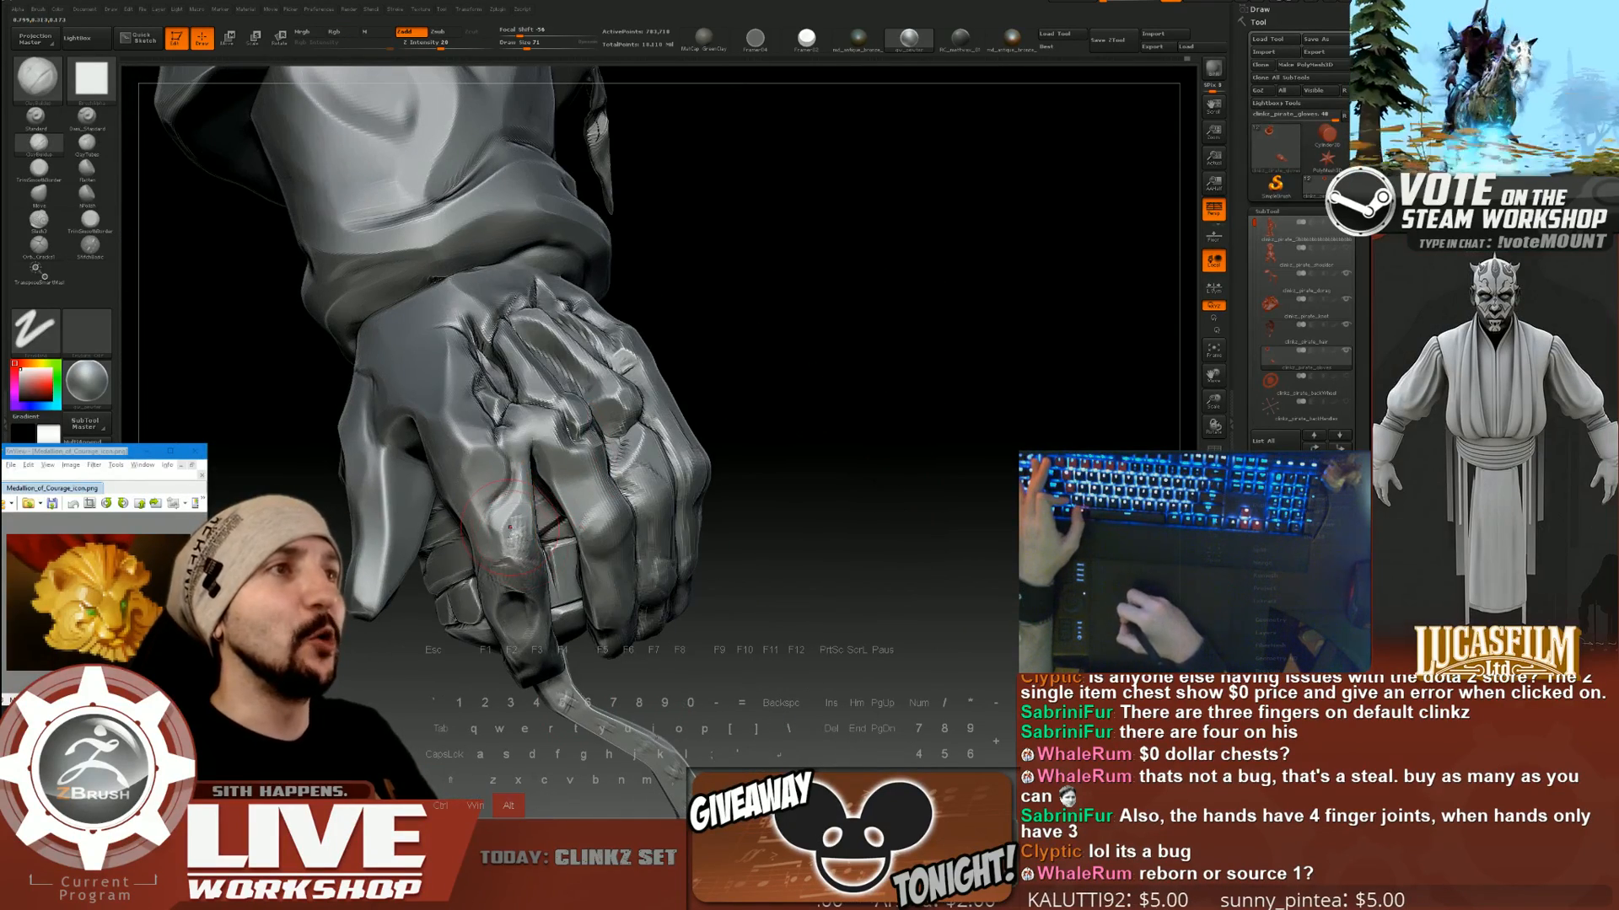
pyautogui.keyDown('alt'); pyautogui.moveTo(510, 527); pyautogui.dragTo(516, 536); pyautogui.keyUp('alt')
pyautogui.moveTo(732, 427); pyautogui.dragTo(666, 431)
pyautogui.keyDown('alt'); pyautogui.moveTo(516, 534); pyautogui.dragTo(524, 548); pyautogui.keyUp('alt')
pyautogui.moveTo(944, 422); pyautogui.dragTo(852, 420)
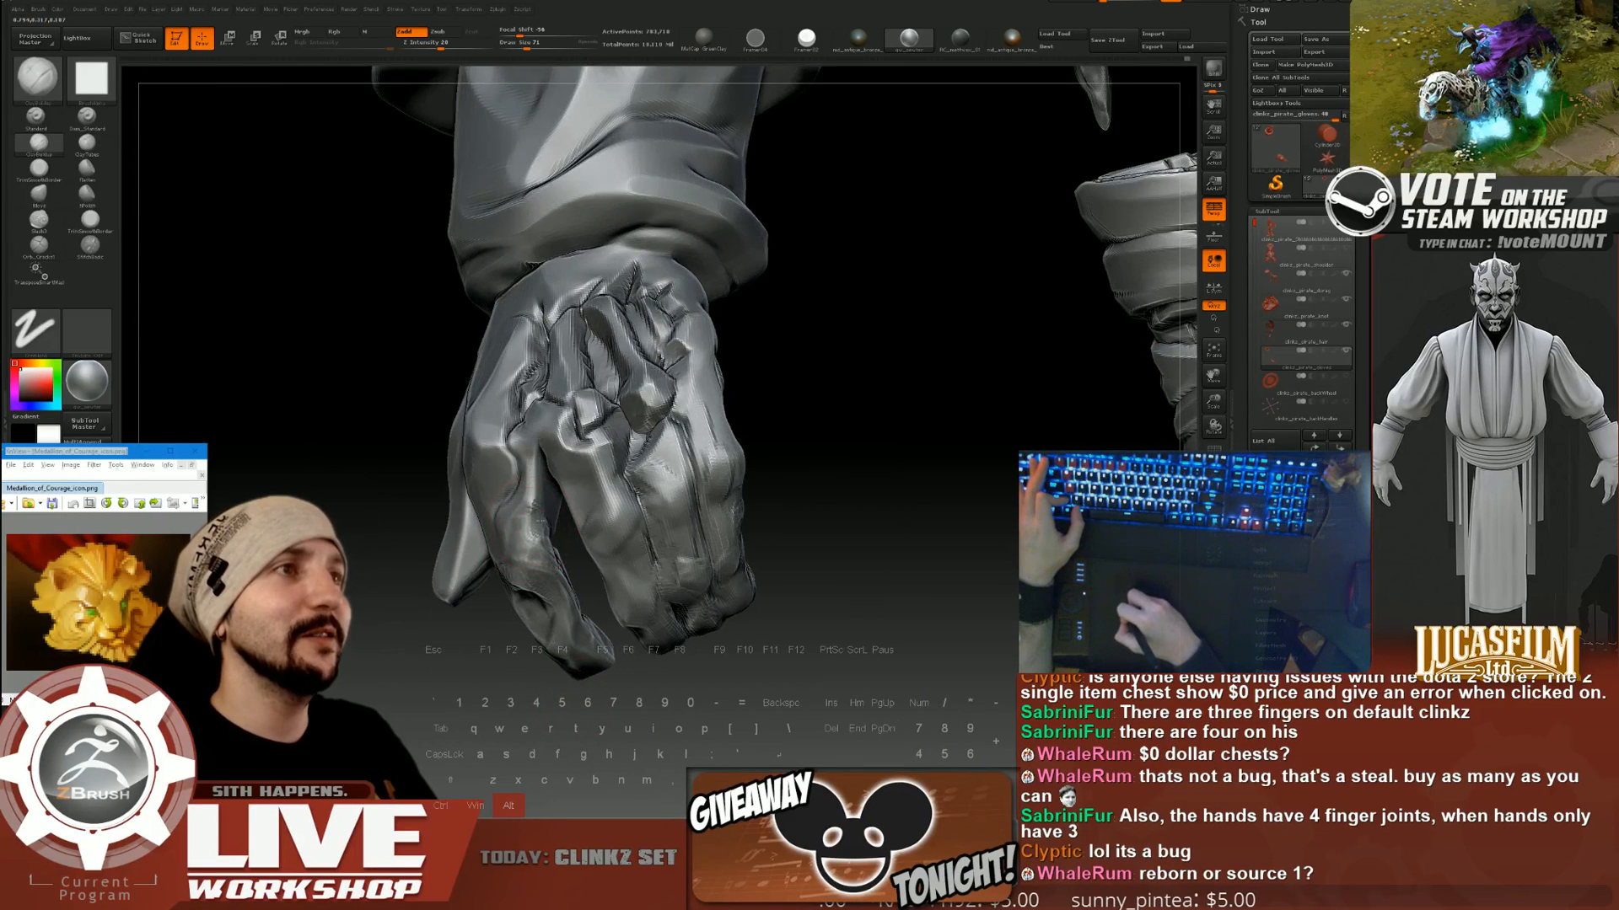
pyautogui.press('shift')
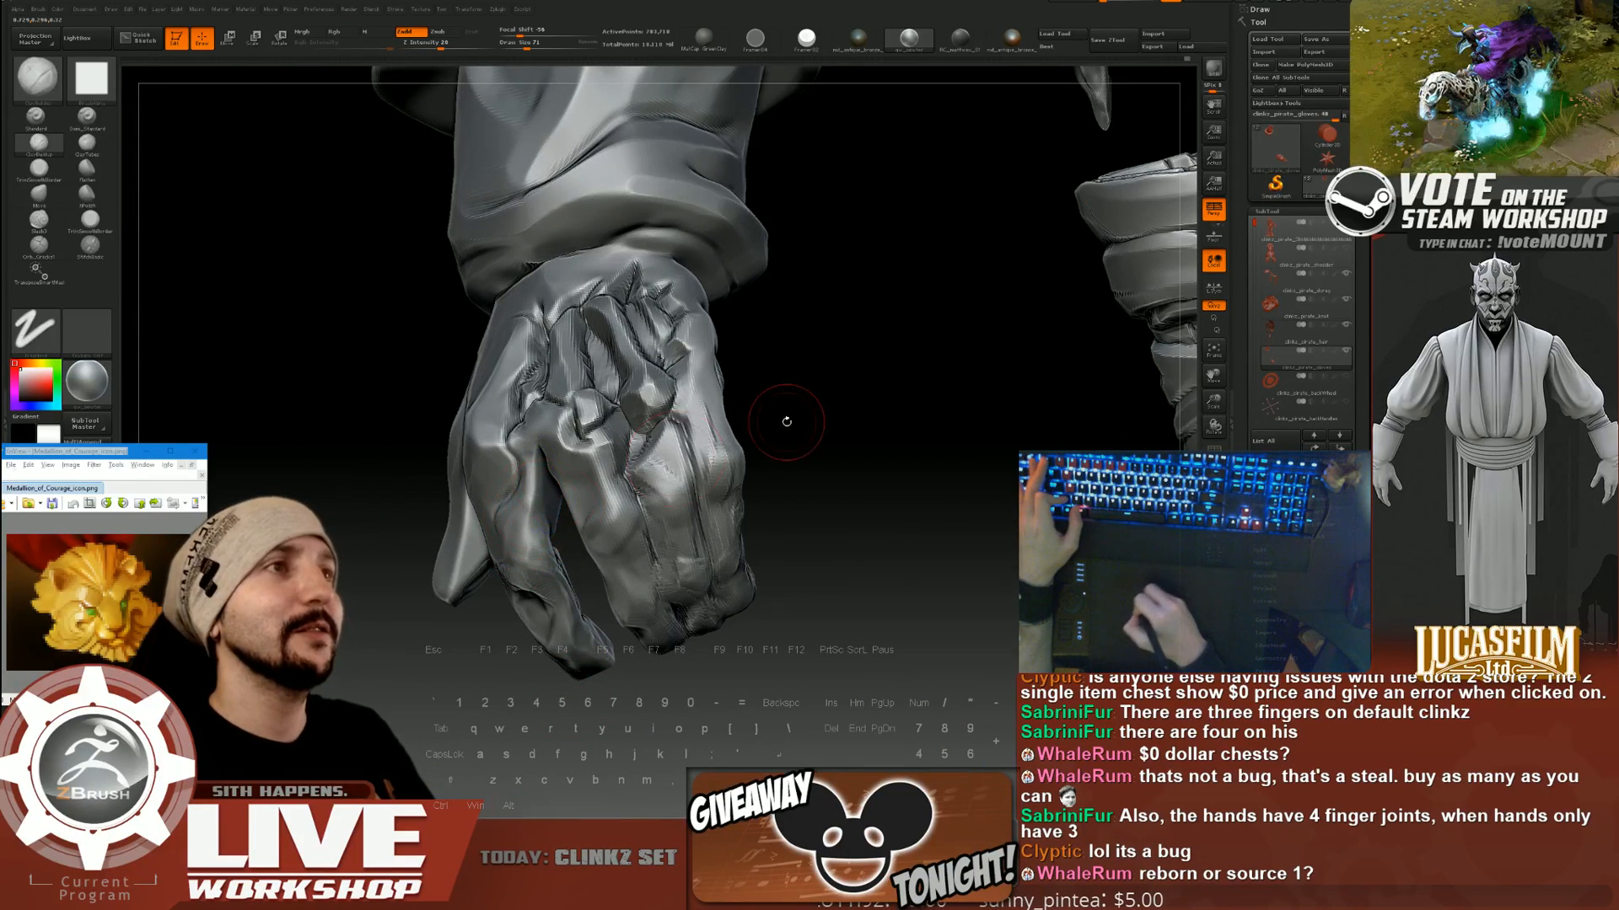
pyautogui.moveTo(787, 423); pyautogui.dragTo(641, 454)
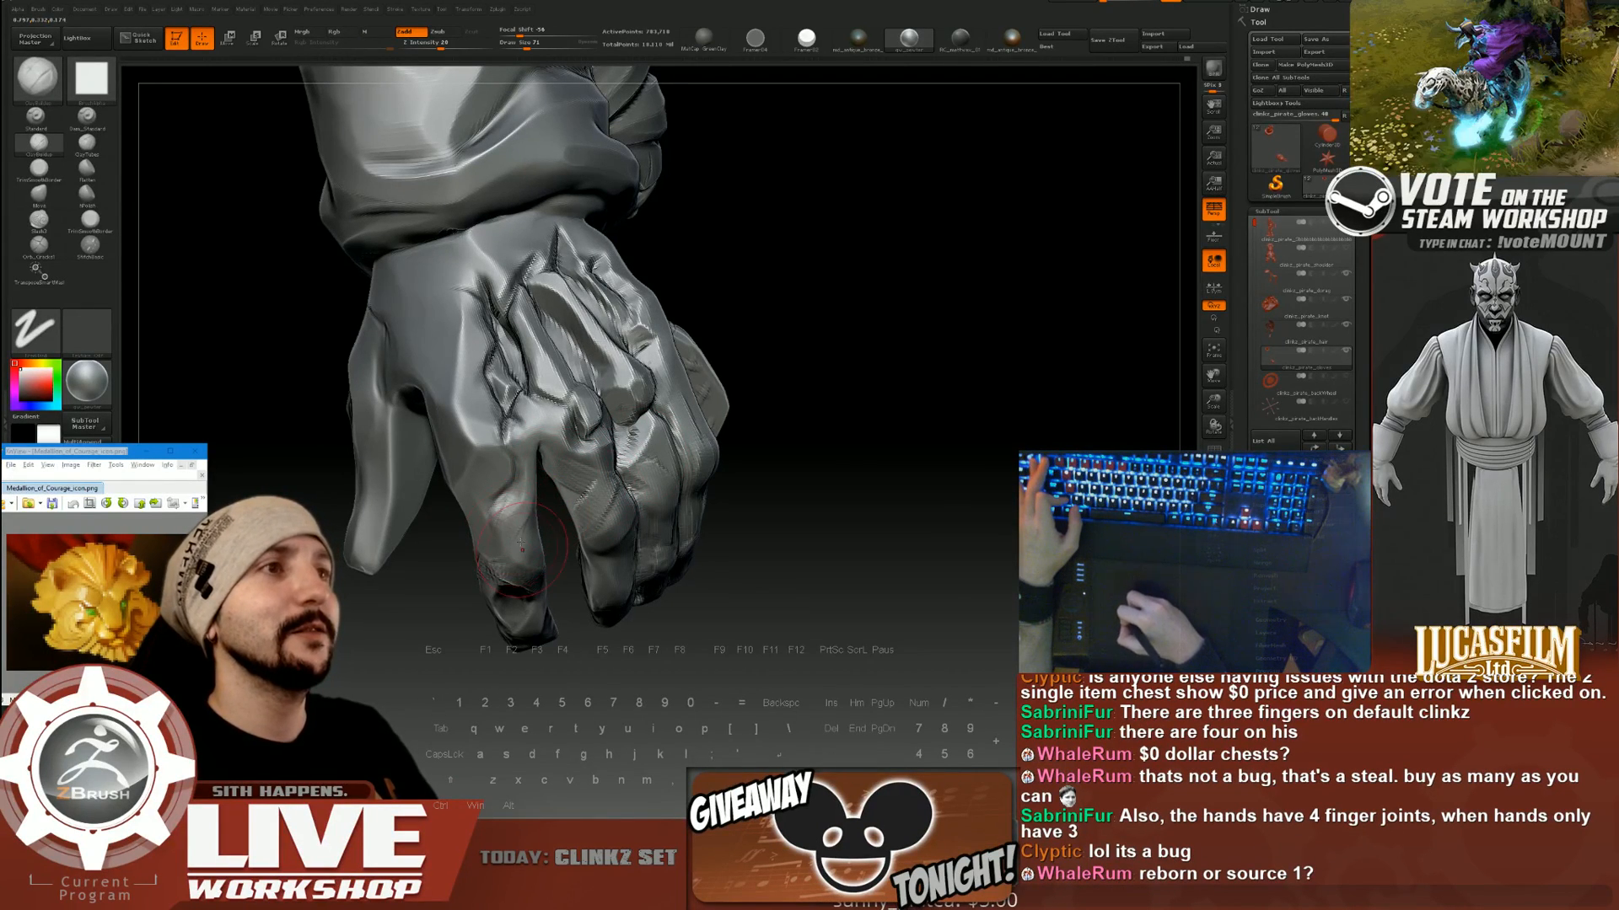
pyautogui.moveTo(809, 359); pyautogui.dragTo(709, 293)
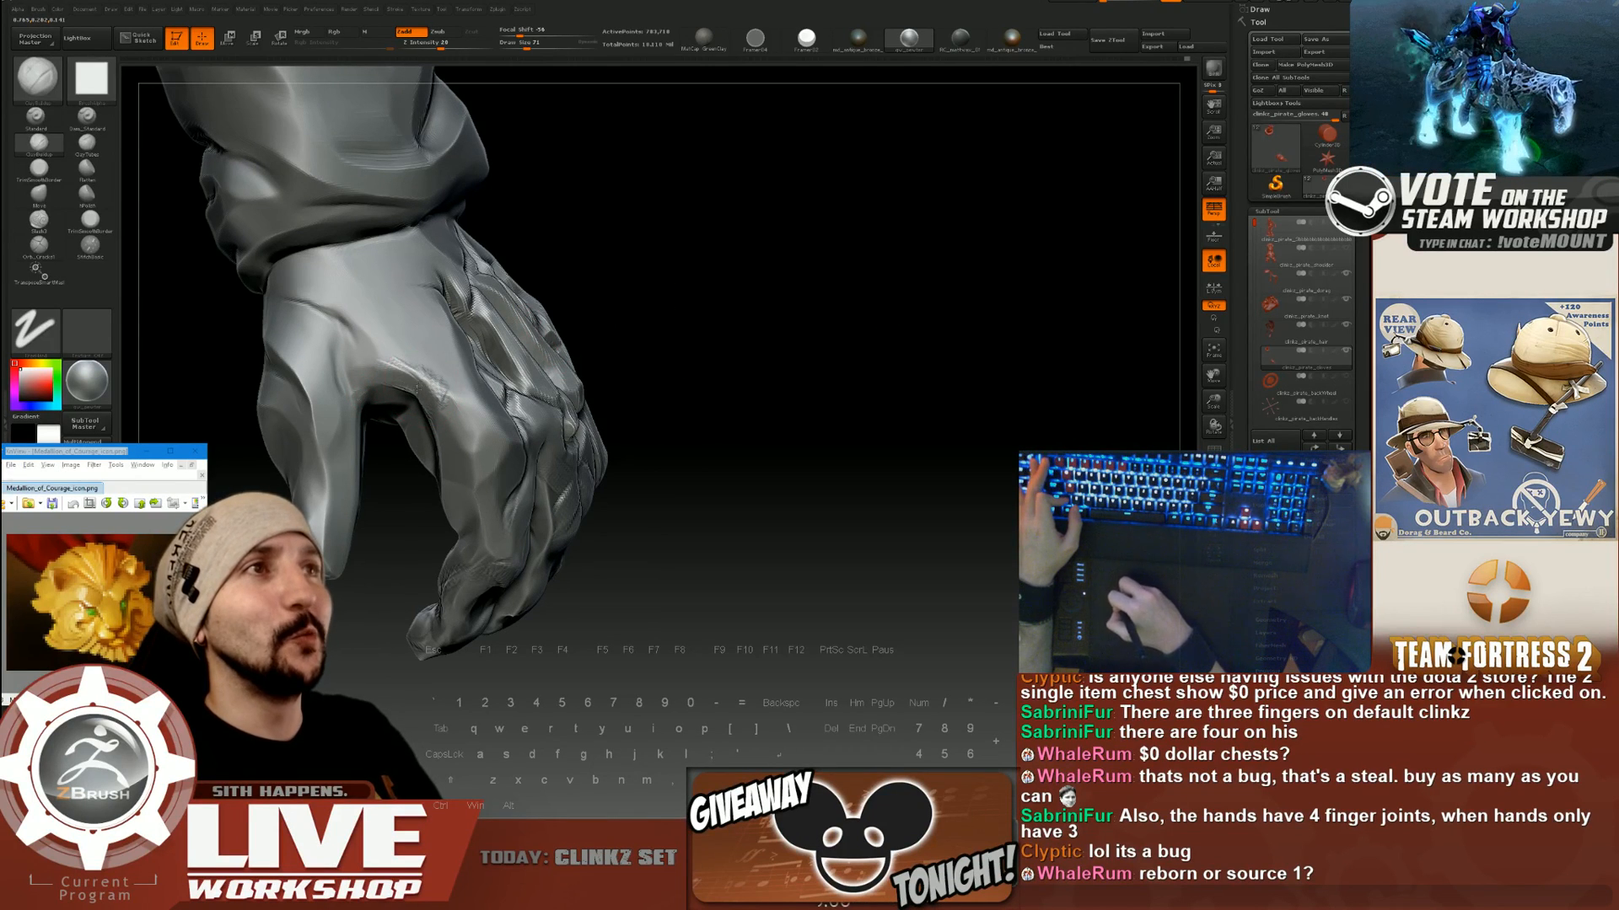
# Build up the base of the thumb and the web between thumb and index finger with clay strokes.
pyautogui.moveTo(352, 412); pyautogui.dragTo(372, 417)
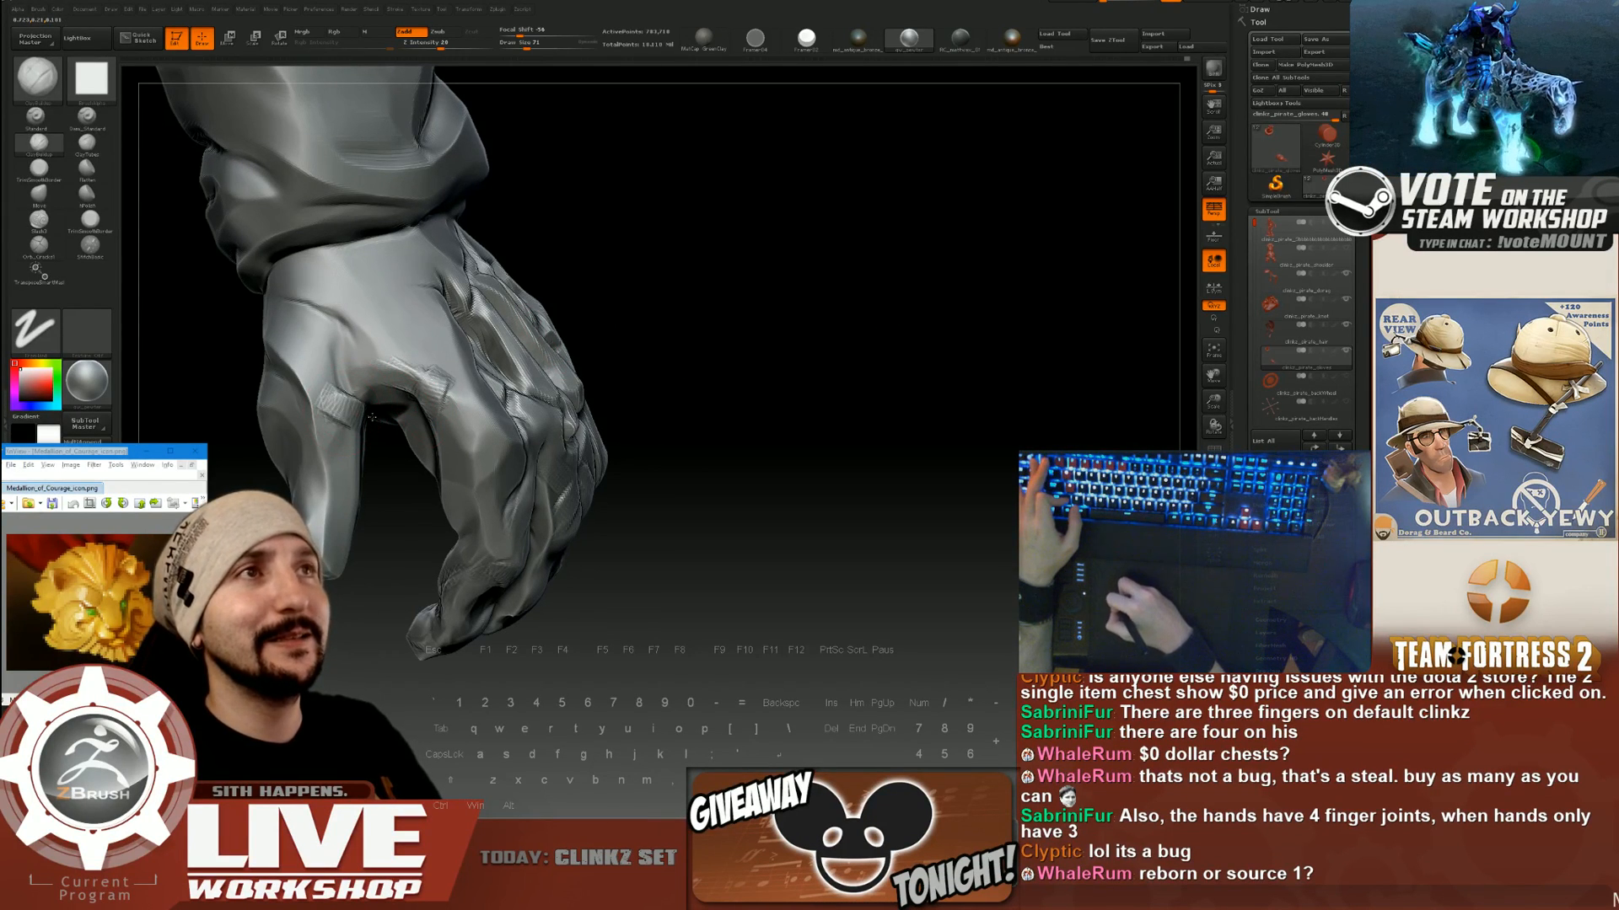
pyautogui.moveTo(681, 339); pyautogui.dragTo(582, 362)
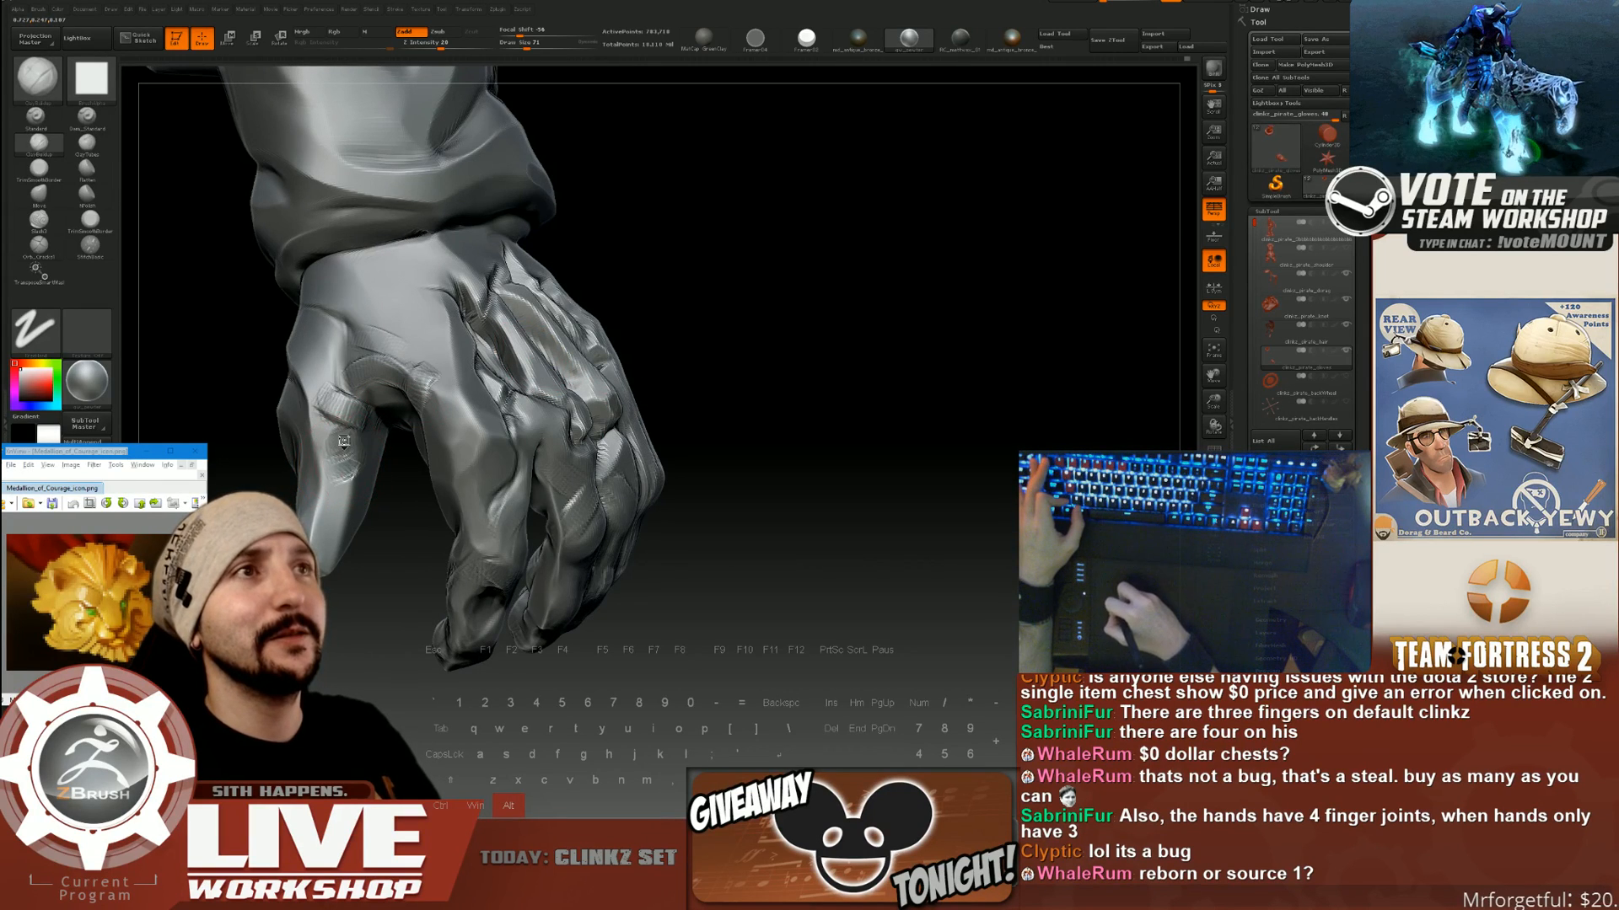
pyautogui.press('shift')
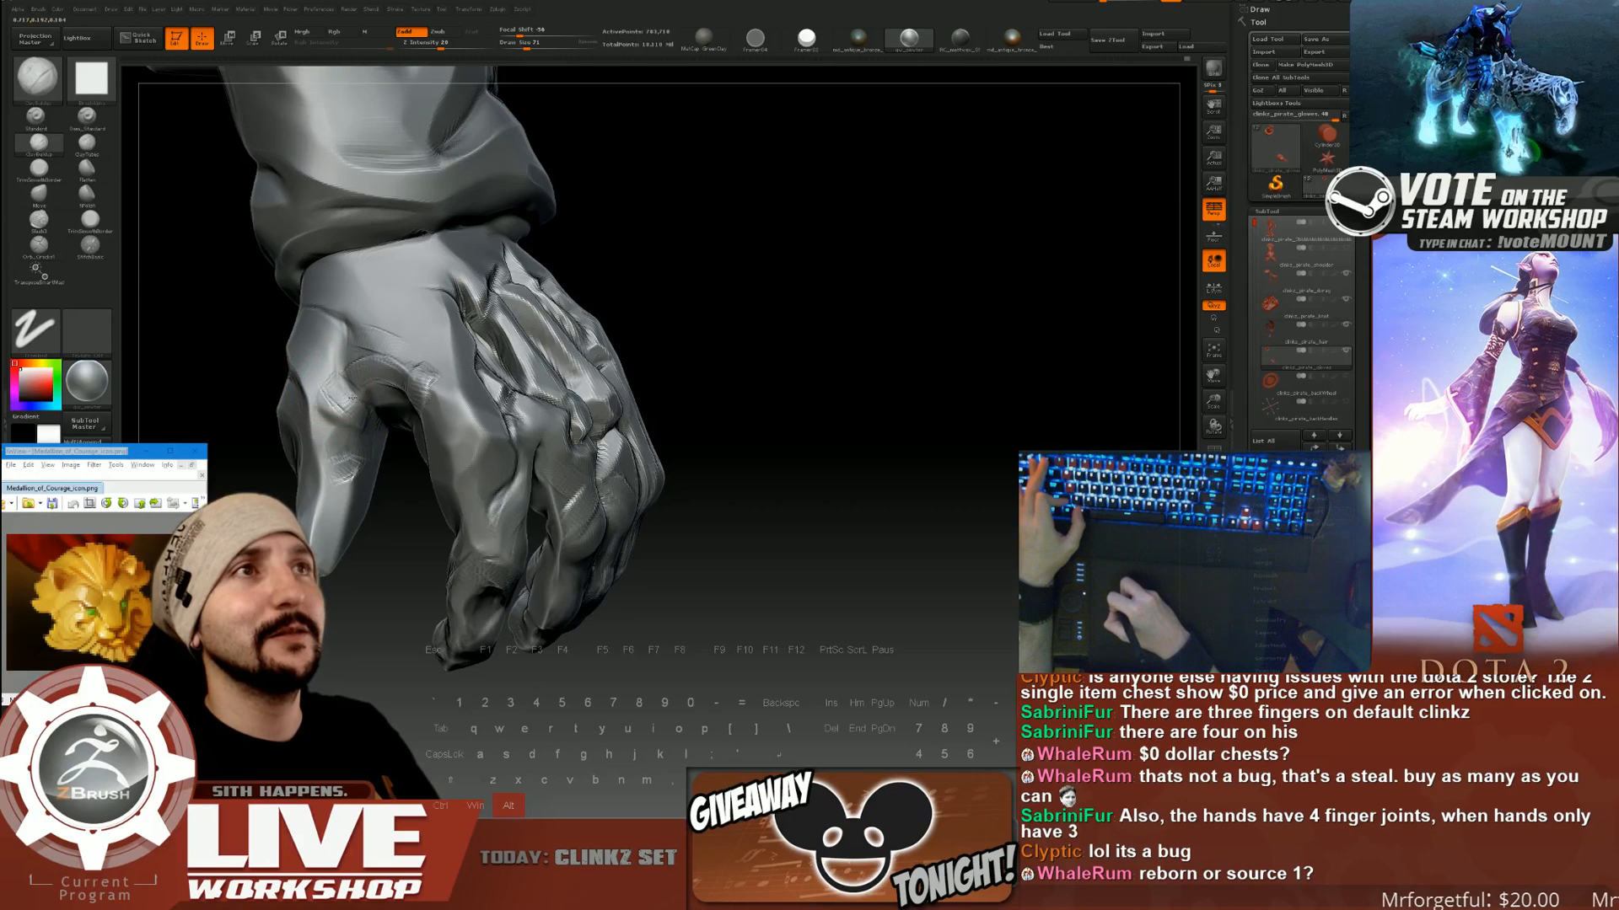
pyautogui.moveTo(607, 363); pyautogui.dragTo(667, 357)
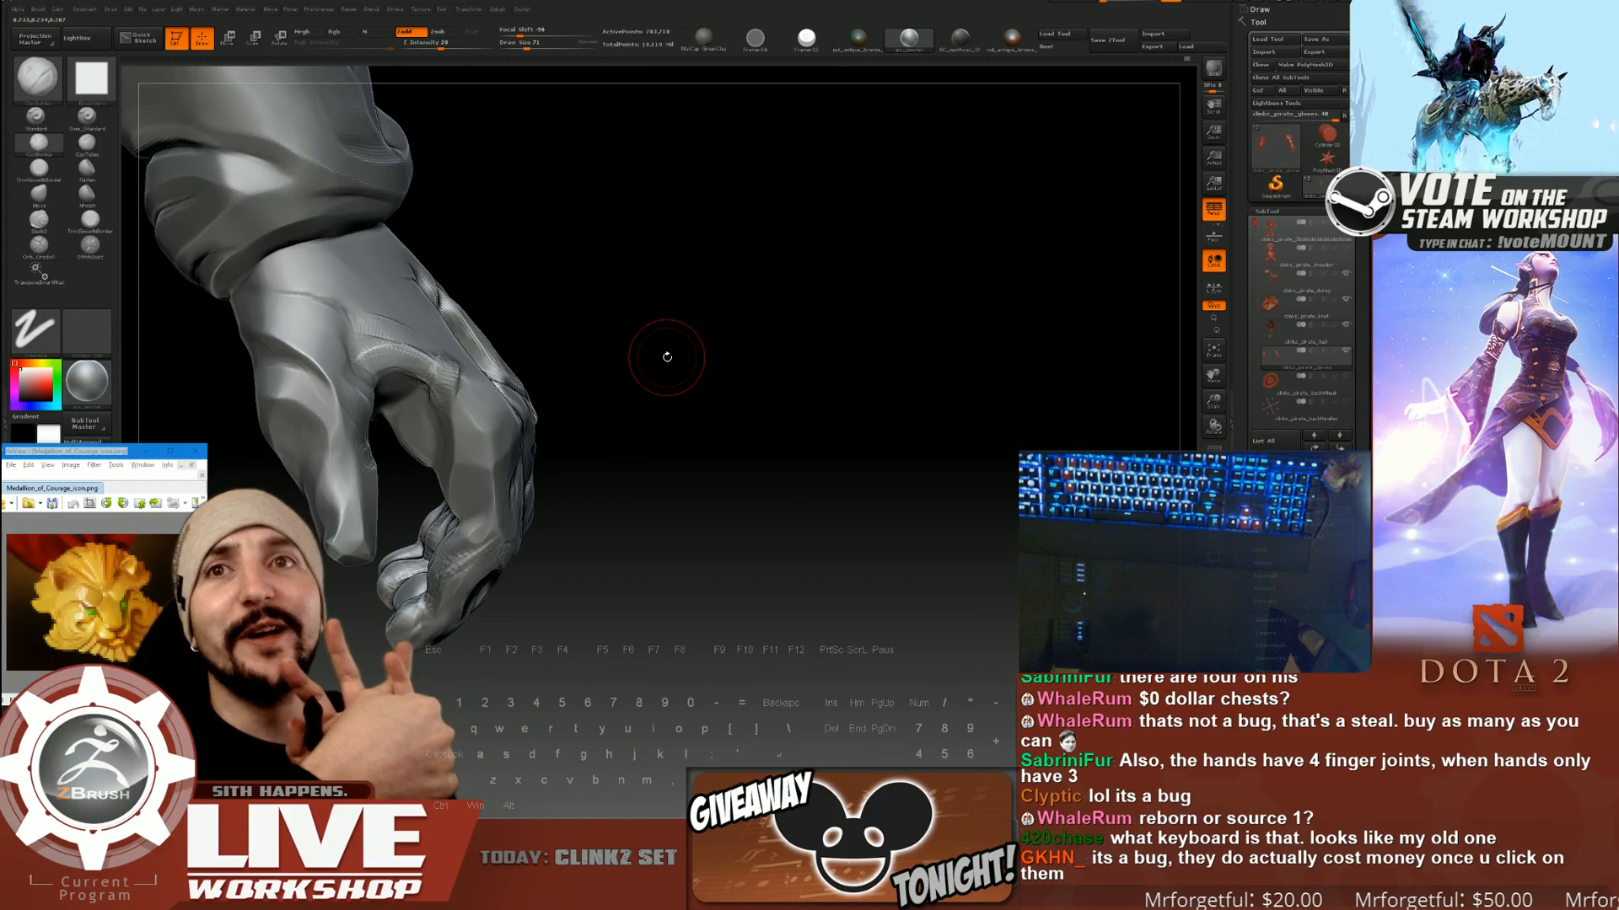
pyautogui.moveTo(667, 357); pyautogui.dragTo(641, 347)
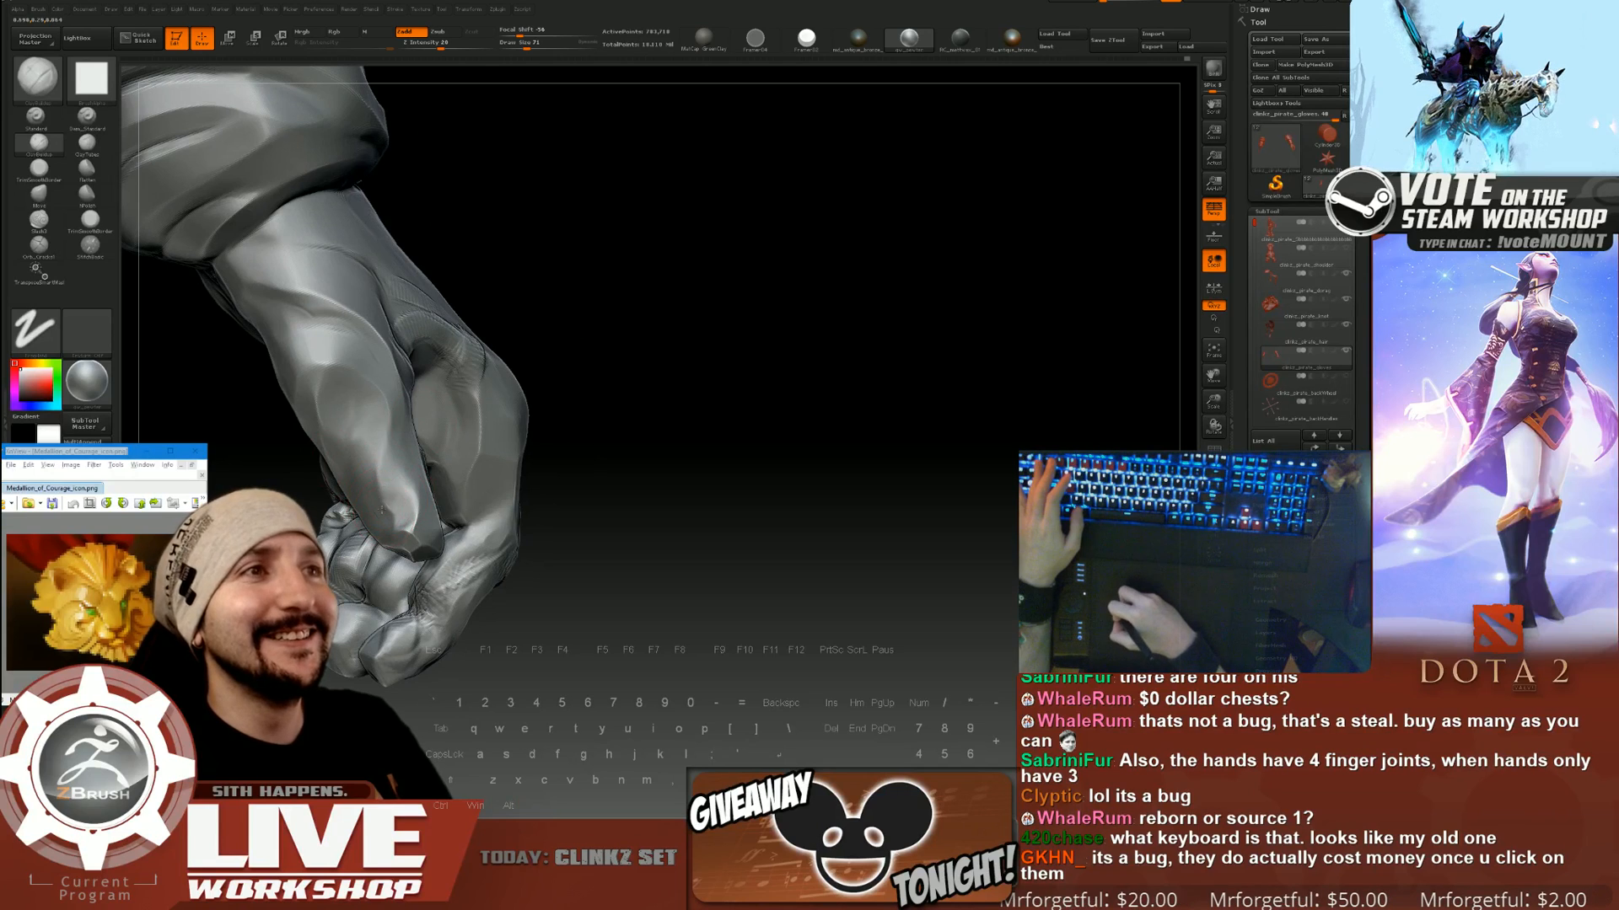
pyautogui.press('shift')
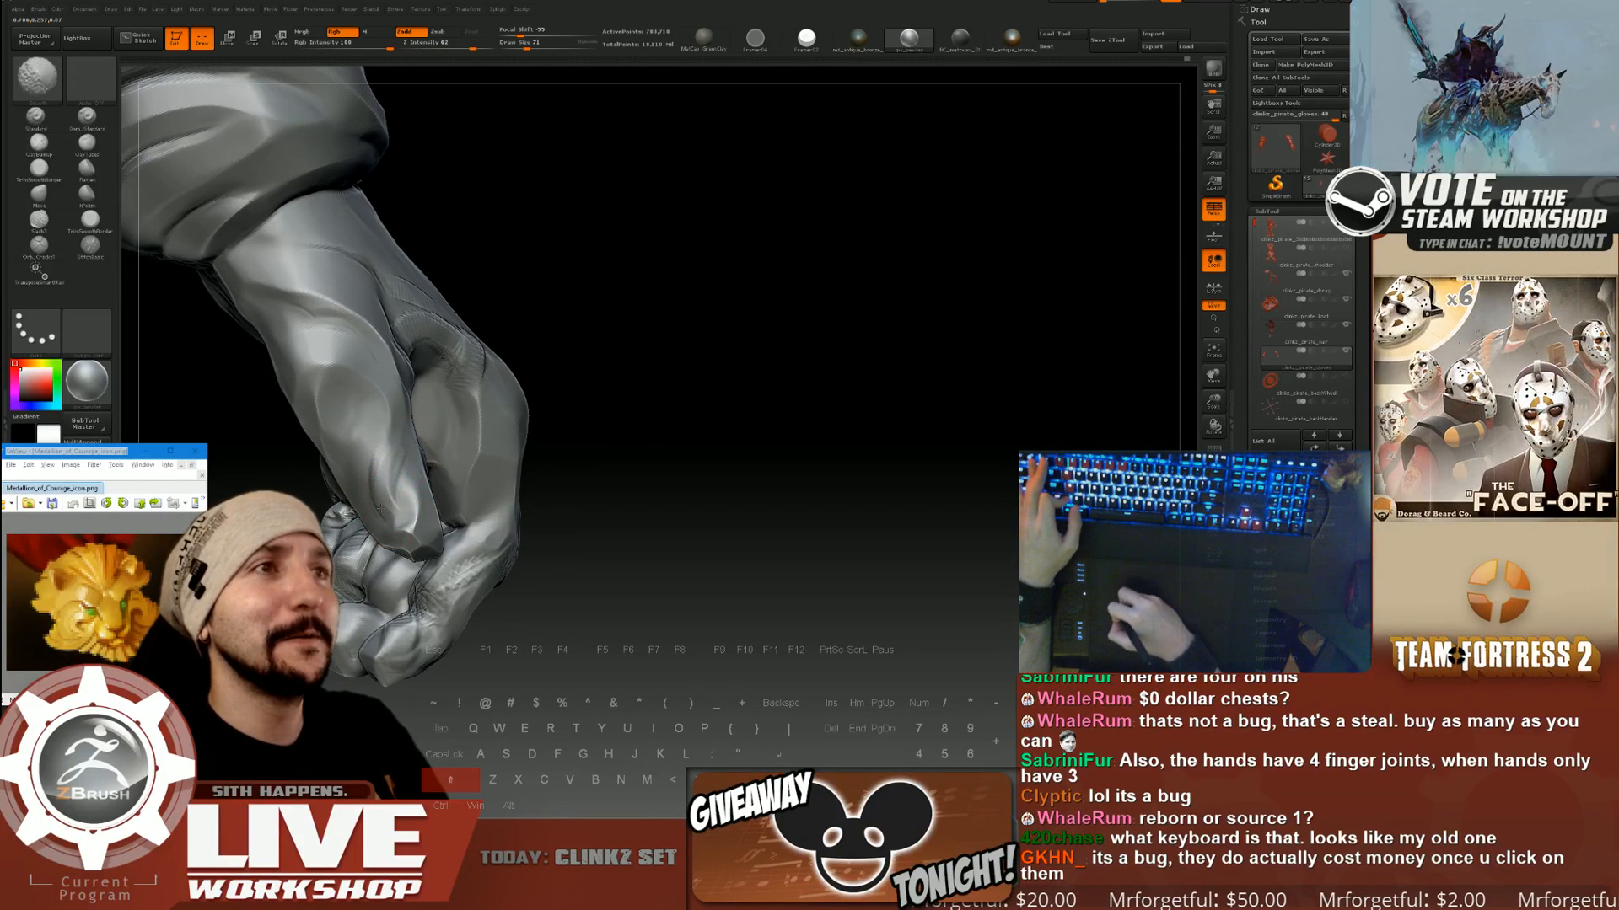
# Smooth the thumb's form towards its tip and touch up the volume along its upper side.
pyautogui.moveTo(325, 497); pyautogui.dragTo(253, 490)
pyautogui.keyDown('shift'); pyautogui.moveTo(405, 540); pyautogui.dragTo(419, 506); pyautogui.keyUp('shift')
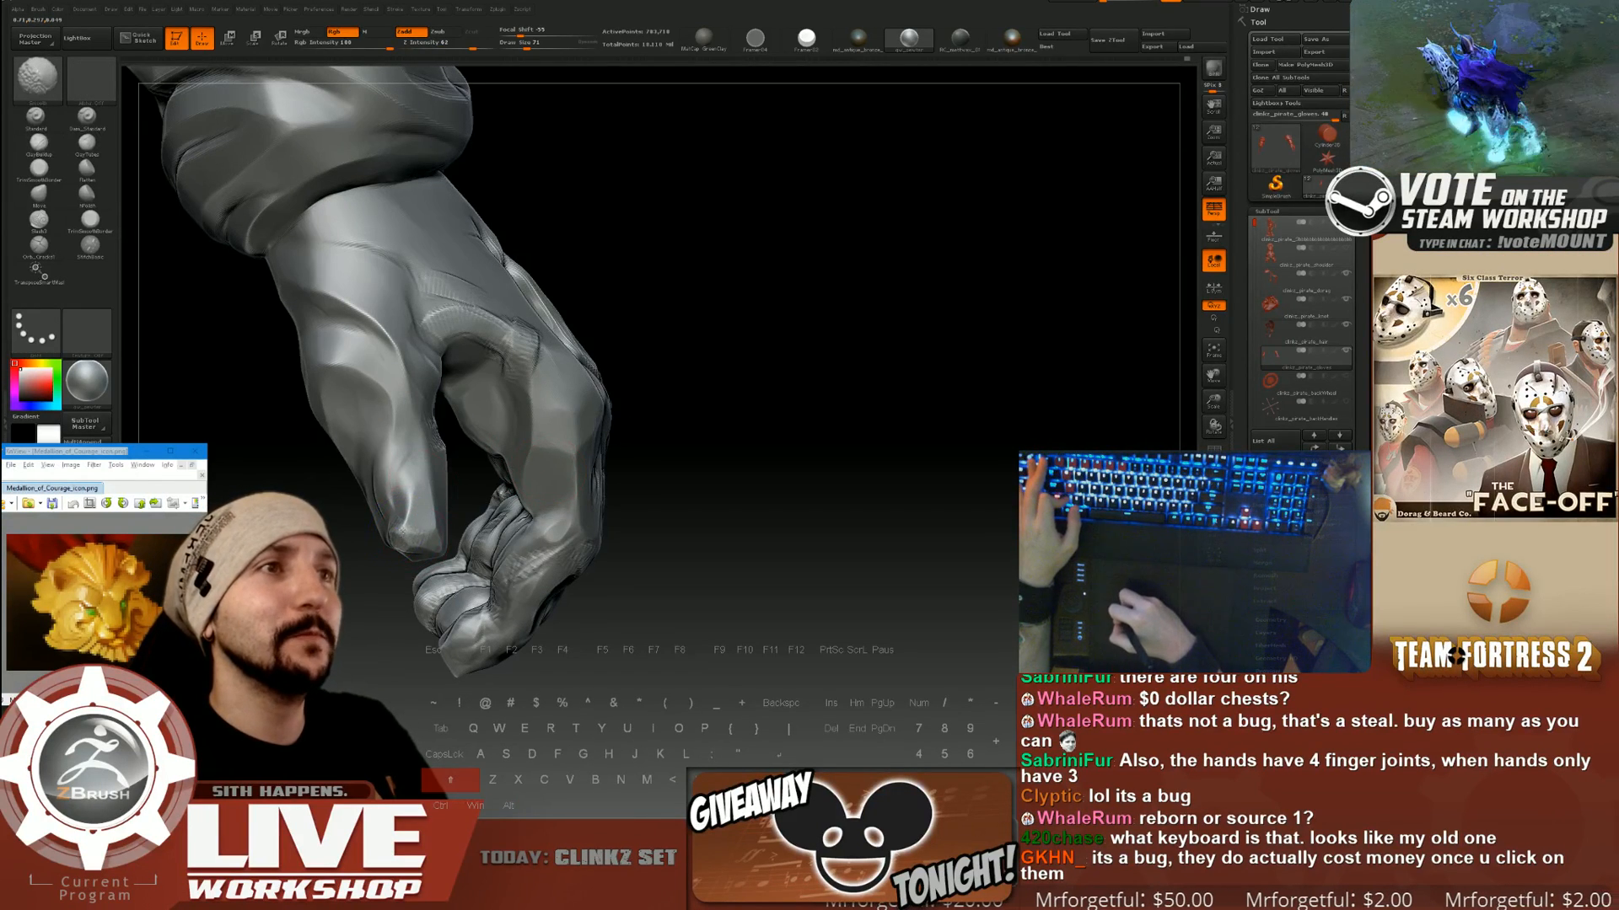
pyautogui.moveTo(368, 582); pyautogui.dragTo(288, 580)
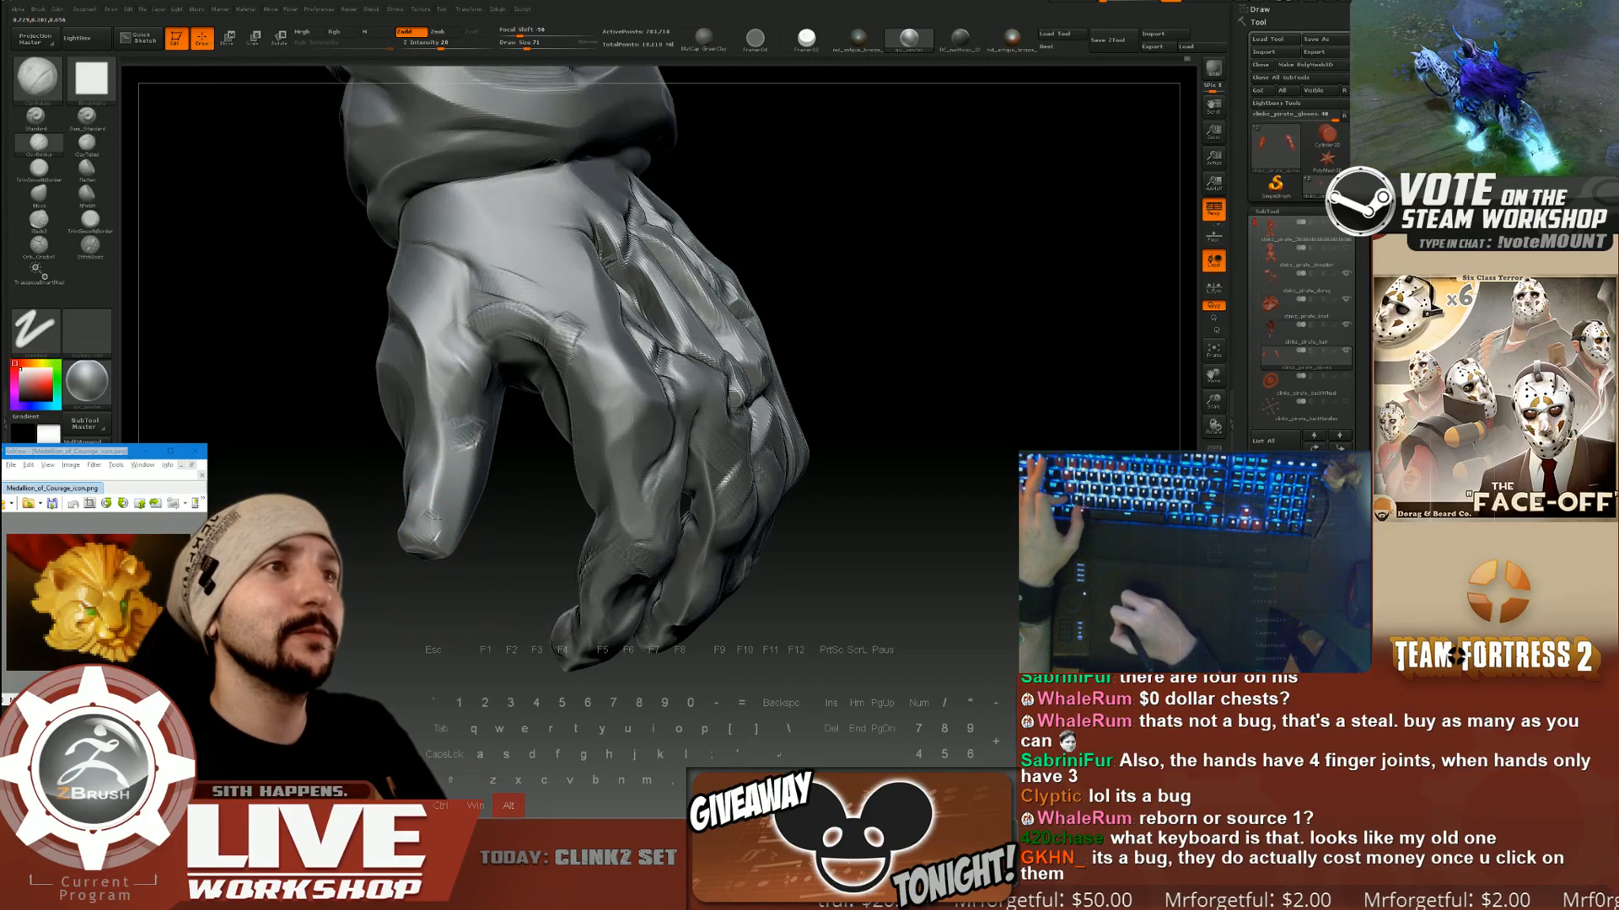
pyautogui.press('shift')
# Thicken the web between thumb and index finger with clay and smooth the rough strokes into the hand.
pyautogui.moveTo(759, 523)
pyautogui.keyDown('alt'); pyautogui.mouseDown()
pyautogui.moveTo(748, 427)
pyautogui.moveTo(824, 365)
pyautogui.moveTo(829, 440)
pyautogui.mouseUp(); pyautogui.keyUp('alt')
pyautogui.keyDown('alt'); pyautogui.moveTo(759, 379); pyautogui.dragTo(733, 448); pyautogui.keyUp('alt')
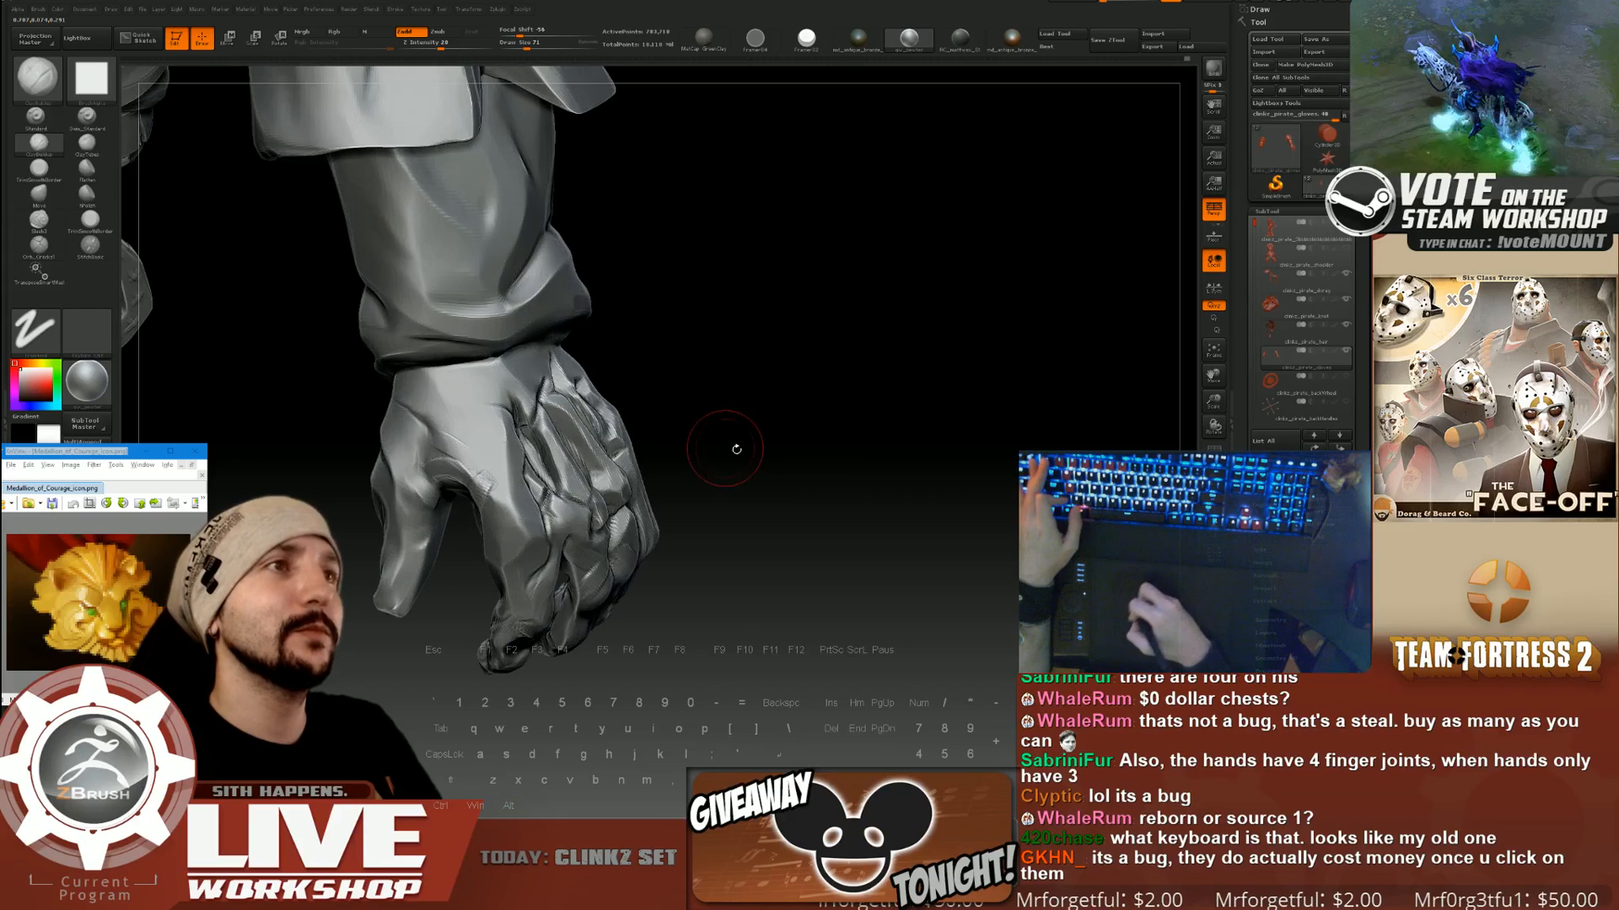
pyautogui.keyDown('alt'); pyautogui.moveTo(758, 368); pyautogui.dragTo(751, 413); pyautogui.keyUp('alt')
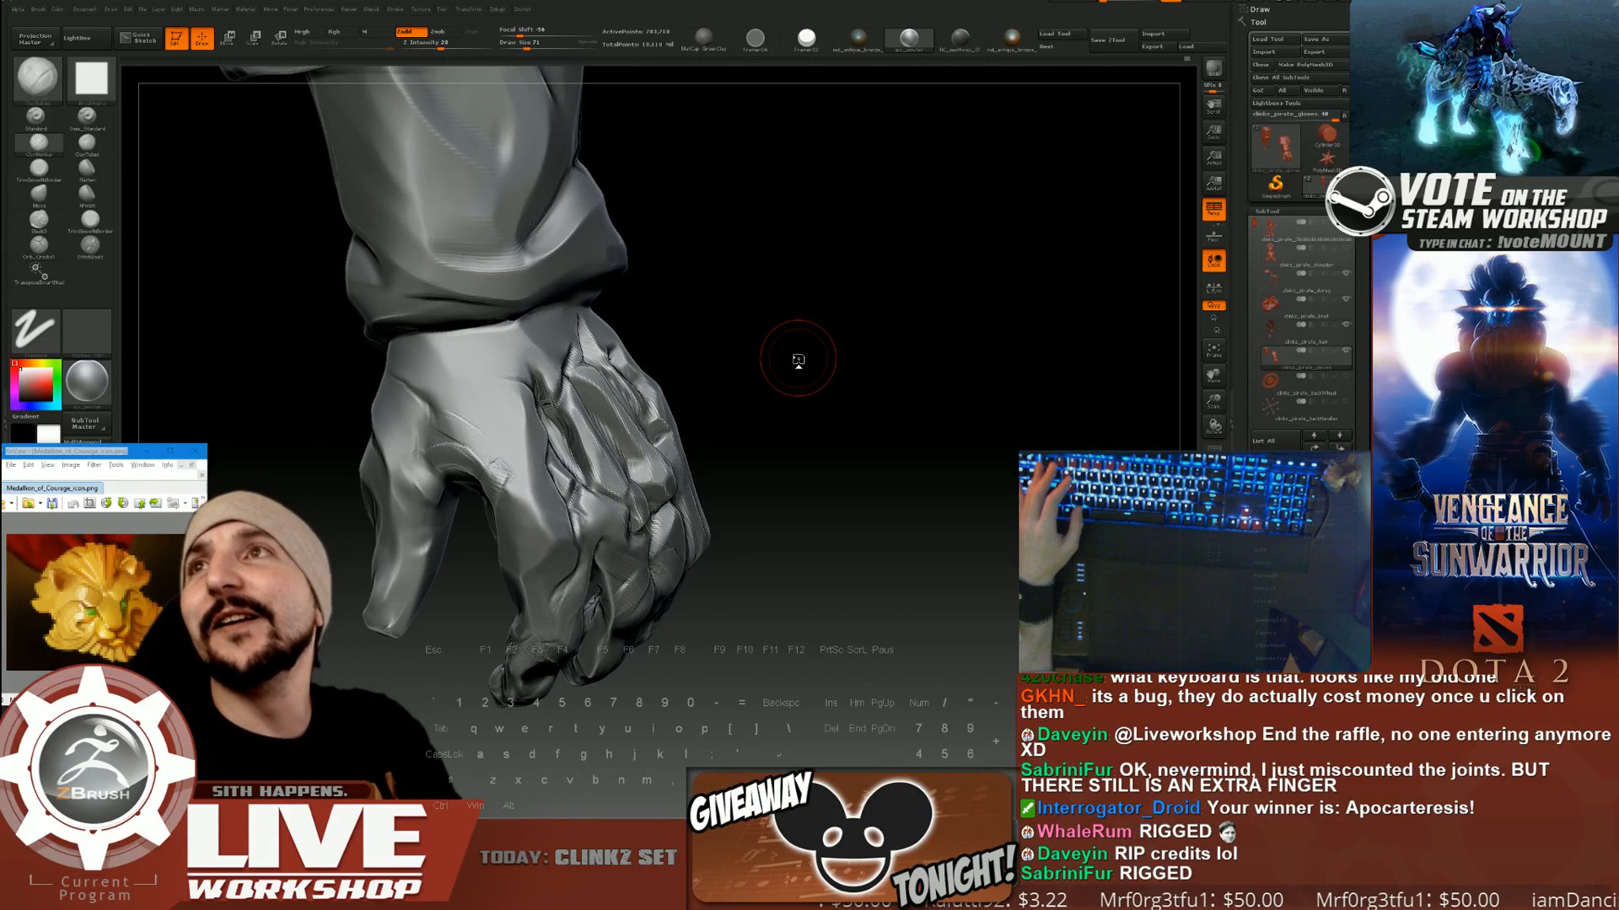
pyautogui.moveTo(939, 361)
pyautogui.mouseDown()
pyautogui.moveTo(769, 357)
pyautogui.moveTo(871, 325)
pyautogui.mouseUp()
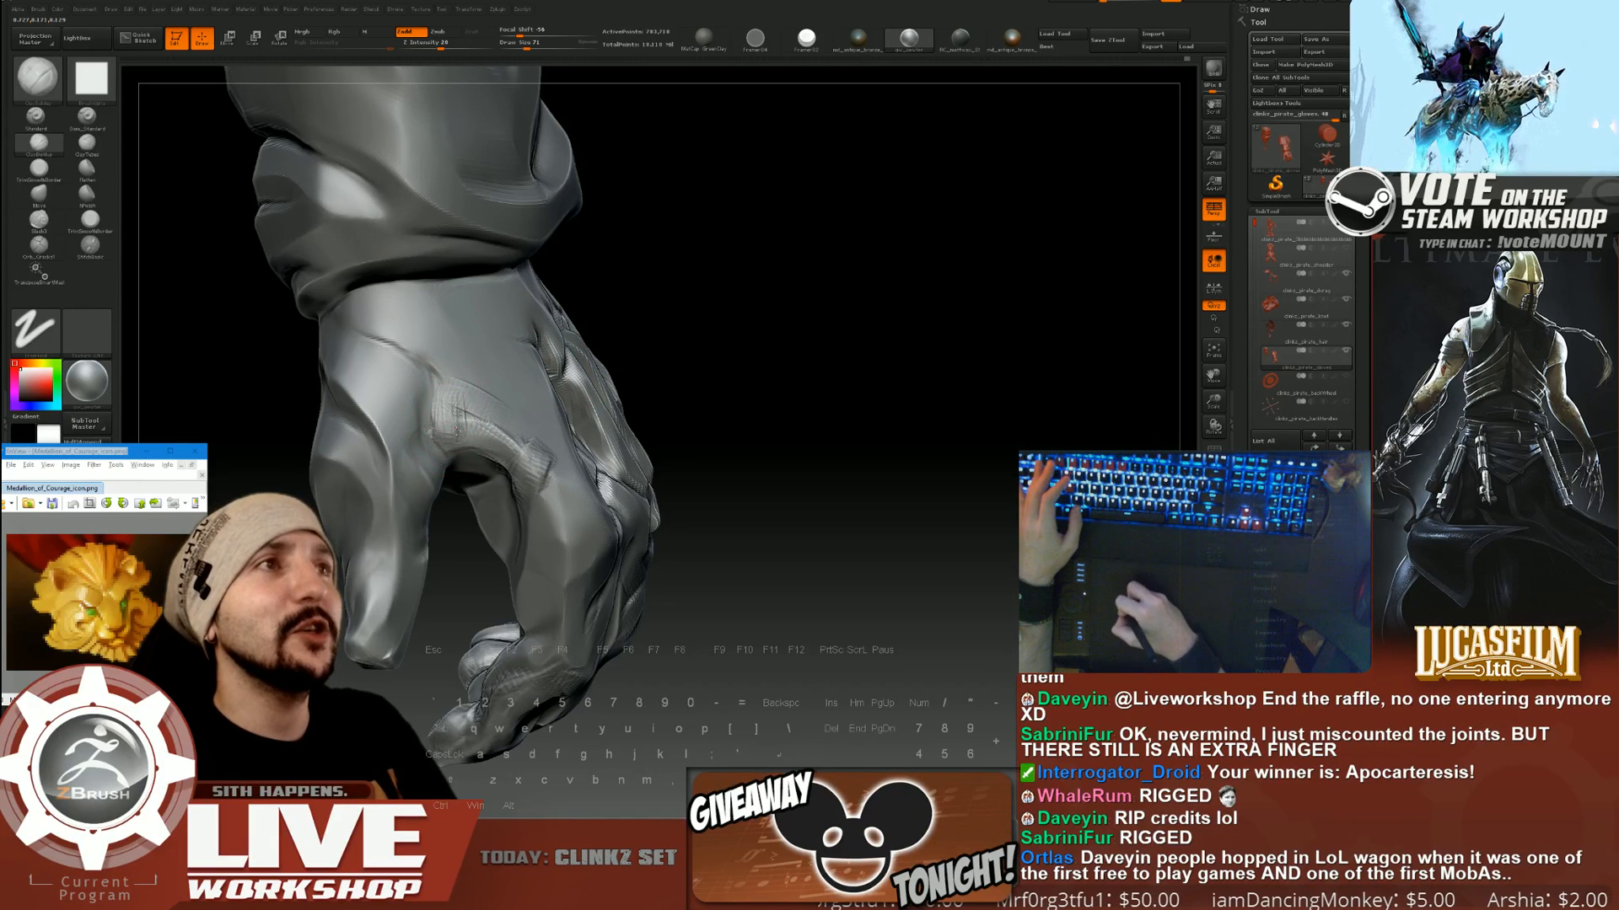
pyautogui.press('shift')
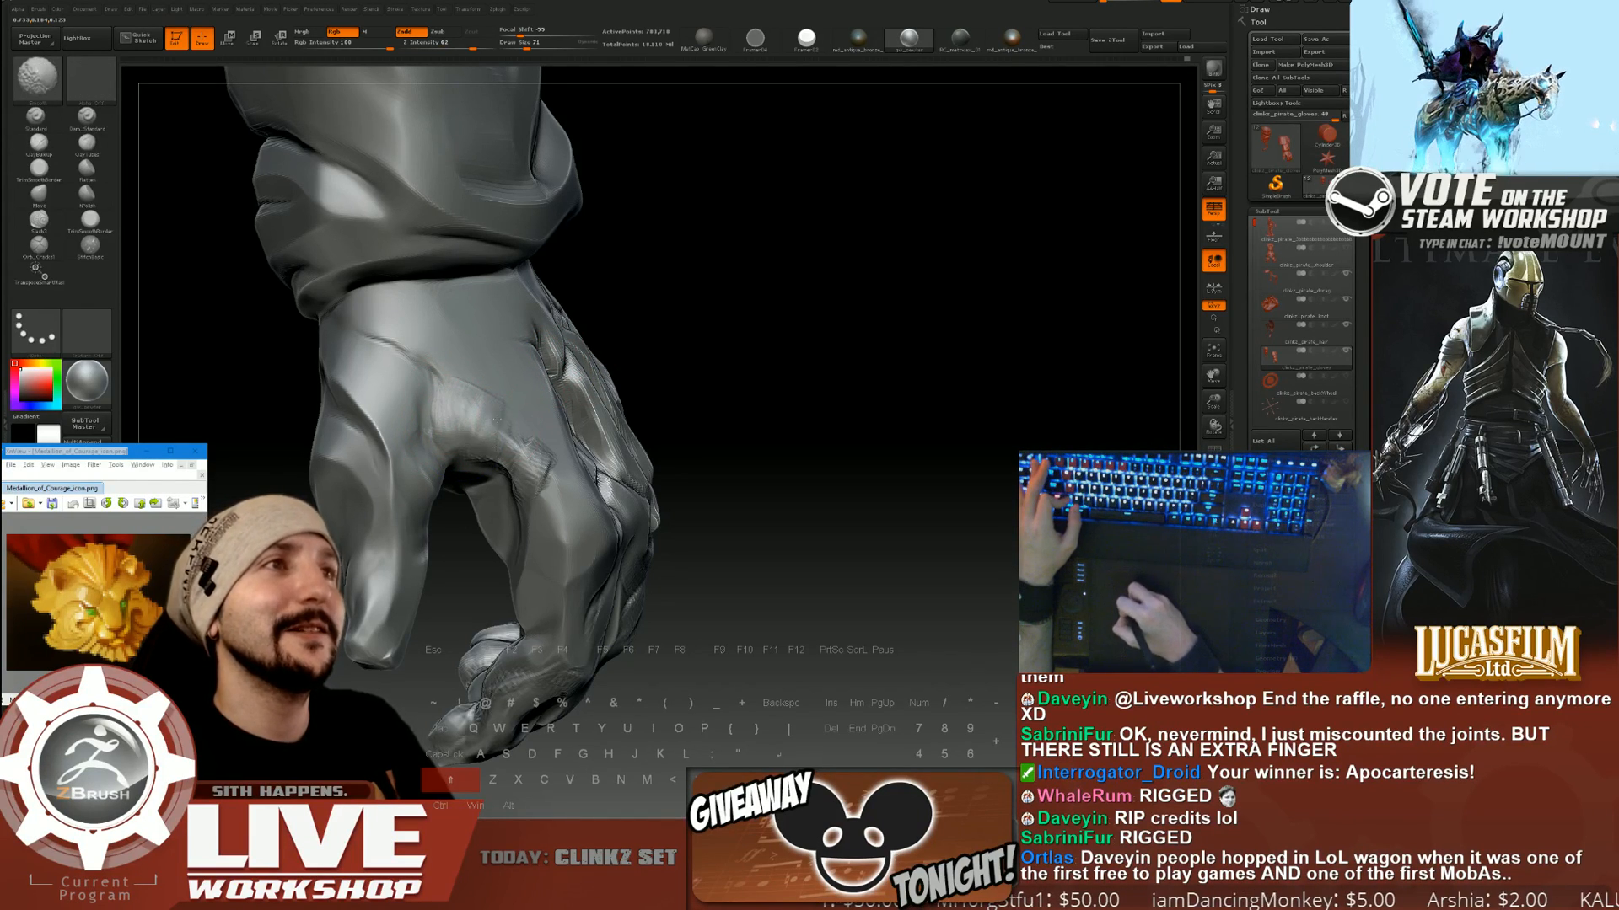
pyautogui.keyDown('shift'); pyautogui.moveTo(497, 419); pyautogui.dragTo(539, 460); pyautogui.keyUp('shift')
# Switch to a polishing brush and flatten the planes around the thumb web, thumb base and index knuckle.
pyautogui.click(88, 195)
pyautogui.moveTo(450, 403); pyautogui.dragTo(455, 441)
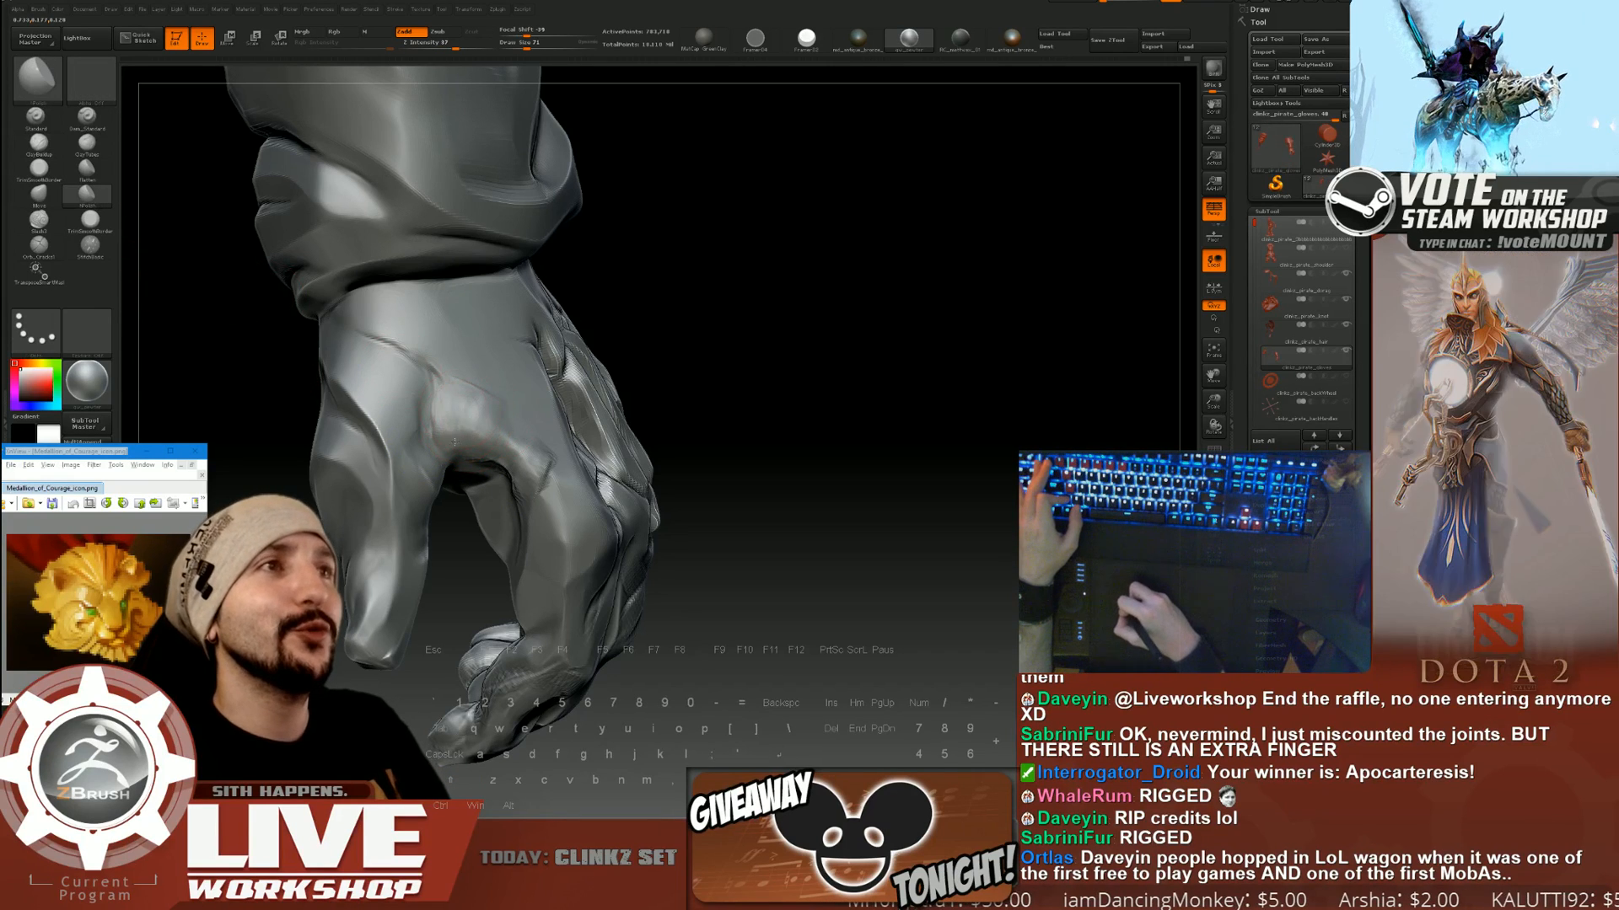
pyautogui.moveTo(679, 362); pyautogui.dragTo(473, 406)
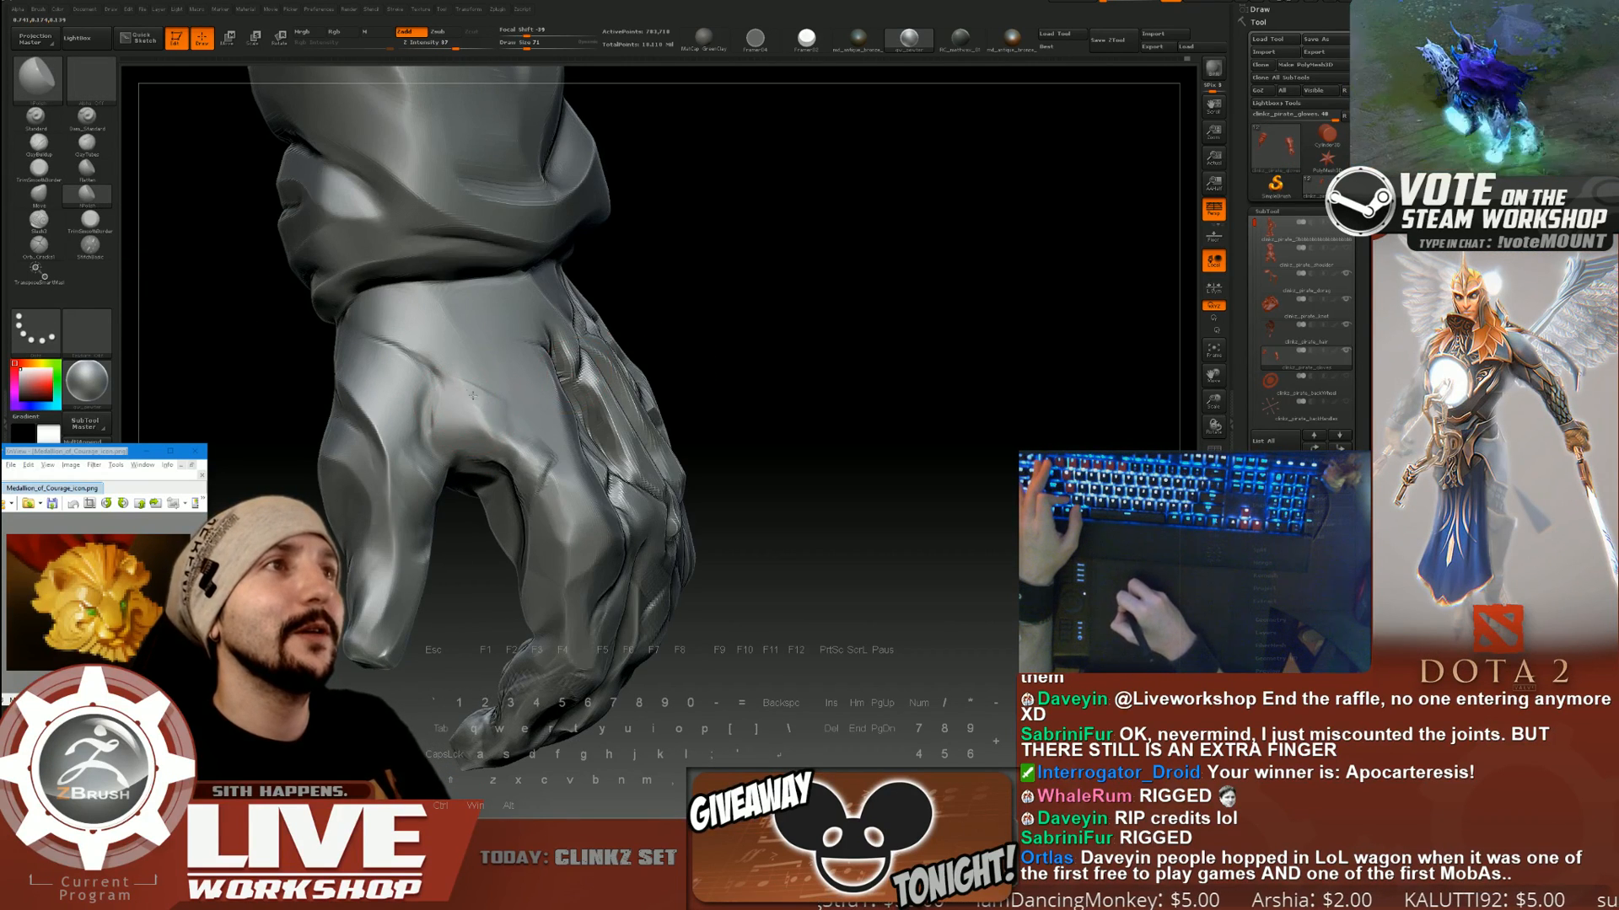
pyautogui.moveTo(768, 393); pyautogui.dragTo(746, 377)
pyautogui.moveTo(524, 467)
pyautogui.mouseDown()
pyautogui.moveTo(504, 448)
pyautogui.moveTo(528, 450)
pyautogui.mouseUp()
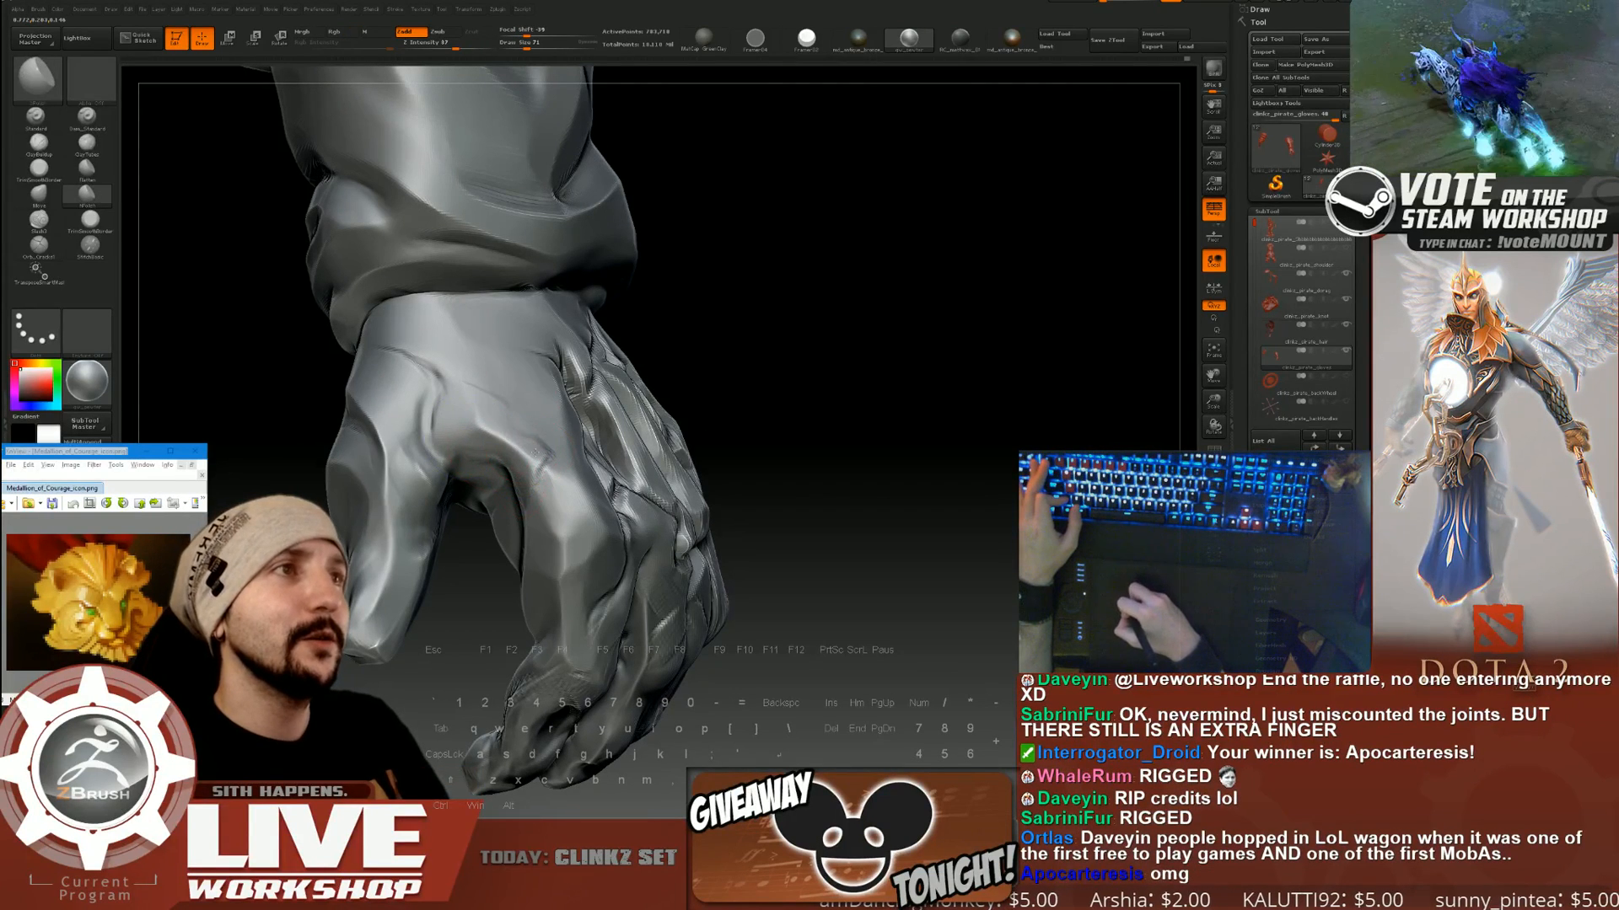
pyautogui.moveTo(723, 430); pyautogui.dragTo(412, 482)
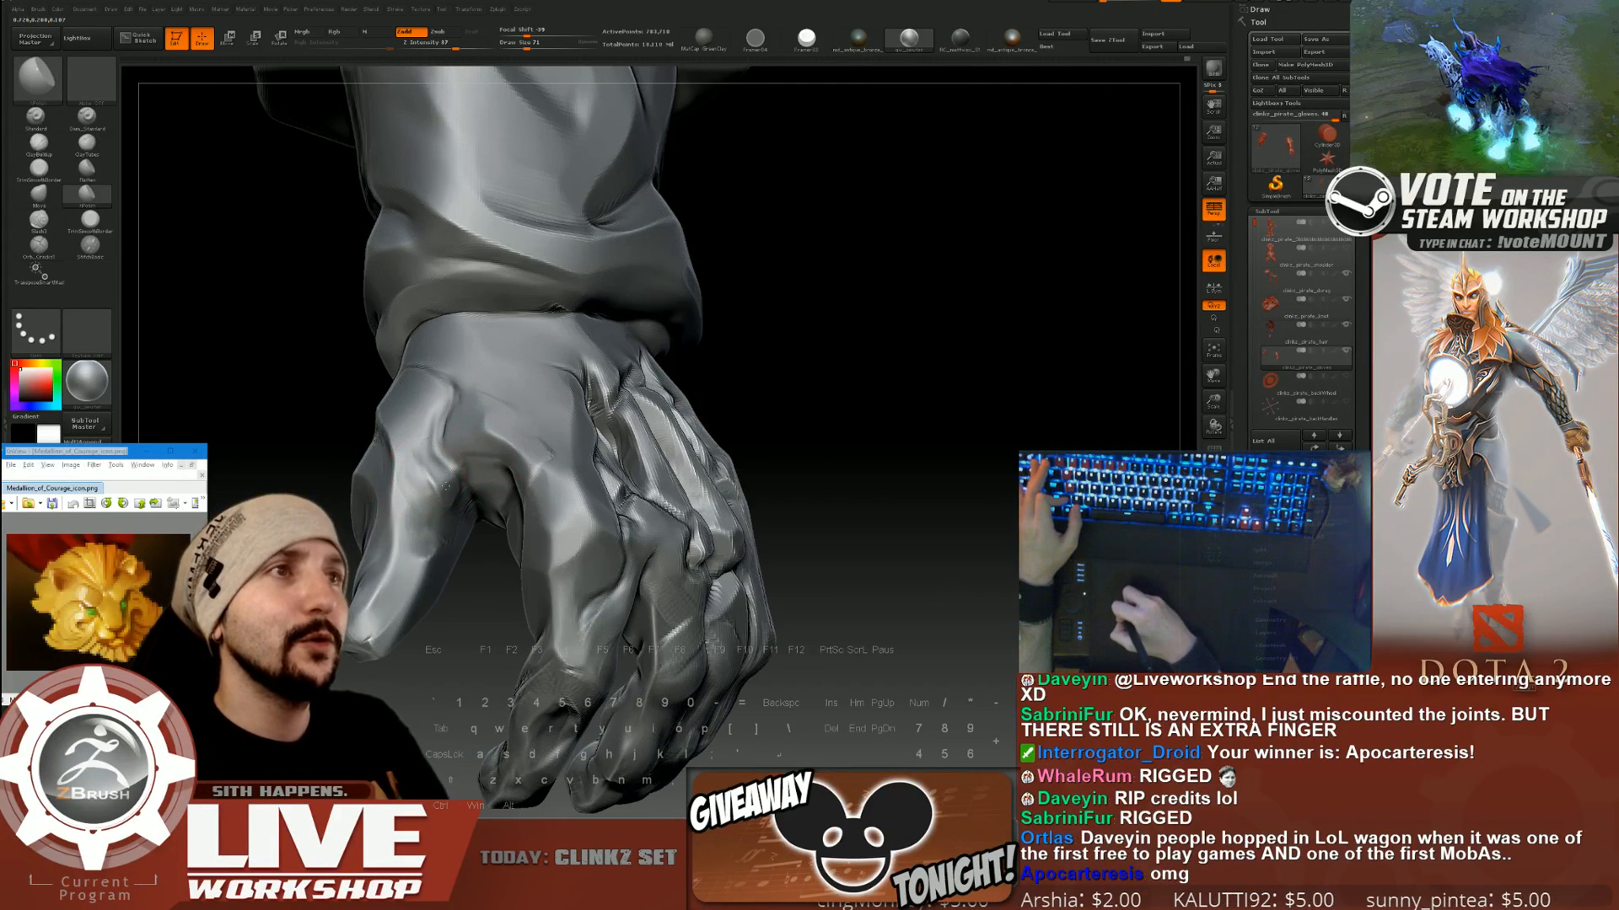
pyautogui.moveTo(784, 354); pyautogui.dragTo(423, 402)
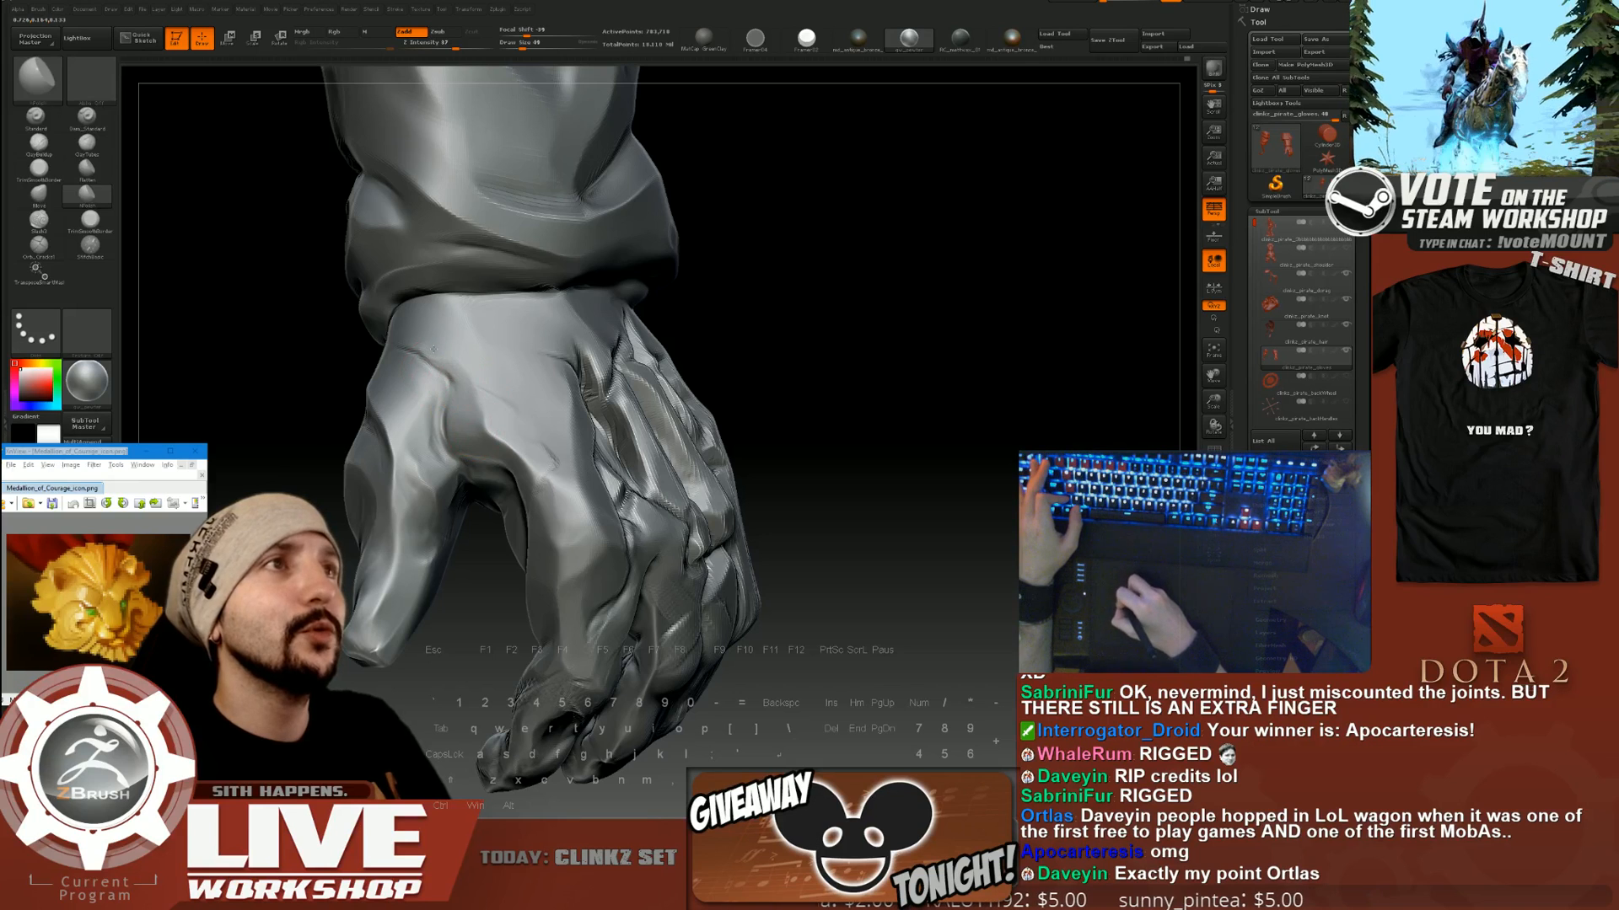
pyautogui.moveTo(397, 333); pyautogui.dragTo(483, 474)
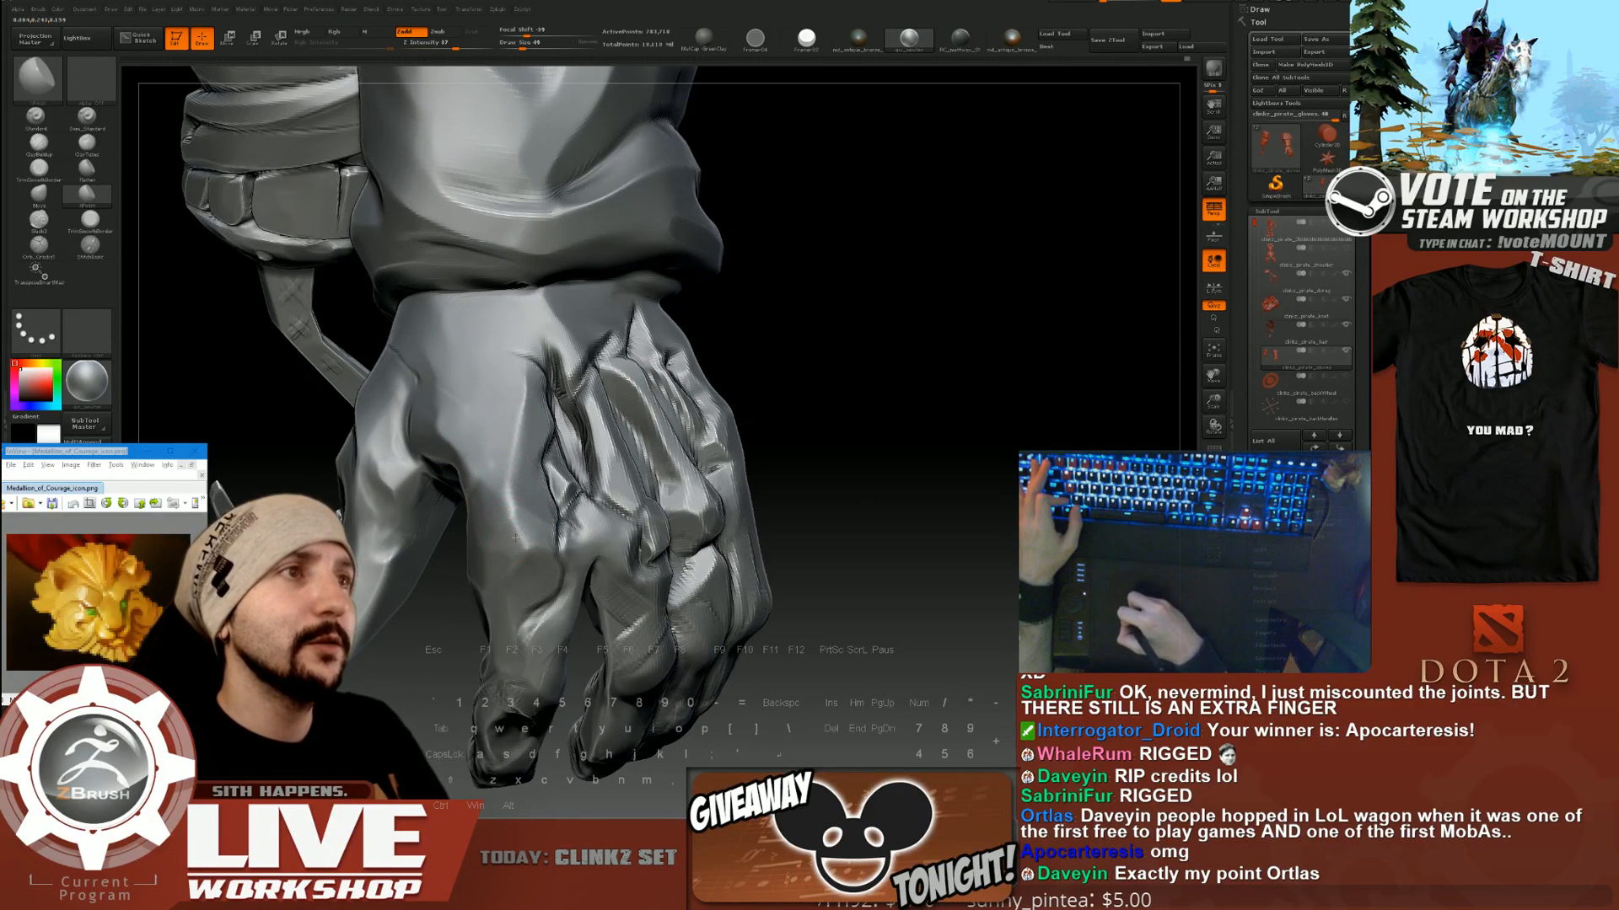
# Polish the knuckles and finger segments of the index, middle and ring fingers into cleaner planes.
pyautogui.moveTo(877, 422); pyautogui.dragTo(613, 370)
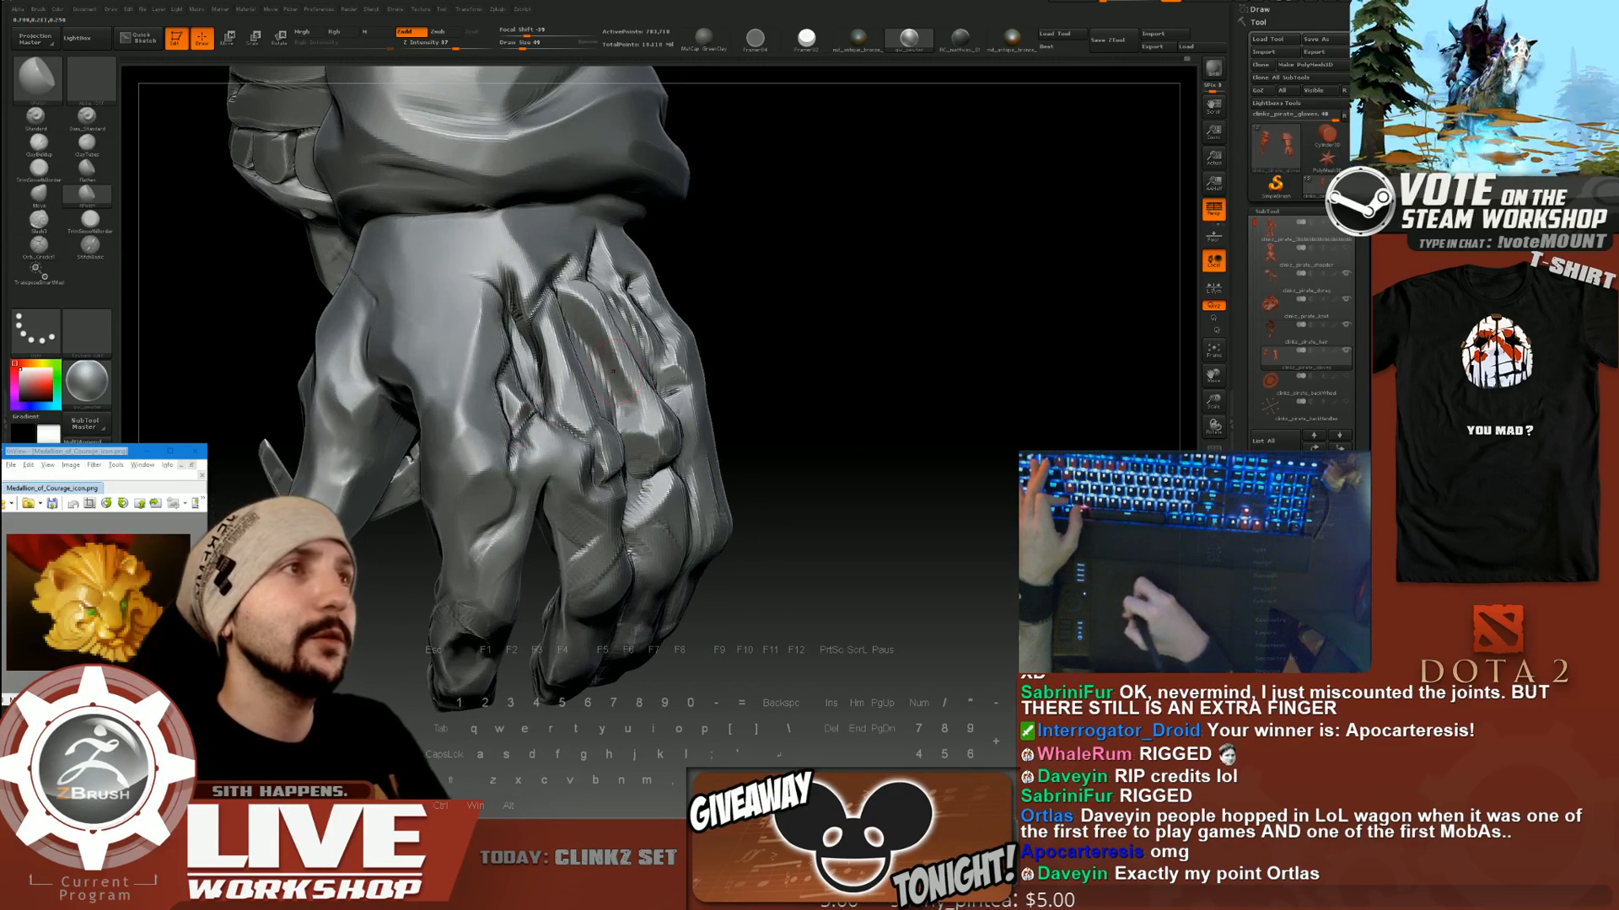
pyautogui.moveTo(863, 435); pyautogui.dragTo(820, 344)
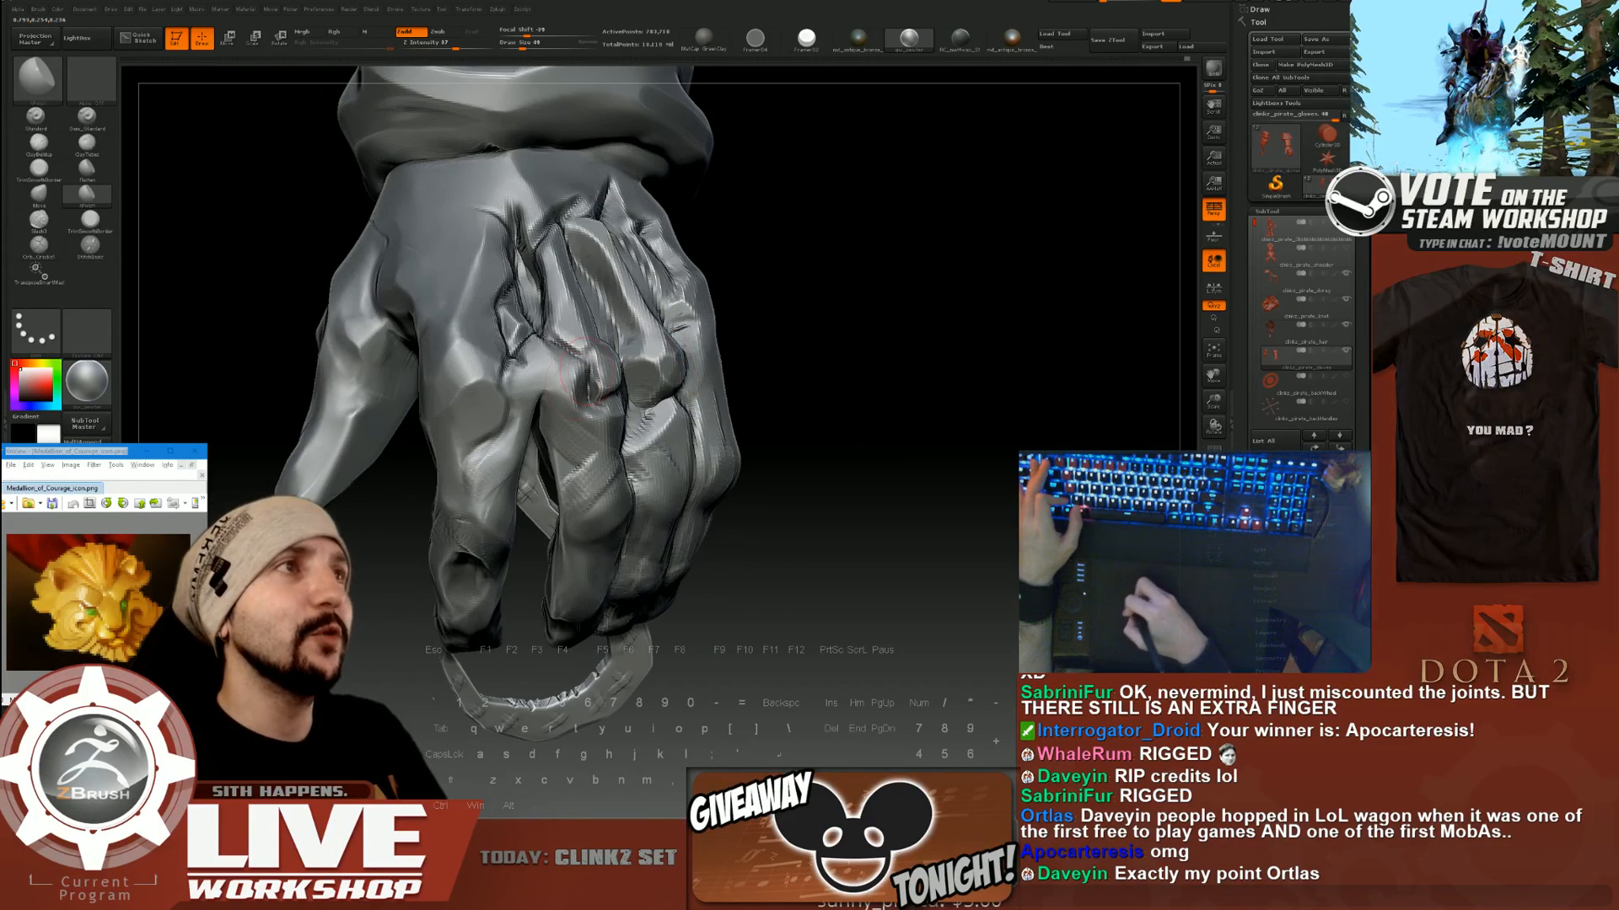
pyautogui.moveTo(730, 422); pyautogui.dragTo(591, 429)
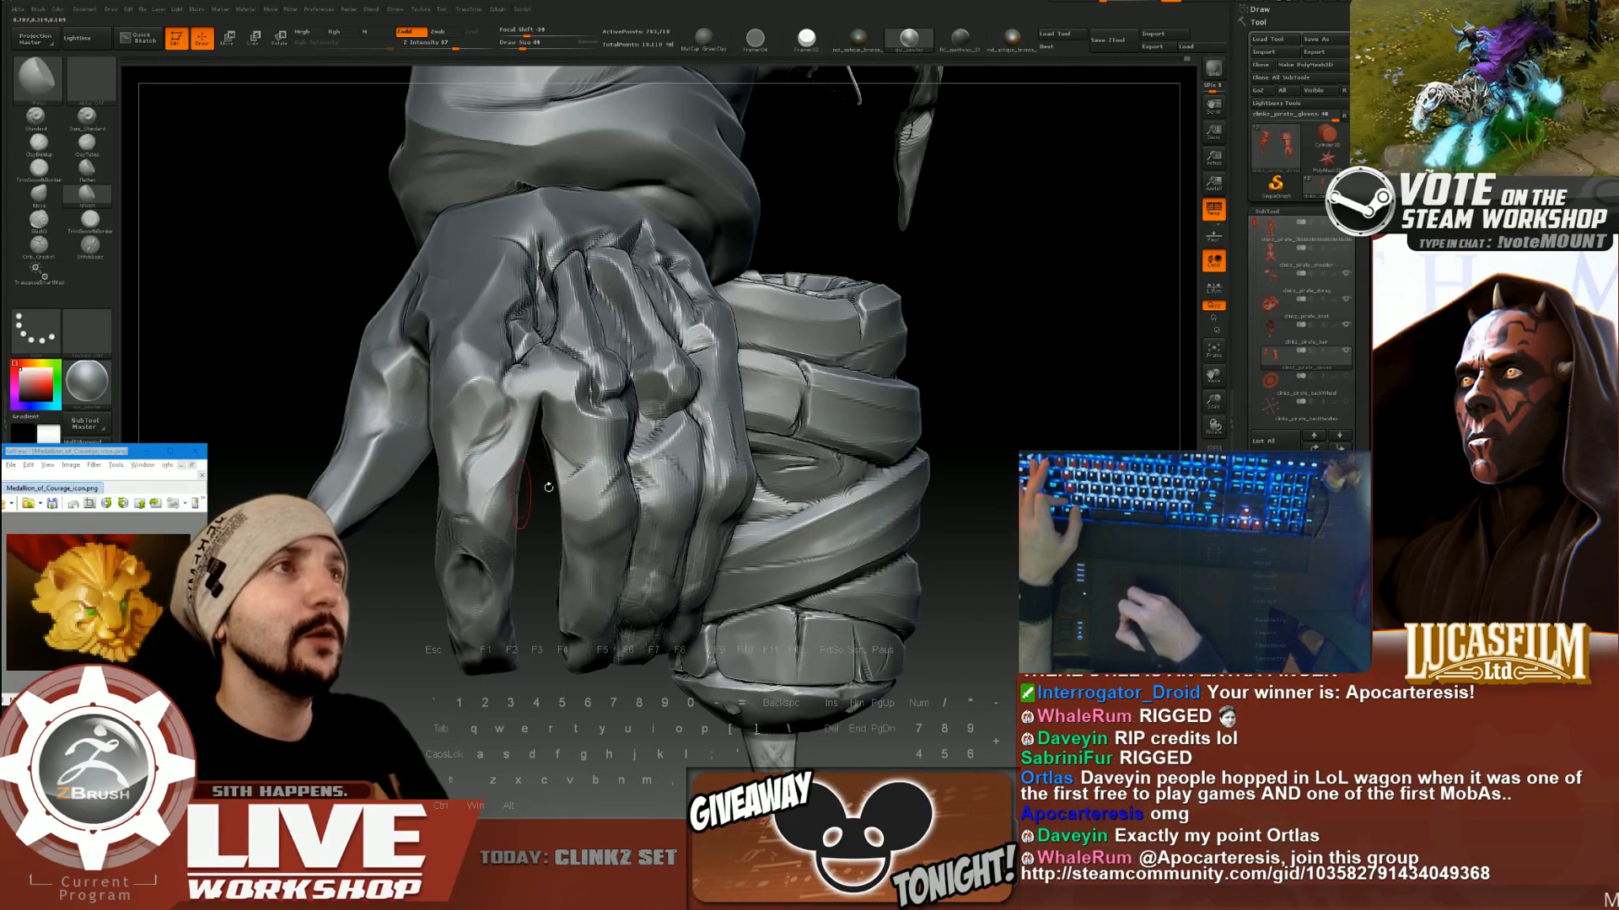
pyautogui.moveTo(548, 488); pyautogui.dragTo(657, 476)
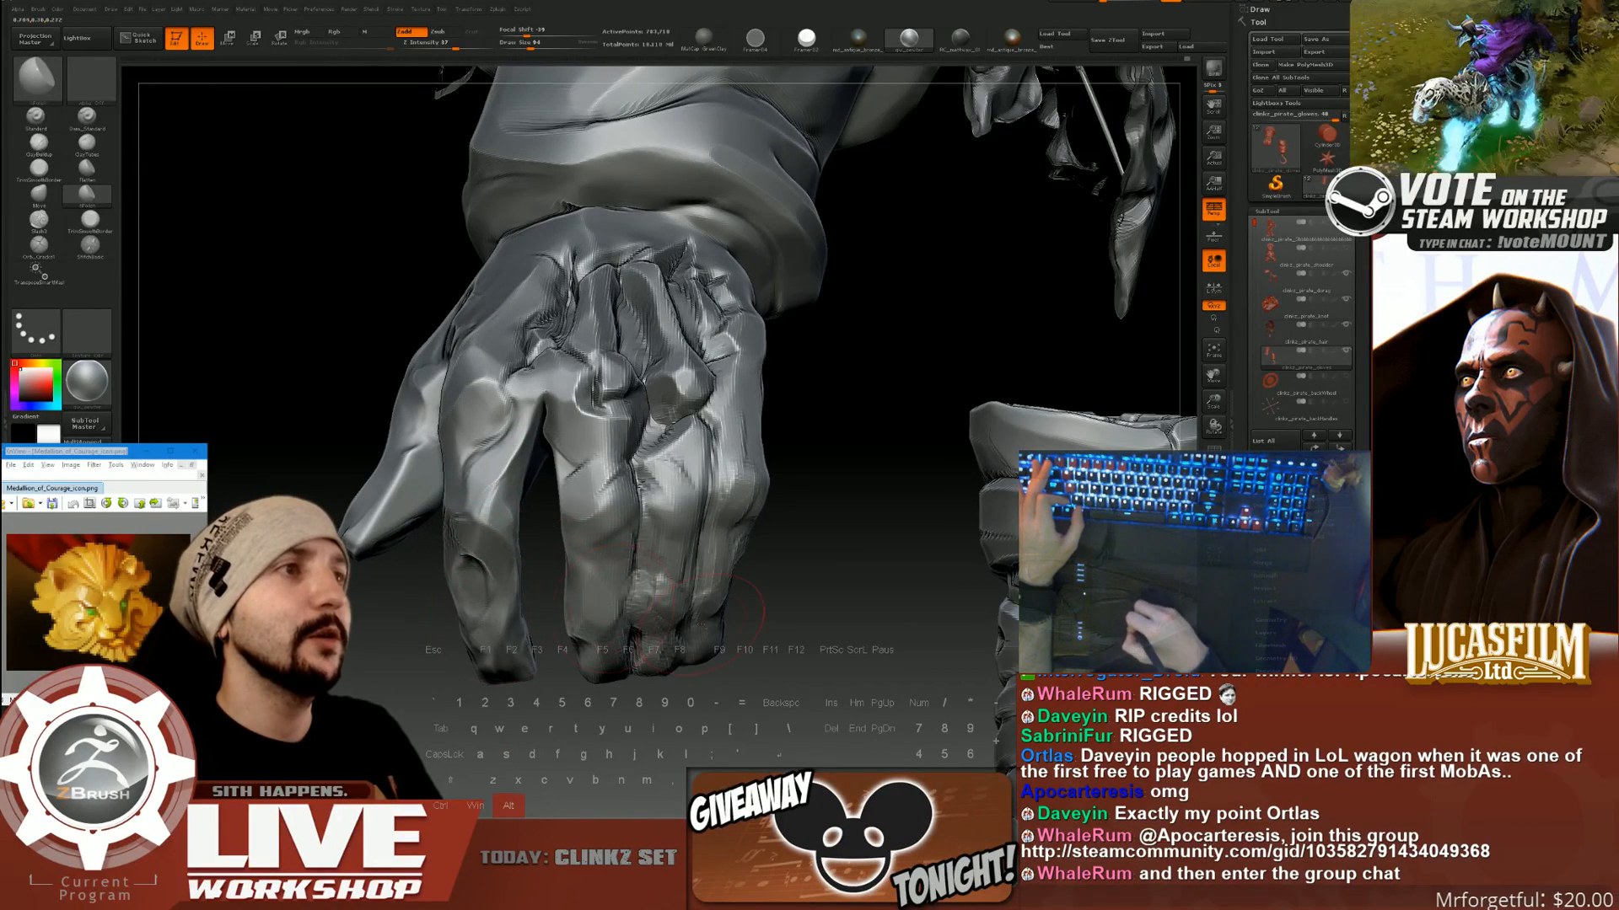
pyautogui.keyDown('alt'); pyautogui.moveTo(591, 595); pyautogui.dragTo(527, 422, button='right'); pyautogui.keyUp('alt')
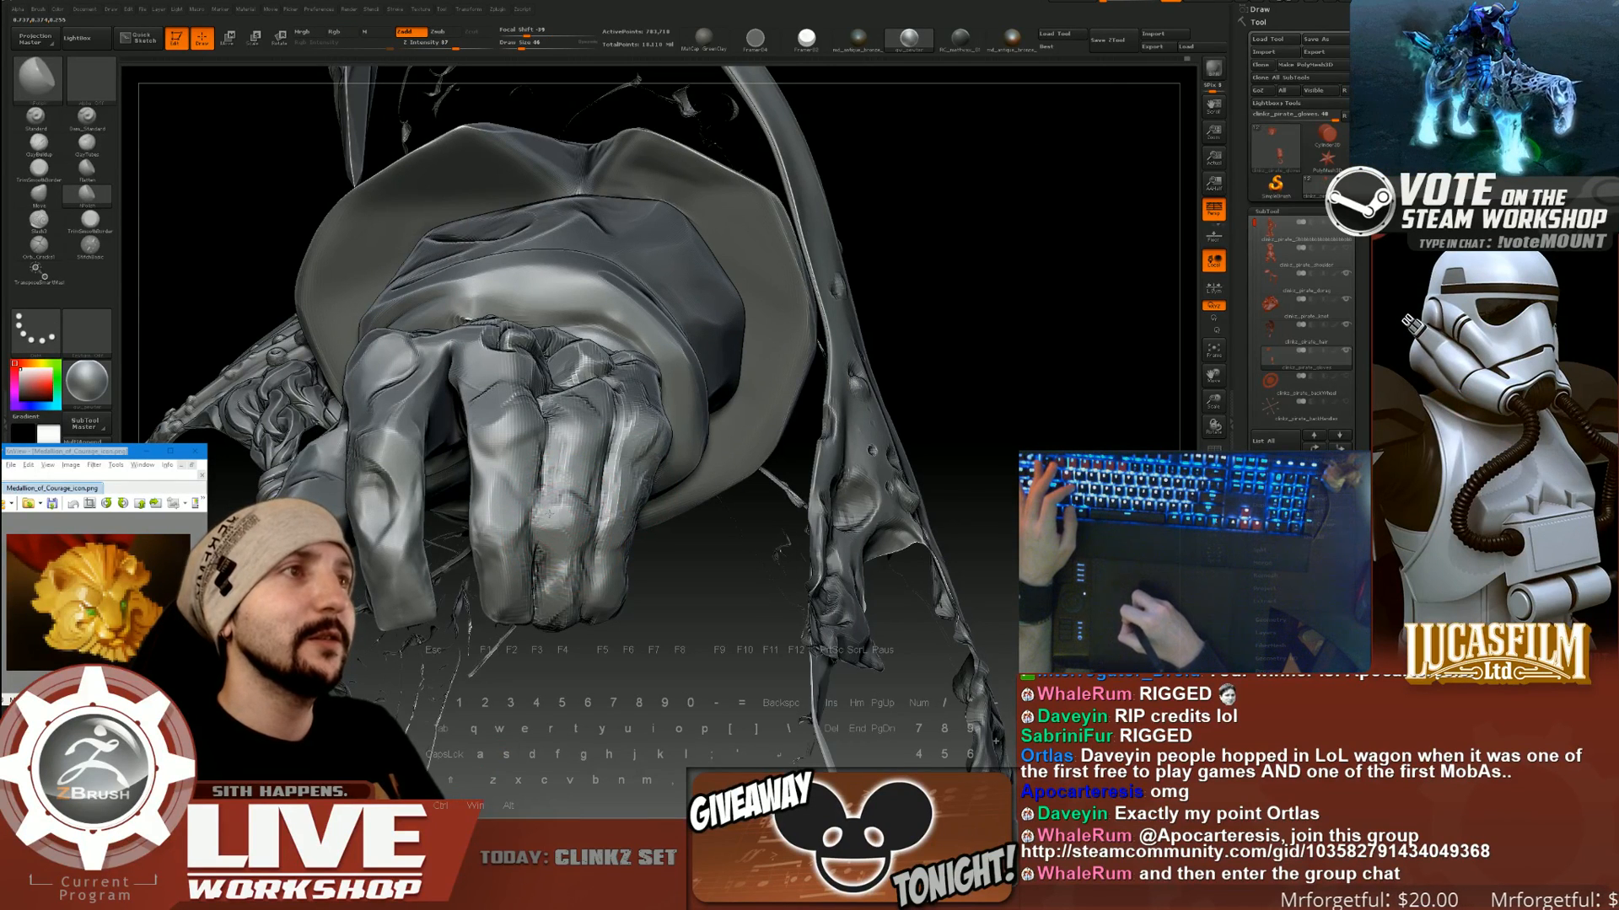
# Polish the segments and tip of the little finger along the outer side of the hand.
pyautogui.moveTo(901, 372); pyautogui.dragTo(751, 394)
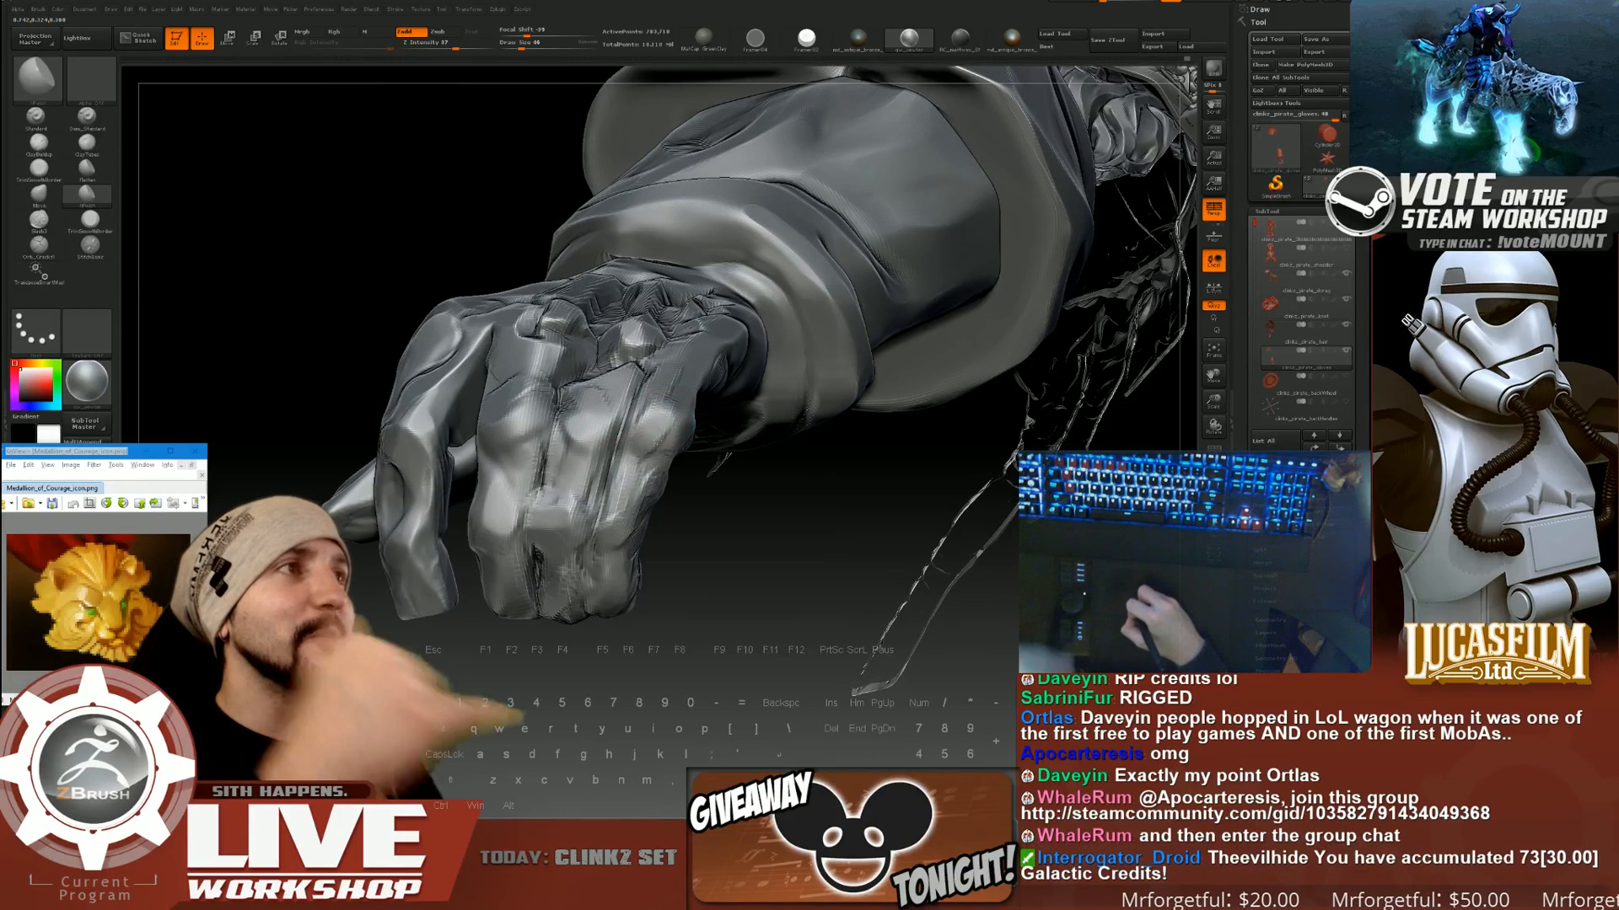
pyautogui.moveTo(763, 497); pyautogui.dragTo(611, 470)
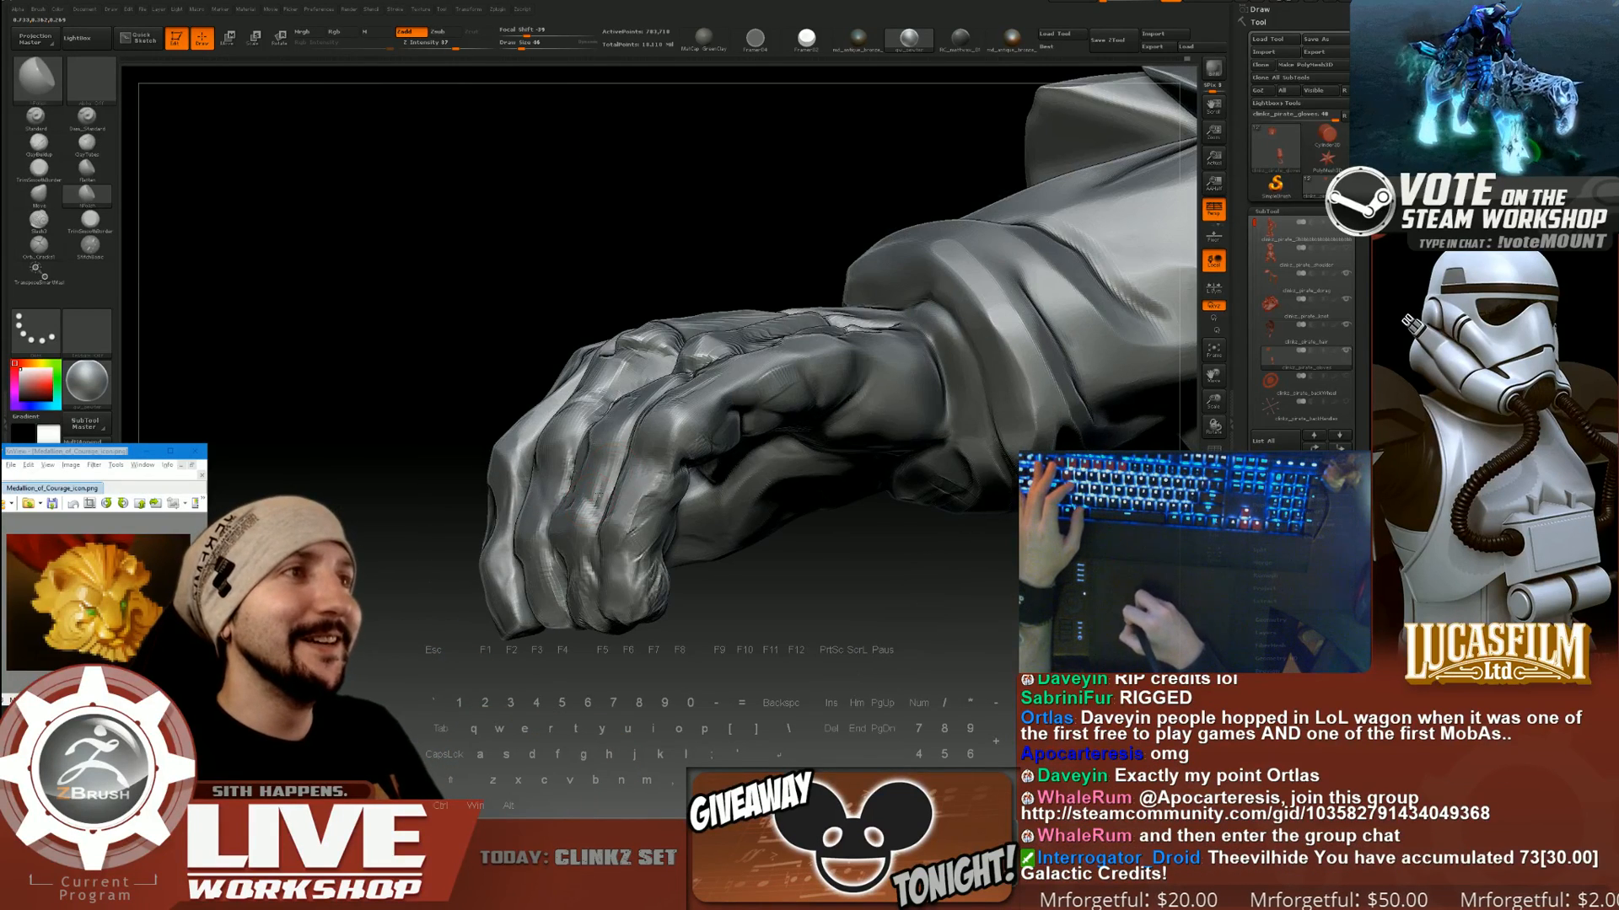
pyautogui.moveTo(588, 575); pyautogui.dragTo(638, 574, button='right')
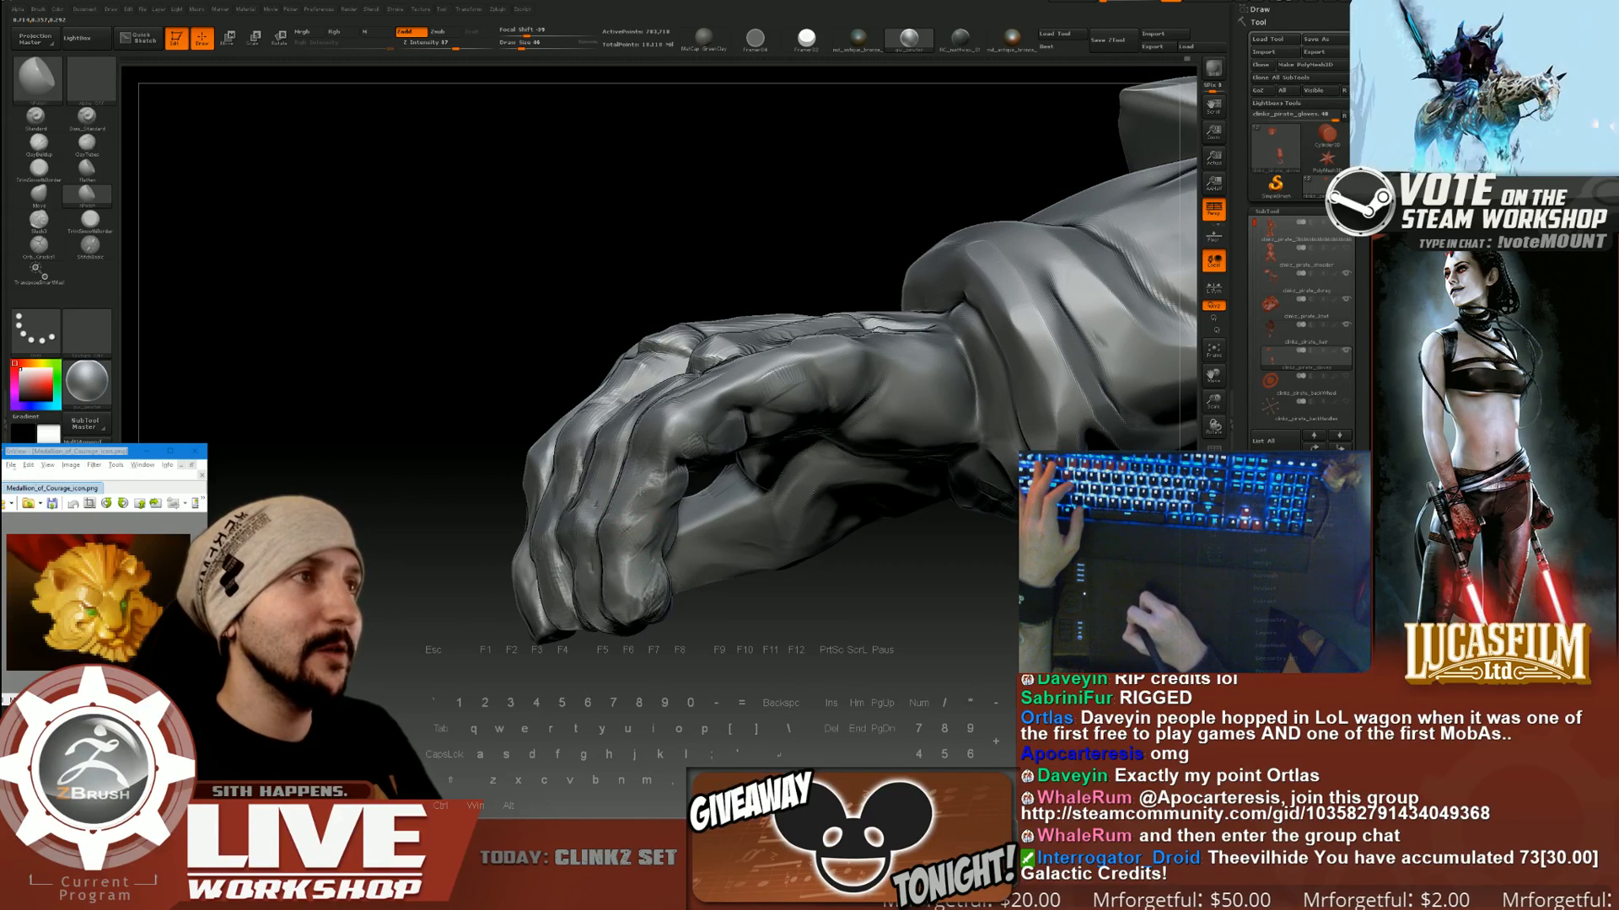
pyautogui.moveTo(747, 593); pyautogui.dragTo(715, 500, button='right')
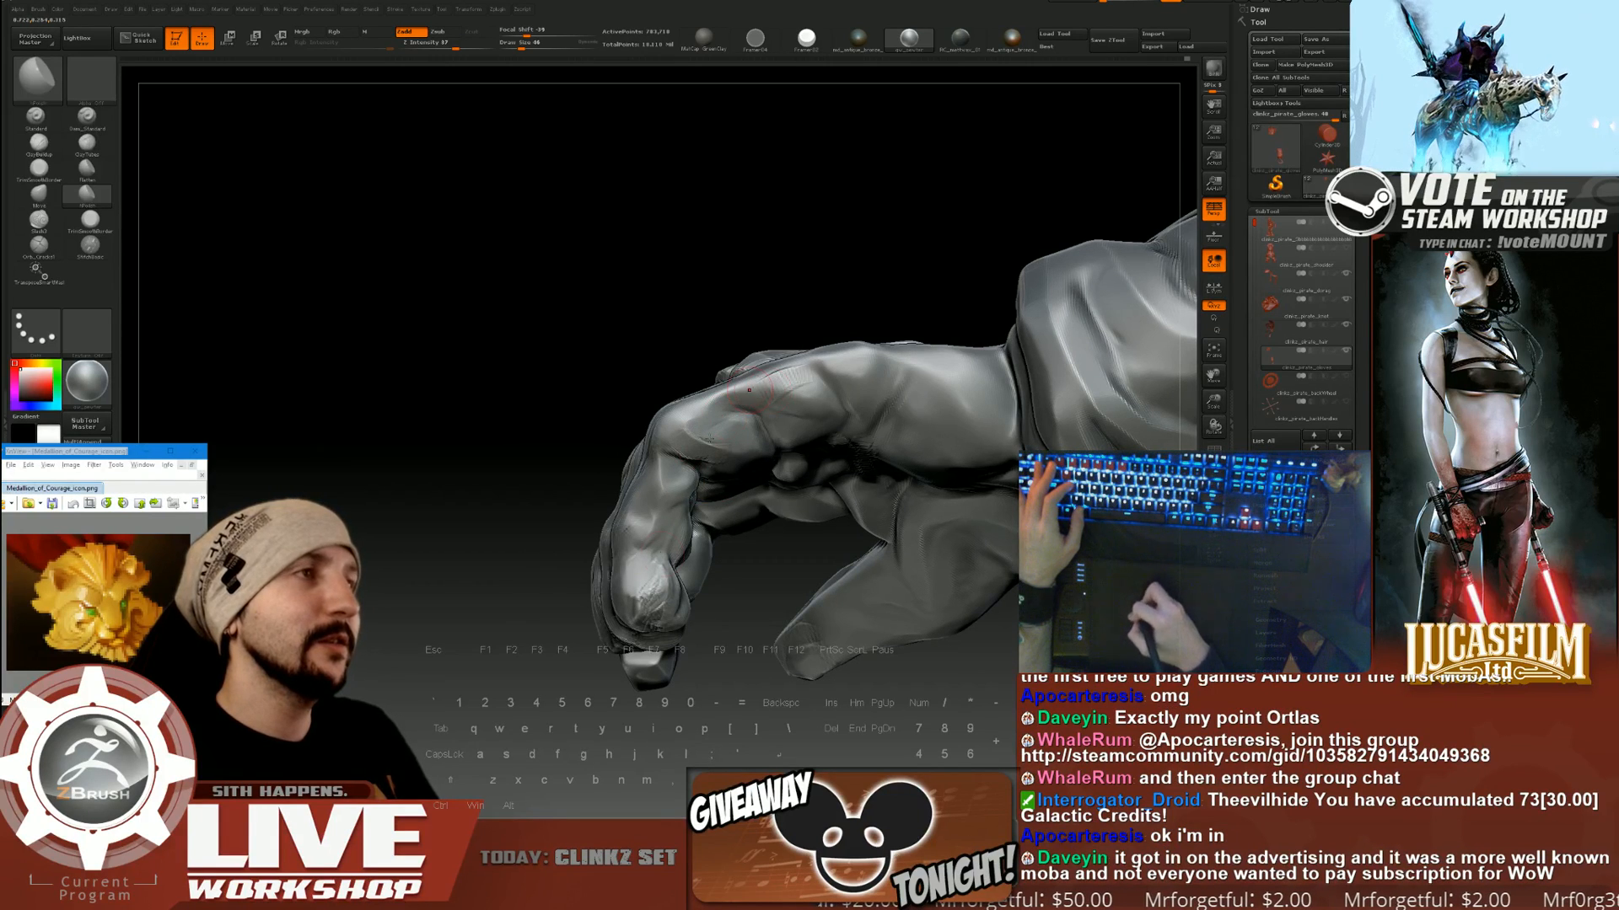
pyautogui.moveTo(748, 390); pyautogui.dragTo(692, 417, button='right')
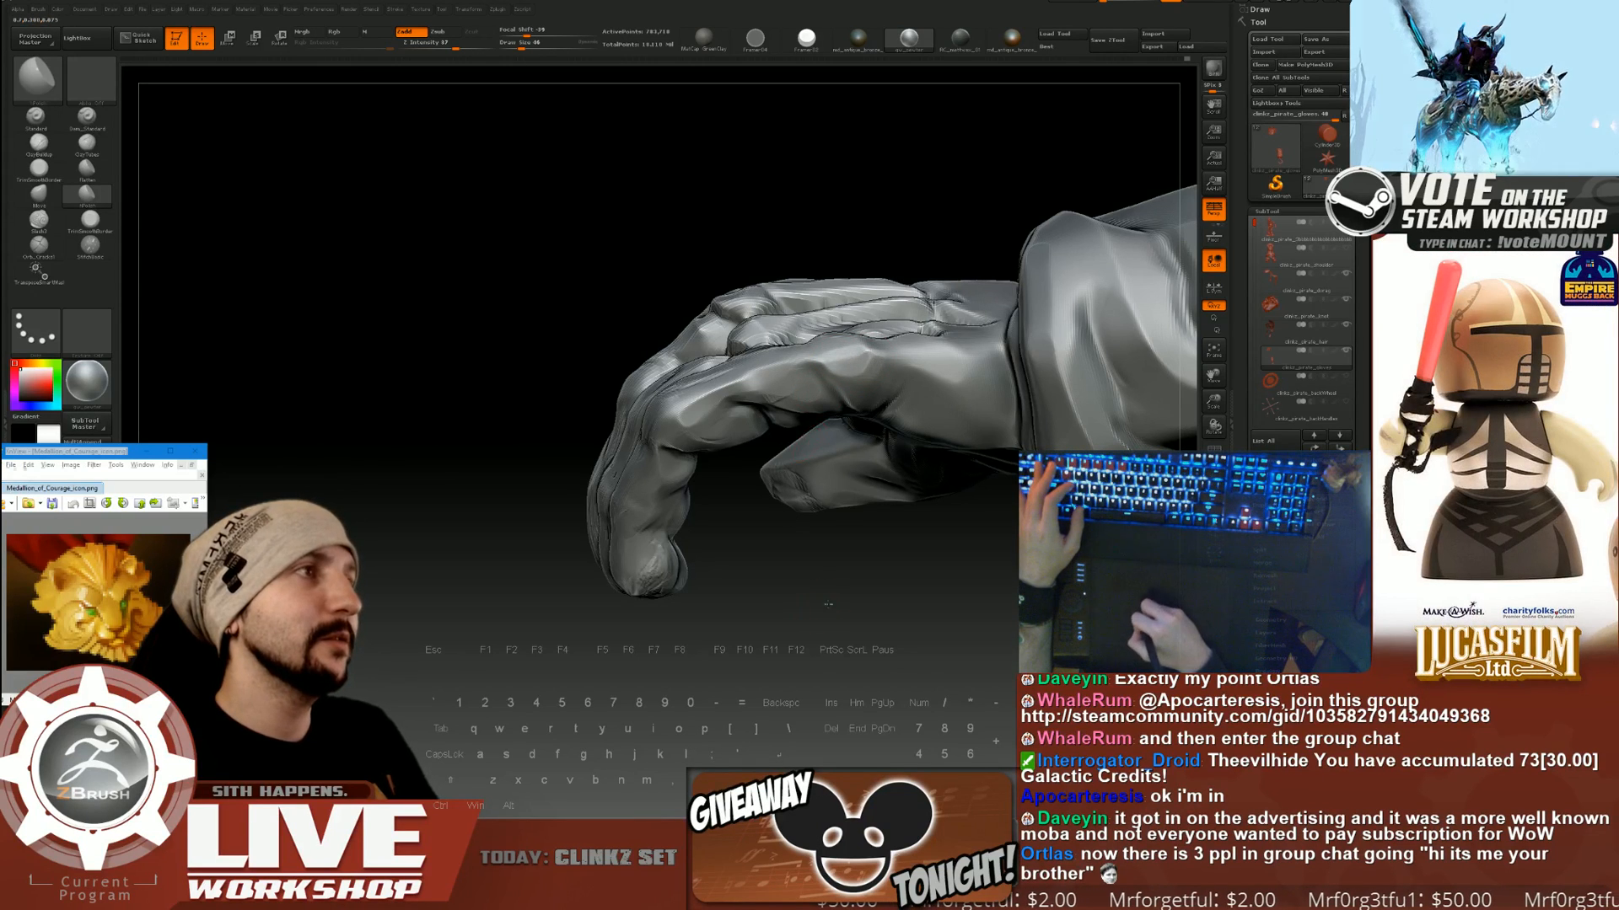
pyautogui.moveTo(828, 604)
pyautogui.mouseDown(button='right')
pyautogui.moveTo(765, 311)
pyautogui.moveTo(773, 400)
pyautogui.moveTo(730, 336)
pyautogui.moveTo(725, 362)
pyautogui.moveTo(698, 339)
pyautogui.moveTo(649, 500)
pyautogui.mouseUp(button='right')
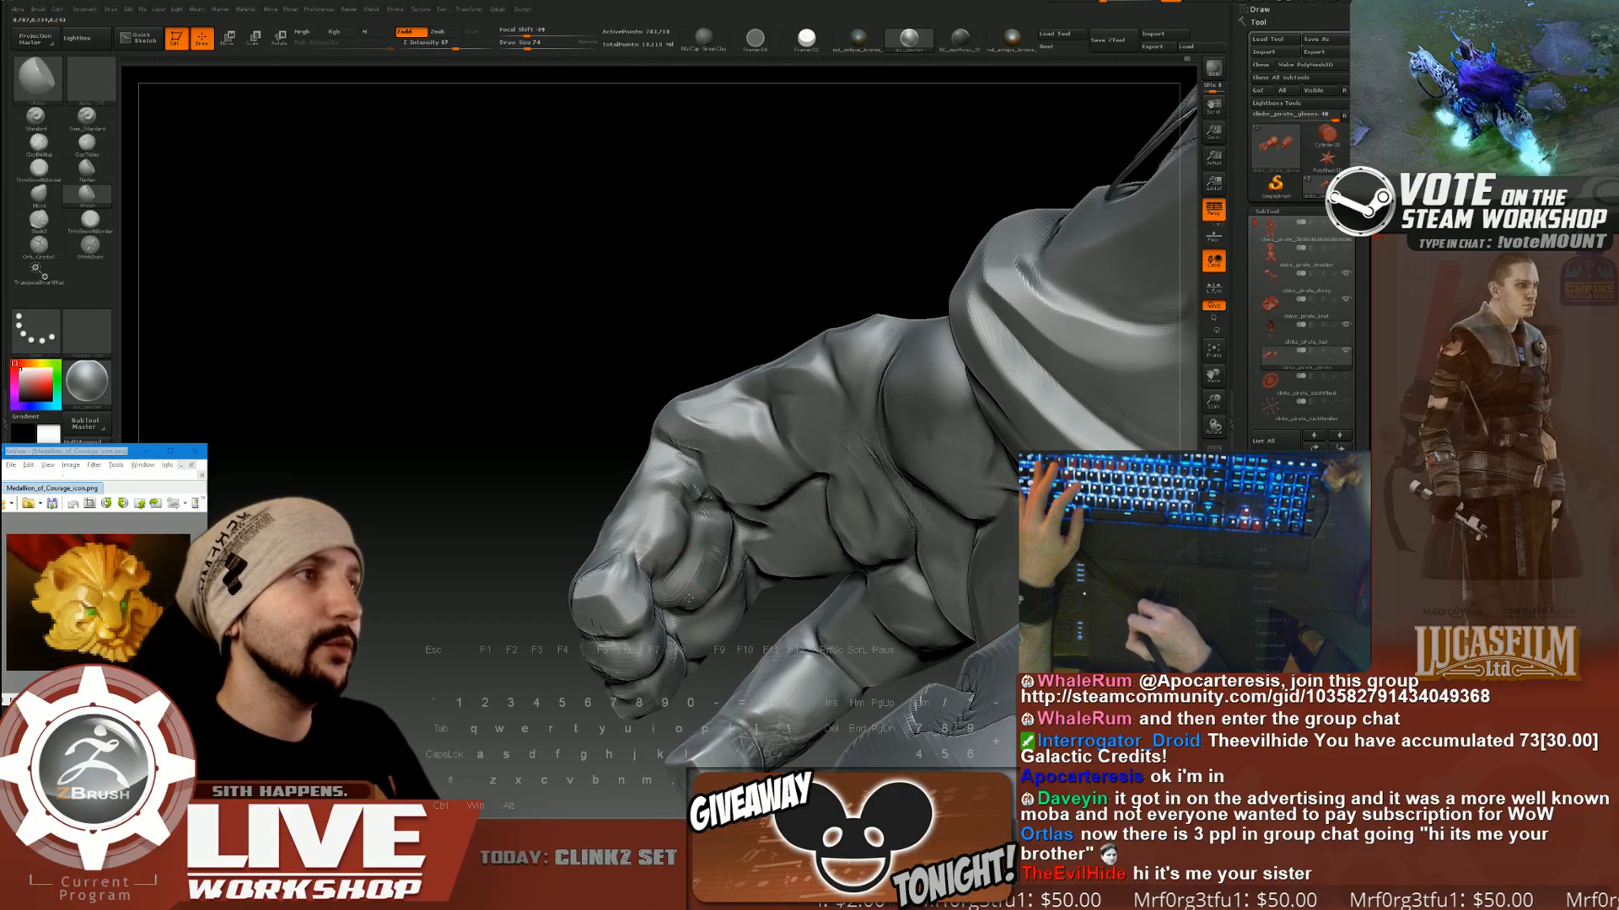
# Examine the polished fingers, thumb, palm and knuckles of the gloved hand from all sides.
pyautogui.moveTo(568, 416); pyautogui.dragTo(600, 537, button='right')
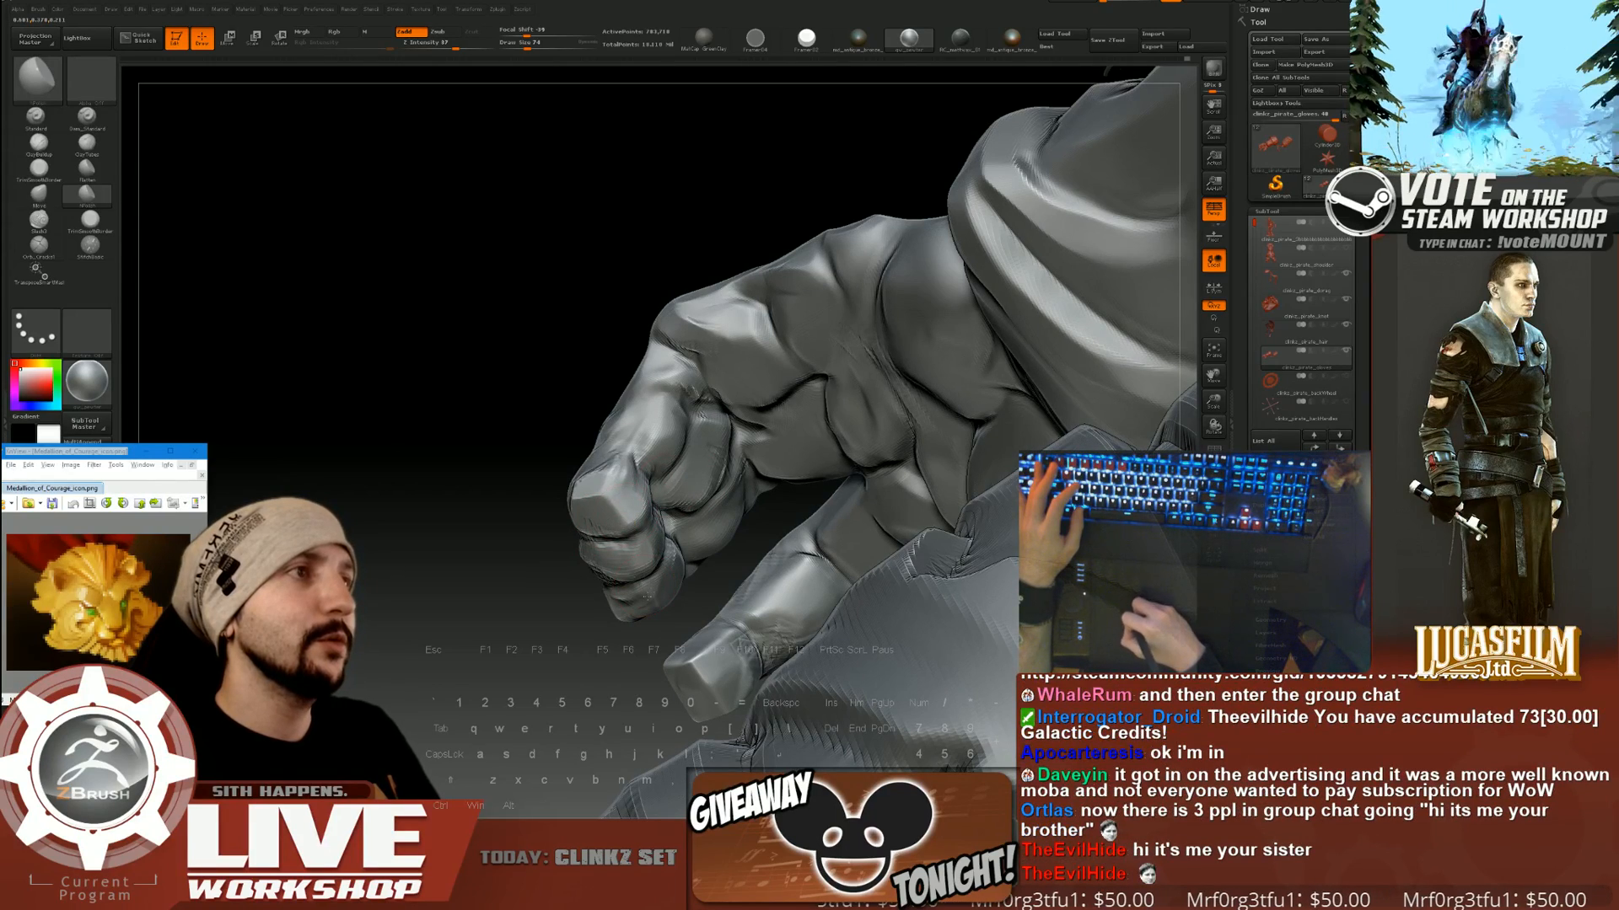
pyautogui.moveTo(459, 363)
pyautogui.mouseDown()
pyautogui.moveTo(416, 379)
pyautogui.moveTo(535, 332)
pyautogui.moveTo(894, 362)
pyautogui.moveTo(981, 447)
pyautogui.moveTo(934, 438)
pyautogui.moveTo(949, 350)
pyautogui.mouseUp()
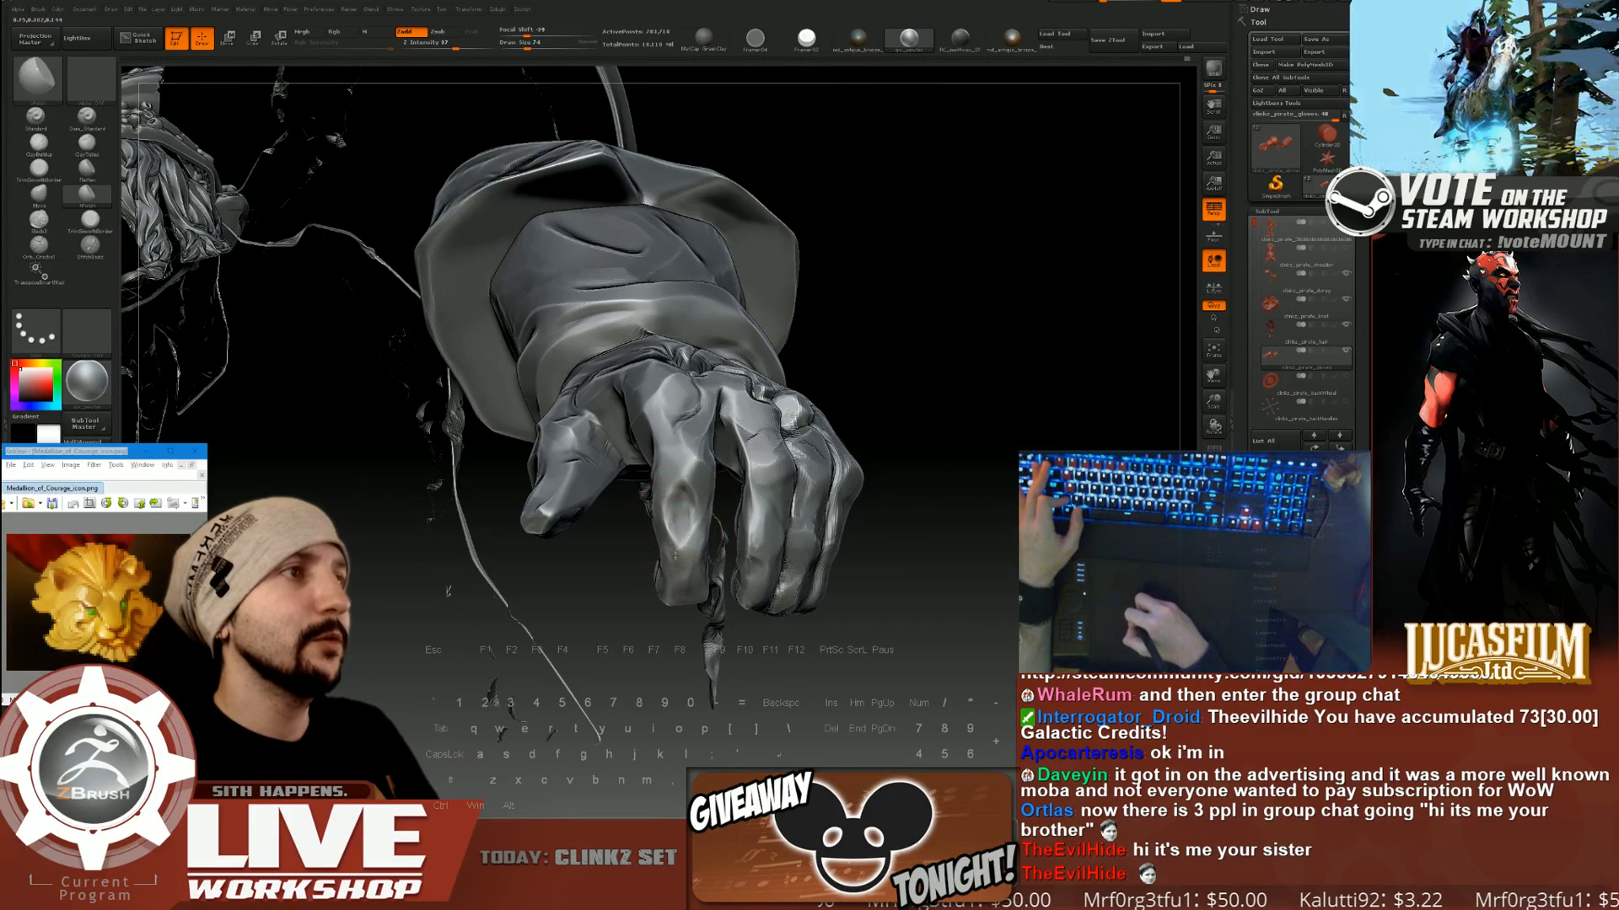
pyautogui.moveTo(971, 474); pyautogui.dragTo(985, 337)
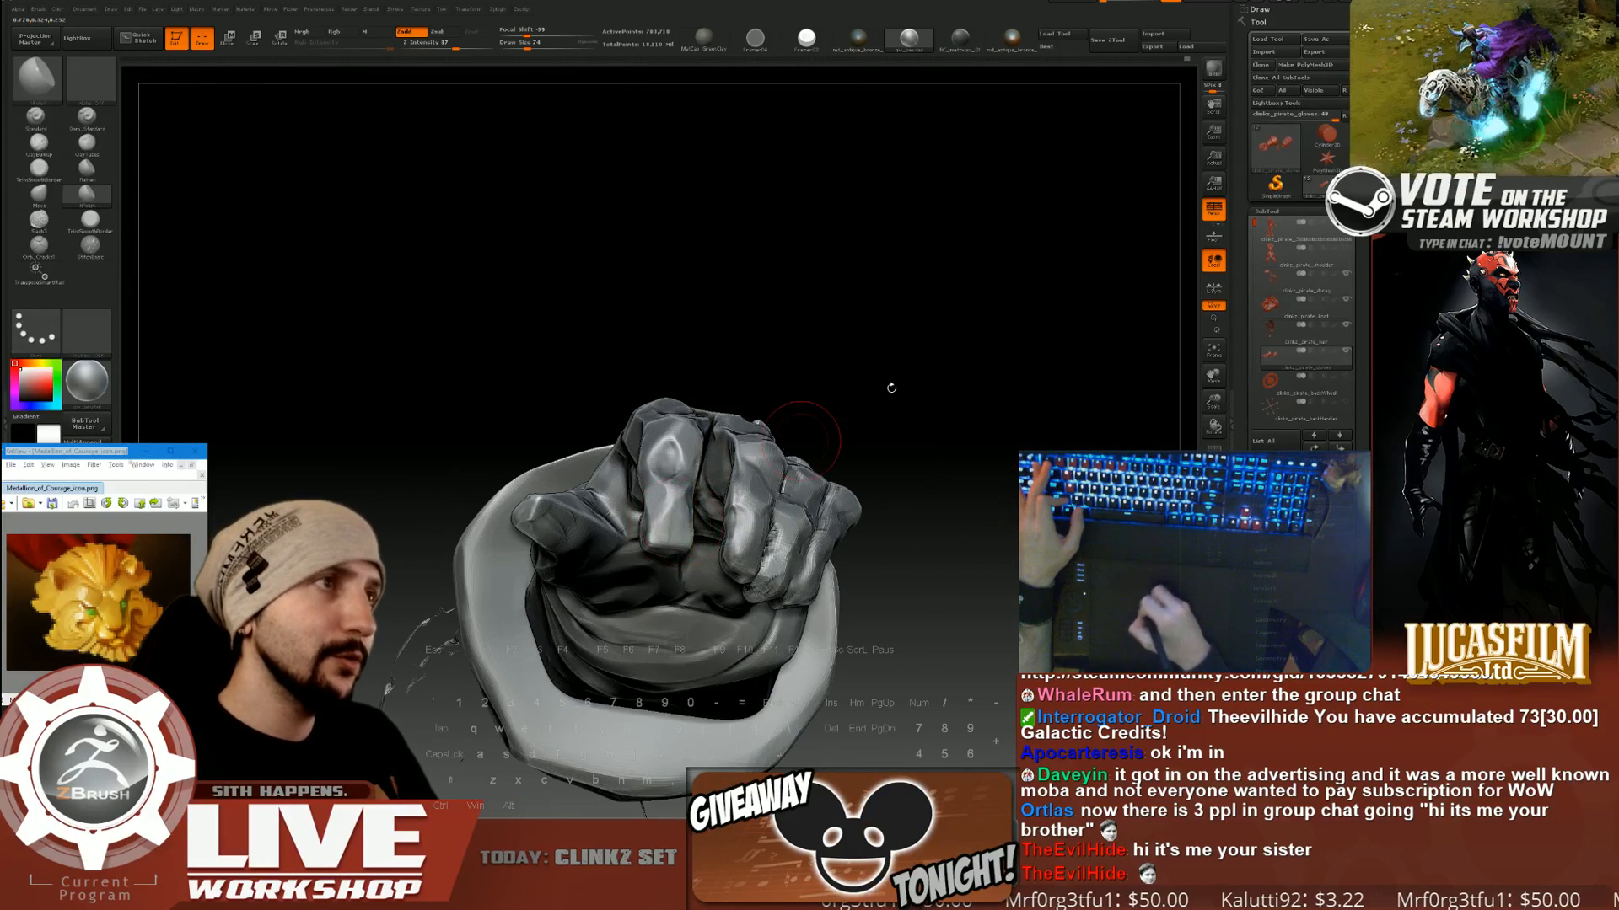
pyautogui.moveTo(891, 388); pyautogui.dragTo(815, 403)
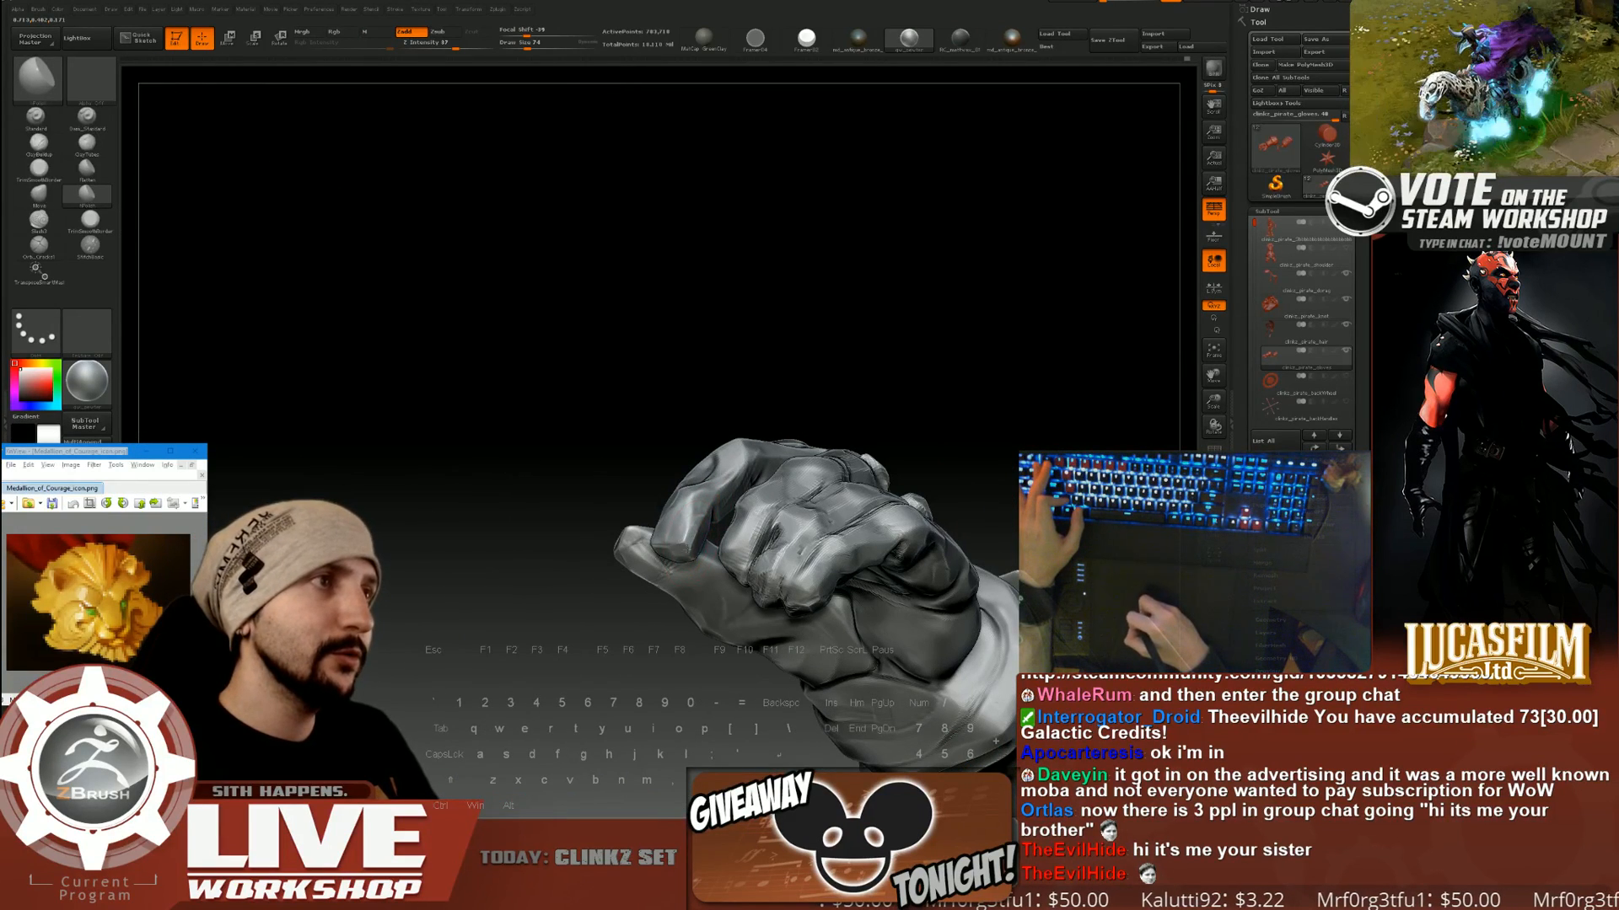
pyautogui.moveTo(895, 364)
pyautogui.mouseDown()
pyautogui.moveTo(664, 481)
pyautogui.moveTo(708, 525)
pyautogui.mouseUp()
pyautogui.press('shift')
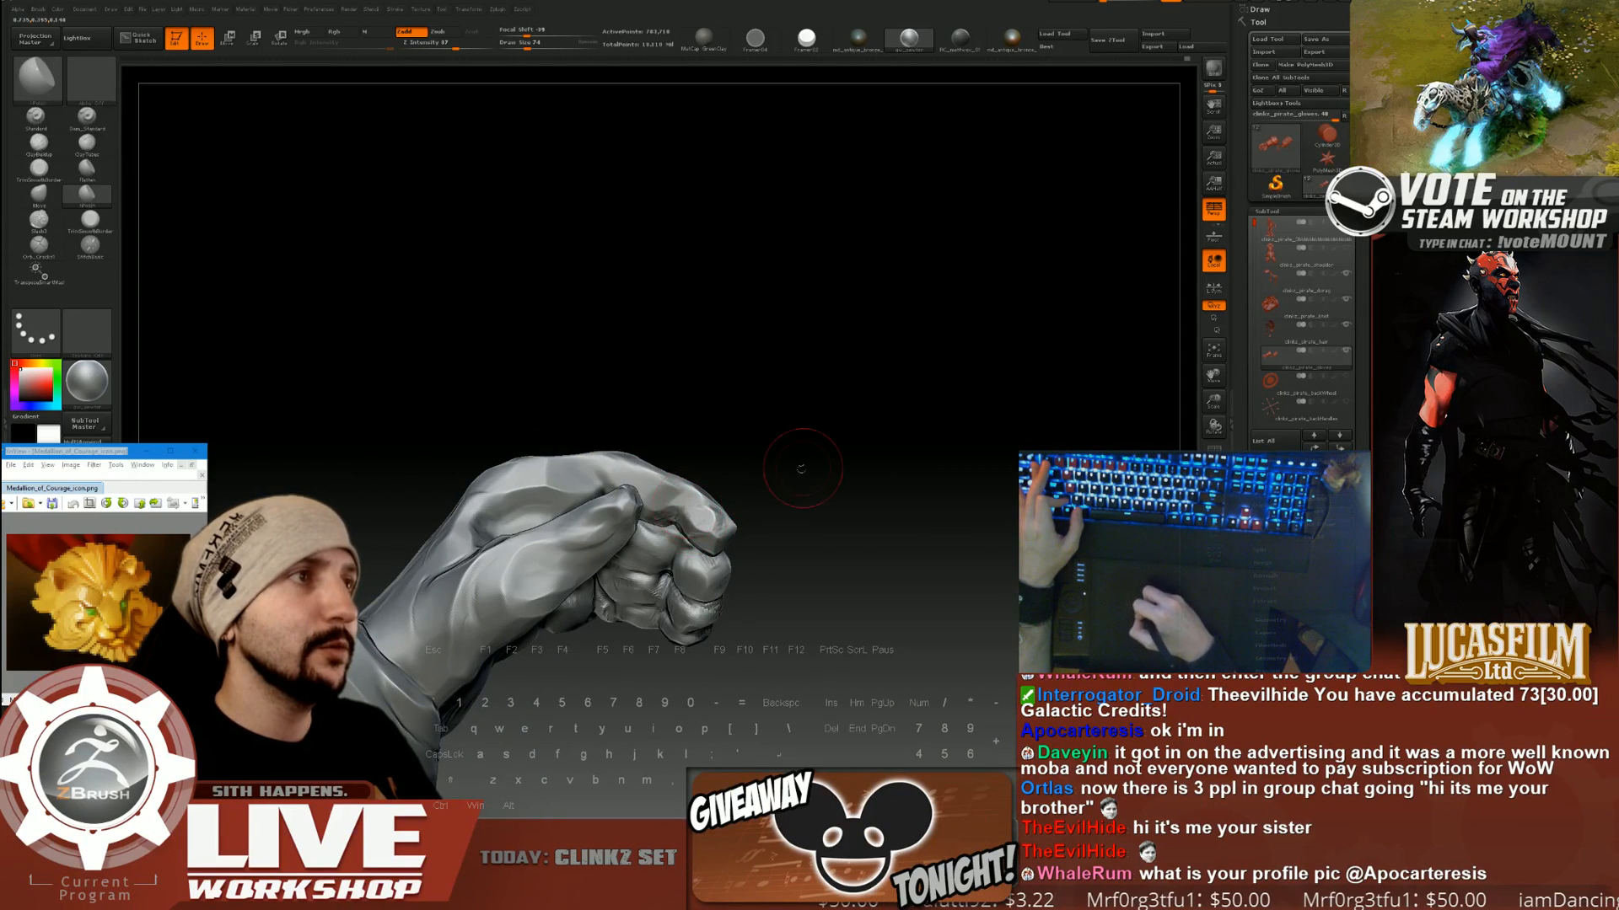
pyautogui.moveTo(799, 463)
pyautogui.mouseDown()
pyautogui.moveTo(727, 481)
pyautogui.moveTo(701, 509)
pyautogui.mouseUp()
pyautogui.moveTo(800, 515); pyautogui.dragTo(809, 427)
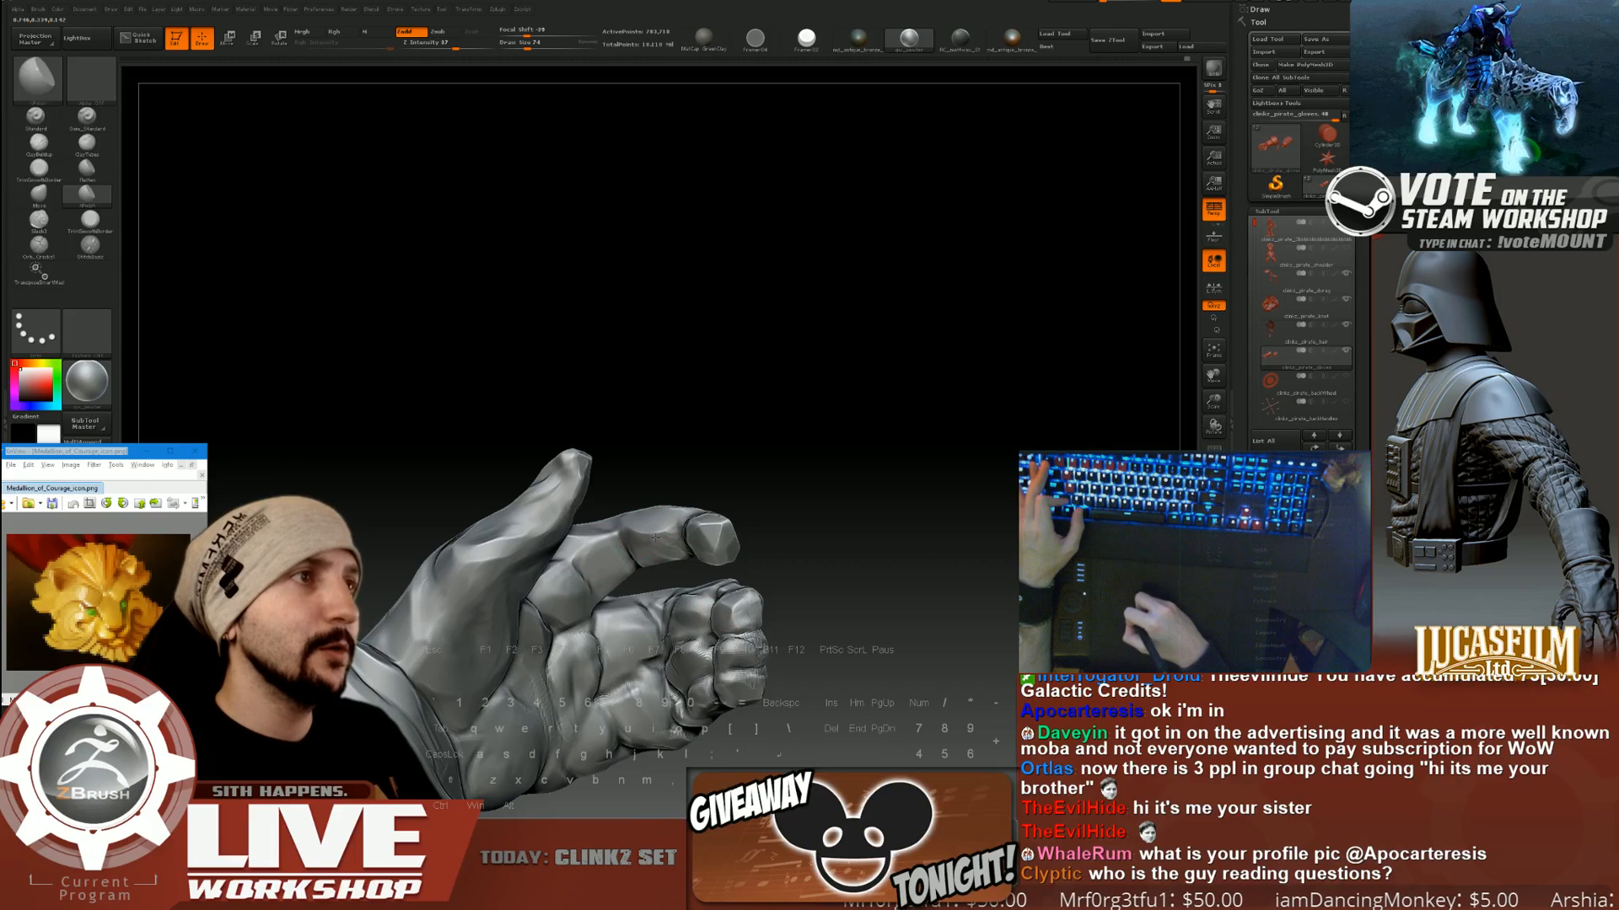
pyautogui.moveTo(717, 446)
pyautogui.mouseDown()
pyautogui.moveTo(716, 509)
pyautogui.moveTo(708, 410)
pyautogui.mouseUp()
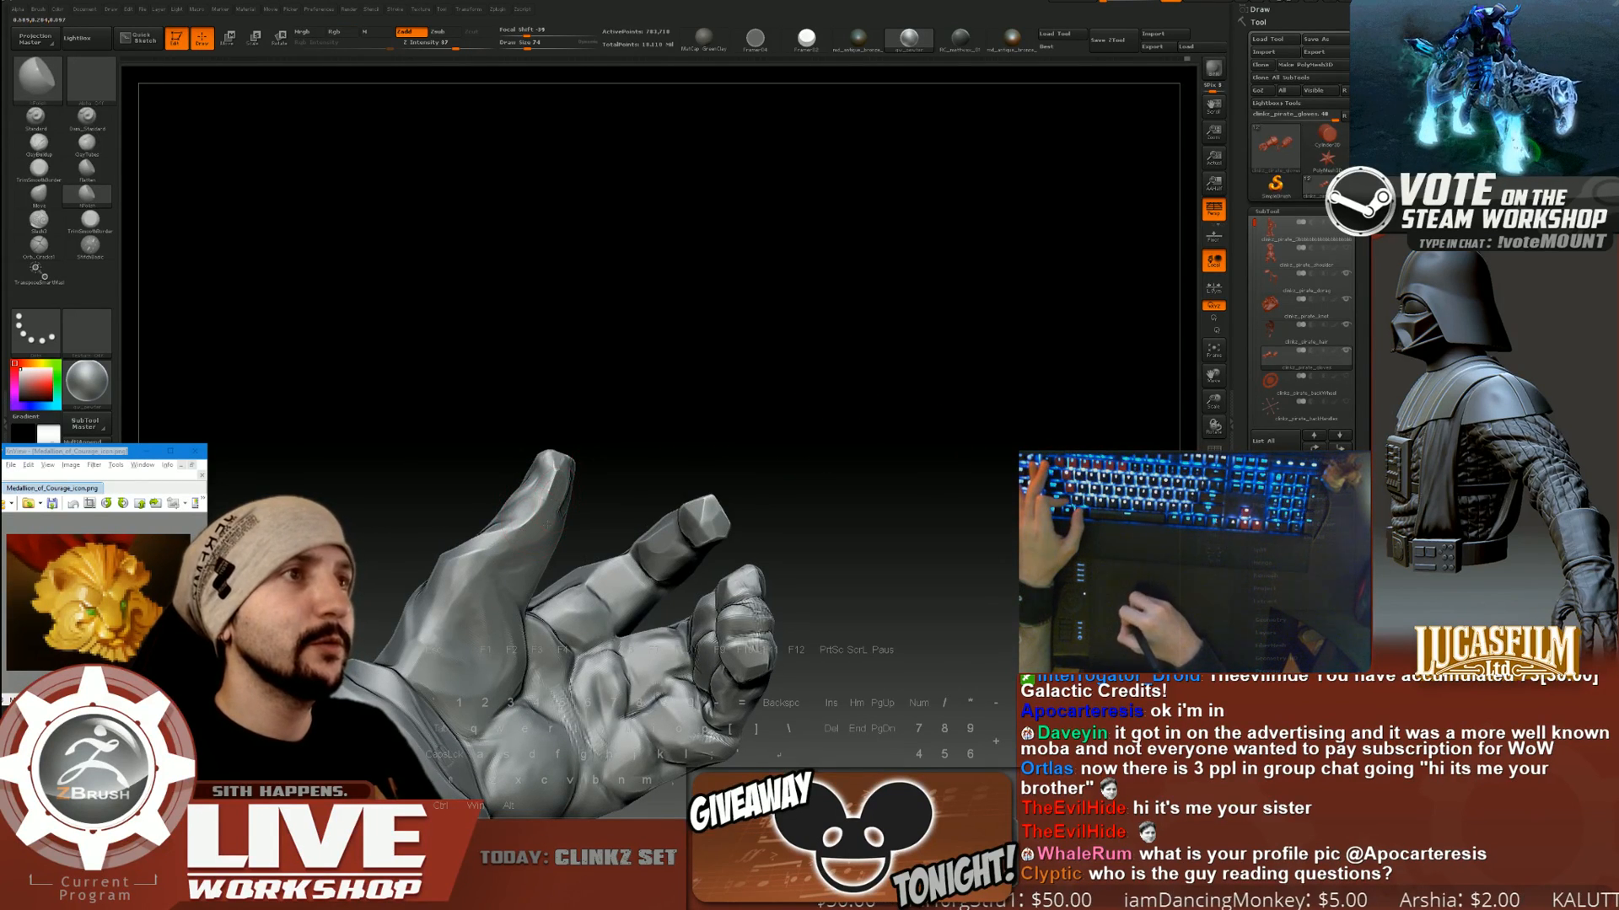
pyautogui.moveTo(607, 480); pyautogui.dragTo(591, 544)
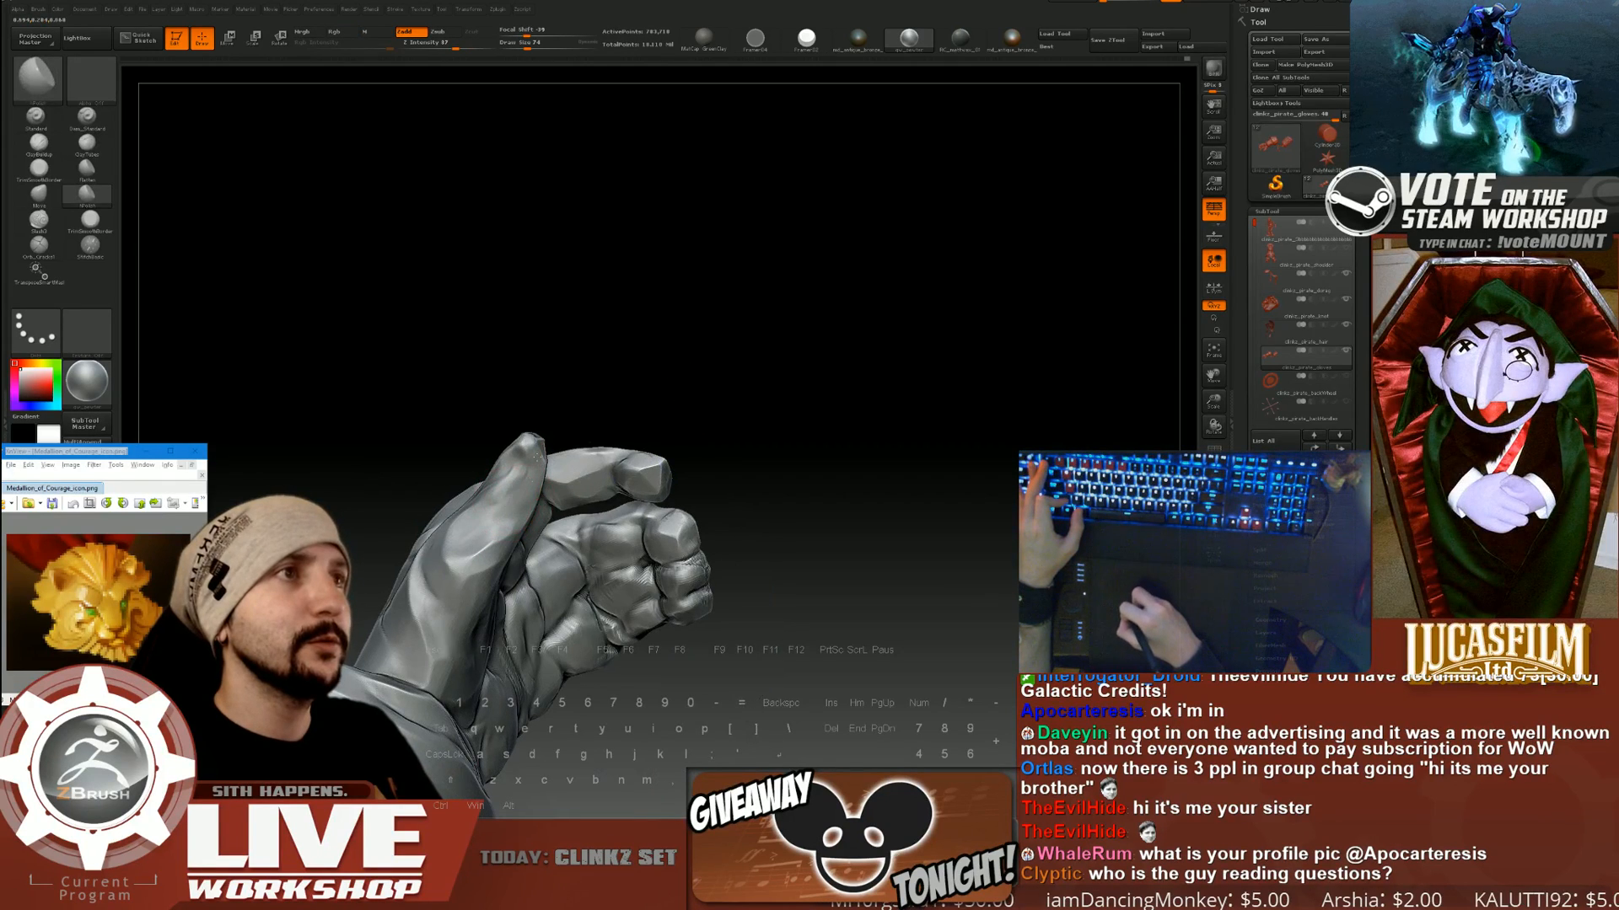
pyautogui.keyDown('alt'); pyautogui.moveTo(694, 427); pyautogui.dragTo(907, 450); pyautogui.keyUp('alt')
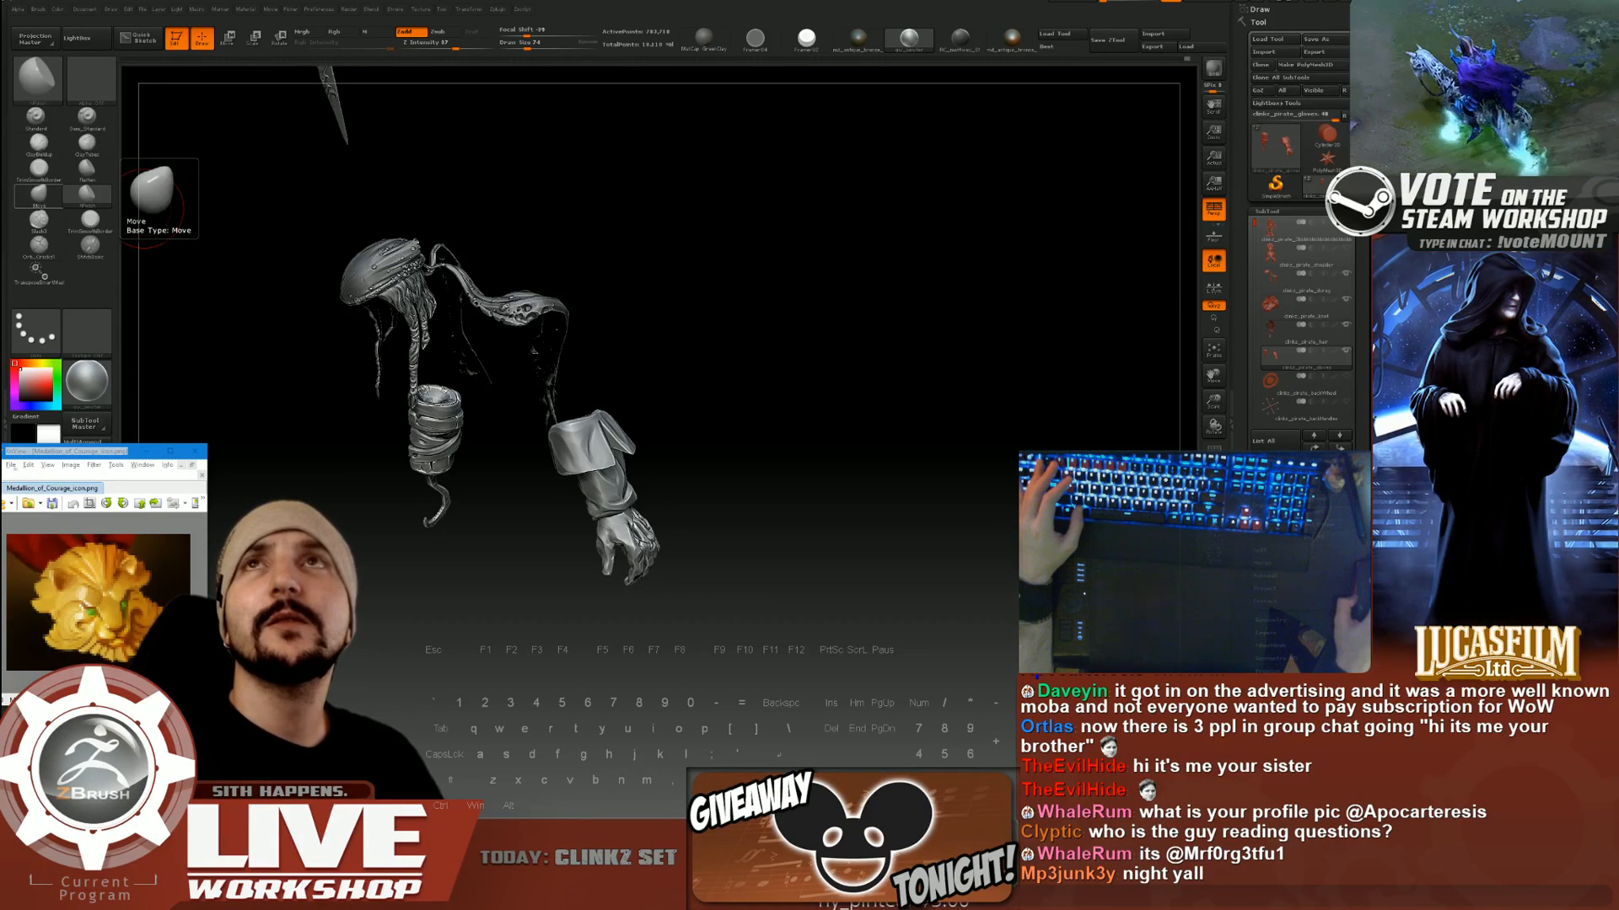
# Review the glove and its cuff next to the hat, the bracer and the rest of the pirate set.
pyautogui.moveTo(759, 261); pyautogui.dragTo(877, 397)
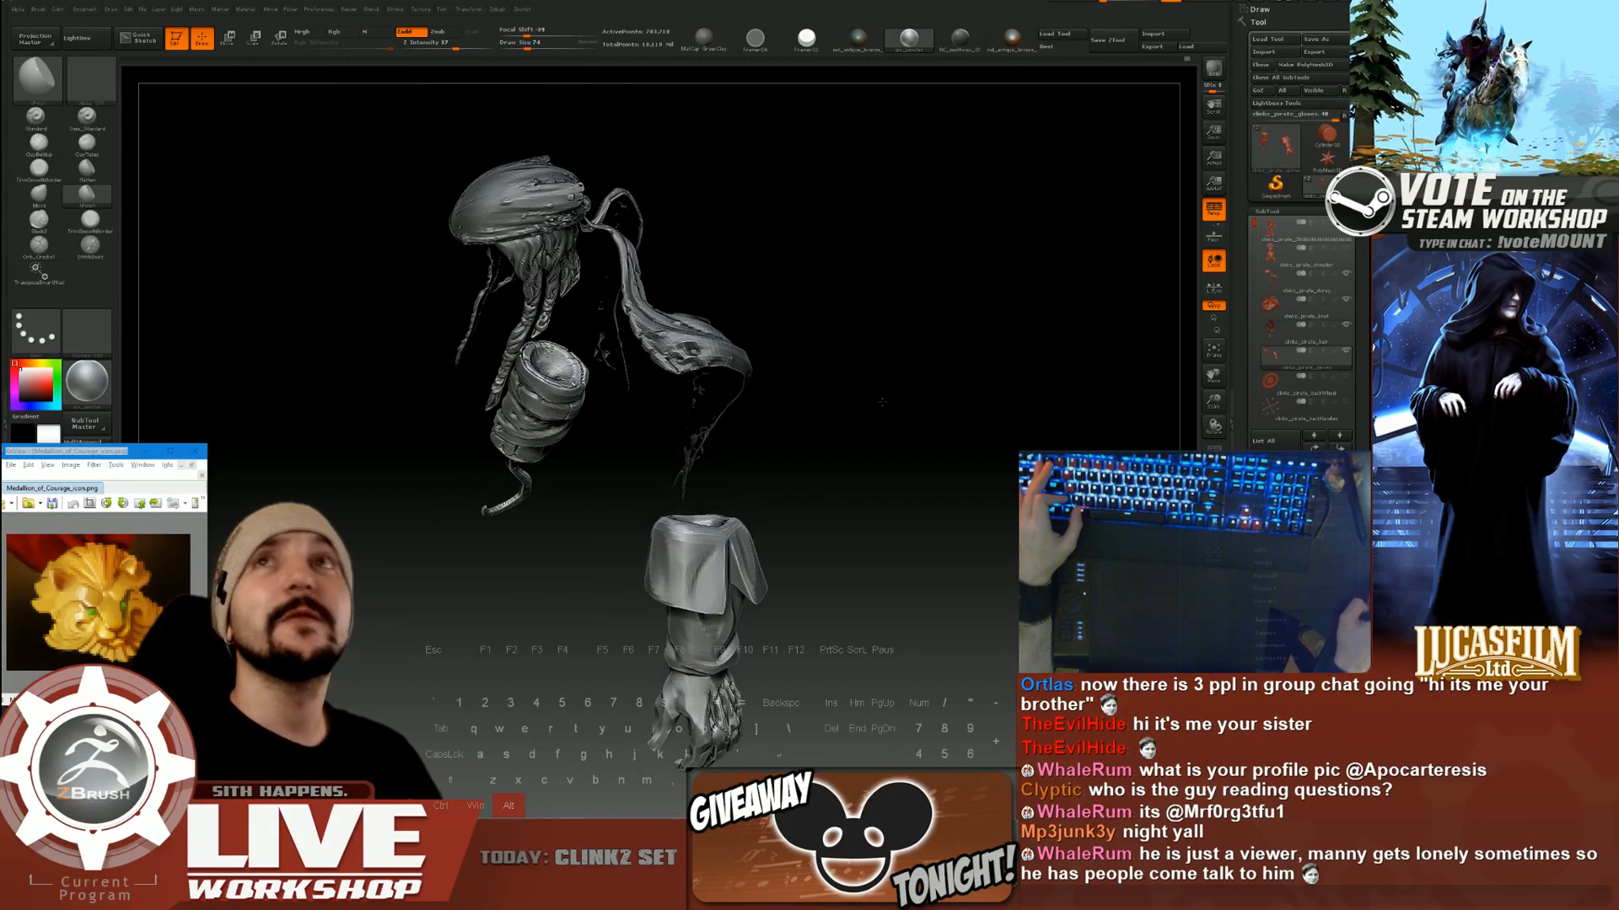
pyautogui.keyDown('alt'); pyautogui.moveTo(878, 298); pyautogui.dragTo(923, 333); pyautogui.keyUp('alt')
pyautogui.keyDown('alt'); pyautogui.moveTo(924, 334); pyautogui.dragTo(860, 373); pyautogui.keyUp('alt')
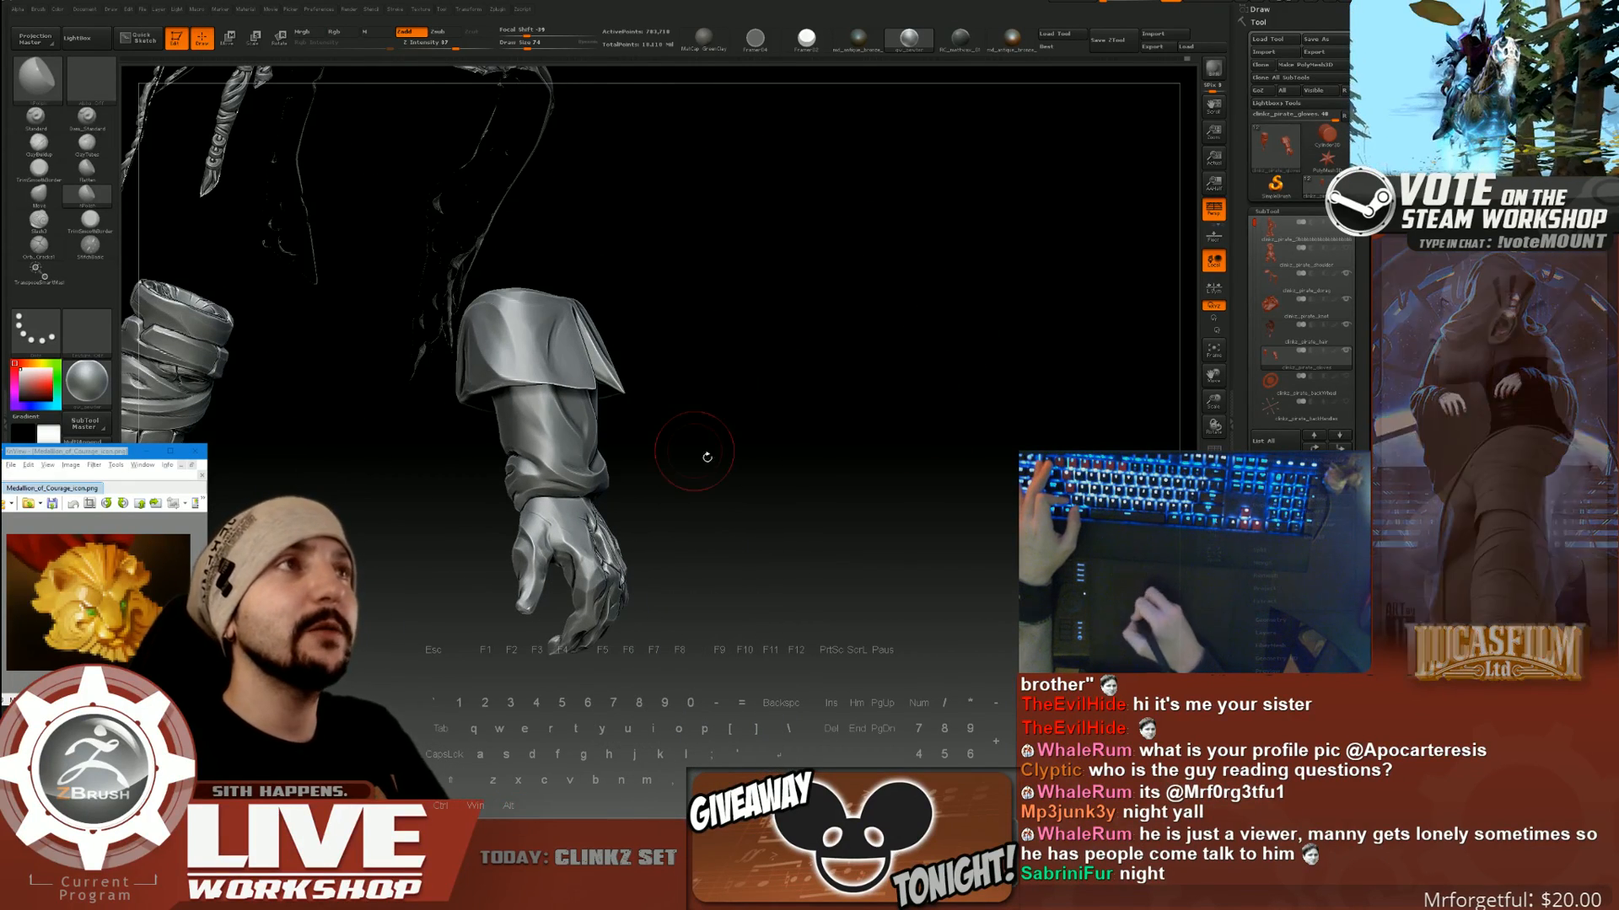
pyautogui.moveTo(708, 456); pyautogui.dragTo(451, 405)
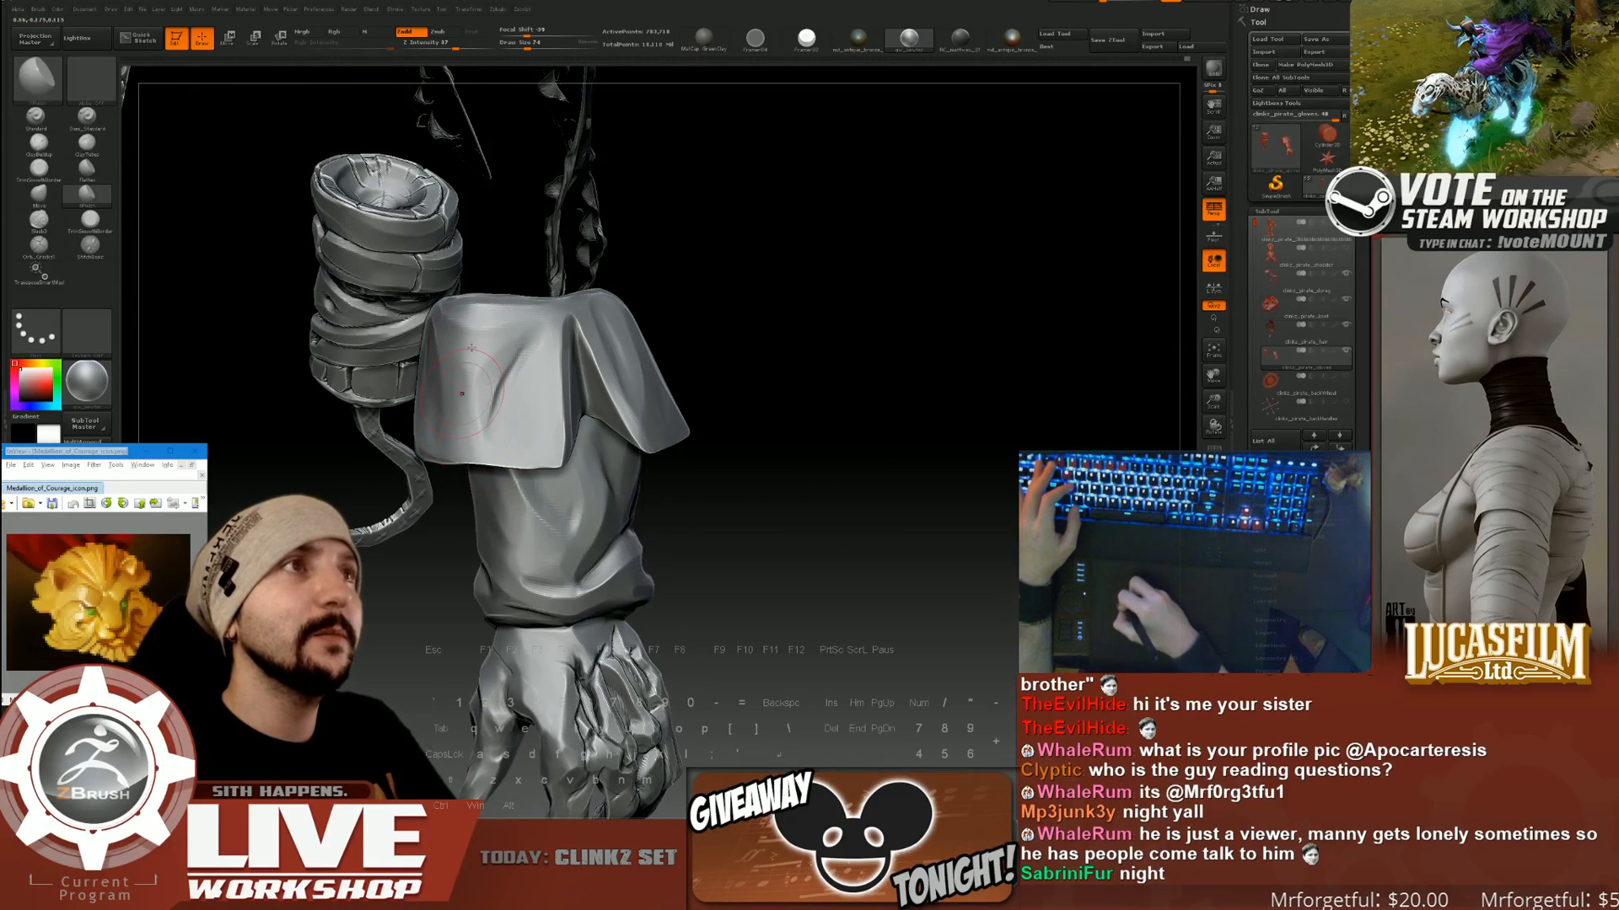
pyautogui.moveTo(668, 312)
pyautogui.mouseDown()
pyautogui.moveTo(949, 301)
pyautogui.moveTo(914, 368)
pyautogui.moveTo(874, 362)
pyautogui.moveTo(907, 422)
pyautogui.moveTo(875, 312)
pyautogui.moveTo(809, 307)
pyautogui.moveTo(838, 368)
pyautogui.moveTo(792, 343)
pyautogui.moveTo(784, 363)
pyautogui.mouseUp()
# Switch to a clay brush and build up volume on the inner base of the index finger facing the thumb.
pyautogui.click(87, 145)
pyautogui.press('s')
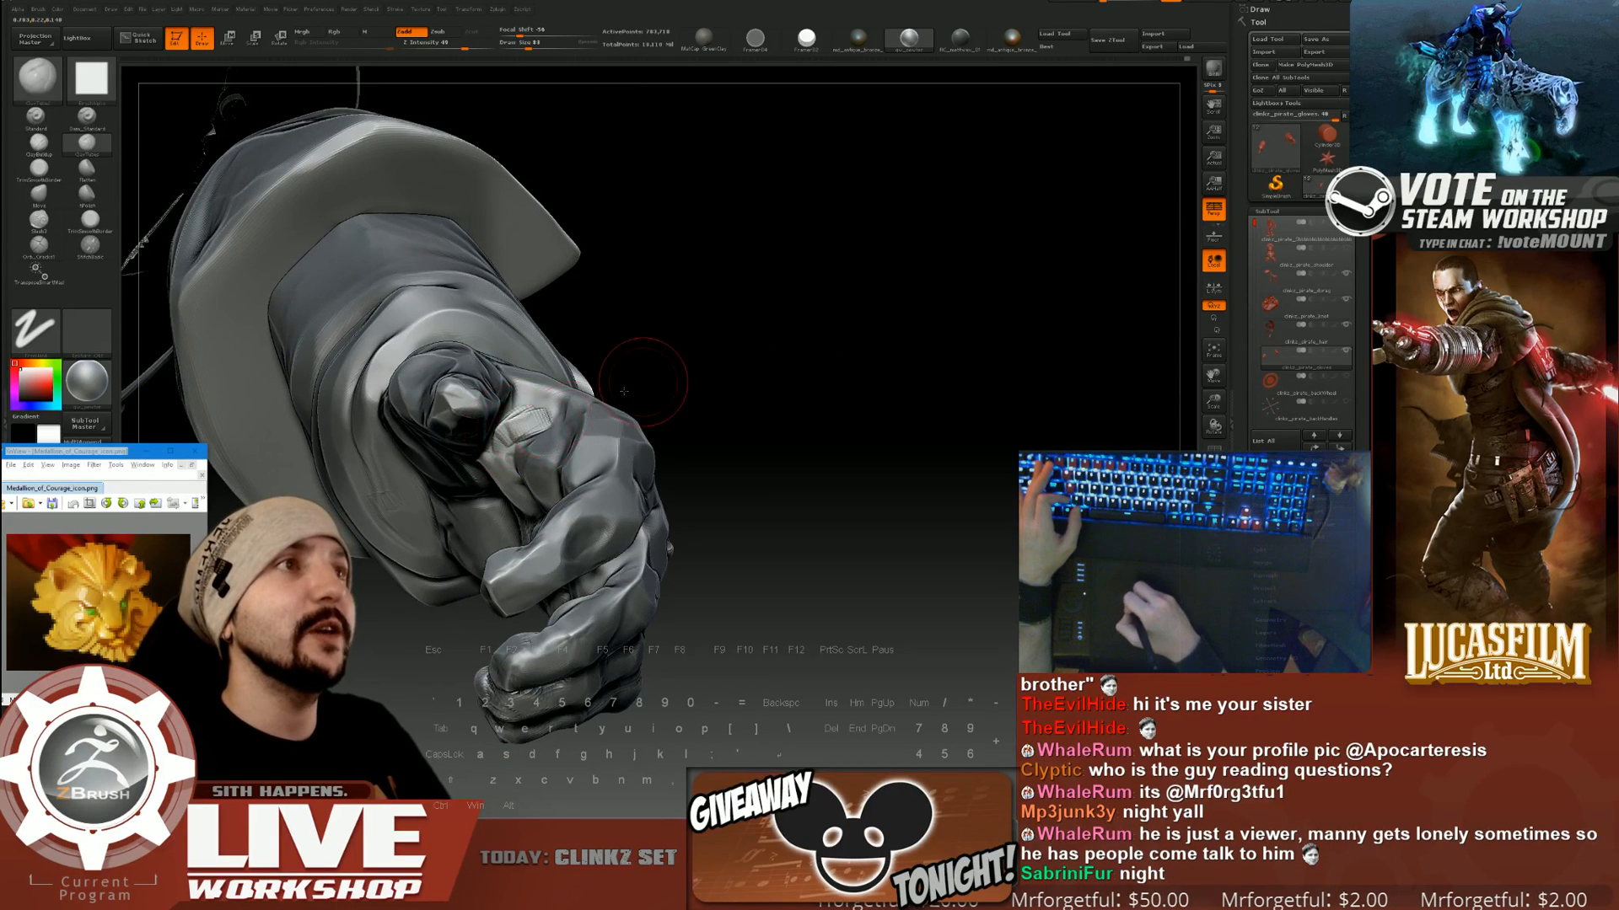
pyautogui.moveTo(624, 391); pyautogui.dragTo(520, 445)
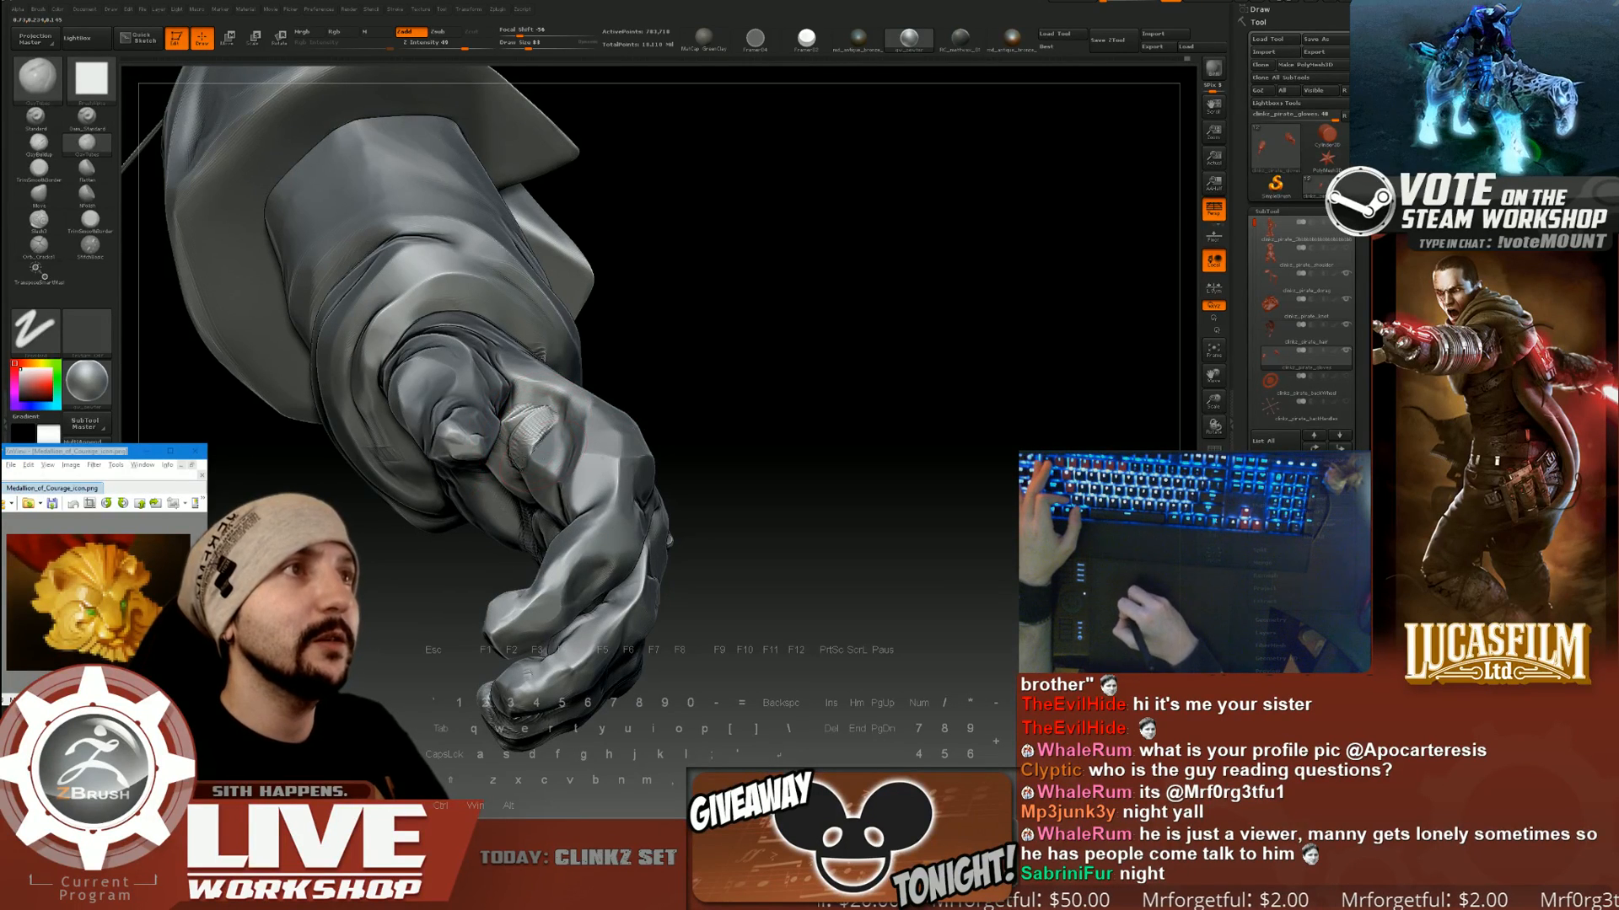
pyautogui.moveTo(674, 404); pyautogui.dragTo(705, 393)
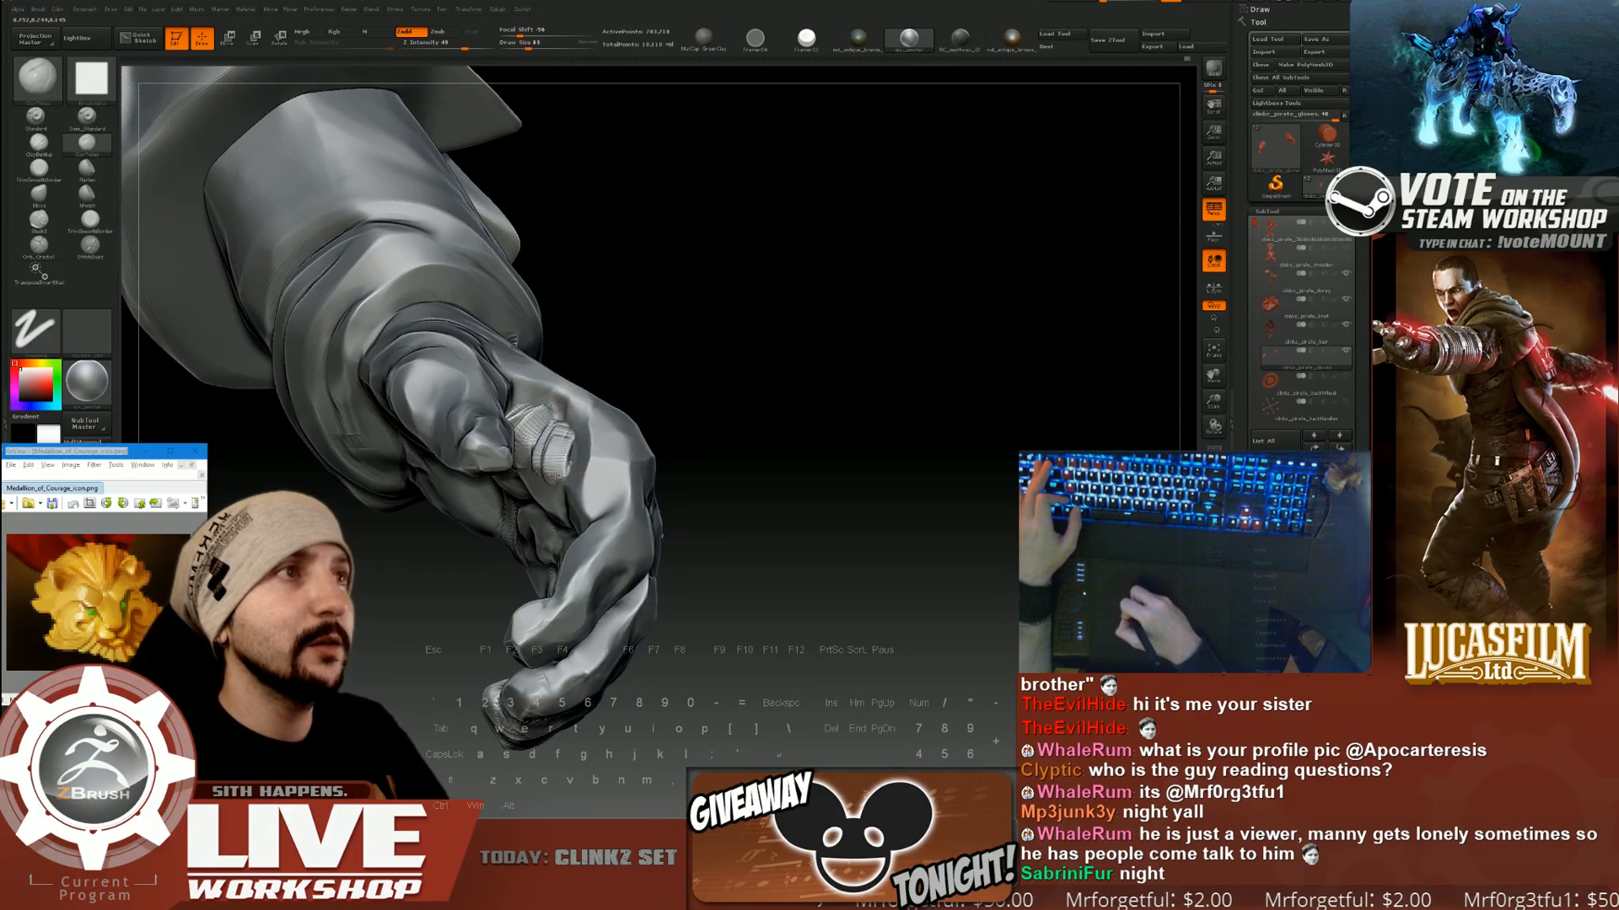
pyautogui.press('super')
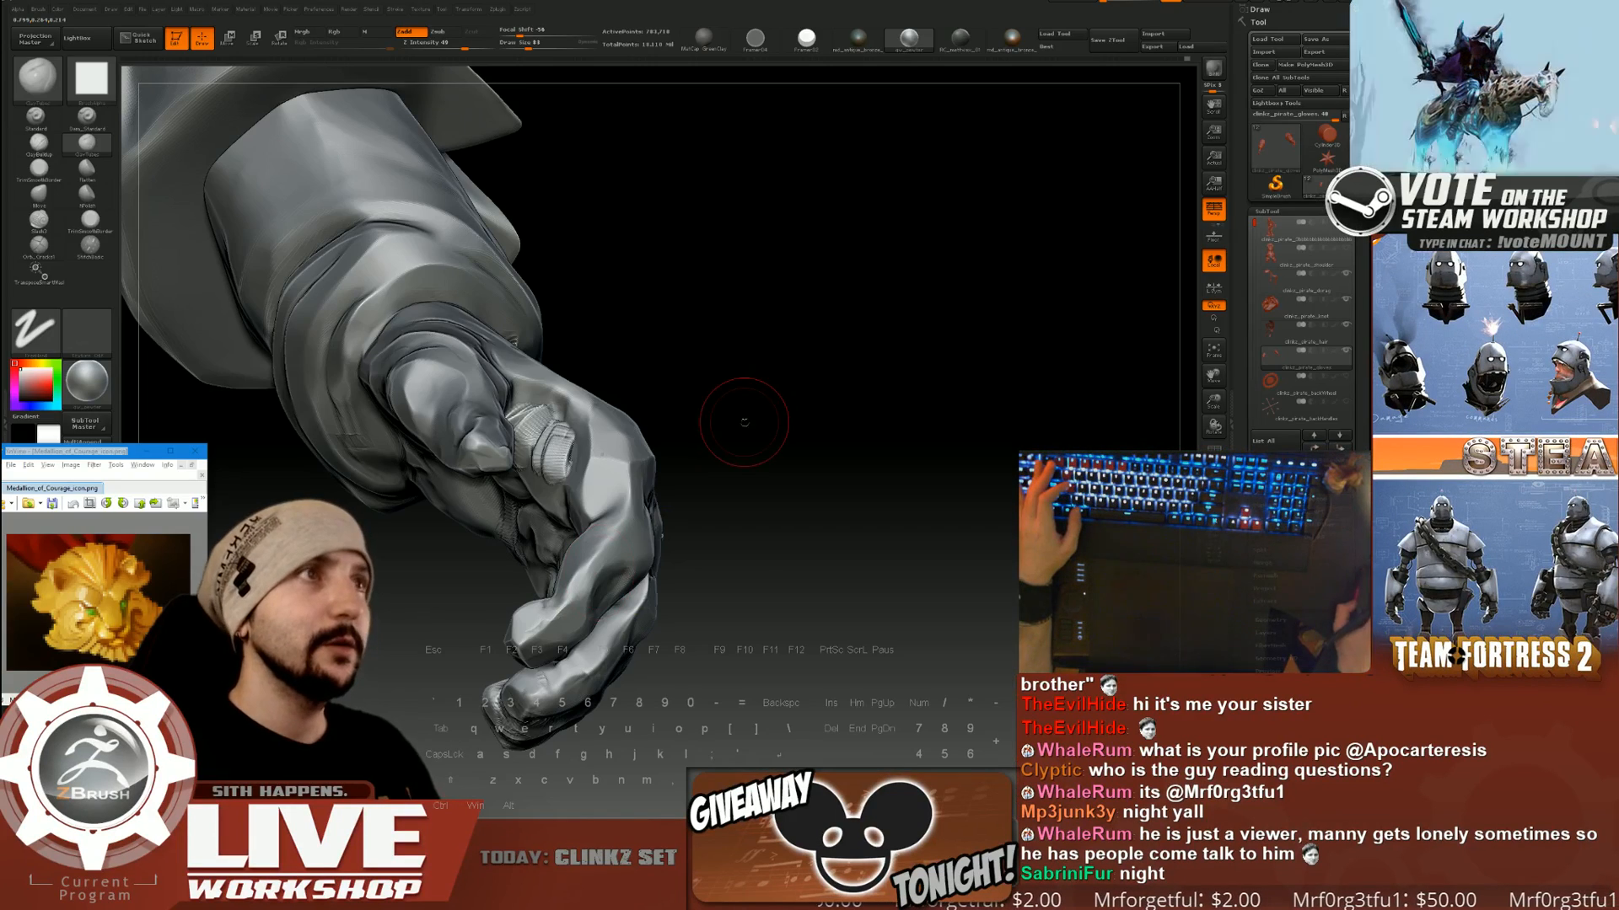
pyautogui.moveTo(1060, 293)
pyautogui.mouseDown()
pyautogui.moveTo(1062, 252)
pyautogui.moveTo(1051, 279)
pyautogui.moveTo(741, 337)
pyautogui.mouseUp()
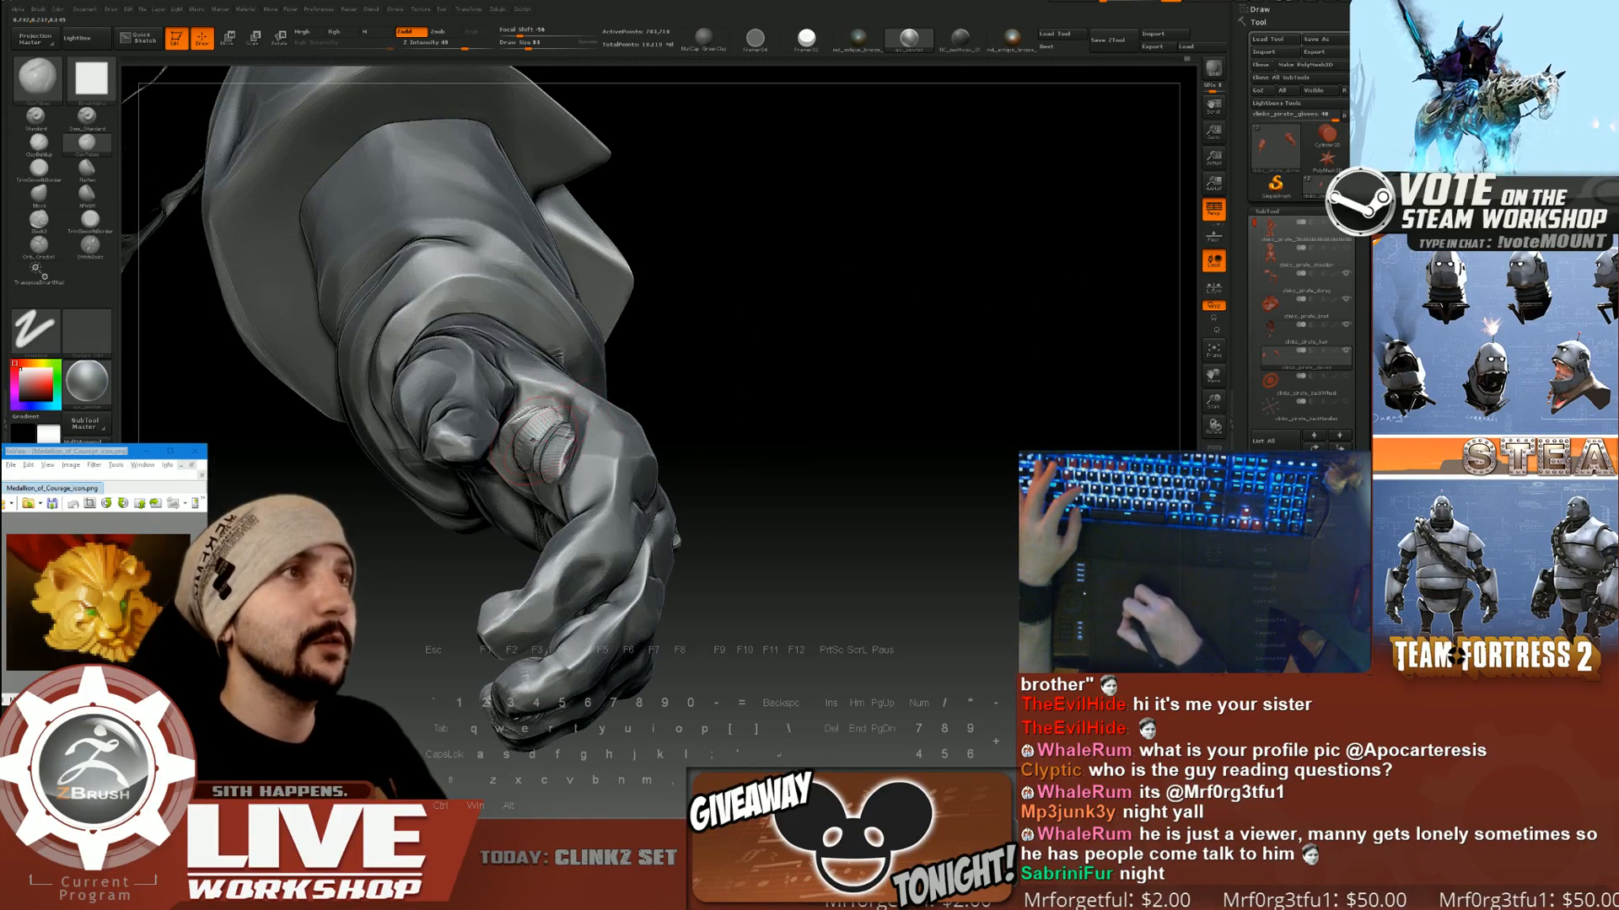
pyautogui.moveTo(543, 434); pyautogui.dragTo(536, 472)
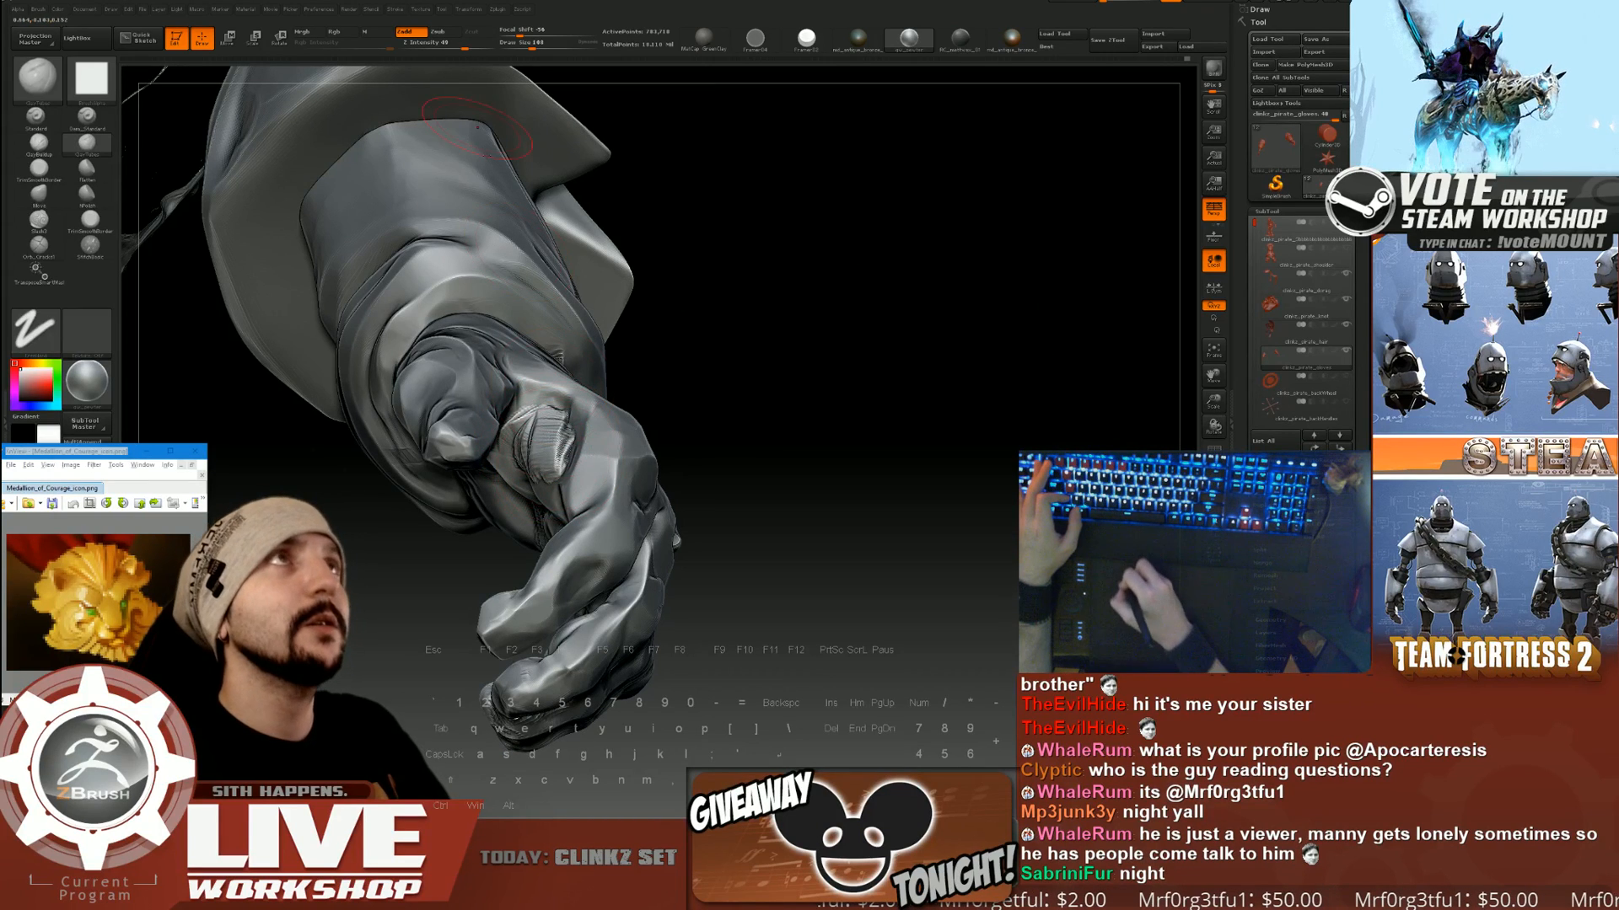
# Lower the clay brush intensity and smooth the rough clay strokes into the inner base of the index finger.
pyautogui.moveTo(465, 52); pyautogui.dragTo(445, 51)
pyautogui.moveTo(763, 316); pyautogui.dragTo(759, 383)
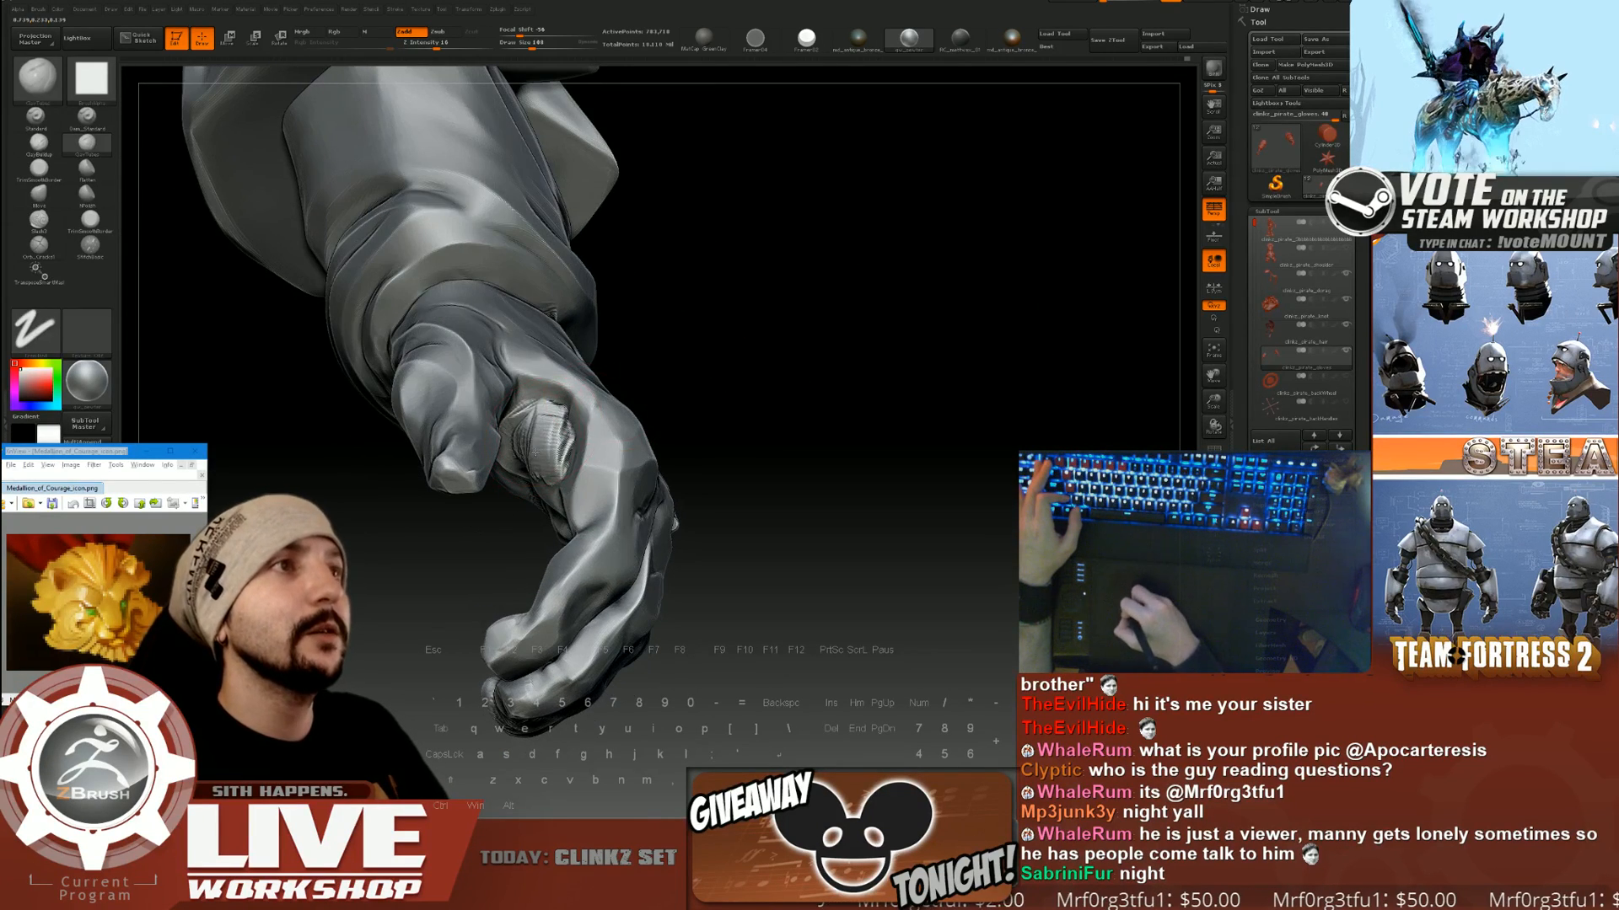
pyautogui.keyDown('shift'); pyautogui.moveTo(541, 457); pyautogui.dragTo(550, 426); pyautogui.keyUp('shift')
pyautogui.moveTo(711, 397); pyautogui.dragTo(753, 400)
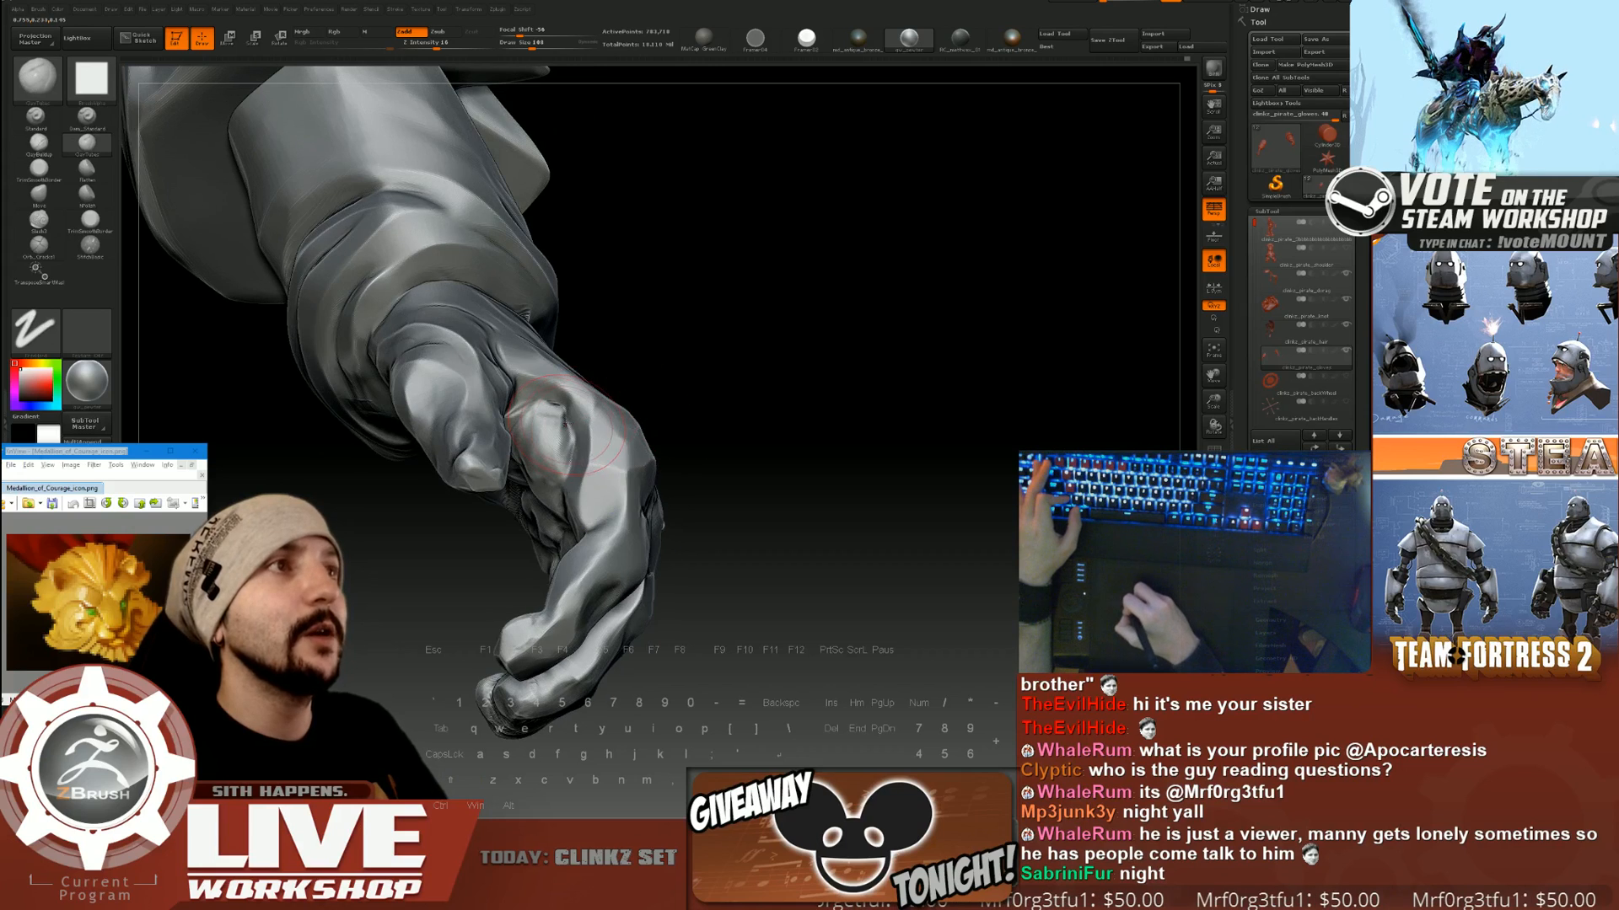
pyautogui.moveTo(661, 427); pyautogui.dragTo(552, 465)
# Switch back to the polishing brush and flatten the planes along the inner index finger and the thumb web.
pyautogui.click(76, 205)
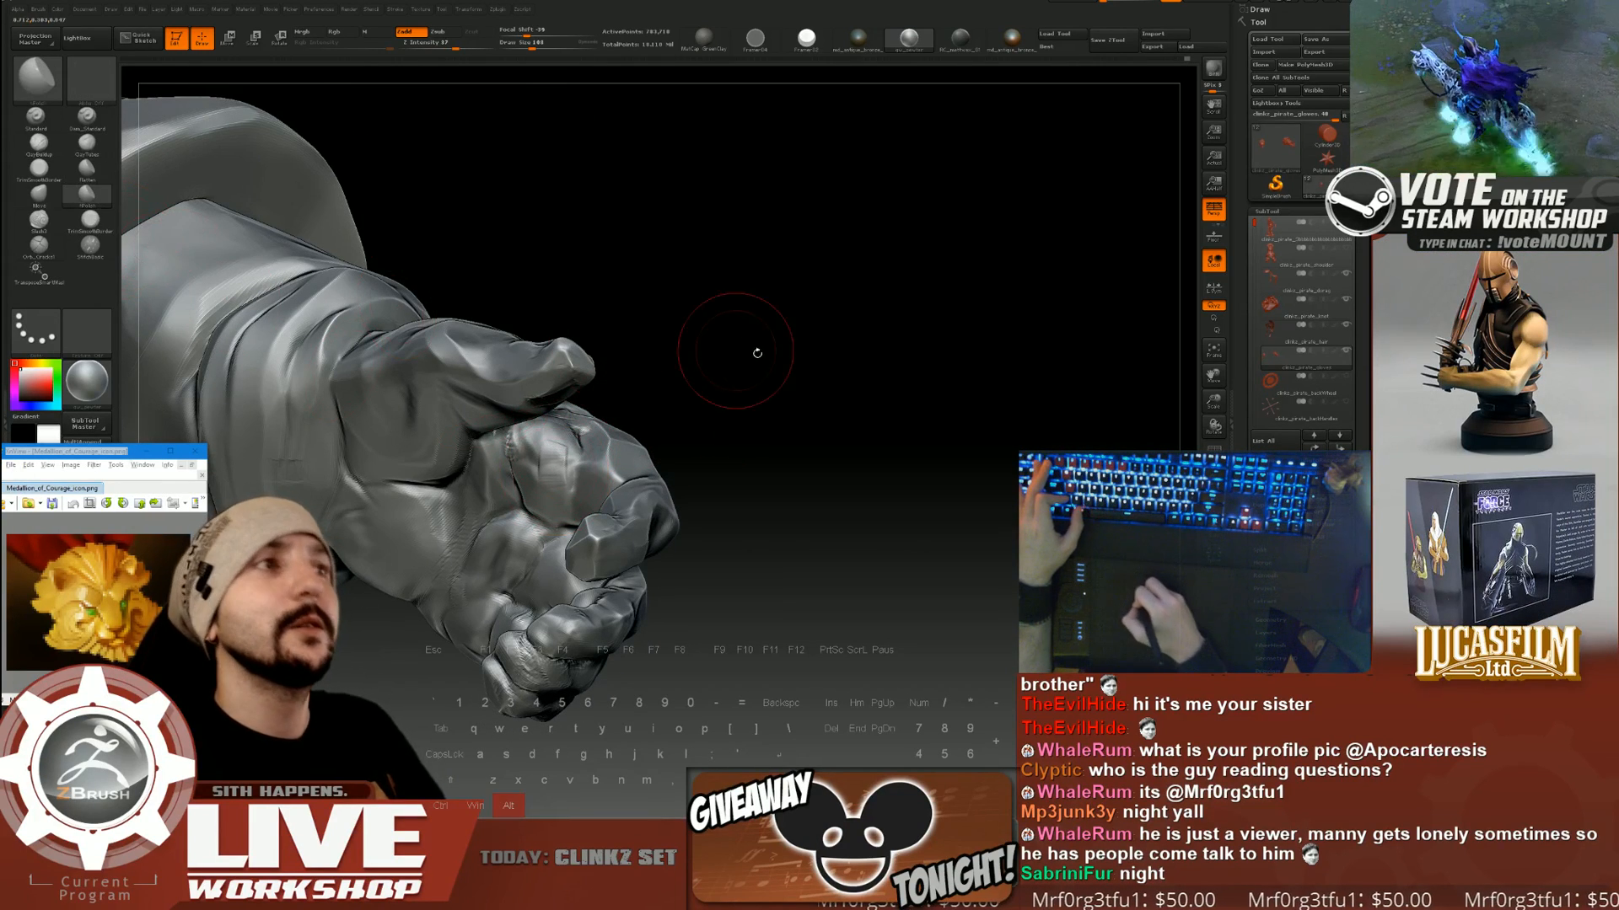
pyautogui.moveTo(755, 352); pyautogui.dragTo(637, 418)
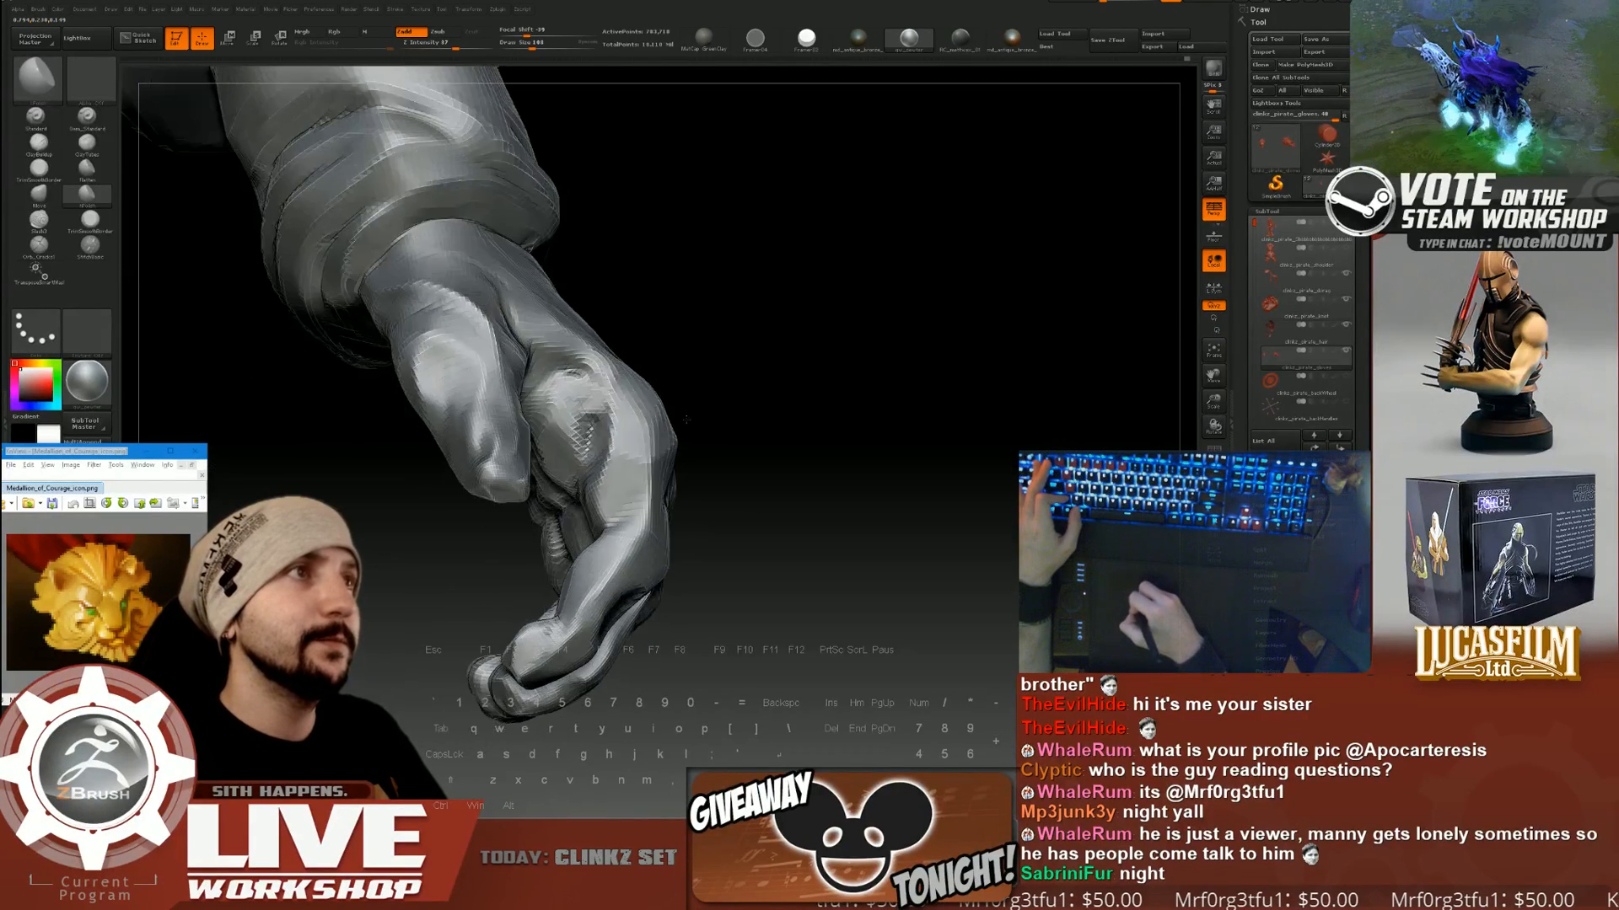
pyautogui.moveTo(722, 338); pyautogui.dragTo(691, 371)
pyautogui.press('s')
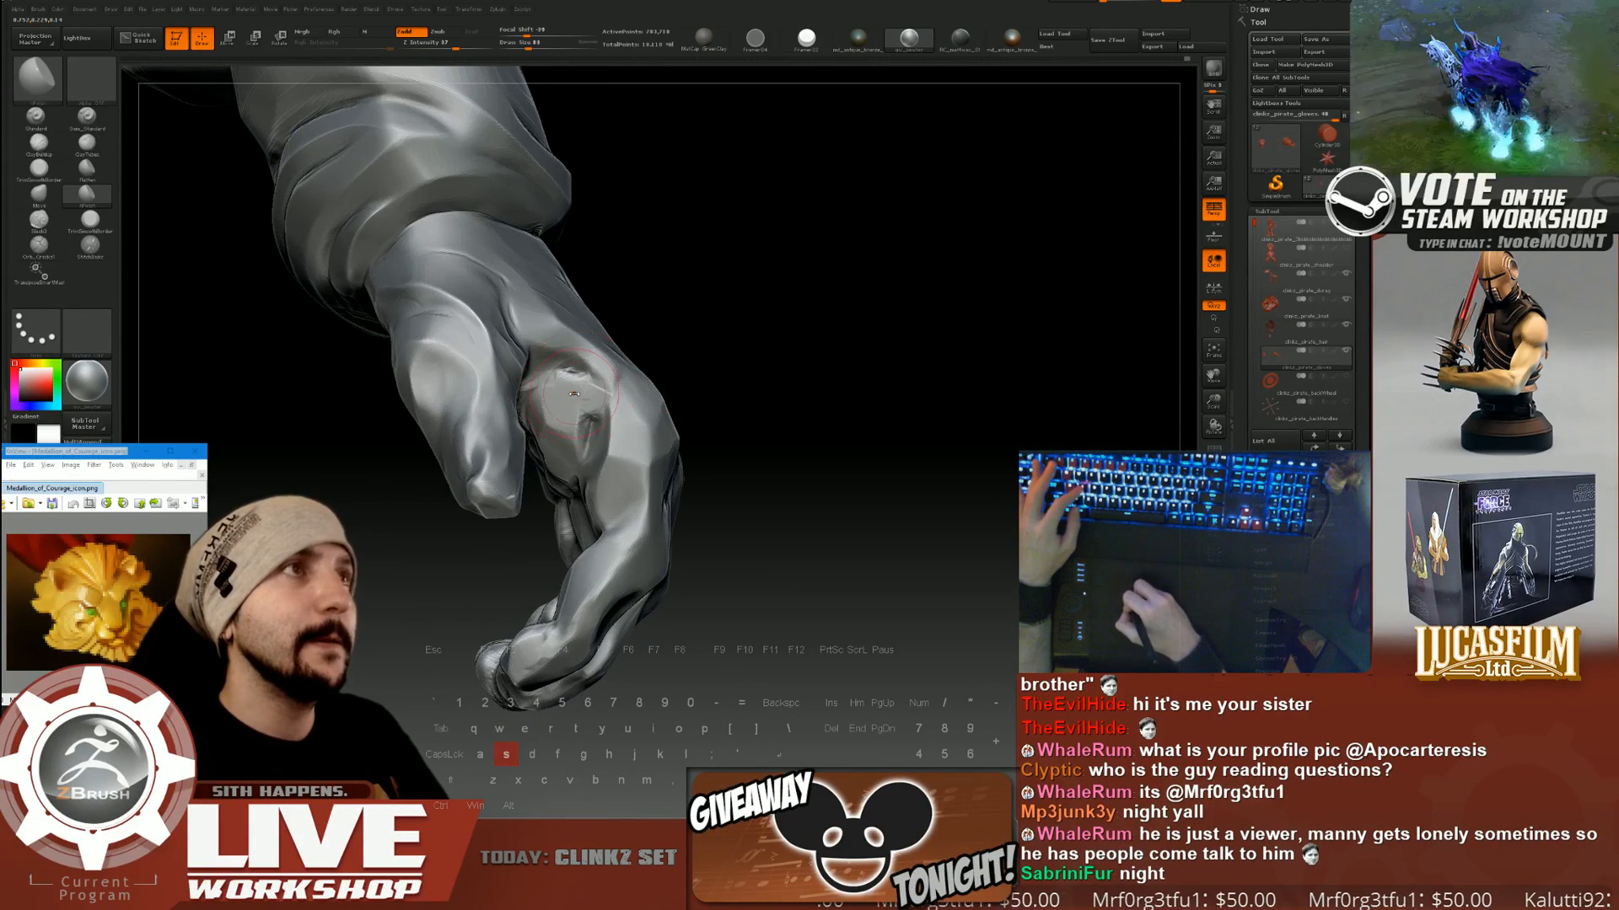
pyautogui.moveTo(756, 330)
pyautogui.mouseDown()
pyautogui.moveTo(700, 357)
pyautogui.moveTo(740, 357)
pyautogui.moveTo(701, 344)
pyautogui.mouseUp()
pyautogui.press('s')
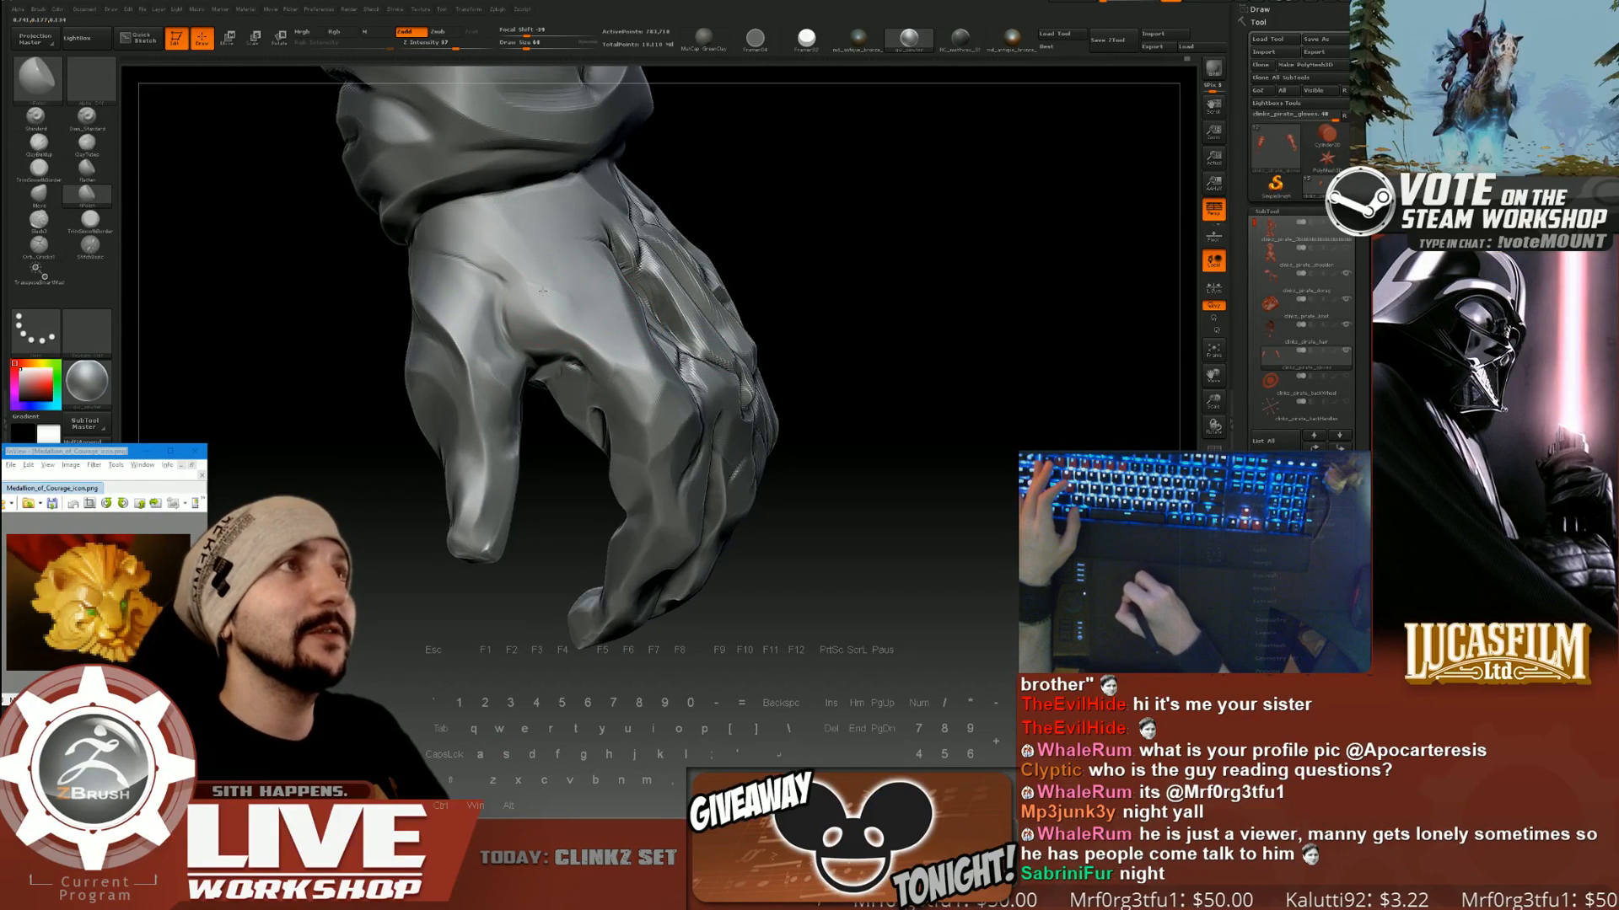
pyautogui.moveTo(816, 291); pyautogui.dragTo(463, 314)
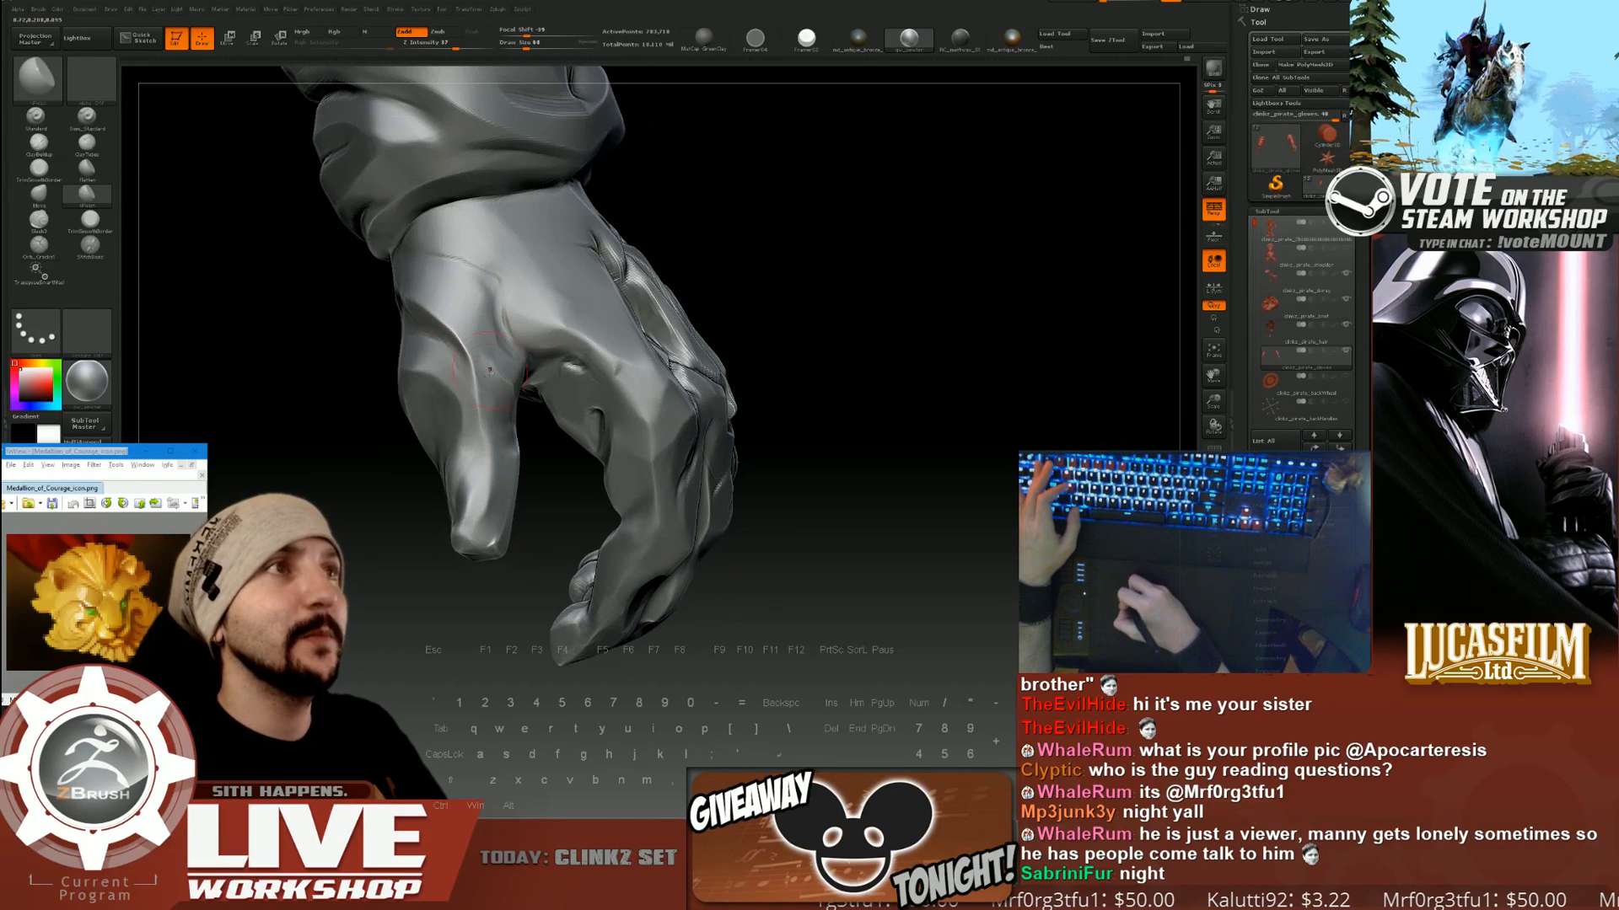
pyautogui.moveTo(797, 330); pyautogui.dragTo(742, 322)
# Switch to the Dam_Standard brush and carve sharp creases across the thumb joint, the thumb base and the web beside it.
pyautogui.click(39, 246)
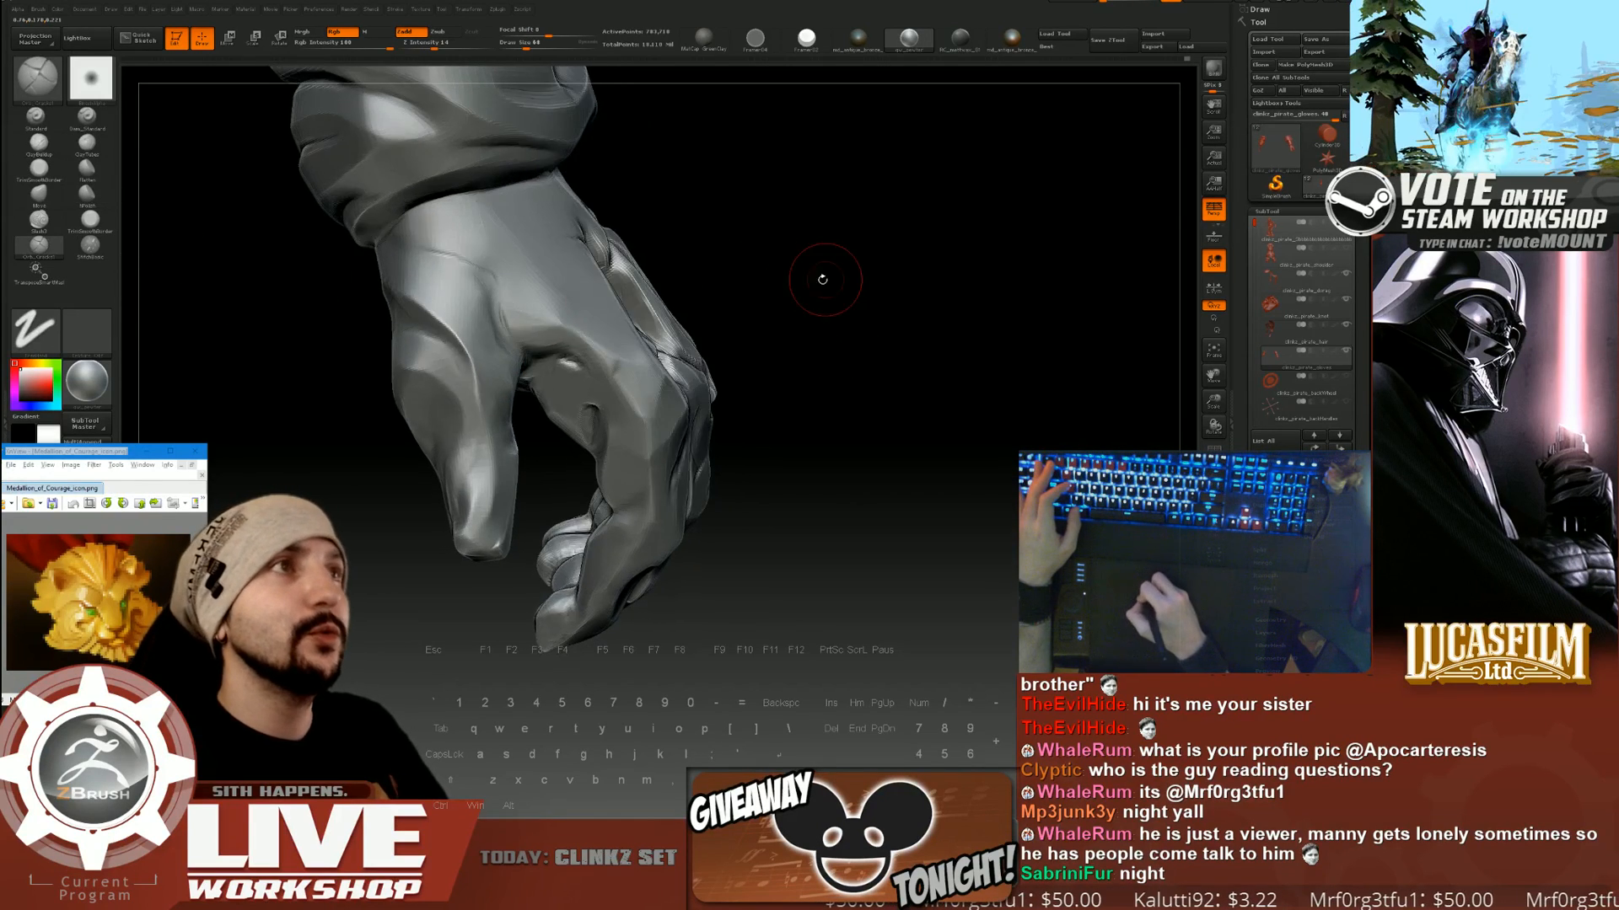
pyautogui.moveTo(823, 279)
pyautogui.mouseDown()
pyautogui.moveTo(846, 289)
pyautogui.moveTo(511, 429)
pyautogui.moveTo(553, 424)
pyautogui.moveTo(575, 441)
pyautogui.mouseUp()
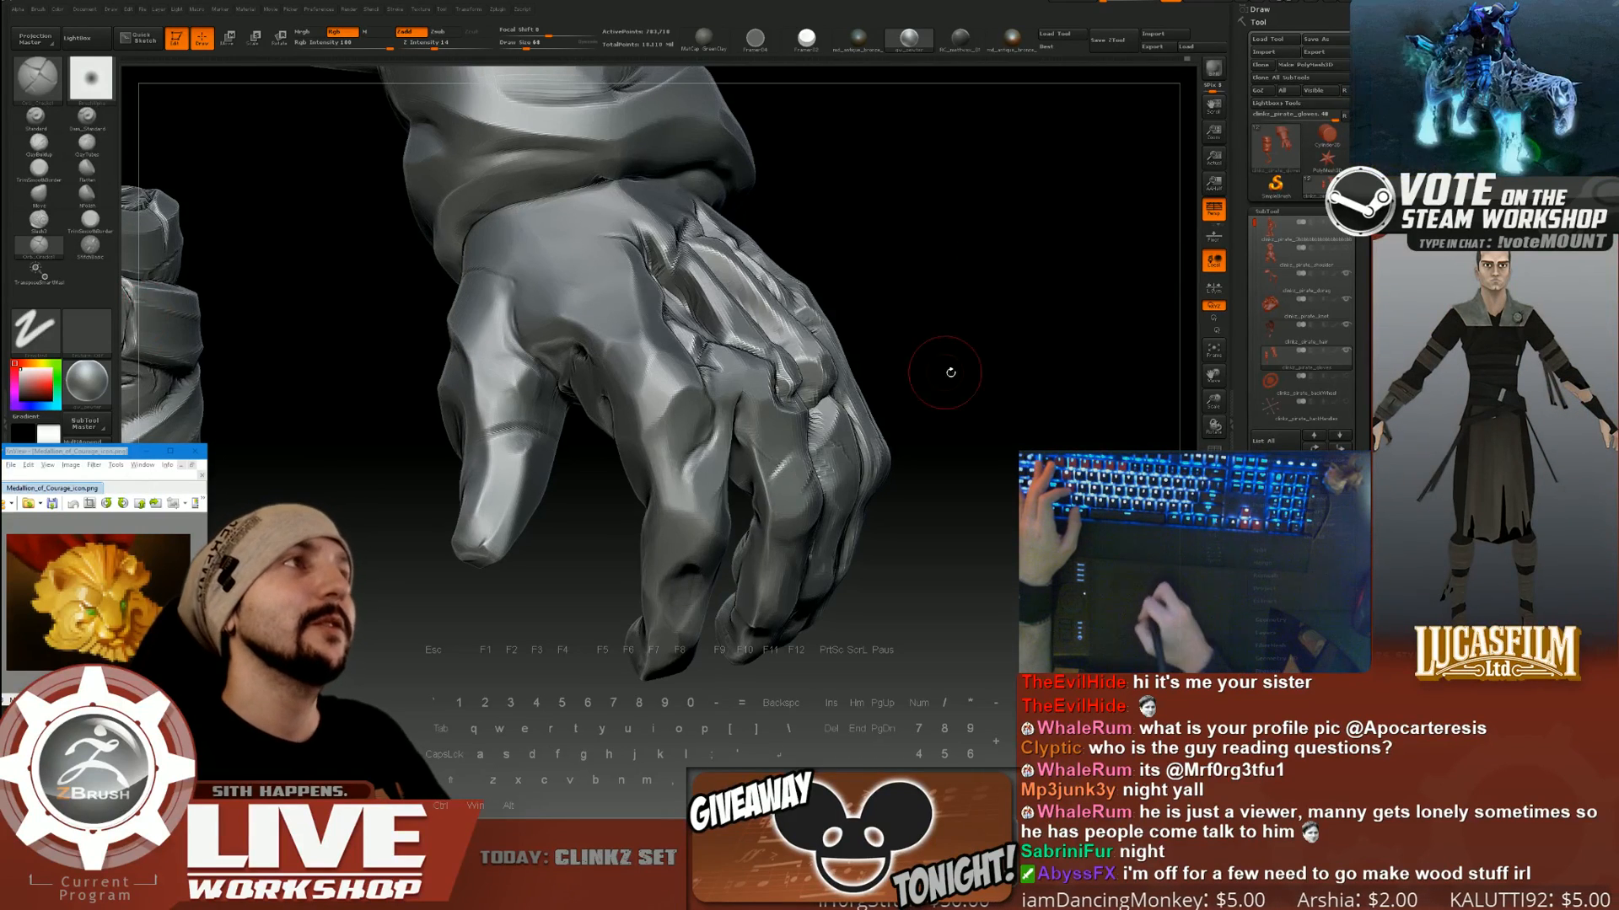
pyautogui.moveTo(951, 373); pyautogui.dragTo(968, 307)
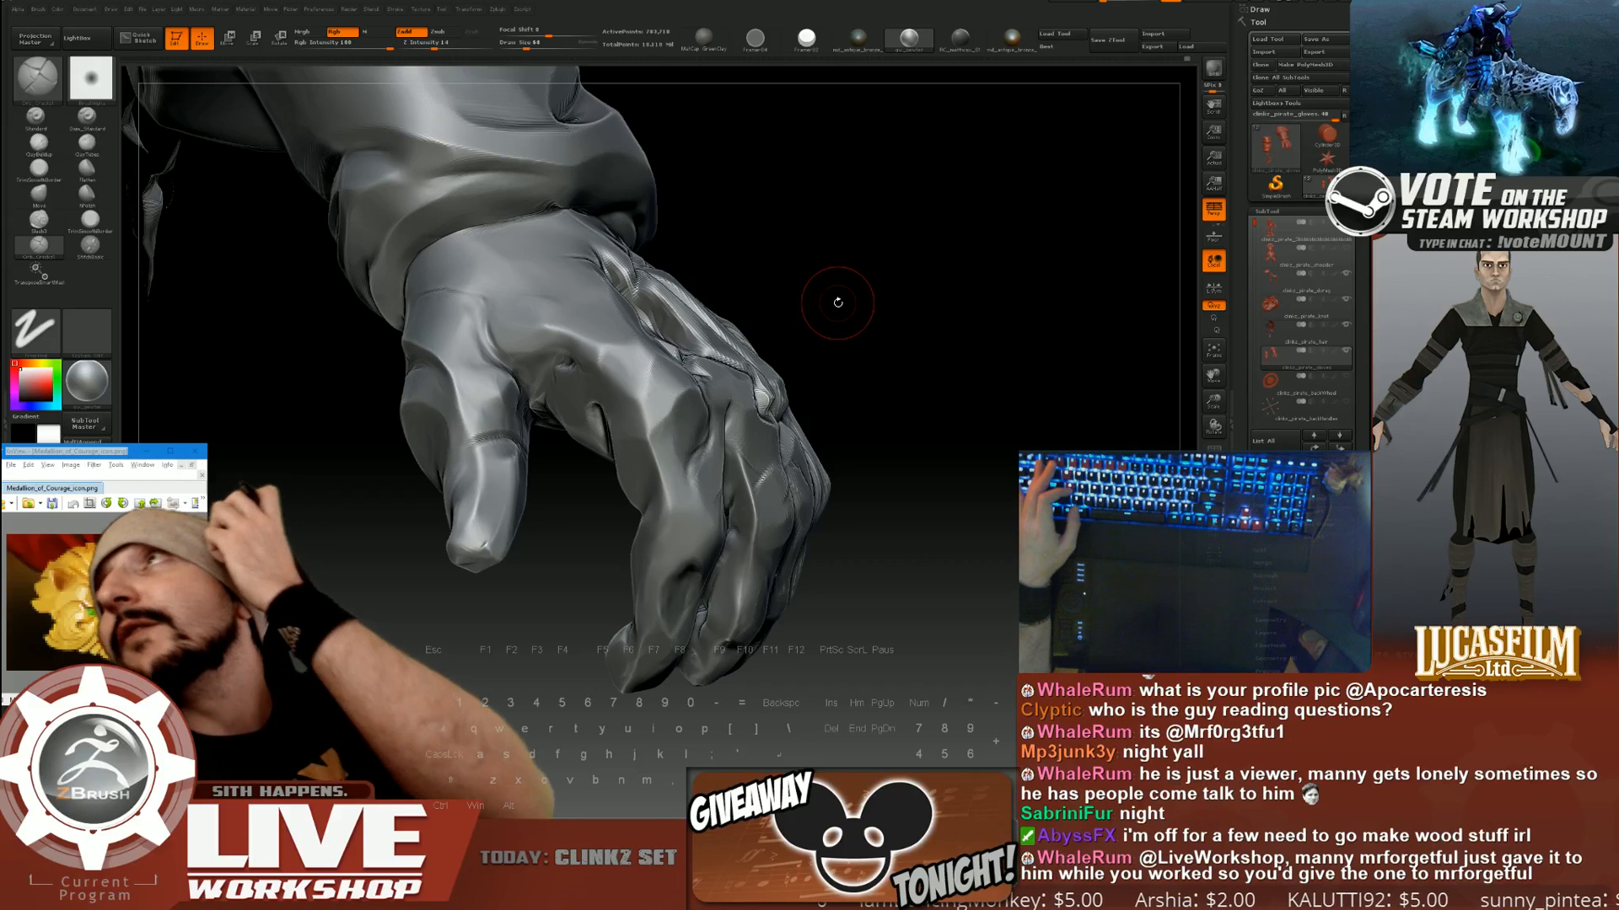
pyautogui.keyDown('alt'); pyautogui.moveTo(945, 305); pyautogui.dragTo(967, 304); pyautogui.keyUp('alt')
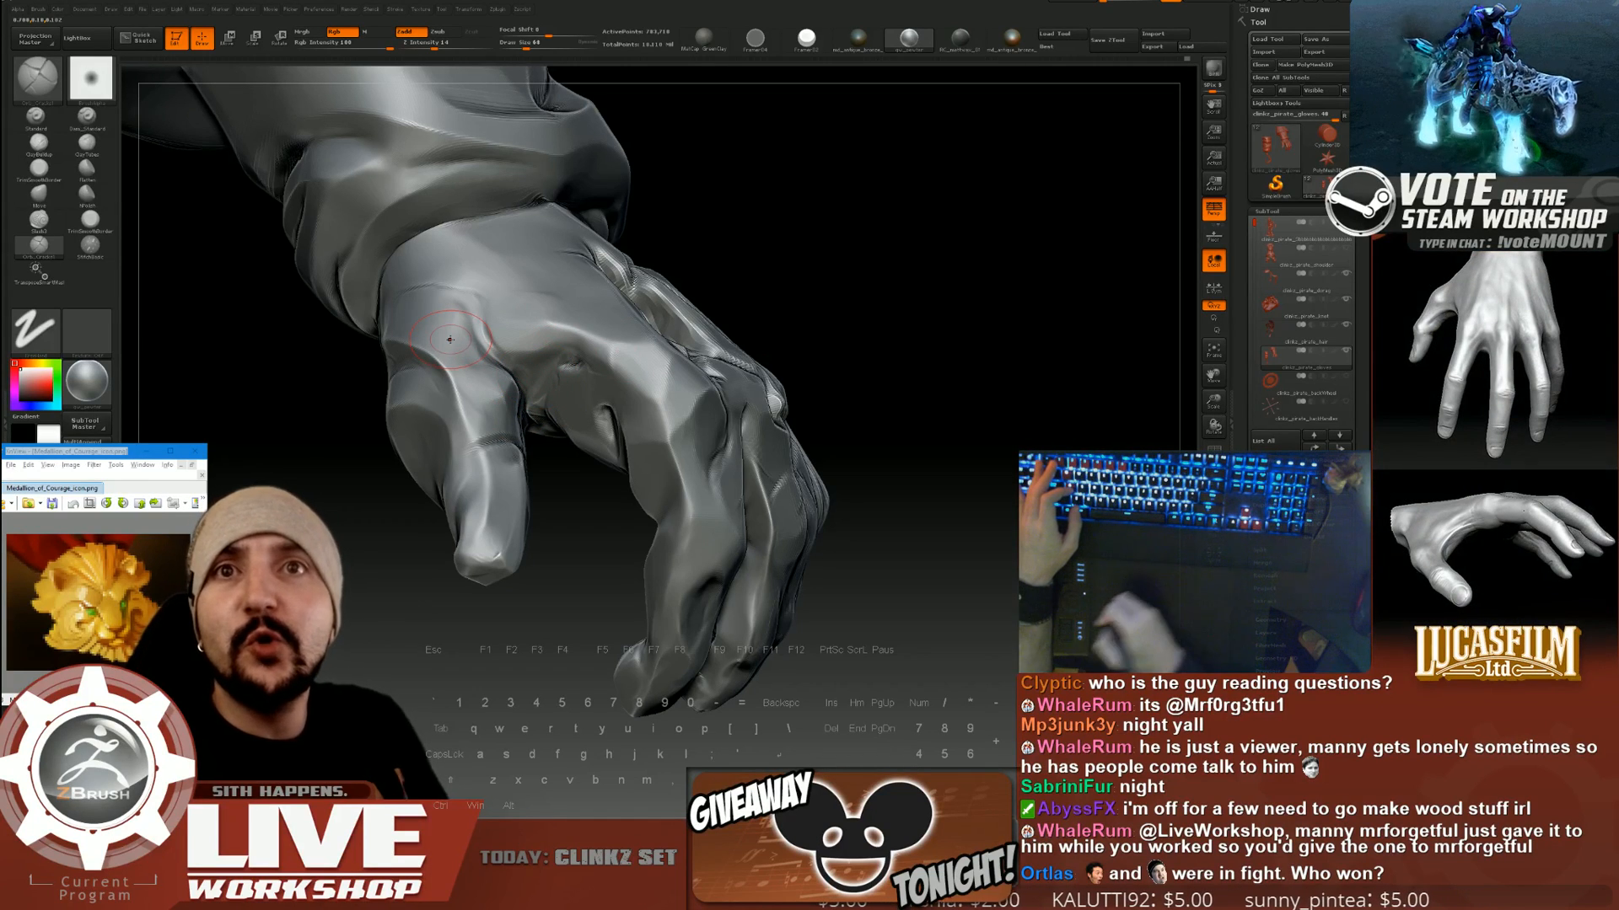
pyautogui.moveTo(878, 275)
pyautogui.mouseDown()
pyautogui.moveTo(932, 238)
pyautogui.moveTo(801, 293)
pyautogui.mouseUp()
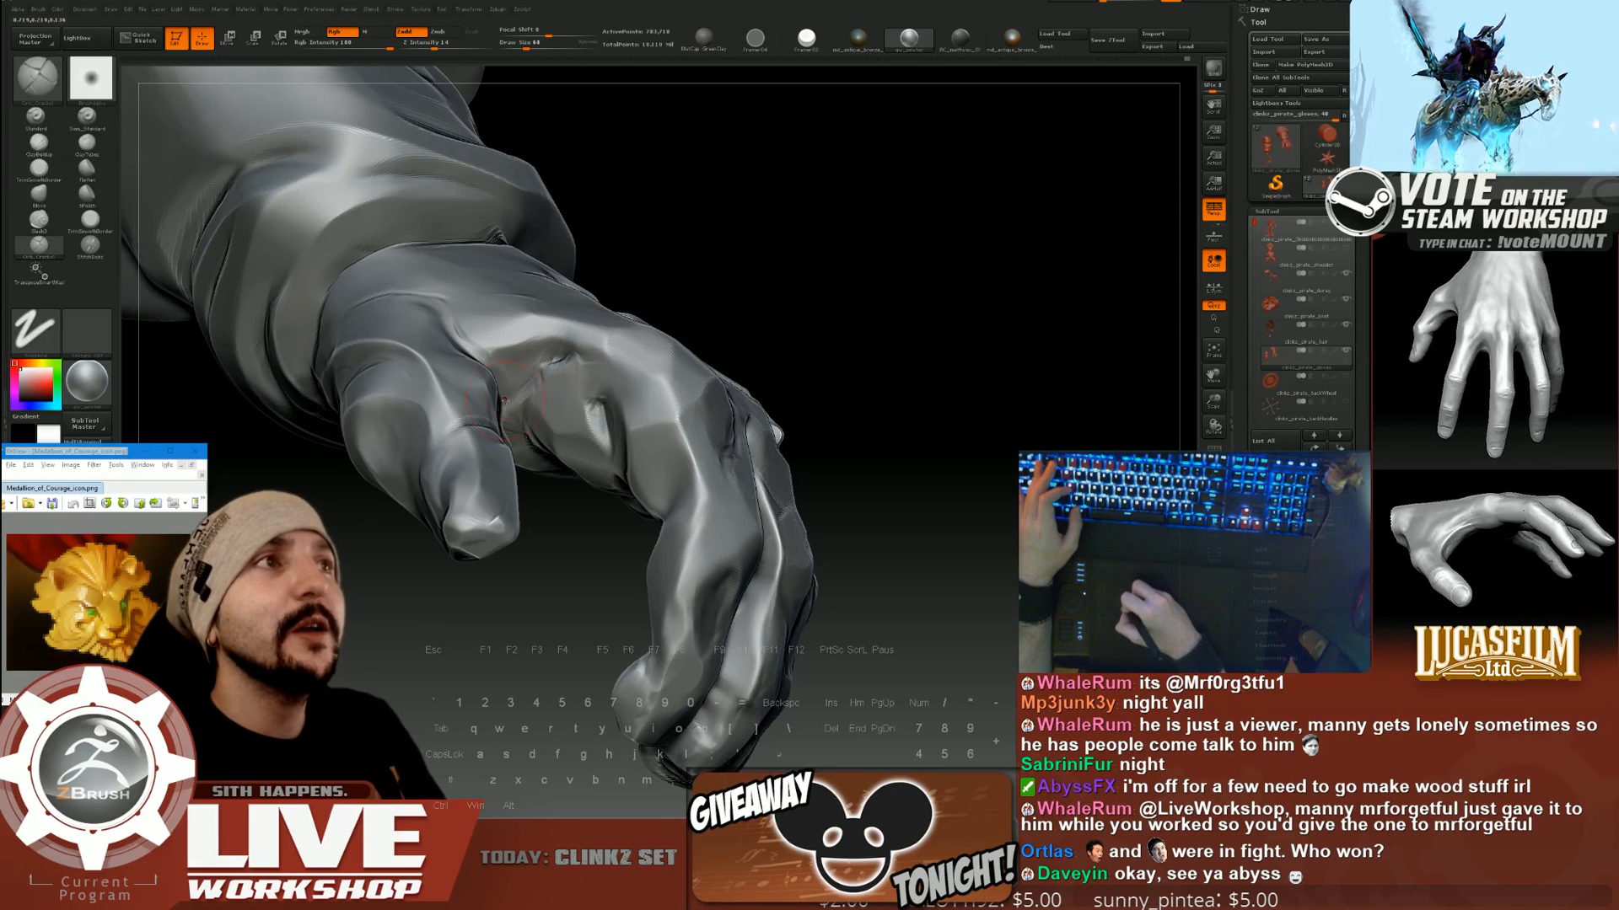
pyautogui.moveTo(831, 278); pyautogui.dragTo(497, 307)
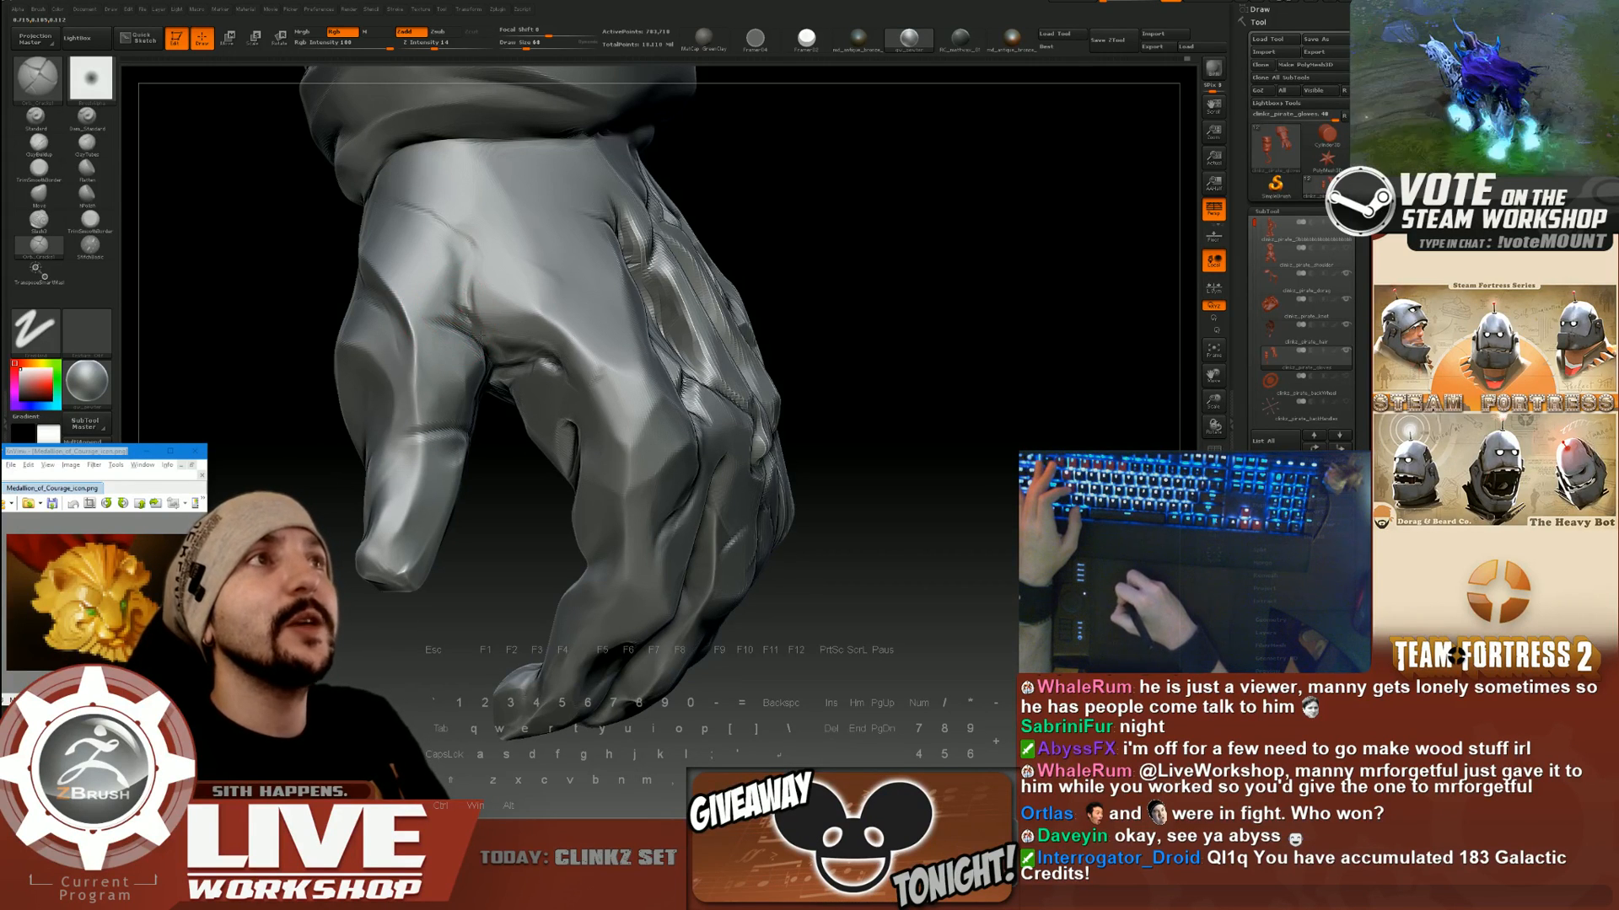
pyautogui.moveTo(851, 295); pyautogui.dragTo(792, 282)
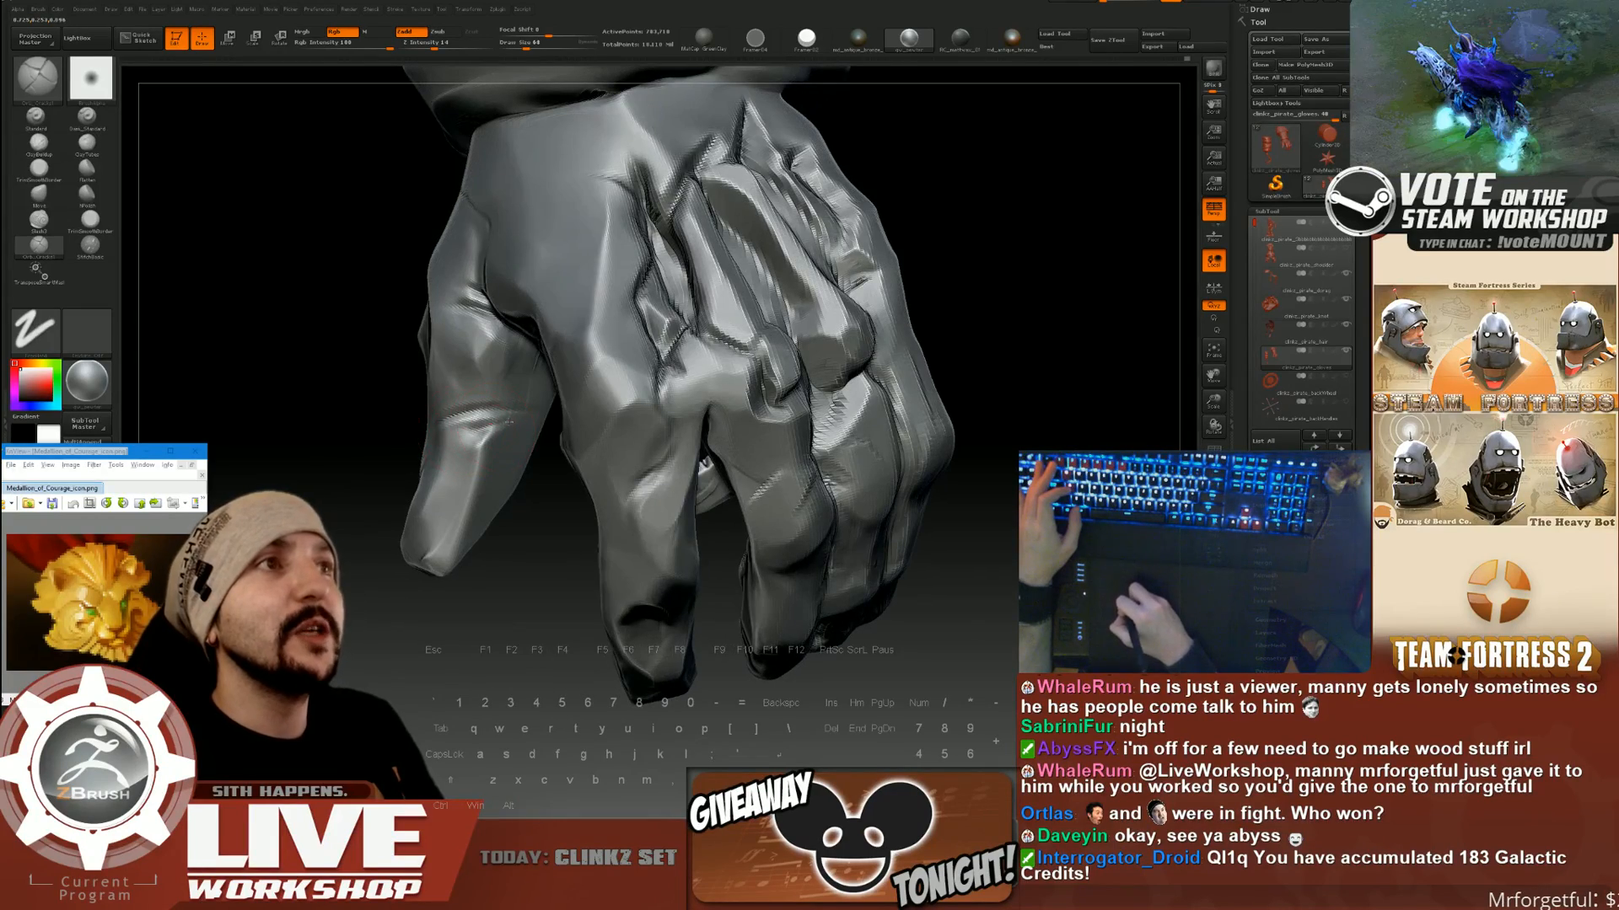
# Refine the surface of the thumb tip and smooth the strokes on its inner side.
pyautogui.moveTo(504, 512)
pyautogui.mouseDown()
pyautogui.moveTo(514, 607)
pyautogui.moveTo(573, 590)
pyautogui.moveTo(478, 544)
pyautogui.mouseUp()
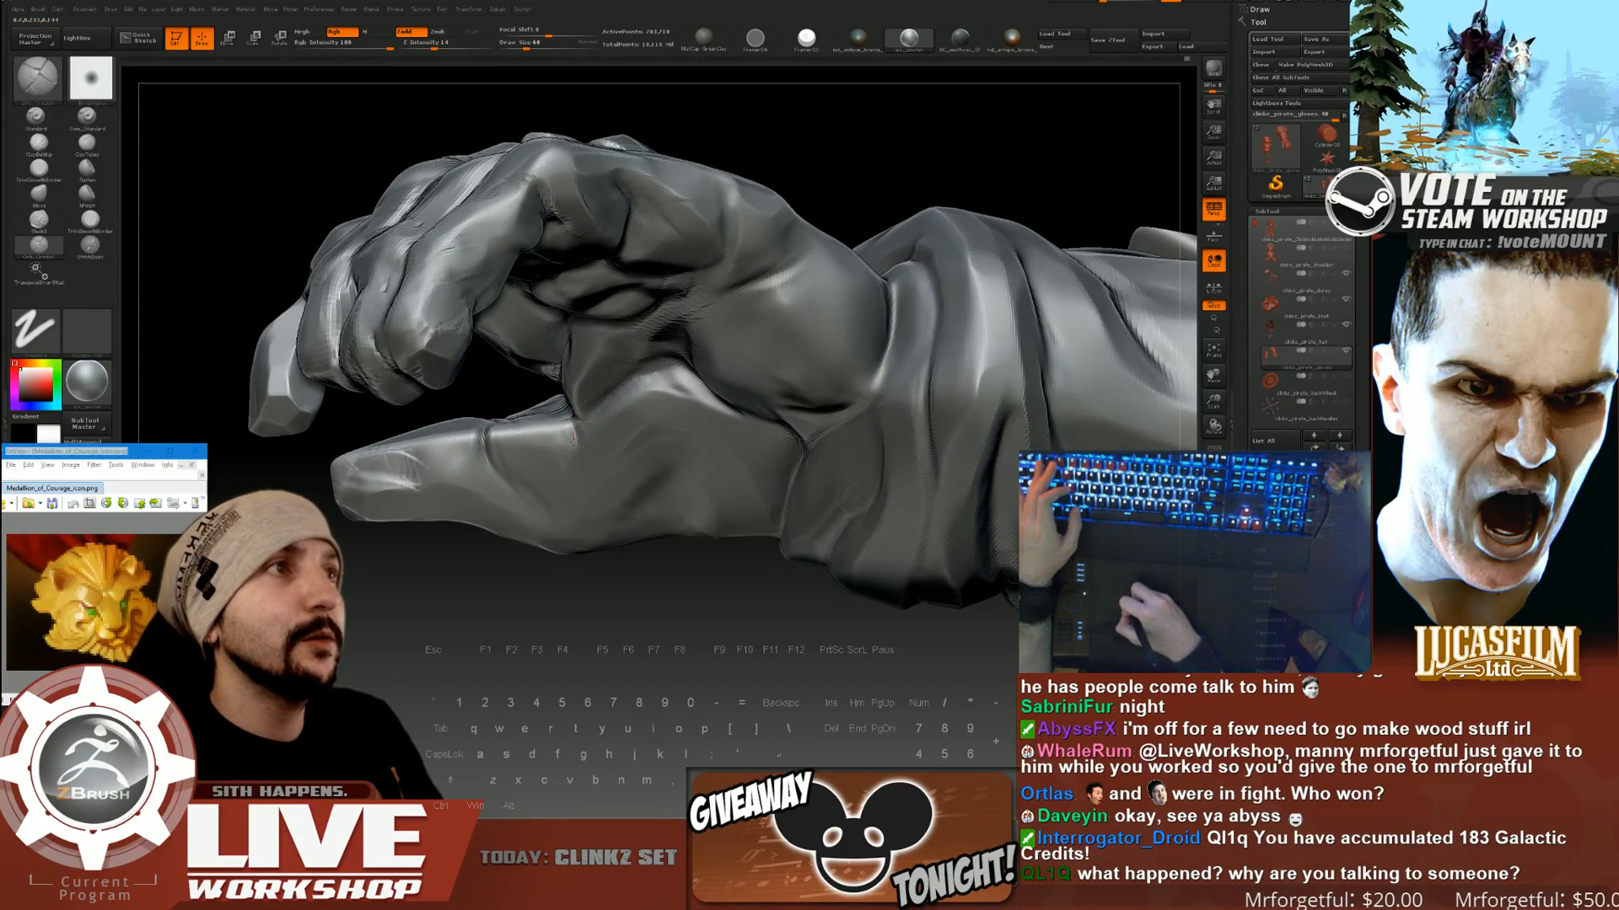
pyautogui.moveTo(514, 598); pyautogui.dragTo(531, 548)
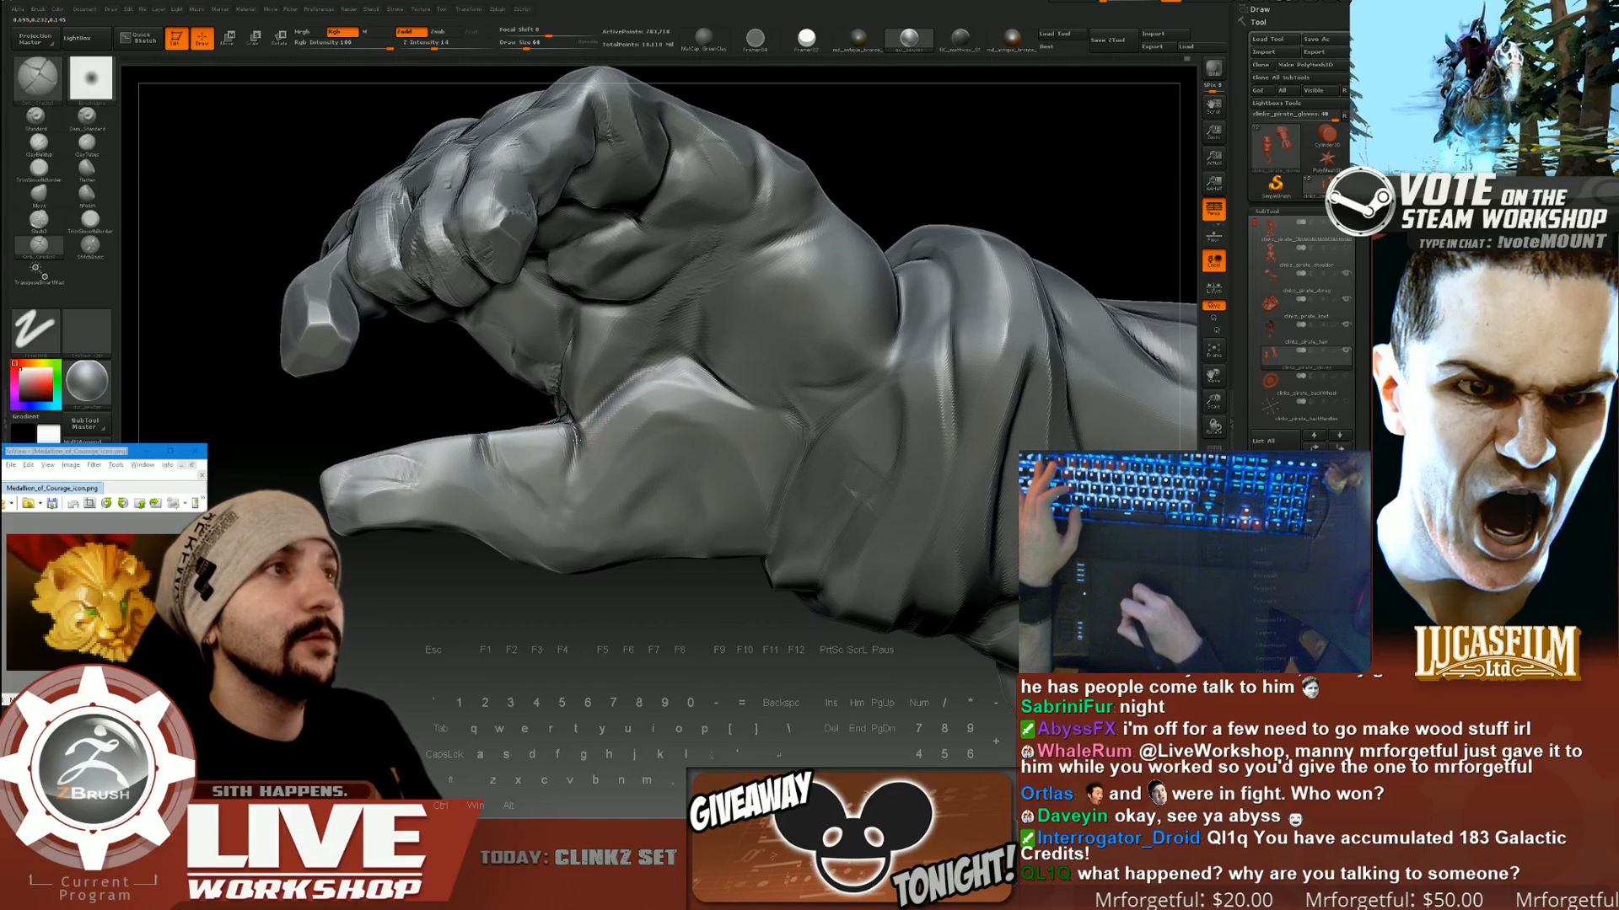
pyautogui.moveTo(506, 594); pyautogui.dragTo(506, 636)
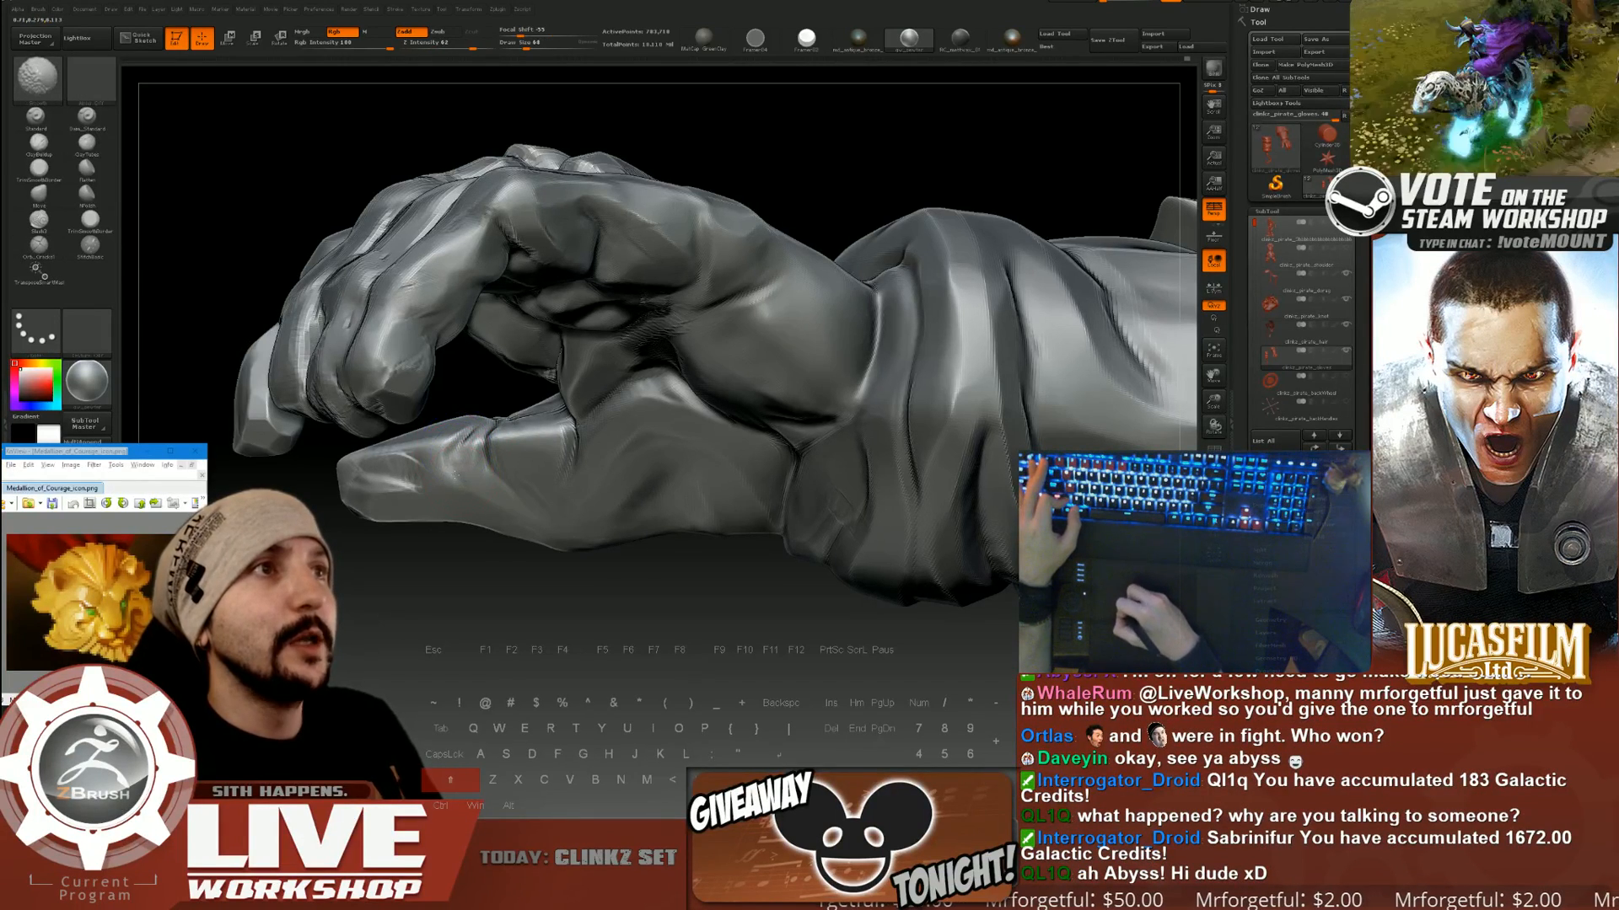
# Turn the hand palm-up and carve creases along the finger segments on the palm side.
pyautogui.moveTo(500, 610); pyautogui.dragTo(532, 557)
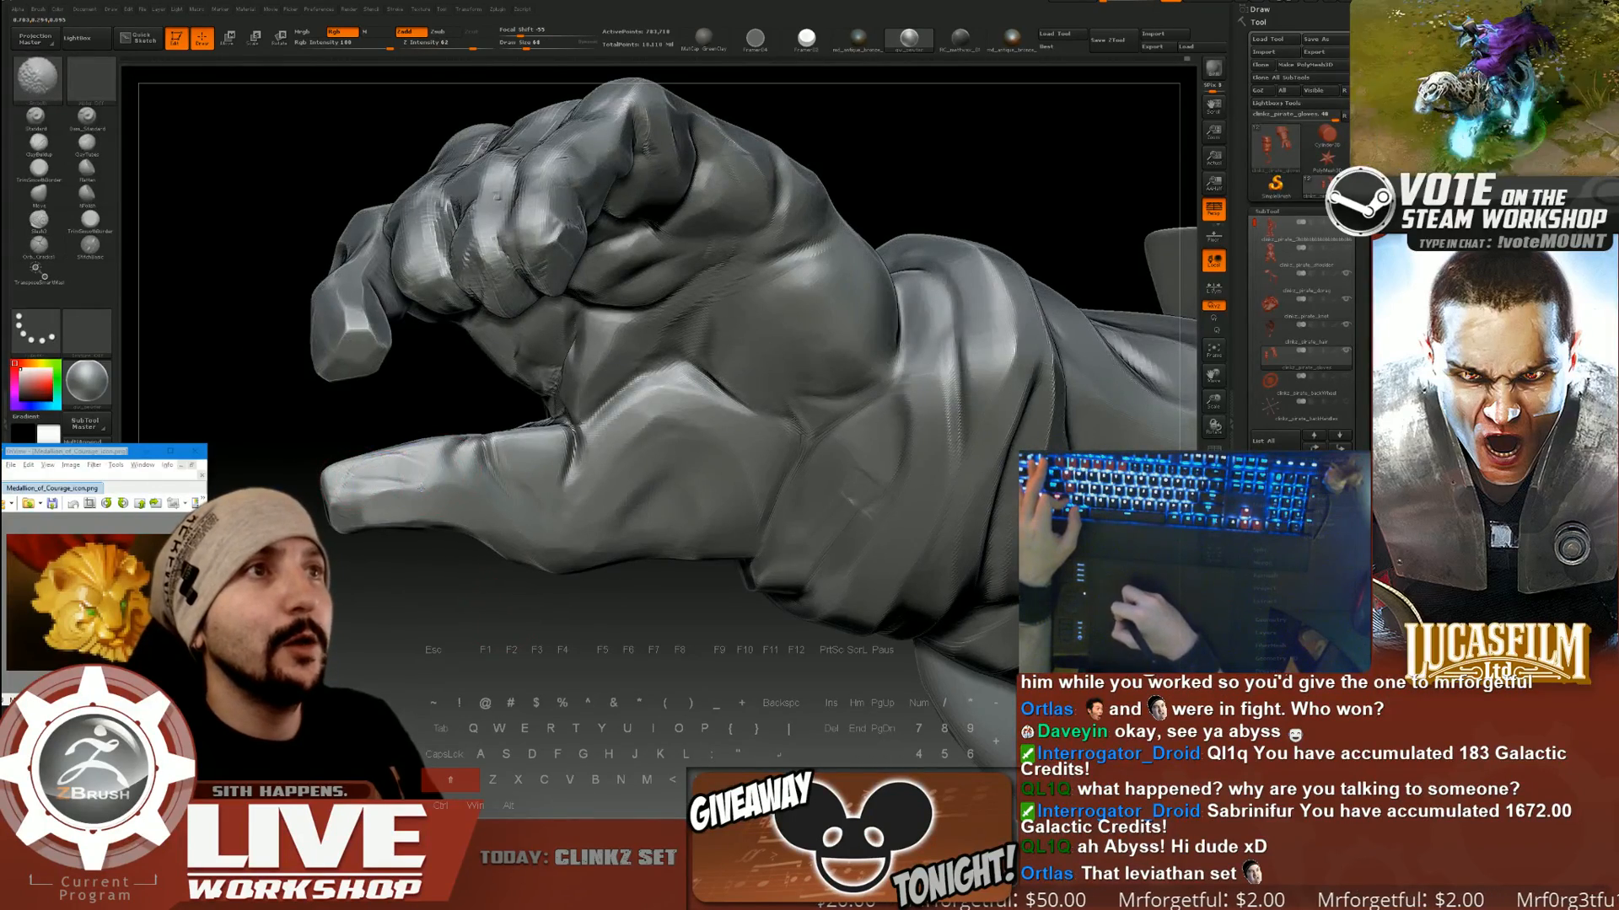
pyautogui.moveTo(472, 619)
pyautogui.mouseDown()
pyautogui.moveTo(497, 598)
pyautogui.moveTo(524, 459)
pyautogui.mouseUp()
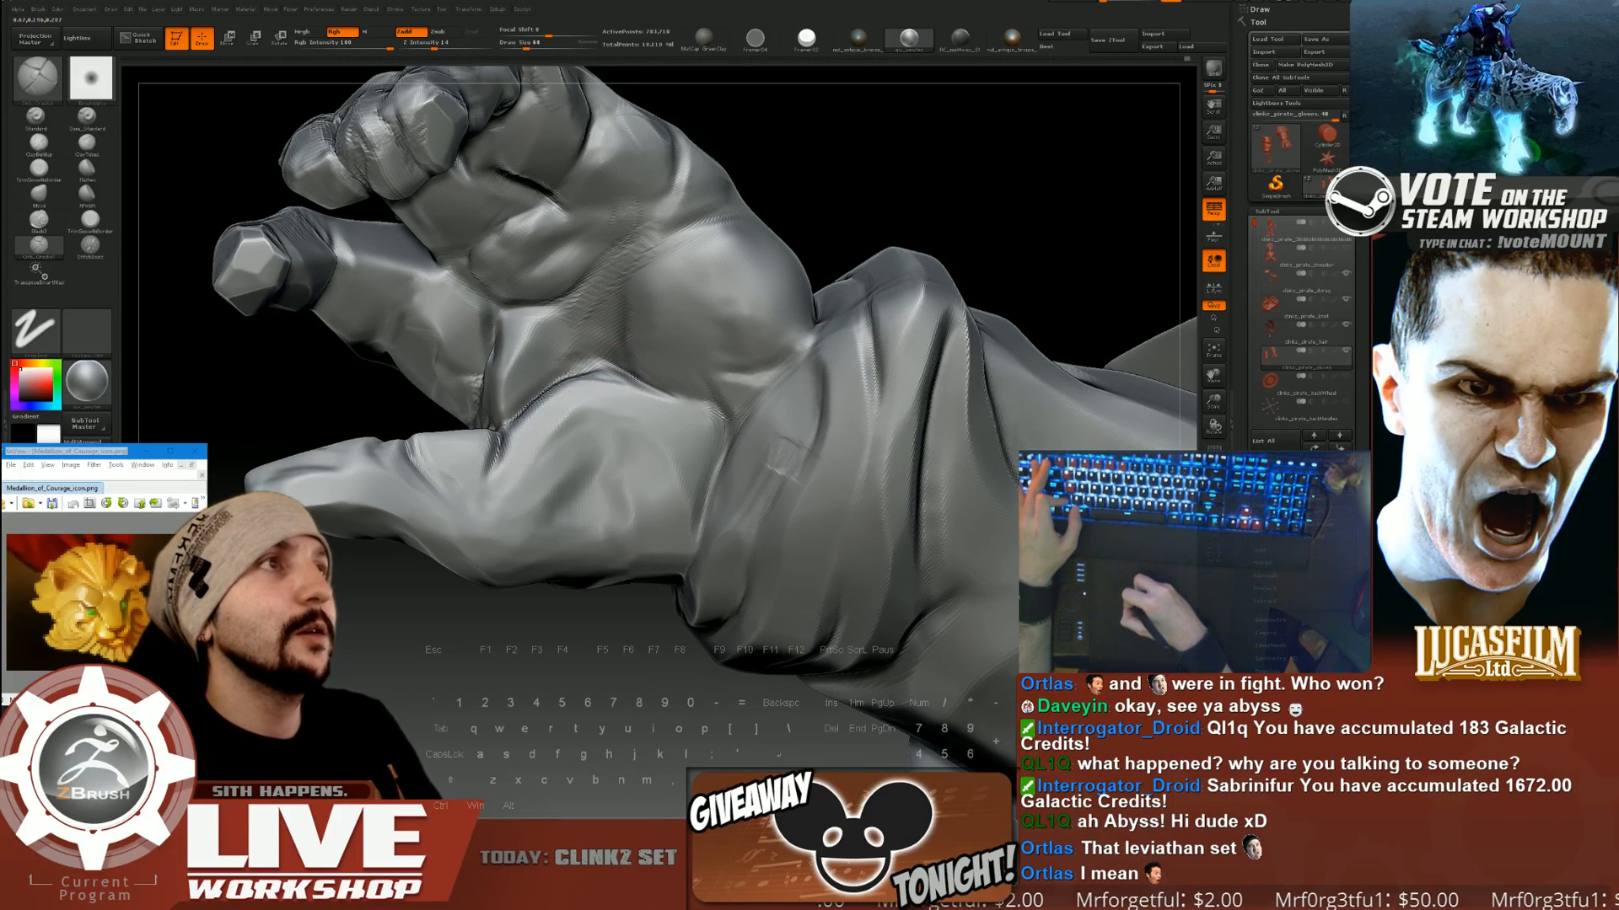
pyautogui.moveTo(843, 169); pyautogui.dragTo(877, 337)
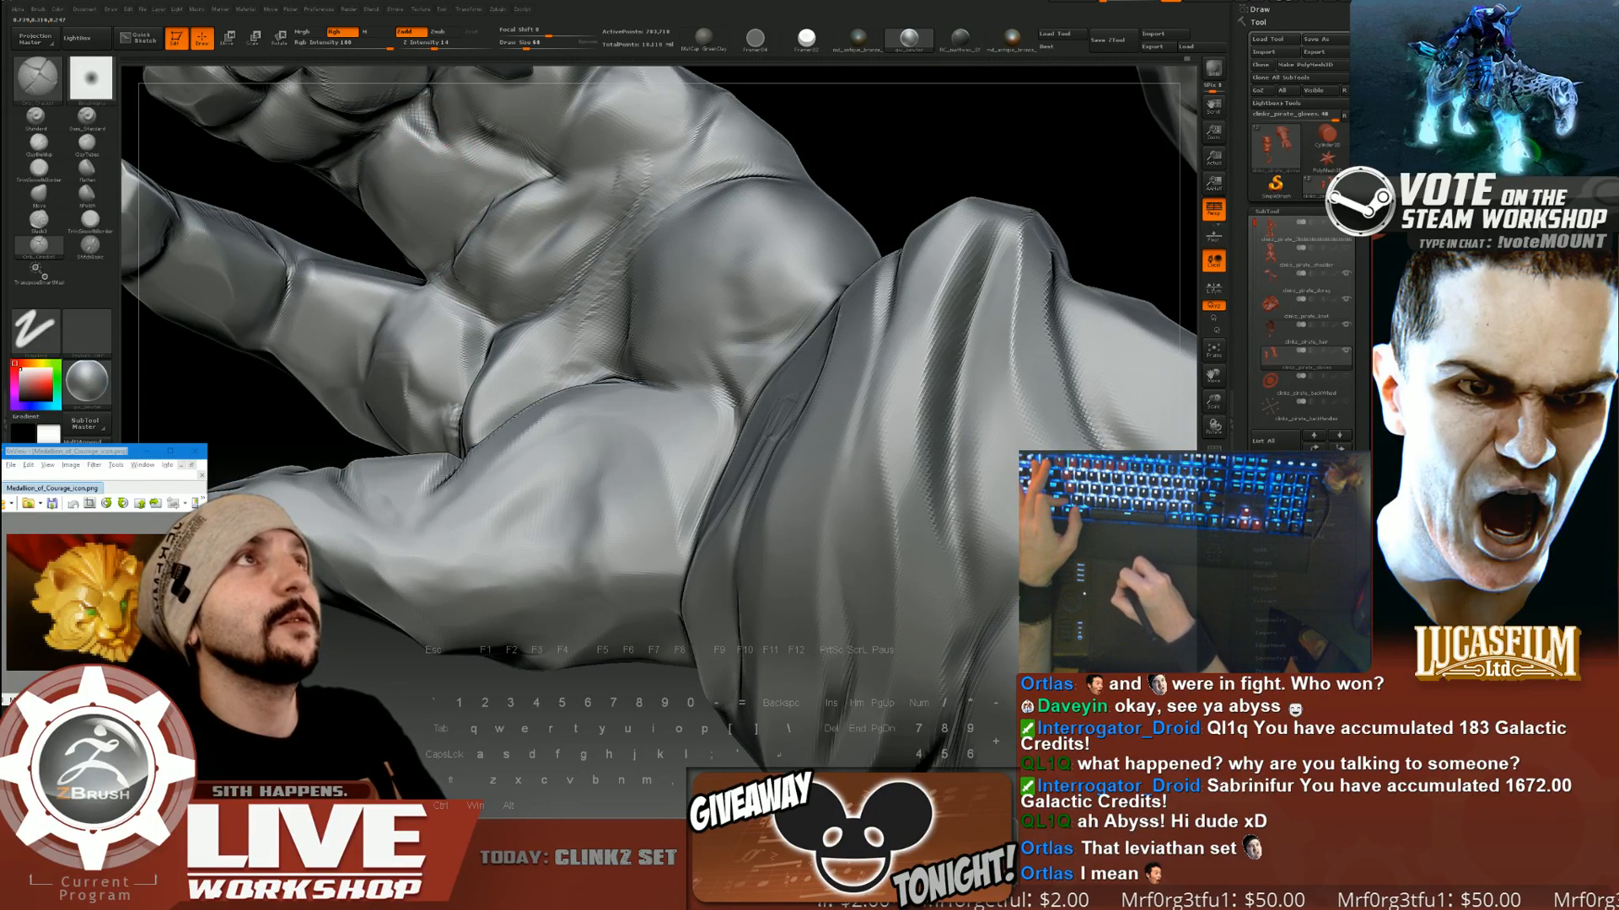
pyautogui.moveTo(421, 116); pyautogui.dragTo(509, 188)
pyautogui.moveTo(438, 143)
pyautogui.mouseDown()
pyautogui.moveTo(516, 184)
pyautogui.moveTo(531, 174)
pyautogui.moveTo(510, 179)
pyautogui.mouseUp()
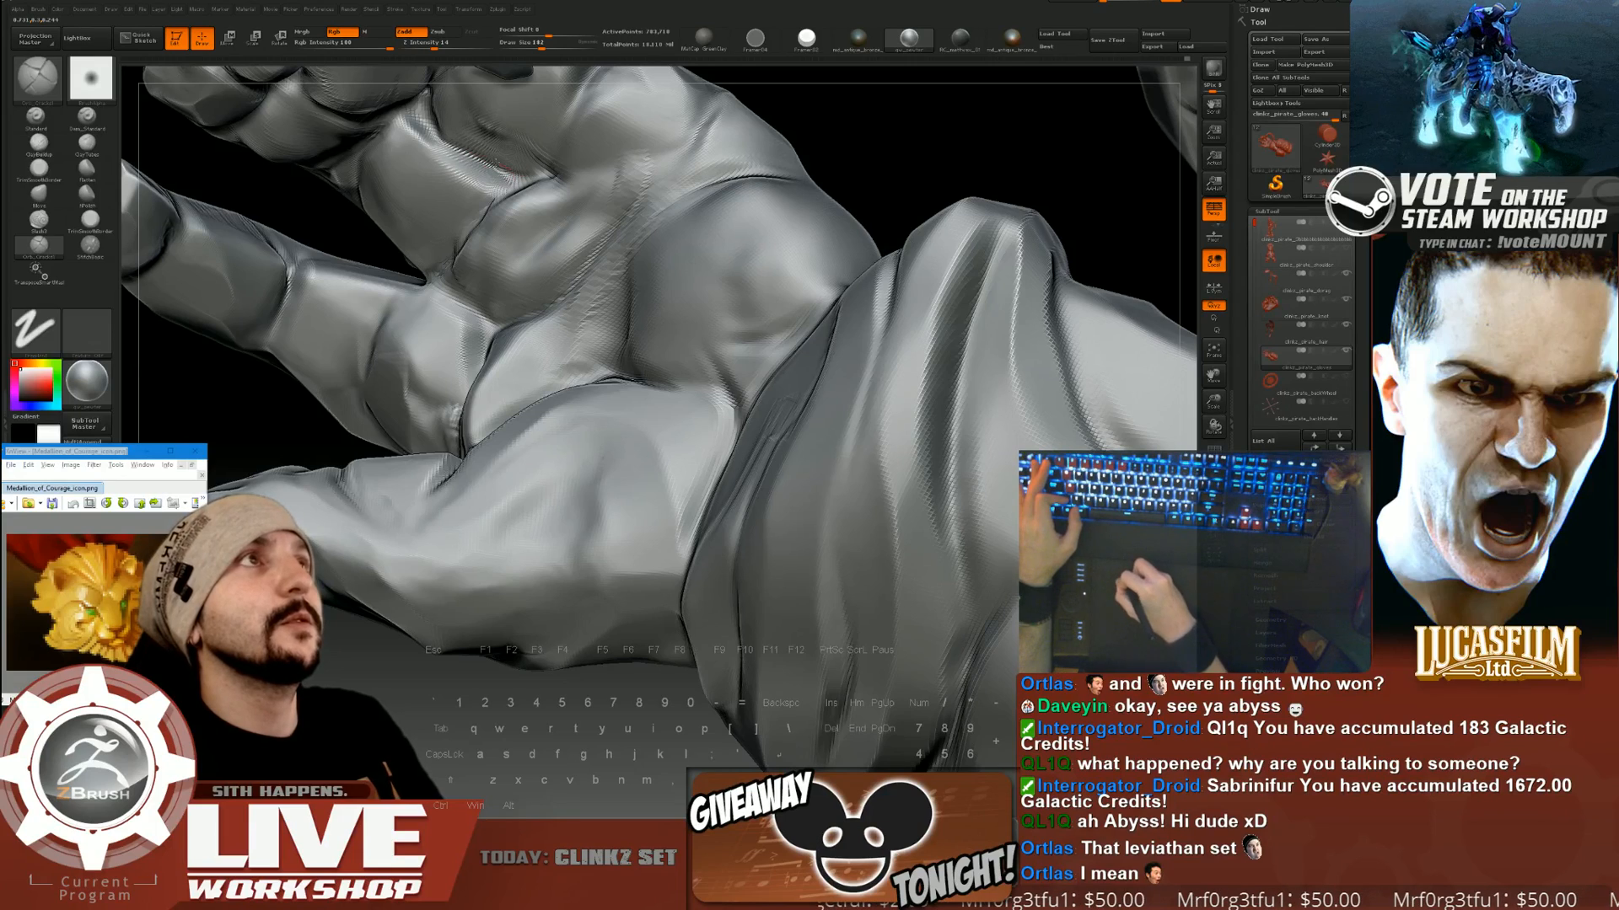
# Reduce the brush size and smooth the surface around the outer finger base beside the palm.
pyautogui.keyDown('alt'); pyautogui.moveTo(430, 737); pyautogui.dragTo(425, 556); pyautogui.keyUp('alt')
pyautogui.keyDown('alt'); pyautogui.moveTo(632, 427); pyautogui.dragTo(474, 601); pyautogui.keyUp('alt')
pyautogui.moveTo(807, 236)
pyautogui.mouseDown()
pyautogui.moveTo(824, 296)
pyautogui.moveTo(732, 222)
pyautogui.moveTo(805, 267)
pyautogui.mouseUp()
pyautogui.press('[')
pyautogui.press('[')
pyautogui.press('[')
pyautogui.press('[')
pyautogui.press('[')
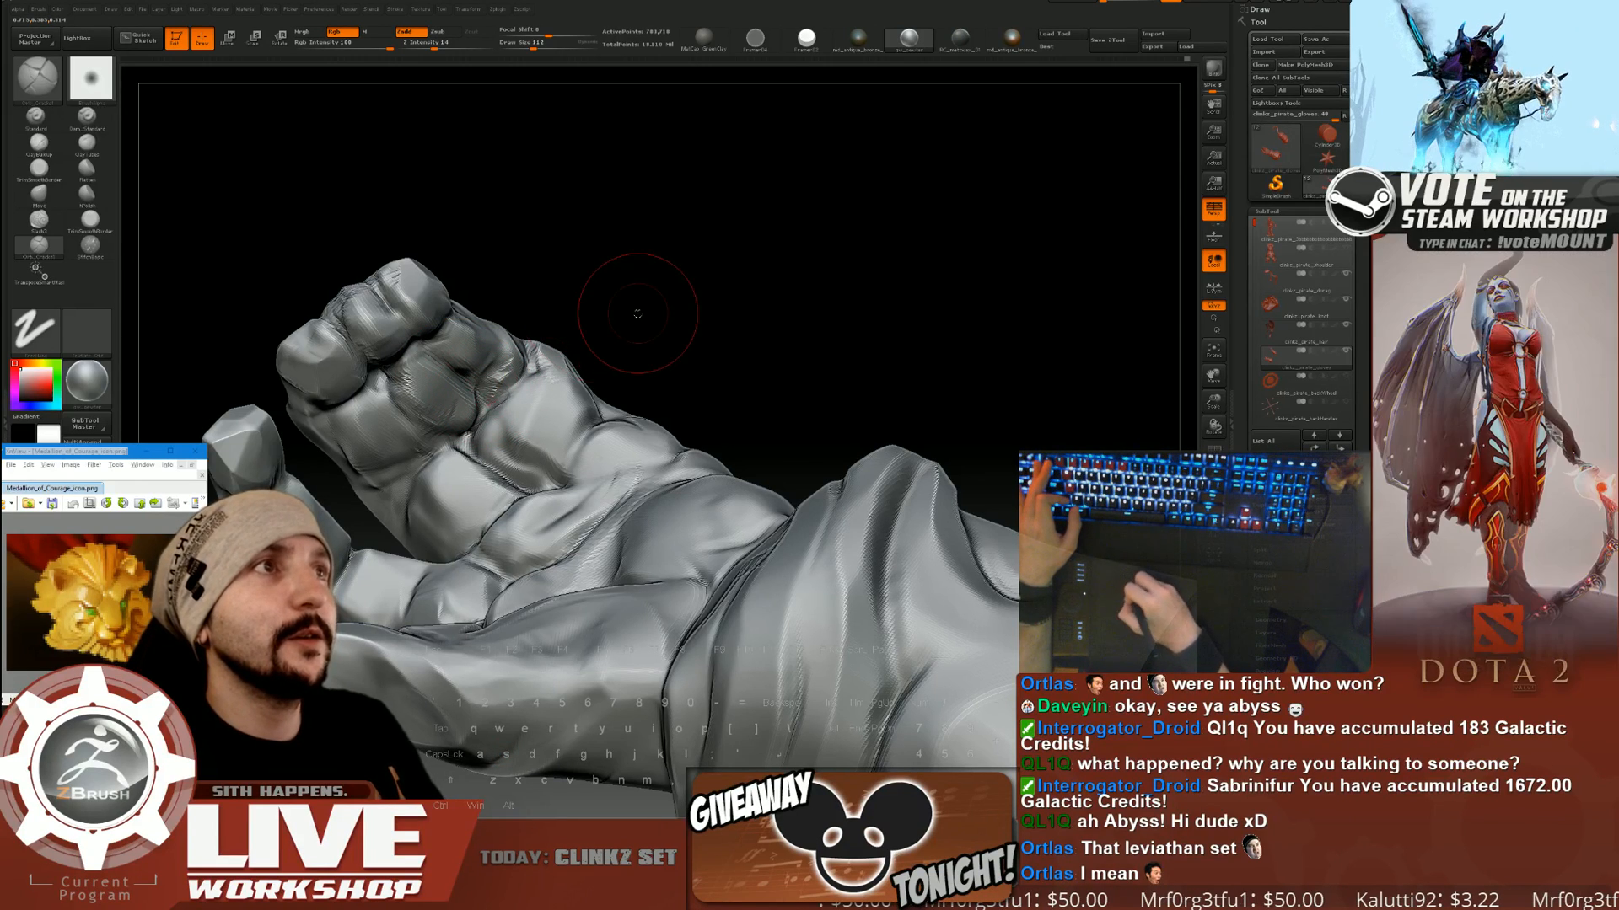
pyautogui.moveTo(632, 307); pyautogui.dragTo(508, 364)
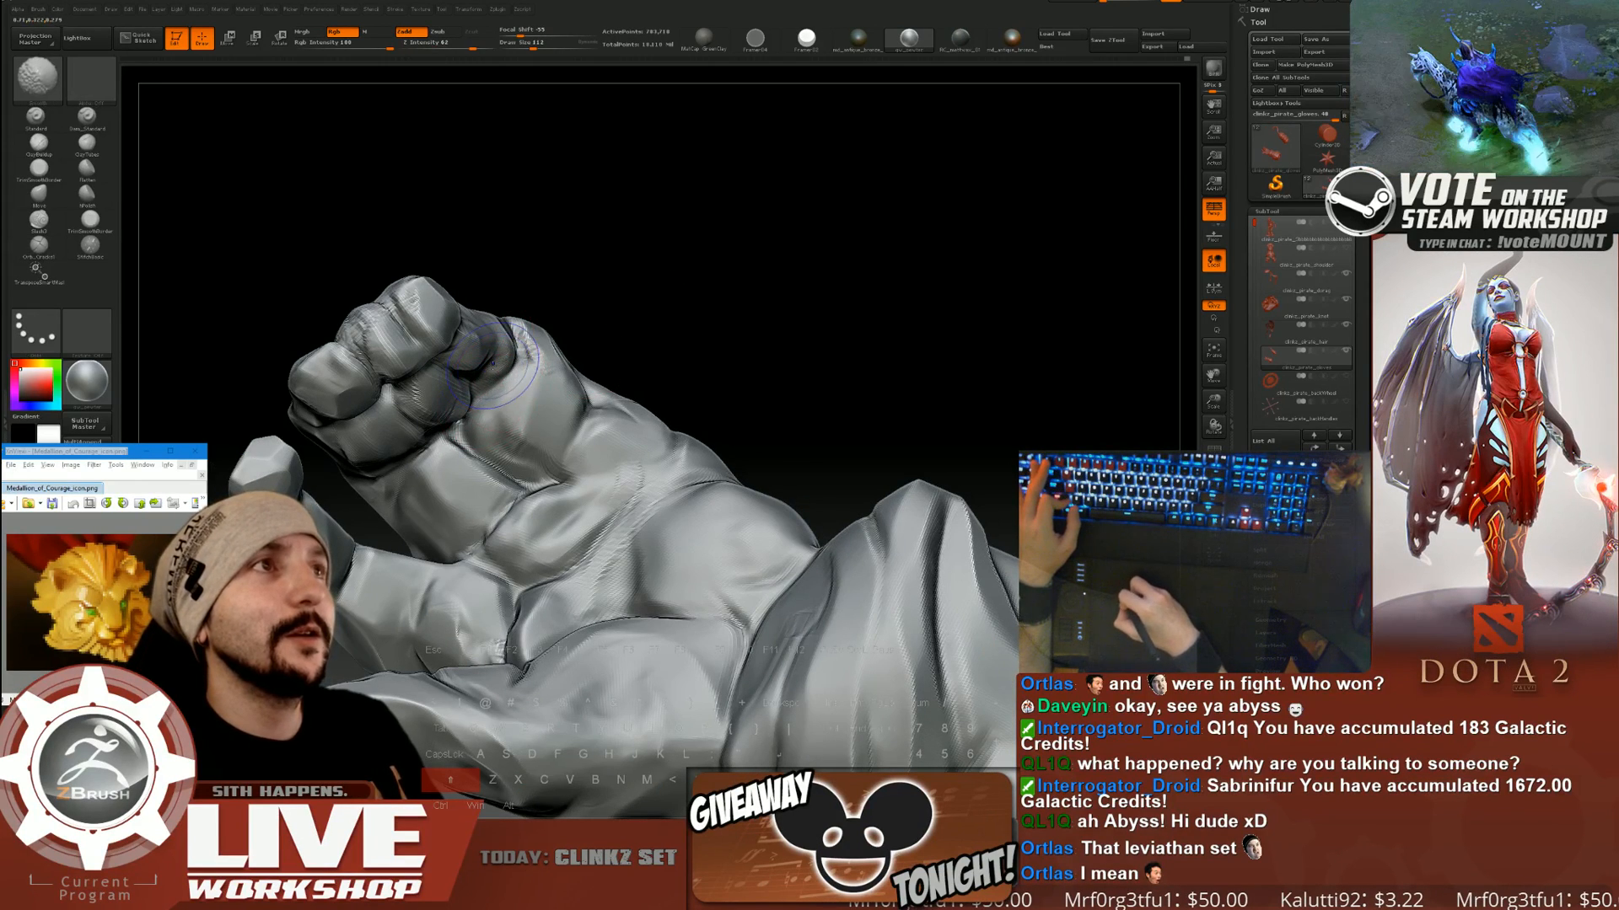
pyautogui.moveTo(620, 337); pyautogui.dragTo(550, 306)
pyautogui.press('super')
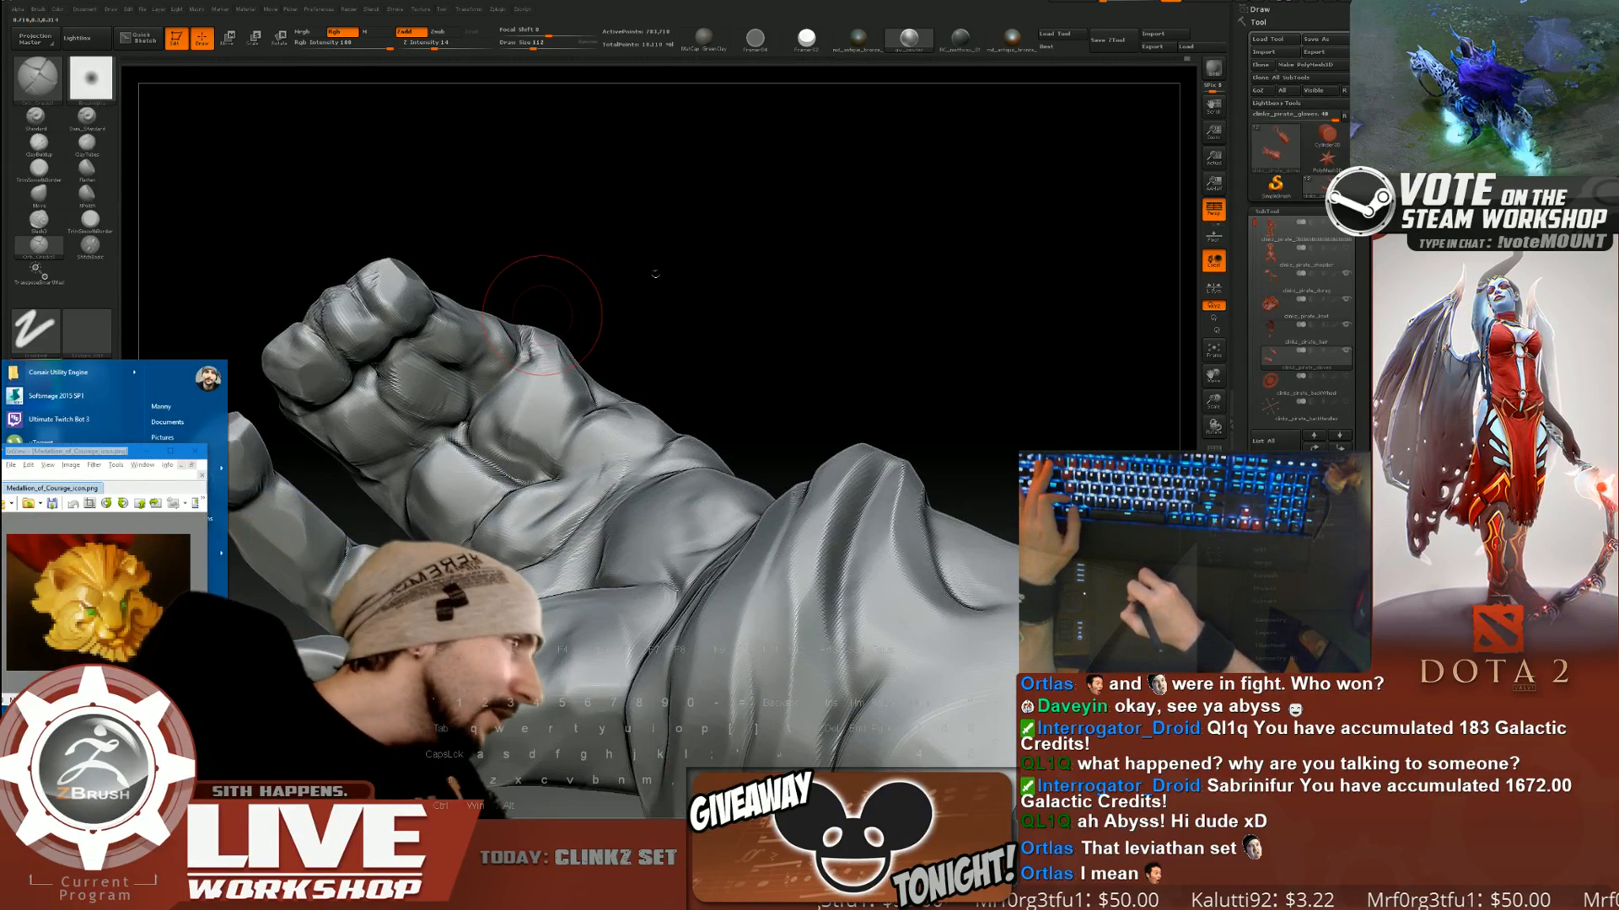
pyautogui.click(659, 270)
pyautogui.moveTo(668, 260); pyautogui.dragTo(648, 316)
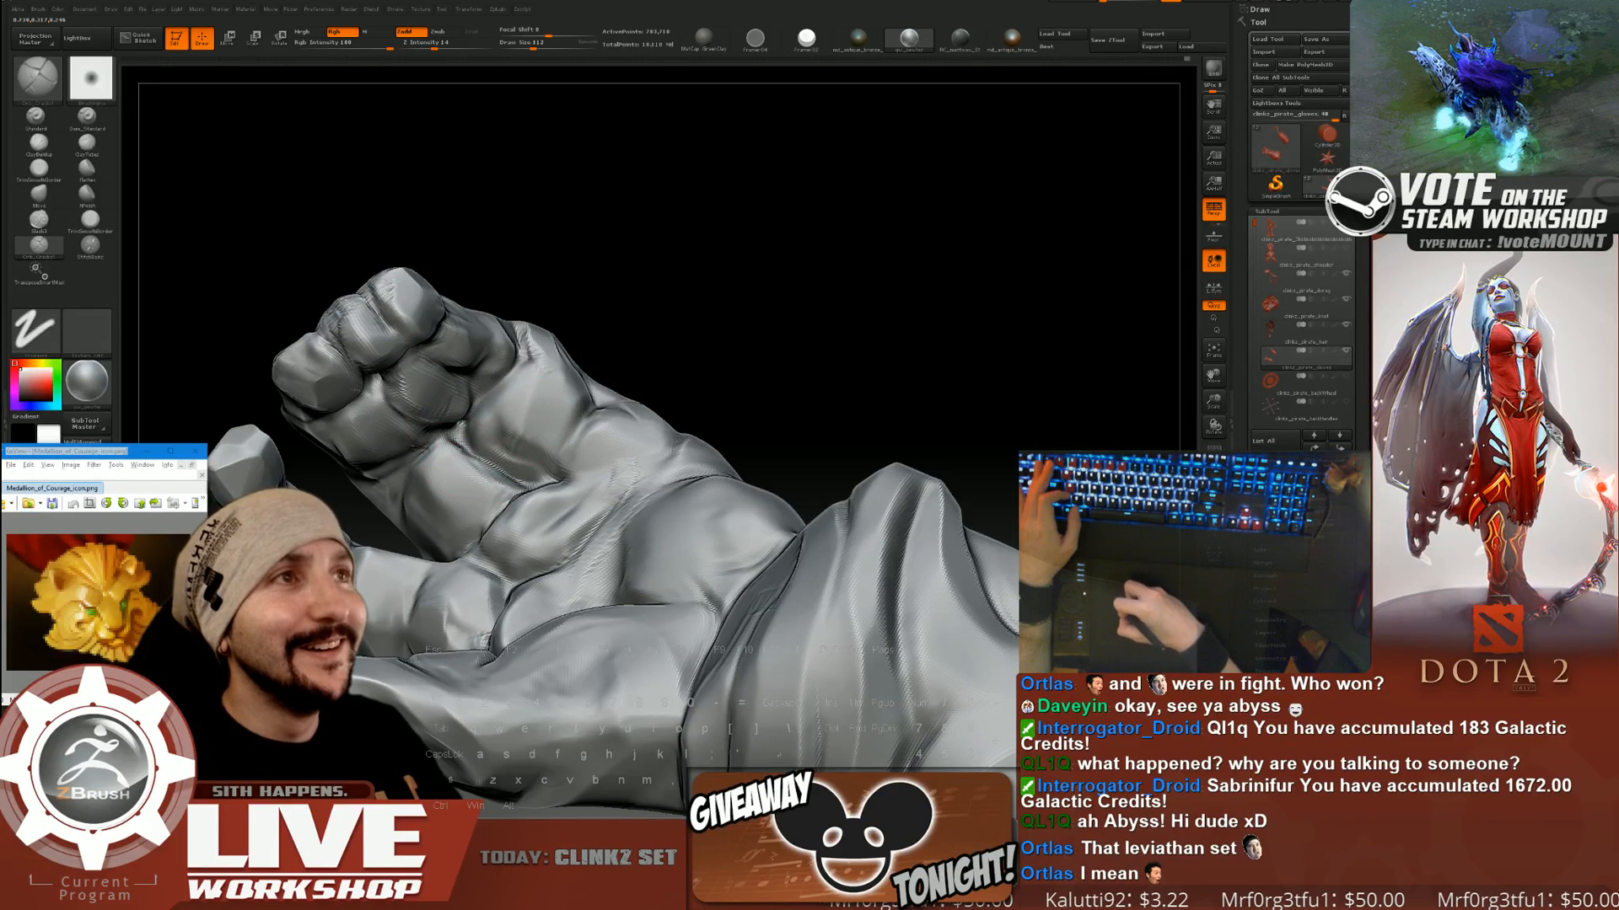
# Carve creases into the pads between the finger bases and the palm, and smooth the transitions.
pyautogui.moveTo(426, 436); pyautogui.dragTo(496, 480)
pyautogui.moveTo(603, 332)
pyautogui.mouseDown()
pyautogui.moveTo(635, 366)
pyautogui.moveTo(616, 366)
pyautogui.mouseUp()
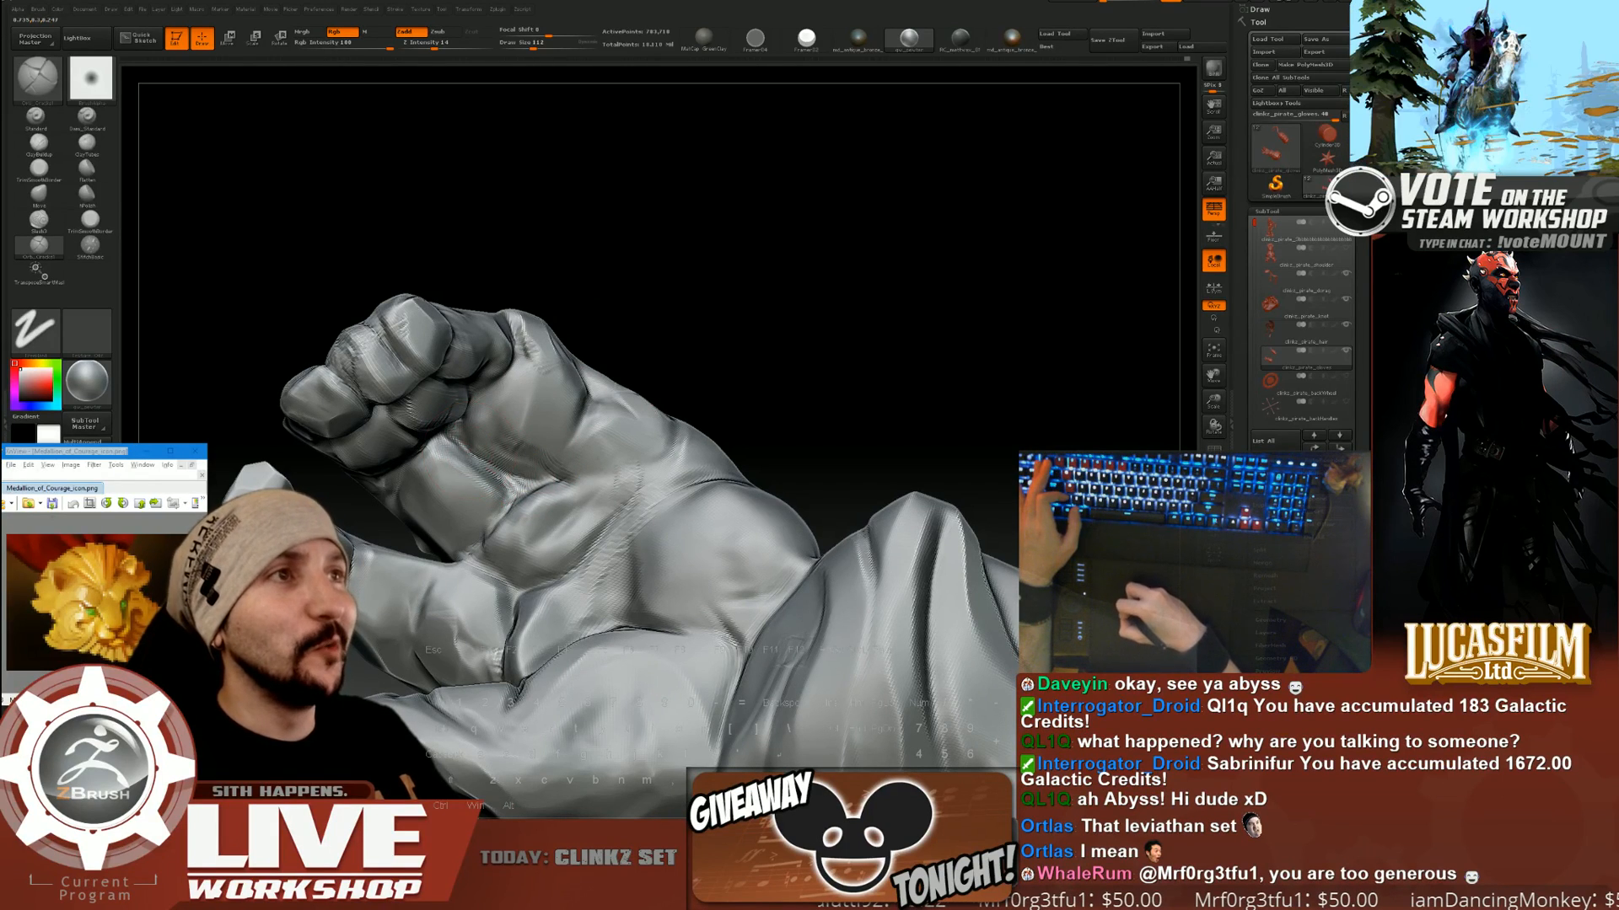
pyautogui.moveTo(685, 343)
pyautogui.mouseDown()
pyautogui.moveTo(640, 281)
pyautogui.moveTo(607, 312)
pyautogui.mouseUp()
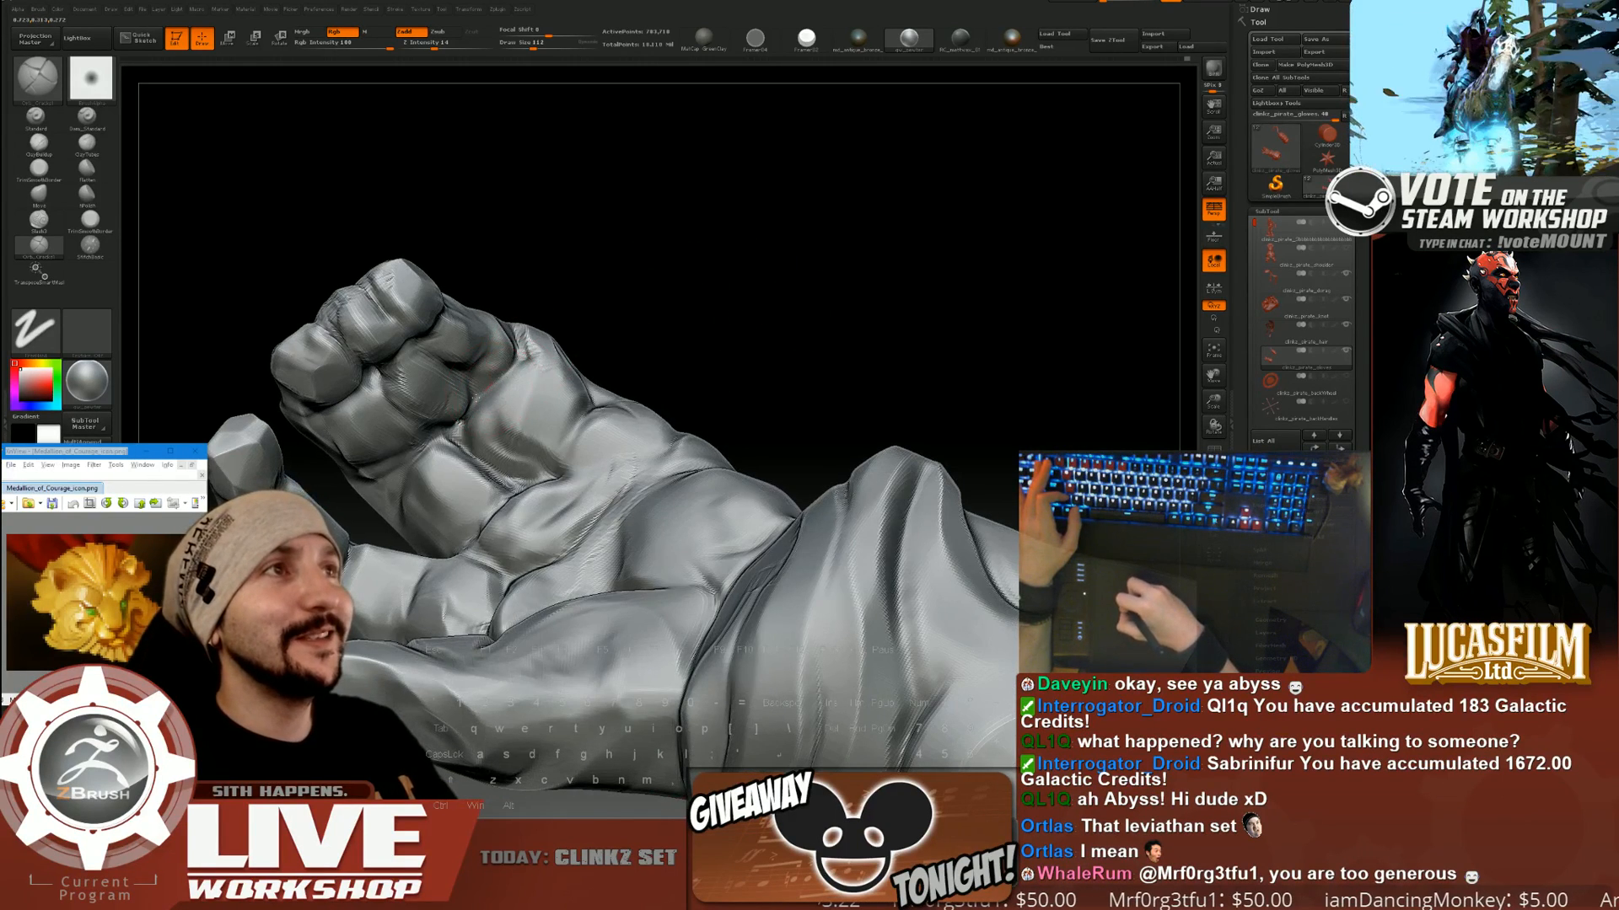
pyautogui.moveTo(495, 395); pyautogui.dragTo(546, 429)
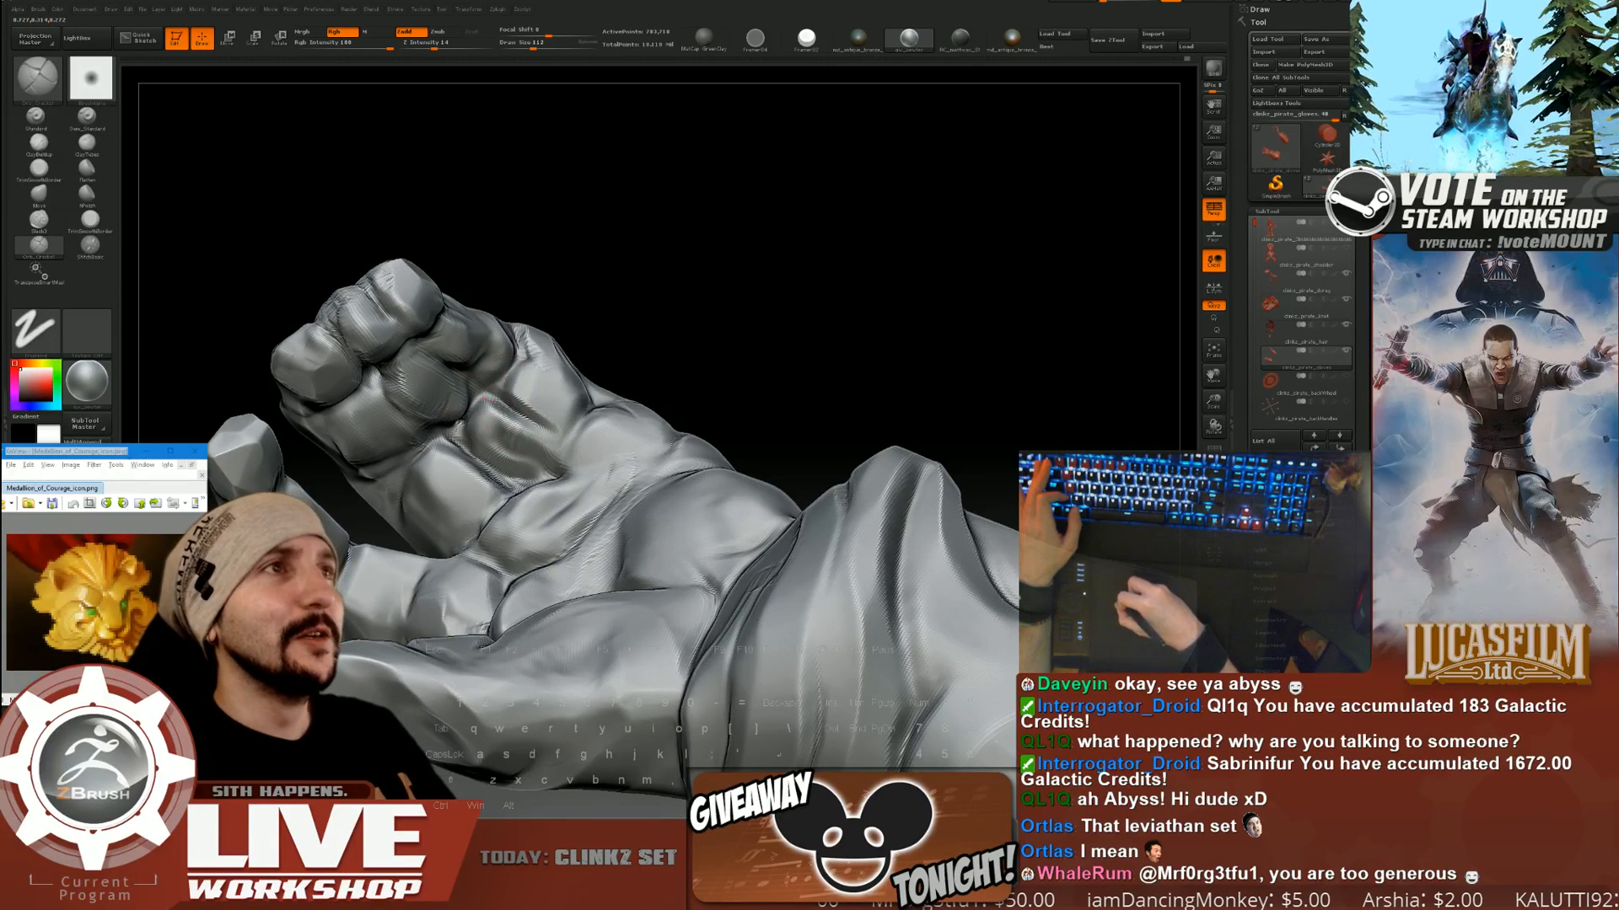
pyautogui.moveTo(603, 307); pyautogui.dragTo(547, 423)
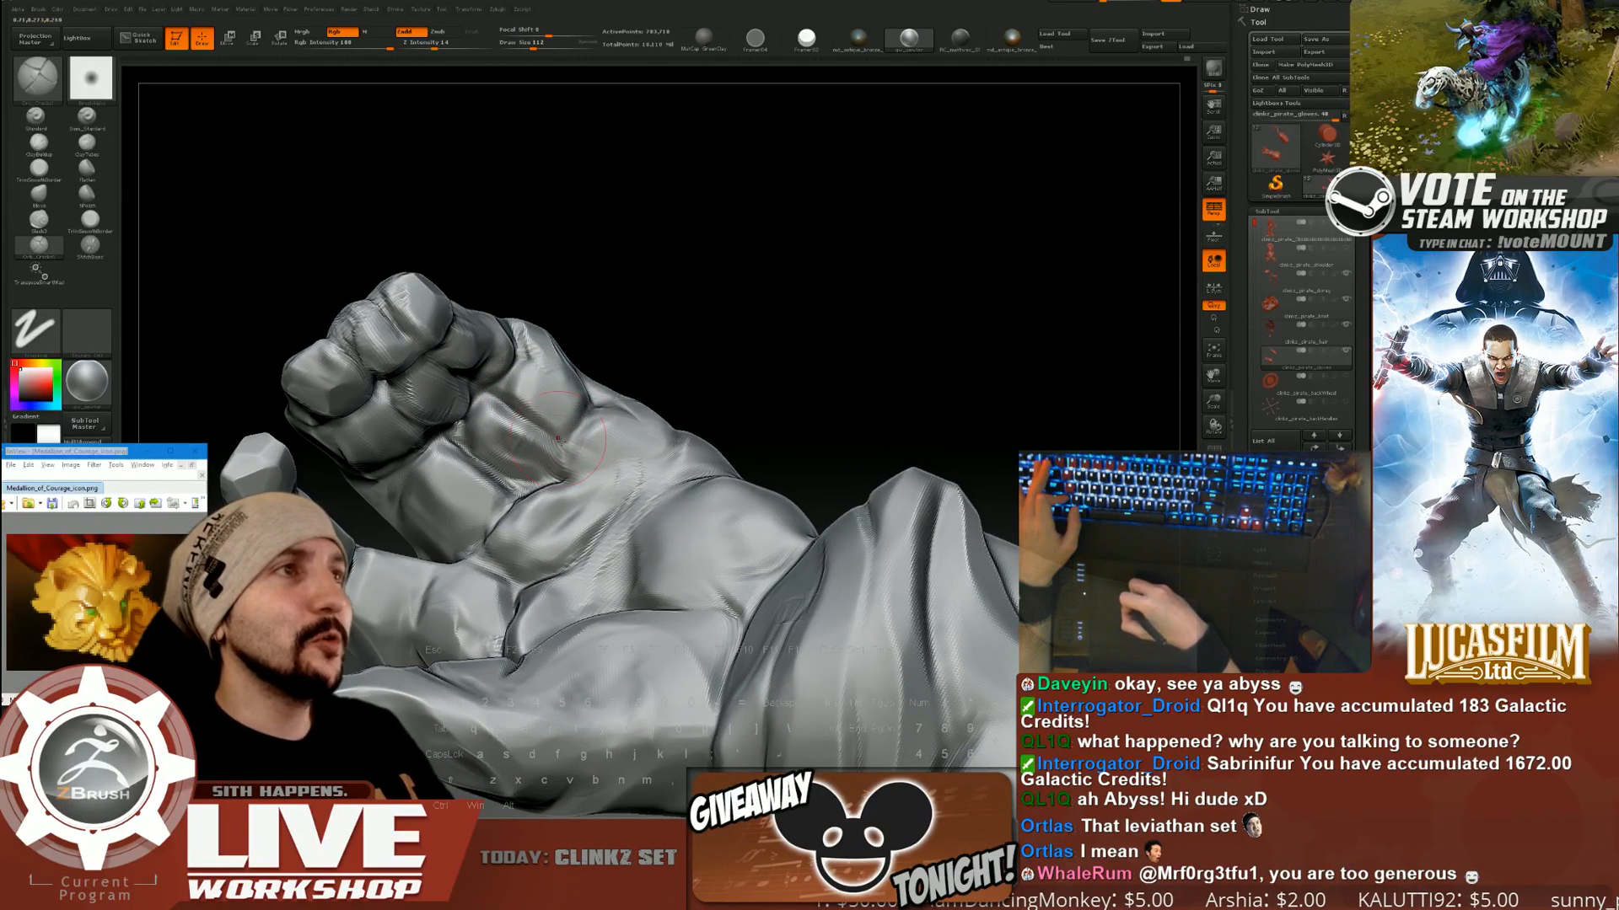
pyautogui.moveTo(713, 351); pyautogui.dragTo(510, 453)
pyautogui.press('shift')
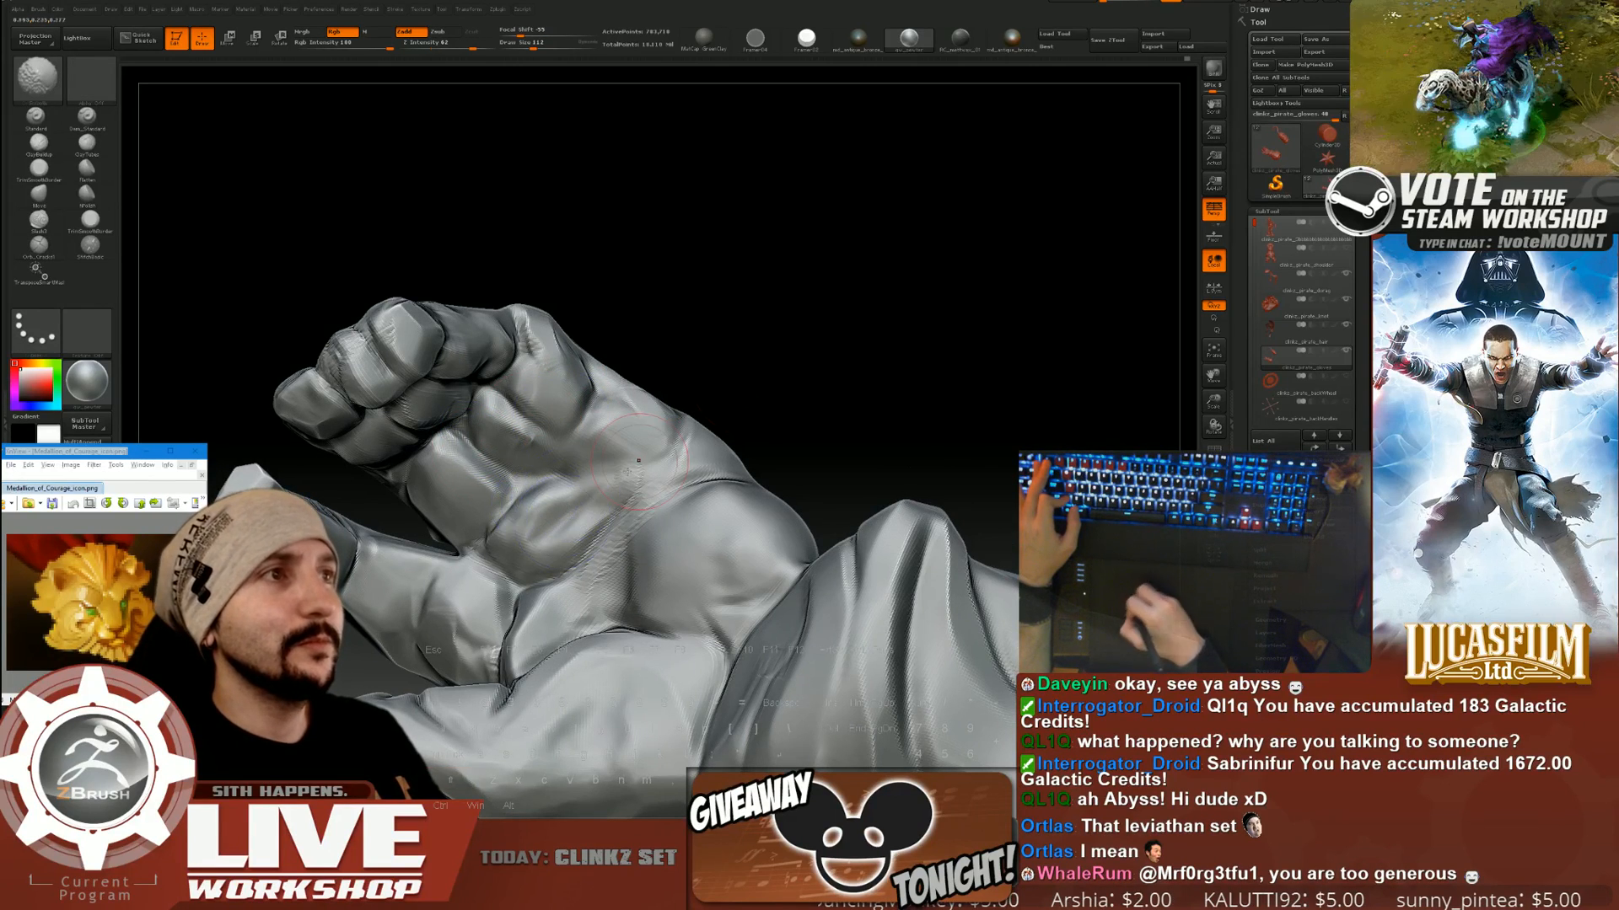
pyautogui.moveTo(628, 472); pyautogui.dragTo(573, 486, button='right')
pyautogui.moveTo(704, 329); pyautogui.dragTo(473, 548)
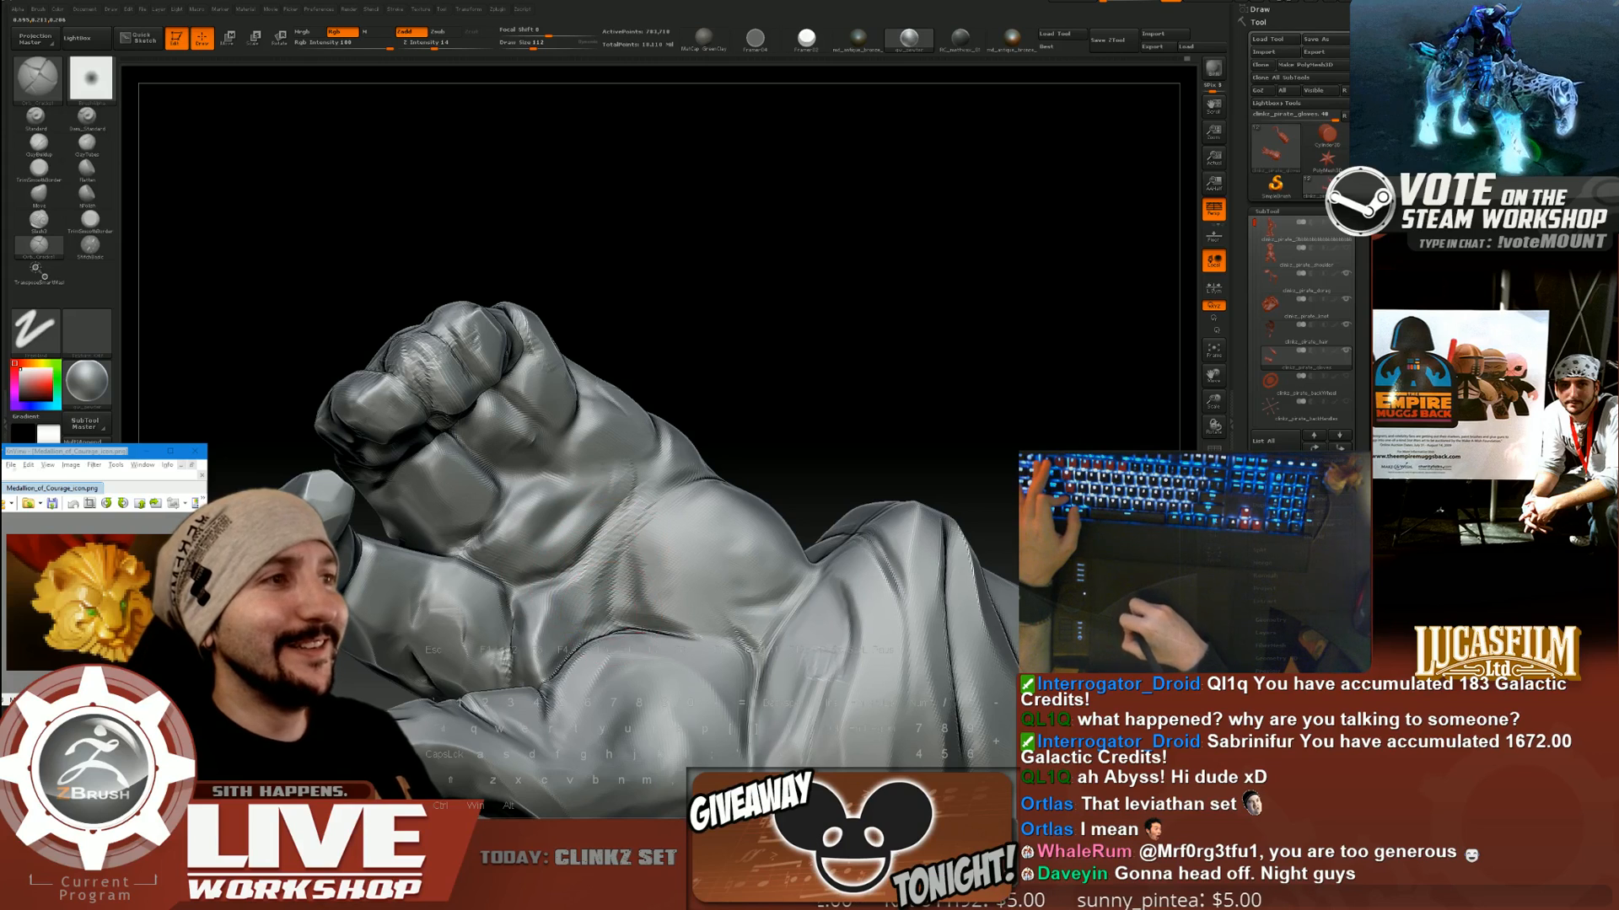
# Switch to the clay brush and build up the side planes of the curled little finger, smoothing the strokes.
pyautogui.moveTo(911, 476)
pyautogui.mouseDown()
pyautogui.moveTo(802, 416)
pyautogui.moveTo(853, 365)
pyautogui.moveTo(661, 404)
pyautogui.moveTo(652, 353)
pyautogui.mouseUp()
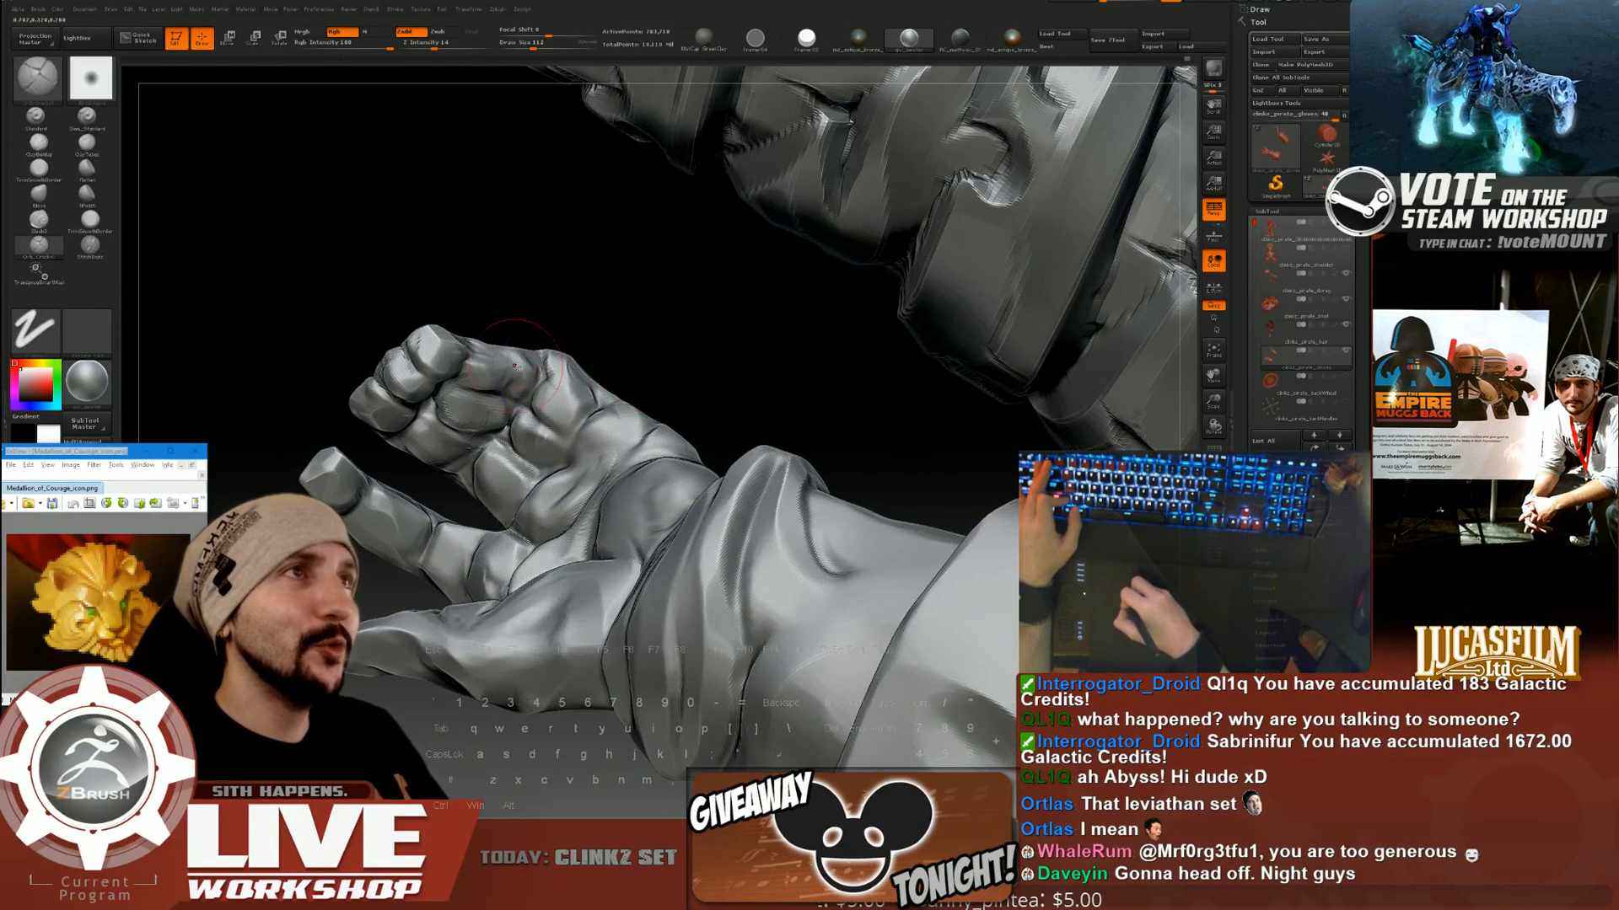
pyautogui.moveTo(516, 366)
pyautogui.mouseDown()
pyautogui.moveTo(708, 255)
pyautogui.moveTo(187, 262)
pyautogui.mouseUp()
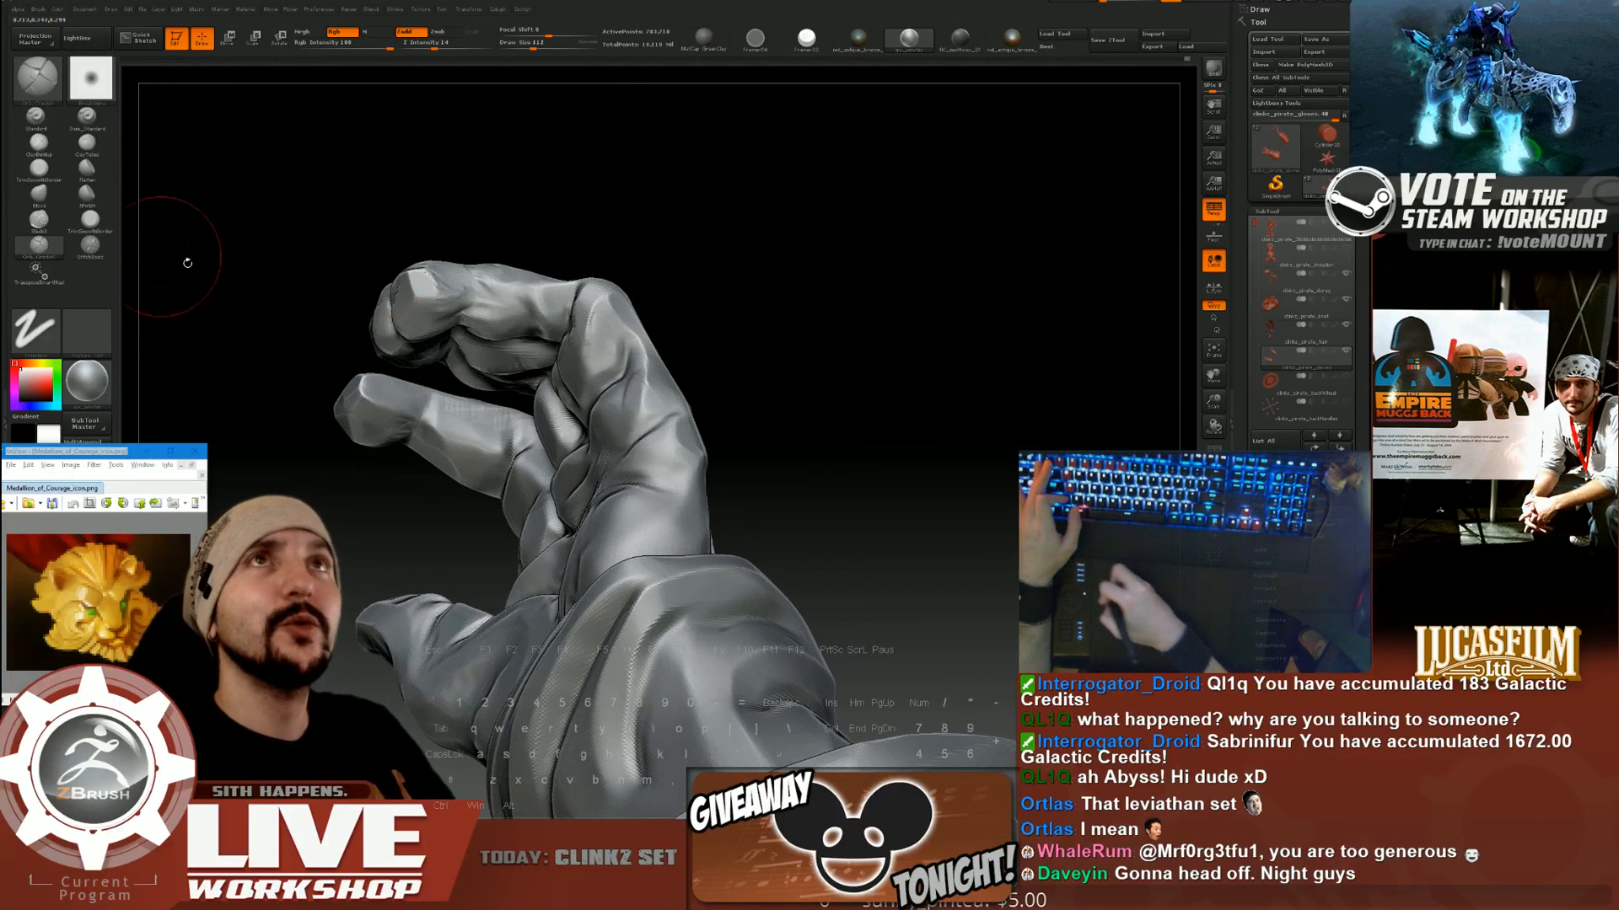
pyautogui.click(38, 144)
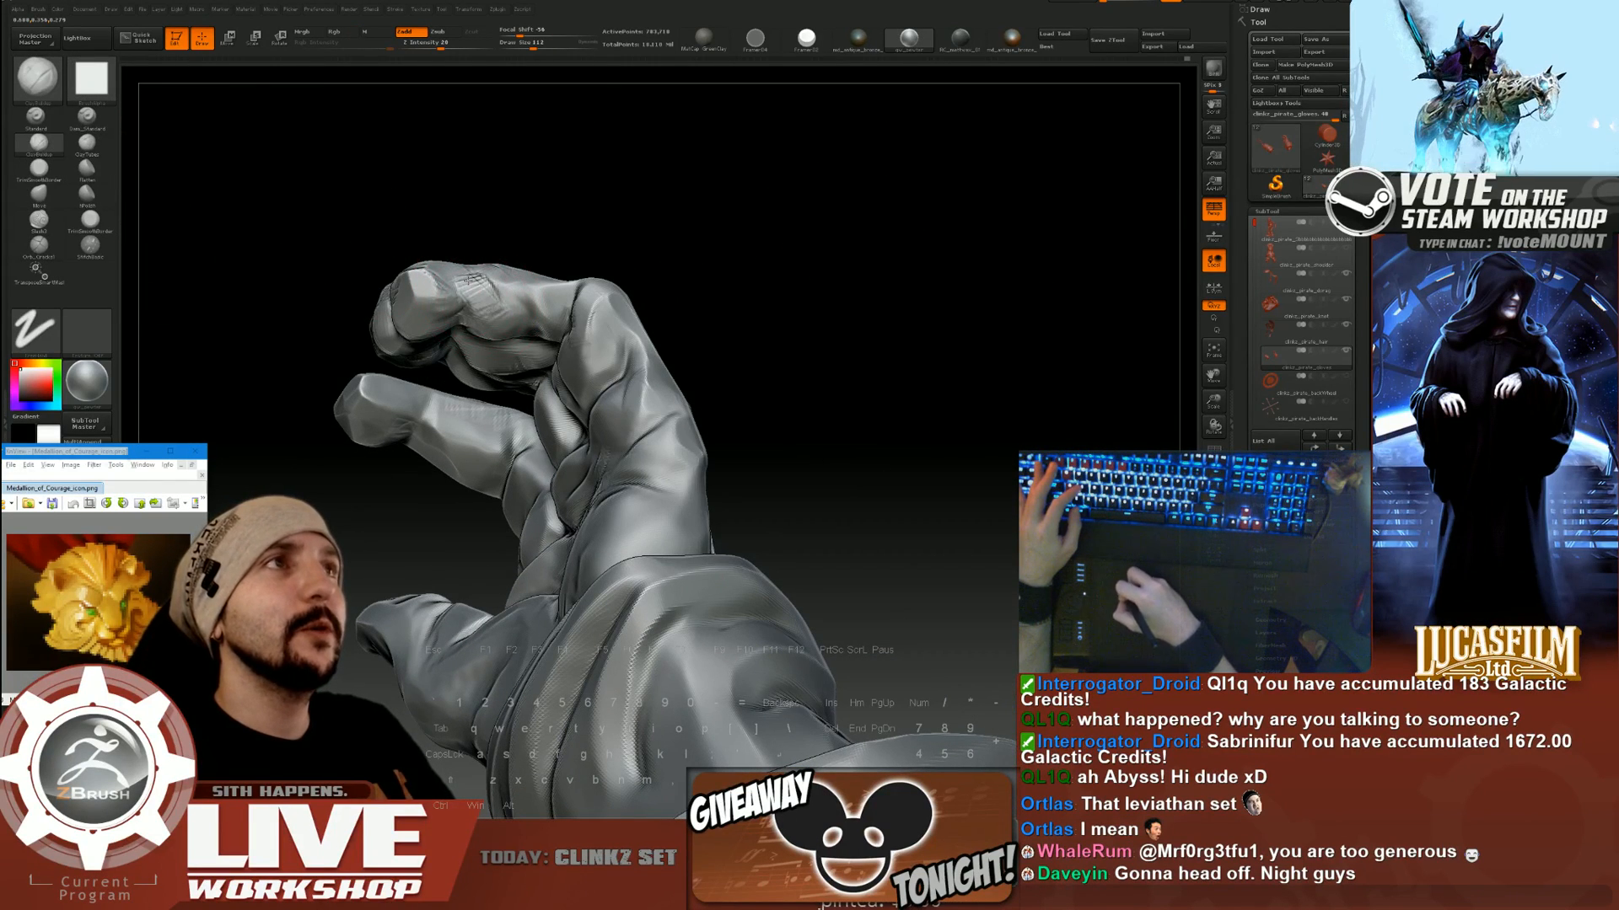
pyautogui.moveTo(654, 246); pyautogui.dragTo(506, 297)
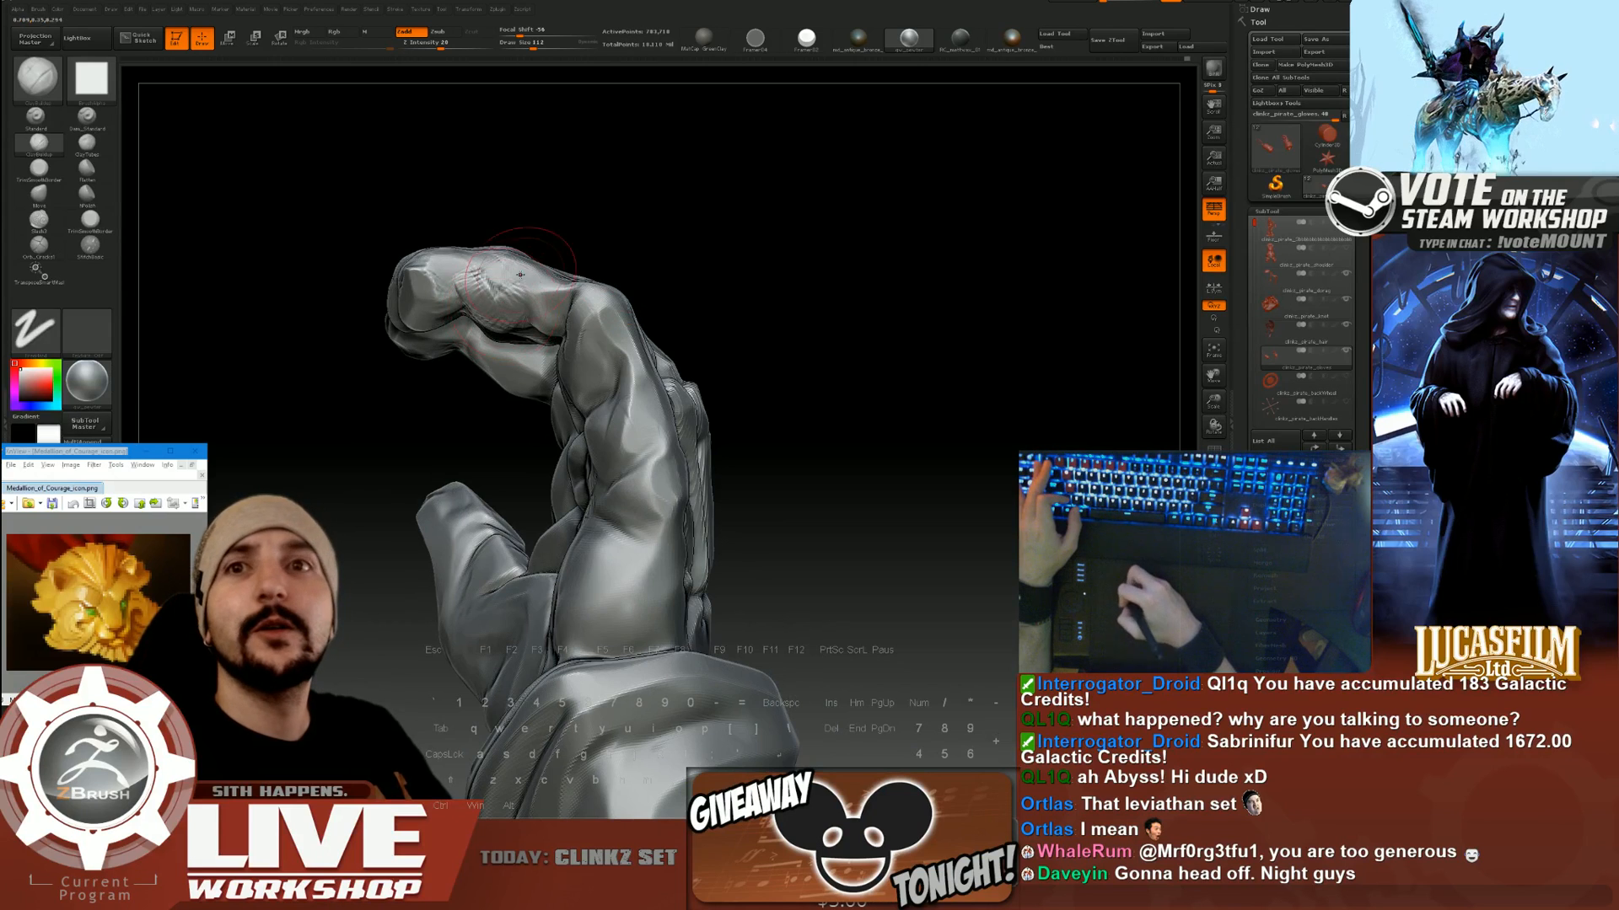
pyautogui.moveTo(712, 228)
pyautogui.mouseDown()
pyautogui.moveTo(820, 251)
pyautogui.moveTo(464, 320)
pyautogui.moveTo(496, 324)
pyautogui.mouseUp()
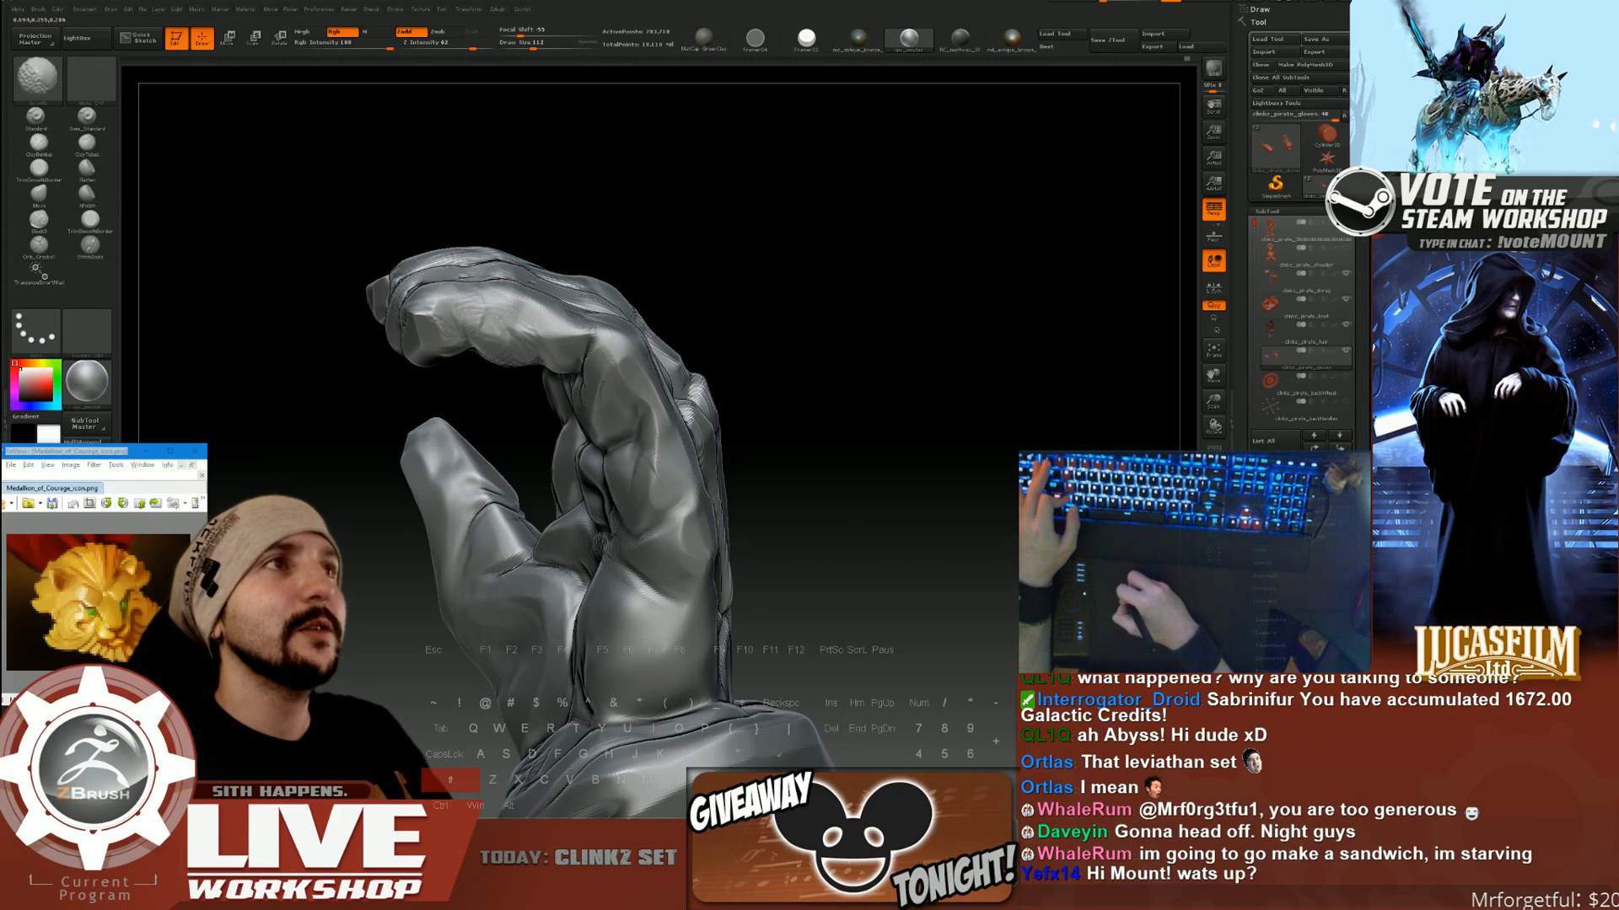
pyautogui.moveTo(698, 252)
pyautogui.mouseDown()
pyautogui.moveTo(455, 331)
pyautogui.moveTo(504, 318)
pyautogui.moveTo(490, 330)
pyautogui.moveTo(451, 293)
pyautogui.moveTo(407, 292)
pyautogui.moveTo(568, 257)
pyautogui.mouseUp()
pyautogui.moveTo(423, 286)
pyautogui.mouseDown()
pyautogui.moveTo(402, 308)
pyautogui.moveTo(407, 293)
pyautogui.mouseUp()
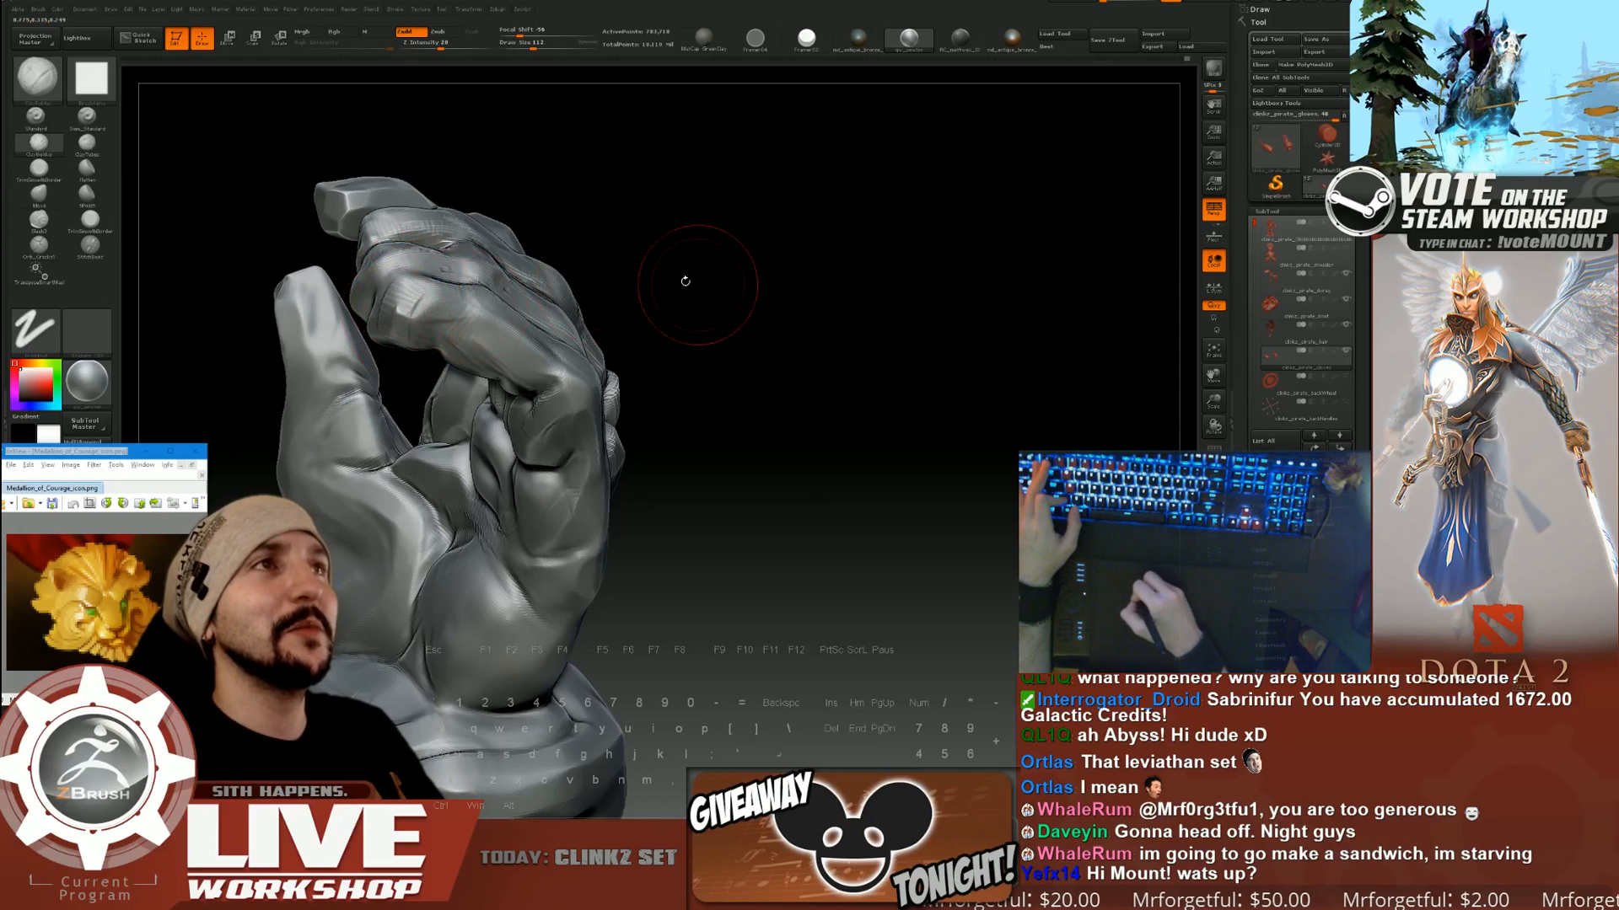
# Rework the form of the curled fingertips with clay strokes and smooth them.
pyautogui.moveTo(685, 281); pyautogui.dragTo(651, 280)
pyautogui.moveTo(668, 221); pyautogui.dragTo(531, 250)
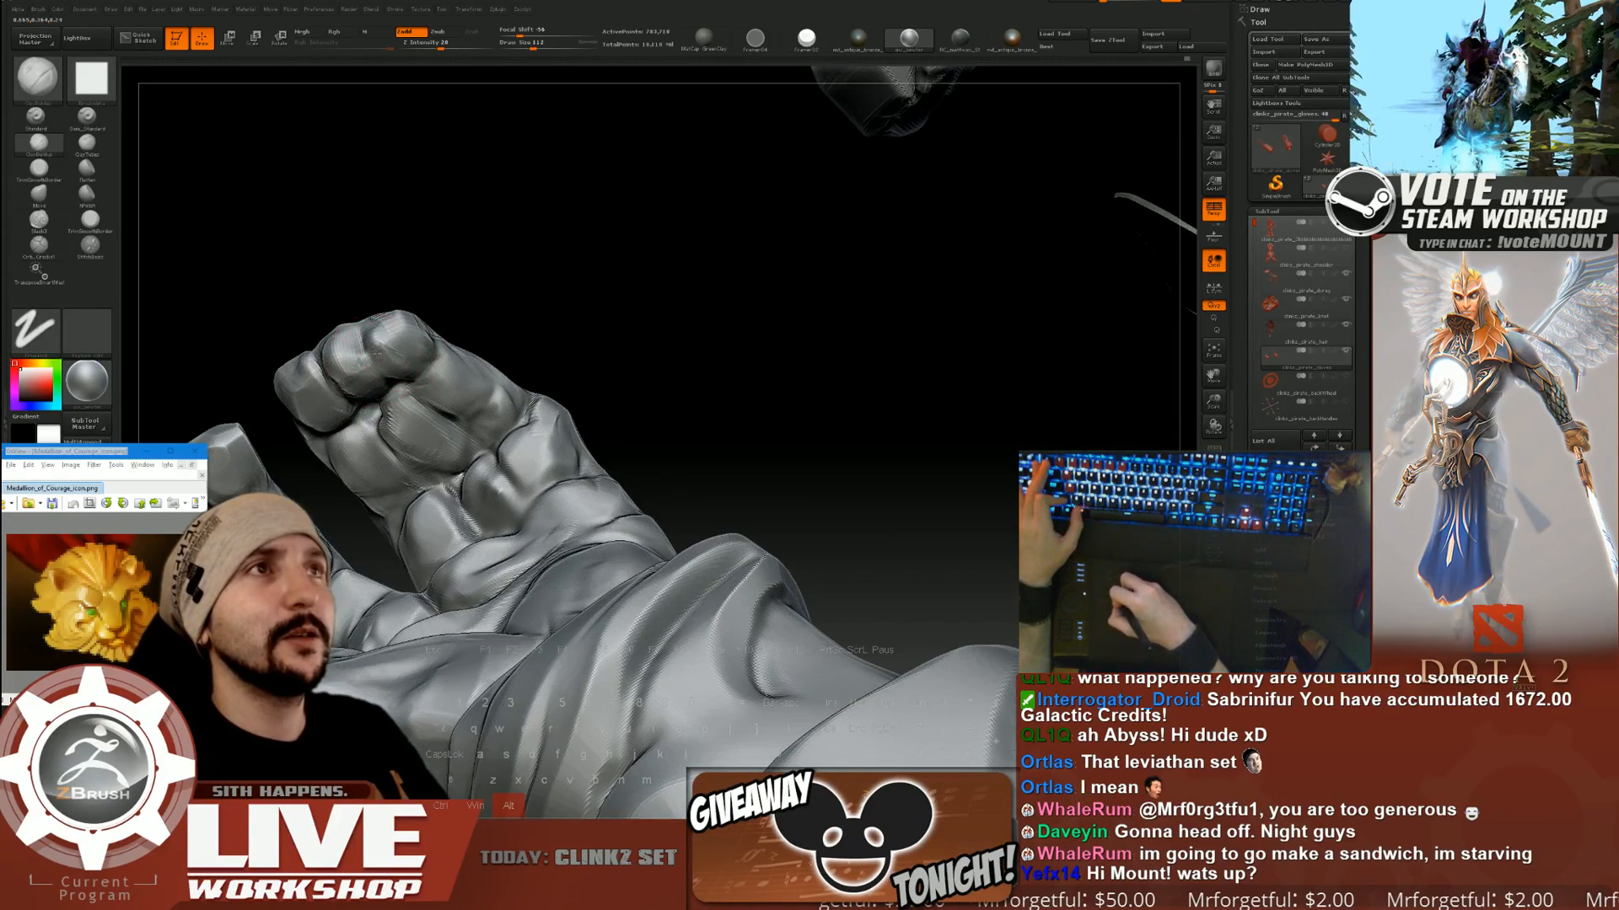
pyautogui.keyDown('alt'); pyautogui.moveTo(371, 347); pyautogui.dragTo(378, 328); pyautogui.keyUp('alt')
pyautogui.moveTo(499, 258); pyautogui.dragTo(533, 281)
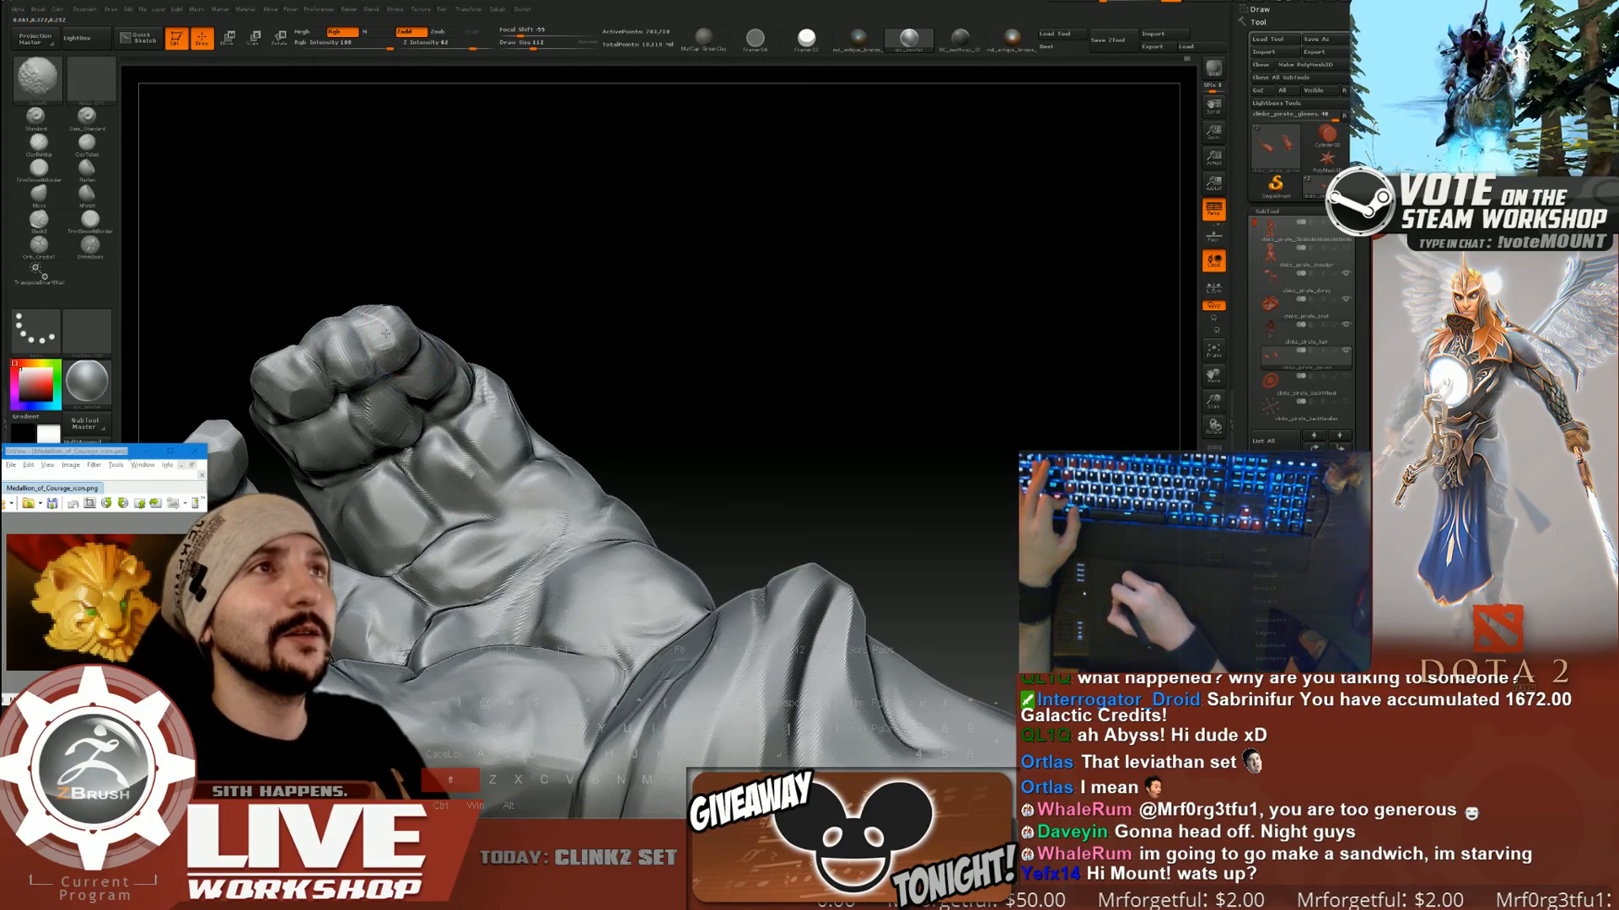
# Switch to the Dam_Standard brush and carve creases across the back of the thumb base beside the cuff.
pyautogui.moveTo(634, 354)
pyautogui.keyDown('alt'); pyautogui.mouseDown()
pyautogui.moveTo(630, 290)
pyautogui.moveTo(647, 429)
pyautogui.moveTo(621, 438)
pyautogui.moveTo(845, 429)
pyautogui.moveTo(802, 344)
pyautogui.moveTo(898, 383)
pyautogui.moveTo(590, 278)
pyautogui.mouseUp(); pyautogui.keyUp('alt')
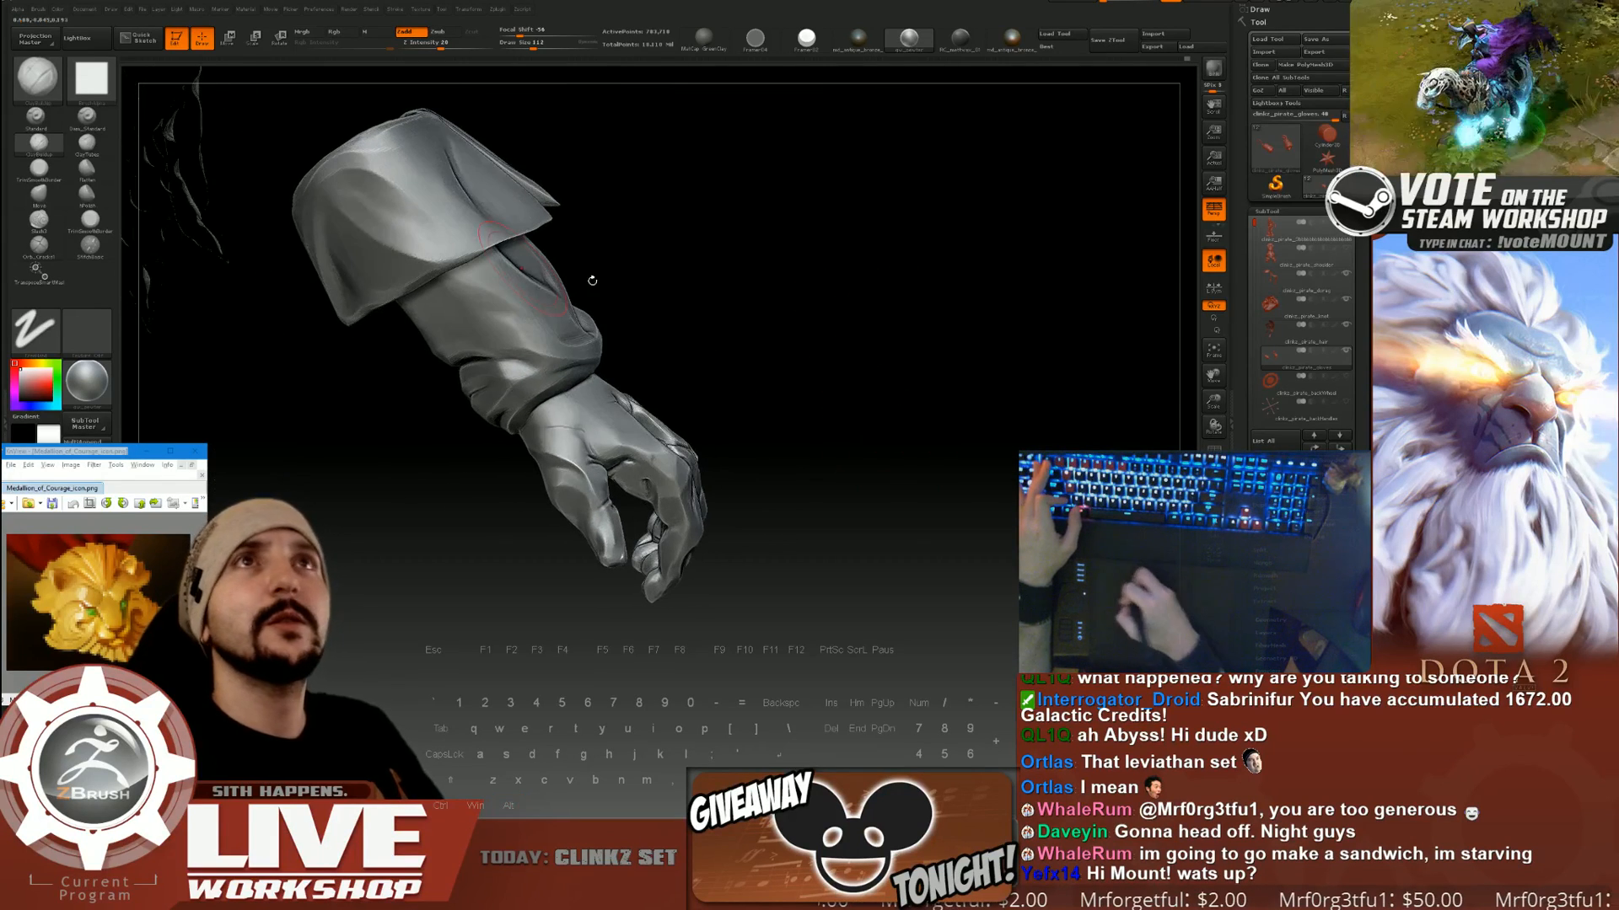
pyautogui.click(39, 246)
pyautogui.moveTo(712, 254)
pyautogui.keyDown('alt'); pyautogui.mouseDown()
pyautogui.moveTo(771, 229)
pyautogui.moveTo(661, 253)
pyautogui.mouseUp(); pyautogui.keyUp('alt')
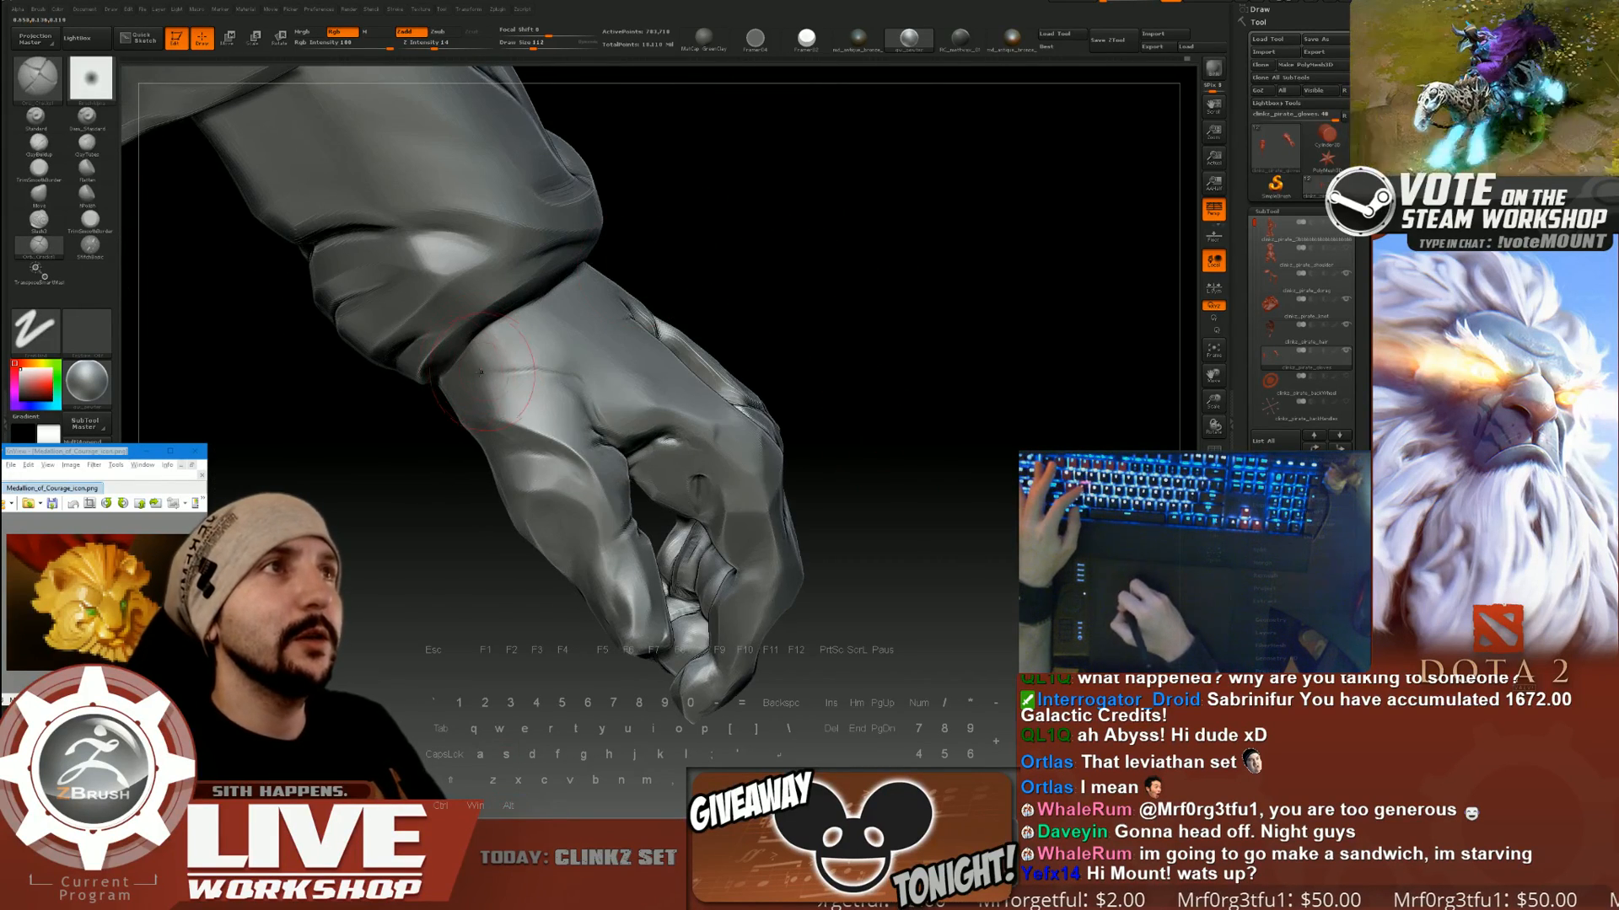
pyautogui.moveTo(559, 332); pyautogui.dragTo(460, 371)
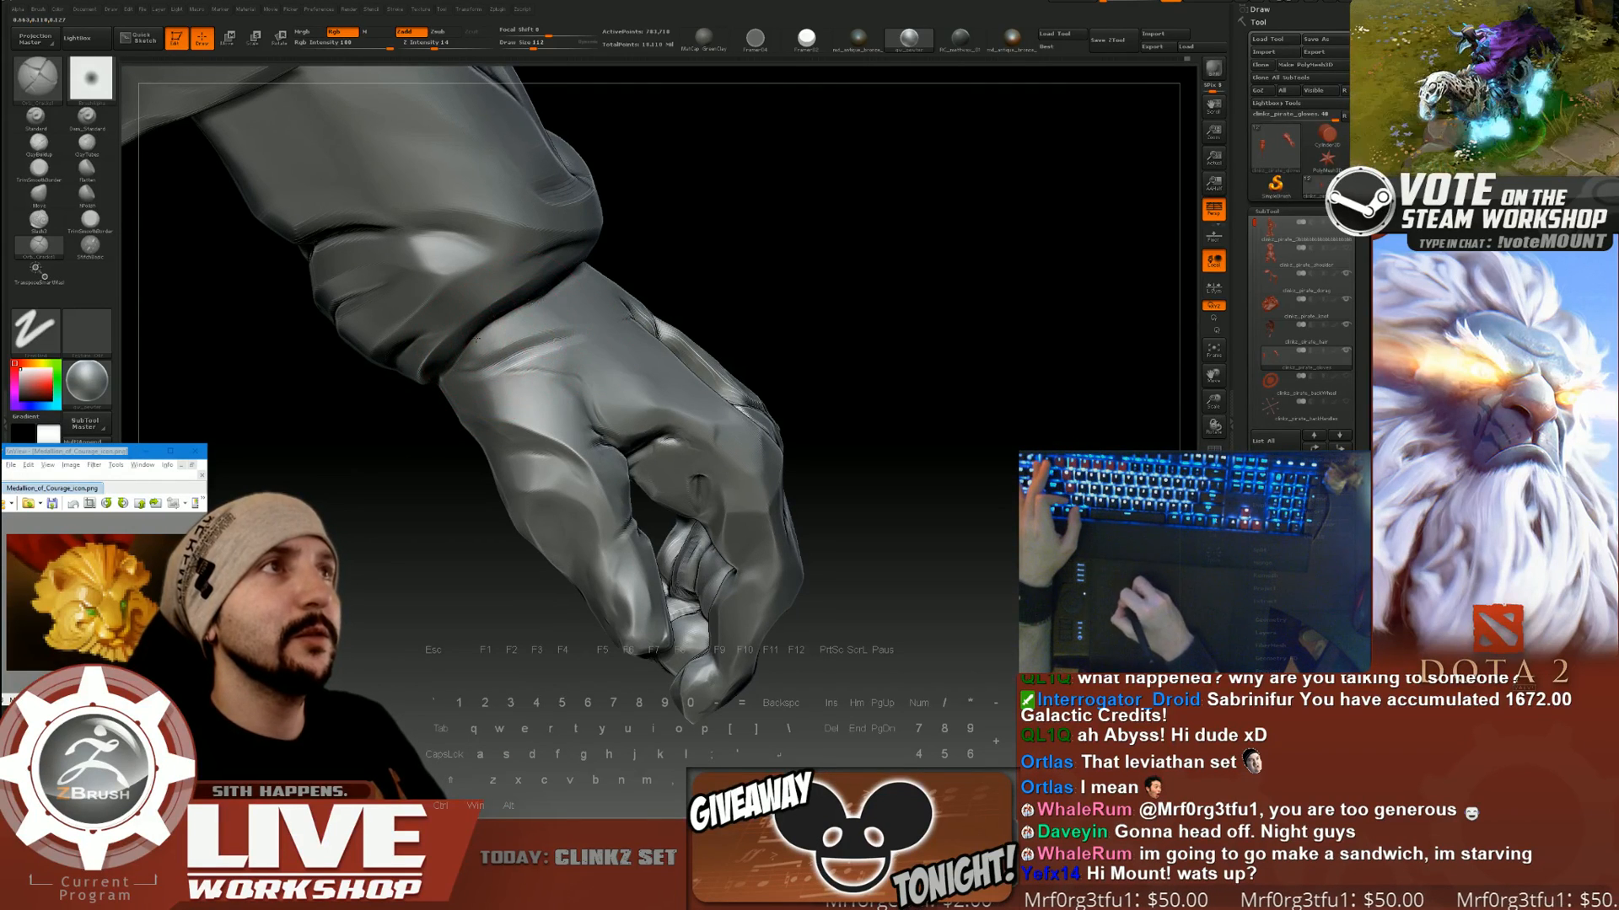
pyautogui.moveTo(535, 303); pyautogui.dragTo(476, 339)
pyautogui.moveTo(784, 244)
pyautogui.mouseDown()
pyautogui.moveTo(624, 253)
pyautogui.moveTo(510, 310)
pyautogui.mouseUp()
pyautogui.moveTo(1026, 413)
pyautogui.keyDown('alt'); pyautogui.mouseDown()
pyautogui.moveTo(853, 218)
pyautogui.moveTo(860, 349)
pyautogui.moveTo(918, 332)
pyautogui.moveTo(862, 396)
pyautogui.mouseUp(); pyautogui.keyUp('alt')
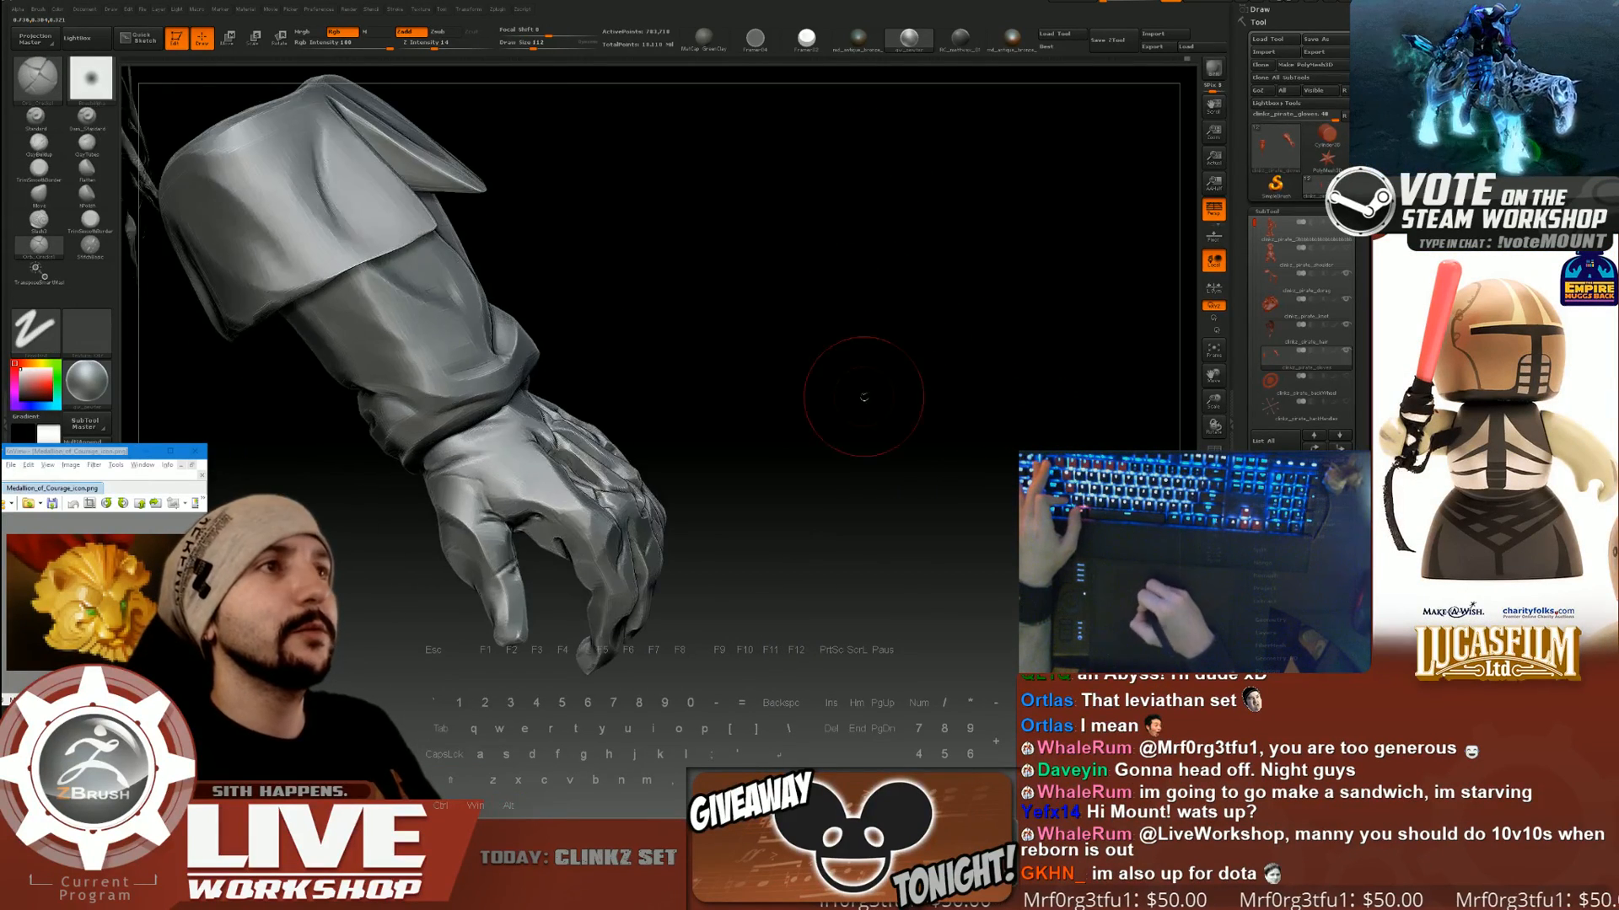
# Reduce the Dam_Standard brush's draw size.
pyautogui.press('s')
pyautogui.click(496, 486)
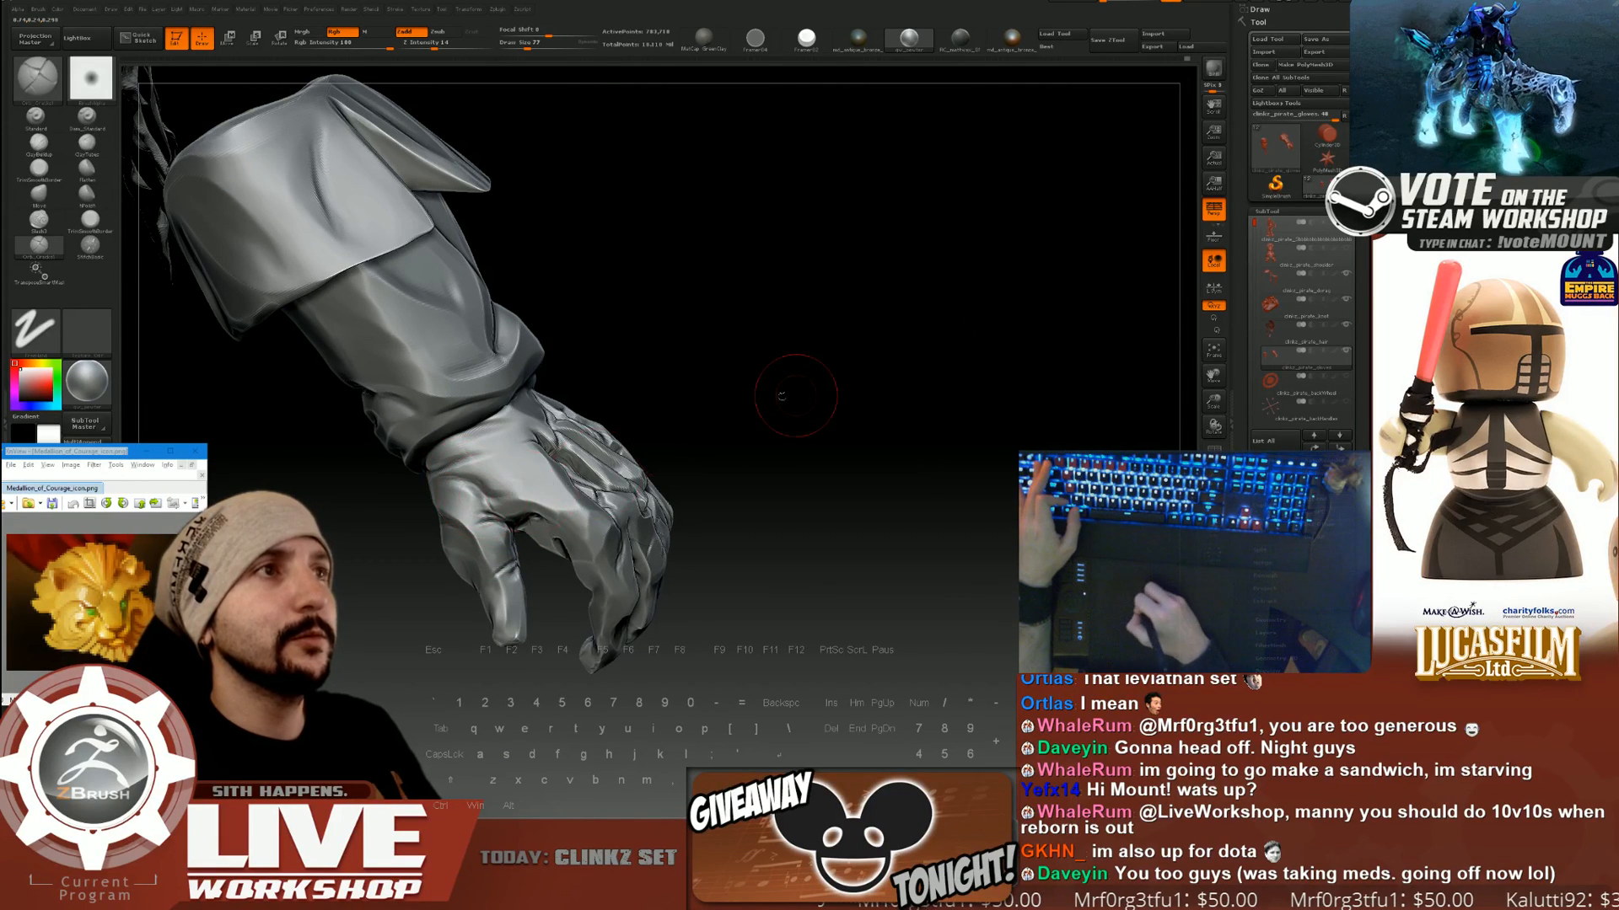
# Examine the palm, thumb and wrist cuff folds from several sides and distances.
pyautogui.moveTo(799, 397); pyautogui.dragTo(677, 427)
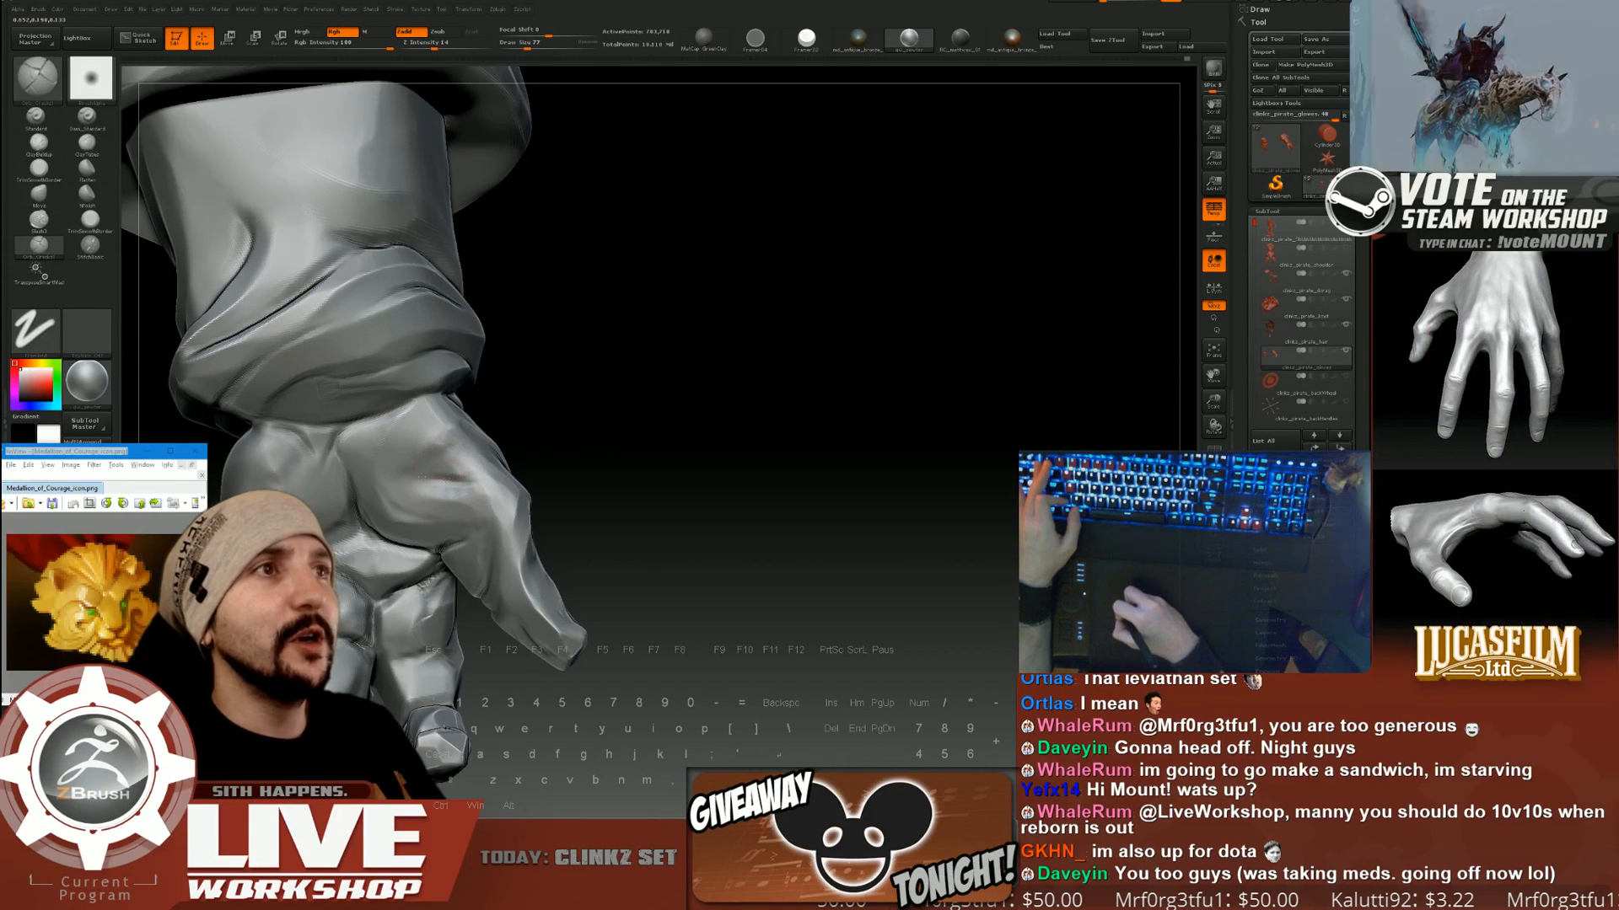
pyautogui.keyDown('alt'); pyautogui.moveTo(715, 364); pyautogui.dragTo(790, 329); pyautogui.keyUp('alt')
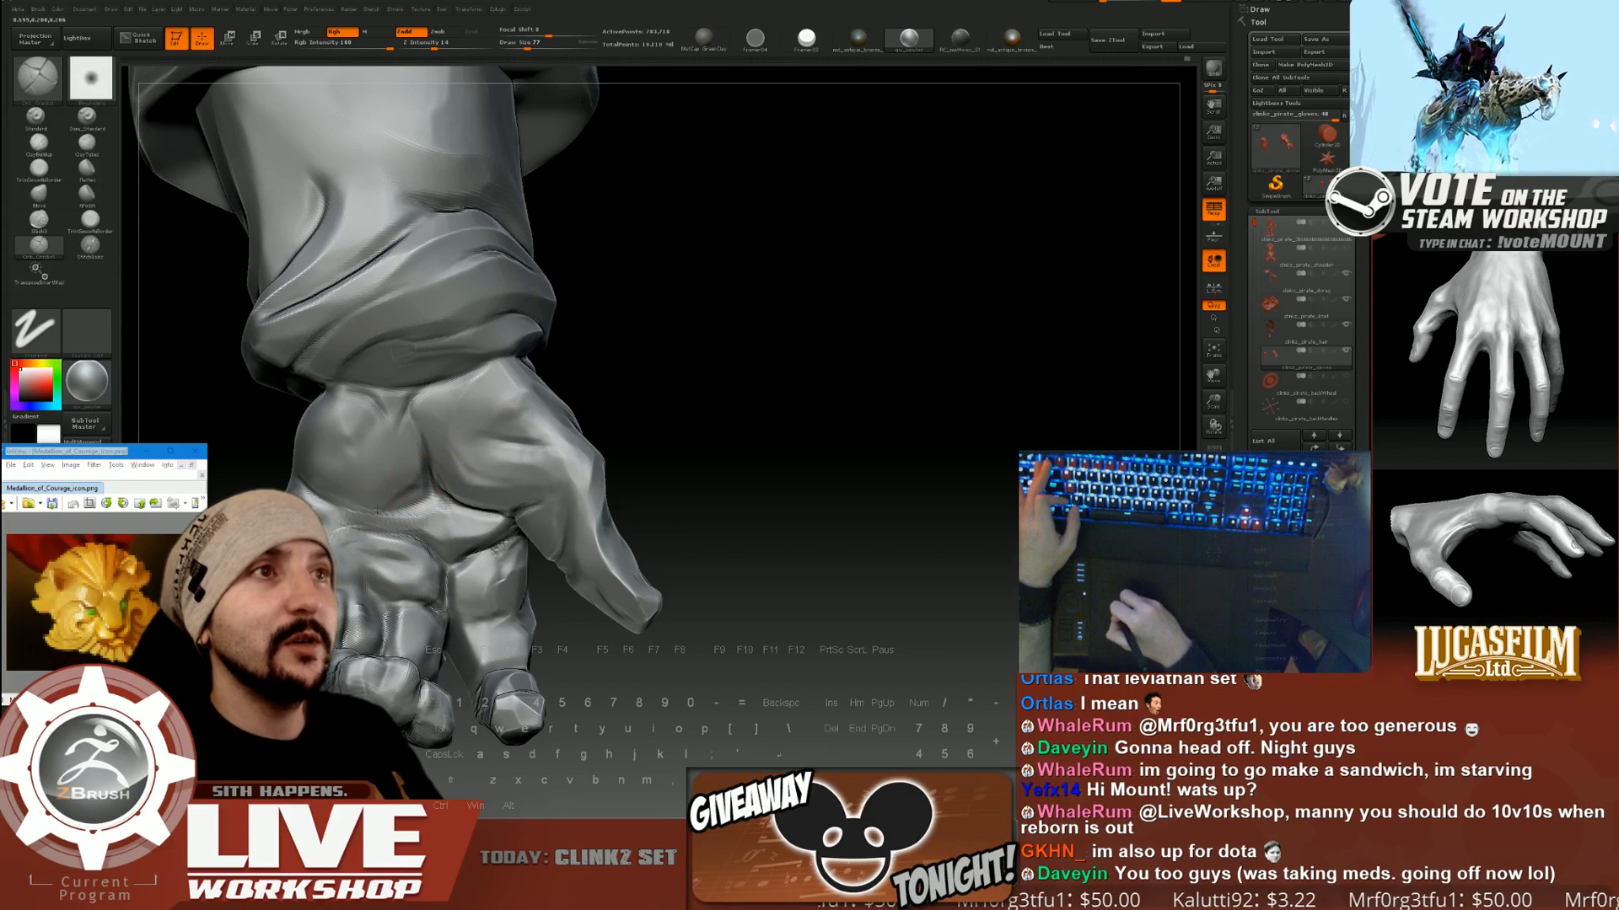
pyautogui.moveTo(653, 434); pyautogui.dragTo(760, 362)
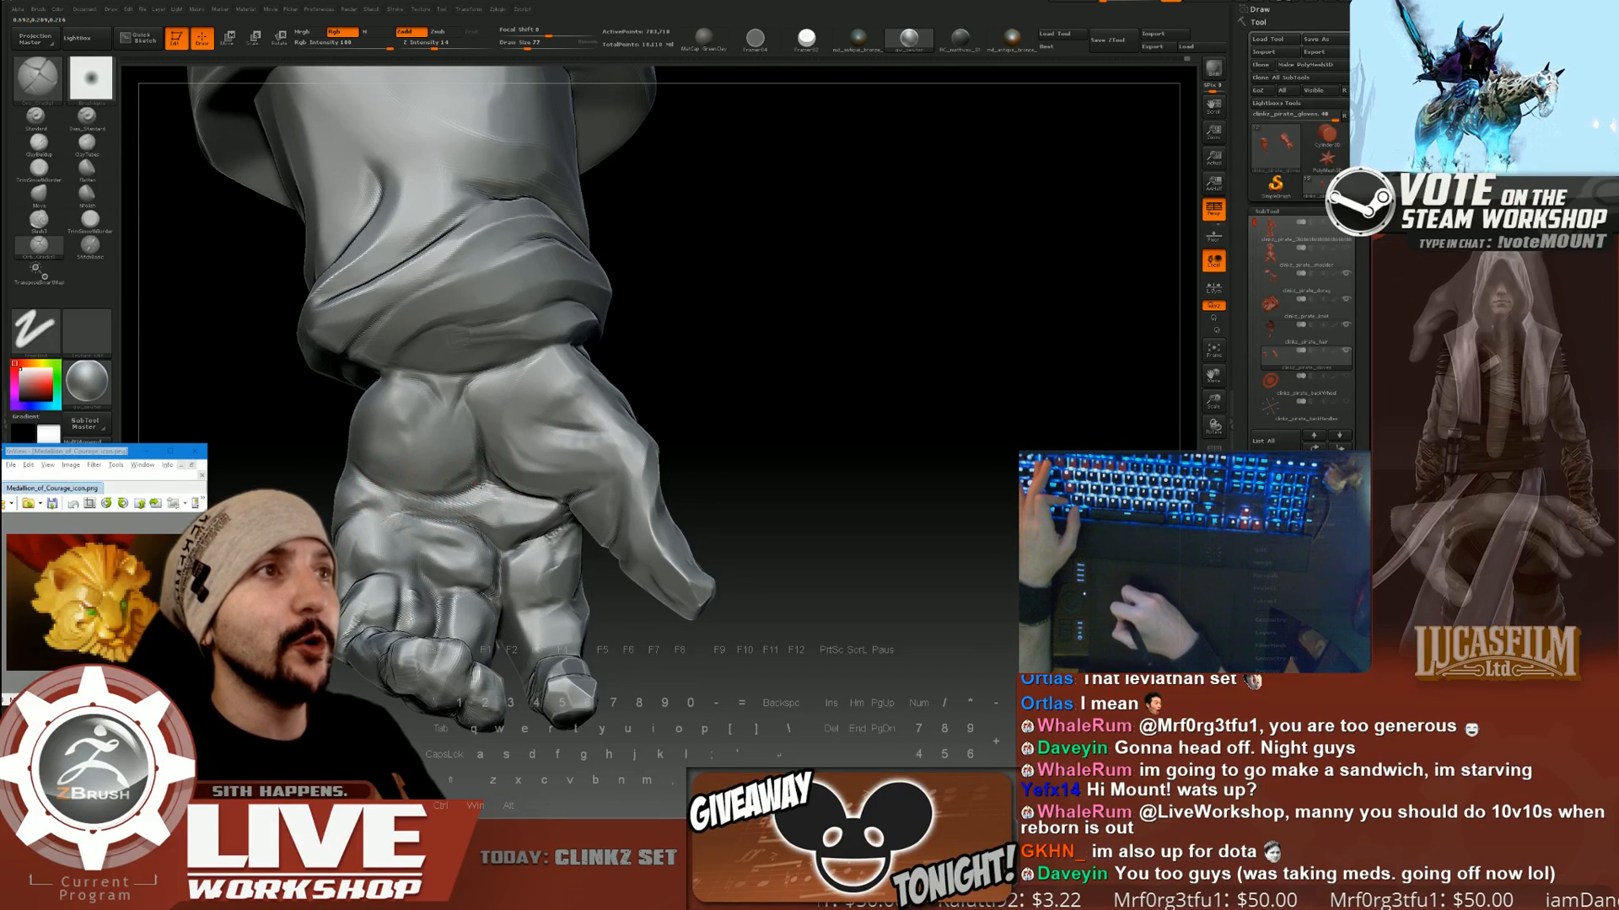
pyautogui.moveTo(717, 455)
pyautogui.mouseDown()
pyautogui.moveTo(721, 502)
pyautogui.moveTo(717, 458)
pyautogui.moveTo(780, 455)
pyautogui.mouseUp()
pyautogui.moveTo(768, 389)
pyautogui.mouseDown()
pyautogui.moveTo(551, 393)
pyautogui.moveTo(607, 424)
pyautogui.moveTo(777, 441)
pyautogui.mouseUp()
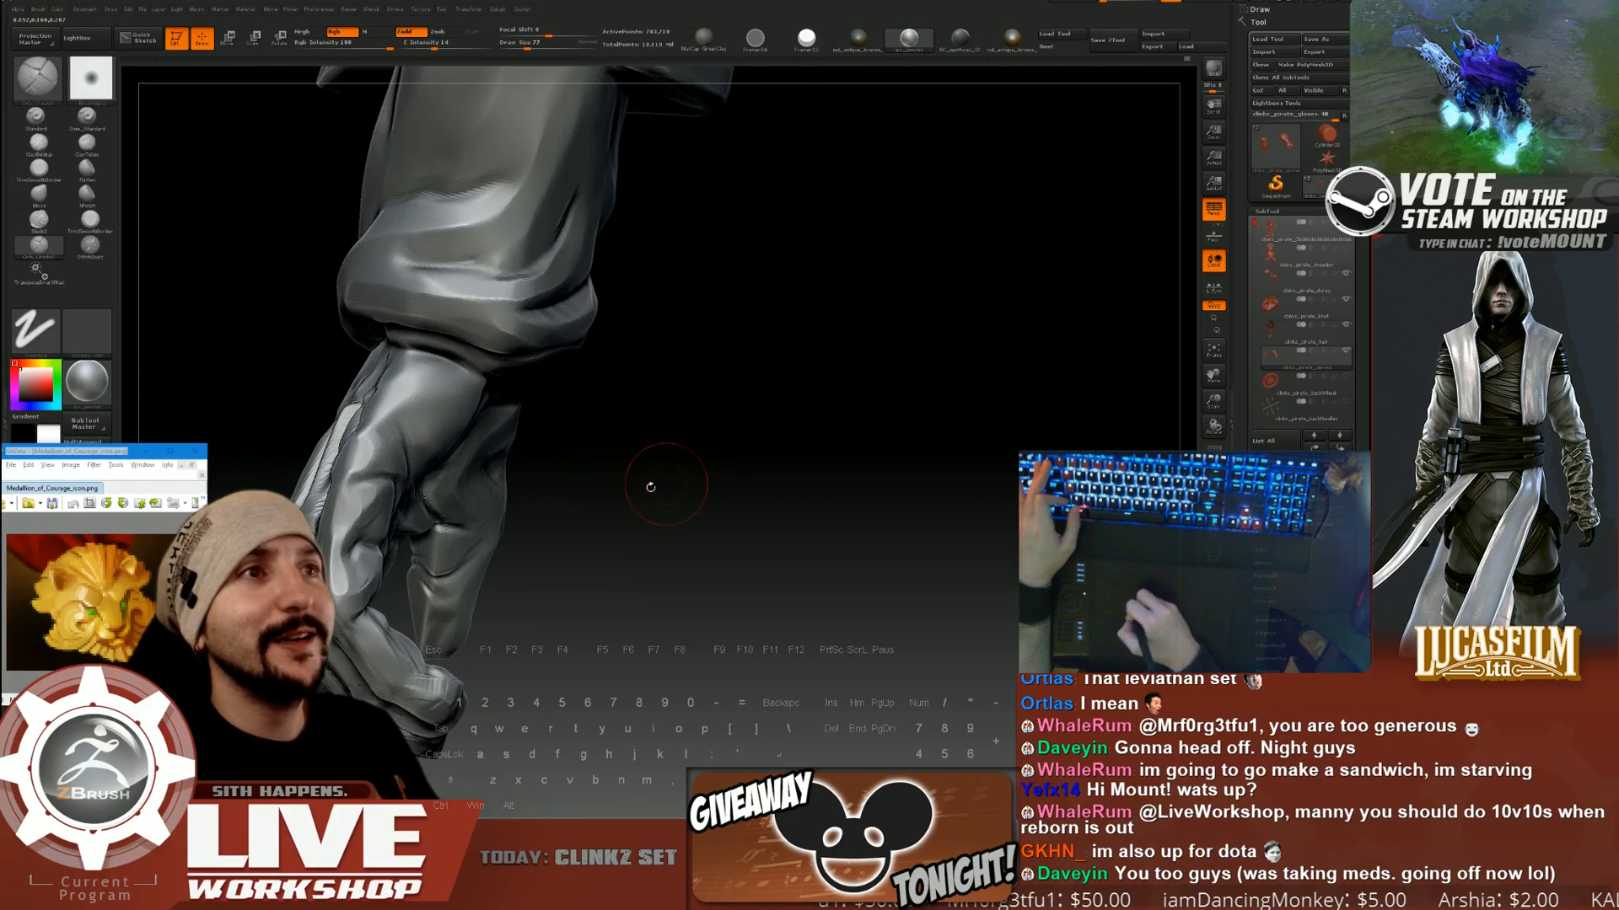
pyautogui.moveTo(650, 484)
pyautogui.mouseDown()
pyautogui.moveTo(594, 468)
pyautogui.moveTo(687, 431)
pyautogui.moveTo(846, 408)
pyautogui.moveTo(838, 381)
pyautogui.mouseUp()
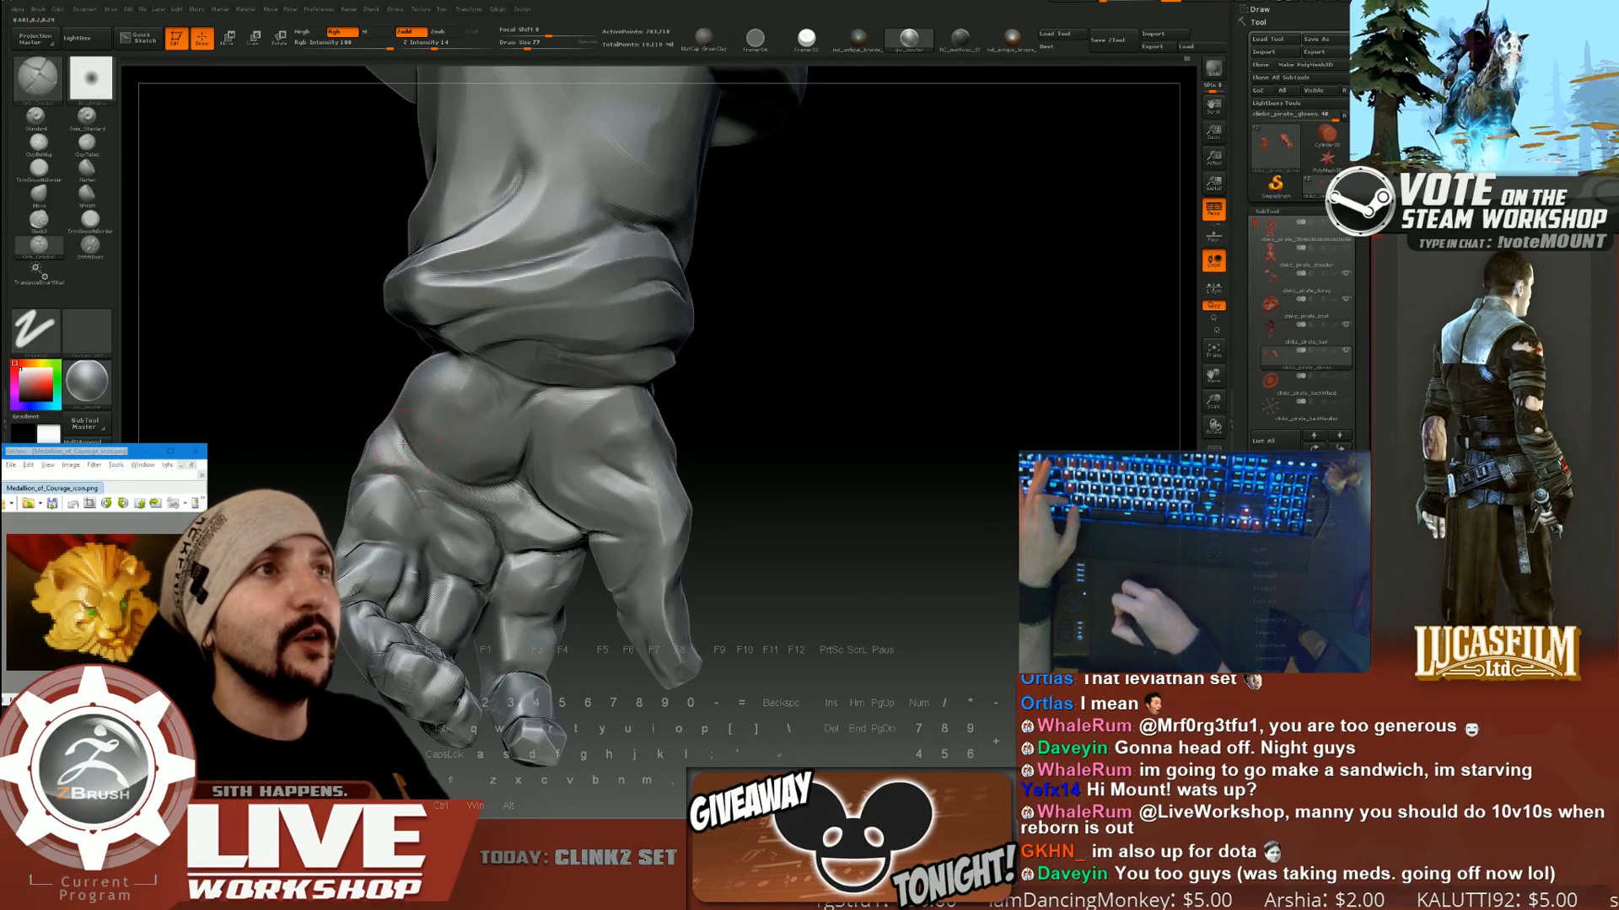
pyautogui.keyDown('alt'); pyautogui.moveTo(747, 497); pyautogui.dragTo(734, 355); pyautogui.keyUp('alt')
pyautogui.moveTo(735, 355); pyautogui.dragTo(913, 390)
pyautogui.keyDown('alt'); pyautogui.moveTo(727, 429); pyautogui.dragTo(721, 540); pyautogui.keyUp('alt')
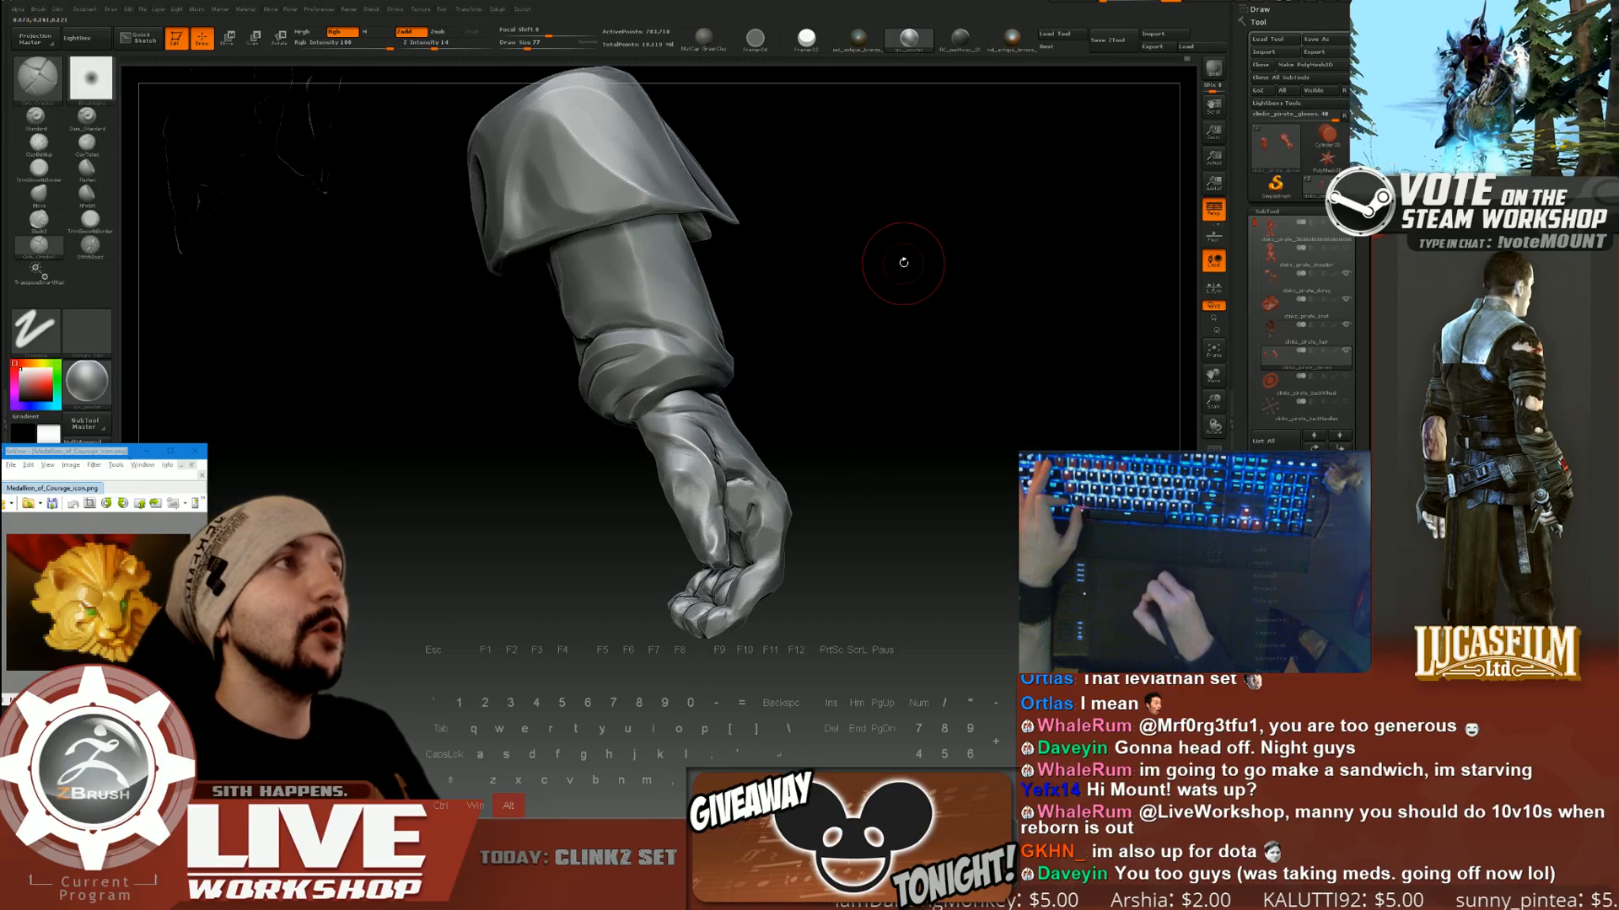
pyautogui.keyDown('alt'); pyautogui.moveTo(903, 261); pyautogui.dragTo(851, 261); pyautogui.keyUp('alt')
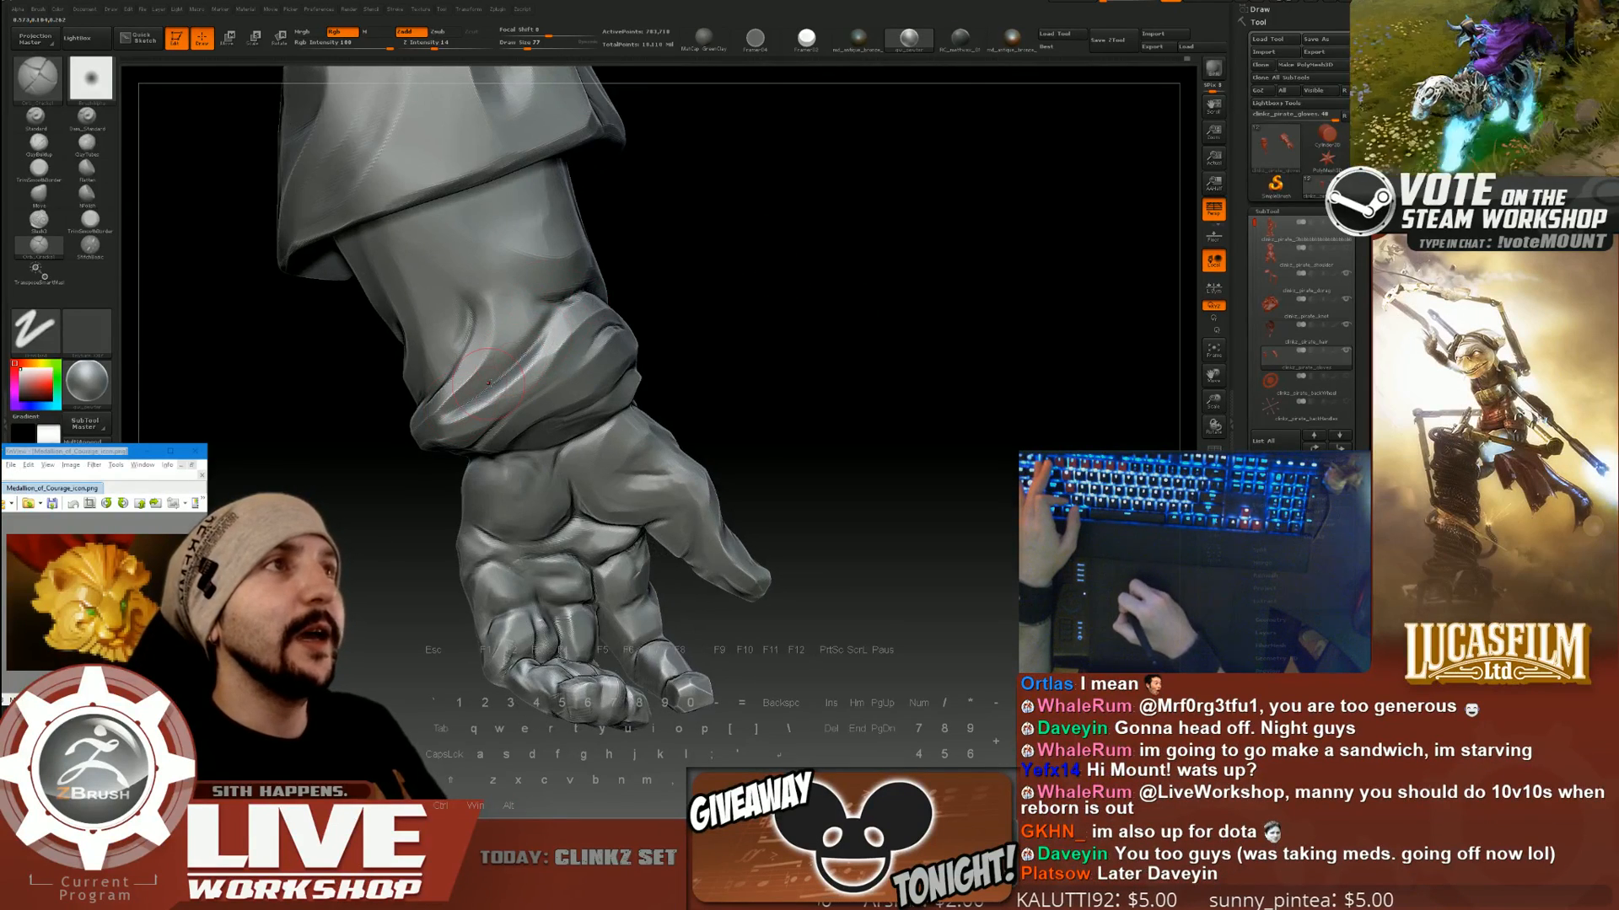
# Put away the Medallion of Courage reference image window and return to the palm side of the glove.
pyautogui.click(147, 453)
pyautogui.moveTo(894, 300)
pyautogui.mouseDown()
pyautogui.moveTo(946, 317)
pyautogui.moveTo(944, 303)
pyautogui.mouseUp()
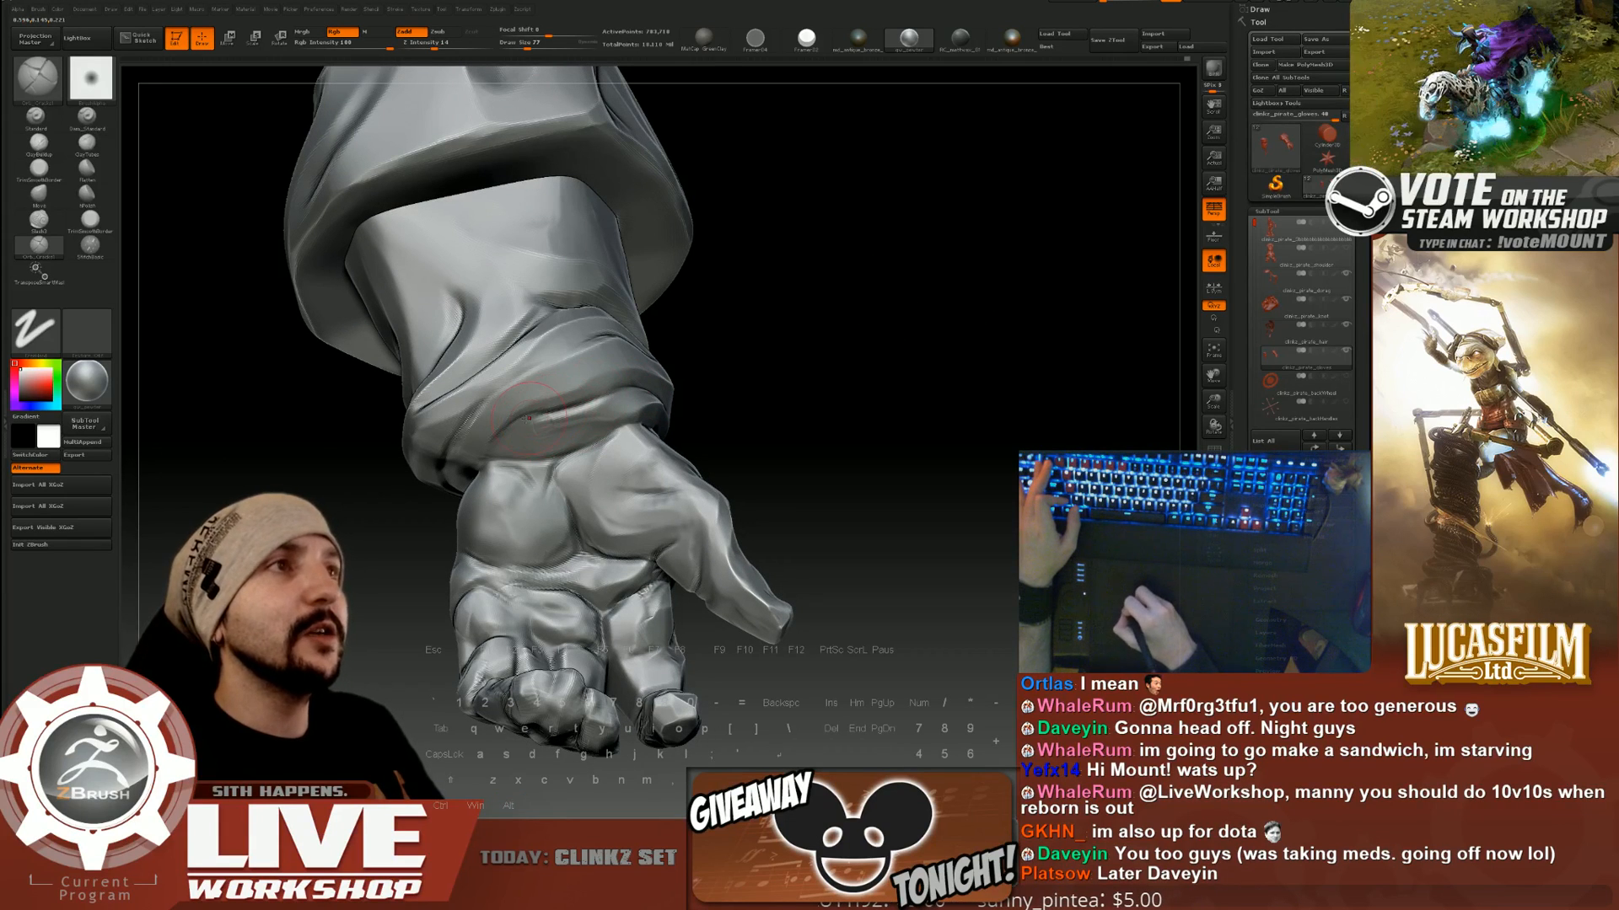
# Examine the glove from the palm around to the thumb side, including the finger and cuff silhouettes.
pyautogui.moveTo(732, 357); pyautogui.dragTo(738, 327)
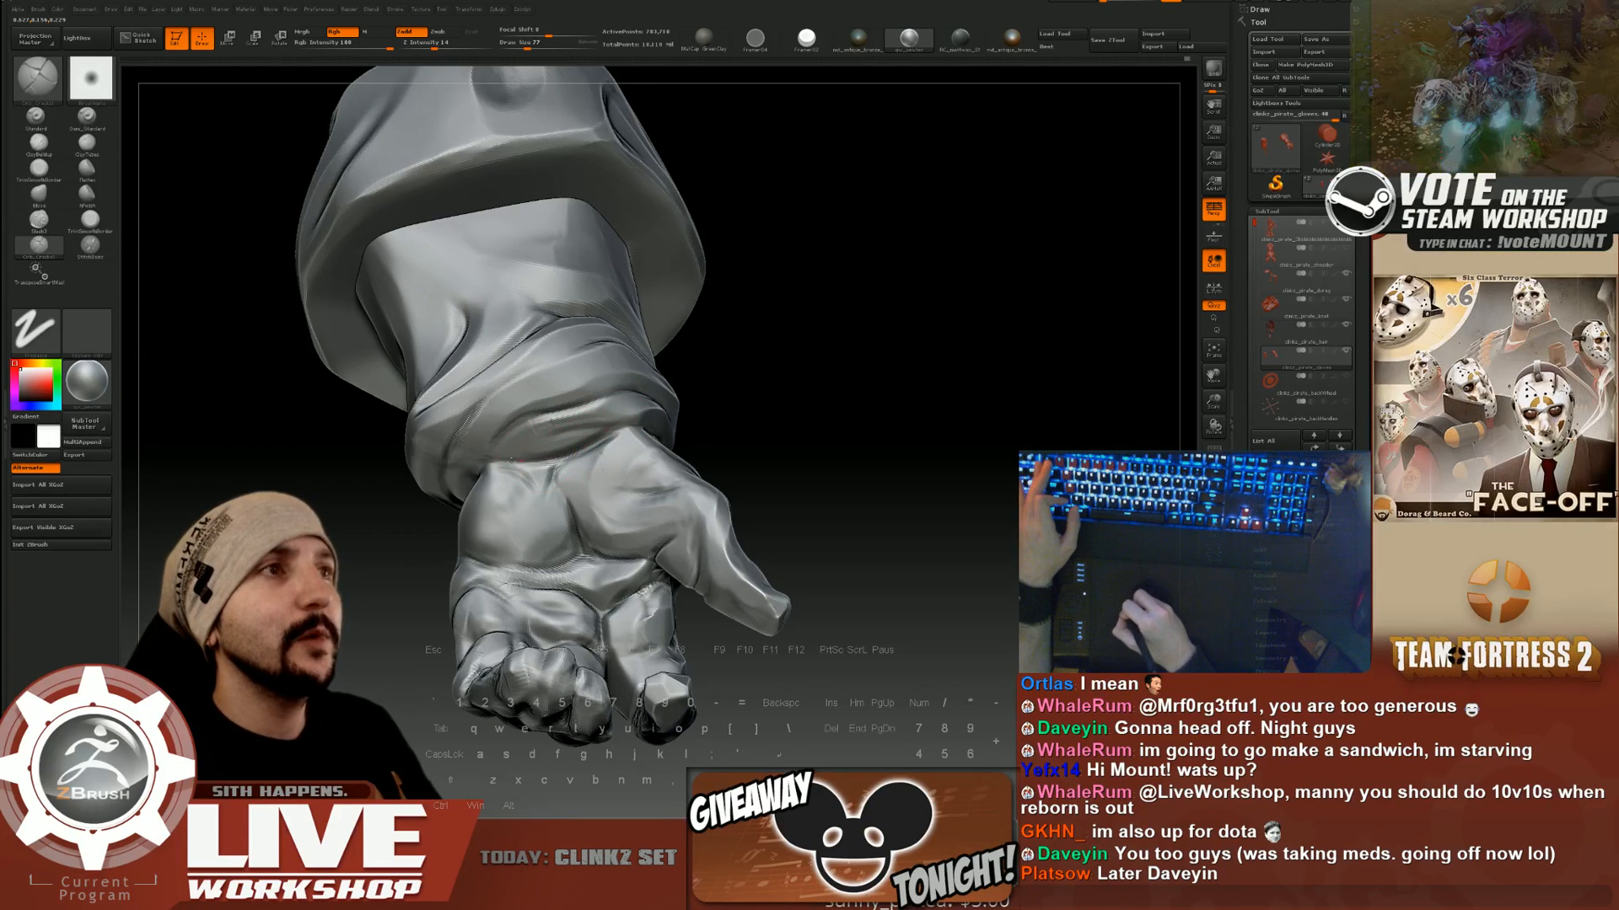
pyautogui.moveTo(710, 381); pyautogui.dragTo(748, 415)
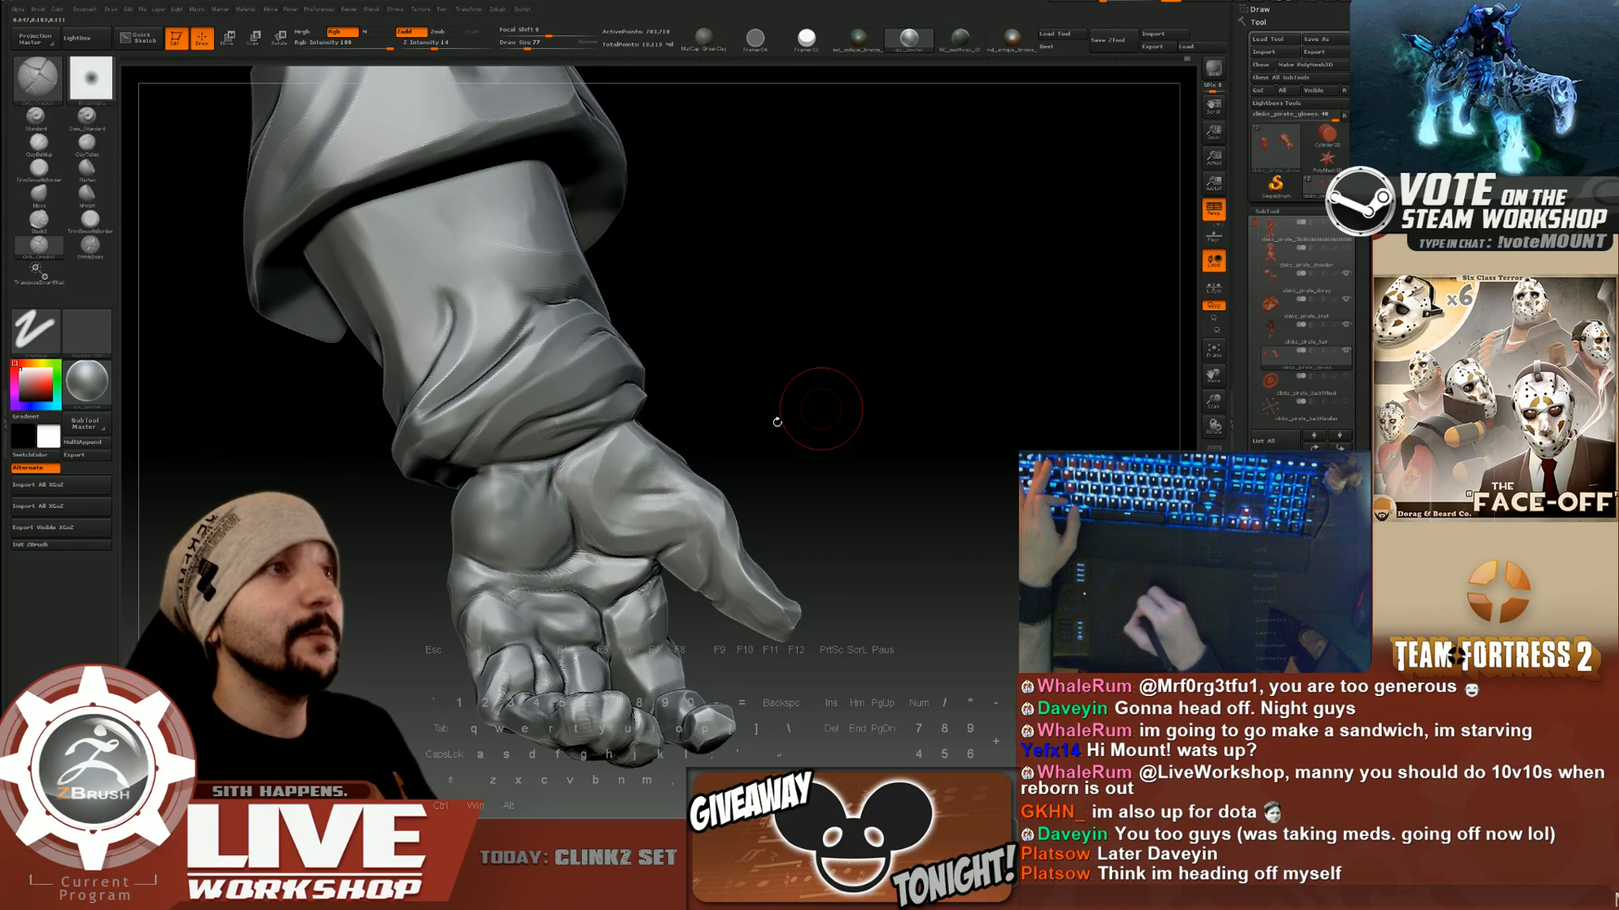
pyautogui.moveTo(777, 422)
pyautogui.mouseDown()
pyautogui.moveTo(907, 376)
pyautogui.moveTo(846, 441)
pyautogui.moveTo(812, 423)
pyautogui.moveTo(658, 463)
pyautogui.moveTo(589, 528)
pyautogui.mouseUp()
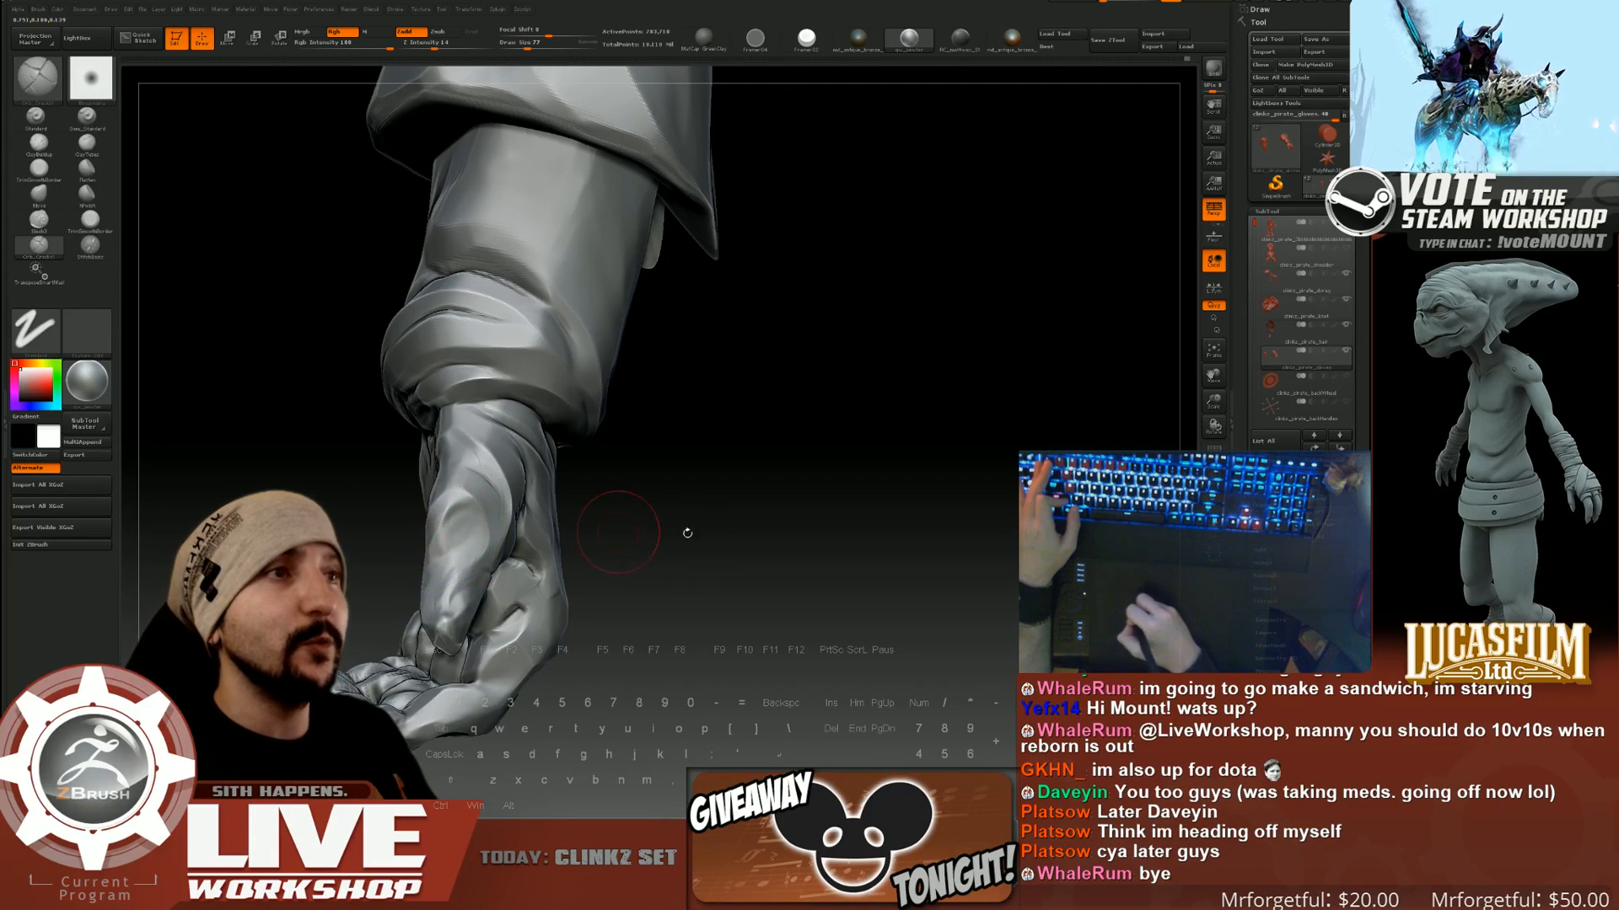
pyautogui.moveTo(687, 531); pyautogui.dragTo(635, 519)
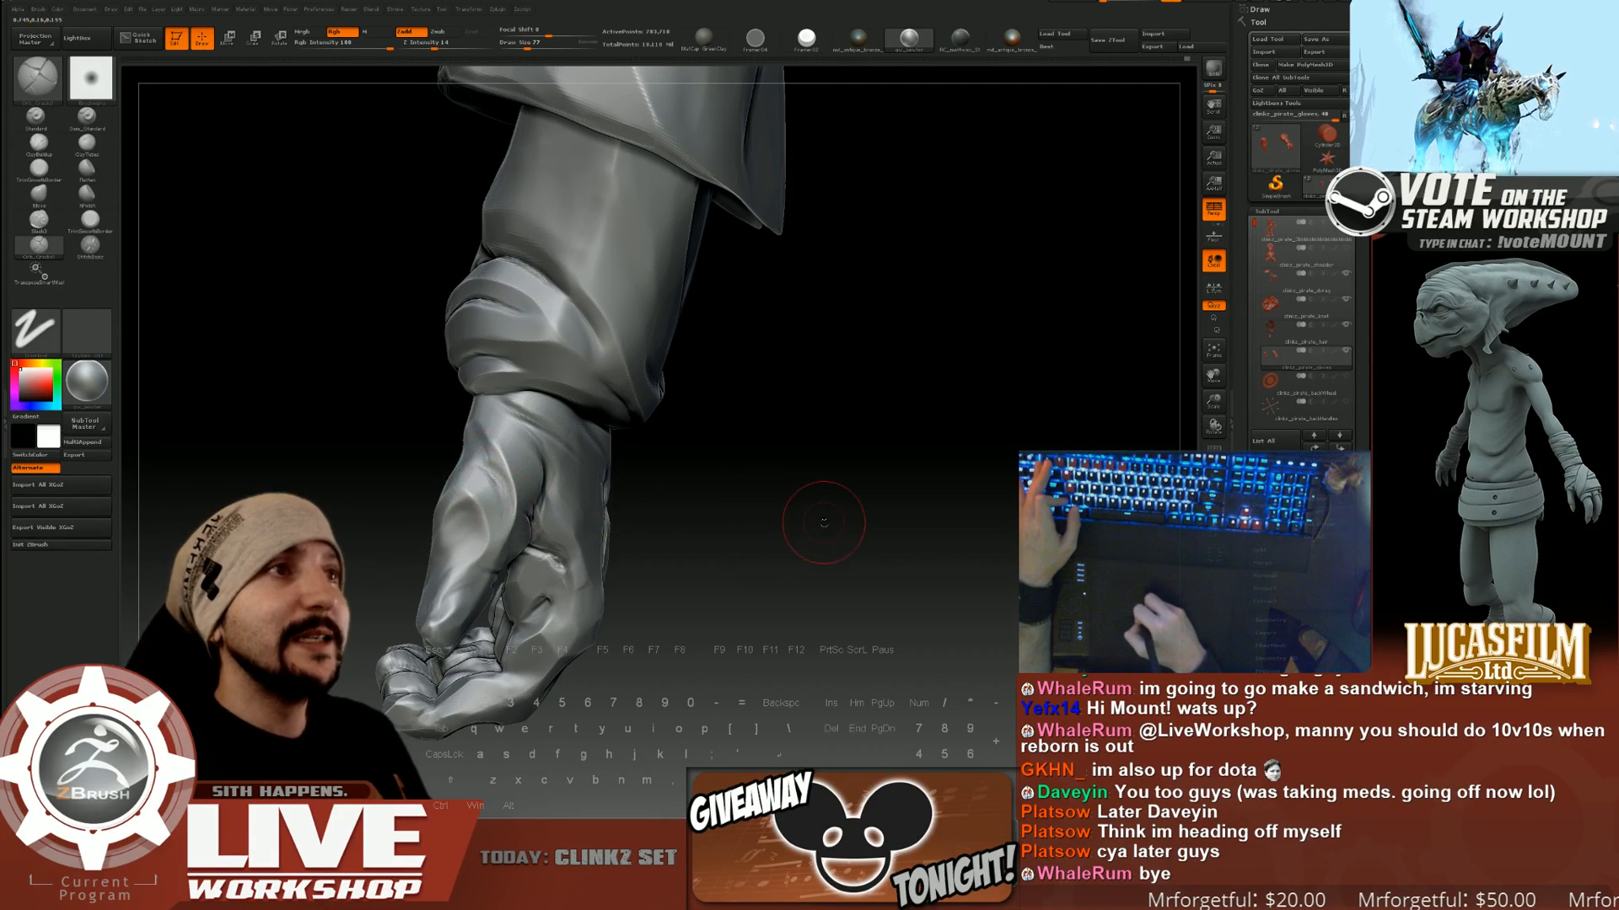
pyautogui.moveTo(817, 517)
pyautogui.mouseDown()
pyautogui.moveTo(526, 488)
pyautogui.moveTo(369, 362)
pyautogui.mouseUp()
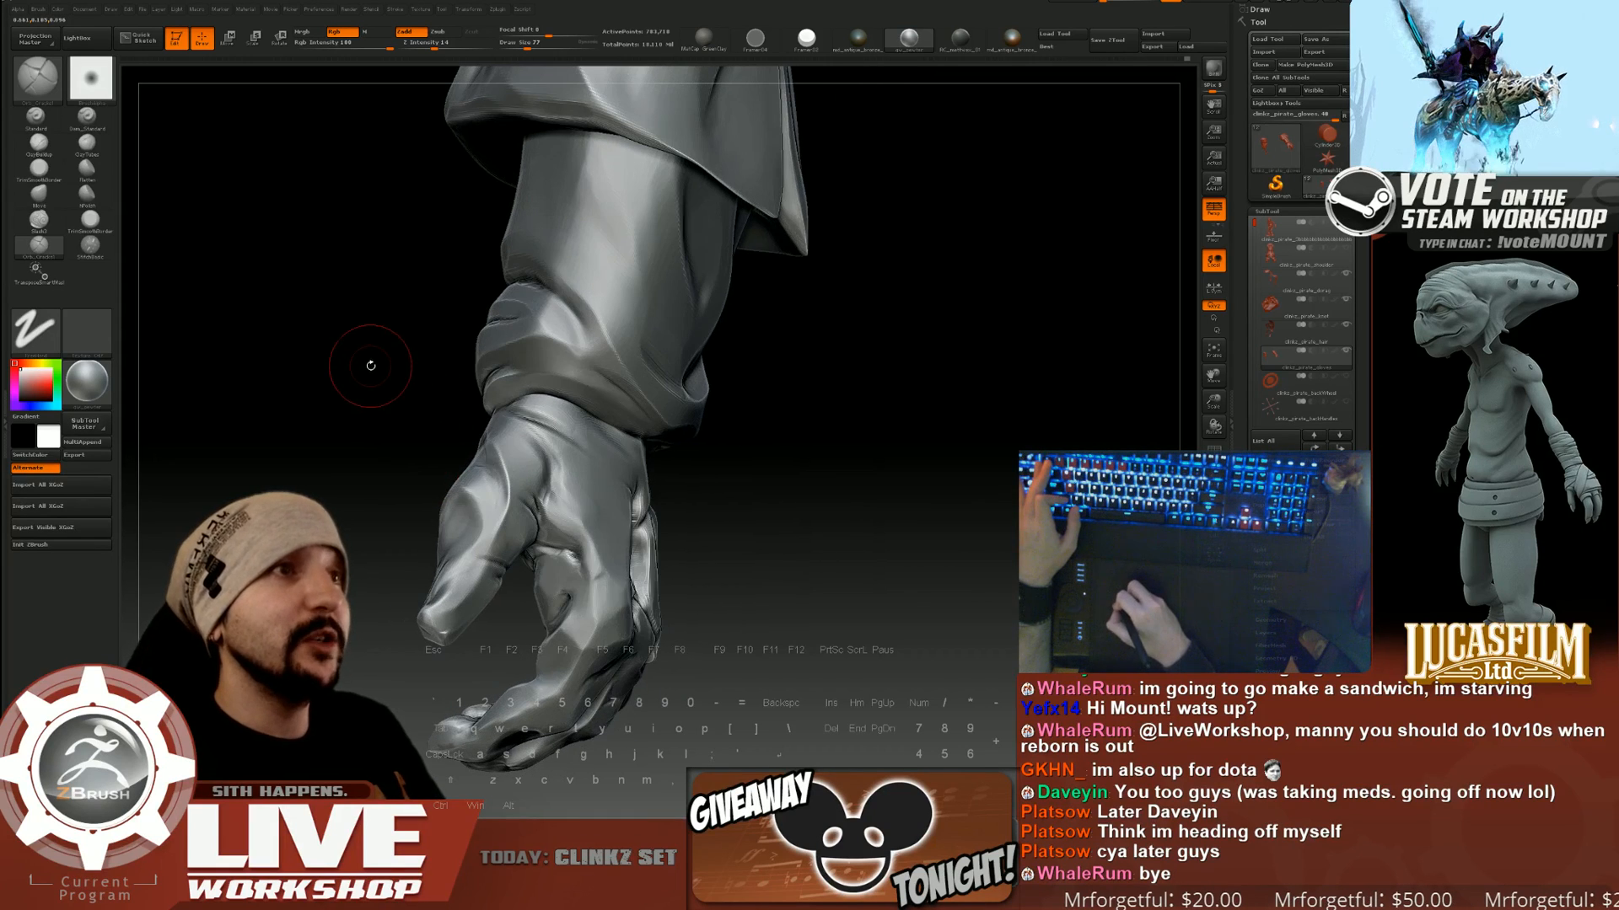
pyautogui.moveTo(760, 491)
pyautogui.mouseDown()
pyautogui.moveTo(859, 458)
pyautogui.moveTo(472, 506)
pyautogui.mouseUp()
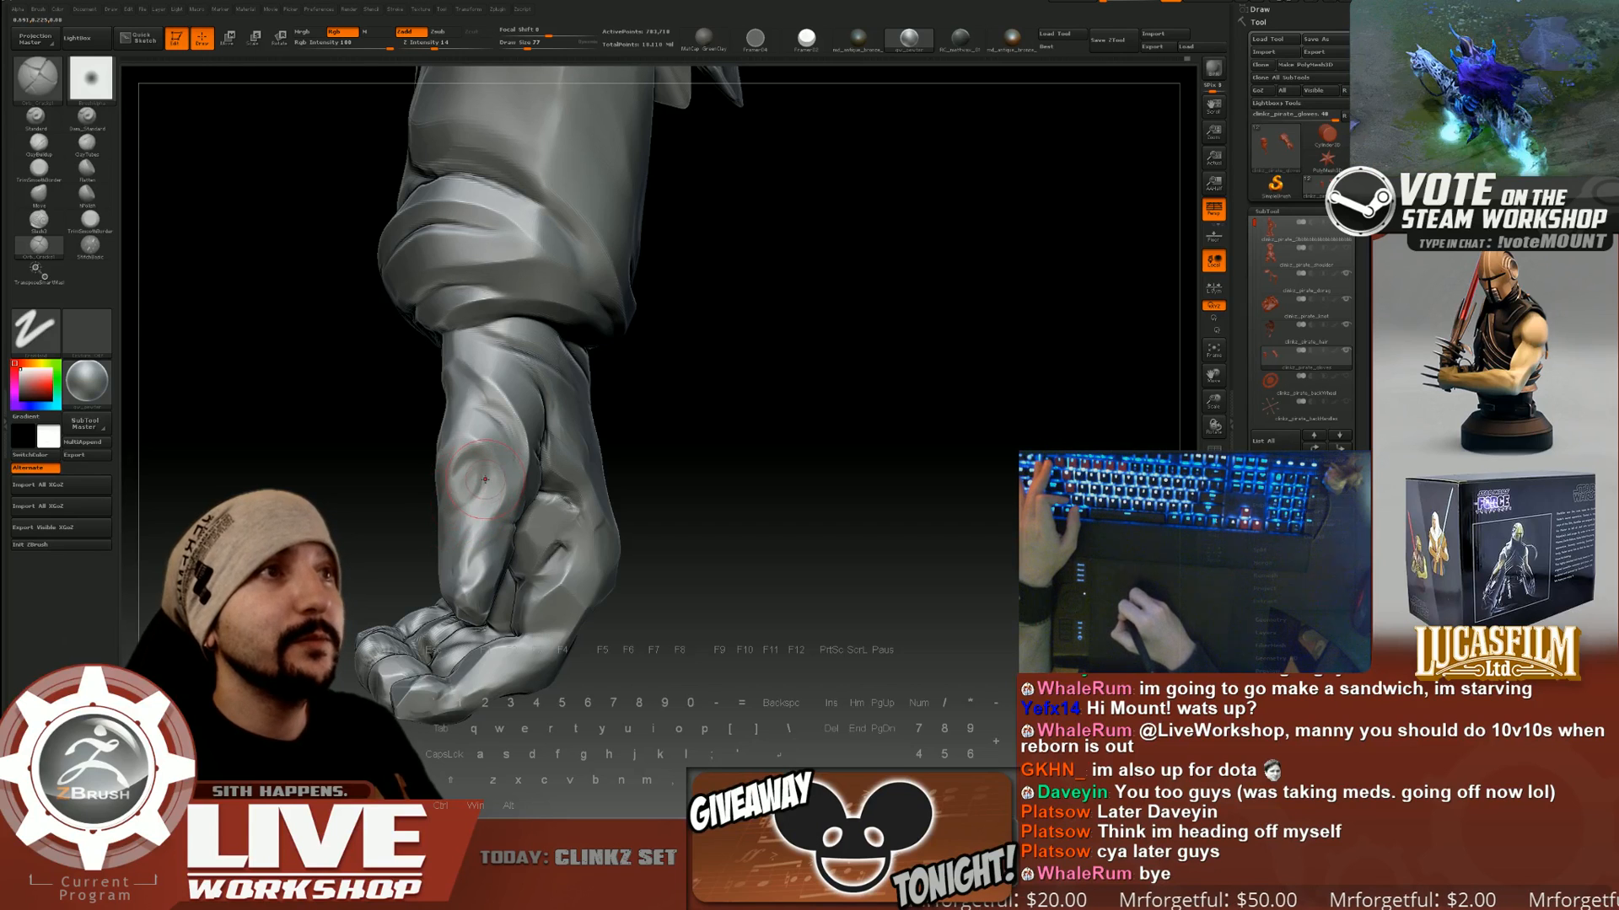
# Refine and smooth the planes along the outer side of the glove's thumb and its knuckle.
pyautogui.press('shift')
pyautogui.moveTo(478, 487); pyautogui.dragTo(601, 457)
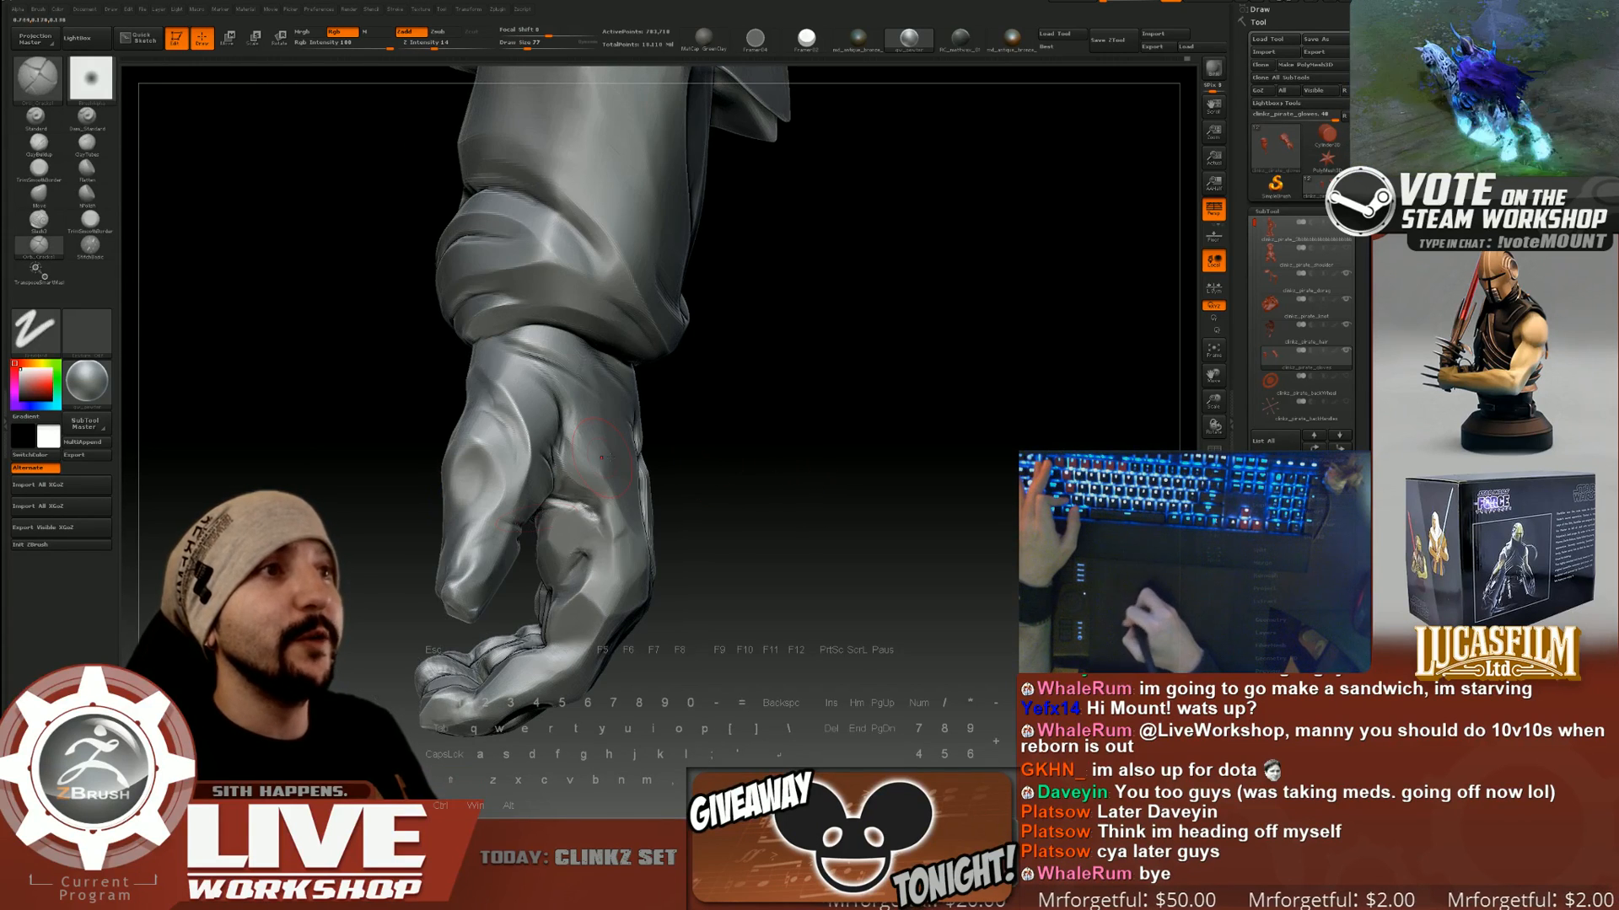
pyautogui.moveTo(523, 539)
pyautogui.mouseDown()
pyautogui.moveTo(673, 483)
pyautogui.moveTo(490, 472)
pyautogui.mouseUp()
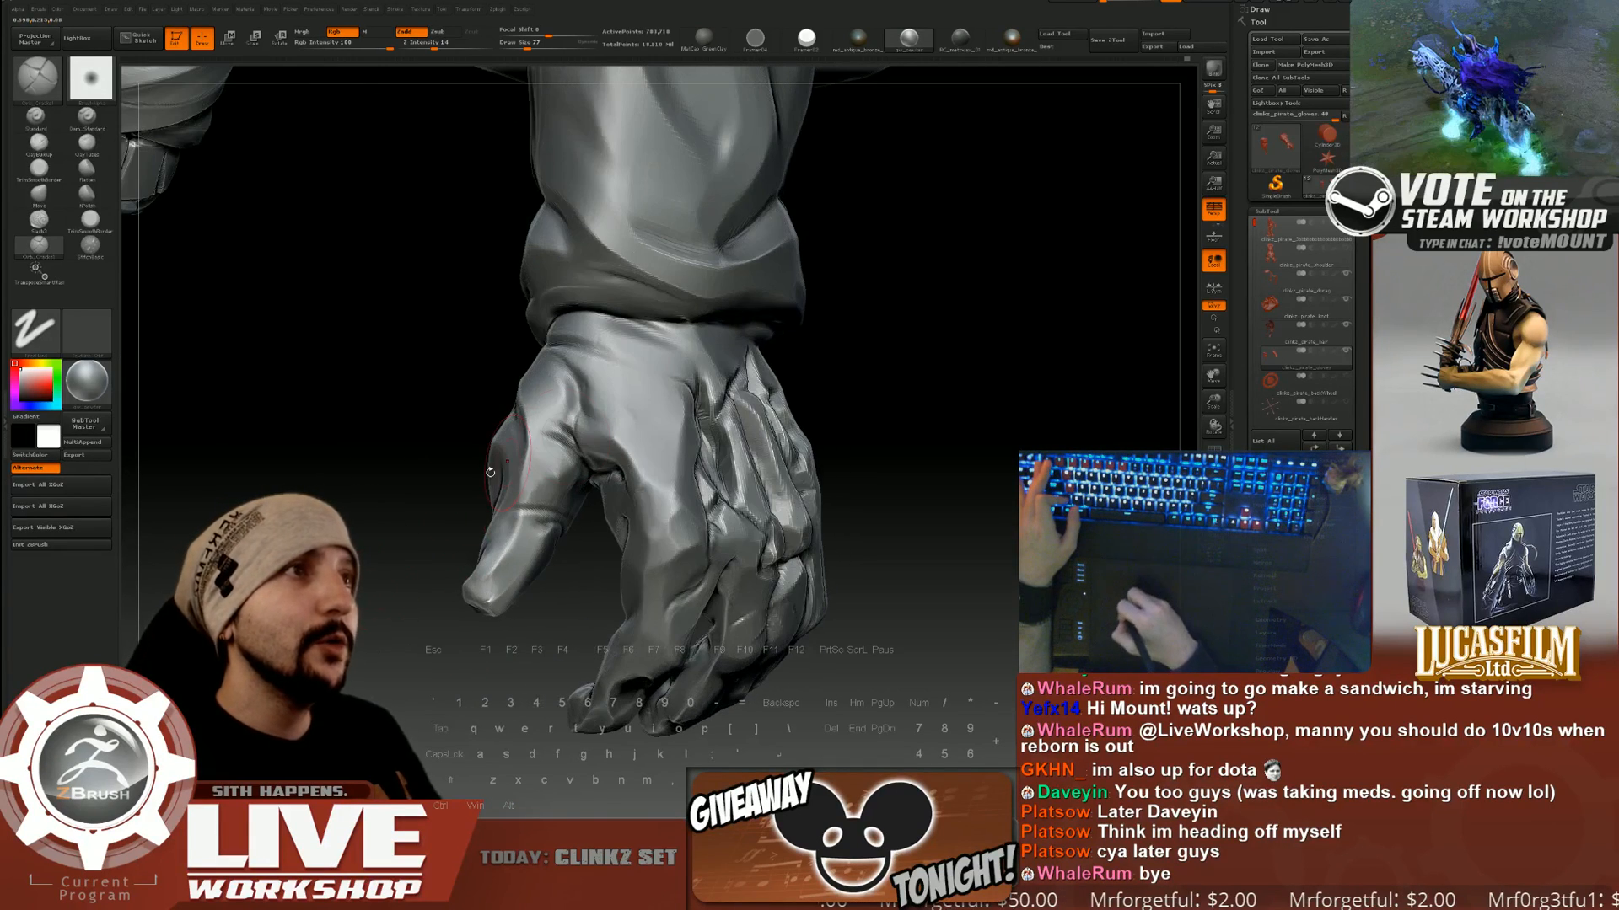
pyautogui.press('shift')
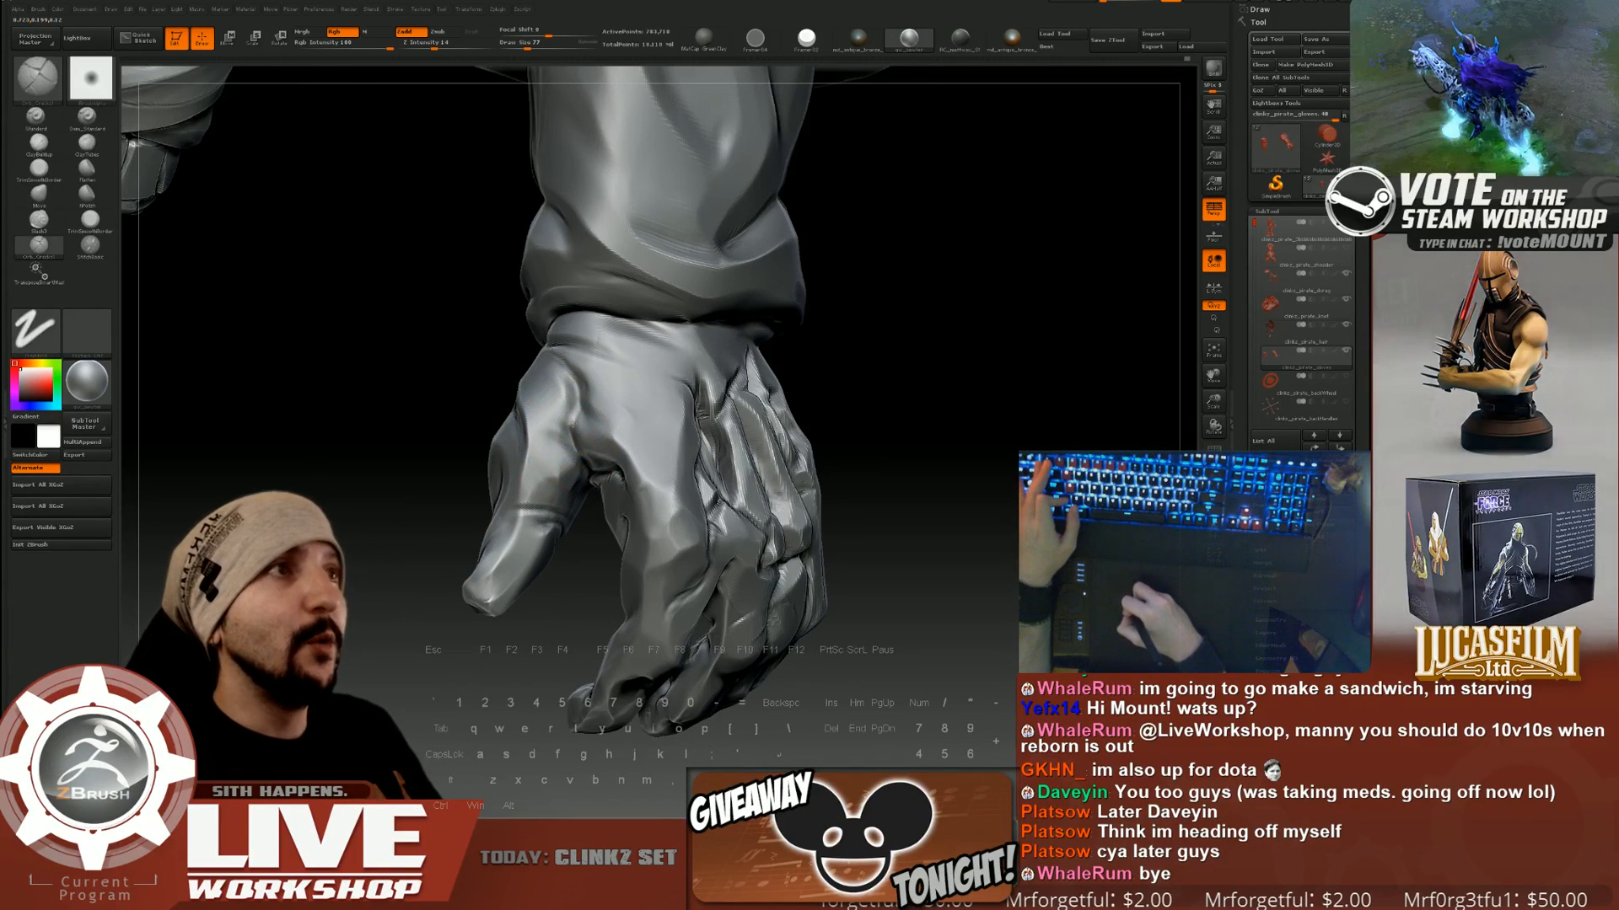
# Polish and smooth the back of the hand between the thumb base and wrist cuff, reducing the brush's draw size.
pyautogui.moveTo(889, 361)
pyautogui.mouseDown()
pyautogui.moveTo(970, 361)
pyautogui.moveTo(576, 411)
pyautogui.moveTo(570, 385)
pyautogui.mouseUp()
pyautogui.moveTo(934, 347); pyautogui.dragTo(877, 350)
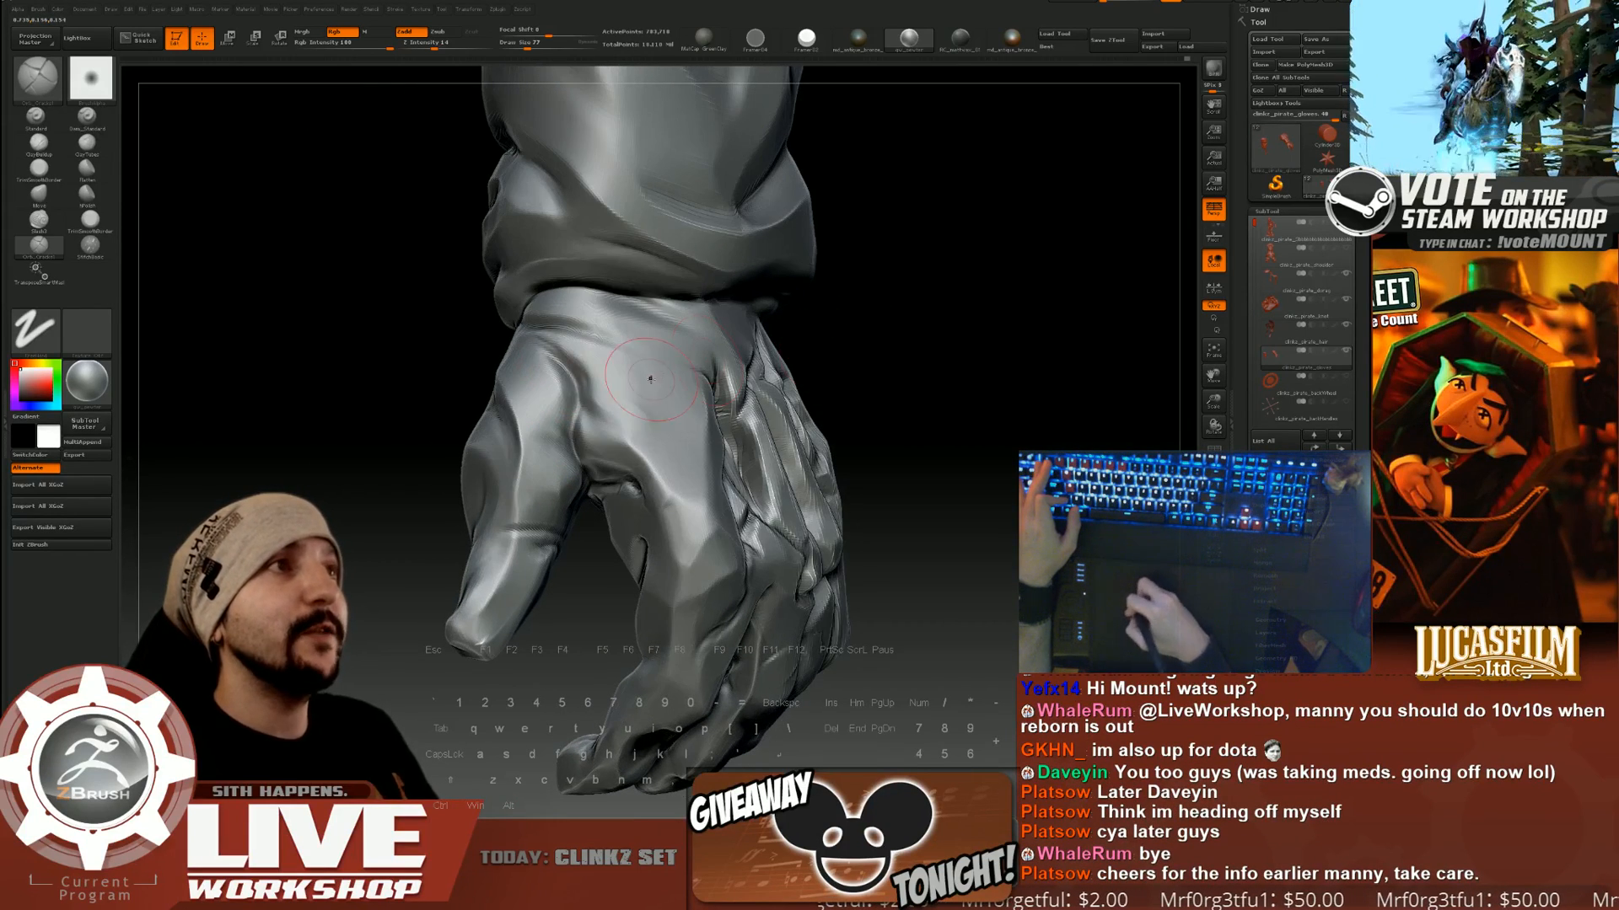
pyautogui.press('shift')
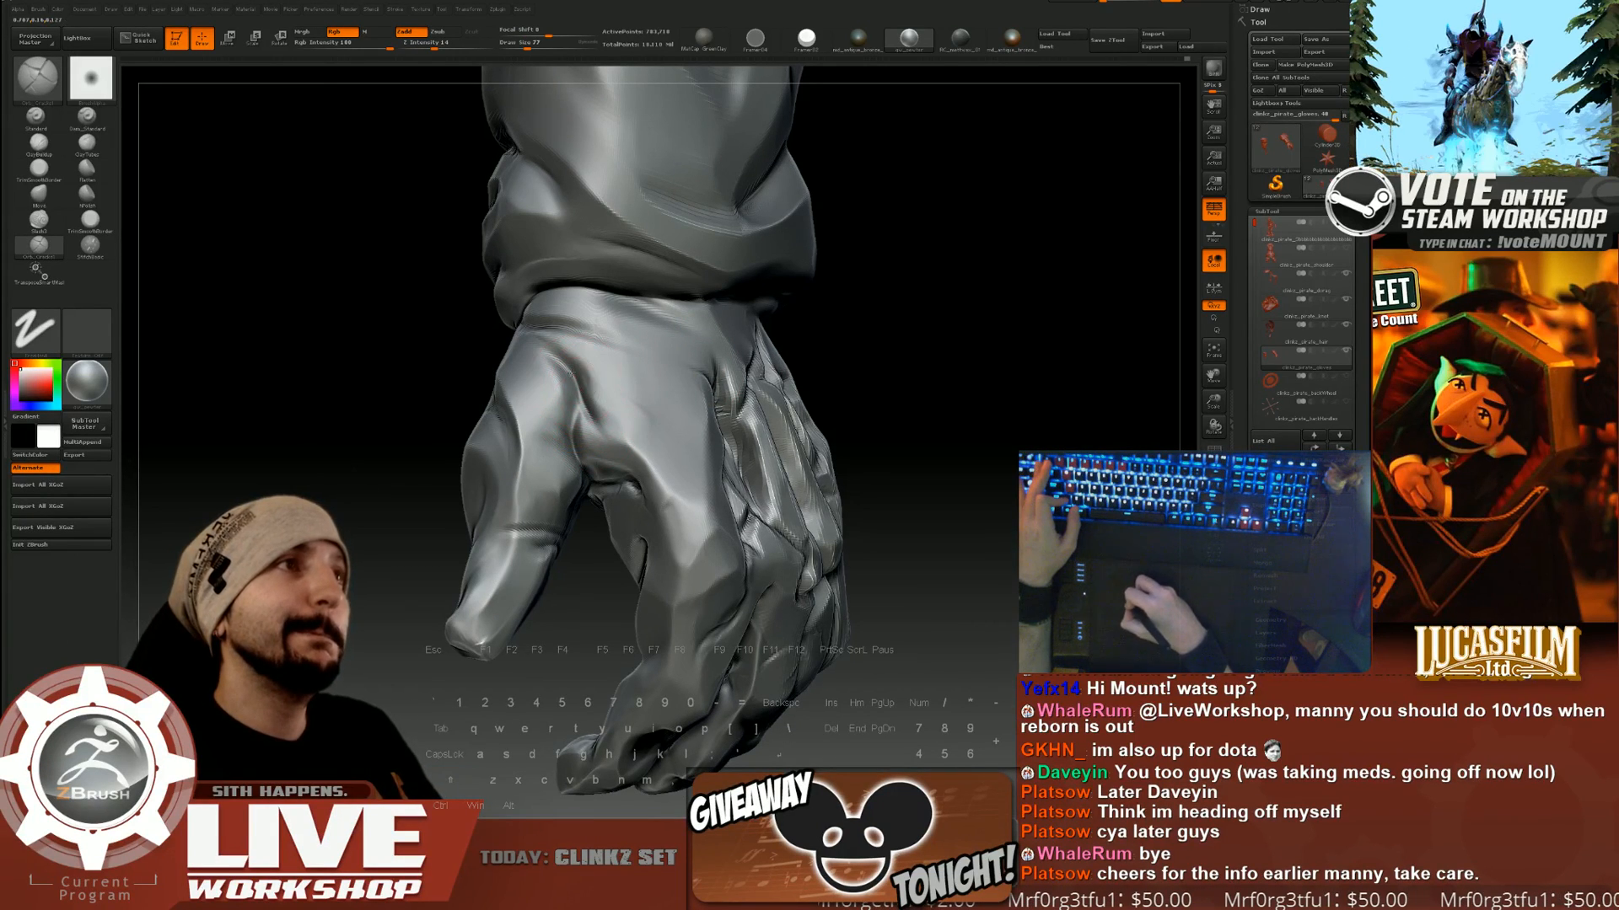
pyautogui.moveTo(919, 363); pyautogui.dragTo(851, 358)
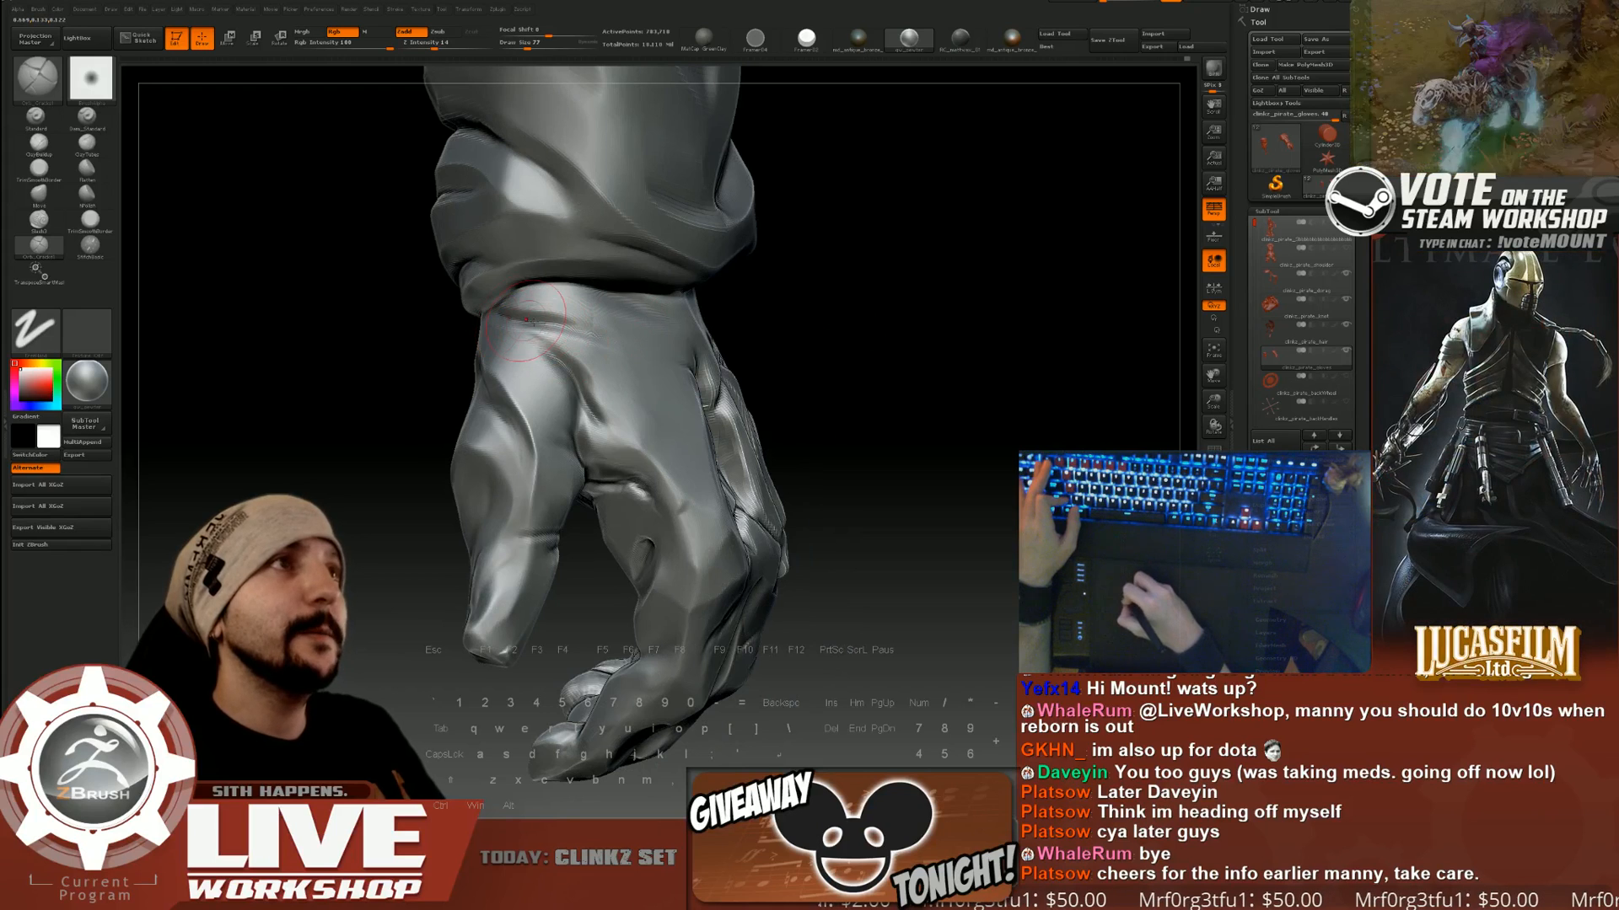
pyautogui.moveTo(610, 324); pyautogui.dragTo(717, 273)
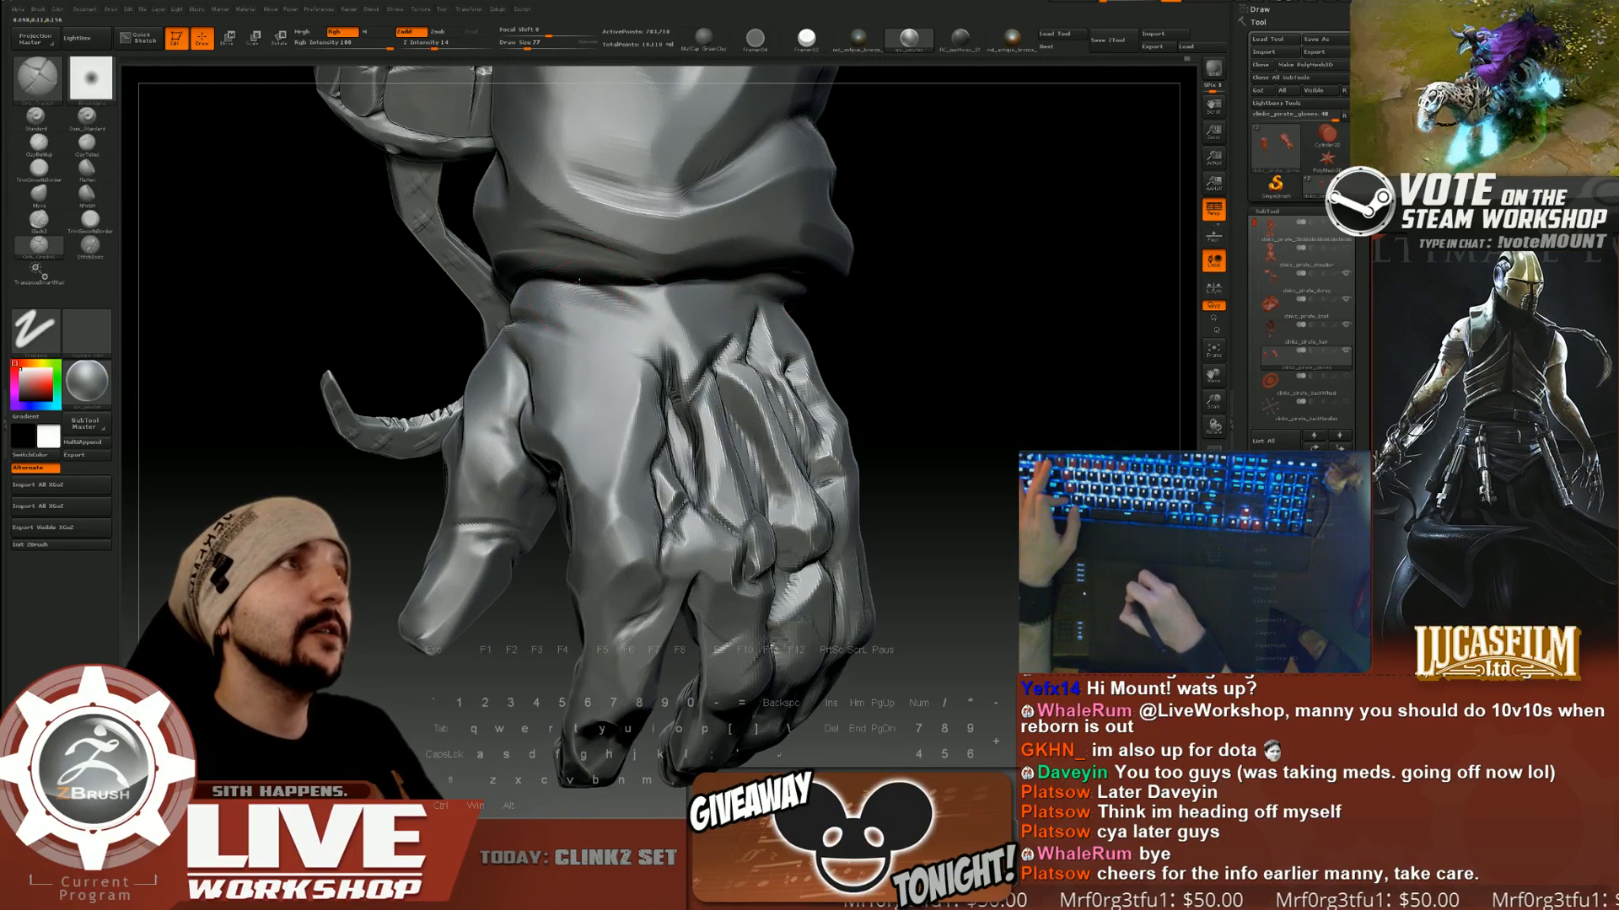
pyautogui.moveTo(578, 280); pyautogui.dragTo(662, 337)
pyautogui.press('[')
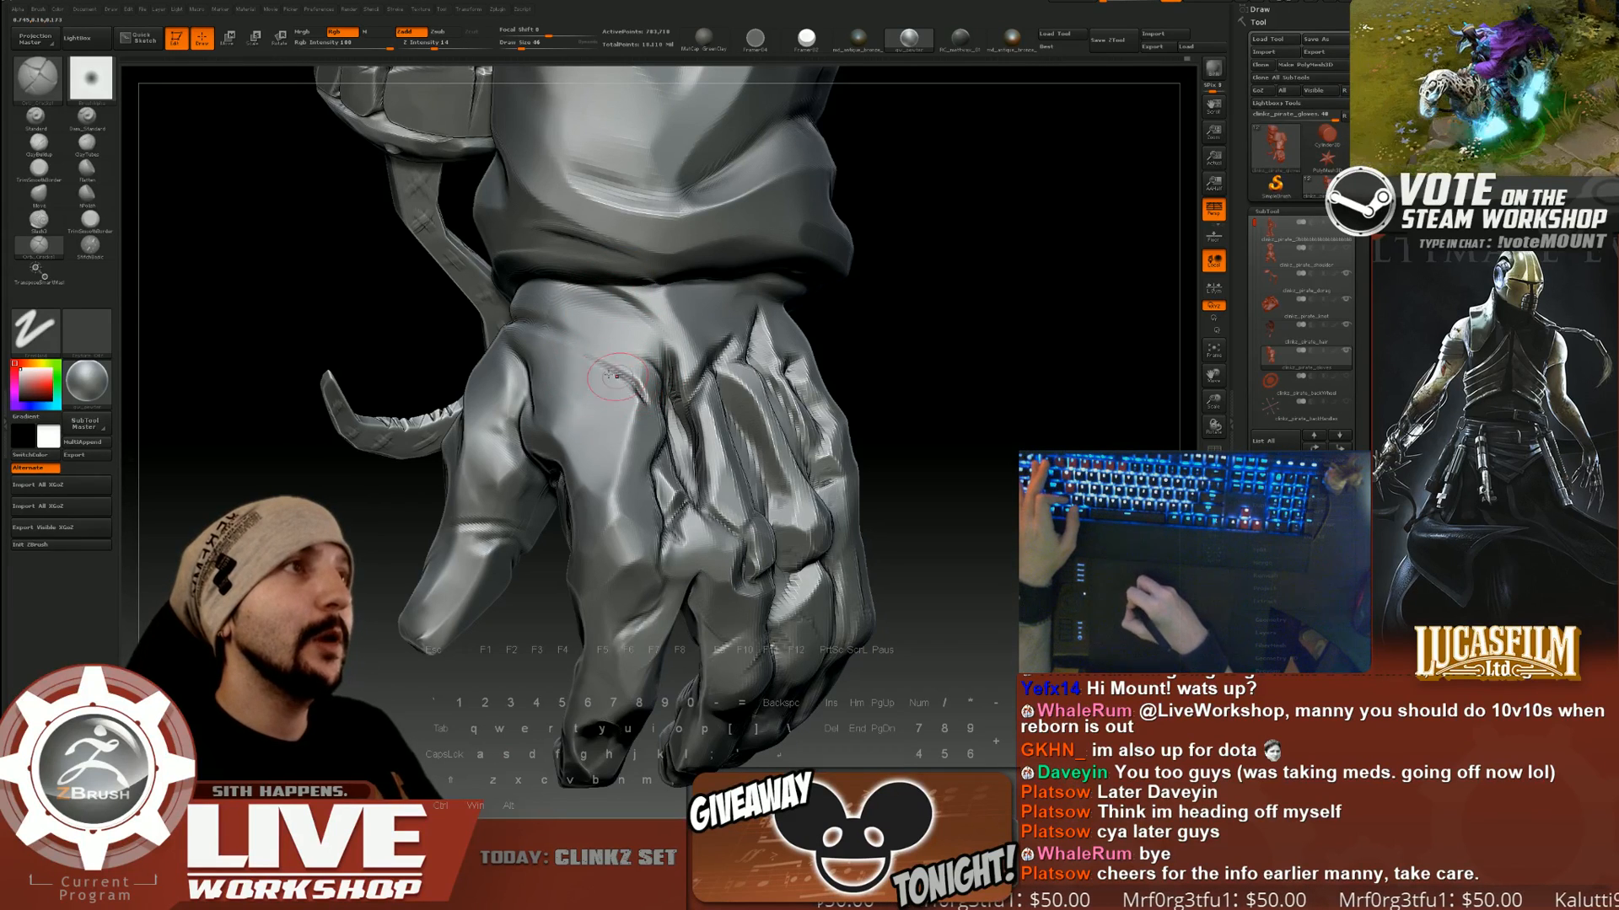
pyautogui.press('shift')
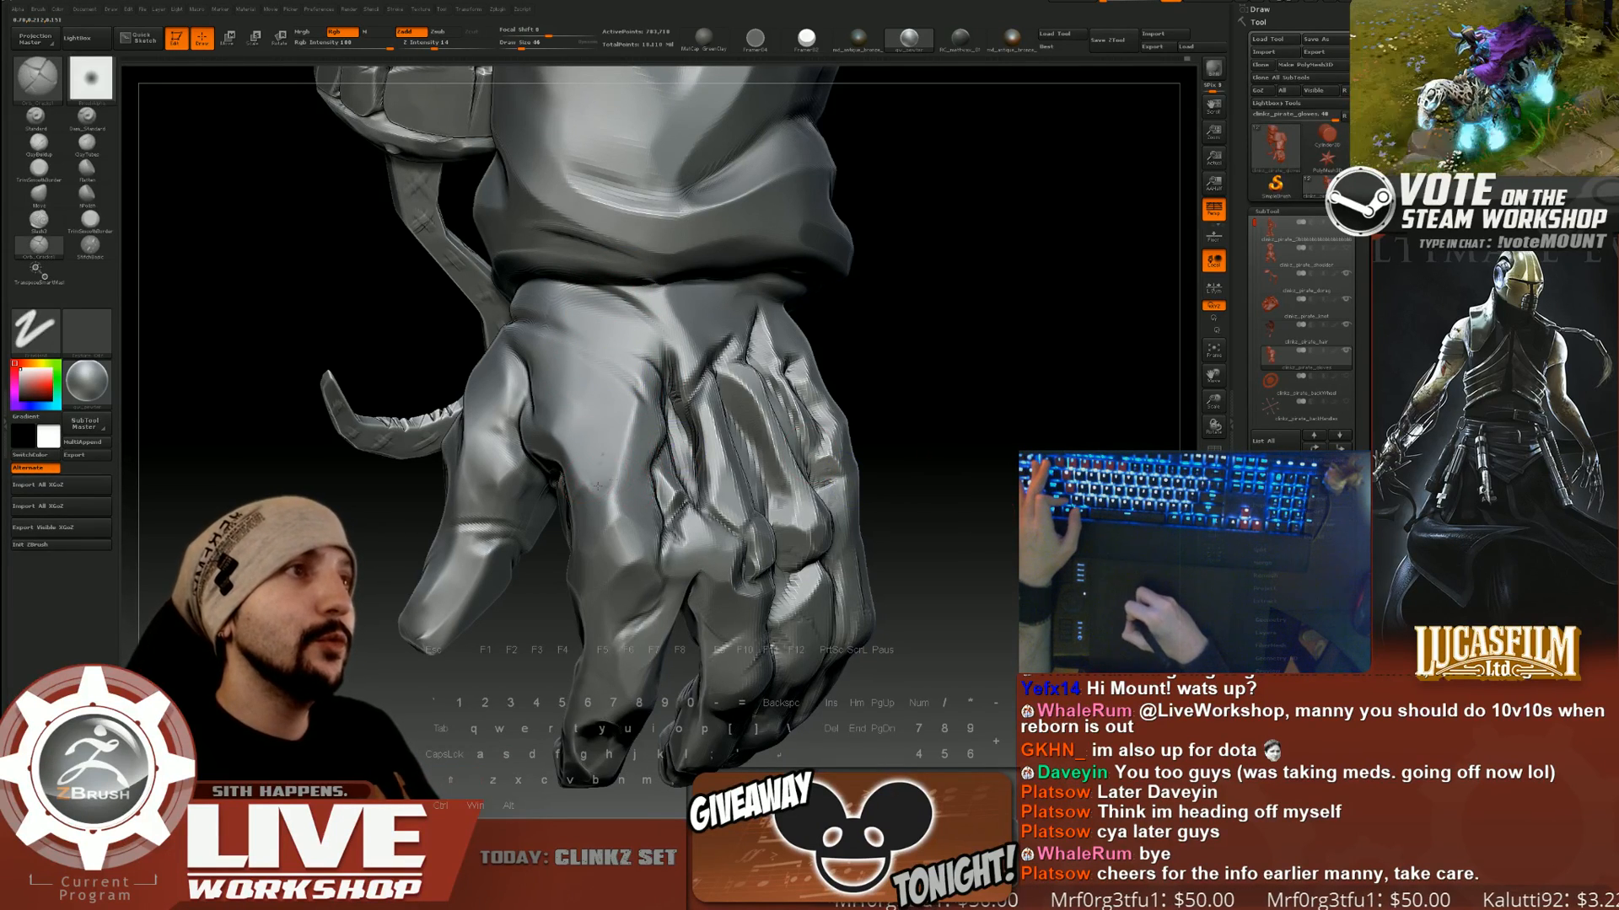
# Switch to a clay-type brush and raise a round bump on the back of the hand above the thumb web.
pyautogui.keyDown('alt'); pyautogui.moveTo(894, 506); pyautogui.dragTo(881, 380); pyautogui.keyUp('alt')
pyautogui.moveTo(970, 413)
pyautogui.mouseDown()
pyautogui.moveTo(877, 422)
pyautogui.moveTo(882, 361)
pyautogui.moveTo(914, 498)
pyautogui.mouseUp()
pyautogui.click(86, 145)
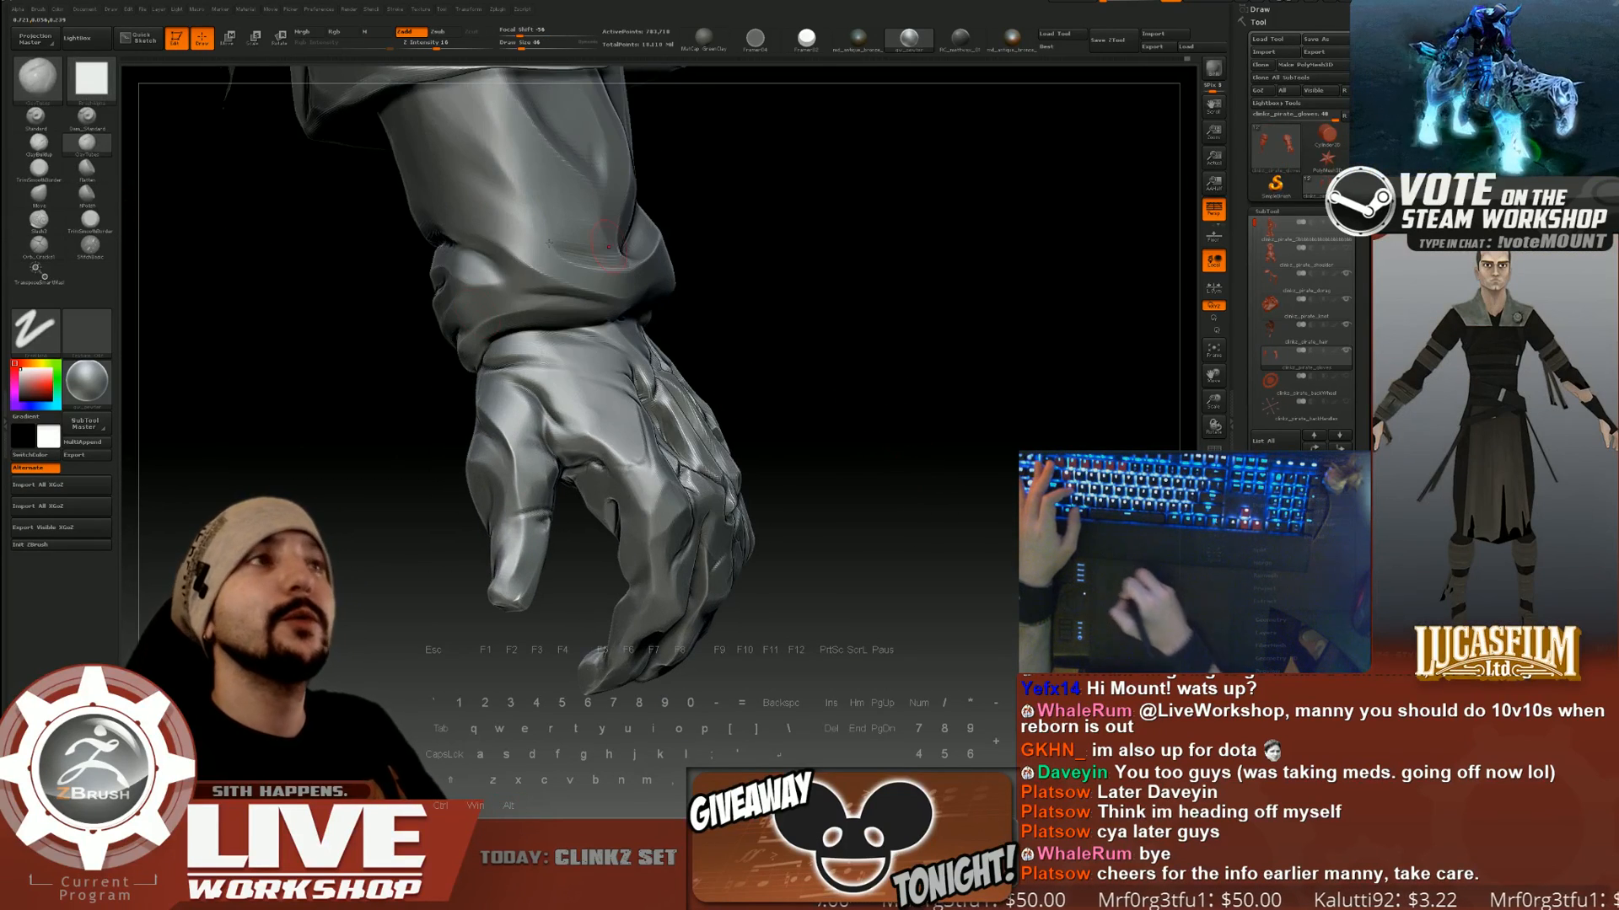
pyautogui.click(41, 145)
pyautogui.keyDown('alt'); pyautogui.moveTo(855, 198); pyautogui.dragTo(866, 285); pyautogui.keyUp('alt')
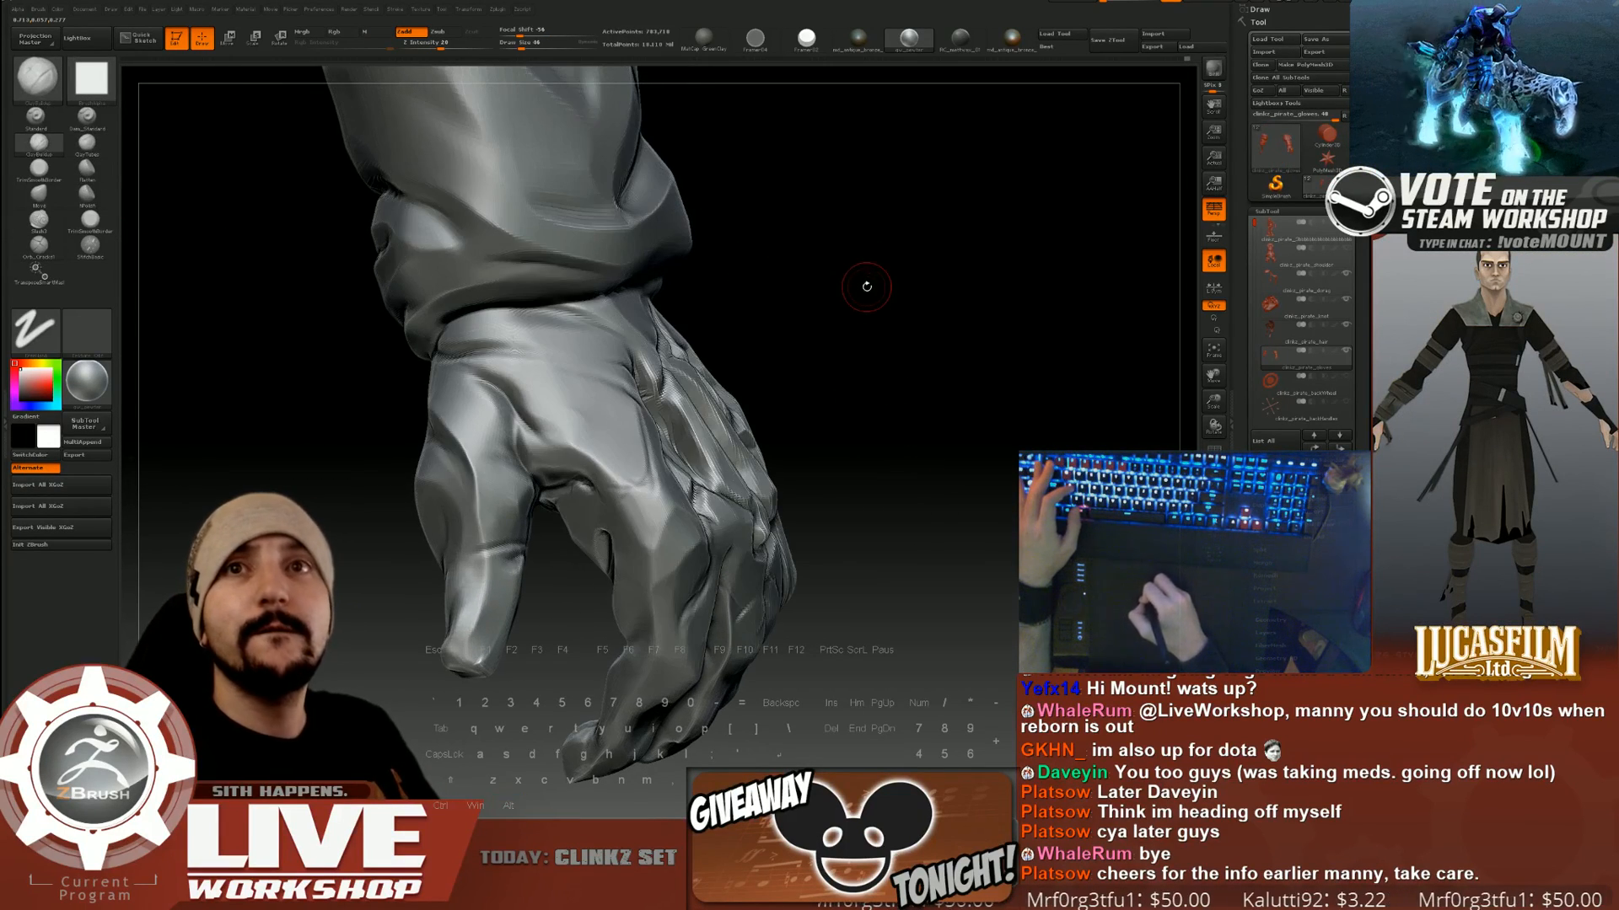
pyautogui.press('s')
pyautogui.moveTo(551, 441); pyautogui.dragTo(563, 430)
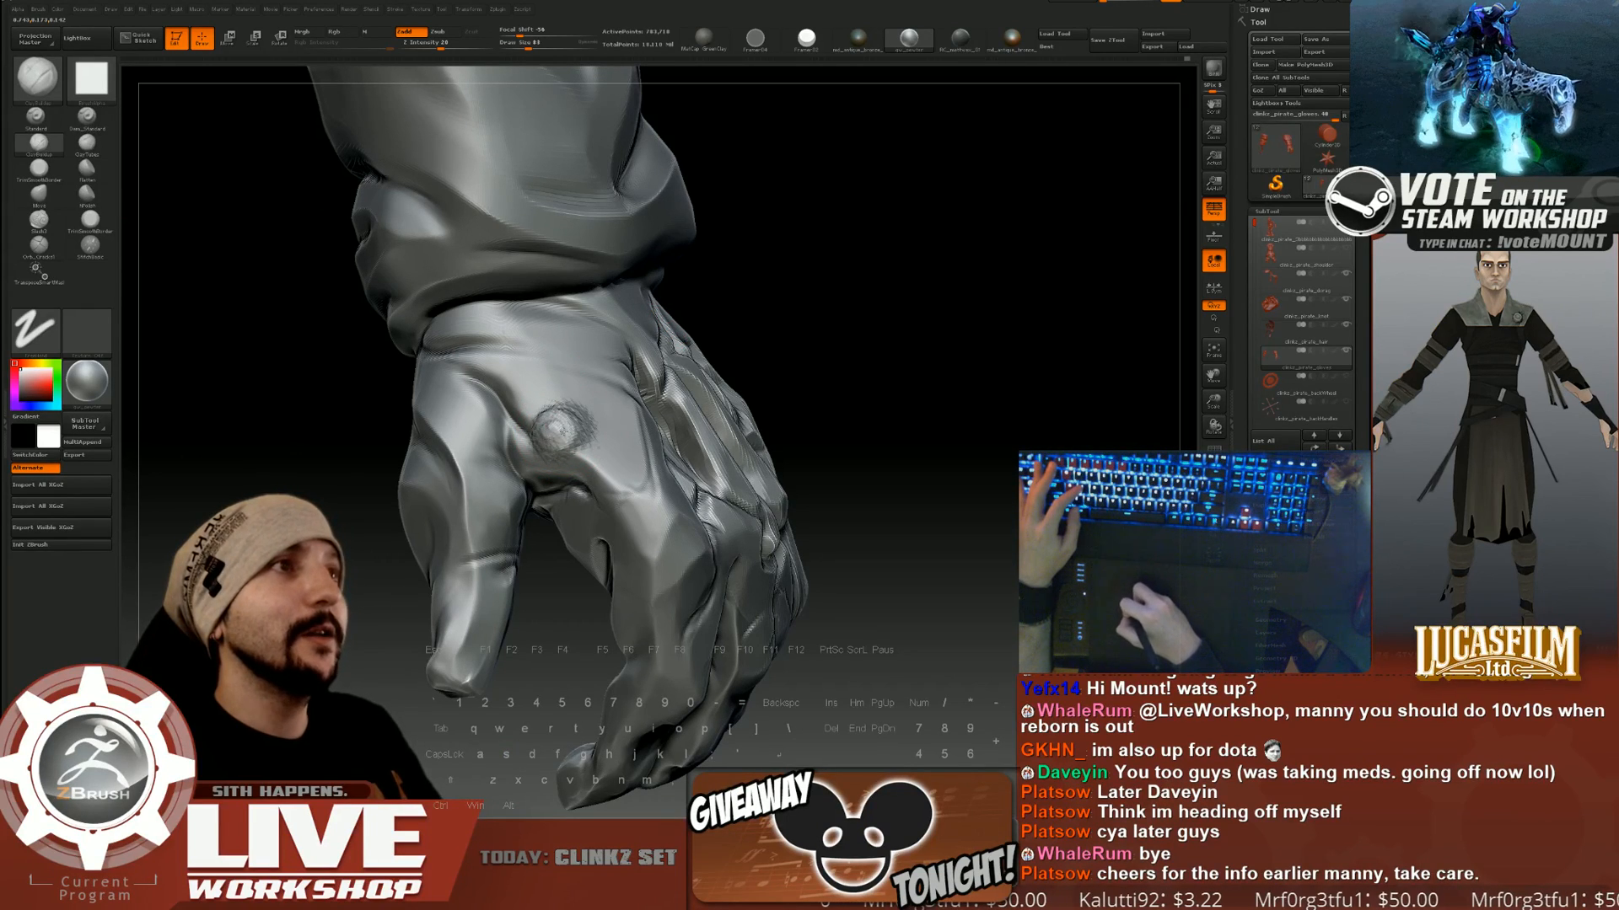
pyautogui.keyDown('shift'); pyautogui.moveTo(561, 428); pyautogui.dragTo(565, 425); pyautogui.keyUp('shift')
pyautogui.moveTo(780, 357); pyautogui.dragTo(757, 369)
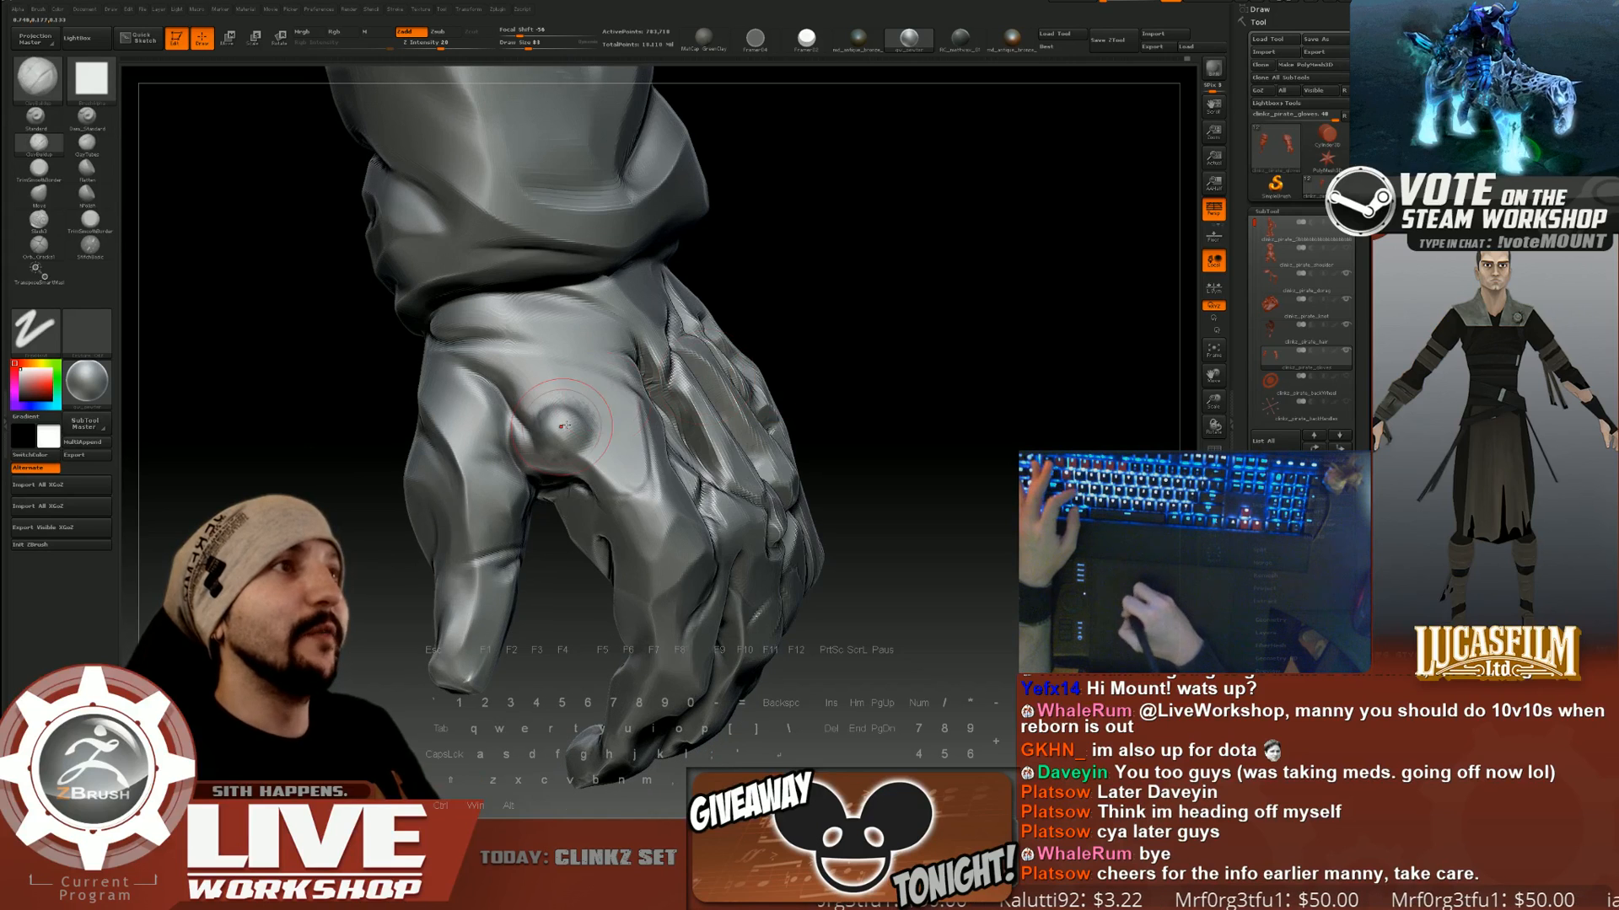
# Adjust the brush's draw size and shape a small raised centre on the round bump above the thumb web.
pyautogui.press('s')
pyautogui.moveTo(556, 437); pyautogui.dragTo(549, 437)
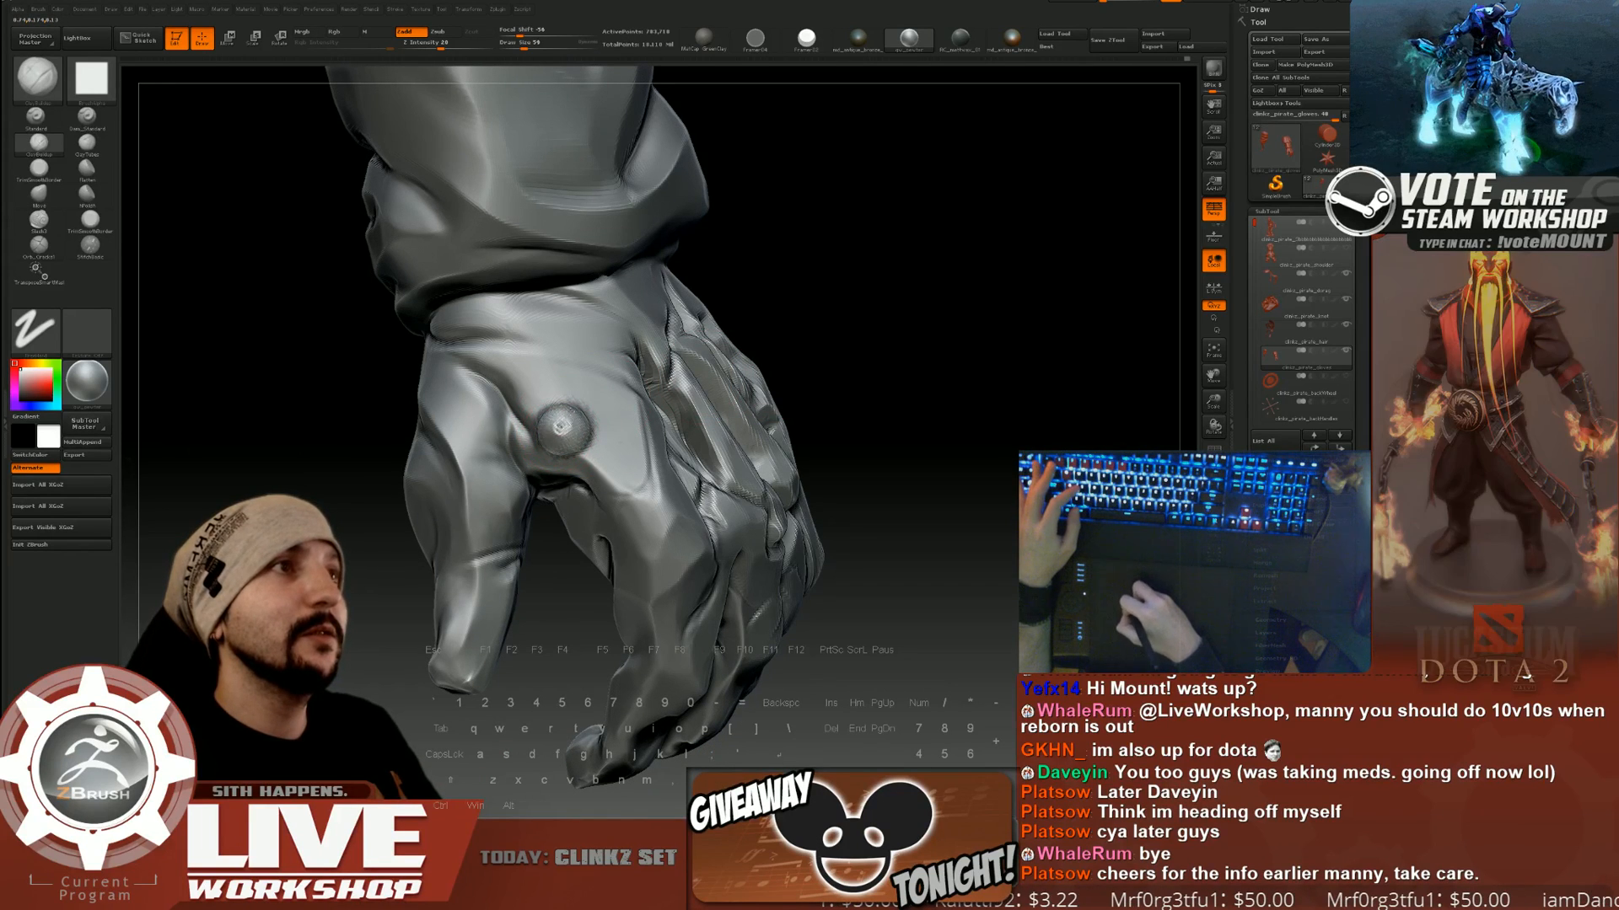
pyautogui.press('s')
pyautogui.moveTo(566, 421); pyautogui.dragTo(558, 426)
pyautogui.press('s')
pyautogui.press('s')
pyautogui.press('s')
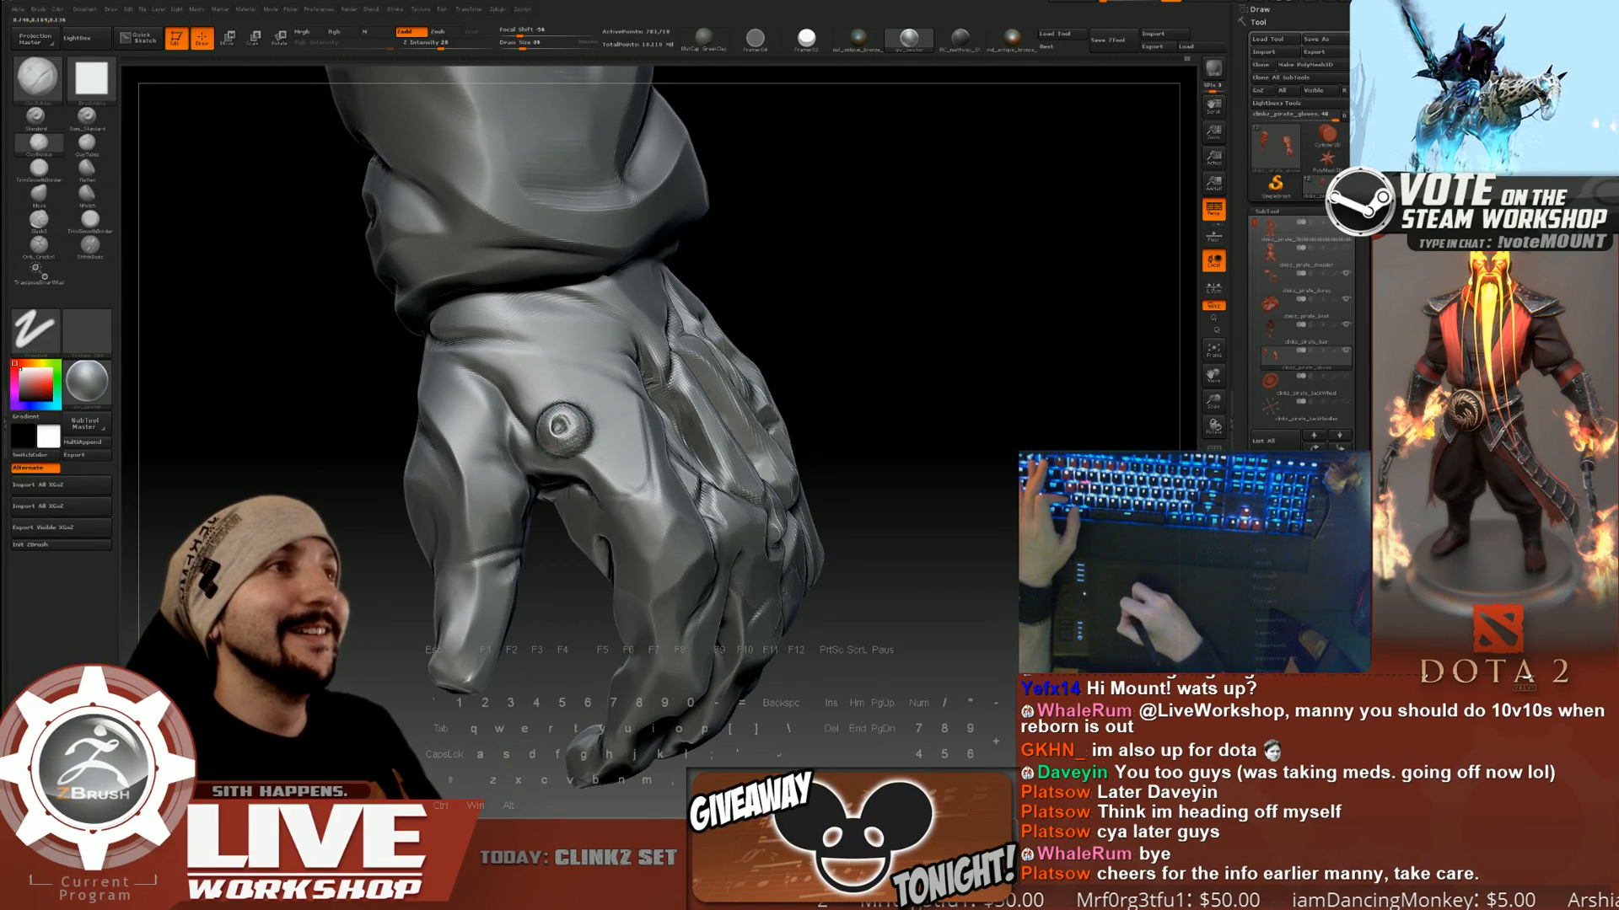
# Smooth the round bump and build up a smaller bump beside it toward the knuckles.
pyautogui.press('shift')
pyautogui.moveTo(563, 426); pyautogui.dragTo(516, 427, button='right')
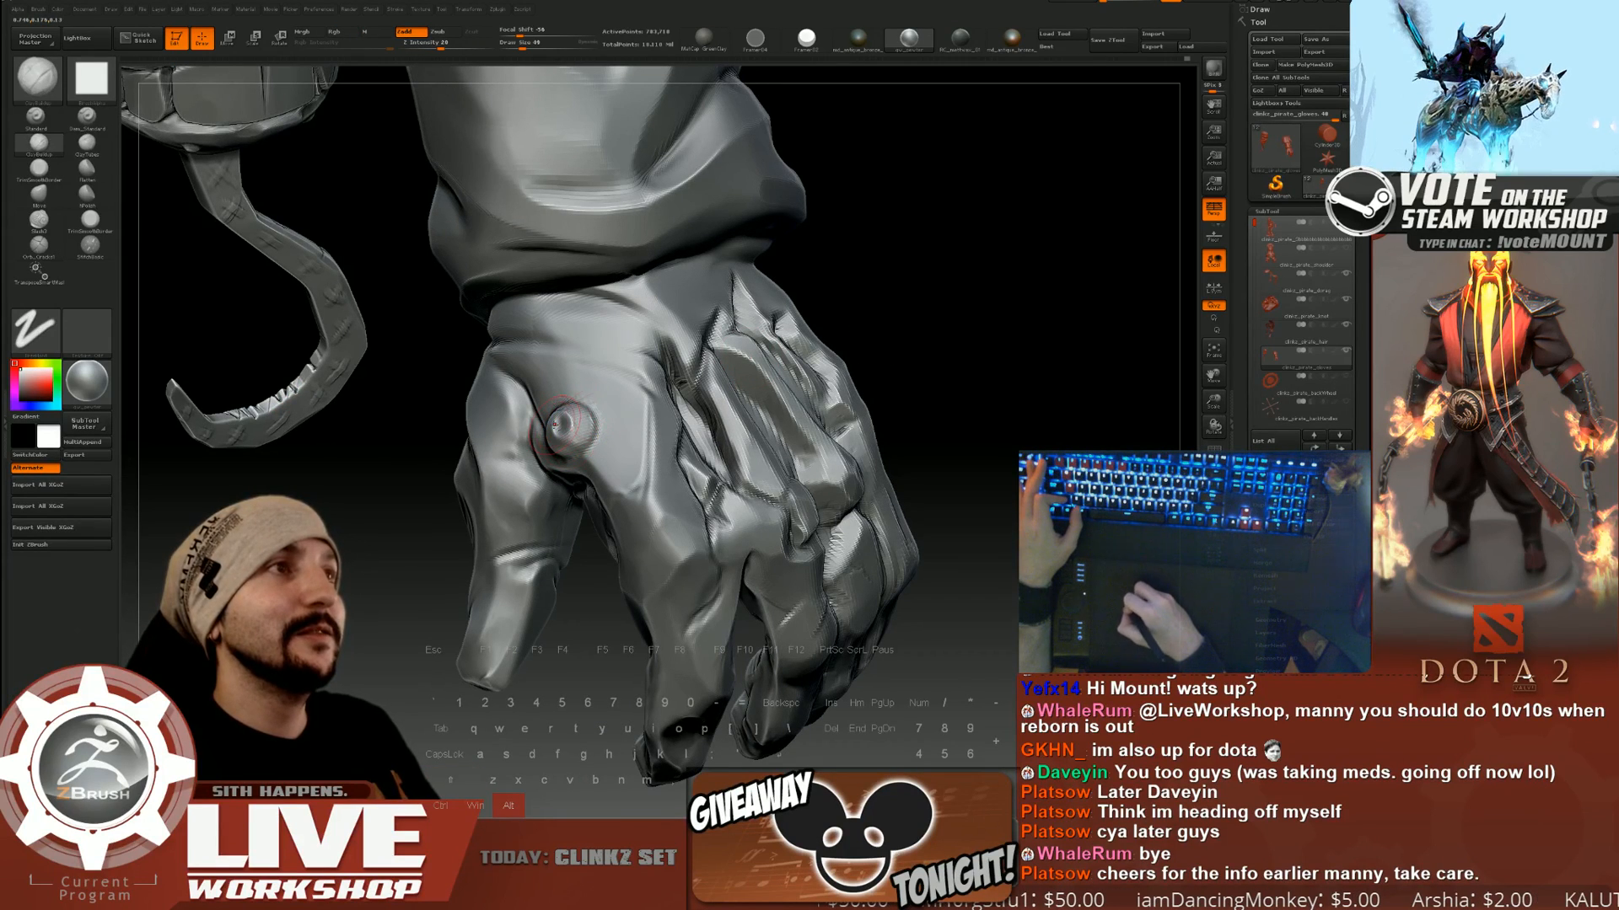
pyautogui.moveTo(852, 358)
pyautogui.mouseDown()
pyautogui.moveTo(918, 346)
pyautogui.moveTo(868, 369)
pyautogui.mouseUp()
pyautogui.press('shift')
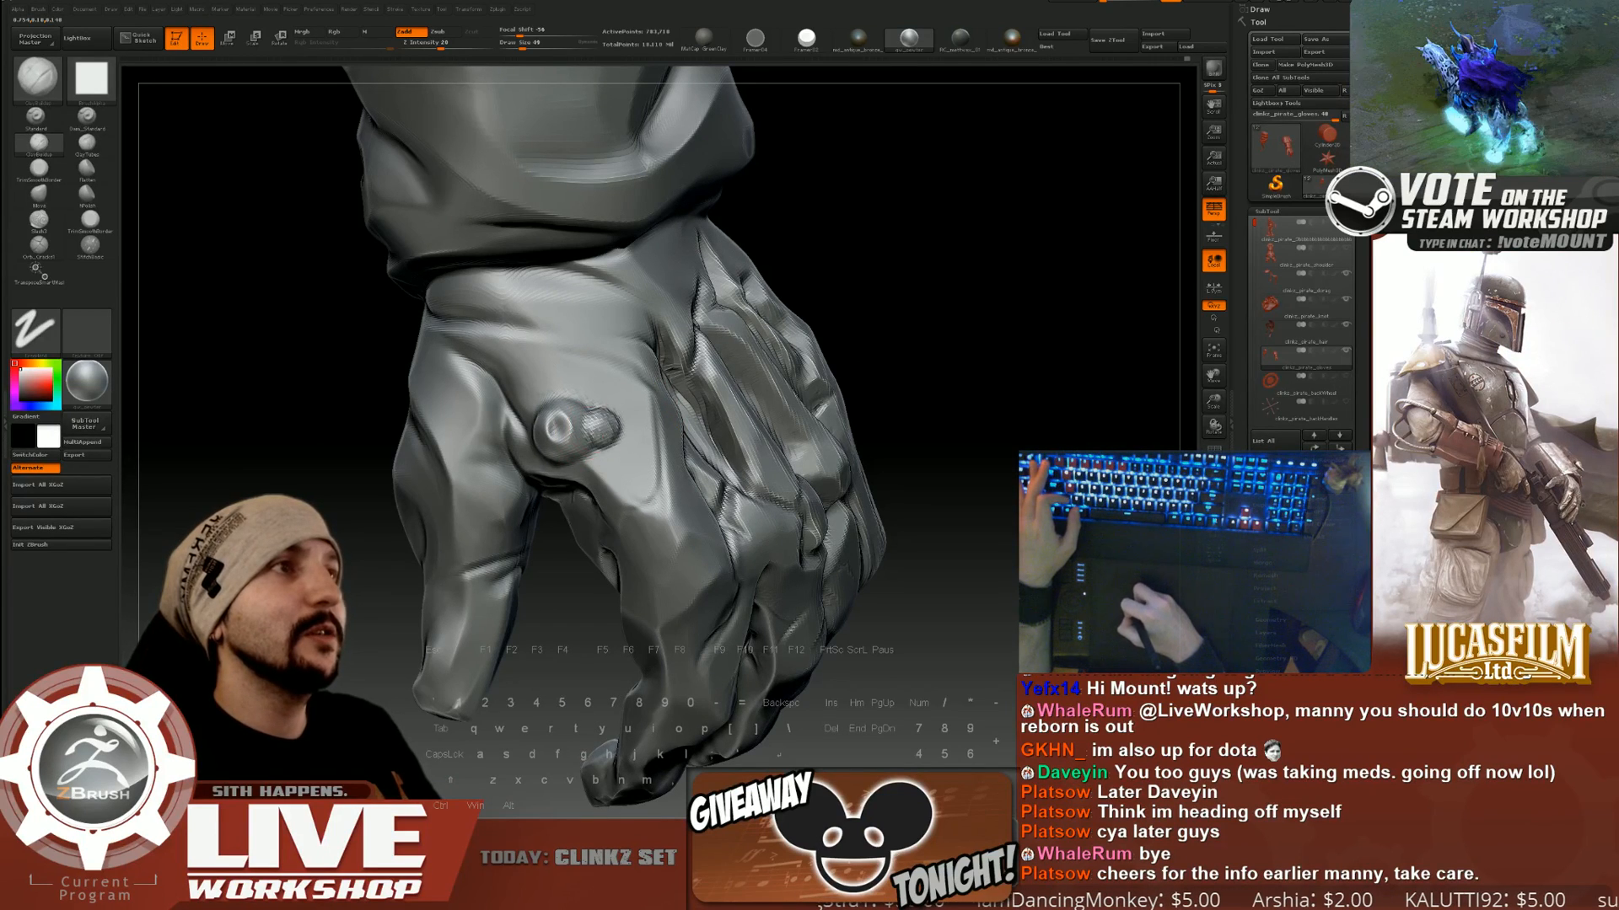
# Sculpt and smooth the small bump beside the larger barnacle between the glove's thumb and index finger.
pyautogui.press('s')
pyautogui.moveTo(604, 428); pyautogui.dragTo(602, 431)
pyautogui.press('shift')
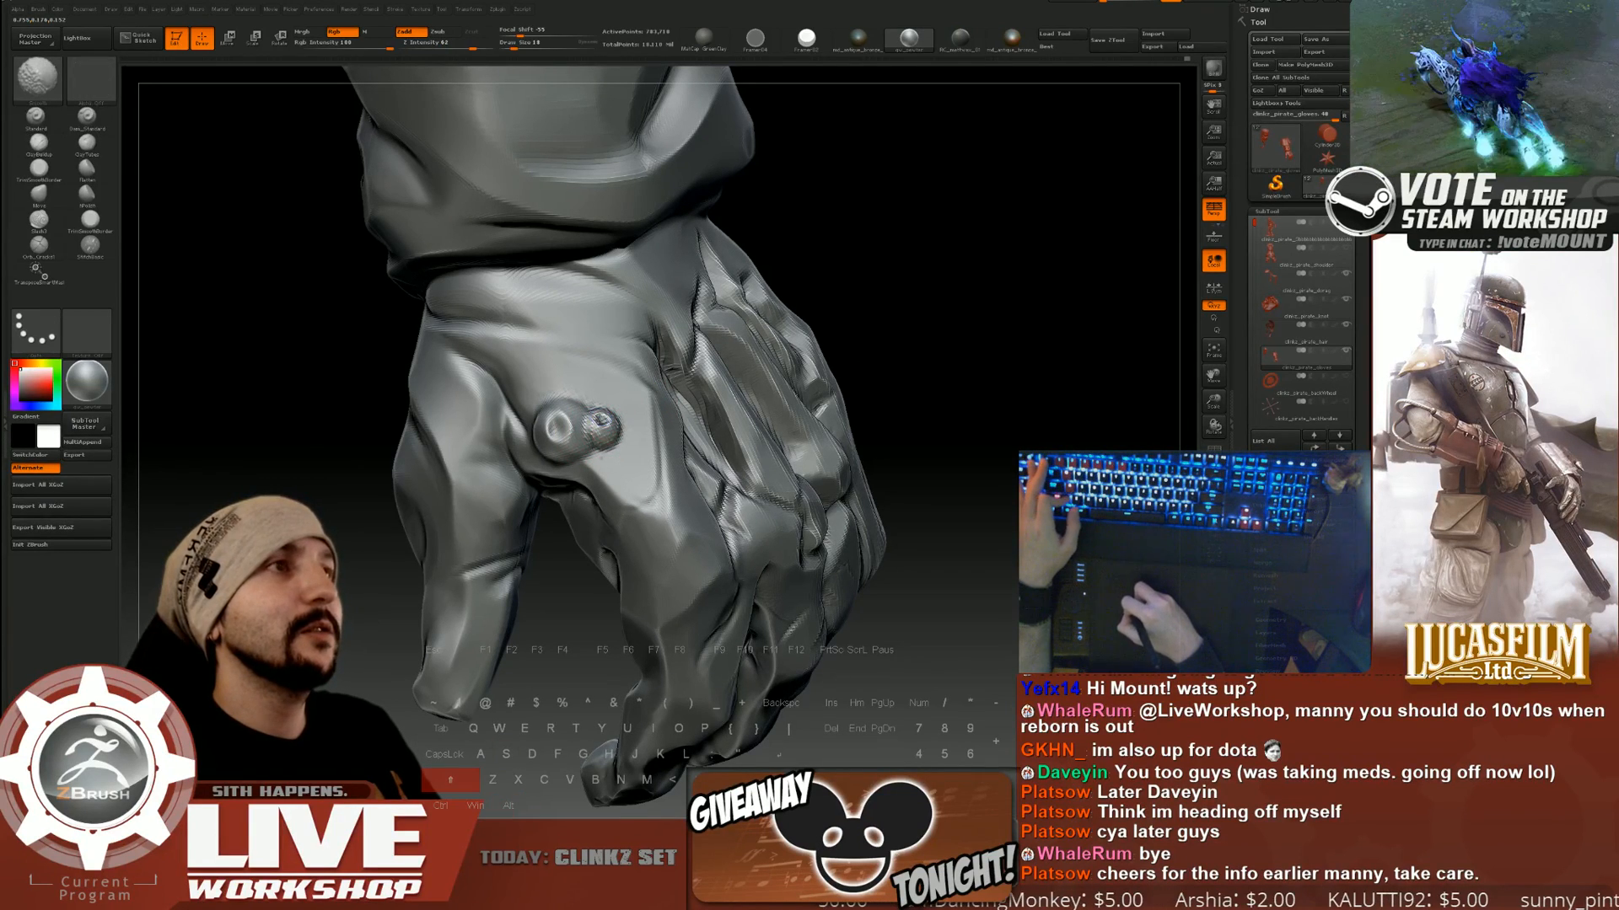
# Sculpt a hollow-centred barnacle on the glove's wrist above the thumb, smooth it and save the project.
pyautogui.moveTo(857, 405)
pyautogui.keyDown('alt'); pyautogui.mouseDown()
pyautogui.moveTo(853, 329)
pyautogui.moveTo(858, 422)
pyautogui.moveTo(868, 378)
pyautogui.mouseUp(); pyautogui.keyUp('alt')
pyautogui.press('s')
pyautogui.moveTo(529, 386); pyautogui.dragTo(512, 362)
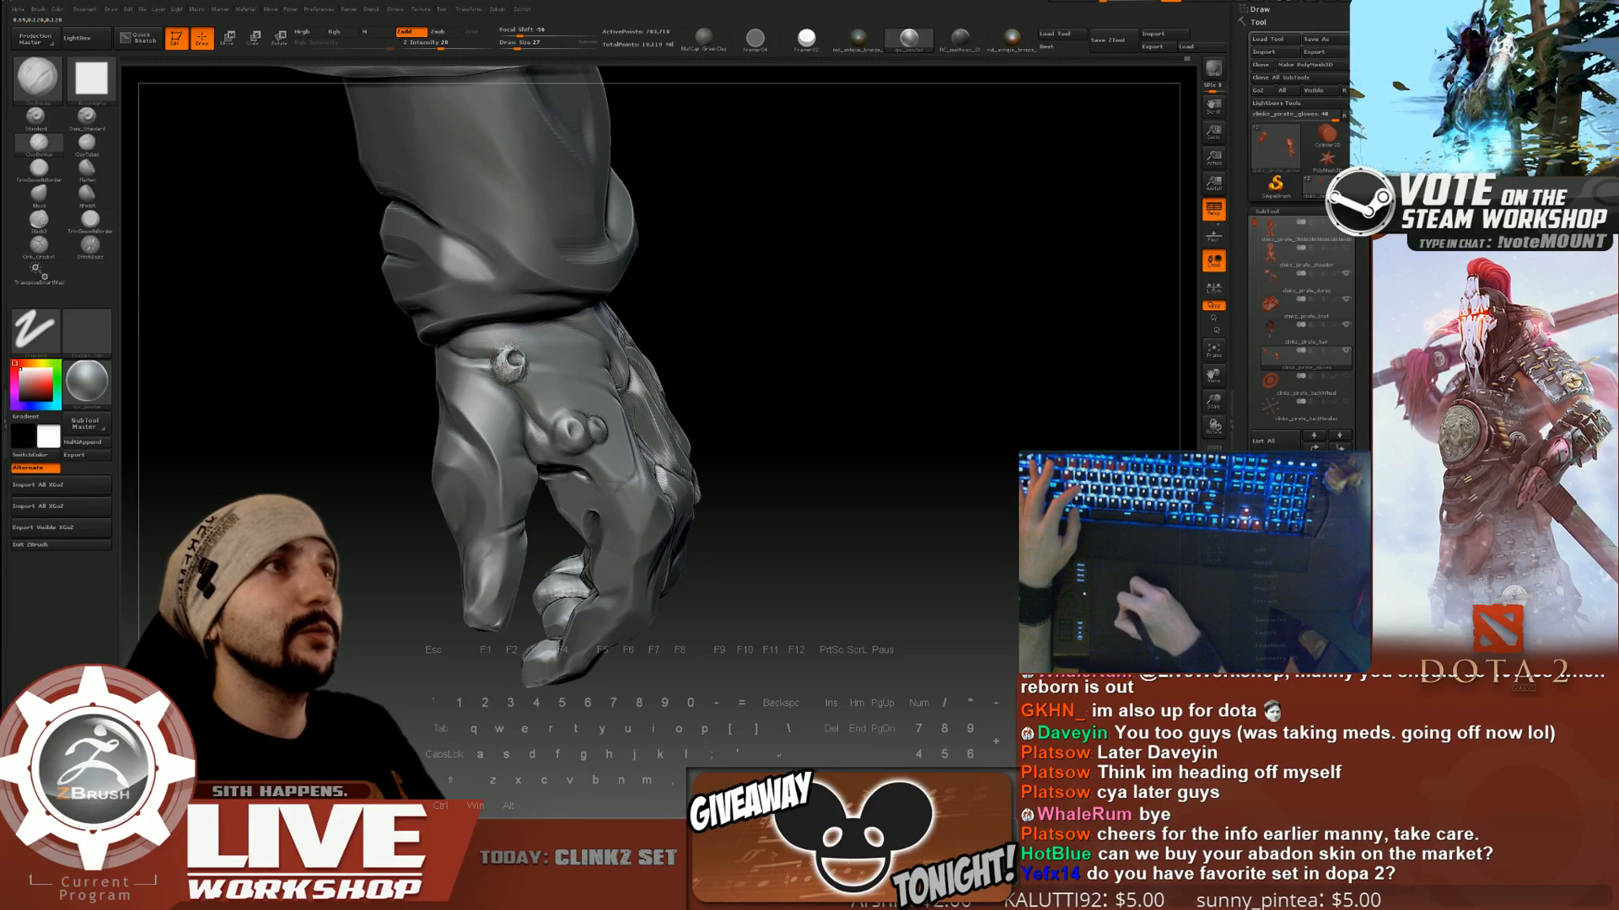
pyautogui.press('shift')
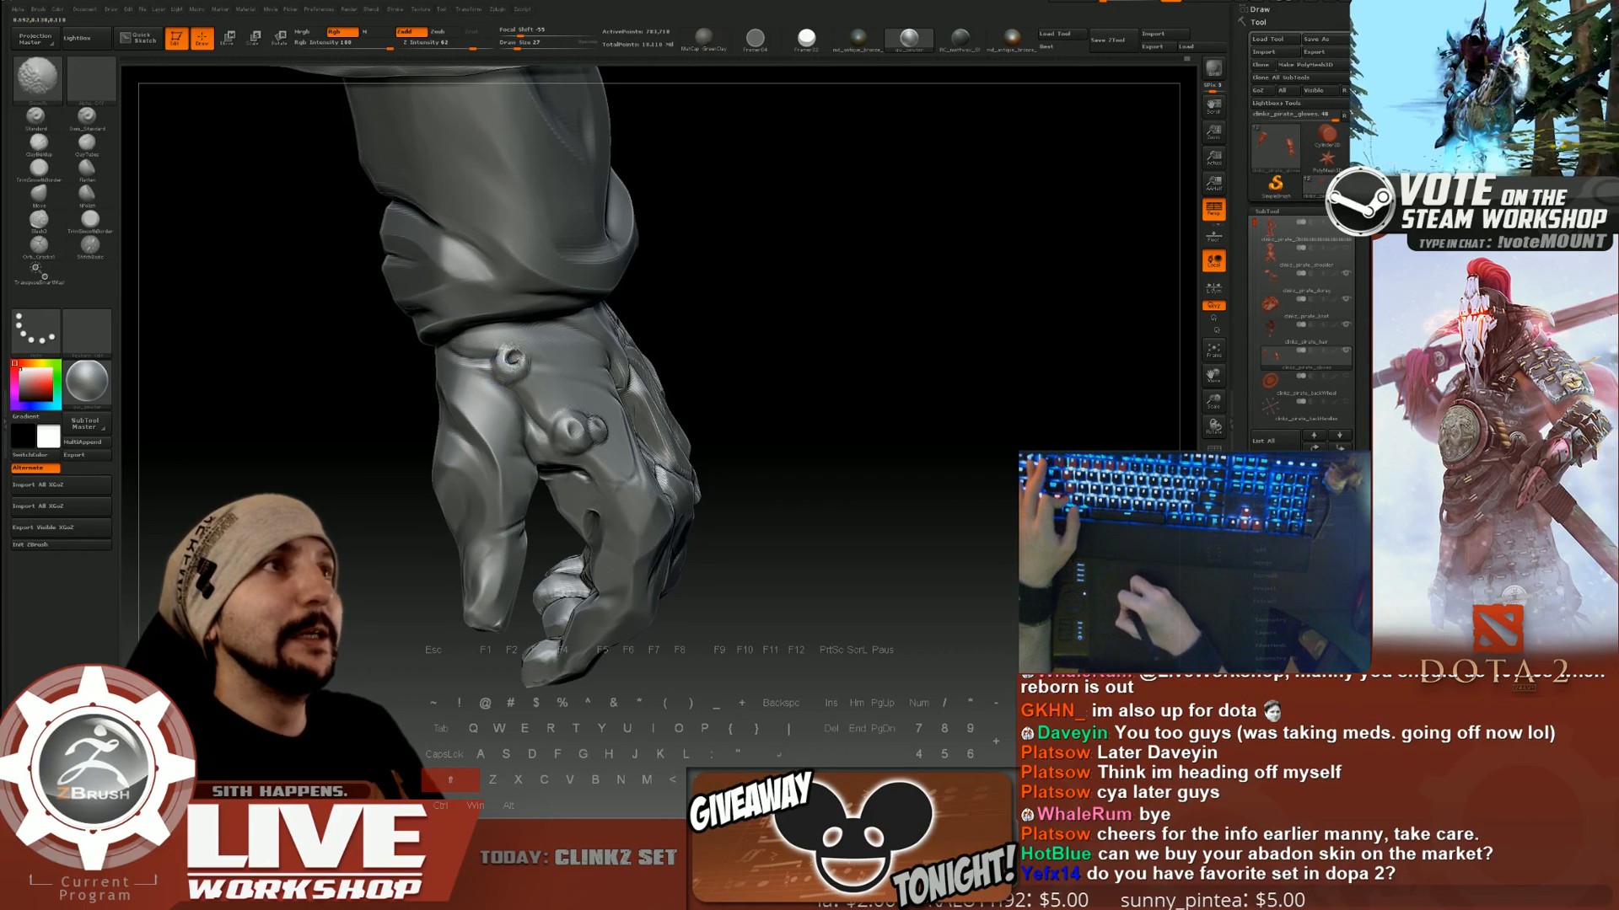
pyautogui.hotkey('ctrl', 's')
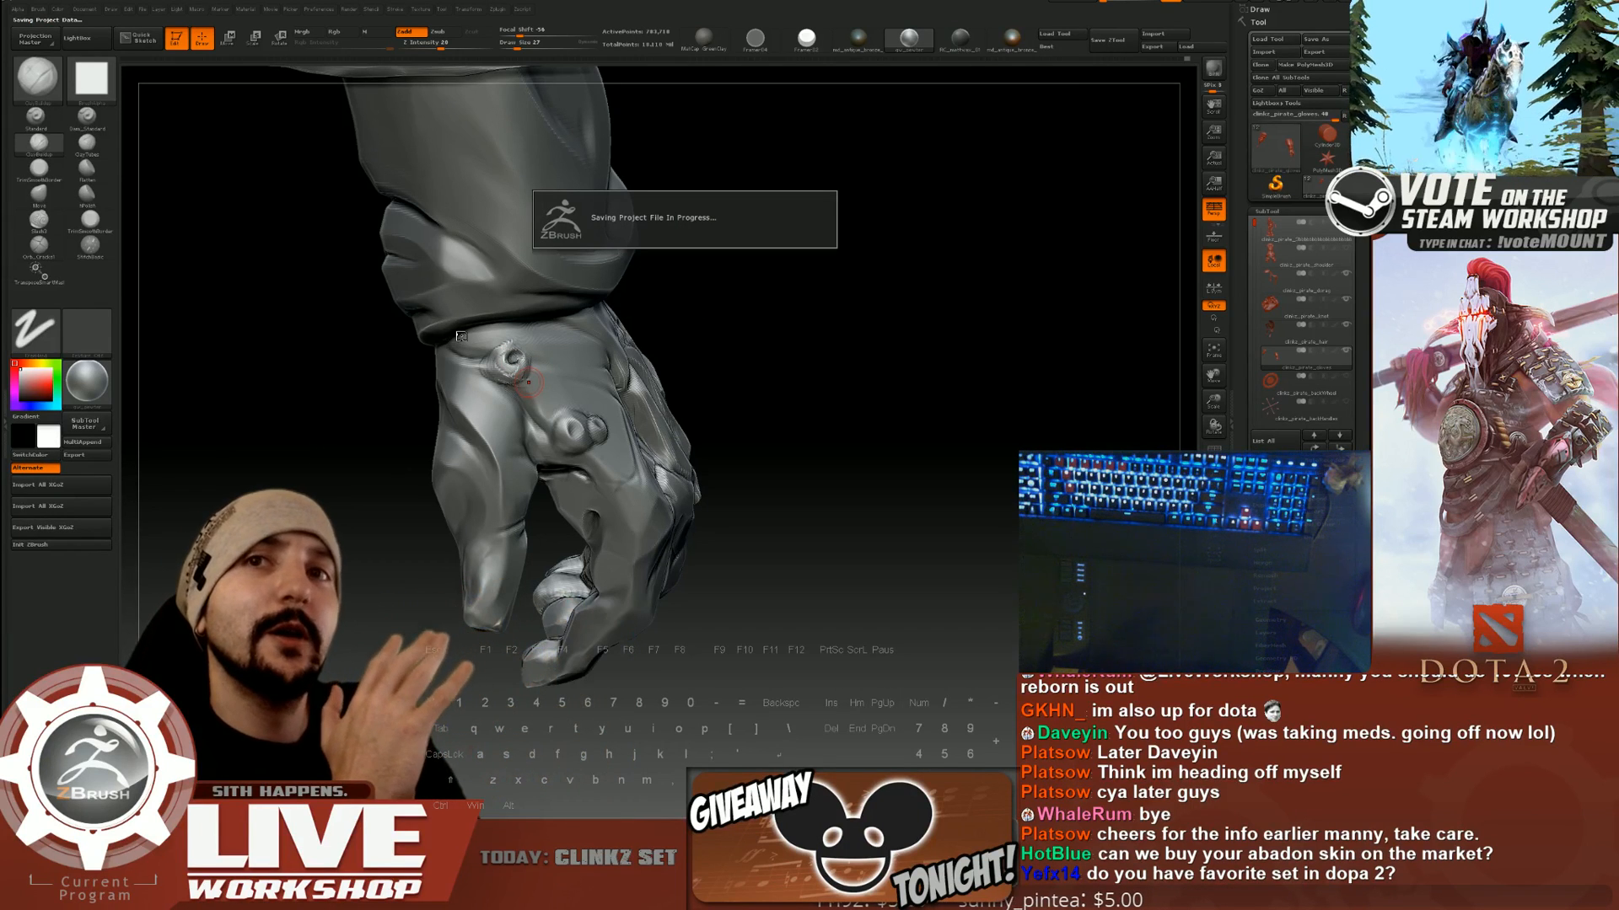
# Build up a rounded rim around the hollow of the wrist barnacle and smooth it.
pyautogui.moveTo(701, 427); pyautogui.dragTo(843, 362, button='right')
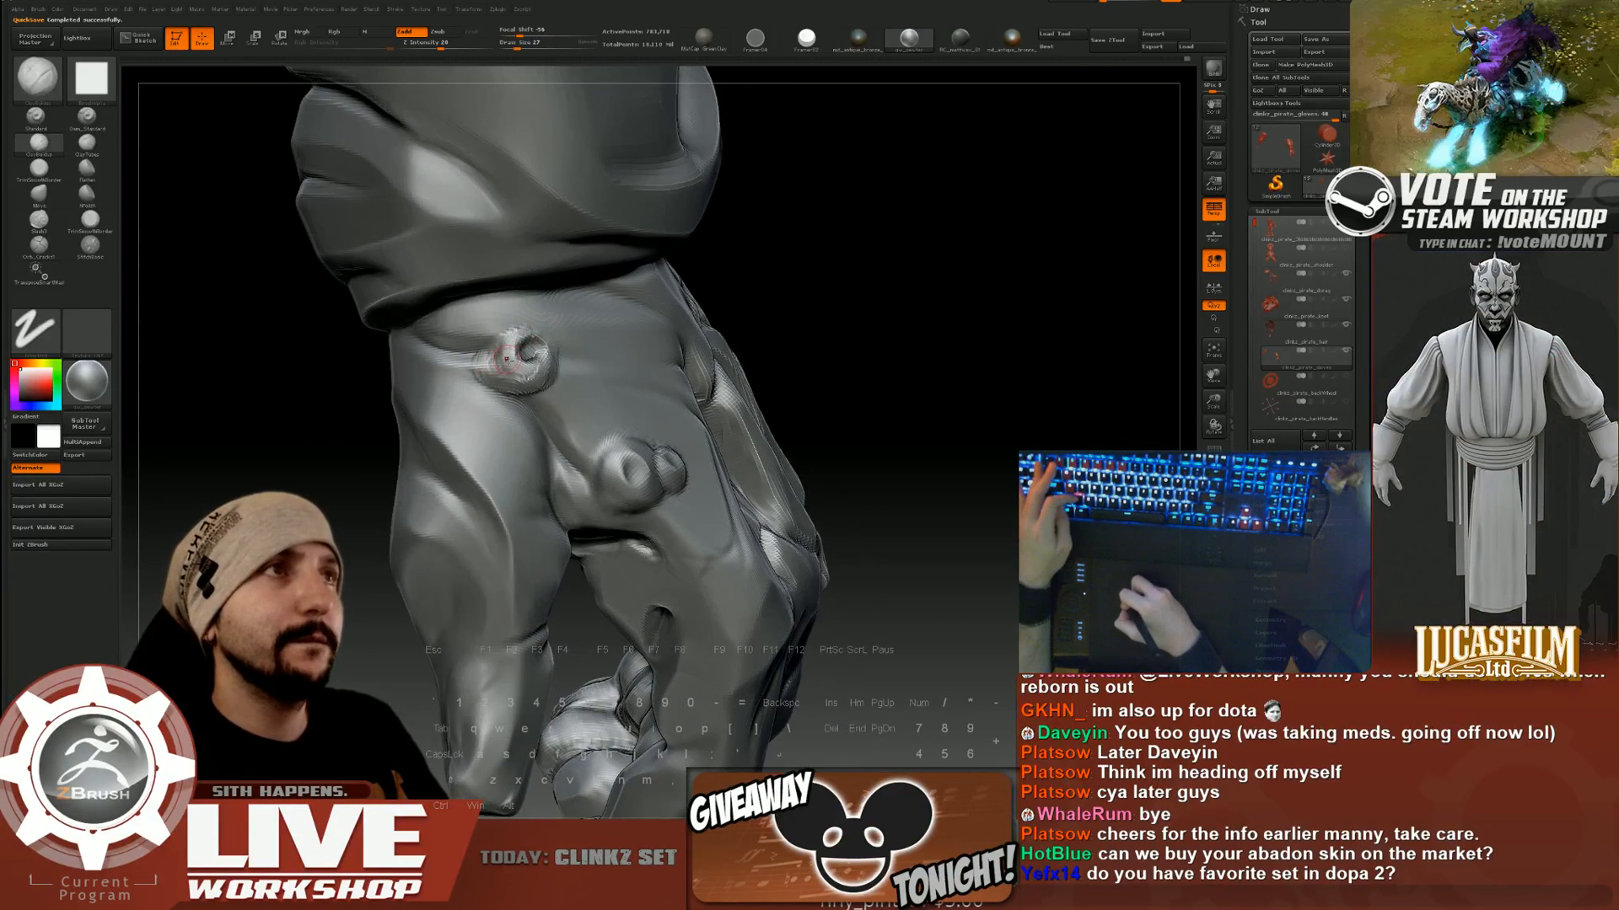
pyautogui.press('s')
pyautogui.moveTo(507, 358); pyautogui.dragTo(513, 358)
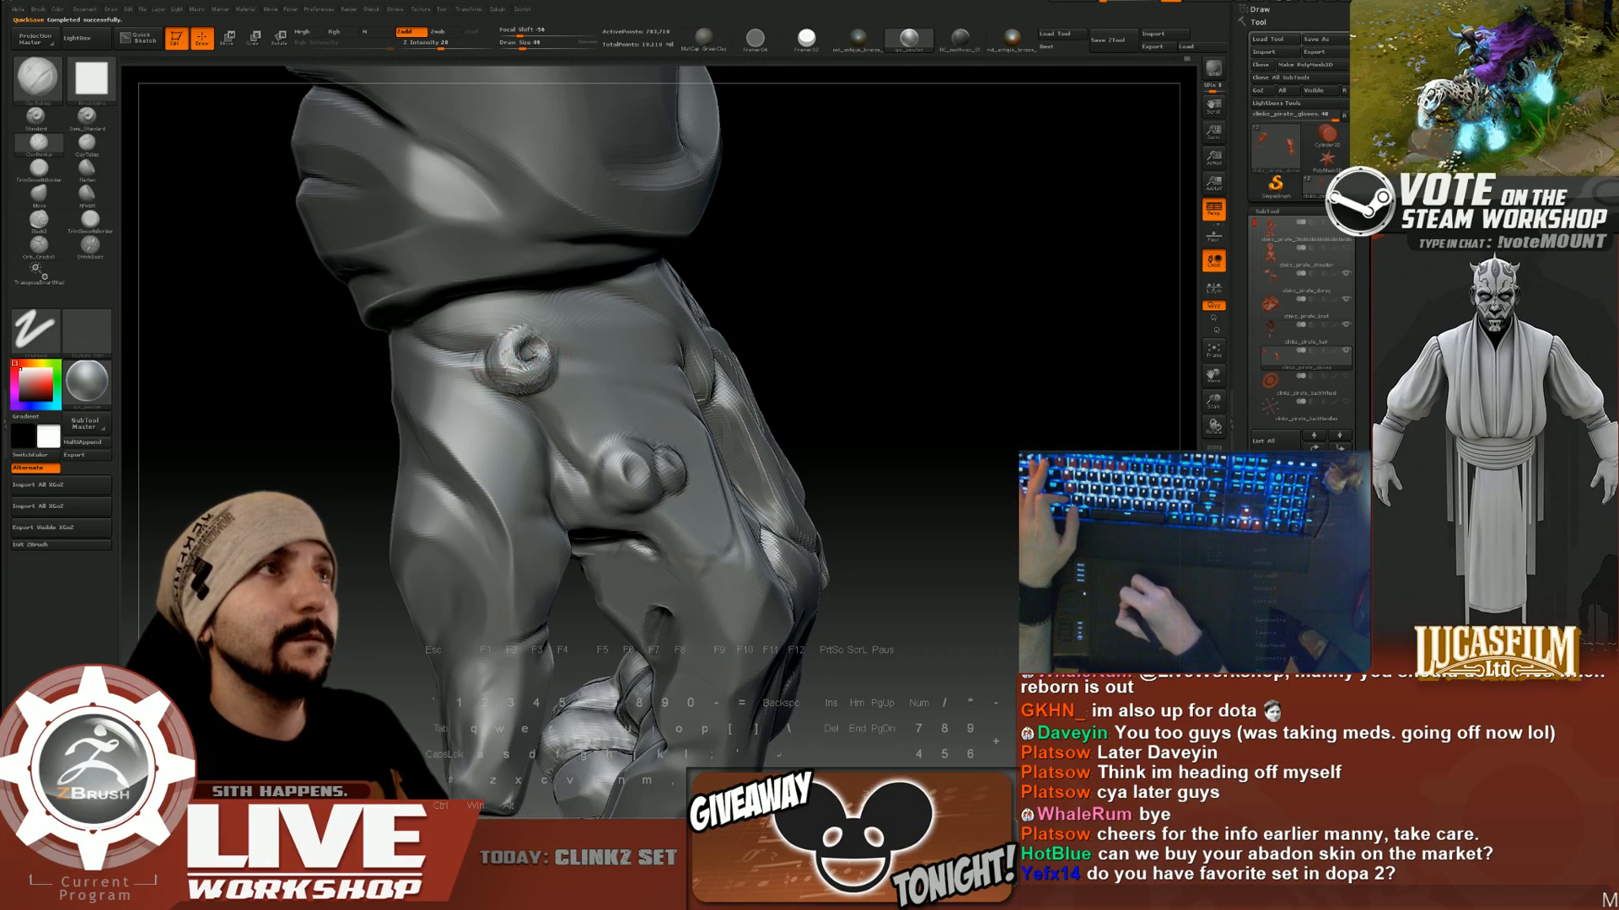
pyautogui.press('shift')
pyautogui.moveTo(569, 364)
pyautogui.mouseDown(button='right')
pyautogui.moveTo(668, 298)
pyautogui.moveTo(590, 346)
pyautogui.mouseUp(button='right')
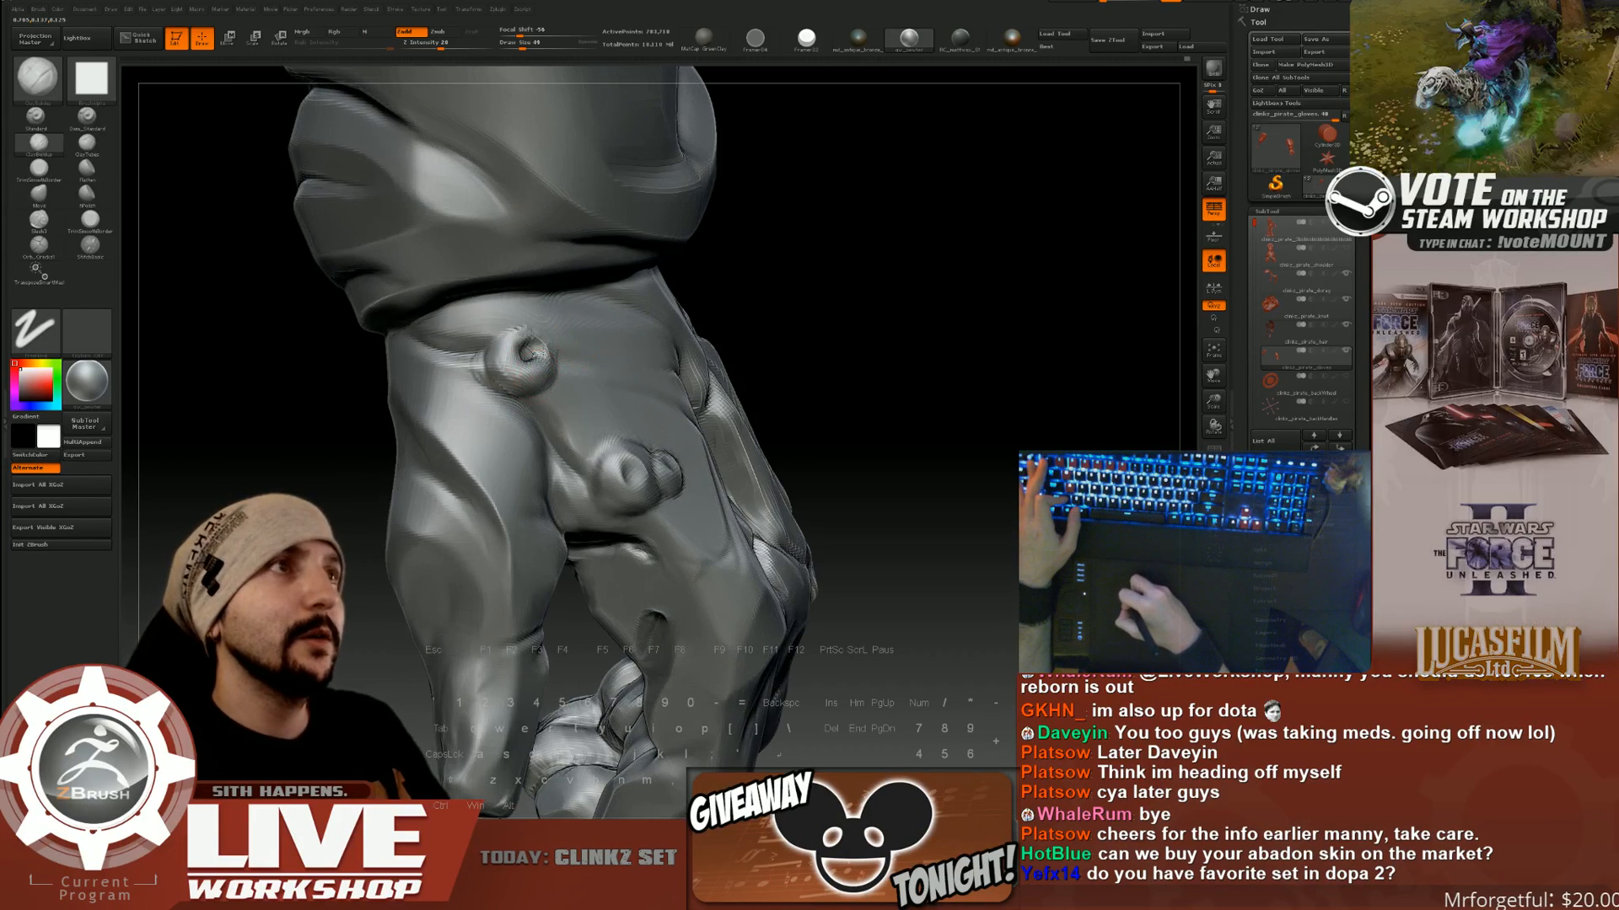
pyautogui.moveTo(790, 316)
pyautogui.mouseDown(button='right')
pyautogui.moveTo(520, 354)
pyautogui.moveTo(860, 275)
pyautogui.mouseUp(button='right')
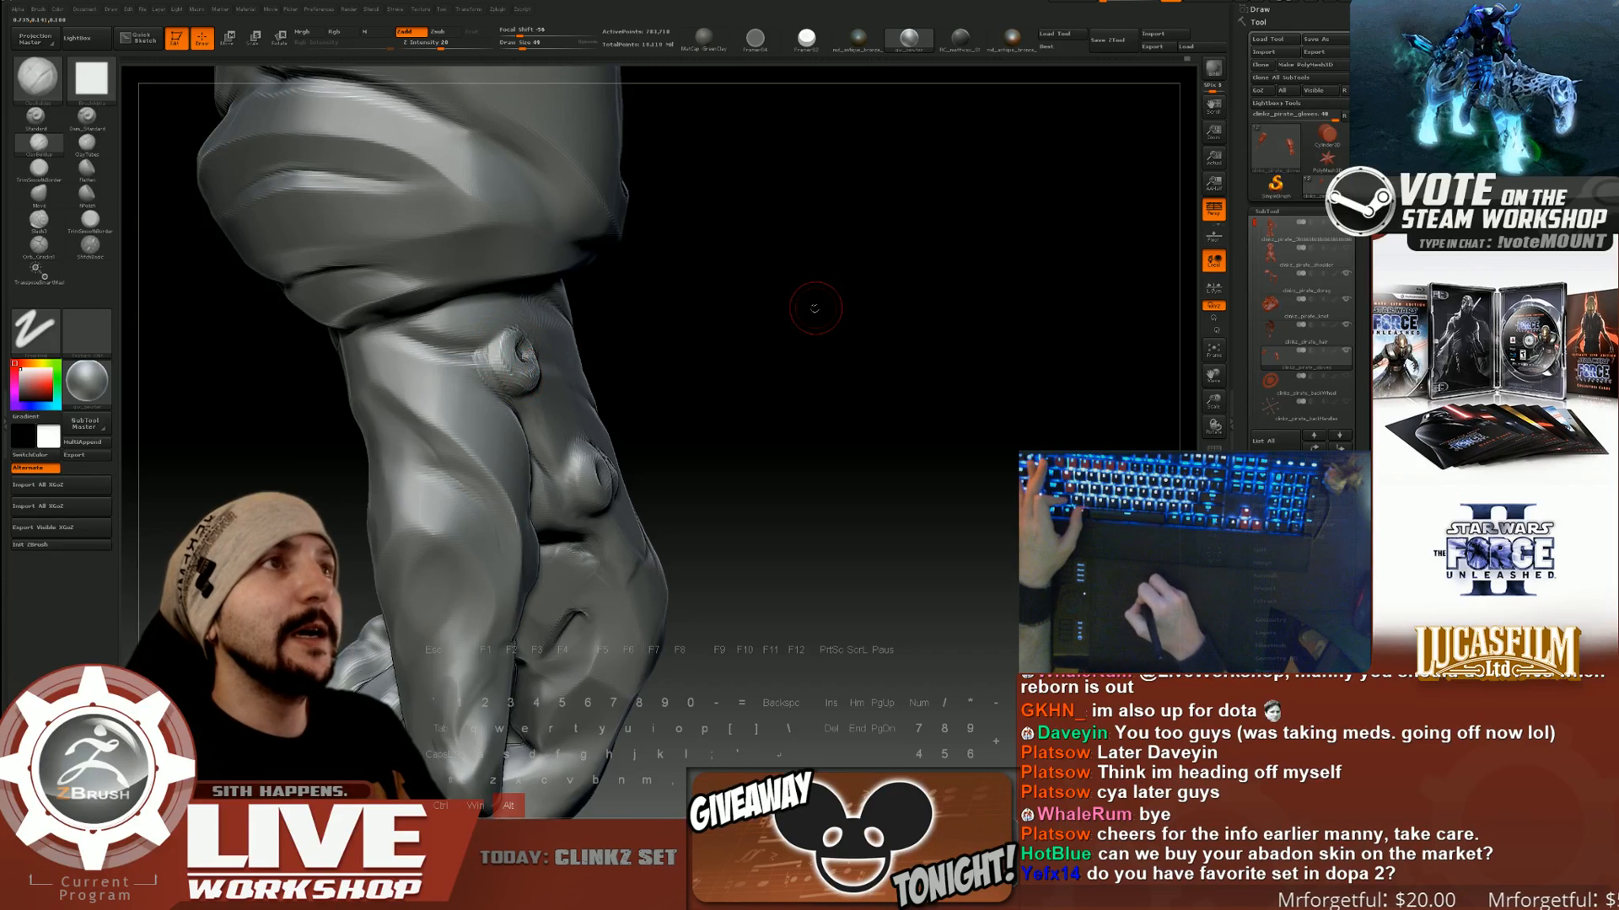
pyautogui.moveTo(683, 312); pyautogui.dragTo(700, 310, button='right')
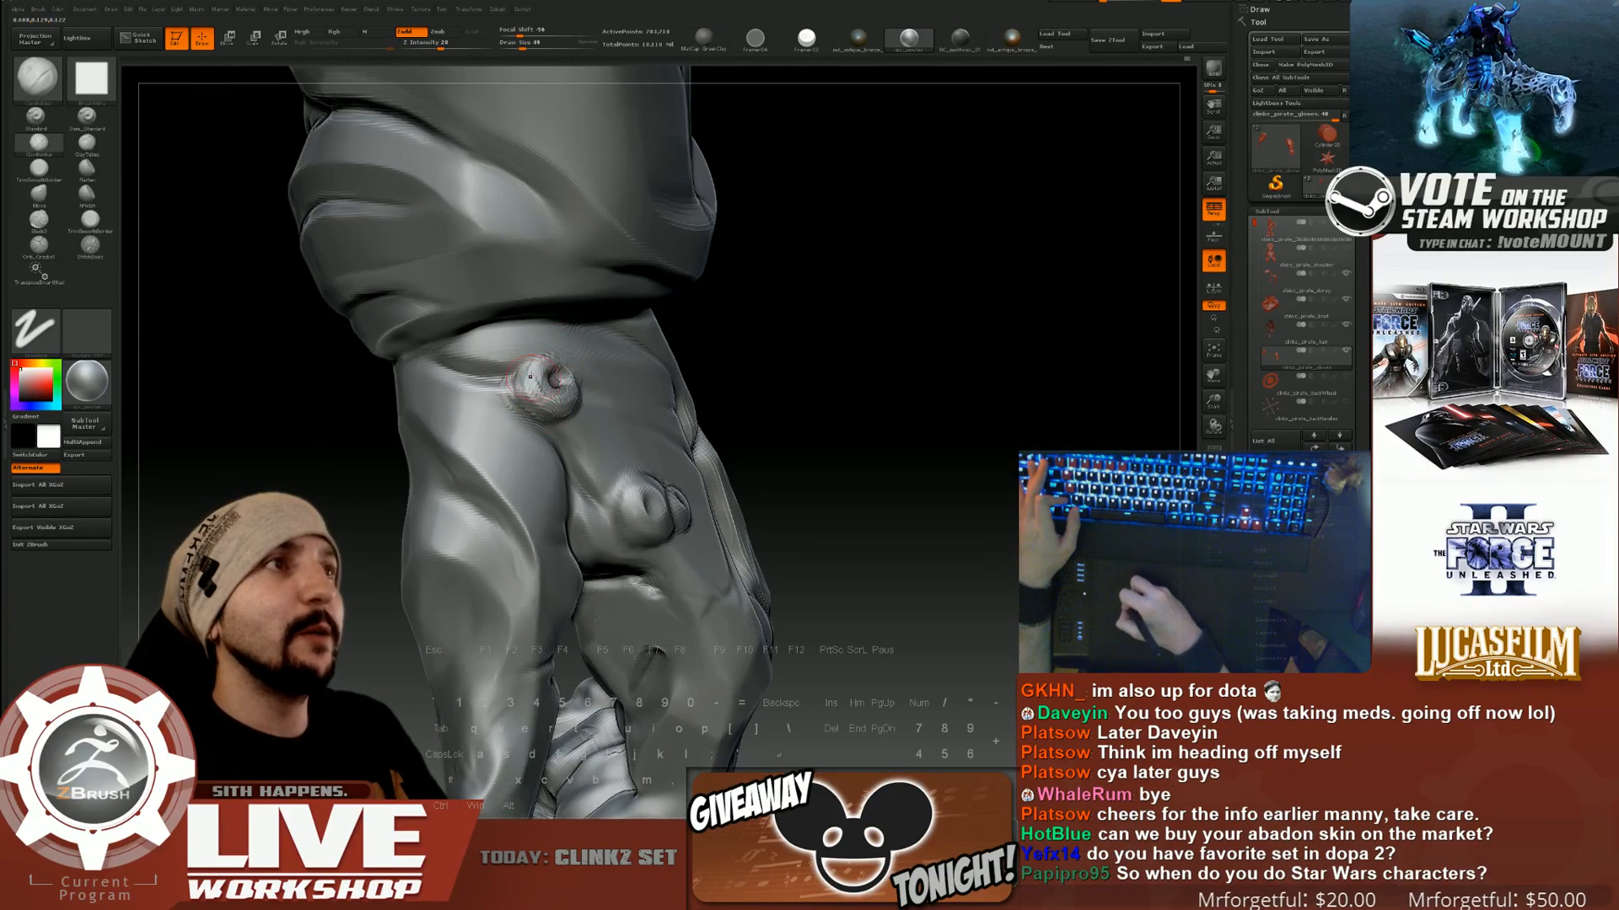
# Add a small round barnacle just below the cuff, above the wrist barnacle, and smooth its surface.
pyautogui.moveTo(866, 331); pyautogui.dragTo(899, 288)
pyautogui.press('s')
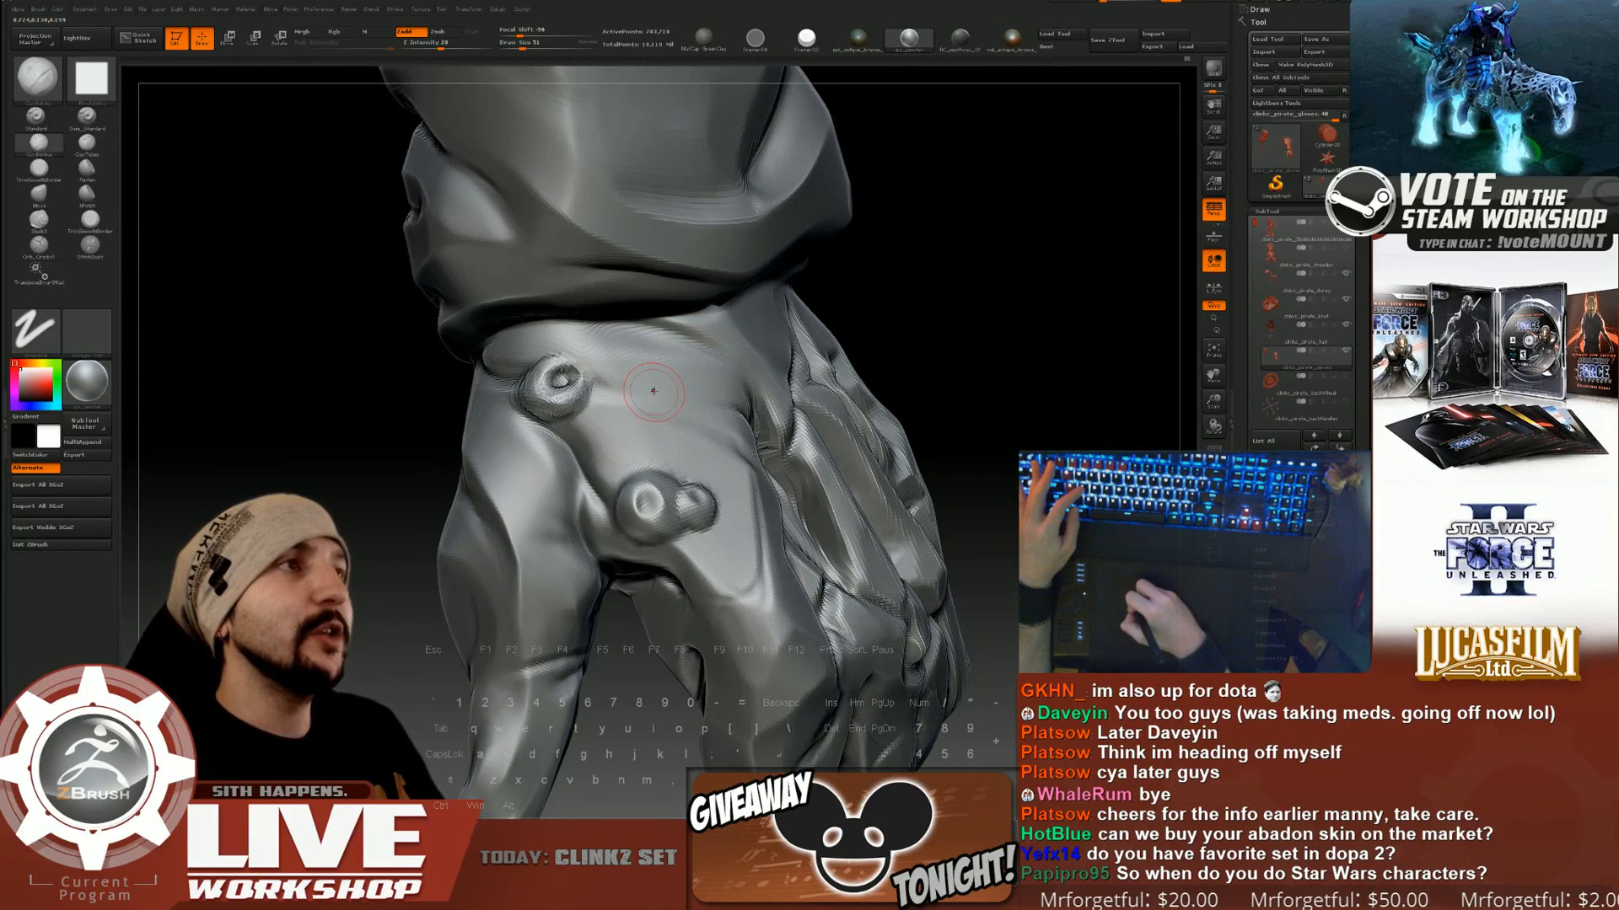
pyautogui.moveTo(932, 303); pyautogui.dragTo(558, 338)
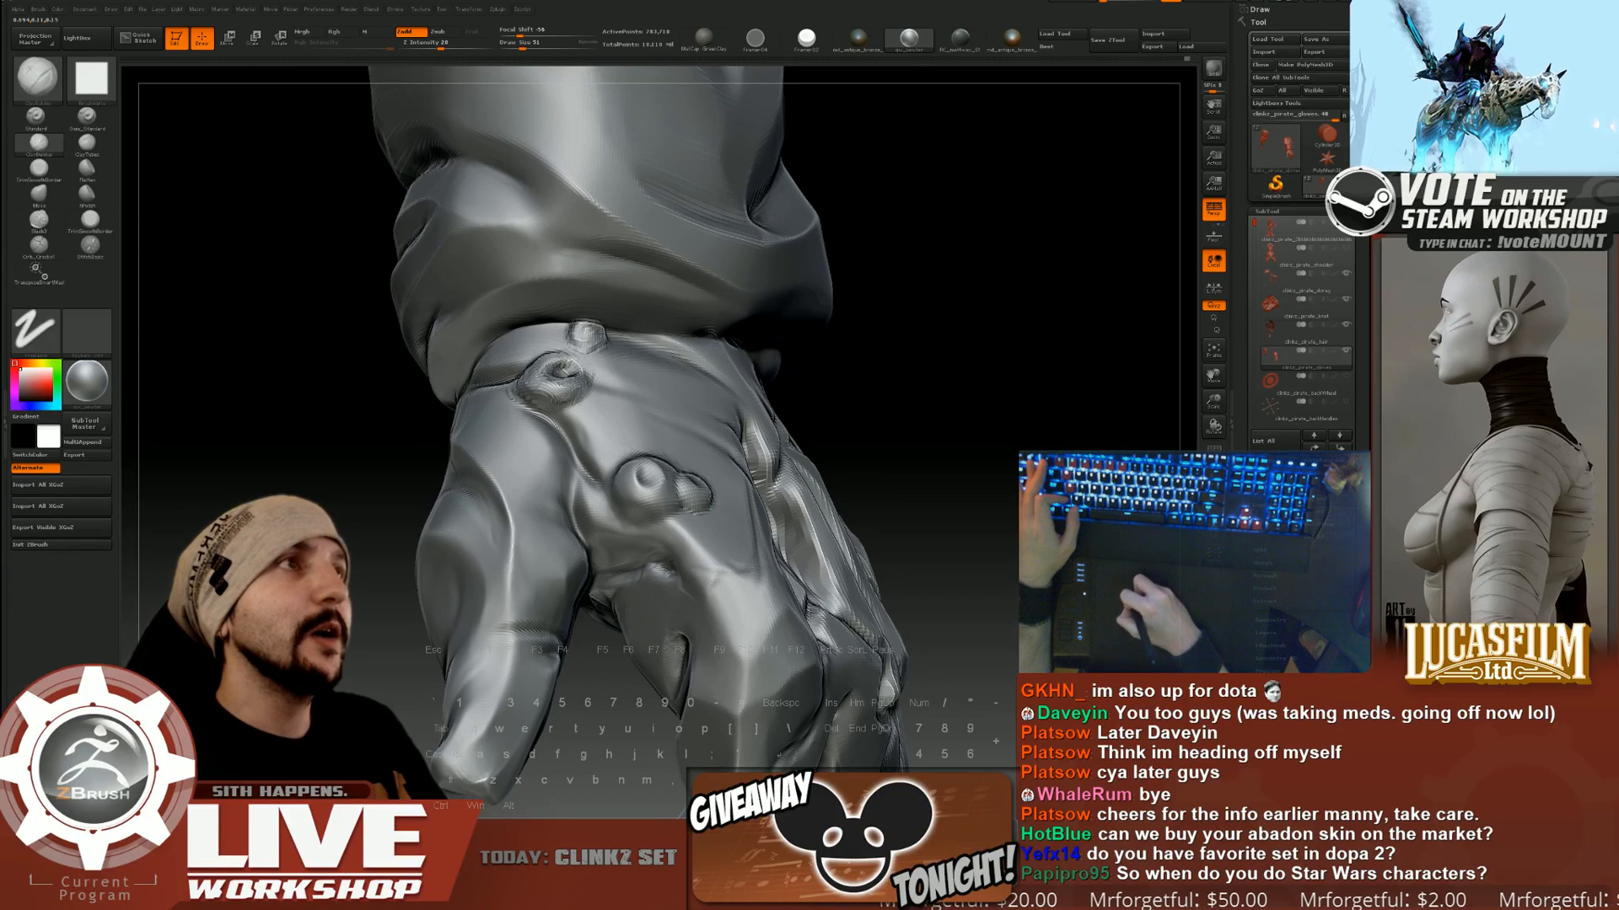
pyautogui.press('shift')
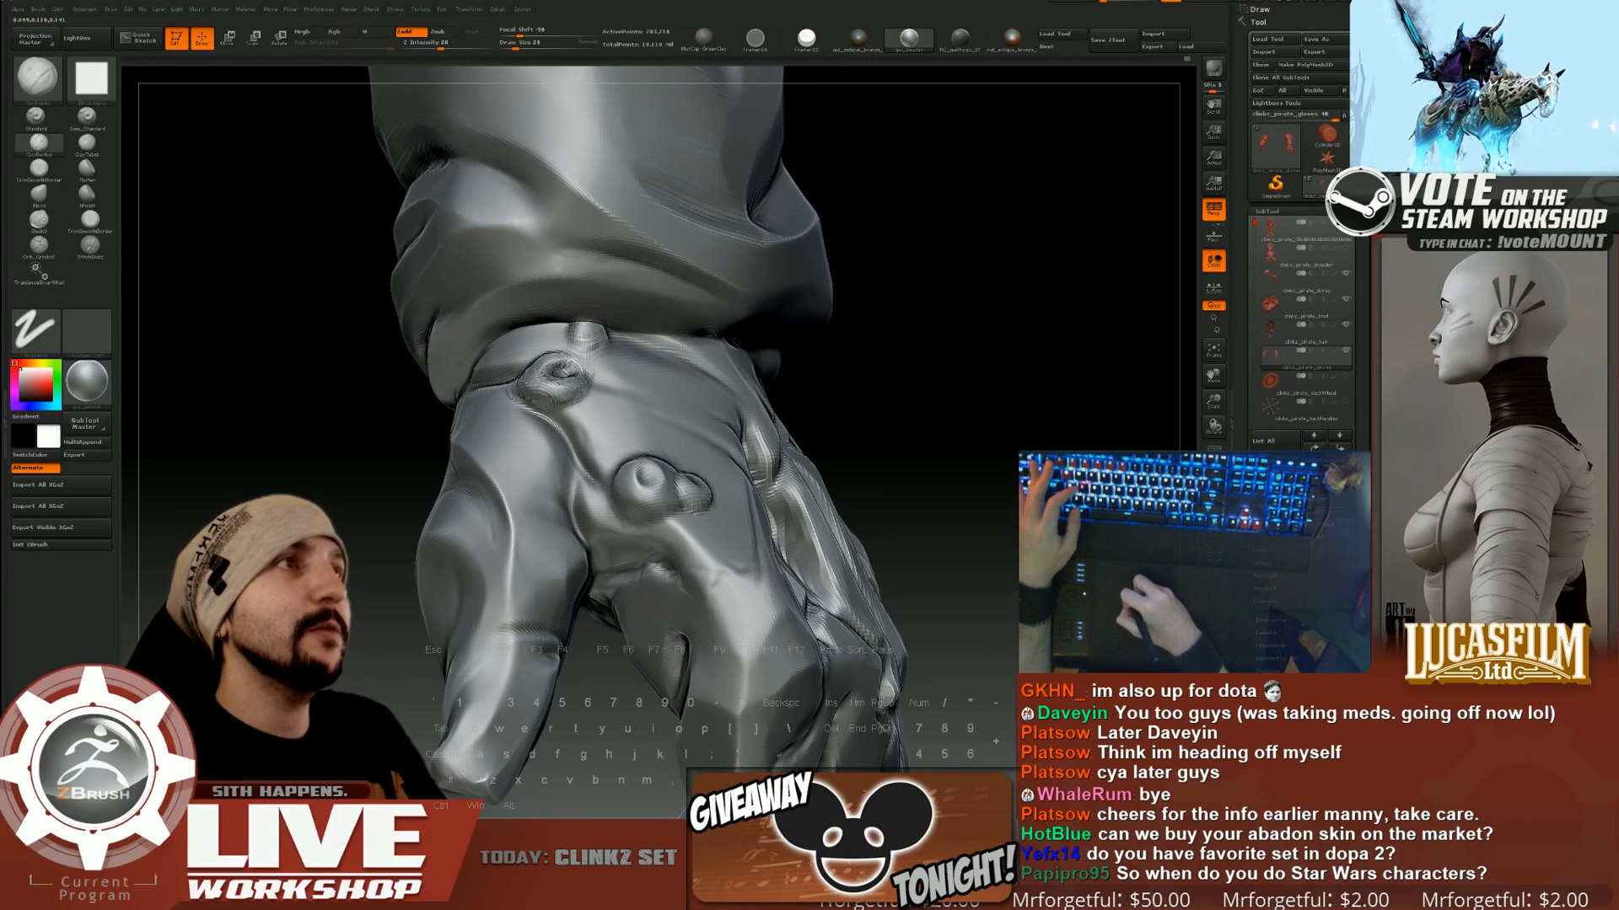
pyautogui.keyDown('shift'); pyautogui.moveTo(575, 333); pyautogui.dragTo(592, 341); pyautogui.keyUp('shift')
pyautogui.moveTo(813, 347); pyautogui.dragTo(878, 354)
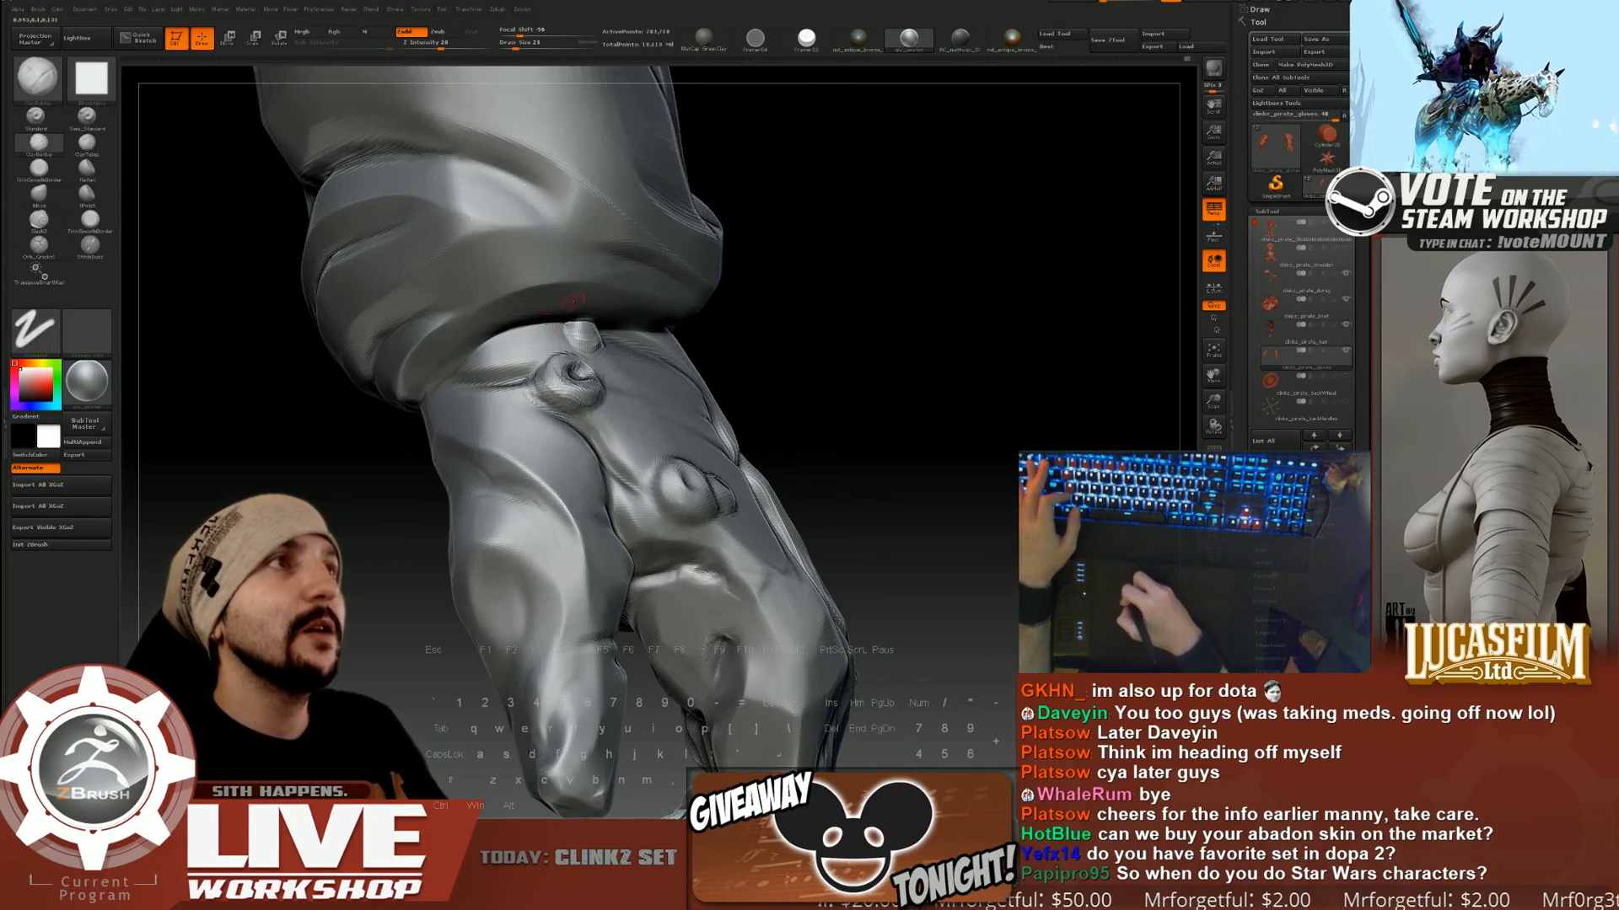
# Add a tiny barnacle under the cuff edge on the thumb side of the wrist and carve a hollow into its centre.
pyautogui.press('s')
pyautogui.click(497, 347)
pyautogui.moveTo(454, 363)
pyautogui.mouseDown()
pyautogui.moveTo(480, 354)
pyautogui.moveTo(459, 365)
pyautogui.mouseUp()
pyautogui.press('s')
pyautogui.click(472, 354)
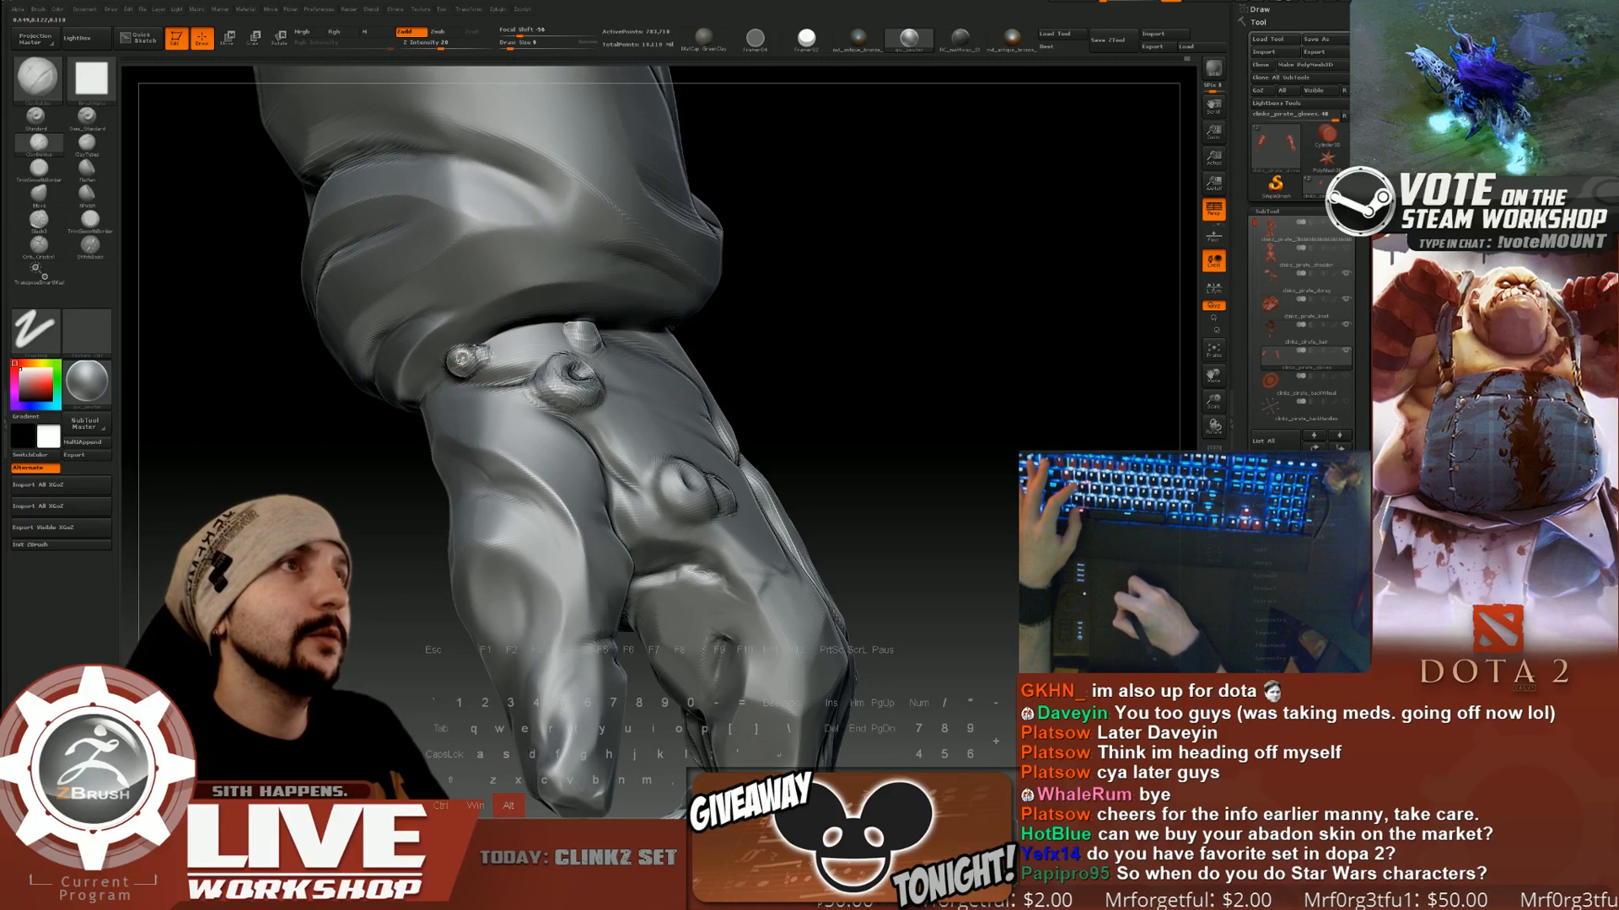
pyautogui.keyDown('alt'); pyautogui.click(461, 365); pyautogui.keyUp('alt')
# Build up the large wrist barnacle's side and base toward the thumb, smoothing the strokes into its curled rim.
pyautogui.moveTo(975, 433)
pyautogui.keyDown('alt'); pyautogui.mouseDown()
pyautogui.moveTo(877, 289)
pyautogui.moveTo(898, 323)
pyautogui.moveTo(537, 393)
pyautogui.mouseUp(); pyautogui.keyUp('alt')
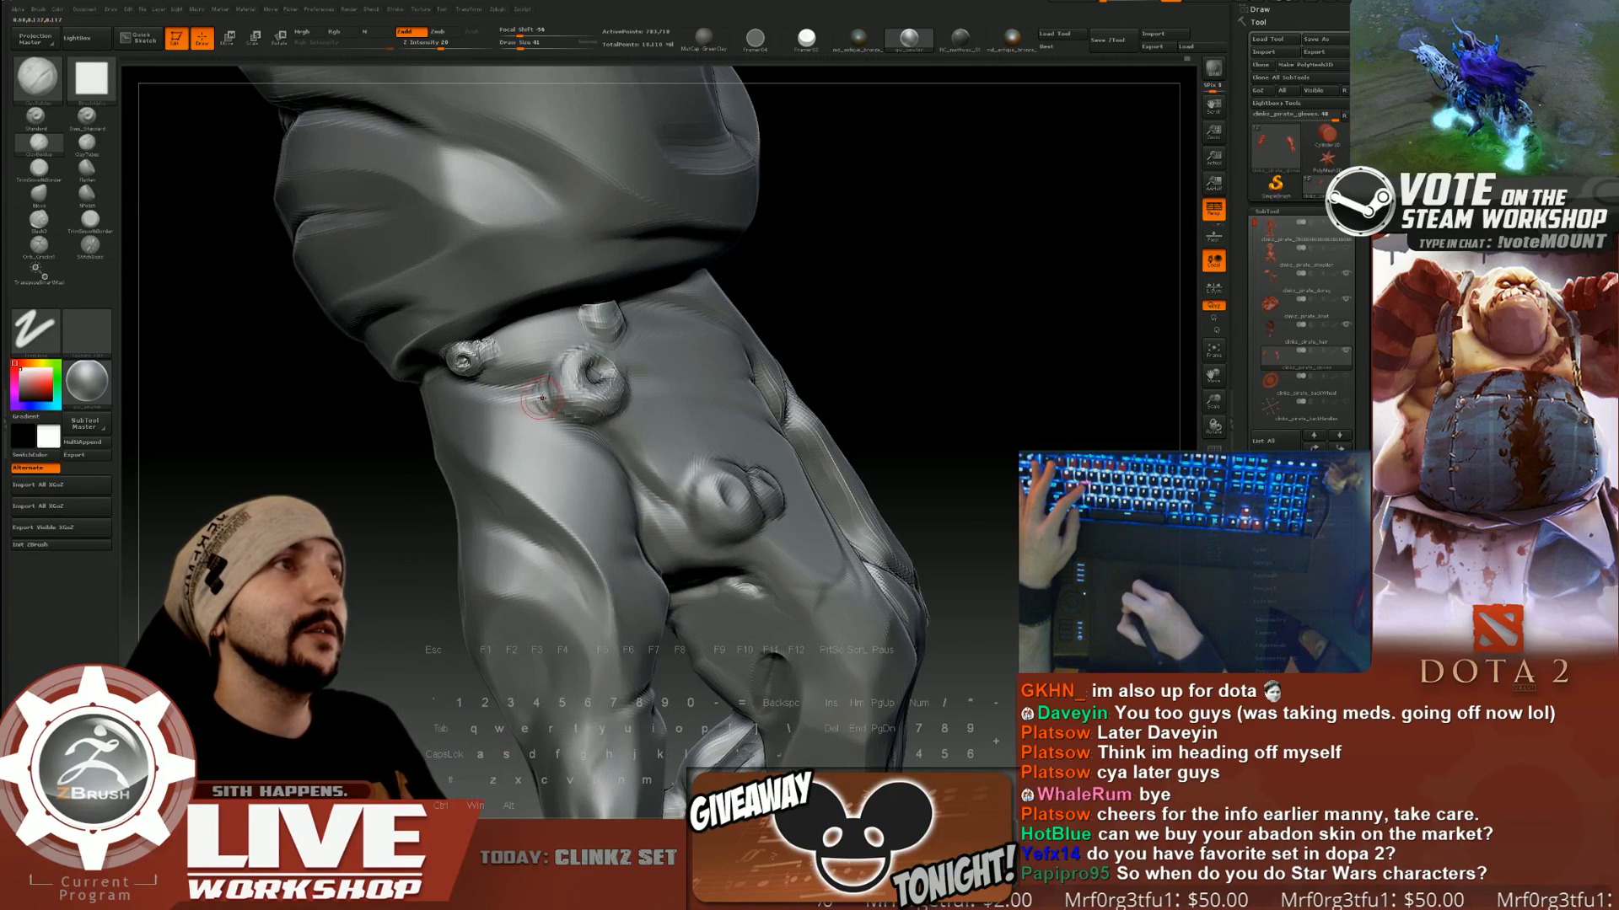
pyautogui.moveTo(931, 354)
pyautogui.keyDown('alt'); pyautogui.mouseDown()
pyautogui.moveTo(925, 261)
pyautogui.moveTo(930, 364)
pyautogui.mouseUp(); pyautogui.keyUp('alt')
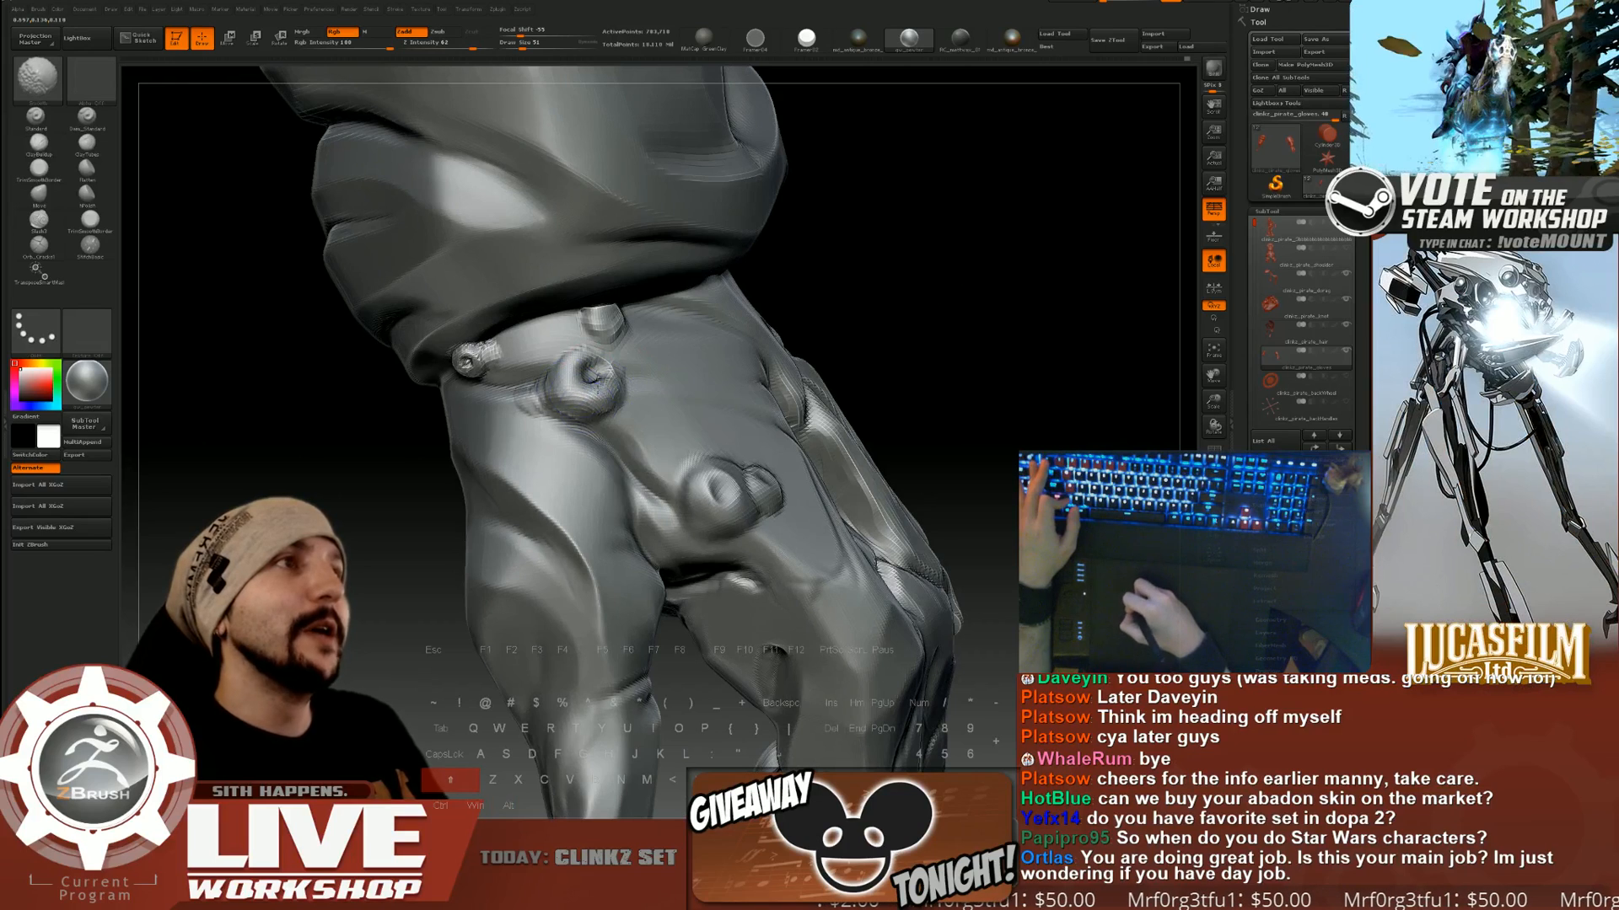
pyautogui.keyDown('shift'); pyautogui.moveTo(598, 384); pyautogui.dragTo(574, 409); pyautogui.keyUp('shift')
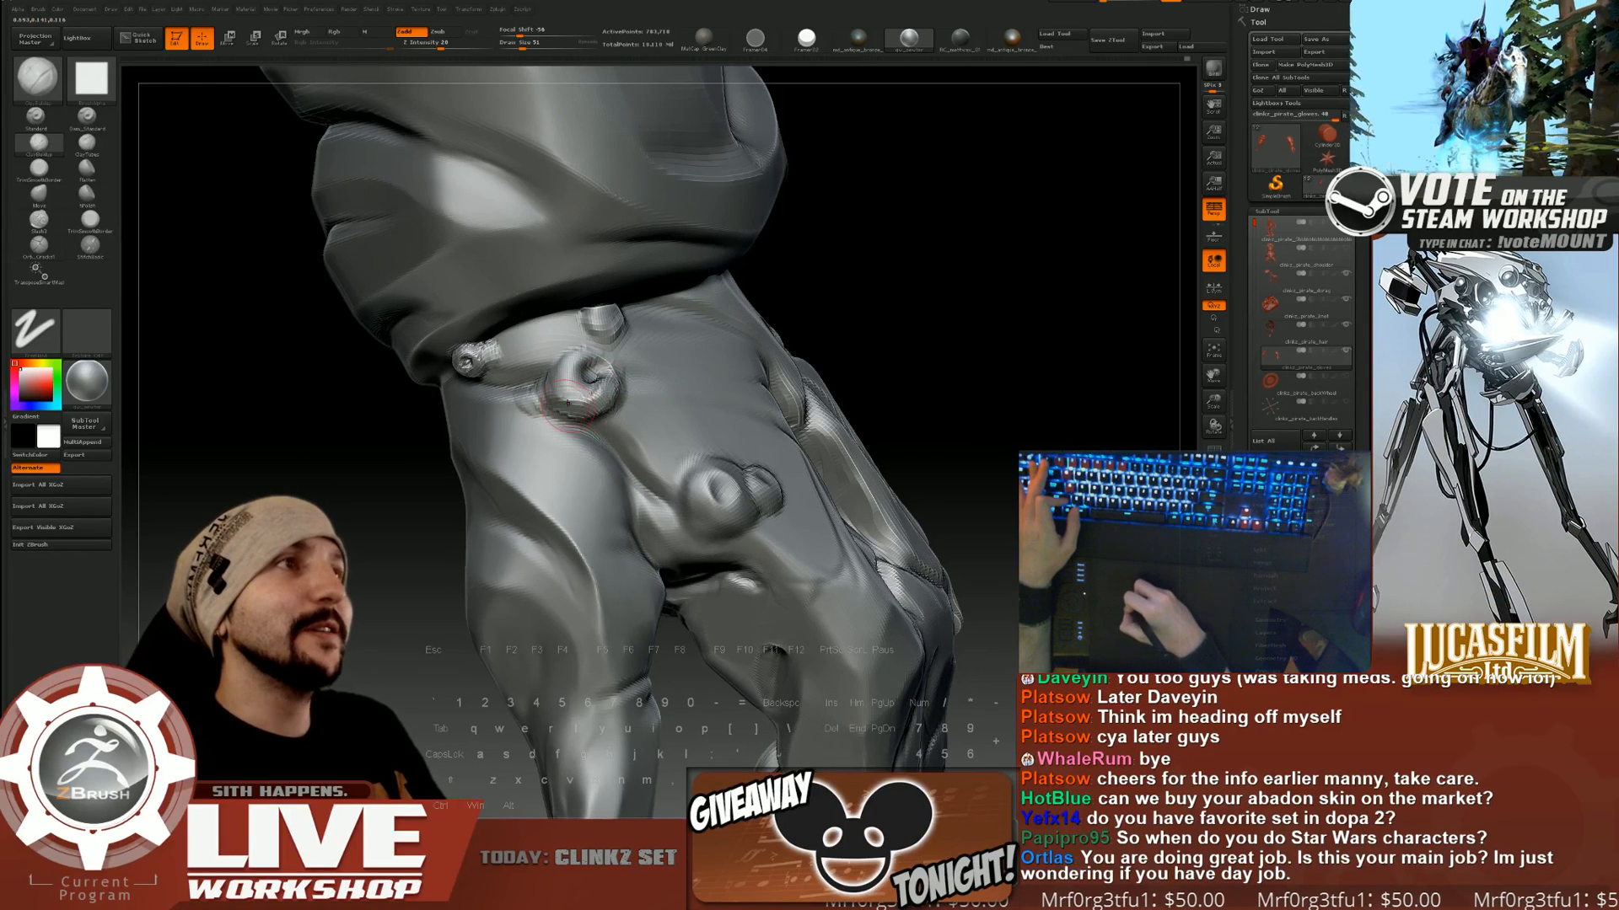
pyautogui.moveTo(812, 314); pyautogui.dragTo(759, 319)
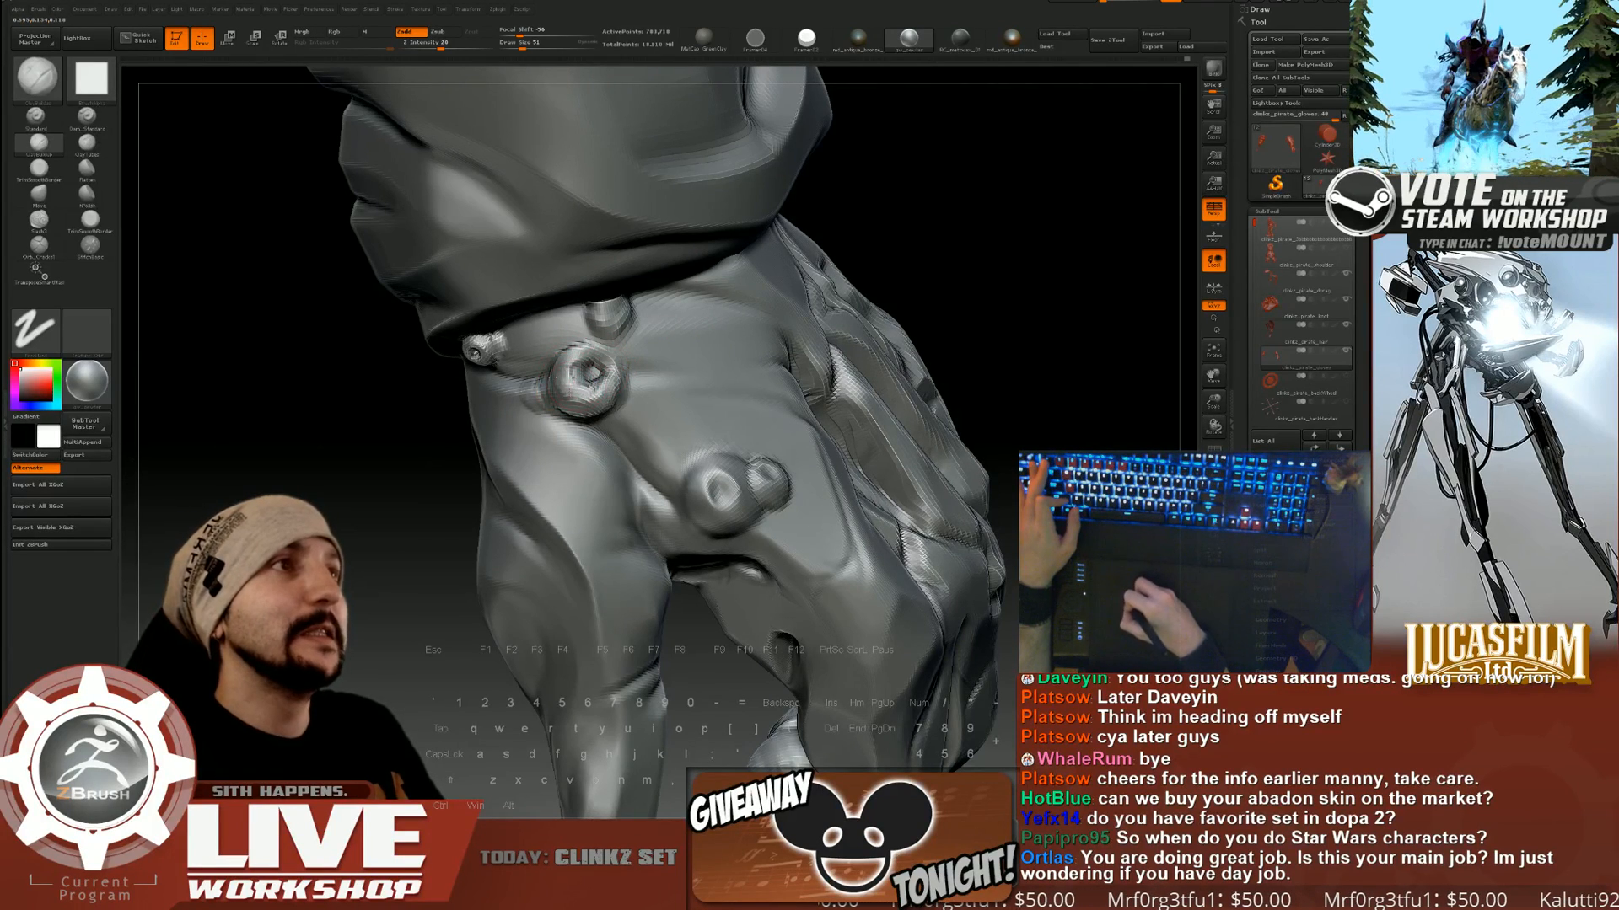
pyautogui.moveTo(983, 275); pyautogui.dragTo(546, 368)
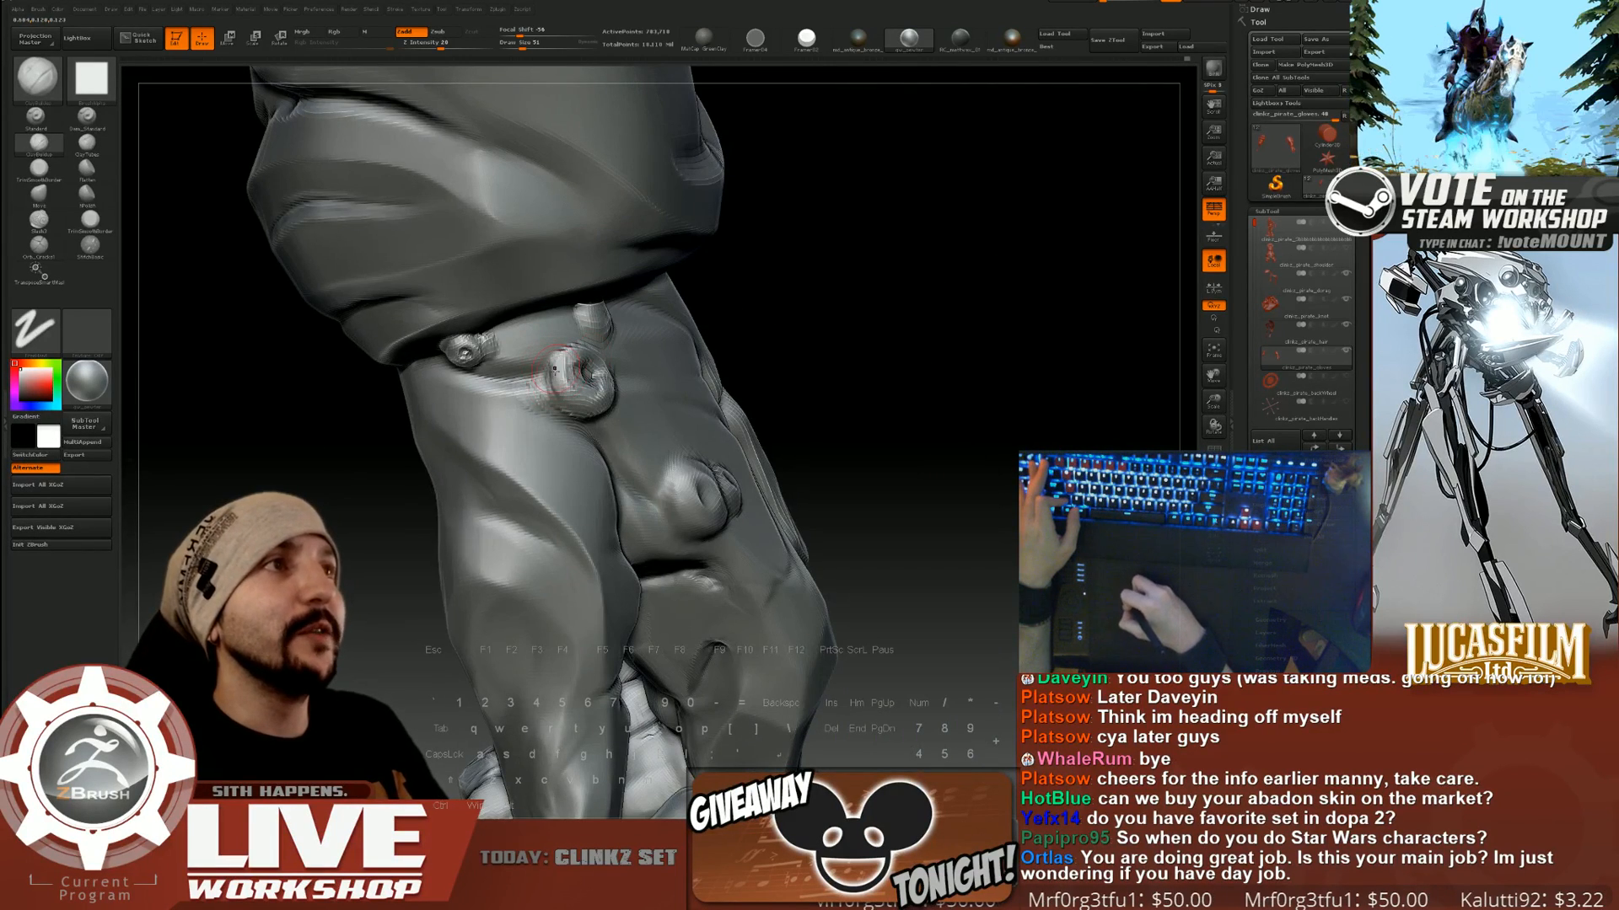
pyautogui.moveTo(523, 387); pyautogui.dragTo(550, 391)
pyautogui.moveTo(779, 336); pyautogui.dragTo(917, 302)
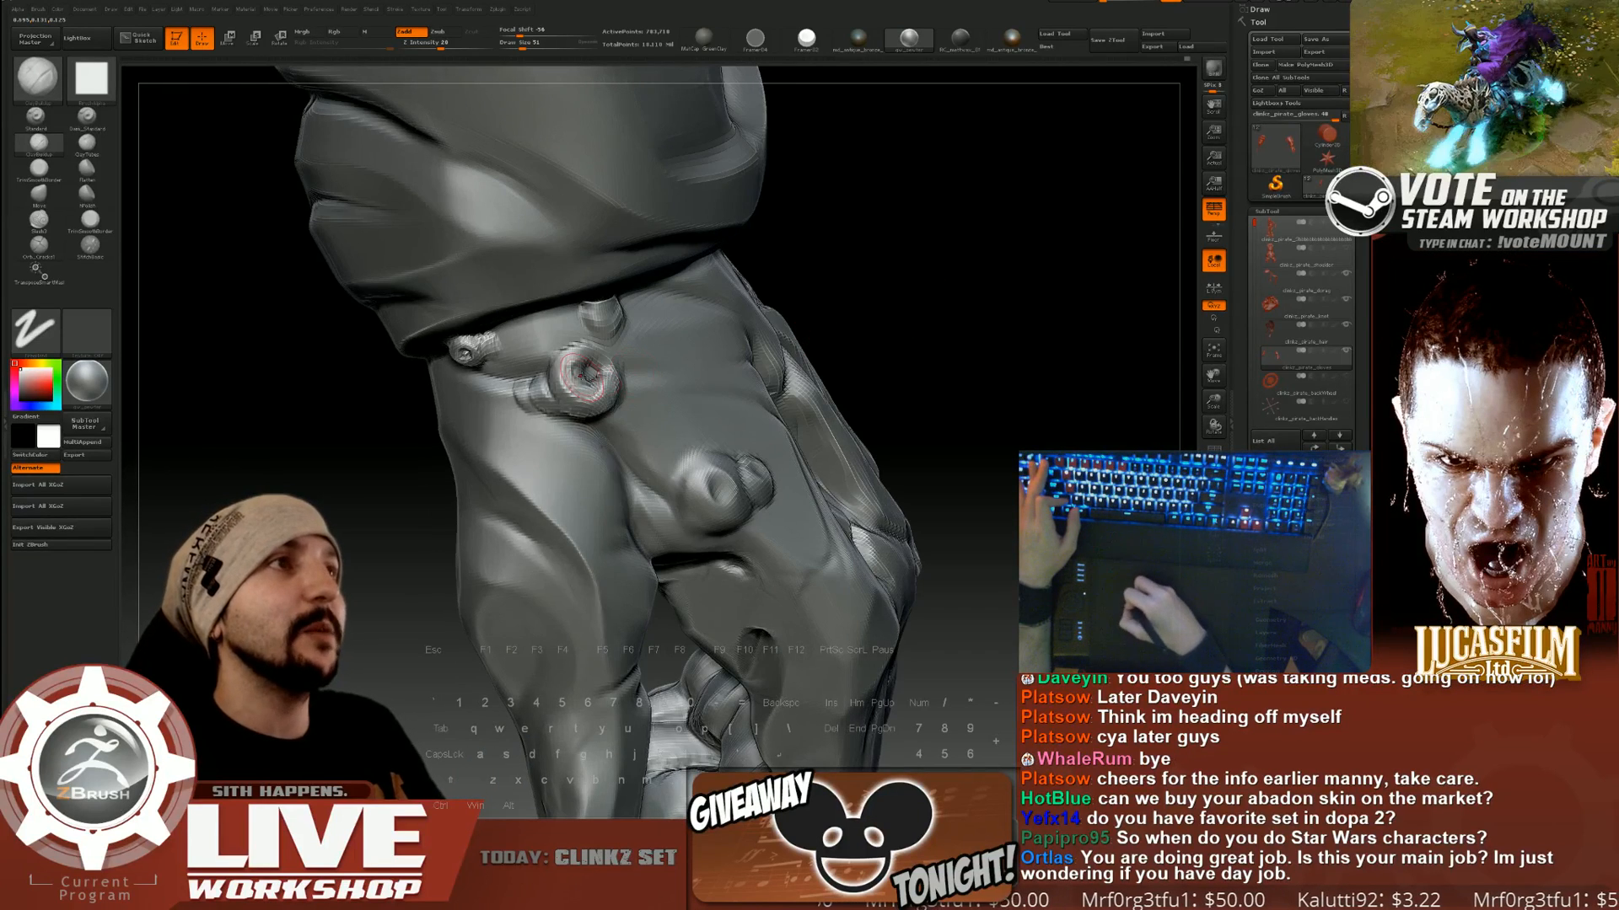
pyautogui.press('shift')
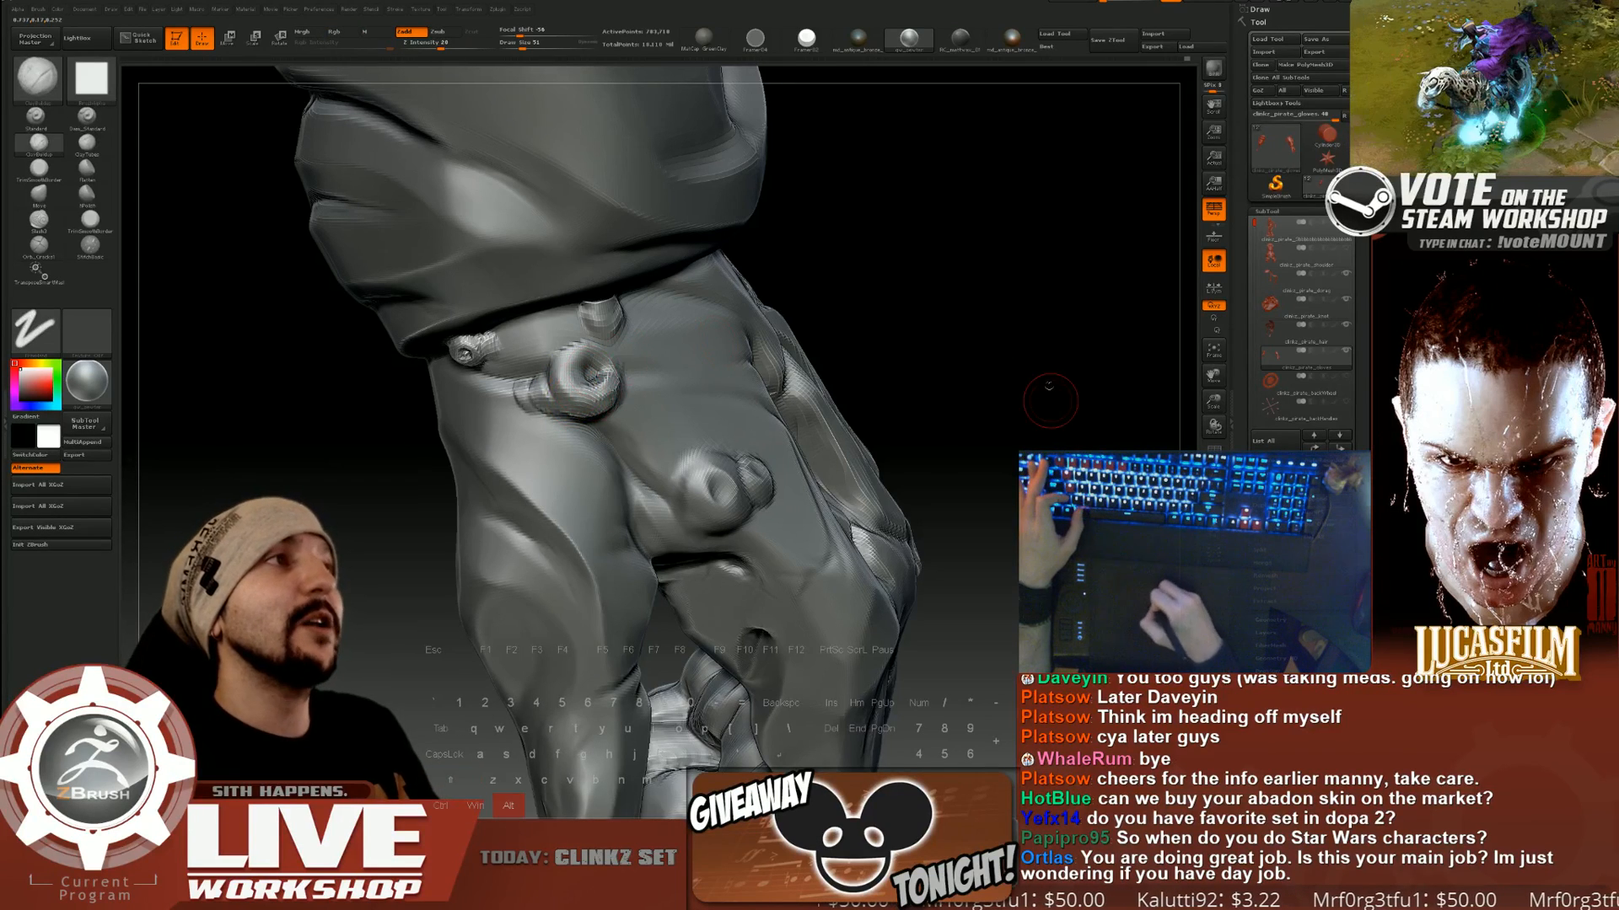
# Refine the inner rim around the hollow of the large wrist barnacle.
pyautogui.press('f')
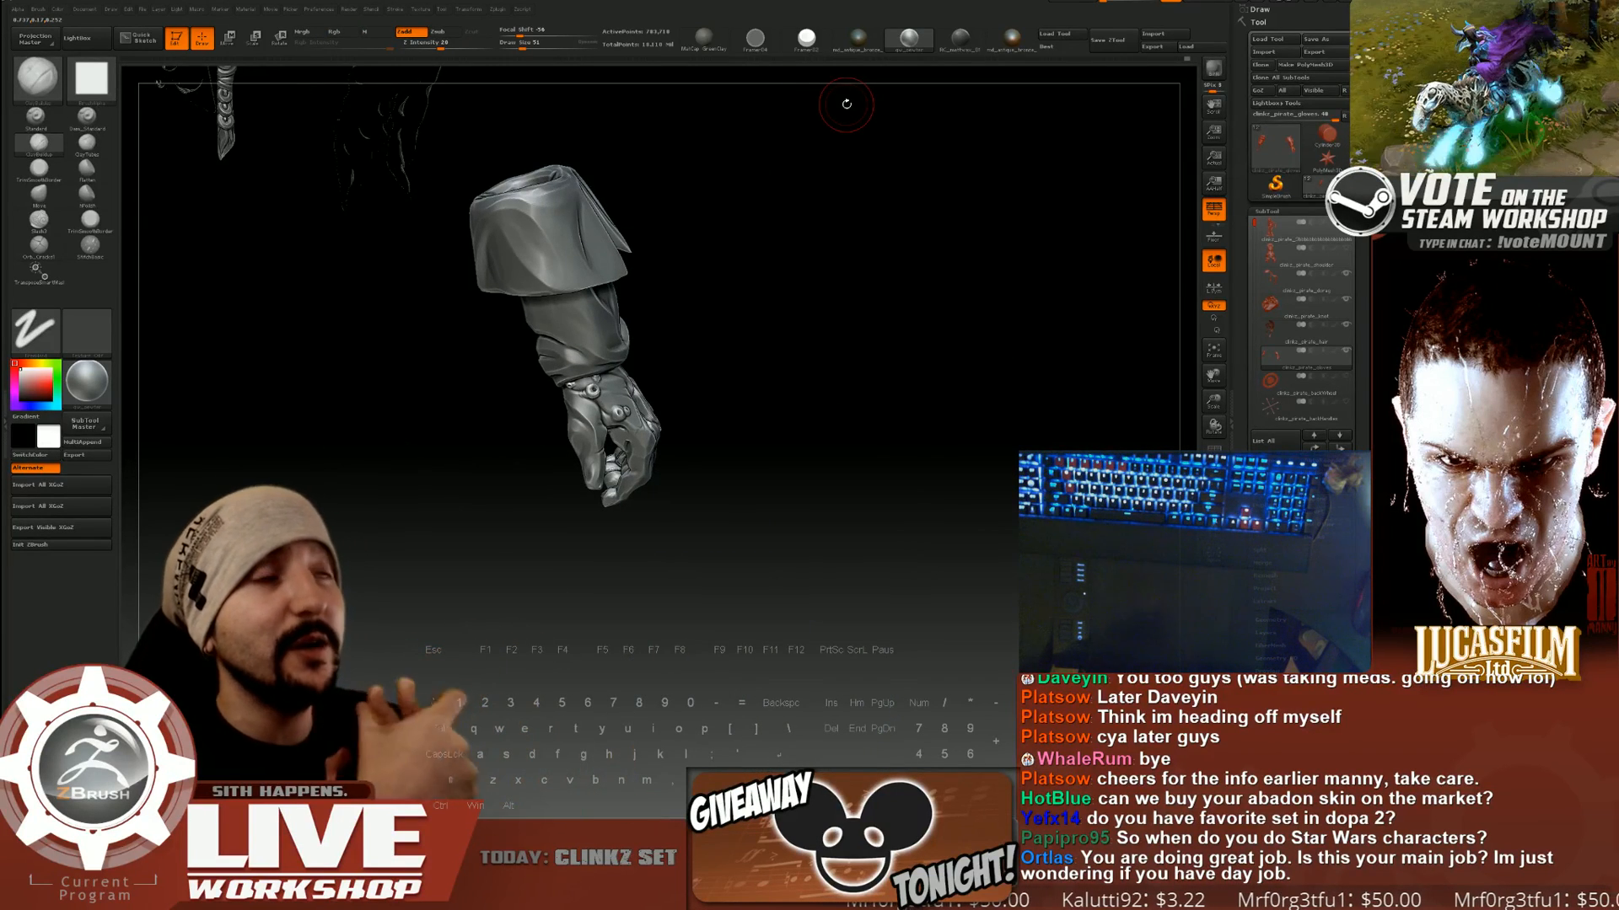
pyautogui.keyDown('alt'); pyautogui.moveTo(863, 389); pyautogui.dragTo(1013, 344); pyautogui.keyUp('alt')
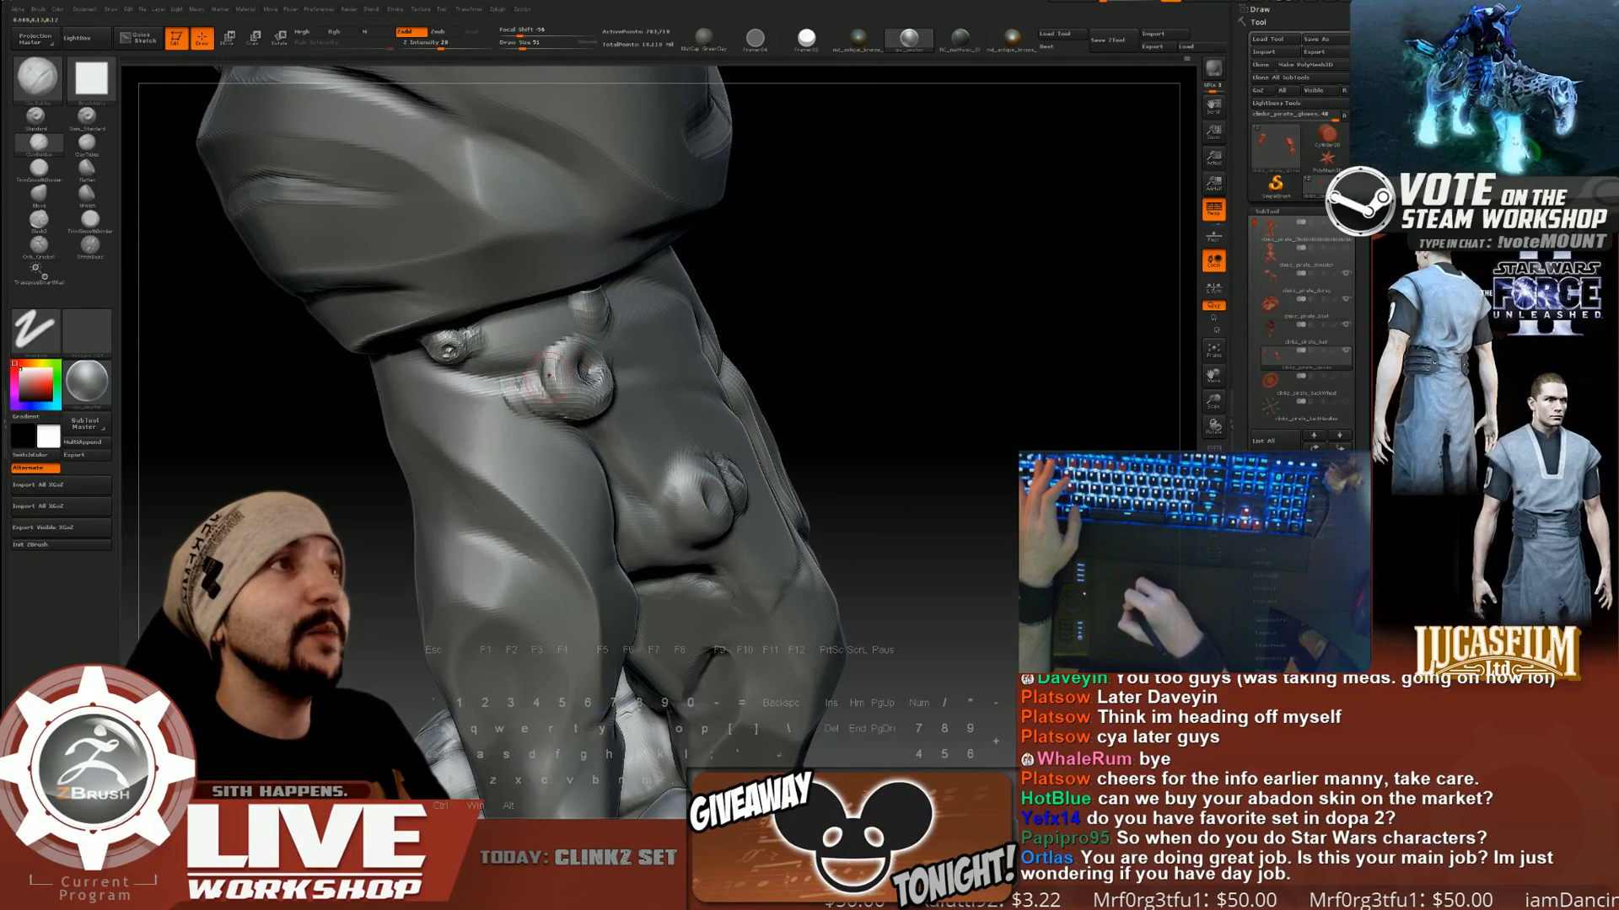
pyautogui.press('s')
pyautogui.moveTo(557, 371); pyautogui.dragTo(562, 368)
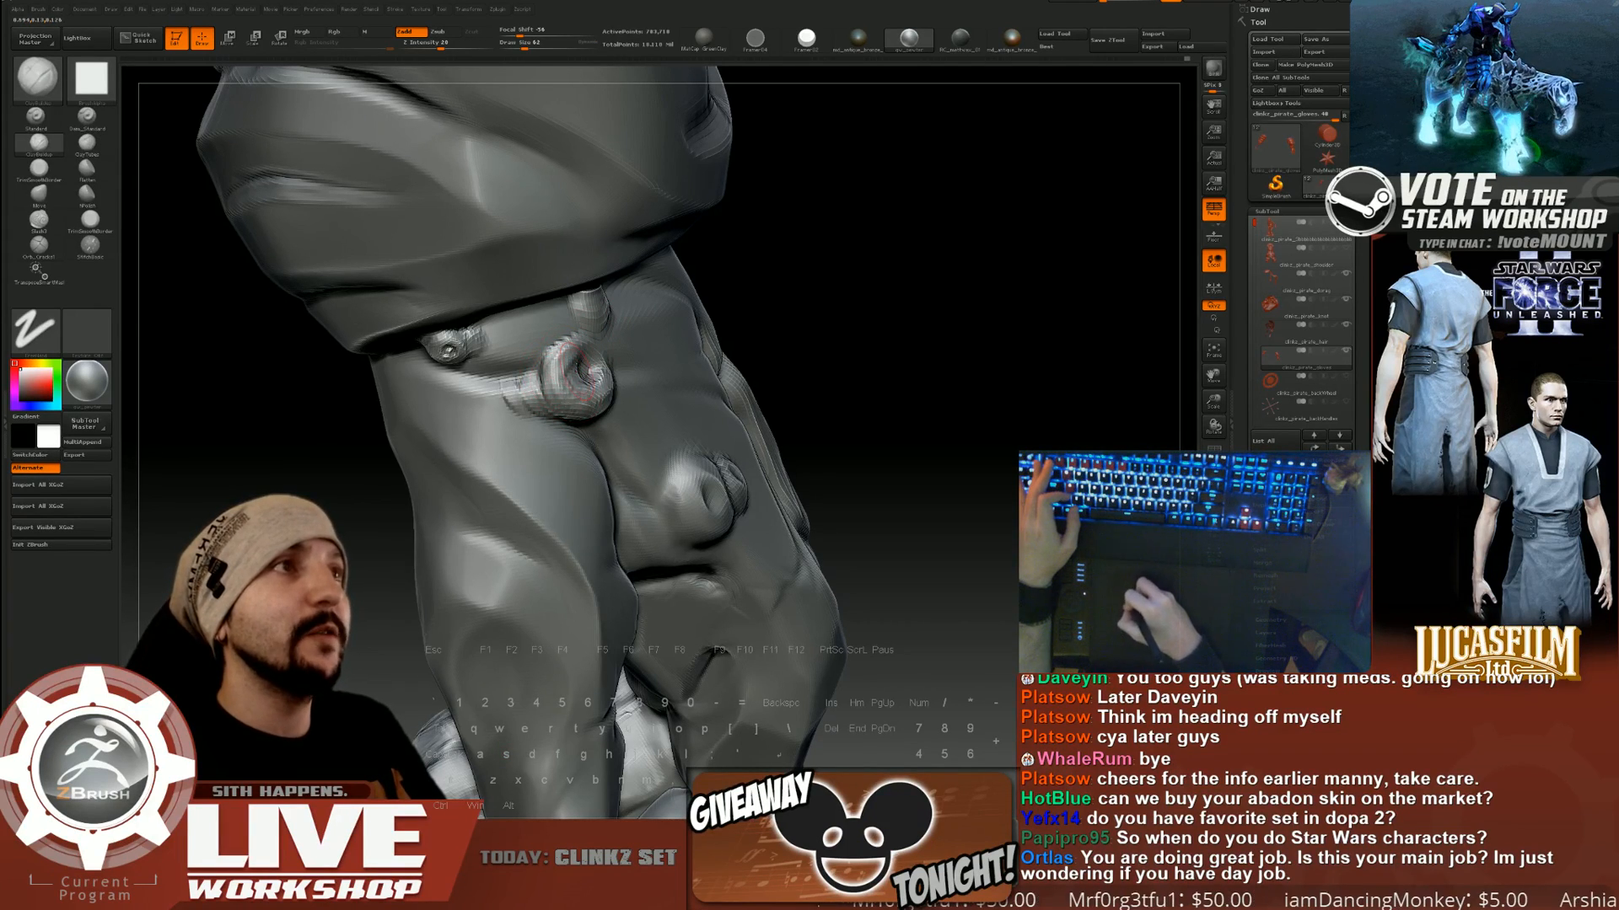
pyautogui.keyDown('alt'); pyautogui.moveTo(954, 408); pyautogui.dragTo(1015, 329); pyautogui.keyUp('alt')
pyautogui.moveTo(1033, 253)
pyautogui.mouseDown()
pyautogui.moveTo(939, 261)
pyautogui.moveTo(781, 311)
pyautogui.mouseUp()
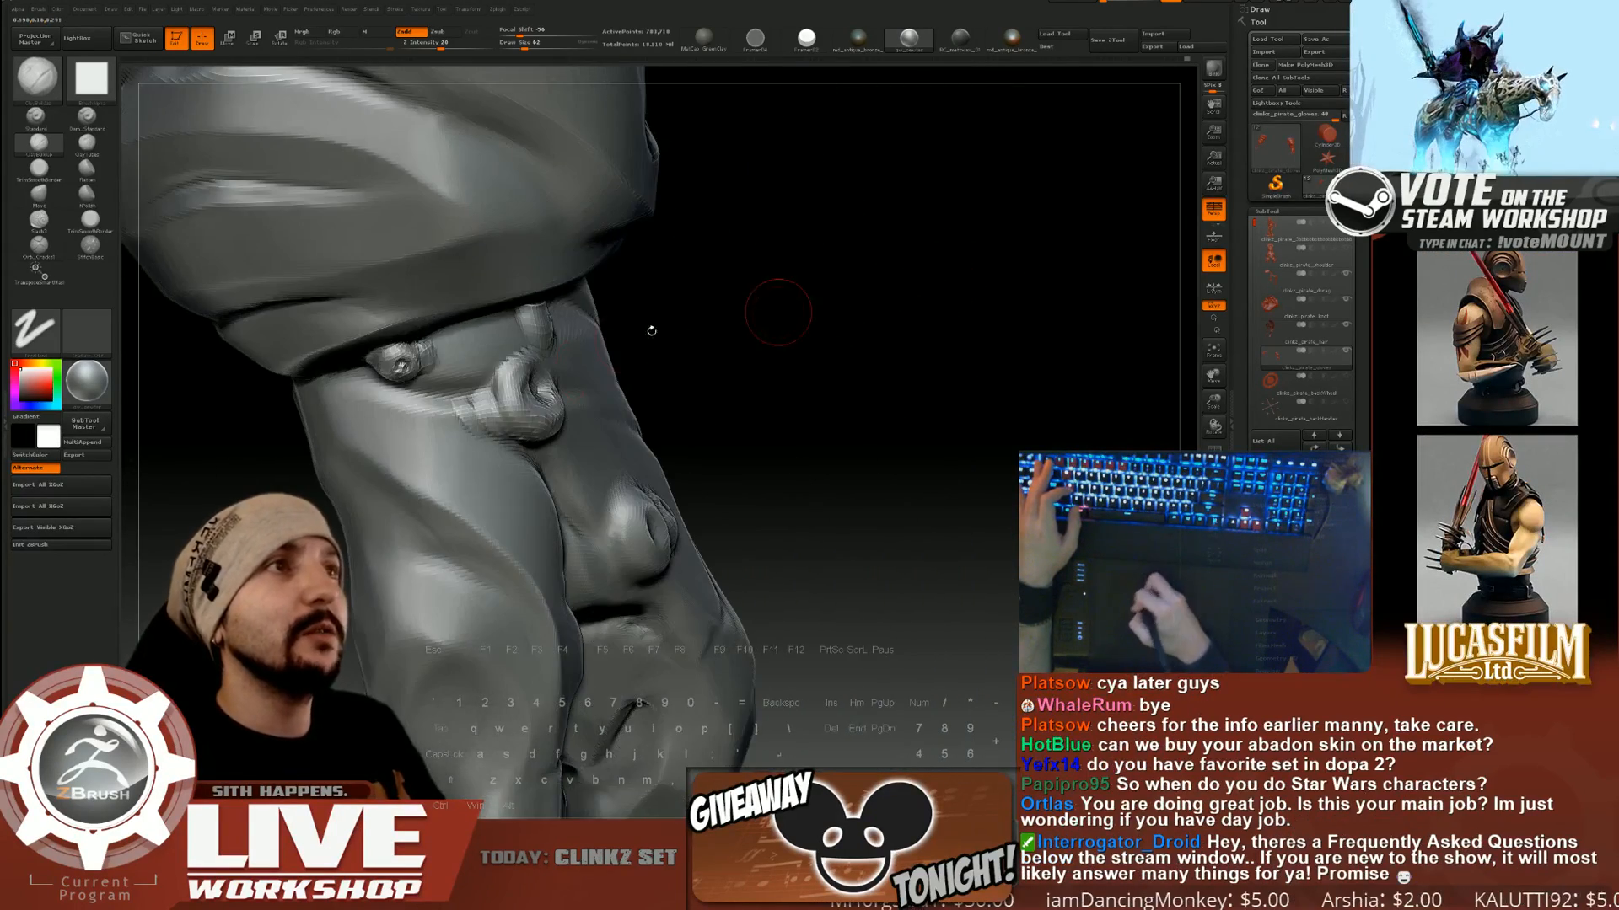
# Thicken the base of the large wrist barnacle on its thumb side and smooth the body around its opening.
pyautogui.press('s')
pyautogui.moveTo(504, 393); pyautogui.dragTo(502, 393)
pyautogui.moveTo(488, 403); pyautogui.dragTo(495, 396)
pyautogui.moveTo(709, 318); pyautogui.dragTo(617, 325)
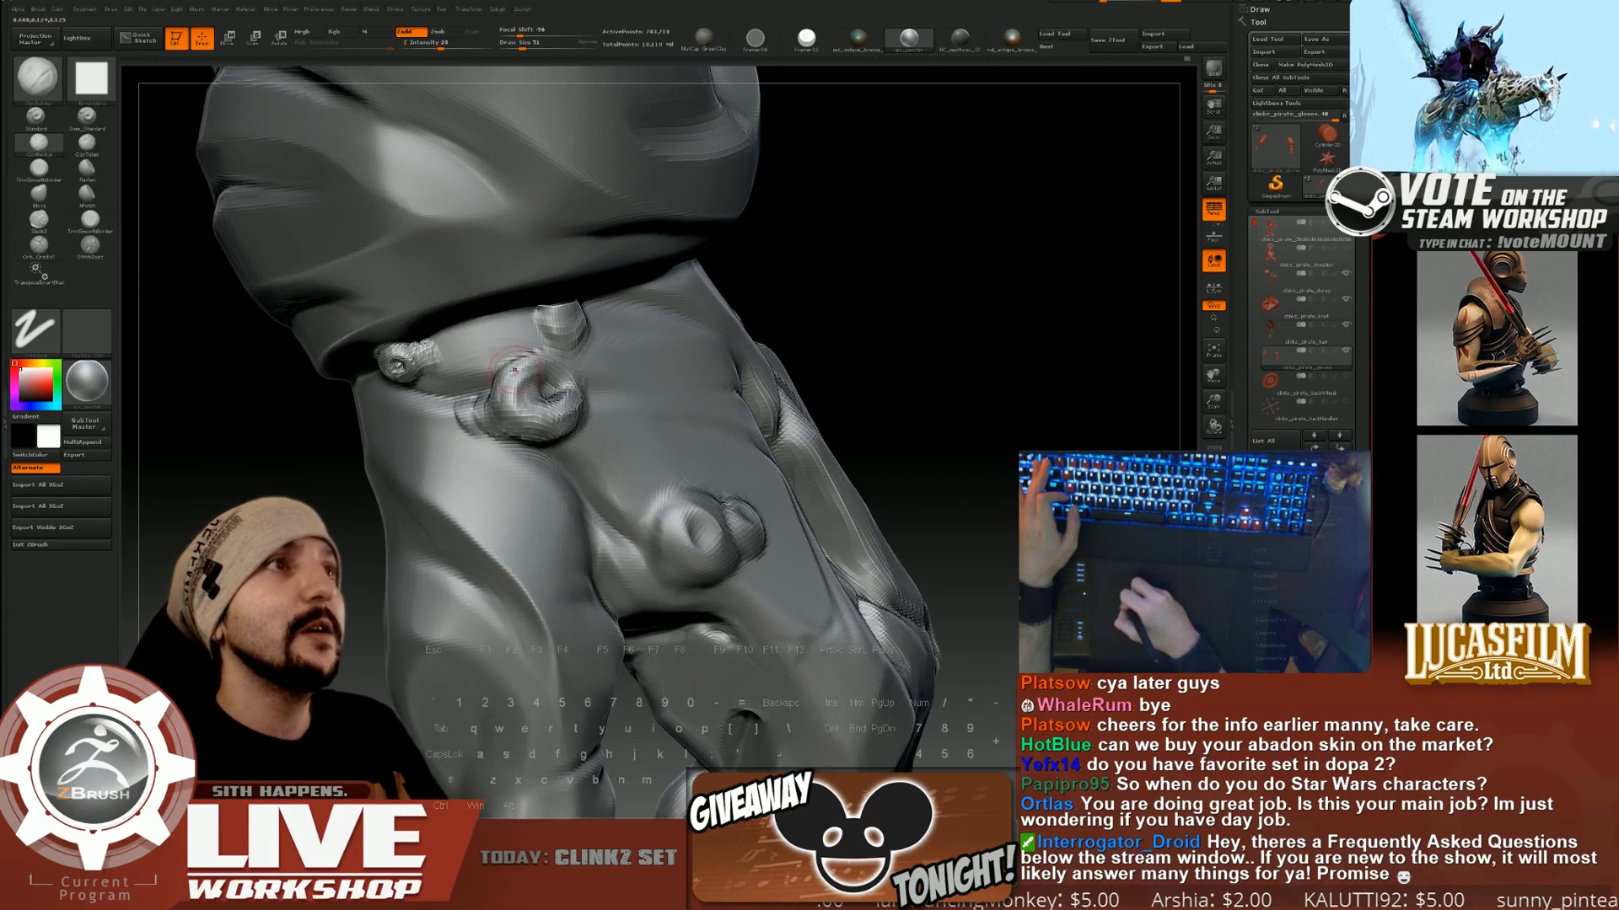
pyautogui.moveTo(625, 420); pyautogui.dragTo(558, 414, button='right')
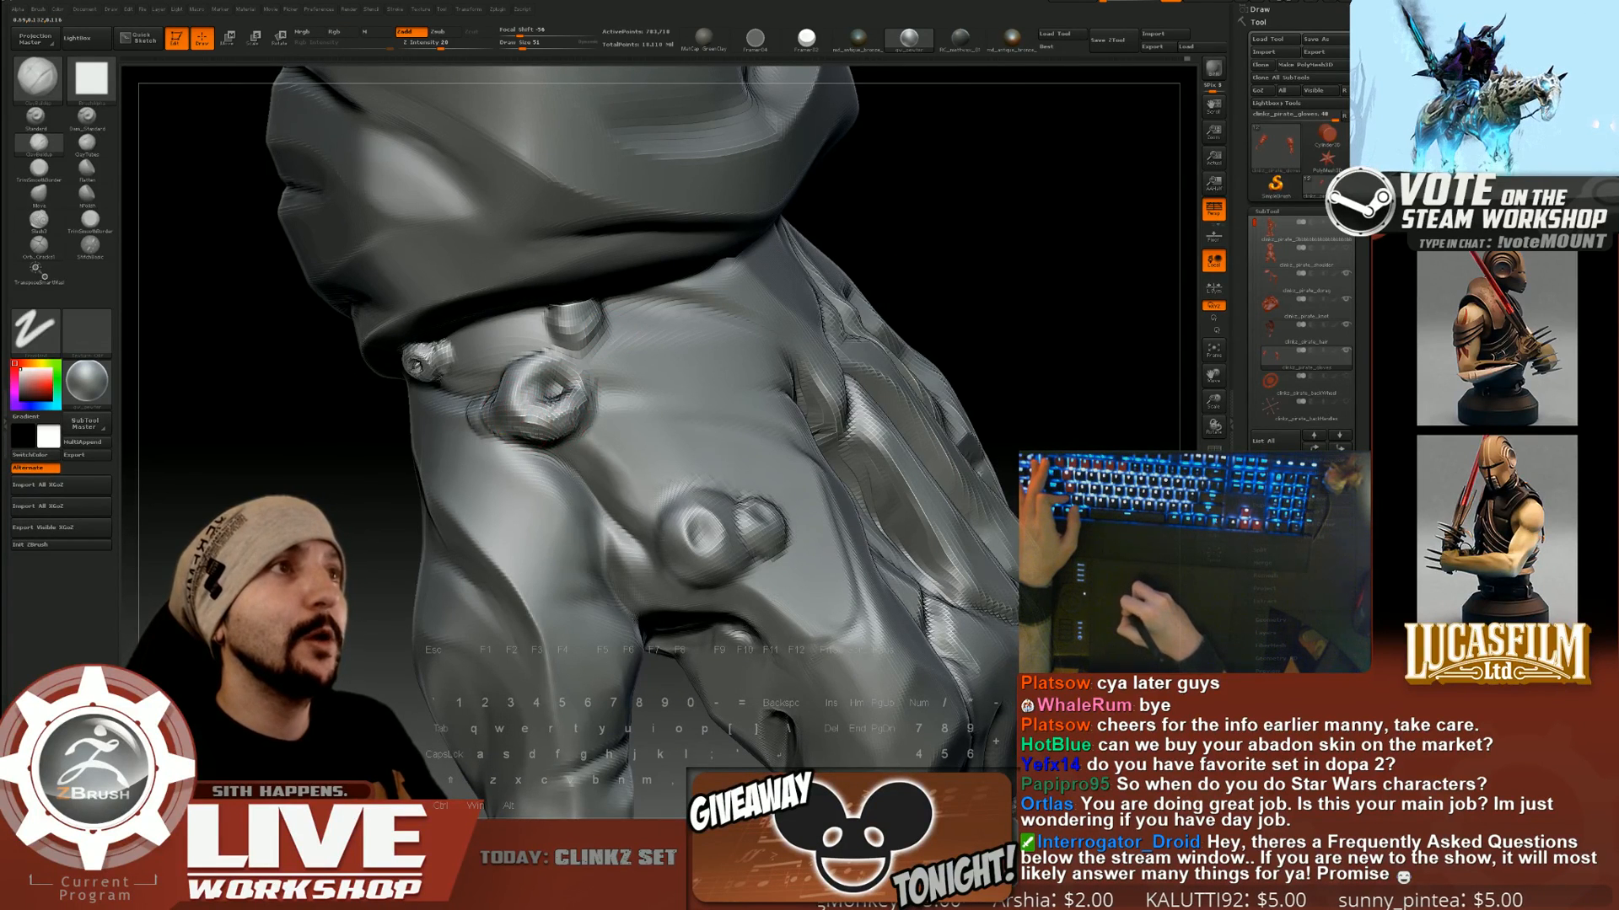
pyautogui.keyDown('shift'); pyautogui.moveTo(582, 411); pyautogui.dragTo(527, 413); pyautogui.keyUp('shift')
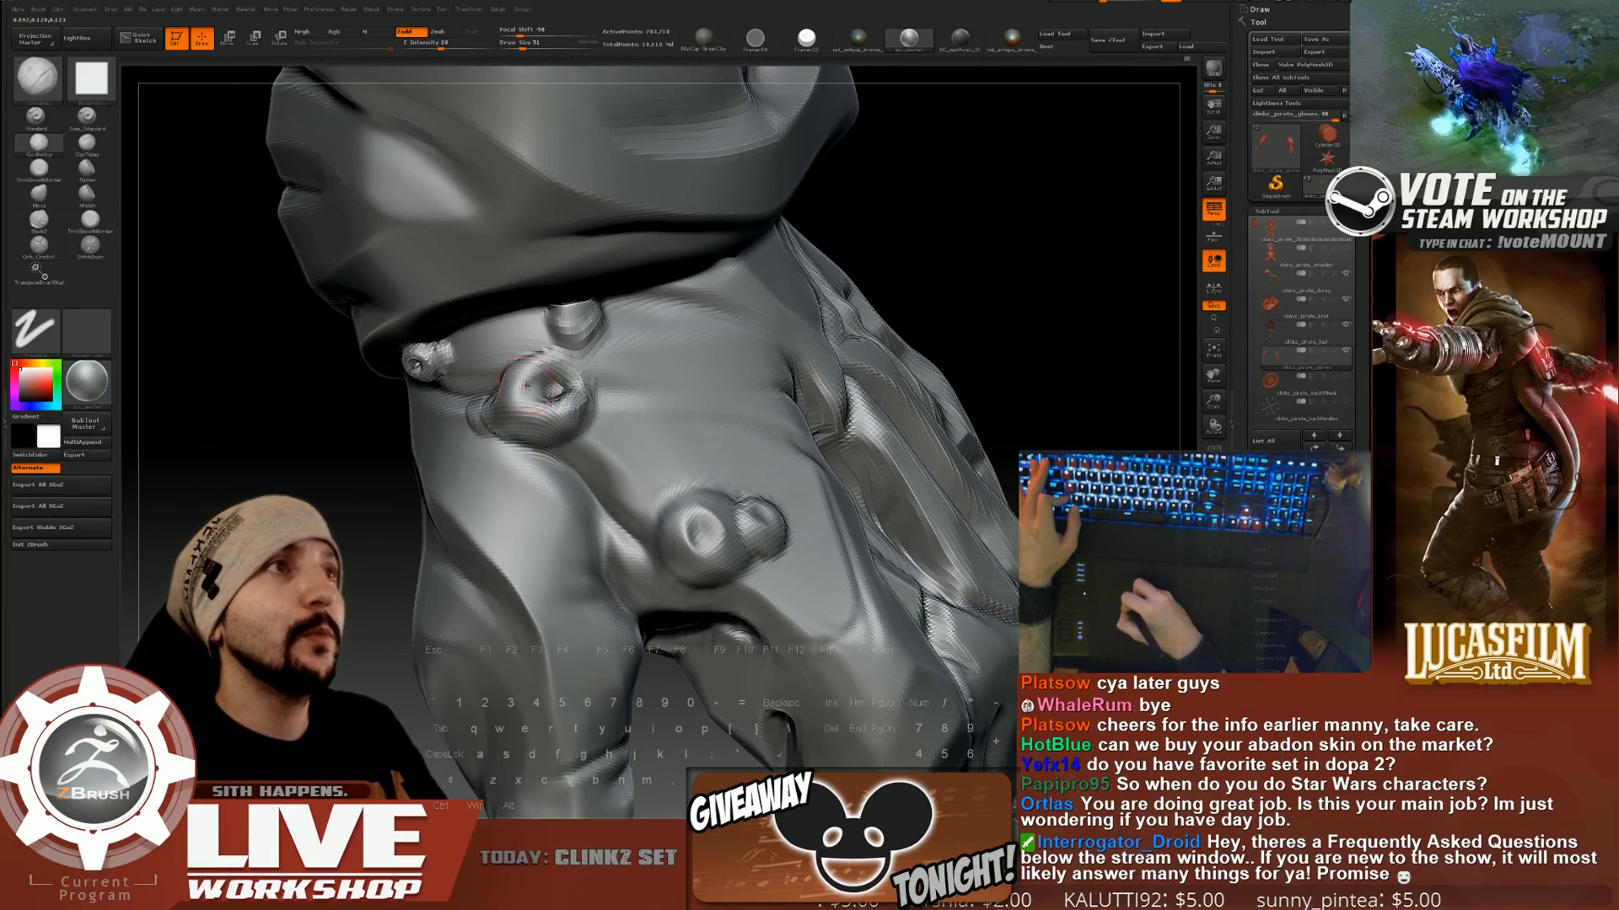
# Raise a thicker rim around the larger barnacle of the pair between the glove's thumb and index finger.
pyautogui.keyDown('alt'); pyautogui.moveTo(357, 537); pyautogui.dragTo(350, 396); pyautogui.keyUp('alt')
pyautogui.moveTo(824, 347); pyautogui.dragTo(868, 336)
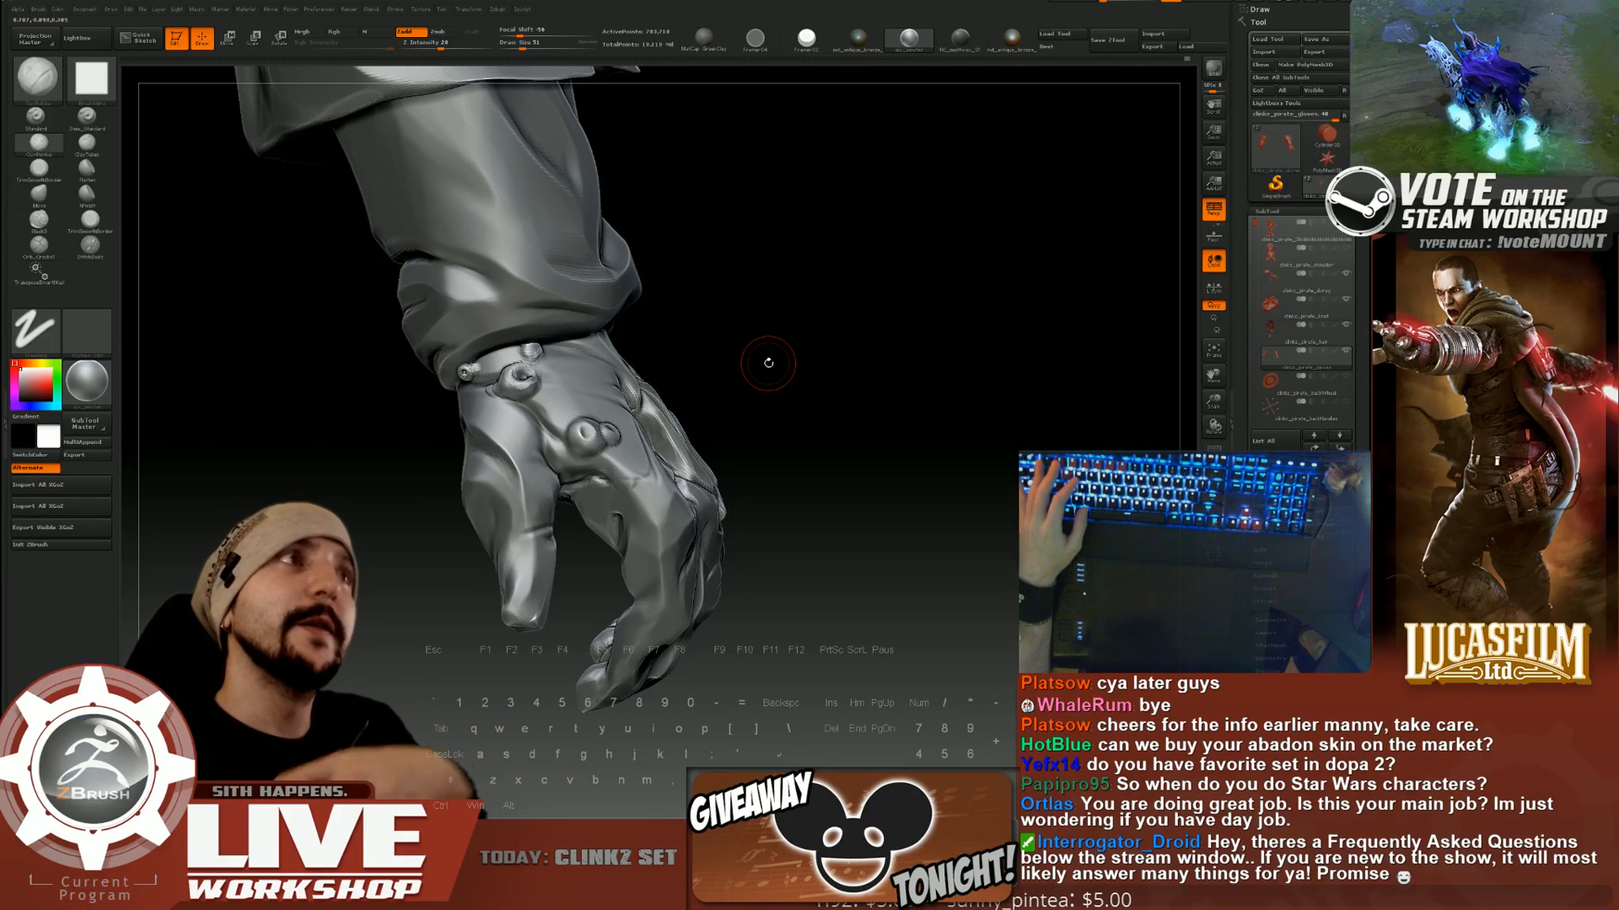
pyautogui.keyDown('alt'); pyautogui.moveTo(870, 339); pyautogui.dragTo(636, 488); pyautogui.keyUp('alt')
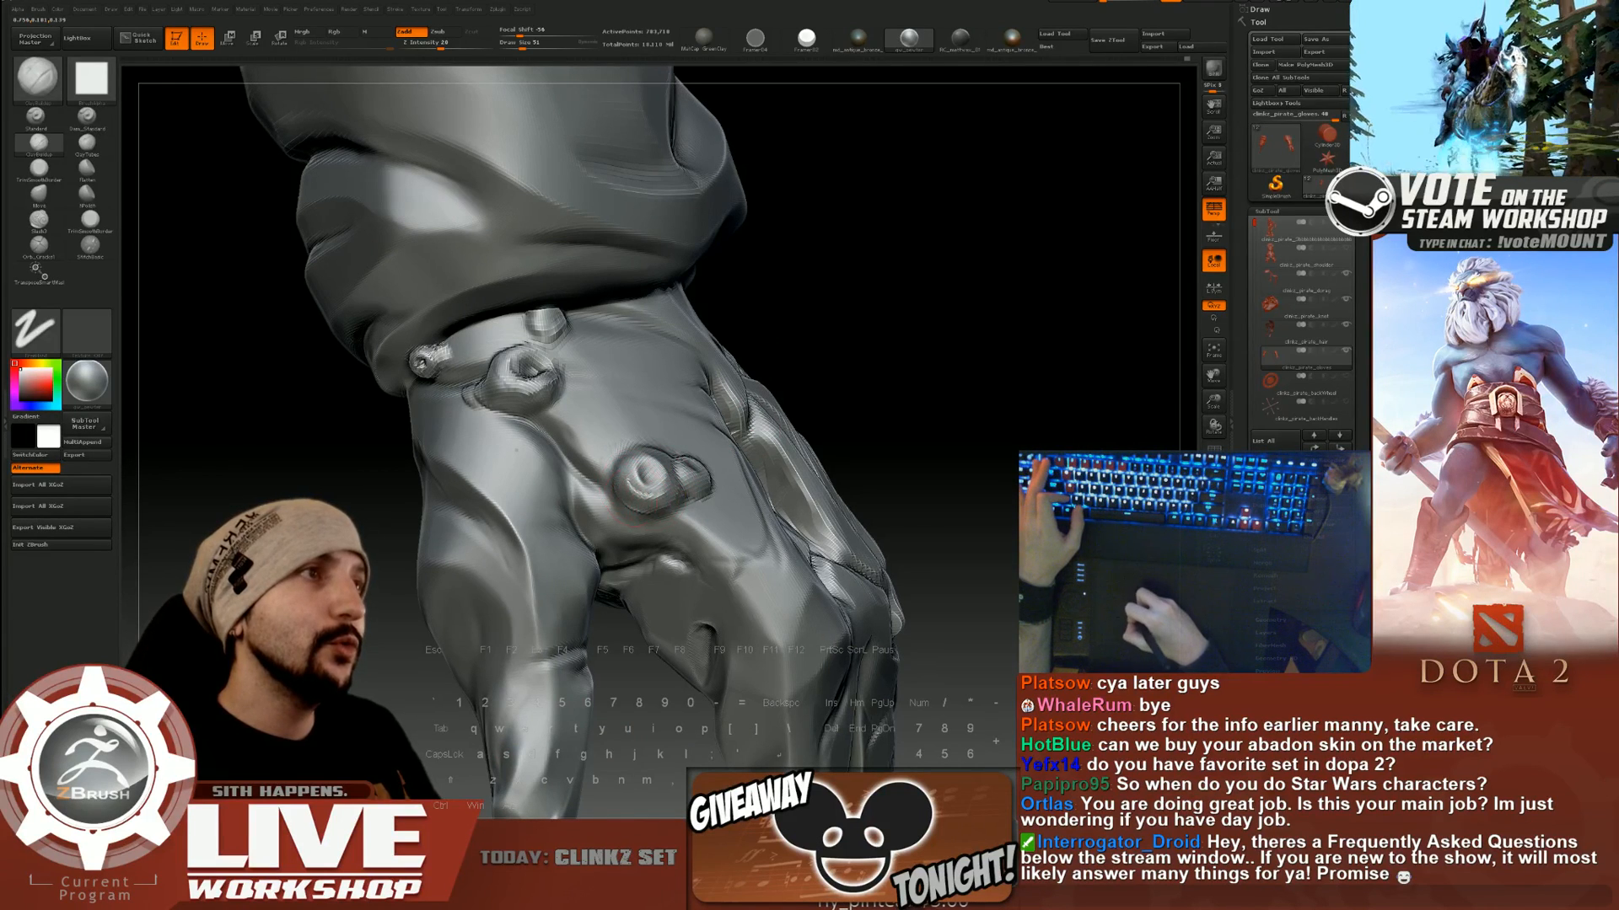
pyautogui.moveTo(878, 368); pyautogui.dragTo(704, 476)
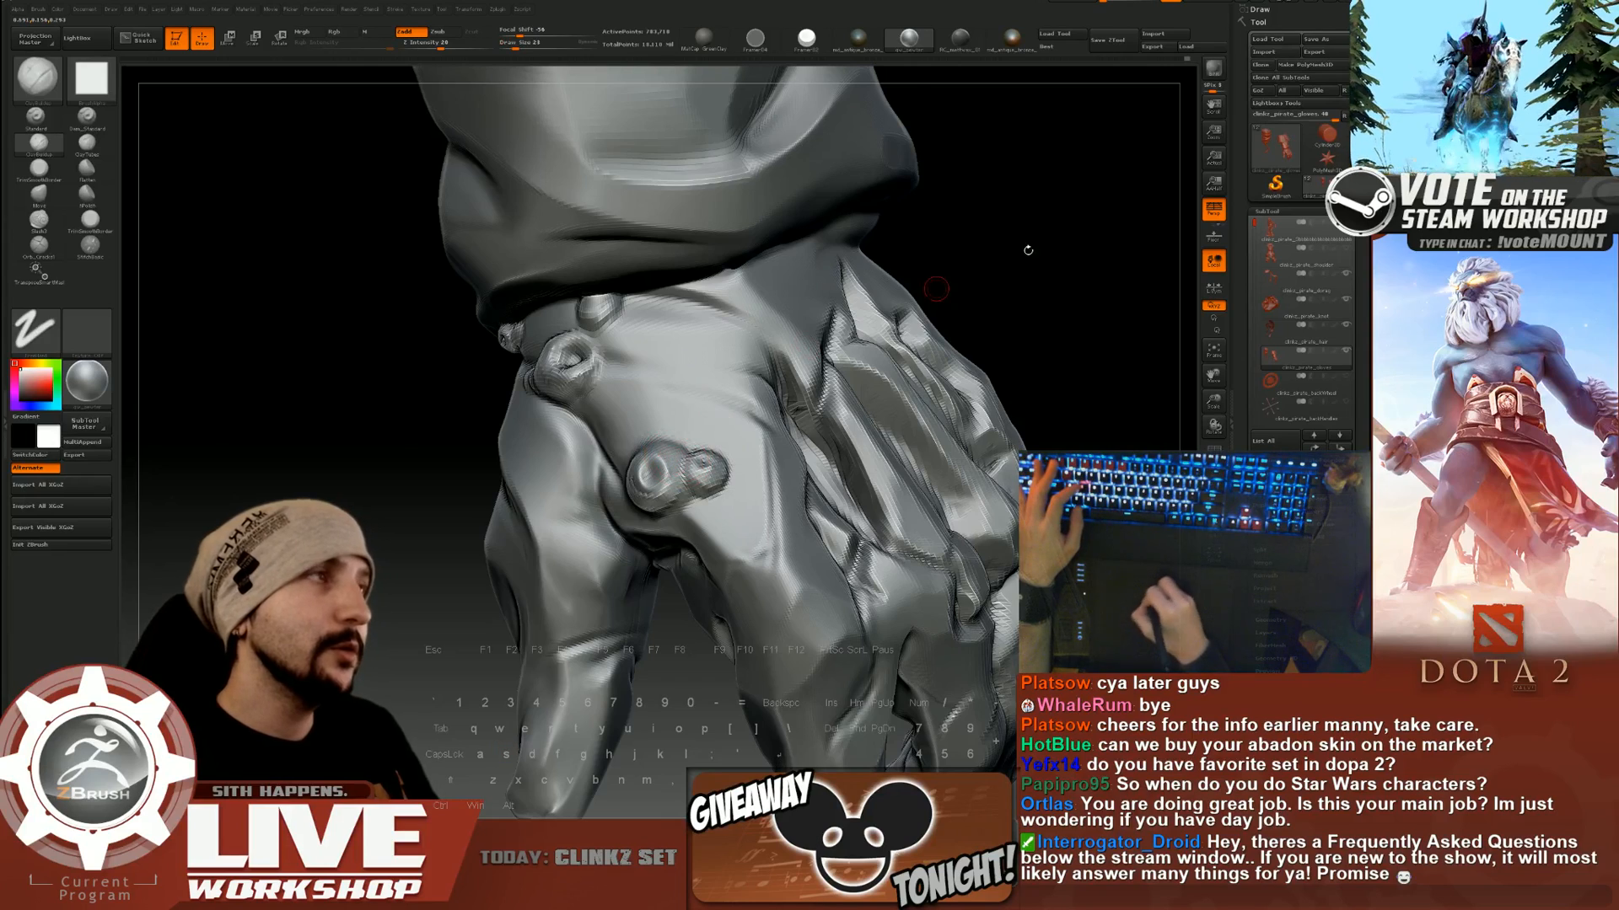
pyautogui.moveTo(936, 289)
pyautogui.mouseDown()
pyautogui.moveTo(1015, 258)
pyautogui.moveTo(978, 282)
pyautogui.mouseUp()
pyautogui.press('s')
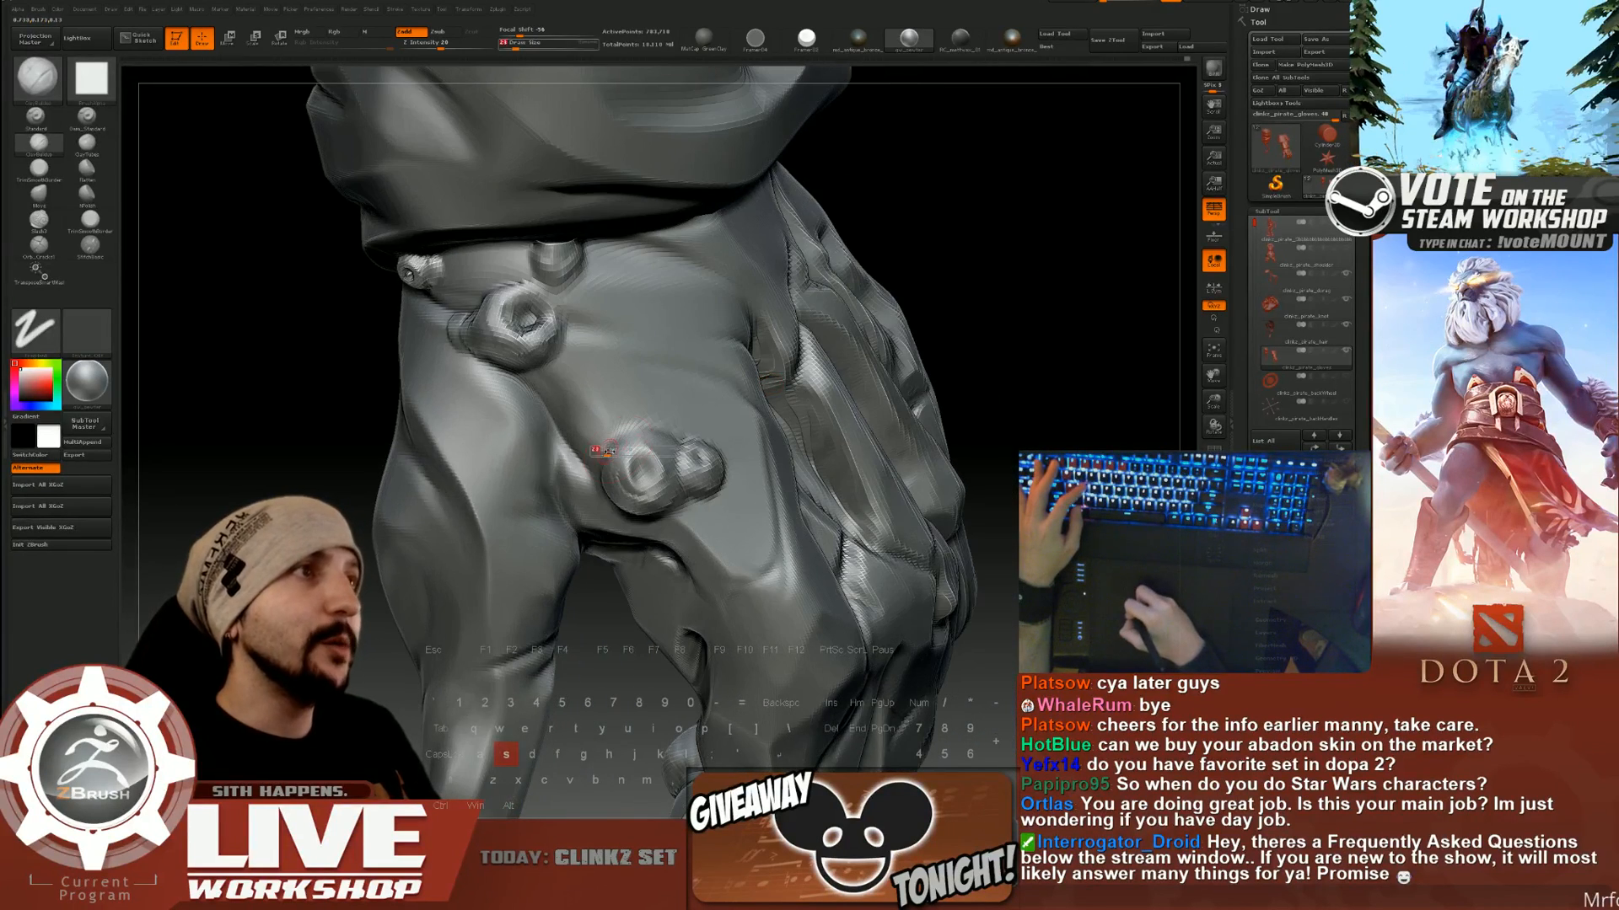
pyautogui.press('s')
pyautogui.moveTo(630, 447); pyautogui.dragTo(660, 443)
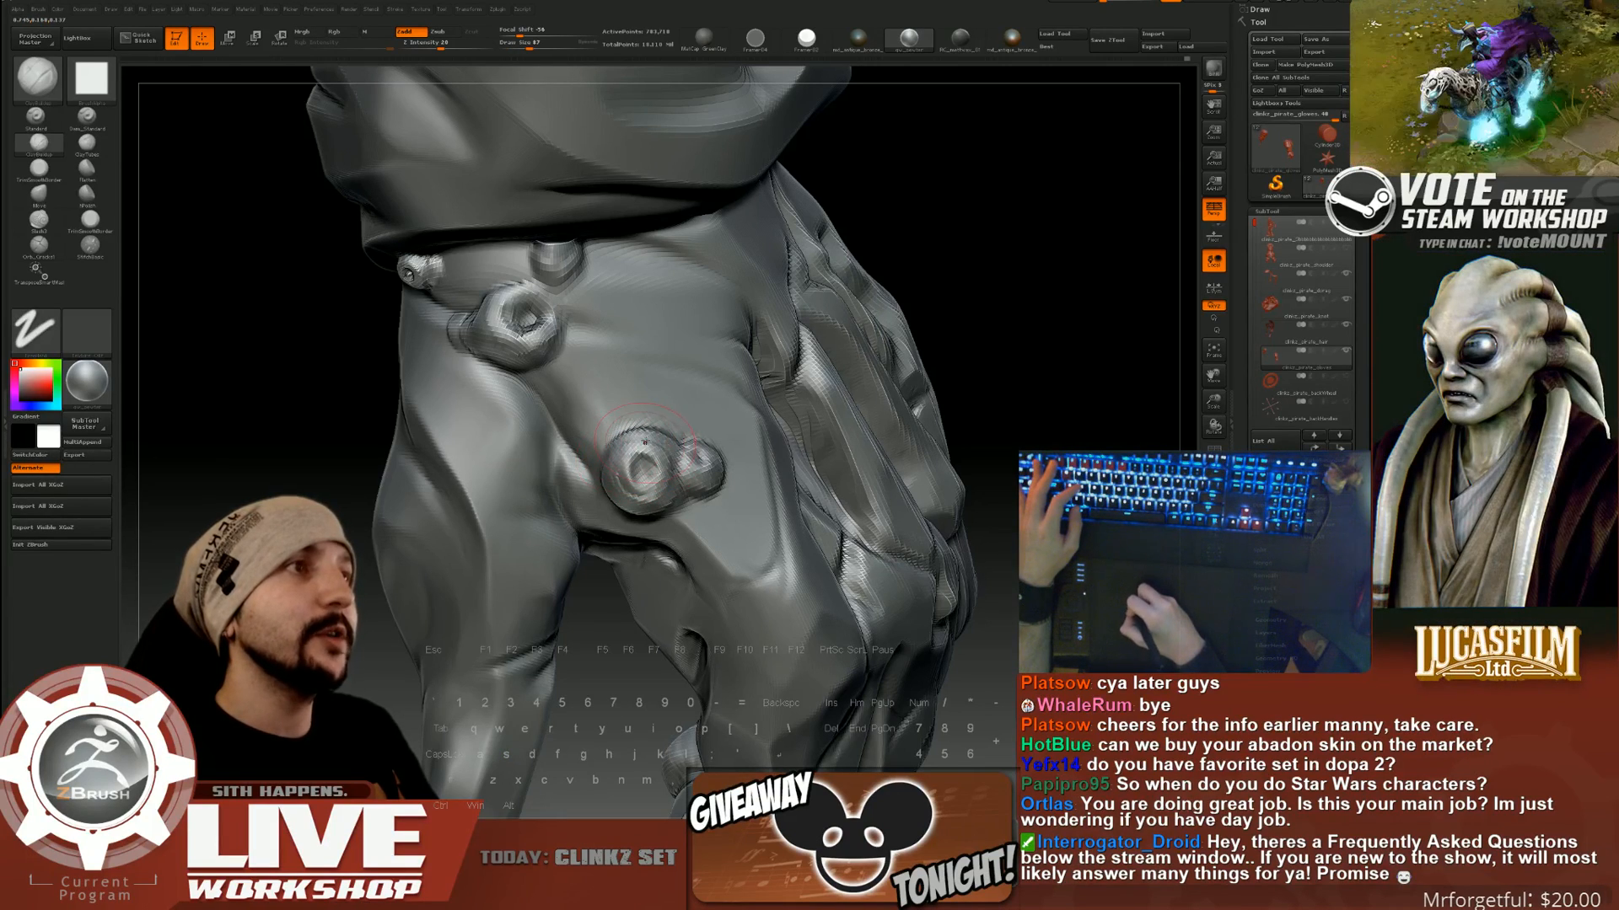
pyautogui.moveTo(644, 442); pyautogui.dragTo(676, 424, button='right')
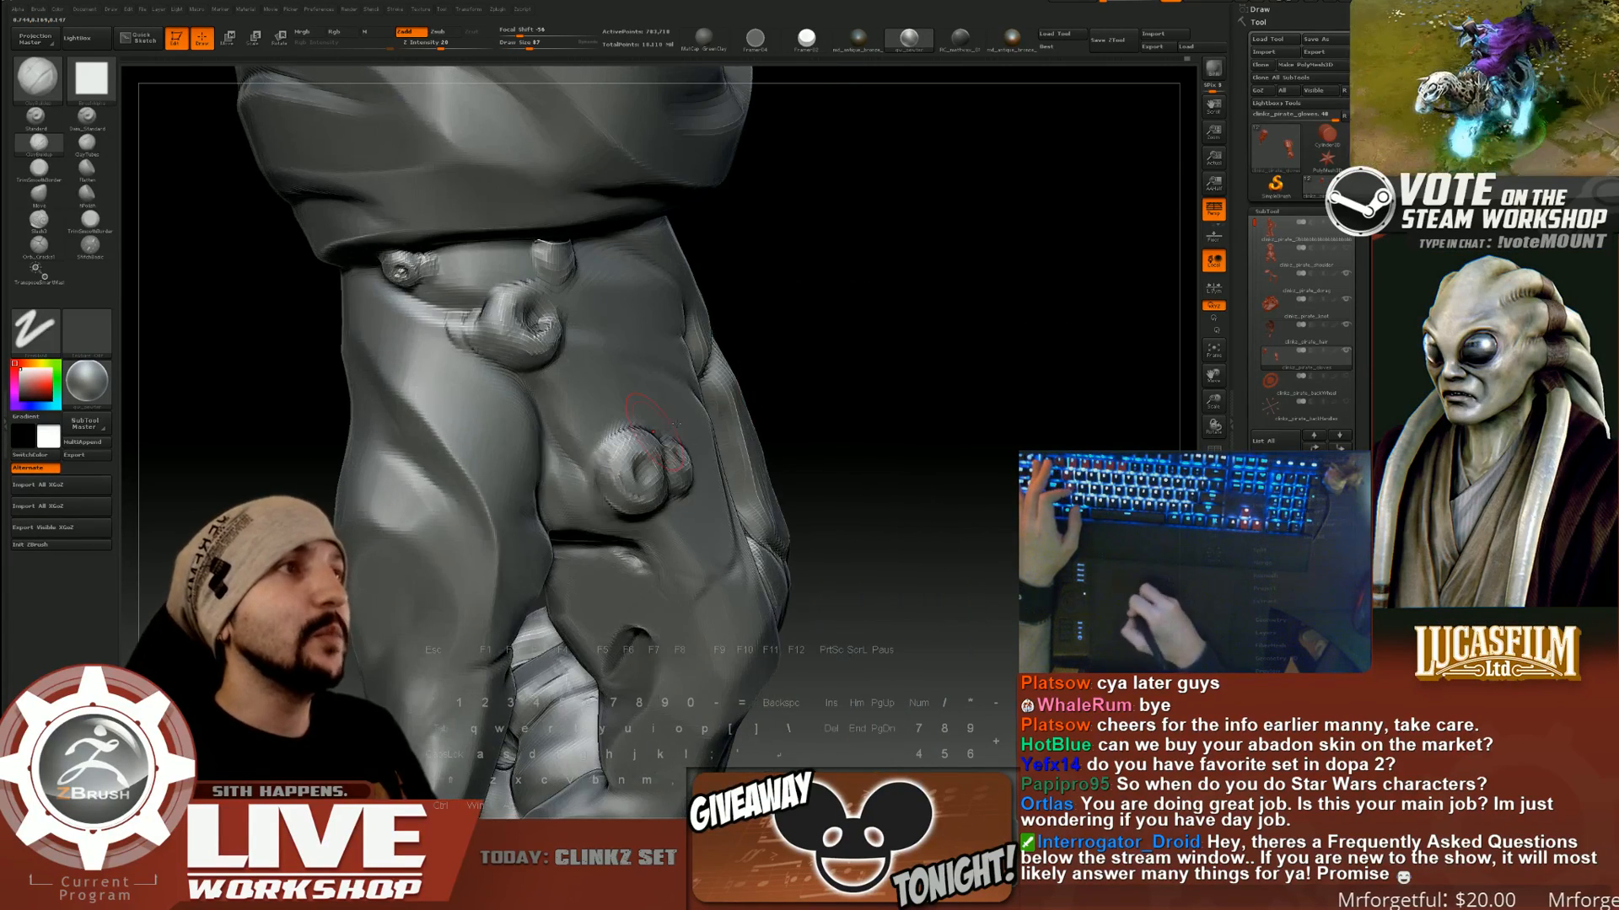
pyautogui.press('s')
pyautogui.moveTo(620, 453); pyautogui.dragTo(610, 454)
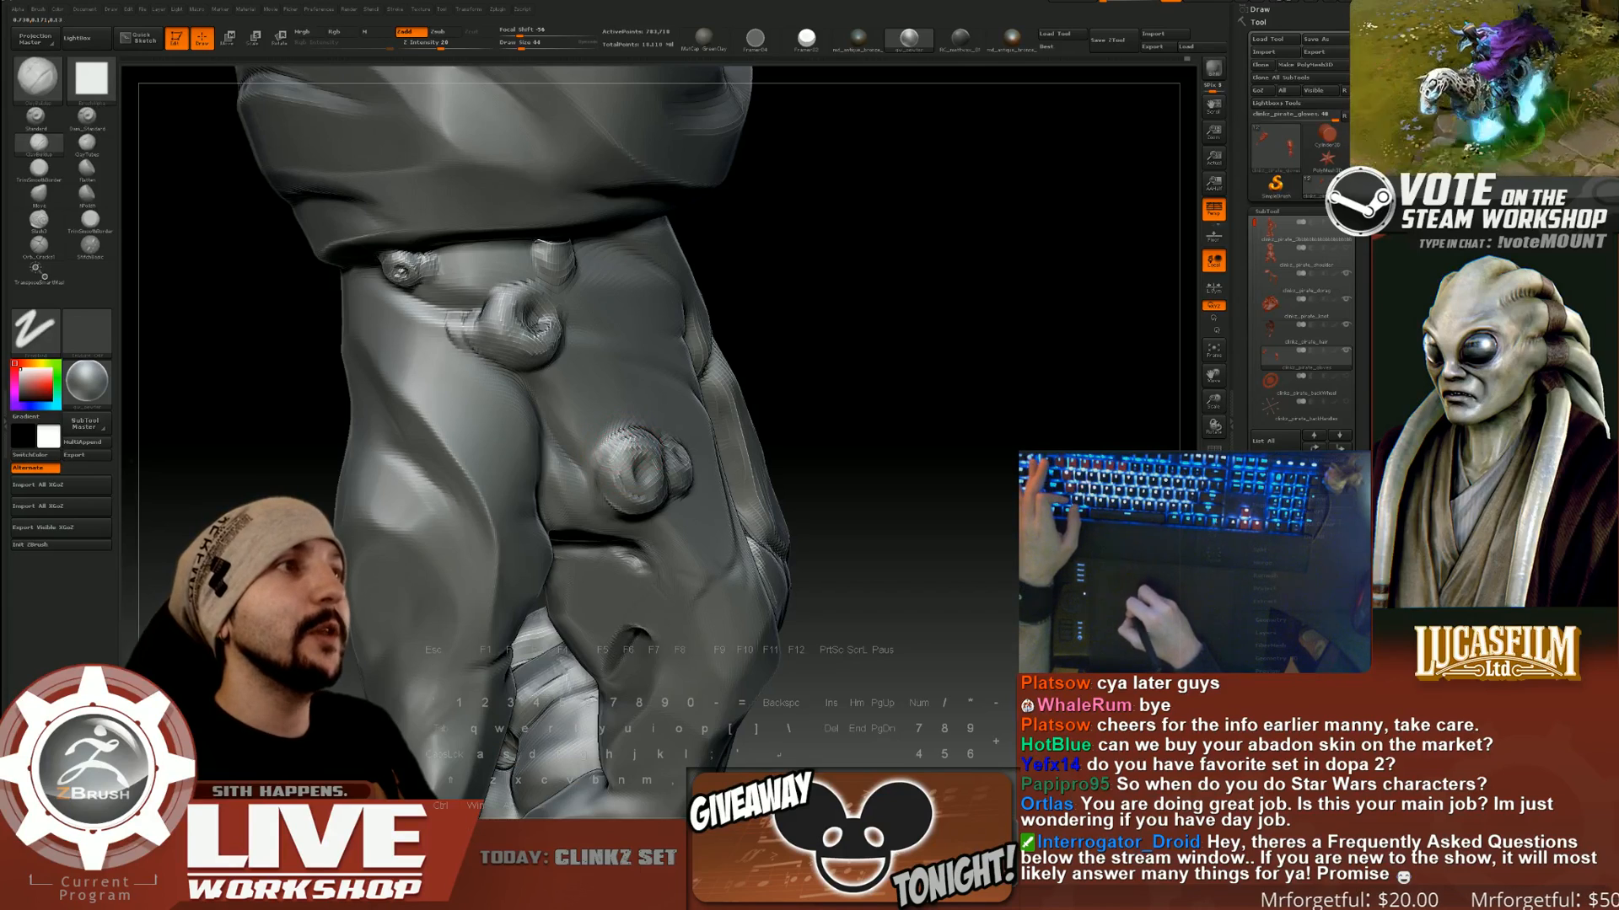
# Add small round barnacle bumps around the large wrist barnacle, just below the glove's cuff.
pyautogui.moveTo(792, 413)
pyautogui.mouseDown(button='right')
pyautogui.moveTo(710, 401)
pyautogui.moveTo(687, 486)
pyautogui.mouseUp(button='right')
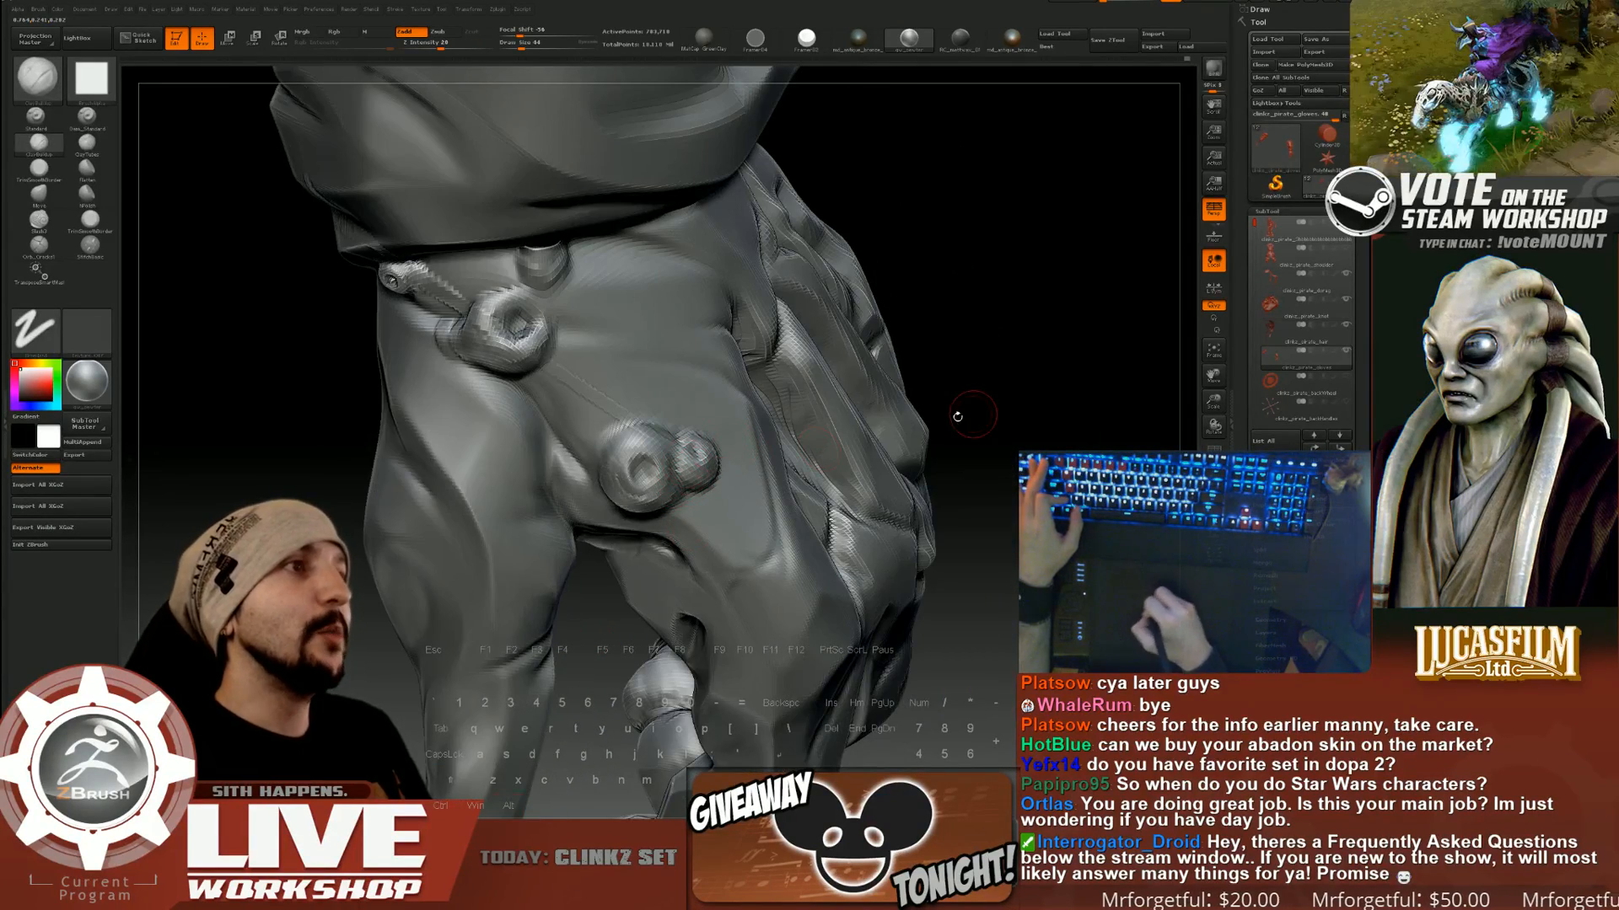
pyautogui.keyDown('ctrl'); pyautogui.moveTo(958, 415); pyautogui.dragTo(1015, 307, button='right'); pyautogui.keyUp('ctrl')
pyautogui.moveTo(933, 352)
pyautogui.mouseDown(button='right')
pyautogui.moveTo(979, 358)
pyautogui.moveTo(990, 304)
pyautogui.moveTo(988, 360)
pyautogui.moveTo(951, 371)
pyautogui.mouseUp(button='right')
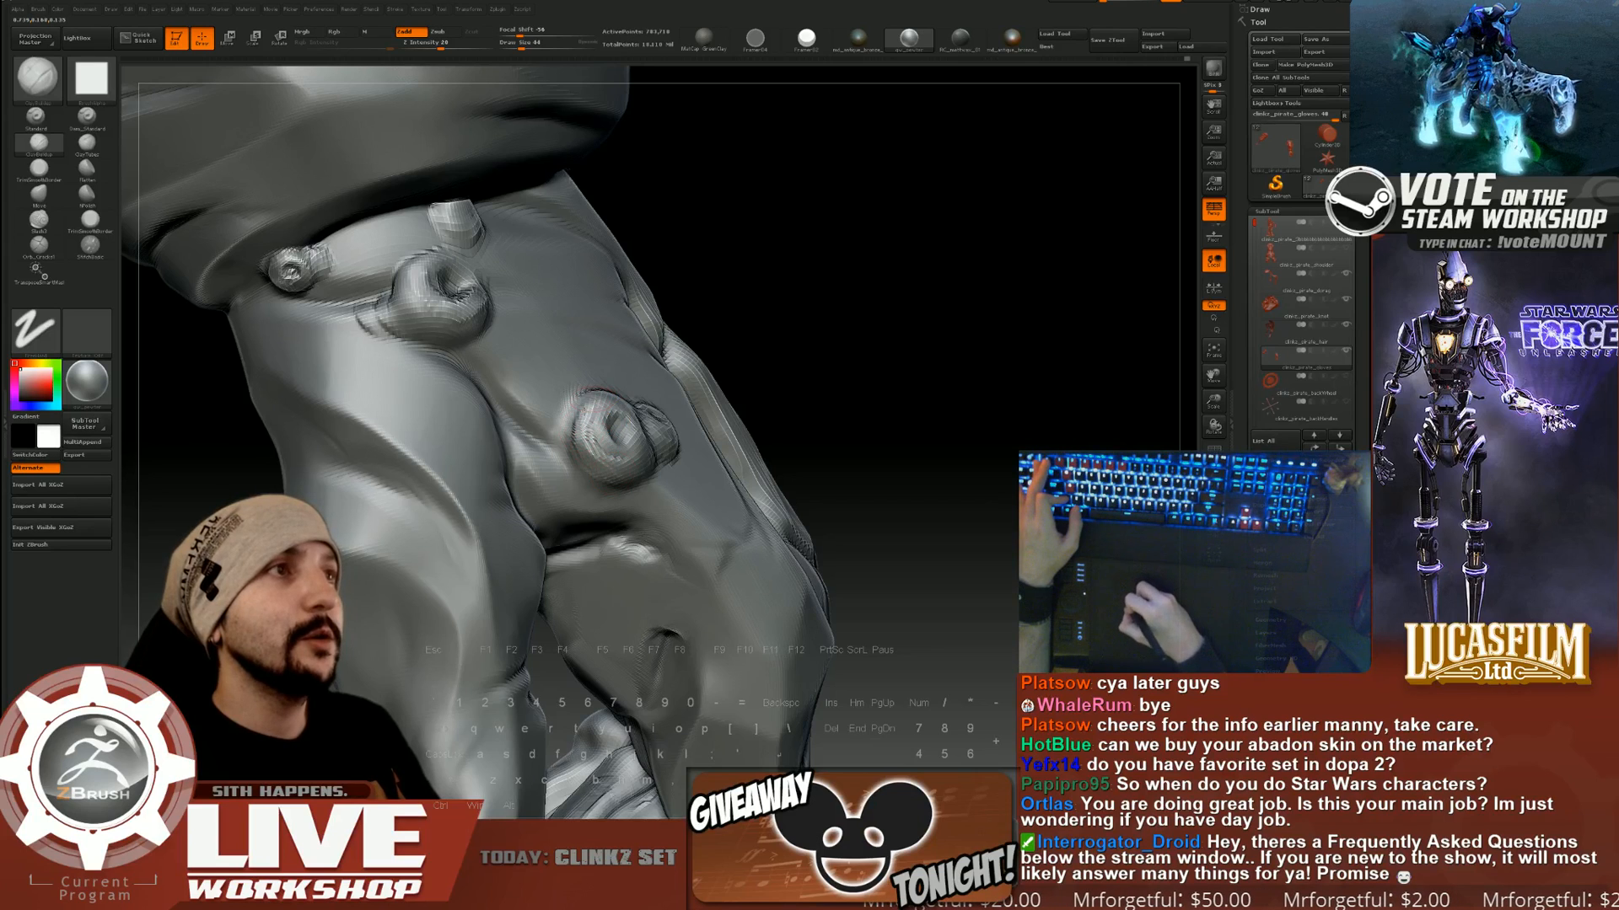
pyautogui.moveTo(787, 350); pyautogui.dragTo(830, 367)
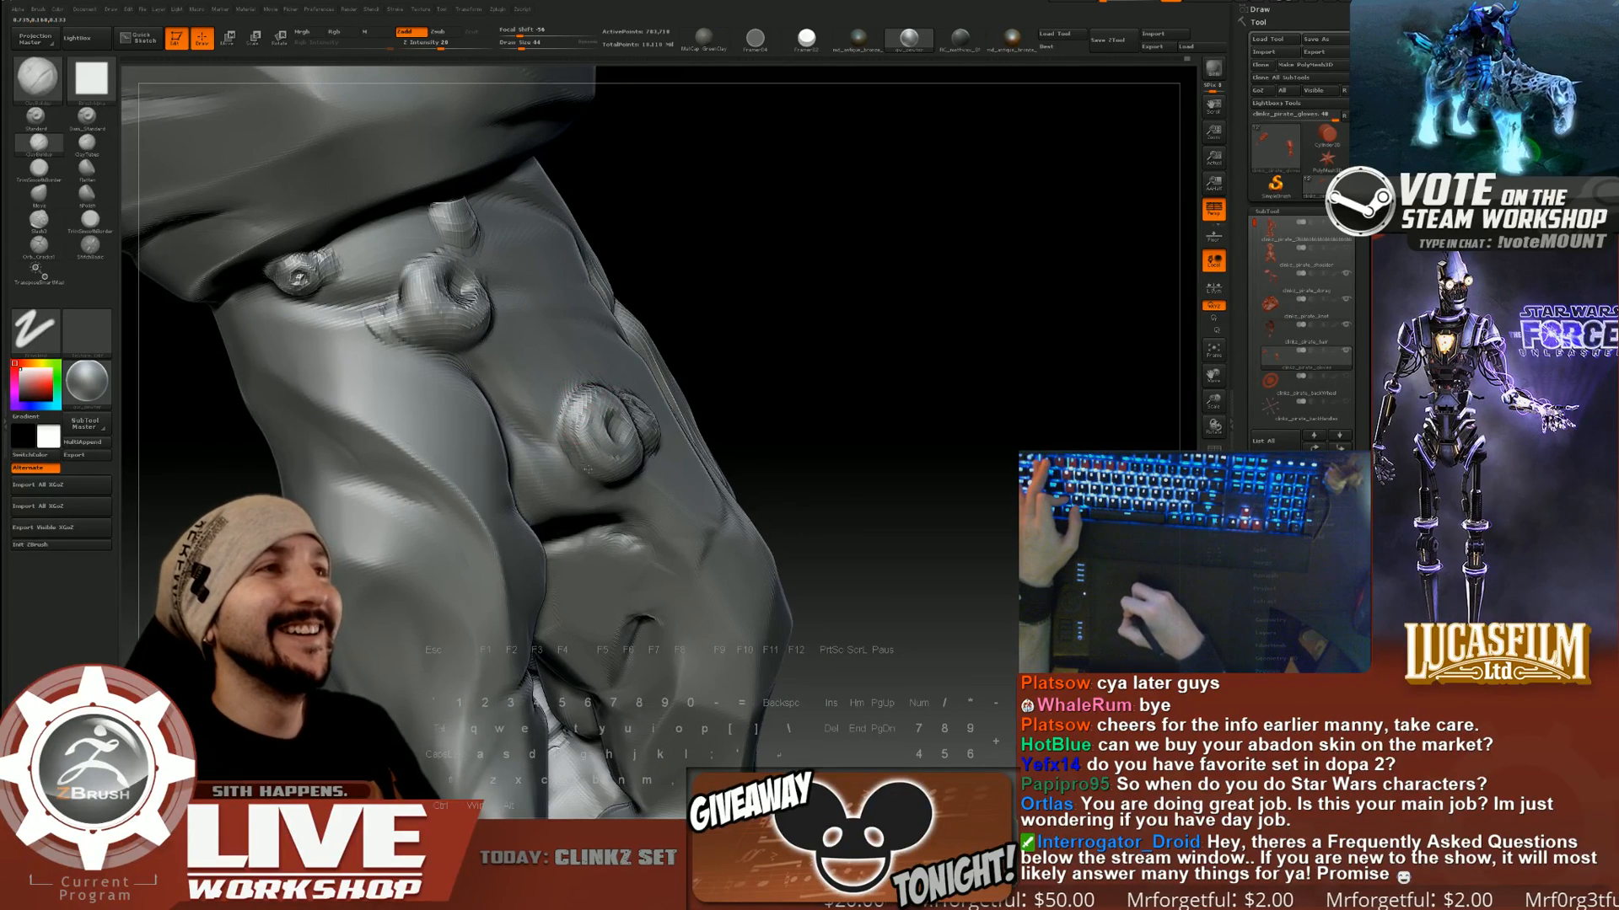
pyautogui.moveTo(893, 368); pyautogui.dragTo(702, 273)
pyautogui.press('[')
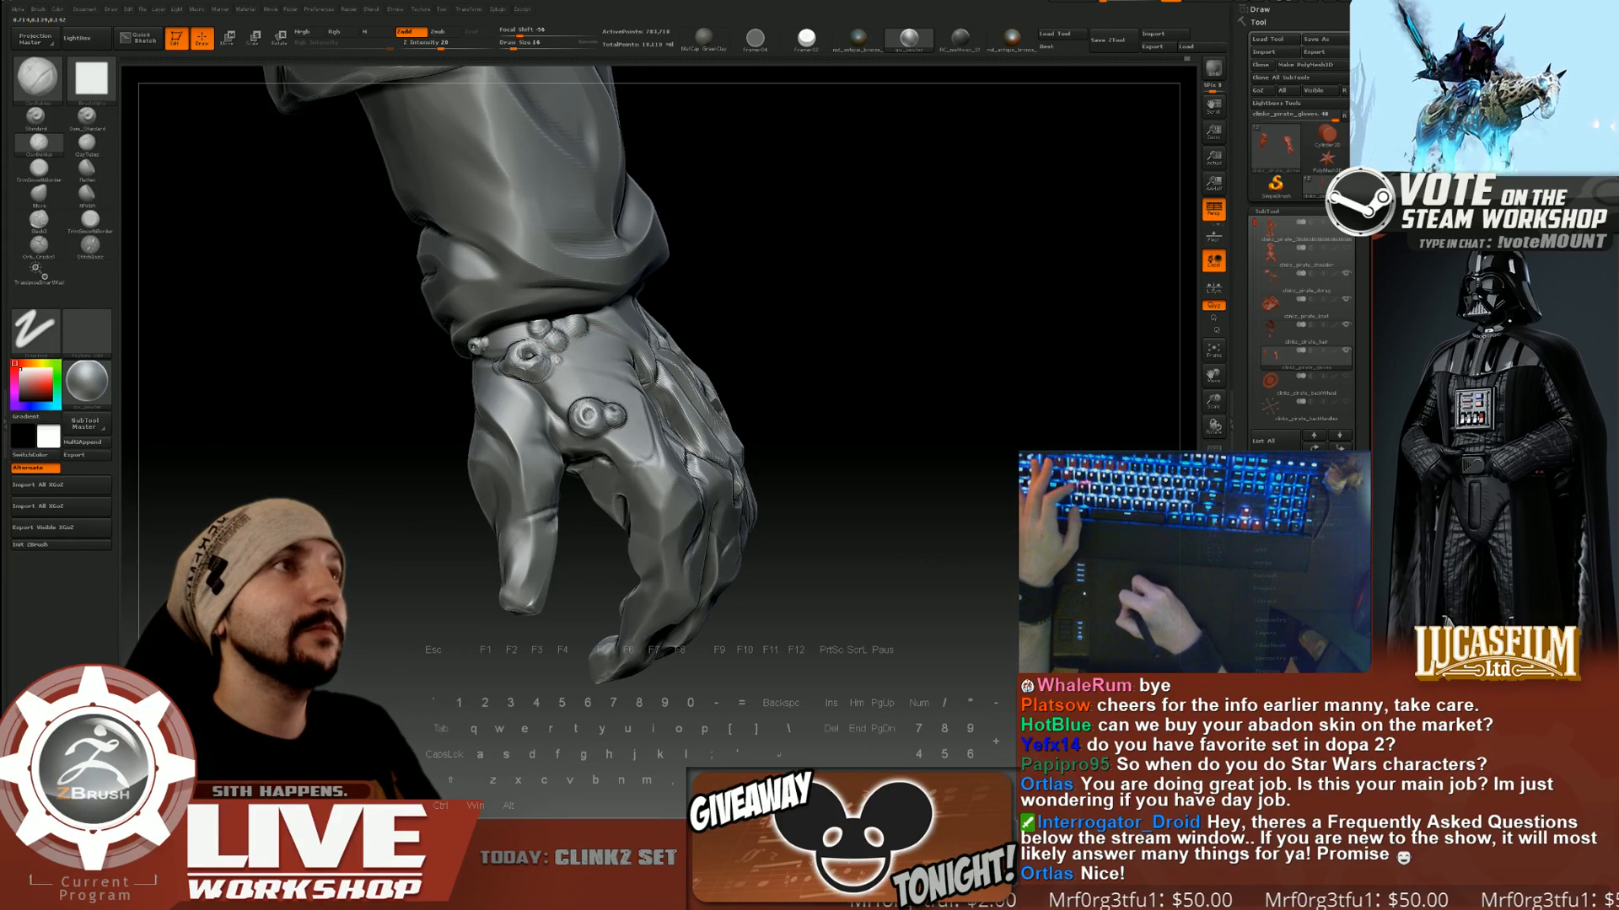
# Show the rest of the character's parts and raise a round barnacle bump inside the sleeve's upper opening.
pyautogui.keyDown('alt'); pyautogui.moveTo(886, 423); pyautogui.dragTo(877, 378); pyautogui.keyUp('alt')
pyautogui.moveTo(876, 378); pyautogui.dragTo(963, 485)
pyautogui.click(1347, 223)
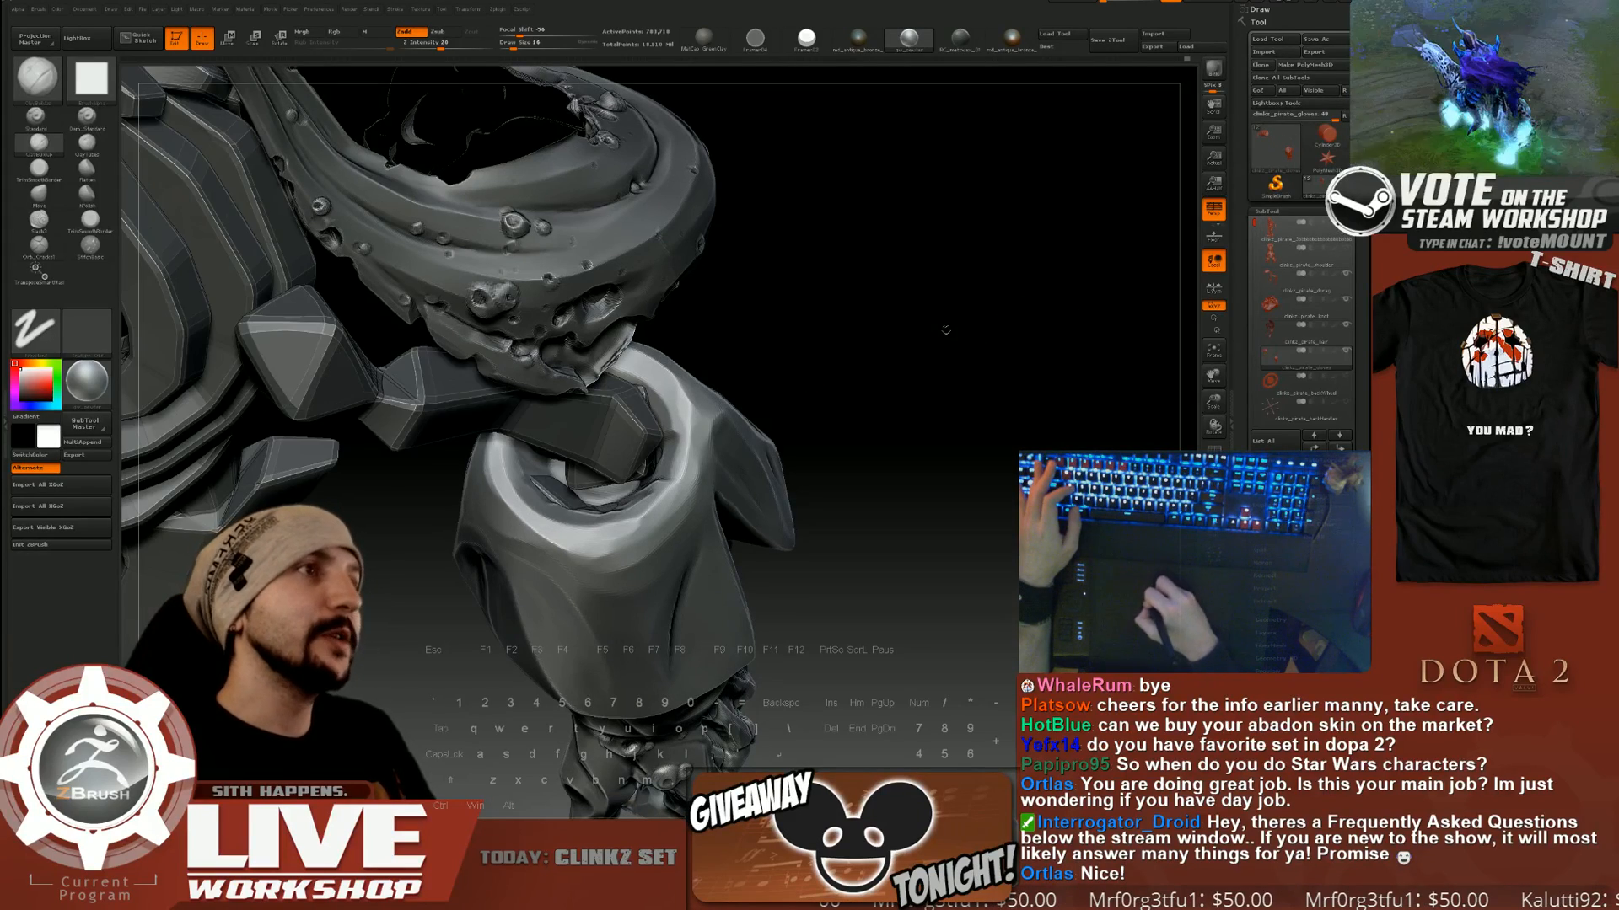
pyautogui.moveTo(946, 330)
pyautogui.mouseDown()
pyautogui.moveTo(958, 322)
pyautogui.moveTo(922, 332)
pyautogui.mouseUp()
pyautogui.press('s')
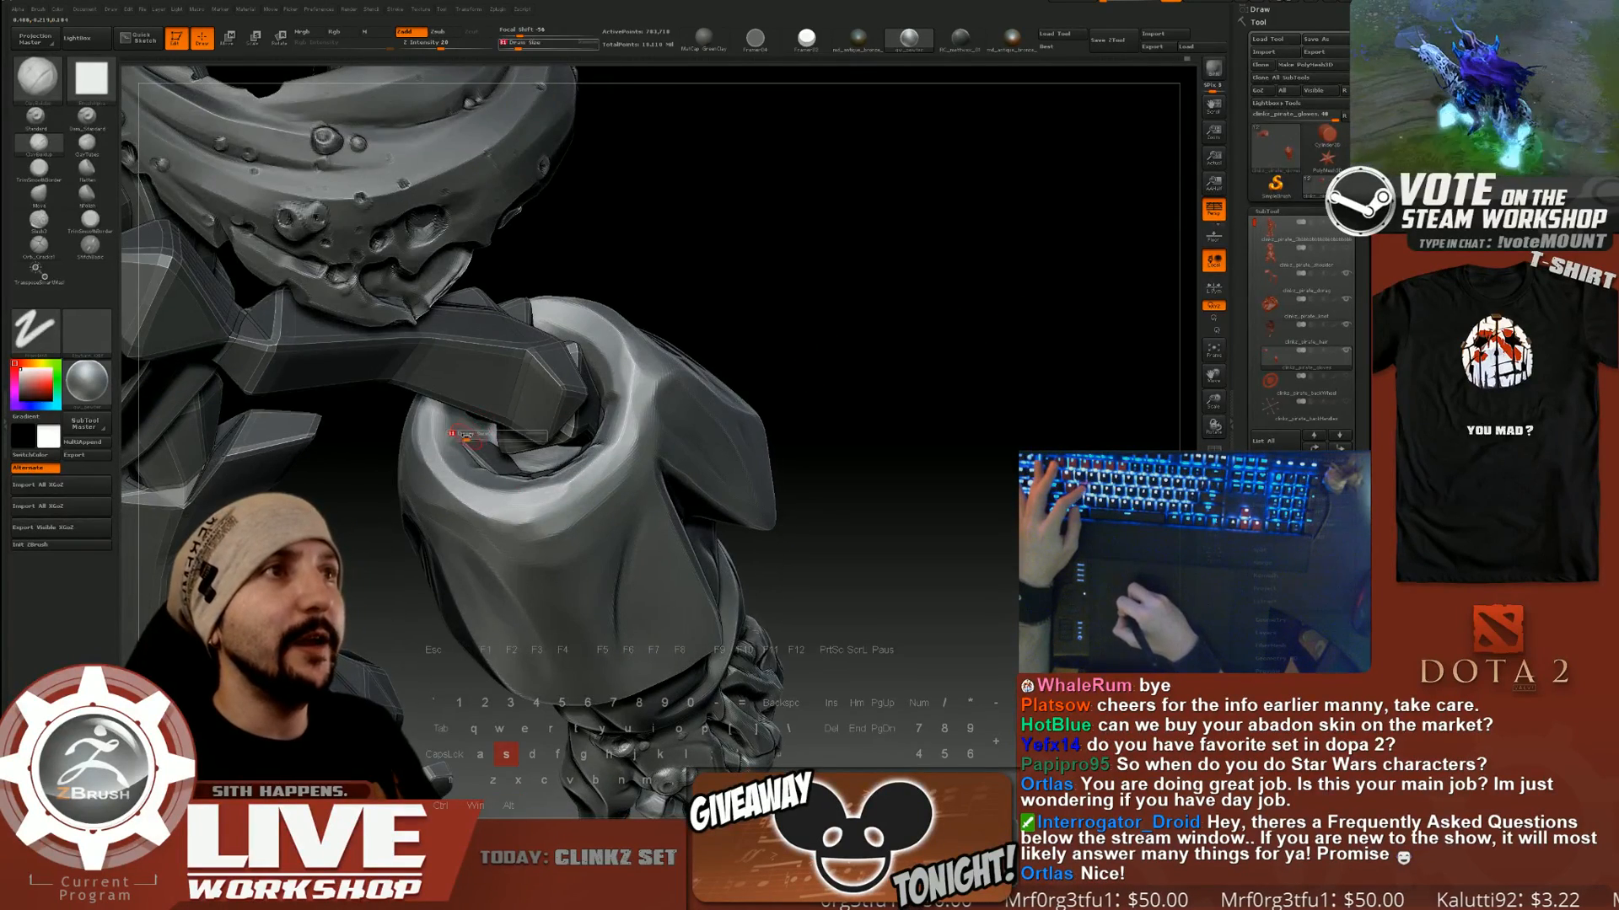
pyautogui.click(482, 421)
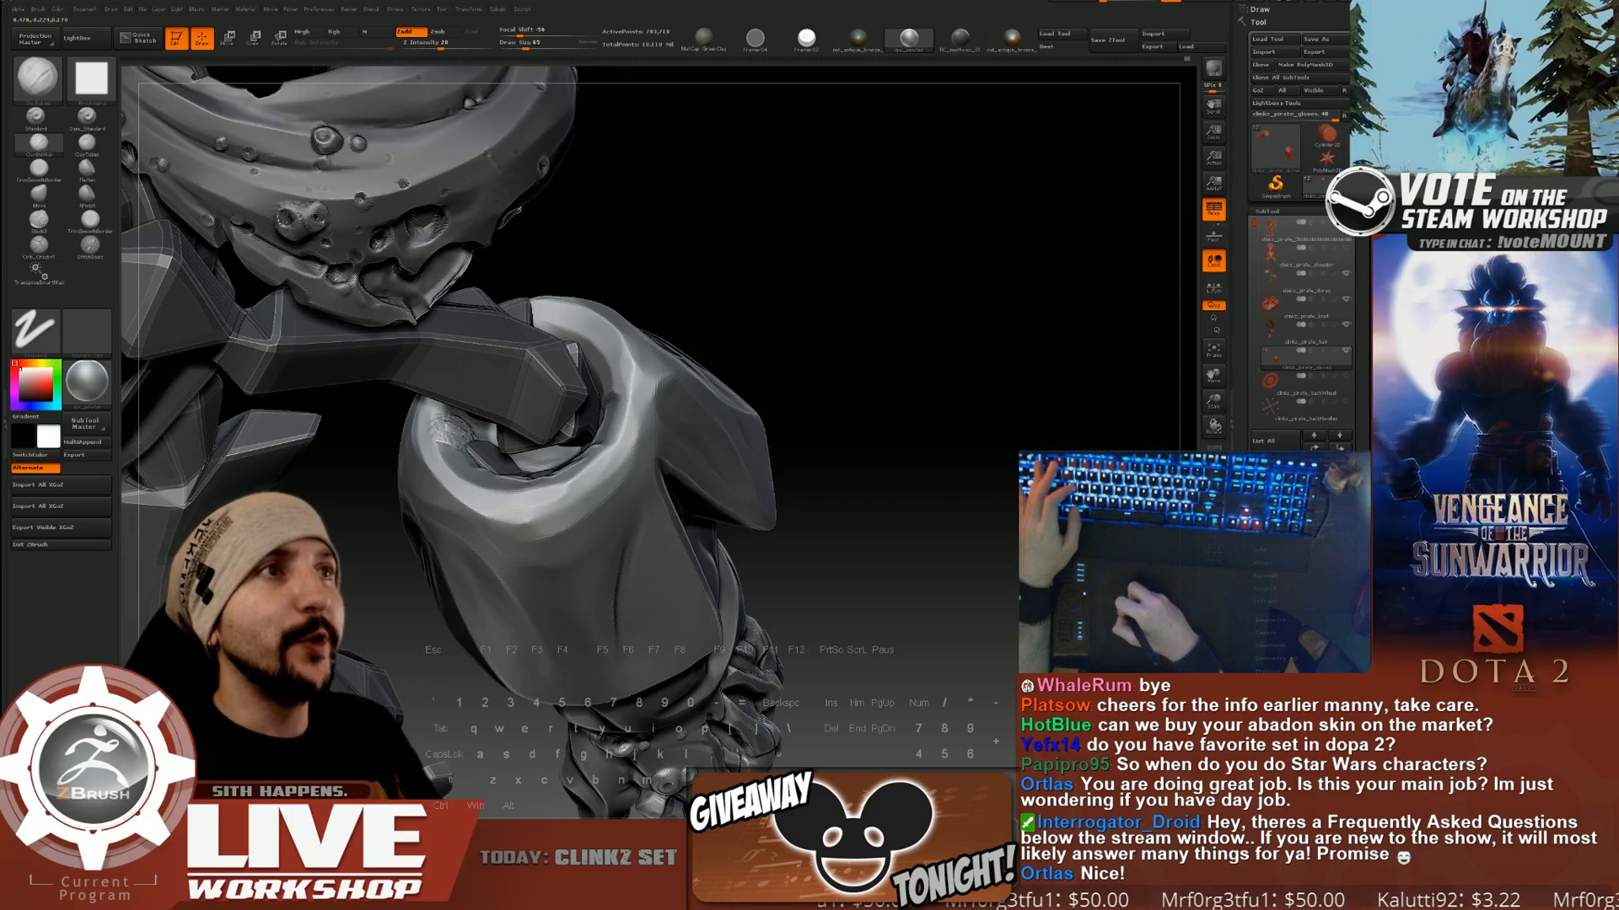
pyautogui.press('shift')
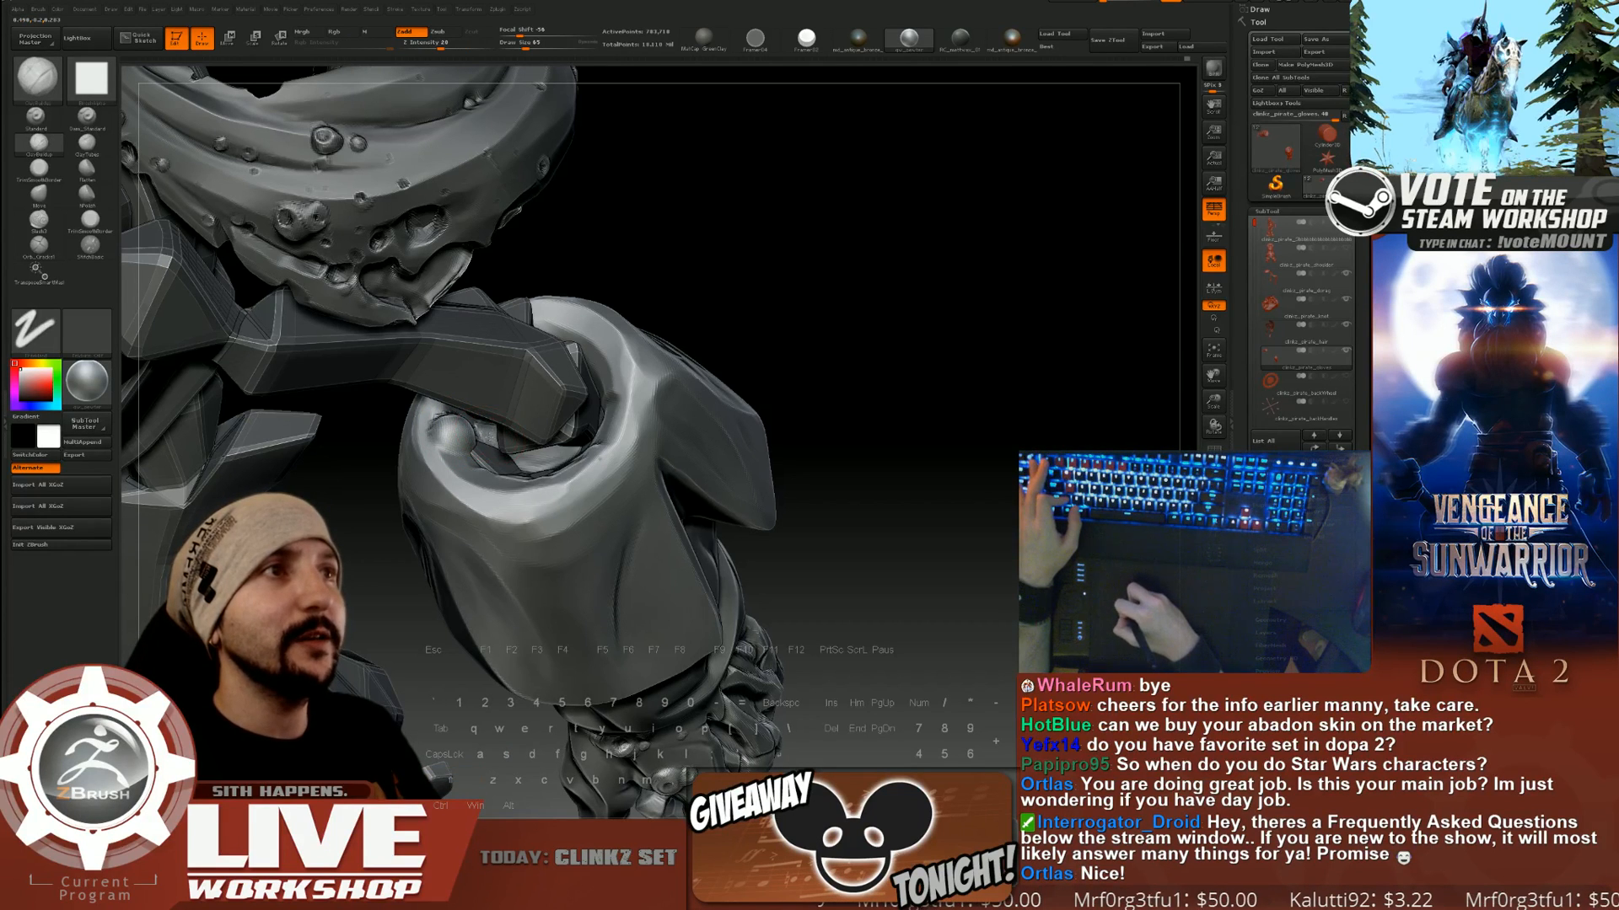
# Fill the near inner edge of the sleeve opening with round barnacle bumps of varied sizes.
pyautogui.press('s')
pyautogui.moveTo(487, 423); pyautogui.dragTo(469, 462)
pyautogui.click(497, 469)
pyautogui.press('s')
pyautogui.click(478, 460)
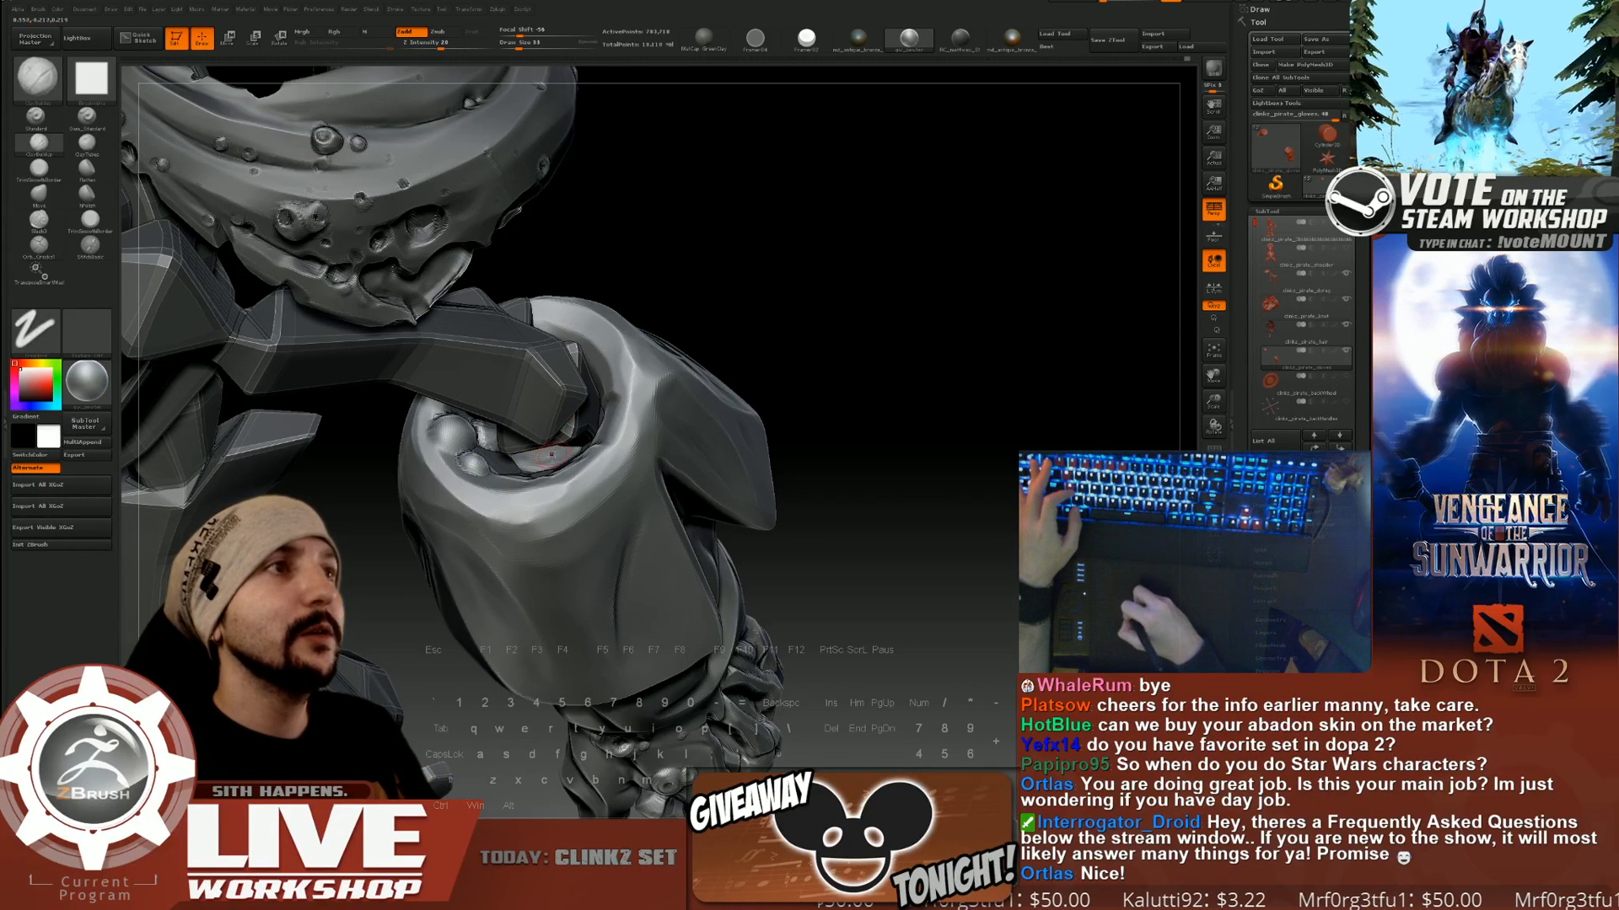
pyautogui.keyDown('shift'); pyautogui.moveTo(566, 459); pyautogui.dragTo(560, 466); pyautogui.keyUp('shift')
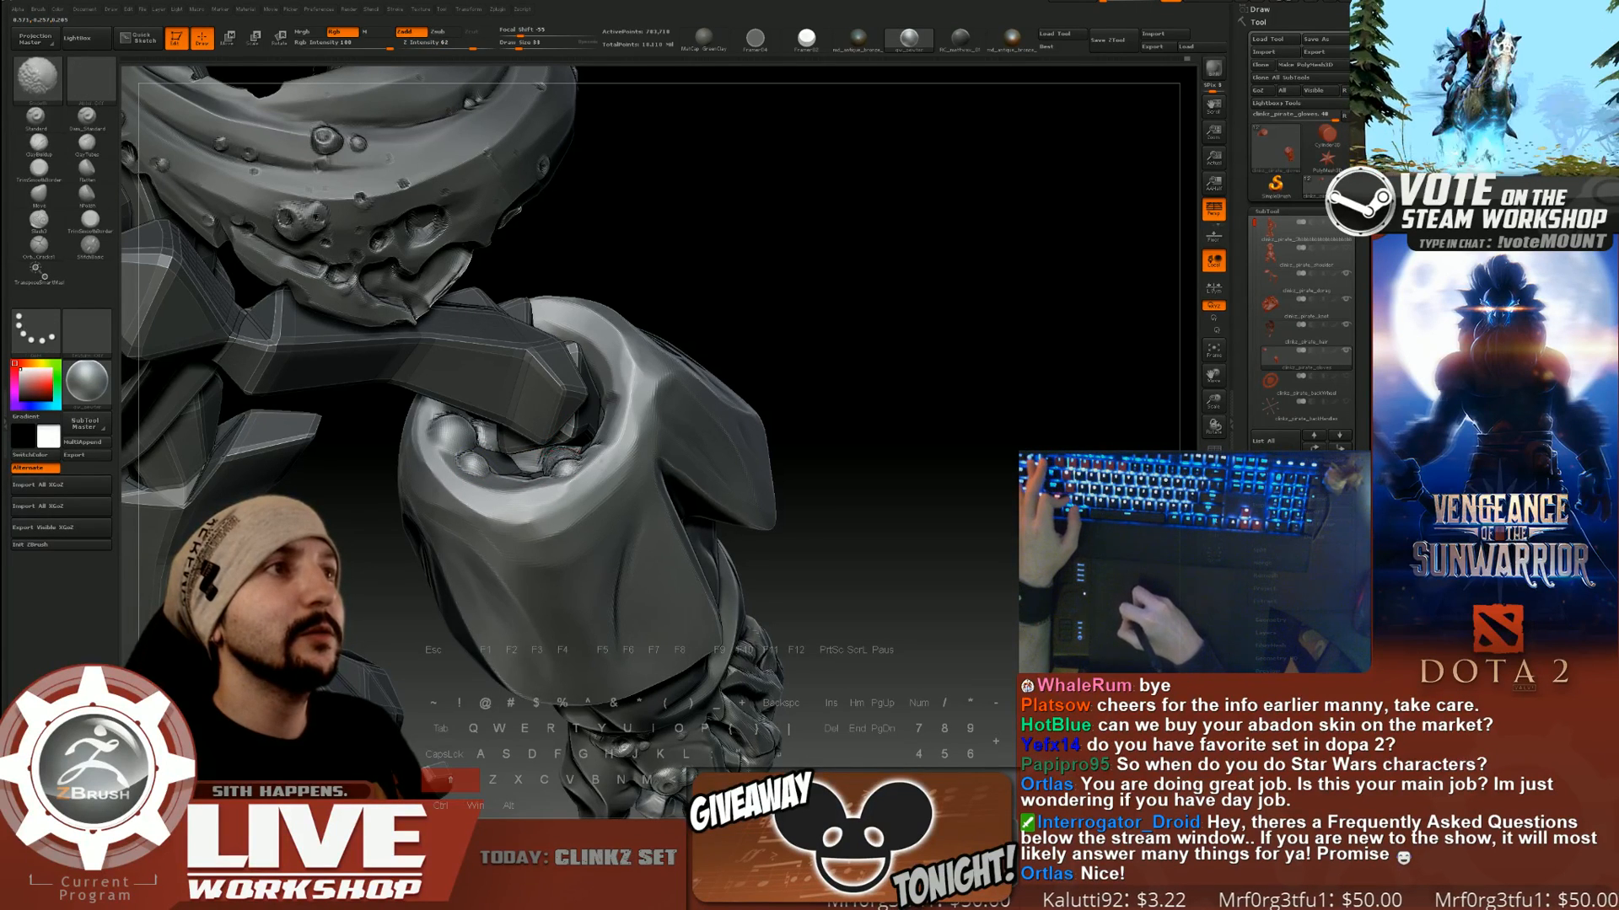
pyautogui.press('s')
pyautogui.click(523, 466)
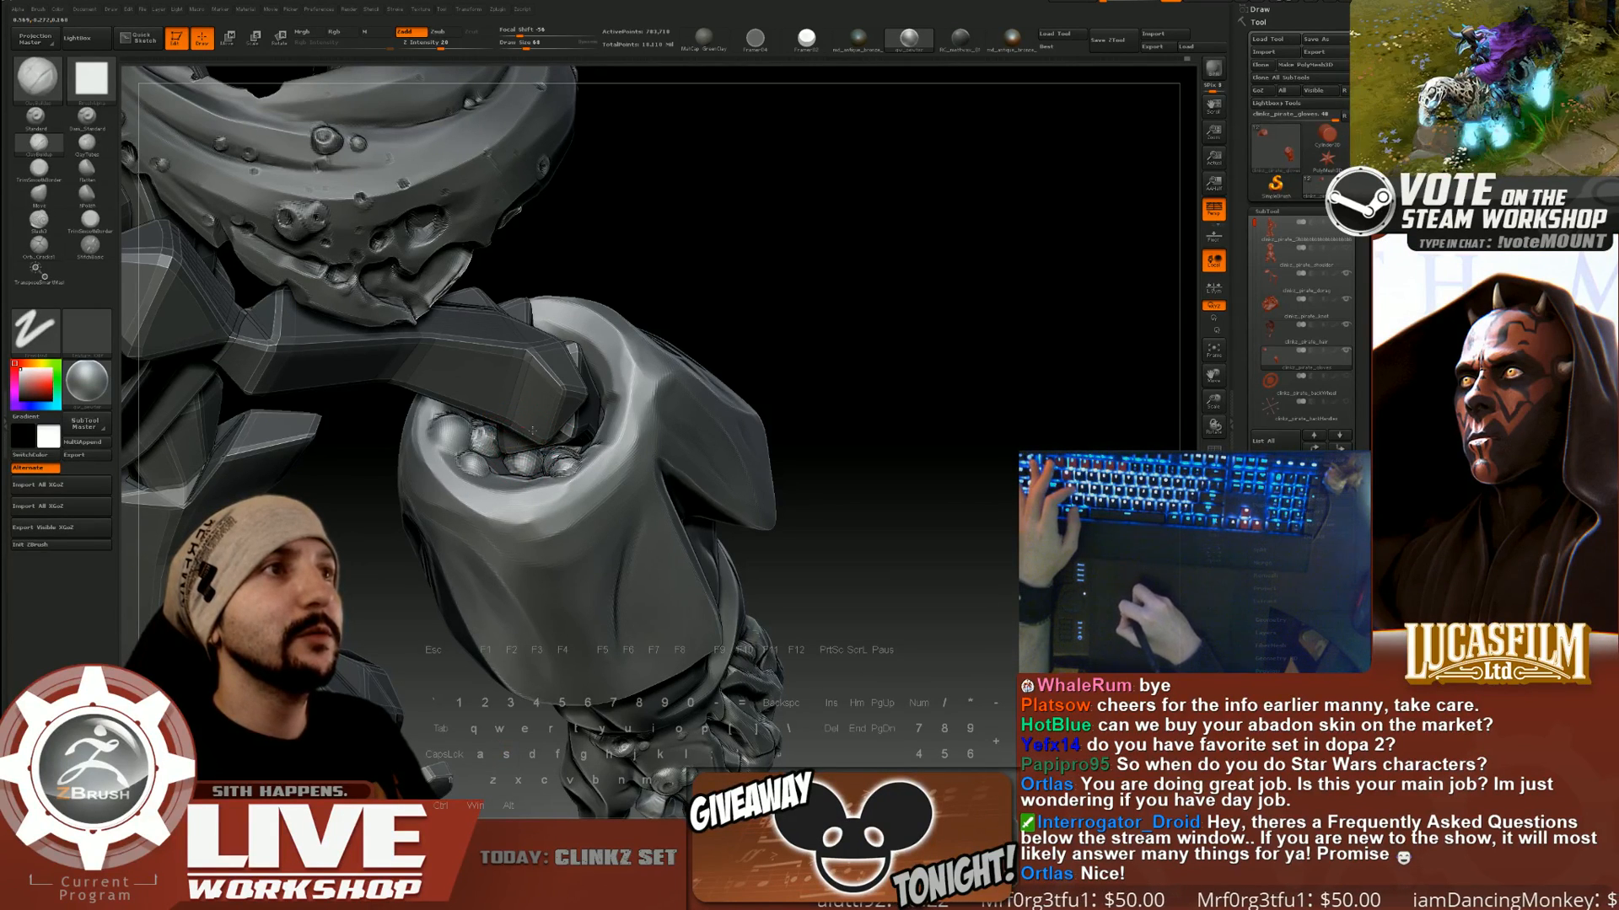
# Continue the row of barnacle bumps along the inner edge beside the arm bone's end.
pyautogui.moveTo(580, 418); pyautogui.dragTo(608, 396, button='right')
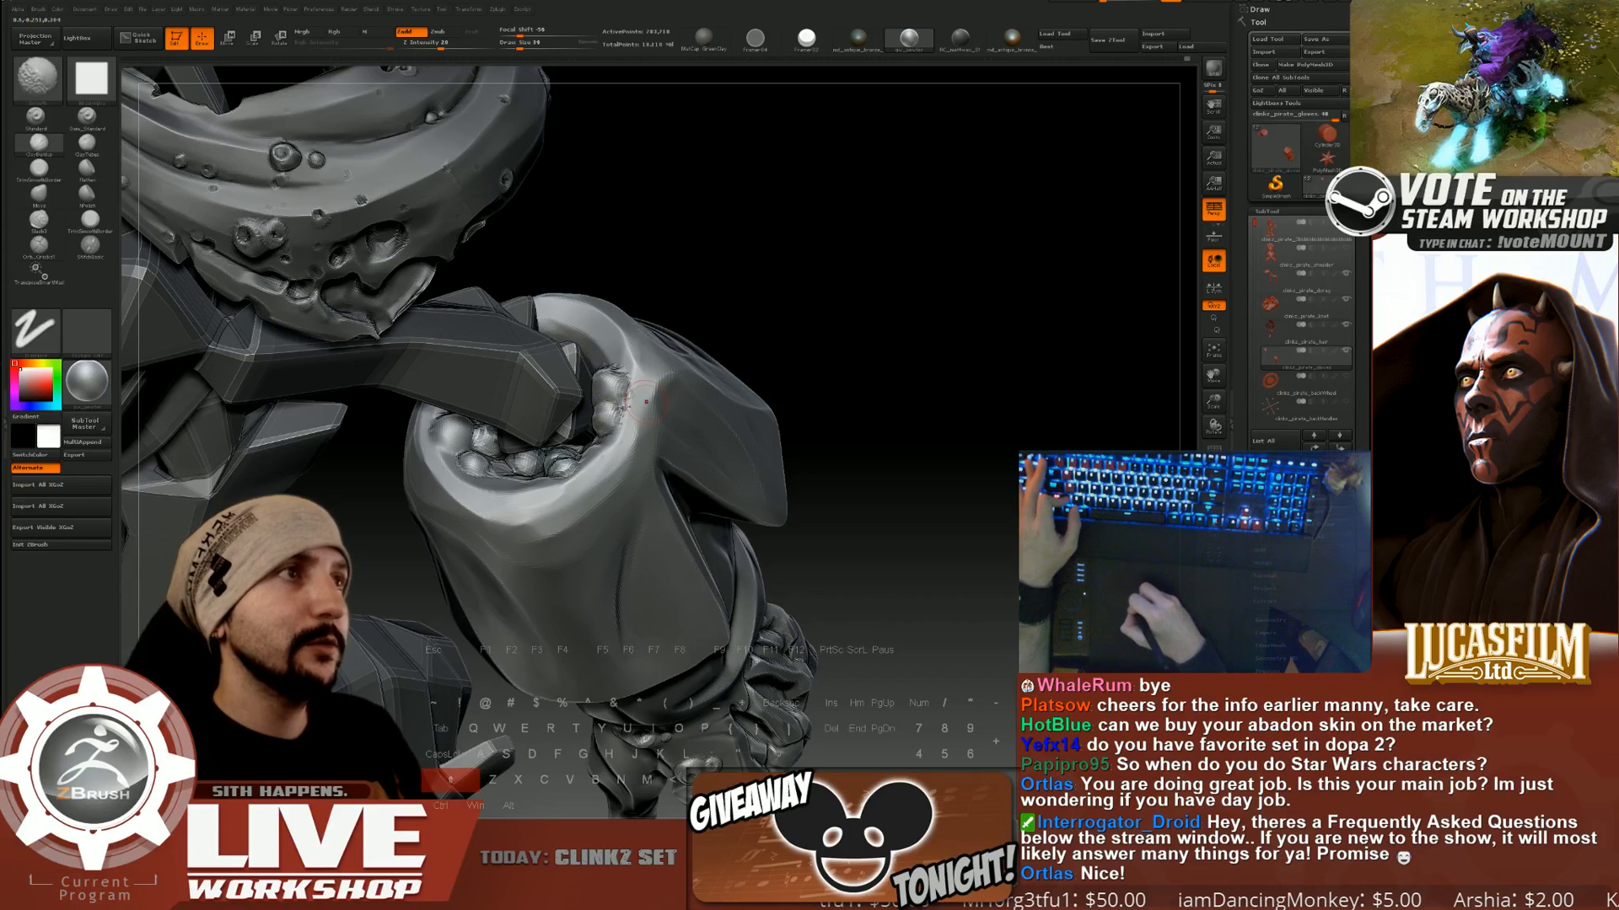
pyautogui.moveTo(713, 407); pyautogui.dragTo(680, 390, button='right')
pyautogui.press('[')
pyautogui.press('[')
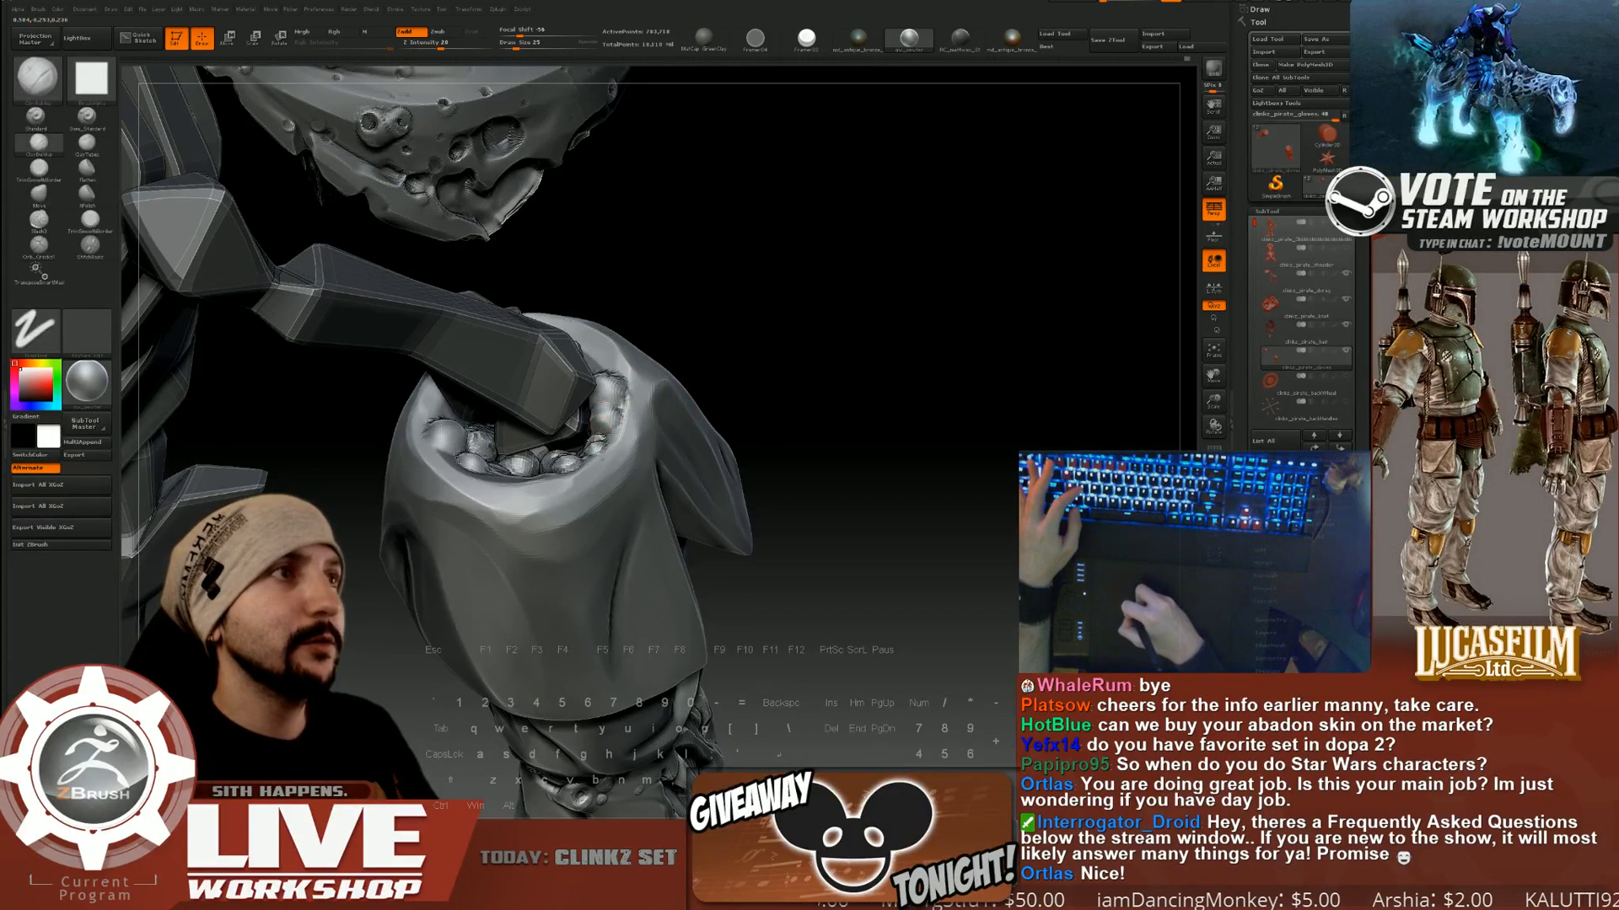
# Add a larger barnacle on top of the sleeve opening's rim, hollow its center, and undo the last stroke.
pyautogui.press(']')
pyautogui.press(']')
pyautogui.press(']')
pyautogui.press(']')
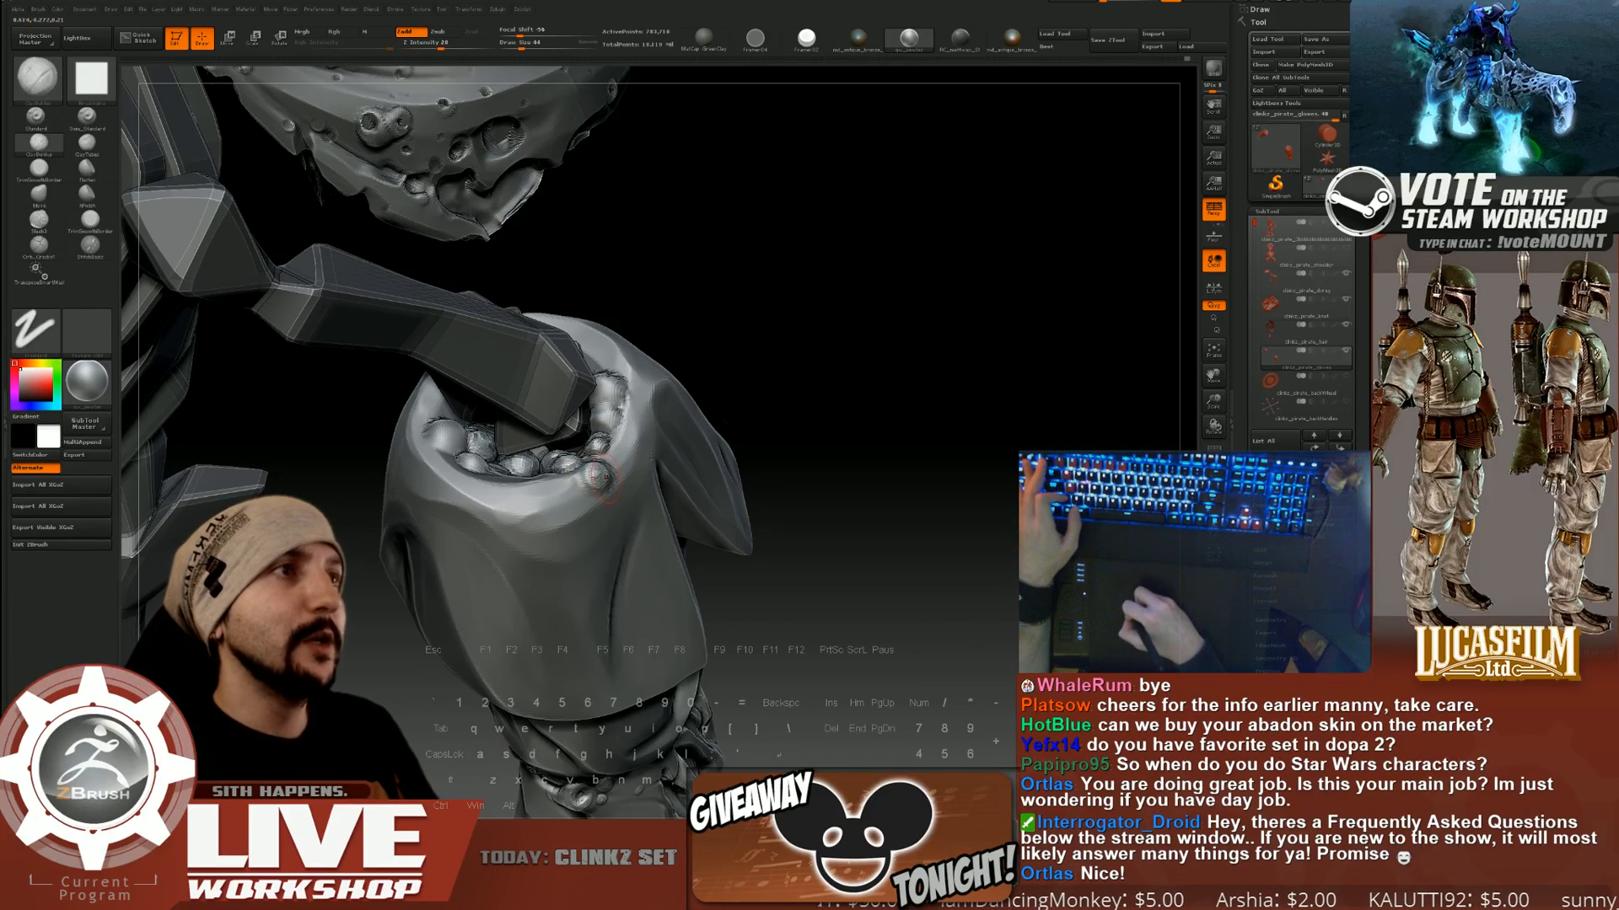
pyautogui.moveTo(605, 478)
pyautogui.mouseDown(button='right')
pyautogui.moveTo(562, 462)
pyautogui.moveTo(598, 475)
pyautogui.mouseUp(button='right')
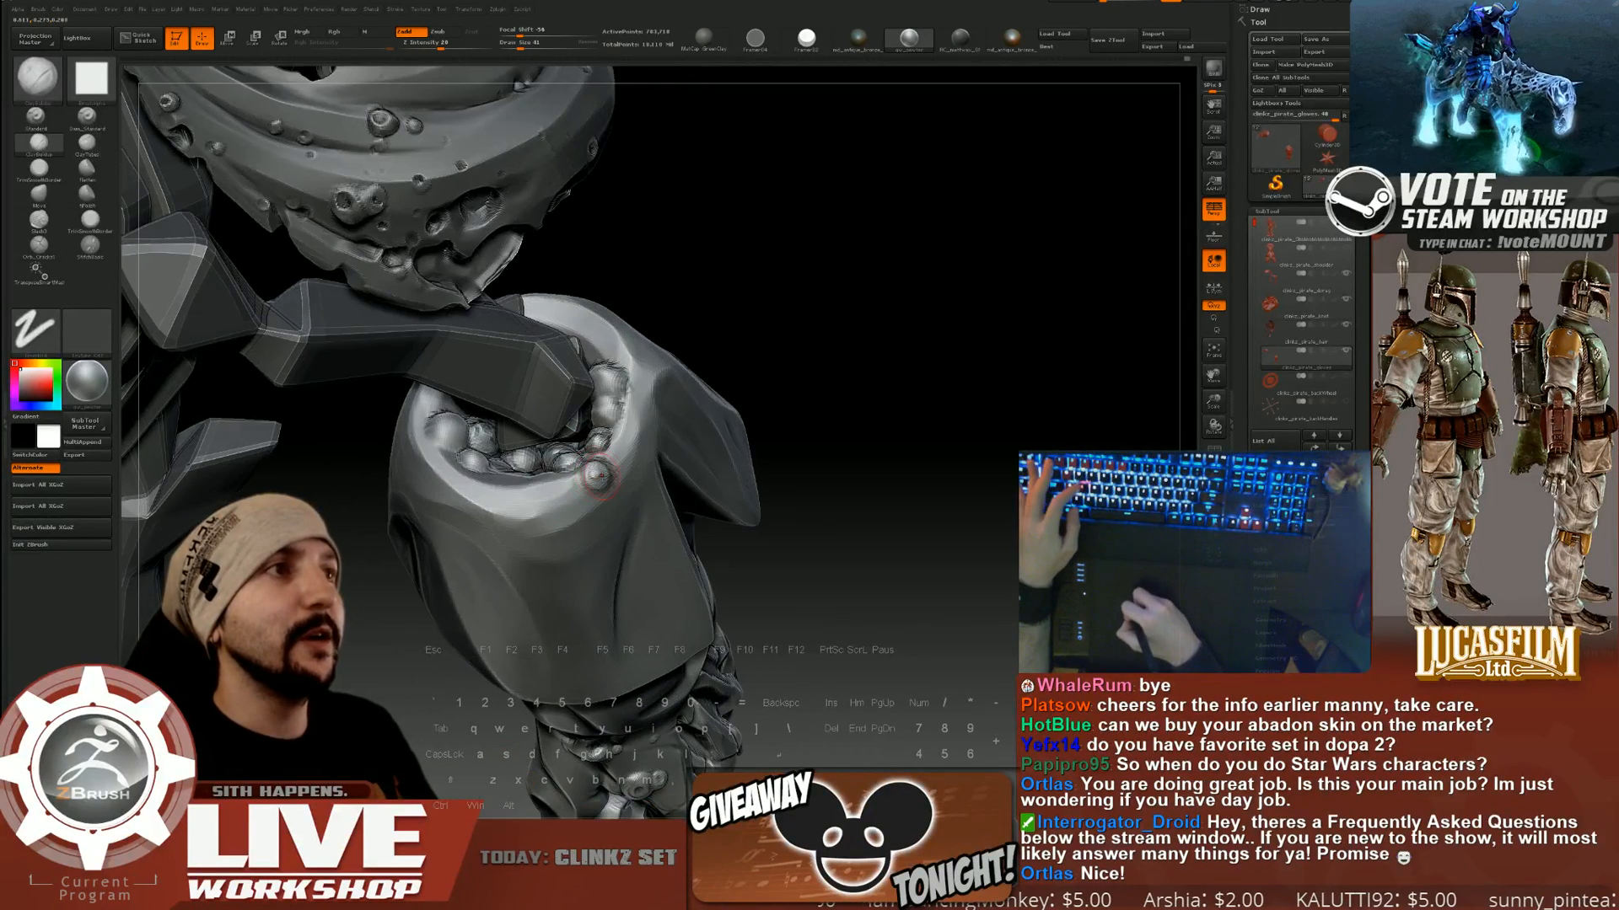
pyautogui.press('s')
pyautogui.moveTo(596, 478); pyautogui.dragTo(595, 479)
pyautogui.moveTo(728, 382)
pyautogui.mouseDown(button='right')
pyautogui.moveTo(741, 336)
pyautogui.moveTo(590, 438)
pyautogui.mouseUp(button='right')
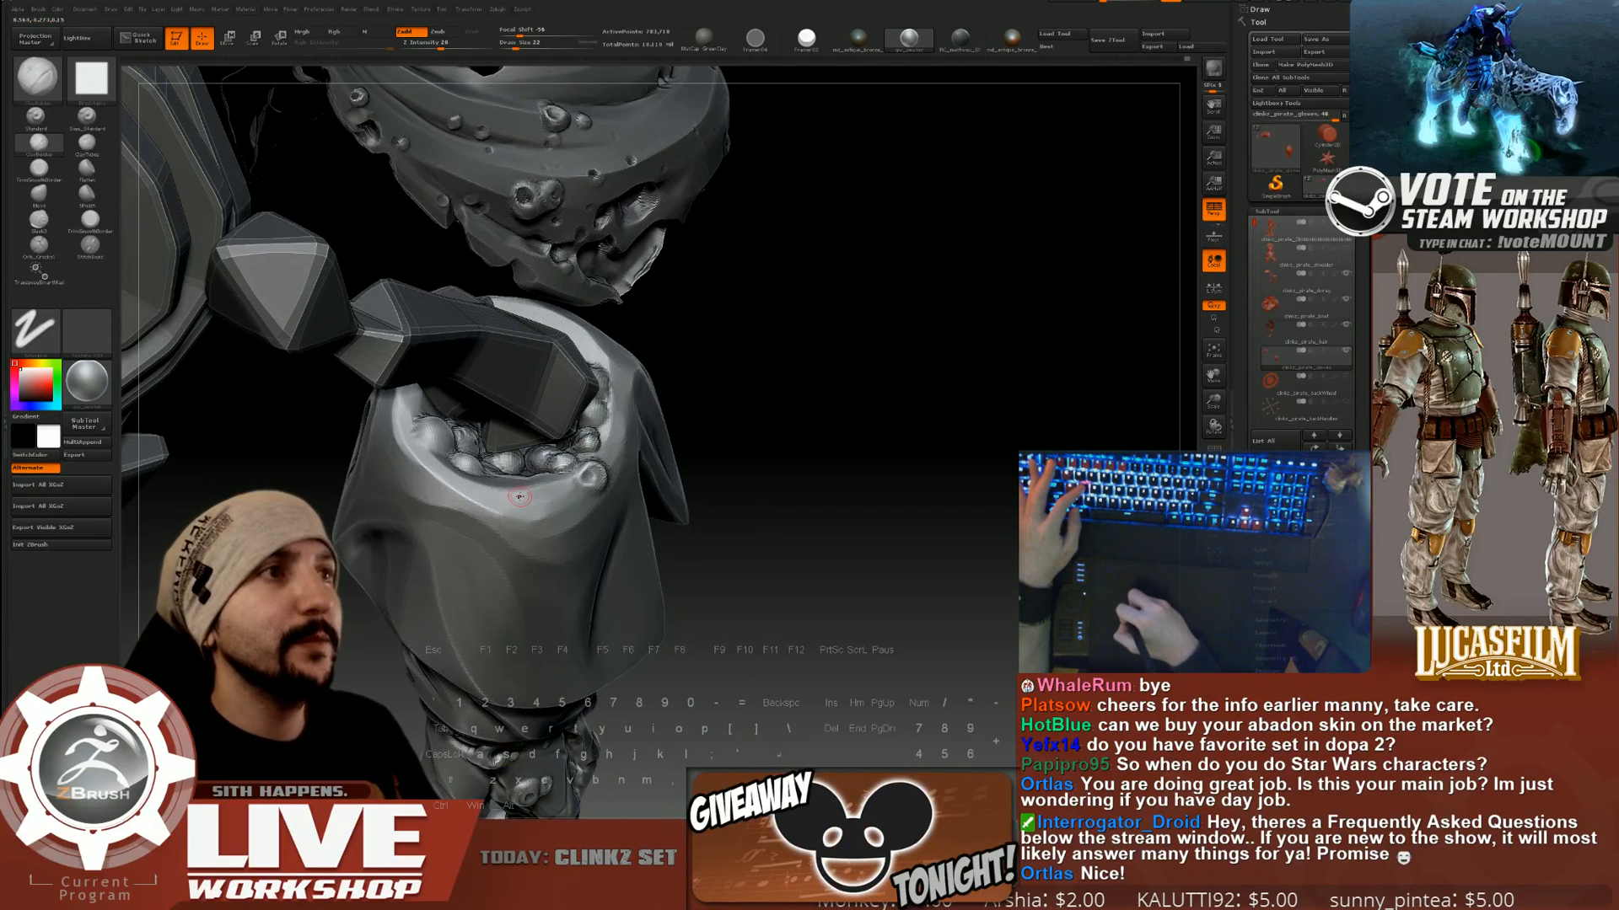
pyautogui.hotkey('ctrl', 'z')
# Sculpt the first small barnacles in the gap below the top wrap of the hook arm.
pyautogui.keyDown('ctrl'); pyautogui.moveTo(846, 405); pyautogui.dragTo(959, 391, button='right'); pyautogui.keyUp('ctrl')
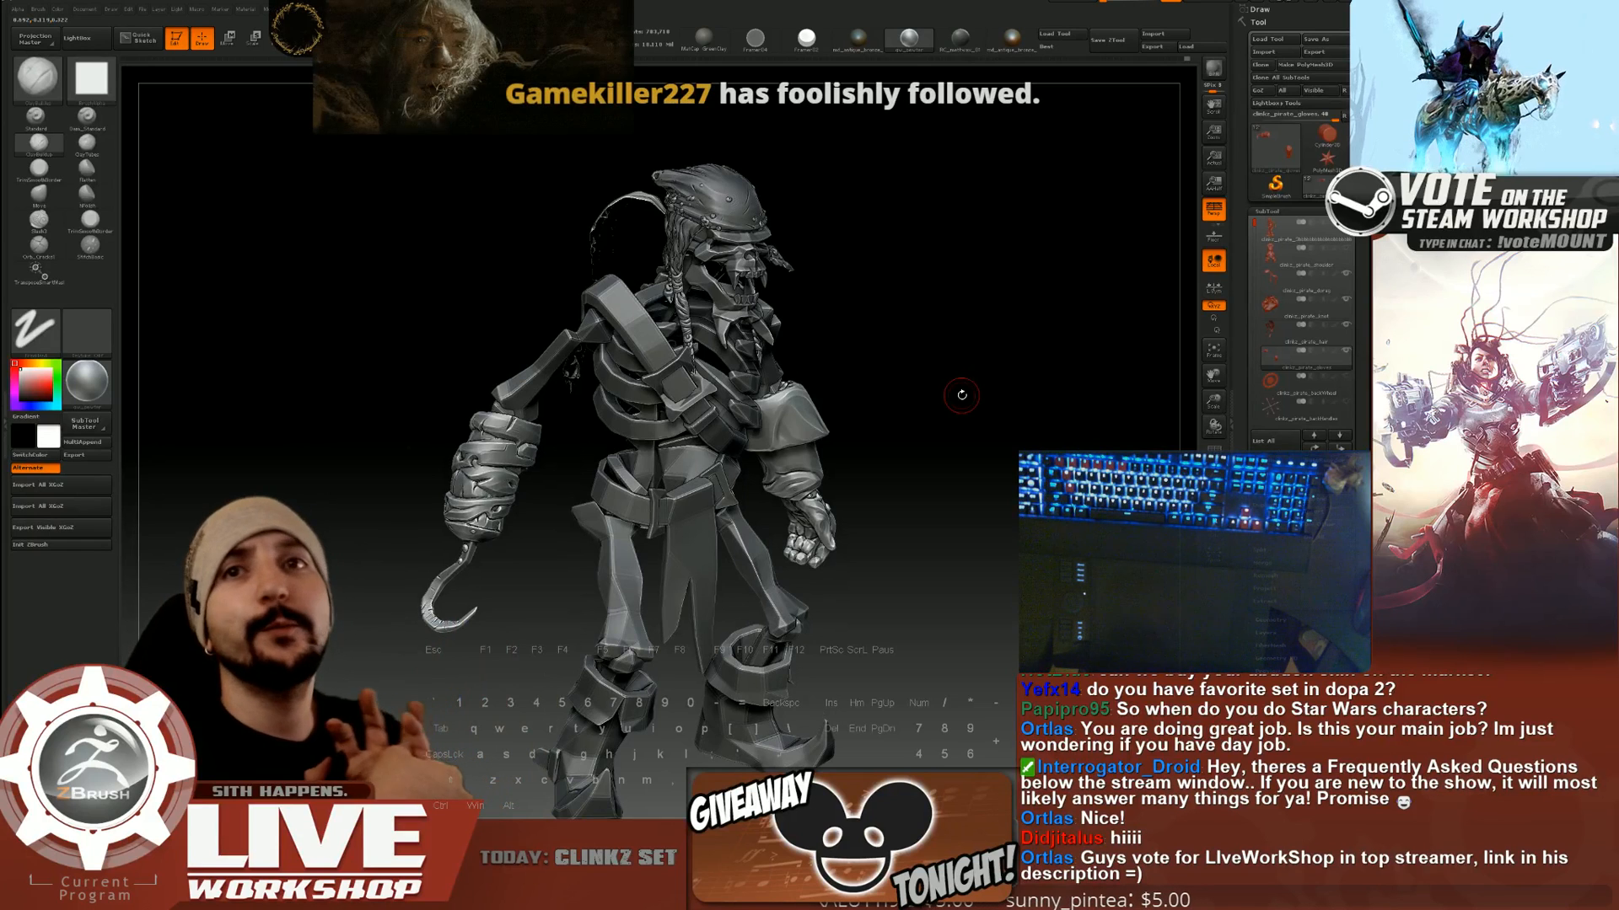
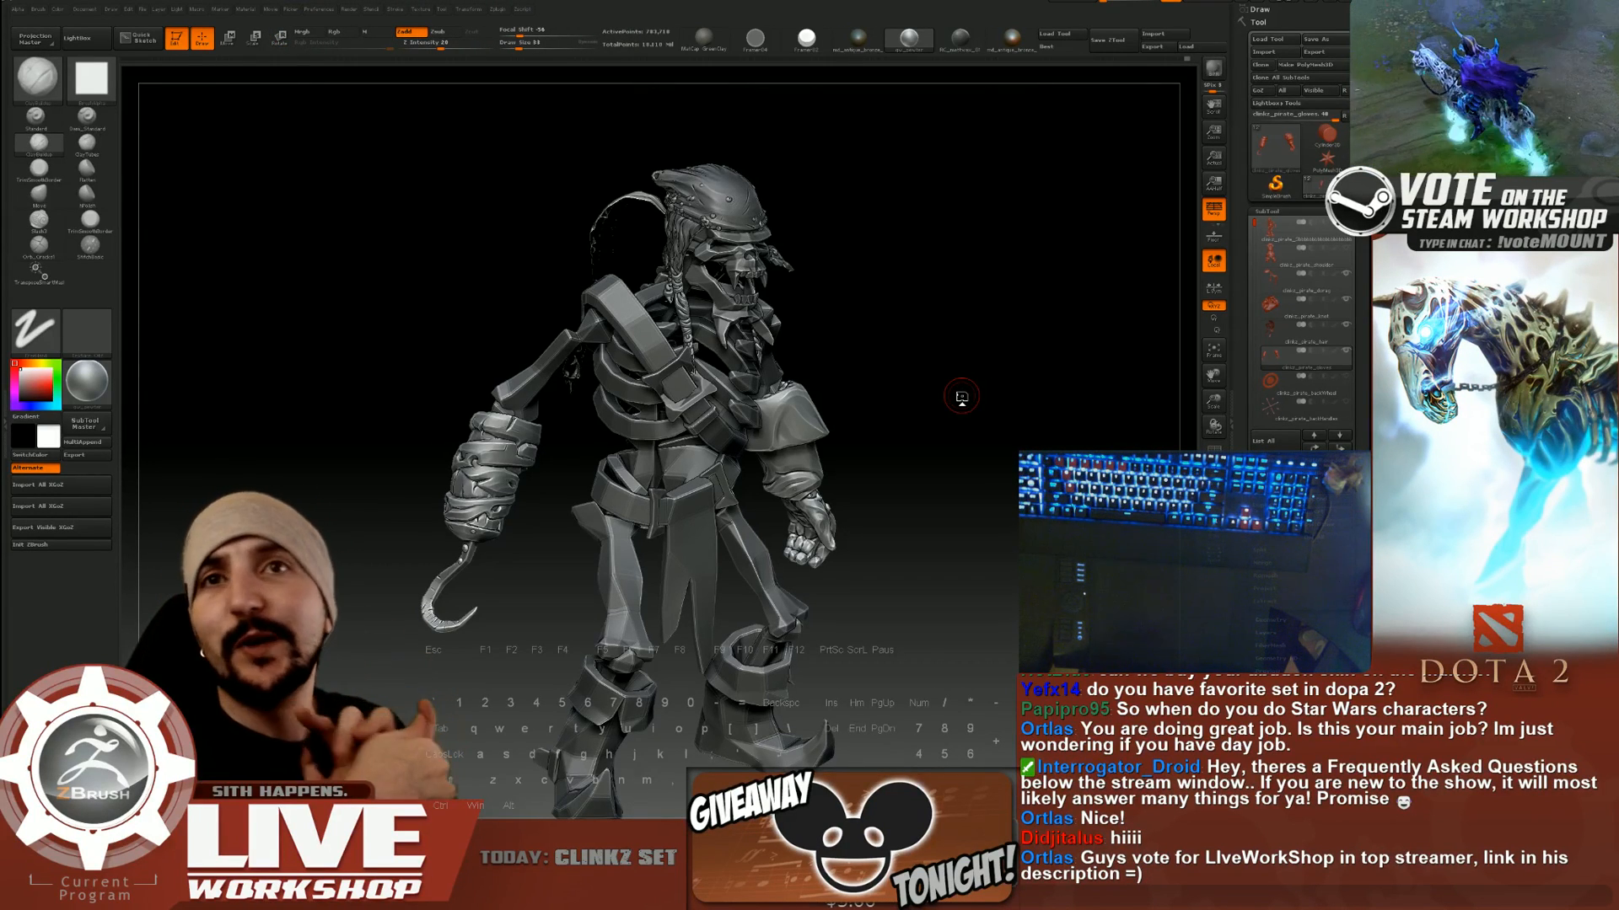
pyautogui.moveTo(961, 397); pyautogui.dragTo(1064, 446)
pyautogui.moveTo(563, 415); pyautogui.dragTo(491, 422)
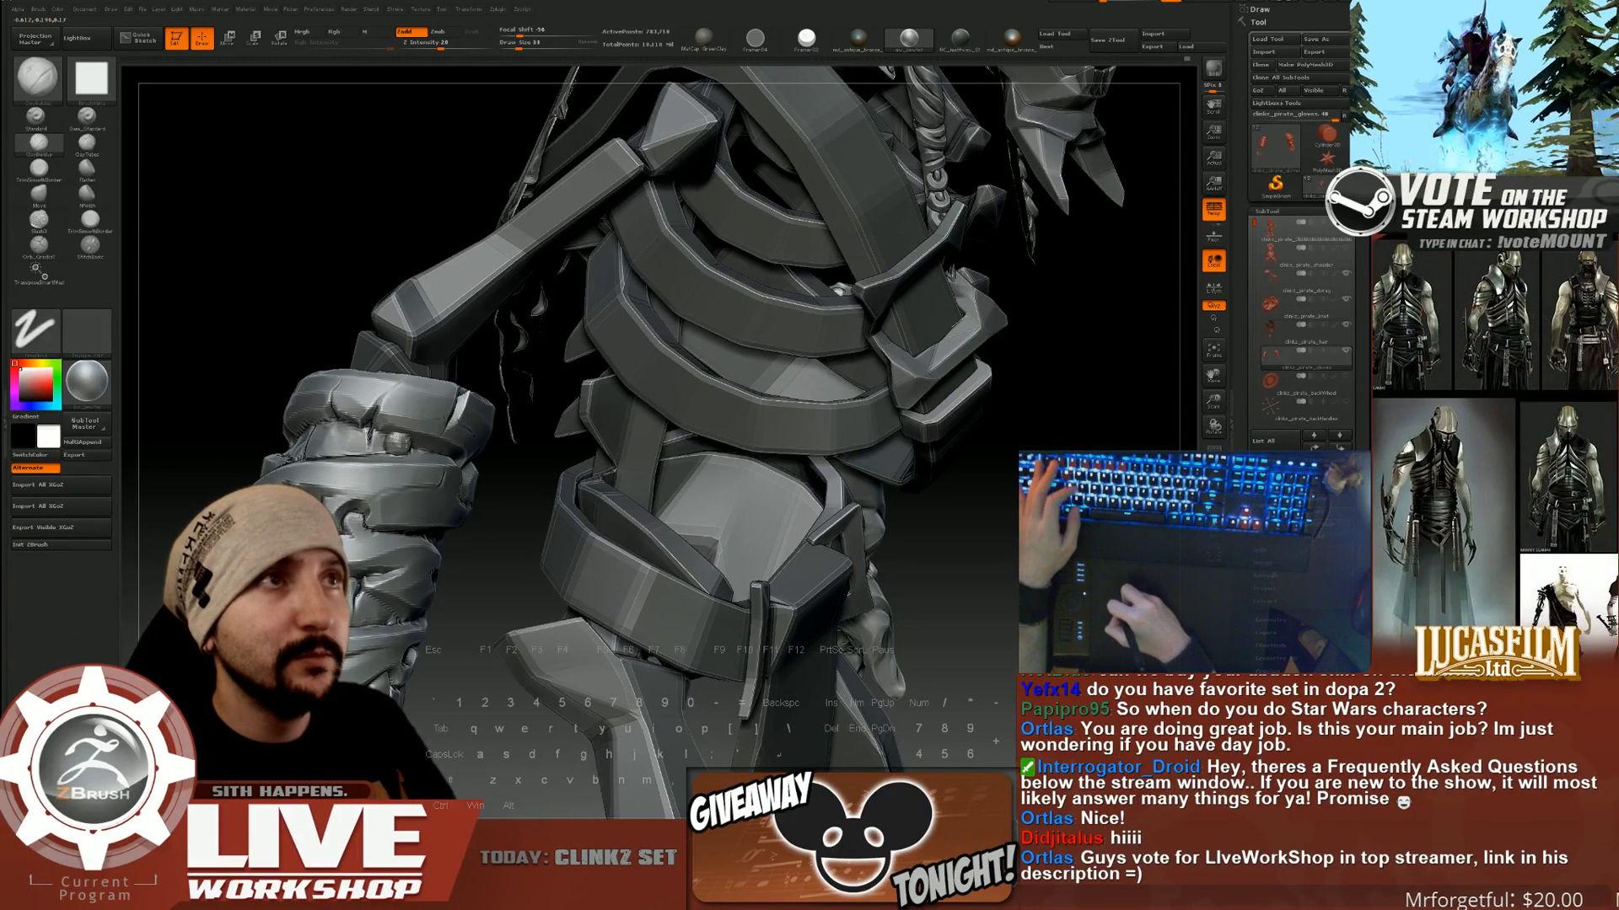
pyautogui.press('s')
pyautogui.moveTo(402, 443); pyautogui.dragTo(397, 443)
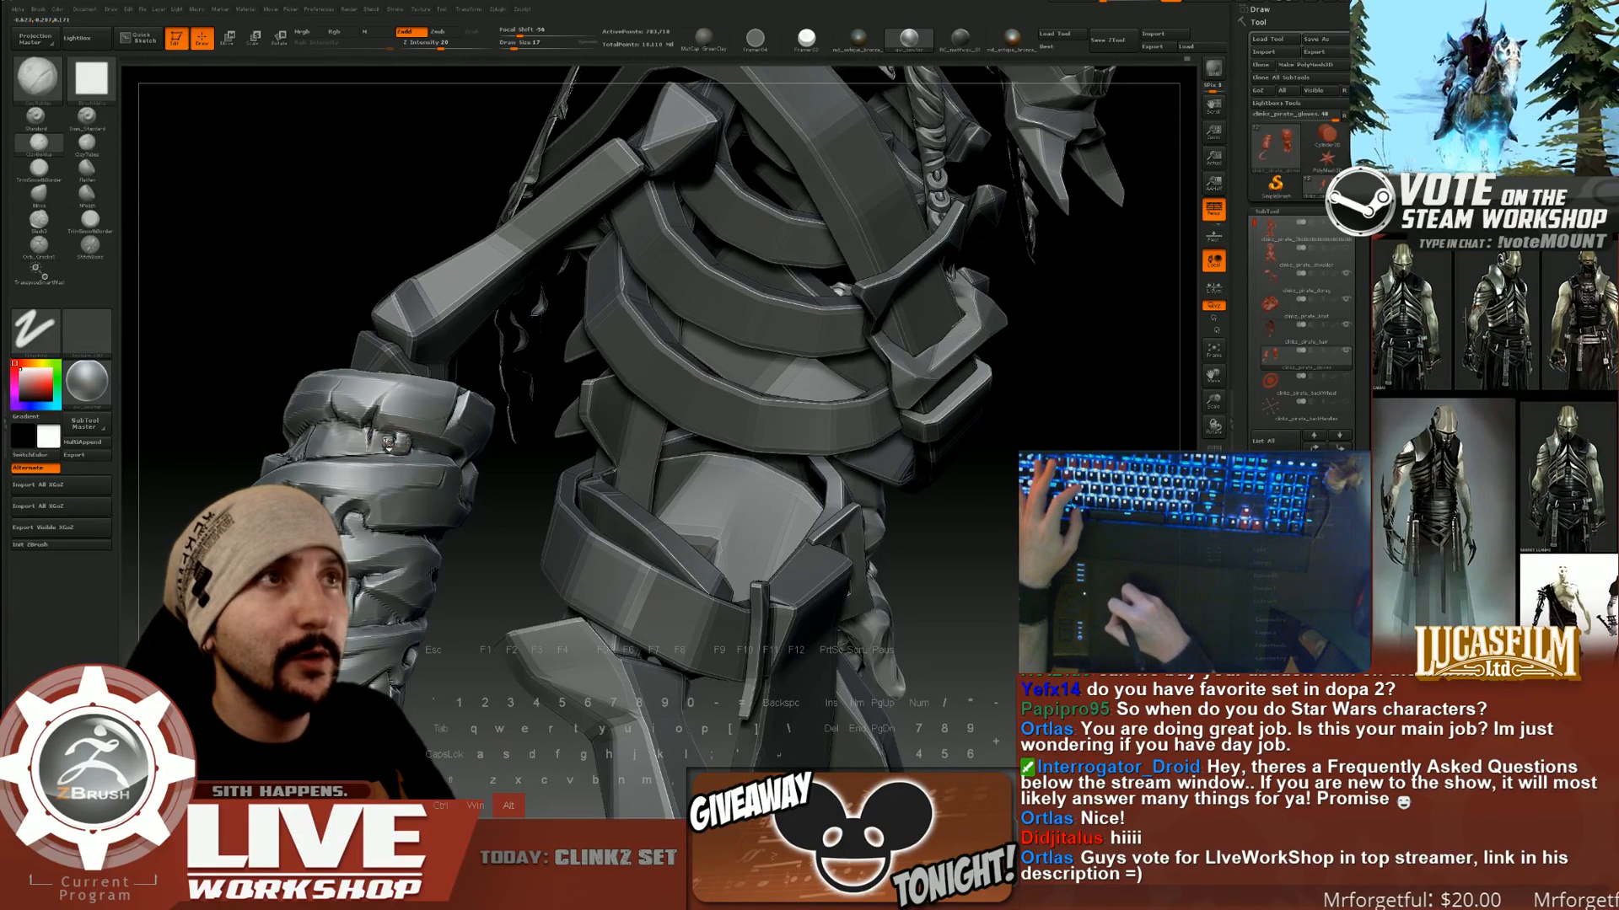
pyautogui.moveTo(489, 498); pyautogui.dragTo(557, 497)
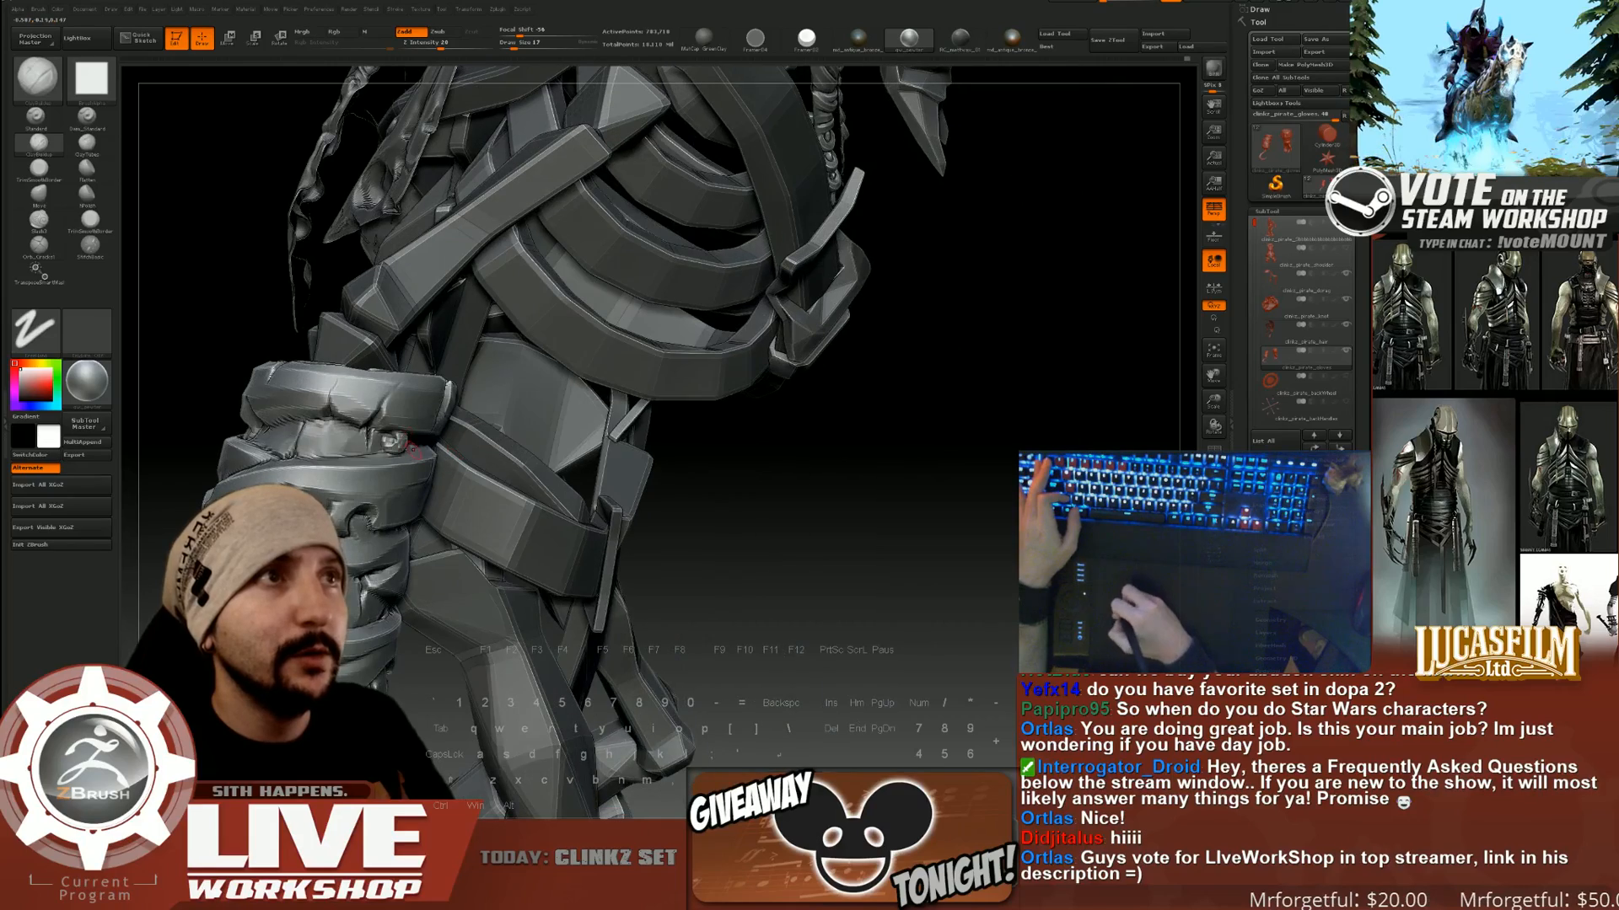
pyautogui.moveTo(450, 457)
pyautogui.keyDown('alt'); pyautogui.mouseDown()
pyautogui.moveTo(430, 434)
pyautogui.moveTo(390, 452)
pyautogui.moveTo(475, 504)
pyautogui.mouseUp(); pyautogui.keyUp('alt')
# Enlarge the hook arm's barnacles and add another bump beside them under the top wrap's edge.
pyautogui.press('s')
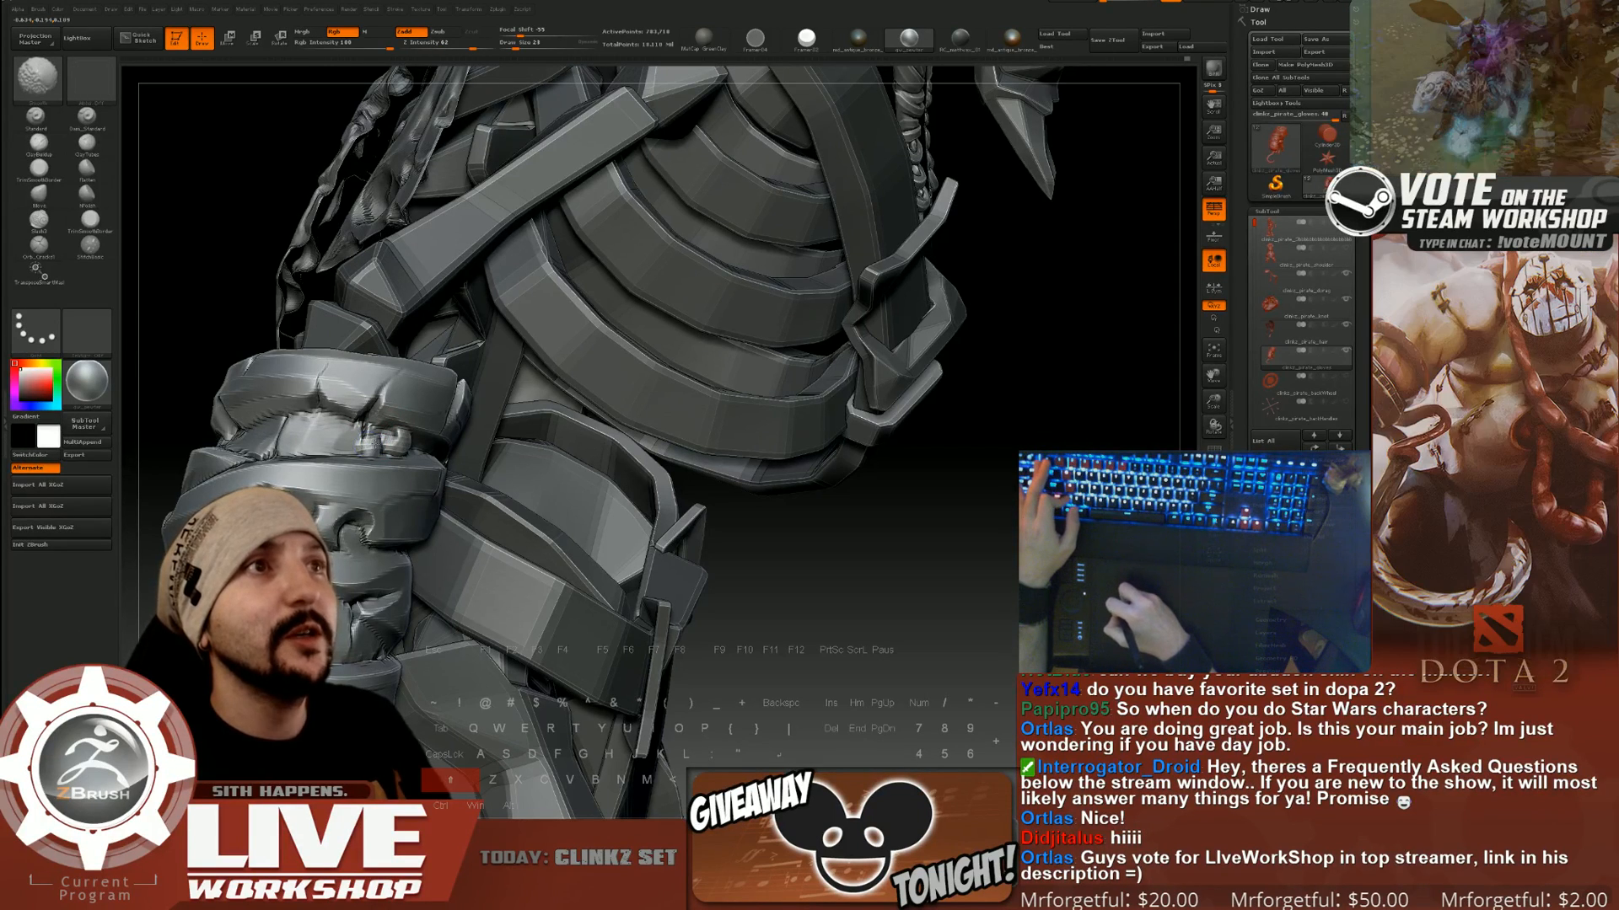
pyautogui.press('s')
pyautogui.moveTo(382, 438); pyautogui.dragTo(359, 445)
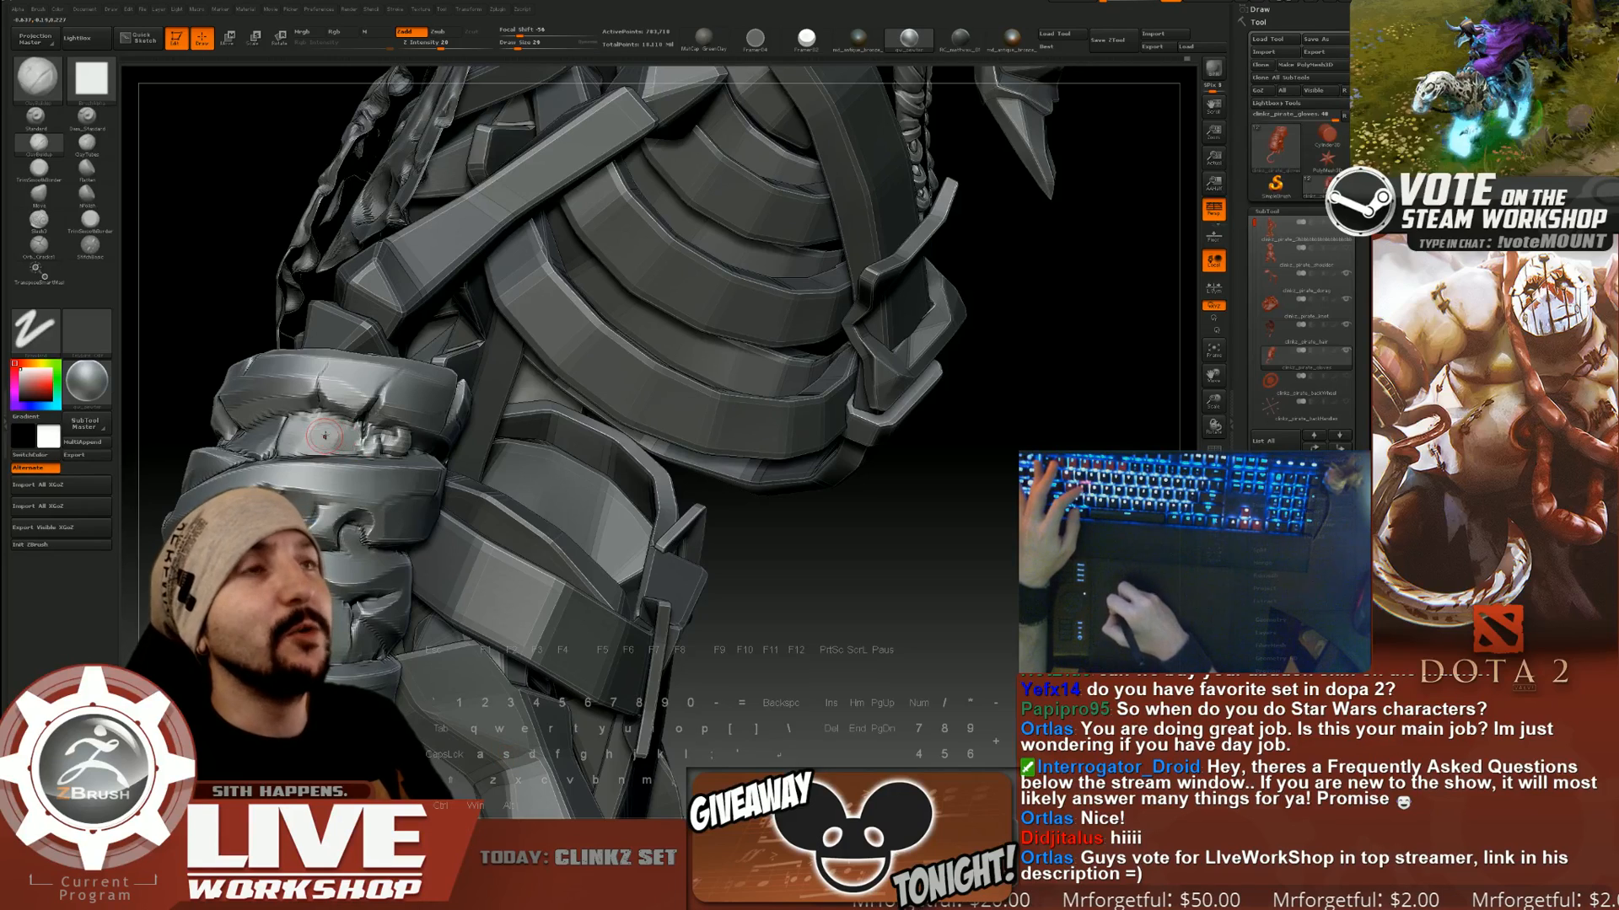
pyautogui.moveTo(473, 474); pyautogui.dragTo(467, 434)
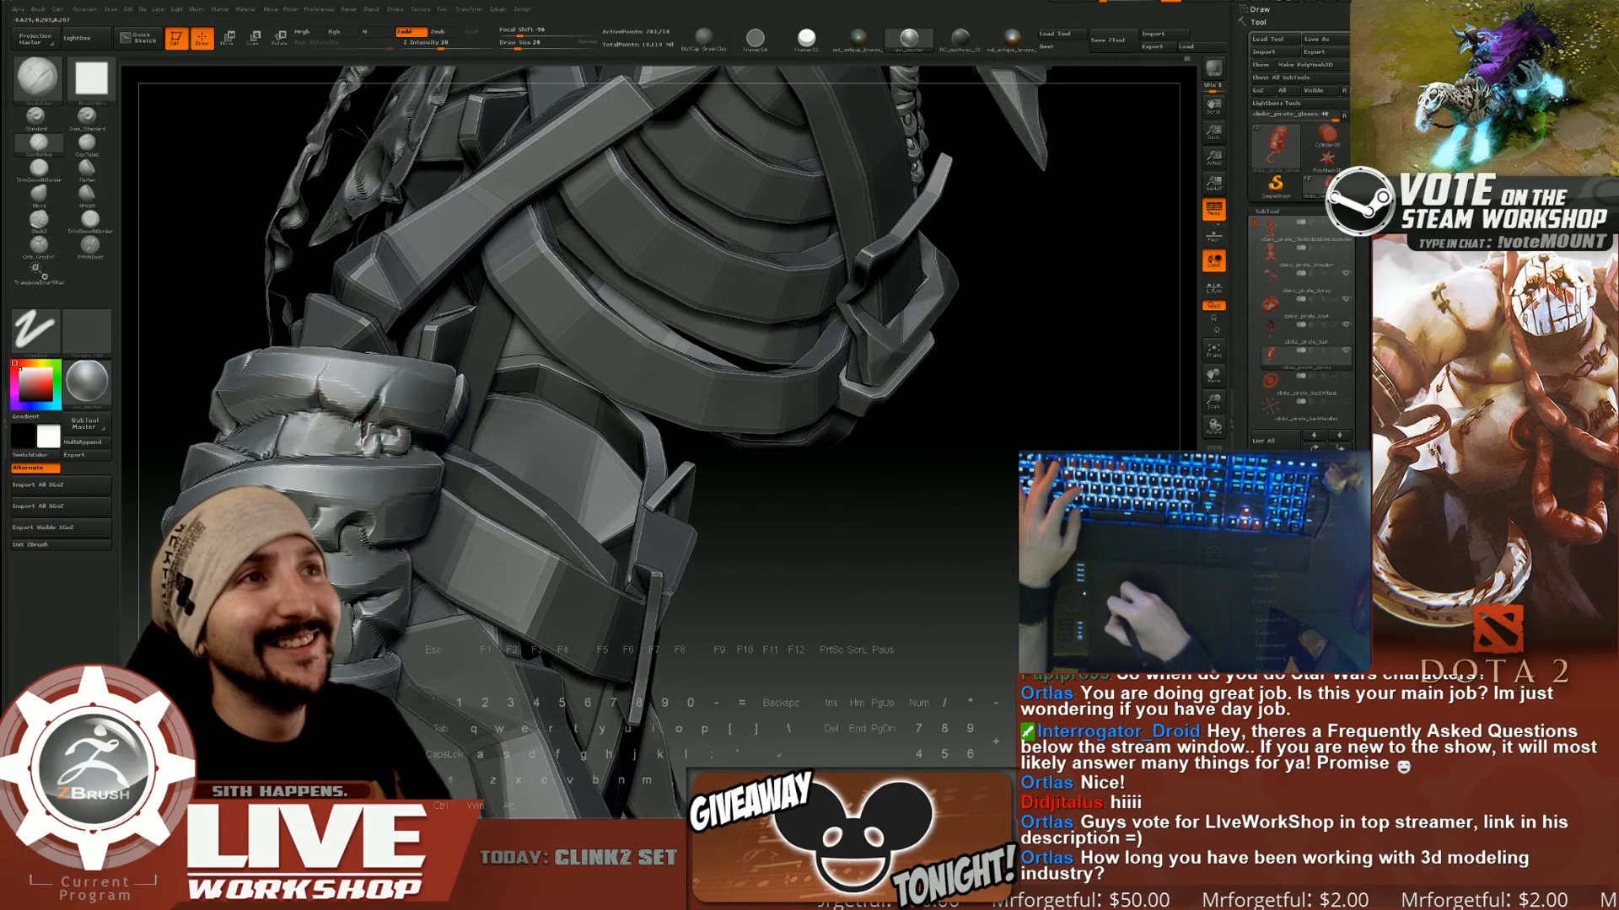
pyautogui.moveTo(341, 424); pyautogui.dragTo(344, 421)
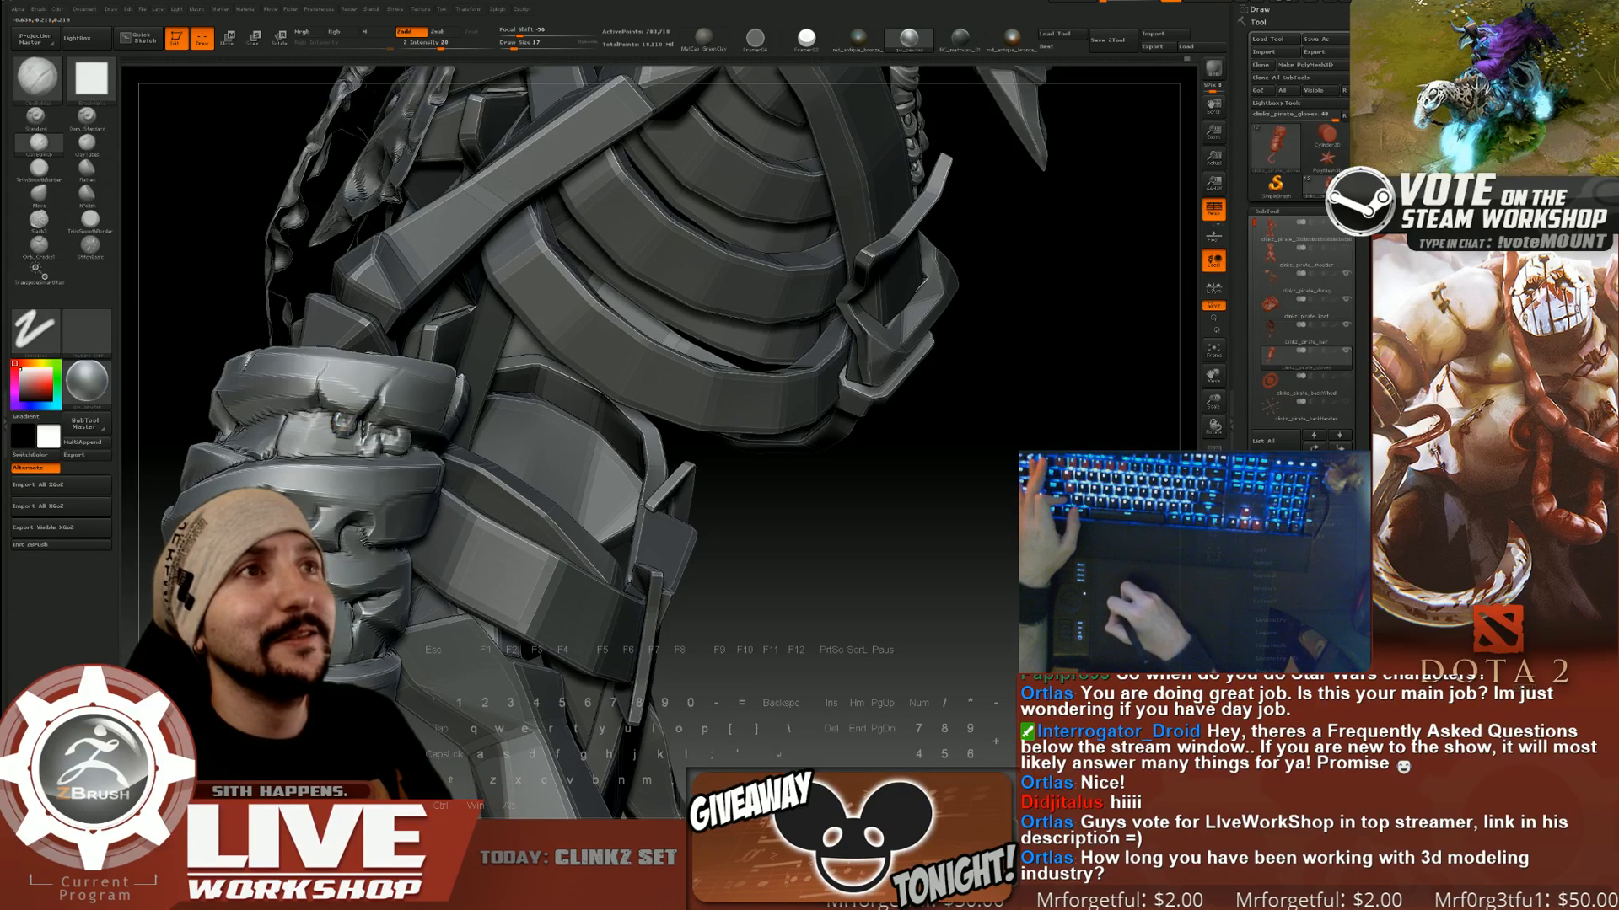
# Extend the barnacle cluster along the gap between the hook arm's upper wraps with more round bumps.
pyautogui.moveTo(342, 423); pyautogui.dragTo(298, 456, button='right')
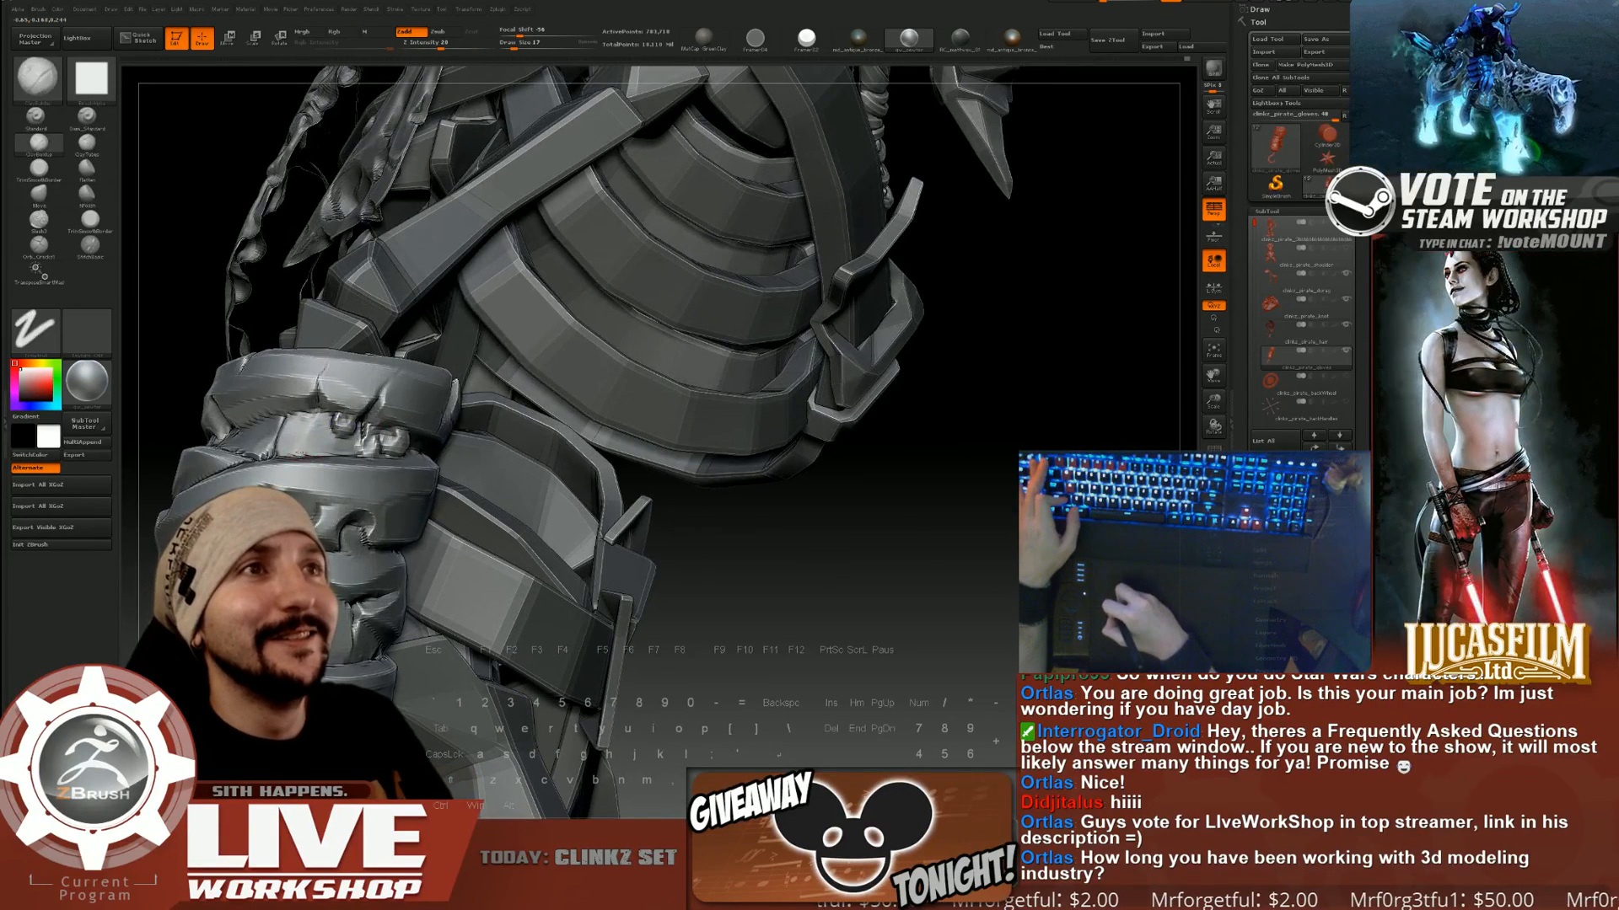
pyautogui.moveTo(741, 506); pyautogui.dragTo(788, 485)
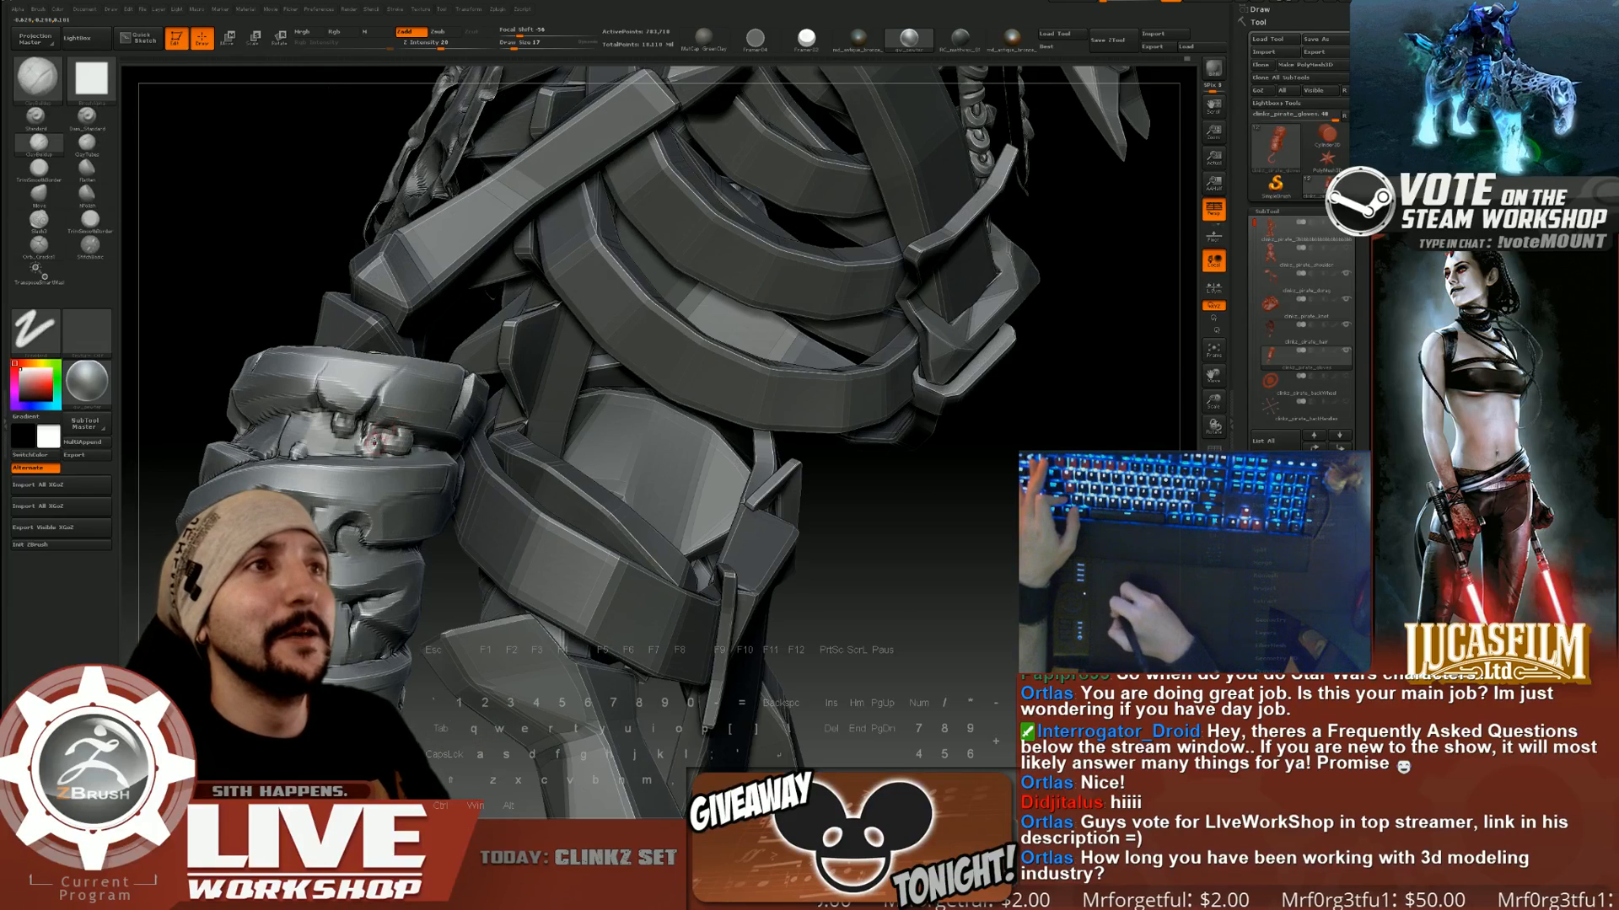
pyautogui.press(']')
pyautogui.moveTo(462, 458); pyautogui.dragTo(398, 440, button='right')
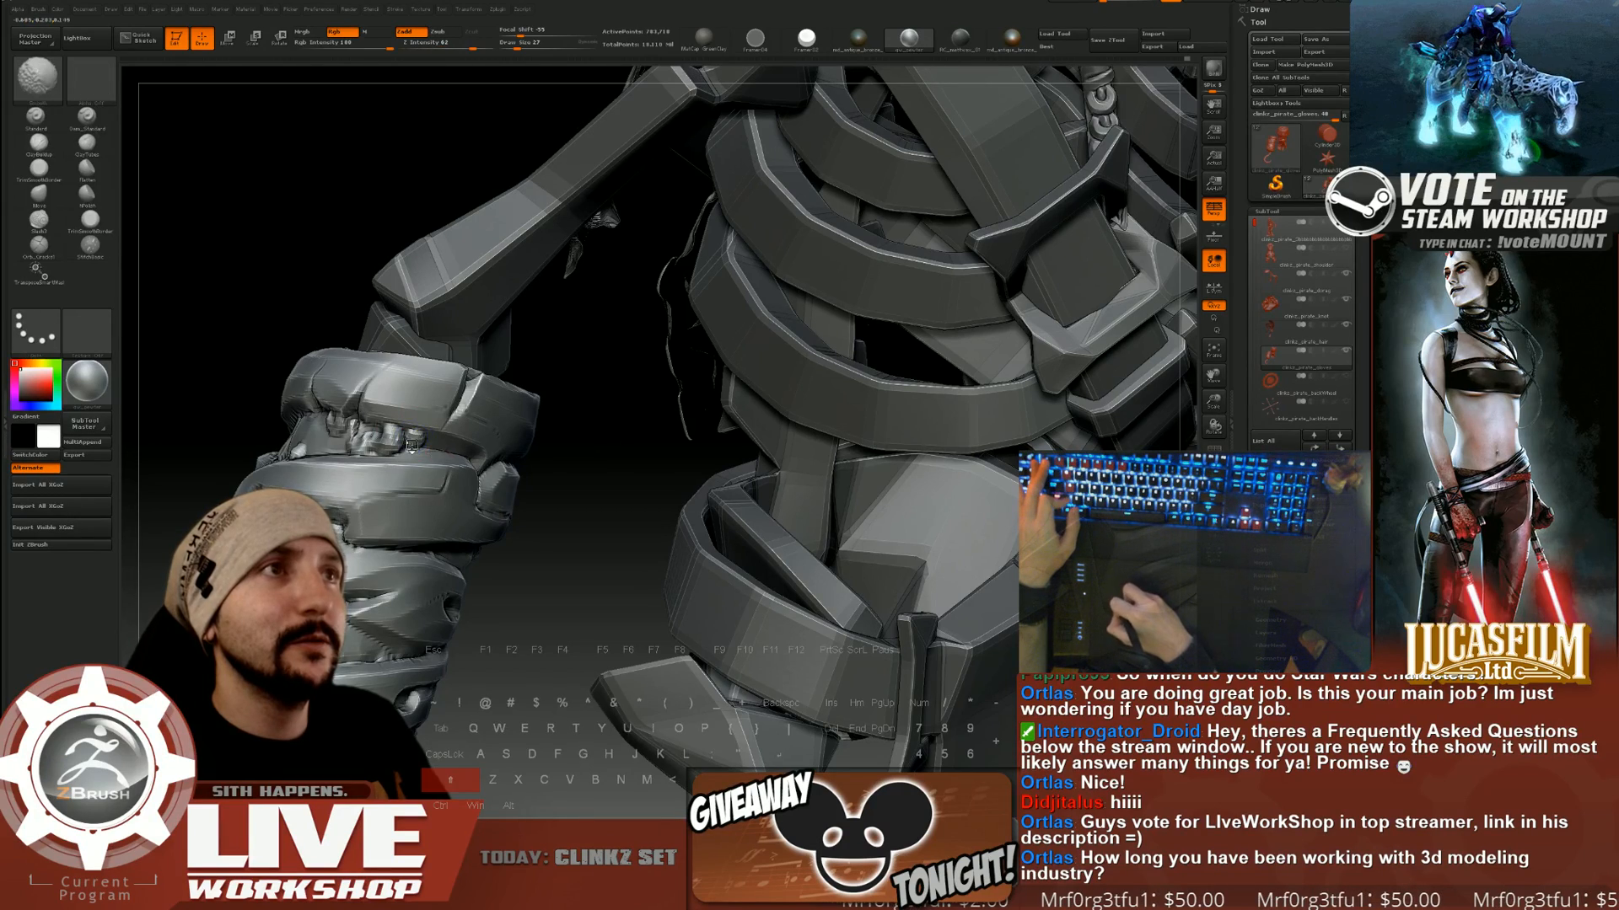
pyautogui.moveTo(415, 433); pyautogui.dragTo(381, 453, button='right')
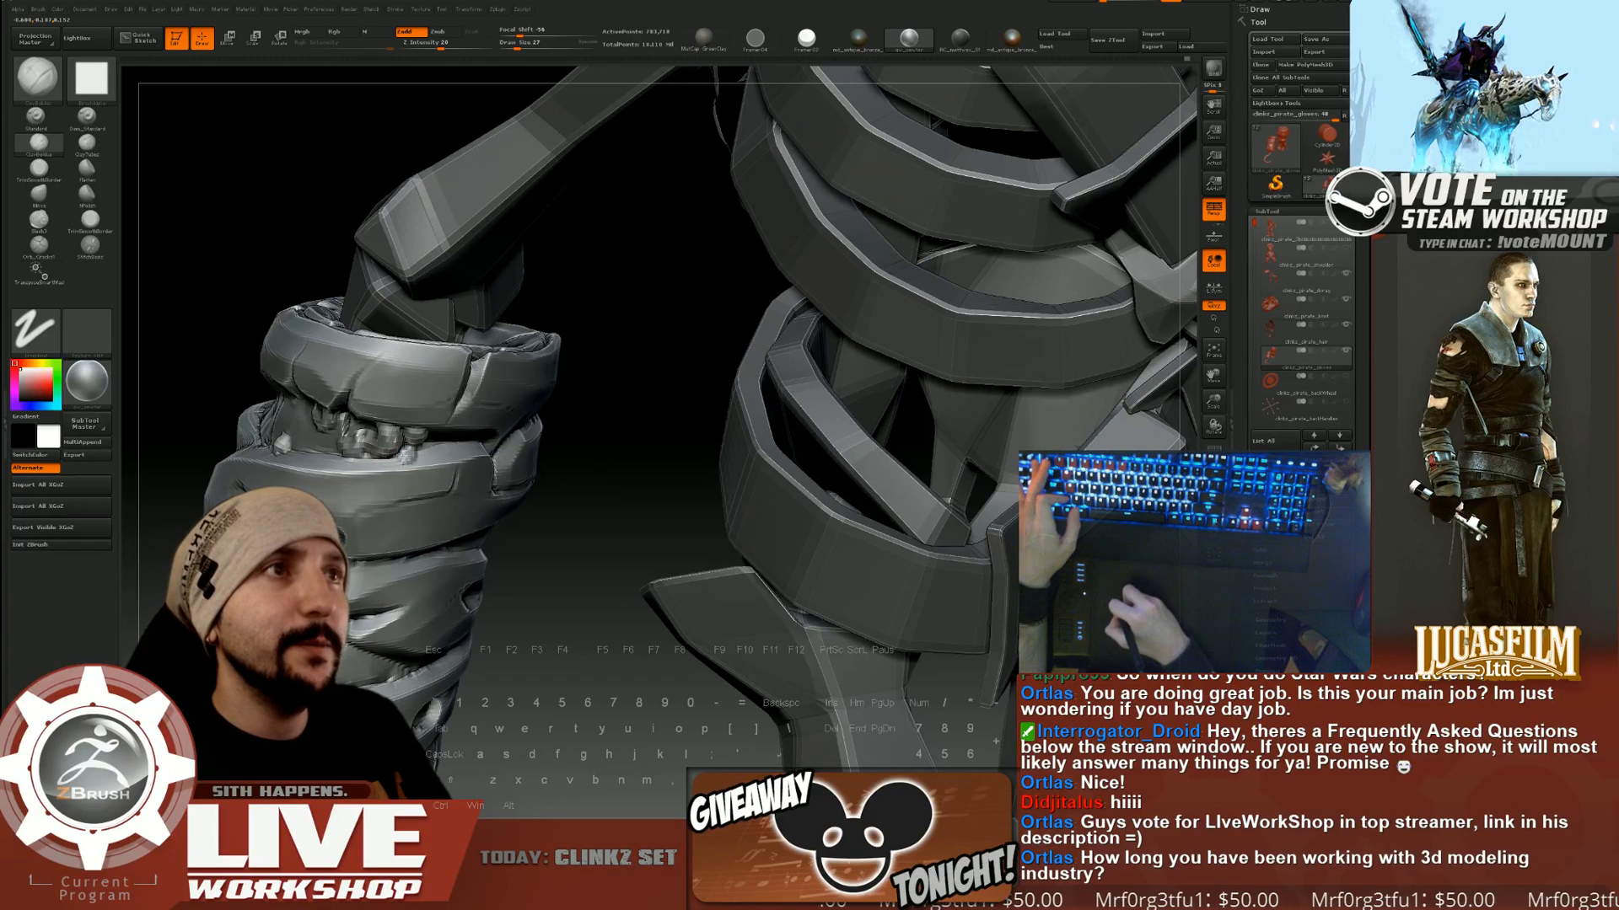
pyautogui.moveTo(412, 453); pyautogui.dragTo(299, 427, button='right')
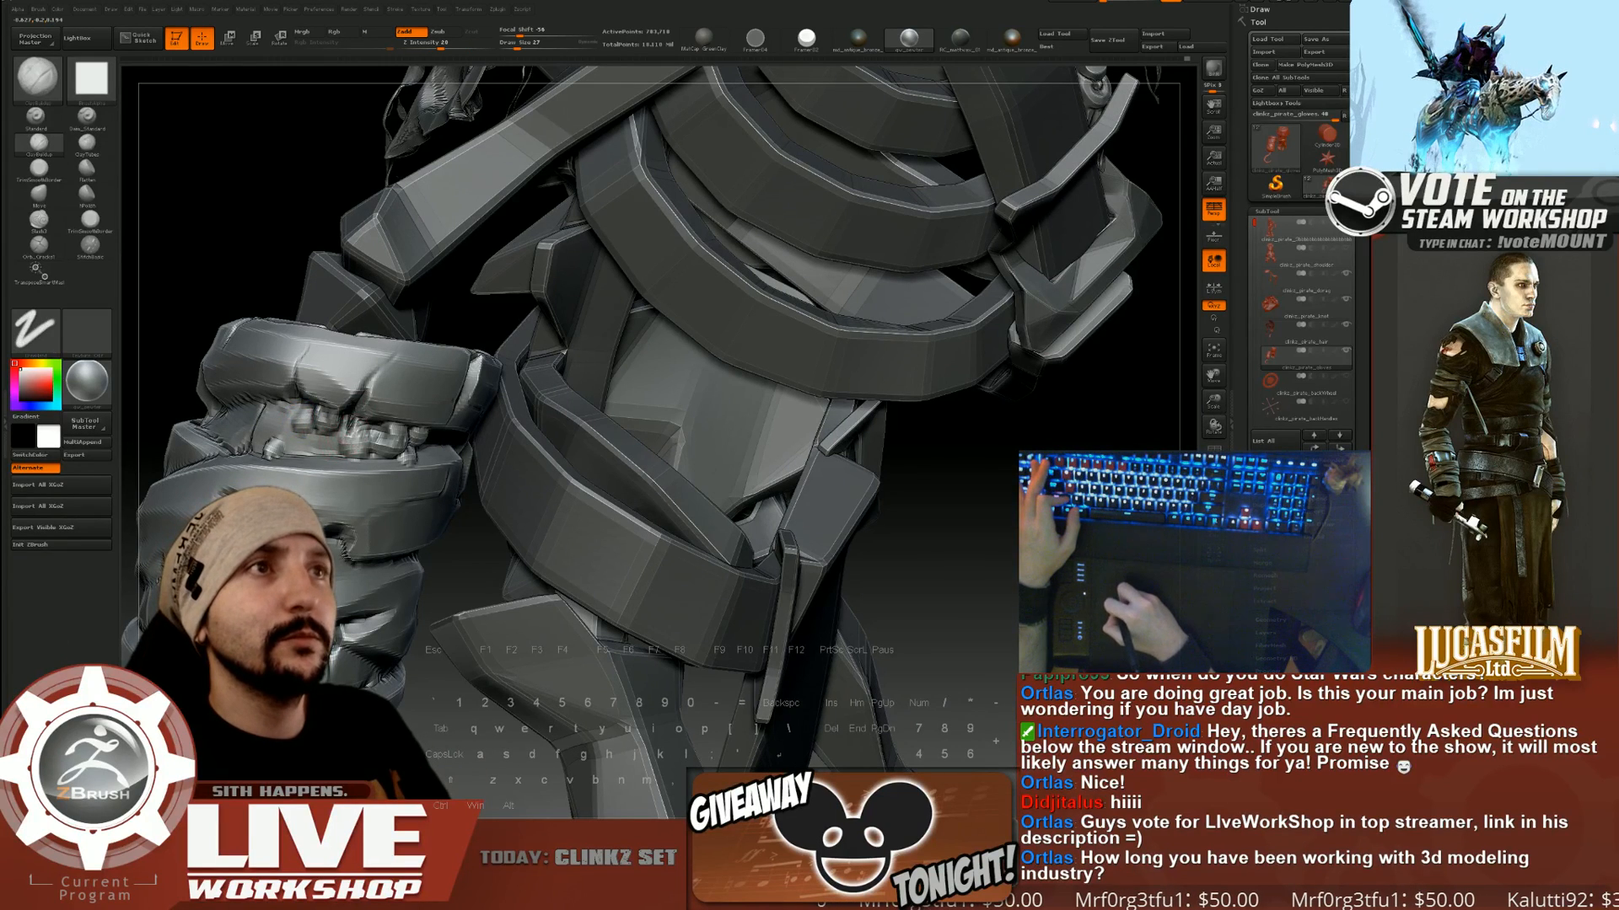
# Refine the hook arm's barnacle cluster with smaller bumps and smooth the wrap surface around it.
pyautogui.keyDown('shift'); pyautogui.moveTo(356, 440); pyautogui.dragTo(352, 451); pyautogui.keyUp('shift')
pyautogui.press('[')
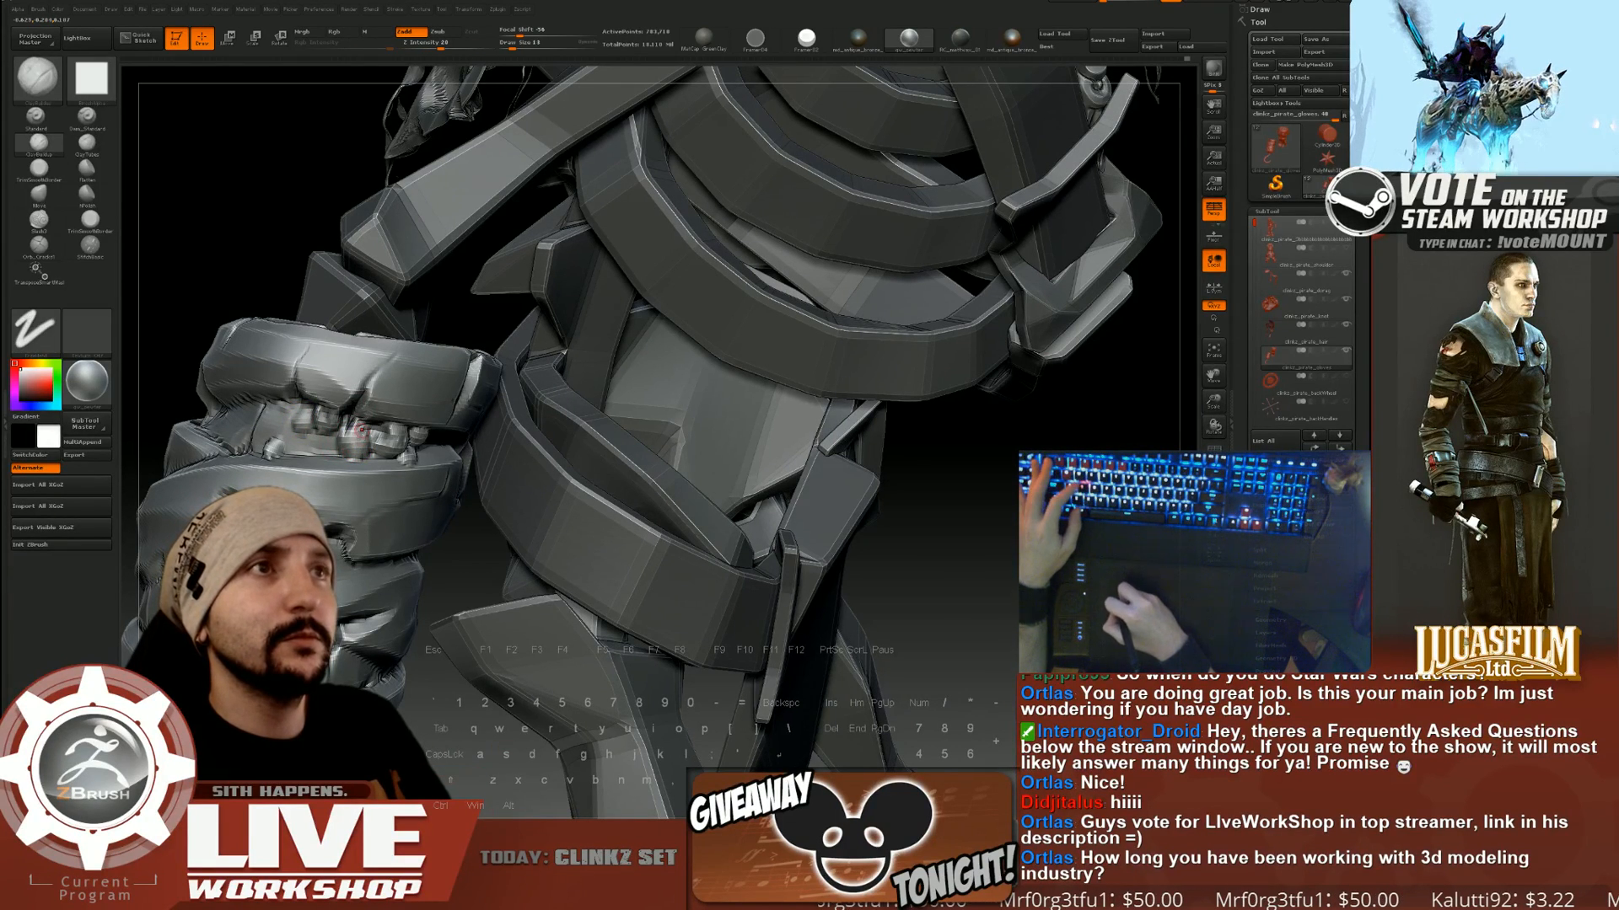
pyautogui.keyDown('alt'); pyautogui.moveTo(455, 527); pyautogui.dragTo(350, 210); pyautogui.keyUp('alt')
pyautogui.moveTo(784, 405); pyautogui.dragTo(717, 430)
pyautogui.moveTo(734, 447)
pyautogui.keyDown('alt'); pyautogui.mouseDown()
pyautogui.moveTo(799, 575)
pyautogui.moveTo(816, 657)
pyautogui.mouseUp(); pyautogui.keyUp('alt')
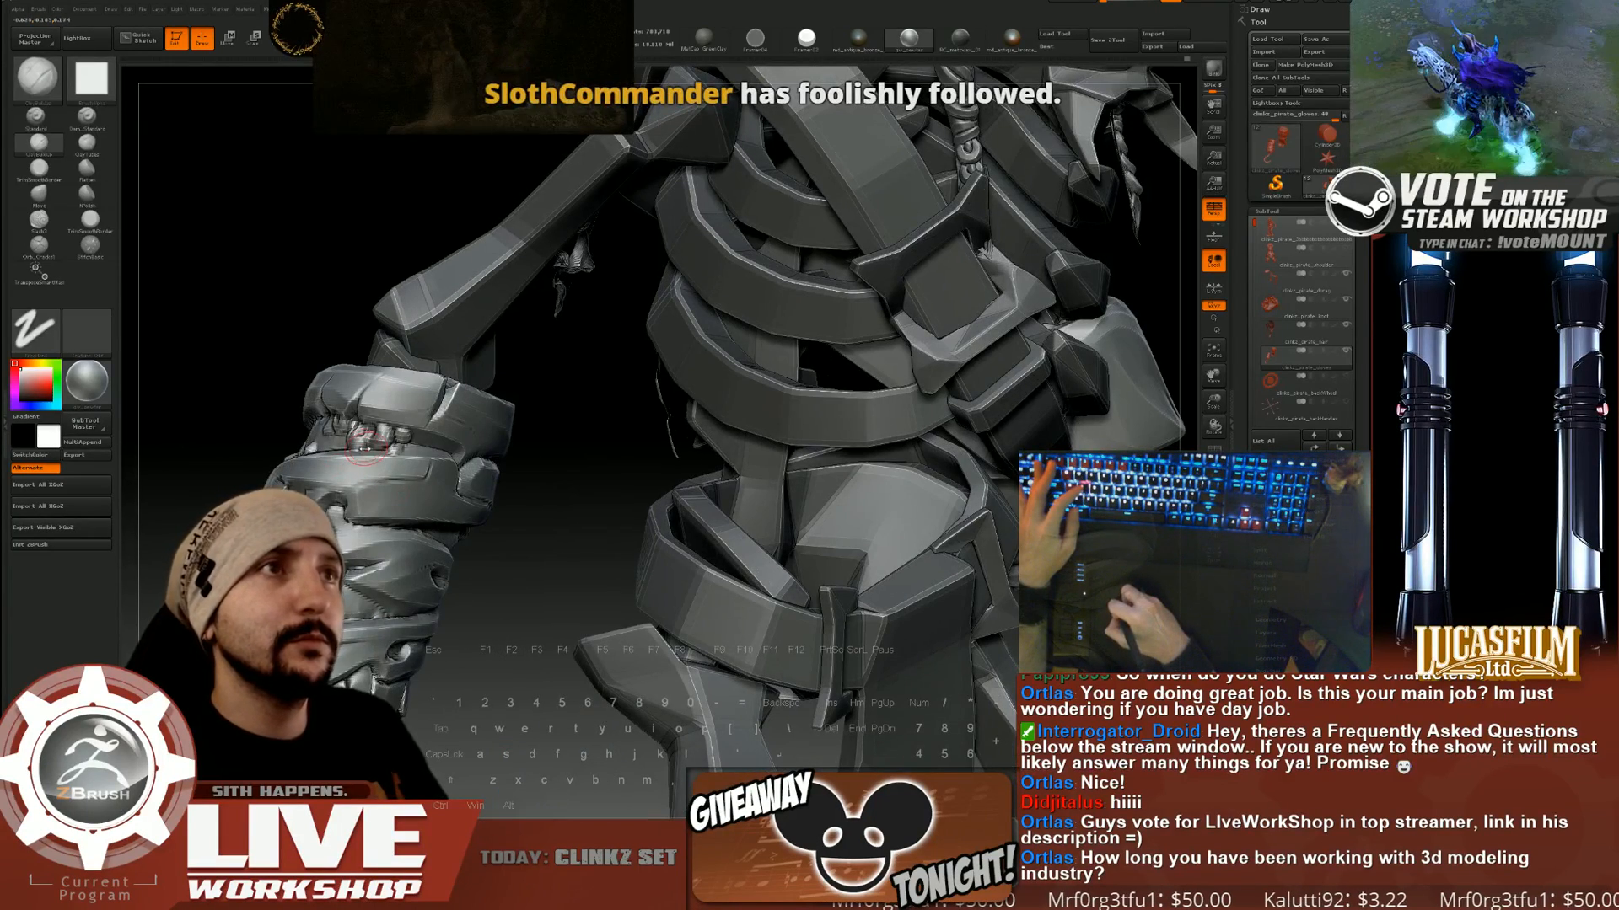
pyautogui.keyDown('alt'); pyautogui.moveTo(585, 429); pyautogui.dragTo(592, 499); pyautogui.keyUp('alt')
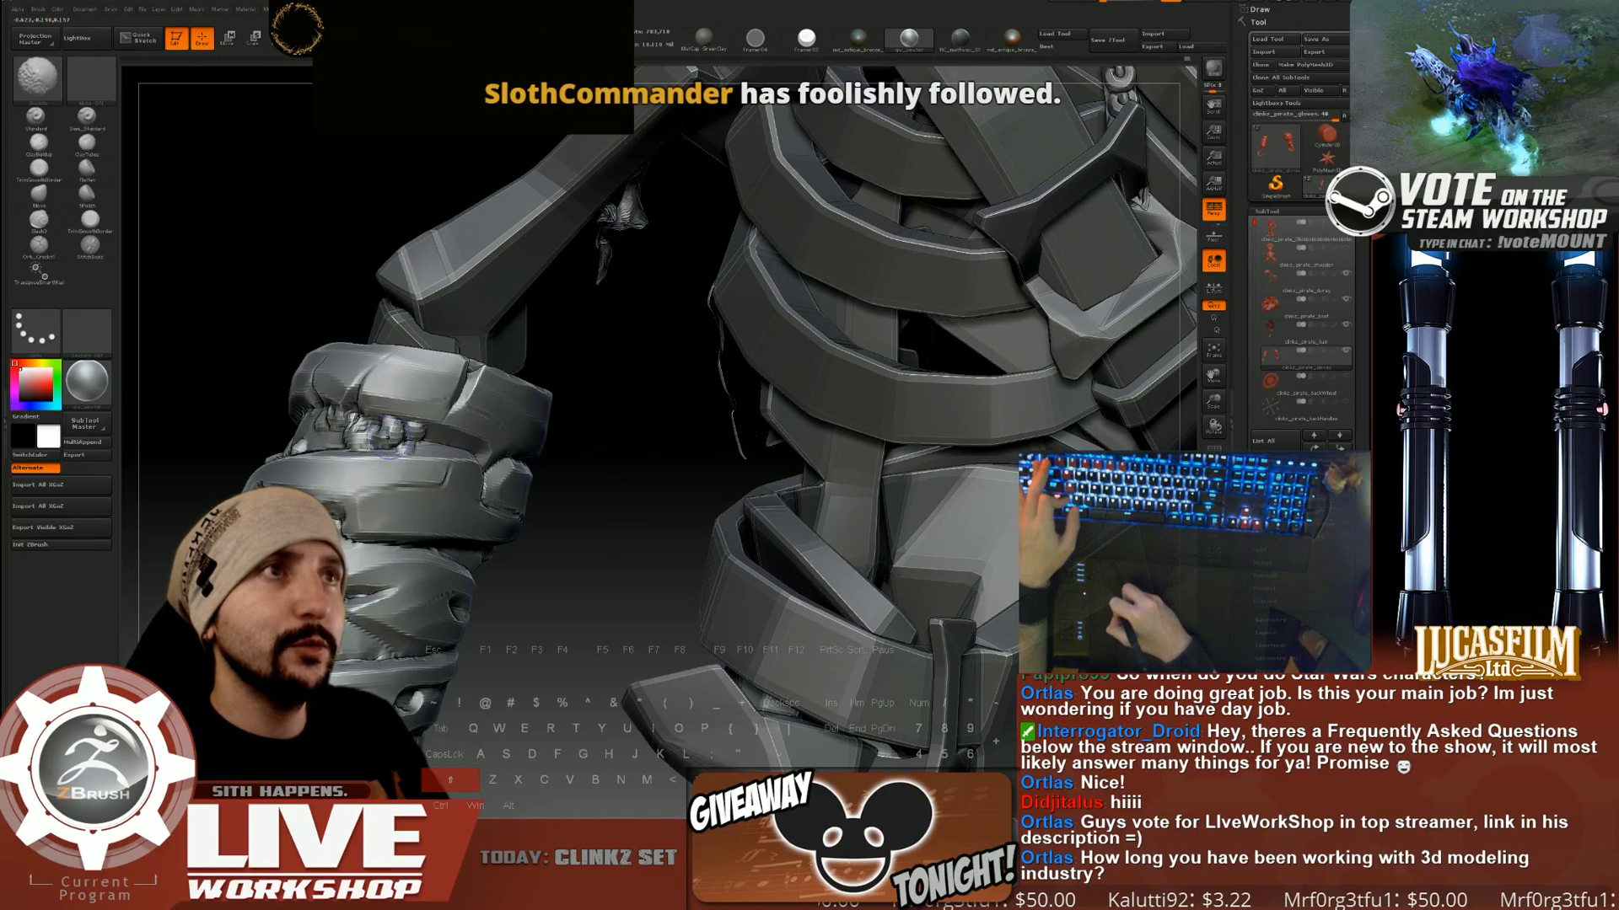
pyautogui.moveTo(647, 440); pyautogui.dragTo(672, 458)
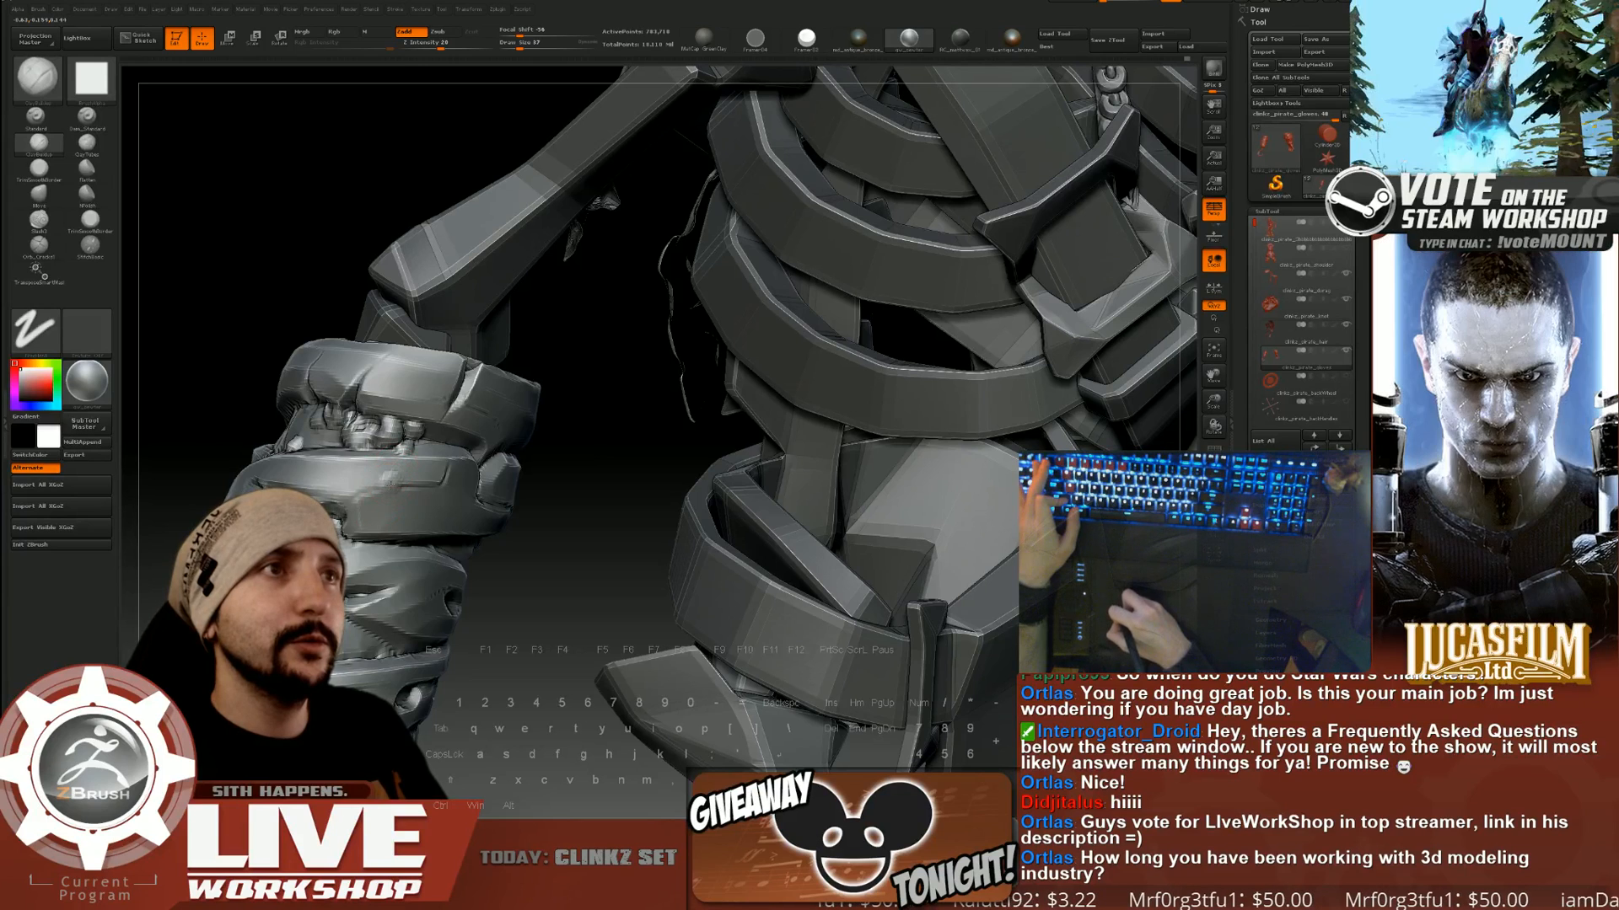
pyautogui.press('s')
pyautogui.keyDown('shift'); pyautogui.moveTo(388, 478); pyautogui.dragTo(379, 483); pyautogui.keyUp('shift')
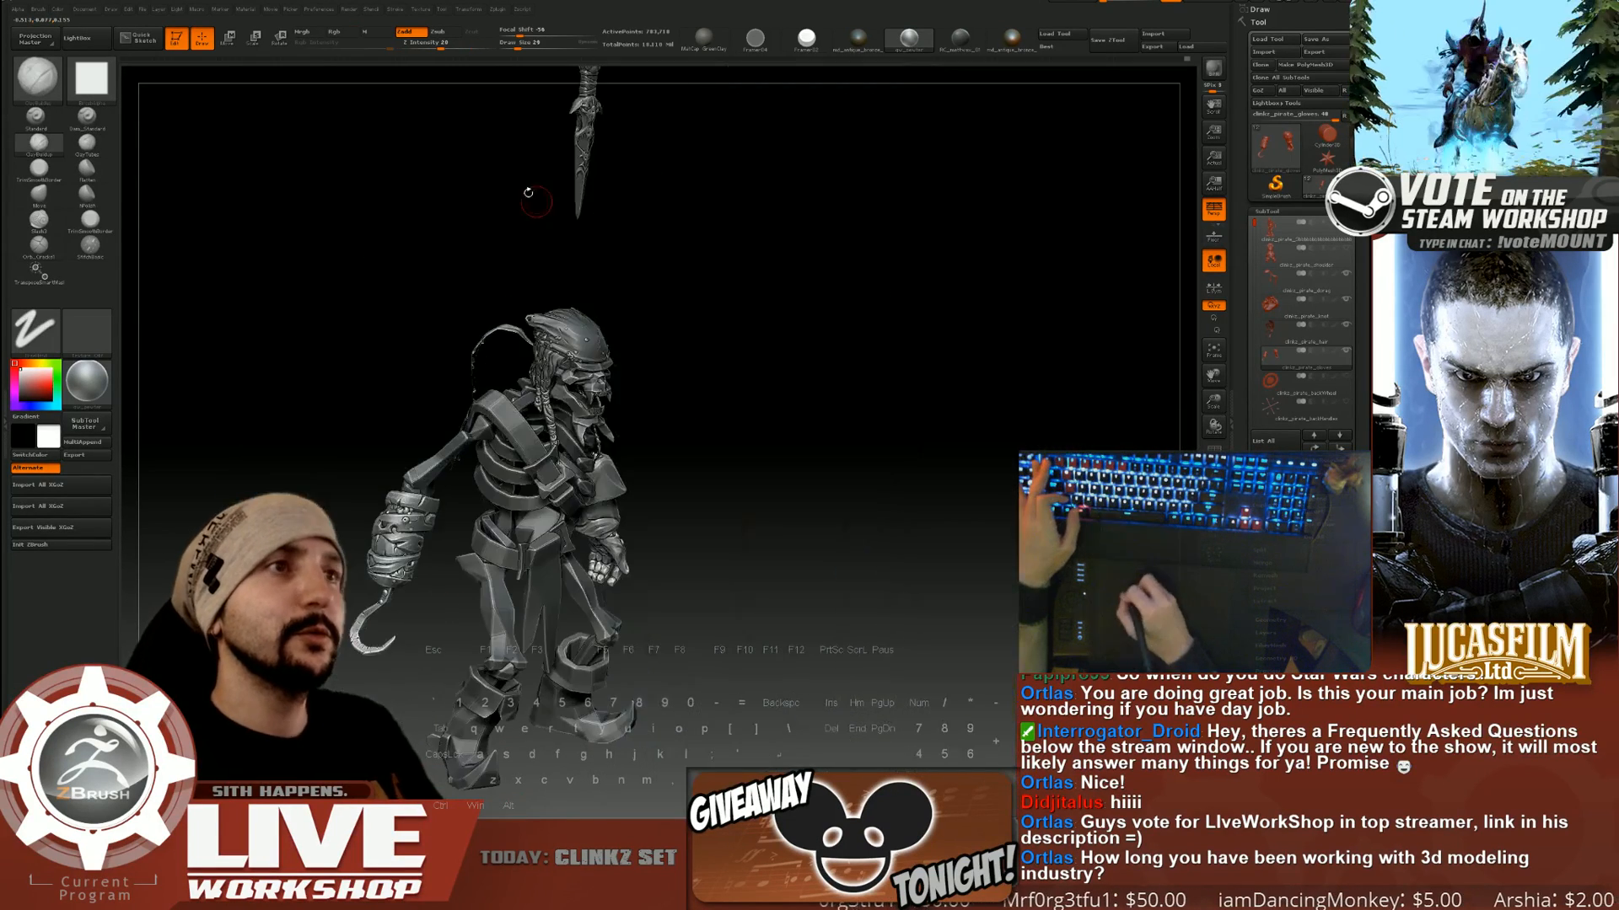
# Sculpt more bumps into the barnacle cluster in the gap below the hook arm's top wrap and smooth them.
pyautogui.press('f')
pyautogui.moveTo(910, 389)
pyautogui.keyDown('alt'); pyautogui.mouseDown()
pyautogui.moveTo(958, 434)
pyautogui.moveTo(1032, 359)
pyautogui.moveTo(939, 381)
pyautogui.mouseUp(); pyautogui.keyUp('alt')
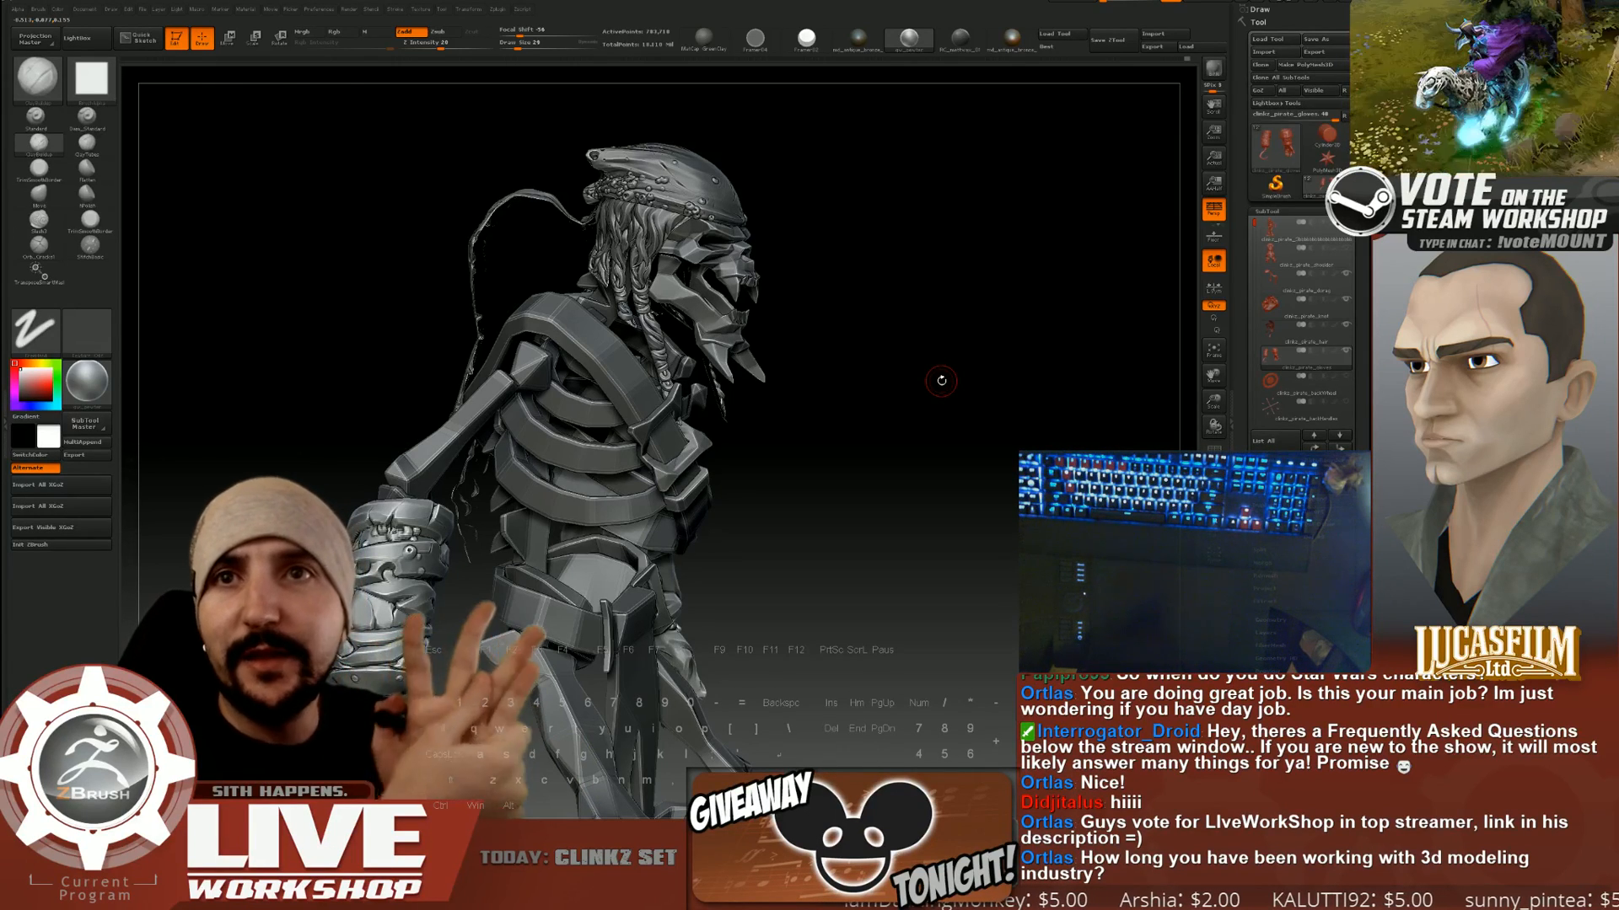
pyautogui.moveTo(848, 382)
pyautogui.mouseDown()
pyautogui.moveTo(907, 413)
pyautogui.moveTo(932, 472)
pyautogui.mouseUp()
pyautogui.moveTo(931, 472)
pyautogui.keyDown('alt'); pyautogui.mouseDown()
pyautogui.moveTo(964, 412)
pyautogui.moveTo(944, 523)
pyautogui.mouseUp(); pyautogui.keyUp('alt')
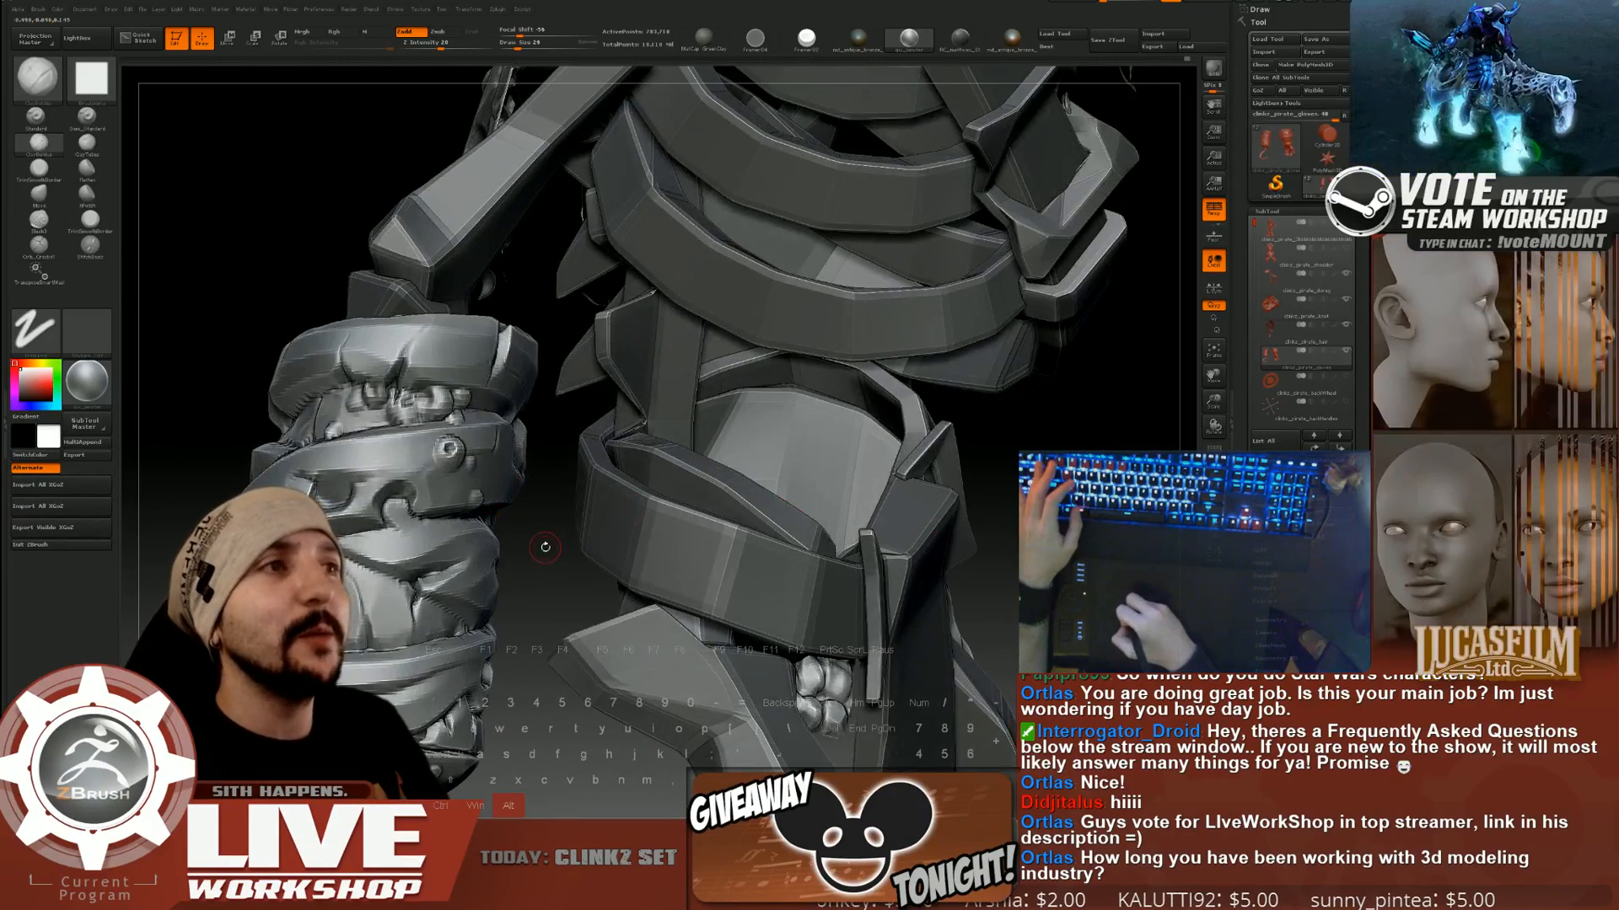
pyautogui.moveTo(506, 498)
pyautogui.mouseDown()
pyautogui.moveTo(582, 528)
pyautogui.moveTo(410, 435)
pyautogui.mouseUp()
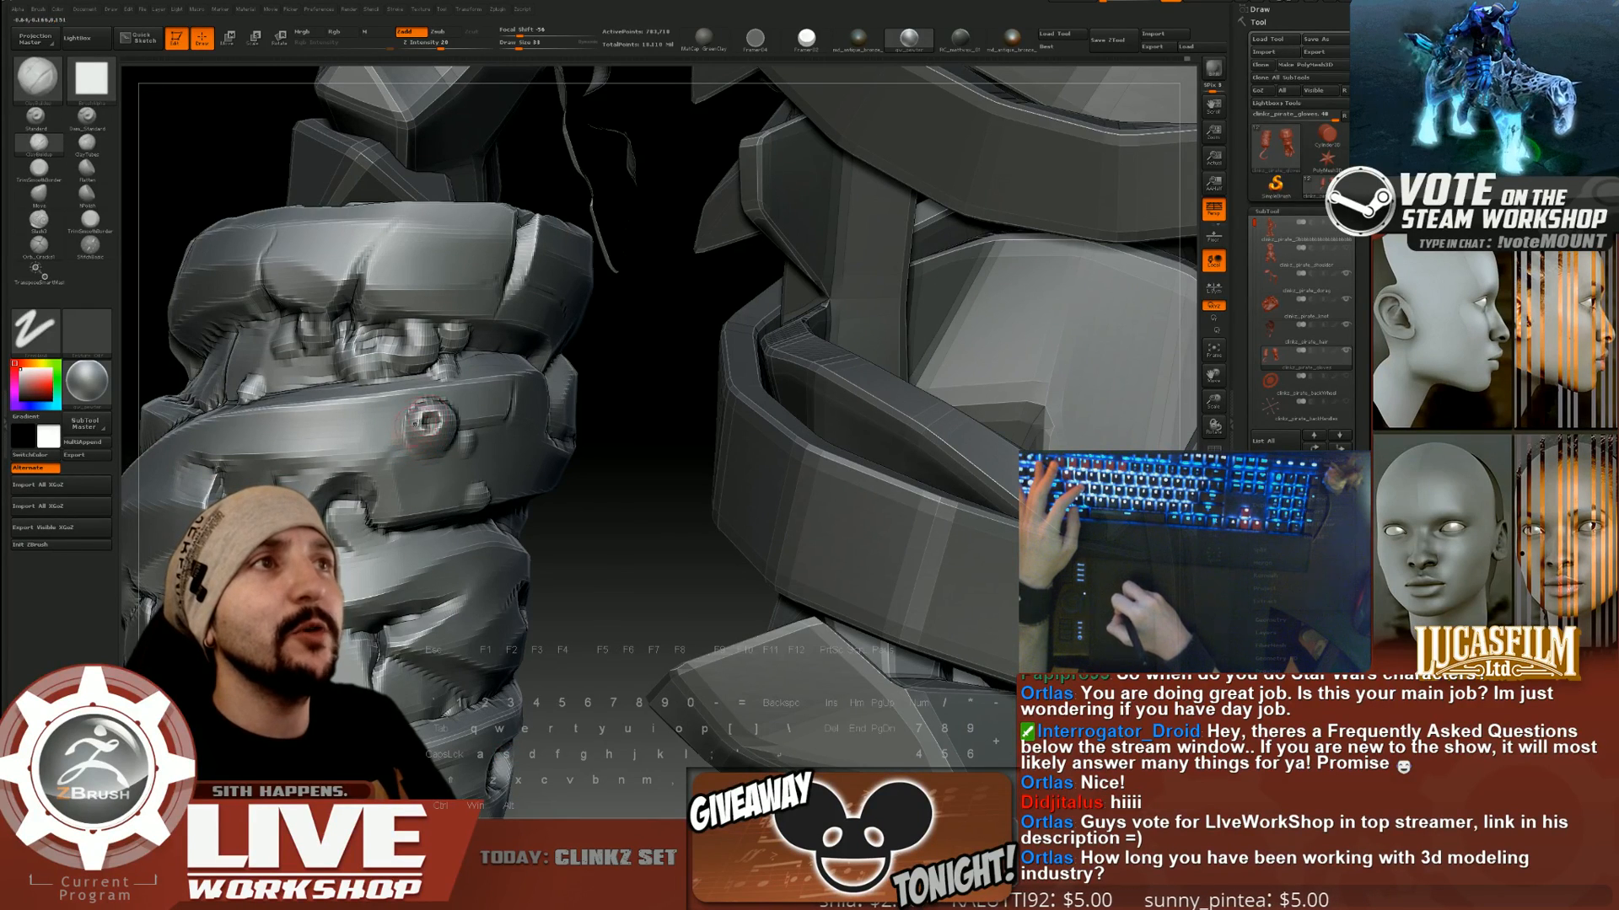
pyautogui.moveTo(501, 462); pyautogui.dragTo(451, 374)
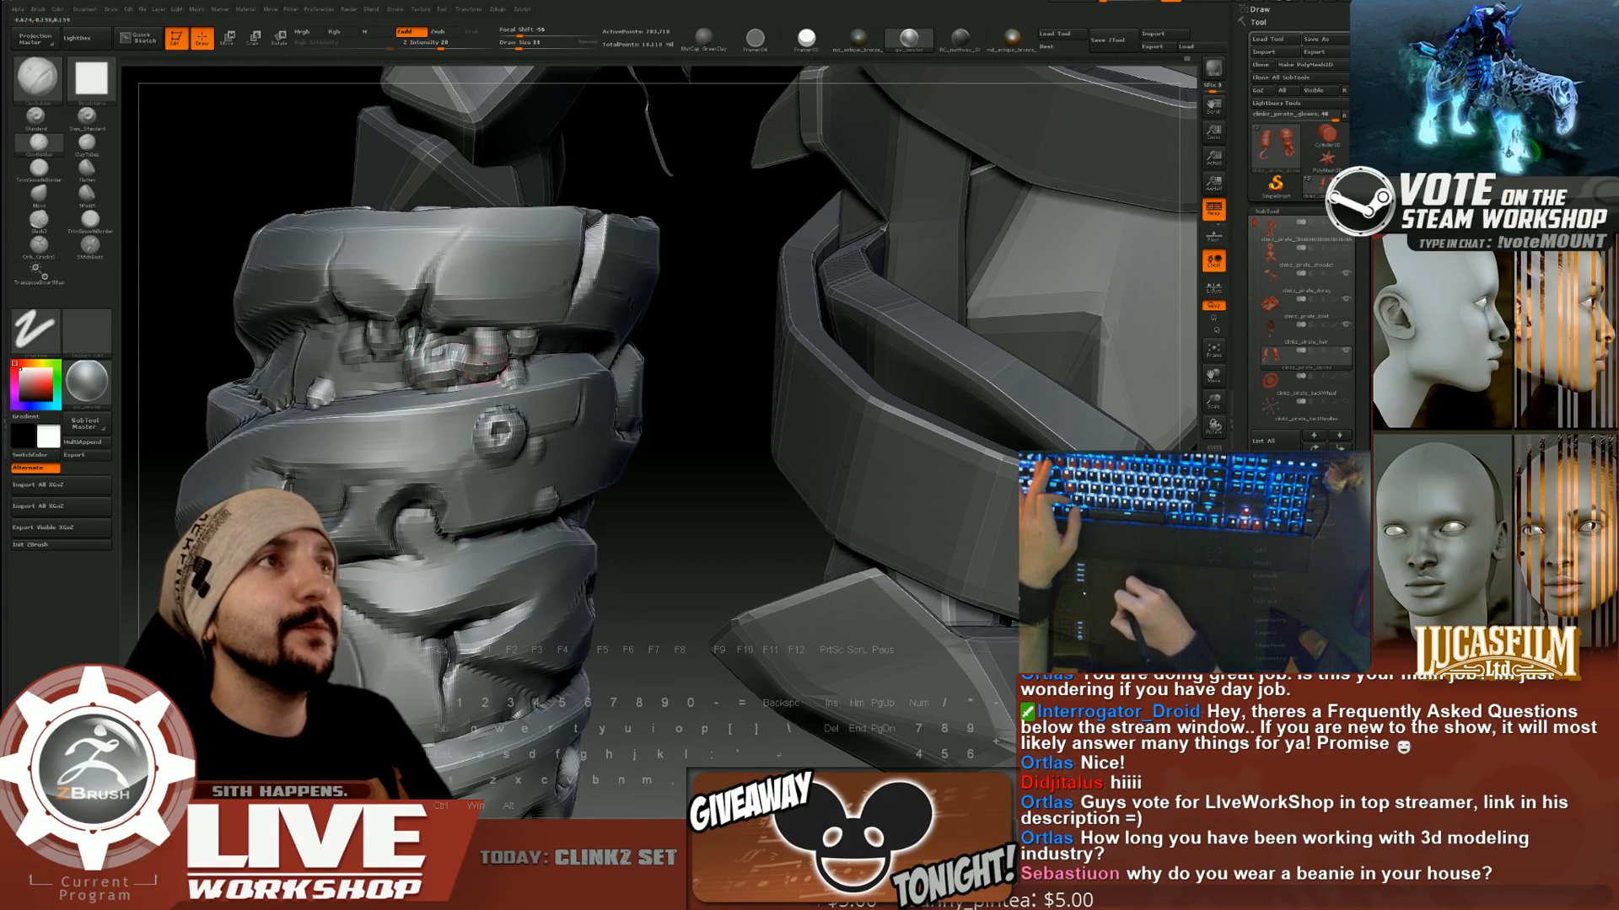
pyautogui.press('shift')
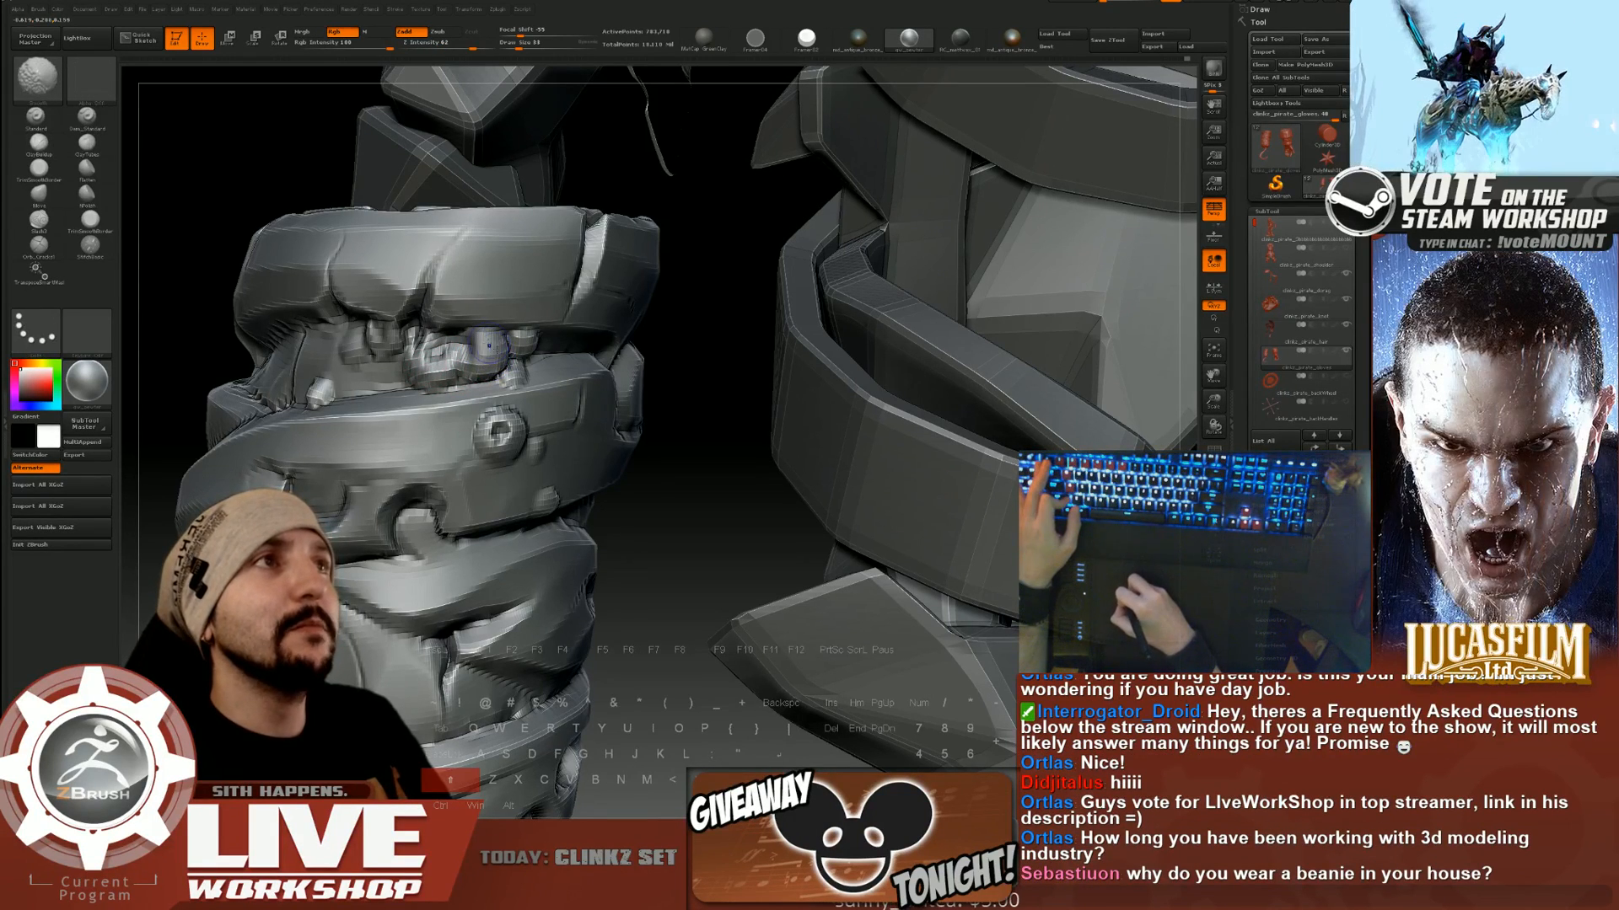
pyautogui.keyDown('shift'); pyautogui.moveTo(492, 339); pyautogui.dragTo(494, 359); pyautogui.keyUp('shift')
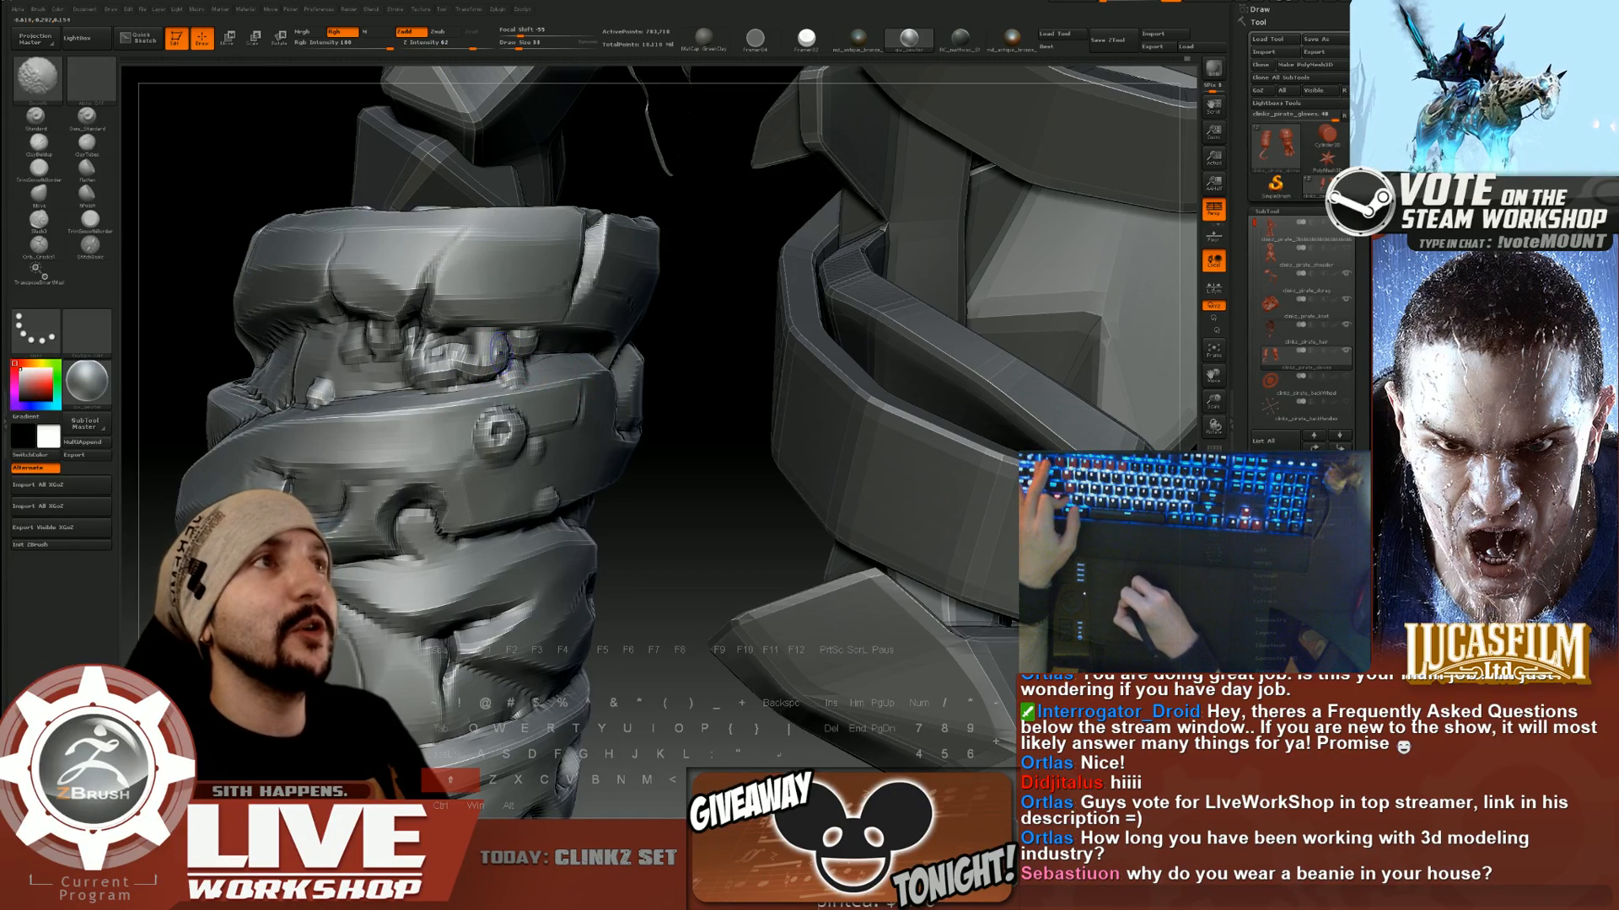
# Extend the barnacle cluster toward the outer side of the hook arm with another bump and smooth it.
pyautogui.moveTo(723, 462); pyautogui.dragTo(702, 383)
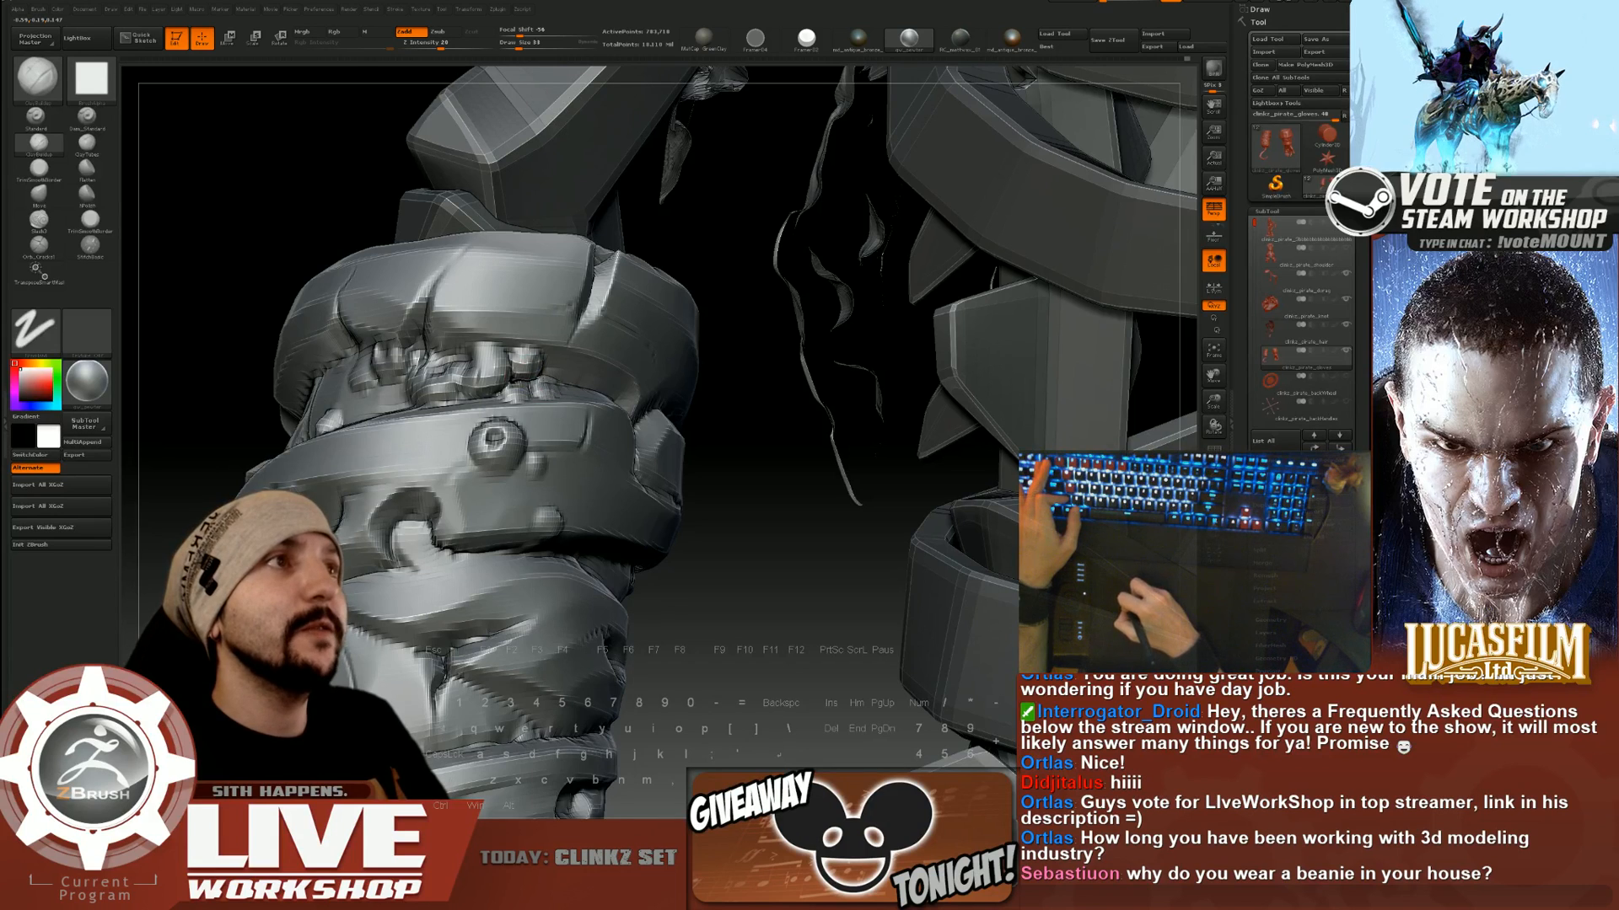
pyautogui.moveTo(742, 405); pyautogui.dragTo(716, 455)
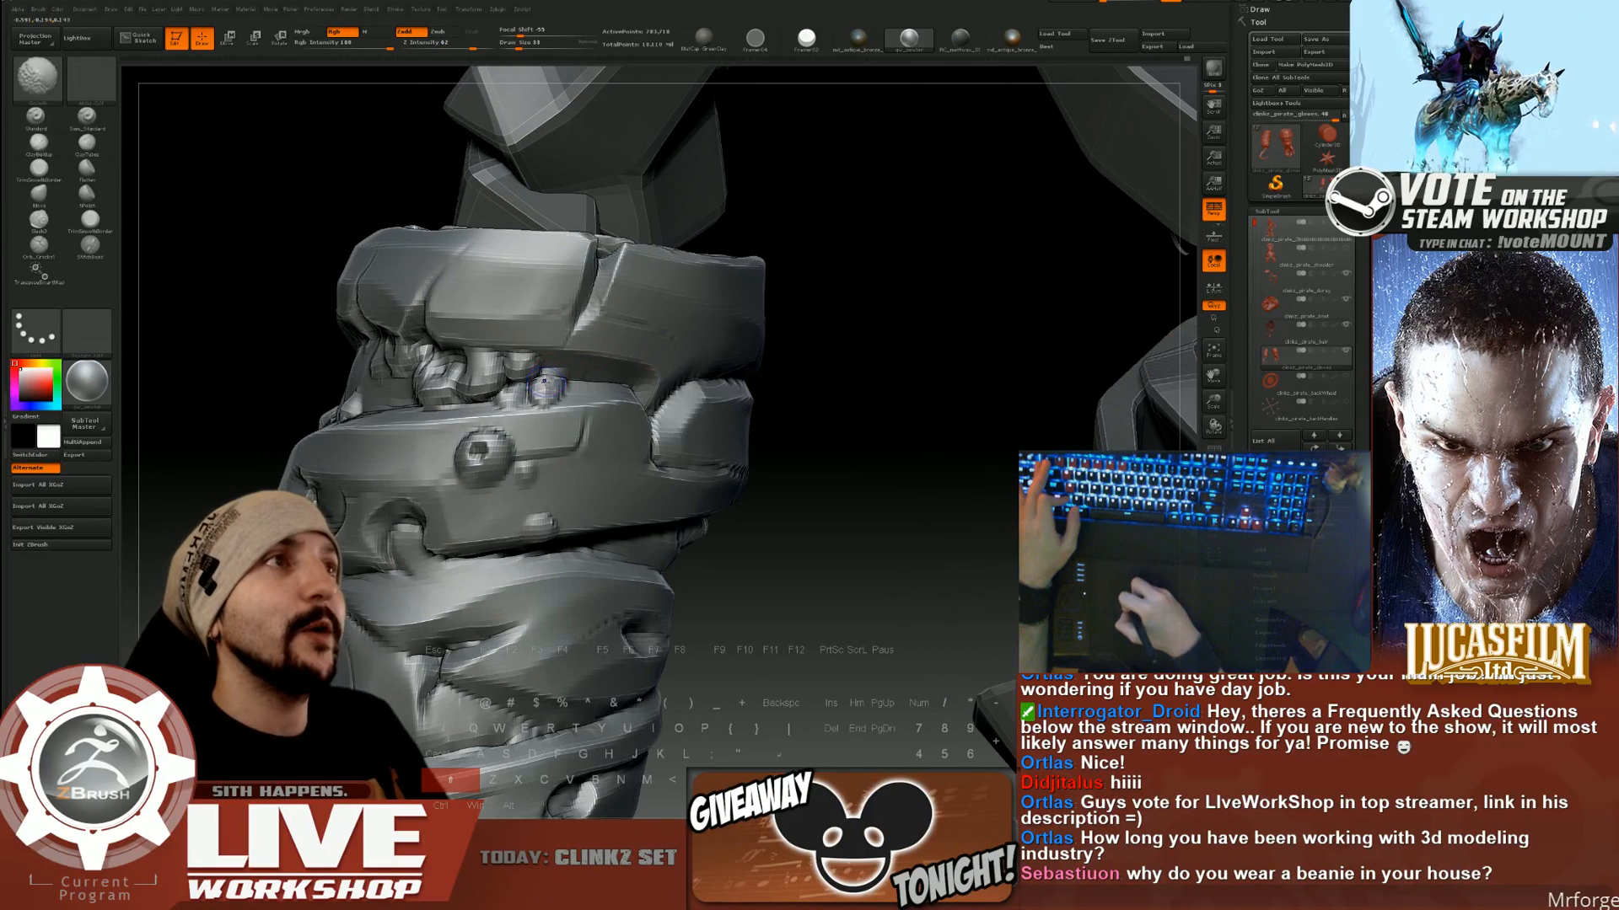
pyautogui.keyDown('shift'); pyautogui.moveTo(547, 379); pyautogui.dragTo(541, 391); pyautogui.keyUp('shift')
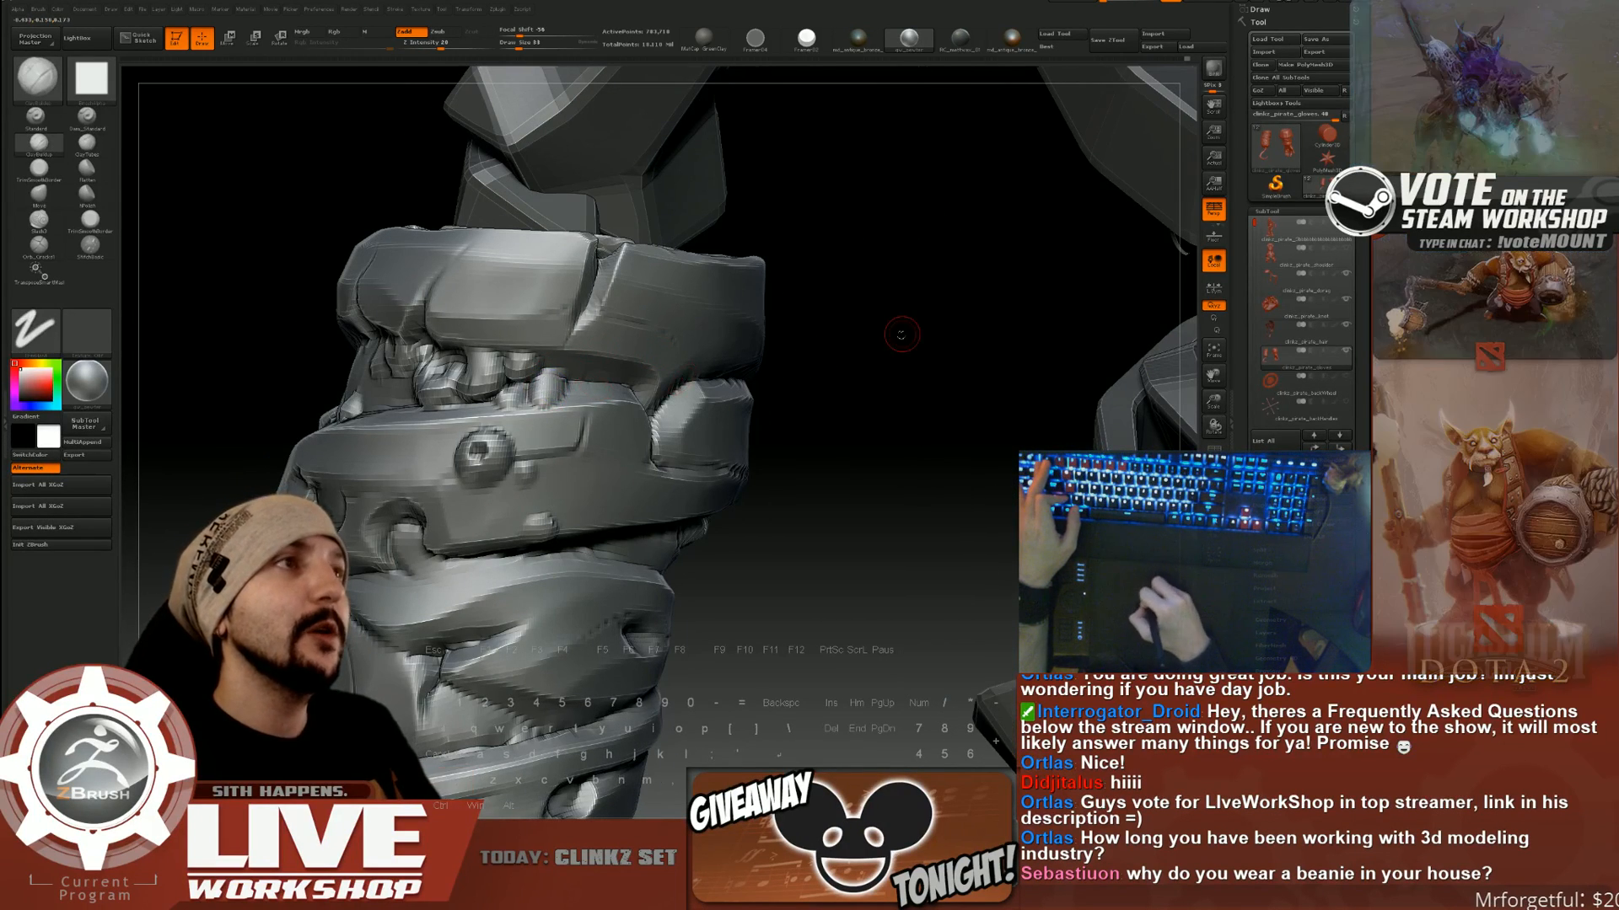
# Add single round barnacles on the outer side of the hook arm, one on the top wrap and one on the wrap below.
pyautogui.moveTo(900, 333); pyautogui.dragTo(868, 308)
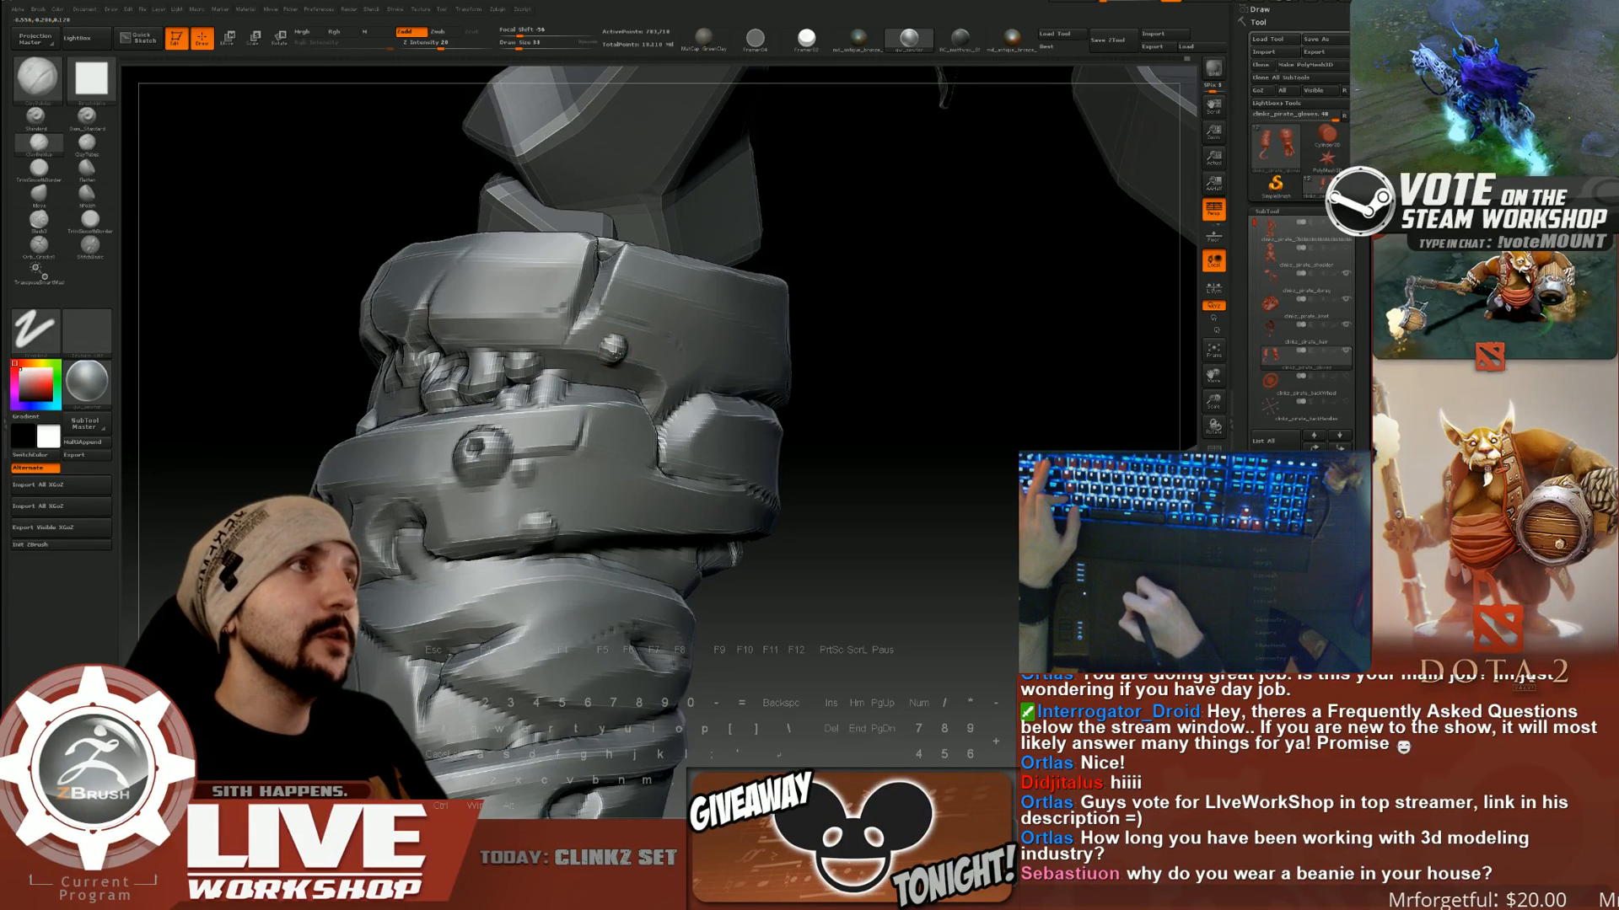
pyautogui.moveTo(613, 347); pyautogui.dragTo(612, 356)
pyautogui.moveTo(896, 311); pyautogui.dragTo(814, 318)
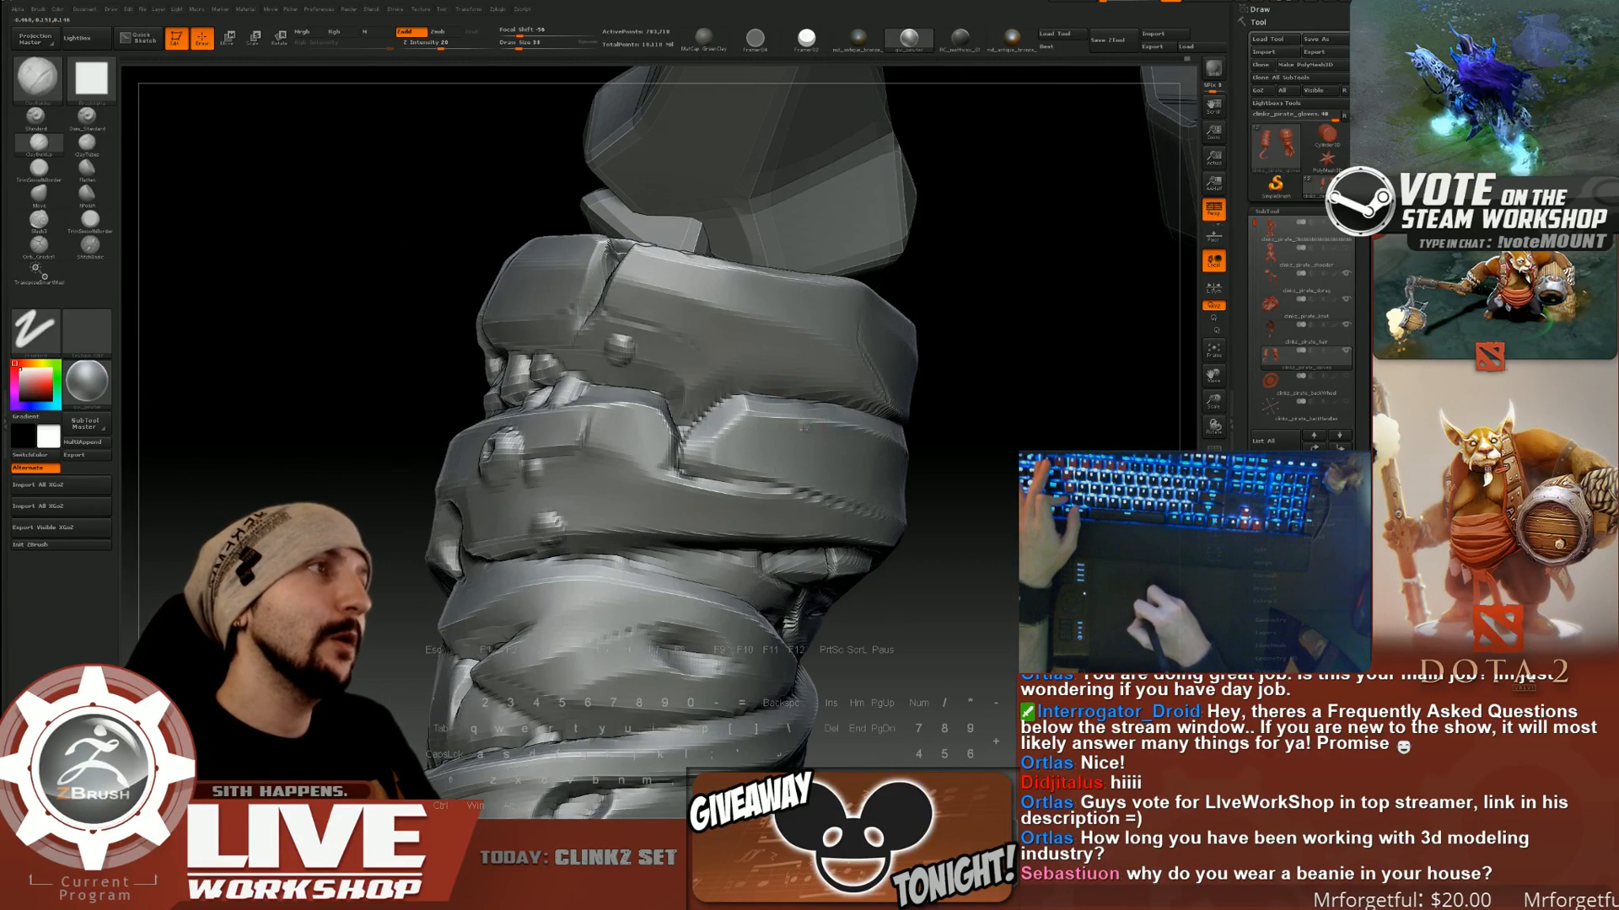
pyautogui.click(804, 427)
pyautogui.moveTo(795, 428); pyautogui.dragTo(801, 423)
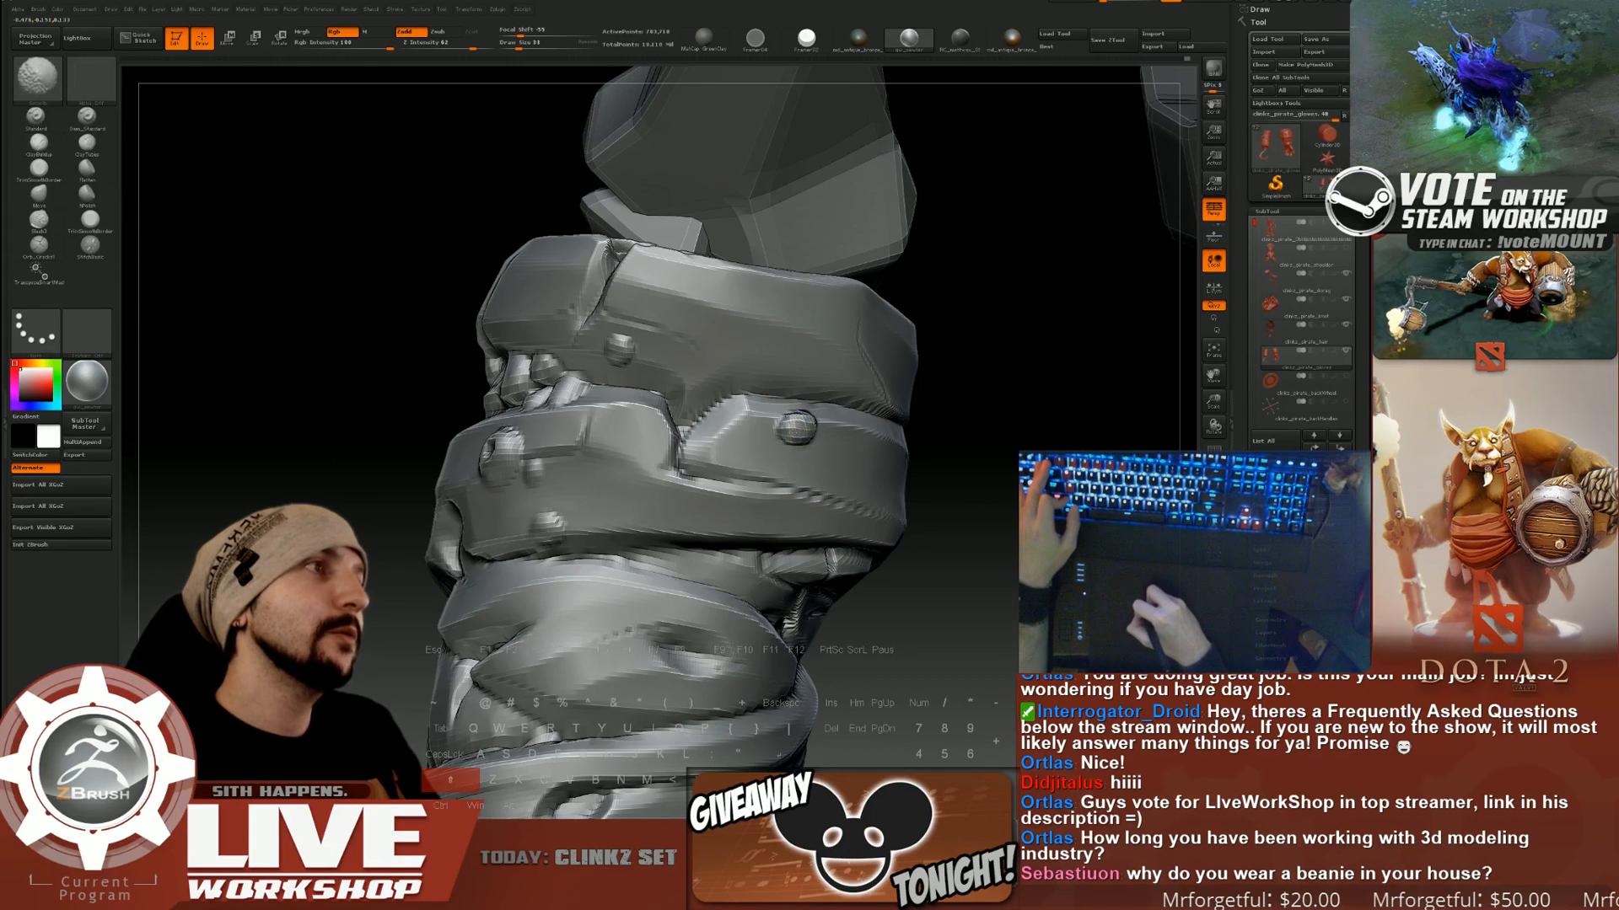
# Sculpt and smooth small barnacles in the gap under the top wrap's notch on the other side of the hook arm.
pyautogui.moveTo(970, 362)
pyautogui.keyDown('alt'); pyautogui.mouseDown()
pyautogui.moveTo(1179, 296)
pyautogui.moveTo(958, 372)
pyautogui.moveTo(969, 472)
pyautogui.moveTo(1032, 451)
pyautogui.moveTo(952, 337)
pyautogui.moveTo(936, 371)
pyautogui.mouseUp(); pyautogui.keyUp('alt')
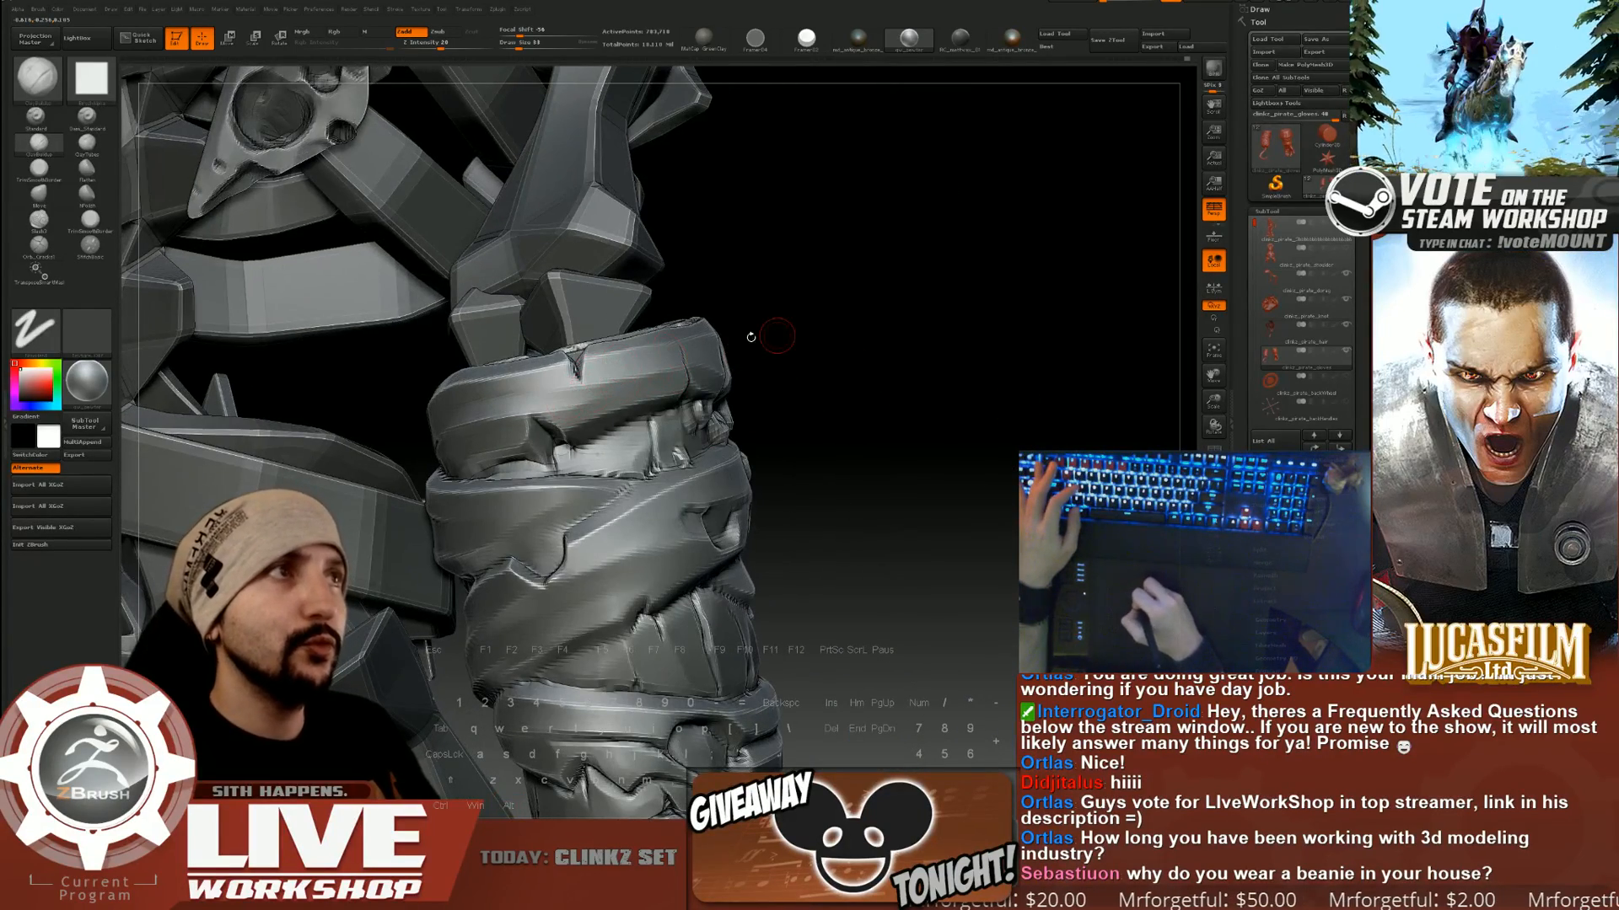
pyautogui.moveTo(838, 375); pyautogui.dragTo(854, 391)
pyautogui.moveTo(920, 345)
pyautogui.mouseDown()
pyautogui.moveTo(599, 426)
pyautogui.moveTo(827, 336)
pyautogui.moveTo(932, 253)
pyautogui.moveTo(537, 408)
pyautogui.mouseUp()
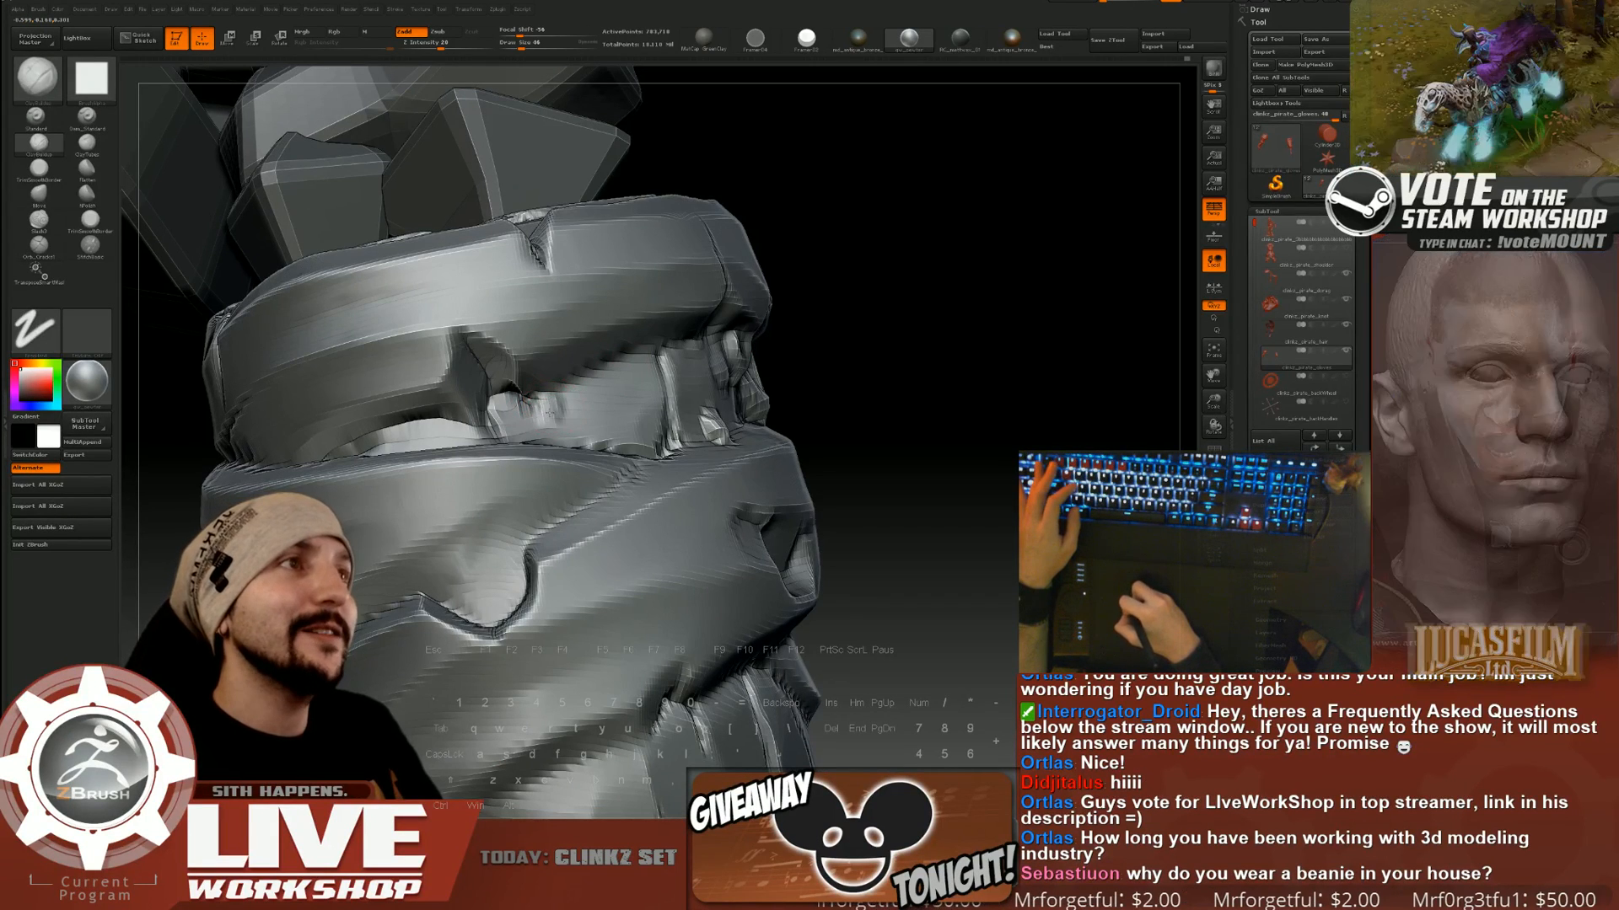
pyautogui.moveTo(547, 421)
pyautogui.mouseDown()
pyautogui.moveTo(519, 413)
pyautogui.moveTo(552, 404)
pyautogui.mouseUp()
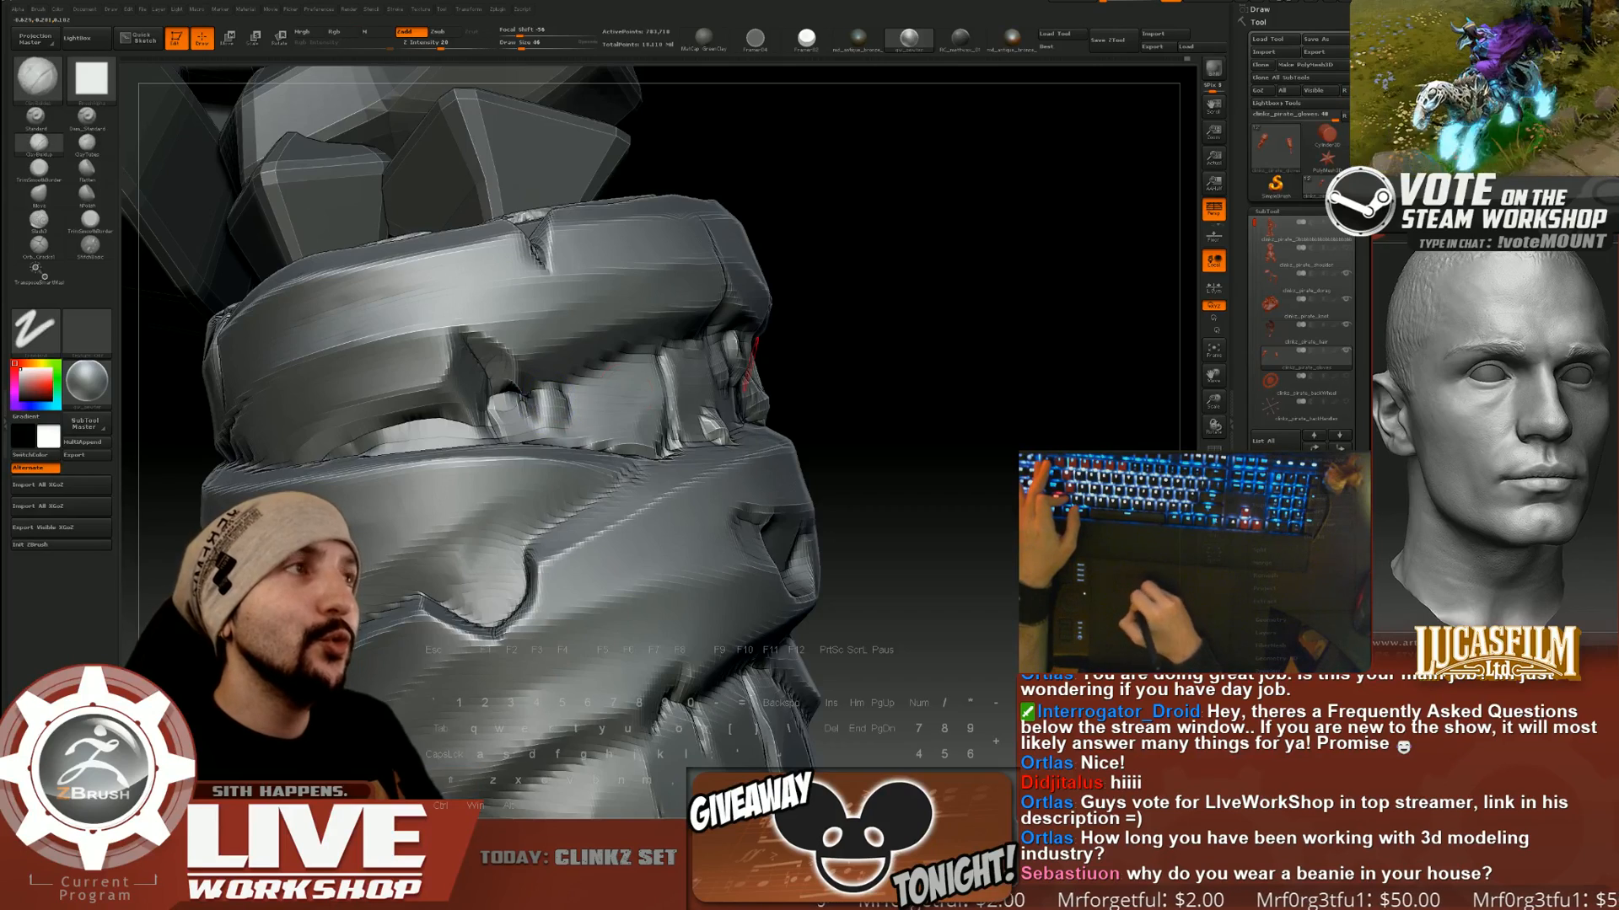
pyautogui.moveTo(851, 359); pyautogui.dragTo(766, 385)
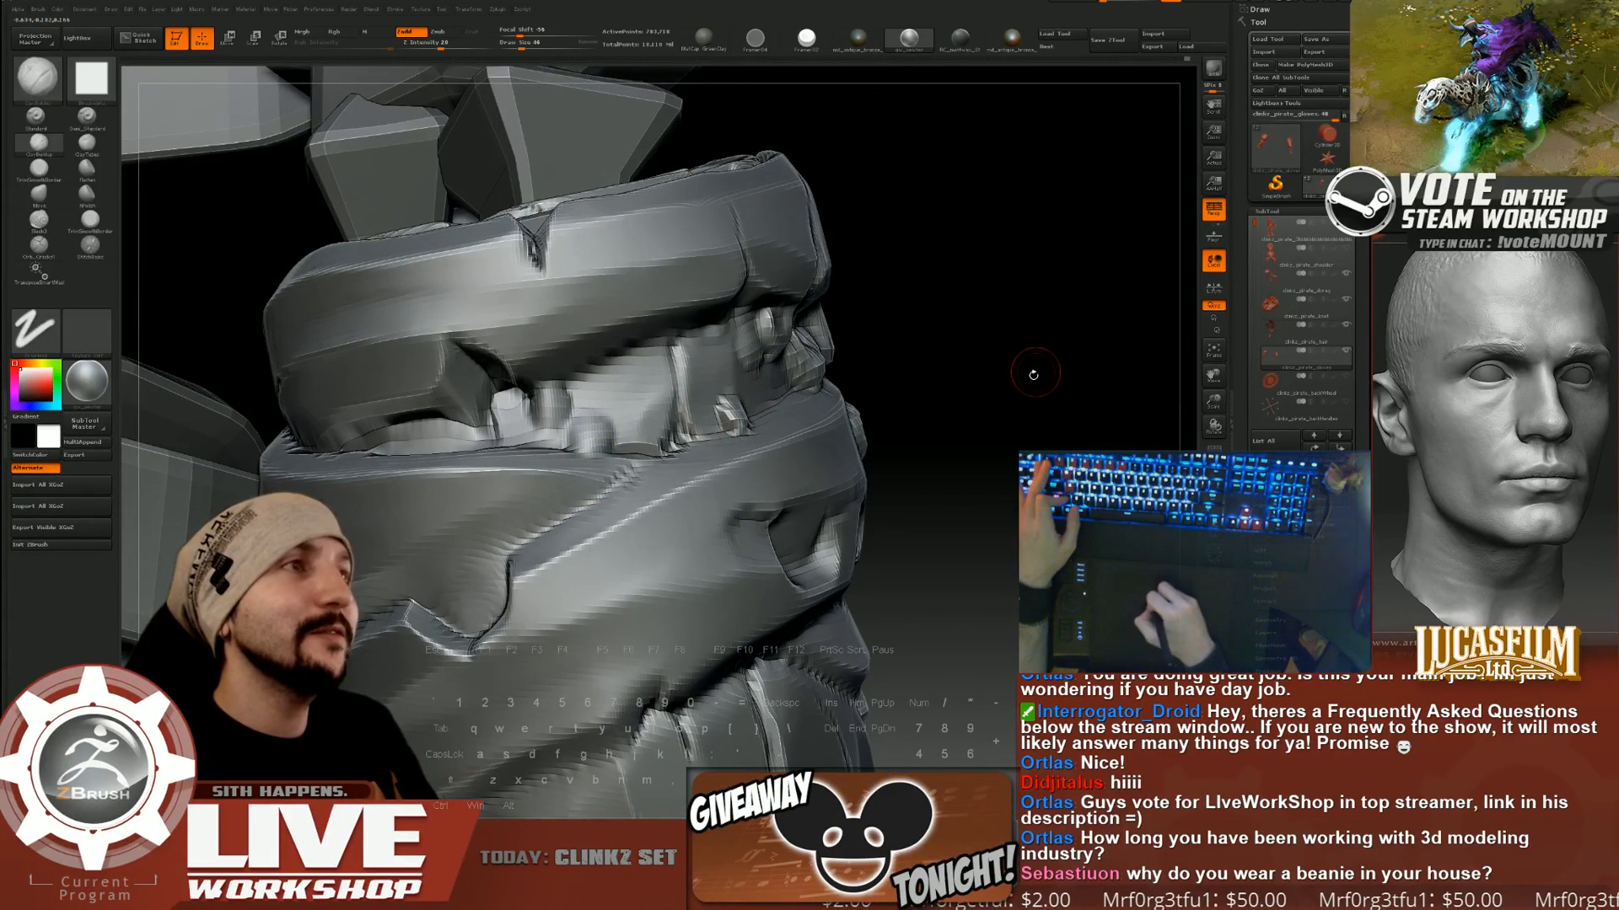
pyautogui.moveTo(1034, 373)
pyautogui.mouseDown()
pyautogui.moveTo(663, 389)
pyautogui.moveTo(600, 438)
pyautogui.mouseUp()
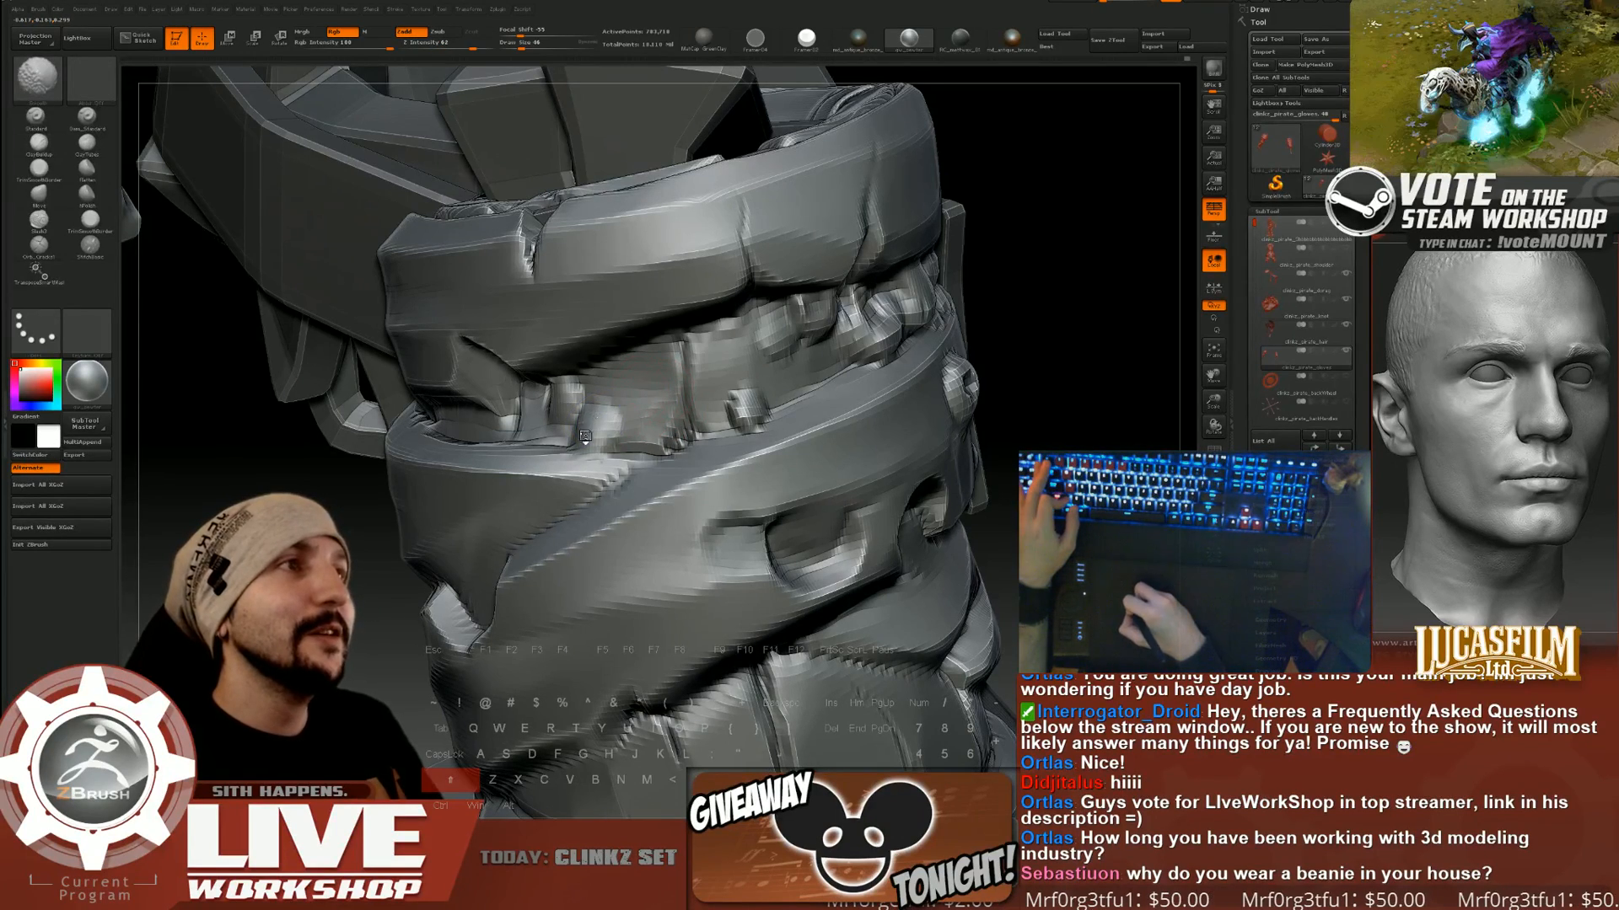
# Add a barnacle tucked under the top wrap's lower edge above the new bumps and smooth it.
pyautogui.moveTo(1064, 298); pyautogui.dragTo(1106, 291)
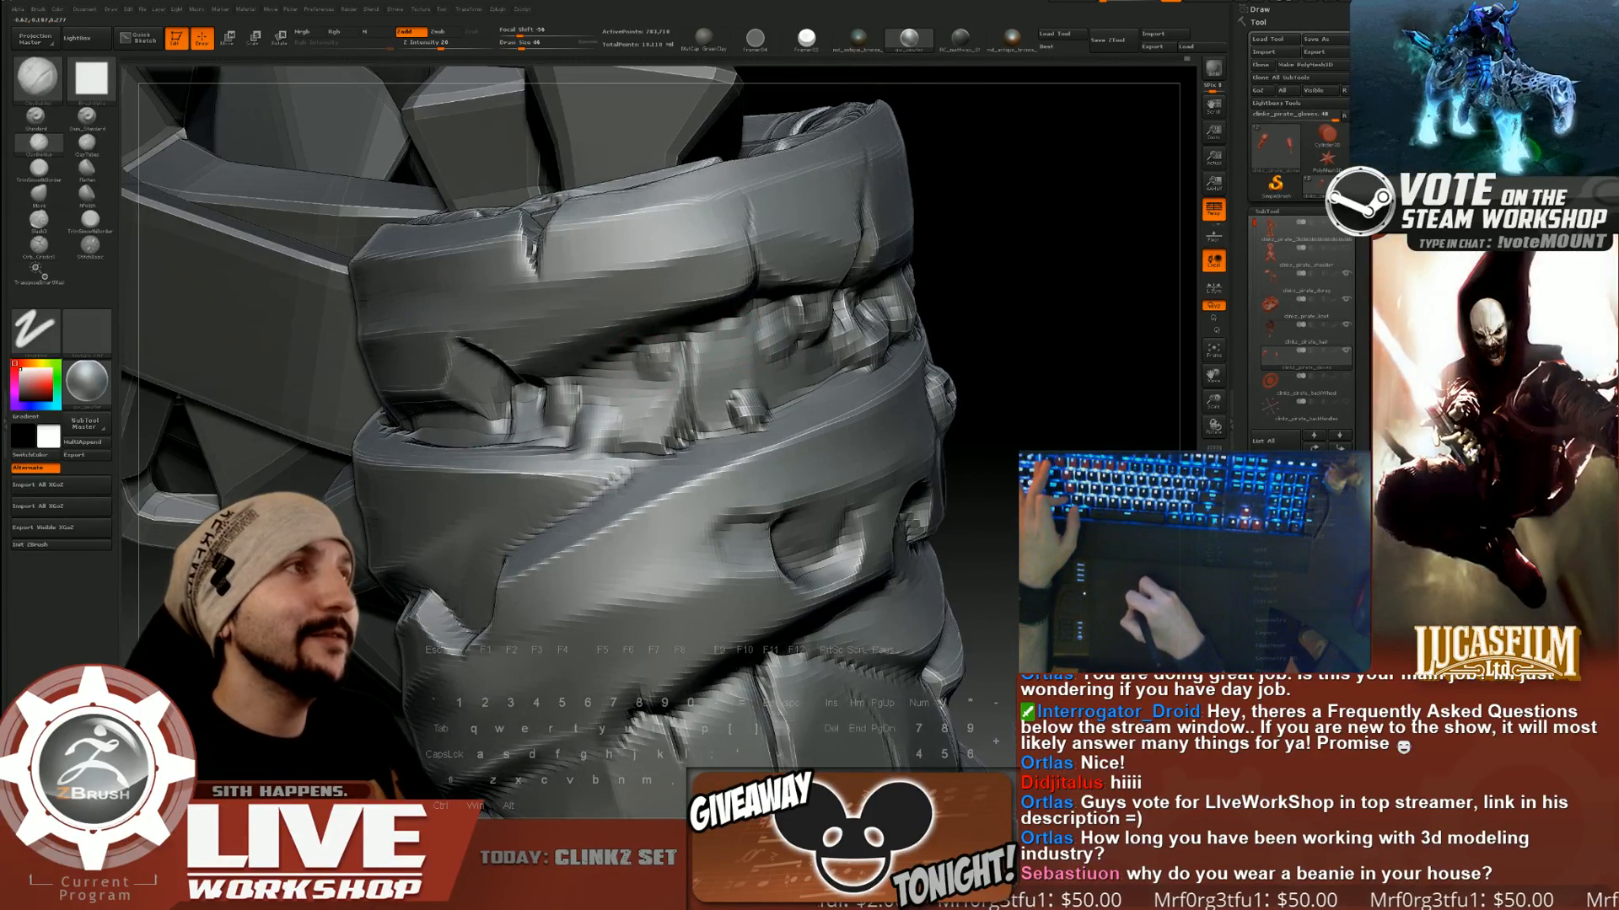
pyautogui.moveTo(664, 349); pyautogui.dragTo(658, 356)
pyautogui.moveTo(1026, 353); pyautogui.dragTo(1083, 324)
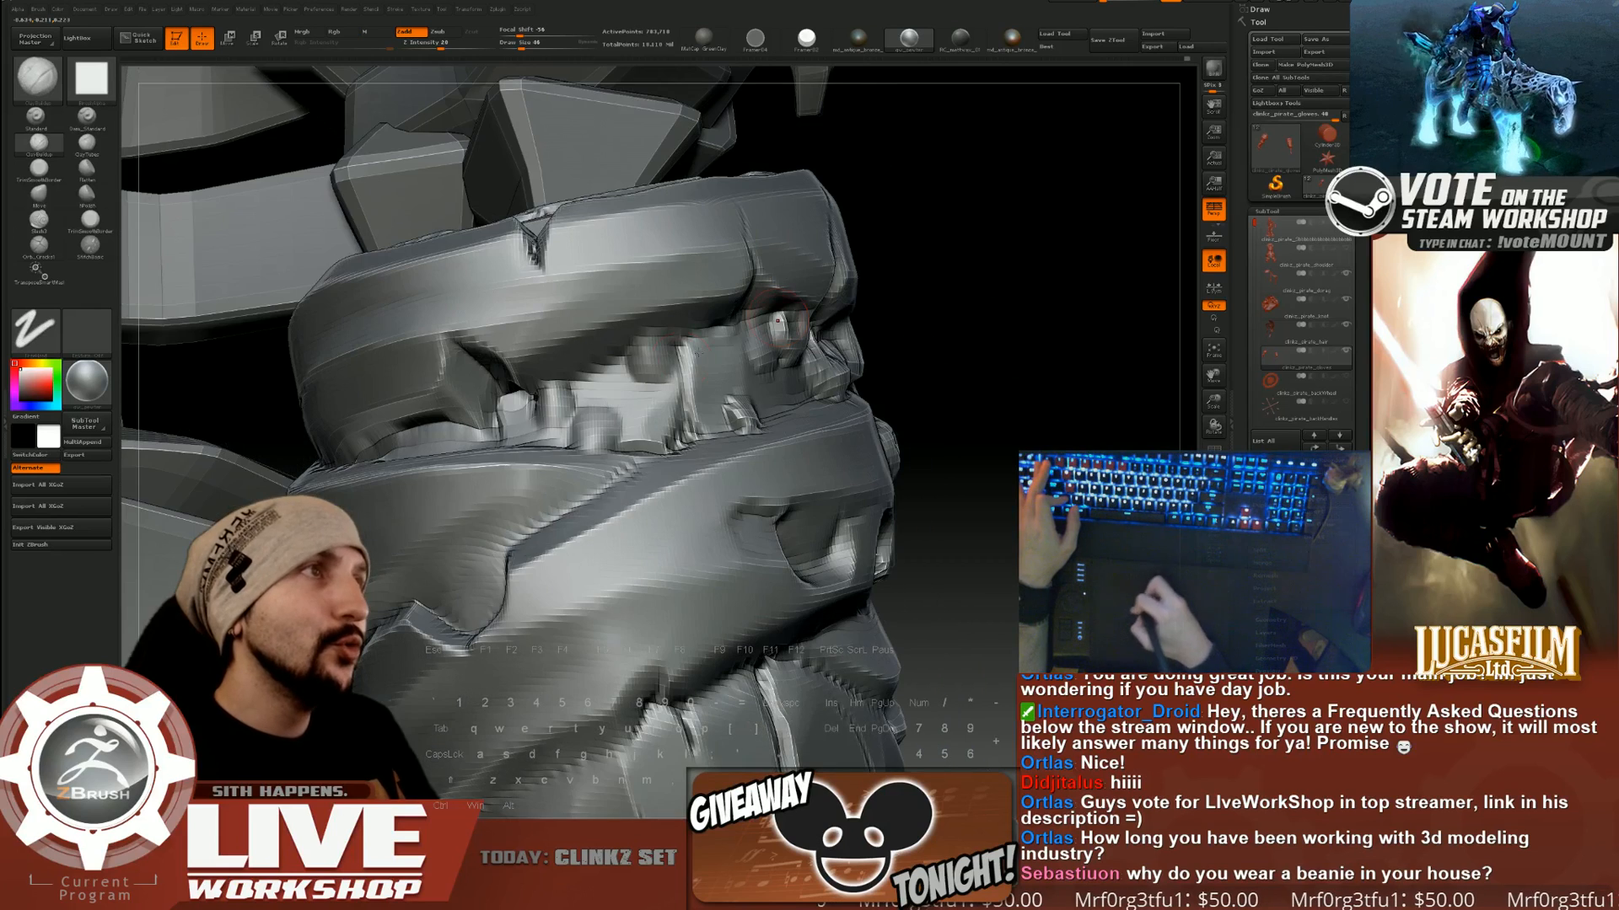
pyautogui.keyDown('shift'); pyautogui.moveTo(651, 369); pyautogui.dragTo(646, 362); pyautogui.keyUp('shift')
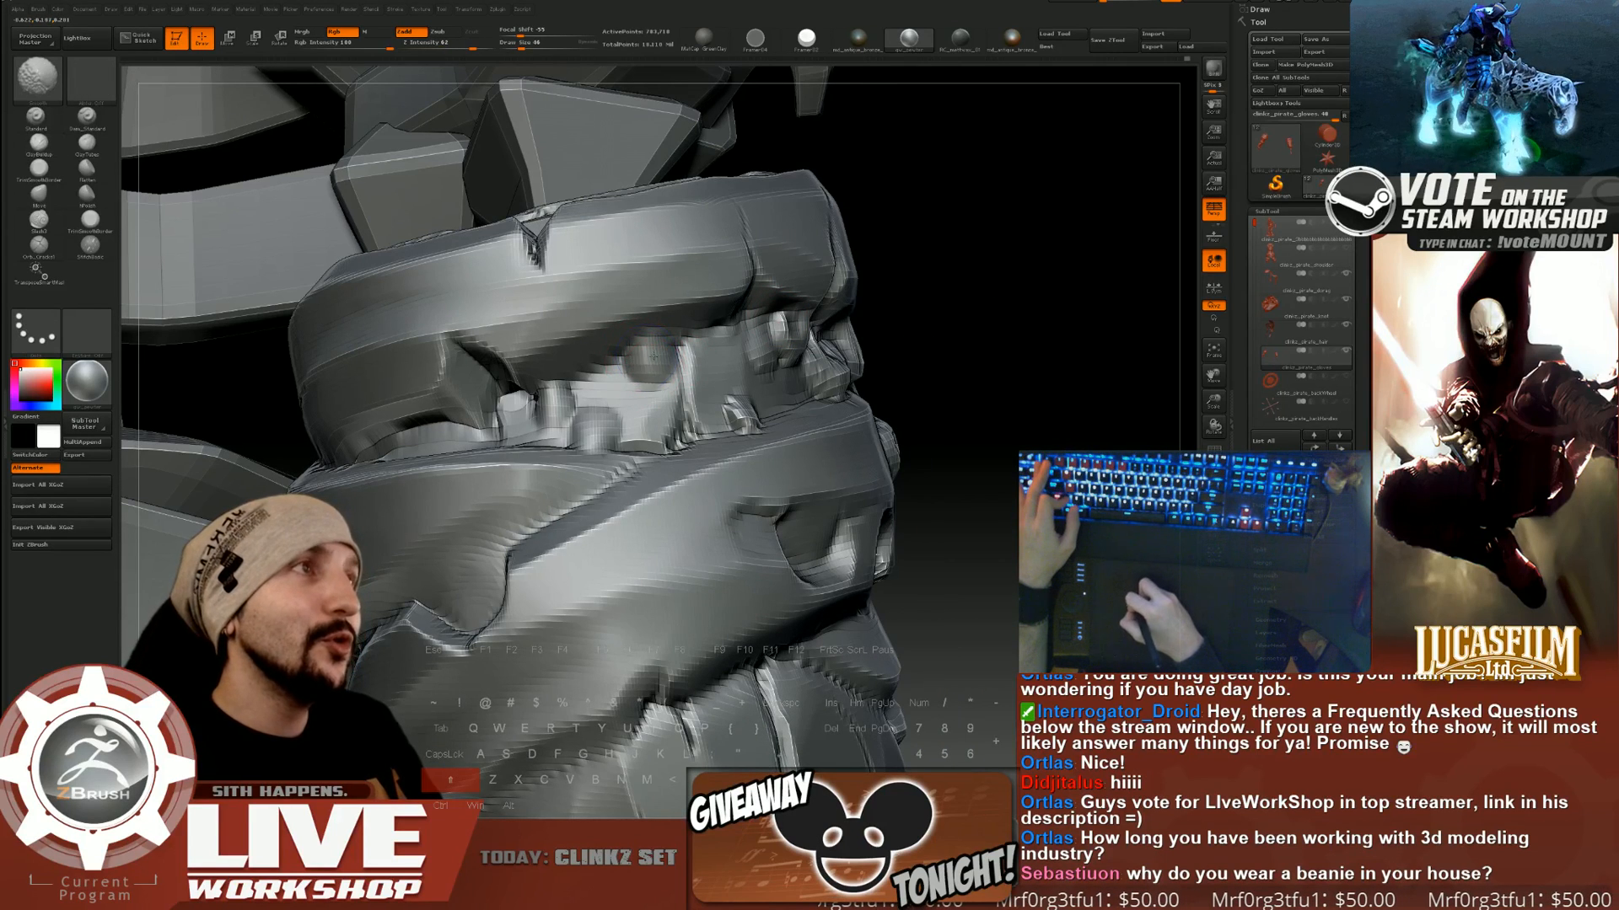
# Sculpt a barnacle at the top wrap's lower edge beyond the notch and smooth it into the surface.
pyautogui.moveTo(975, 316)
pyautogui.mouseDown()
pyautogui.moveTo(1001, 371)
pyautogui.moveTo(1002, 333)
pyautogui.mouseUp()
pyautogui.keyDown('alt'); pyautogui.moveTo(885, 315); pyautogui.dragTo(872, 364); pyautogui.keyUp('alt')
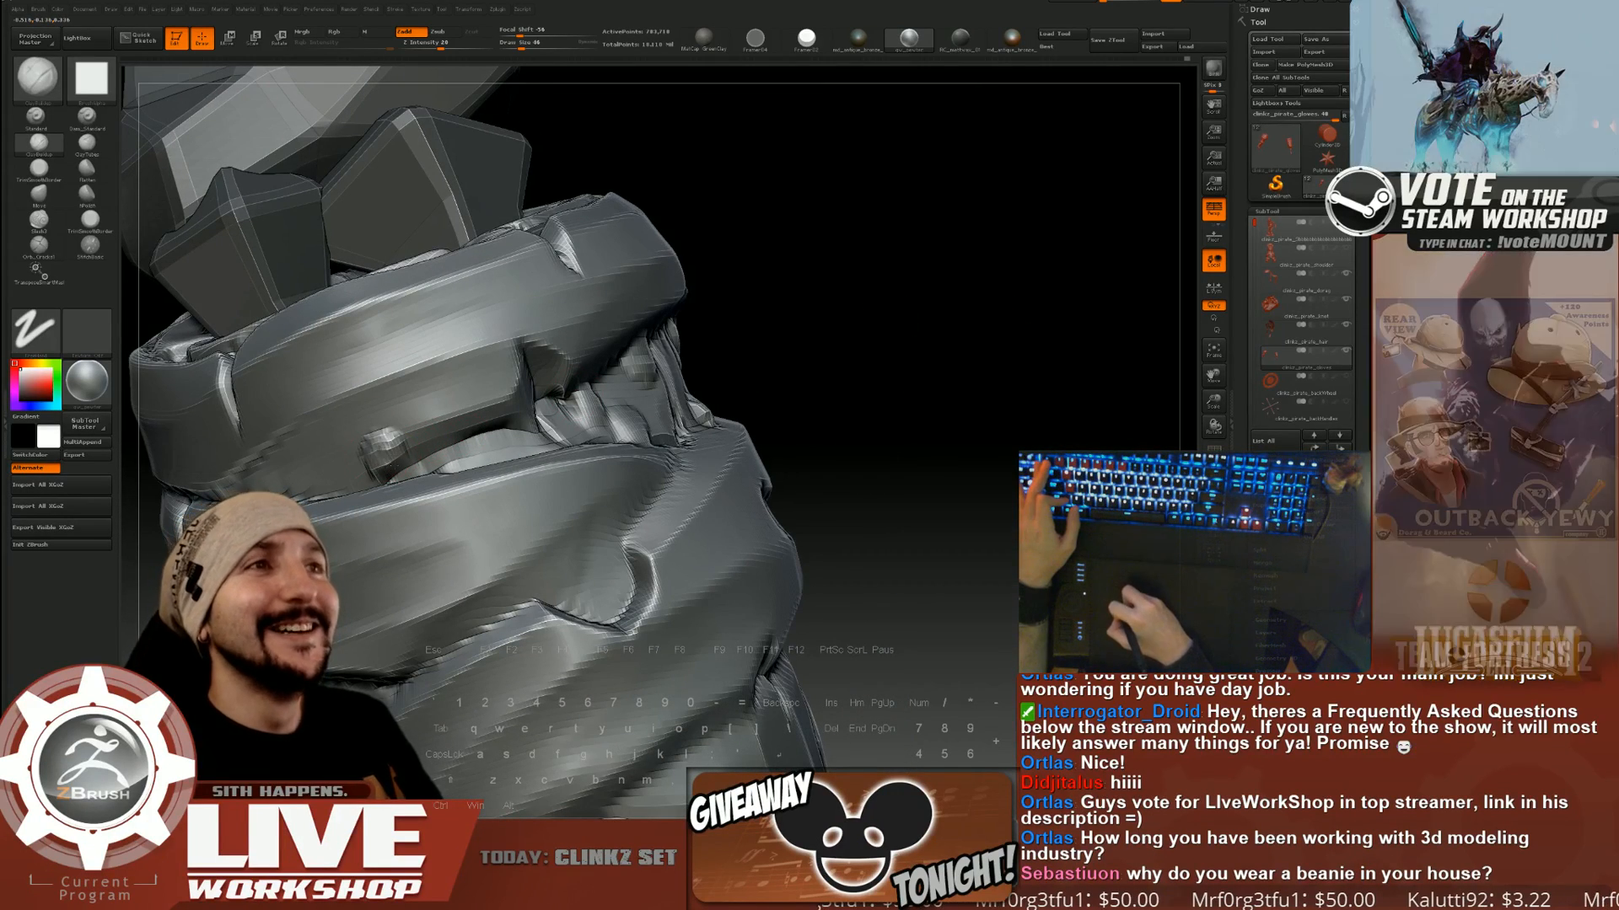
pyautogui.press('shift')
pyautogui.keyDown('shift'); pyautogui.moveTo(380, 444); pyautogui.dragTo(384, 453); pyautogui.keyUp('shift')
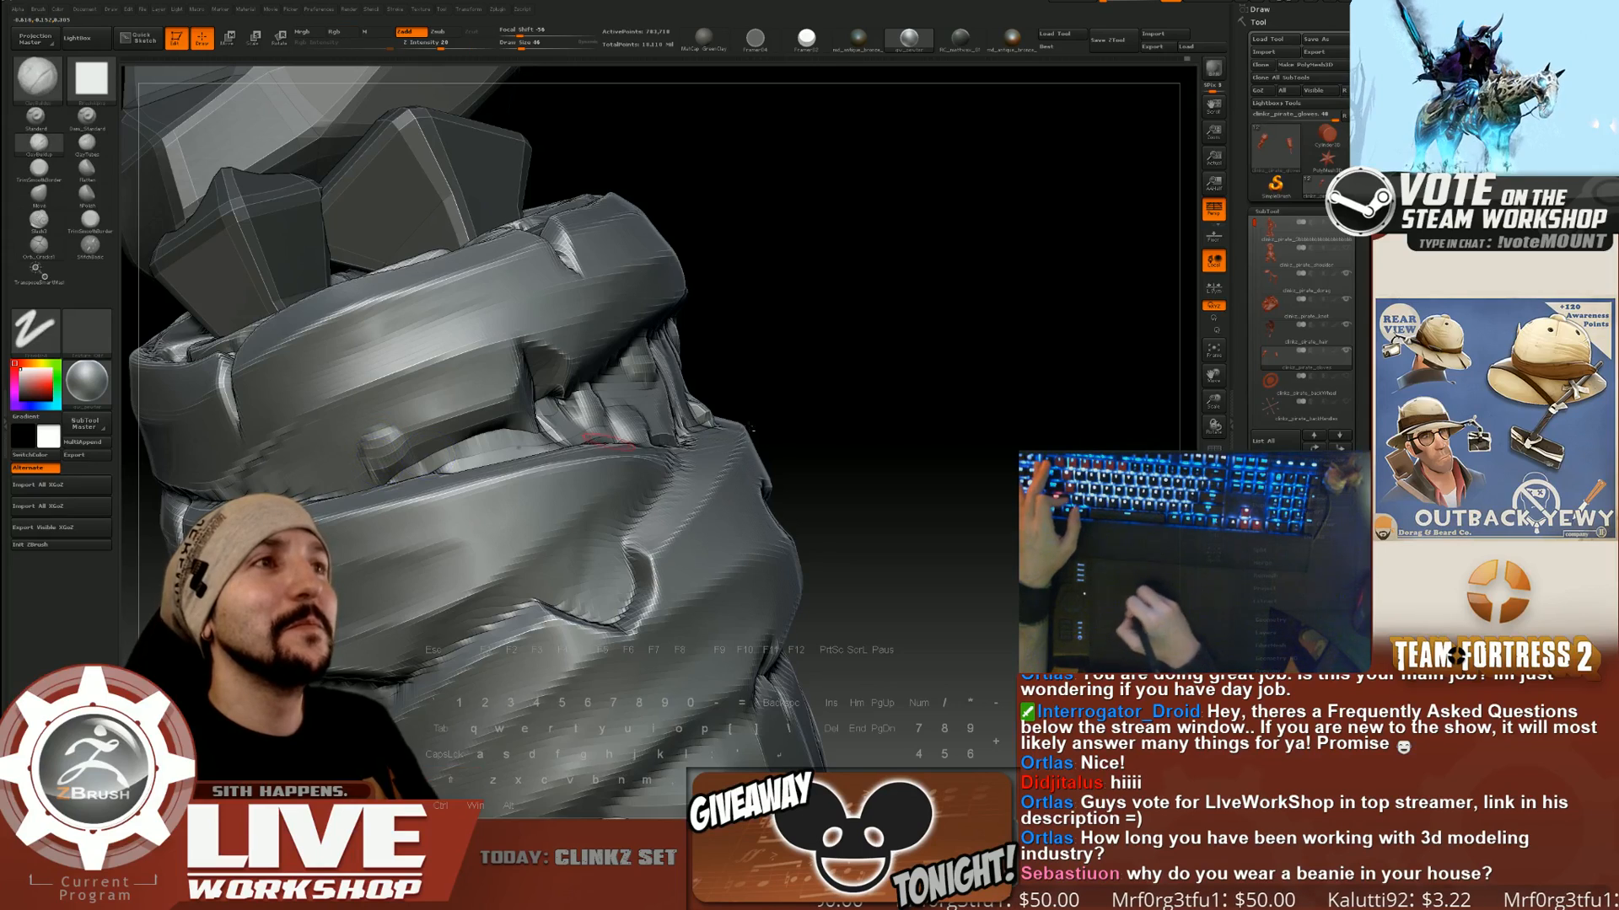
# Sculpt a bump beside the crack at the top wrap's rim and smooth the back of the wrap.
pyautogui.moveTo(780, 383)
pyautogui.keyDown('alt'); pyautogui.mouseDown()
pyautogui.moveTo(776, 311)
pyautogui.moveTo(871, 325)
pyautogui.moveTo(886, 400)
pyautogui.moveTo(898, 314)
pyautogui.mouseUp(); pyautogui.keyUp('alt')
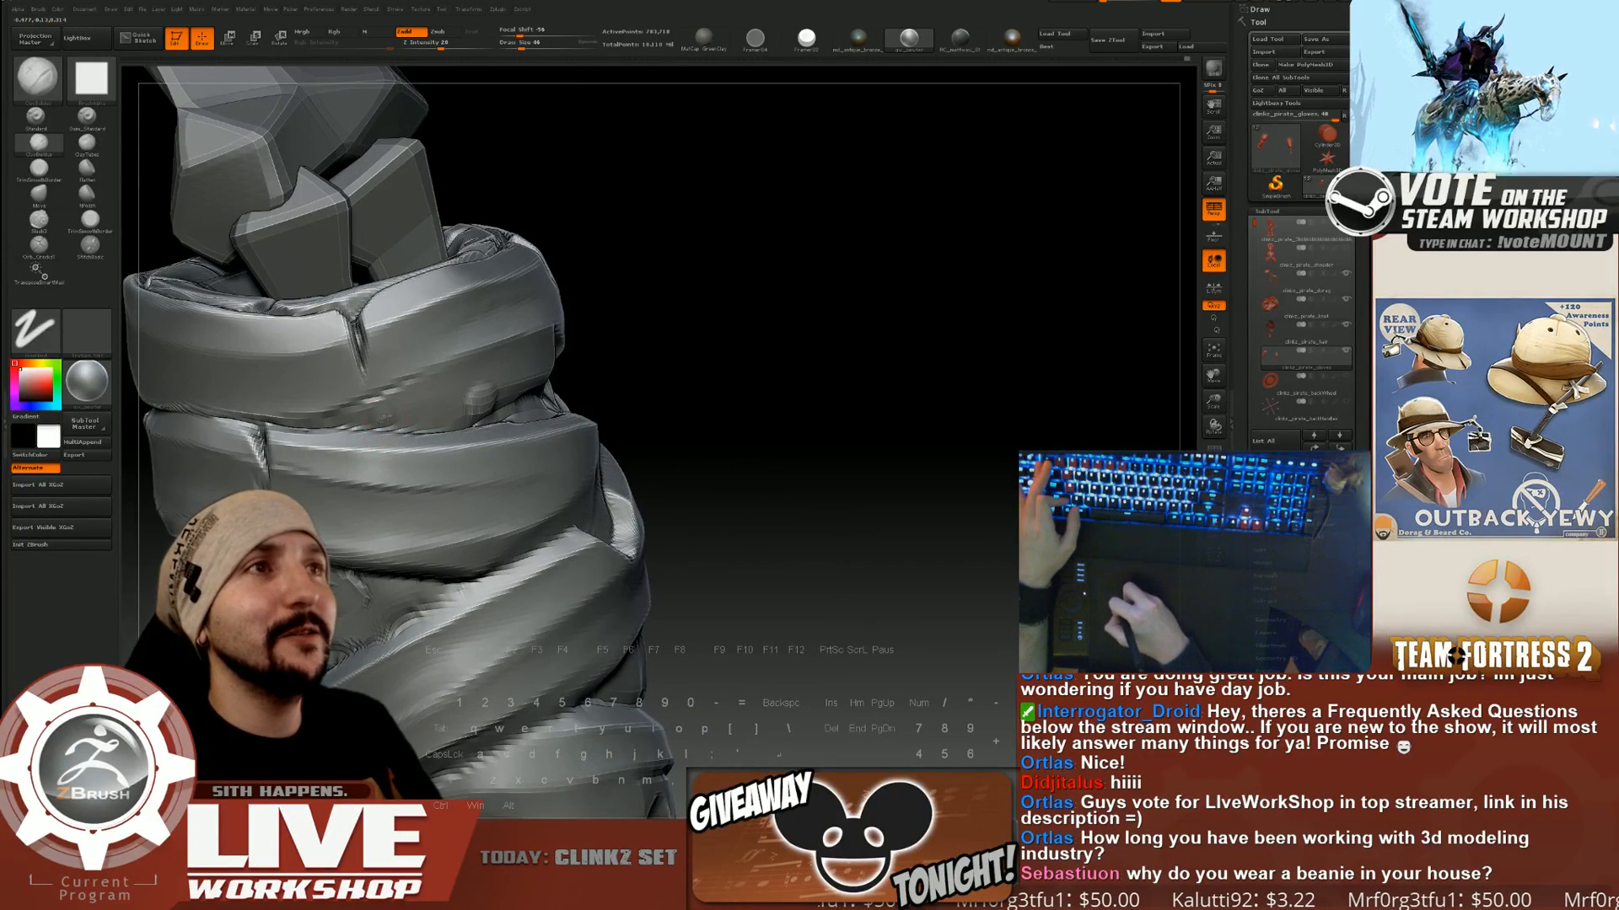
pyautogui.moveTo(381, 412); pyautogui.dragTo(383, 405)
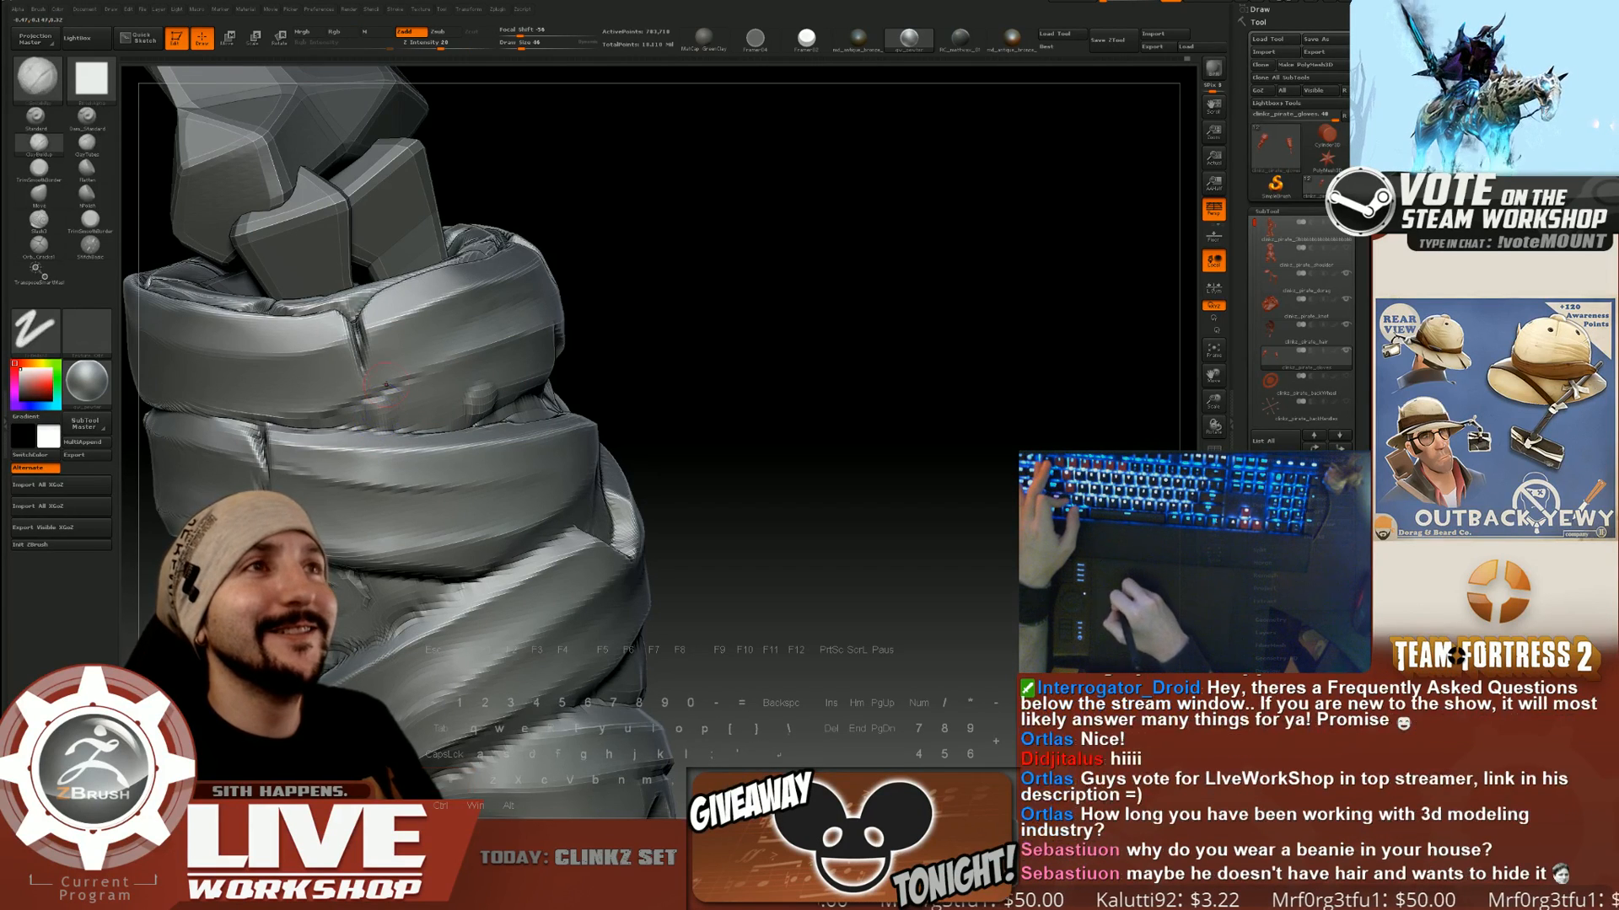
pyautogui.keyDown('shift'); pyautogui.moveTo(377, 322); pyautogui.dragTo(384, 334); pyautogui.keyUp('shift')
pyautogui.keyDown('alt'); pyautogui.moveTo(590, 319); pyautogui.dragTo(705, 325); pyautogui.keyUp('alt')
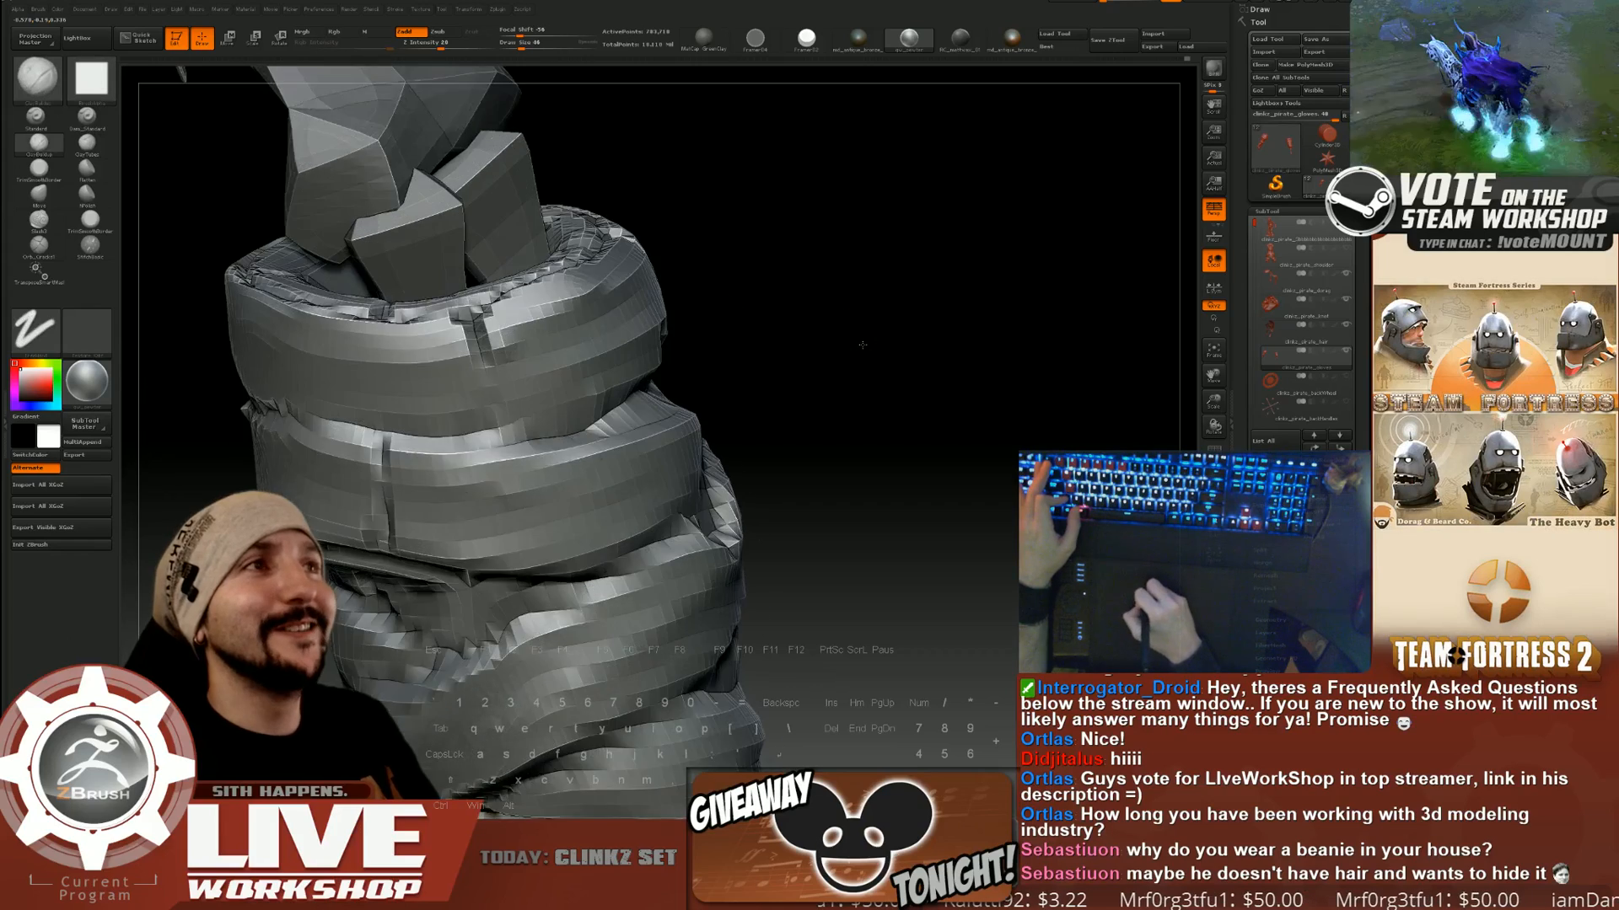
pyautogui.moveTo(860, 344); pyautogui.dragTo(865, 352)
pyautogui.press('shift')
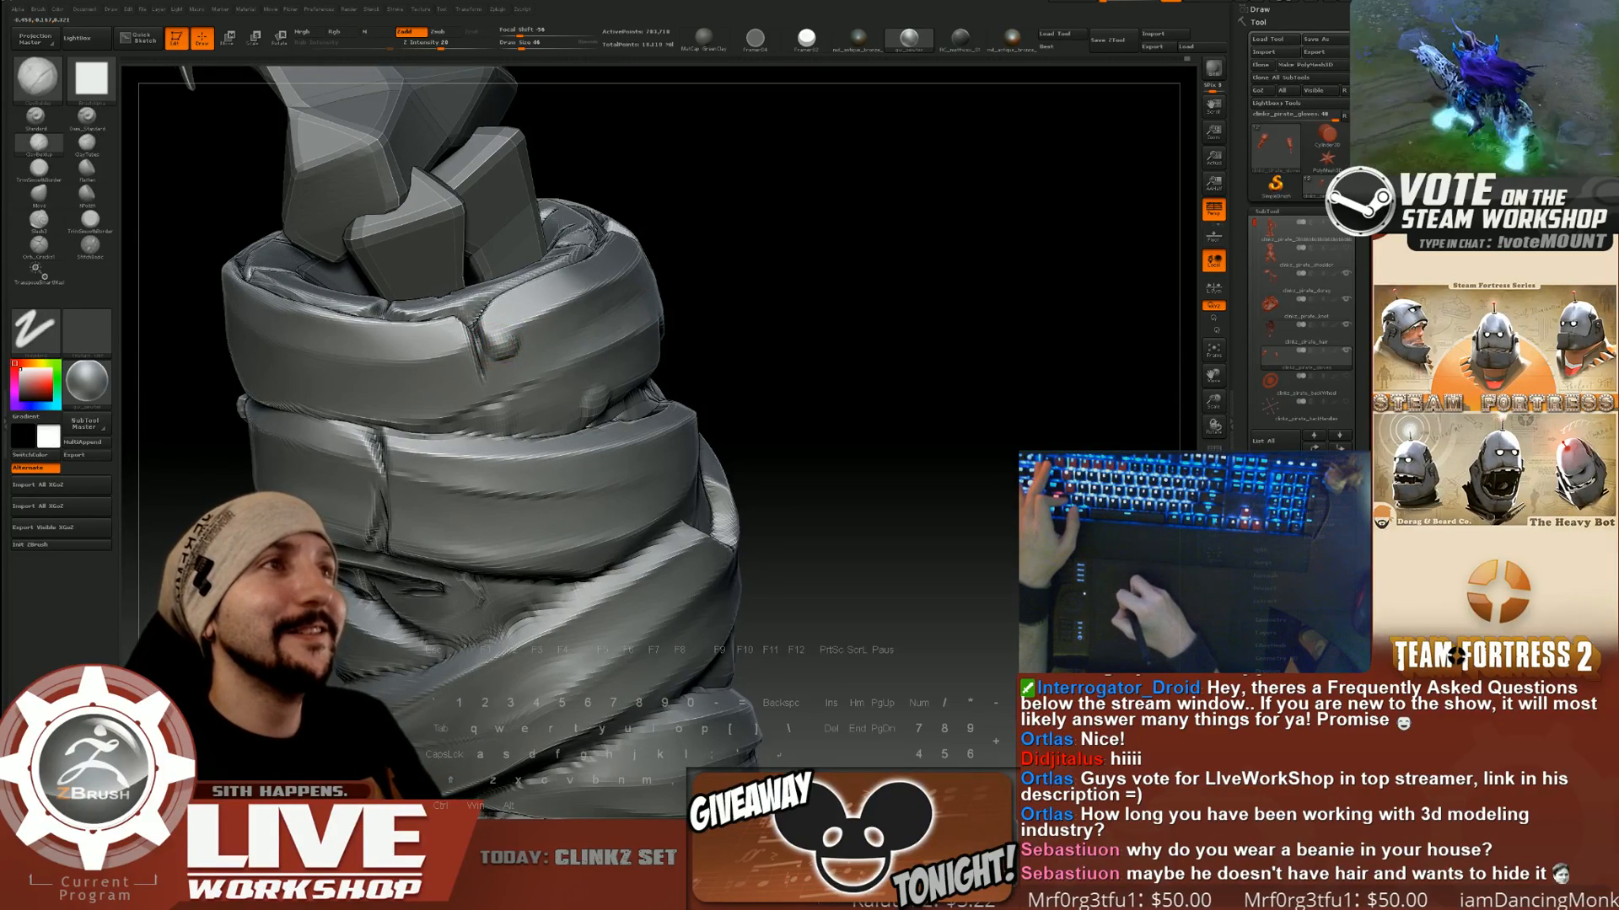
# Refine and smooth the front barnacle cluster between the hook arm's two upper wraps.
pyautogui.moveTo(850, 371)
pyautogui.keyDown('alt'); pyautogui.mouseDown()
pyautogui.moveTo(857, 296)
pyautogui.moveTo(954, 351)
pyautogui.moveTo(748, 460)
pyautogui.moveTo(910, 405)
pyautogui.moveTo(944, 311)
pyautogui.moveTo(910, 336)
pyautogui.moveTo(925, 396)
pyautogui.moveTo(933, 343)
pyautogui.moveTo(947, 362)
pyautogui.mouseUp(); pyautogui.keyUp('alt')
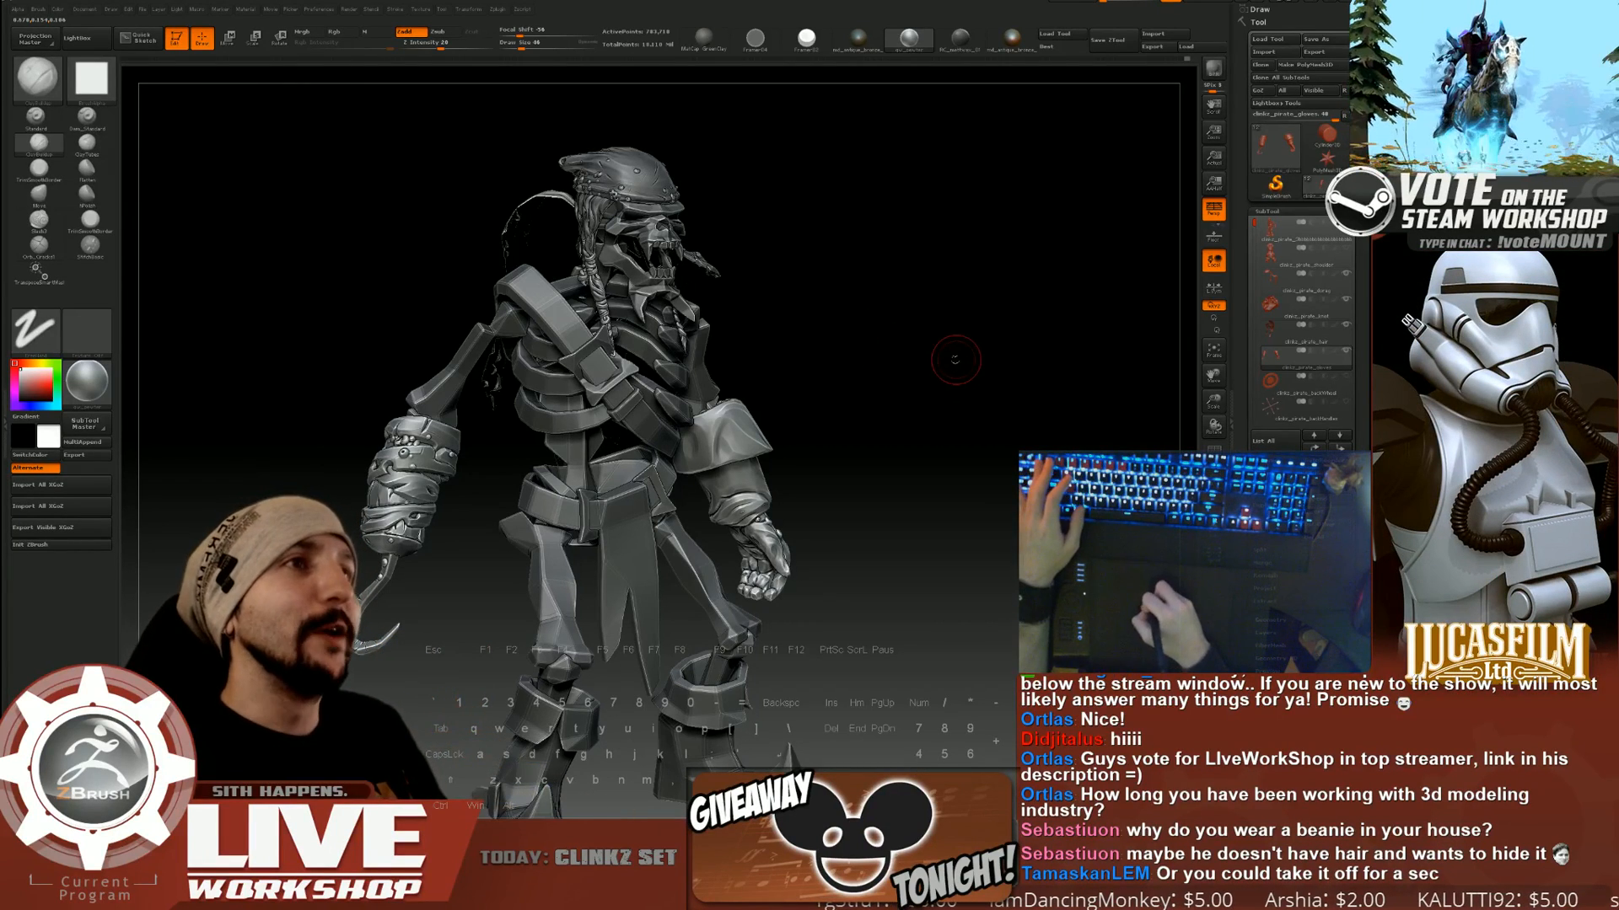
pyautogui.moveTo(951, 371); pyautogui.dragTo(911, 456)
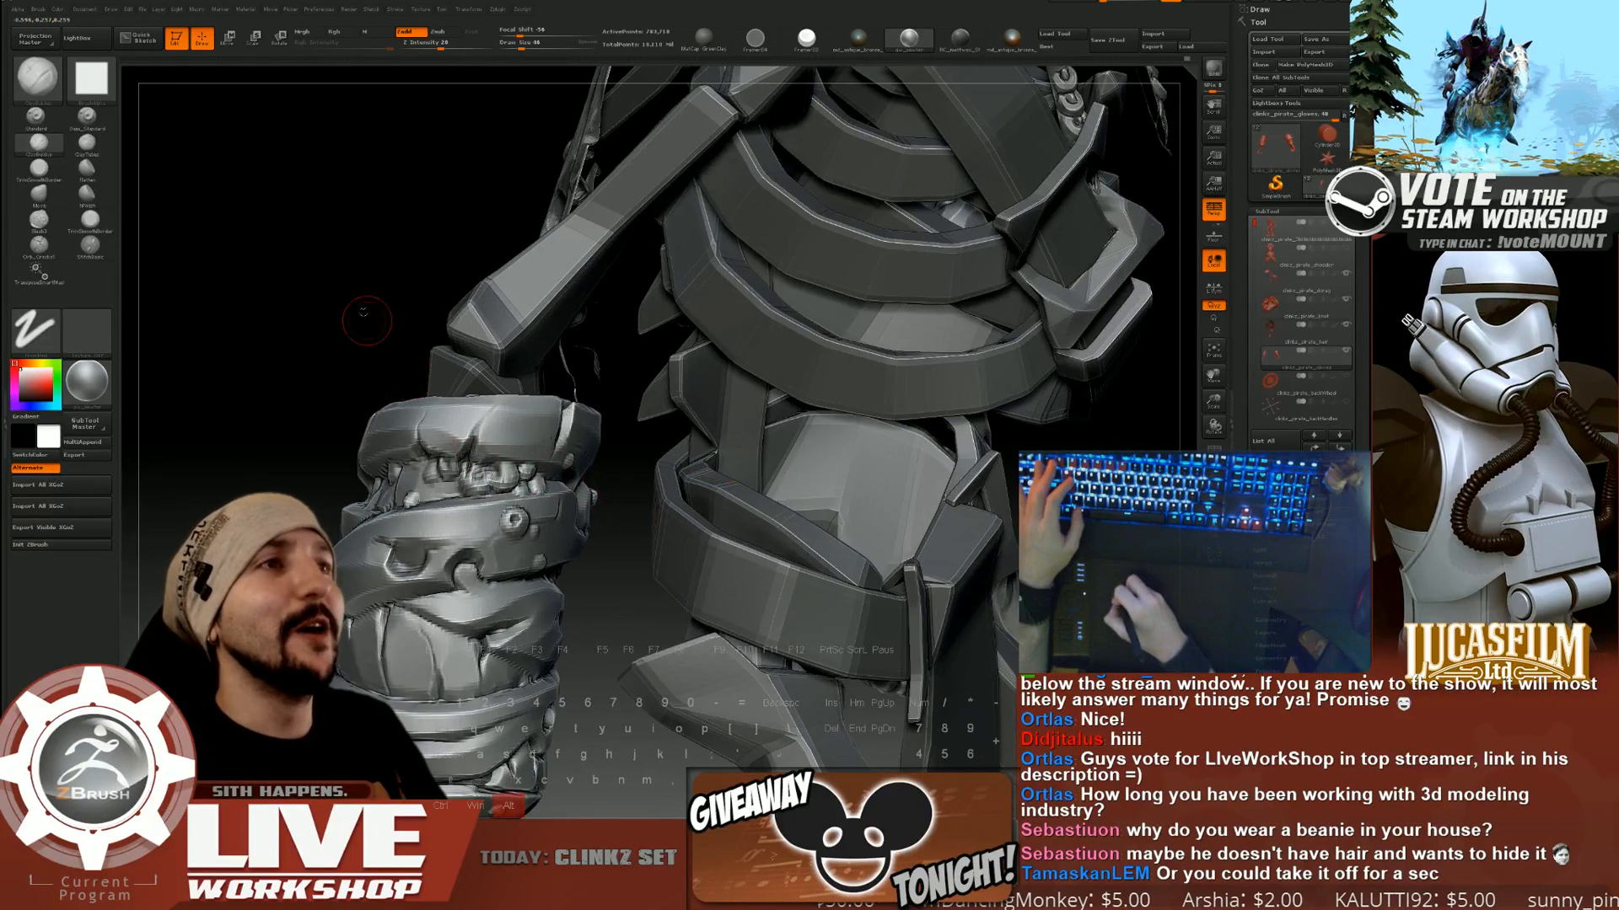
pyautogui.keyDown('alt'); pyautogui.moveTo(363, 312); pyautogui.dragTo(479, 481); pyautogui.keyUp('alt')
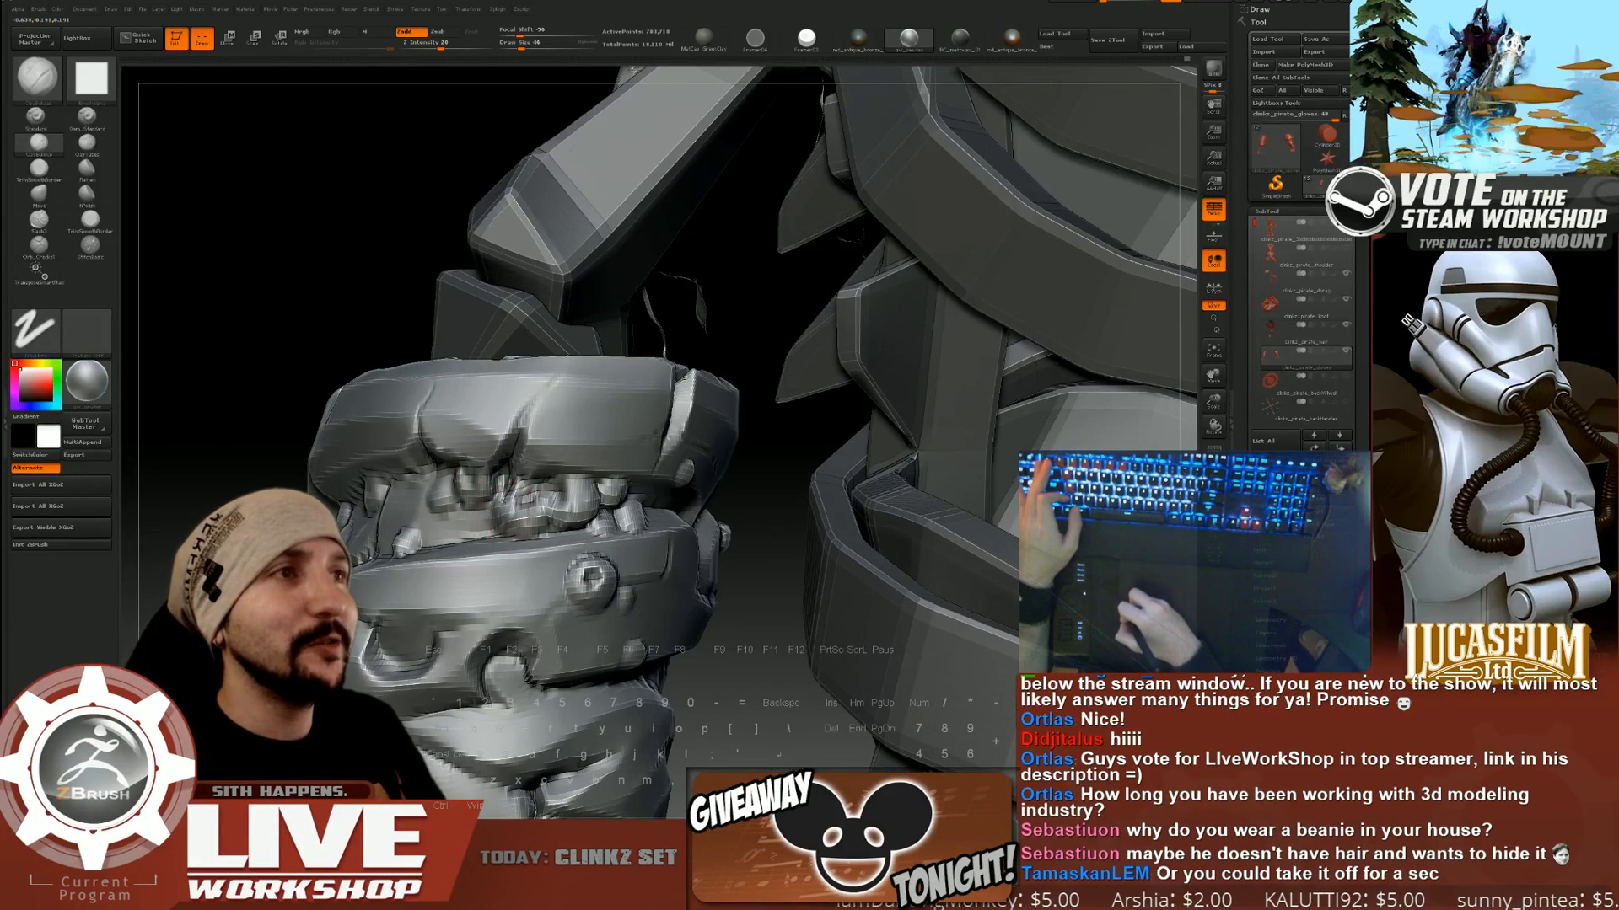
pyautogui.press('shift')
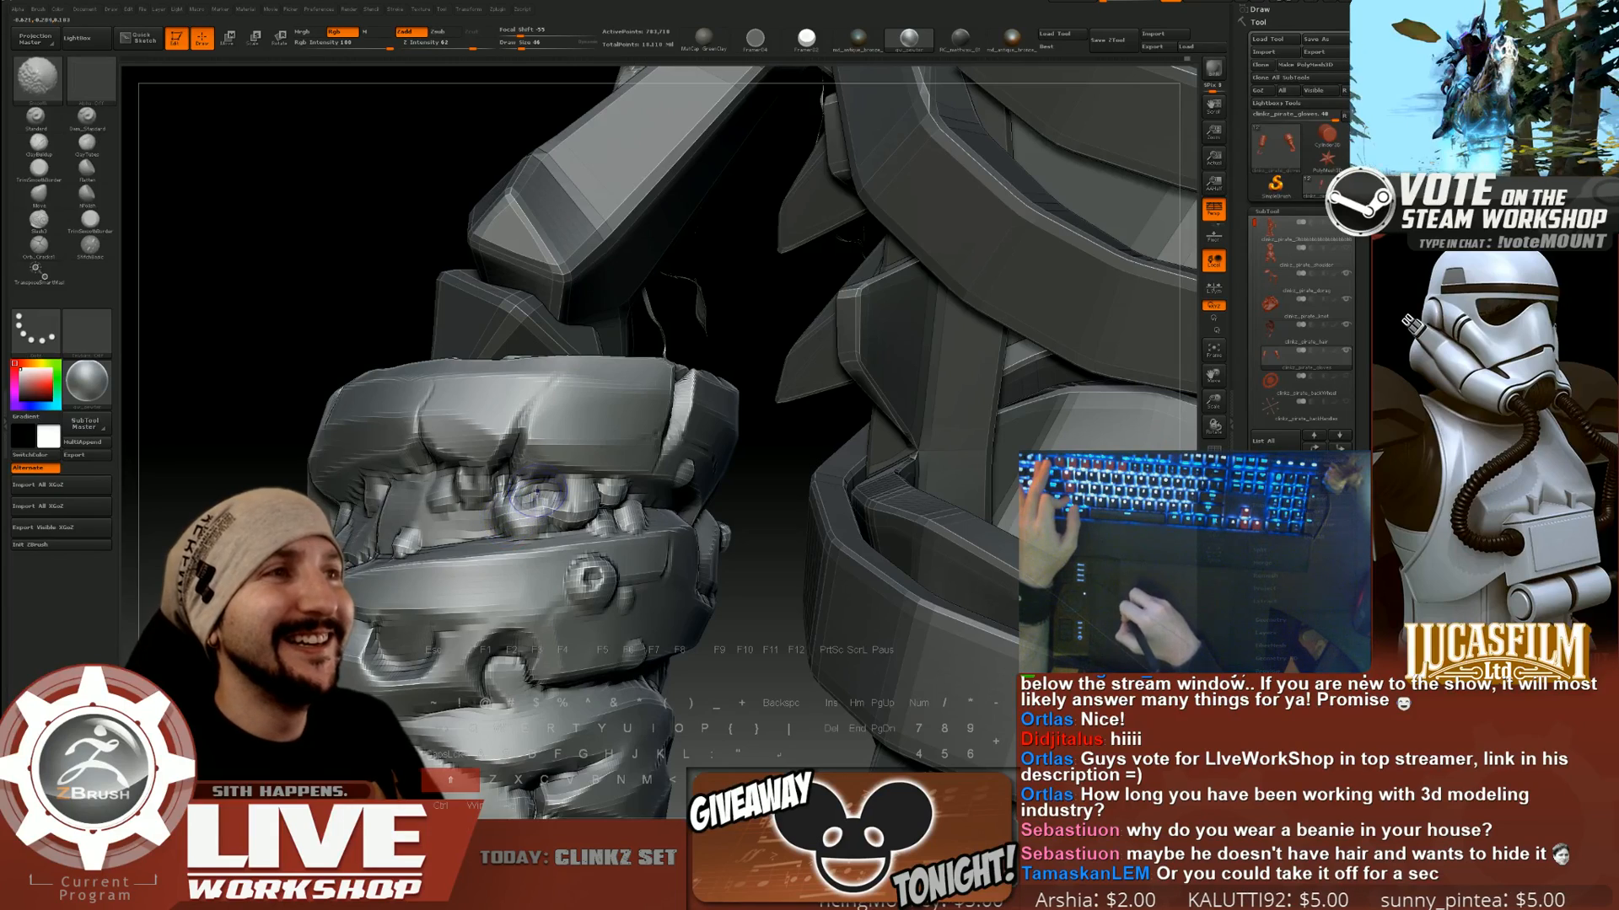
pyautogui.moveTo(371, 278)
pyautogui.mouseDown()
pyautogui.moveTo(329, 239)
pyautogui.moveTo(321, 253)
pyautogui.mouseUp()
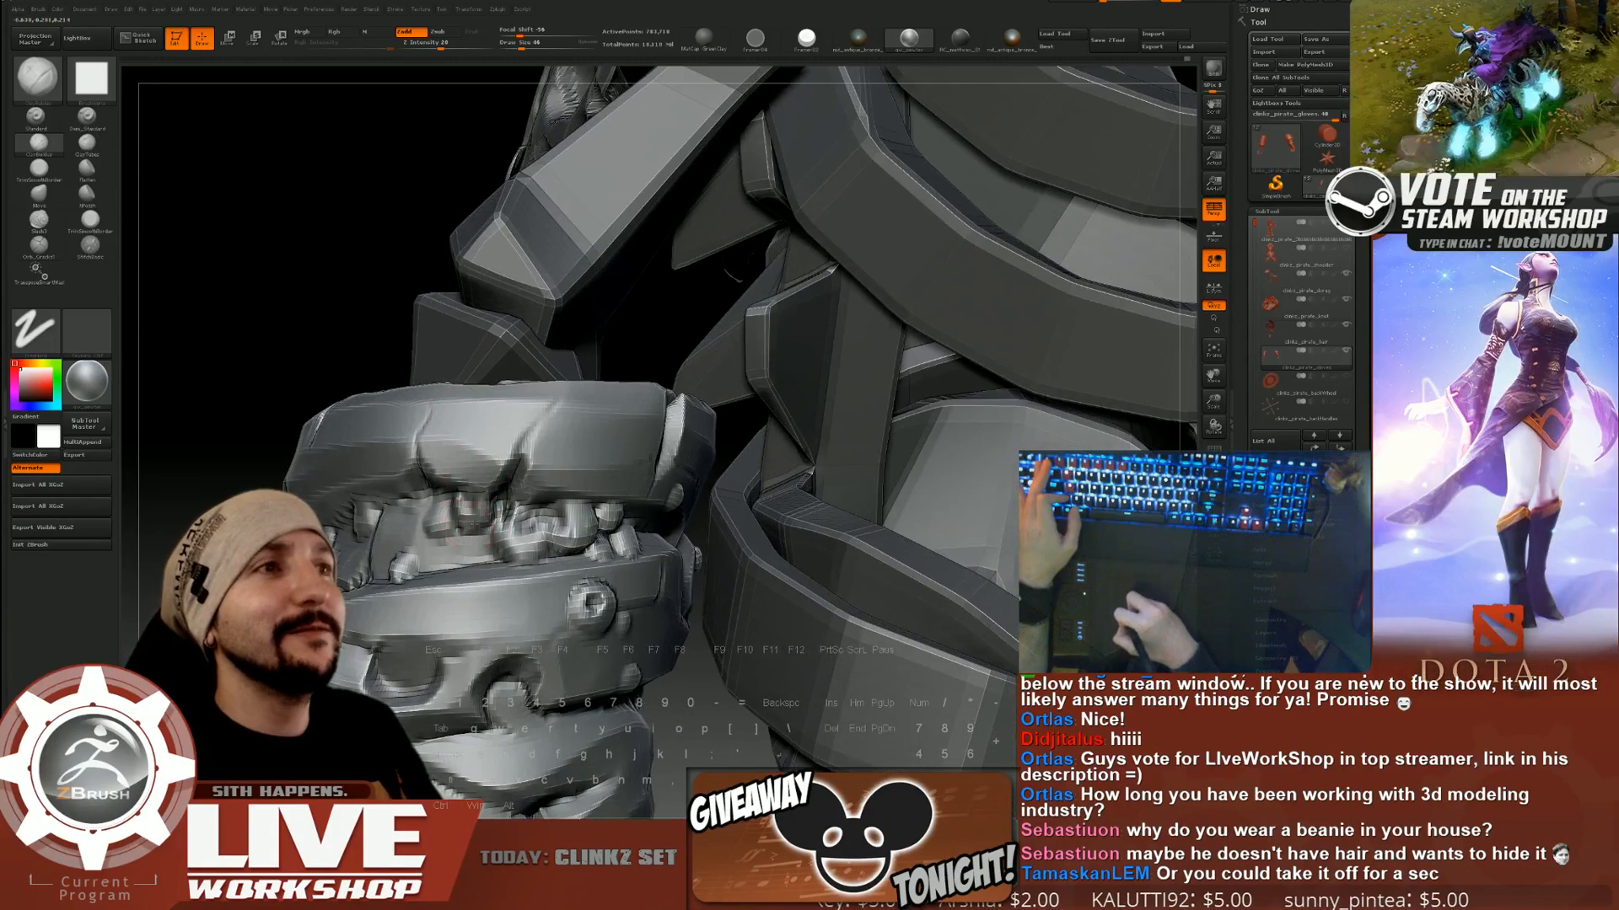
# Undo unwanted strokes on the front cluster, enlarge its lower end barnacle and add a bump in the hollow of the wrap below.
pyautogui.hotkey('ctrl', 'z')
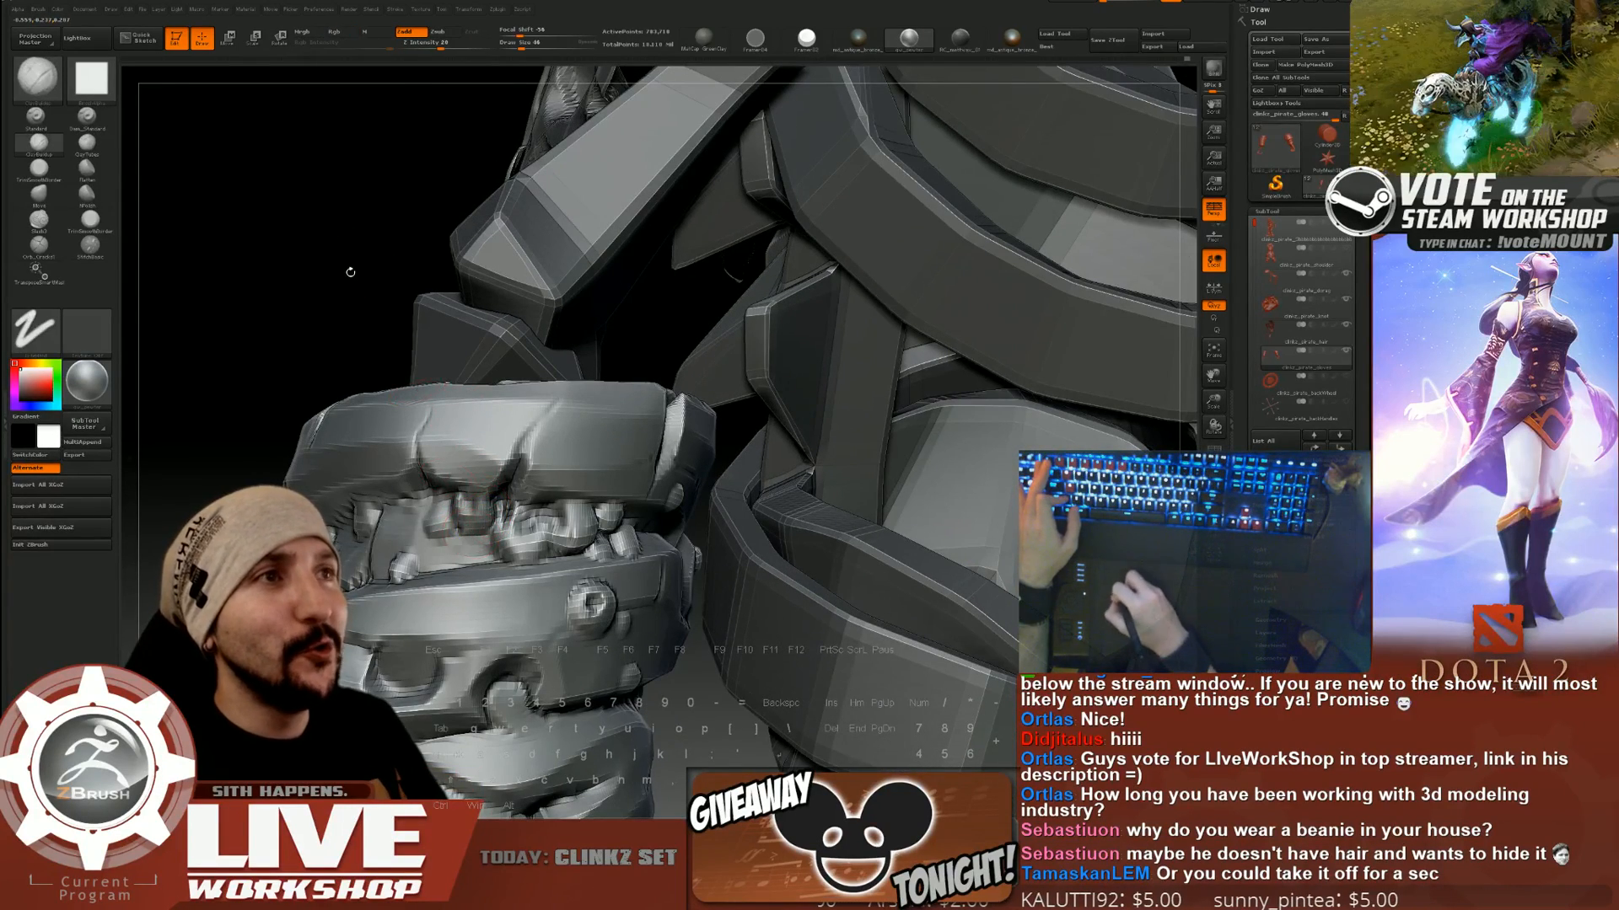
pyautogui.moveTo(350, 272); pyautogui.dragTo(400, 277)
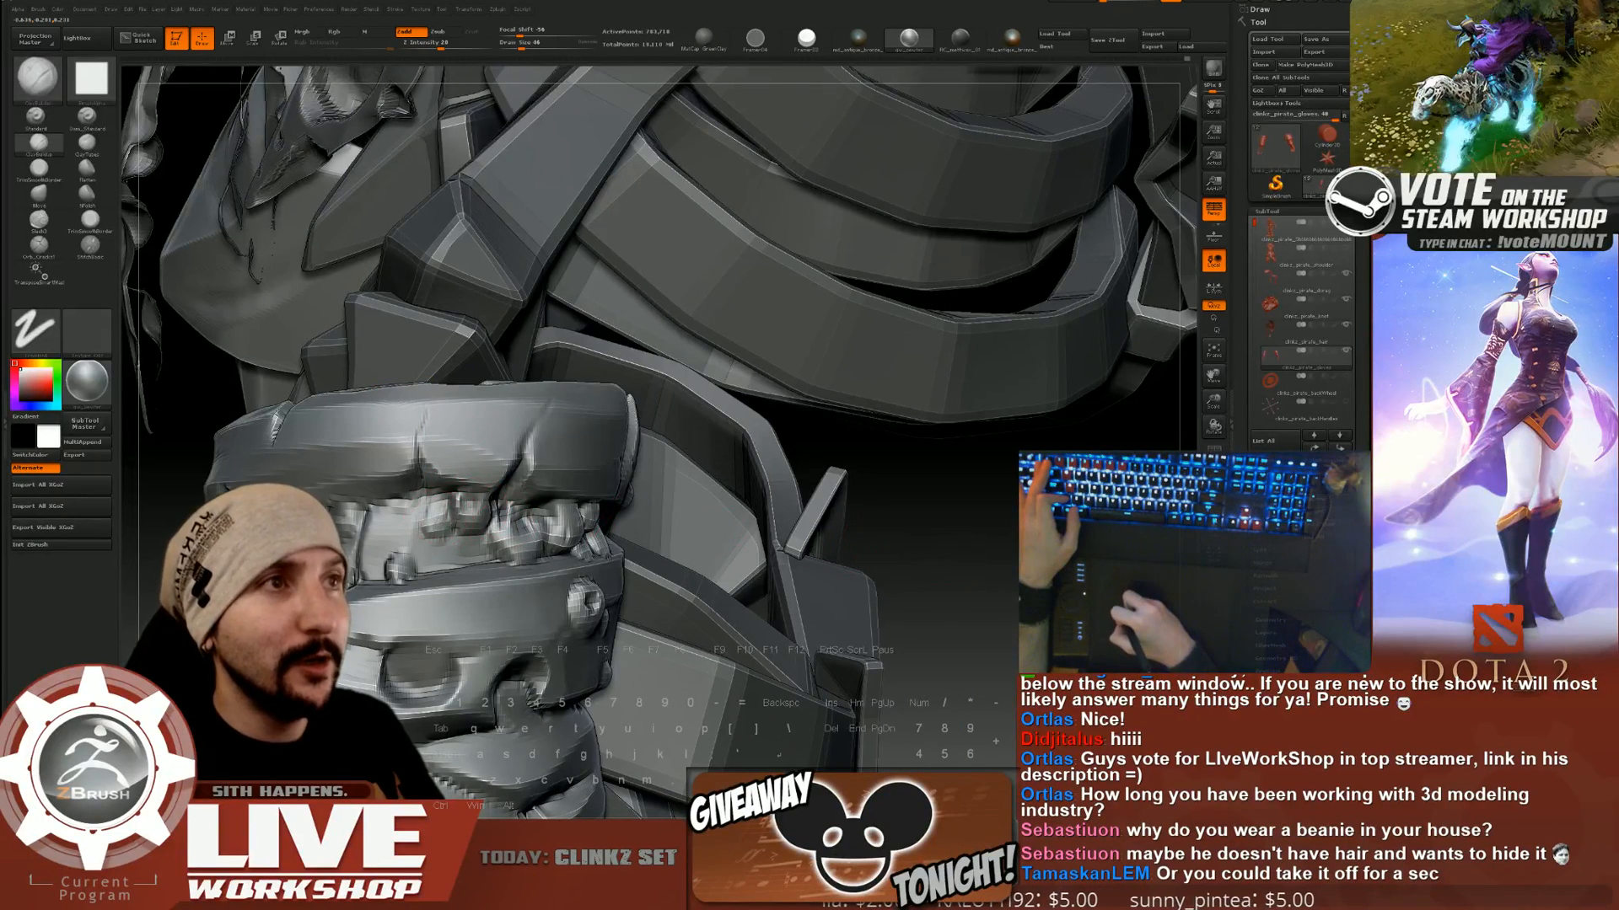
pyautogui.hotkey('ctrl', 'z')
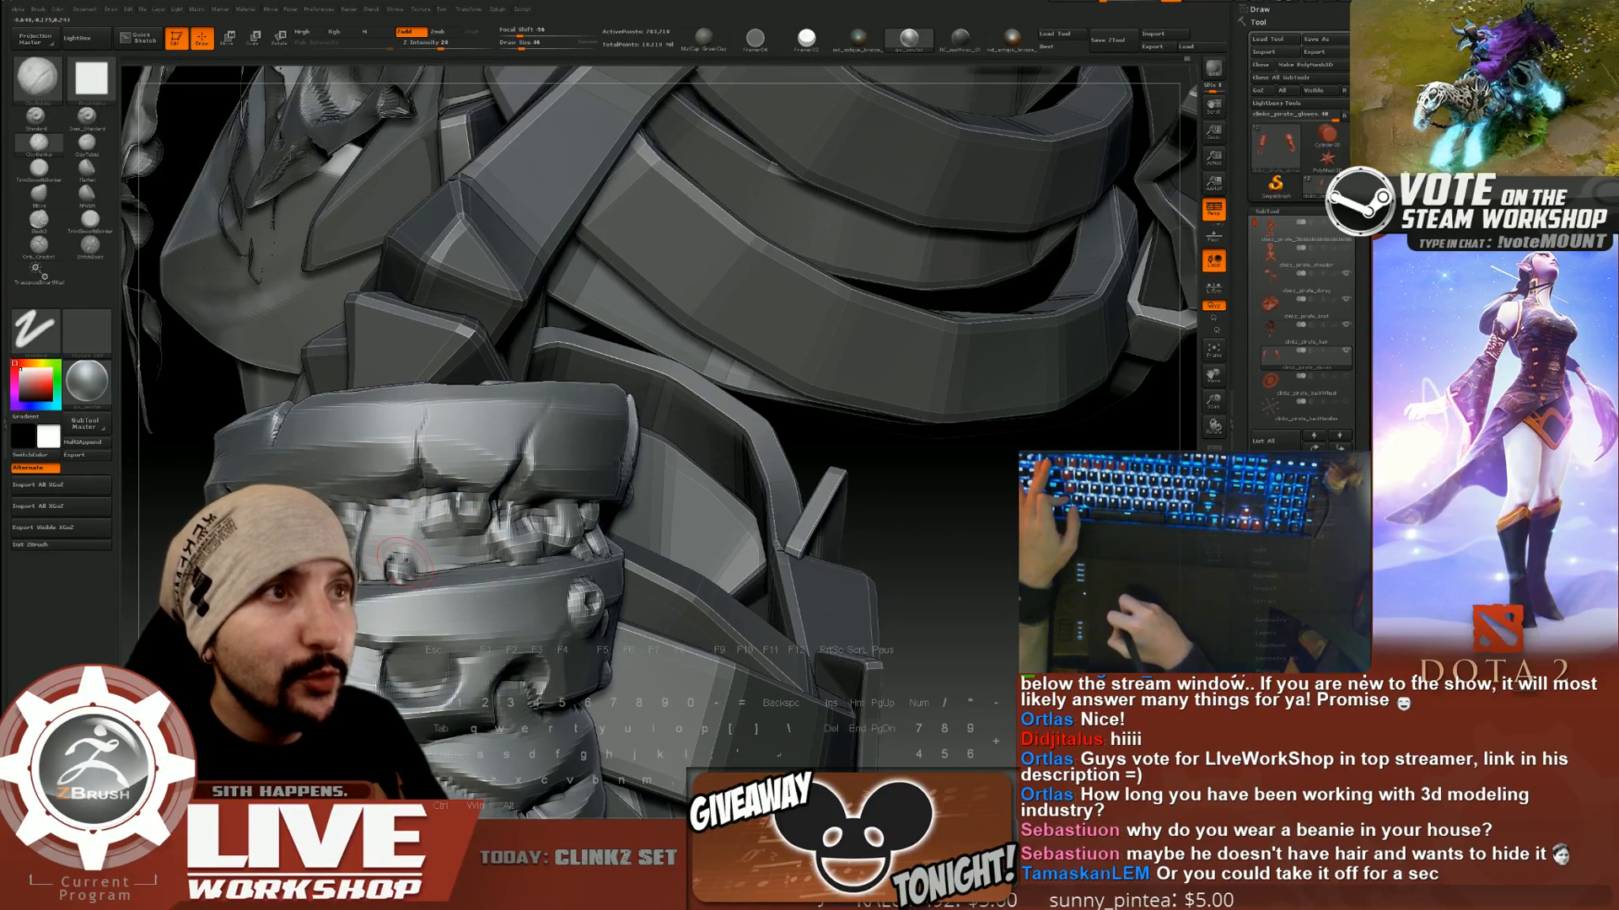
pyautogui.hotkey('ctrl', 'z')
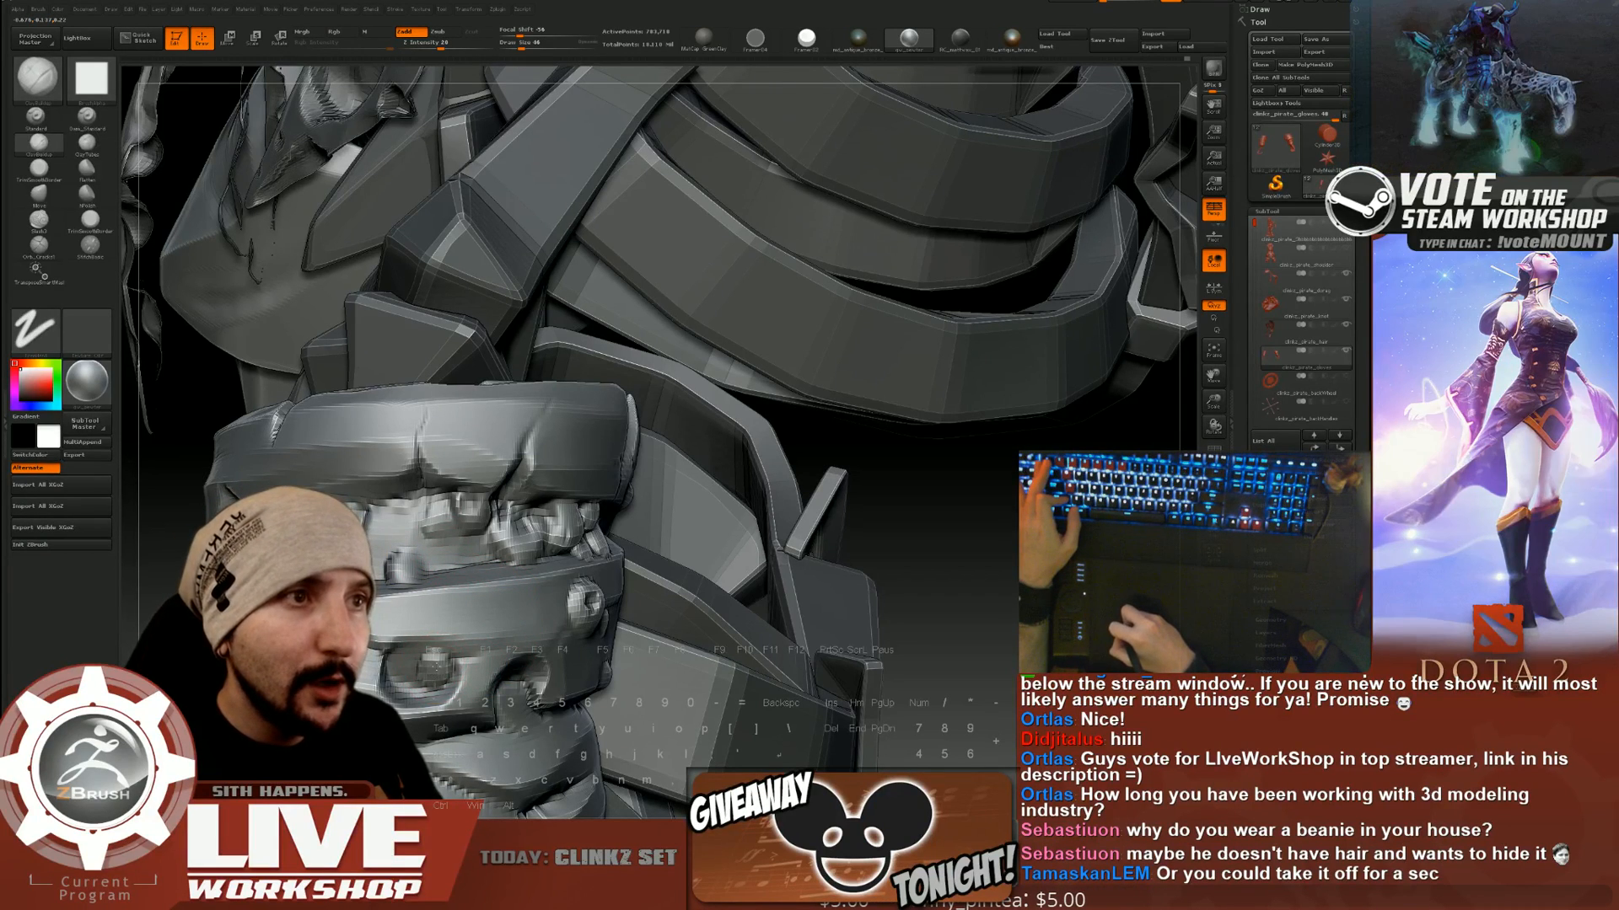
# Undo the last sculpt strokes around the second wrap's hollow and notch, including a trial smoothing above the notch.
pyautogui.hotkey('ctrl', 'z')
pyautogui.keyDown('alt'); pyautogui.moveTo(433, 666); pyautogui.dragTo(426, 523, button='right'); pyautogui.keyUp('alt')
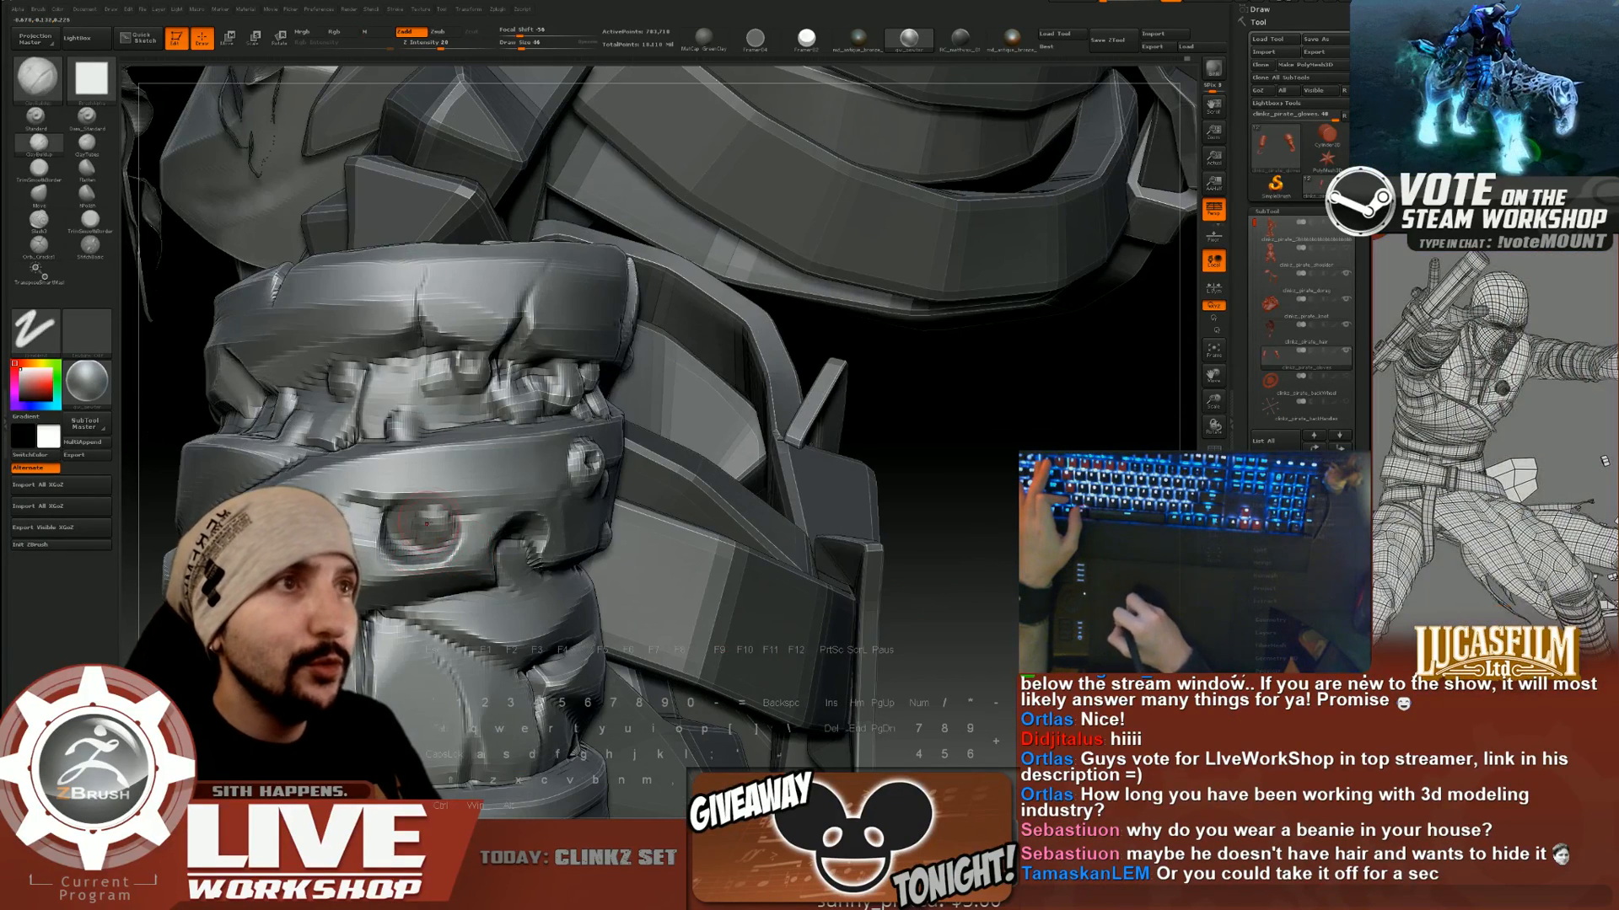
pyautogui.hotkey('ctrl', 'z')
pyautogui.moveTo(616, 548); pyautogui.dragTo(517, 561, button='right')
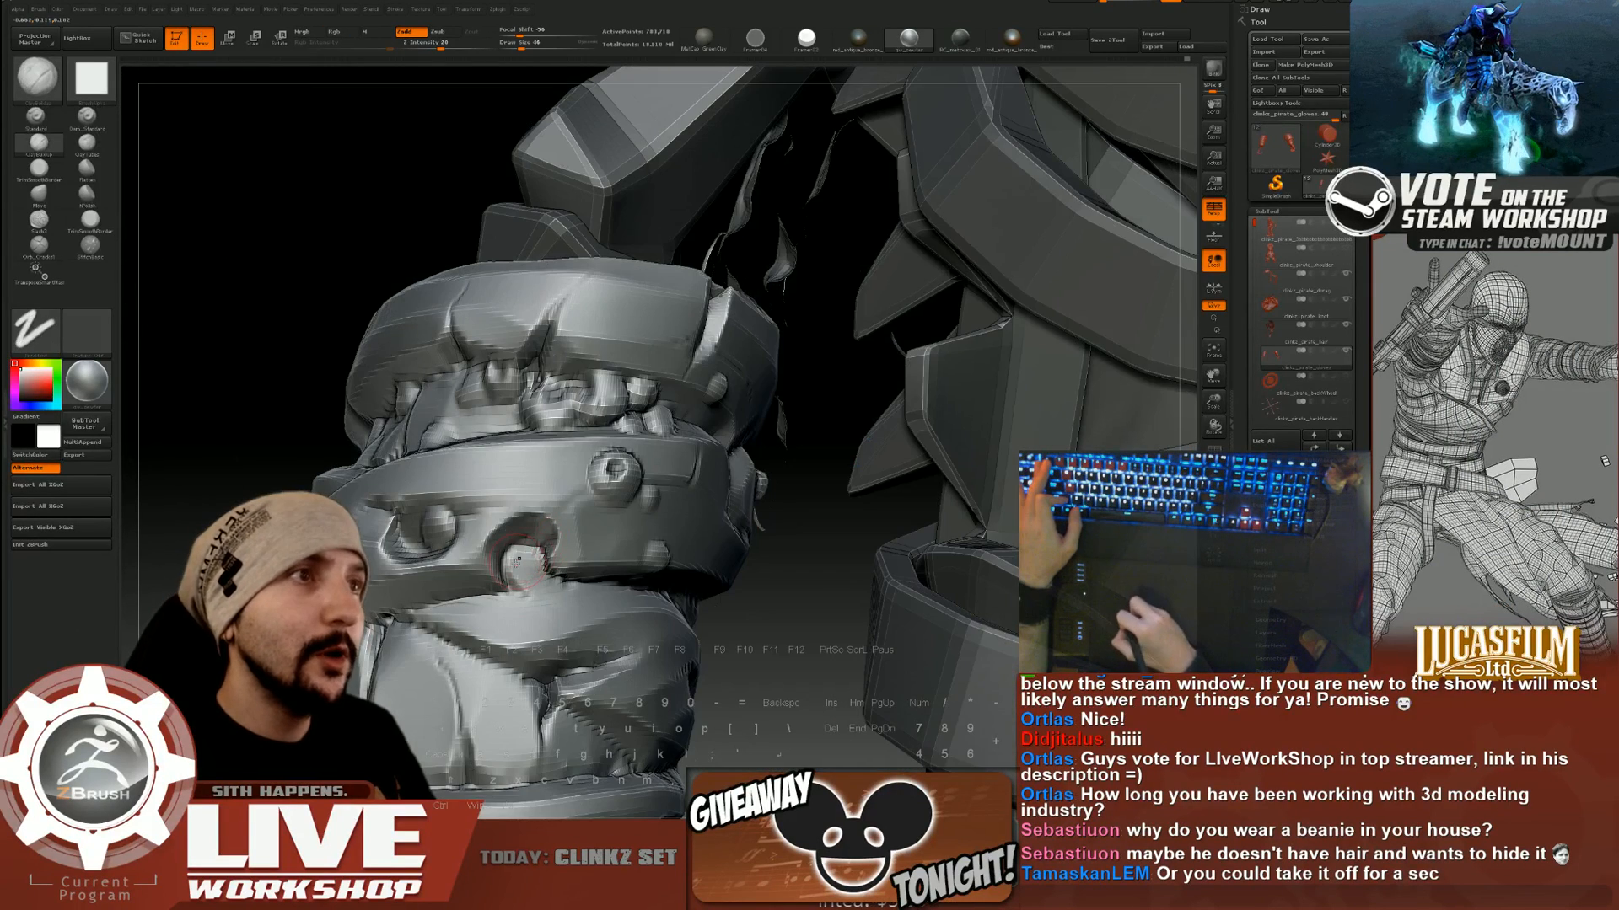
pyautogui.hotkey('ctrl', 'z')
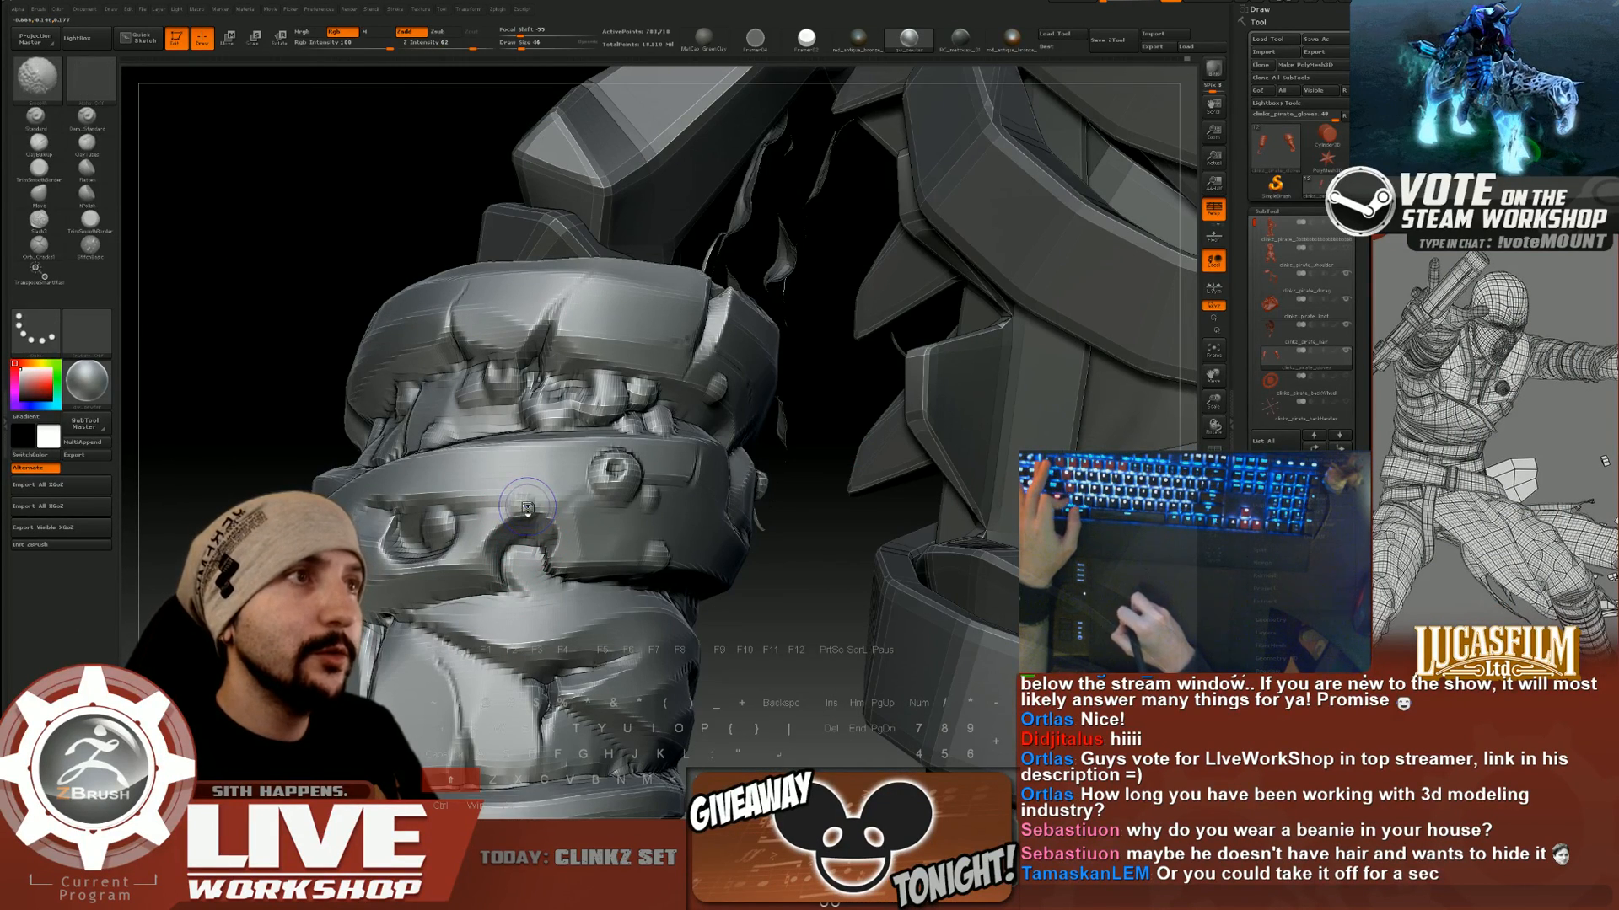
pyautogui.moveTo(502, 492); pyautogui.dragTo(550, 491)
pyautogui.hotkey('ctrl', 'z')
pyautogui.keyDown('alt'); pyautogui.moveTo(695, 604); pyautogui.dragTo(624, 460, button='right'); pyautogui.keyUp('alt')
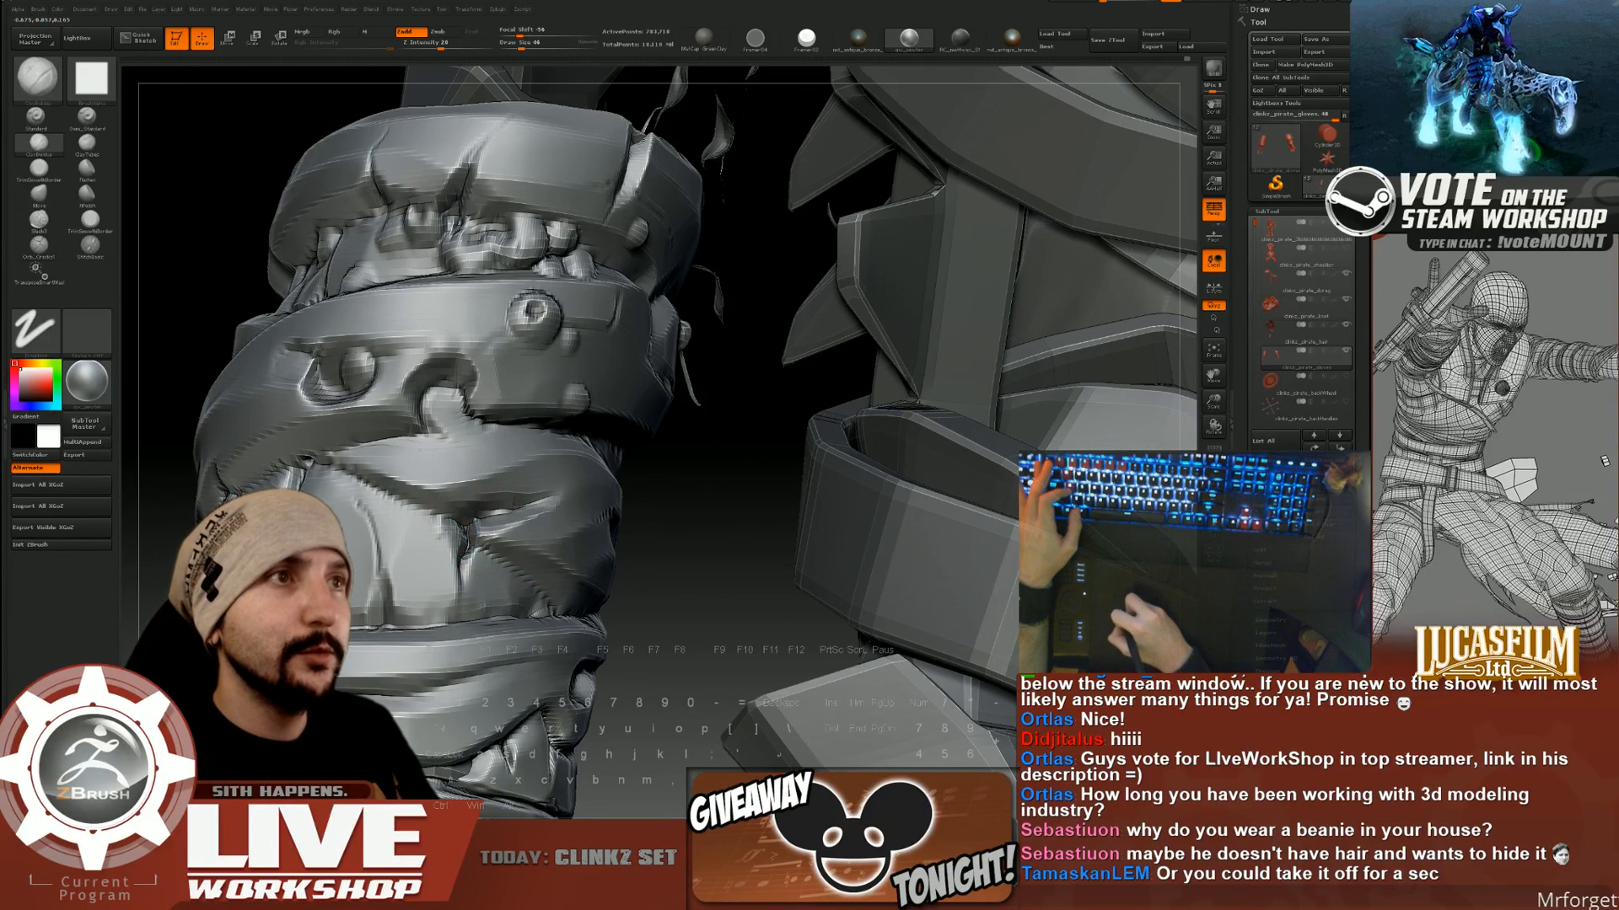
pyautogui.hotkey('ctrl', 'z')
pyautogui.keyDown('alt'); pyautogui.moveTo(681, 508); pyautogui.dragTo(674, 499, button='right'); pyautogui.keyUp('alt')
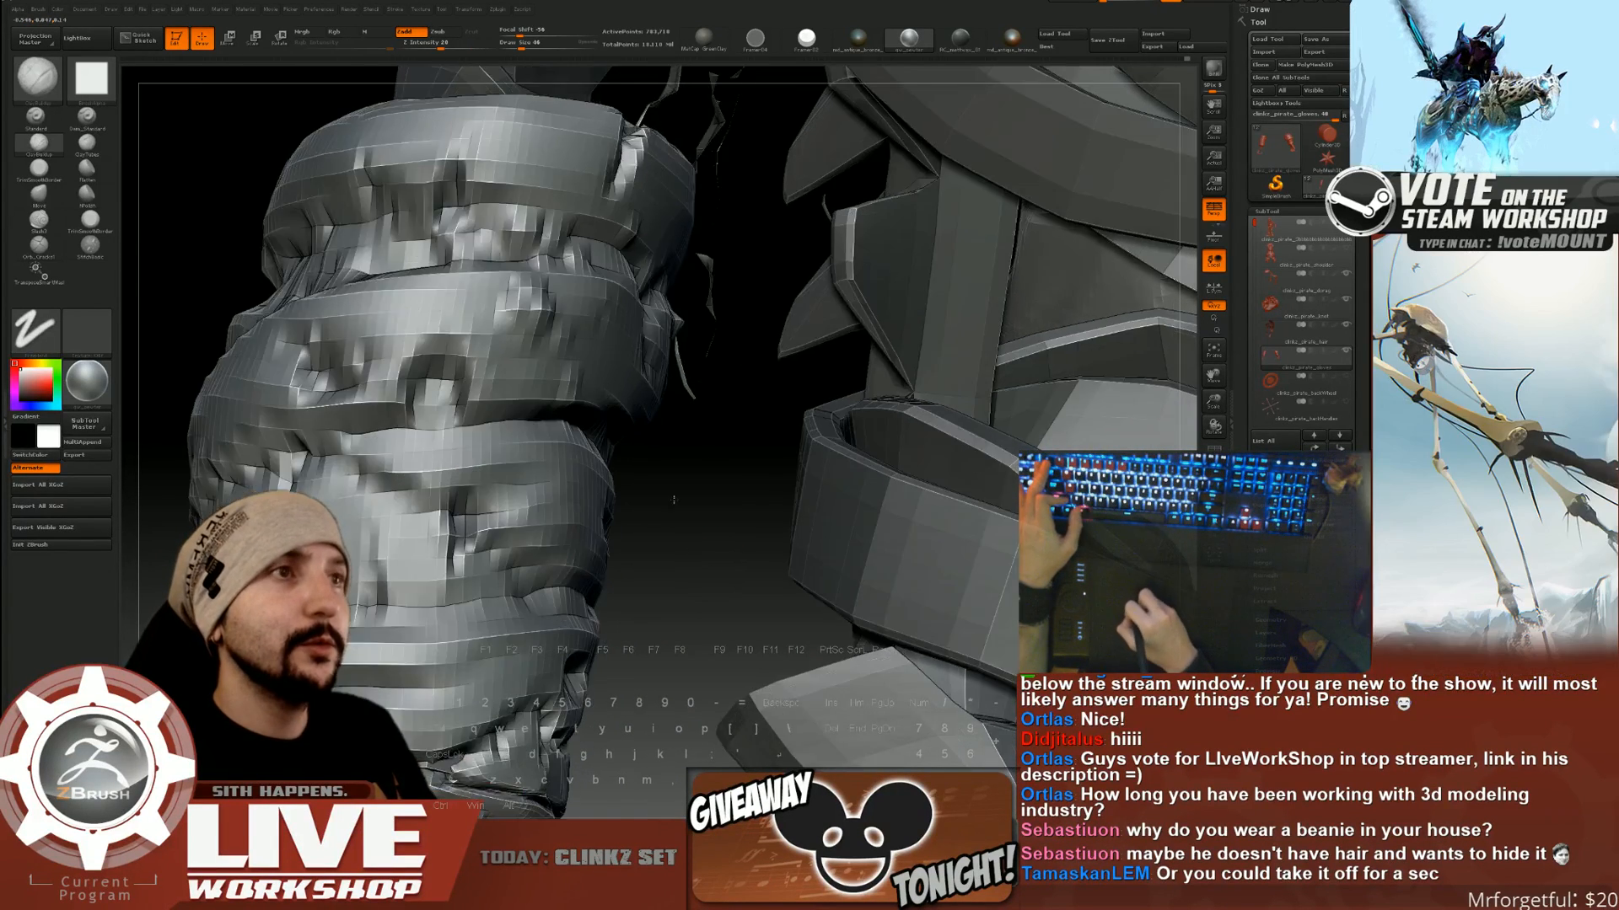
# Sculpt small barnacle bumps on the hook arm's third wrap beside its vertical cracks and smooth them into the surface.
pyautogui.keyDown('alt'); pyautogui.moveTo(673, 500); pyautogui.dragTo(1003, 497); pyautogui.keyUp('alt')
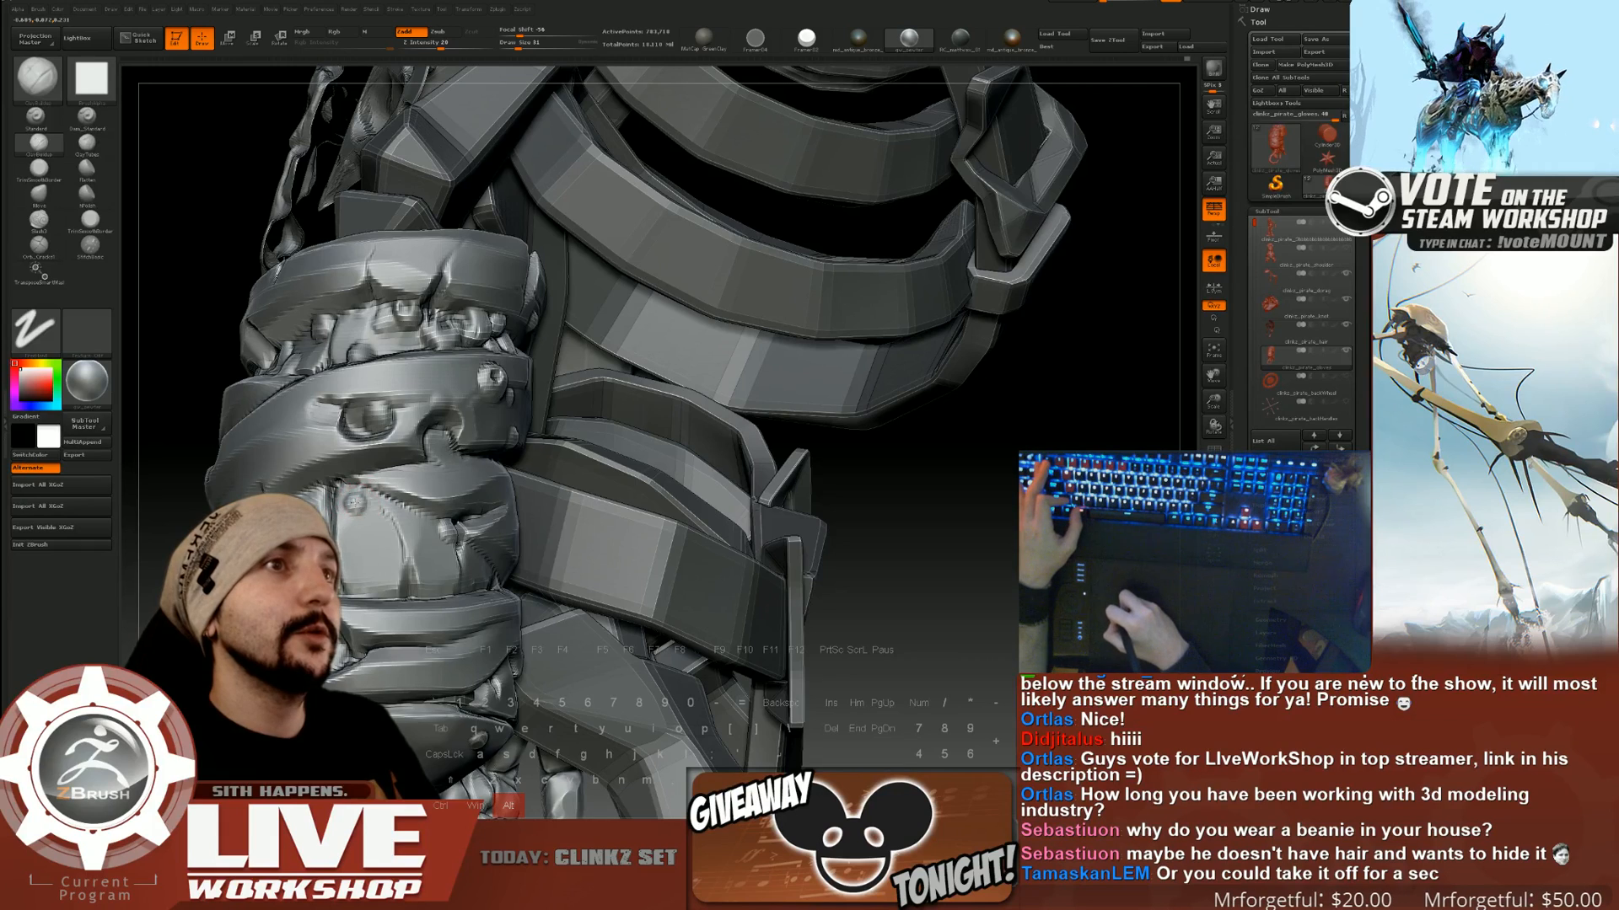
pyautogui.keyDown('alt'); pyautogui.moveTo(958, 554); pyautogui.dragTo(716, 574); pyautogui.keyUp('alt')
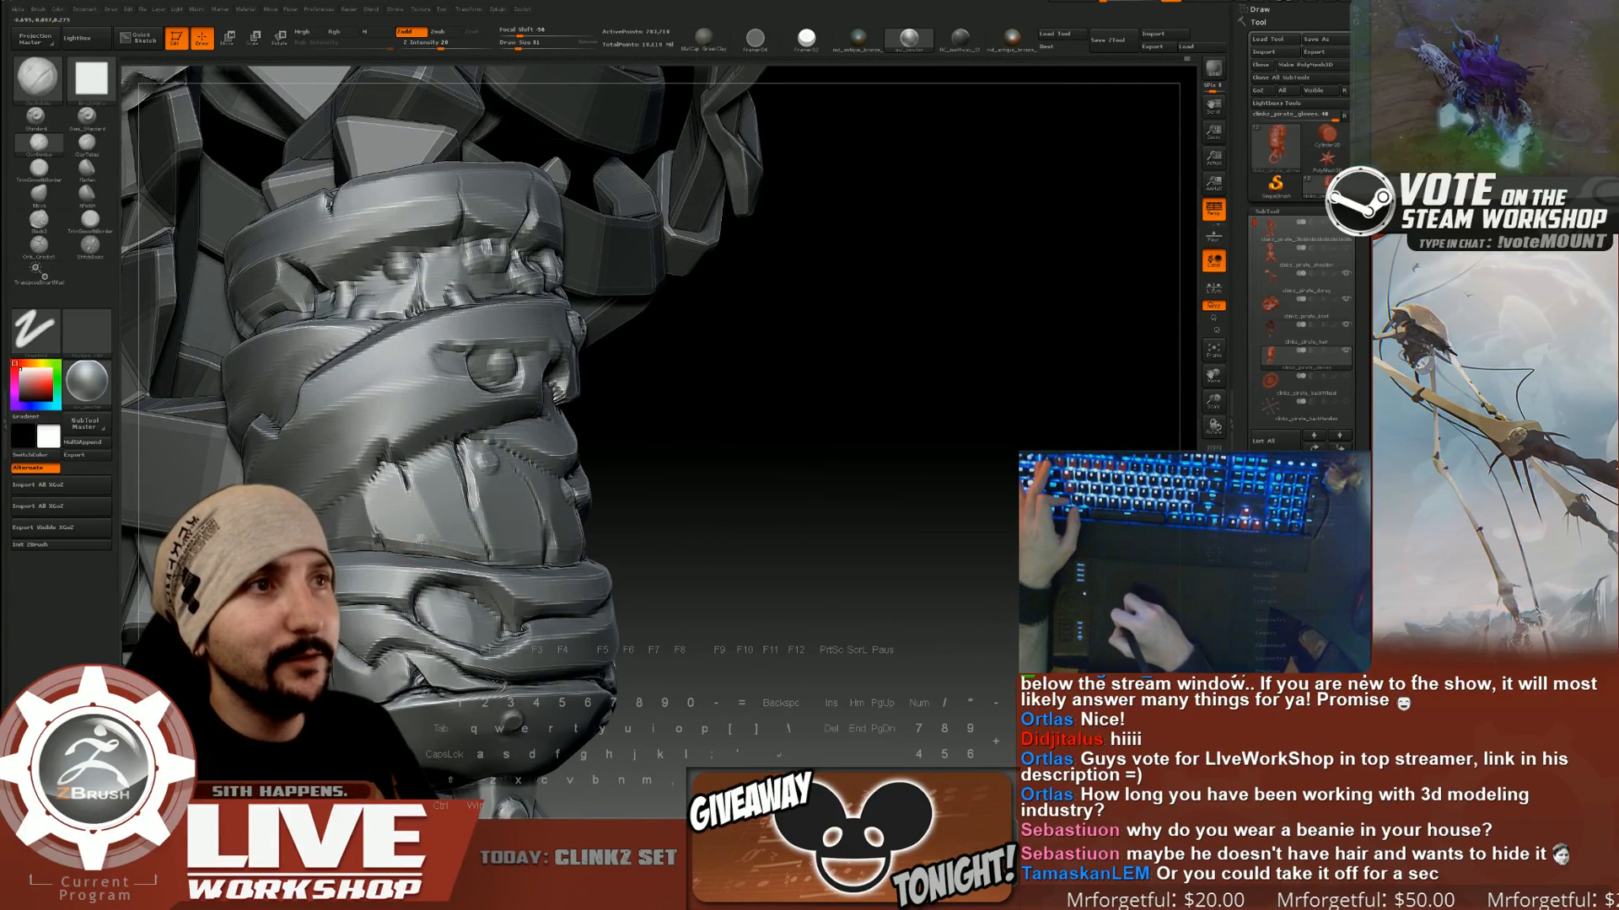
pyautogui.press('shift')
pyautogui.moveTo(666, 506); pyautogui.dragTo(746, 497)
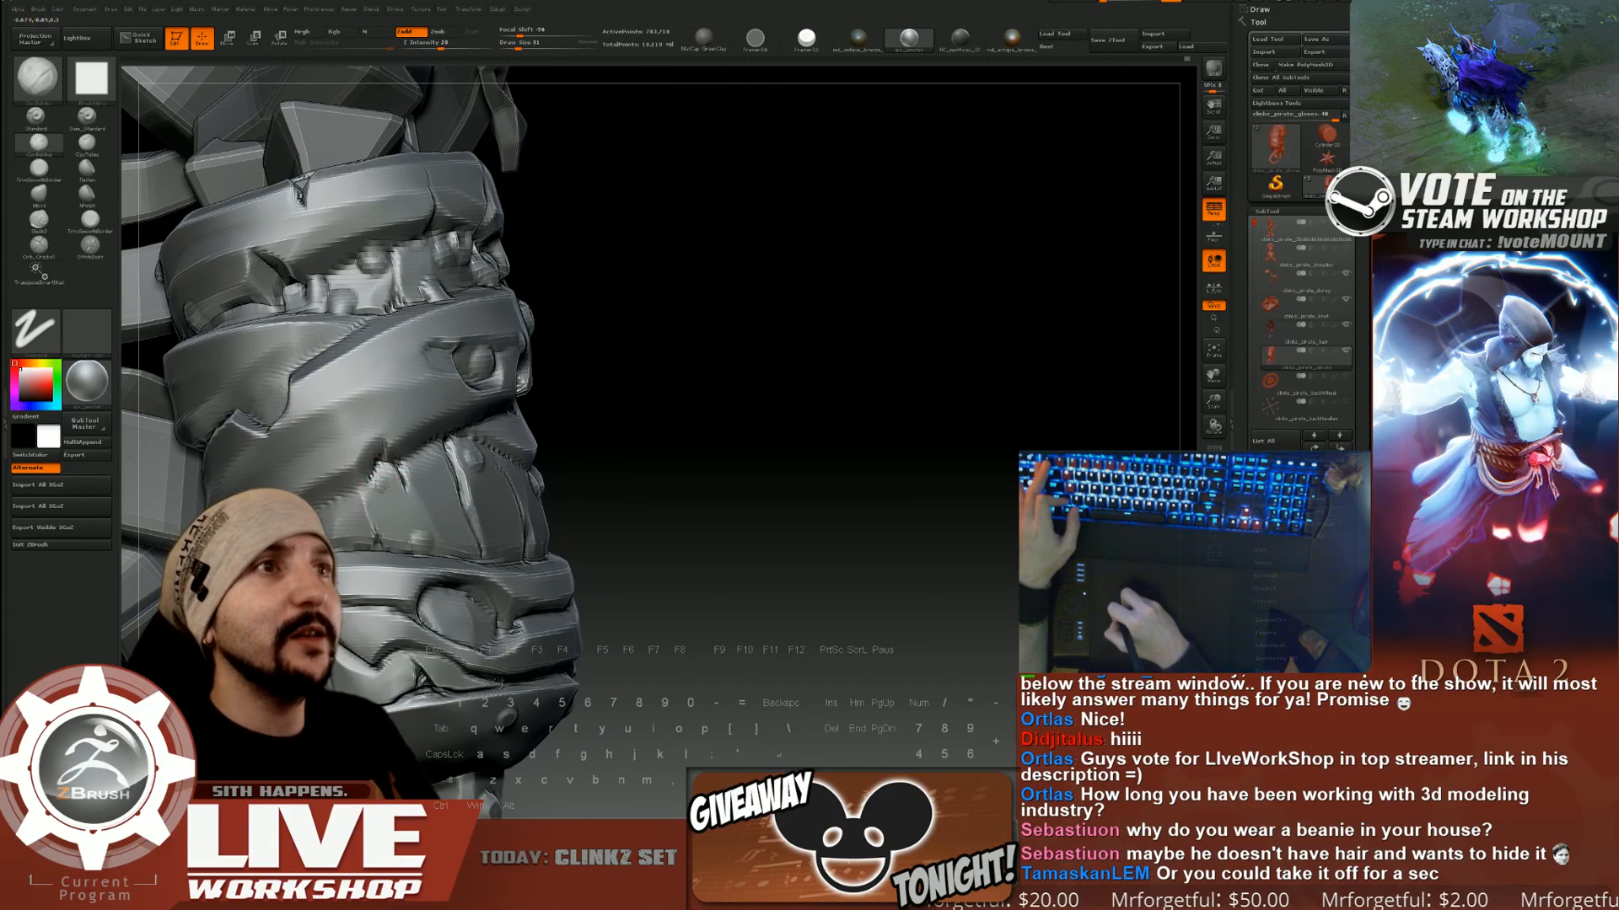
pyautogui.press('shift')
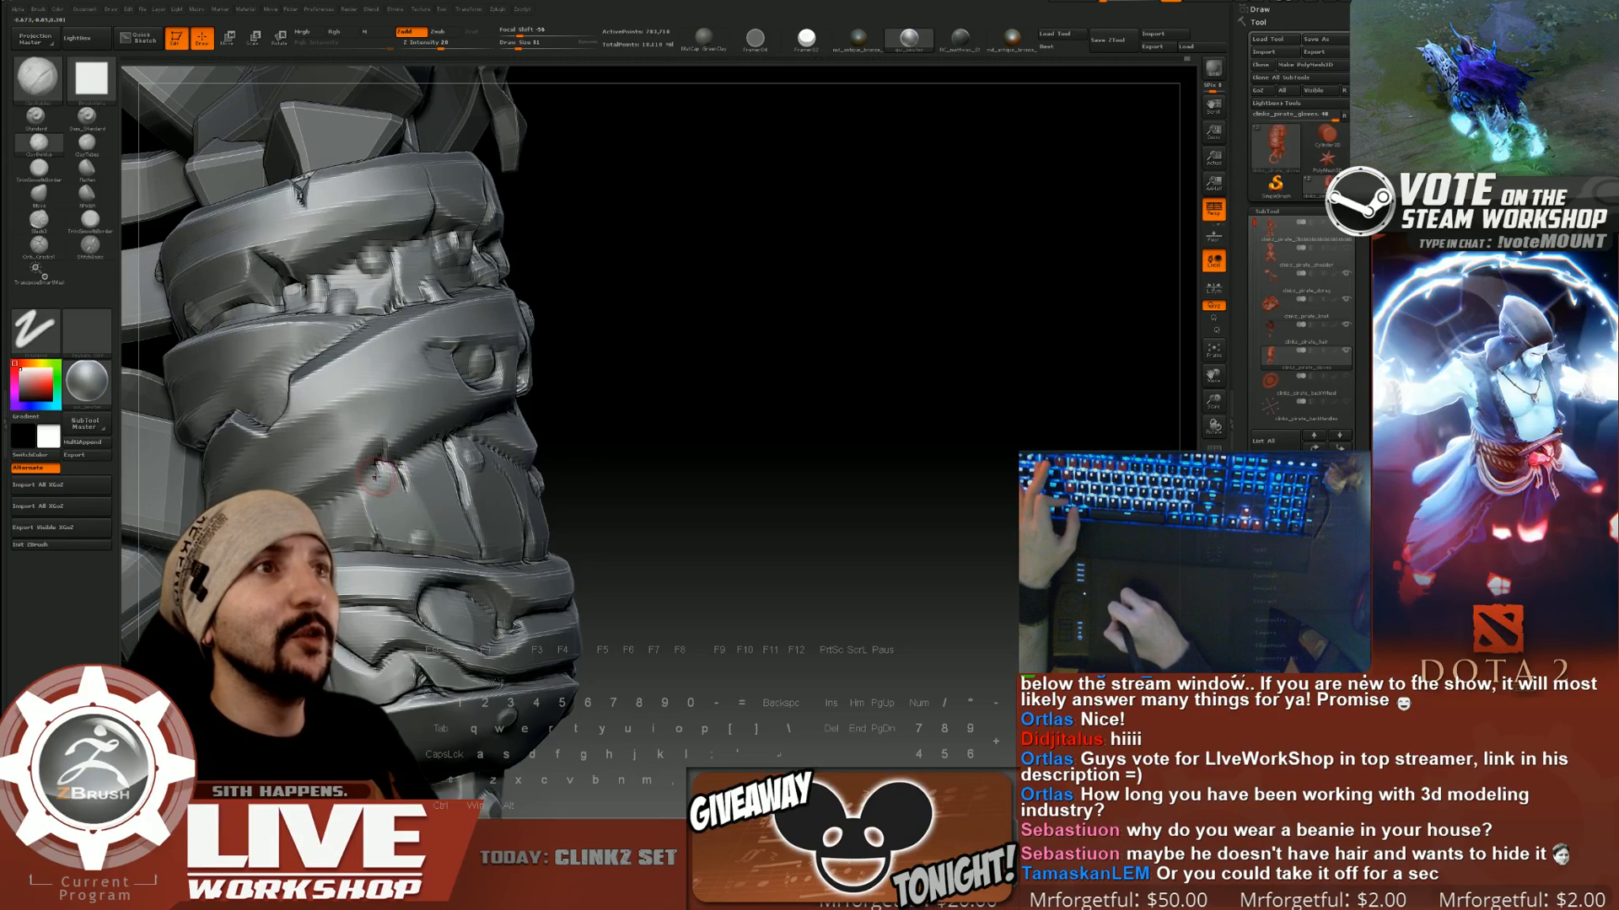
pyautogui.moveTo(598, 456); pyautogui.dragTo(780, 405)
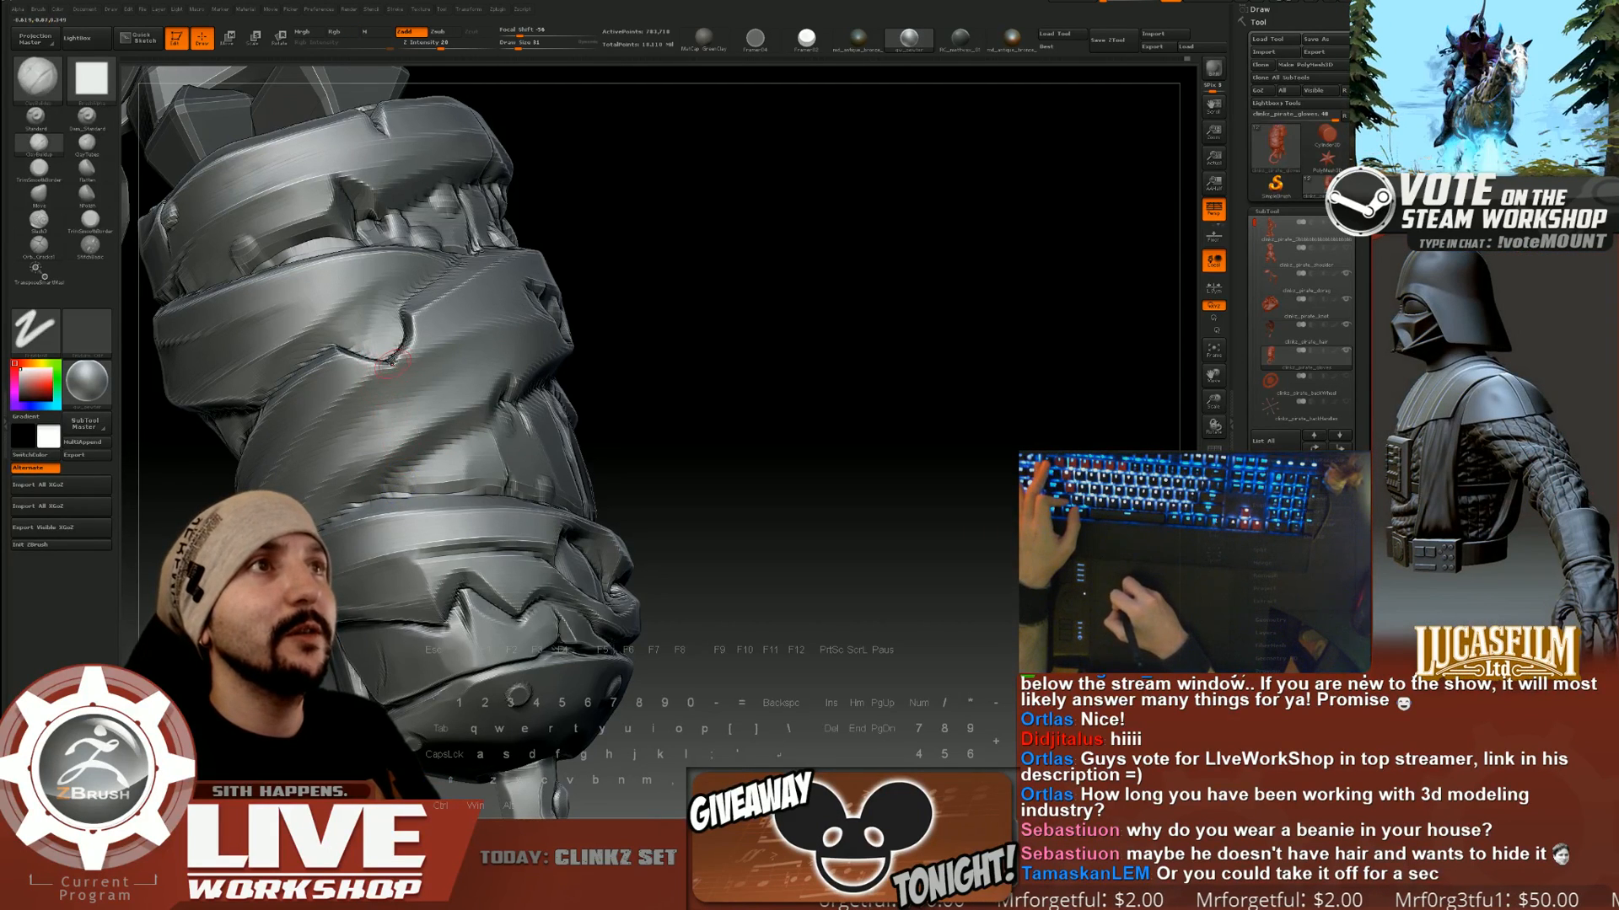
# Sculpt a barnacle inside the V-shaped notch on the side of the second wrap and smooth around it.
pyautogui.press('alt')
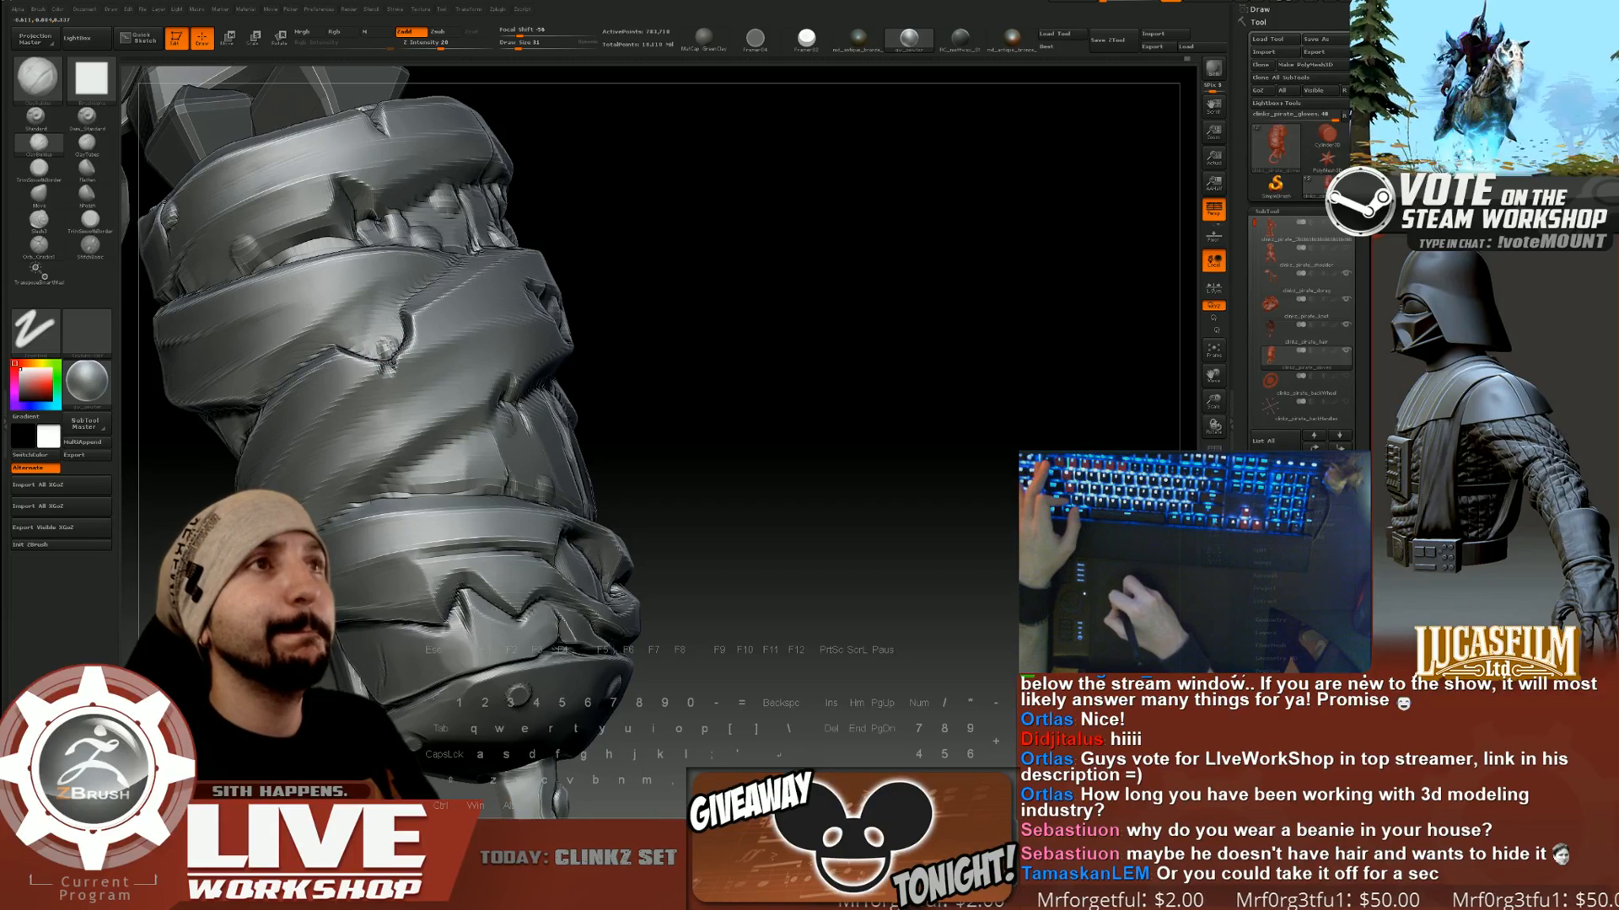
pyautogui.keyDown('shift'); pyautogui.moveTo(390, 342); pyautogui.dragTo(387, 353); pyautogui.keyUp('shift')
pyautogui.keyDown('alt'); pyautogui.moveTo(726, 333); pyautogui.dragTo(774, 373); pyautogui.keyUp('alt')
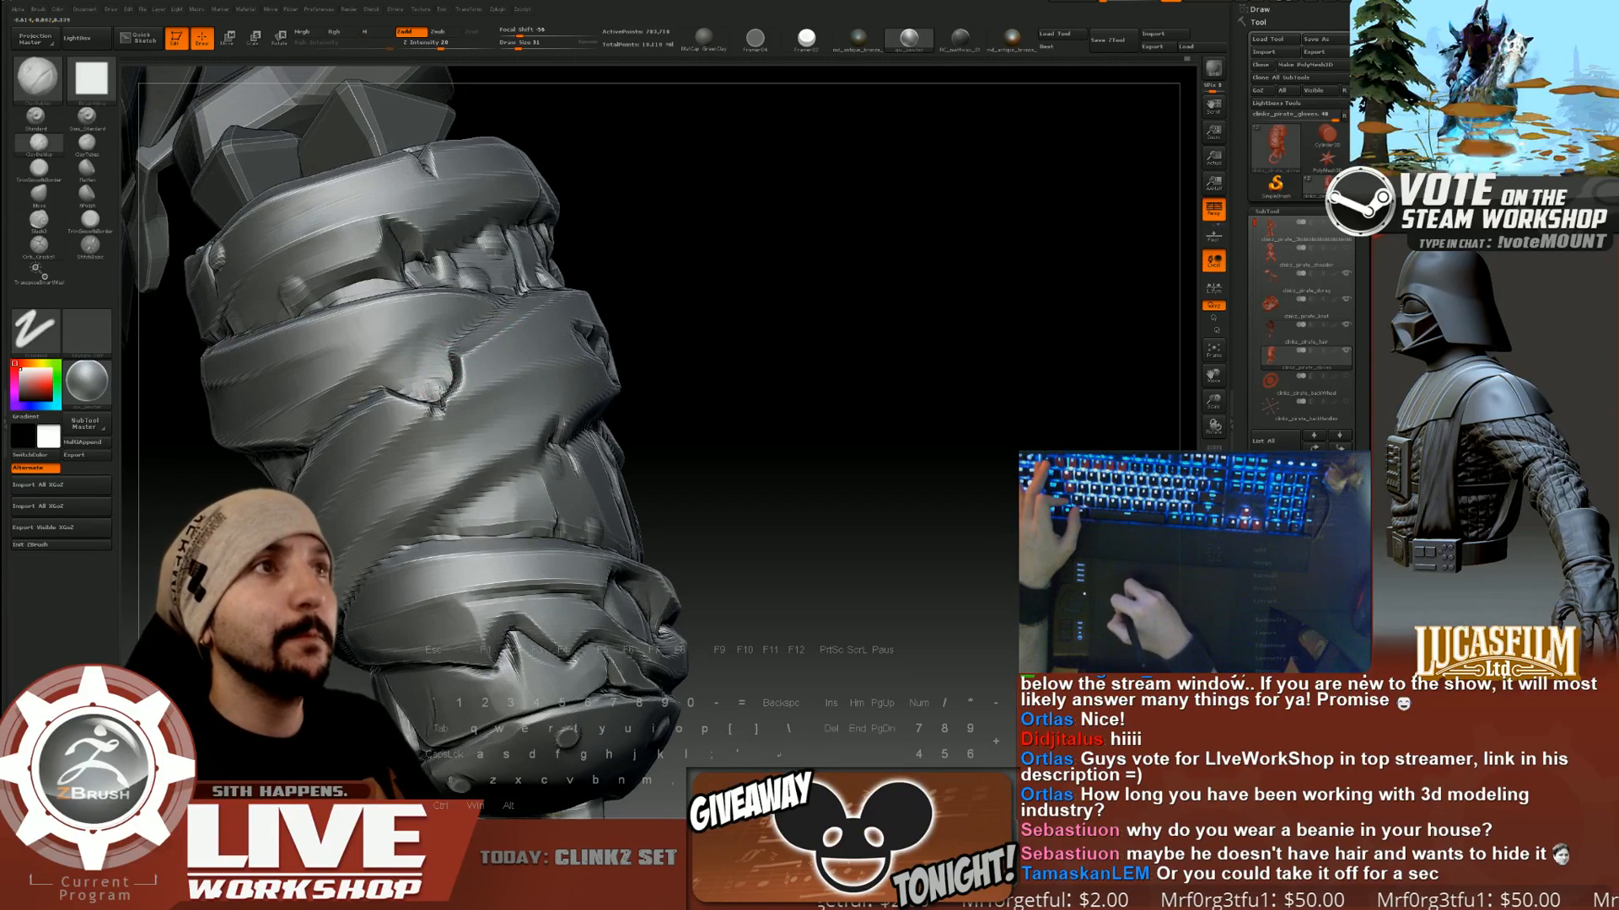
pyautogui.moveTo(434, 390); pyautogui.dragTo(437, 389)
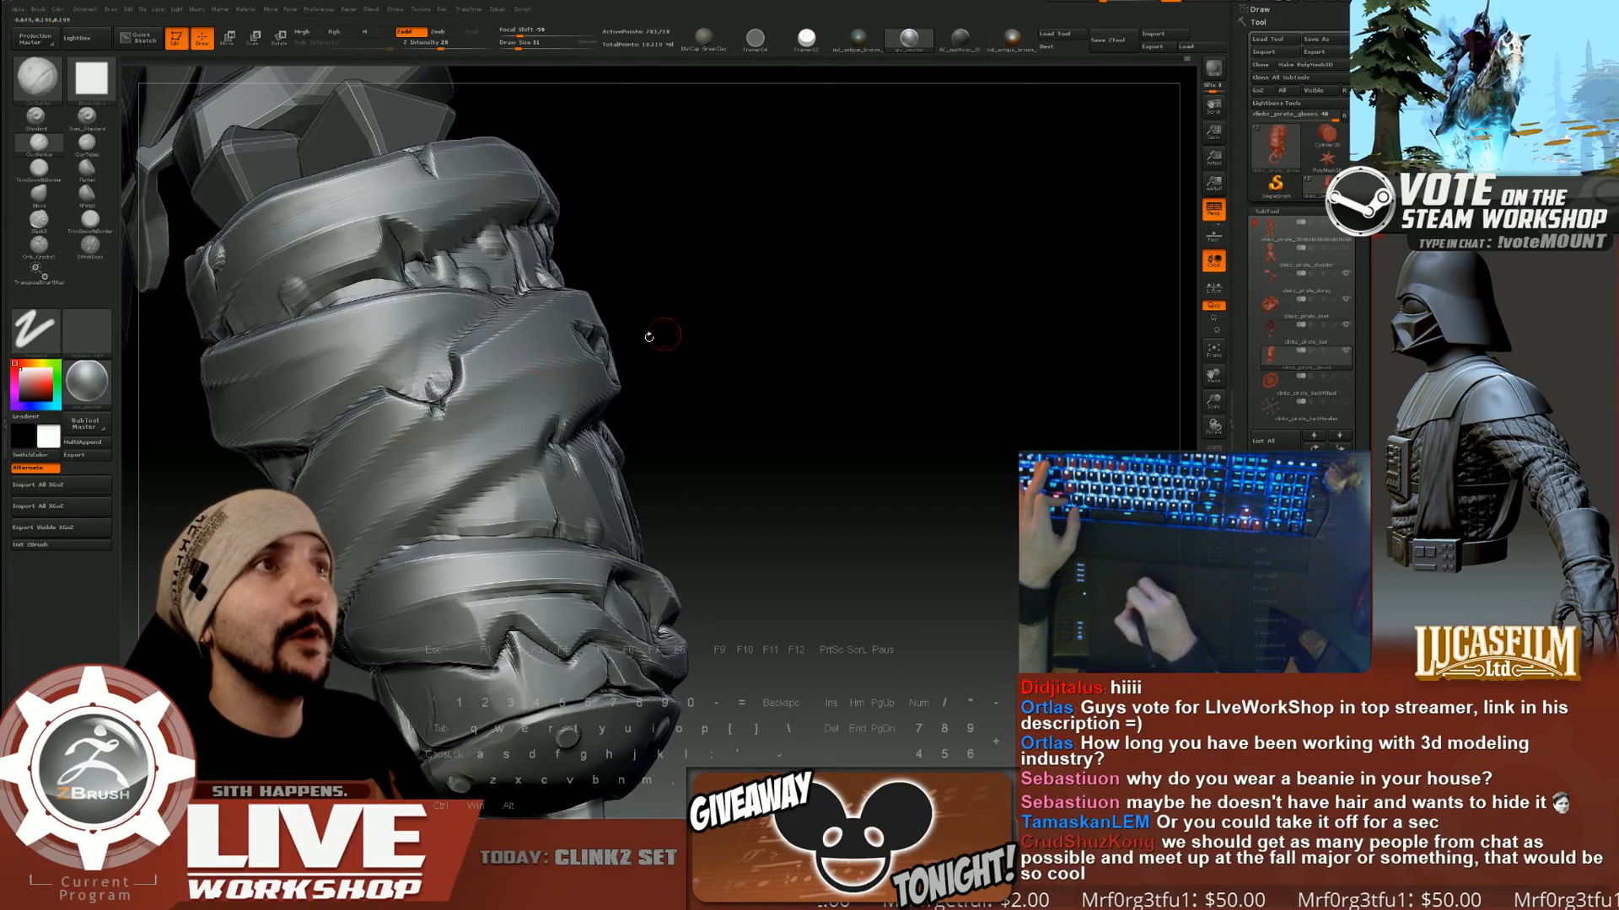
pyautogui.moveTo(799, 376)
pyautogui.keyDown('alt'); pyautogui.mouseDown()
pyautogui.moveTo(842, 408)
pyautogui.moveTo(843, 446)
pyautogui.mouseUp(); pyautogui.keyUp('alt')
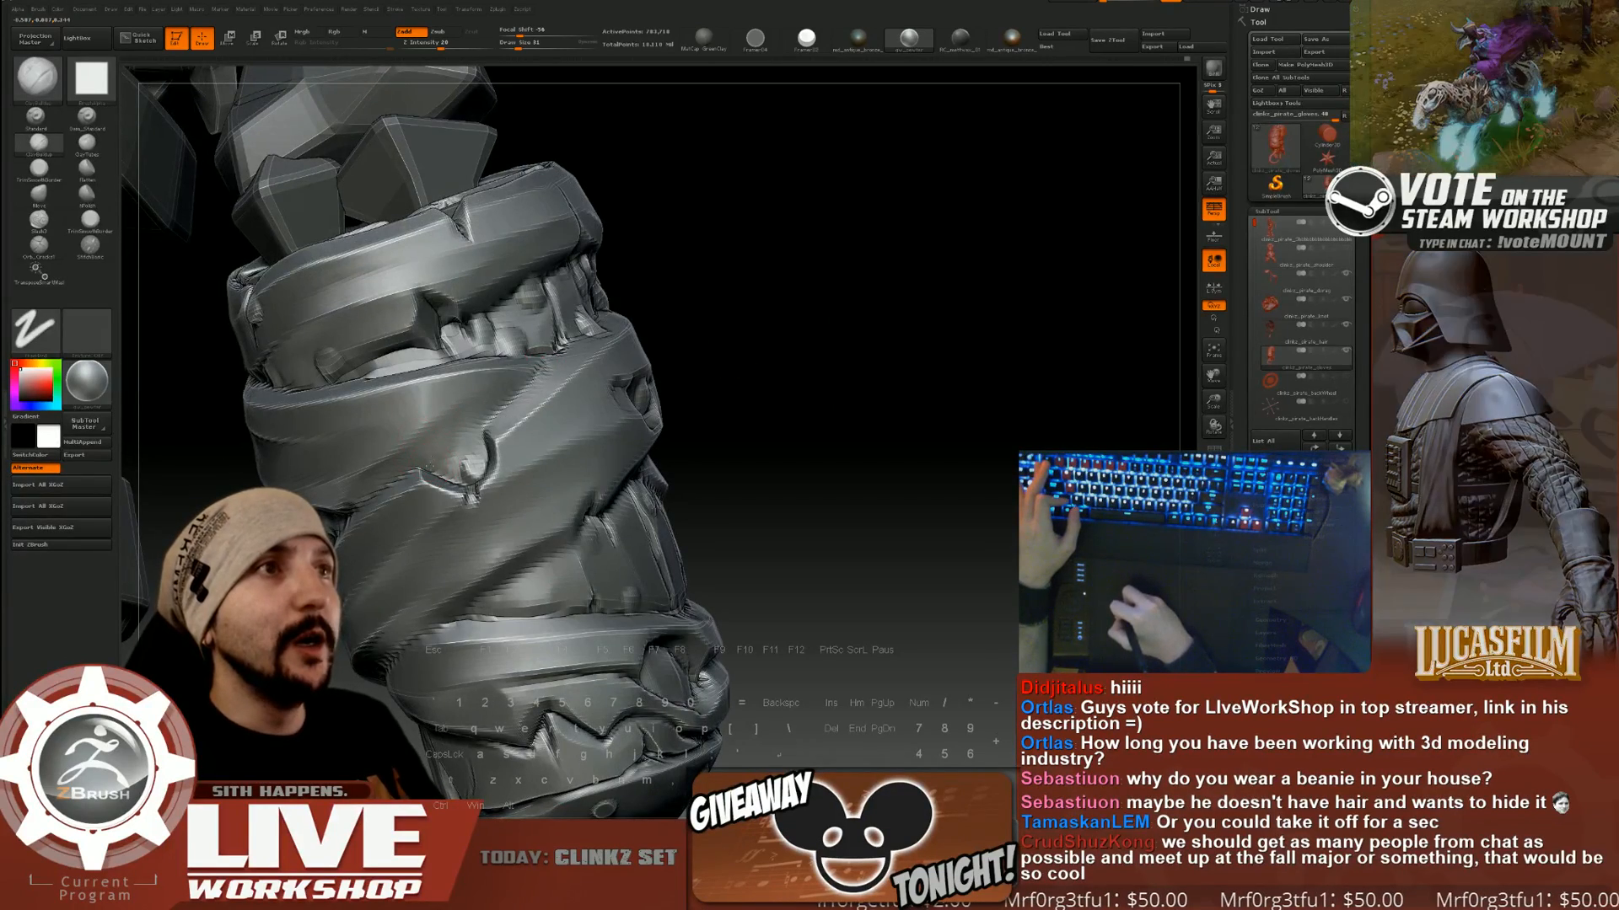
# Build up more barnacle bumps around the V-shaped notch and near the second wrap's upper edge.
pyautogui.moveTo(433, 453); pyautogui.dragTo(436, 472)
pyautogui.moveTo(810, 379)
pyautogui.mouseDown()
pyautogui.moveTo(780, 409)
pyautogui.moveTo(827, 434)
pyautogui.mouseUp()
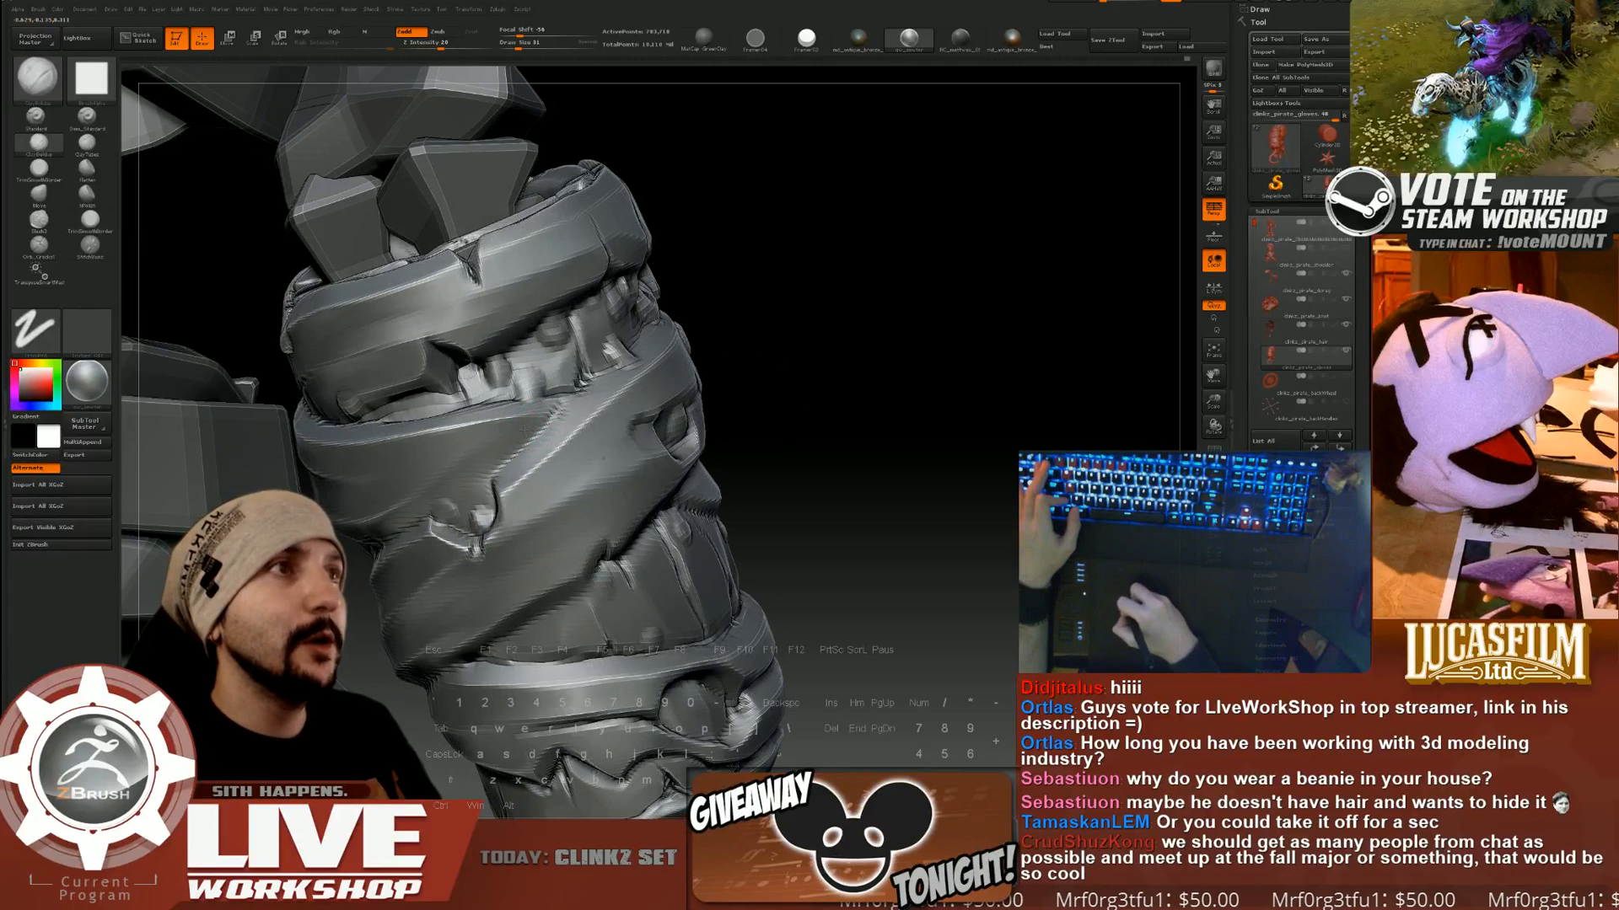
pyautogui.moveTo(769, 333)
pyautogui.mouseDown()
pyautogui.moveTo(795, 360)
pyautogui.moveTo(750, 304)
pyautogui.mouseUp()
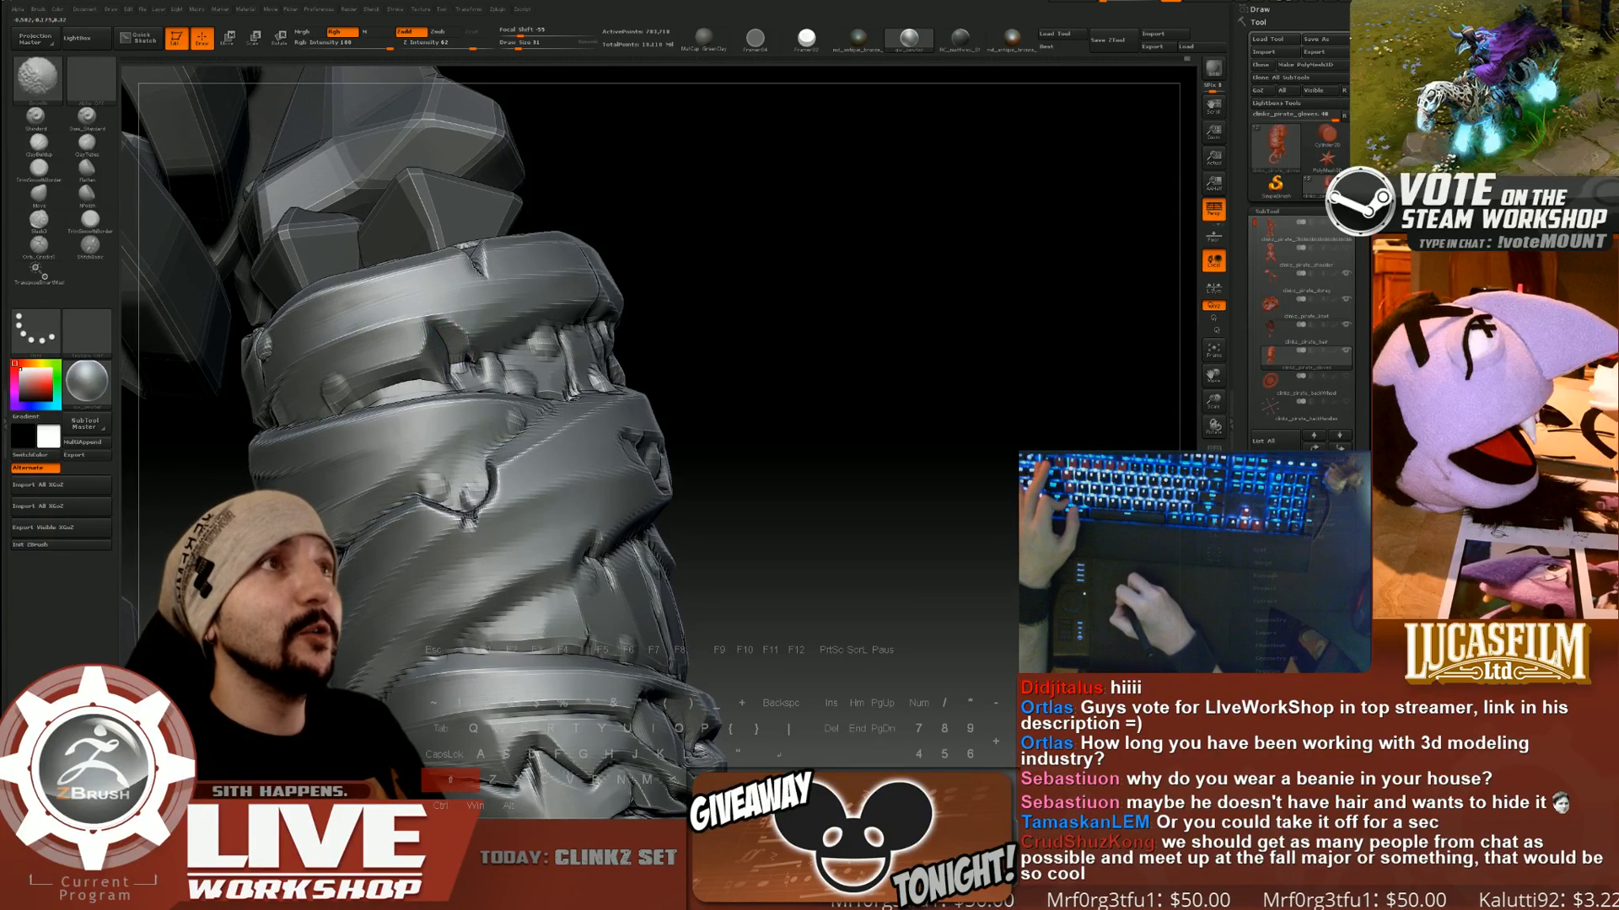
pyautogui.moveTo(763, 331); pyautogui.dragTo(698, 334)
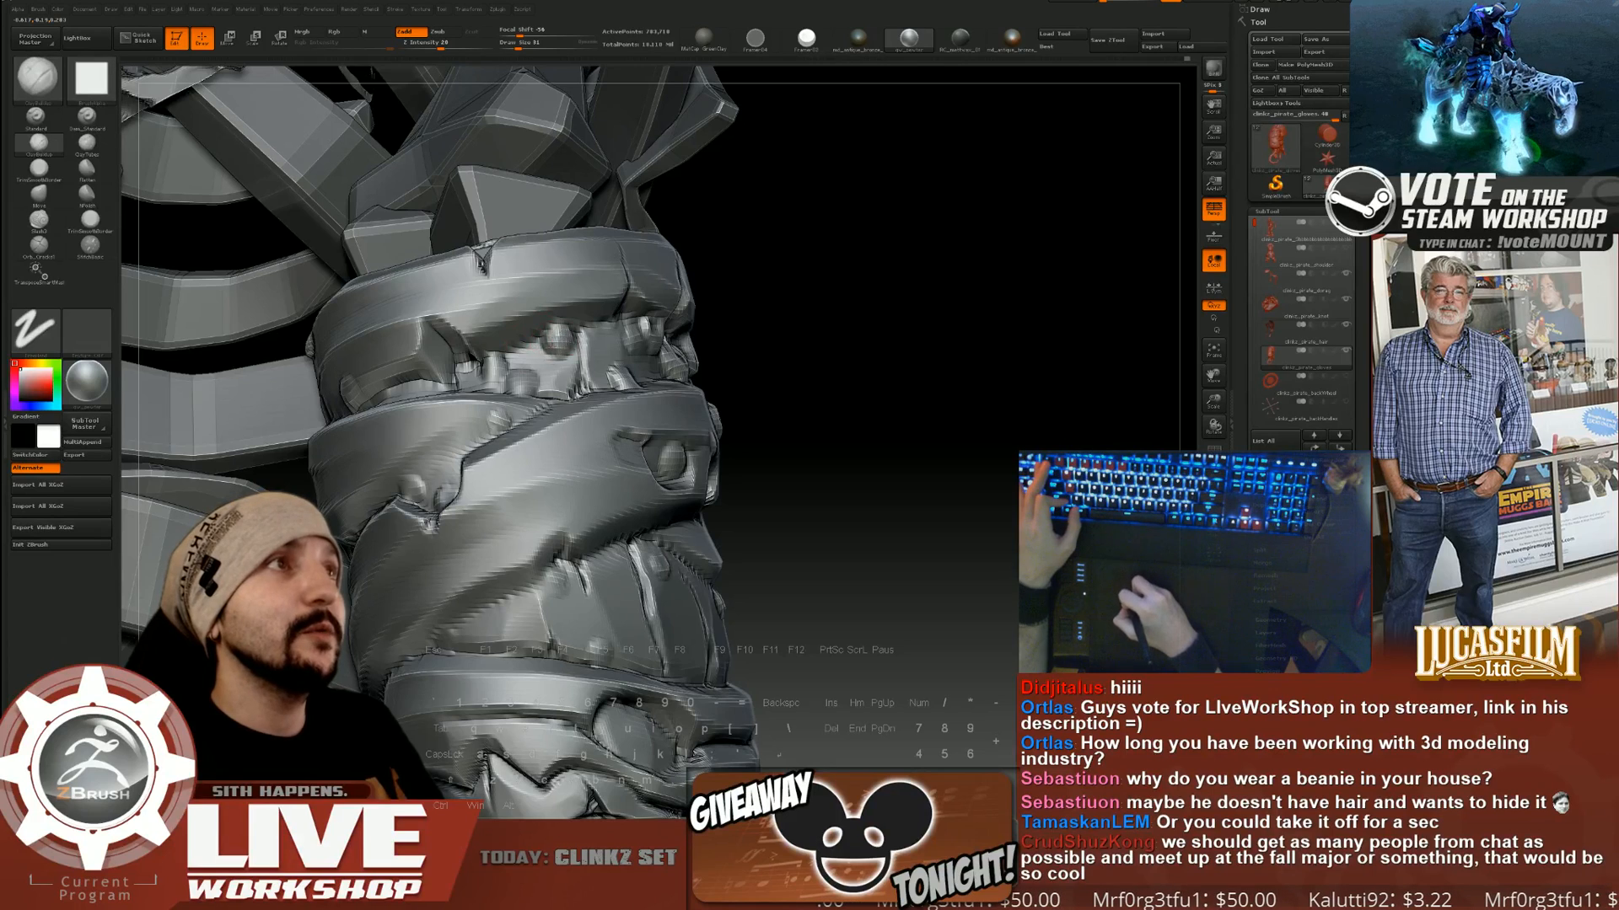
# Refine the round barnacles in the gap between the two upper wraps, carving into them for more definition.
pyautogui.moveTo(557, 331); pyautogui.dragTo(558, 342)
pyautogui.moveTo(820, 307); pyautogui.dragTo(822, 339)
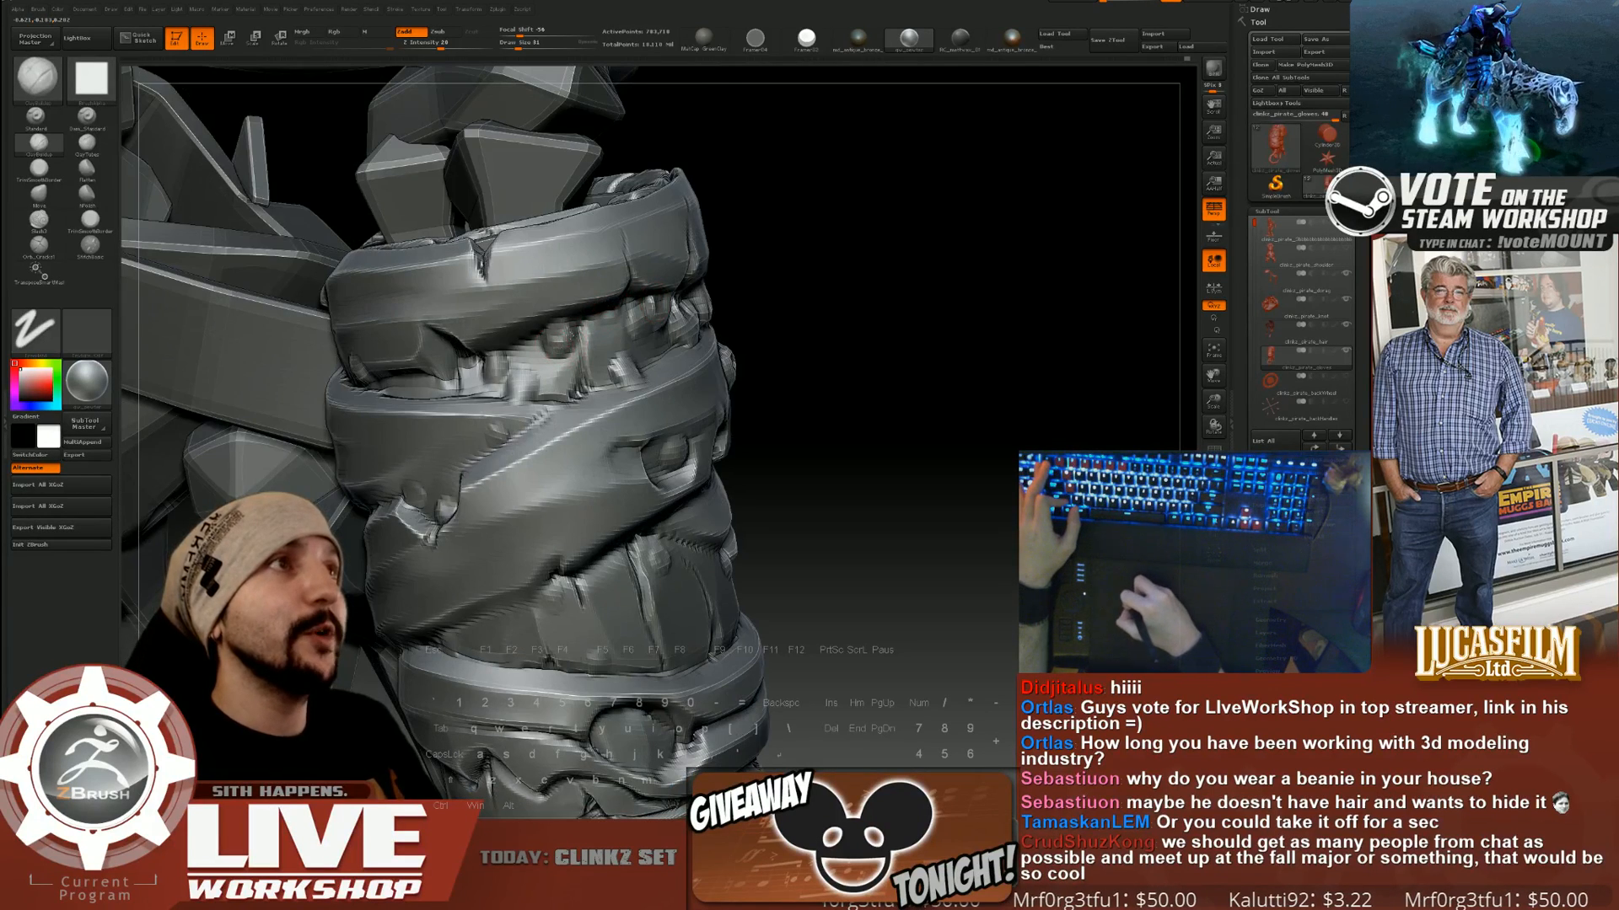
pyautogui.keyDown('alt'); pyautogui.moveTo(557, 335); pyautogui.dragTo(558, 341); pyautogui.keyUp('alt')
pyautogui.moveTo(834, 326)
pyautogui.mouseDown()
pyautogui.moveTo(757, 329)
pyautogui.moveTo(763, 345)
pyautogui.moveTo(826, 341)
pyautogui.mouseUp()
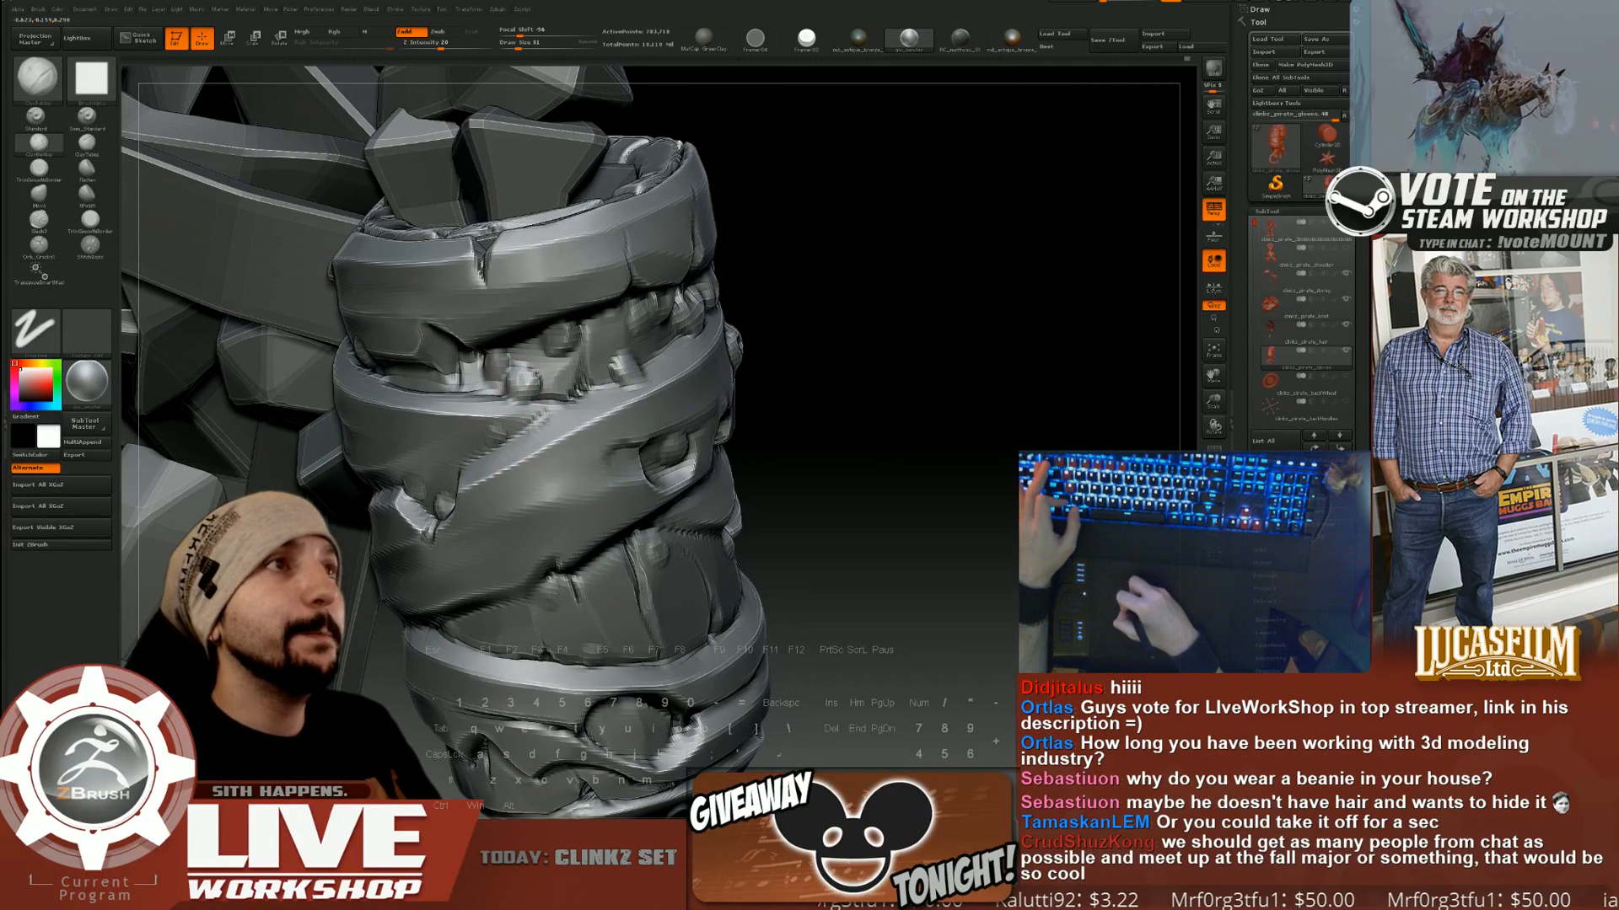
pyautogui.keyDown('alt'); pyautogui.moveTo(520, 377); pyautogui.dragTo(523, 379); pyautogui.keyUp('alt')
pyautogui.moveTo(860, 359)
pyautogui.mouseDown()
pyautogui.moveTo(946, 371)
pyautogui.moveTo(863, 357)
pyautogui.moveTo(907, 379)
pyautogui.moveTo(801, 332)
pyautogui.moveTo(824, 371)
pyautogui.moveTo(907, 355)
pyautogui.moveTo(876, 344)
pyautogui.mouseUp()
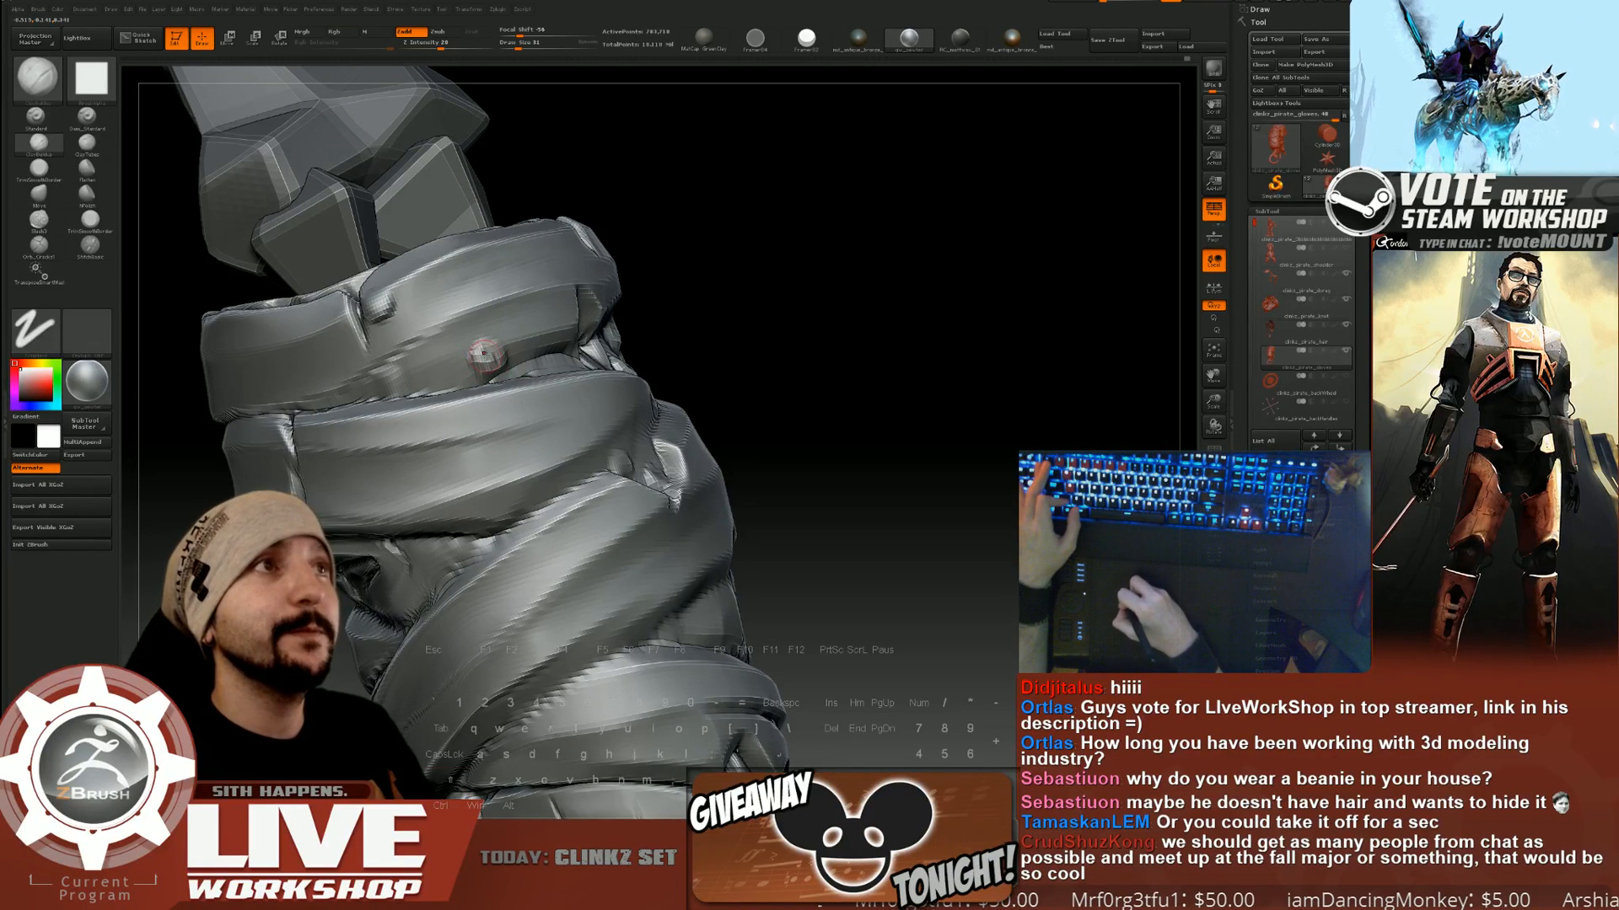
# Sculpt barnacle bumps along the top wrap's lower edge below the rim crack and smooth them into the surface.
pyautogui.keyDown('shift'); pyautogui.moveTo(484, 354); pyautogui.dragTo(484, 358); pyautogui.keyUp('shift')
pyautogui.moveTo(784, 350); pyautogui.dragTo(691, 358)
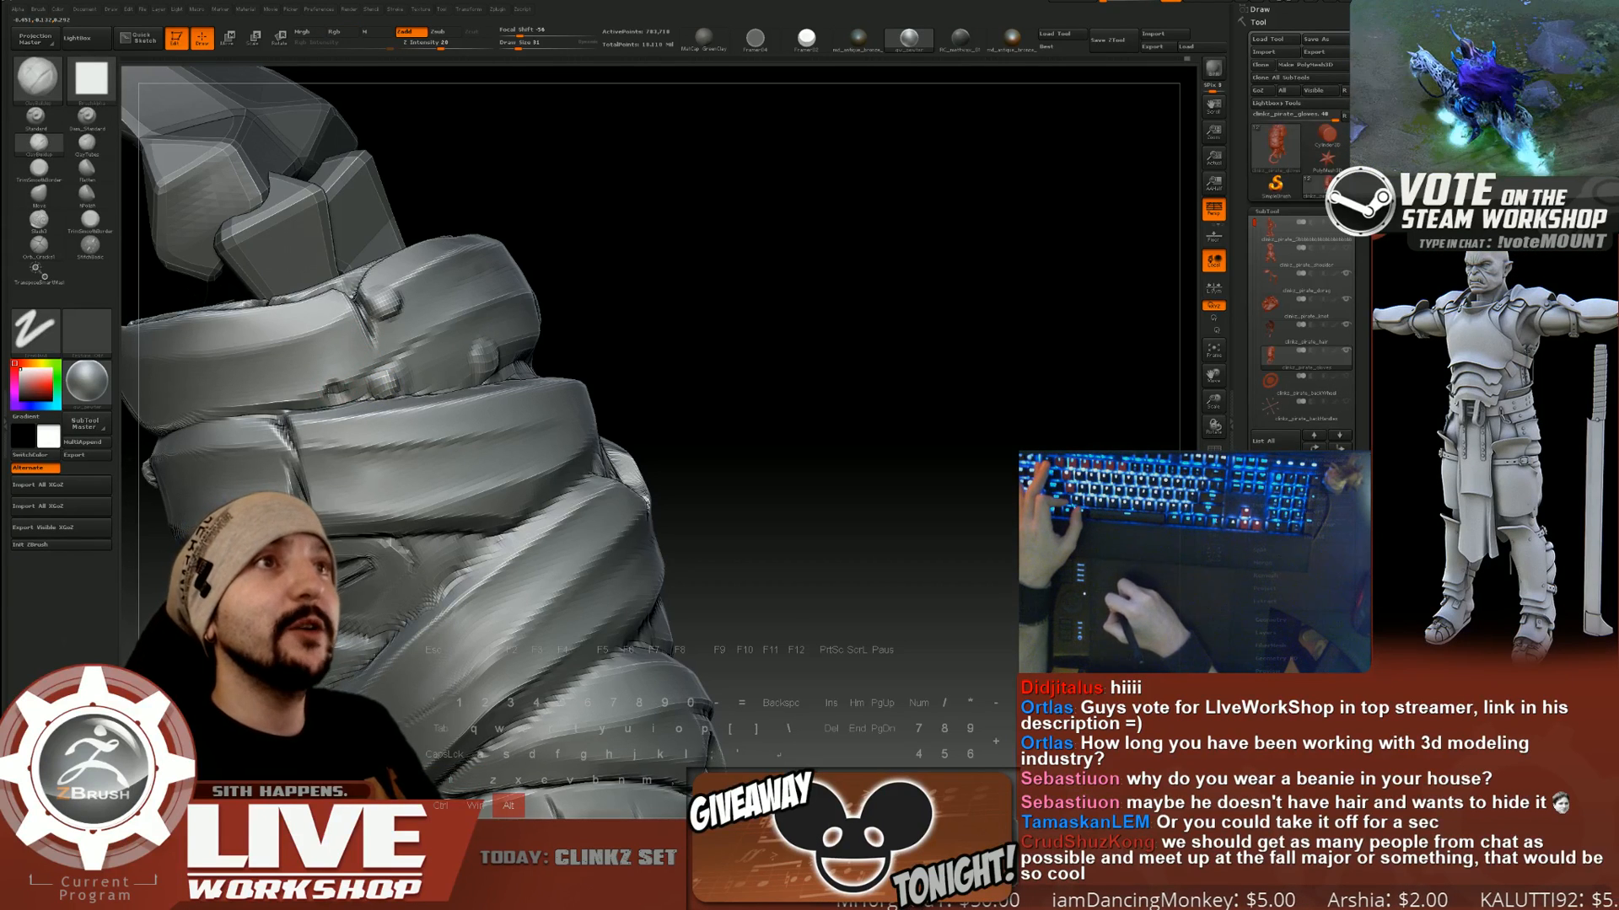
pyautogui.keyDown('shift'); pyautogui.moveTo(332, 388); pyautogui.dragTo(338, 395); pyautogui.keyUp('shift')
pyautogui.moveTo(698, 254); pyautogui.dragTo(733, 271)
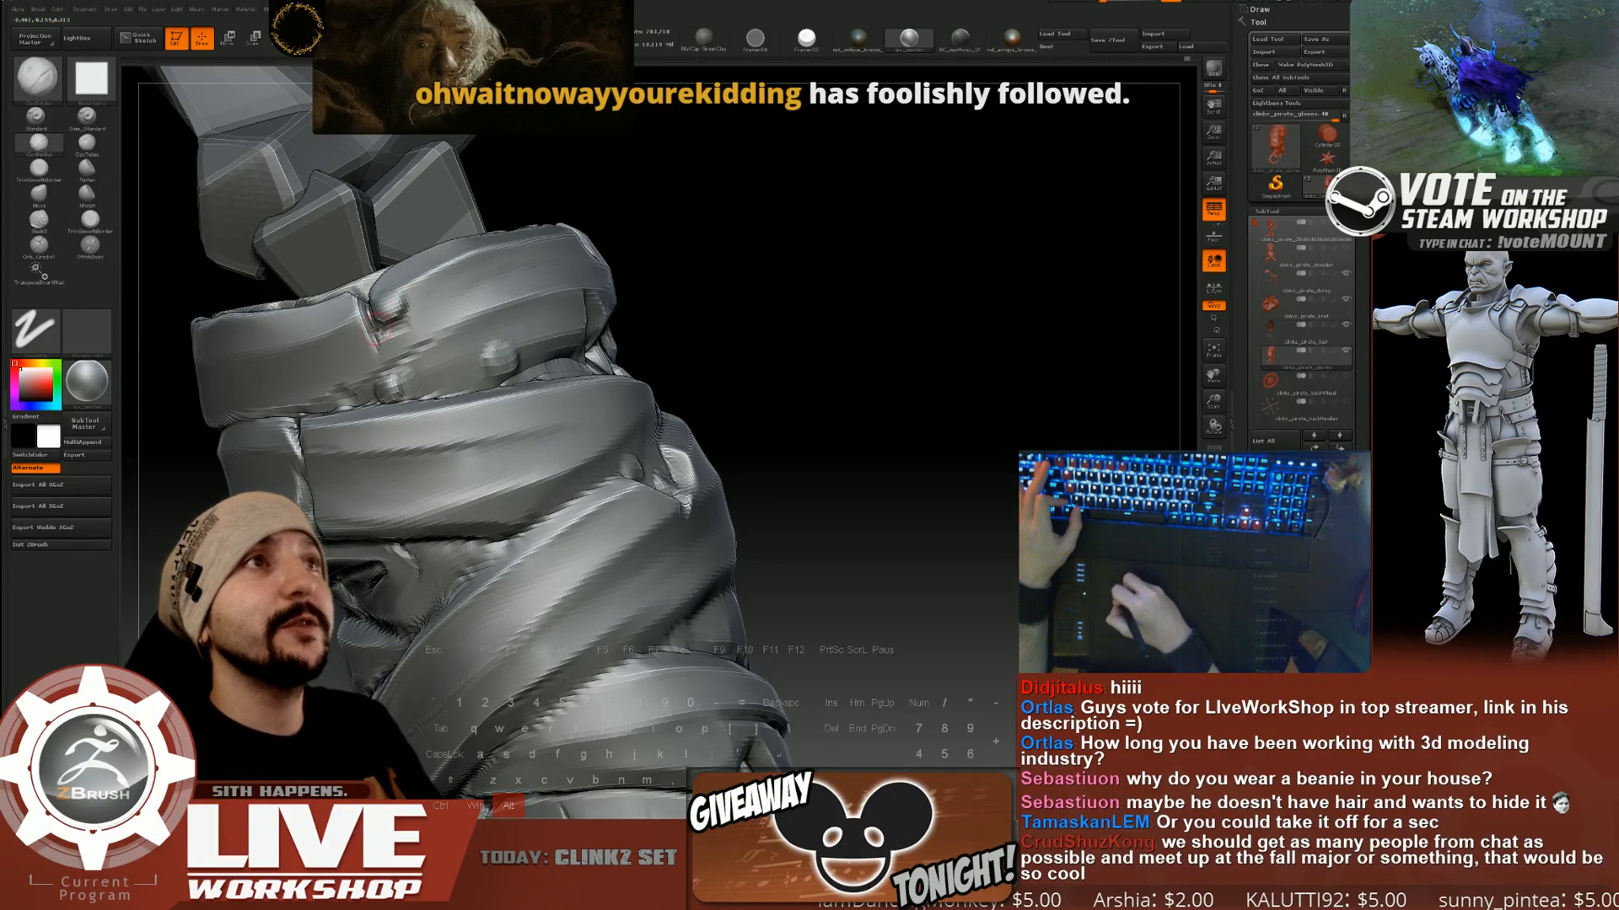
pyautogui.moveTo(675, 253); pyautogui.dragTo(755, 245)
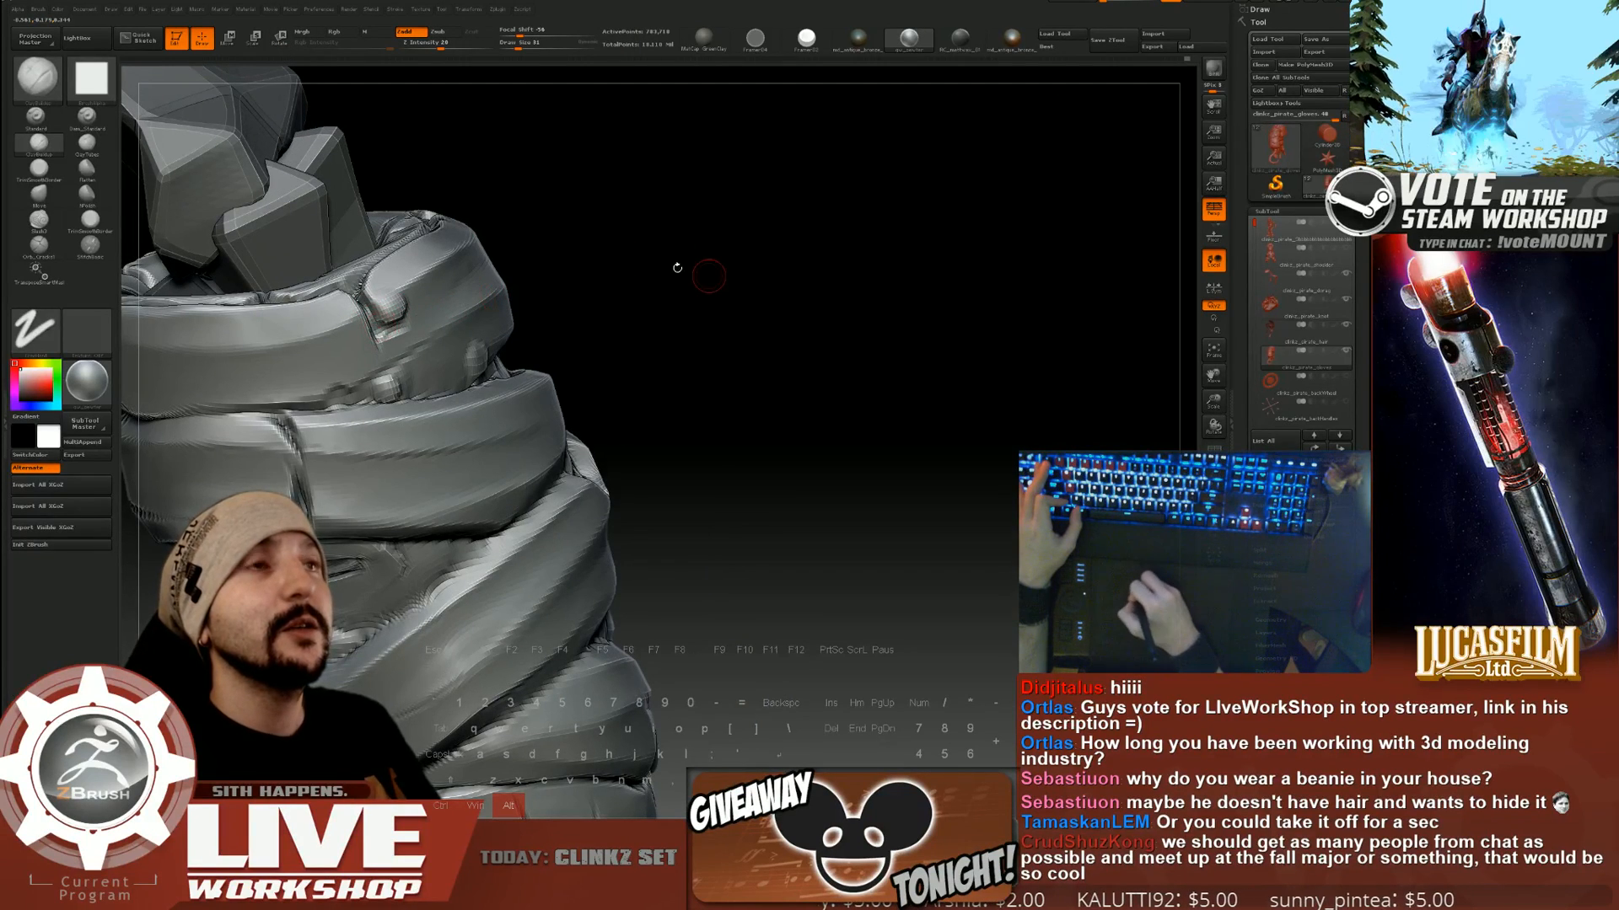
pyautogui.keyDown('alt'); pyautogui.moveTo(675, 264); pyautogui.dragTo(773, 239); pyautogui.keyUp('alt')
pyautogui.press(']')
pyautogui.moveTo(402, 364); pyautogui.dragTo(413, 361)
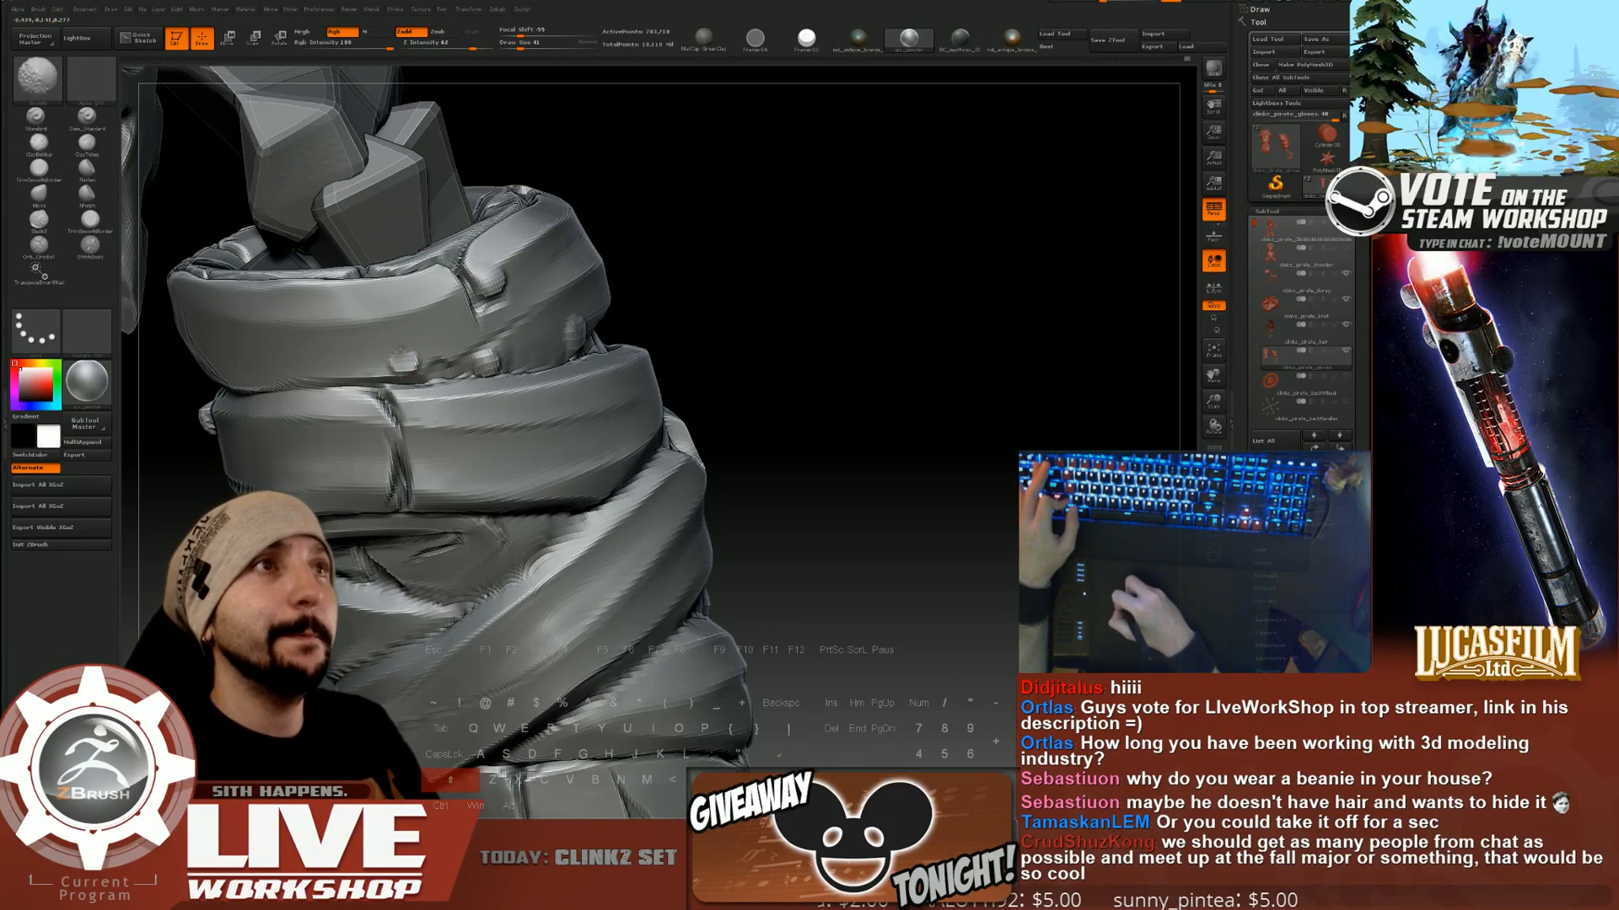
pyautogui.keyDown('alt'); pyautogui.moveTo(822, 168); pyautogui.dragTo(759, 363); pyautogui.keyUp('alt')
# Sculpt a round barnacle on the inner side of the second wrap beyond its notch and smooth the surface around it.
pyautogui.moveTo(759, 362)
pyautogui.mouseDown()
pyautogui.moveTo(886, 382)
pyautogui.moveTo(935, 367)
pyautogui.moveTo(928, 354)
pyautogui.moveTo(1009, 358)
pyautogui.moveTo(939, 332)
pyautogui.mouseUp()
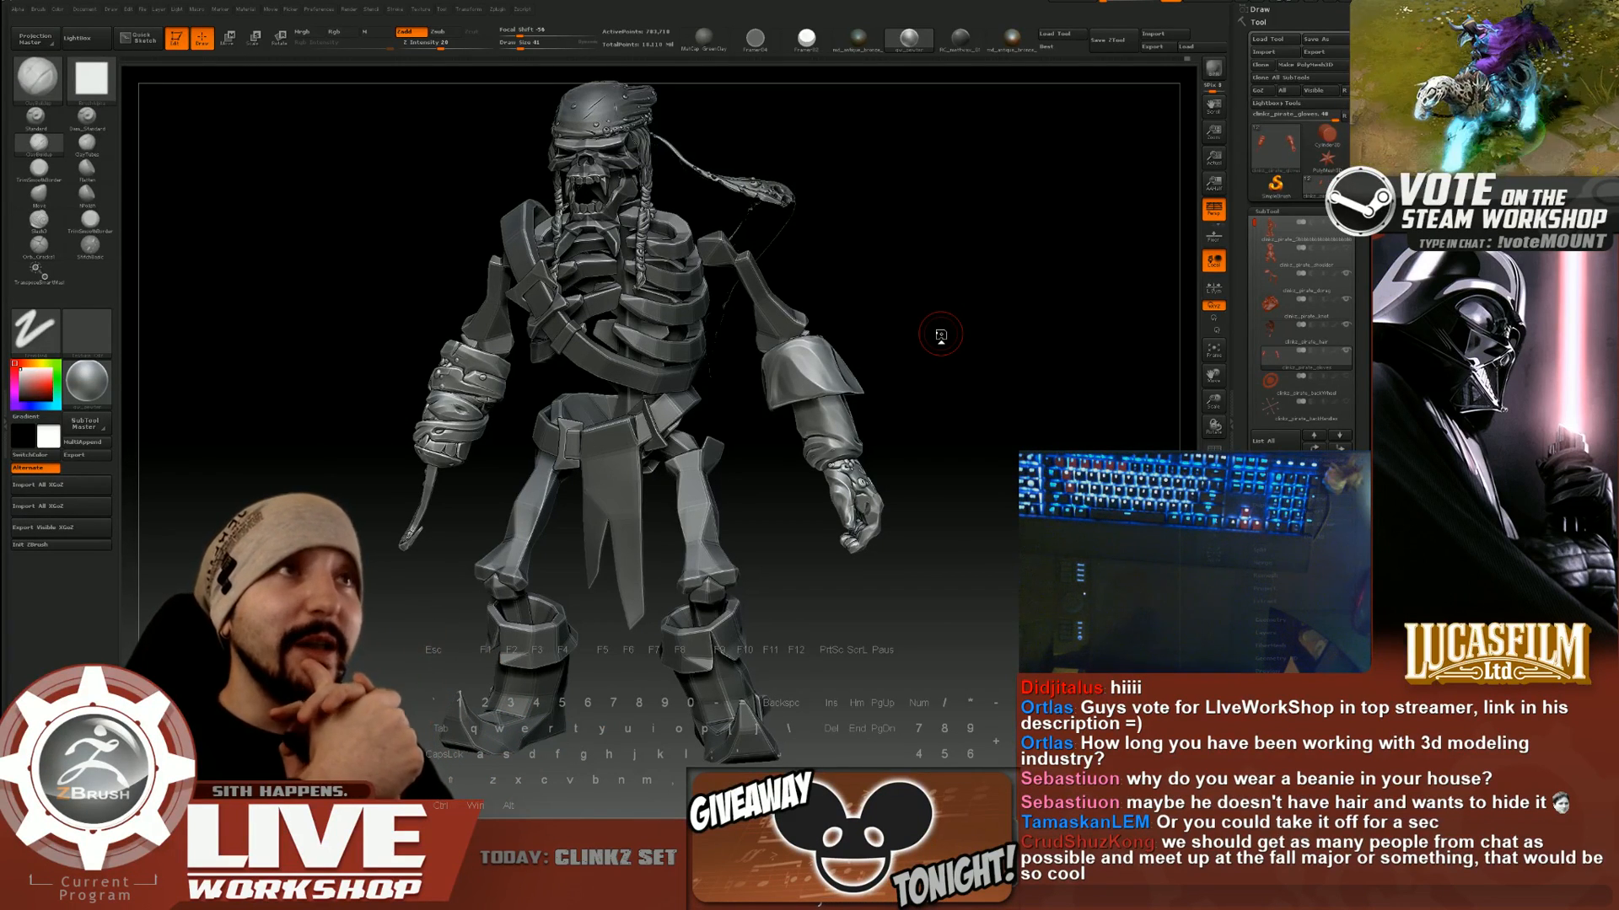
pyautogui.moveTo(957, 275); pyautogui.dragTo(568, 425)
pyautogui.moveTo(569, 424); pyautogui.dragTo(632, 451)
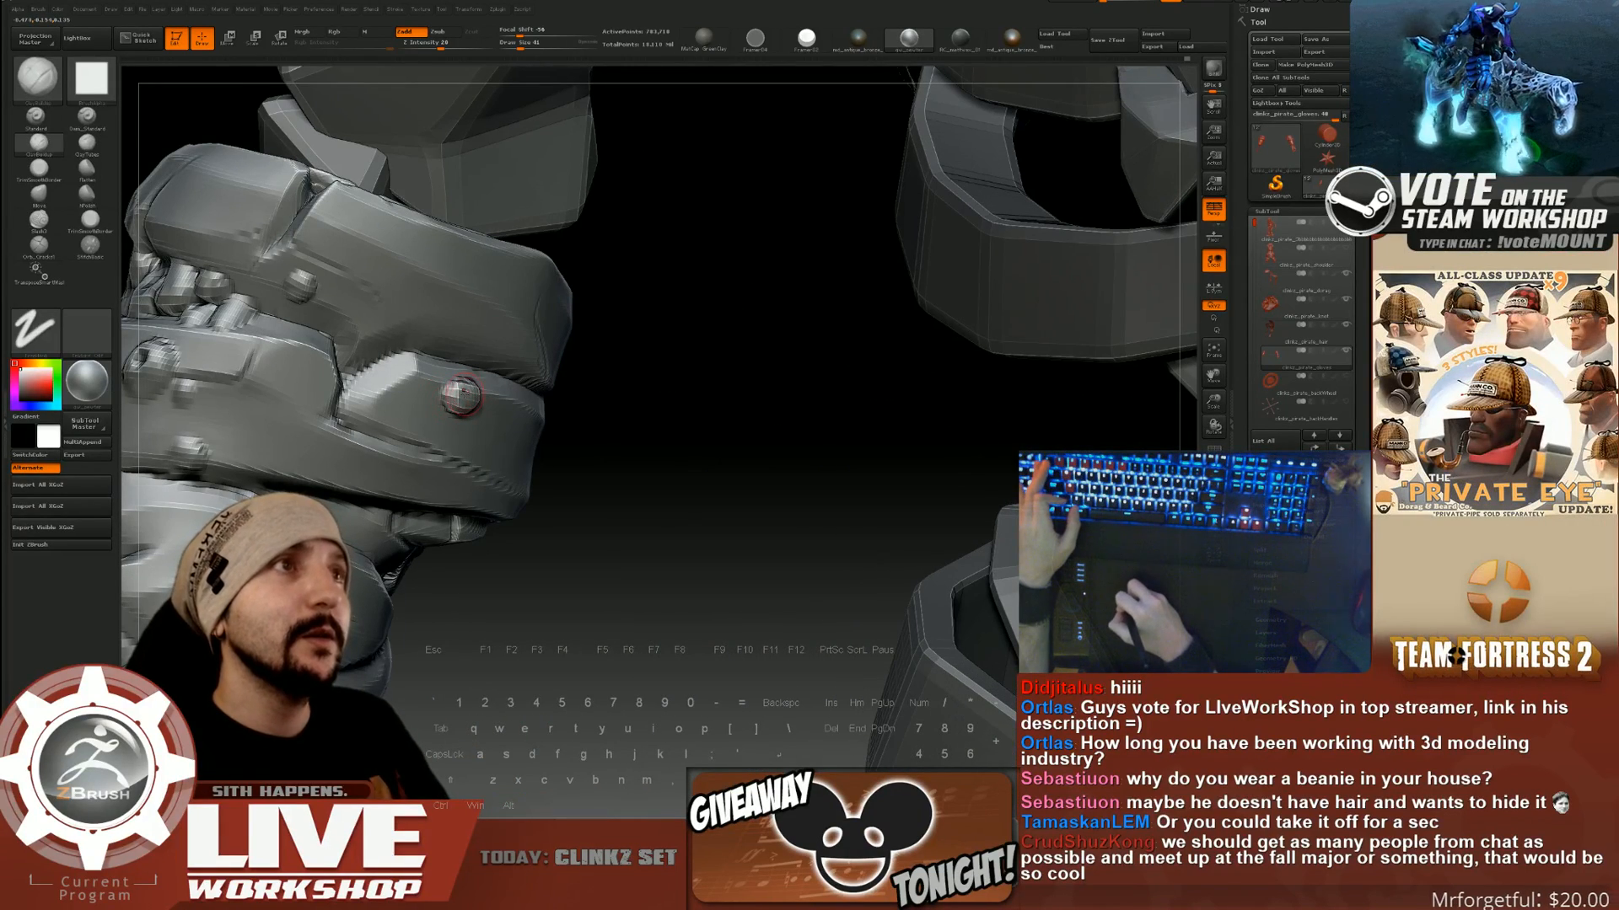
pyautogui.press('shift')
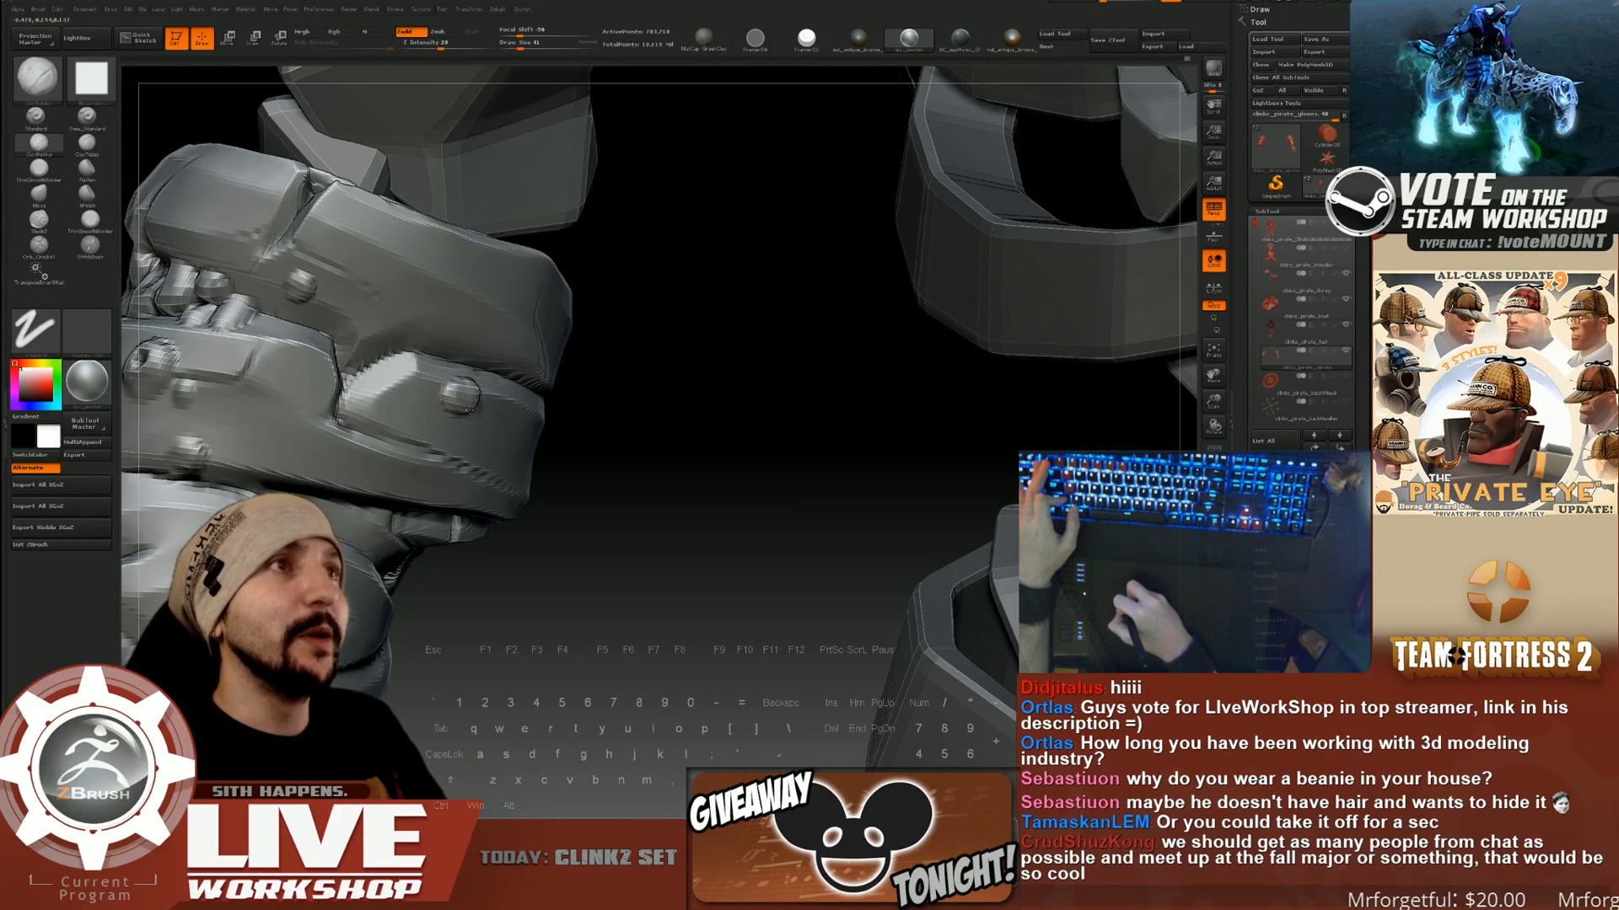
pyautogui.press('shift')
pyautogui.moveTo(725, 359); pyautogui.dragTo(686, 361)
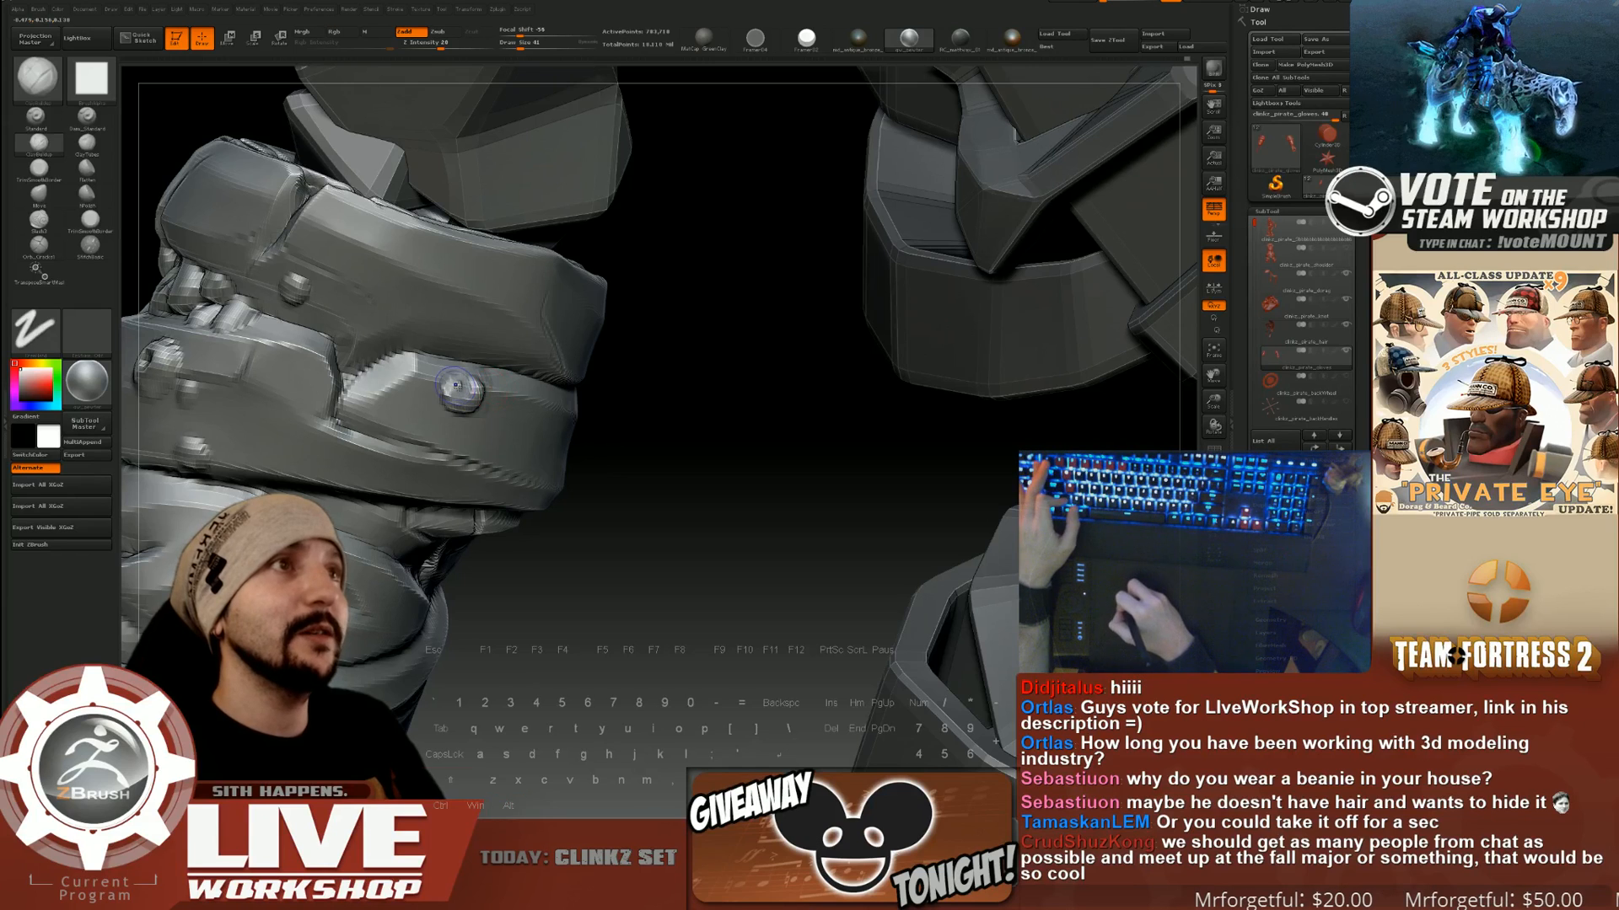
pyautogui.moveTo(693, 363); pyautogui.dragTo(719, 391)
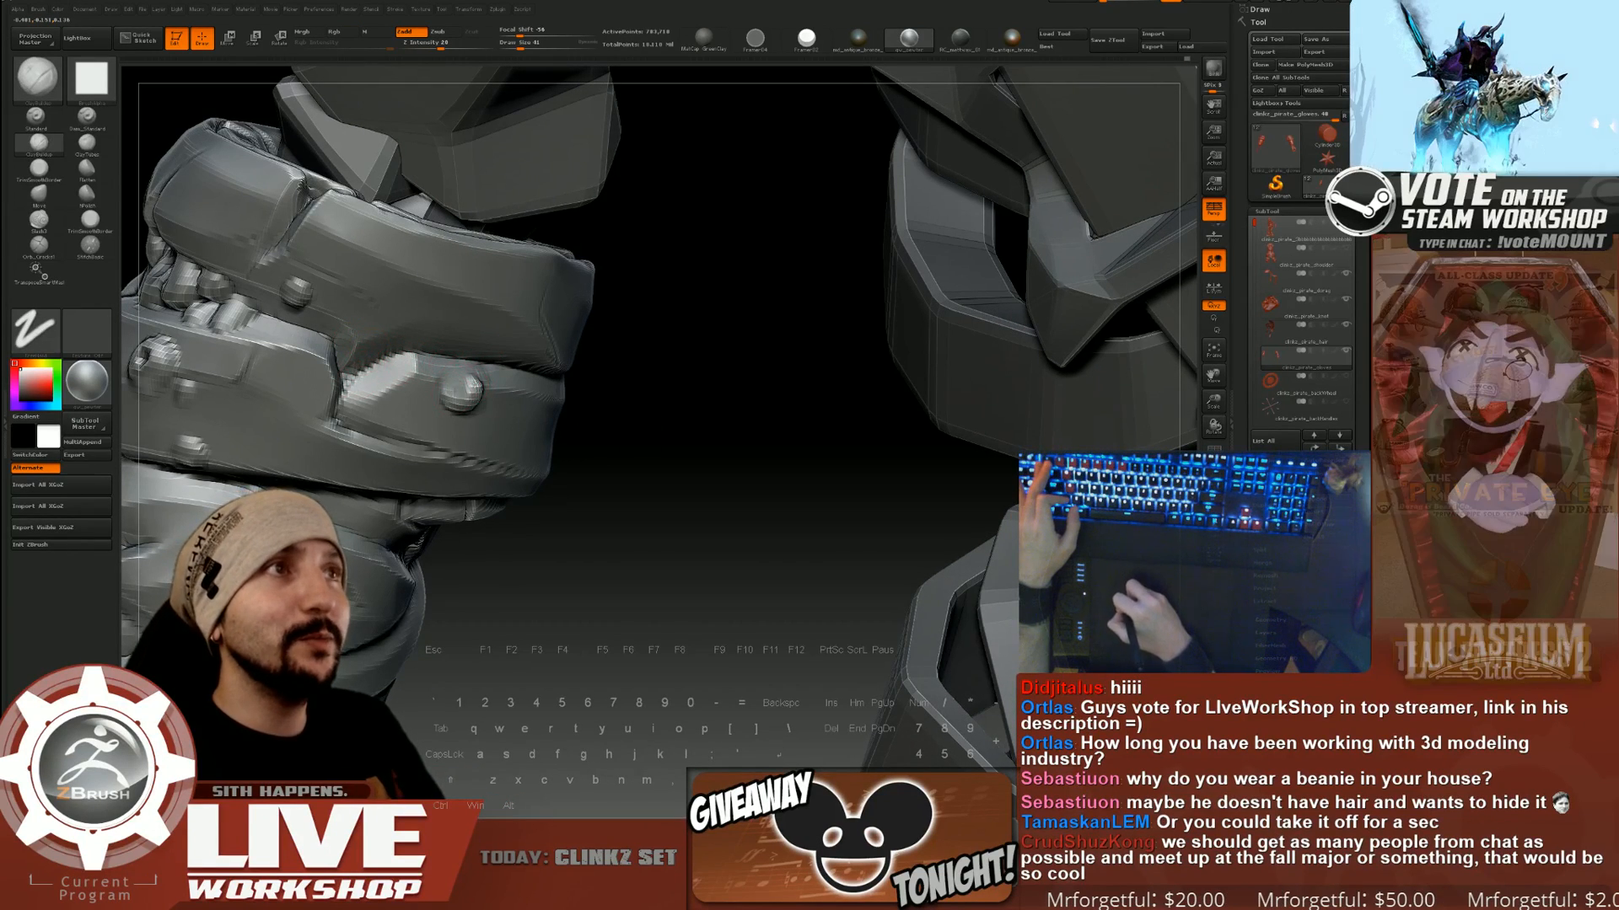
pyautogui.press('shift')
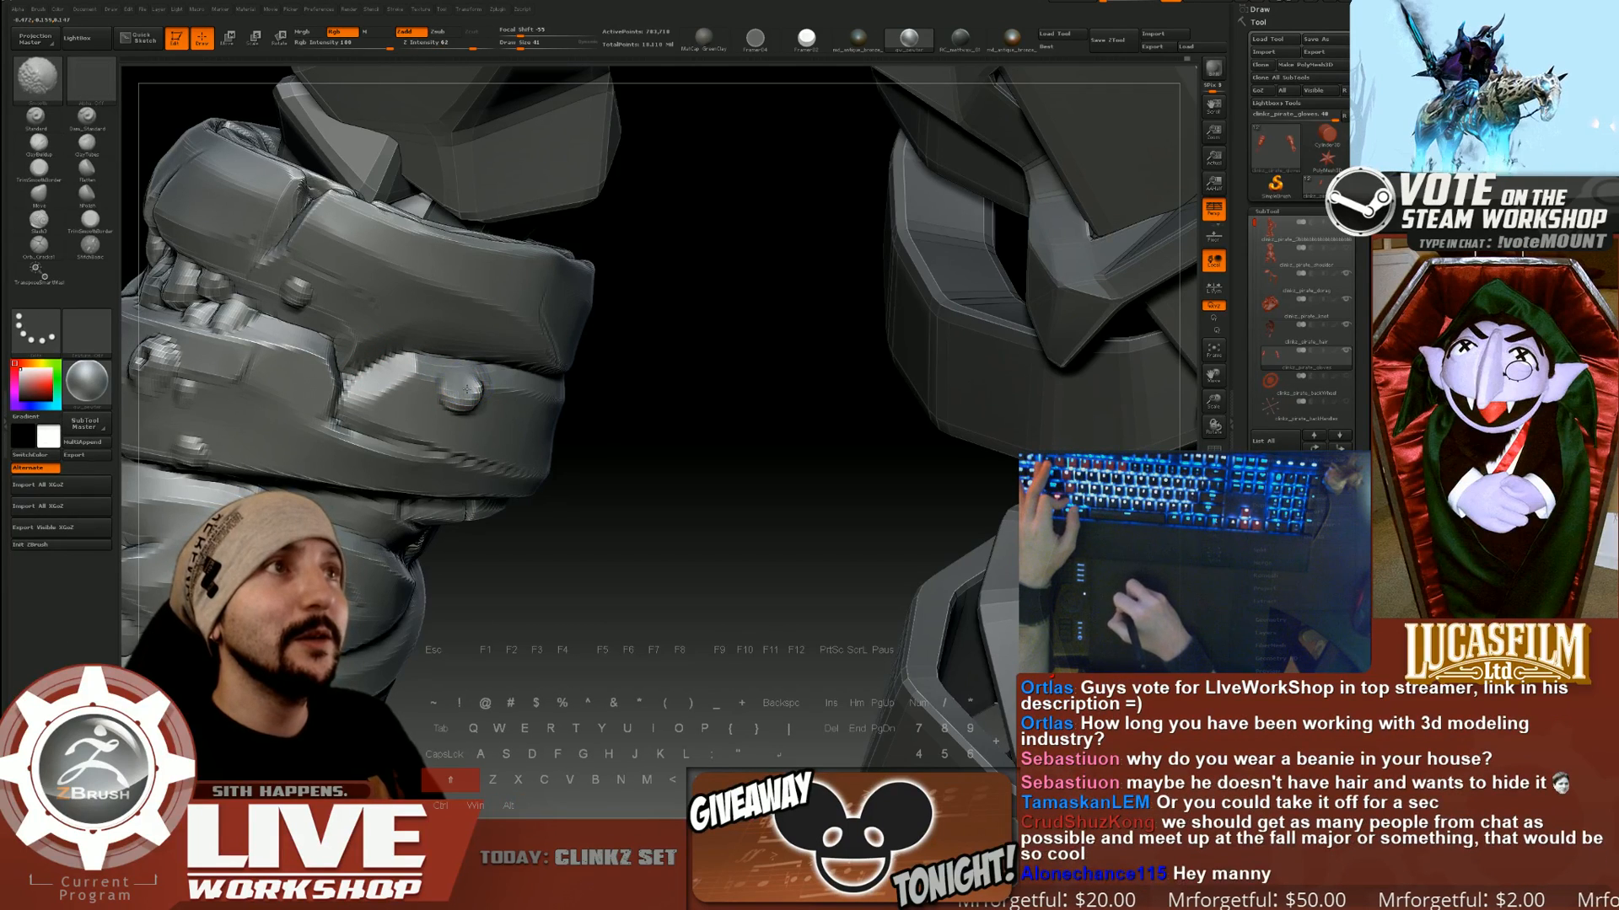
pyautogui.moveTo(593, 511); pyautogui.dragTo(659, 527)
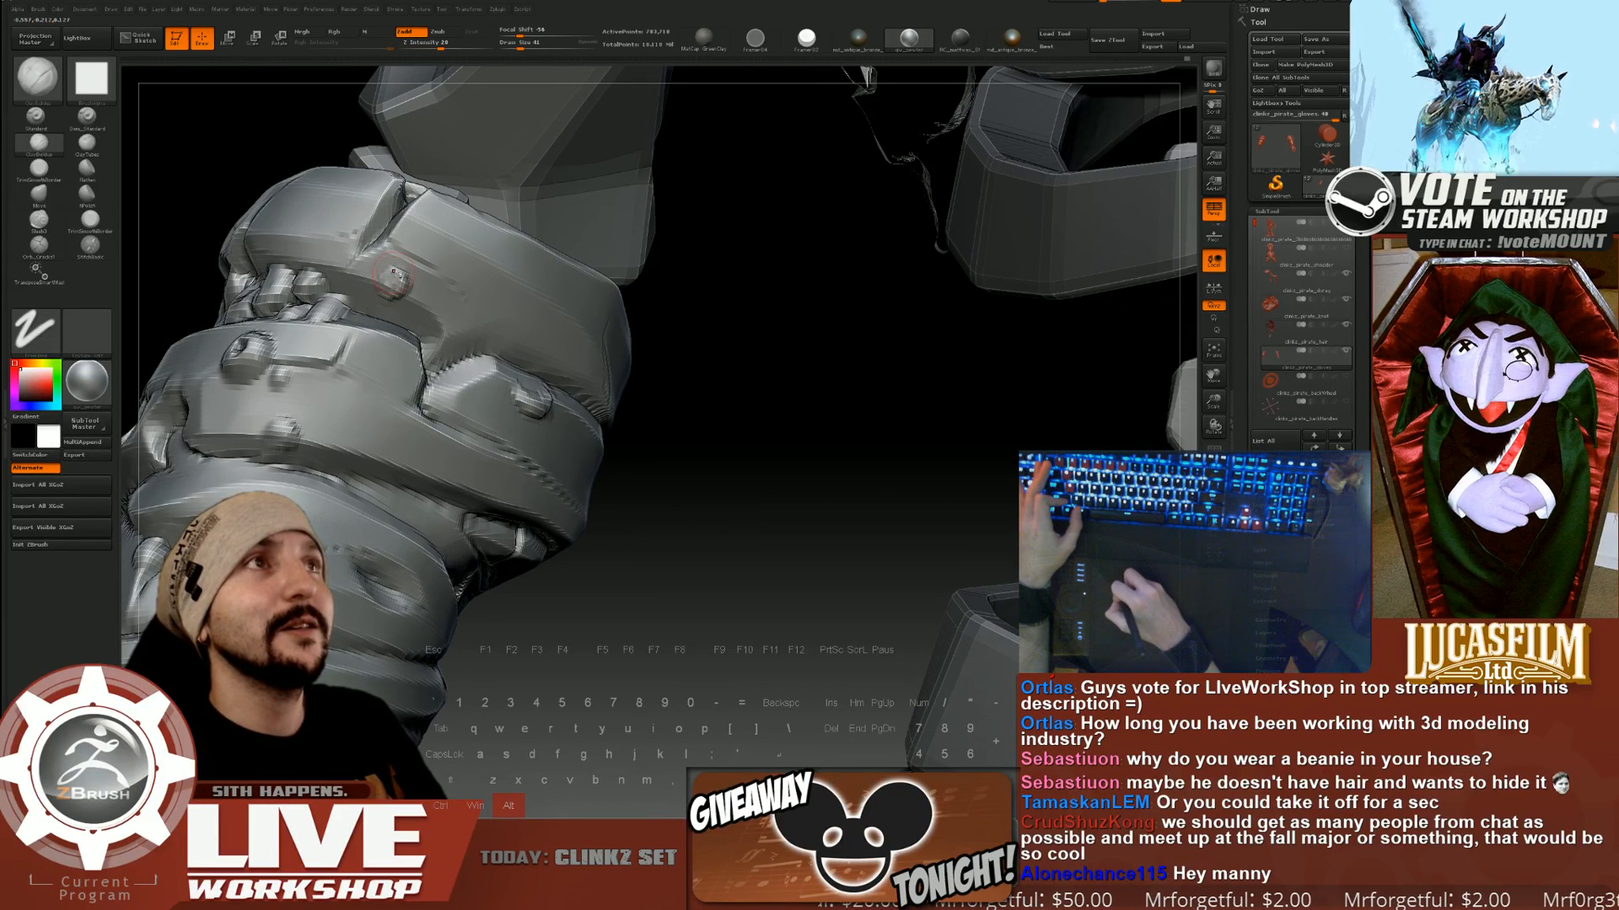
# Smooth the barnacle below the top wrap's crack and sculpt a larger bump above the front cluster with a bigger brush.
pyautogui.keyDown('shift'); pyautogui.moveTo(394, 274); pyautogui.dragTo(396, 283); pyautogui.keyUp('shift')
pyautogui.moveTo(396, 283)
pyautogui.mouseDown(button='right')
pyautogui.moveTo(468, 283)
pyautogui.moveTo(451, 294)
pyautogui.mouseUp(button='right')
pyautogui.press('s')
pyautogui.moveTo(363, 294); pyautogui.dragTo(372, 295)
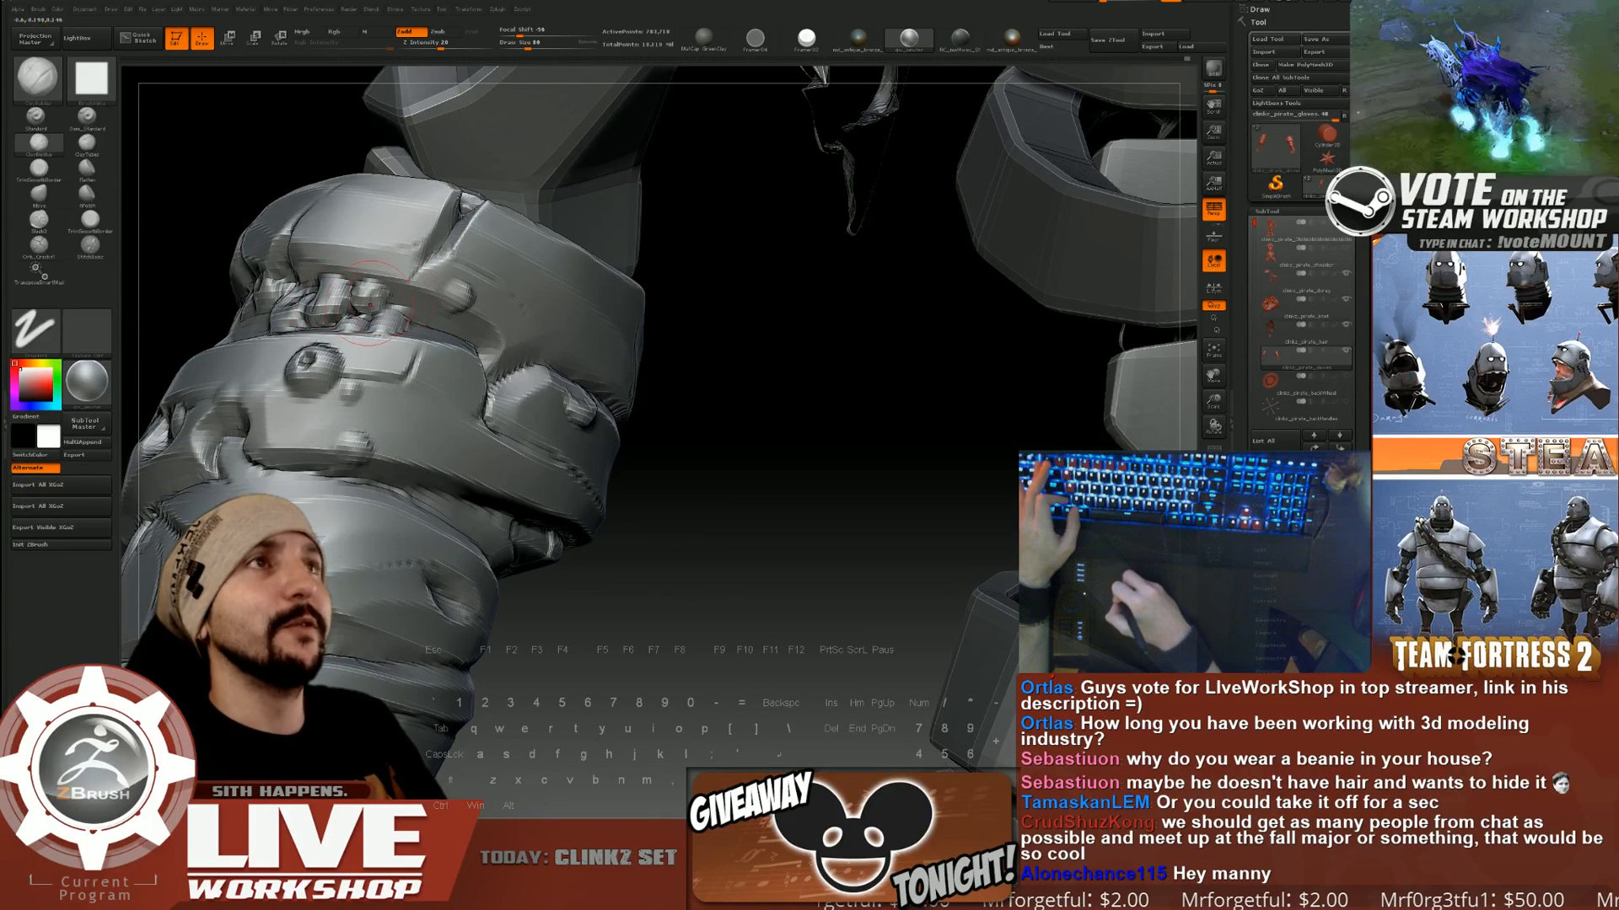
pyautogui.moveTo(409, 245); pyautogui.dragTo(405, 229)
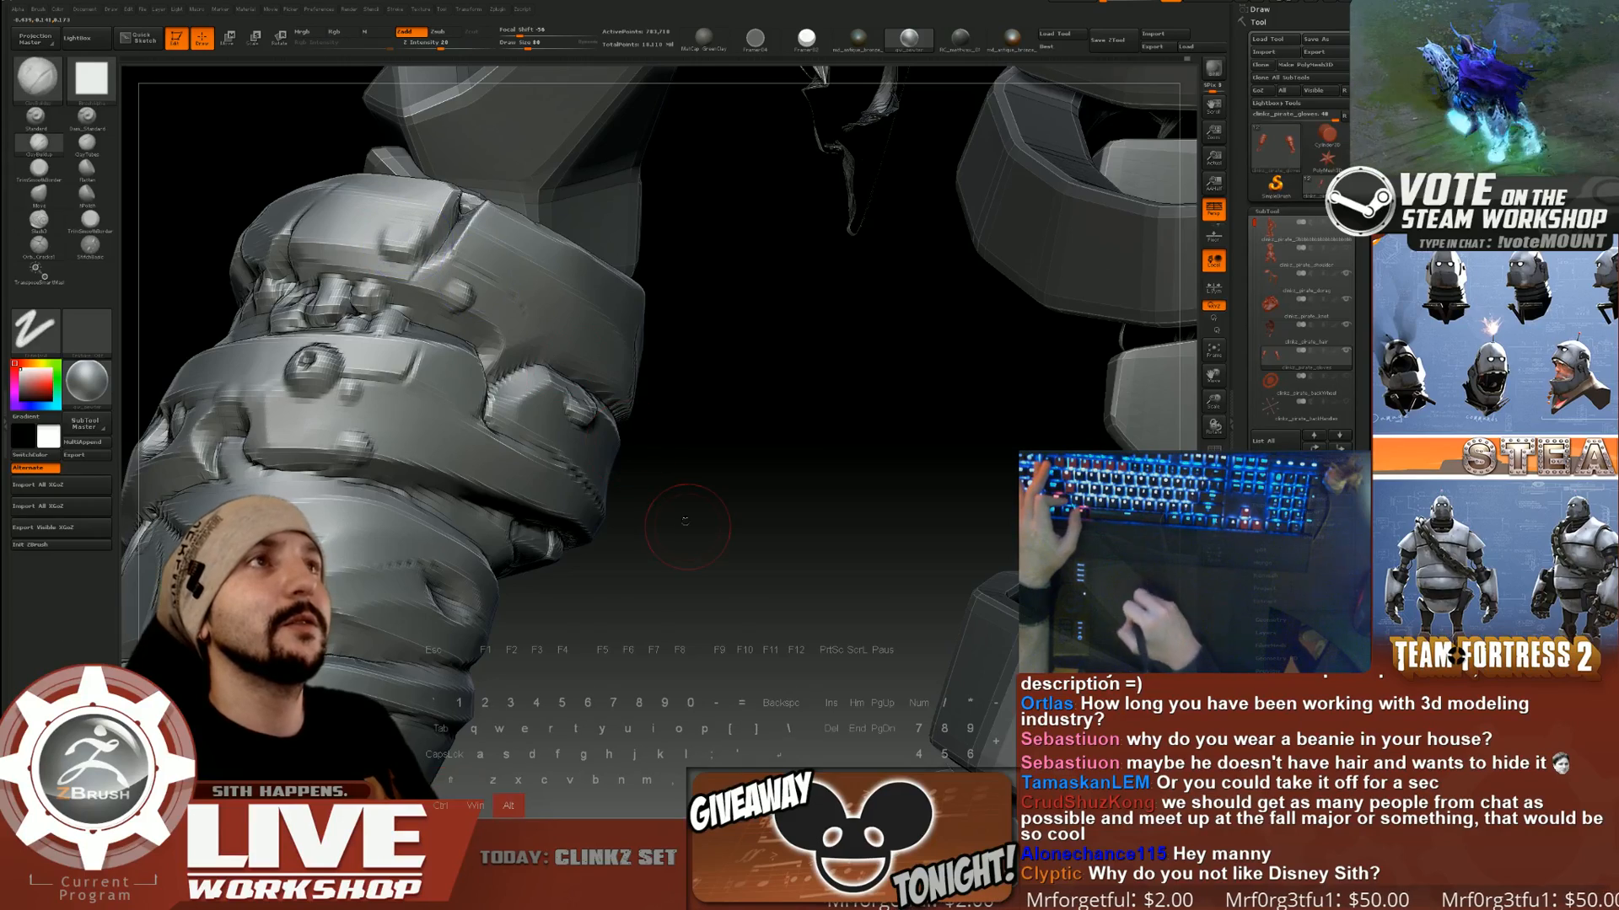
pyautogui.press('f')
pyautogui.moveTo(816, 299); pyautogui.dragTo(905, 394)
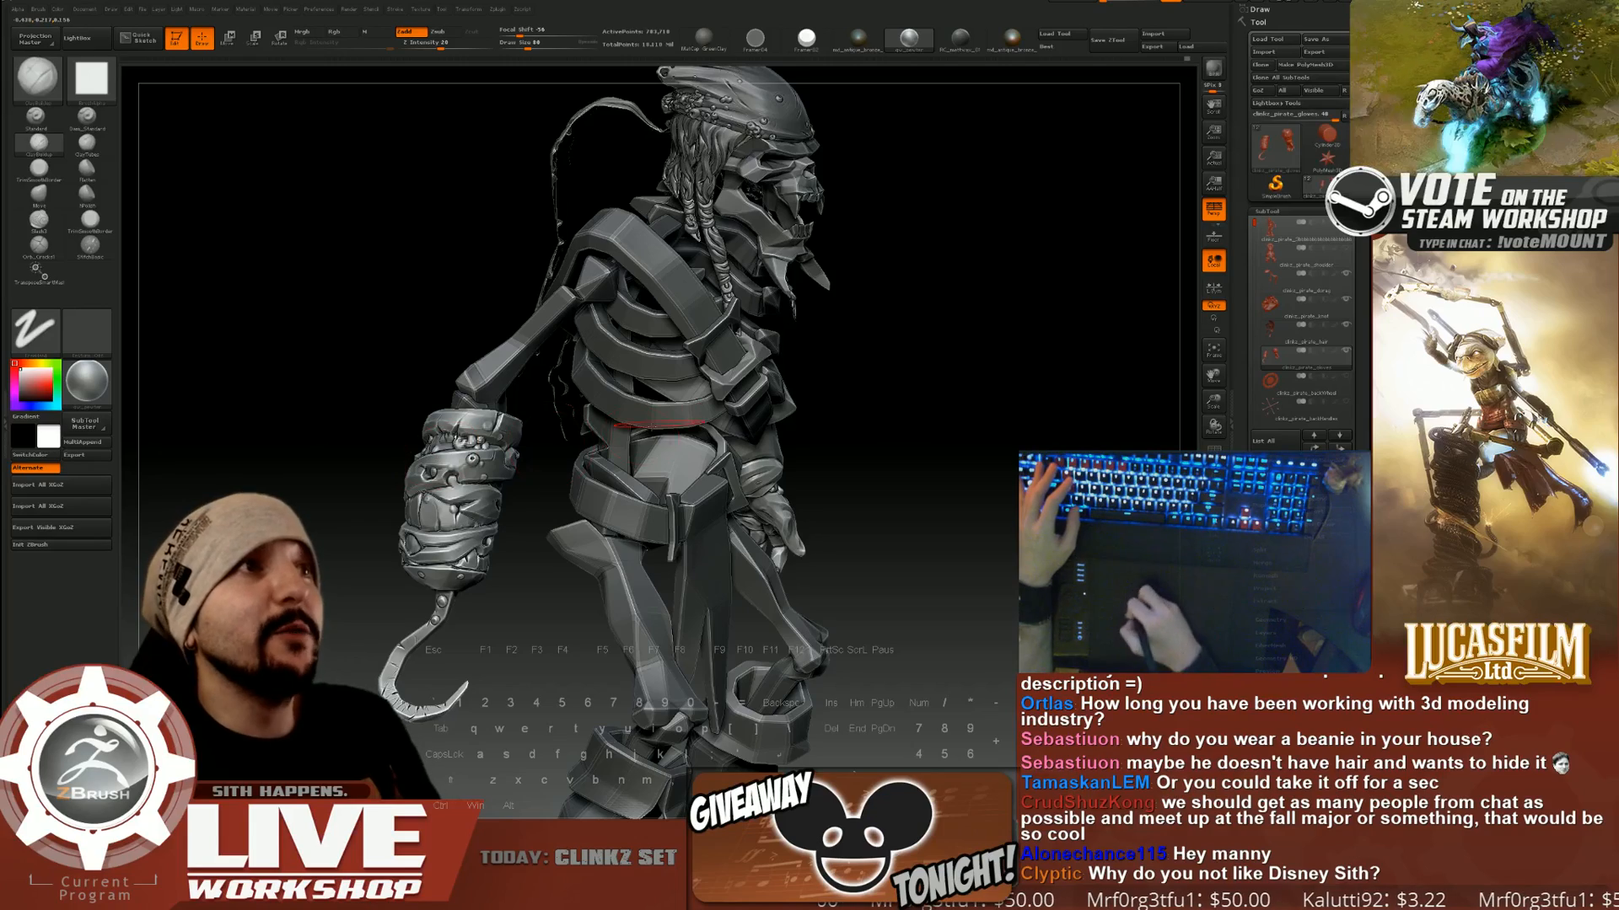
pyautogui.moveTo(864, 397)
pyautogui.mouseDown()
pyautogui.moveTo(902, 398)
pyautogui.moveTo(974, 492)
pyautogui.moveTo(959, 396)
pyautogui.mouseUp()
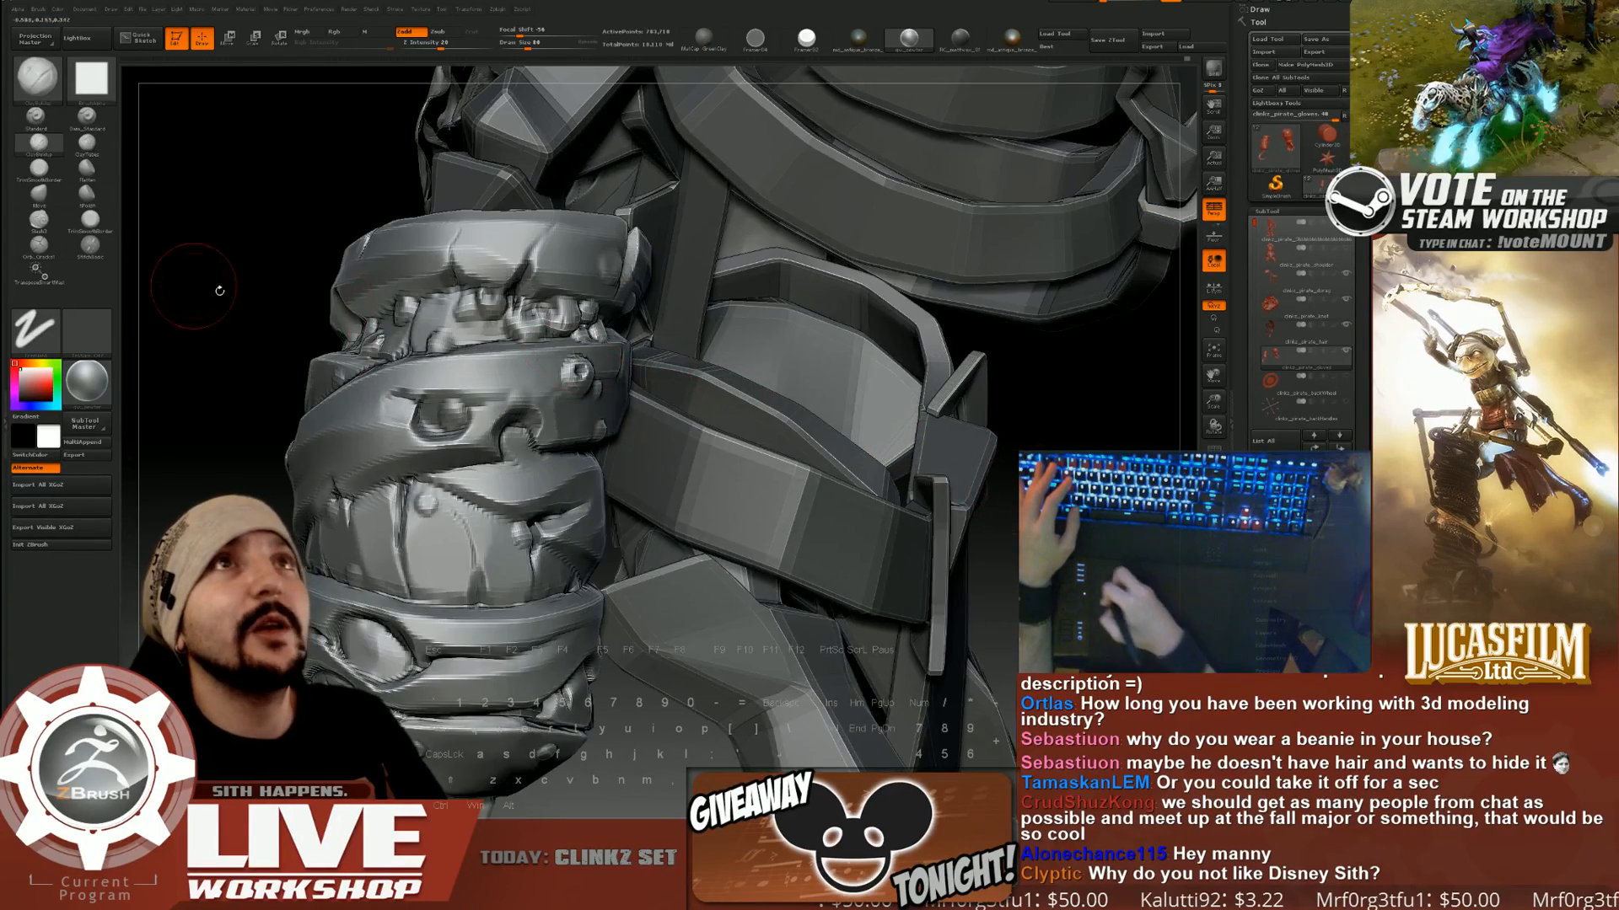
# Switch to a crease-defining brush at a smaller size and tighten the grooves between the barnacles under the top wrap.
pyautogui.click(41, 244)
pyautogui.moveTo(210, 253)
pyautogui.mouseDown()
pyautogui.moveTo(219, 270)
pyautogui.moveTo(274, 221)
pyautogui.mouseUp()
pyautogui.press('[')
pyautogui.press('[')
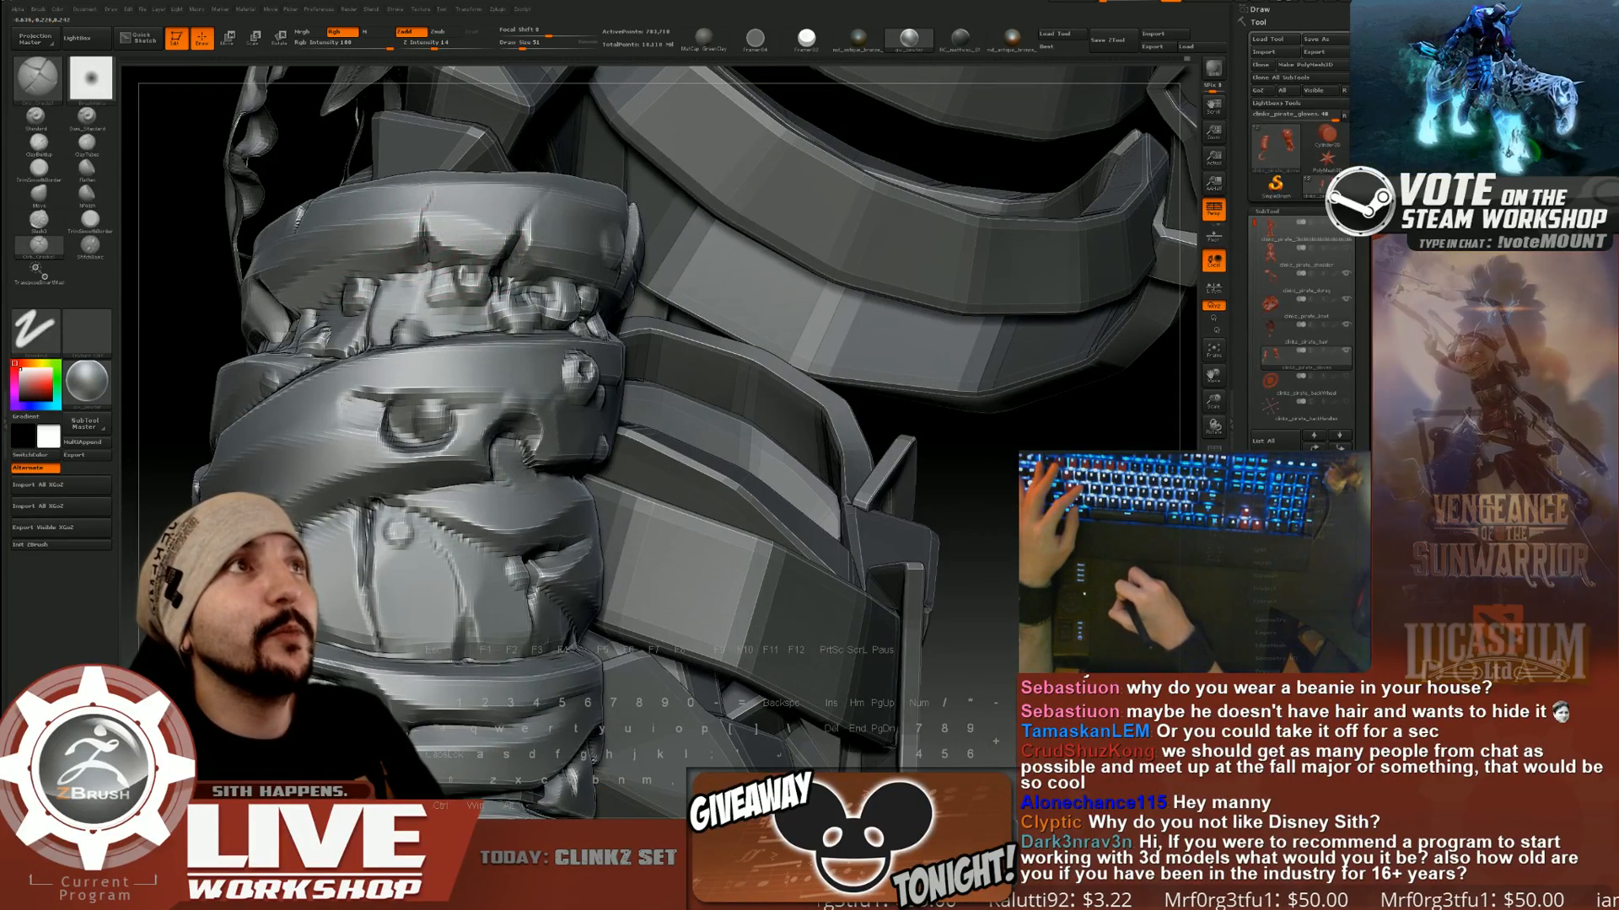
pyautogui.moveTo(190, 274); pyautogui.dragTo(419, 285)
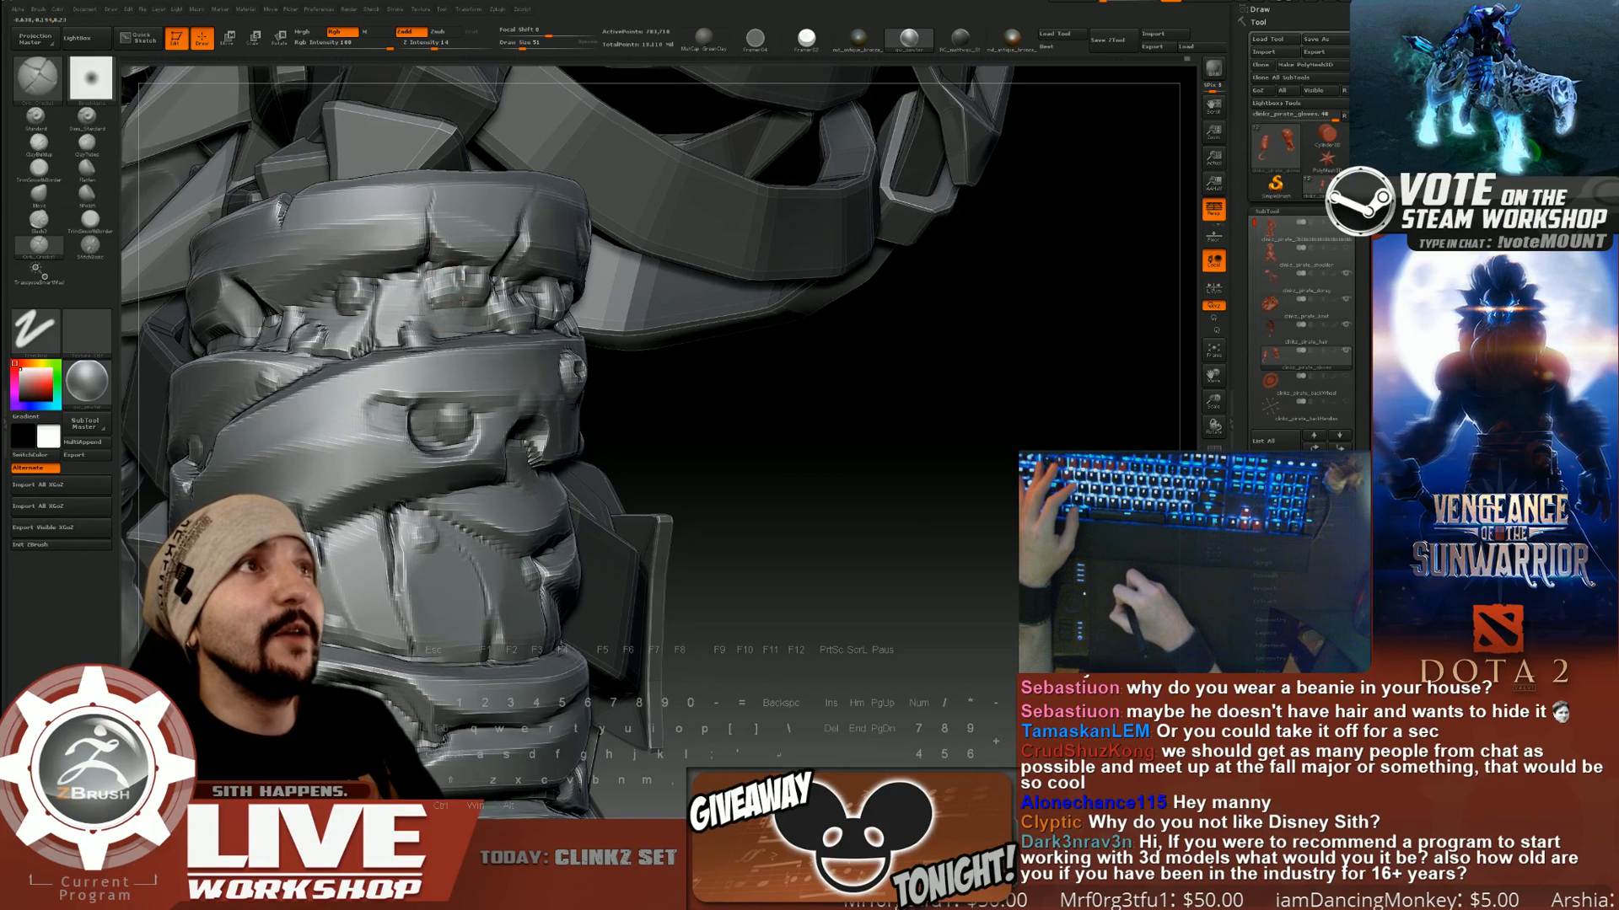
pyautogui.moveTo(688, 434); pyautogui.dragTo(666, 501)
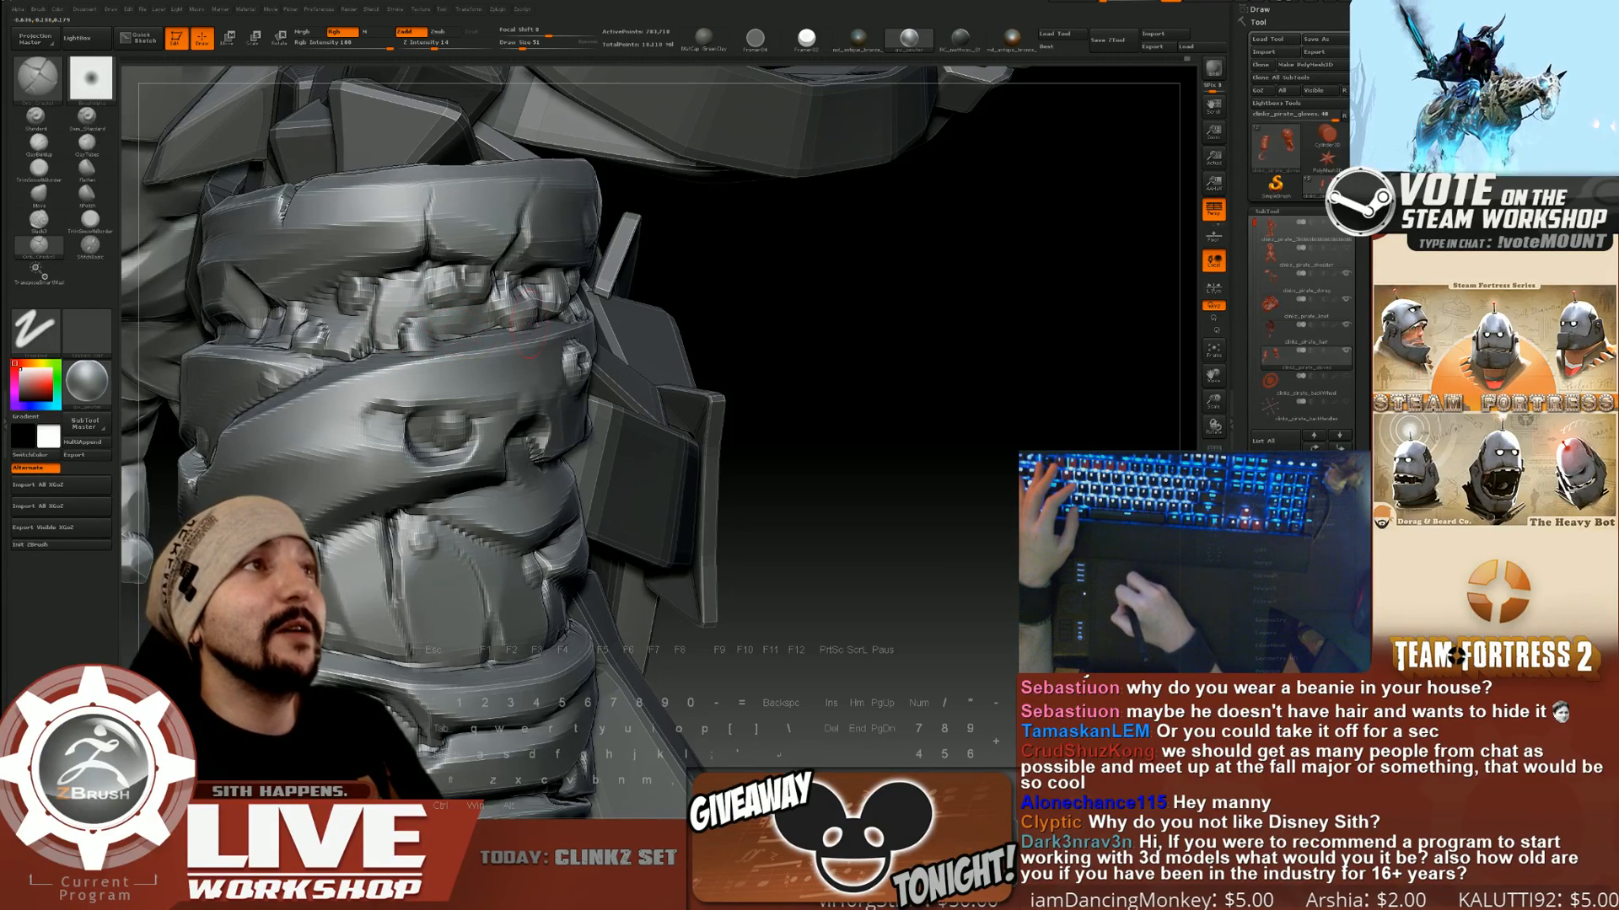
pyautogui.moveTo(750, 315); pyautogui.dragTo(658, 315)
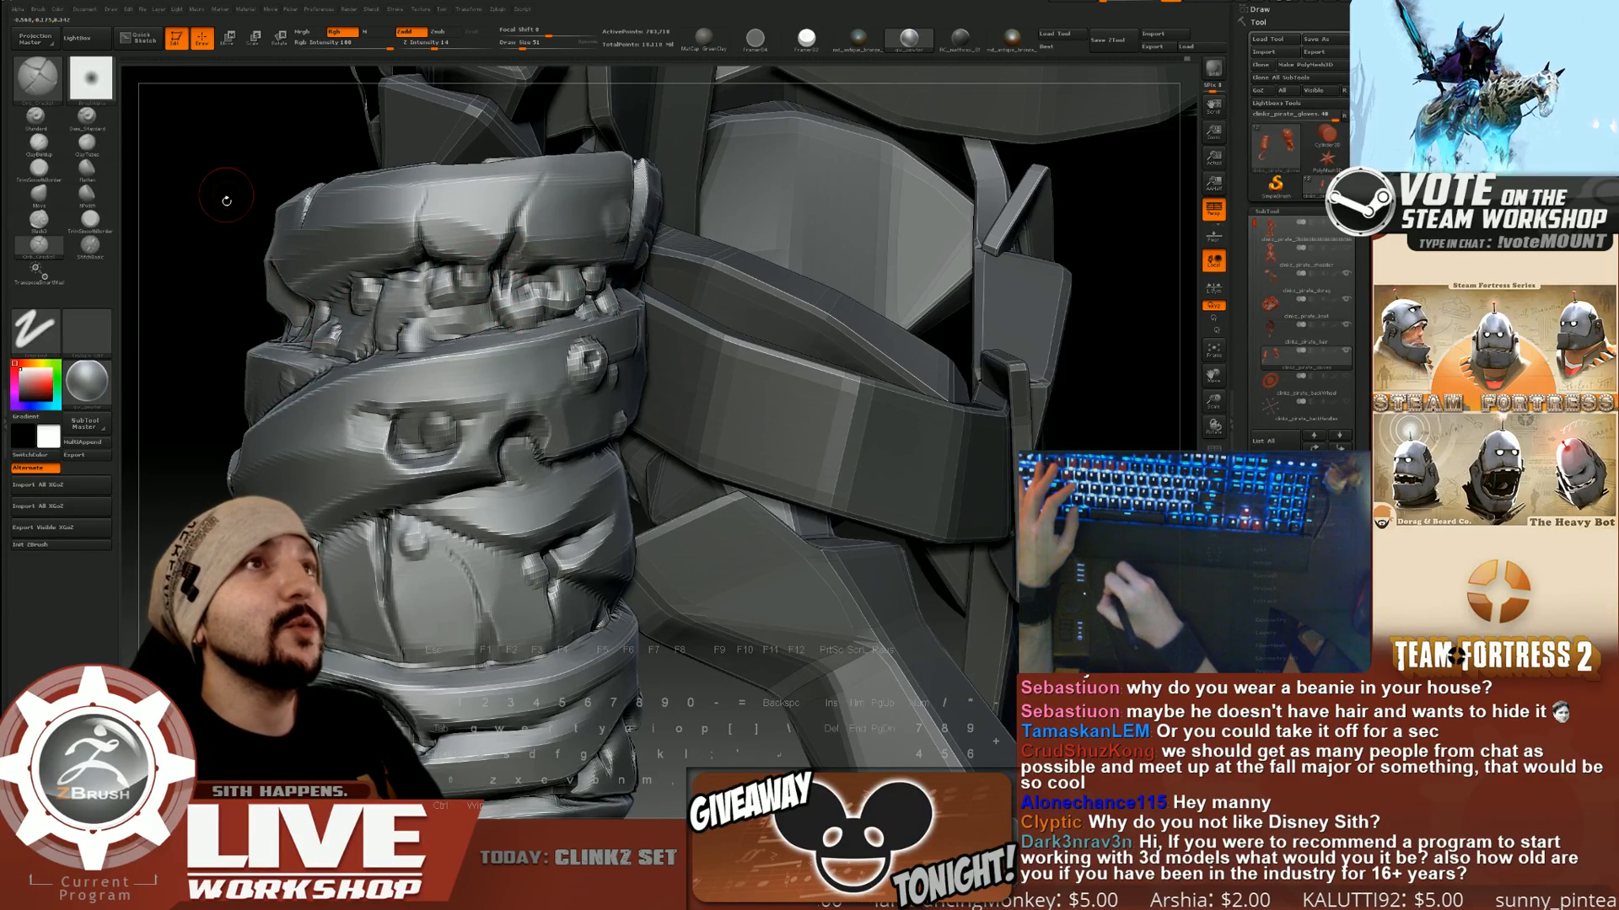
# Define the edges of the front barnacle cluster and of the bumps below the top wrap's rim crack.
pyautogui.moveTo(530, 282); pyautogui.dragTo(519, 293)
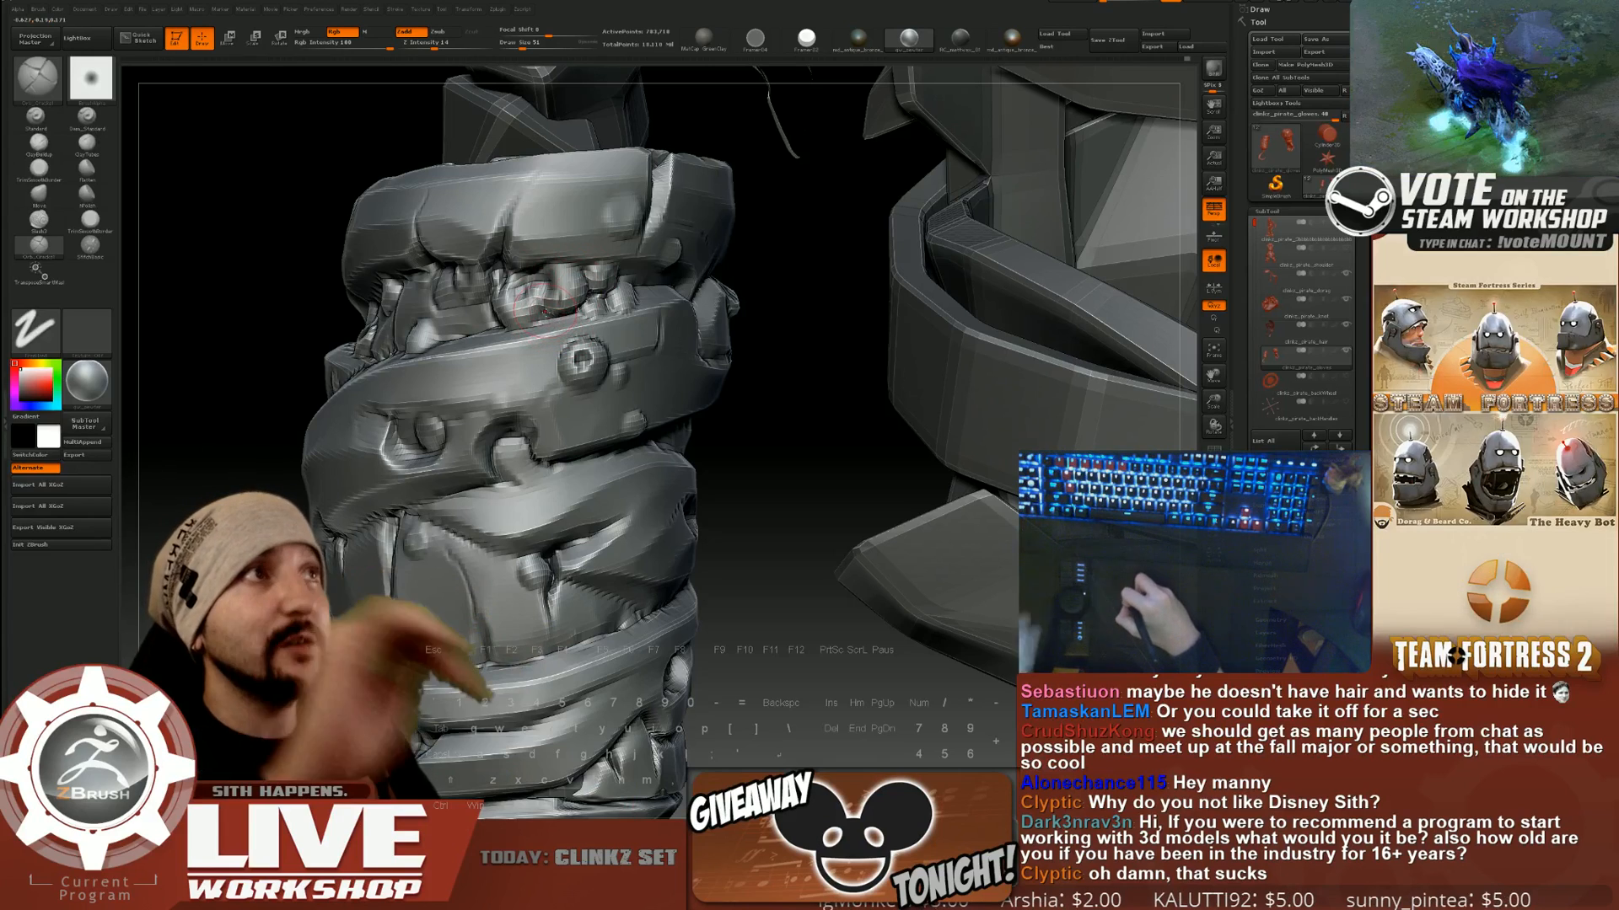
pyautogui.moveTo(612, 321)
pyautogui.mouseDown()
pyautogui.moveTo(590, 310)
pyautogui.moveTo(648, 288)
pyautogui.mouseUp()
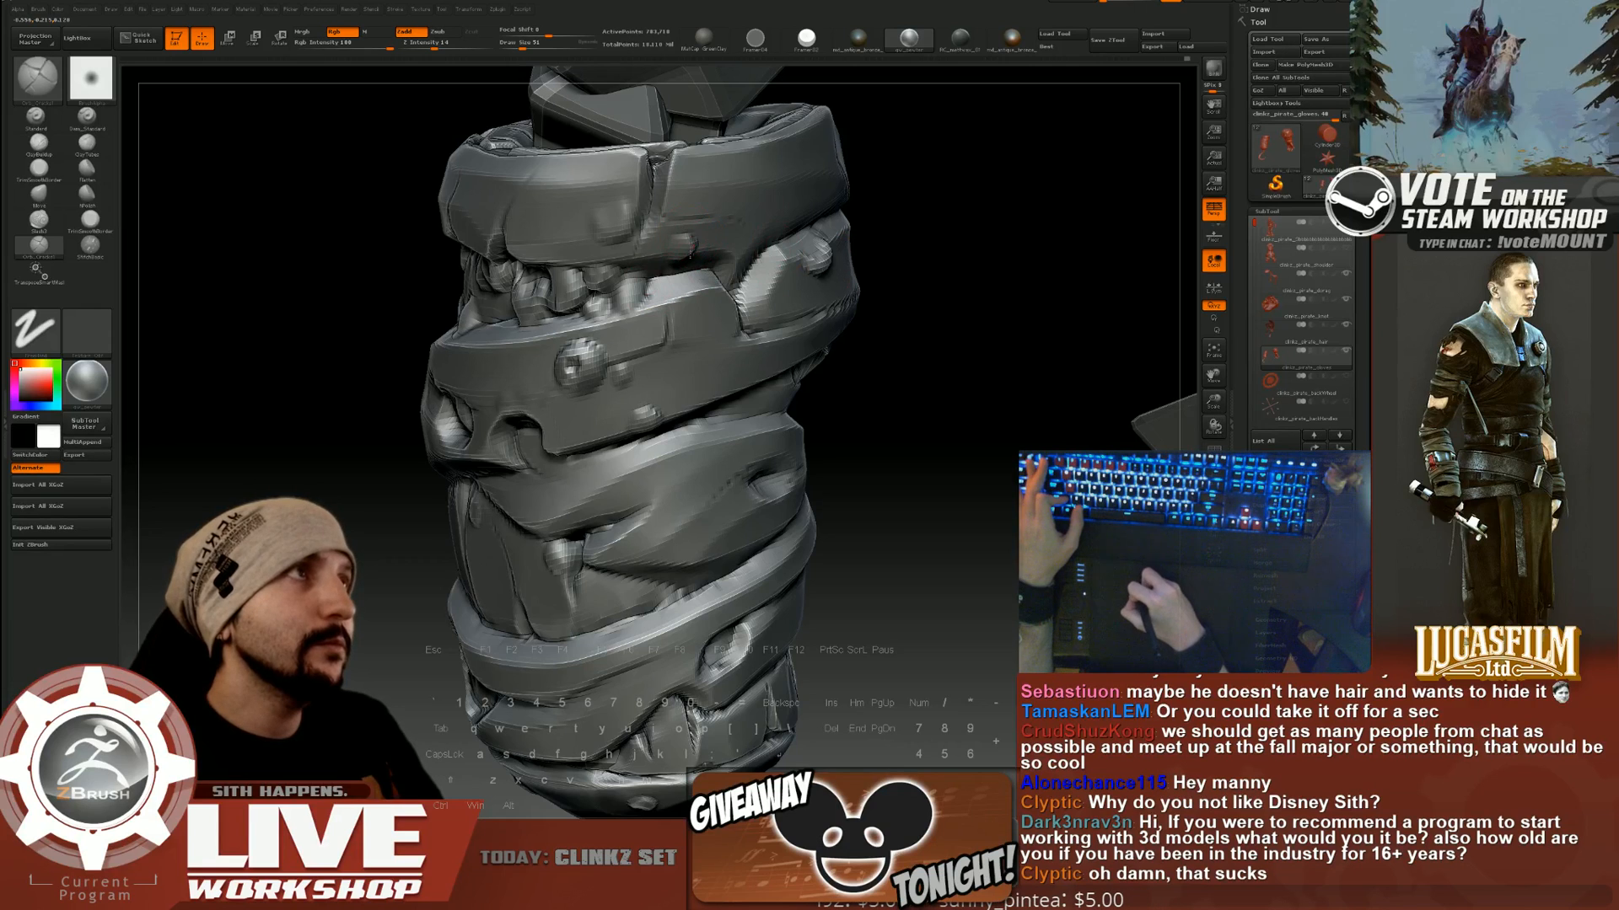
pyautogui.moveTo(681, 262); pyautogui.dragTo(693, 244)
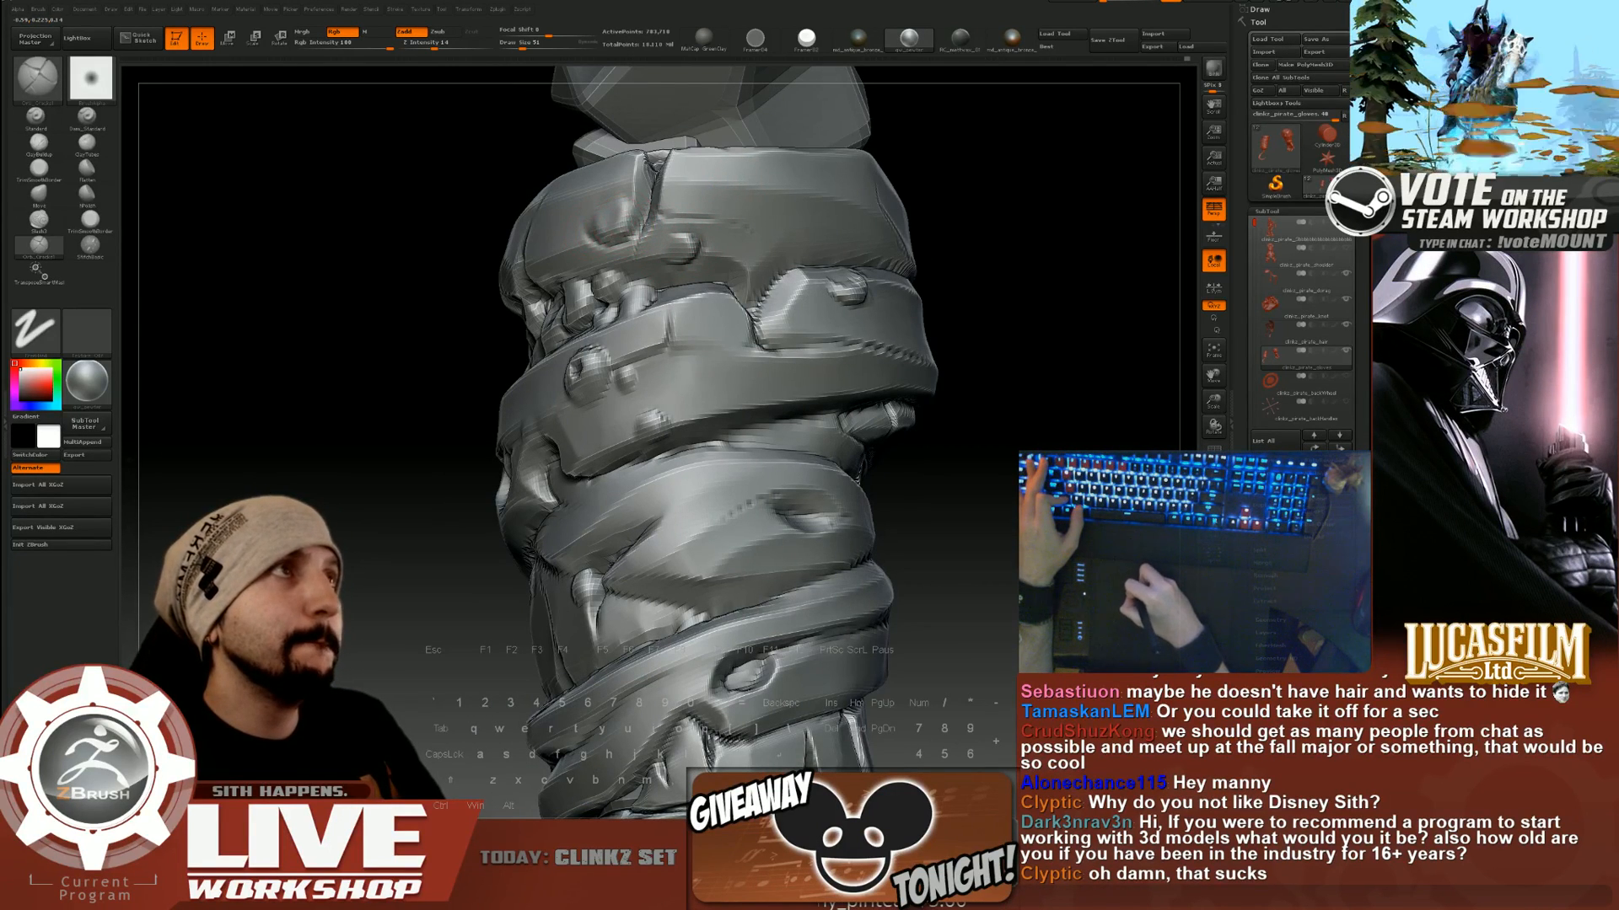
pyautogui.keyDown('shift'); pyautogui.moveTo(651, 205); pyautogui.dragTo(636, 241); pyautogui.keyUp('shift')
# Examine the barnacled hook arm wraps in proportion to the whole figure.
pyautogui.moveTo(1008, 209)
pyautogui.keyDown('alt'); pyautogui.mouseDown()
pyautogui.moveTo(932, 255)
pyautogui.moveTo(910, 247)
pyautogui.mouseUp(); pyautogui.keyUp('alt')
pyautogui.moveTo(581, 305); pyautogui.dragTo(557, 321, button='right')
pyautogui.keyDown('alt'); pyautogui.moveTo(881, 469); pyautogui.dragTo(907, 278); pyautogui.keyUp('alt')
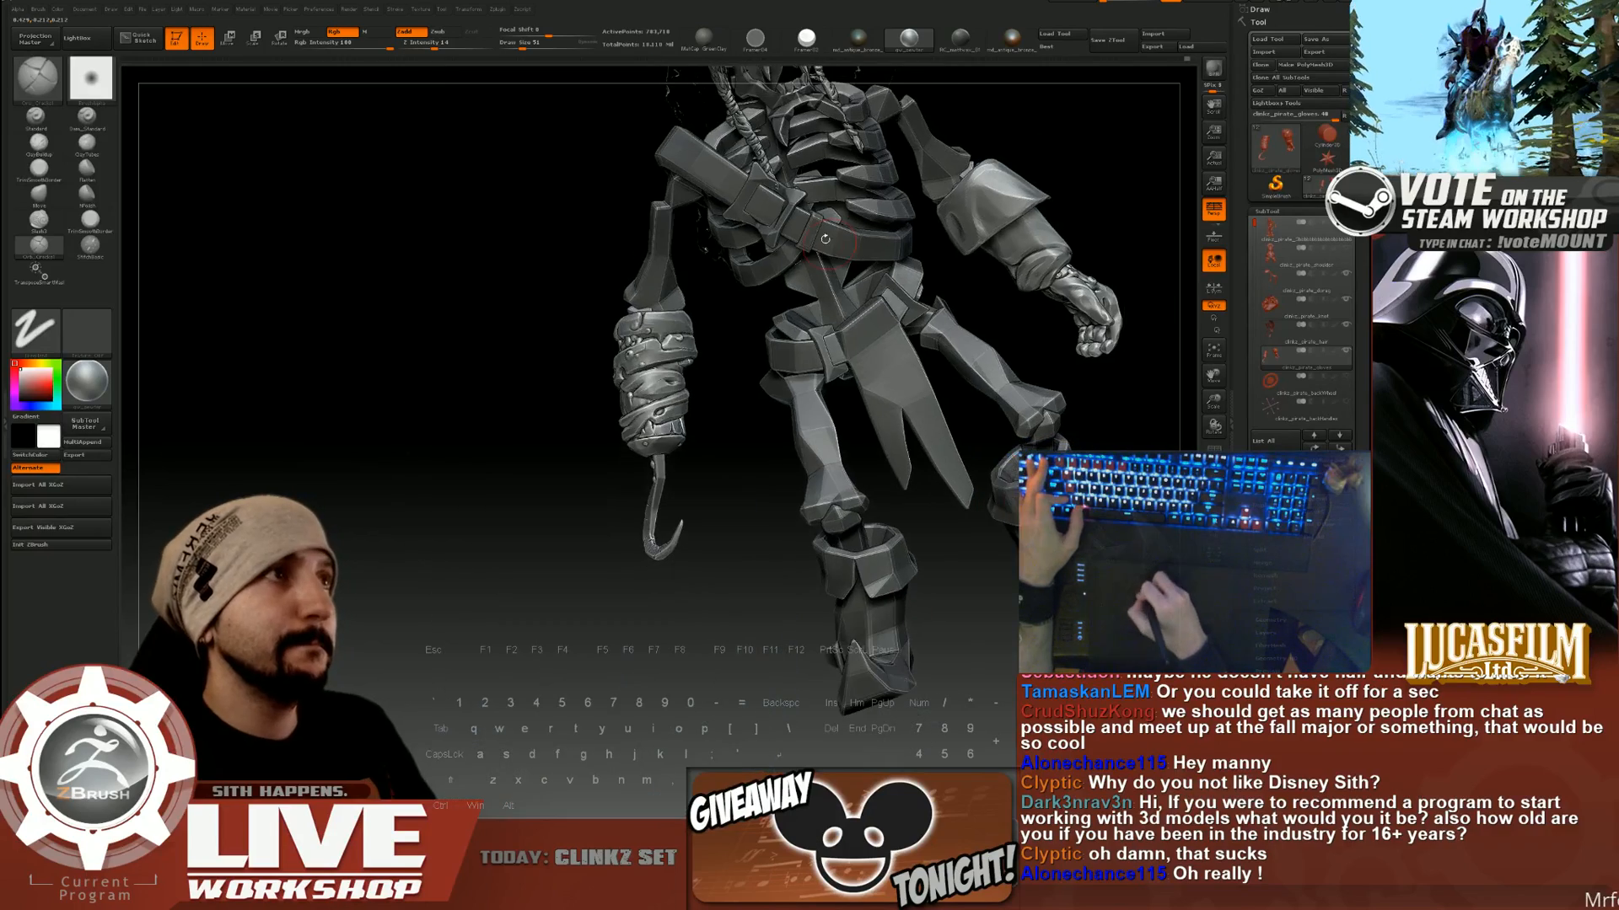
pyautogui.keyDown('shift'); pyautogui.moveTo(994, 245); pyautogui.dragTo(807, 401); pyautogui.keyUp('shift')
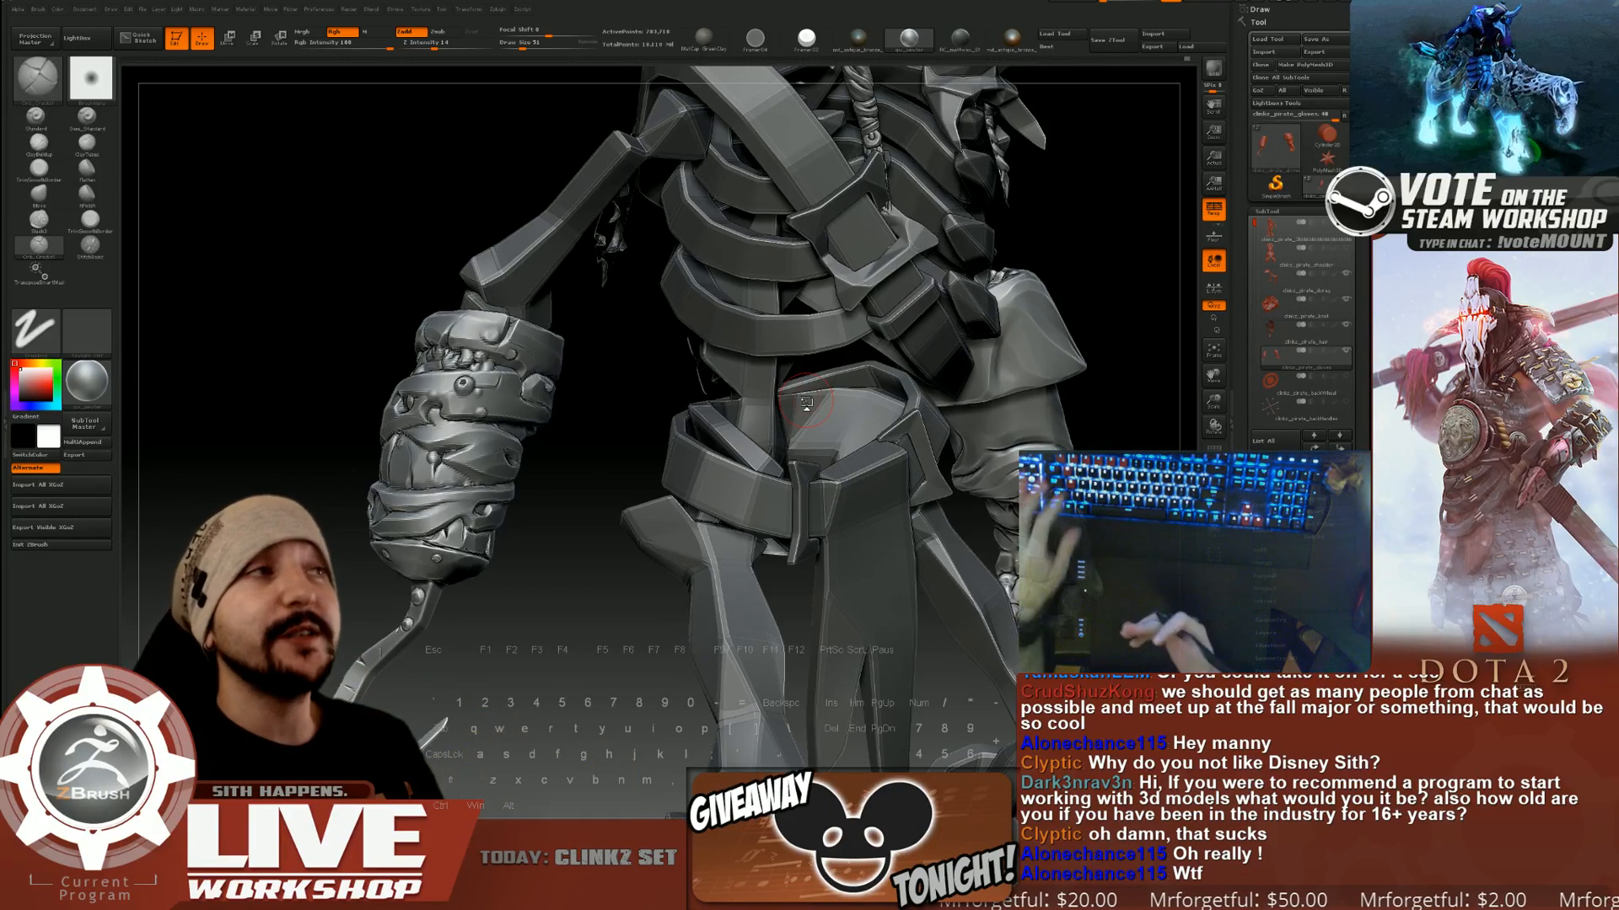
pyautogui.moveTo(645, 444); pyautogui.dragTo(489, 637)
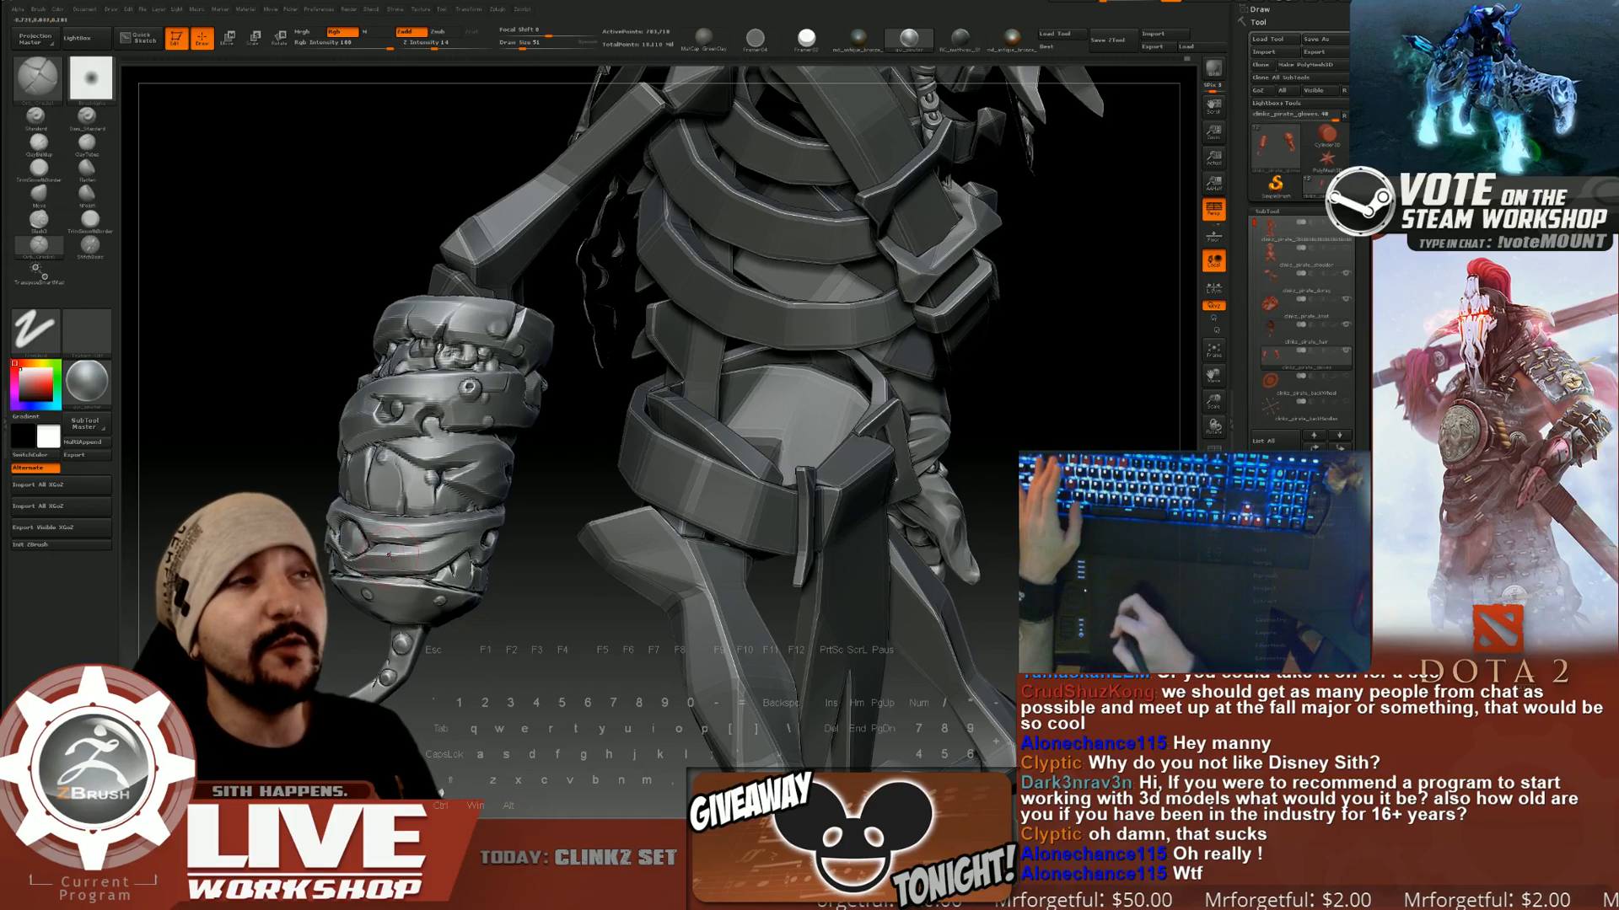
pyautogui.moveTo(531, 639); pyautogui.dragTo(540, 708)
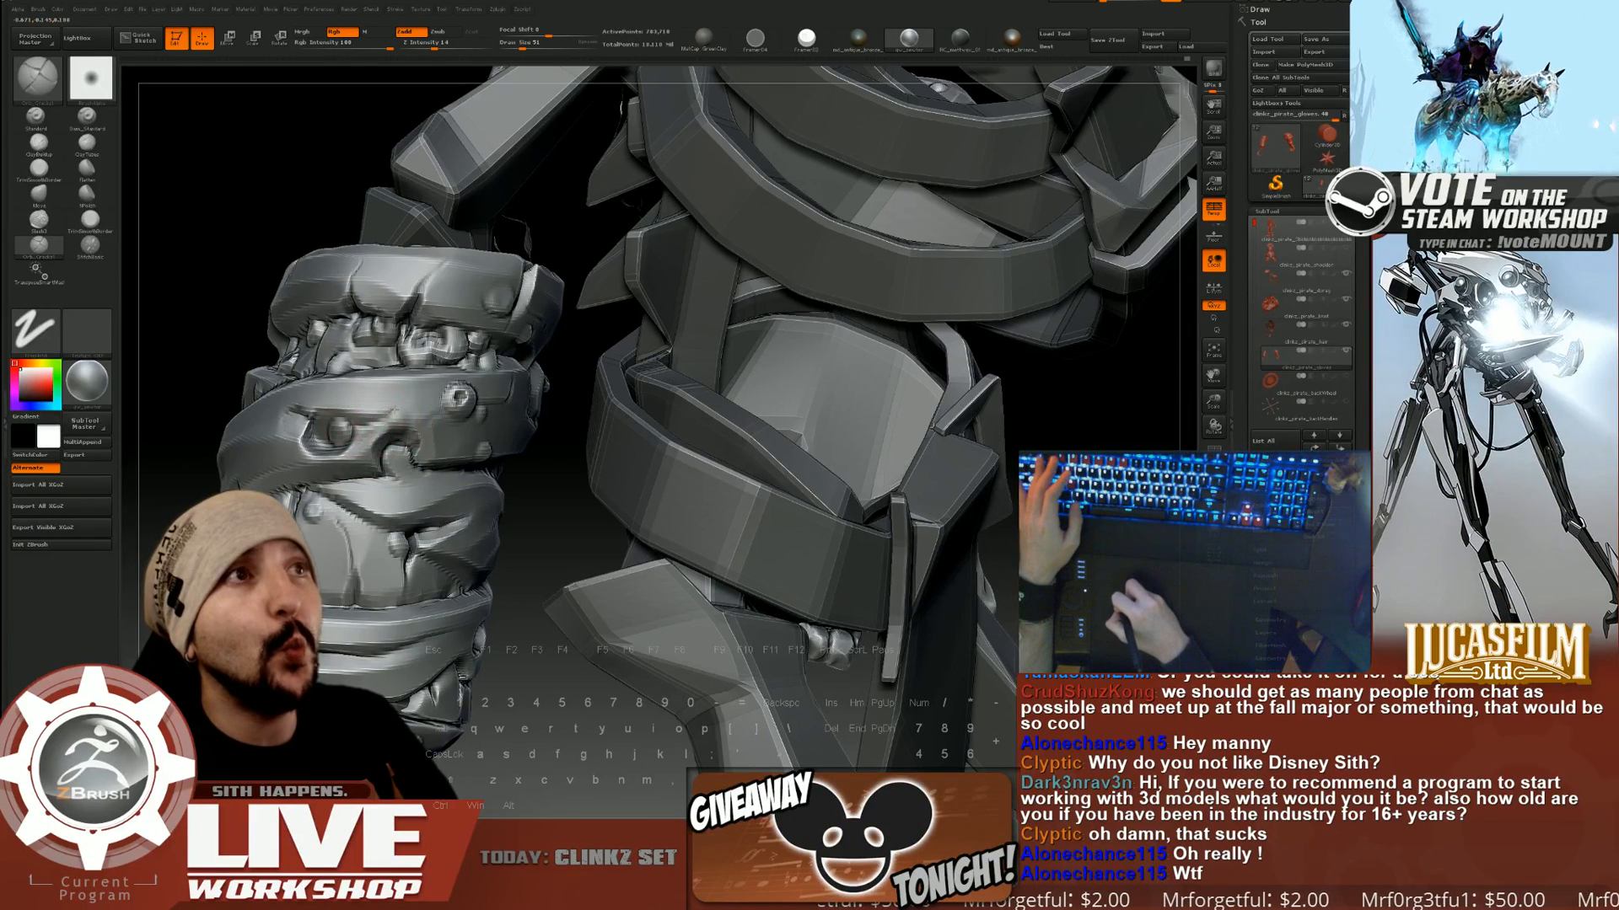
pyautogui.moveTo(527, 486)
pyautogui.mouseDown()
pyautogui.moveTo(566, 496)
pyautogui.moveTo(582, 540)
pyautogui.mouseUp()
# Sharpen the contours of the clustered barnacles in the gap between the two upper wraps, adjusting the brush size.
pyautogui.press('[')
pyautogui.press('[')
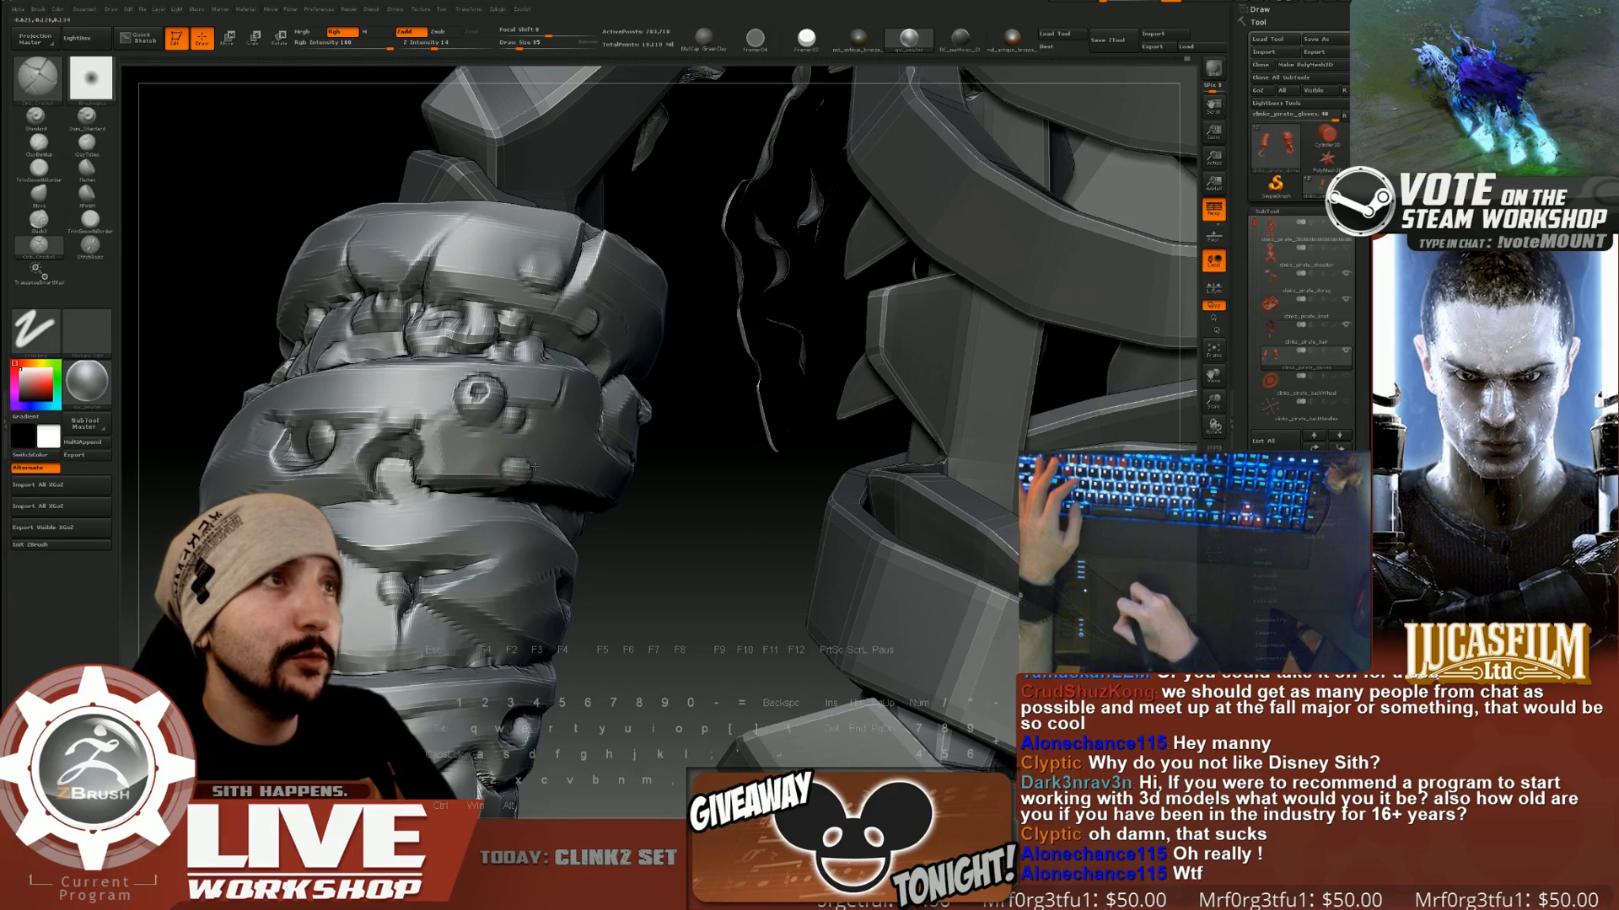
pyautogui.moveTo(649, 538); pyautogui.dragTo(330, 437)
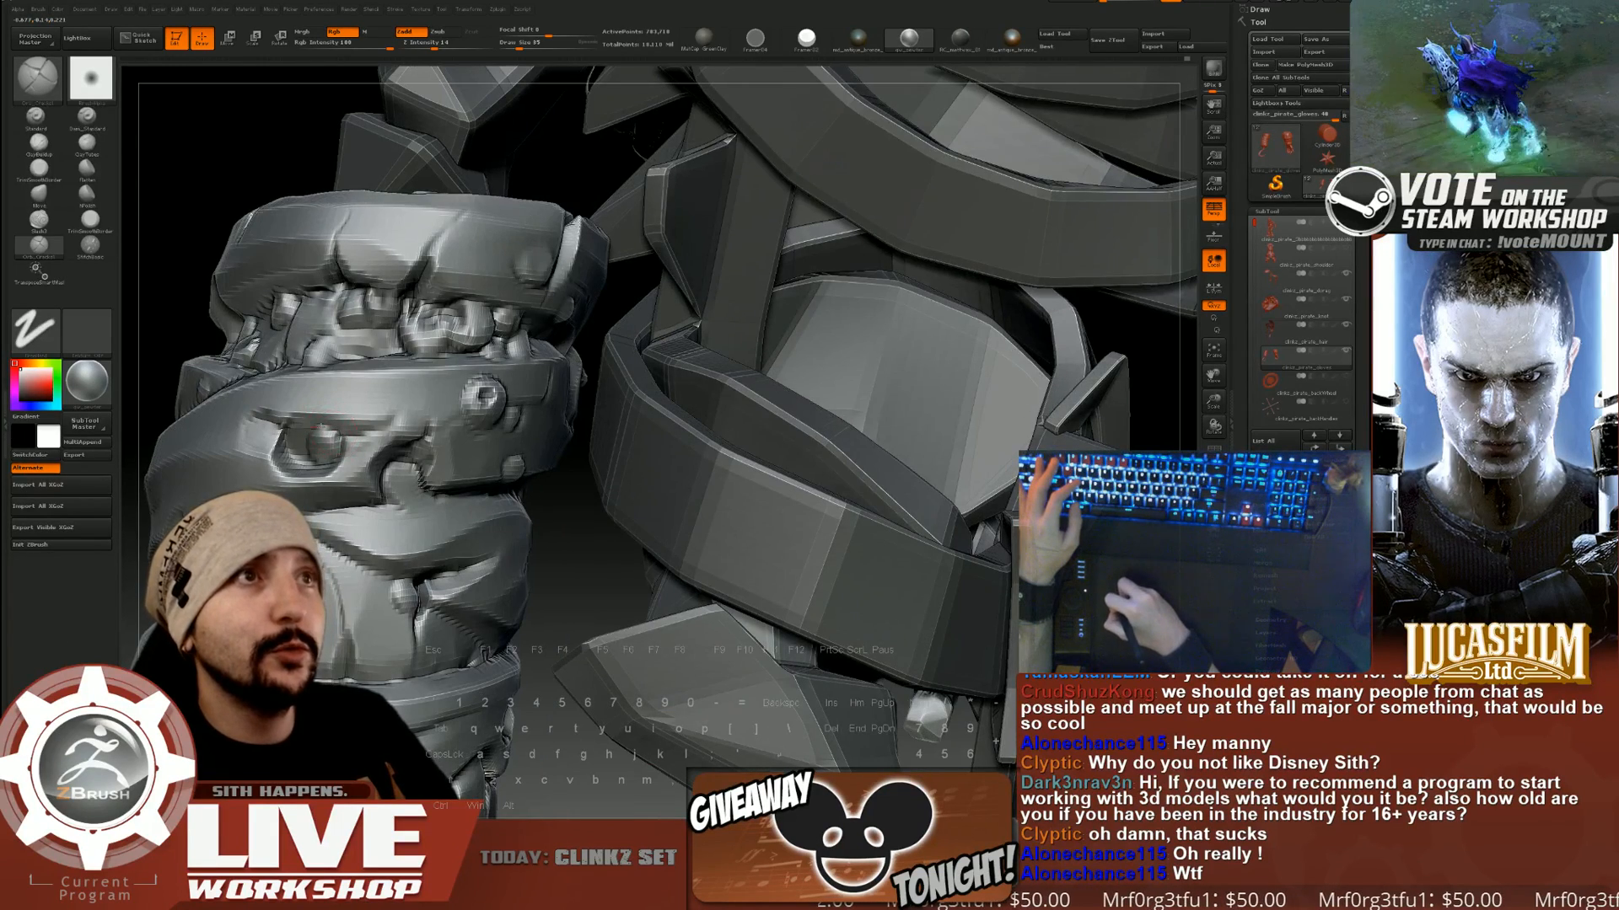
pyautogui.moveTo(560, 512)
pyautogui.mouseDown()
pyautogui.moveTo(725, 556)
pyautogui.moveTo(764, 283)
pyautogui.mouseUp()
pyautogui.press(']')
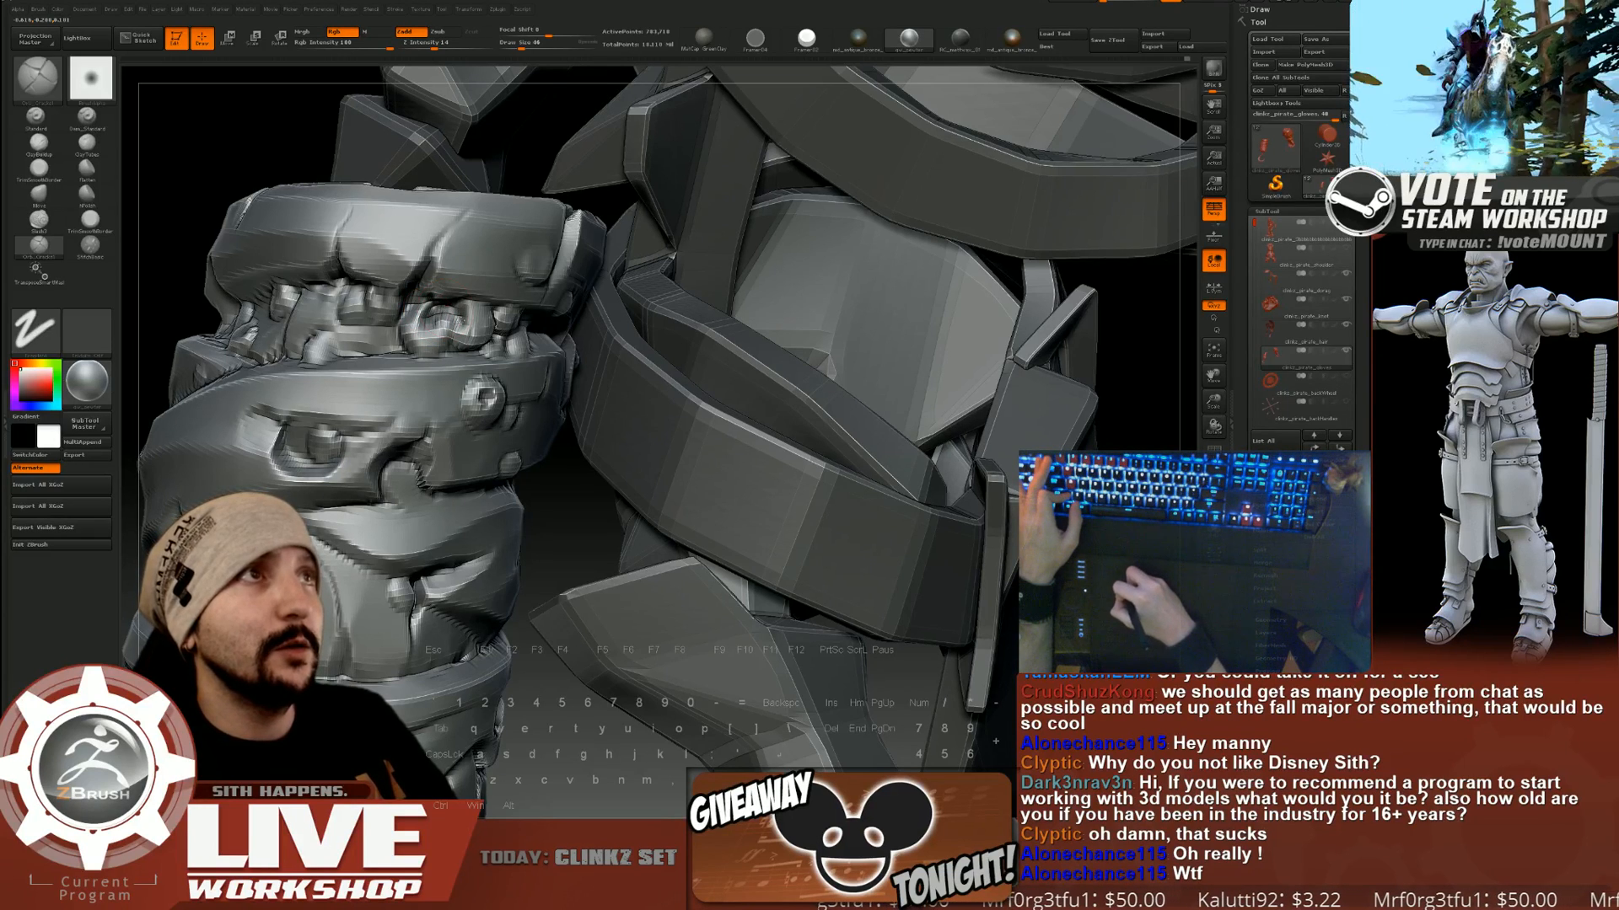
pyautogui.moveTo(221, 118)
pyautogui.mouseDown()
pyautogui.moveTo(251, 130)
pyautogui.moveTo(338, 322)
pyautogui.mouseUp()
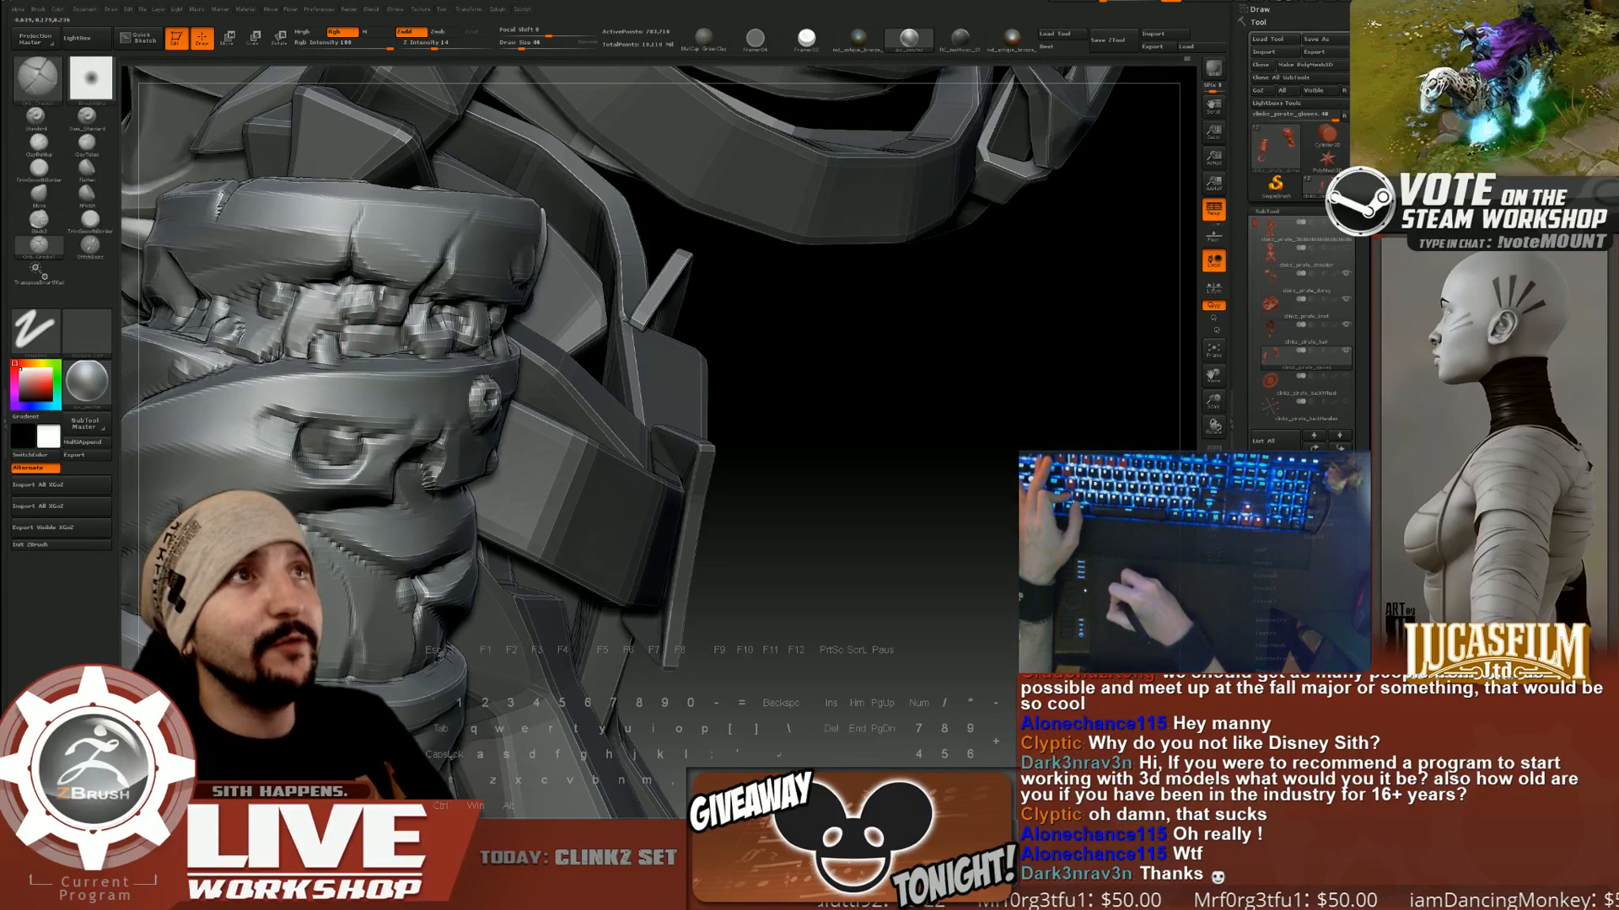
pyautogui.moveTo(852, 365); pyautogui.dragTo(311, 354)
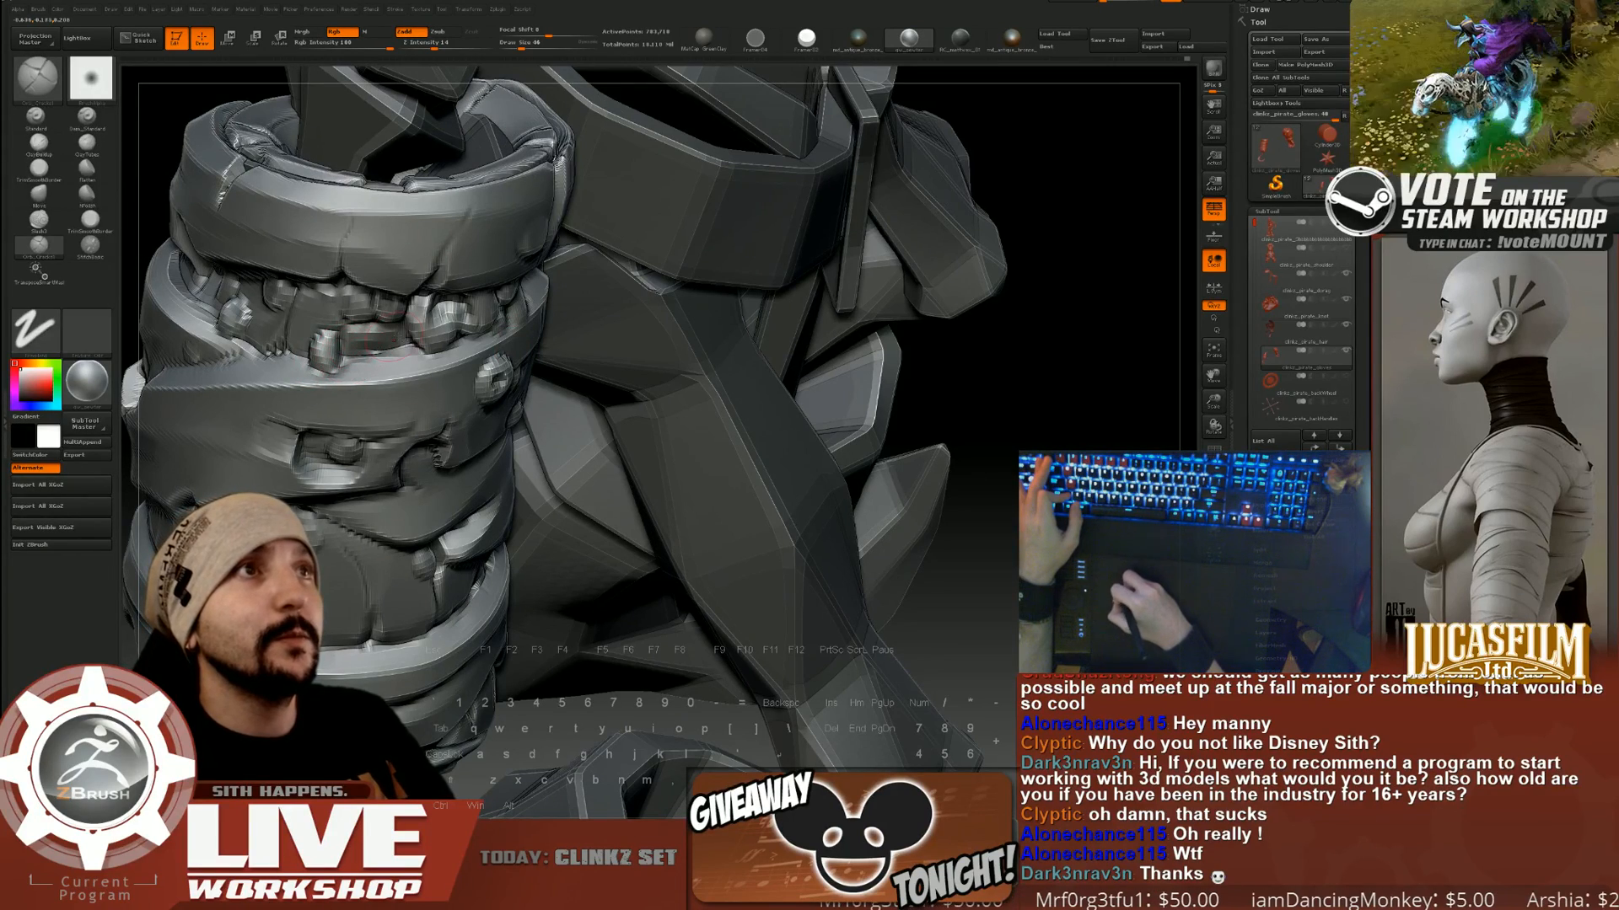
pyautogui.moveTo(1025, 371)
pyautogui.mouseDown()
pyautogui.moveTo(751, 303)
pyautogui.moveTo(337, 359)
pyautogui.mouseUp()
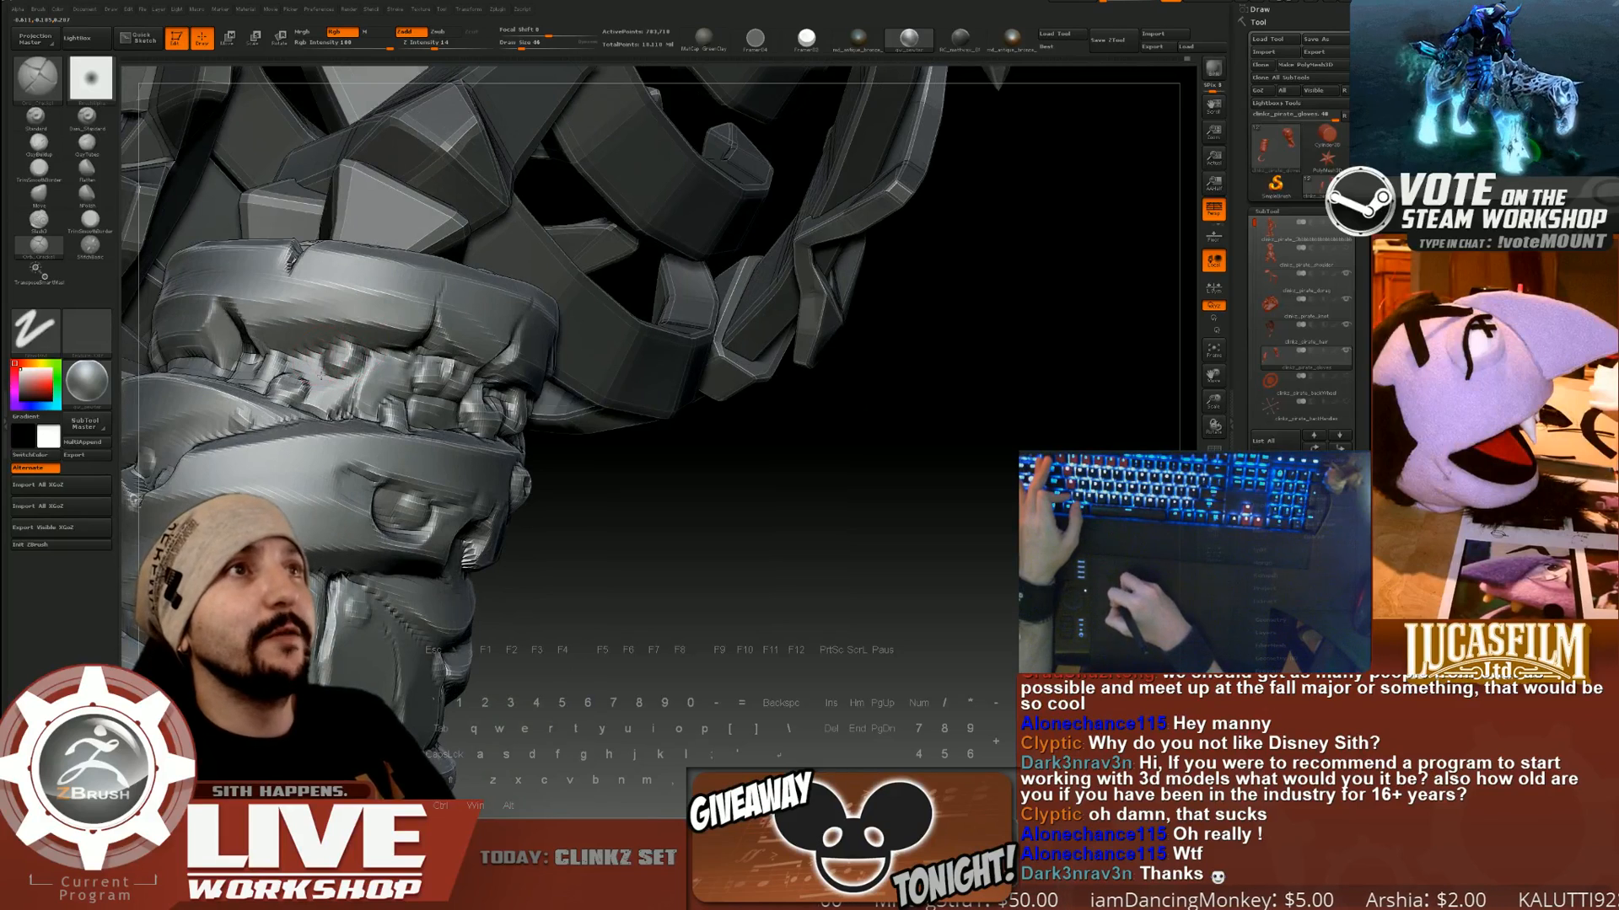
# Smooth and refine the round barnacles along the outer part of the gap, beneath the top wrap's lower edge.
pyautogui.press('shift')
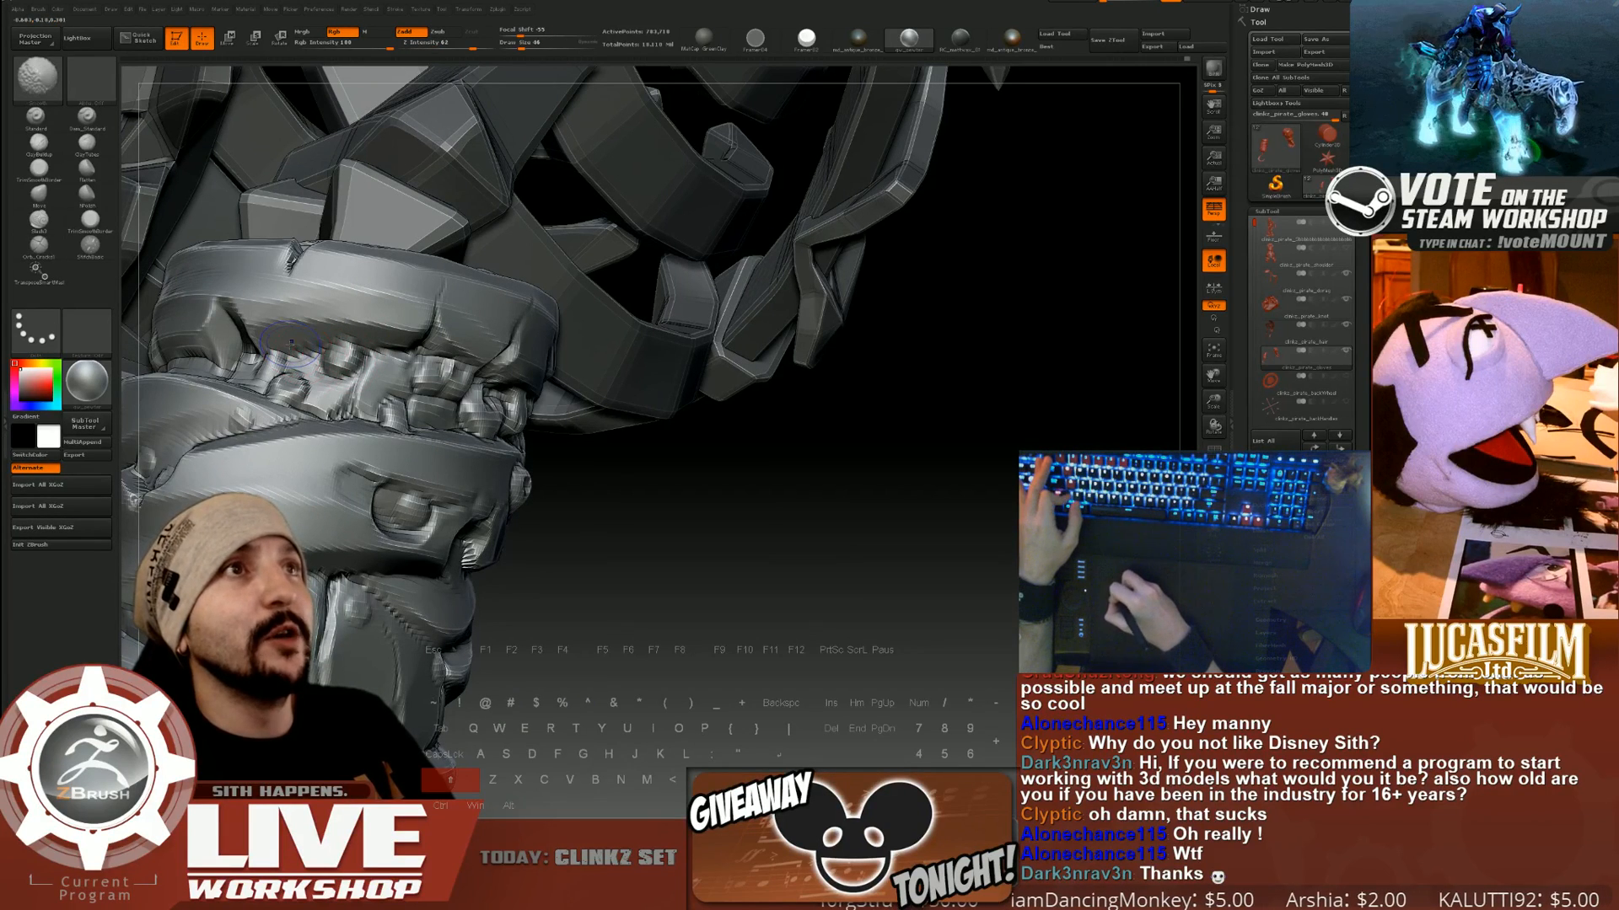
pyautogui.moveTo(632, 553)
pyautogui.mouseDown()
pyautogui.moveTo(590, 542)
pyautogui.moveTo(636, 531)
pyautogui.mouseUp()
pyautogui.keyDown('shift'); pyautogui.moveTo(347, 347); pyautogui.dragTo(338, 364); pyautogui.keyUp('shift')
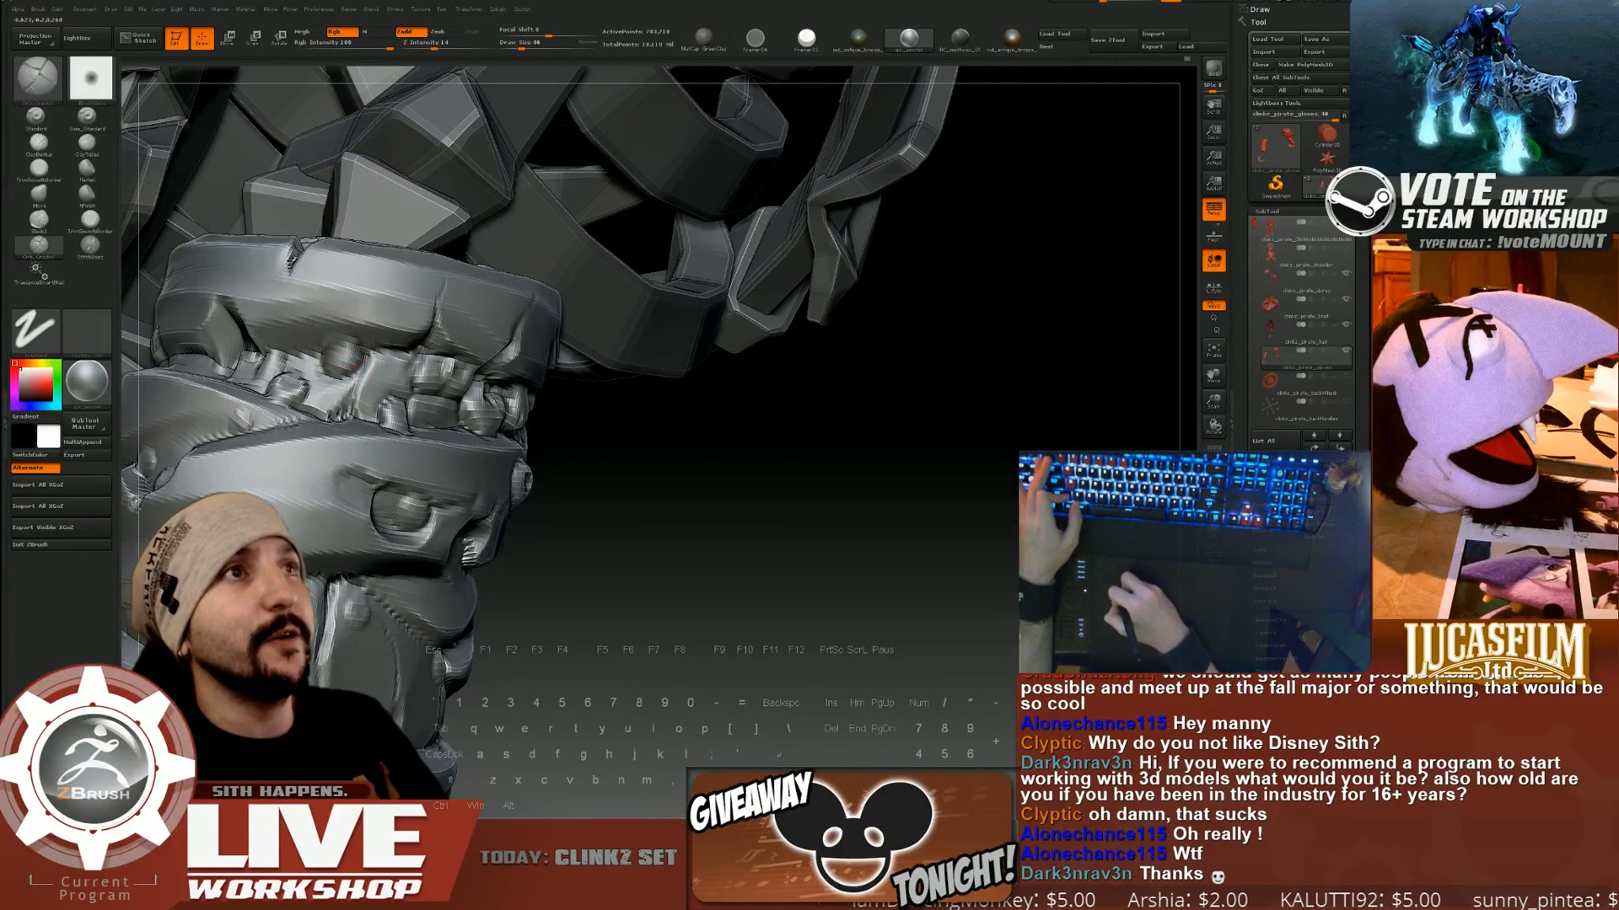
pyautogui.moveTo(453, 368); pyautogui.dragTo(508, 357, button='right')
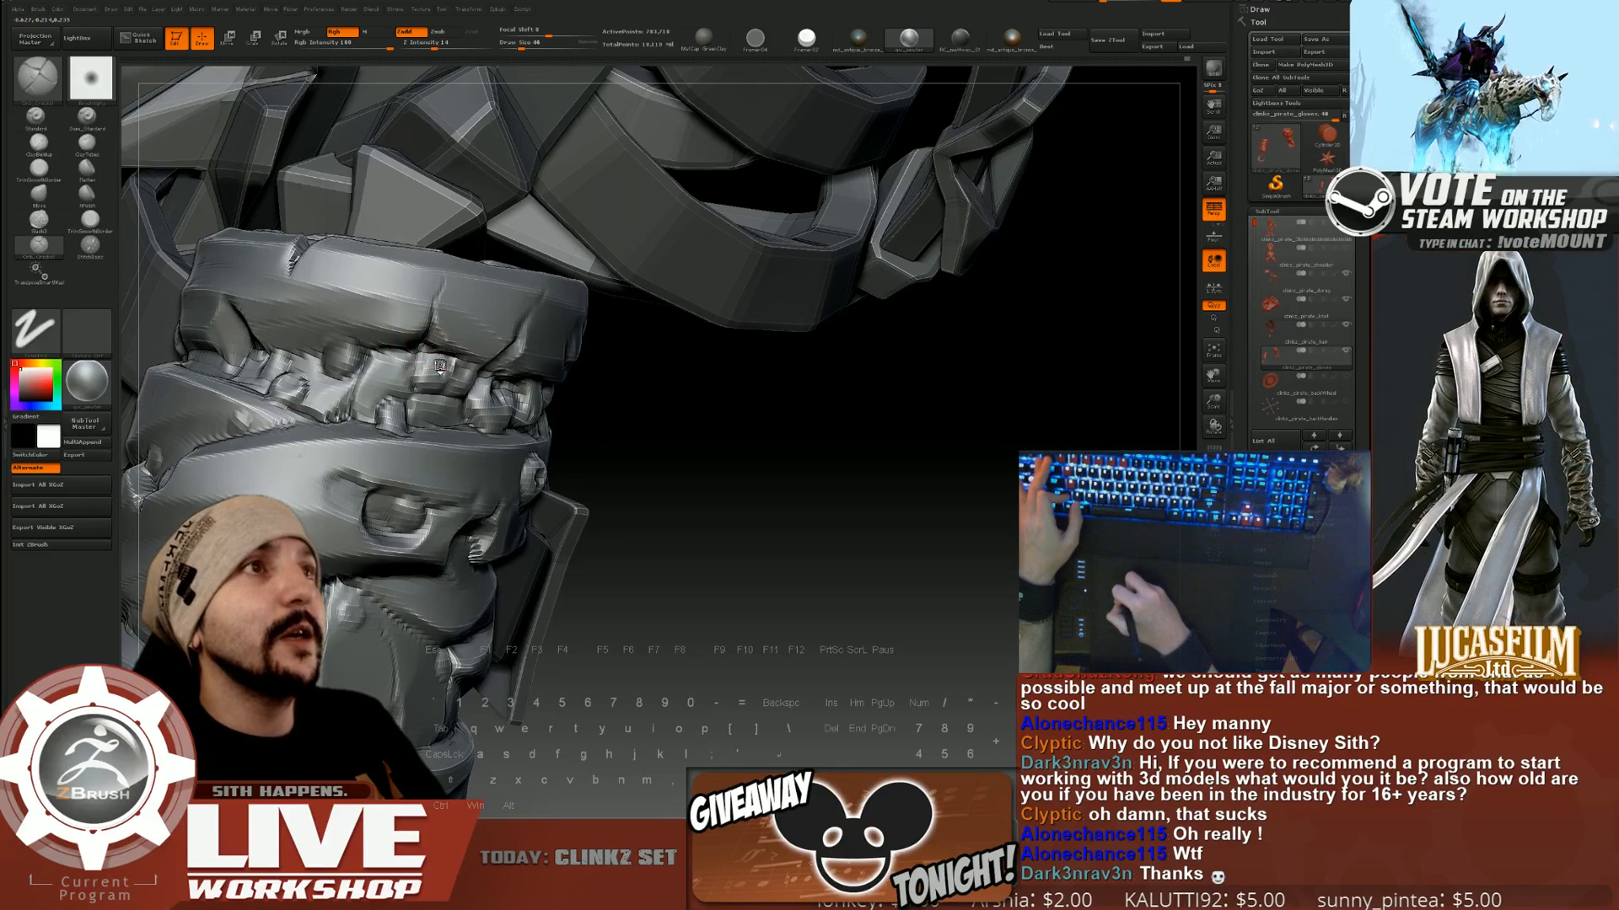
pyautogui.keyDown('shift'); pyautogui.moveTo(409, 379); pyautogui.dragTo(417, 347); pyautogui.keyUp('shift')
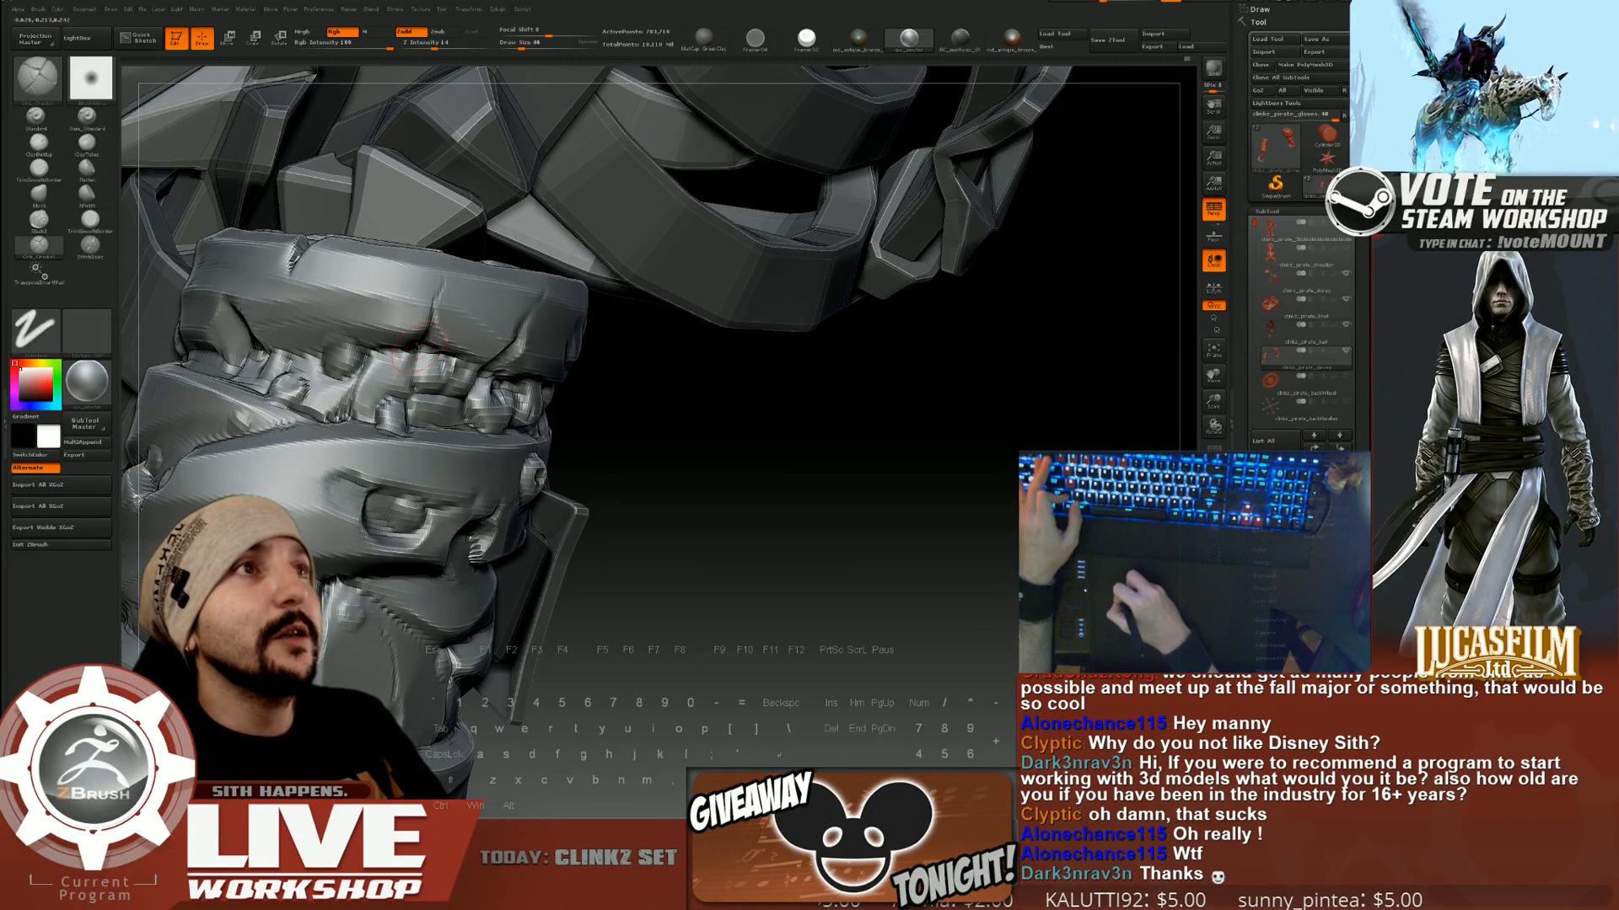
pyautogui.moveTo(477, 348); pyautogui.dragTo(600, 352, button='right')
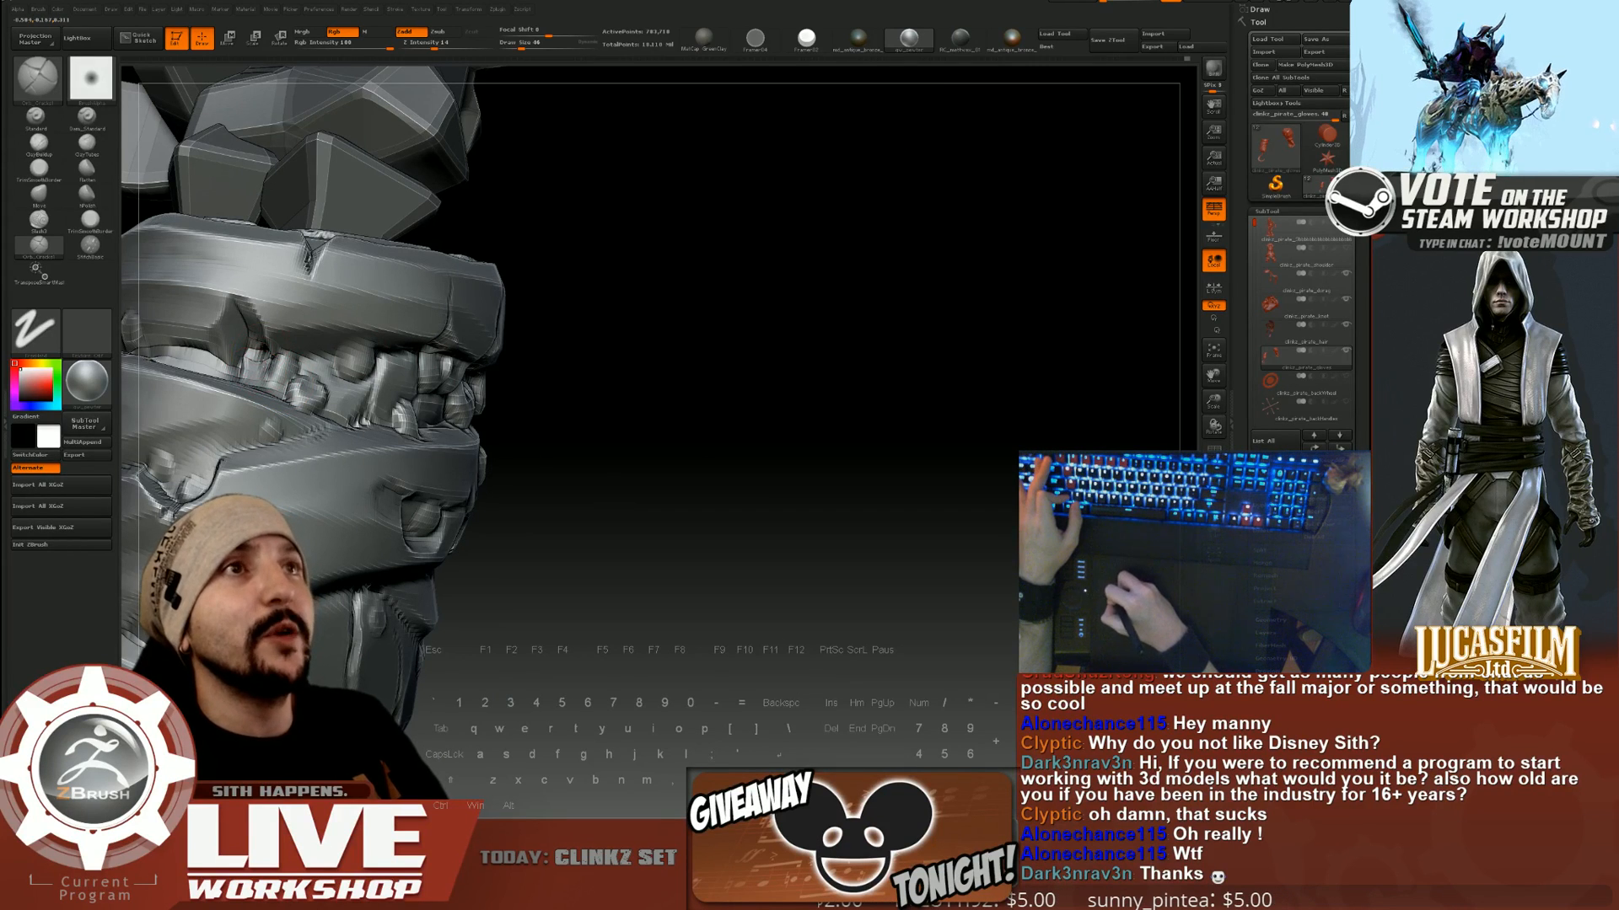
pyautogui.keyDown('shift'); pyautogui.moveTo(251, 369); pyautogui.dragTo(253, 354); pyautogui.keyUp('shift')
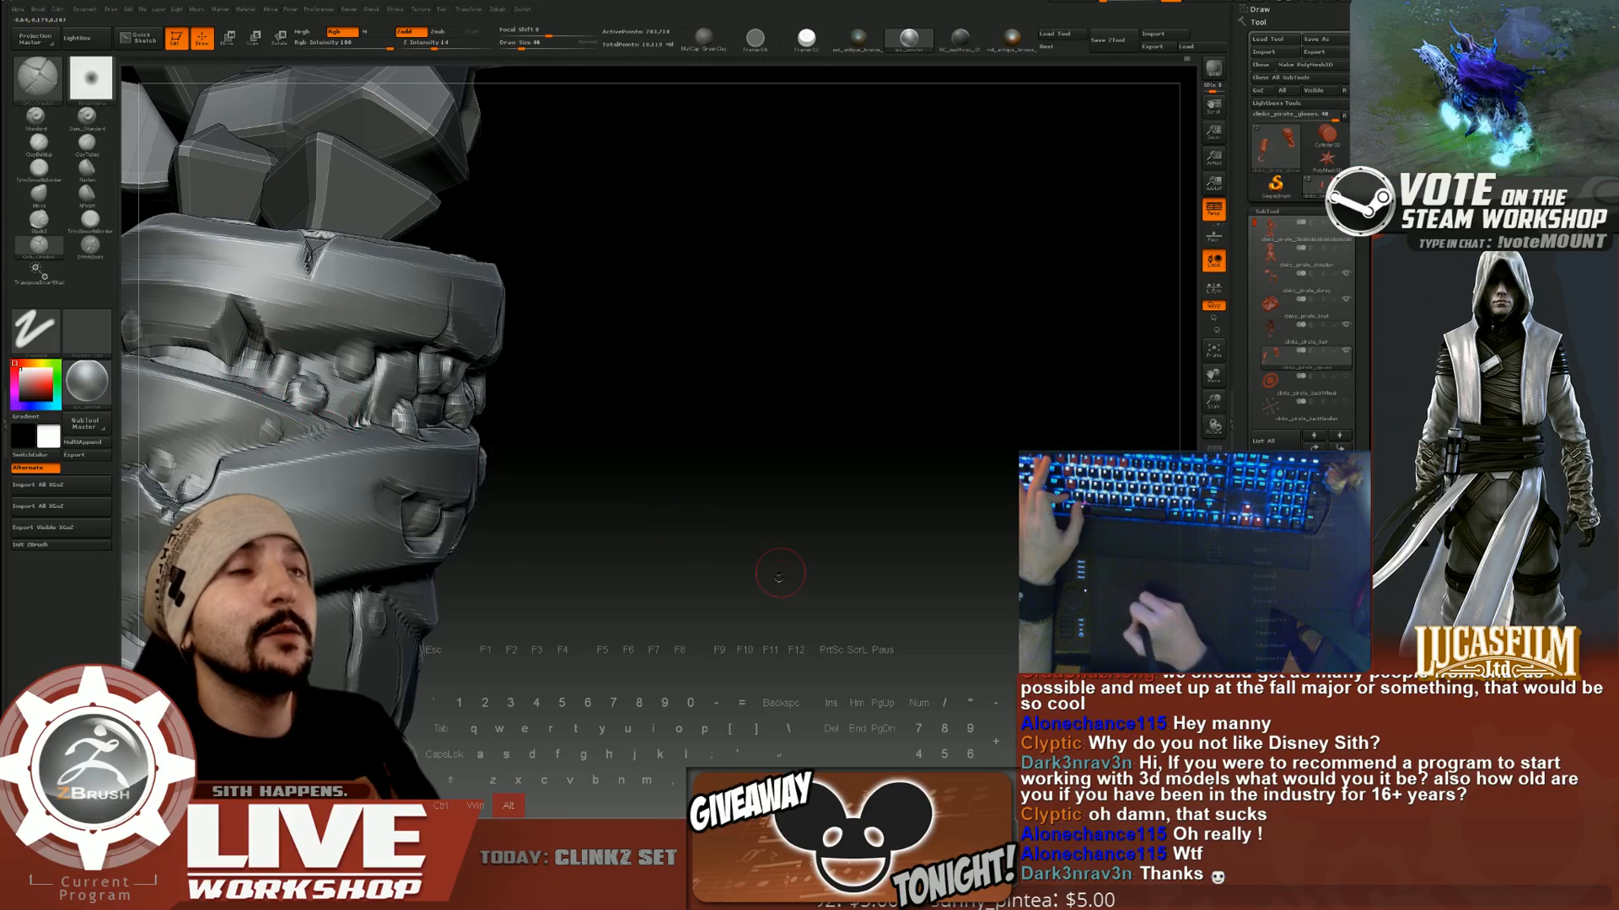
# Examine the barnacle detailing on the arm wraps from several sides and against the full character.
pyautogui.keyDown('ctrl'); pyautogui.moveTo(777, 571); pyautogui.dragTo(1011, 411, button='right'); pyautogui.keyUp('ctrl')
pyautogui.moveTo(1011, 411); pyautogui.dragTo(831, 422, button='right')
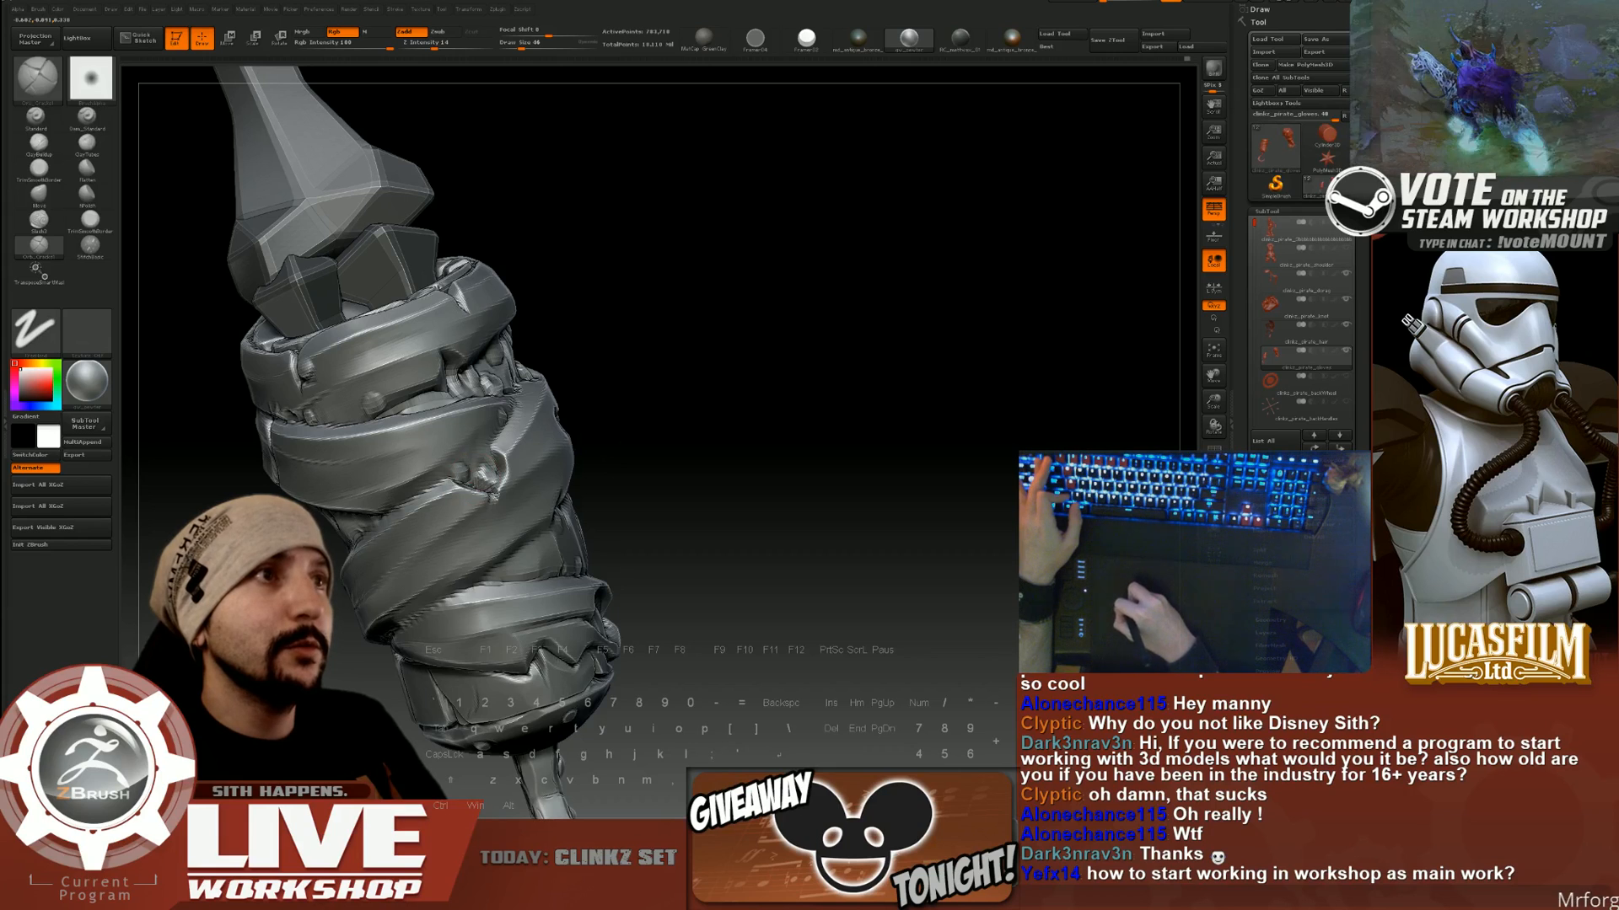
pyautogui.moveTo(742, 439)
pyautogui.keyDown('ctrl'); pyautogui.mouseDown(button='right')
pyautogui.moveTo(694, 303)
pyautogui.moveTo(819, 482)
pyautogui.mouseUp(button='right'); pyautogui.keyUp('ctrl')
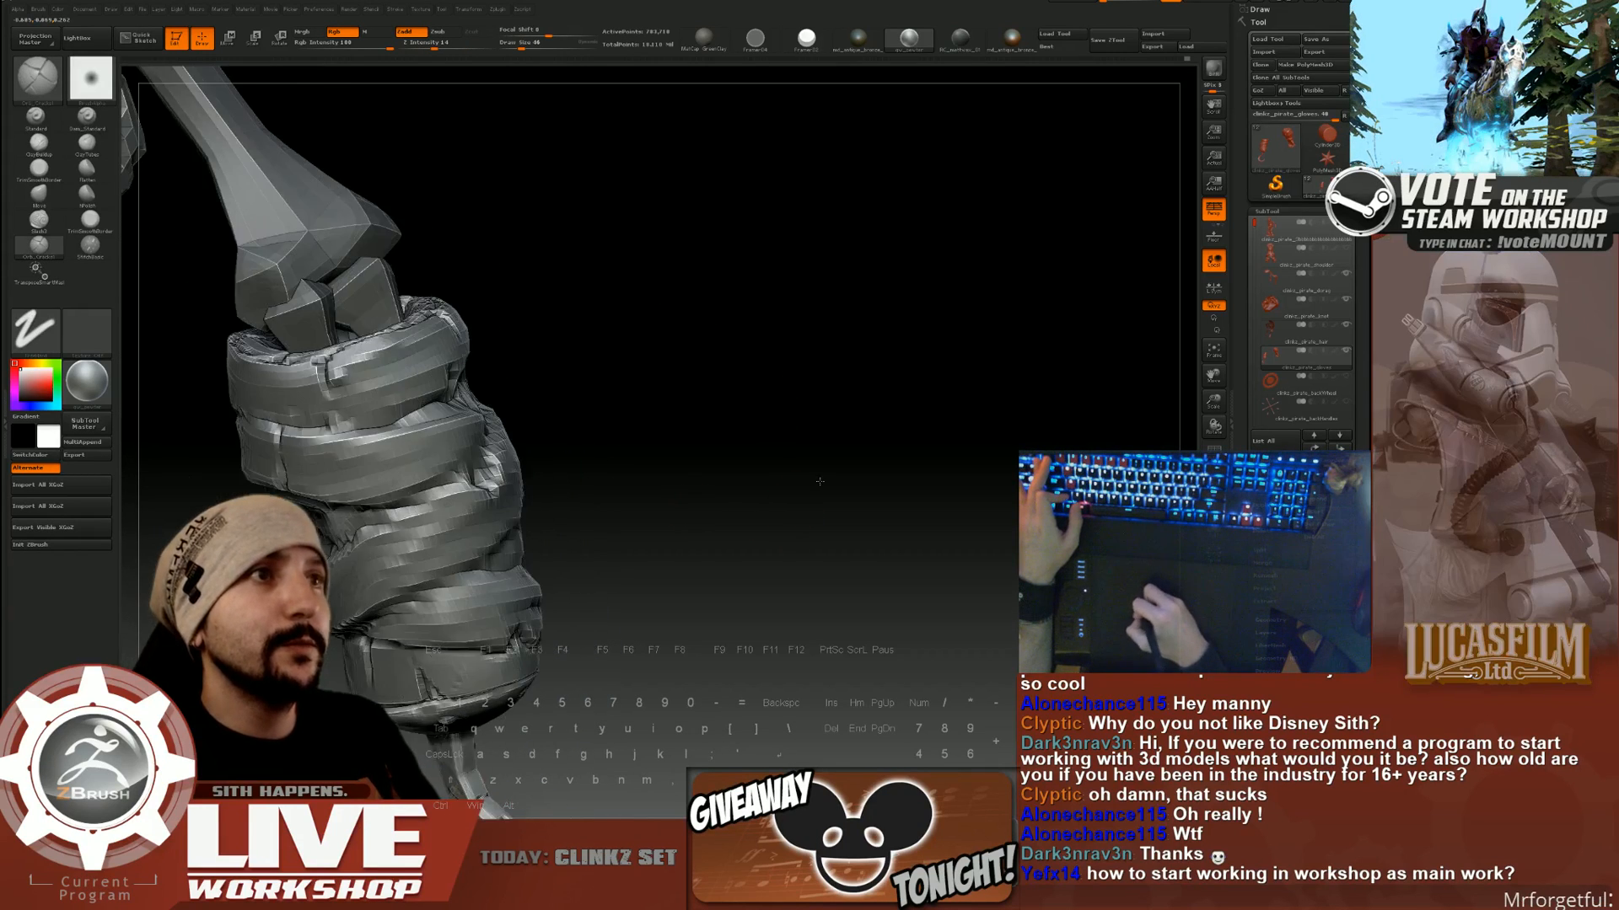
pyautogui.moveTo(592, 506); pyautogui.dragTo(615, 492, button='right')
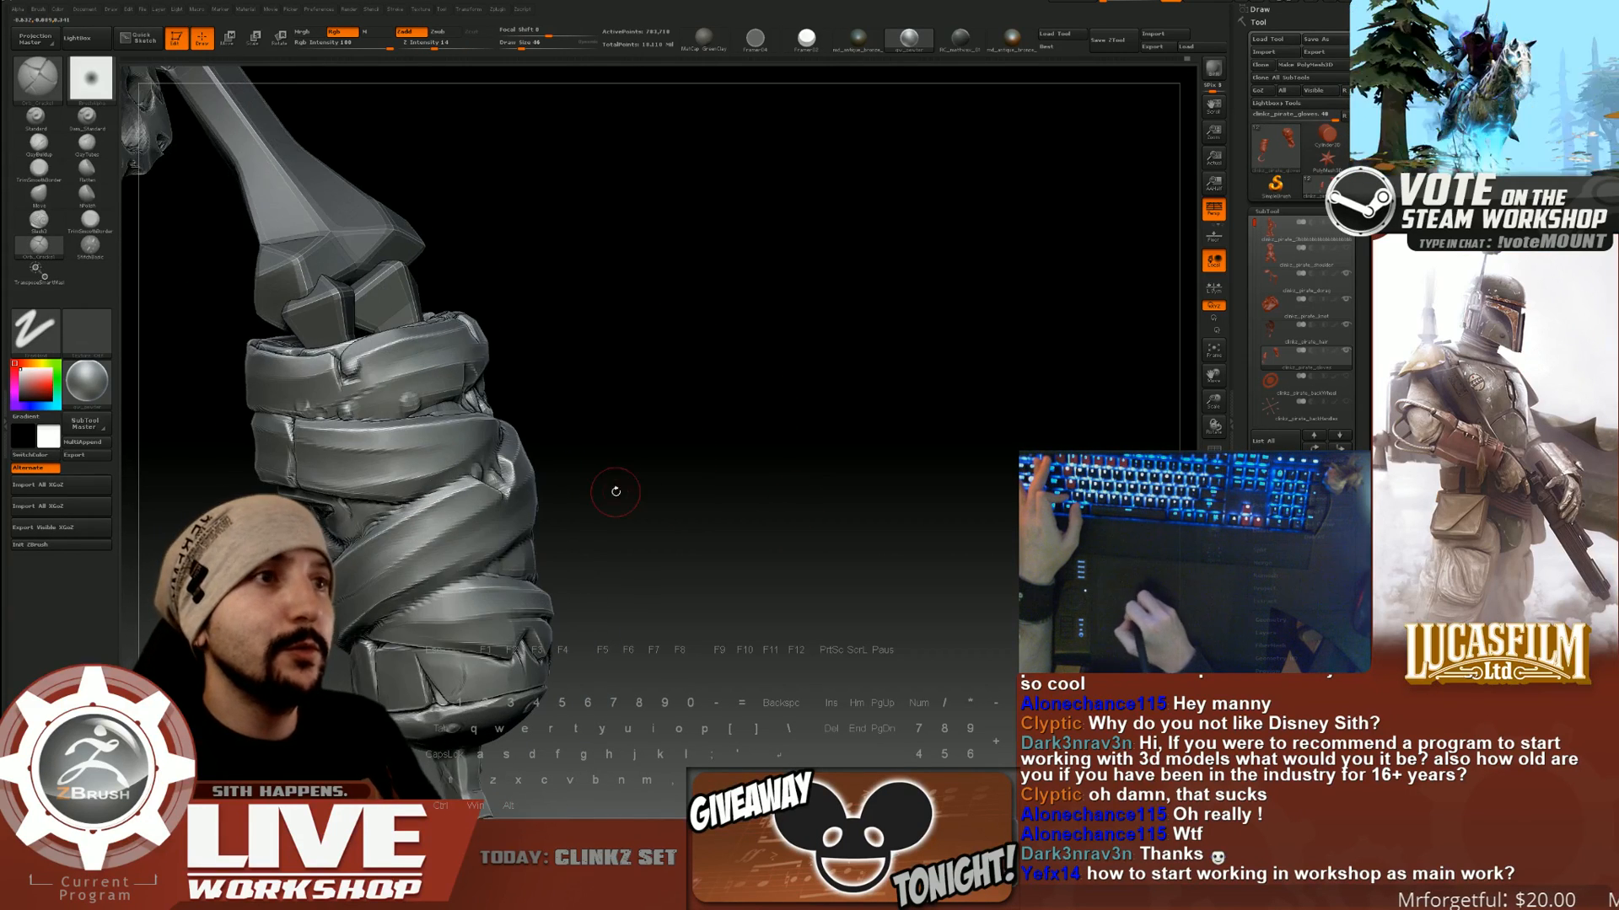
pyautogui.moveTo(523, 548); pyautogui.dragTo(554, 558, button='right')
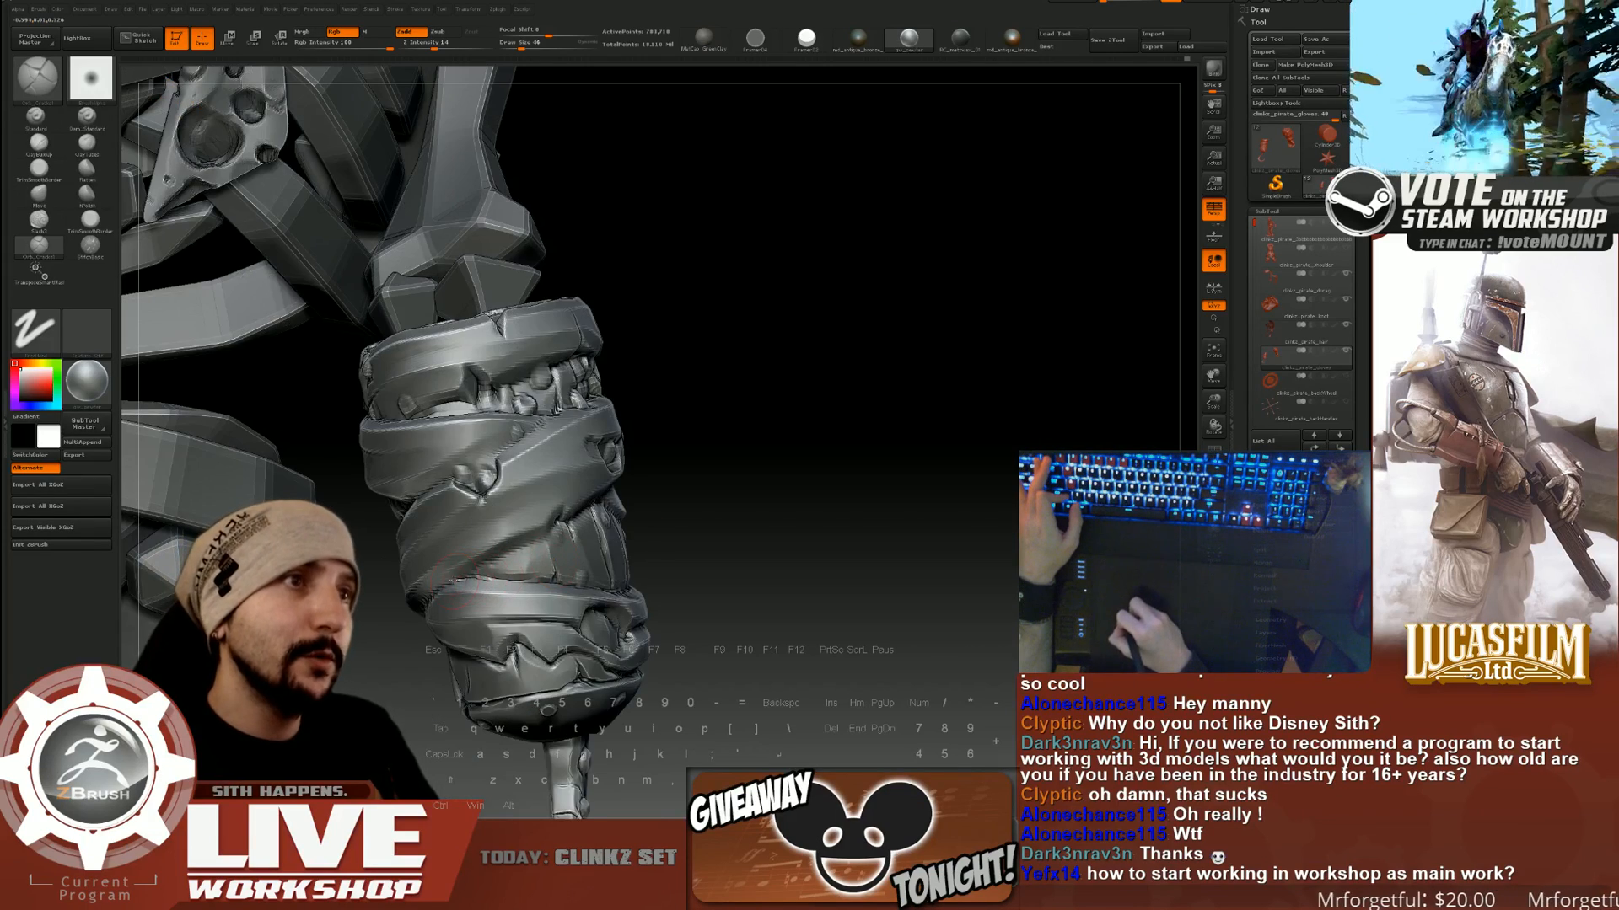
pyautogui.moveTo(742, 438); pyautogui.dragTo(801, 251)
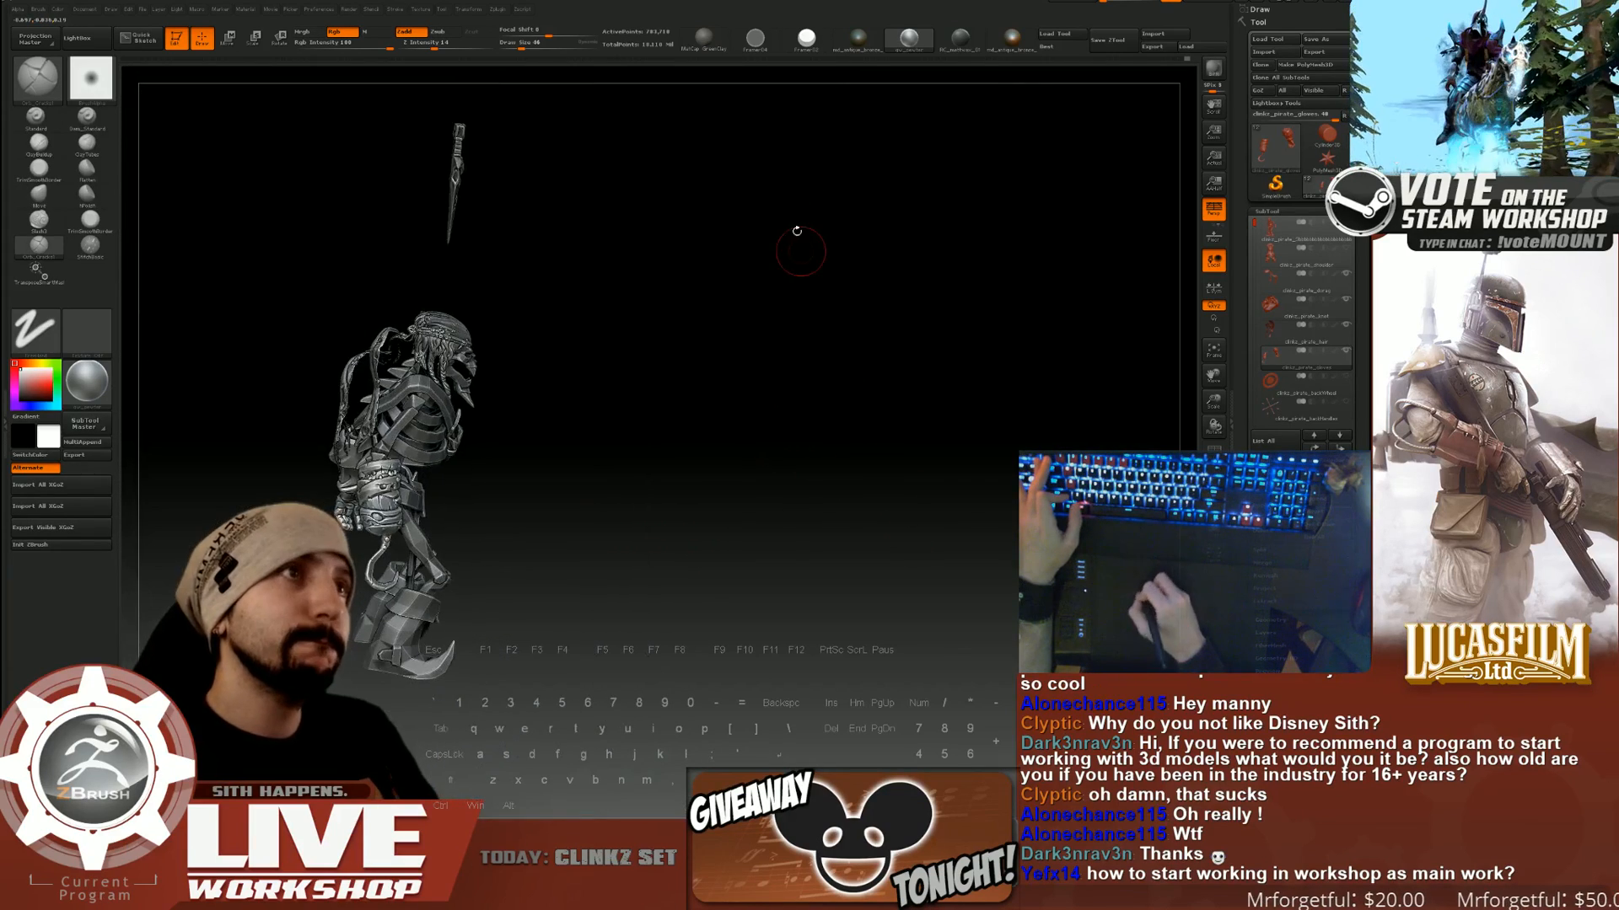
pyautogui.moveTo(918, 363); pyautogui.dragTo(958, 297)
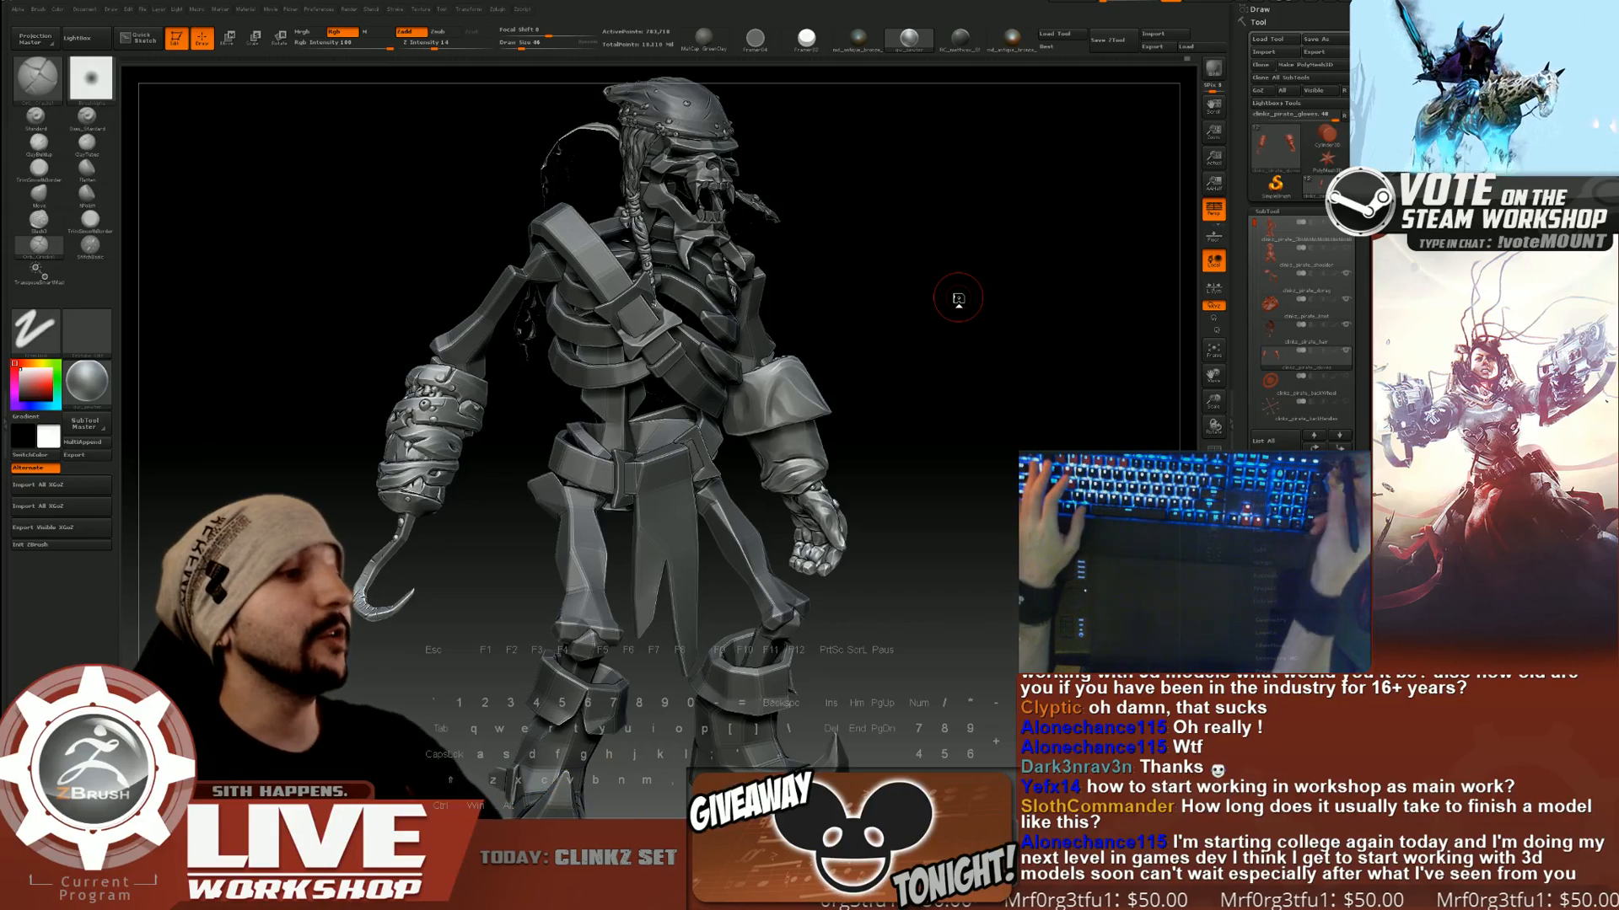
pyautogui.moveTo(1080, 362); pyautogui.dragTo(961, 485)
pyautogui.moveTo(505, 438); pyautogui.dragTo(704, 441)
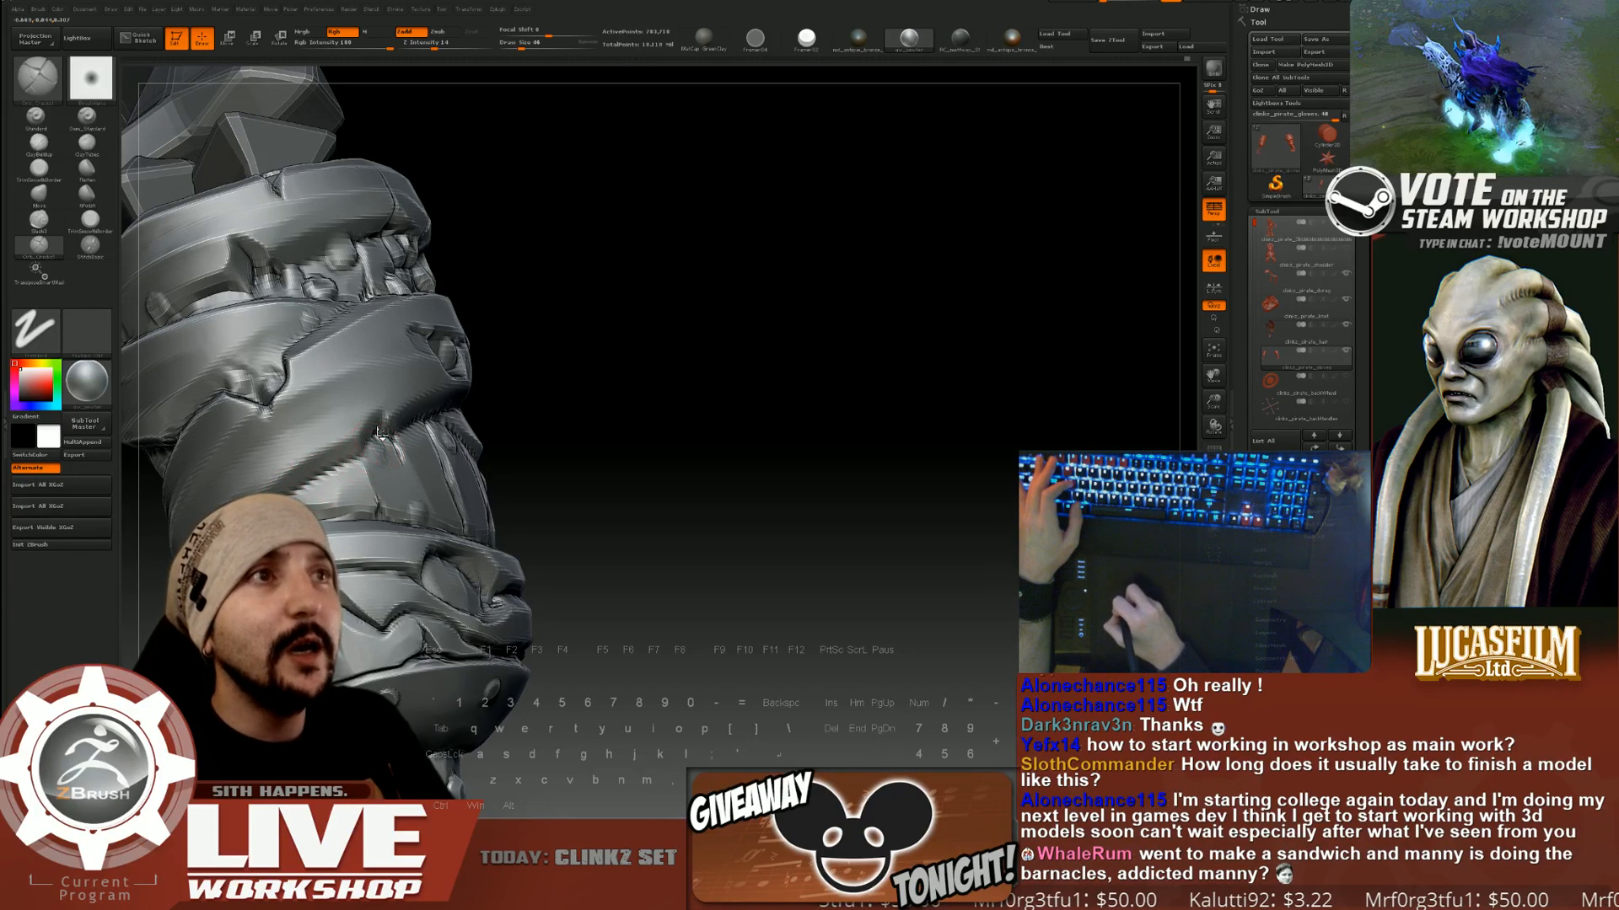
# Refine and smooth the torn wrap surface beside the small barnacle beneath the middle wrap of the hook arm.
pyautogui.moveTo(656, 405); pyautogui.dragTo(581, 411)
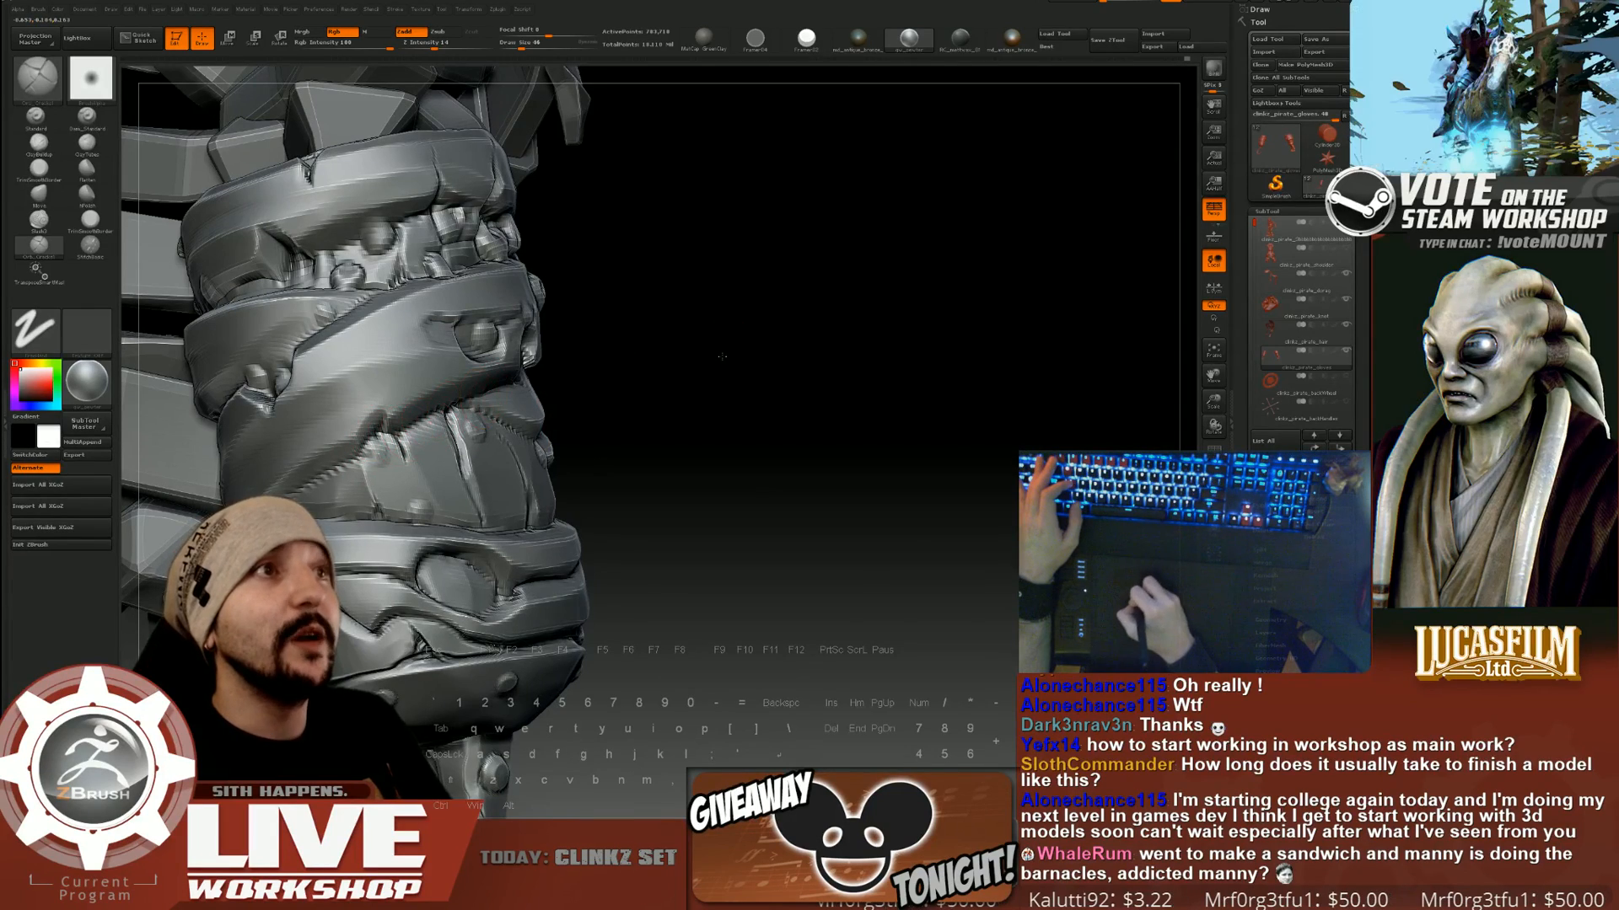
pyautogui.moveTo(722, 357); pyautogui.dragTo(632, 363)
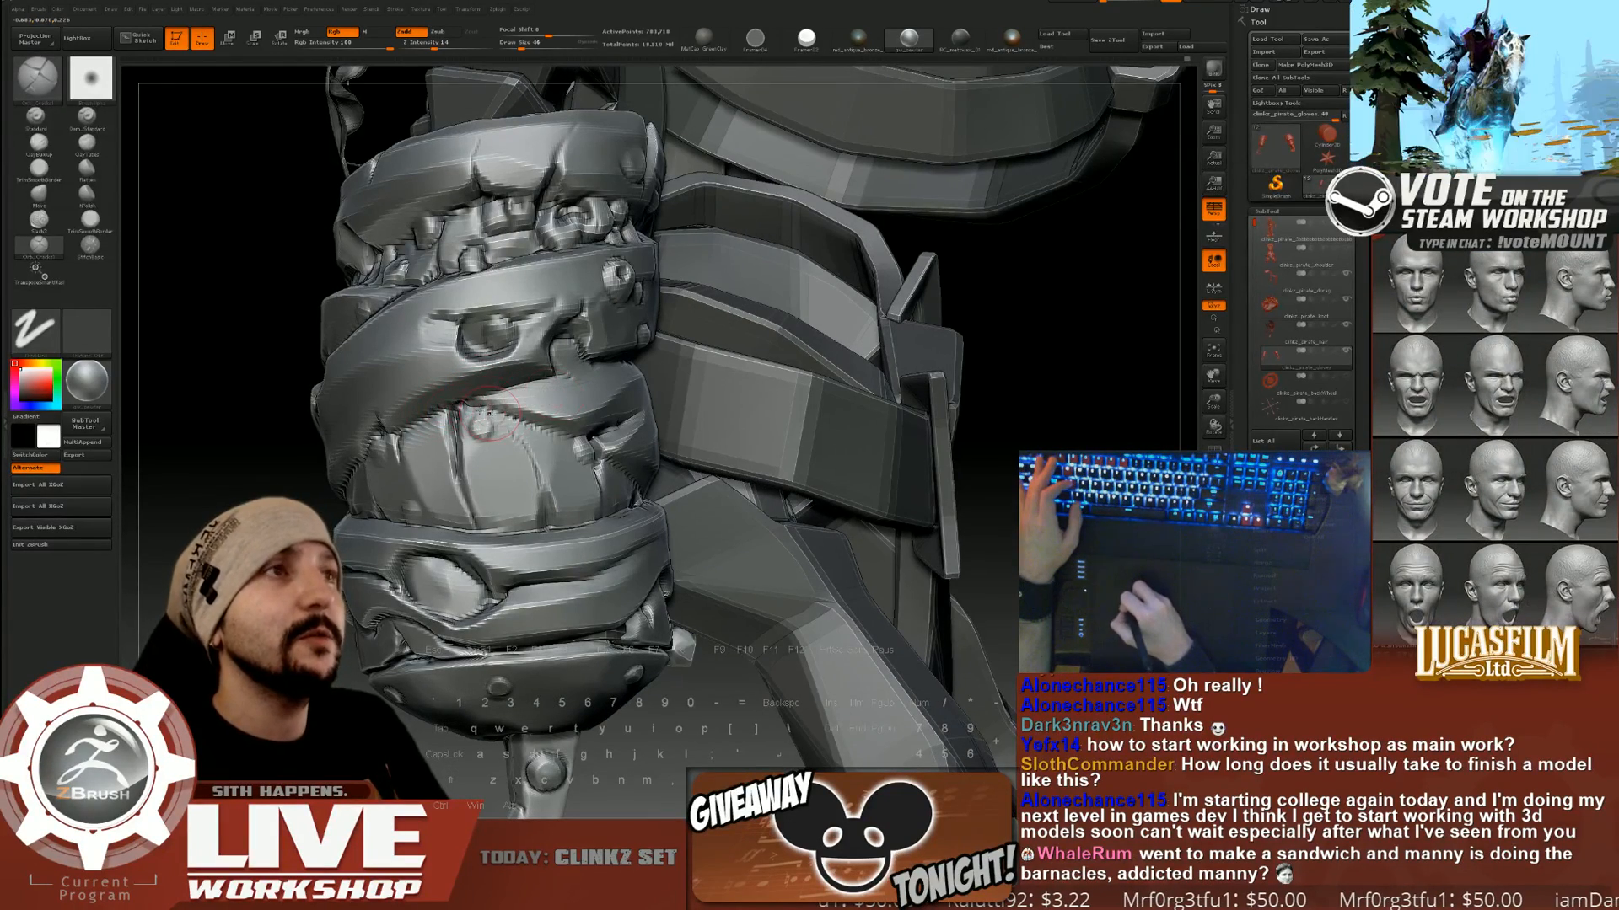
pyautogui.moveTo(675, 431); pyautogui.dragTo(556, 438)
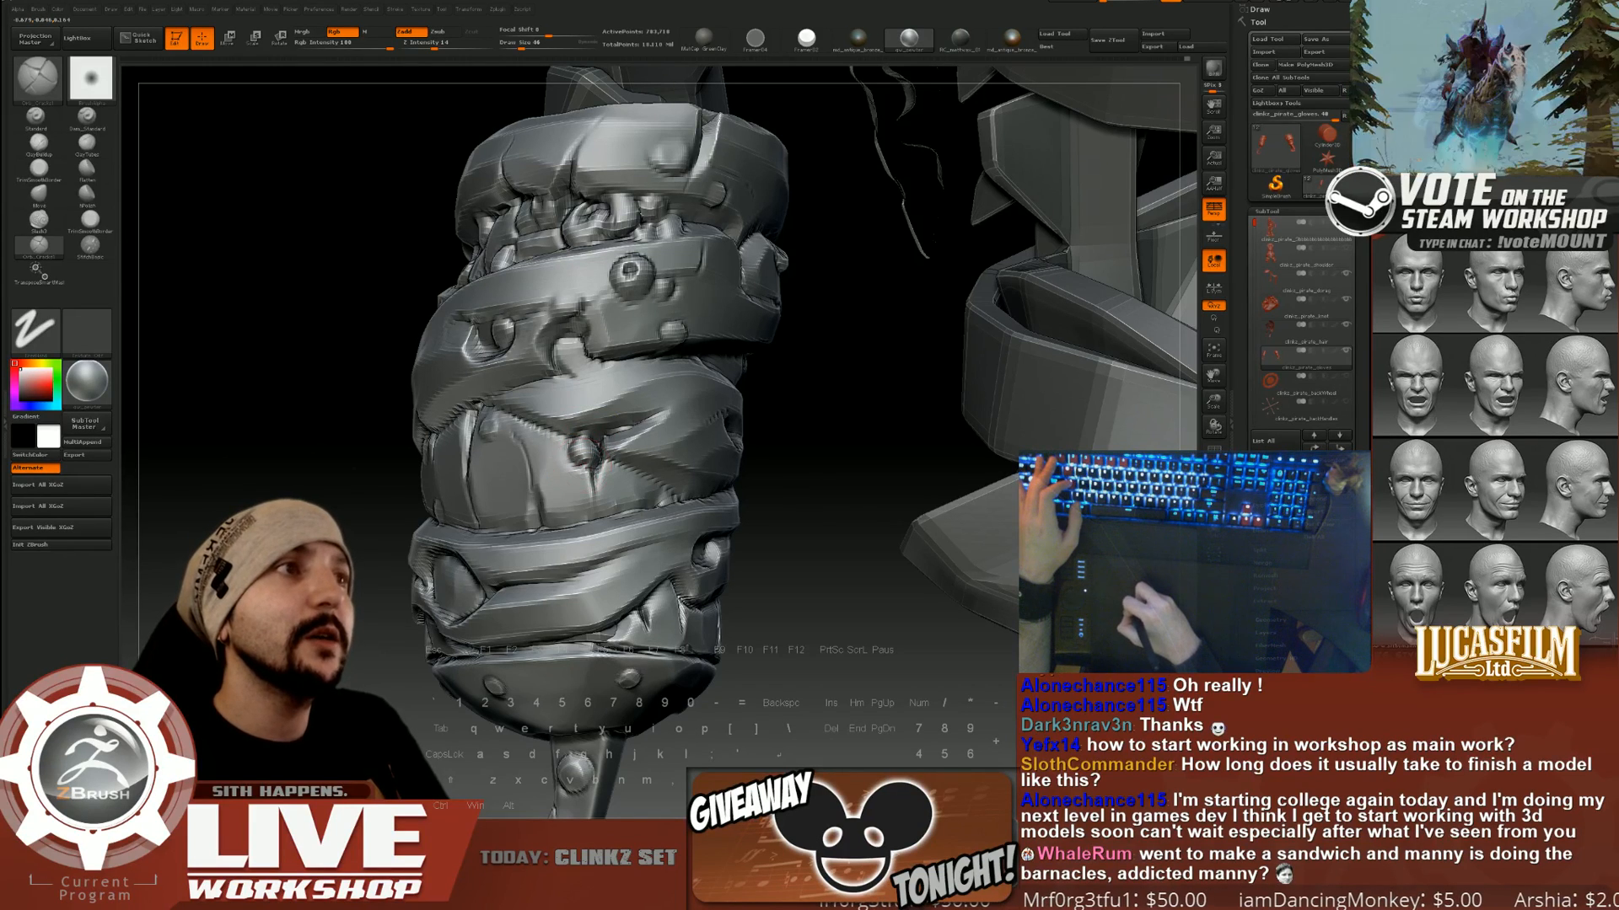
pyautogui.moveTo(721, 489); pyautogui.dragTo(613, 484)
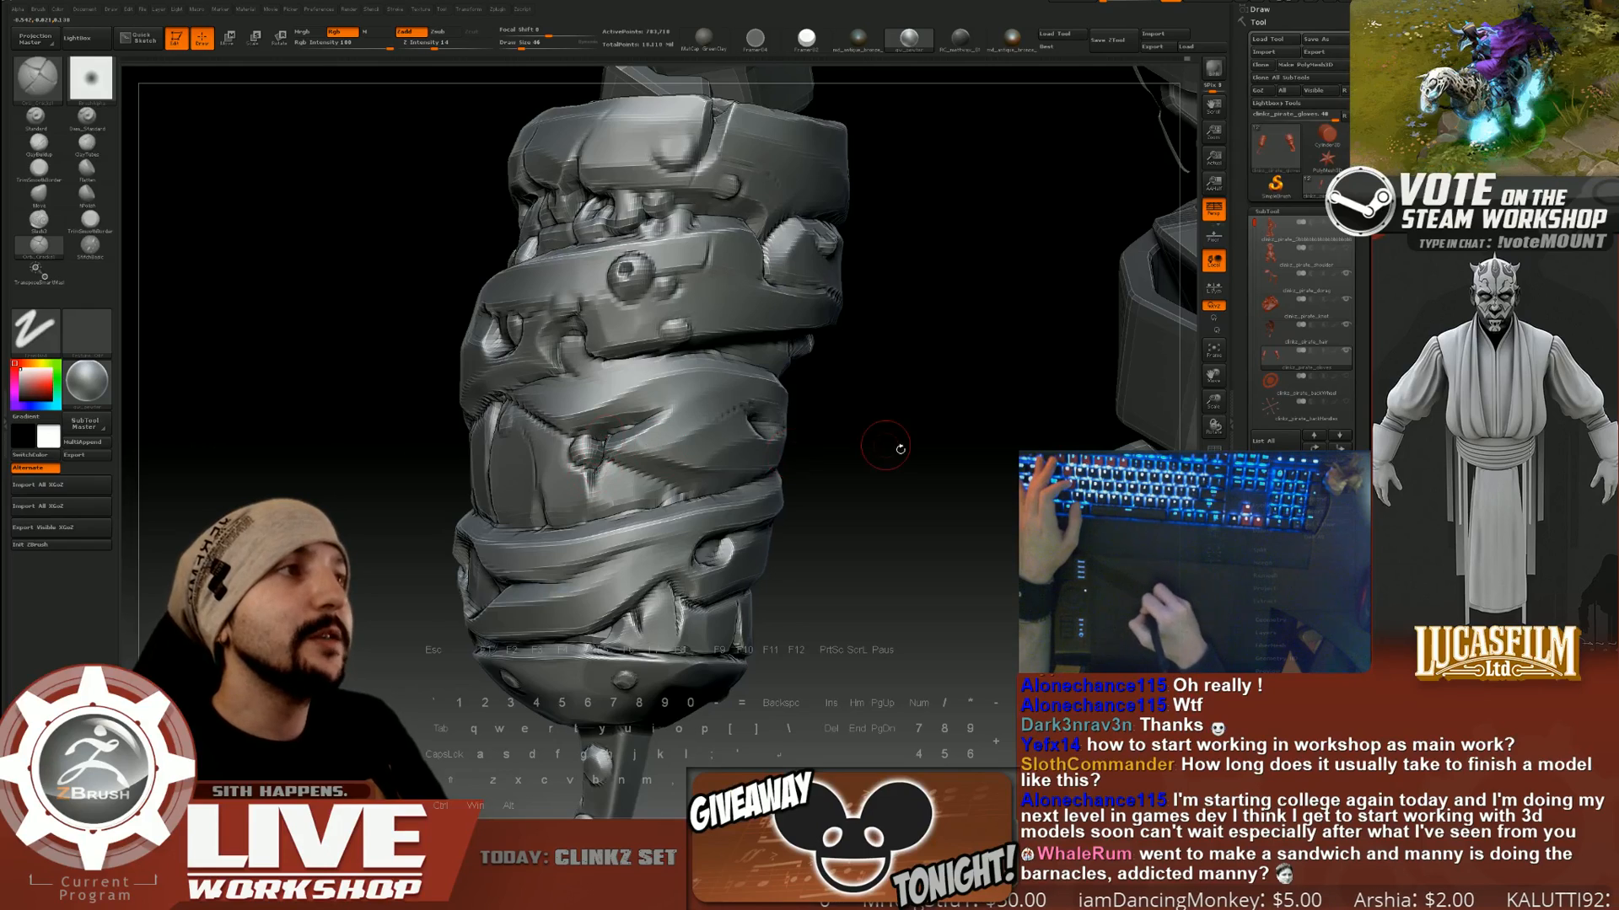
pyautogui.moveTo(885, 447); pyautogui.dragTo(686, 394)
pyautogui.moveTo(620, 441); pyautogui.dragTo(641, 465, button='right')
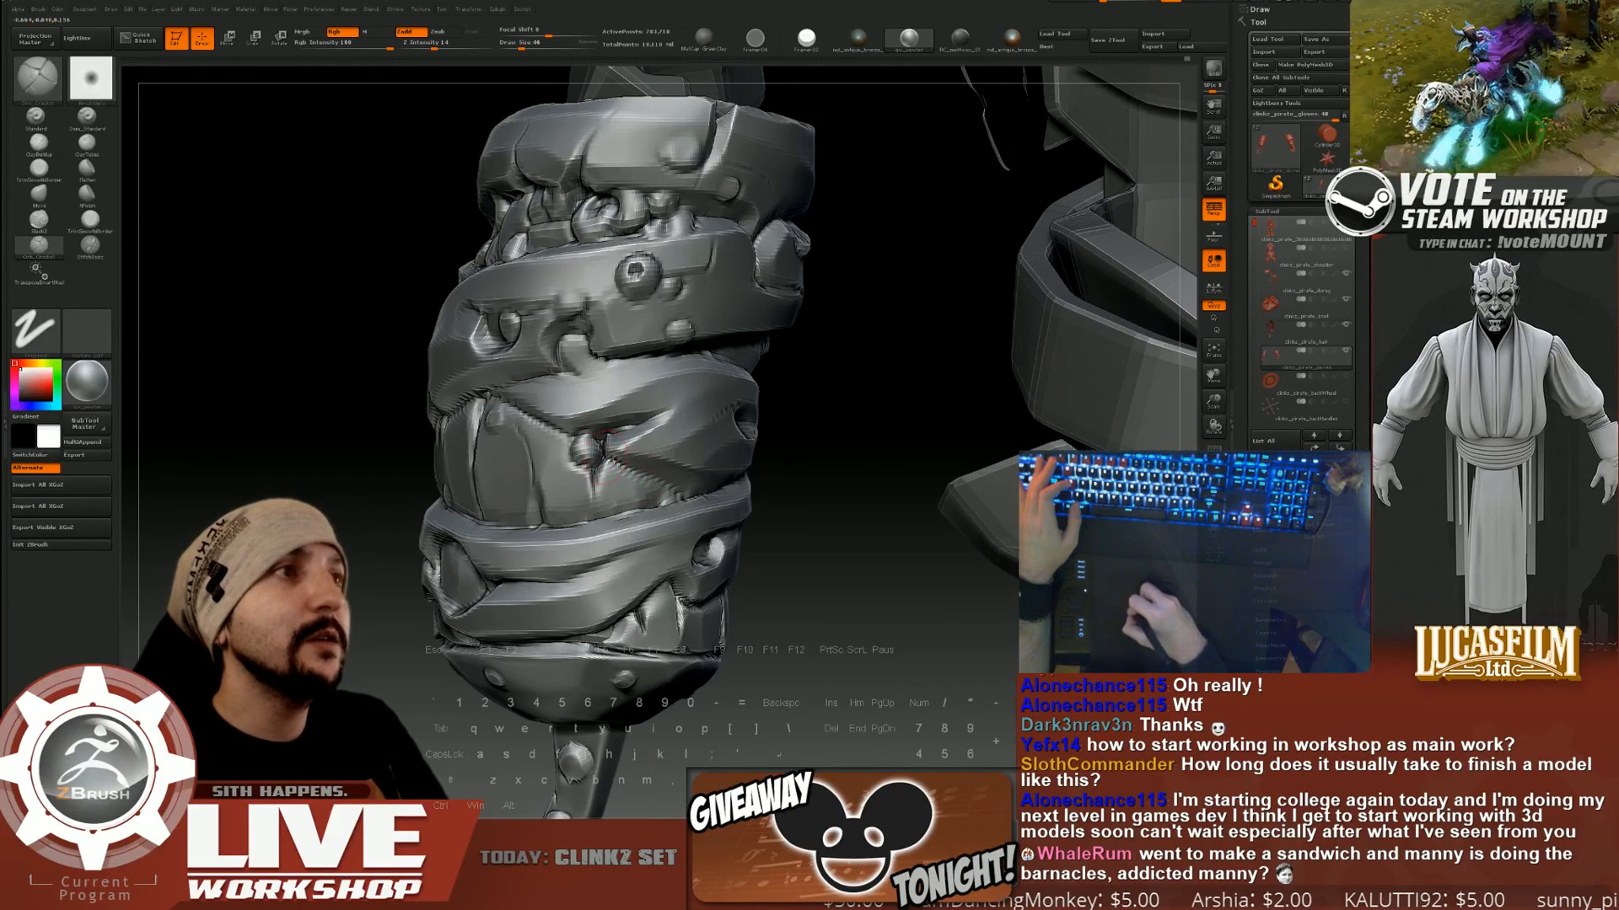
pyautogui.moveTo(837, 525); pyautogui.dragTo(788, 495)
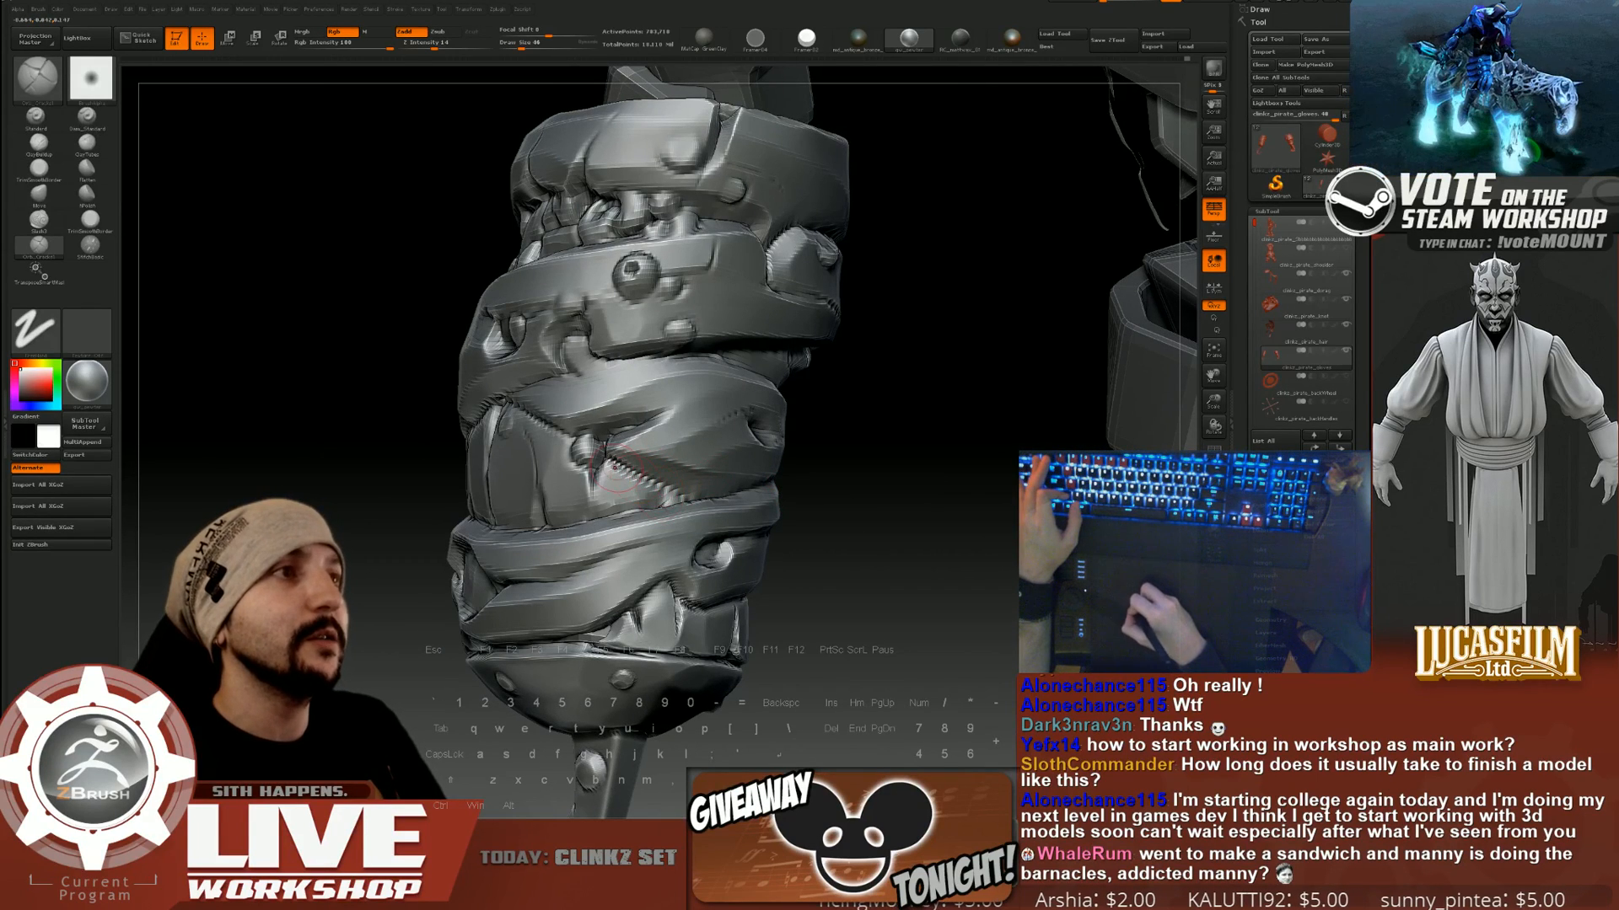
pyautogui.keyDown('shift'); pyautogui.moveTo(616, 468); pyautogui.dragTo(674, 493); pyautogui.keyUp('shift')
# Smooth the lower edge of the middle wrap where it meets the cracked band beneath it.
pyautogui.moveTo(834, 461); pyautogui.dragTo(810, 541)
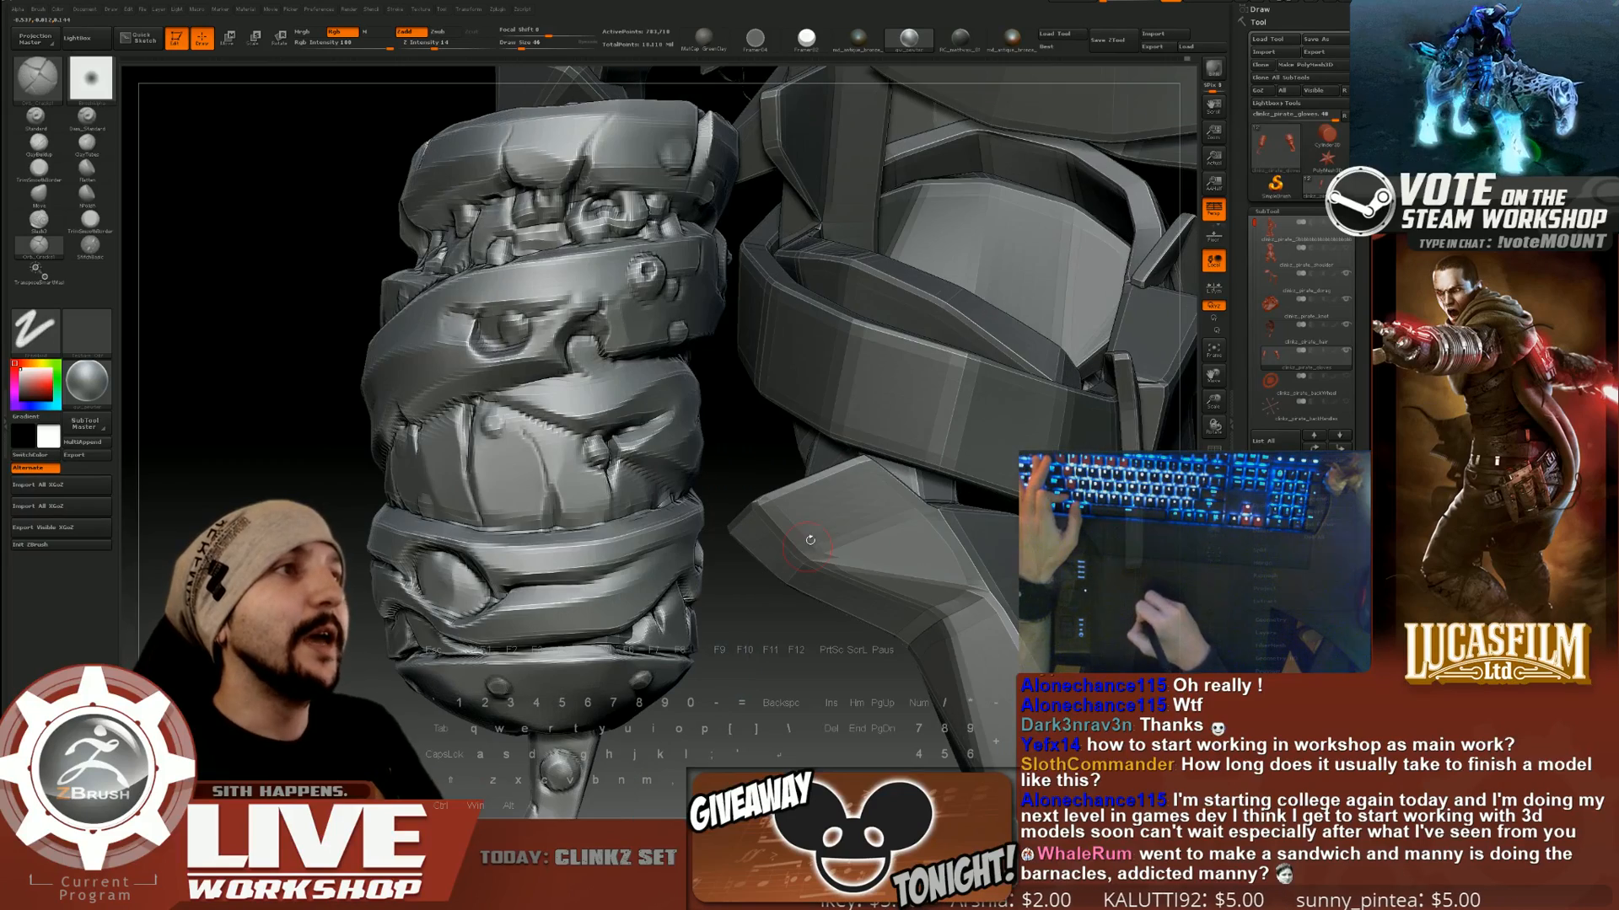
pyautogui.moveTo(749, 671); pyautogui.dragTo(894, 590)
pyautogui.moveTo(908, 458); pyautogui.dragTo(995, 464)
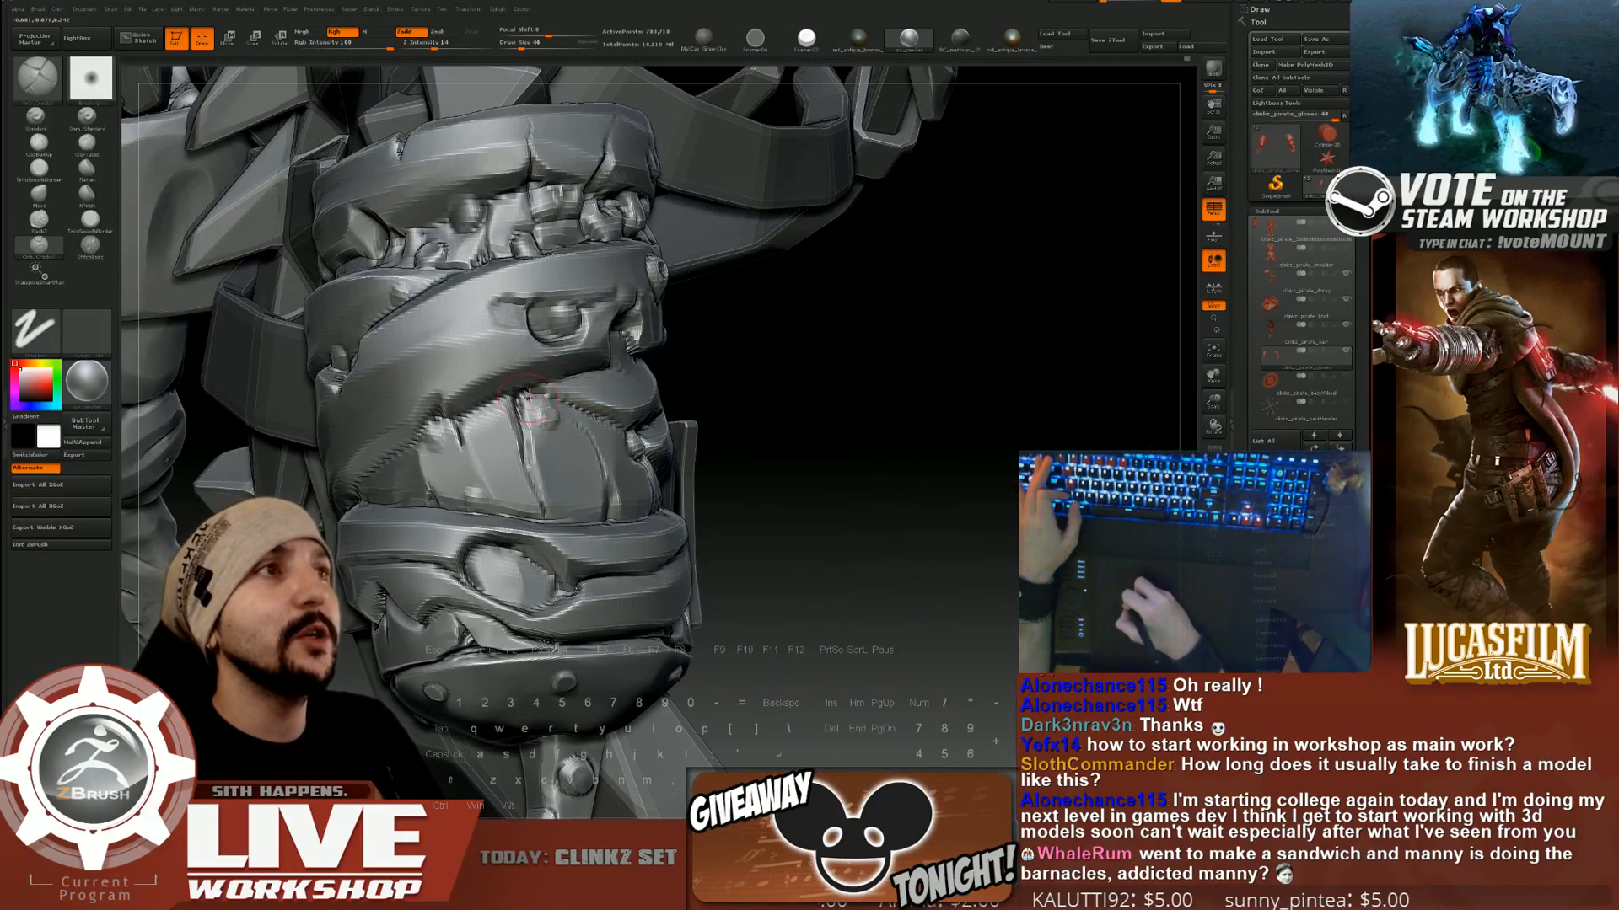
pyautogui.keyDown('shift'); pyautogui.moveTo(528, 398); pyautogui.dragTo(533, 394); pyautogui.keyUp('shift')
pyautogui.moveTo(726, 402); pyautogui.dragTo(894, 369)
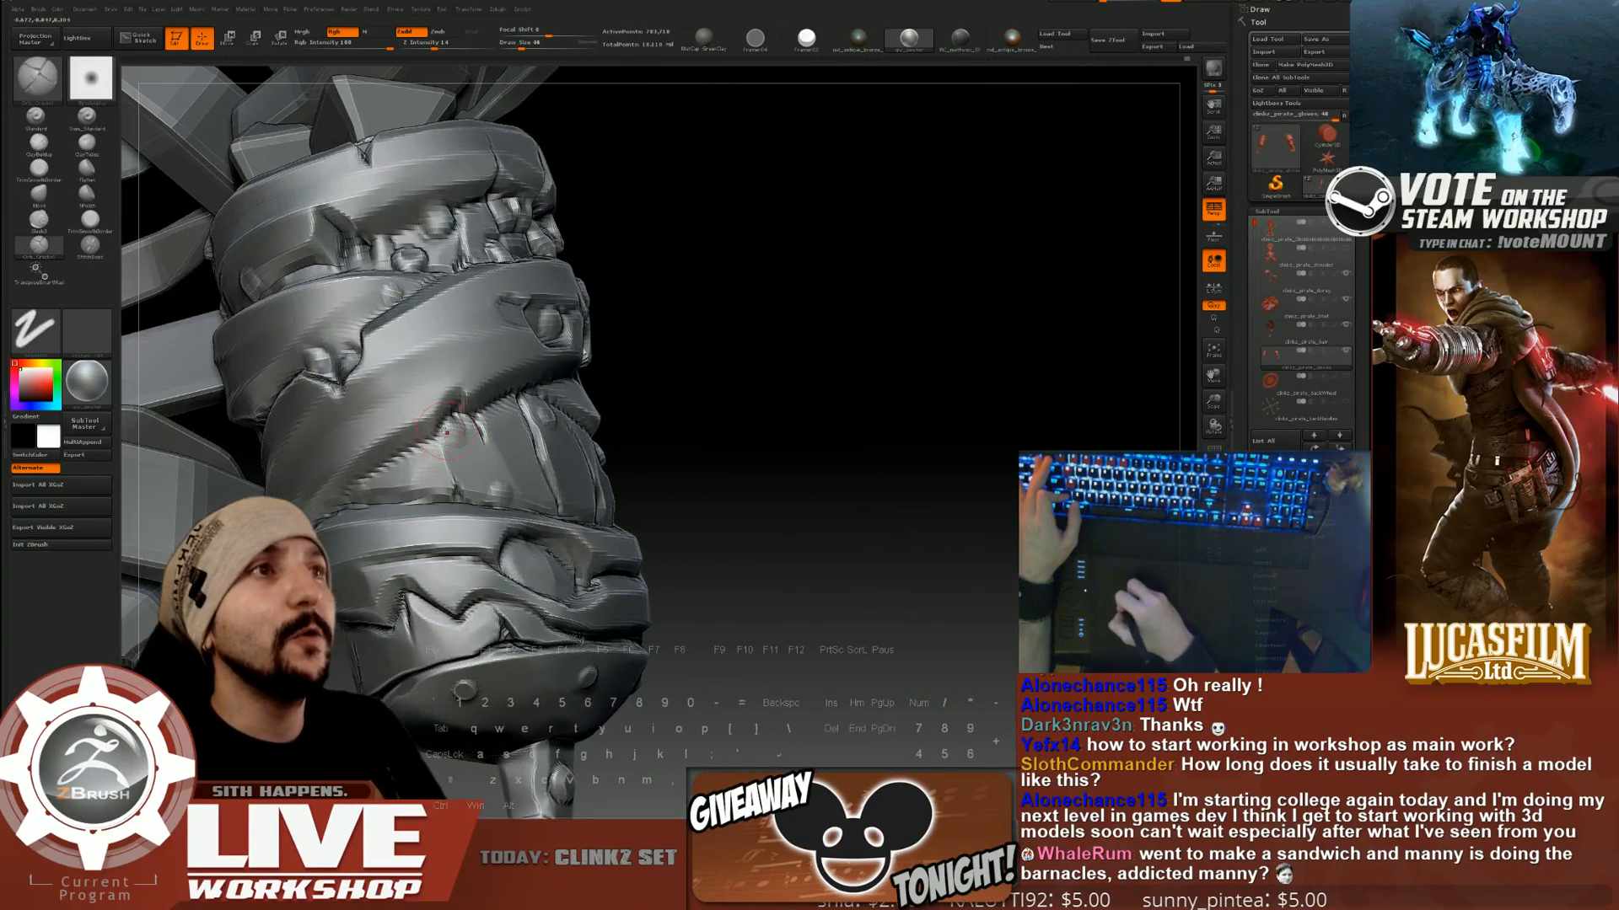
# Smooth the barnacle area in the upper gap beside the diagonal wrap's edge on the arm's outer side.
pyautogui.moveTo(740, 409)
pyautogui.mouseDown()
pyautogui.moveTo(447, 476)
pyautogui.moveTo(458, 500)
pyautogui.mouseUp()
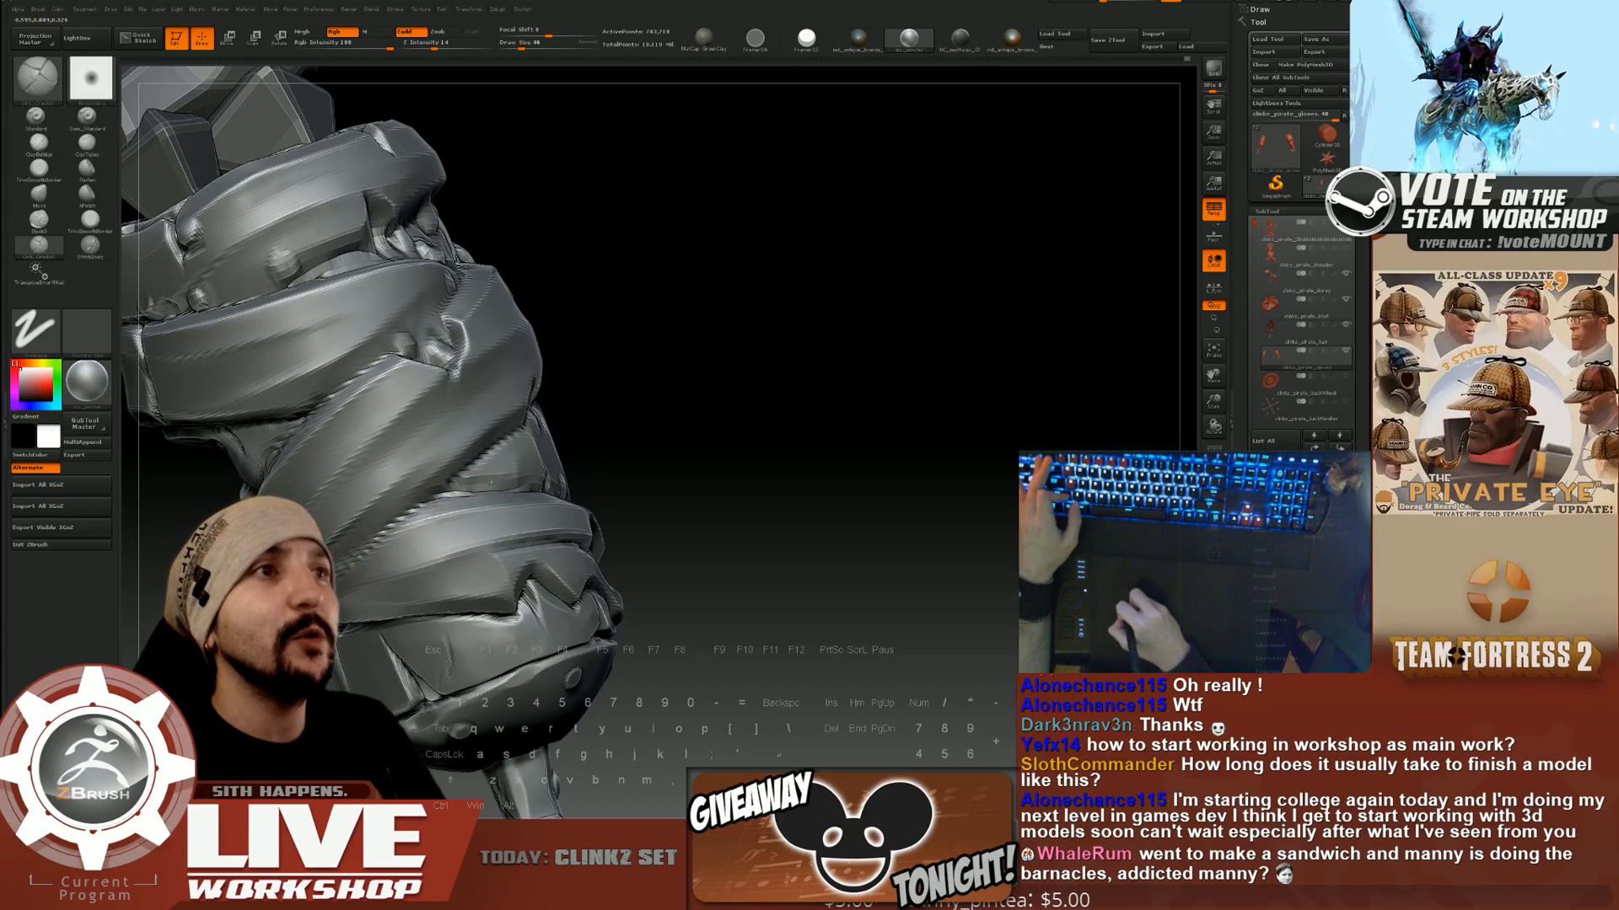
pyautogui.moveTo(703, 439); pyautogui.dragTo(412, 384)
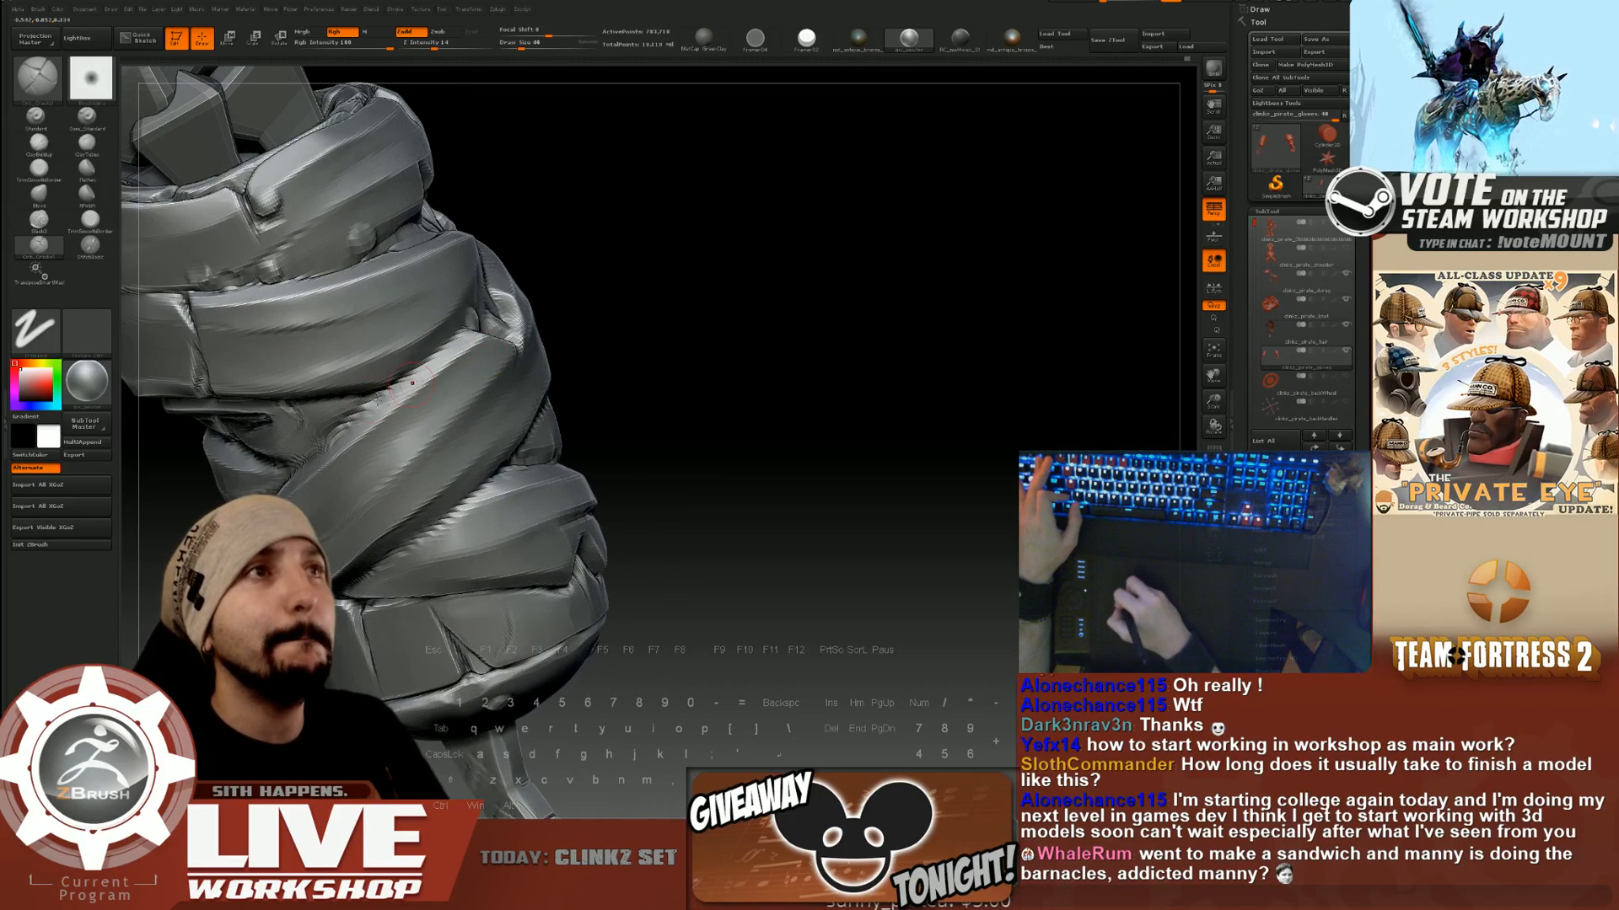
pyautogui.moveTo(498, 318); pyautogui.dragTo(556, 304, button='right')
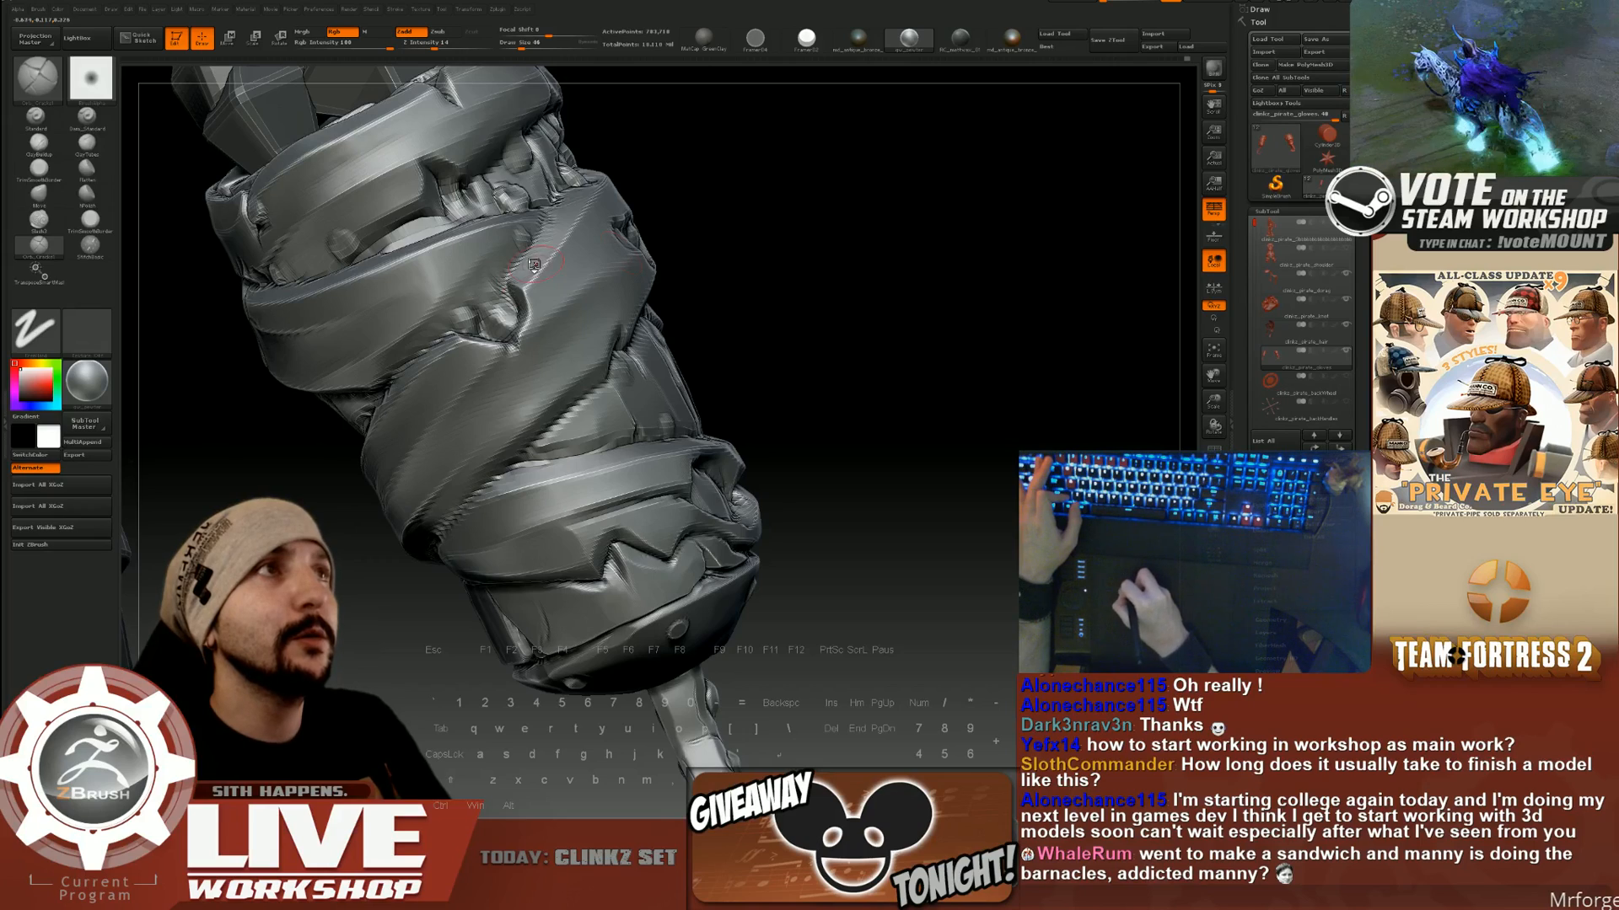
pyautogui.moveTo(533, 265); pyautogui.dragTo(582, 261, button='right')
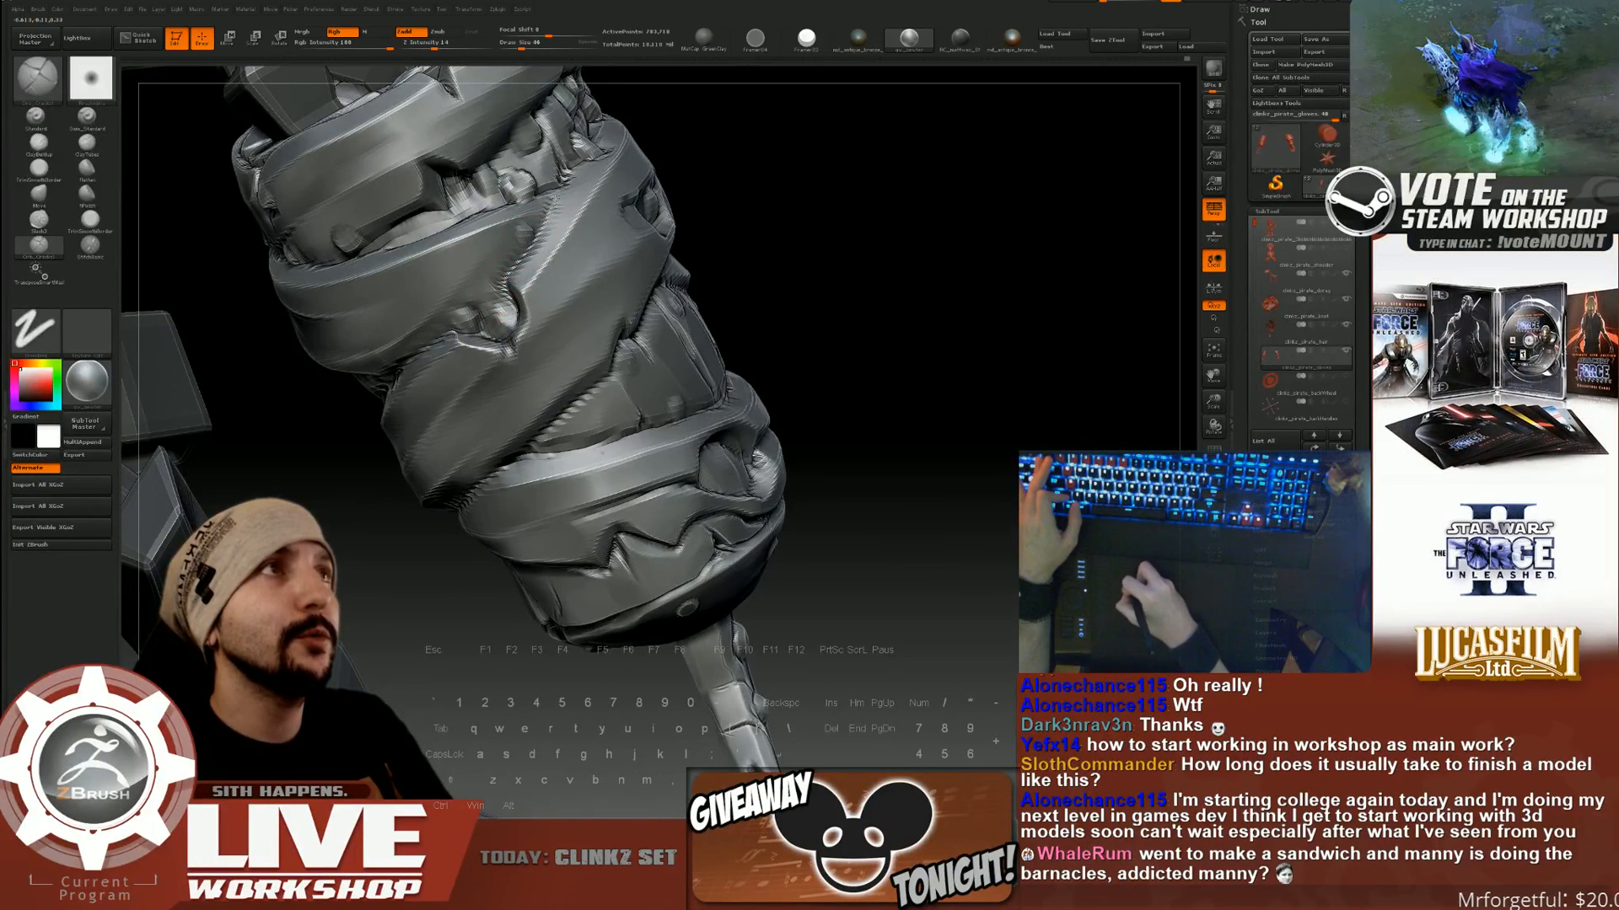
pyautogui.moveTo(798, 155); pyautogui.dragTo(750, 337)
pyautogui.moveTo(473, 346); pyautogui.dragTo(488, 288)
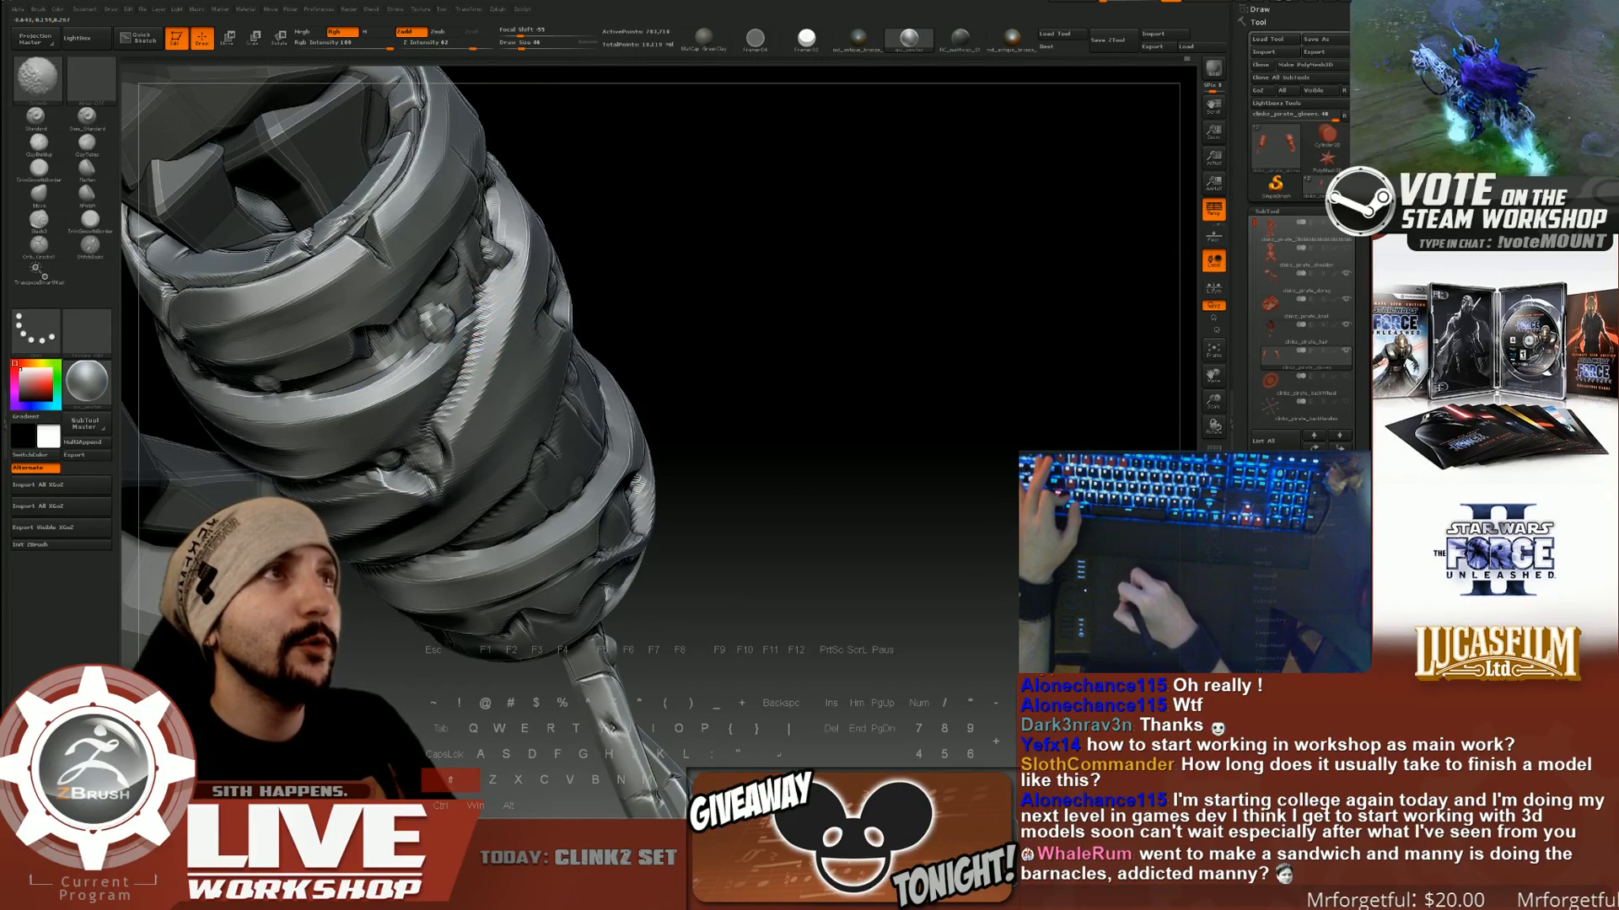
# Examine the barnacled hook arm wraps against the full character from several sides.
pyautogui.moveTo(779, 287)
pyautogui.mouseDown()
pyautogui.moveTo(964, 427)
pyautogui.moveTo(970, 370)
pyautogui.mouseUp()
pyautogui.moveTo(970, 371); pyautogui.dragTo(874, 489)
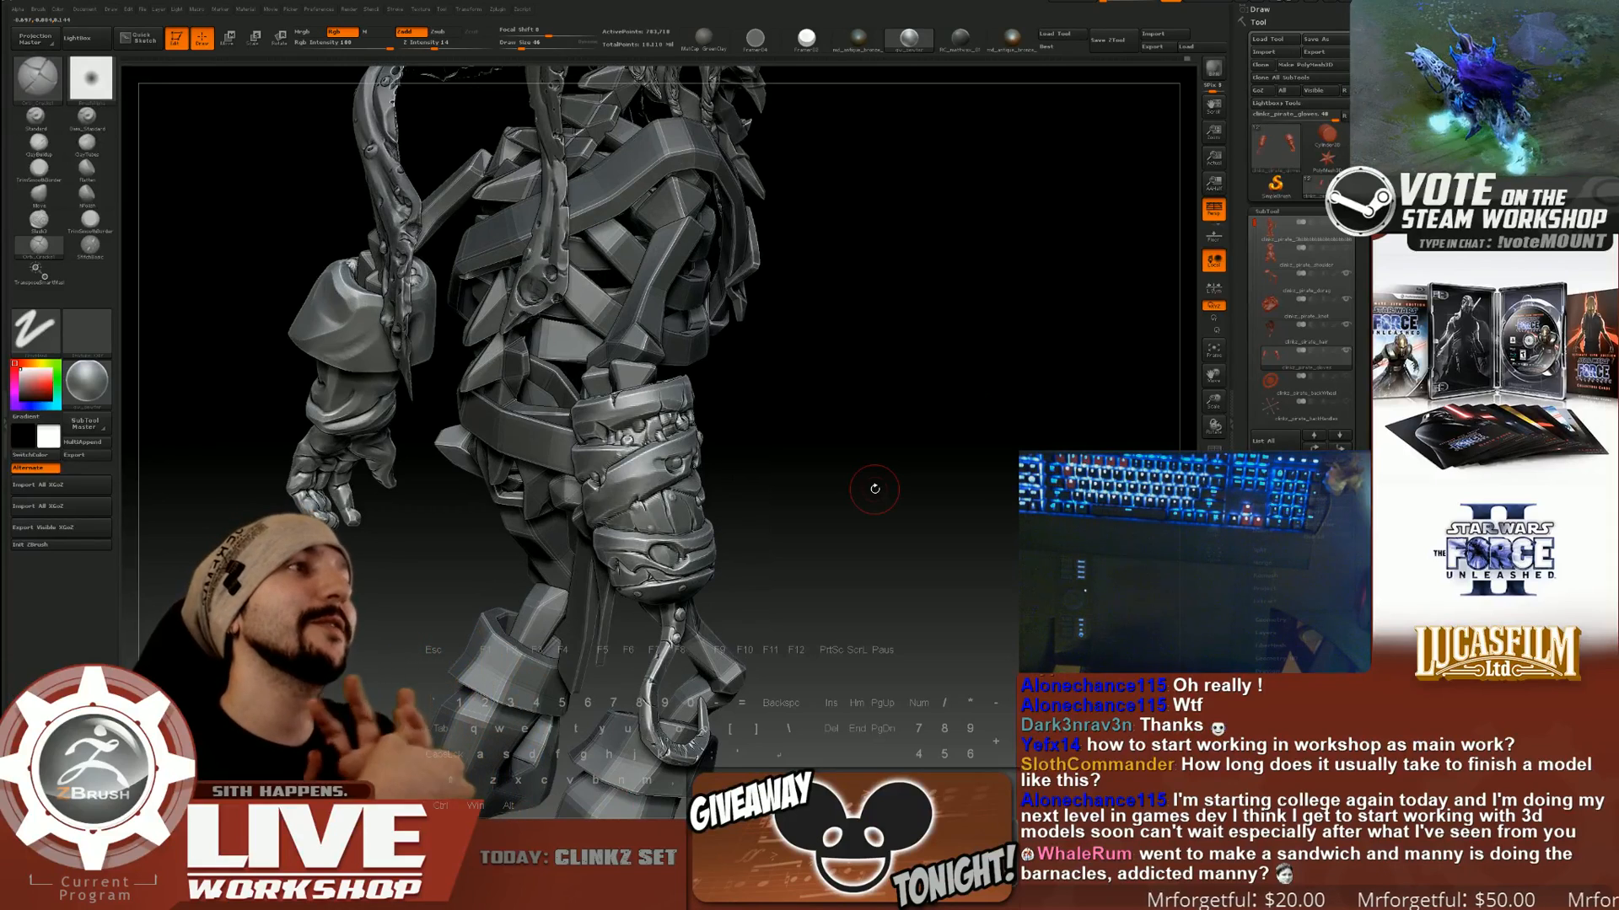
pyautogui.keyDown('alt'); pyautogui.moveTo(874, 488); pyautogui.dragTo(879, 360); pyautogui.keyUp('alt')
pyautogui.moveTo(932, 408)
pyautogui.mouseDown()
pyautogui.moveTo(903, 423)
pyautogui.moveTo(933, 391)
pyautogui.mouseUp()
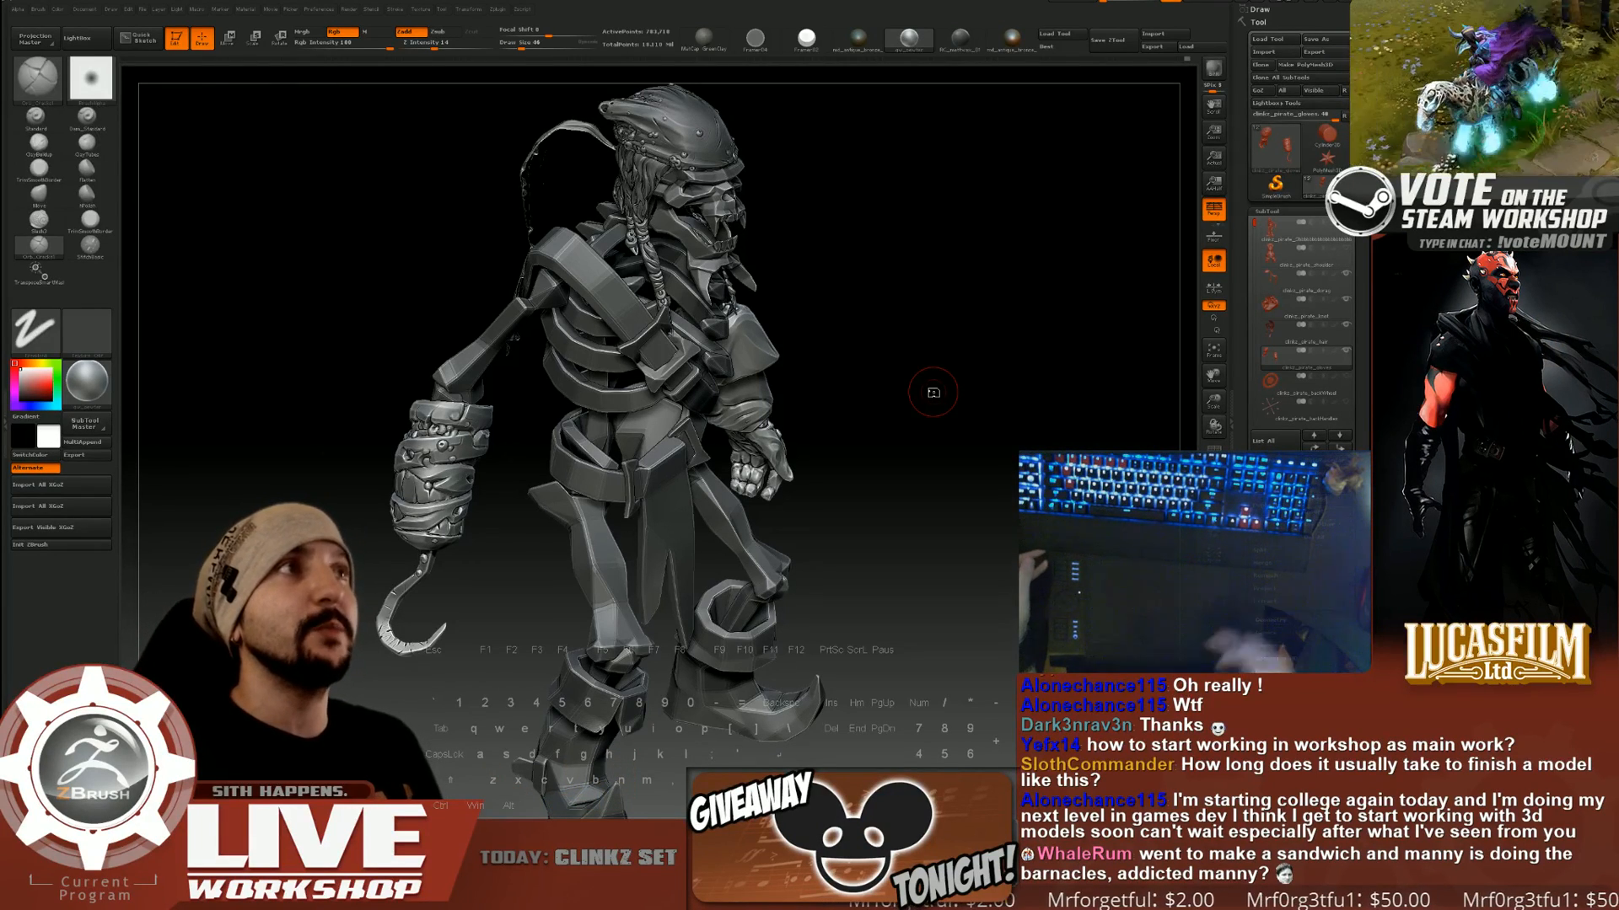
pyautogui.moveTo(1005, 322); pyautogui.dragTo(1142, 387)
pyautogui.moveTo(552, 709); pyautogui.dragTo(510, 627)
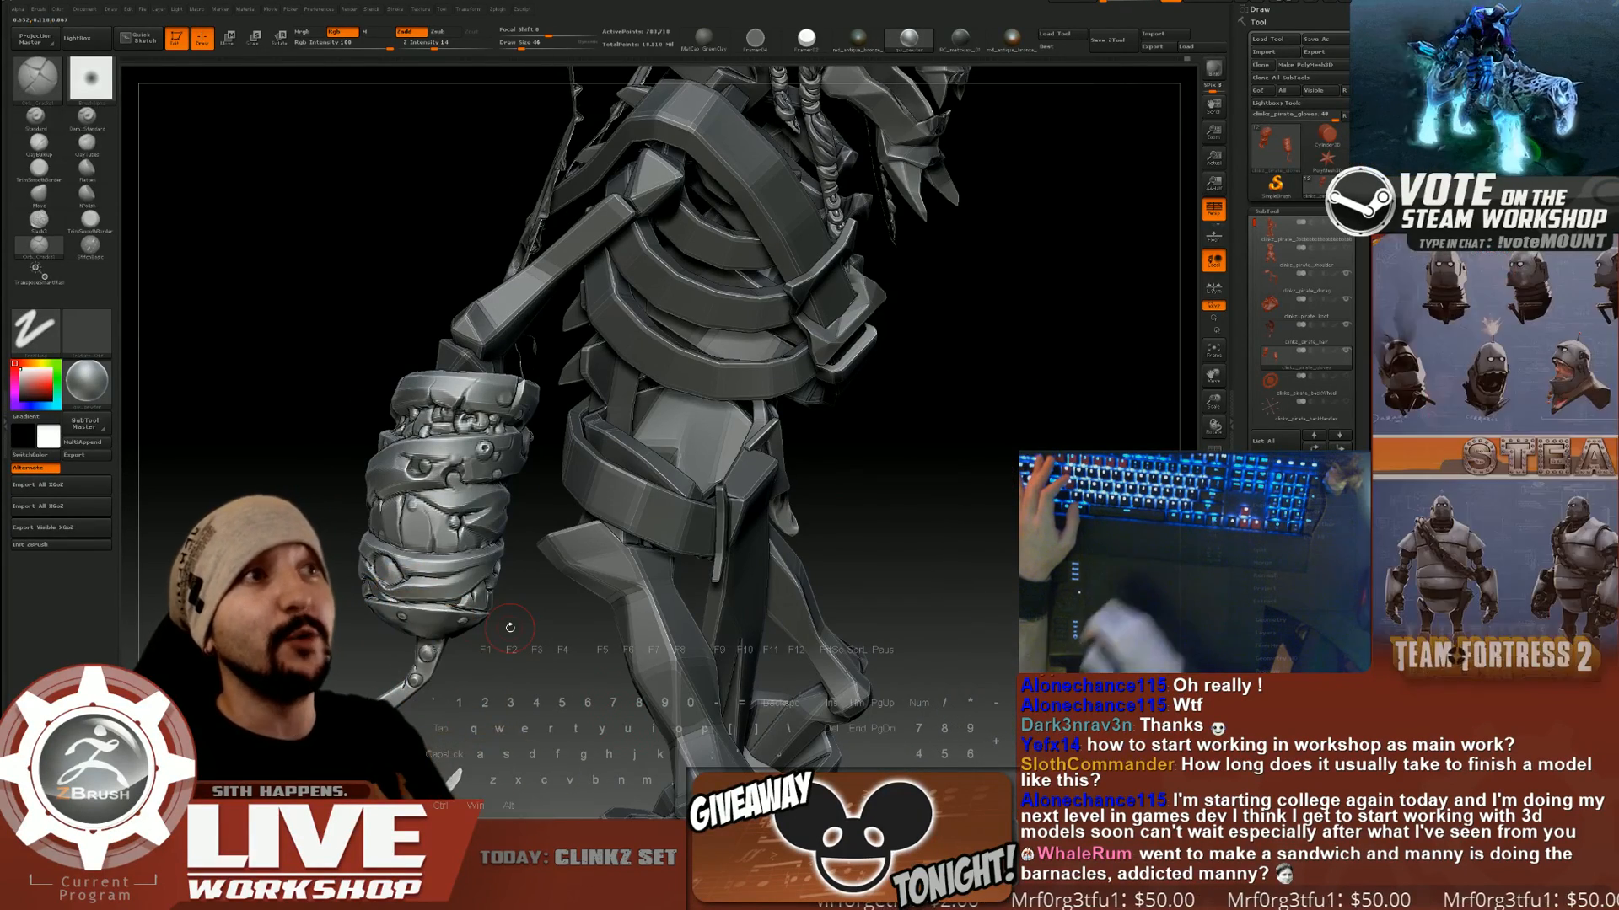
pyautogui.moveTo(1058, 459); pyautogui.dragTo(867, 353)
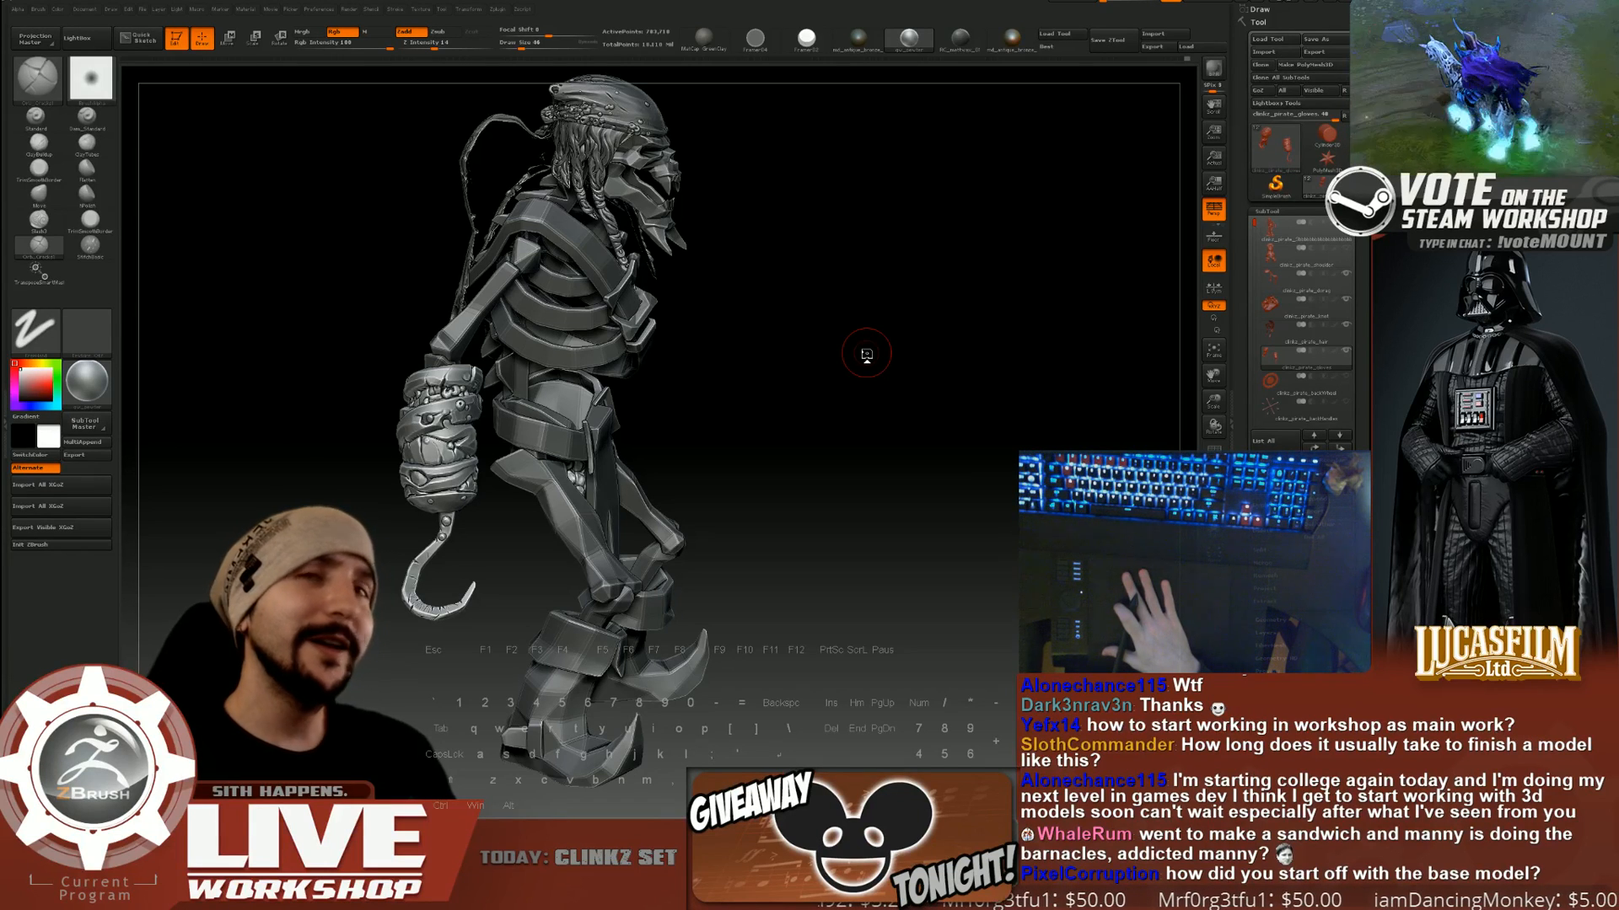
pyautogui.moveTo(843, 371)
pyautogui.keyDown('alt'); pyautogui.mouseDown()
pyautogui.moveTo(827, 395)
pyautogui.moveTo(932, 423)
pyautogui.moveTo(980, 408)
pyautogui.moveTo(970, 438)
pyautogui.moveTo(911, 365)
pyautogui.moveTo(939, 430)
pyautogui.moveTo(838, 397)
pyautogui.mouseUp(); pyautogui.keyUp('alt')
pyautogui.keyDown('alt'); pyautogui.moveTo(796, 509); pyautogui.dragTo(759, 345); pyautogui.keyUp('alt')
pyautogui.moveTo(759, 345); pyautogui.dragTo(852, 422)
pyautogui.moveTo(970, 484)
pyautogui.mouseDown()
pyautogui.moveTo(909, 421)
pyautogui.moveTo(917, 360)
pyautogui.moveTo(932, 406)
pyautogui.moveTo(910, 380)
pyautogui.moveTo(959, 422)
pyautogui.moveTo(958, 489)
pyautogui.mouseUp()
pyautogui.moveTo(957, 489); pyautogui.dragTo(1051, 385)
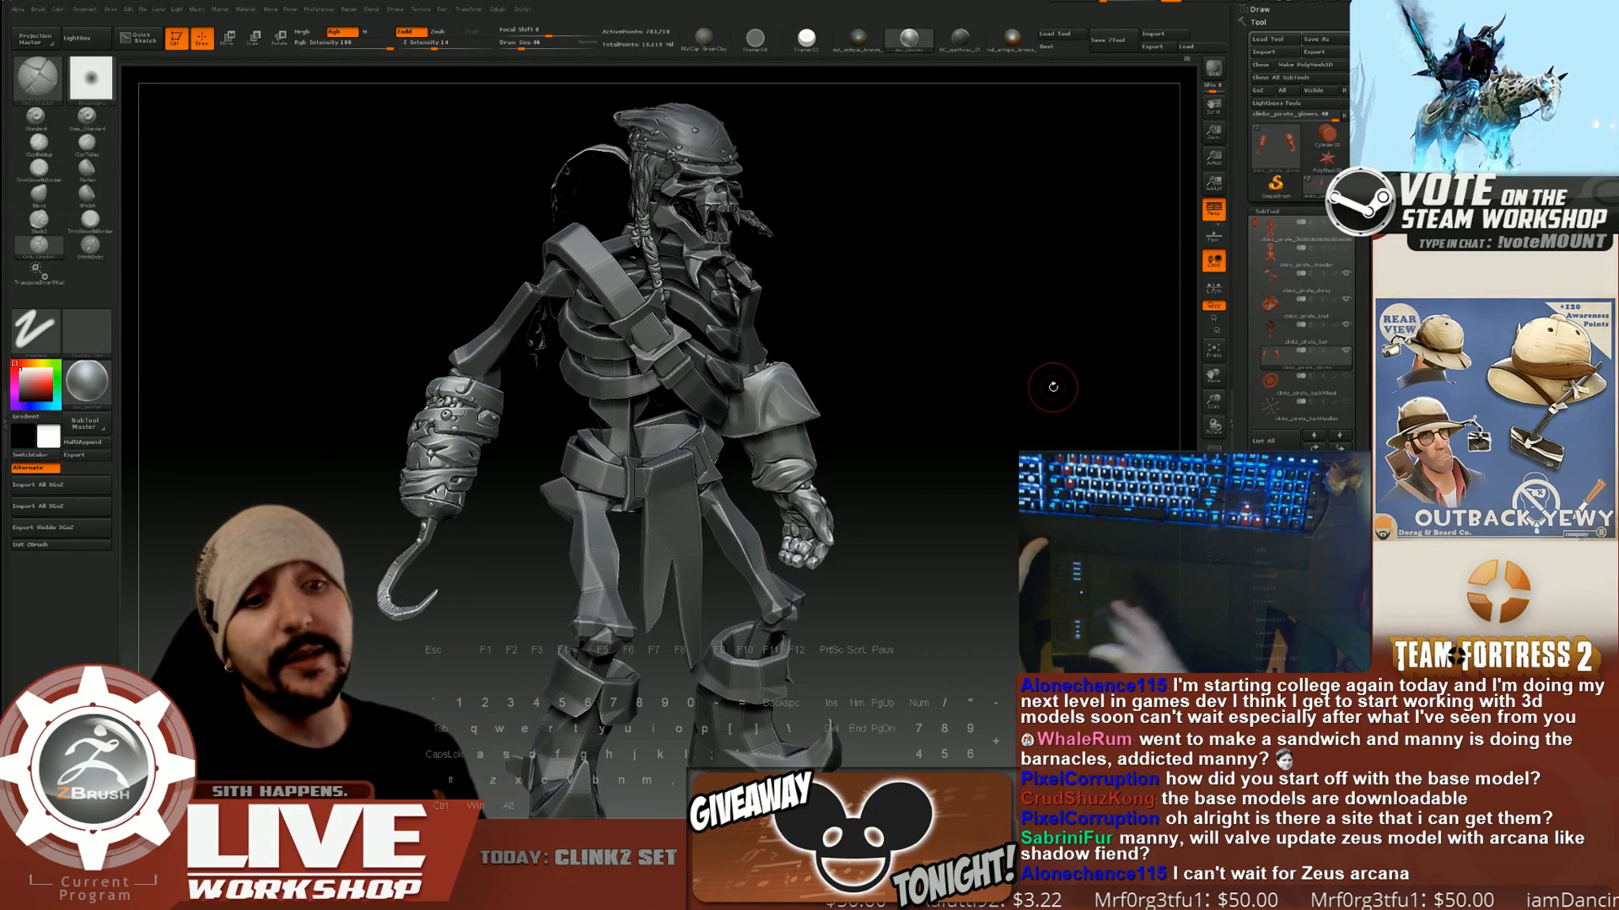
# Bring up the web browser over the sculpt and view the Afterlife Stealer artwork in an enlarged window.
pyautogui.press('super')
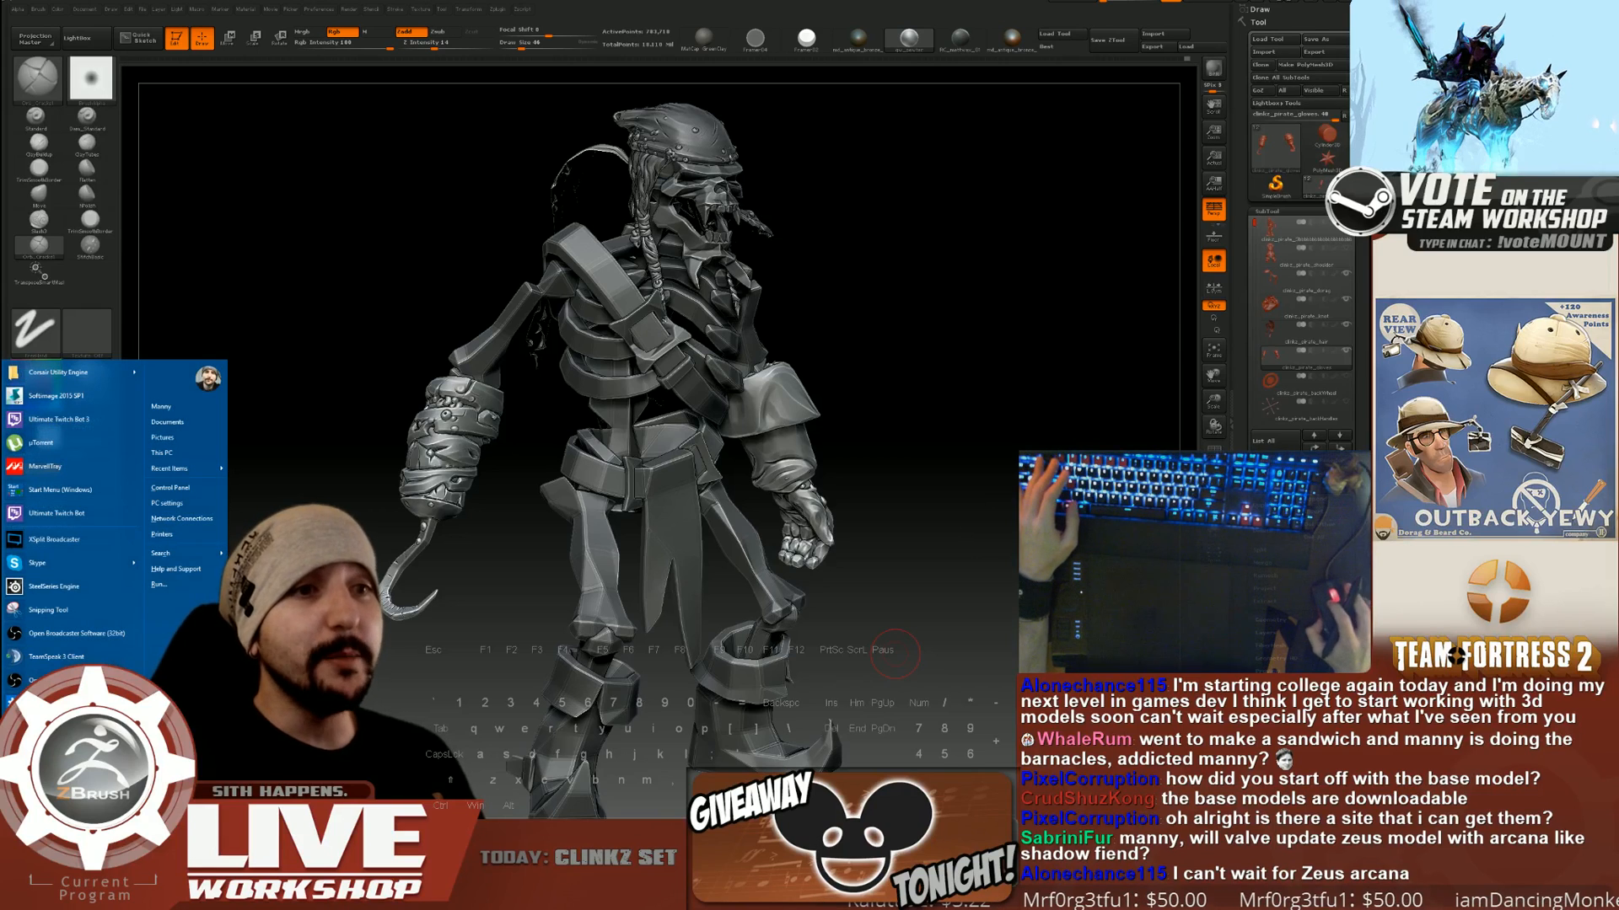
pyautogui.press('Escape')
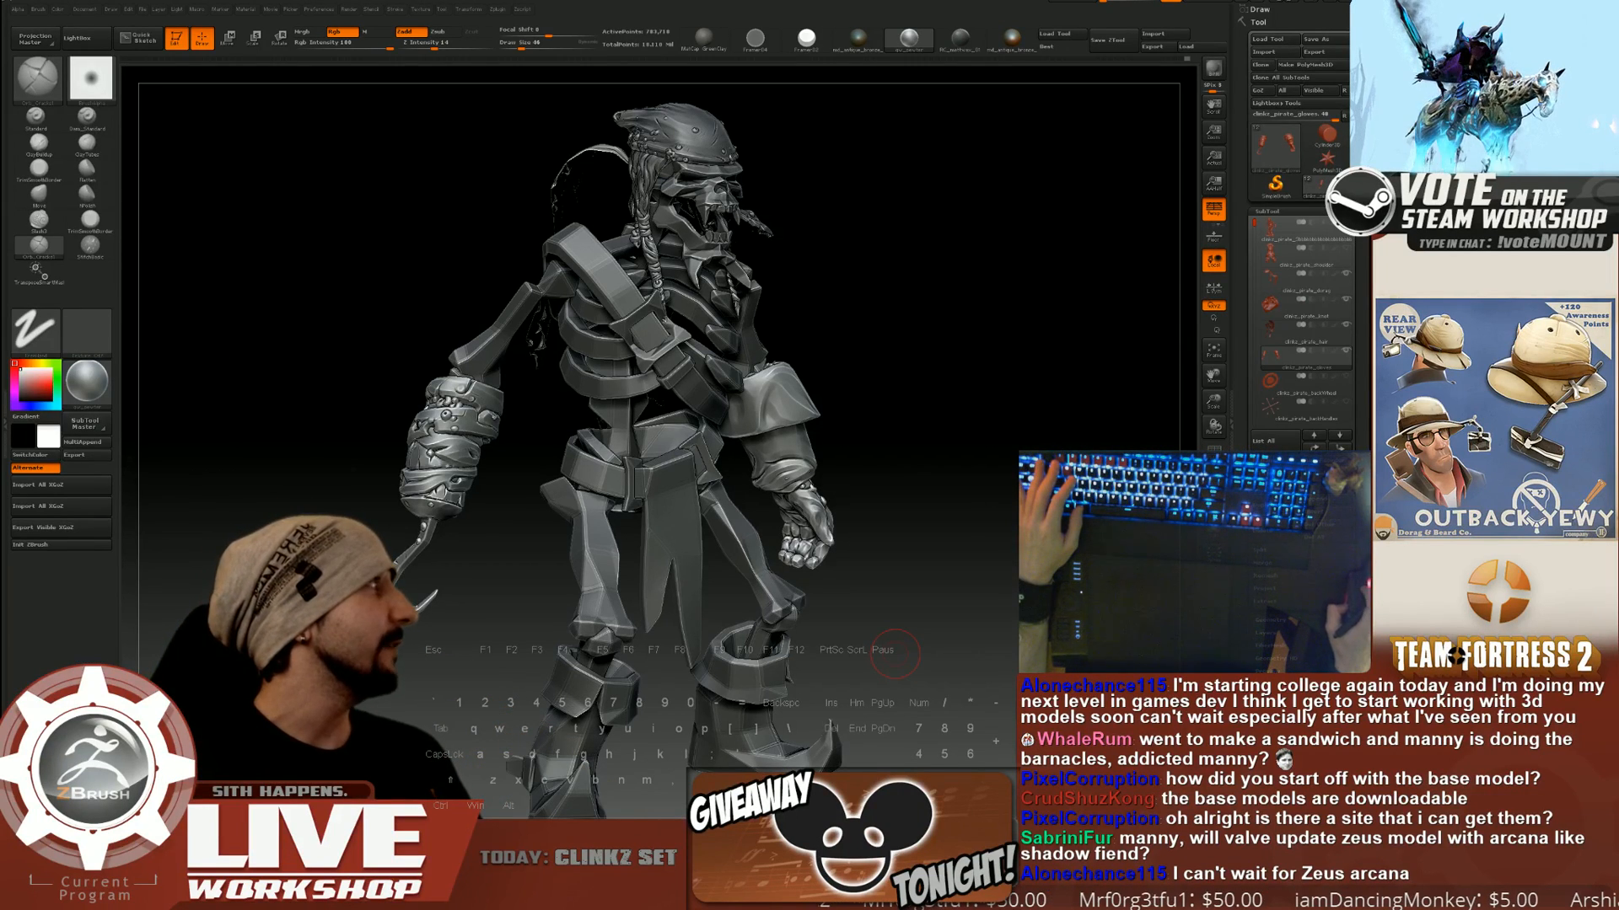
pyautogui.moveTo(1602, 48); pyautogui.dragTo(590, 87)
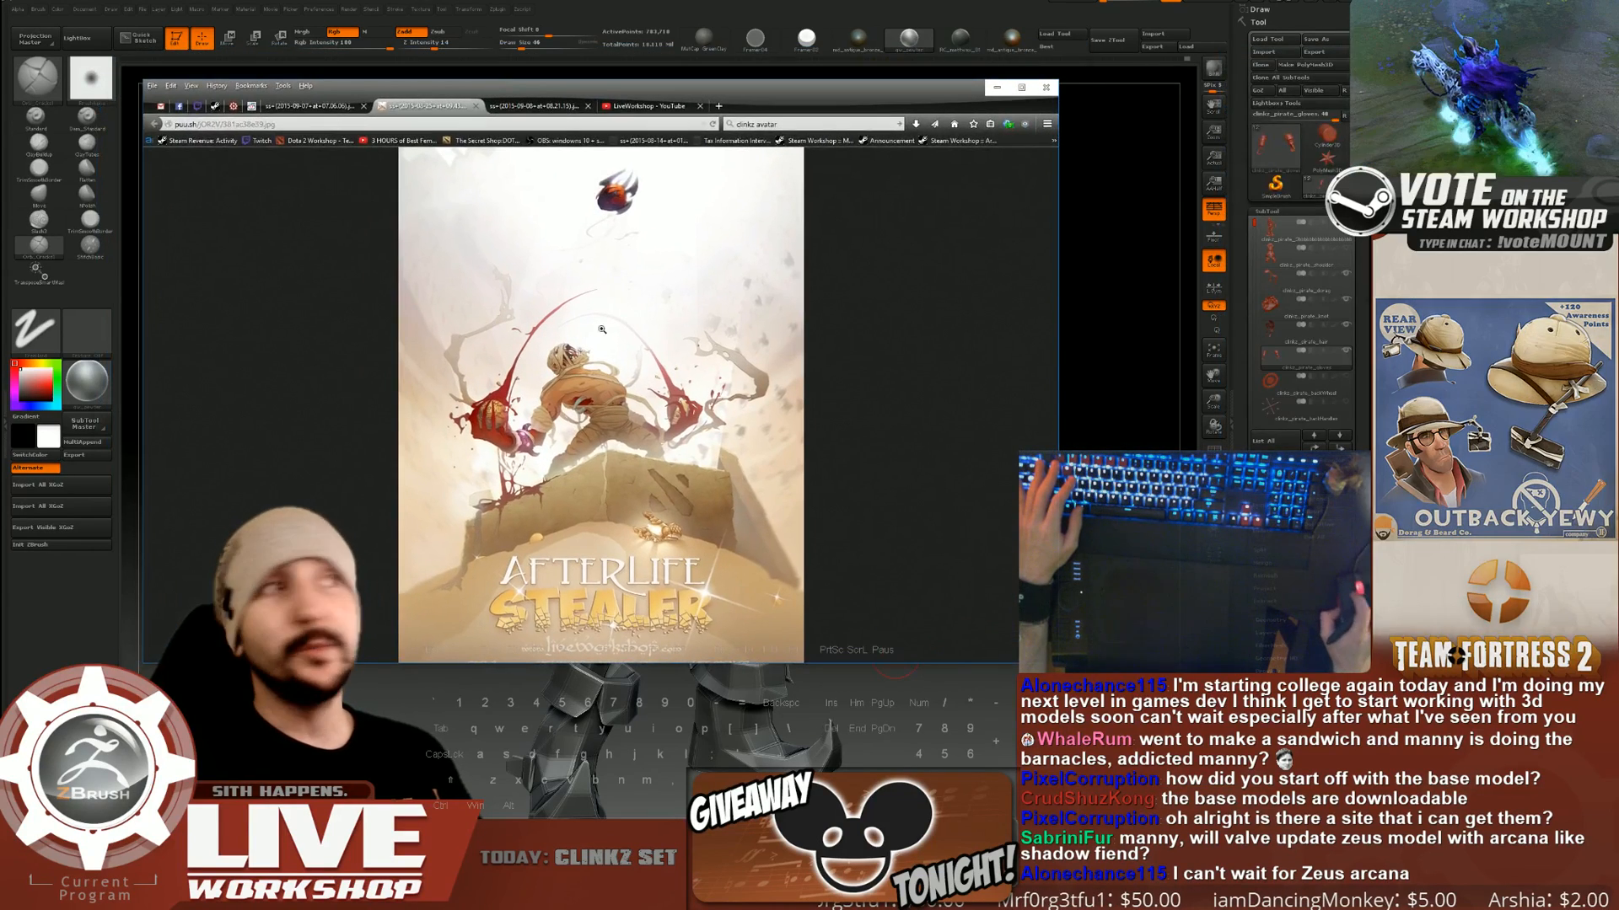
pyautogui.click(584, 358)
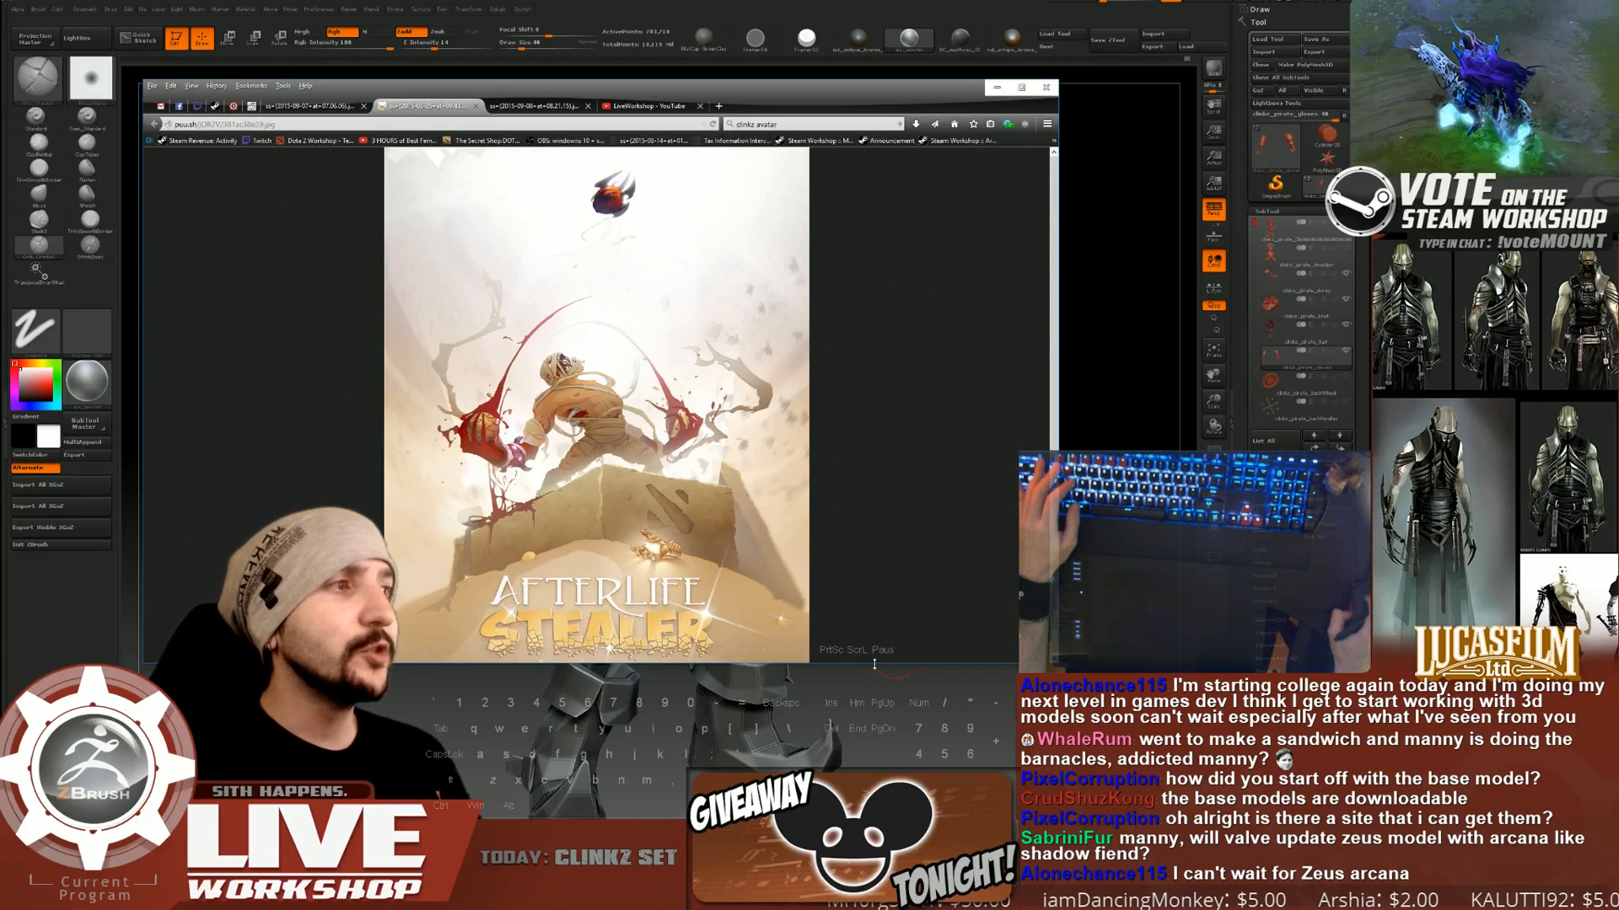
pyautogui.moveTo(874, 664); pyautogui.dragTo(874, 753)
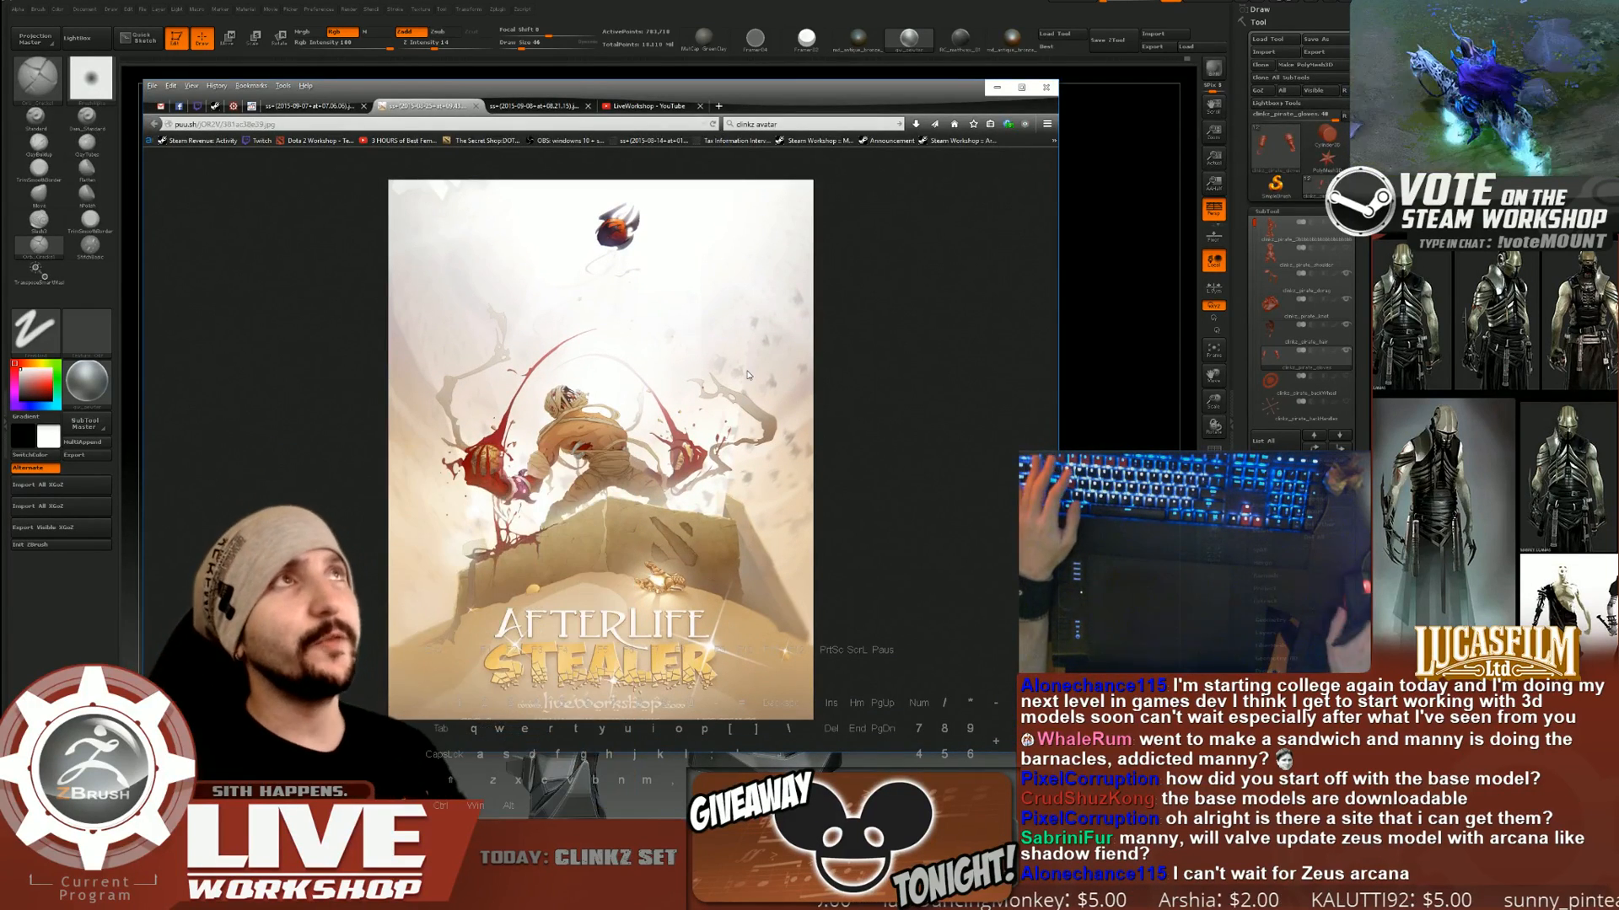
pyautogui.moveTo(500, 93); pyautogui.dragTo(531, 93)
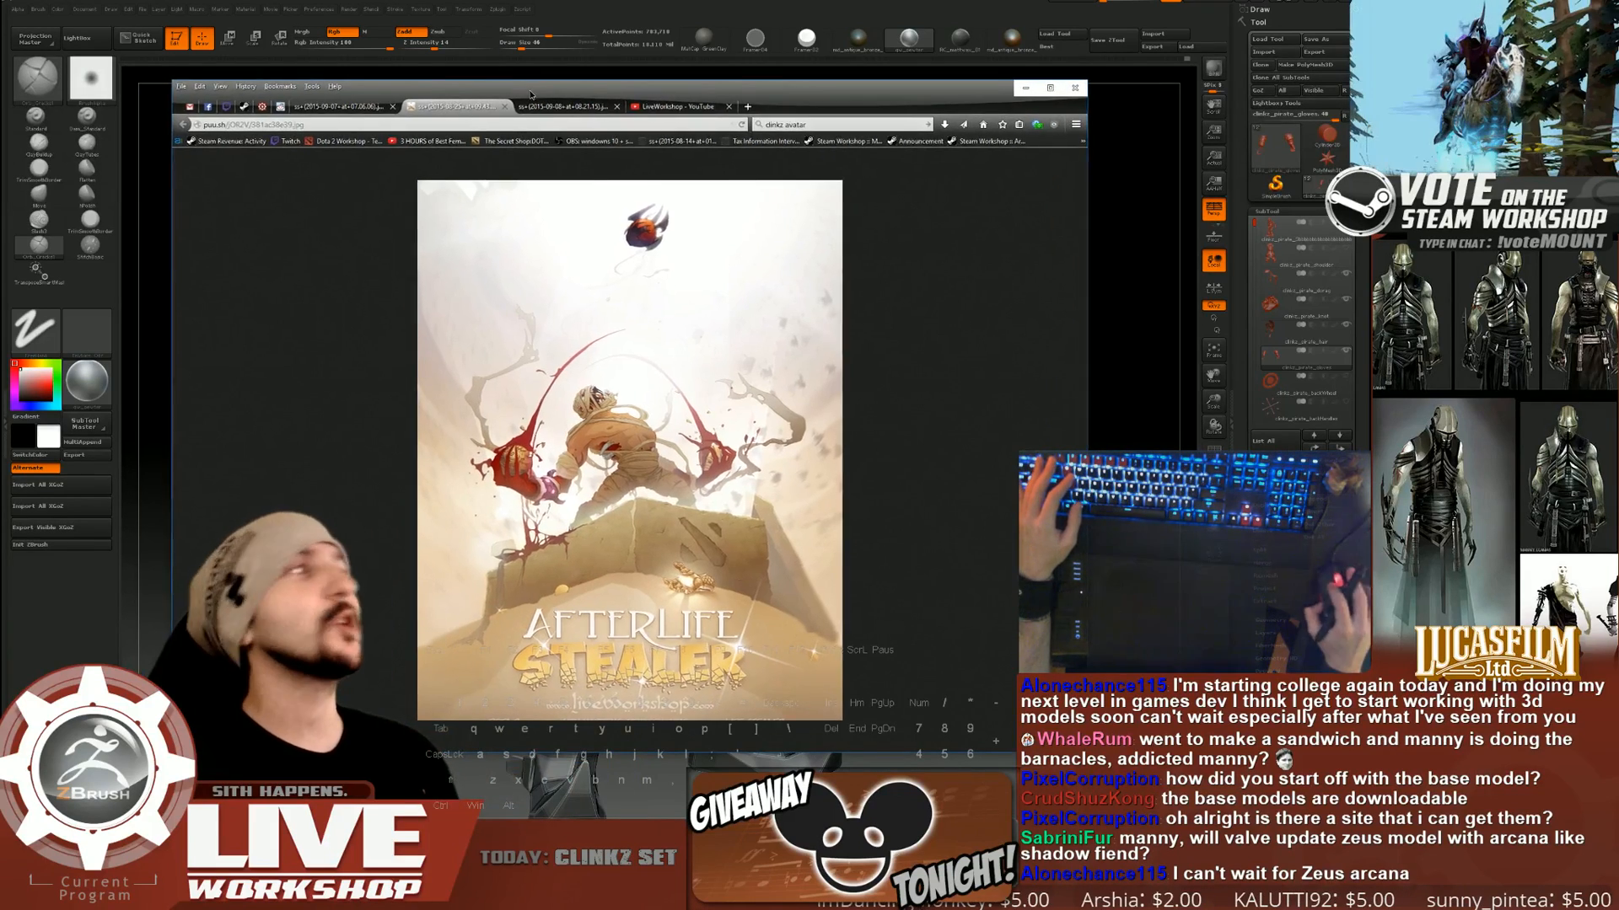
pyautogui.hotkey('alt', 'Tab')
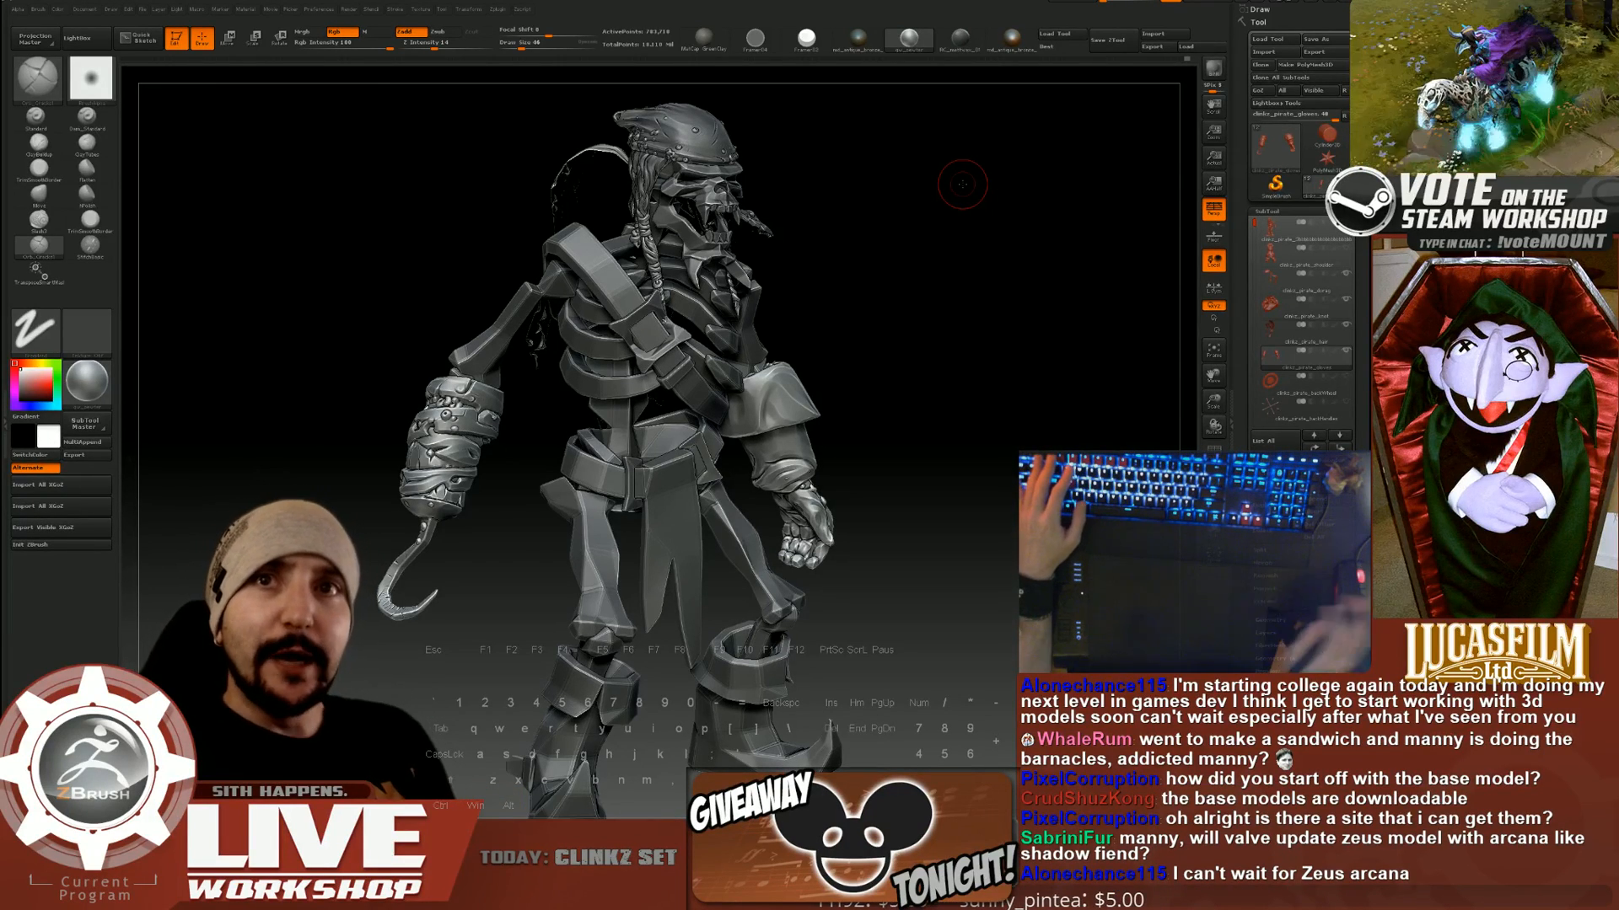
# Switch to Softimage and examine the low-poly pirate character and its separate item pieces in different shading modes.
pyautogui.press('super')
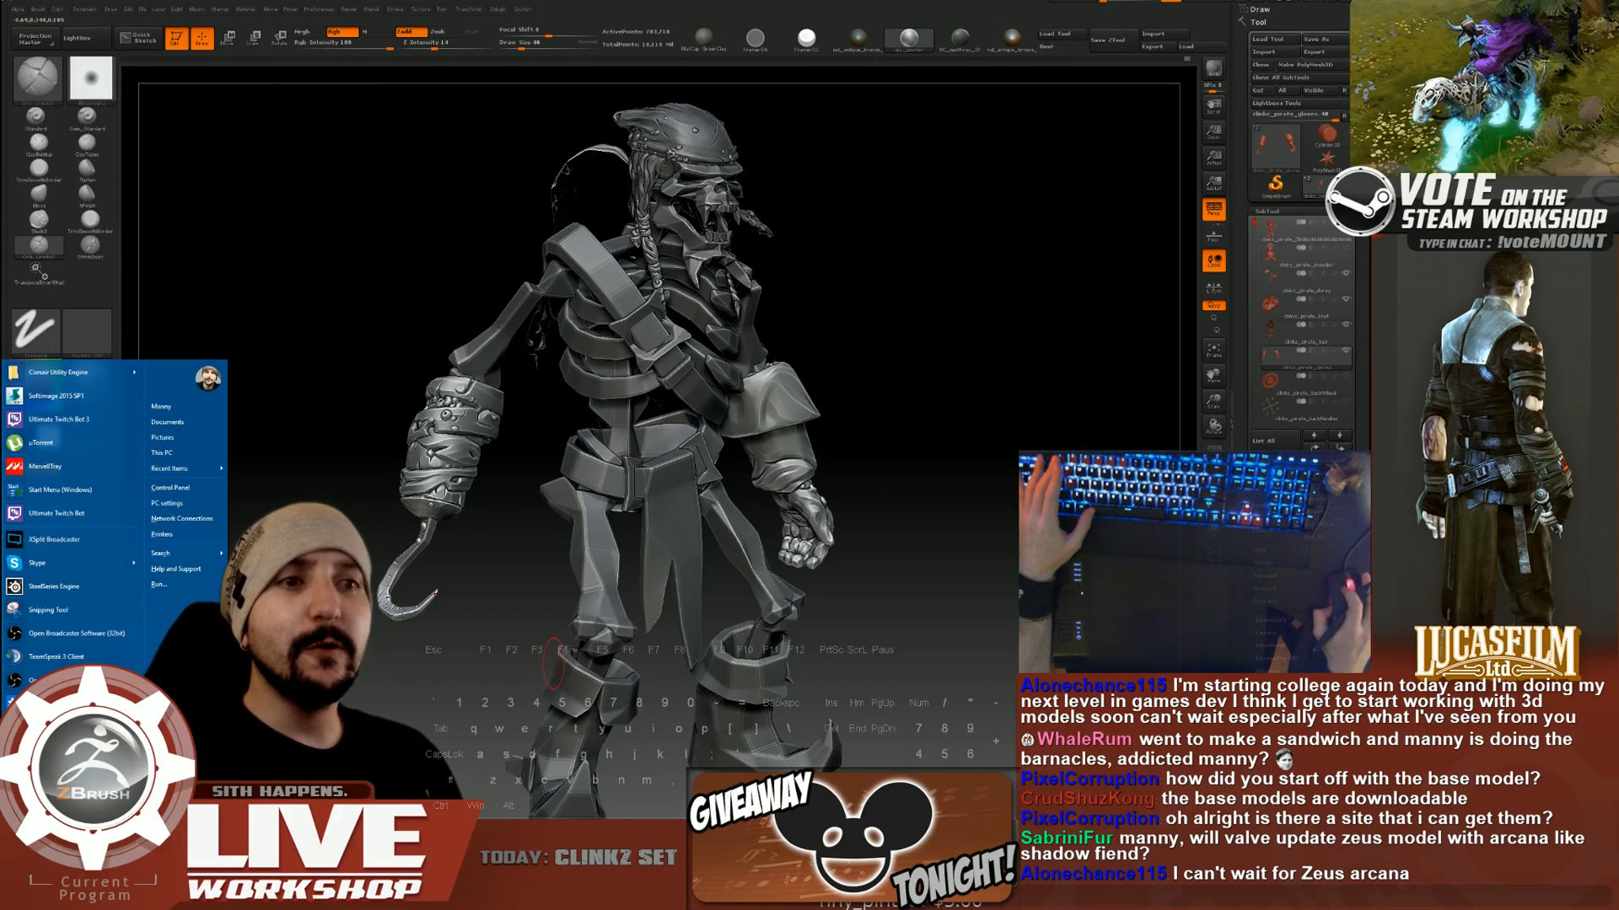
pyautogui.press('super')
pyautogui.hotkey('alt', 'Tab')
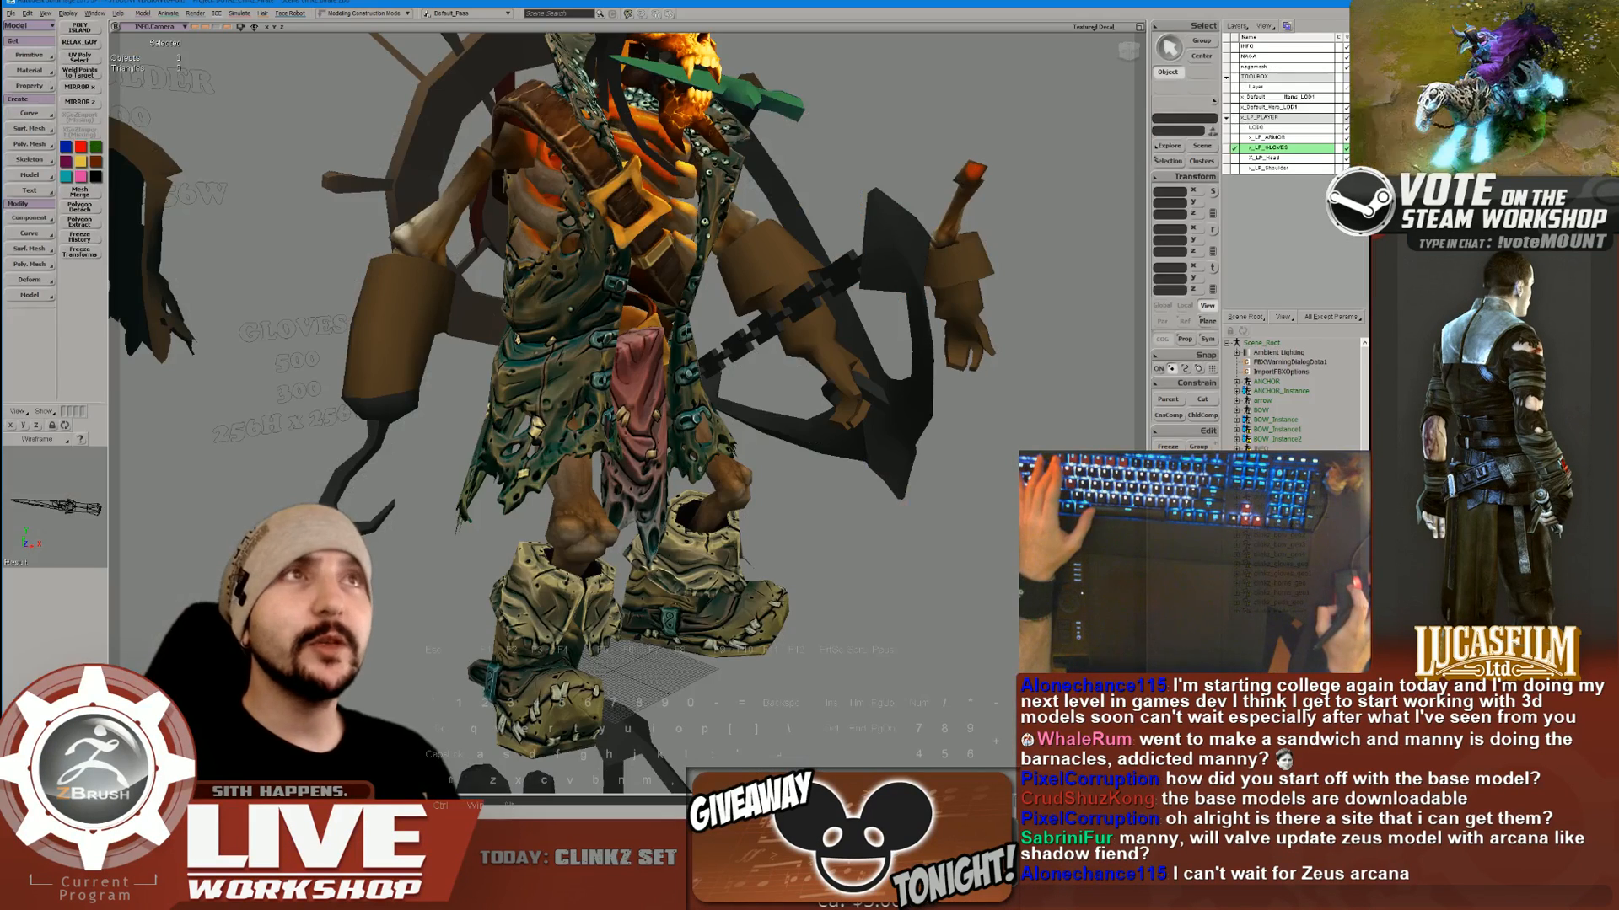
pyautogui.scroll(-3, 362, 336)
pyautogui.press('5')
pyautogui.moveTo(363, 336); pyautogui.dragTo(245, 335, button='right')
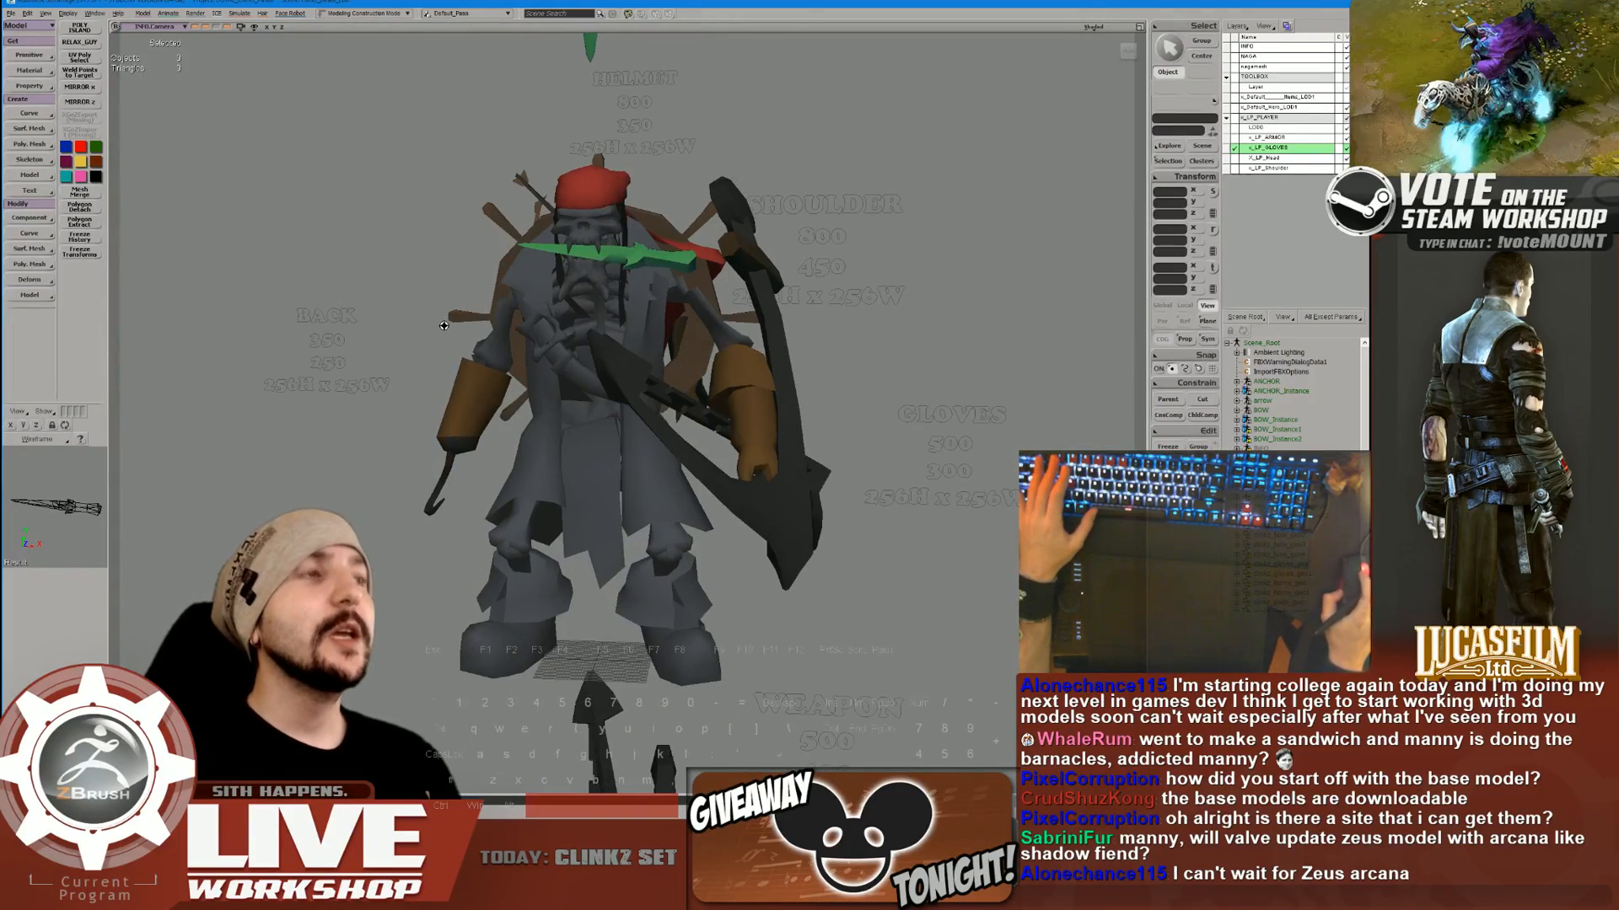
pyautogui.press('4')
pyautogui.moveTo(380, 341)
pyautogui.mouseDown(button='right')
pyautogui.moveTo(499, 361)
pyautogui.moveTo(473, 374)
pyautogui.mouseUp(button='right')
pyautogui.scroll(1, 499, 361)
pyautogui.scroll(-1, 491, 365)
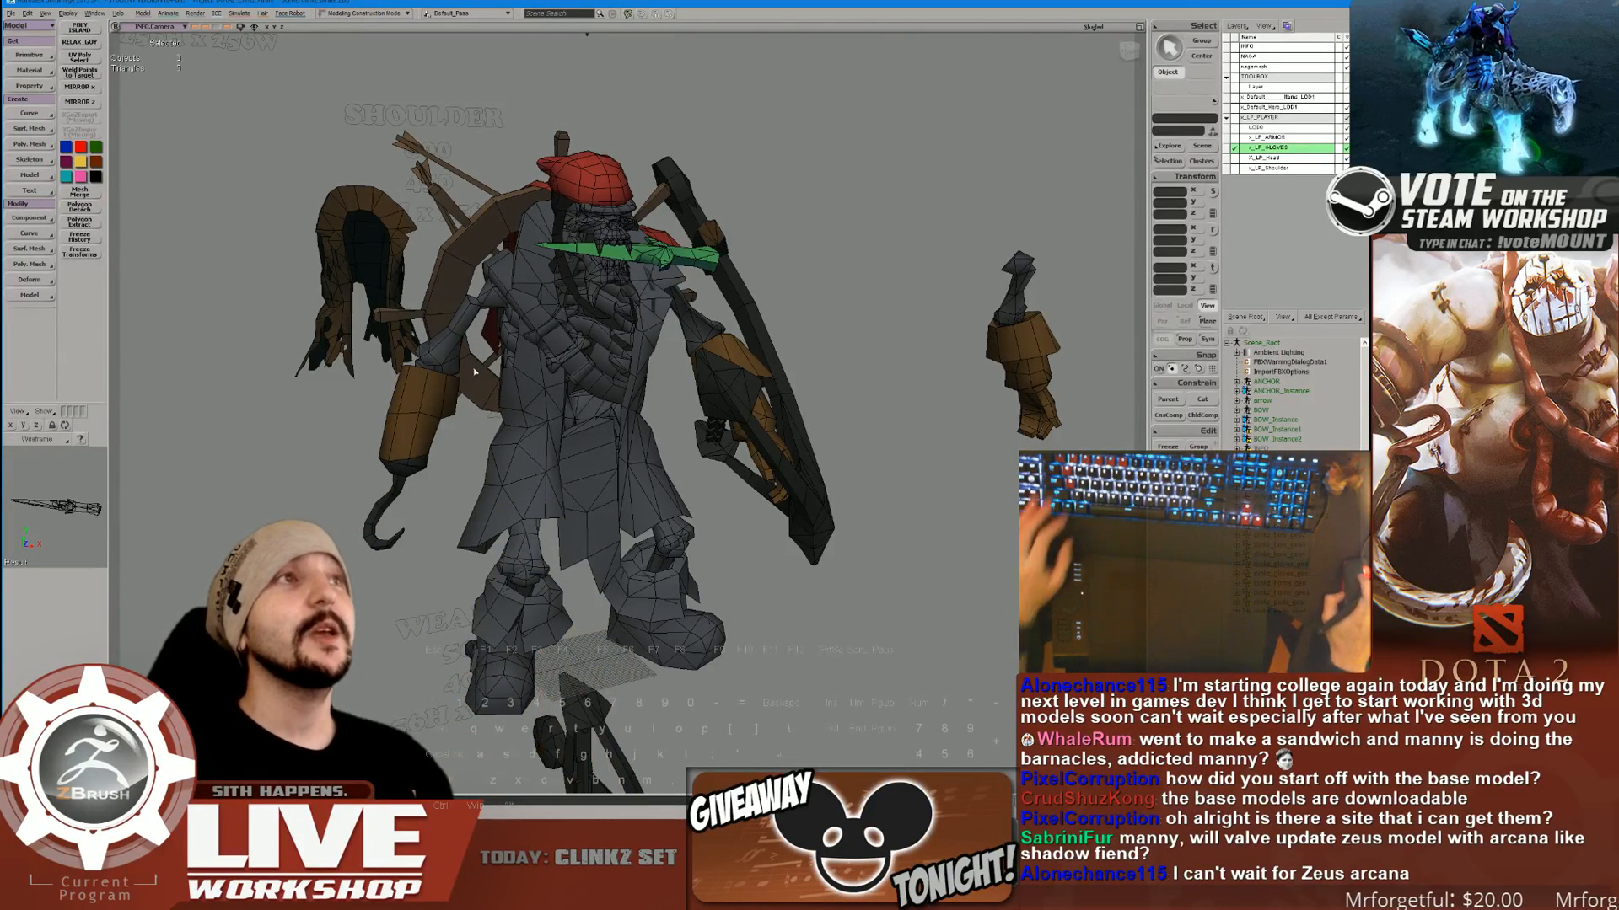
pyautogui.moveTo(473, 373); pyautogui.dragTo(562, 370, button='right')
pyautogui.scroll(-2, 610, 369)
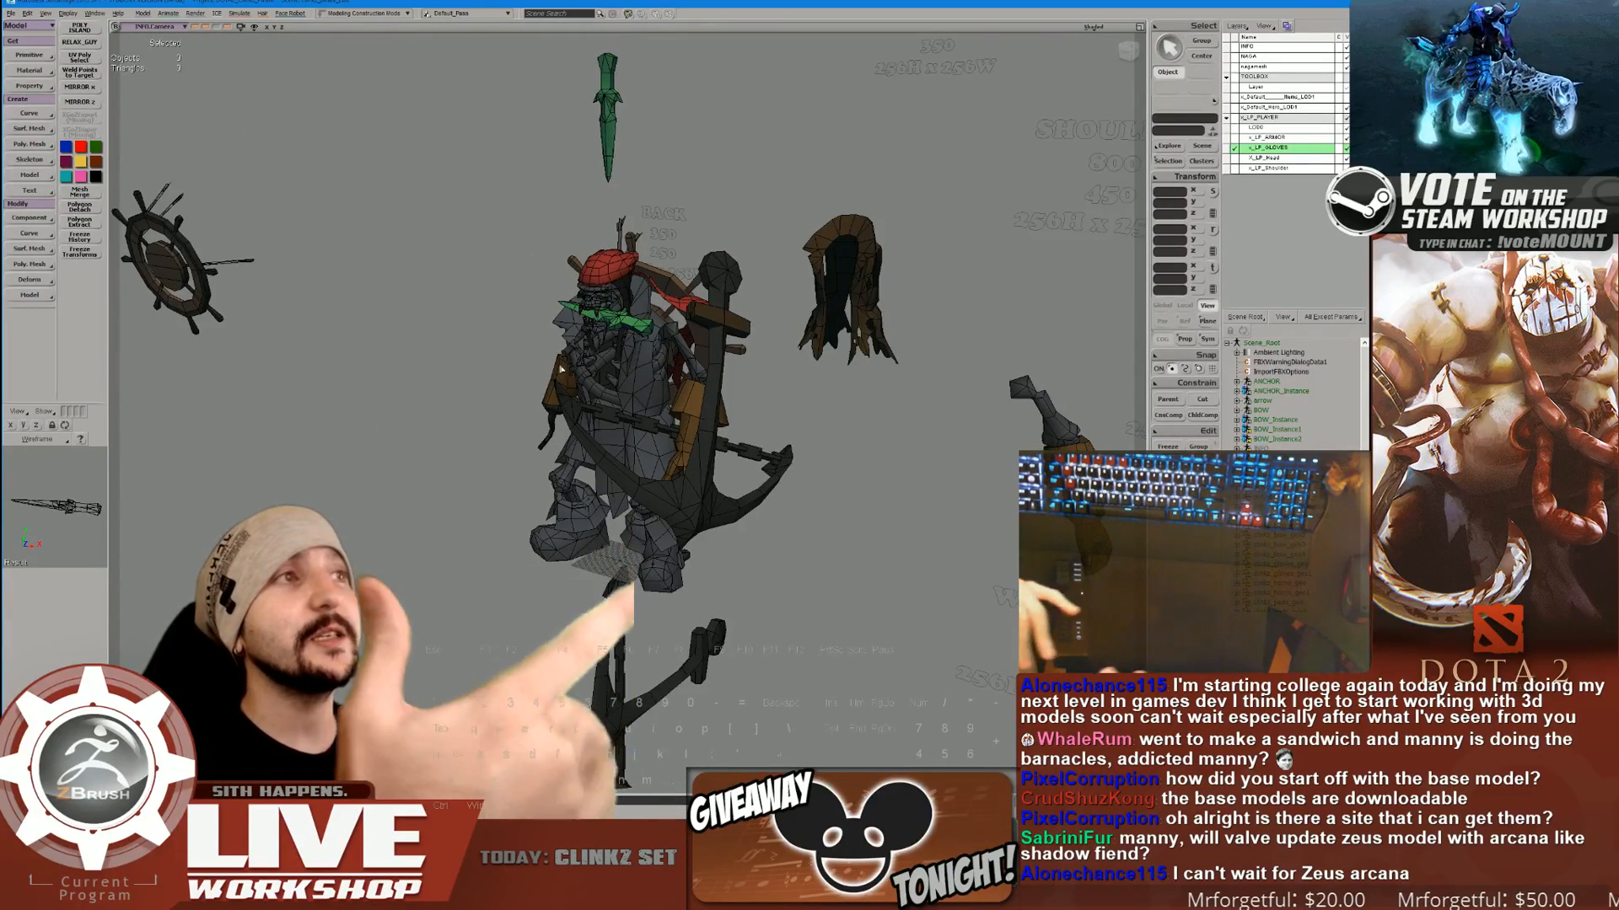
pyautogui.moveTo(542, 372)
pyautogui.mouseDown(button='right')
pyautogui.moveTo(612, 374)
pyautogui.moveTo(576, 380)
pyautogui.moveTo(640, 420)
pyautogui.moveTo(643, 445)
pyautogui.moveTo(633, 429)
pyautogui.moveTo(563, 430)
pyautogui.moveTo(580, 437)
pyautogui.mouseUp(button='right')
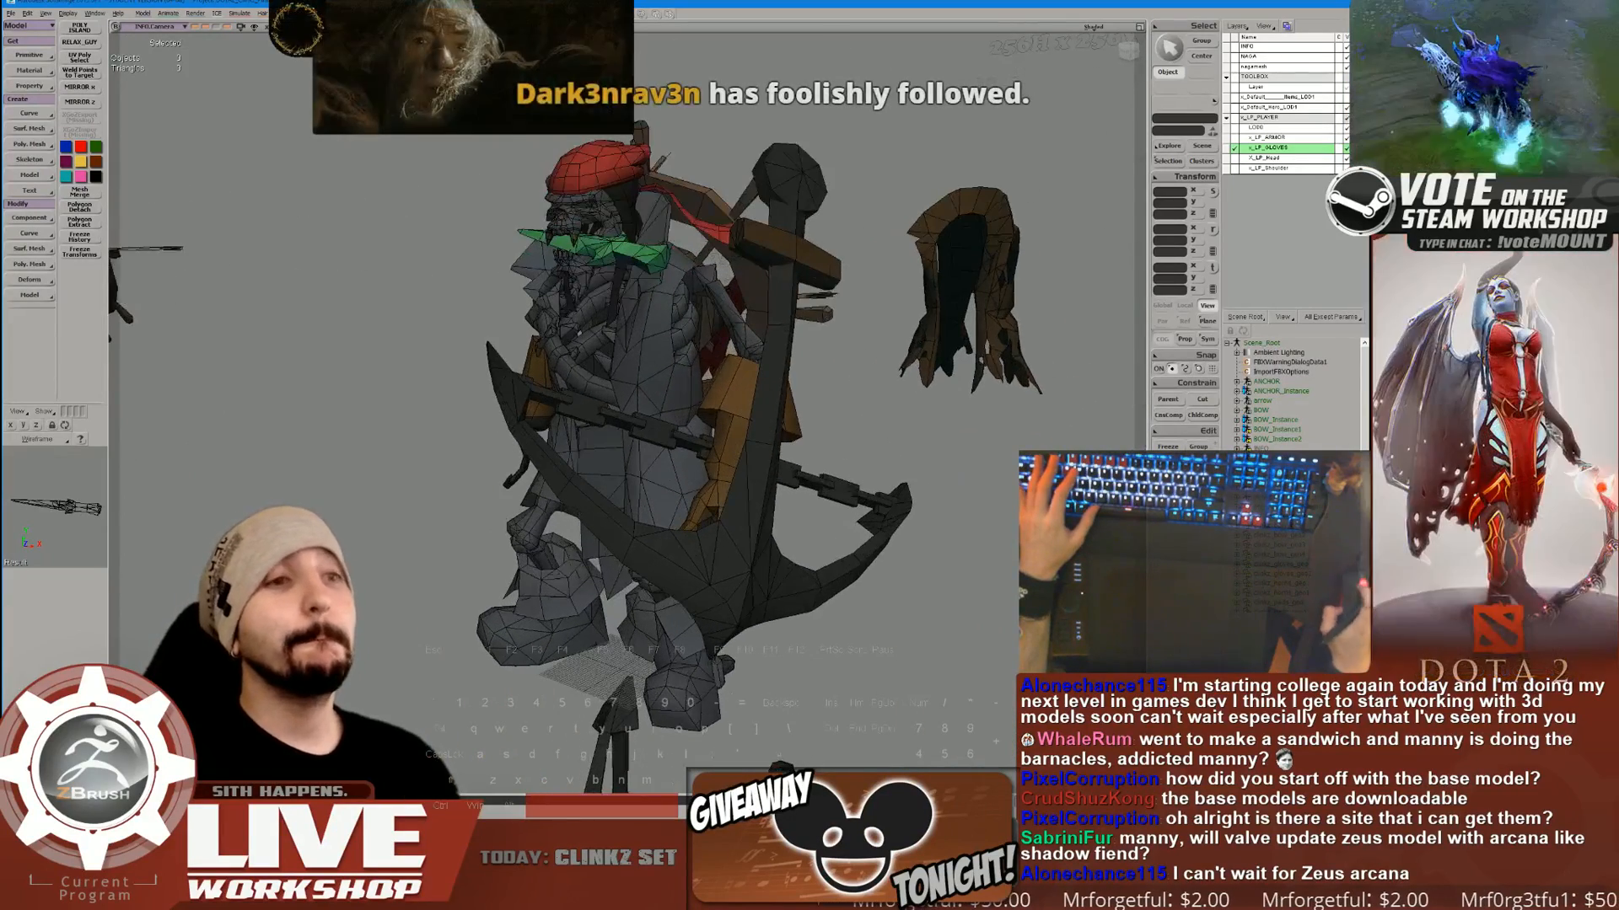
# Switch back to ZBrush and check the full pirate character sculpt from the hook arm's side.
pyautogui.hotkey('alt', 'Tab')
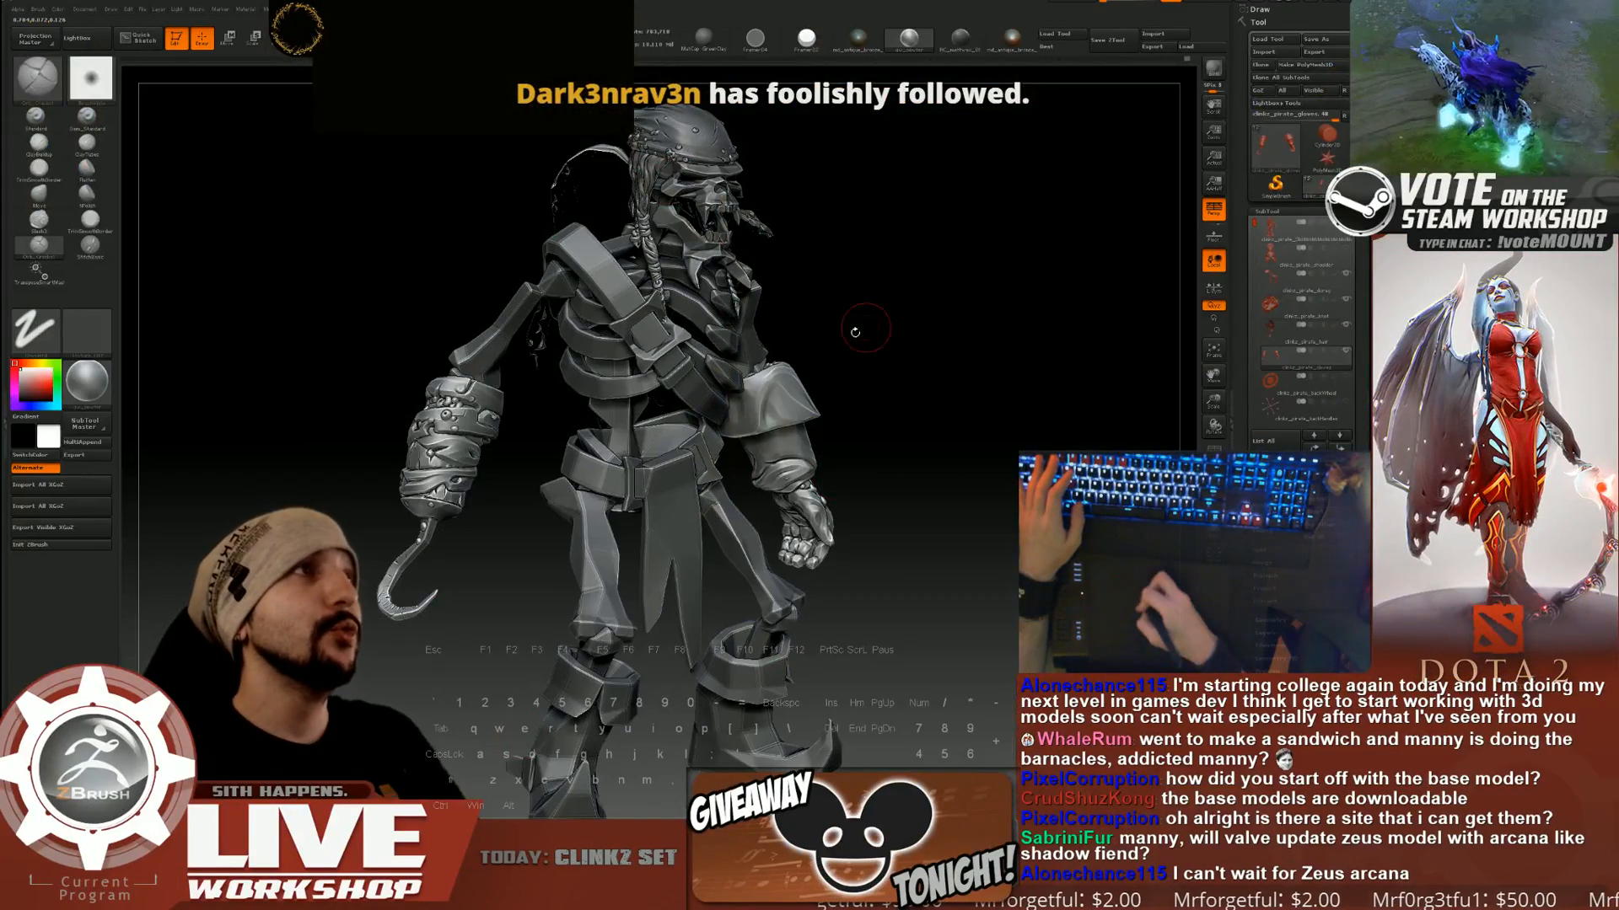
pyautogui.moveTo(1030, 392); pyautogui.dragTo(949, 335)
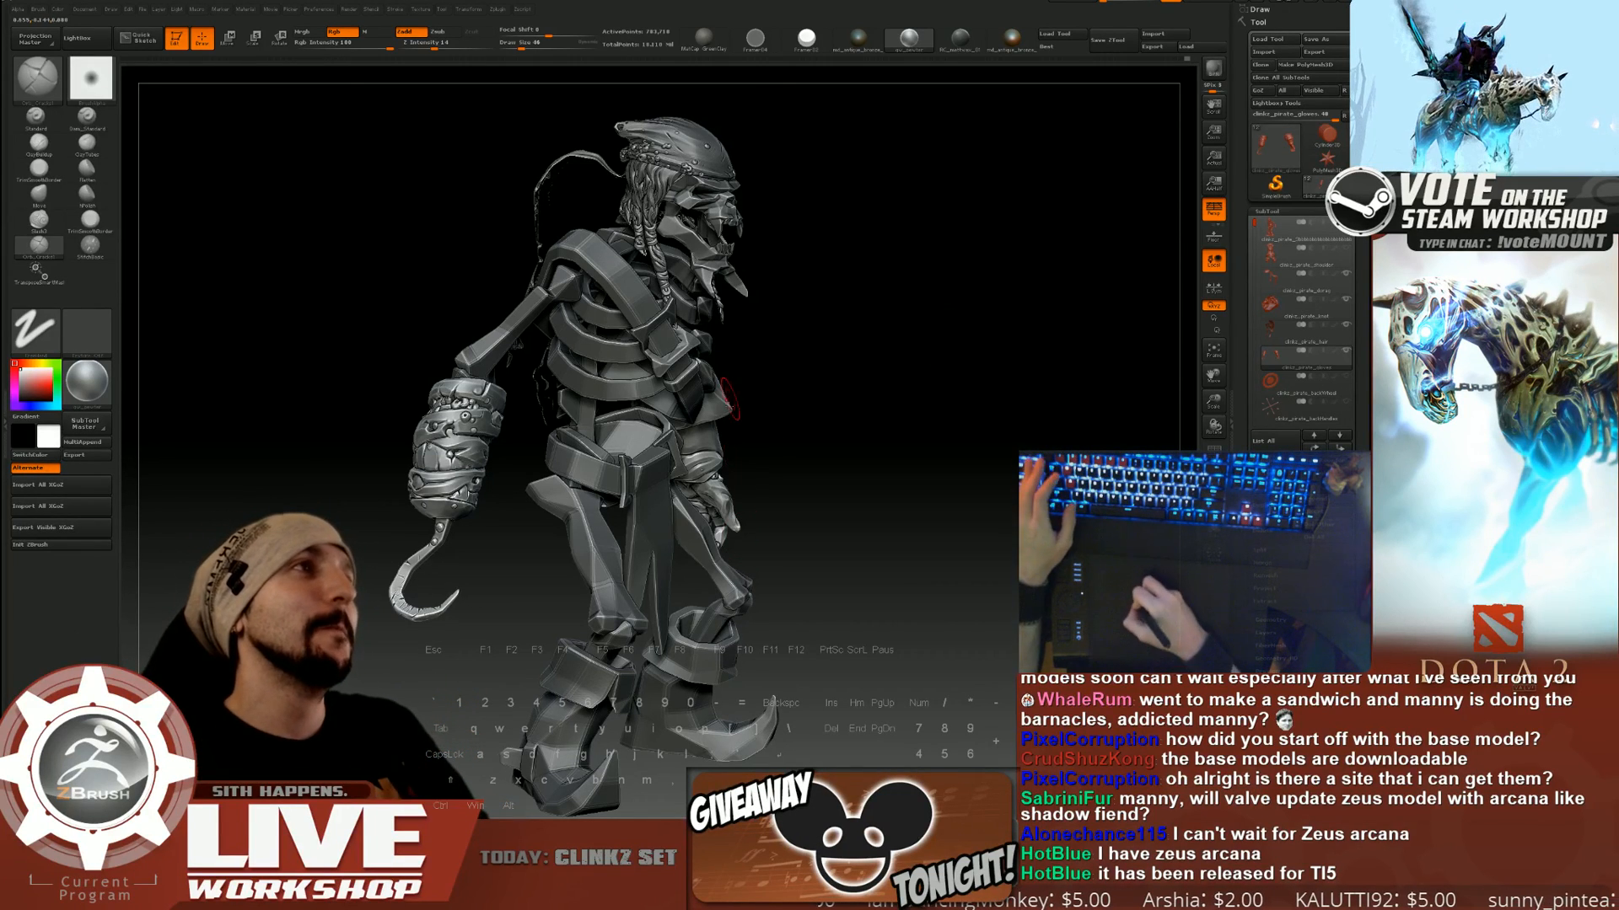
pyautogui.moveTo(948, 335)
pyautogui.mouseDown()
pyautogui.moveTo(1046, 336)
pyautogui.moveTo(1015, 289)
pyautogui.moveTo(931, 348)
pyautogui.moveTo(1016, 364)
pyautogui.moveTo(790, 364)
pyautogui.moveTo(797, 380)
pyautogui.moveTo(793, 339)
pyautogui.moveTo(881, 369)
pyautogui.mouseUp()
# Sculpt additional round barnacle bumps into the cluster on the back of the glove, between the sleeve cuff and the large barnacle.
pyautogui.click(39, 144)
pyautogui.keyDown('alt'); pyautogui.moveTo(731, 315); pyautogui.dragTo(723, 312); pyautogui.keyUp('alt')
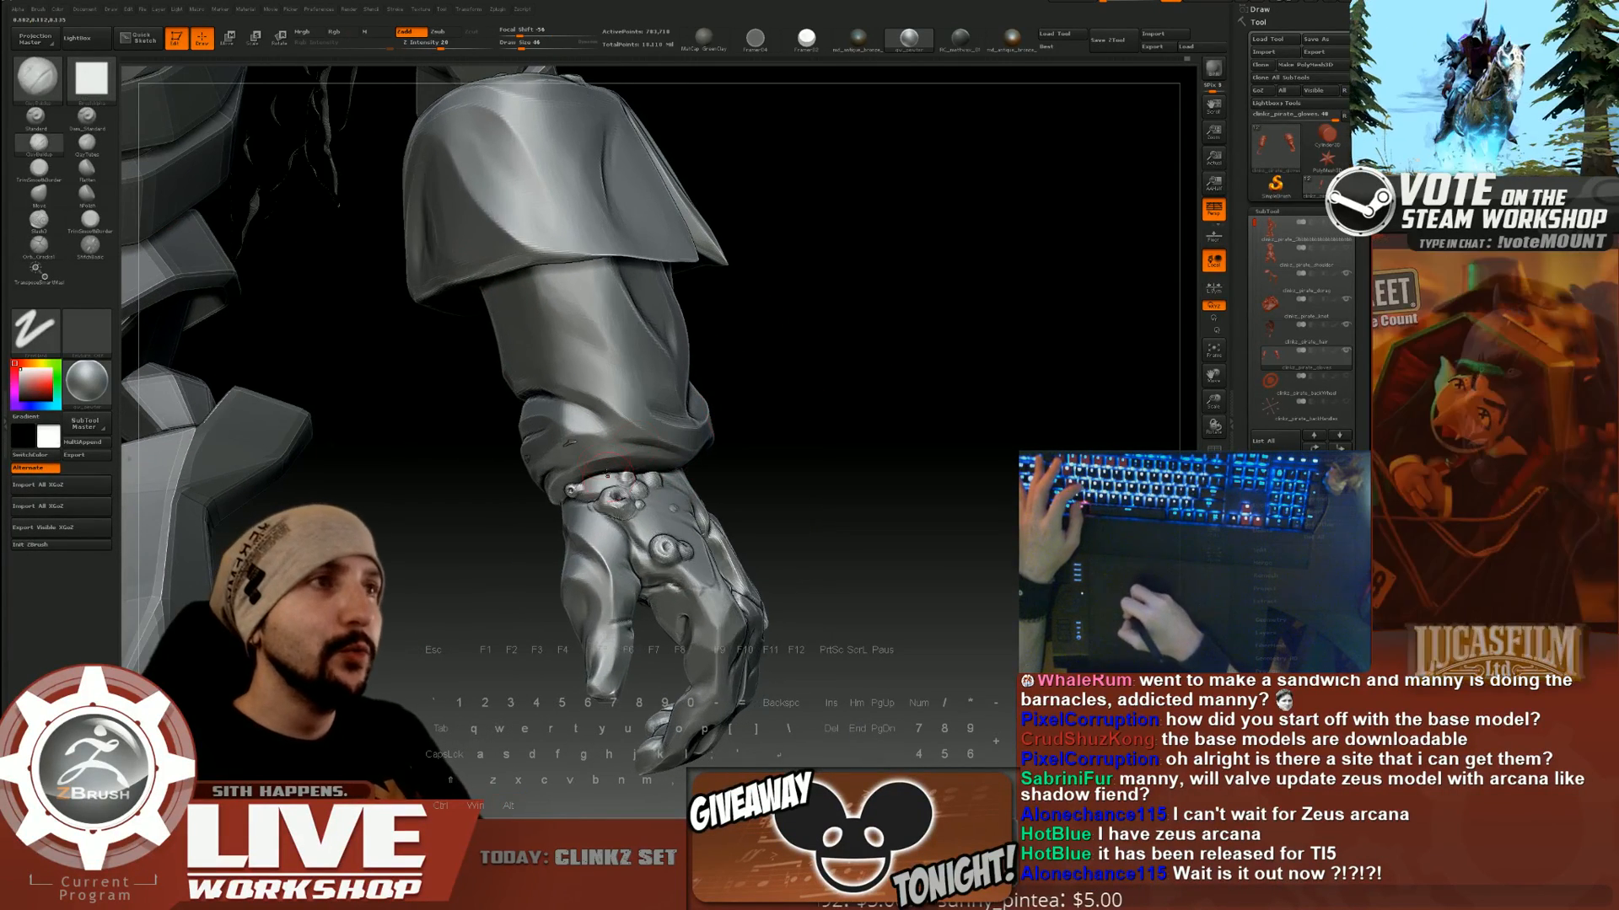
pyautogui.press(']')
pyautogui.press('[')
pyautogui.press('[')
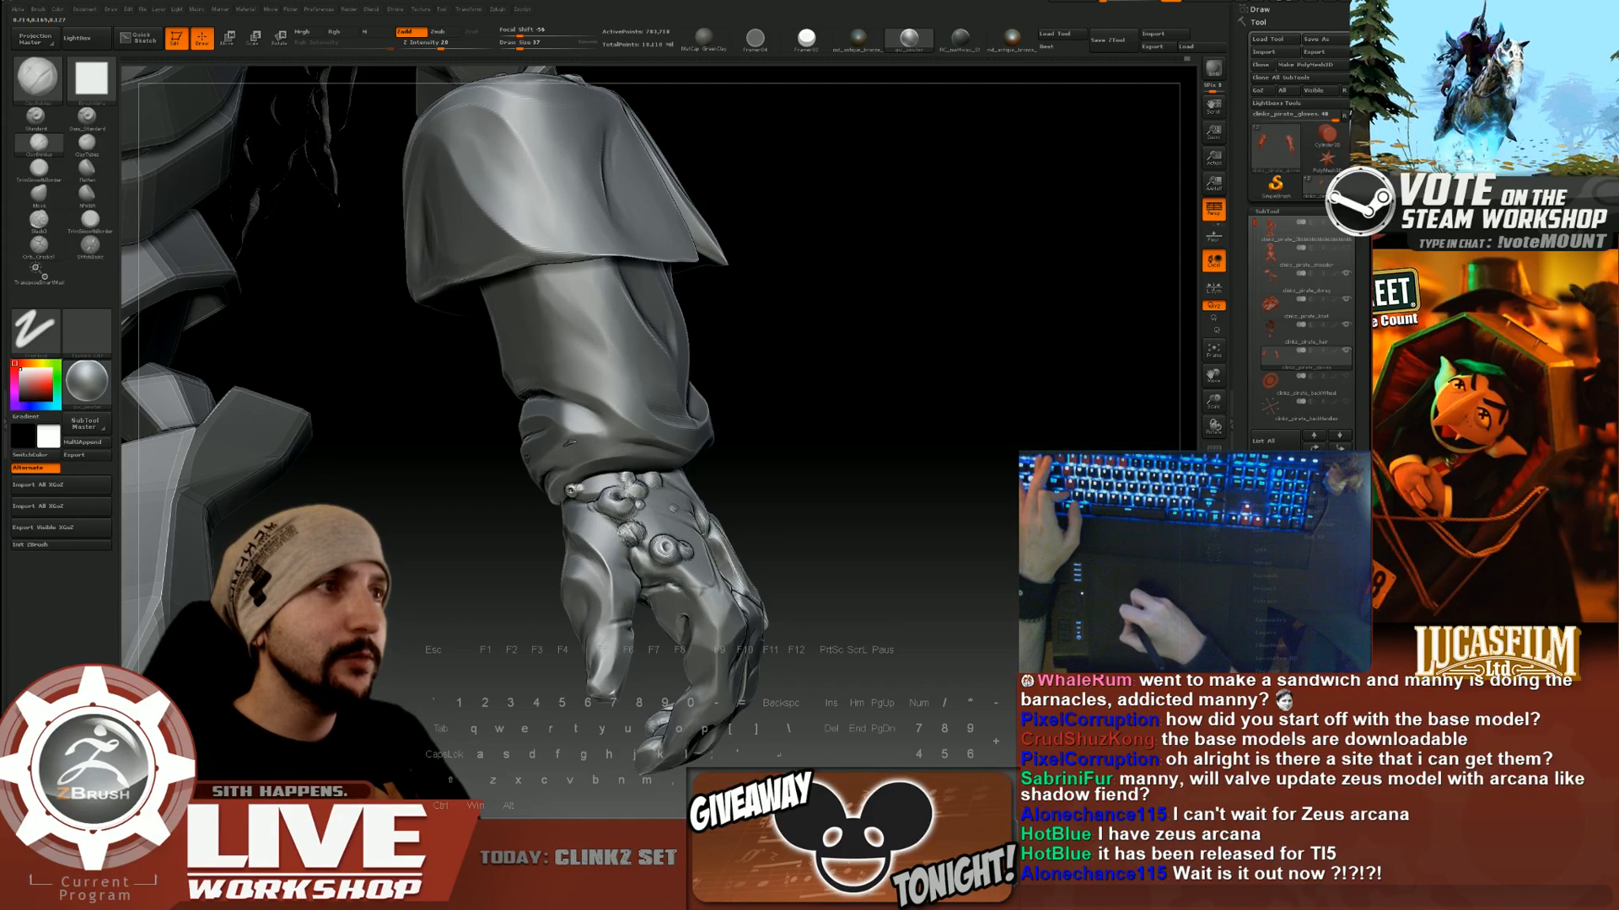
pyautogui.press('[')
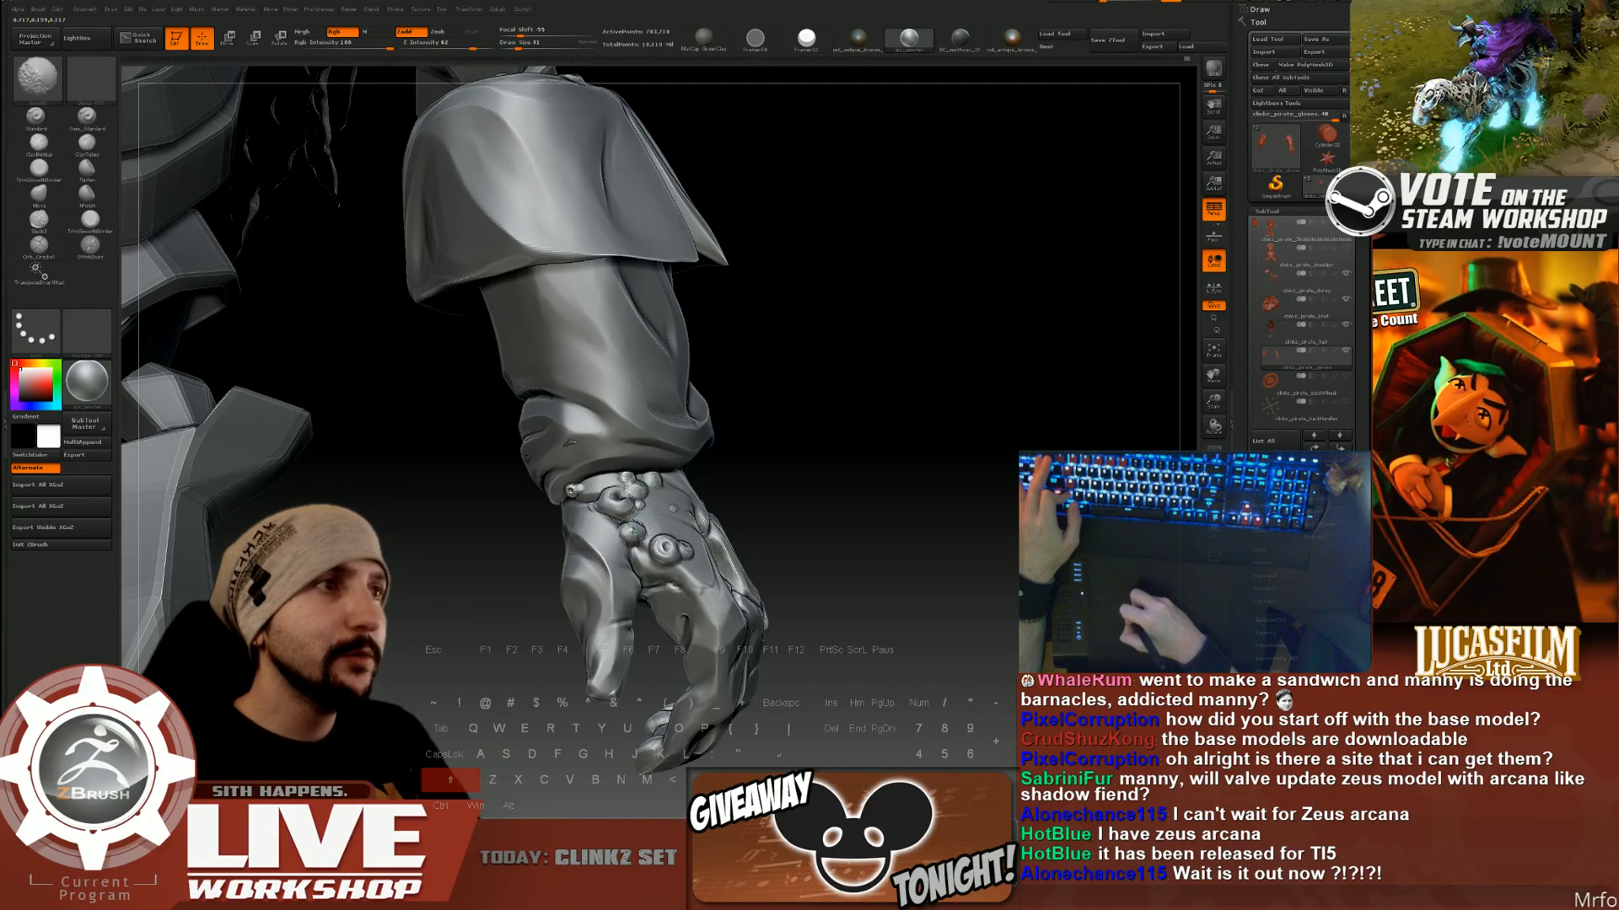
pyautogui.moveTo(636, 520); pyautogui.dragTo(576, 531, button='right')
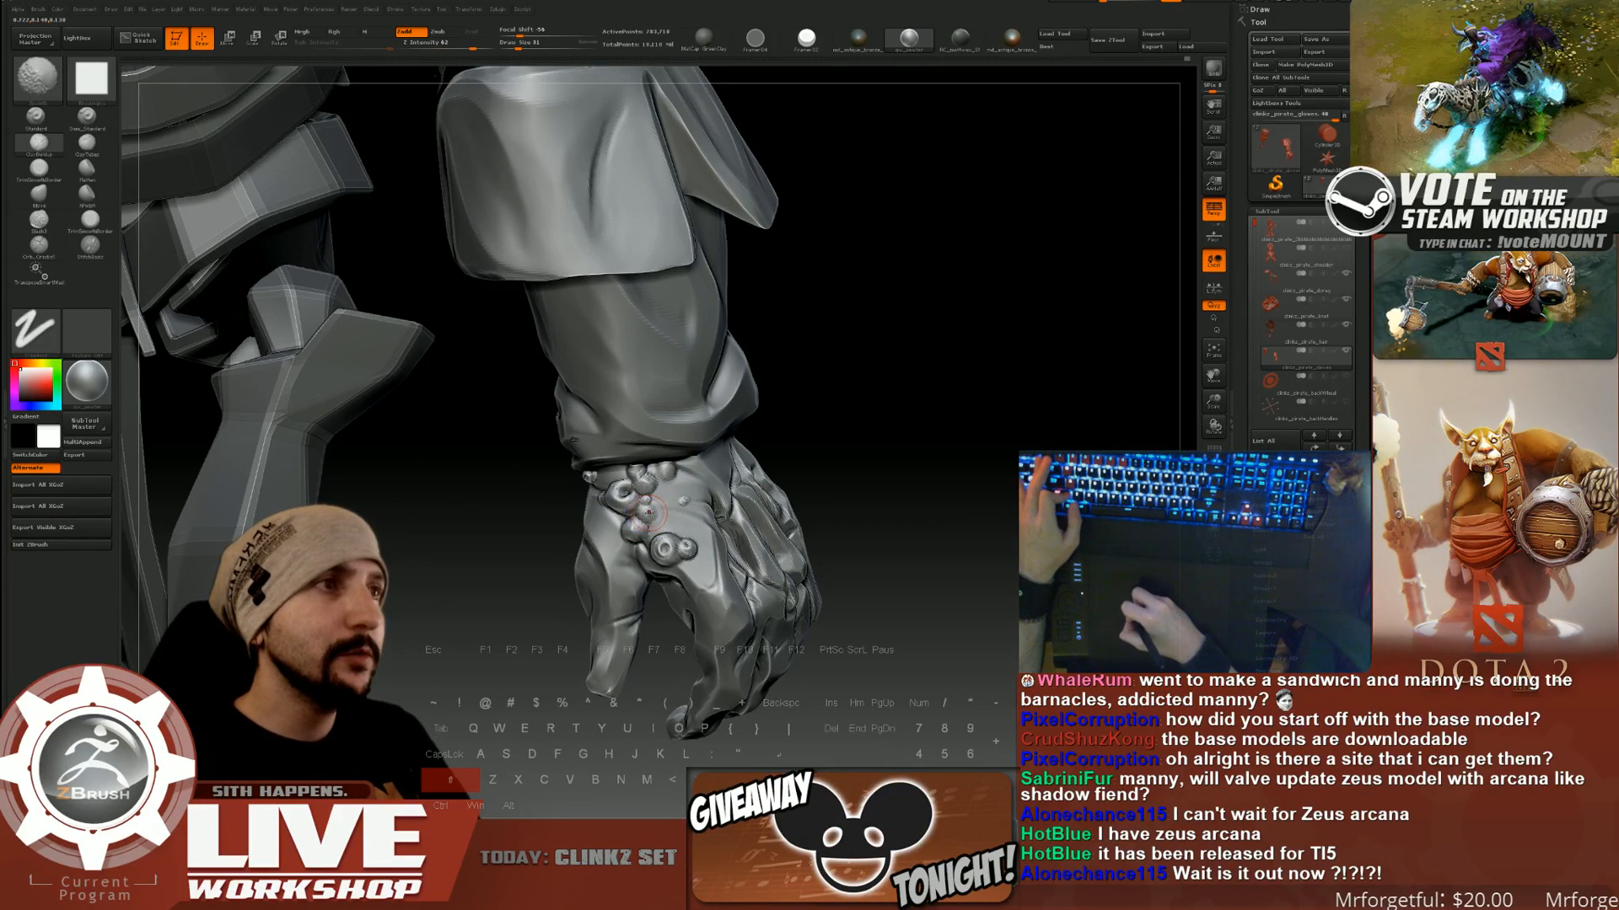
pyautogui.press('[')
pyautogui.press('[')
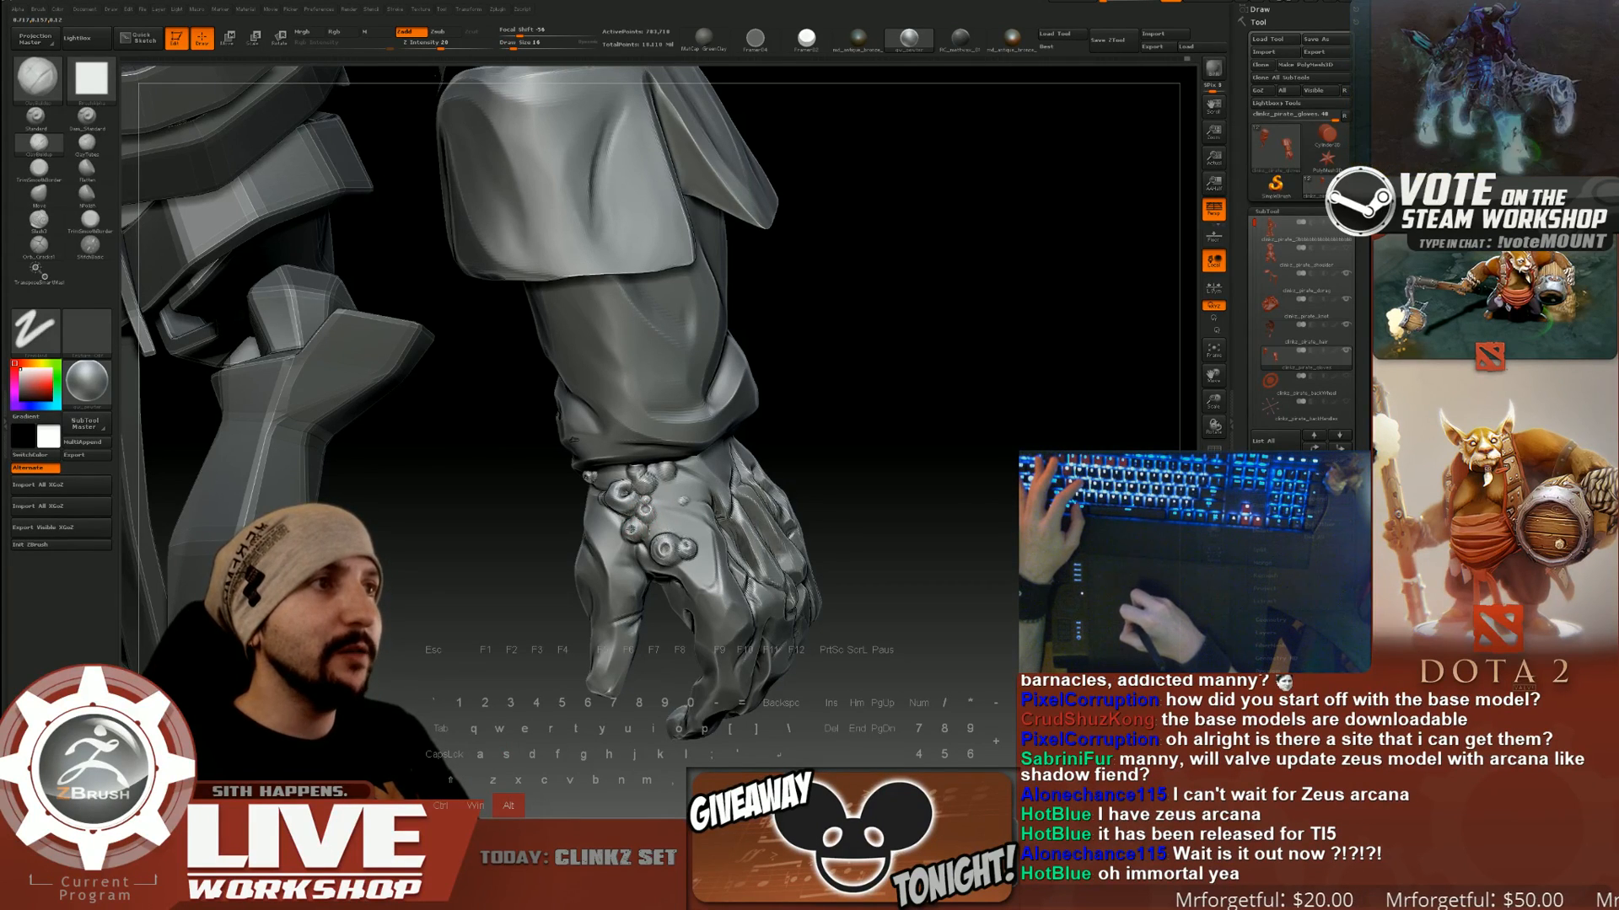
# Sculpt small separate barnacles on the thumb side of the glove's wrist and carve an opening into the lower one.
pyautogui.moveTo(851, 421)
pyautogui.mouseDown()
pyautogui.moveTo(896, 419)
pyautogui.moveTo(885, 455)
pyautogui.moveTo(824, 428)
pyautogui.moveTo(759, 460)
pyautogui.moveTo(885, 405)
pyautogui.moveTo(856, 421)
pyautogui.mouseUp()
pyautogui.press(']')
pyautogui.press(']')
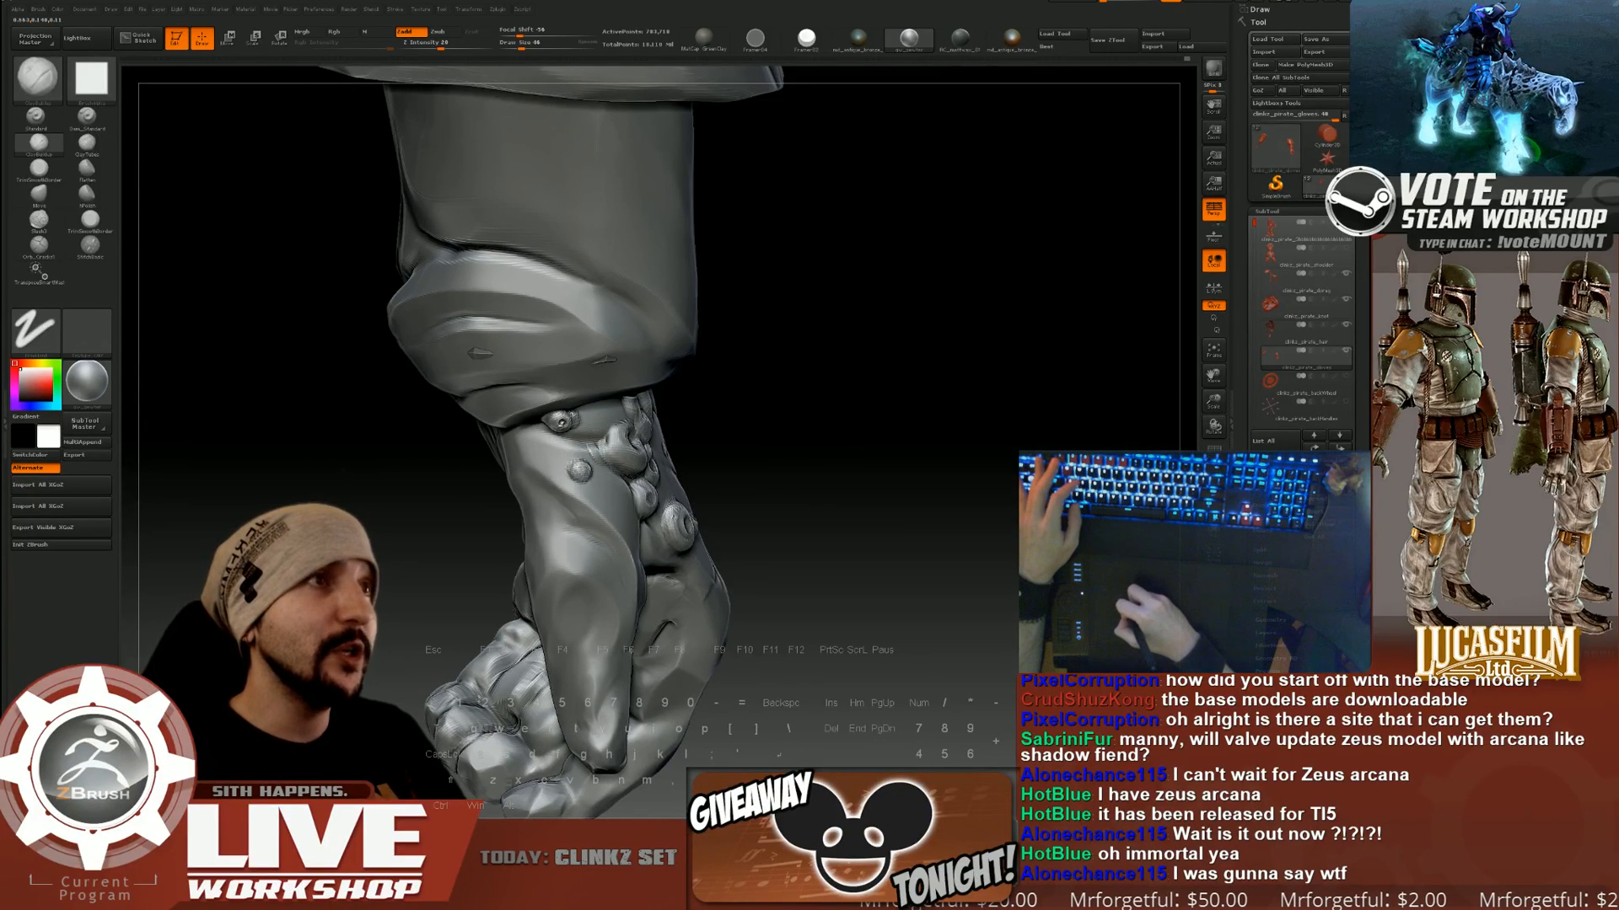
pyautogui.moveTo(742, 415); pyautogui.dragTo(824, 397)
pyautogui.press('s')
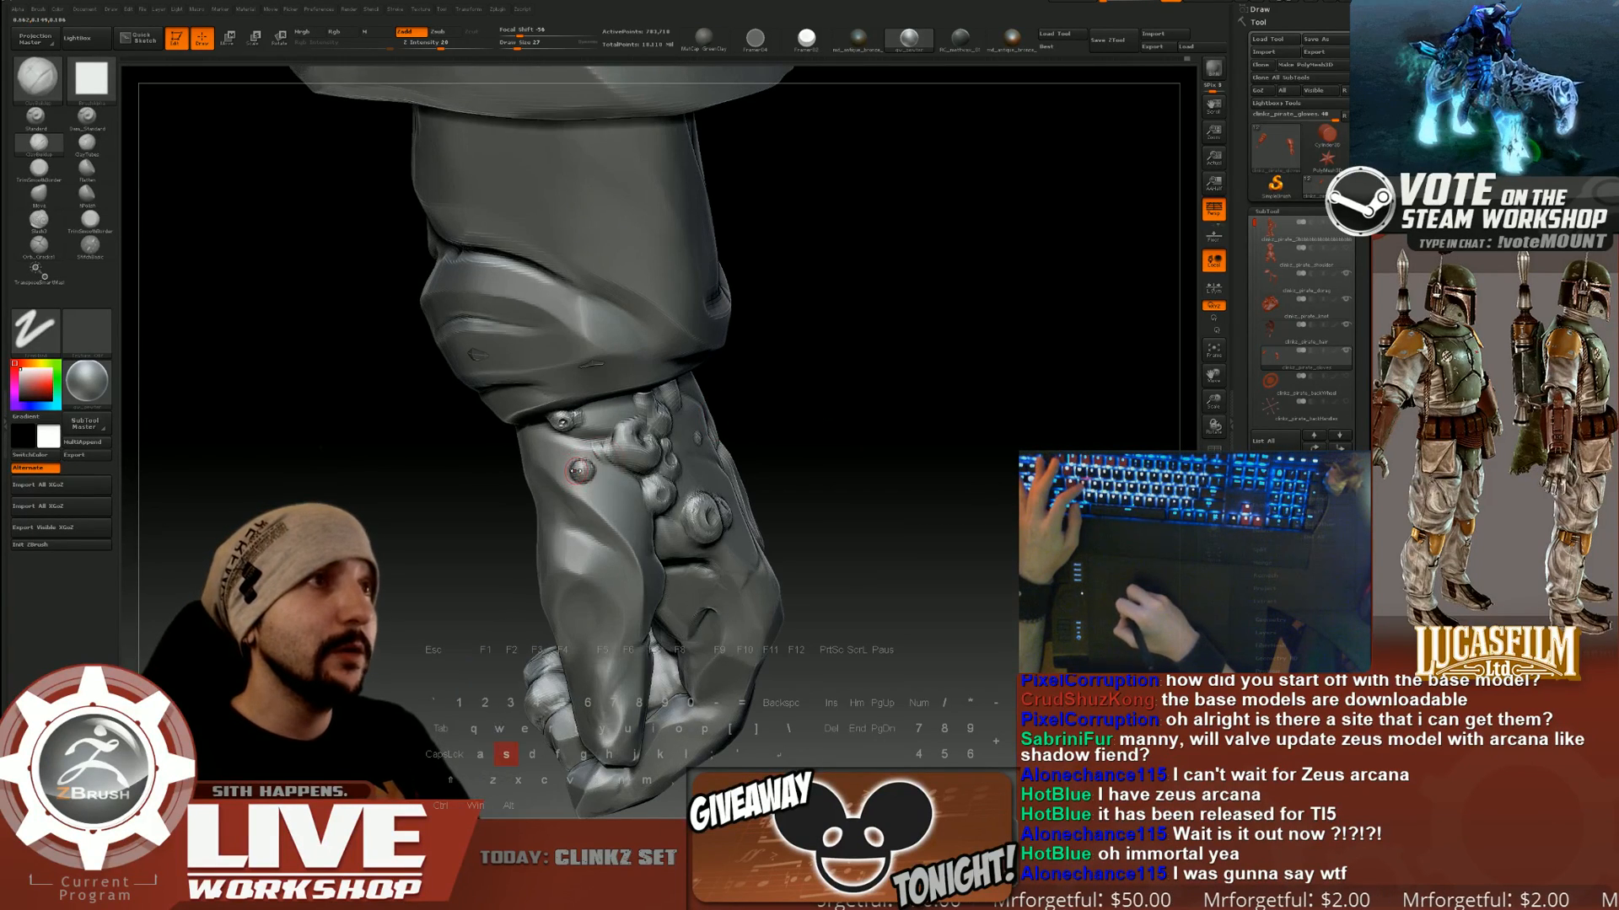
pyautogui.press('alt')
pyautogui.keyDown('alt'); pyautogui.moveTo(587, 467); pyautogui.dragTo(584, 470); pyautogui.keyUp('alt')
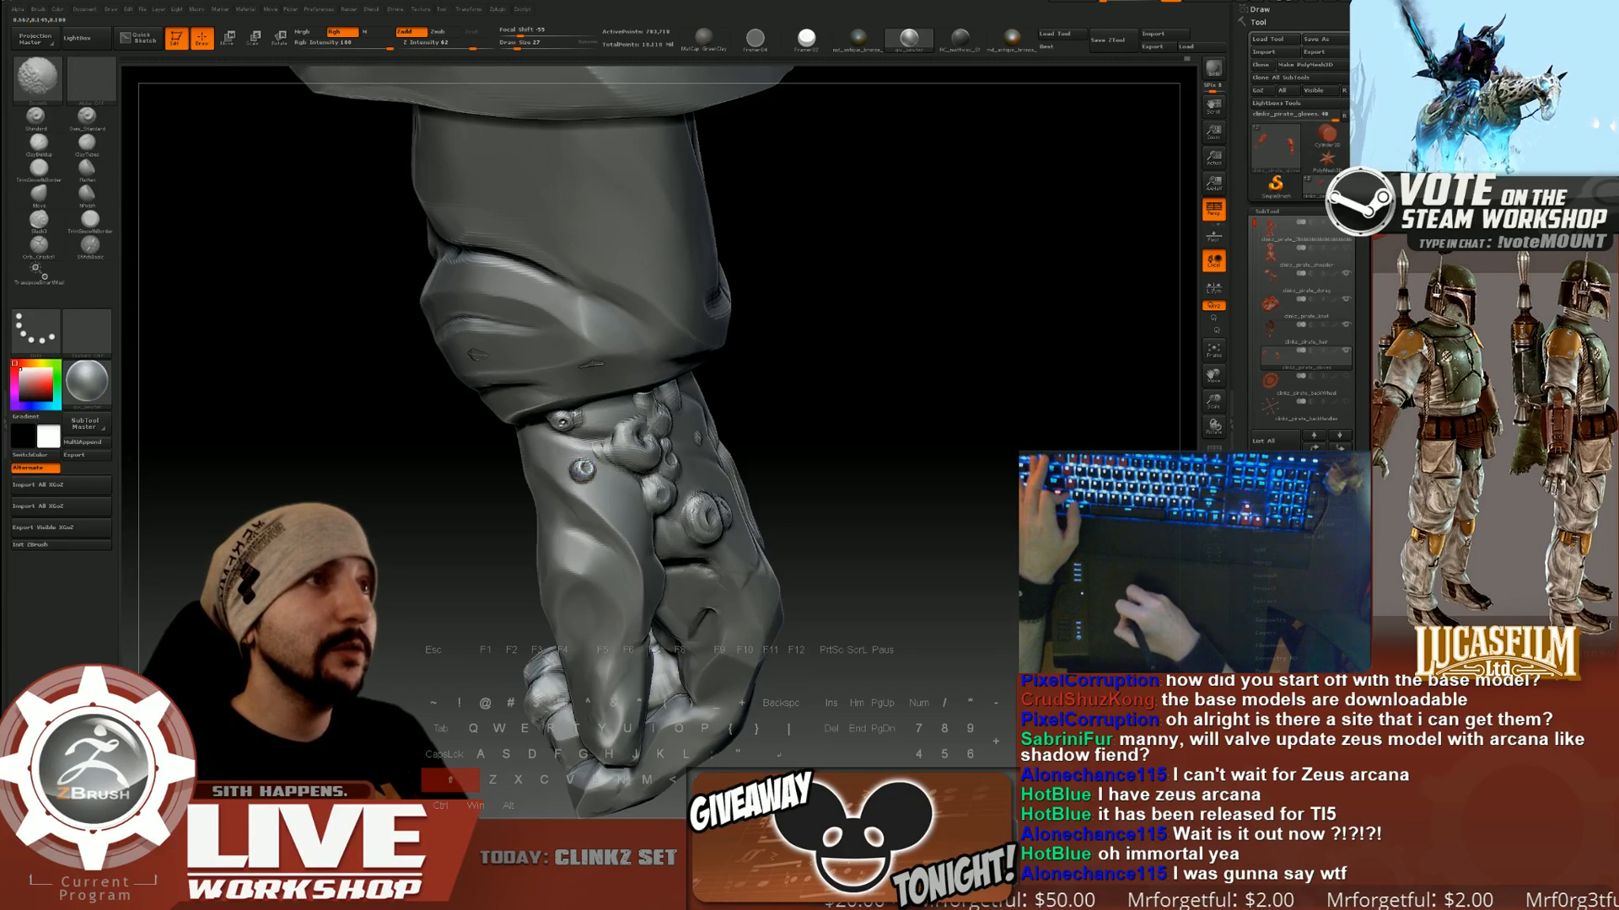
# Smooth the glove surface right below the sleeve cuff on the palm side of the wrist.
pyautogui.moveTo(824, 409); pyautogui.dragTo(895, 400)
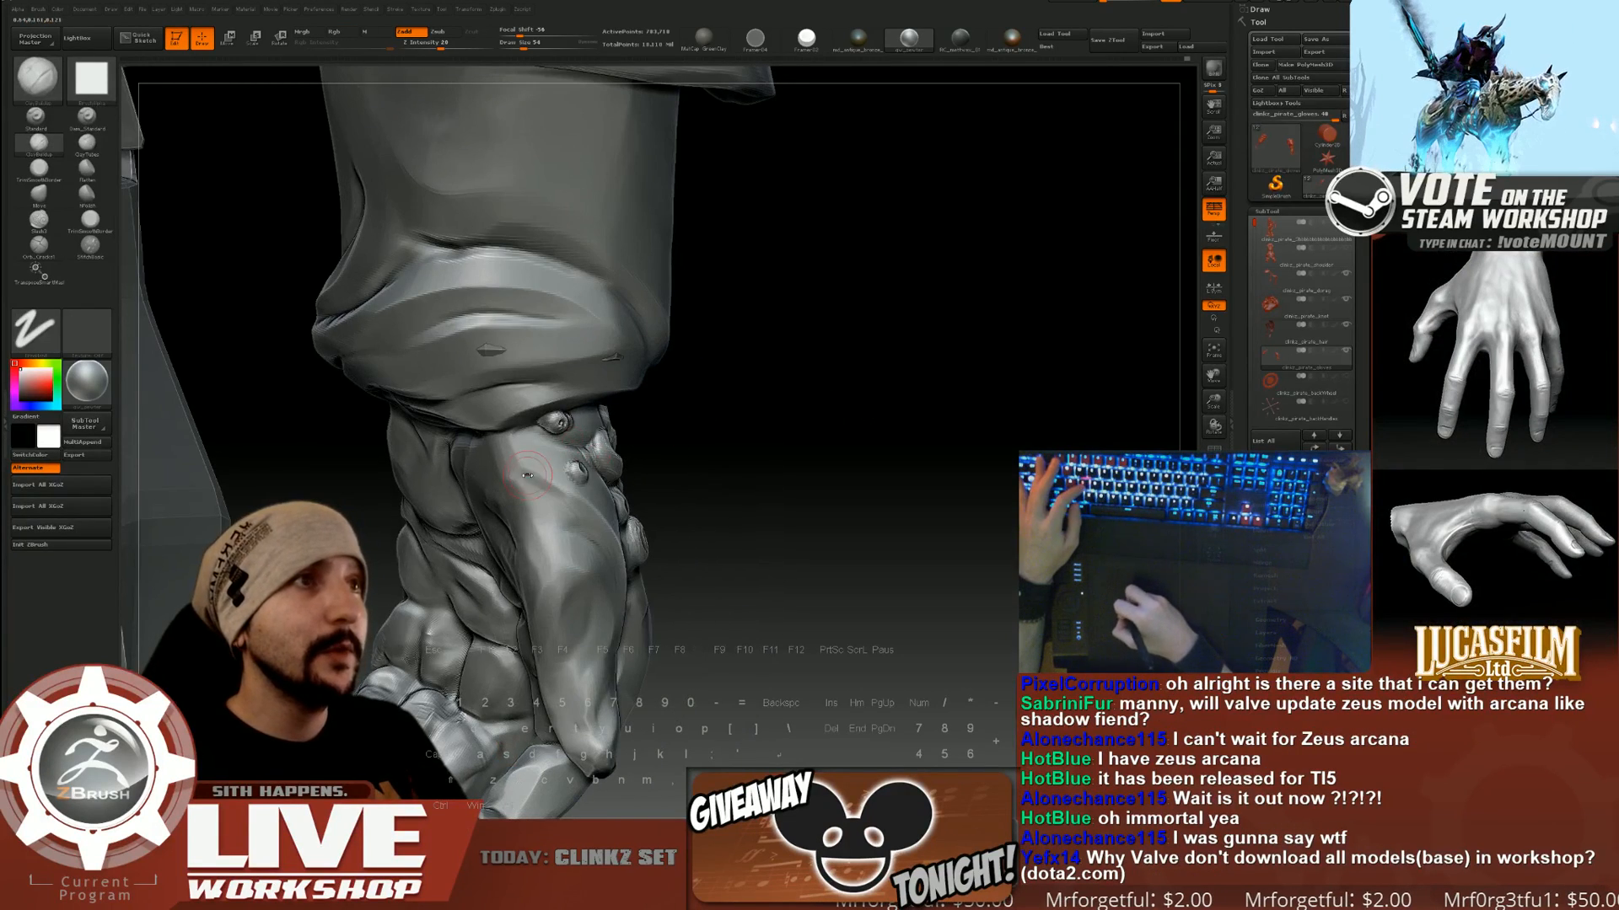
pyautogui.moveTo(666, 443); pyautogui.dragTo(548, 400)
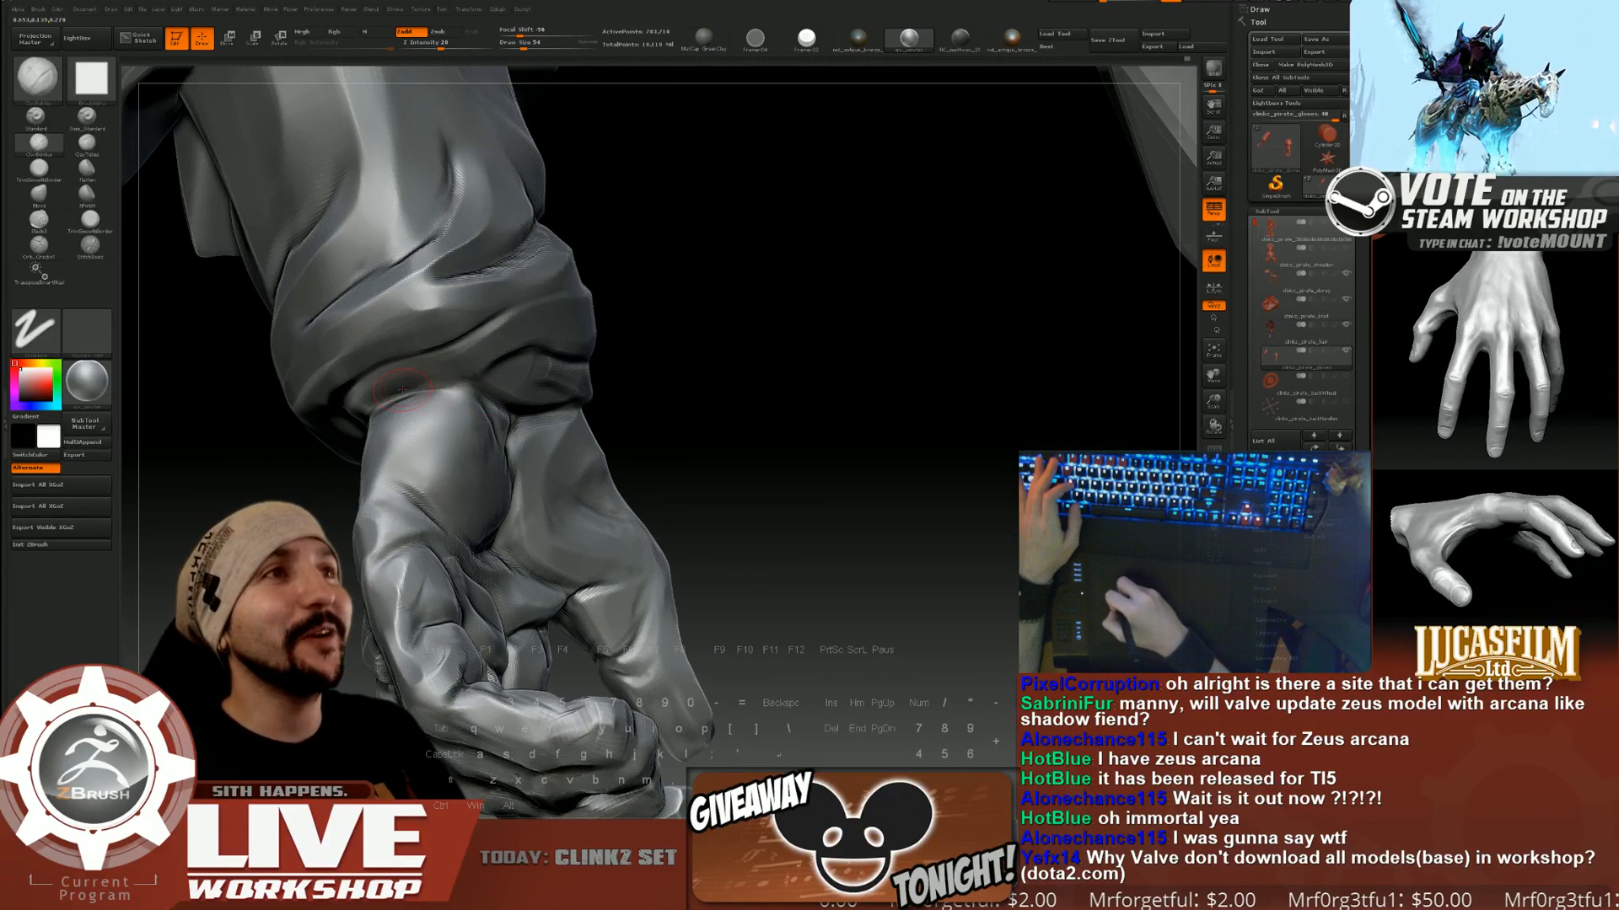
pyautogui.moveTo(774, 336); pyautogui.dragTo(736, 333)
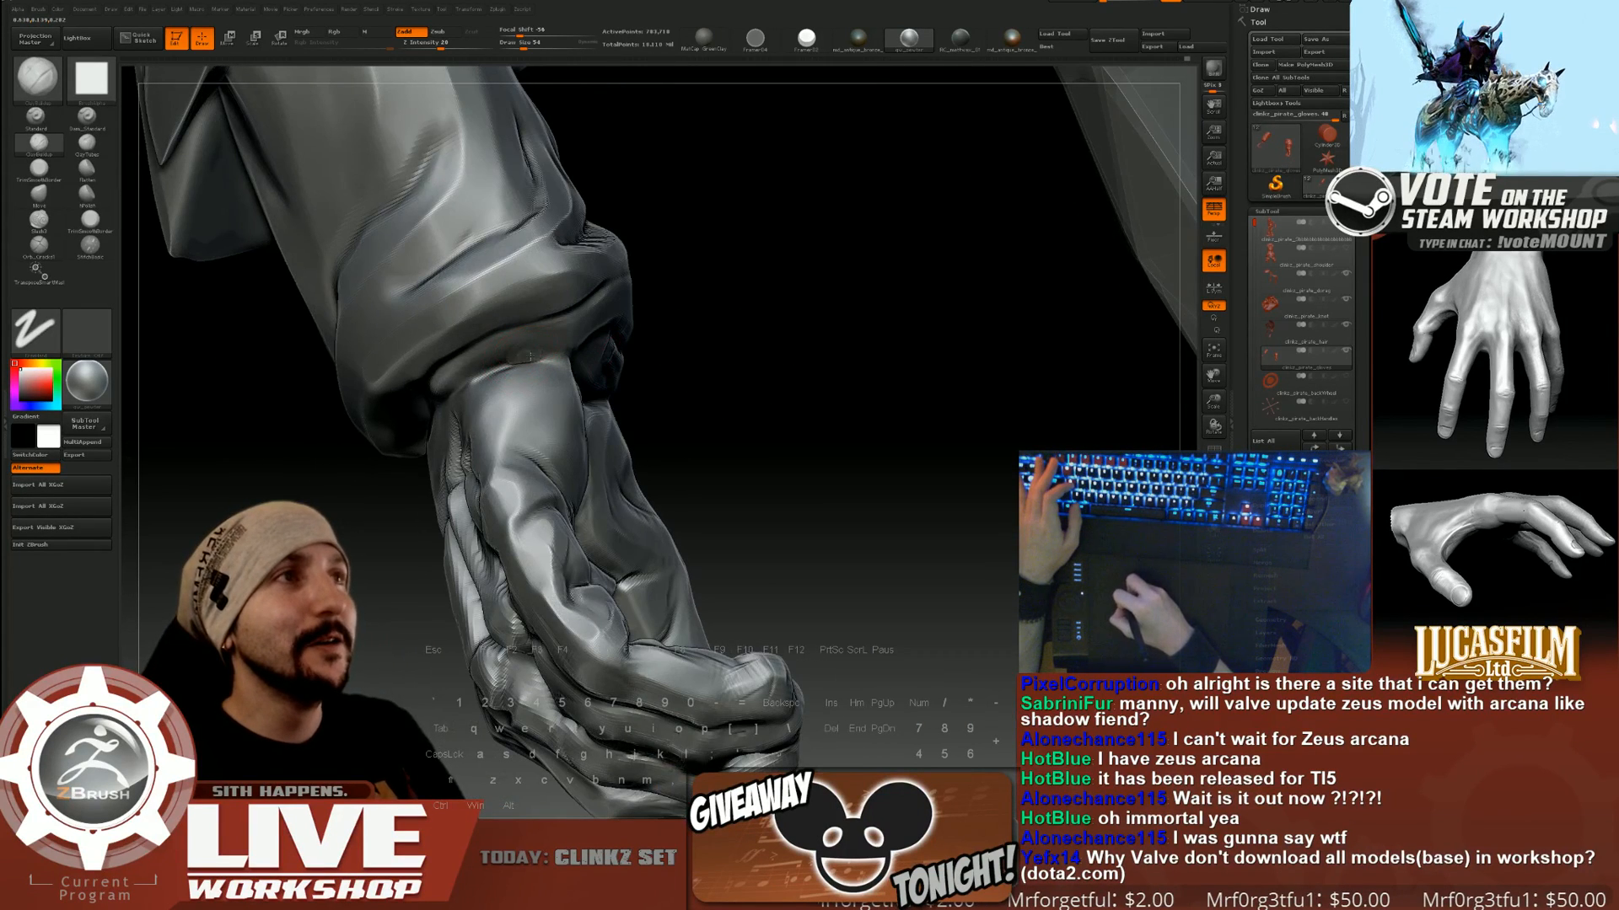
pyautogui.keyDown('shift'); pyautogui.moveTo(523, 346); pyautogui.dragTo(547, 349); pyautogui.keyUp('shift')
pyautogui.press('s')
pyautogui.press('s')
# Add small barnacles on top of the wrist cluster near the cuff's edge and smooth their shapes.
pyautogui.keyDown('alt'); pyautogui.moveTo(768, 391); pyautogui.dragTo(427, 441); pyautogui.keyUp('alt')
pyautogui.moveTo(784, 245); pyautogui.dragTo(936, 303)
pyautogui.press('s')
pyautogui.moveTo(554, 438); pyautogui.dragTo(560, 438)
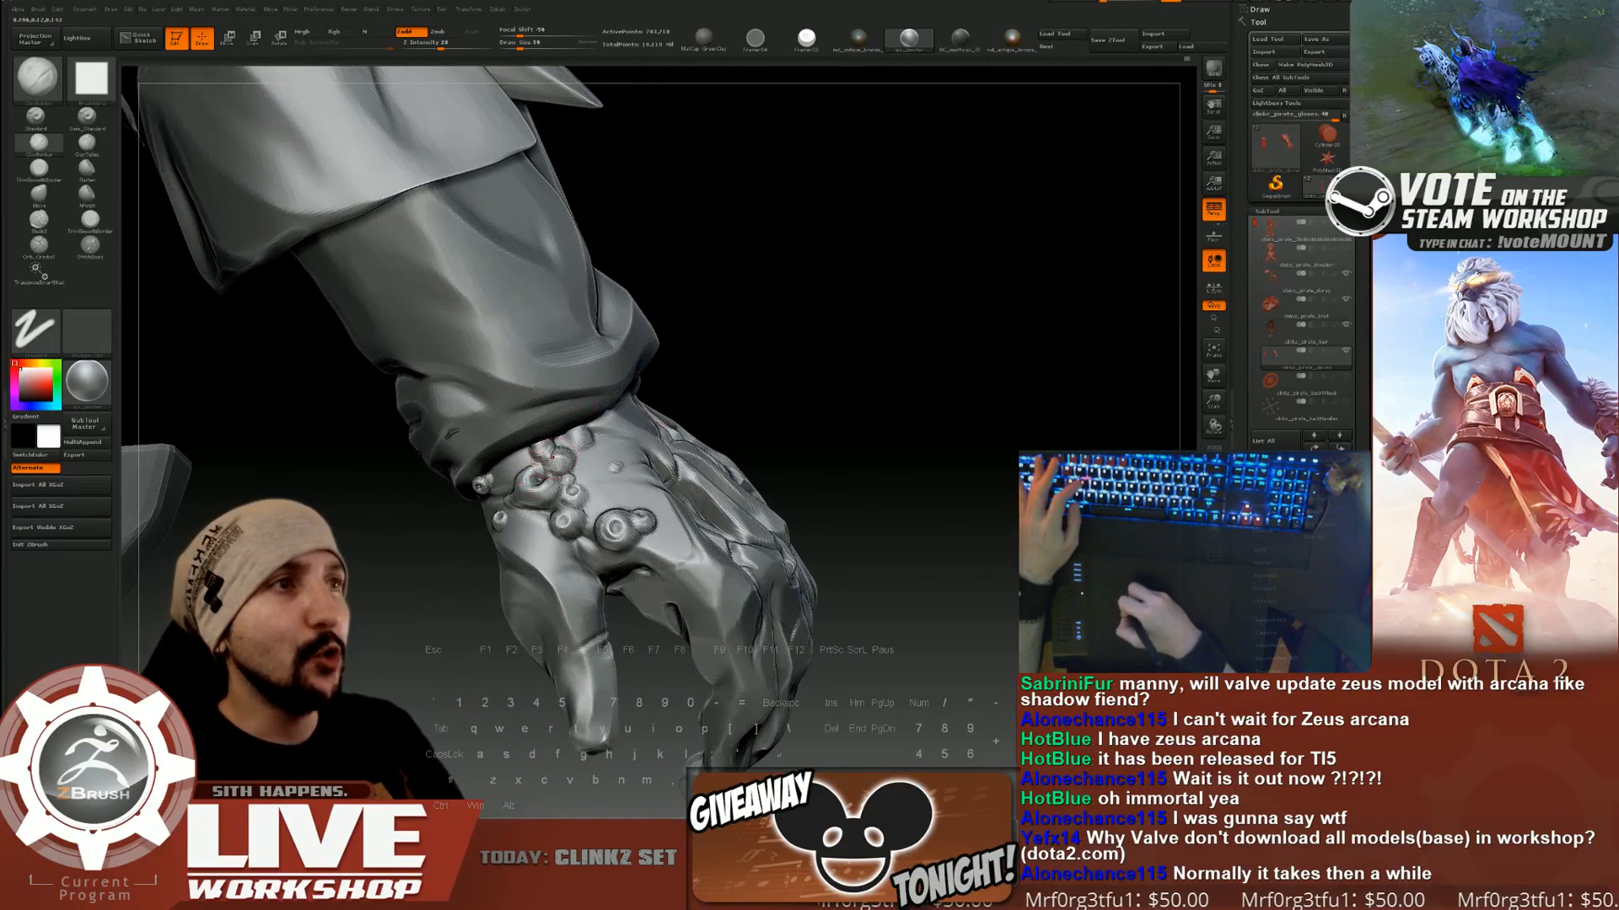
pyautogui.moveTo(559, 438); pyautogui.dragTo(612, 457, button='right')
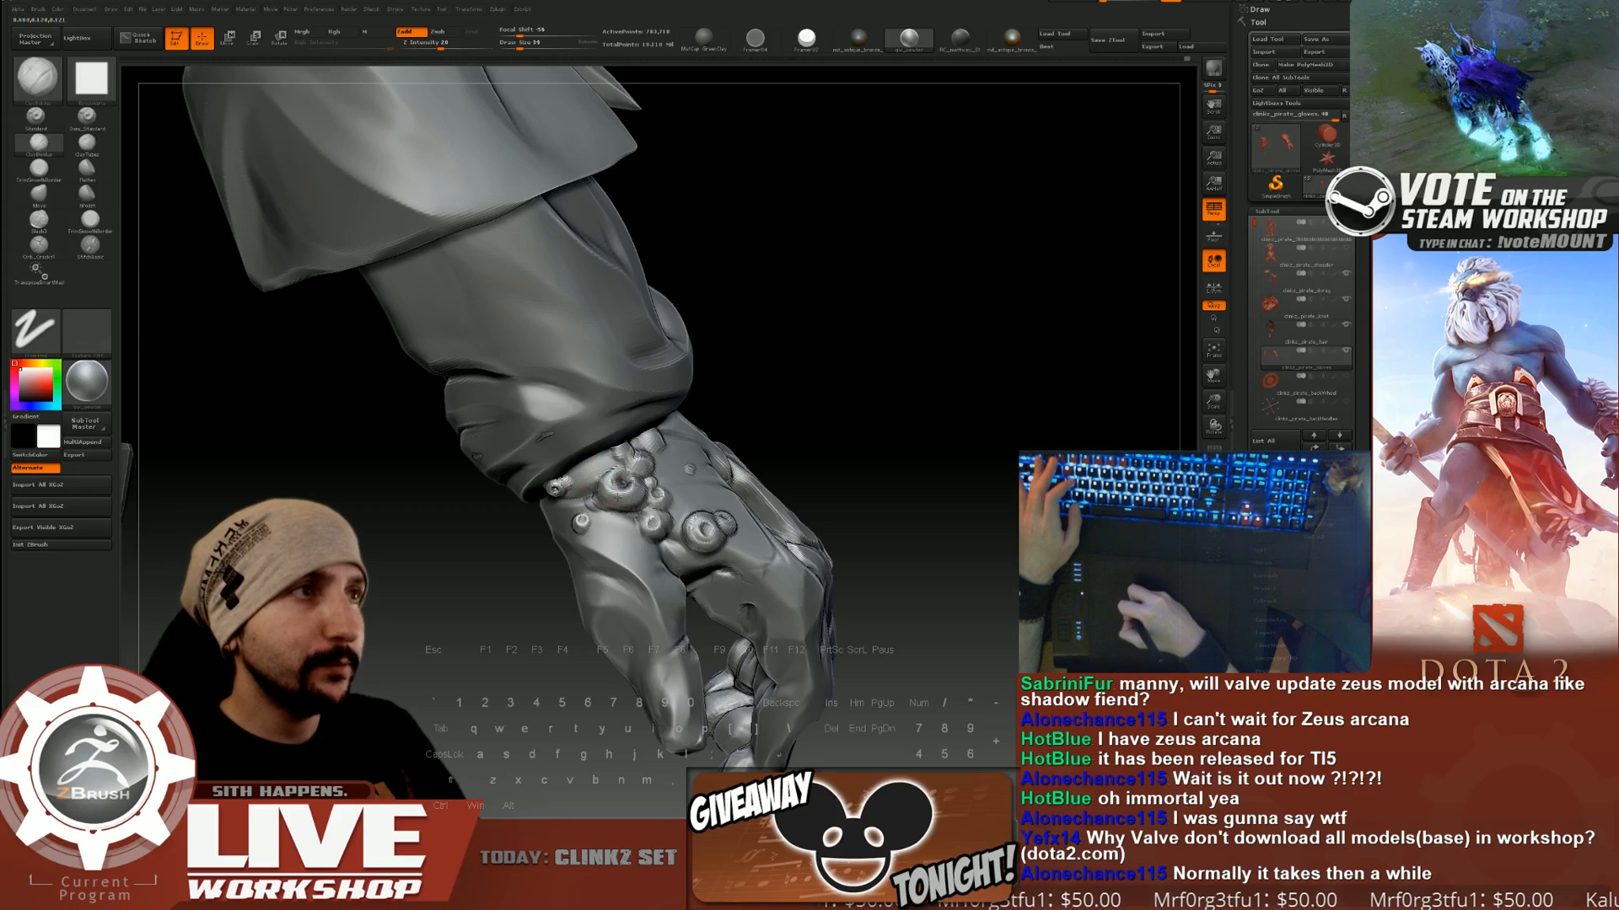
pyautogui.keyDown('shift'); pyautogui.moveTo(621, 482); pyautogui.dragTo(609, 478); pyautogui.keyUp('shift')
pyautogui.keyDown('alt'); pyautogui.moveTo(784, 371); pyautogui.dragTo(886, 360); pyautogui.keyUp('alt')
pyautogui.press('s')
pyautogui.moveTo(607, 470)
pyautogui.mouseDown()
pyautogui.moveTo(624, 478)
pyautogui.moveTo(600, 457)
pyautogui.mouseUp()
pyautogui.press('s')
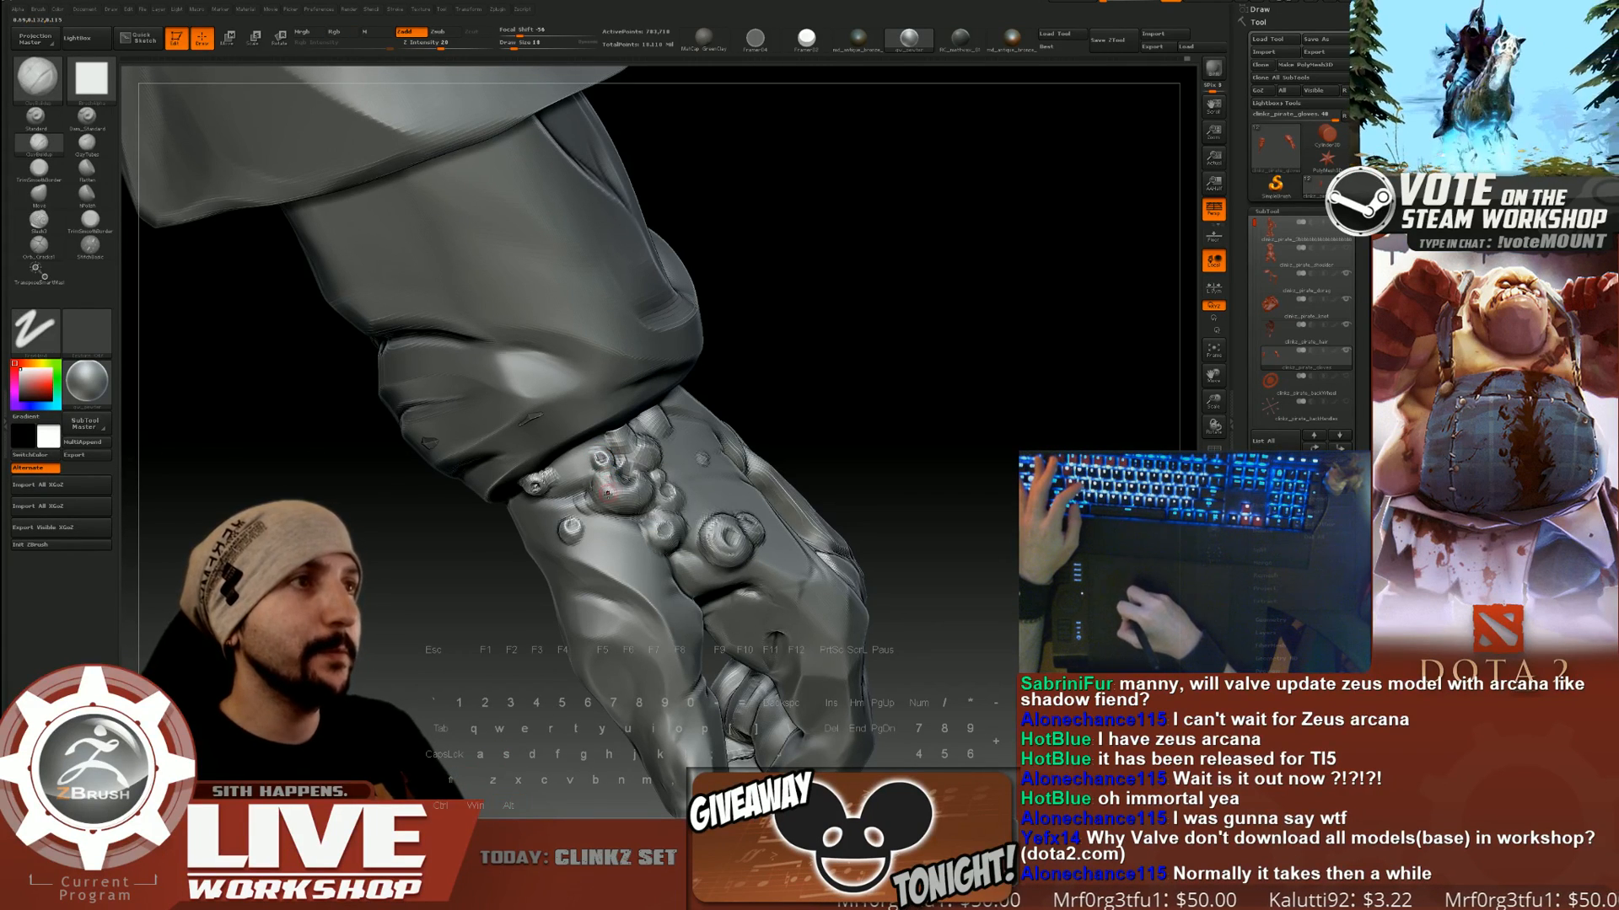
# Build up the glove surface between the lone barnacle at the cuff's edge and the main wrist cluster.
pyautogui.moveTo(881, 371)
pyautogui.mouseDown()
pyautogui.moveTo(887, 329)
pyautogui.moveTo(874, 365)
pyautogui.moveTo(630, 387)
pyautogui.mouseUp()
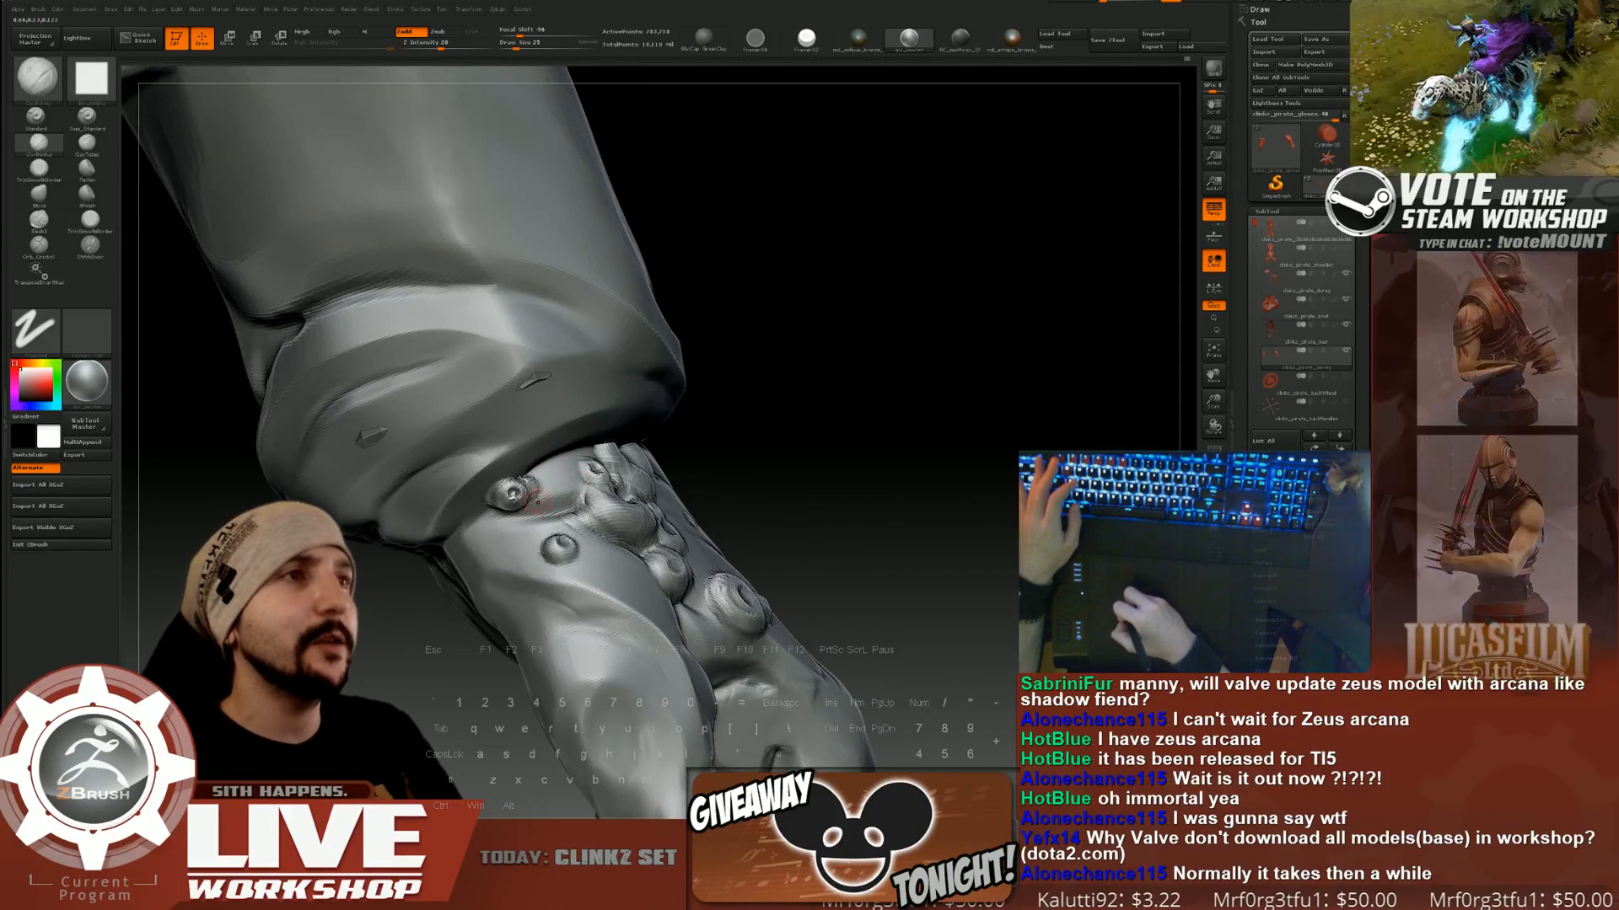
pyautogui.moveTo(806, 365)
pyautogui.mouseDown()
pyautogui.moveTo(772, 368)
pyautogui.moveTo(801, 375)
pyautogui.moveTo(791, 410)
pyautogui.mouseUp()
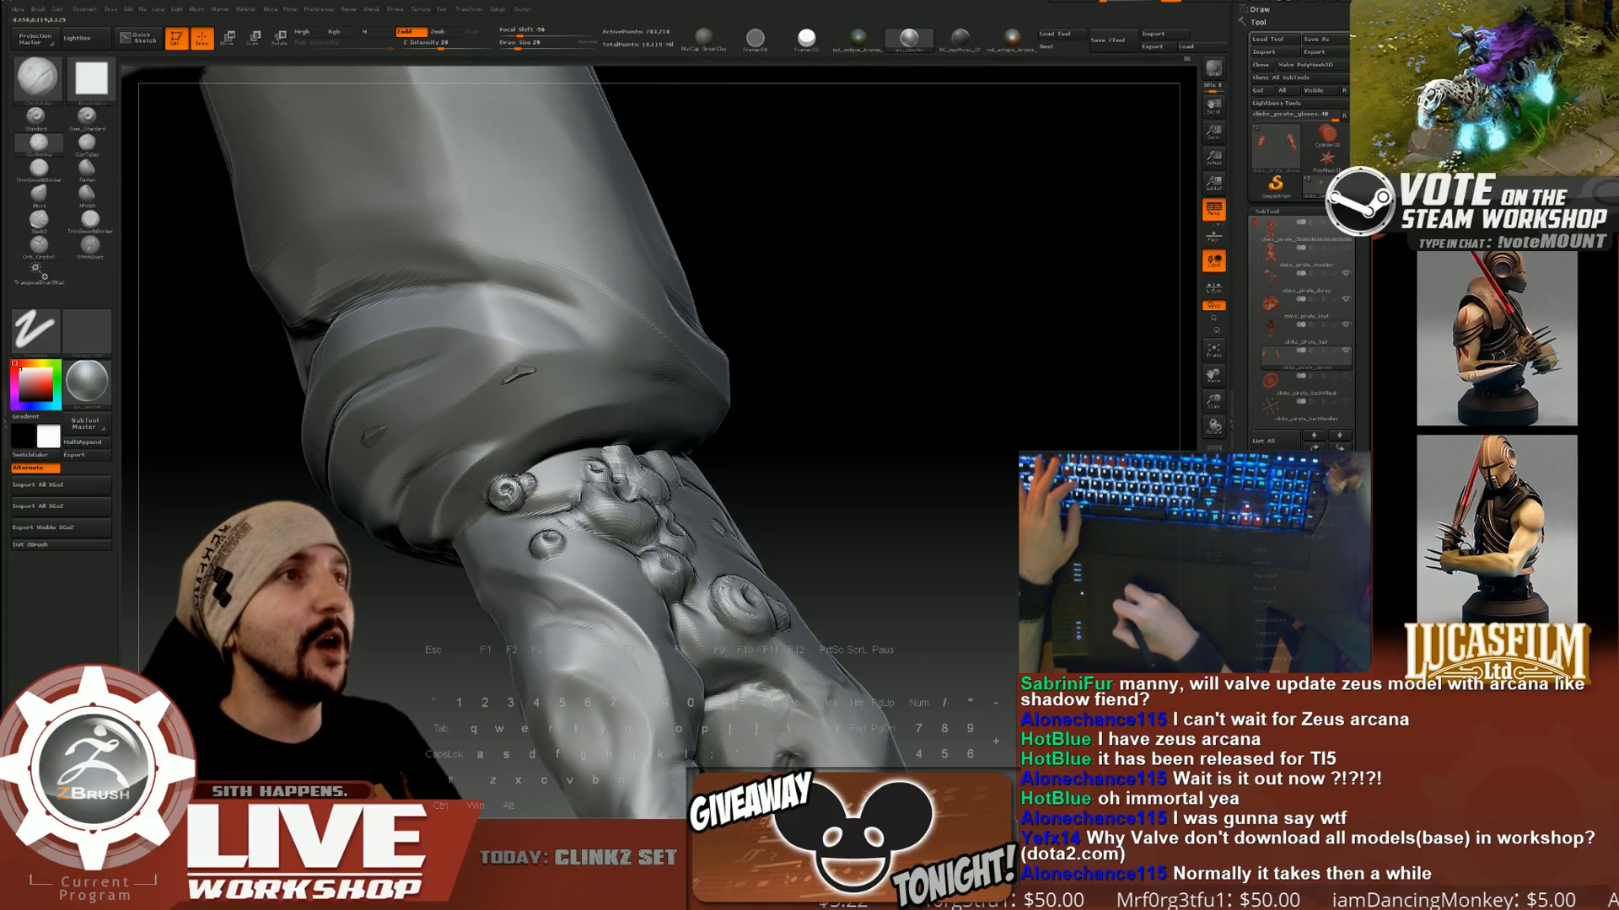
pyautogui.moveTo(759, 438)
pyautogui.mouseDown()
pyautogui.moveTo(782, 418)
pyautogui.moveTo(805, 426)
pyautogui.mouseUp()
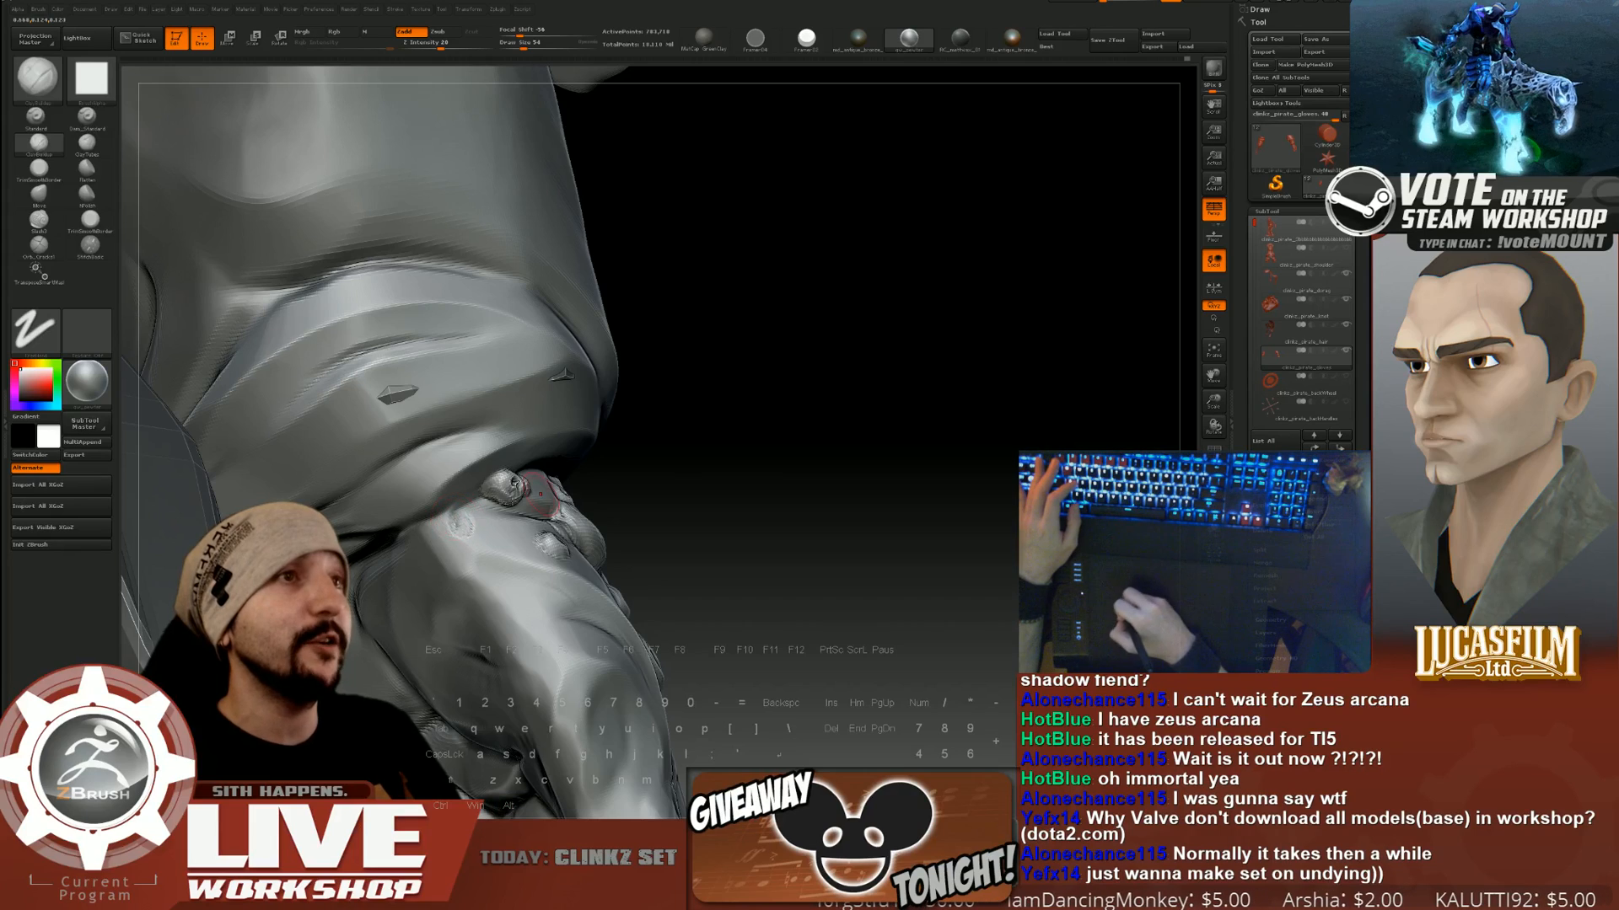
pyautogui.moveTo(540, 498); pyautogui.dragTo(495, 456)
# Sculpt a large barnacle with a smaller one beside it on the forearm sleeve, just beneath the overhanging flap.
pyautogui.moveTo(599, 386)
pyautogui.mouseDown()
pyautogui.moveTo(787, 333)
pyautogui.moveTo(817, 343)
pyautogui.moveTo(824, 463)
pyautogui.moveTo(838, 436)
pyautogui.moveTo(480, 368)
pyautogui.mouseUp()
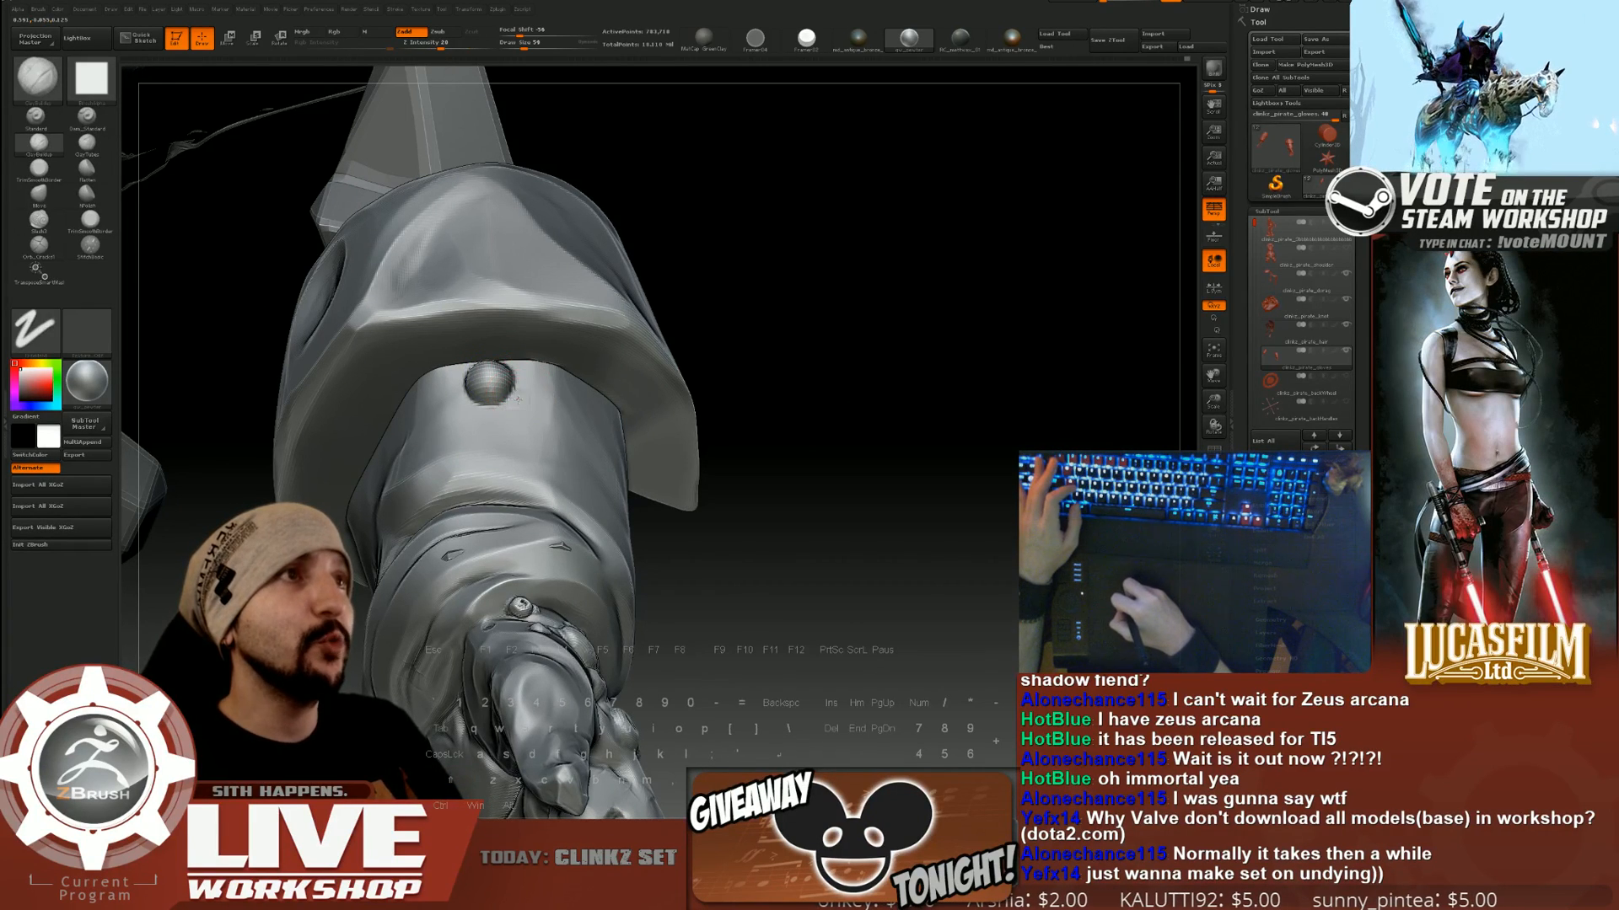
pyautogui.press('s')
pyautogui.moveTo(510, 396)
pyautogui.mouseDown()
pyautogui.moveTo(481, 377)
pyautogui.moveTo(512, 402)
pyautogui.mouseUp()
pyautogui.press('s')
pyautogui.moveTo(759, 337); pyautogui.dragTo(808, 352)
pyautogui.press('s')
pyautogui.moveTo(507, 394); pyautogui.dragTo(510, 395)
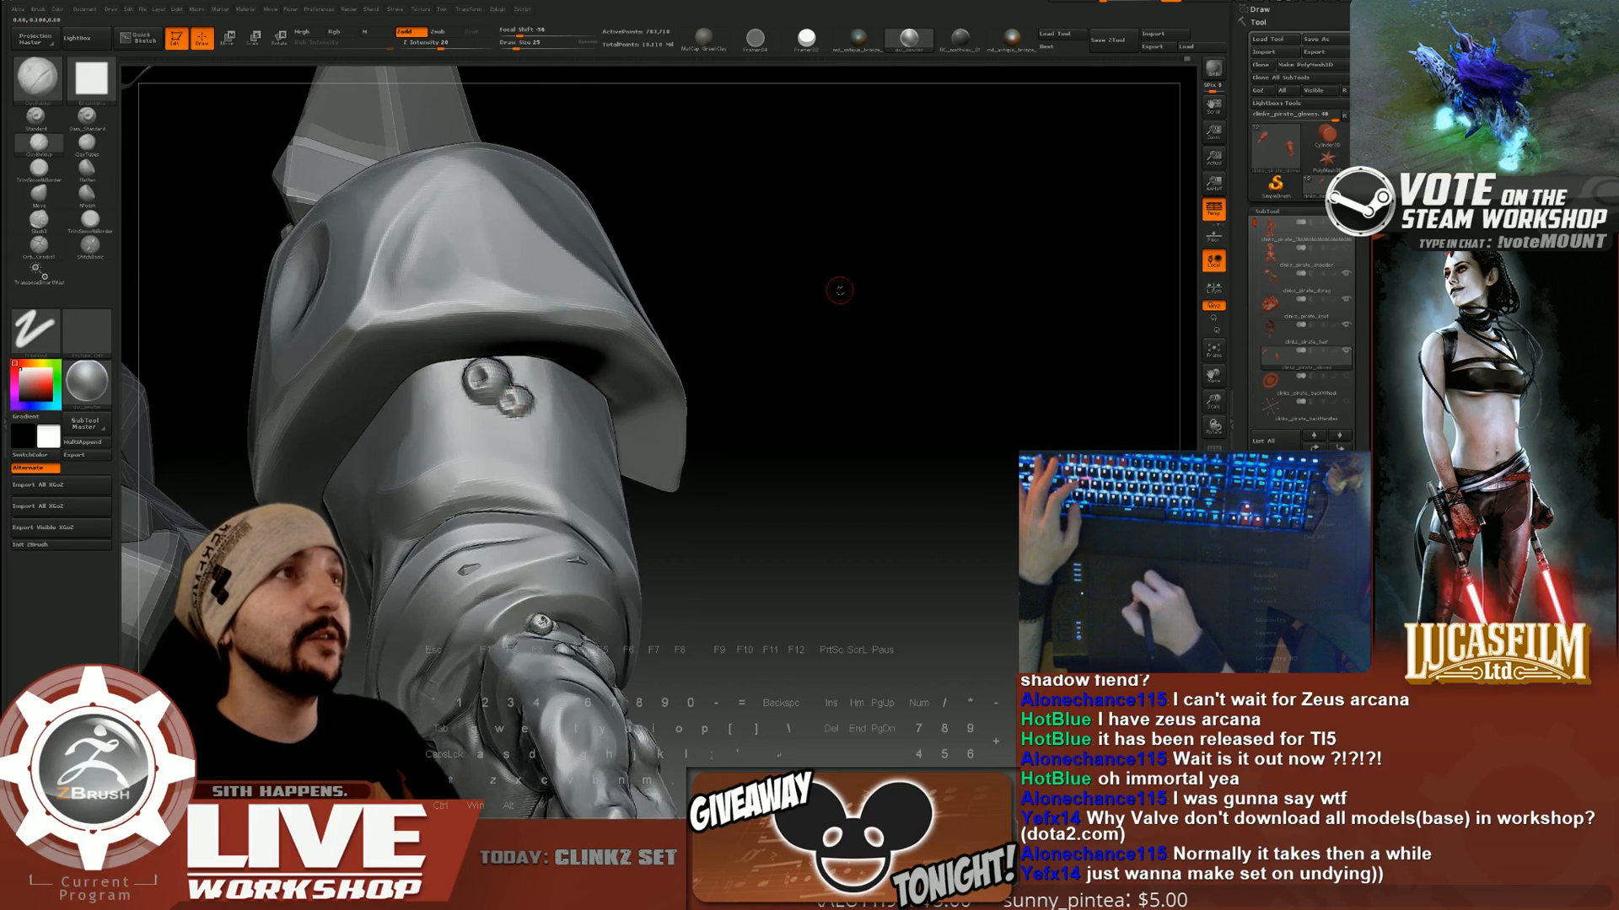
# Carve the openings of the two barnacles beneath the sleeve flap and quick-save the project.
pyautogui.moveTo(838, 290)
pyautogui.mouseDown()
pyautogui.moveTo(512, 386)
pyautogui.moveTo(516, 400)
pyautogui.mouseUp()
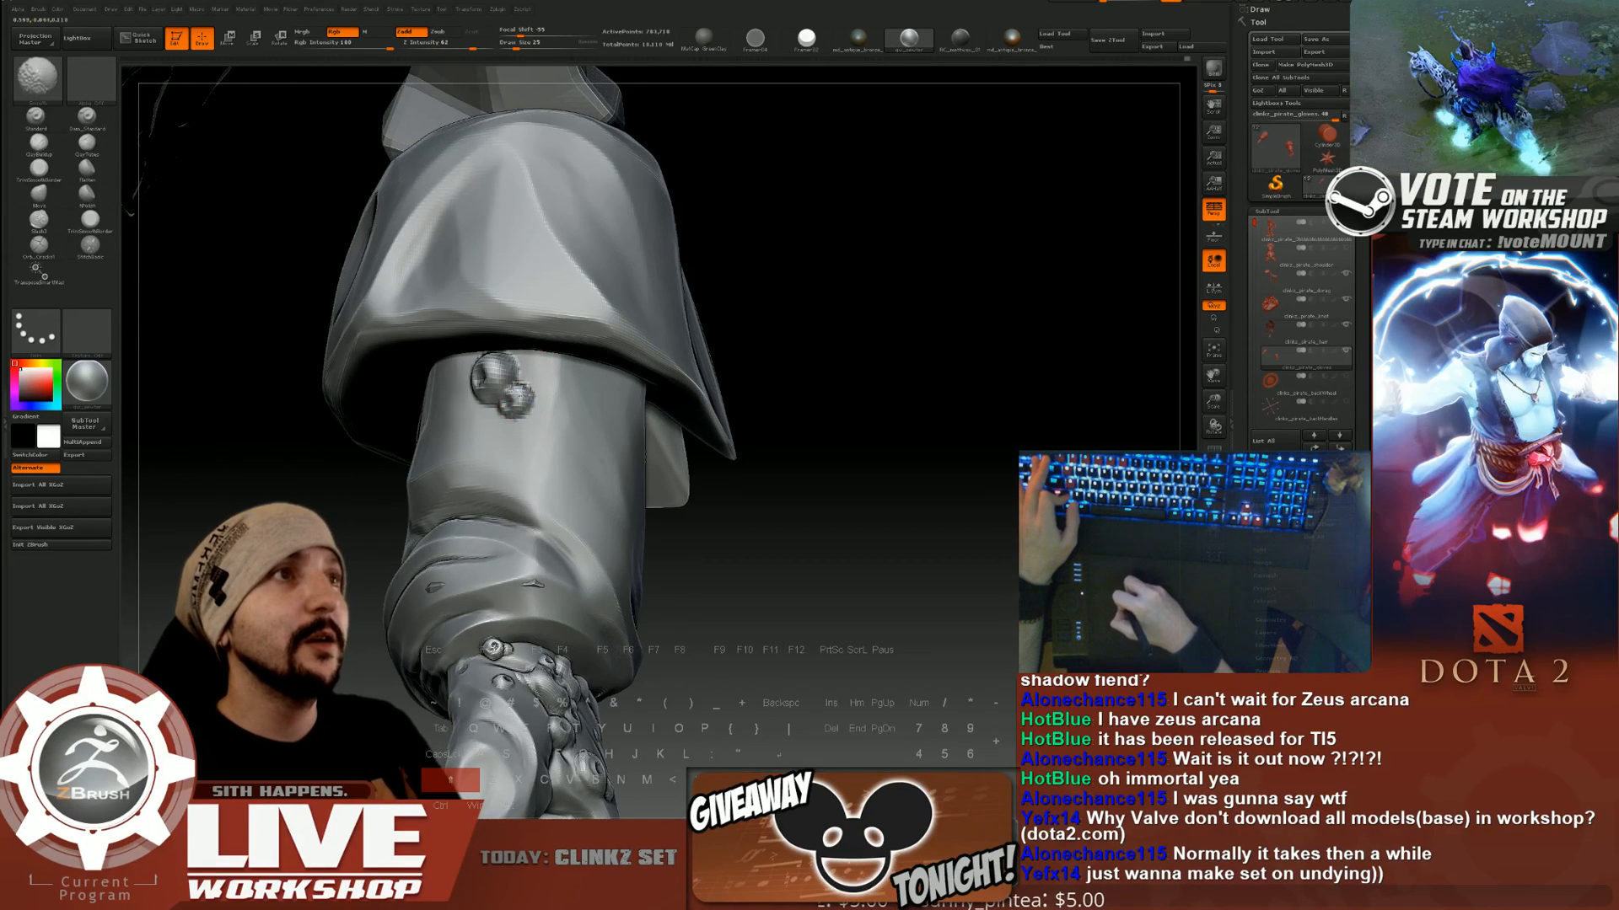
pyautogui.moveTo(843, 401)
pyautogui.mouseDown()
pyautogui.moveTo(918, 355)
pyautogui.moveTo(480, 441)
pyautogui.mouseUp()
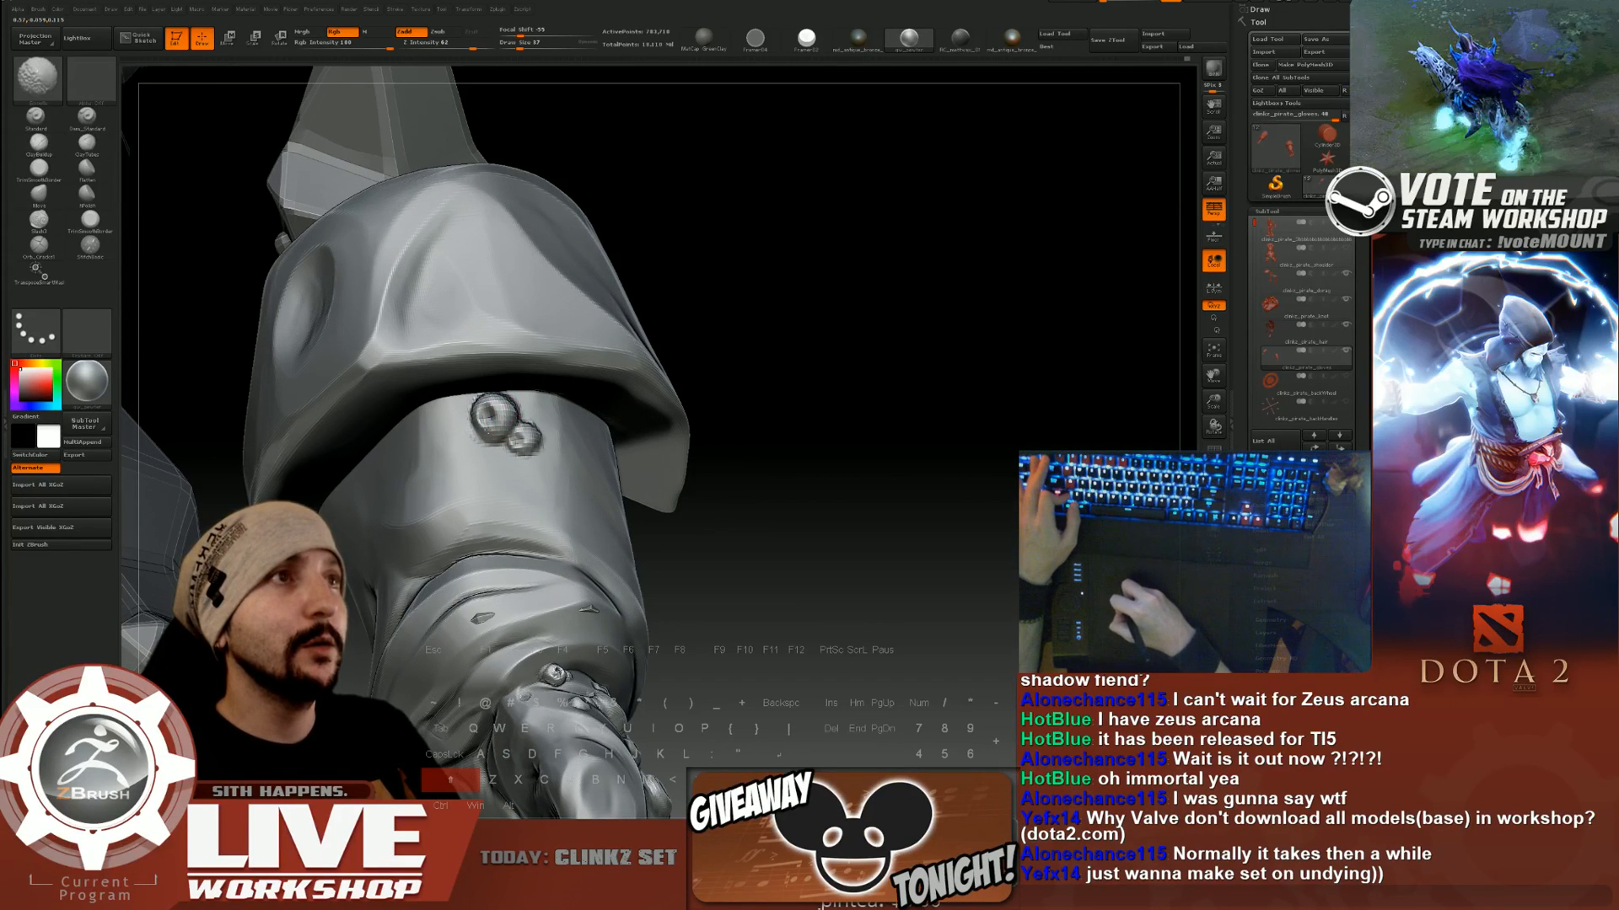
pyautogui.moveTo(740, 361); pyautogui.dragTo(724, 360)
pyautogui.hotkey('ctrl', 's')
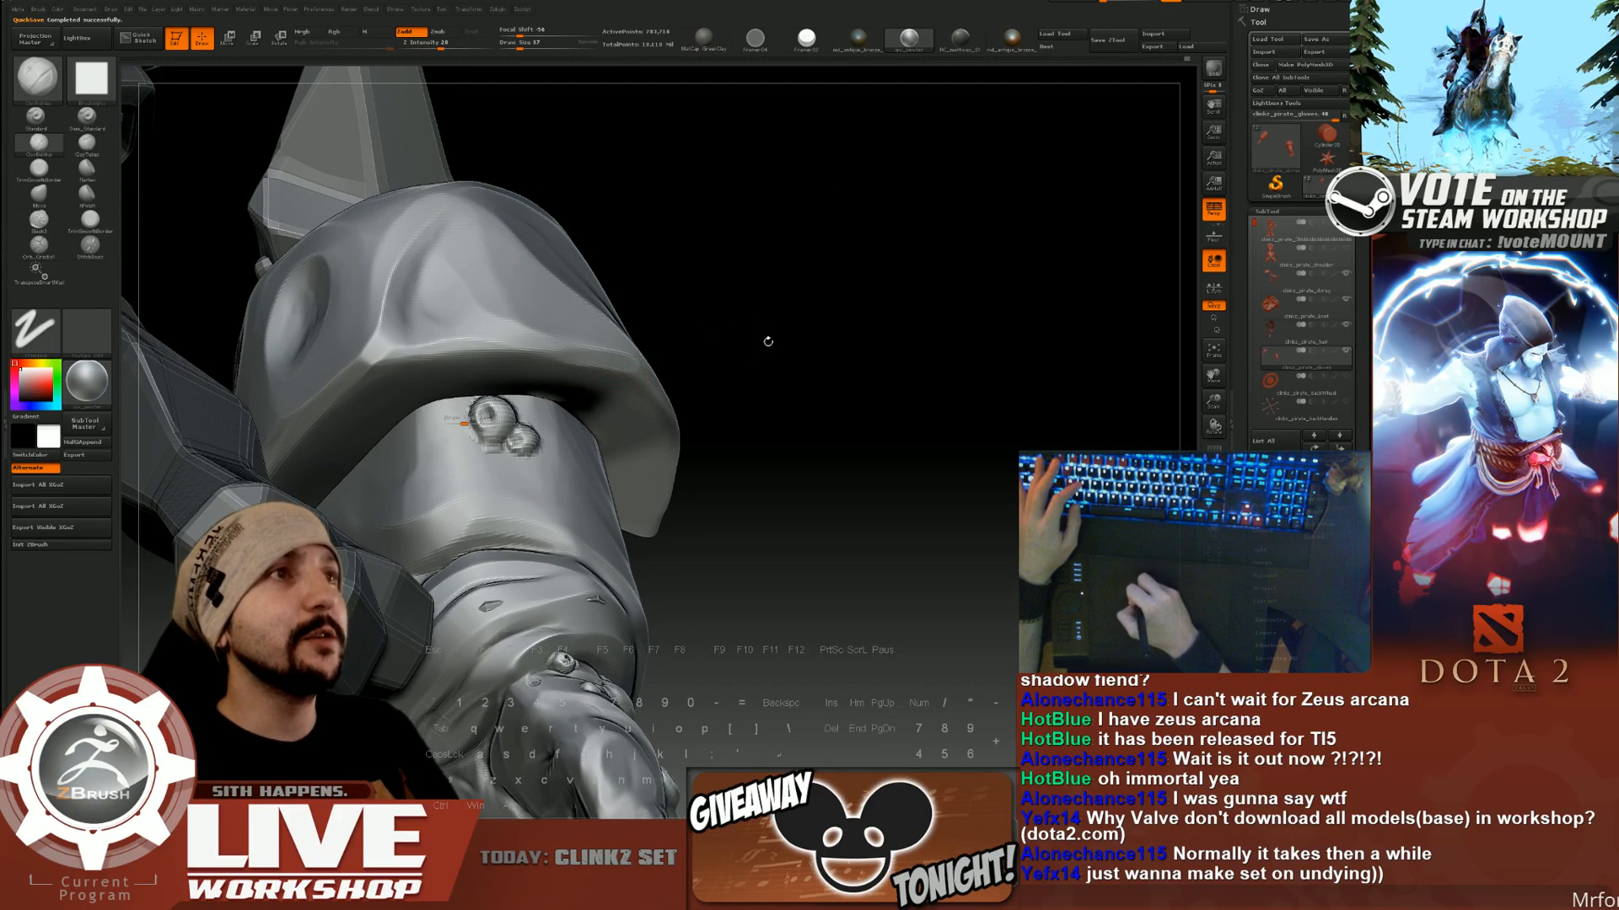
pyautogui.moveTo(767, 342); pyautogui.dragTo(749, 349)
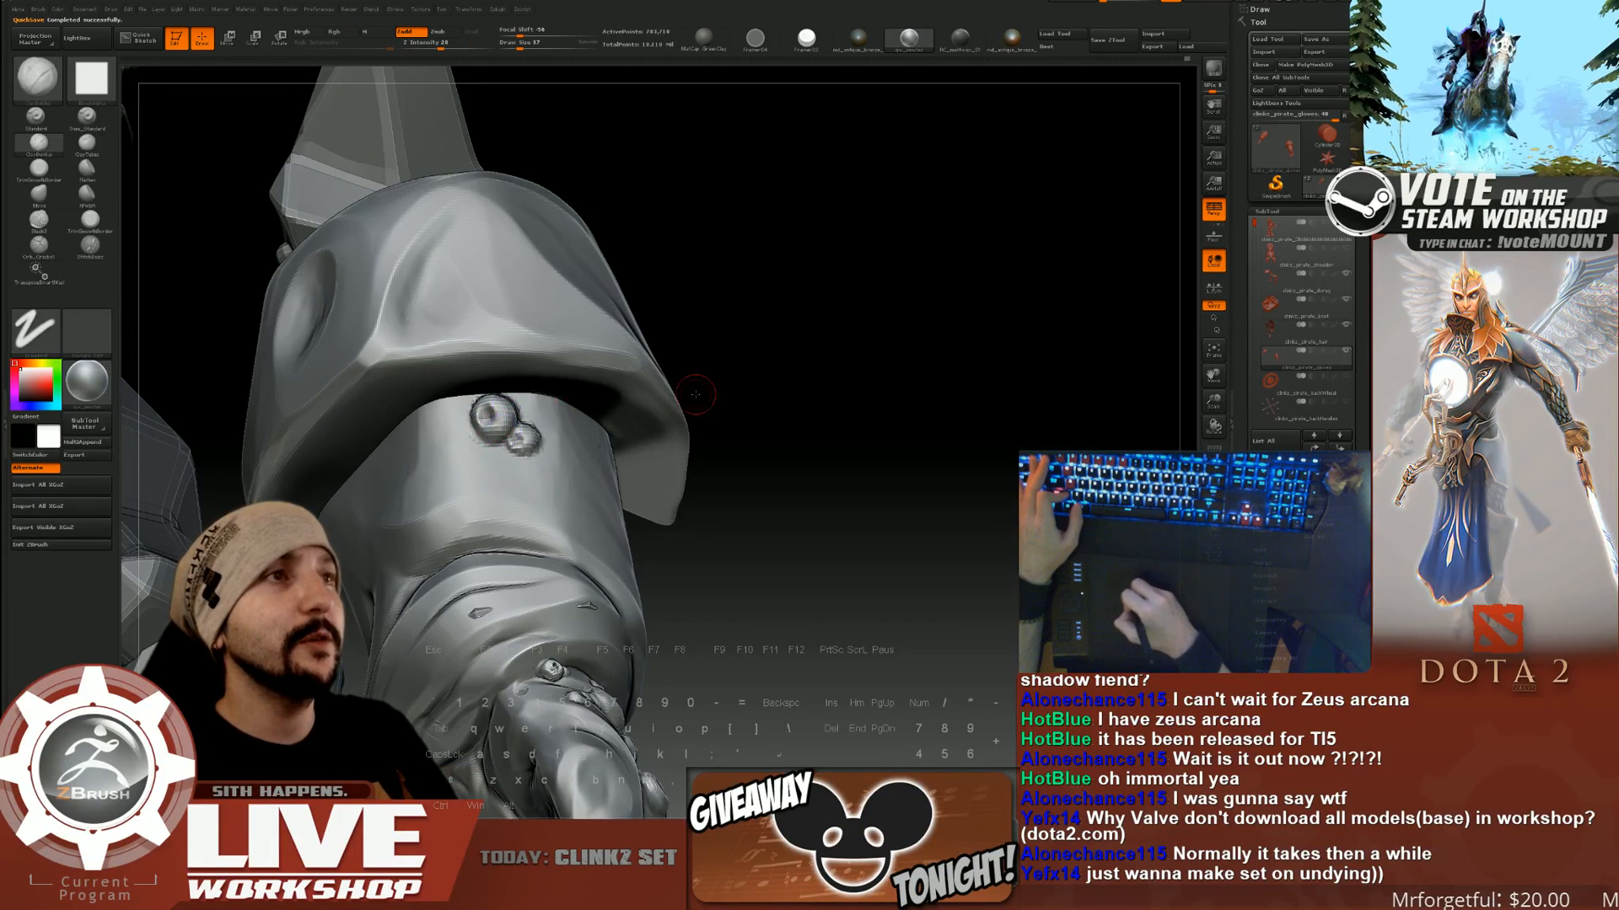
pyautogui.moveTo(699, 387); pyautogui.dragTo(724, 399)
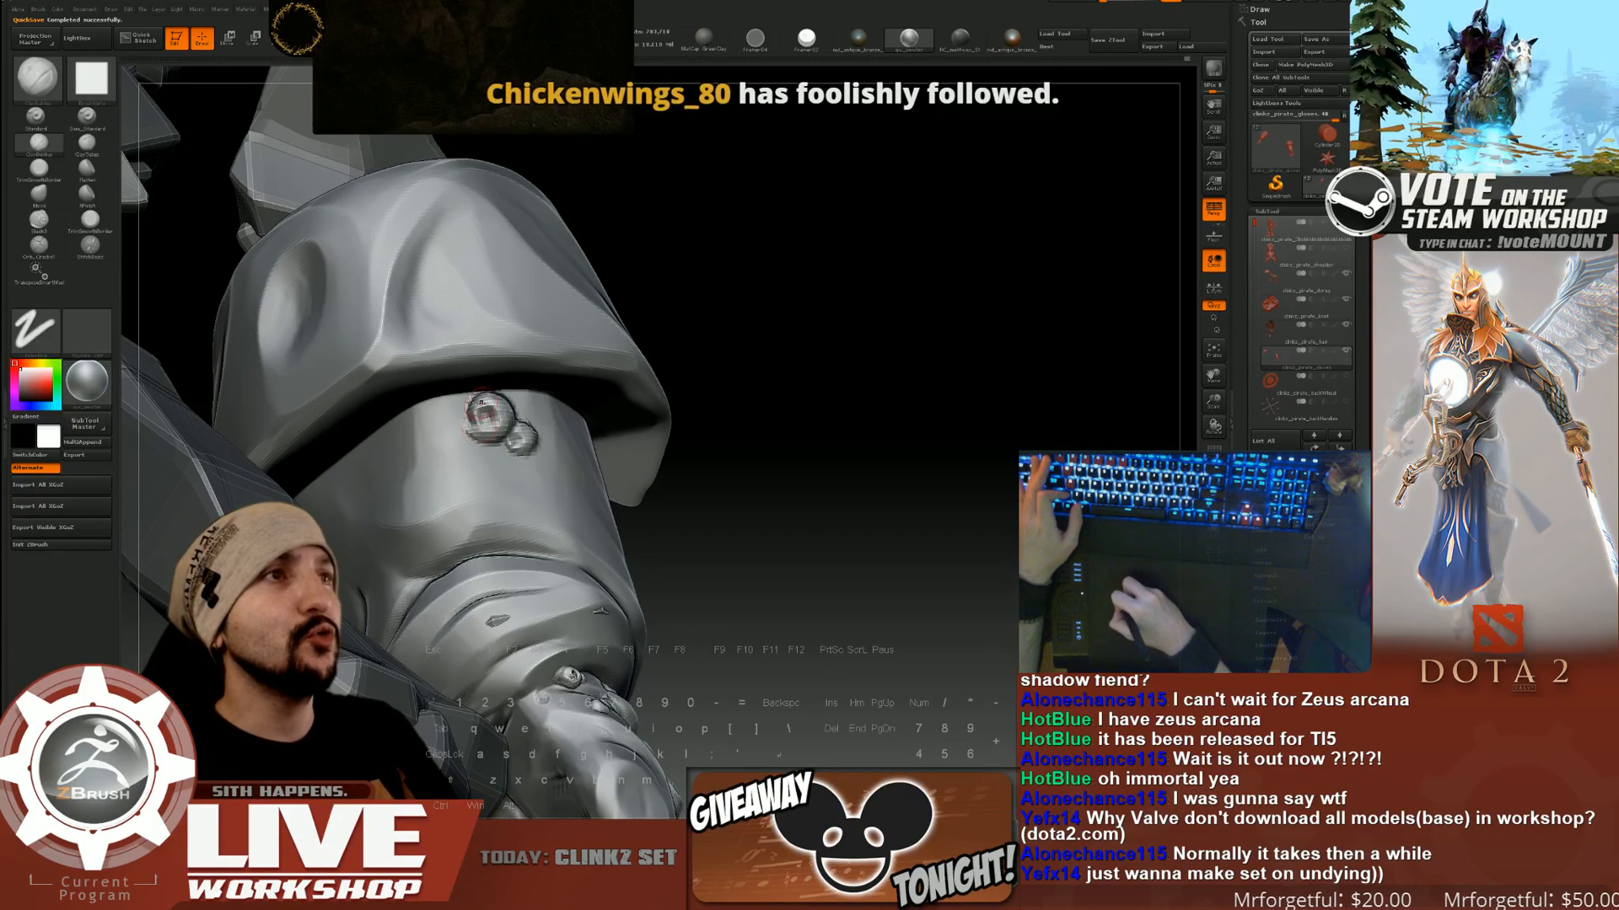
pyautogui.moveTo(728, 341); pyautogui.dragTo(701, 348)
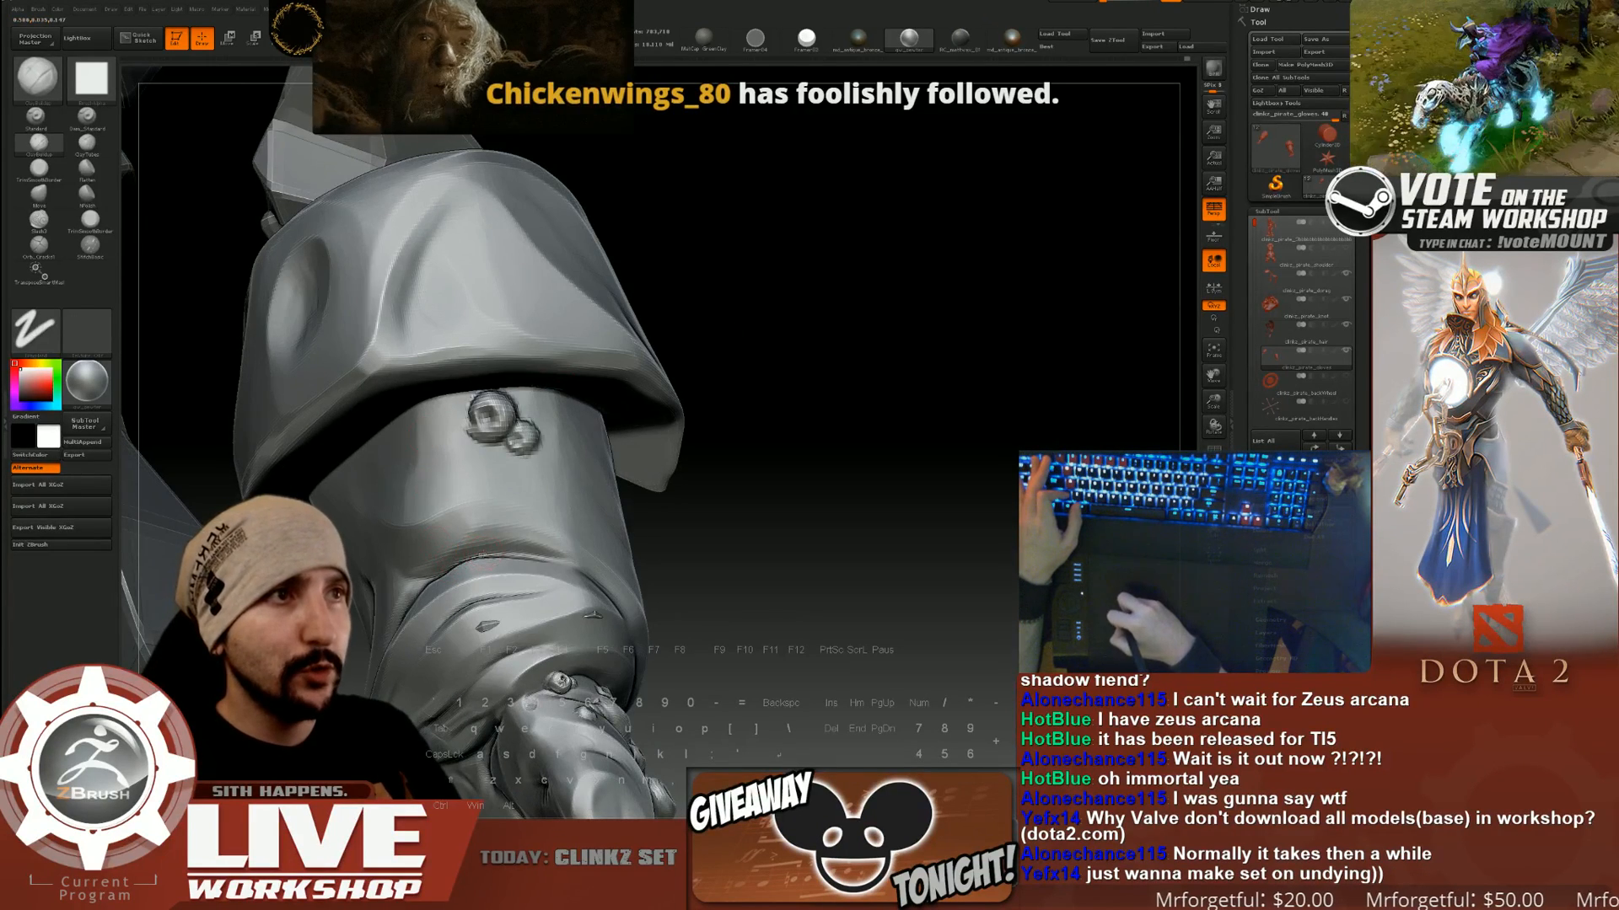
# Sculpt a small group of barnacles in the crease where the forearm sleeve meets the rolled cuff.
pyautogui.moveTo(484, 553); pyautogui.dragTo(489, 547)
pyautogui.press(']')
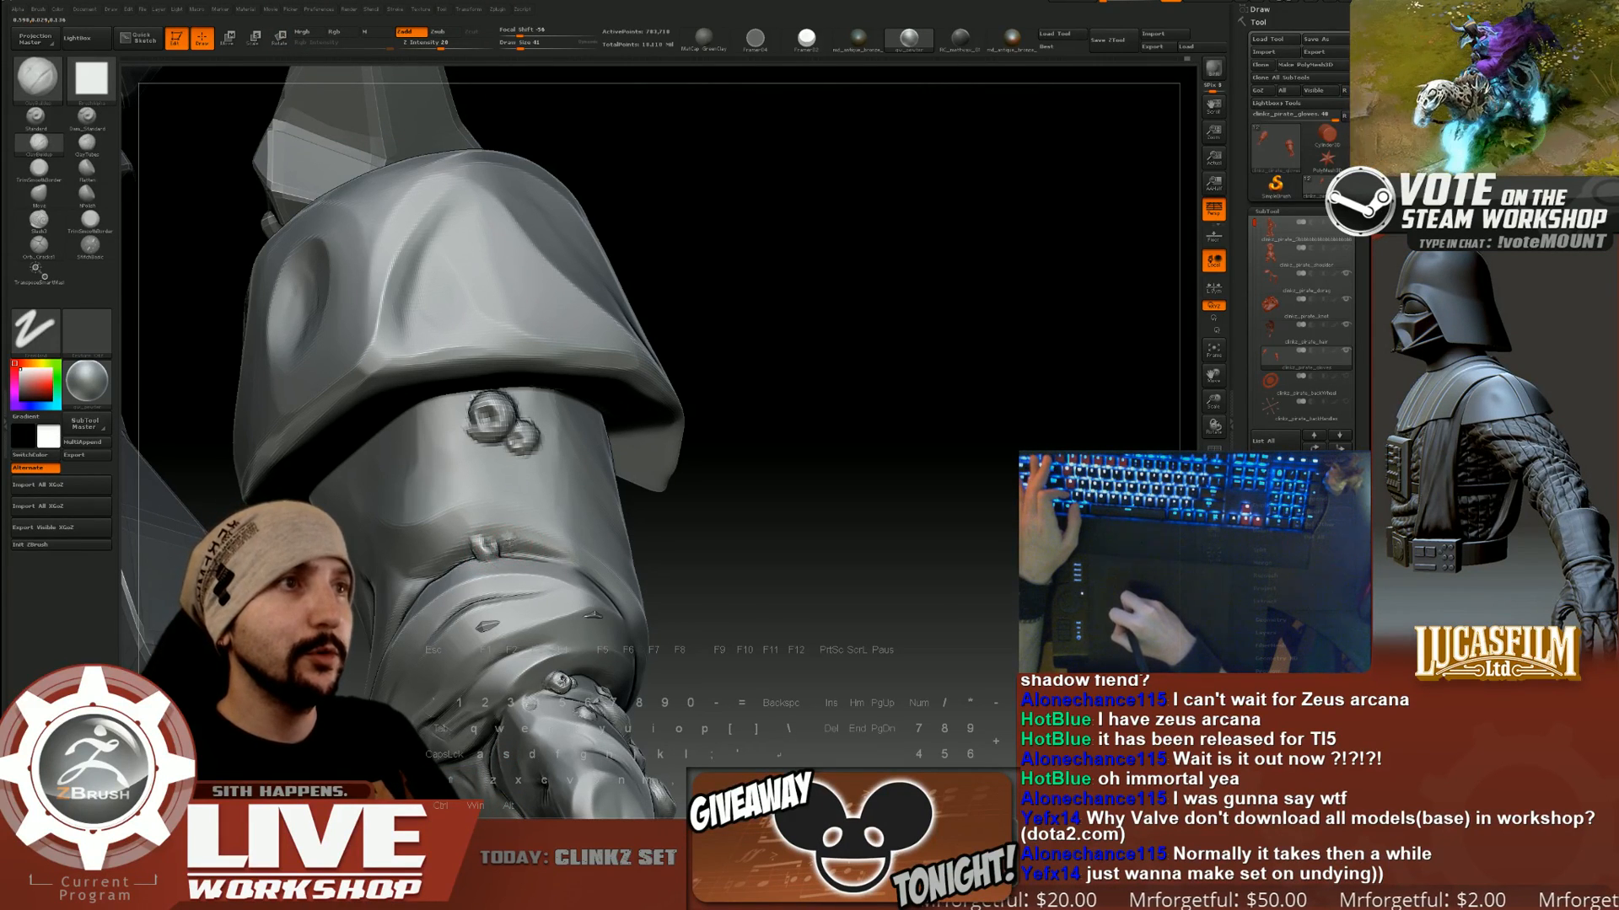
pyautogui.moveTo(508, 540); pyautogui.dragTo(539, 528)
pyautogui.moveTo(795, 531); pyautogui.dragTo(802, 582)
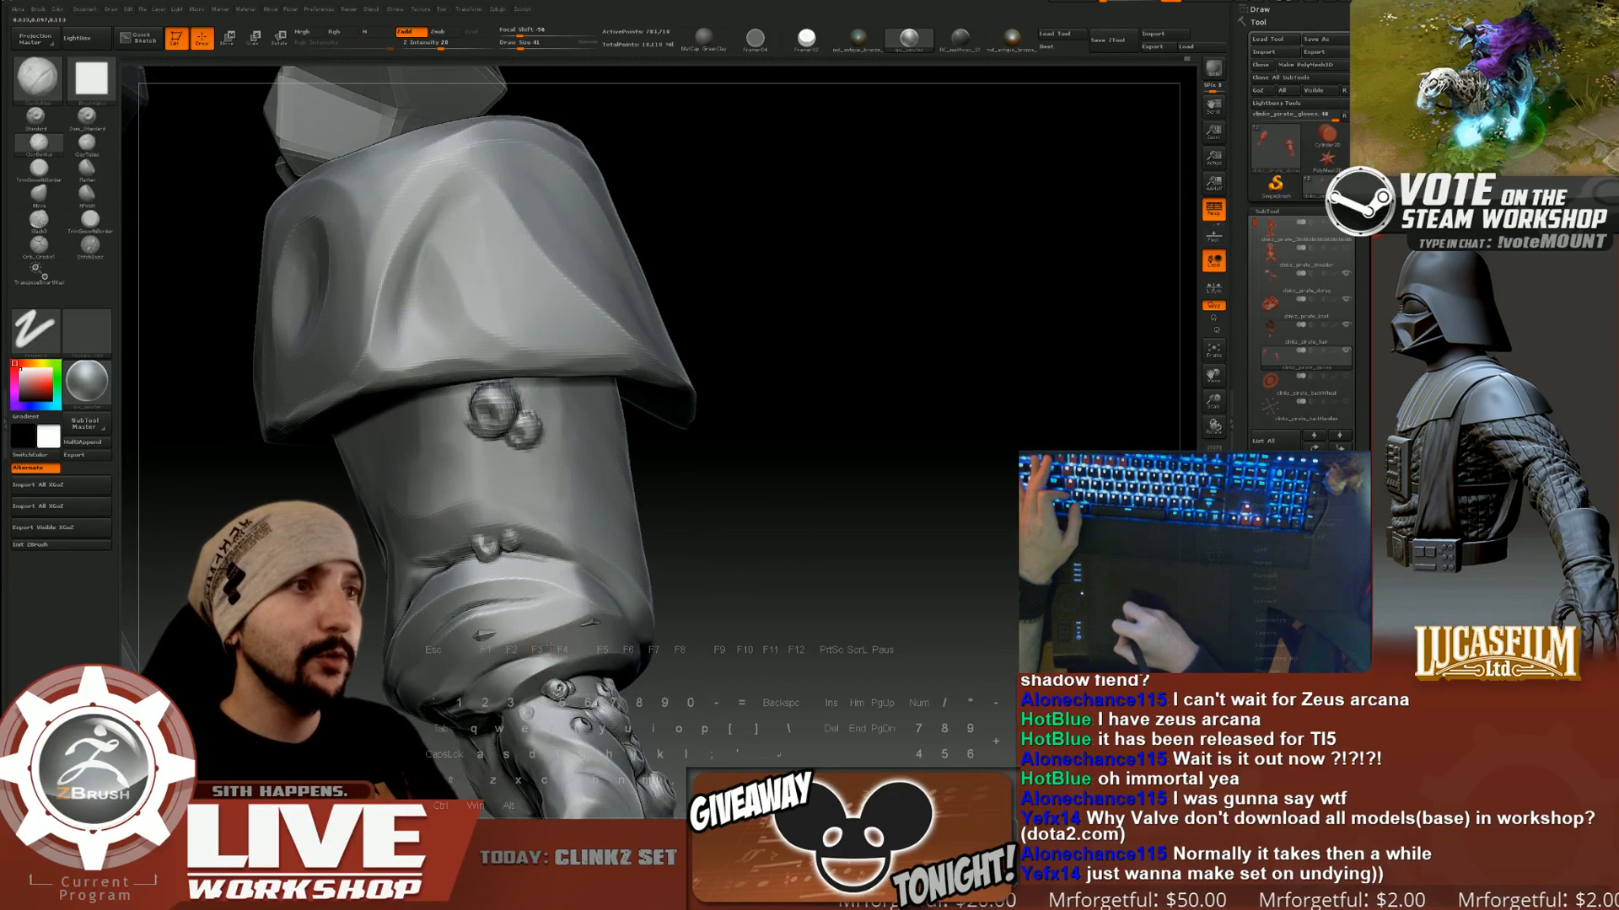
# Add a bump on the cuff's lower fold and more barnacles on the wrist directly below it, then carve their openings.
pyautogui.moveTo(546, 650); pyautogui.dragTo(550, 652)
pyautogui.moveTo(809, 556); pyautogui.dragTo(733, 548)
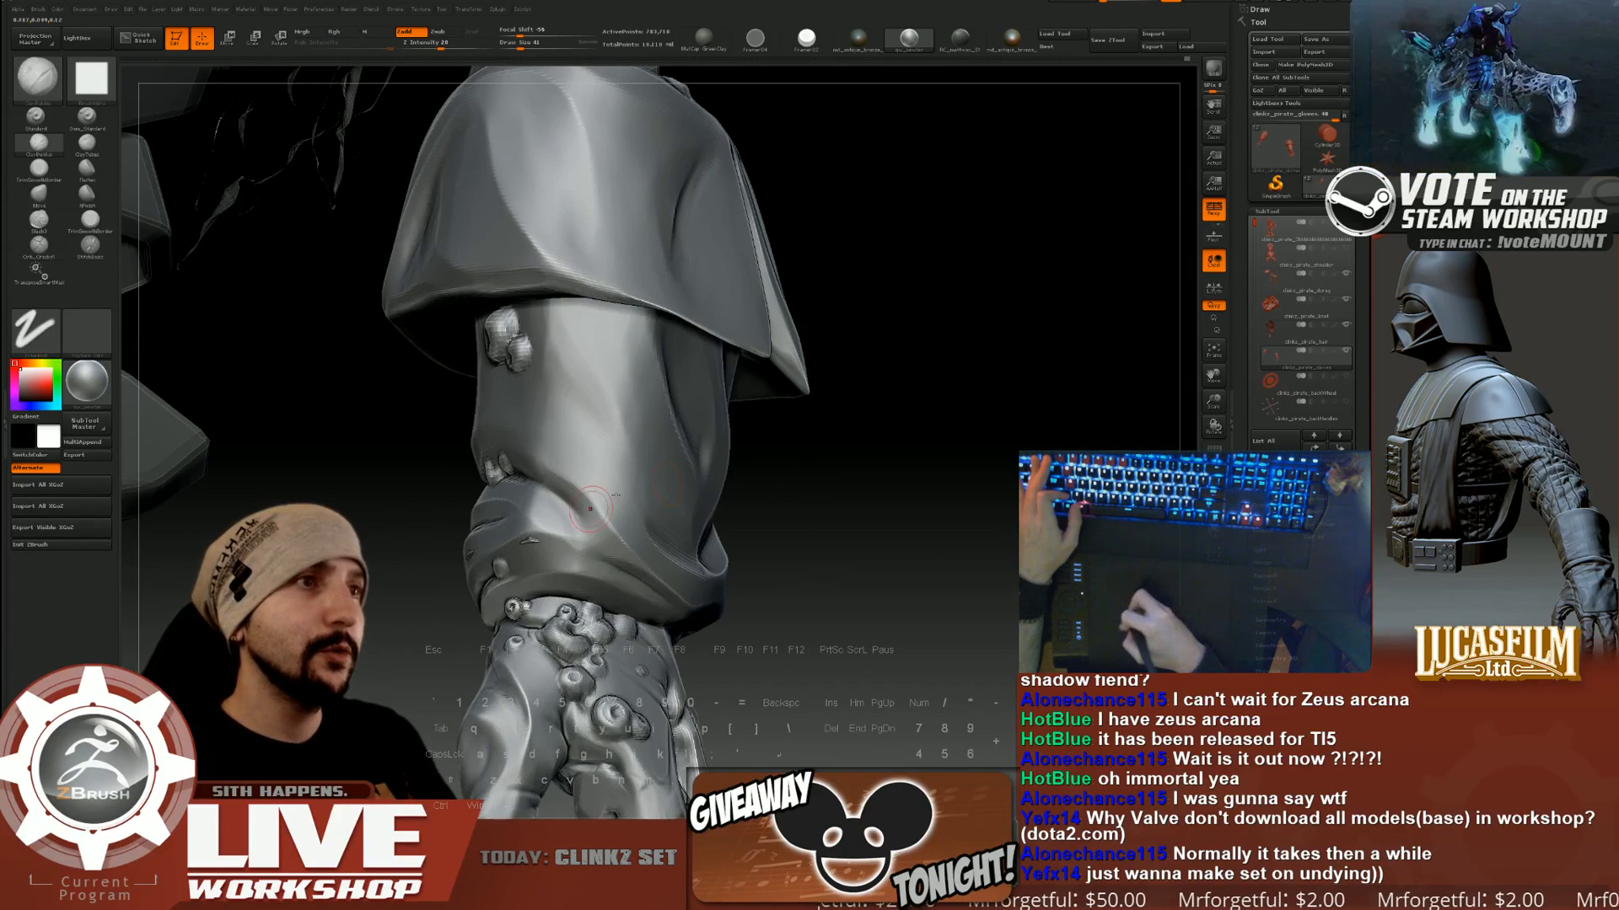
pyautogui.moveTo(553, 601); pyautogui.dragTo(560, 611)
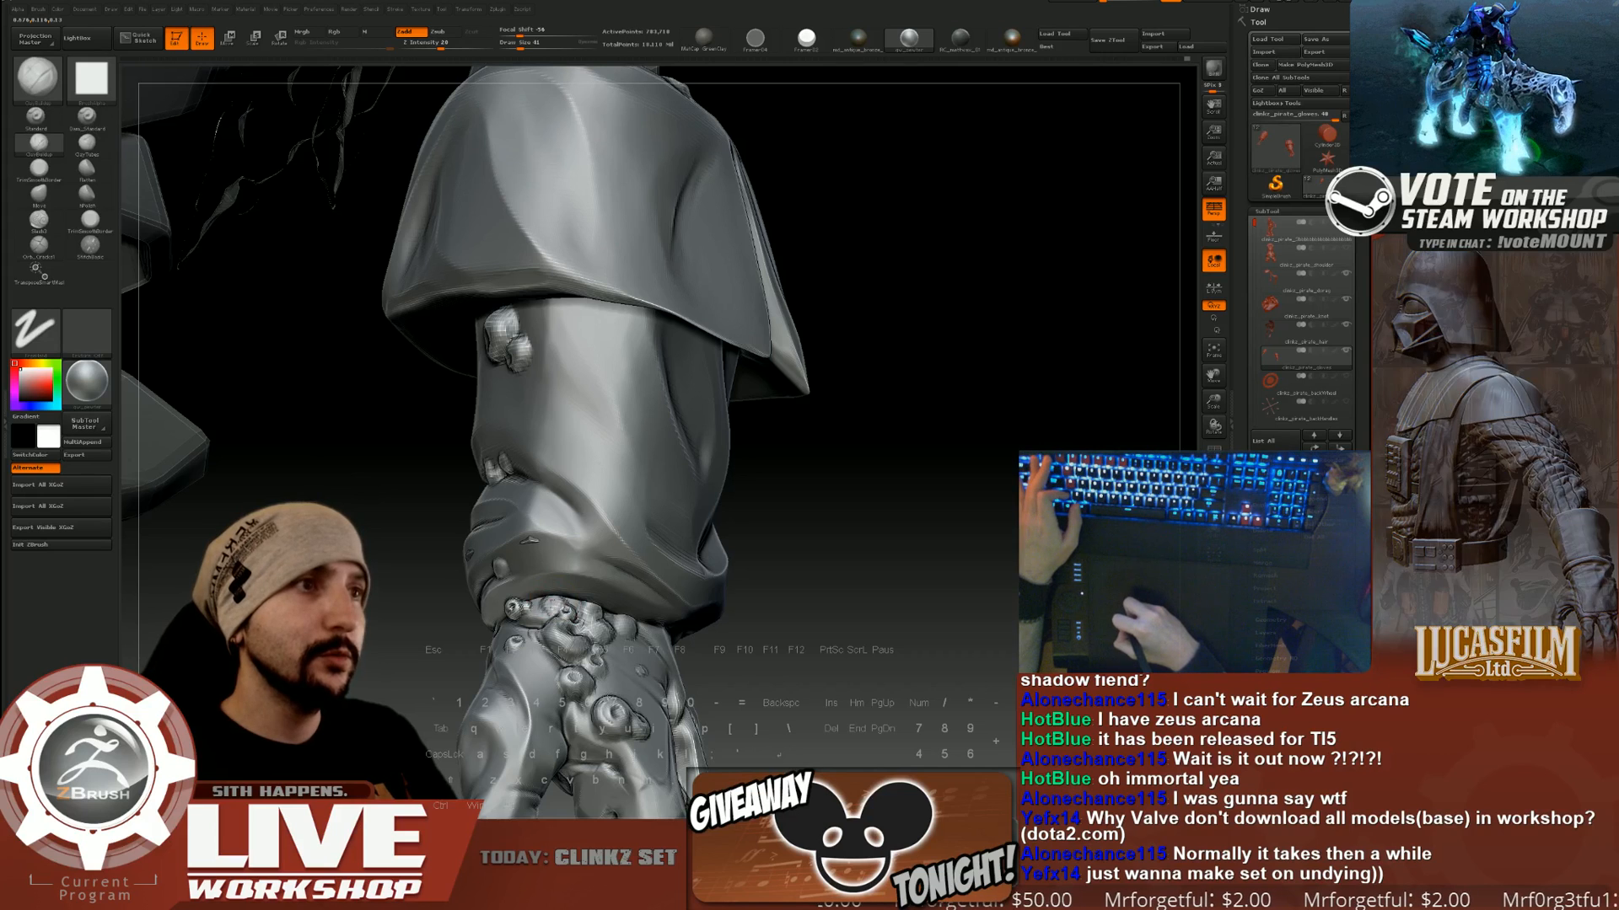
pyautogui.press('[')
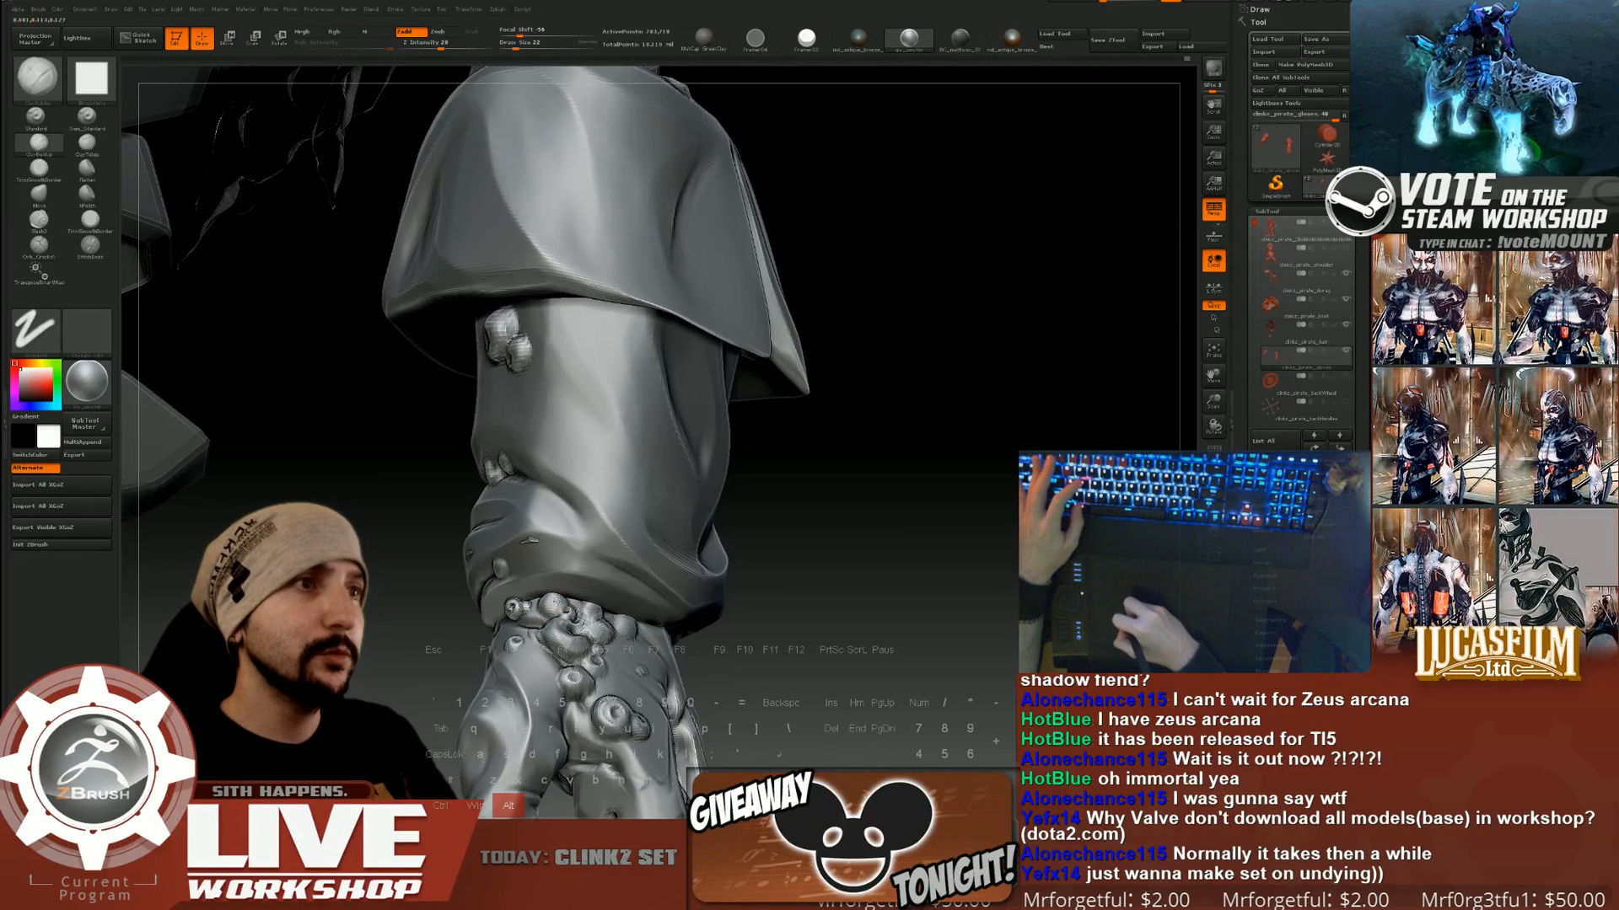
pyautogui.keyDown('alt'); pyautogui.moveTo(554, 599); pyautogui.dragTo(569, 603); pyautogui.keyUp('alt')
pyautogui.moveTo(745, 563)
pyautogui.mouseDown()
pyautogui.moveTo(806, 579)
pyautogui.moveTo(711, 542)
pyautogui.mouseUp()
pyautogui.press('super')
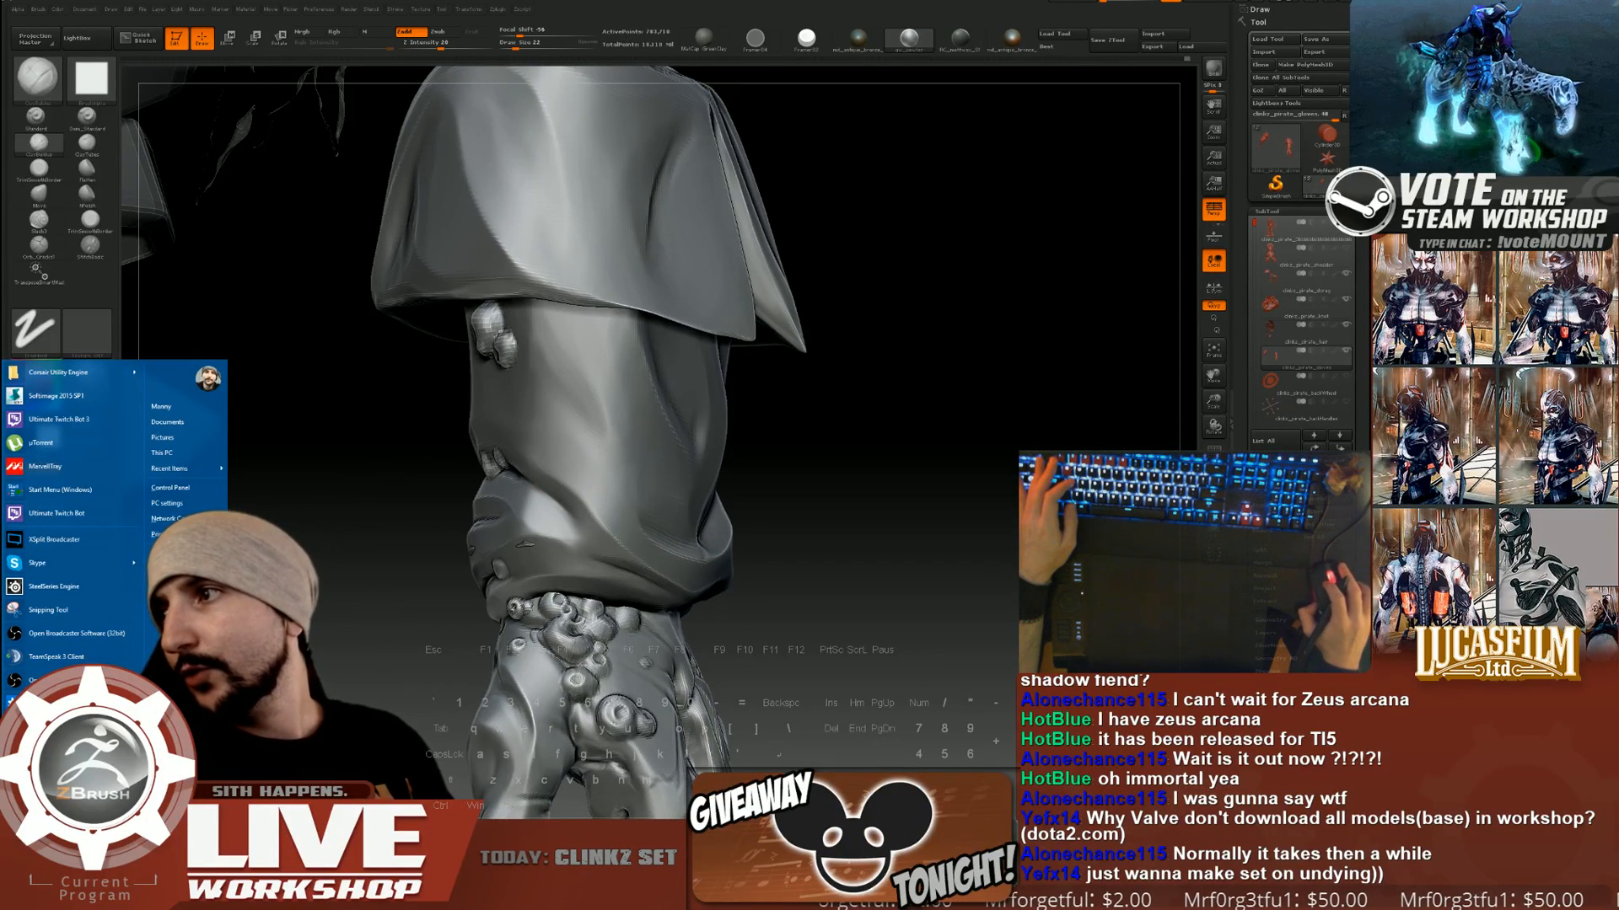
pyautogui.press('Escape')
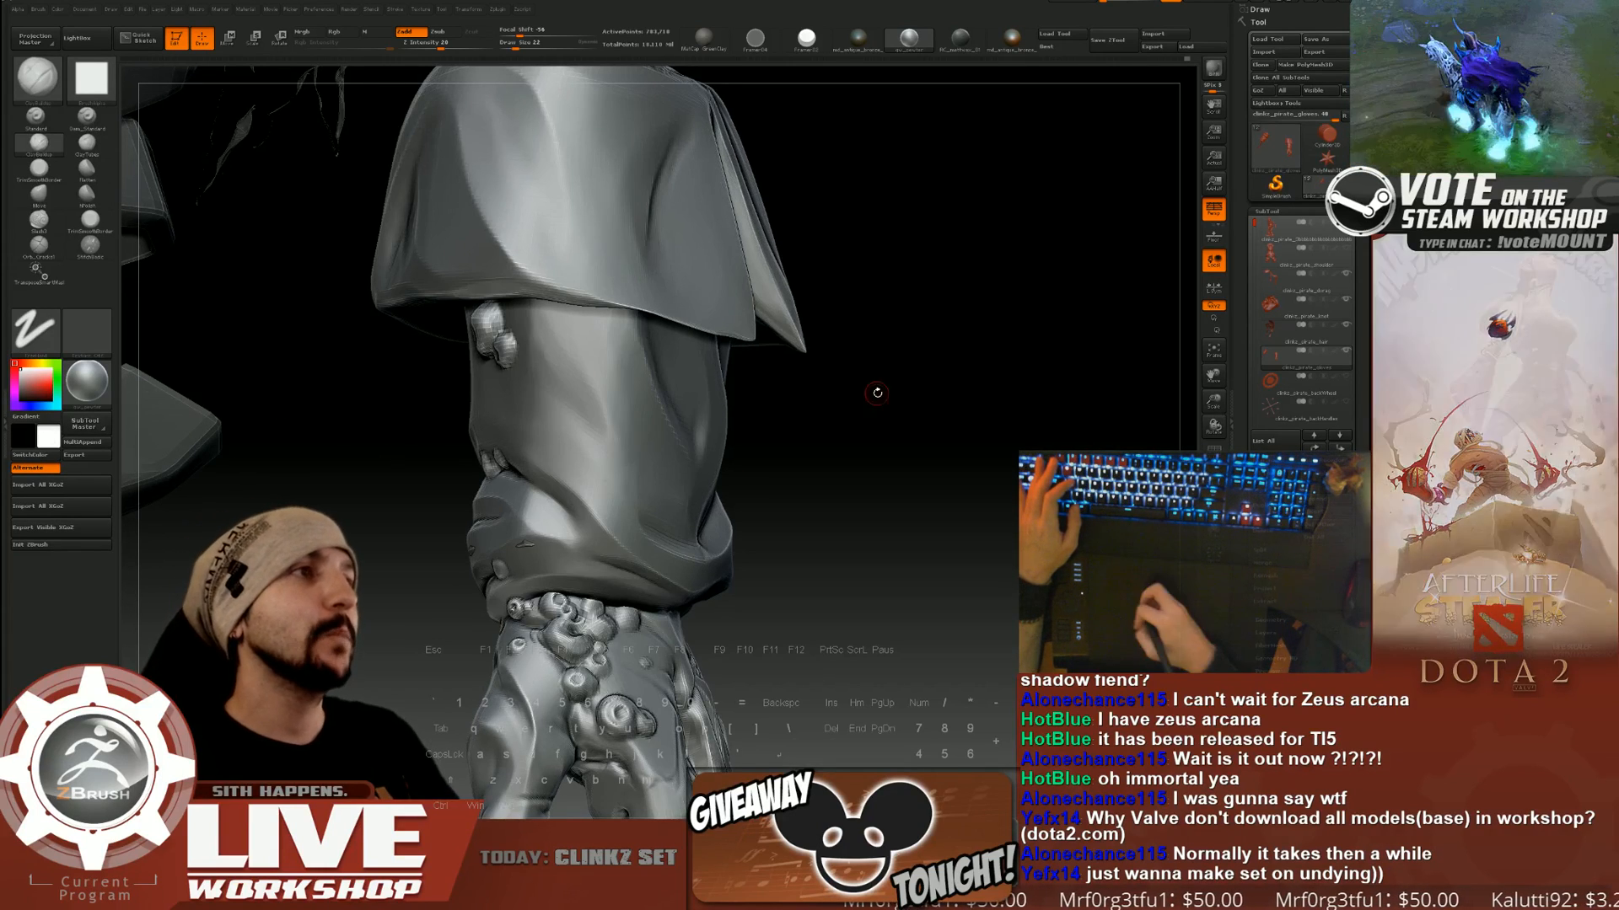
# Refine the small barnacles in the crease above the rolled cuff and smooth them into the sleeve.
pyautogui.moveTo(855, 455)
pyautogui.mouseDown()
pyautogui.moveTo(903, 489)
pyautogui.moveTo(895, 533)
pyautogui.mouseUp()
pyautogui.press('s')
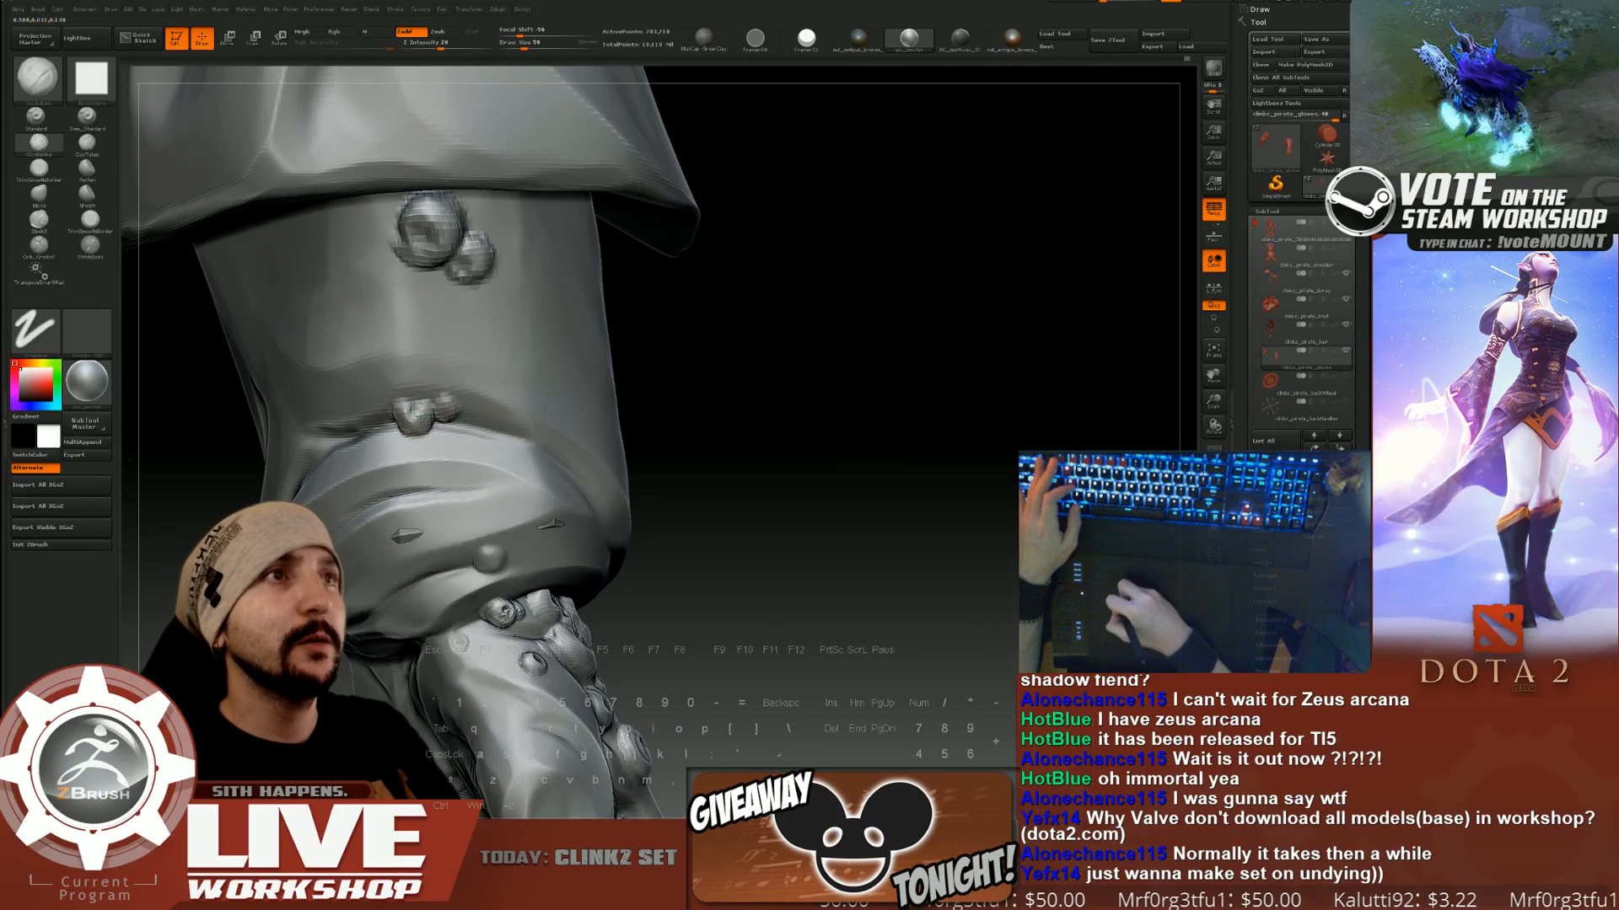
pyautogui.moveTo(417, 416)
pyautogui.mouseDown()
pyautogui.moveTo(430, 434)
pyautogui.moveTo(445, 413)
pyautogui.mouseUp()
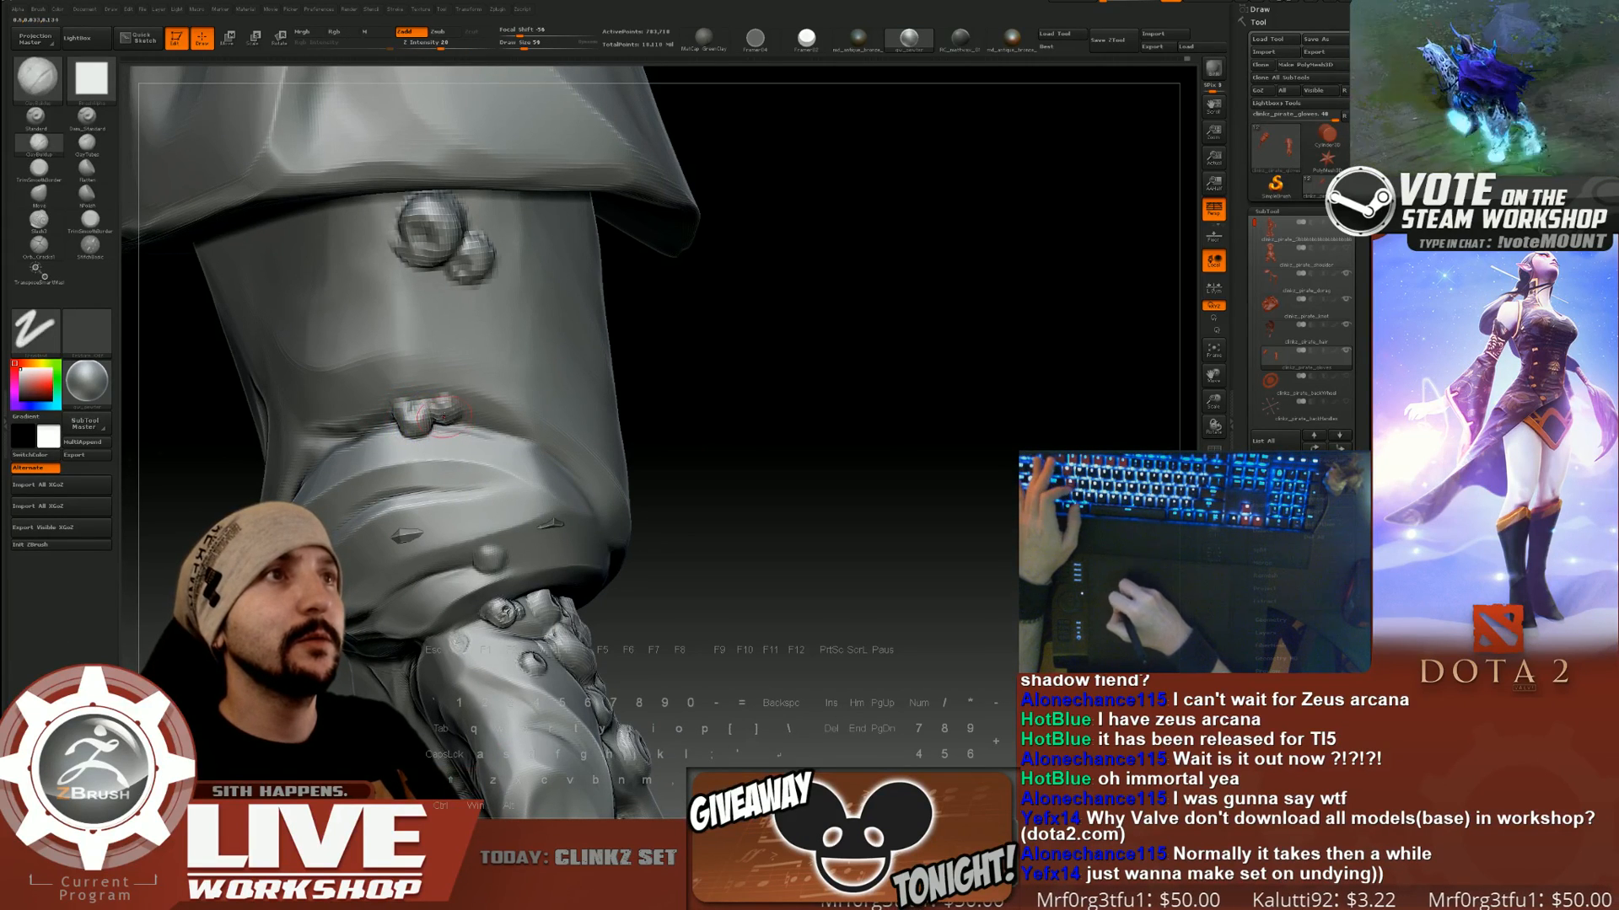
pyautogui.moveTo(724, 387); pyautogui.dragTo(440, 425)
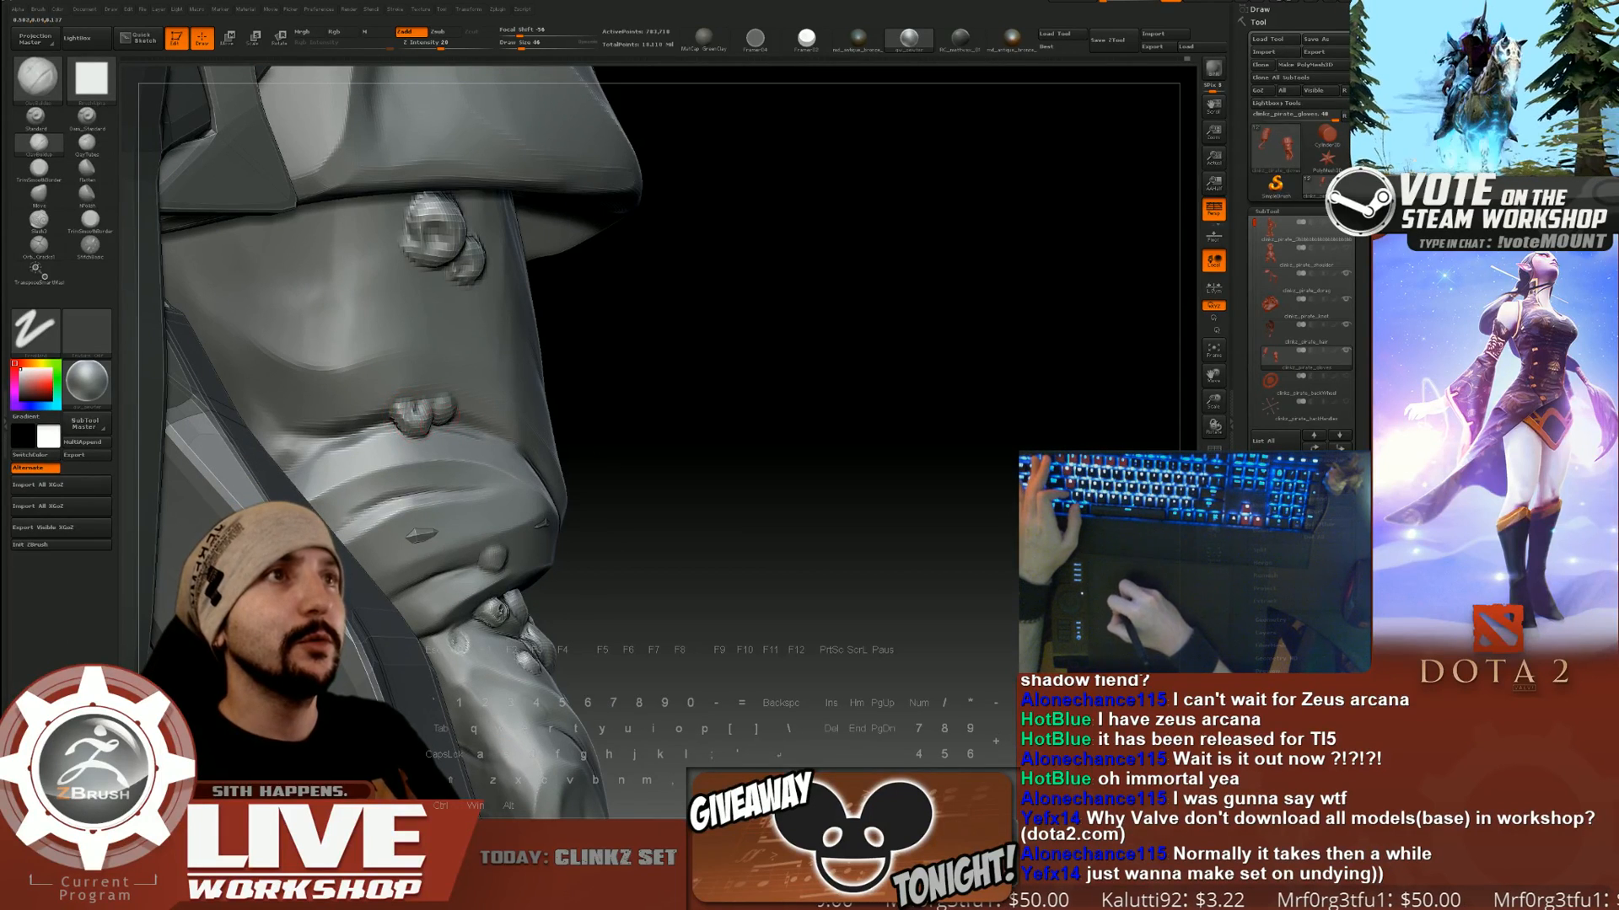
pyautogui.moveTo(700, 383); pyautogui.dragTo(780, 372)
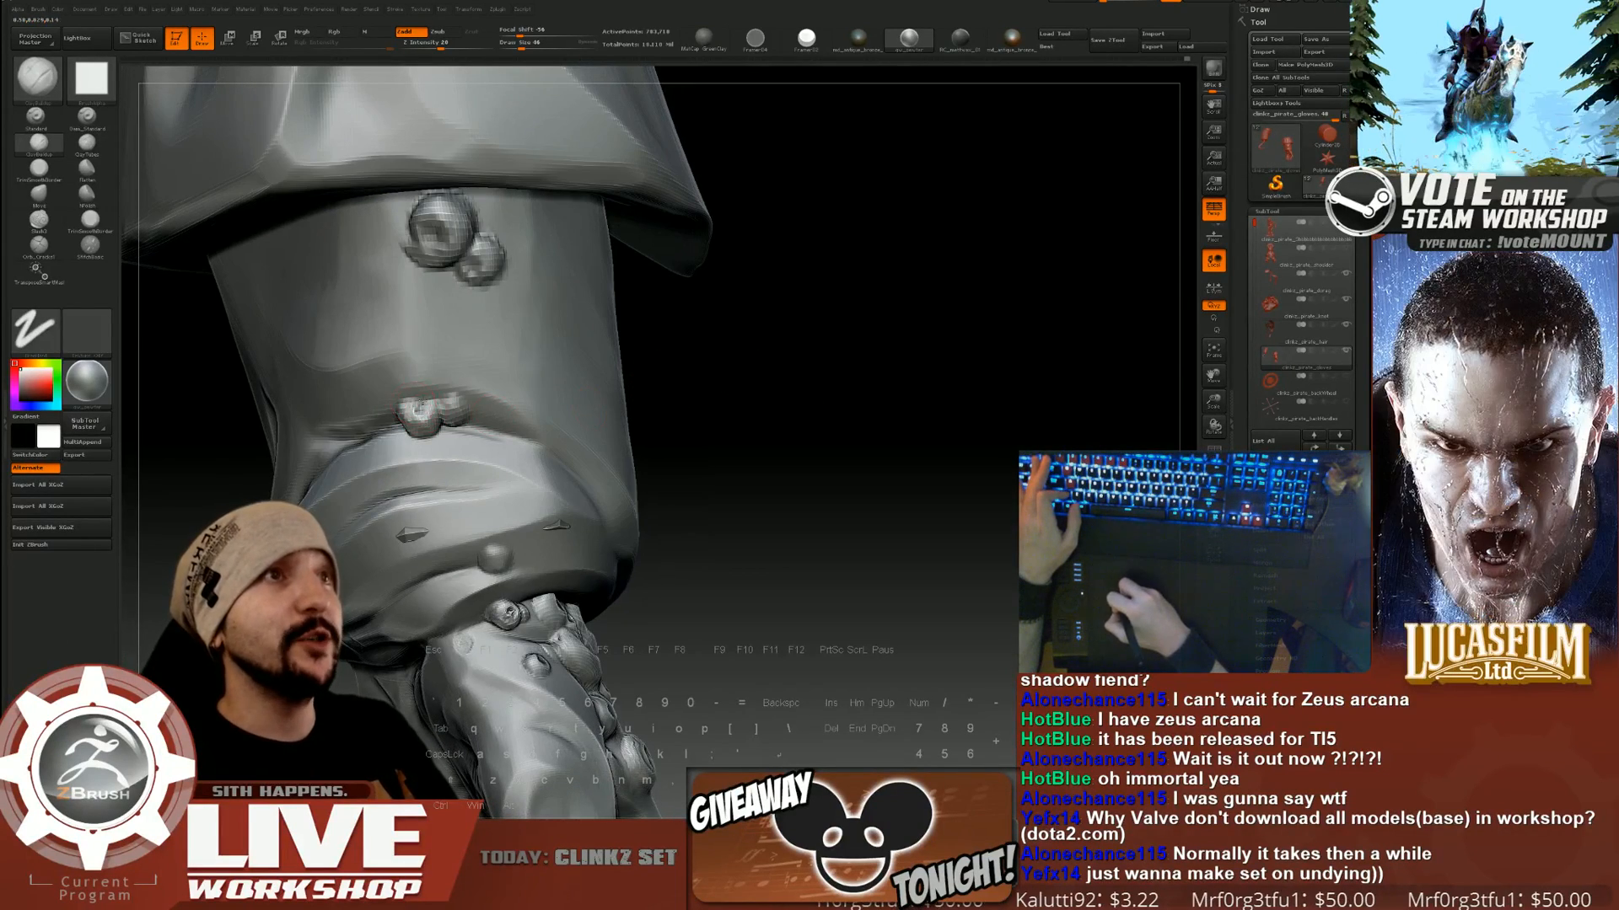
pyautogui.moveTo(737, 387); pyautogui.dragTo(742, 361)
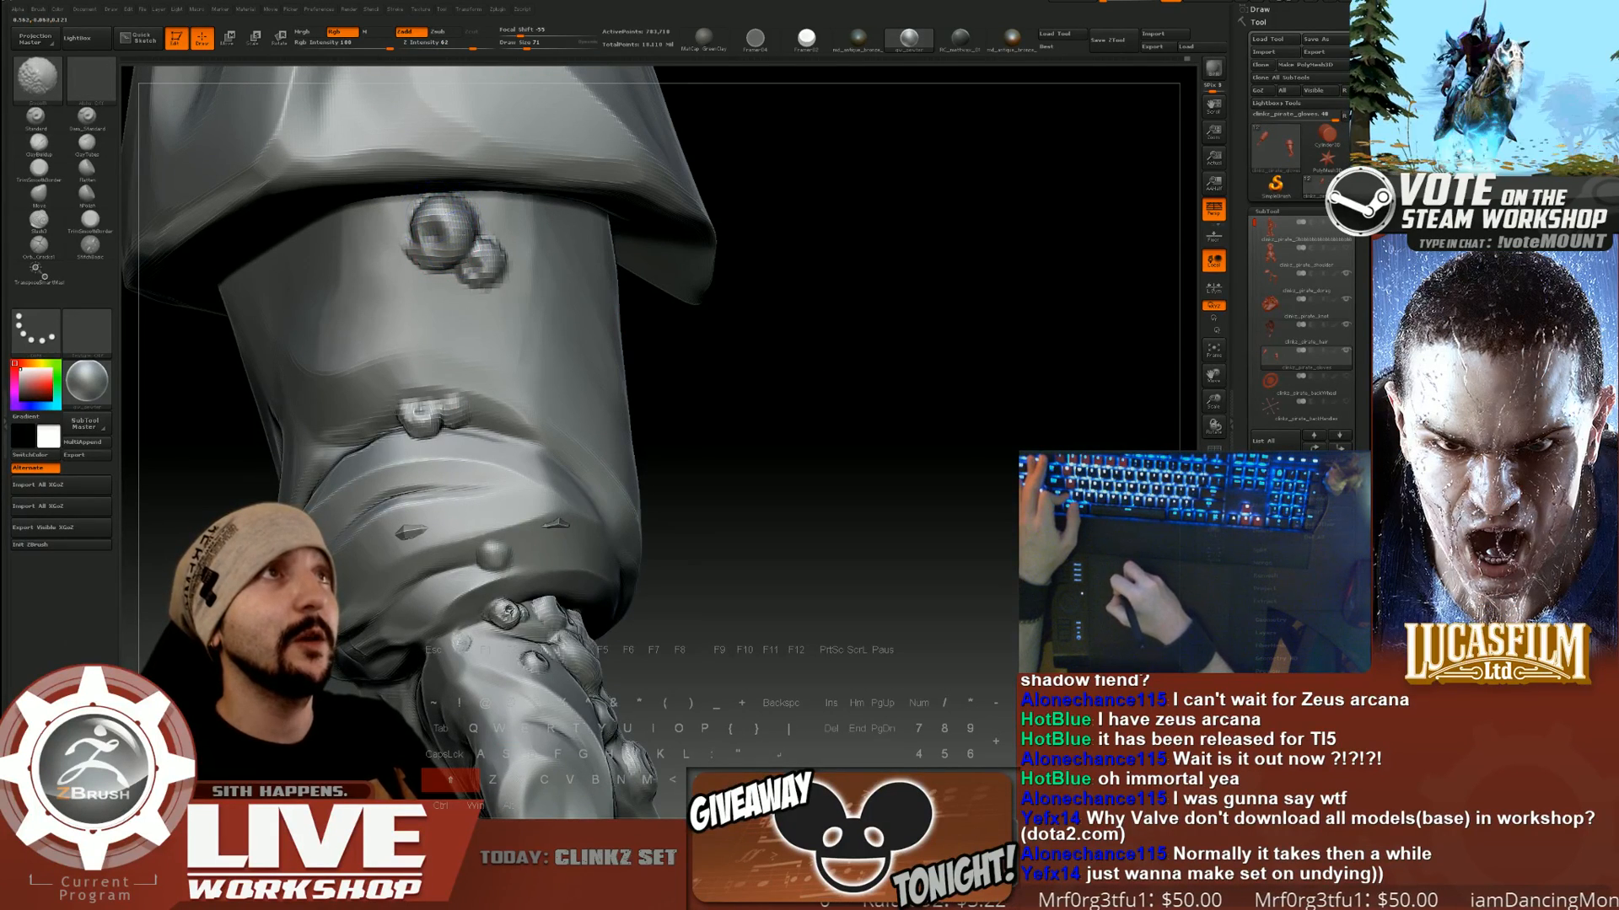
pyautogui.press('shift')
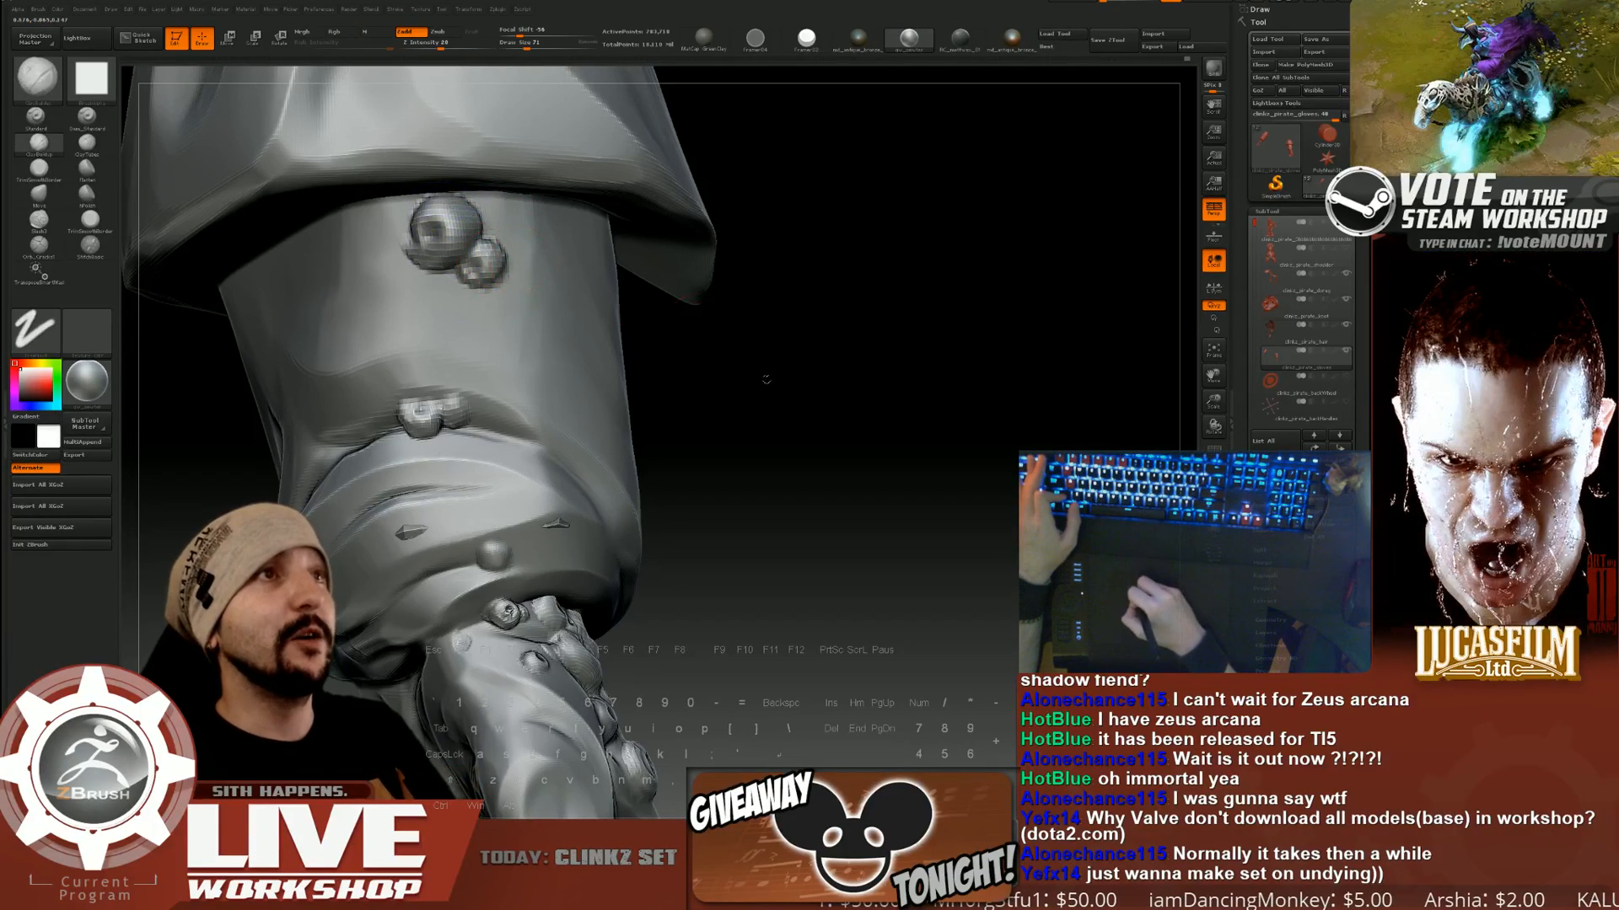
# Sculpt a single barnacle beside the fold on the clean front of the forearm sleeve and carve its opening.
pyautogui.moveTo(767, 379); pyautogui.dragTo(896, 438)
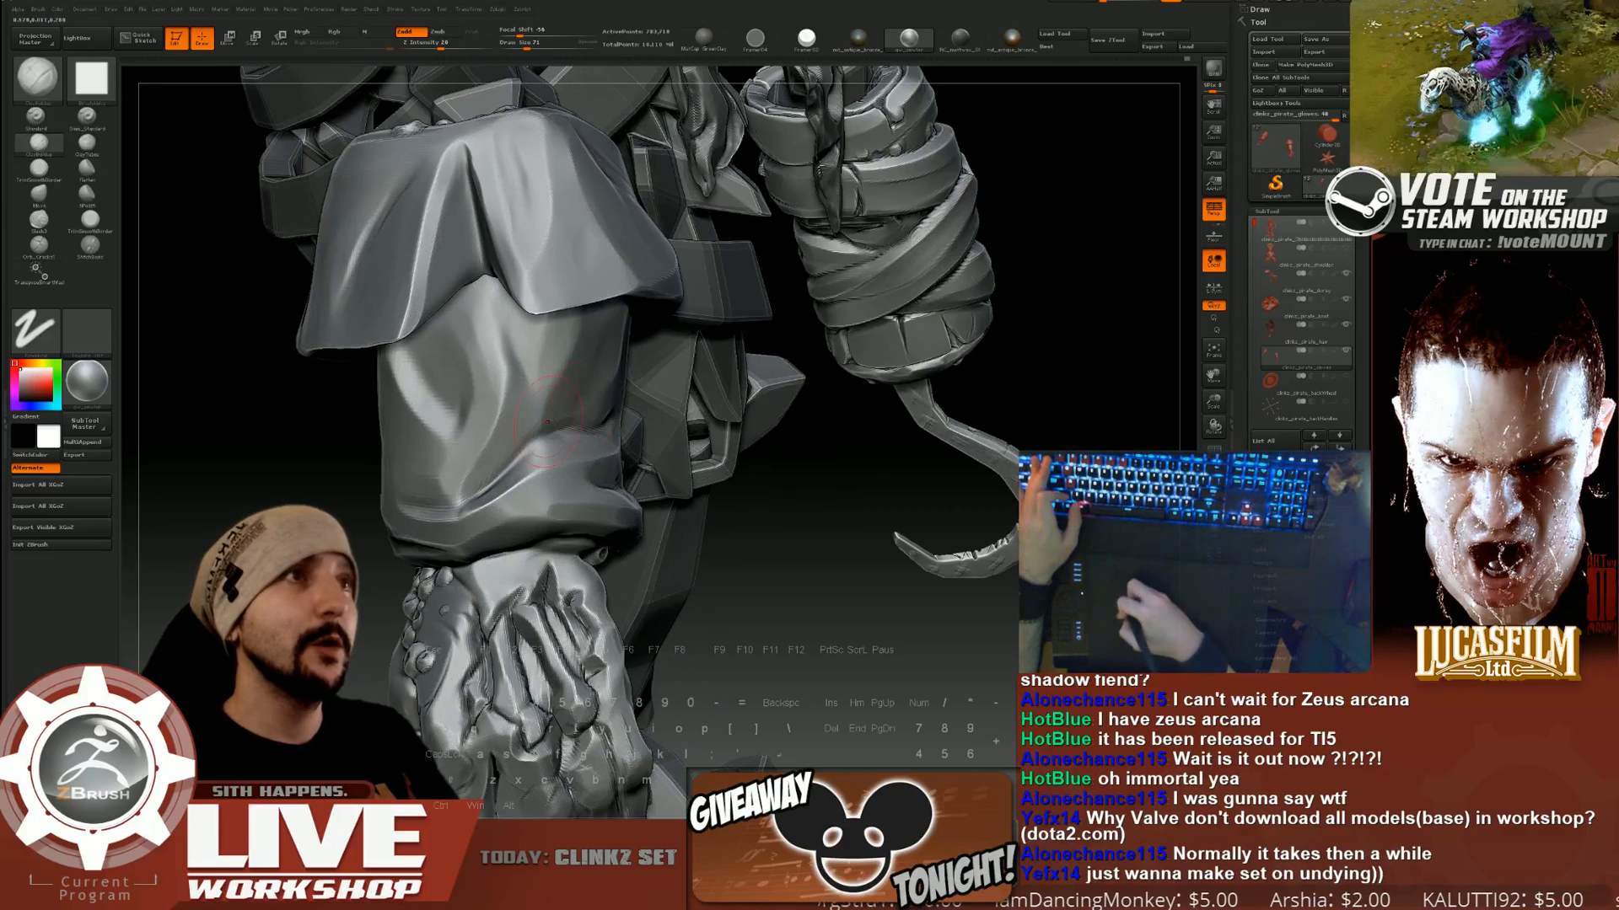
pyautogui.press('s')
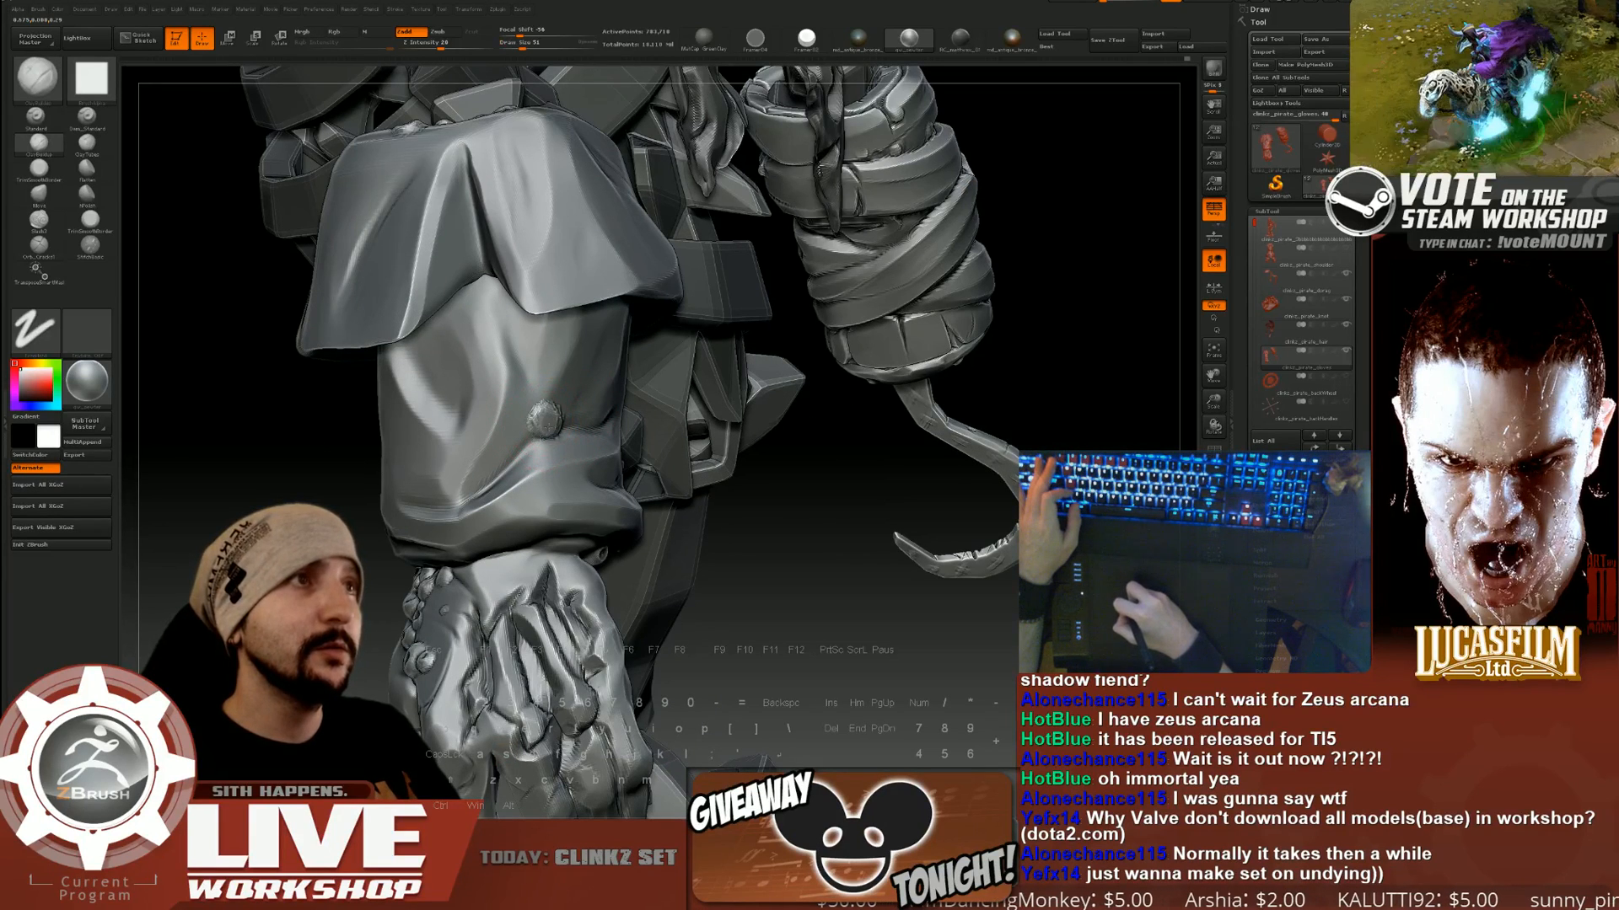
pyautogui.press('s')
pyautogui.keyDown('shift'); pyautogui.moveTo(547, 420); pyautogui.dragTo(545, 417); pyautogui.keyUp('shift')
pyautogui.press('[')
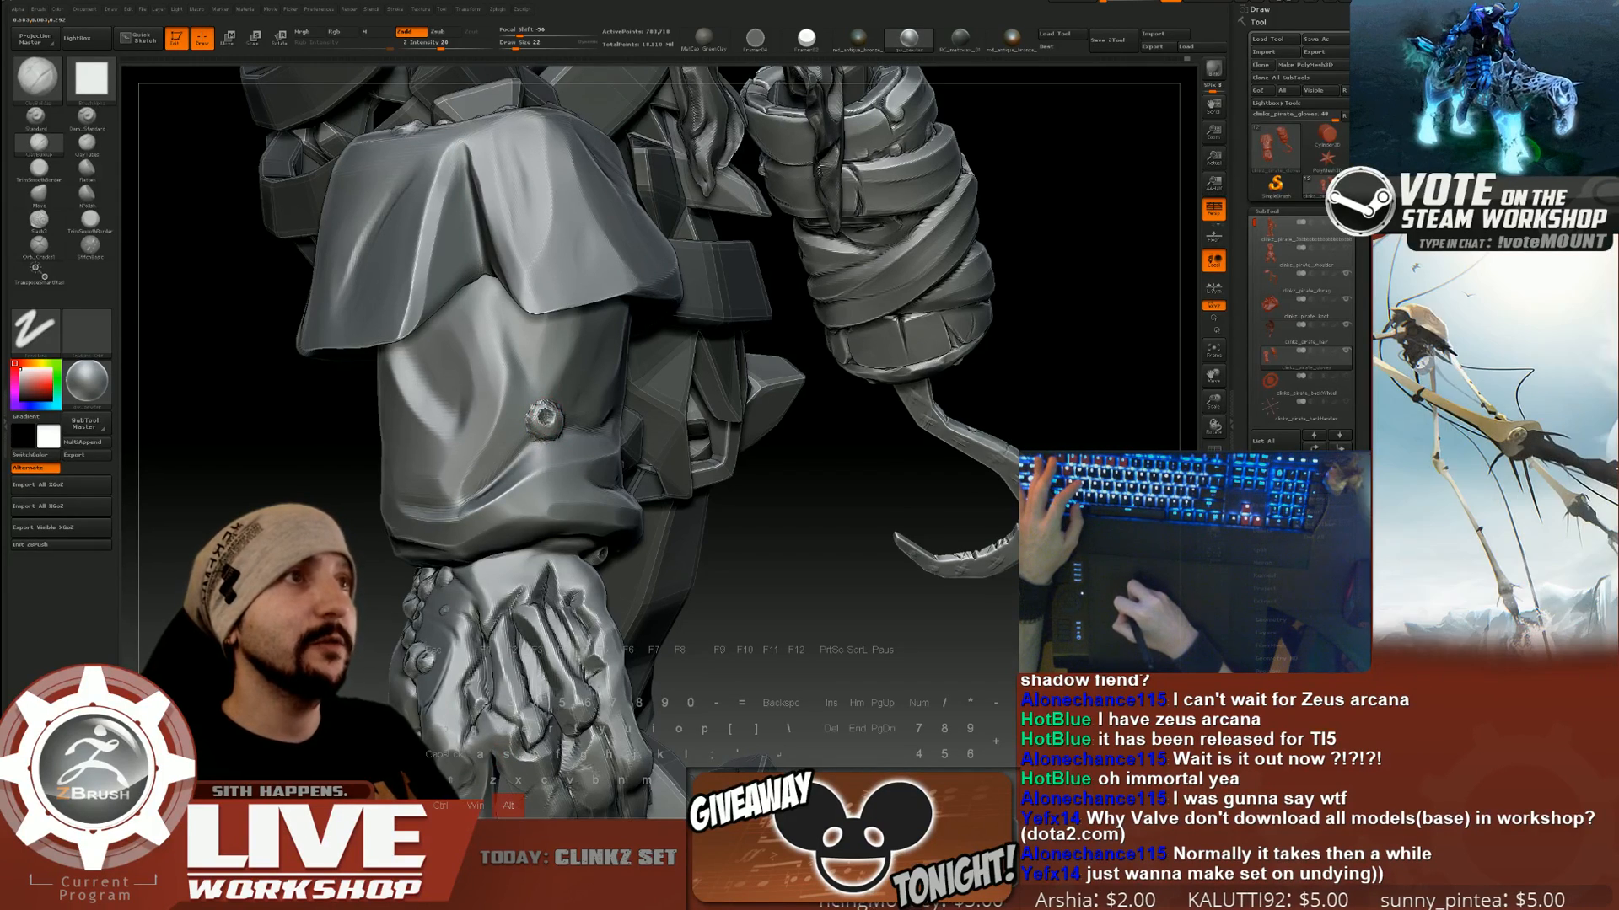
pyautogui.press(']')
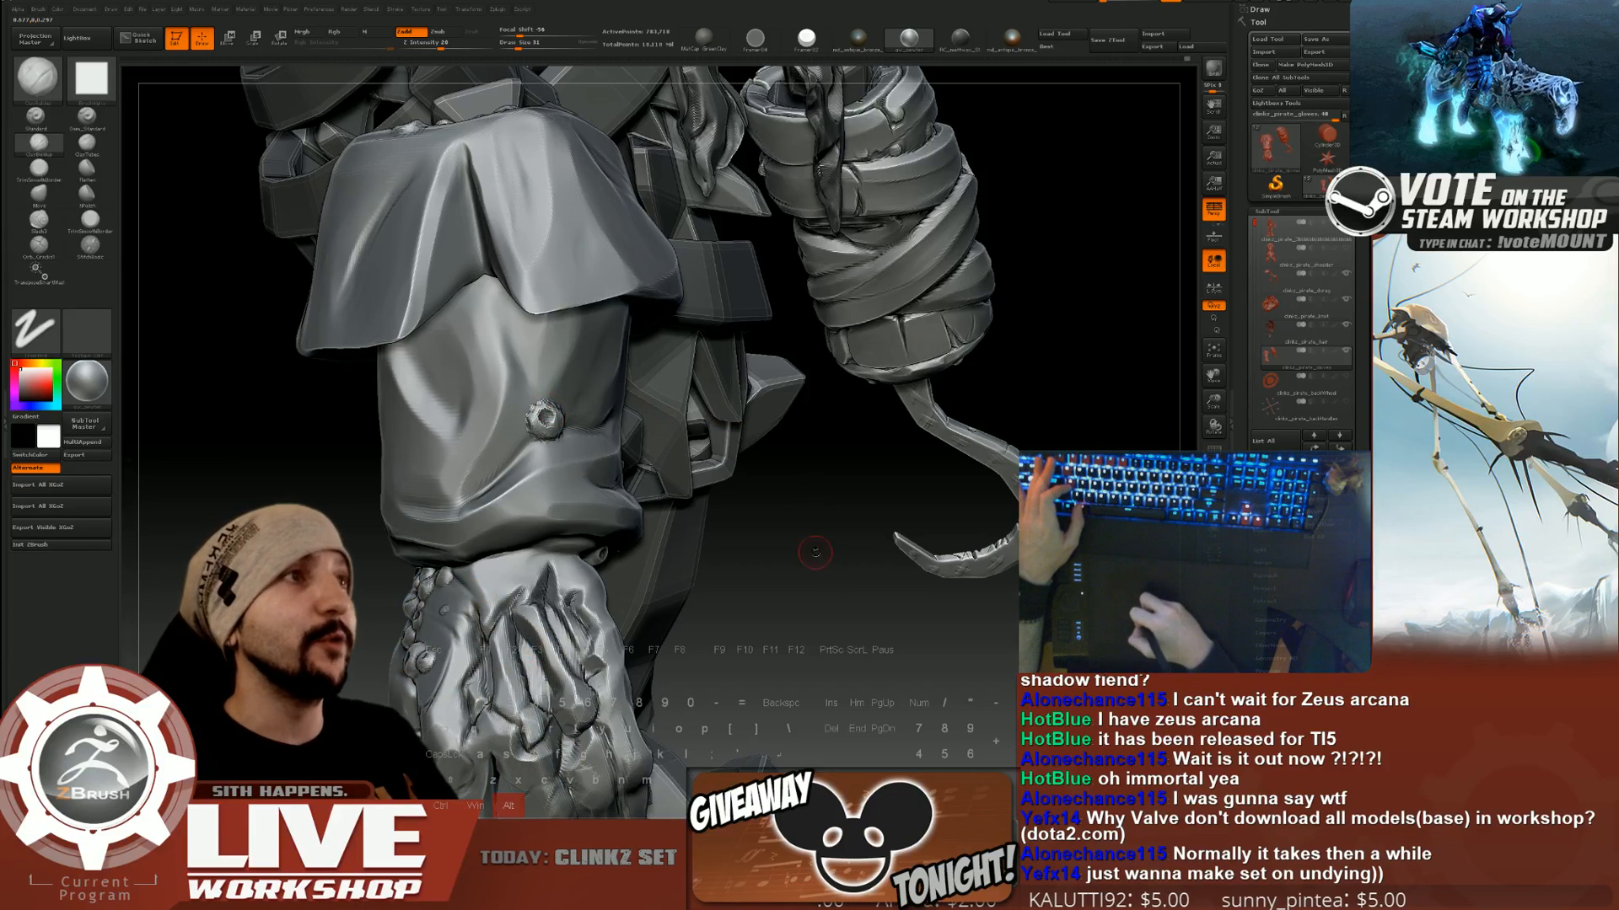
# Deepen the opening of the single front barnacle on the sleeve and smooth its rim.
pyautogui.keyDown('ctrl'); pyautogui.moveTo(548, 410); pyautogui.dragTo(546, 423, button='right'); pyautogui.keyUp('ctrl')
pyautogui.press('shift')
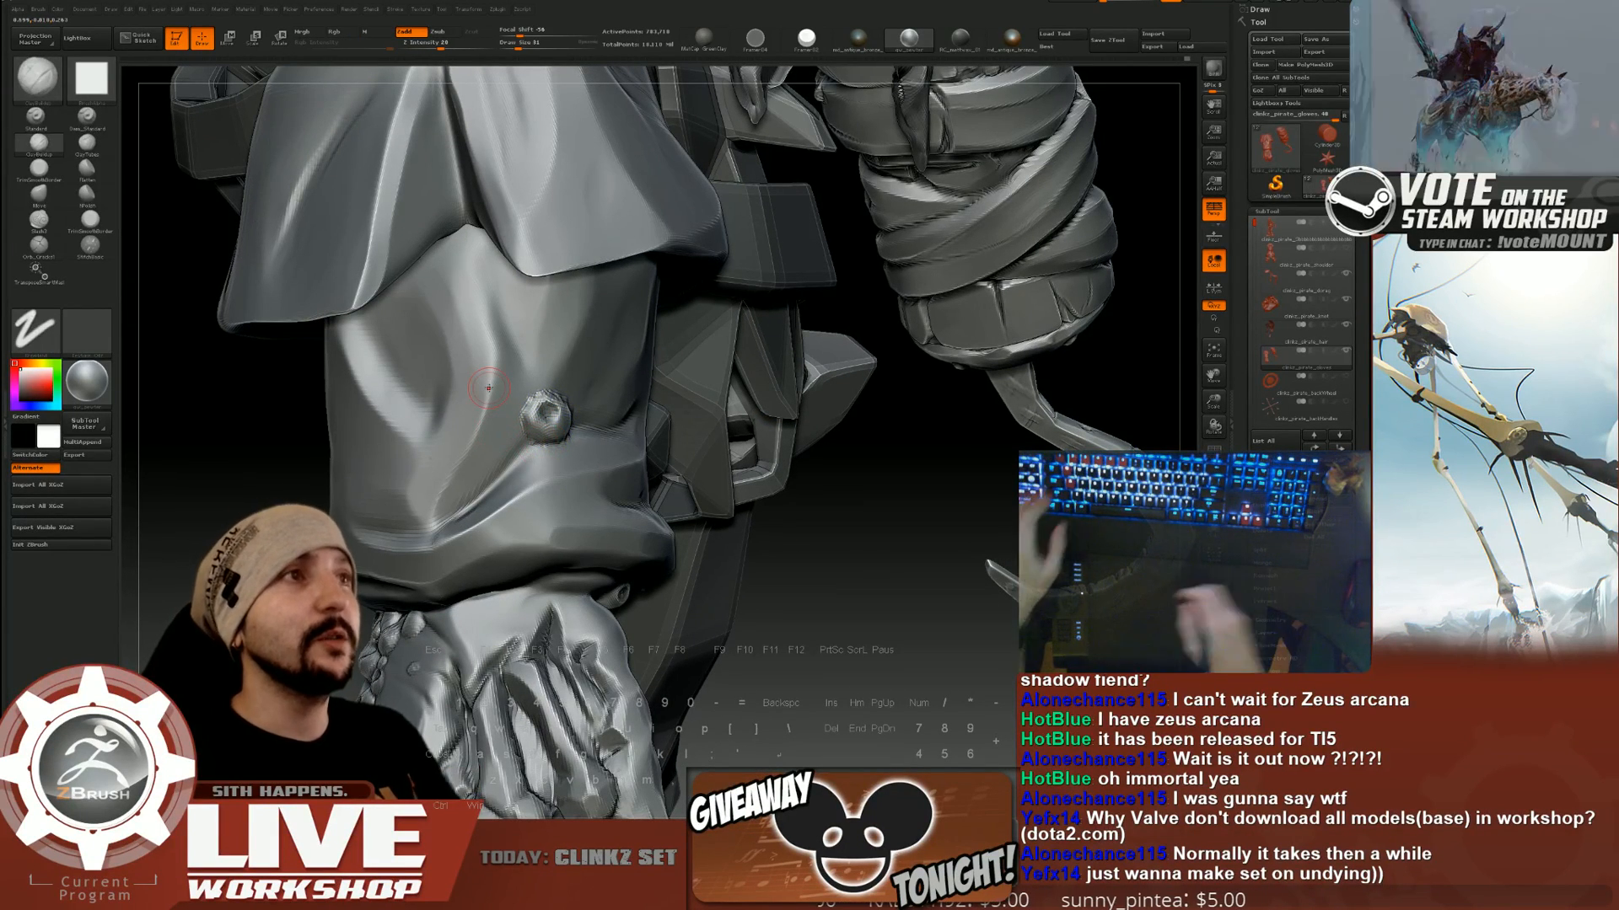
pyautogui.press(']')
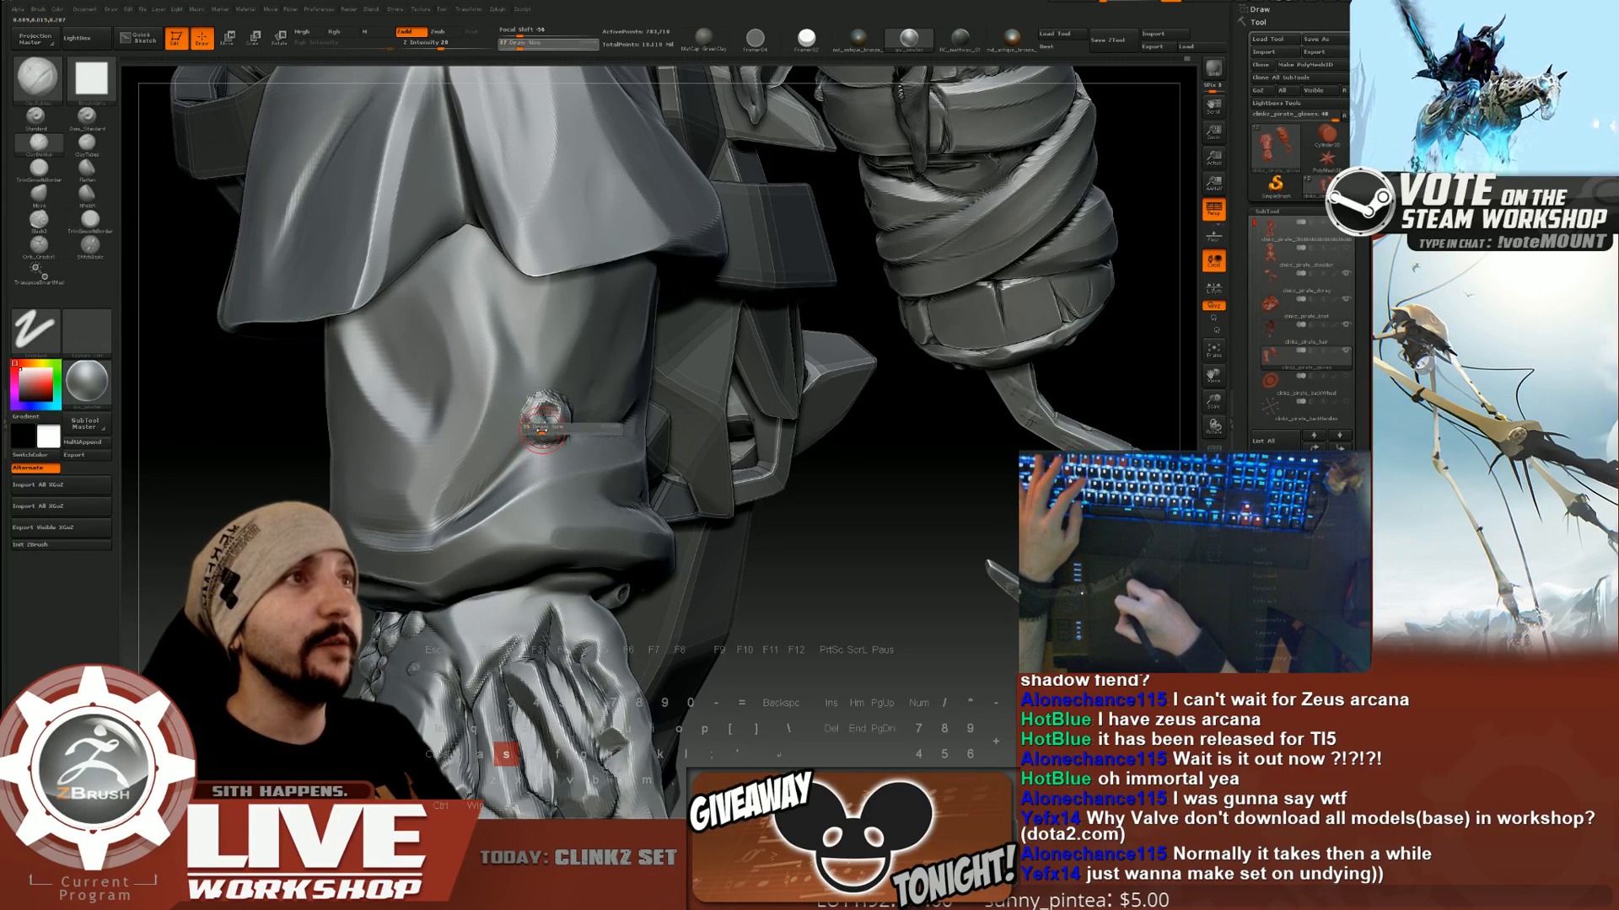
pyautogui.keyDown('alt'); pyautogui.moveTo(546, 413); pyautogui.dragTo(551, 418); pyautogui.keyUp('alt')
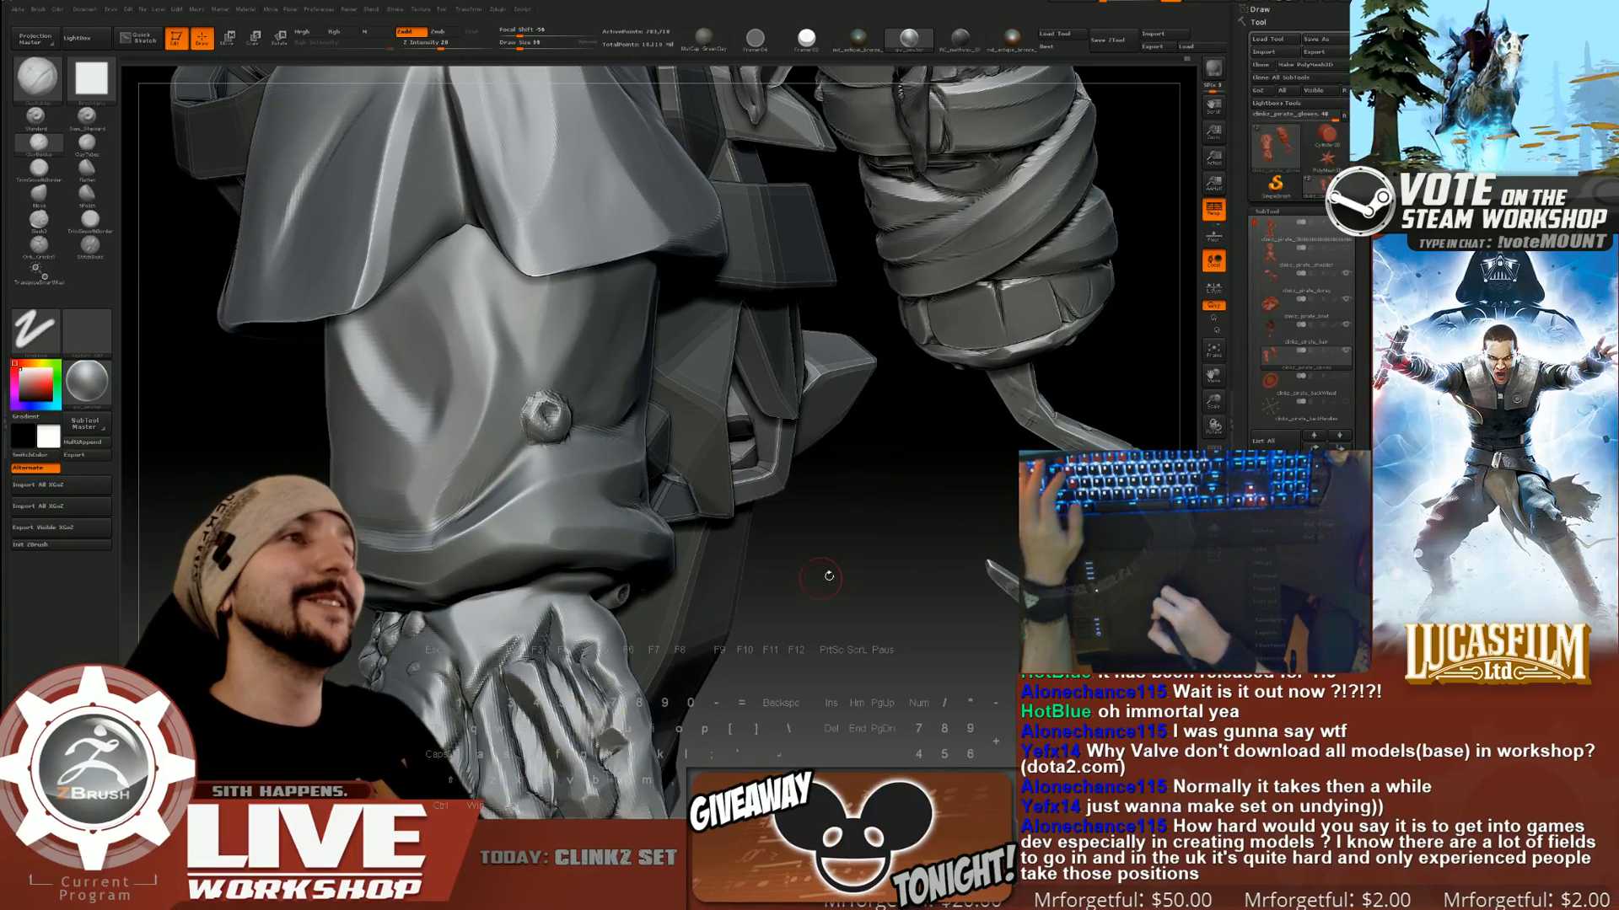
pyautogui.moveTo(827, 571); pyautogui.dragTo(898, 571)
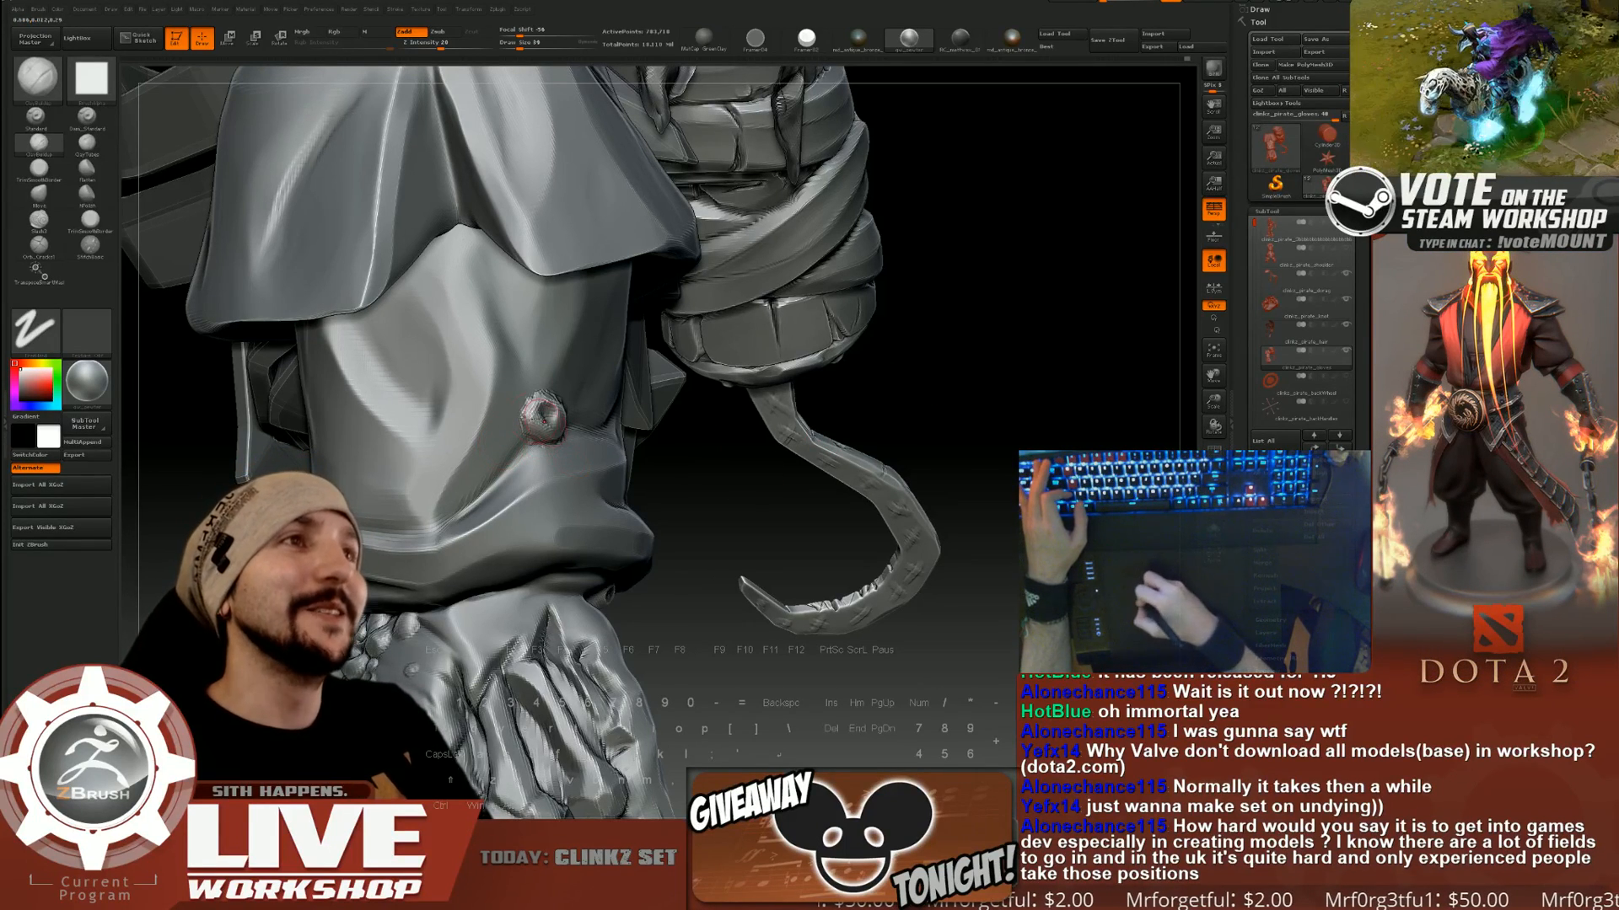
pyautogui.moveTo(910, 365); pyautogui.dragTo(716, 378)
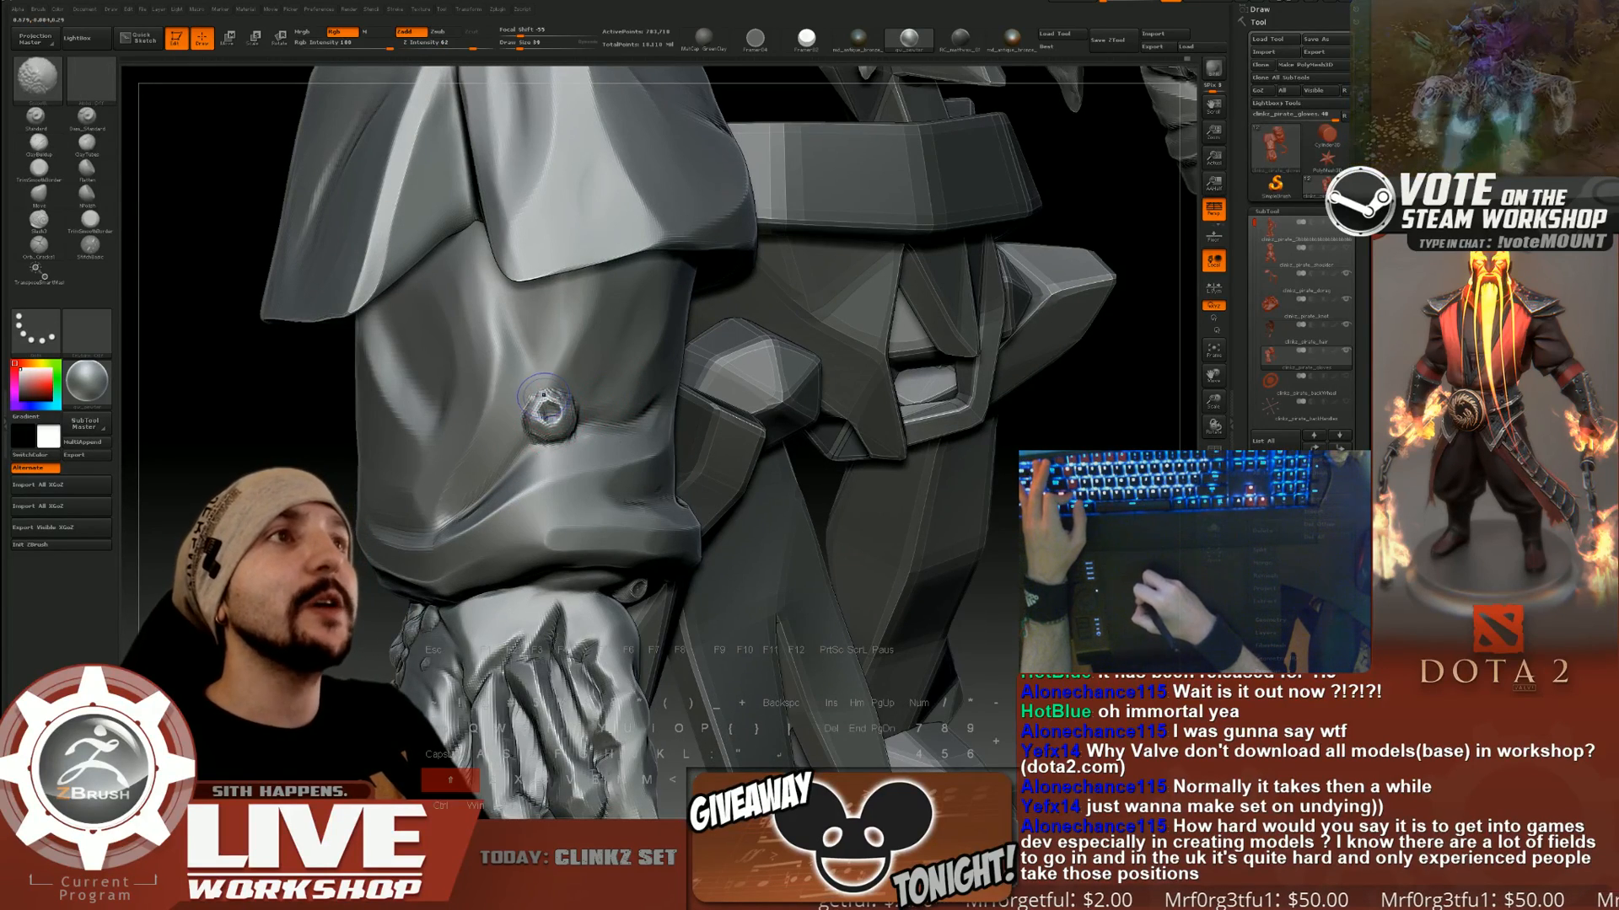
# Add smaller barnacles running down the sleeve fold from the front barnacle and carve the lower one's opening.
pyautogui.press('f')
pyautogui.moveTo(915, 442); pyautogui.dragTo(944, 506)
pyautogui.moveTo(691, 473); pyautogui.dragTo(531, 462)
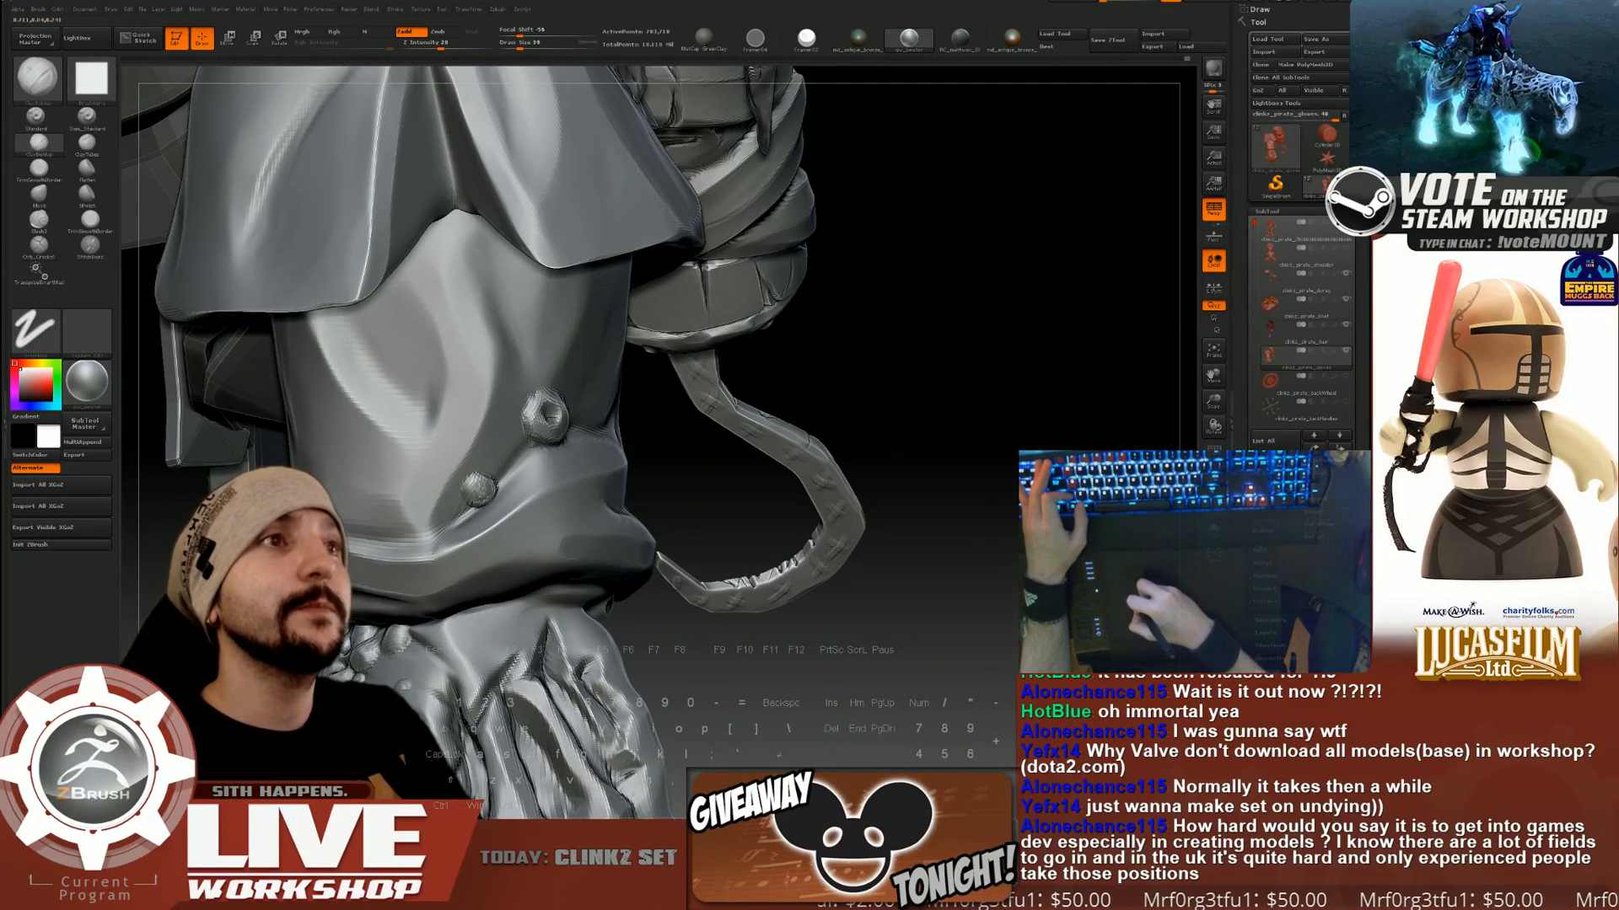
pyautogui.press('[')
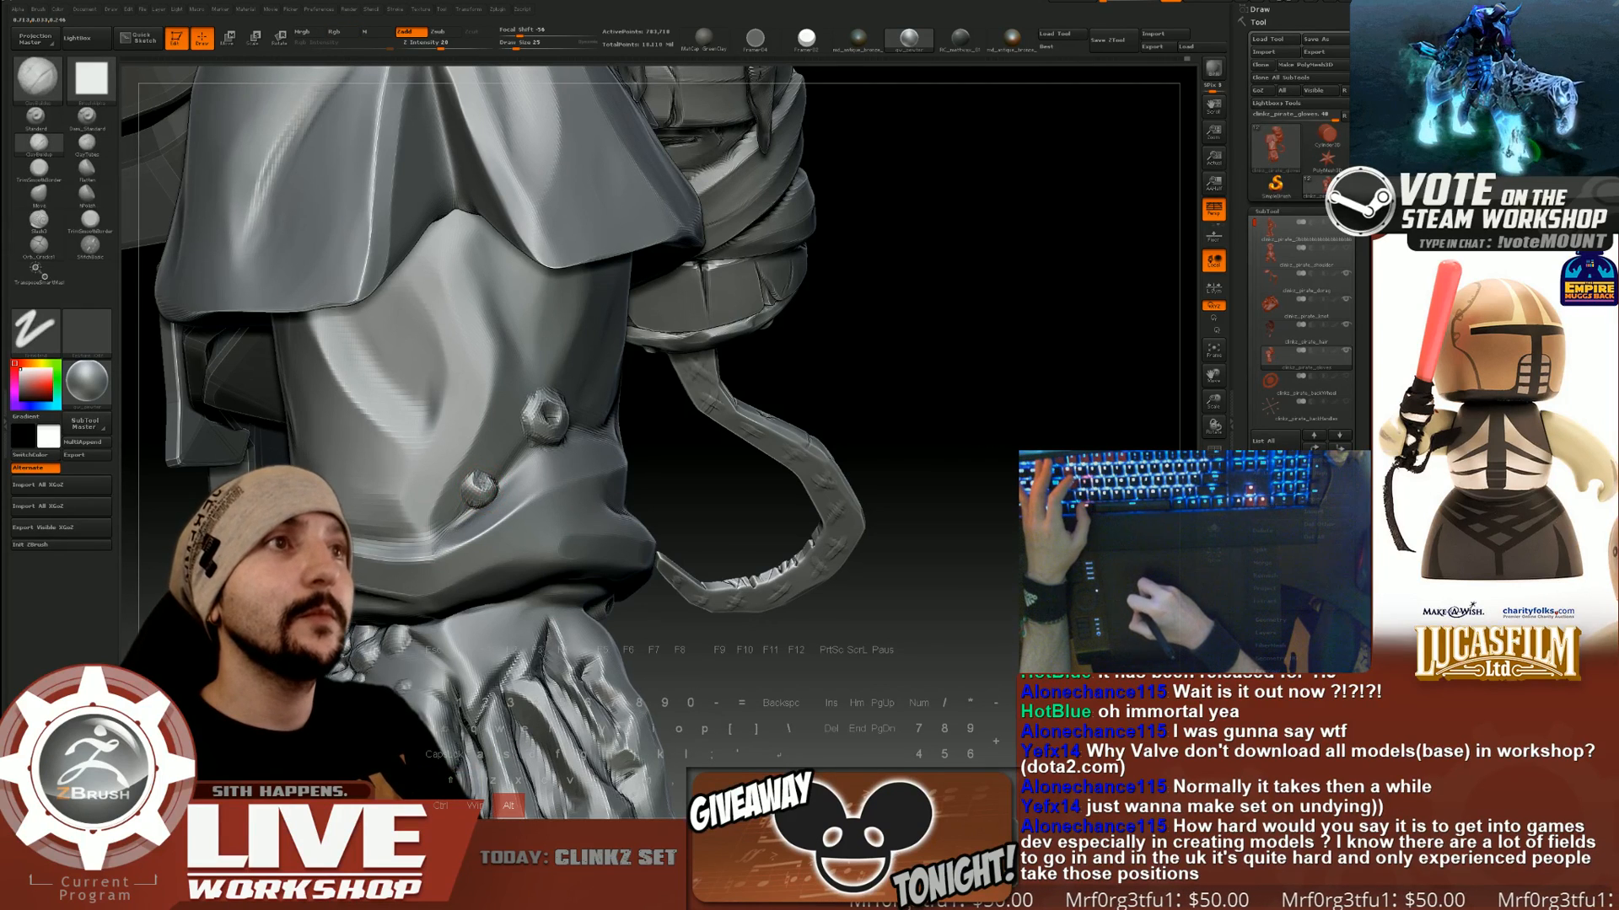
pyautogui.moveTo(843, 590)
pyautogui.keyDown('alt'); pyautogui.mouseDown()
pyautogui.moveTo(782, 329)
pyautogui.moveTo(843, 333)
pyautogui.moveTo(848, 596)
pyautogui.moveTo(818, 569)
pyautogui.mouseUp(); pyautogui.keyUp('alt')
# Sculpt a large barnacle just above the rolled cuff, carve its opening, and add a smaller one at its lower edge.
pyautogui.press('s')
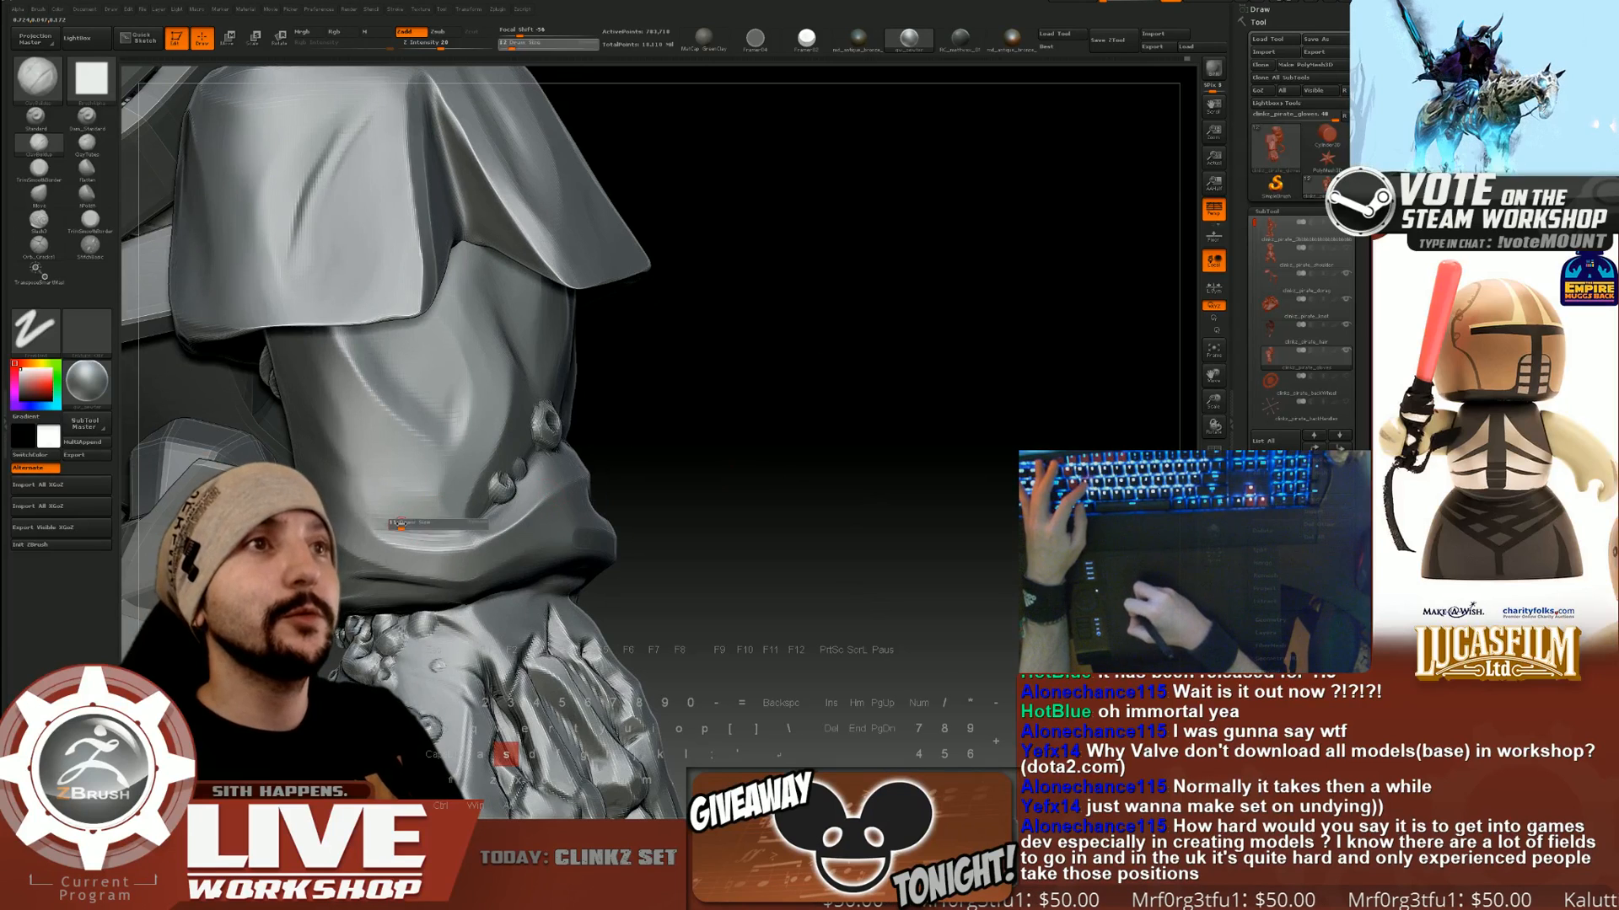
pyautogui.moveTo(403, 521); pyautogui.dragTo(399, 515)
pyautogui.press('s')
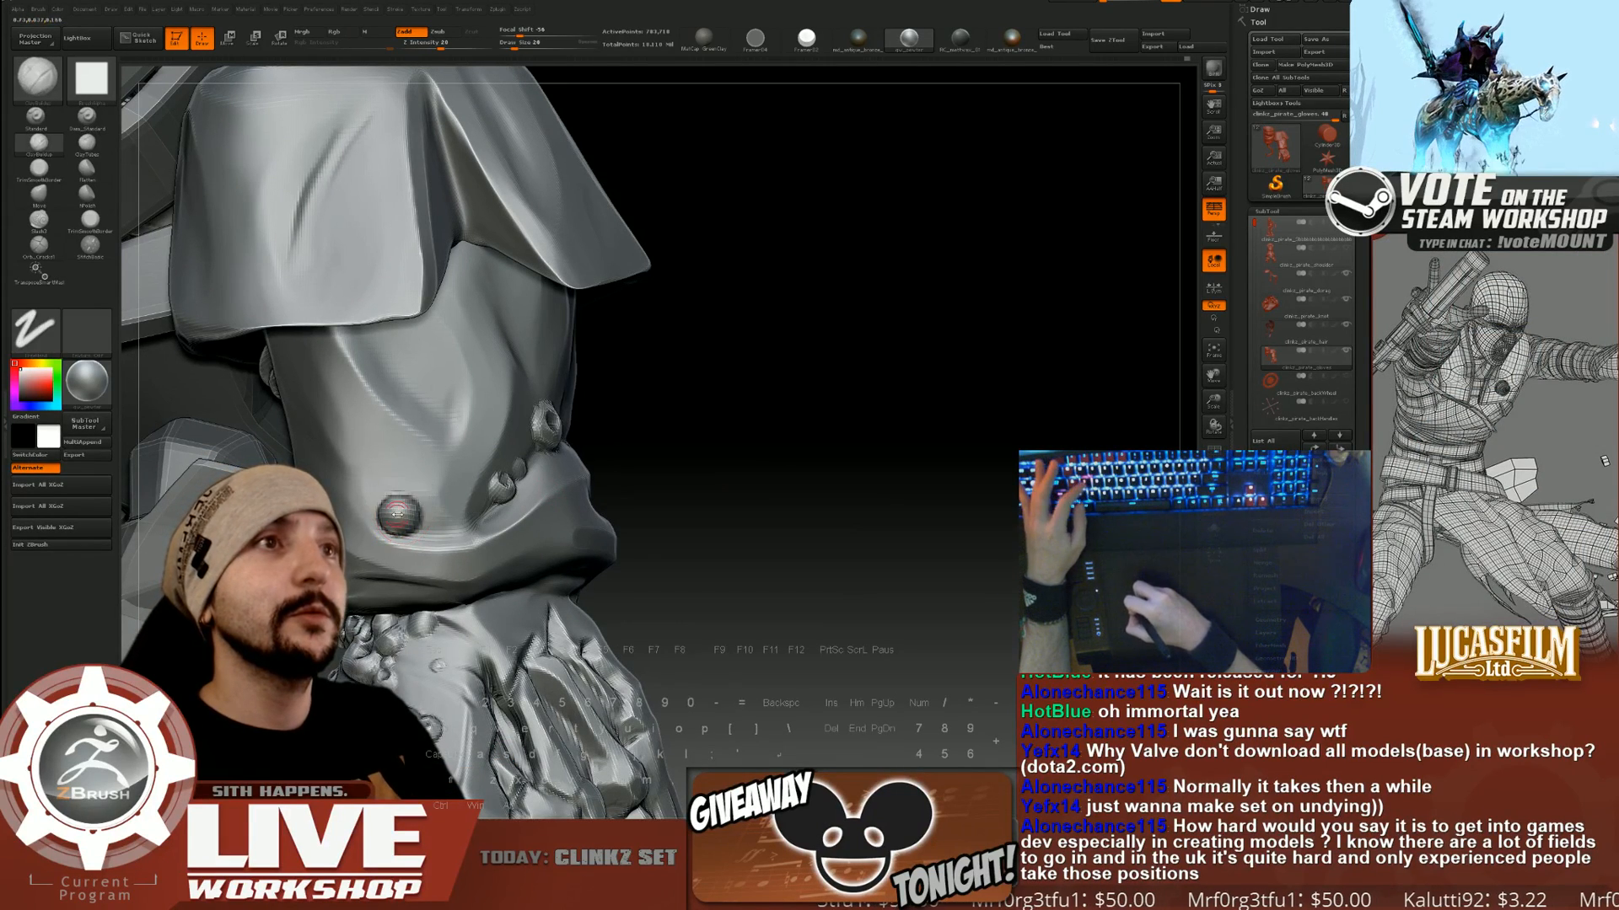
pyautogui.moveTo(711, 463); pyautogui.dragTo(666, 461)
pyautogui.press('s')
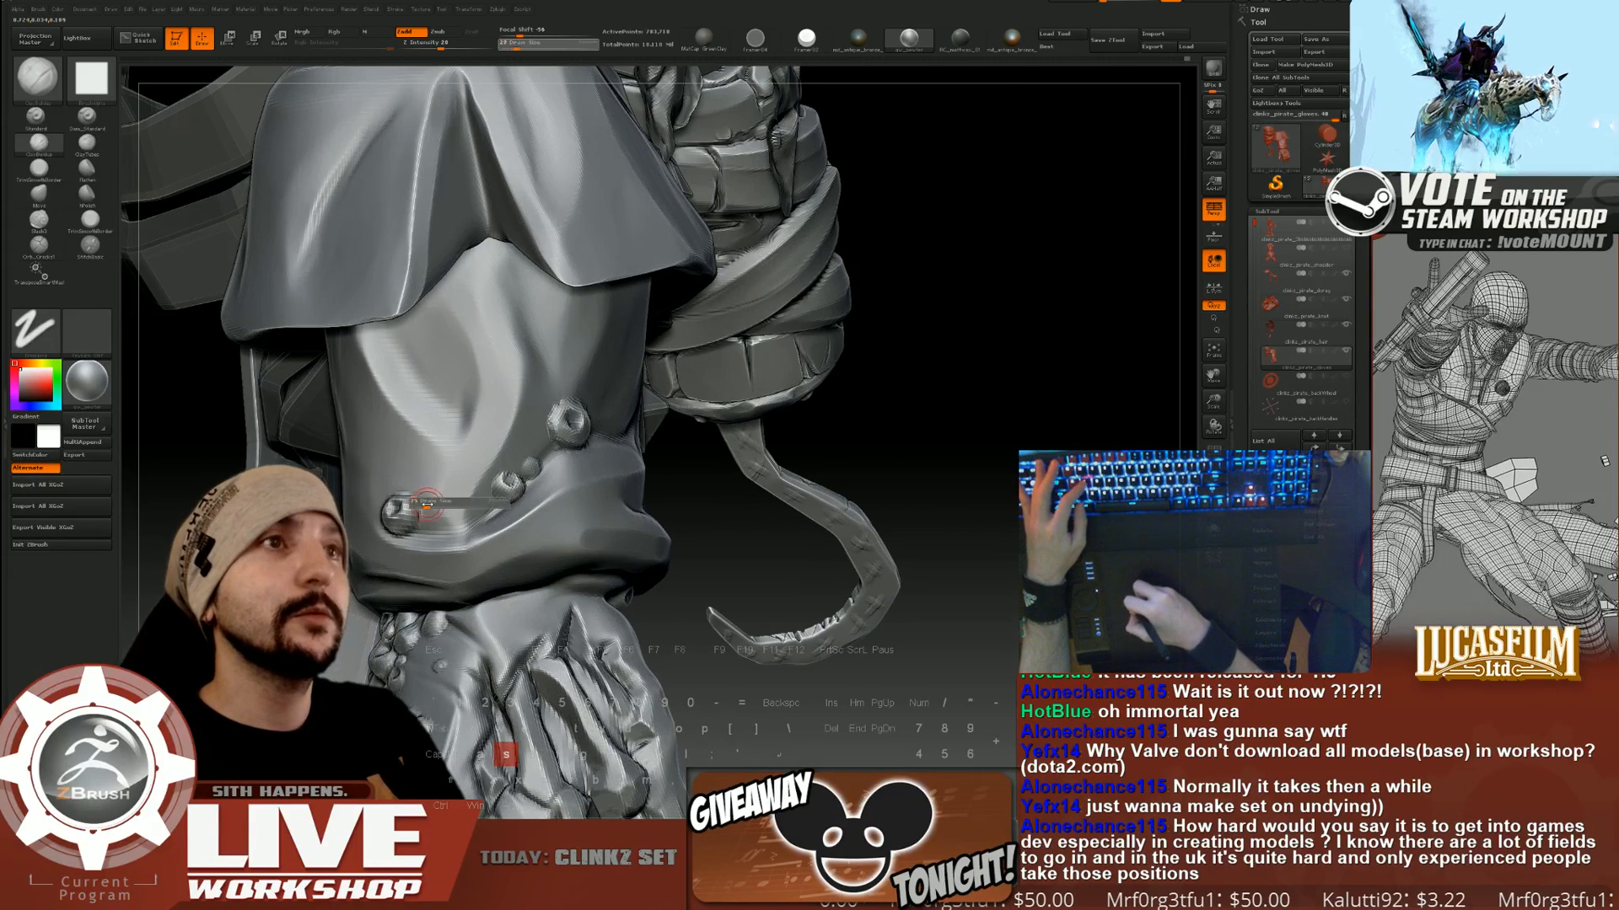
pyautogui.moveTo(425, 504); pyautogui.dragTo(417, 535)
pyautogui.keyDown('shift'); pyautogui.moveTo(417, 535); pyautogui.dragTo(418, 533); pyautogui.keyUp('shift')
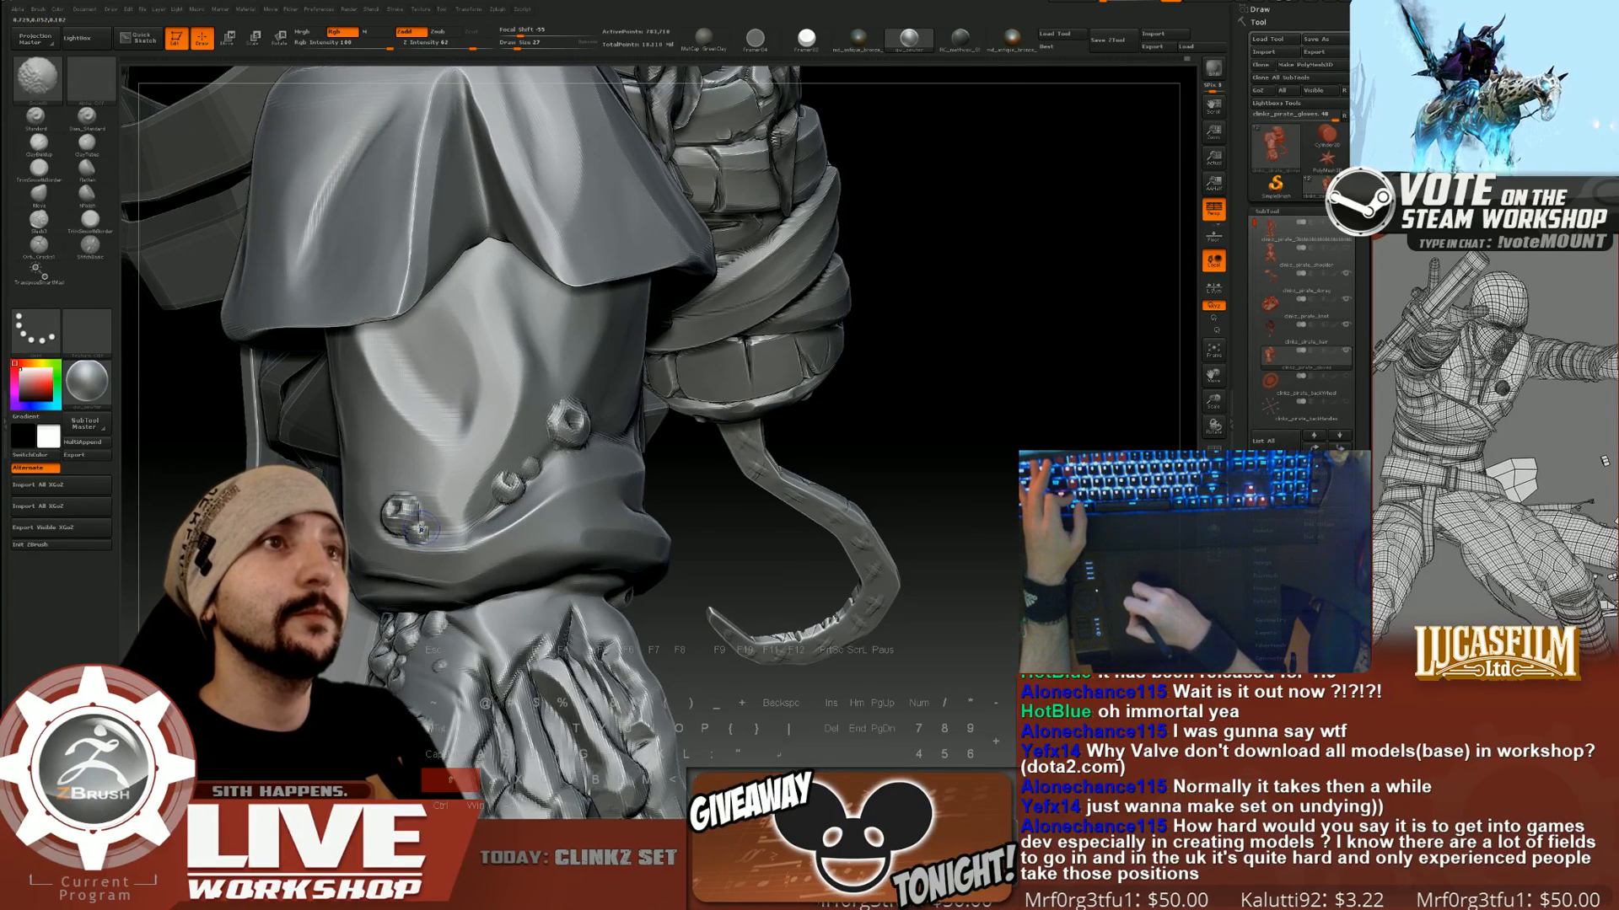
pyautogui.moveTo(731, 415); pyautogui.dragTo(881, 407)
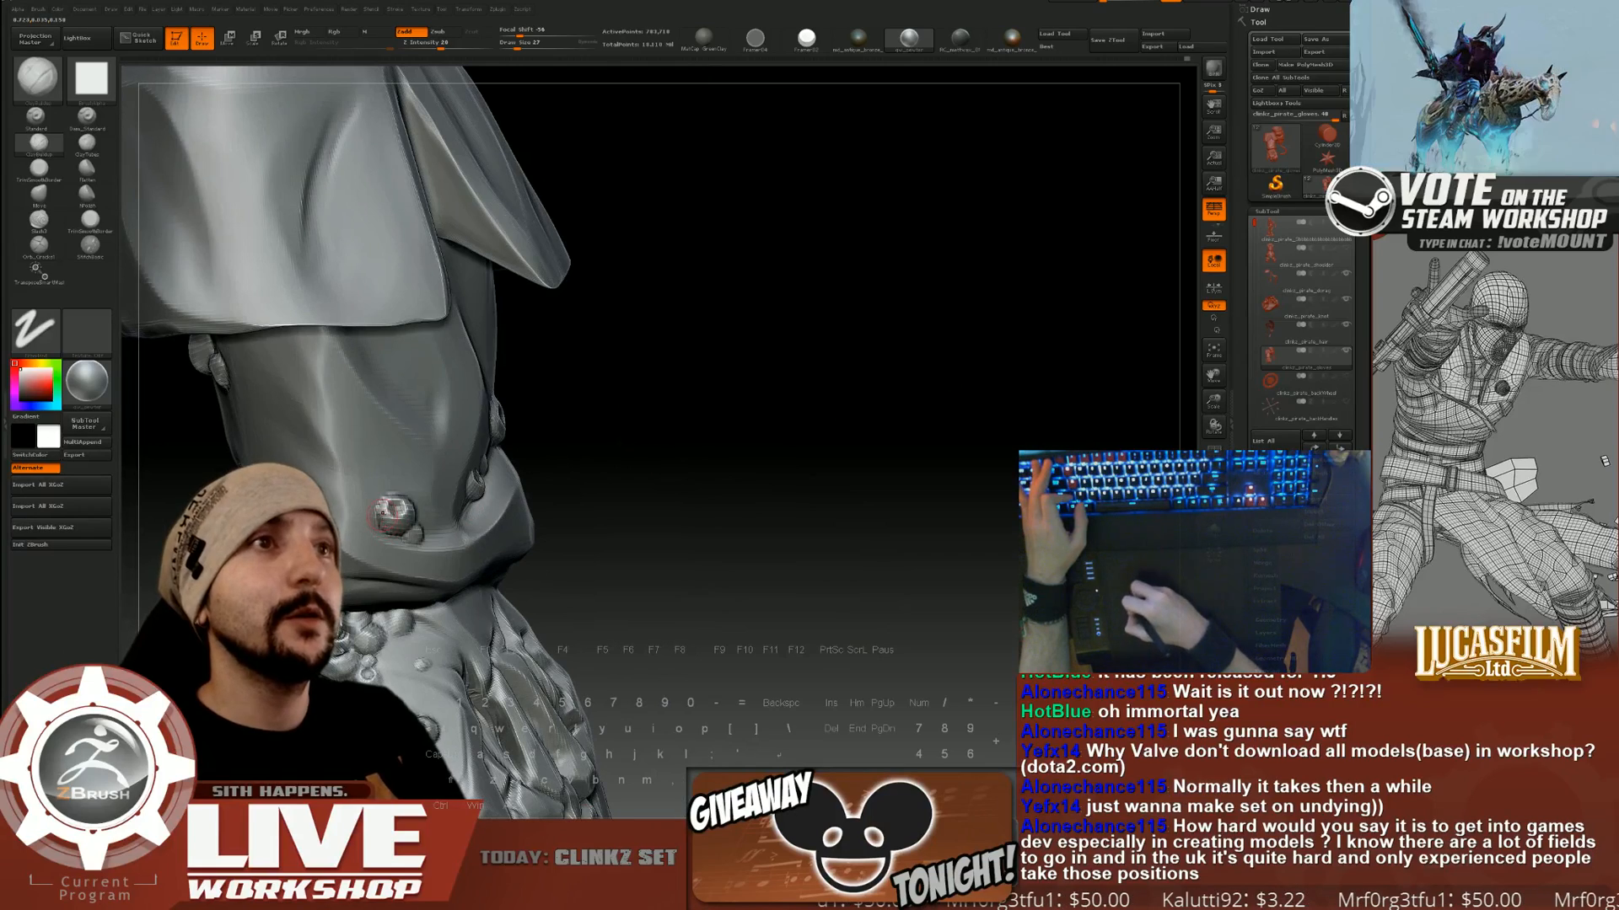
pyautogui.press('shift')
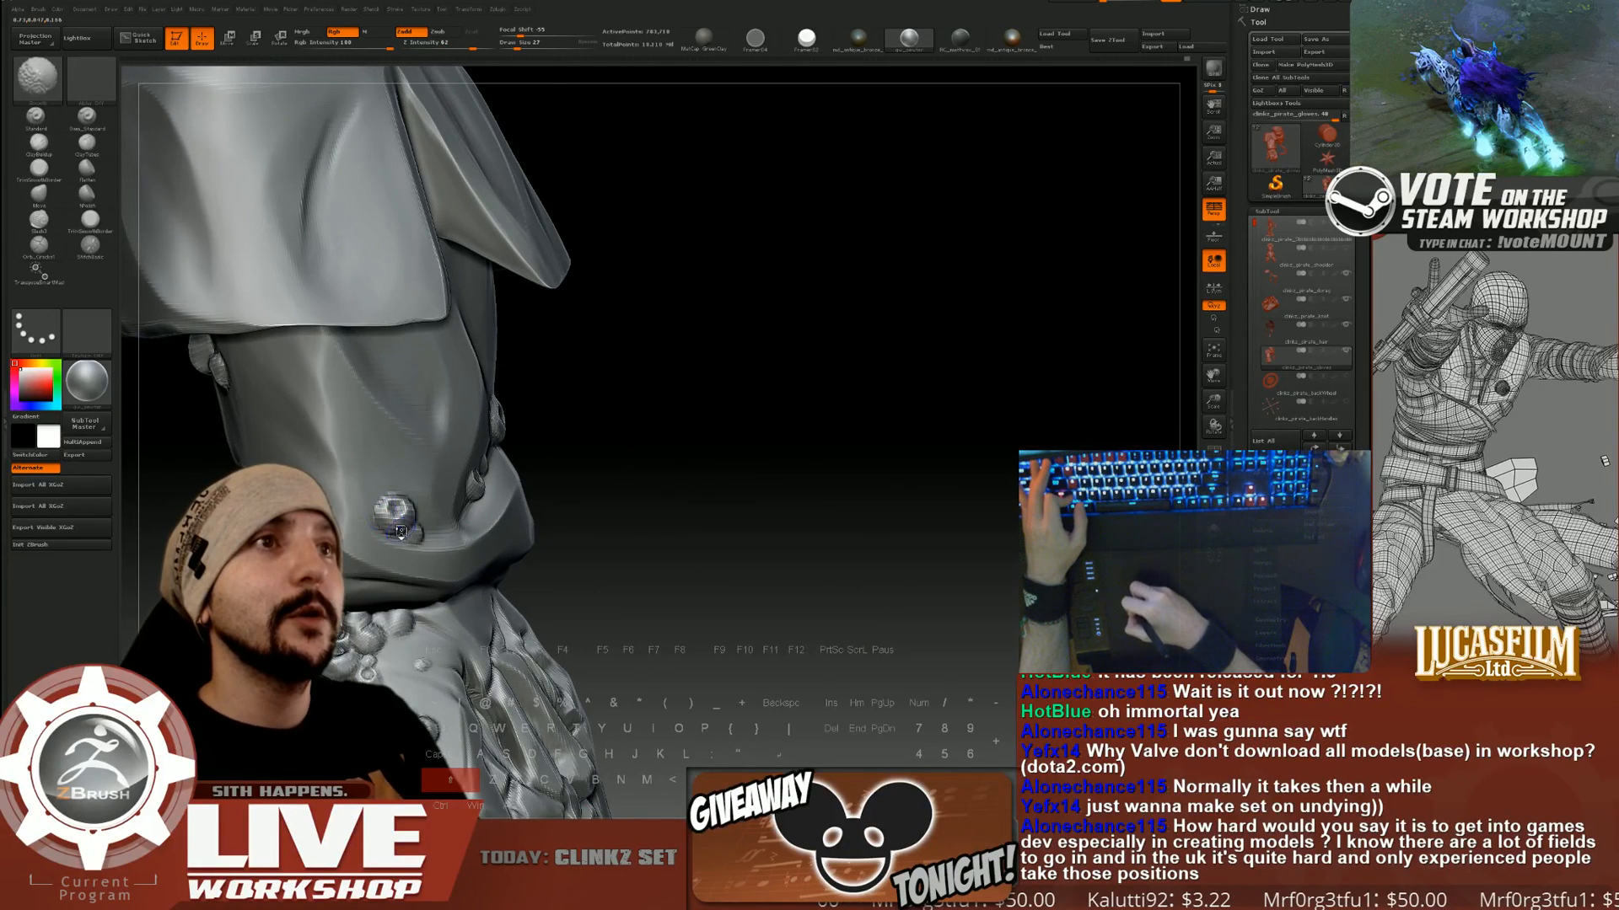
# Smooth the large barnacle above the cuff and its small neighbour with a larger brush.
pyautogui.moveTo(733, 413)
pyautogui.keyDown('alt'); pyautogui.mouseDown()
pyautogui.moveTo(798, 376)
pyautogui.moveTo(852, 396)
pyautogui.mouseUp(); pyautogui.keyUp('alt')
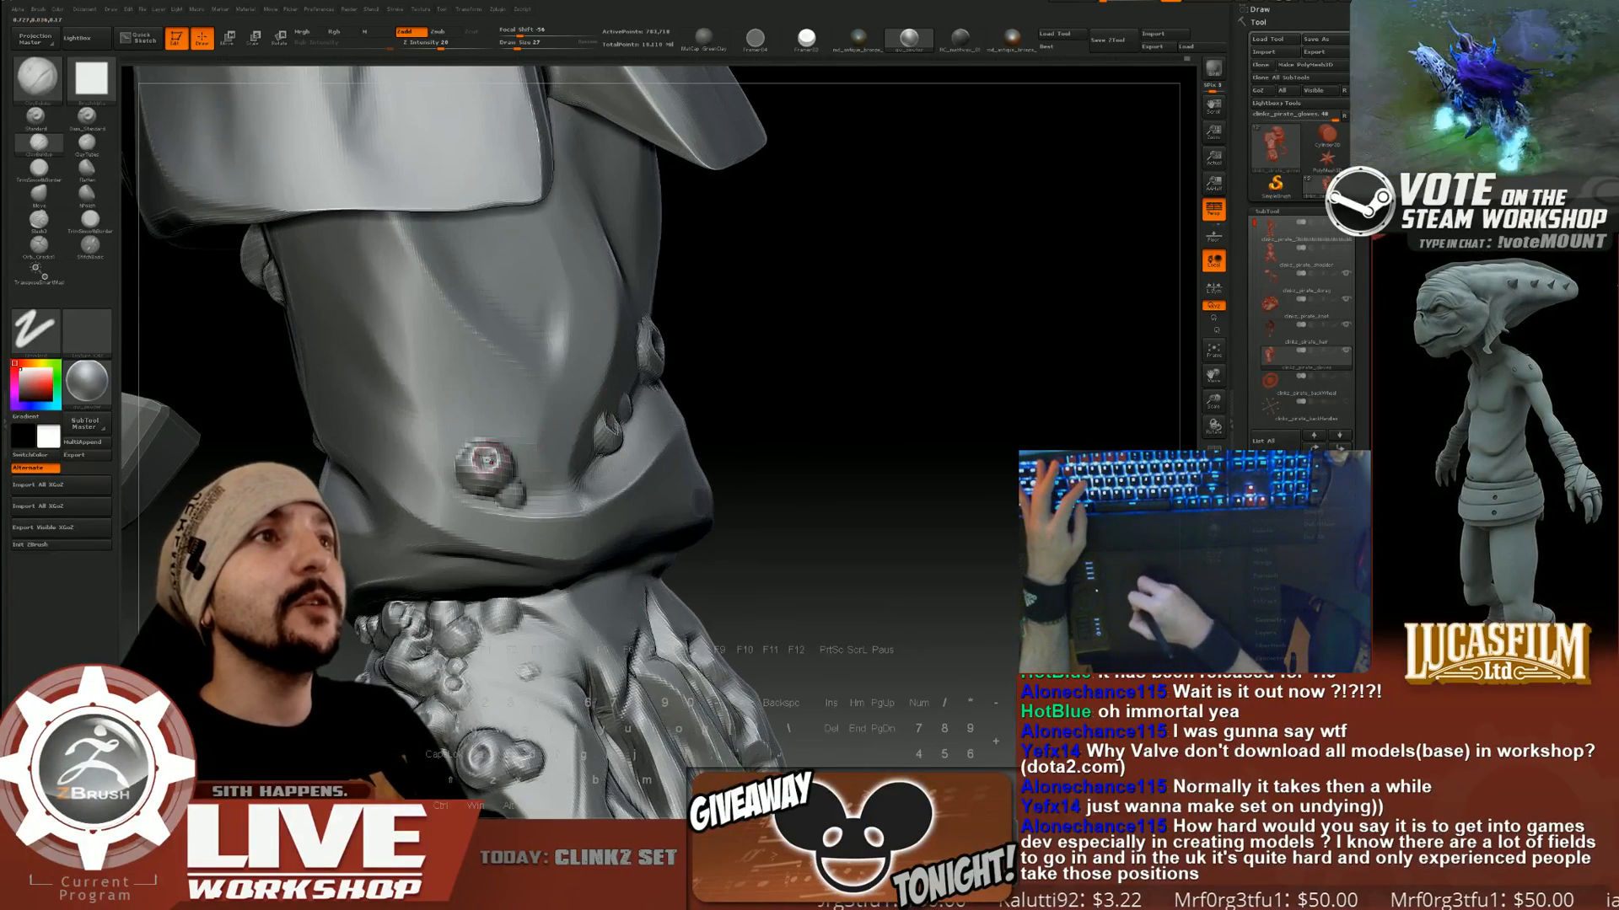
pyautogui.press(']')
pyautogui.keyDown('shift'); pyautogui.moveTo(477, 473); pyautogui.dragTo(497, 473); pyautogui.keyUp('shift')
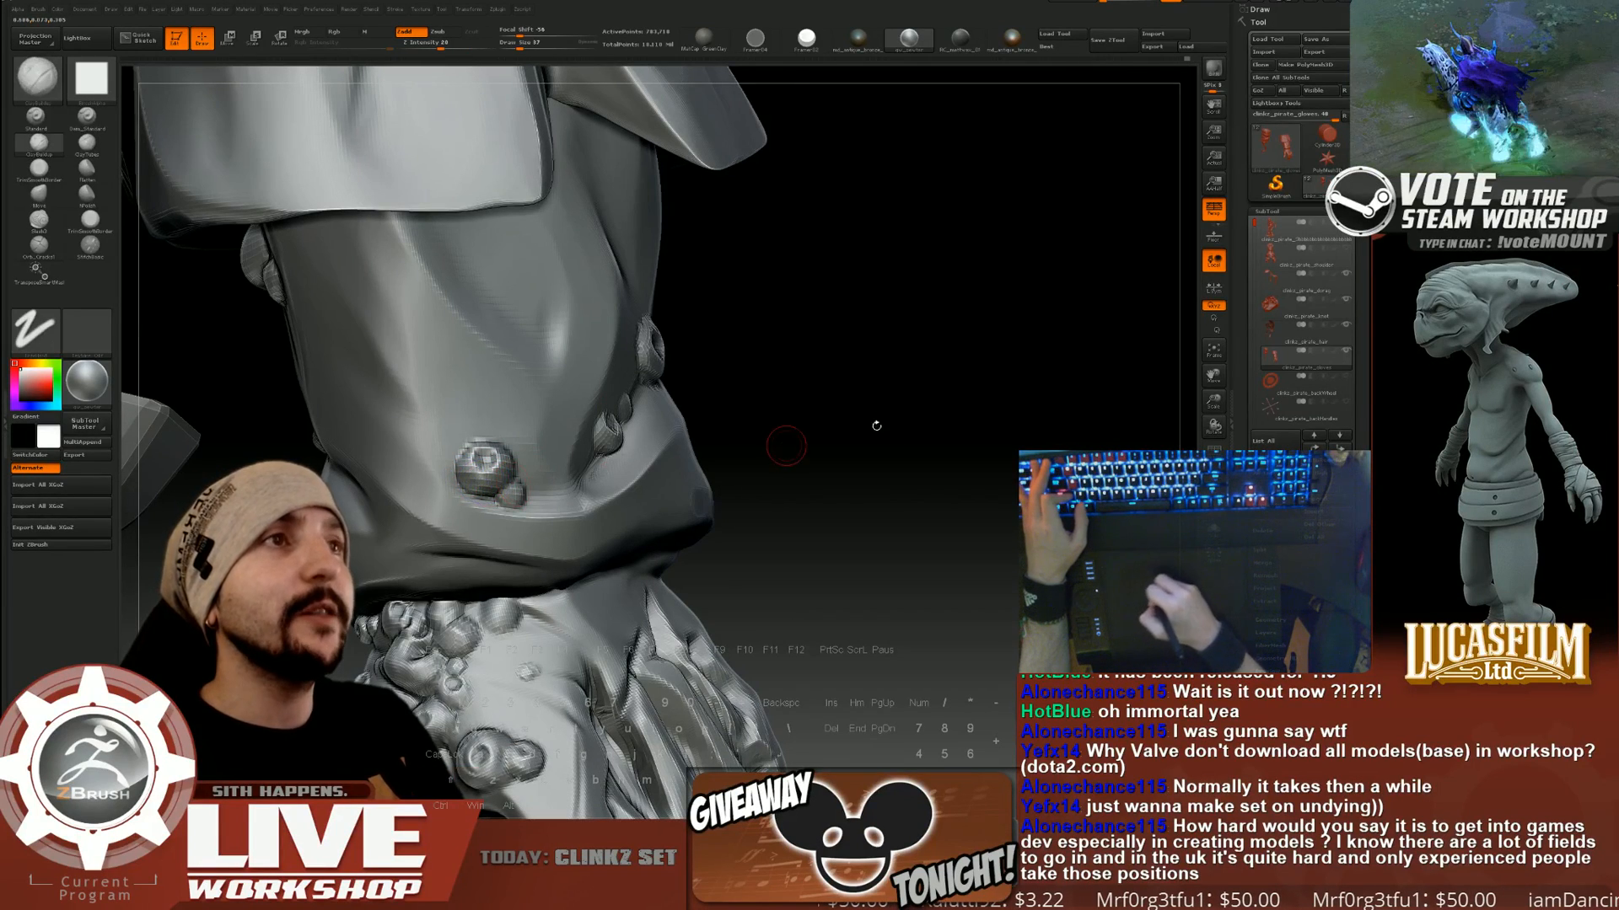
pyautogui.moveTo(874, 426); pyautogui.dragTo(931, 424)
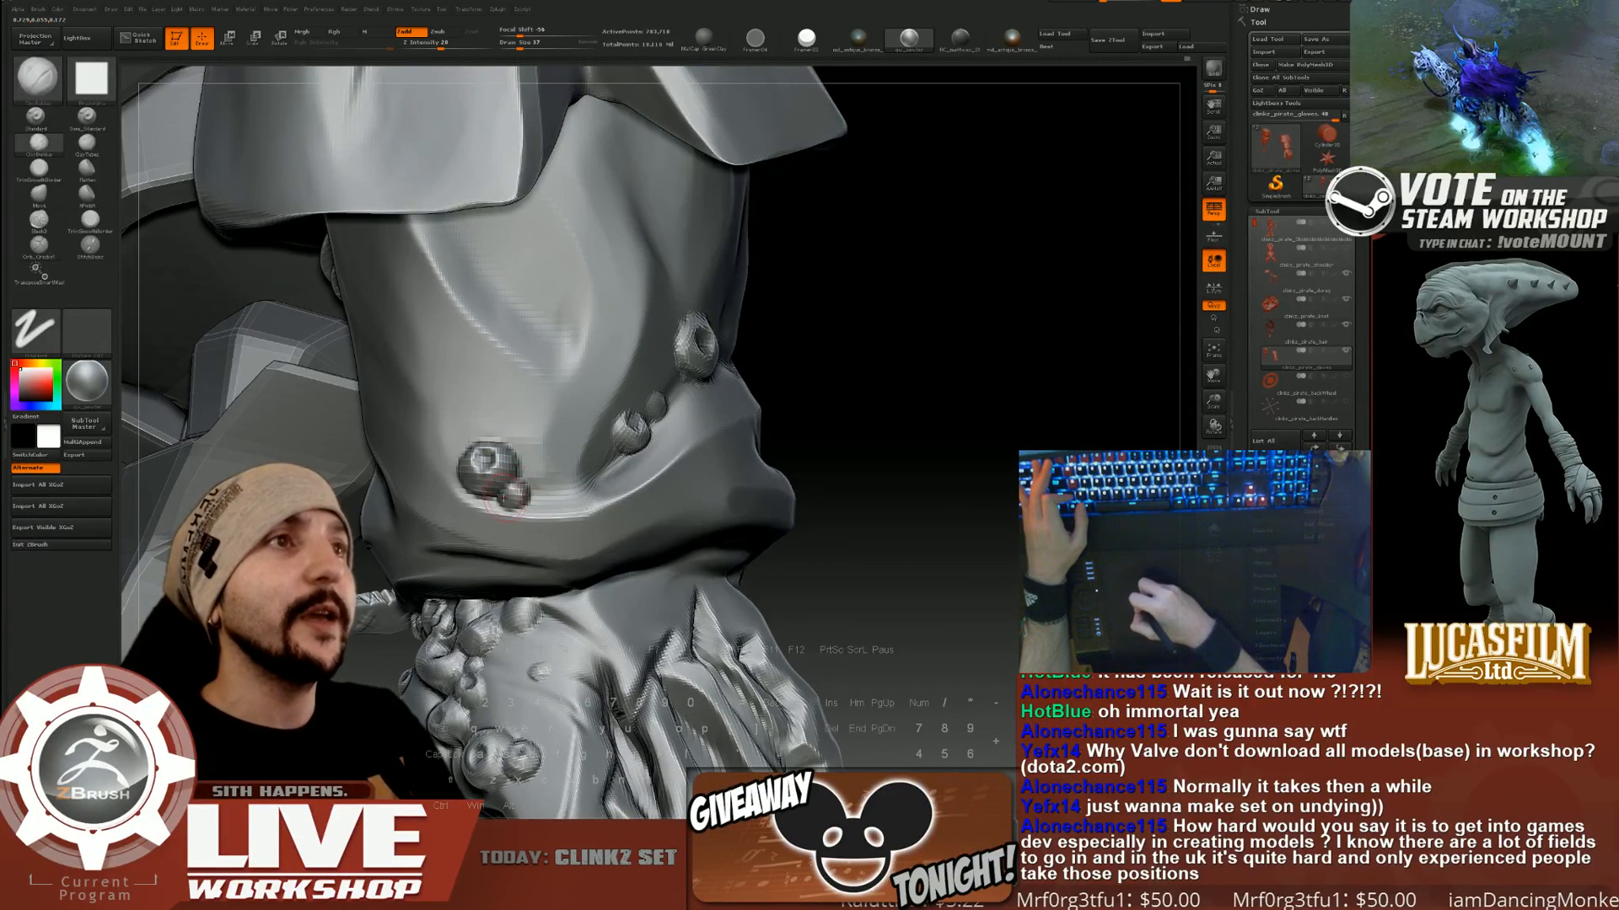
pyautogui.keyDown('shift'); pyautogui.moveTo(516, 496); pyautogui.dragTo(489, 472); pyautogui.keyUp('shift')
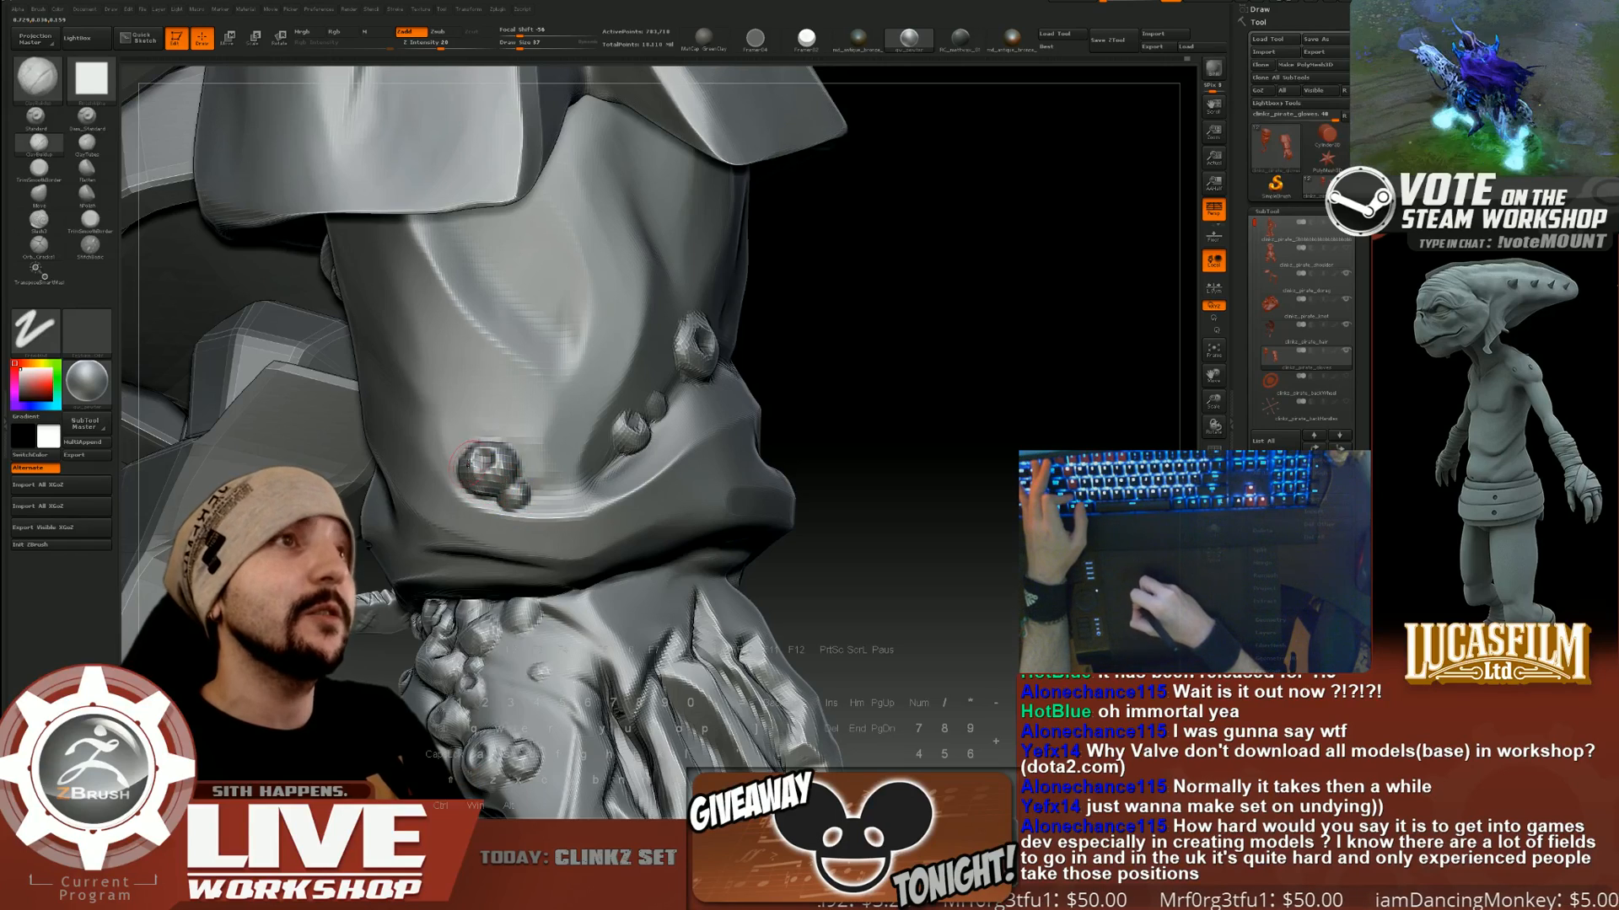
# Touch up the barnacle pair beneath the sleeve flap and build up the small barnacle group in the cuff crease.
pyautogui.keyDown('alt'); pyautogui.moveTo(947, 470); pyautogui.dragTo(742, 371); pyautogui.keyUp('alt')
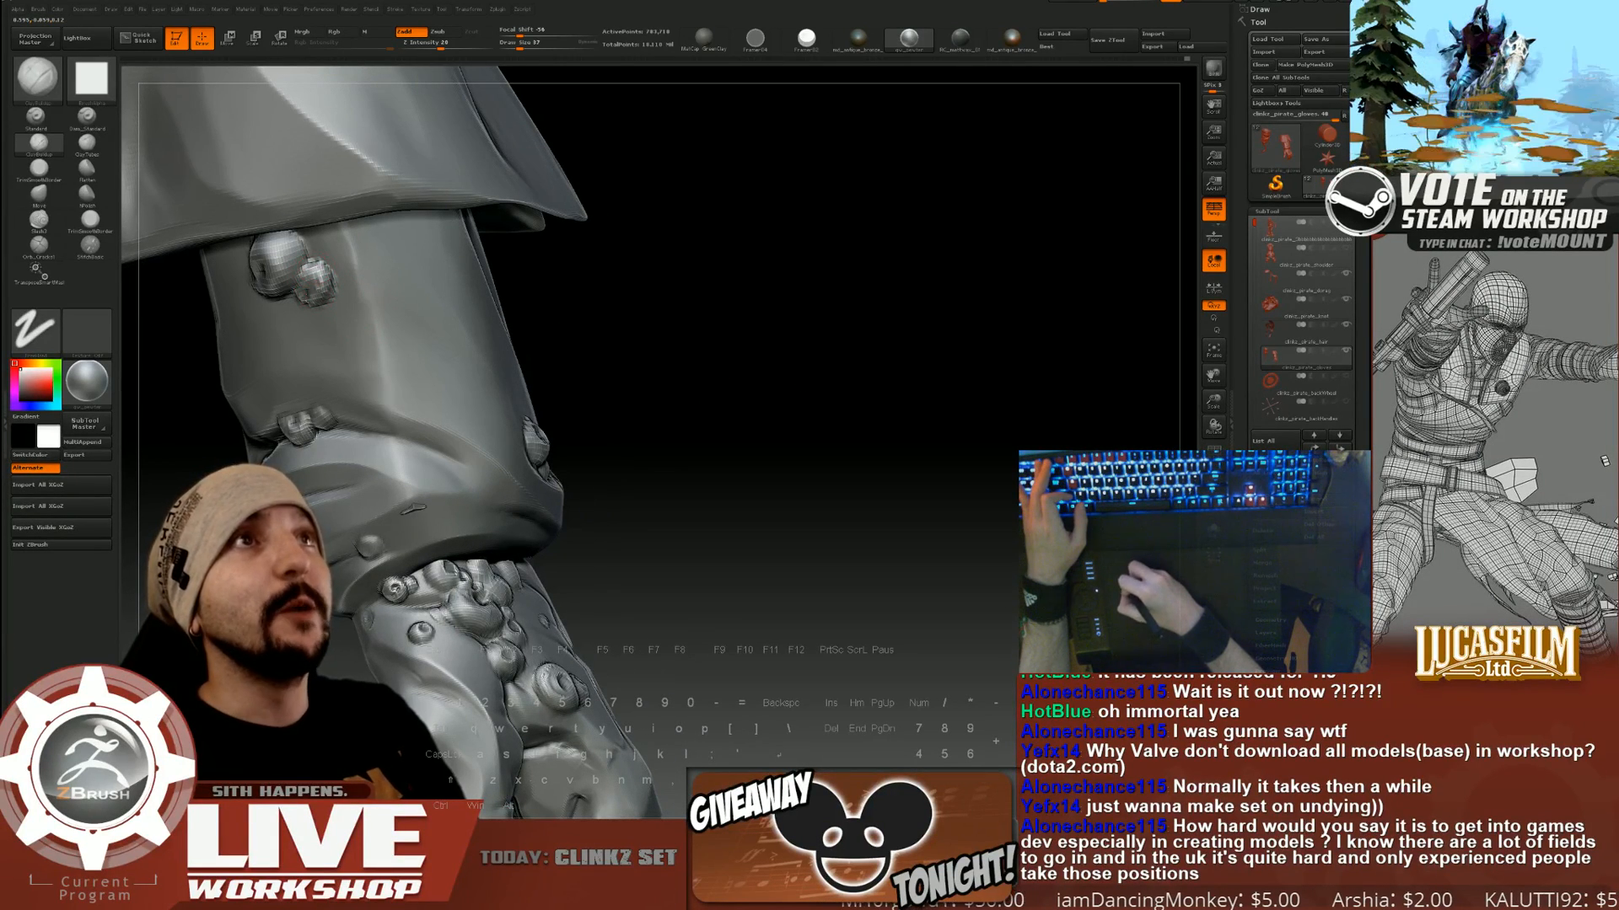
pyautogui.press(']')
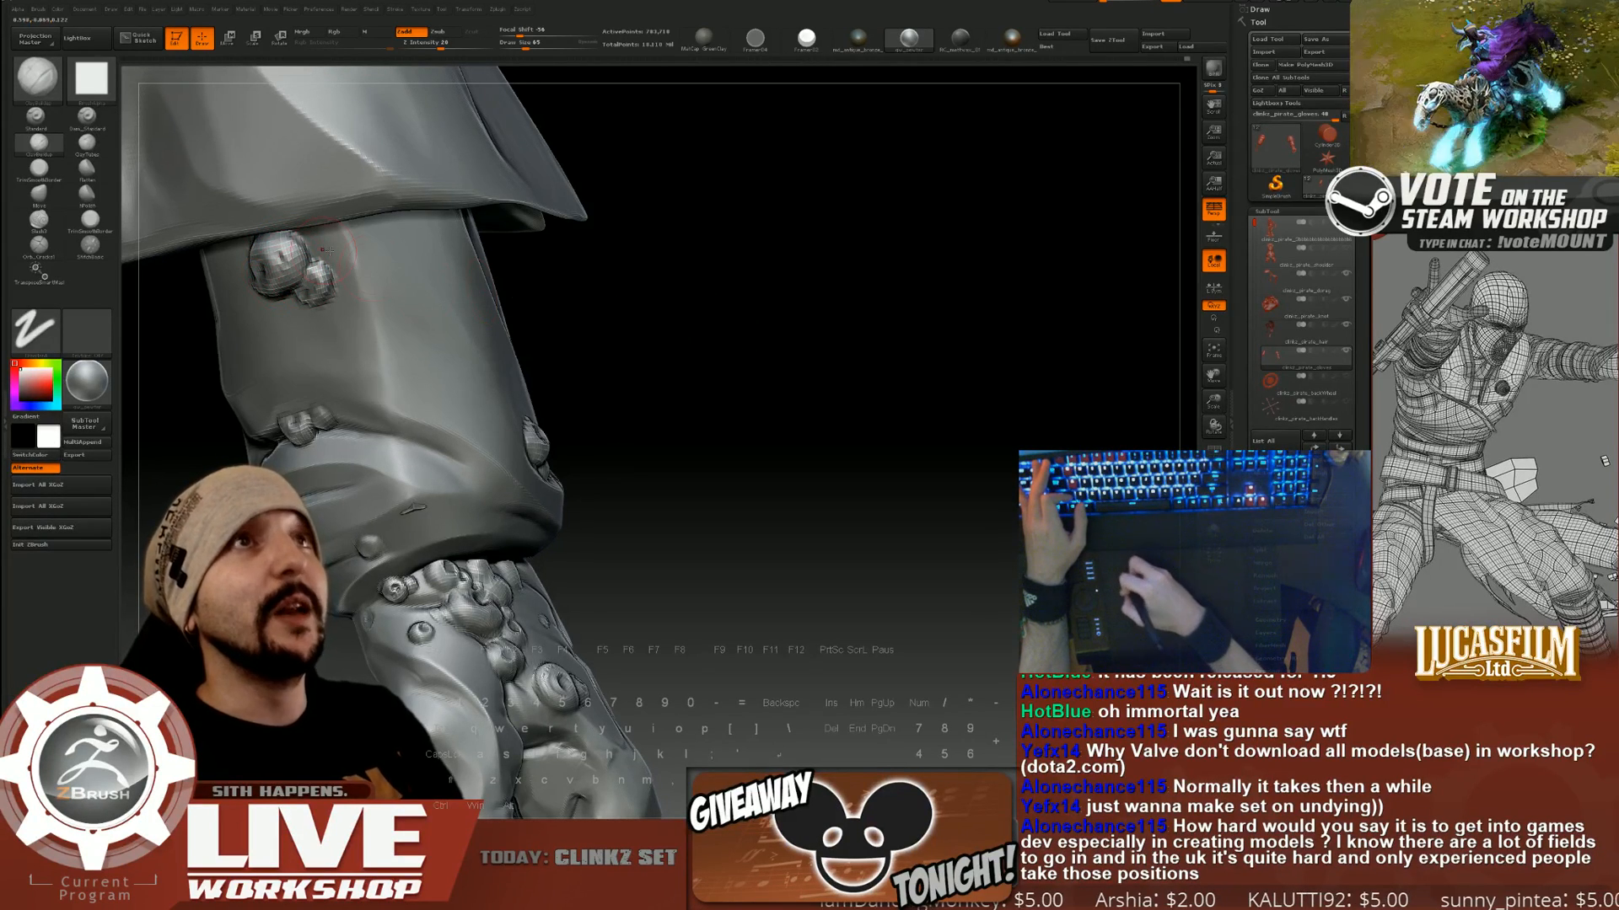
pyautogui.press('shift')
pyautogui.moveTo(730, 337); pyautogui.dragTo(758, 339)
pyautogui.press('[')
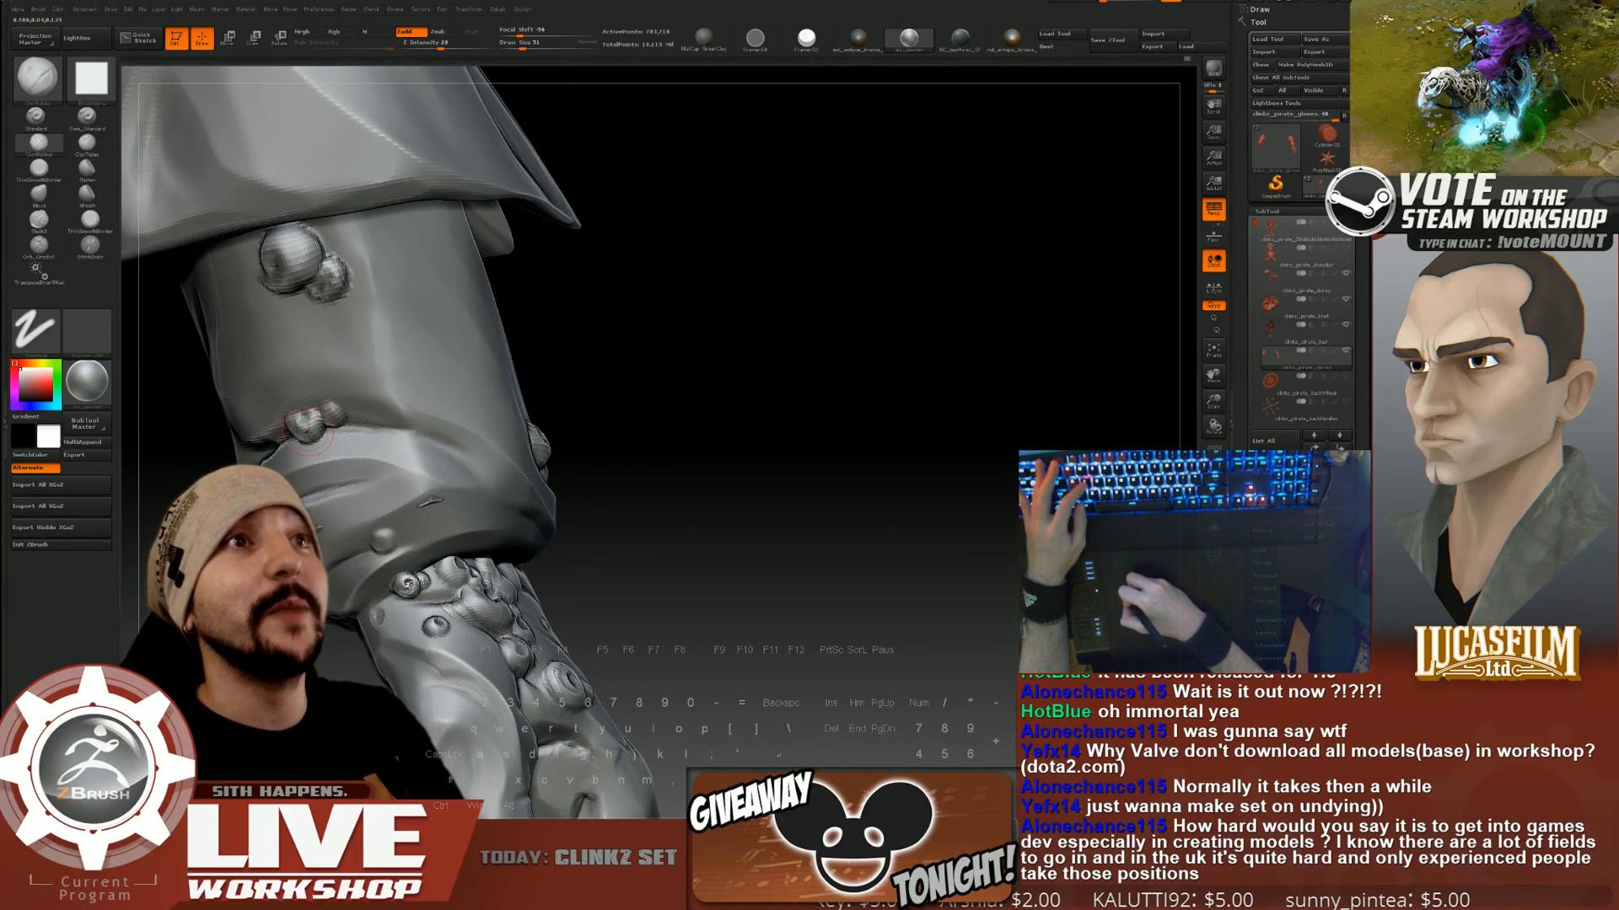
pyautogui.moveTo(307, 424); pyautogui.dragTo(318, 428)
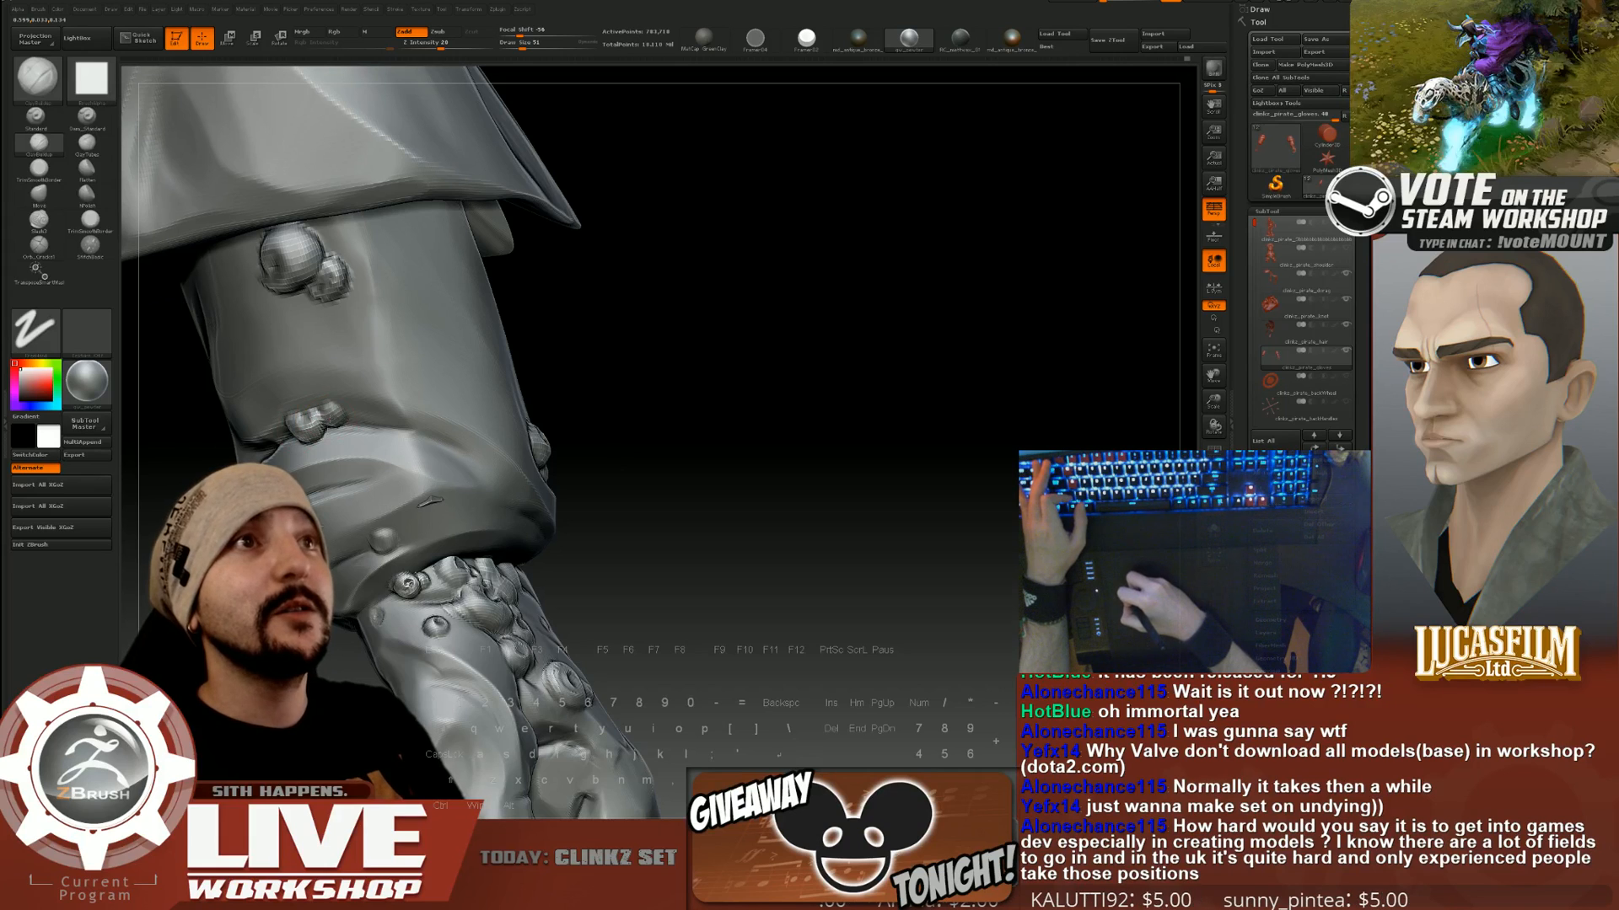
# Add a lone small bump along the cuff's upper fold, between the crease group and the large barnacle.
pyautogui.press('[')
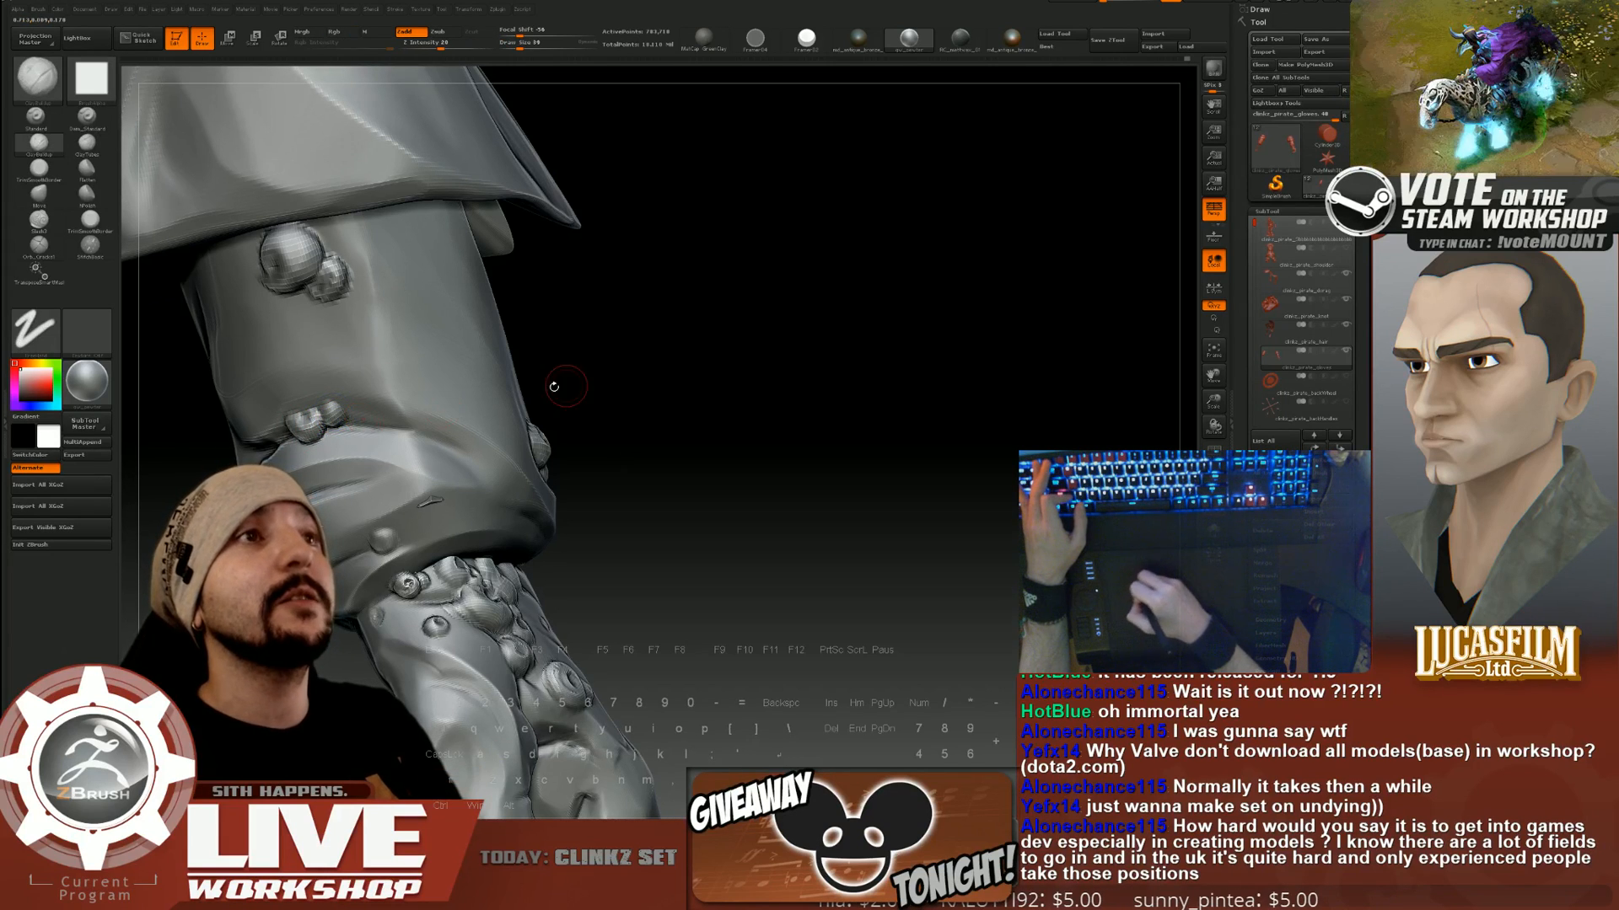
pyautogui.moveTo(567, 386); pyautogui.dragTo(552, 387)
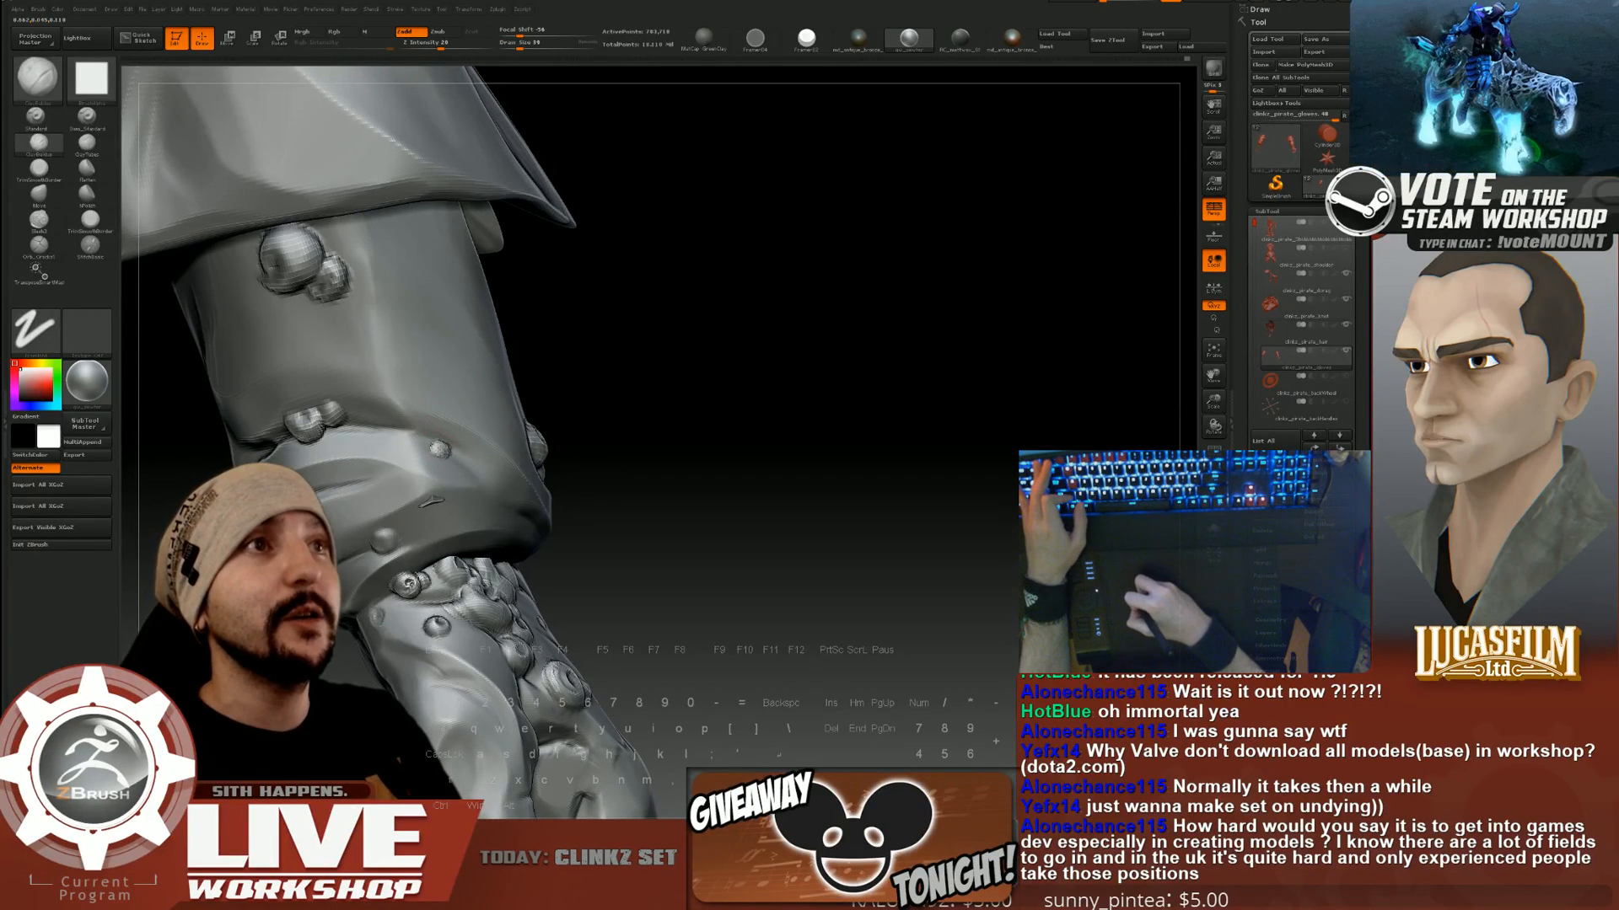
pyautogui.moveTo(777, 447)
pyautogui.keyDown('alt'); pyautogui.mouseDown()
pyautogui.moveTo(766, 361)
pyautogui.moveTo(763, 430)
pyautogui.moveTo(717, 434)
pyautogui.mouseUp(); pyautogui.keyUp('alt')
pyautogui.moveTo(838, 408)
pyautogui.mouseDown()
pyautogui.moveTo(831, 376)
pyautogui.moveTo(818, 421)
pyautogui.mouseUp()
pyautogui.press('shift')
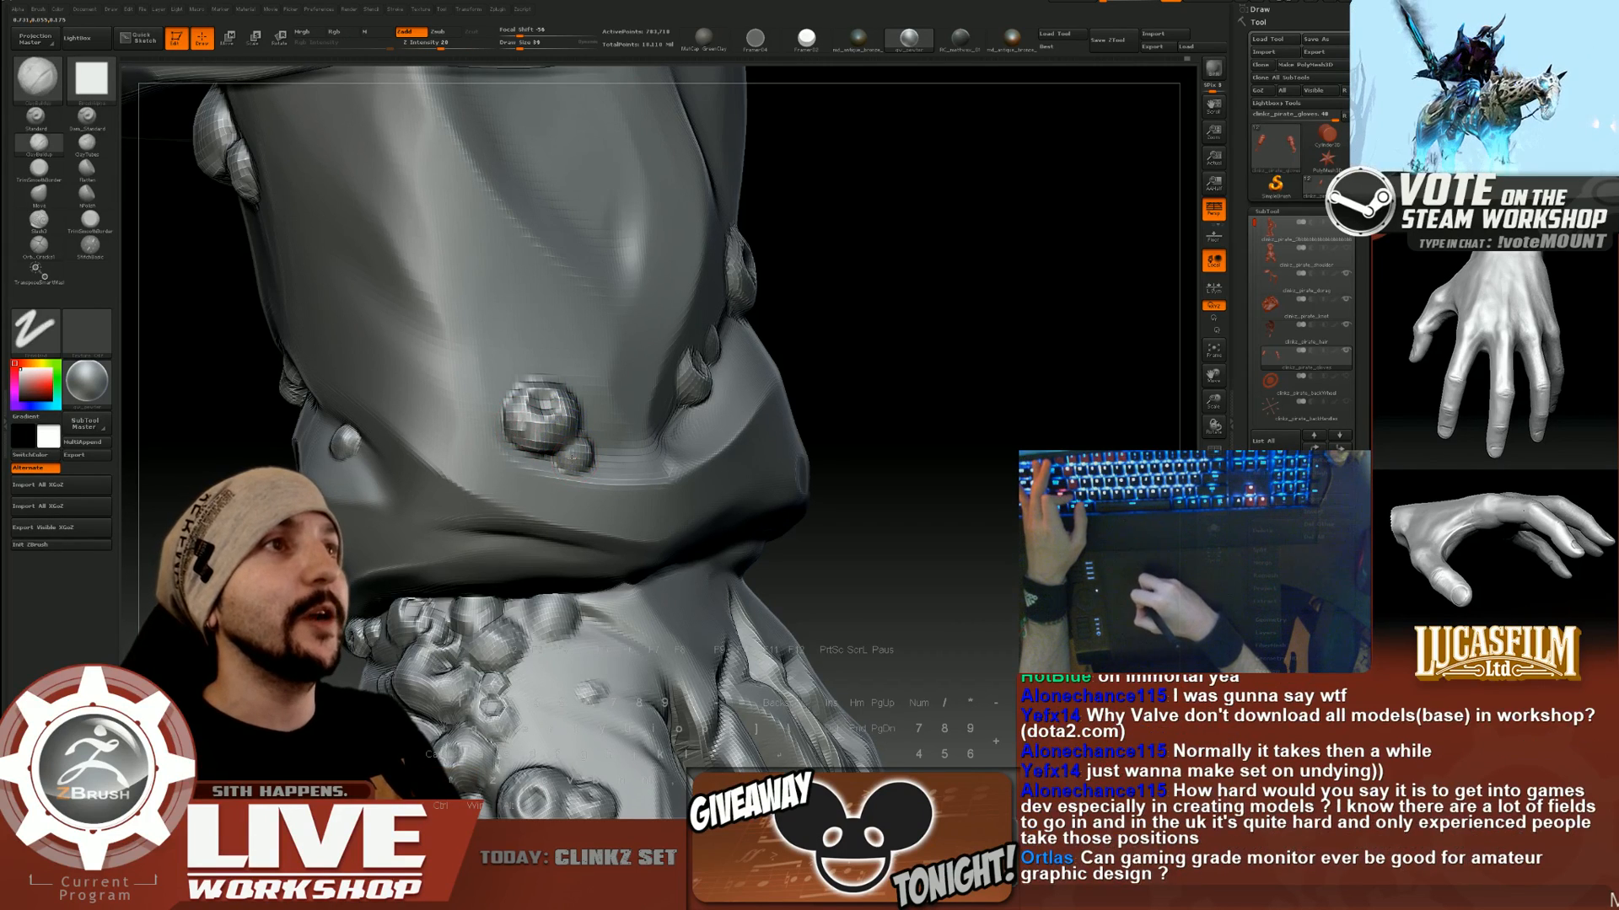
# Sculpt a large rounded bump under the cuff's edge, above the barnacle cluster on the wrist.
pyautogui.moveTo(915, 384)
pyautogui.mouseDown()
pyautogui.moveTo(885, 386)
pyautogui.moveTo(958, 365)
pyautogui.moveTo(958, 412)
pyautogui.moveTo(732, 392)
pyautogui.mouseUp()
pyautogui.press('s')
pyautogui.moveTo(463, 517); pyautogui.dragTo(475, 517)
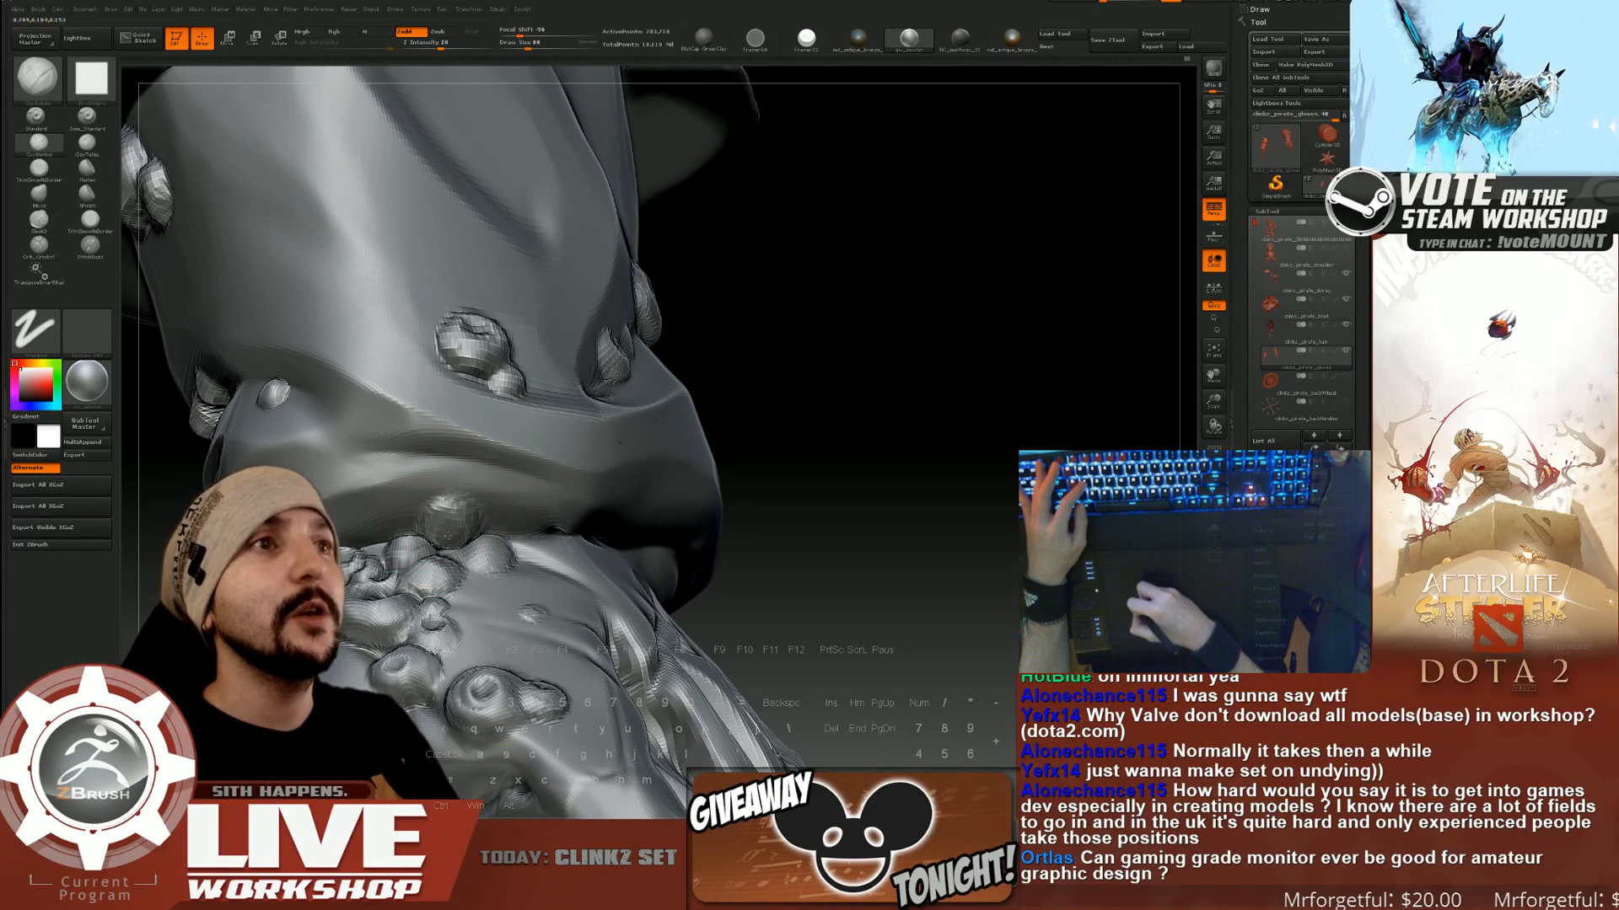
# Carve a hollow opening into the large rounded bump under the cuff's edge and smooth its rim, adjusting the brush size.
pyautogui.press('s')
pyautogui.moveTo(447, 536); pyautogui.dragTo(460, 511)
pyautogui.press('s')
pyautogui.press('s')
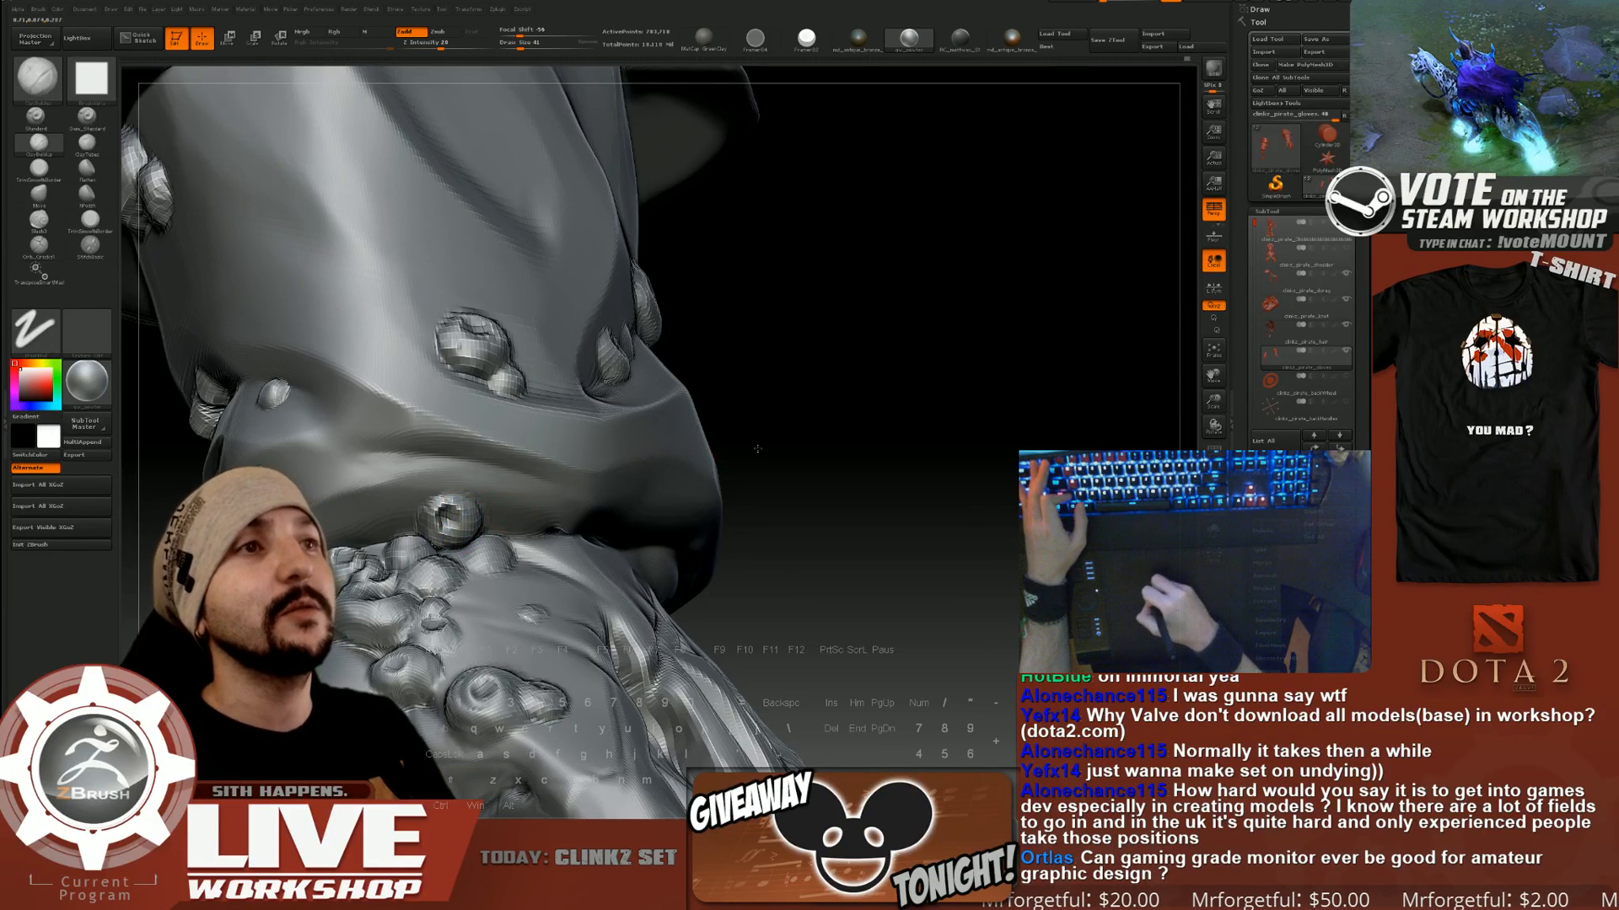
pyautogui.moveTo(759, 448); pyautogui.dragTo(831, 450)
pyautogui.keyDown('shift'); pyautogui.moveTo(460, 506); pyautogui.dragTo(450, 516); pyautogui.keyUp('shift')
pyautogui.moveTo(809, 455); pyautogui.dragTo(734, 457)
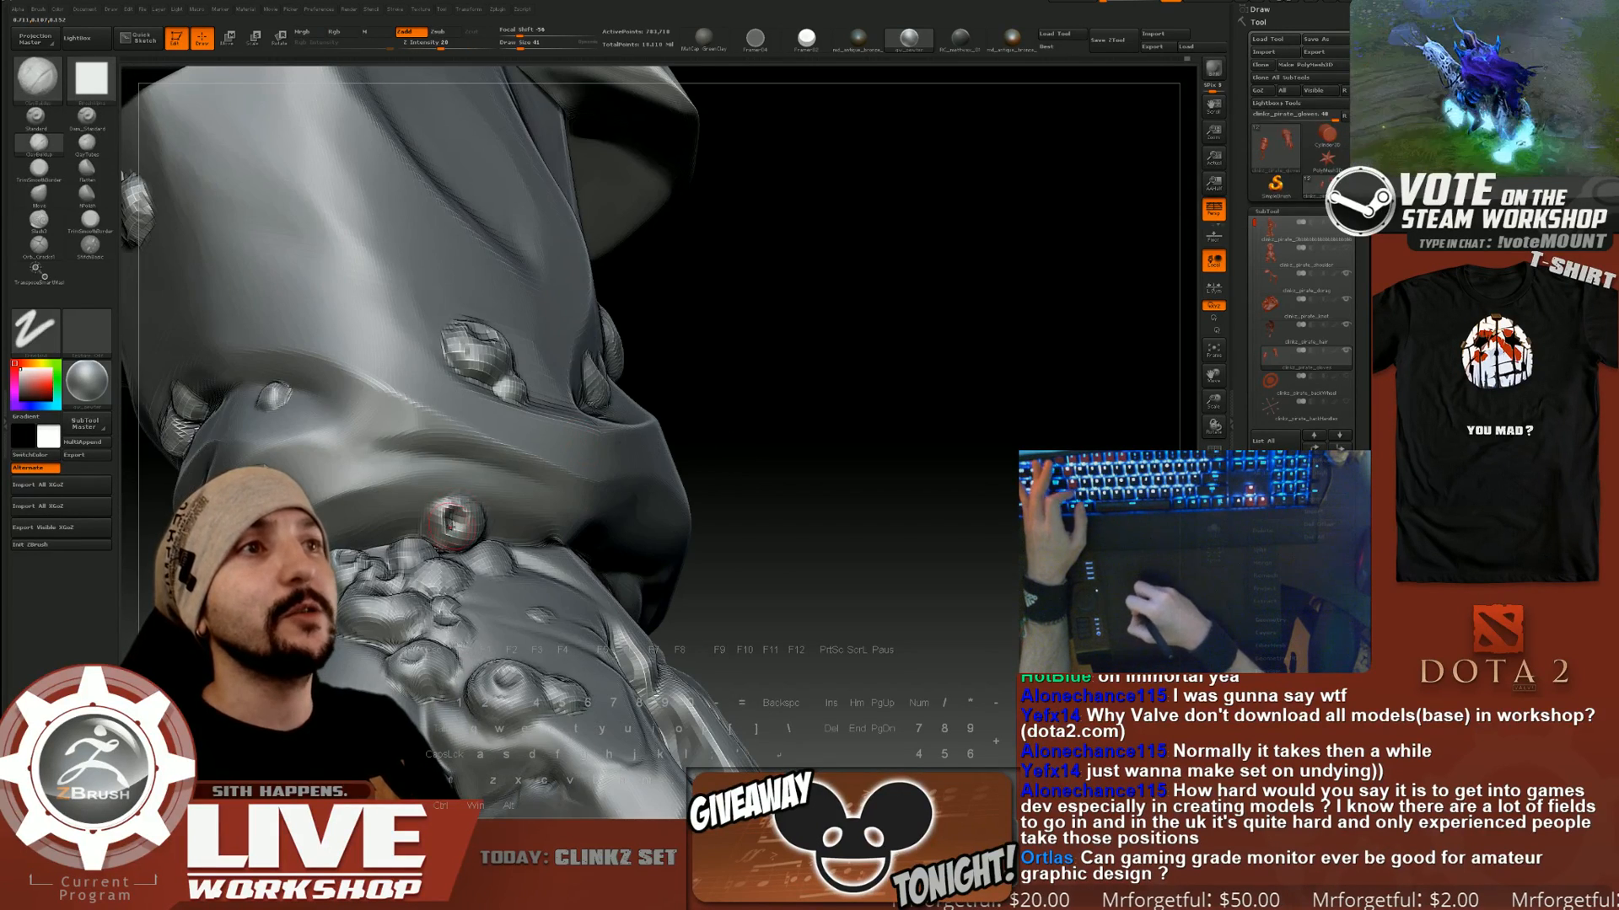
pyautogui.press('s')
pyautogui.moveTo(461, 518); pyautogui.dragTo(450, 521)
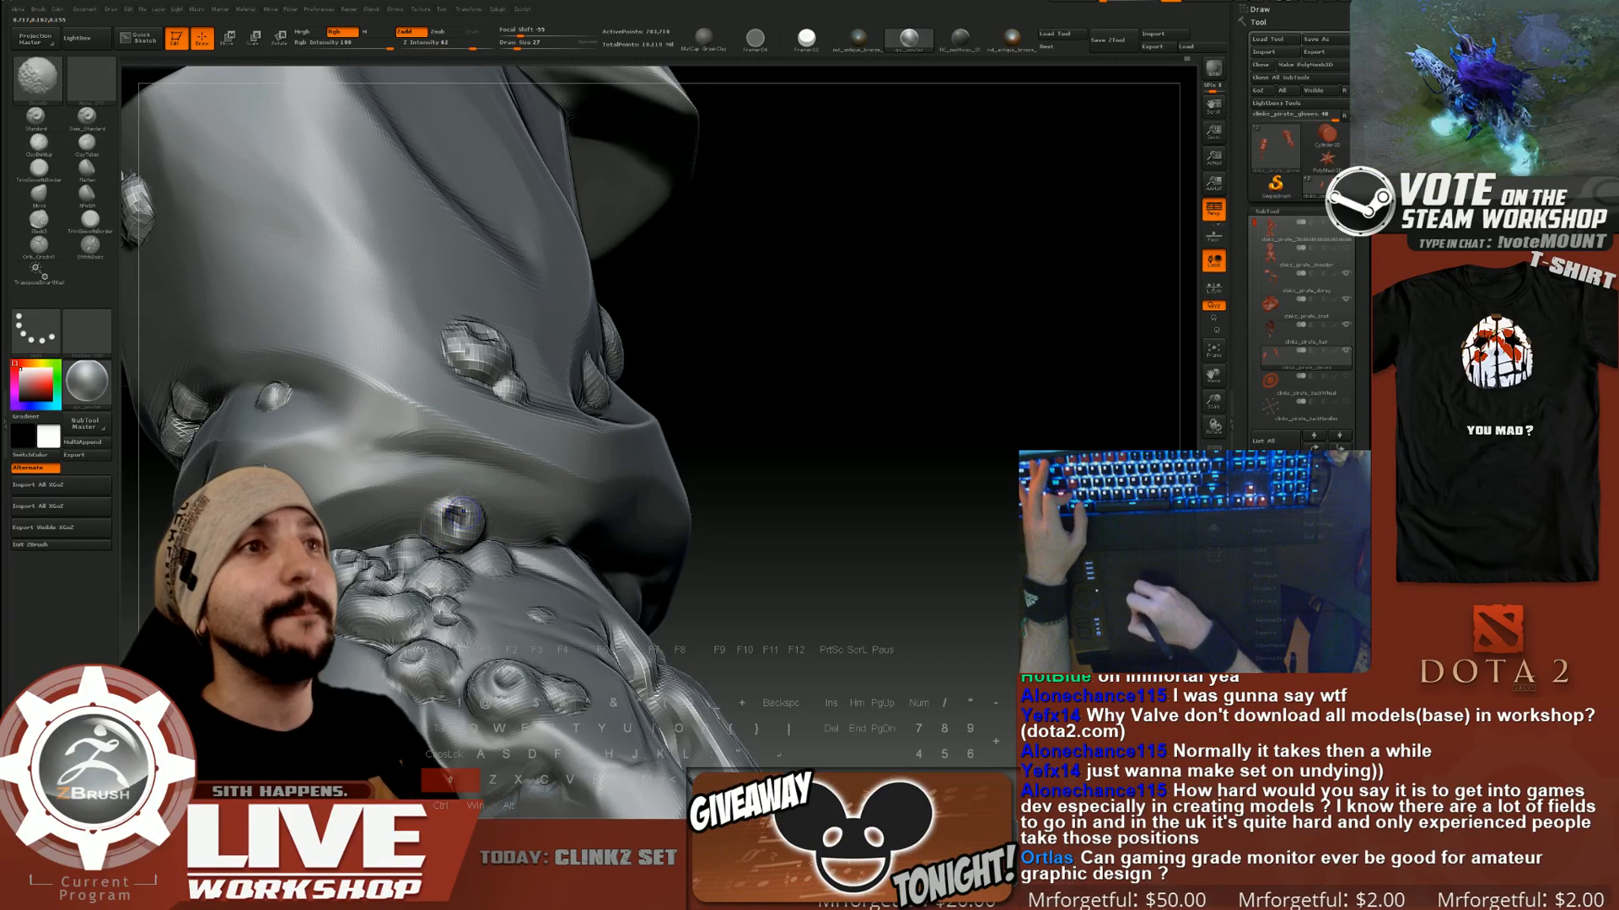
# Add smaller bumps on both sides of the hollowed barnacle under the cuff's edge, using a larger brush for the bigger ones.
pyautogui.moveTo(756, 425); pyautogui.dragTo(717, 427)
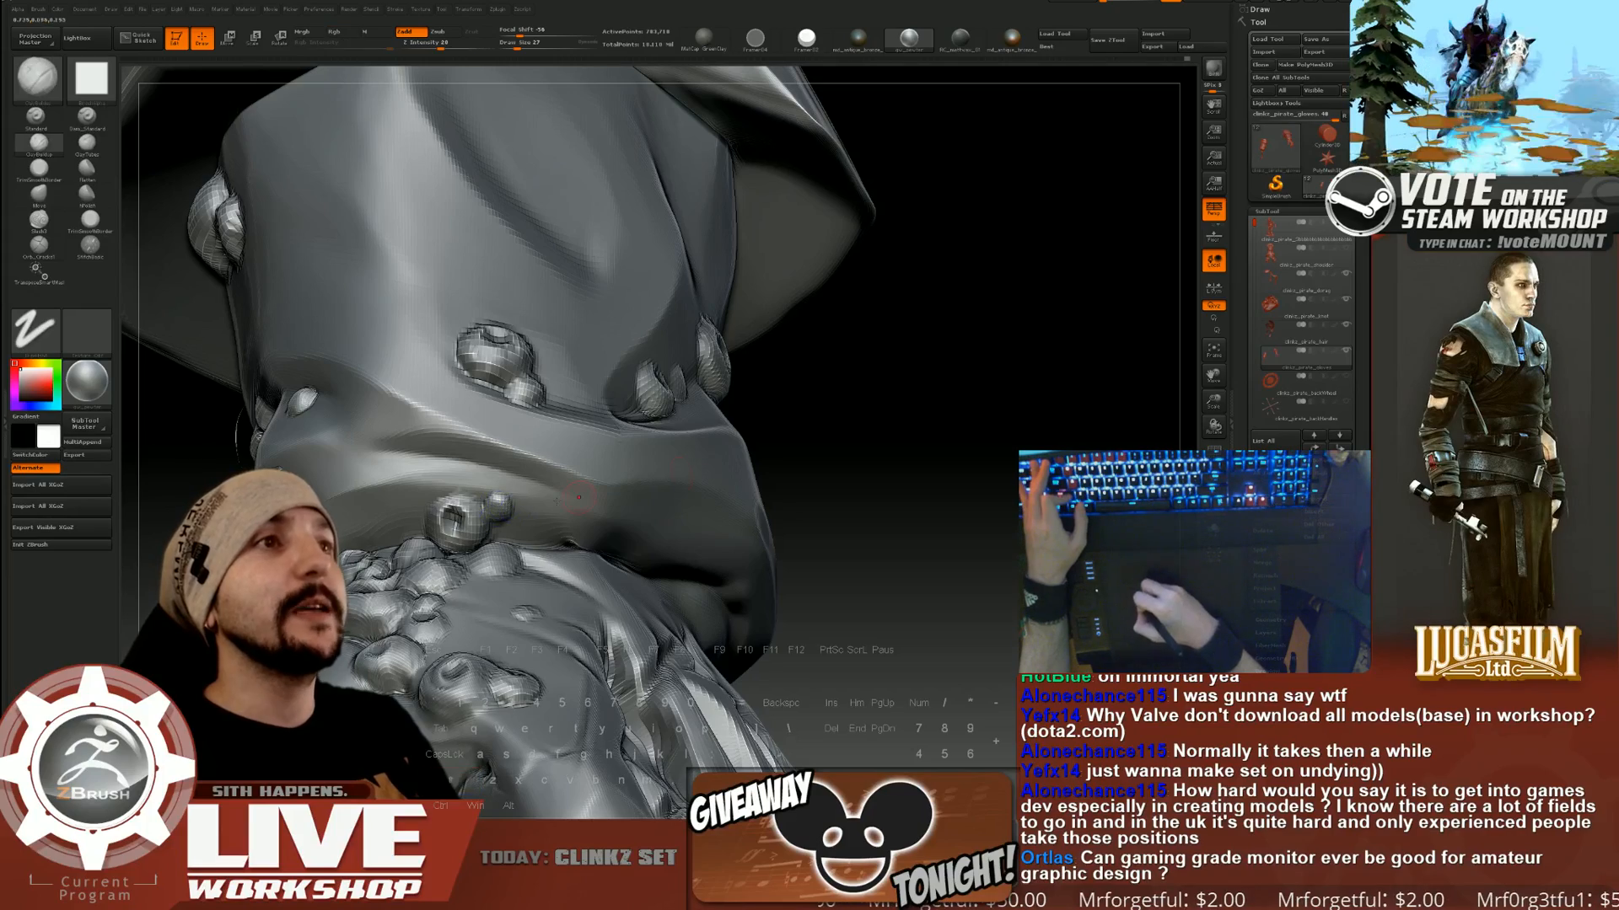
pyautogui.moveTo(885, 455)
pyautogui.keyDown('alt'); pyautogui.mouseDown()
pyautogui.moveTo(896, 298)
pyautogui.moveTo(928, 405)
pyautogui.moveTo(927, 337)
pyautogui.moveTo(925, 404)
pyautogui.moveTo(888, 392)
pyautogui.moveTo(903, 387)
pyautogui.moveTo(730, 408)
pyautogui.mouseUp(); pyautogui.keyUp('alt')
pyautogui.press(']')
pyautogui.press(']')
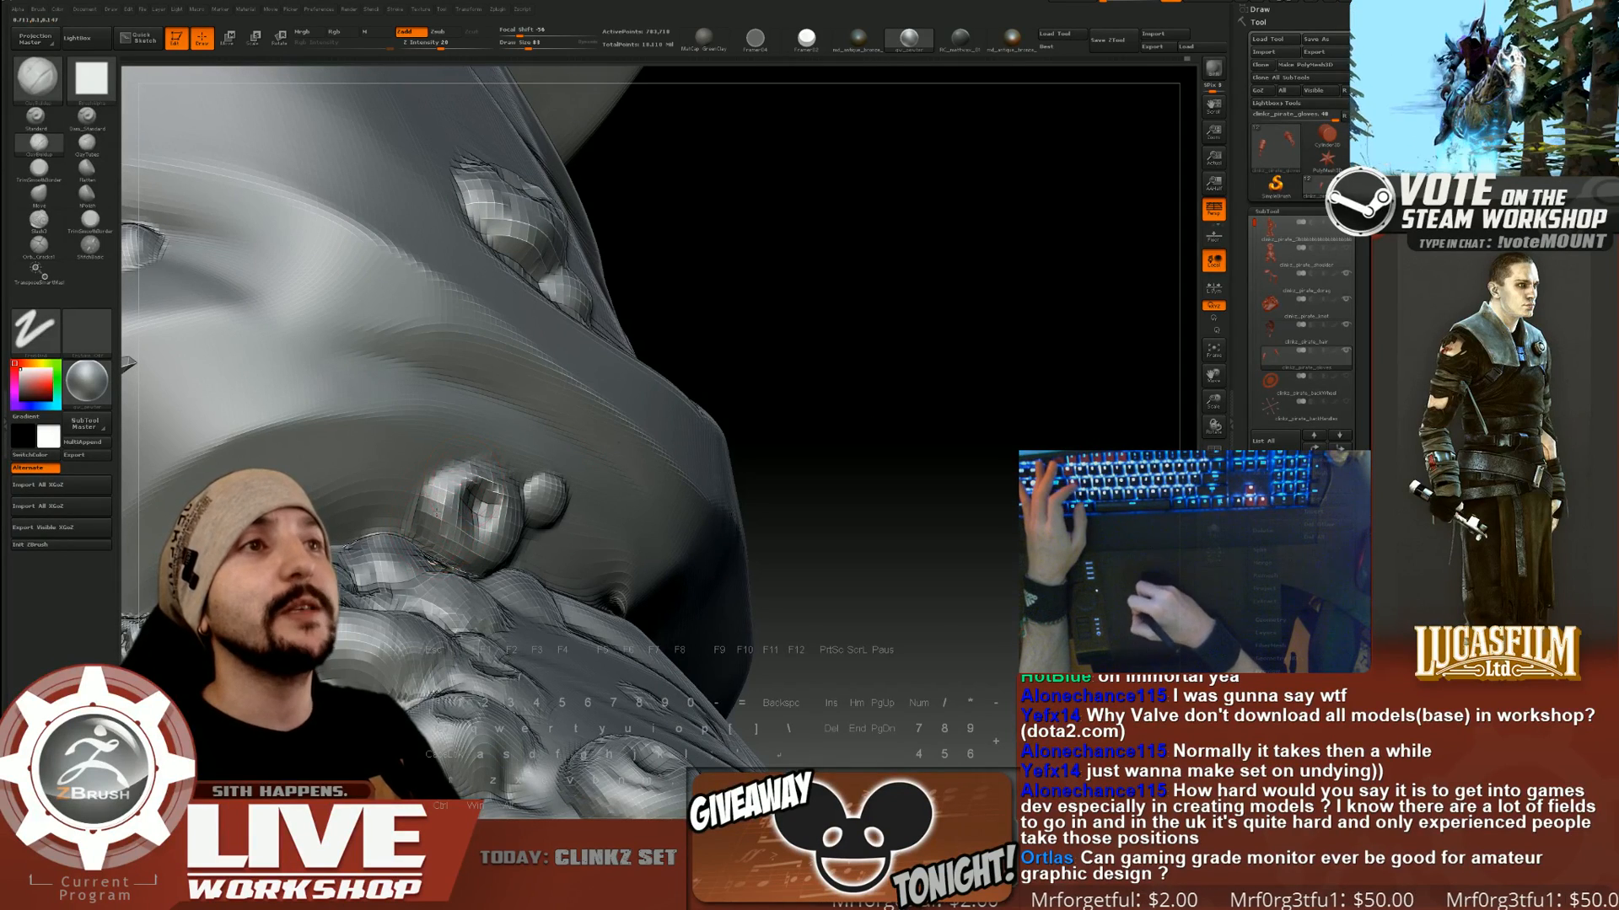
pyautogui.keyDown('alt'); pyautogui.moveTo(898, 403); pyautogui.dragTo(1041, 367); pyautogui.keyUp('alt')
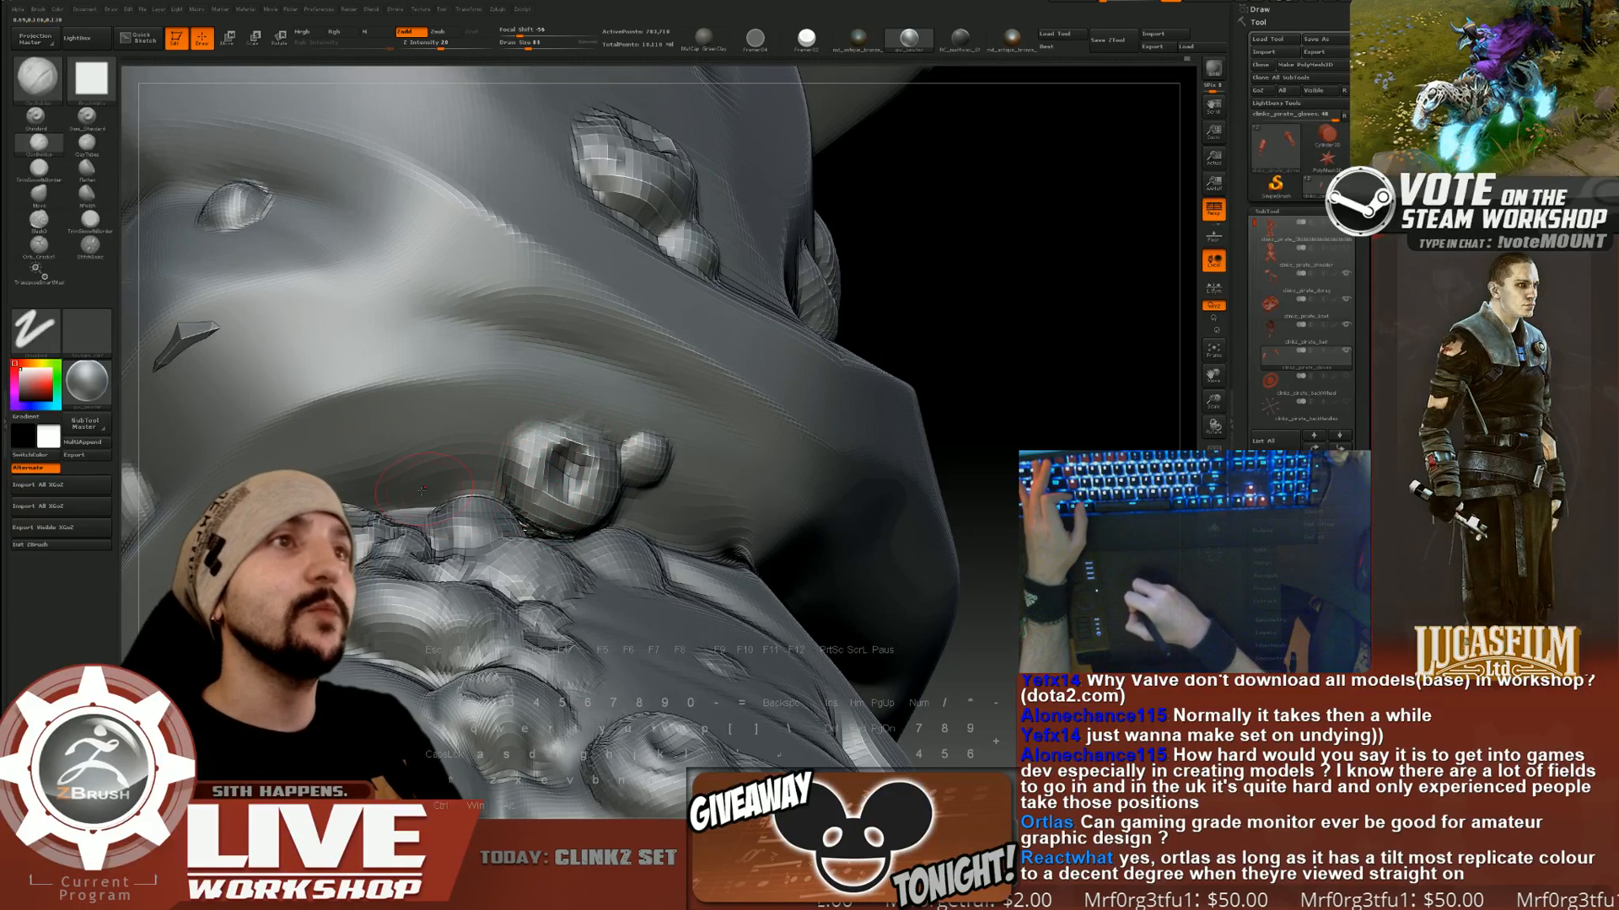
pyautogui.moveTo(413, 493)
pyautogui.mouseDown()
pyautogui.moveTo(436, 468)
pyautogui.moveTo(421, 465)
pyautogui.moveTo(428, 497)
pyautogui.moveTo(427, 455)
pyautogui.mouseUp()
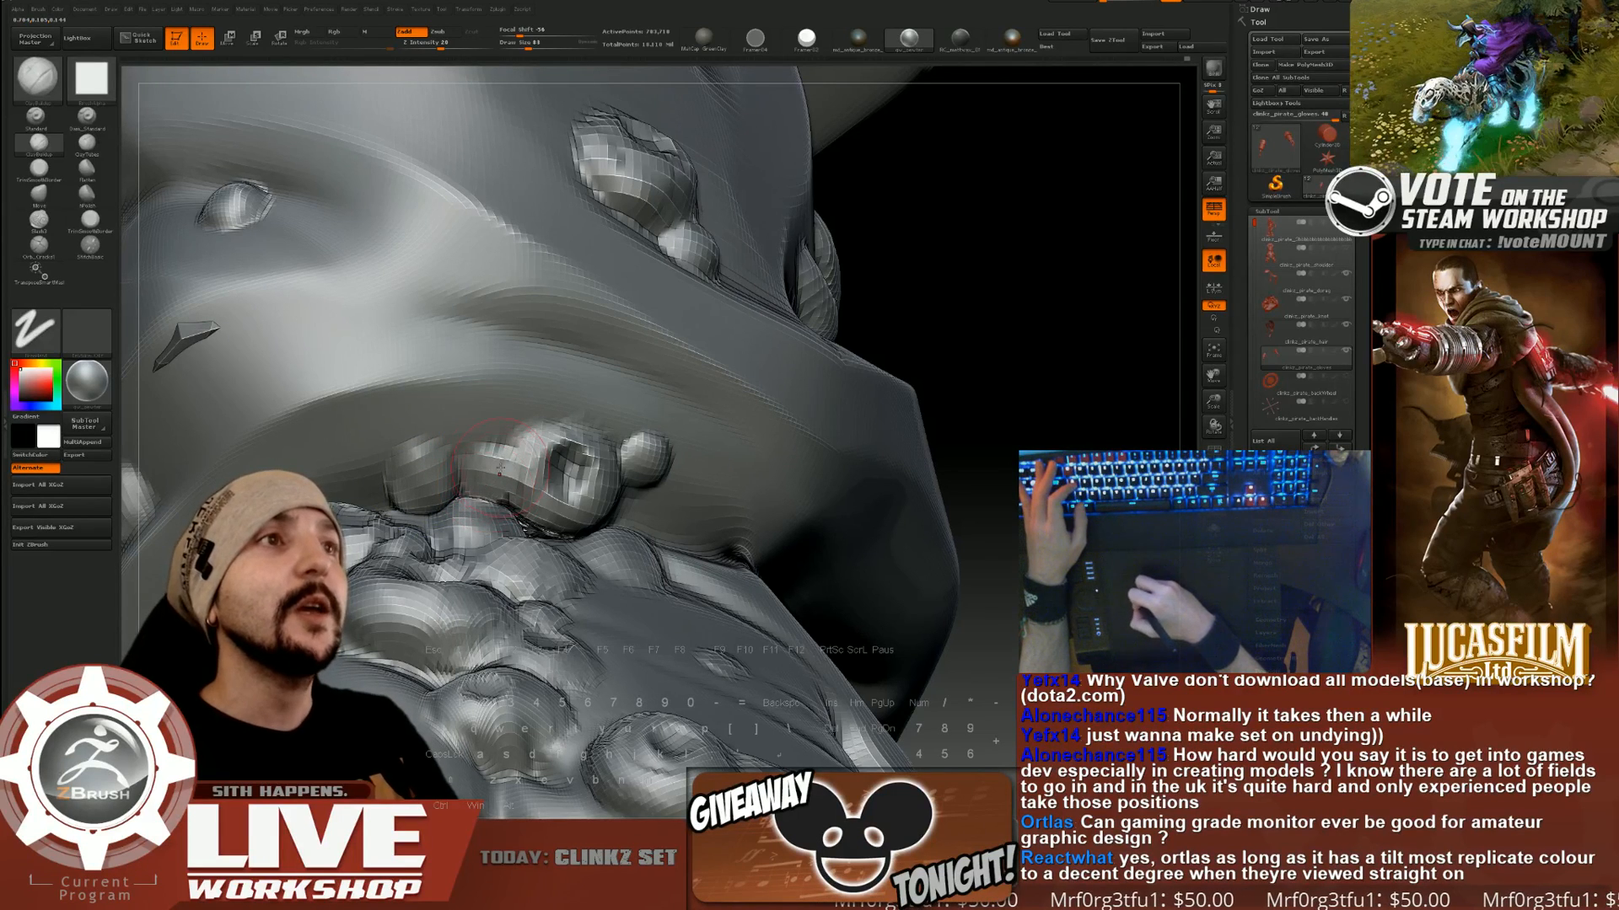
pyautogui.moveTo(459, 419); pyautogui.dragTo(455, 426)
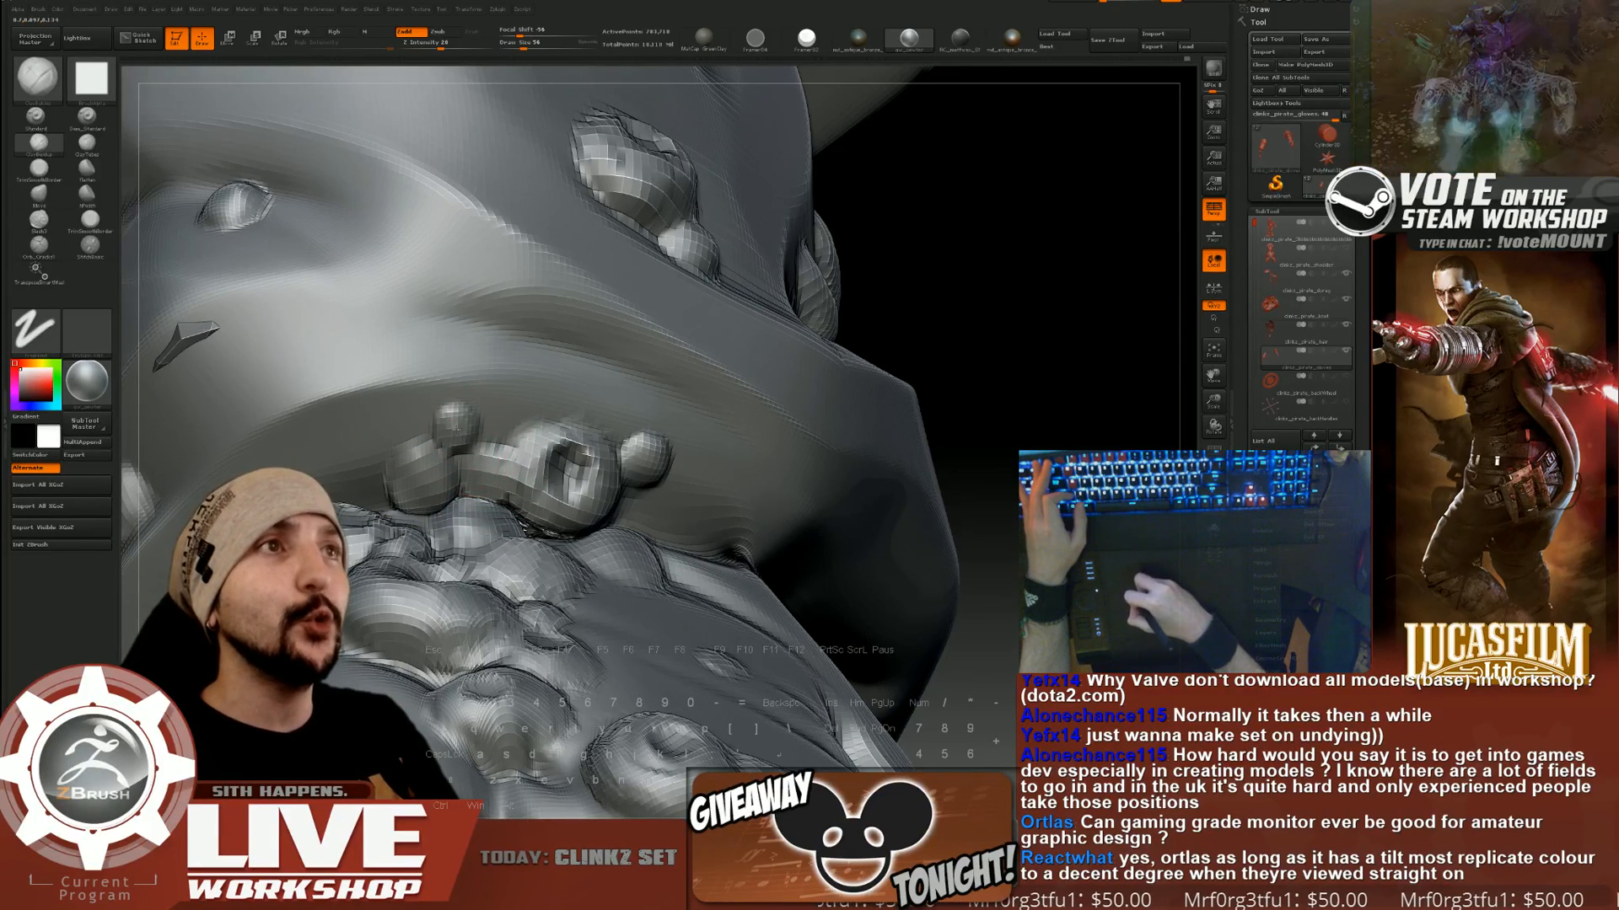
# Sculpt a second small bump right beside the lone bump on the cuff's upper fold.
pyautogui.press('s')
pyautogui.moveTo(310, 343); pyautogui.dragTo(315, 343)
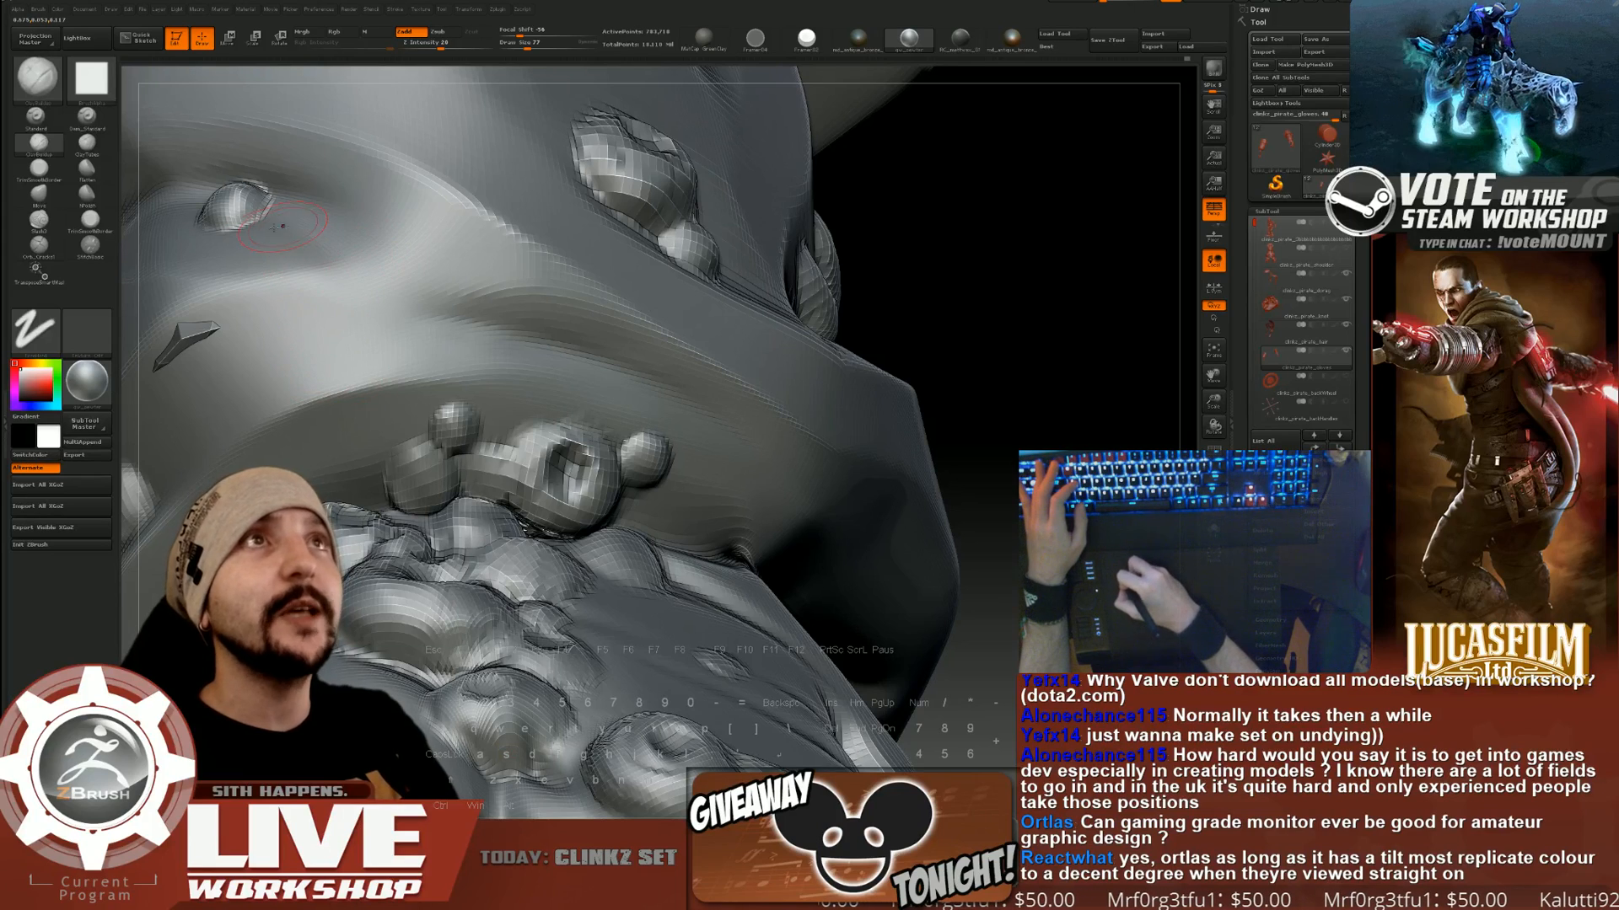
pyautogui.moveTo(288, 241)
pyautogui.mouseDown()
pyautogui.moveTo(271, 246)
pyautogui.moveTo(283, 258)
pyautogui.mouseUp()
# Smooth the barnacle group in the cuff crease and add small bumps on the sleeve above it and the fold below.
pyautogui.keyDown('alt'); pyautogui.moveTo(1026, 419); pyautogui.dragTo(921, 364); pyautogui.keyUp('alt')
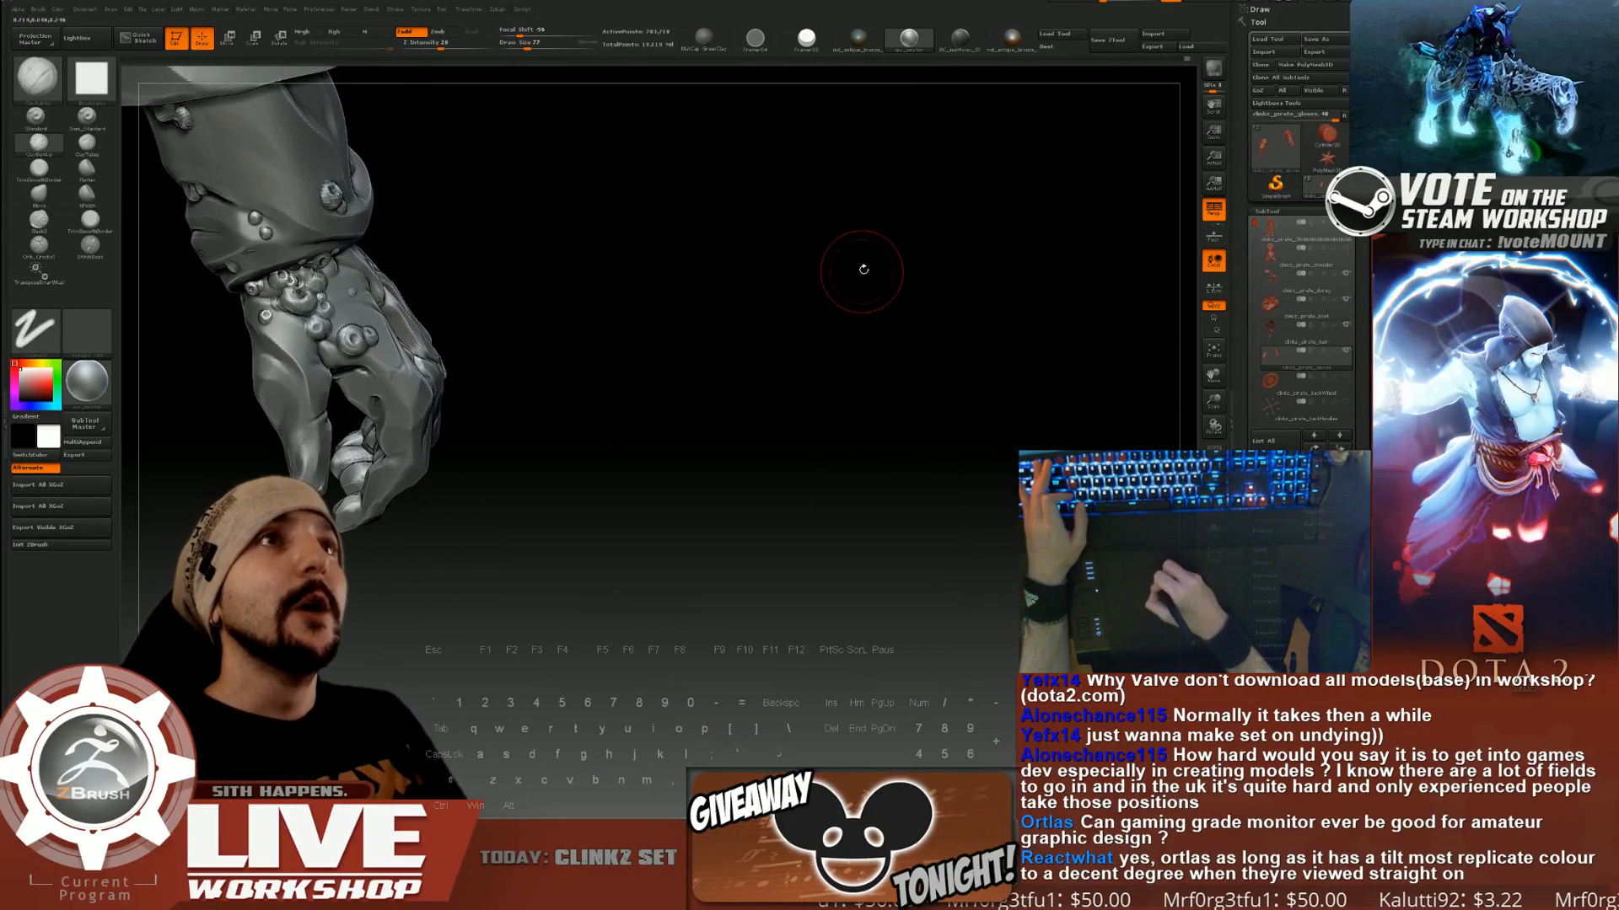
pyautogui.moveTo(837, 210)
pyautogui.keyDown('alt'); pyautogui.mouseDown()
pyautogui.moveTo(882, 386)
pyautogui.moveTo(816, 322)
pyautogui.moveTo(860, 337)
pyautogui.moveTo(847, 358)
pyautogui.moveTo(883, 336)
pyautogui.moveTo(846, 346)
pyautogui.mouseUp(); pyautogui.keyUp('alt')
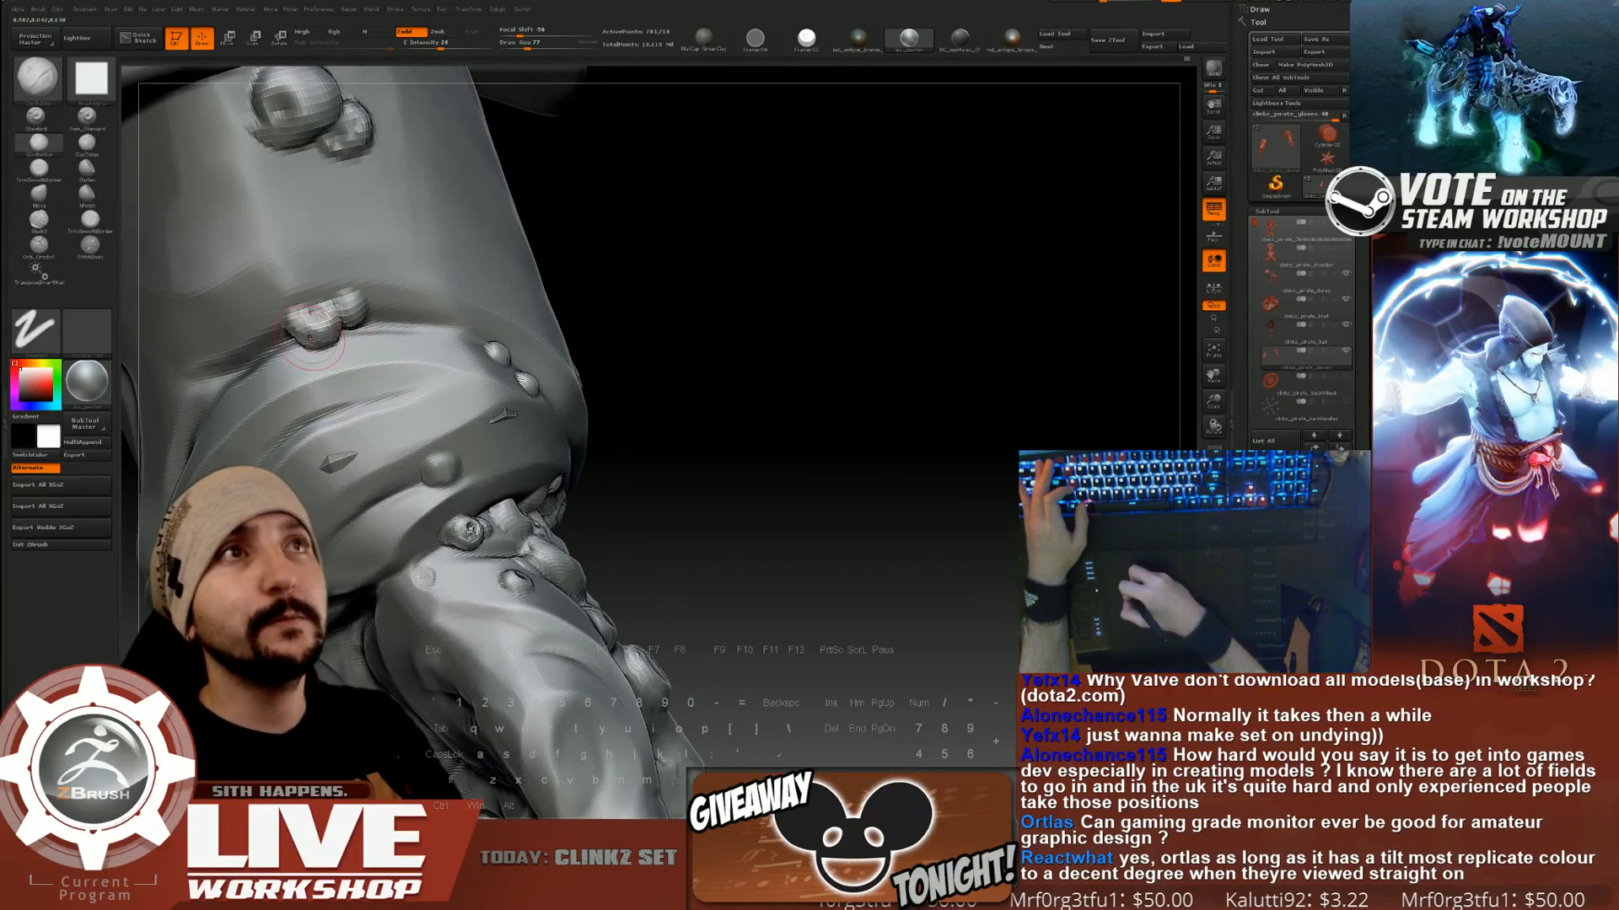
pyautogui.keyDown('shift'); pyautogui.moveTo(309, 325); pyautogui.dragTo(322, 329); pyautogui.keyUp('shift')
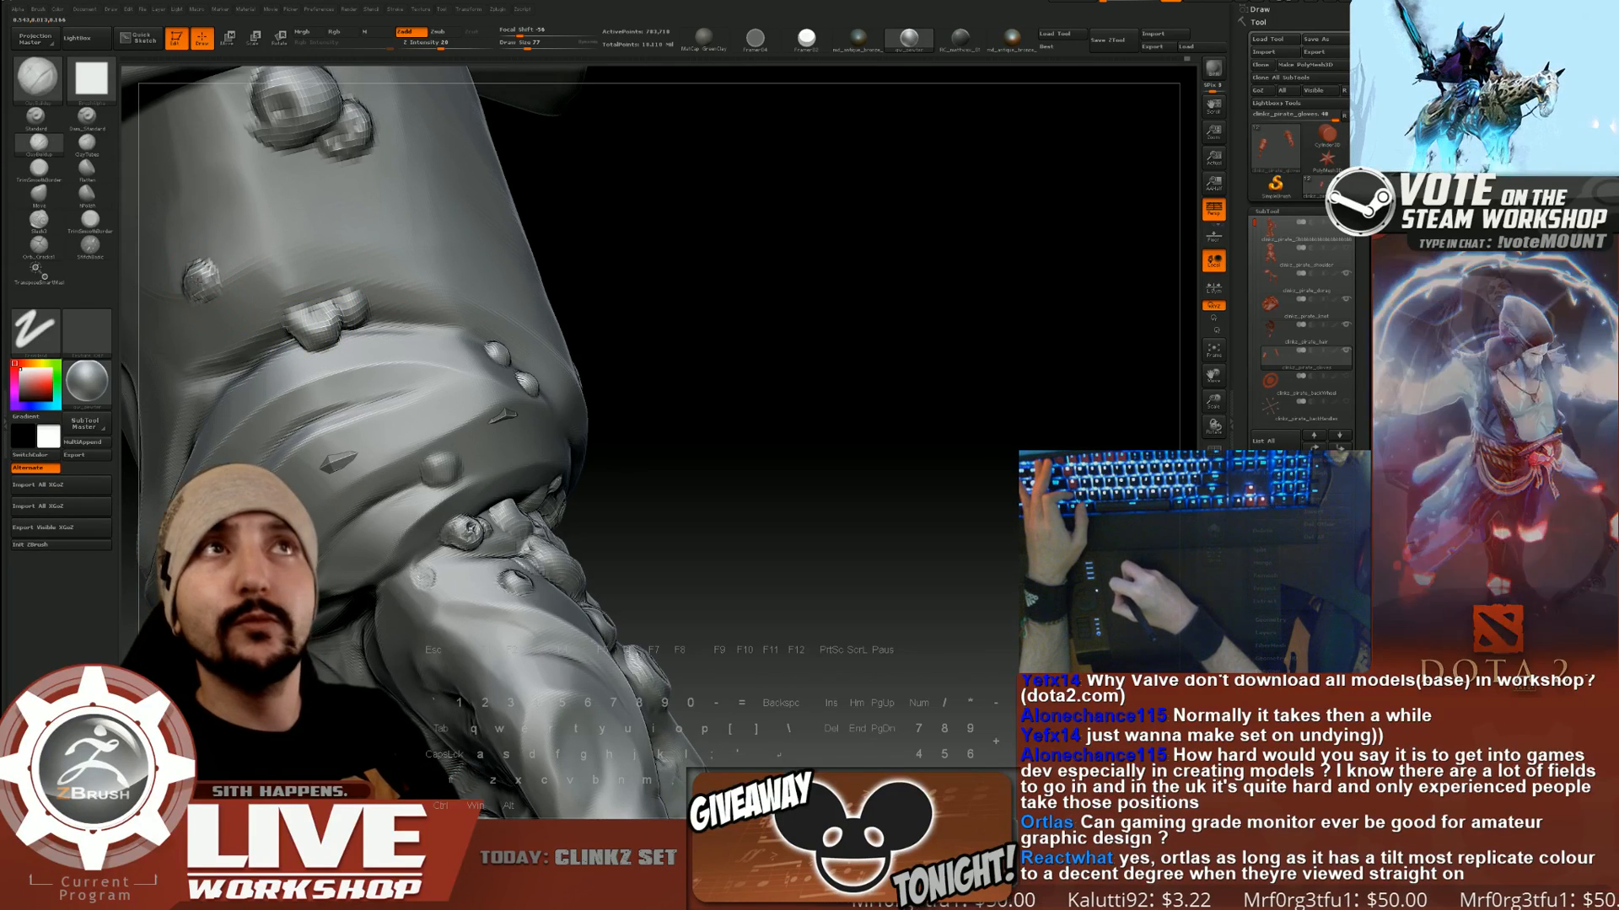
pyautogui.press('[')
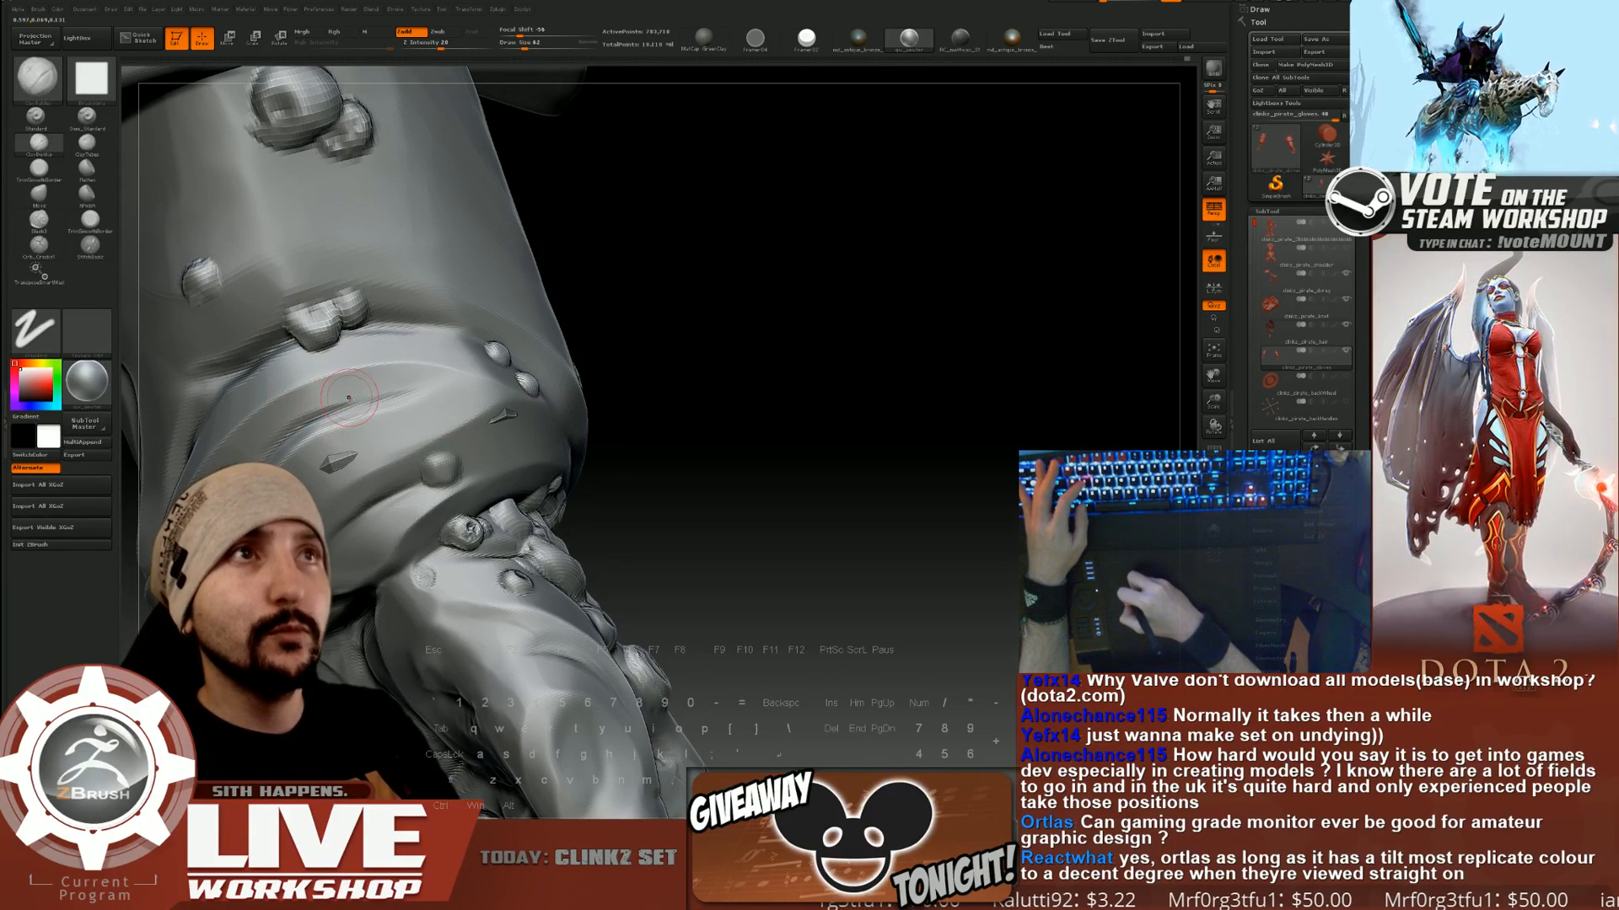
pyautogui.moveTo(348, 393); pyautogui.dragTo(354, 398)
# Carve a round opening into the upper bump of the pair on the cuff's upper fold and smooth its rim.
pyautogui.moveTo(803, 391); pyautogui.dragTo(856, 354)
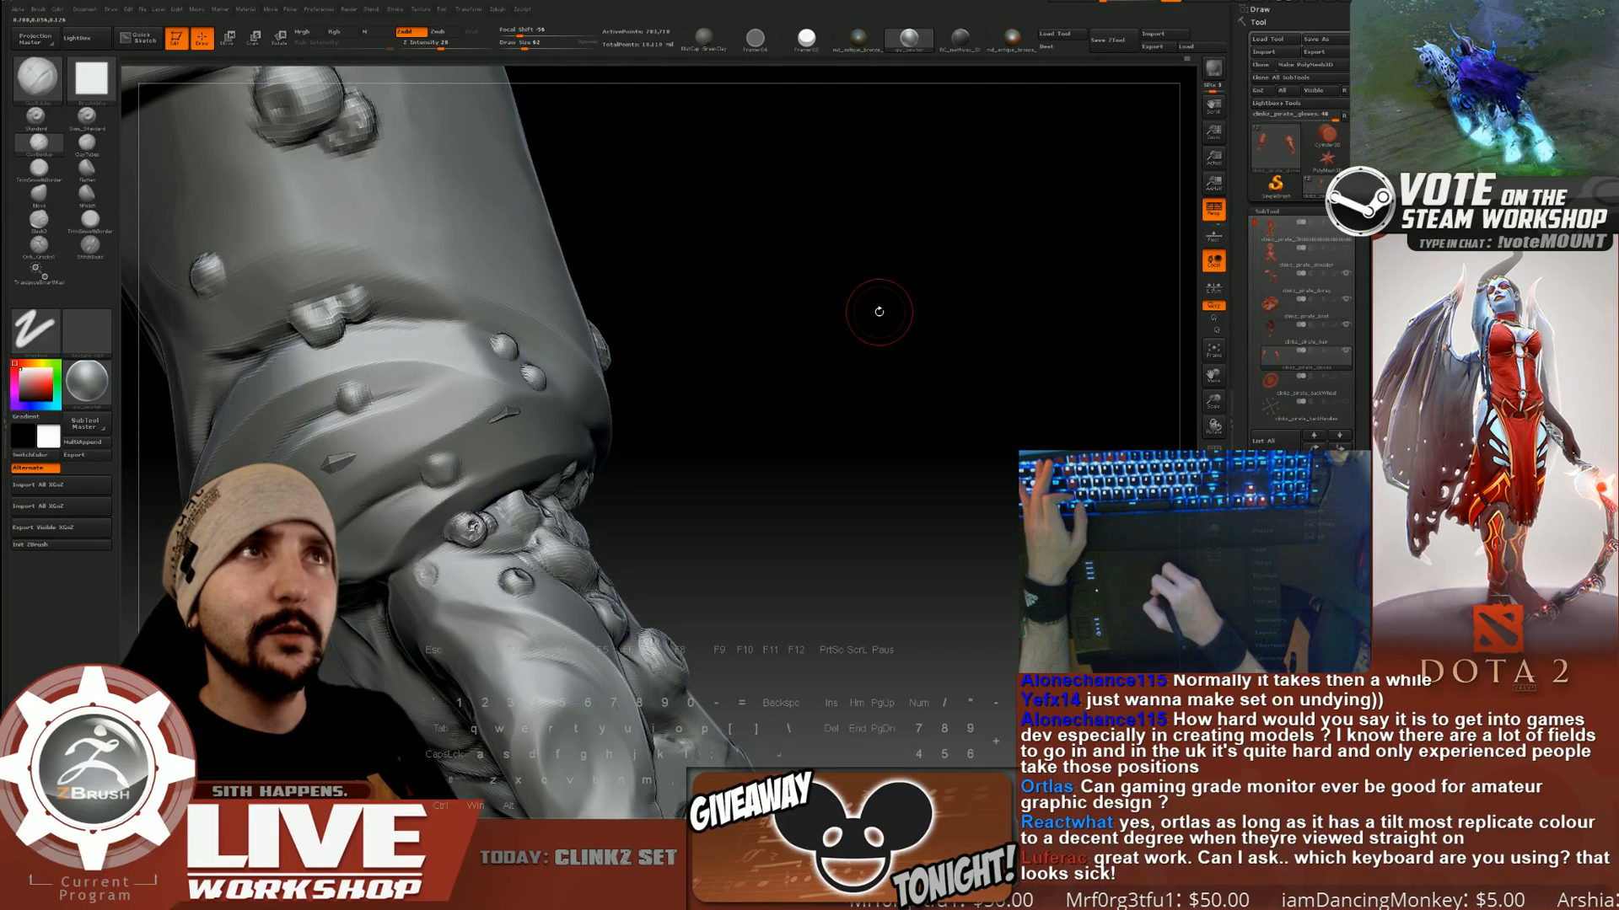
pyautogui.moveTo(879, 311)
pyautogui.mouseDown()
pyautogui.moveTo(896, 355)
pyautogui.moveTo(900, 329)
pyautogui.moveTo(982, 330)
pyautogui.mouseUp()
pyautogui.press('[')
pyautogui.moveTo(976, 256)
pyautogui.keyDown('alt'); pyautogui.mouseDown()
pyautogui.moveTo(917, 264)
pyautogui.moveTo(921, 291)
pyautogui.mouseUp(); pyautogui.keyUp('alt')
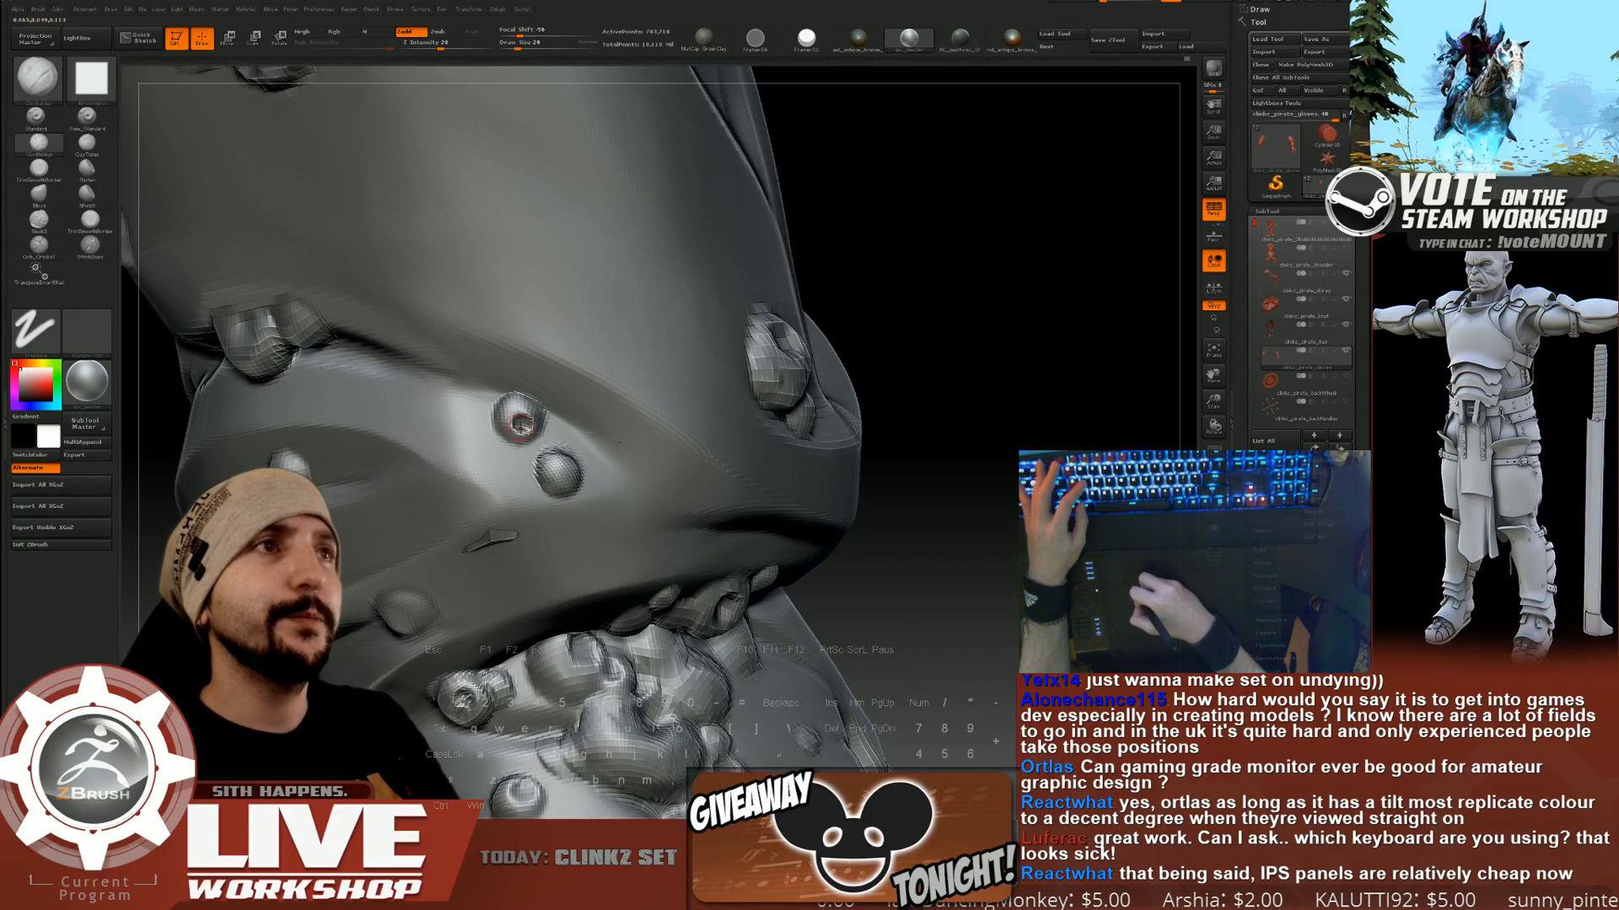
pyautogui.press(']')
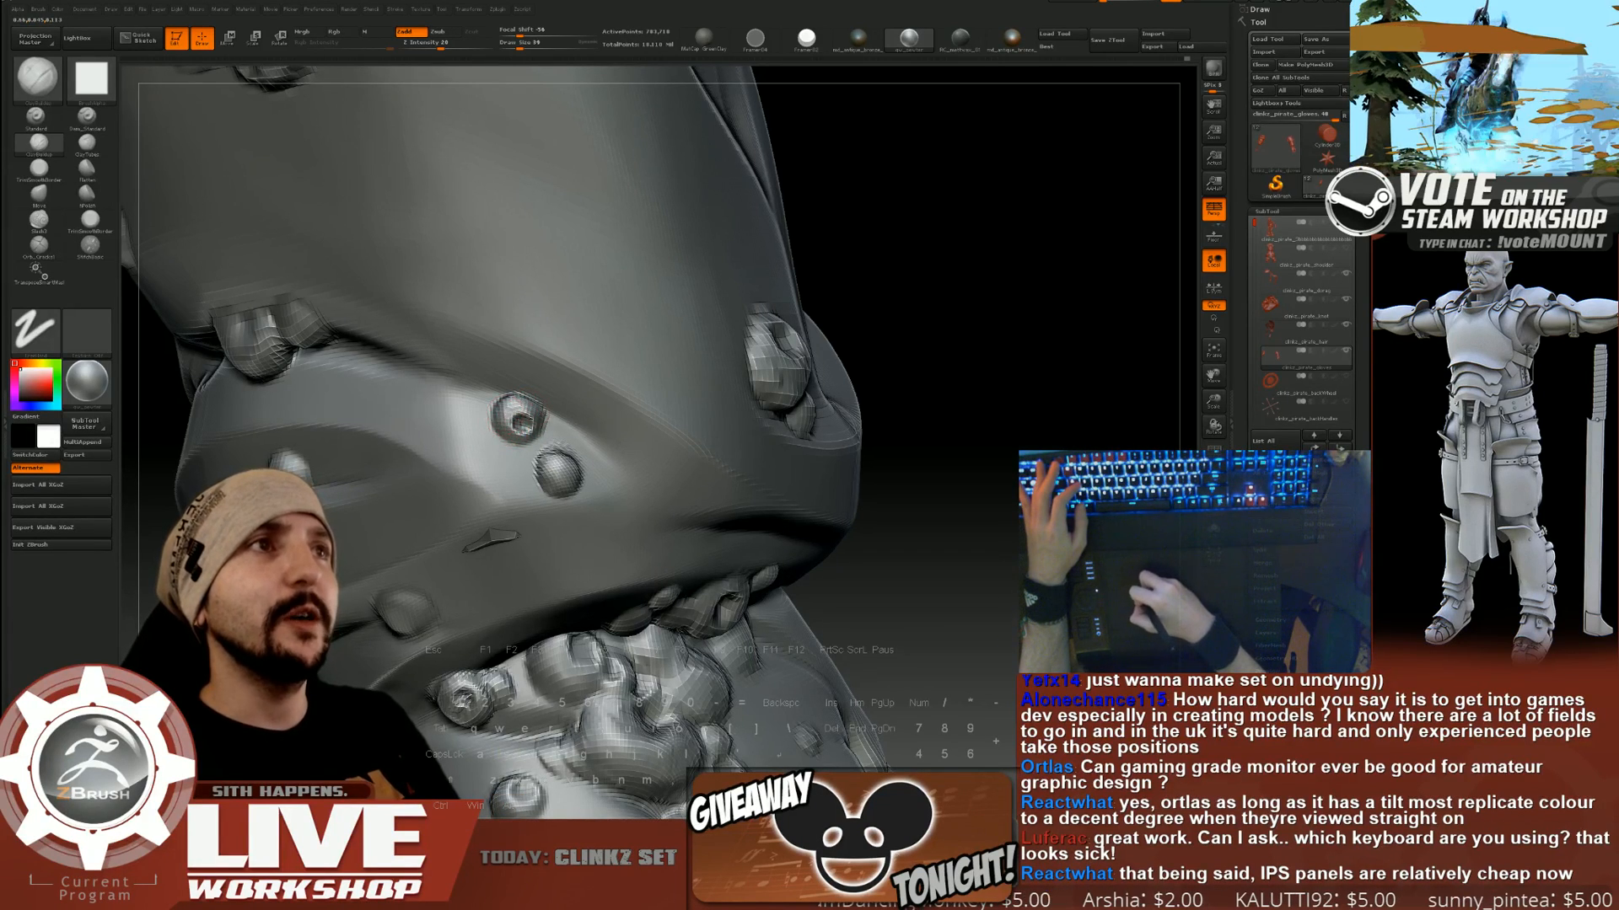
pyautogui.press('shift')
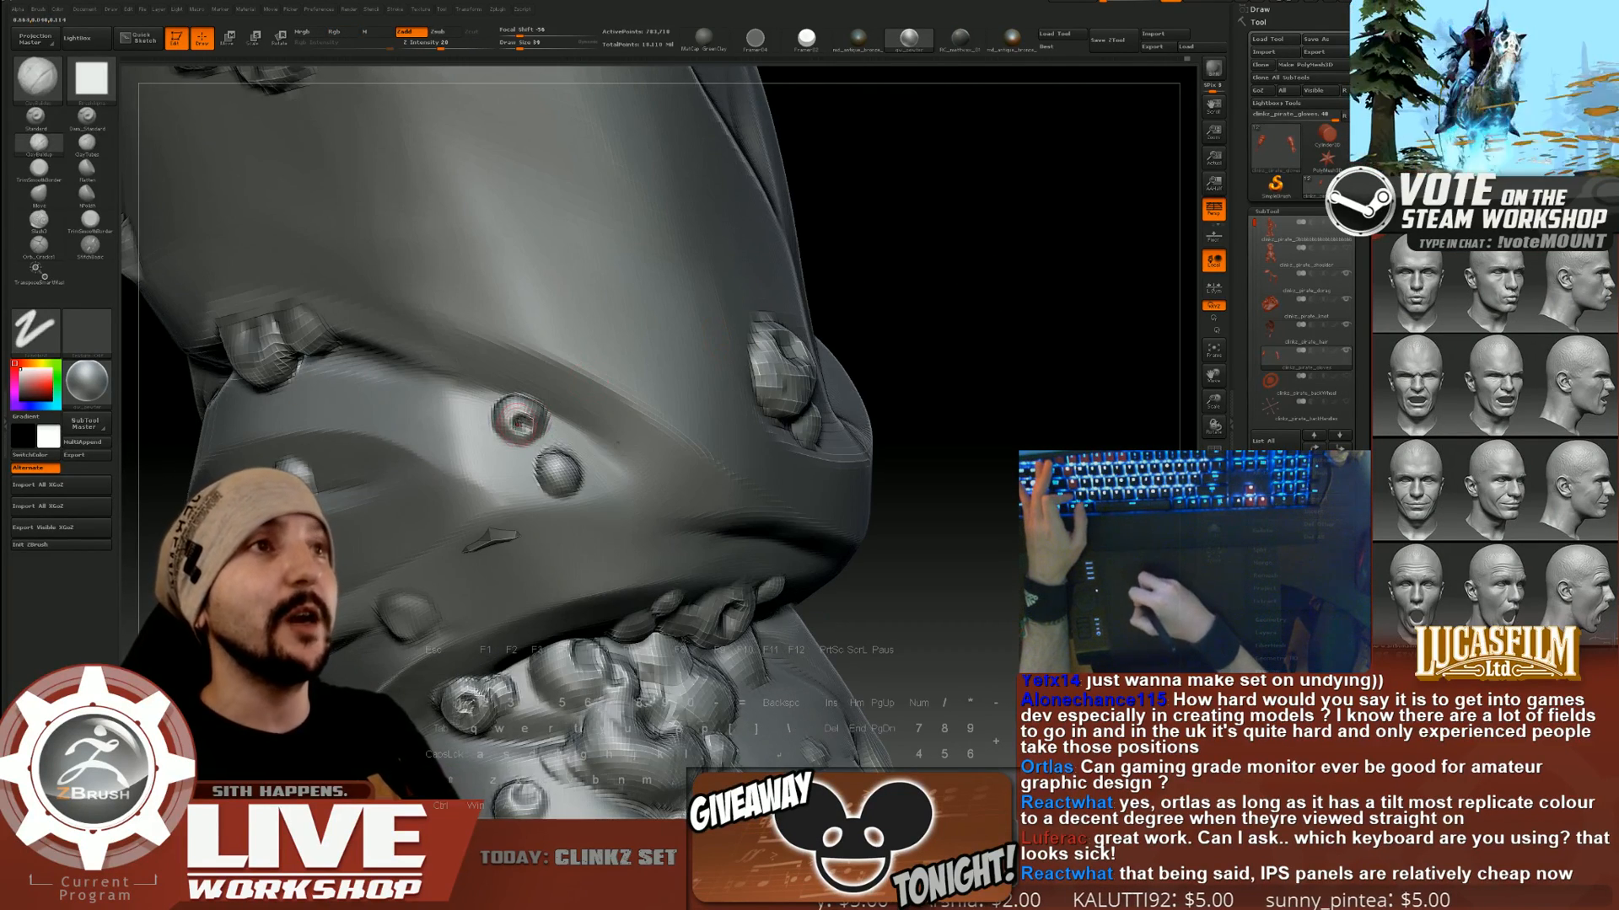
pyautogui.press('alt')
pyautogui.moveTo(558, 415); pyautogui.dragTo(530, 422, button='right')
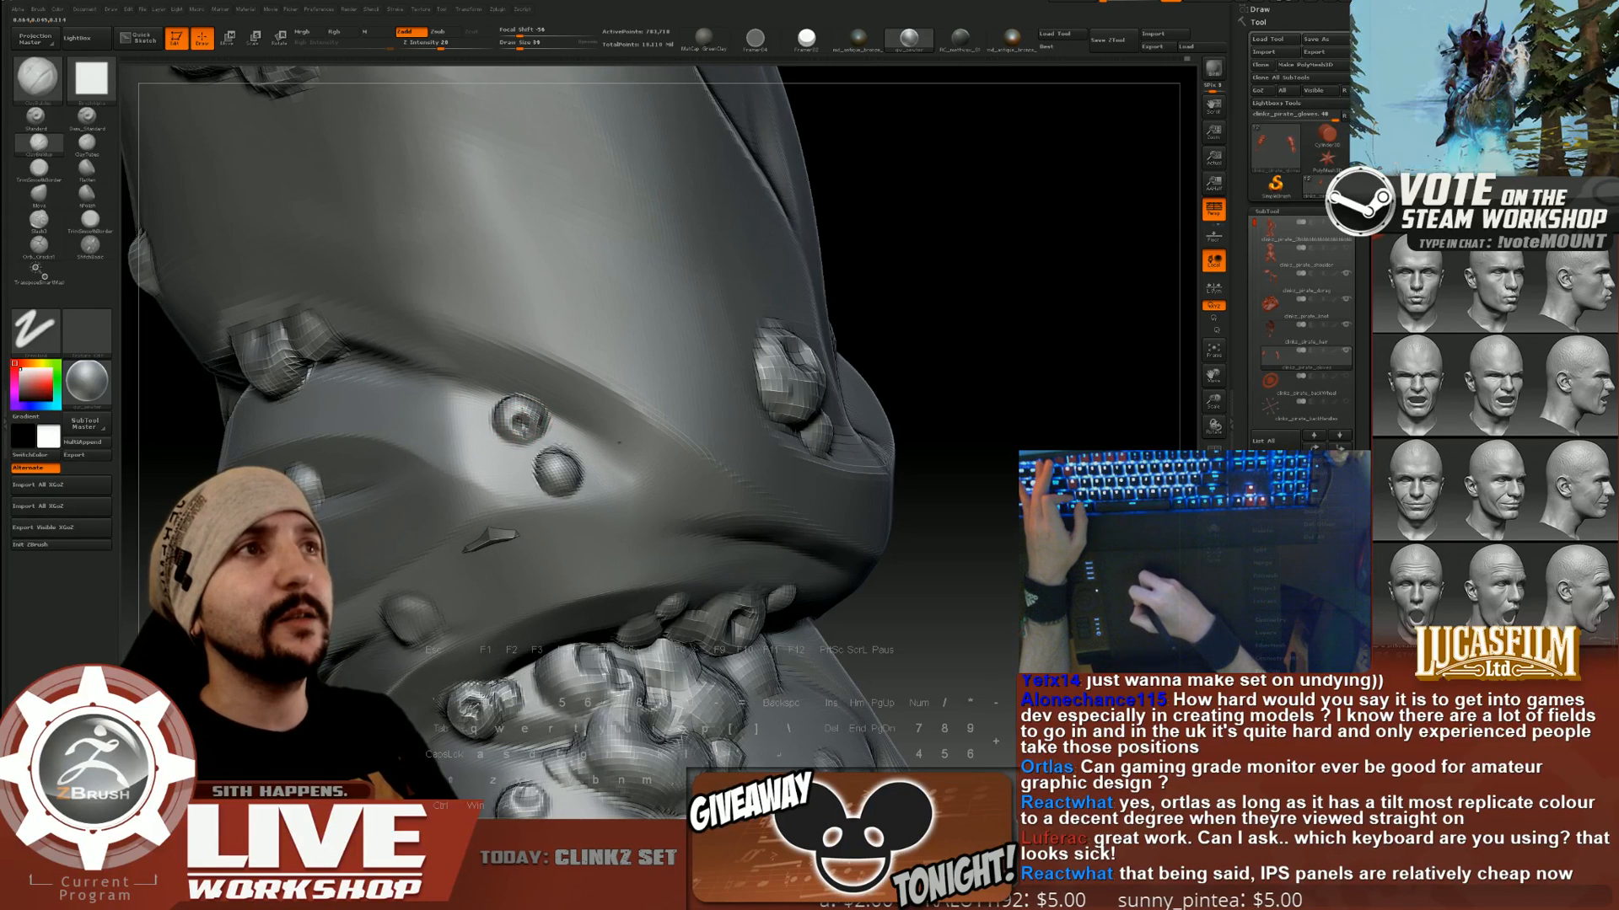
pyautogui.press('shift')
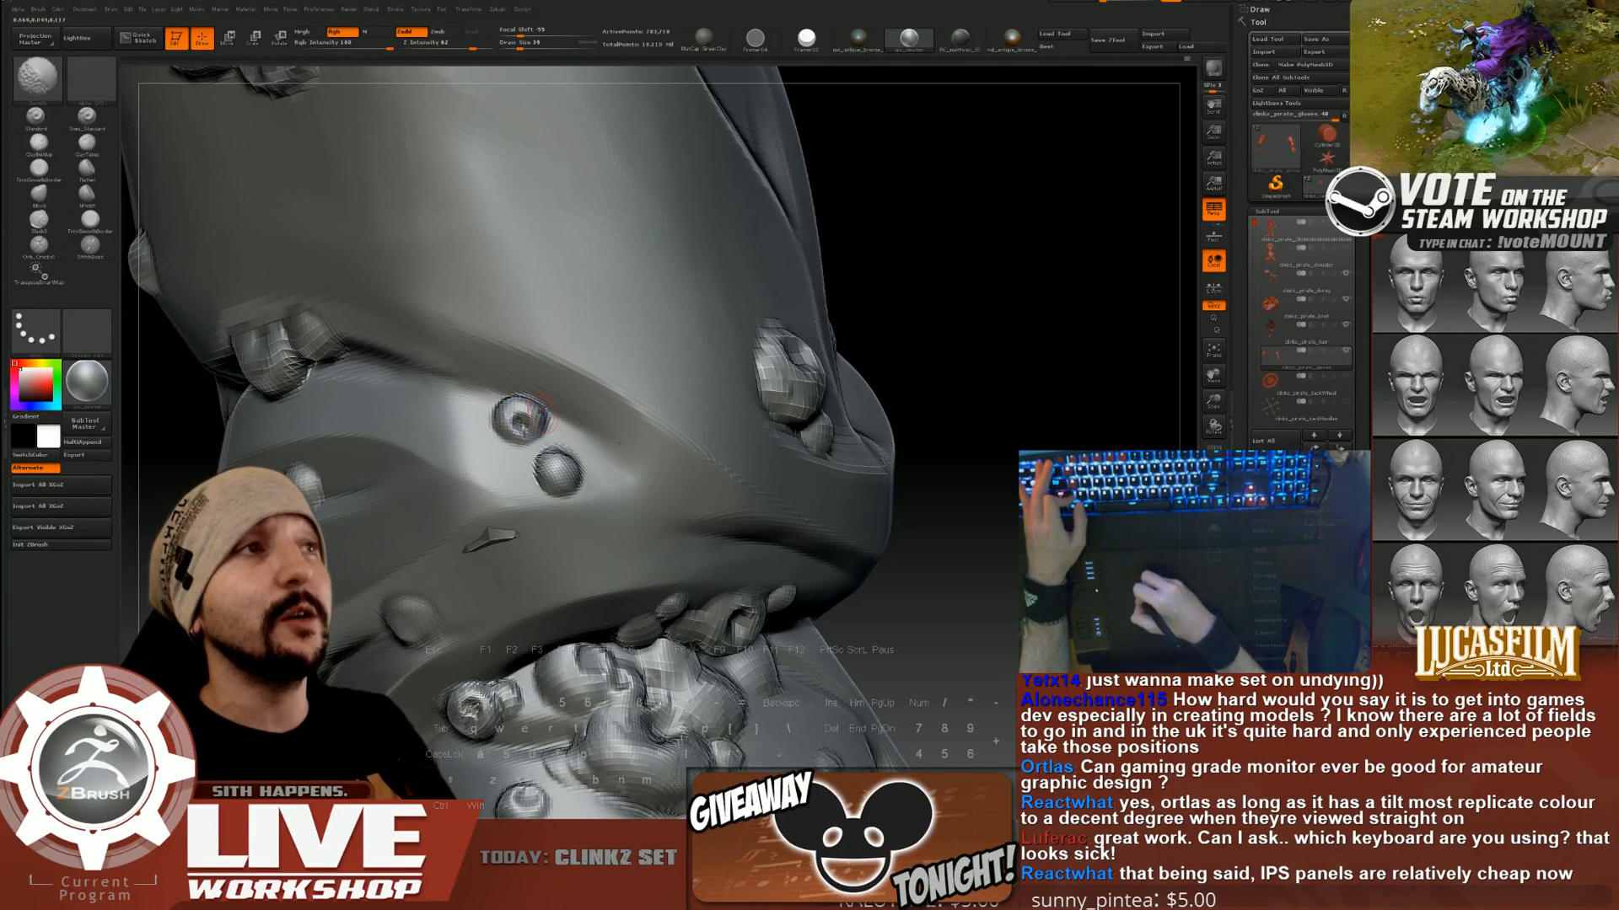
pyautogui.moveTo(529, 422); pyautogui.dragTo(517, 434, button='right')
pyautogui.press('alt')
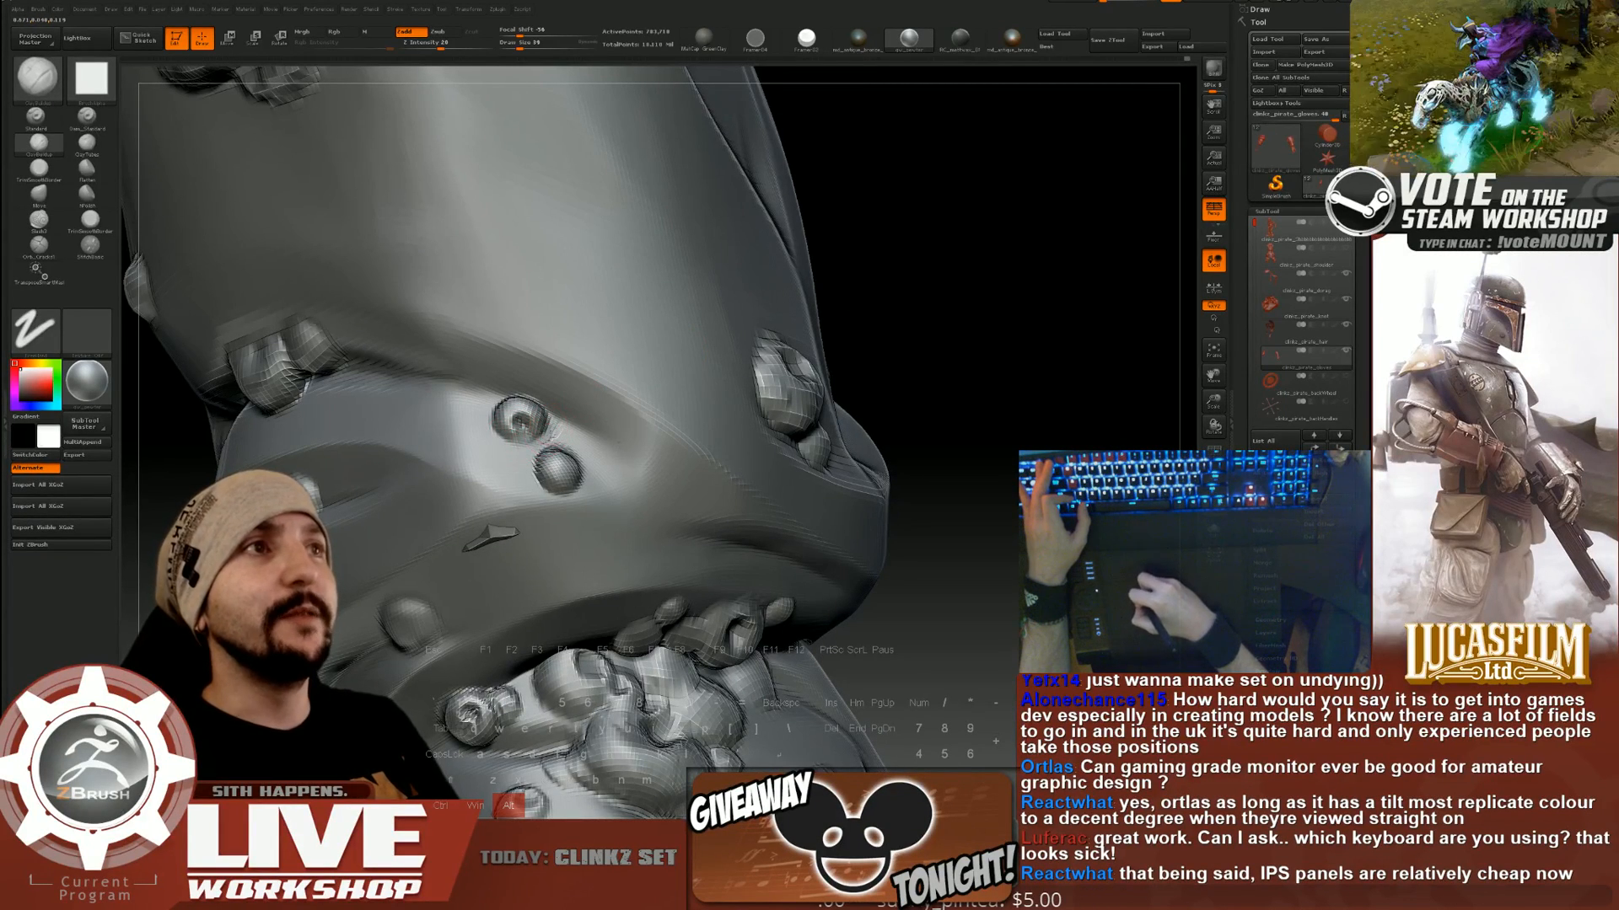
pyautogui.keyDown('alt'); pyautogui.moveTo(542, 443); pyautogui.dragTo(548, 439); pyautogui.keyUp('alt')
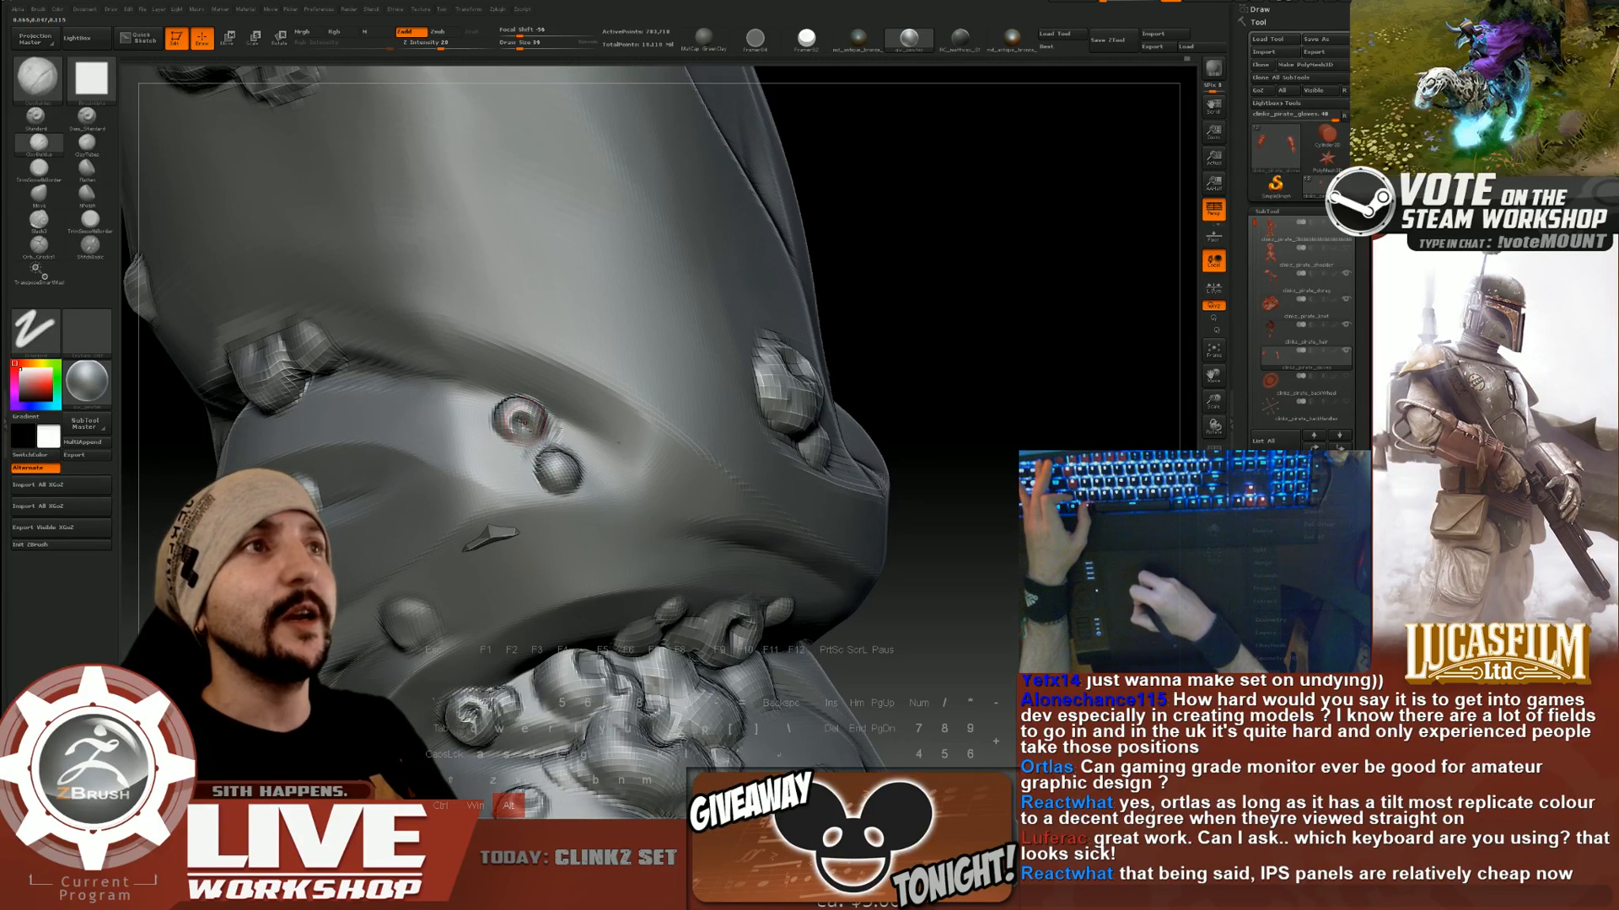
# Hollow out the lower bump of the pair and sculpt a small bump beside the one farther along the cuff fold.
pyautogui.moveTo(872, 303); pyautogui.dragTo(948, 297)
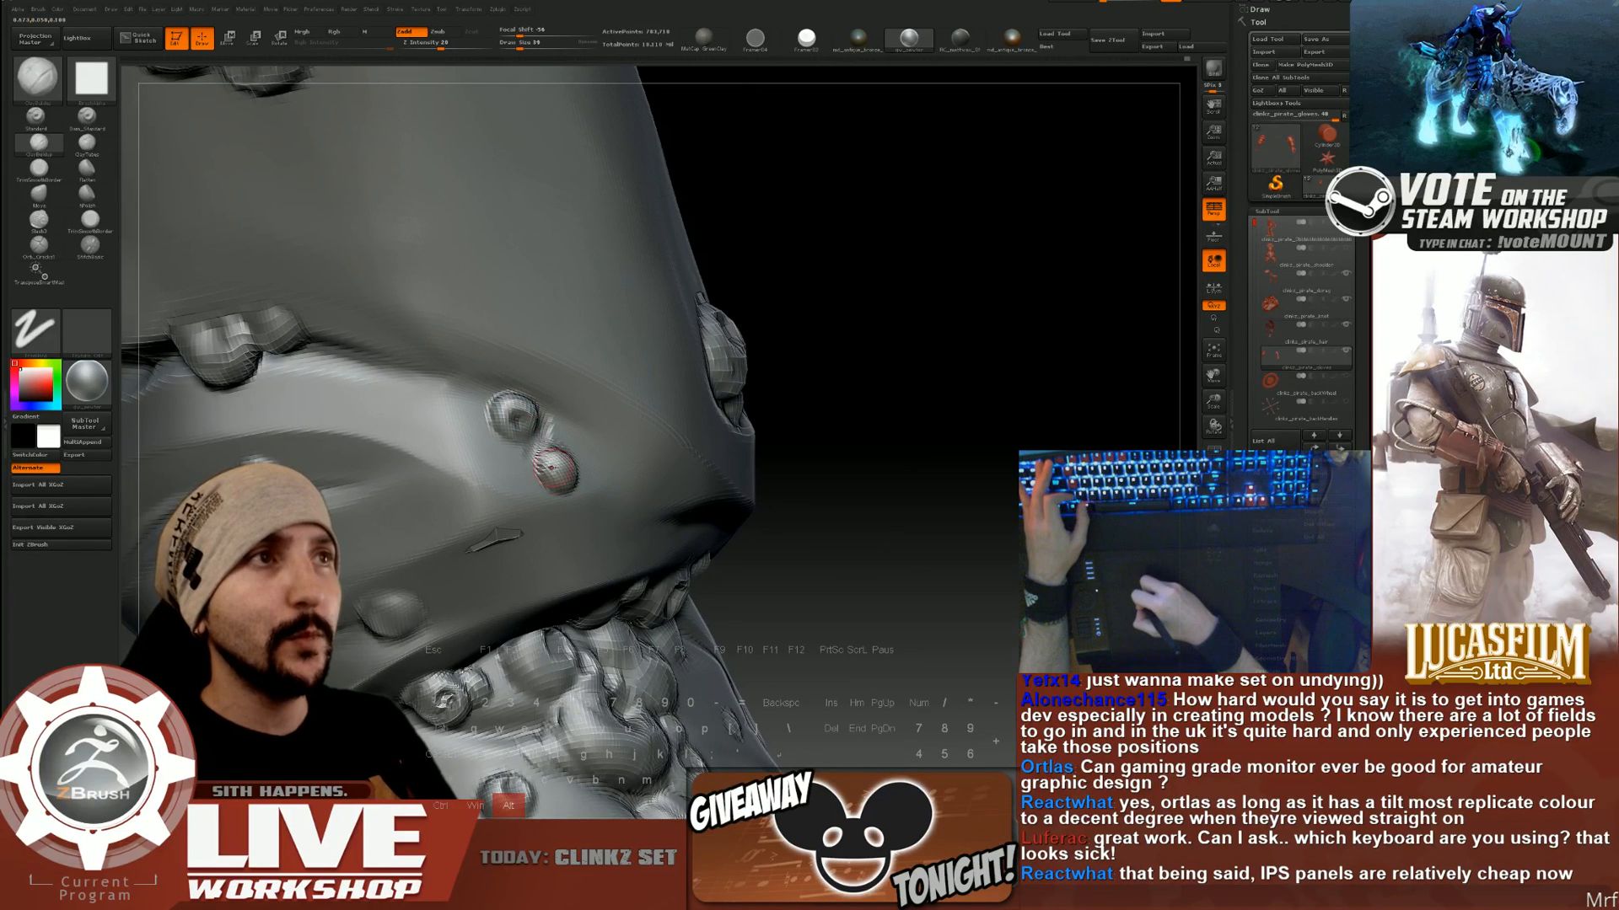
pyautogui.keyDown('alt'); pyautogui.moveTo(551, 460); pyautogui.dragTo(548, 474); pyautogui.keyUp('alt')
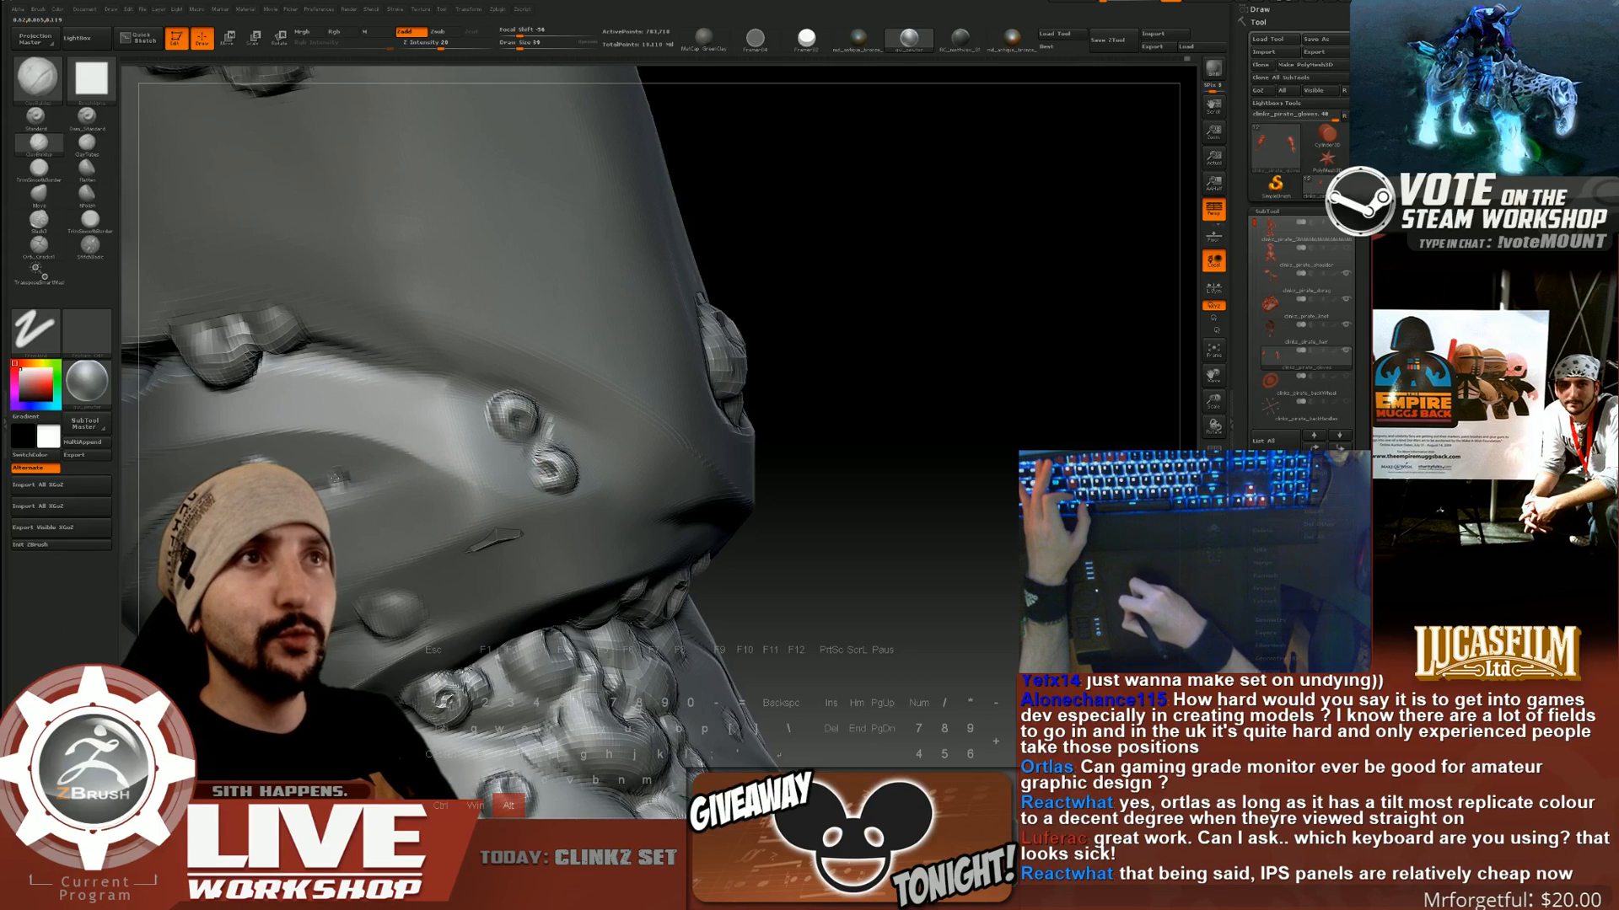
pyautogui.keyDown('alt'); pyautogui.moveTo(335, 478); pyautogui.dragTo(336, 481); pyautogui.keyUp('alt')
pyautogui.press('shift')
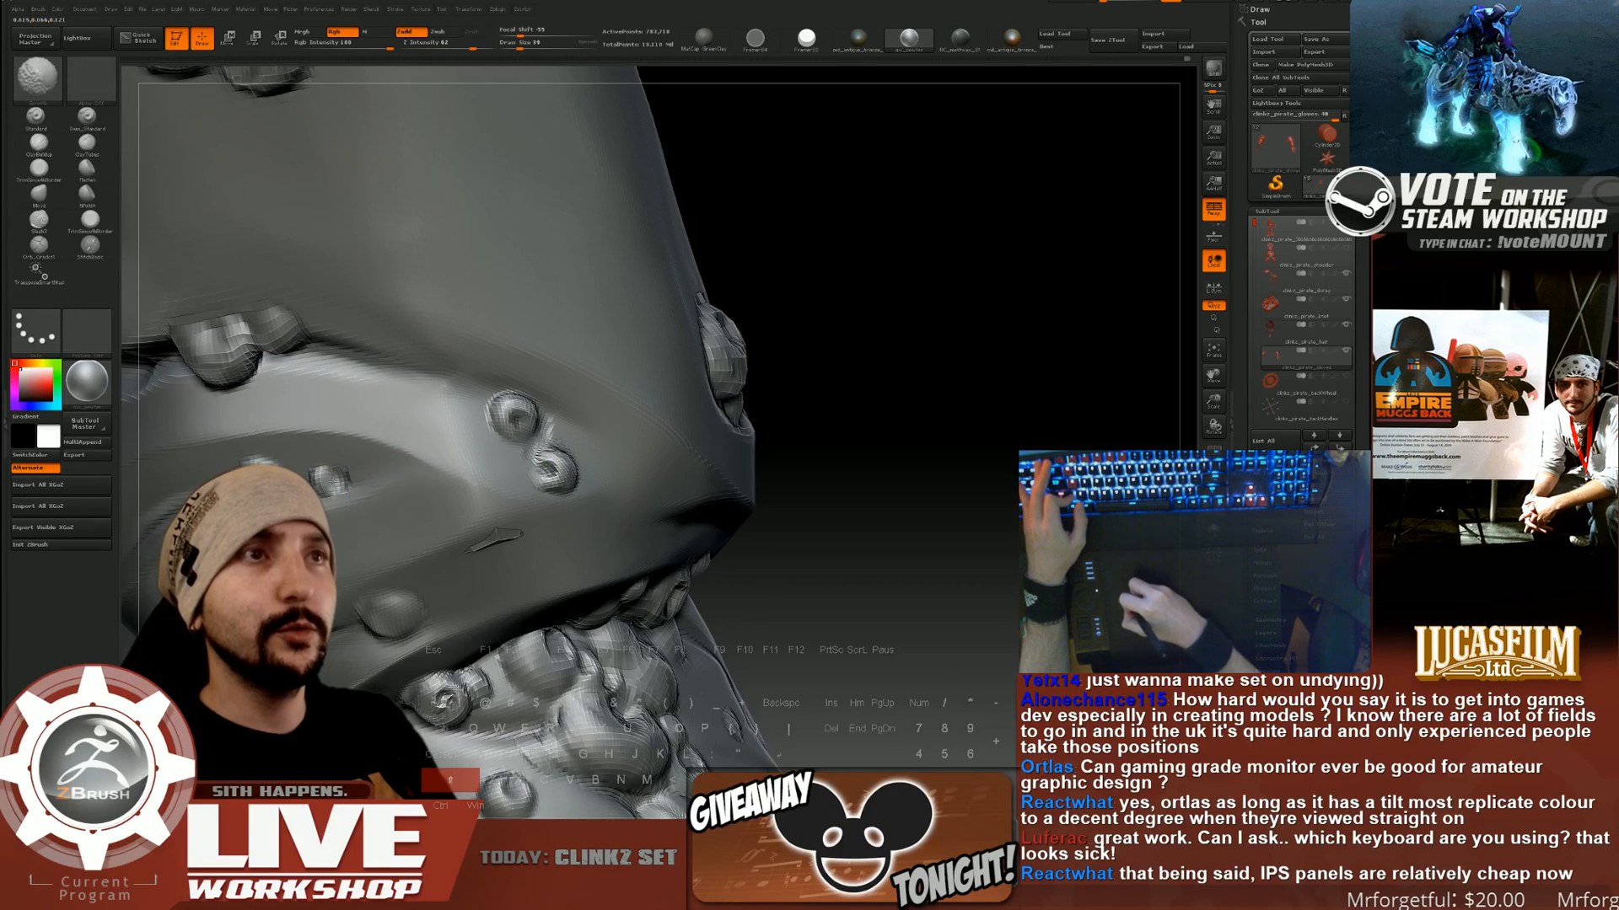
pyautogui.moveTo(851, 497)
pyautogui.keyDown('alt'); pyautogui.mouseDown()
pyautogui.moveTo(741, 369)
pyautogui.moveTo(816, 346)
pyautogui.moveTo(805, 451)
pyautogui.moveTo(855, 365)
pyautogui.moveTo(914, 373)
pyautogui.moveTo(972, 327)
pyautogui.moveTo(940, 329)
pyautogui.mouseUp(); pyautogui.keyUp('alt')
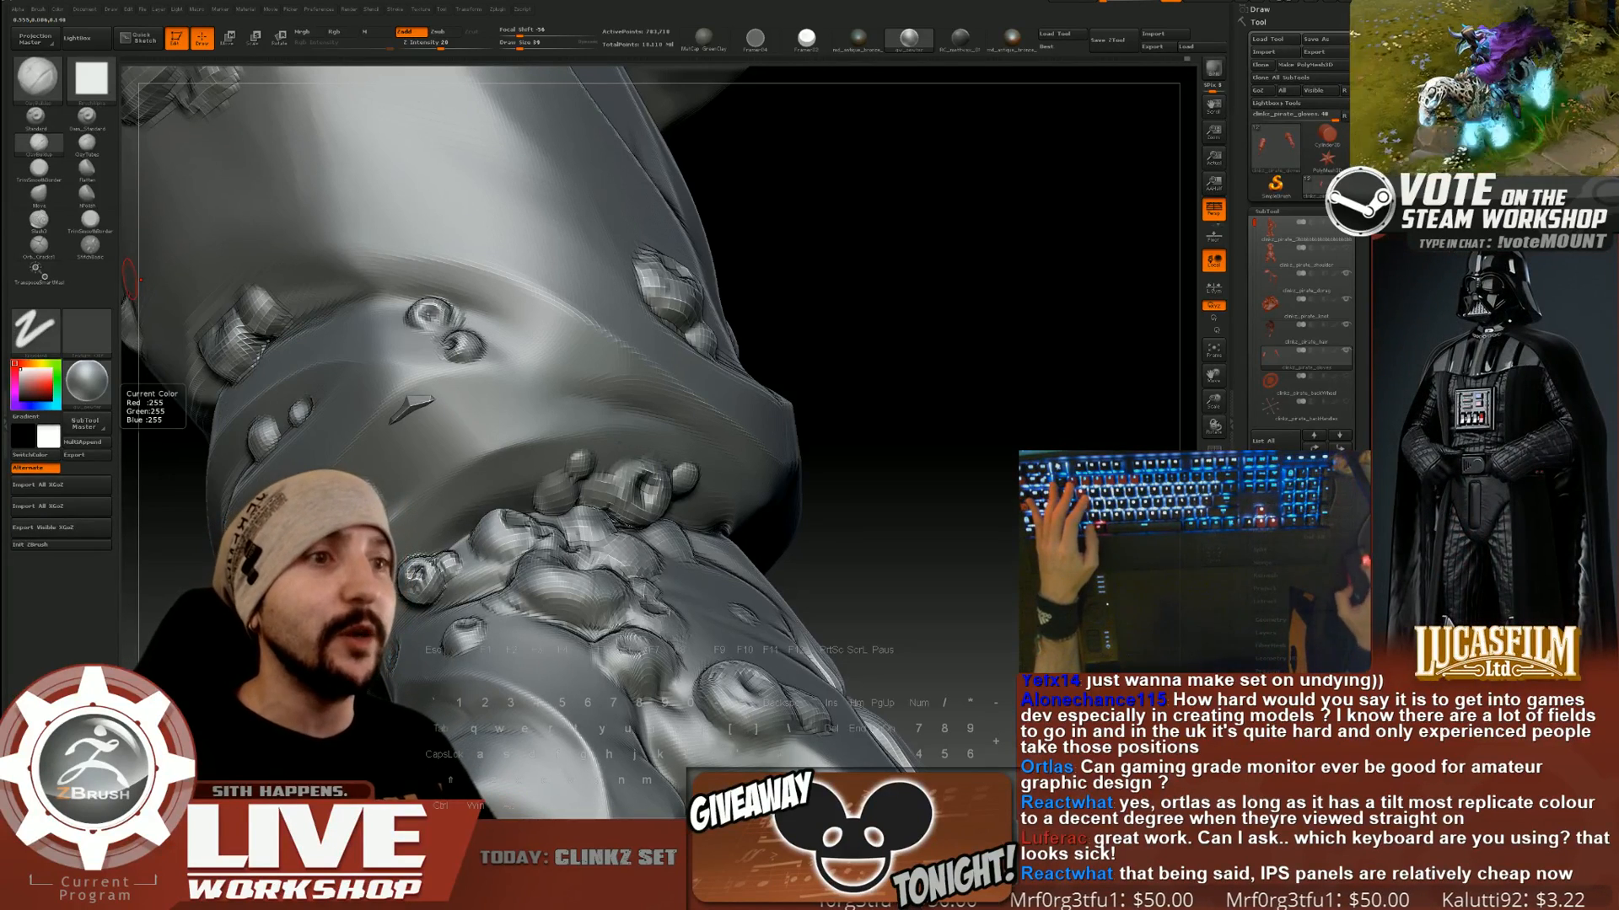
pyautogui.press('super')
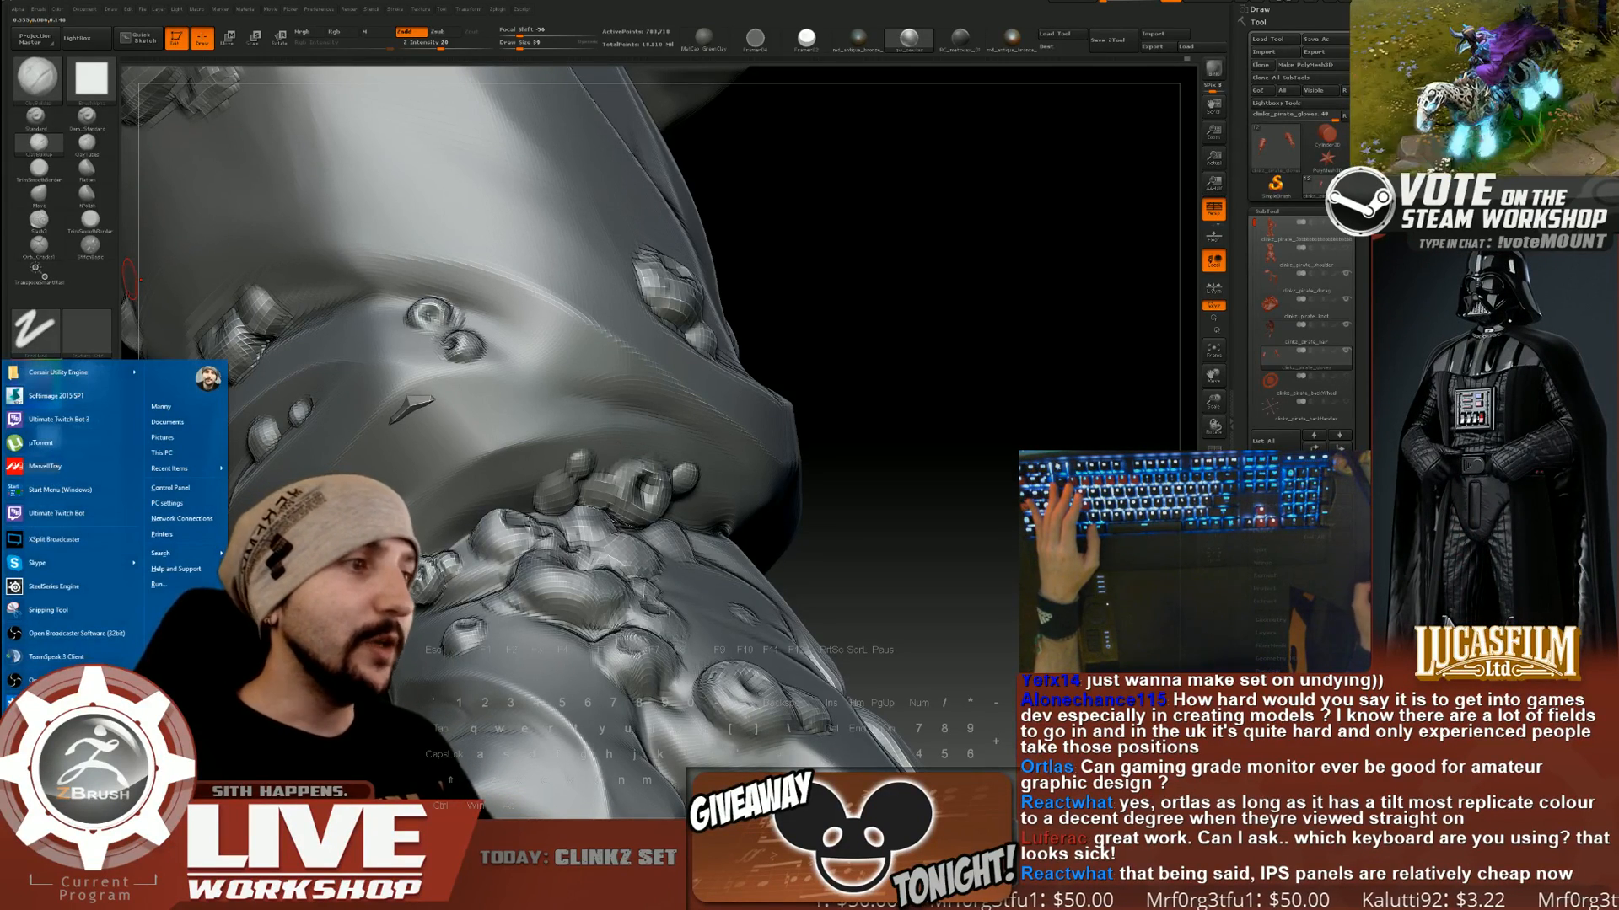
pyautogui.press('super')
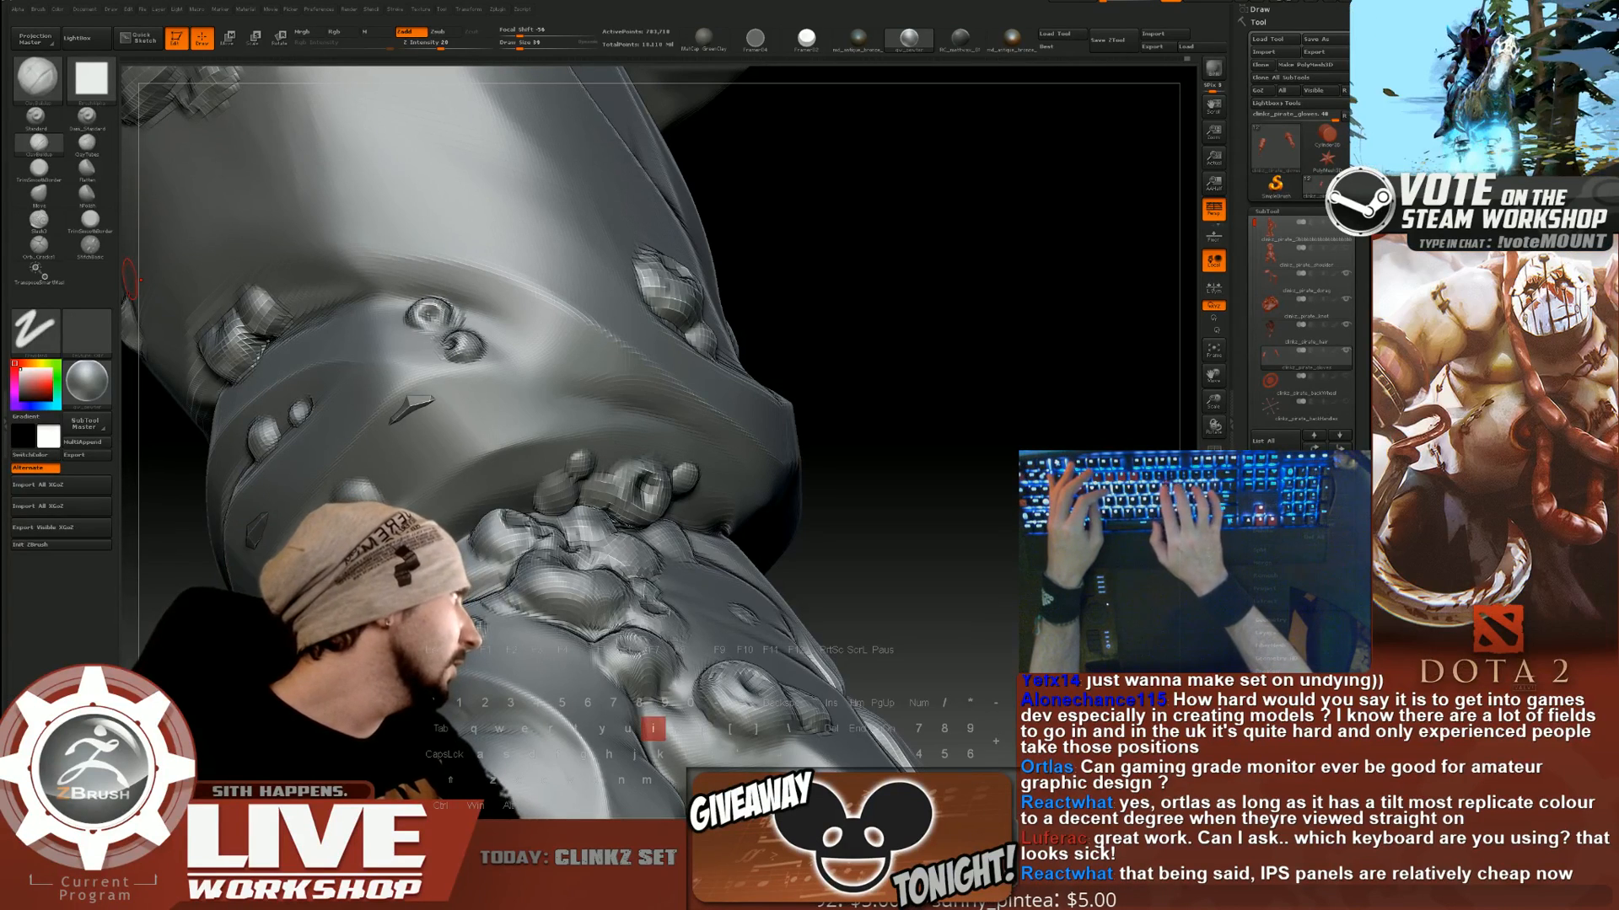
pyautogui.write('y')
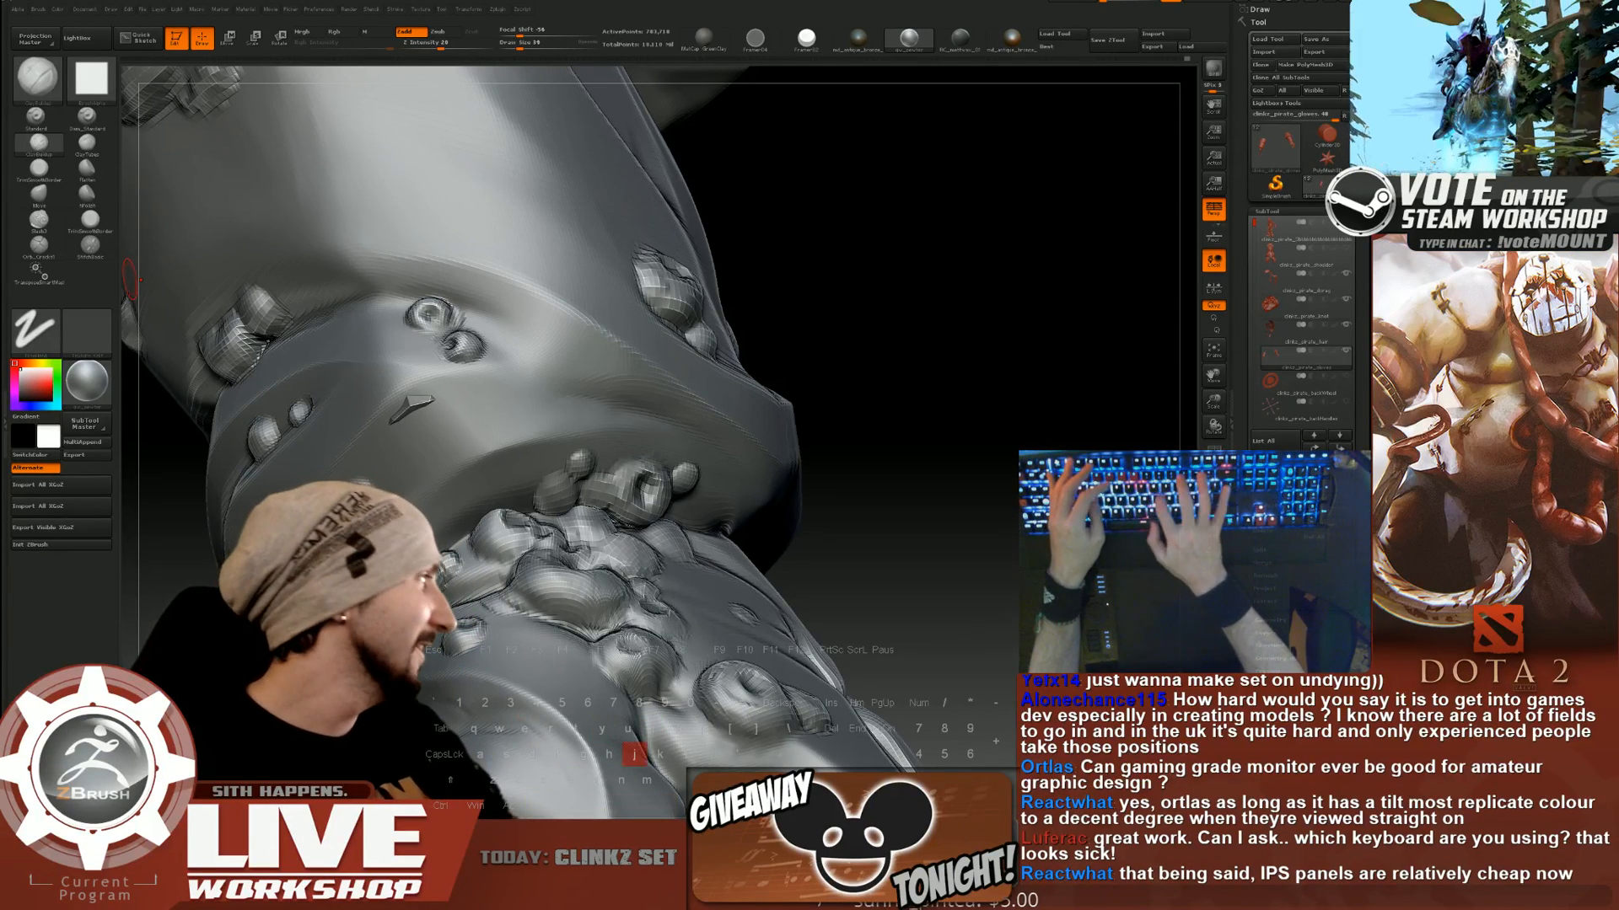
pyautogui.write('tu n')
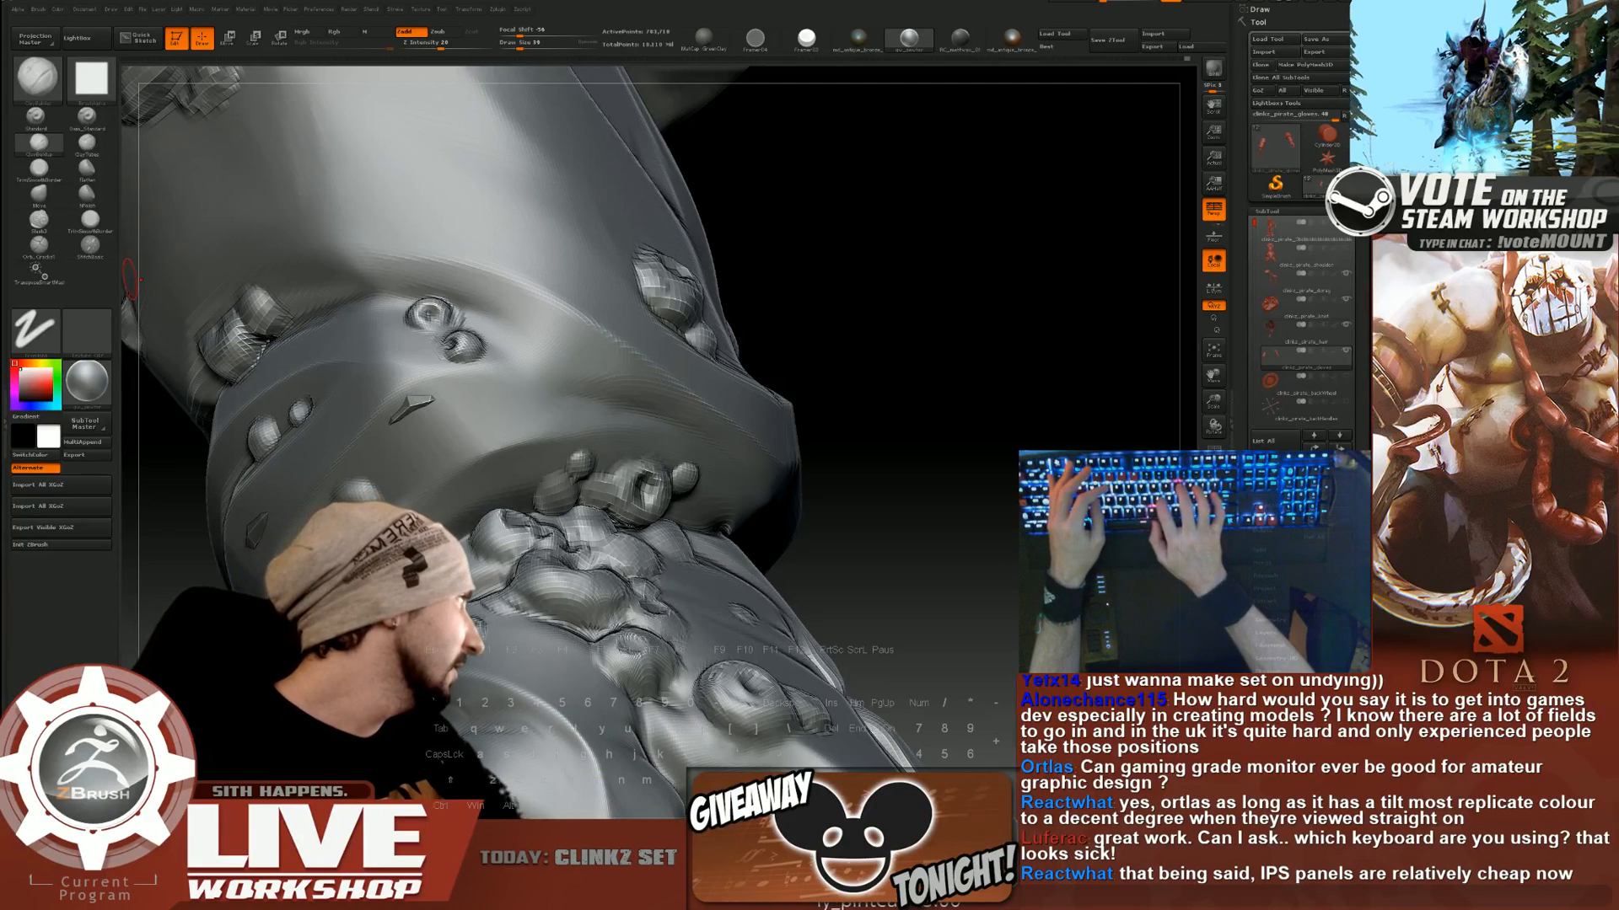
pyautogui.write('l w')
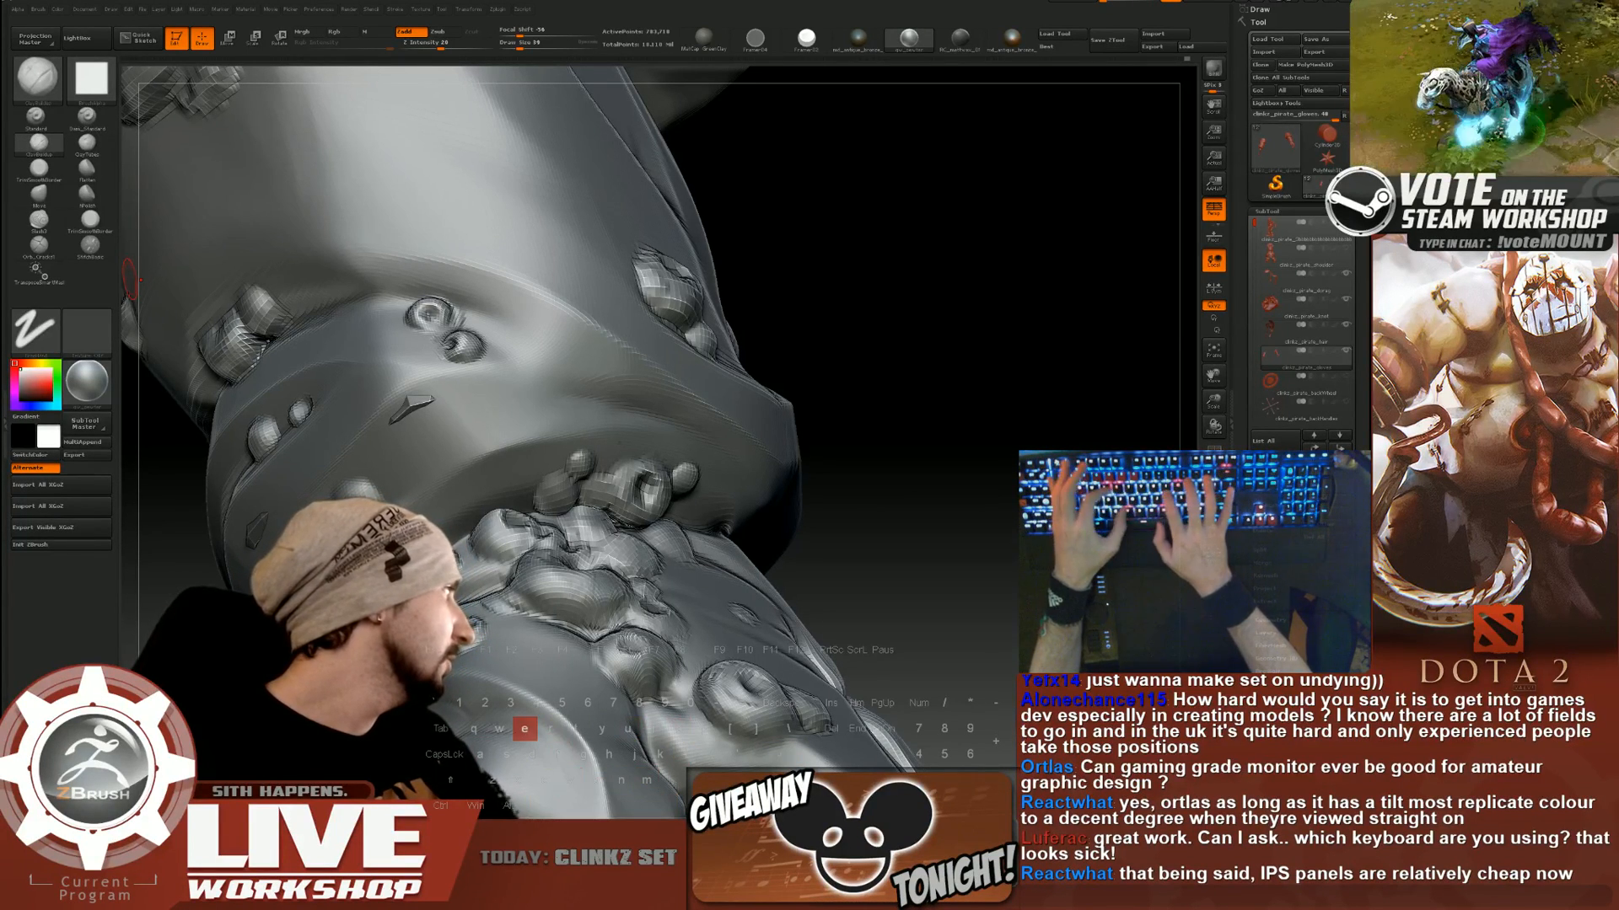
pyautogui.write('ti')
pyautogui.press('BackSpace')
pyautogui.press('BackSpace')
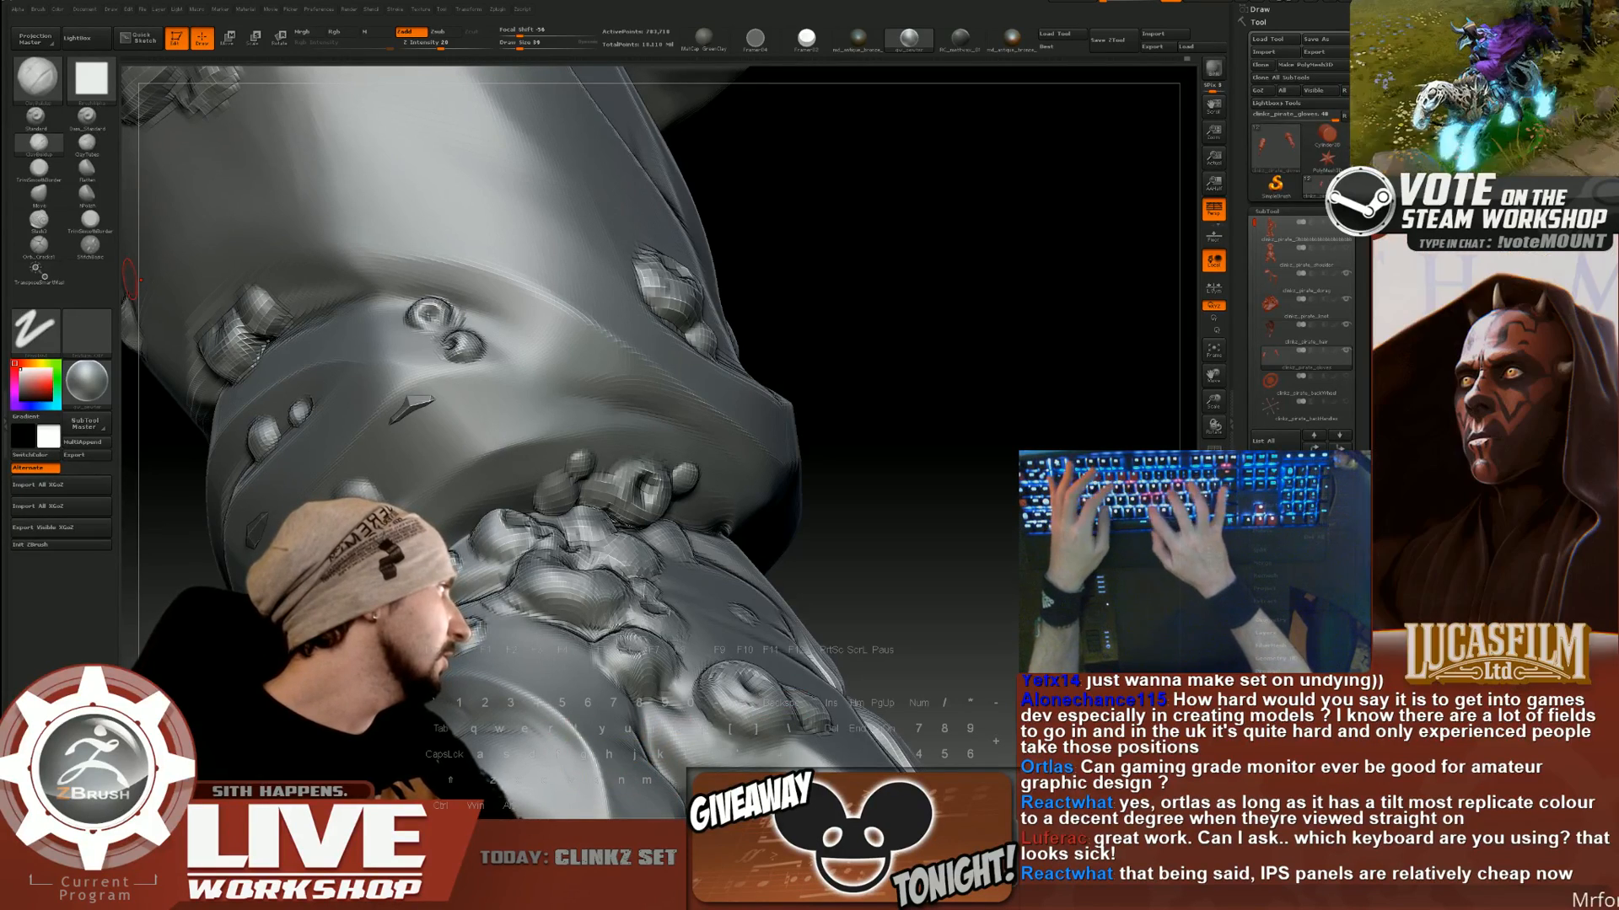
pyautogui.press('Return')
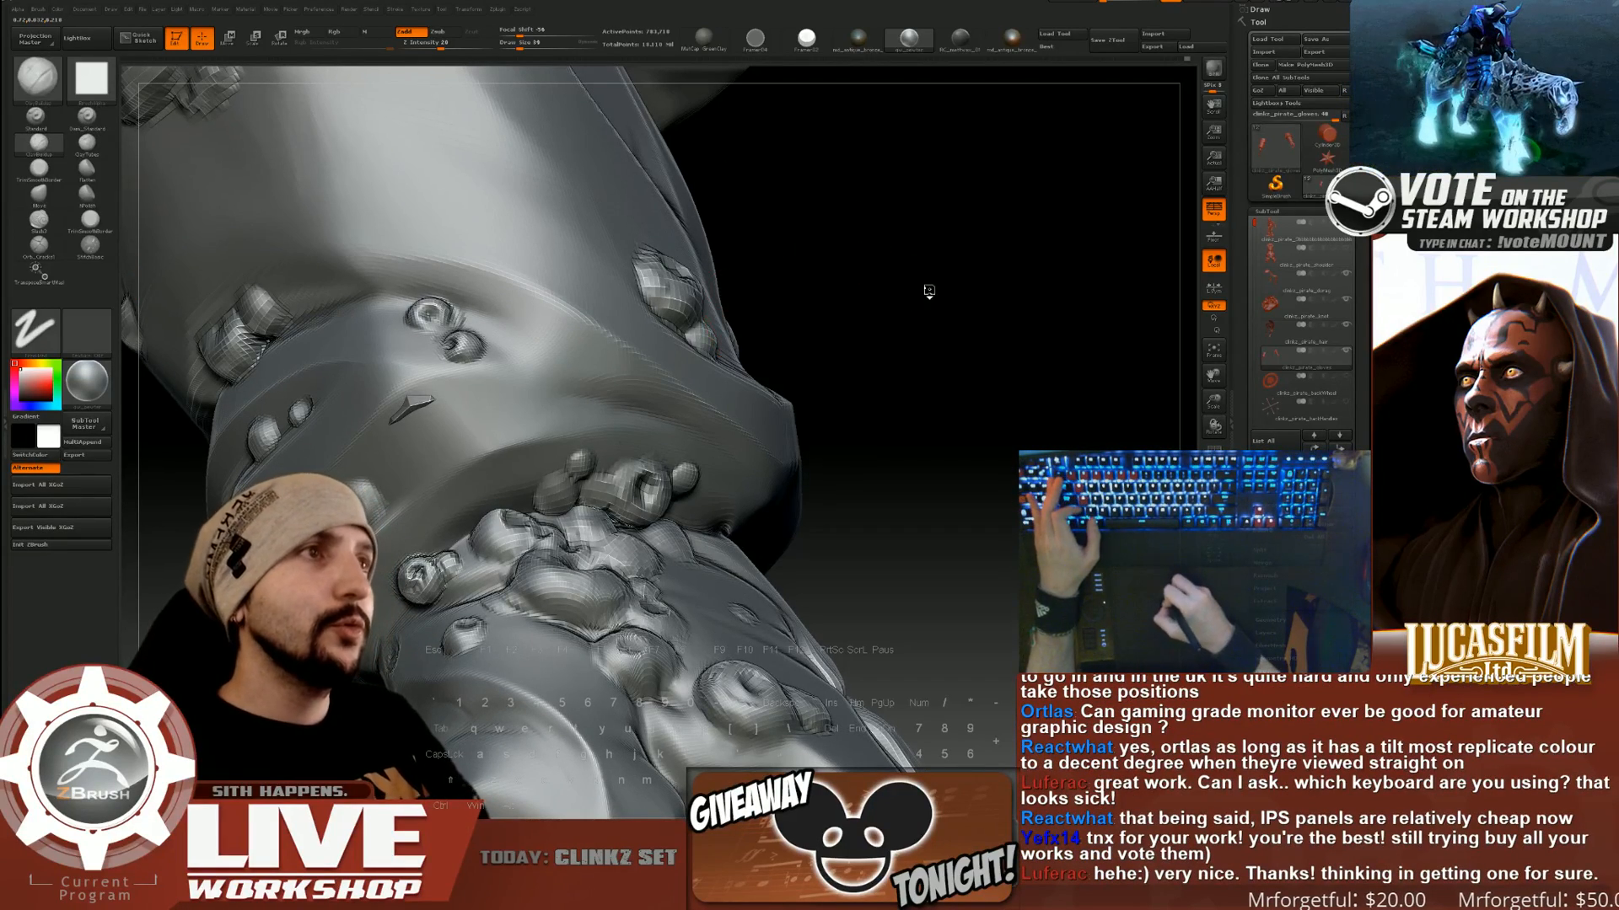
# Build up and smooth the connecting bump between the two hollow barnacles under the cuff's edge with a larger brush.
pyautogui.moveTo(929, 290); pyautogui.dragTo(968, 337)
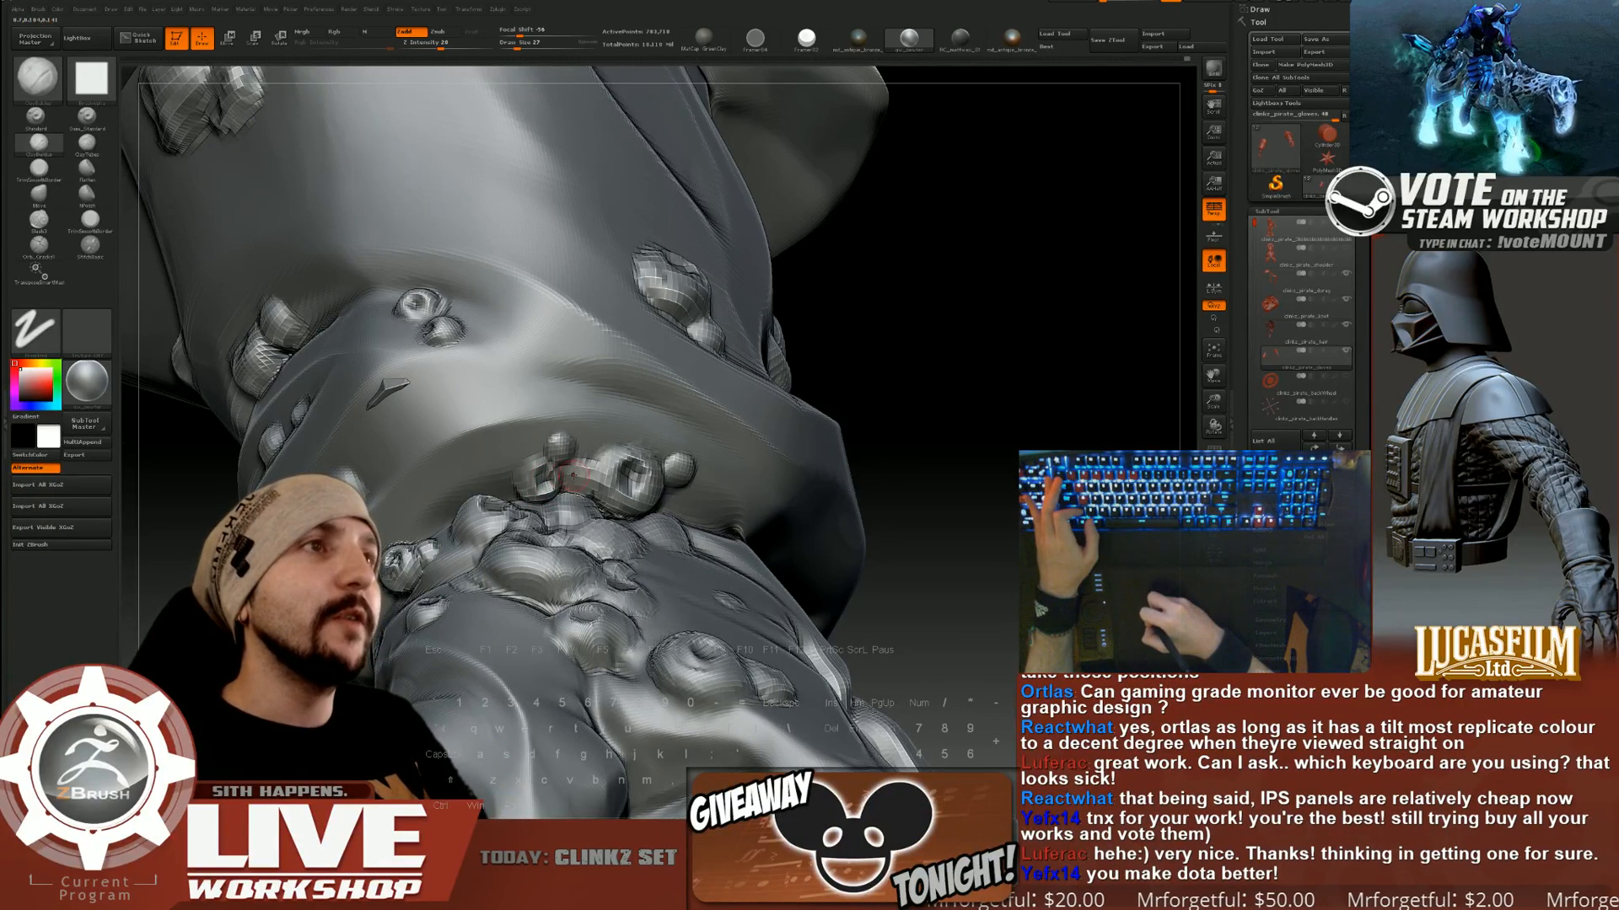
pyautogui.press(']')
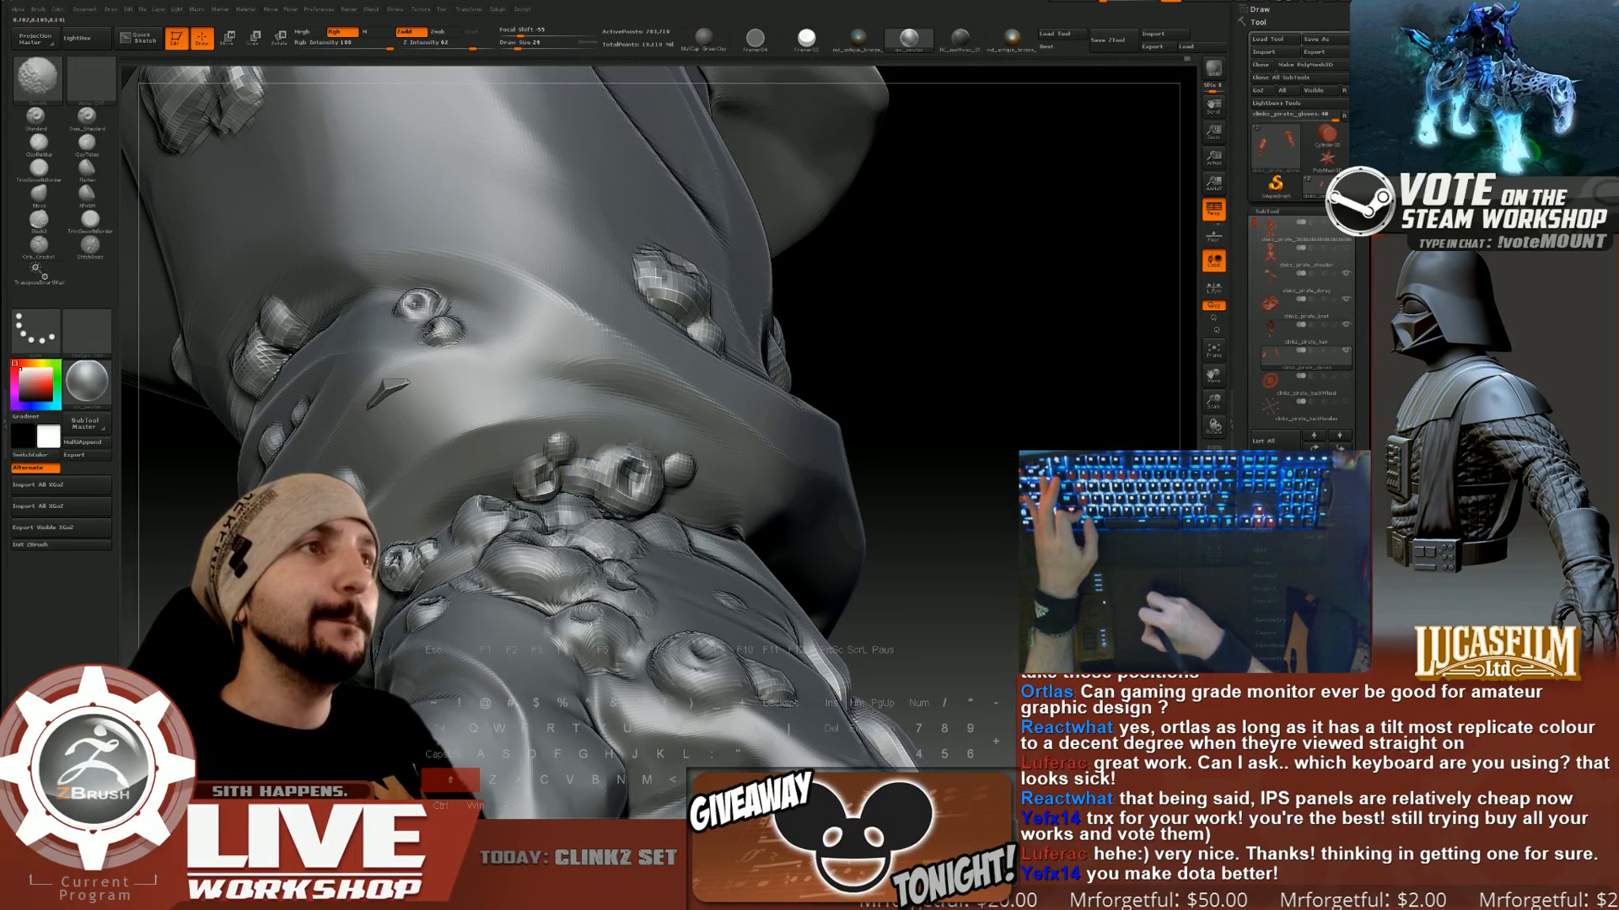
pyautogui.keyDown('alt'); pyautogui.moveTo(927, 362); pyautogui.dragTo(986, 392); pyautogui.keyUp('alt')
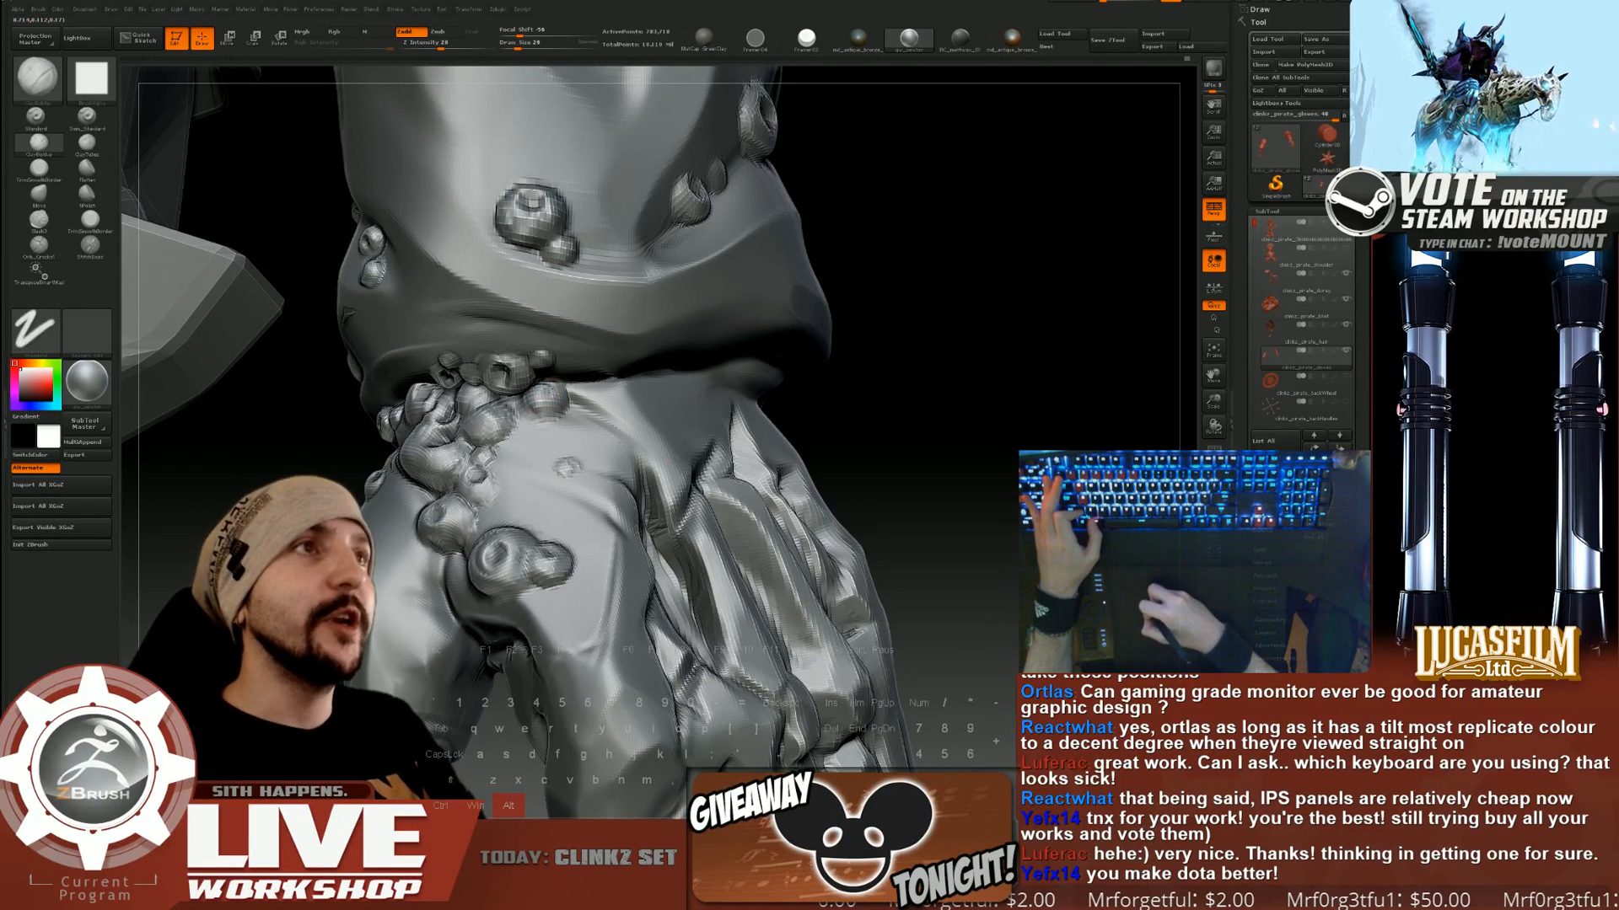
# Build up and smooth a small bump just below the cuff's edge and another on the back of the hand.
pyautogui.moveTo(1008, 357); pyautogui.dragTo(961, 362)
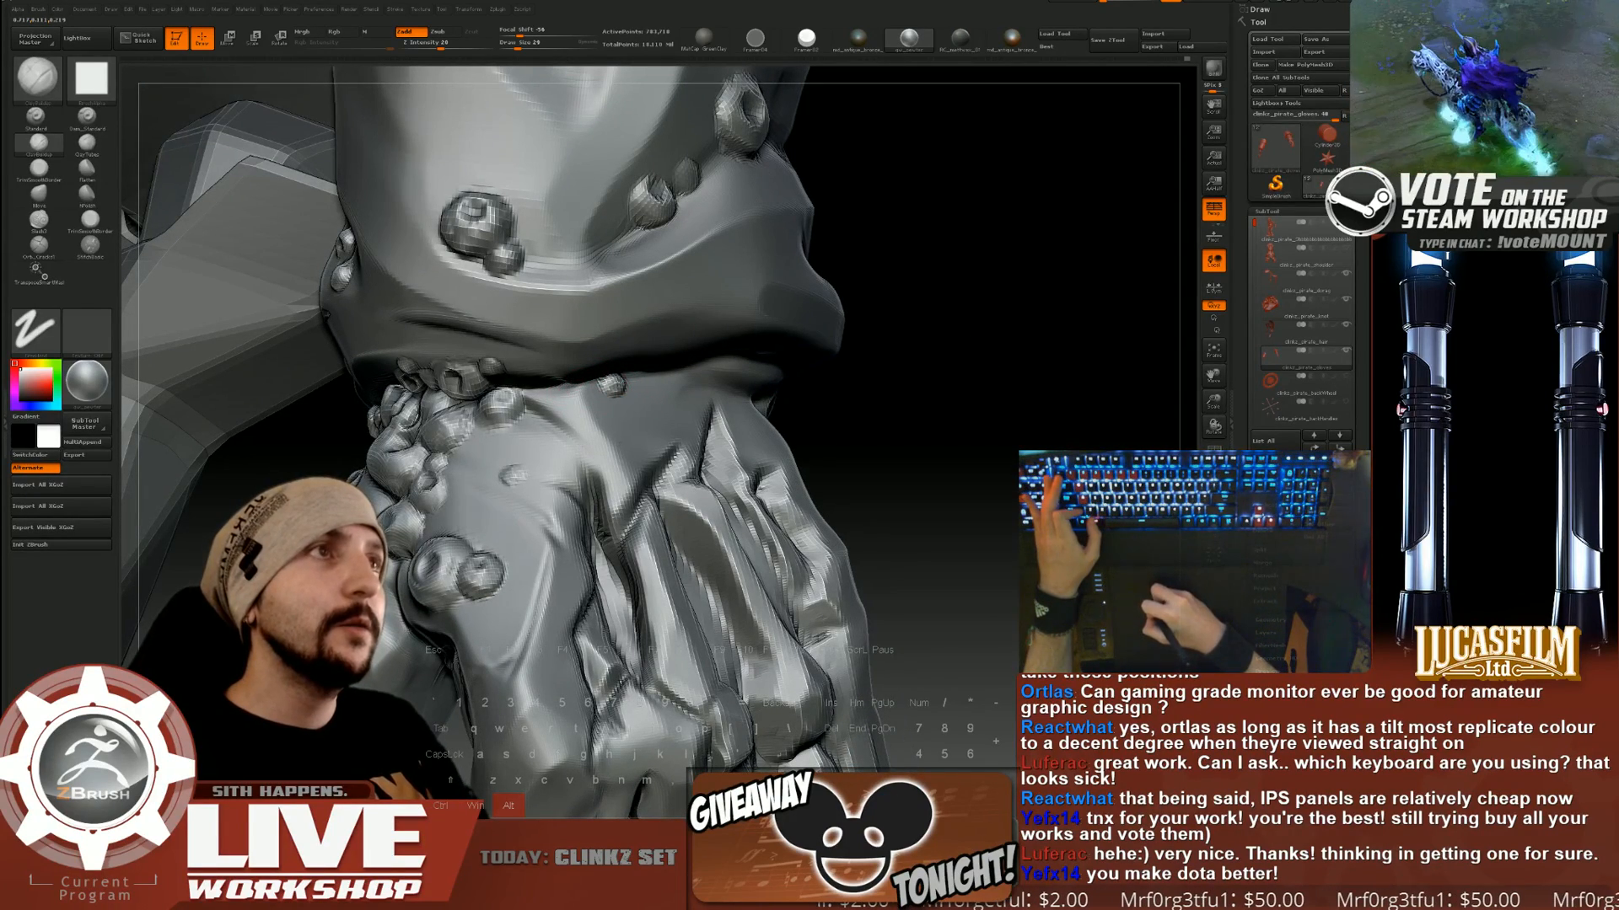
pyautogui.keyDown('alt'); pyautogui.moveTo(608, 382); pyautogui.dragTo(617, 387); pyautogui.keyUp('alt')
pyautogui.moveTo(918, 394); pyautogui.dragTo(880, 393)
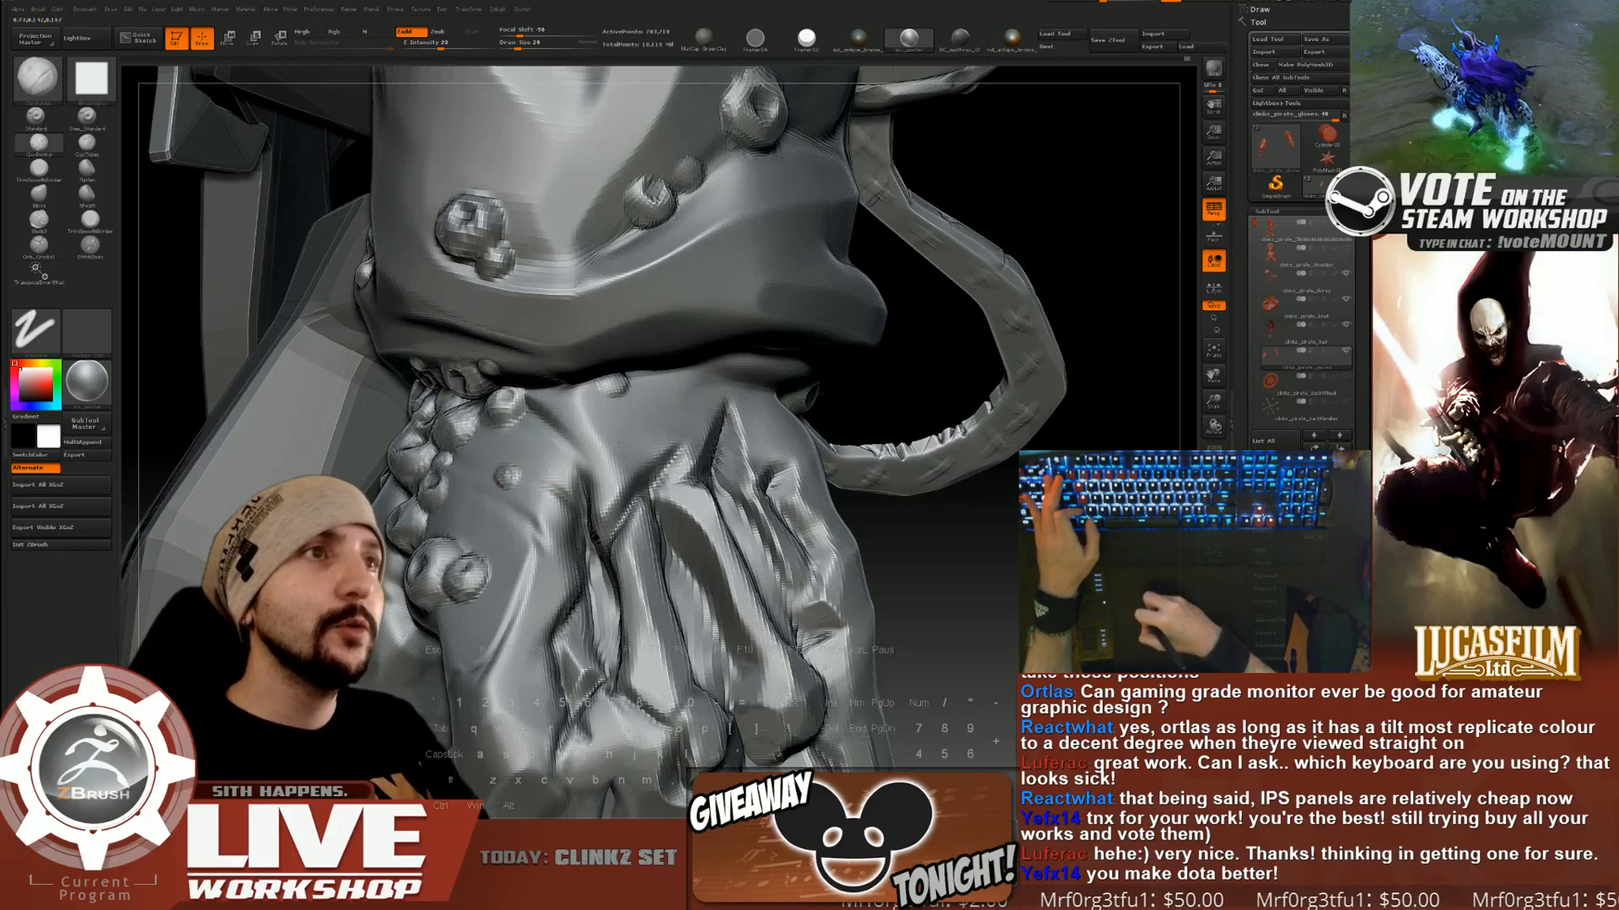
pyautogui.keyDown('shift'); pyautogui.moveTo(506, 474); pyautogui.dragTo(510, 479); pyautogui.keyUp('shift')
pyautogui.moveTo(919, 405); pyautogui.dragTo(868, 408)
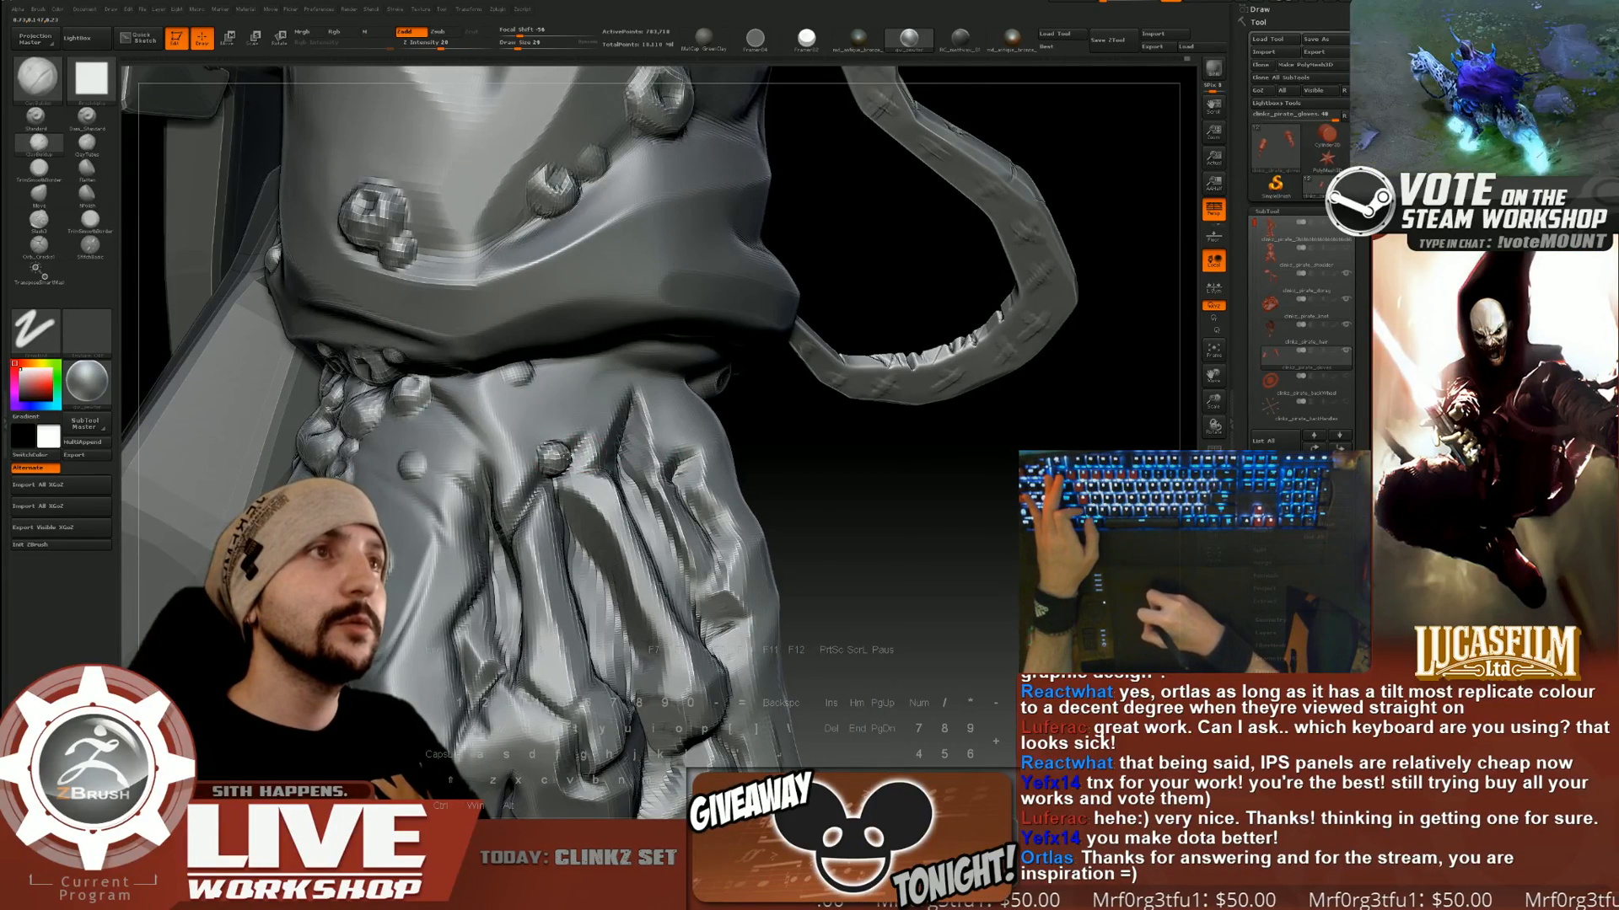
# Sculpt a round bump at the top of the wrinkled folds on the hand and two smaller bumps in the crease below it.
pyautogui.moveTo(557, 457); pyautogui.dragTo(553, 452)
pyautogui.keyDown('shift'); pyautogui.moveTo(552, 452); pyautogui.dragTo(556, 459); pyautogui.keyUp('shift')
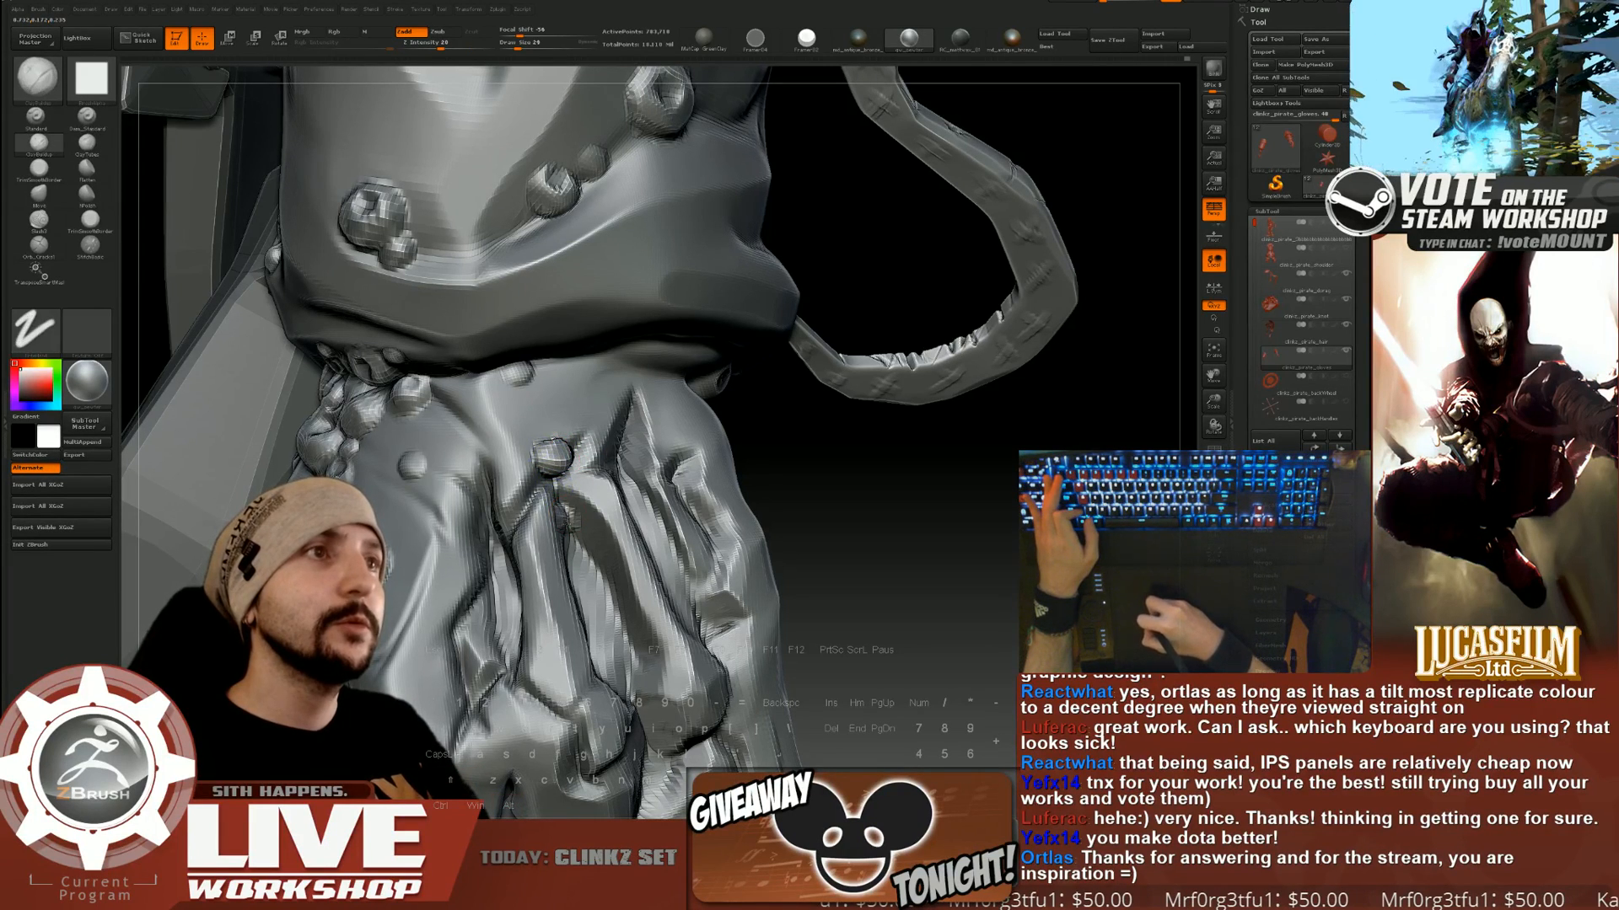
pyautogui.moveTo(566, 516); pyautogui.dragTo(582, 558)
pyautogui.moveTo(764, 523); pyautogui.dragTo(569, 549)
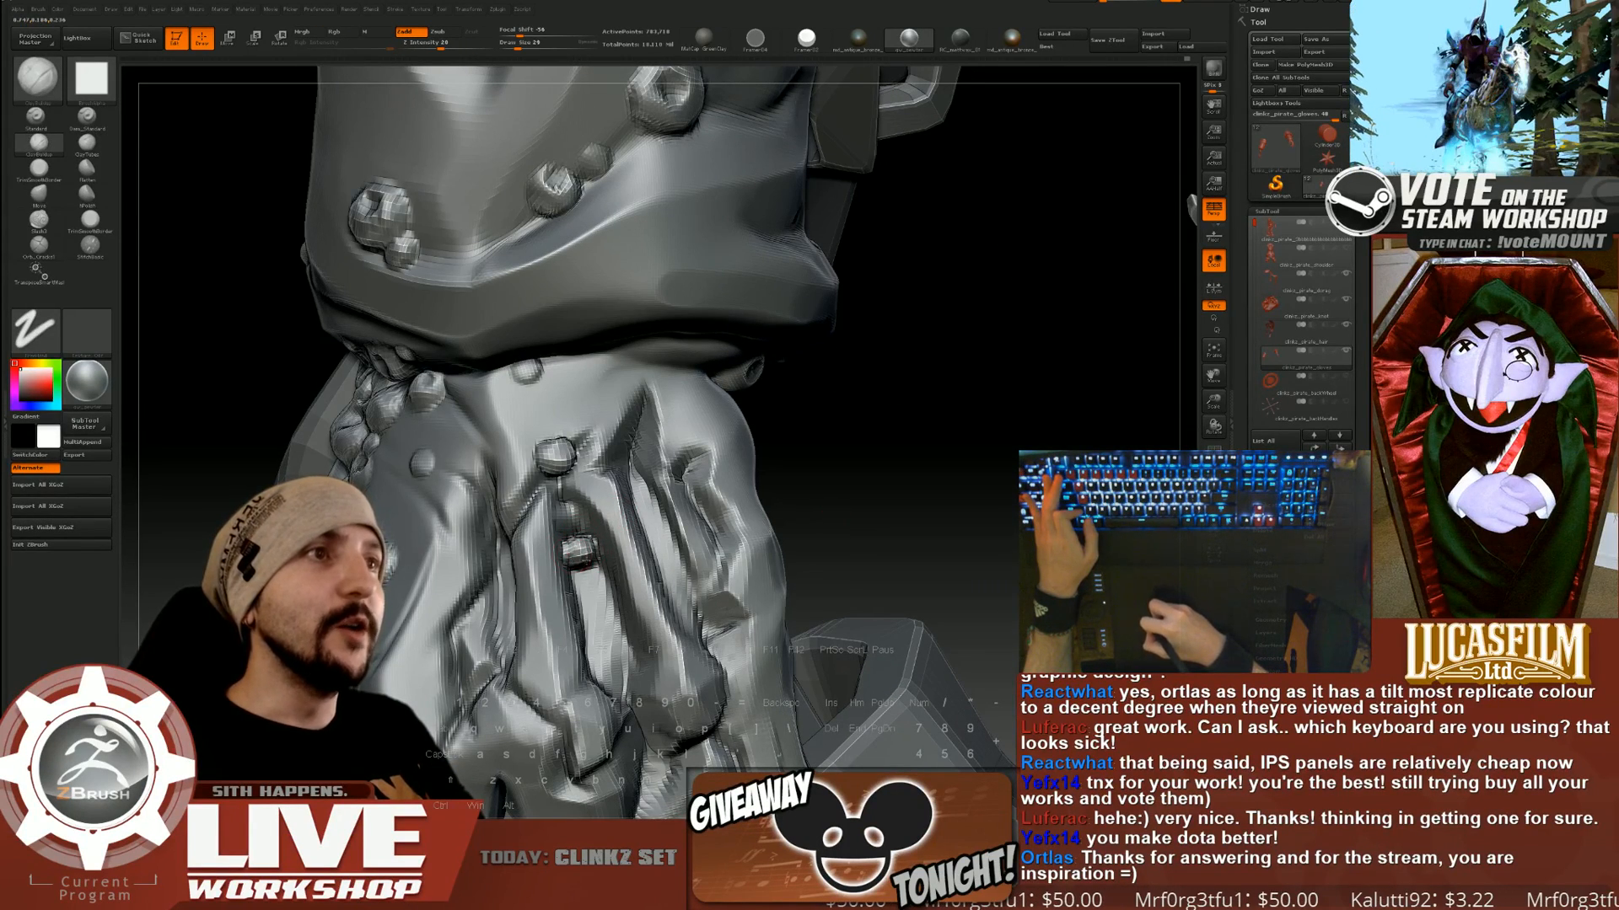
pyautogui.keyDown('shift'); pyautogui.moveTo(582, 550); pyautogui.dragTo(581, 513); pyautogui.keyUp('shift')
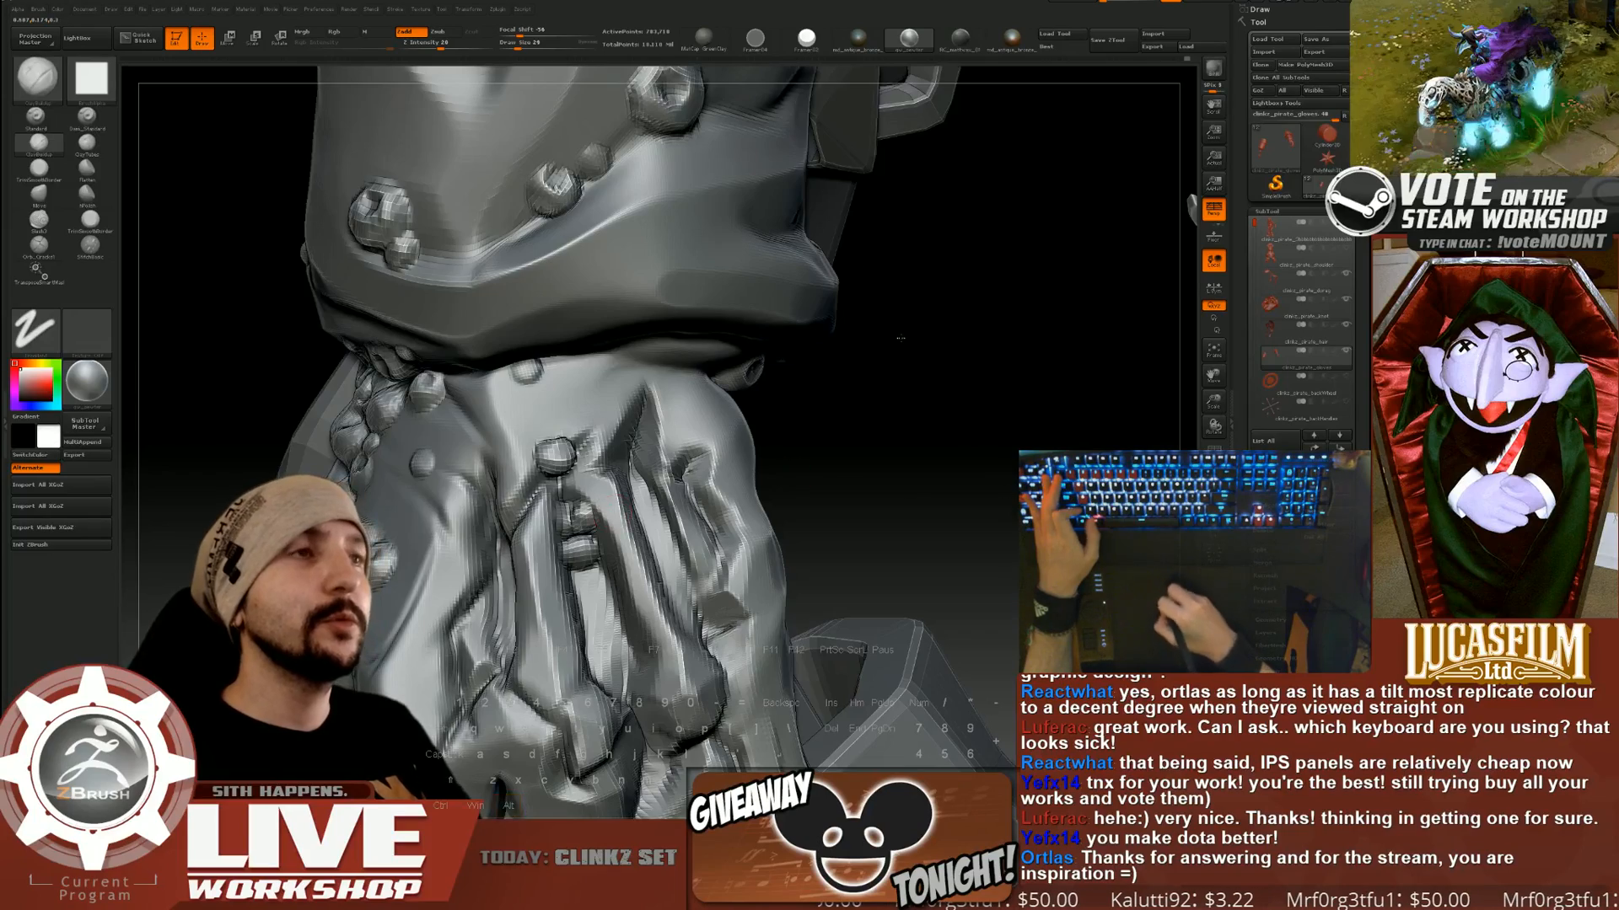
# Sculpt a round barnacle on the sleeve beneath the split in the cloth flap and carve an opening into it.
pyautogui.press('f')
pyautogui.moveTo(978, 428); pyautogui.dragTo(919, 472)
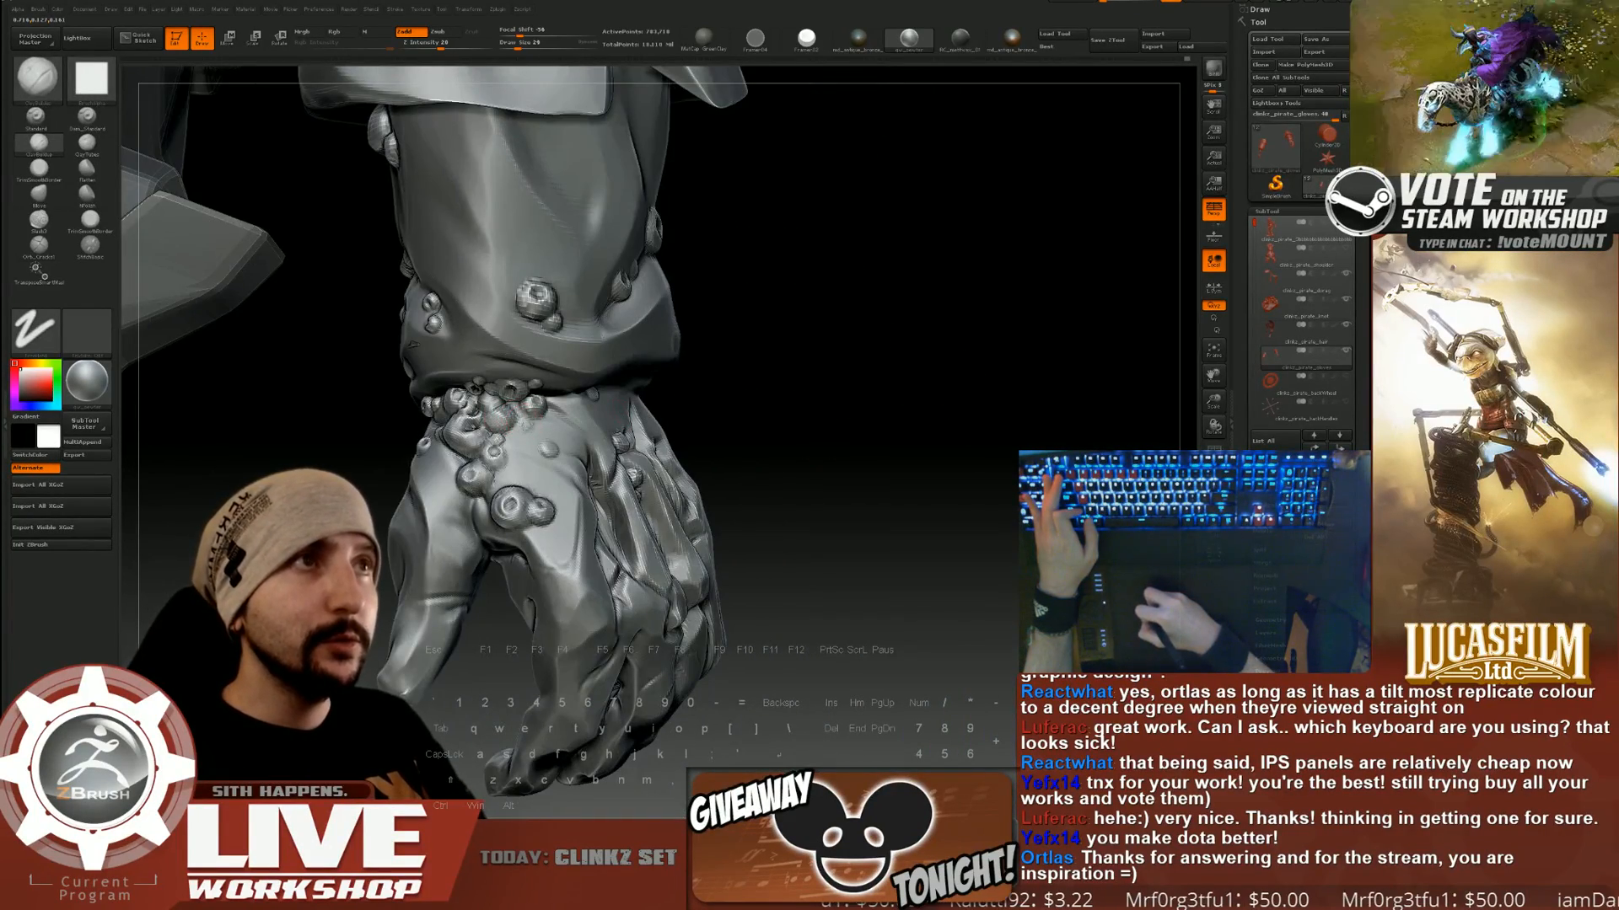
pyautogui.moveTo(851, 401); pyautogui.dragTo(742, 393)
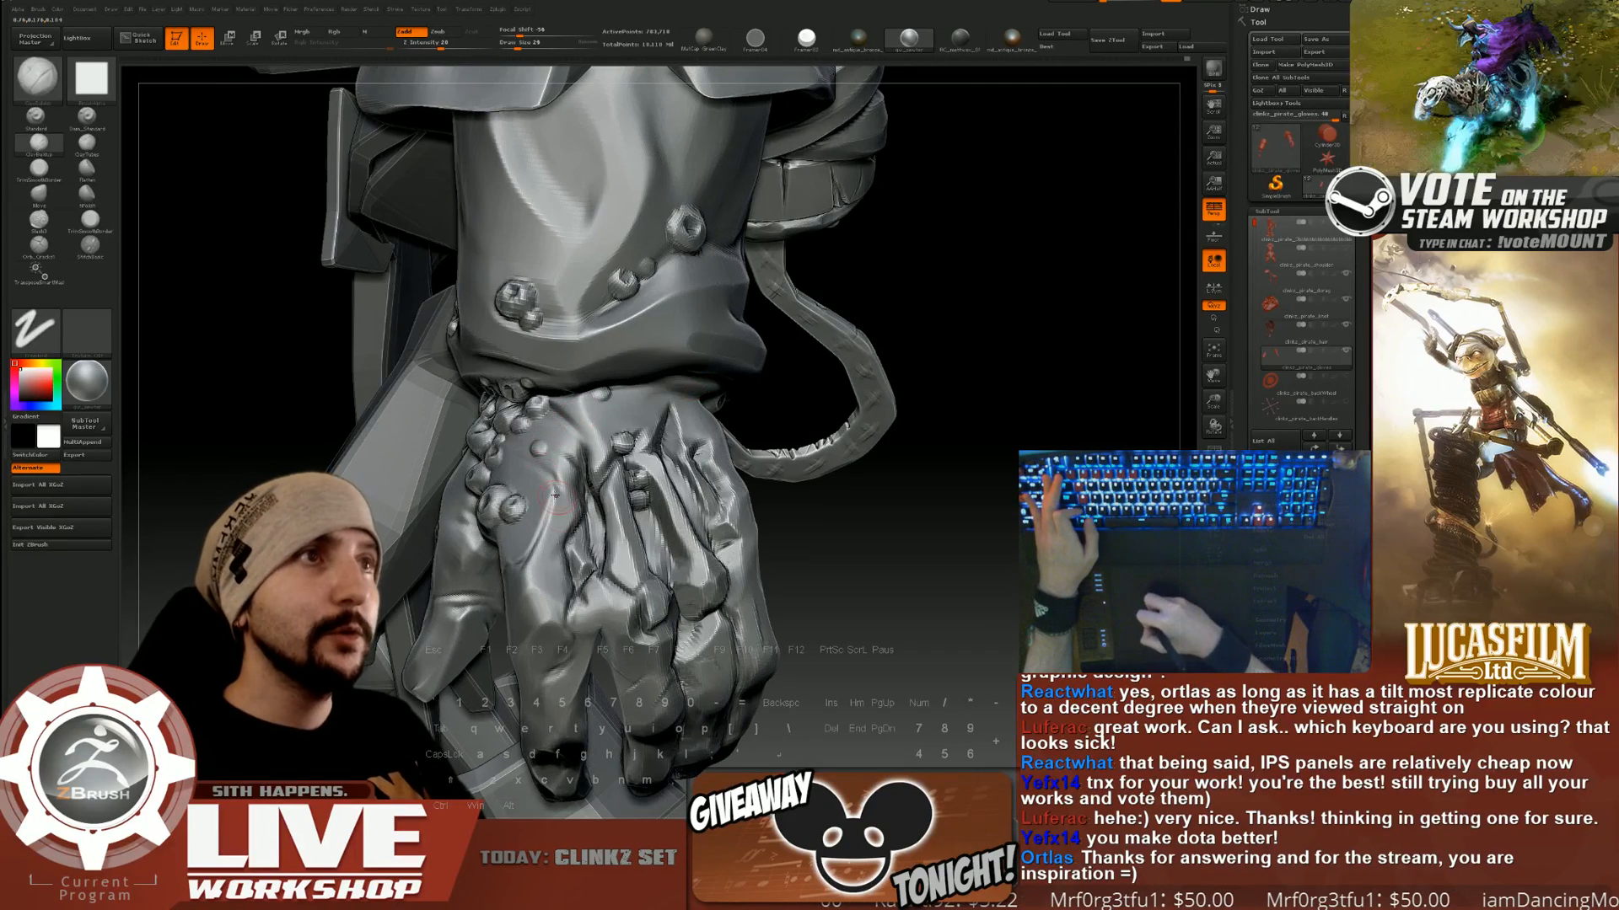
pyautogui.moveTo(847, 514)
pyautogui.keyDown('alt'); pyautogui.mouseDown()
pyautogui.moveTo(822, 430)
pyautogui.moveTo(852, 438)
pyautogui.moveTo(834, 444)
pyautogui.moveTo(826, 530)
pyautogui.mouseUp(); pyautogui.keyUp('alt')
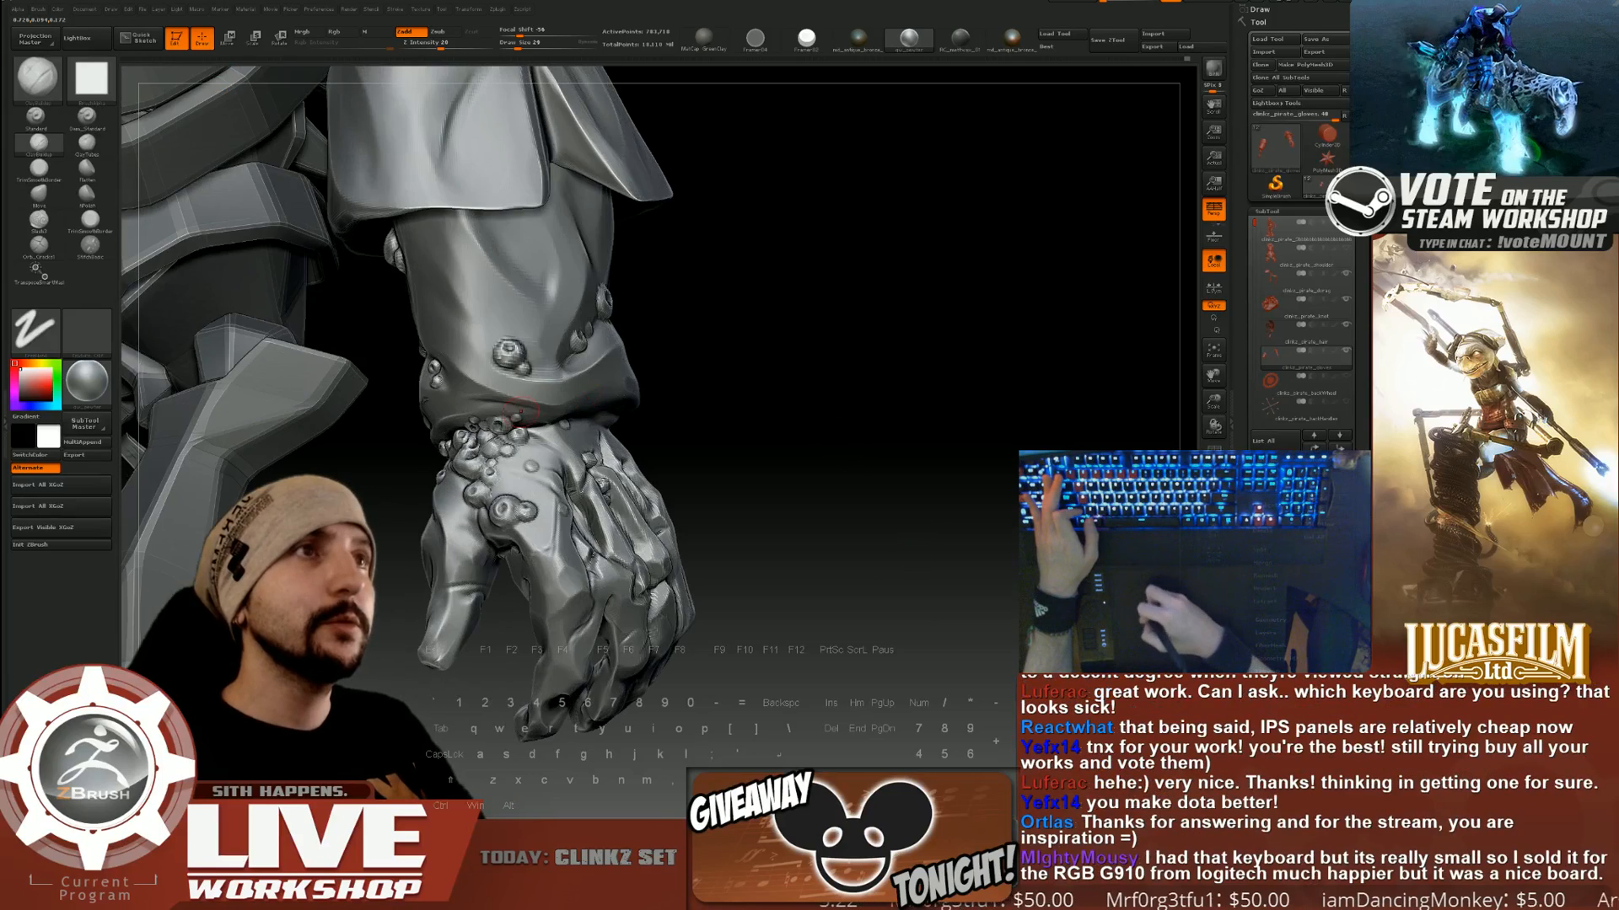
pyautogui.click(483, 307)
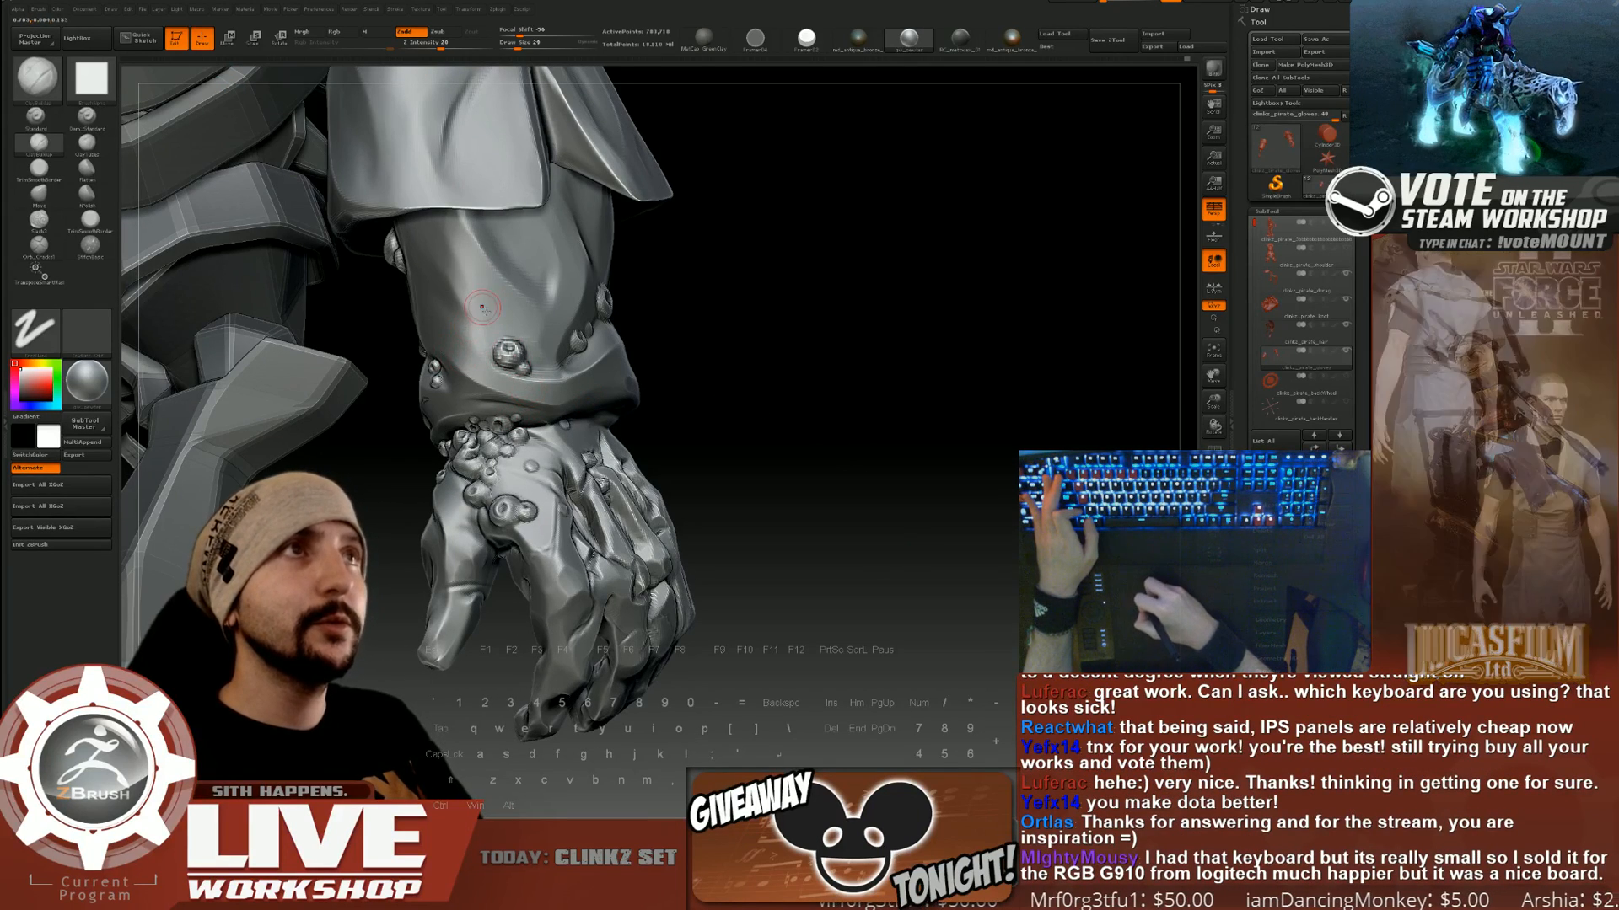
pyautogui.moveTo(809, 278)
pyautogui.keyDown('alt'); pyautogui.mouseDown()
pyautogui.moveTo(814, 375)
pyautogui.moveTo(830, 377)
pyautogui.moveTo(765, 347)
pyautogui.moveTo(763, 363)
pyautogui.mouseUp(); pyautogui.keyUp('alt')
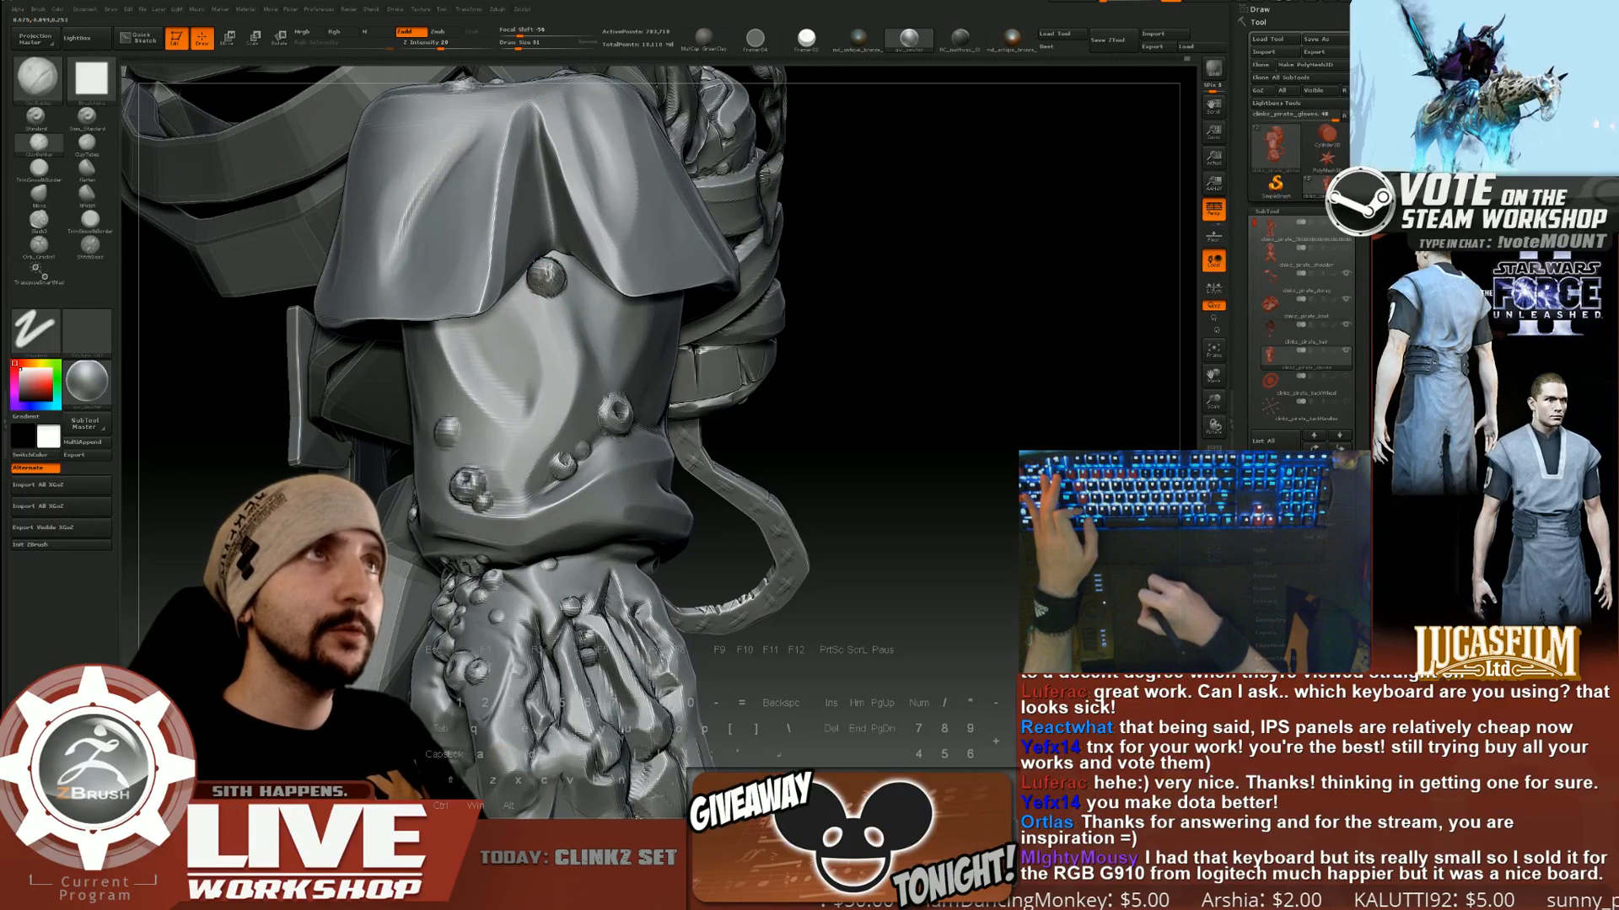
pyautogui.moveTo(541, 267); pyautogui.dragTo(551, 269)
pyautogui.press('s')
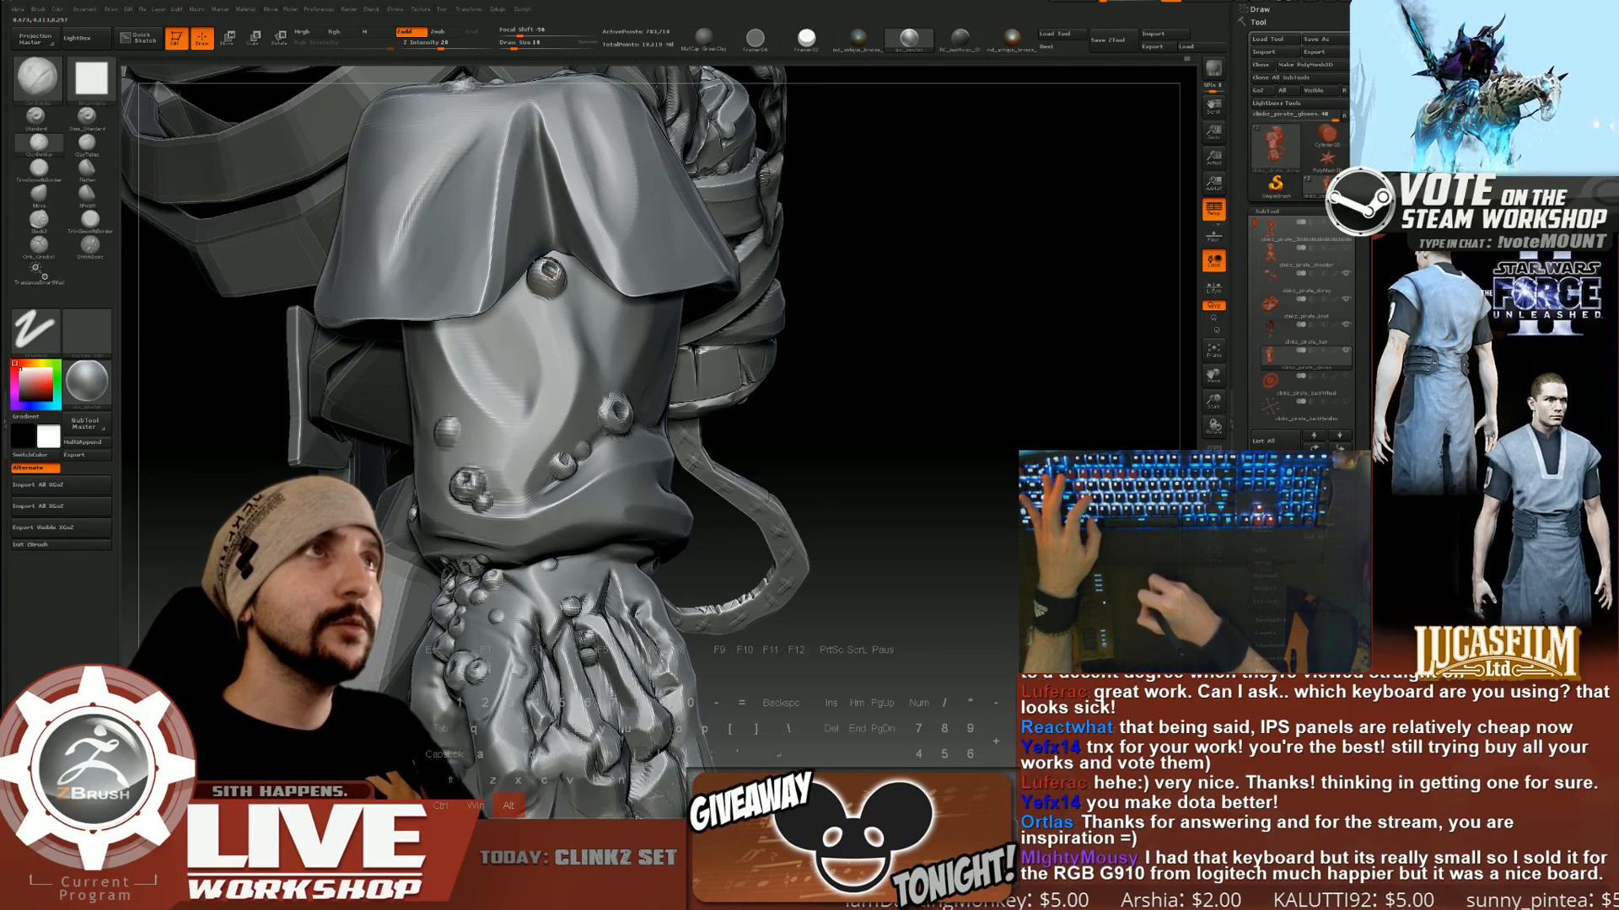
# Add small bumps beside the barnacle under the flap and smooth a separate bump on the sleeve below it.
pyautogui.moveTo(831, 337); pyautogui.dragTo(801, 339)
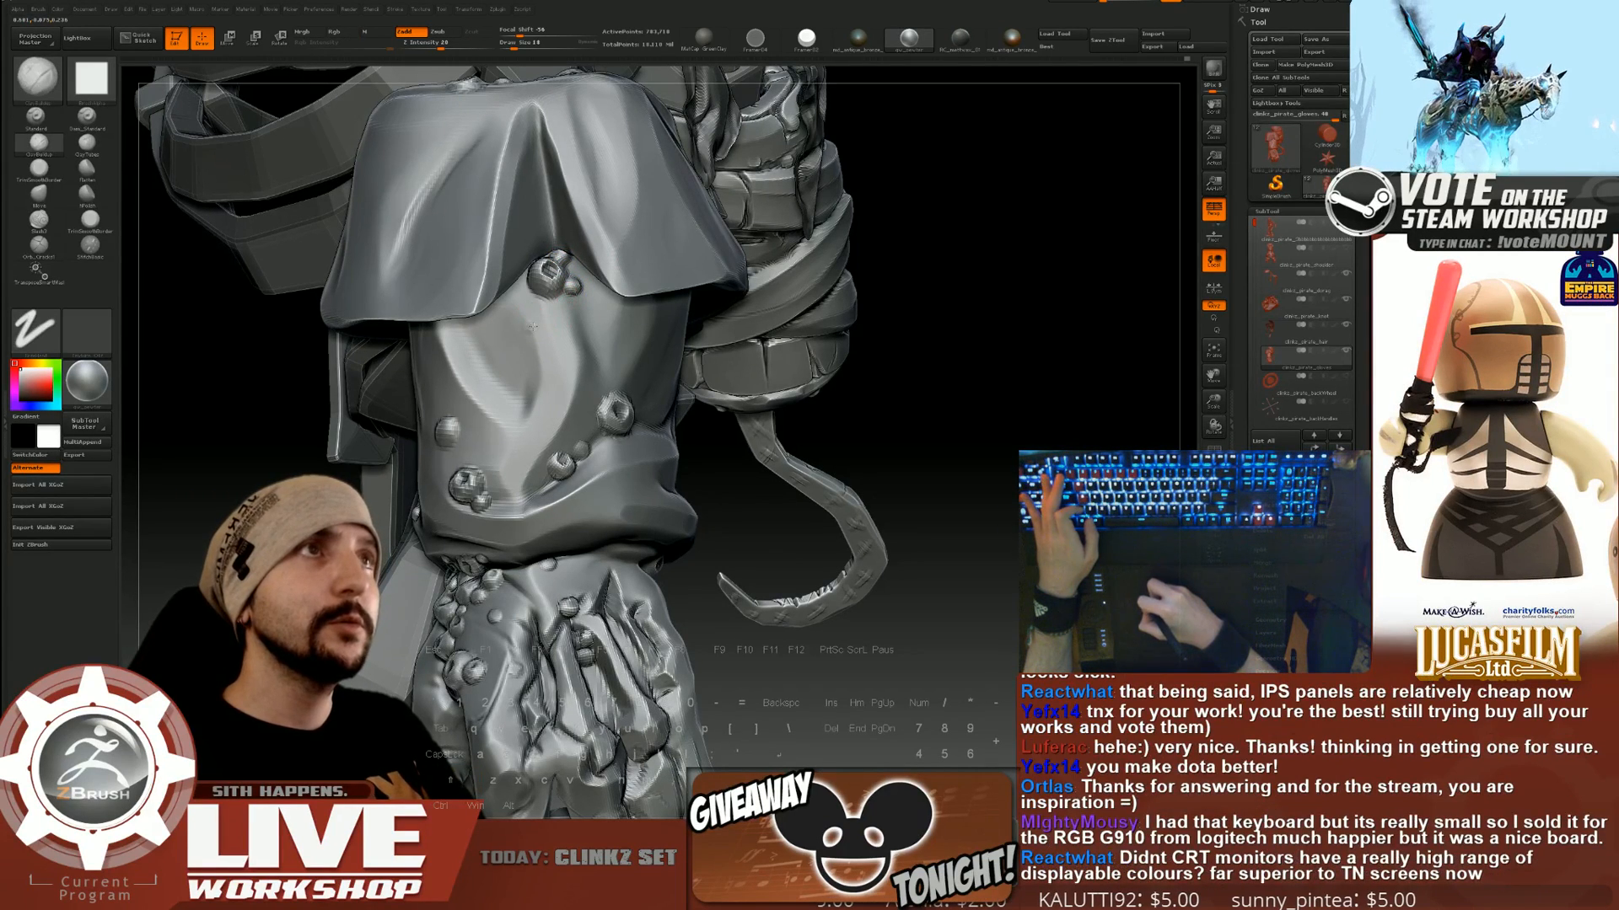
pyautogui.press('shift')
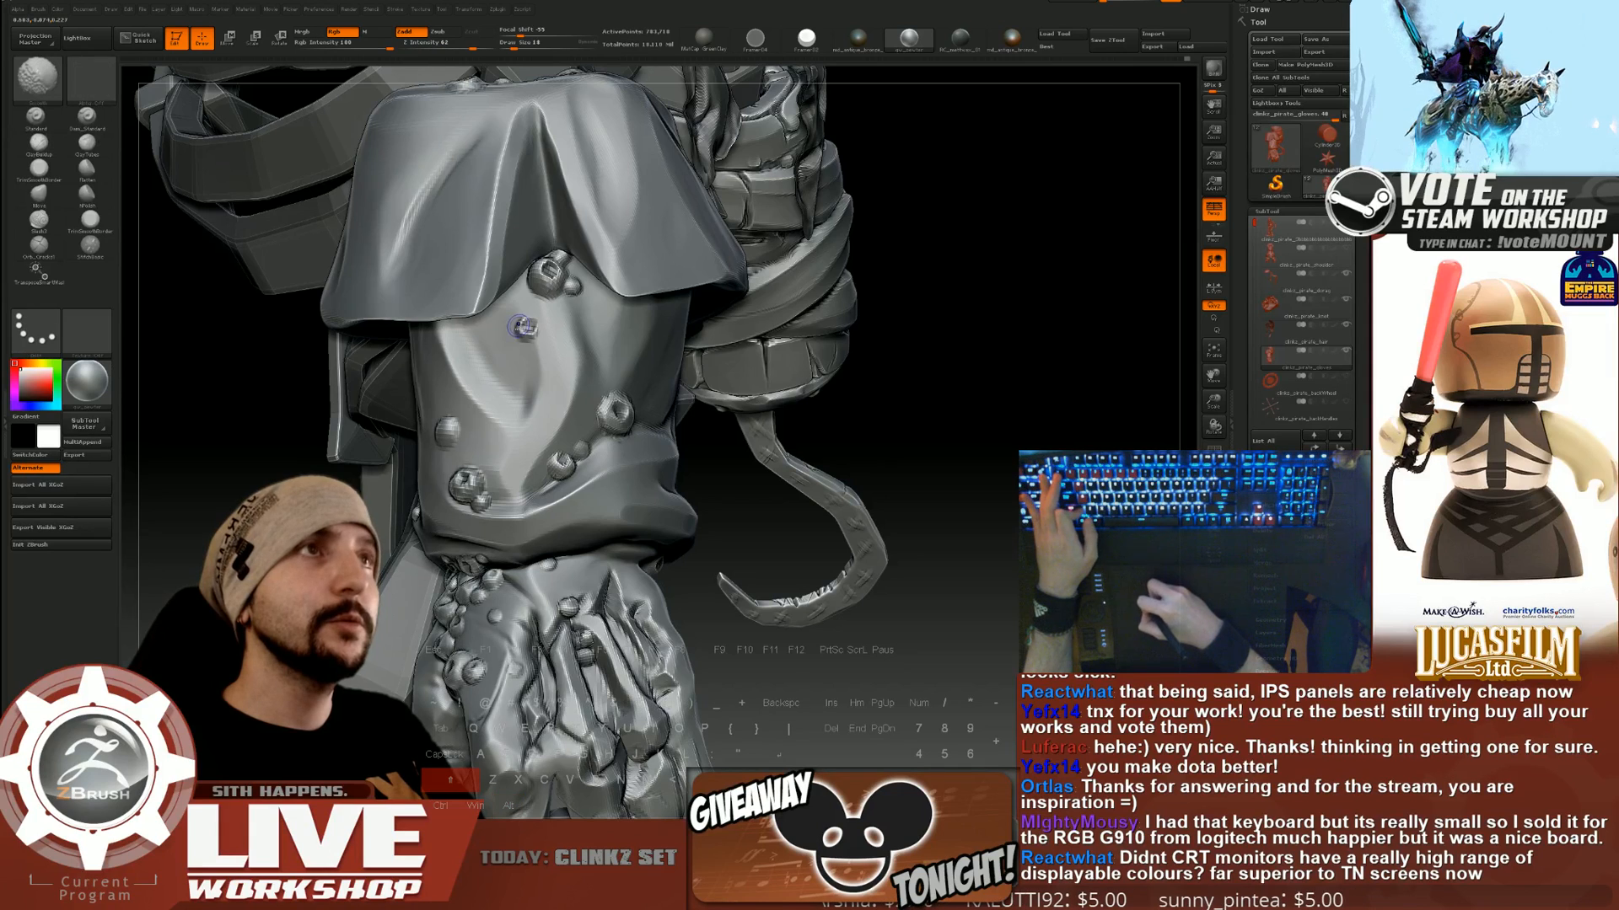
pyautogui.press('alt')
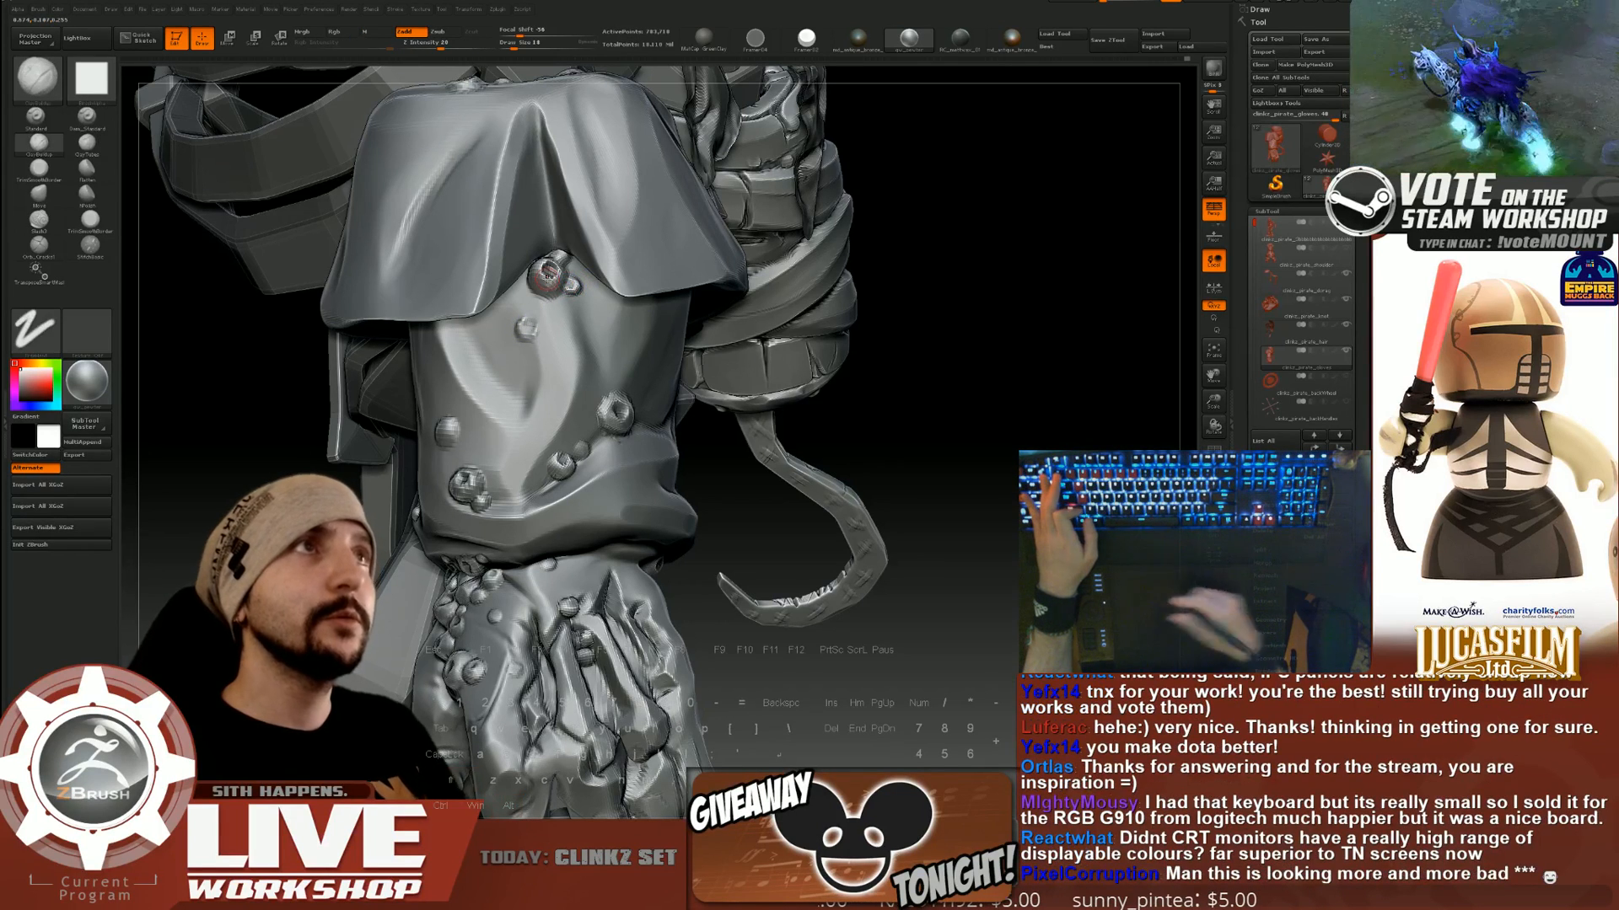
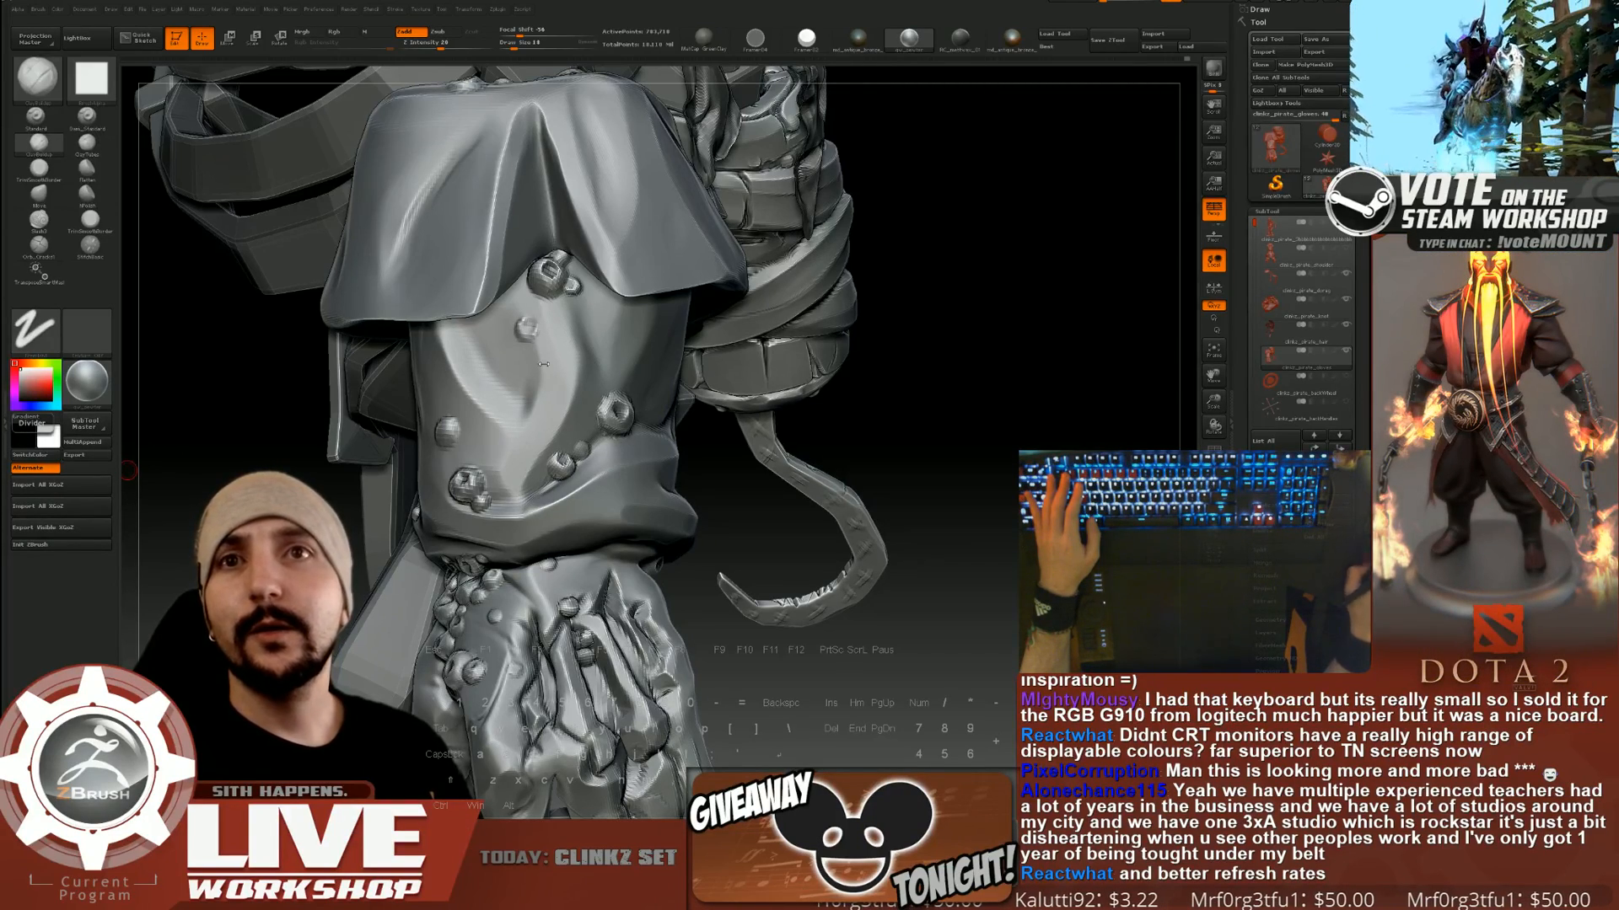
# Resize the brush, then carve an opening into the separate bump below the flap barnacle and smooth it.
pyautogui.keyDown('alt'); pyautogui.click(972, 356); pyautogui.keyUp('alt')
pyautogui.moveTo(1012, 299)
pyautogui.keyDown('alt'); pyautogui.mouseDown()
pyautogui.moveTo(907, 321)
pyautogui.moveTo(910, 430)
pyautogui.mouseUp(); pyautogui.keyUp('alt')
pyautogui.press('s')
pyautogui.moveTo(368, 394)
pyautogui.mouseDown()
pyautogui.moveTo(386, 393)
pyautogui.moveTo(371, 415)
pyautogui.moveTo(386, 397)
pyautogui.mouseUp()
pyautogui.press('shift')
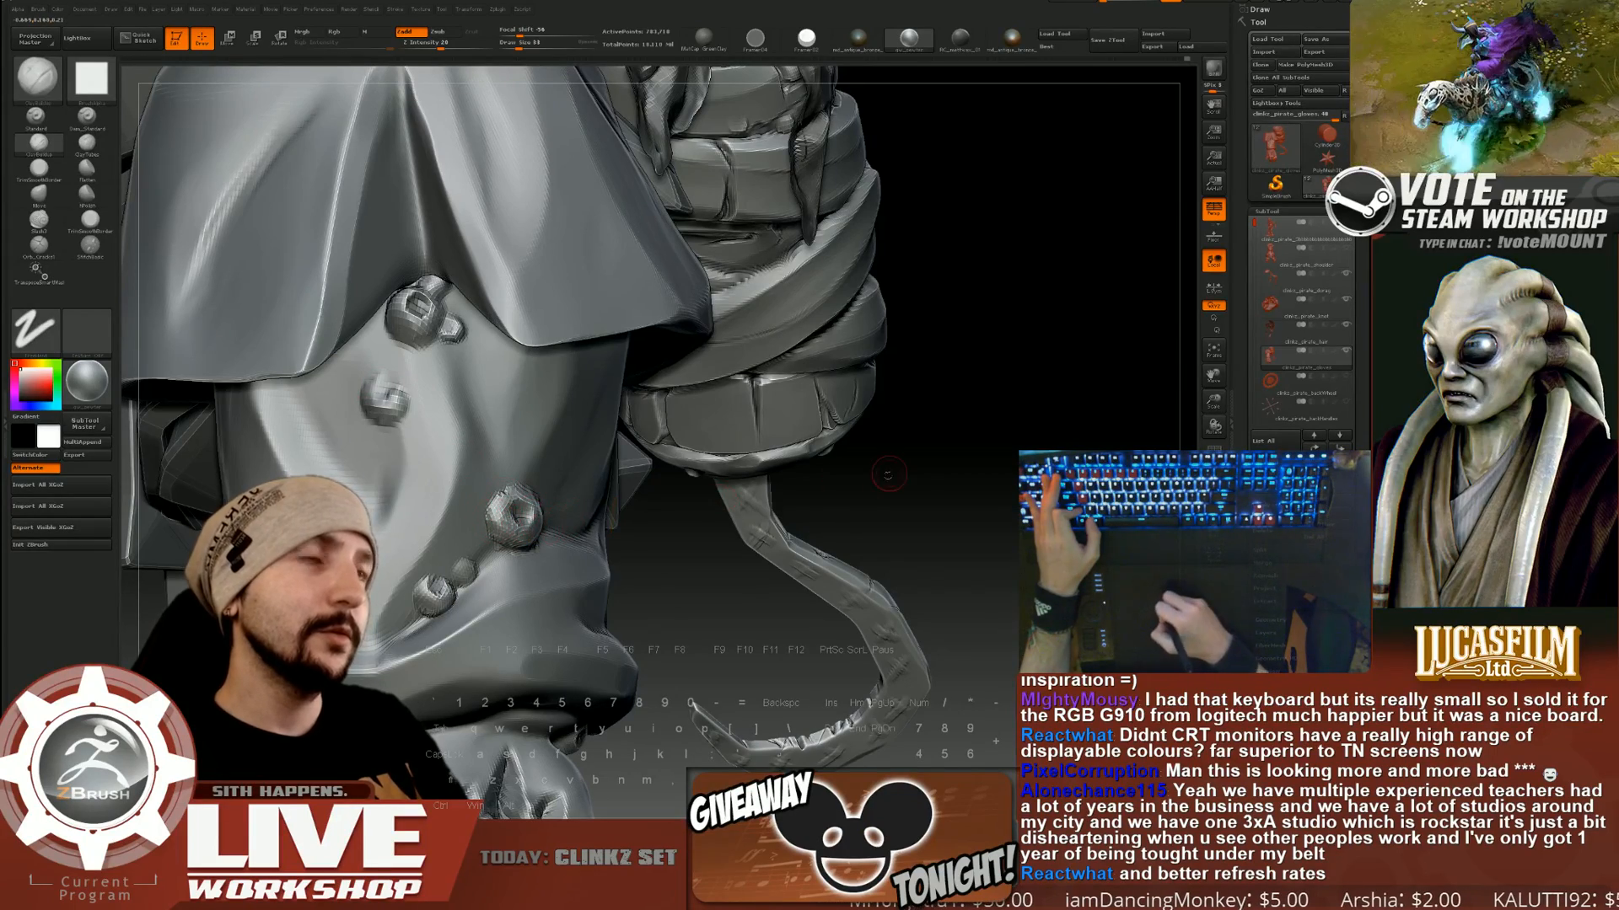
# Examine the sleeve's barnacle placement and the hook arm wraps from several angles and distances.
pyautogui.moveTo(892, 474); pyautogui.dragTo(759, 463)
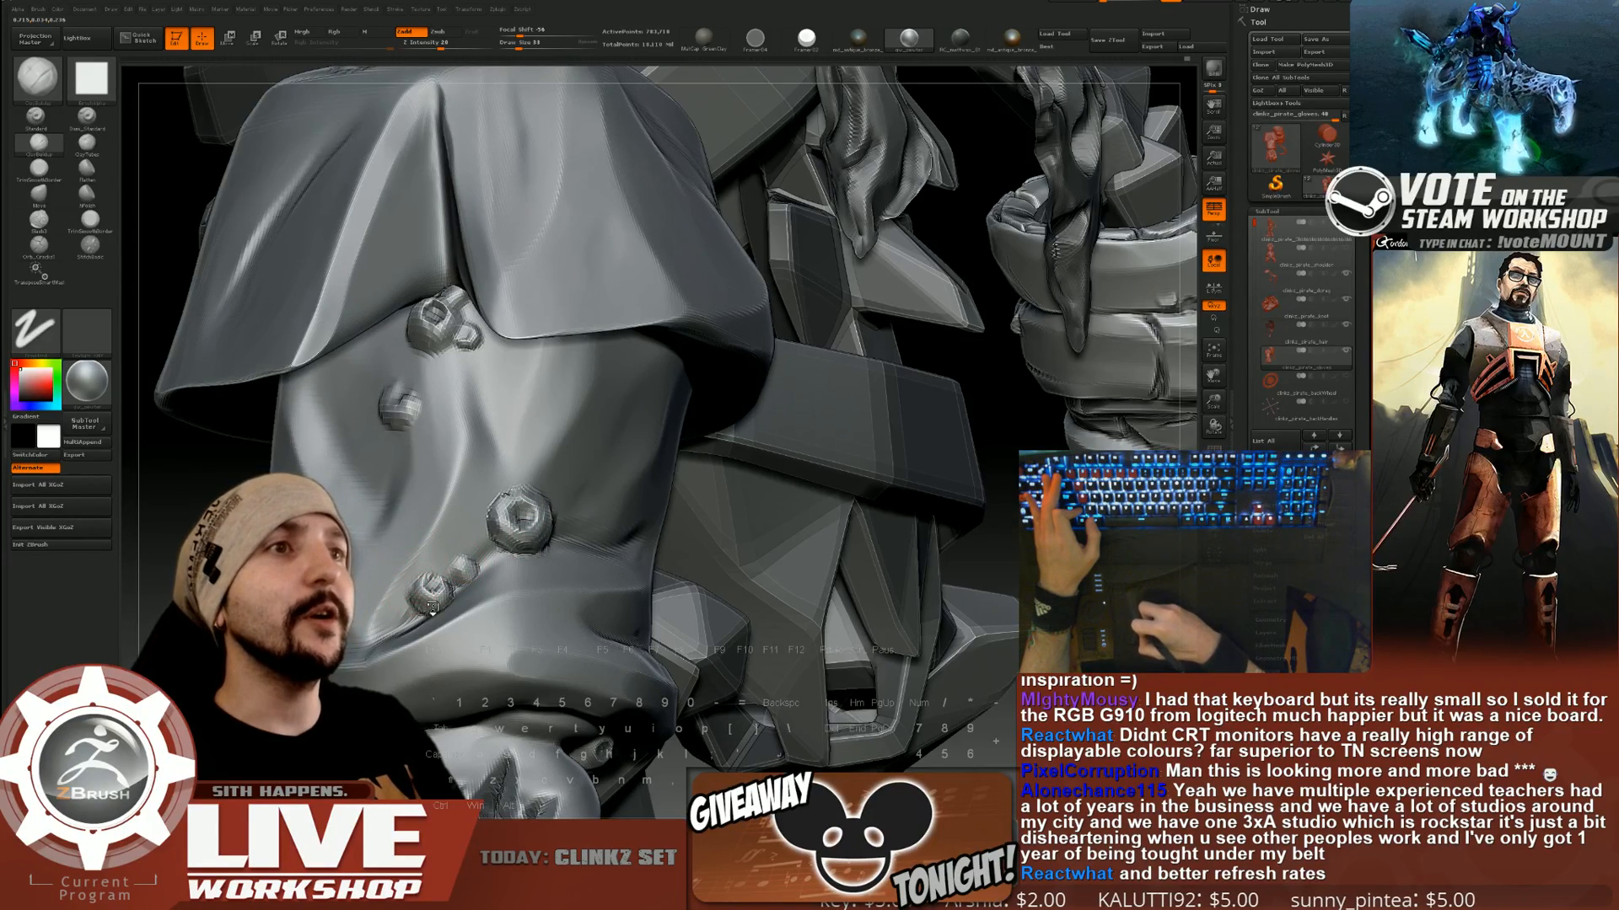
pyautogui.keyDown('alt'); pyautogui.moveTo(975, 550); pyautogui.dragTo(887, 413); pyautogui.keyUp('alt')
pyautogui.moveTo(1138, 325); pyautogui.dragTo(1087, 322)
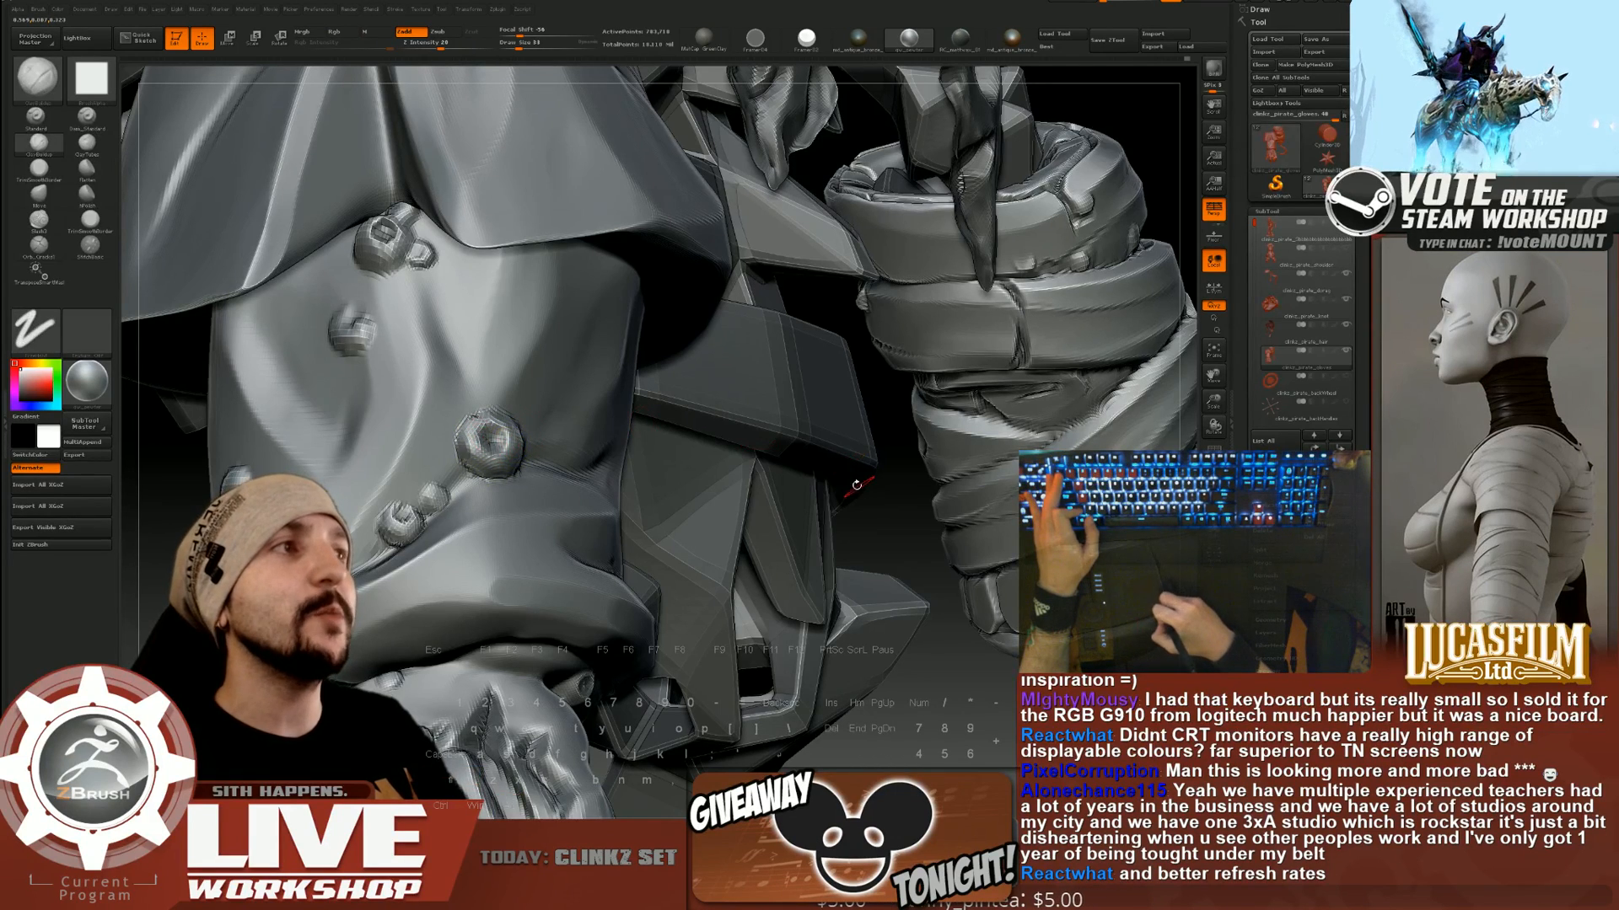
pyautogui.moveTo(856, 484); pyautogui.dragTo(809, 502)
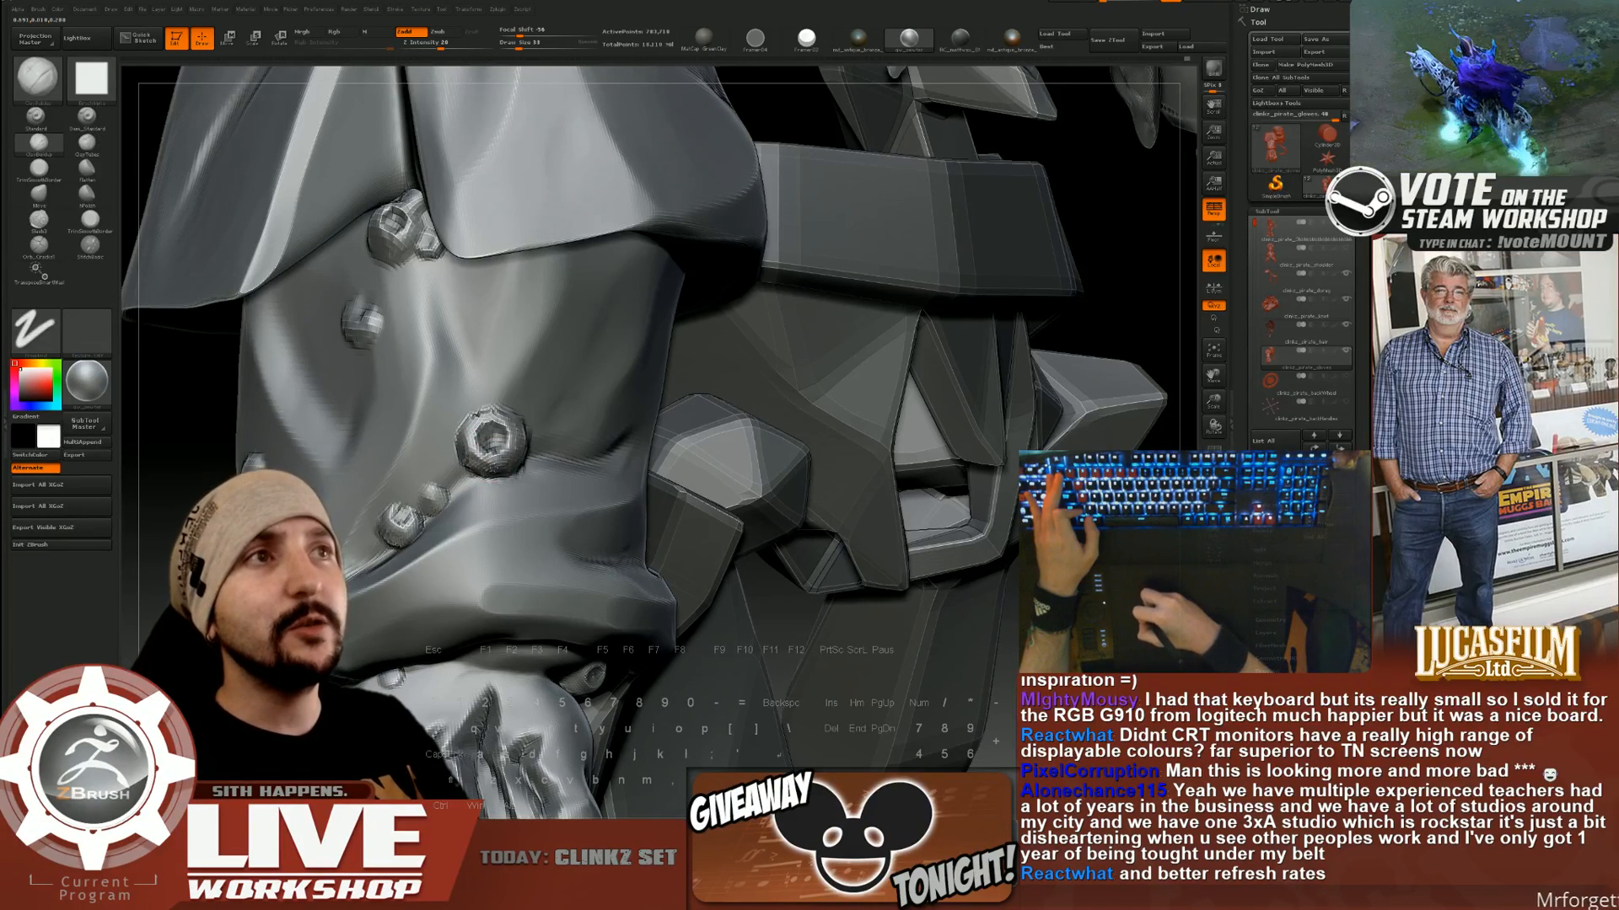
pyautogui.press('f')
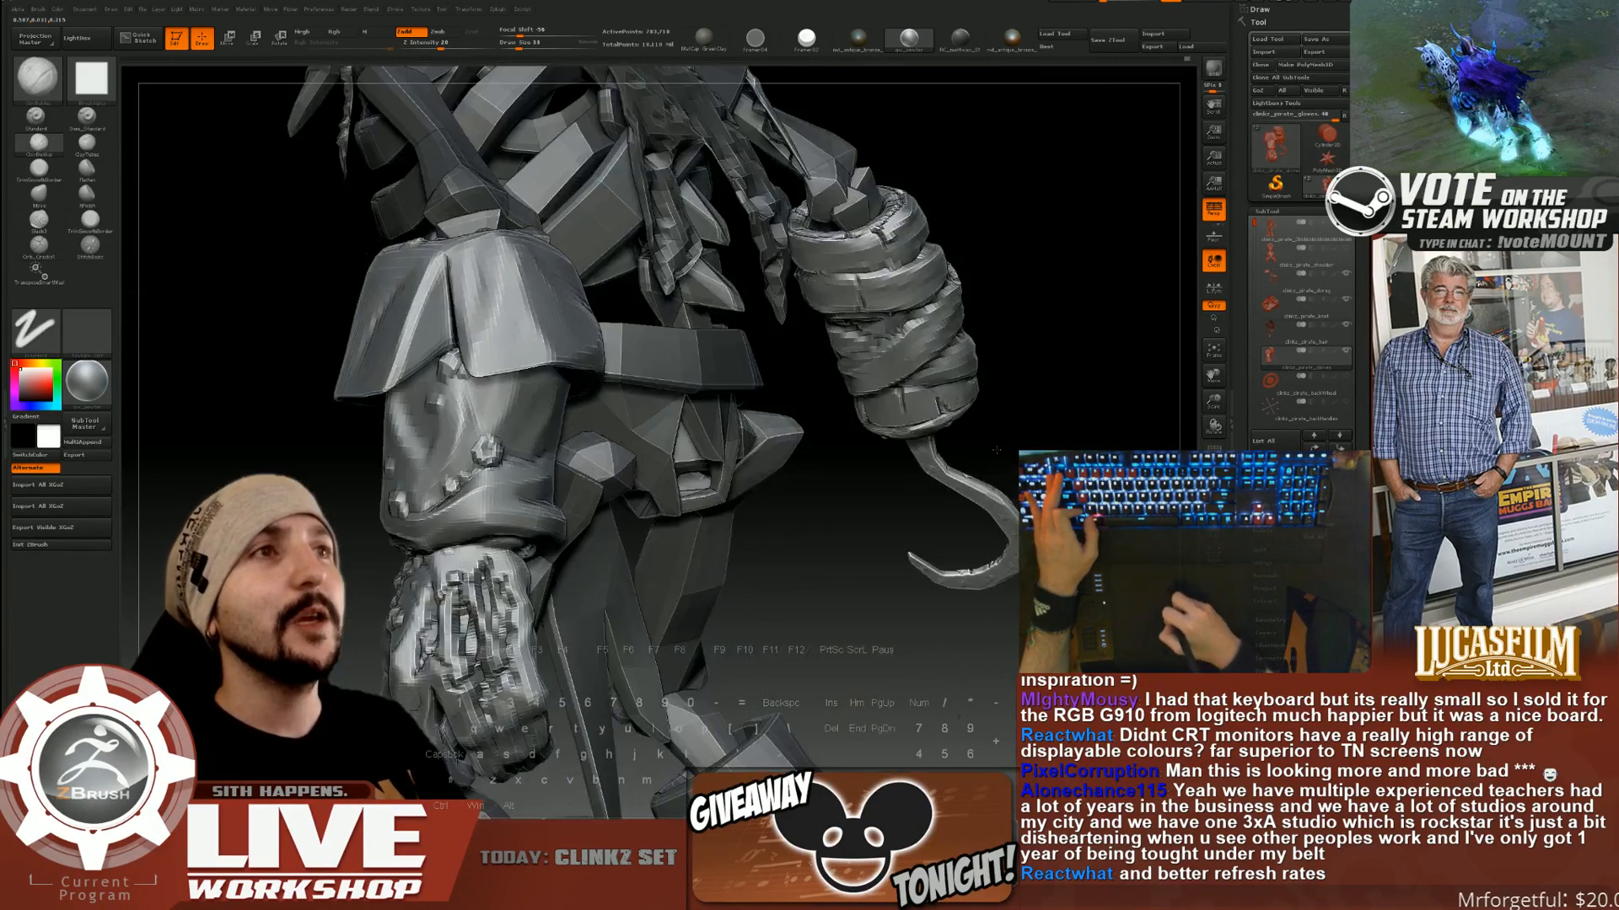
pyautogui.keyDown('alt'); pyautogui.moveTo(996, 450); pyautogui.dragTo(803, 578); pyautogui.keyUp('alt')
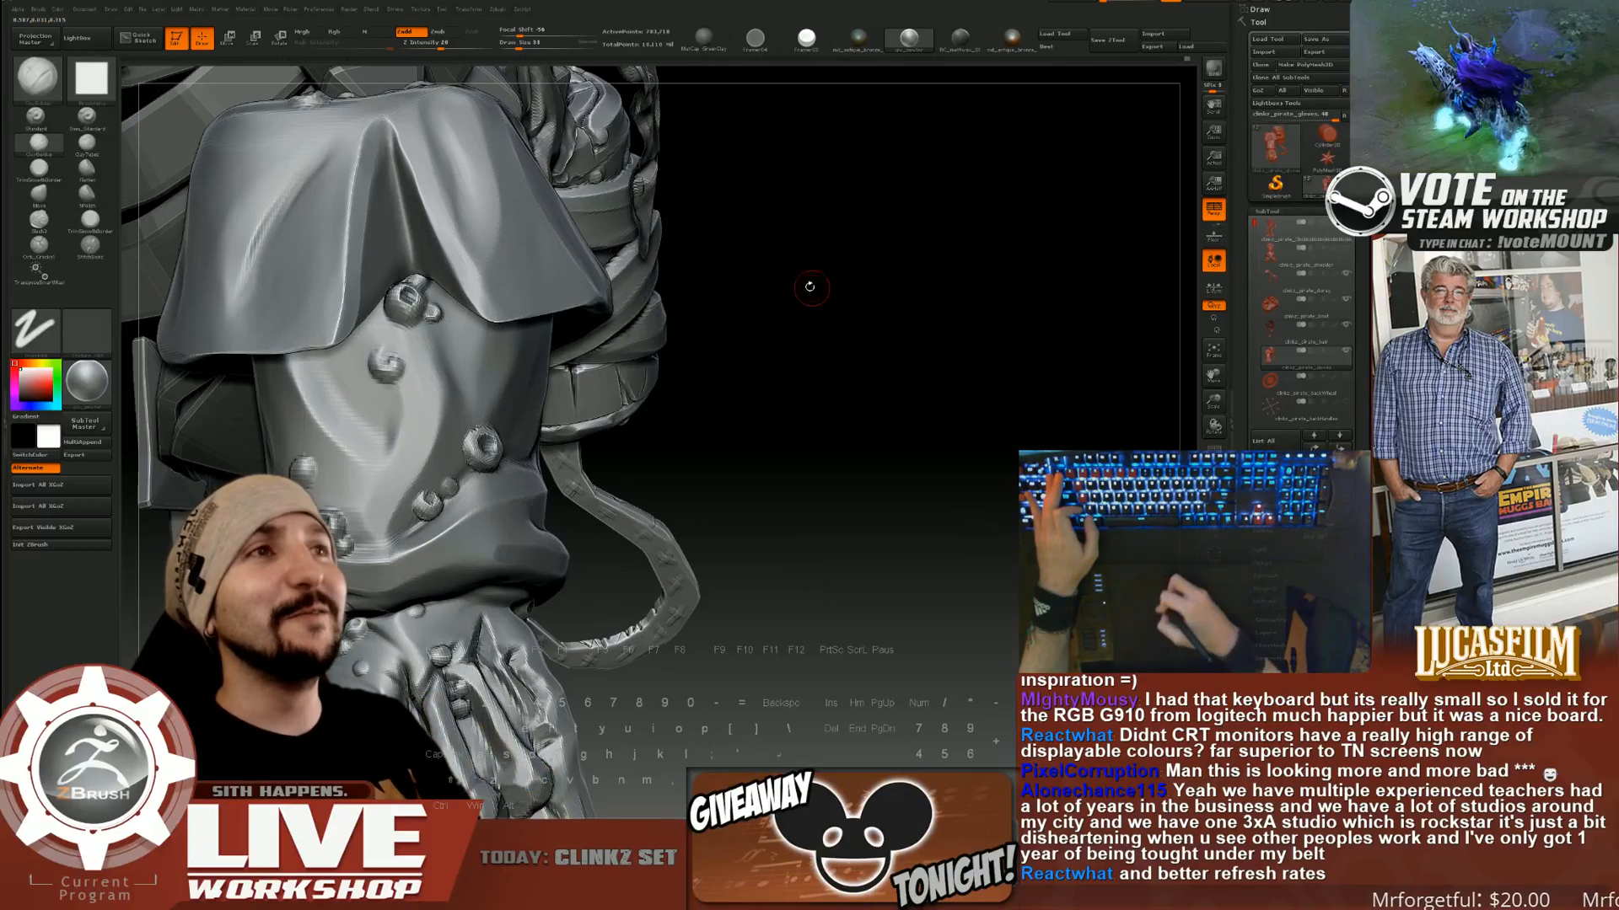
pyautogui.moveTo(809, 286); pyautogui.dragTo(997, 398)
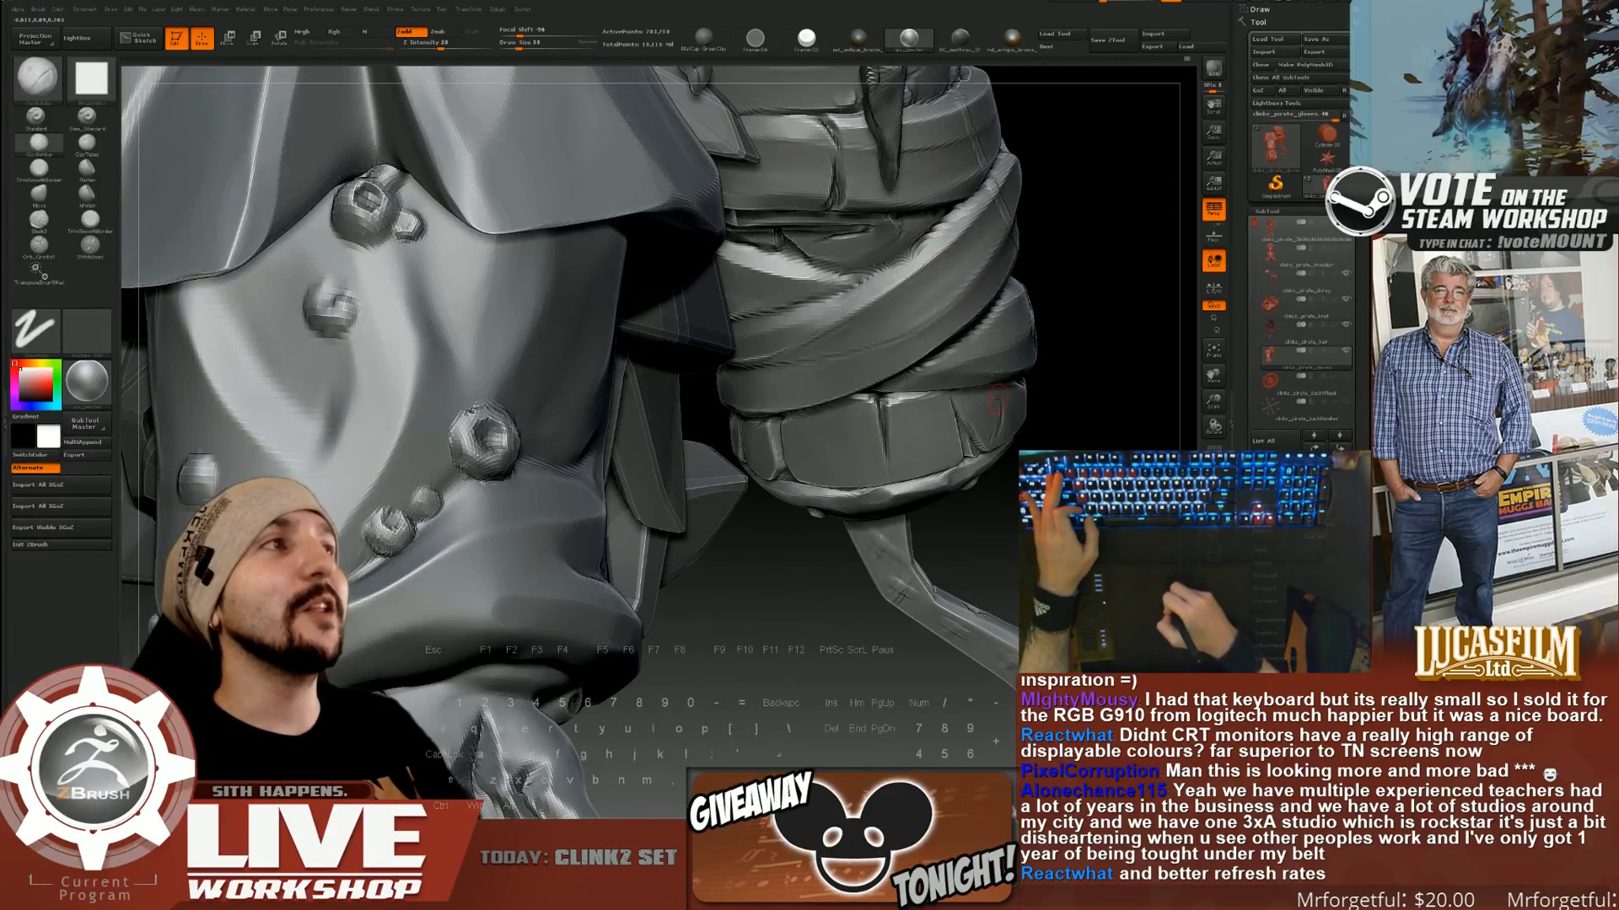
pyautogui.keyDown('alt'); pyautogui.moveTo(1064, 438); pyautogui.dragTo(1055, 349); pyautogui.keyUp('alt')
pyautogui.moveTo(1054, 419); pyautogui.dragTo(1003, 514)
# Add a small bump beside the lower barnacle of the diagonal row above the cuff fold, adjusting the brush size.
pyautogui.moveTo(595, 564); pyautogui.dragTo(763, 555)
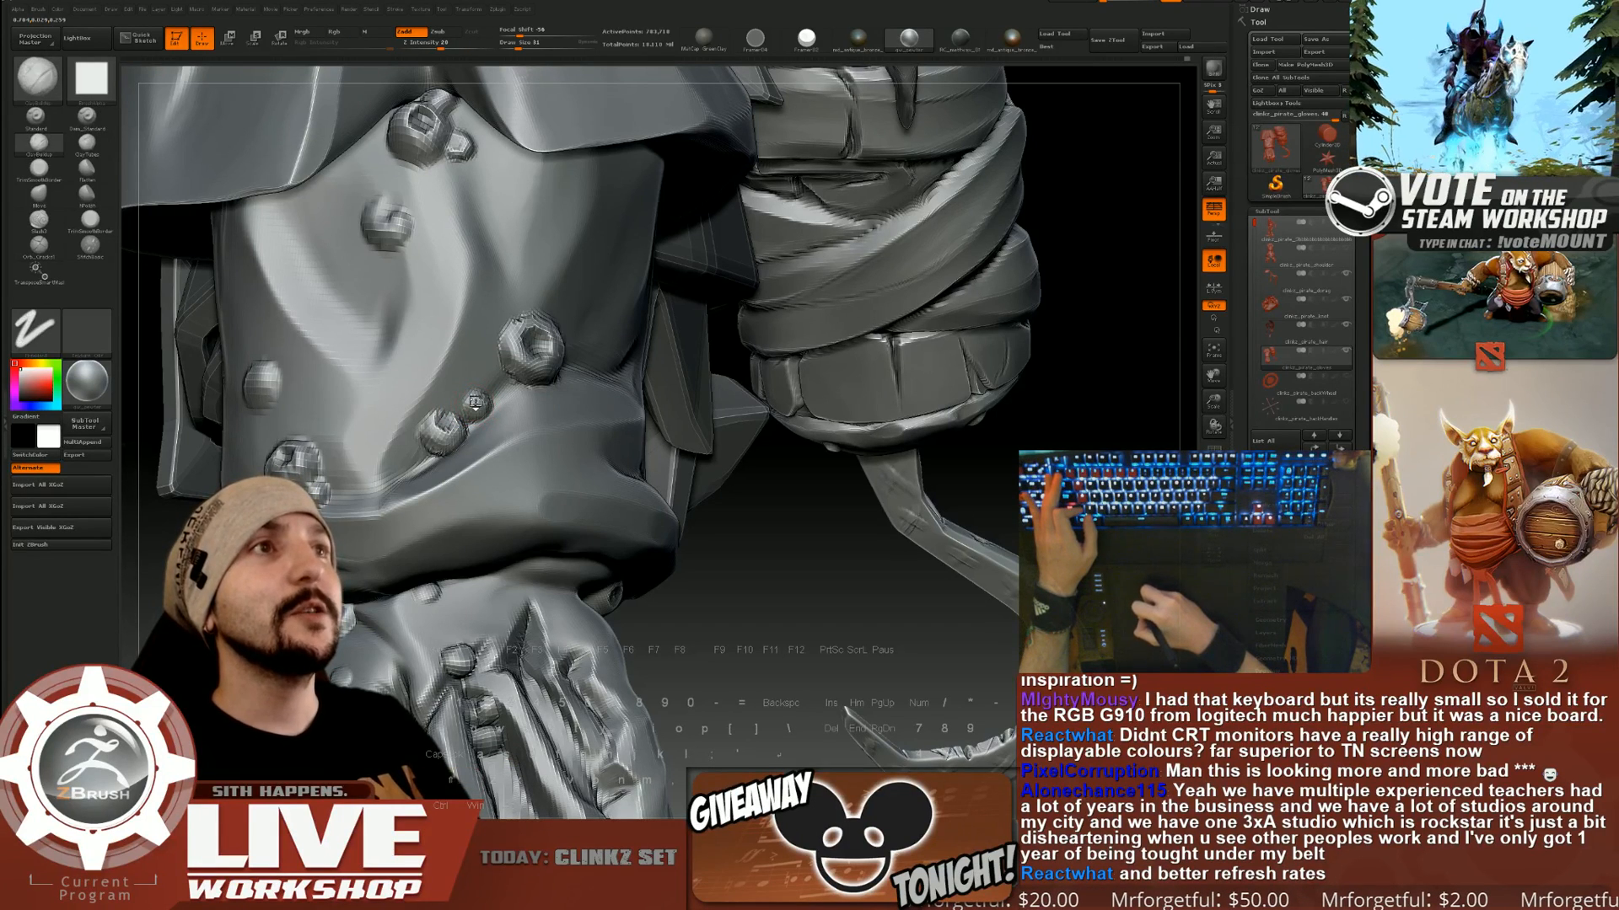
pyautogui.moveTo(843, 590)
pyautogui.mouseDown()
pyautogui.moveTo(784, 616)
pyautogui.moveTo(481, 422)
pyautogui.mouseUp()
pyautogui.press('s')
pyautogui.click(483, 405)
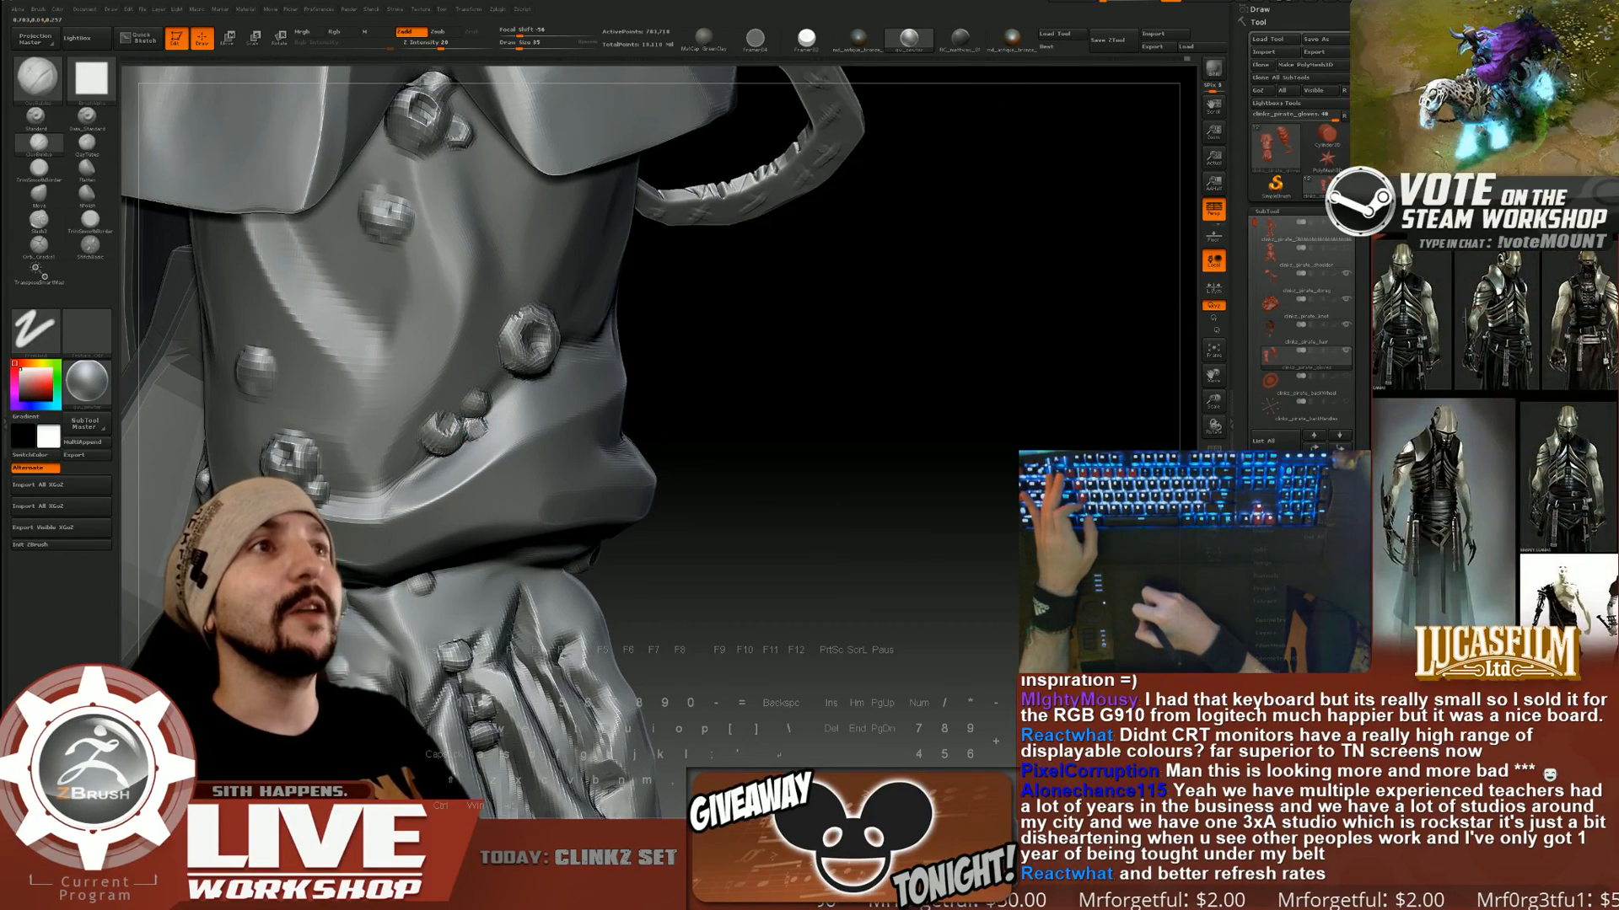
pyautogui.press('s')
pyautogui.click(467, 424)
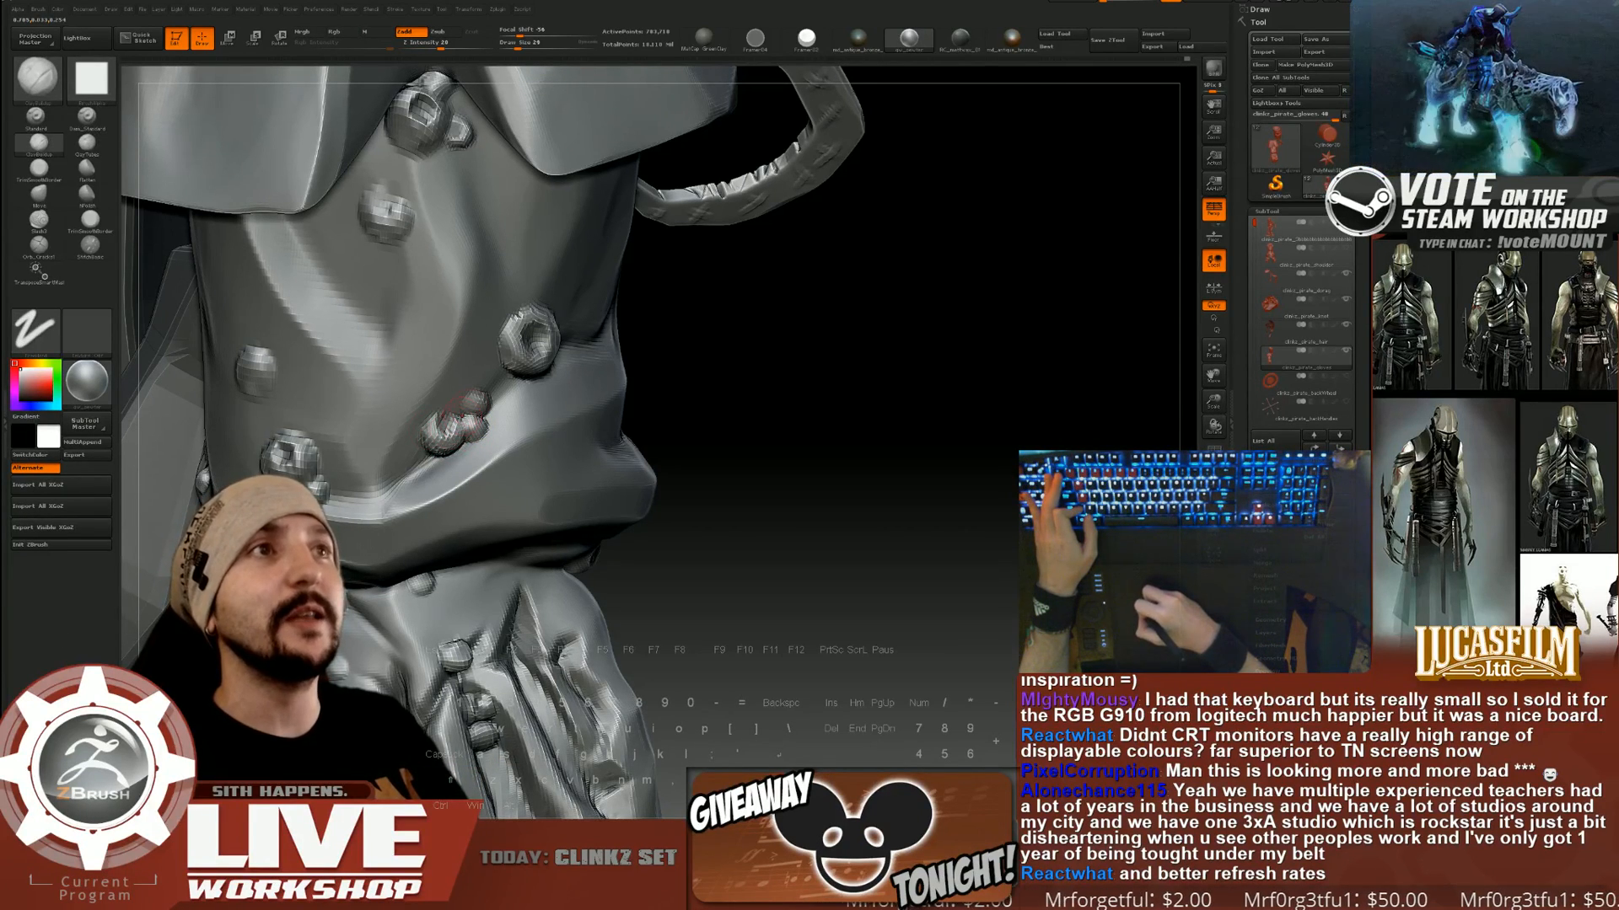
# Hollow out the upper small bump of the diagonal row above the cuff fold with a resized brush.
pyautogui.moveTo(748, 363); pyautogui.dragTo(649, 367)
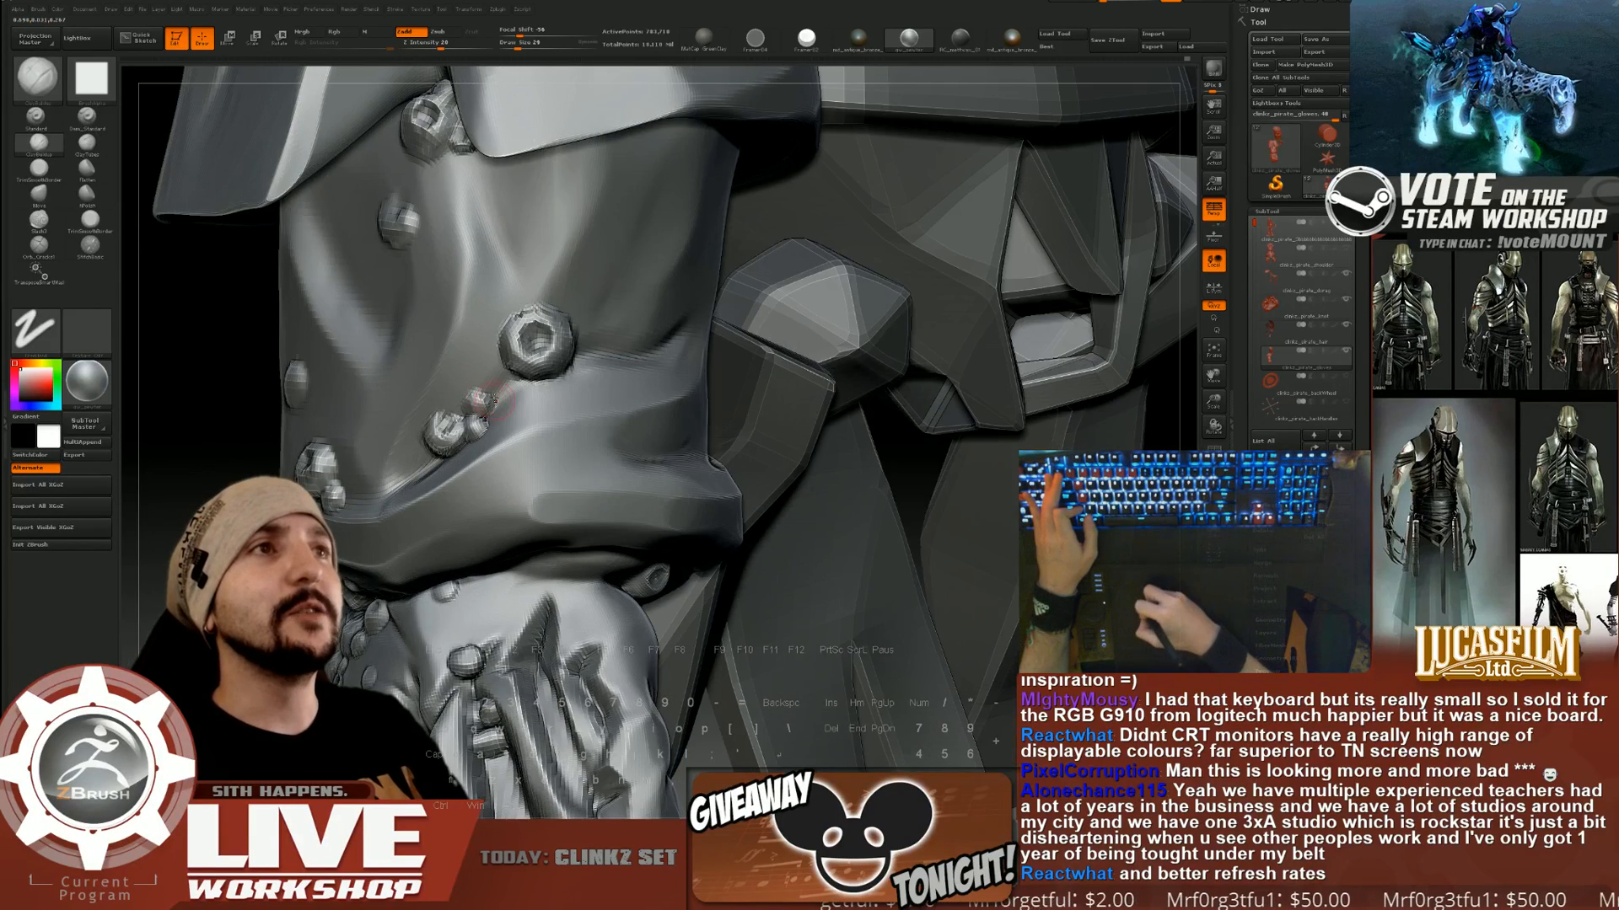
pyautogui.press('s')
pyautogui.click(475, 401)
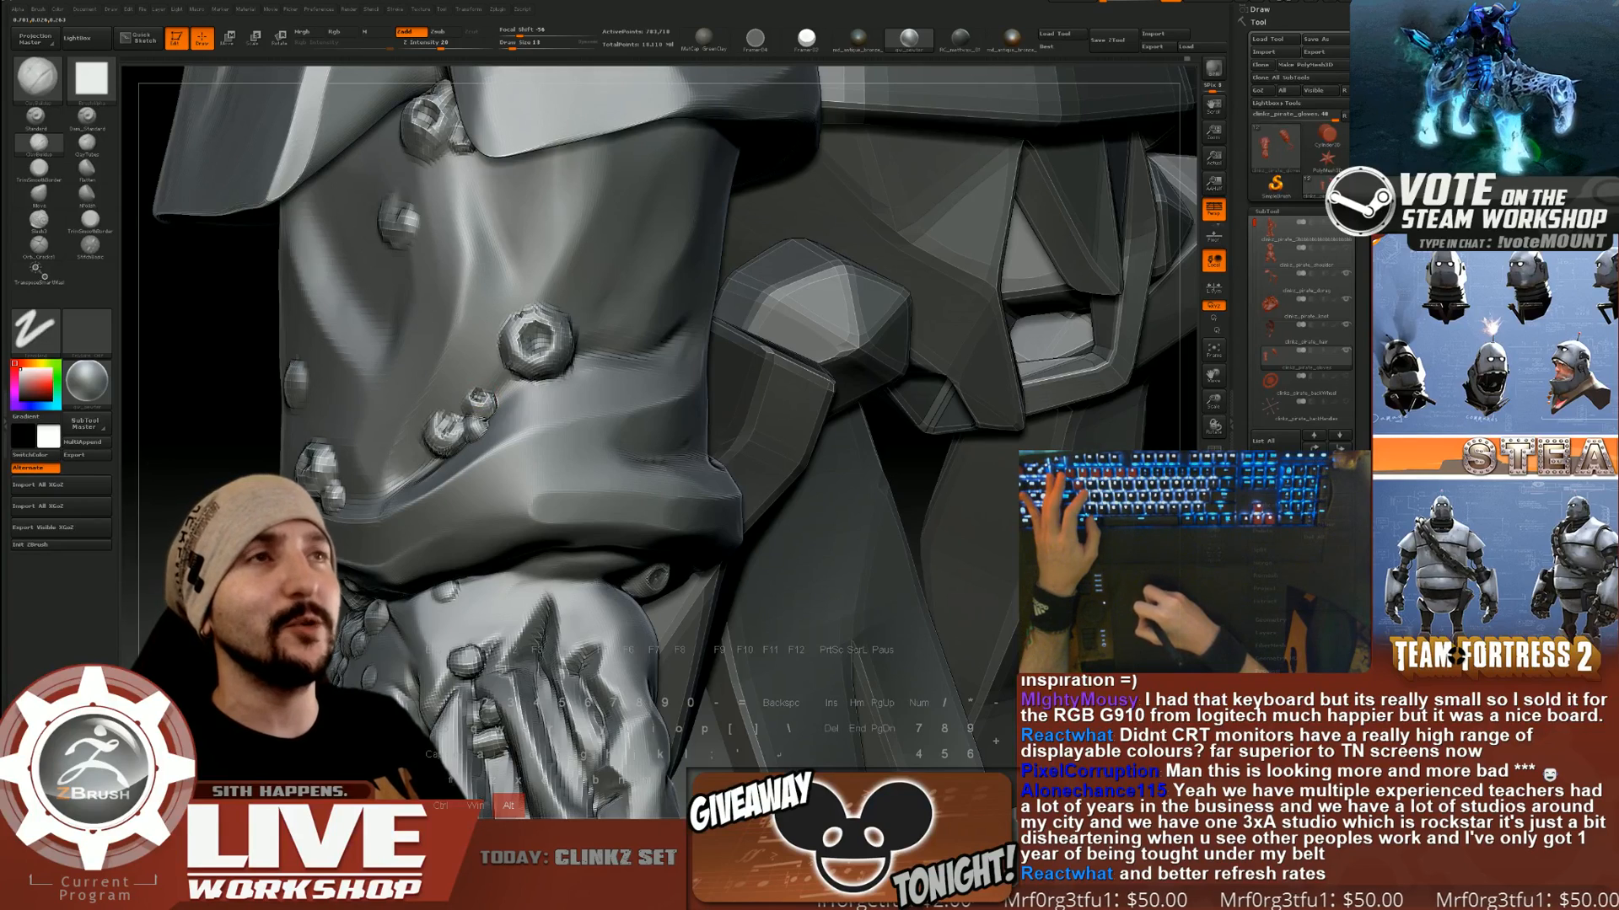
# Build up and smooth the large barnacle near the cuff fold and add a small bump at the diagonal row's lower end.
pyautogui.hotkey('alt', 's')
pyautogui.press(']')
pyautogui.moveTo(758, 581)
pyautogui.mouseDown()
pyautogui.moveTo(816, 581)
pyautogui.moveTo(342, 436)
pyautogui.mouseUp()
pyautogui.press('shift')
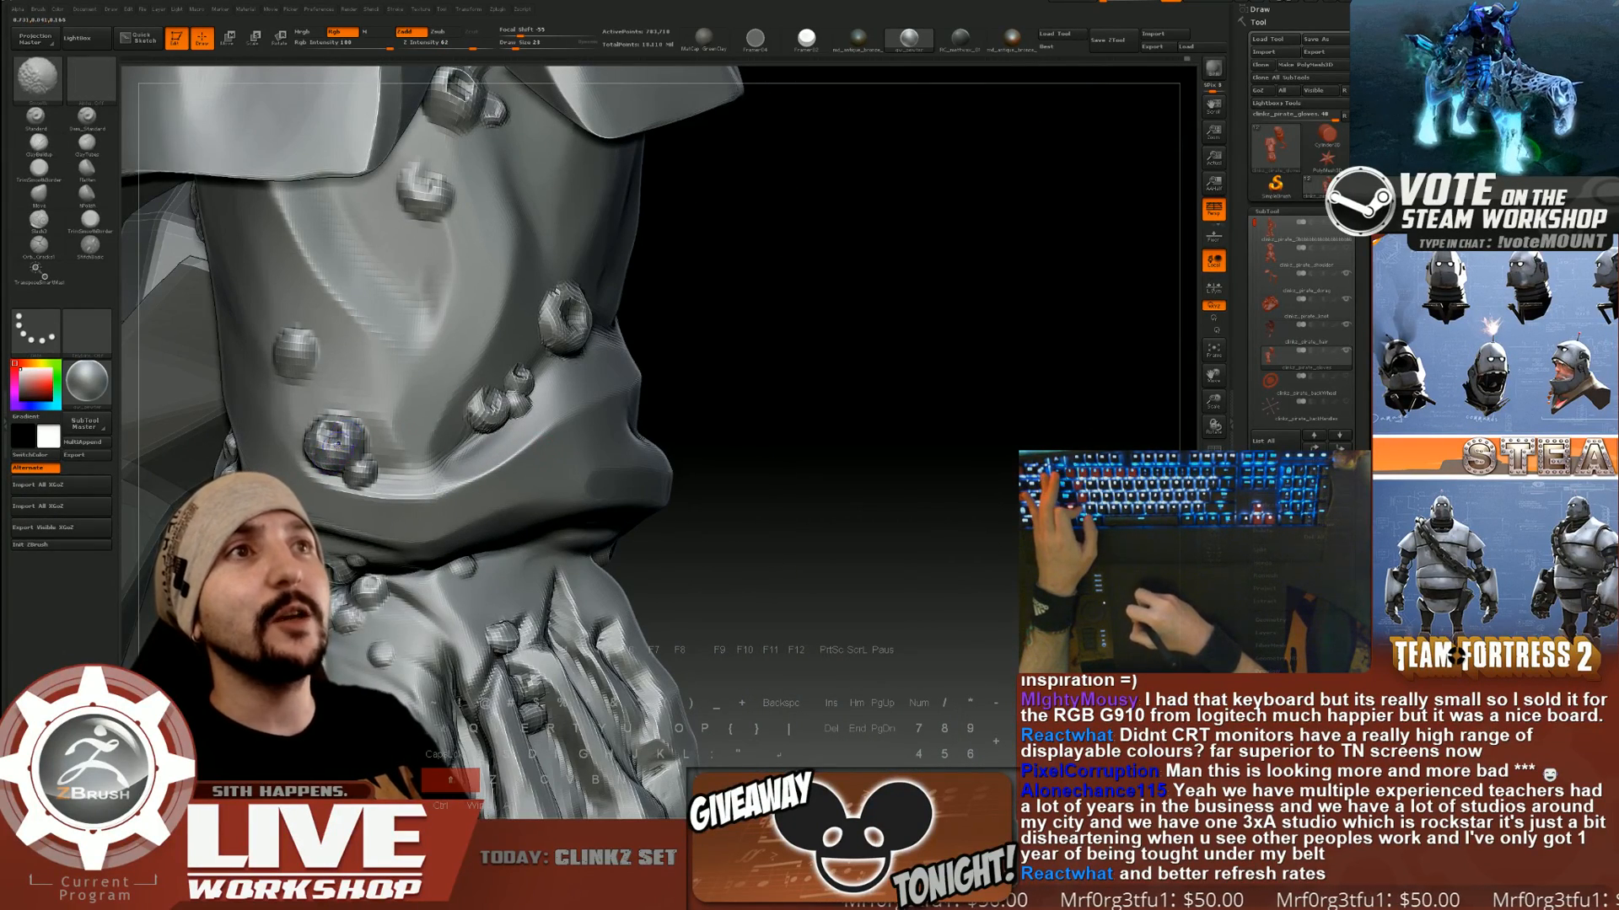
pyautogui.moveTo(326, 449); pyautogui.dragTo(337, 434)
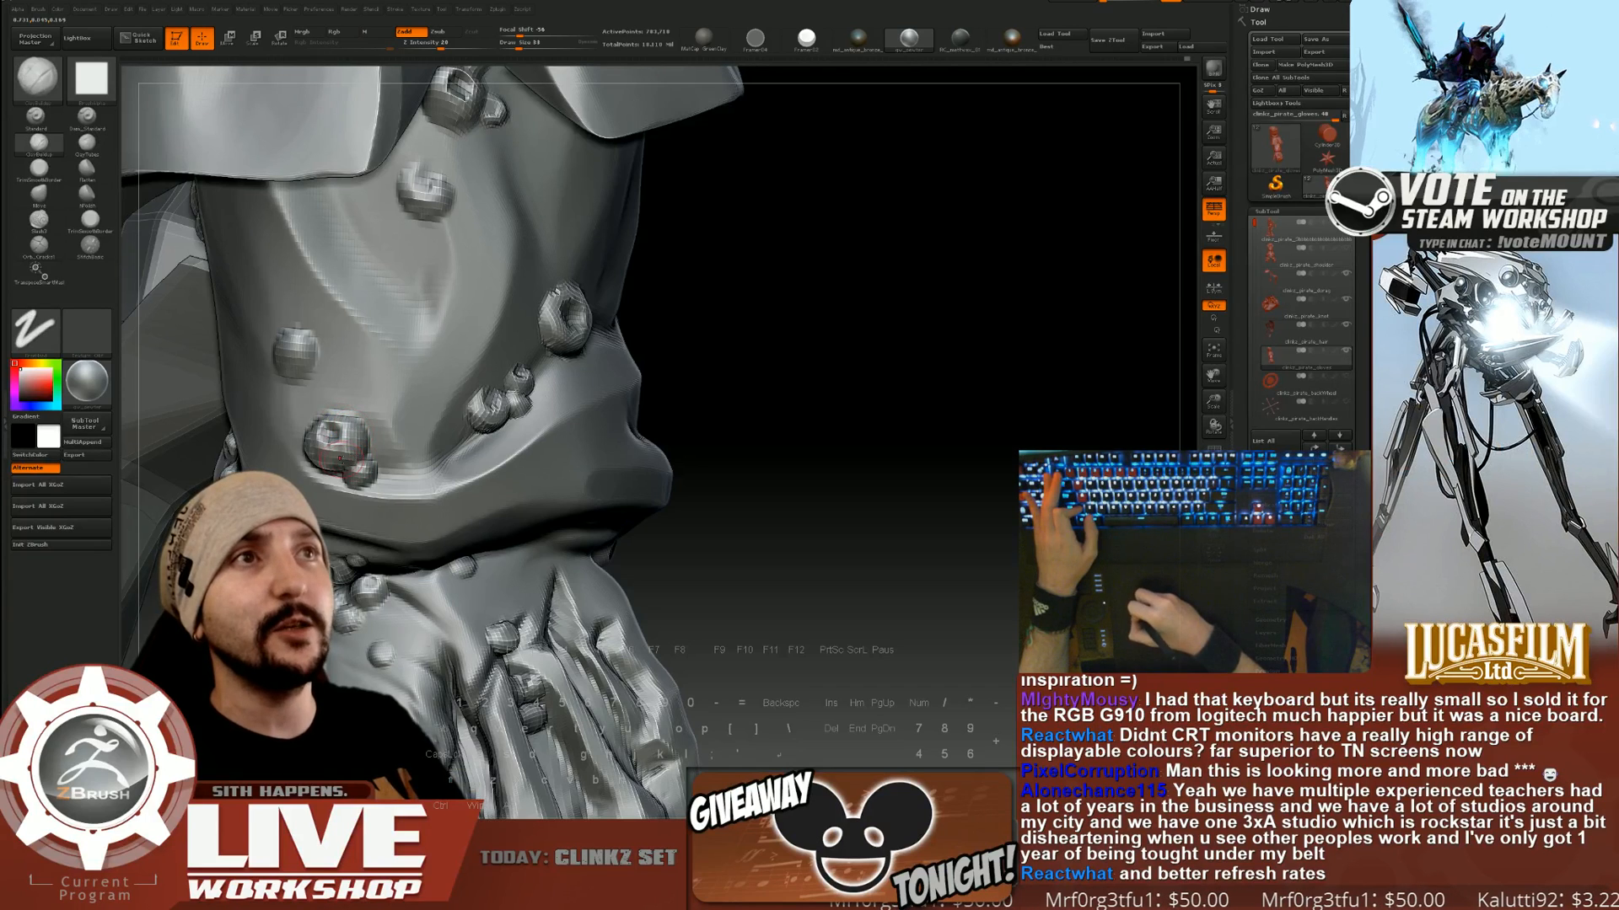
pyautogui.moveTo(708, 371); pyautogui.dragTo(670, 363)
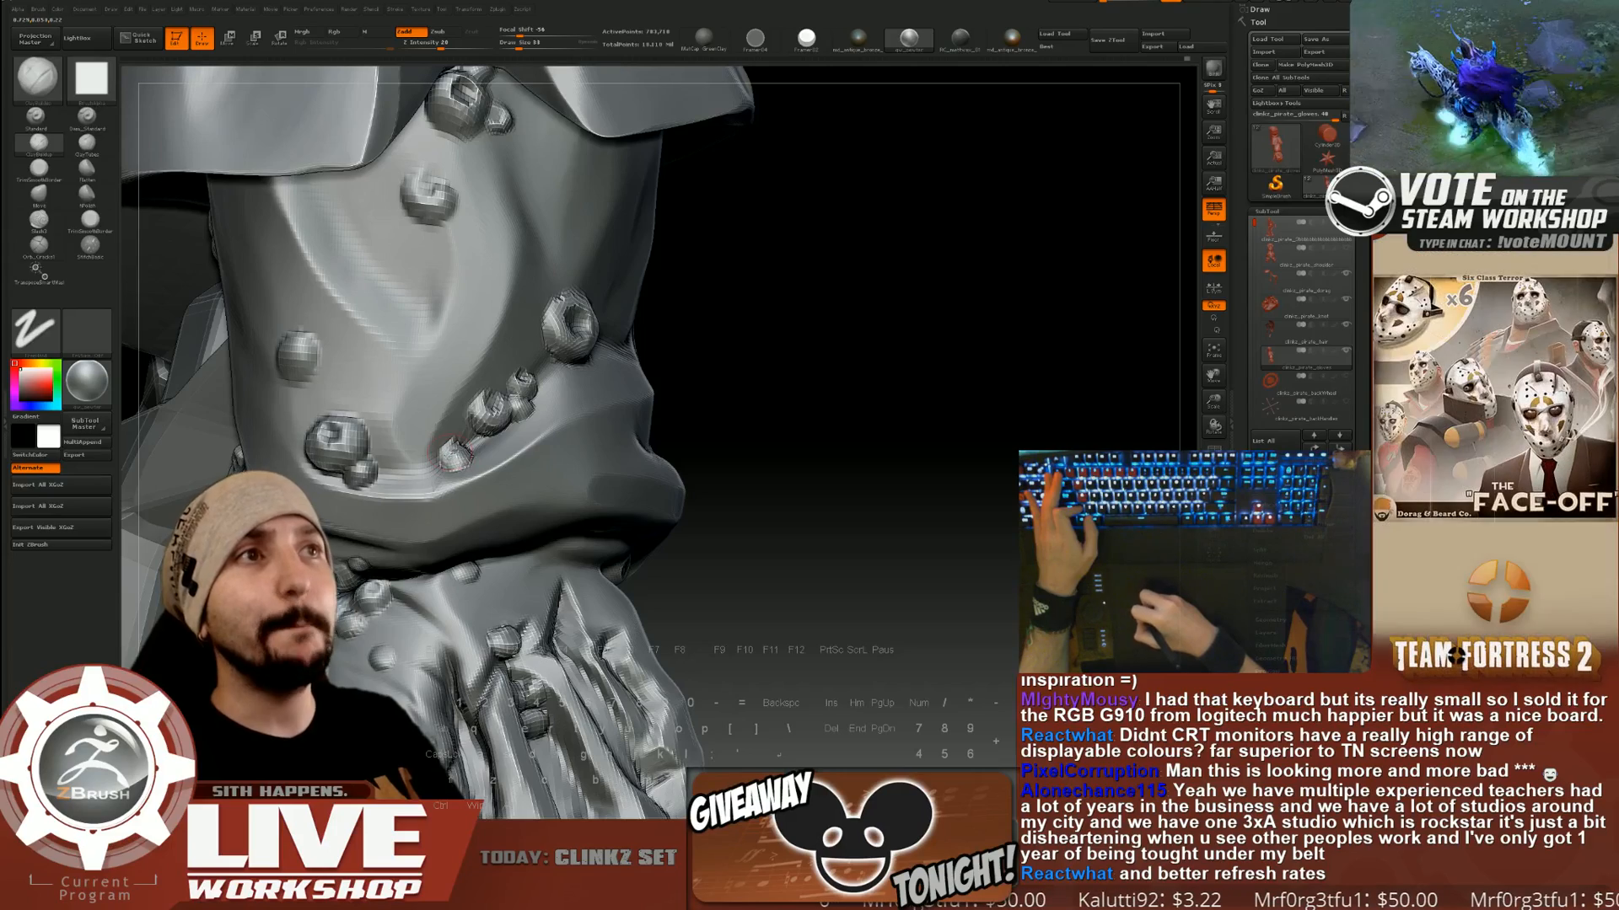
pyautogui.press('shift')
# Sculpt and smooth a small bump on the cuff above the hand's barnacle cluster and build up a larger one farther along.
pyautogui.moveTo(763, 472)
pyautogui.keyDown('alt'); pyautogui.mouseDown()
pyautogui.moveTo(773, 343)
pyautogui.moveTo(809, 350)
pyautogui.moveTo(825, 436)
pyautogui.moveTo(401, 493)
pyautogui.mouseUp(); pyautogui.keyUp('alt')
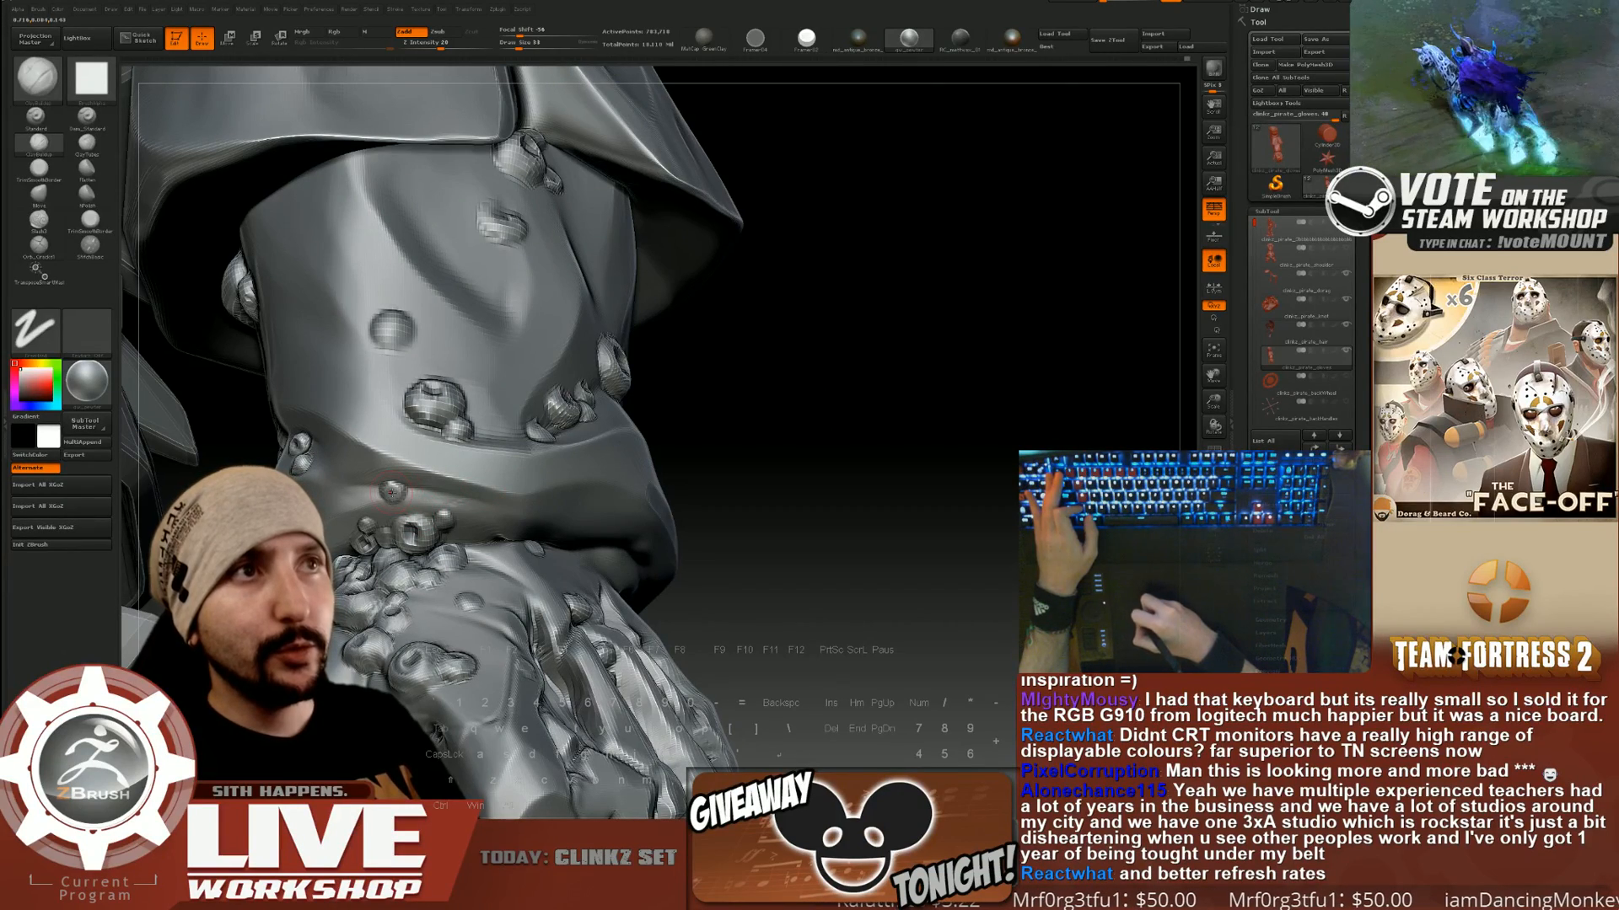
pyautogui.moveTo(742, 439)
pyautogui.mouseDown()
pyautogui.moveTo(878, 418)
pyautogui.moveTo(881, 443)
pyautogui.mouseUp()
pyautogui.press('s')
pyautogui.click(389, 461)
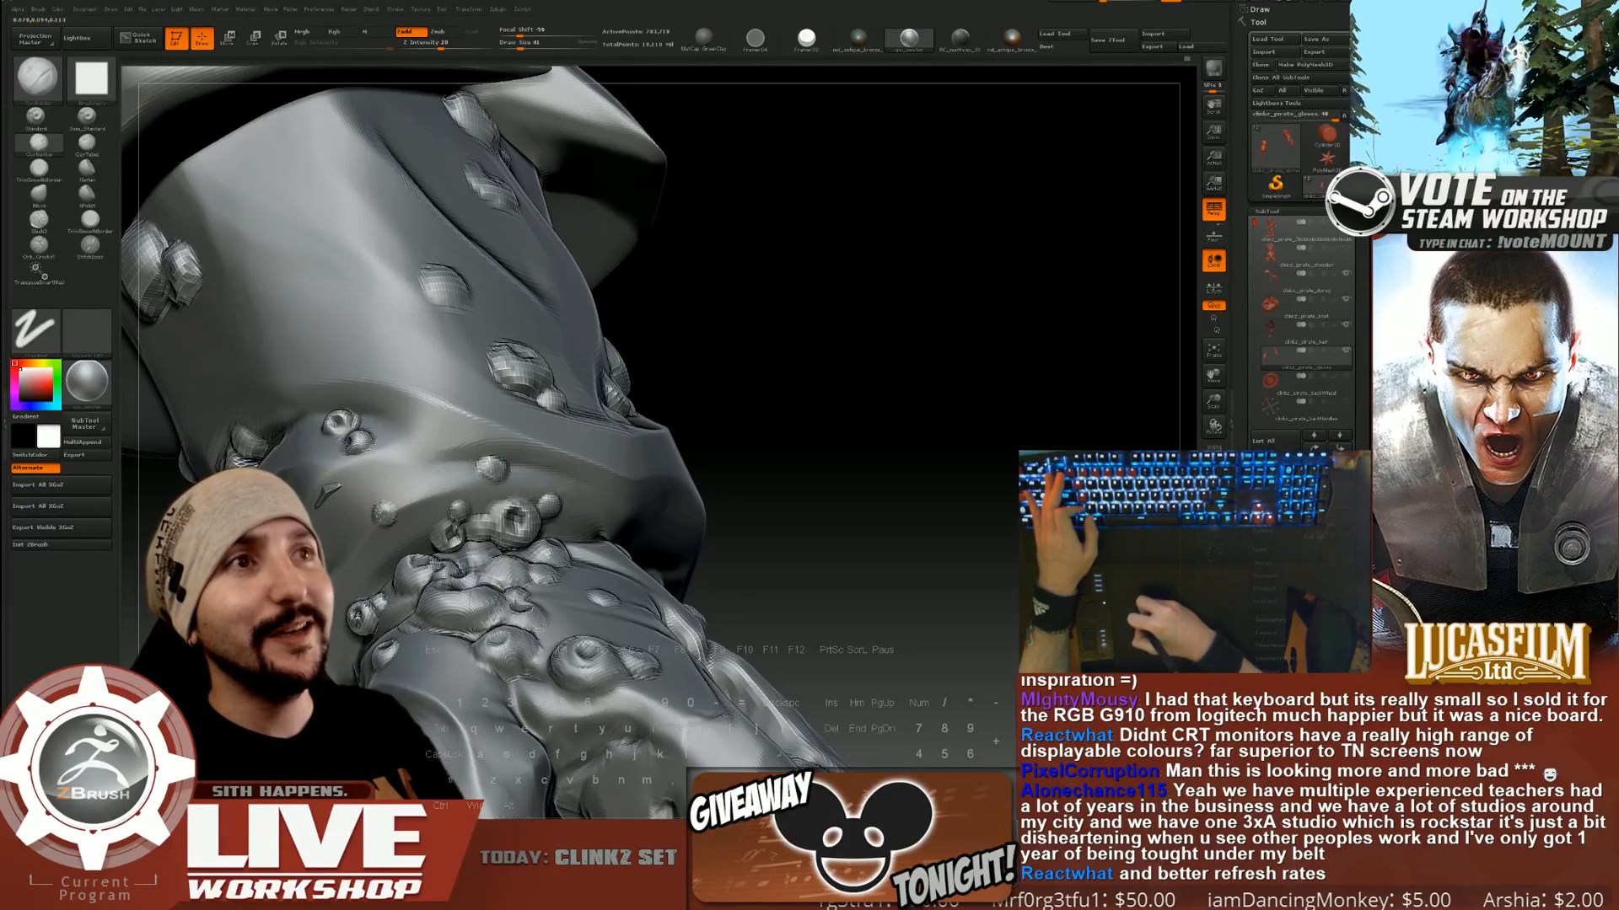
pyautogui.keyDown('shift'); pyautogui.moveTo(381, 508); pyautogui.dragTo(387, 515); pyautogui.keyUp('shift')
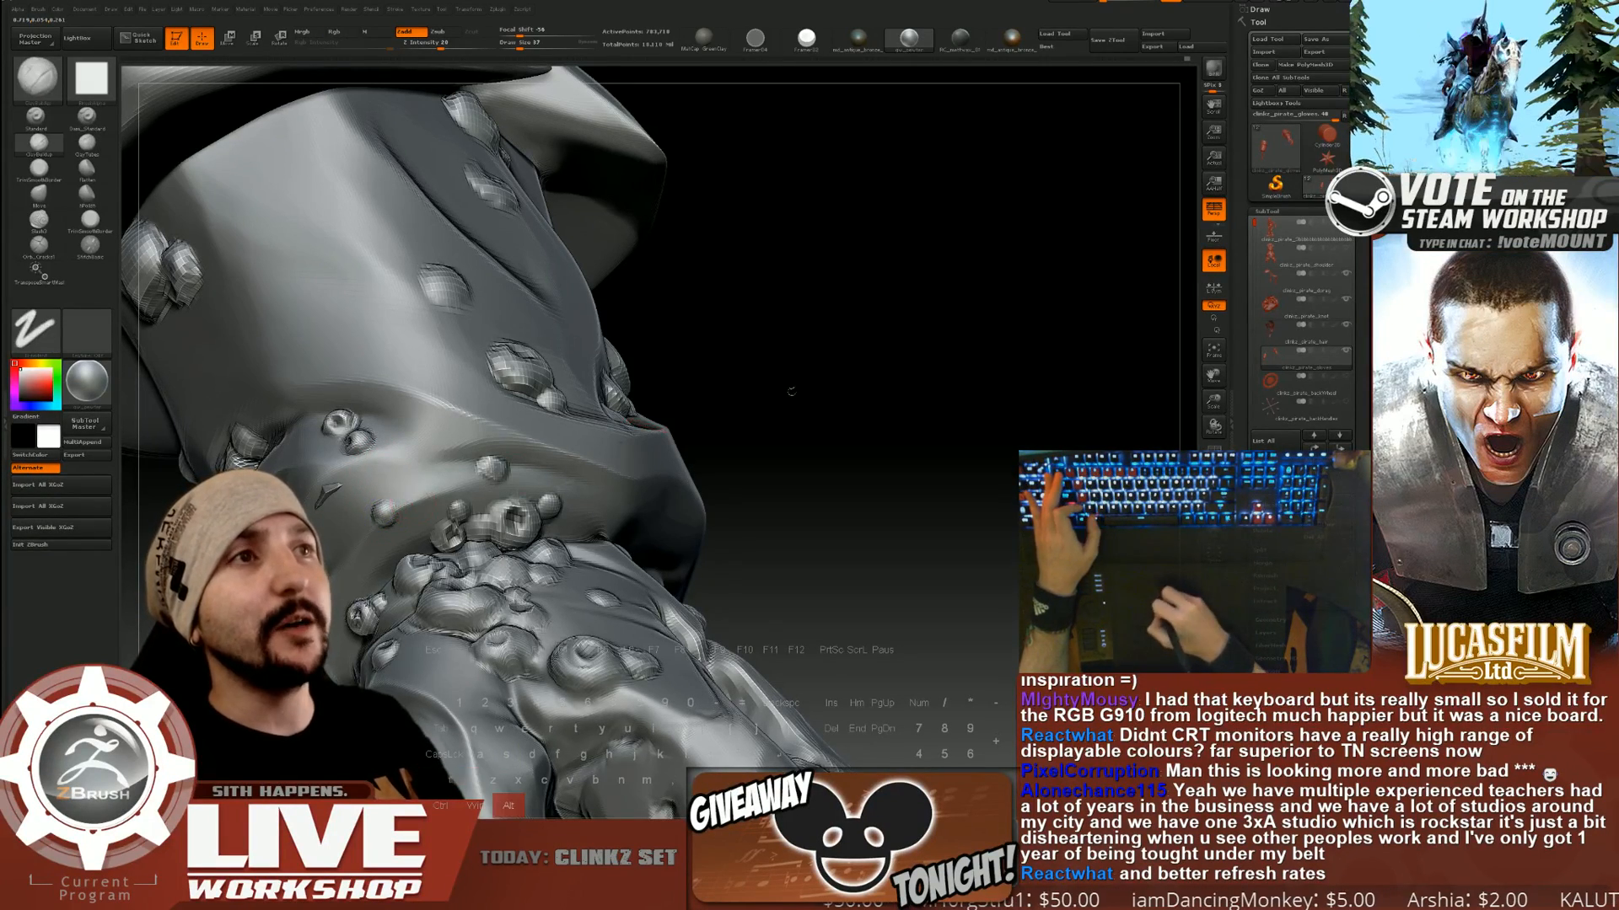
pyautogui.moveTo(791, 390); pyautogui.dragTo(387, 502)
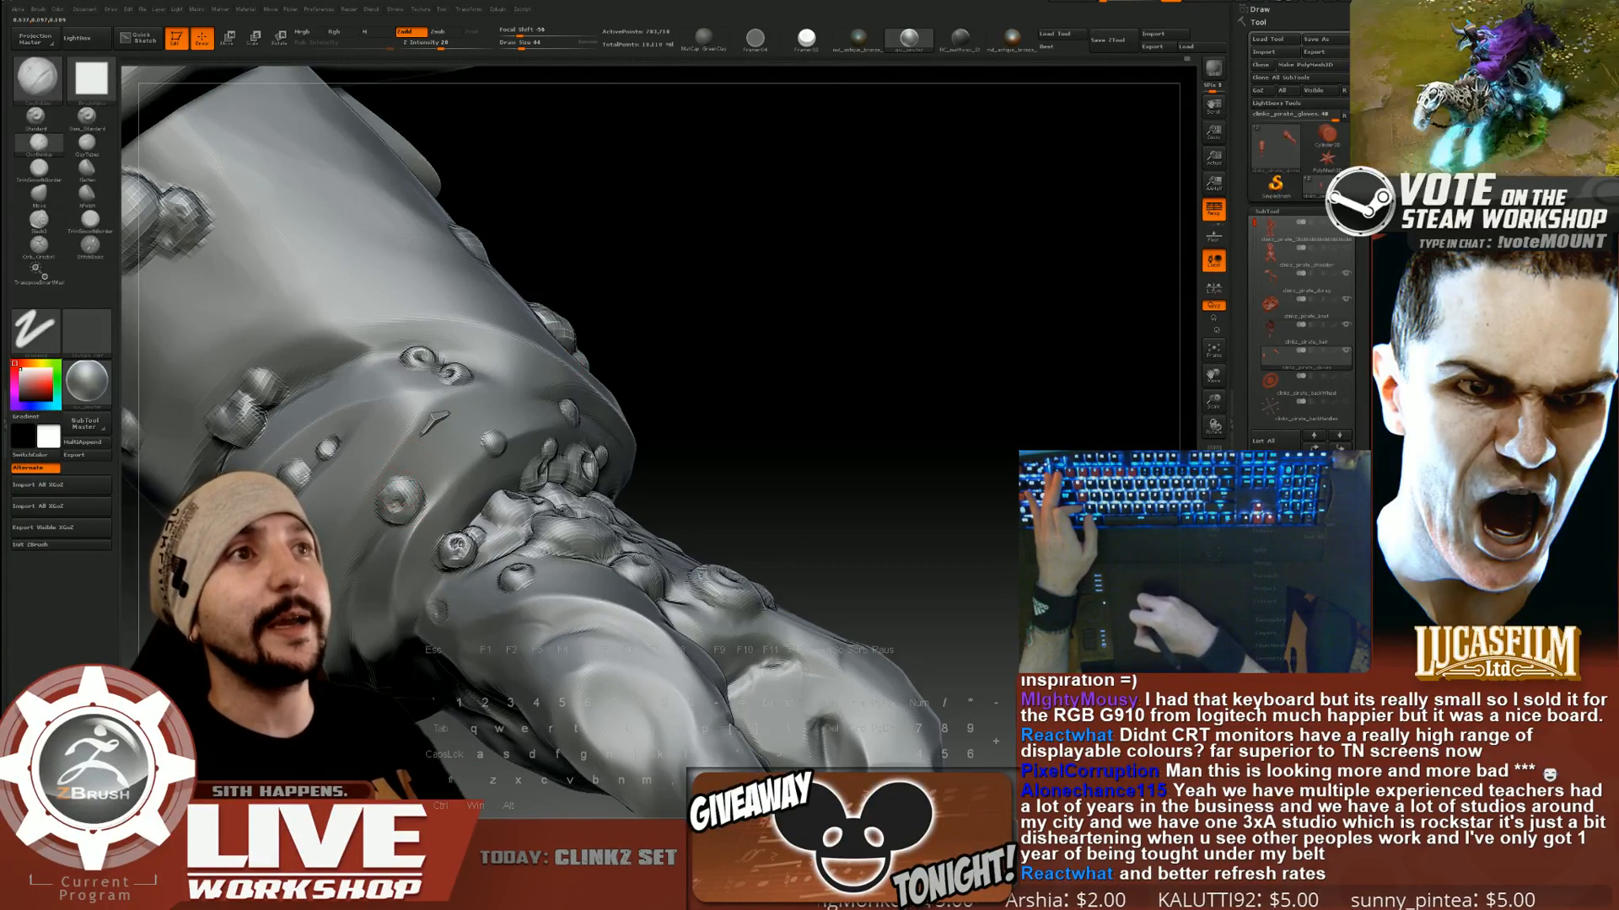
# Hollow out the bump on the cuff's middle fold and add a small bump on the same fold farther along.
pyautogui.press('shift')
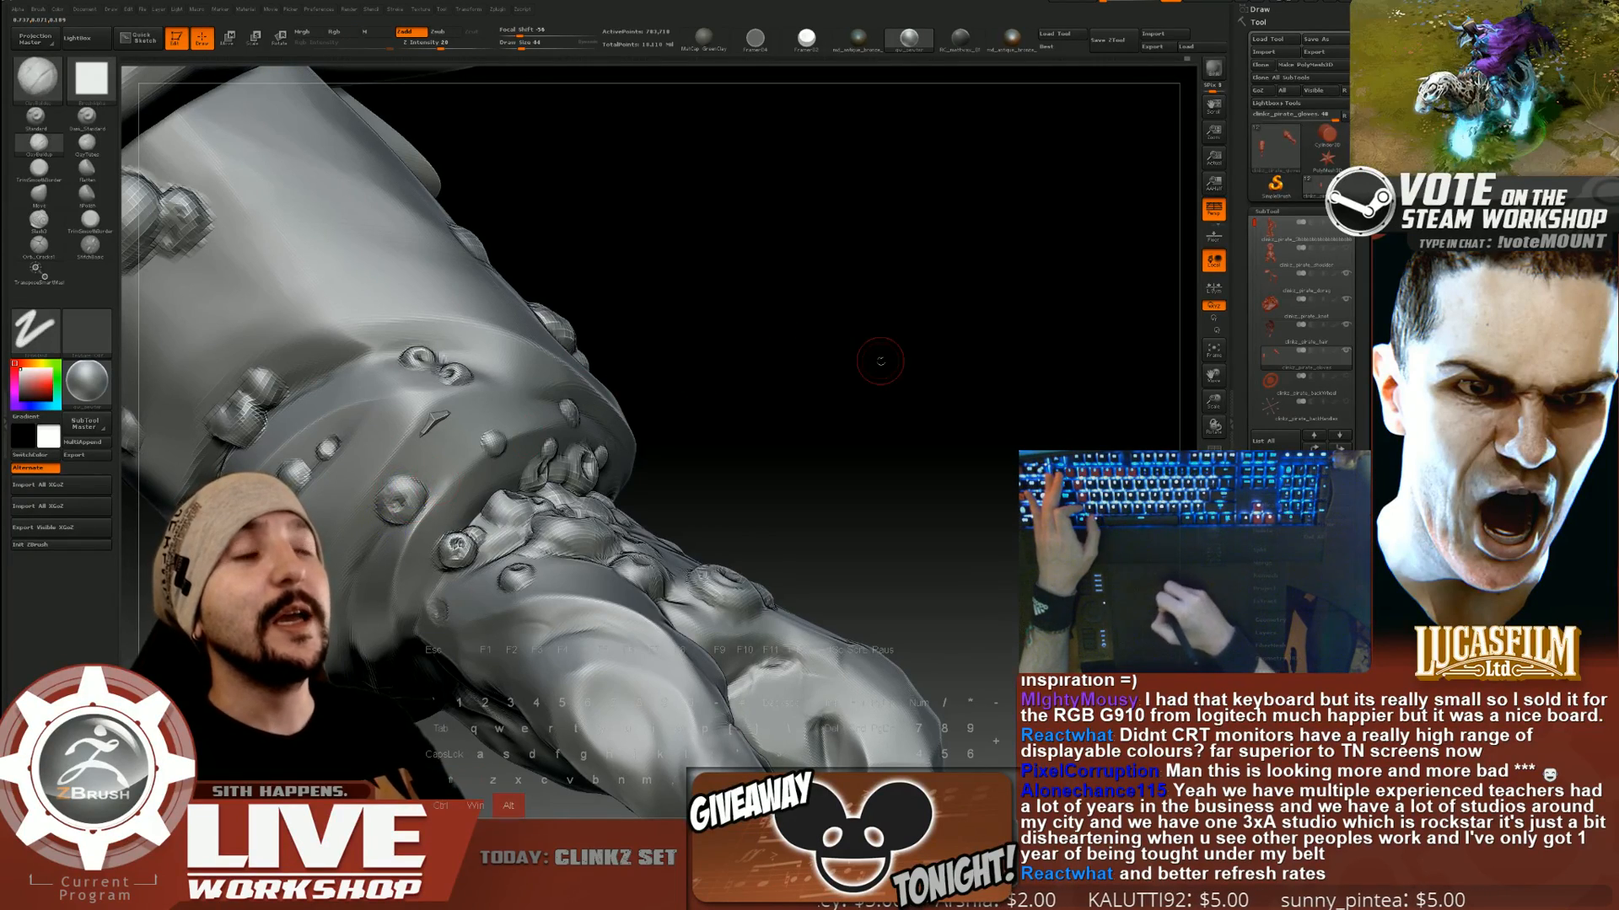
pyautogui.moveTo(877, 361)
pyautogui.keyDown('alt'); pyautogui.mouseDown()
pyautogui.moveTo(878, 260)
pyautogui.moveTo(807, 287)
pyautogui.moveTo(804, 304)
pyautogui.moveTo(834, 270)
pyautogui.moveTo(817, 318)
pyautogui.moveTo(830, 349)
pyautogui.mouseUp(); pyautogui.keyUp('alt')
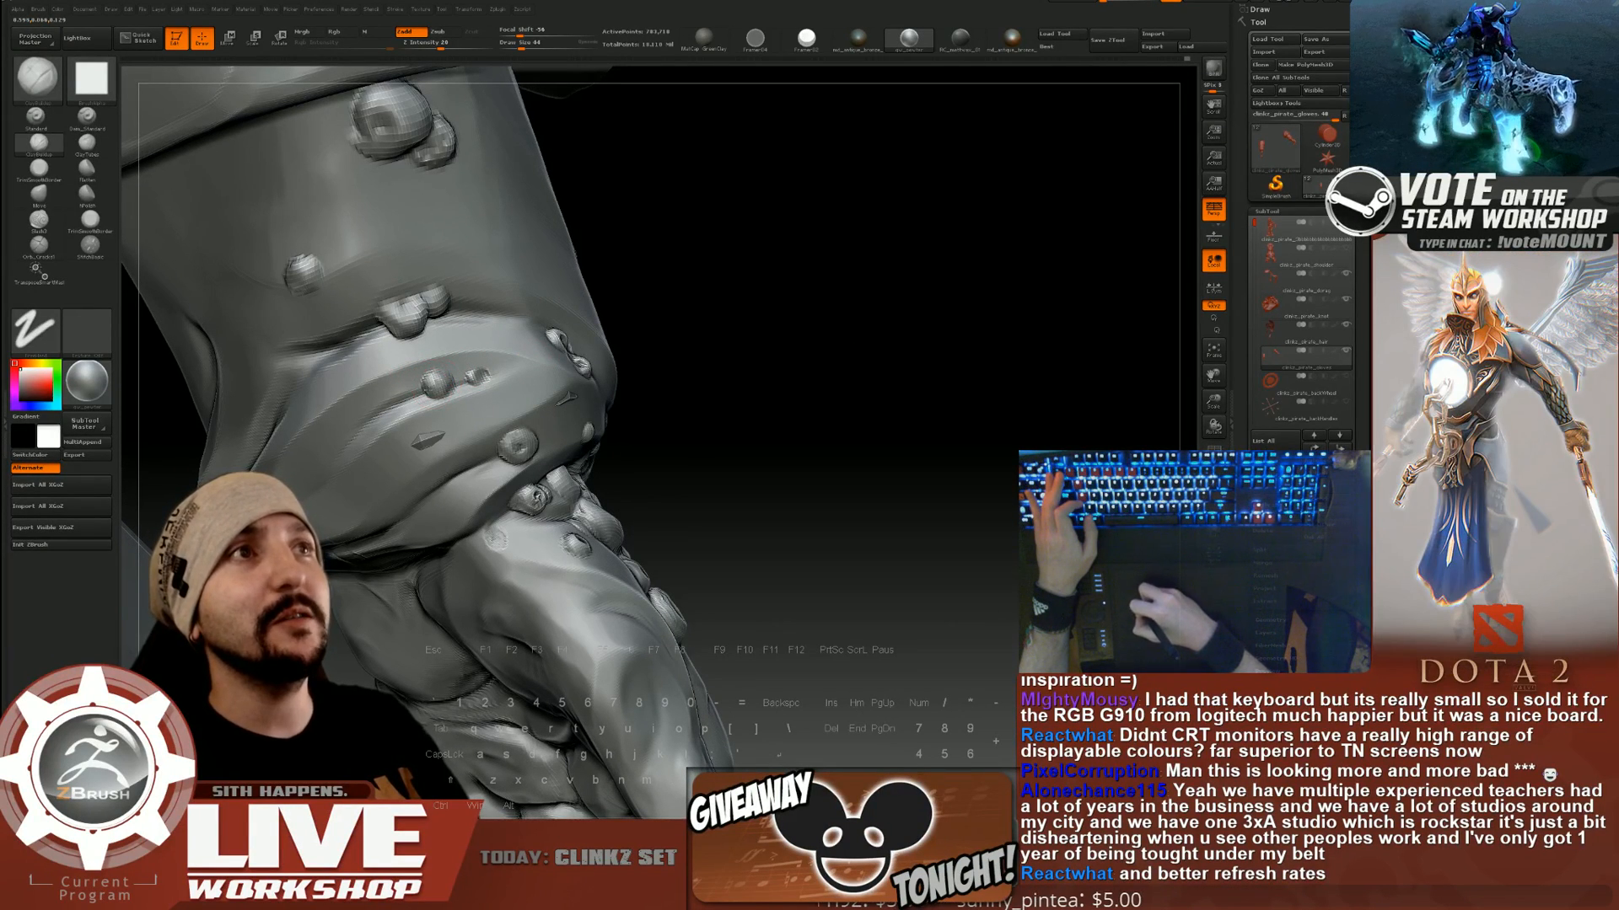
pyautogui.press('alt')
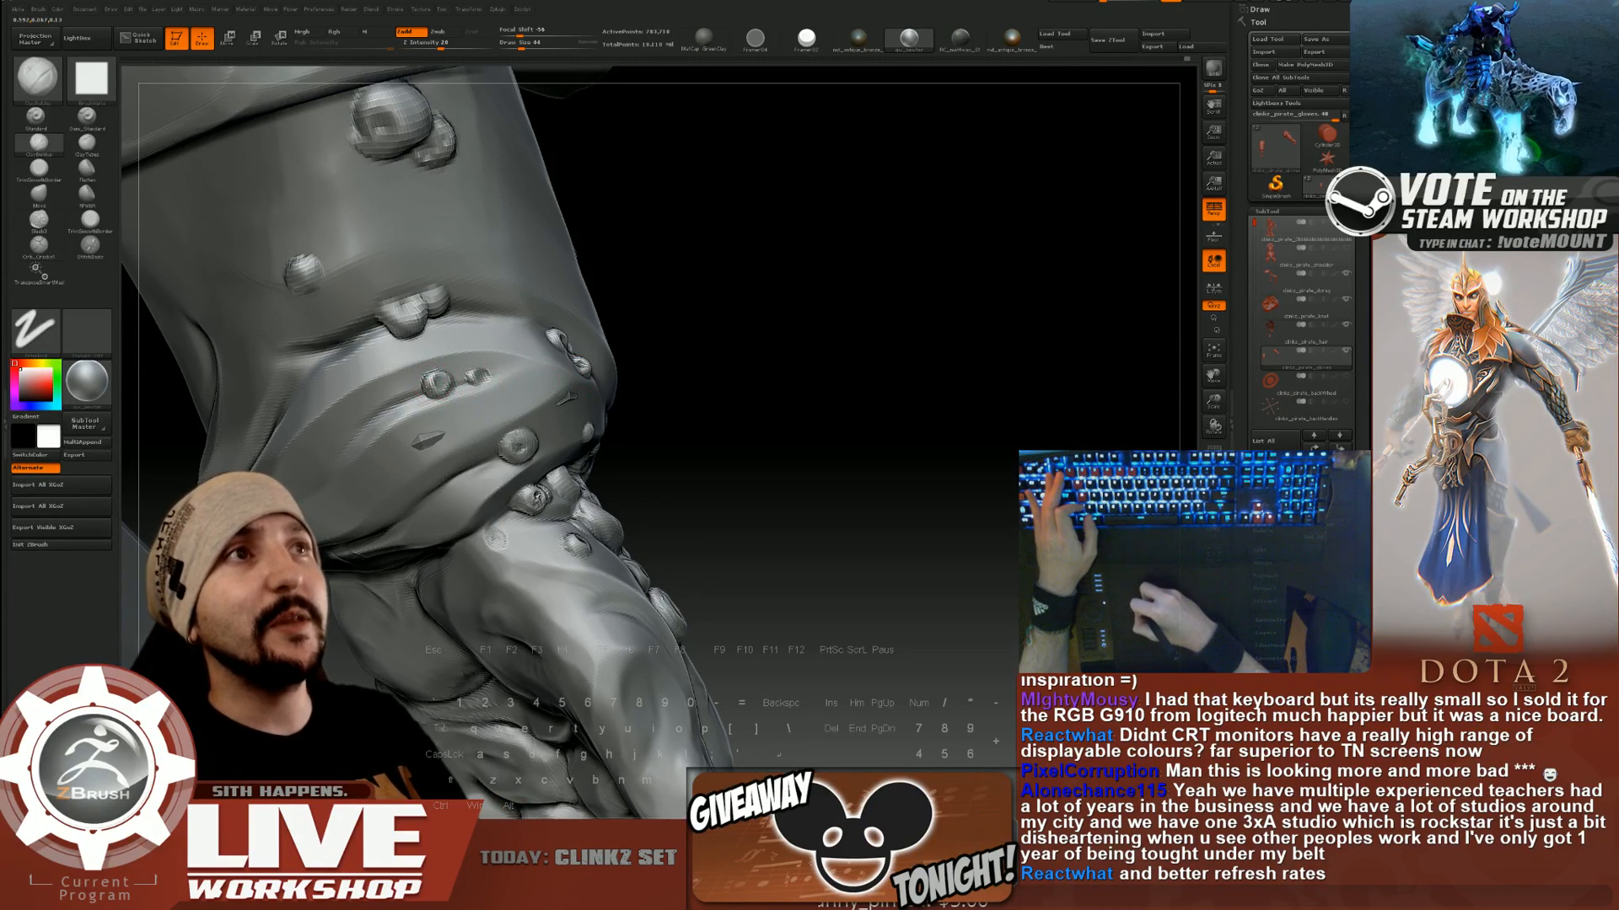
pyautogui.moveTo(719, 356)
pyautogui.keyDown('alt'); pyautogui.mouseDown()
pyautogui.moveTo(762, 329)
pyautogui.moveTo(834, 320)
pyautogui.mouseUp(); pyautogui.keyUp('alt')
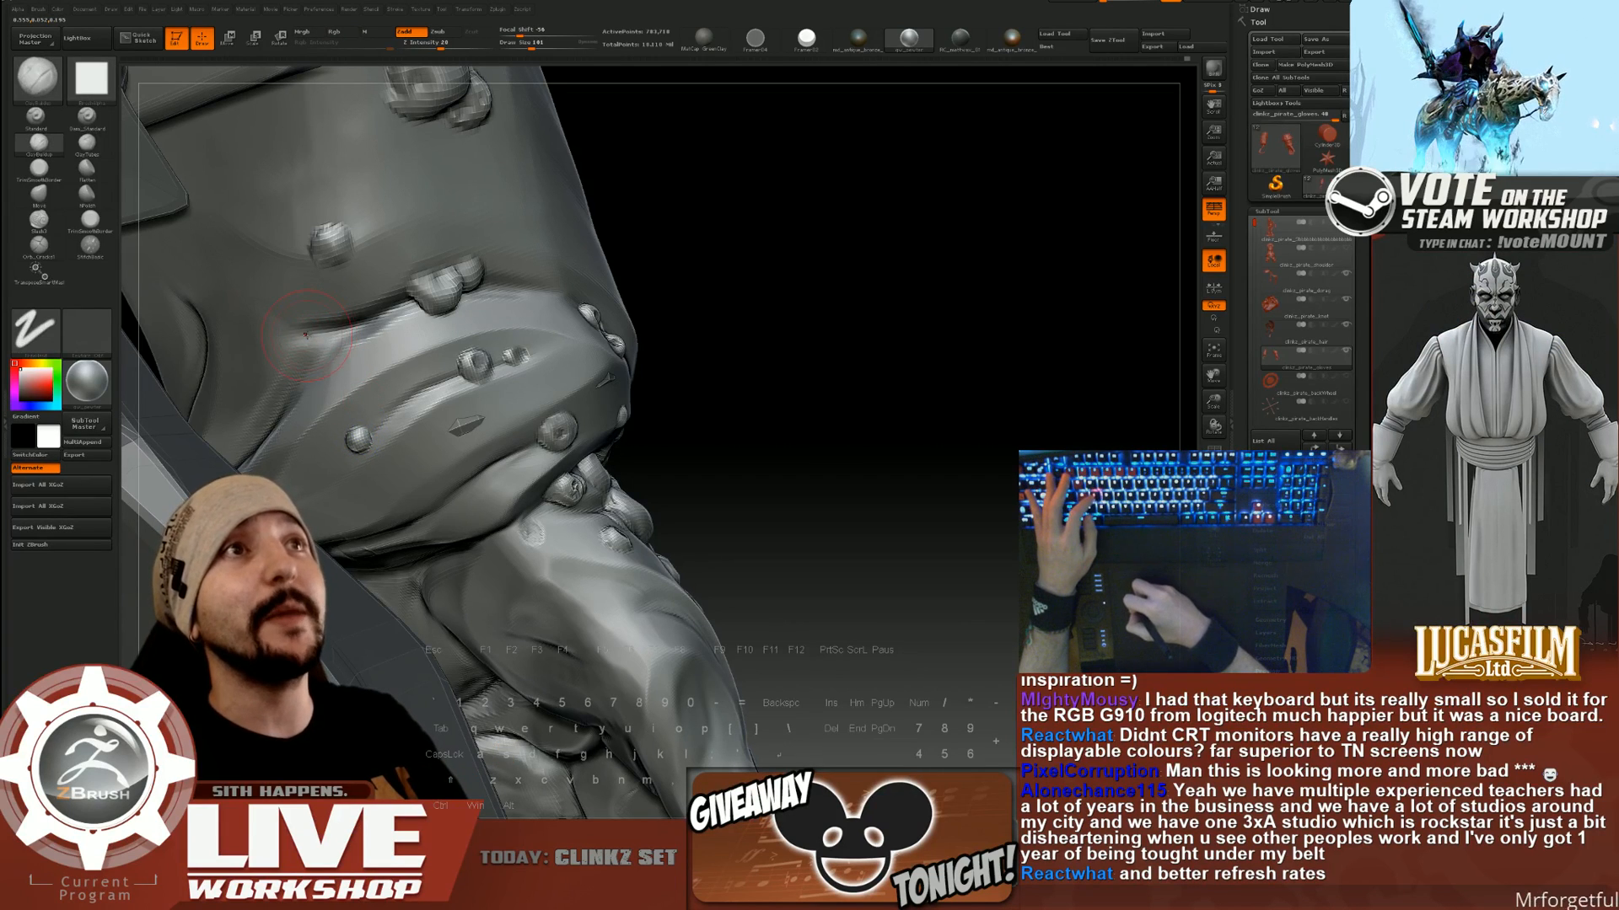
# Sculpt a large barnacle on the forearm sleeve just above the cuff fold and indent its centre with a smaller brush.
pyautogui.moveTo(306, 333); pyautogui.dragTo(309, 329)
pyautogui.press('s')
pyautogui.press('[')
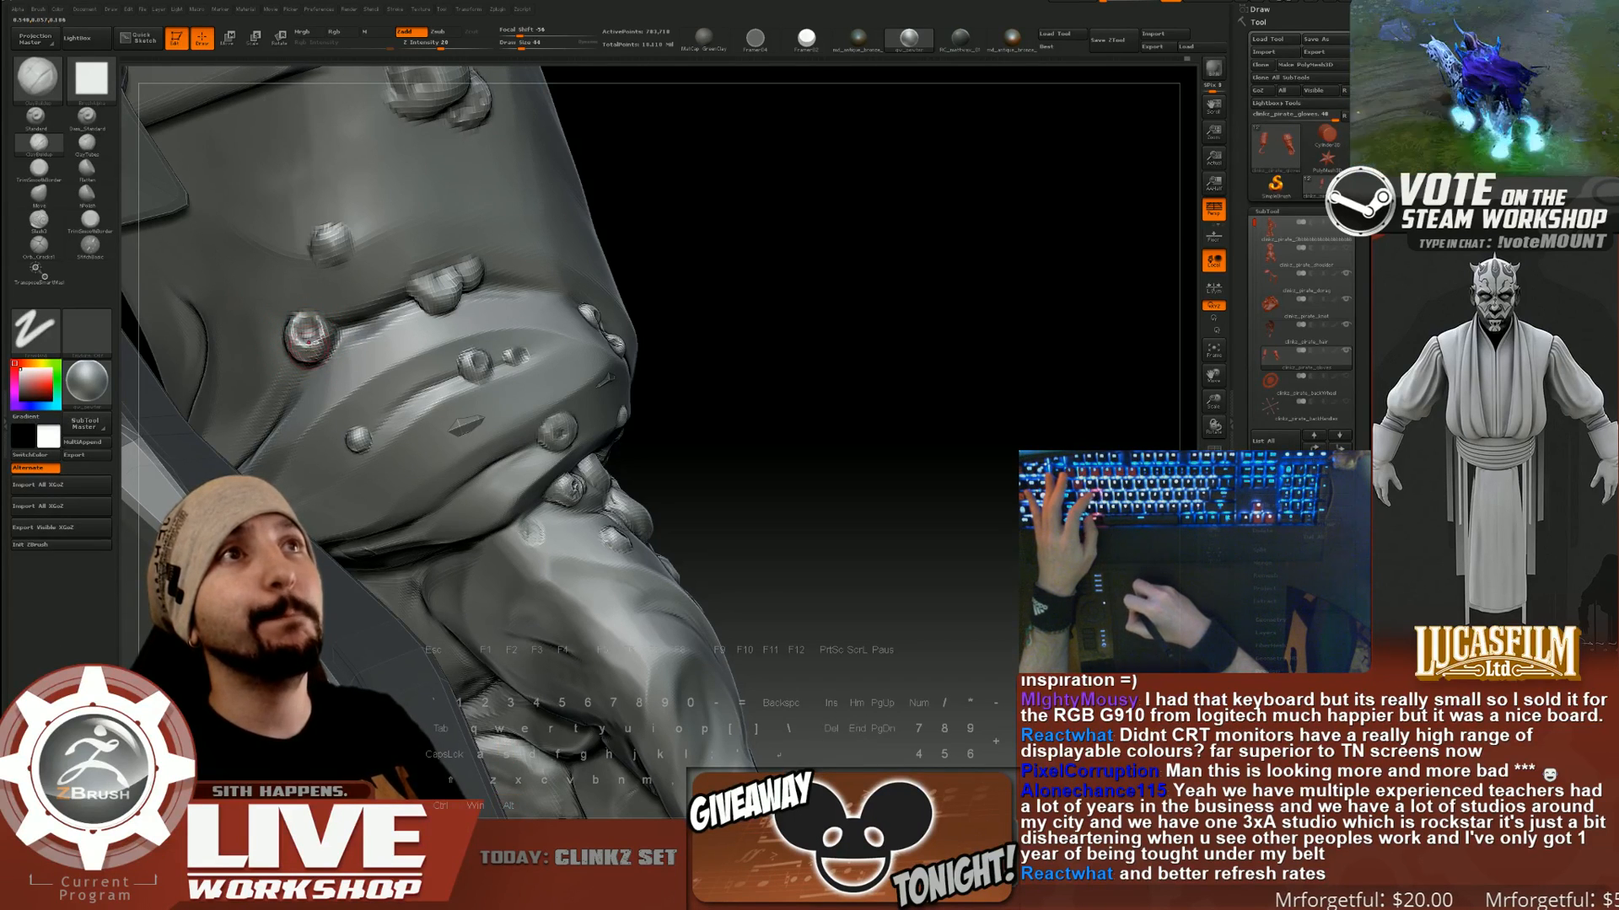
pyautogui.press(']')
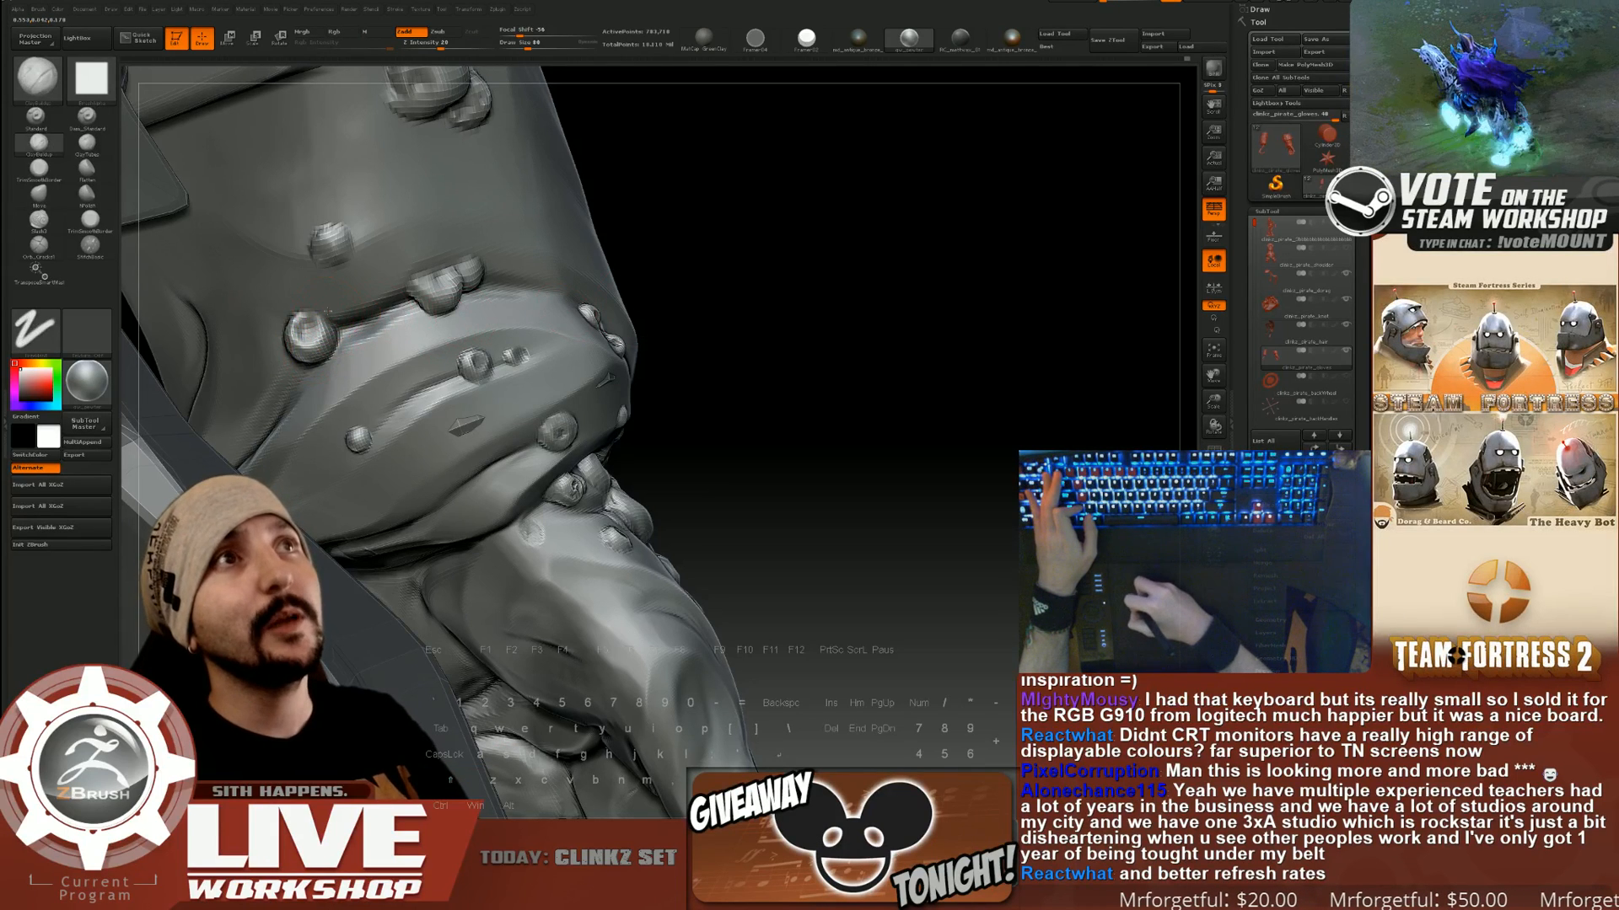
# Add a smaller hollowed bump beside the new sleeve barnacle and hollow out the existing bump above it, resizing the brush.
pyautogui.press('s')
pyautogui.moveTo(322, 309); pyautogui.dragTo(320, 305)
pyautogui.press('s')
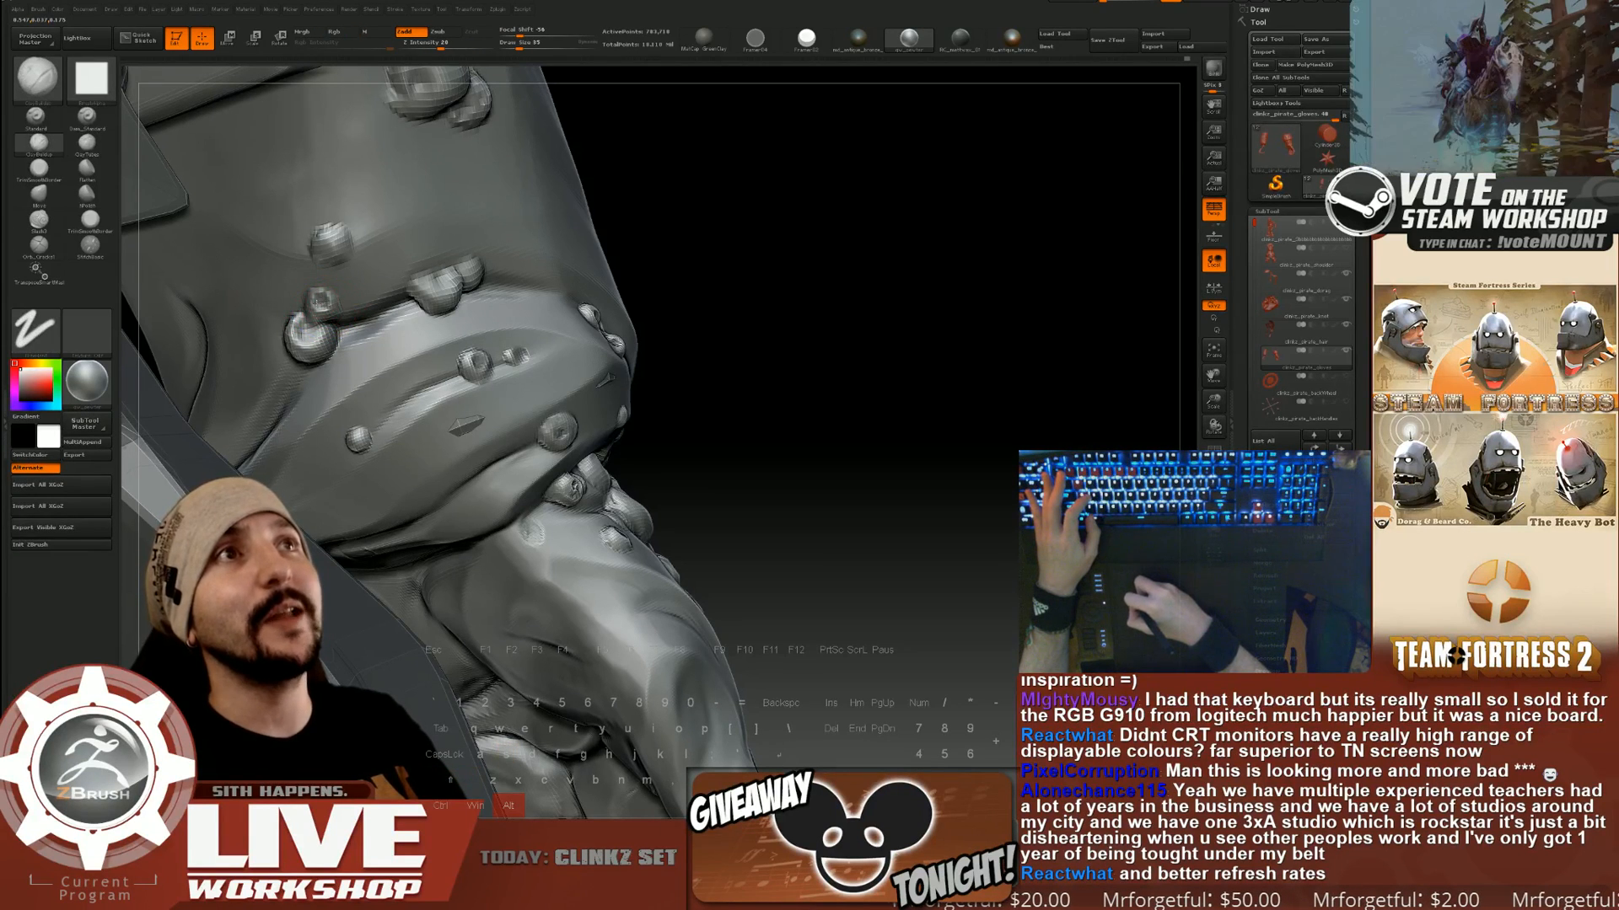
pyautogui.keyDown('alt'); pyautogui.moveTo(312, 239); pyautogui.dragTo(328, 232); pyautogui.keyUp('alt')
pyautogui.press('s')
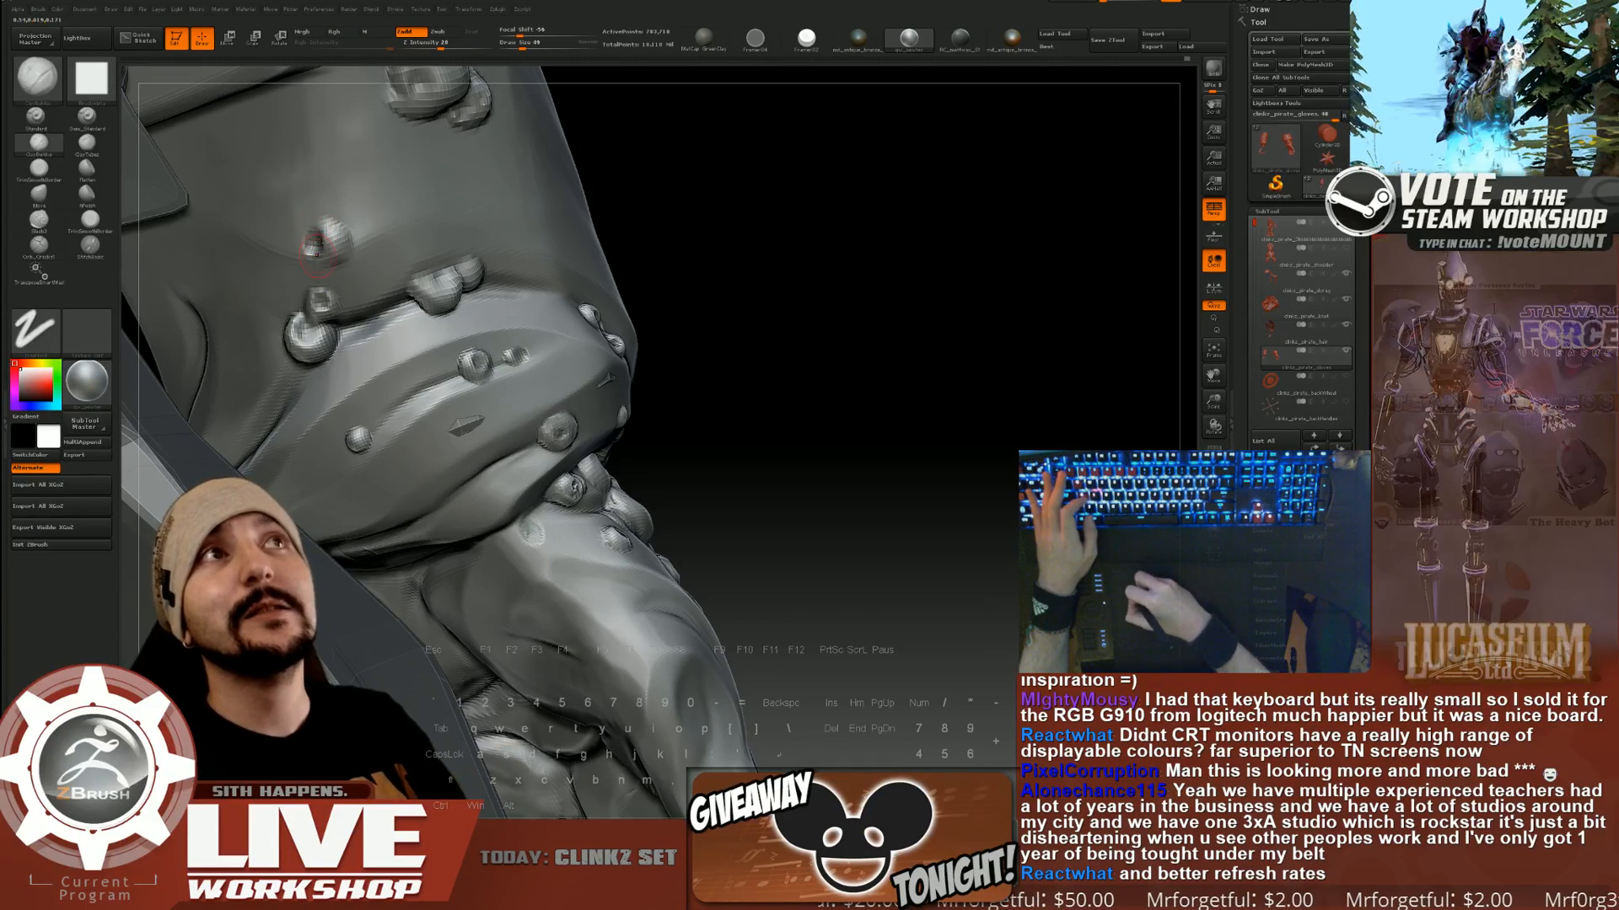
# Build up a large round barnacle on the outer rim of the flared elbow cuff with a resized brush.
pyautogui.keyDown('alt'); pyautogui.moveTo(896, 346); pyautogui.dragTo(764, 344); pyautogui.keyUp('alt')
pyautogui.moveTo(883, 368)
pyautogui.mouseDown()
pyautogui.moveTo(878, 332)
pyautogui.moveTo(883, 369)
pyautogui.moveTo(942, 397)
pyautogui.moveTo(943, 419)
pyautogui.moveTo(888, 359)
pyautogui.mouseUp()
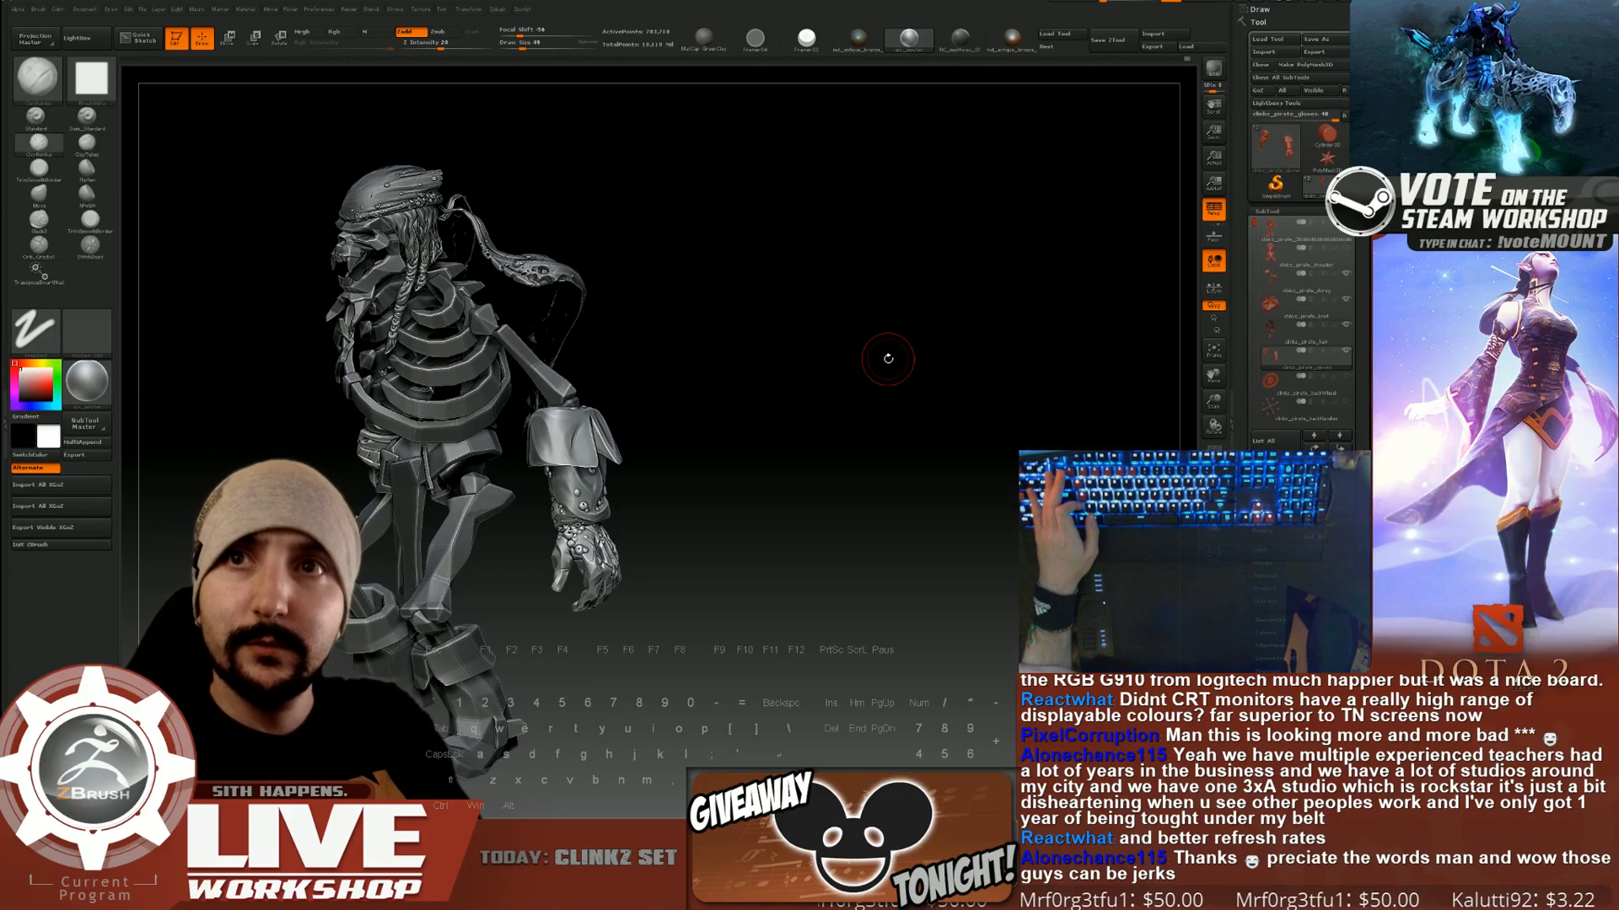
pyautogui.moveTo(887, 359)
pyautogui.mouseDown()
pyautogui.moveTo(979, 357)
pyautogui.moveTo(989, 454)
pyautogui.moveTo(1000, 394)
pyautogui.mouseUp()
pyautogui.click(532, 43)
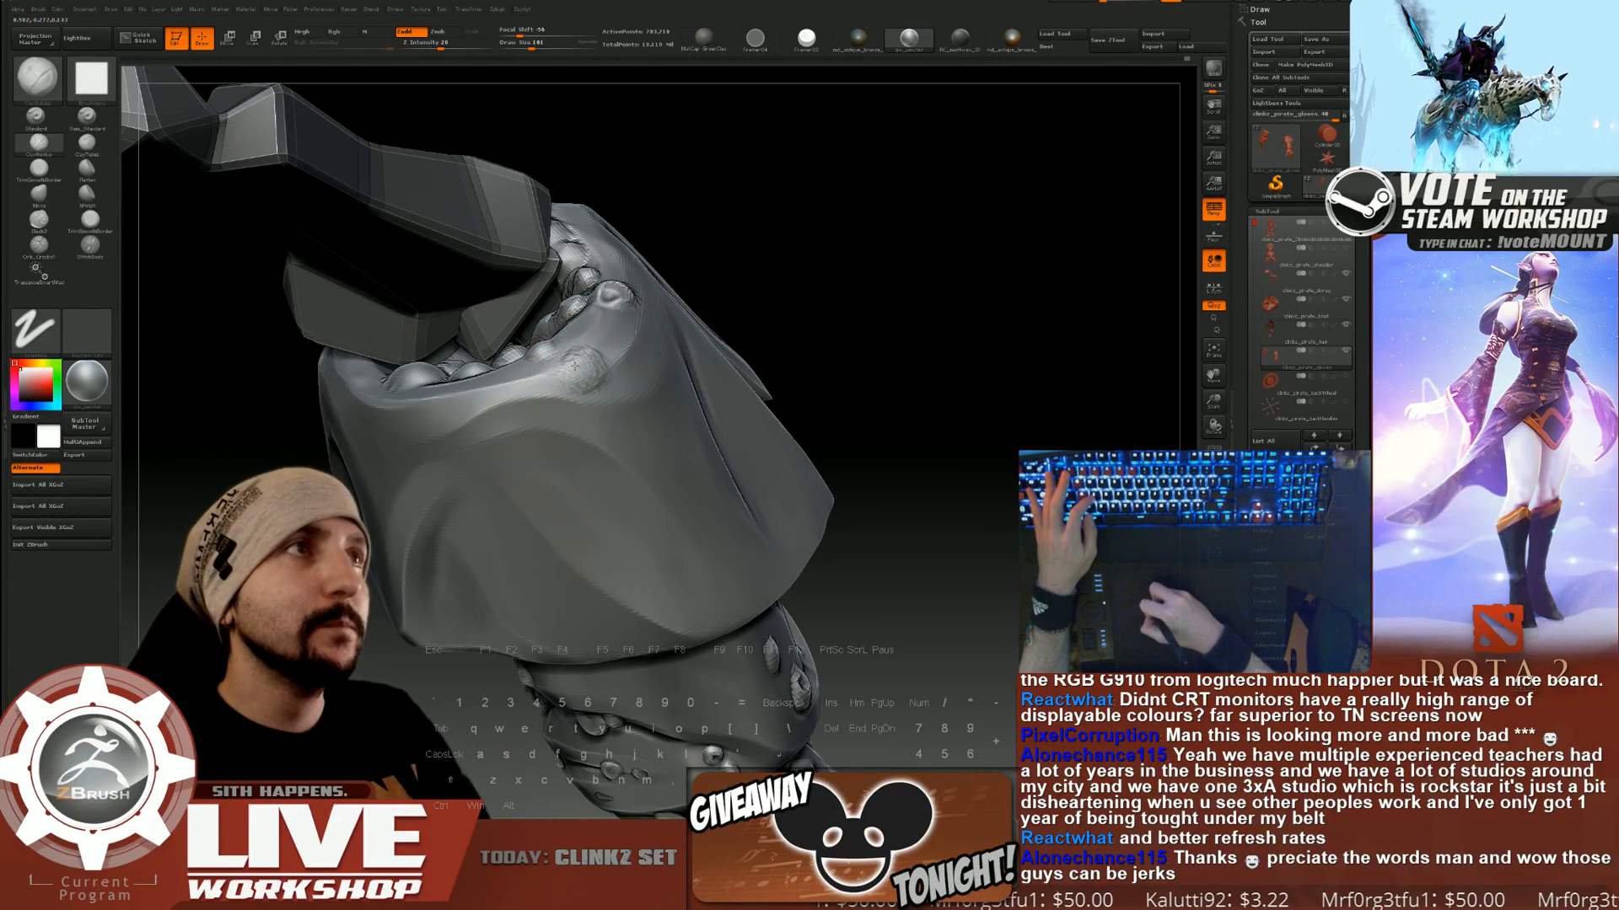
pyautogui.moveTo(570, 373); pyautogui.dragTo(580, 372)
pyautogui.press('s')
pyautogui.click(576, 372)
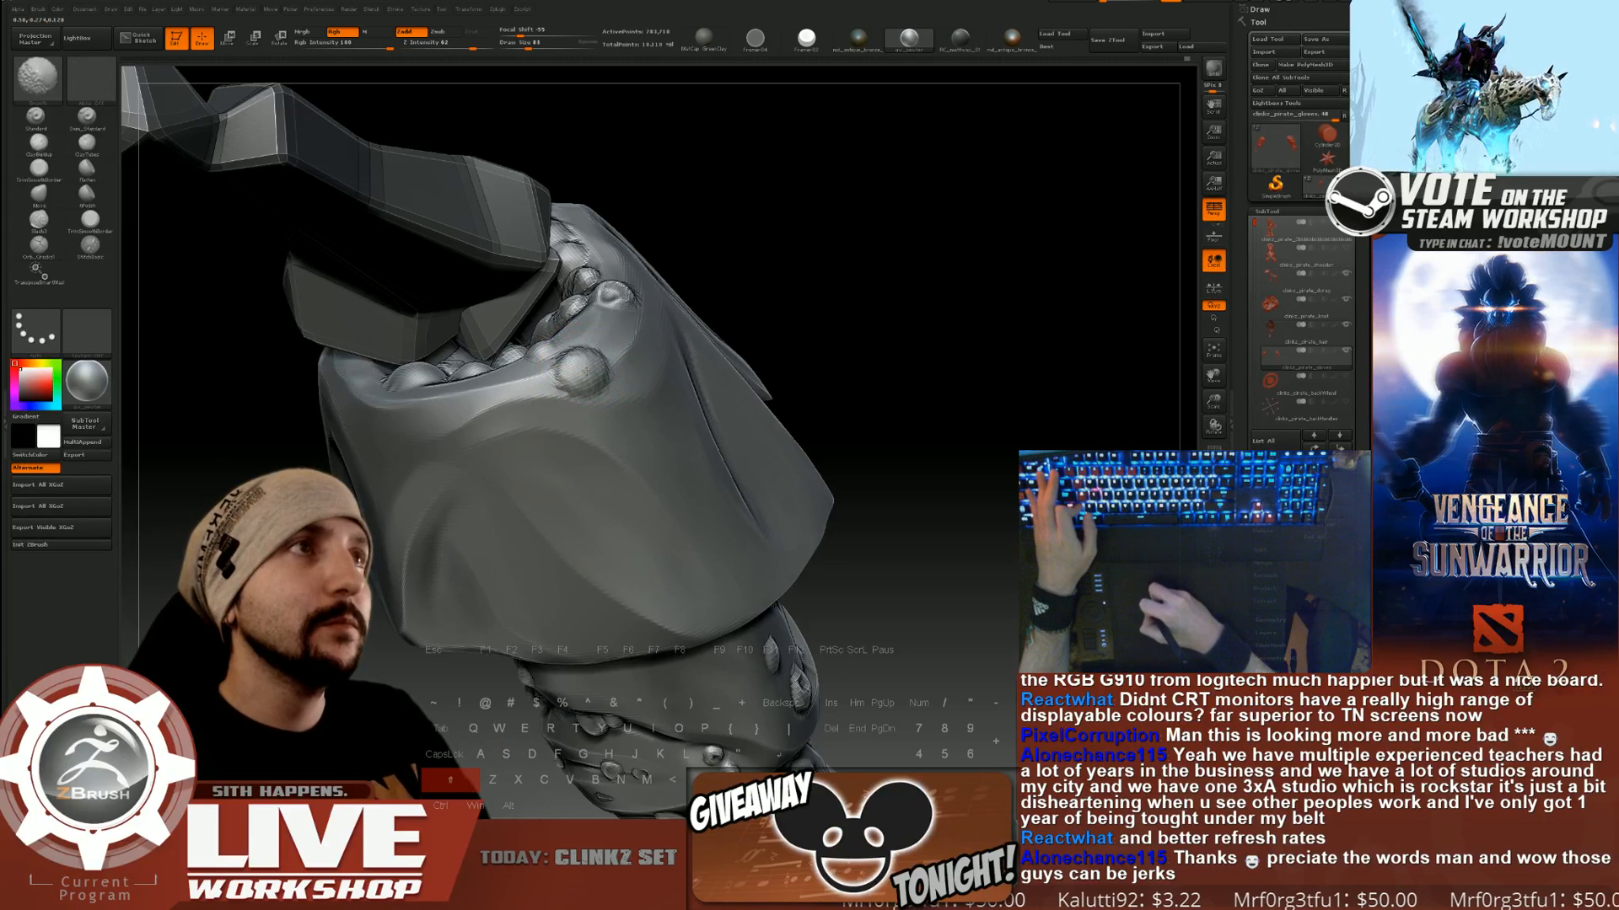
# Smooth the large barnacle on the elbow cuff's rim and carve a hollow into its centre with a smaller brush.
pyautogui.moveTo(755, 322)
pyautogui.mouseDown()
pyautogui.moveTo(778, 307)
pyautogui.moveTo(760, 308)
pyautogui.mouseUp()
pyautogui.press('[')
pyautogui.keyDown('shift'); pyautogui.moveTo(578, 369); pyautogui.dragTo(576, 365); pyautogui.keyUp('shift')
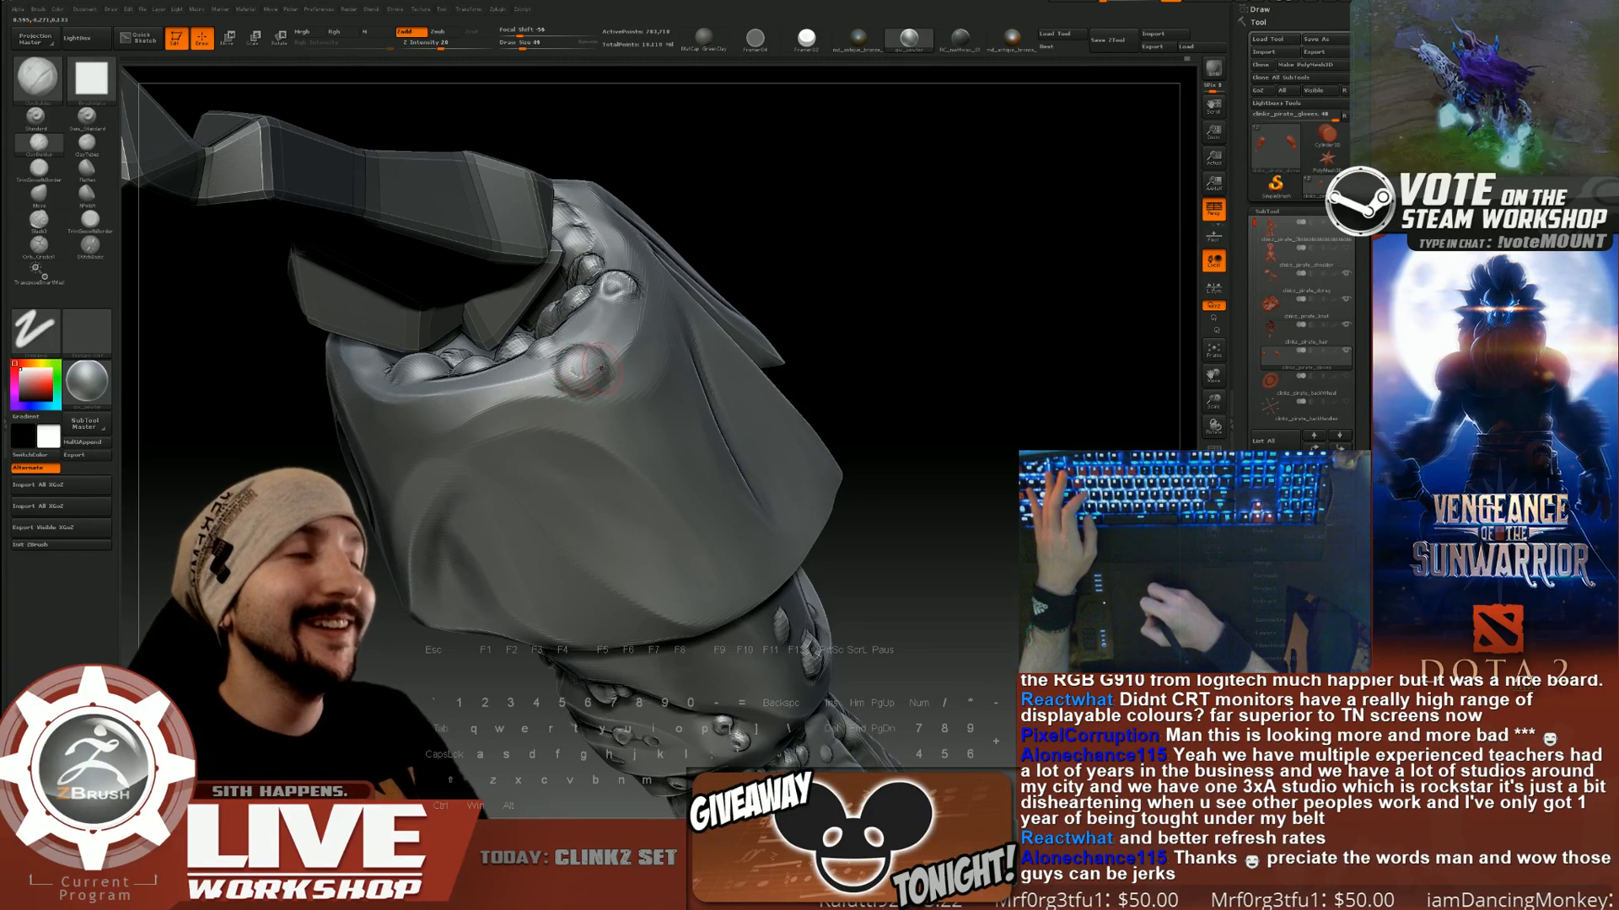
pyautogui.moveTo(791, 283); pyautogui.dragTo(792, 295)
pyautogui.press('s')
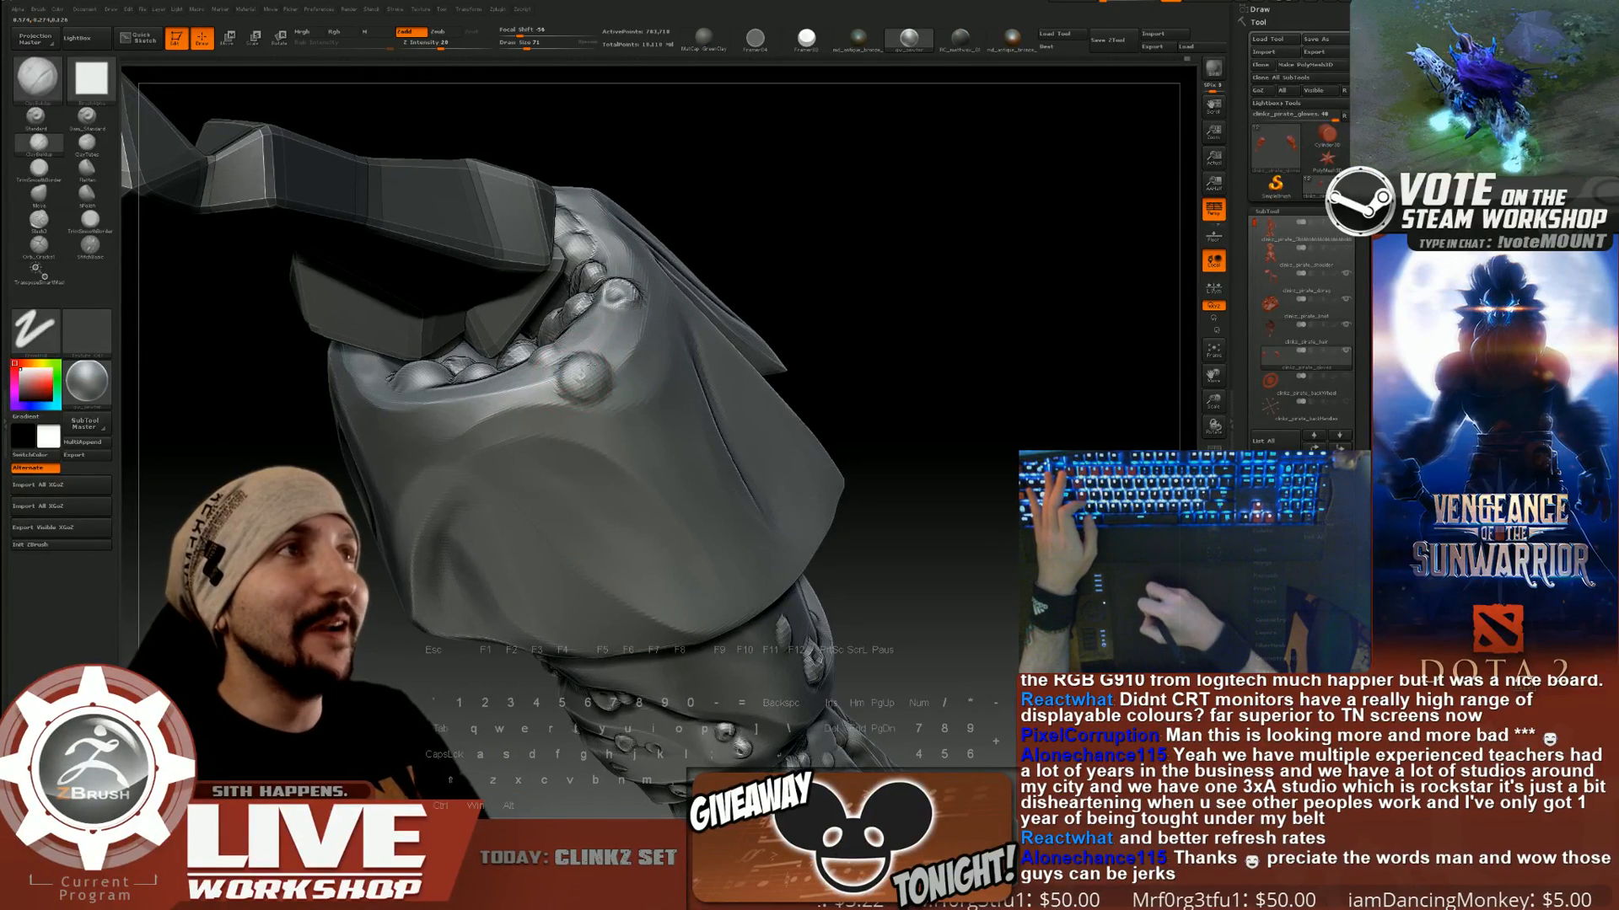
pyautogui.press('[')
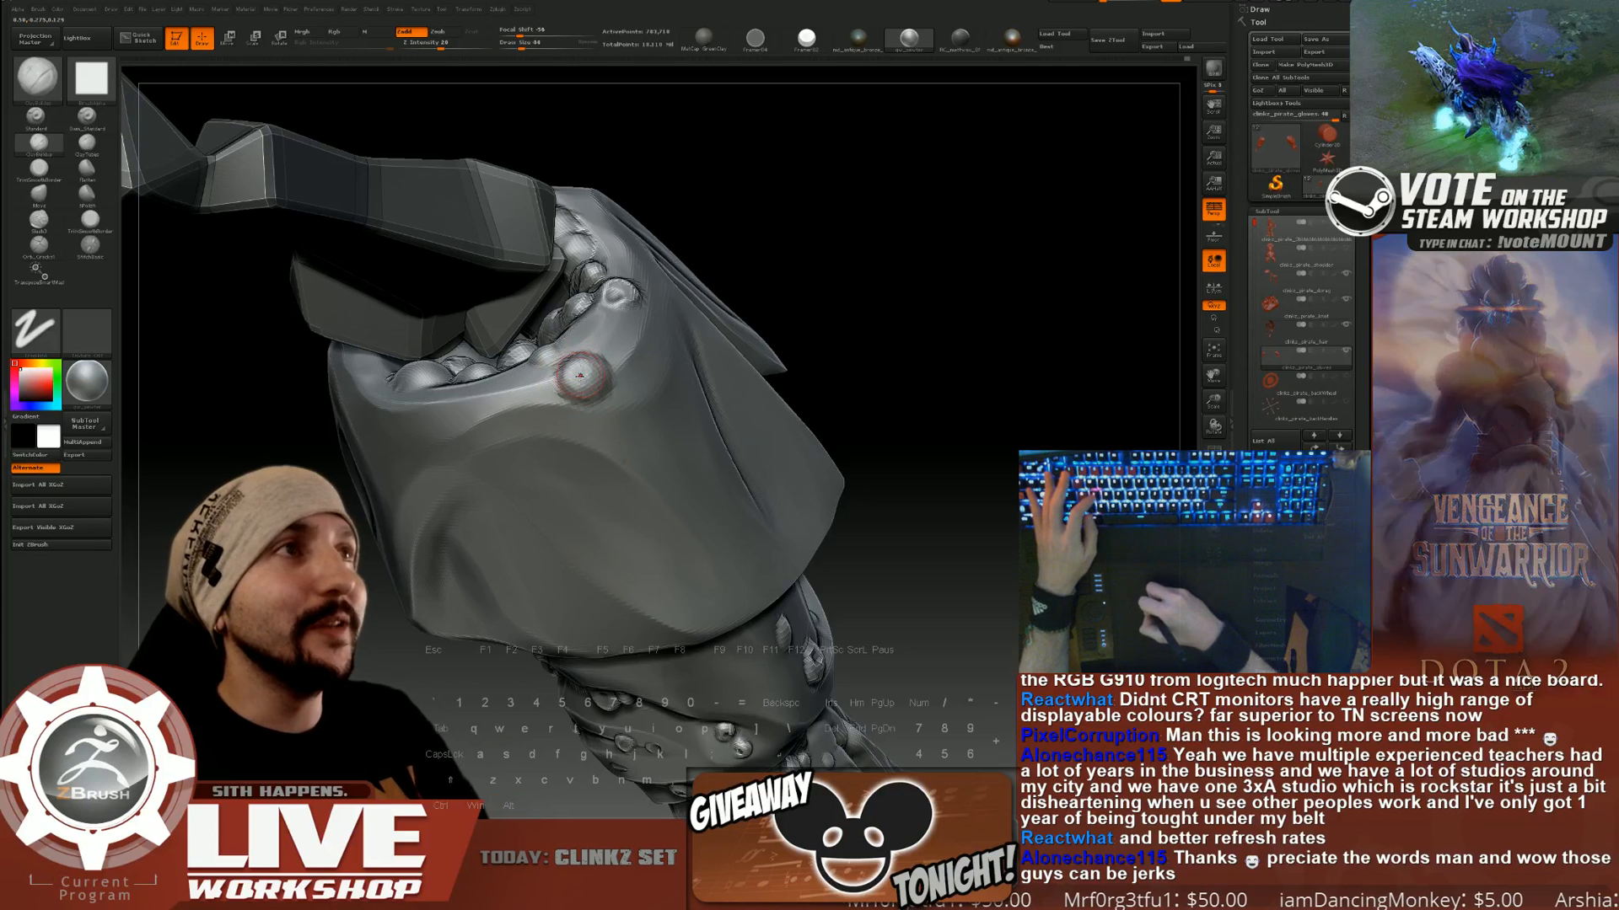
pyautogui.keyDown('alt'); pyautogui.moveTo(582, 376); pyautogui.dragTo(579, 379); pyautogui.keyUp('alt')
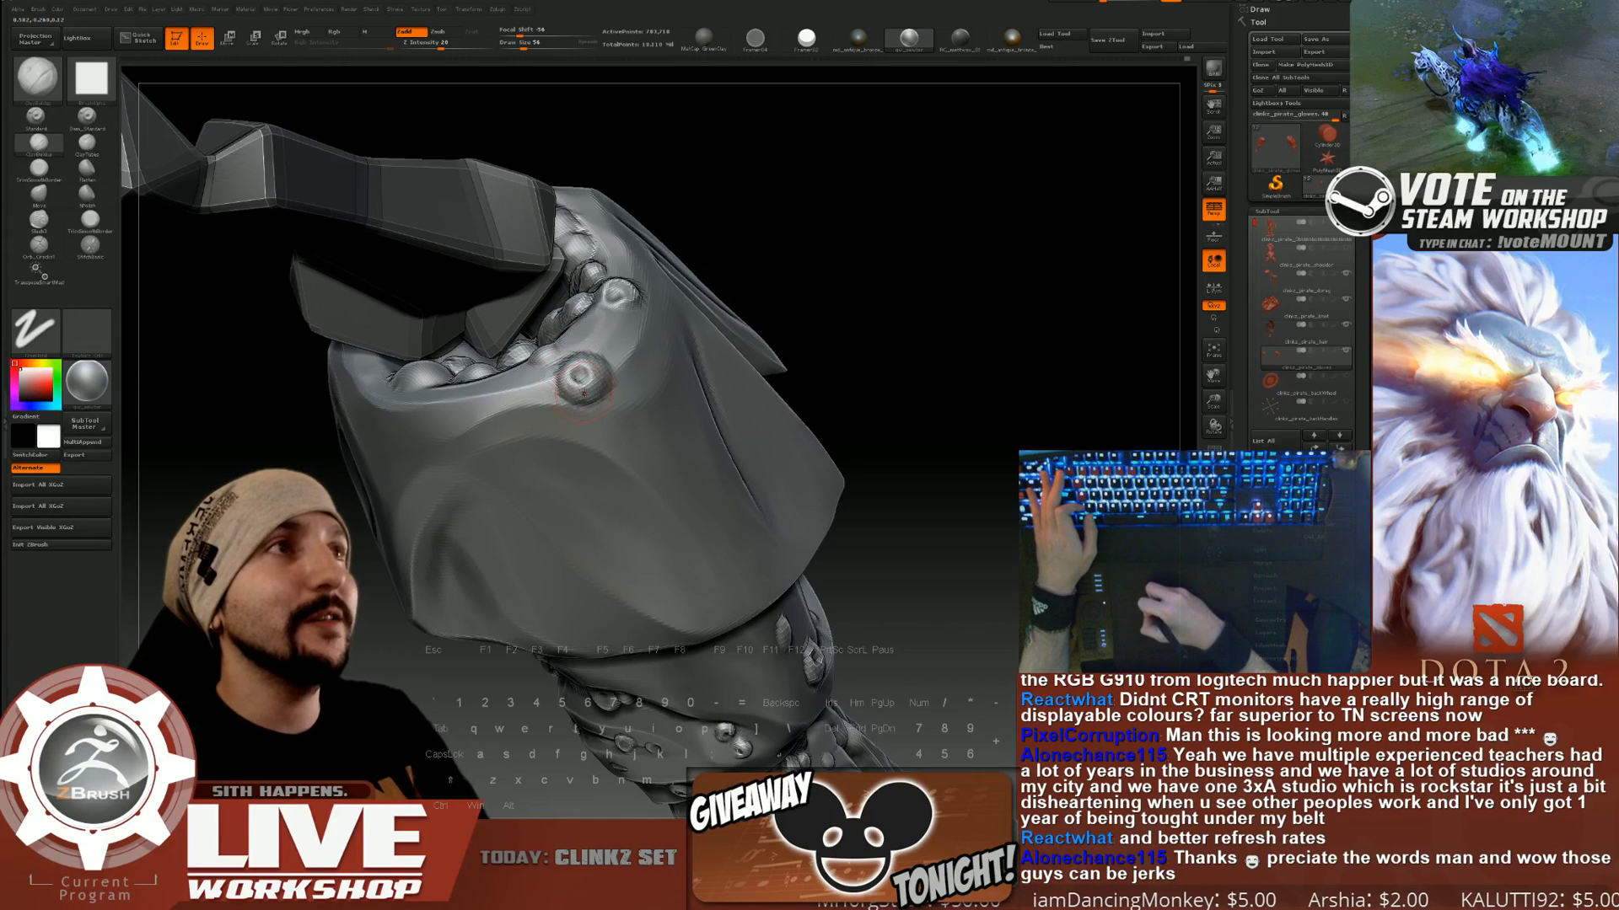
# Add small bumps along the elbow cuff's rim around the large barnacle, resizing the brush and smoothing them.
pyautogui.moveTo(792, 266); pyautogui.dragTo(601, 352)
pyautogui.click(519, 46)
pyautogui.moveTo(801, 217); pyautogui.dragTo(843, 261)
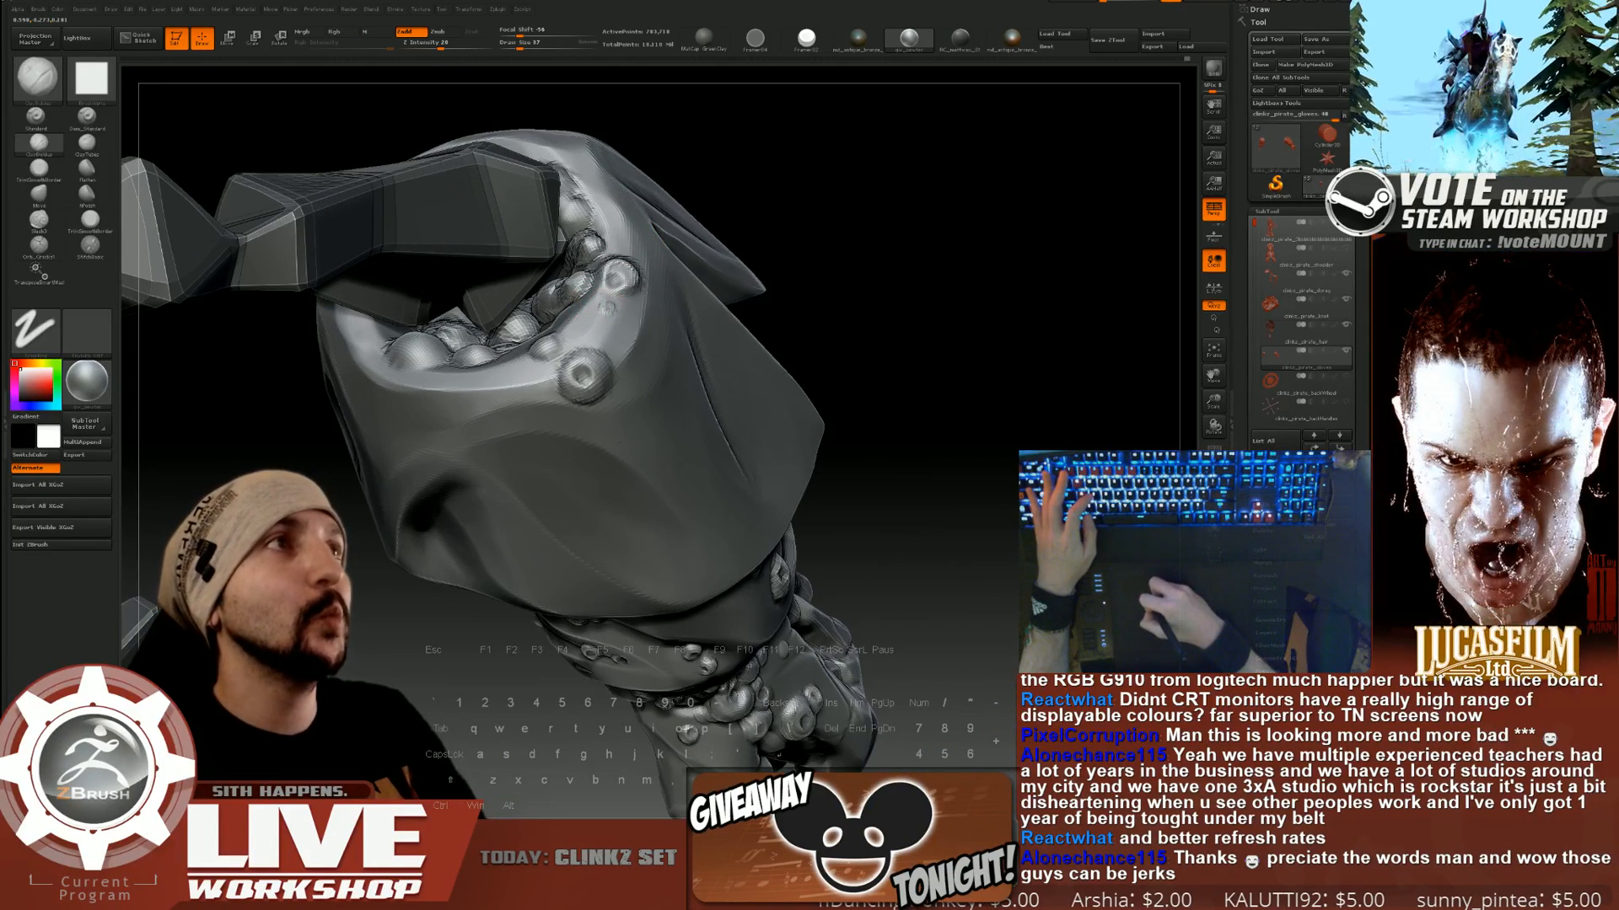
pyautogui.keyDown('shift'); pyautogui.moveTo(606, 310); pyautogui.dragTo(607, 305); pyautogui.keyUp('shift')
pyautogui.moveTo(822, 253); pyautogui.dragTo(881, 251)
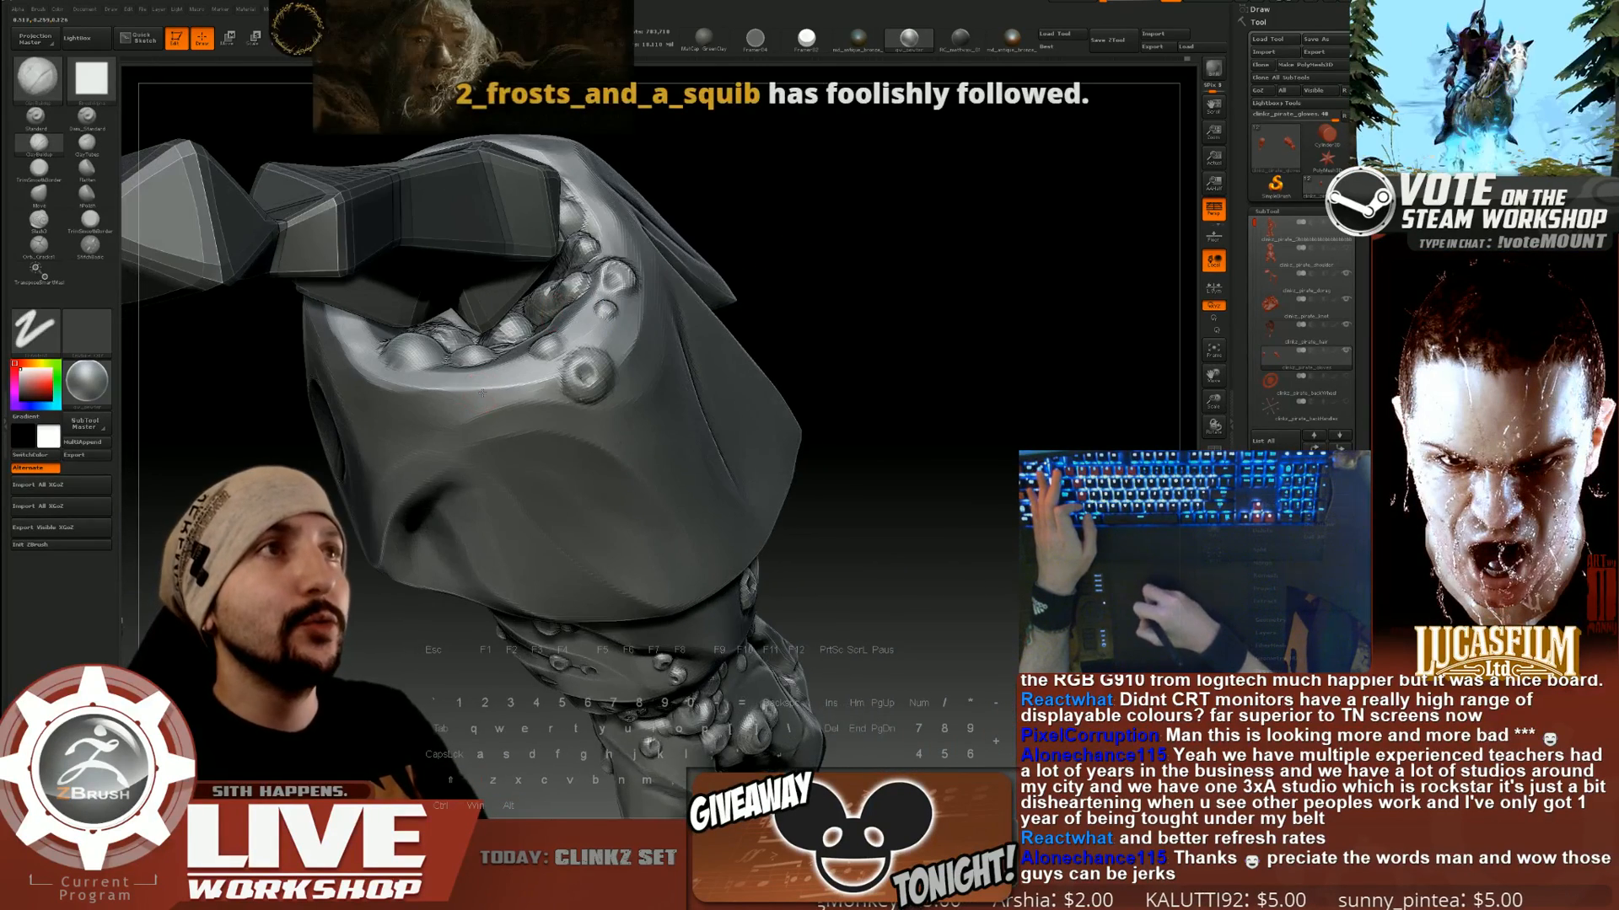
pyautogui.moveTo(474, 386); pyautogui.dragTo(477, 388)
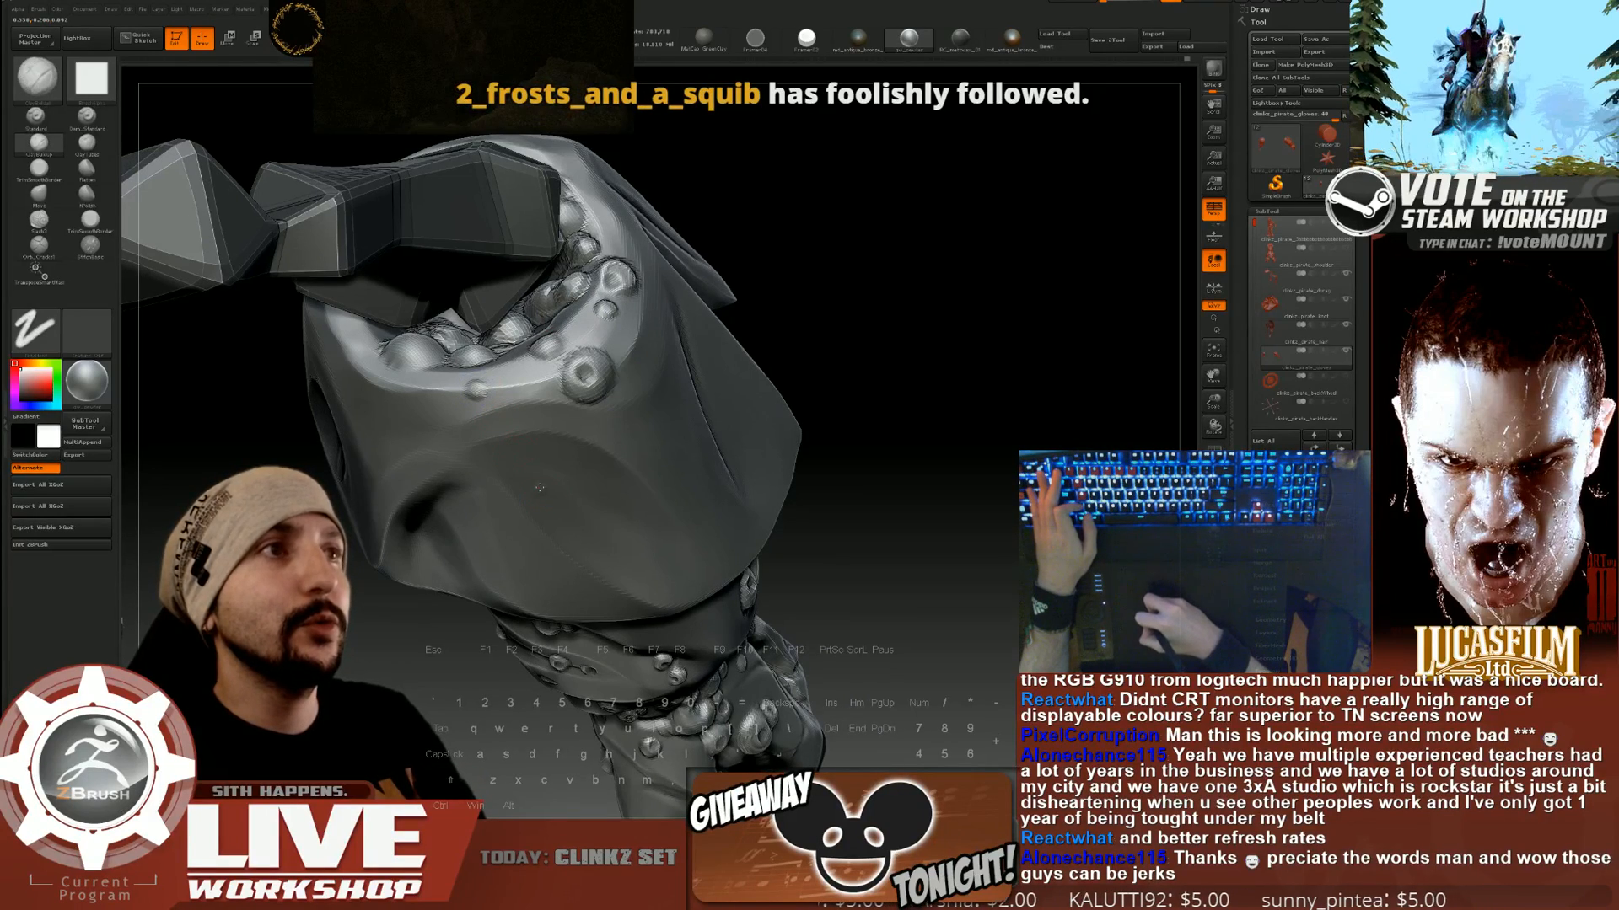
# Examine the whole skeleton character from both sides to review the barnacled glove, elbow cuff and hook arm.
pyautogui.moveTo(873, 413); pyautogui.dragTo(786, 368)
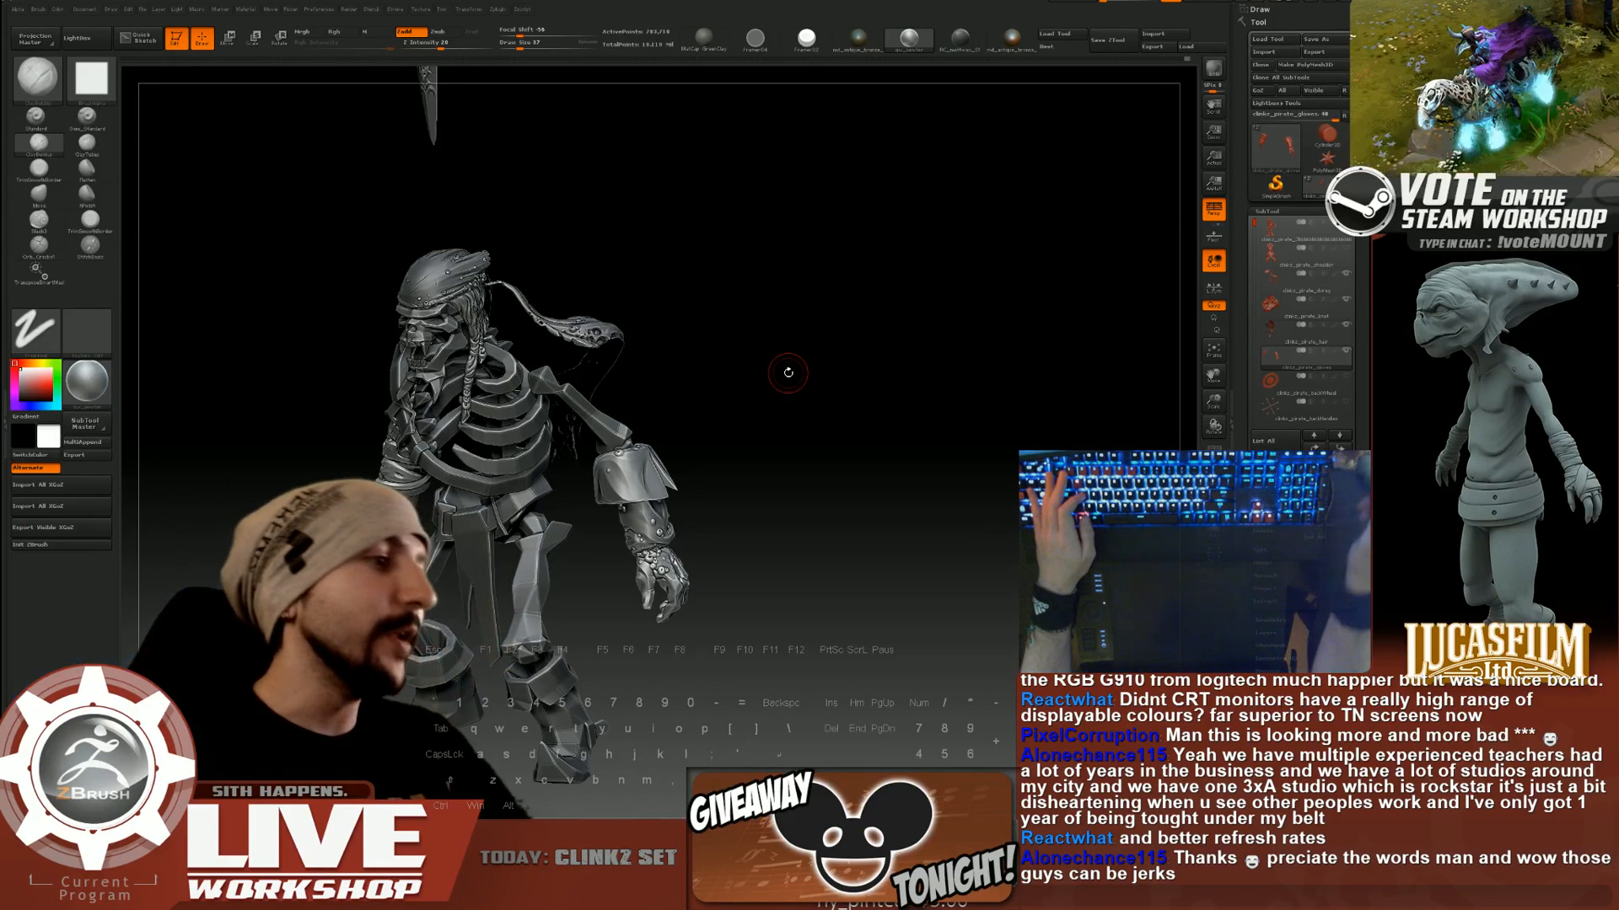
pyautogui.moveTo(741, 362); pyautogui.dragTo(884, 448)
pyautogui.moveTo(996, 504); pyautogui.dragTo(914, 503)
pyautogui.moveTo(1064, 339); pyautogui.dragTo(873, 415)
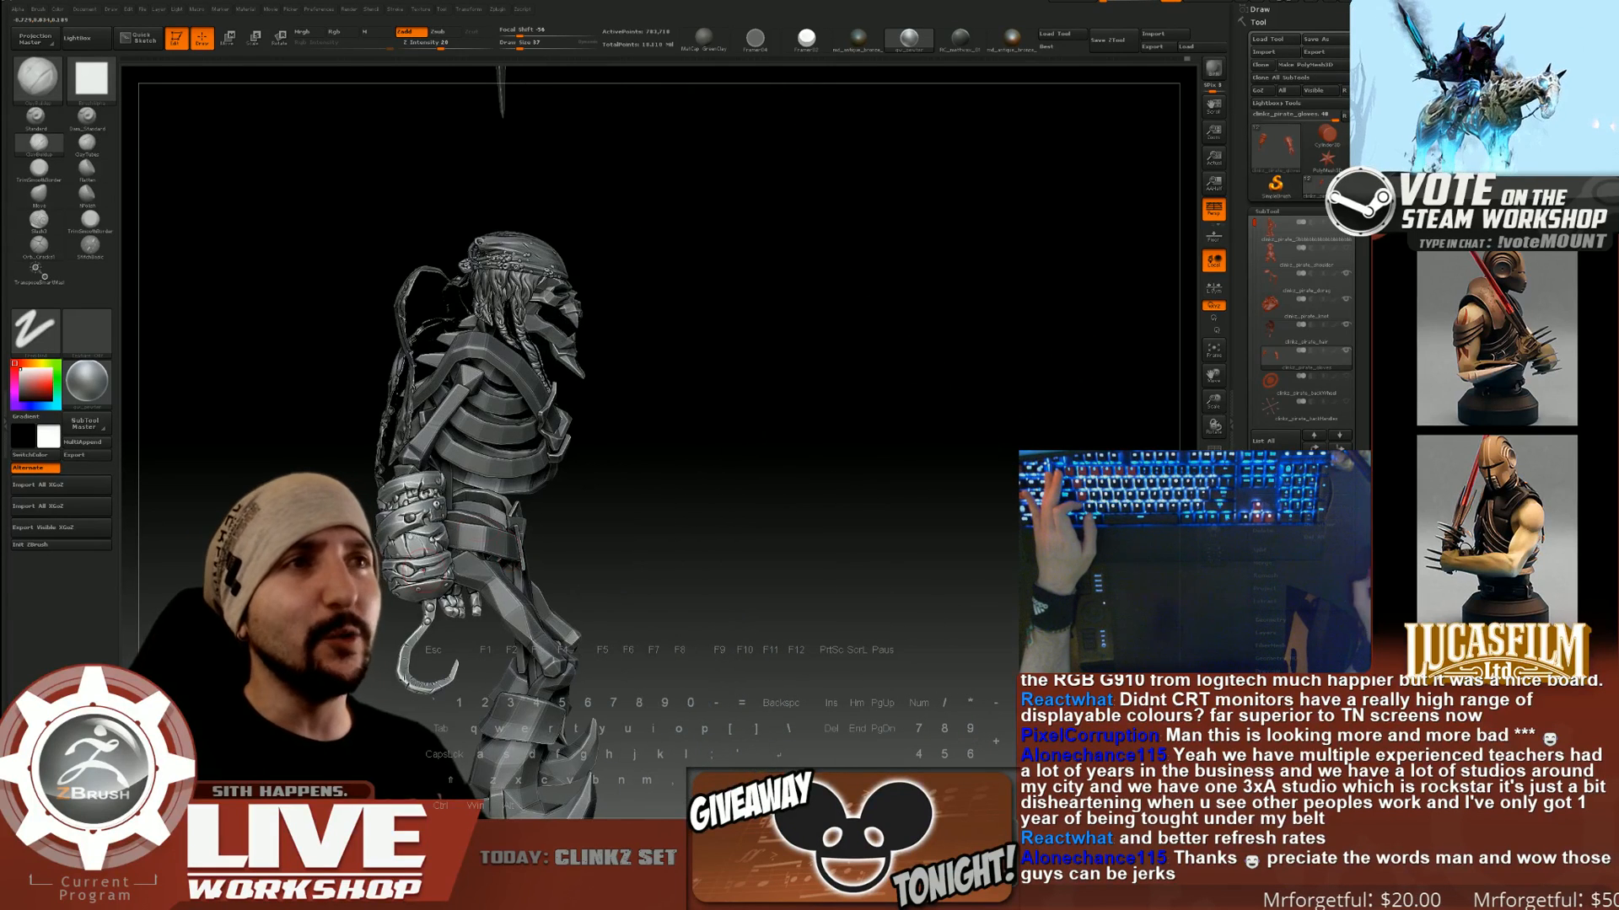
pyautogui.moveTo(800, 499); pyautogui.dragTo(788, 524)
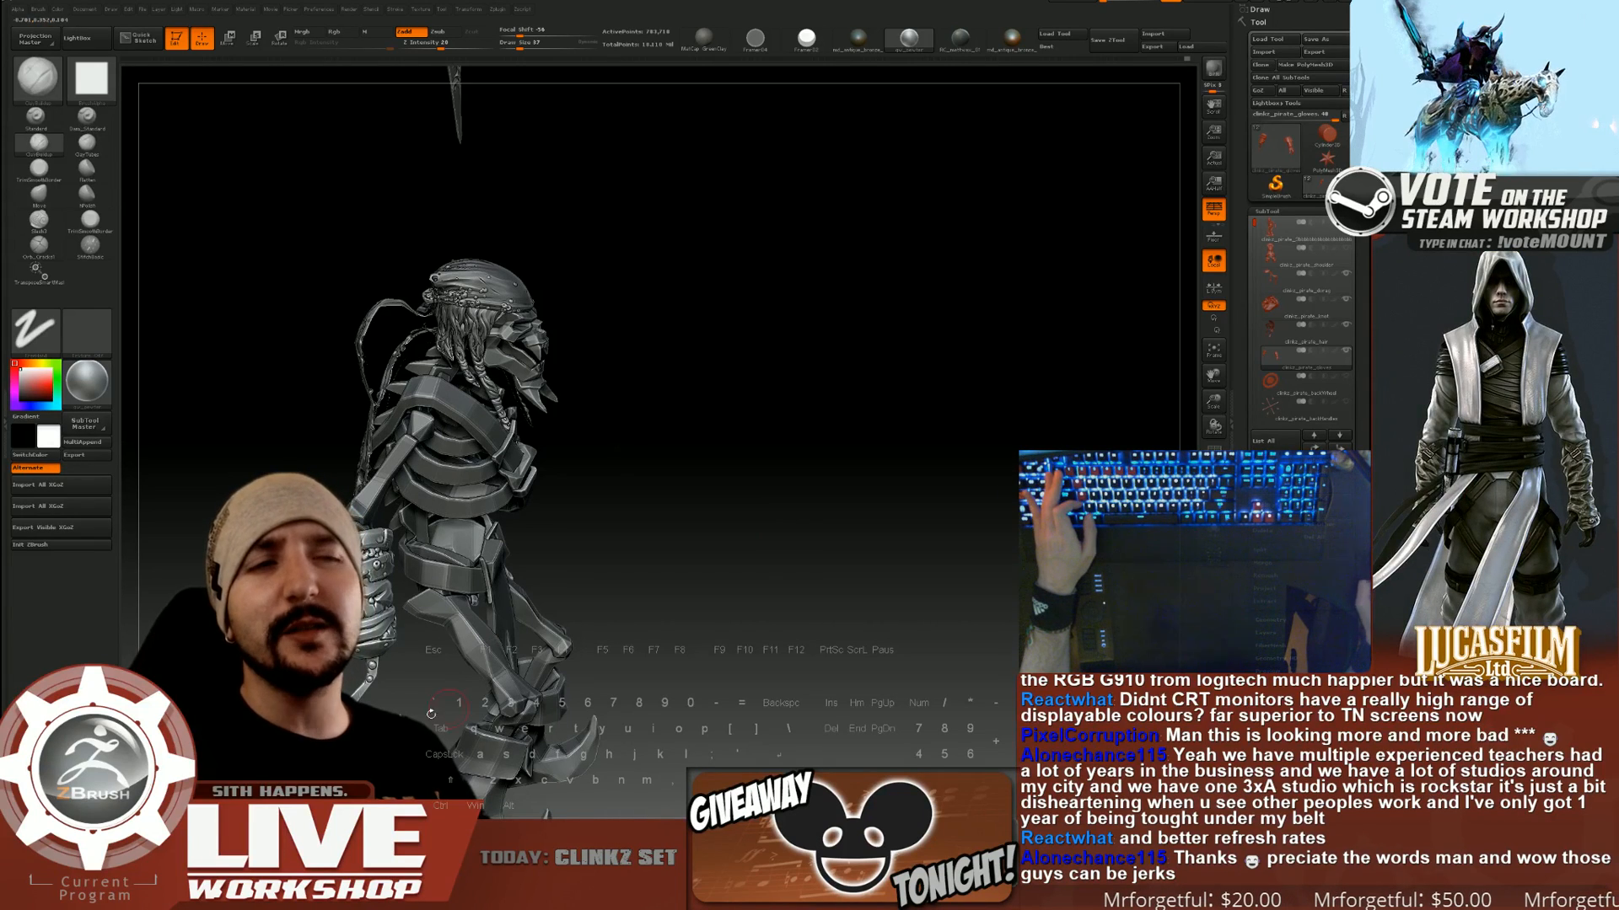
pyautogui.moveTo(431, 714); pyautogui.dragTo(924, 474)
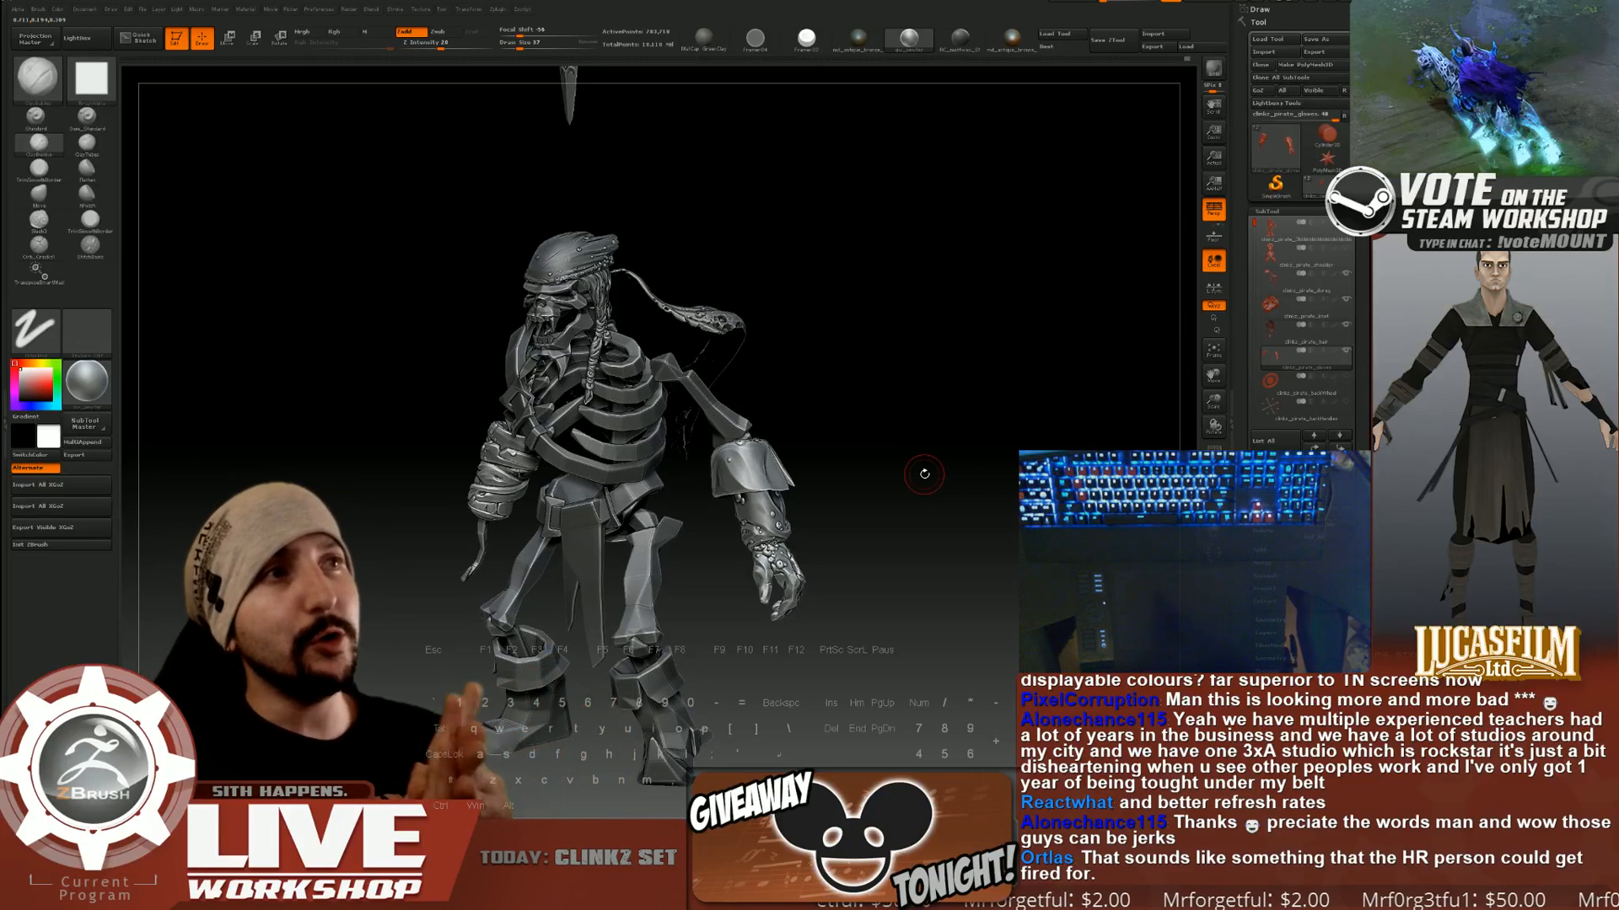